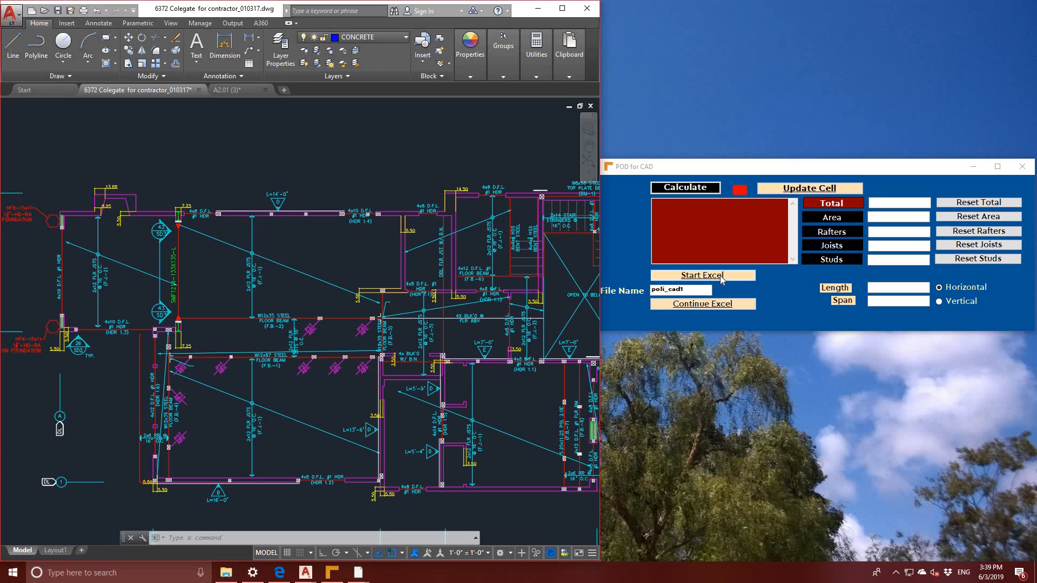
- Start the poli_cad1 Excel workbook from POD for CAD and resize its window to fill the area beside the drawing
left_click(691, 291)
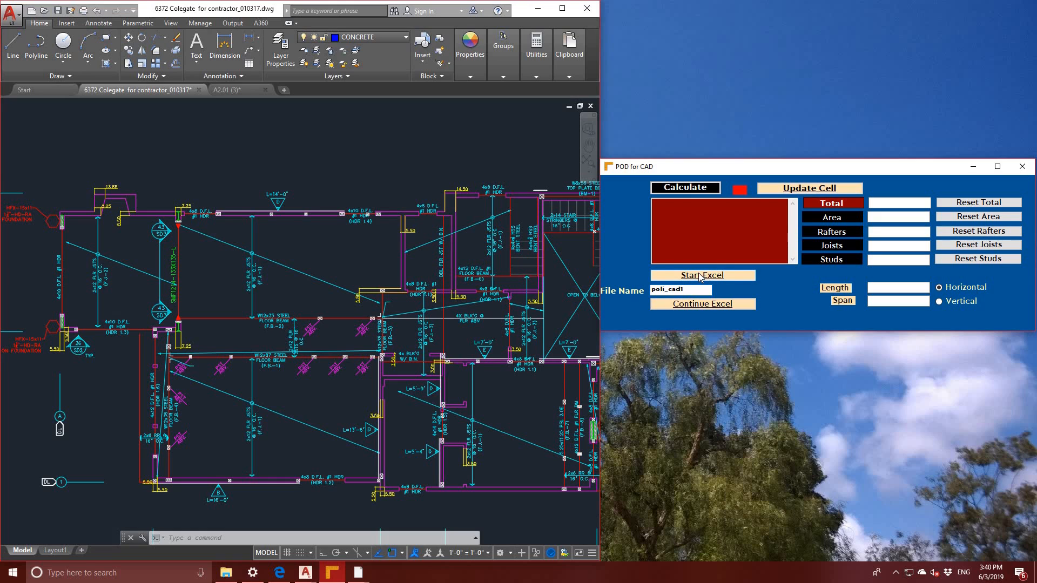
left_click(701, 276)
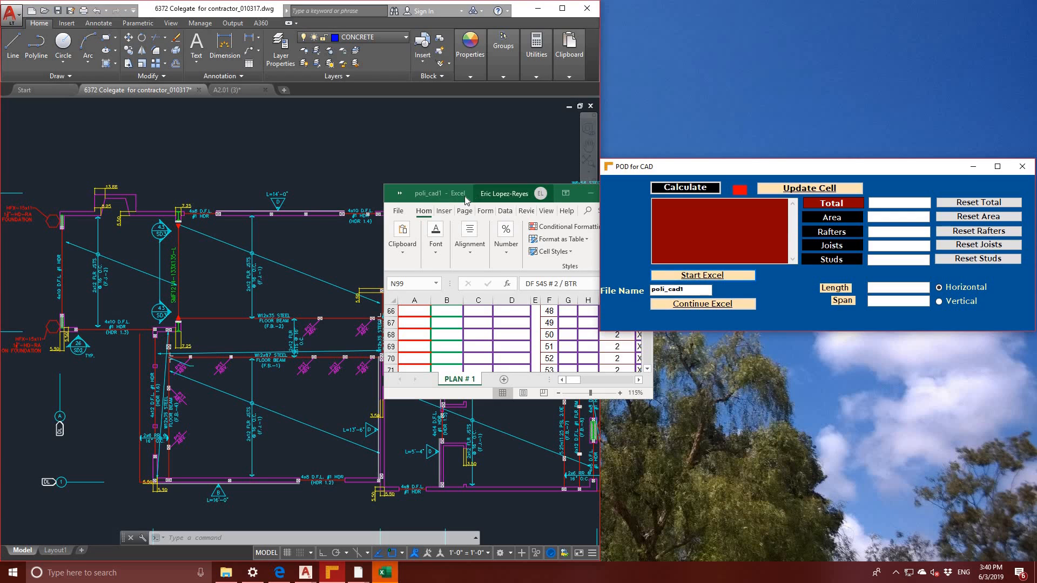
left_click_drag(475, 198, 682, 199)
left_click_drag(873, 71, 855, 17)
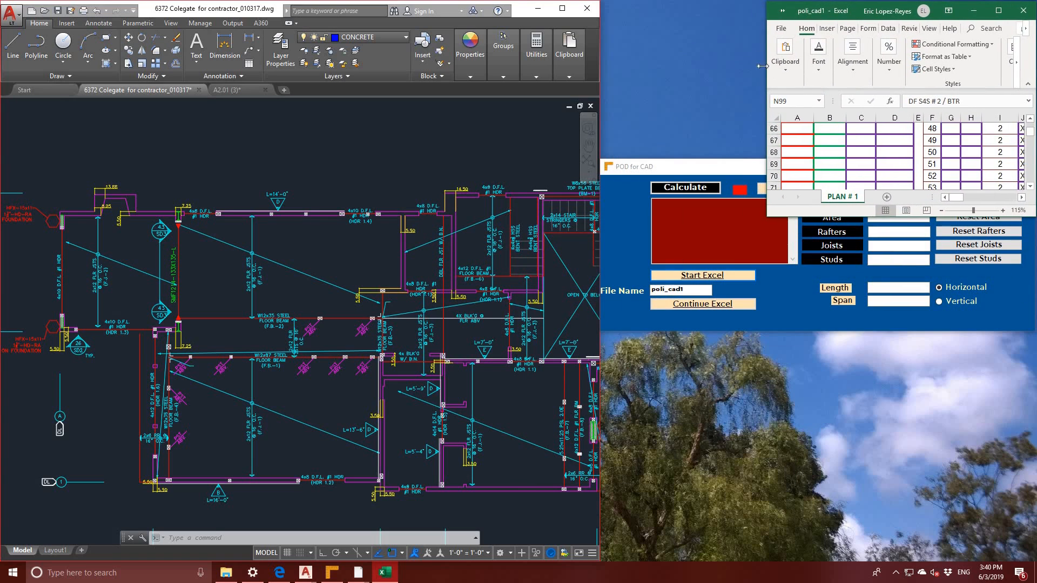
left_click_drag(765, 65, 600, 63)
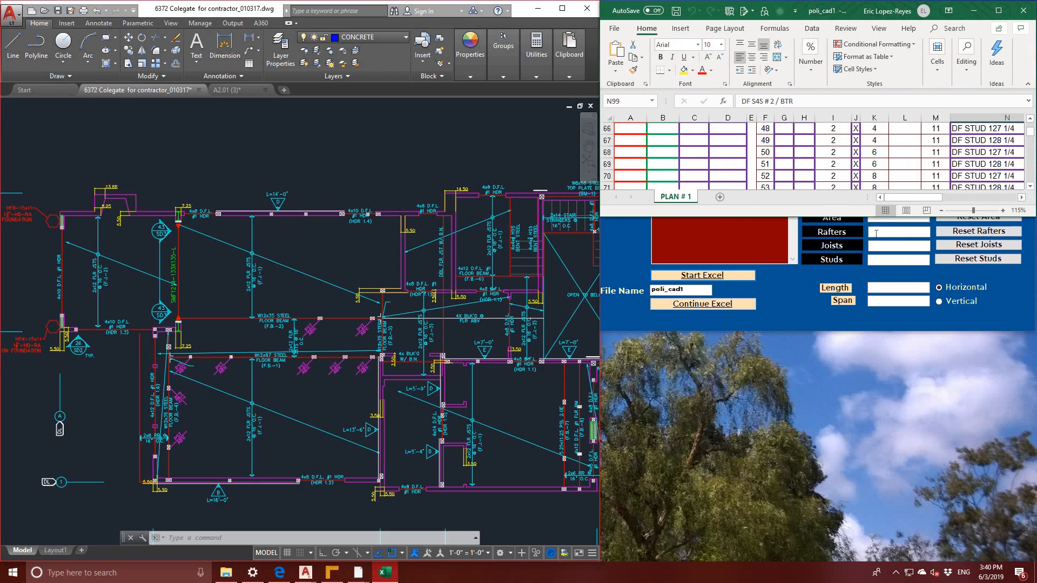
left_click_drag(876, 217, 838, 563)
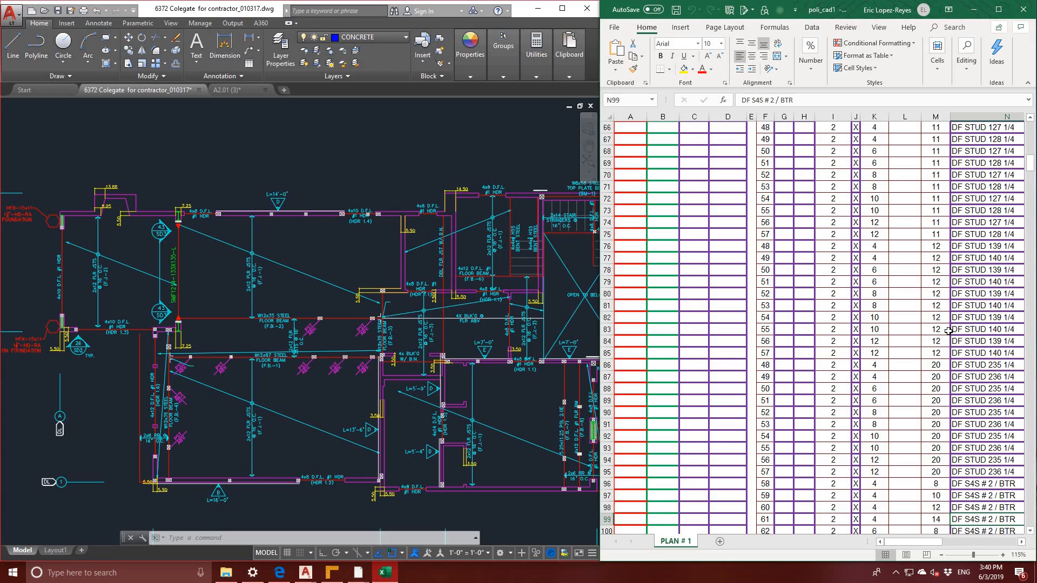
scroll(918, 393, "up", 2)
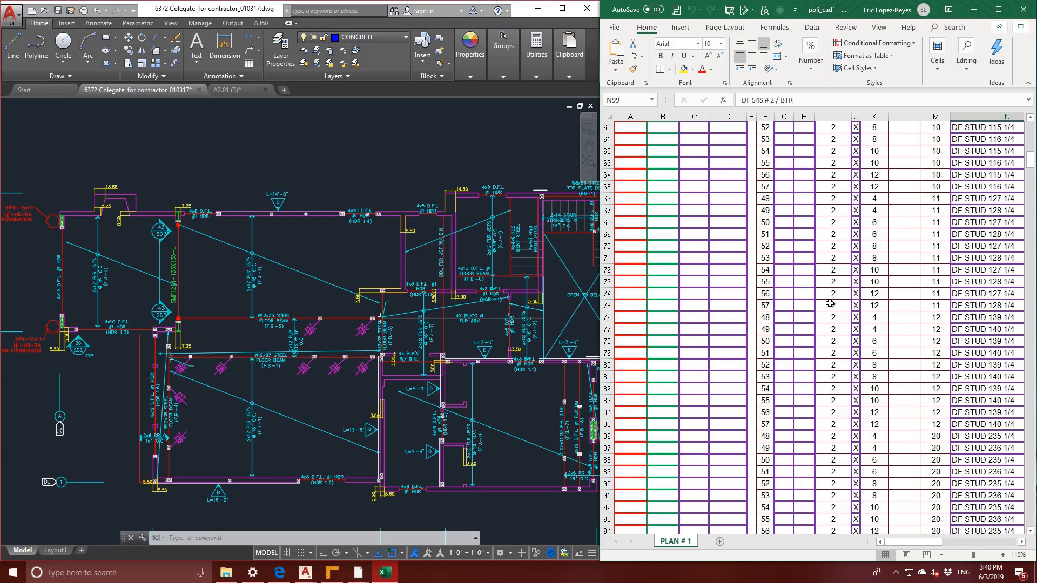
scroll(843, 302, "right", 2)
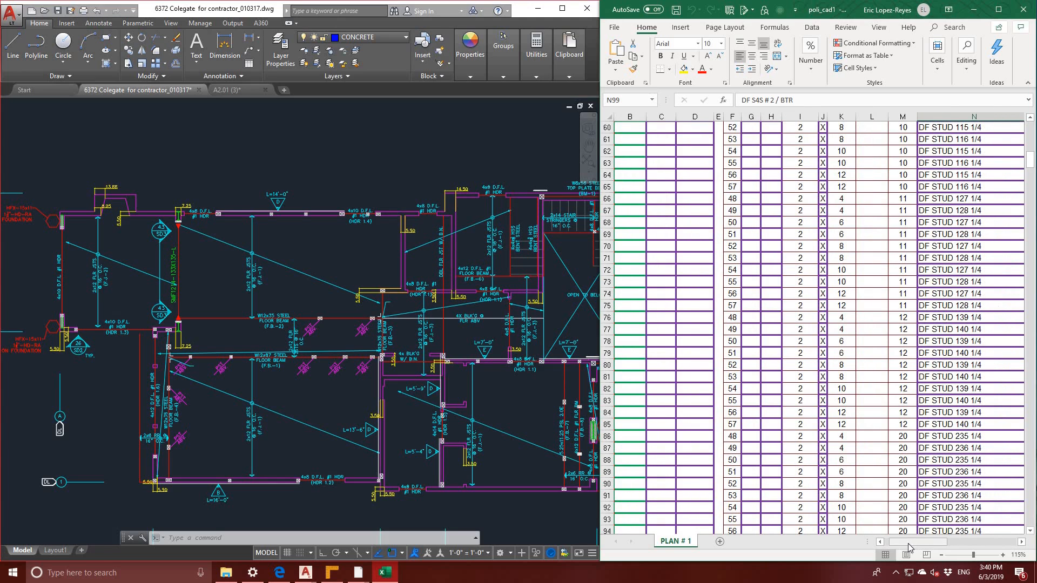
left_click_drag(908, 543, 896, 545)
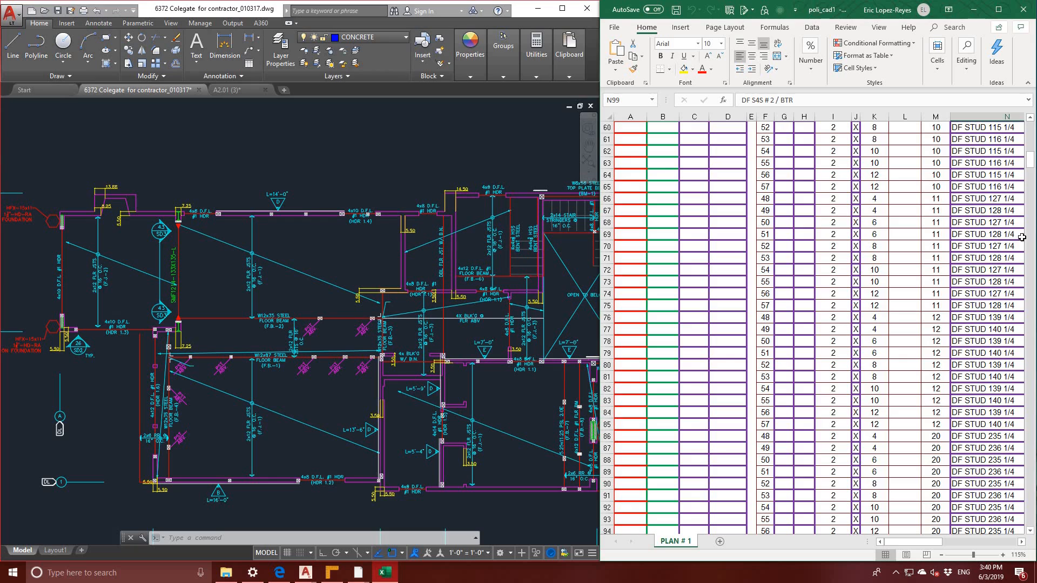
left_click(656, 233)
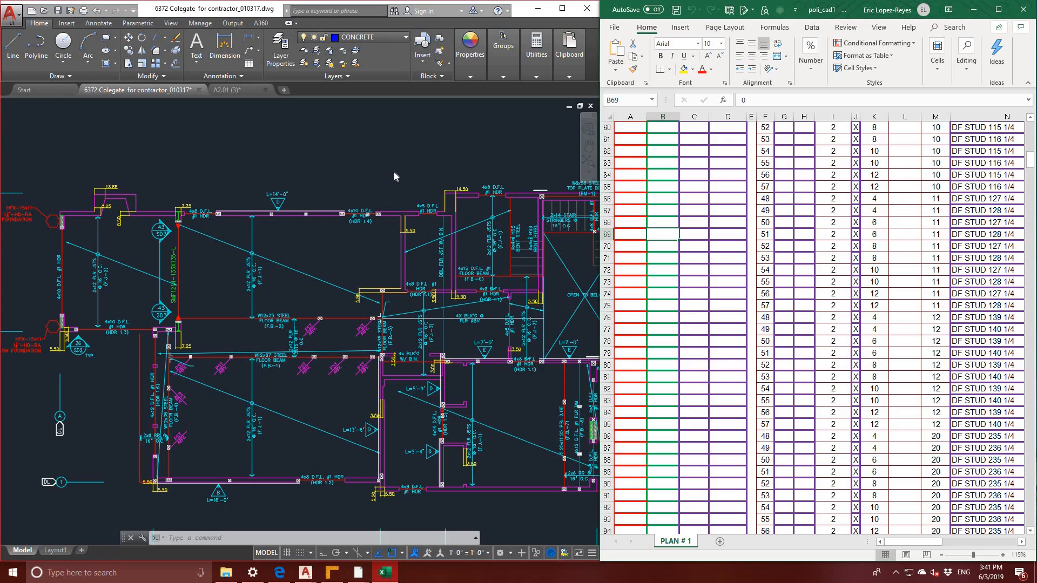
type("d")
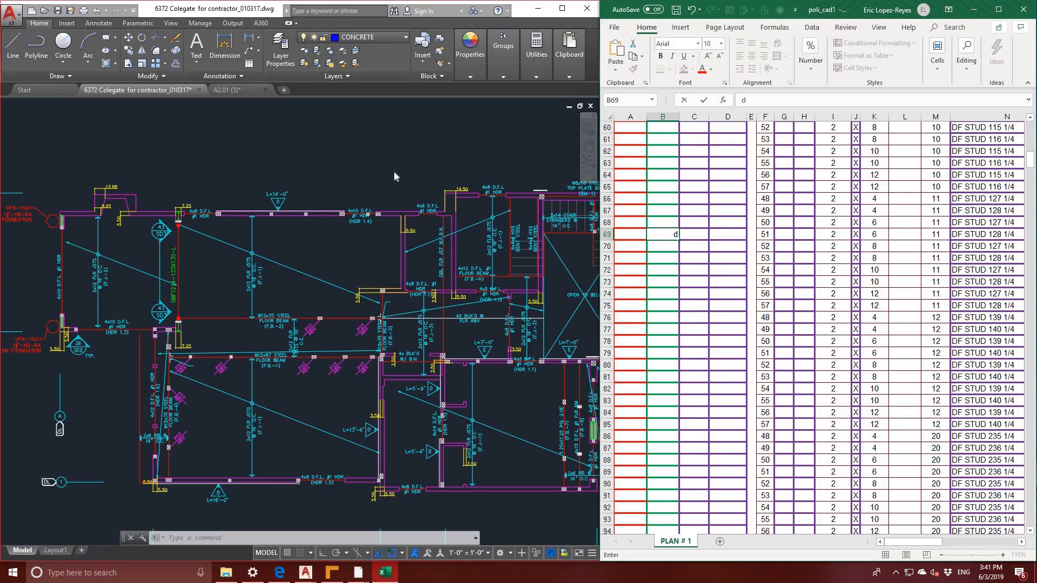
- Switch to AutoCAD and review the primary units and line settings of the PVEC DETAIL dimension style
left_click(393, 171)
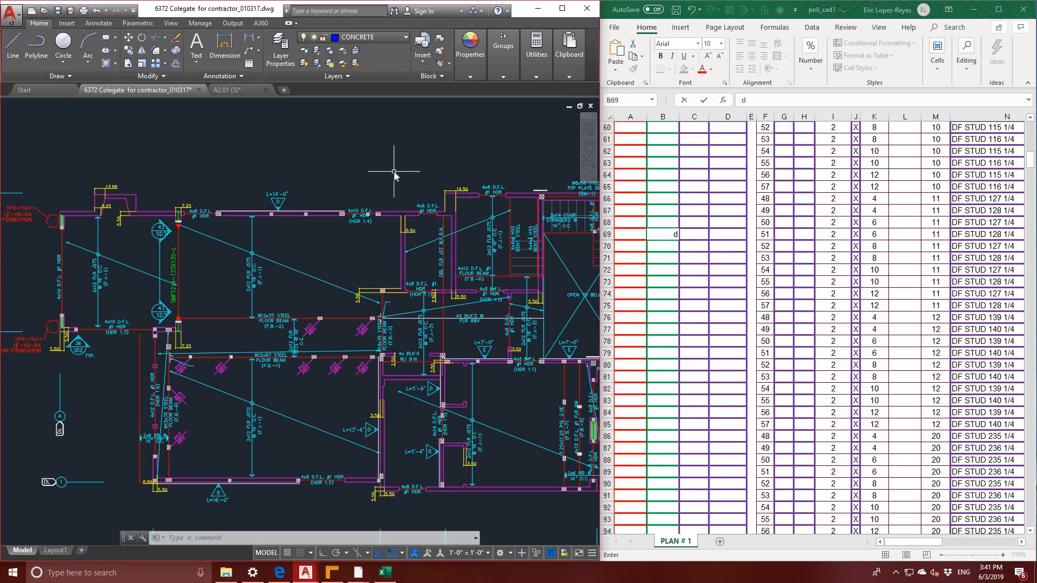
type("d")
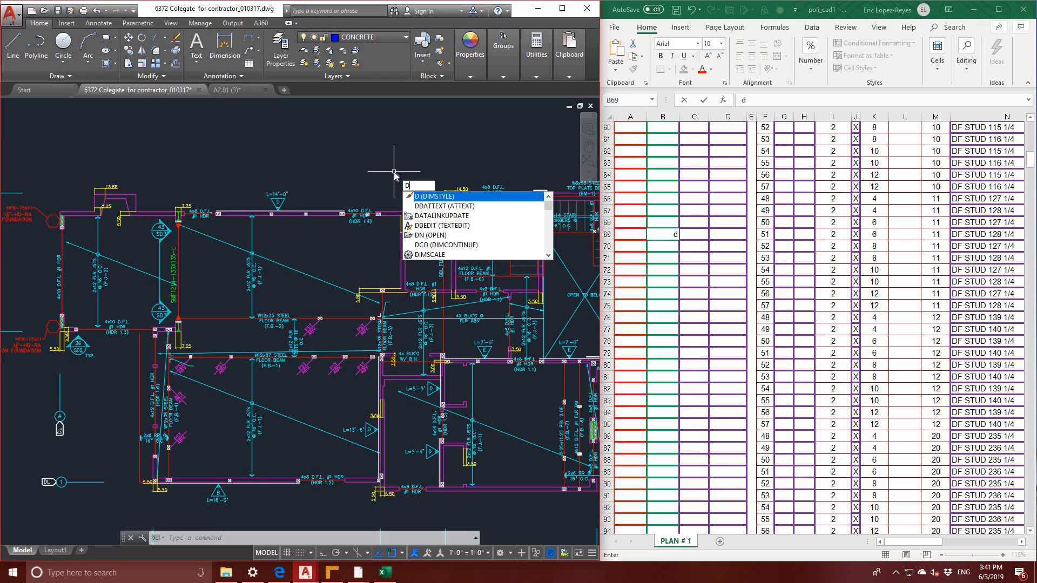
key("Return")
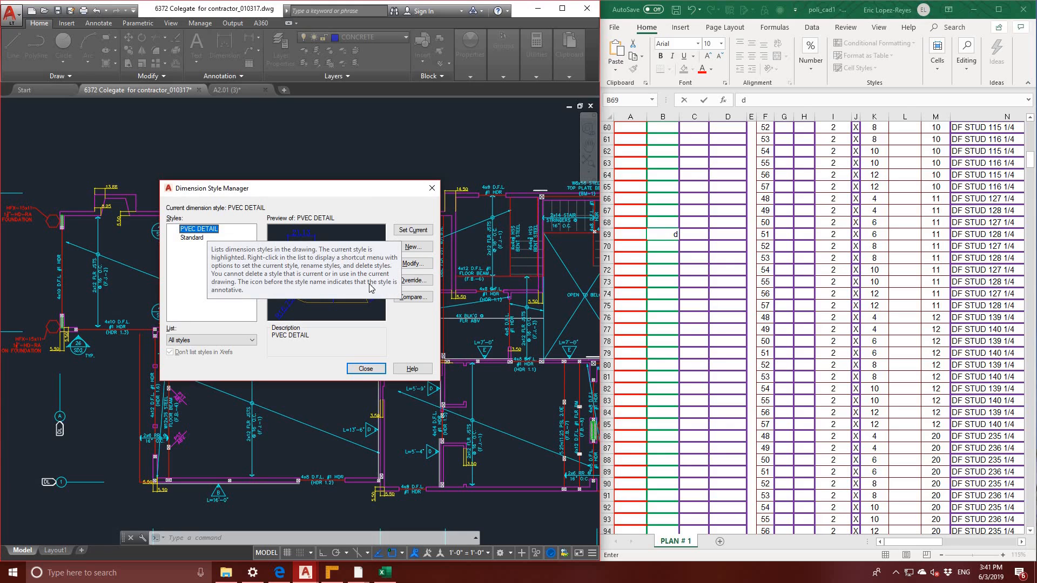
left_click(412, 264)
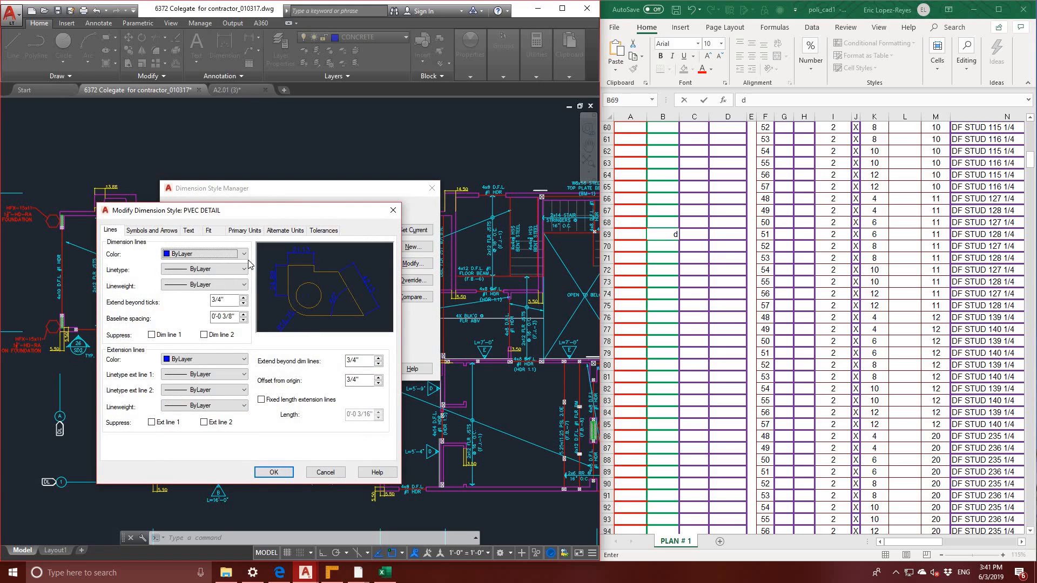
left_click(246, 231)
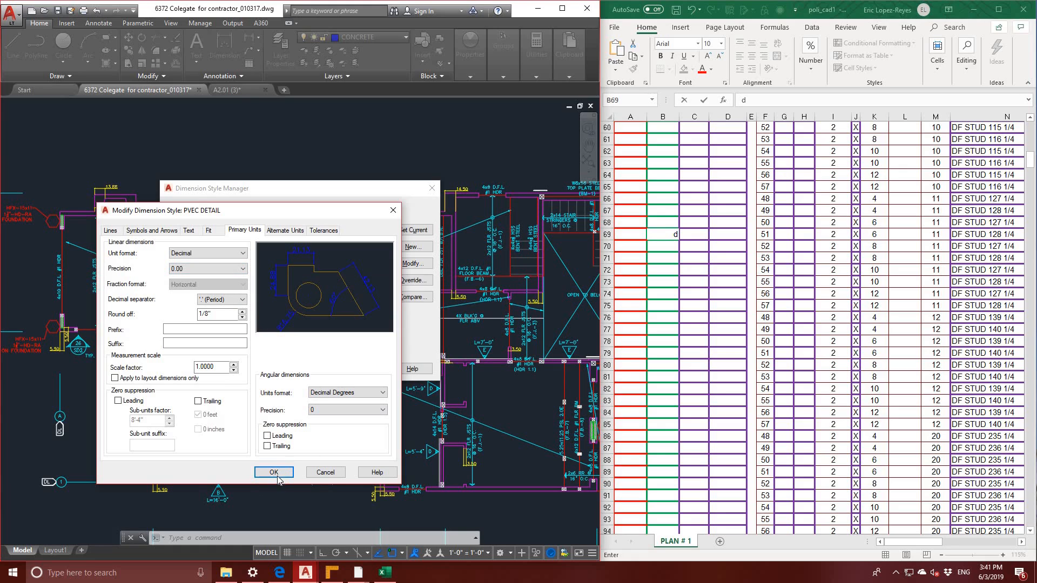
left_click(117, 232)
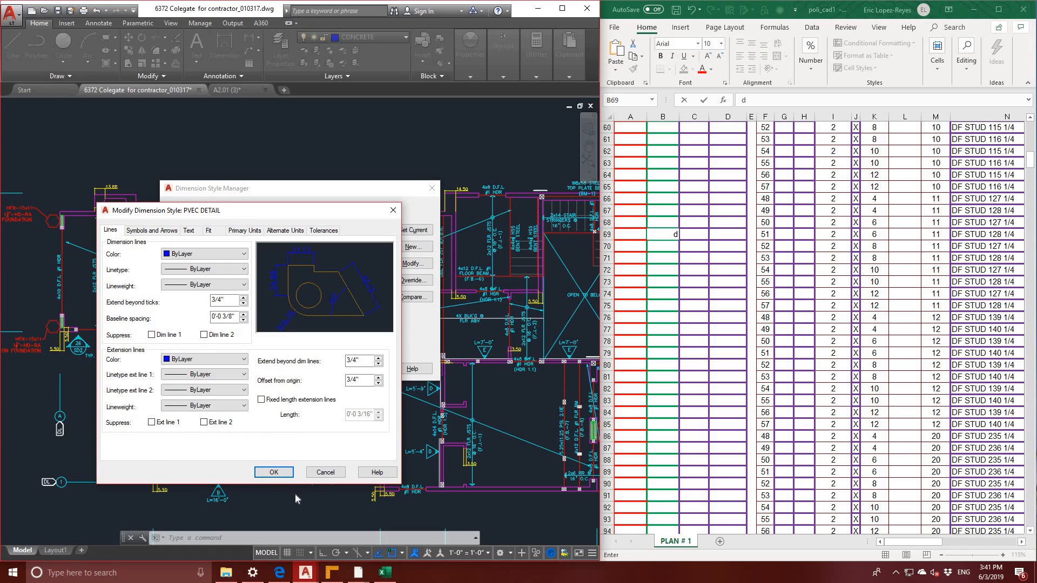
left_click(273, 473)
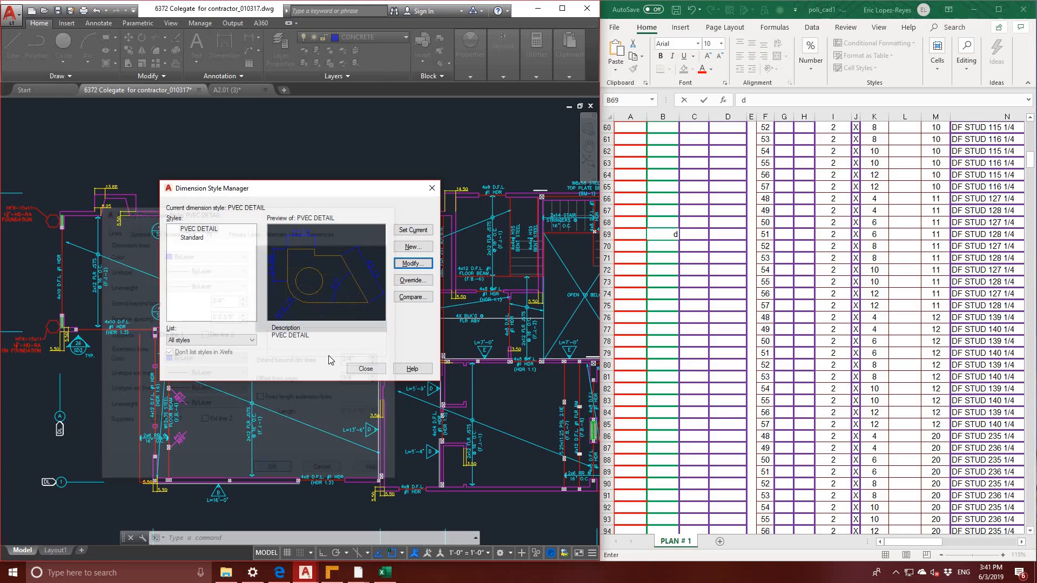
left_click(365, 368)
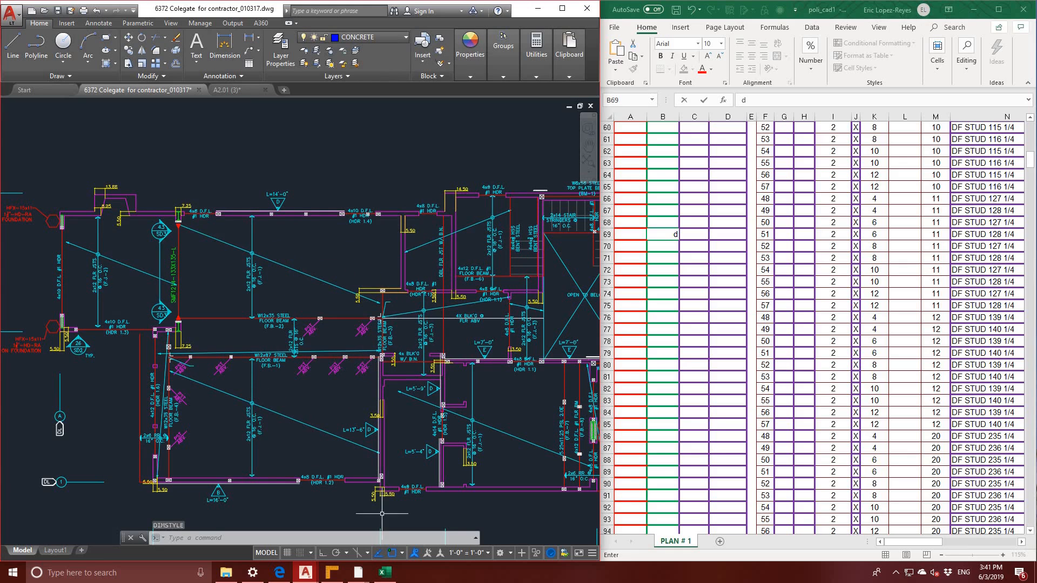
- Create a new layer named POD_ST in the drawing, removing any extra layer added along with it
left_click(280, 49)
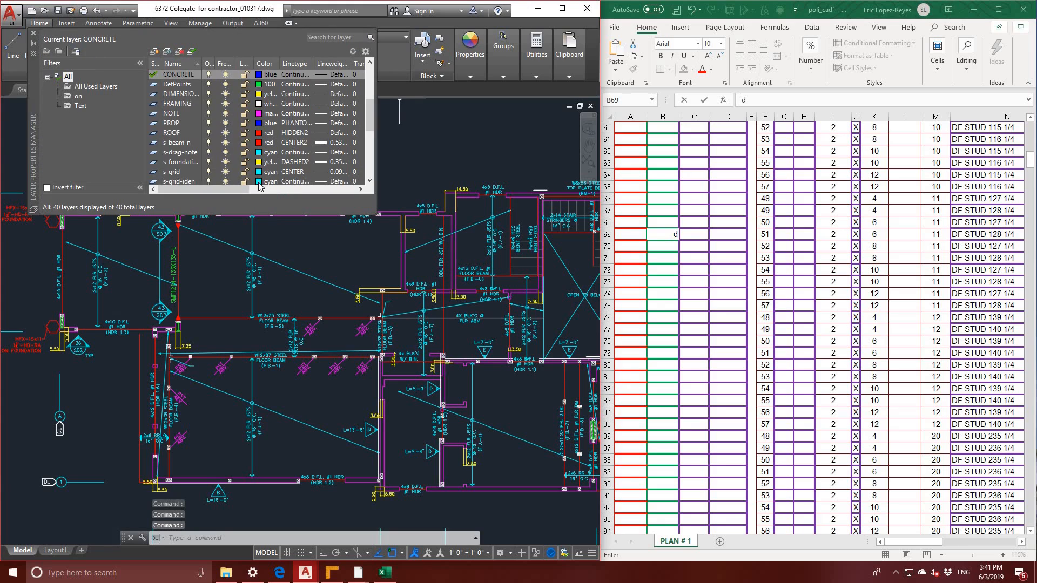
left_click(155, 54)
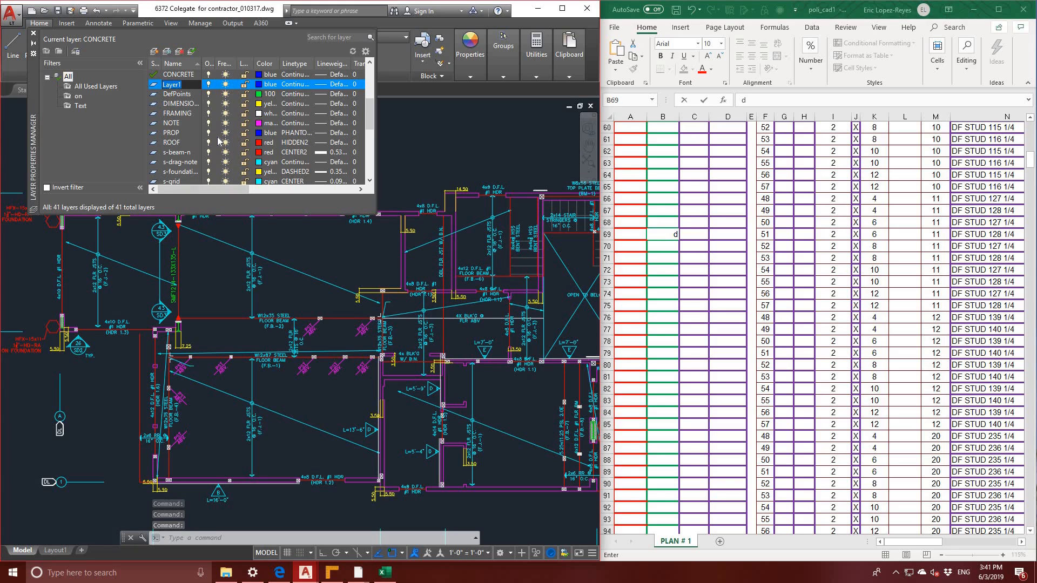
type("POD_ST")
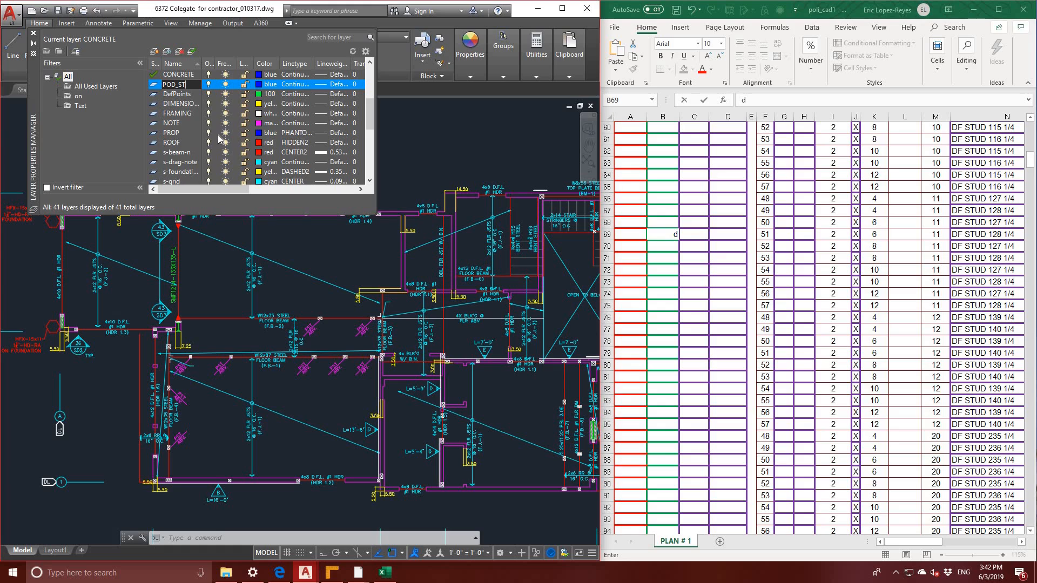
key("Return")
key("Return")
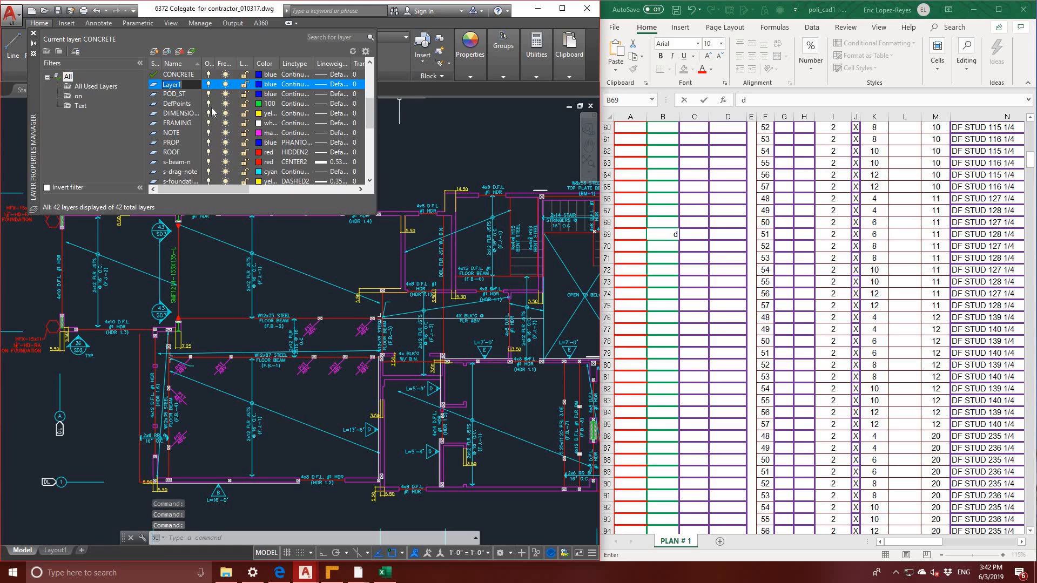
left_click(179, 51)
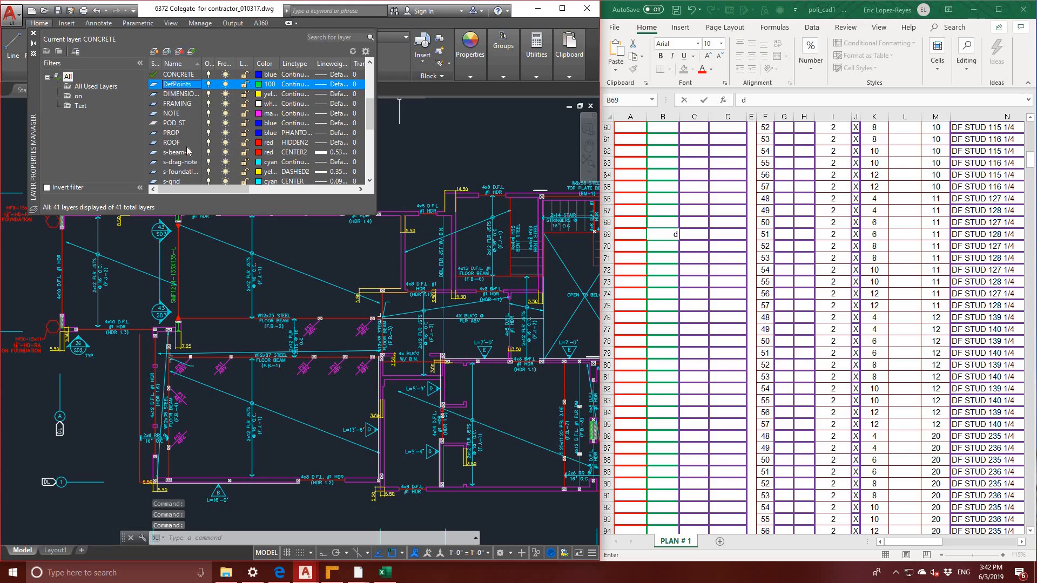
left_click(33, 35)
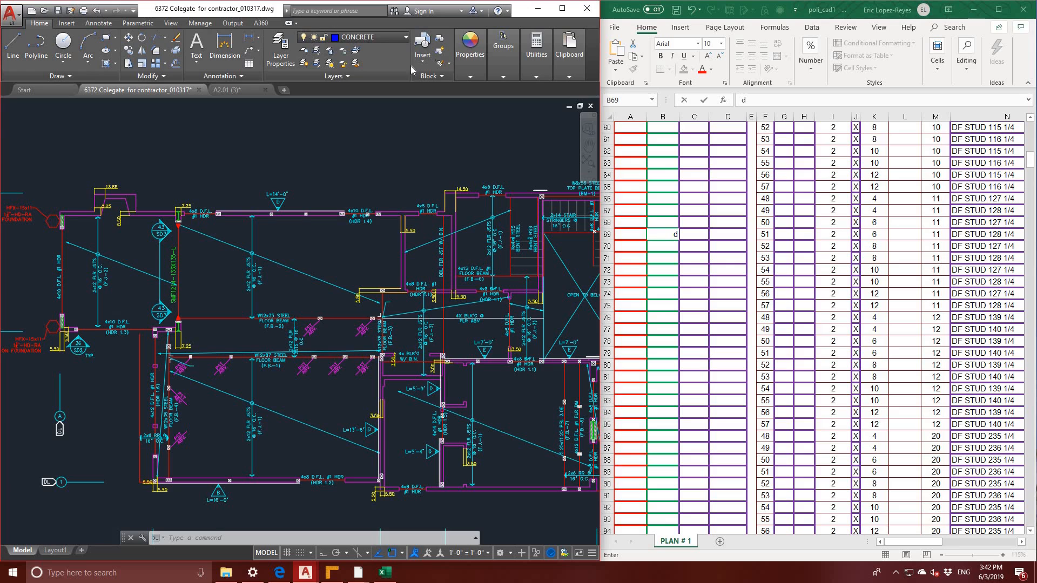
- Change the POD_ST layer's color to yellow and make it the current layer
left_click(400, 37)
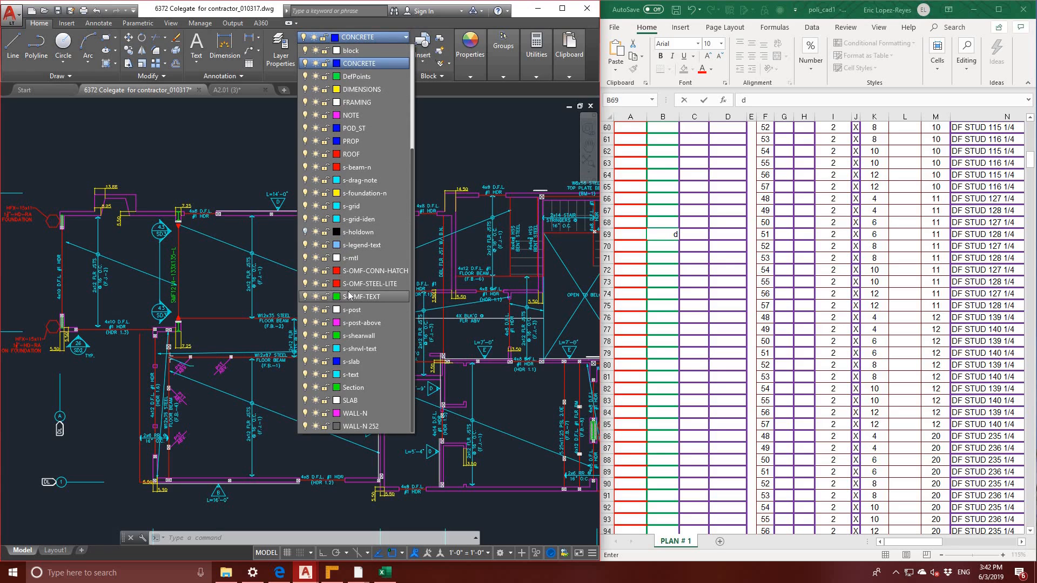
scroll(348, 295, "up", 4)
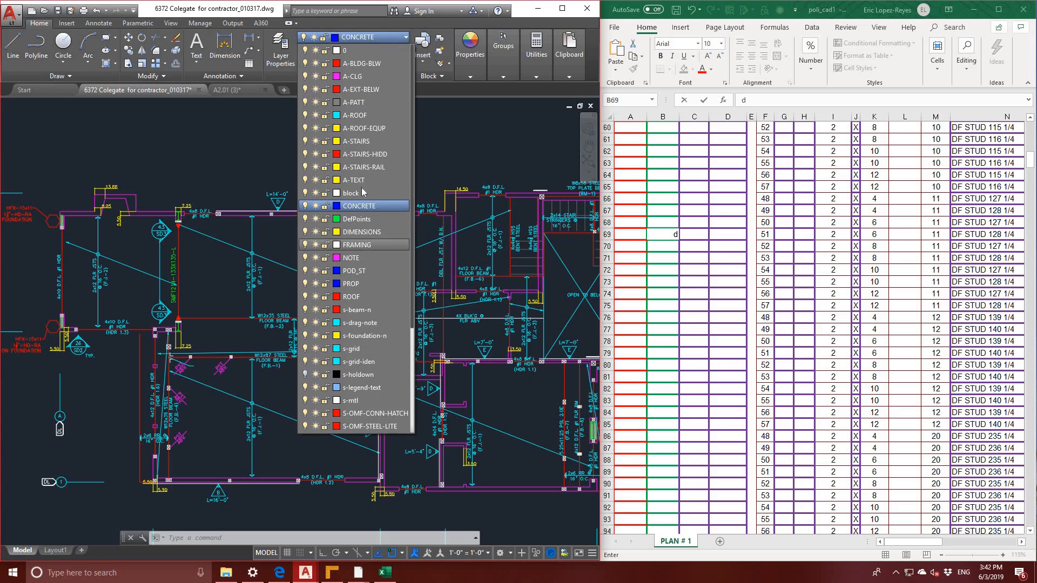
left_click(337, 272)
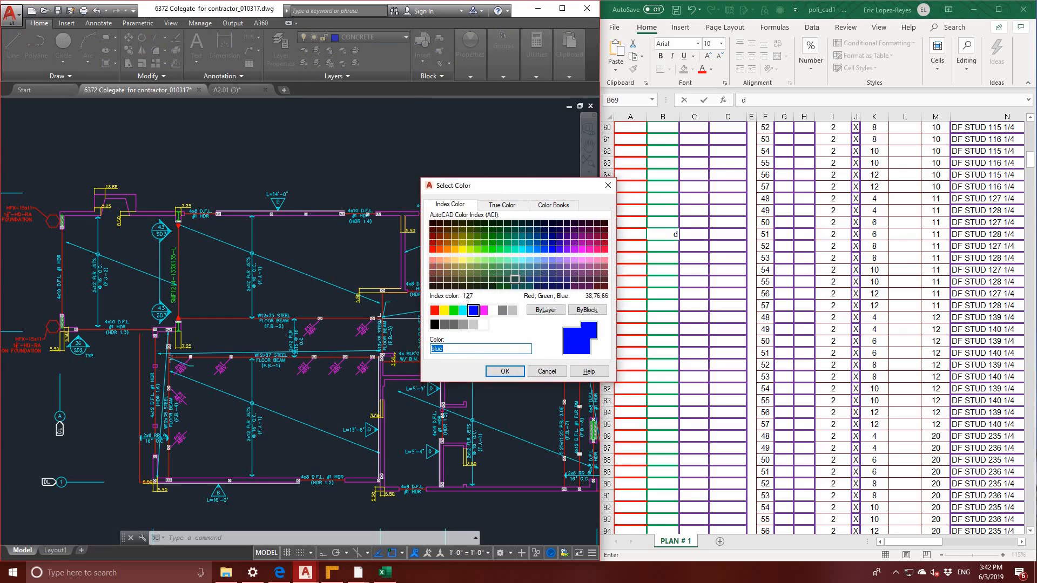
left_click(444, 311)
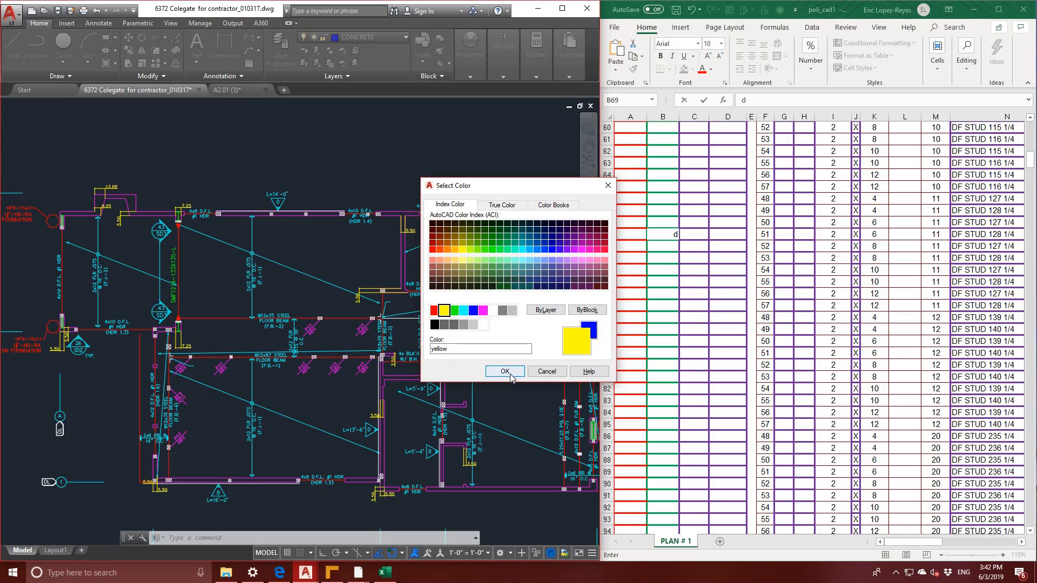
left_click(505, 372)
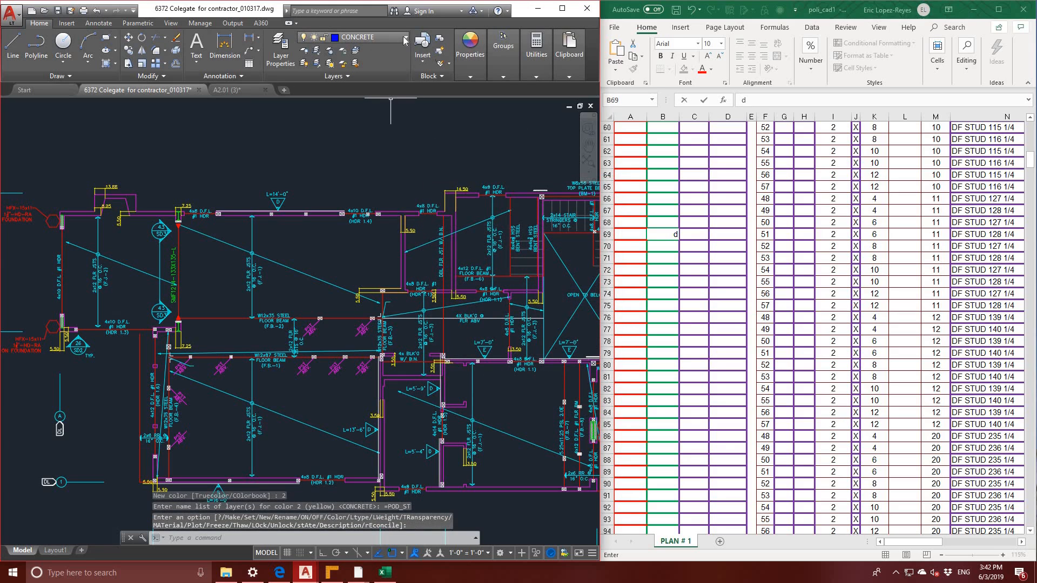
left_click(392, 38)
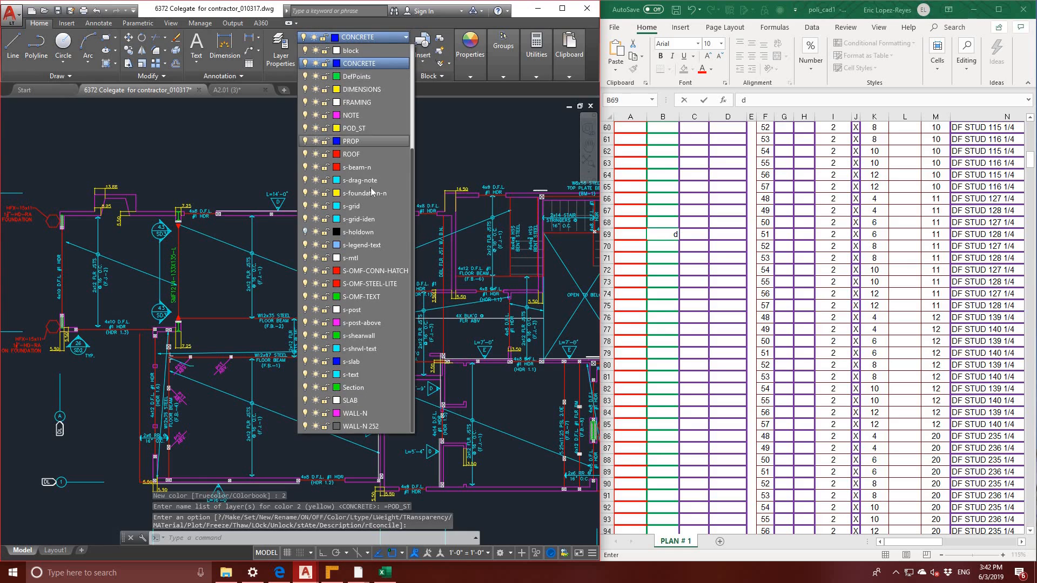
left_click(353, 129)
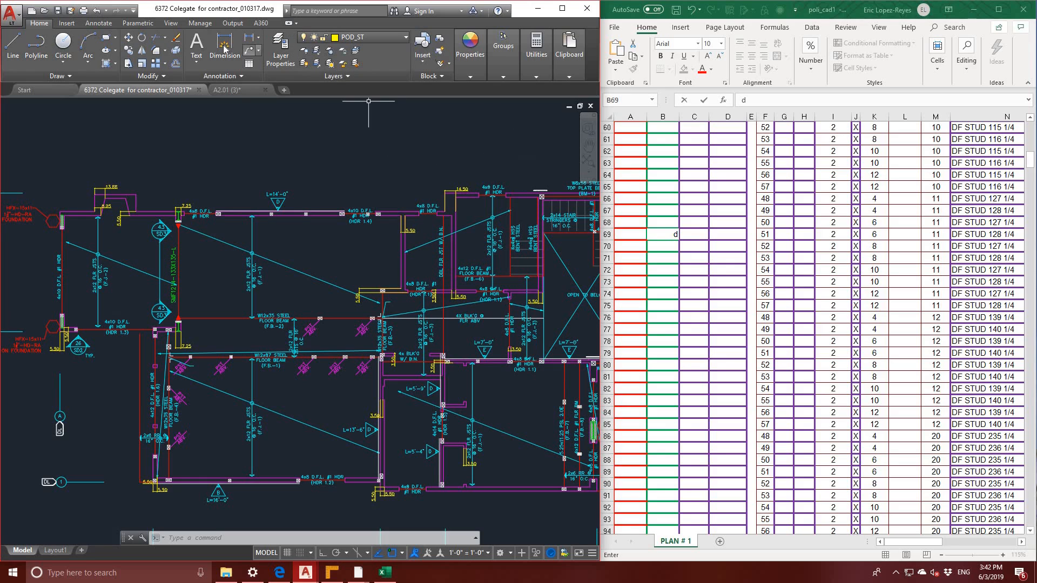
- Dimension the plan's upper exterior wall from its far left corner to the wall corner near the stairs, placing the dimension above the plan
left_click(234, 67)
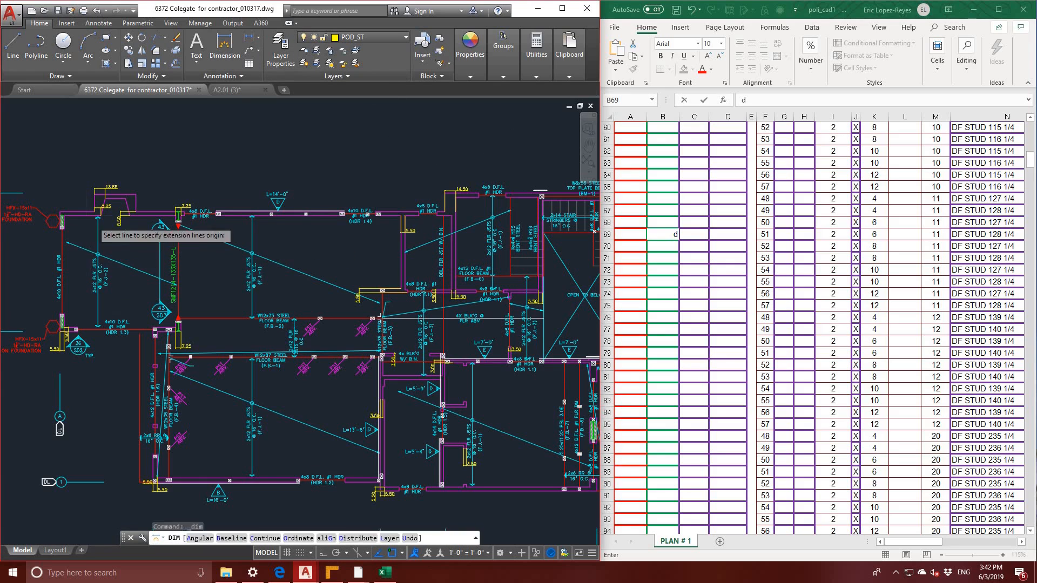
left_click(60, 212)
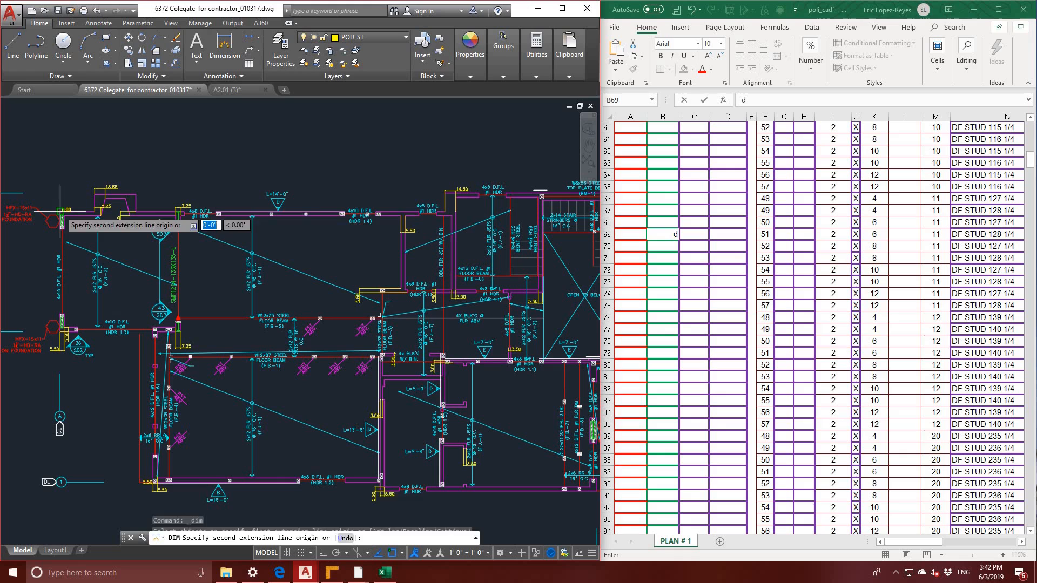
left_click(445, 210)
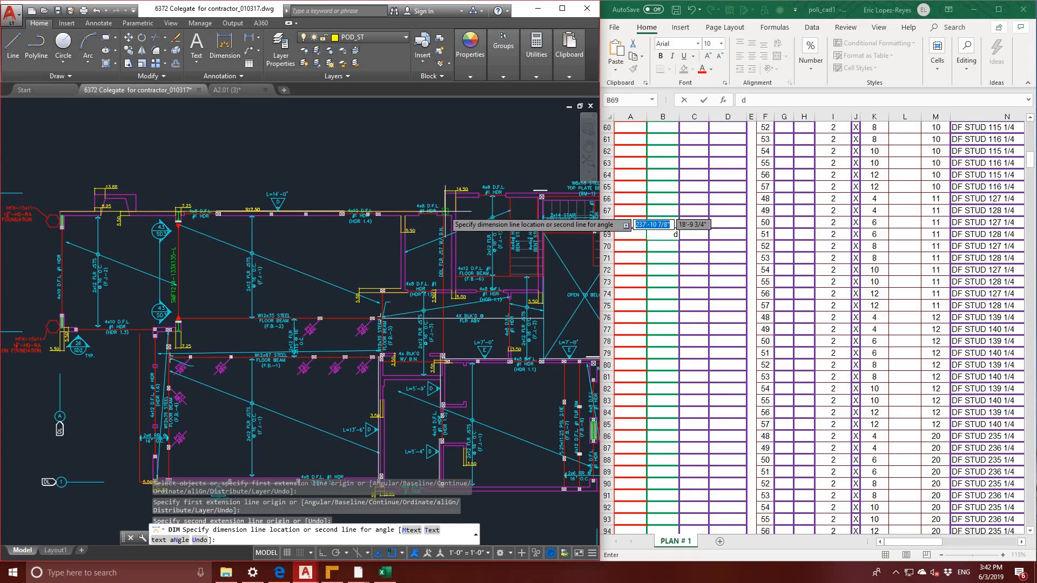
left_click(439, 152)
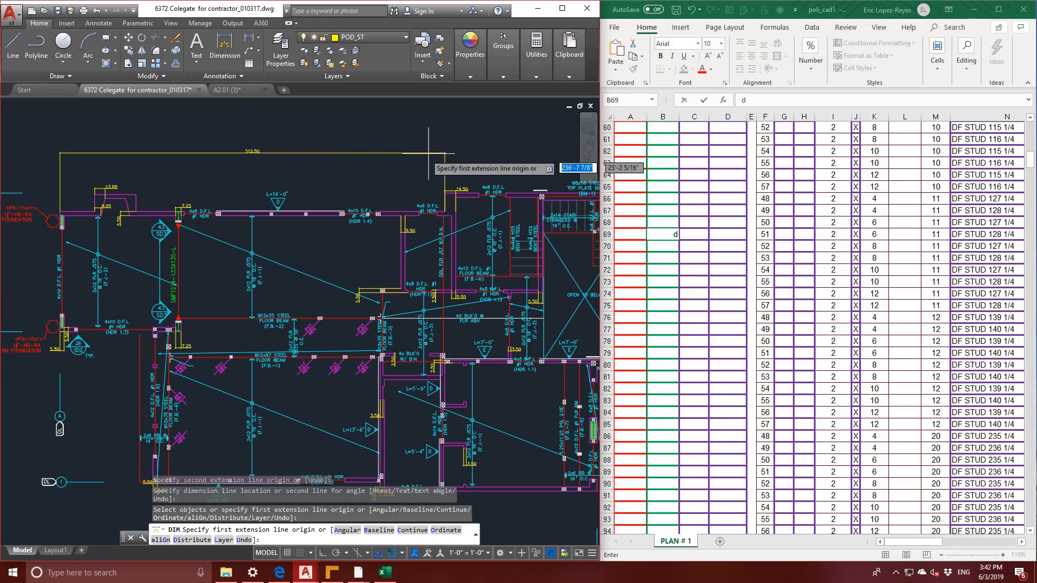
- Dimension the plan's far left exterior wall from its upper corner down to grid line 2, placing the dimension outside the wall
middle_click_drag(246, 197, 322, 176)
key("Return")
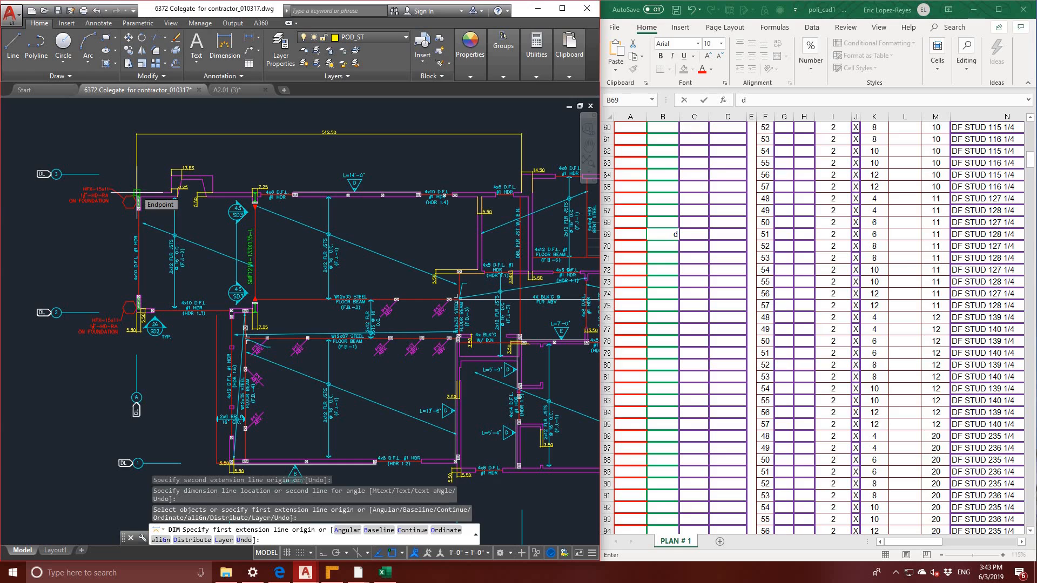
left_click(139, 196)
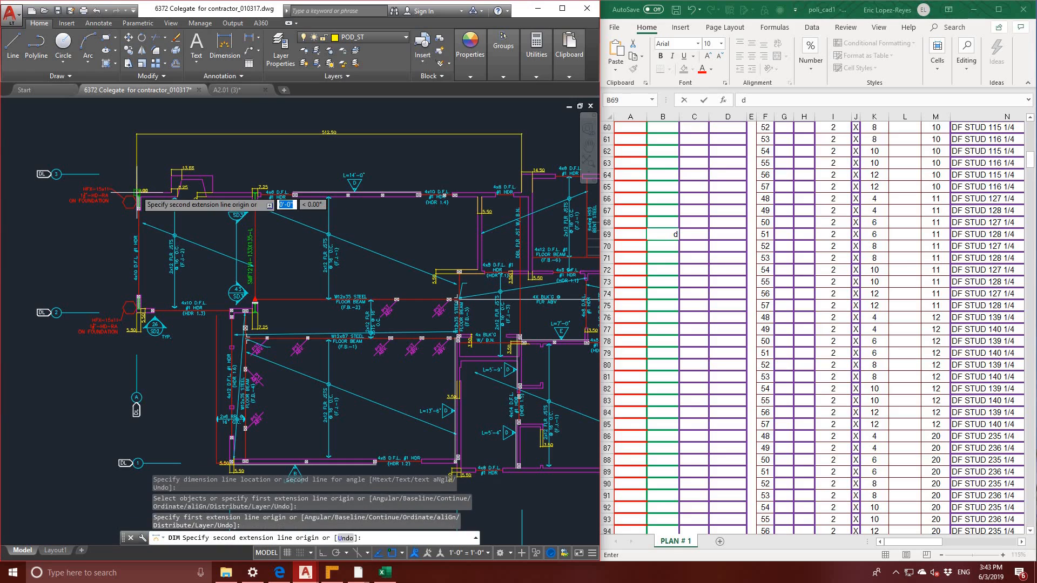
left_click(139, 313)
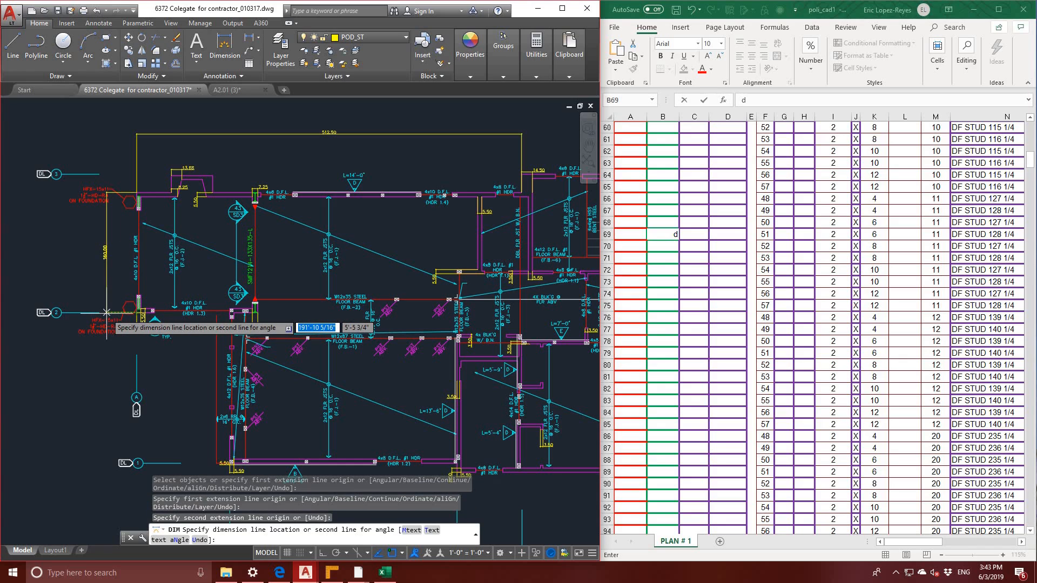
left_click(106, 313)
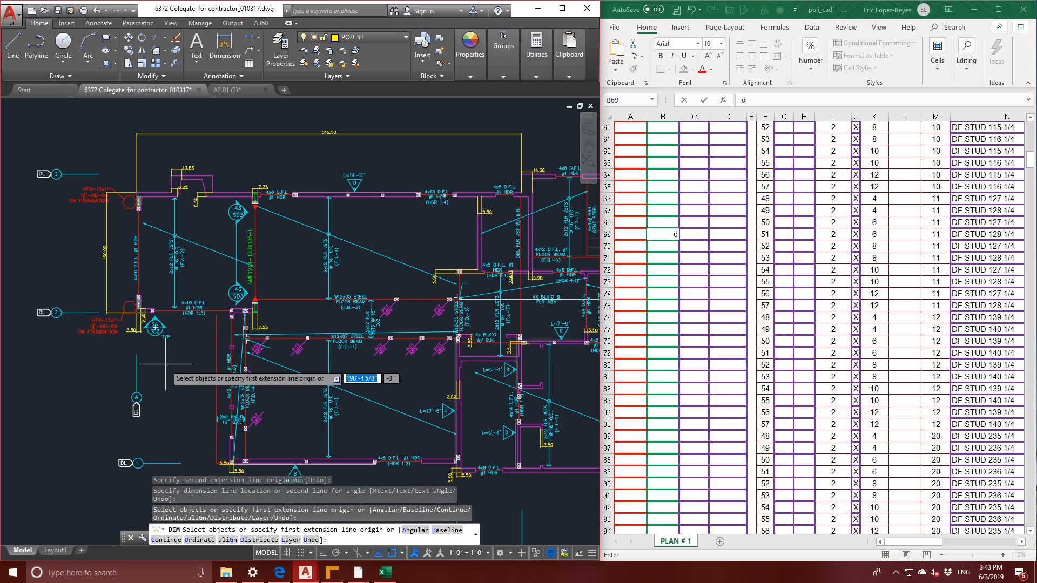
- Dimension the short wall along grid line 2 from the far left corner to the shear wall's lower end, placing the dimension below it
left_click(139, 313)
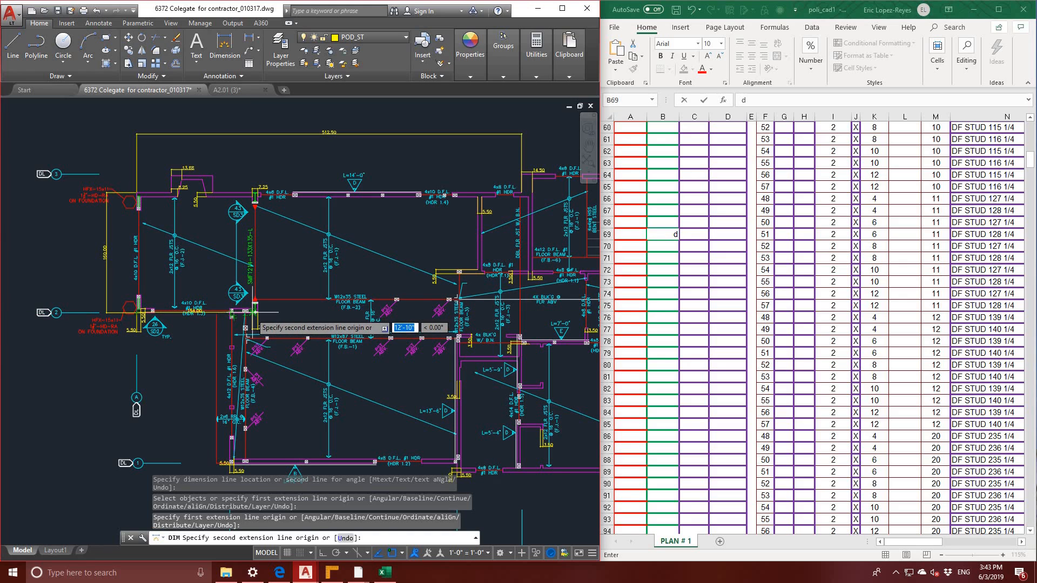
left_click(255, 312)
left_click(286, 329)
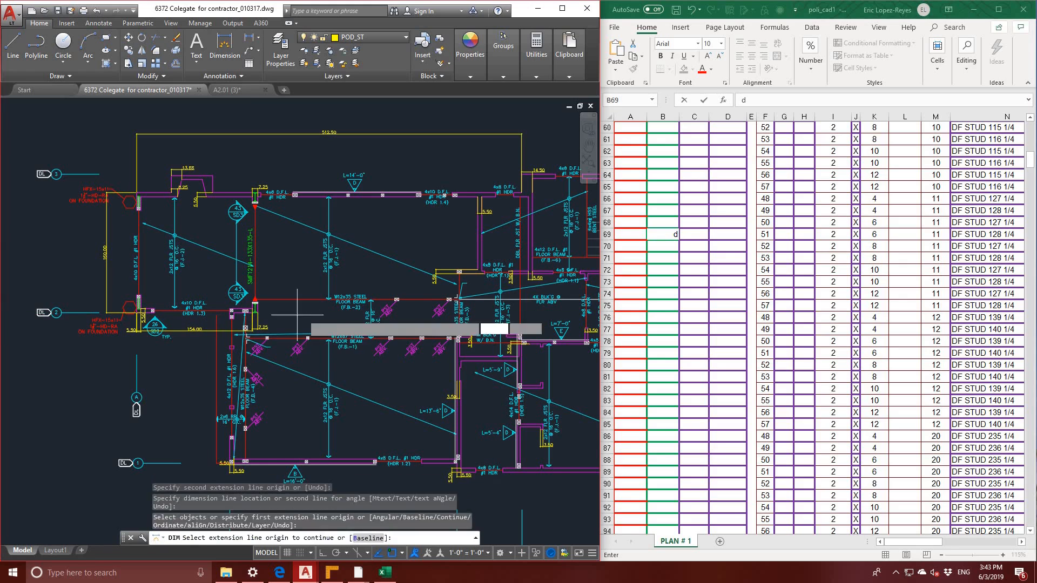
key("Return")
- Dimension the lower wing's left exterior wall from grid line 2 down to grid line 1, placing the dimension outside the plan
middle_click_drag(312, 357, 270, 260)
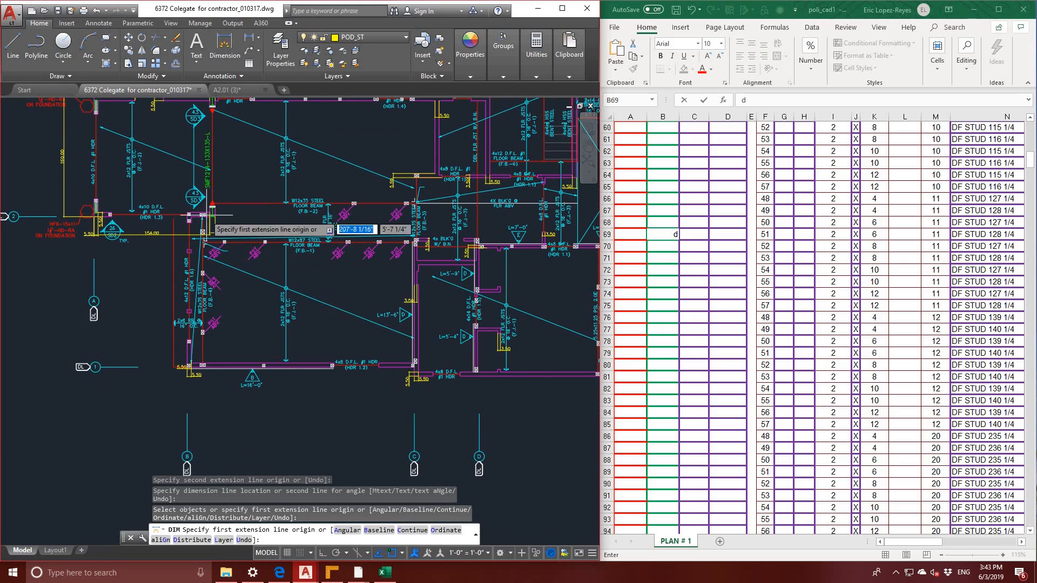
left_click(189, 215)
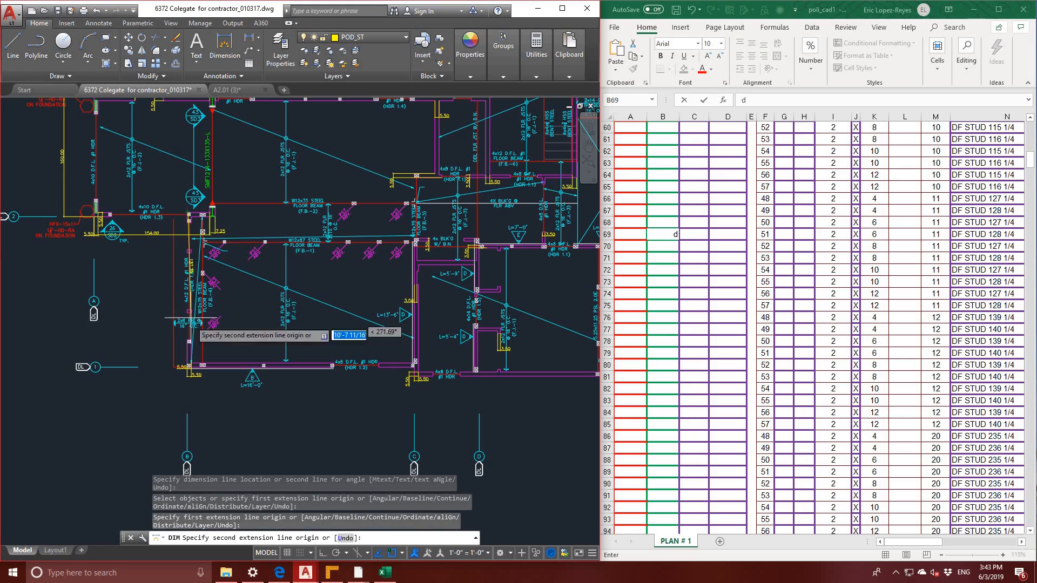
left_click(189, 368)
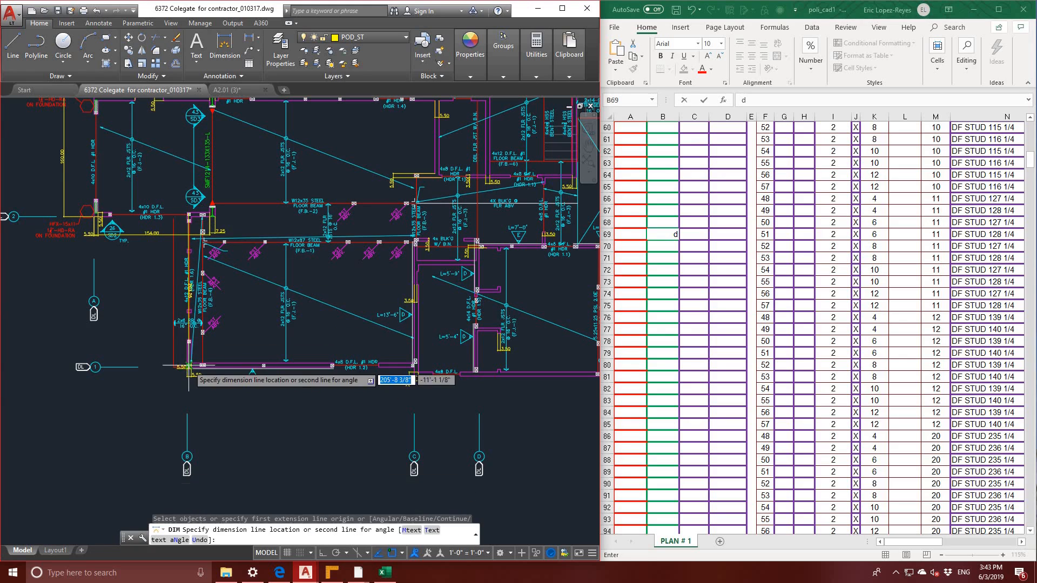
left_click(151, 367)
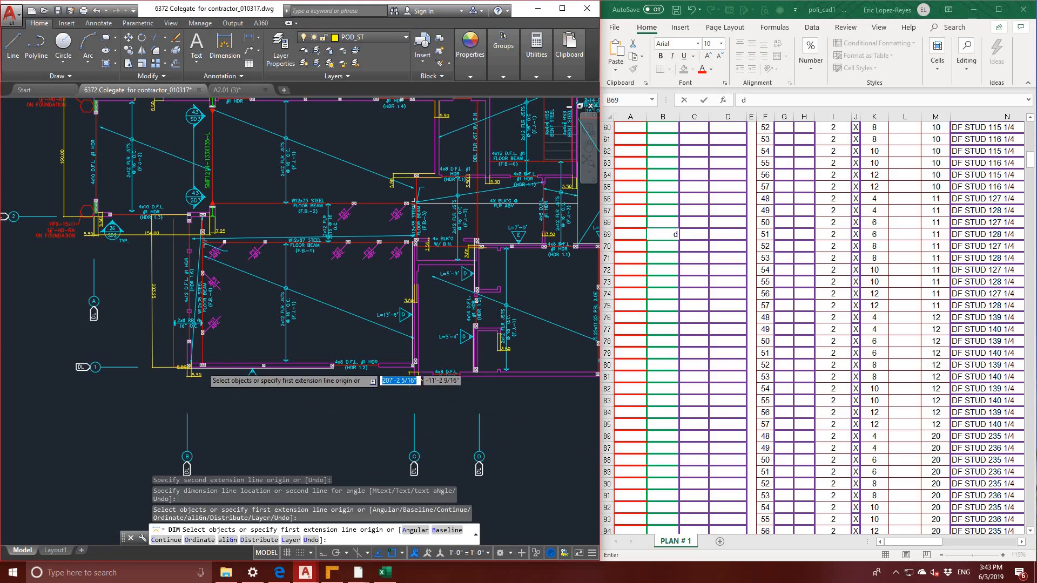
scroll(201, 370, "up", 2)
scroll(282, 394, "down", 2)
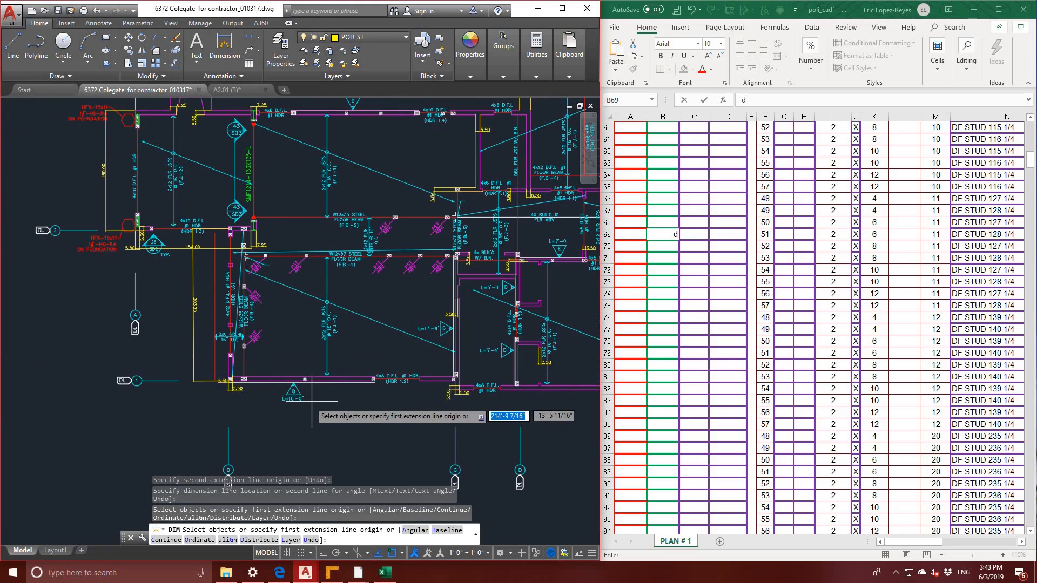
- Place a short dimension of about 21 inches in the empty space just below the plan's lower left corner
right_click(258, 418)
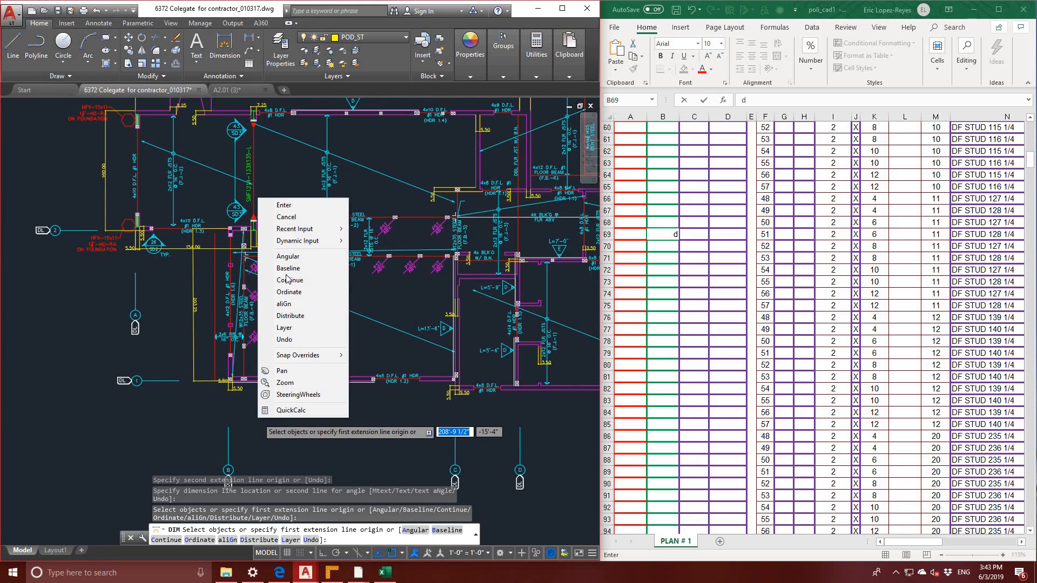
left_click(222, 401)
left_click(206, 402)
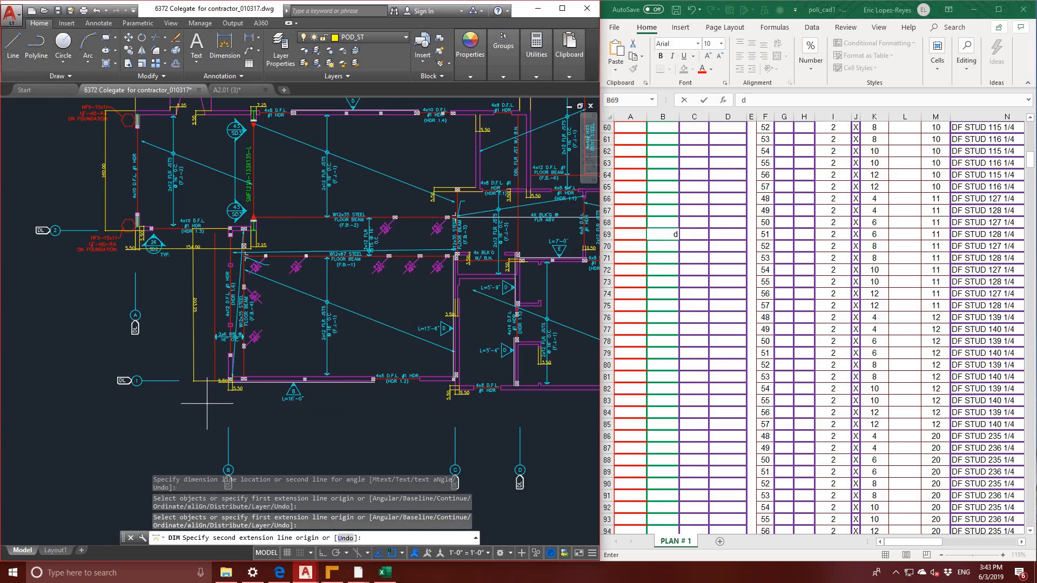
left_click(206, 402)
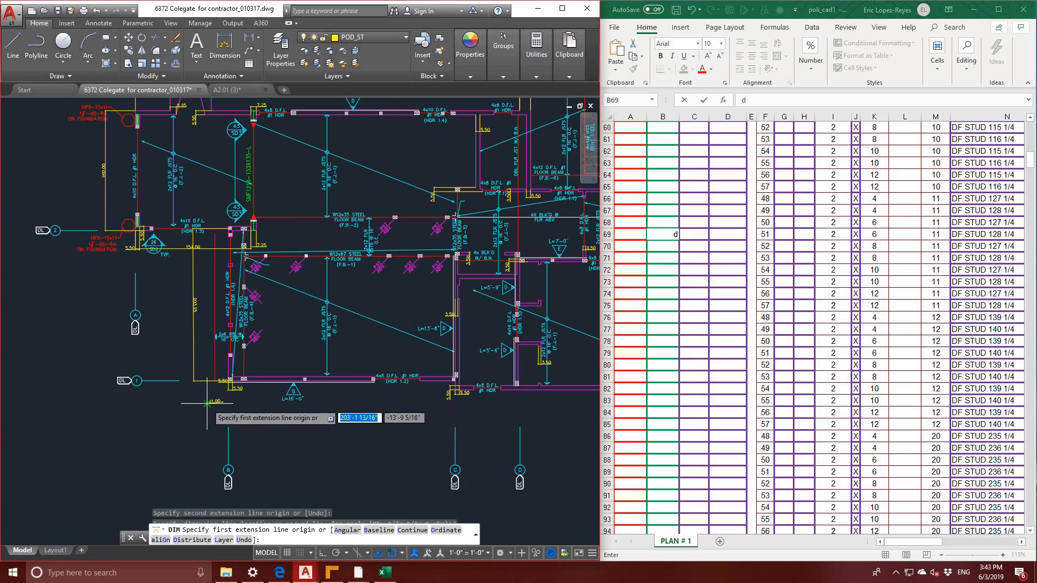
- Dimension the lower exterior wall between grid lines B and C, placing the dimension below the plan
left_click(229, 382)
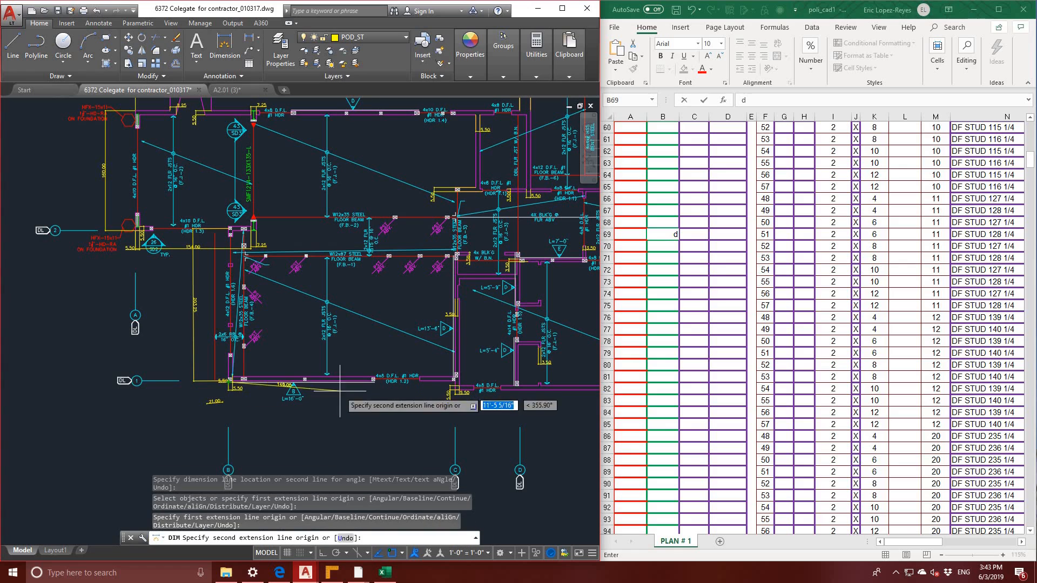
left_click(455, 390)
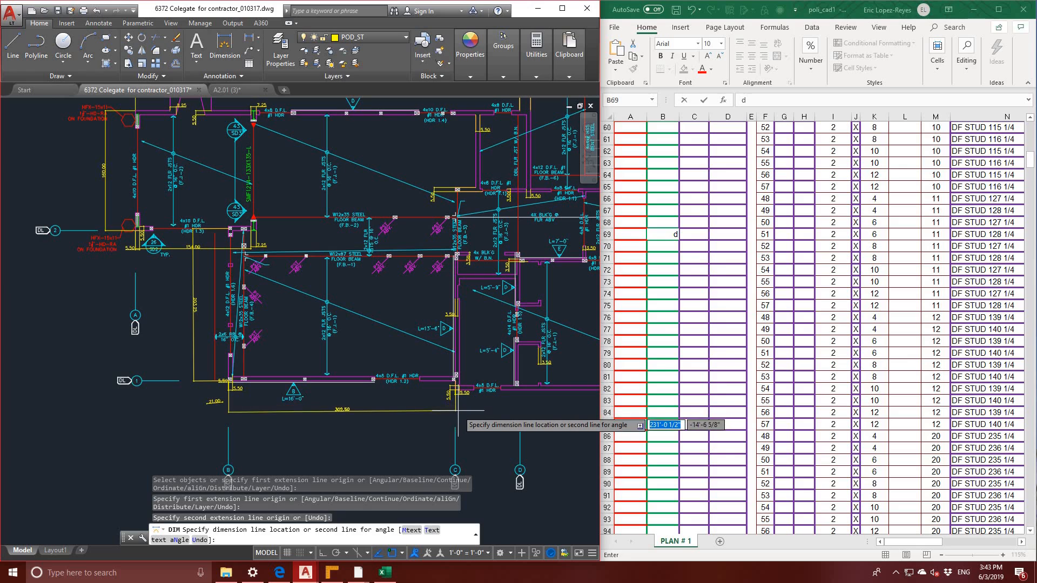
left_click(445, 424)
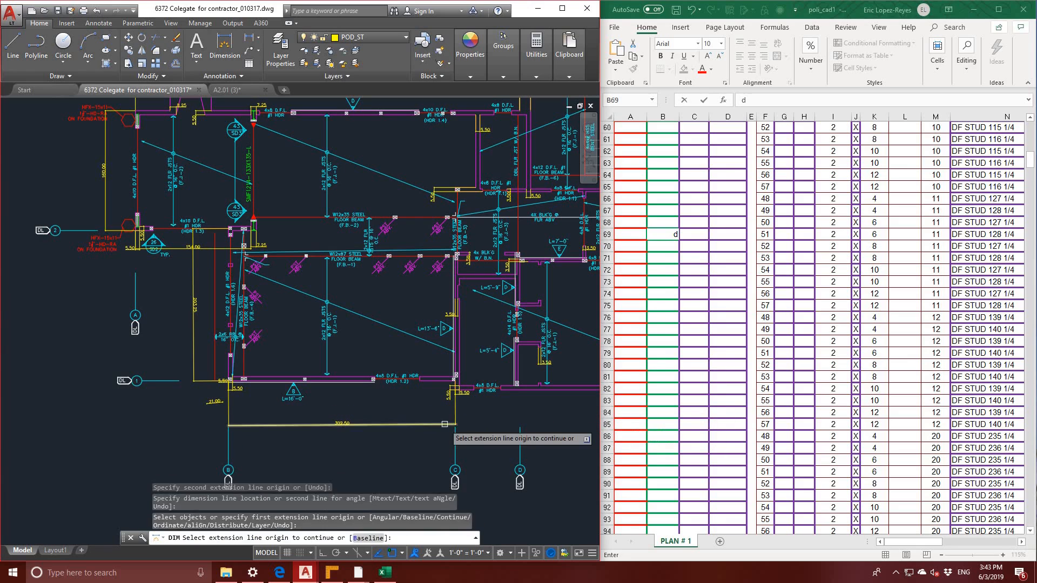
- Dimension the short jog in the lower exterior wall at grid line C, placing the dimension to the left below the wall
left_click(455, 379)
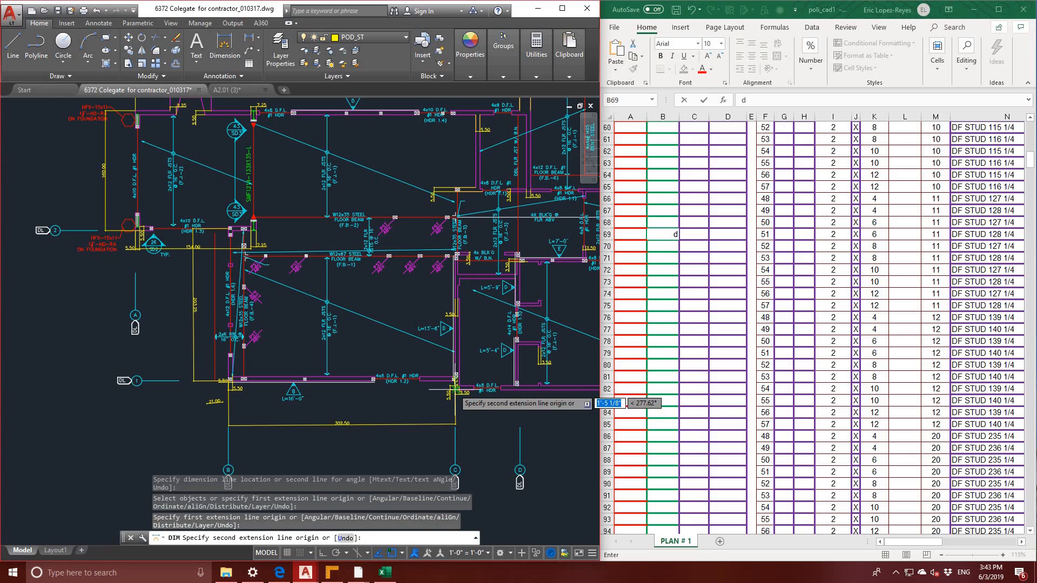
left_click(456, 389)
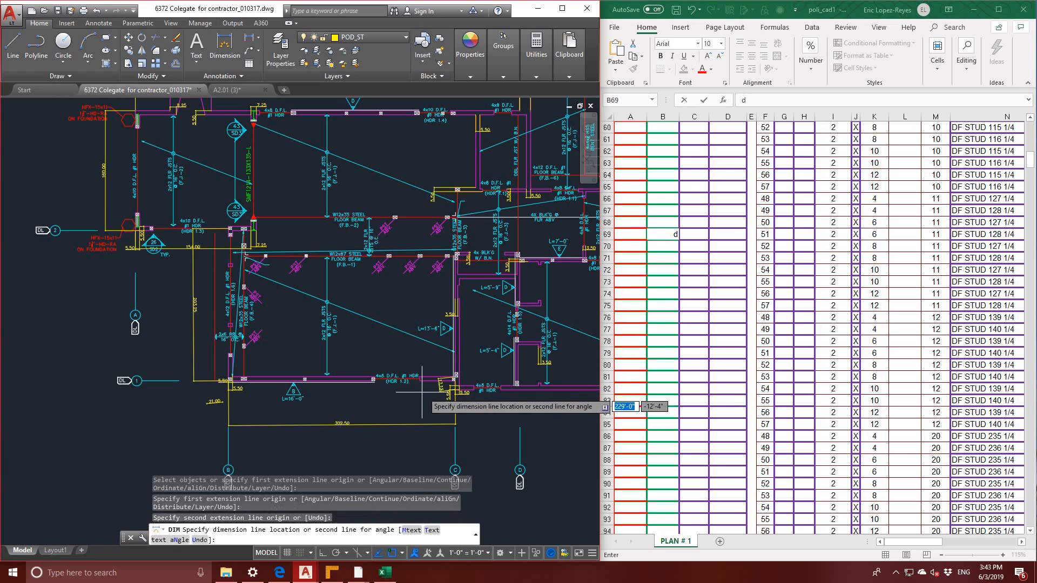
left_click(375, 400)
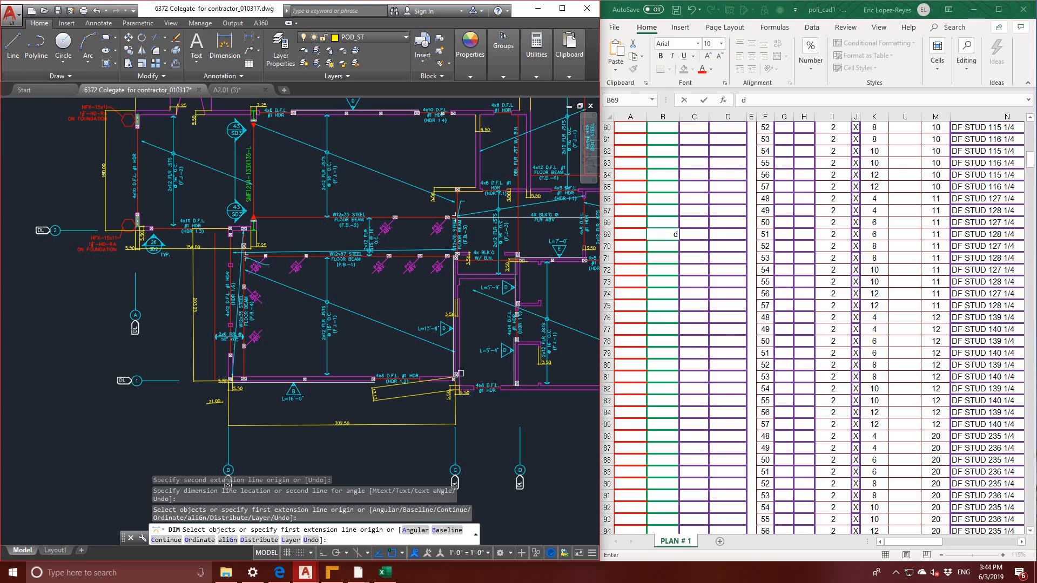
scroll(427, 320, "down", 2)
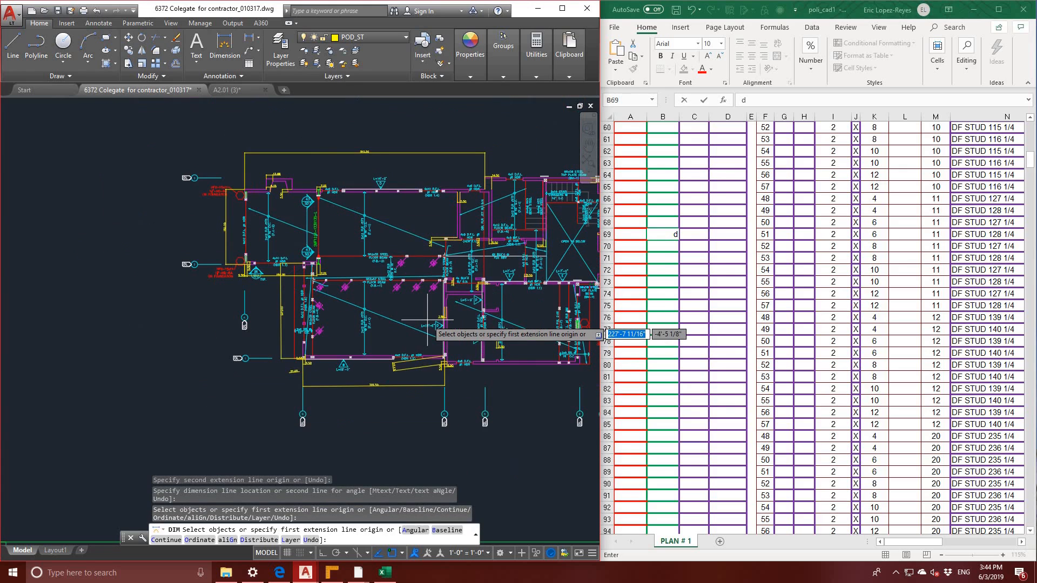
scroll(427, 320, "up", 2)
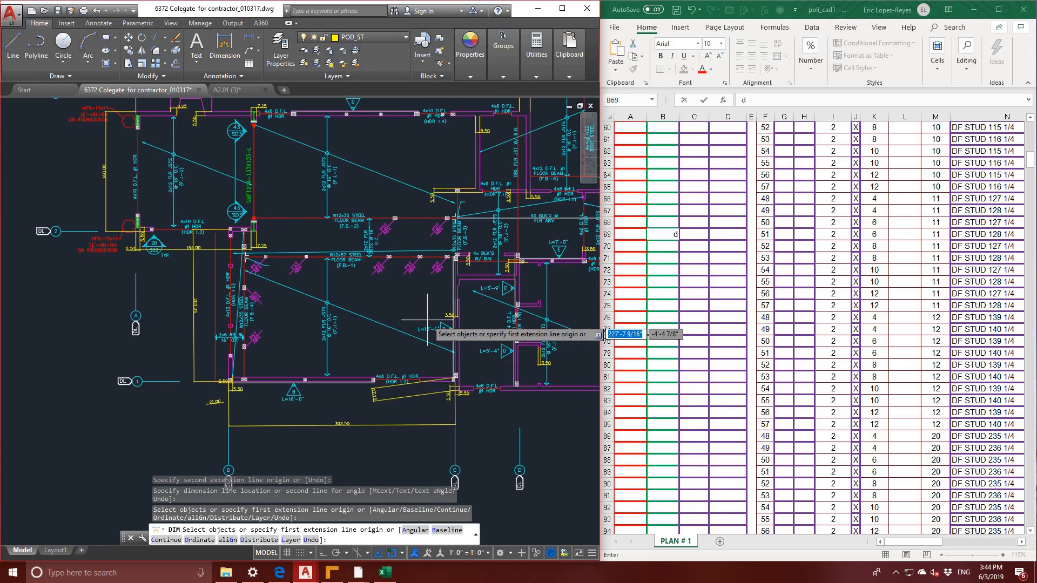
- Dimension the interior wall from the upper exterior wall down to its lower end above the floor beam, placing the dimension on its left side
mouse_move(429, 304)
middle_mouse_down()
mouse_move(350, 328)
mouse_move(313, 361)
middle_mouse_up()
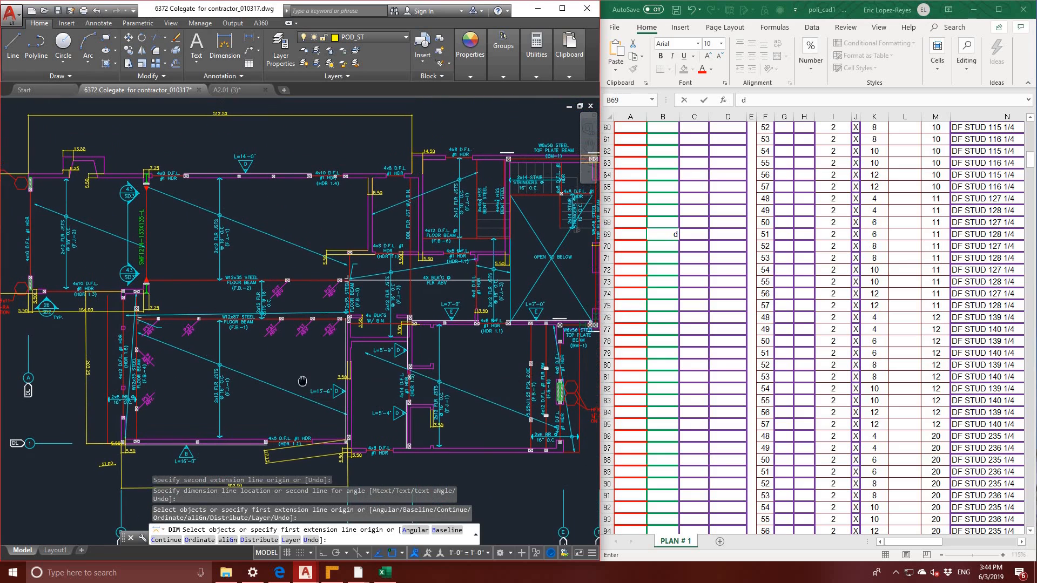
key("Return")
left_click(369, 178)
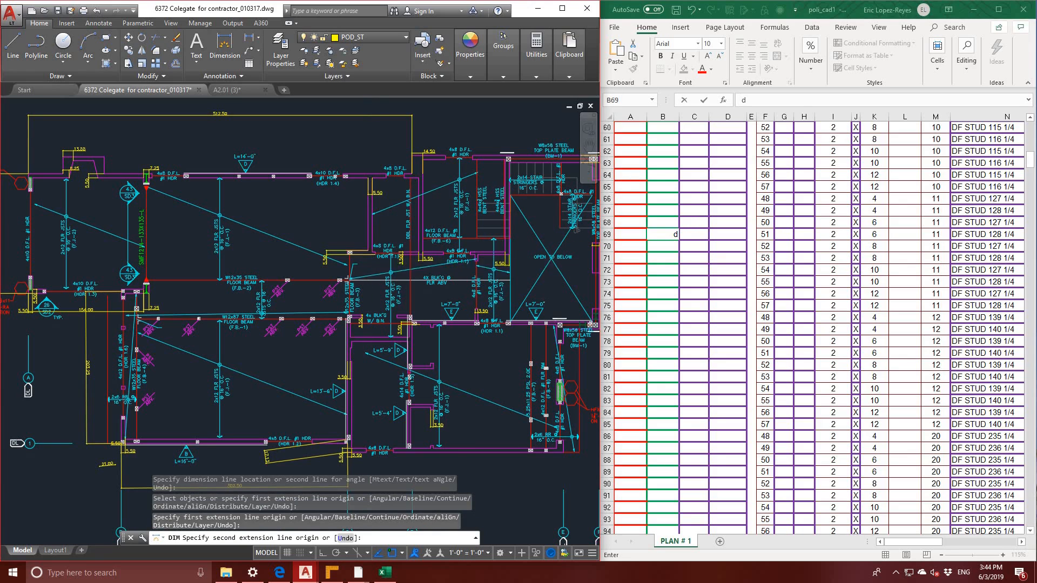
left_click(369, 252)
left_click(350, 254)
key("Return")
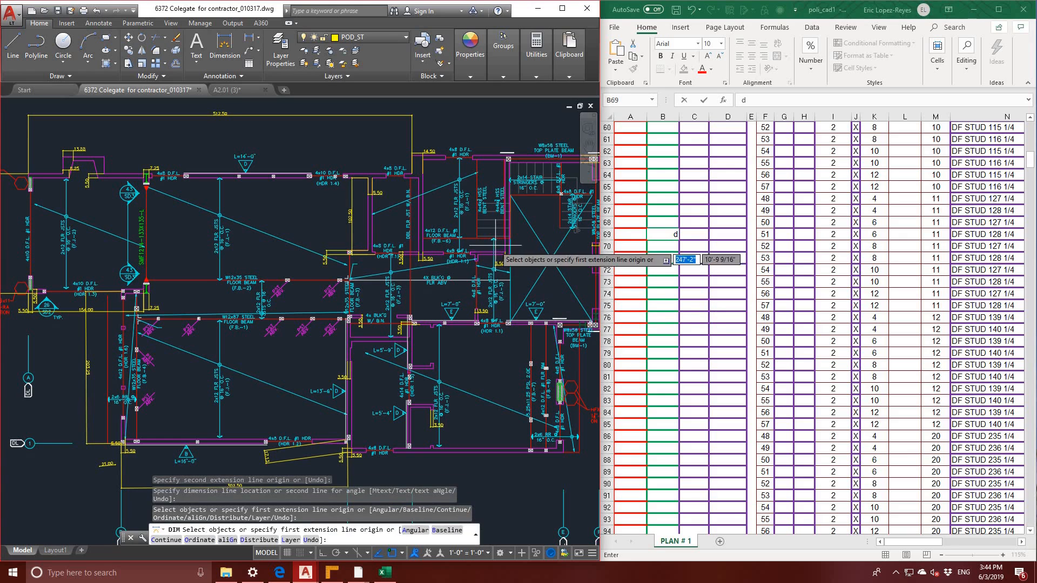
- Dimension the wall beside the stair area from its upper corner down to its lower end, placing the dimension alongside it
key("Return")
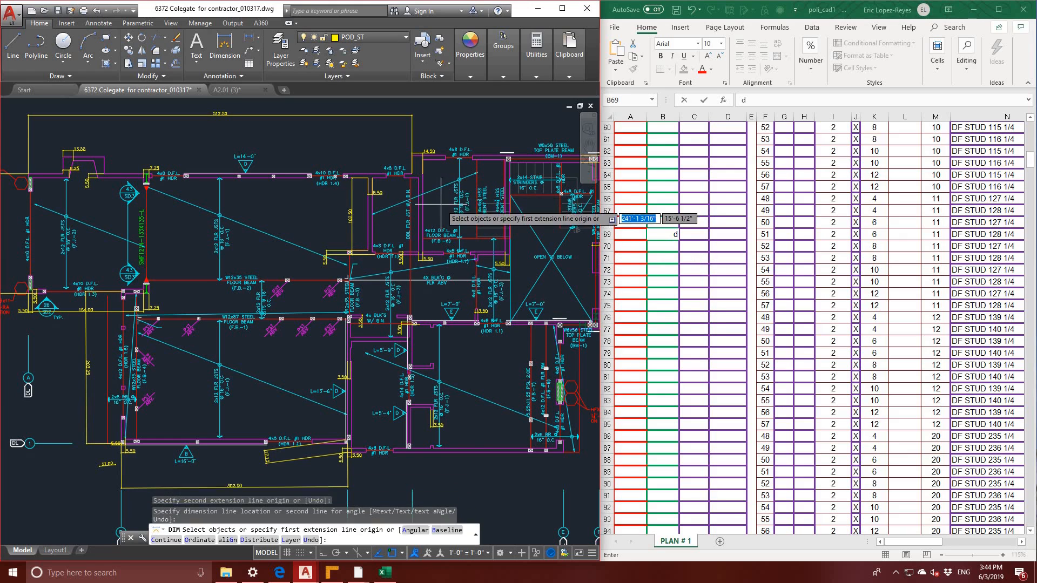
left_click(424, 152)
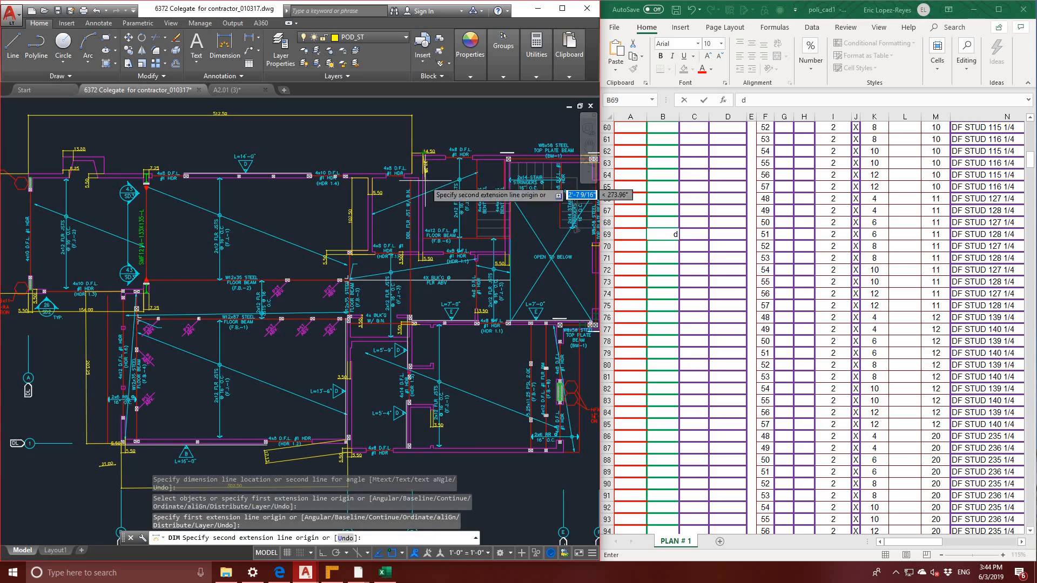
left_click(422, 255)
right_click(424, 256)
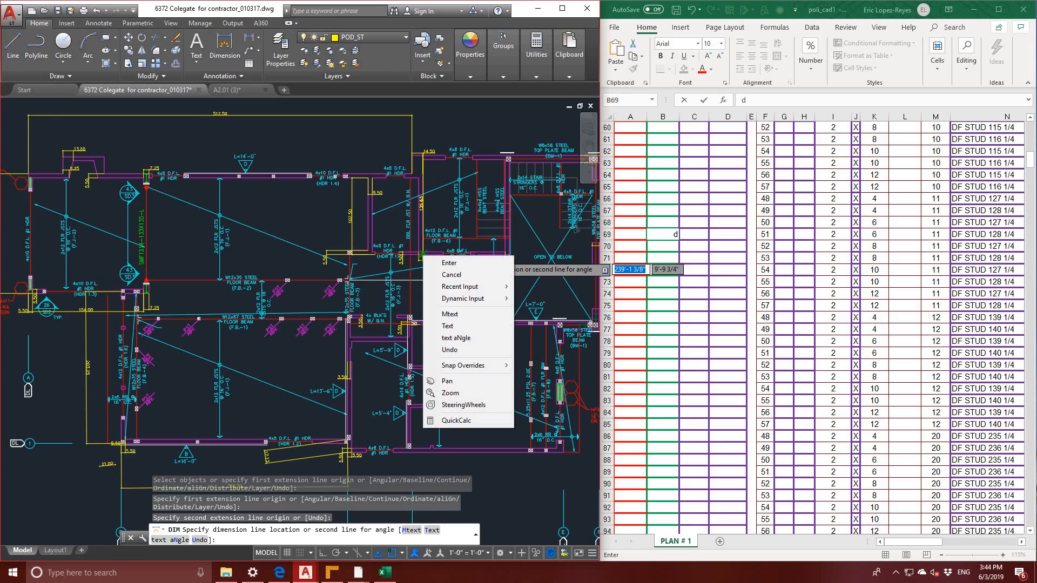
left_click(449, 263)
- Continue the stair-side wall dimension upward above the plan, leave overlapping dimensions unbroken with the None option, and end the command
left_click(434, 182)
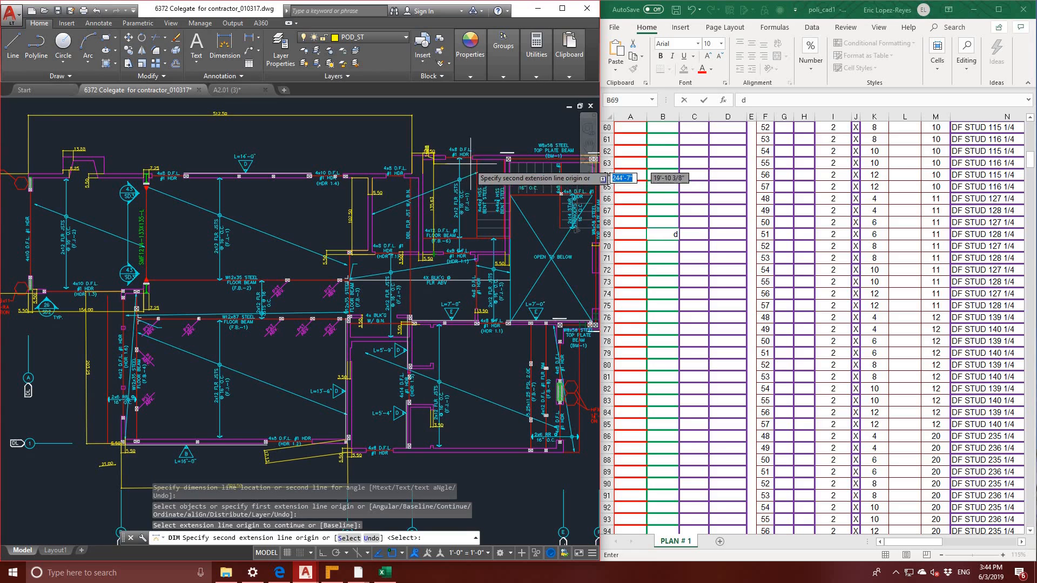
left_click(439, 119)
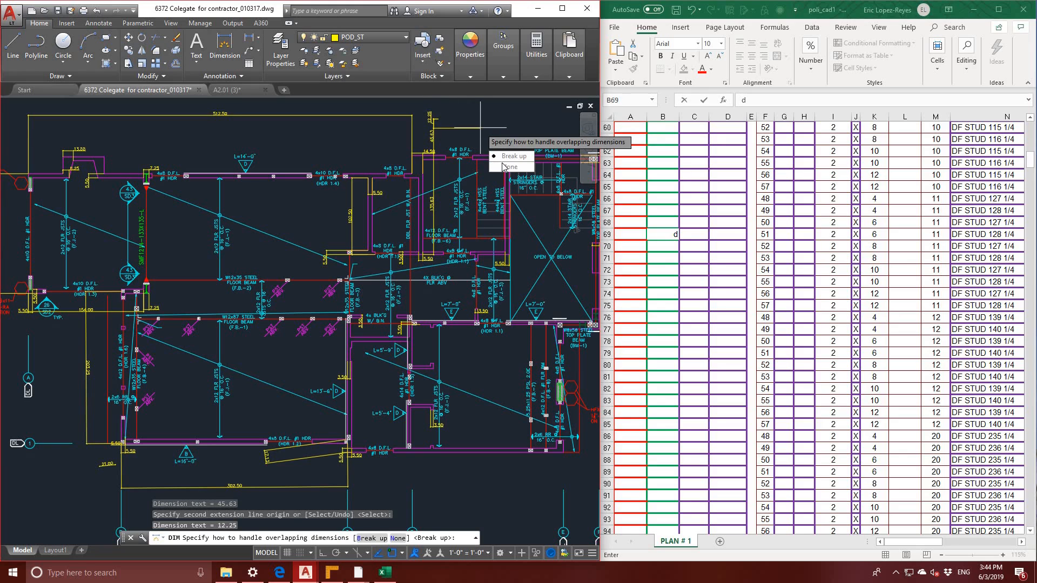
key("Return")
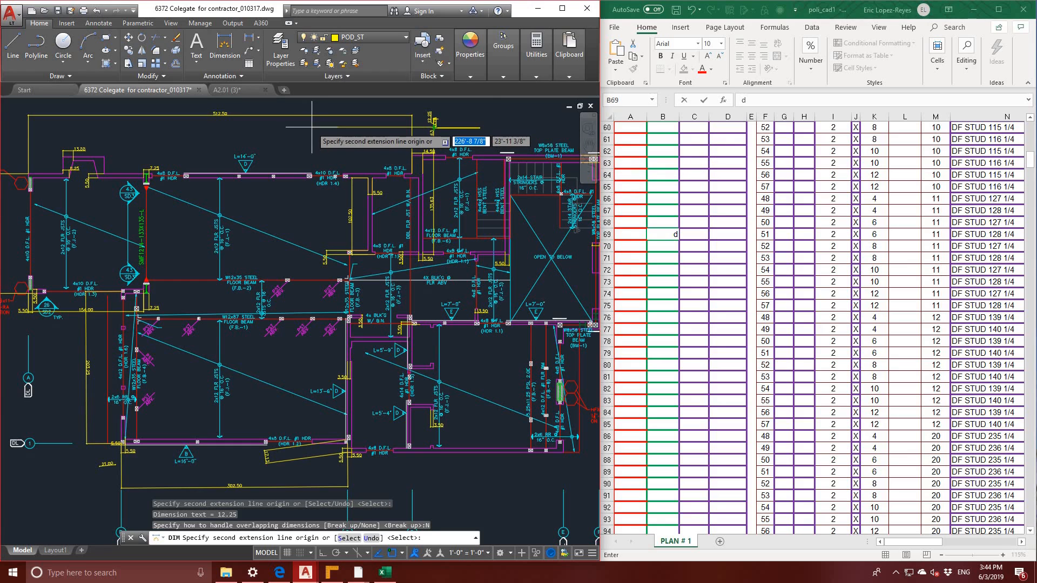
key("Escape")
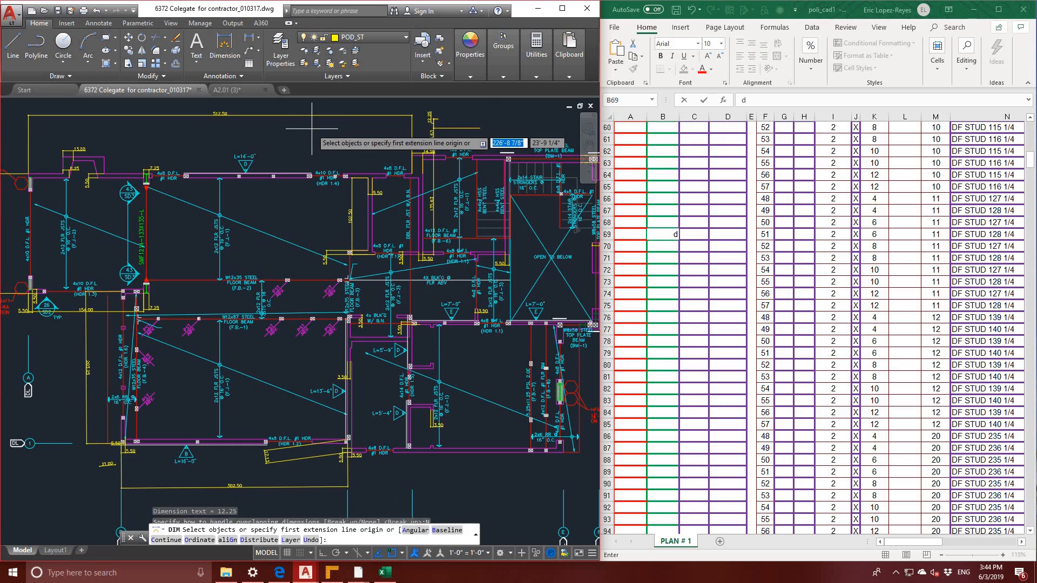
- Dimension the short jog in the upper exterior wall beside the 4x8 header, placing the dimension to its left
left_click(374, 37)
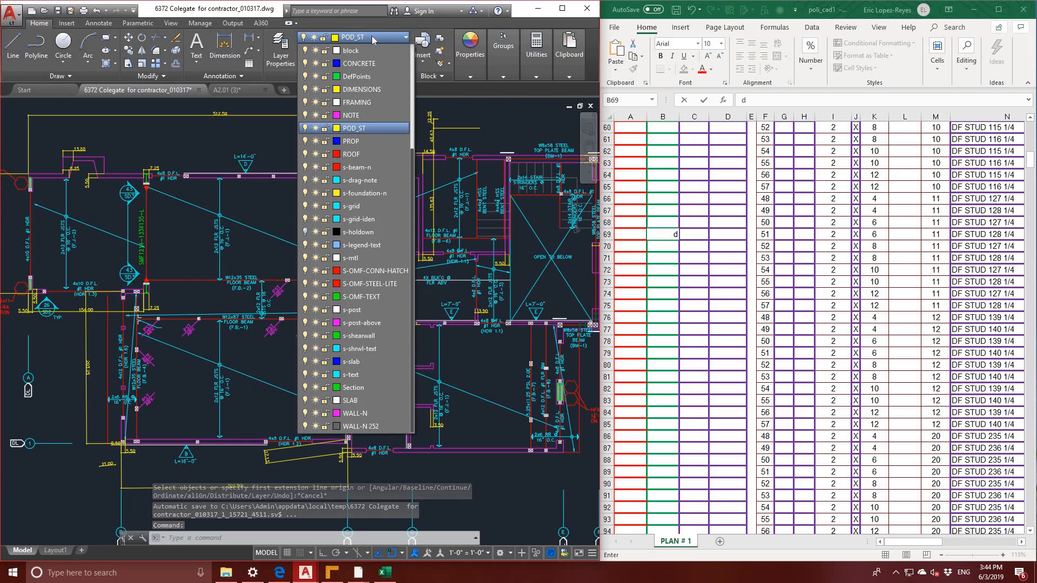
left_click(374, 44)
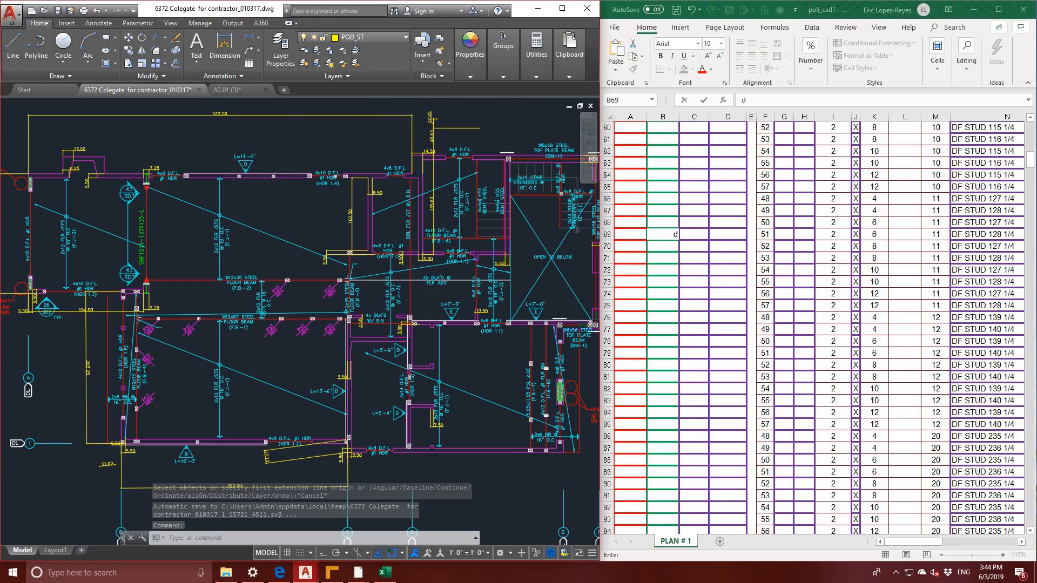
left_click(224, 46)
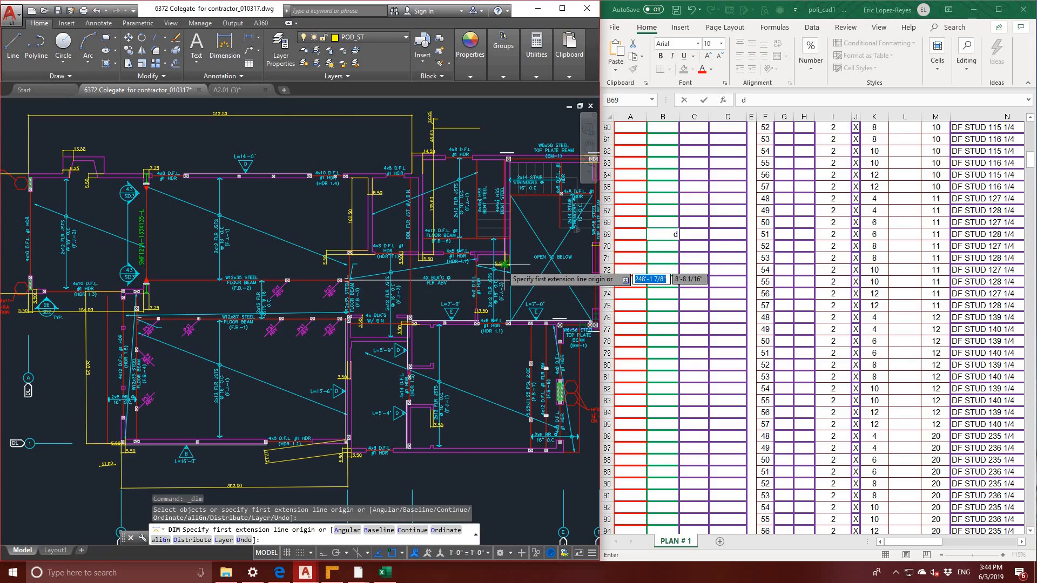
left_click(412, 160)
left_click(397, 173)
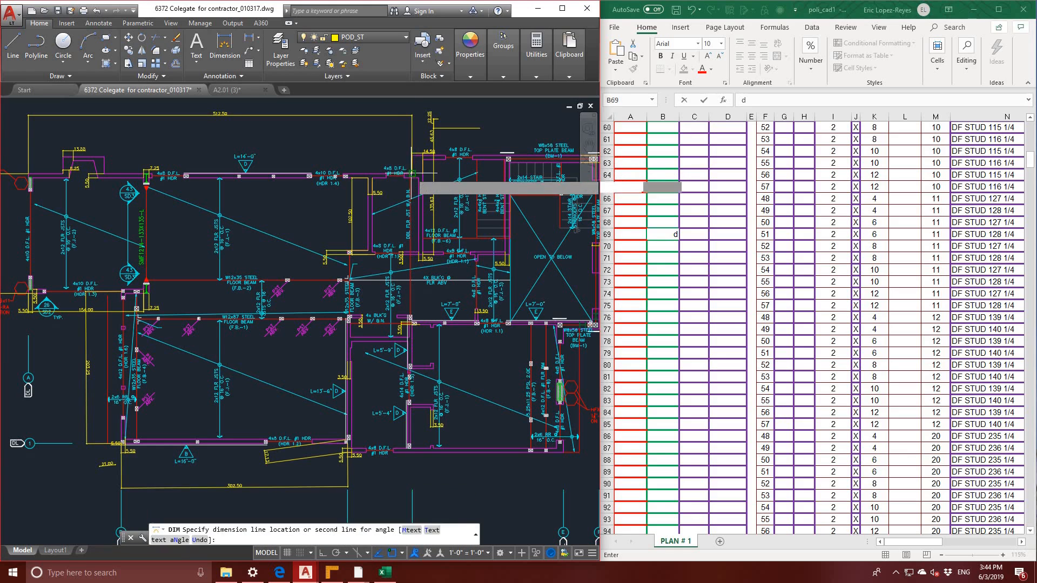
left_click(375, 167)
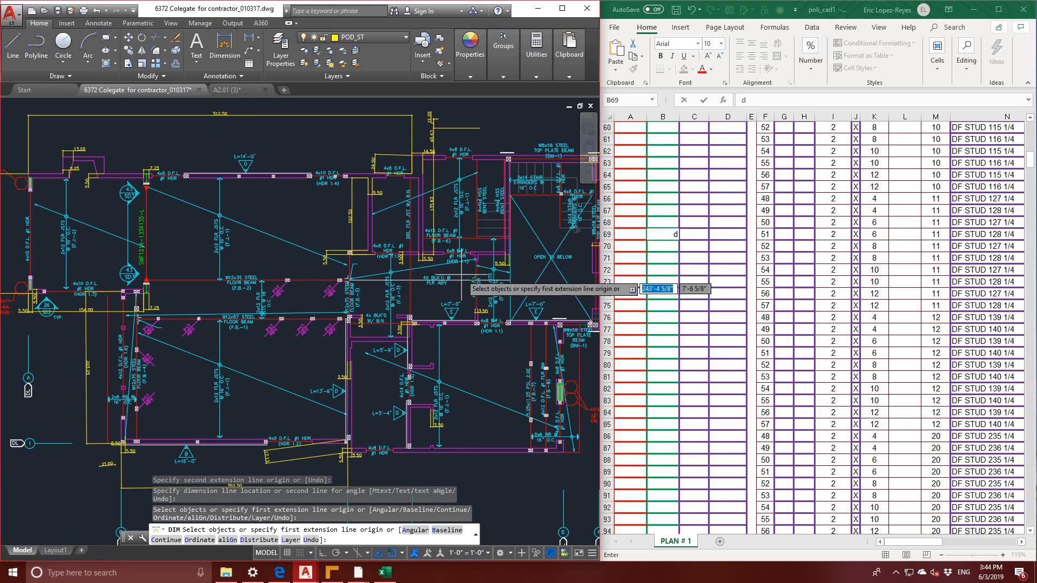
- Dimension the lower exterior wall from grid line C to its corner at grid line E, placing the dimension below the wall
mouse_move(504, 279)
middle_mouse_down()
mouse_move(458, 252)
mouse_move(420, 200)
middle_mouse_up()
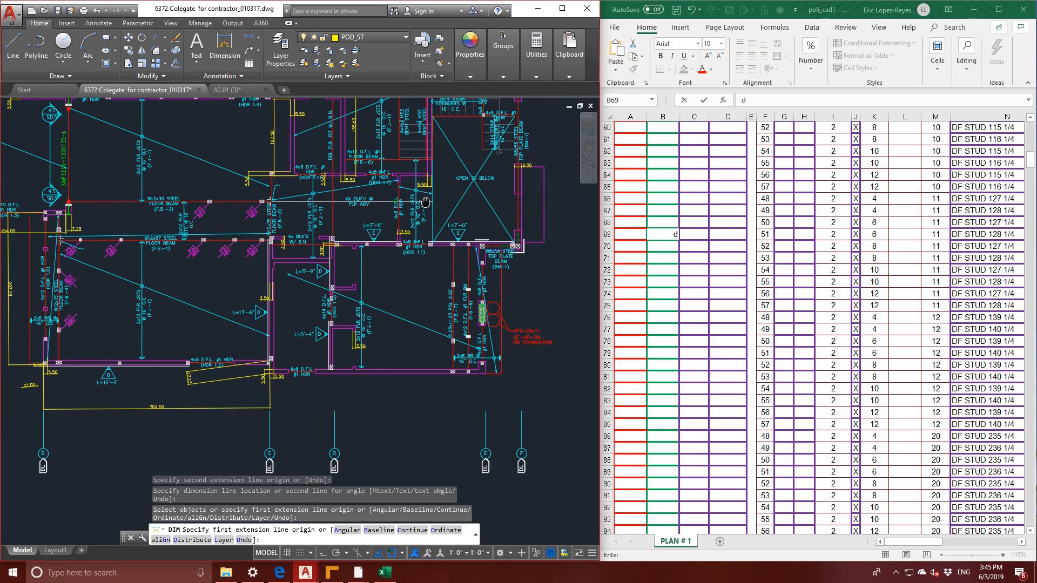
left_click(270, 373)
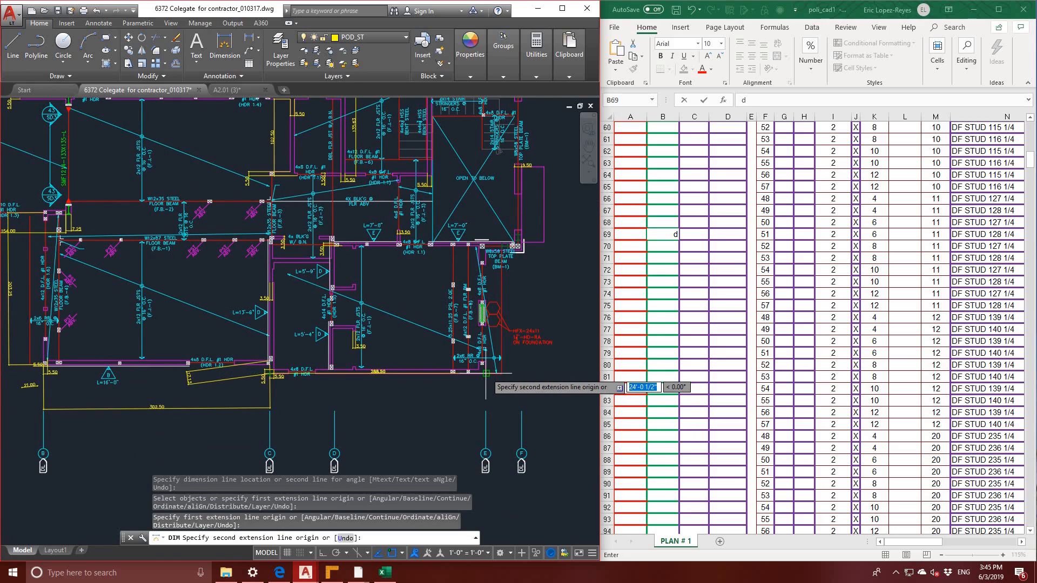
left_click(487, 373)
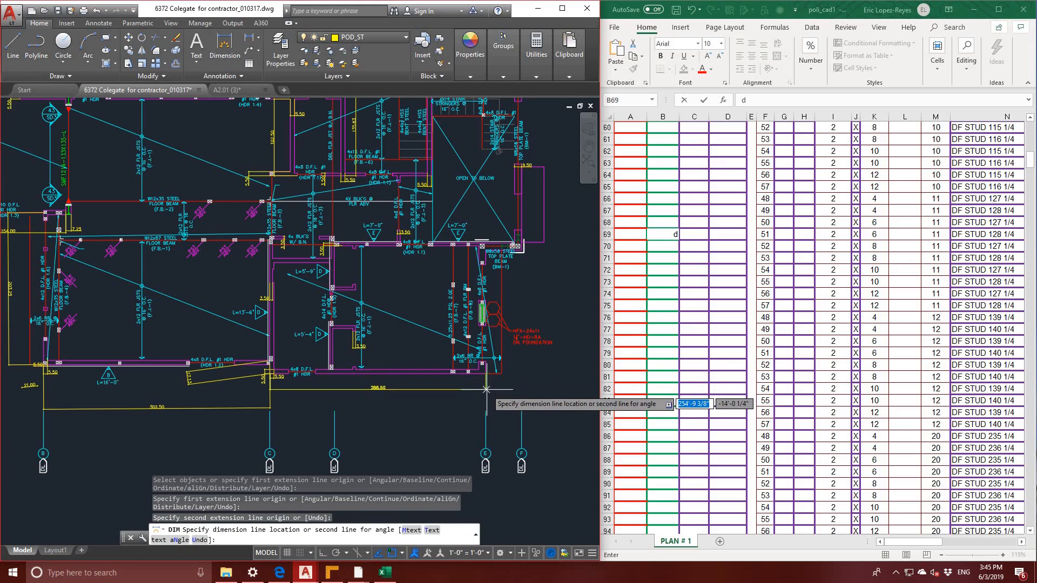
left_click(489, 387)
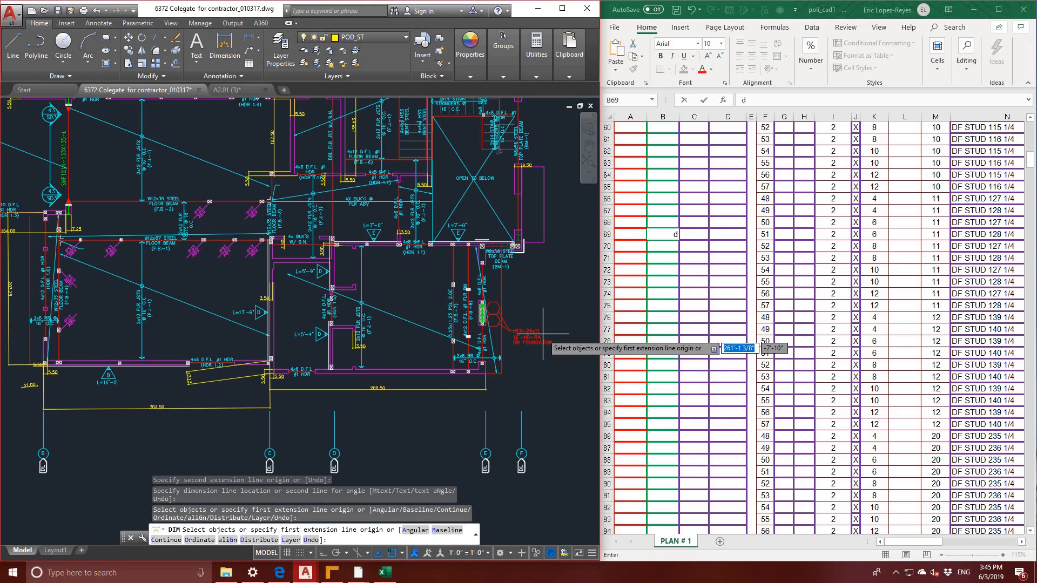
- Dimension the exterior wall at grid line E from its upper corner down to the lower exterior wall, placing the dimension outside on the right
middle_click_drag(542, 334, 504, 377)
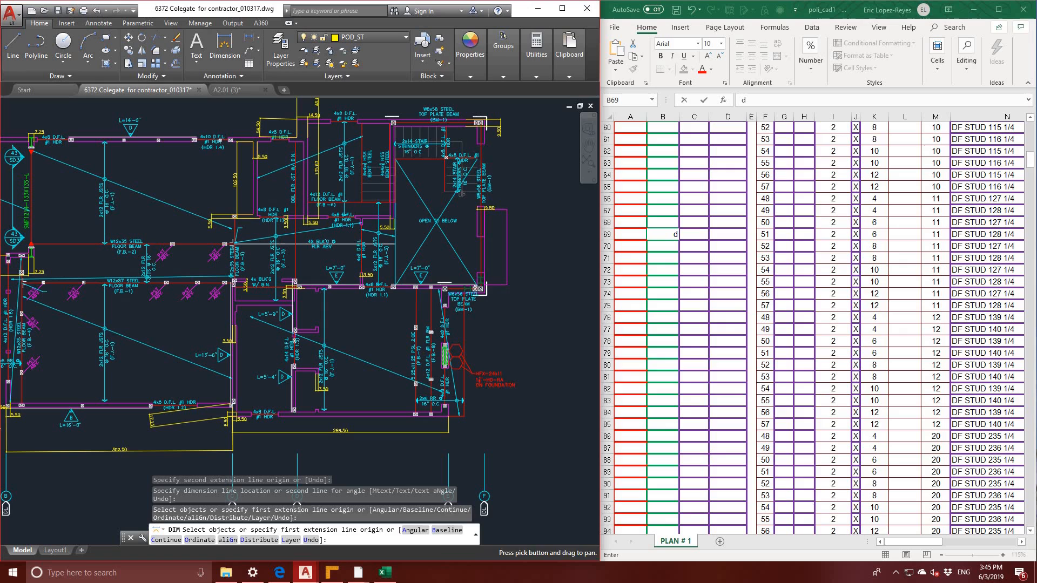
left_click(446, 288)
left_click(446, 416)
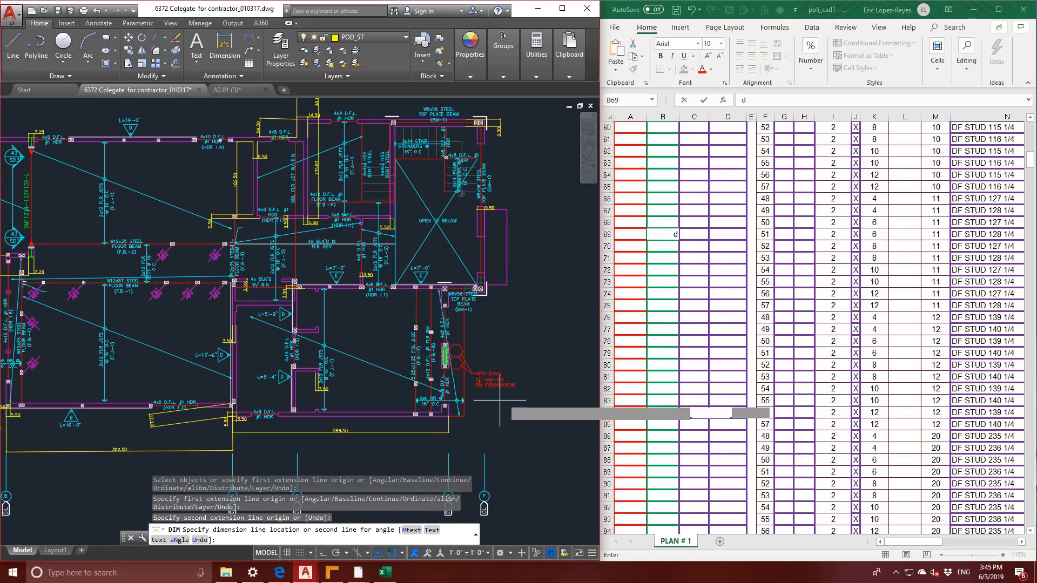
left_click(518, 397)
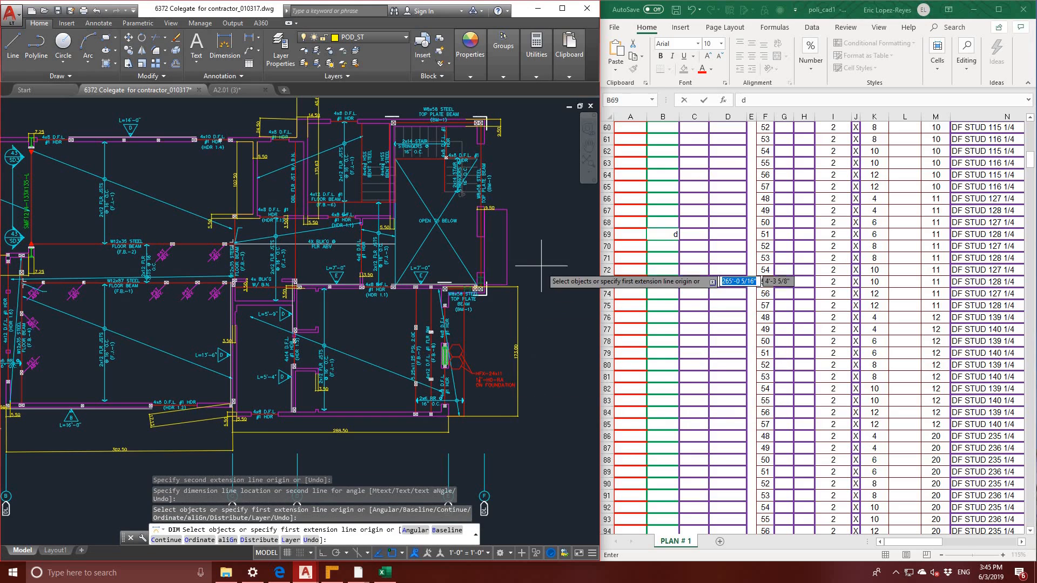
- Dimension the upper exterior wall from the corner of the open-to-below area leftward to the wall jog, placing the dimension above the plan
middle_click_drag(542, 265, 520, 315)
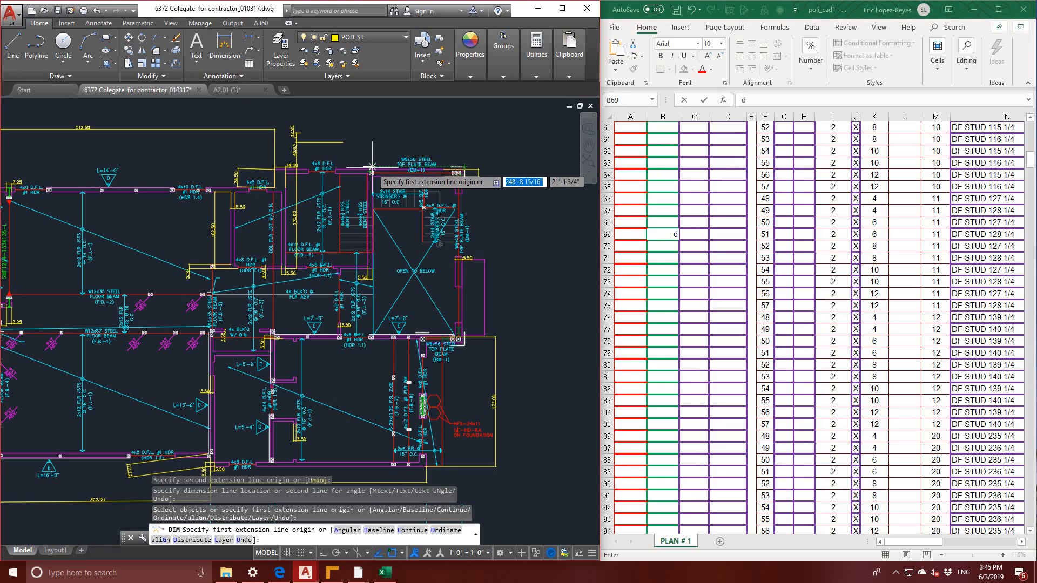
left_click(372, 168)
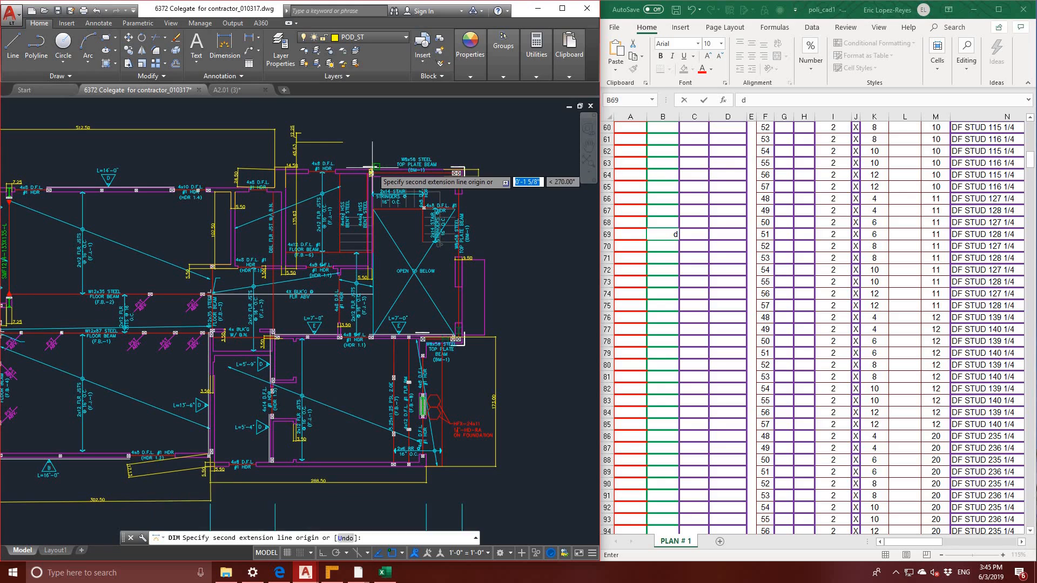
left_click(275, 170)
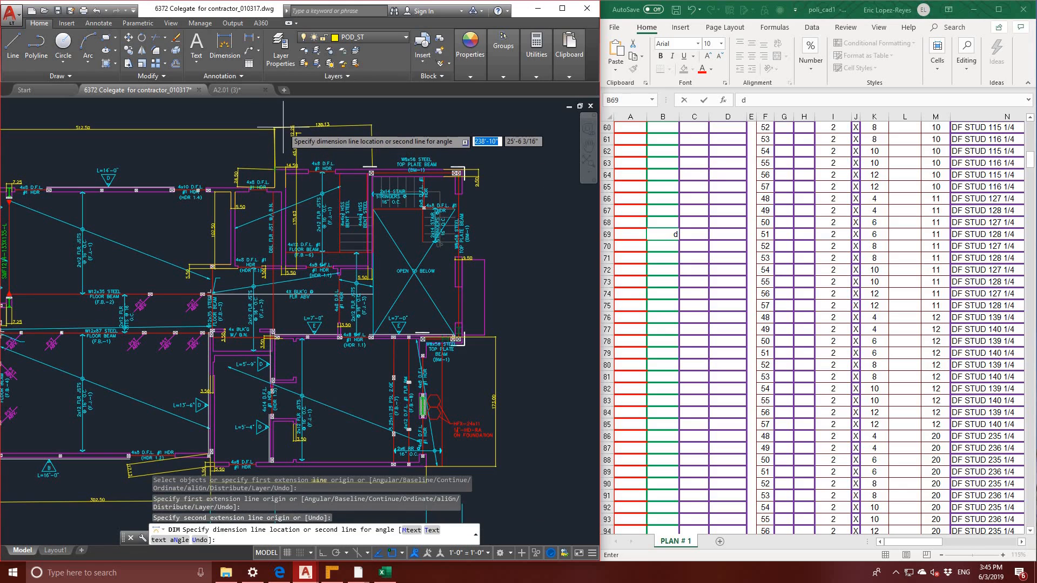
left_click(283, 128)
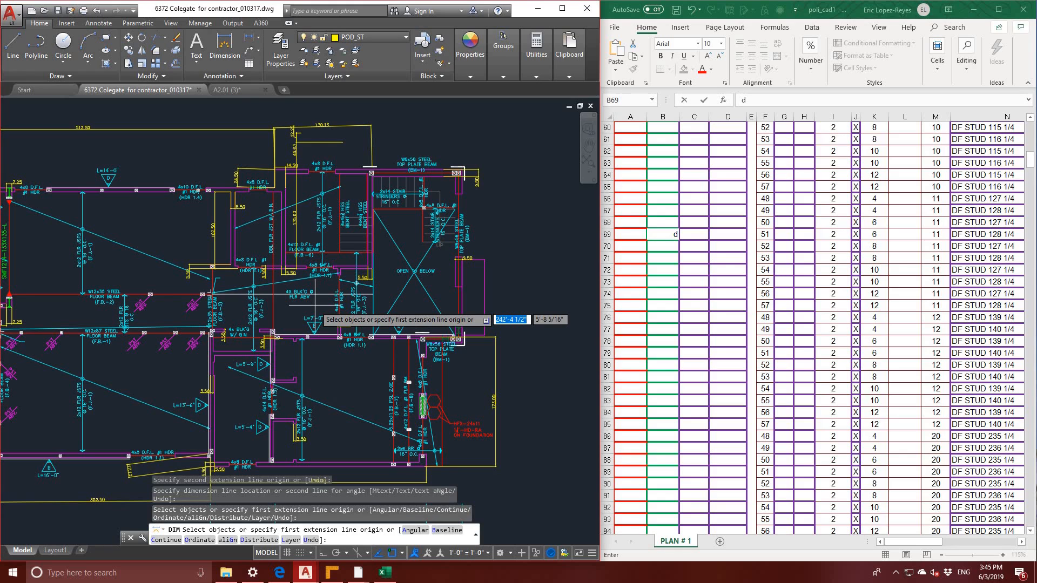
- Dimension the wall along the left of the open-to-below area from the upper exterior wall to its lower end, placing the dimension on its right
left_click(370, 171)
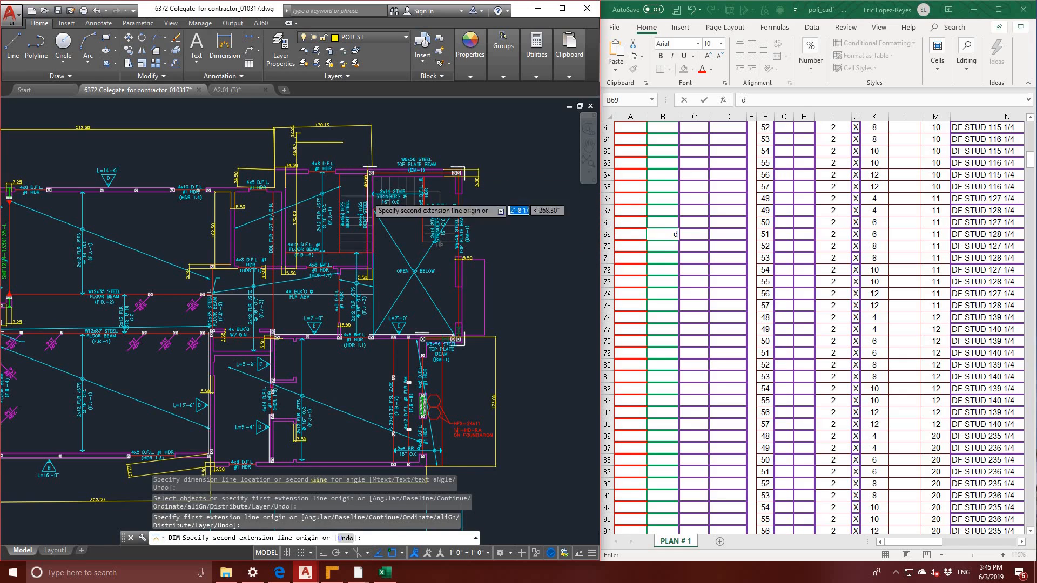
left_click(368, 268)
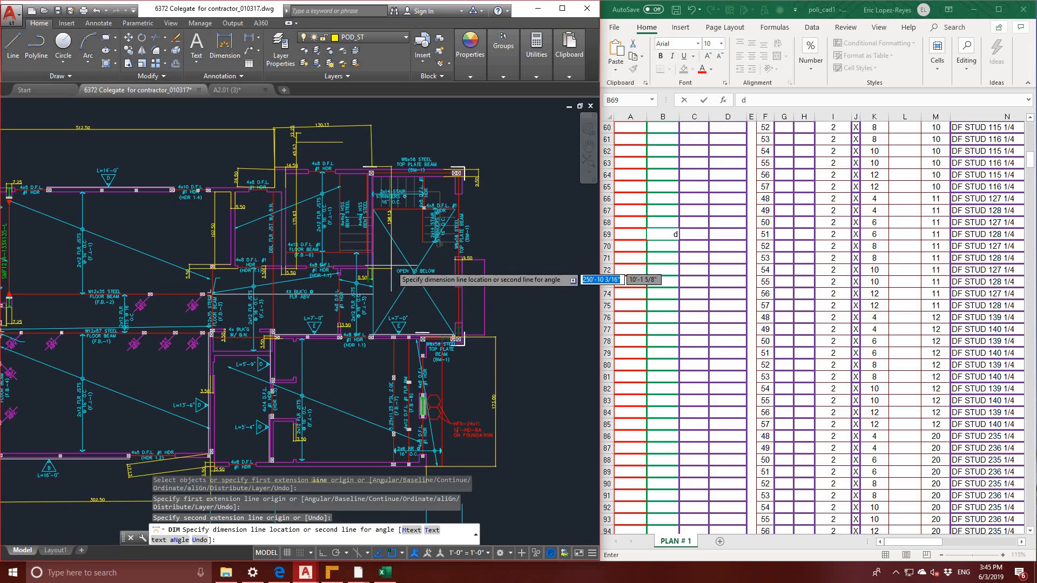
left_click(398, 266)
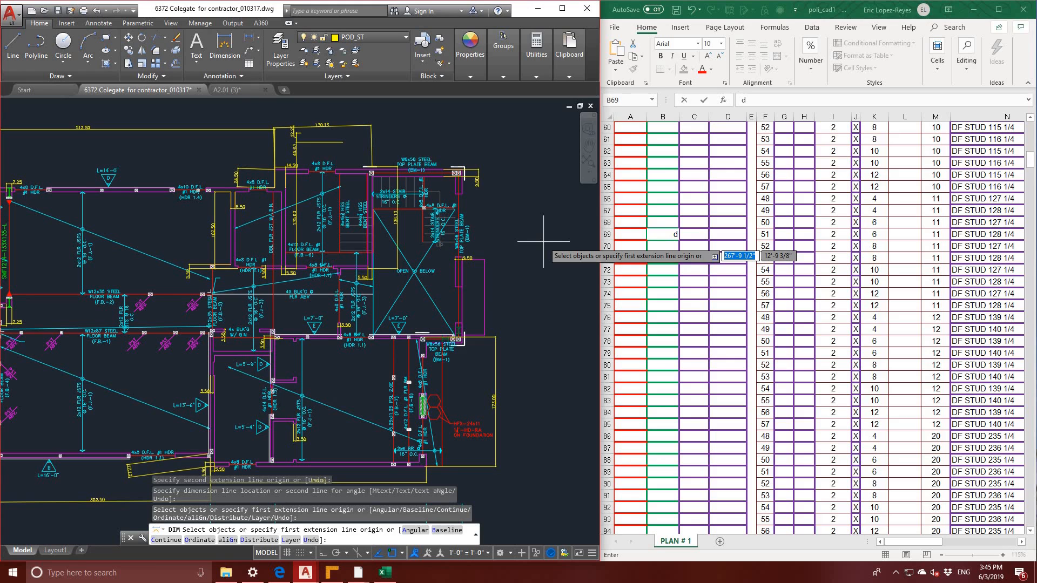
- Dimension the horizontal wall below the open-to-below area from grid line D to the right exterior corner, placing the dimension below it
middle_click_drag(524, 292, 517, 226)
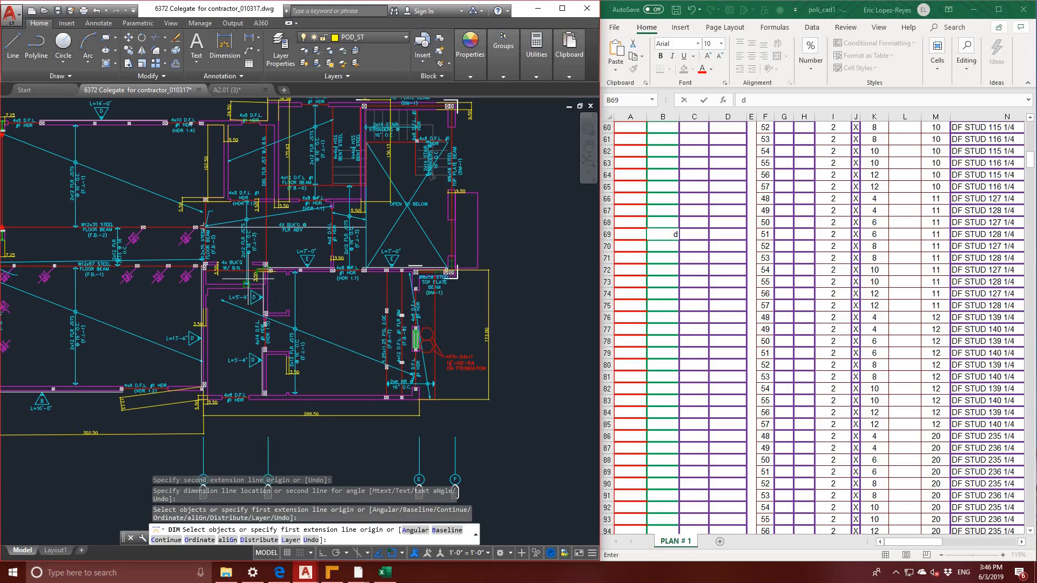
left_click(267, 271)
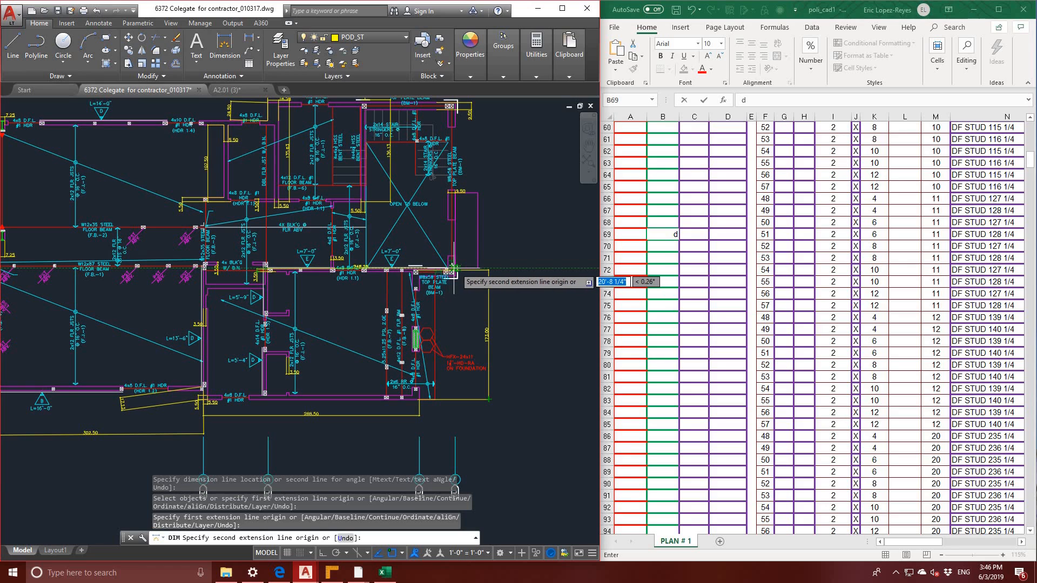
left_click(452, 267)
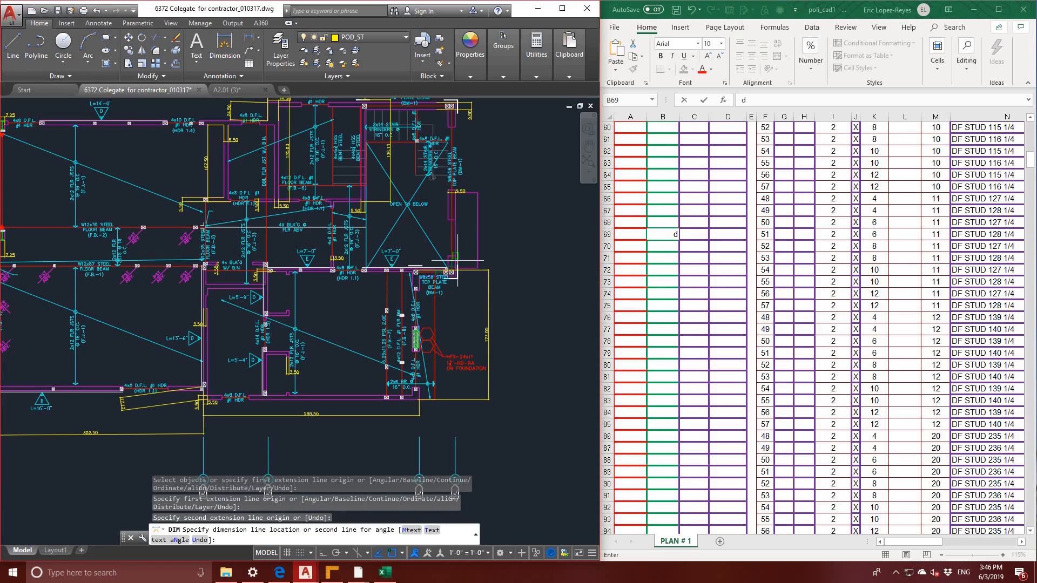
left_click(452, 294)
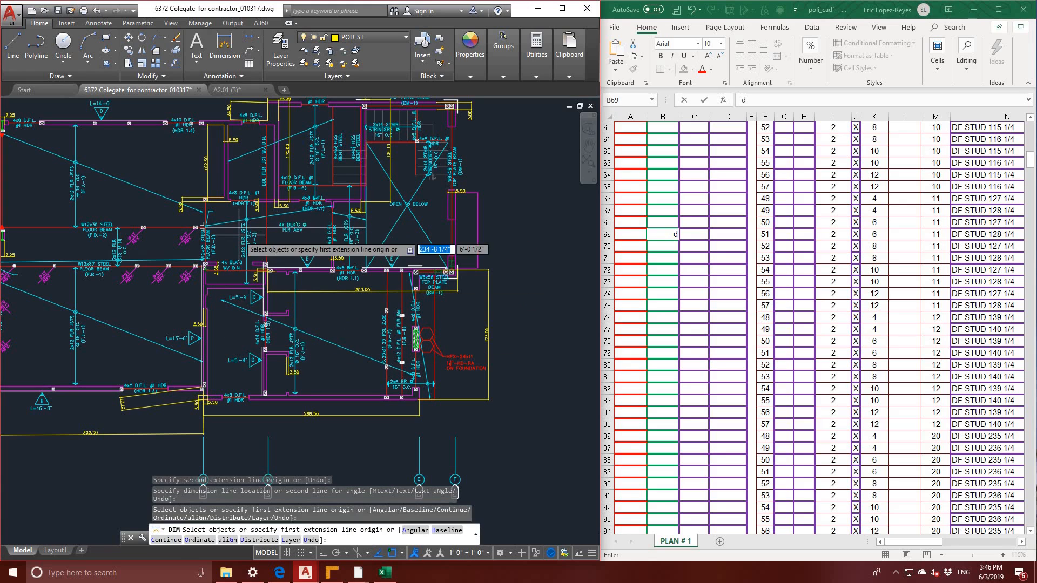
- Turn off the s-grid-iden layer to hide the grid bubbles, keeping the s-grid layer on
left_click(404, 39)
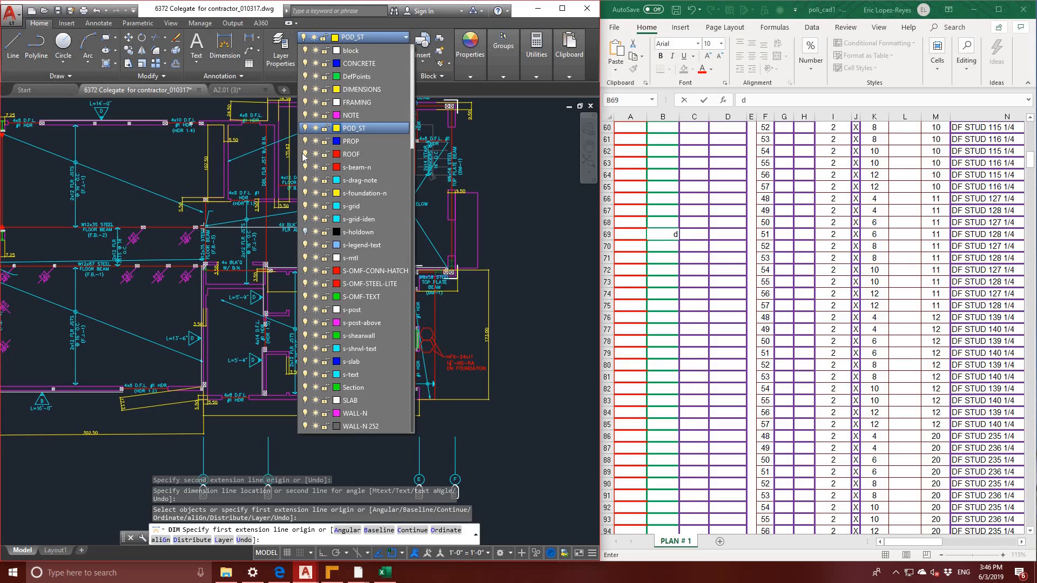
left_click(326, 181)
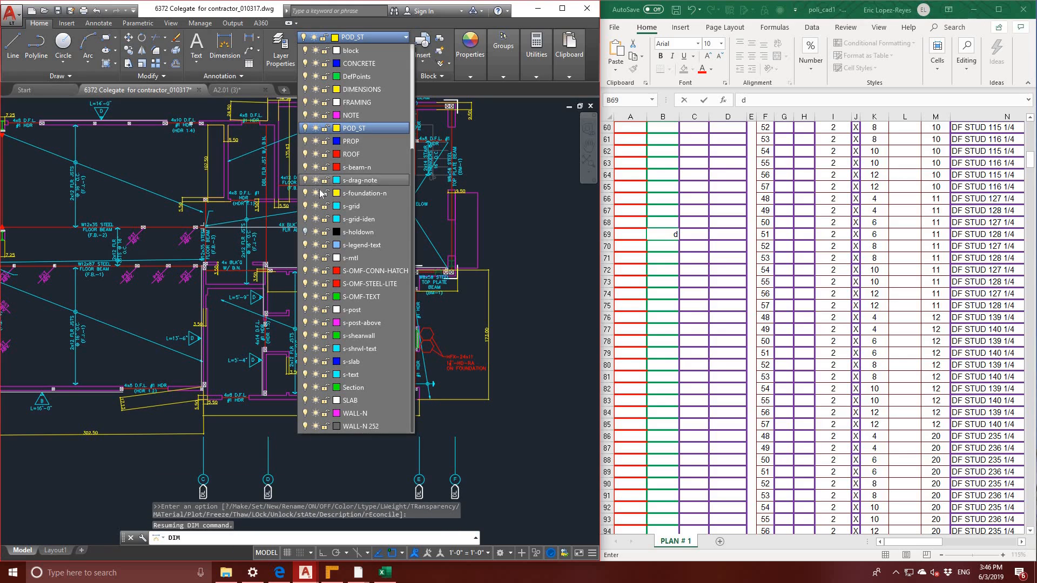
left_click(305, 205)
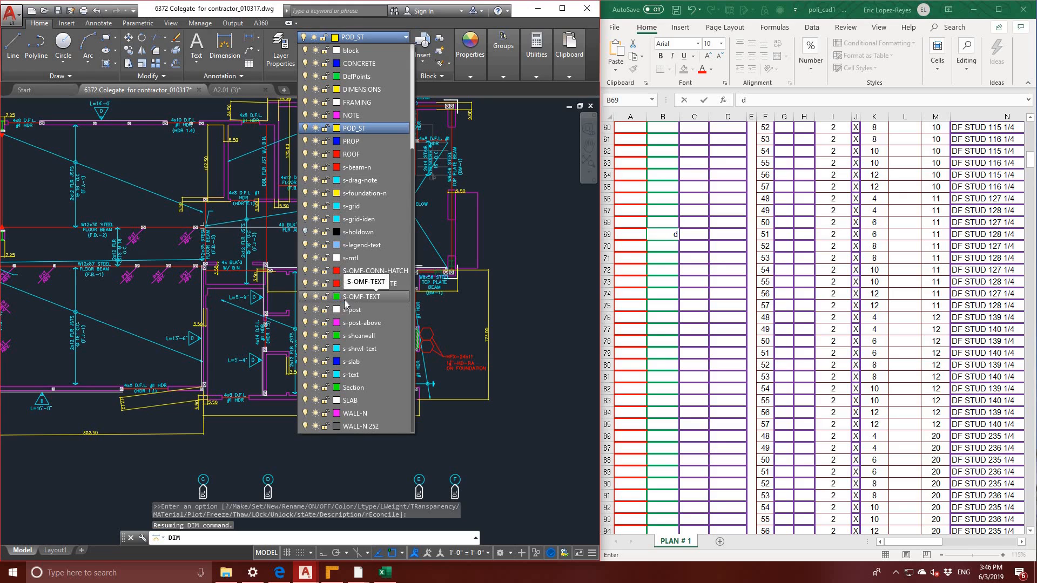
scroll(350, 299, "up", 4)
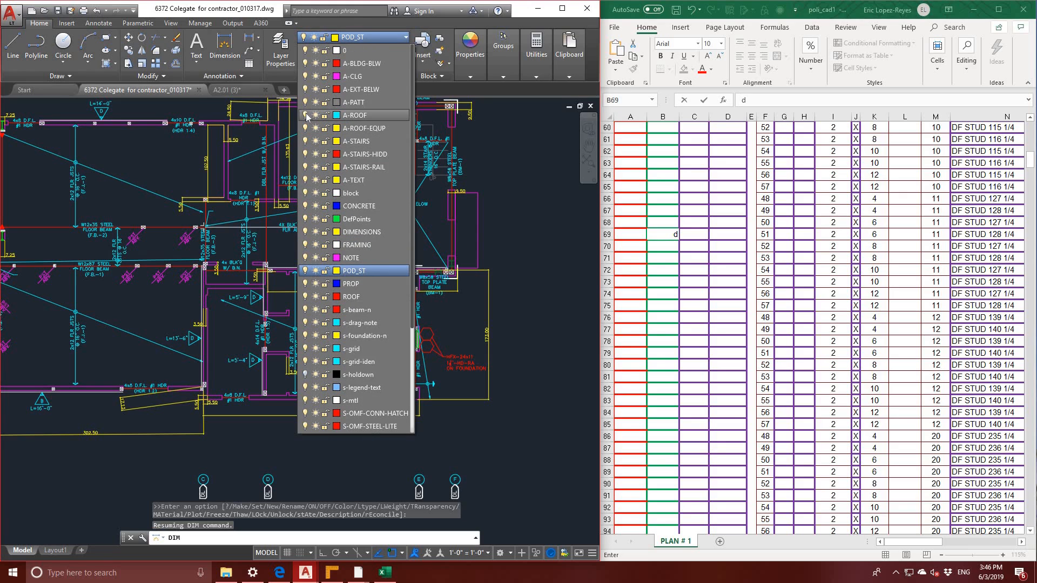
scroll(335, 348, "down", 2)
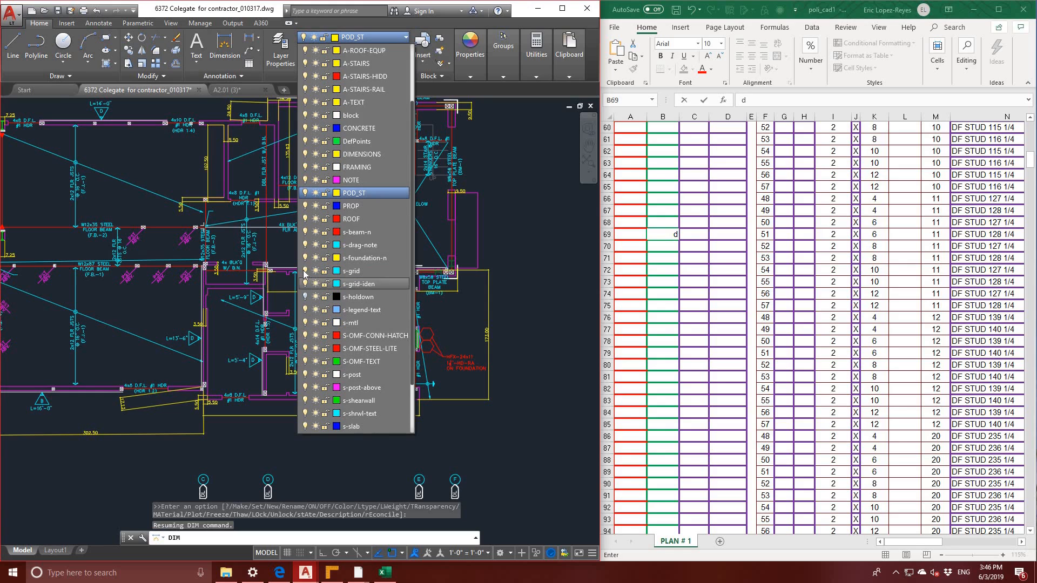
left_click(305, 271)
left_click(305, 284)
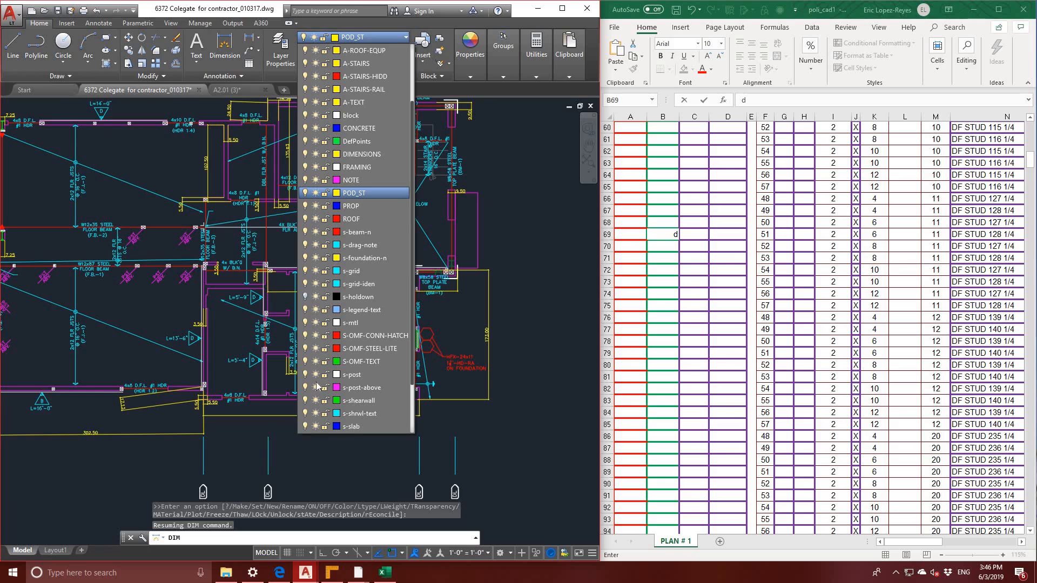
- Turn off the s-shrwl-text and s-text layers and end the dimension command
left_click(305, 414)
scroll(308, 377, "down", 2)
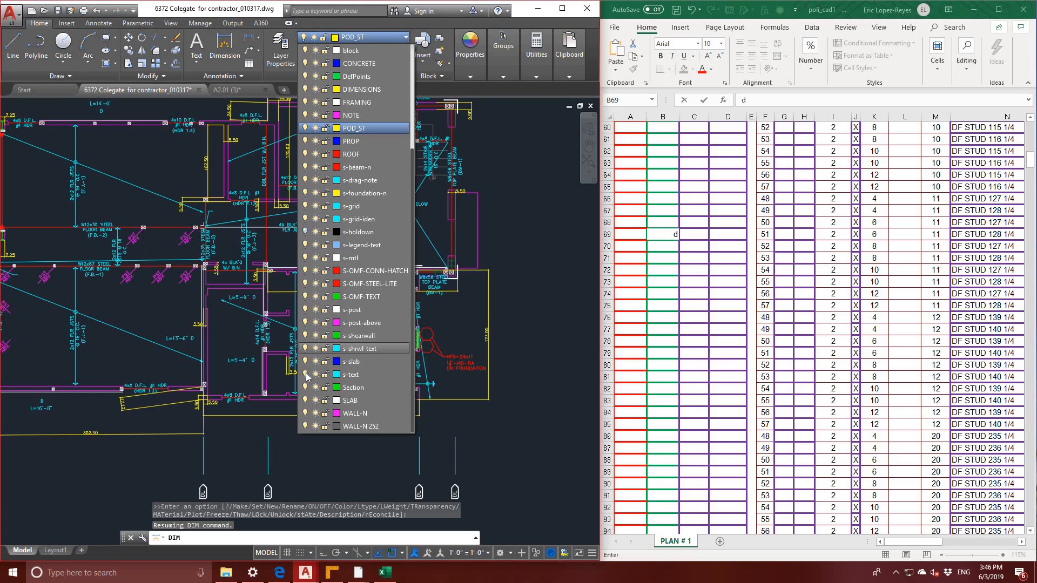
left_click(306, 374)
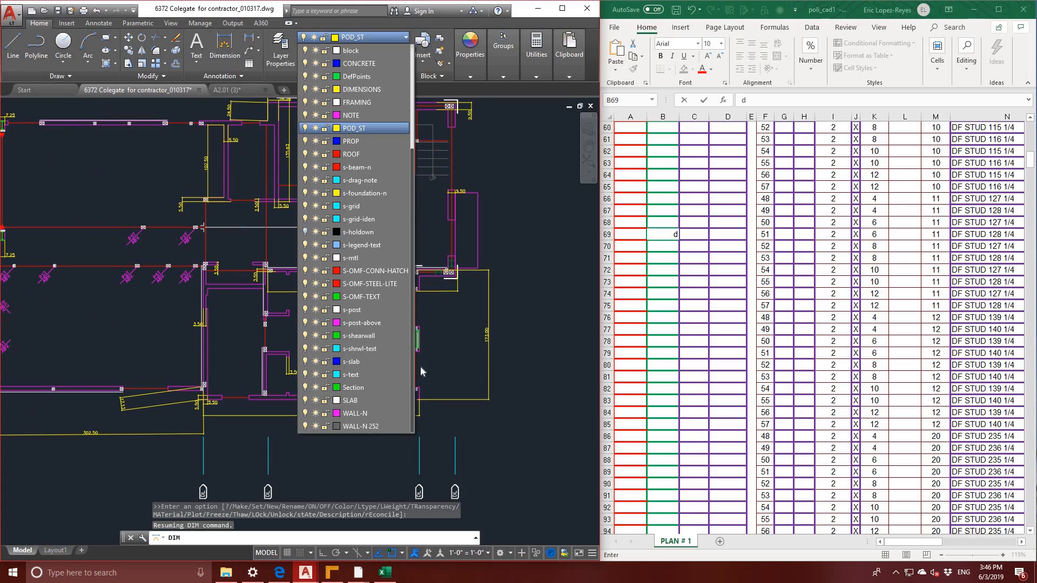
left_click(521, 242)
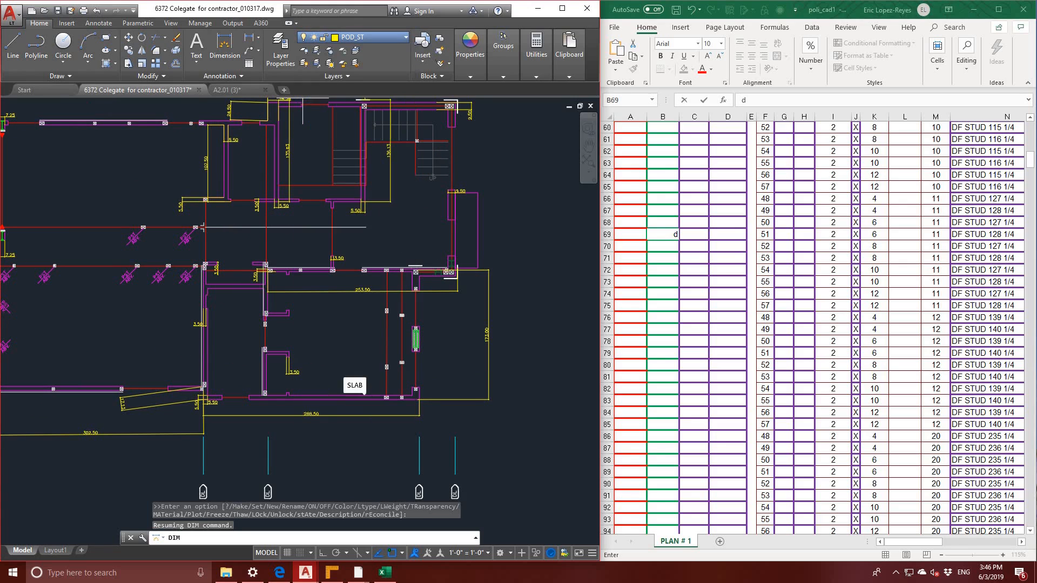
key("Escape")
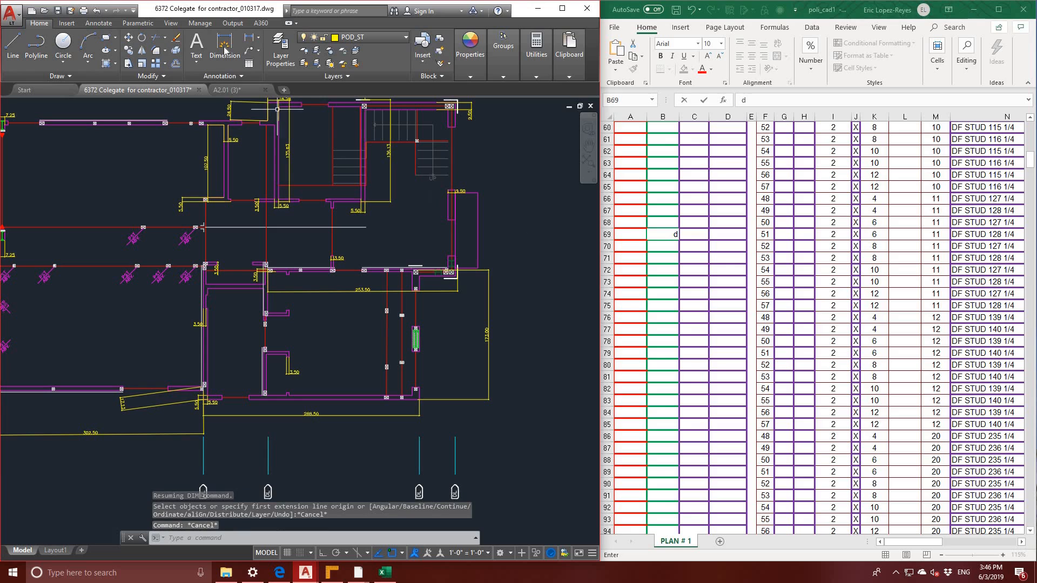
- Dimension the vertical wall along the right of the large lower room down to the lower exterior wall, placing the dimension on its left
left_click(225, 46)
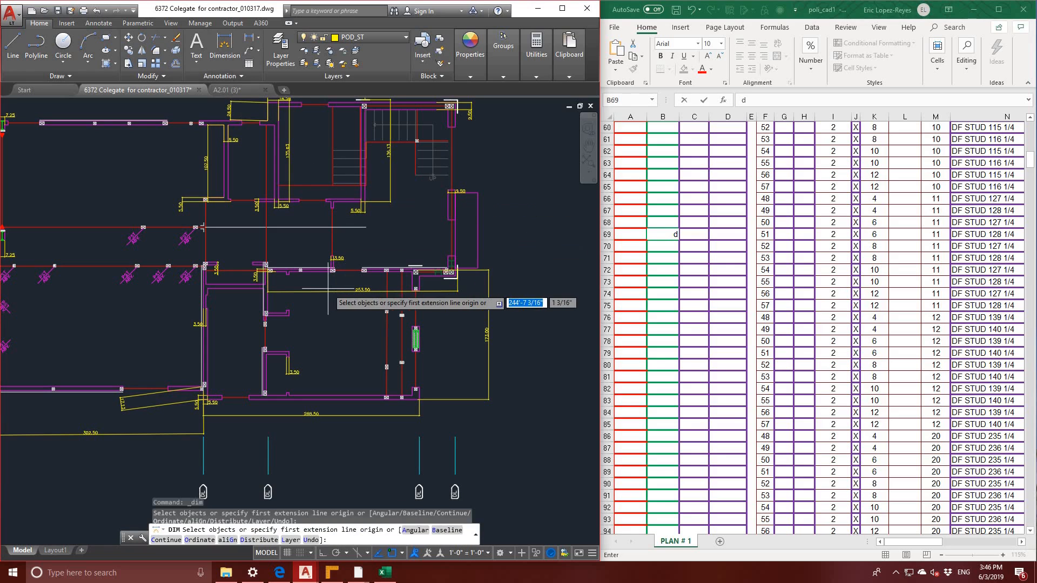
middle_click_drag(335, 323, 340, 362)
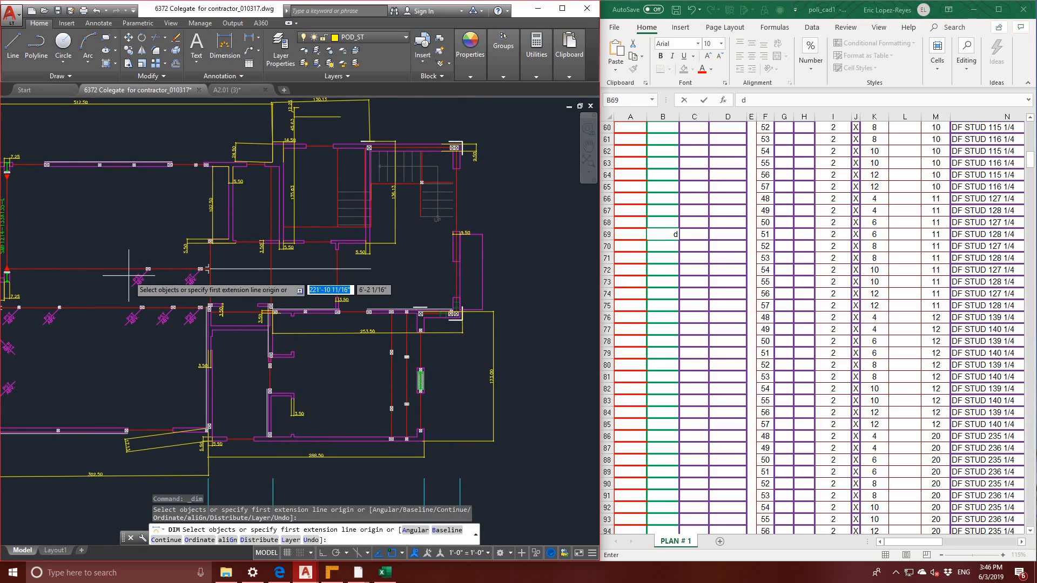
middle_click_drag(129, 276, 283, 226)
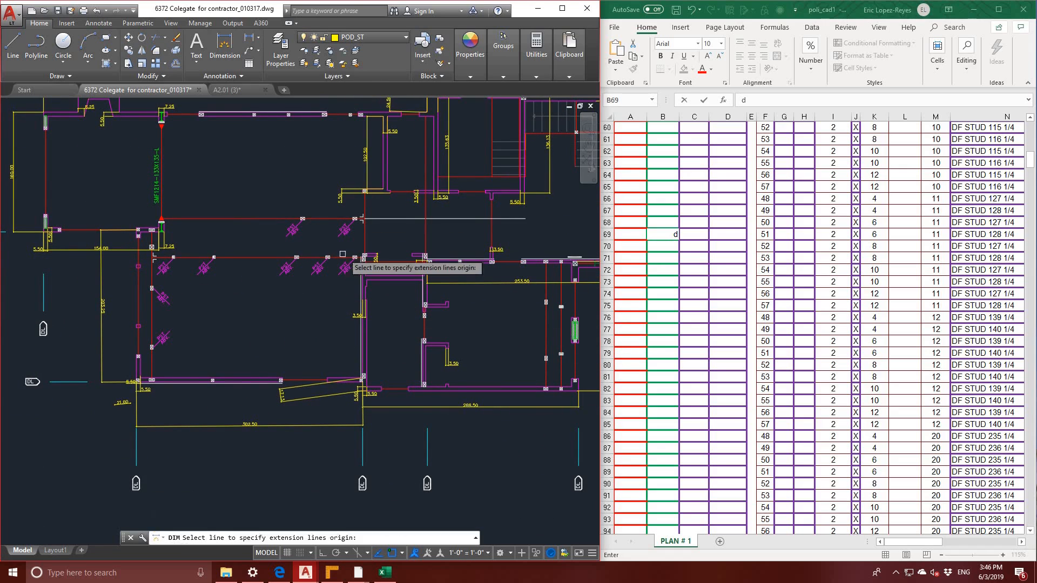
left_click(362, 254)
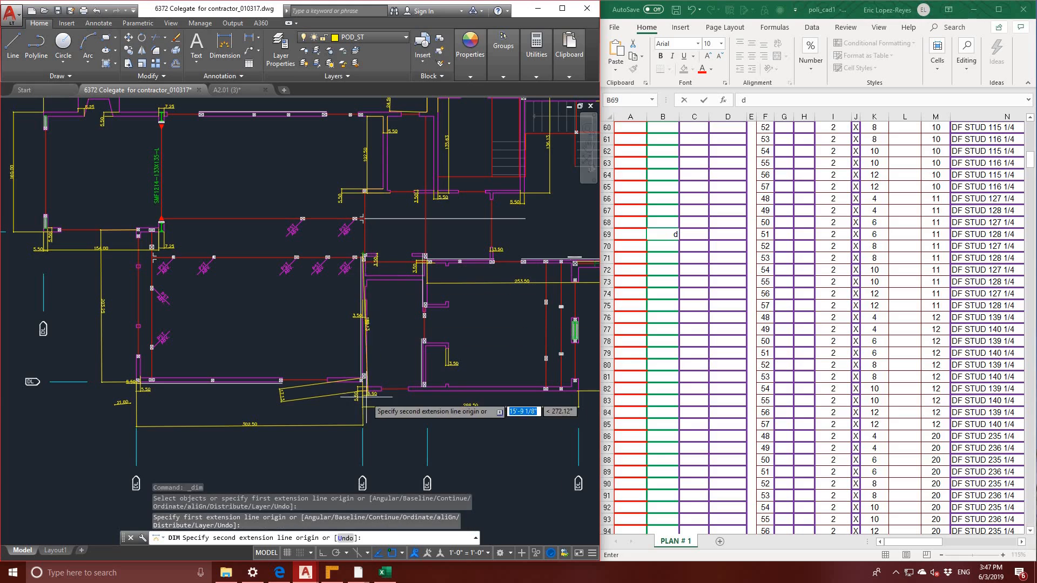
left_click(363, 380)
left_click(334, 335)
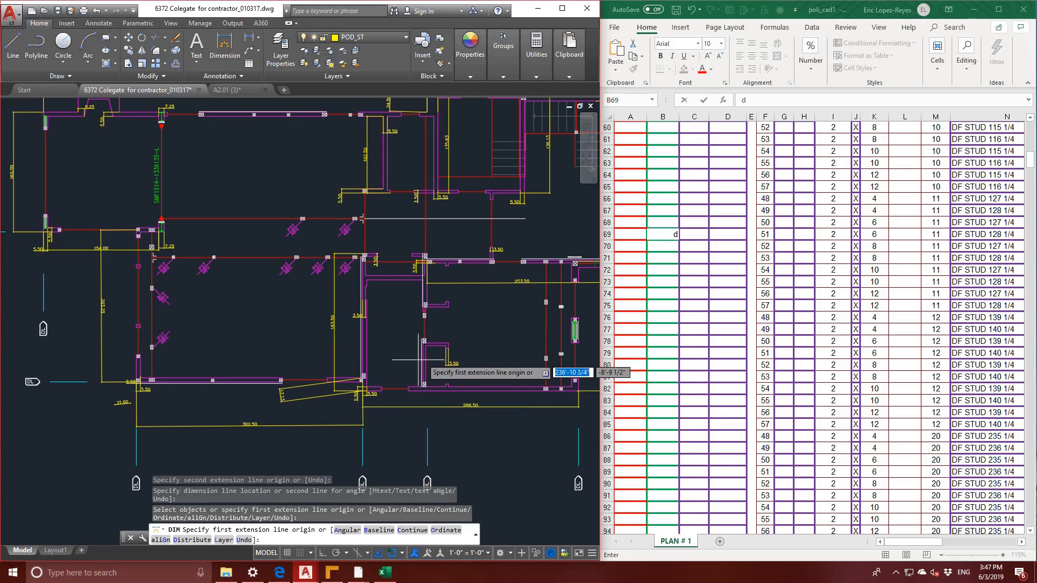
- Dimension the next interior vertical wall to the right from its upper wall junction to the lower exterior wall, placing the dimension on its left
middle_click_drag(437, 345, 340, 344)
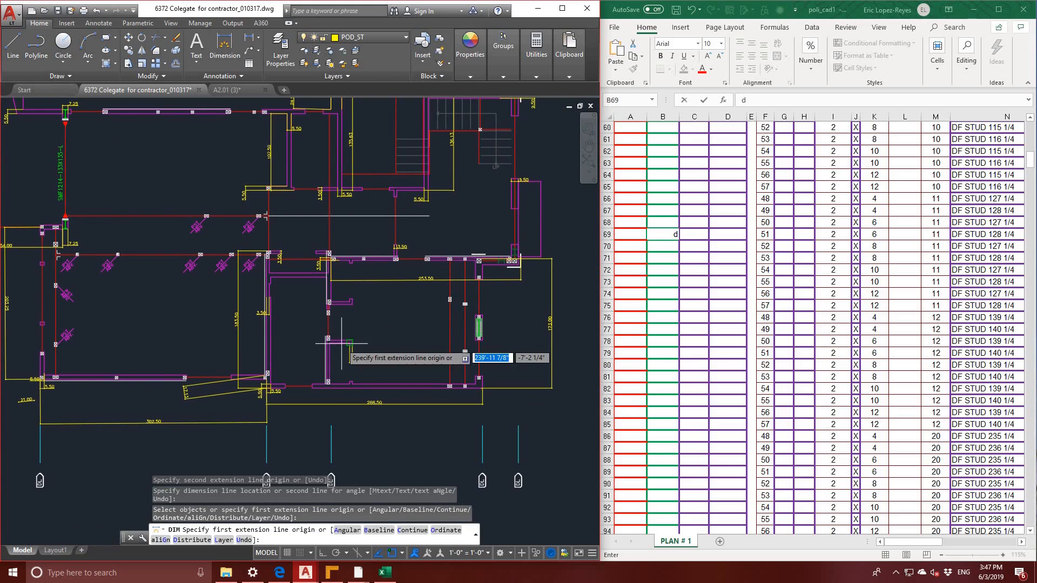
left_click(334, 259)
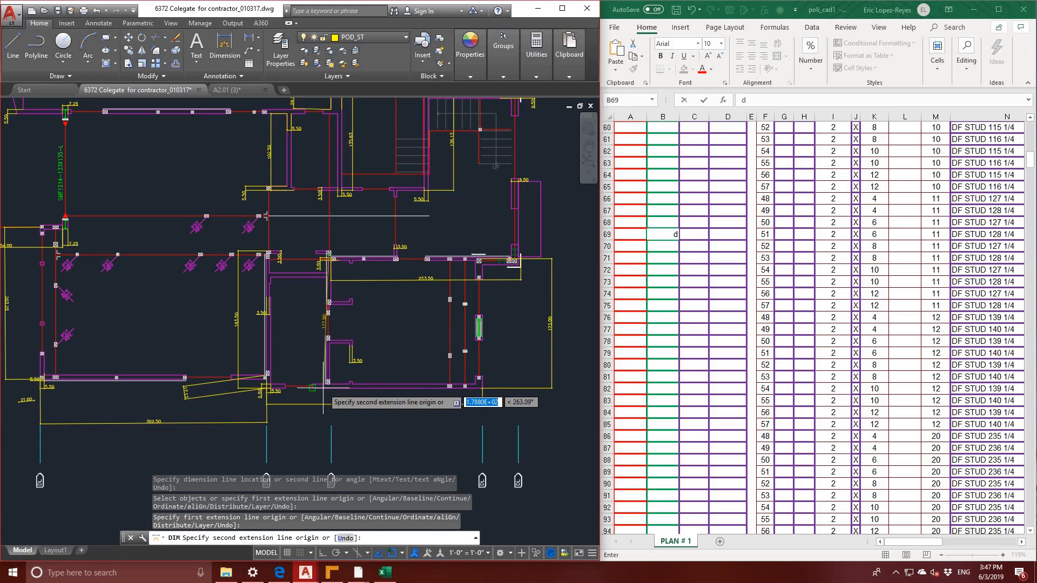
left_click(304, 386)
left_click(304, 386)
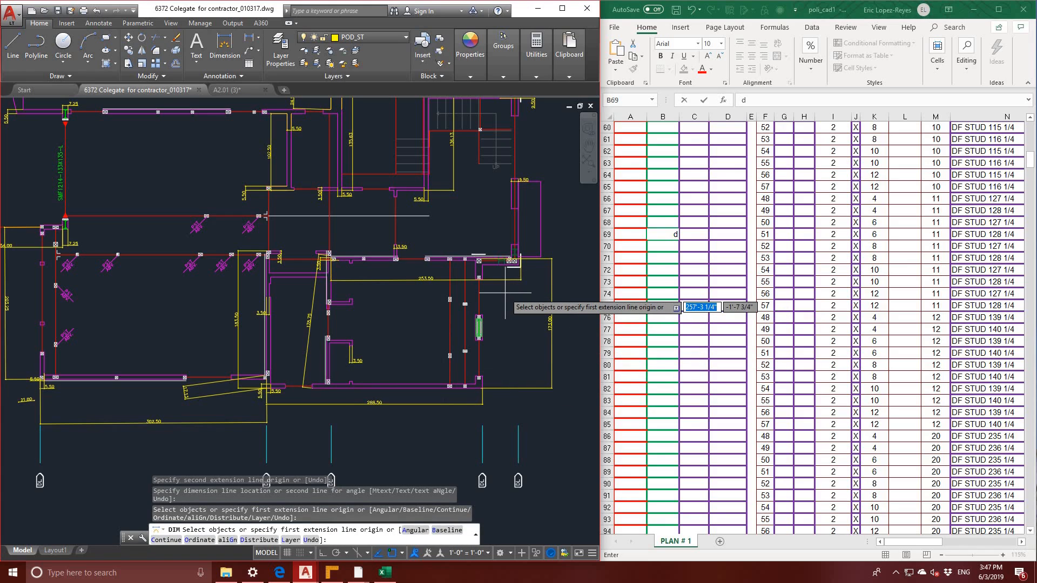
- Turn the hidden framing text back on, keeping POD_ST as the current layer
middle_click_drag(433, 290, 432, 335)
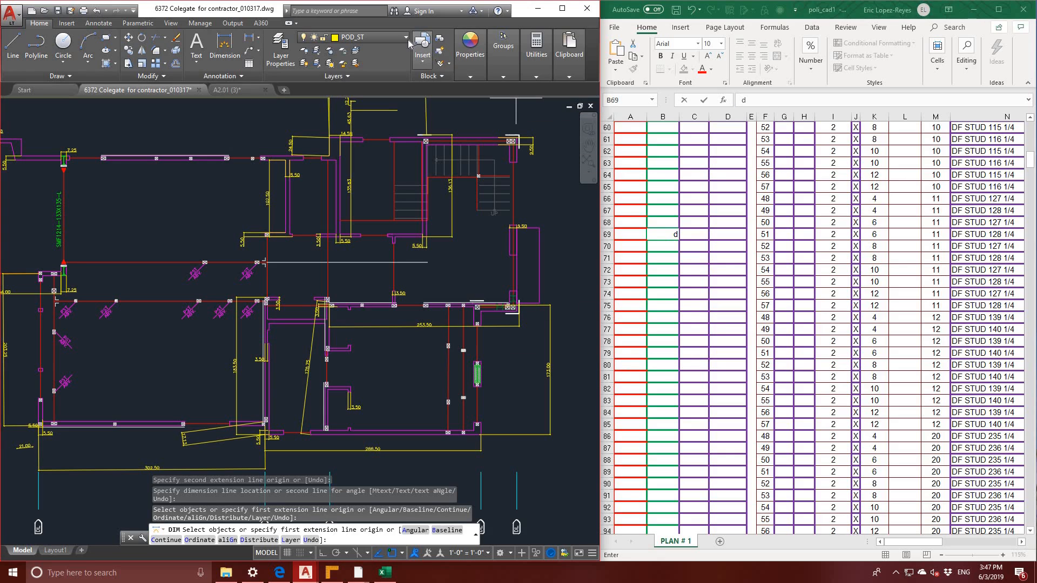
left_click(372, 37)
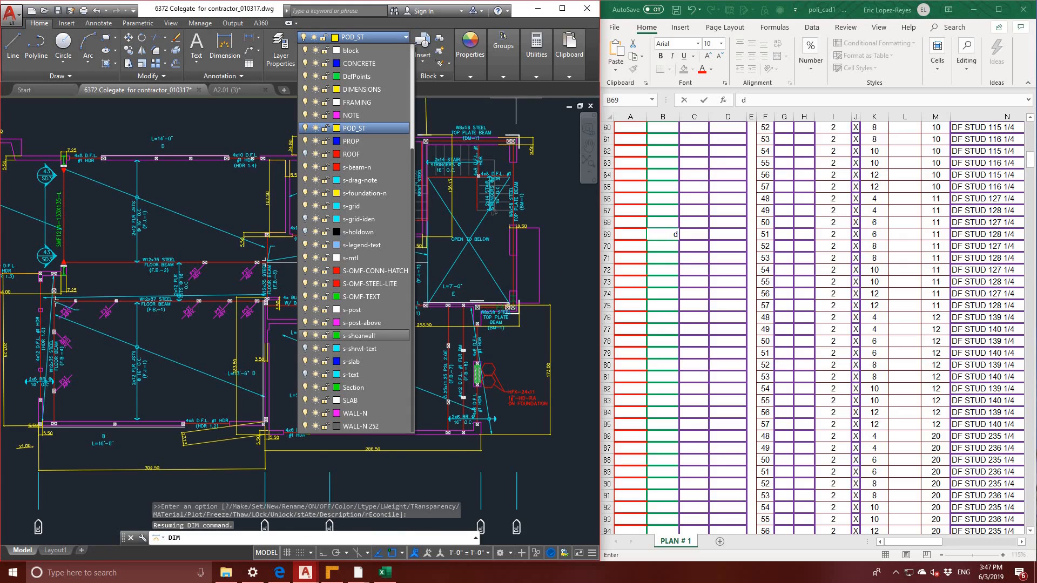
left_click(559, 267)
- Dimension the short horizontal run between the upper ends of the two interior vertical walls, placing the dimension above it
left_click(226, 43)
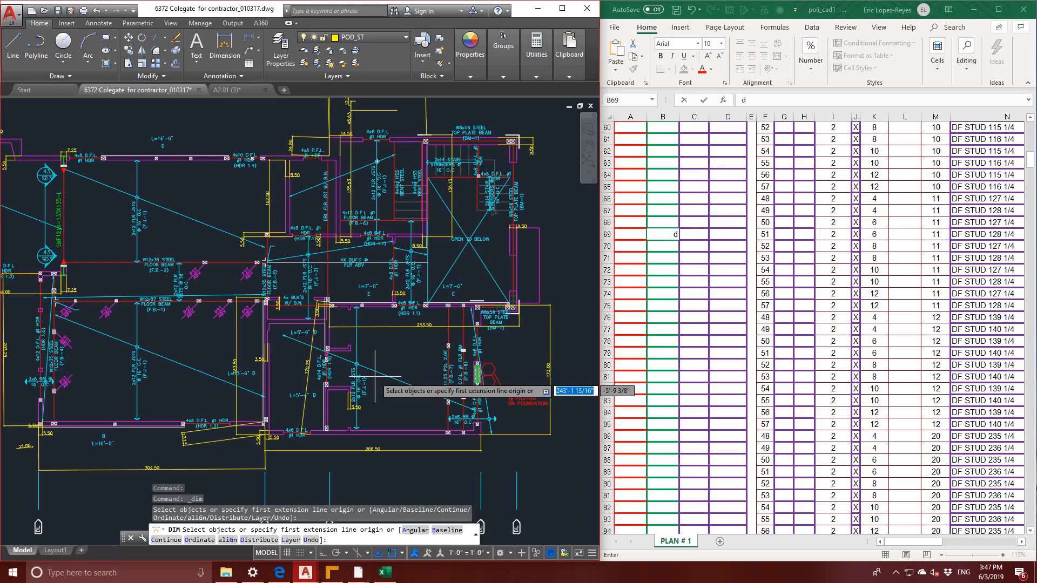
left_click(267, 300)
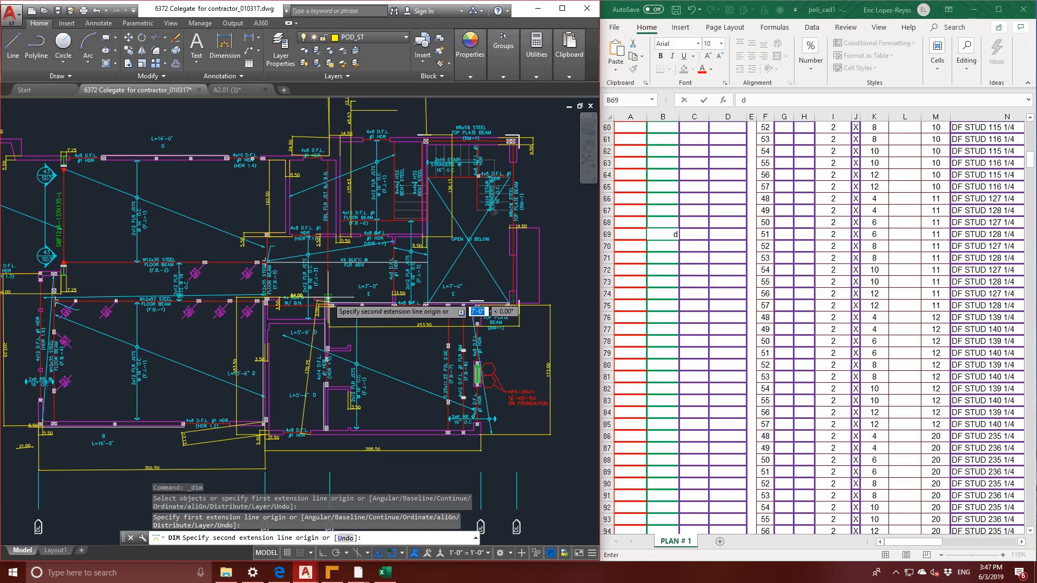
left_click(328, 297)
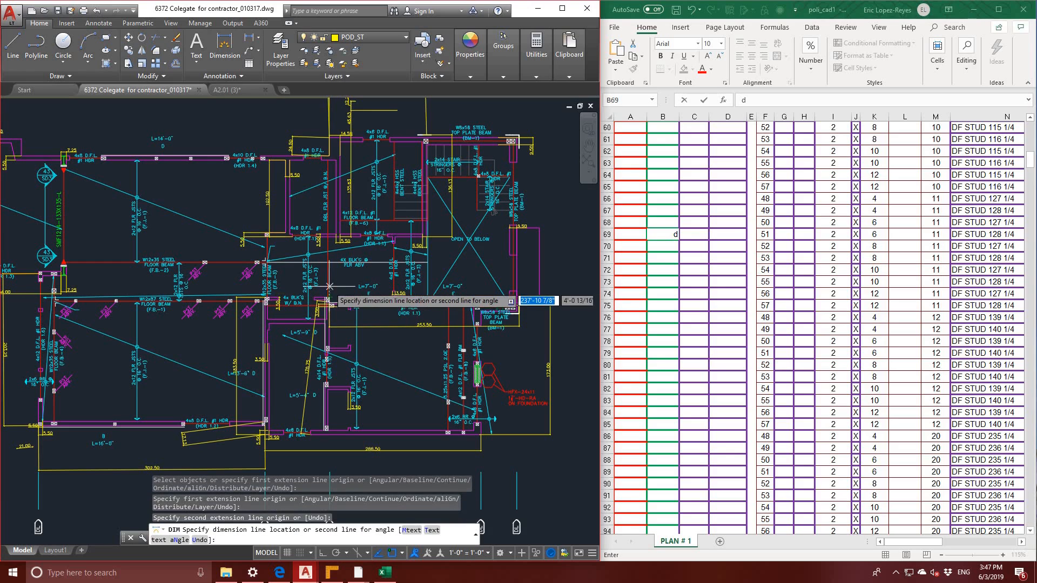
left_click(327, 382)
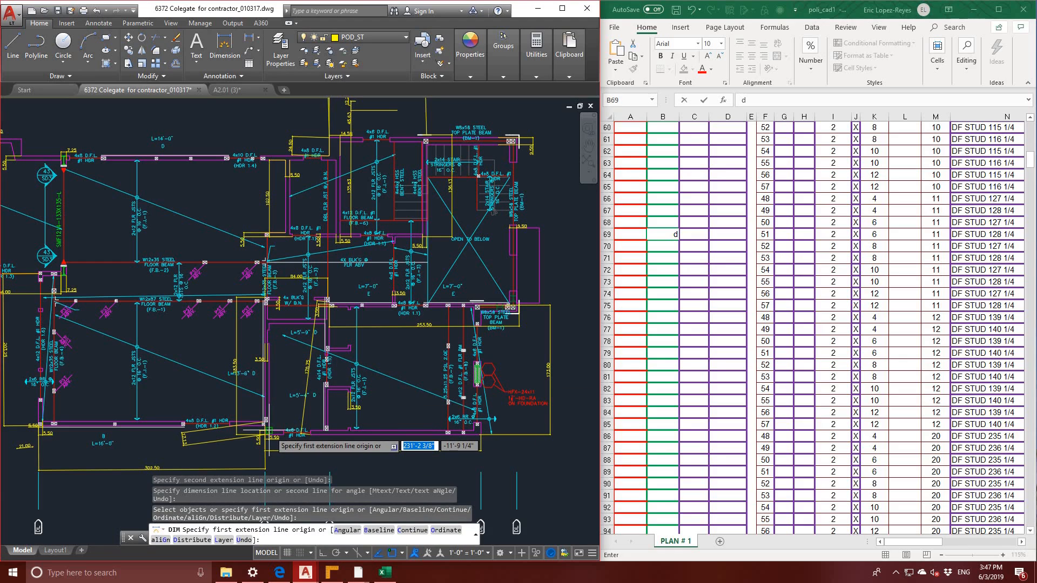
- Dimension the lower exterior wall between the same two interior vertical walls, placing the dimension below the wall
left_click(266, 430)
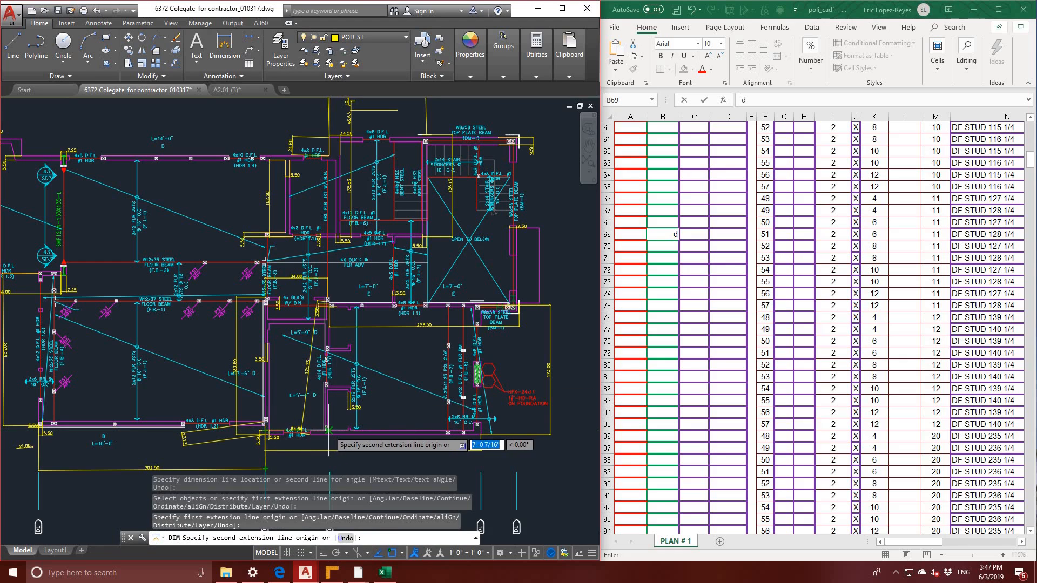
left_click(483, 432)
left_click(378, 449)
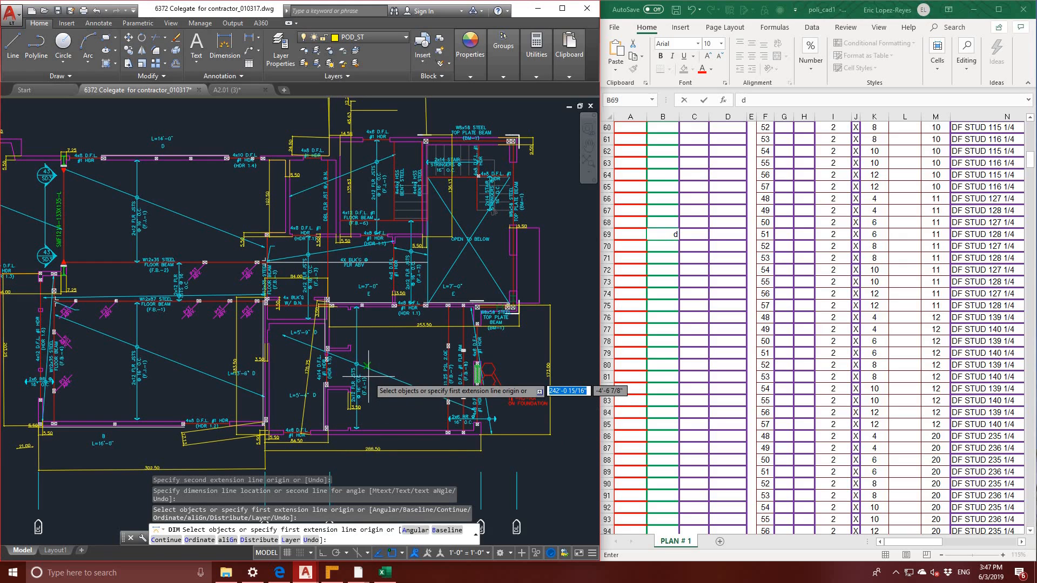
middle_click_drag(368, 376, 436, 397)
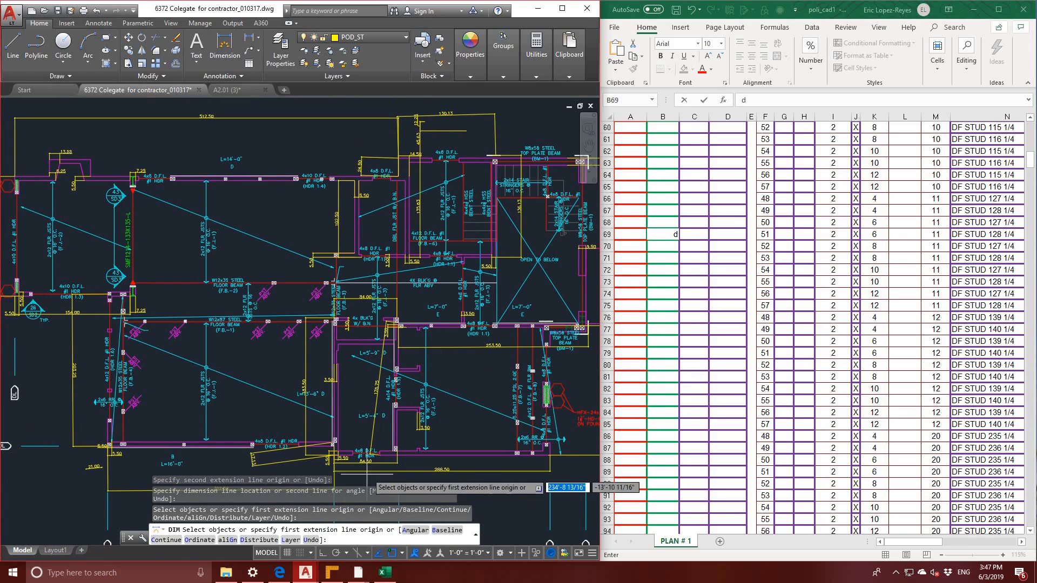
- Bring up POD for CAD beside the drawing and end the dimension command
left_click(331, 572)
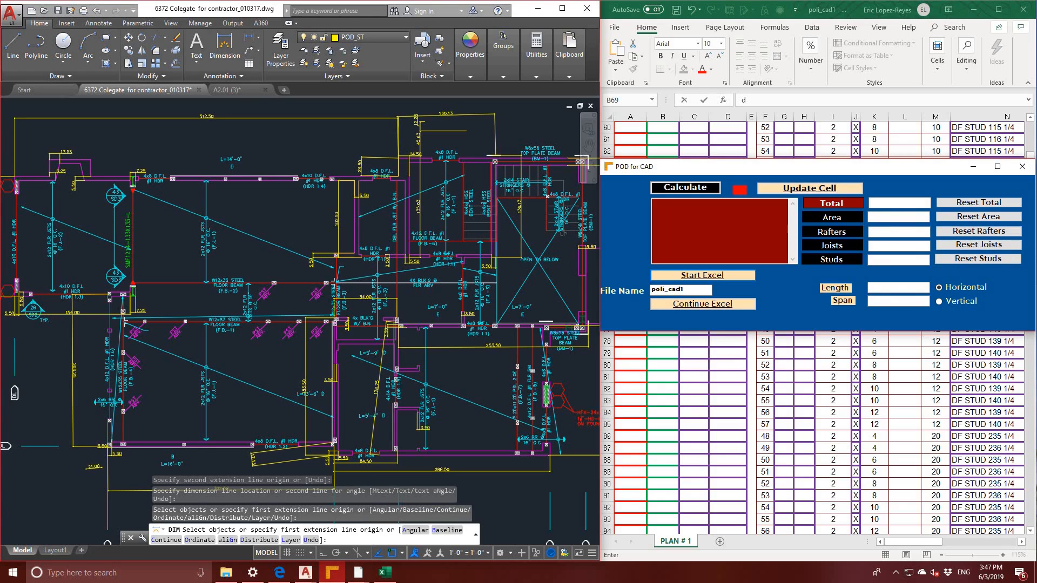
left_click(178, 138)
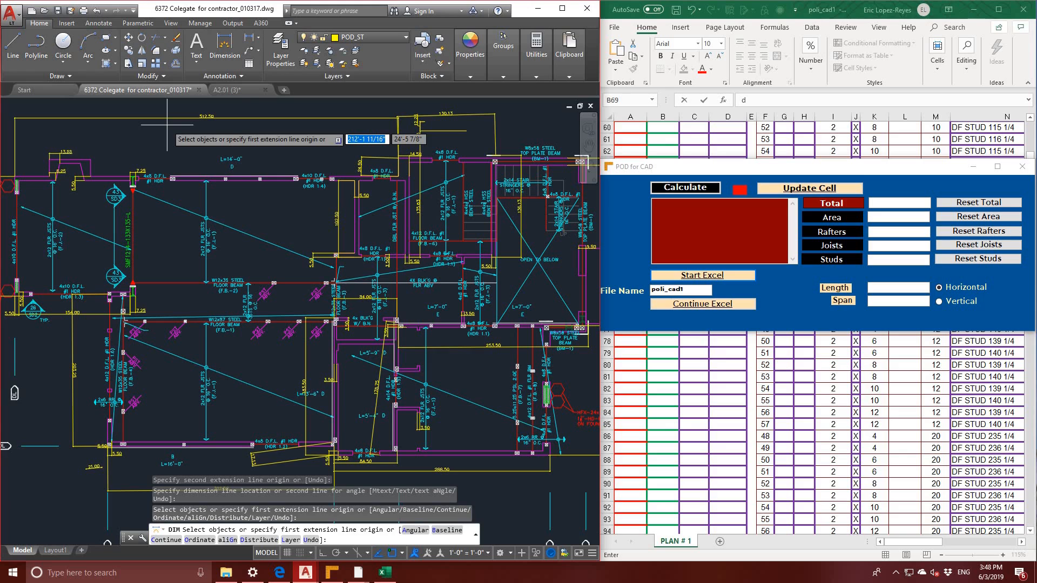
key("Escape")
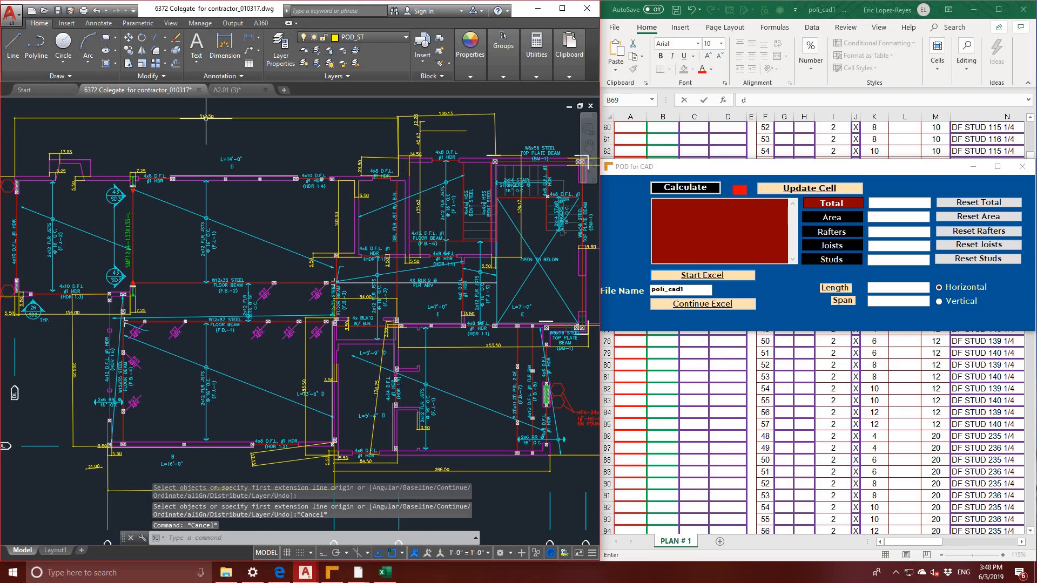
- Open the text of the 512.50 dimension above the plan for editing, select it all, and switch to the POD for CAD calculation box
scroll(206, 118, "up", 1)
scroll(230, 174, "up", 1)
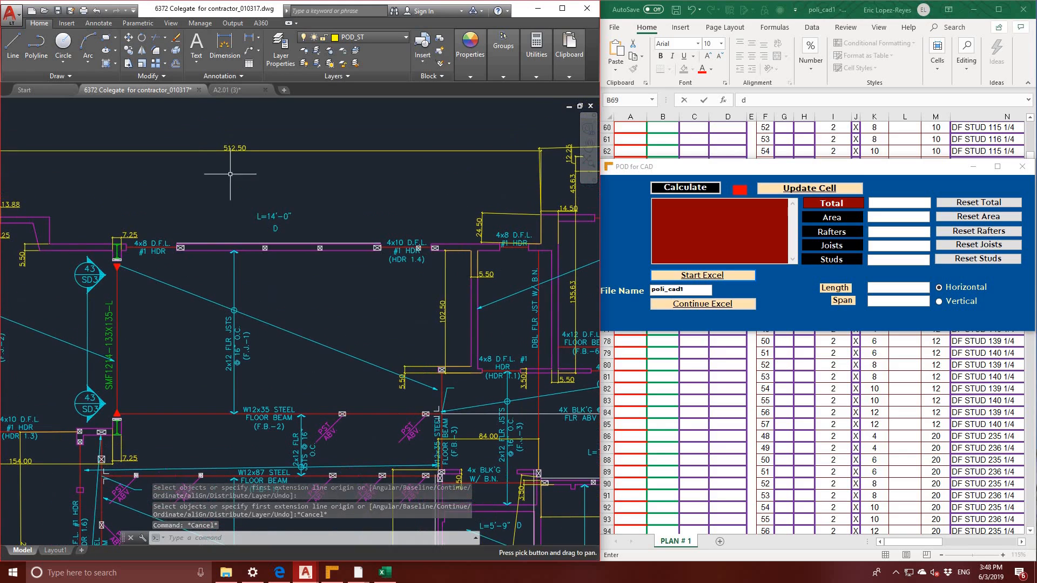
double_click(233, 148)
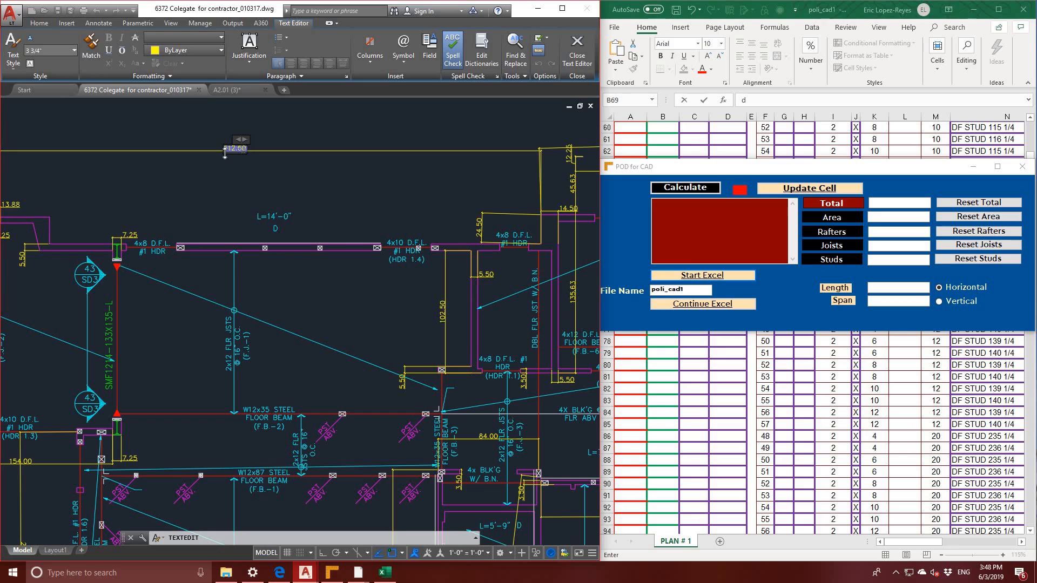
key("ctrl+a")
left_click(672, 204)
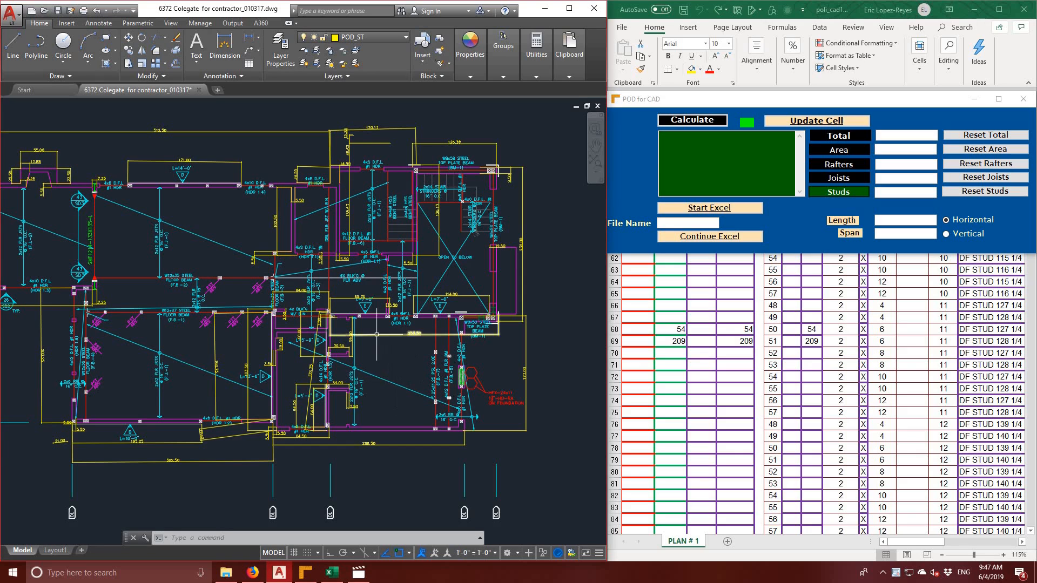
- Open the text of the 59.00 dimension right of the upper closet return and enter 59.00 twice in the POD for CAD calculation box
middle_click_drag(376, 334, 401, 365)
scroll(347, 413, "up", 4)
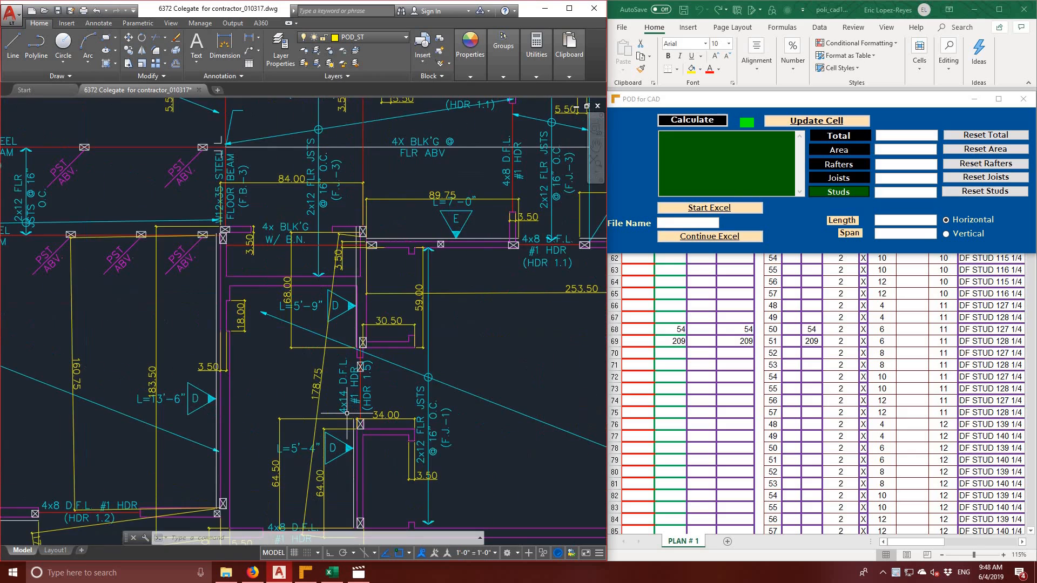
scroll(347, 413, "down", 2)
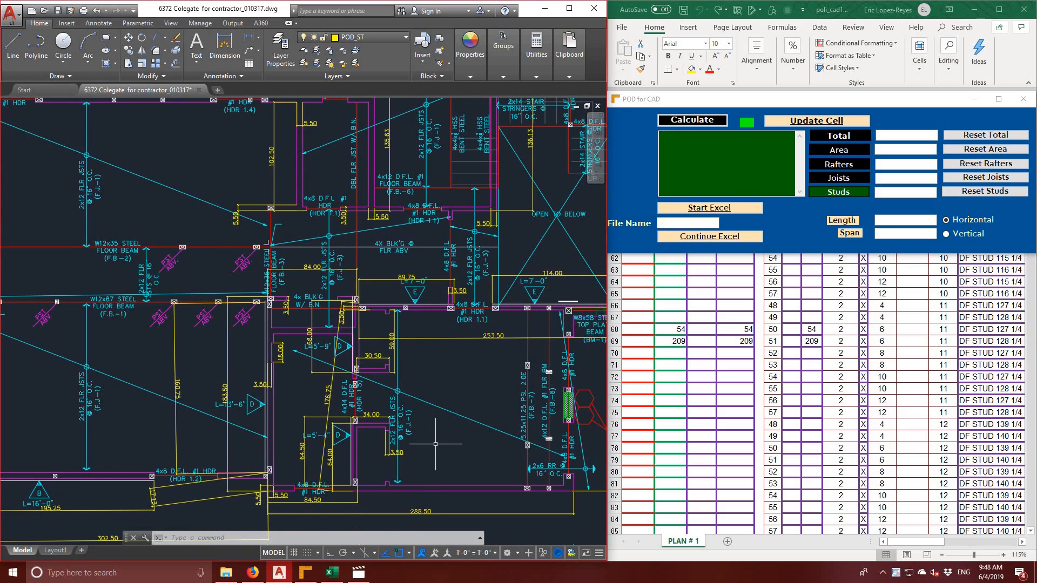
middle_click_drag(435, 443, 421, 382)
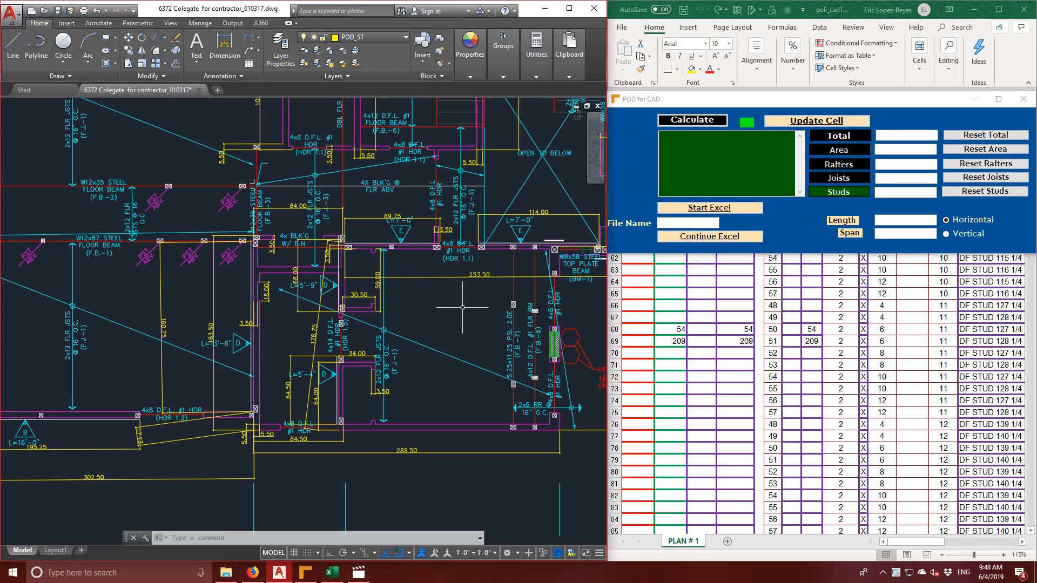
left_click(380, 260)
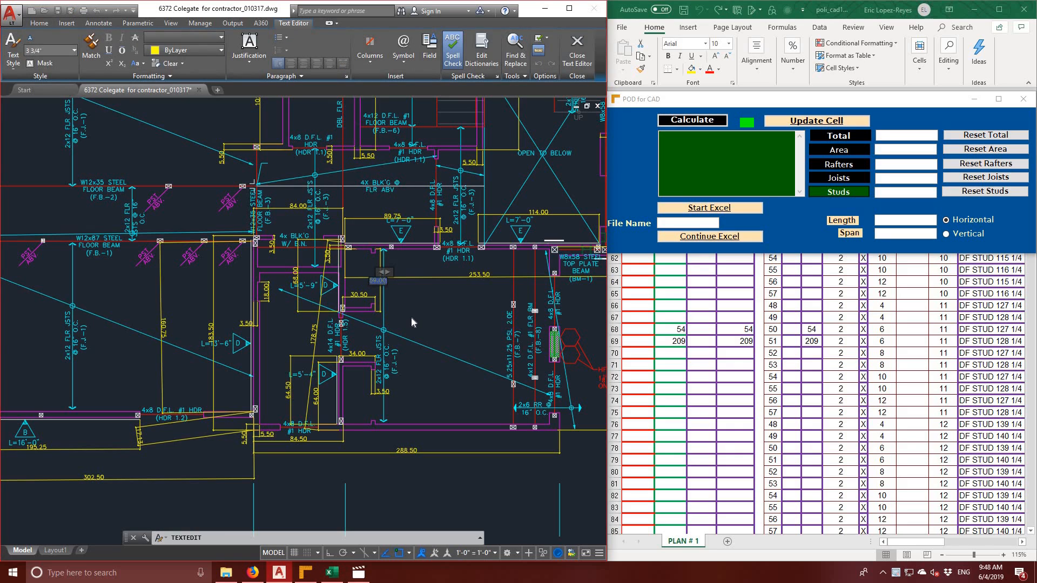
left_click(681, 145)
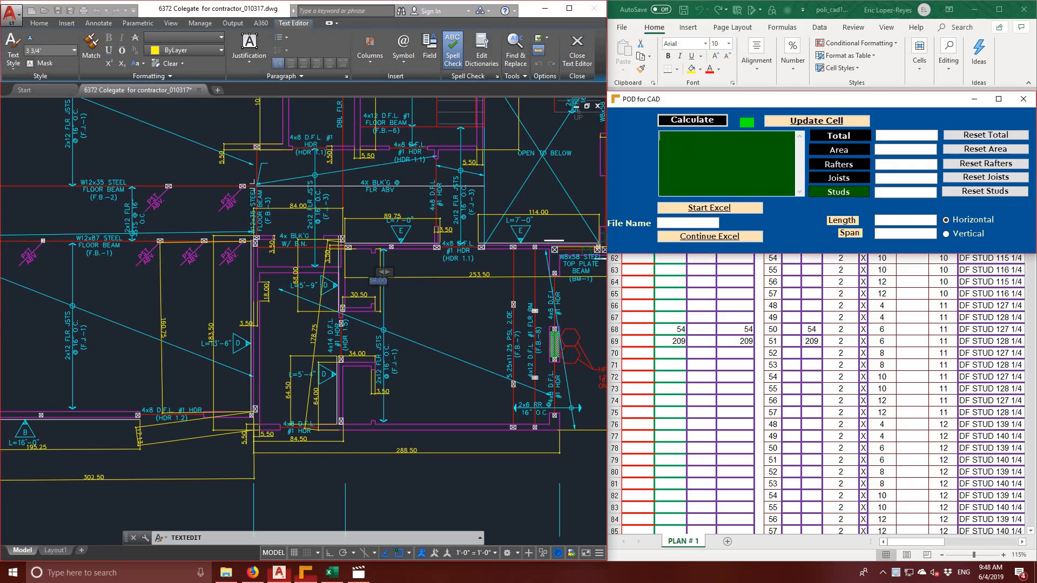
type("59.00")
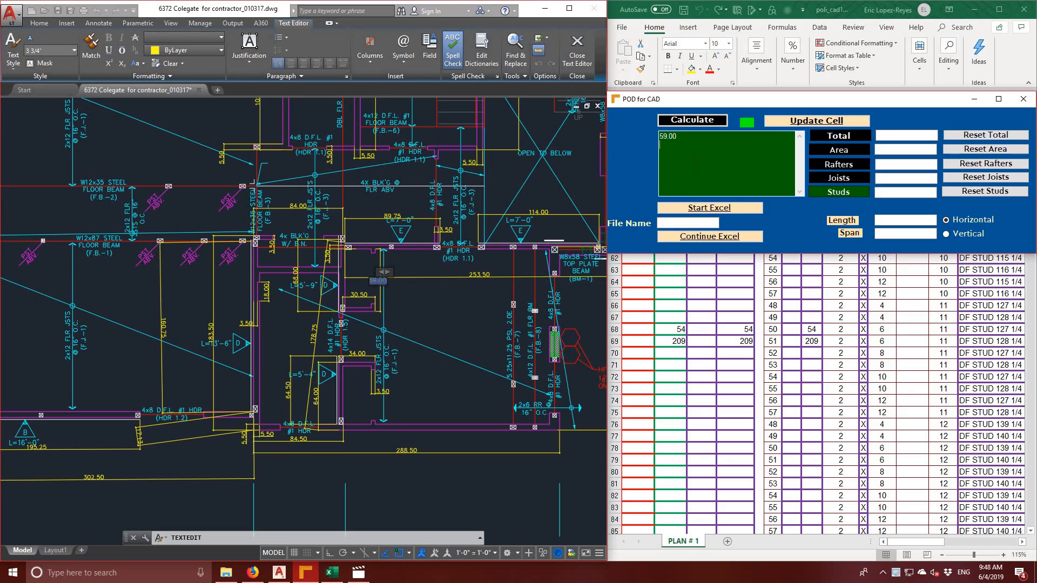
type("59.00")
- Copy the 30.50 dimension text of the upper closet return into the next line of the POD for CAD calculation box
left_click(361, 300)
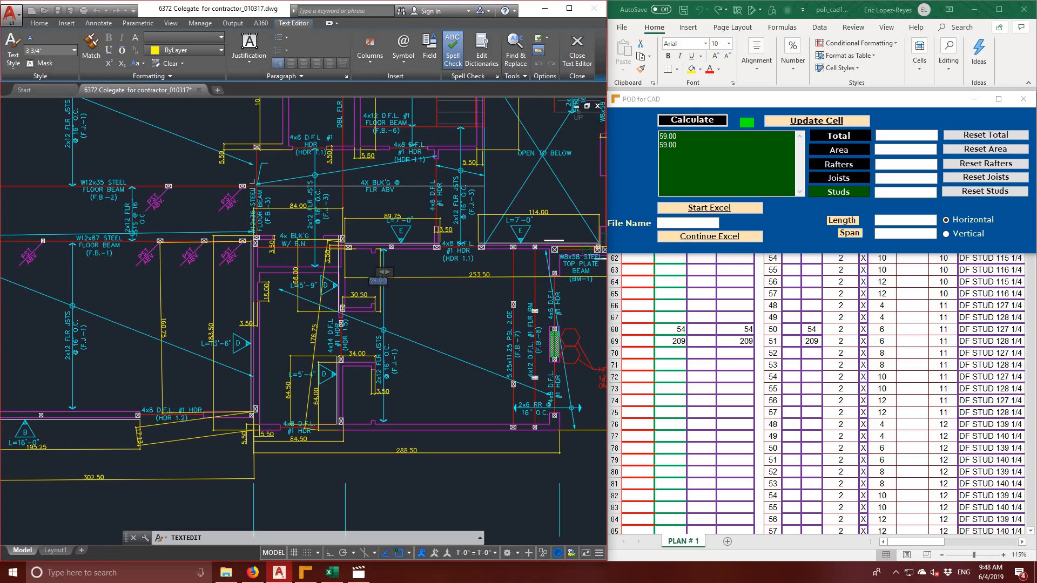
left_click(361, 300)
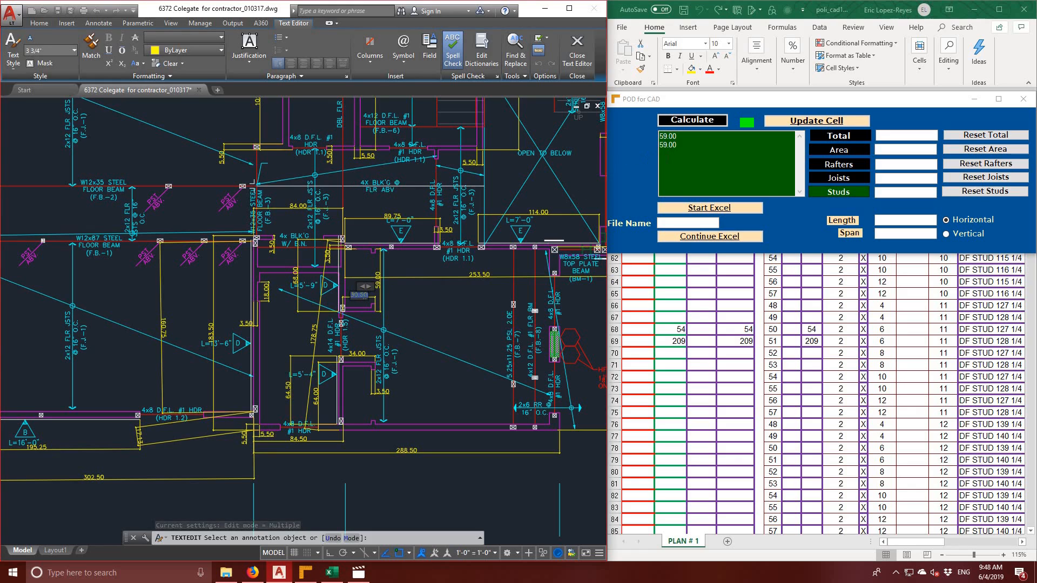
left_click(682, 162)
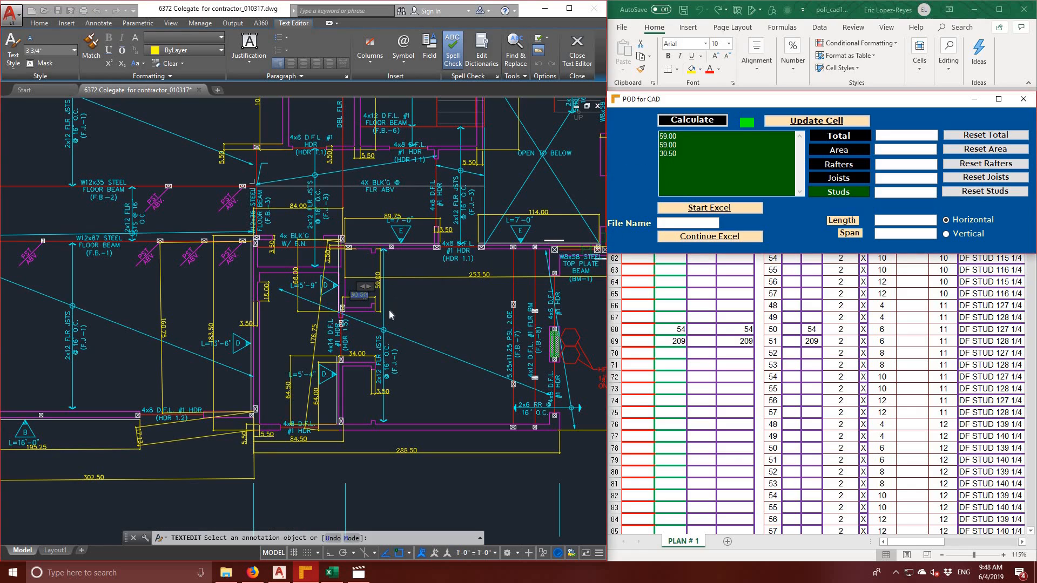
- Copy the 34.00 dimension text above the lower closet return into the next line of the POD for CAD calculation box
left_click(357, 355)
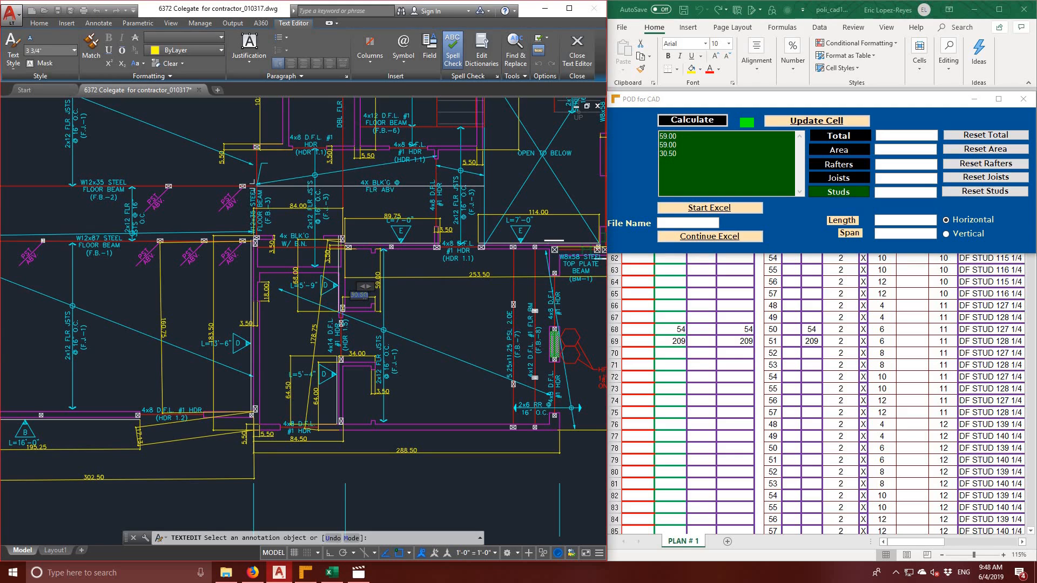
left_click(355, 352)
left_click(358, 355)
key("ctrl+c")
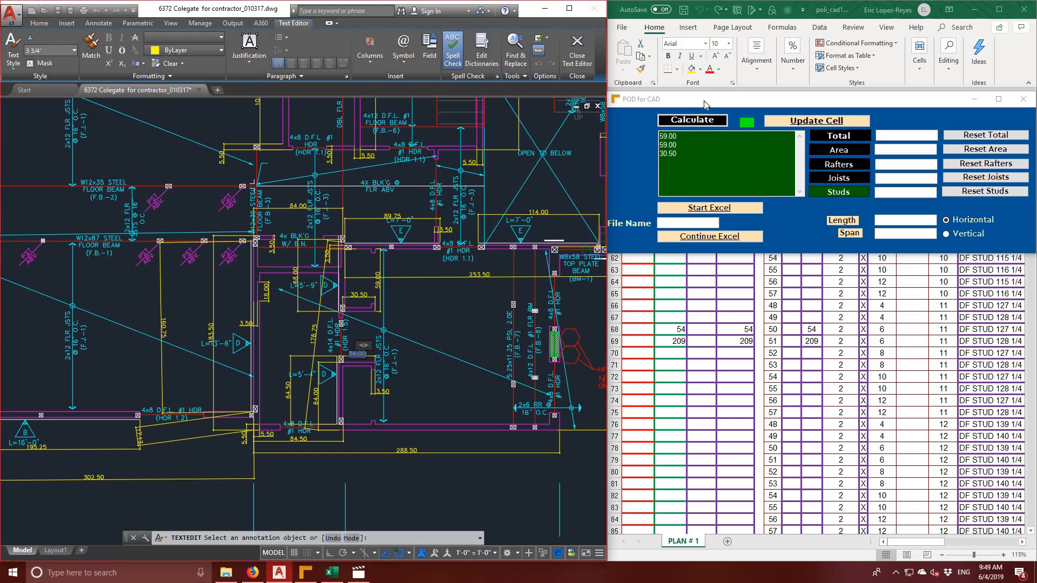
left_click(690, 166)
key("ctrl+v")
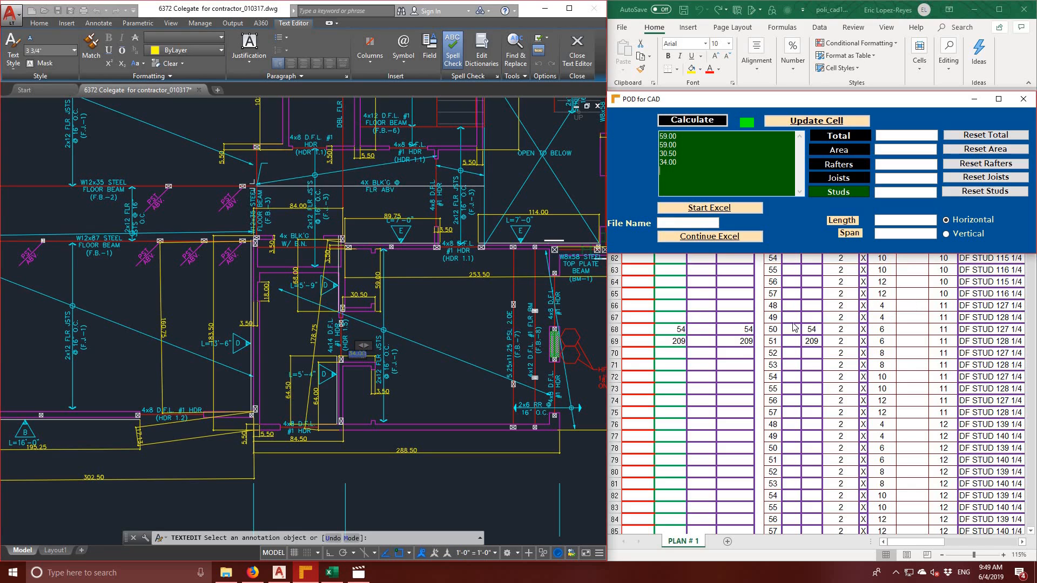
- Calculate the studs for the entered lengths in POD for CAD and write the result to cell B67
left_click(673, 316)
left_click(673, 316)
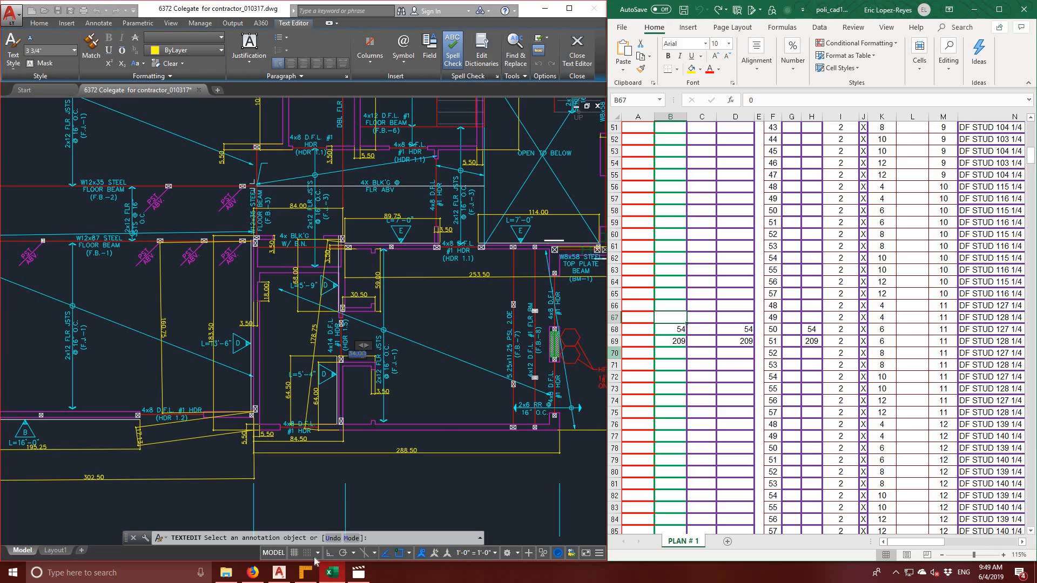
left_click(305, 574)
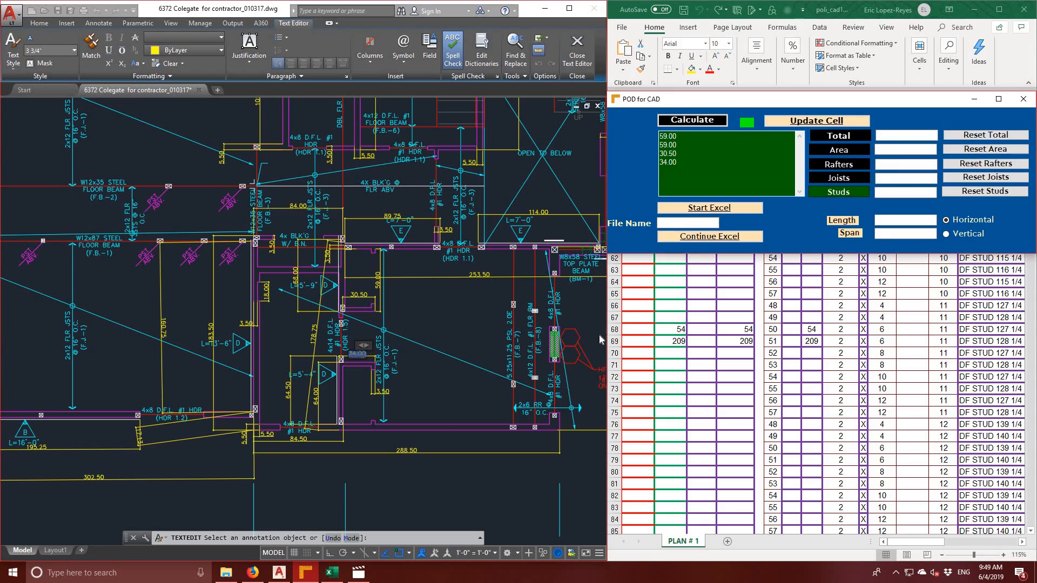
left_click(801, 119)
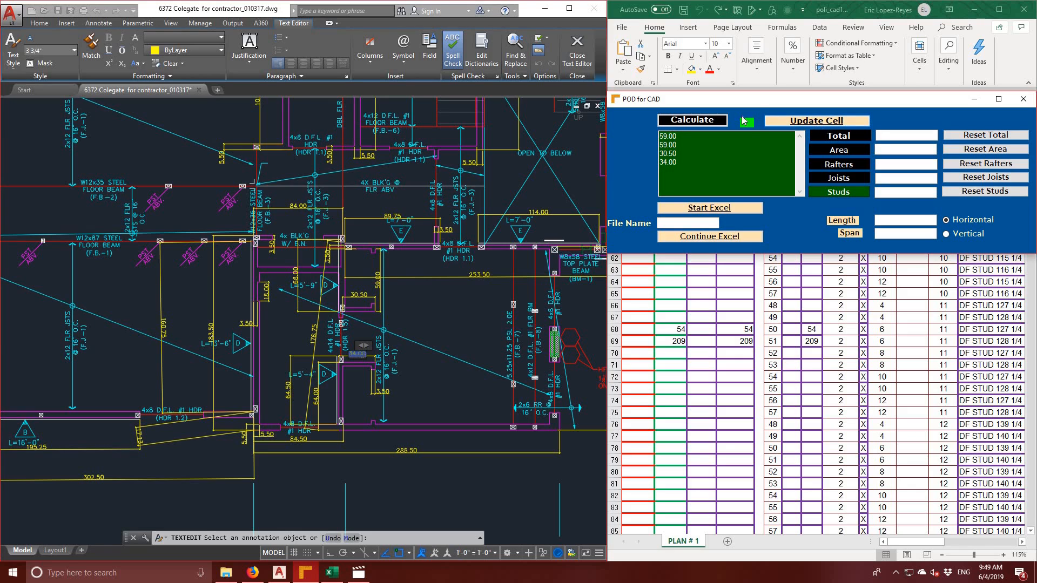
left_click(716, 122)
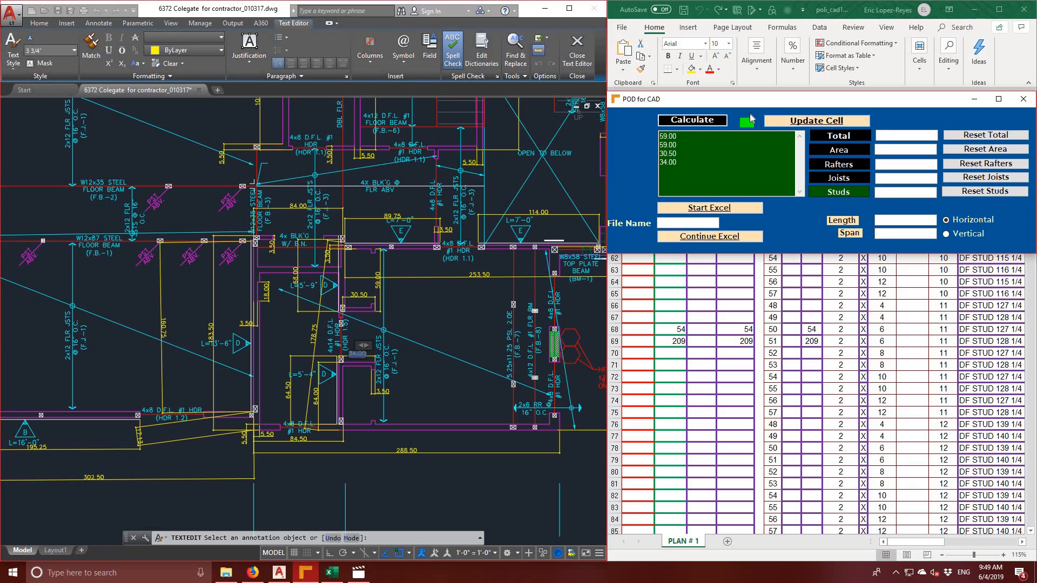
left_click(803, 122)
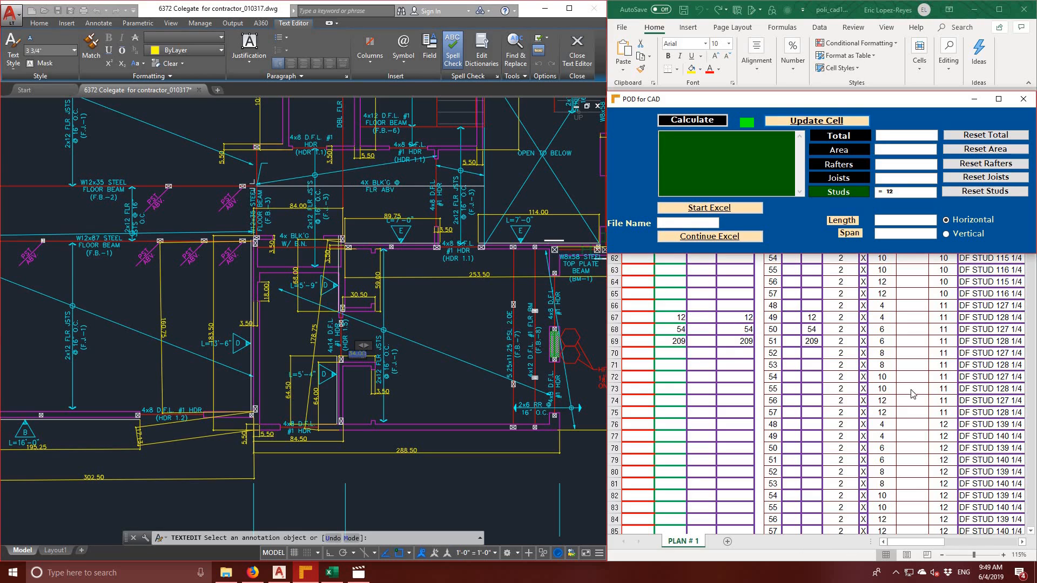
- Select cell B73 as the target and enter the 126.38 dimension above the stairs in the POD for CAD calculation box
left_click(674, 392)
left_click(674, 390)
left_click(305, 573)
left_click(427, 299)
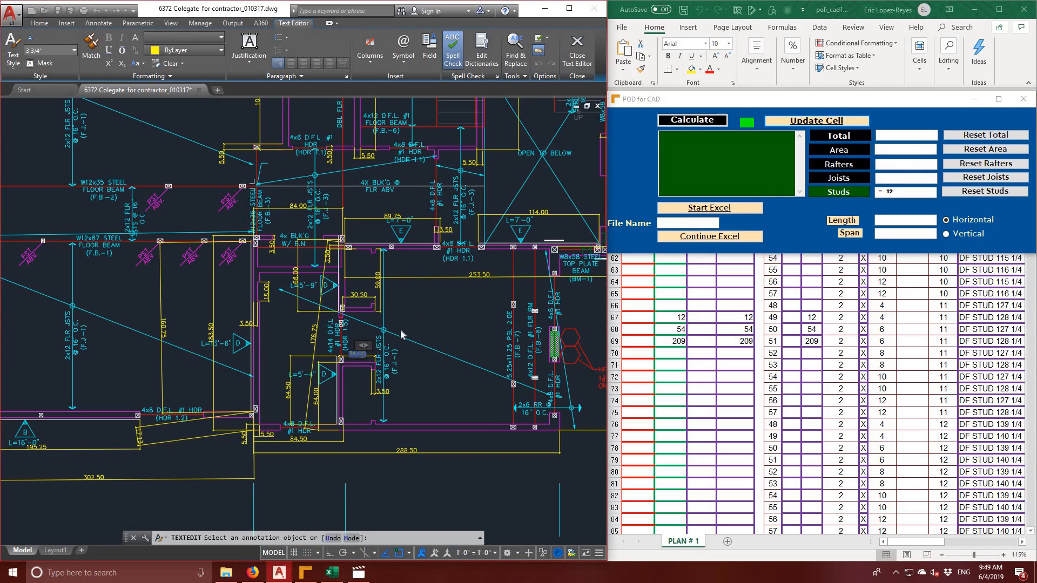
middle_click_drag(419, 312, 240, 414)
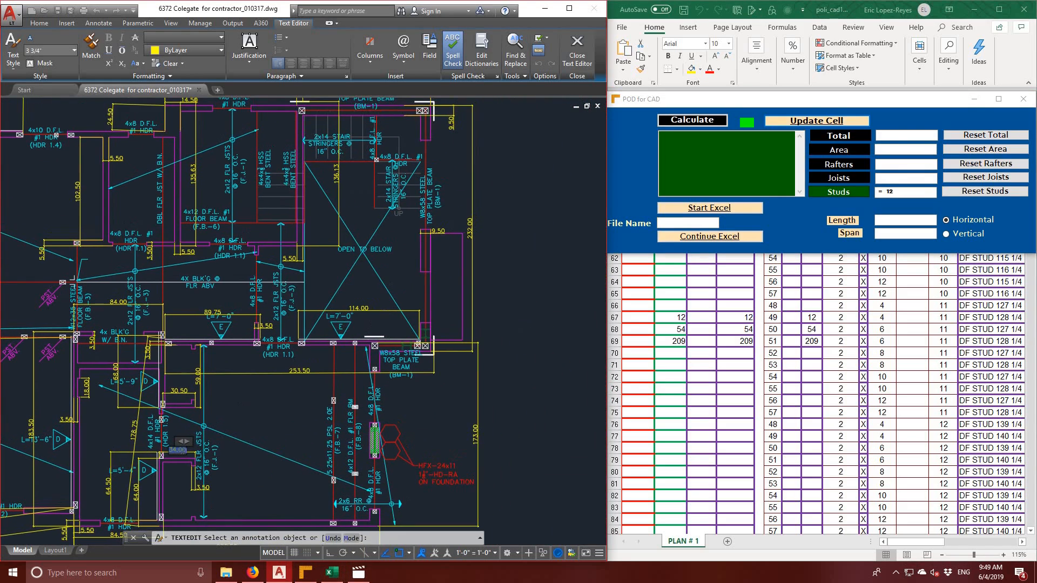
middle_click_drag(384, 307, 362, 377)
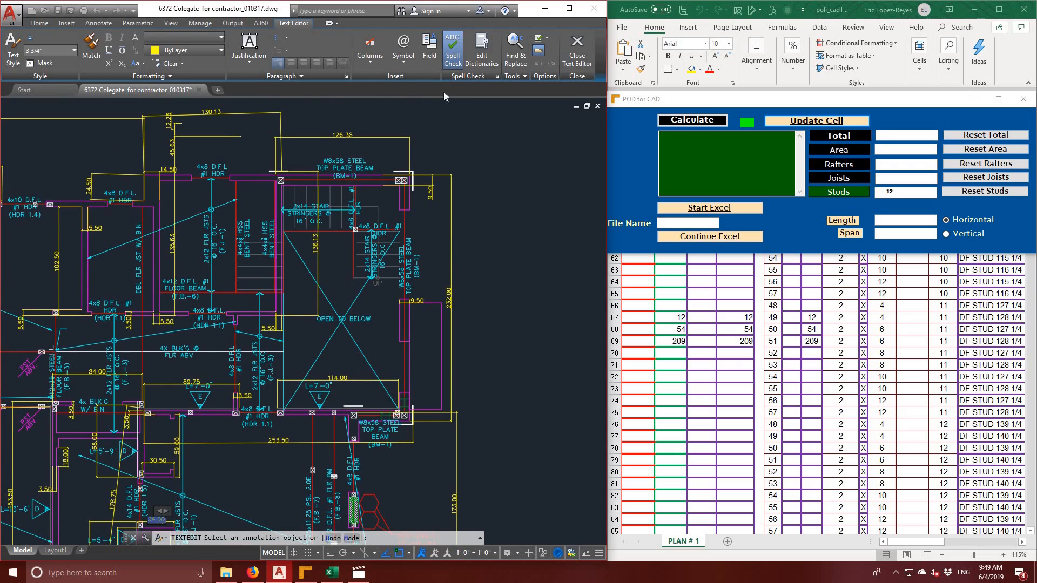
key("Escape")
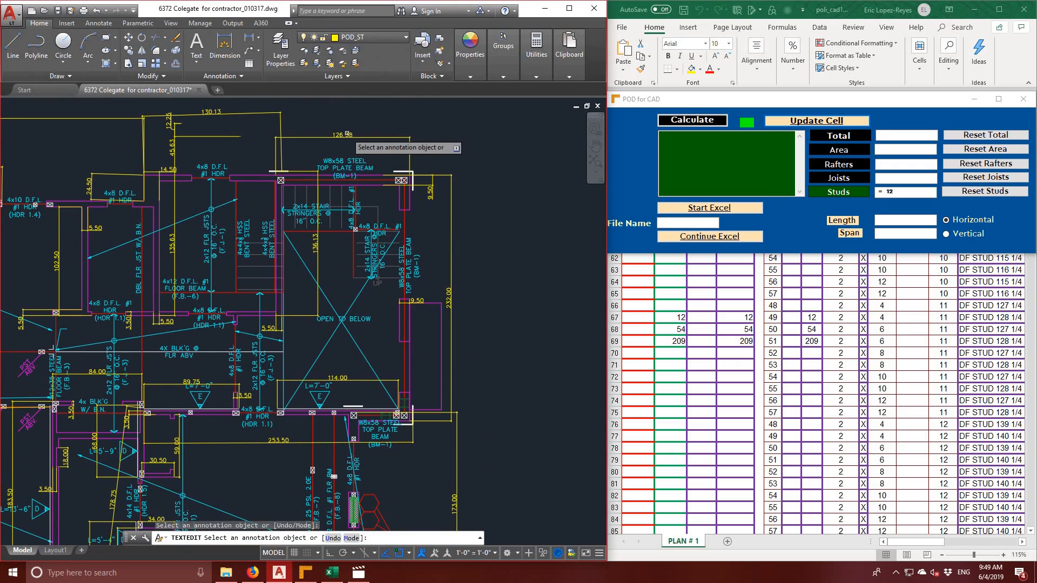
left_click(347, 136)
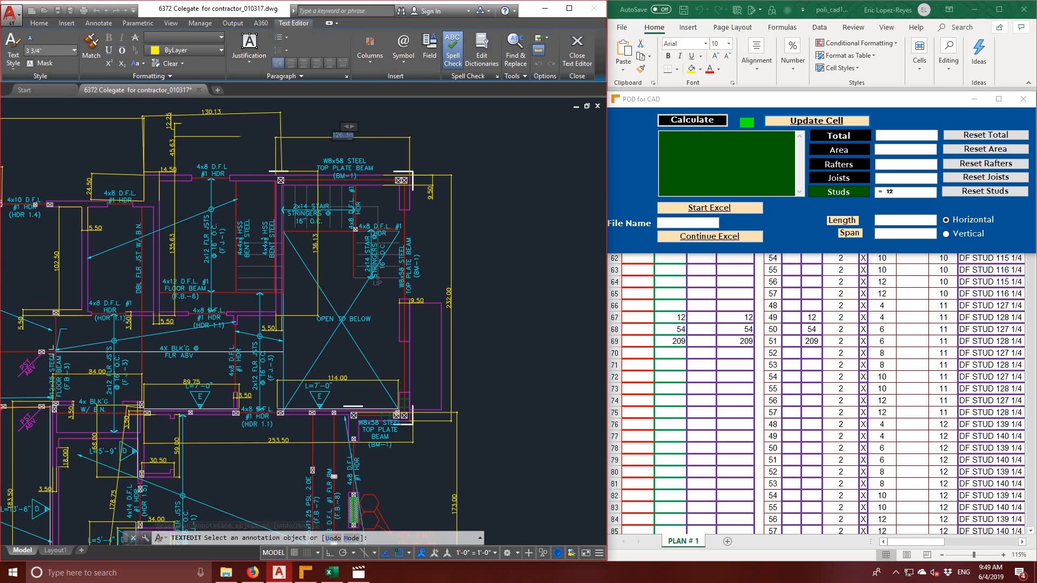
left_click(693, 142)
type("126.38")
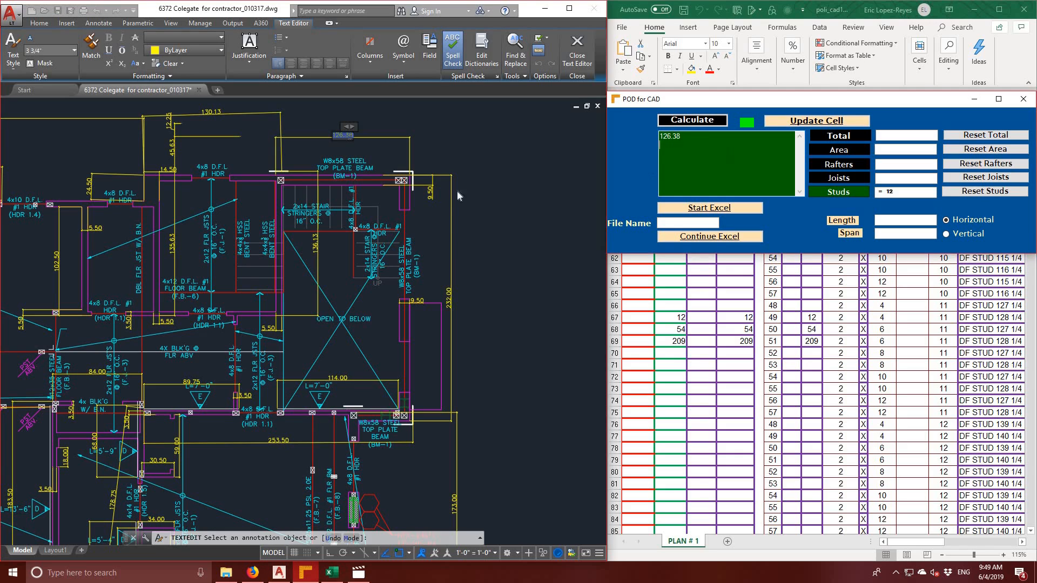
- Copy the 232.00 dimension beside the stair opening into the calculation box and write the calculated studs to cell B73
left_click(448, 304)
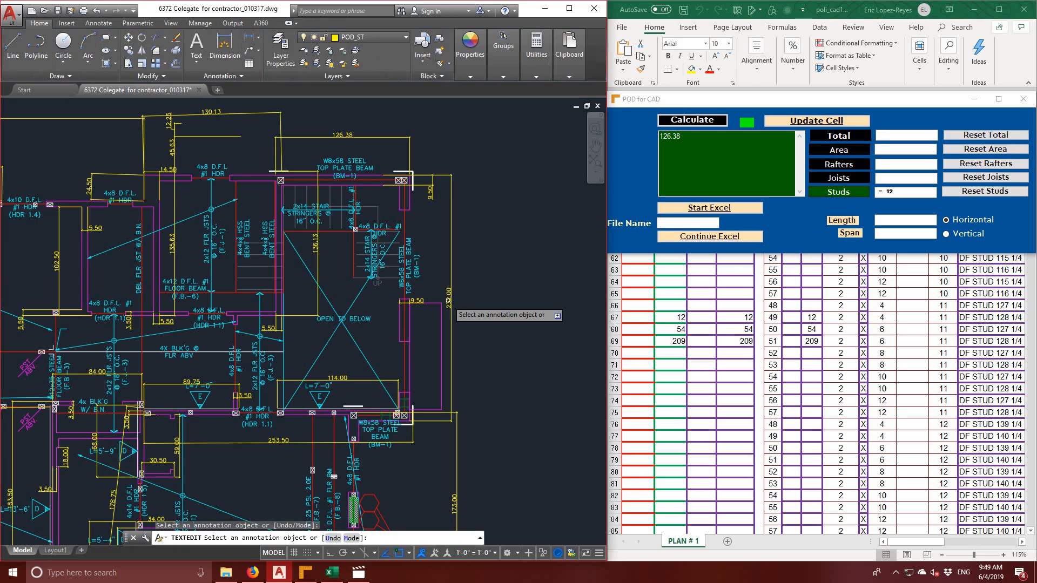
left_click(449, 299)
key("ctrl+c")
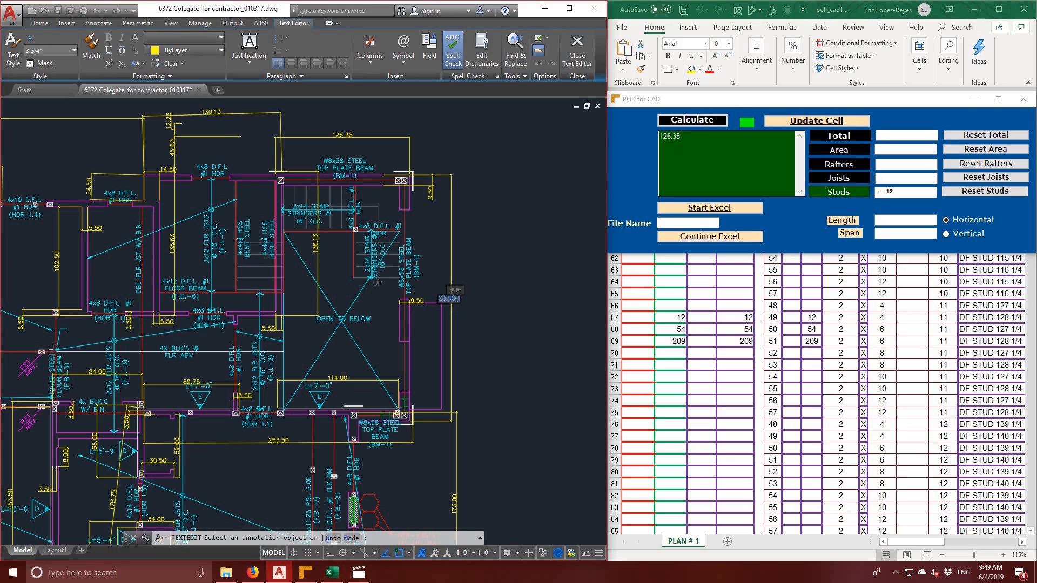
left_click(697, 145)
key("ctrl+v")
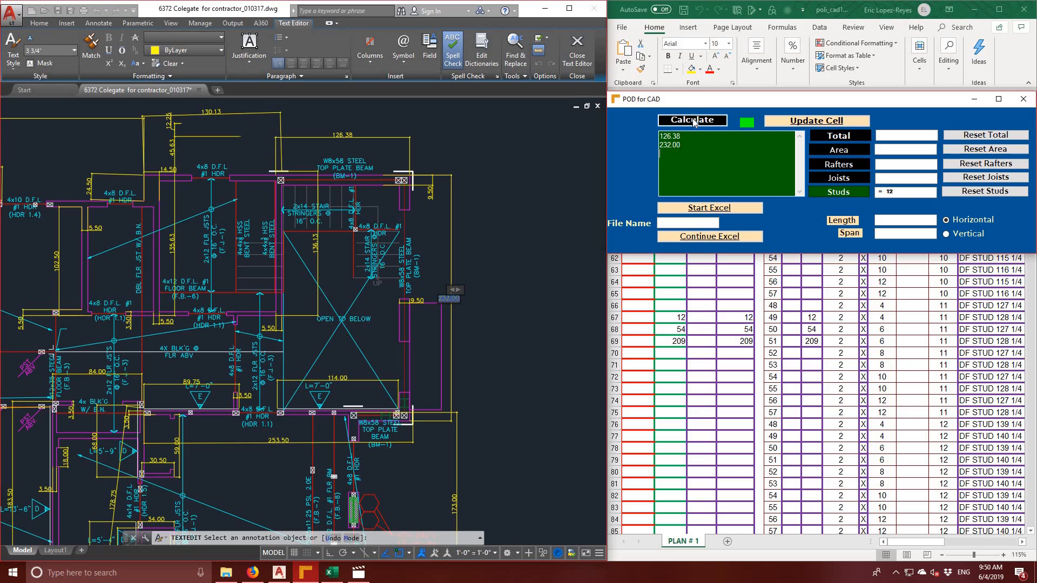
left_click(694, 121)
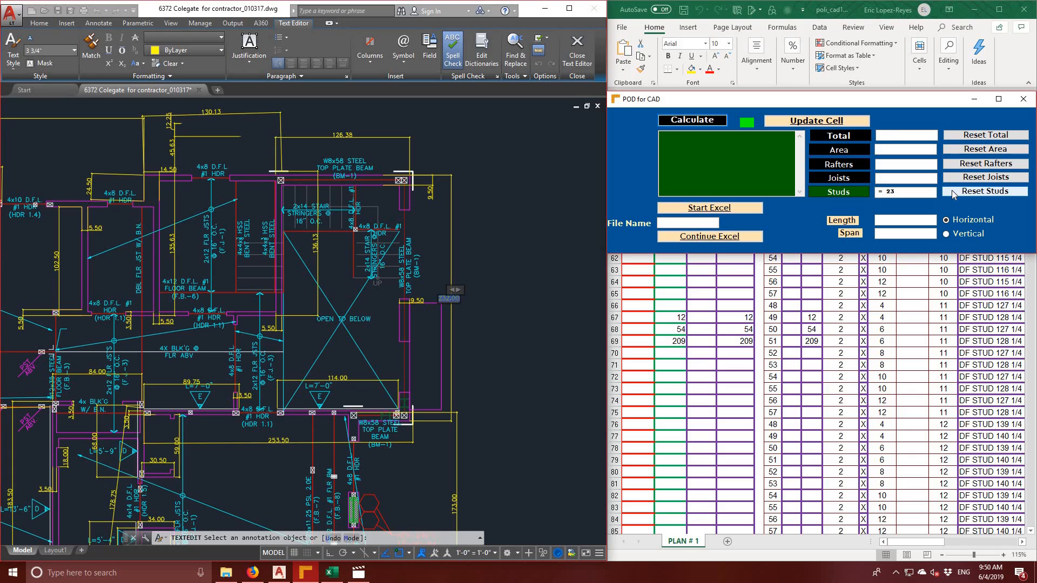
left_click(838, 123)
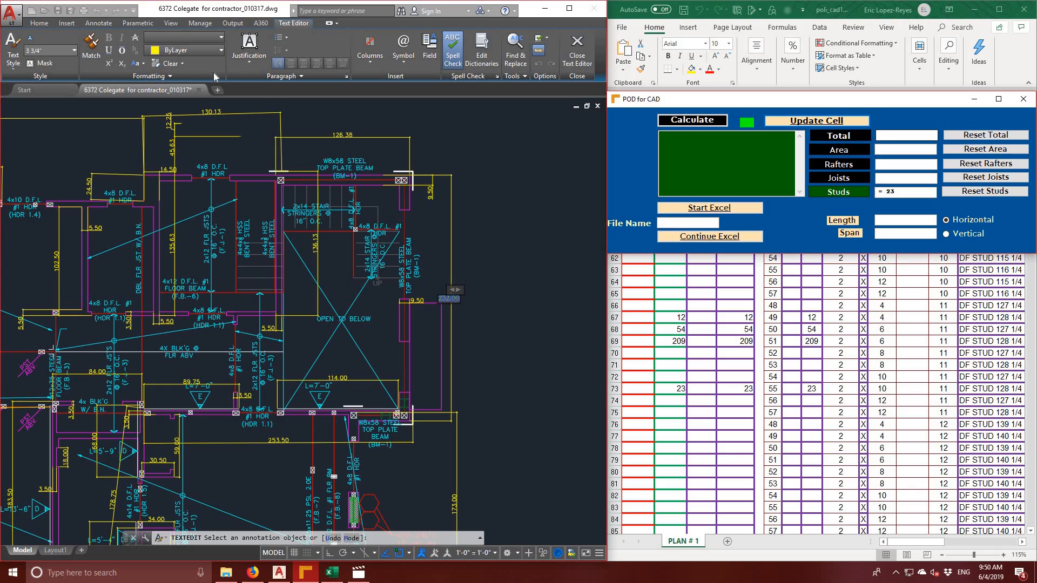
- Leave the dimension text editor, make CONCRETE the current layer and turn off the POD_ST layer
left_click(43, 27)
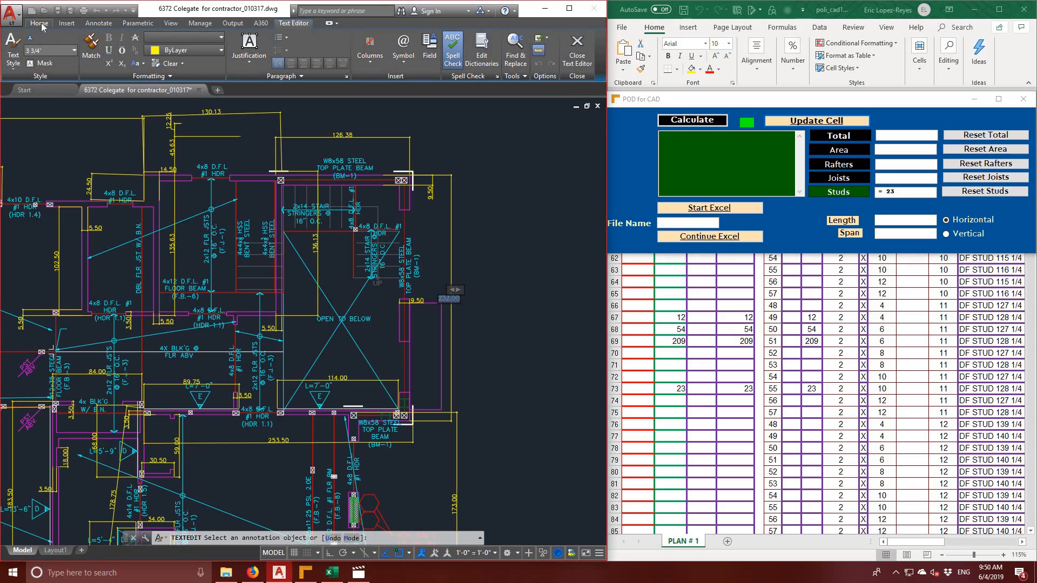
left_click(42, 25)
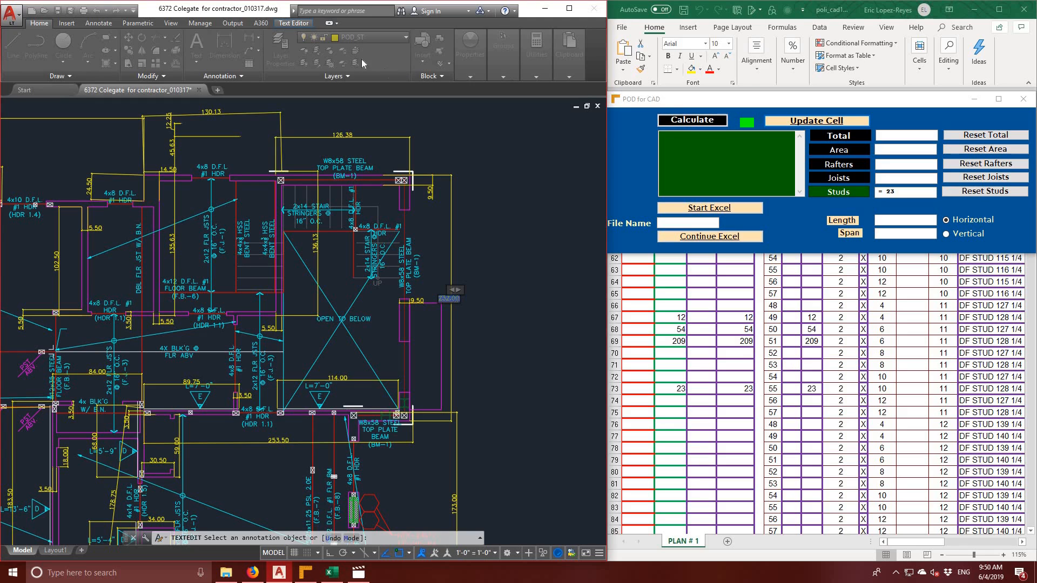
left_click(437, 110)
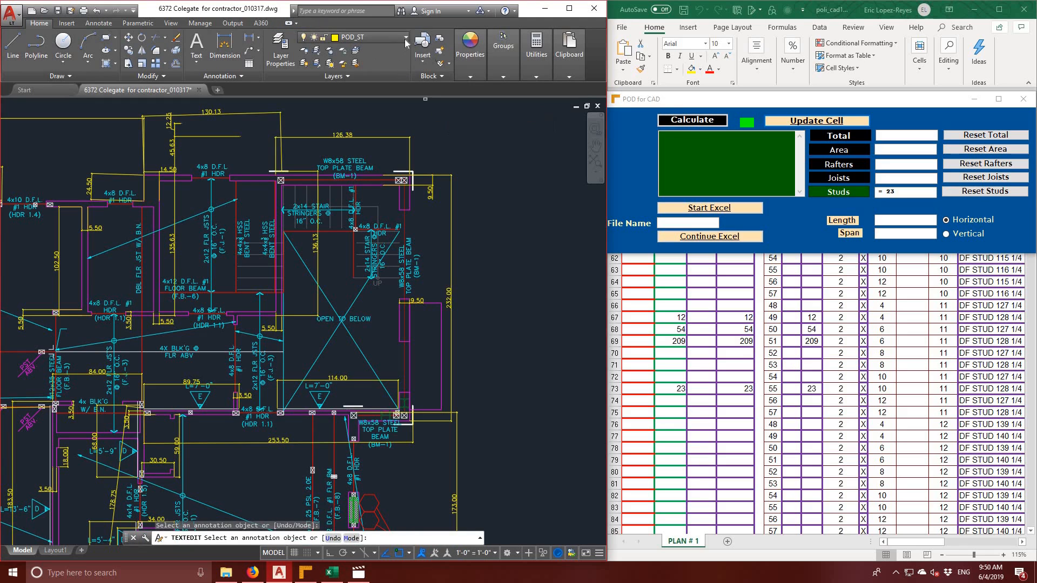
left_click(406, 39)
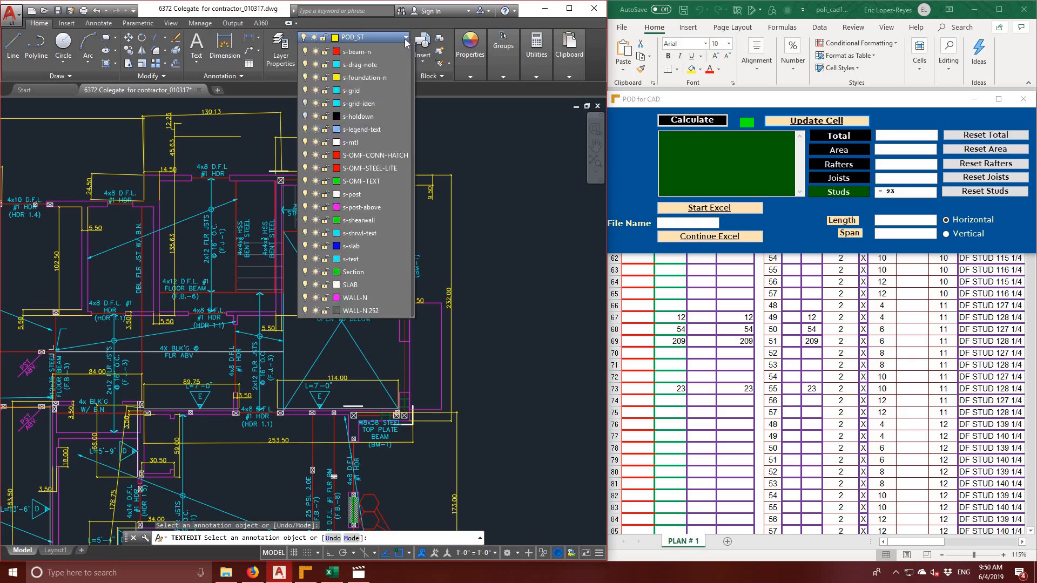
left_click(373, 63)
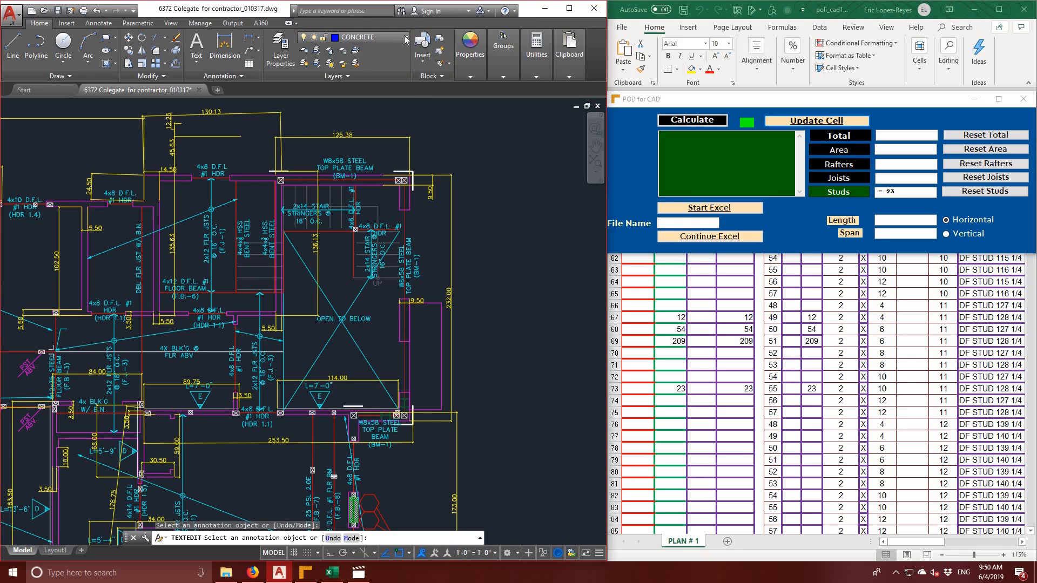
left_click(402, 37)
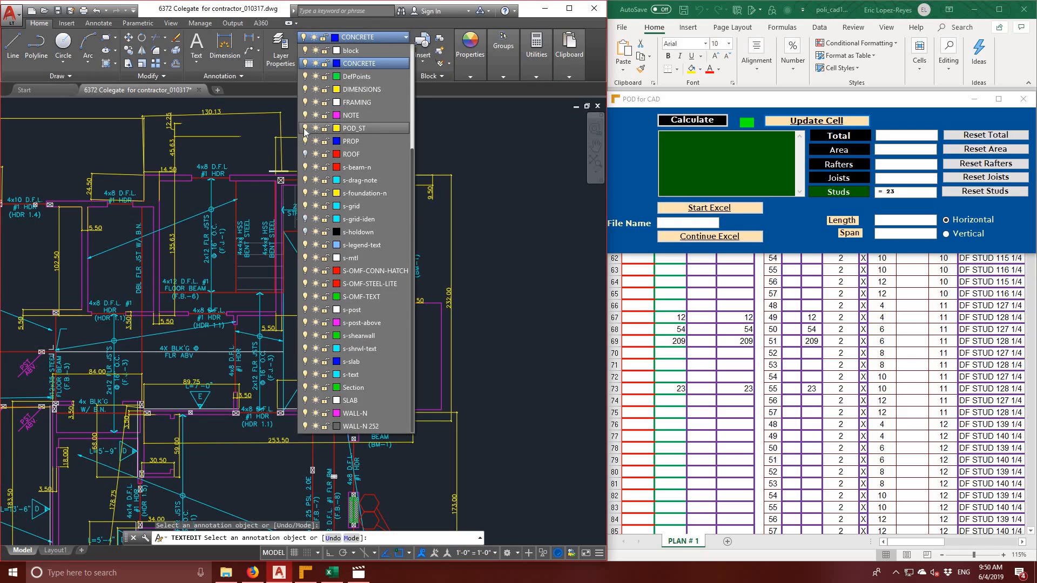
left_click(306, 128)
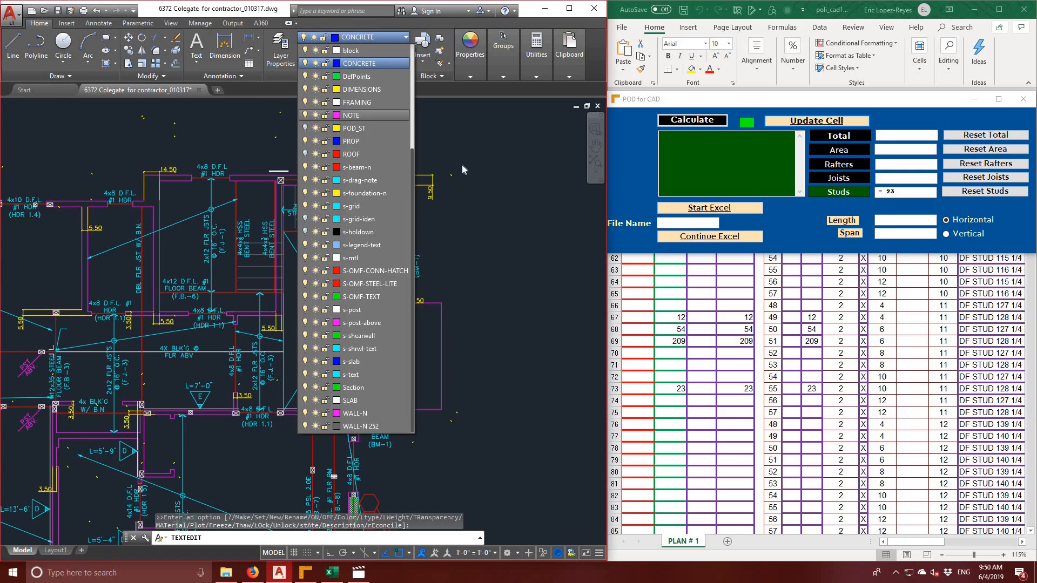
left_click(481, 163)
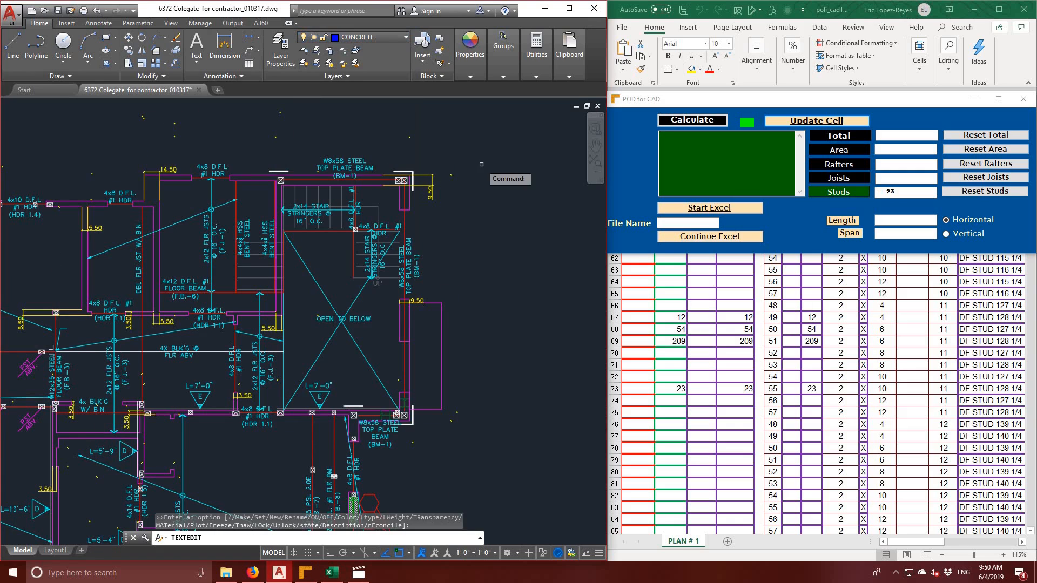
- Turn off the WALL-N layer to hide the walls in the framing plan
middle_click_drag(234, 148, 457, 159)
mouse_move(254, 228)
middle_mouse_down()
mouse_move(443, 179)
mouse_move(469, 182)
middle_mouse_up()
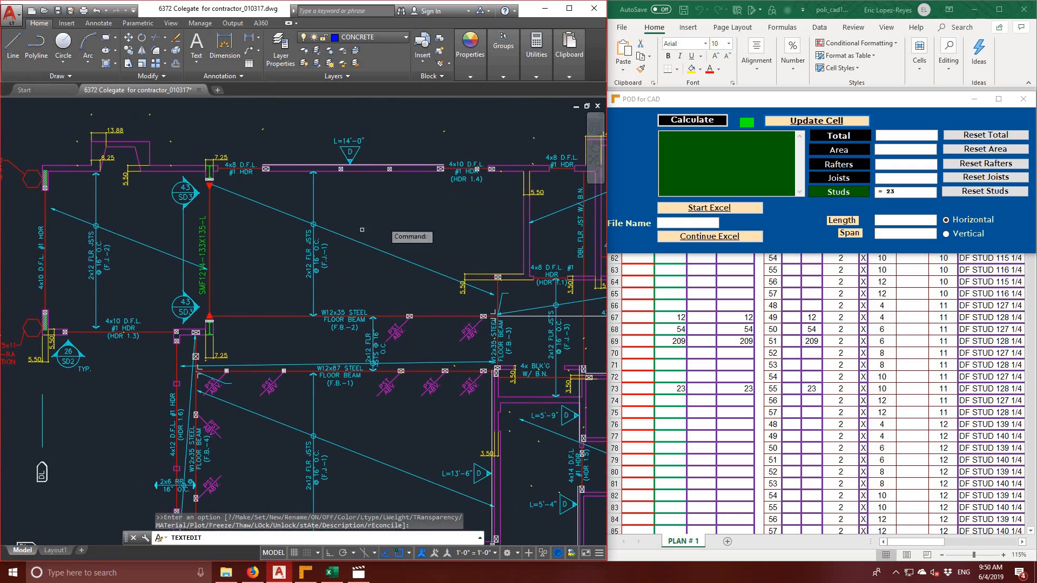
middle_click_drag(250, 260, 307, 235)
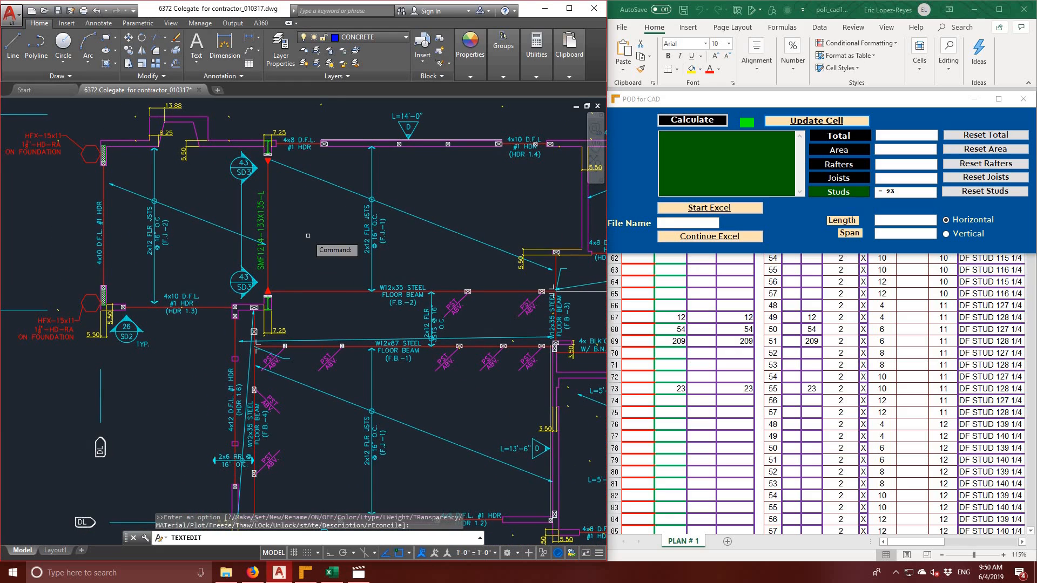
scroll(307, 236, "down", 2)
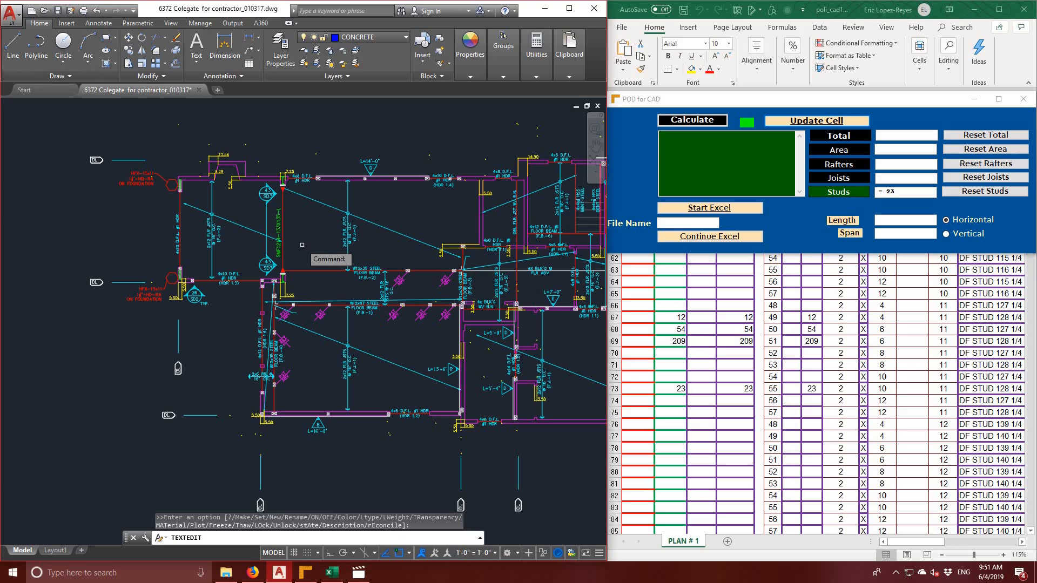
left_click(406, 38)
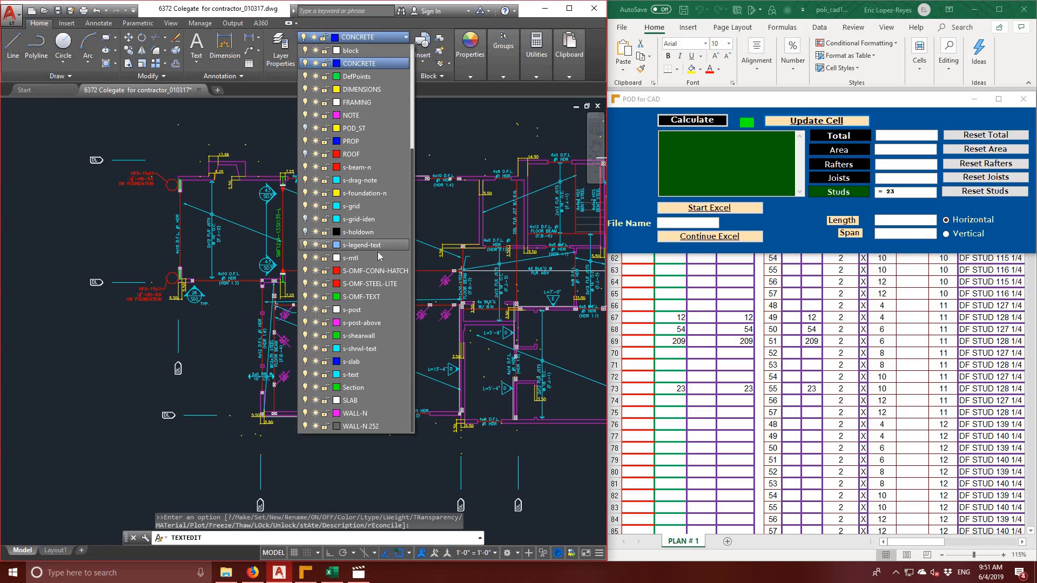
left_click(306, 415)
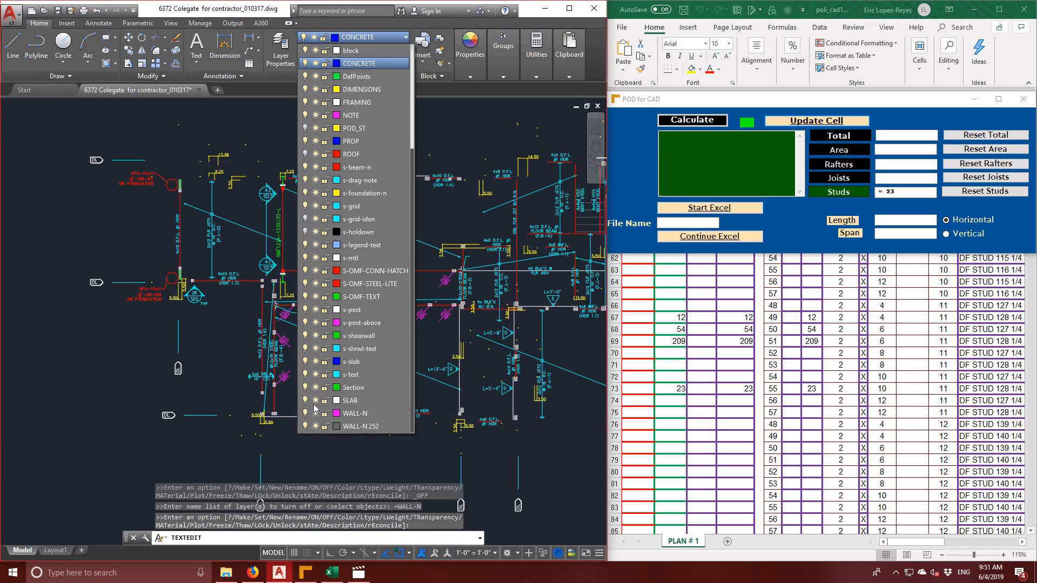
left_click(467, 137)
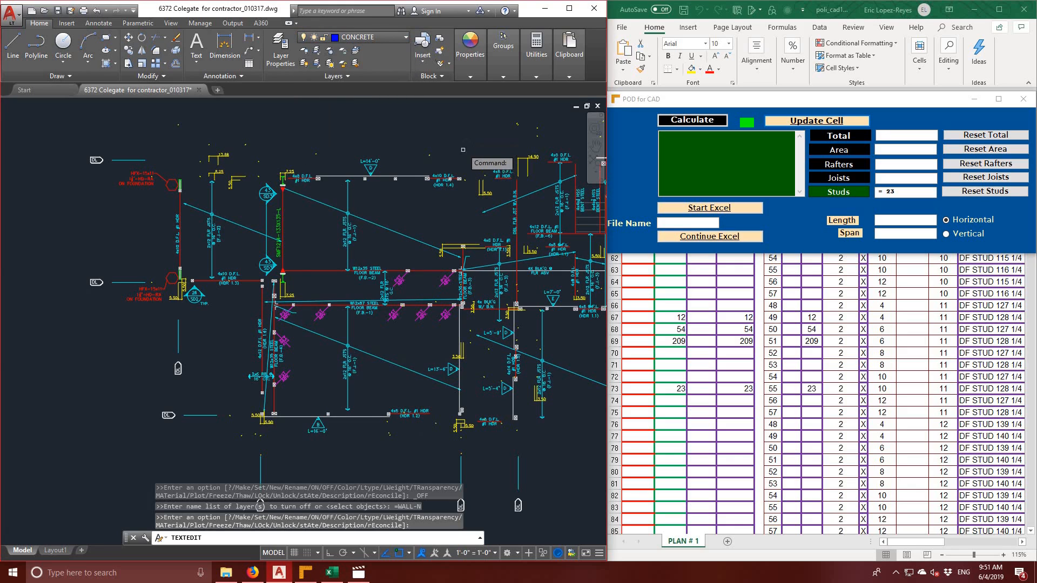
- Switch POD for CAD to Total mode and create a new drawing layer named POD_HB
left_click(724, 120)
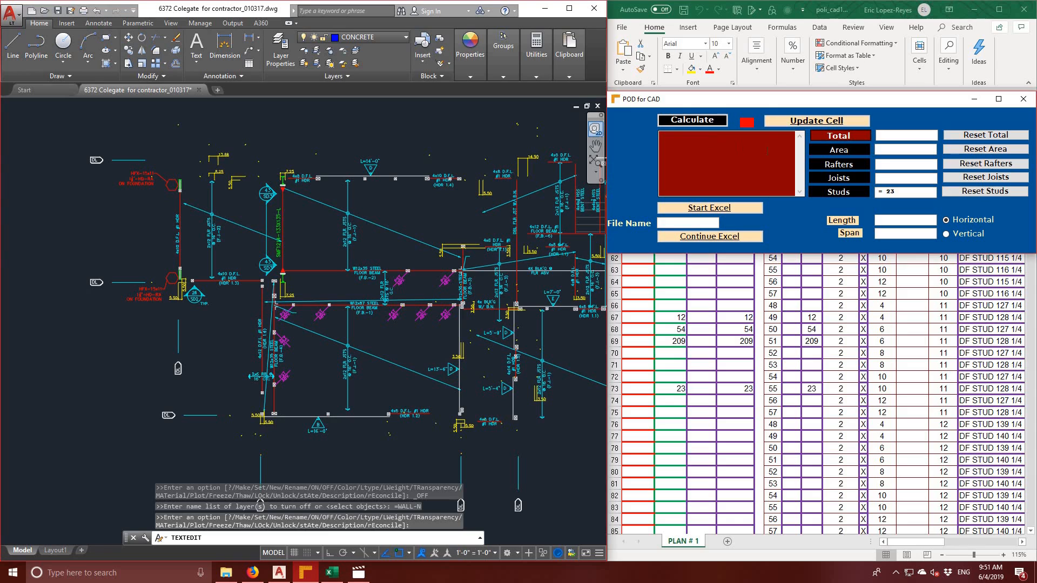
left_click(282, 46)
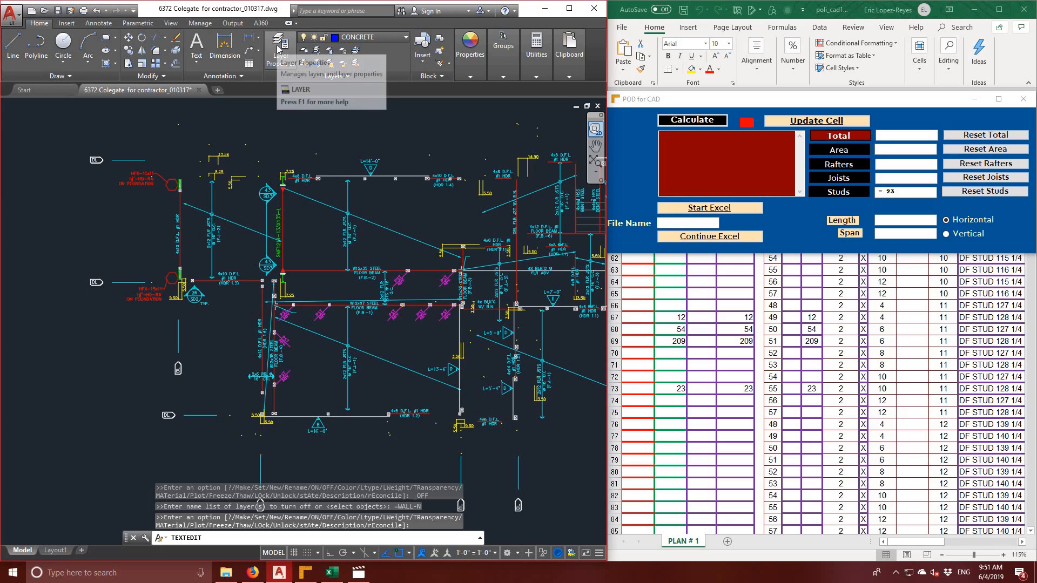
left_click(278, 48)
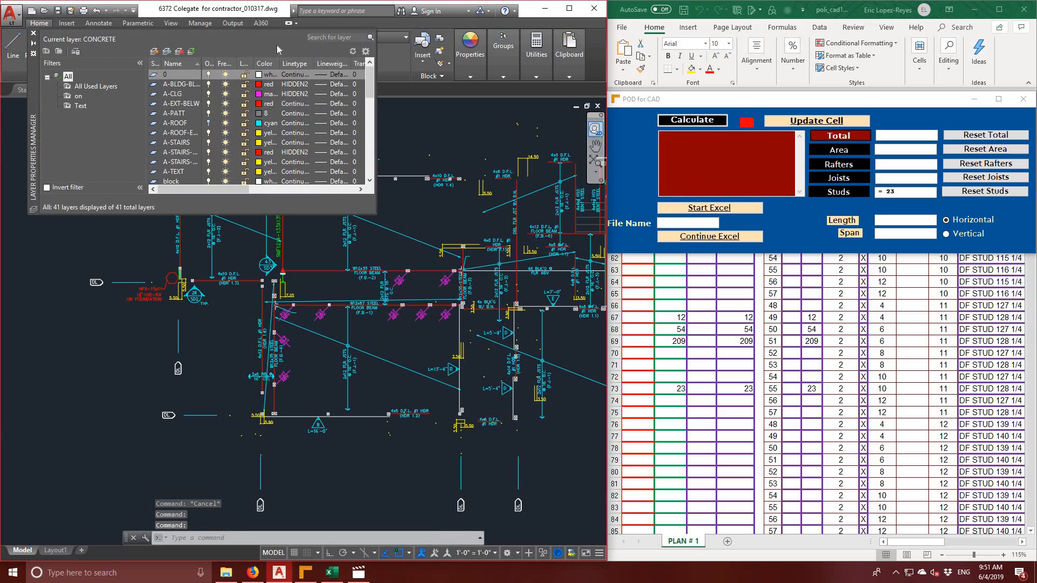
left_click(156, 52)
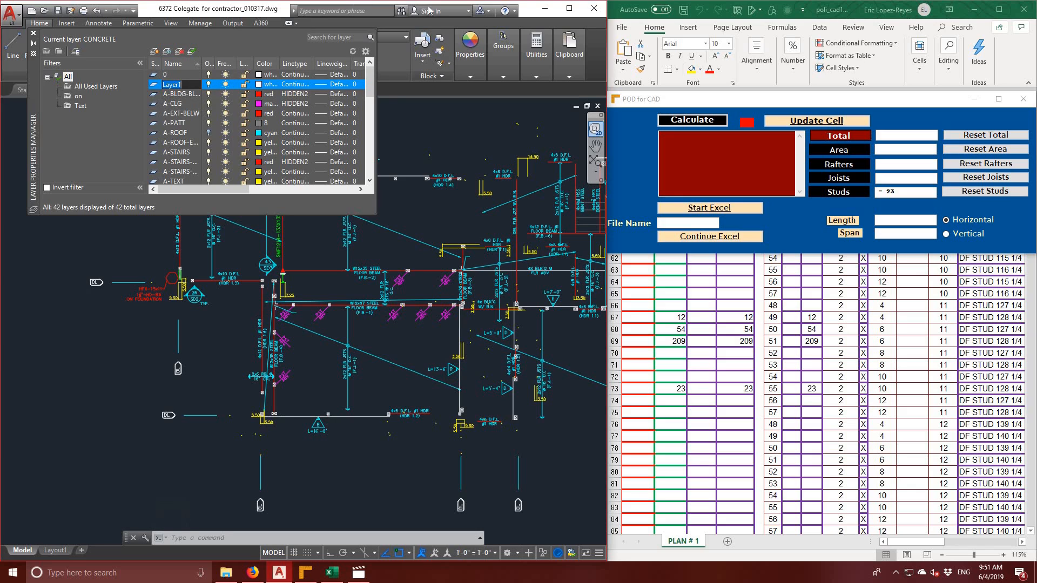
type("POD_HB")
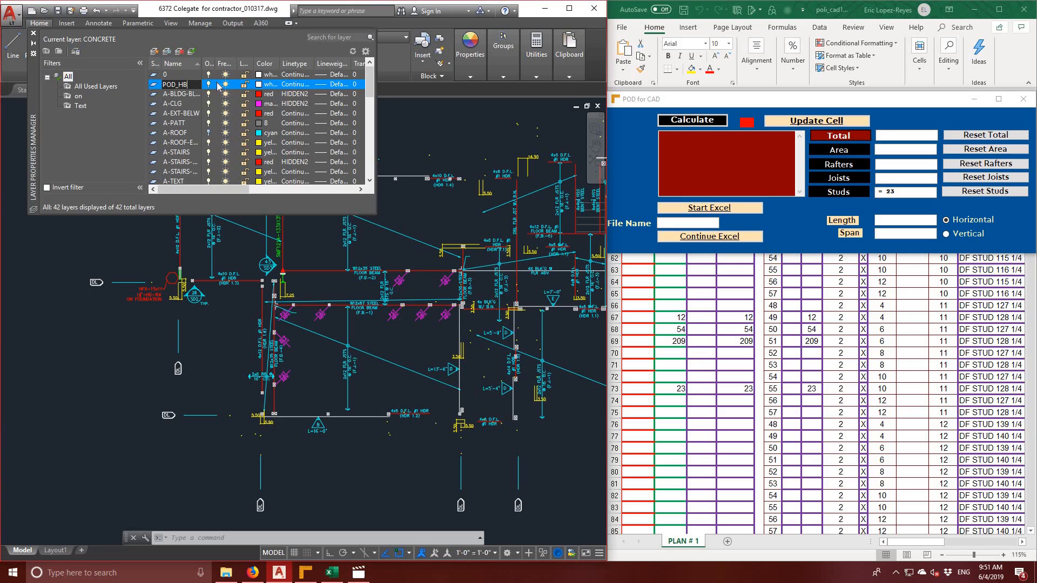
- Make the new POD_HB layer current and close the layer properties manager
key("Return")
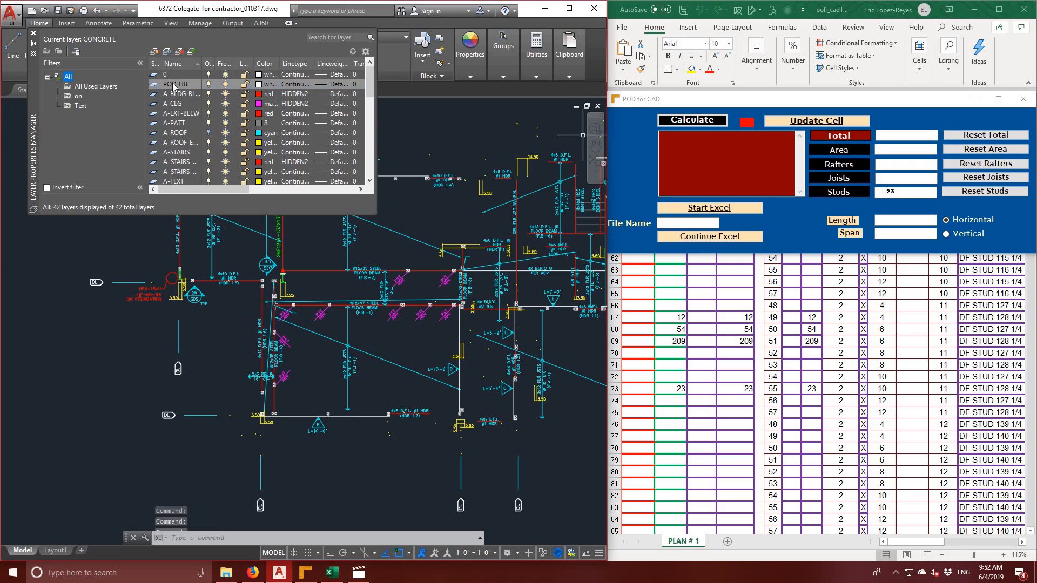
left_click(193, 53)
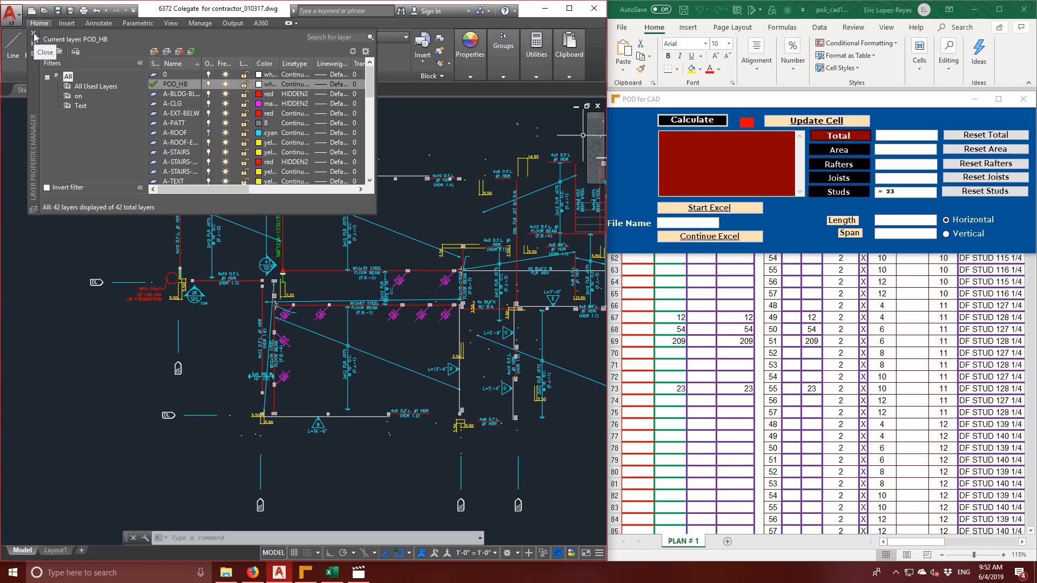
left_click(34, 37)
- Dimension the vertical 4x10 header between the two HFX-15x11 panels, placing the dimension line outside the wall
scroll(195, 236, "up", 2)
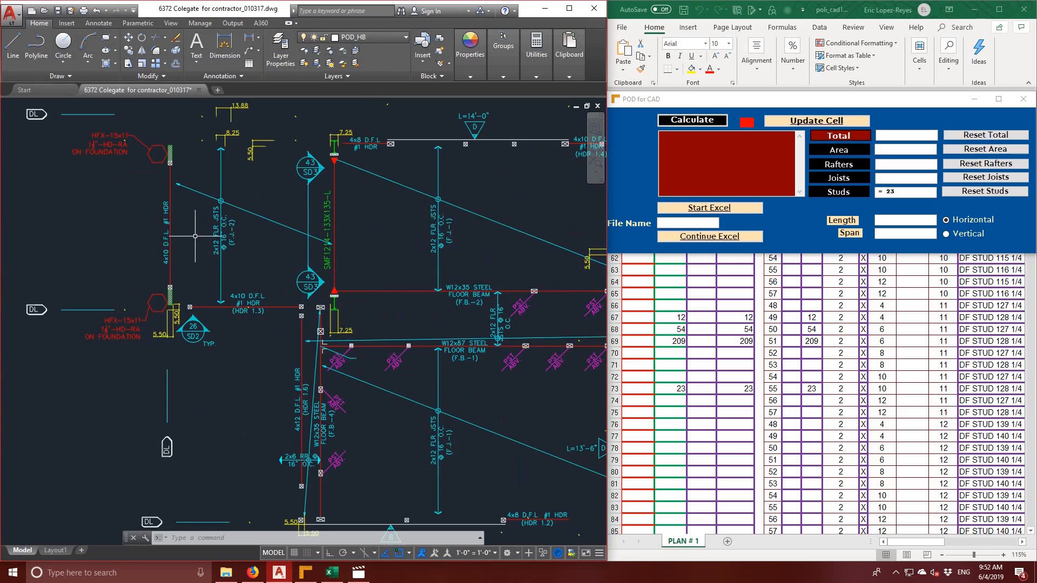
left_click(232, 44)
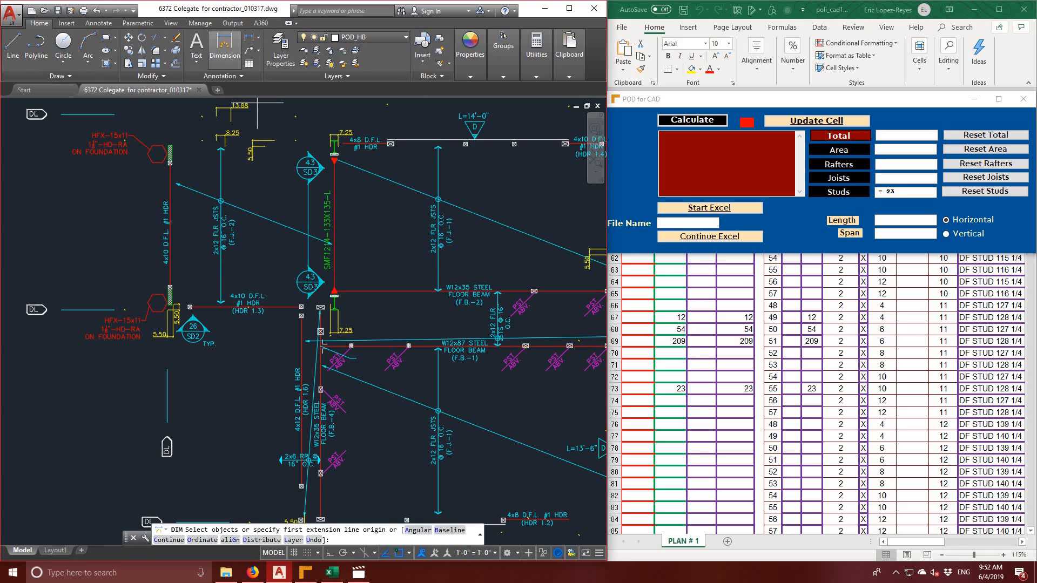
left_click(171, 164)
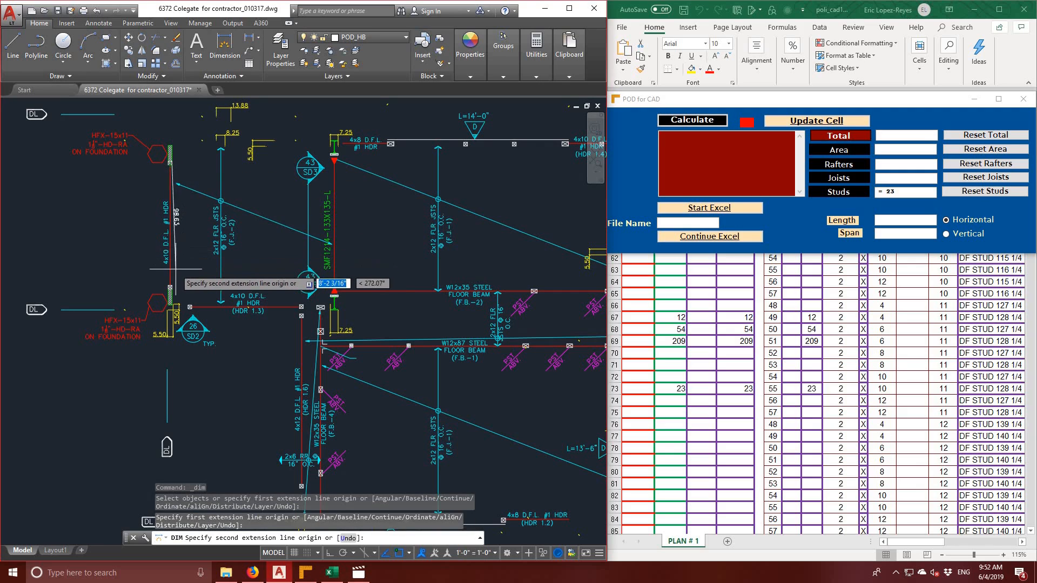
left_click(170, 285)
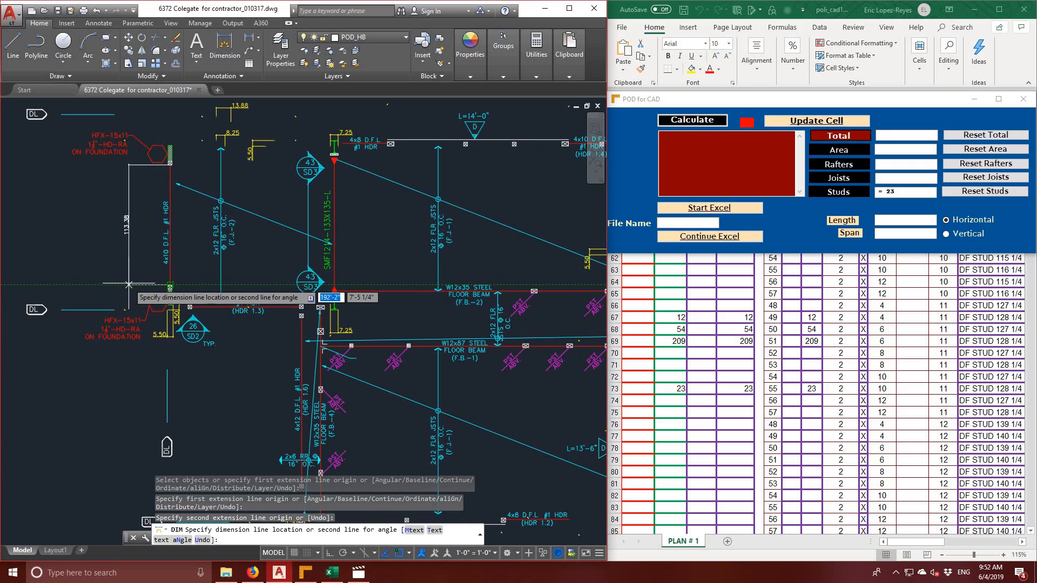
left_click(129, 284)
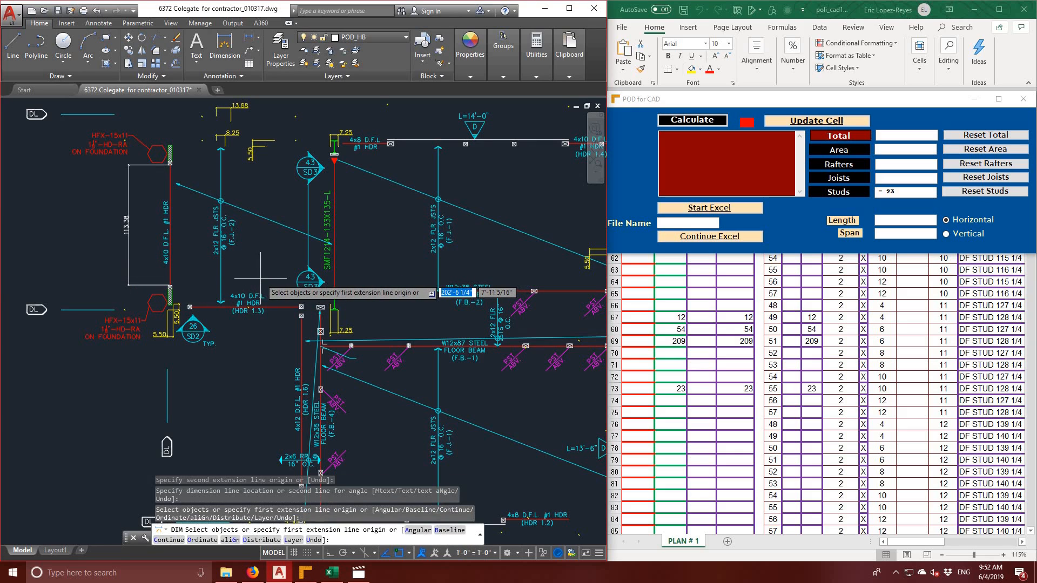
- Dimension the horizontal 4x10 header marked HDR 1.3 from post to post, placing the dimension line above it
middle_click_drag(266, 269, 252, 228)
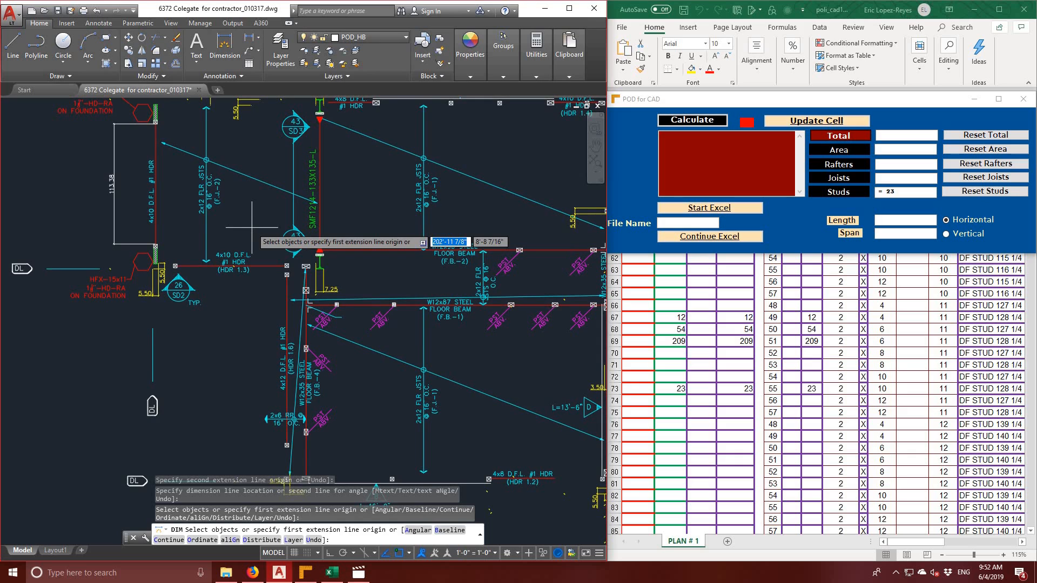
left_click(176, 266)
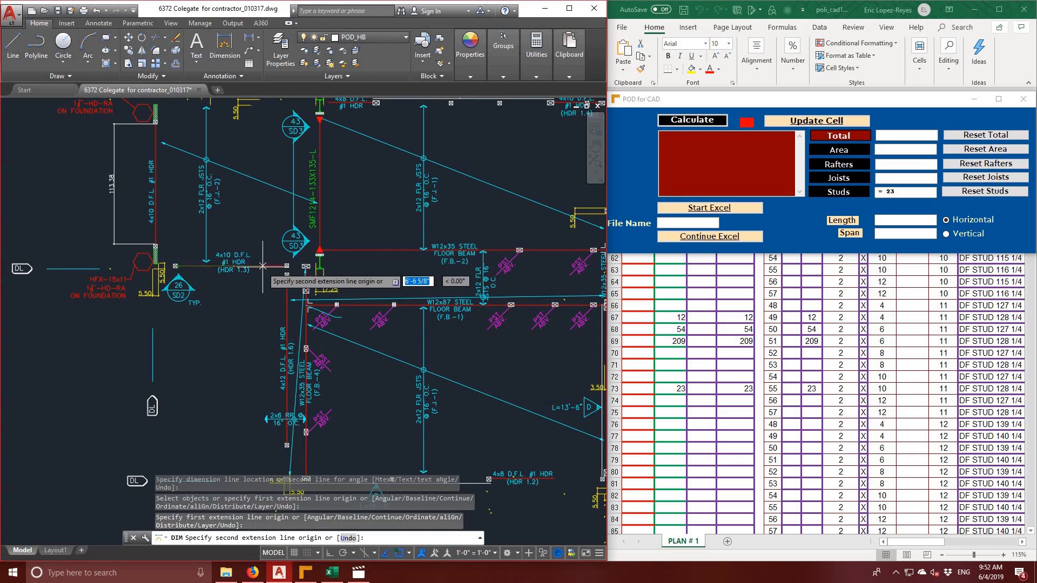
left_click(286, 265)
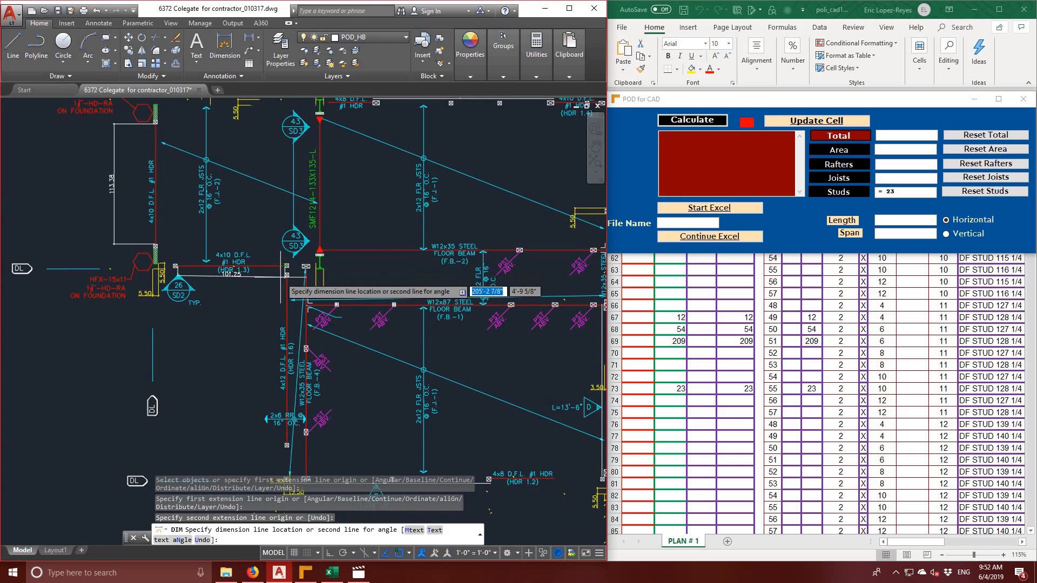
left_click(285, 238)
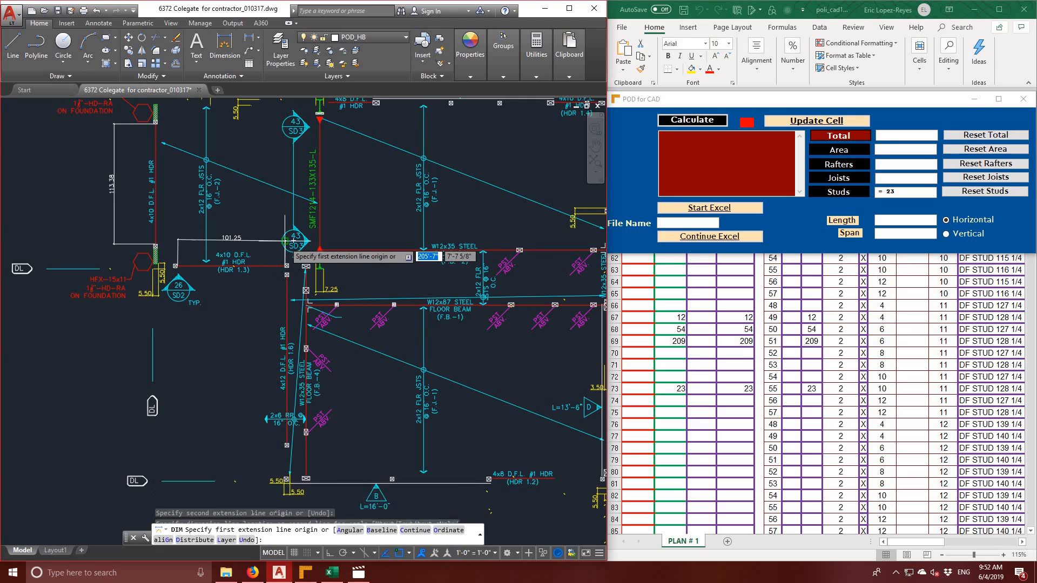
- Dimension the 4x10 header marked HDR 1.4 beside the L=14'-0" wall, placing the dimension line above it
scroll(301, 324, "down", 1)
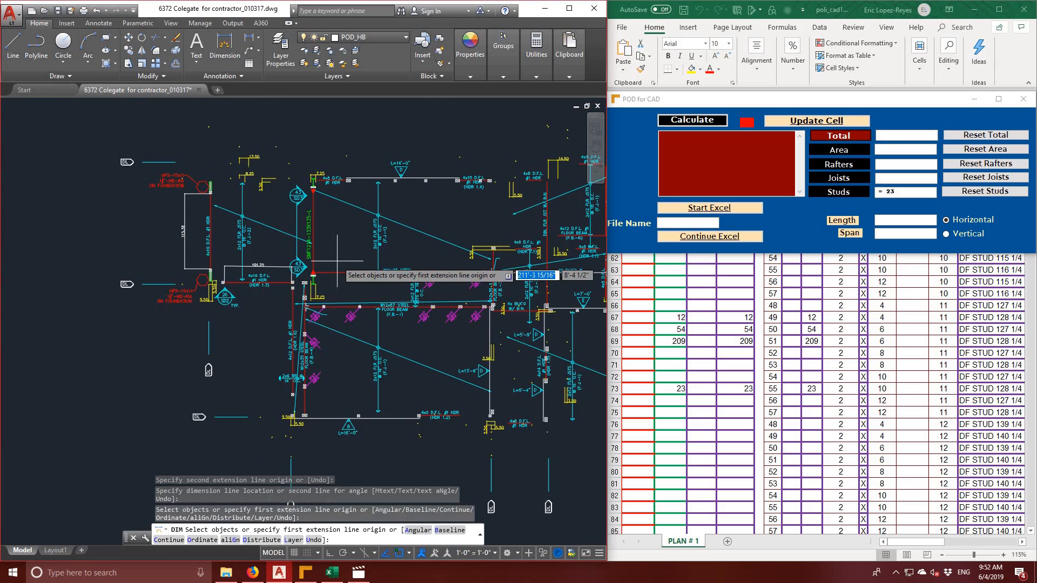
scroll(337, 263, "up", 2)
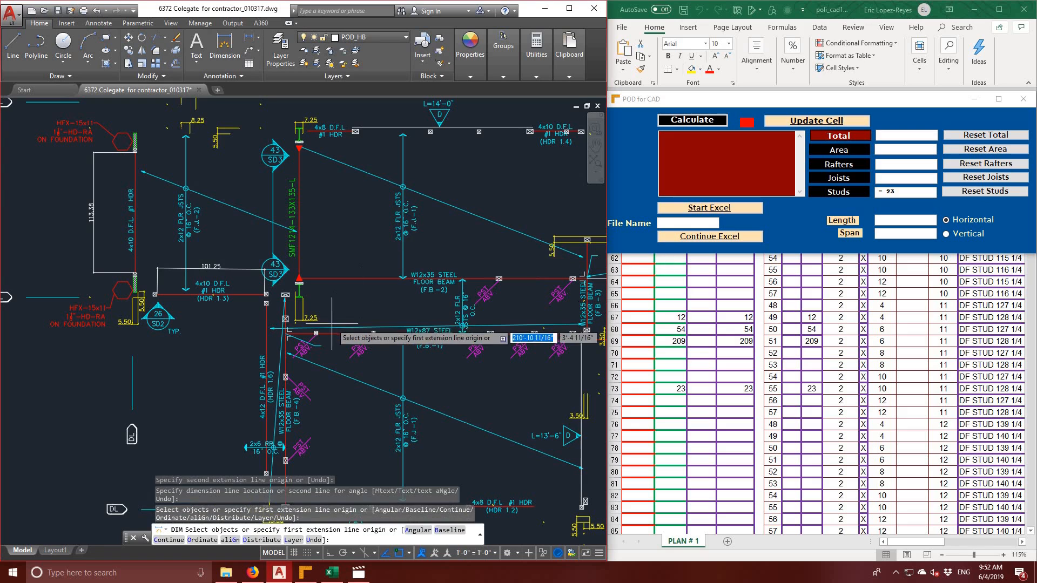
mouse_move(331, 324)
middle_mouse_down()
mouse_move(329, 234)
mouse_move(300, 254)
mouse_move(290, 372)
middle_mouse_up()
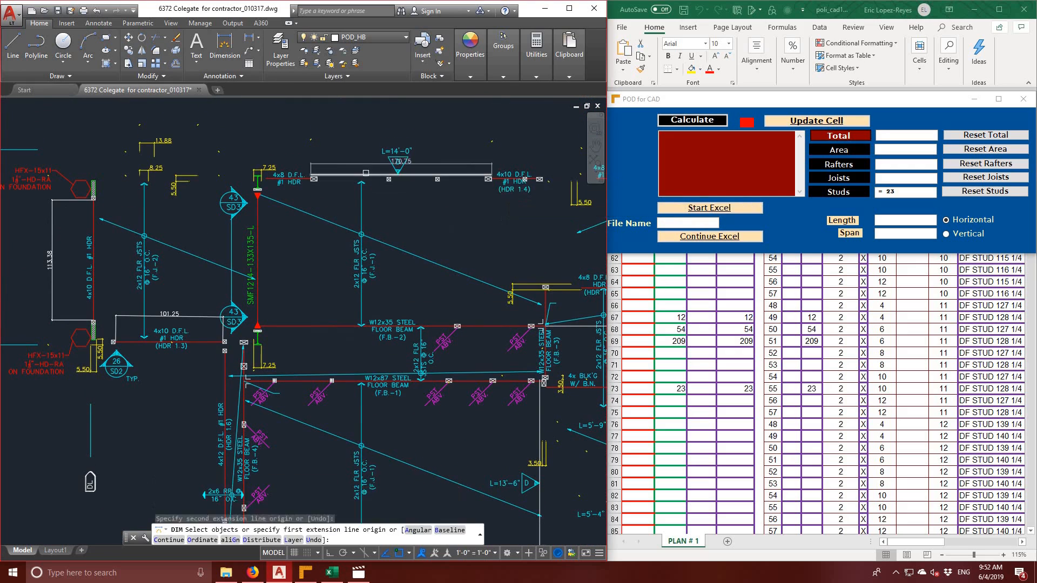
left_click(491, 175)
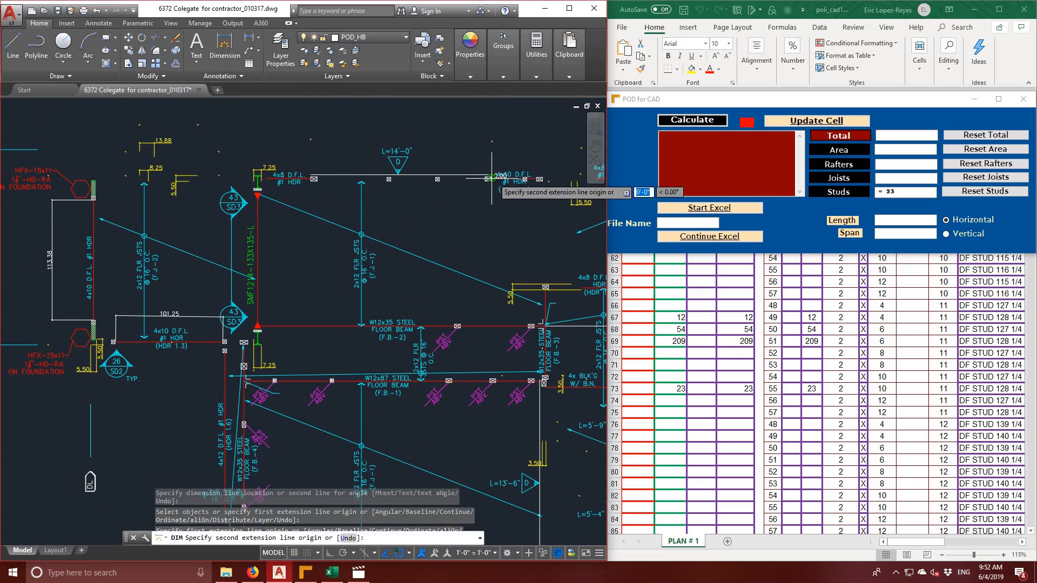
left_click(540, 178)
left_click(537, 160)
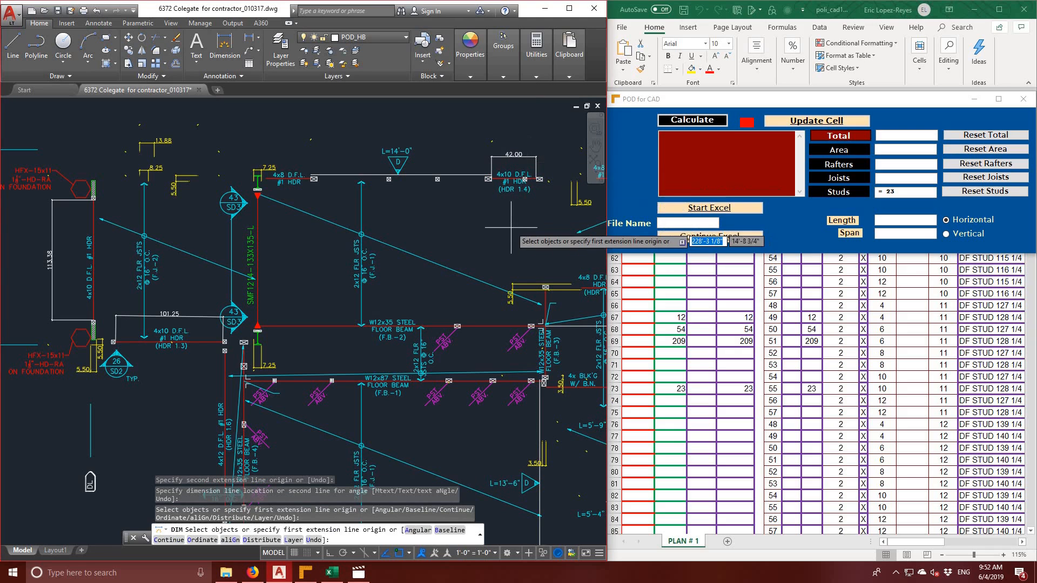
- Dimension the HDR 1.3 header a second time between its posts, placing the dimension line below it
mouse_move(511, 231)
middle_mouse_down()
mouse_move(494, 200)
mouse_move(431, 163)
middle_mouse_up()
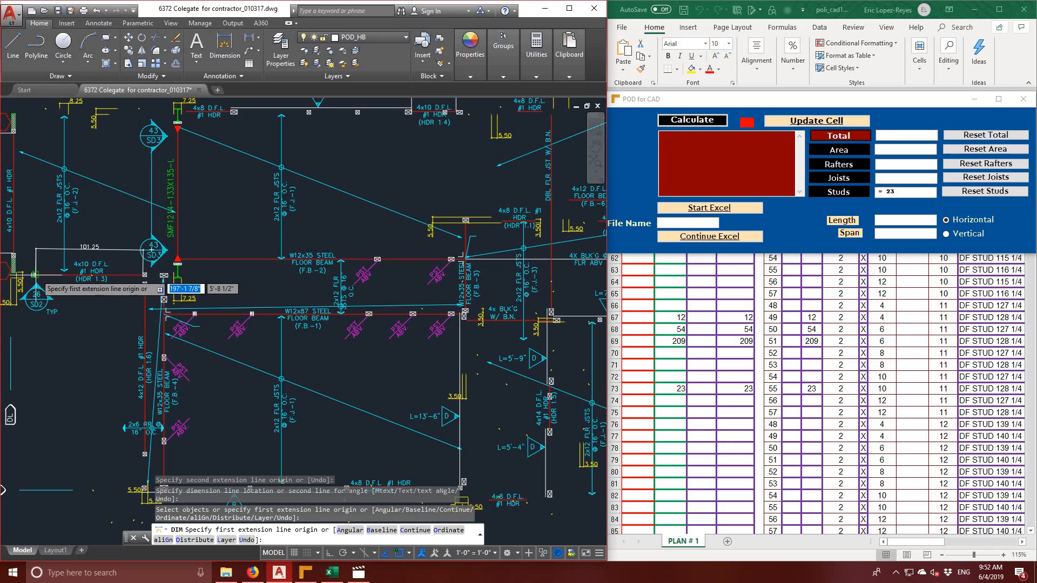
left_click(34, 275)
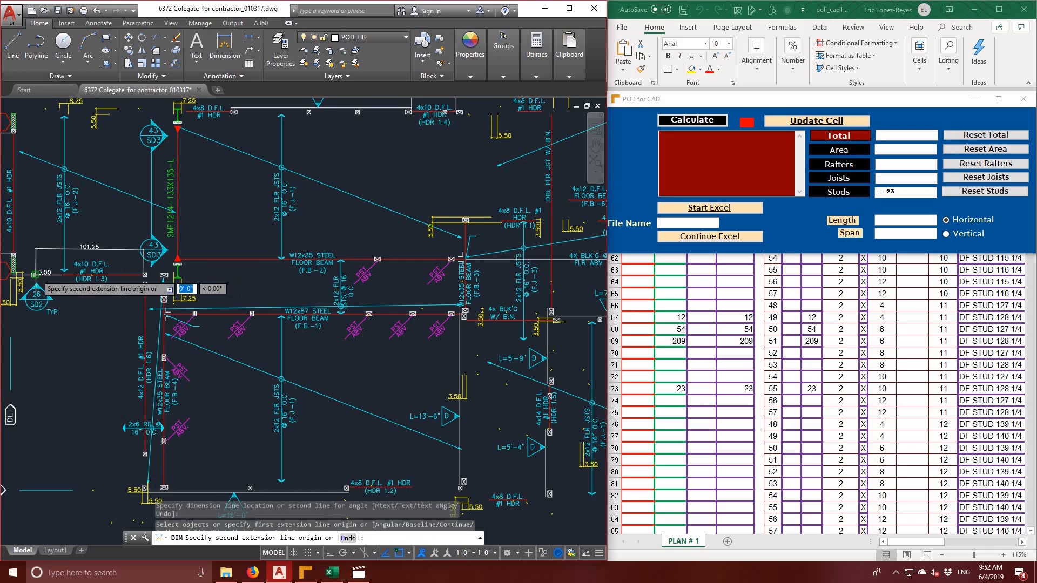
left_click(144, 275)
left_click(142, 290)
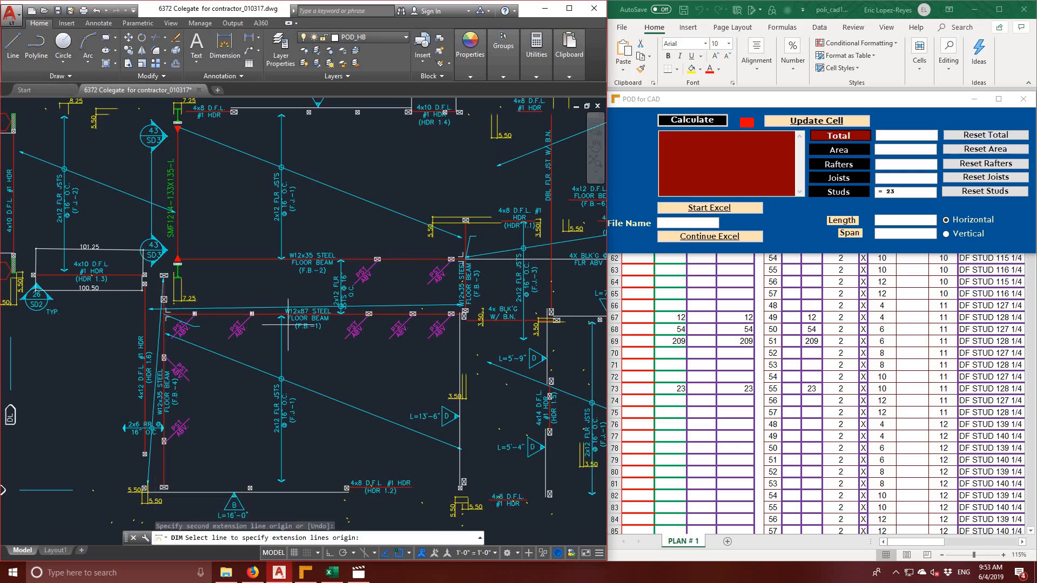
- Look over the rest of the framing plan around the stair opening for more 4x10 headers
mouse_move(371, 345)
middle_mouse_down()
mouse_move(314, 258)
mouse_move(184, 253)
mouse_move(172, 295)
middle_mouse_up()
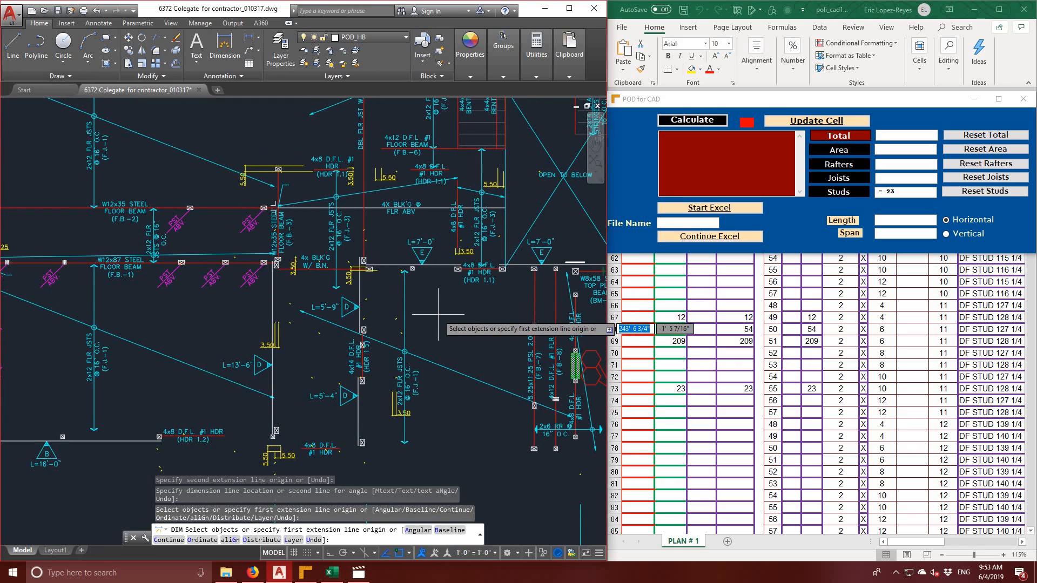
mouse_move(458, 344)
middle_mouse_down()
mouse_move(406, 298)
mouse_move(364, 296)
middle_mouse_up()
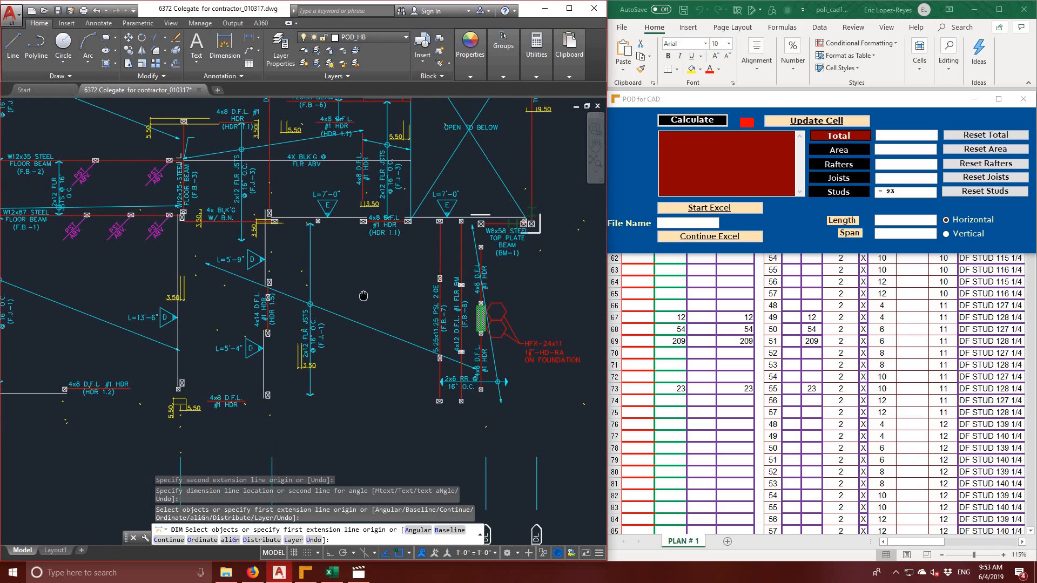
mouse_move(363, 296)
middle_mouse_down()
mouse_move(323, 314)
mouse_move(327, 364)
middle_mouse_up()
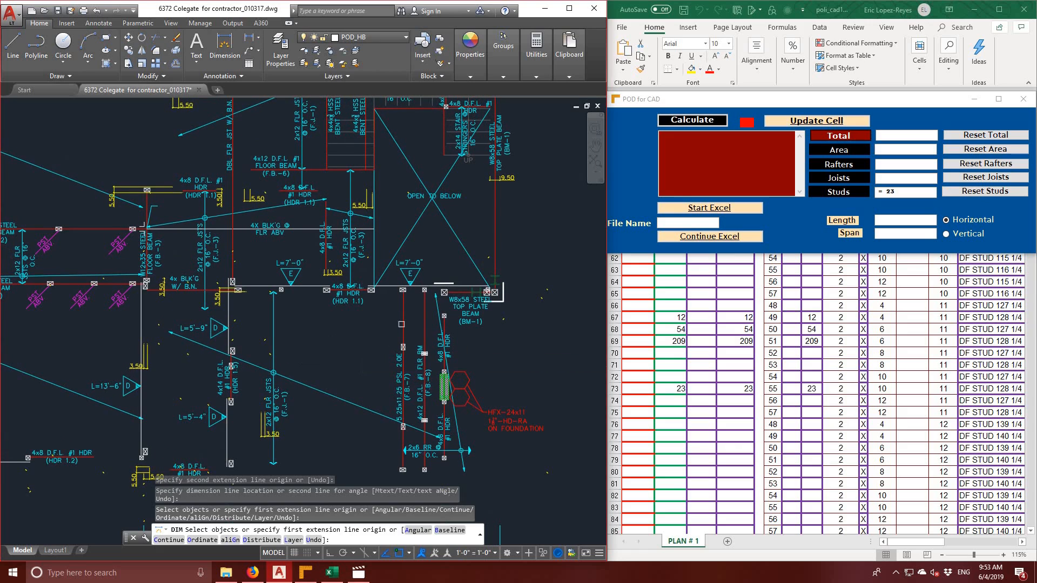
scroll(465, 229, "down", 2)
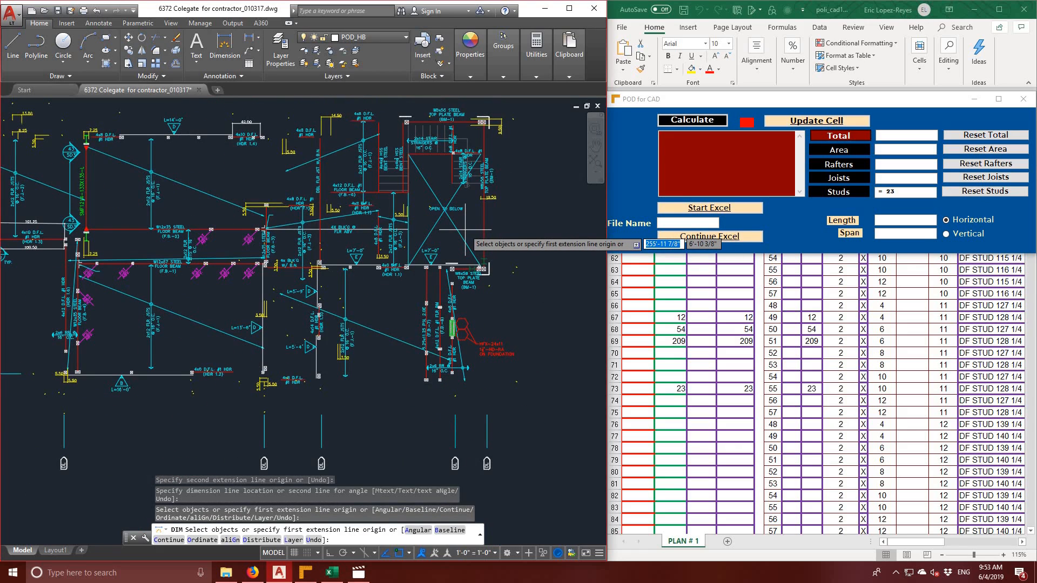
middle_click_drag(465, 229, 447, 281)
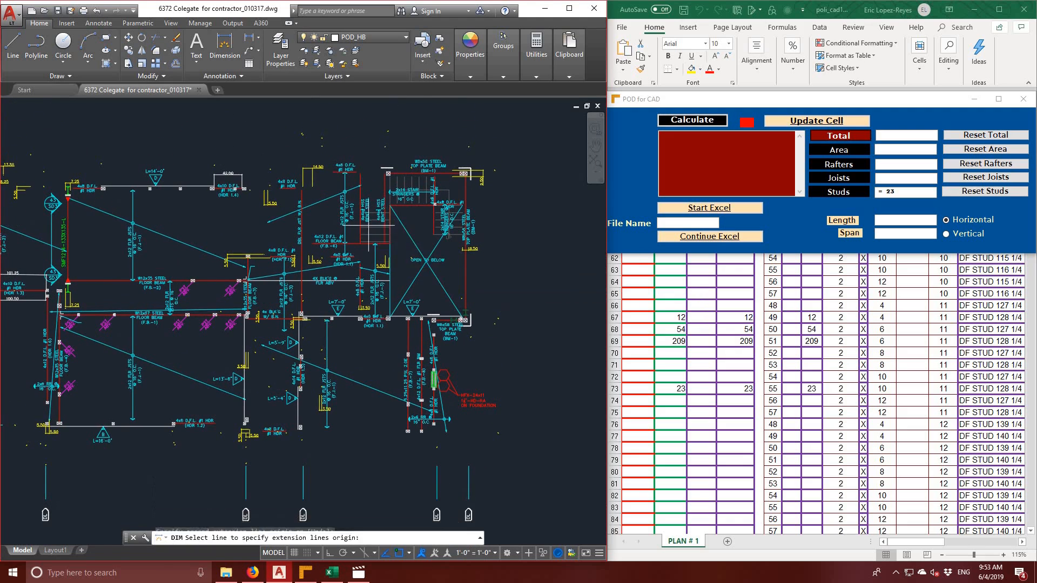
scroll(367, 223, "up", 2)
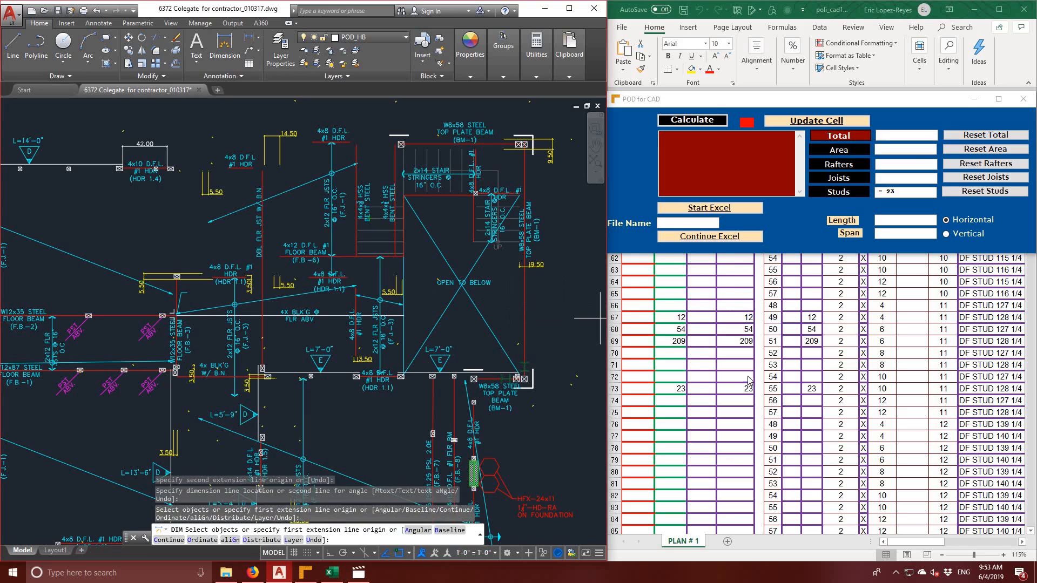
- Select cell B128 in the 4 x 10 x 14 HDR/BEAM row of the workbook and switch to POD for CAD
scroll(802, 375, "down", 9)
scroll(838, 377, "down", 15)
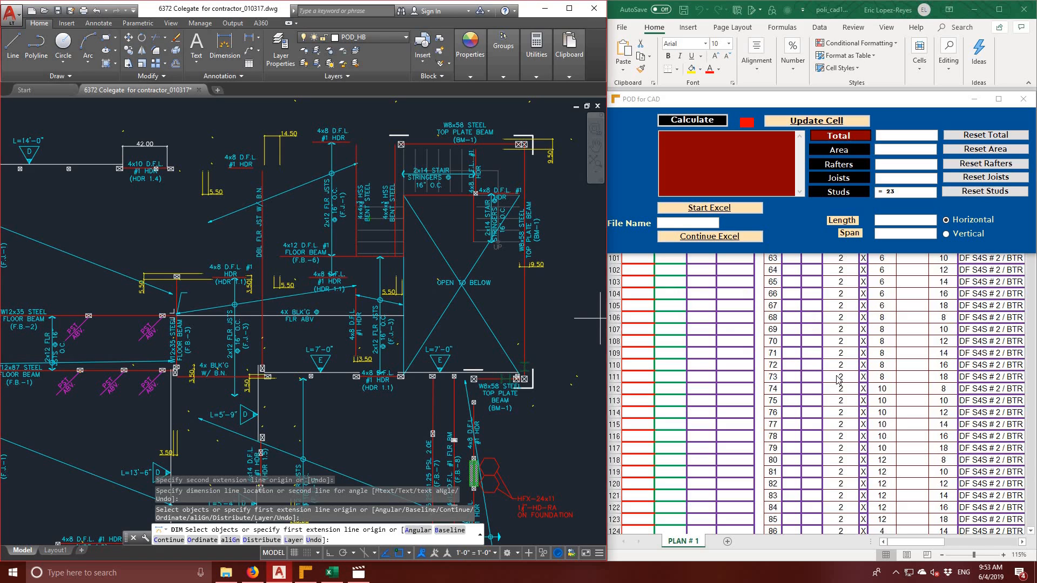
left_click(920, 540)
left_click_drag(923, 541, 954, 539)
scroll(839, 402, "up", 4)
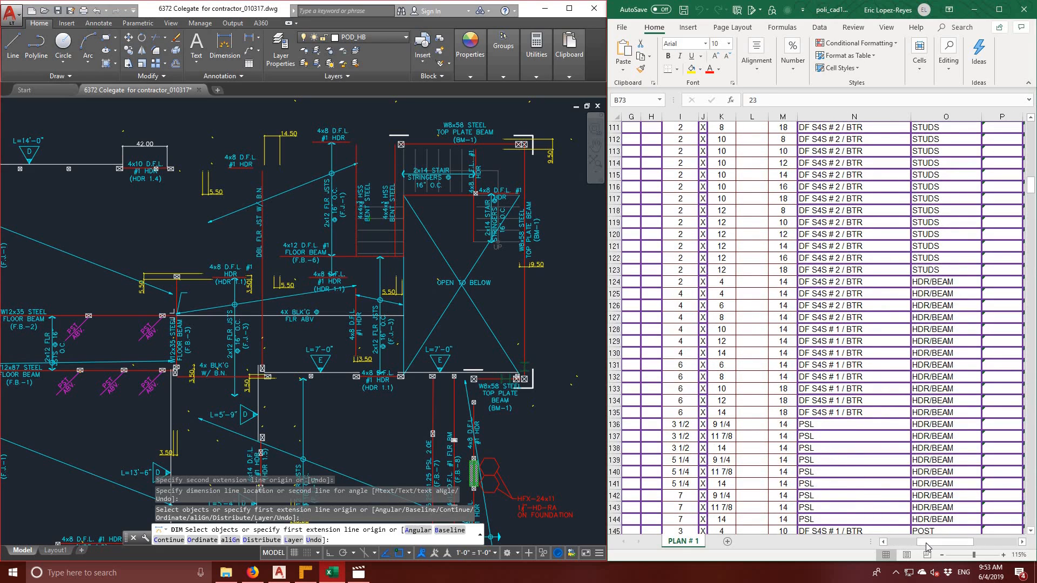
left_click_drag(927, 544, 902, 546)
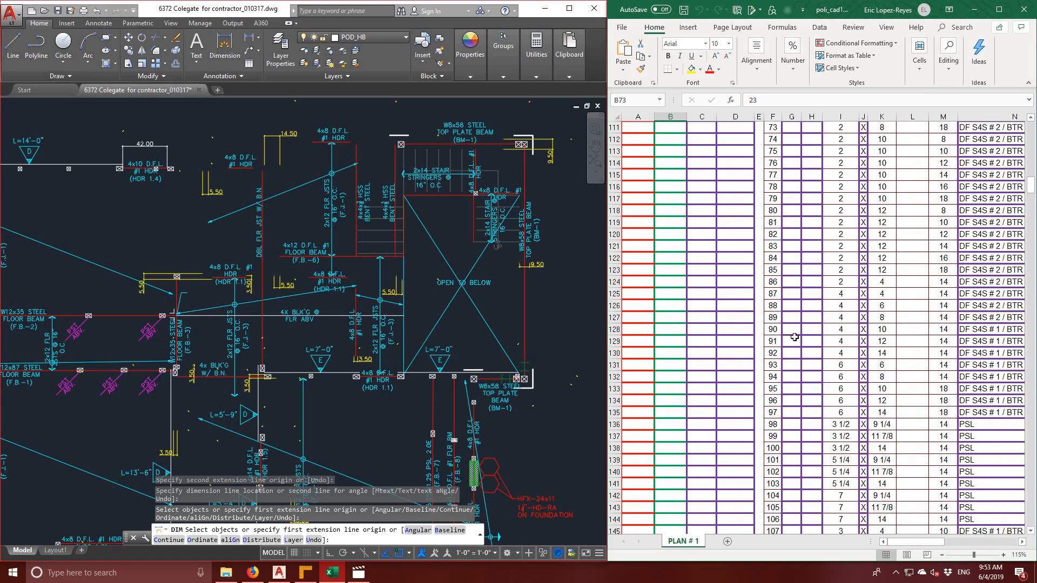
left_click(666, 328)
left_click(307, 572)
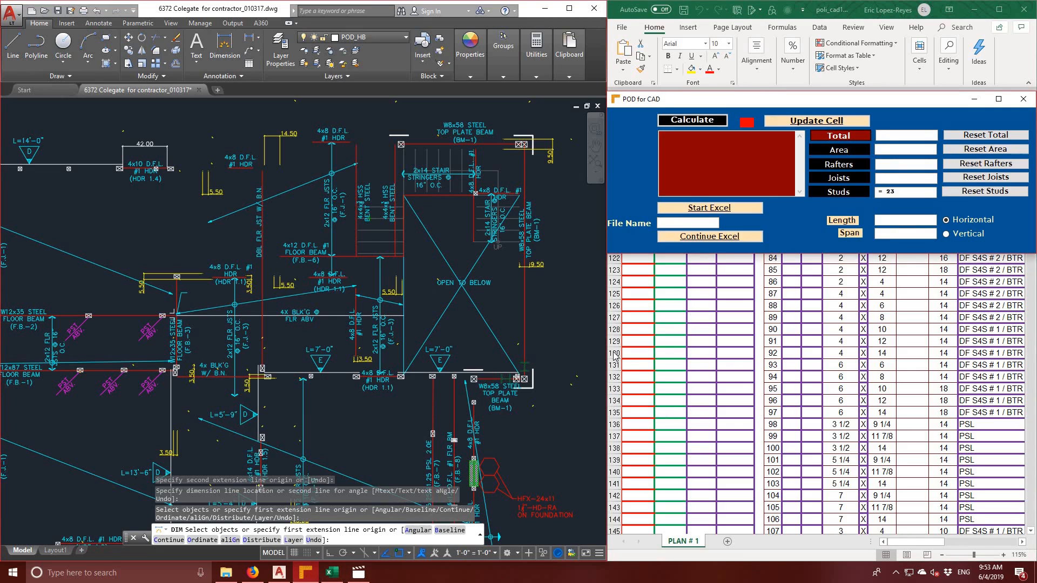
- End dimensioning and copy the 42.00 dimension text of the 4x10 header HDR 1.4 into the POD for CAD calculation list
left_click(546, 314)
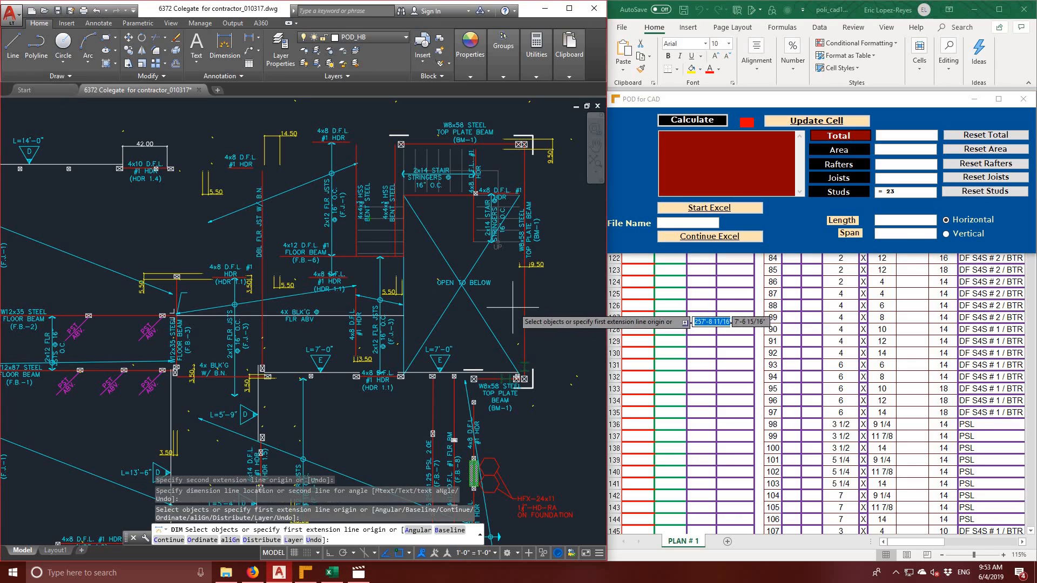
middle_click_drag(483, 306, 636, 325)
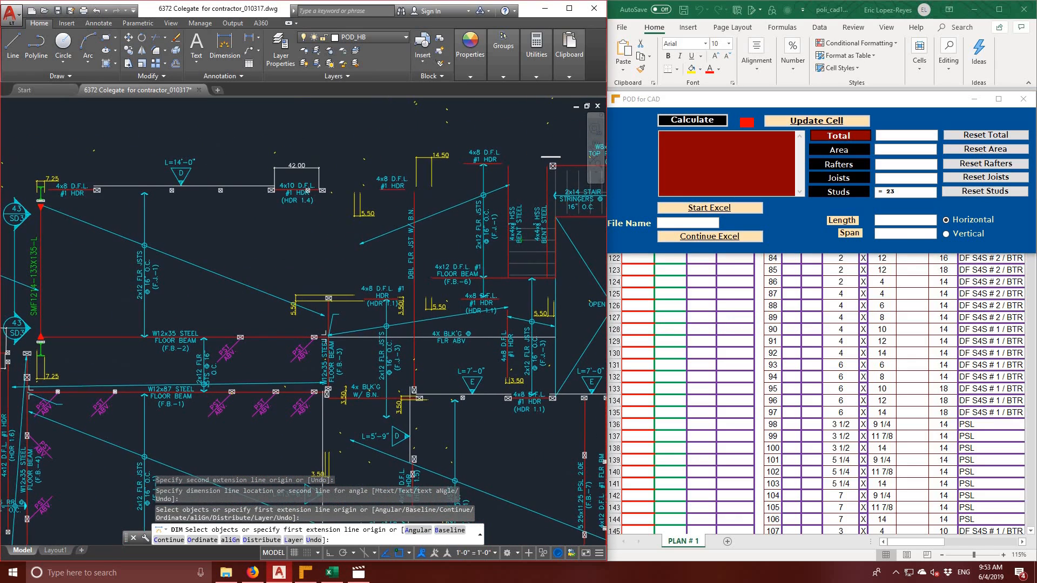
middle_click_drag(218, 248, 281, 245)
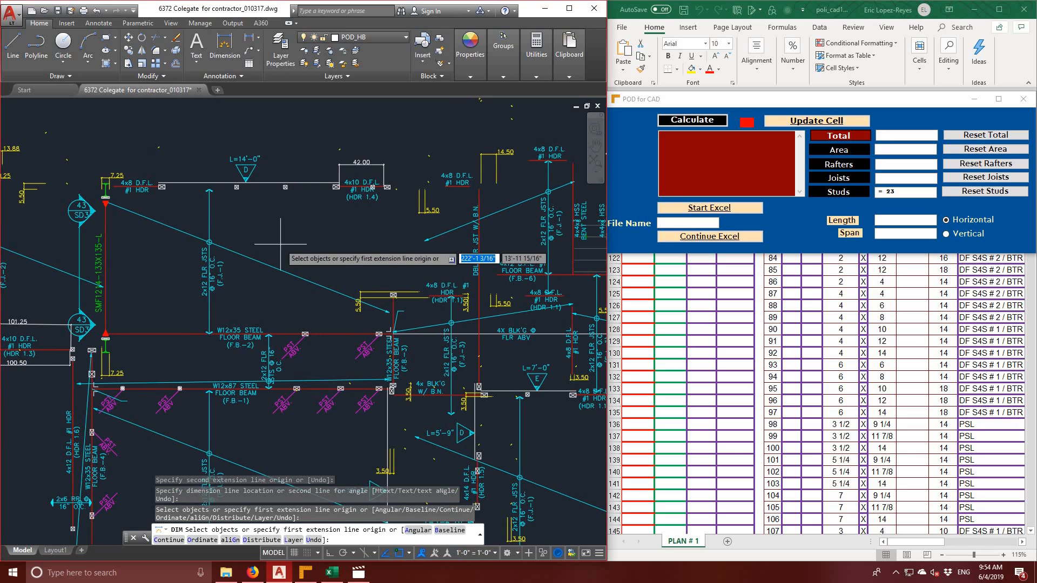
key("Escape")
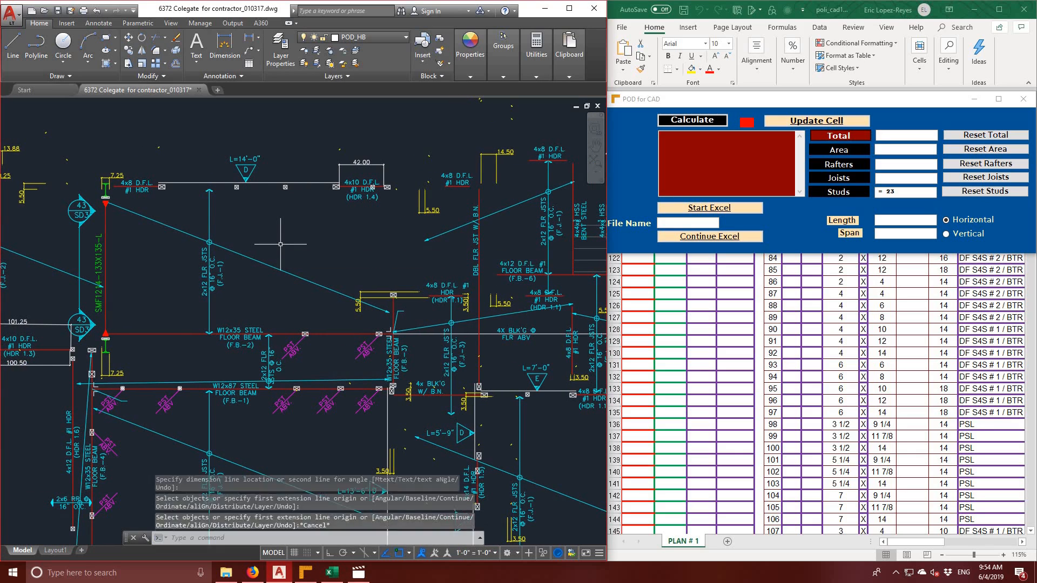
double_click(362, 161)
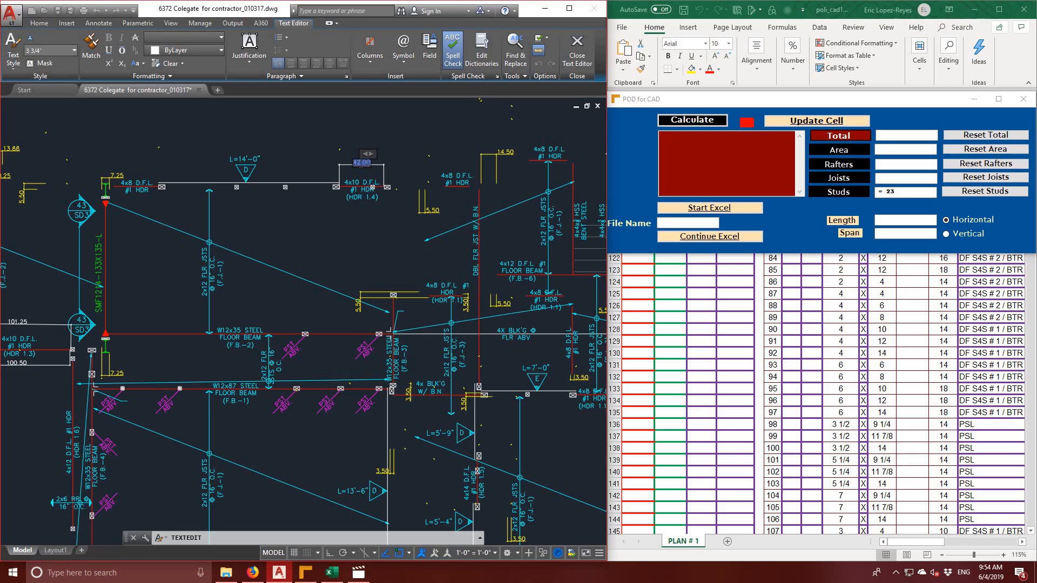
left_click(725, 142)
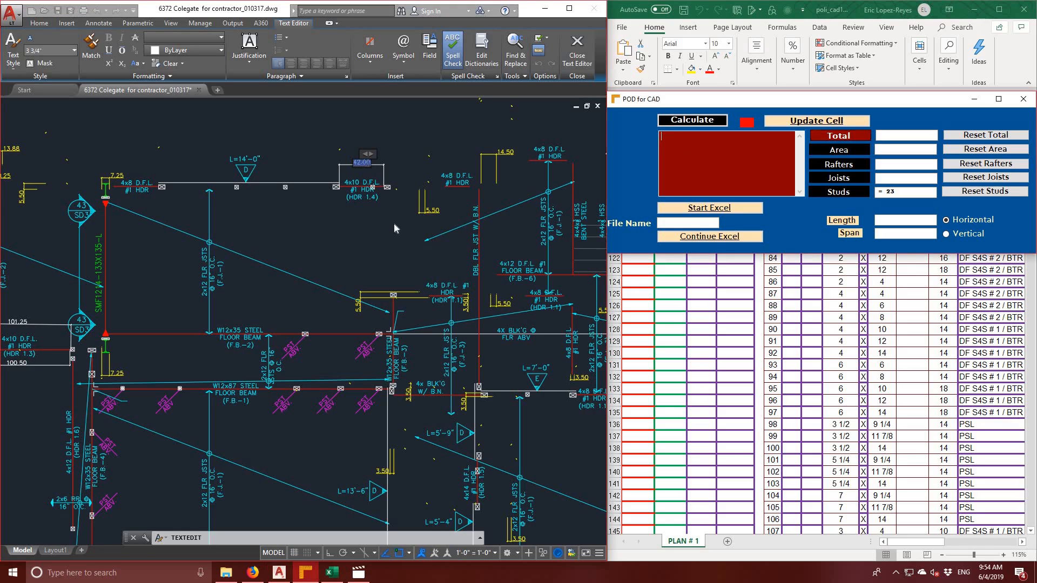
left_click(355, 223)
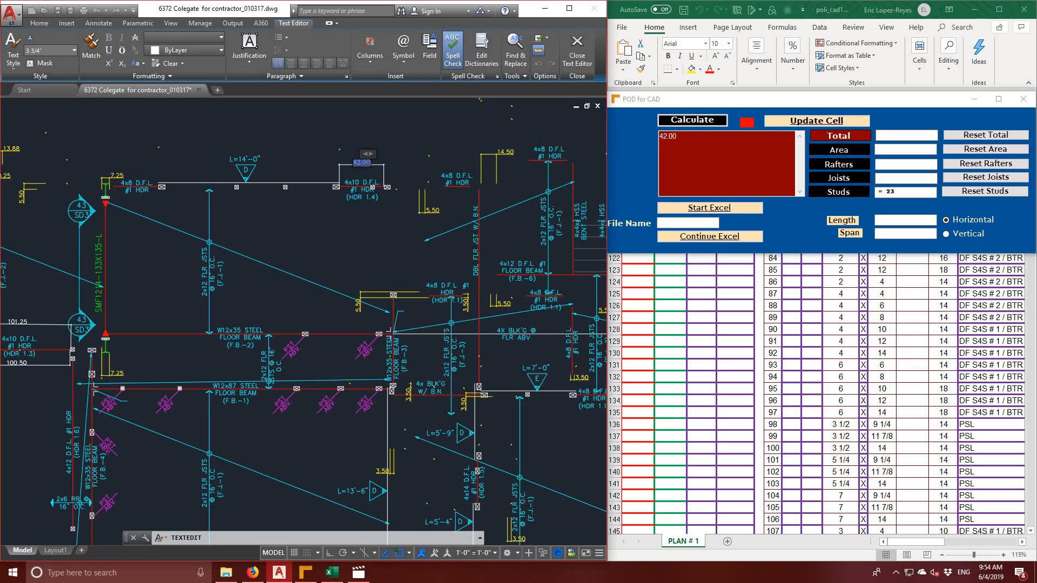
- Add the 113.38 dimension of the vertical 4x10 header between the HFX-15x11 hold-downs to the POD for CAD list
middle_click_drag(369, 213, 527, 198)
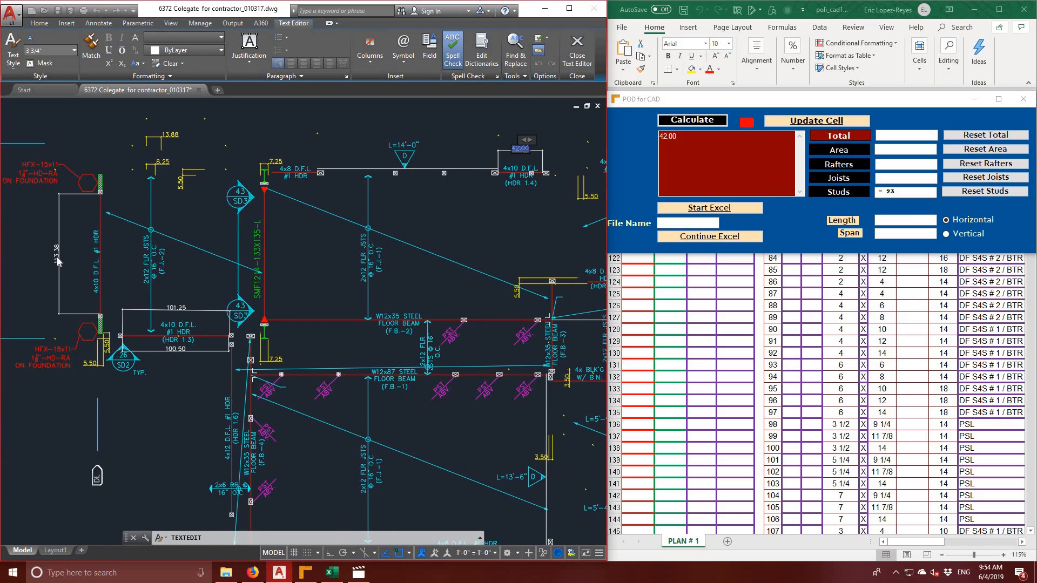
left_click(57, 258)
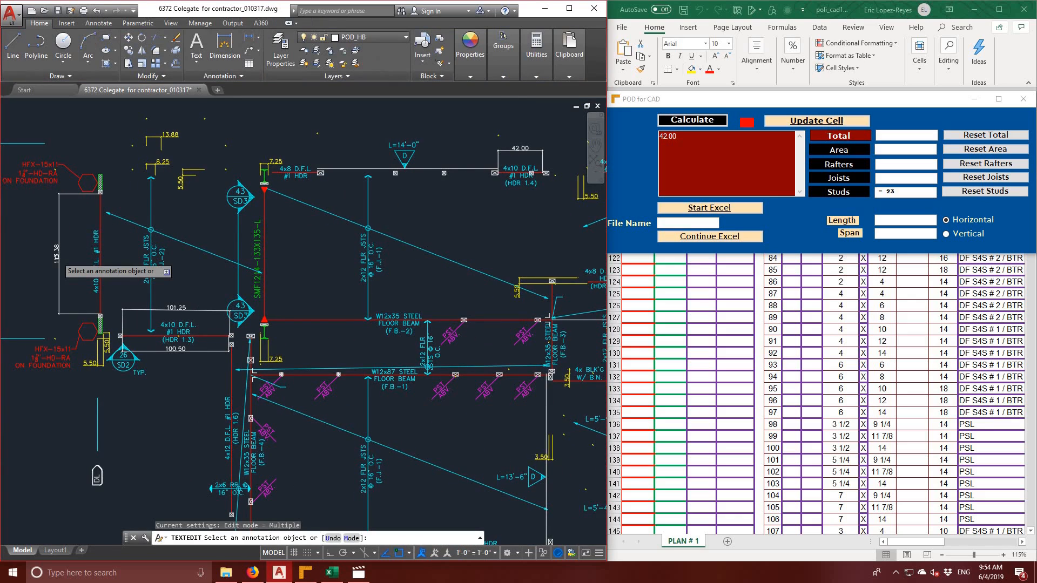
left_click(57, 260)
key("ctrl+c")
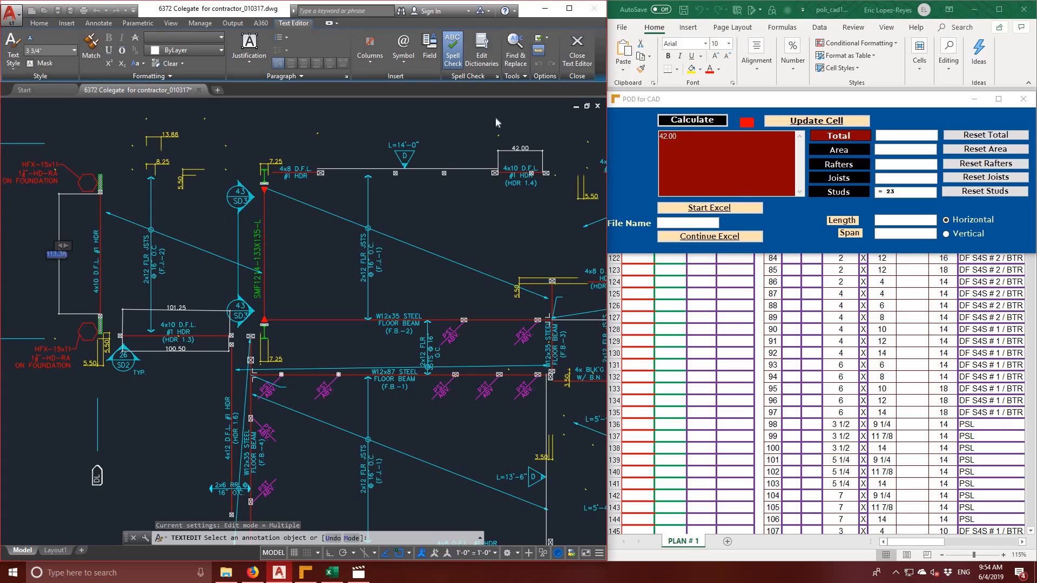
left_click(664, 142)
key("ctrl+v")
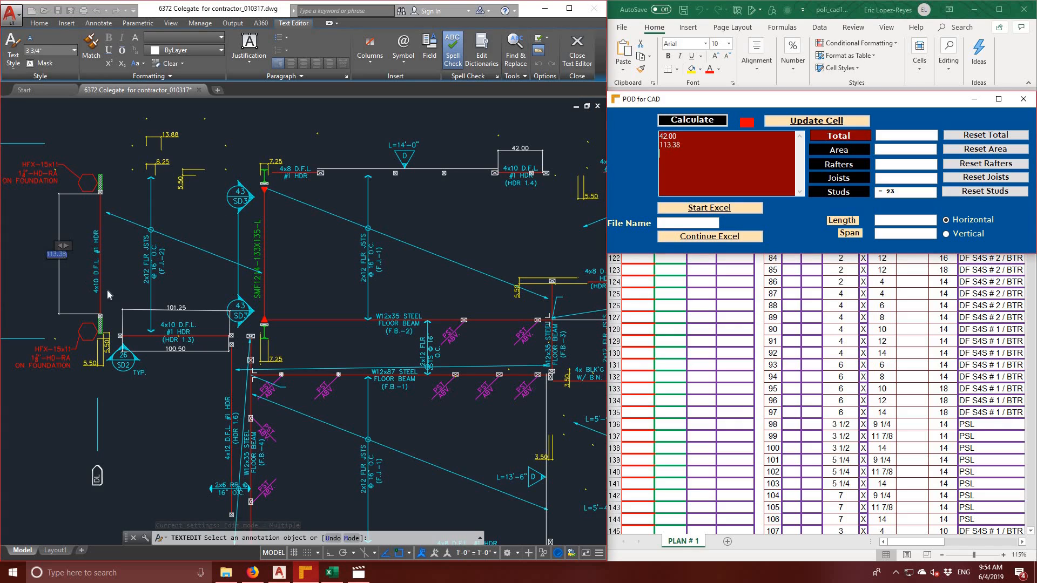
- Add the 101.25 dimension above the 4x10 header HDR 1.3 to the POD for CAD list
left_click(180, 307)
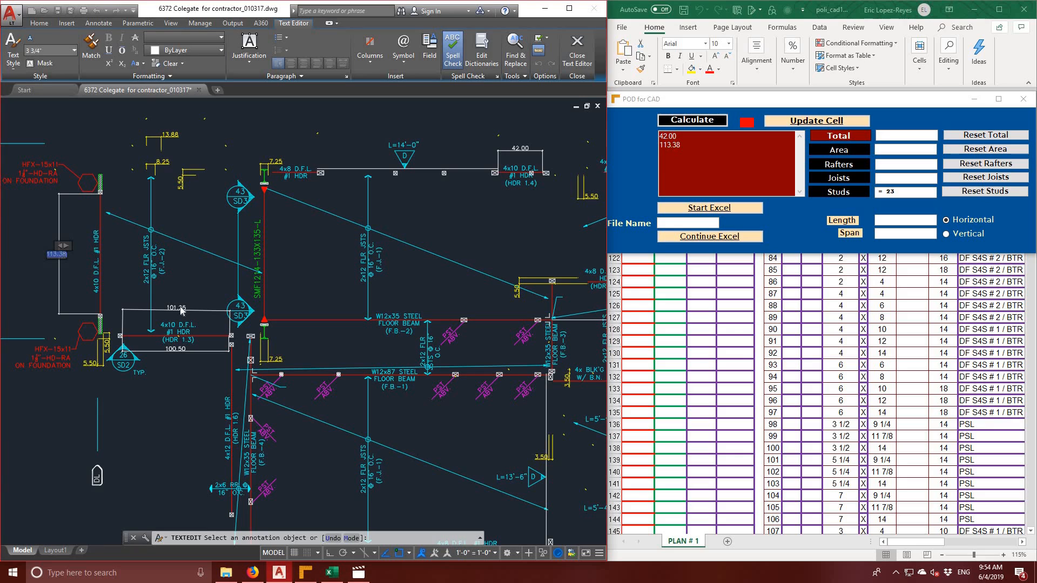
left_click(180, 306)
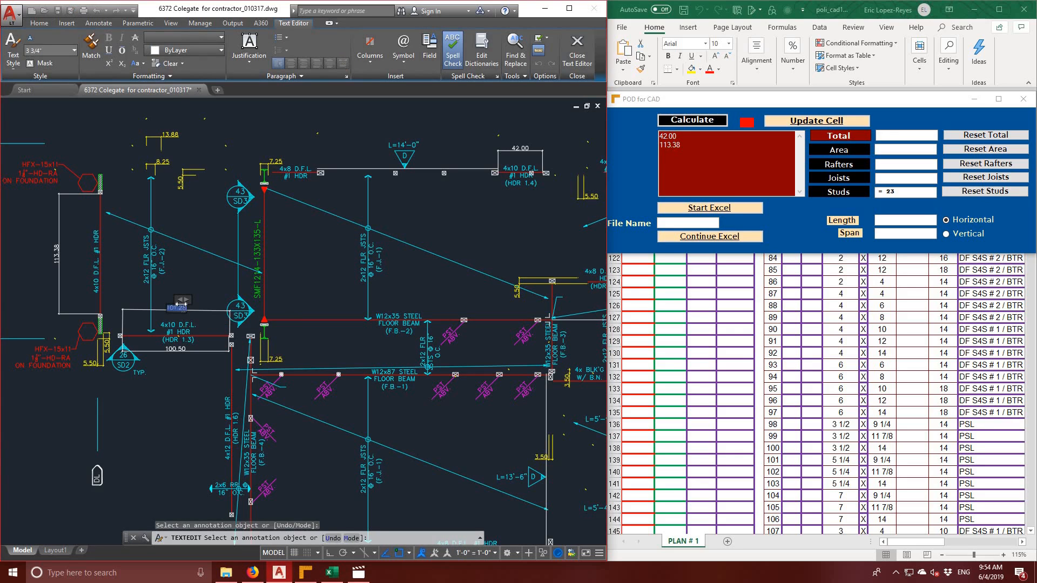
left_click(806, 124)
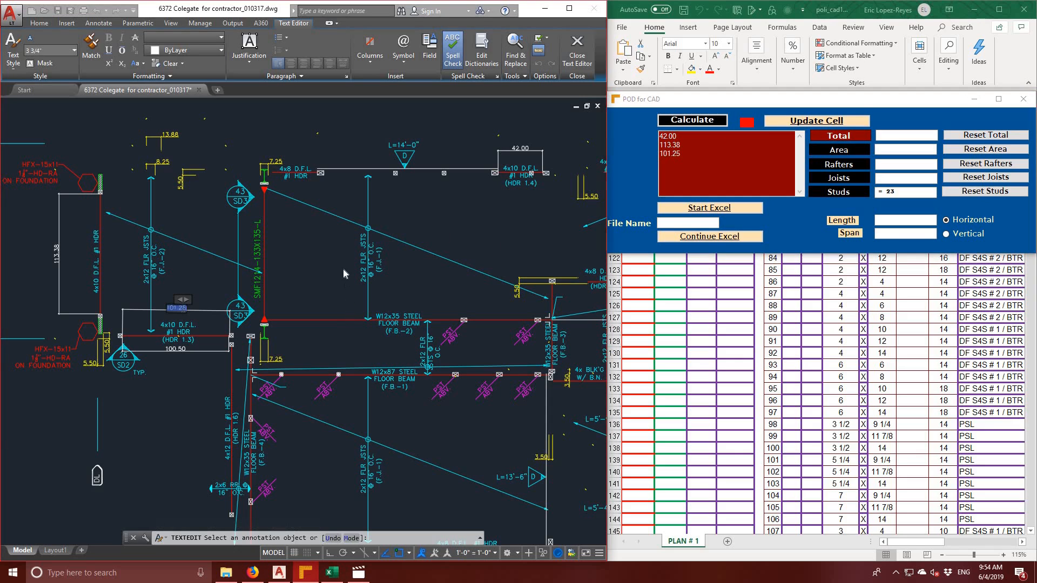
- Calculate the total of the listed 4x10 header lengths and write it to the selected 4 x 10 x 14 workbook cell
middle_click_drag(342, 277, 296, 200)
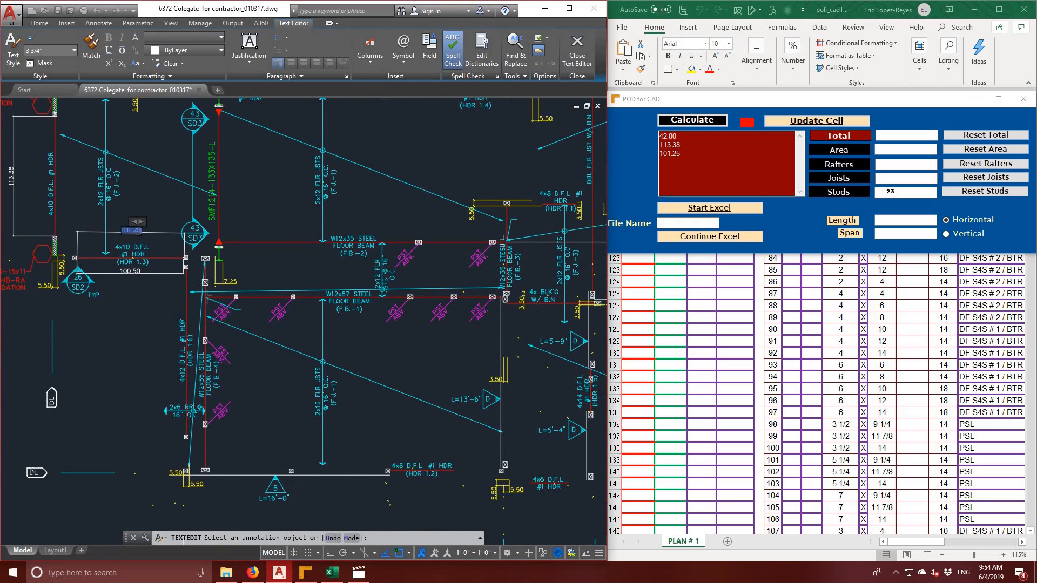
mouse_move(406, 332)
middle_mouse_down()
mouse_move(285, 303)
mouse_move(210, 307)
mouse_move(137, 406)
mouse_move(150, 404)
middle_mouse_up()
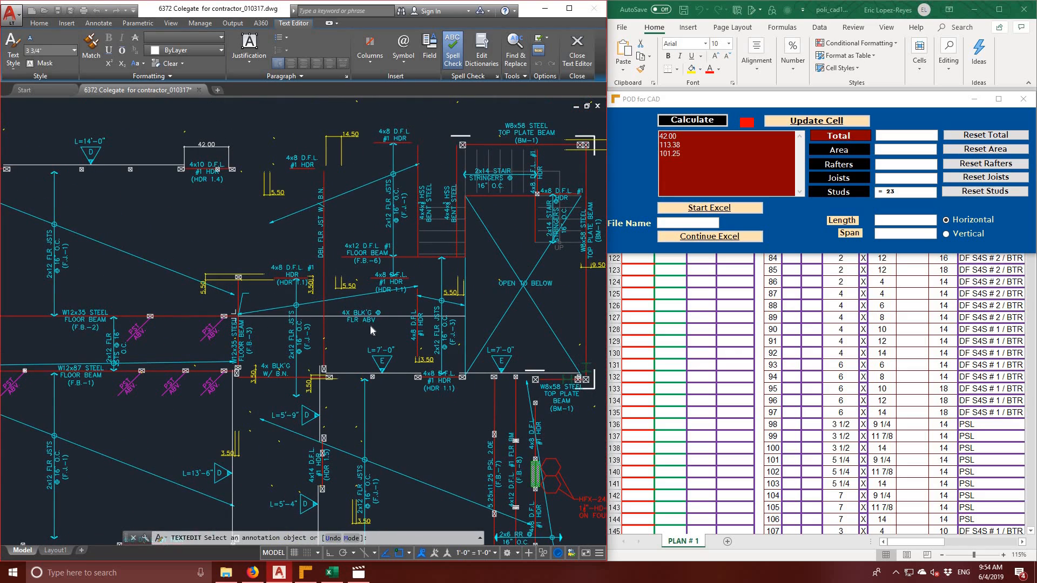
scroll(370, 325, "down", 2)
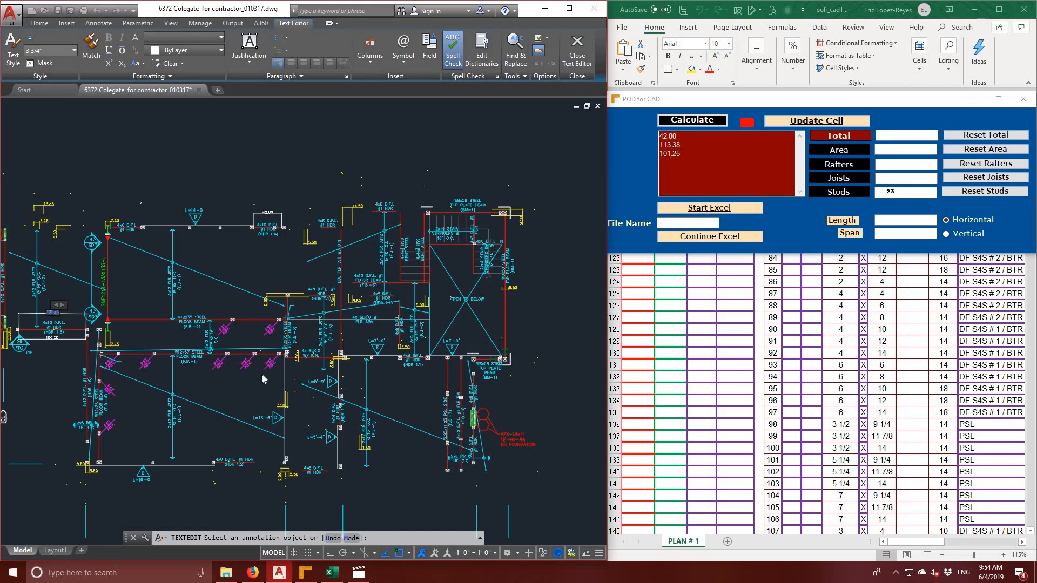
scroll(261, 371, "up", 2)
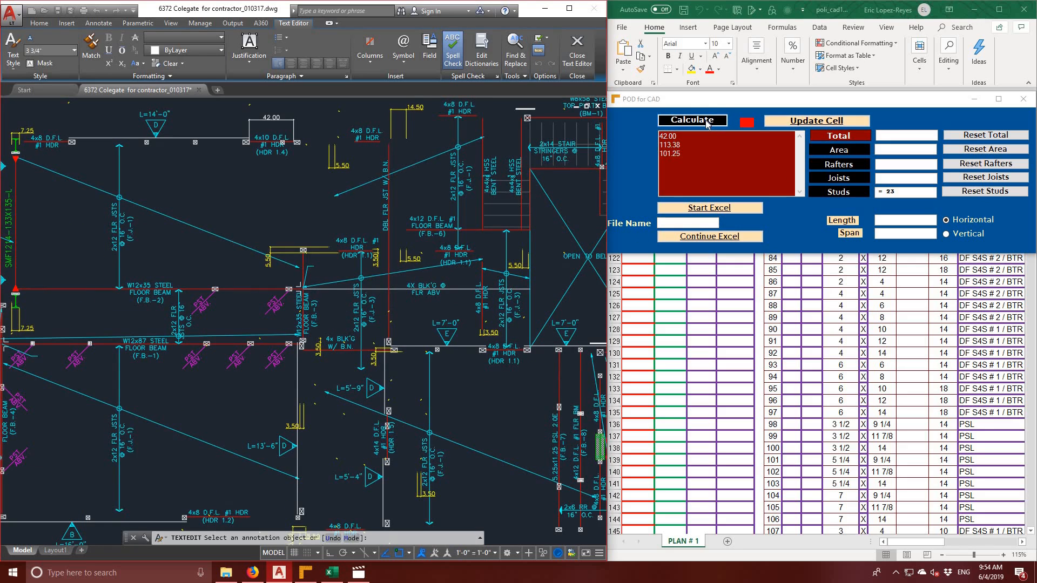
left_click(707, 122)
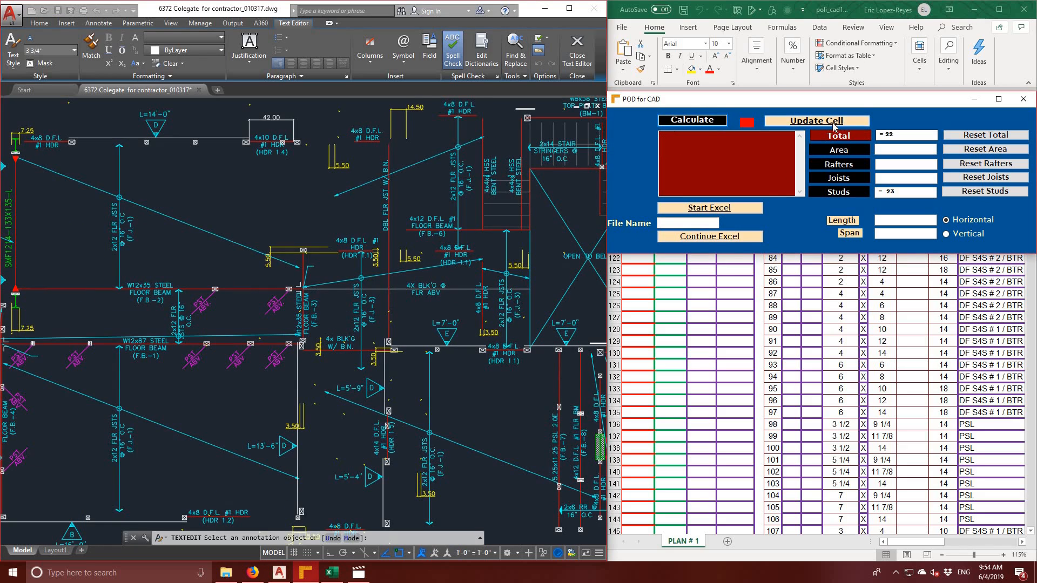
left_click(831, 125)
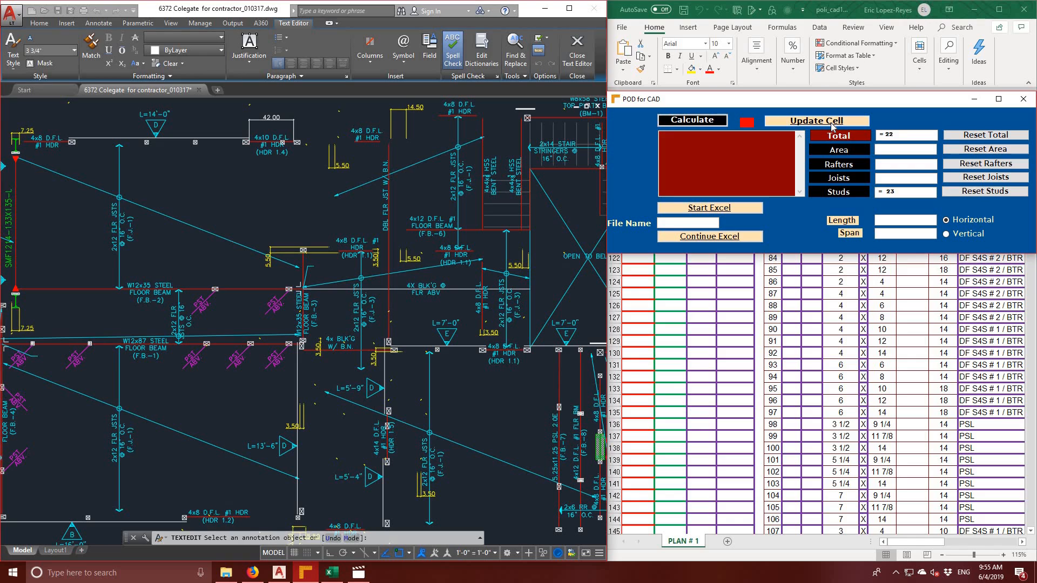
- Reset the Studs and Total values in POD for CAD and return to the AutoCAD drawing
left_click(985, 191)
left_click(962, 136)
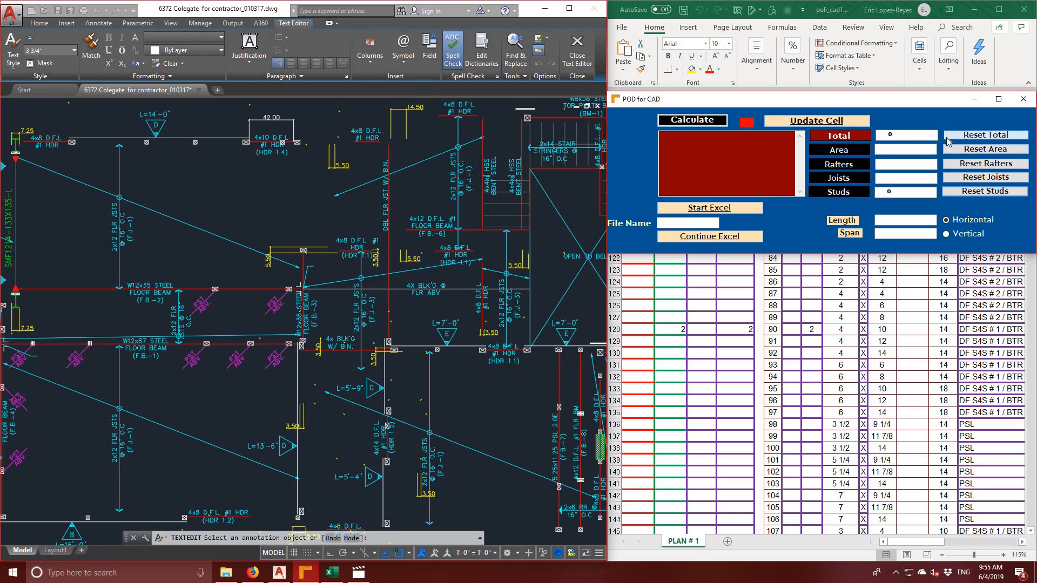
left_click(207, 222)
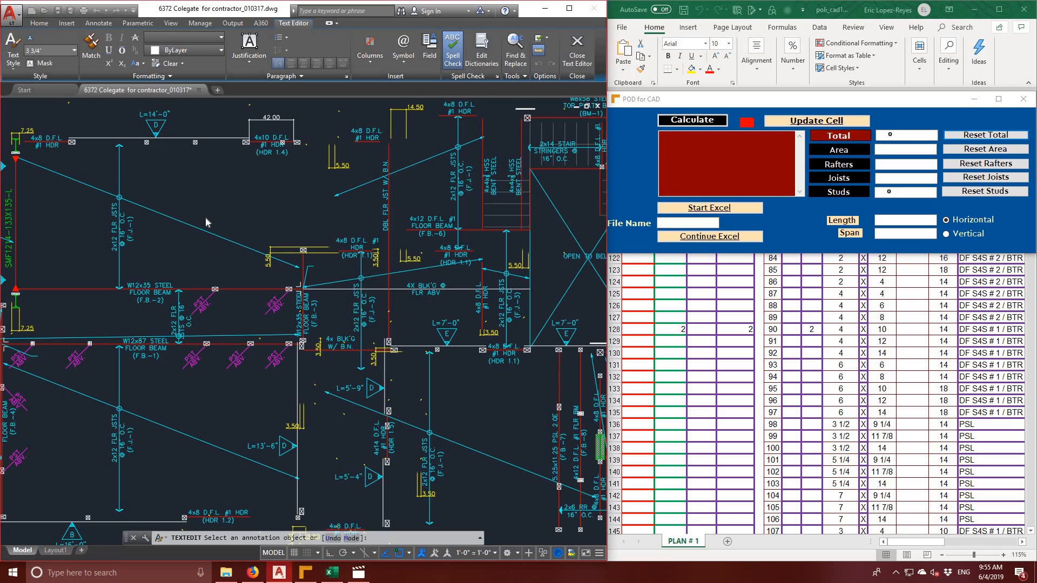
- Close the text editing and dimension the 4x8 header between the SMF1214 frame and the L=14'-0" wall, placing the dimension line above it
mouse_move(206, 222)
middle_mouse_down()
mouse_move(261, 218)
mouse_move(326, 268)
mouse_move(386, 219)
mouse_move(439, 240)
middle_mouse_up()
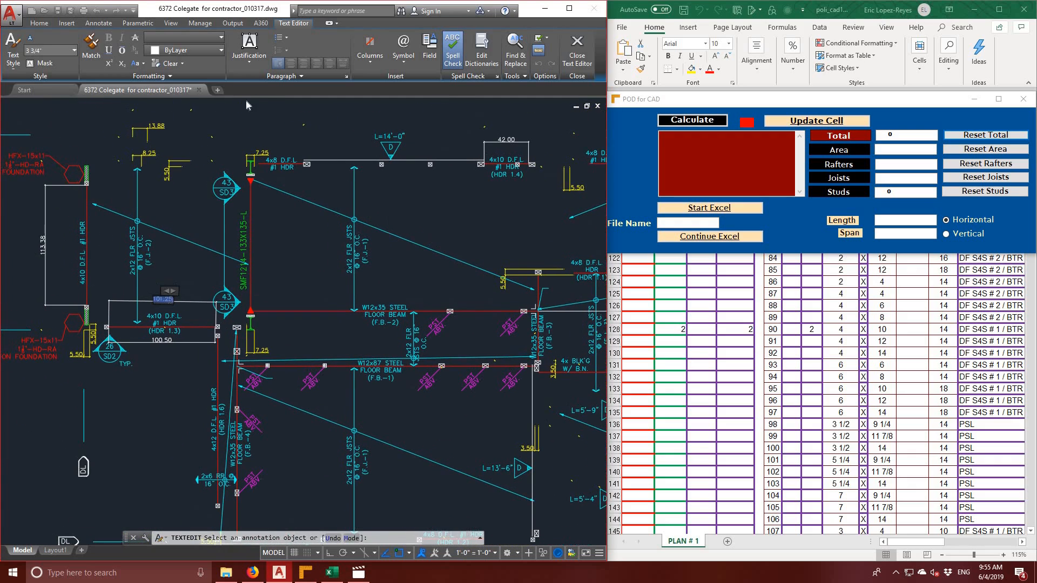
left_click(41, 25)
left_click(278, 111)
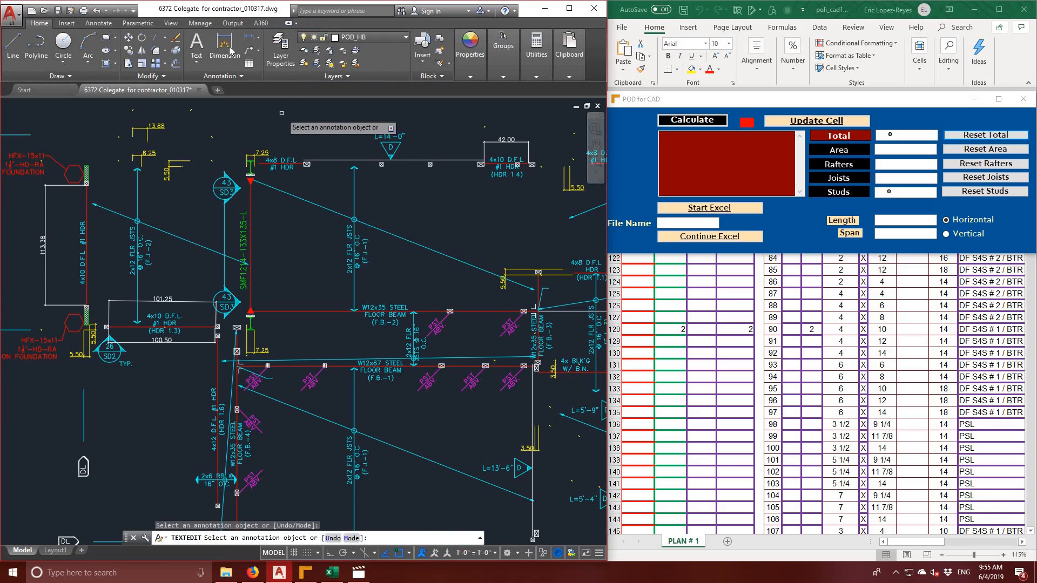
left_click(229, 47)
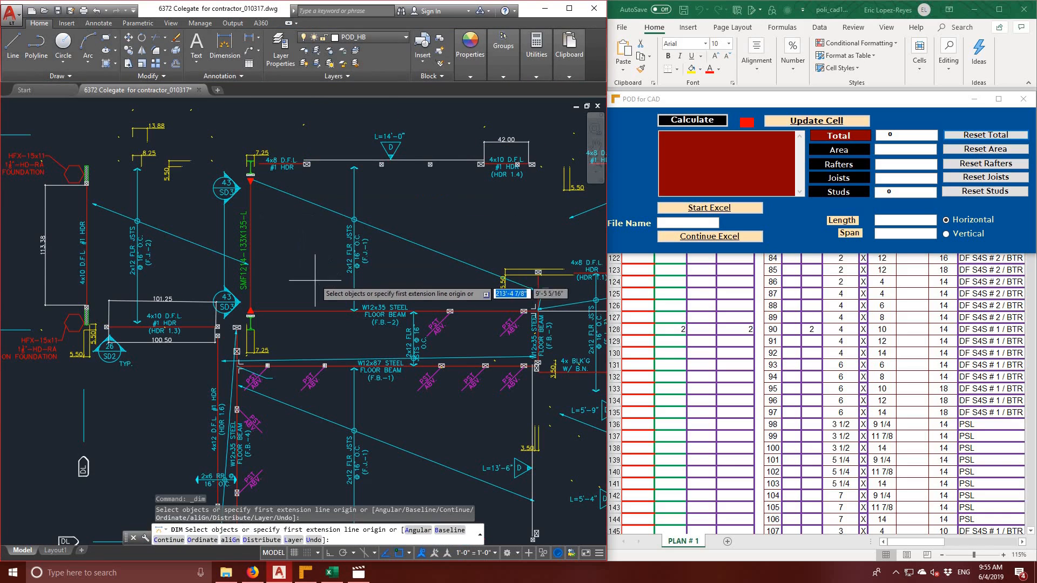
mouse_move(314, 273)
middle_mouse_down()
mouse_move(284, 231)
mouse_move(275, 304)
middle_mouse_up()
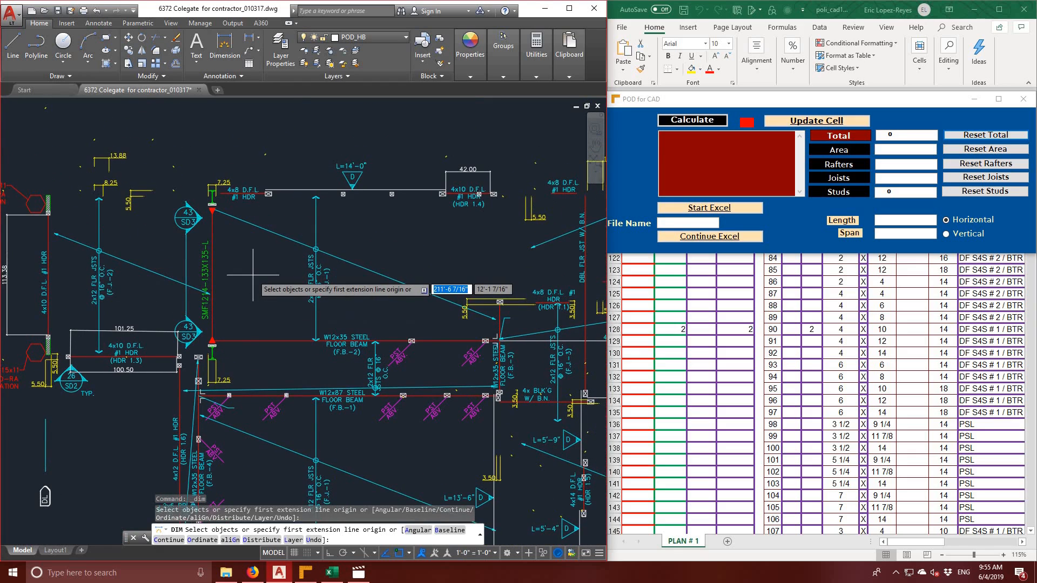
scroll(238, 265, "down", 2)
scroll(237, 234, "up", 2)
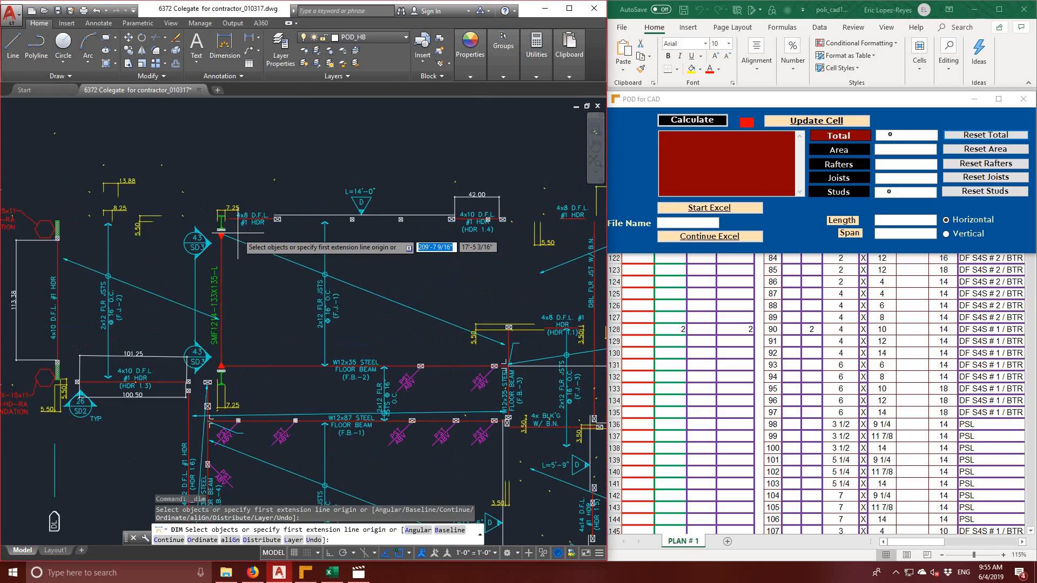
left_click(230, 218)
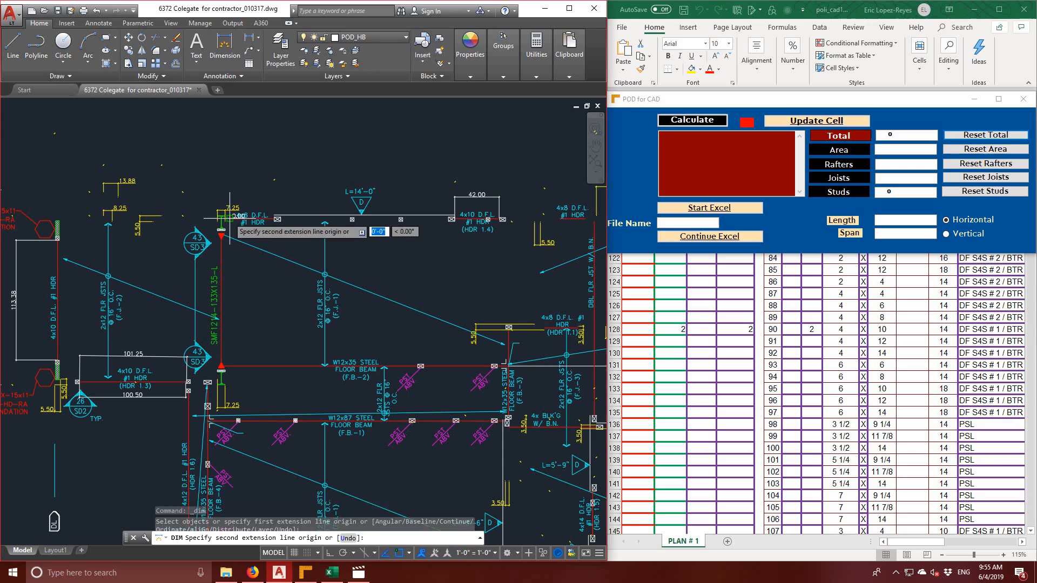
left_click(274, 219)
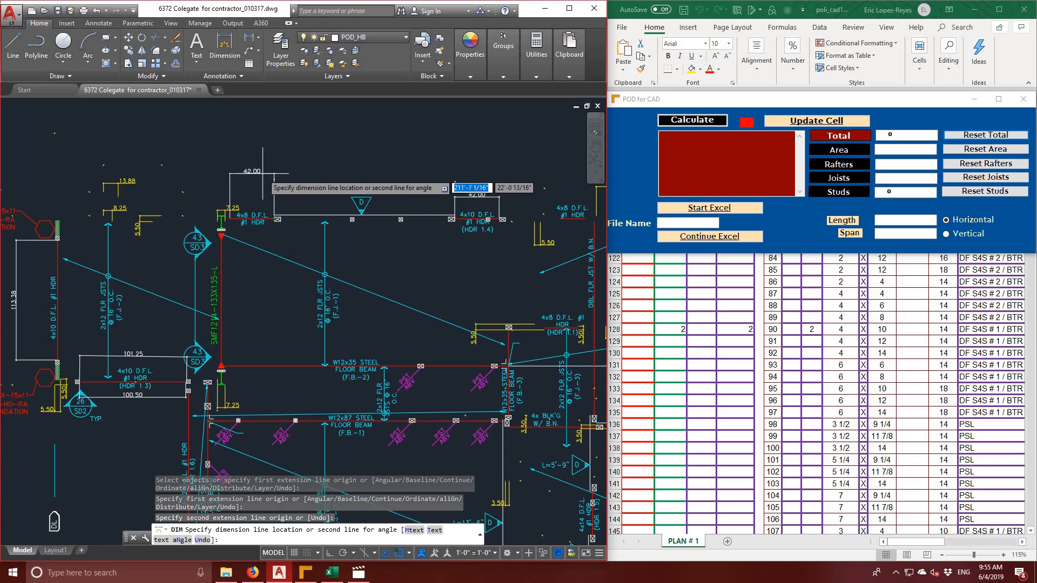
left_click(276, 167)
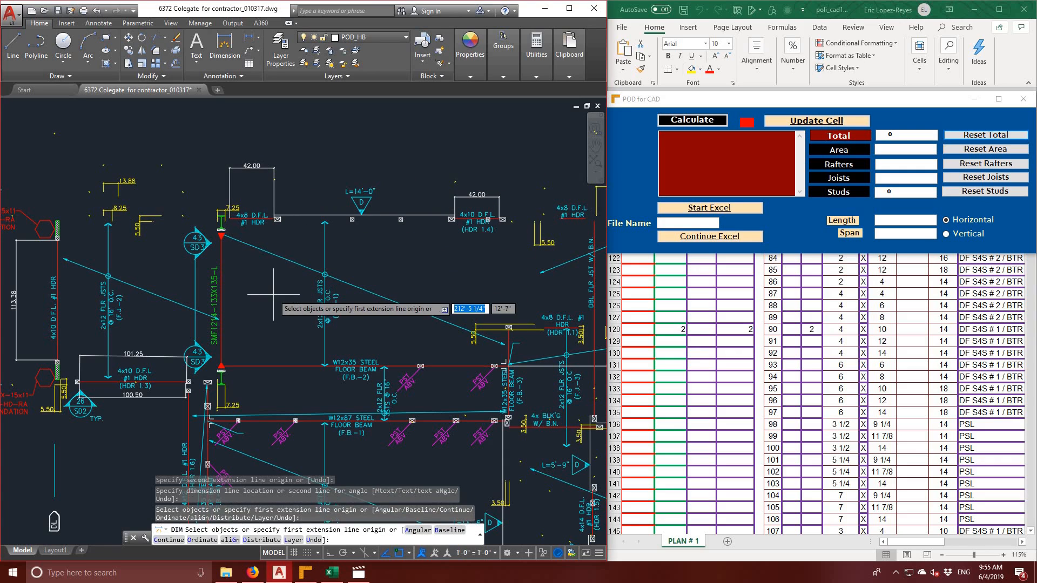
- Dimension the vertical 4x12 header HDR 1.6 between its end posts, placing the dimension line to its left
middle_click_drag(273, 294, 276, 146)
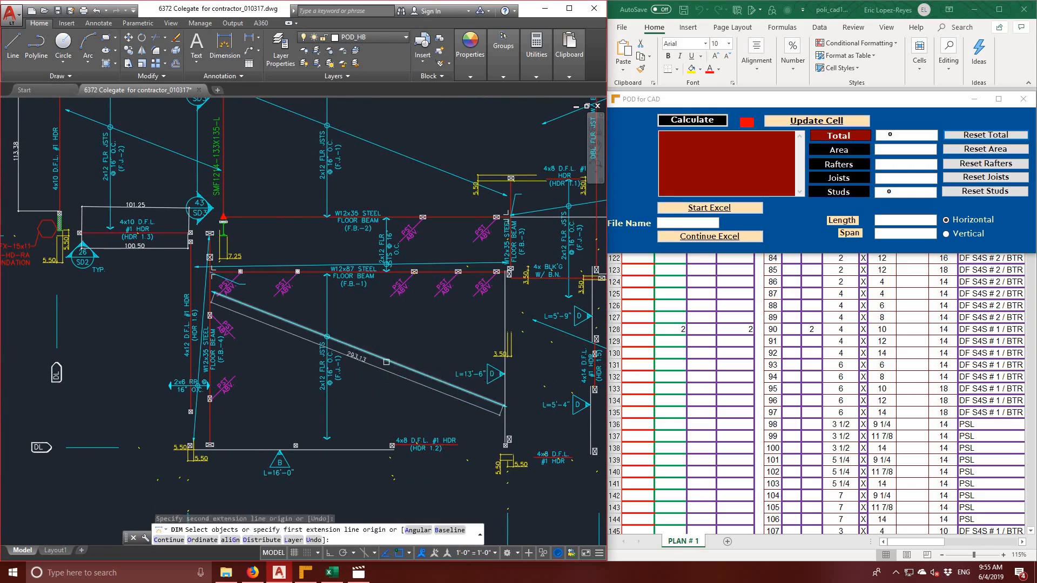
middle_click_drag(157, 311, 240, 313)
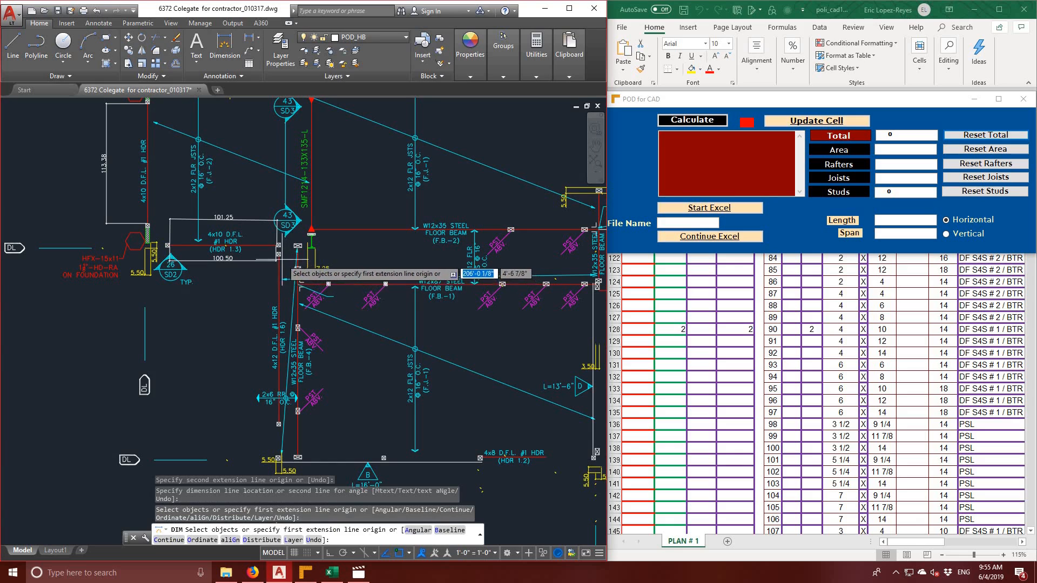
left_click(298, 279)
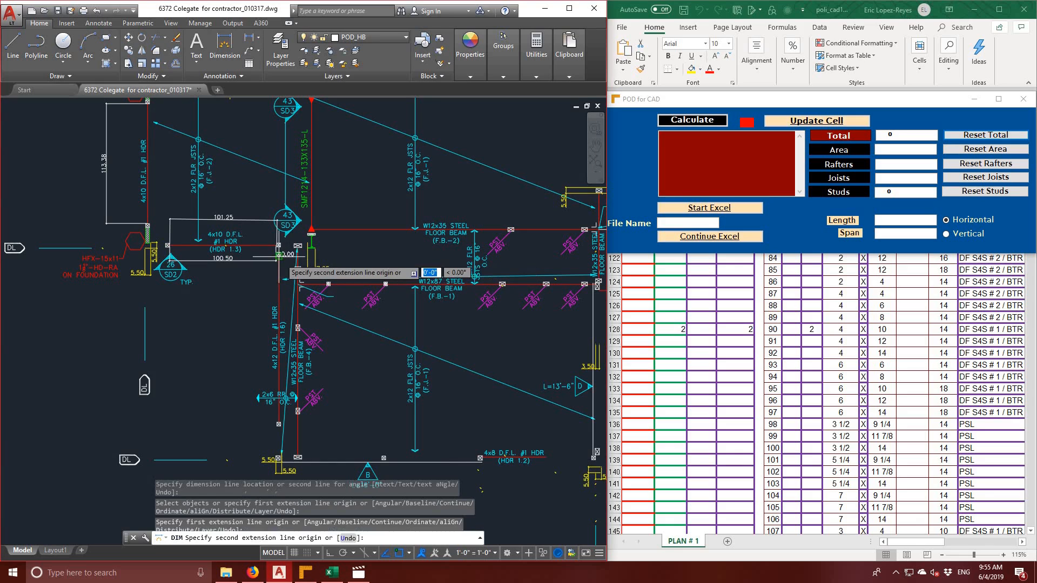
left_click(279, 424)
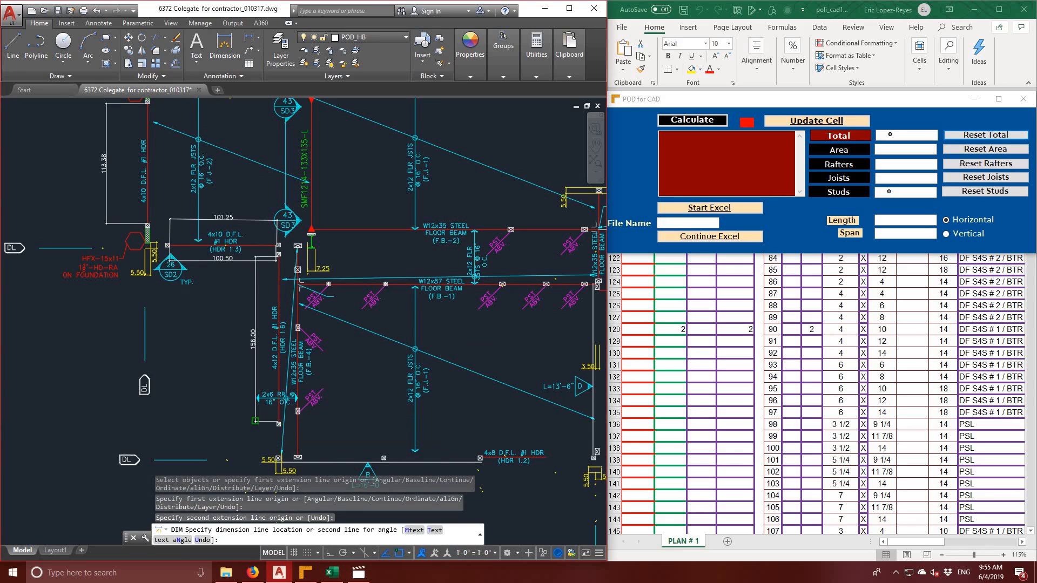
left_click(255, 420)
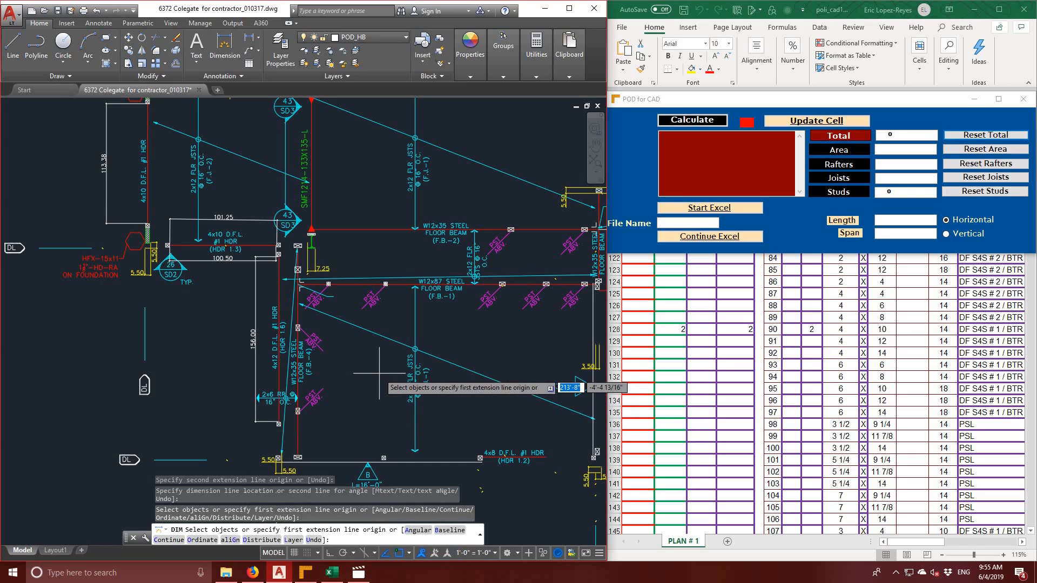
- Dimension the 4x12 floor beam F.B.-6 beside the stair opening from end to end, placing the dimension line just below it
middle_click_drag(380, 373, 303, 449)
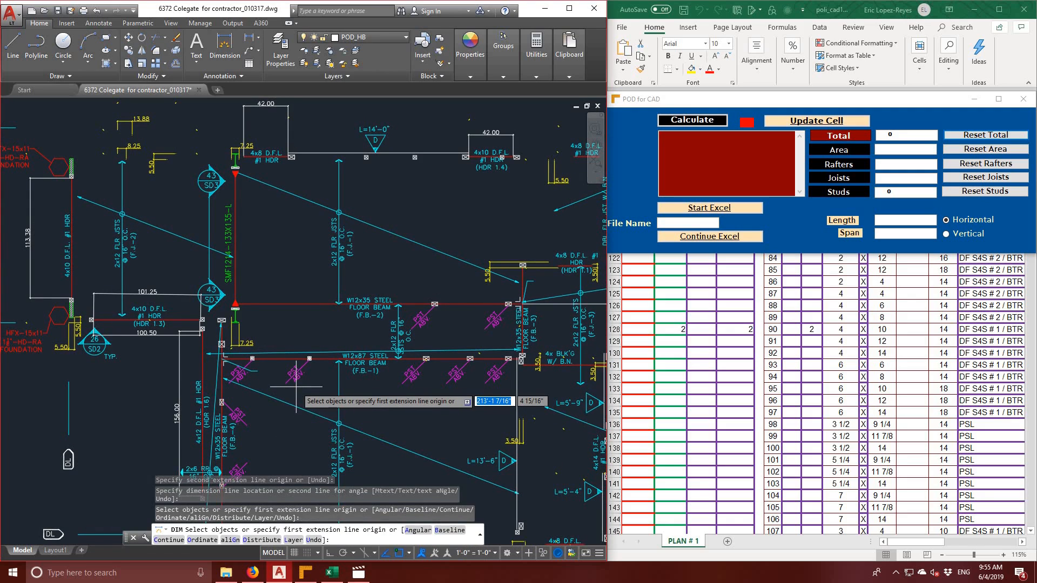
scroll(296, 387, "down", 1)
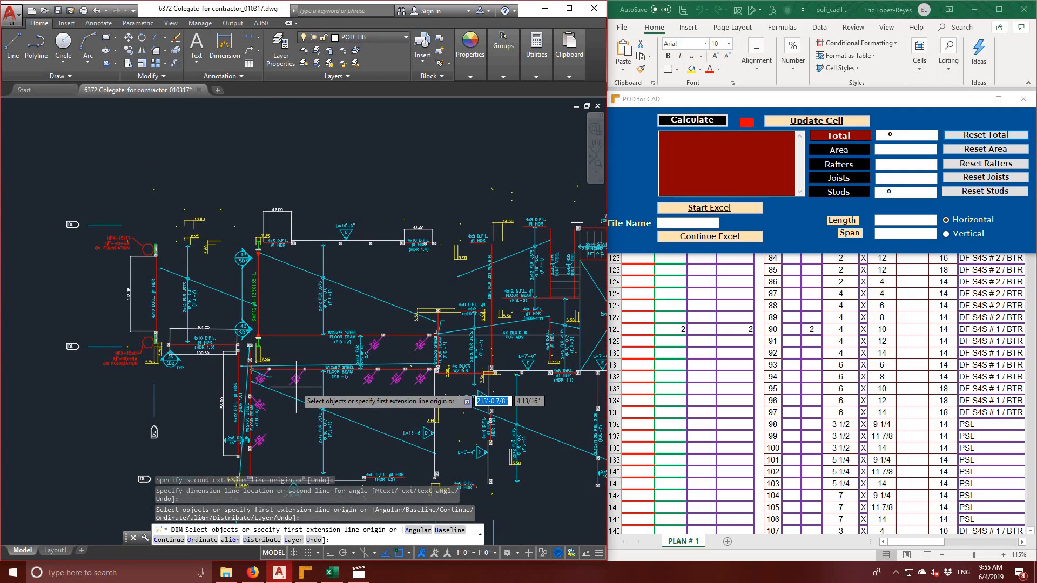
scroll(296, 386, "up", 1)
mouse_move(314, 395)
middle_mouse_down()
mouse_move(298, 281)
mouse_move(223, 252)
mouse_move(156, 273)
mouse_move(122, 312)
mouse_move(107, 361)
middle_mouse_up()
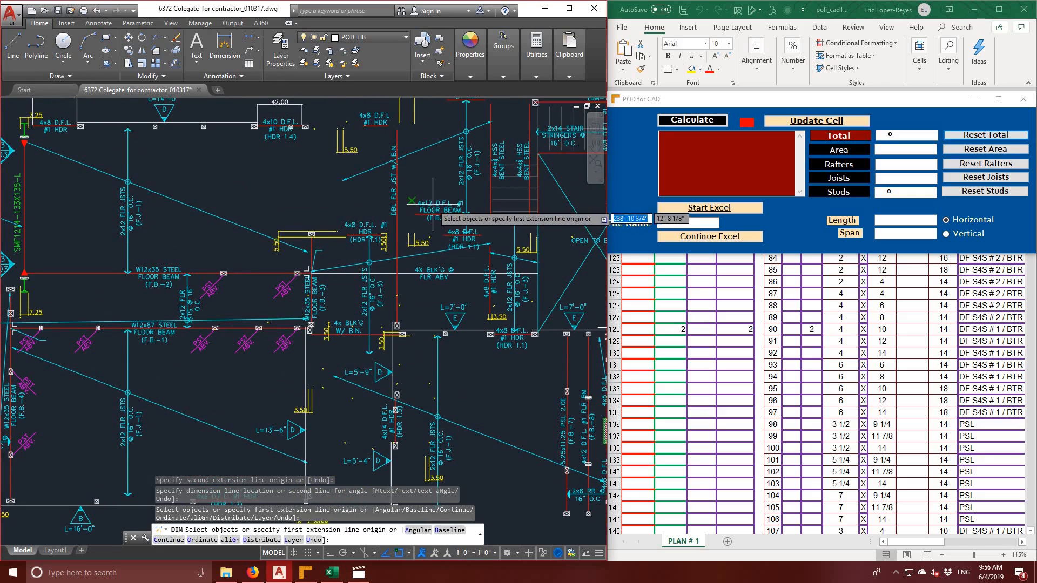
middle_click_drag(431, 237, 371, 282)
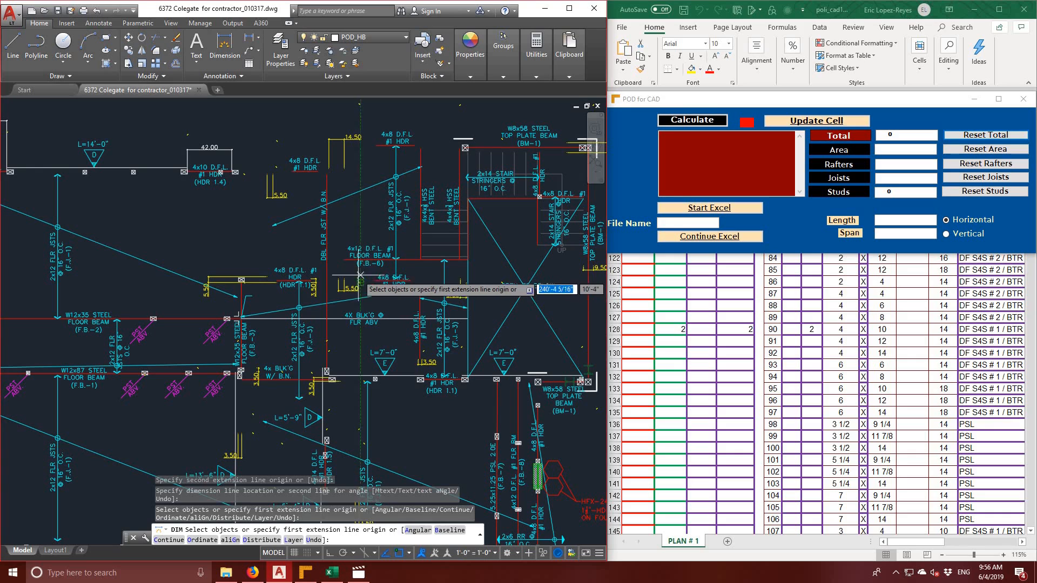
left_click(344, 259)
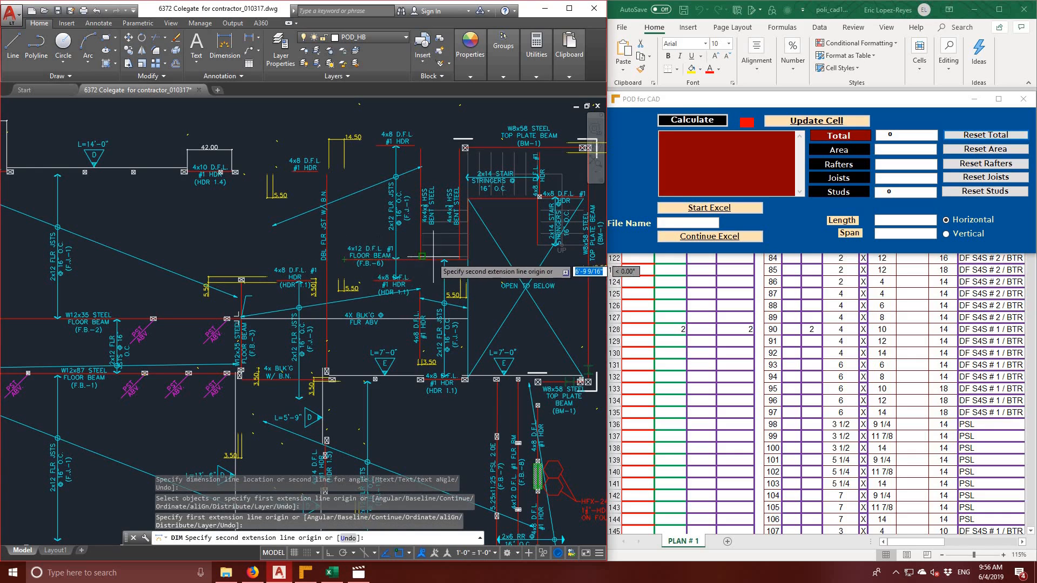
left_click(467, 260)
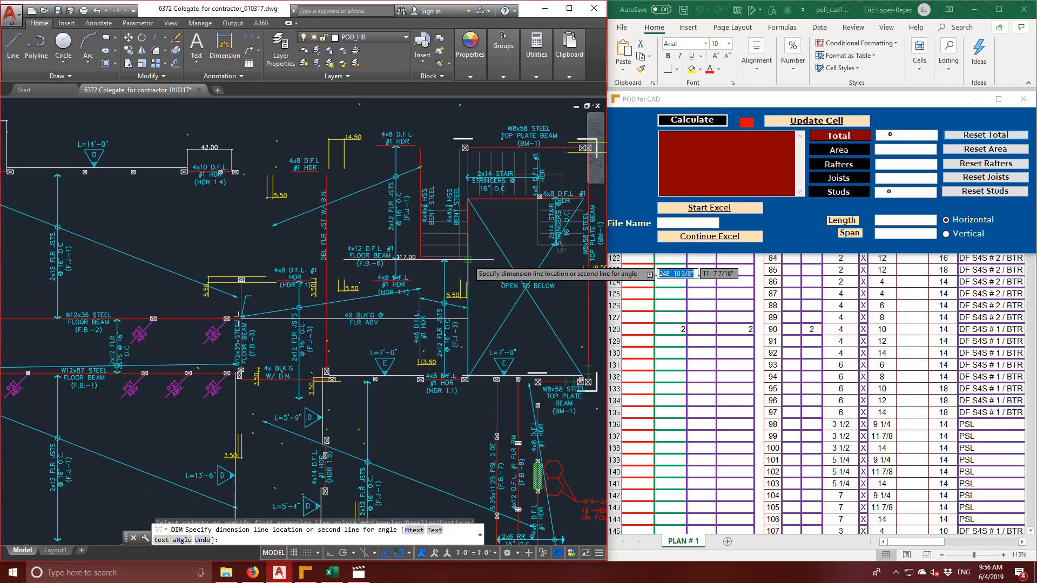
left_click(467, 267)
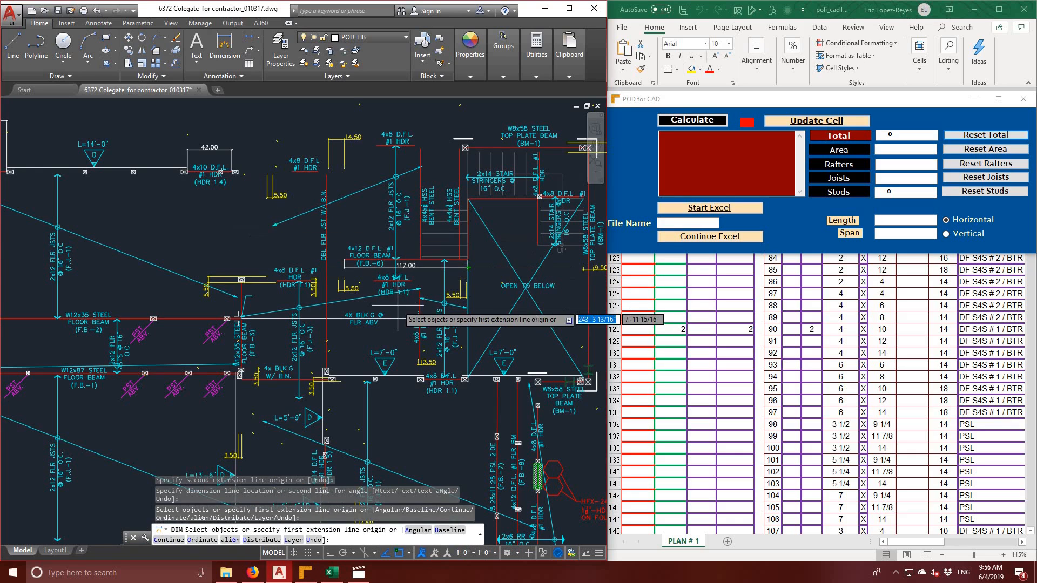
- Dimension the vertical 4x12 floor beam F.B.-8 between its two intermediate posts, placing the dimension line to its left
middle_click_drag(398, 307, 378, 159)
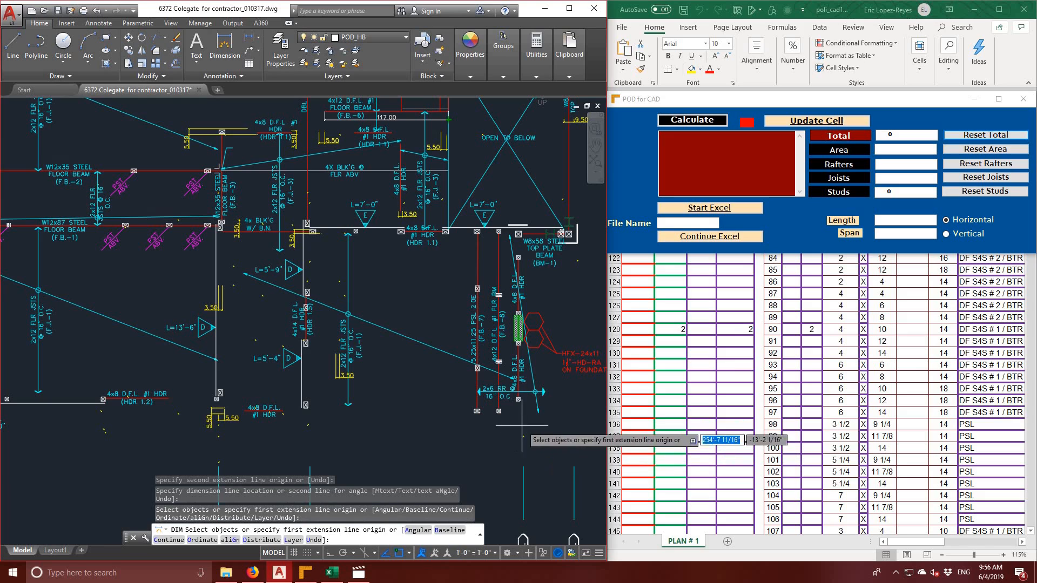
left_click(499, 361)
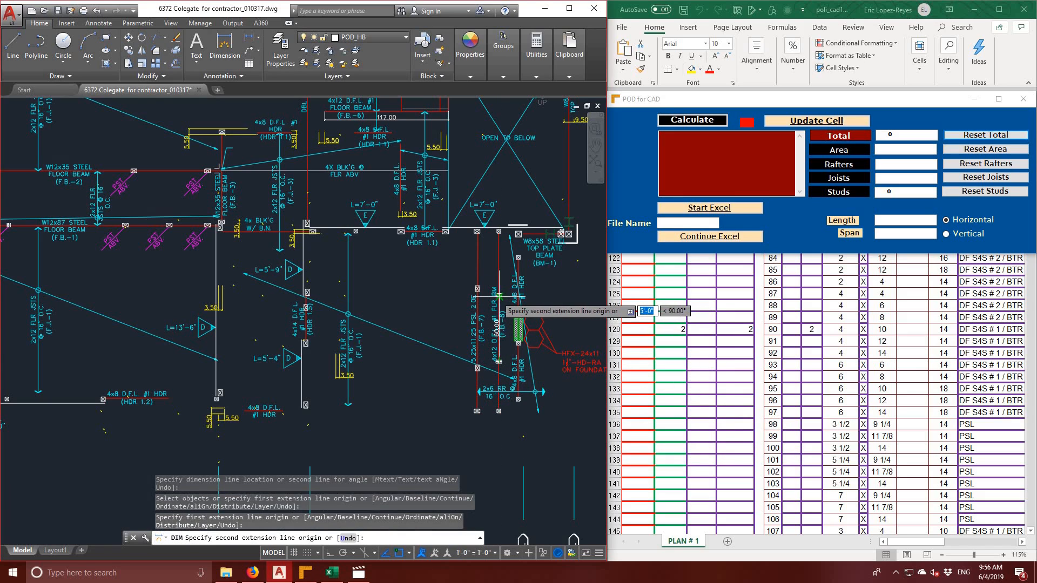
left_click(499, 296)
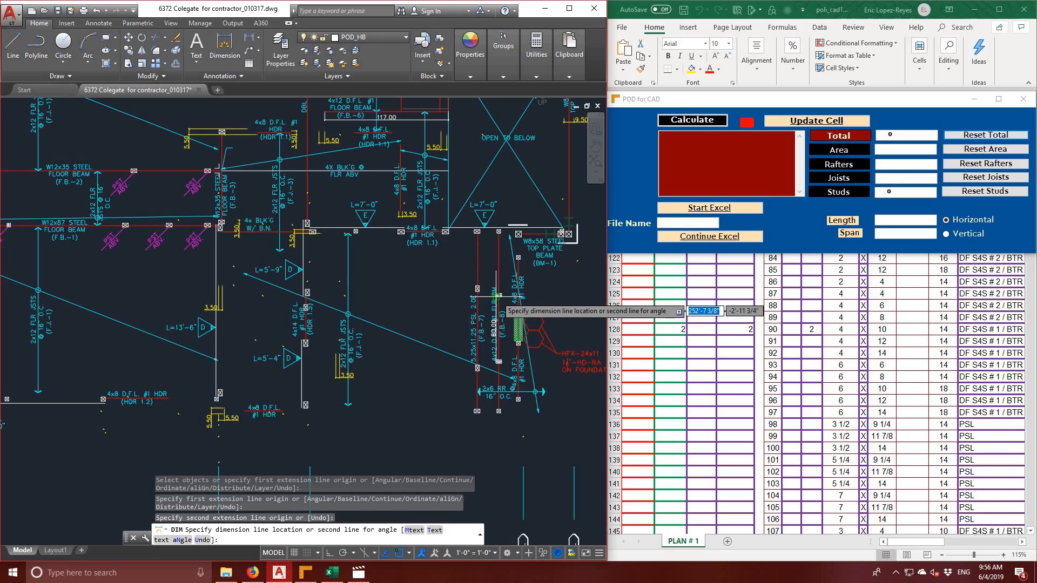
left_click(437, 296)
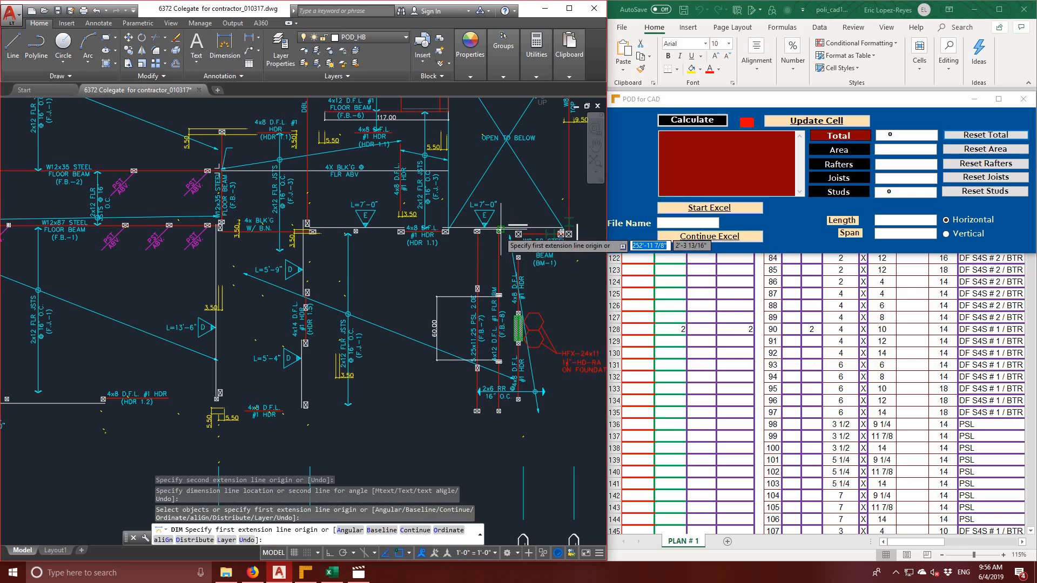
- Dimension the full length of floor beam F.B.-8 from the upper wall to its bottom post, placing the line left of the intermediate-post dimension
left_click(499, 233)
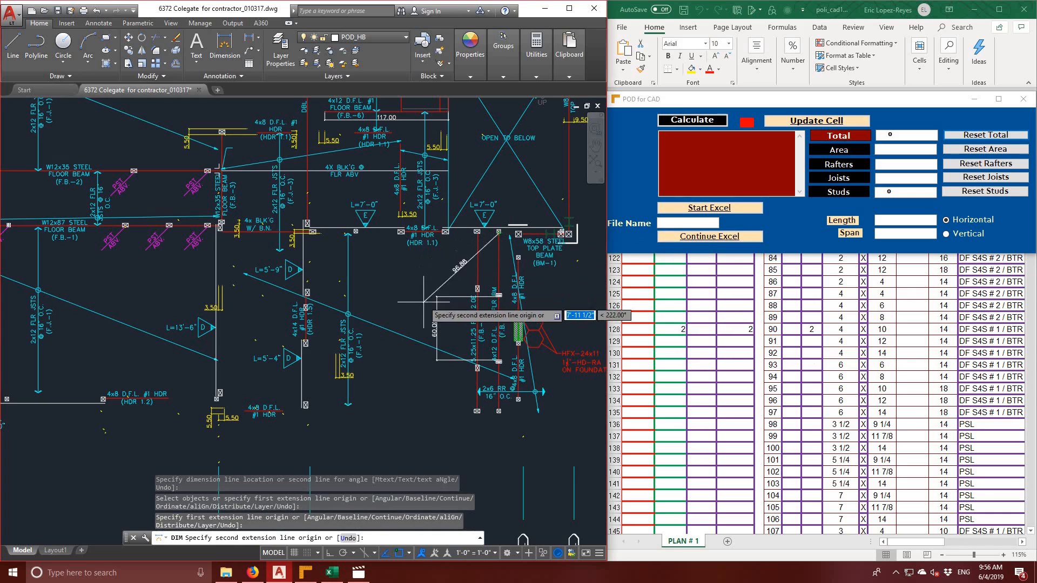
left_click(500, 411)
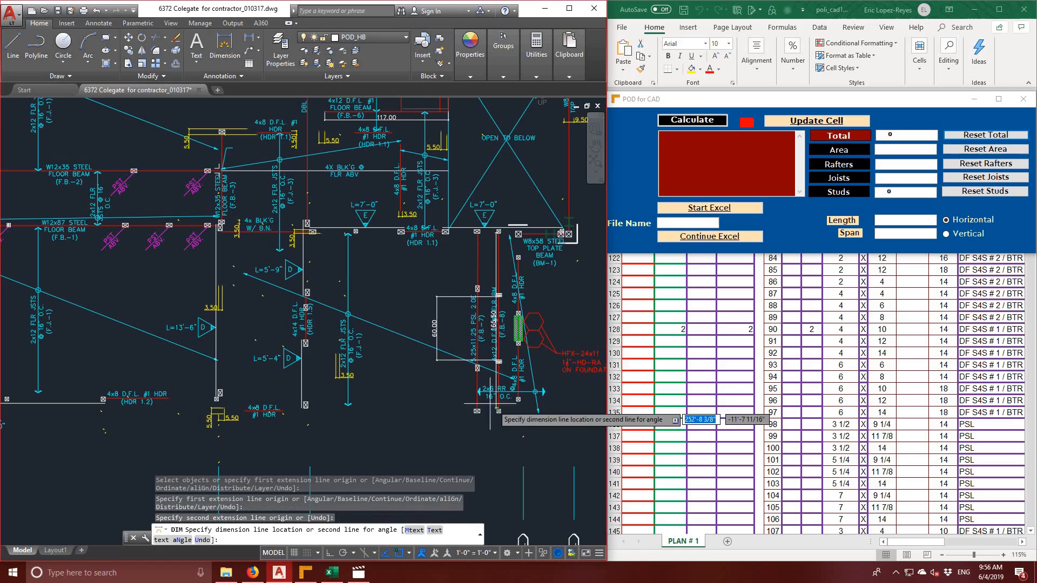
left_click(427, 404)
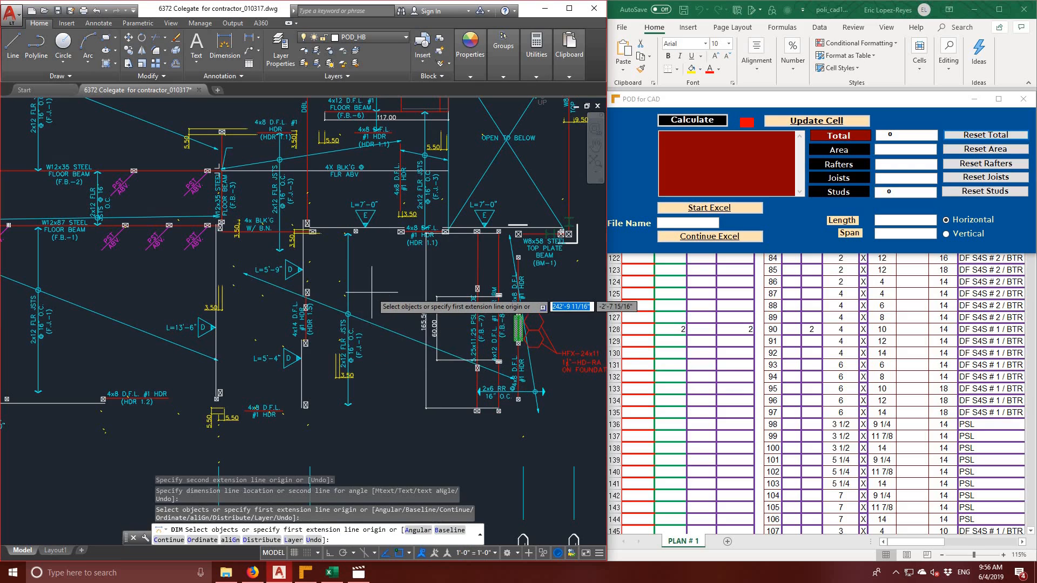
scroll(371, 292, "down", 2)
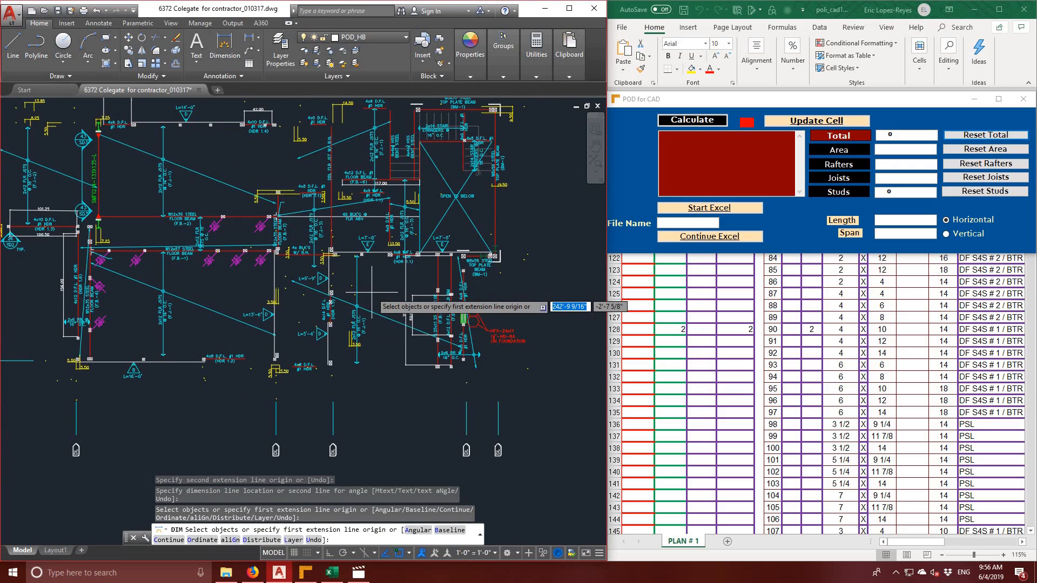
scroll(372, 293, "up", 2)
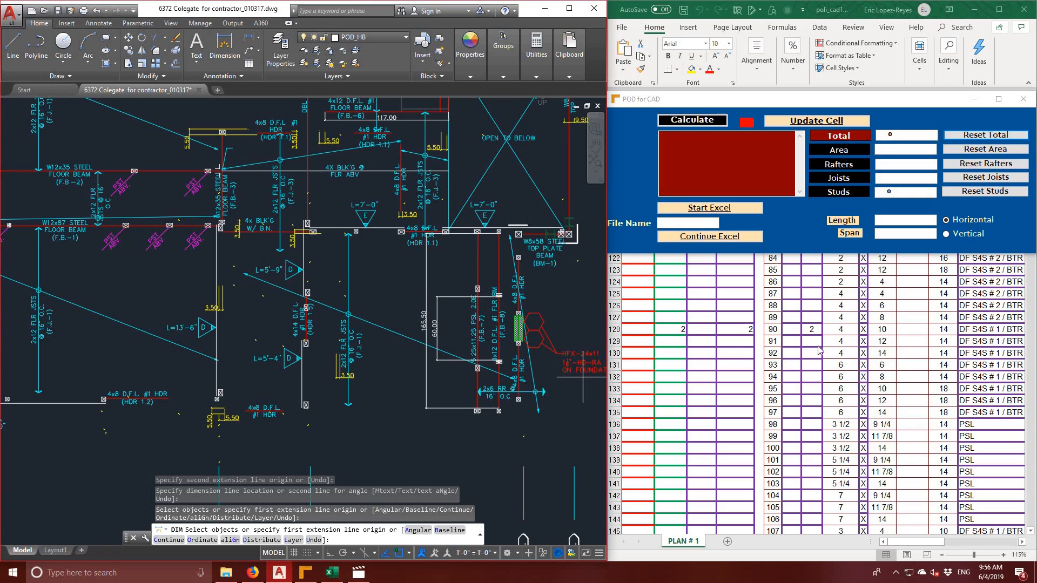
- Select cell B129 in the 4 x 12 x 14 row of the workbook and switch to POD for CAD
double_click(676, 340)
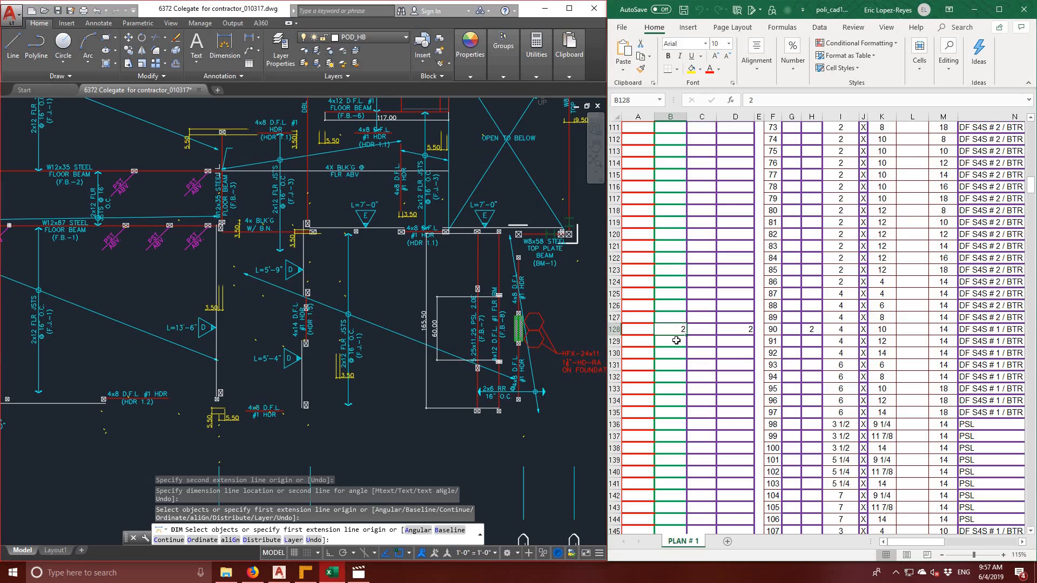
key("Return")
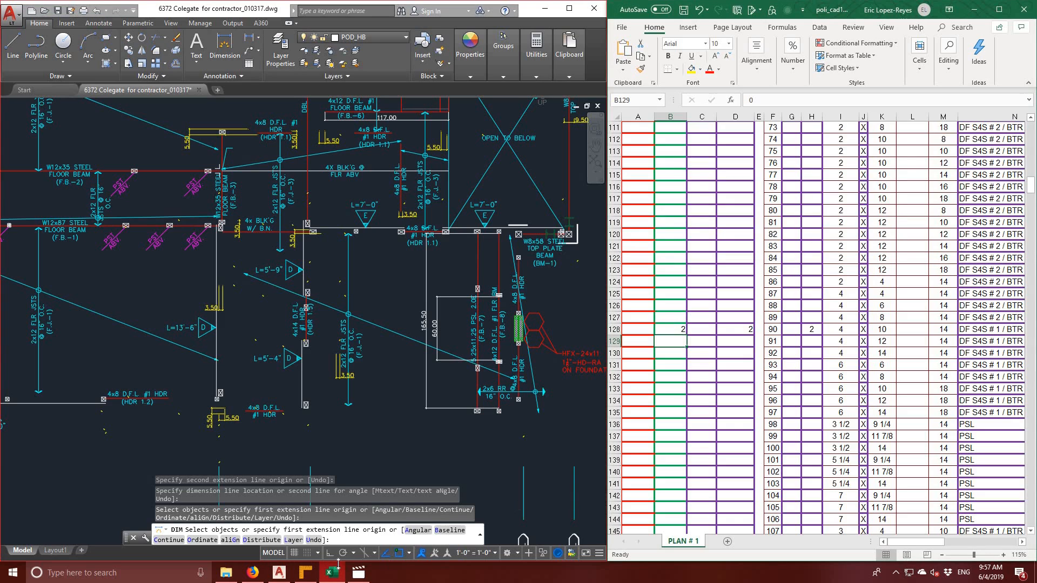
left_click(306, 575)
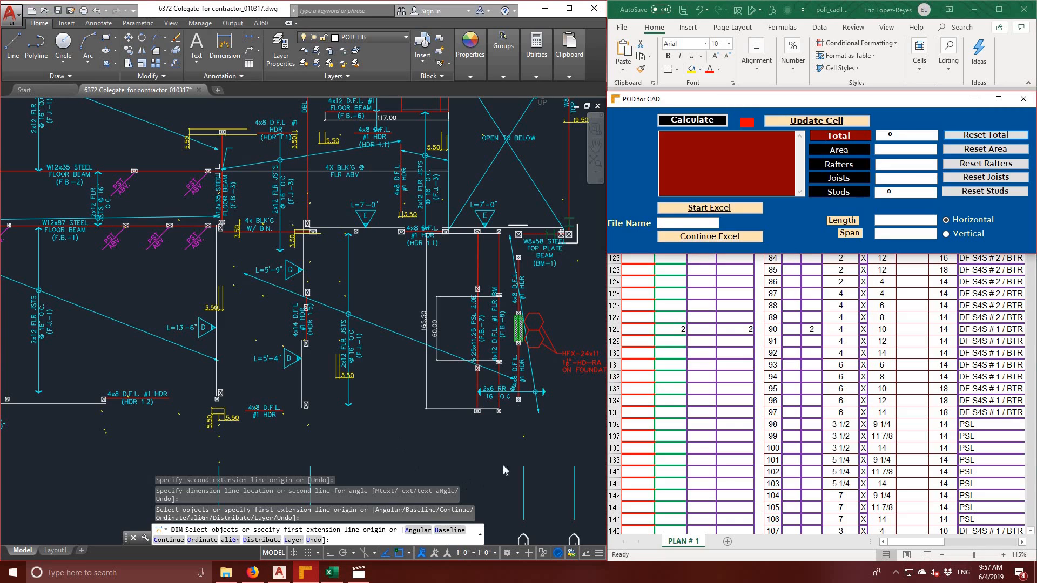
- End the dimension command and copy the overall F.B.-8 dimension value, 165.50, into the POD for CAD length list
left_click(425, 311)
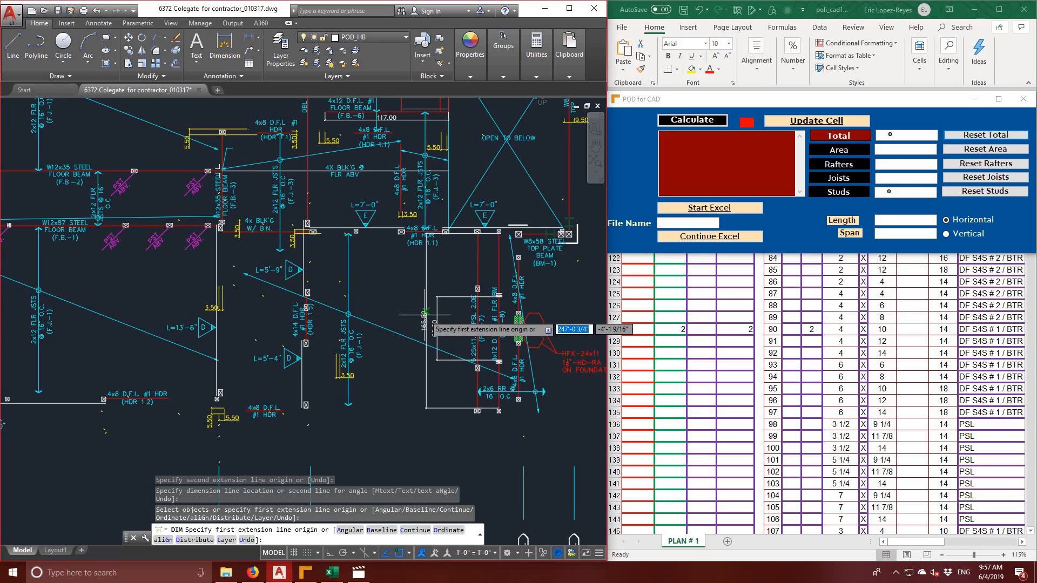
key("Escape")
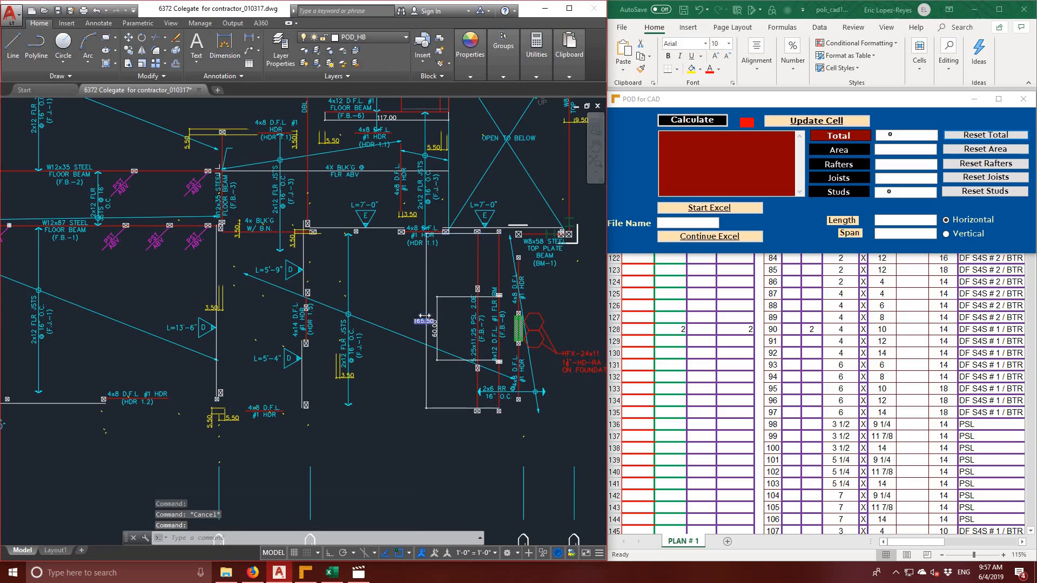
double_click(429, 319)
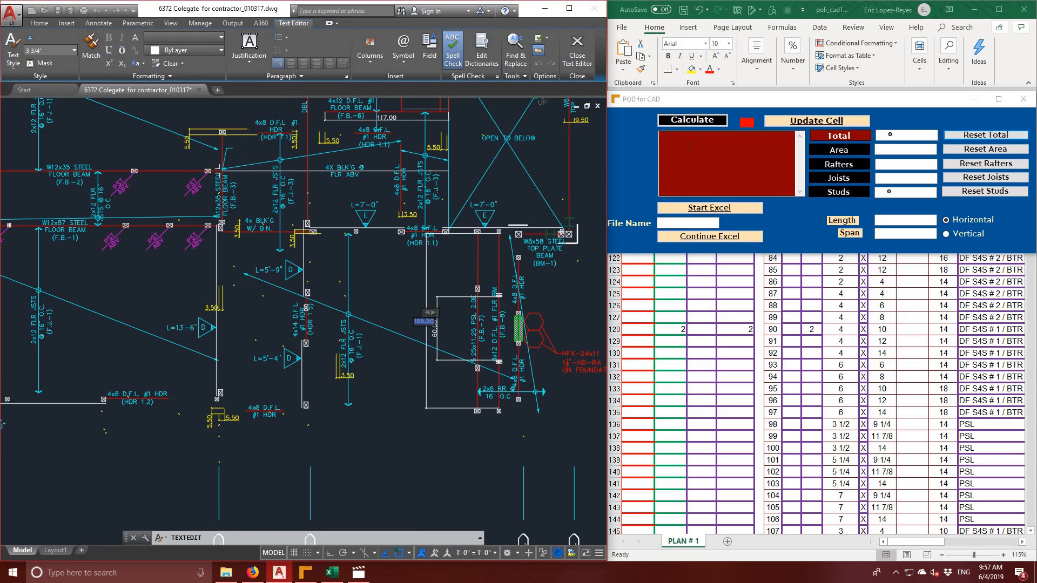
key("ctrl+c")
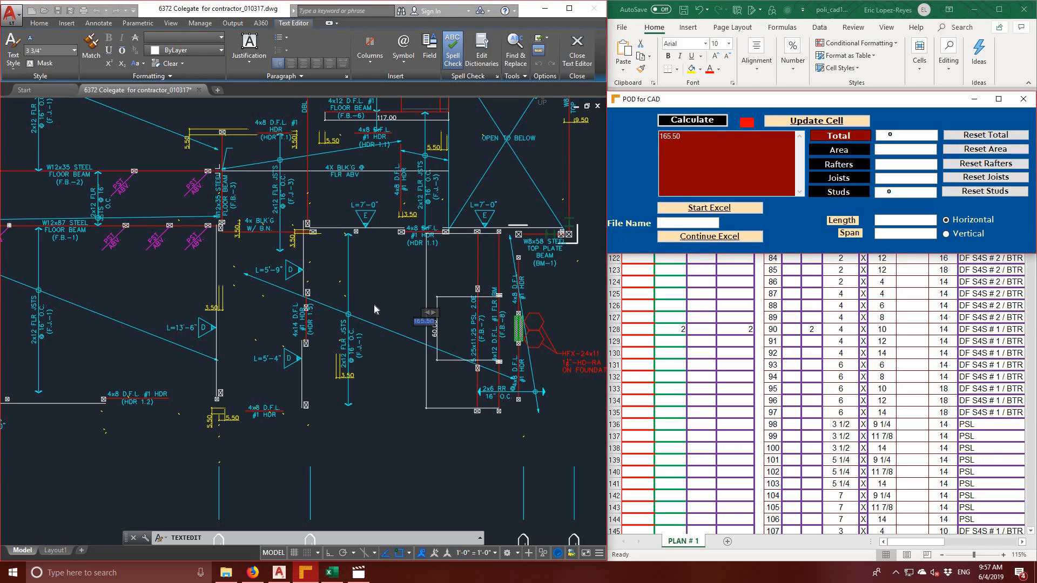
left_click(493, 299)
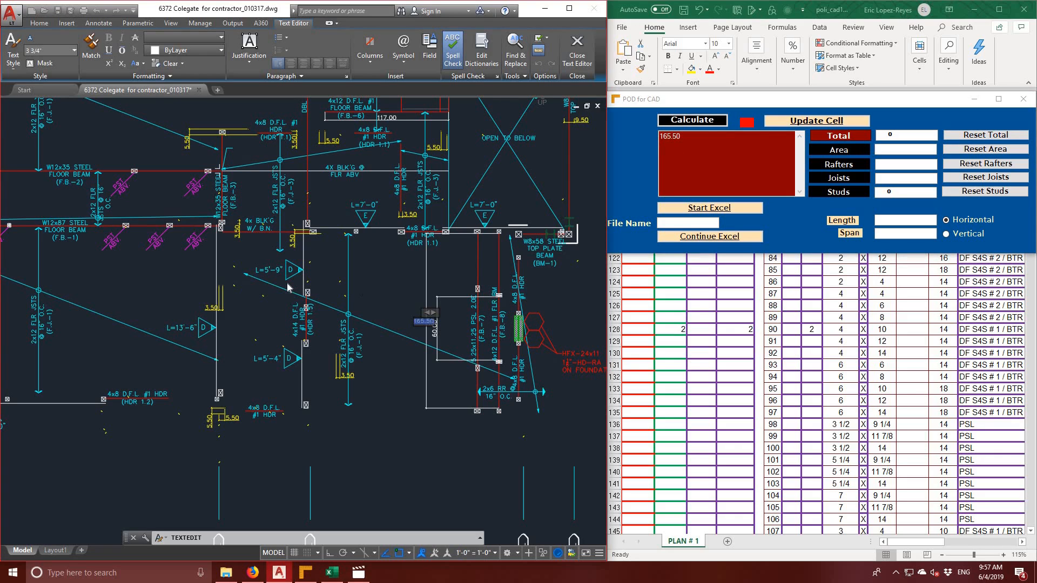
- Copy the F.B.-6 dimension value, 117.00, onto a new line of the POD for CAD length list
scroll(285, 283, "down", 2)
scroll(335, 257, "up", 2)
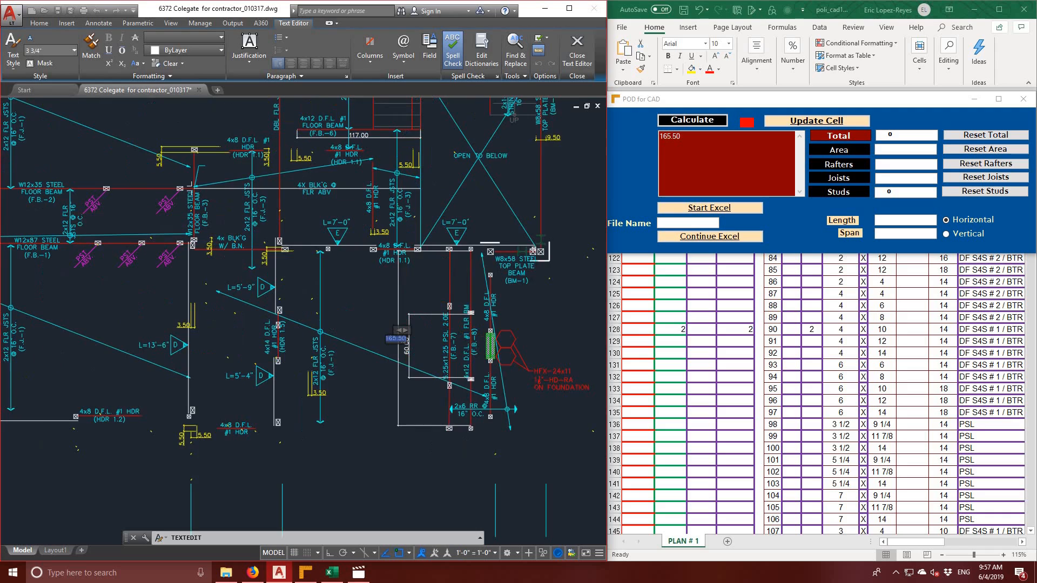
middle_click_drag(337, 236, 358, 309)
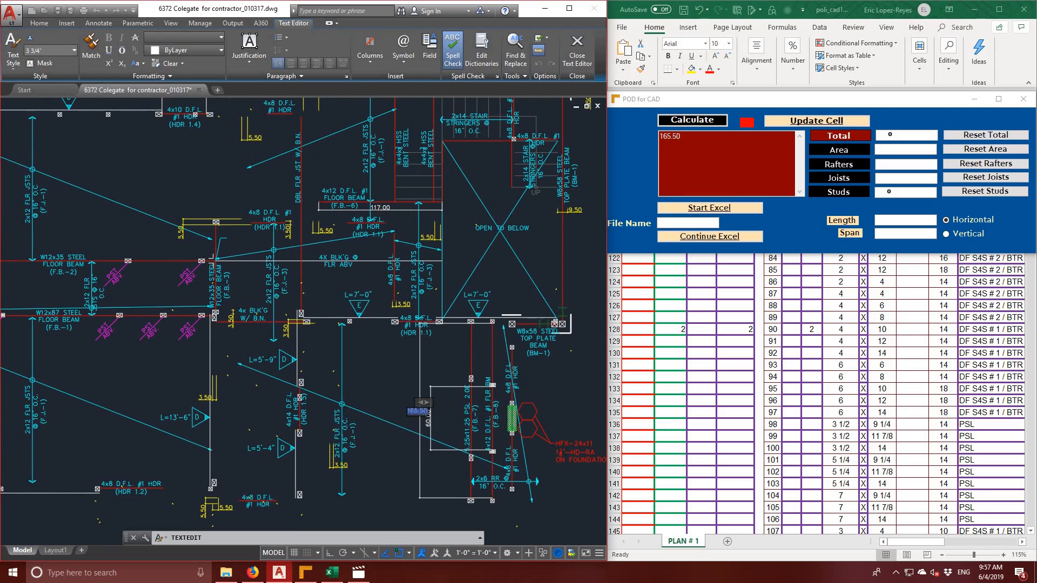
key("Return")
left_click(380, 210)
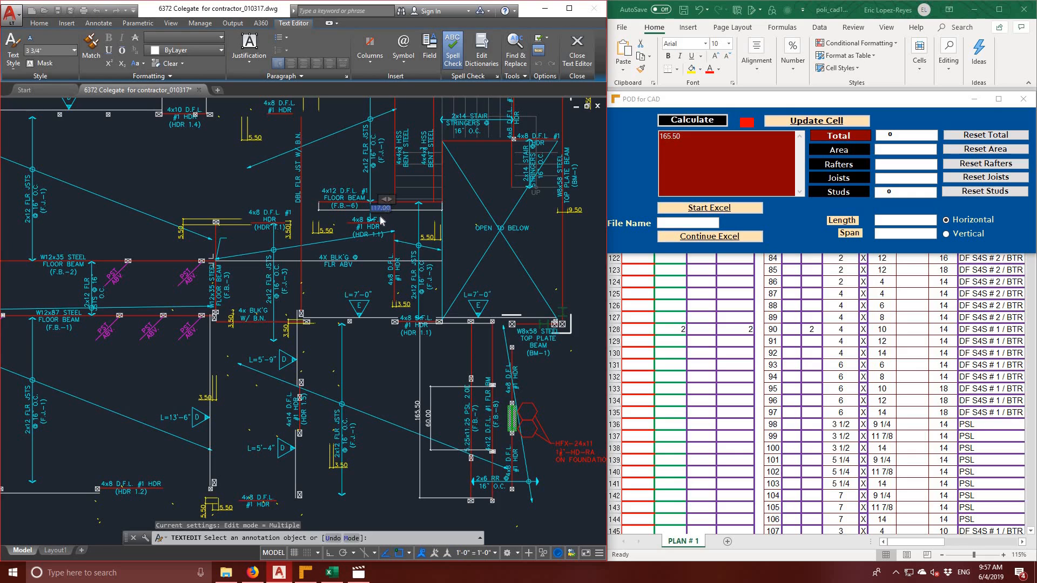
left_click(678, 146)
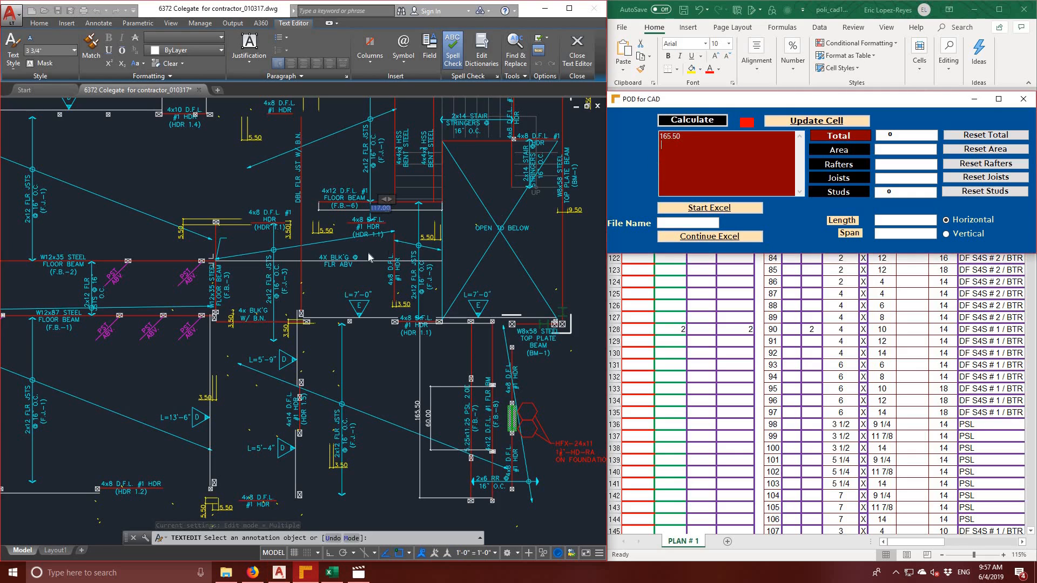
key("ctrl+v")
- Add the HDR 1.6 dimension value, 156.00, to the POD for CAD list and write the calculated 4x12 total to the selected workbook cell
scroll(368, 252, "down", 2)
left_click(382, 215)
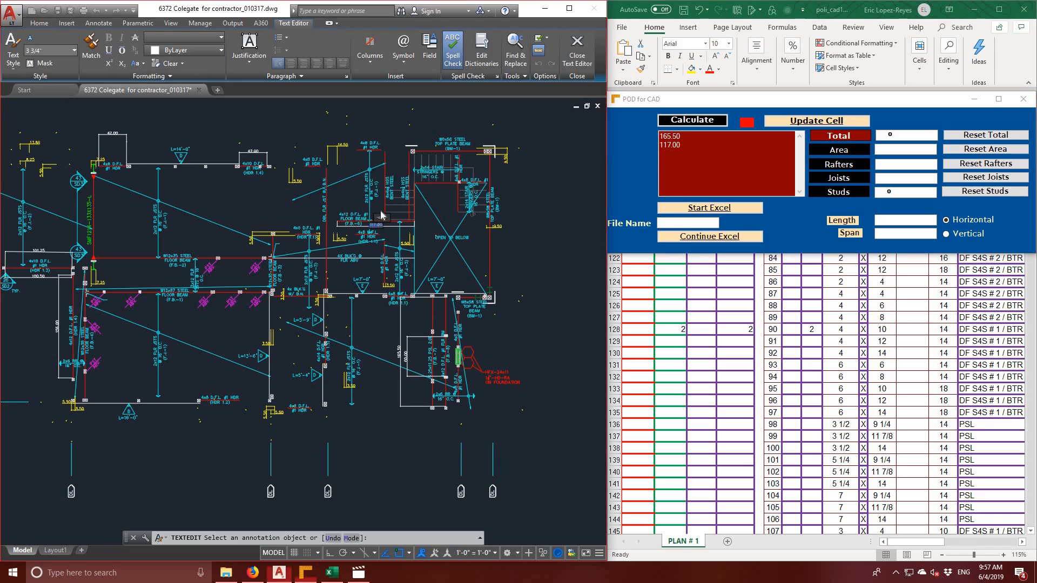
middle_click_drag(289, 201, 455, 208)
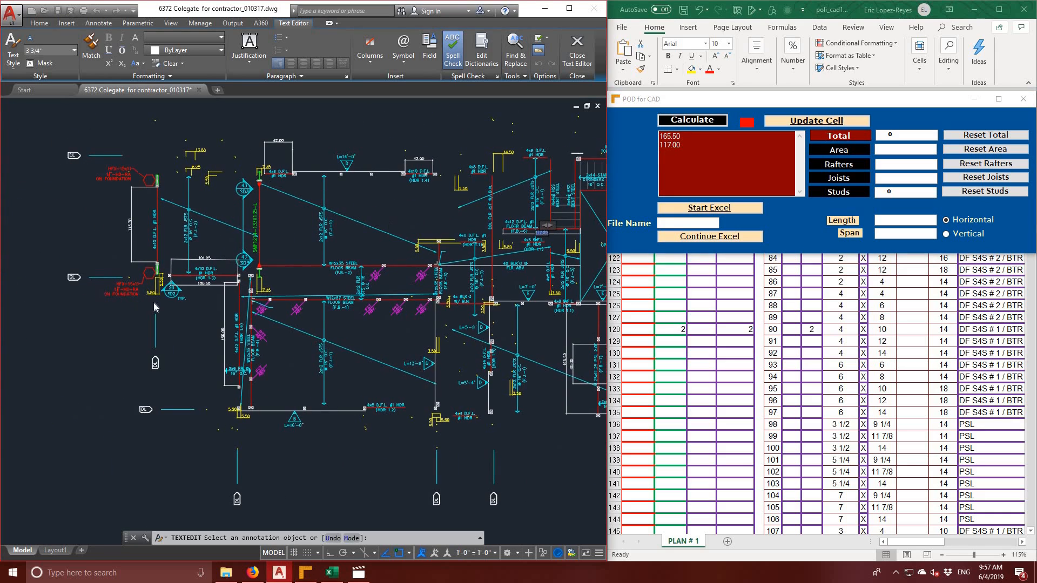
scroll(168, 299, "up", 2)
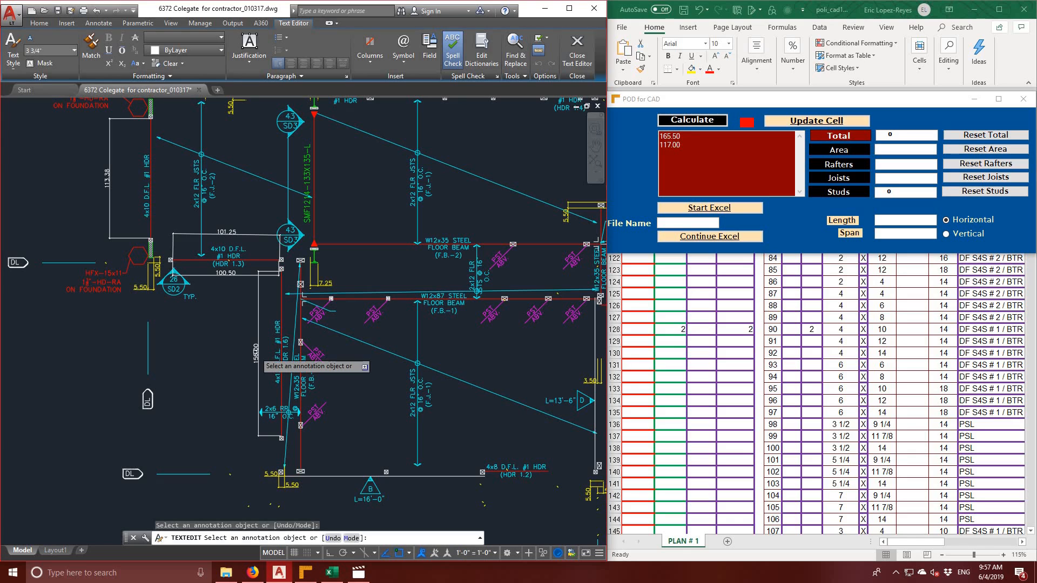
left_click(256, 356)
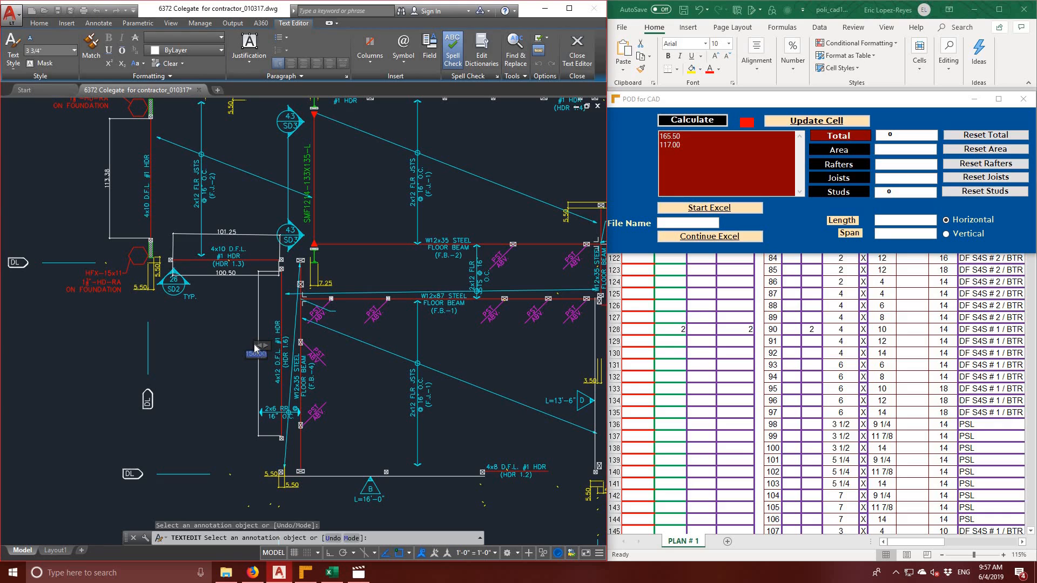
left_click(676, 159)
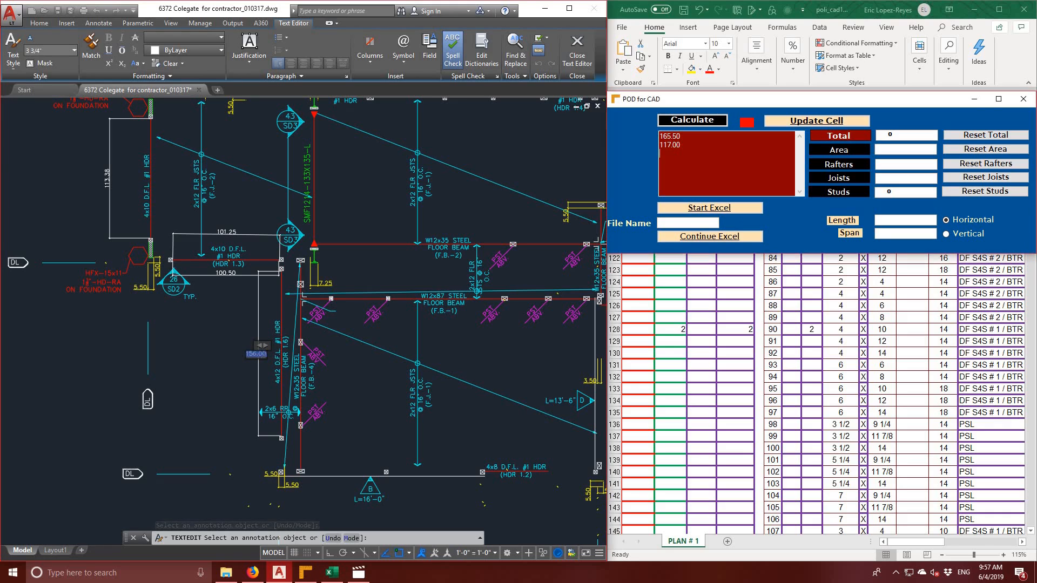
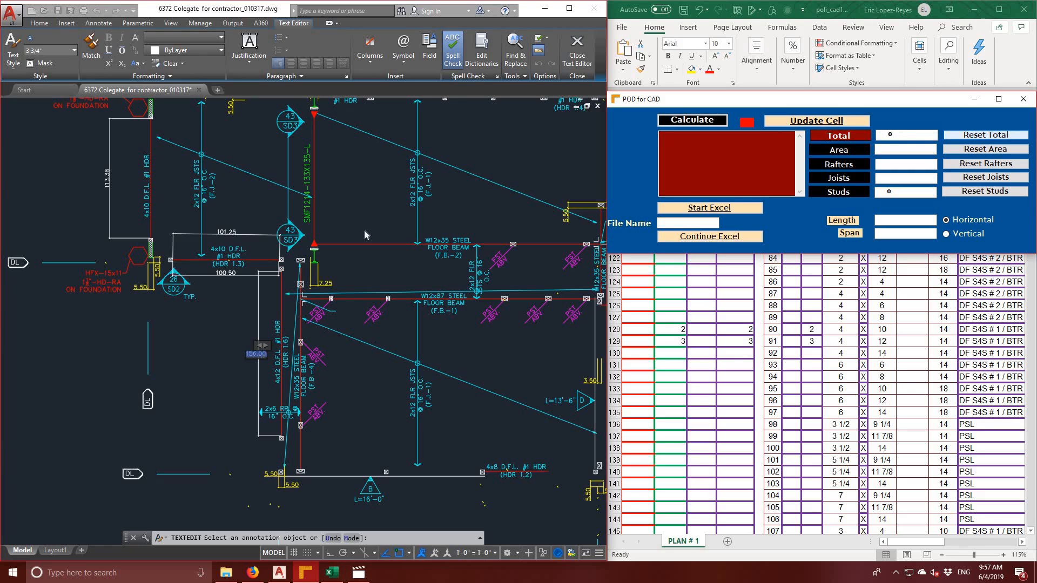
scroll(363, 195, "down", 2)
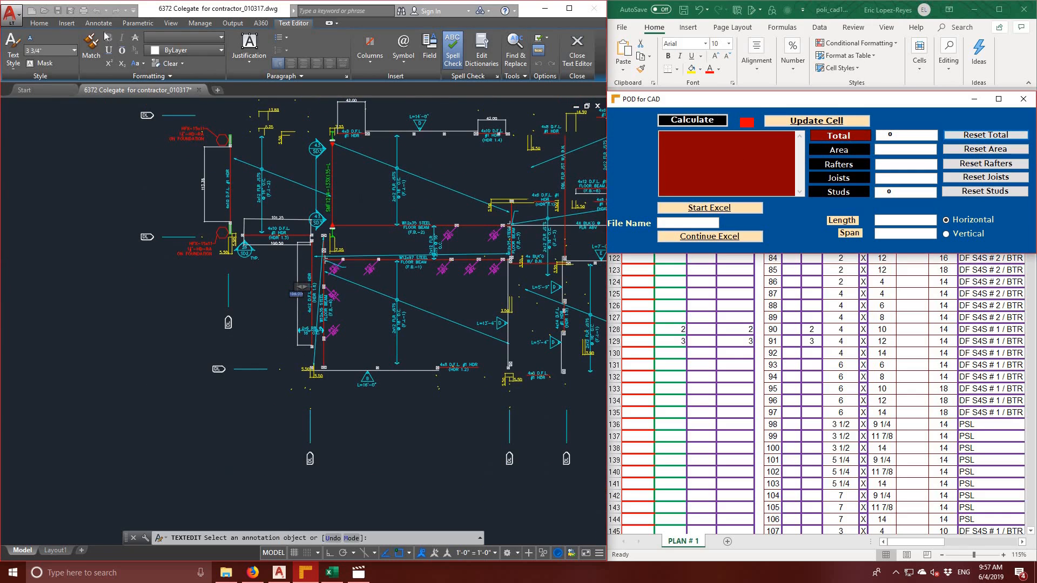
- Leave text editing and dimension the 4x8 D.F.L. #1 header HDR 1.2 on the plan's lower wall, placing the dimension above it
left_click(40, 25)
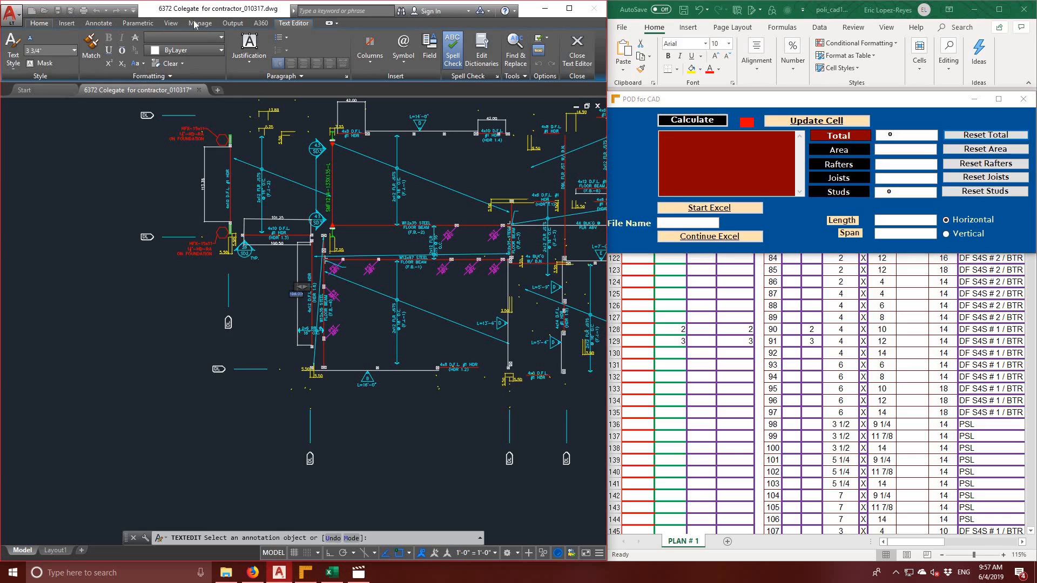
left_click(38, 24)
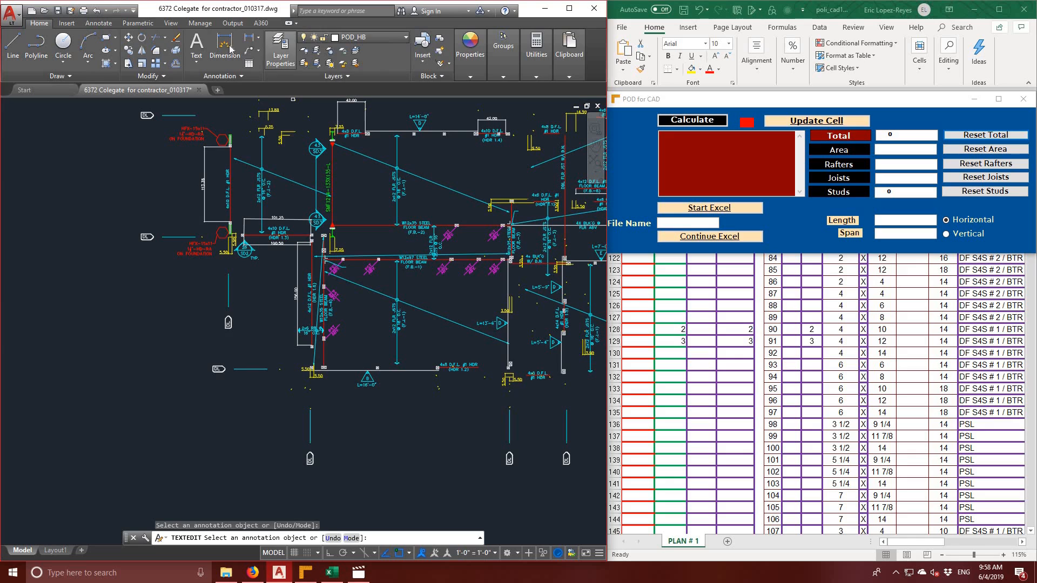
left_click(227, 46)
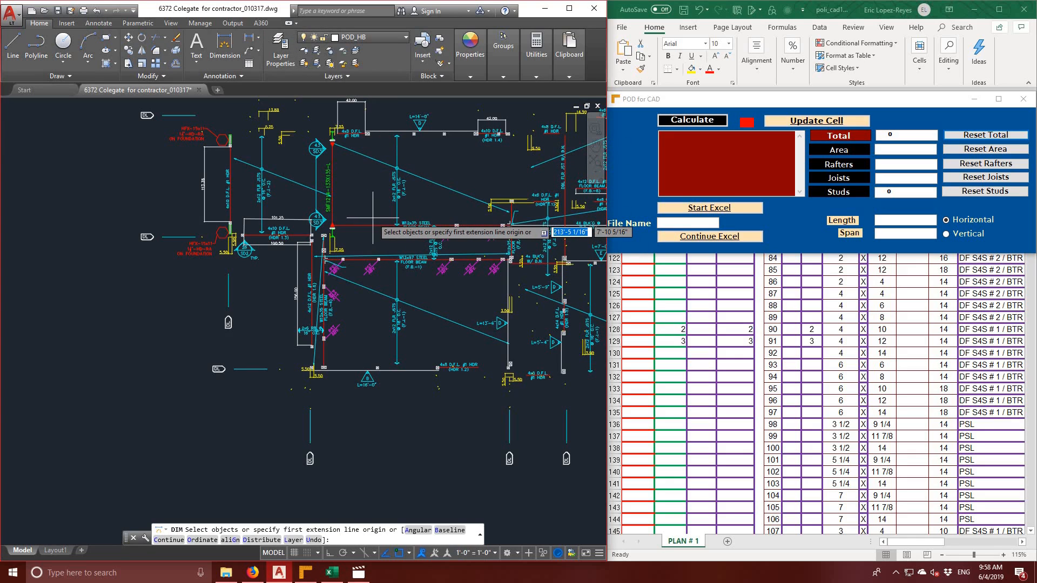
middle_click_drag(460, 296, 372, 252)
scroll(371, 309, "up", 2)
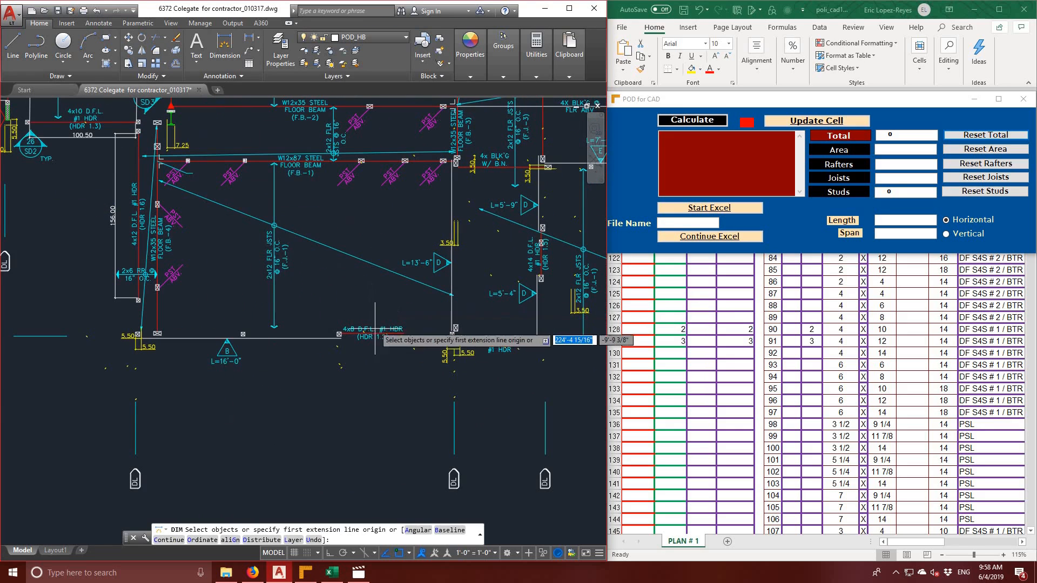
left_click(340, 334)
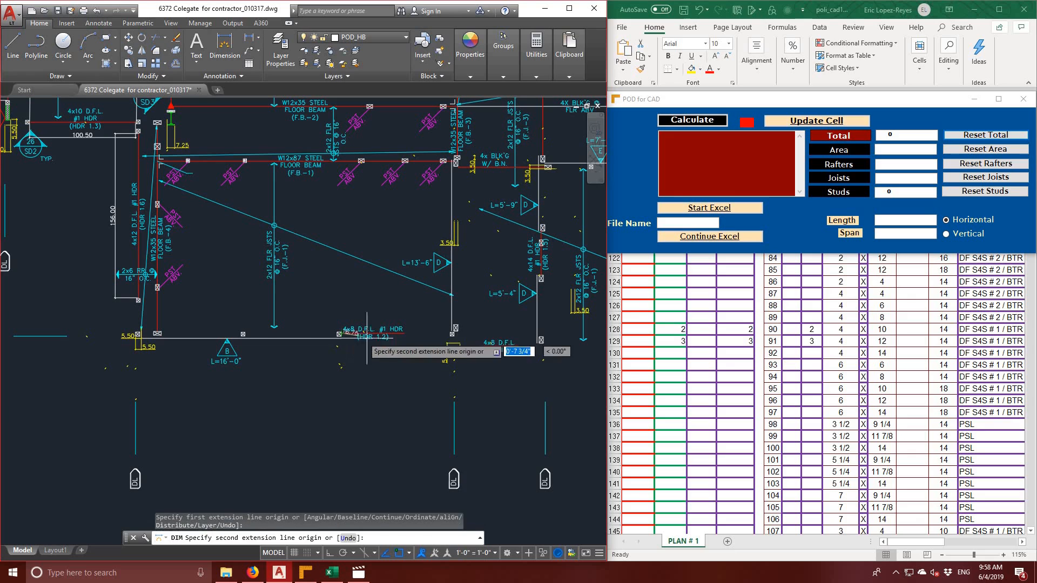
left_click(403, 333)
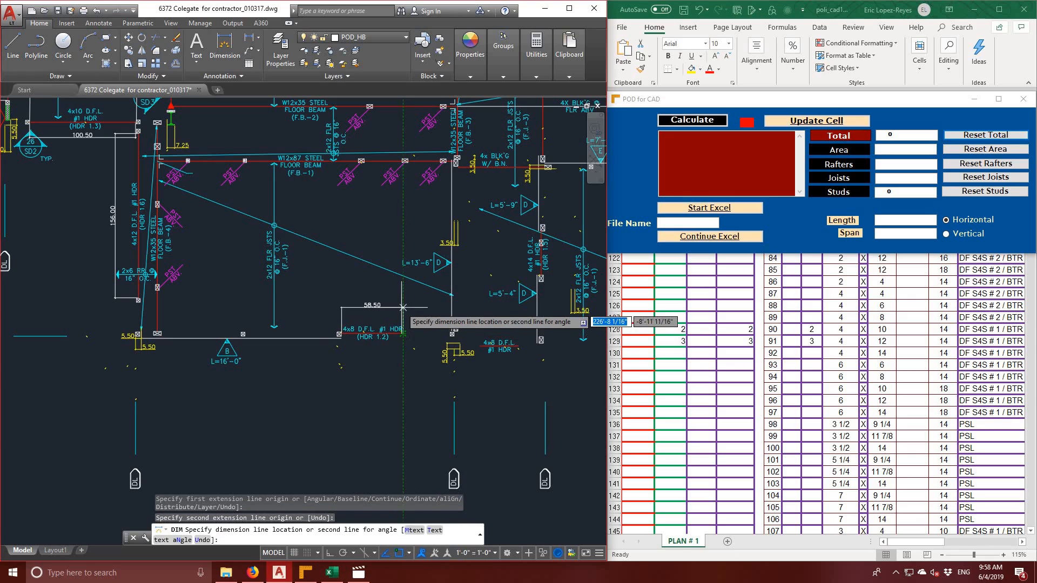
left_click(403, 306)
- Dimension the short 4x8 D.F.L. #1 header on the lower wall just east of HDR 1.2
left_click(481, 346)
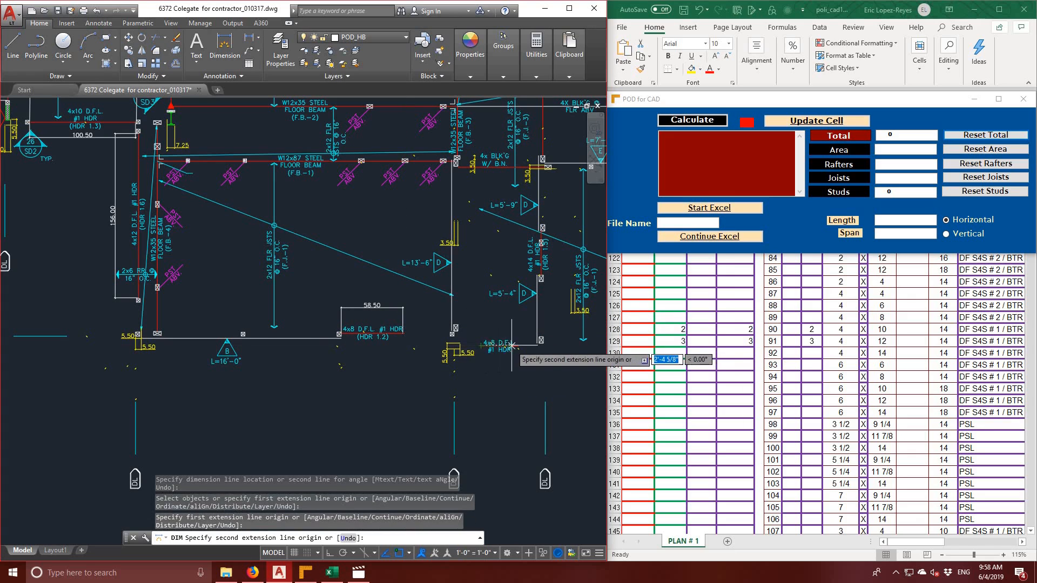
left_click(518, 346)
left_click(519, 327)
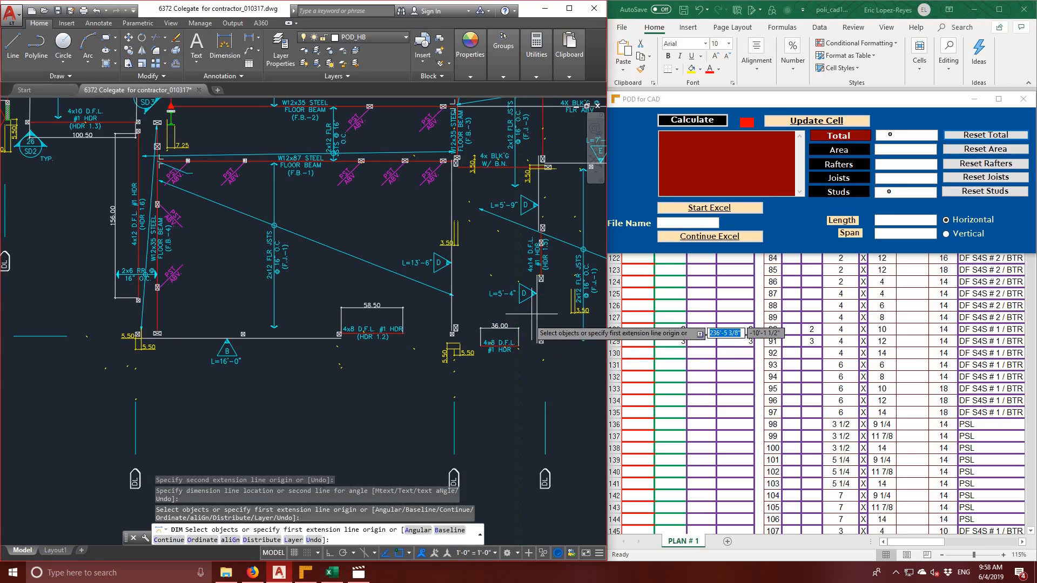
- Dimension the 4x8 header HDR 1.1 just northeast of floor beam F.B.-3, with the dimension line above it
mouse_move(564, 250)
middle_mouse_down()
mouse_move(569, 281)
mouse_move(539, 358)
middle_mouse_up()
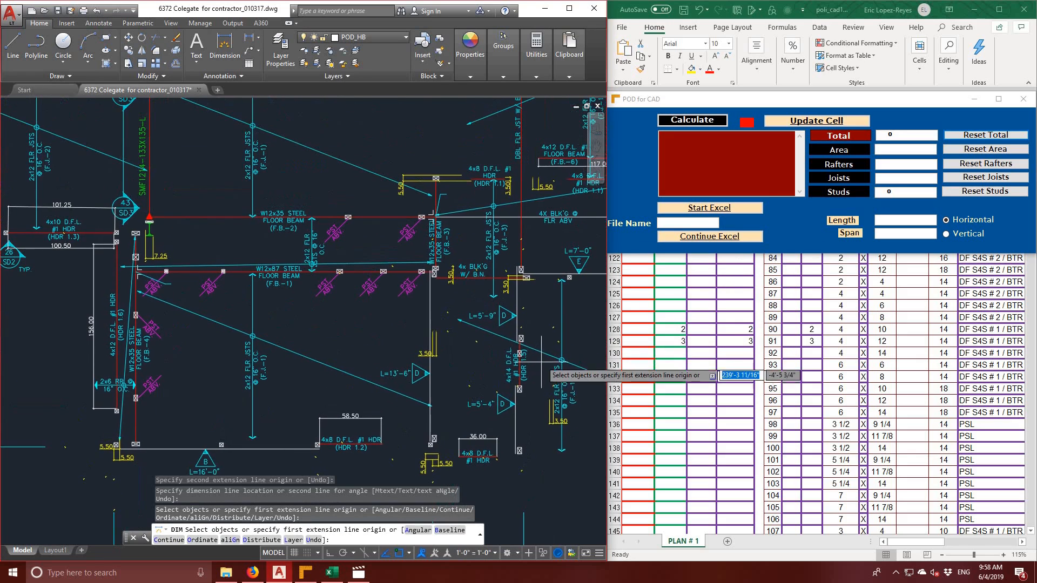
middle_click_drag(308, 286, 333, 361)
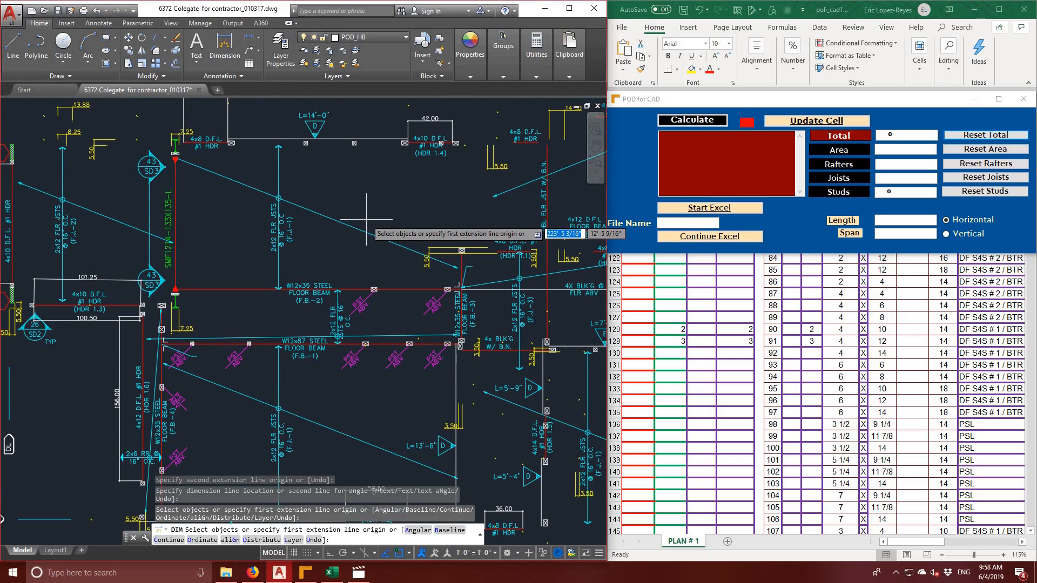
mouse_move(509, 181)
middle_mouse_down()
mouse_move(497, 118)
mouse_move(467, 148)
middle_mouse_up()
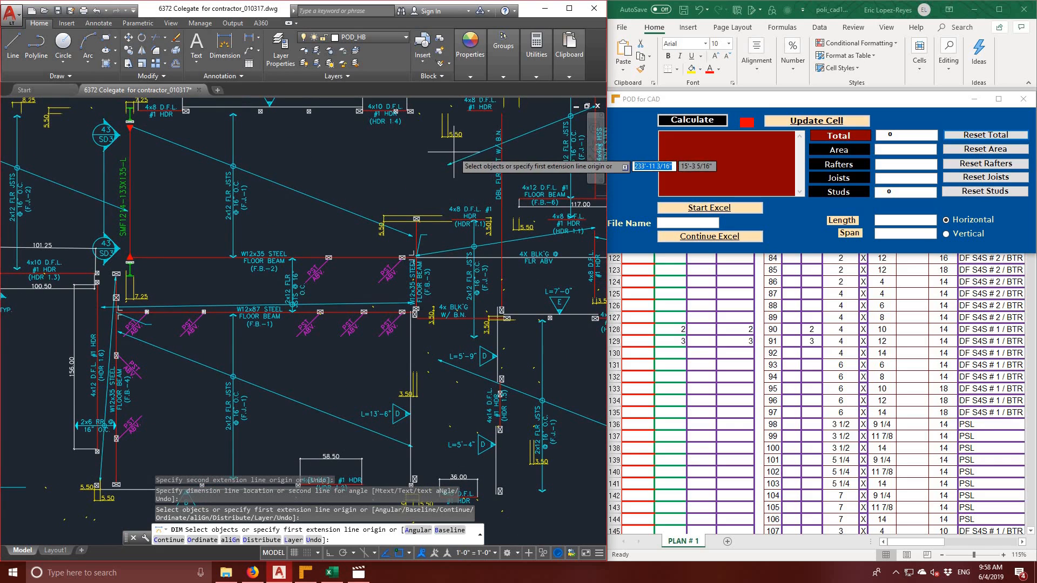
left_click(453, 220)
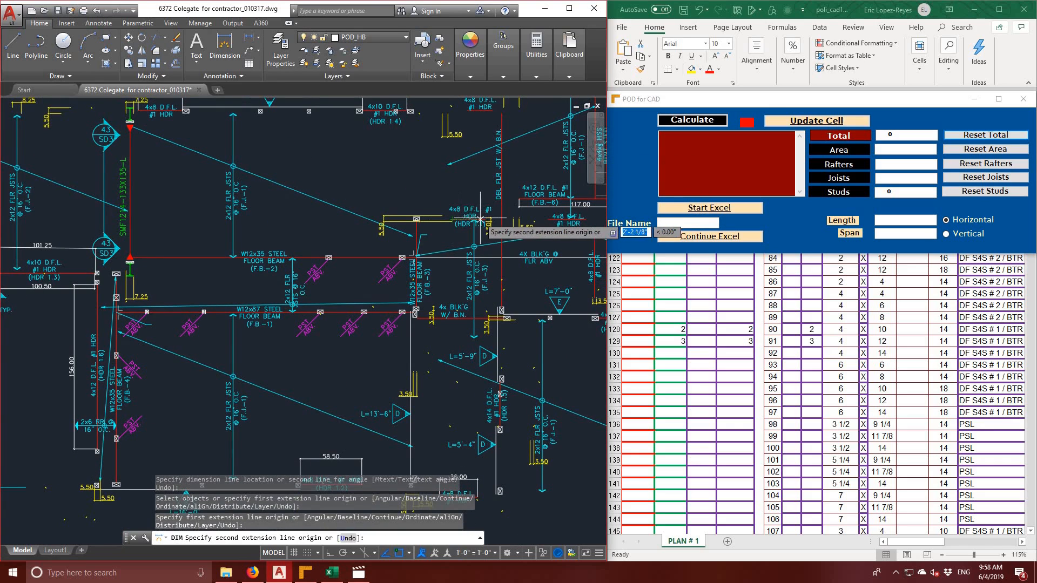
left_click(489, 222)
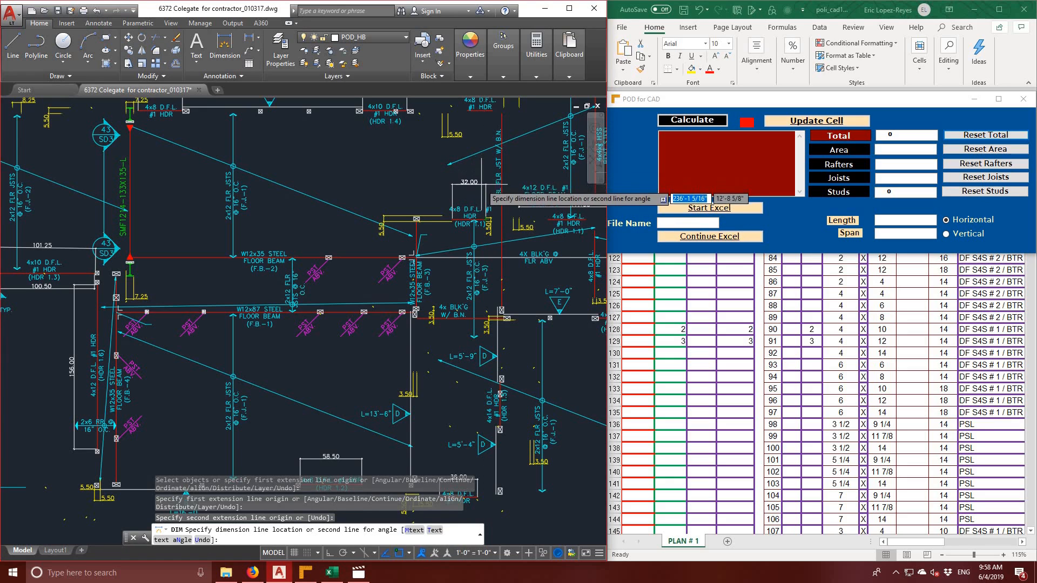
left_click(486, 190)
- Dimension the 4x8 D.F.L. #1 header on the upper wall east of HDR 1.4, with the dimension line just below it
scroll(479, 173, "down", 2)
middle_click_drag(479, 174, 472, 244)
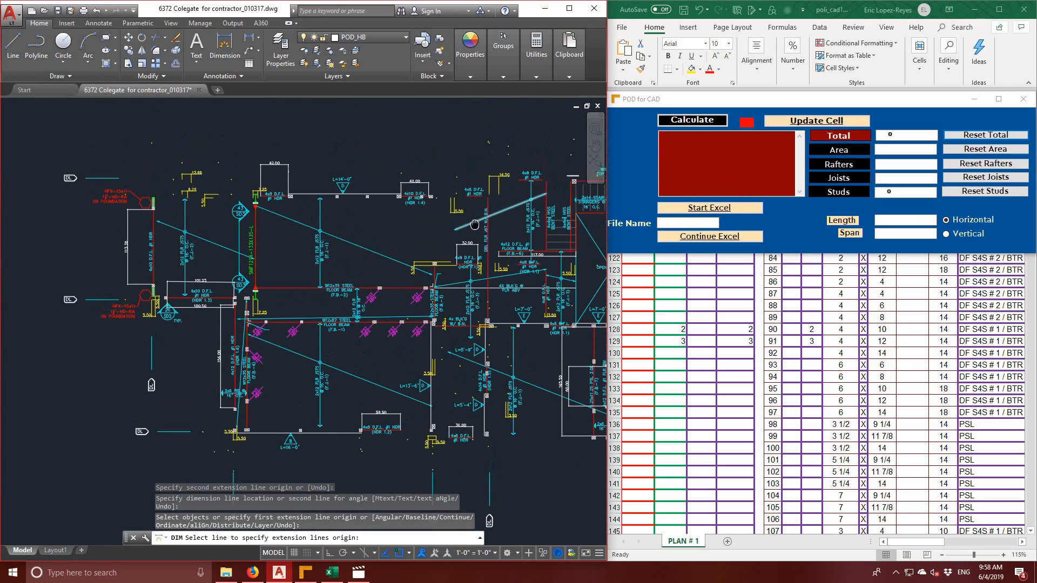
scroll(464, 246, "up", 2)
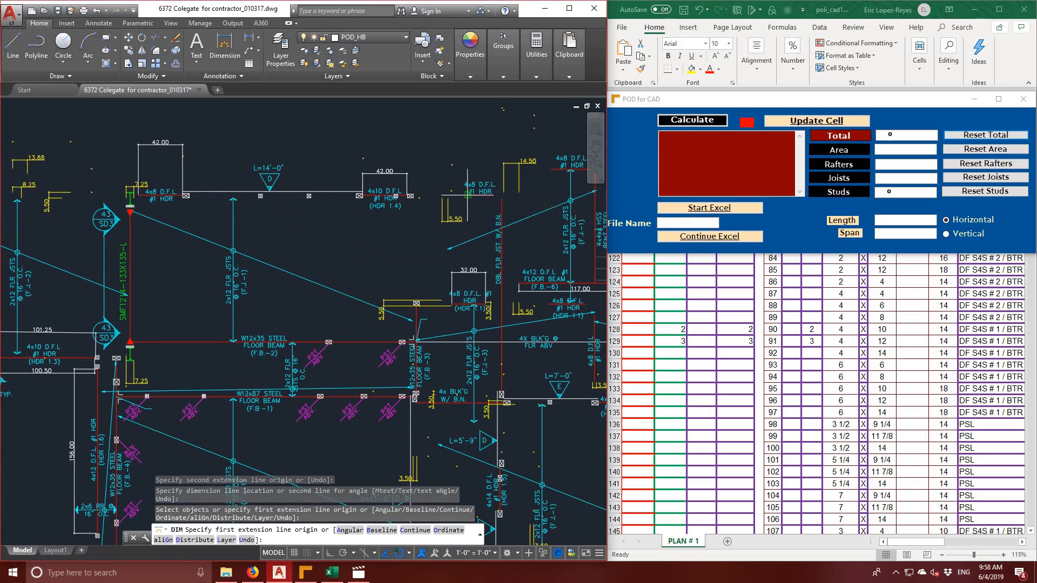
left_click(467, 194)
left_click(492, 195)
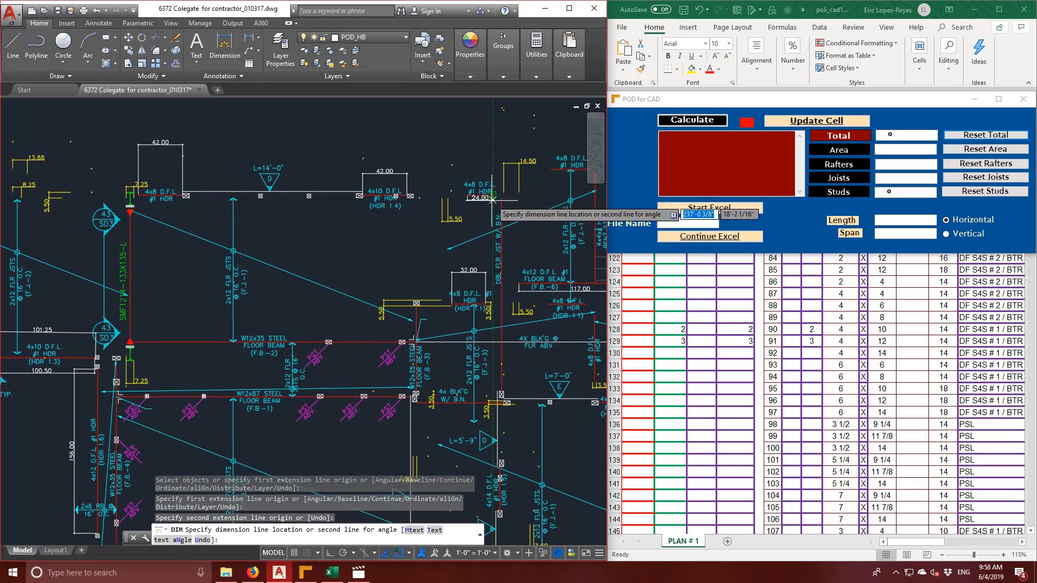
left_click(494, 201)
- Dimension the vertical 4x8 D.F.L. #1 header southeast of floor beam F.B.-6, placing the dimension line to its west
middle_click_drag(526, 240, 402, 138)
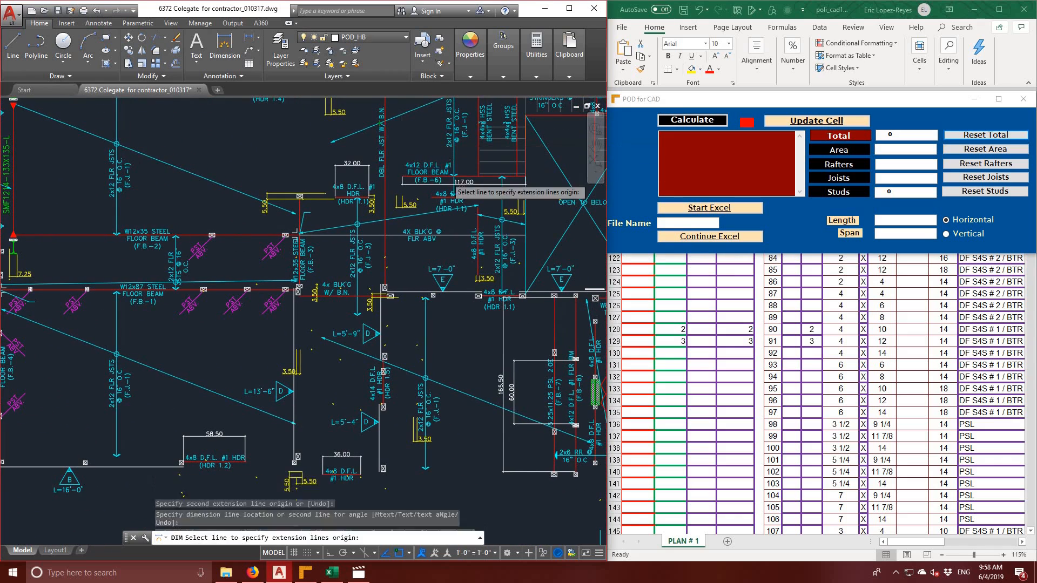
left_click(477, 207)
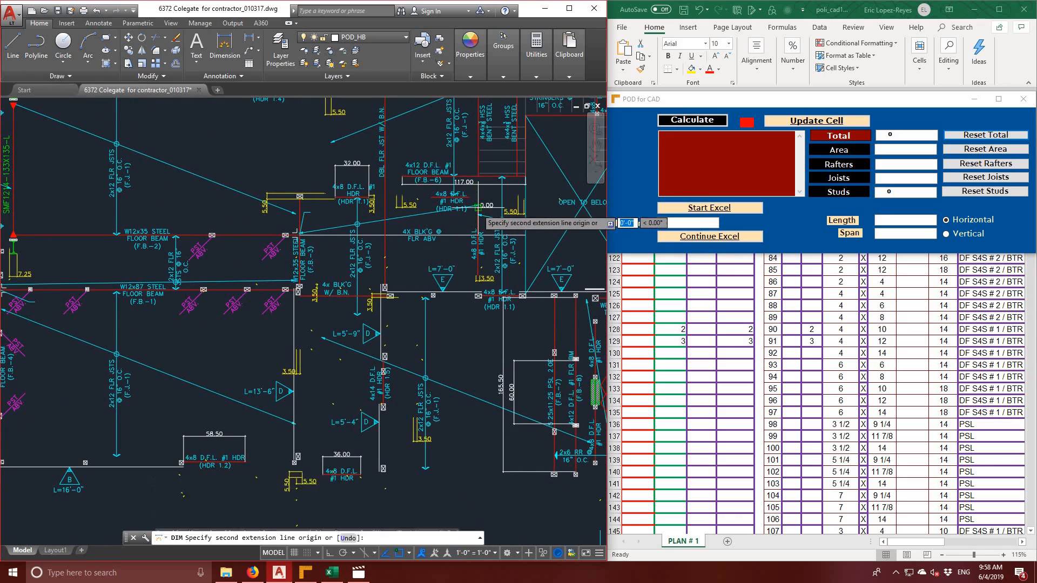
left_click(478, 292)
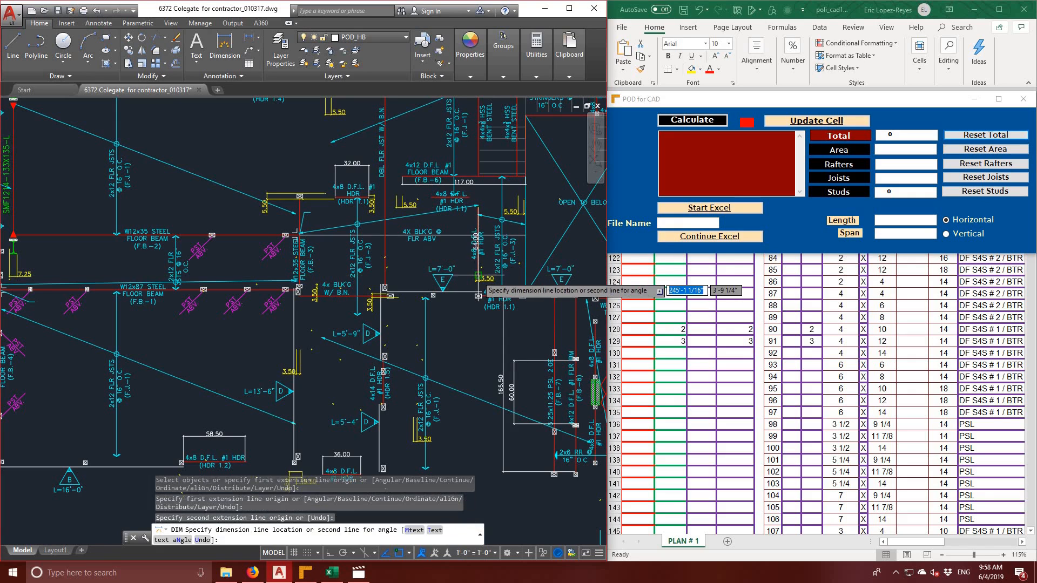
left_click(462, 275)
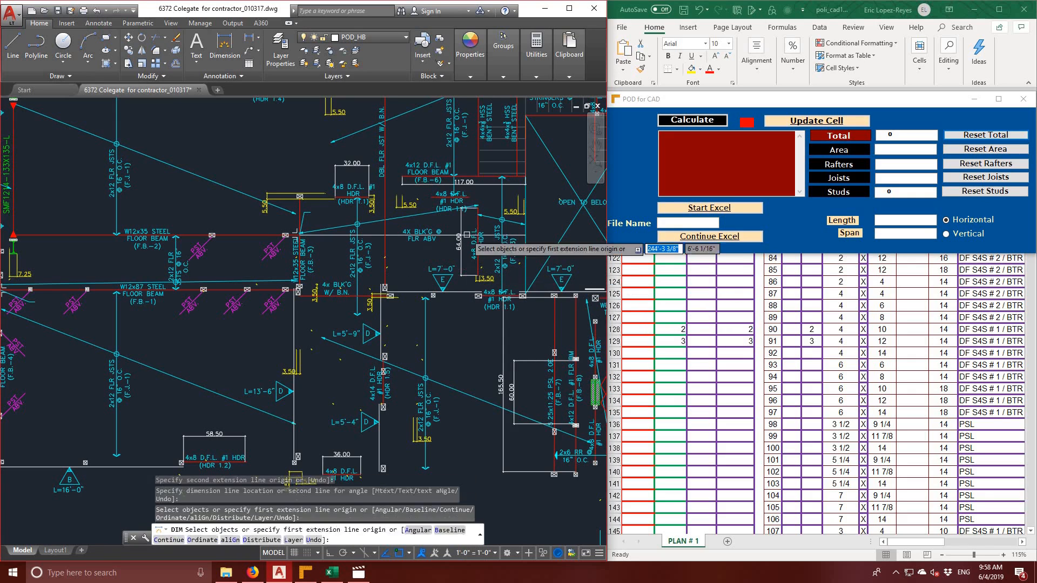
- Dimension the horizontal 4x8 header HDR 1.1 just below floor beam F.B.-6, with the dimension line above it
left_click(432, 195)
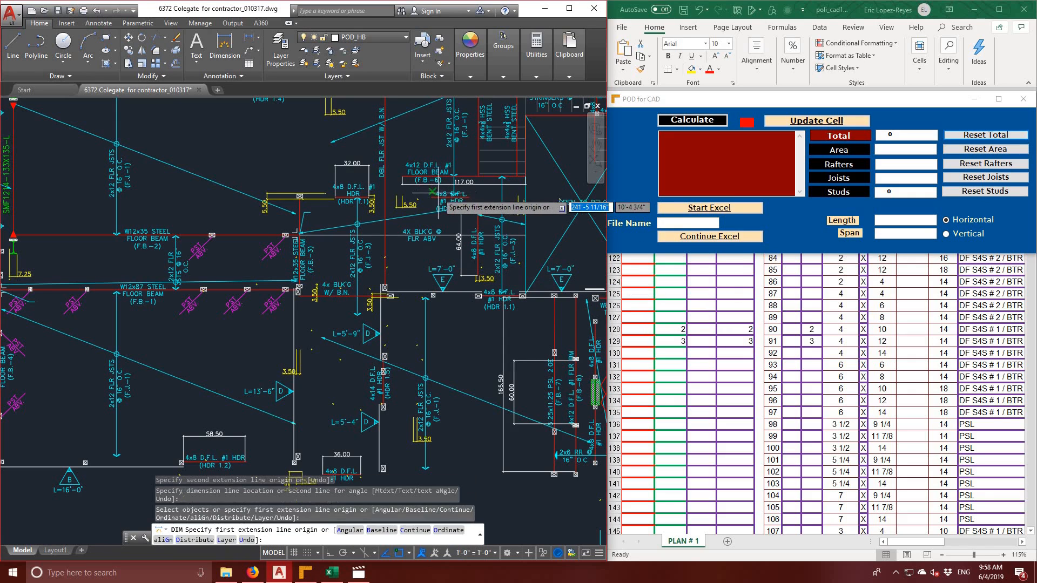
left_click(469, 196)
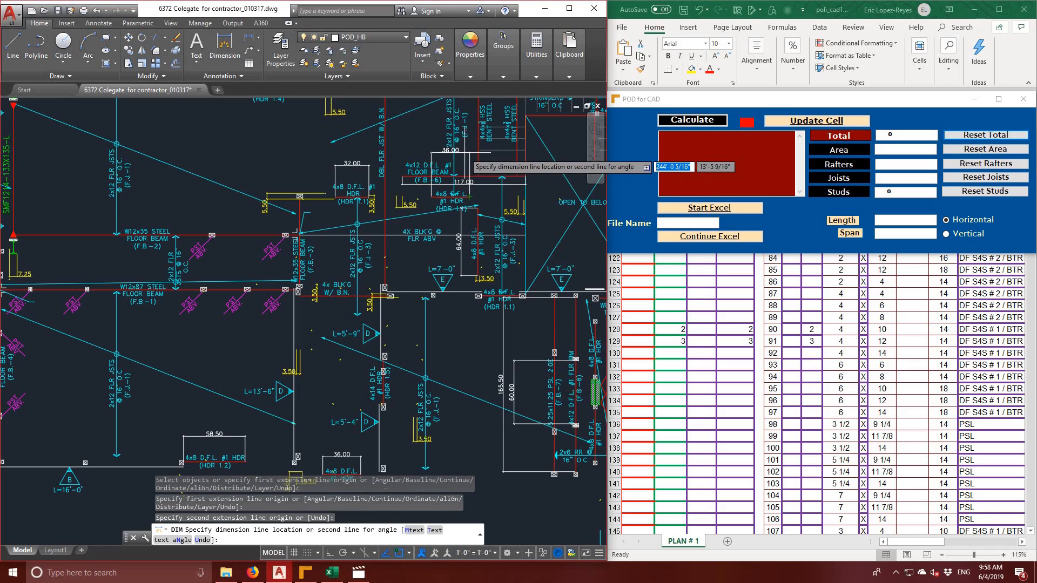
left_click(469, 158)
- Dimension the 4x8 D.F.L. #1 header on the upper wall just west of the bent steel and stairs
scroll(489, 222, "down", 3)
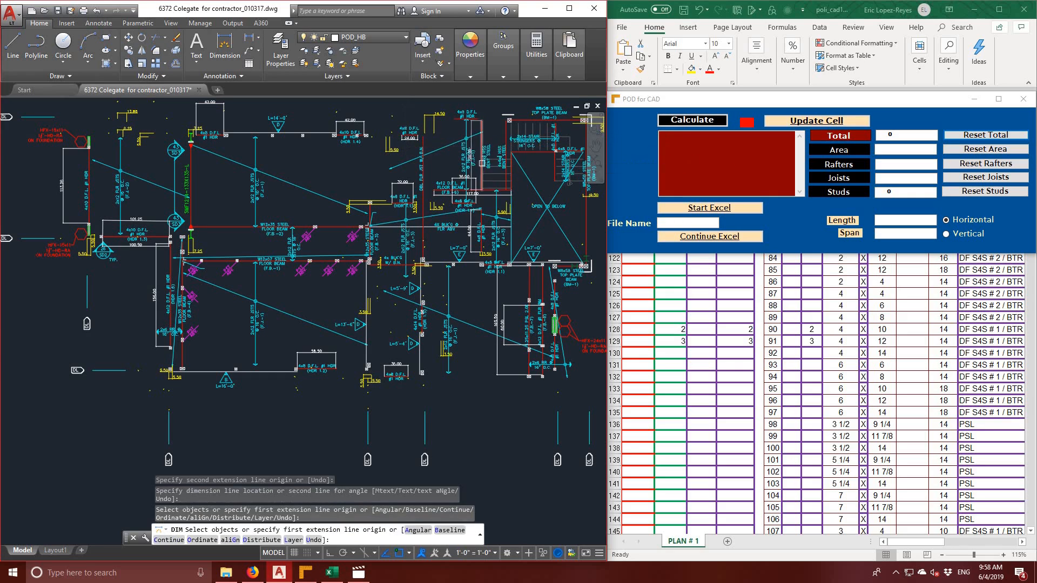
left_click(478, 124)
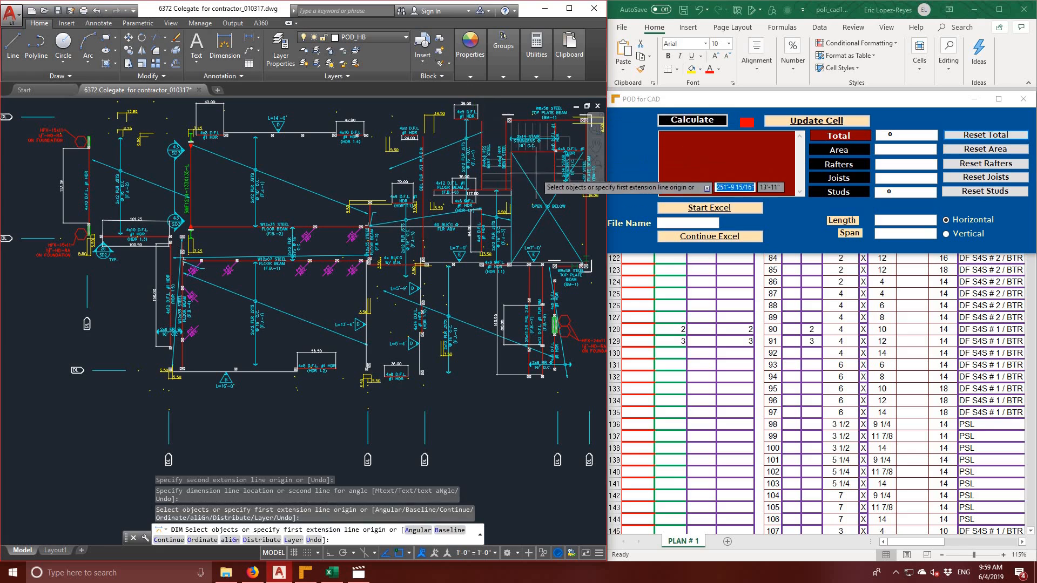
key("Return")
- Dimension the vertical 4x8 D.F.L. #1 header beside the 2x14 stair stringers, placing the dimension line to its east
middle_click_drag(533, 191, 517, 193)
scroll(516, 184, "up", 5)
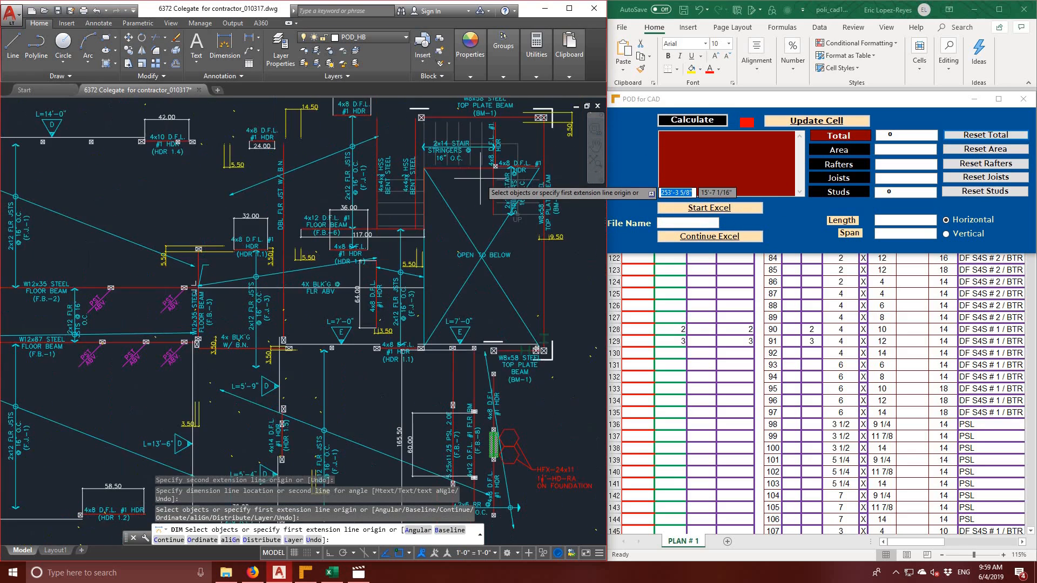
scroll(480, 177, "down", 2)
middle_click_drag(522, 229, 511, 254)
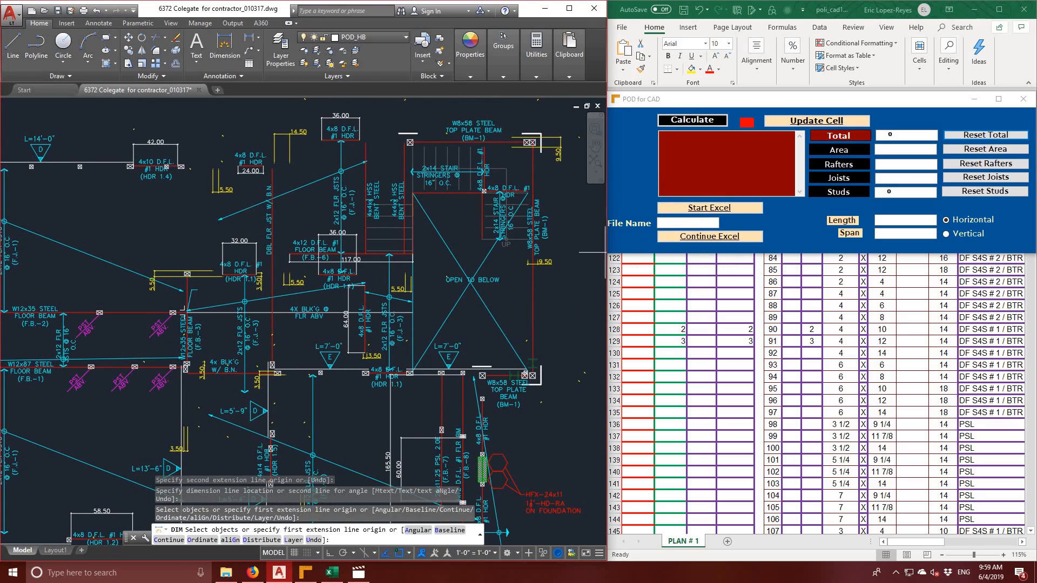
left_click(485, 148)
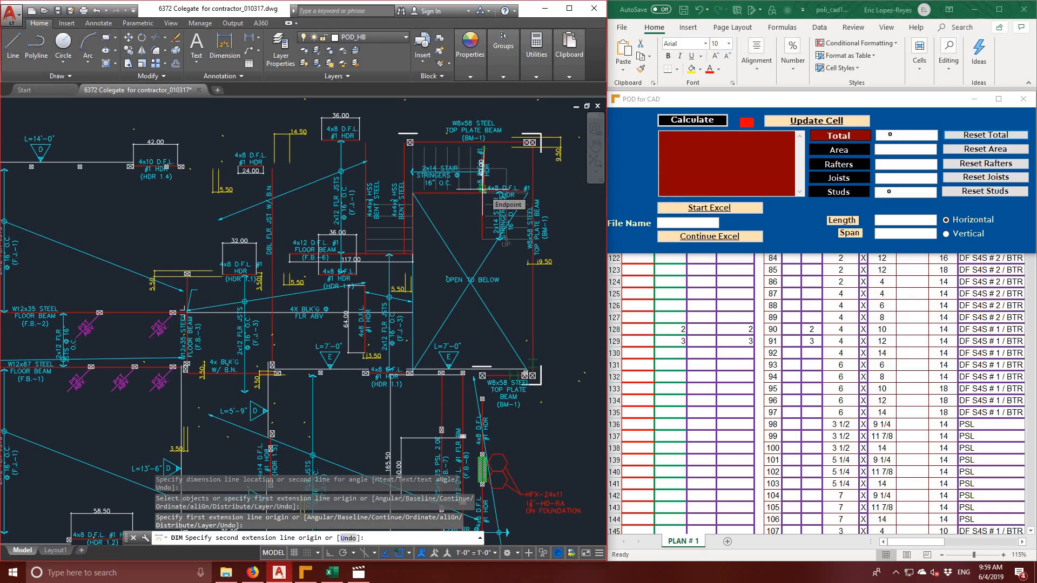
left_click(482, 189)
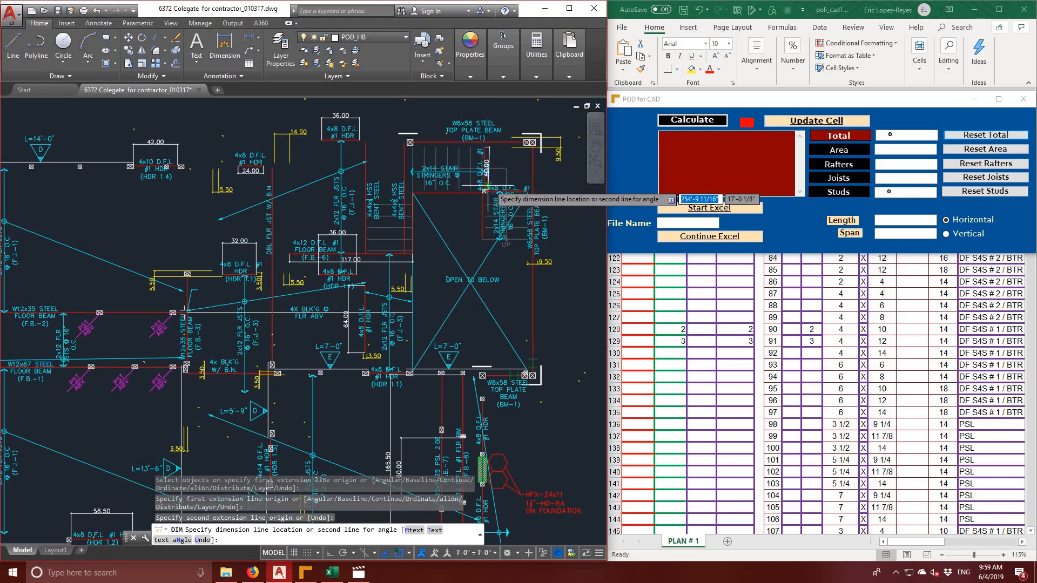
left_click(512, 182)
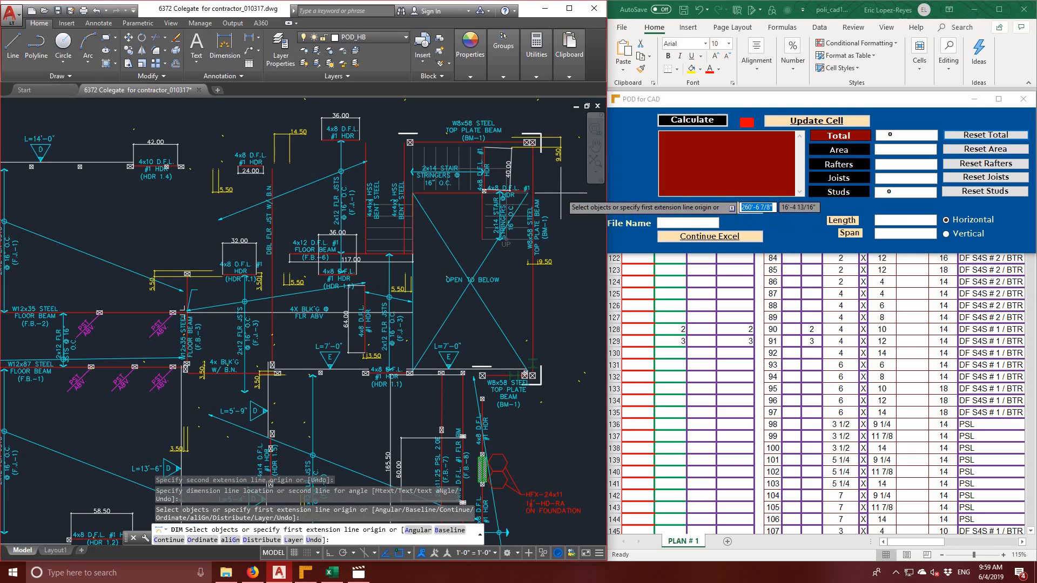
- Dimension the horizontal 4x8 D.F.L. #1 header between the stairs and the east wall, with the dimension line below it
left_click(527, 190)
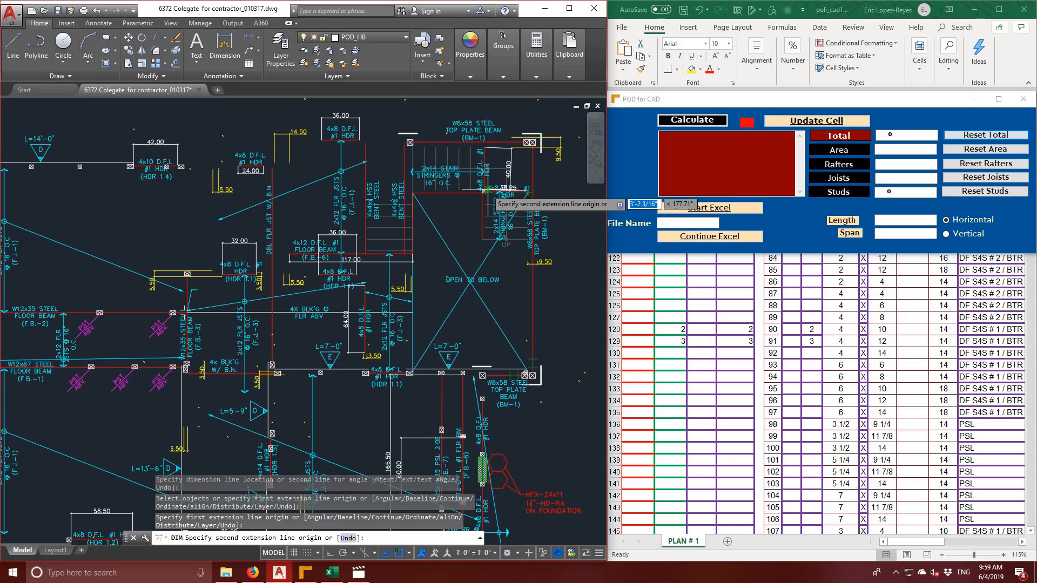
left_click(483, 191)
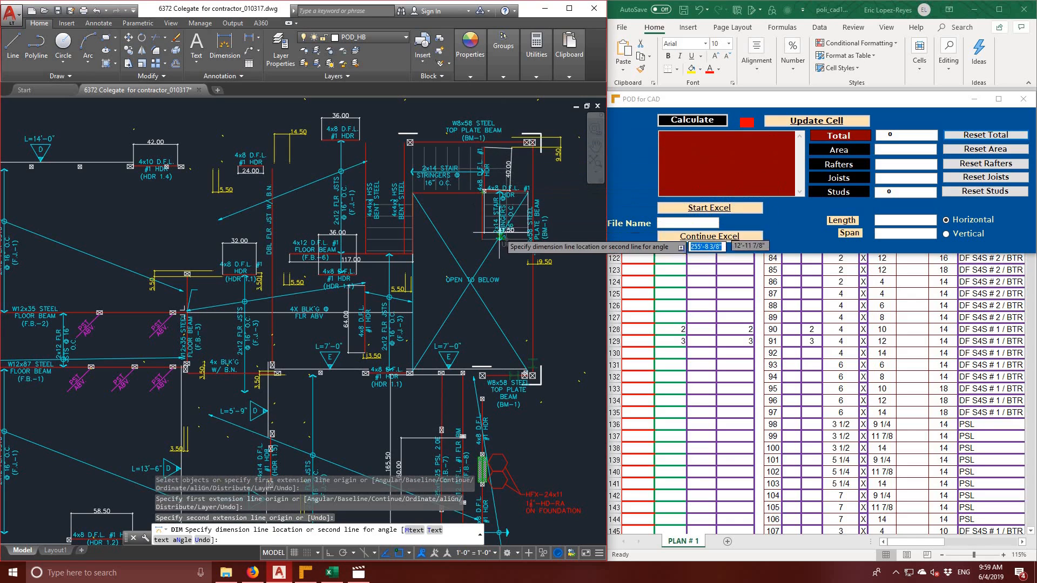
left_click(509, 258)
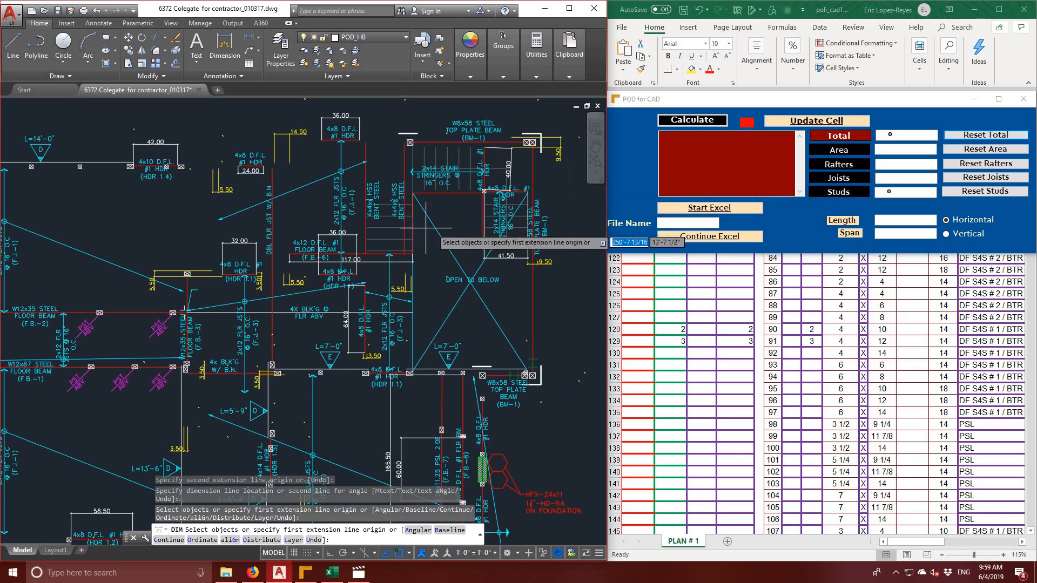
- Dimension the horizontal 4x8 header HDR 1.1 on the wall below joists F.J.-3, with the dimension line below it
middle_click_drag(442, 261, 486, 171)
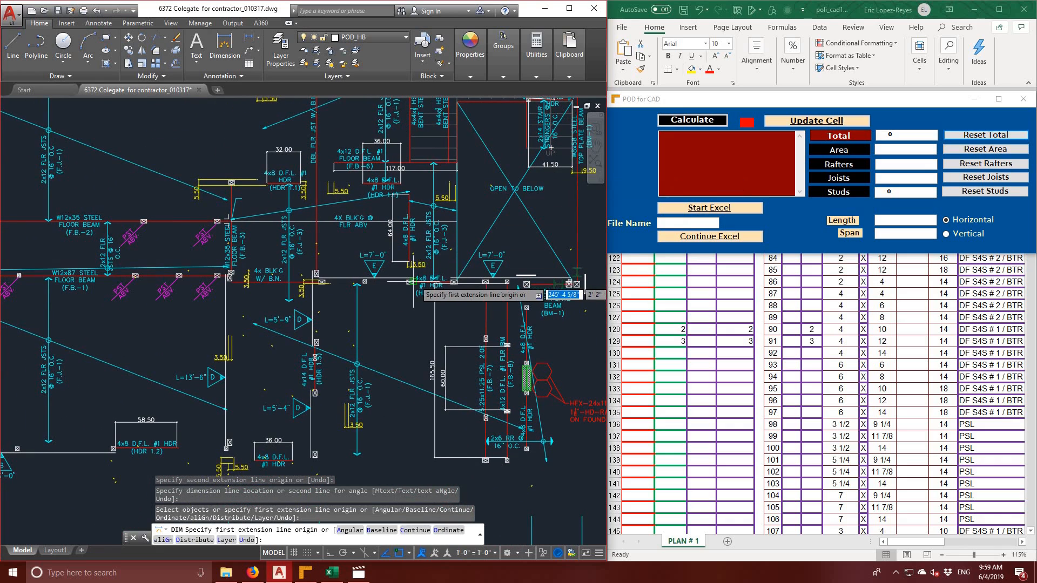
left_click(453, 282)
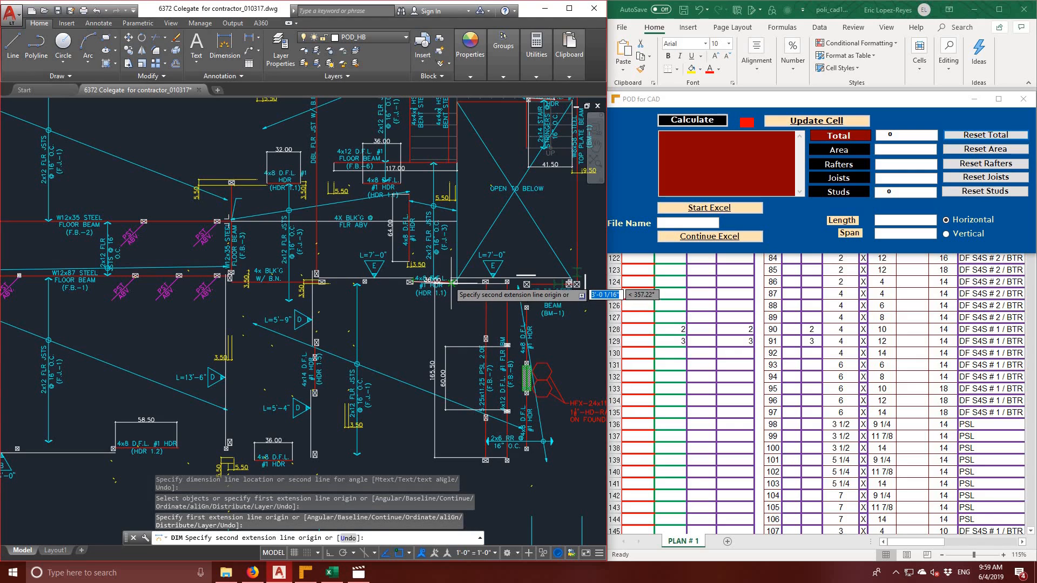
left_click(452, 282)
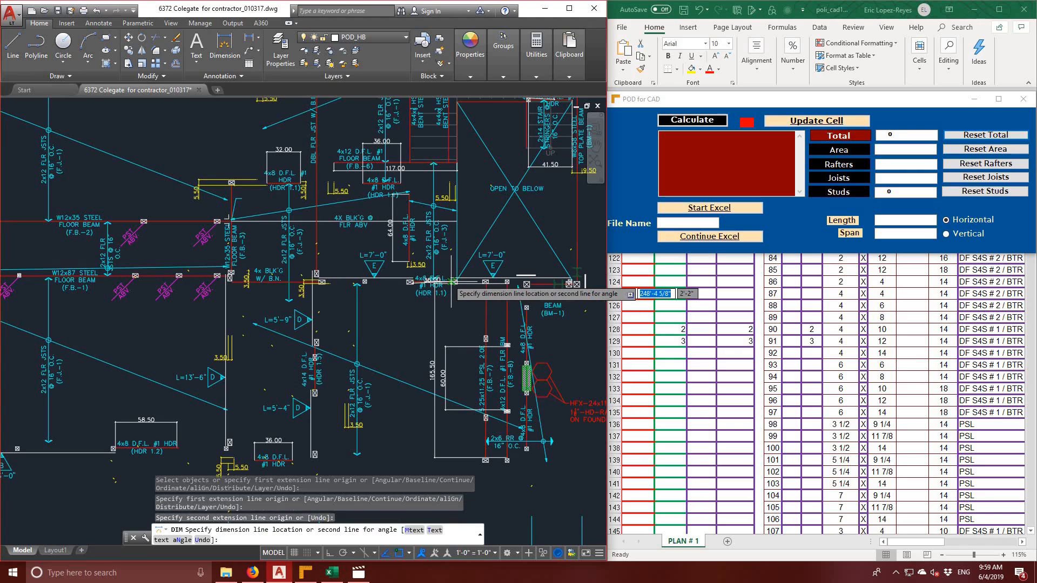
left_click(452, 312)
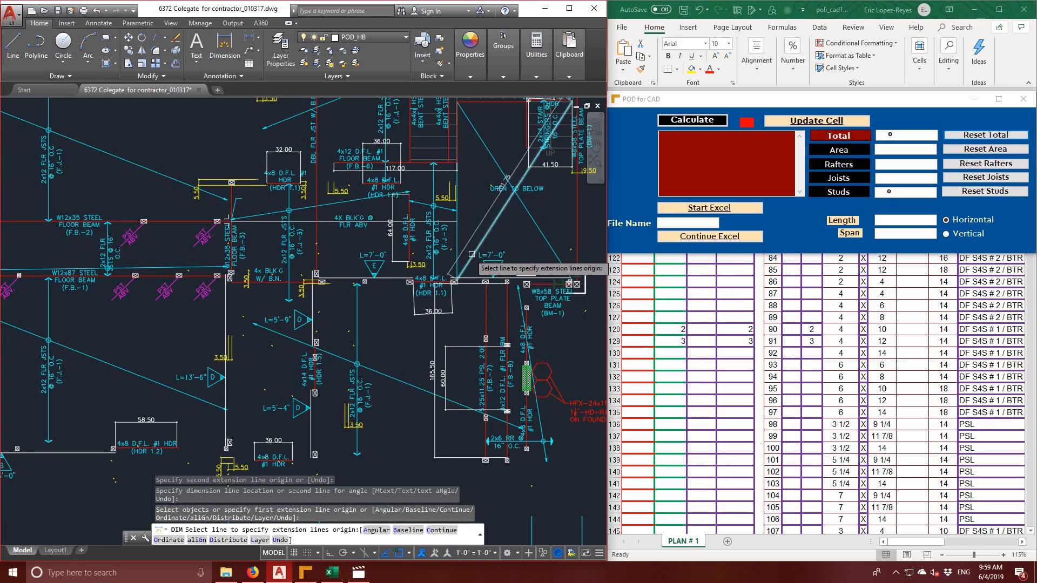
- End dimensioning and copy the 42.00 dimension of the 4x8 header beside the SMF1214-133X135-L frame into the POD for CAD value list
left_click(673, 318)
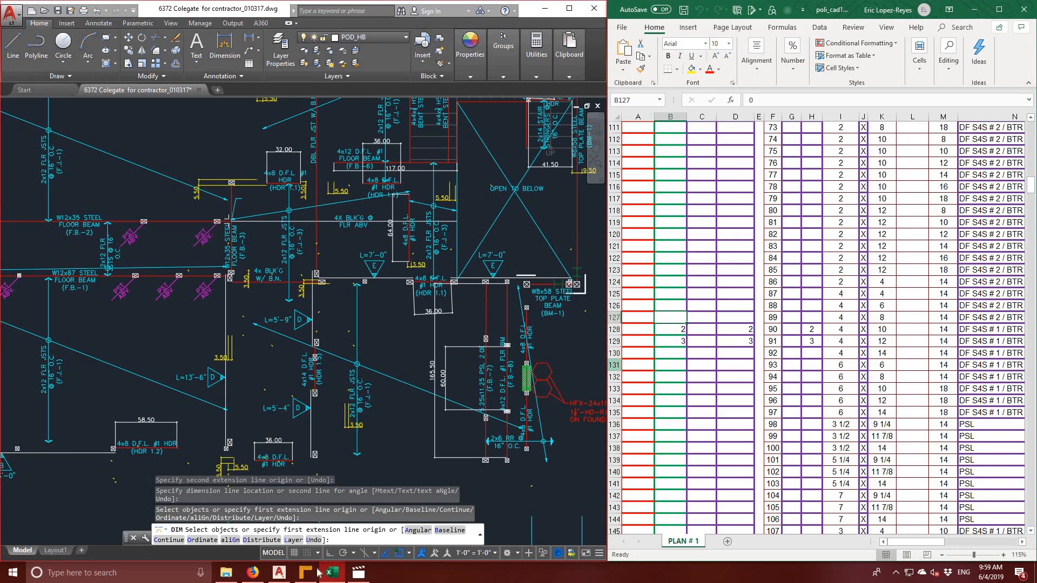
left_click(306, 574)
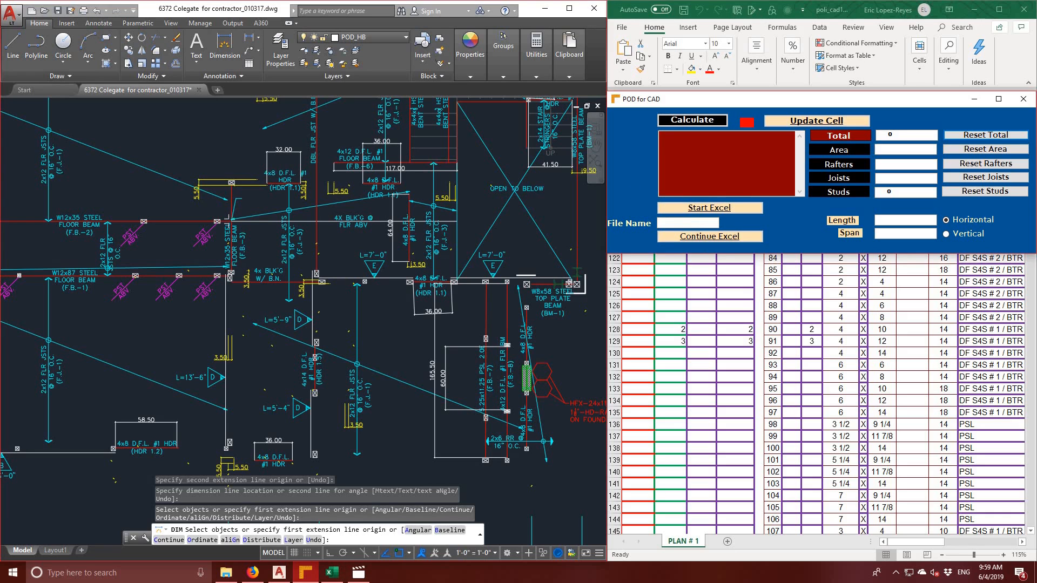
mouse_move(275, 244)
middle_mouse_down()
mouse_move(472, 347)
mouse_move(563, 346)
middle_mouse_up()
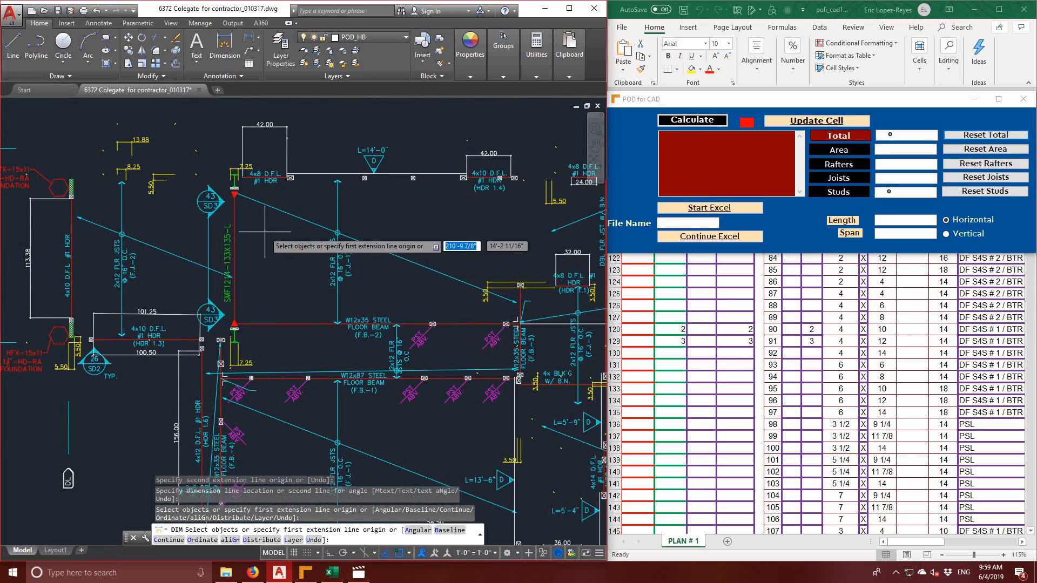
middle_click_drag(301, 259, 347, 218)
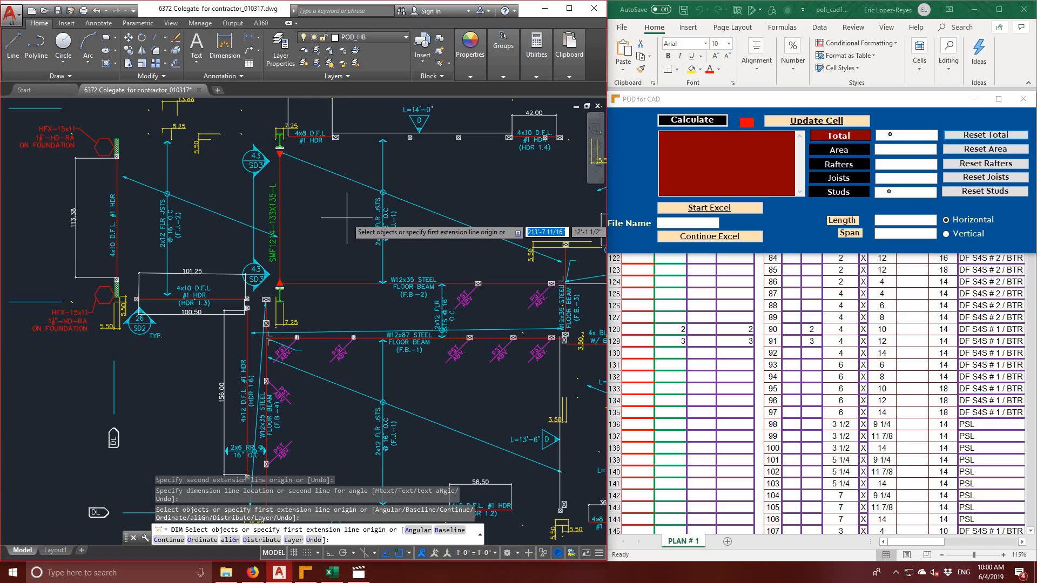
middle_click_drag(324, 124, 314, 199)
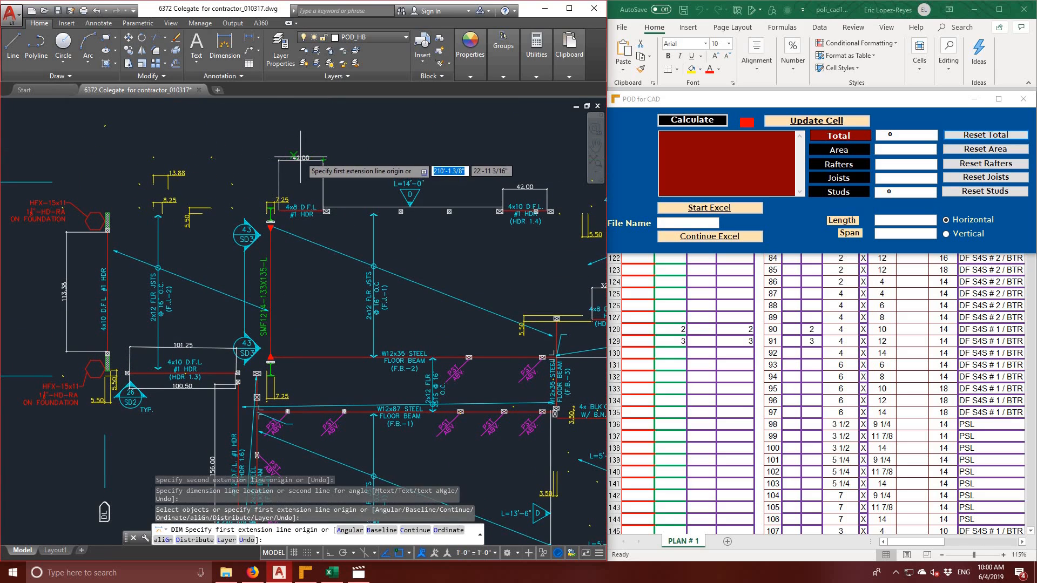
key("Escape")
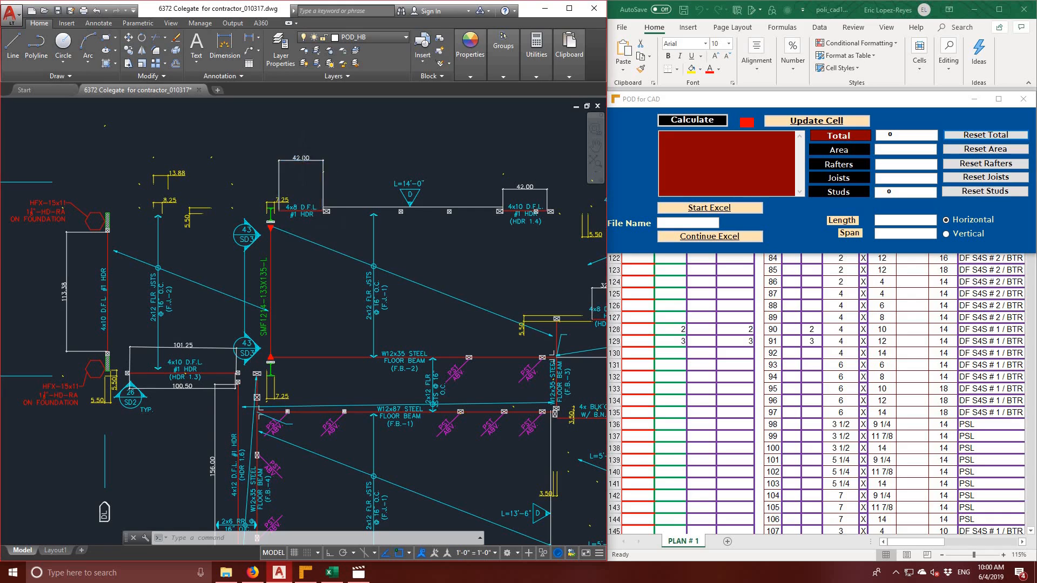
double_click(301, 157)
key("ctrl+c")
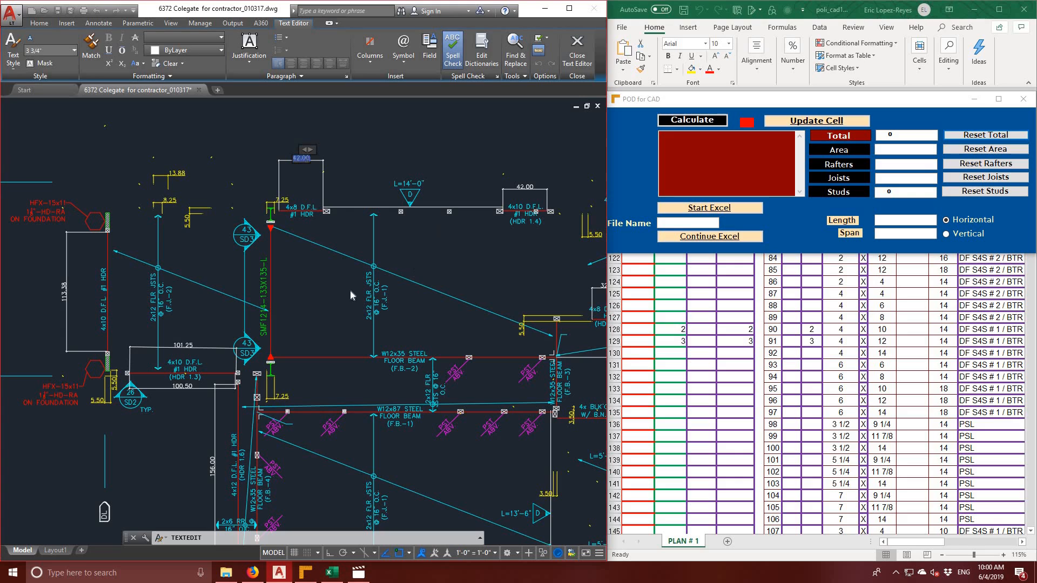
left_click(667, 147)
key("ctrl+v")
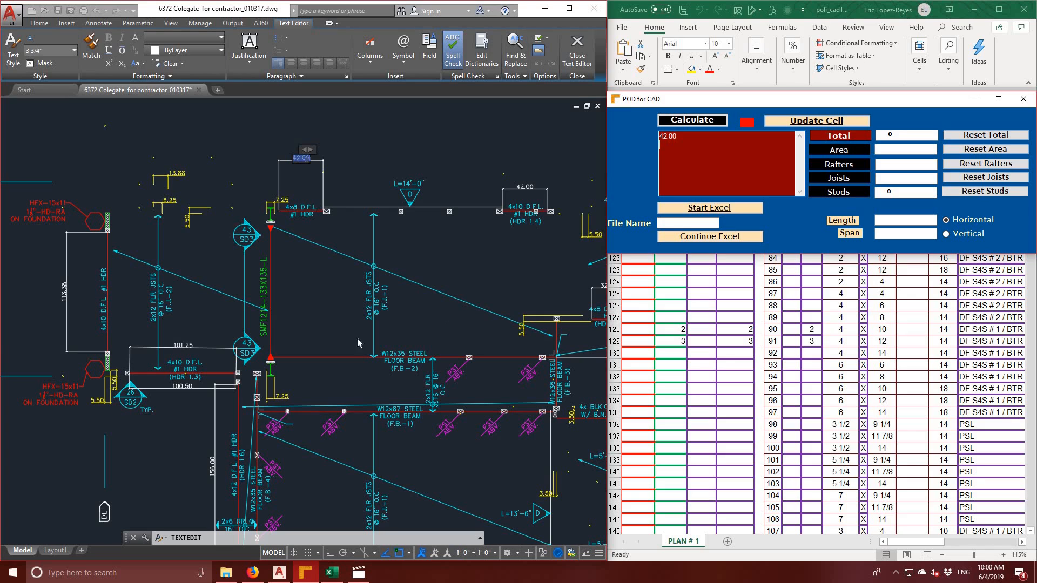
- Add the 58.50 dimension of the 4x8 header HDR 1.2 to the POD for CAD value list
left_click(336, 335)
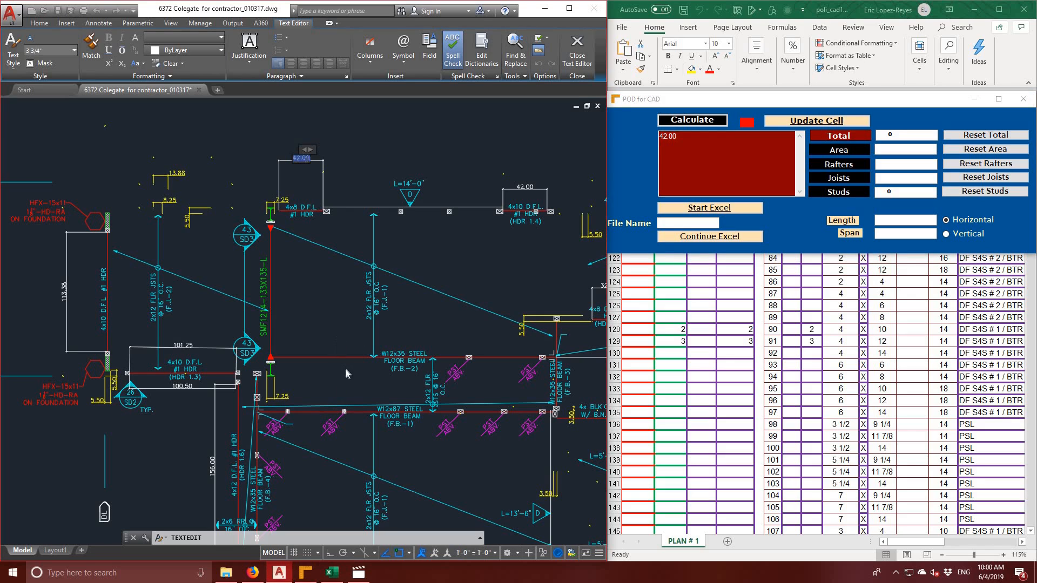
middle_click_drag(433, 505, 419, 357)
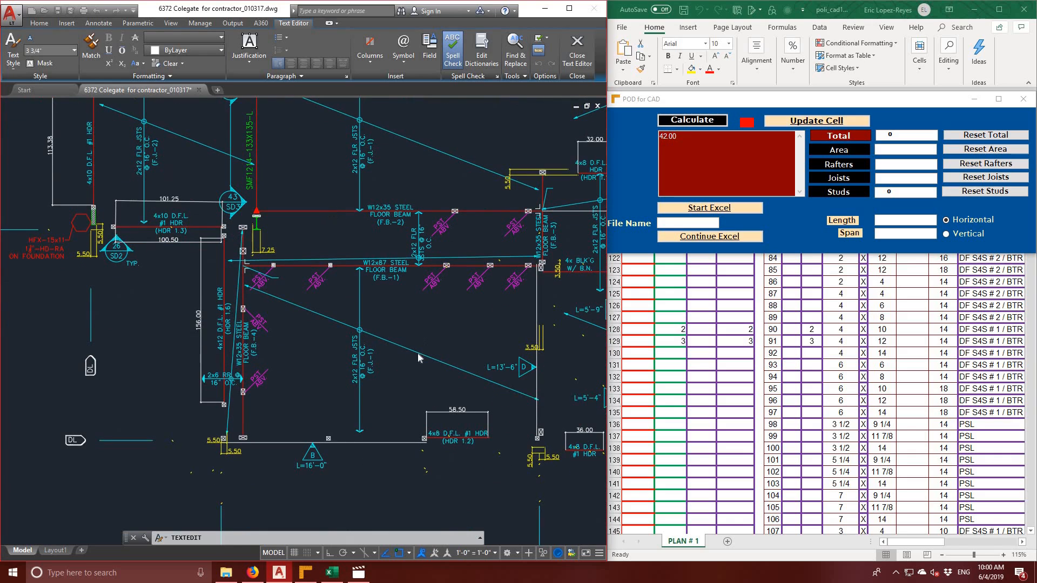
left_click(456, 410)
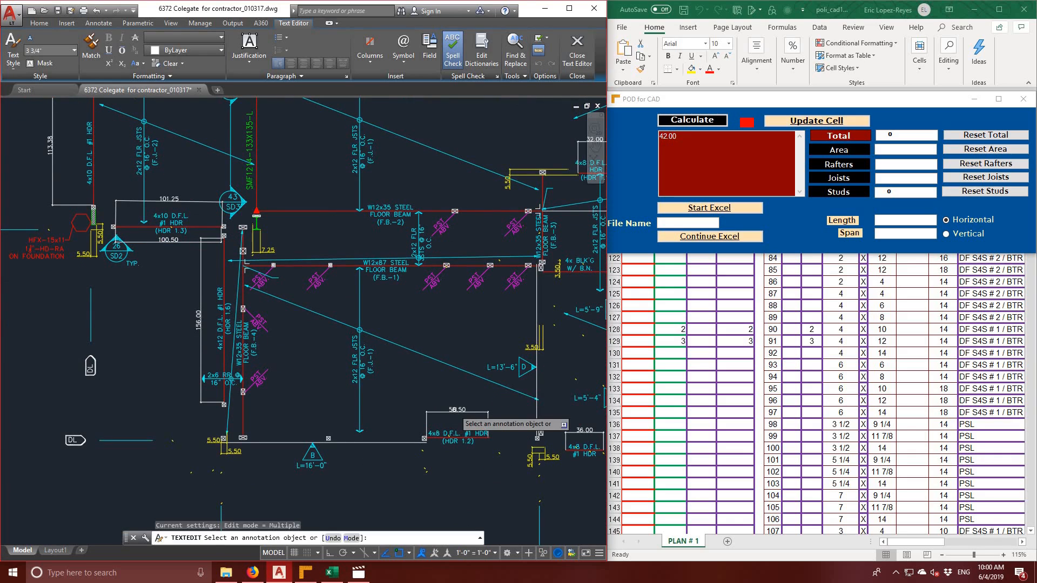
left_click(455, 410)
key("ctrl+c")
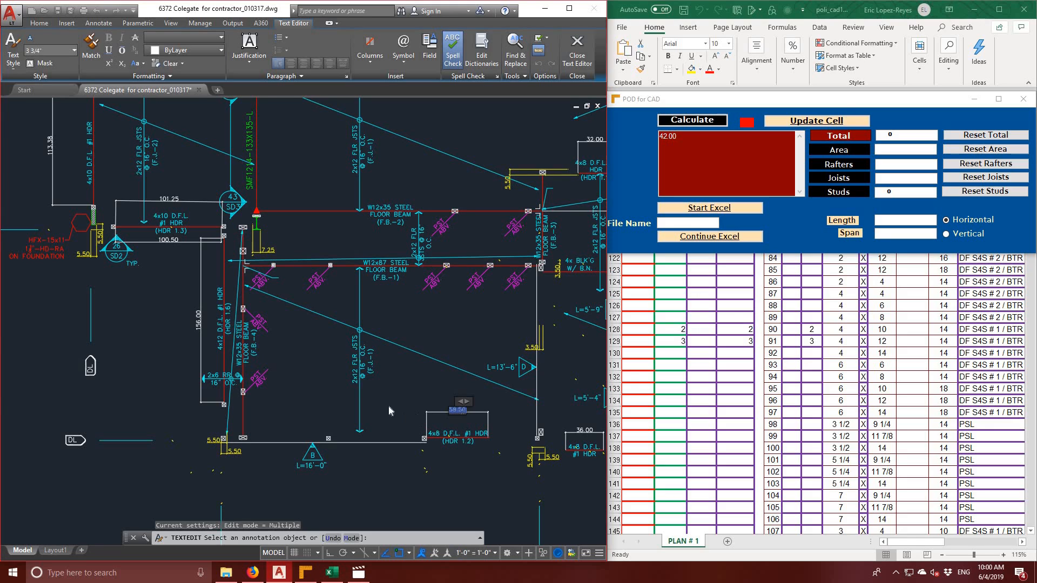
left_click(729, 162)
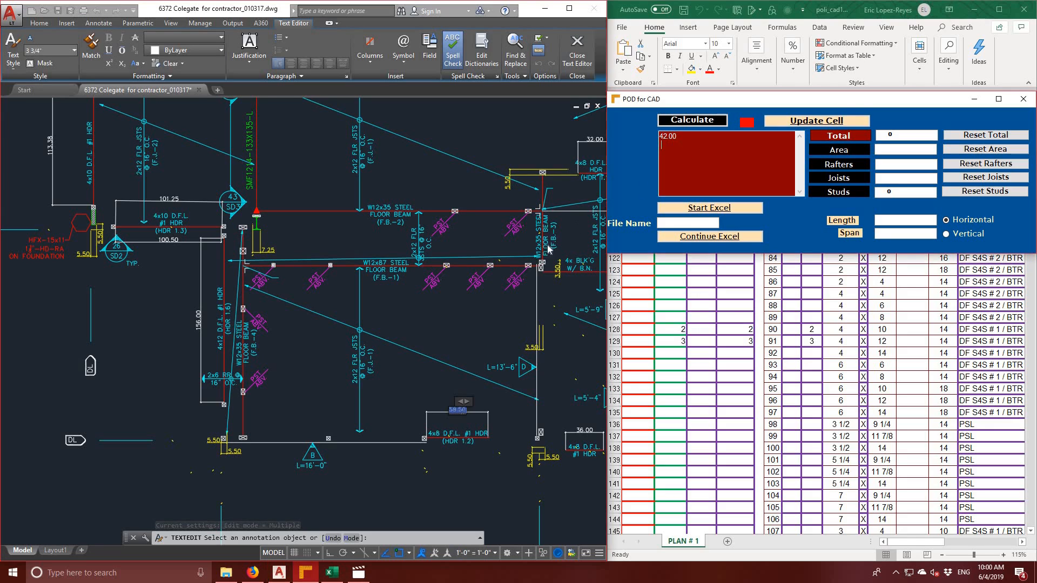
key("ctrl+v")
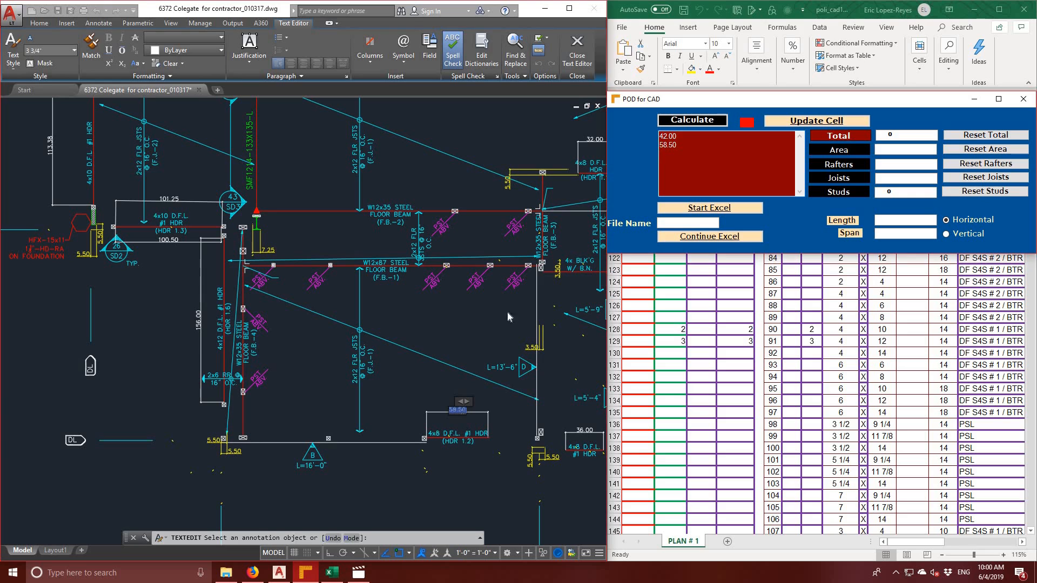
- Copy the 36.00 dimension of the 4x8 D.F.L. #1 header just east of HDR 1.2 into the POD for CAD list
left_click(507, 312)
middle_click_drag(464, 310, 308, 299)
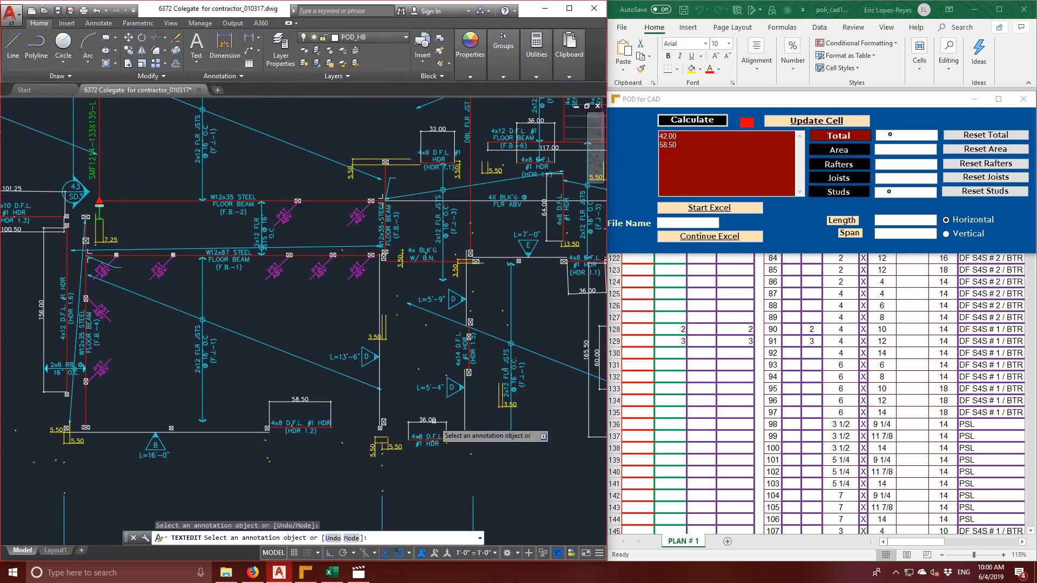
left_click(427, 420)
key("ctrl+c")
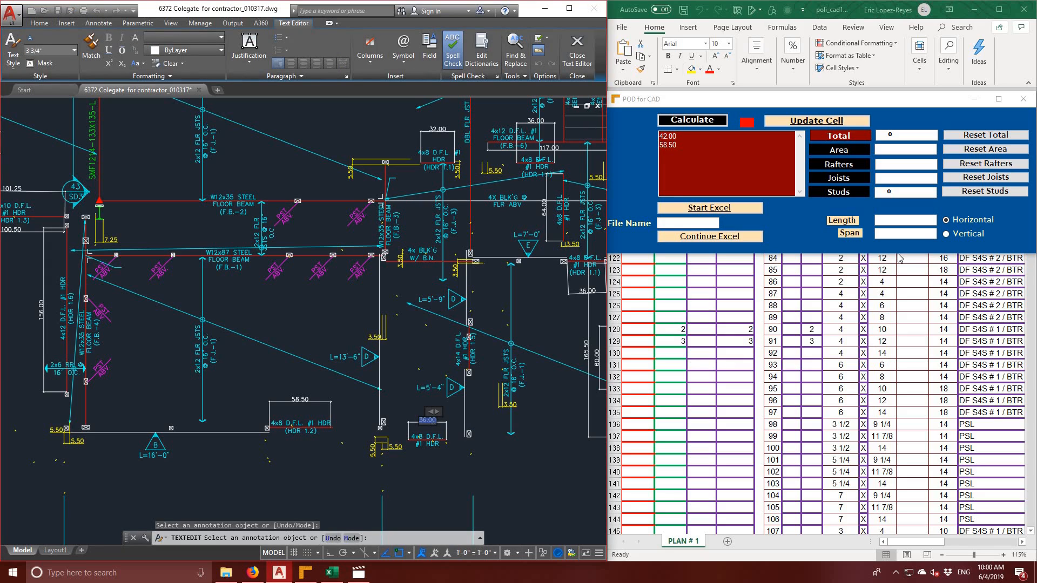
left_click(676, 162)
key("ctrl+v")
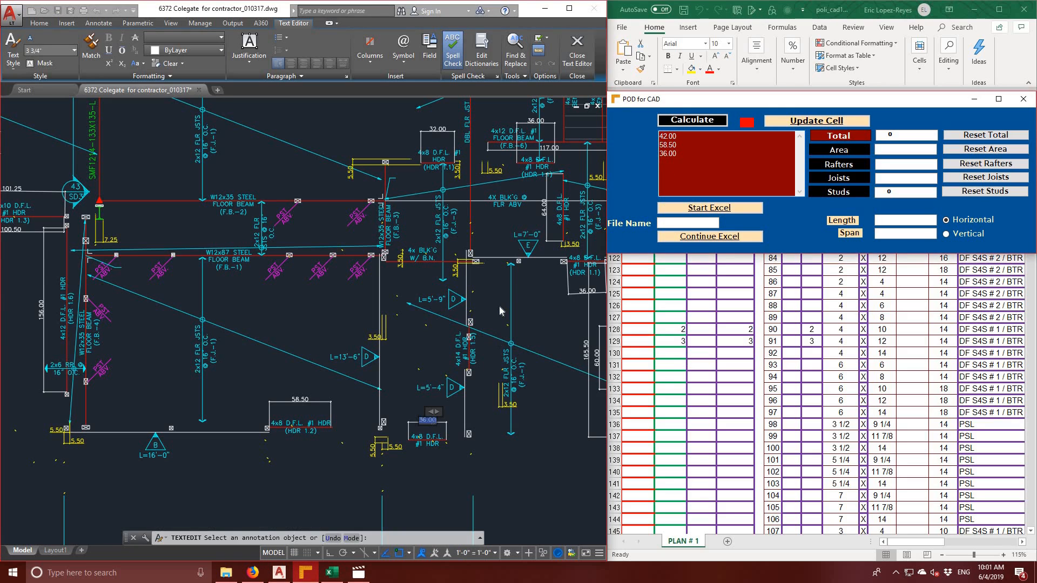
- Copy the 24.00 dimension of the 4x8 D.F.L. #1 header between HDR 1.4 and the stairs into the POD for CAD list
left_click(494, 333)
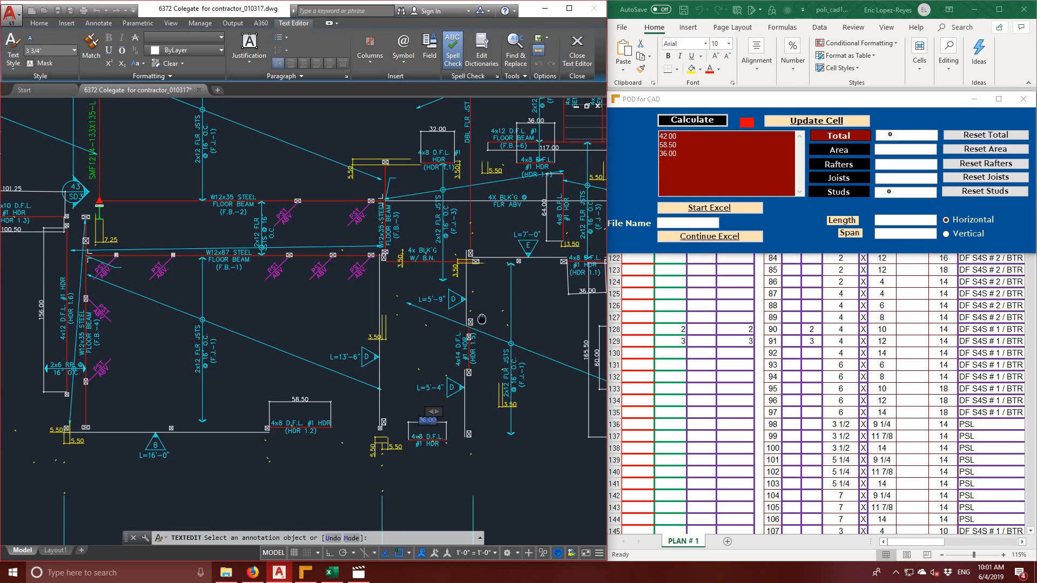
middle_click_drag(481, 319, 429, 442)
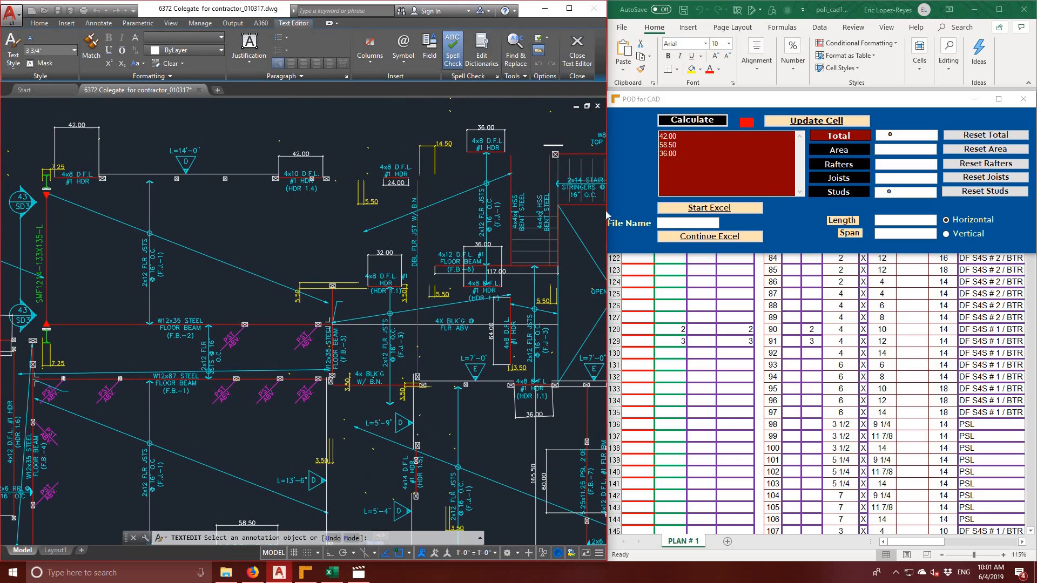
left_click(393, 183)
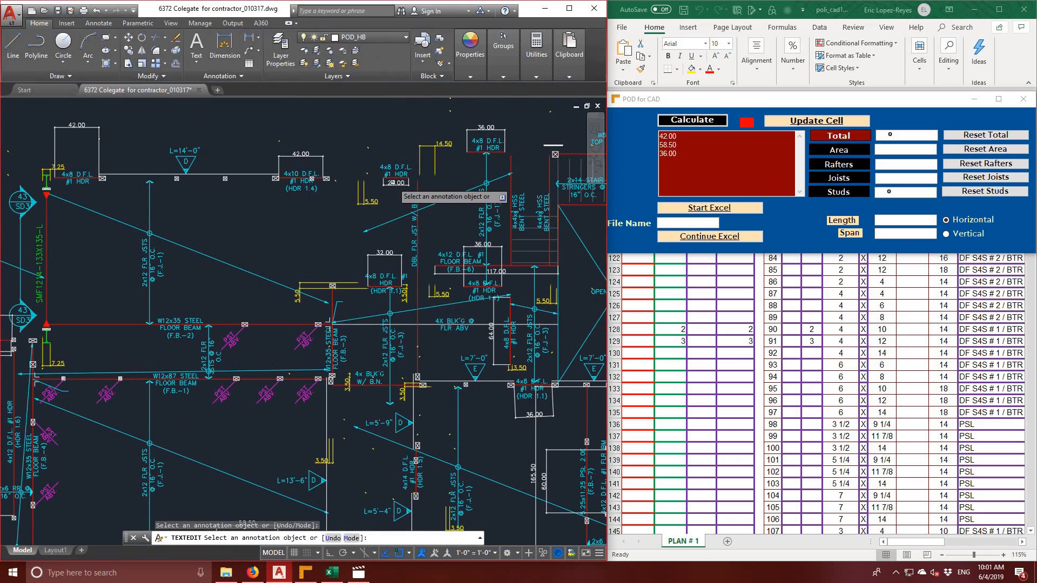
left_click(394, 185)
key("ctrl+c")
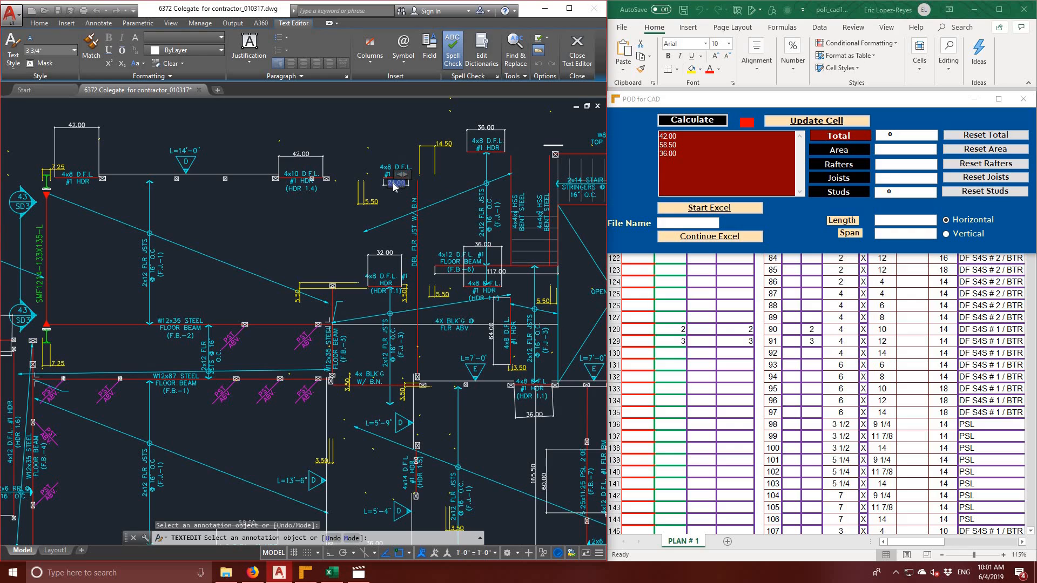
left_click(790, 183)
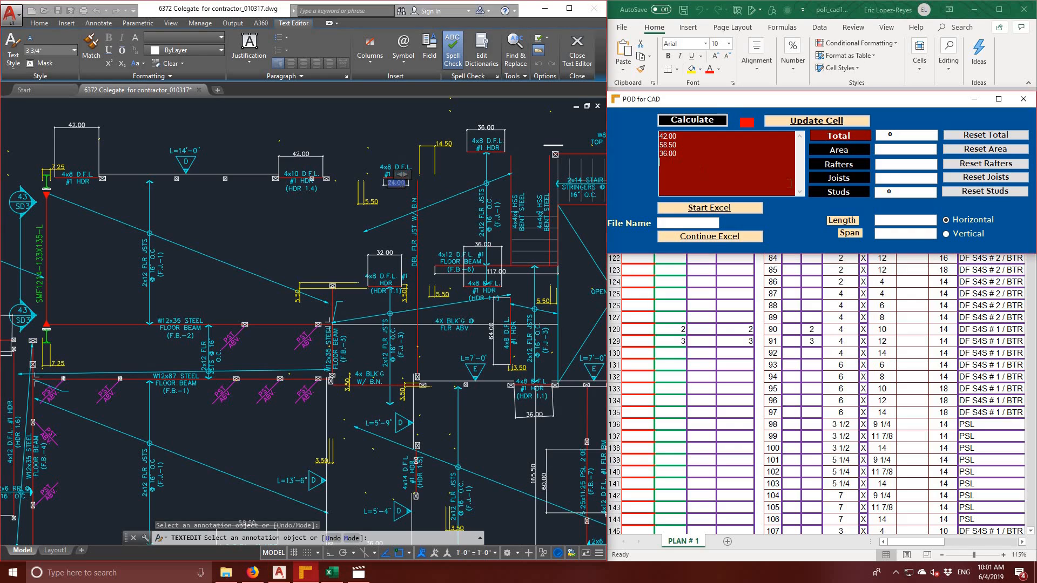
key("ctrl+v")
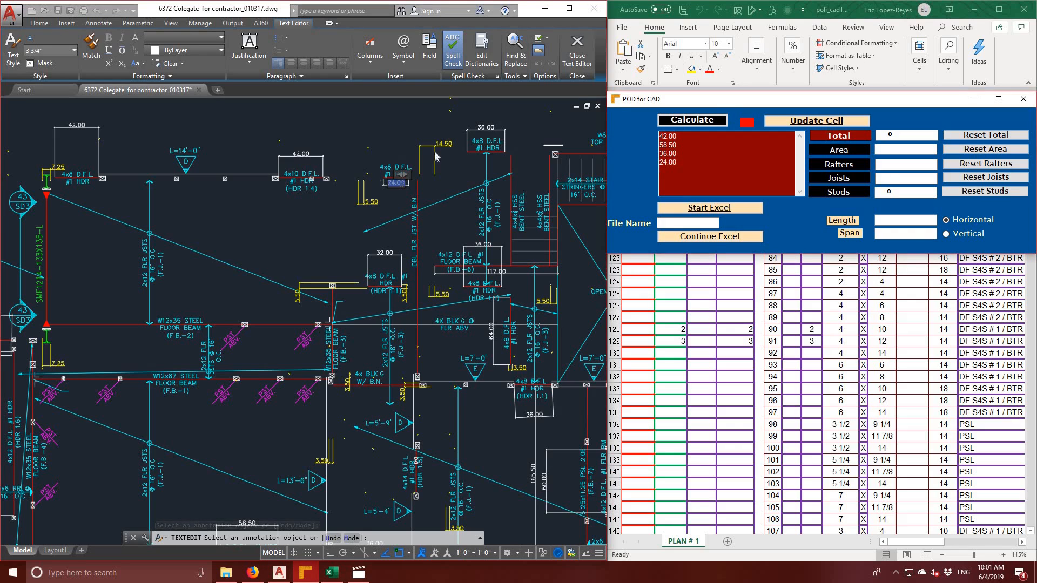
- Copy the 36.00 dimension of the upper-wall 4x8 header just west of the bent steel into the POD for CAD list
left_click(489, 130)
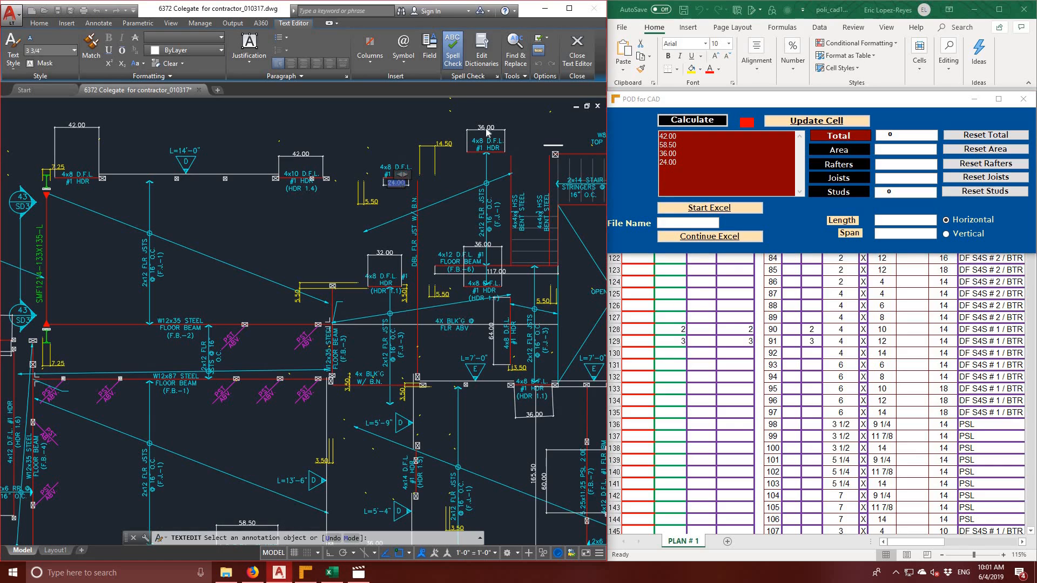
left_click(486, 130)
key("ctrl+c")
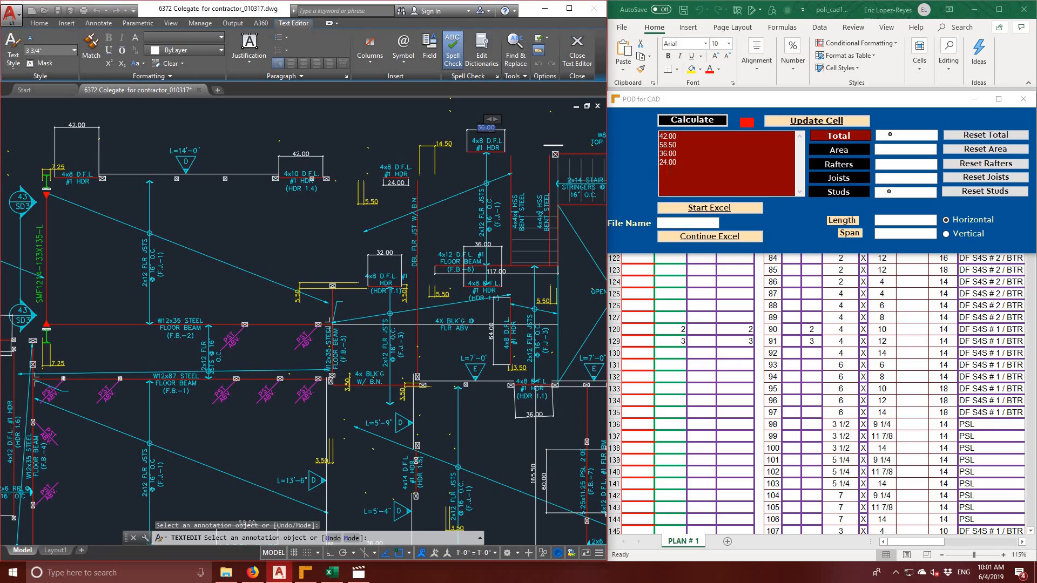
left_click(671, 170)
key("ctrl+v")
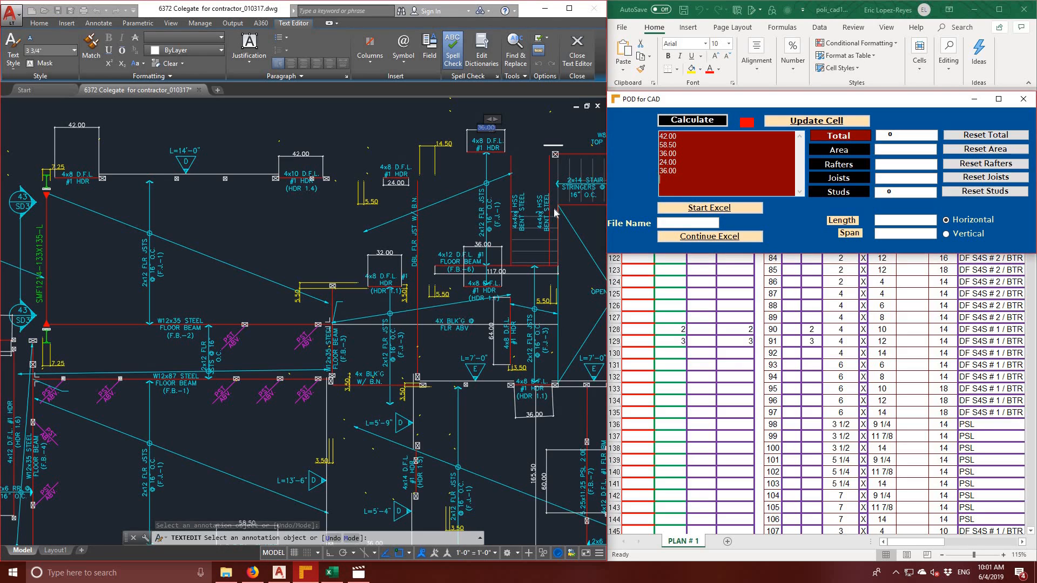
- Copy the 36.00 dimension of the 4x8 header HDR 1.1 just below floor beam F.B.-6 into the POD for CAD list
left_click(482, 249)
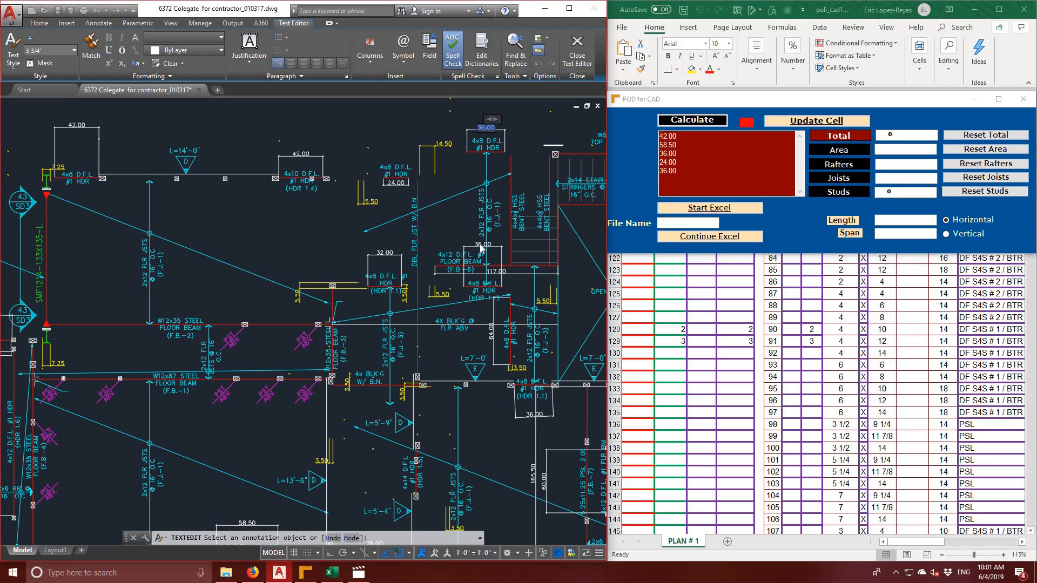
left_click(482, 246)
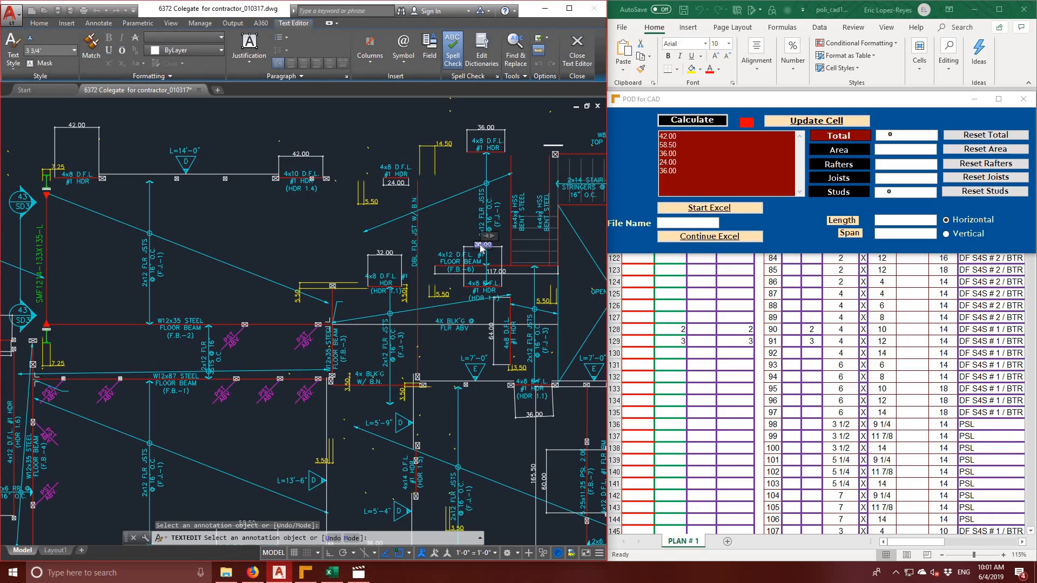
double_click(480, 245)
key("ctrl+c")
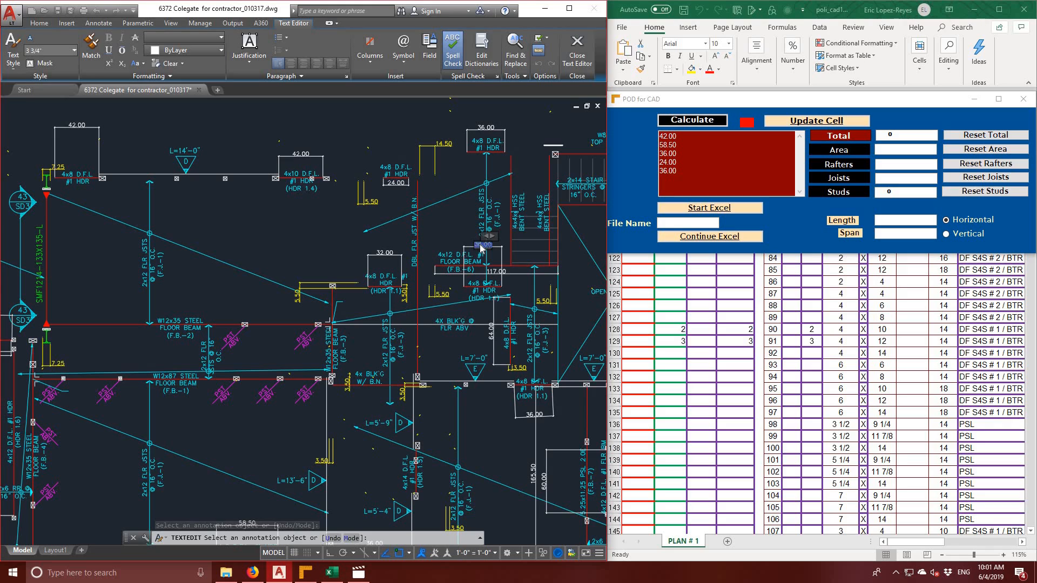
left_click(683, 178)
key("ctrl+v")
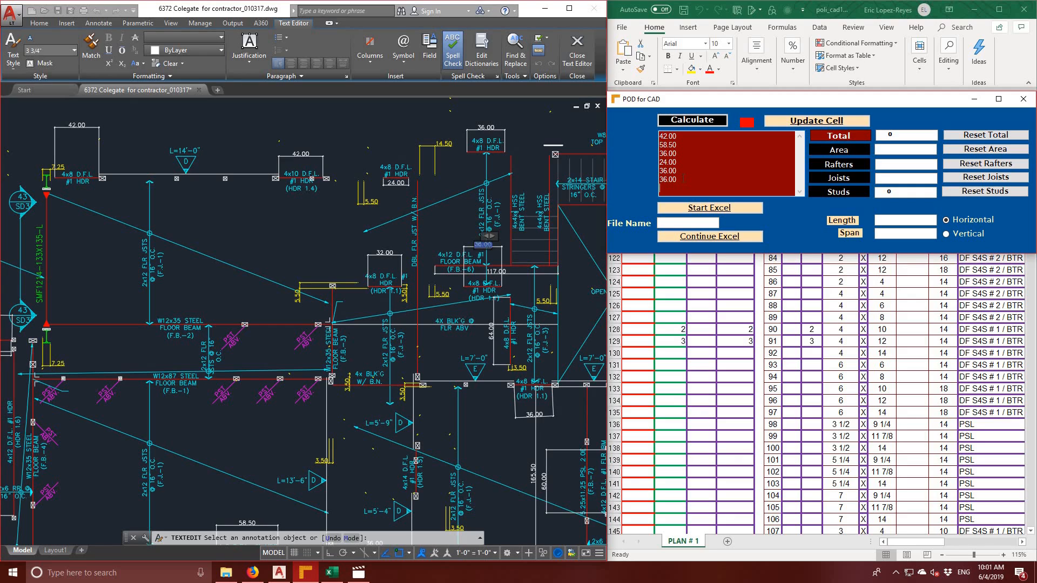
- Copy the 64.00 dimension of the vertical 4x8 D.F.L. #1 header southeast of floor beam F.B.-6 into the POD for CAD list
left_click(493, 334)
left_click(493, 335)
left_click(493, 335)
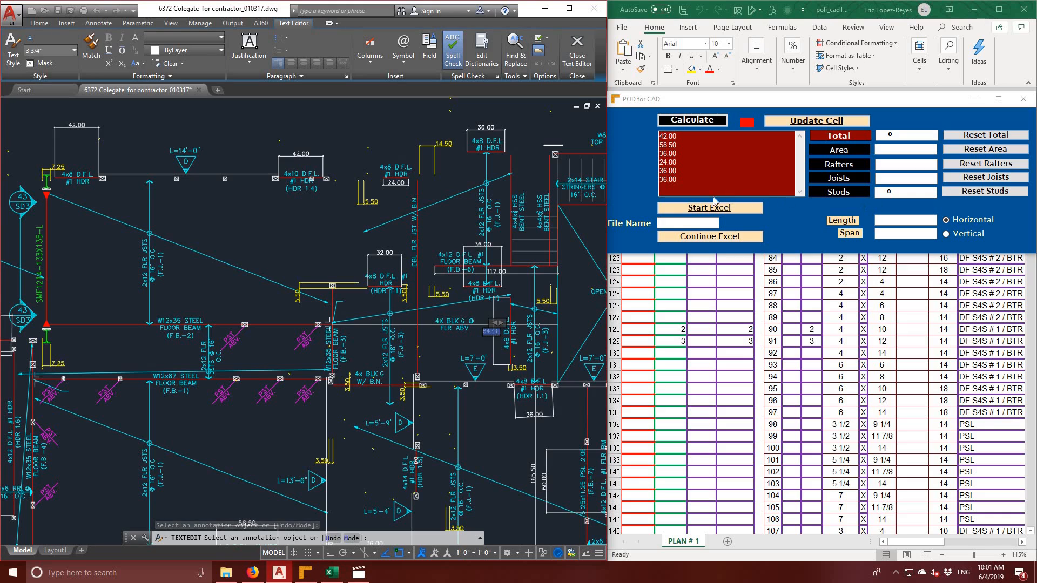
left_click(697, 190)
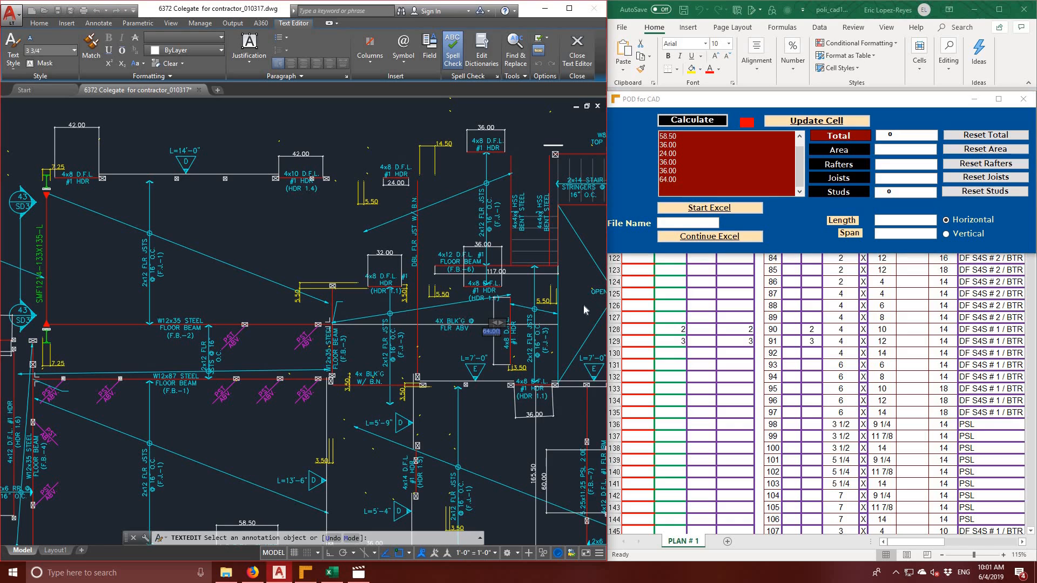
- Copy the 36.00 dimension of the 4x8 header HDR 1.1 between the two E wall markers into the POD for CAD list
middle_click_drag(579, 294, 553, 188)
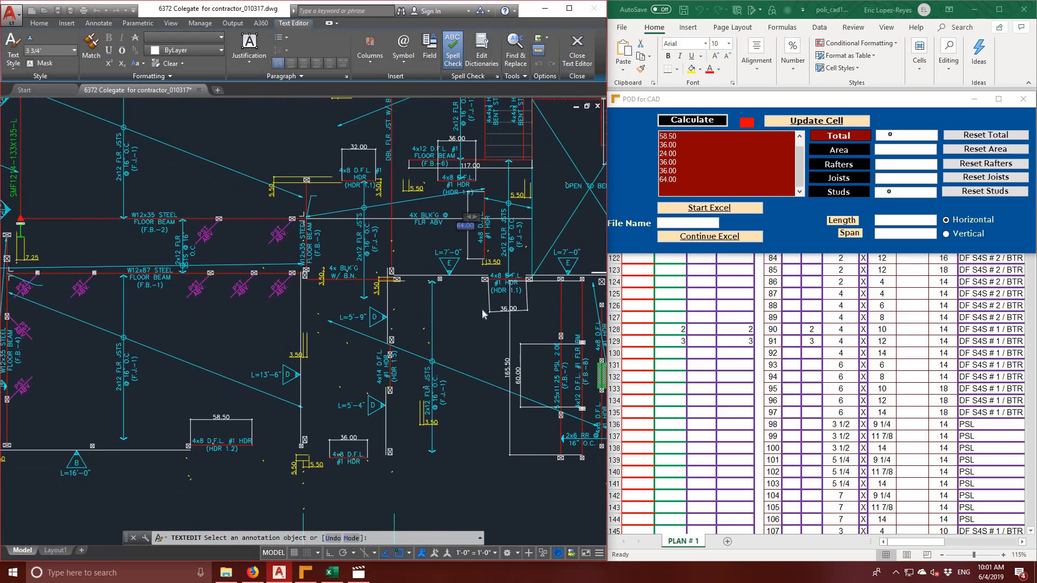
left_click(504, 309)
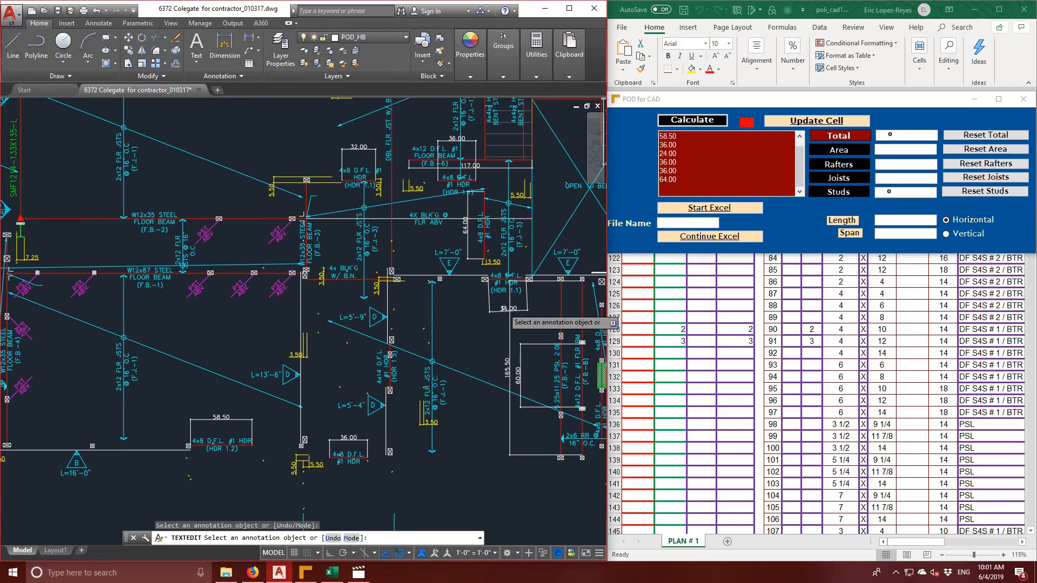
left_click(504, 309)
key("ctrl+c")
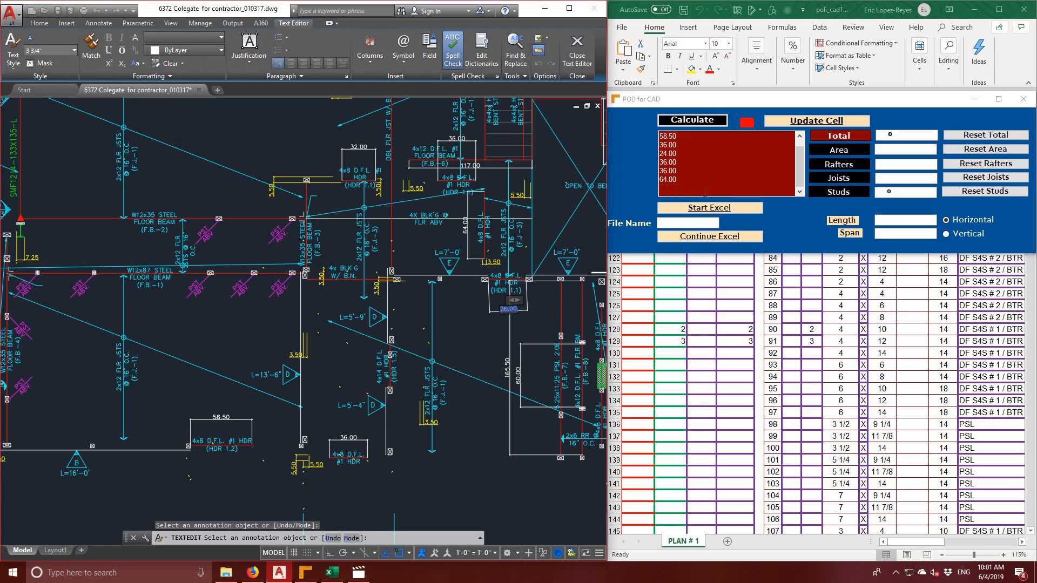
left_click(682, 189)
key("ctrl+v")
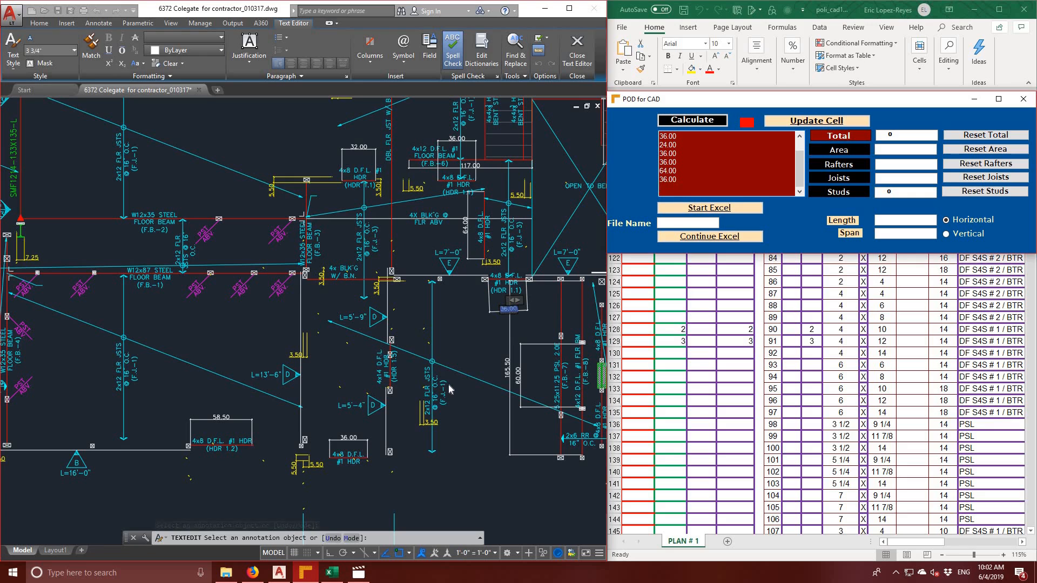
- Copy the 40.00 dimension of the vertical 4x8 D.F.L. #1 header beside the stair stringers into the POD for CAD list
left_click(478, 380)
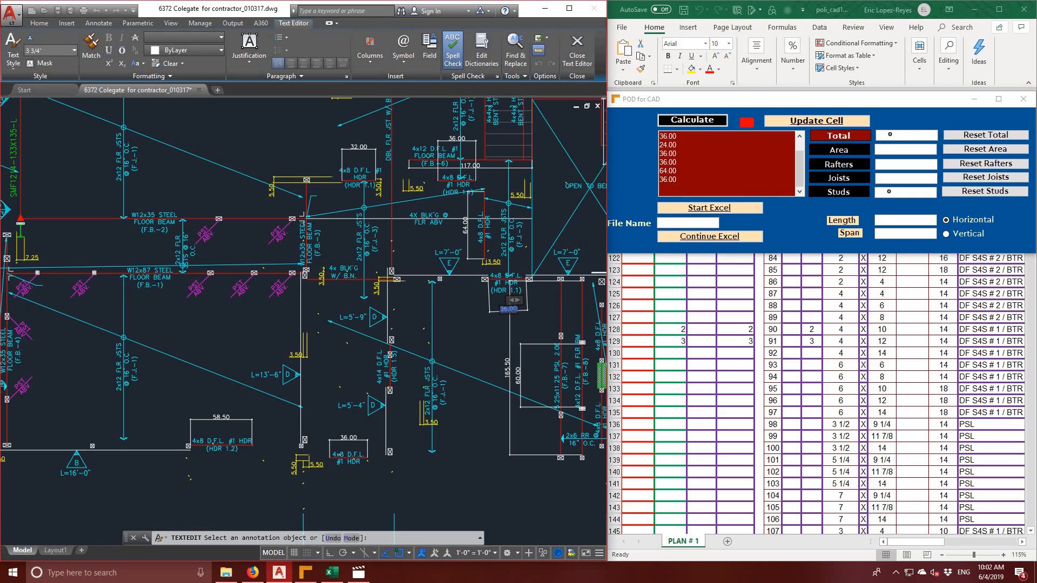
middle_click_drag(484, 348, 398, 443)
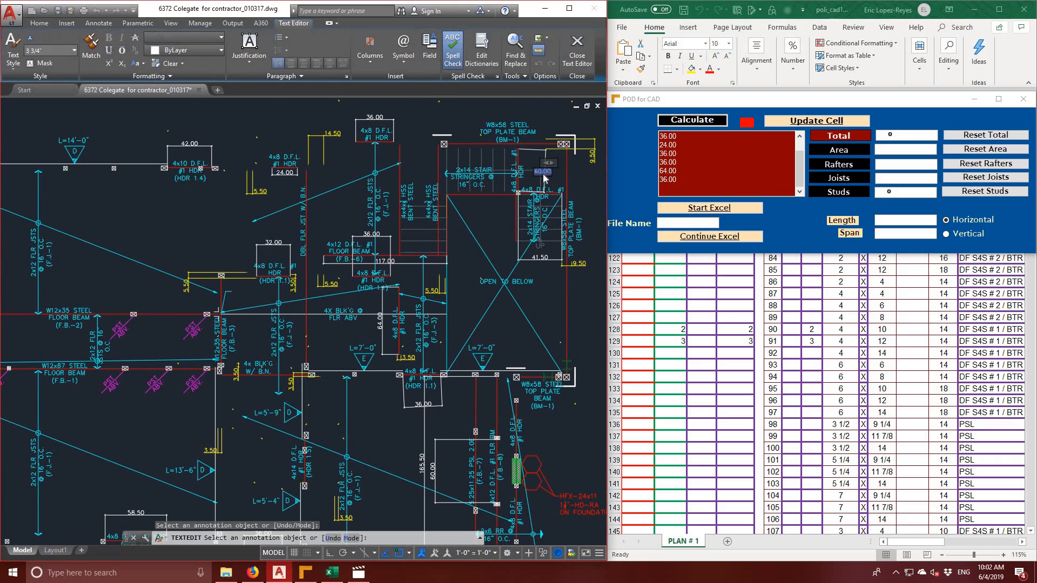
left_click(726, 162)
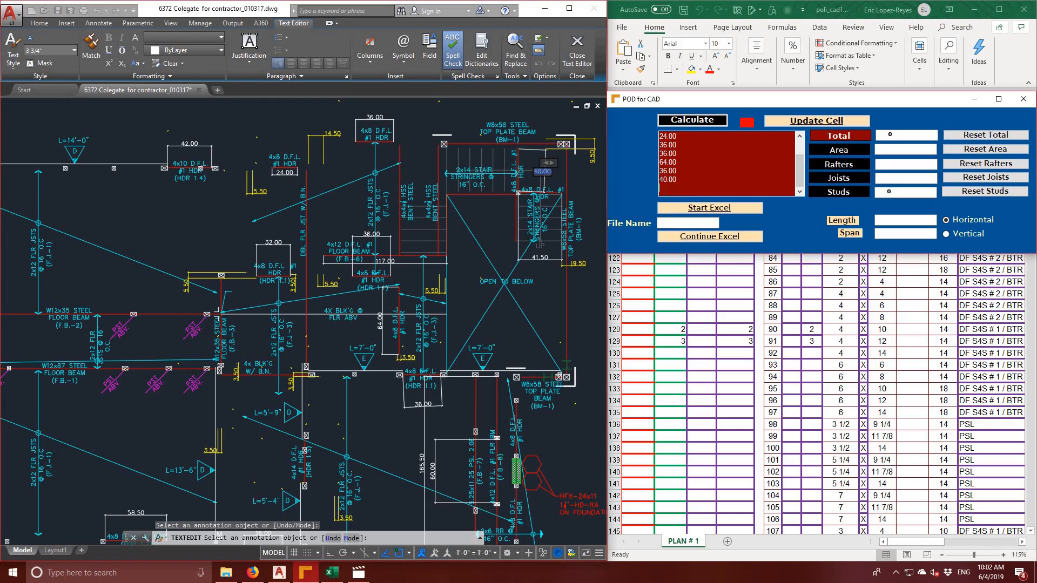
- Copy the 41.50 dimension of the horizontal 4x8 D.F.L. #1 header at the stairs into the POD for CAD list
left_click(539, 261)
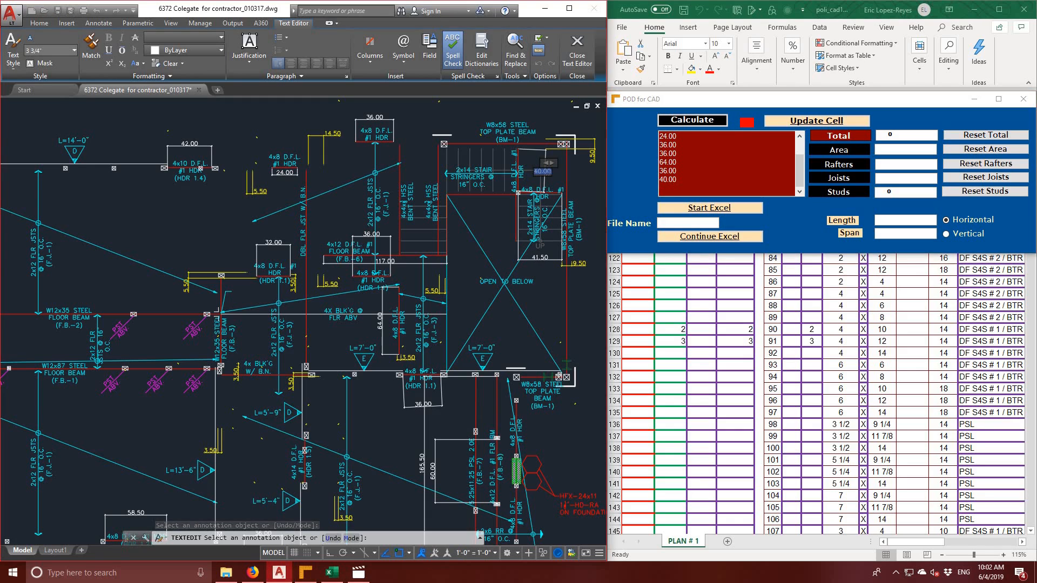
left_click(540, 262)
key("ctrl+c")
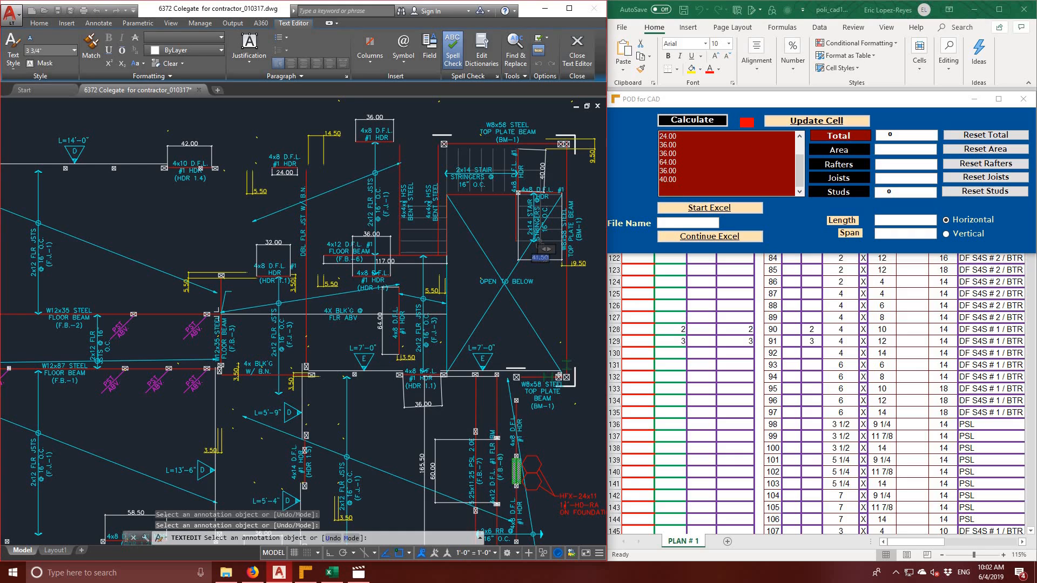
left_click(661, 188)
key("ctrl+v")
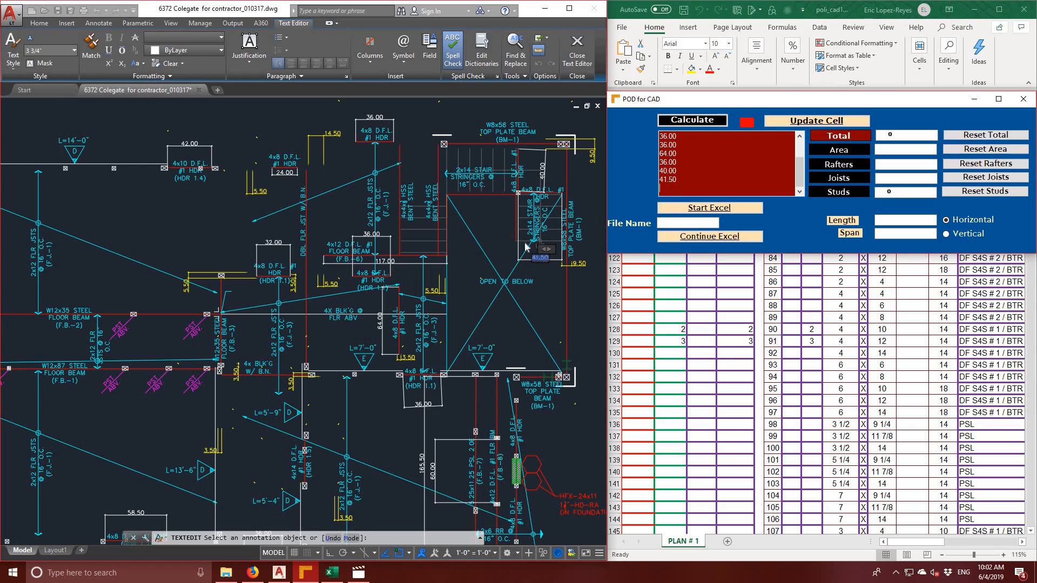
- Calculate the total of the listed 4x8 headers into Excel cell B127, and select the 4x14 row's cell B130
left_click(517, 278)
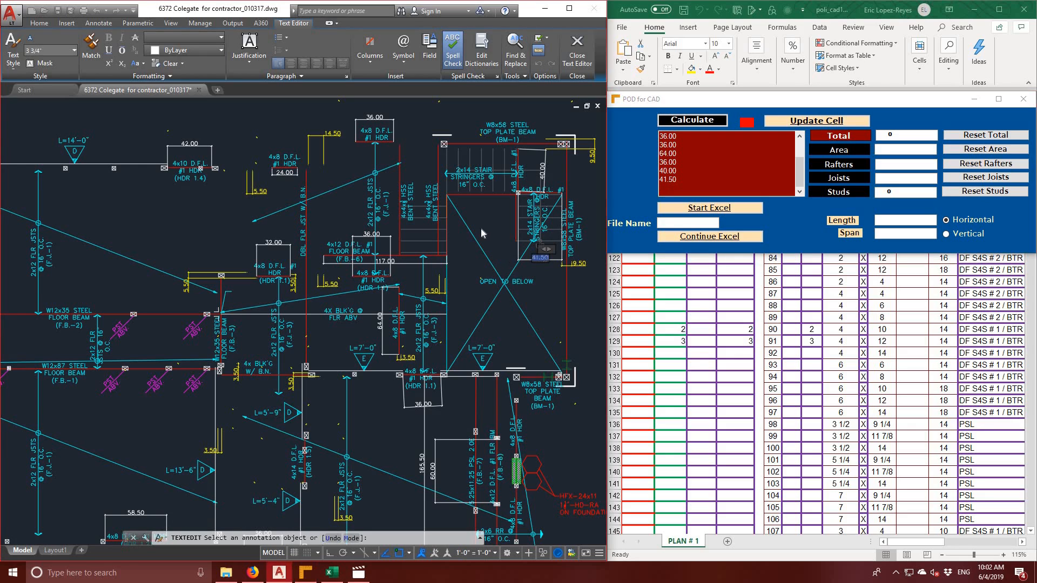
mouse_move(485, 241)
middle_mouse_down()
mouse_move(467, 213)
mouse_move(534, 193)
middle_mouse_up()
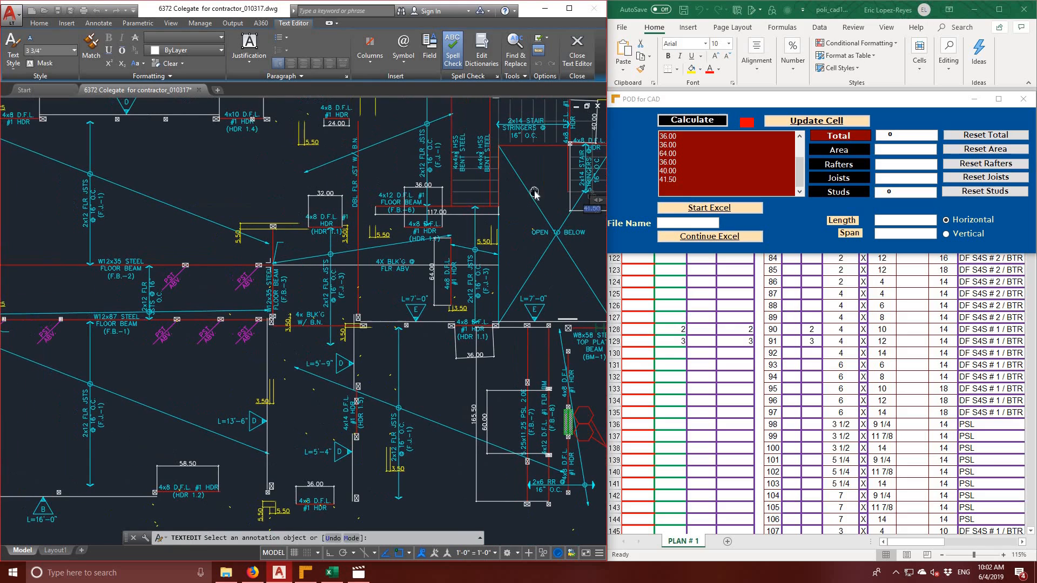
left_click(692, 121)
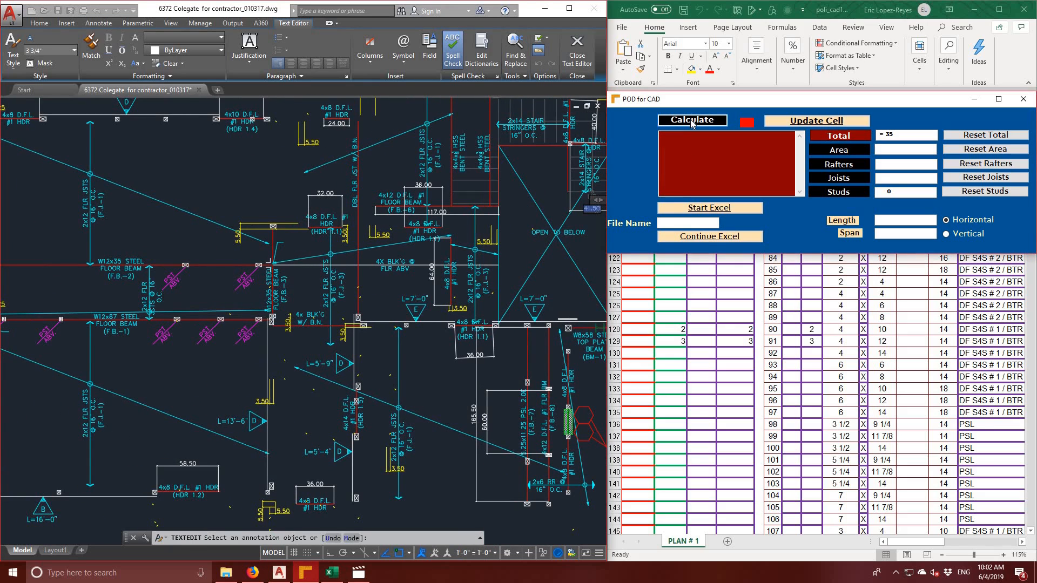
left_click(801, 124)
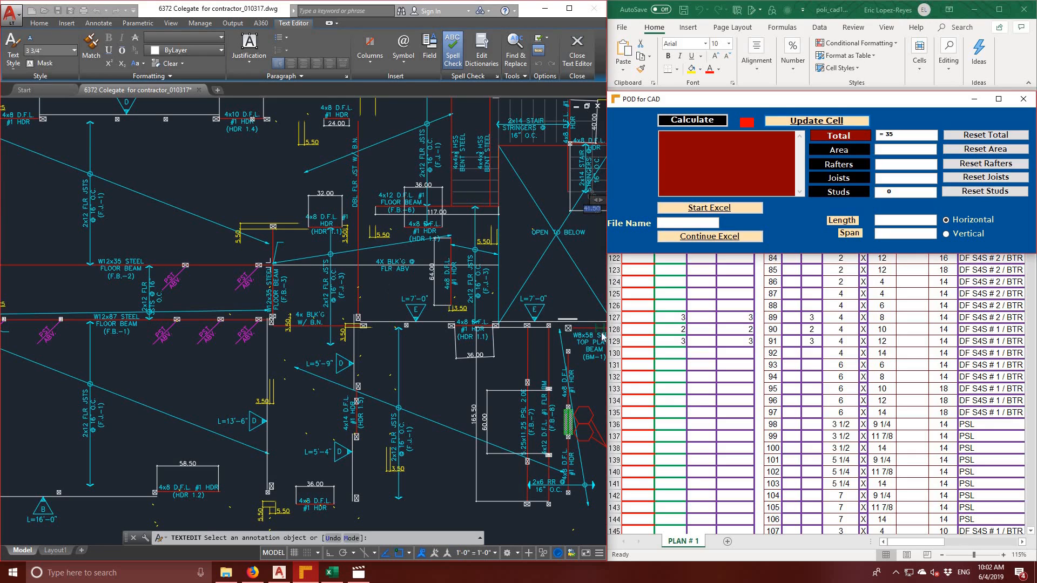
left_click(662, 349)
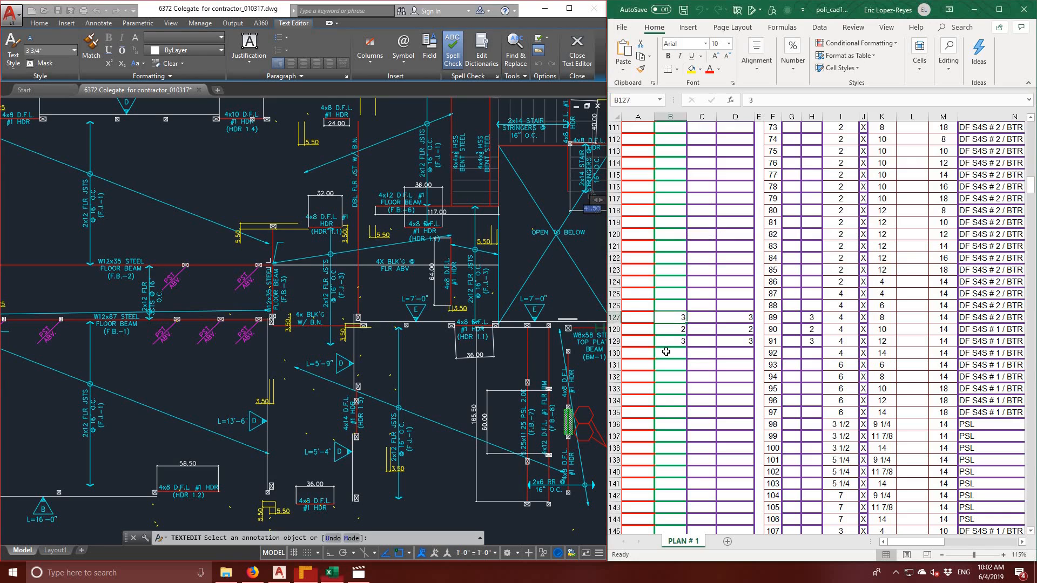
left_click(305, 573)
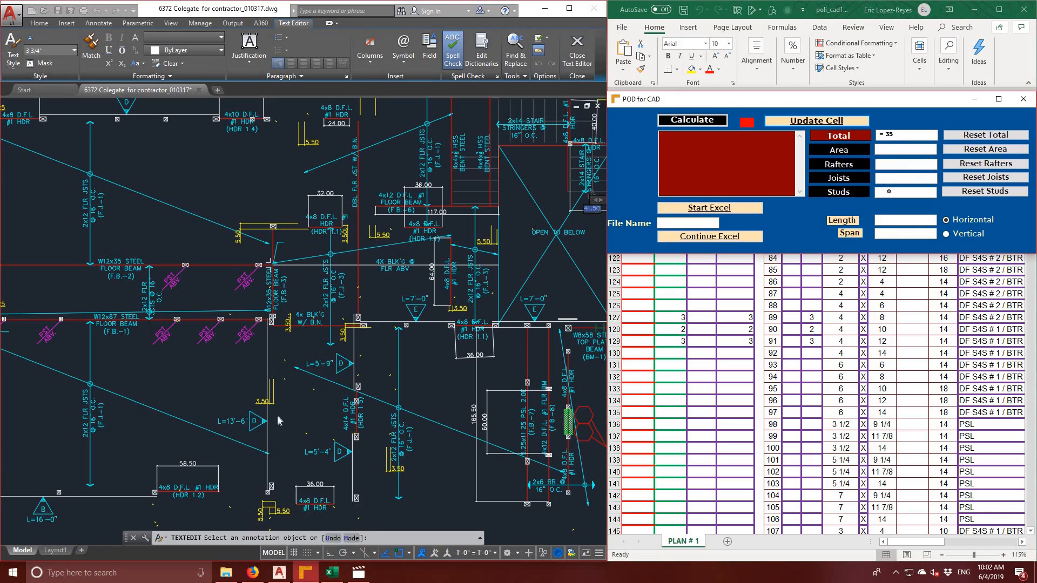
- Dimension the length of the 4x14 D.F.L. #1 header HDR 1.5, placing the dimension just west of the wall
left_click(313, 395)
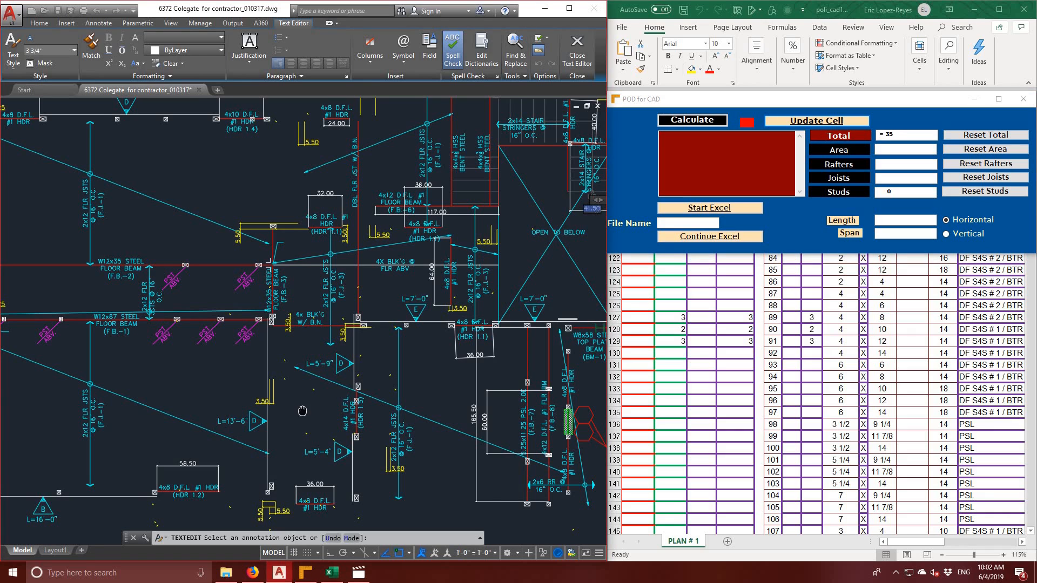
middle_click_drag(303, 411, 426, 376)
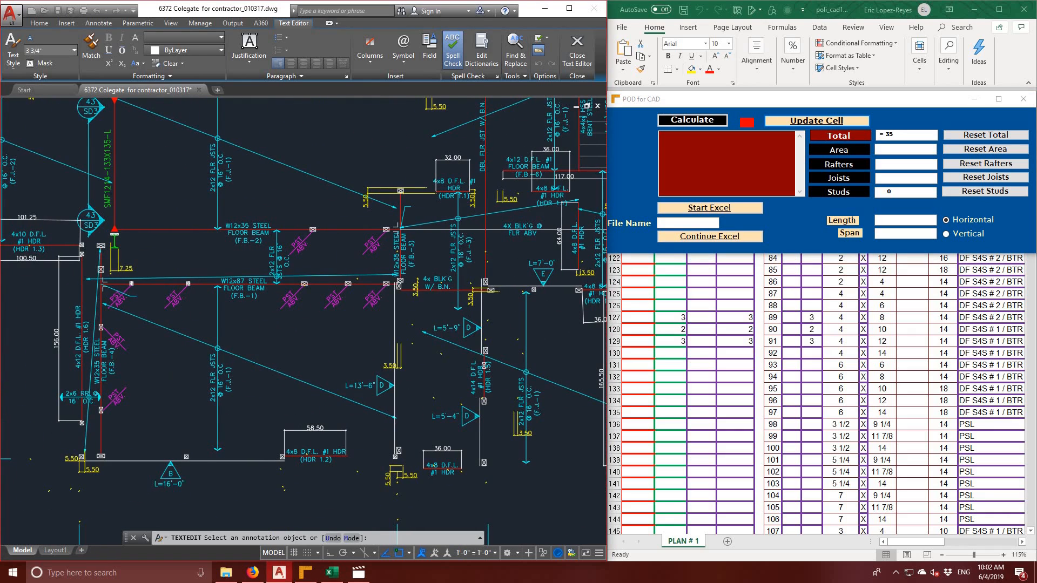
middle_click_drag(171, 372, 238, 377)
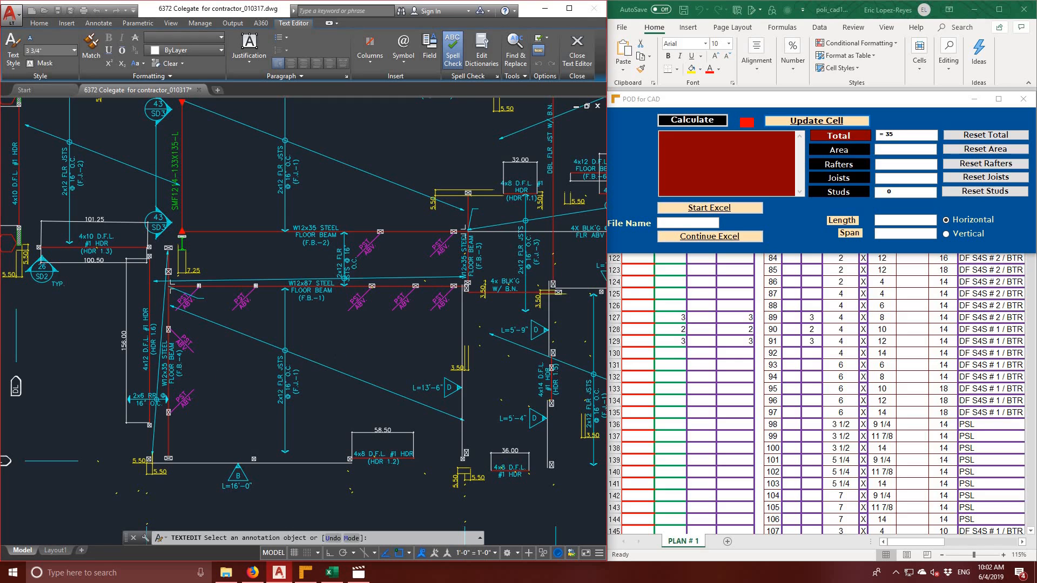
middle_click_drag(336, 356, 133, 371)
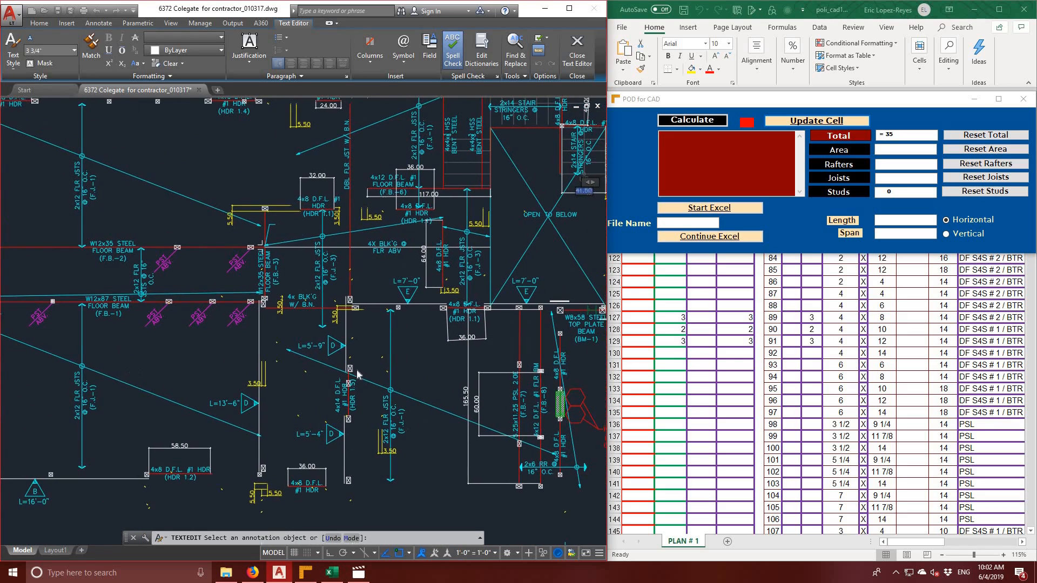
left_click(39, 22)
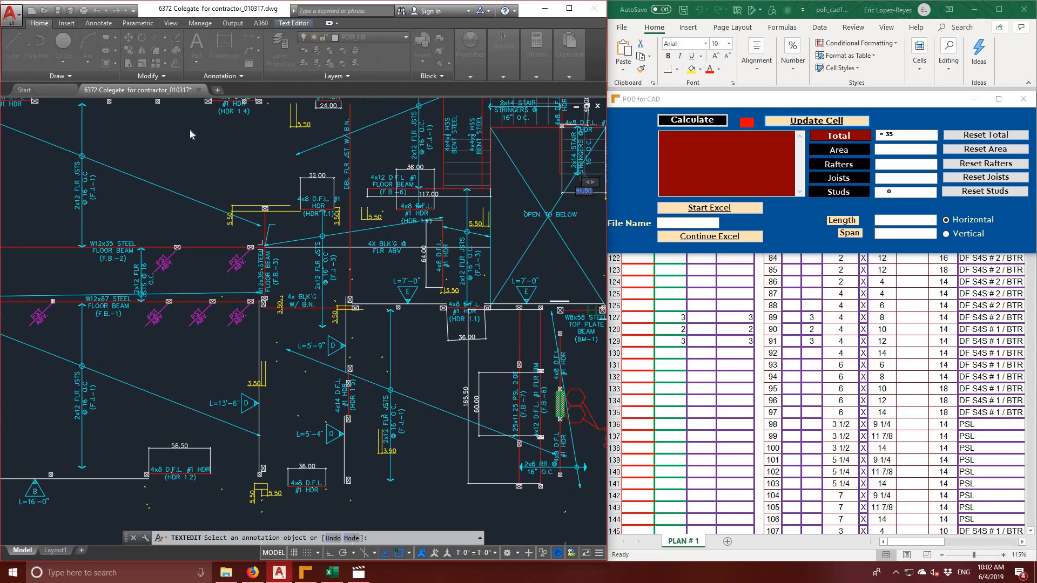
key("Escape")
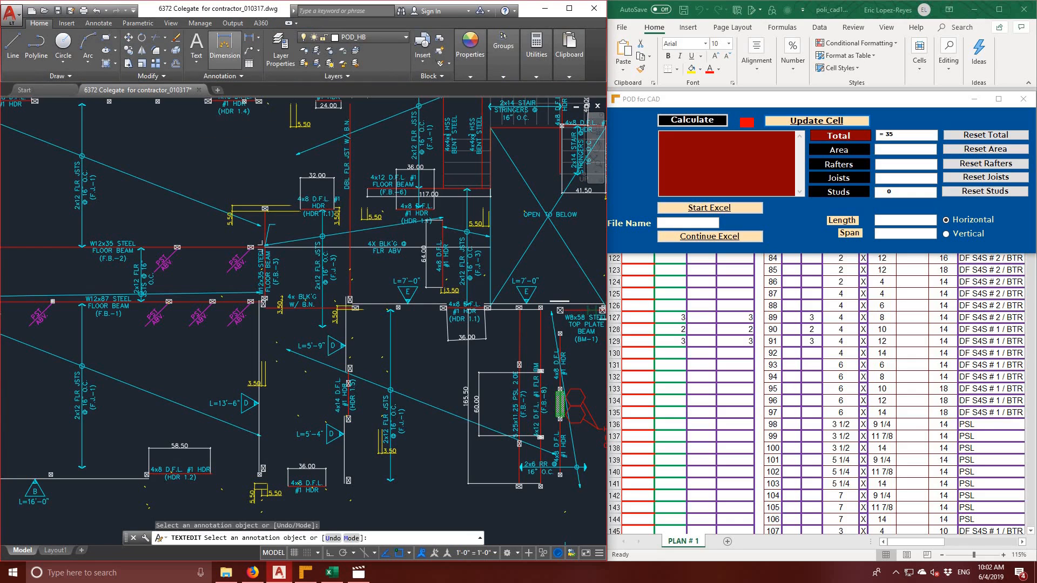
type("dim")
key("Return")
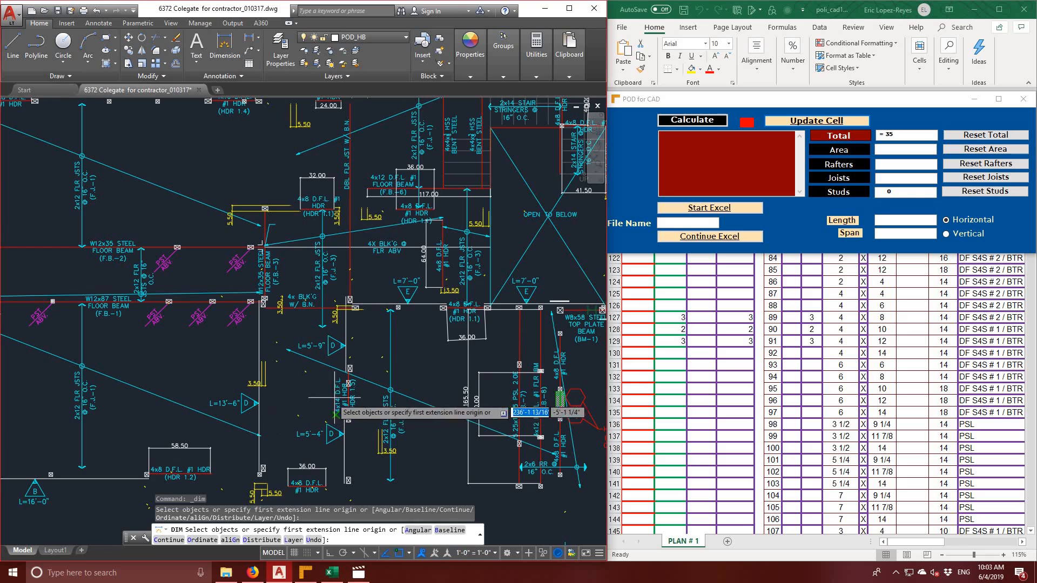
left_click(350, 374)
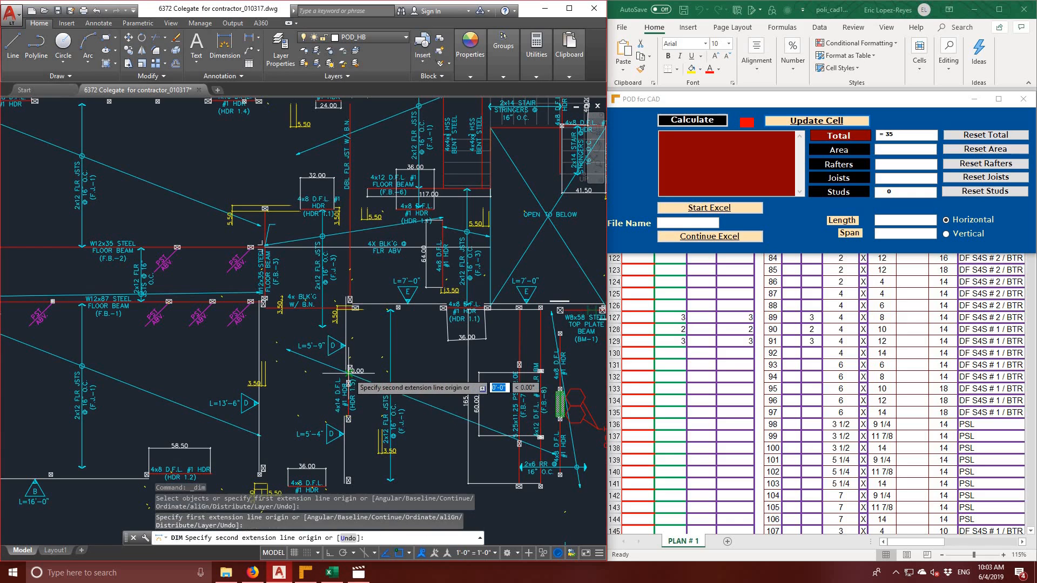
left_click(348, 418)
left_click(313, 416)
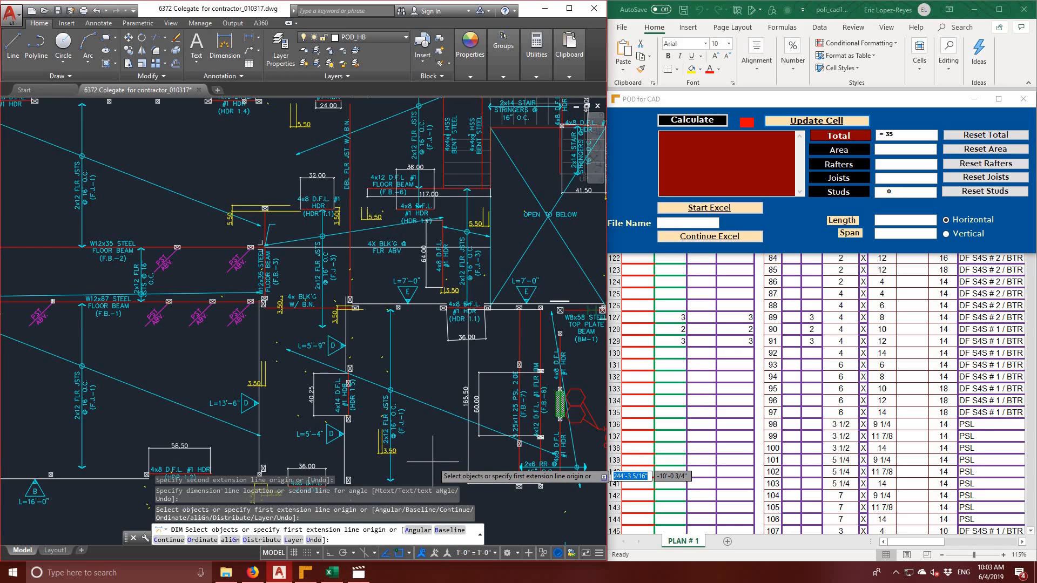
middle_click_drag(405, 360, 419, 429)
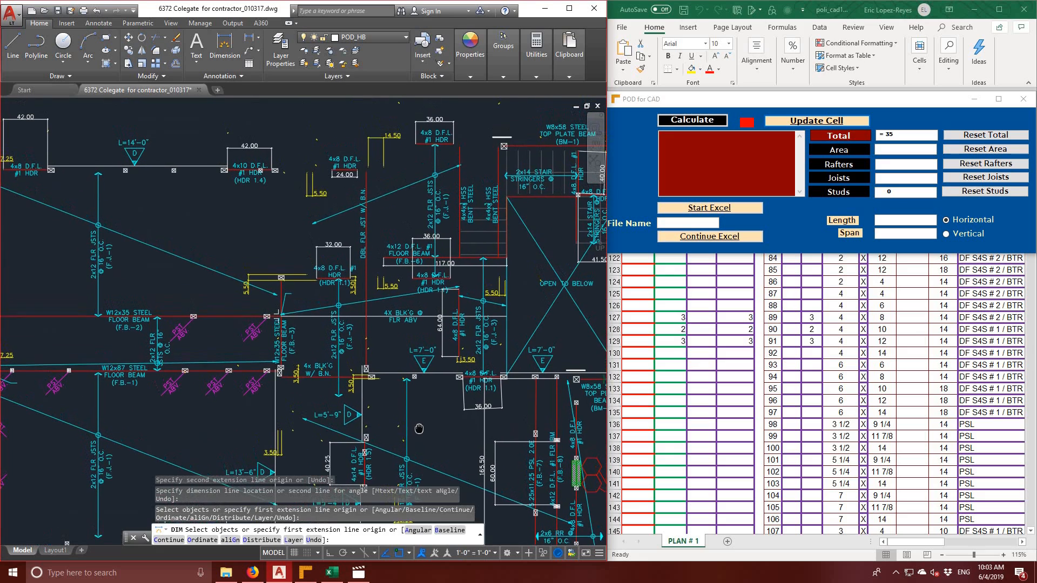
scroll(410, 328, "down", 2)
scroll(410, 329, "up", 2)
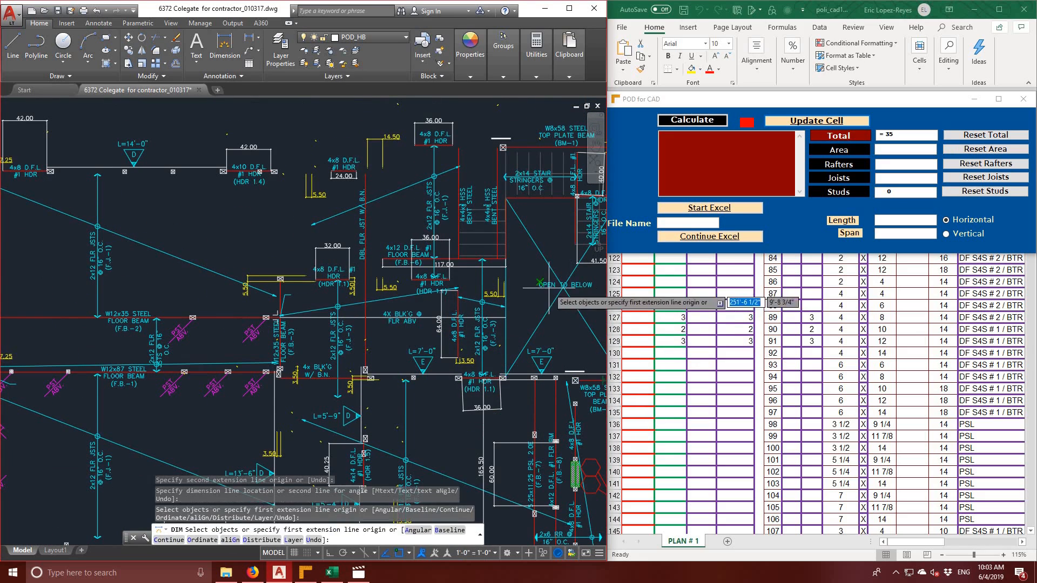
mouse_move(522, 329)
middle_mouse_down()
mouse_move(430, 242)
mouse_move(423, 200)
mouse_move(391, 169)
middle_mouse_up()
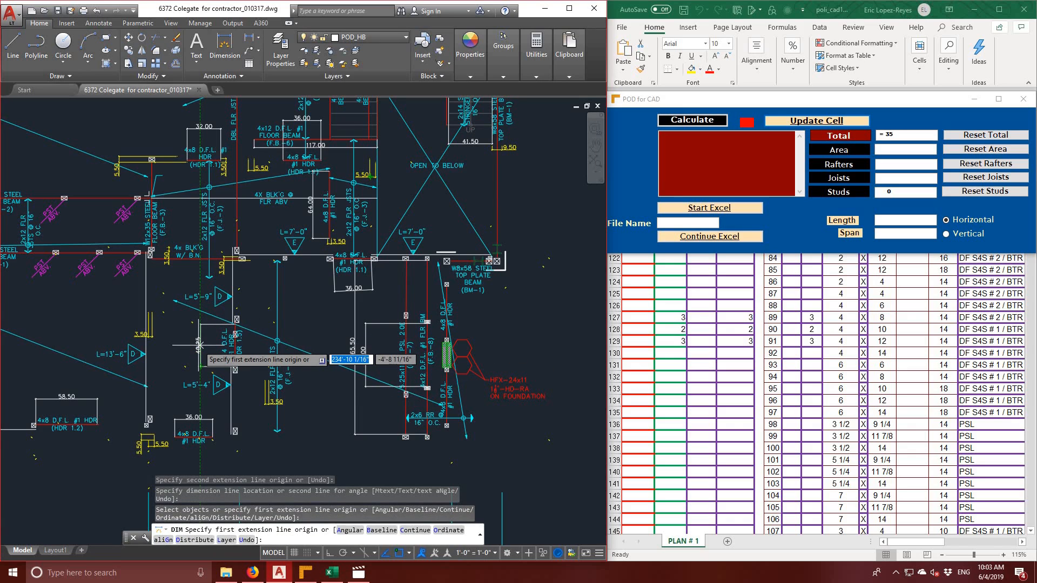
key("Escape")
key("Escape")
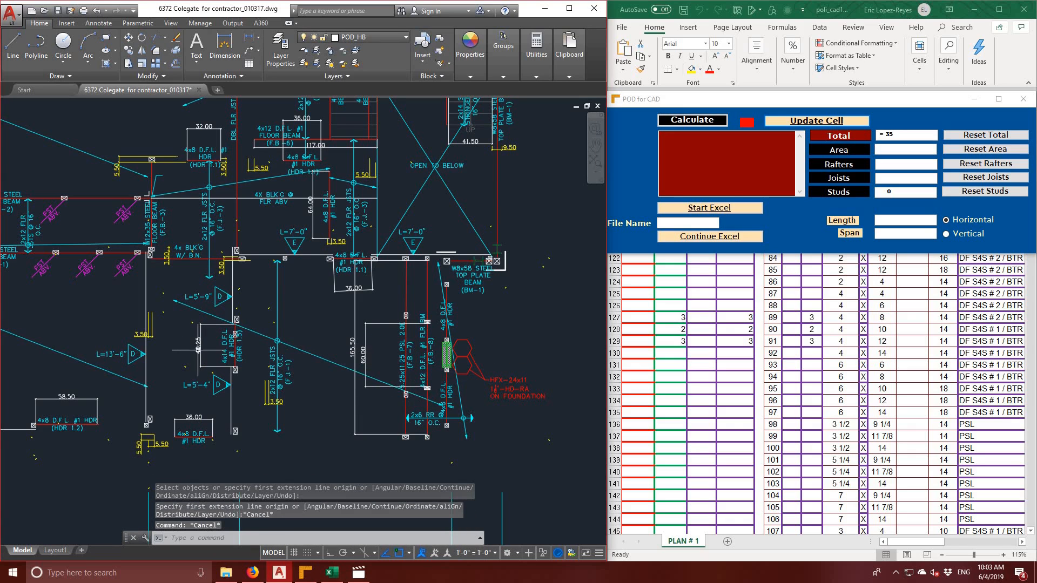
- Copy the 40.25 dimension of the 4x14 header HDR 1.5 into the POD for CAD list
double_click(199, 345)
key("ctrl+c")
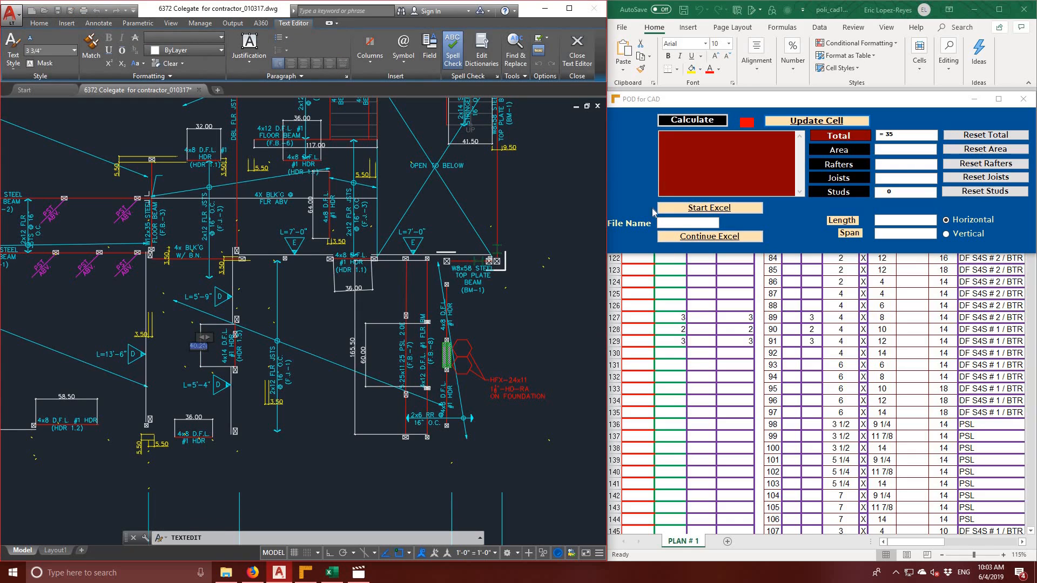
left_click(672, 151)
key("ctrl+v")
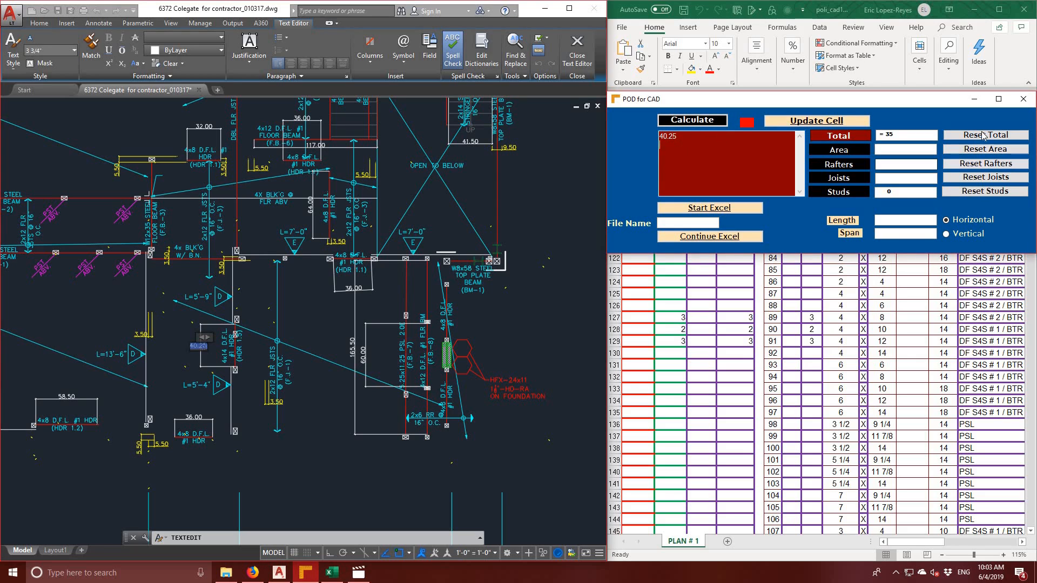
- Reset the previous total, calculate the 4x14 header total, and write it to Excel cell B130
left_click(979, 134)
left_click(707, 120)
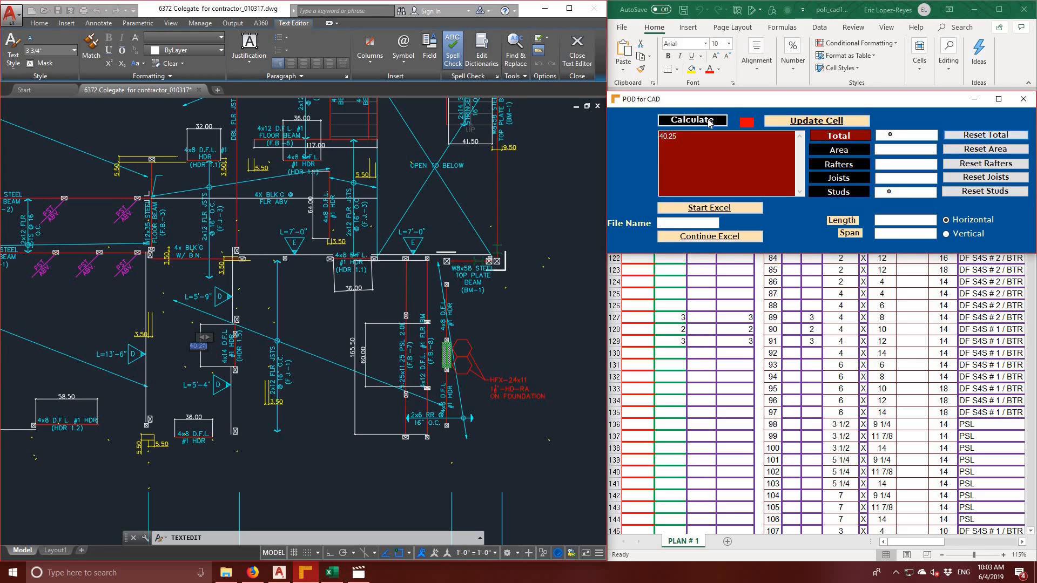
left_click(808, 121)
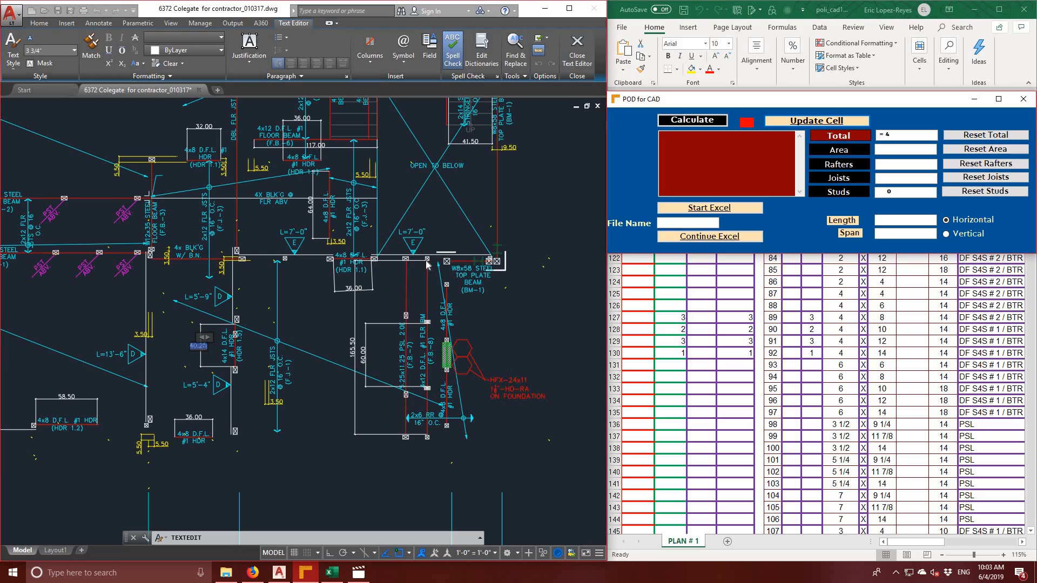
- Change the depth of the 5 1/4 x 11 7/8 PSL row in Excel cell K140 to 11.25, and select the row's cell B140
left_click(459, 277)
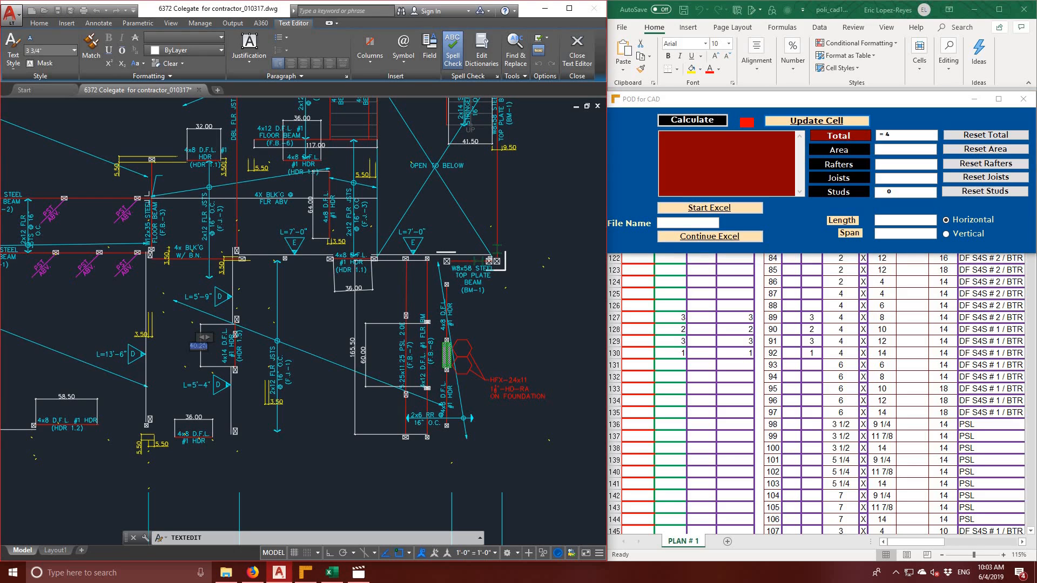
middle_click_drag(441, 250, 539, 326)
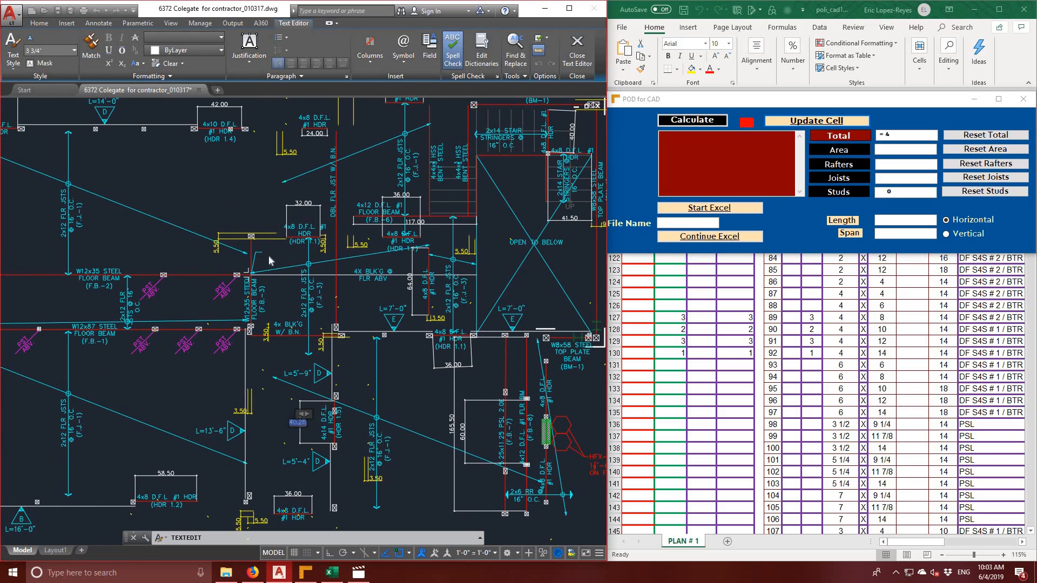
mouse_move(186, 215)
middle_mouse_down()
mouse_move(267, 218)
mouse_move(311, 272)
mouse_move(304, 178)
middle_mouse_up()
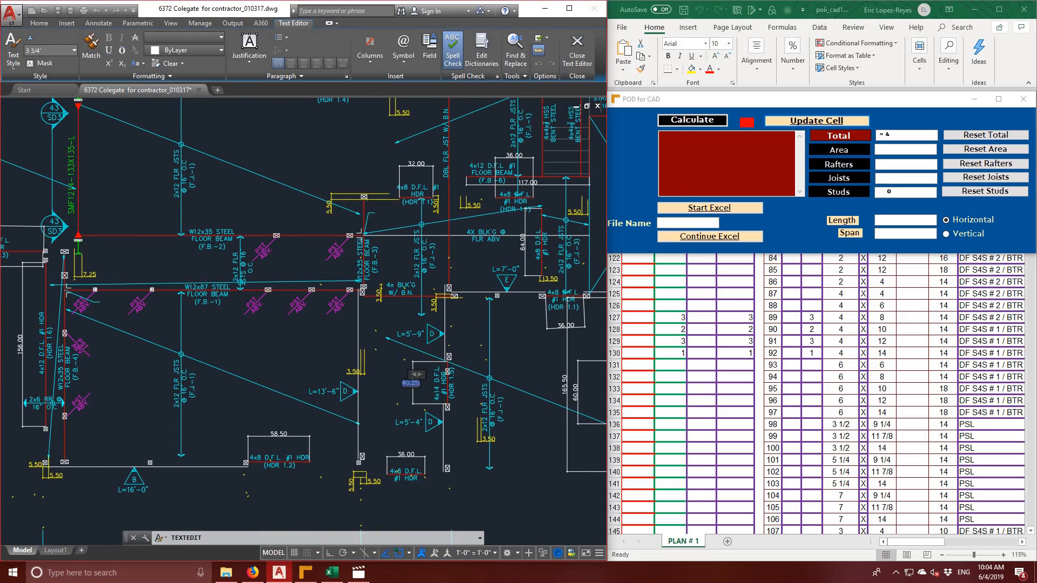
mouse_move(472, 319)
middle_mouse_down()
mouse_move(348, 375)
mouse_move(343, 394)
middle_mouse_up()
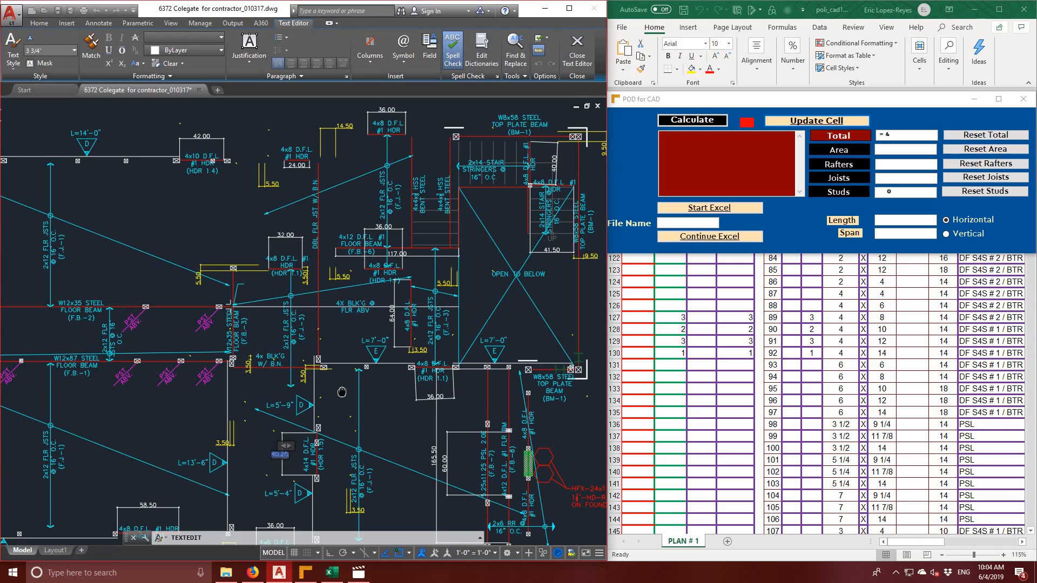
middle_click_drag(342, 392, 315, 285)
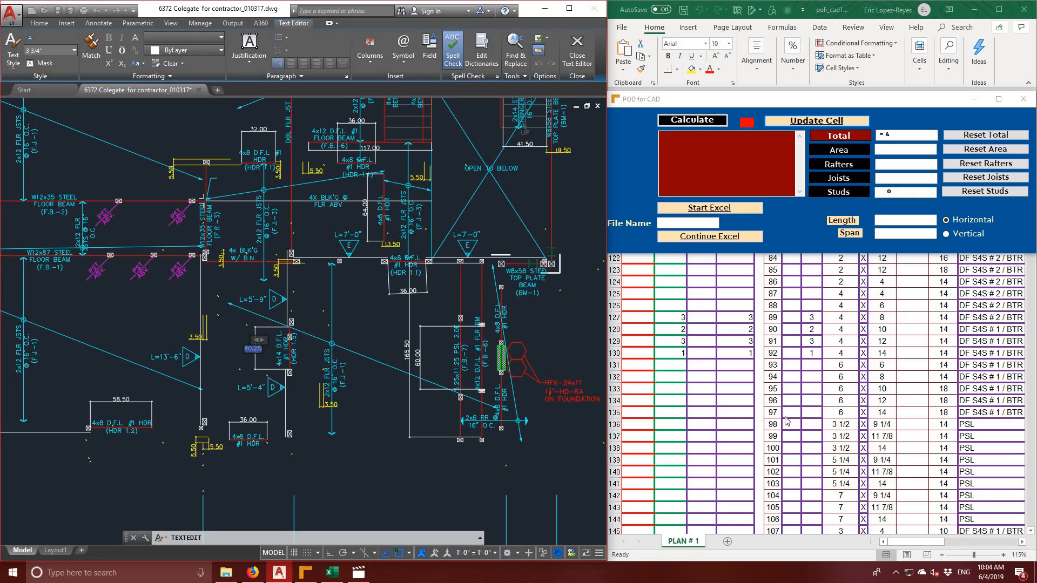
left_click(941, 542)
left_click_drag(945, 544, 897, 545)
scroll(881, 448, "down", 1)
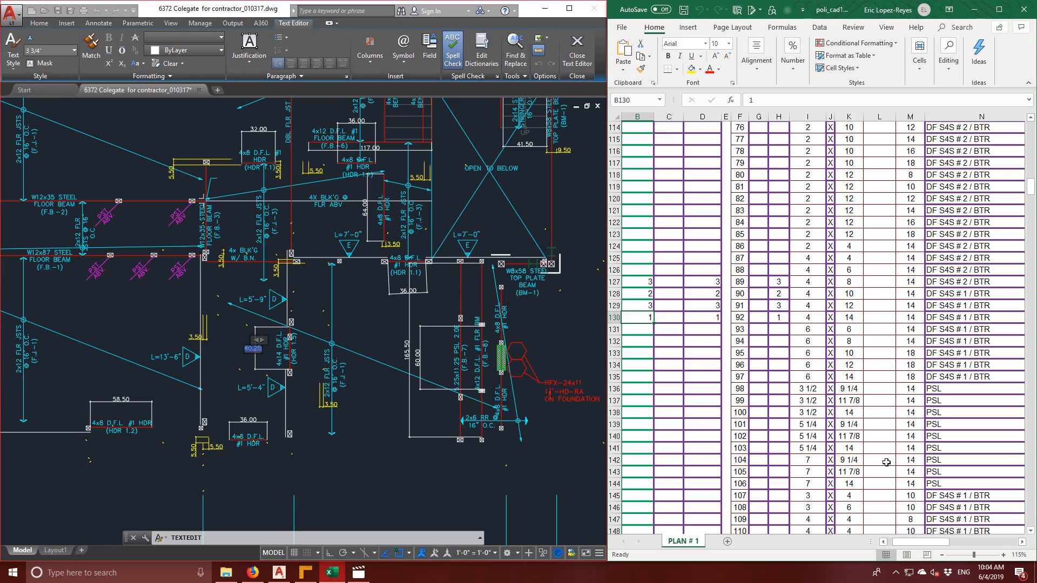
left_click(854, 437)
double_click(854, 438)
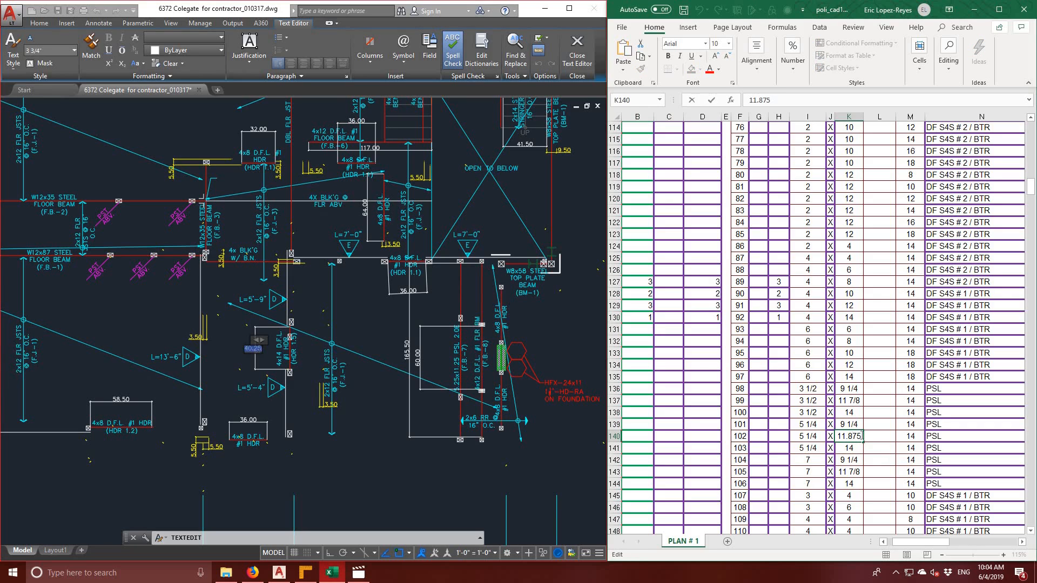
left_click_drag(862, 437, 847, 437)
type("25")
left_click(633, 436)
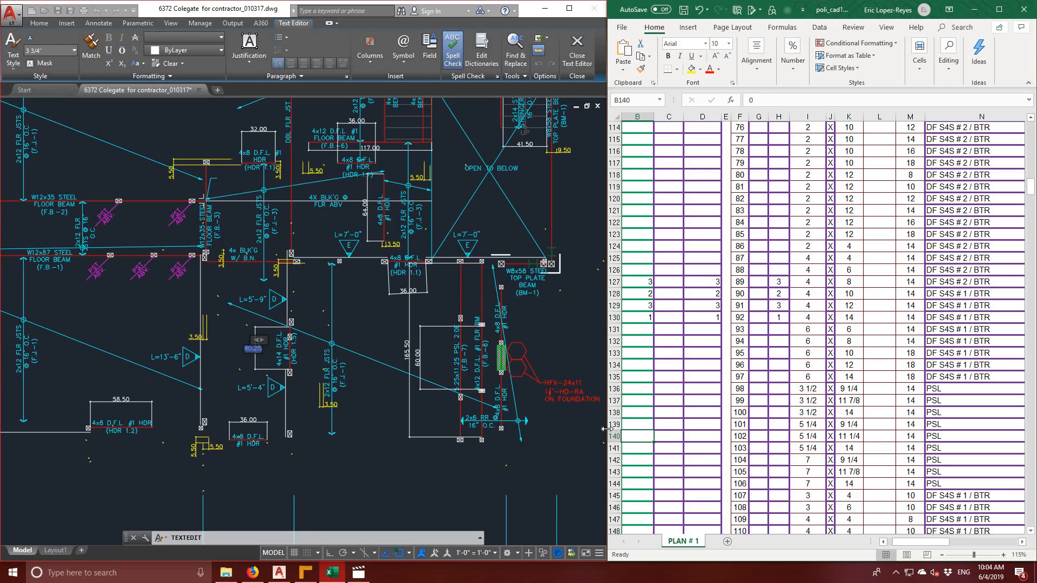
- Copy the 165.50 dimension of the 5.25x11.25 PSL floor beam F.B.-7 into the POD for CAD list
left_click(408, 348)
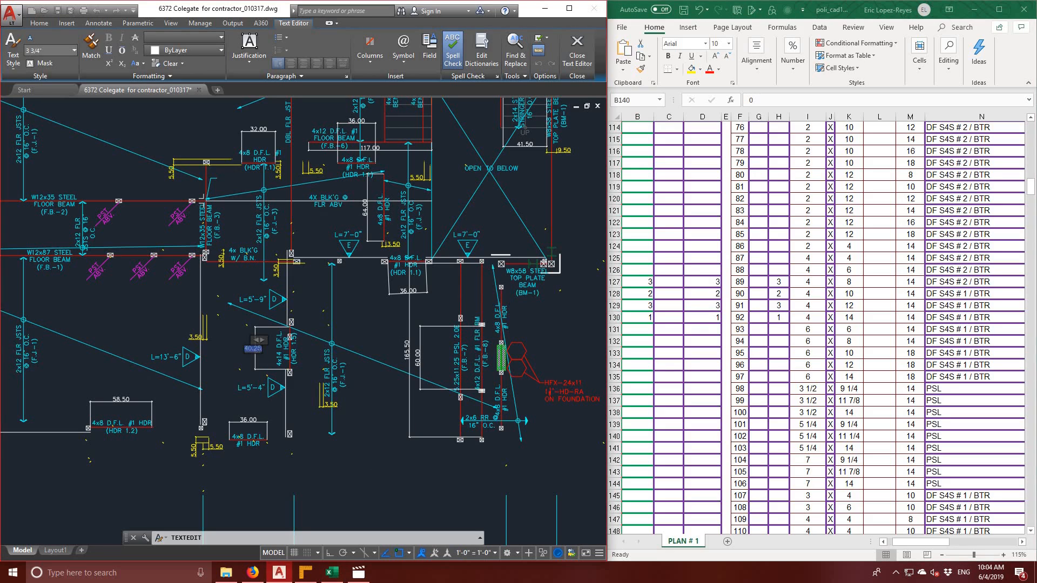
left_click(414, 362)
left_click(409, 351)
key("ctrl+c")
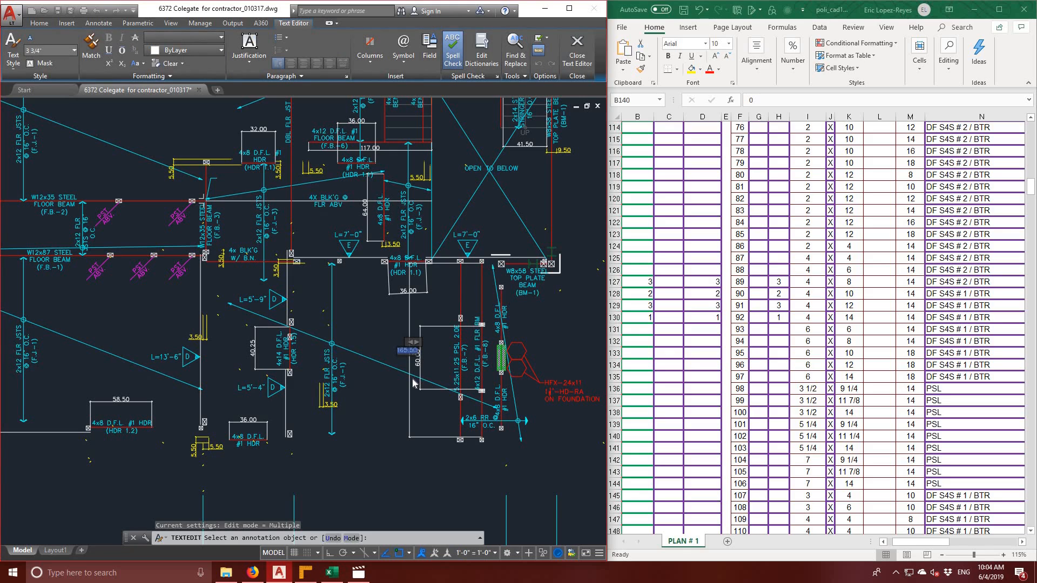
left_click(305, 572)
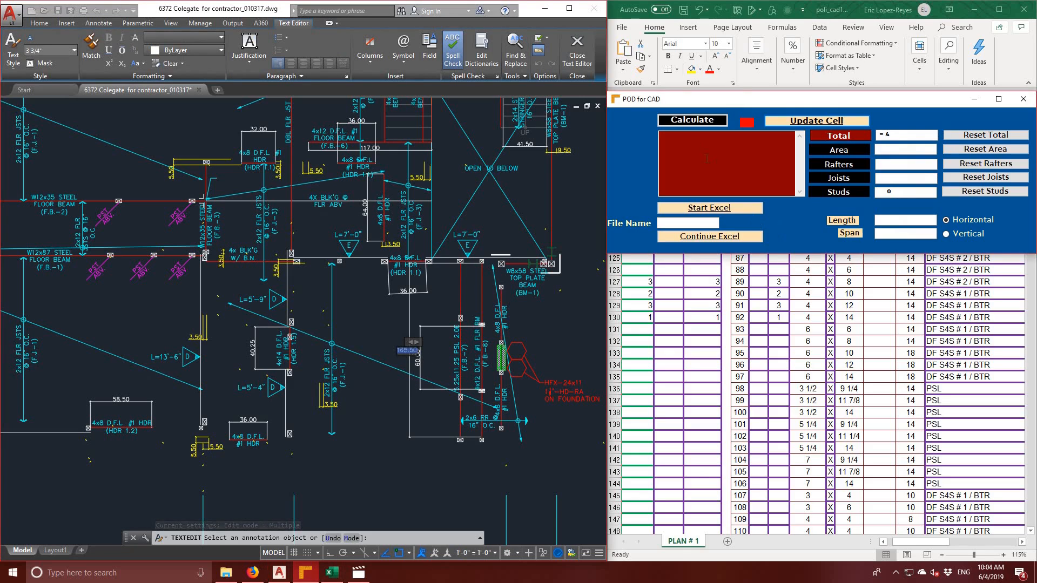
key("ctrl+v")
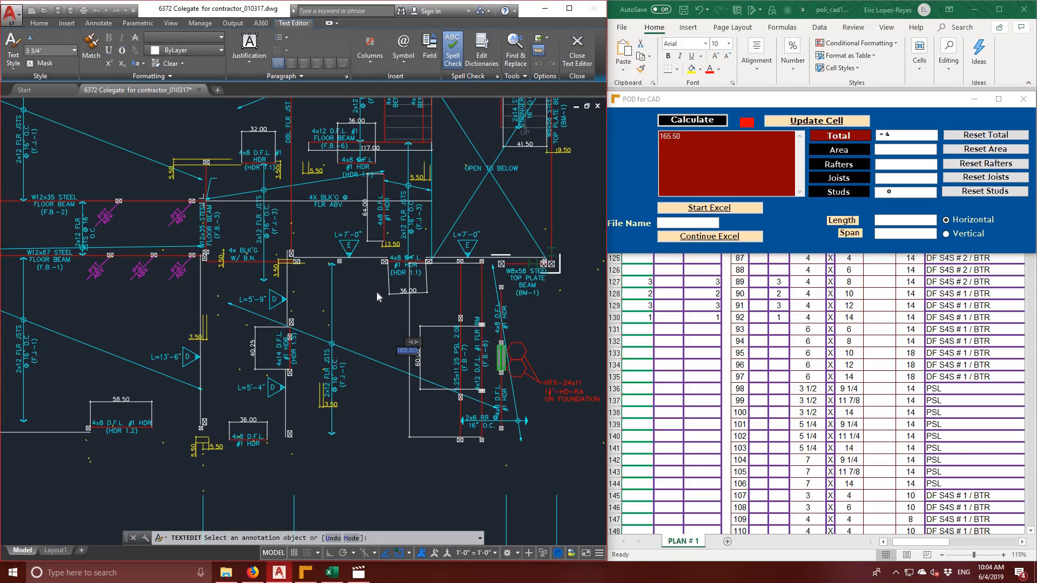
- Reset the previous total, recalculate the PSL beam total from the 165.50 length, and write it to Excel cell B140
mouse_move(377, 293)
middle_mouse_down()
mouse_move(412, 405)
mouse_move(498, 374)
middle_mouse_up()
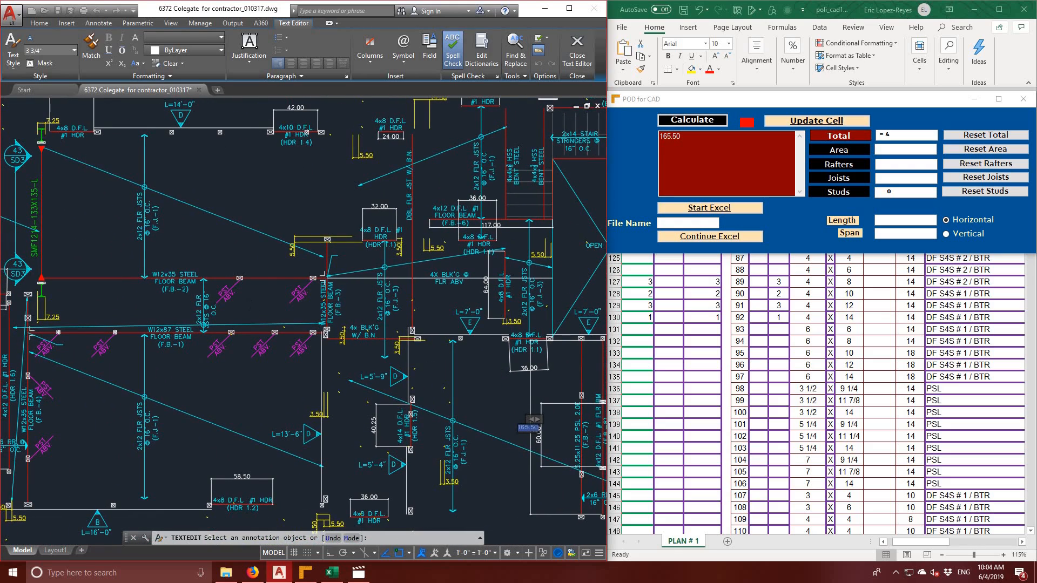
middle_click_drag(251, 299, 319, 266)
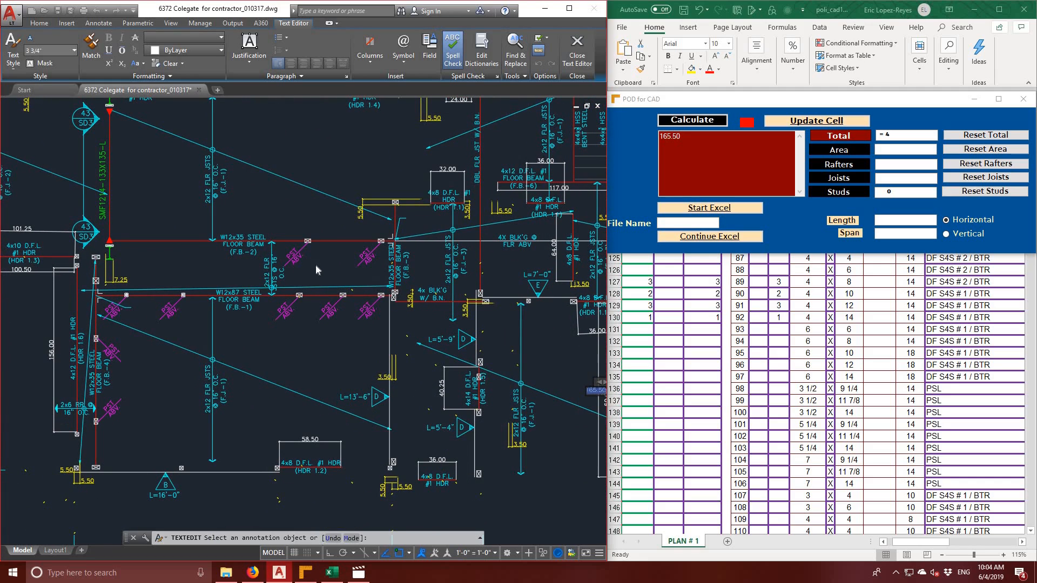
mouse_move(305, 346)
middle_mouse_down()
mouse_move(445, 396)
mouse_move(460, 391)
mouse_move(391, 367)
middle_mouse_up()
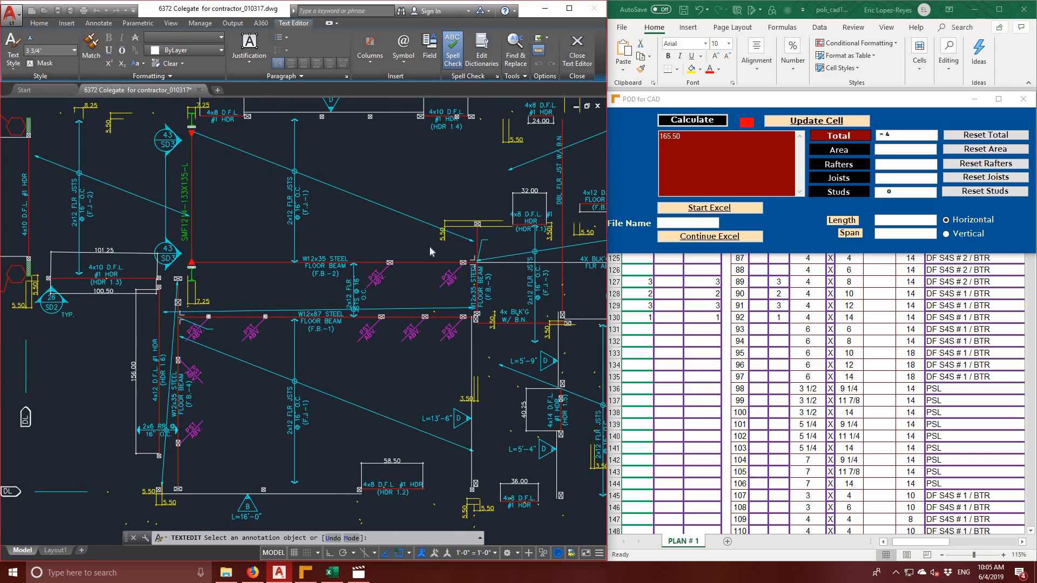
middle_click_drag(431, 251, 162, 264)
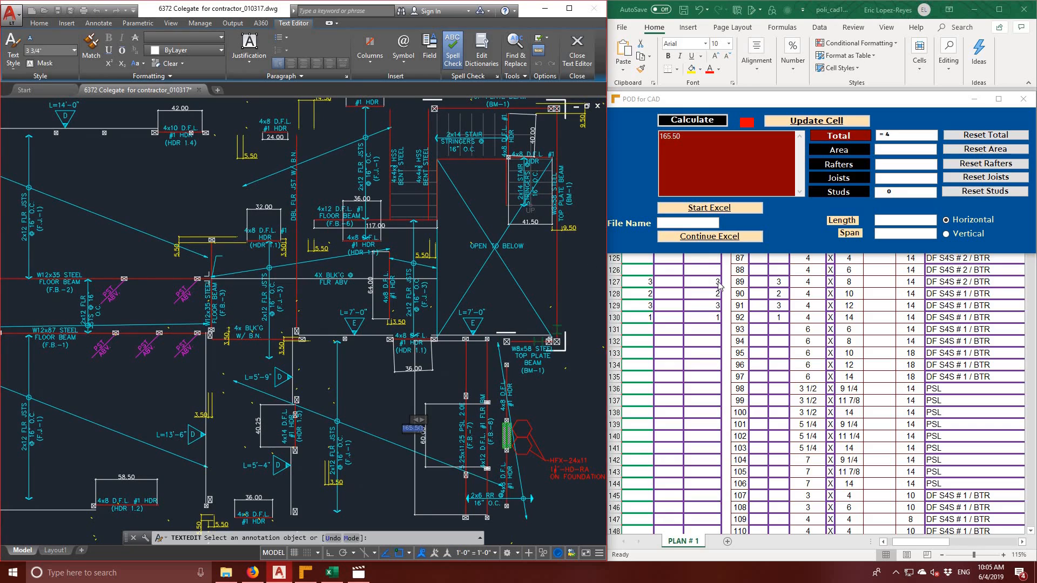
left_click(710, 121)
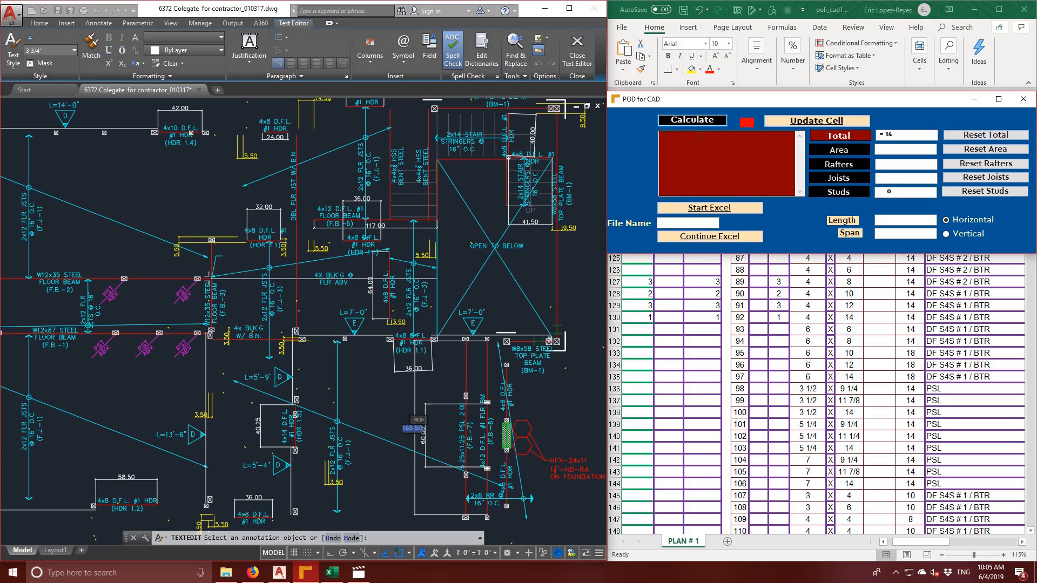
left_click(986, 135)
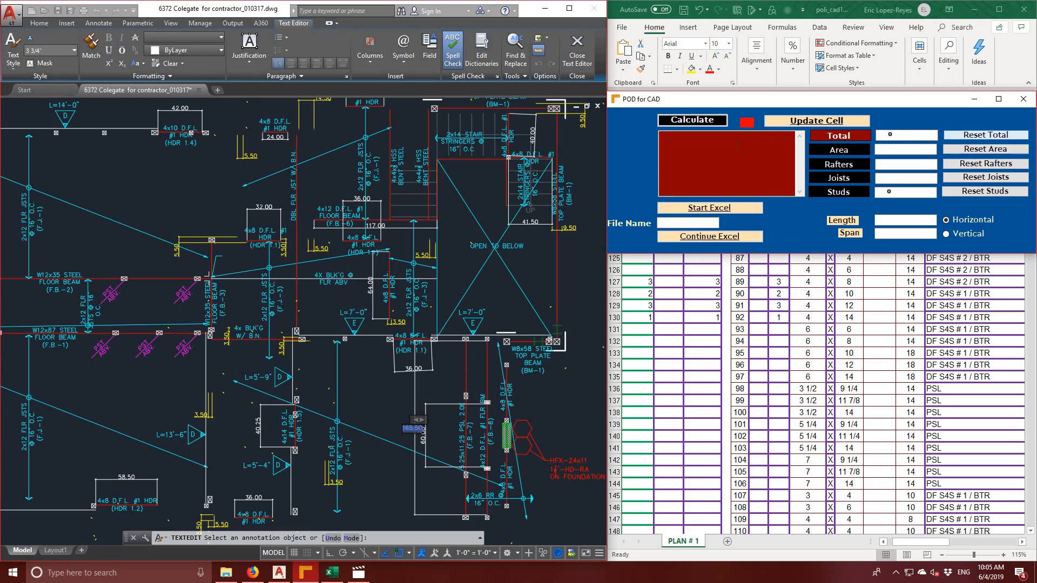
left_click(700, 124)
left_click(985, 135)
left_click(747, 142)
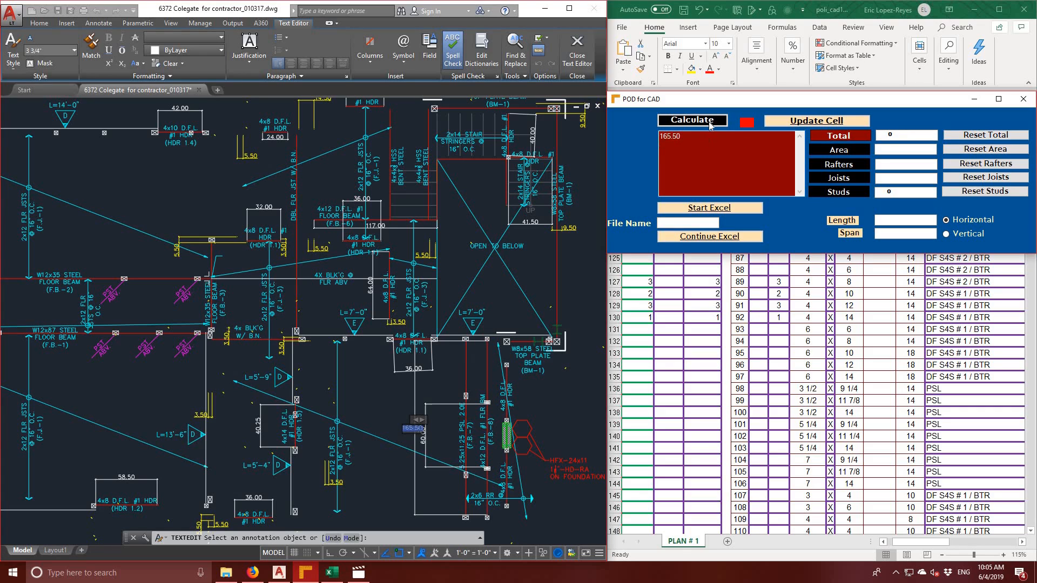
left_click(711, 123)
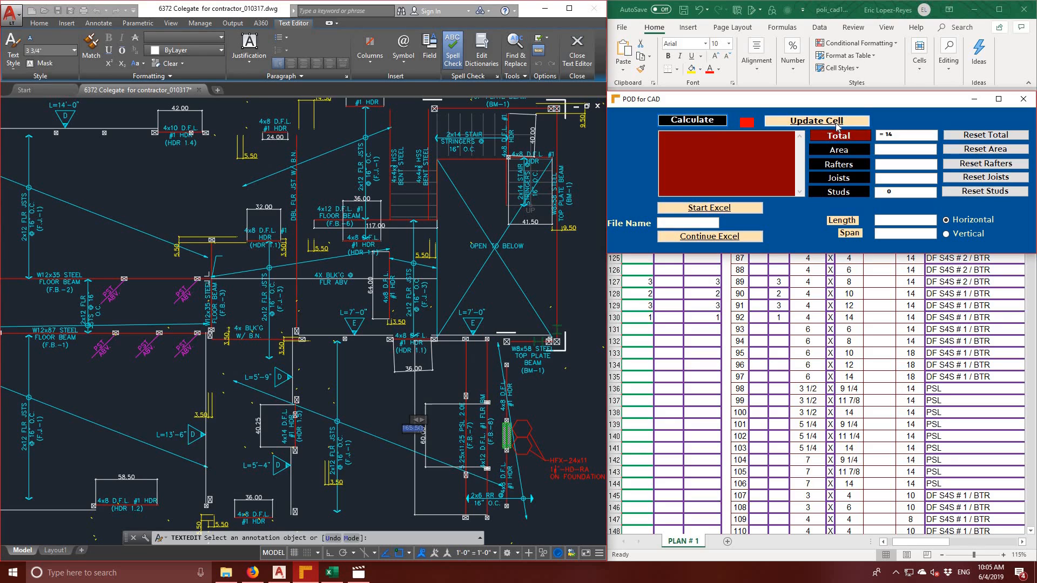
left_click(837, 122)
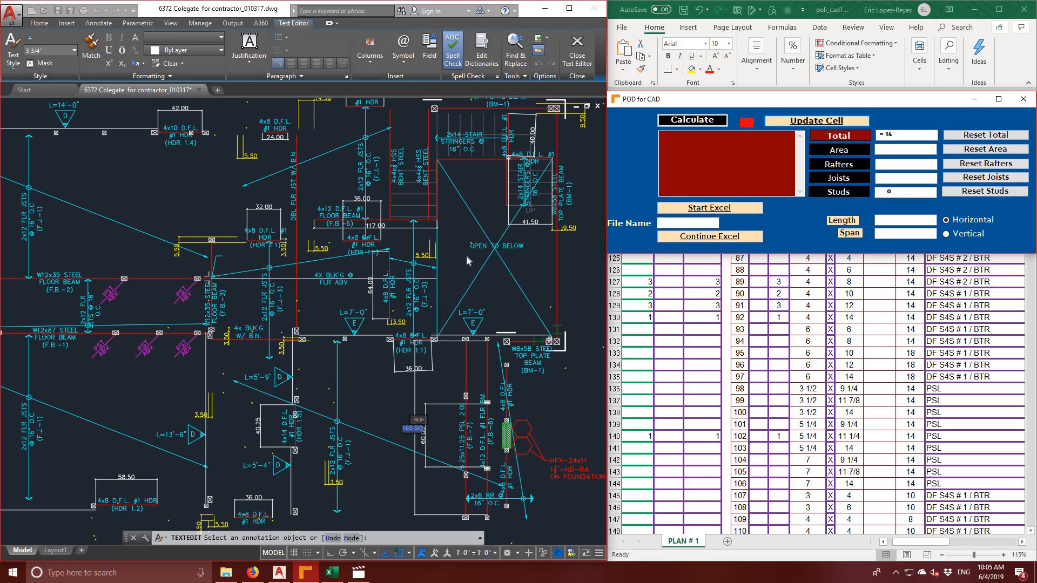
- Switch POD for CAD to Area calculation, and leave the text editing of the 165.50 dimension in the AutoCAD drawing
scroll(462, 254, "down", 2)
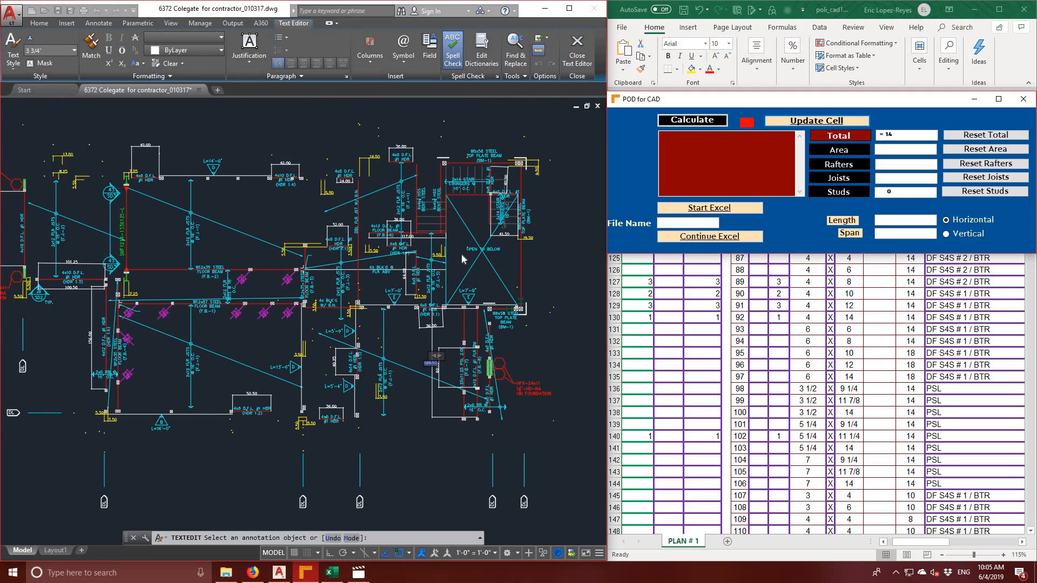
scroll(462, 253, "up", 2)
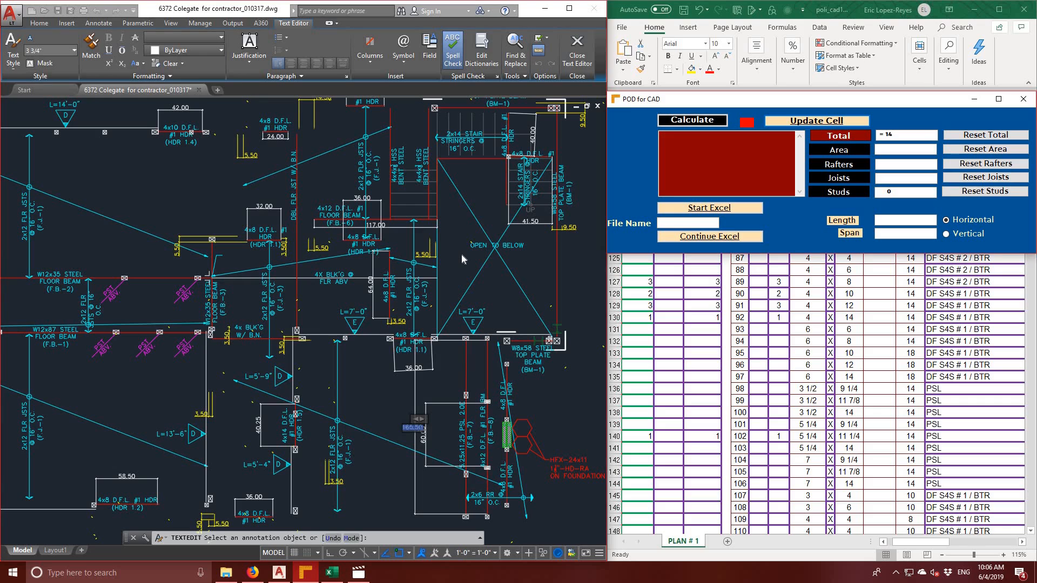
left_click(826, 152)
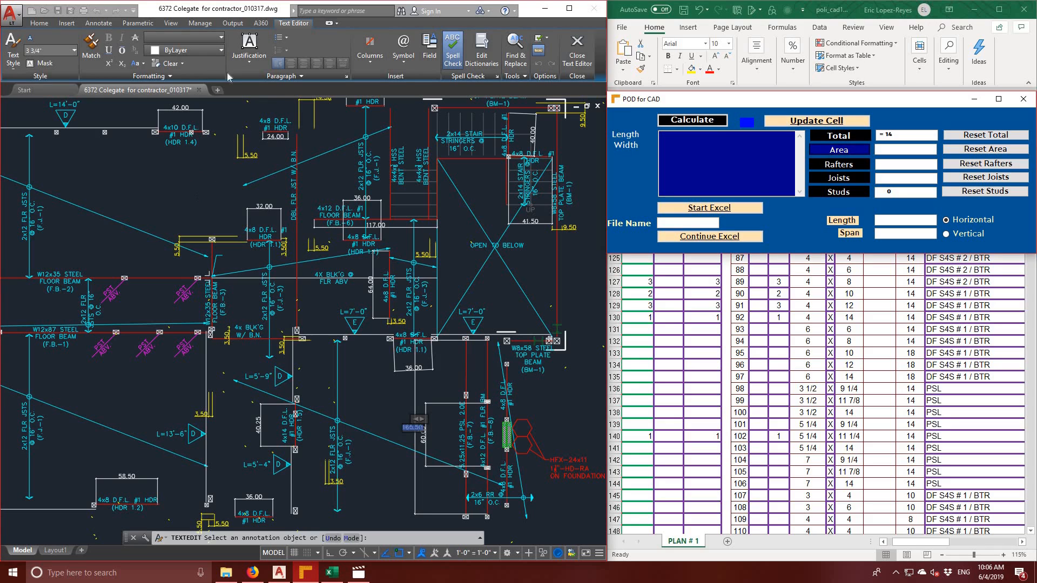
left_click(44, 26)
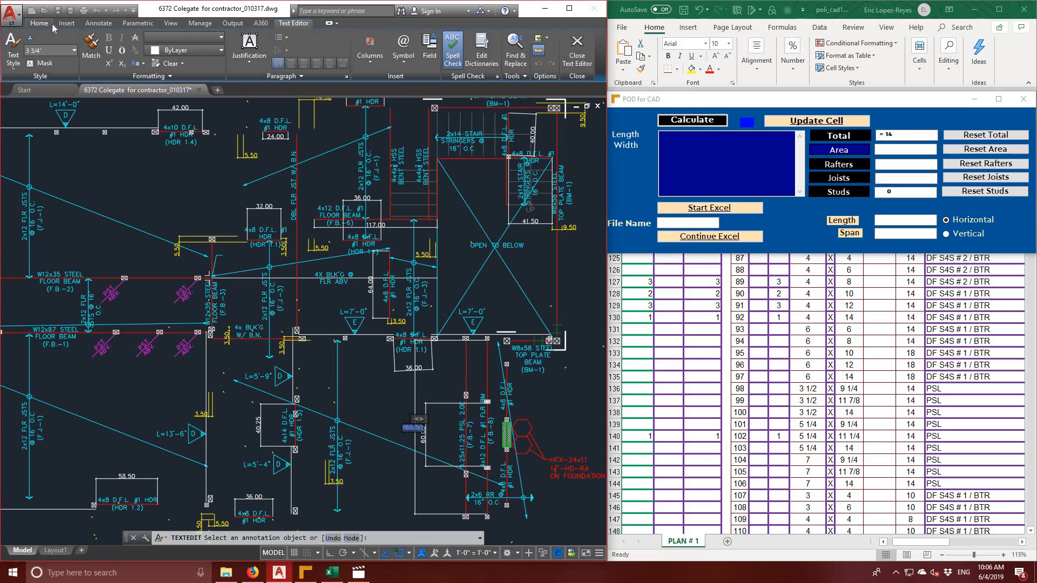
left_click(46, 26)
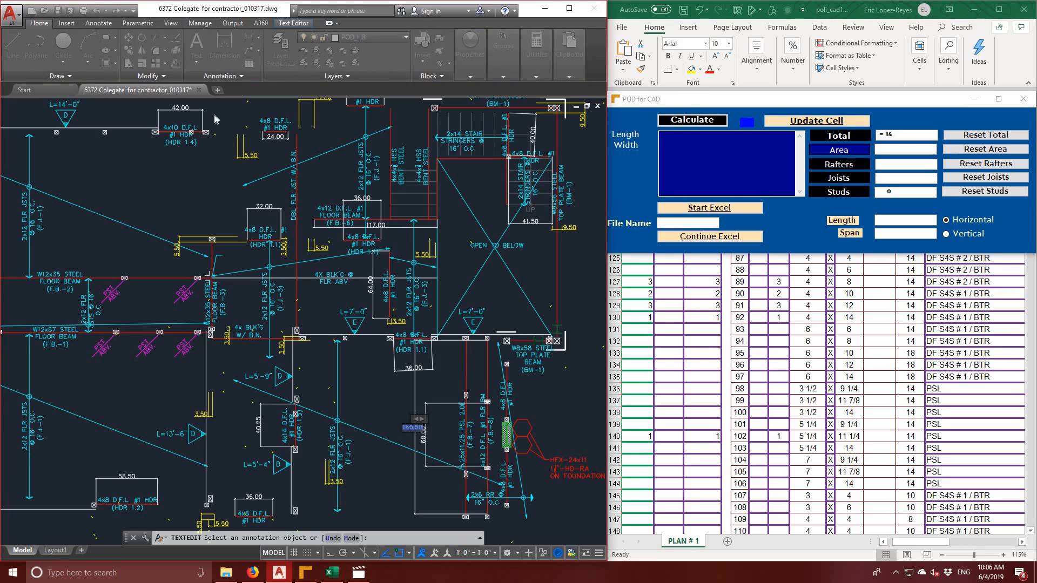
left_click(182, 167)
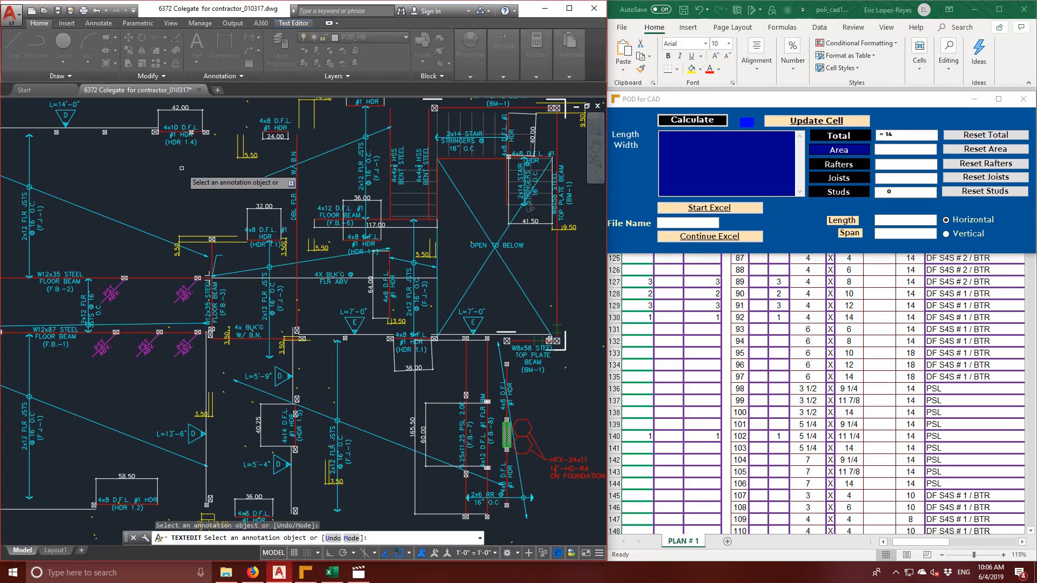
- Make CONCRETE the current layer and turn off the POD_HB and DIMENSIONS layers
scroll(188, 157, "down", 2)
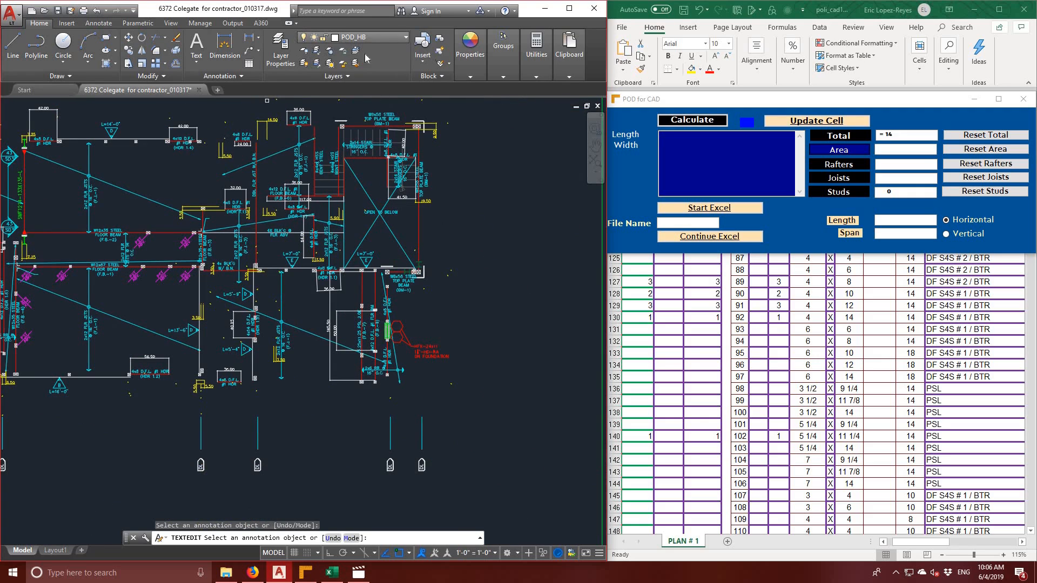
left_click(373, 36)
left_click(382, 46)
left_click(392, 37)
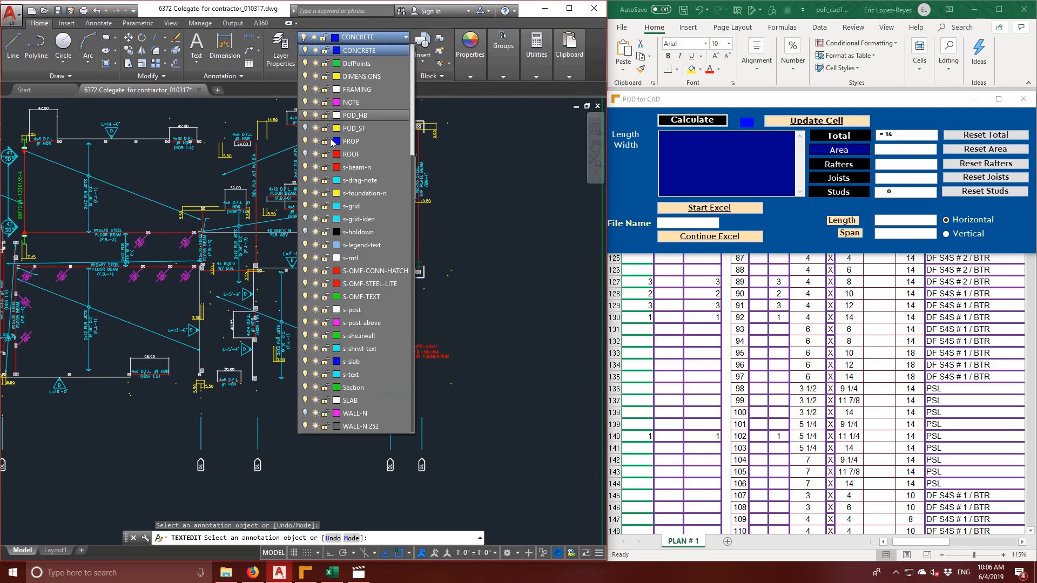
left_click(305, 115)
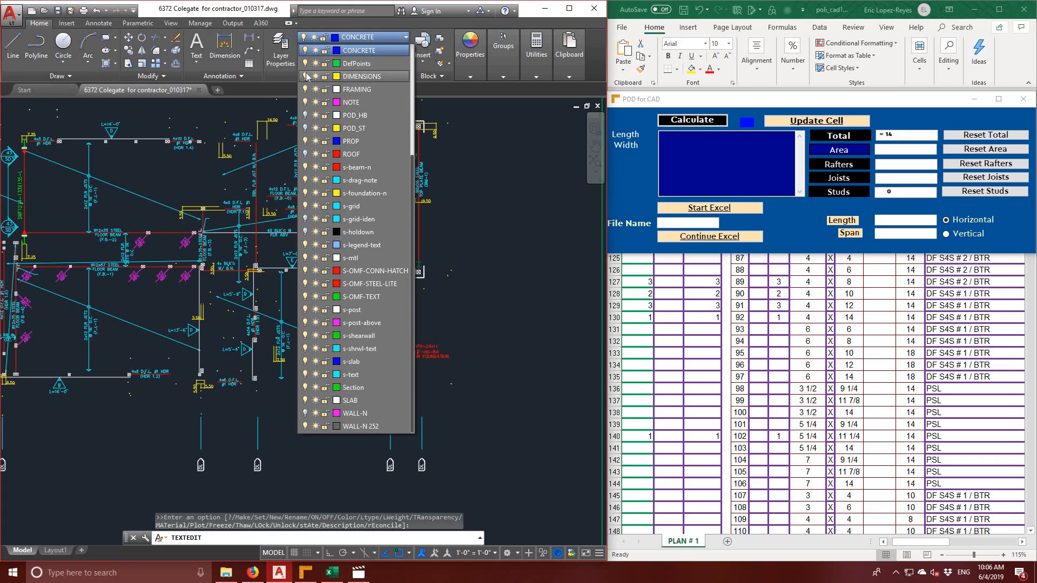
left_click(305, 77)
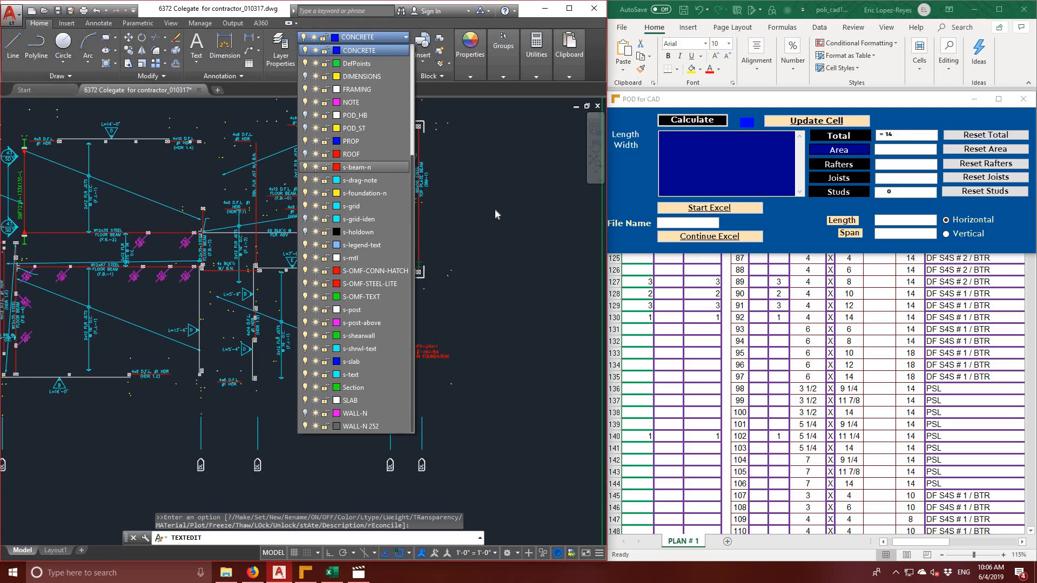
- Turn on the WALL-N layer and turn off the s-text layer, leaving the text editing command
left_click(305, 413)
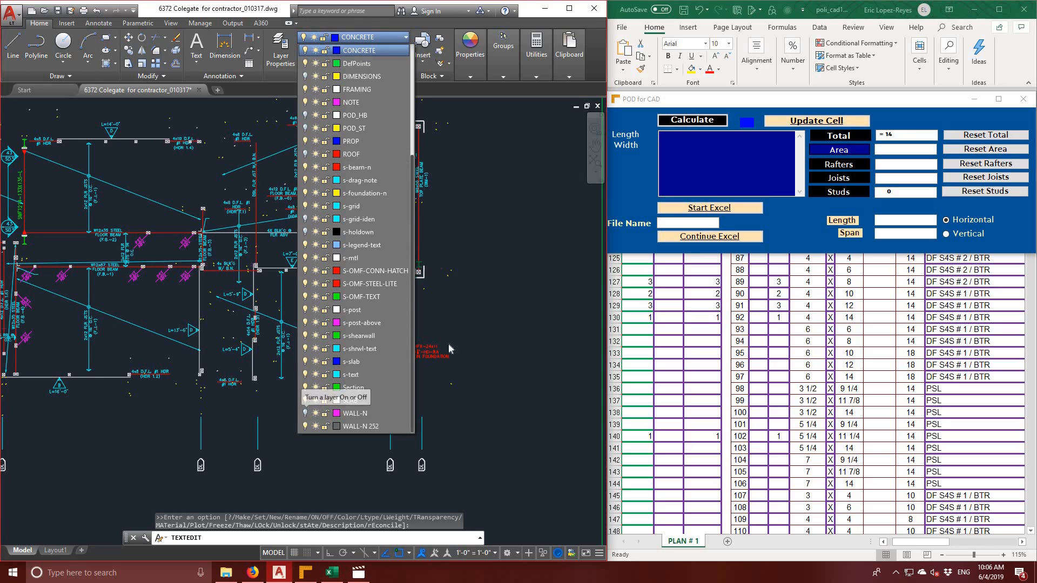
left_click(305, 374)
left_click(489, 298)
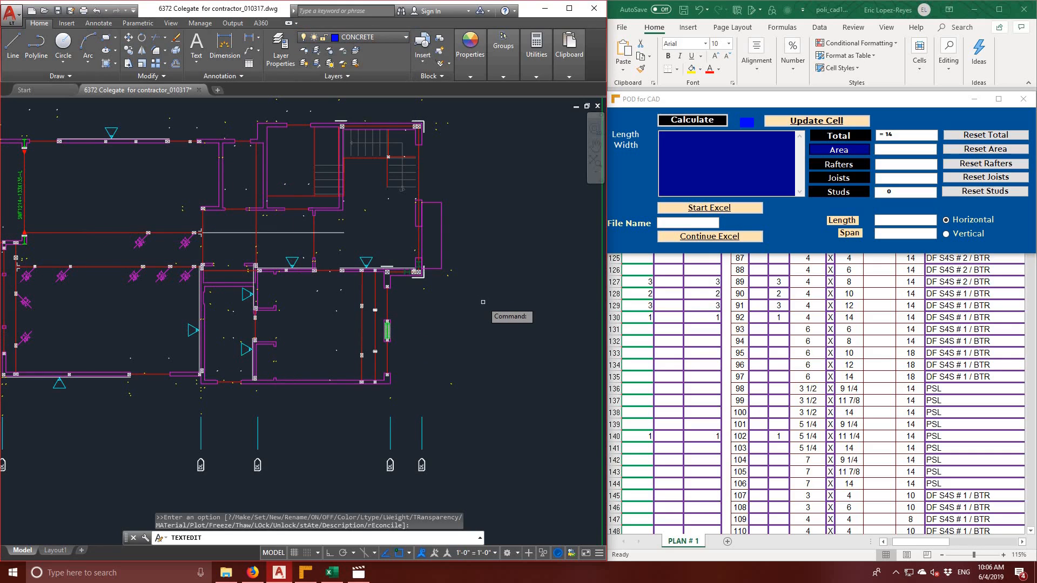
key("Escape")
key("Escape")
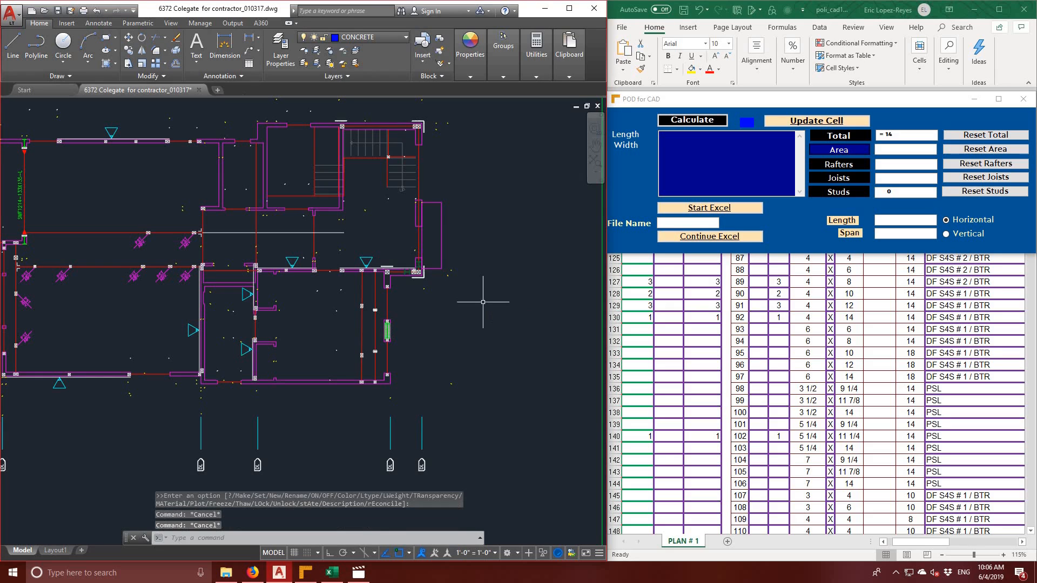
mouse_move(284, 313)
middle_mouse_down()
mouse_move(330, 310)
mouse_move(474, 351)
middle_mouse_up()
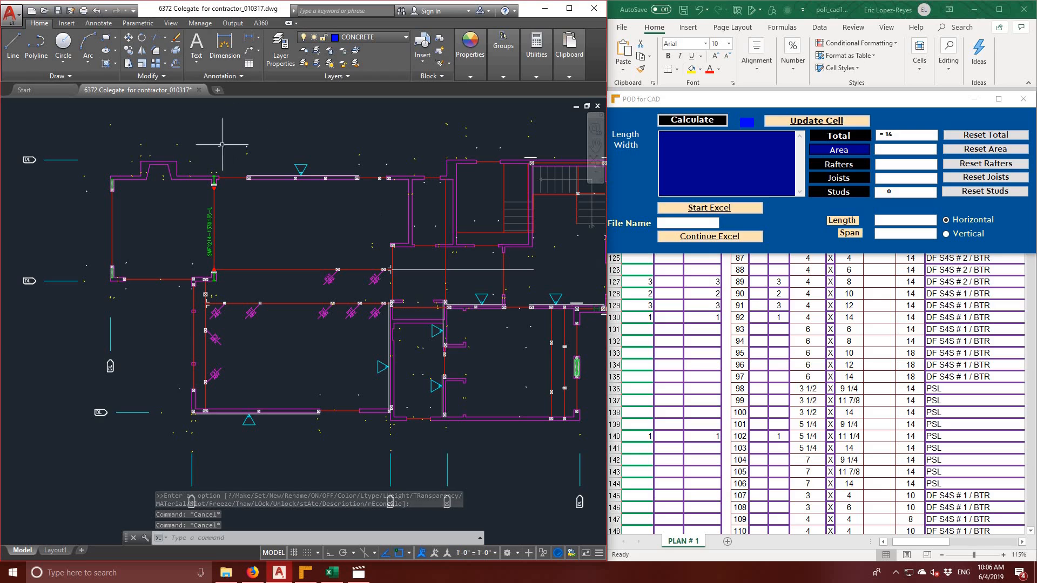
left_click(224, 46)
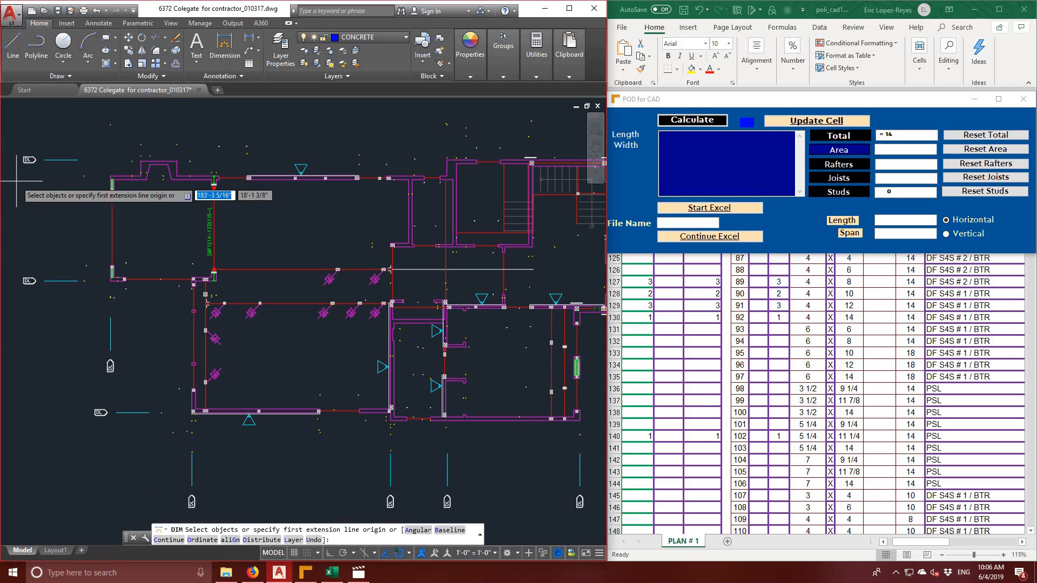
left_click(140, 160)
left_click(176, 161)
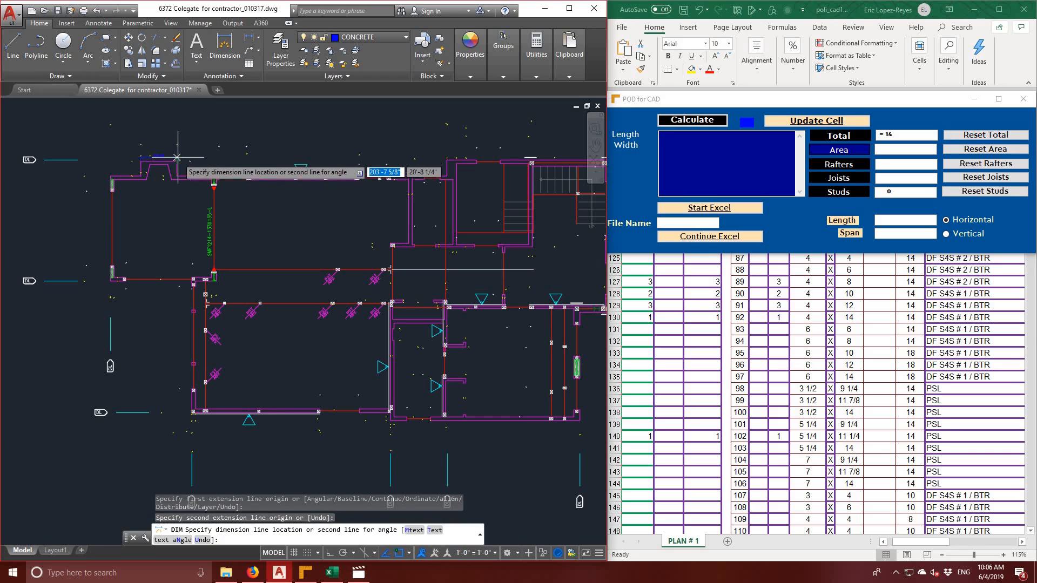
key("Escape")
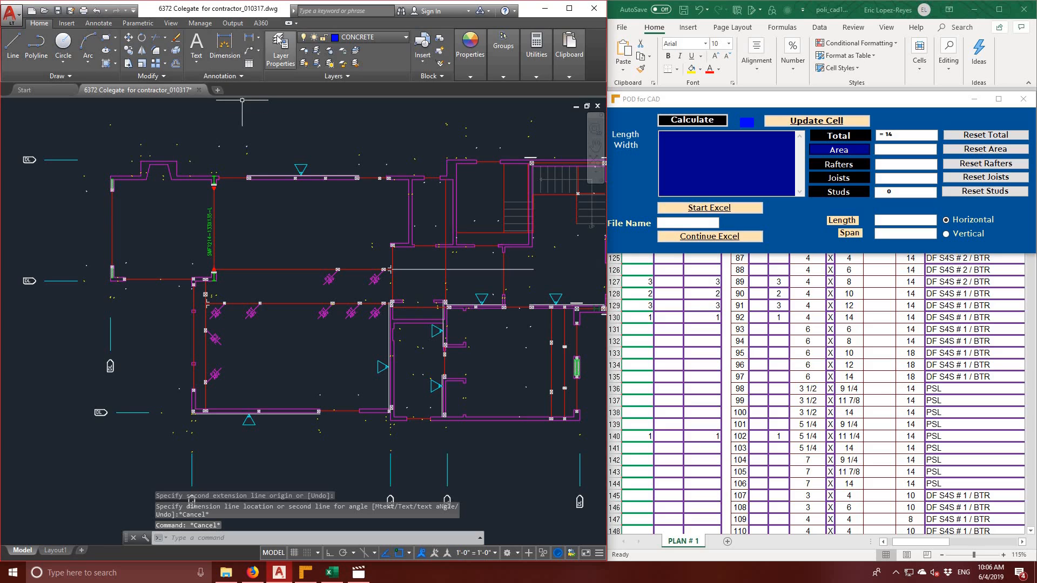
- Create a new layer named POD_AREA, set its color to cyan, and make it the current layer
left_click(281, 51)
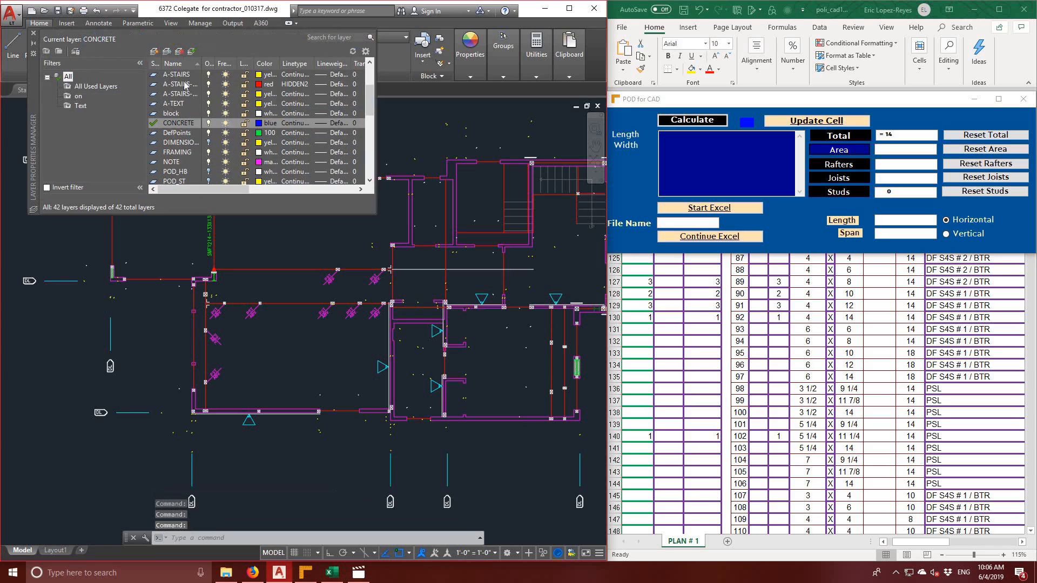
left_click(154, 52)
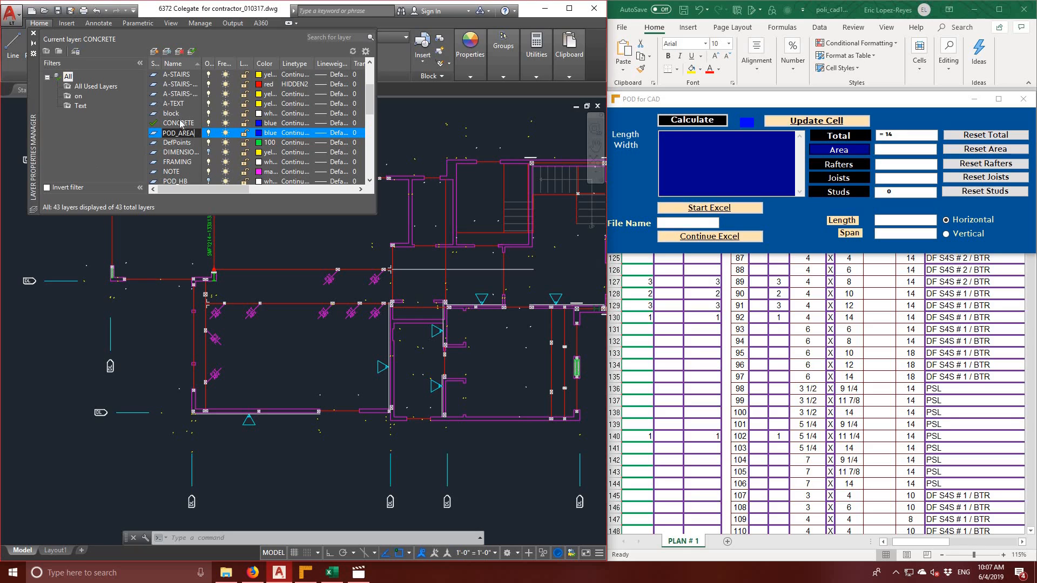
left_click(260, 136)
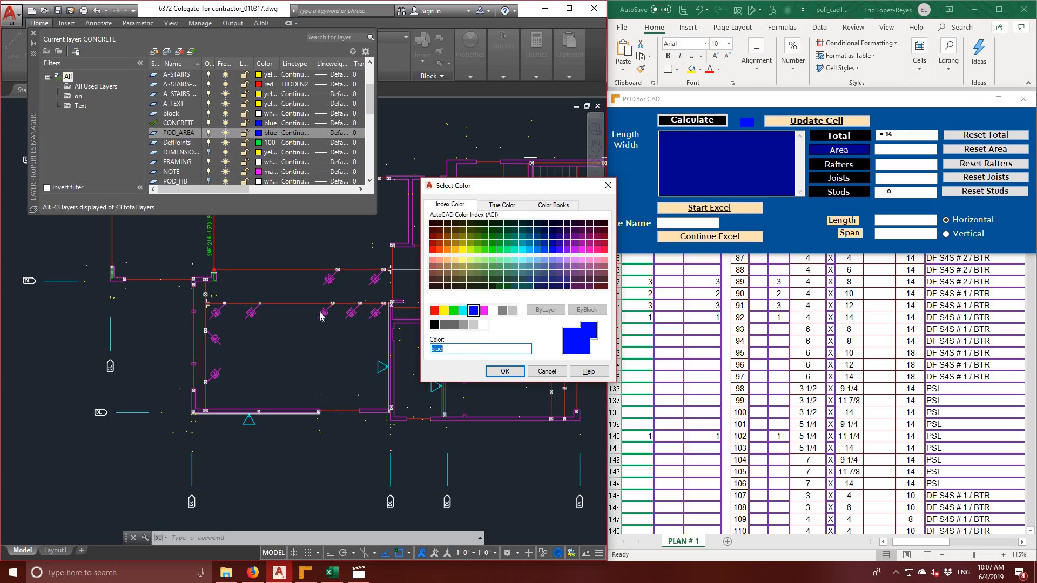
left_click(463, 311)
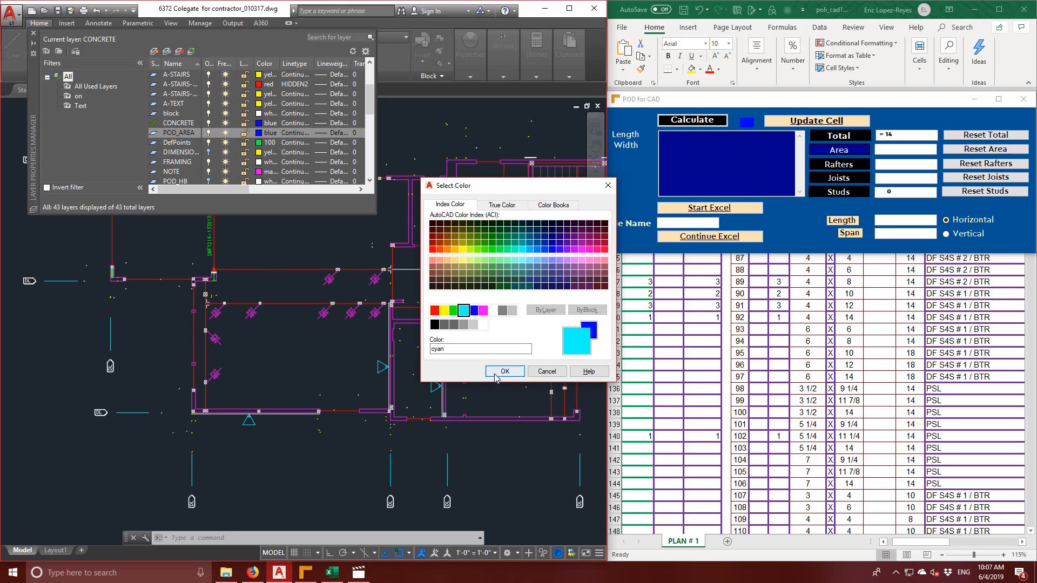
left_click(503, 372)
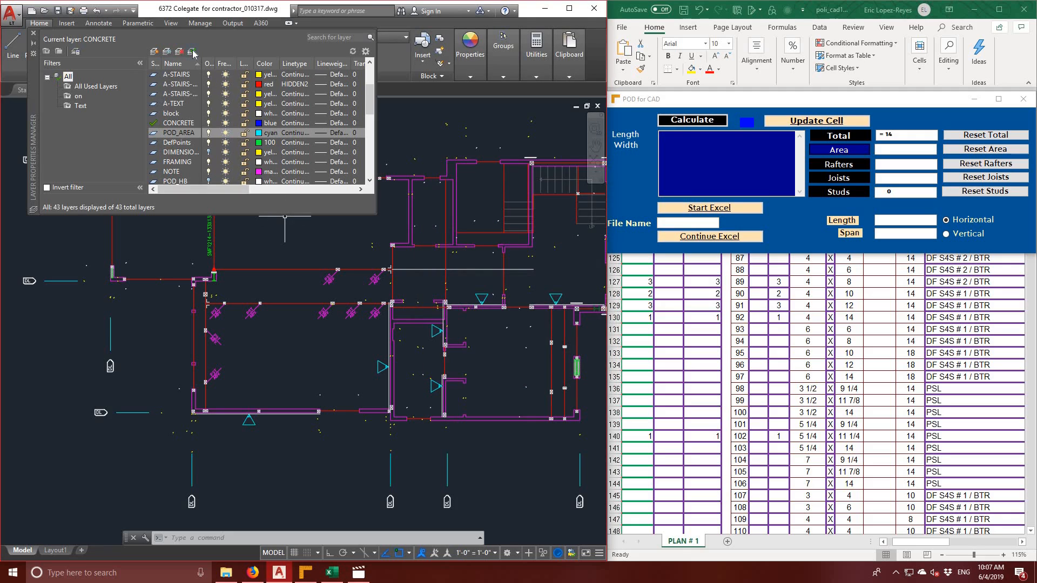
left_click(33, 33)
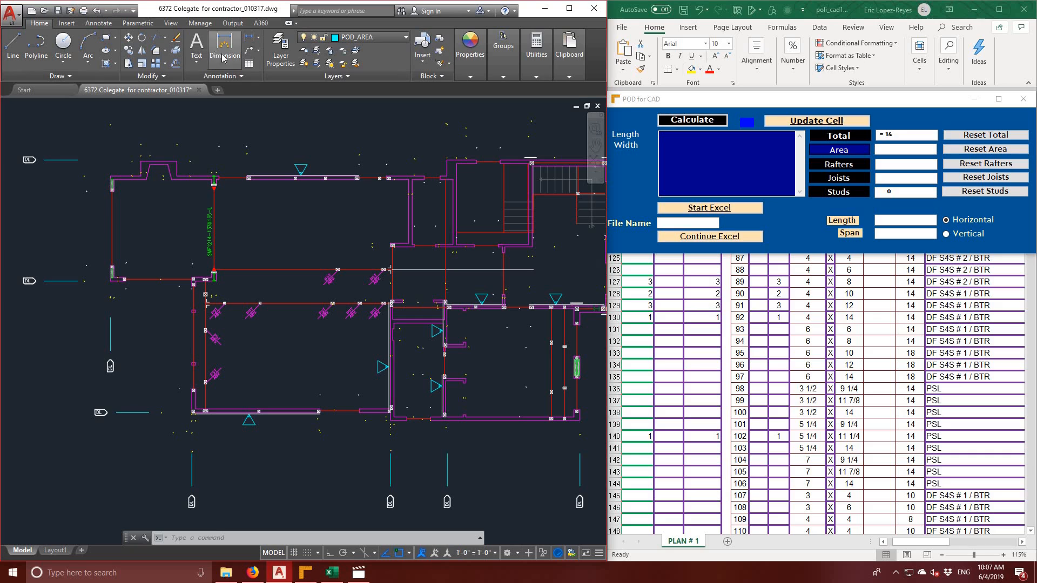
- Dimension the width and depth of the small wall projection at the plan's upper-left corner
left_click(228, 61)
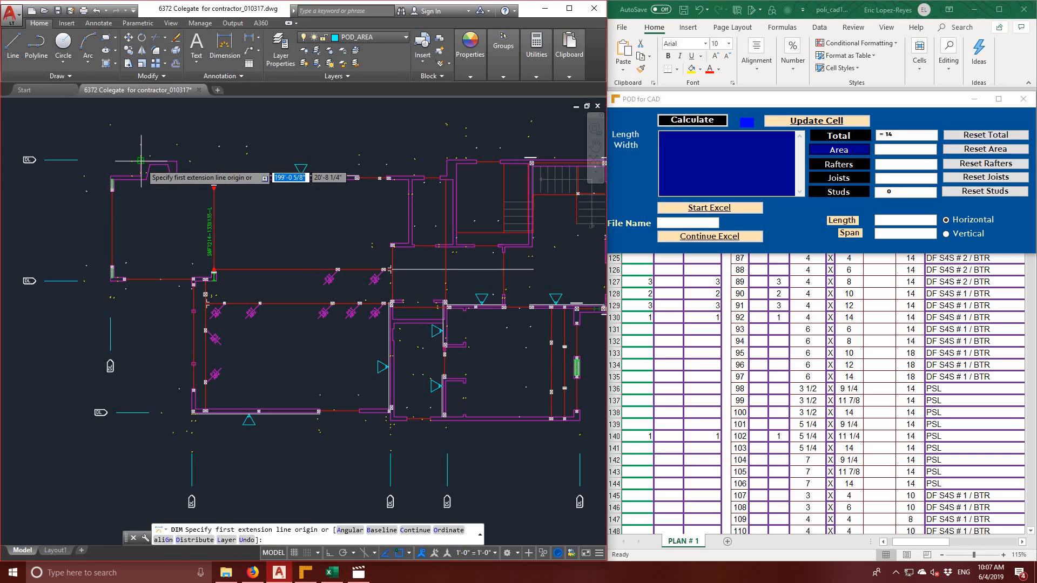
left_click(140, 161)
left_click(177, 161)
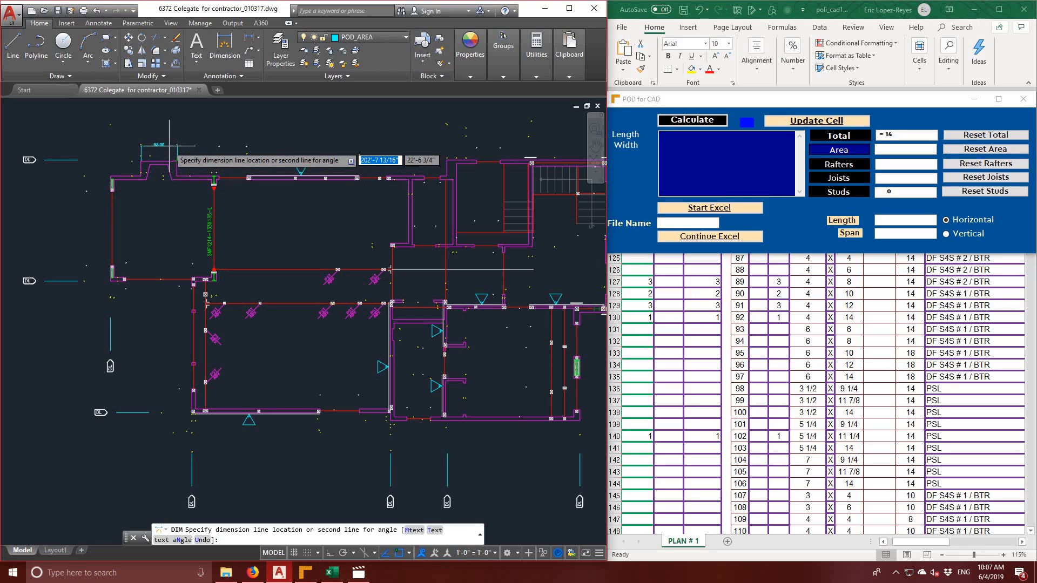
left_click(161, 145)
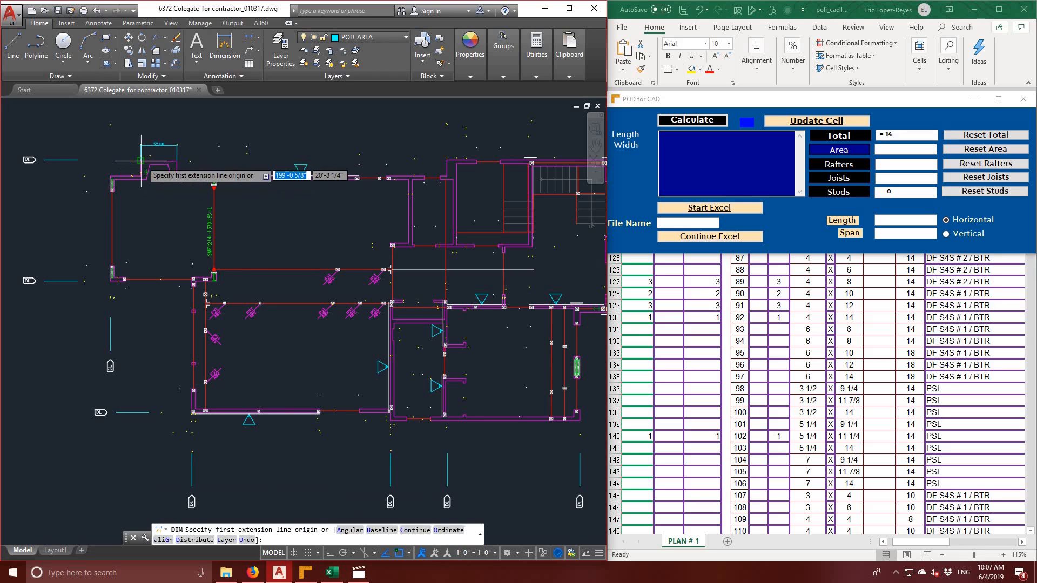
left_click(140, 172)
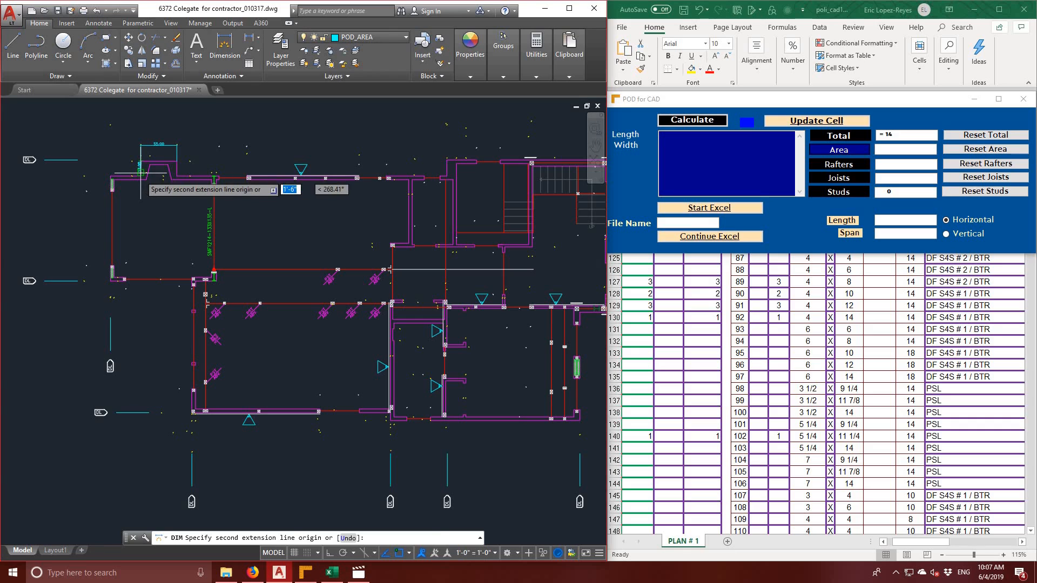
left_click(141, 161)
left_click(124, 174)
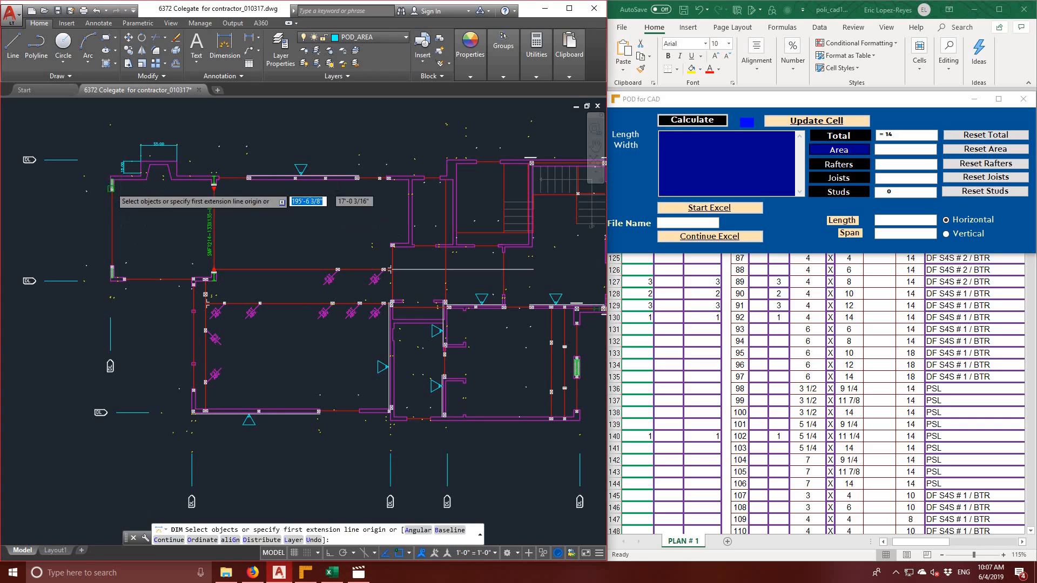
- Dimension the left exterior wall and the lower wall of the upper-left room, placing both dimensions outside the building
left_click(110, 176)
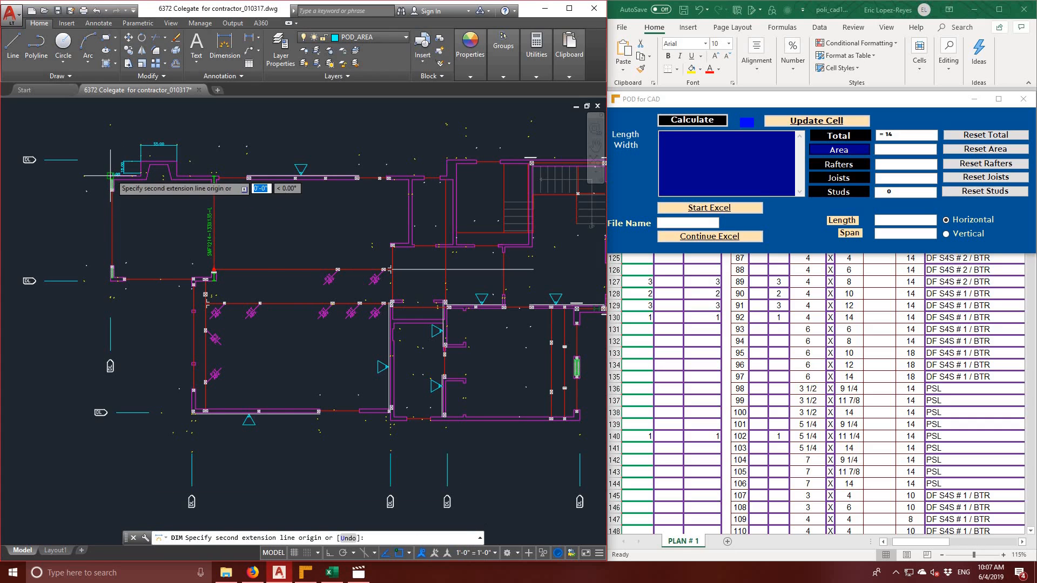
left_click(102, 281)
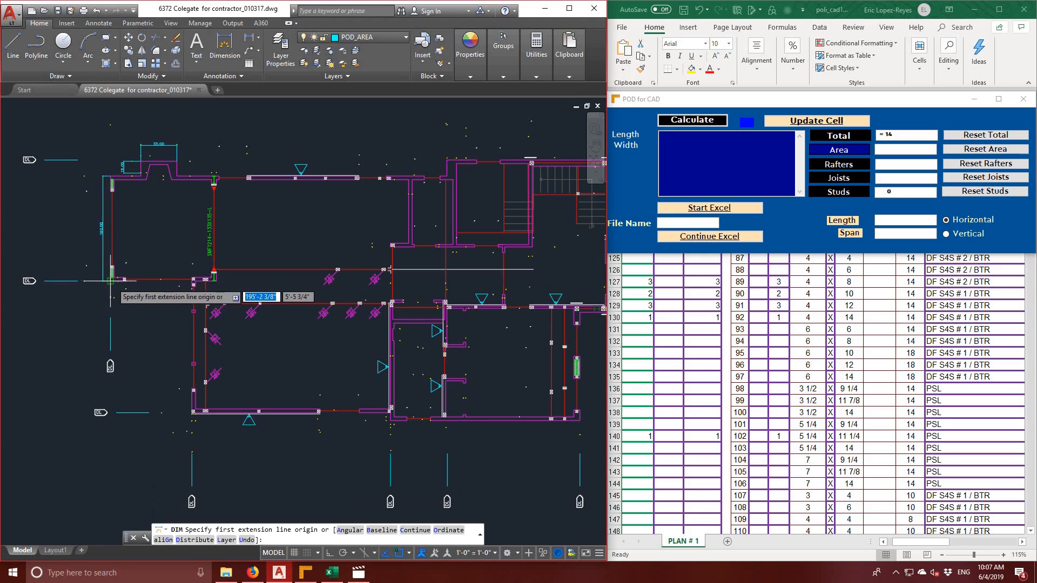
left_click(112, 281)
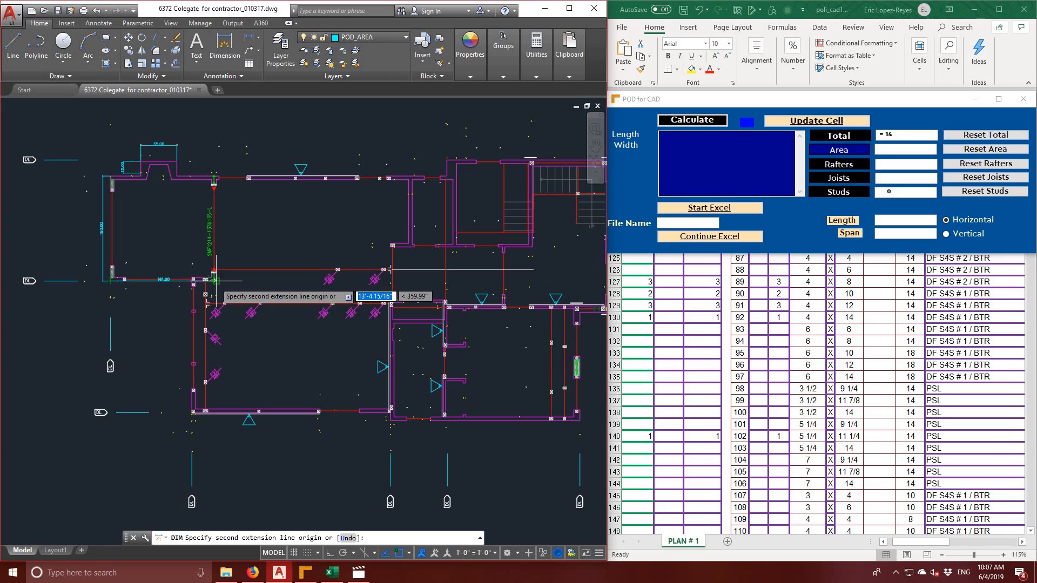
left_click(206, 279)
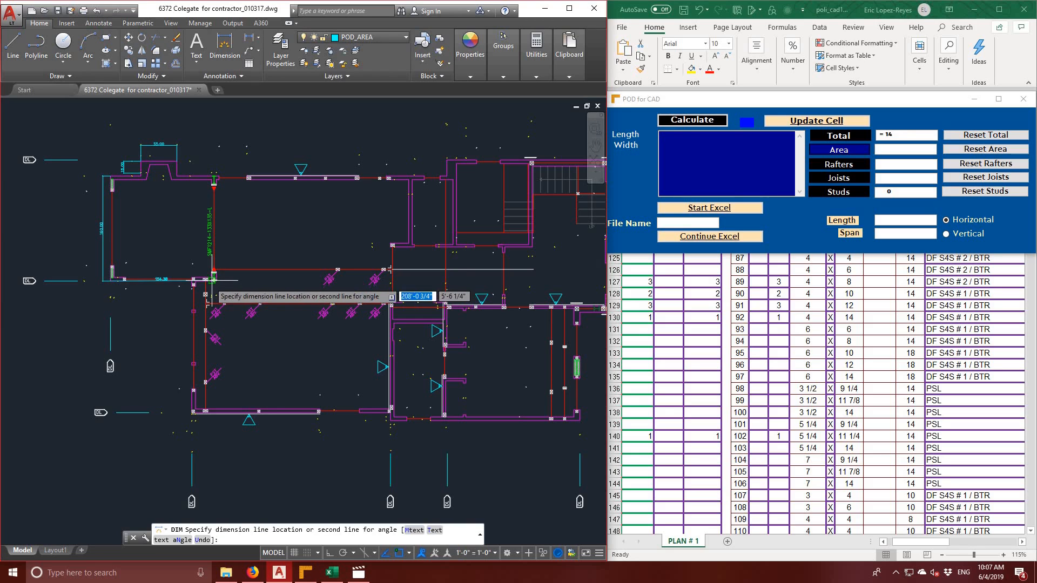
left_click(207, 292)
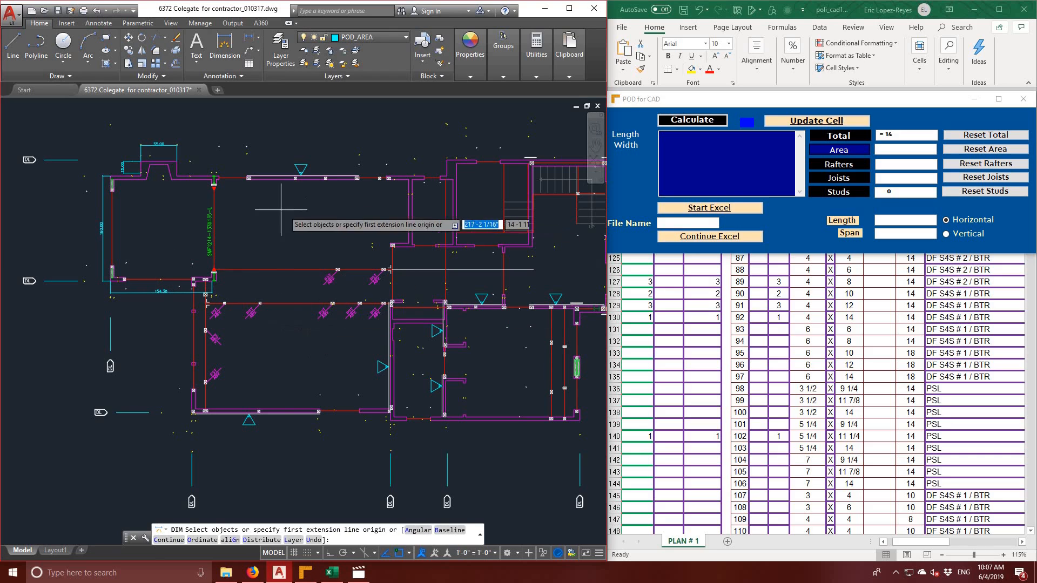
- Dimension the plan's upper exterior wall from the green steel frame to the stair block, placing the dimension above it
left_click(215, 176)
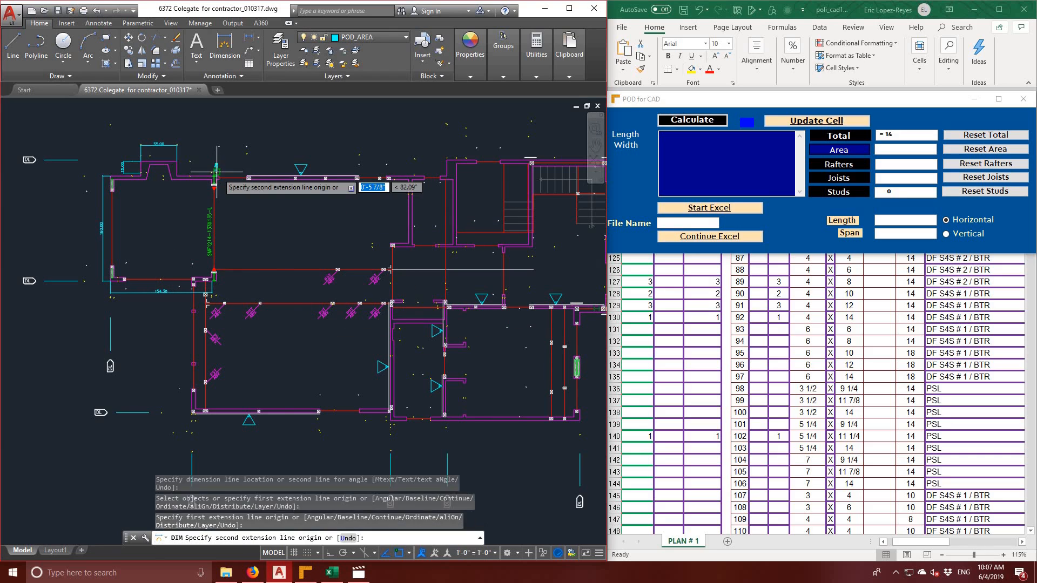
left_click(448, 175)
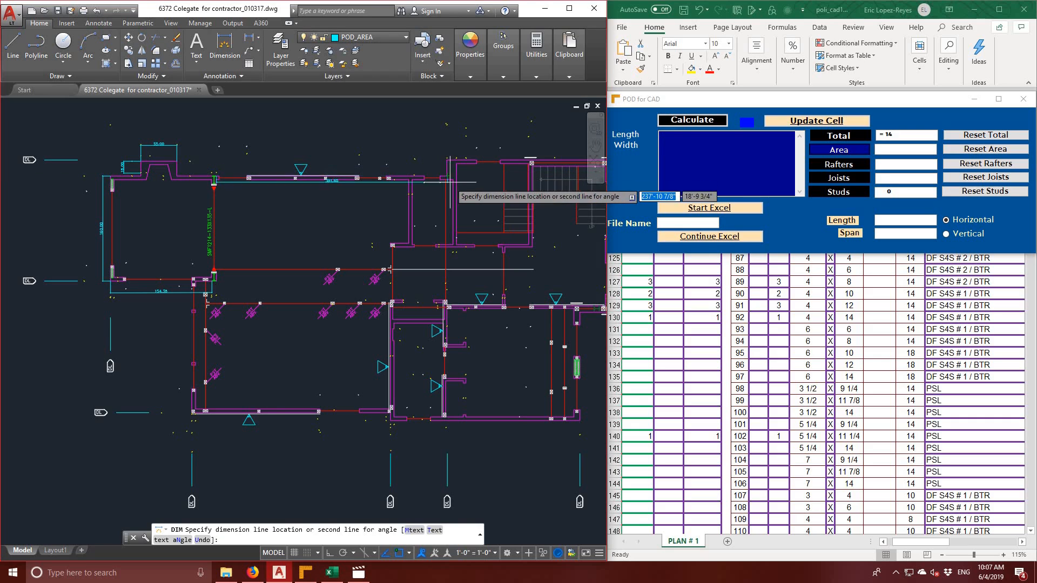
left_click(400, 127)
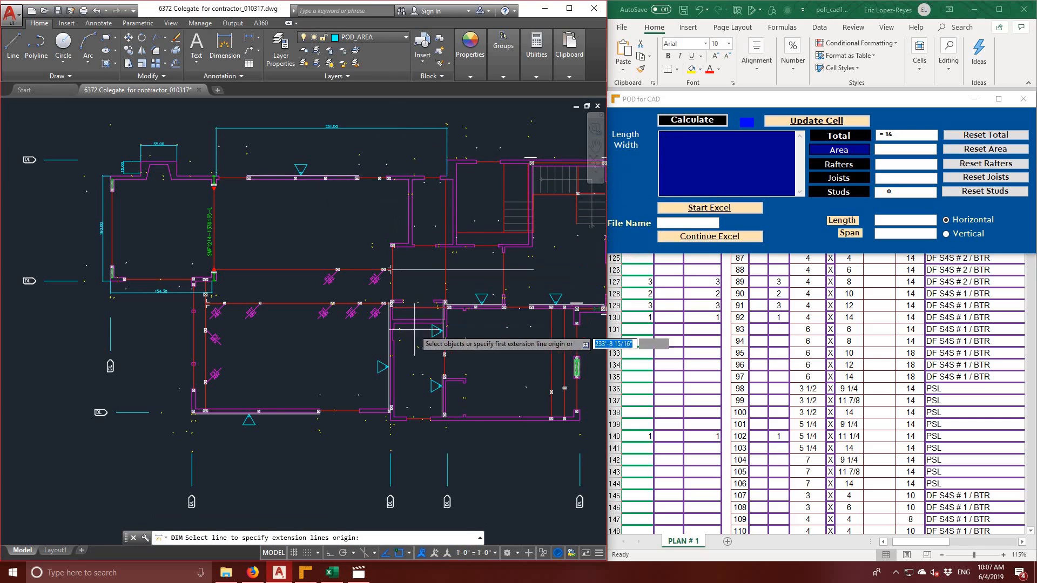
- Dimension the lower exterior wall of the large lower-left room and the adjoining narrow room, placing both dimensions below the plan
left_click(195, 410)
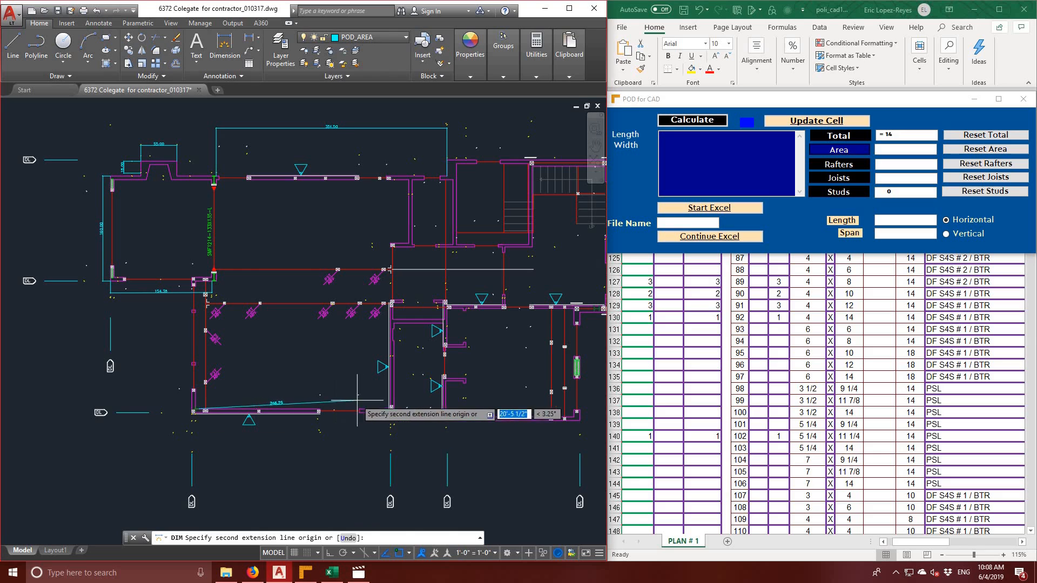
left_click(389, 410)
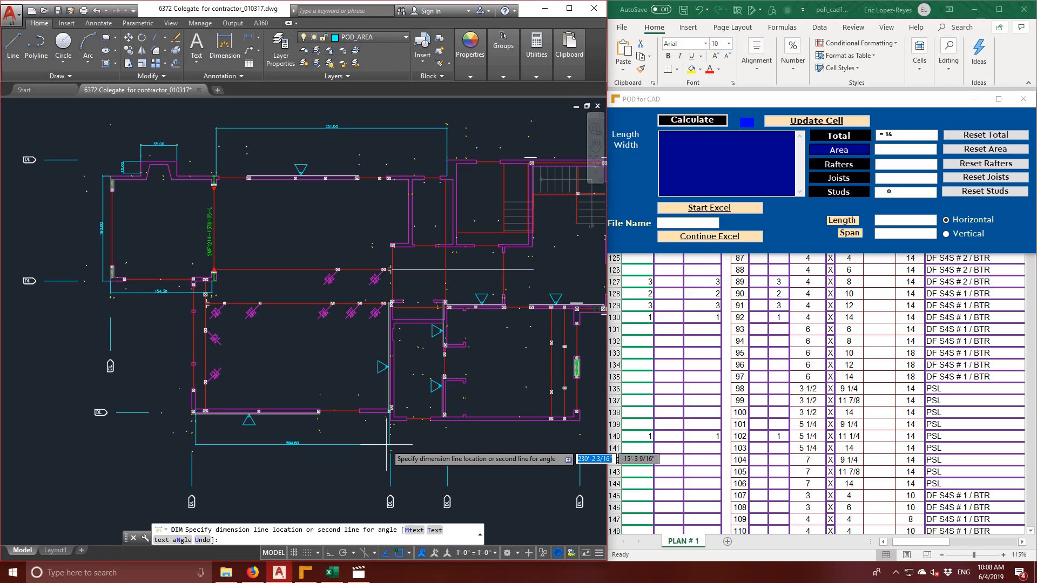
left_click(387, 445)
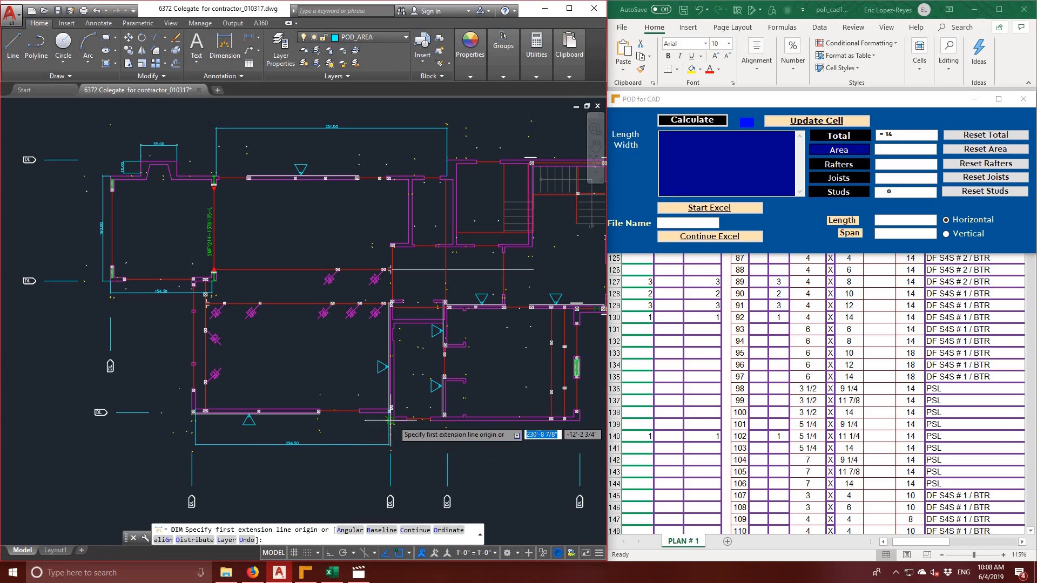
left_click(446, 420)
left_click(432, 444)
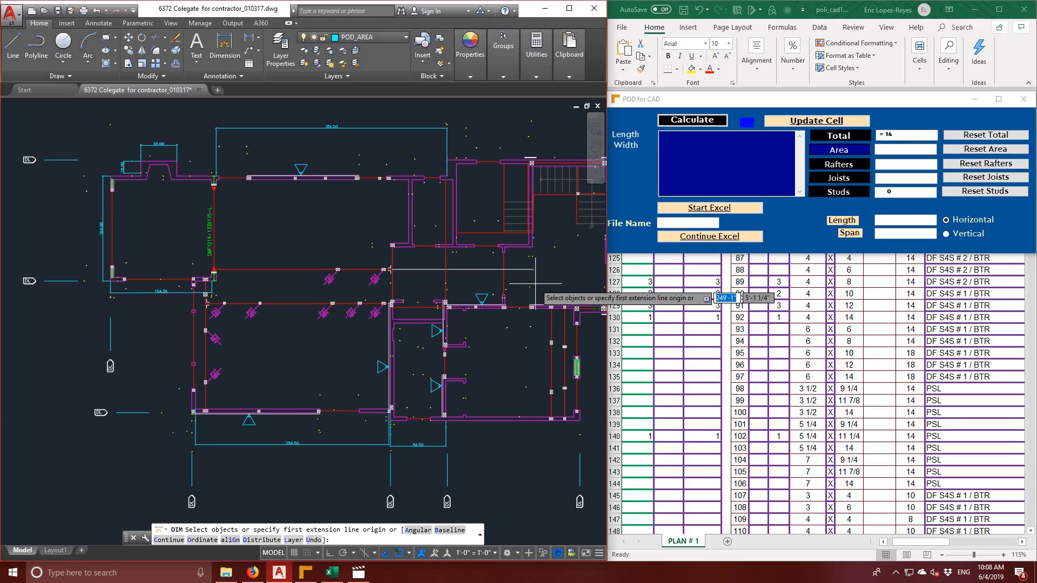
middle_click_drag(535, 283, 454, 298)
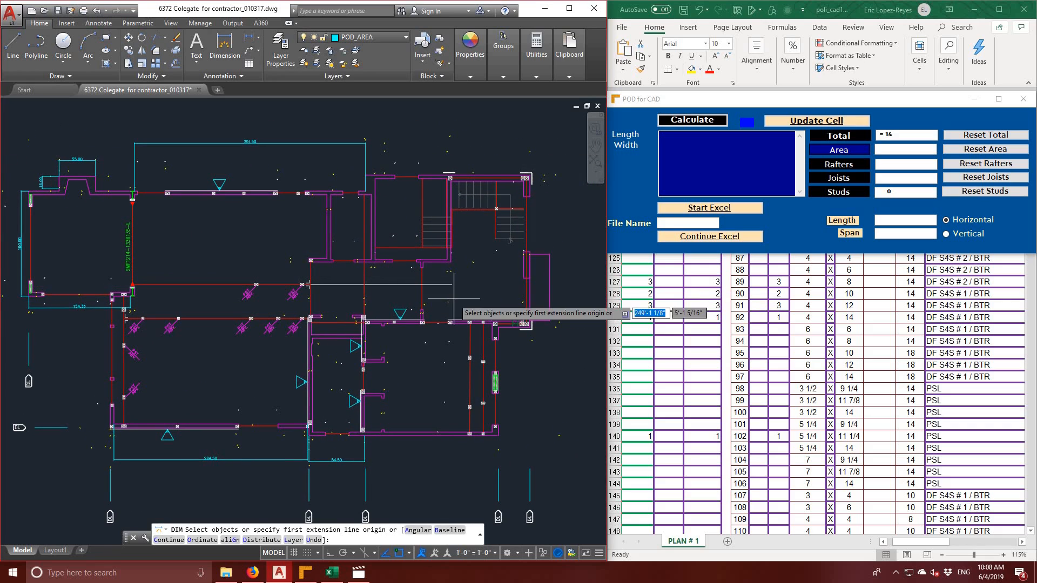
- Dimension the depth from the upper wall beside the stair block to the lower exterior wall, placing the dimension inside the plan
left_click(372, 193)
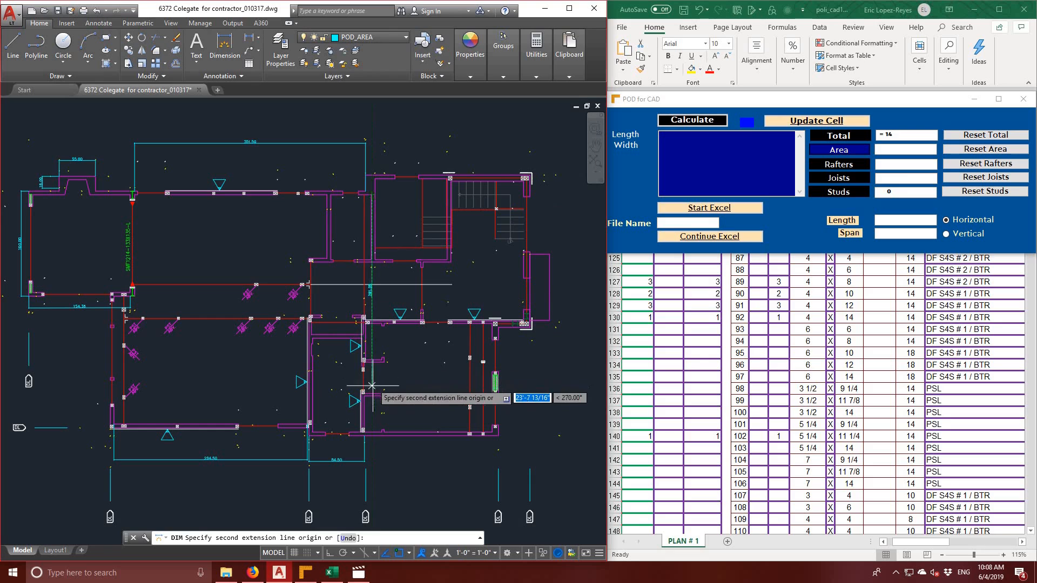
left_click(364, 430)
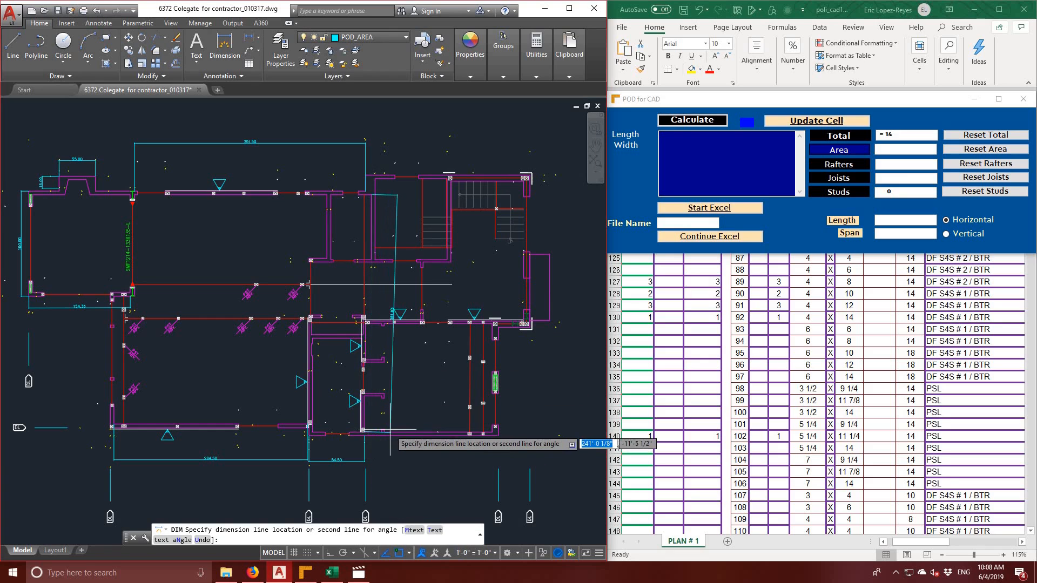
left_click(273, 385)
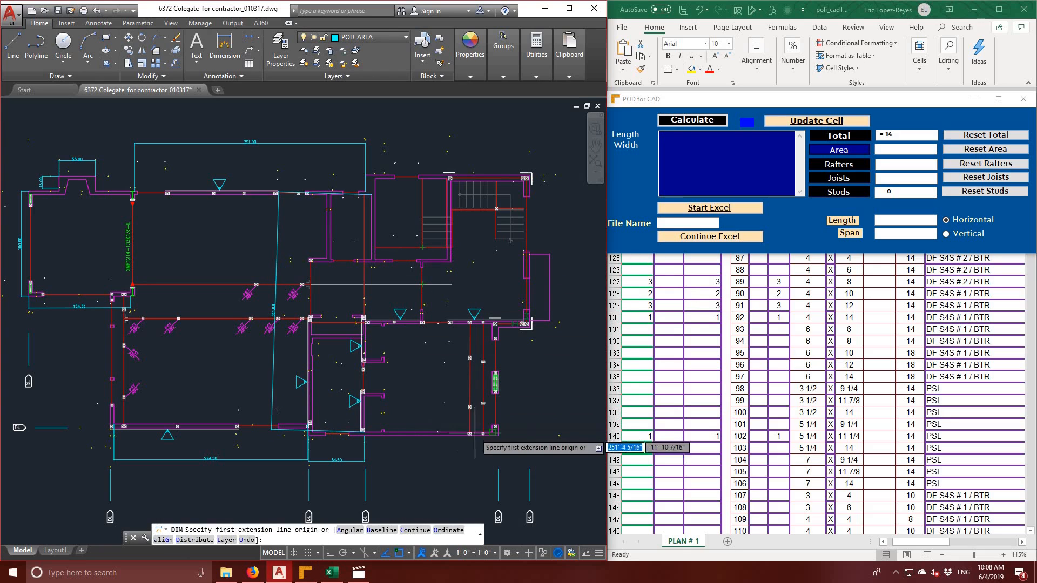
- Dimension the lower and right exterior walls of the lower-right room, placing both dimensions outside the building
left_click(498, 435)
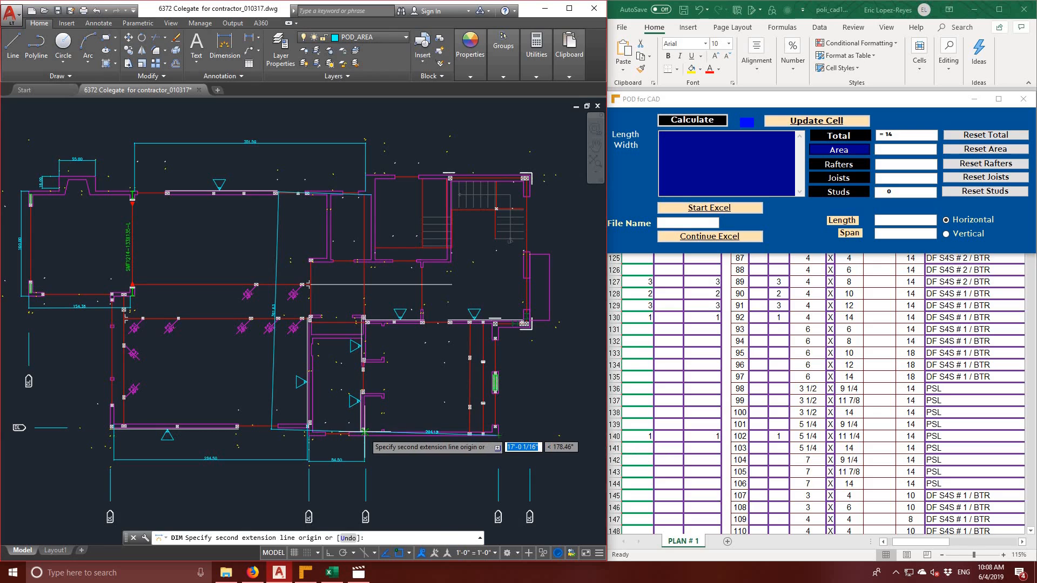
left_click(393, 458)
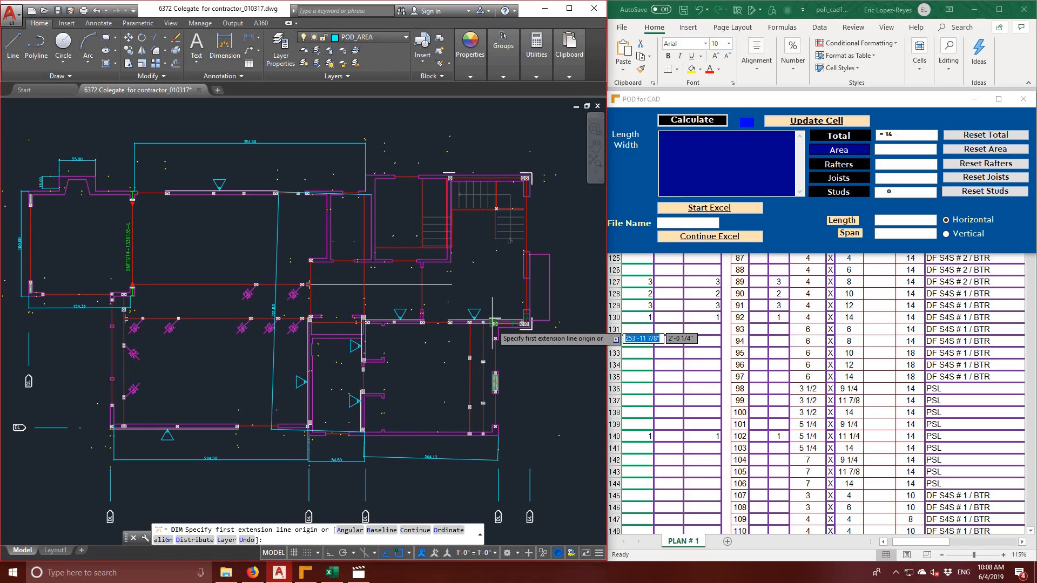
left_click(494, 429)
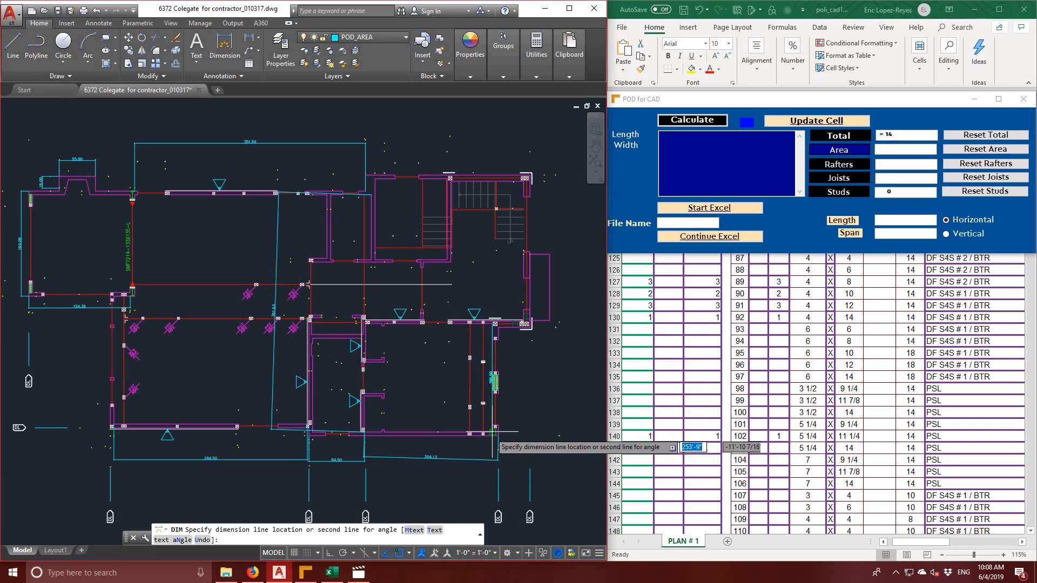
left_click(518, 432)
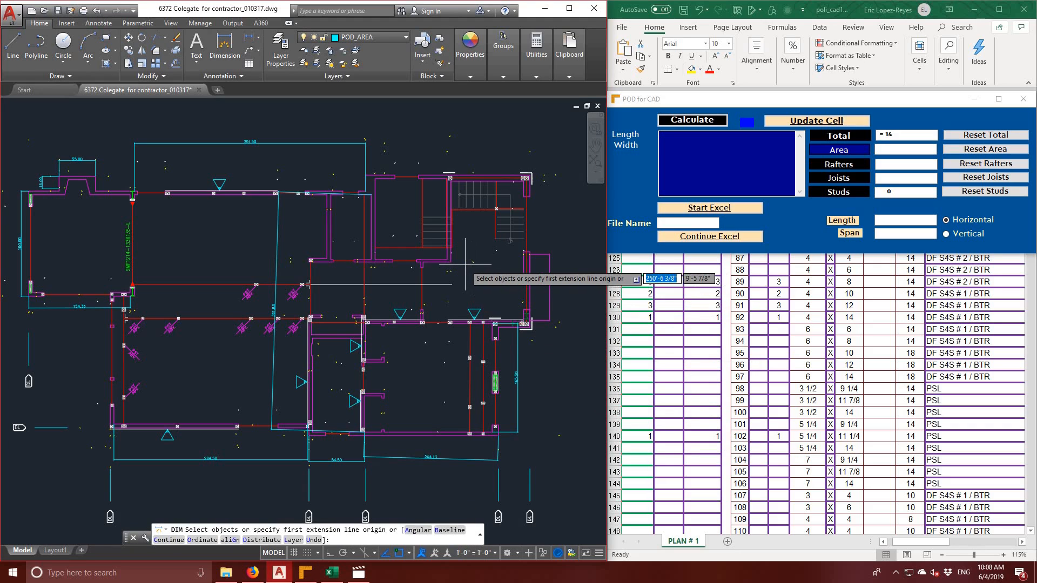
- Dimension the upper and right exterior walls of the stair block, placing both dimensions outside the plan, and end the dimensioning
left_click(375, 178)
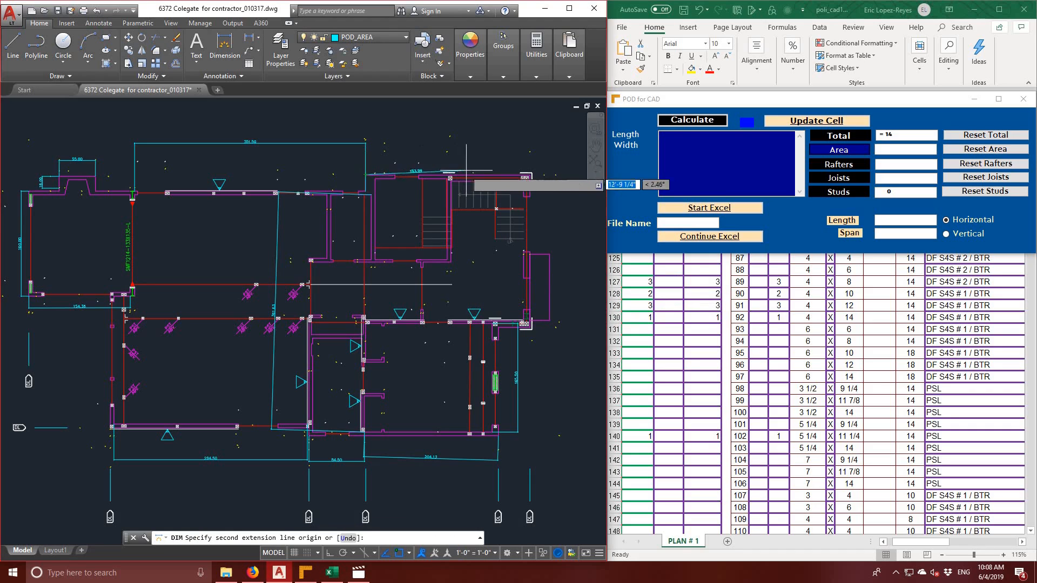
left_click(530, 175)
left_click(532, 164)
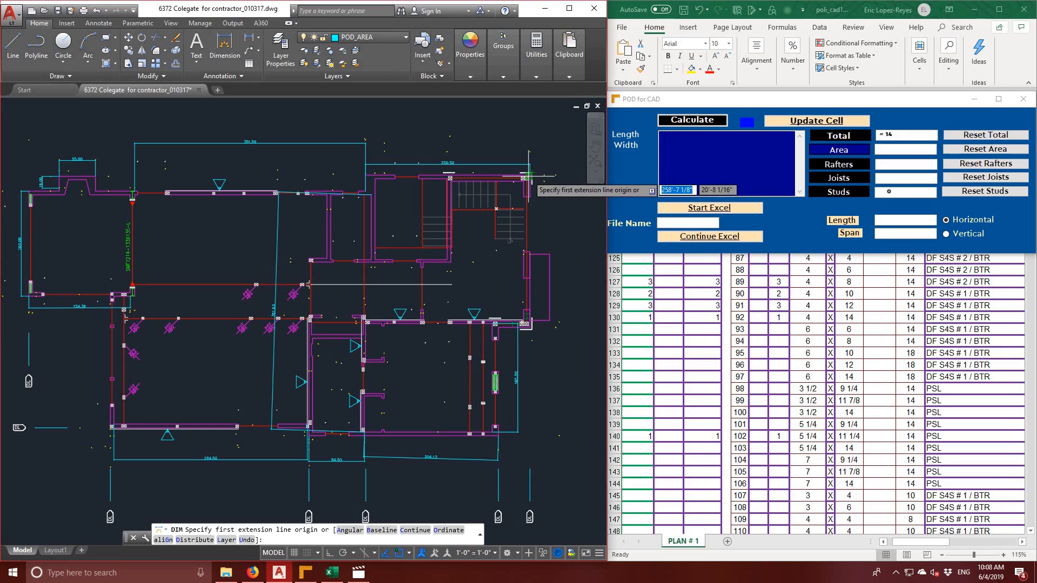
left_click(529, 176)
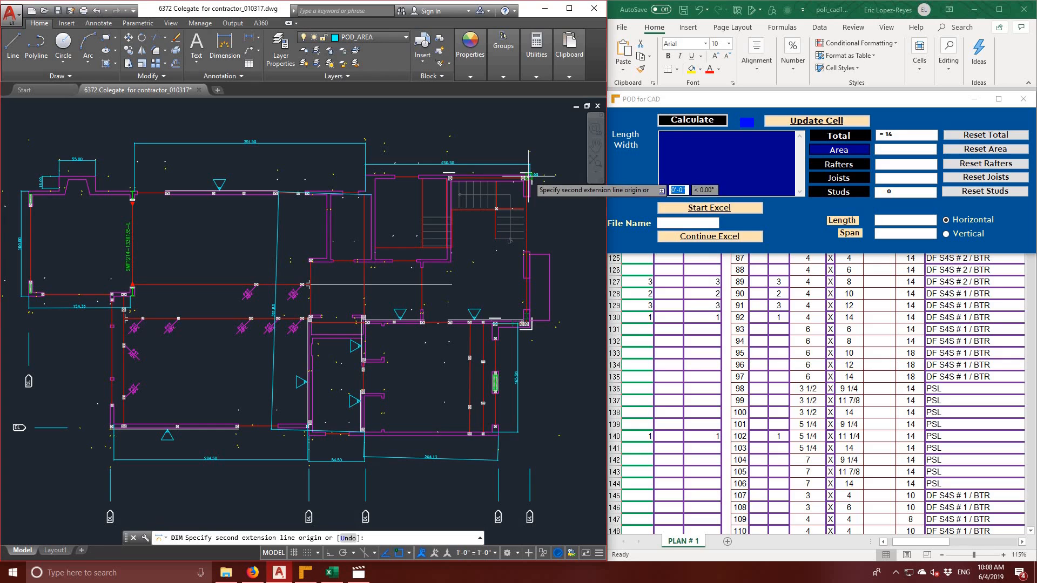
left_click(526, 323)
left_click(558, 332)
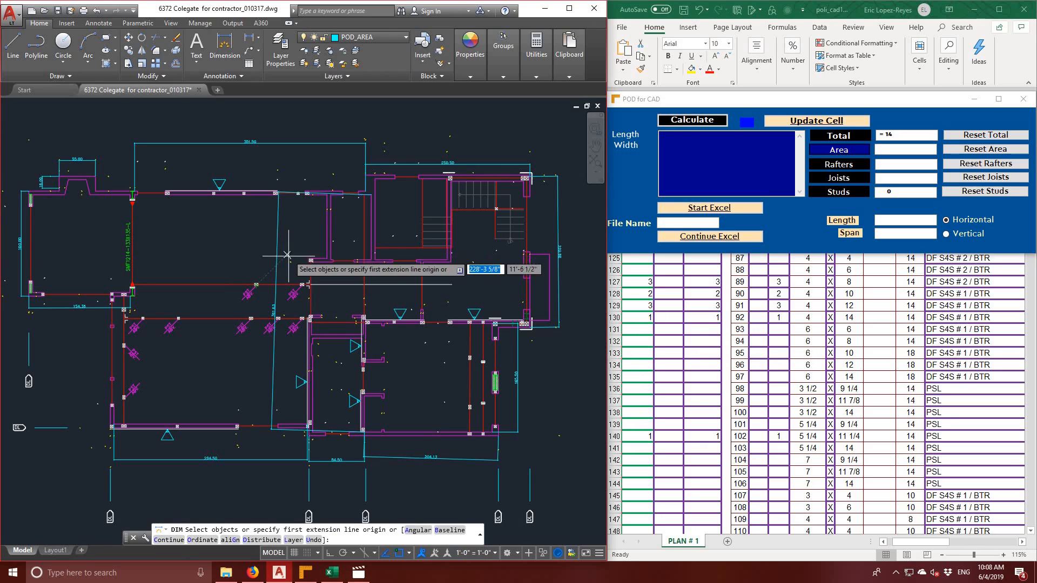
type("c")
key("Return")
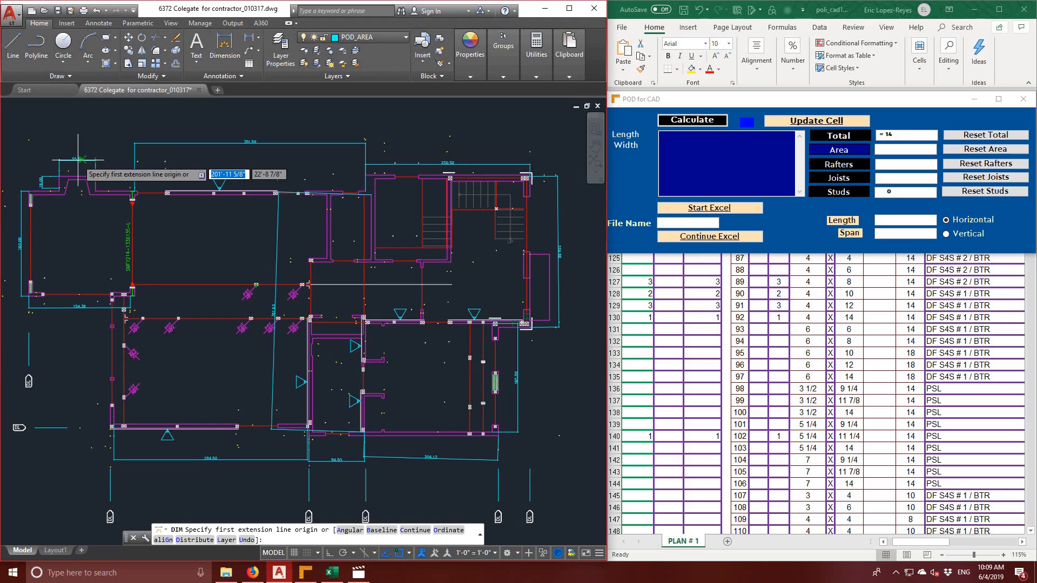
key("Escape")
key("Escape")
key("Escape")
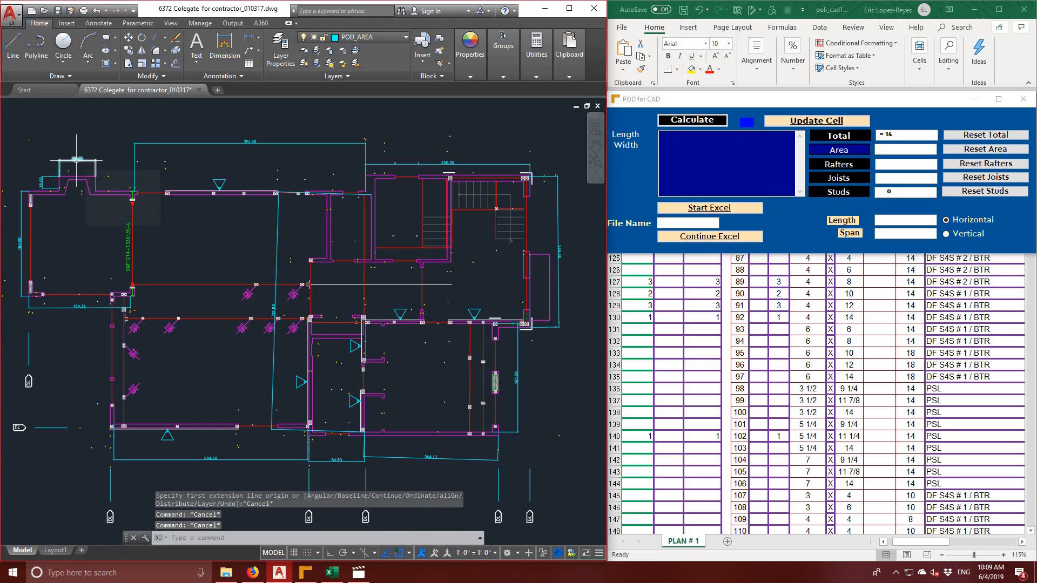
- Copy the upper-left projection's width and depth dimension texts, 55.00 and 18.00, into the Length Width list of POD for CAD
double_click(76, 160)
key("ctrl+c")
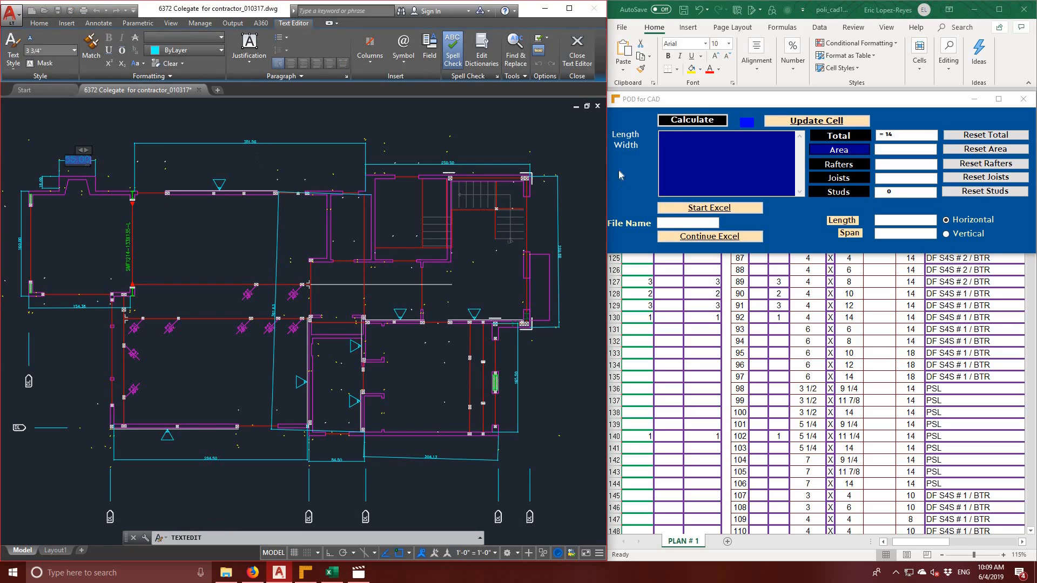
left_click(670, 142)
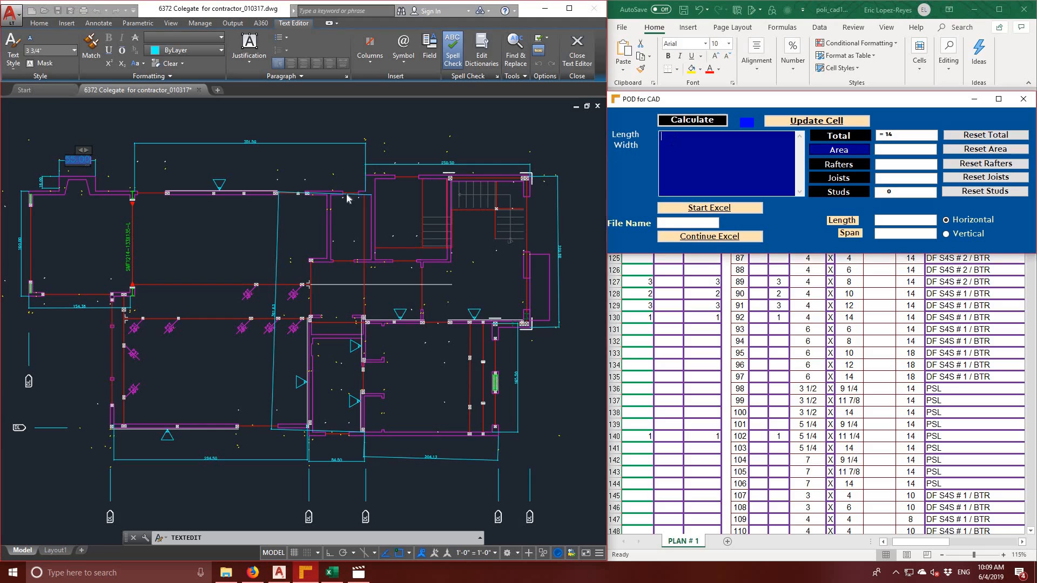
key("ctrl+v")
left_click(41, 188)
left_click(42, 188)
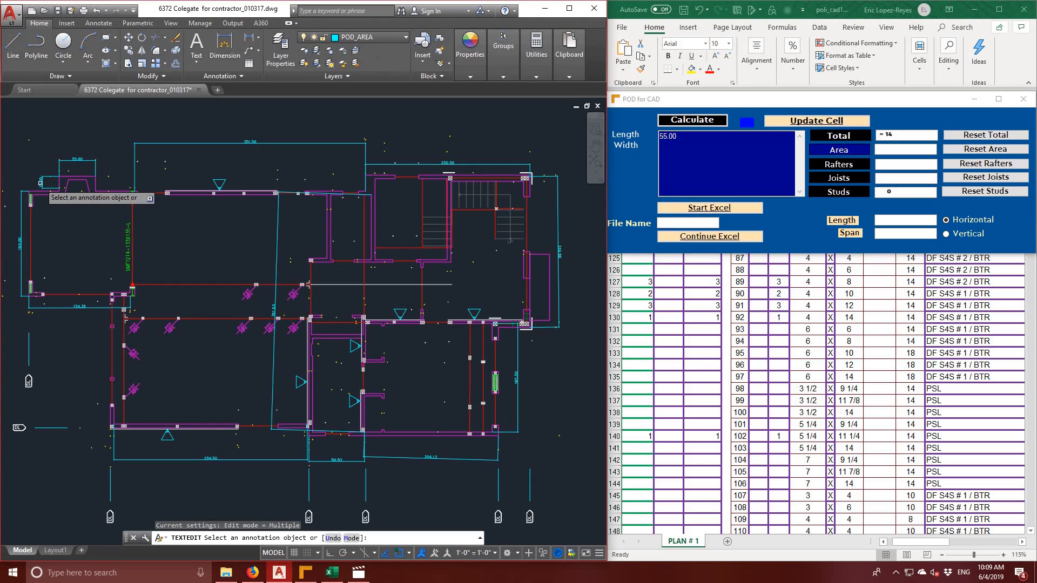
left_click(41, 187)
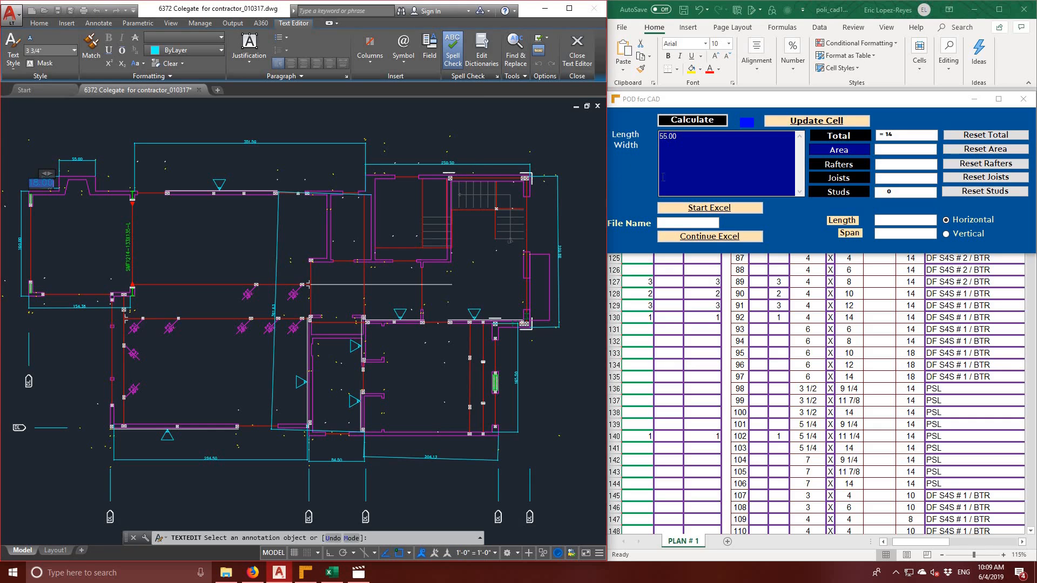
left_click(668, 144)
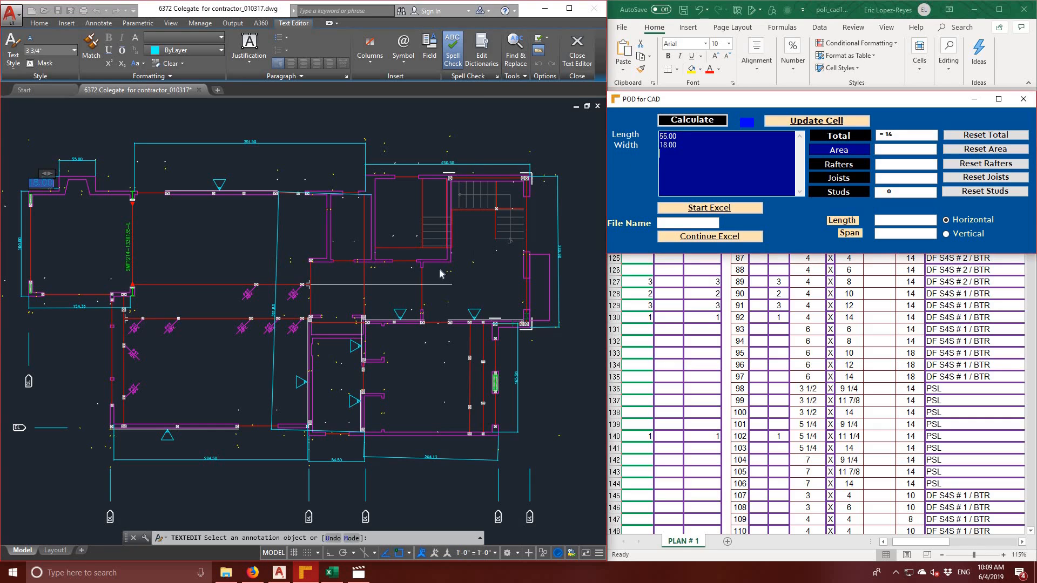
- Copy the dimension text of the upper-left room's lower wall, 154.38, into the Length Width list
left_click(22, 249)
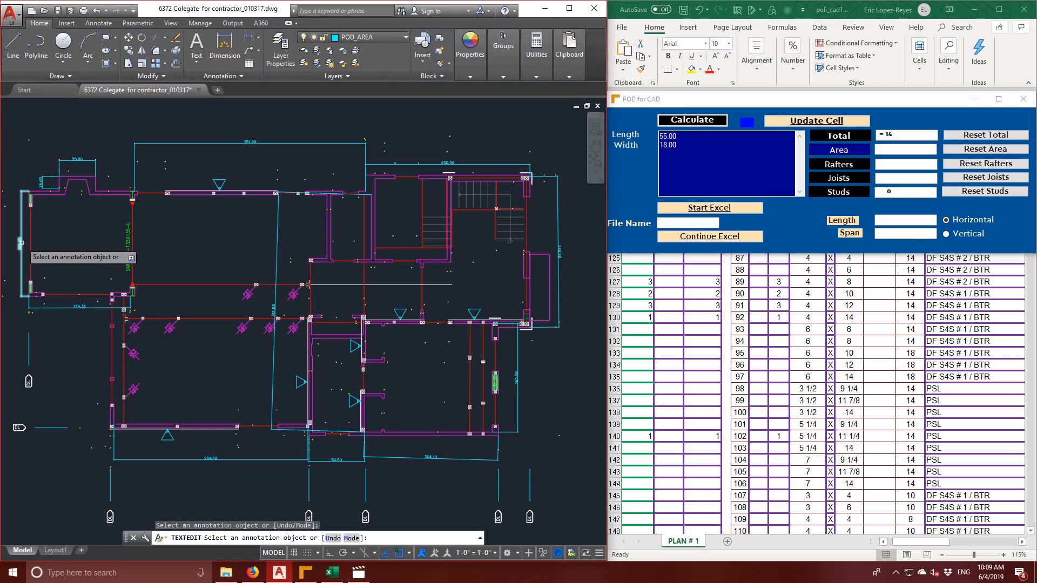
left_click(78, 307)
key("ctrl+c")
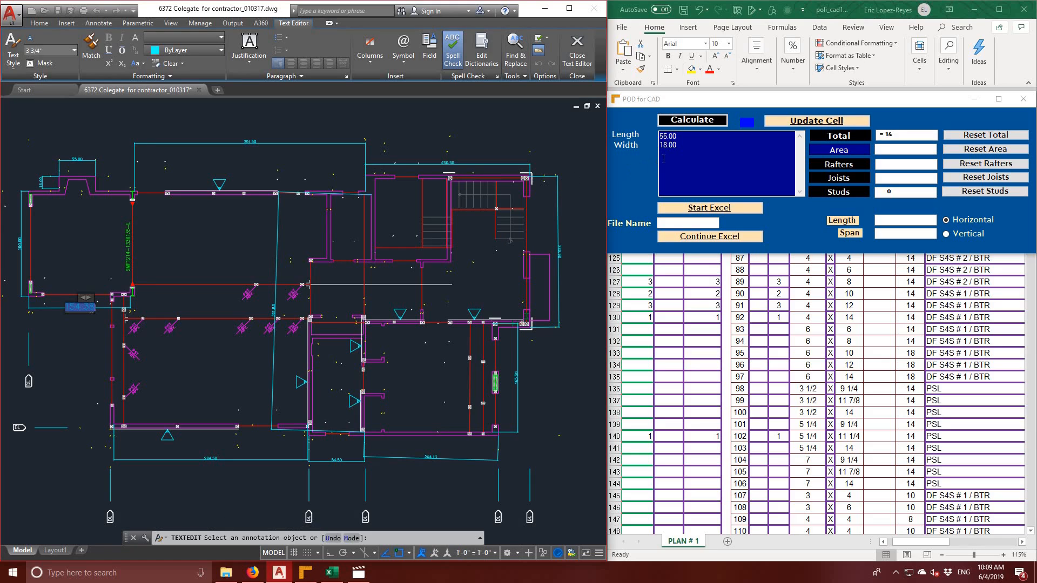
left_click(660, 165)
key("ctrl+v")
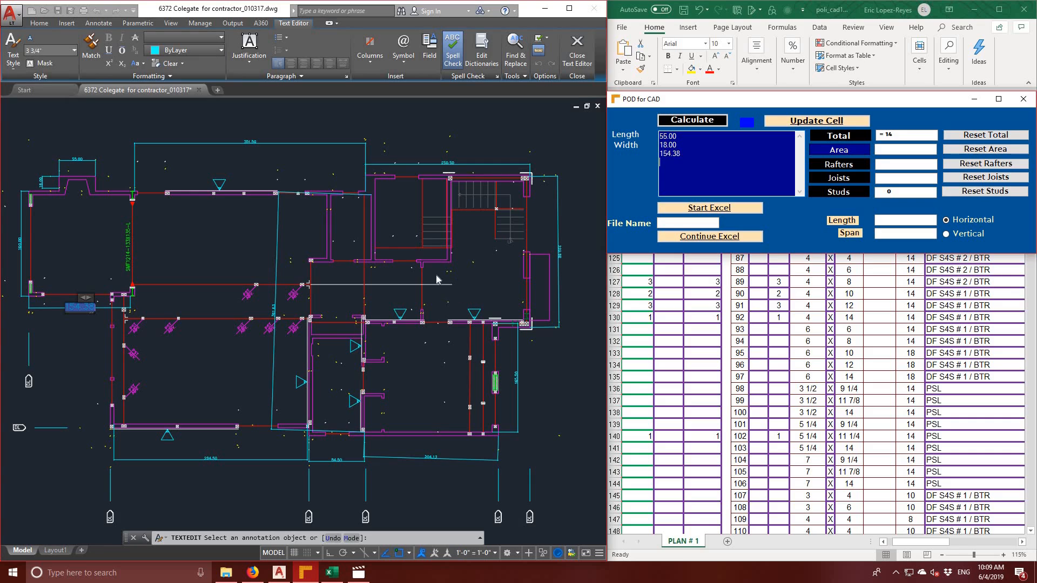
- Copy the left exterior wall's dimension text, 160.00, onto the next line of the Length Width list
left_click(20, 251)
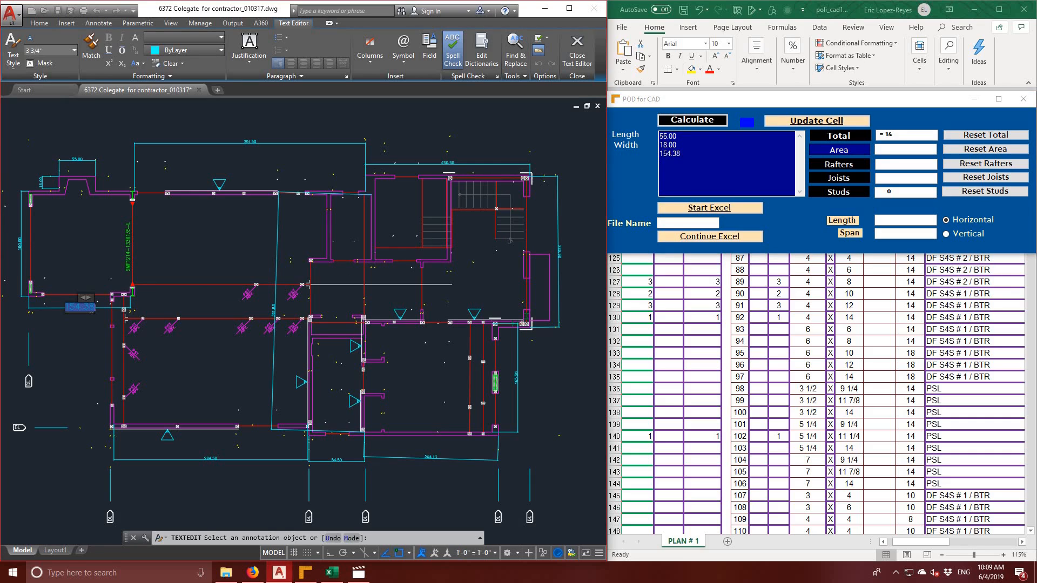
left_click(20, 250)
left_click(20, 249)
key("ctrl+c")
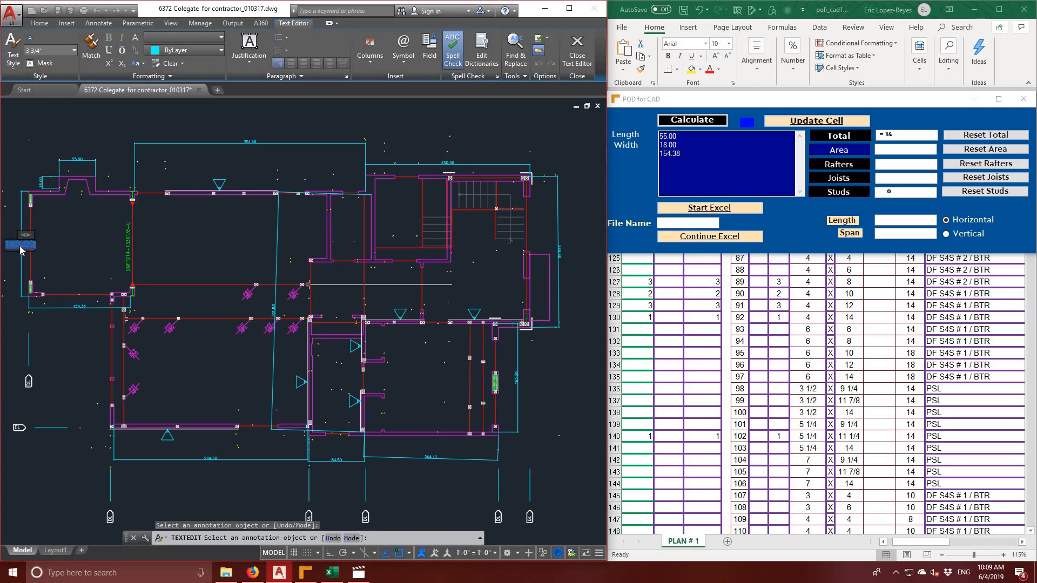
left_click(667, 166)
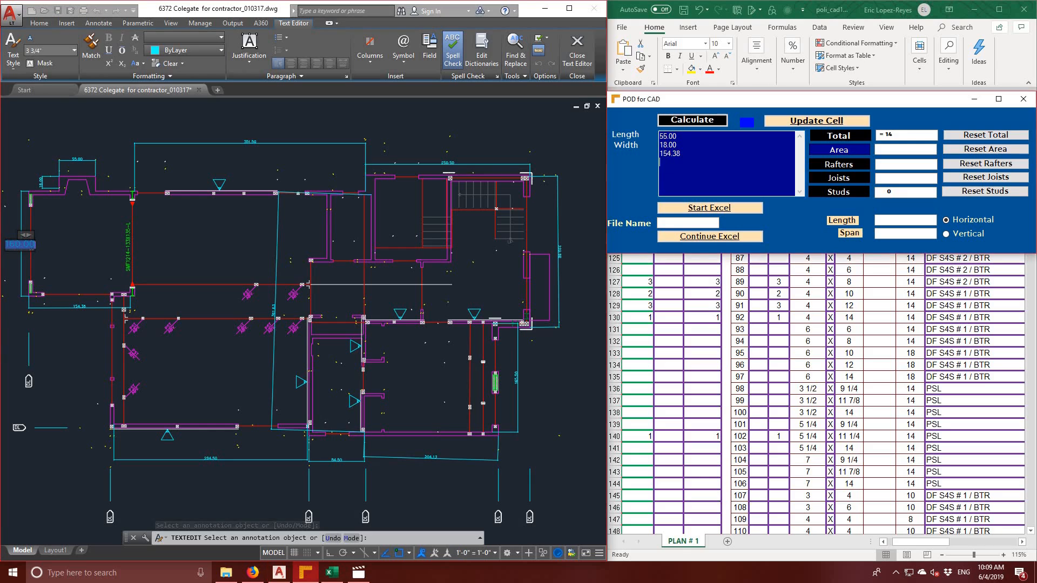
key("ctrl+v")
key("Return")
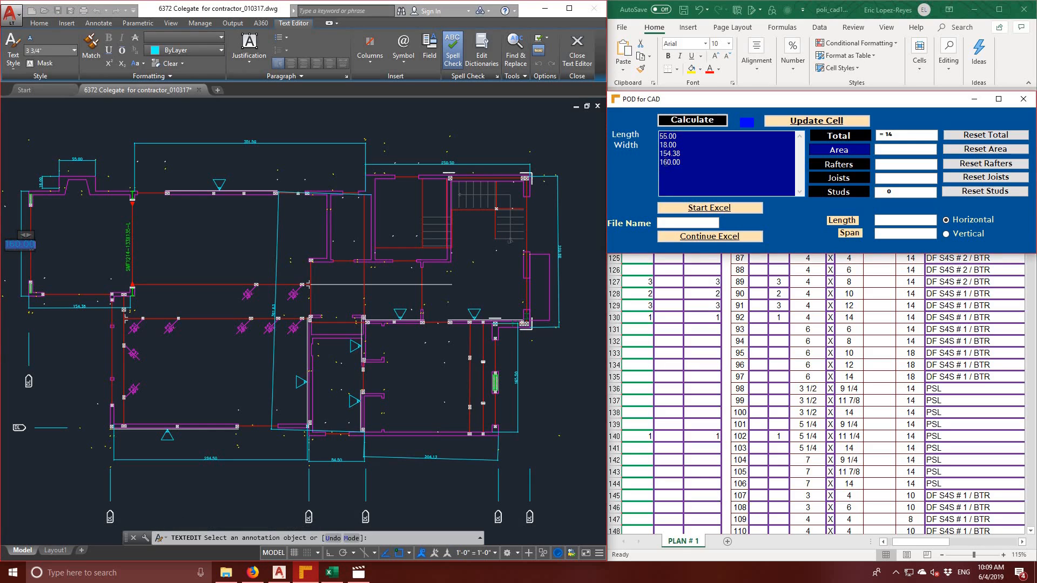
- Copy the dimension text of the plan's long upper exterior wall, 351.50, into the Length Width list
left_click(249, 145)
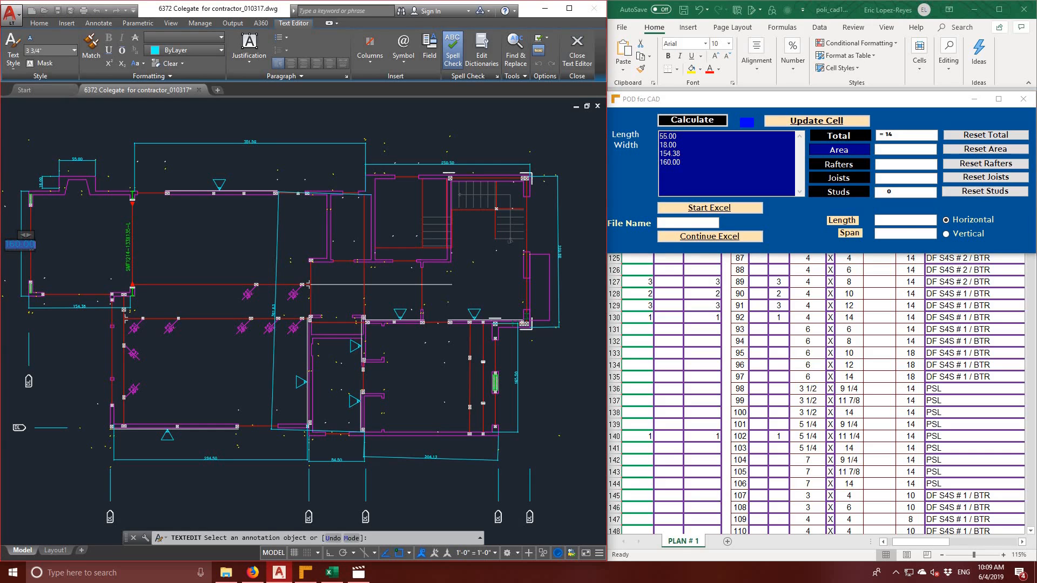
left_click(249, 143)
left_click(248, 142)
key("ctrl+c")
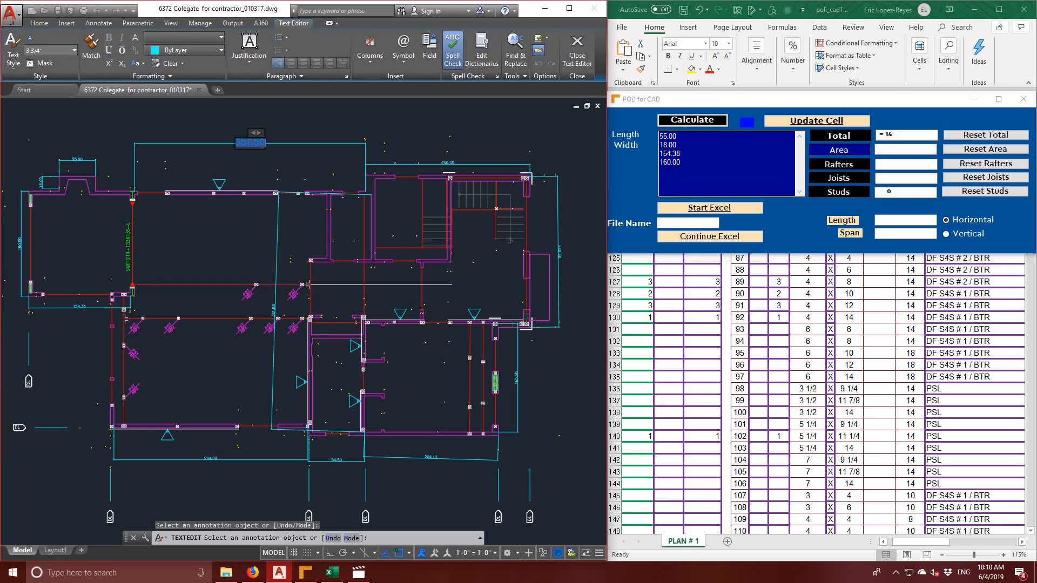
left_click(726, 171)
key("ctrl+v")
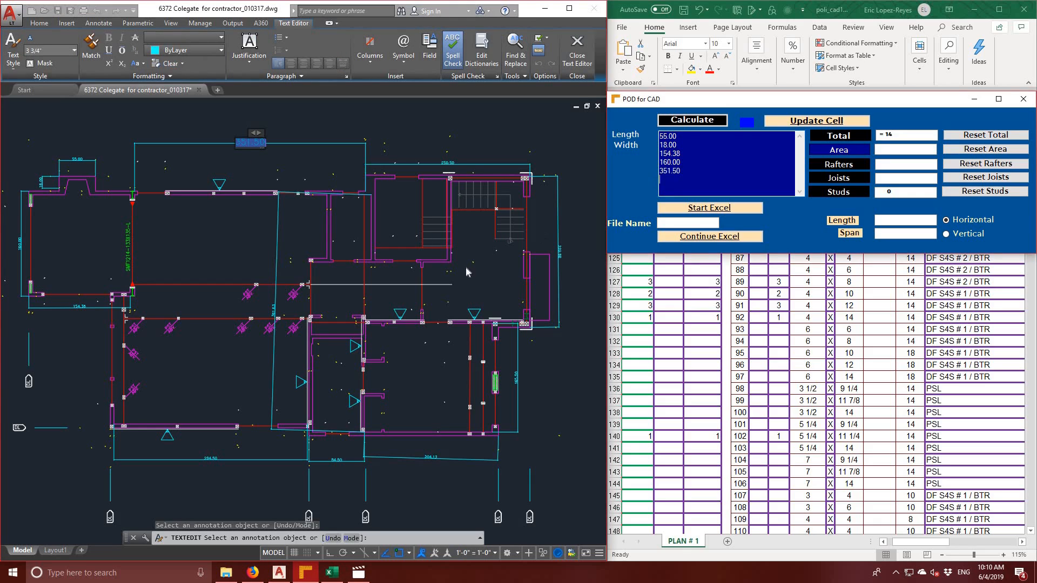
- Add the value of the depth dimension running through the middle of the plan, 361.63, to the Length Width list
left_click(274, 312)
left_click(274, 313)
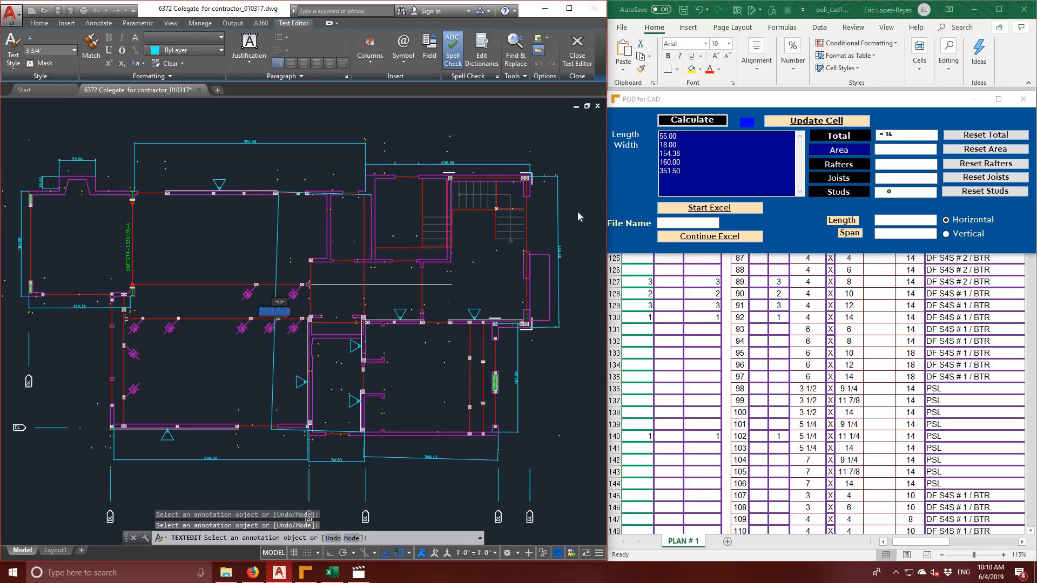
left_click(669, 180)
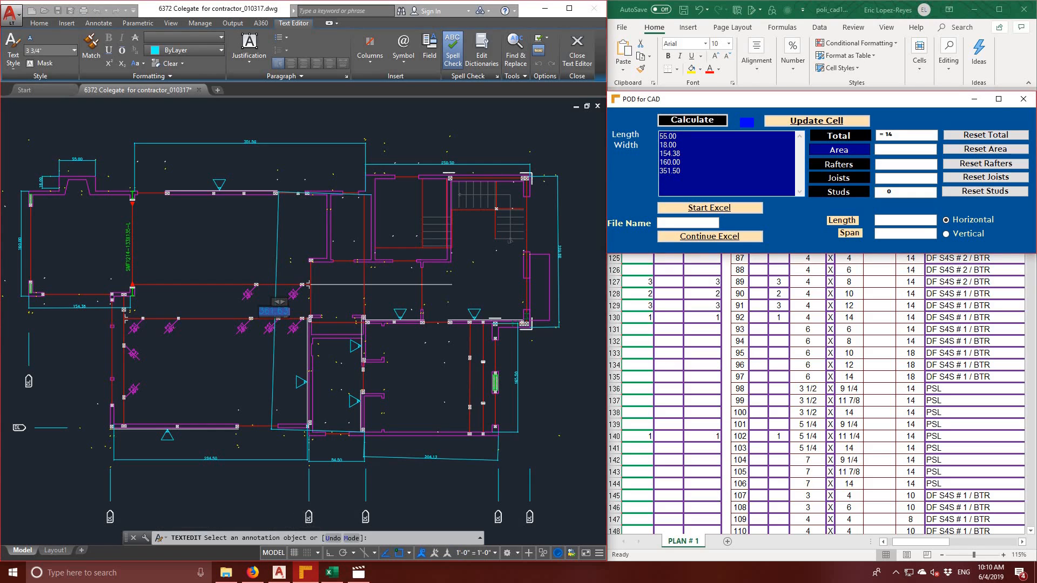
type("361.63")
key("Return")
- Add the dimension value of the stair block's upper exterior wall, 250.50, to the Length Width list
left_click(446, 166)
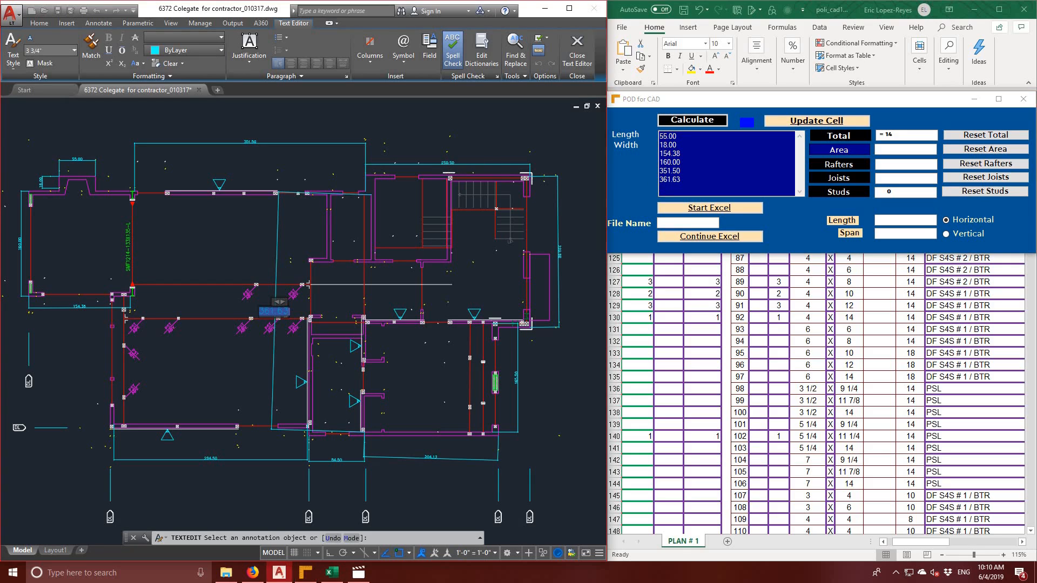
left_click(447, 164)
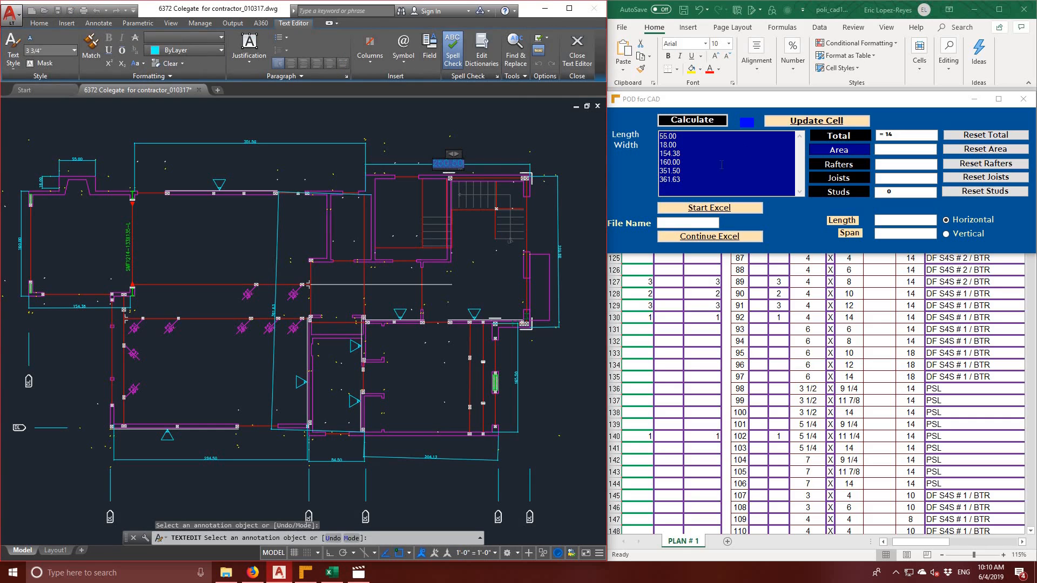
left_click(679, 188)
type("250.50")
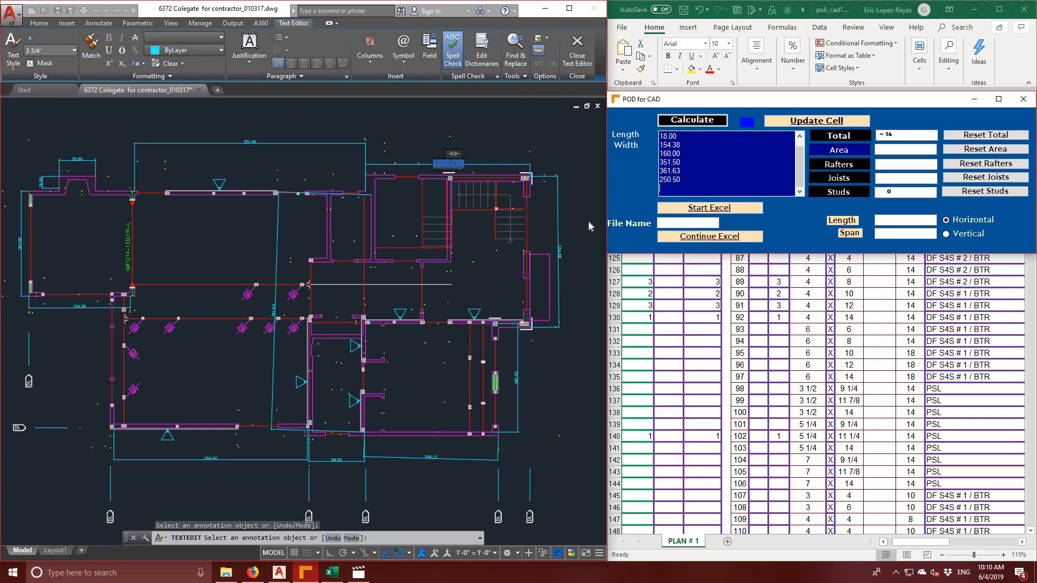
- Copy the dimension value of the stair block's right exterior wall, 229.88, onto the next line of the Length Width list
left_click(560, 256)
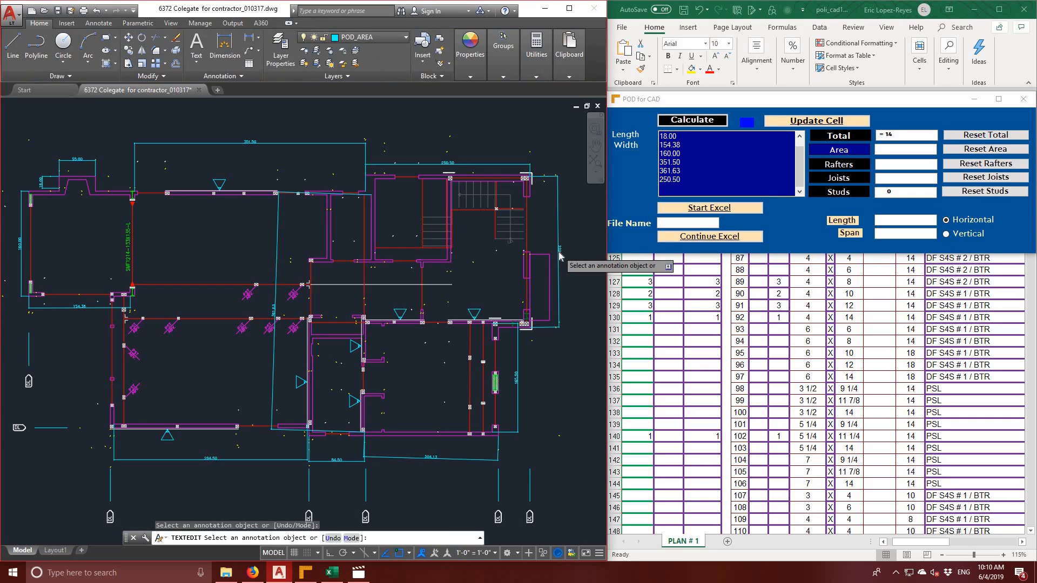
left_click(560, 253)
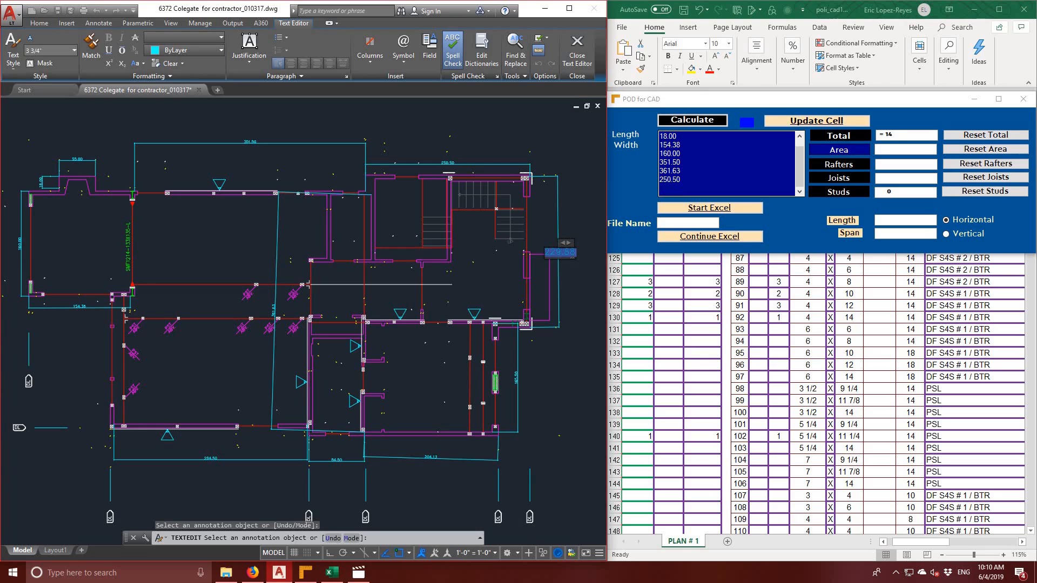
left_click(681, 187)
type("229.88")
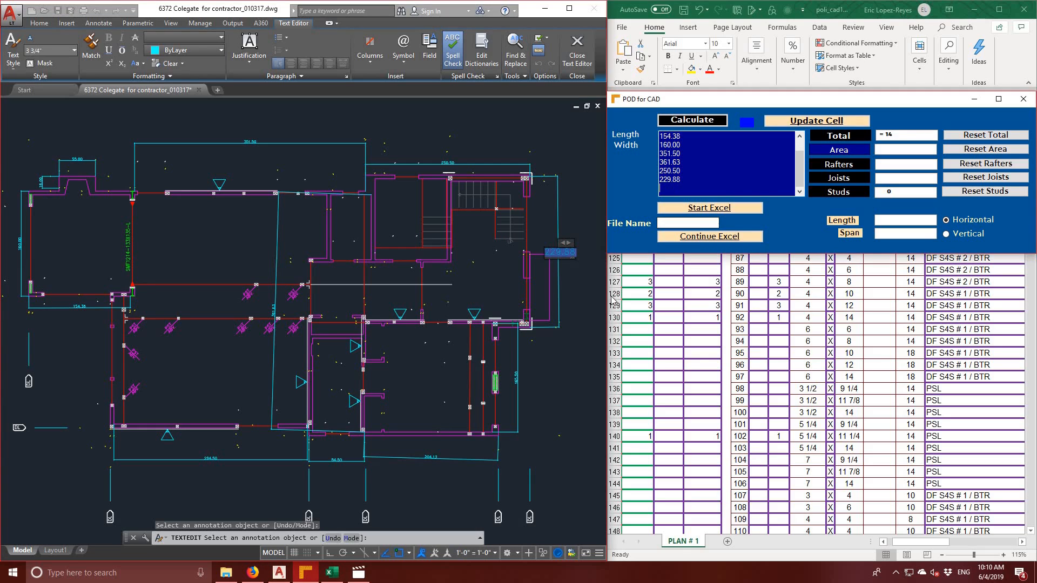
- Add the dimension value of the lower-right room's right exterior wall, 165.50, to the Length Width list
left_click(517, 381)
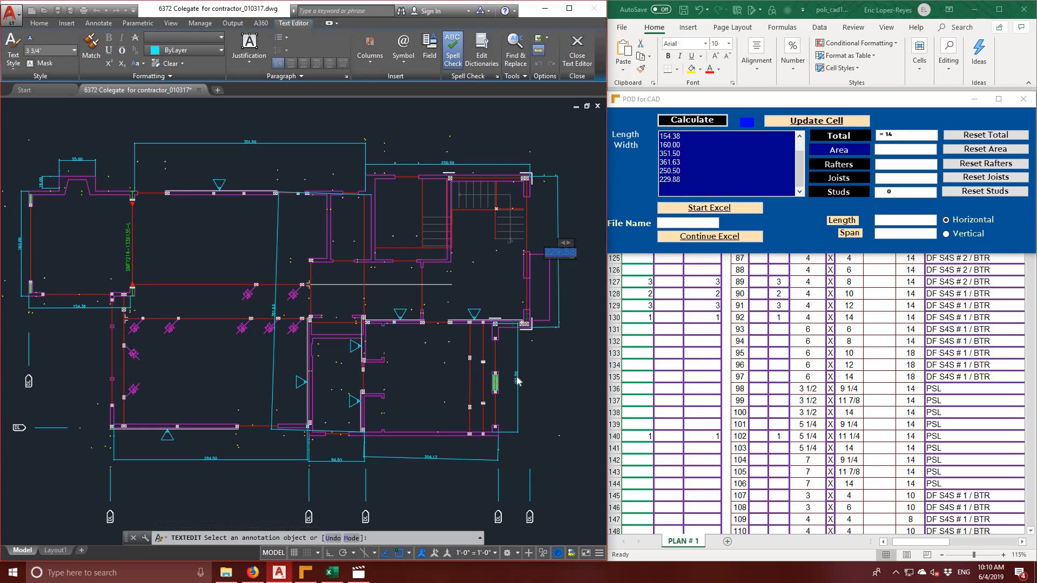
left_click(518, 381)
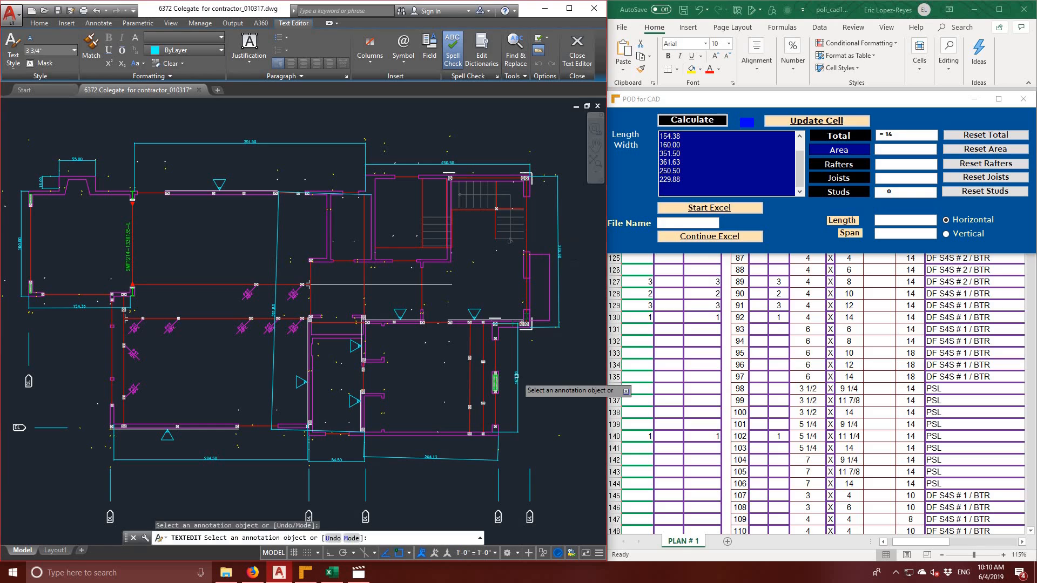
left_click(517, 381)
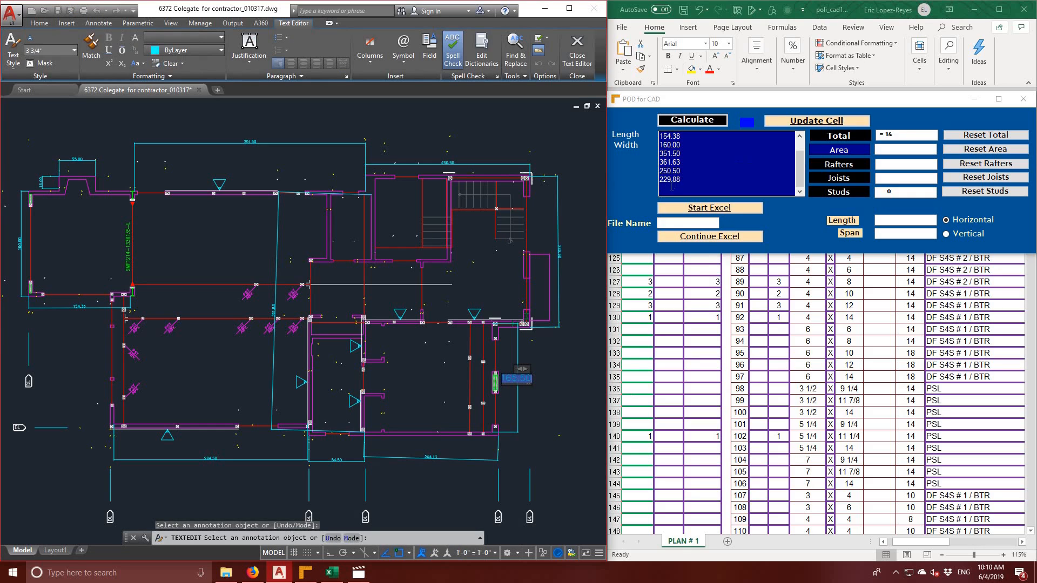
left_click(718, 178)
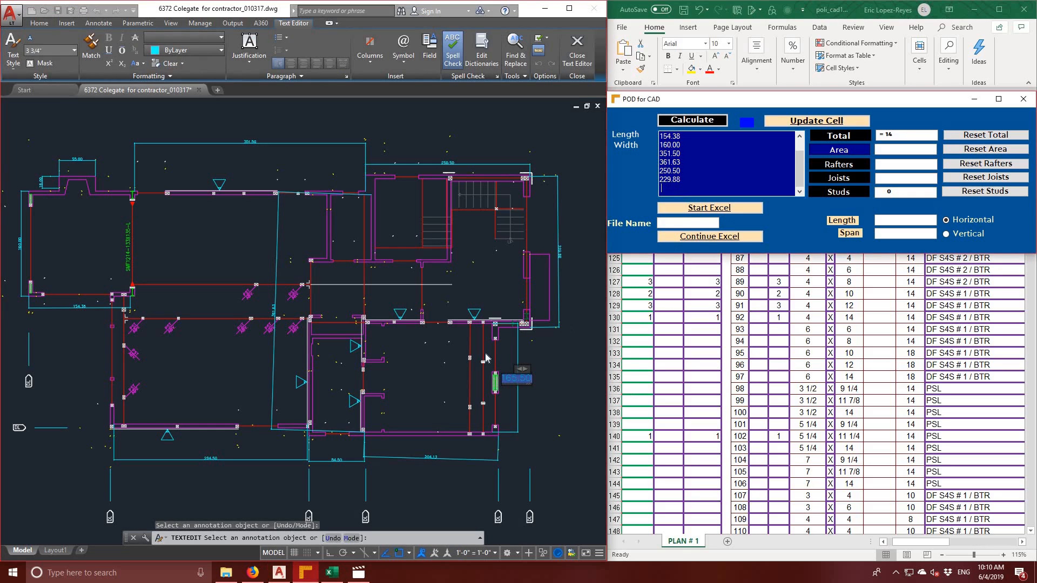
- Add the dimension value below the plan's lower-right section, 204.13, to the Length Width list and calculate the area
left_click(428, 461)
left_click(429, 460)
key("ctrl+c")
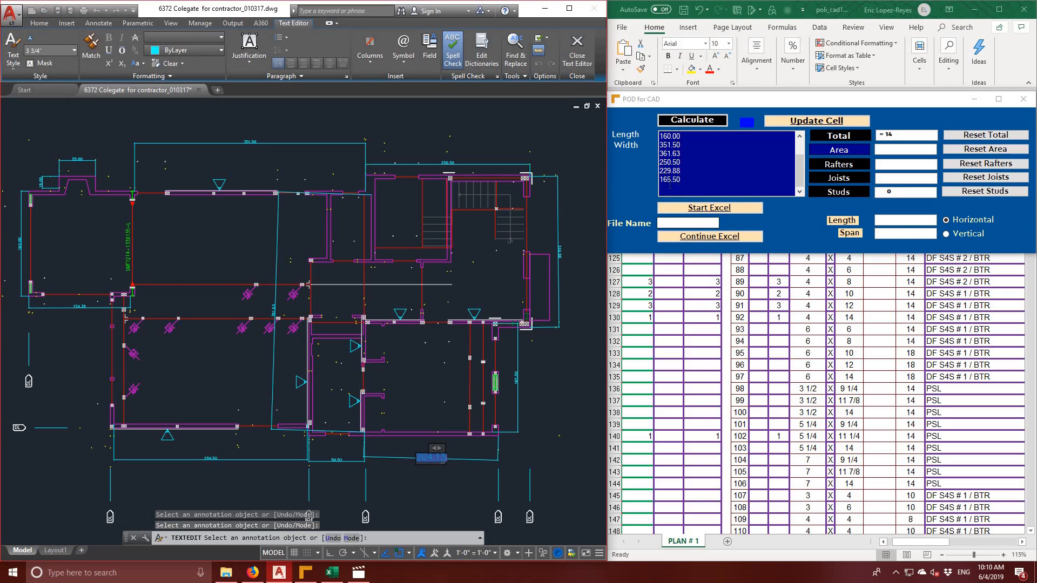
left_click(664, 190)
key("ctrl+v")
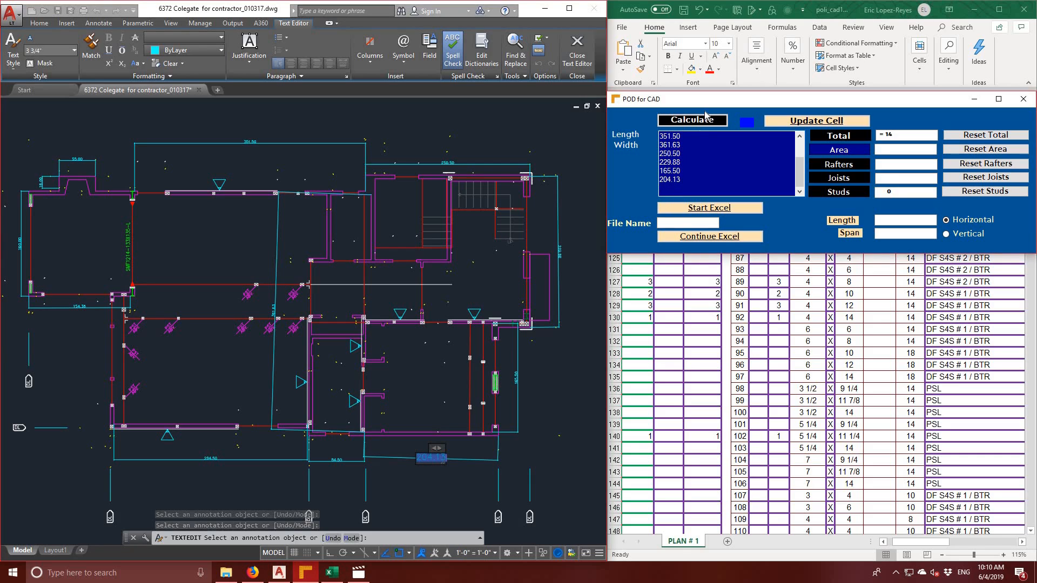
left_click_drag(801, 167, 768, 124)
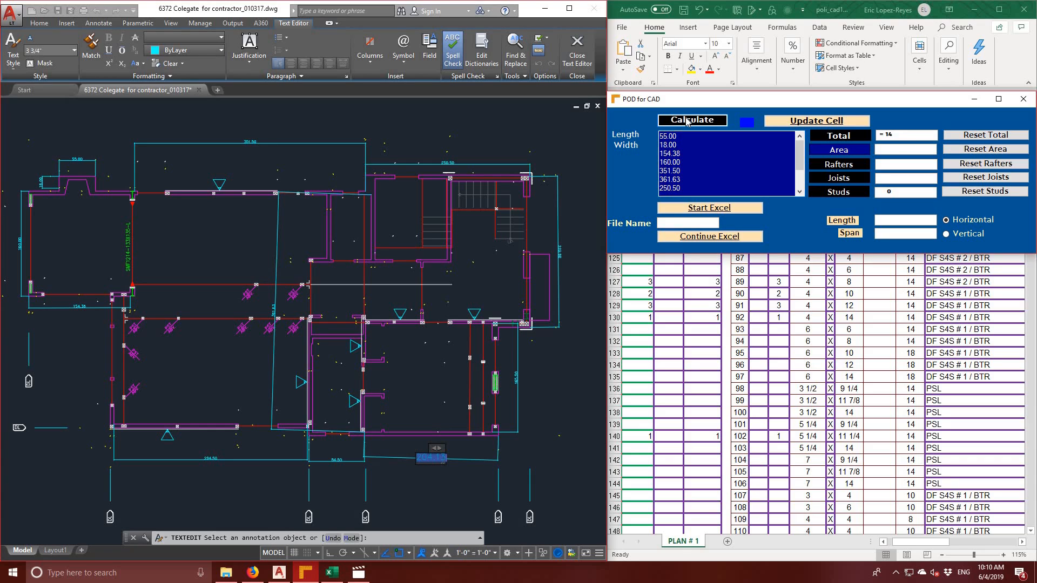
left_click(687, 121)
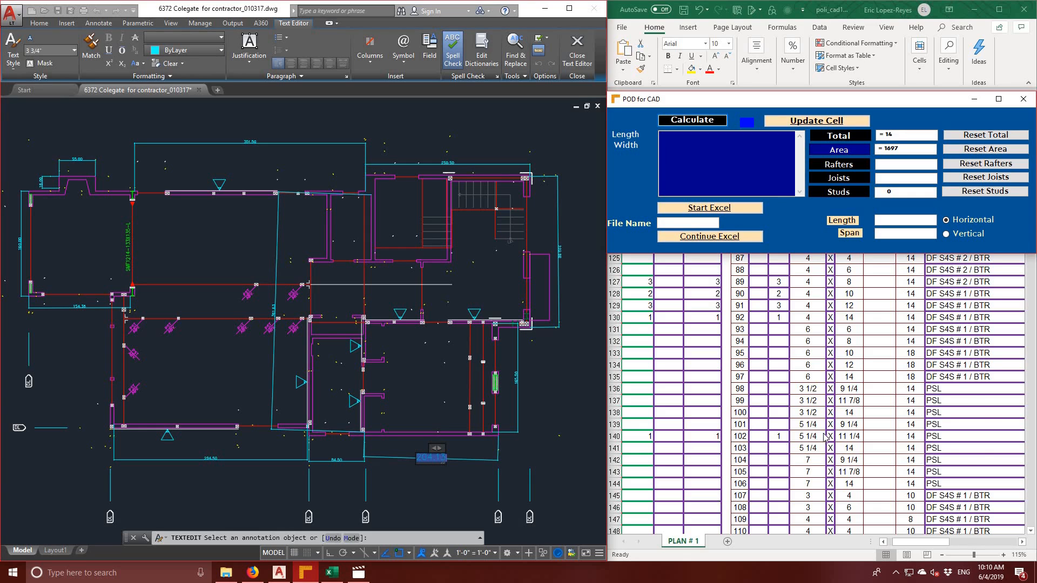
- Update cell A379, the 4 x 8 3/4 OSB FLOOR row of the PLAN # 1 sheet, with the calculated area from POD for CAD
scroll(825, 440, "down", 9)
scroll(825, 442, "down", 13)
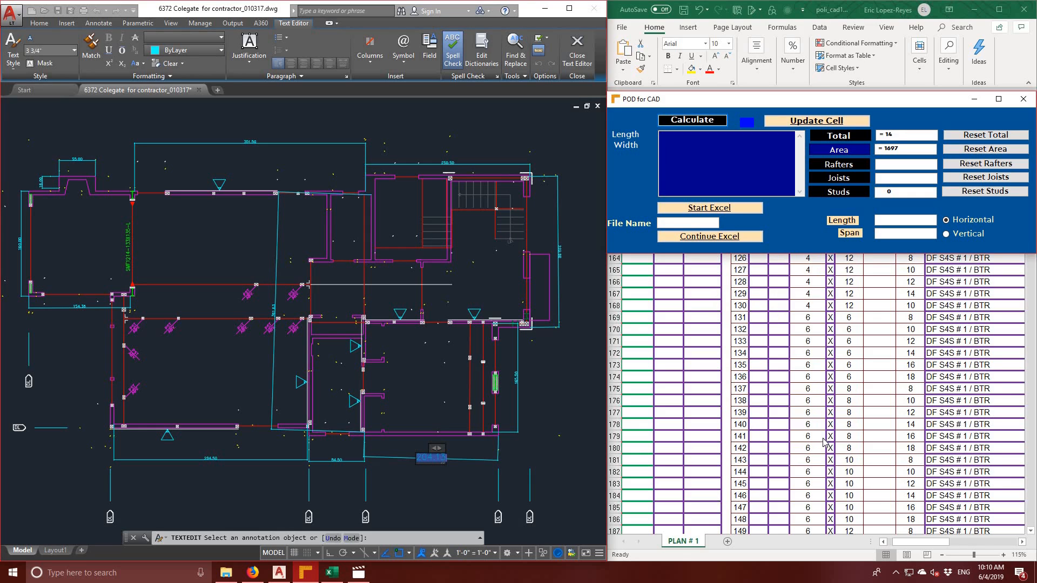
scroll(825, 442, "down", 11)
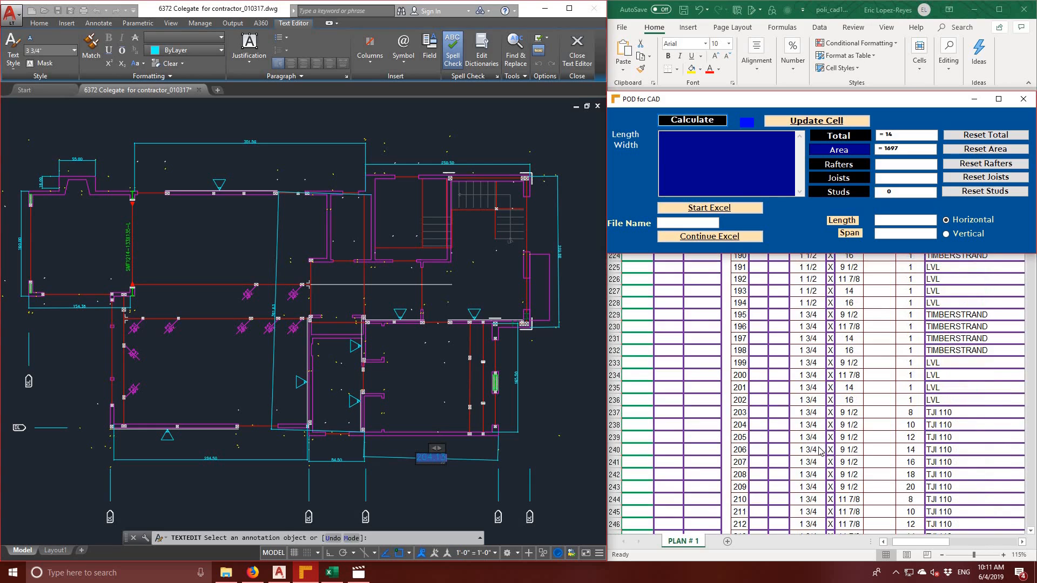
left_click(945, 543)
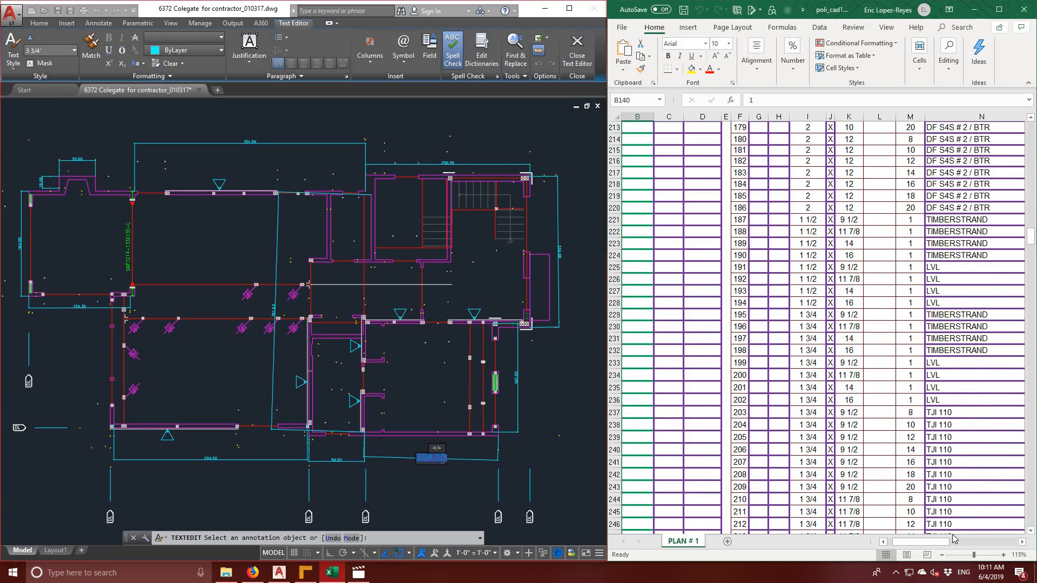
left_click_drag(972, 540, 1006, 542)
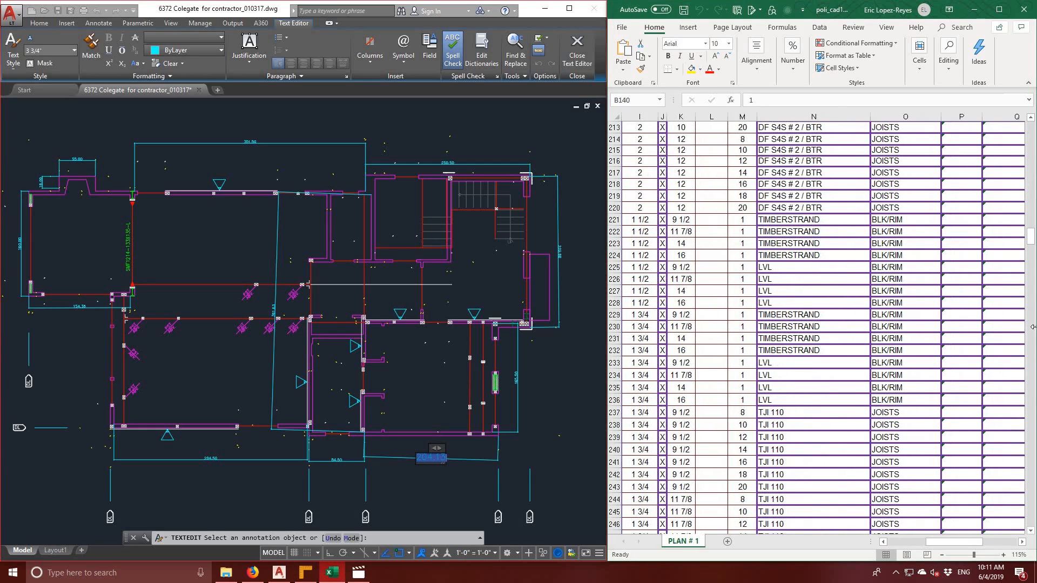
left_click_drag(1031, 243, 1032, 316)
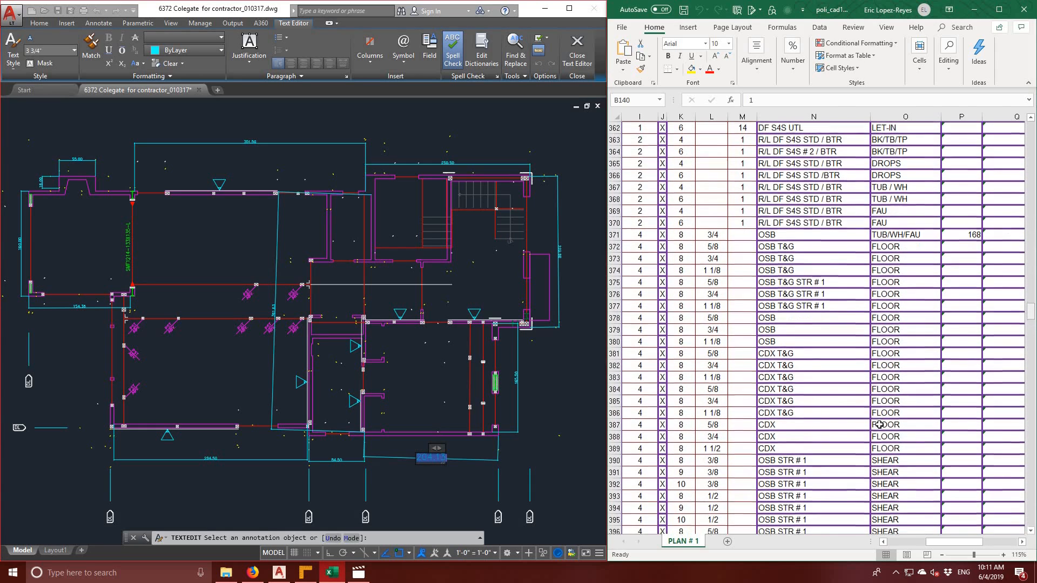
left_click_drag(956, 544, 941, 530)
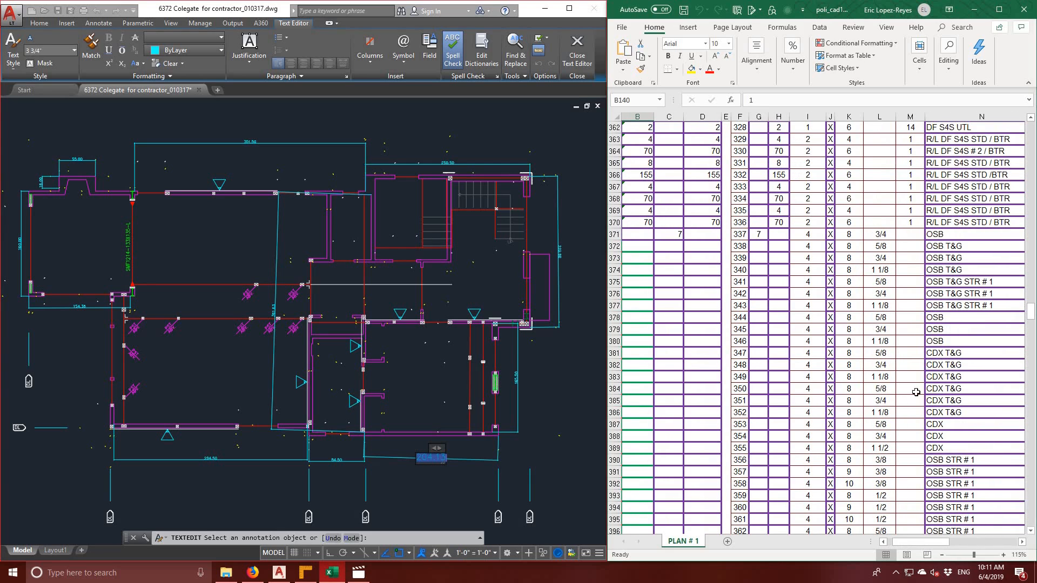
left_click_drag(917, 546, 896, 340)
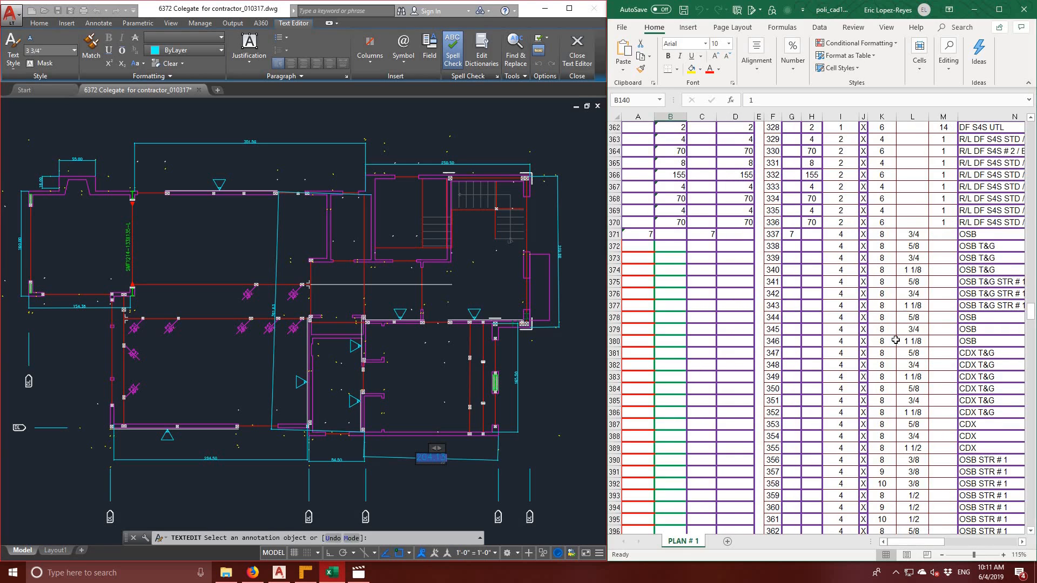
left_click(616, 329)
left_click(632, 328)
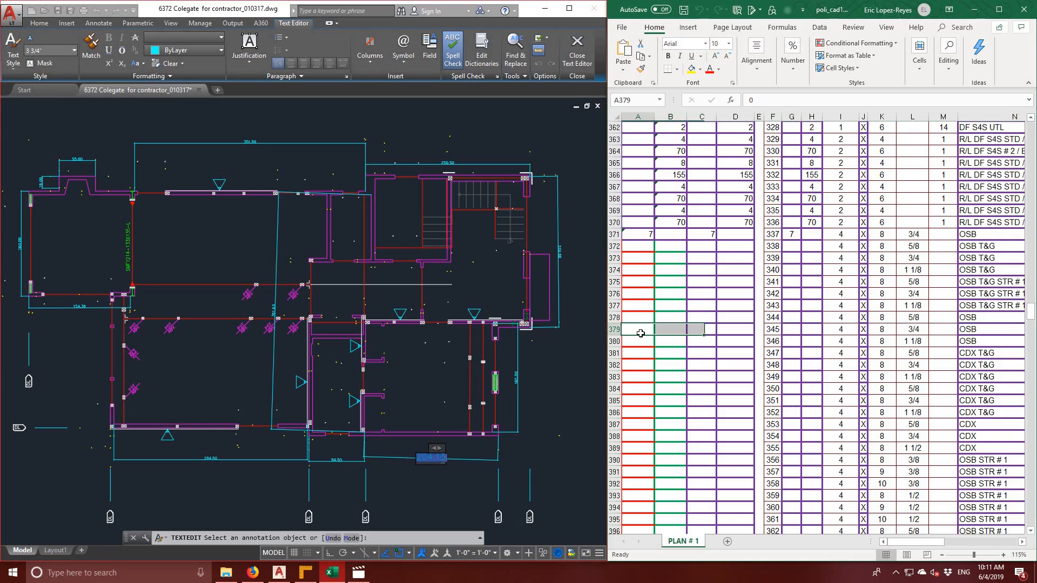
left_click(305, 573)
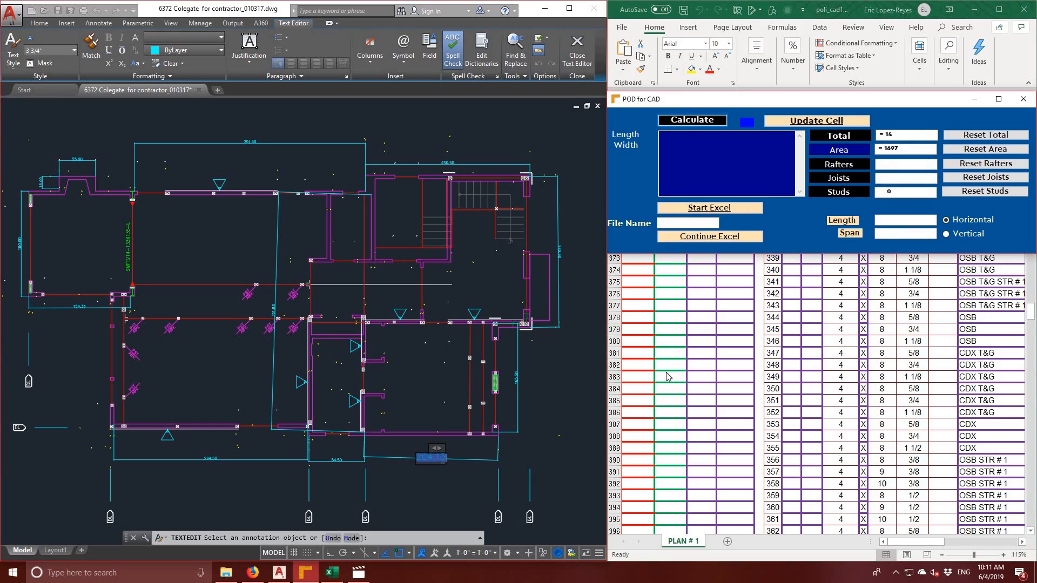
left_click(806, 122)
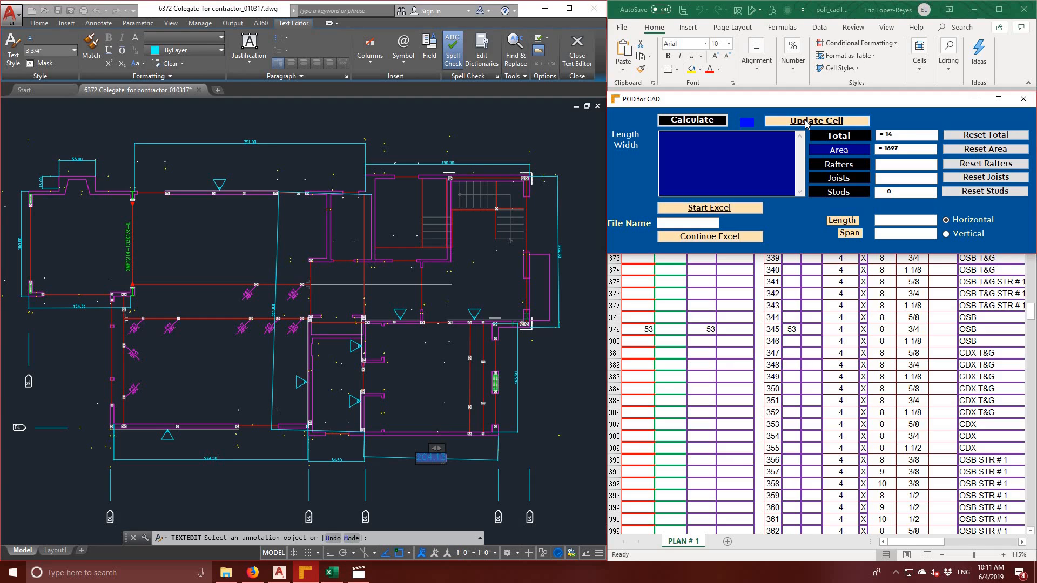
- Reset the Area and Total values in POD for CAD
left_click(970, 152)
left_click(974, 136)
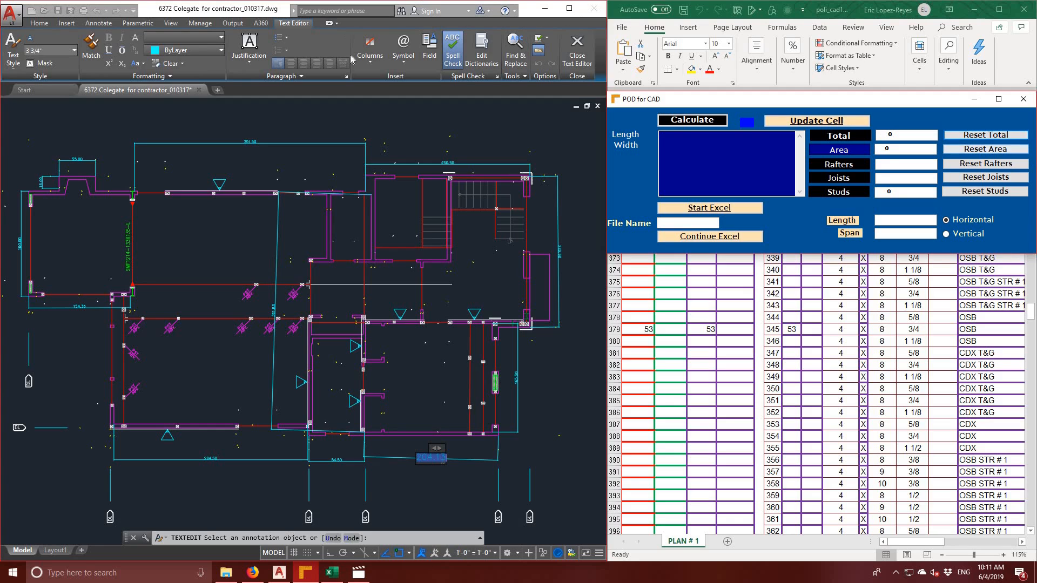
- Leave the dimension text editing in AutoCAD and make CONCRETE the current layer
left_click(39, 22)
left_click(39, 22)
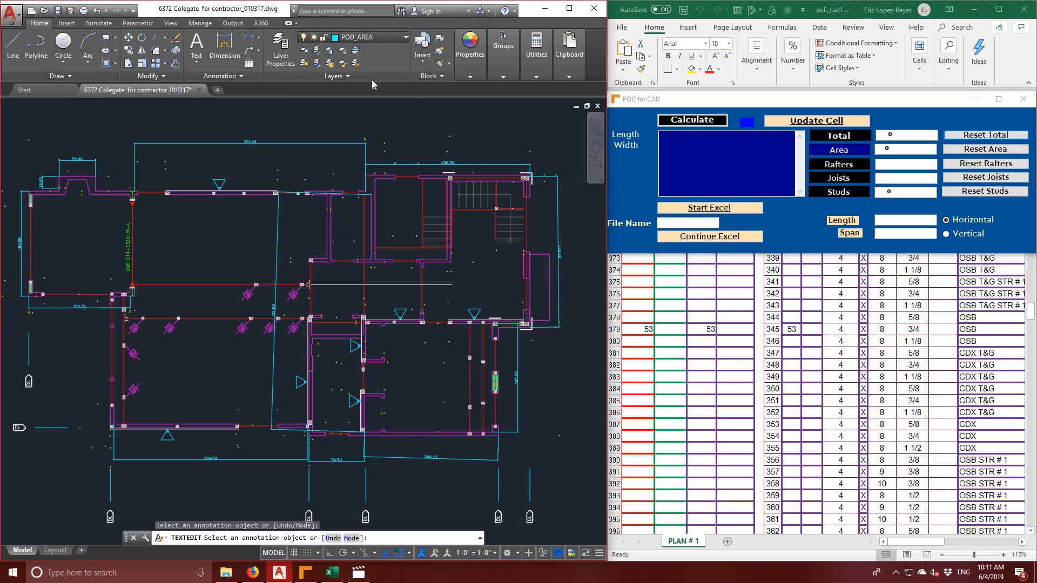
left_click(373, 37)
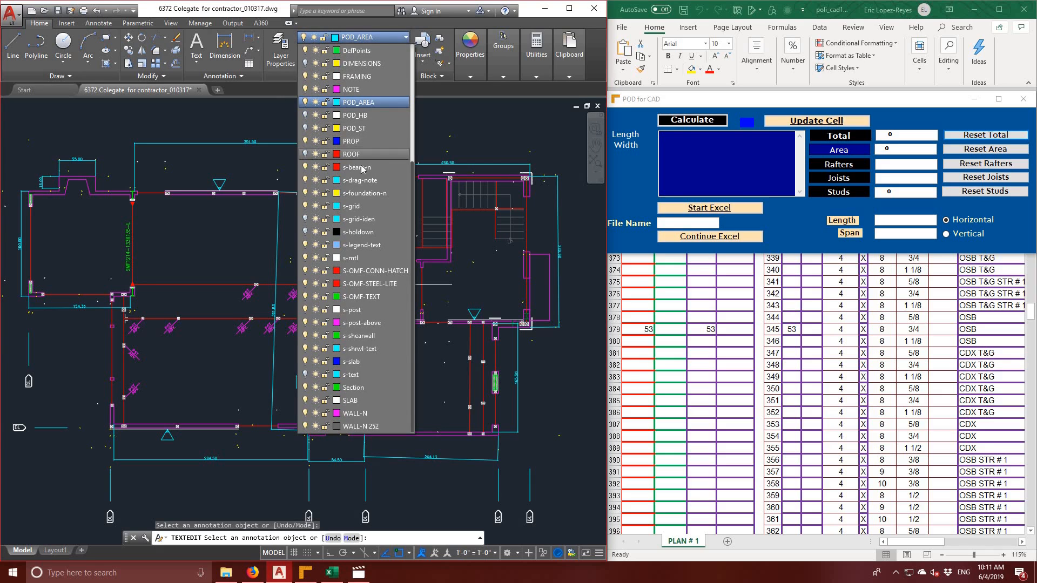
scroll(362, 170, "up", 5)
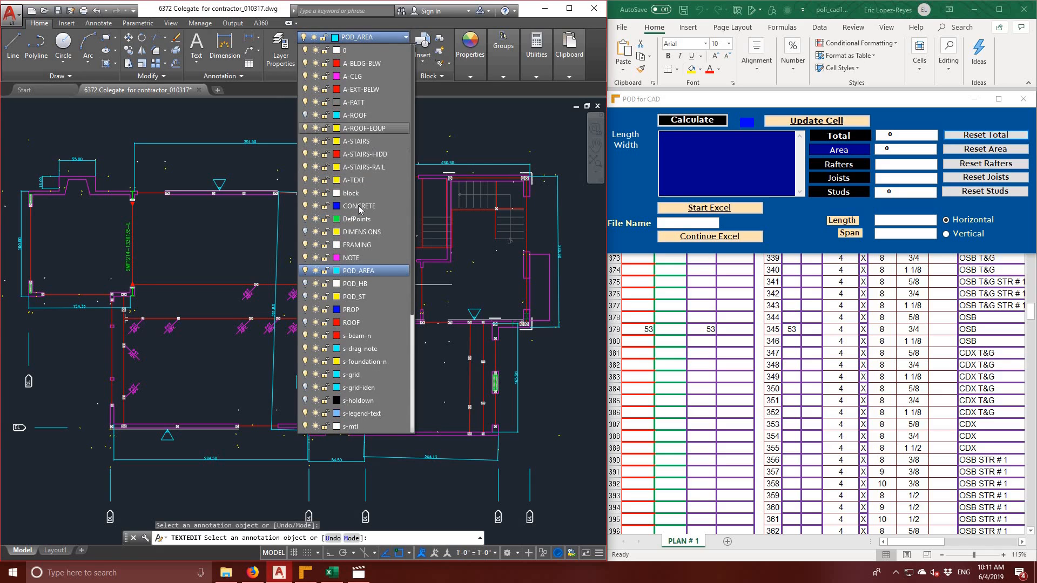
left_click(361, 207)
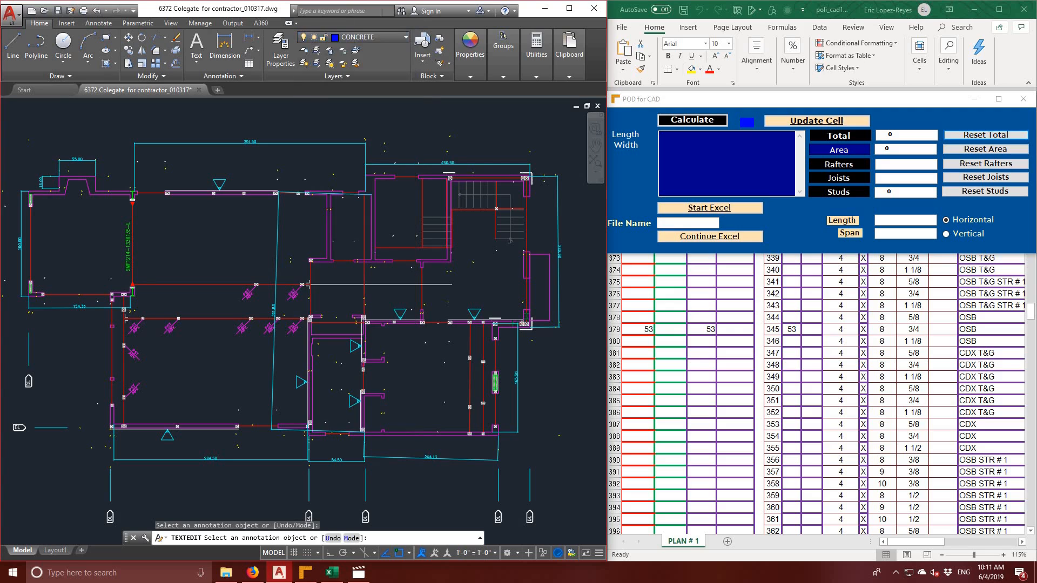
- Hide the POD_AREA, WALL-N, s-beam-n, S-OMF-STEEL-LITE and s-post-above layers and turn on the s-text layer
left_click(400, 37)
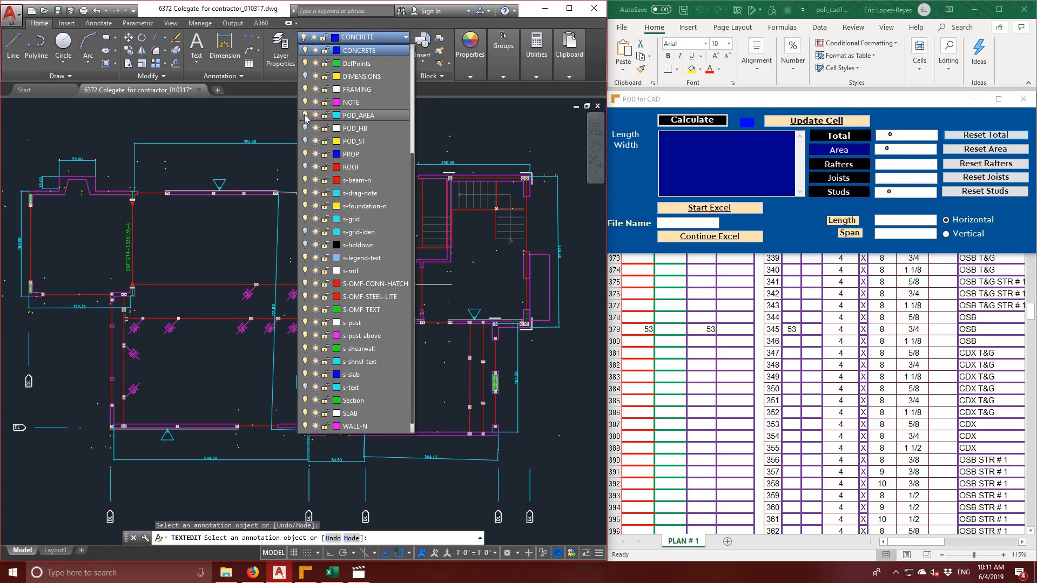
left_click(305, 117)
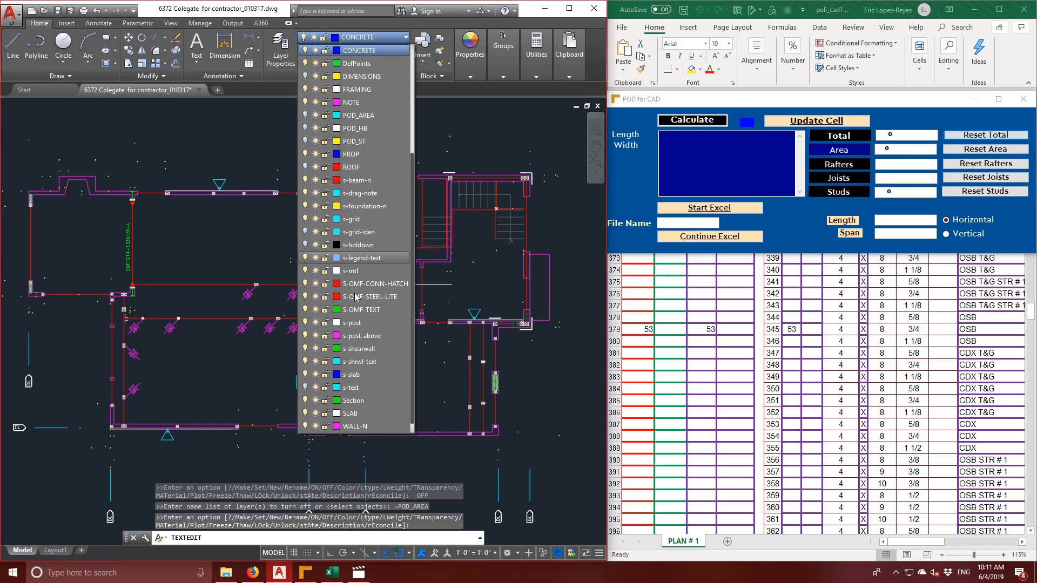
scroll(357, 296, "down", 1)
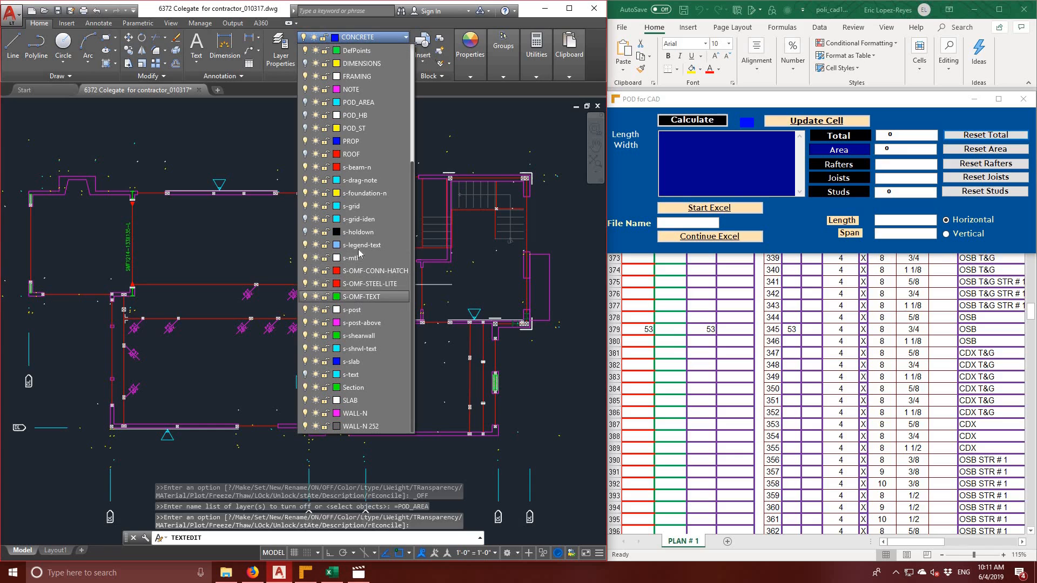
left_click(305, 376)
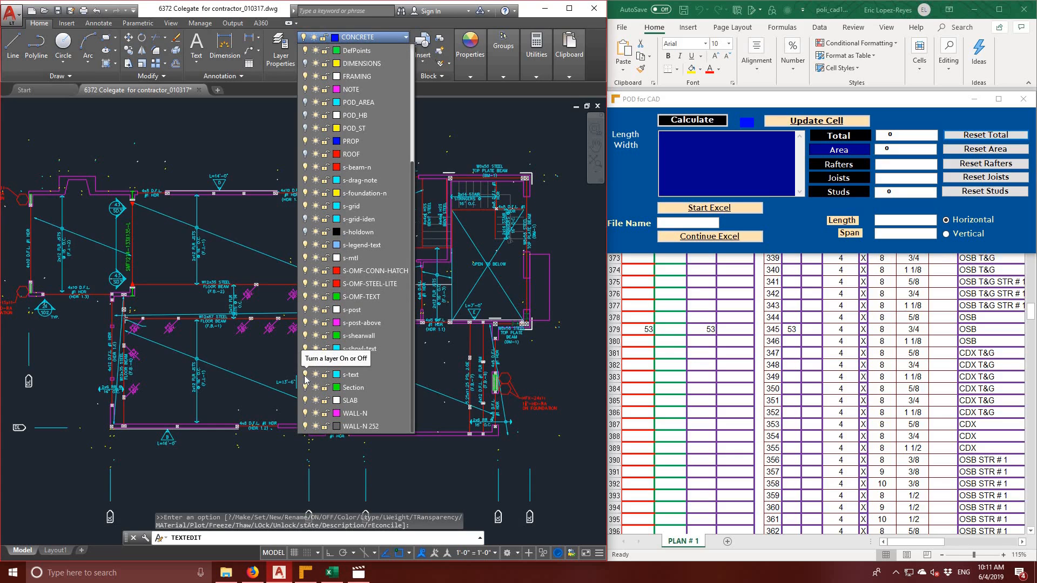
left_click(305, 414)
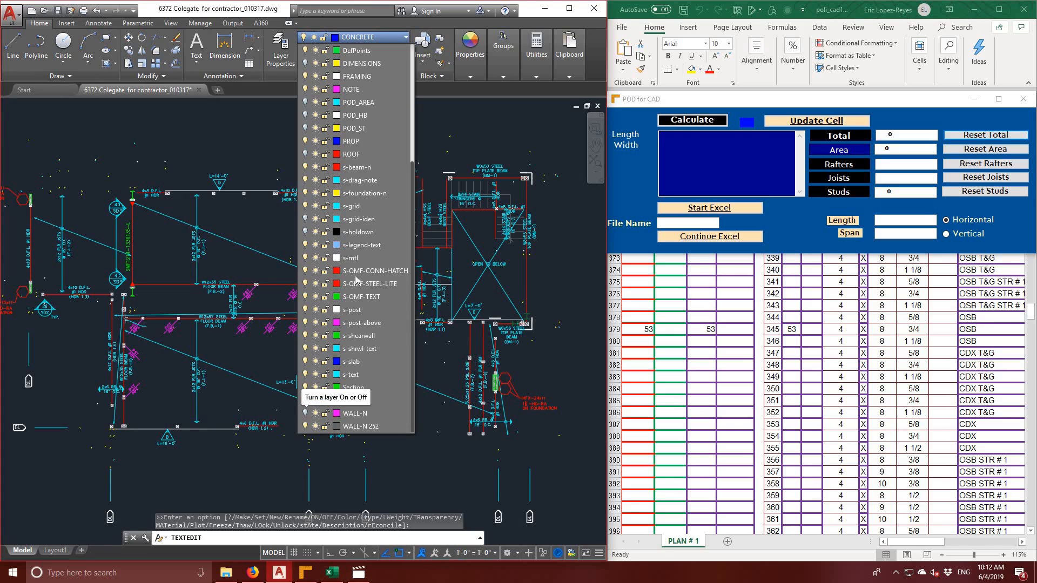
left_click(306, 167)
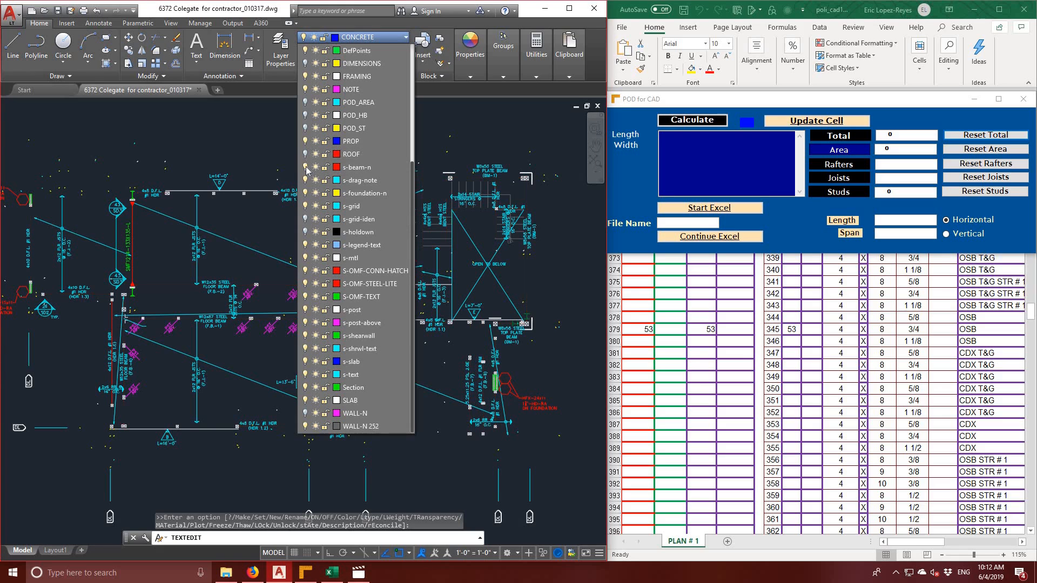
left_click(307, 283)
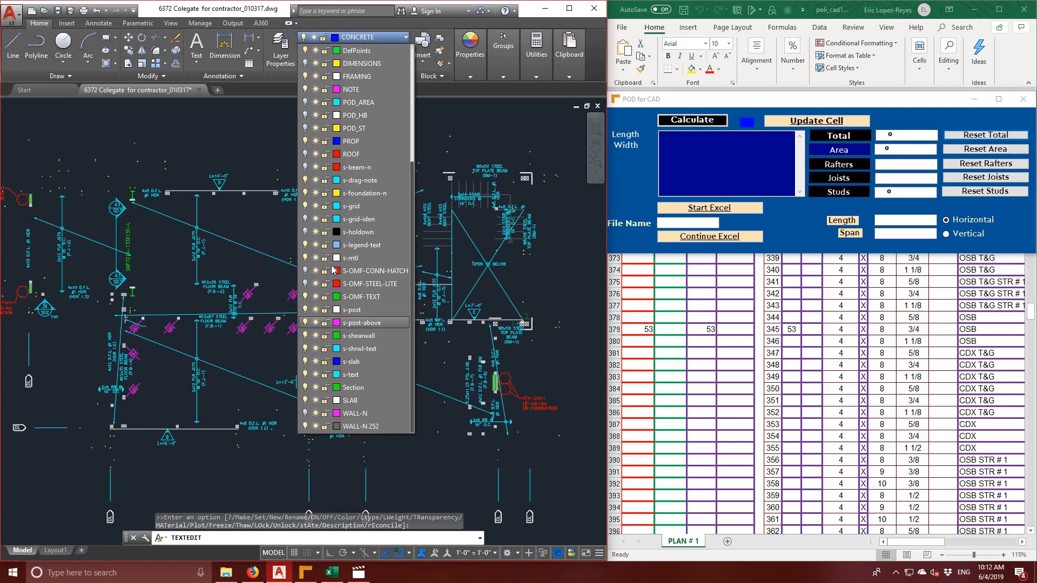
left_click(315, 323)
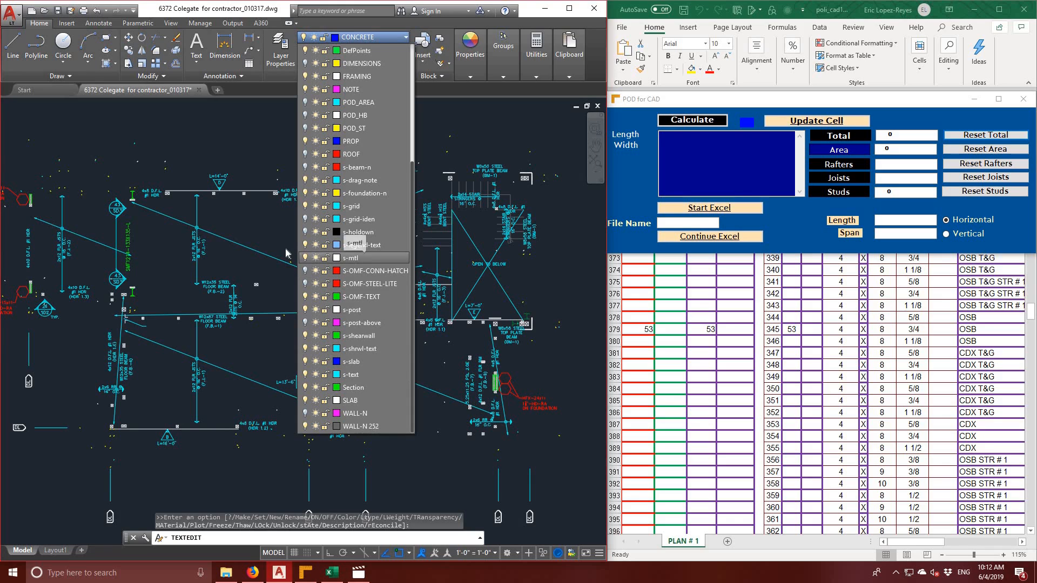
left_click(282, 229)
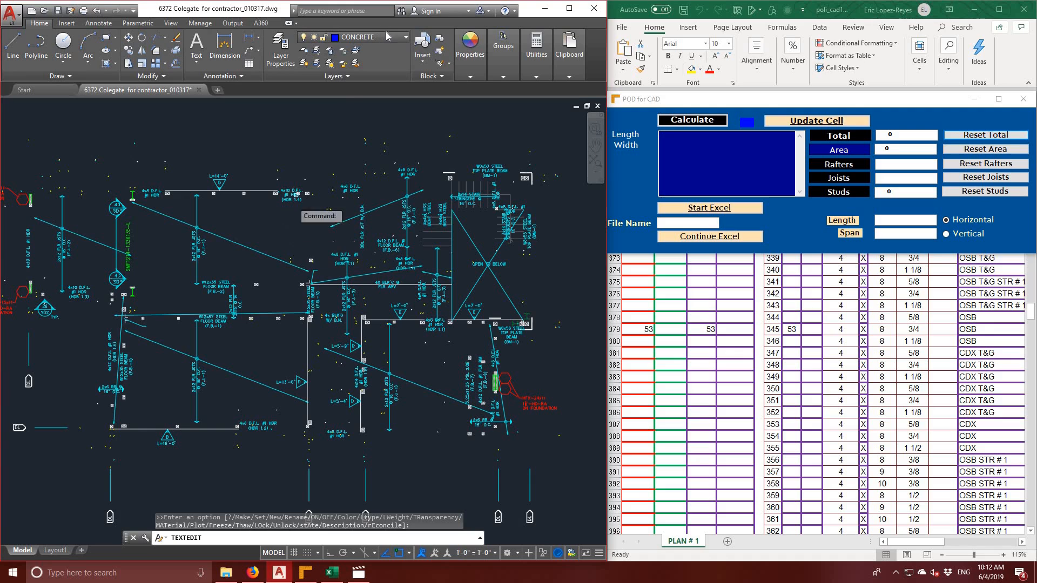
- Create a new layer named POD_JOIST, set its color to magenta, and make it the current layer
left_click(282, 48)
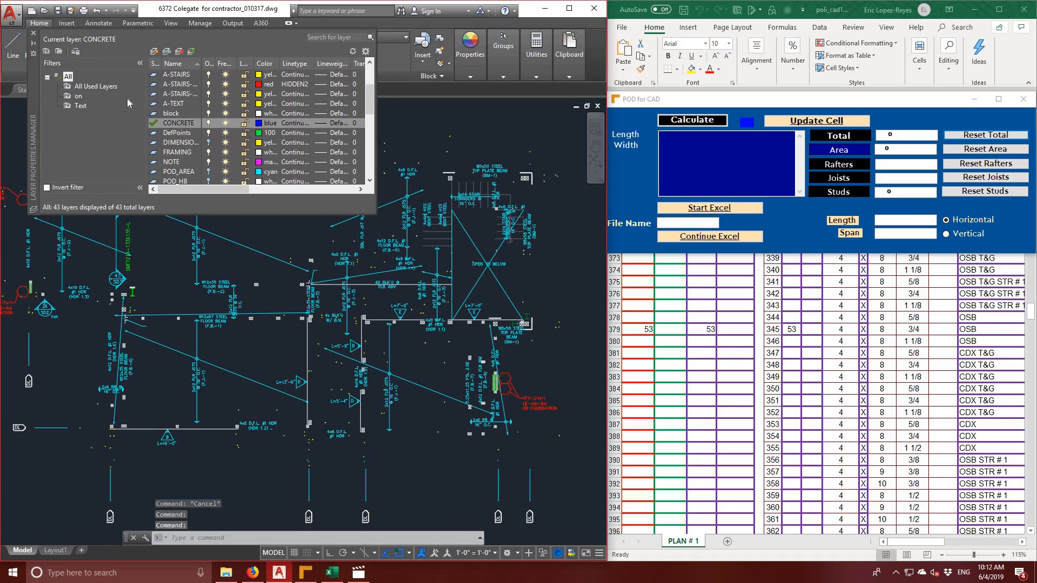
left_click(156, 51)
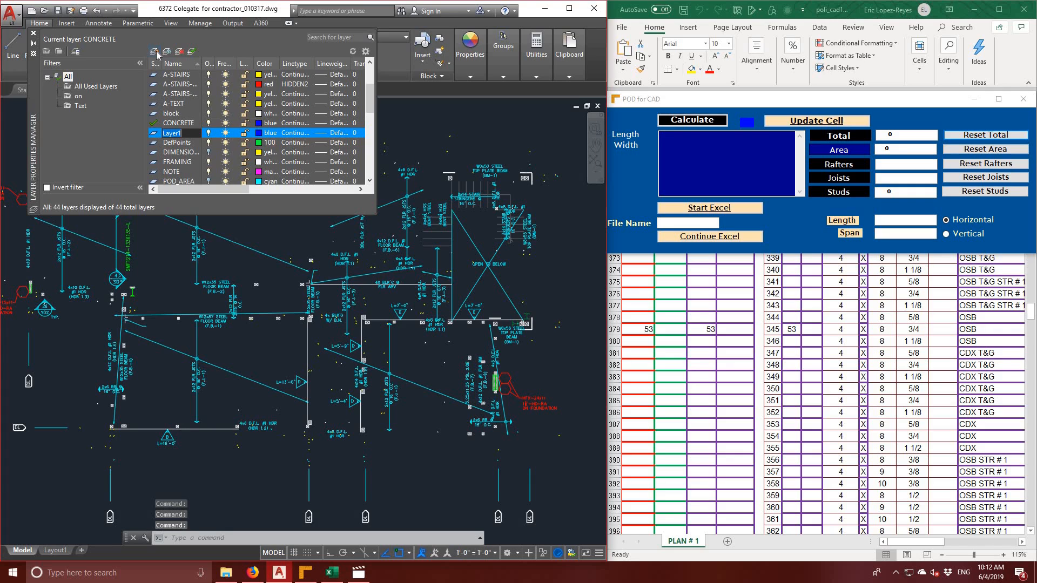
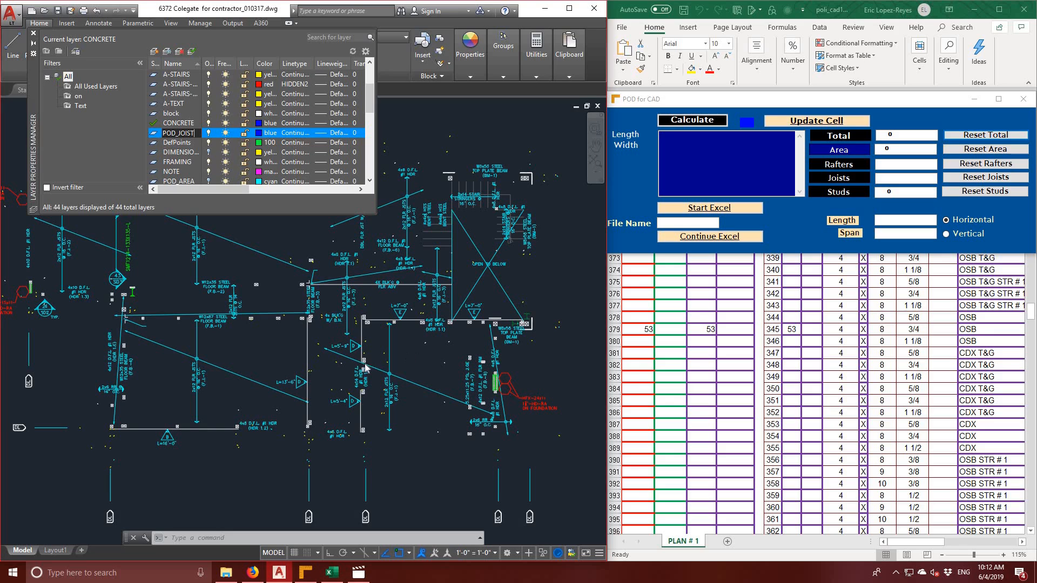
left_click(272, 133)
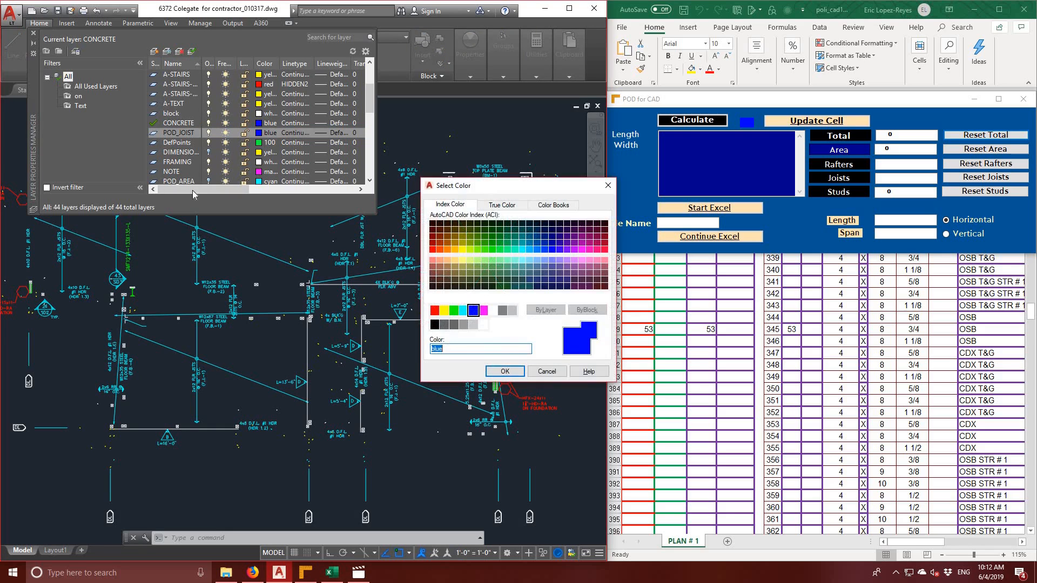
left_click(484, 310)
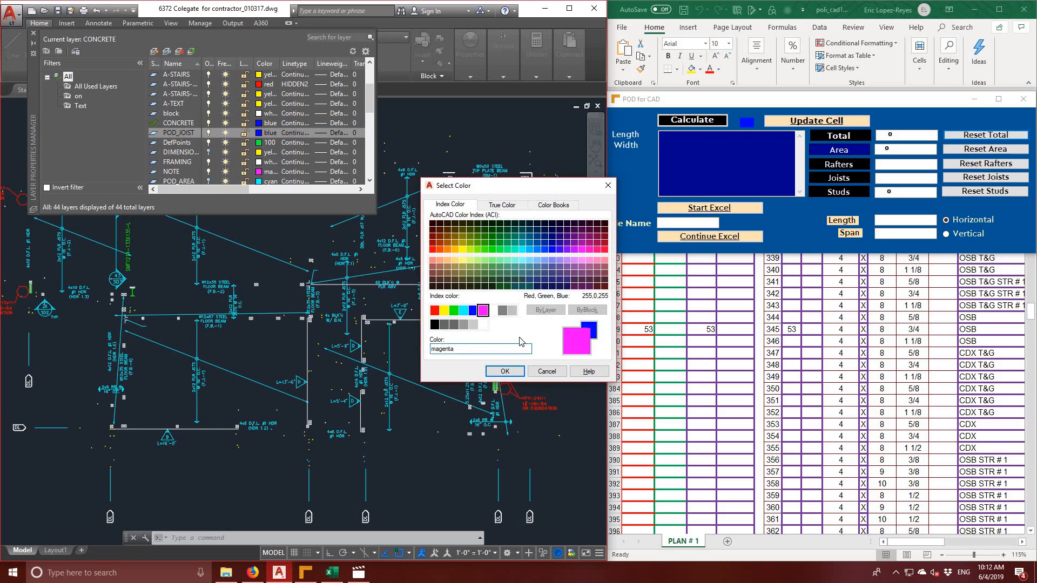
left_click(505, 372)
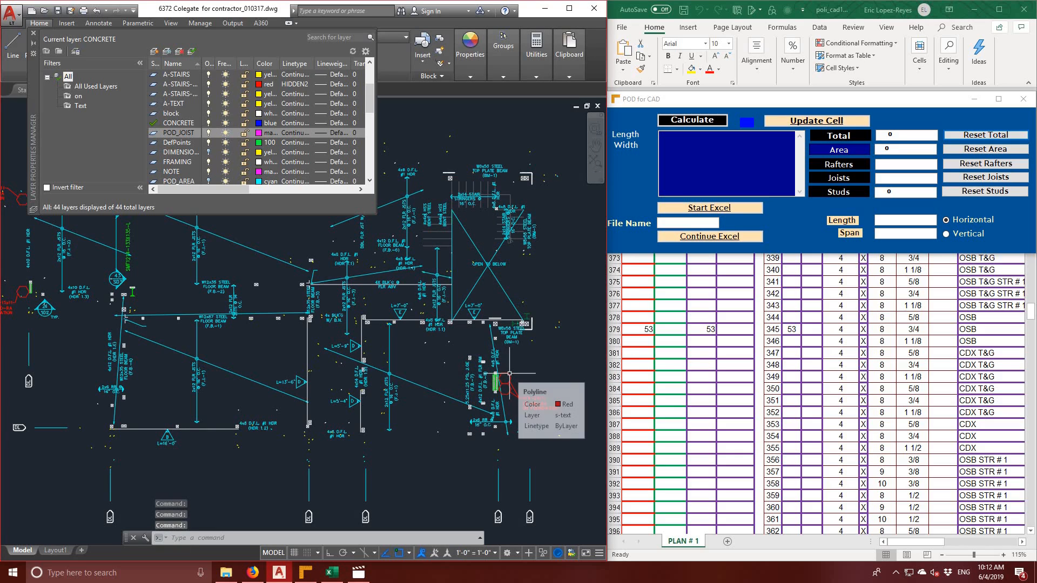
left_click(192, 52)
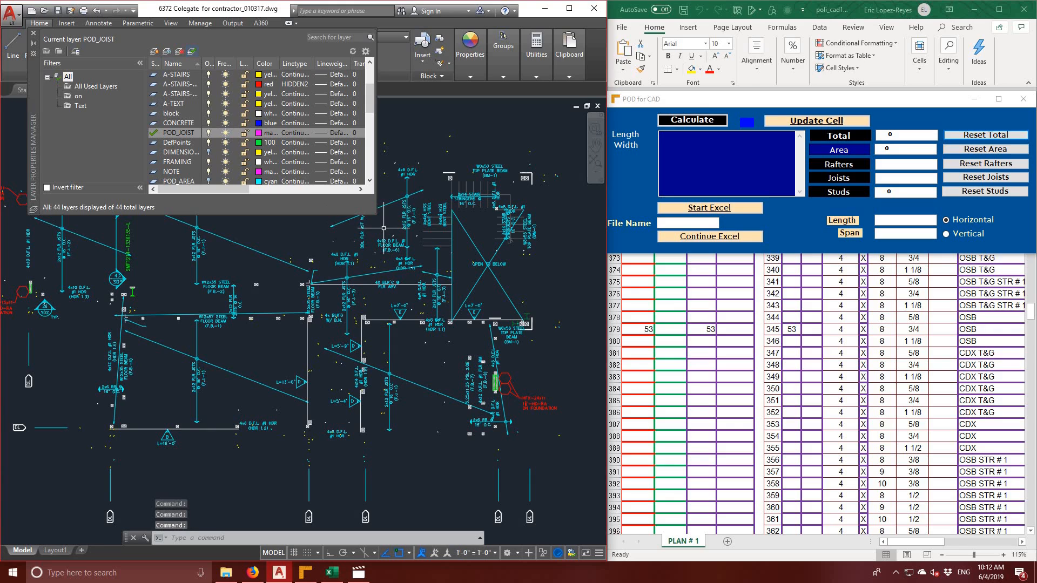
left_click(34, 32)
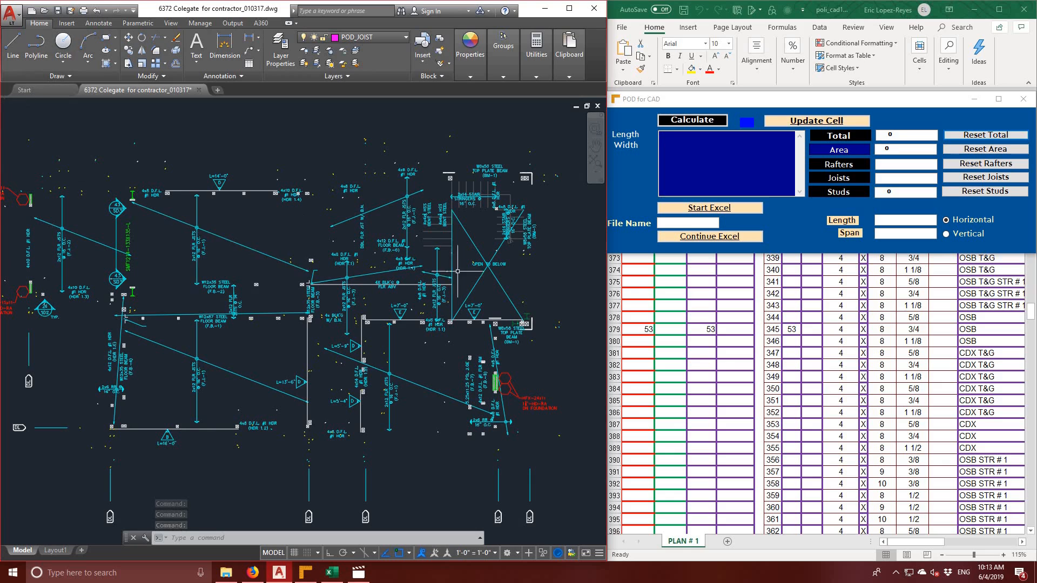
- Switch to the PLAN # 1 sheet in Excel, locate the 2 x 12 DF S4S # 2 / BTR joist rows and select cell B214
left_click(848, 549)
left_click_drag(896, 541, 932, 540)
scroll(864, 455, "up", 11)
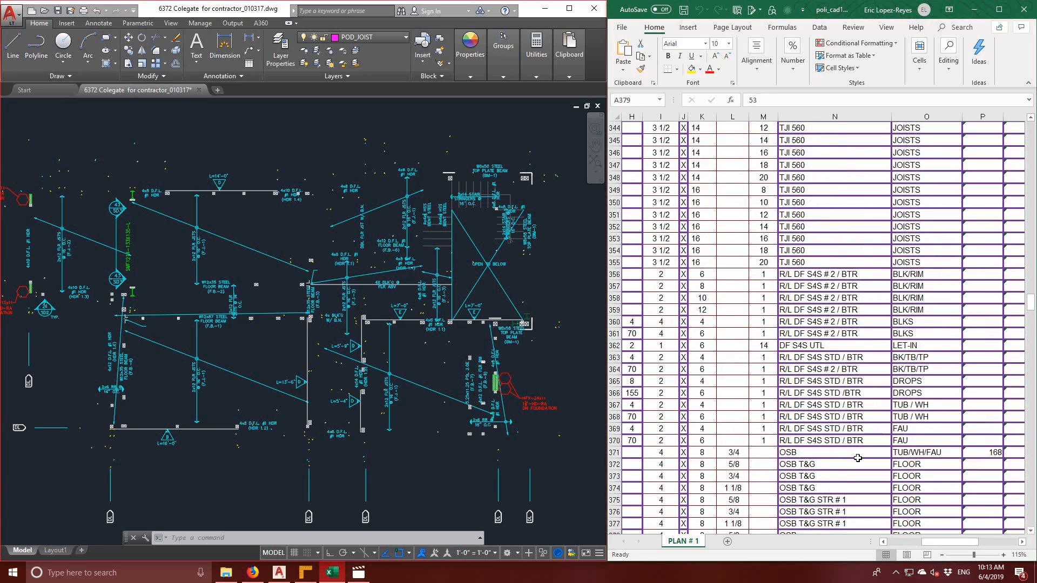
scroll(855, 461, "up", 17)
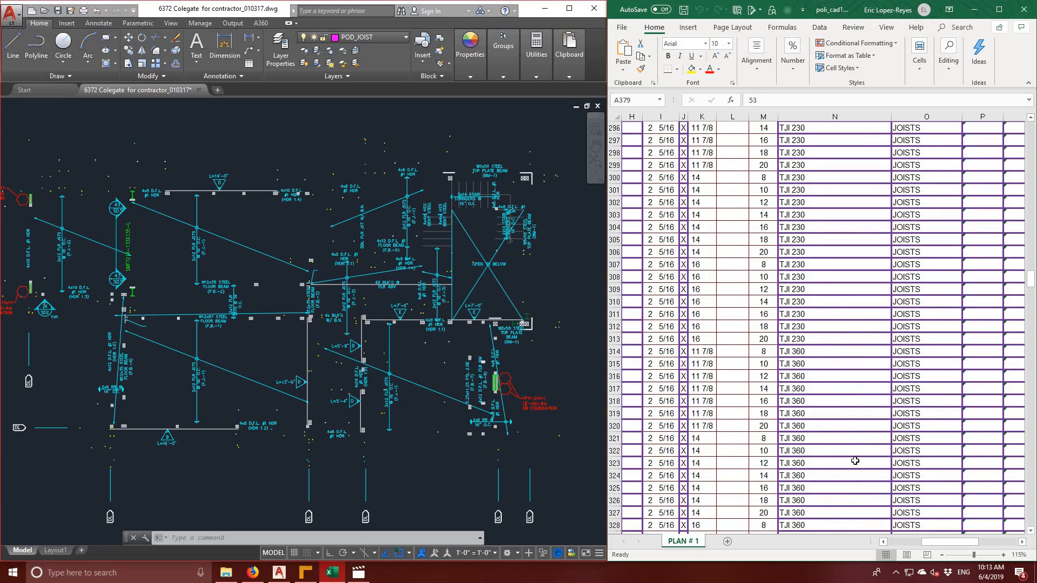
scroll(855, 461, "up", 18)
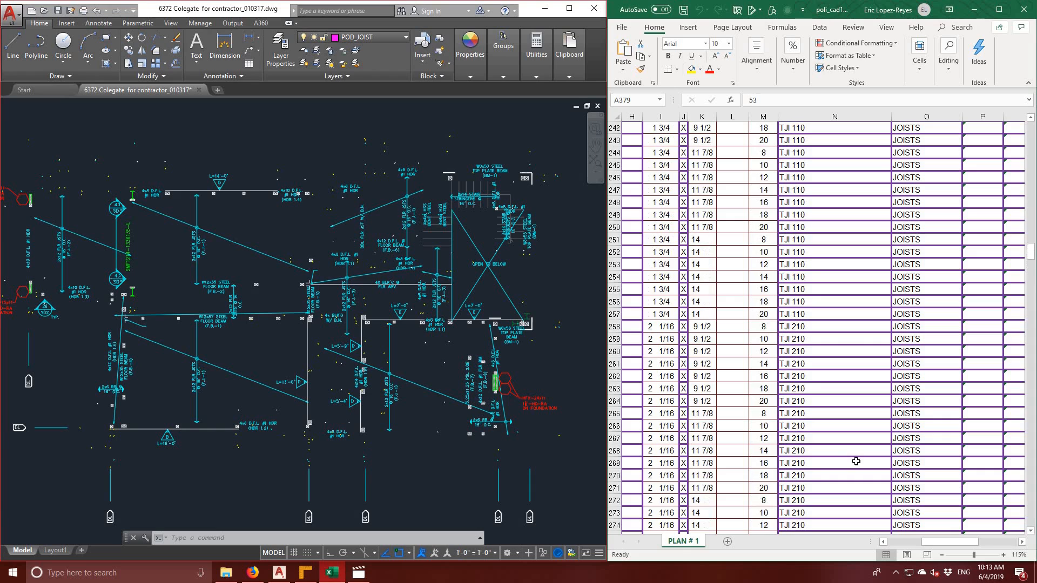
scroll(857, 462, "up", 10)
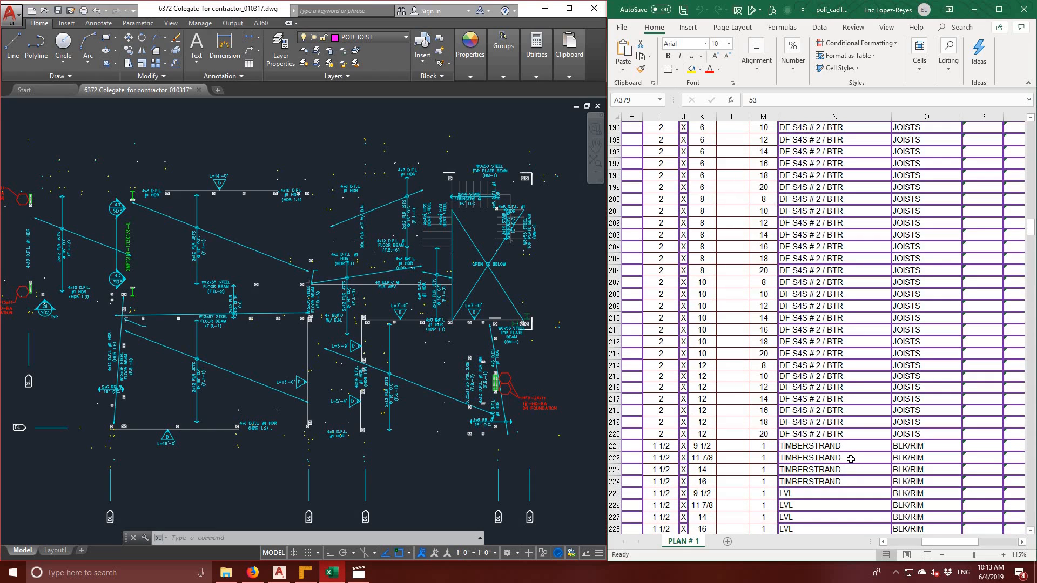
left_click_drag(942, 547, 918, 551)
scroll(834, 456, "down", 1)
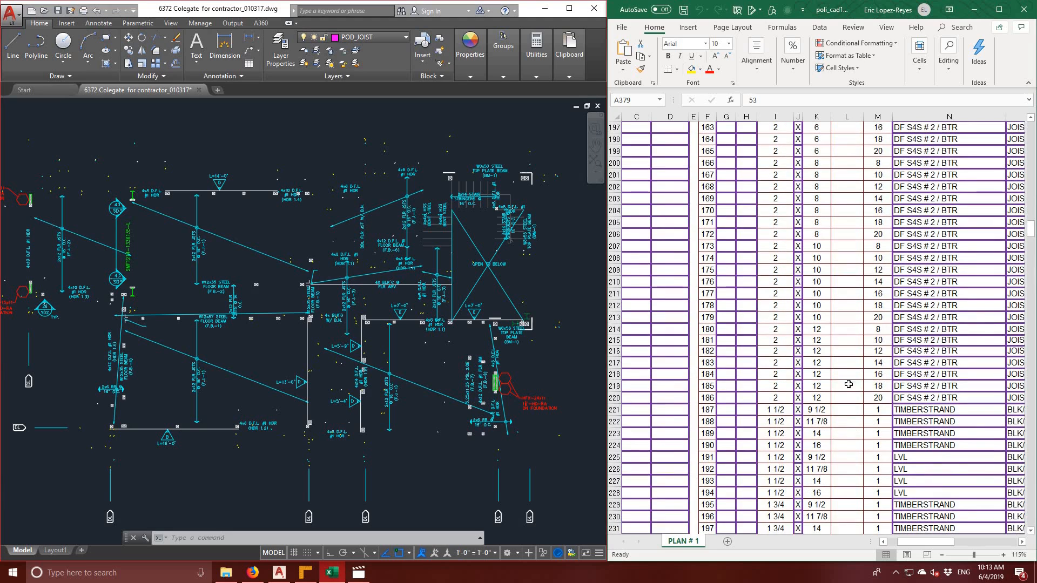
left_click(835, 327)
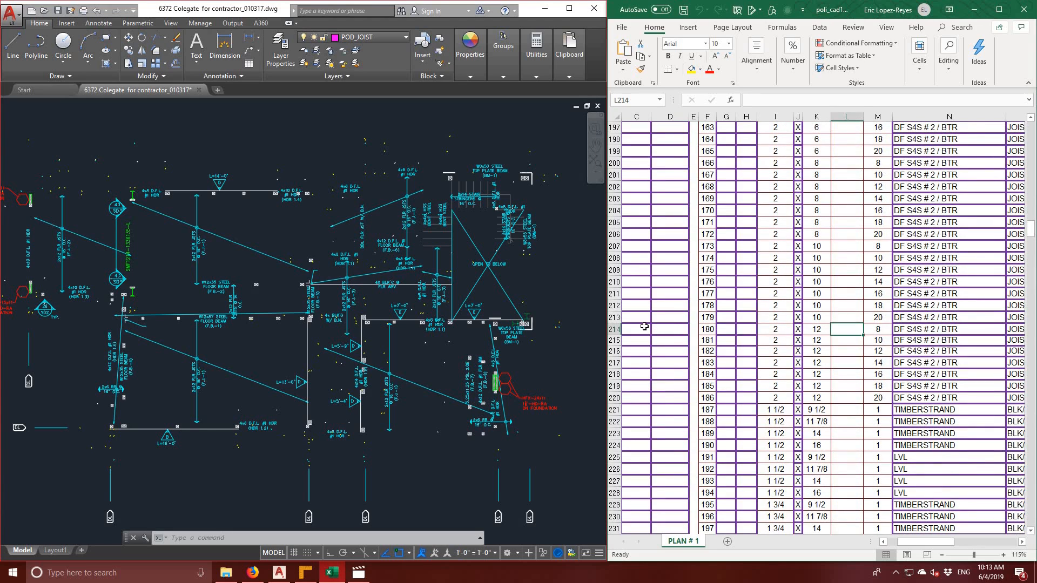
left_click(638, 328)
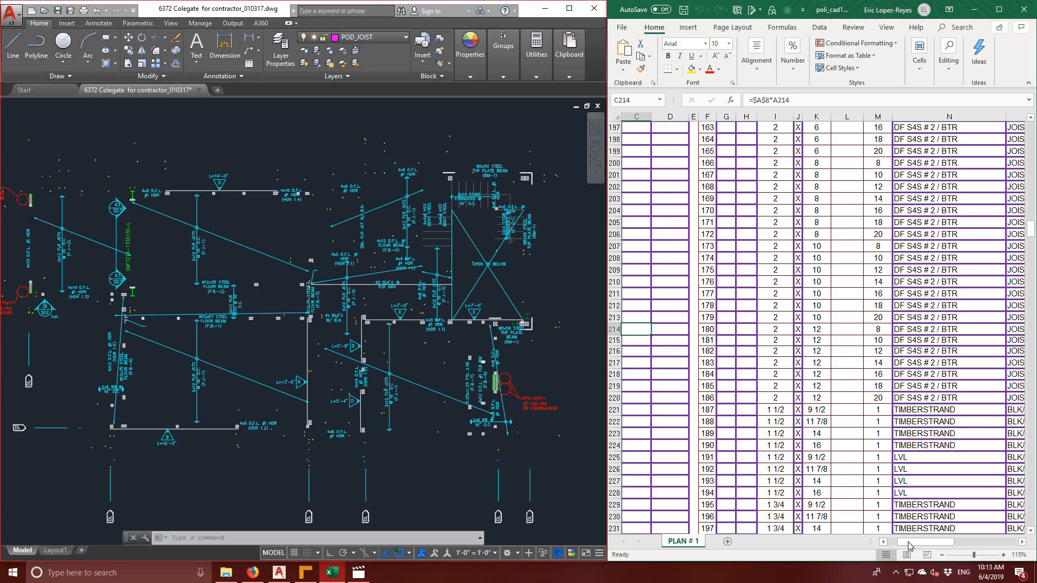
left_click_drag(912, 542, 899, 544)
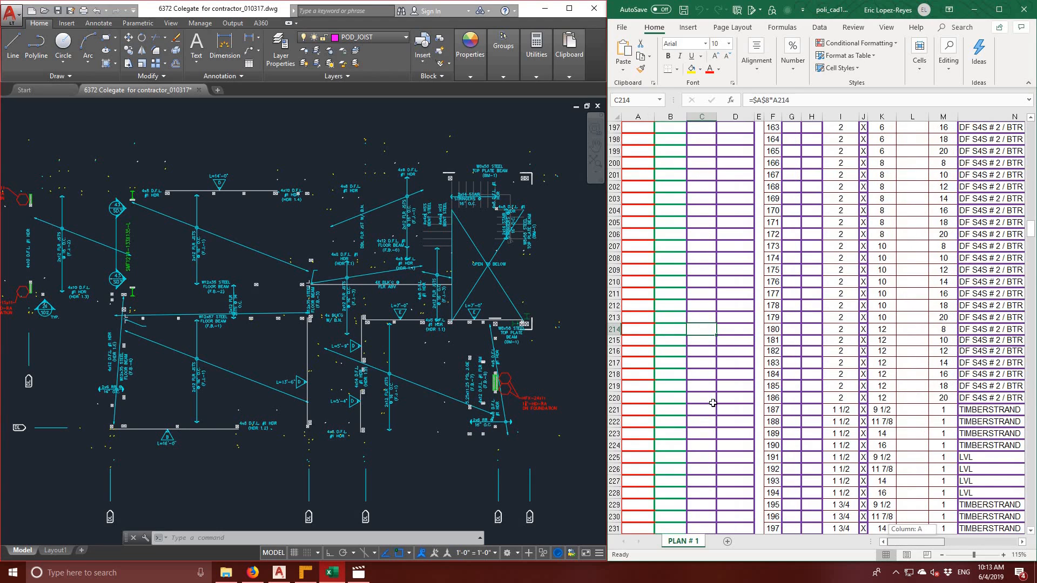
left_click(666, 330)
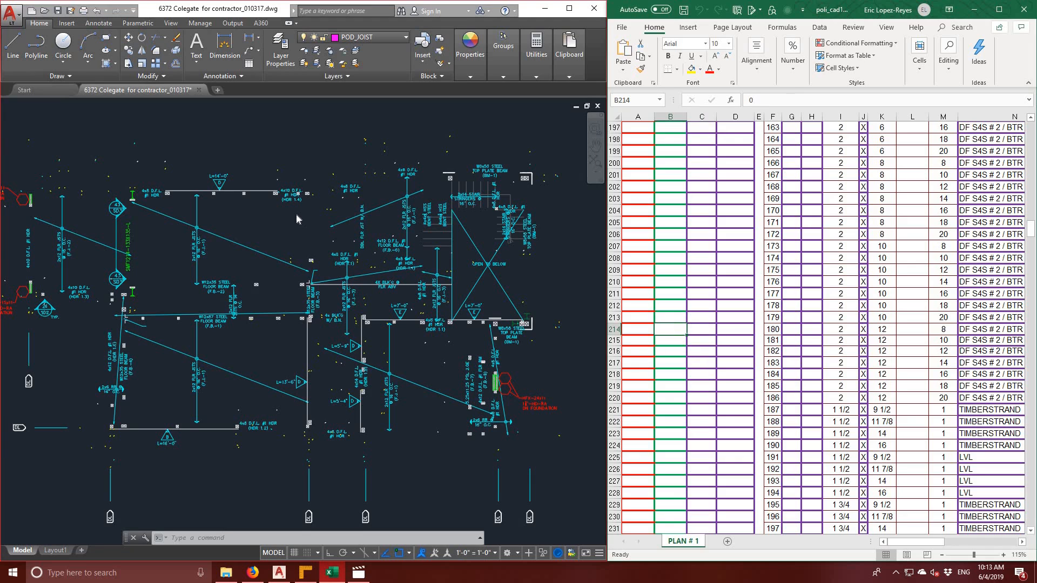
- Switch back to AutoCAD and dimension the vertical F.J.-2 floor joist line, placing the dimension beside it
key("alt+Tab")
middle_click_drag(254, 229, 361, 229)
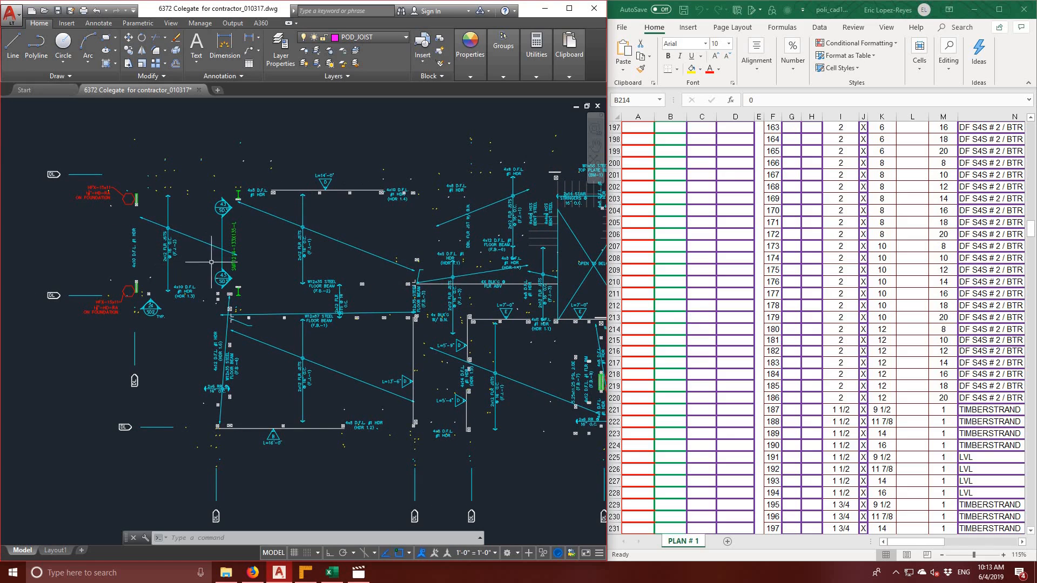
scroll(199, 268, "up", 2)
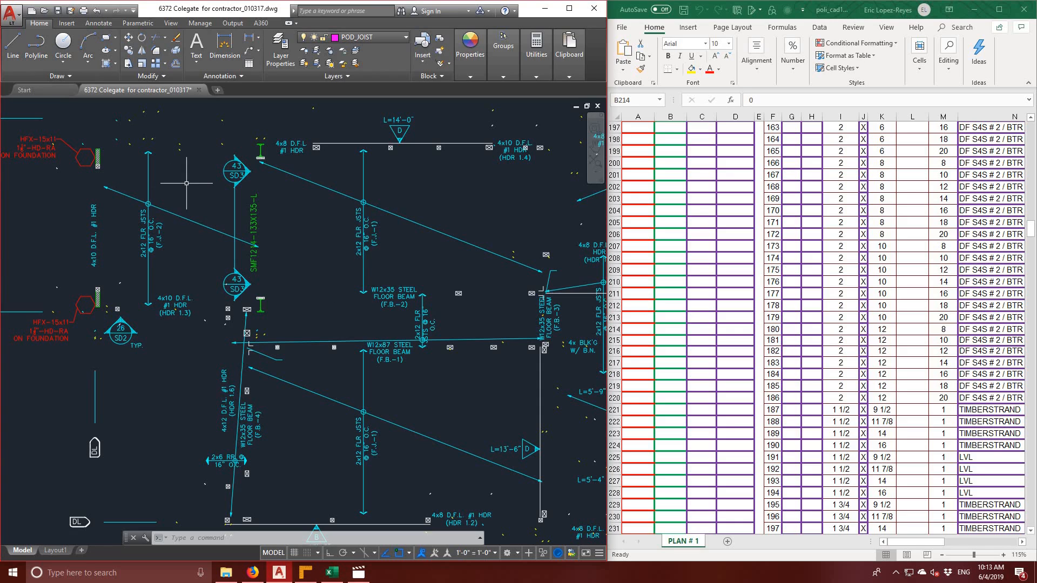
left_click(224, 48)
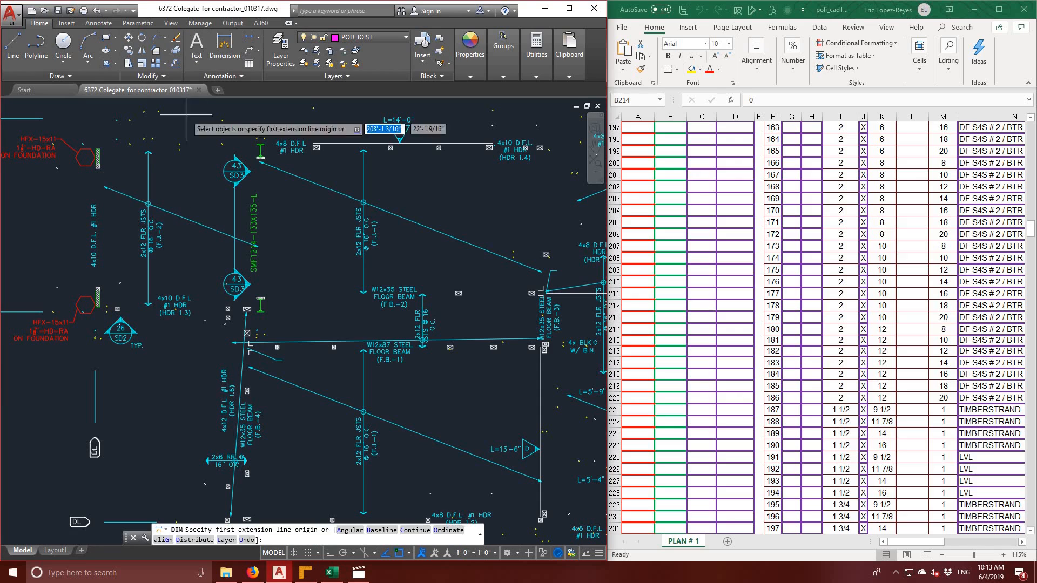
key("Return")
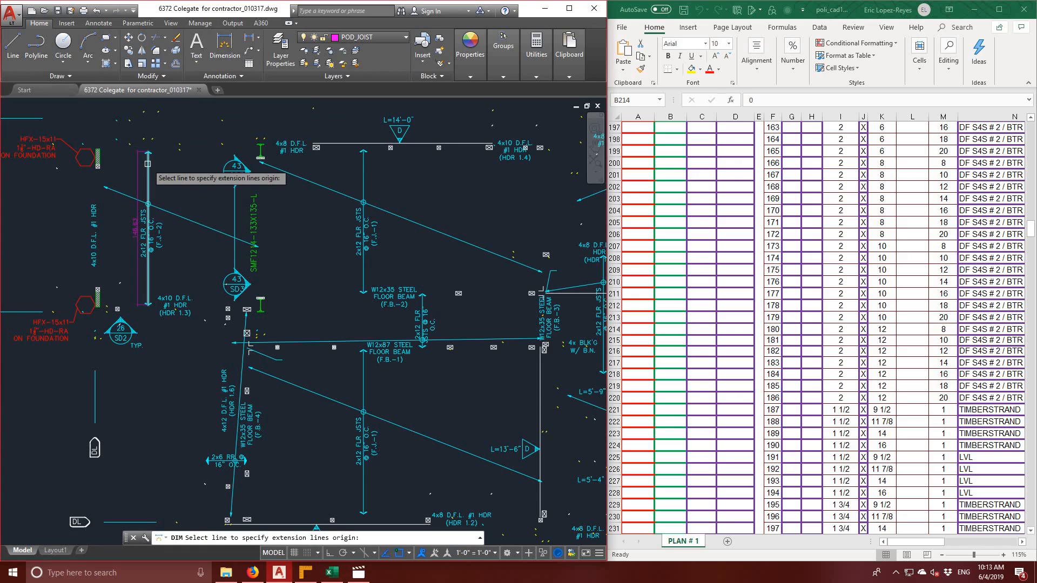
left_click(147, 164)
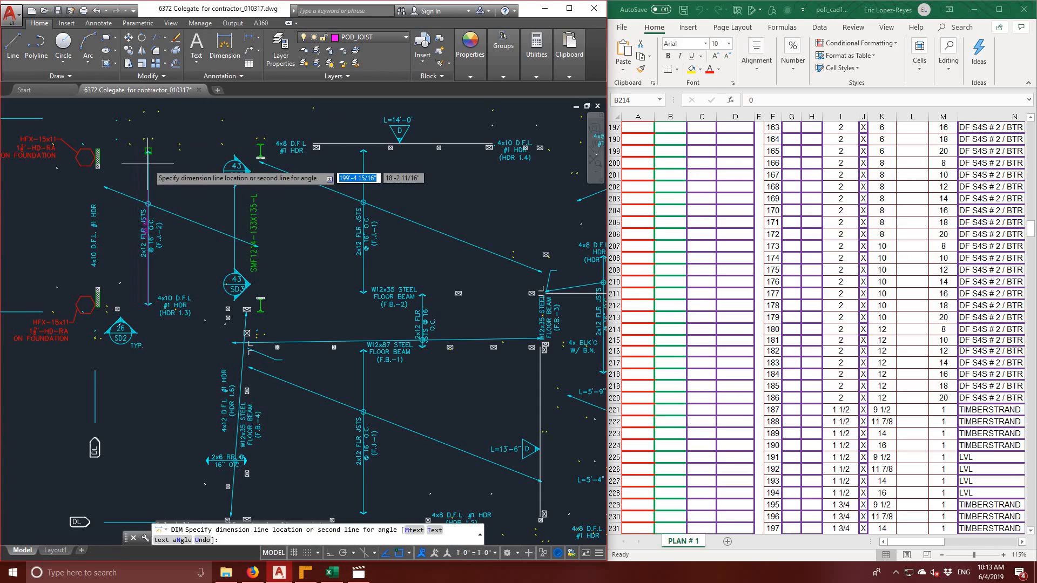
left_click(120, 184)
key("Return")
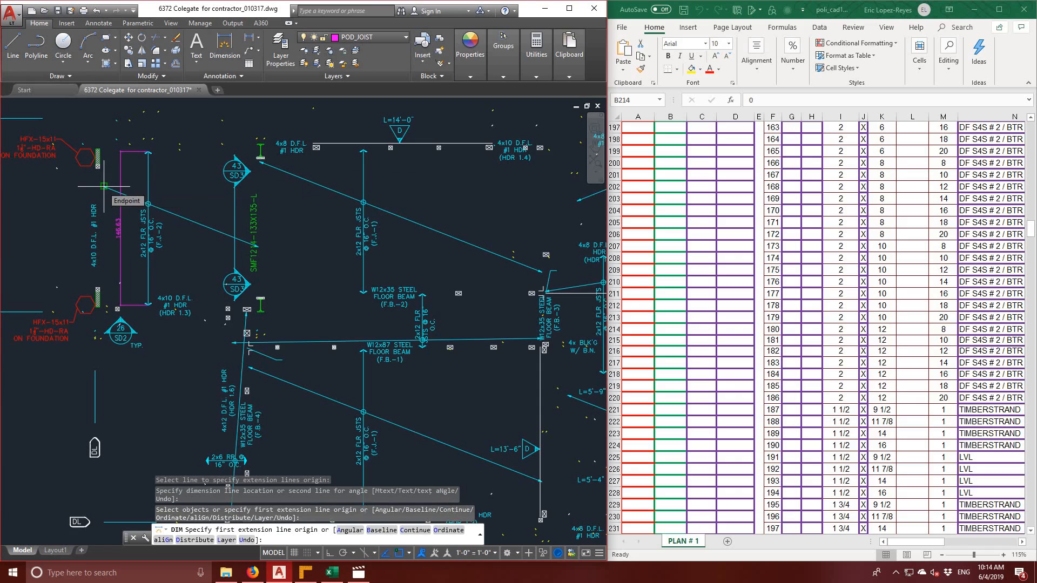
left_click(103, 187)
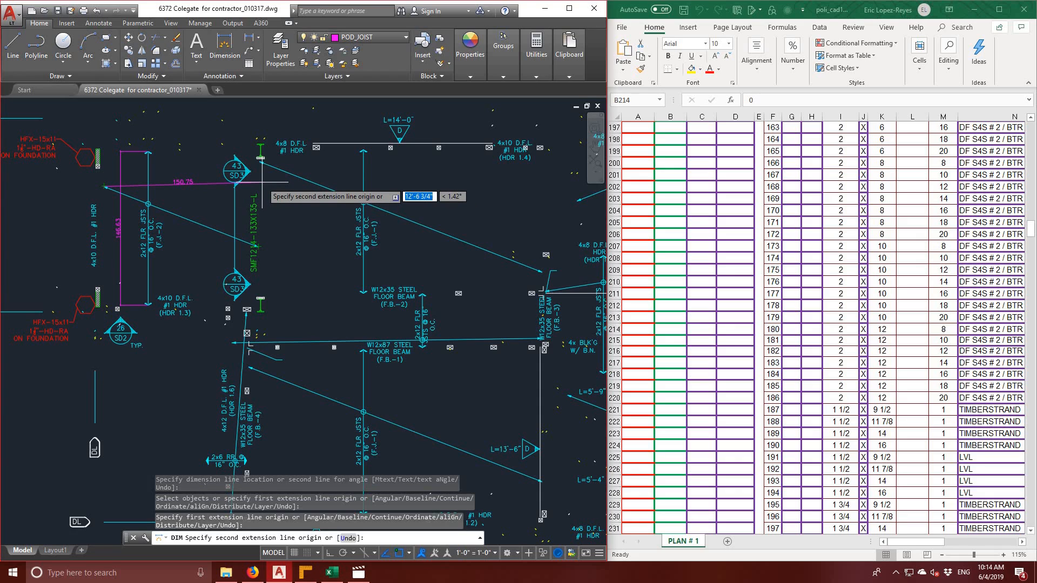
key("Escape")
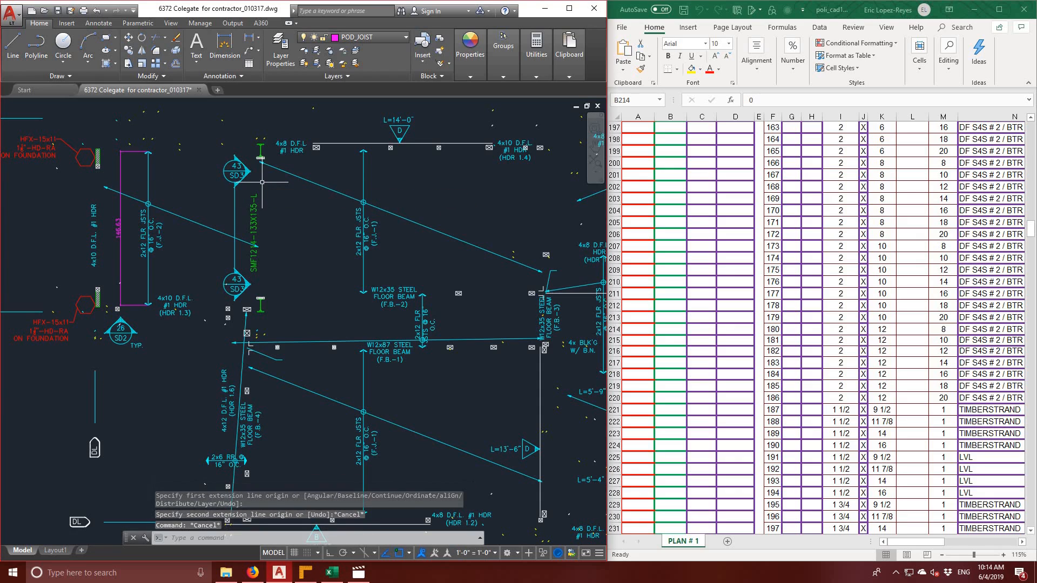
- With ortho mode on, add a horizontal linear dimension between the endpoints of the diagonal extent line of the F.J.-2 joists
left_click(252, 41)
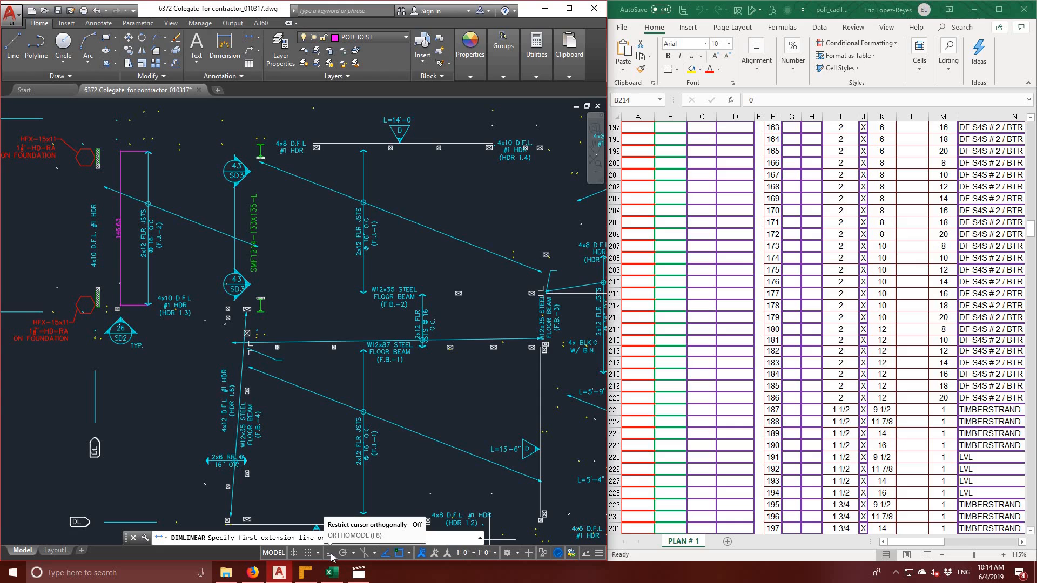
left_click(330, 555)
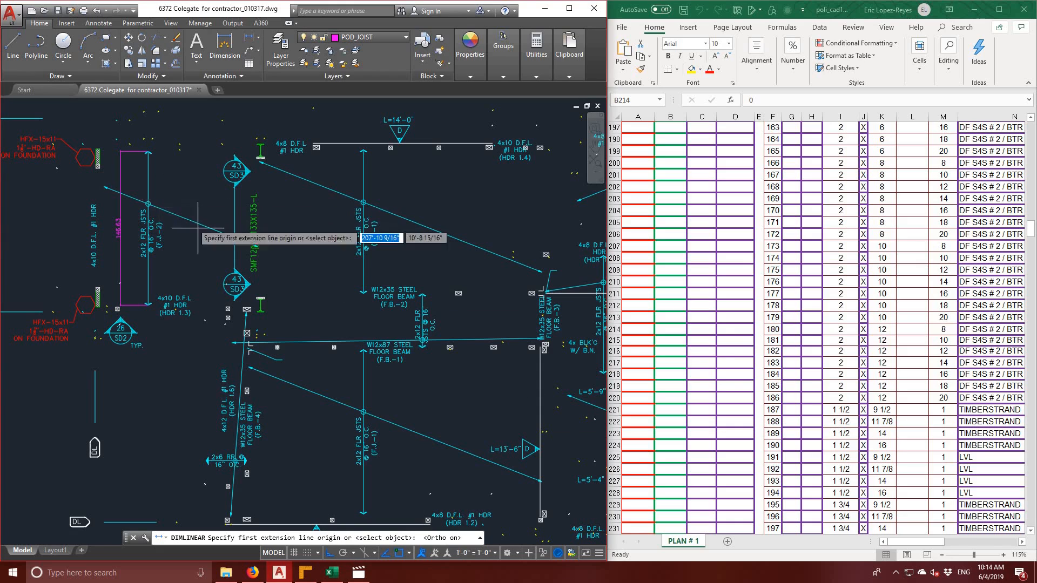
left_click(104, 187)
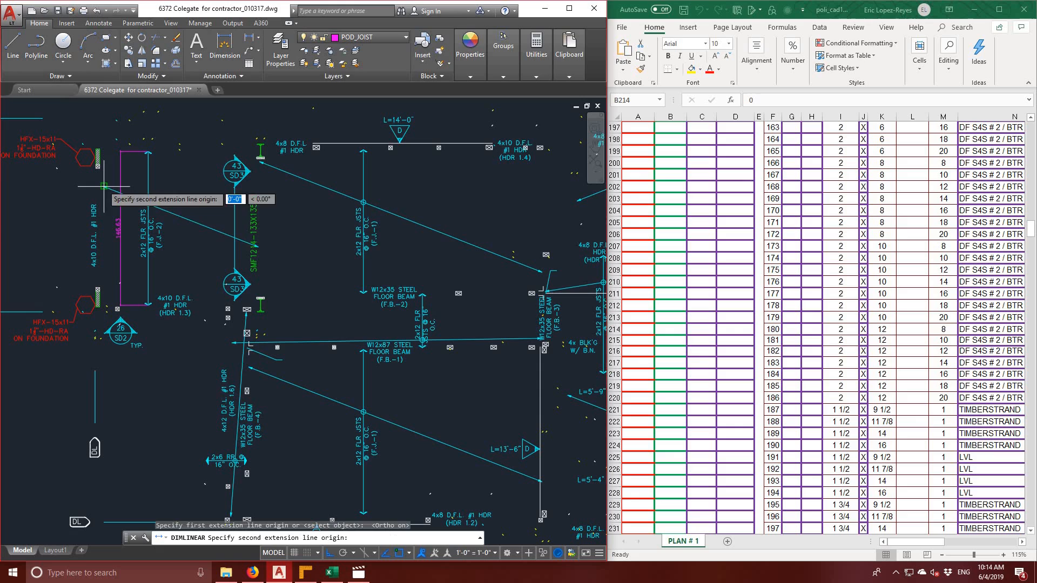
left_click(260, 247)
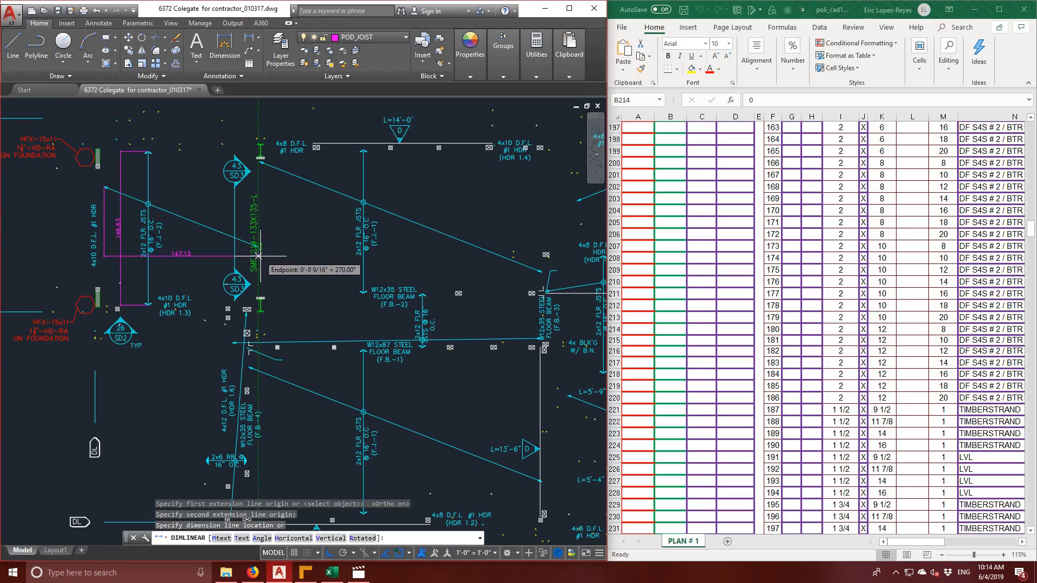
left_click(259, 255)
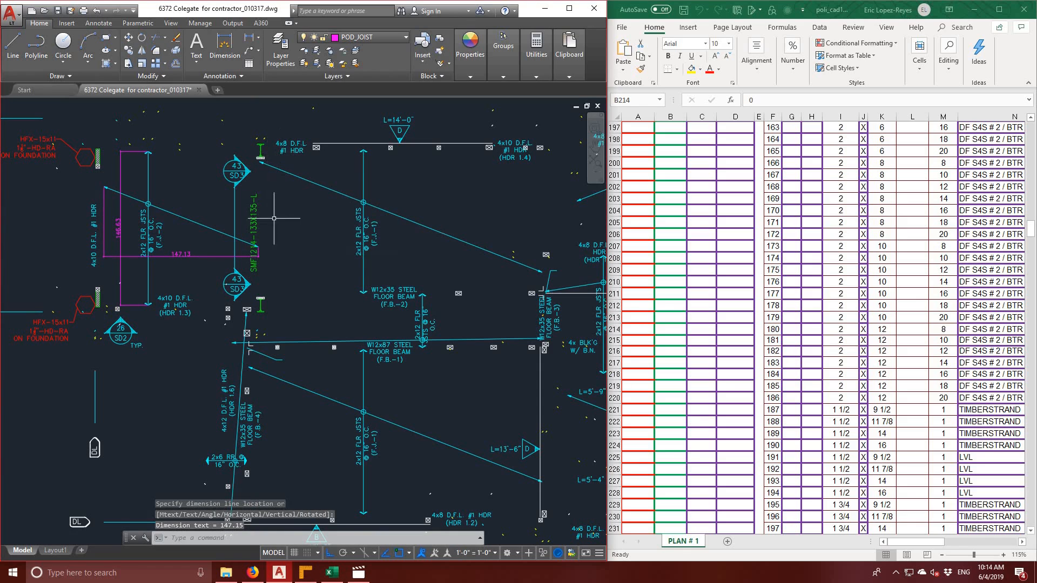
- Add a horizontal linear dimension between the endpoints of the upper F.J.-1 joists' diagonal extent line
mouse_move(287, 250)
middle_mouse_down()
mouse_move(217, 239)
mouse_move(199, 283)
middle_mouse_up()
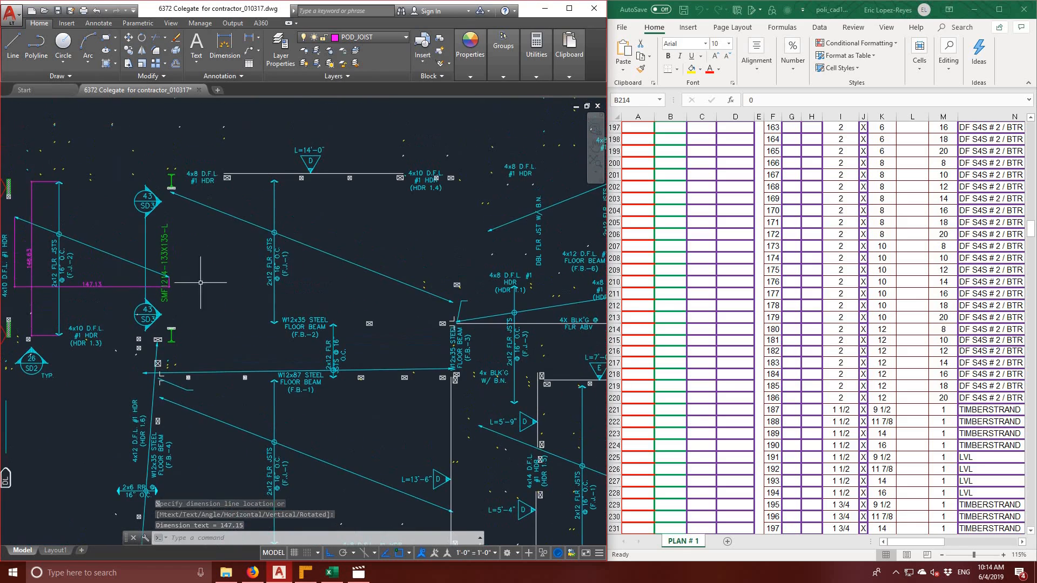
left_click(249, 37)
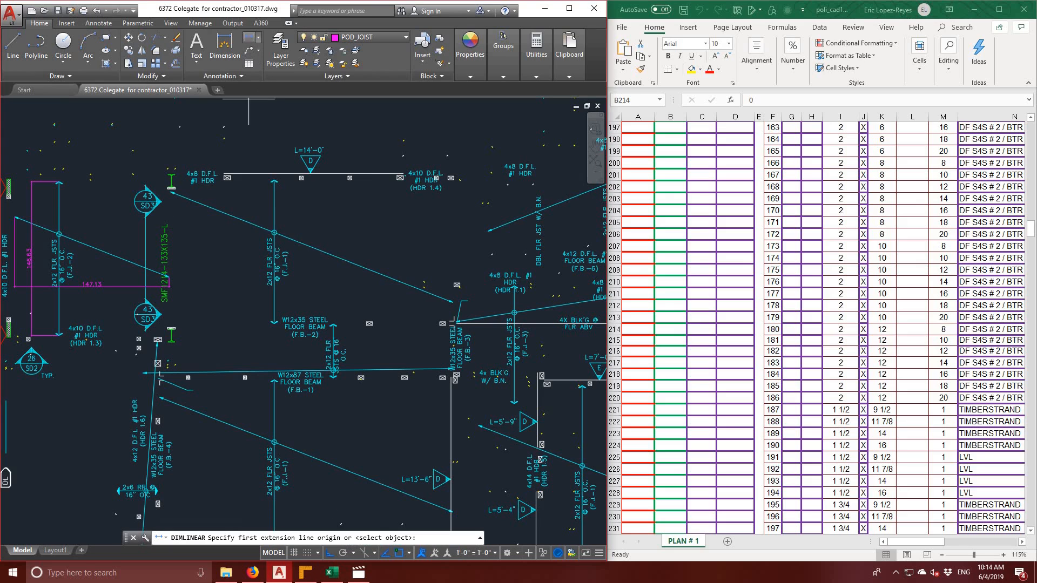
left_click(171, 189)
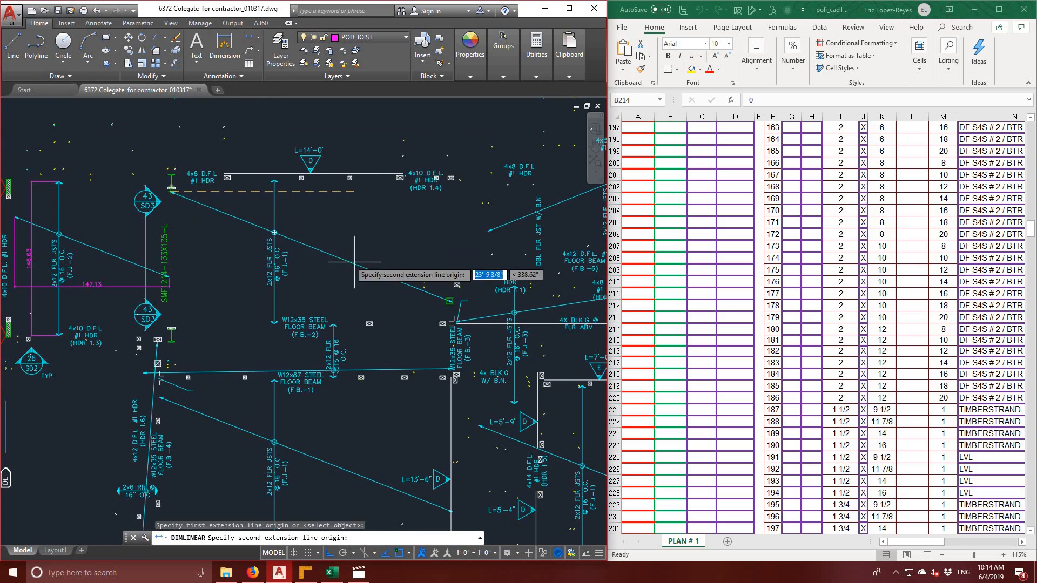
left_click(453, 302)
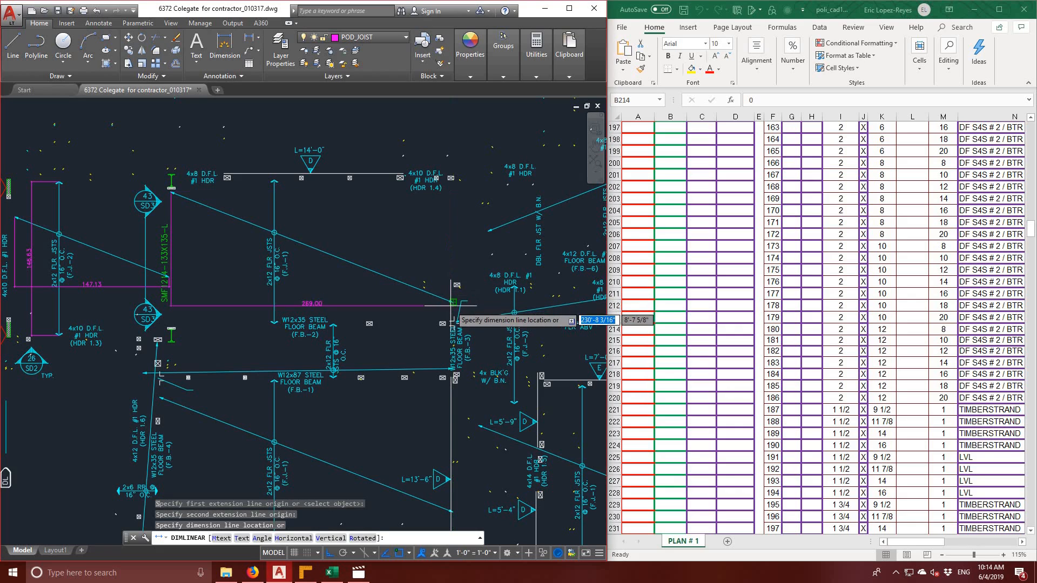
left_click(453, 302)
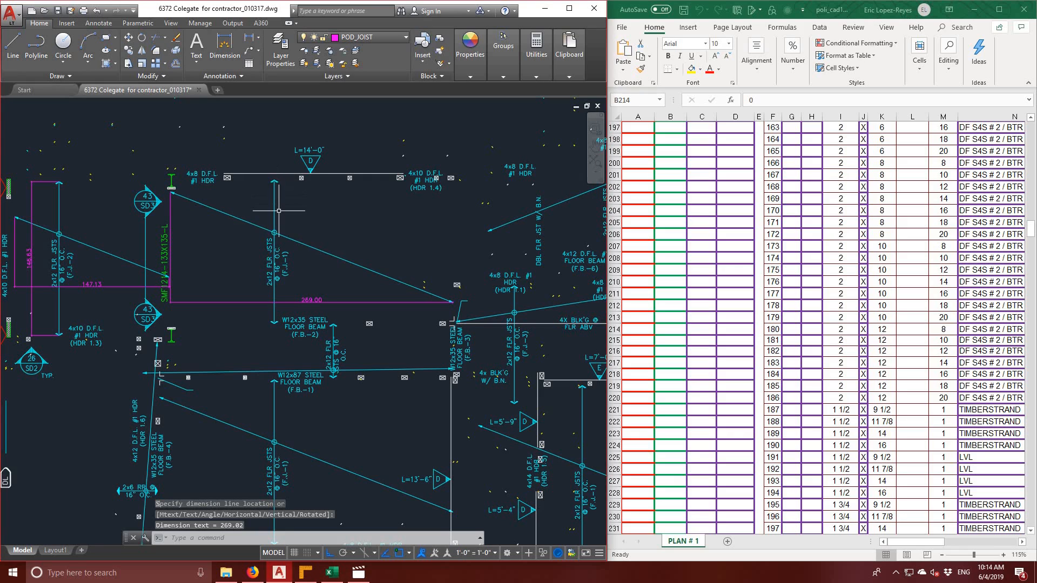
- Dimension the vertical F.J.-1 floor joist line above steel beam F.B.-2, placing the dimension beside it
left_click(224, 46)
left_click(275, 205)
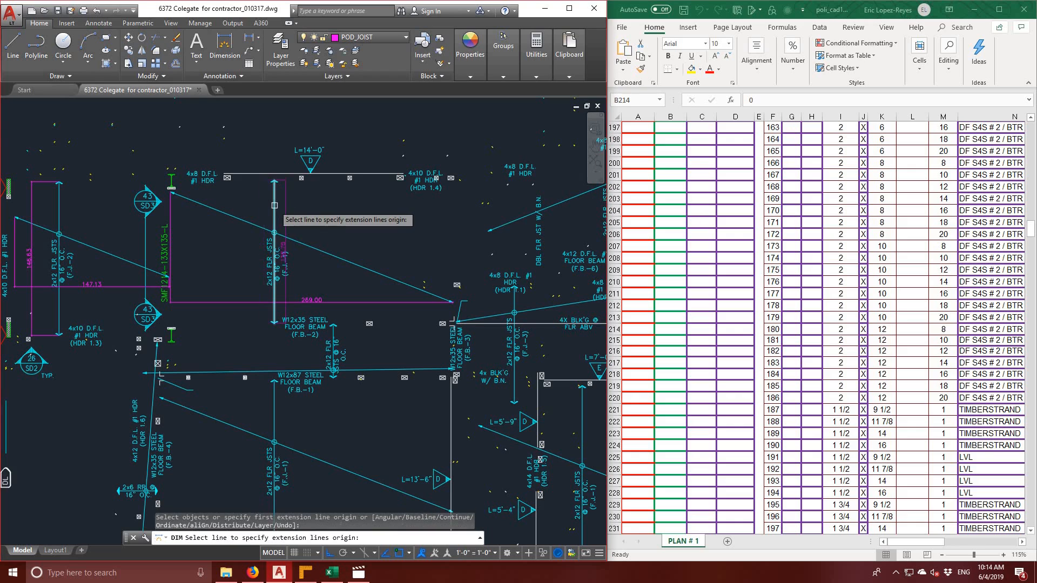
left_click(274, 205)
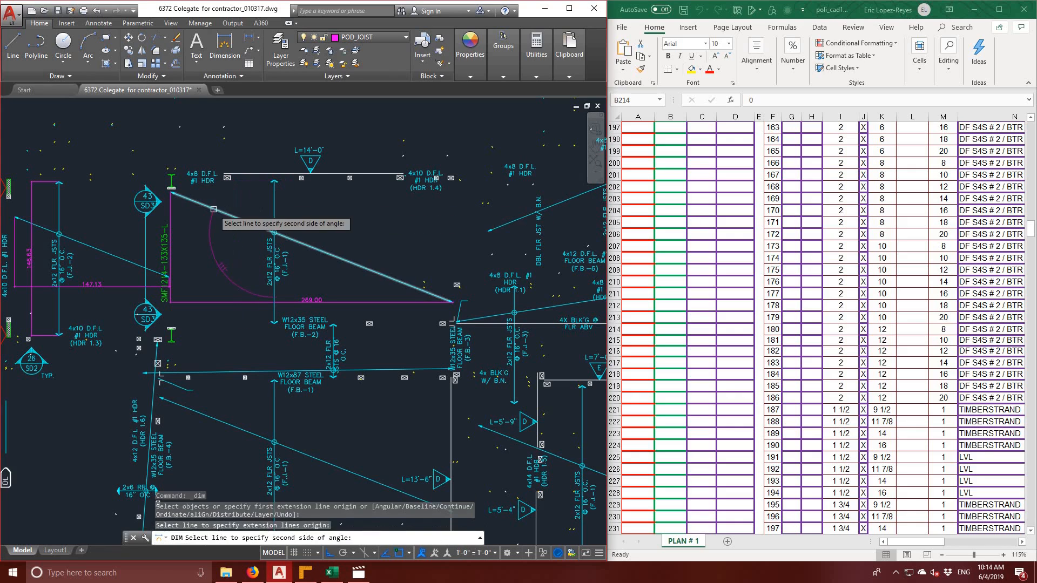
left_click(240, 208)
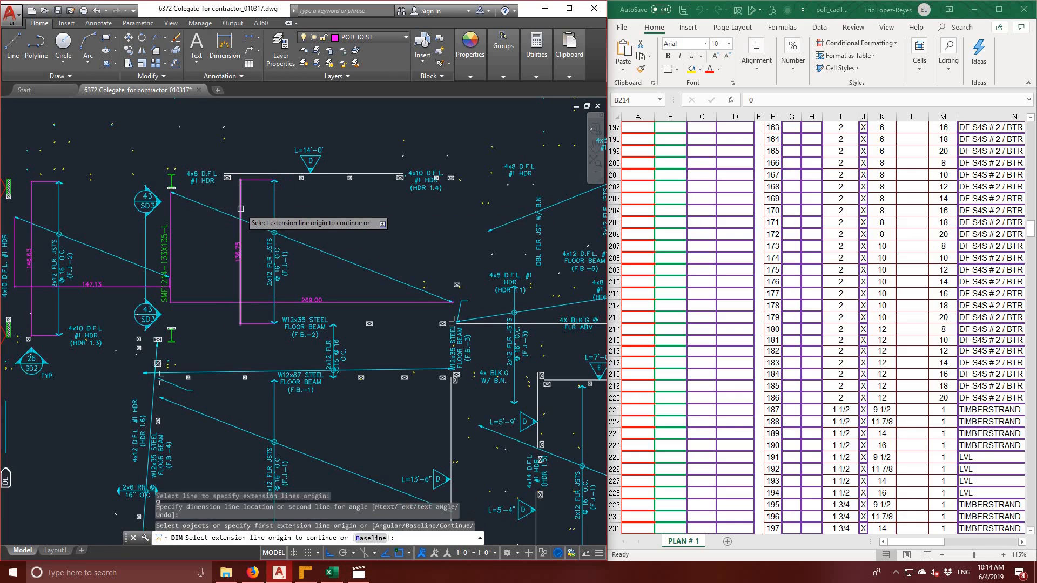
- Dimension the vertical F.J.-1 floor joist line below steel beam F.B.-1, placing the dimension beside it
middle_click_drag(406, 251, 372, 166)
scroll(341, 351, "up", 2)
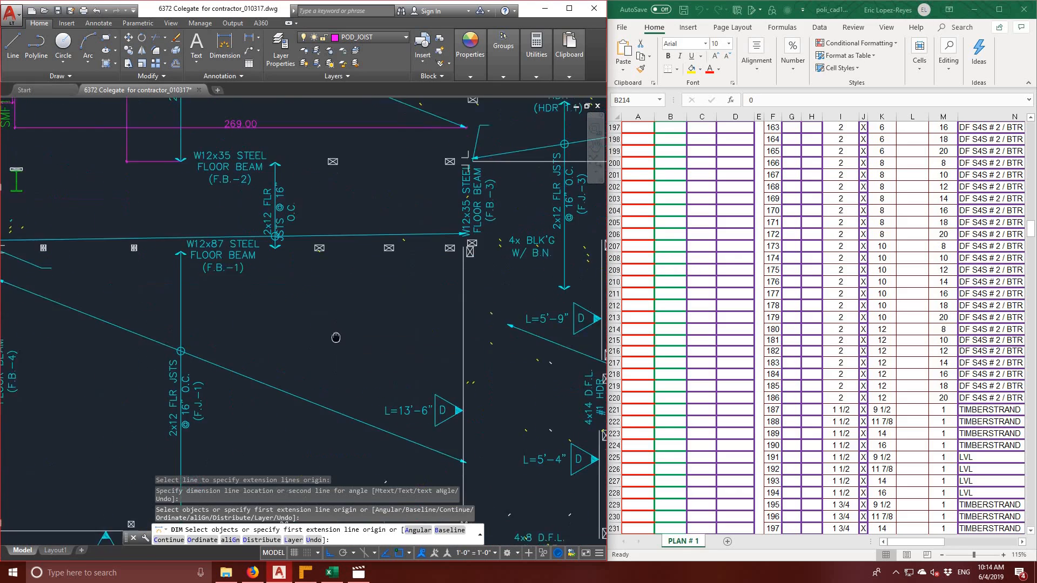
middle_click_drag(330, 343, 379, 270)
scroll(366, 280, "down", 2)
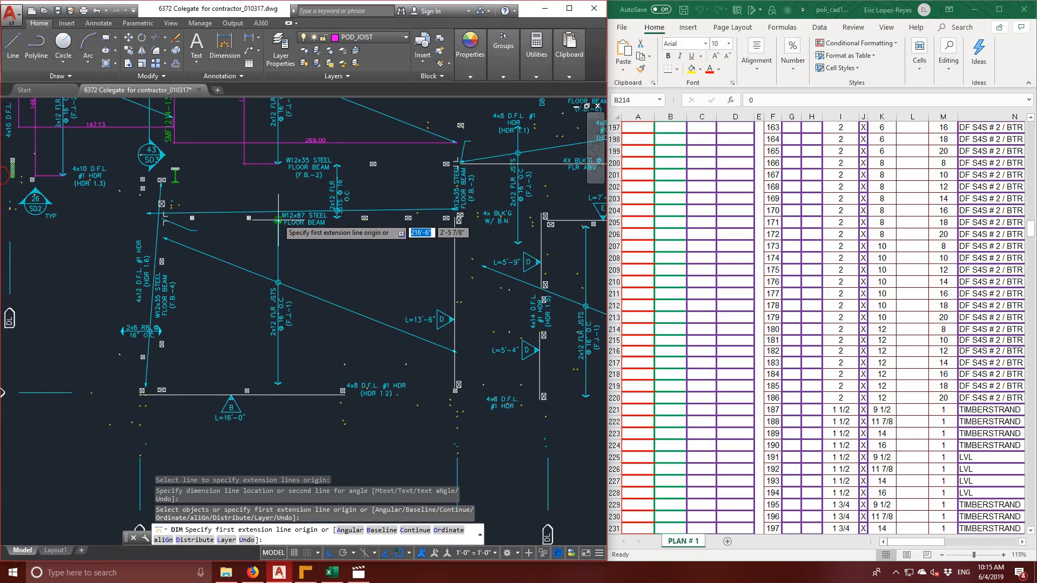
key("Return")
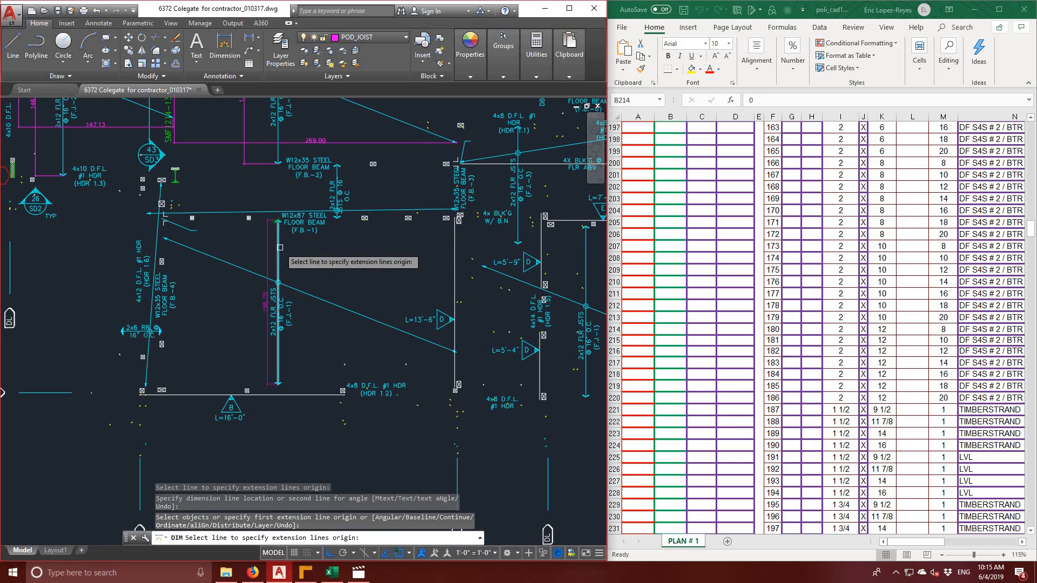
left_click(280, 247)
left_click(248, 249)
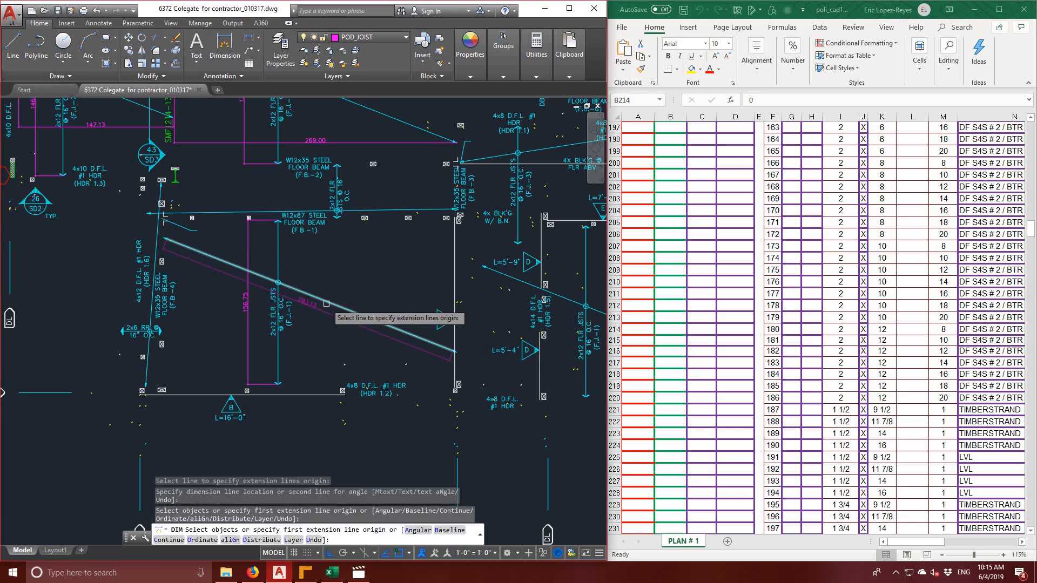
key("Return")
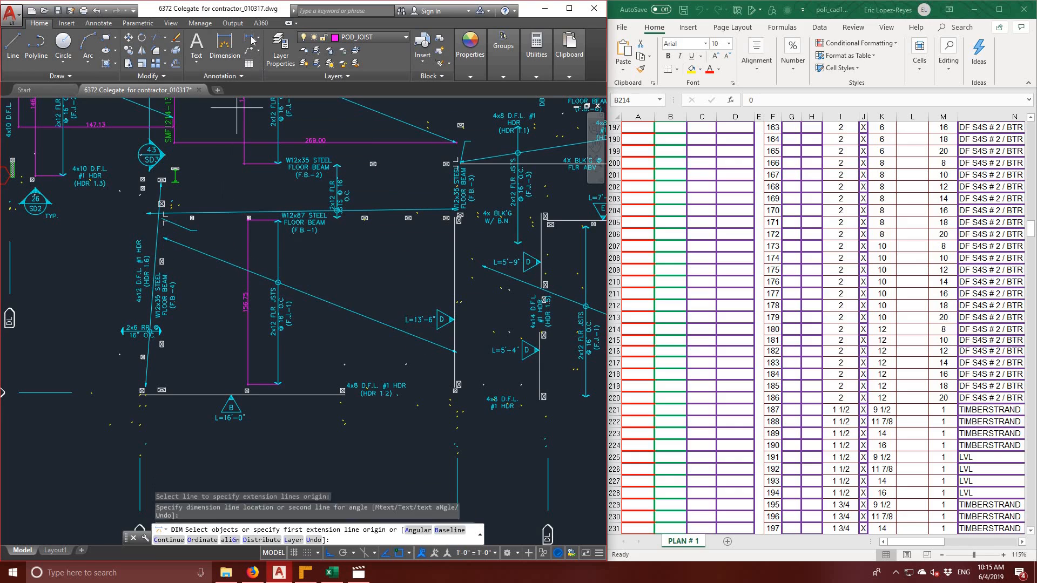
- Add a horizontal linear dimension between the endpoints of the diagonal extent line of the F.J.-1 joists below beam F.B.-1
left_click(249, 36)
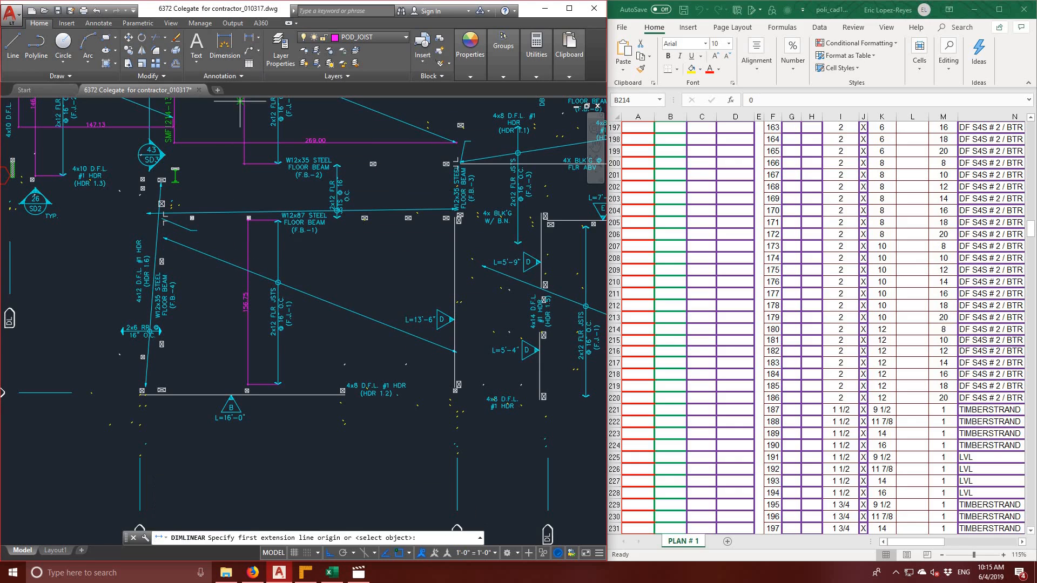
left_click(164, 237)
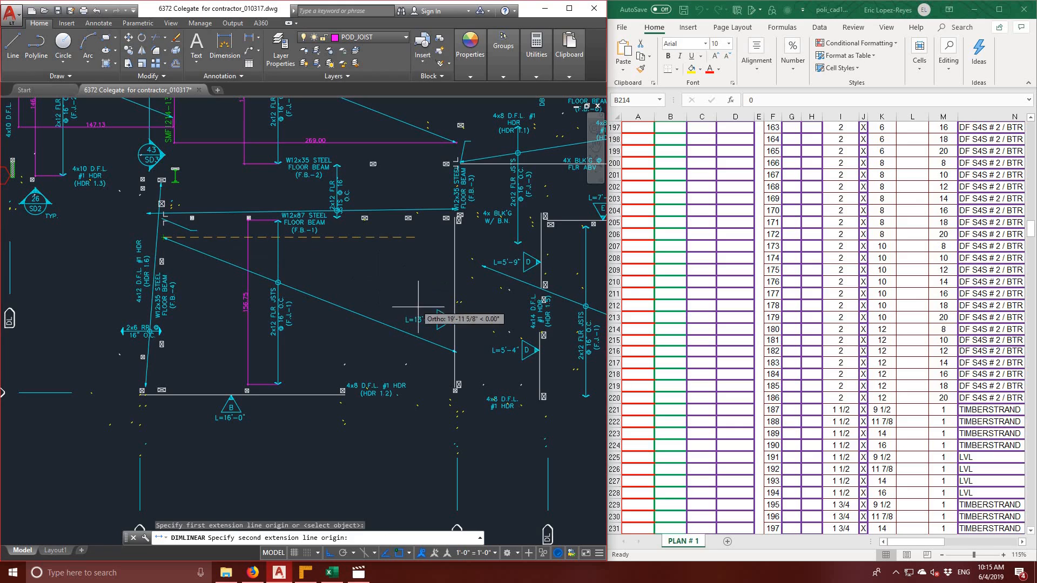
left_click(455, 351)
left_click(453, 350)
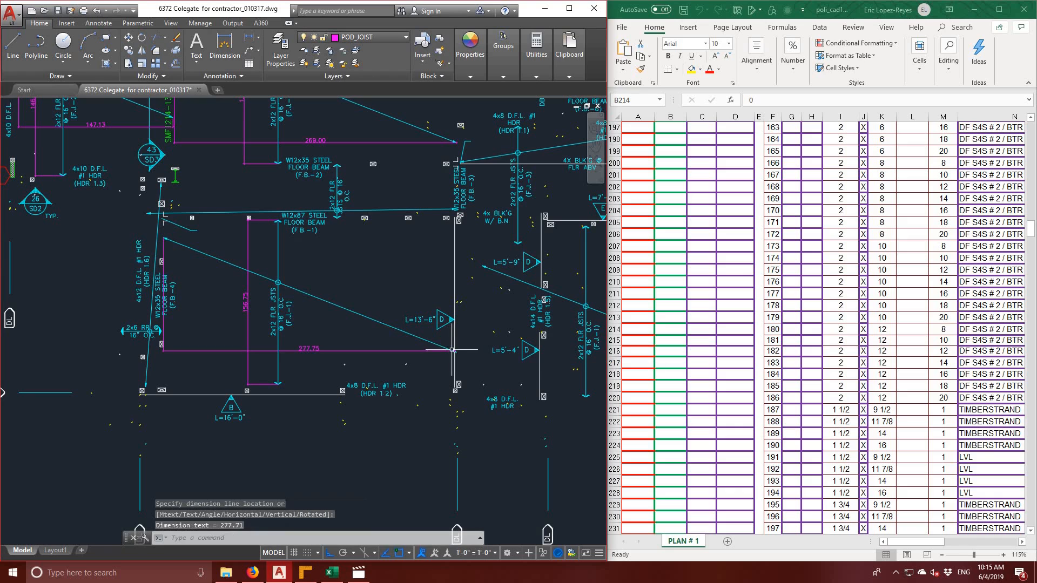
- Add a horizontal linear dimension between the endpoints of the diagonal extent line of the F.J.-1 joists crossing header HDR 1.5
scroll(373, 242, "down", 2)
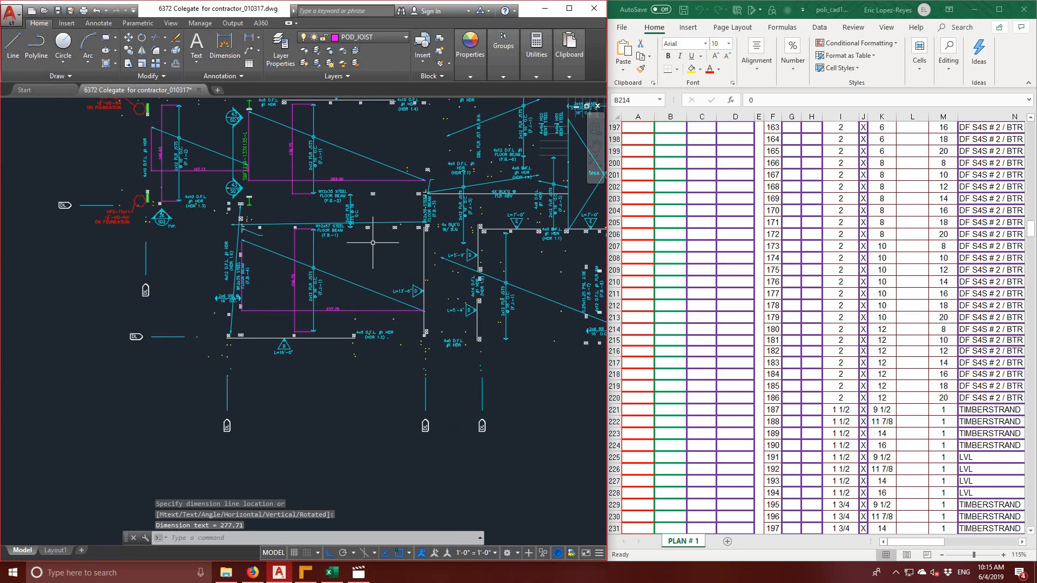
middle_click_drag(372, 243, 212, 234)
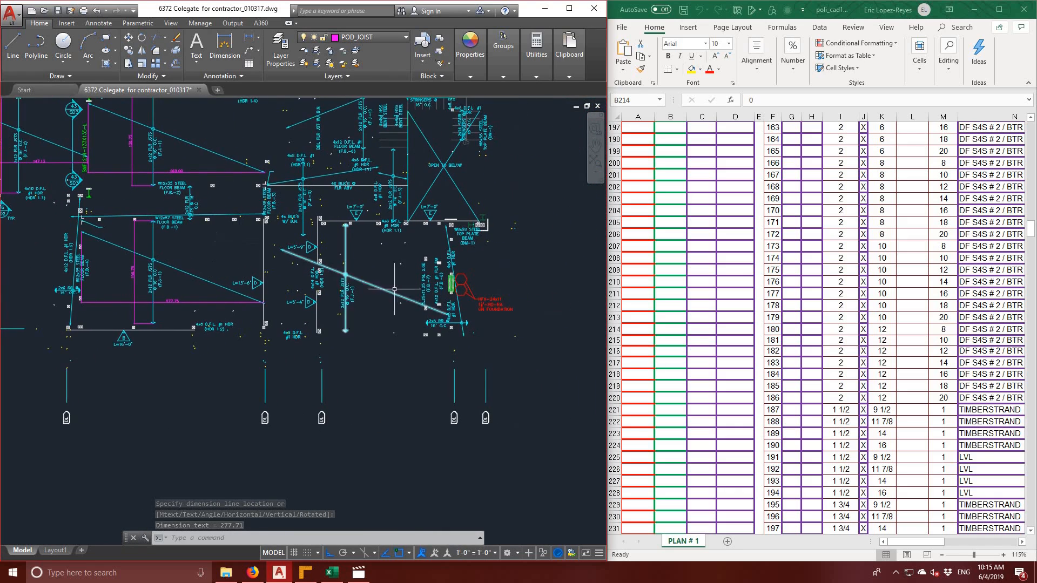
scroll(397, 289, "up", 1)
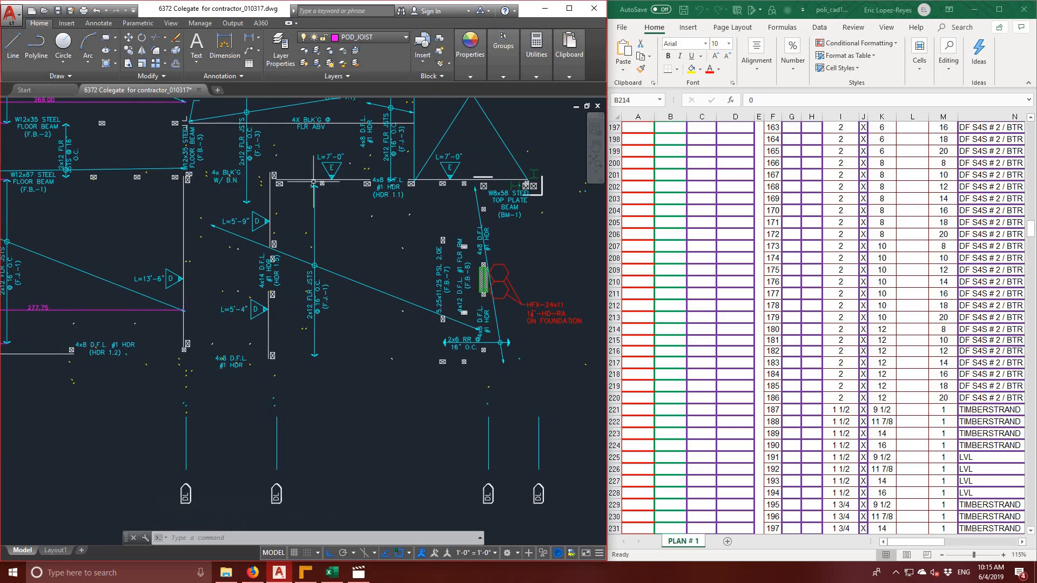
left_click(248, 36)
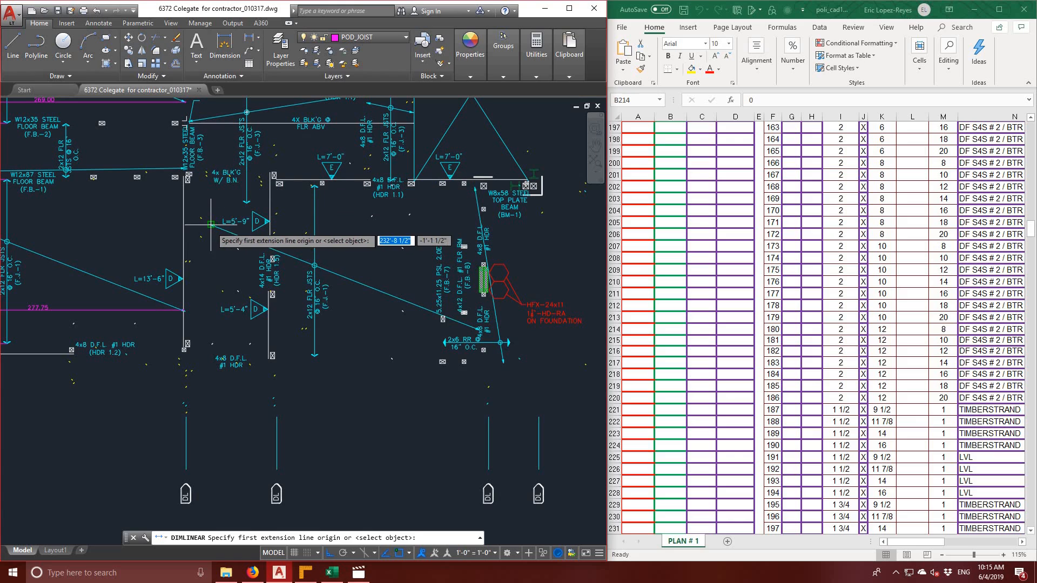
left_click(214, 225)
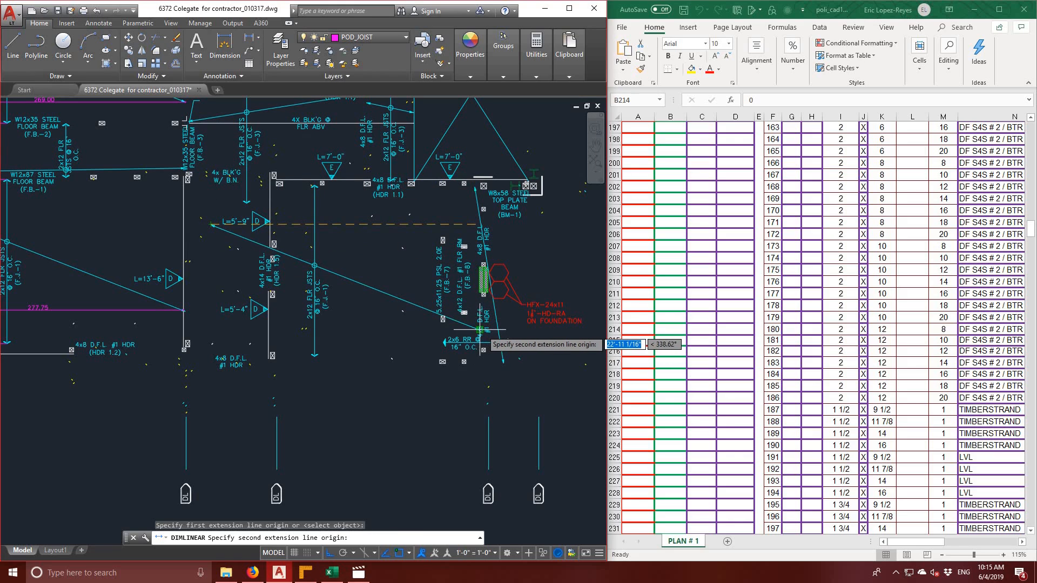
left_click(480, 330)
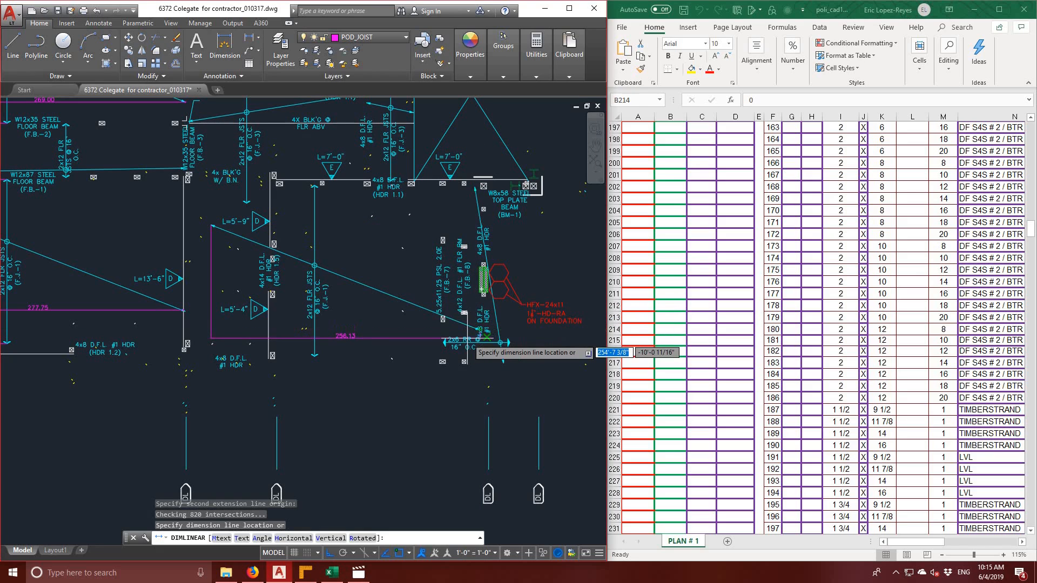
left_click(486, 341)
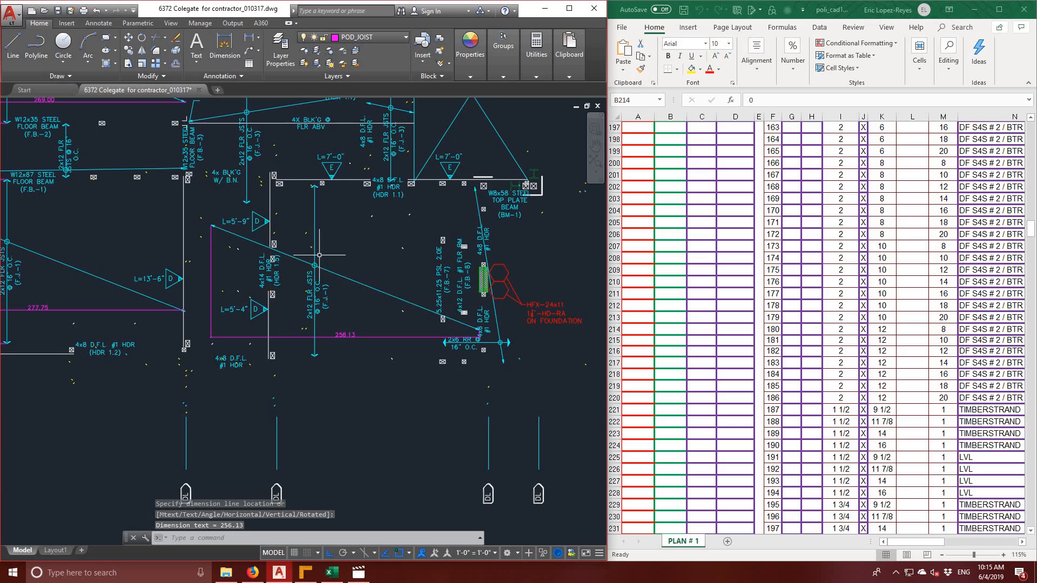
- Dimension the vertical F.J.-1 joist line between header HDR 1.5 and beam F.B.-7, placing the dimension past the header
left_click(231, 43)
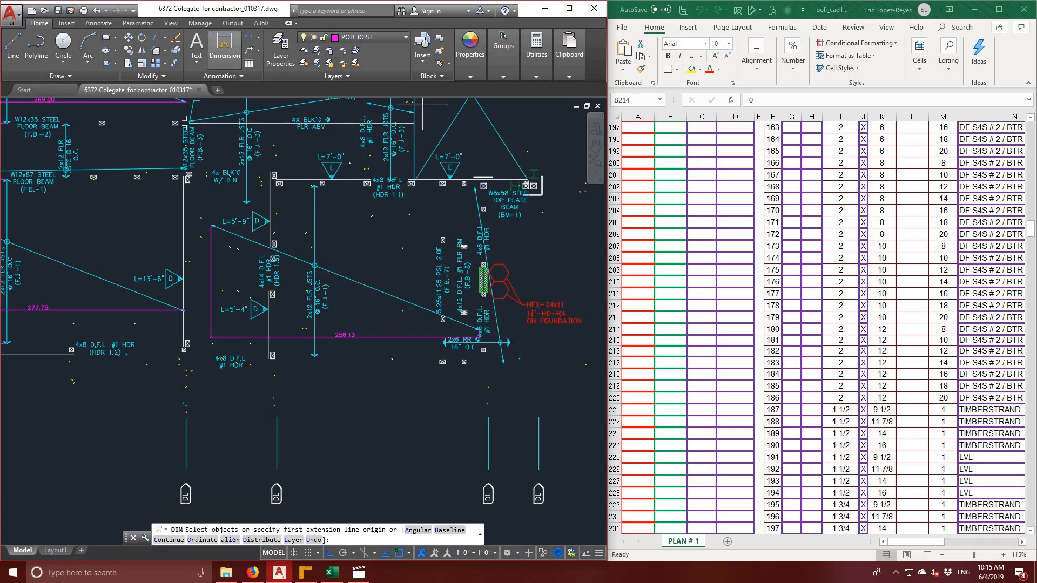
left_click(316, 218)
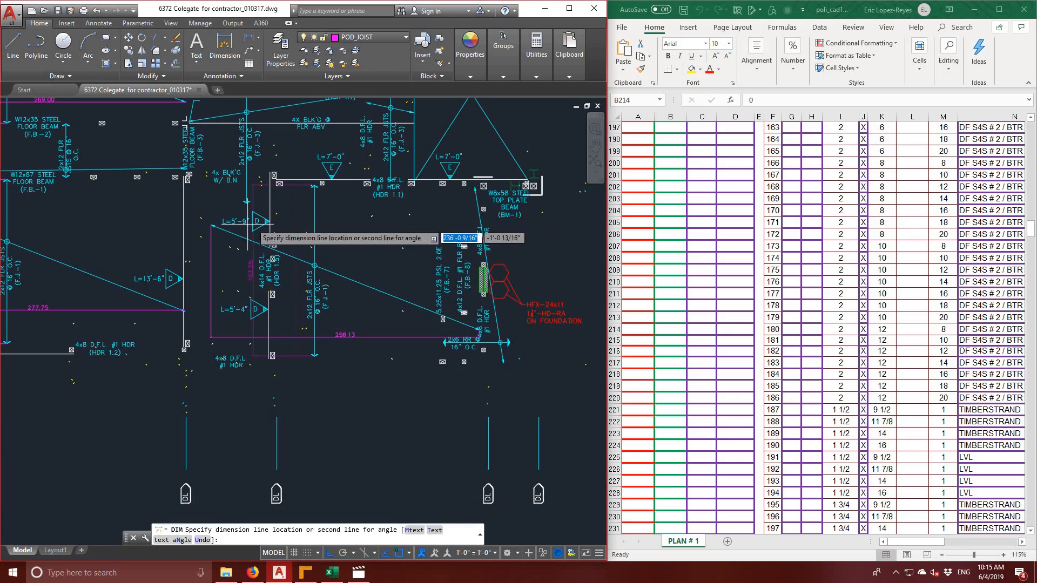
left_click(232, 245)
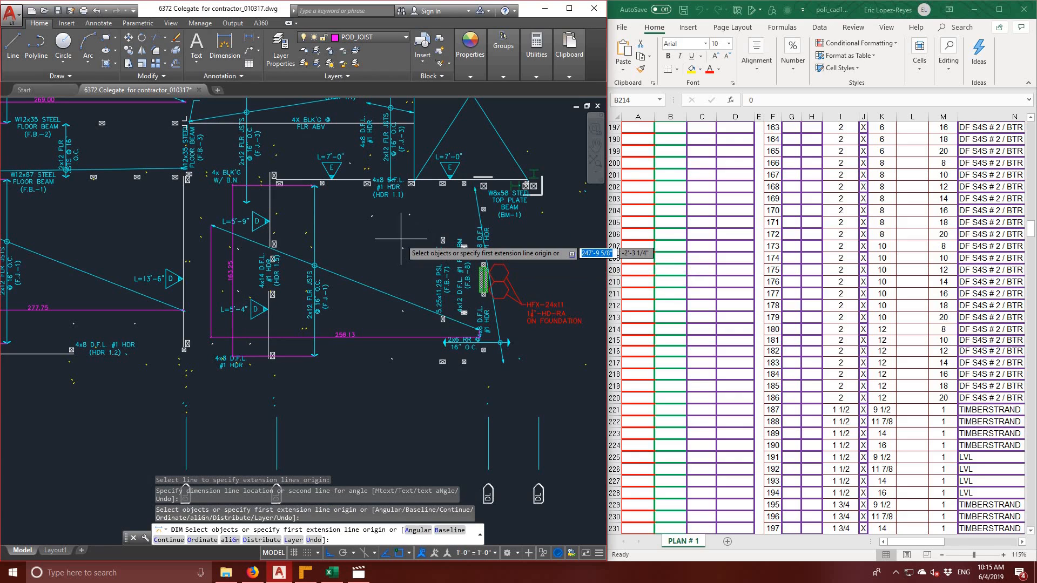
- Dimension the vertical F.J.-3 floor joist line next to steel beam F.B.-3, placing the dimension between the two
mouse_move(401, 238)
middle_mouse_down()
mouse_move(396, 345)
mouse_move(431, 361)
middle_mouse_up()
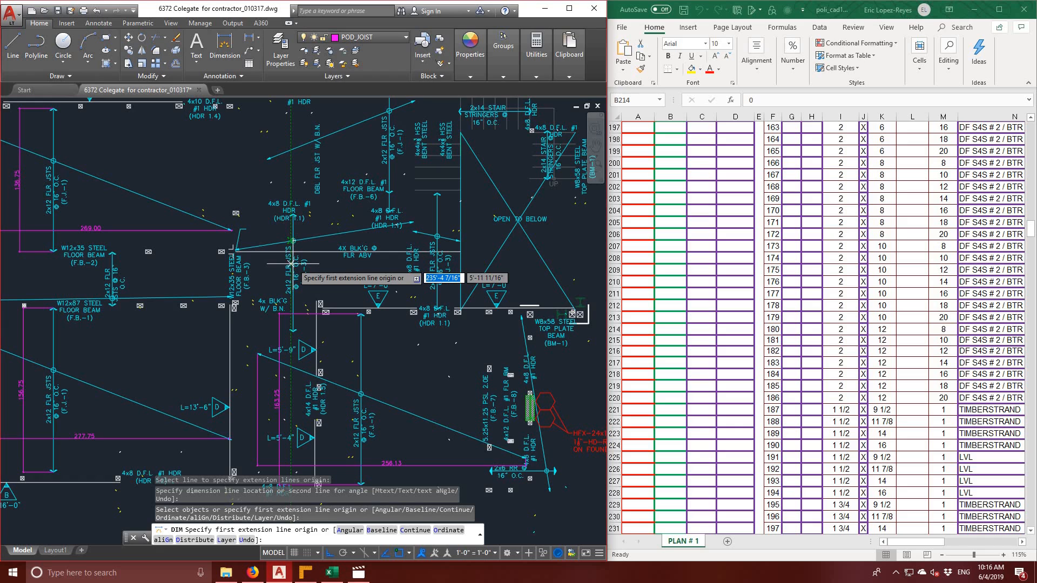
scroll(304, 248, "up", 4)
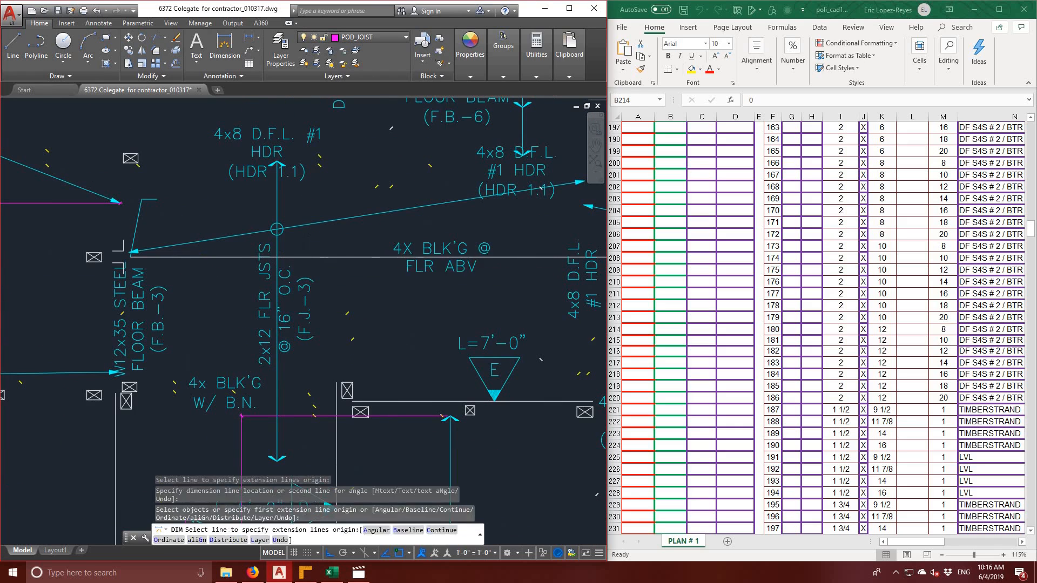
left_click(278, 250)
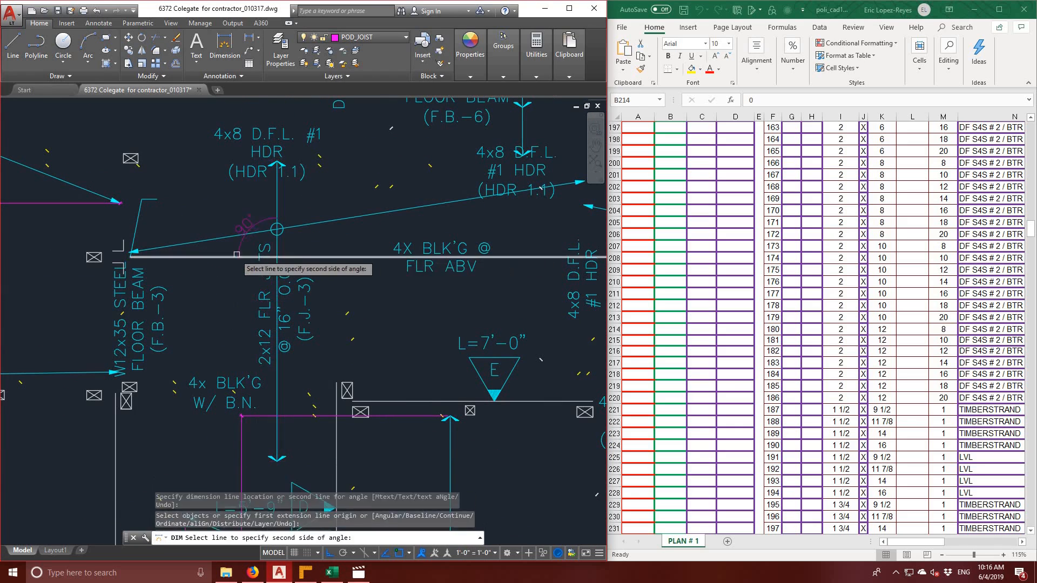
left_click(201, 270)
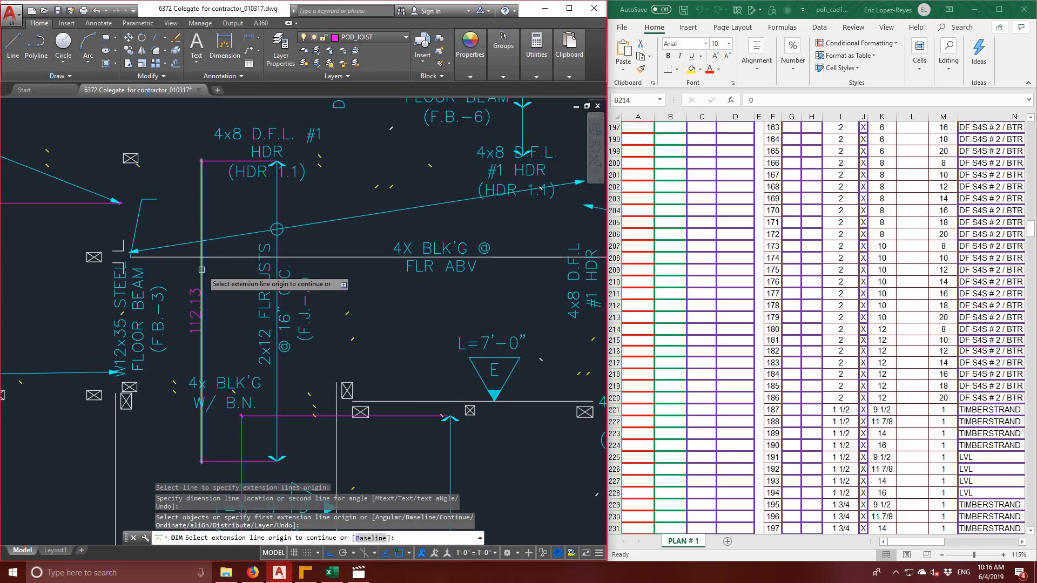
key("Escape")
- Dimension the vertical F.J.-1 joist line next to the HSS bent steel, above header HDR 1.1, placing the dimension beside it
scroll(269, 277, "down", 3)
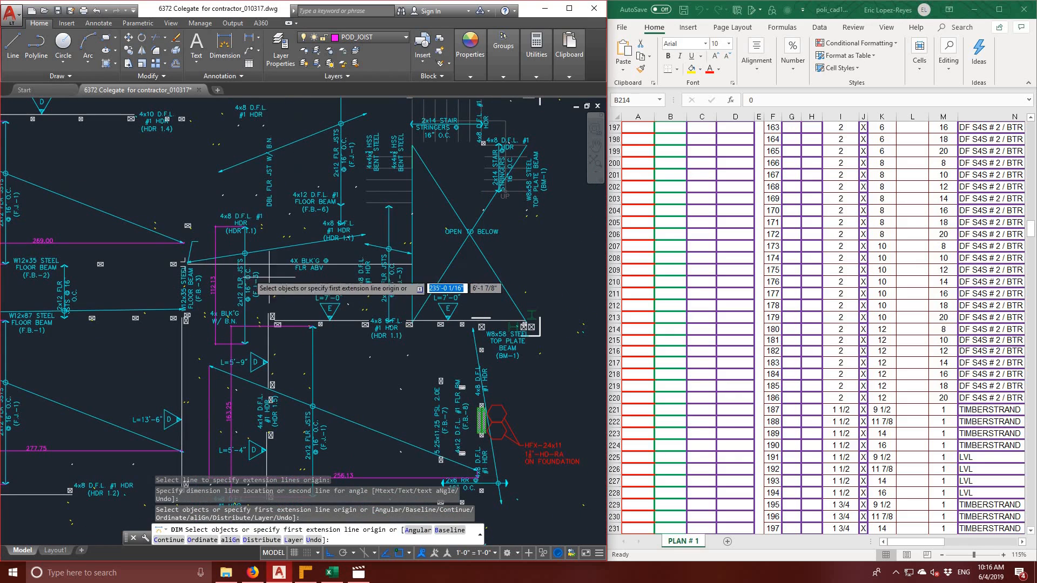
scroll(443, 233, "down", 2)
scroll(381, 196, "up", 2)
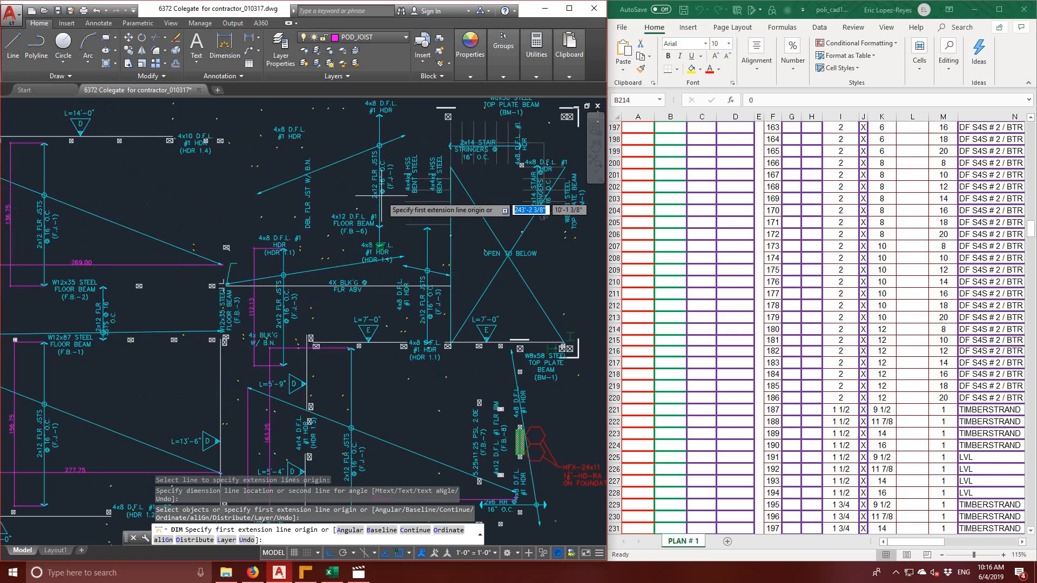
left_click(380, 199)
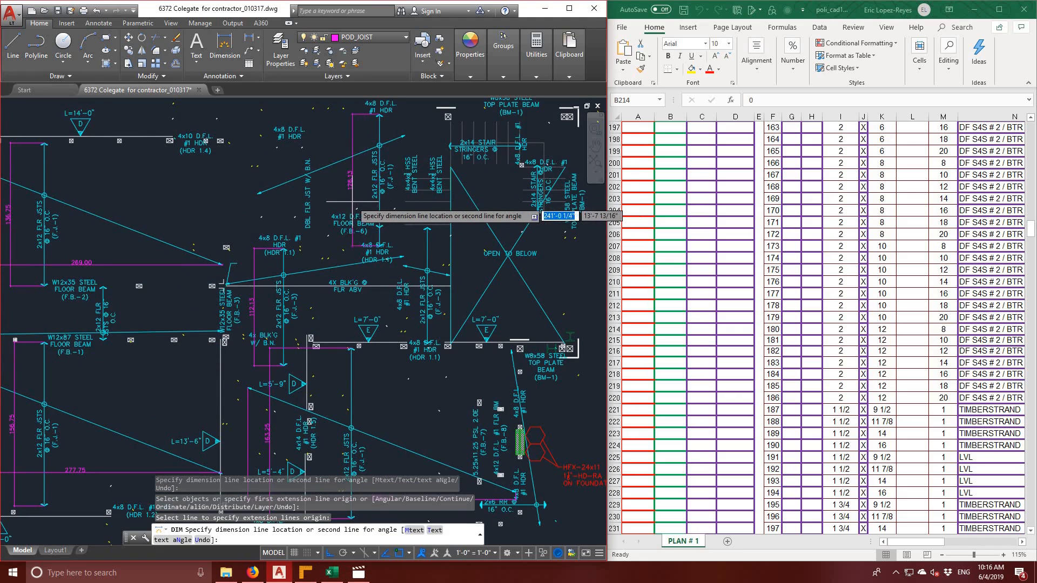
left_click(354, 204)
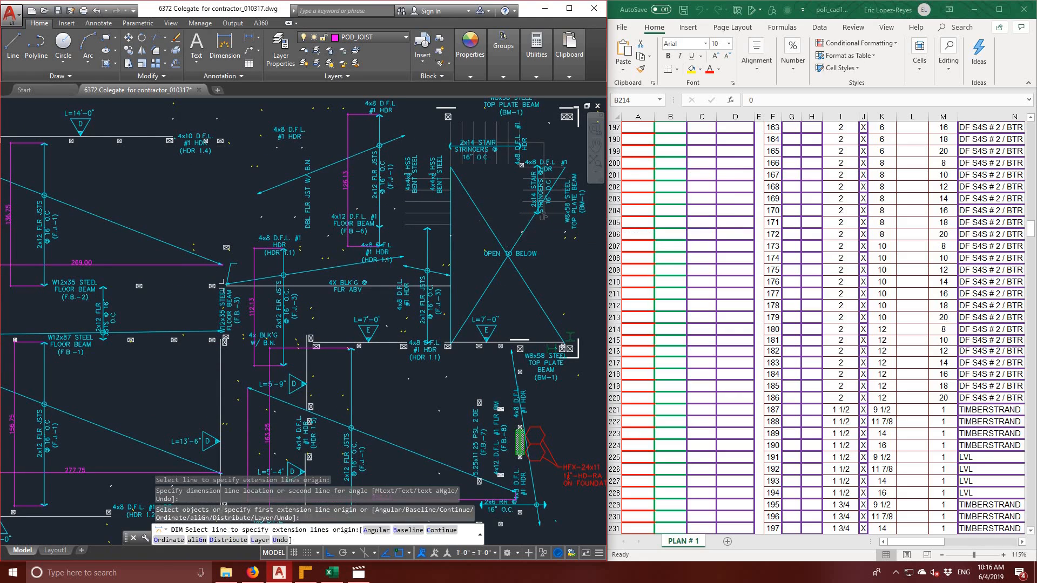
- Dimension the vertical F.J.-3 joist line next to the open-to-below area, placing the dimension inside that area
mouse_move(549, 261)
middle_mouse_down()
mouse_move(544, 268)
mouse_move(461, 215)
middle_mouse_up()
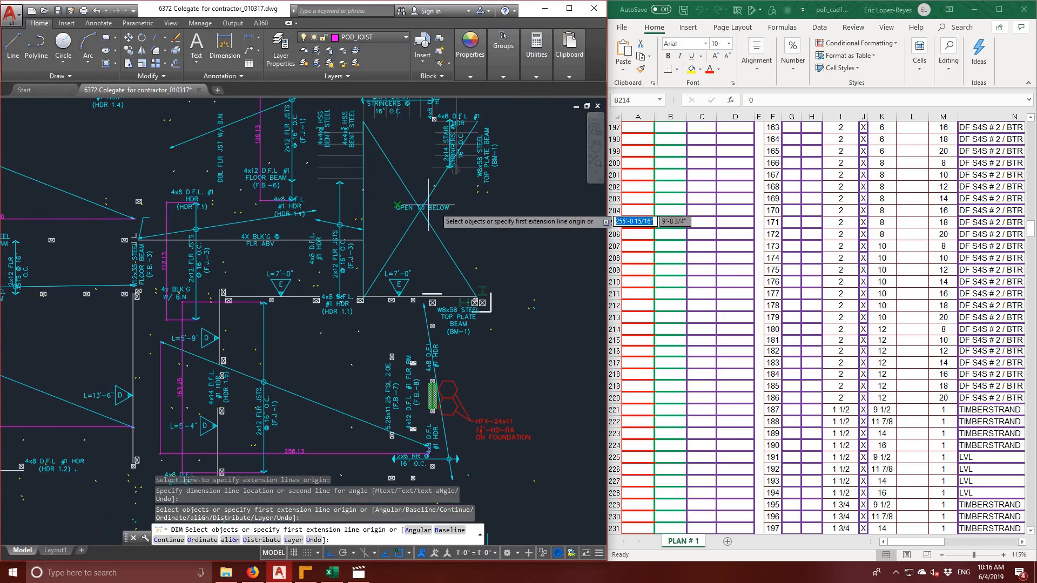
left_click(335, 204)
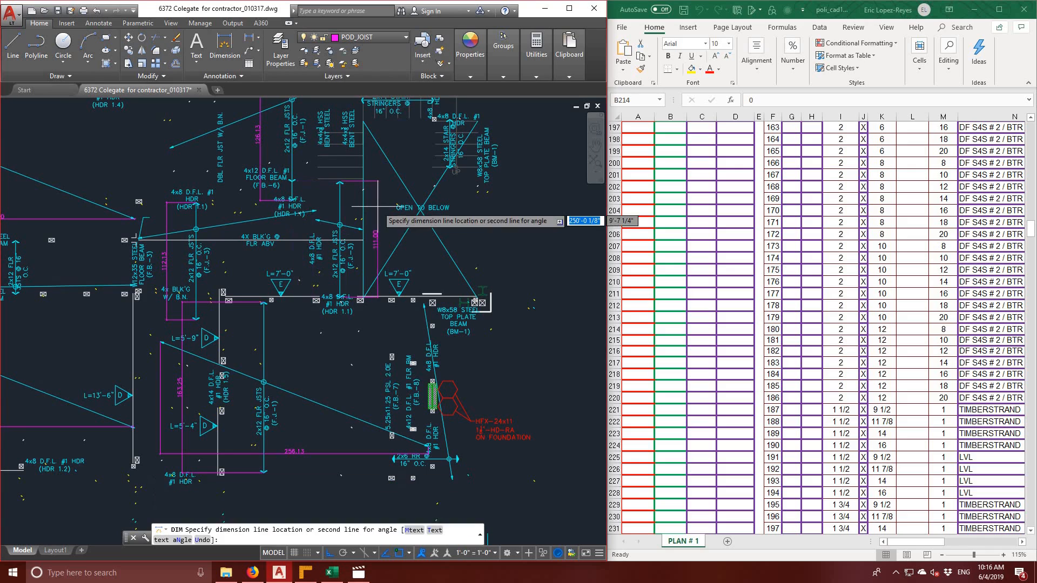
left_click(379, 219)
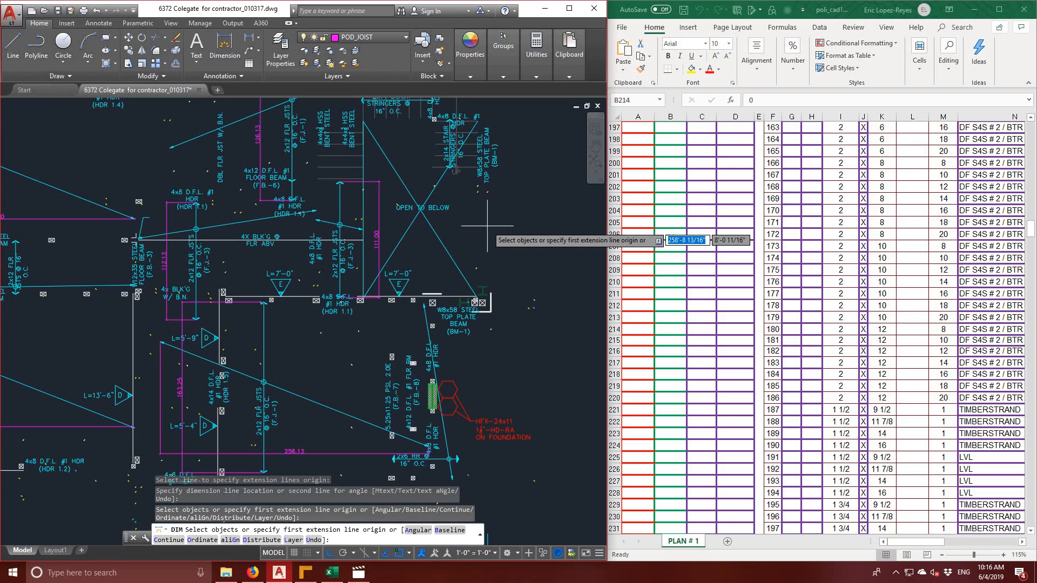
- Add a horizontal linear dimension to the short diagonal extent line of the F.J.-3 joists beside the open-to-below area, placing it above the line
left_click(249, 36)
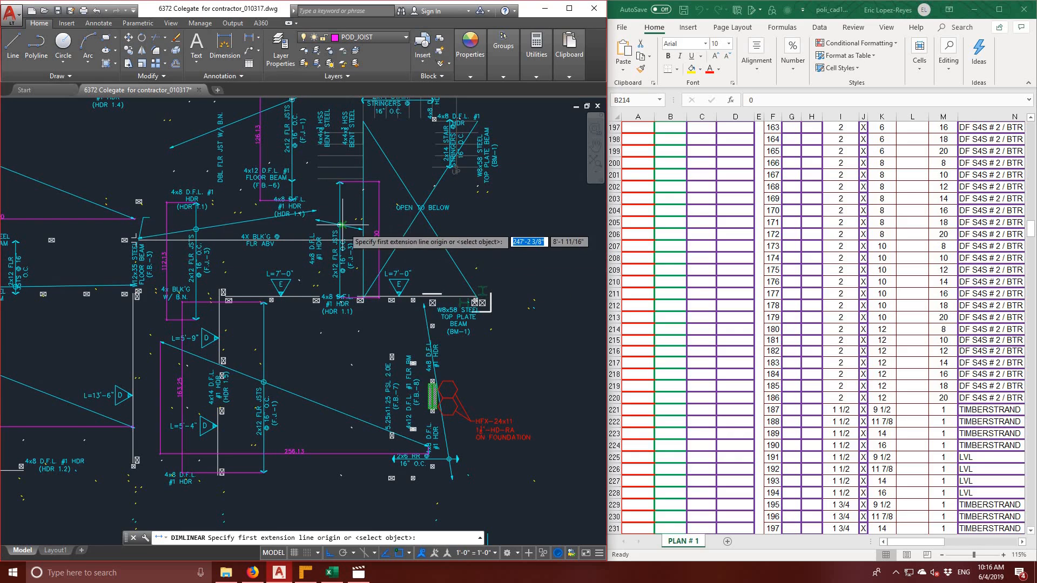
left_click(319, 221)
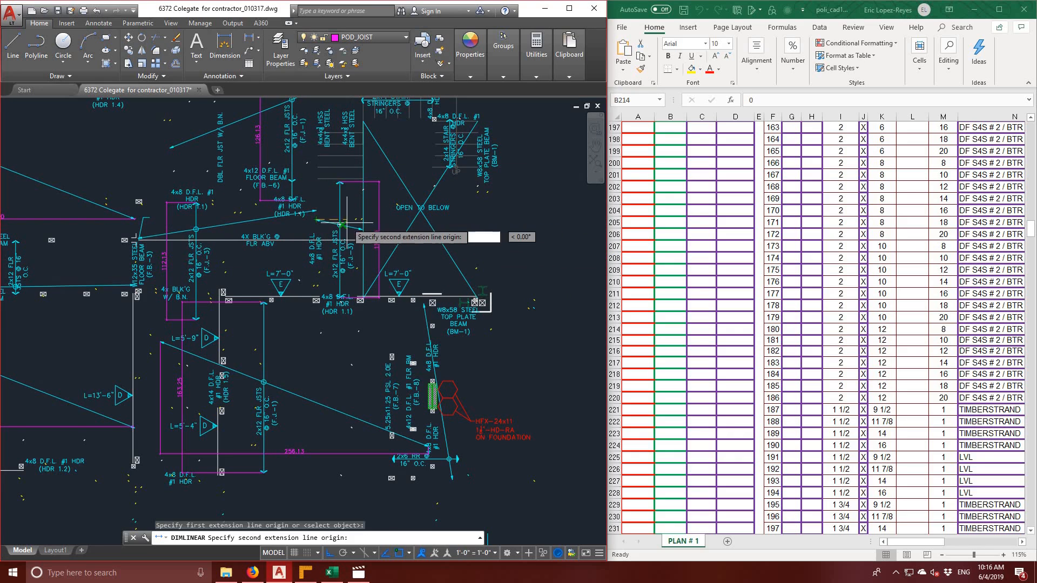
left_click(361, 229)
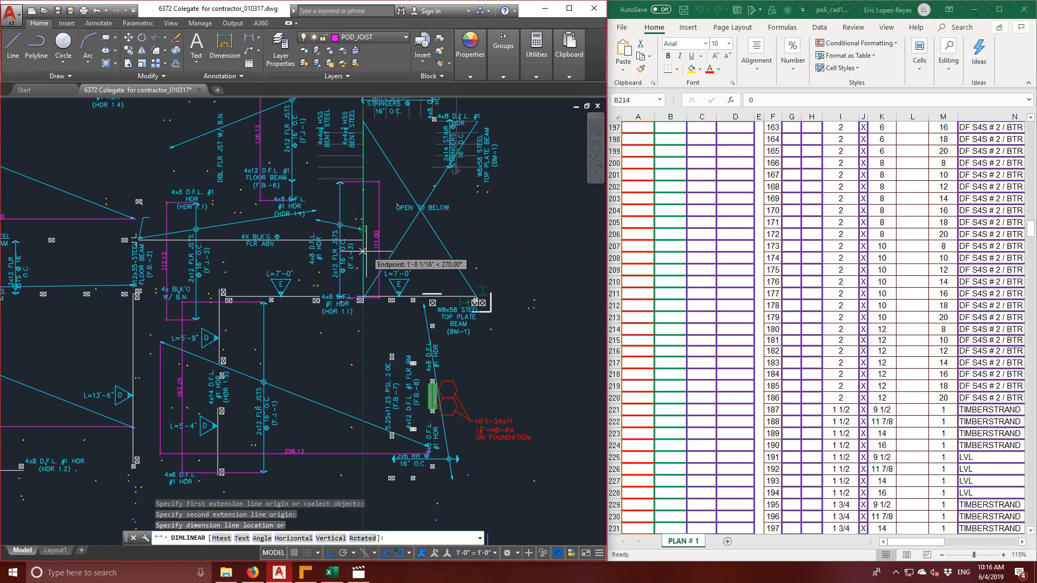
left_click(362, 200)
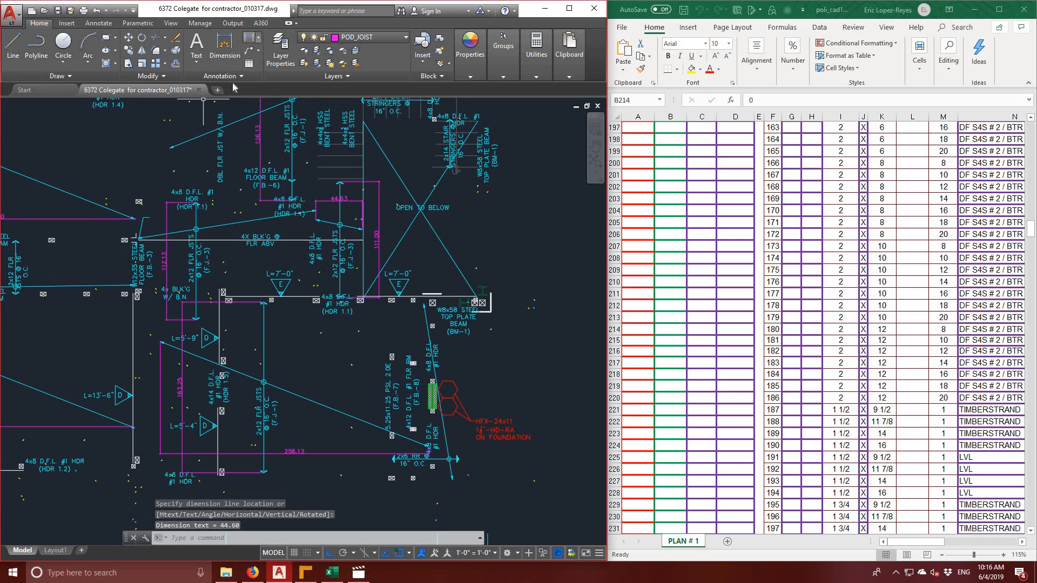
- Add a horizontal linear dimension to the long diagonal F.J.-3 extent line running from steel beam F.B.-3 to the header below F.B.-6
key("space")
left_click(139, 236)
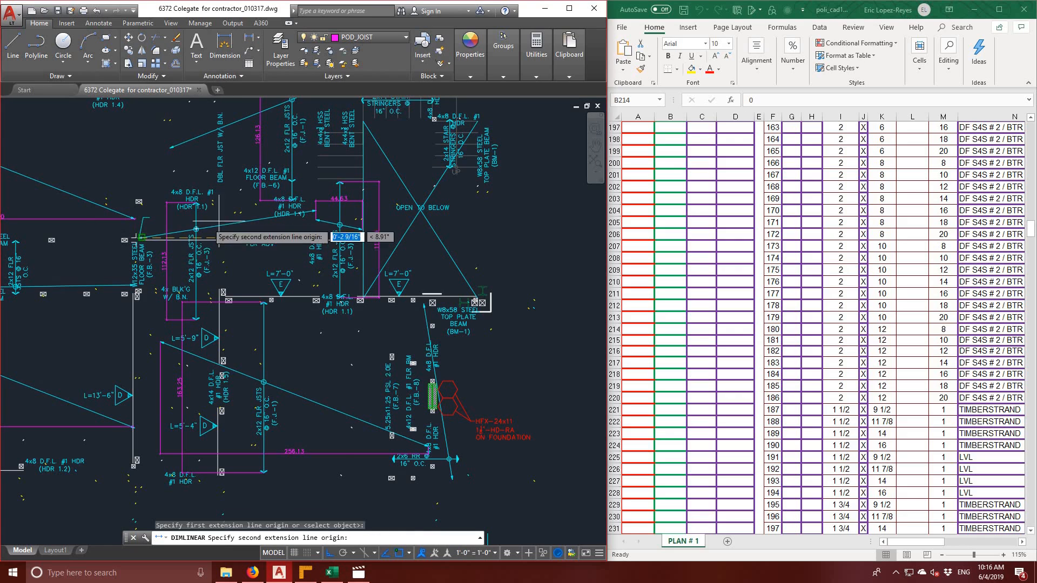
left_click(315, 211)
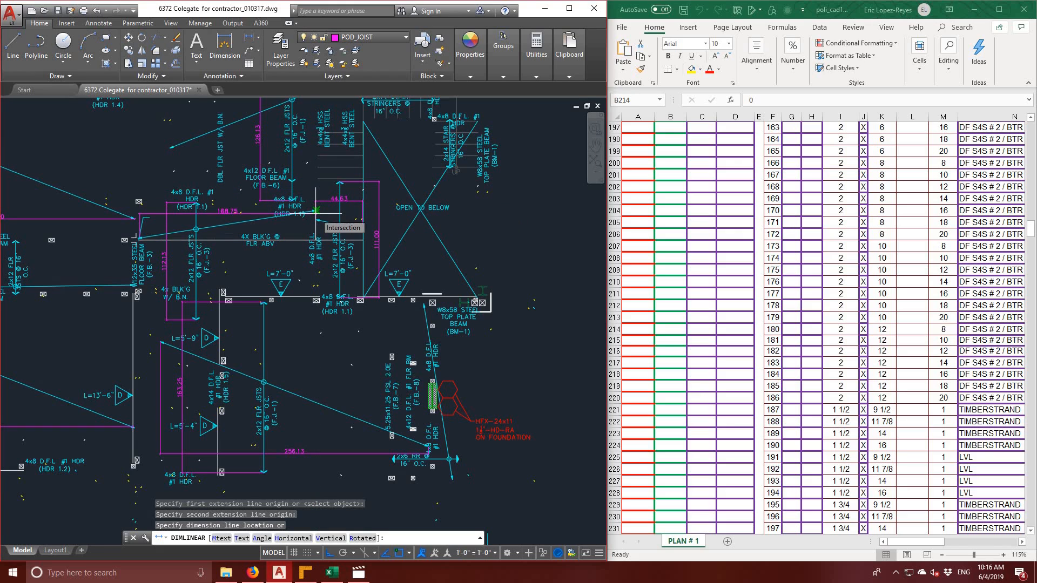
left_click(316, 211)
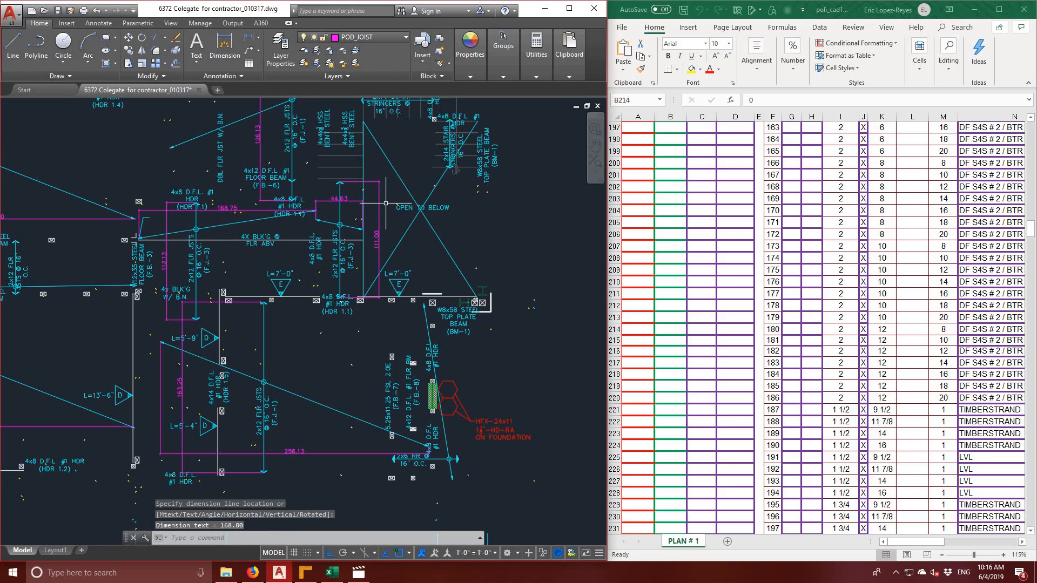
- Add a horizontal linear dimension to the diagonal F.J.-1 extent line above floor beam F.B.-6, placing it just above the line's upper end
middle_click_drag(341, 155, 338, 243)
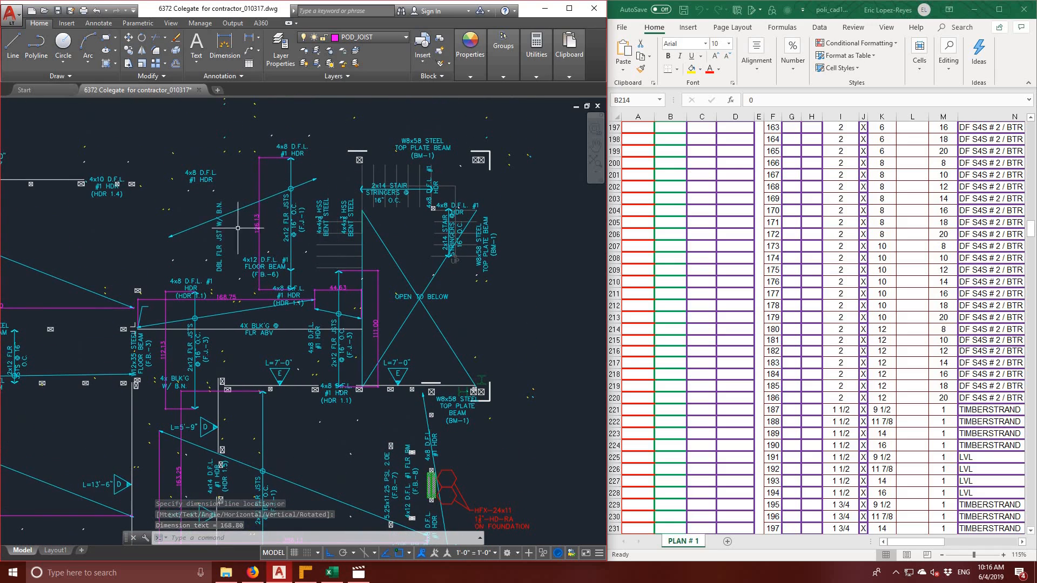
left_click(249, 46)
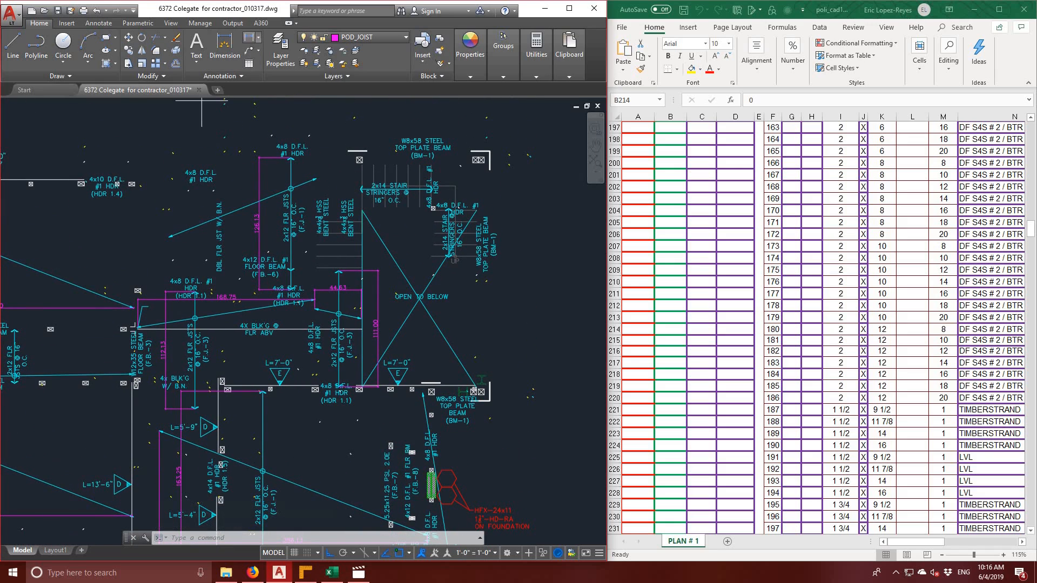
left_click(169, 236)
left_click(317, 177)
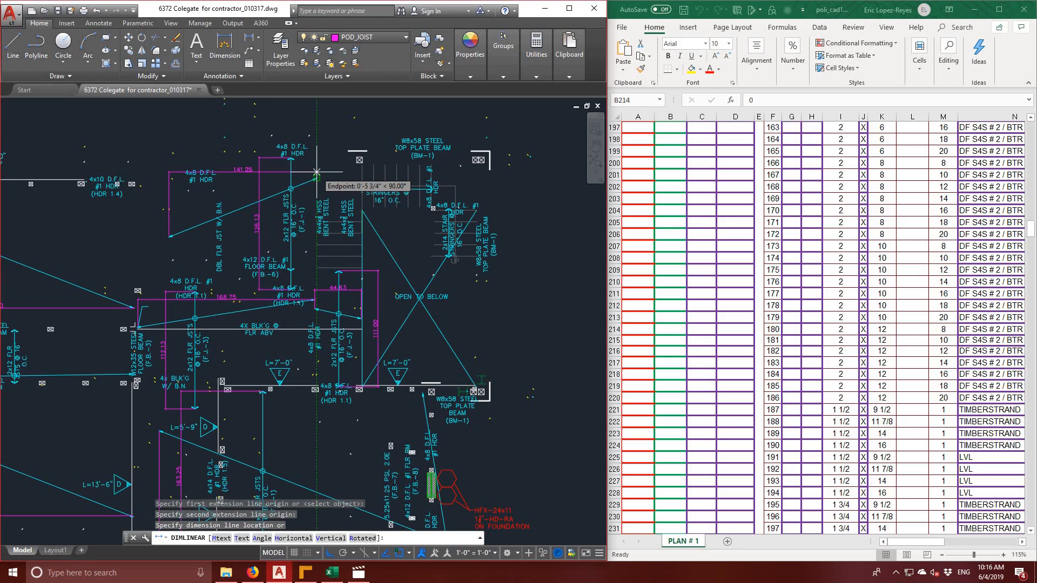
left_click(316, 172)
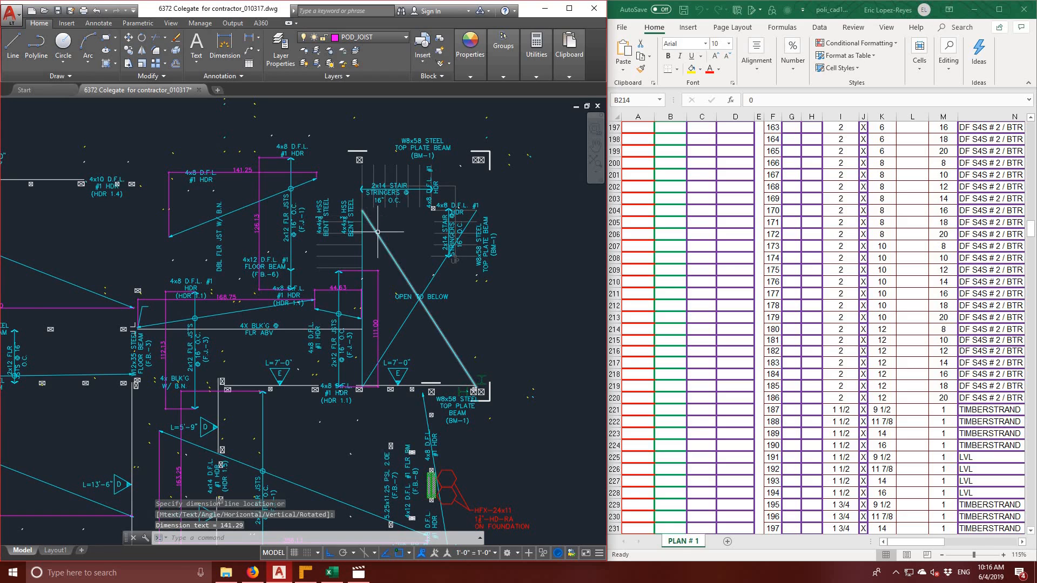
- Switch to POD for CAD and set it to calculate Joists, with the whole floor plan in view
scroll(378, 232, "down", 2)
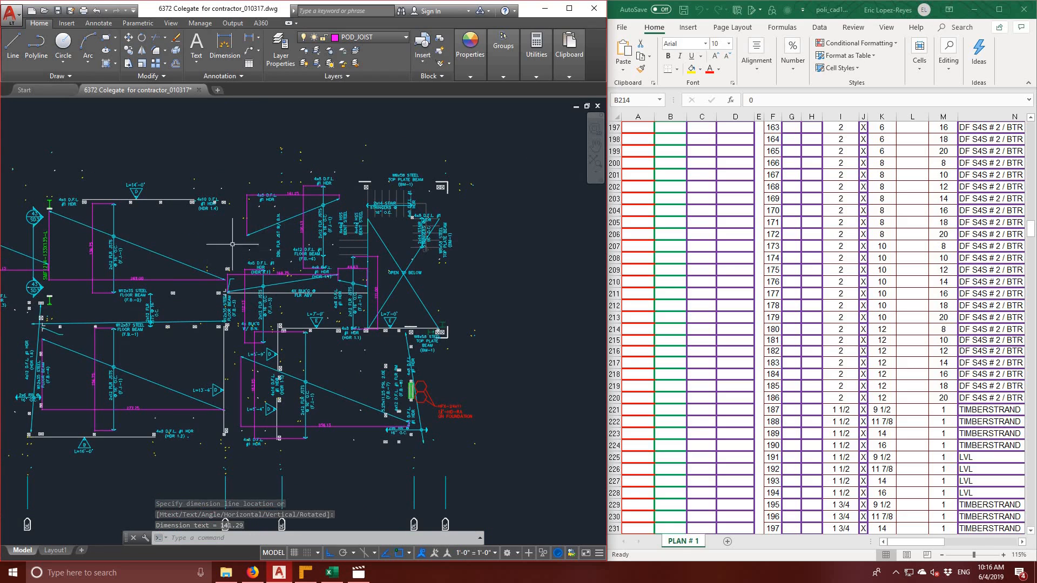
middle_click_drag(204, 267, 223, 239)
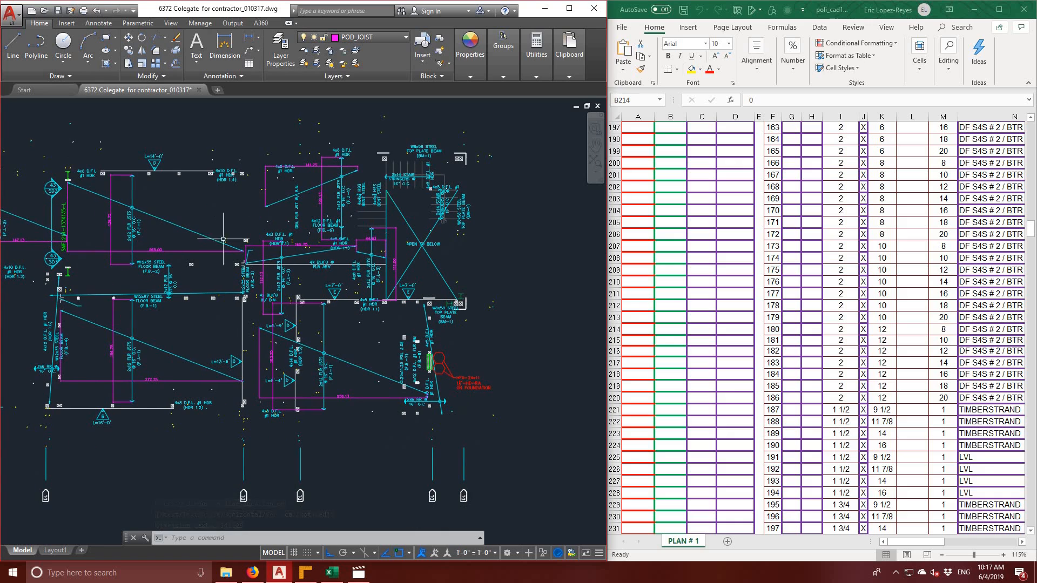
left_click(306, 572)
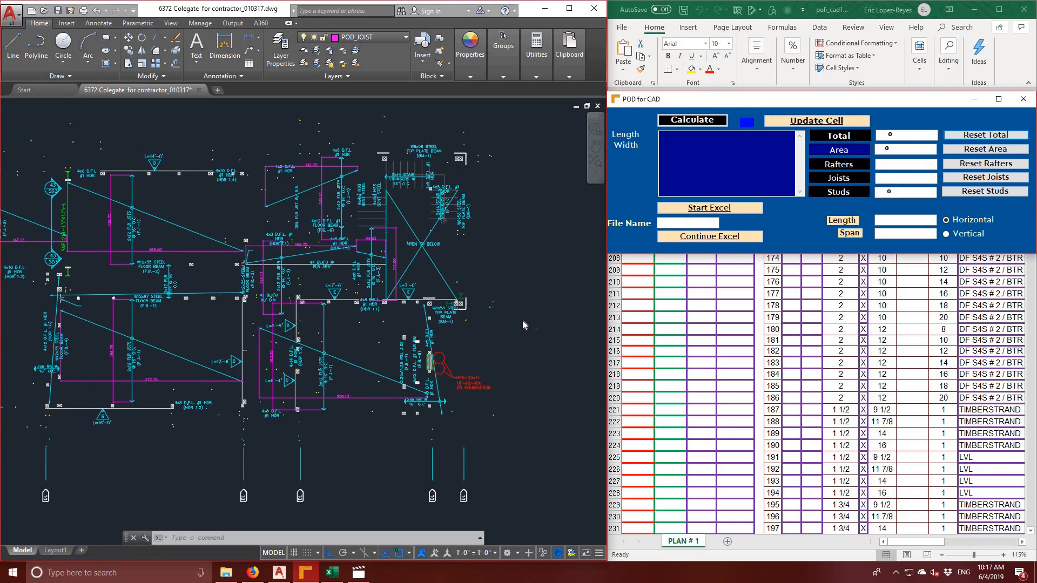
left_click(843, 178)
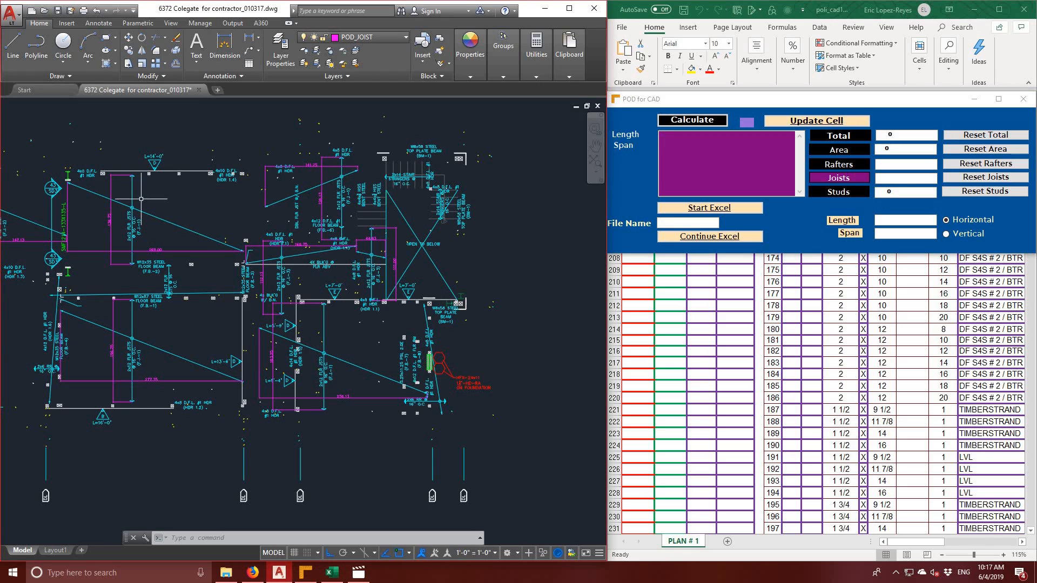
middle_click_drag(174, 205, 287, 202)
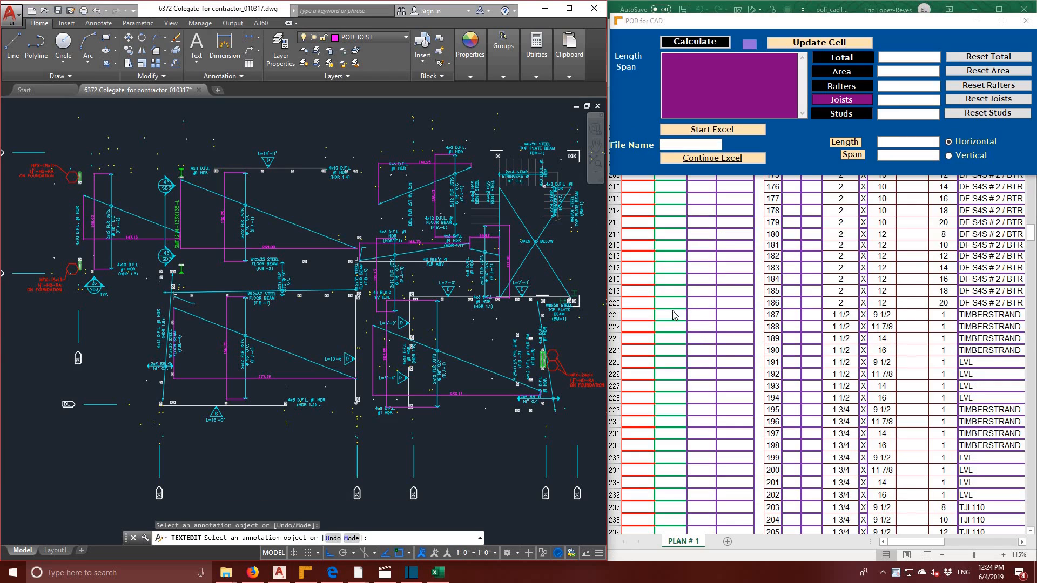
- In the PLAN # 1 sheet, find the 2 x 12 DF S4S # 2 / BTR joist rows and select cell B214
scroll(667, 312, "down", 3)
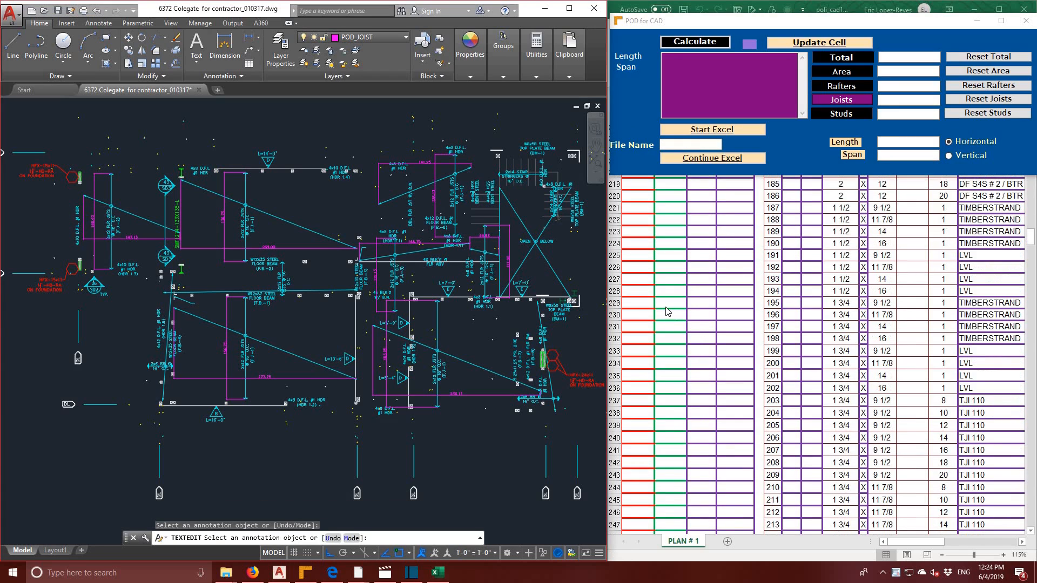
left_click(913, 420)
left_click_drag(914, 541, 966, 540)
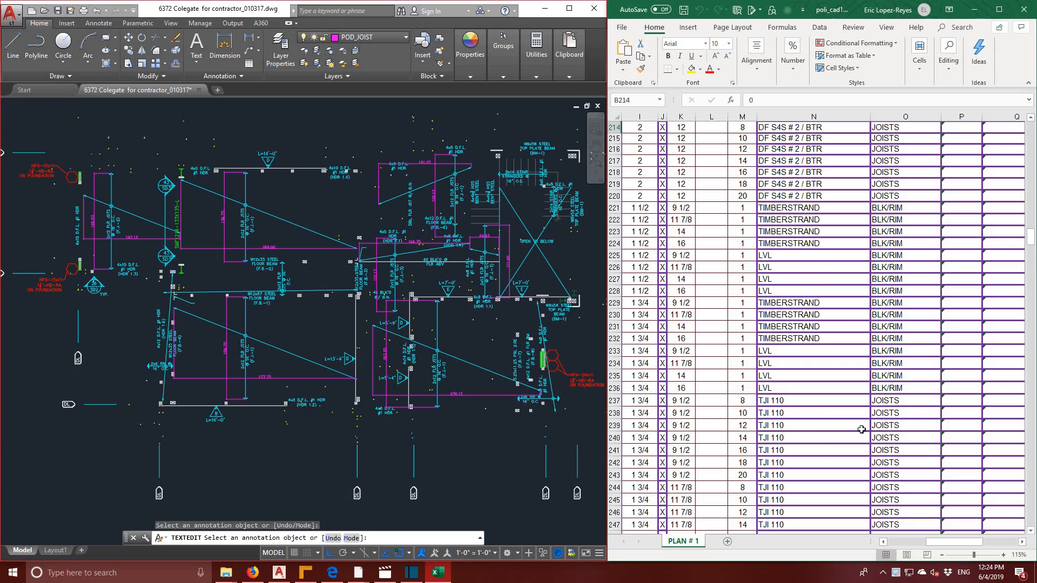
scroll(861, 430, "up", 8)
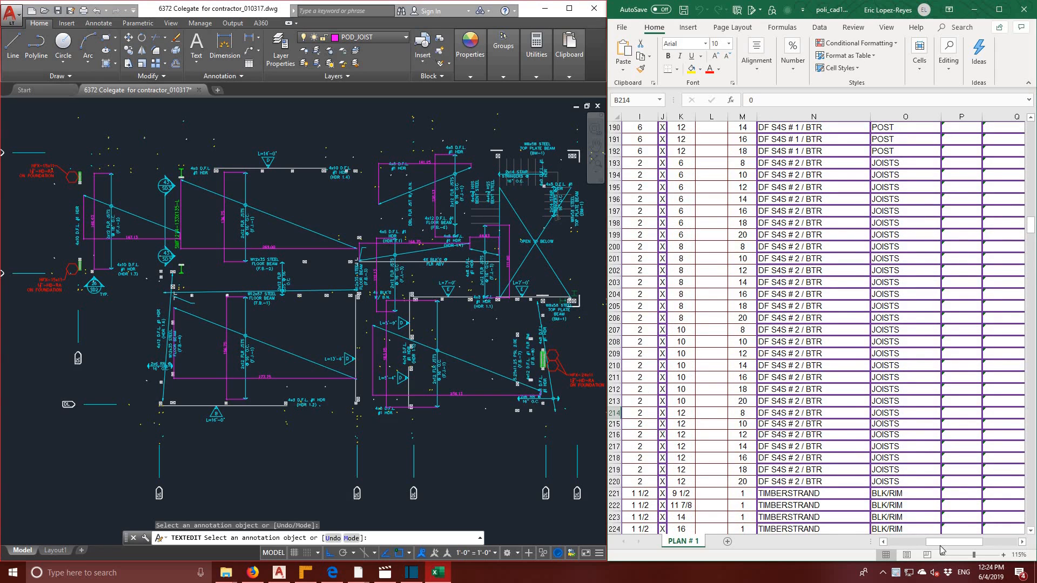
left_click_drag(940, 547, 901, 548)
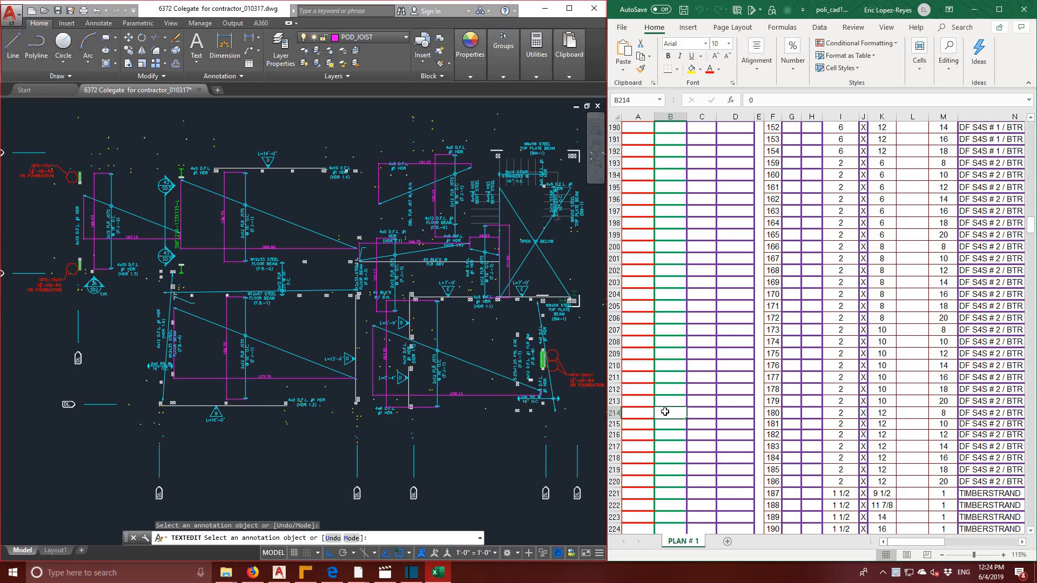
key("Return")
left_click(667, 412)
- Copy the vertical dimension of the joist area above header HDR 1.3 into POD for CAD as the first value, 146.63
left_click(305, 573)
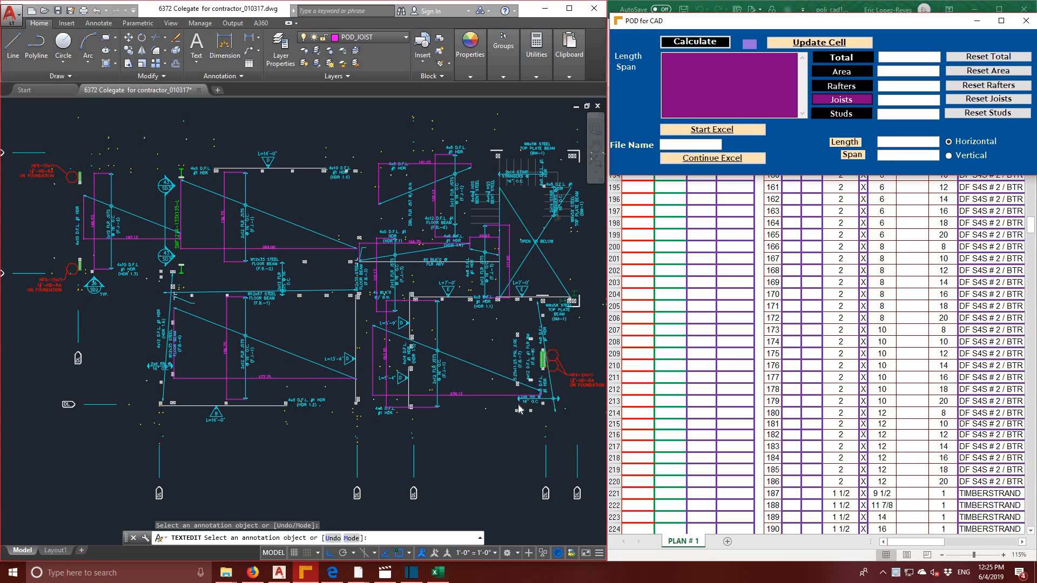
left_click(93, 216)
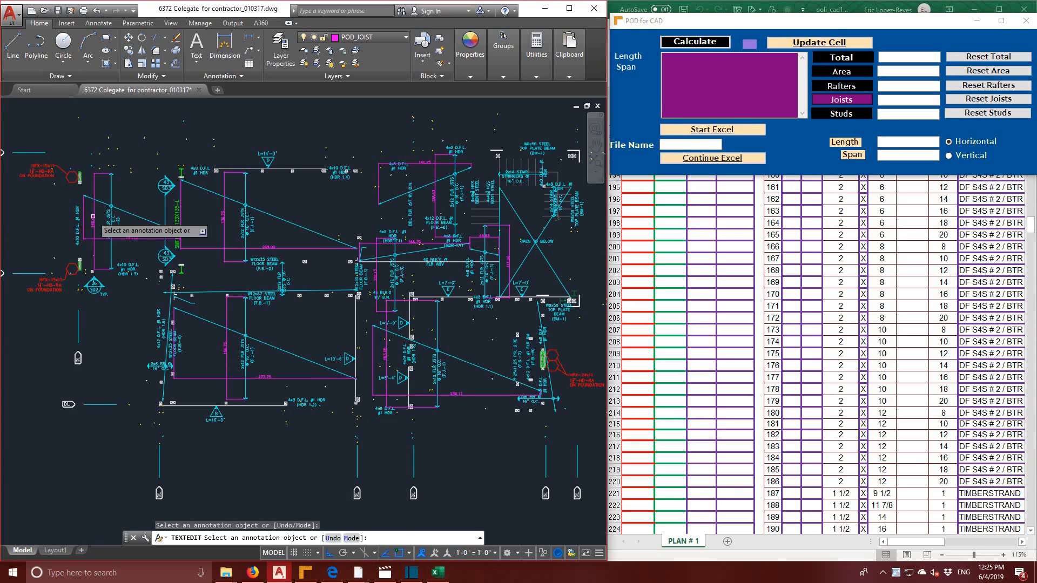
left_click(93, 219)
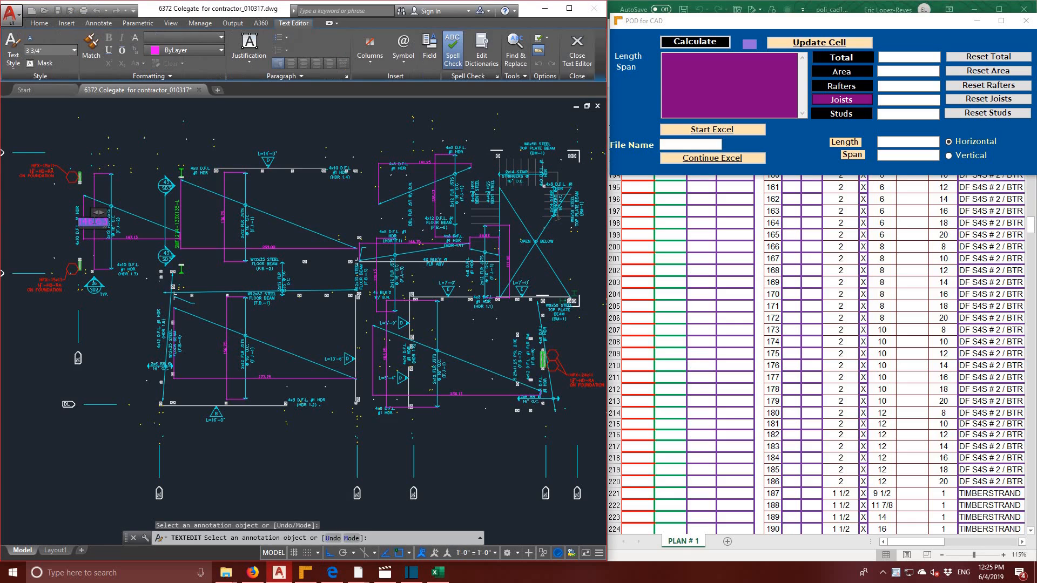
double_click(94, 221)
key("ctrl+c")
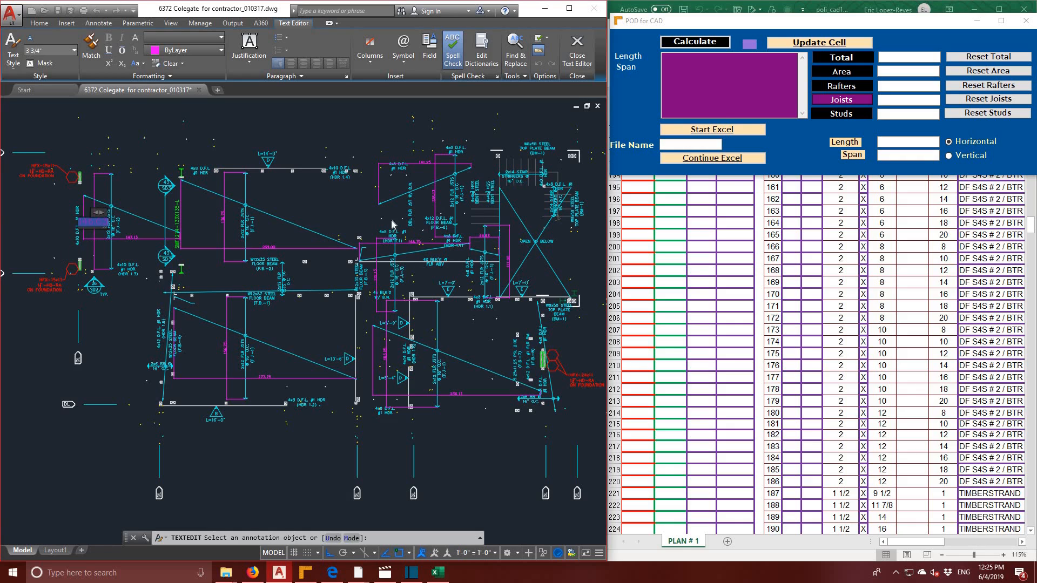
left_click(733, 58)
key("ctrl+v")
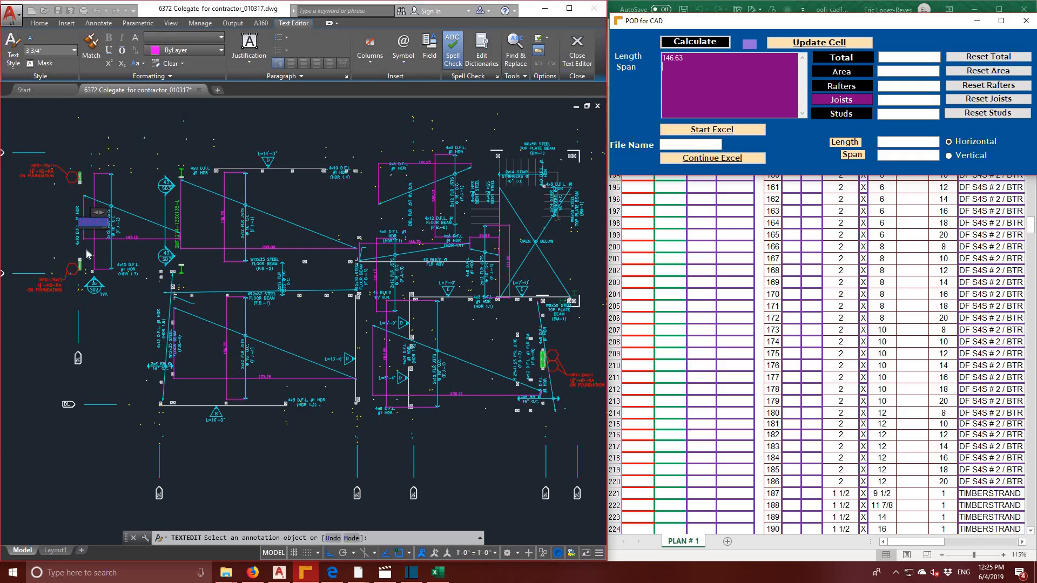
- Copy the same area's horizontal dimension, 147.13, into POD for CAD as the second value and calculate the joists
left_click(133, 238)
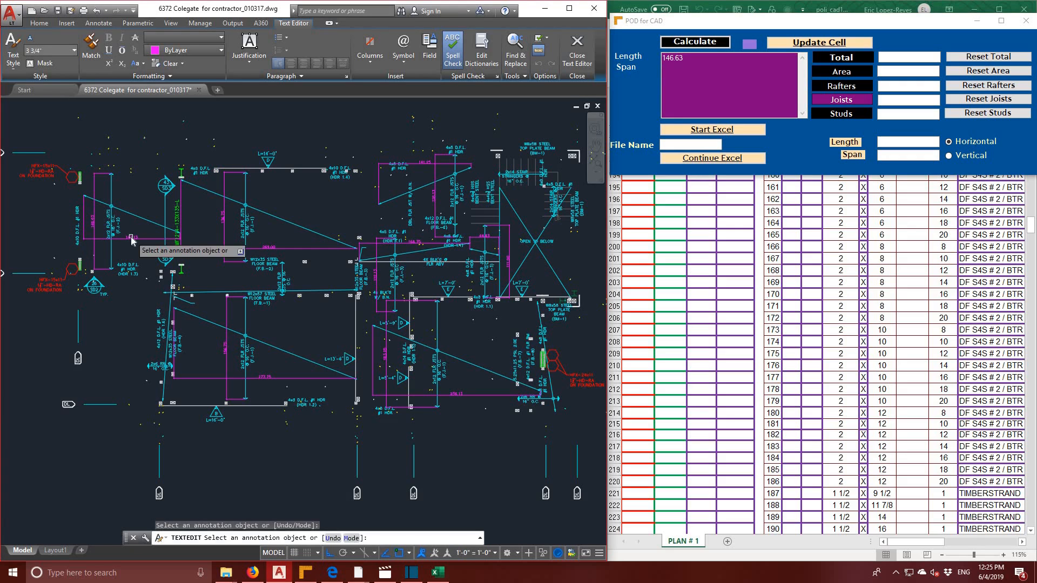
key("Delete")
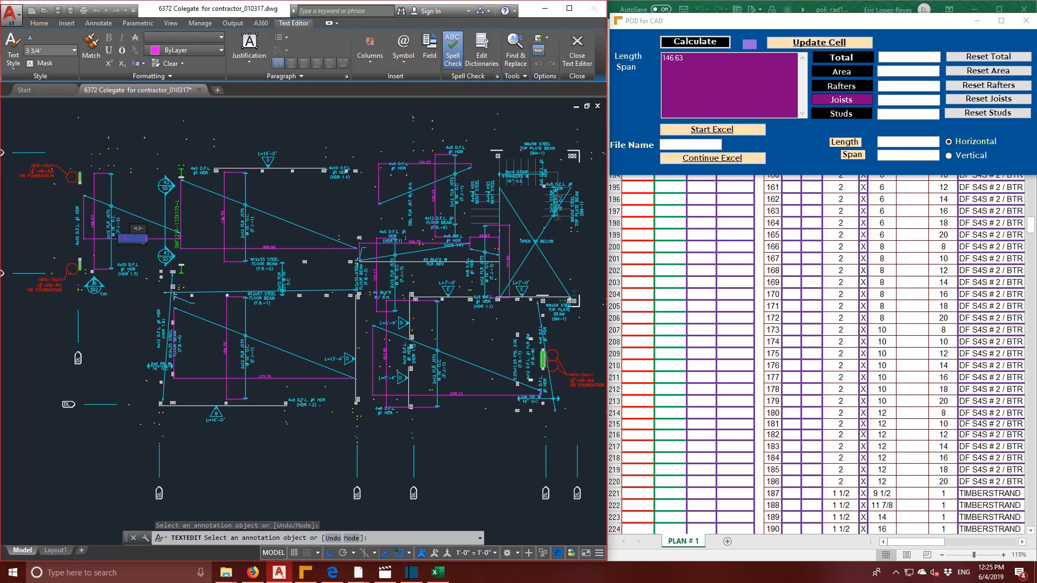
left_click(677, 71)
type("147.13")
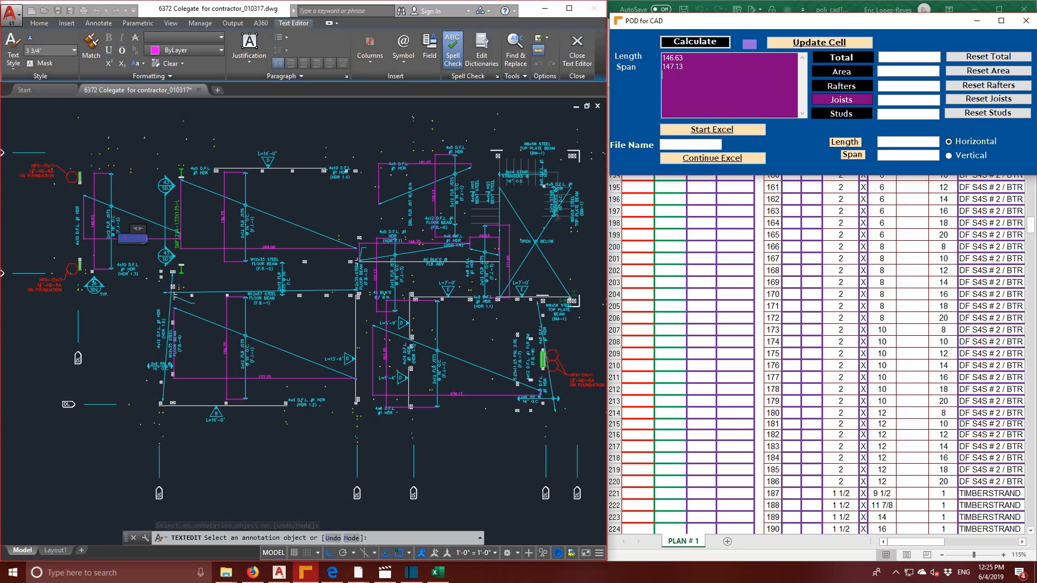
left_click(700, 43)
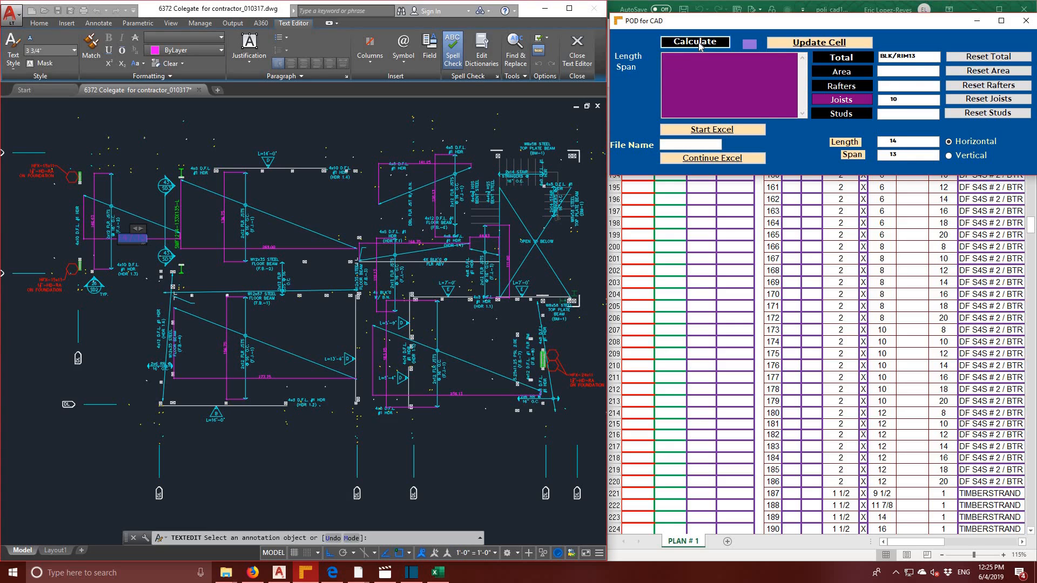
- Copy the vertical dimension of the F.J.-1 area above steel floor beam F.B.-2 into POD for CAD as the first value, 136.75
left_click(225, 218)
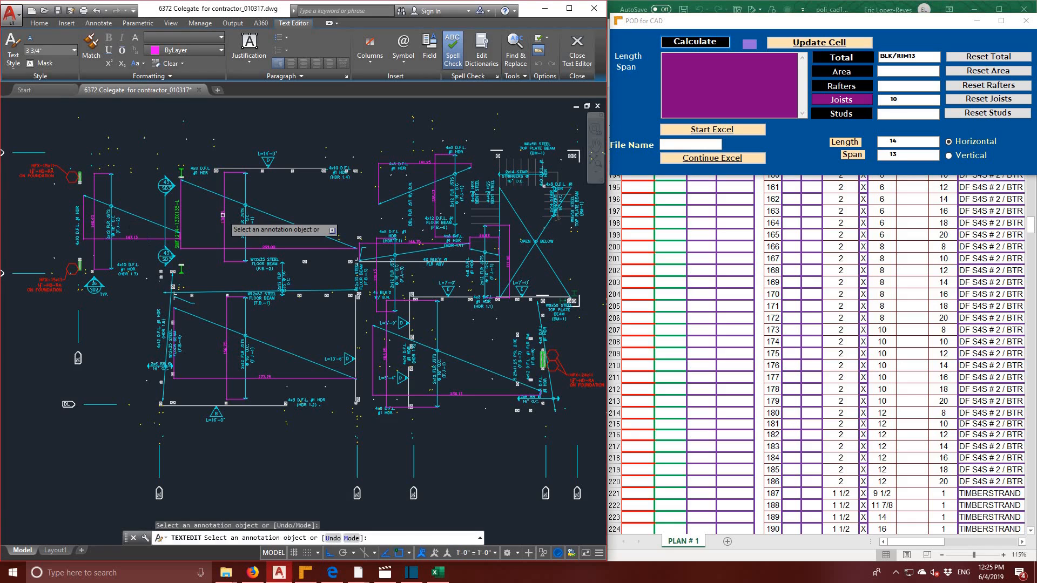
left_click(223, 218)
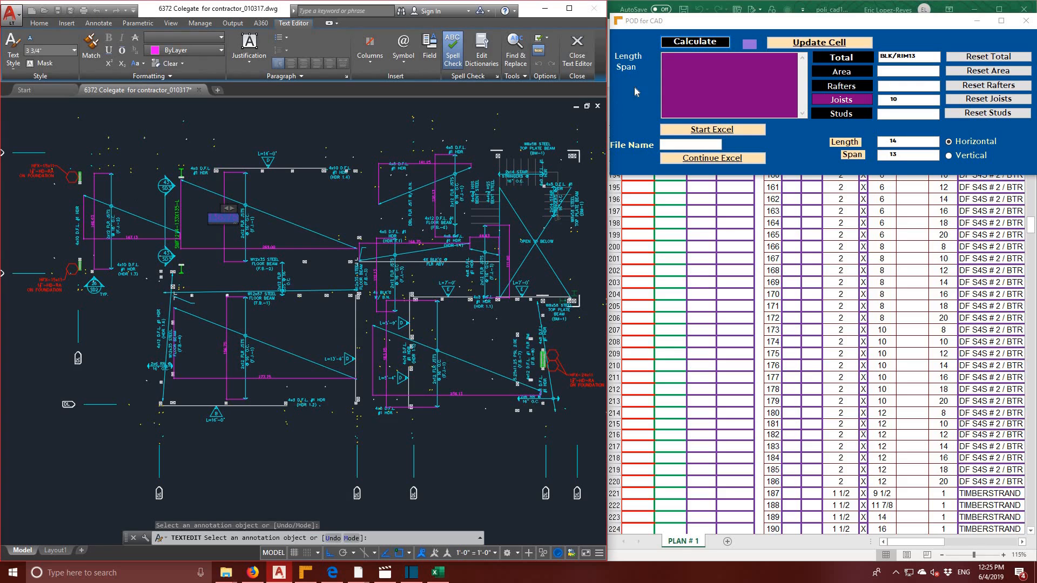
left_click(689, 86)
type("136.75")
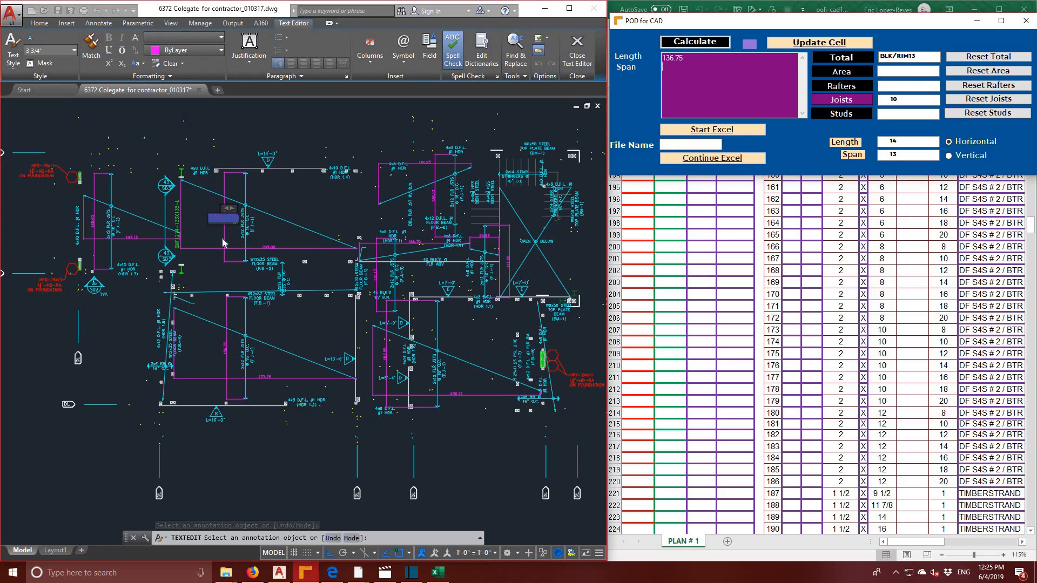
- Copy the horizontal dimension of the F.J.-1 area above beam F.B.-2 into POD for CAD as the second value, 269.00, and calculate the joists
left_click(273, 252)
left_click(273, 252)
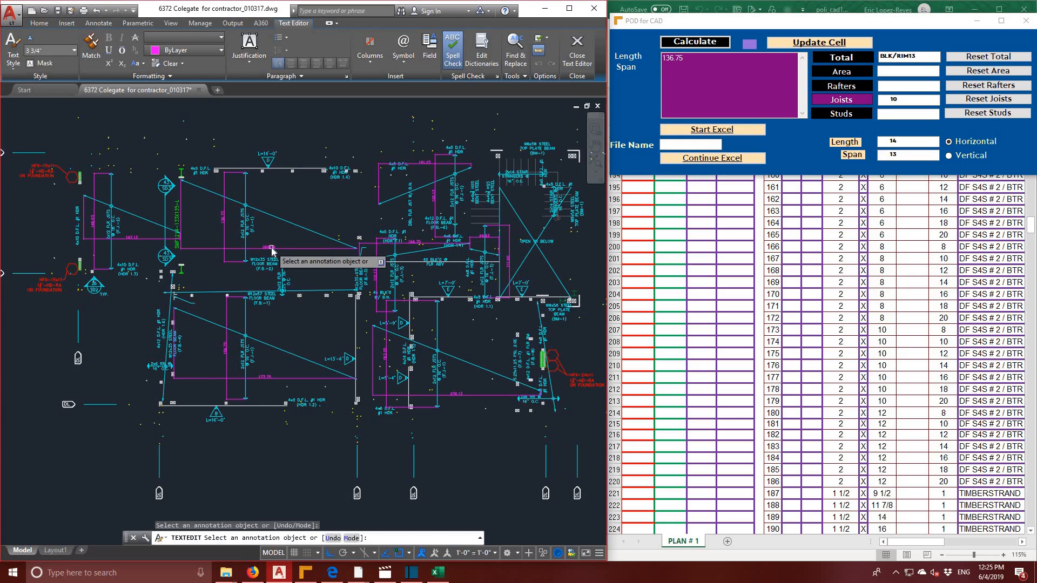
left_click(272, 252)
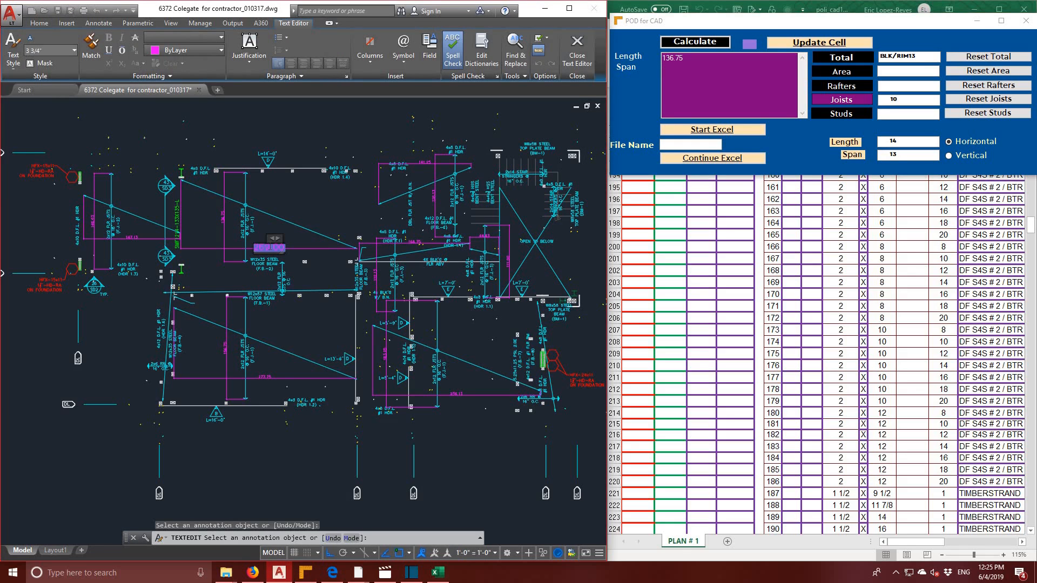
double_click(270, 247)
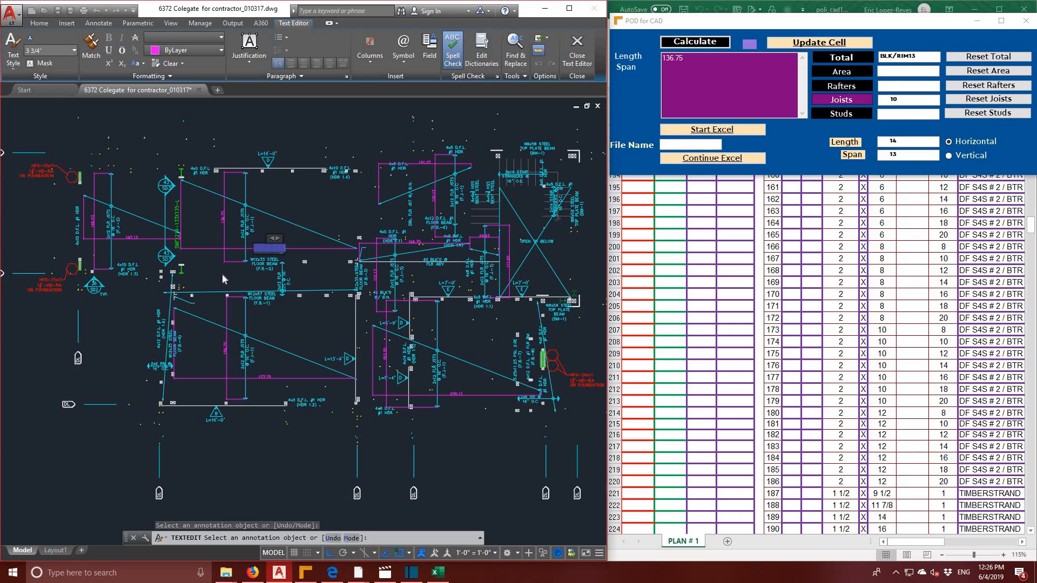
left_click(672, 69)
type("269.00")
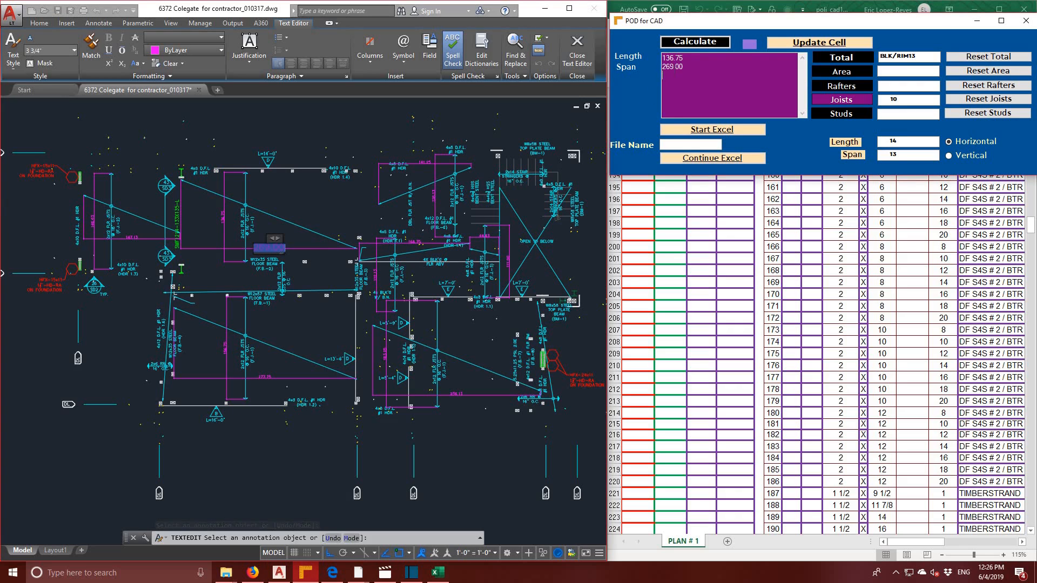
left_click(696, 43)
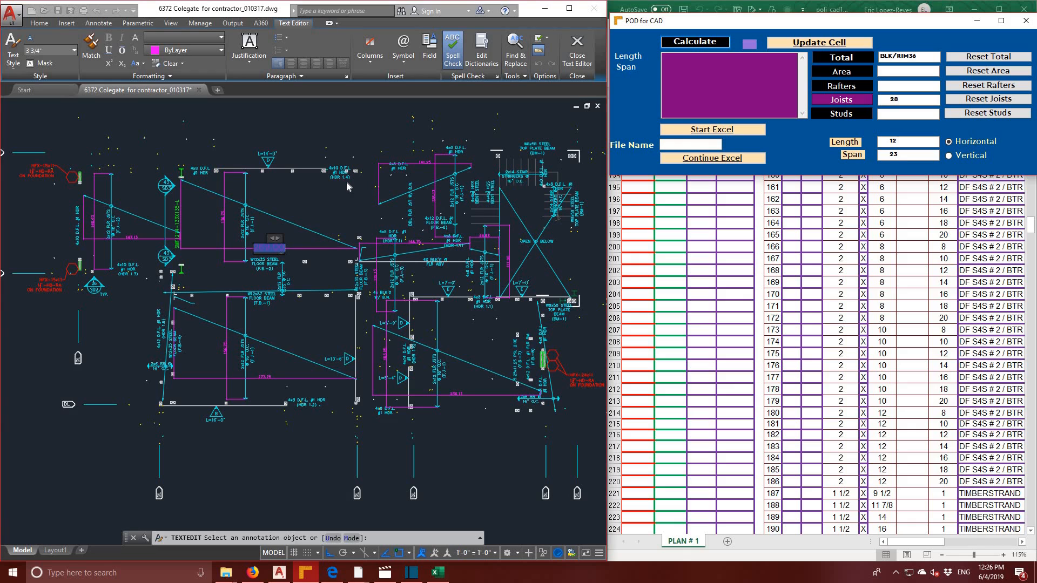
- Copy the vertical dimension of the F.J.-1 area below steel floor beam F.B.-1 into POD for CAD as the first value, 156.75
middle_click_drag(346, 192, 373, 136)
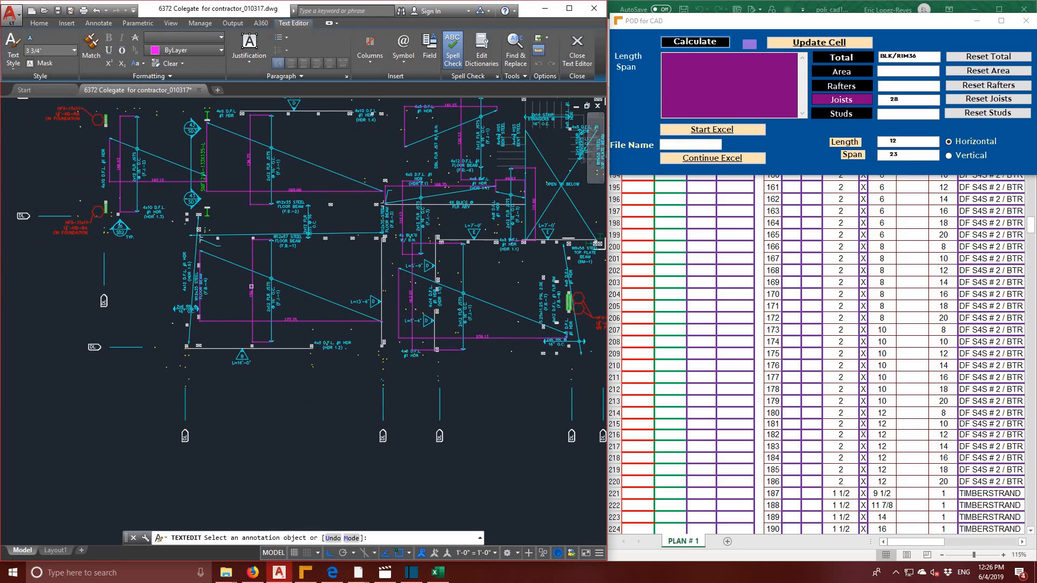
left_click(253, 292)
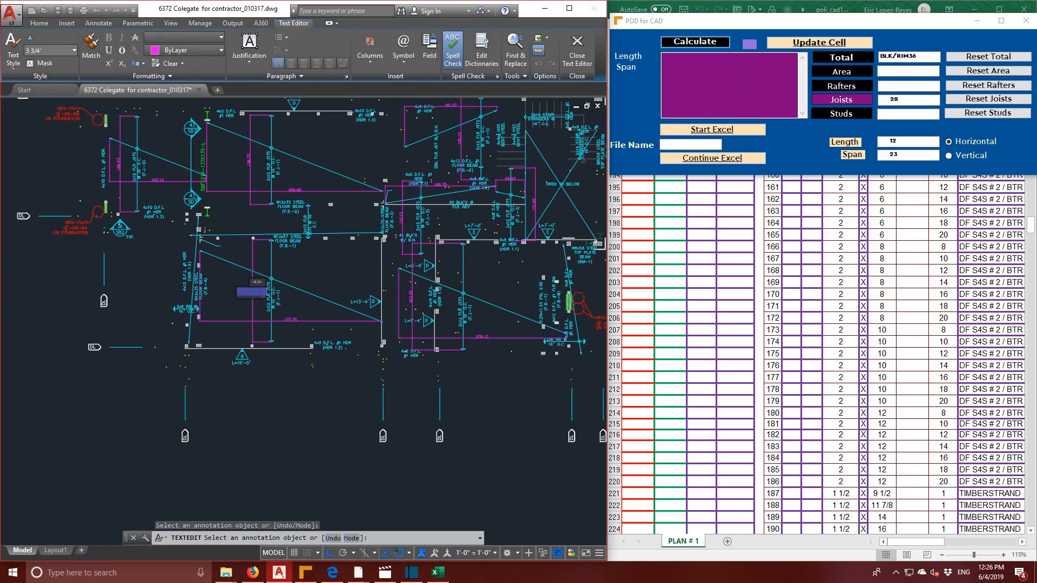
type("156.75")
- Copy the horizontal dimension of the area below F.B.-1 into POD for CAD as the second value, 277.75, and calculate the joists
left_click(294, 322)
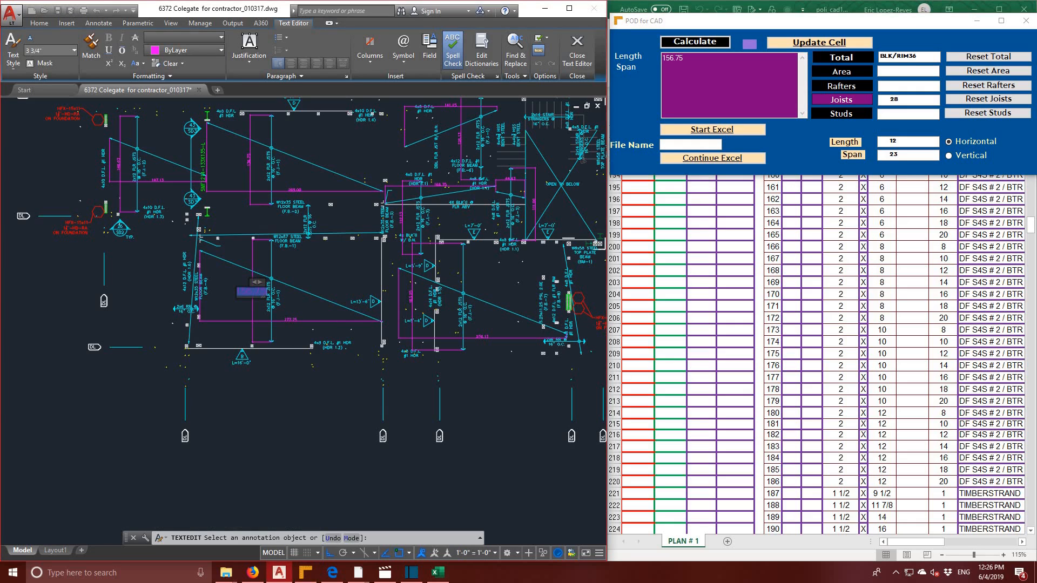
left_click(290, 320)
key("ctrl+a")
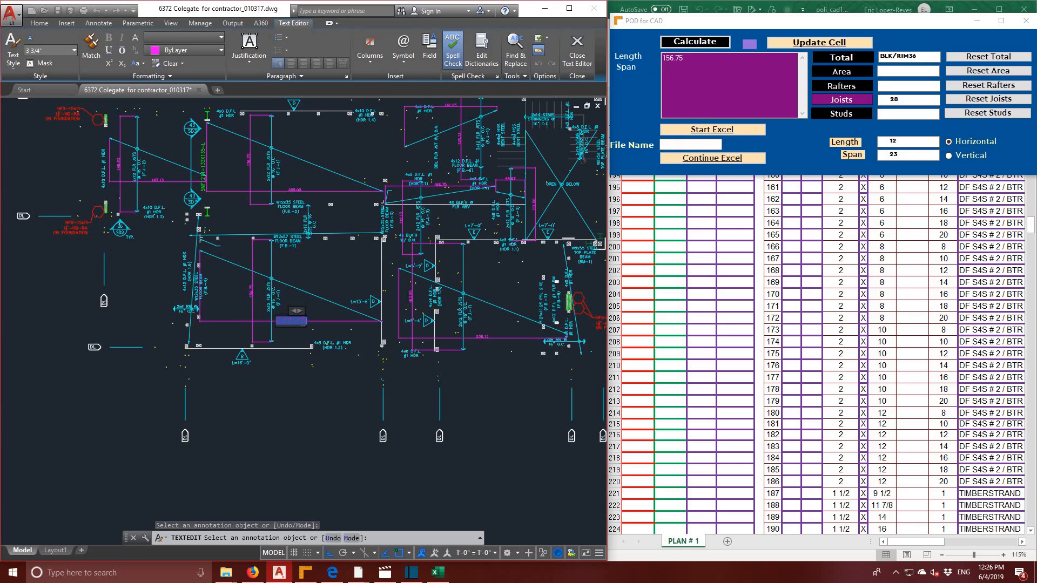
left_click(700, 53)
type("277.75")
left_click(710, 44)
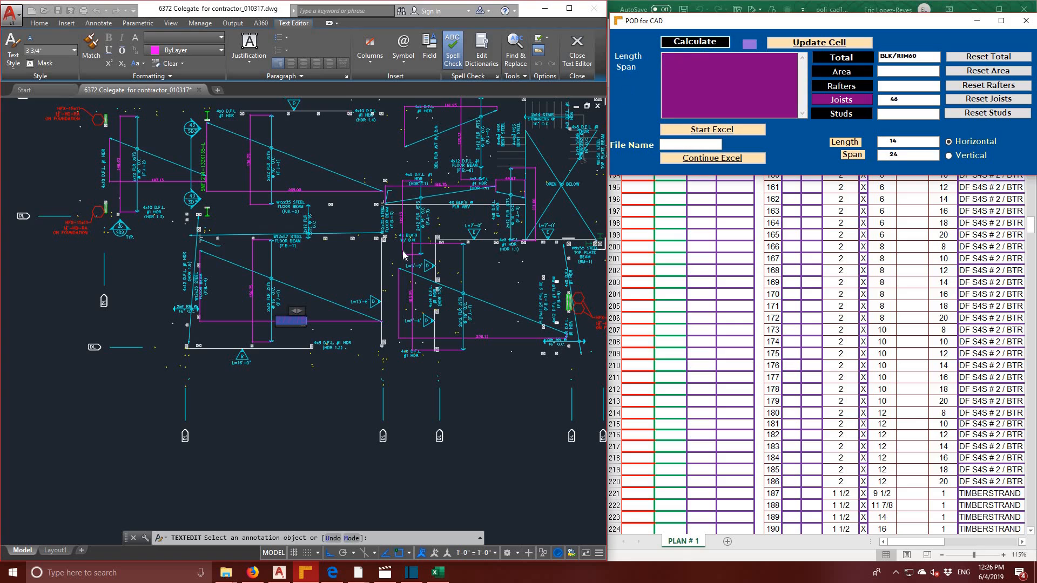
- Copy the vertical dimension of the F.J.-1 area above floor beam F.B.-6 into POD for CAD as the first value, 126.13
left_click(345, 221)
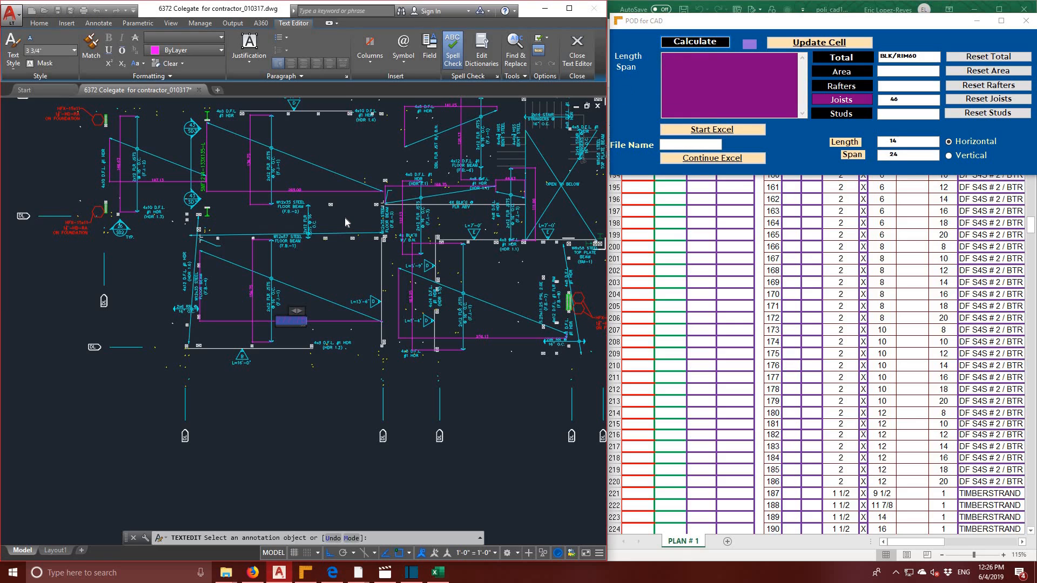
middle_click_drag(345, 221, 249, 263)
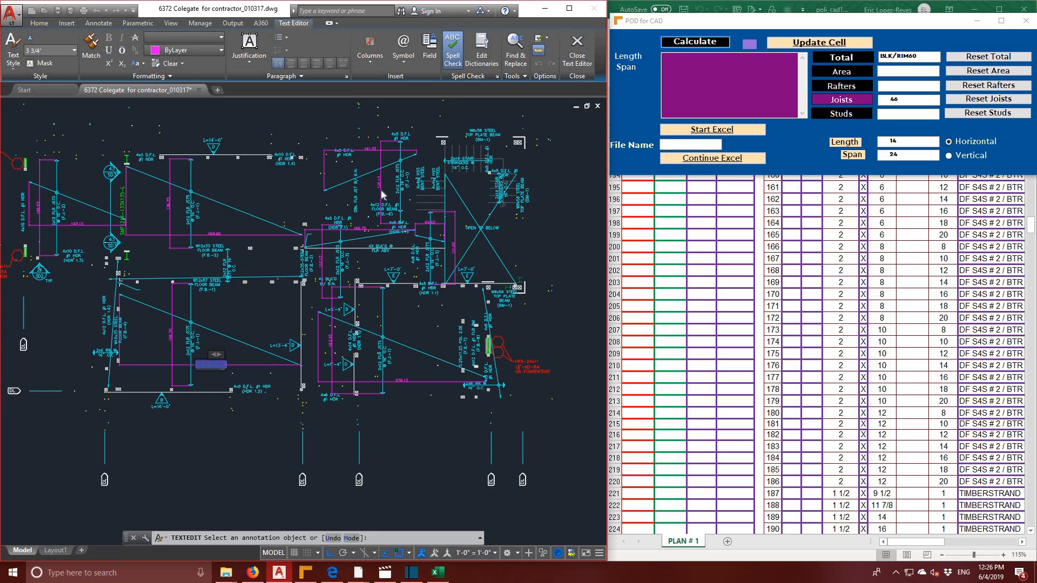
scroll(382, 193, "up", 2)
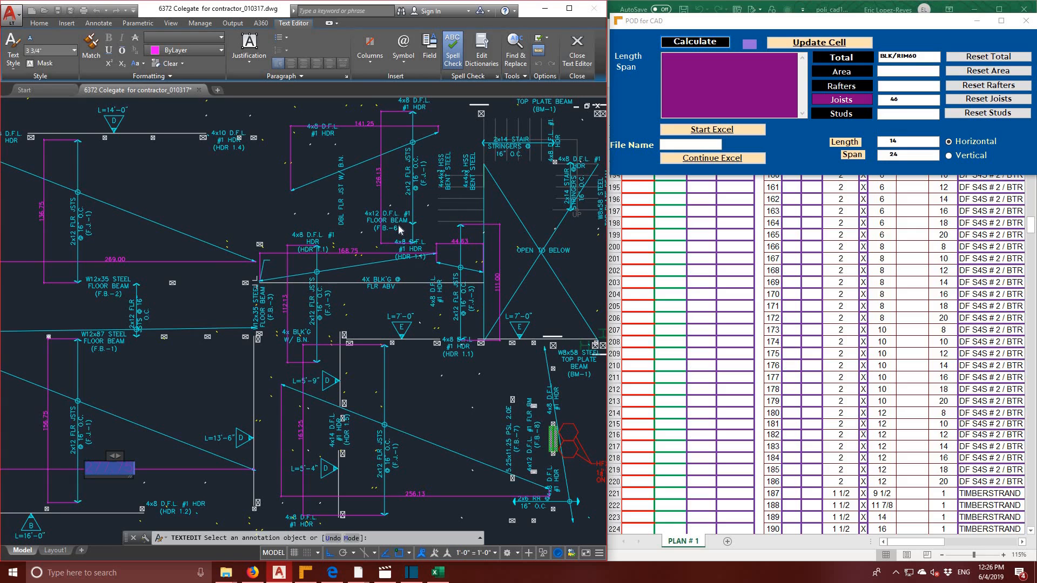
left_click(380, 180)
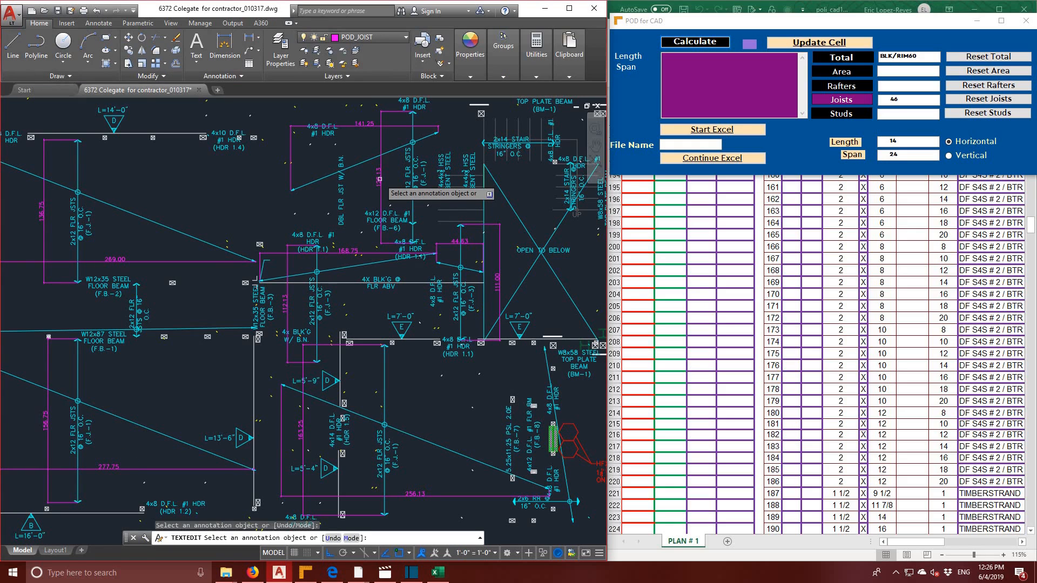
left_click(380, 180)
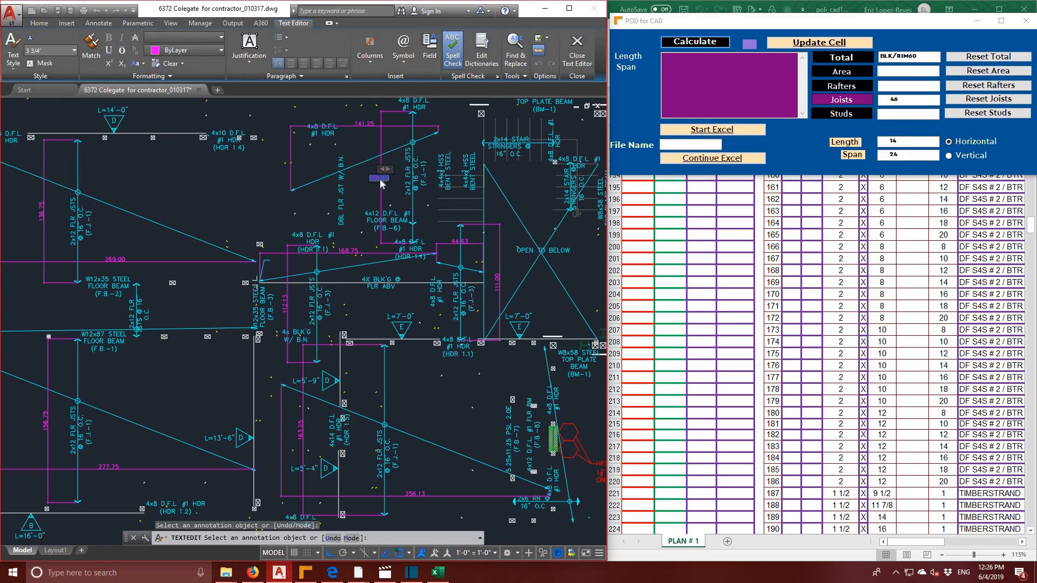
left_click(722, 56)
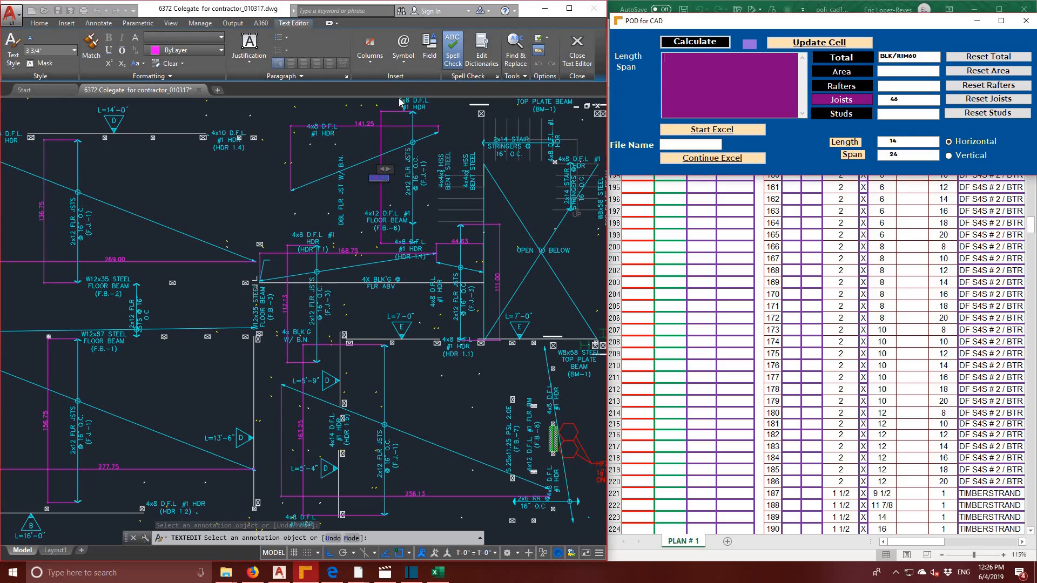
type("126.13")
- Copy the horizontal dimension of the area above F.B.-6 into POD for CAD as the second value, 141.25, and calculate the joists
left_click(363, 125)
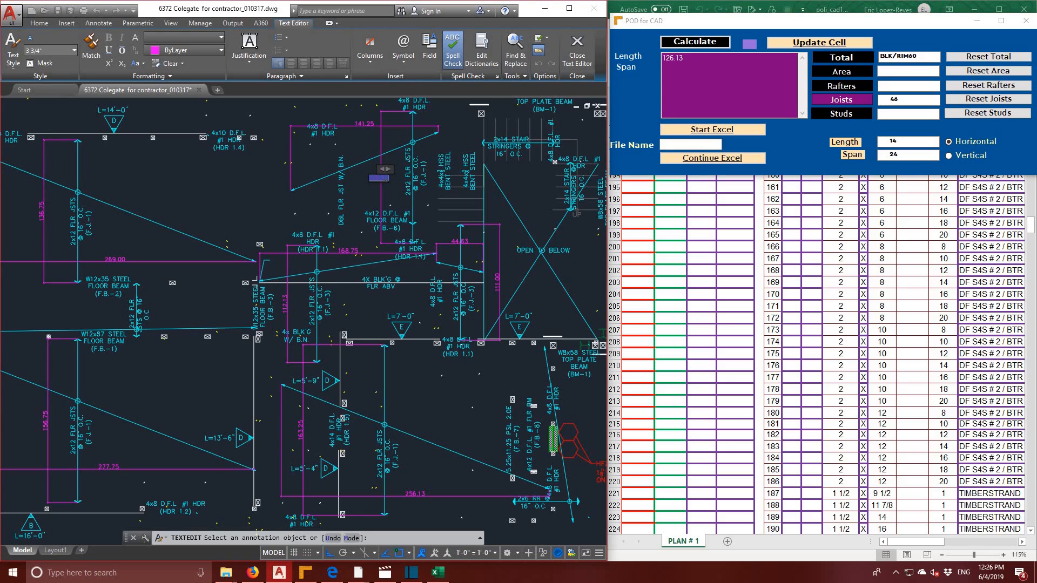
left_click(363, 126)
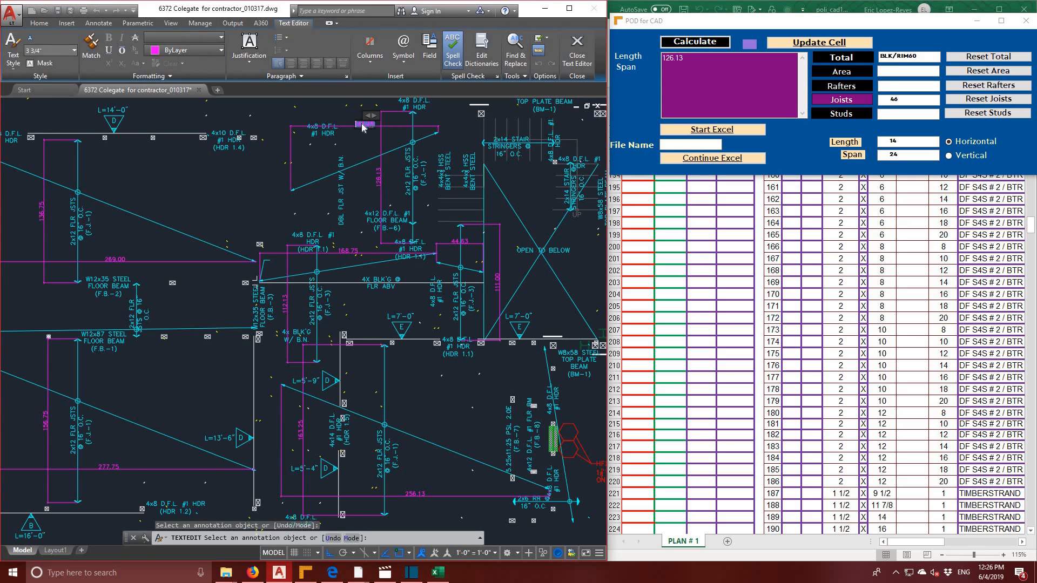
double_click(362, 124)
key("ctrl+c")
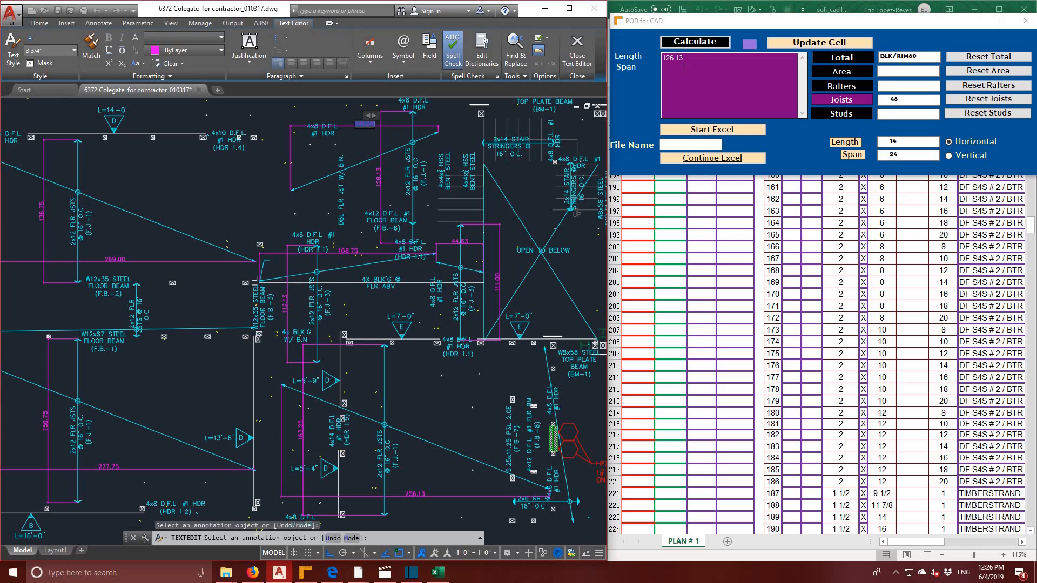
left_click(685, 67)
key("ctrl+v")
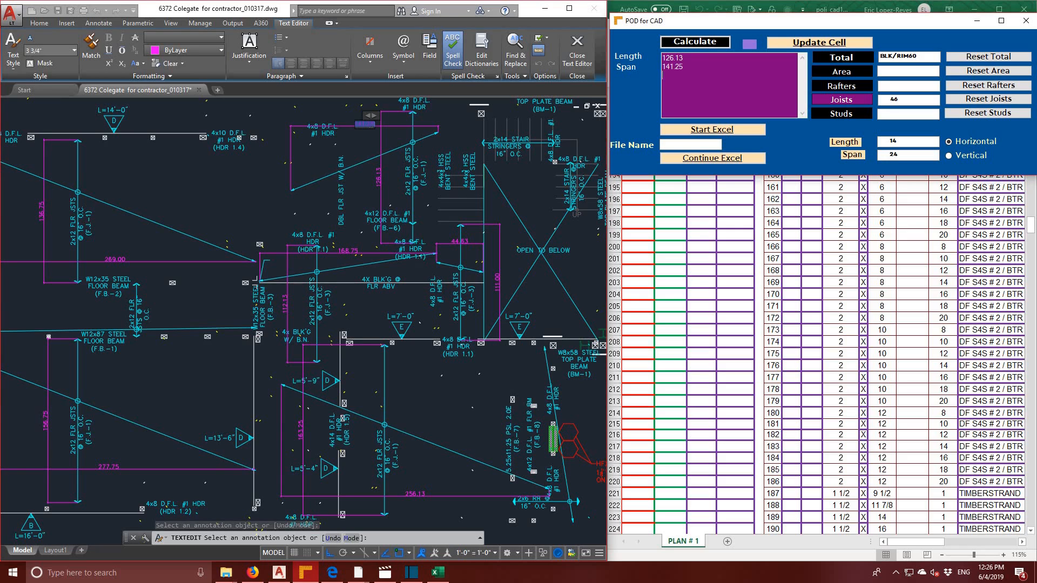
left_click(700, 44)
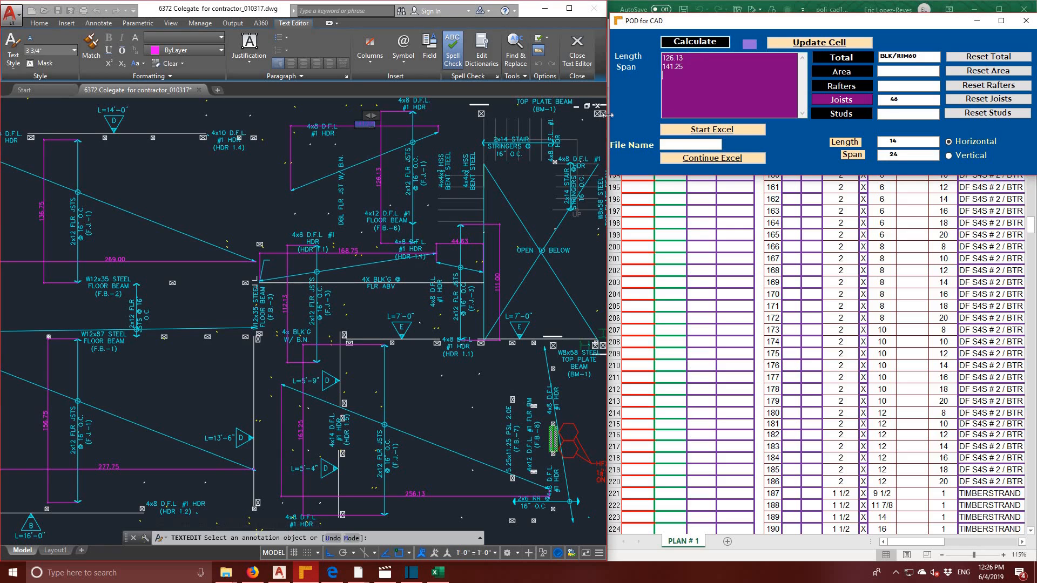
- Copy the vertical dimension of the F.J.-3 area beside steel floor beam F.B.-3 into POD for CAD as the first value, 112.13
left_click(288, 298)
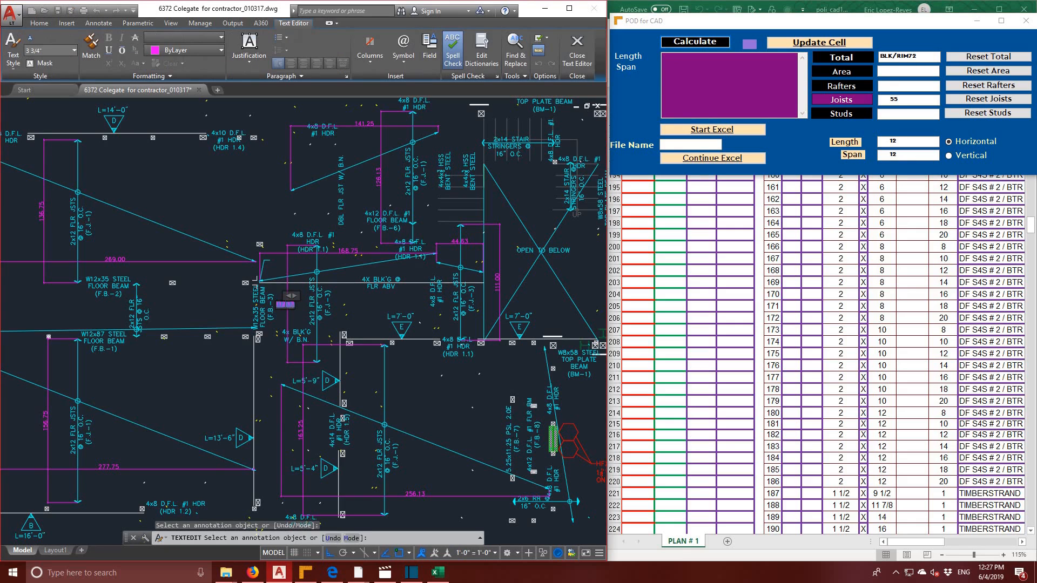
key("ctrl+a")
left_click(683, 60)
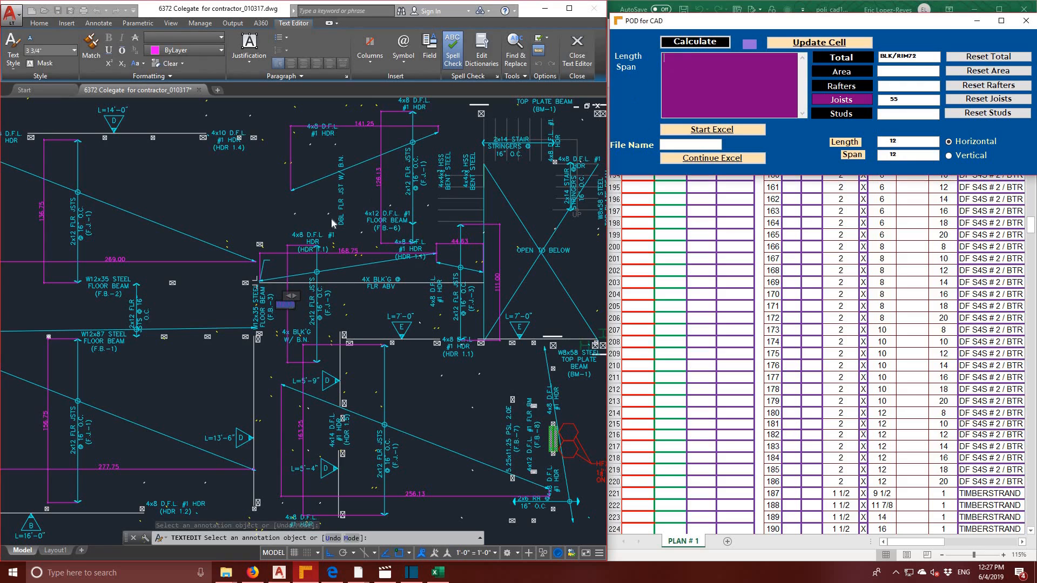
type("112.13")
- Copy the horizontal dimension of the F.J.-3 area beside F.B.-3 into POD for CAD as the second value, 168.75, and calculate the joists
left_click(345, 256)
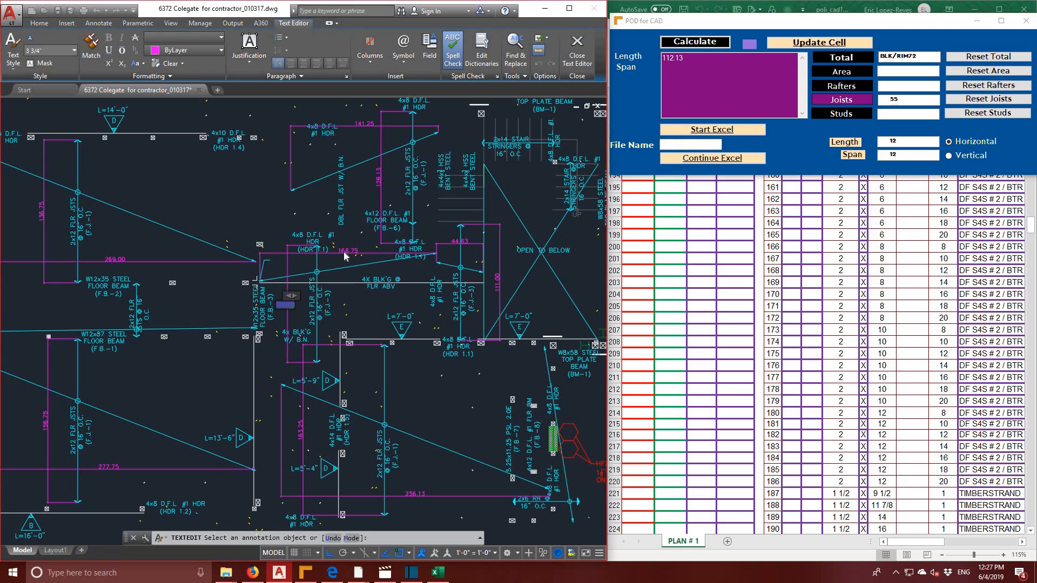
left_click(344, 256)
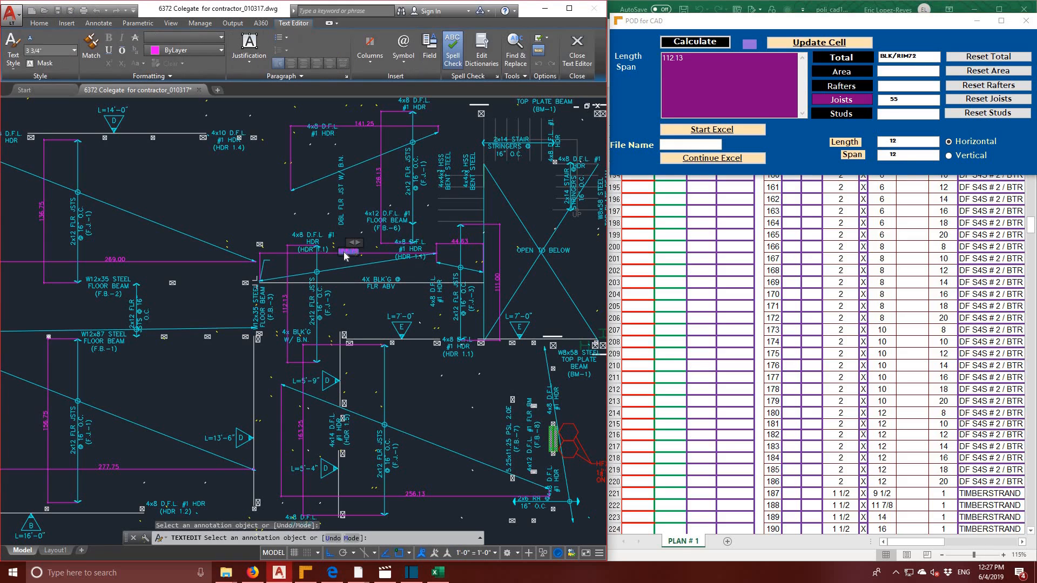
double_click(344, 252)
key("ctrl+c")
left_click(703, 75)
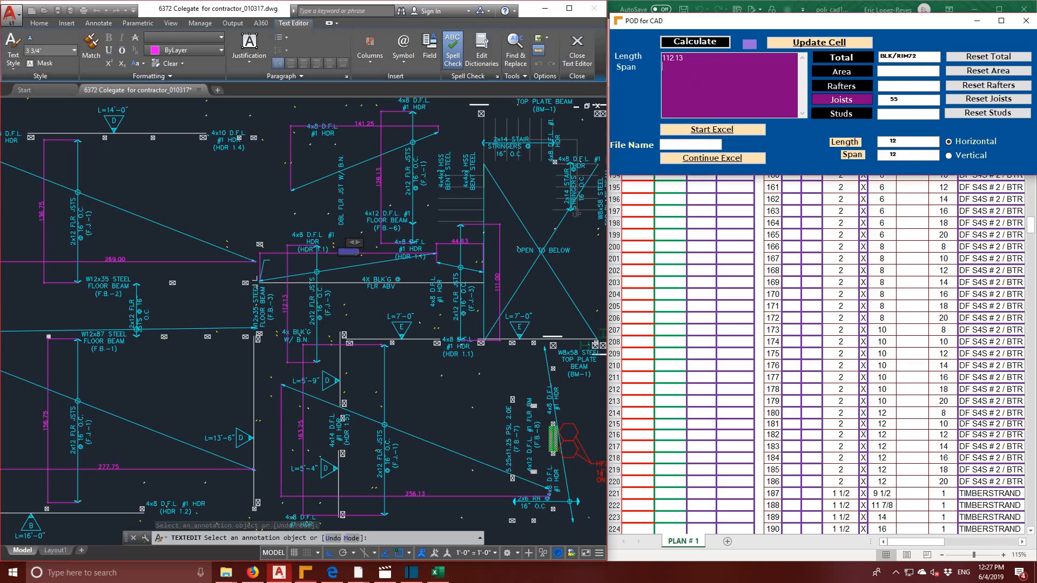
key("ctrl+v")
left_click(701, 41)
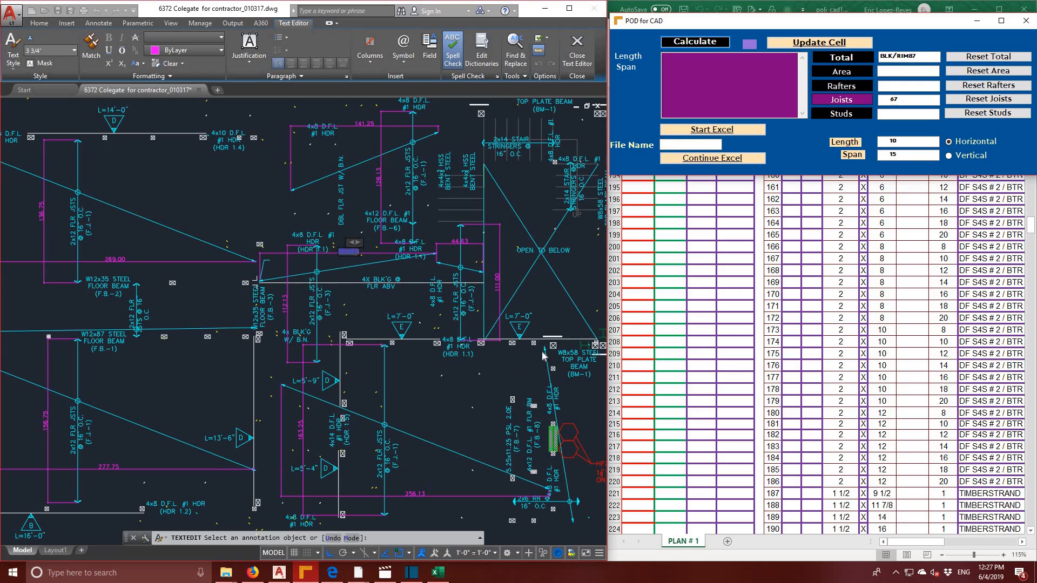
- Copy the vertical dimension of the small F.J.-3 area beside the open-to-below space into POD for CAD as the first value, 111.00
left_click(499, 284)
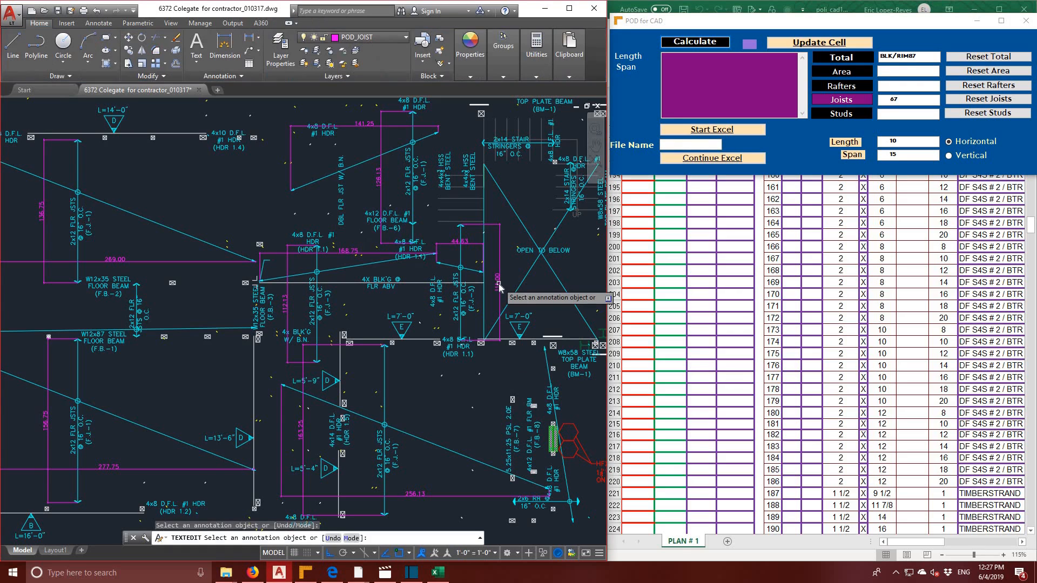
left_click(498, 282)
key("ctrl+c")
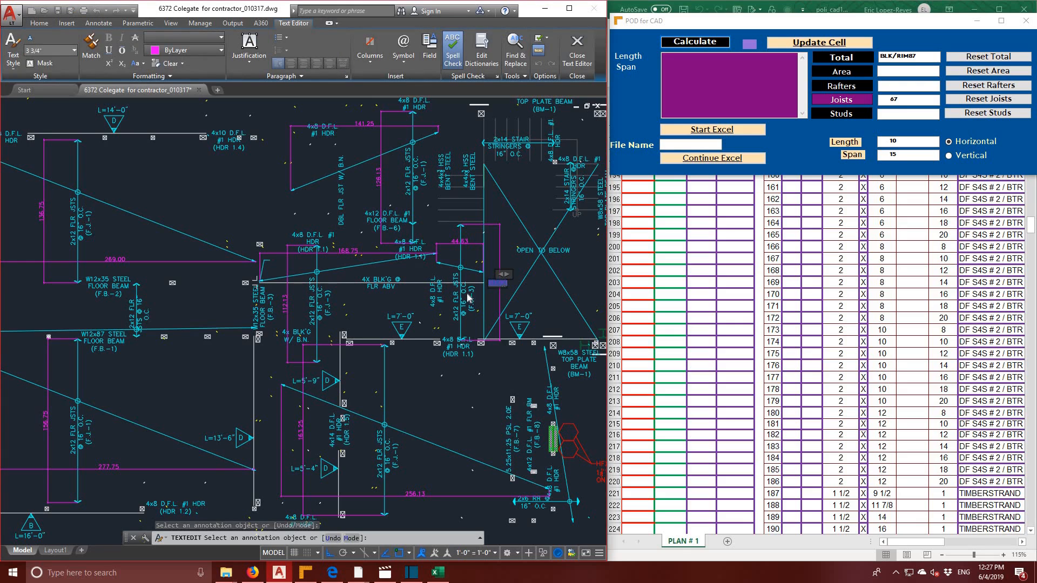
left_click(682, 99)
key("ctrl+v")
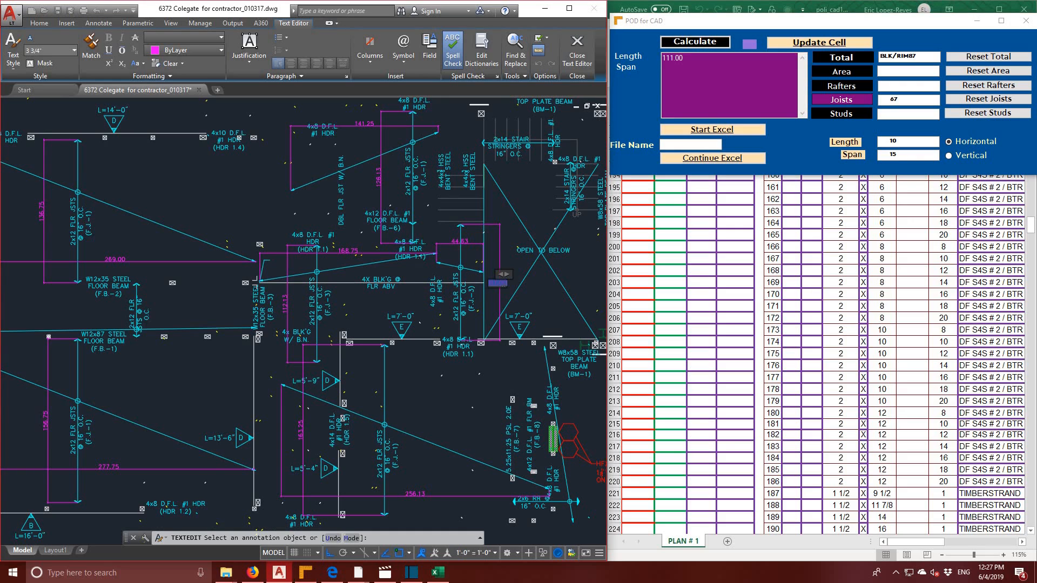
- Copy the horizontal dimension of the small F.J.-3 area into POD for CAD as the second value, 44.63, and calculate the joists
left_click(455, 244)
left_click(459, 243)
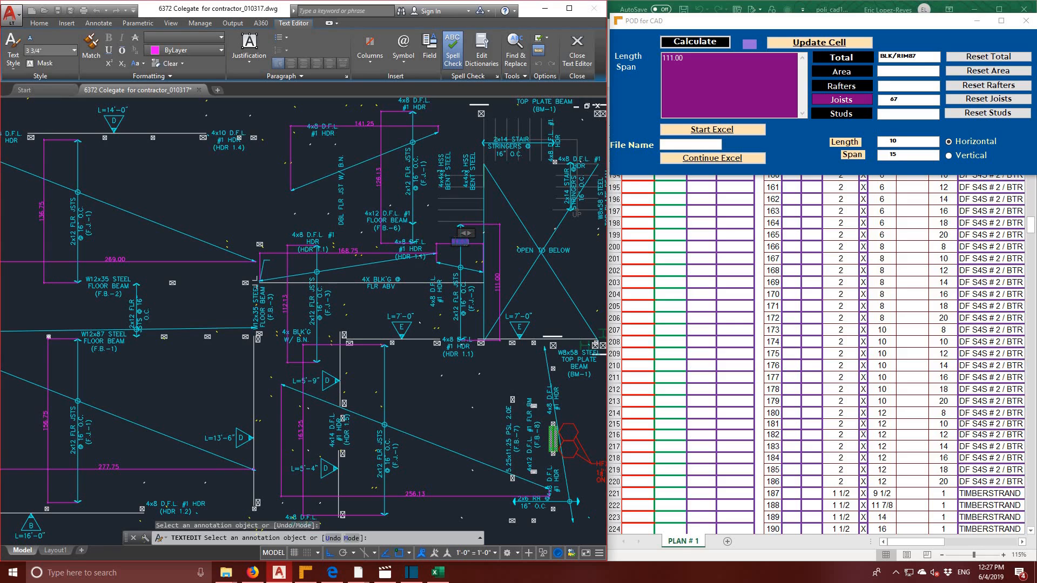
left_click(737, 77)
type("44.63")
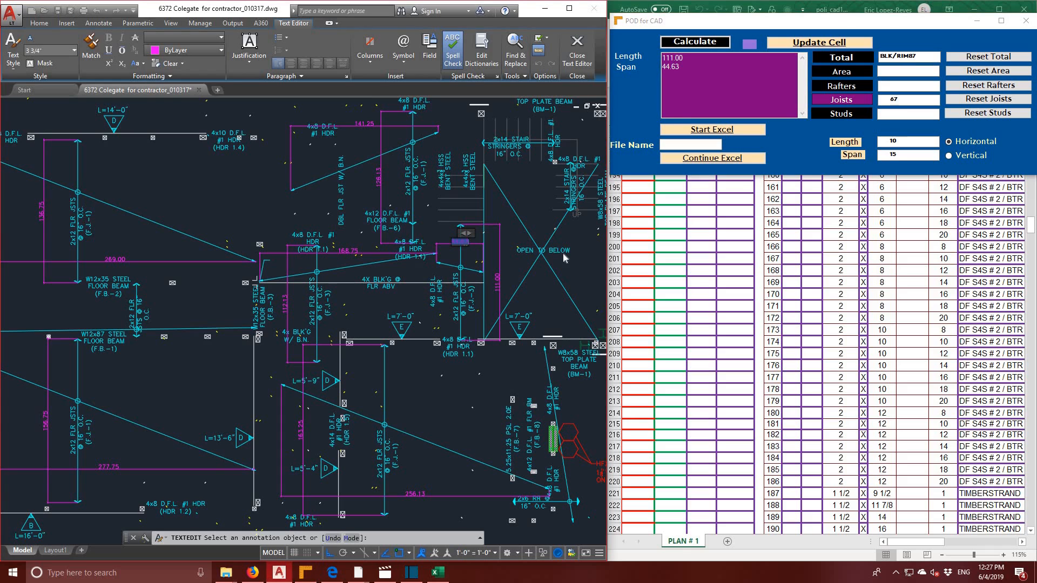
middle_click_drag(550, 252, 546, 185)
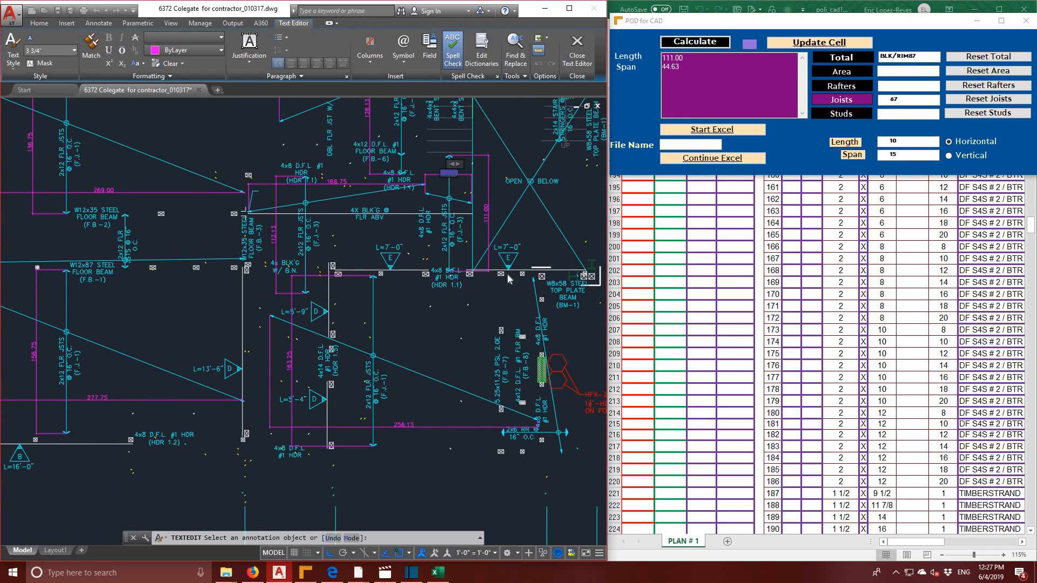
left_click(699, 40)
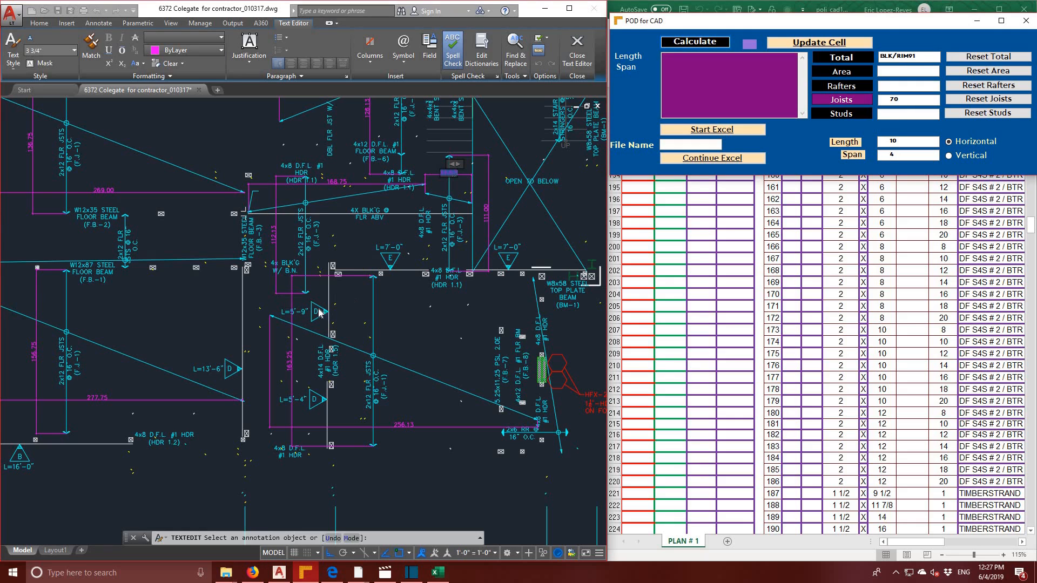
- Copy the vertical dimension of the F.J.-1 area below the L=7'-0" walls into POD for CAD as the first value, 163.25
left_click(291, 362)
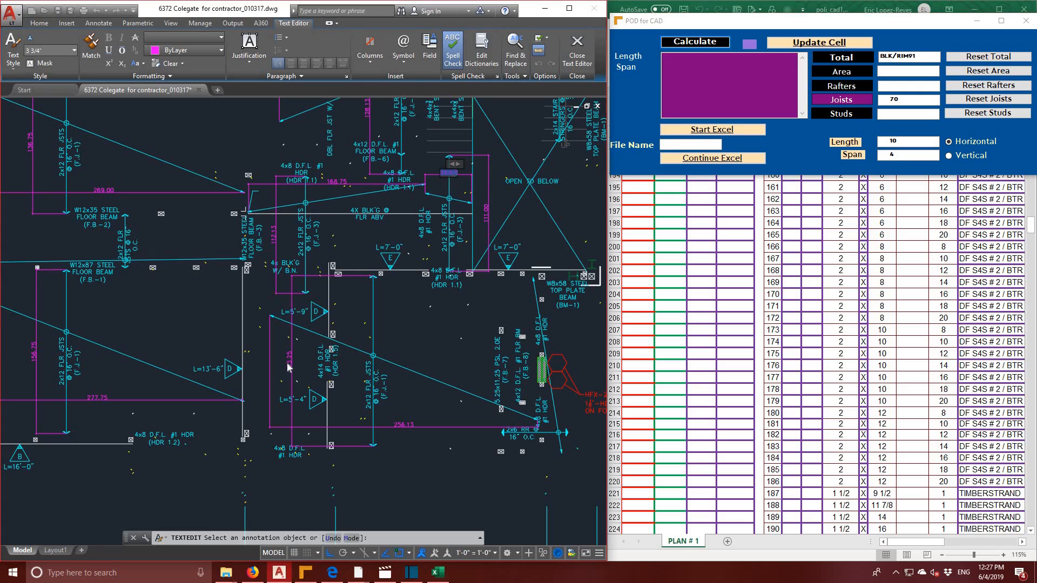
left_click(290, 361)
key("ctrl+c")
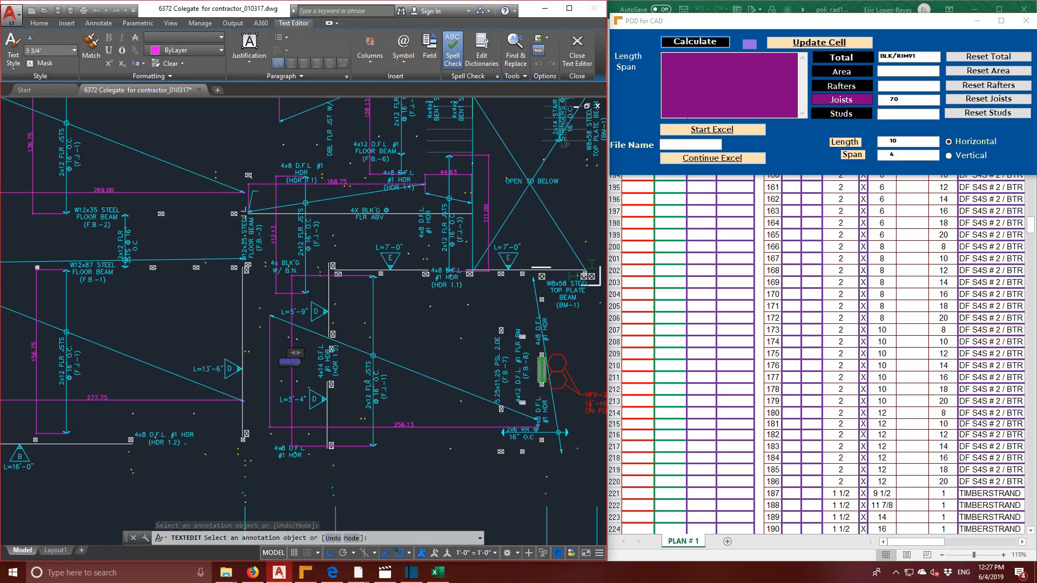
left_click(727, 63)
key("ctrl+v")
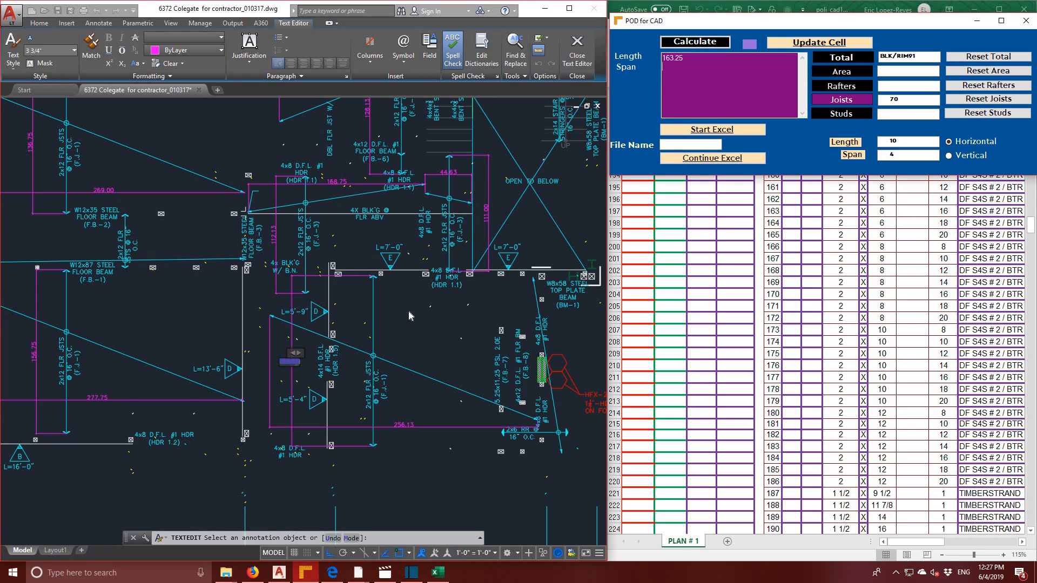
- Copy the horizontal dimension of the same F.J.-1 area into POD for CAD as the second value, 256.13, and calculate the joists
left_click(405, 427)
left_click(406, 426)
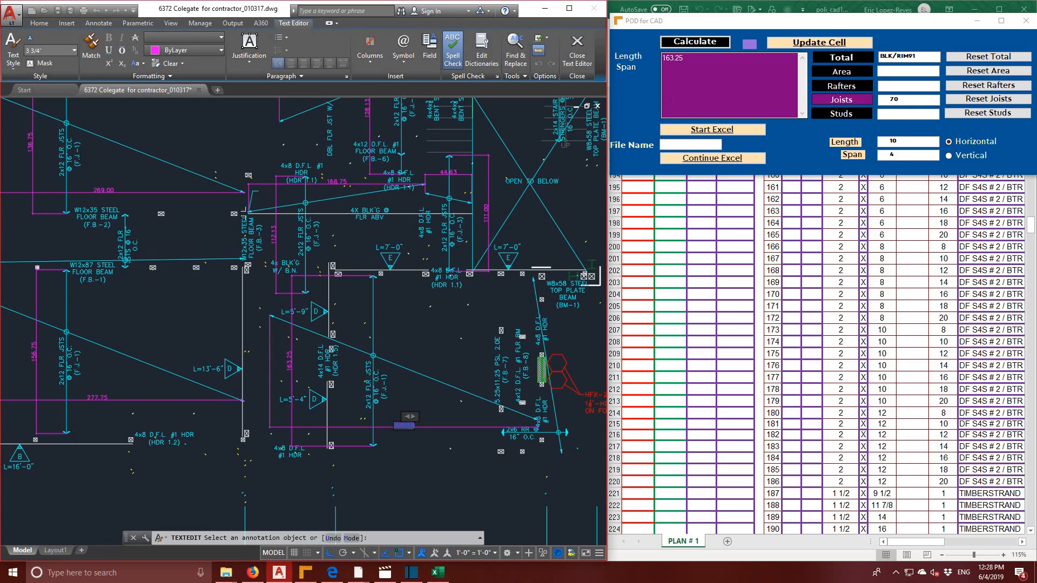
left_click(697, 43)
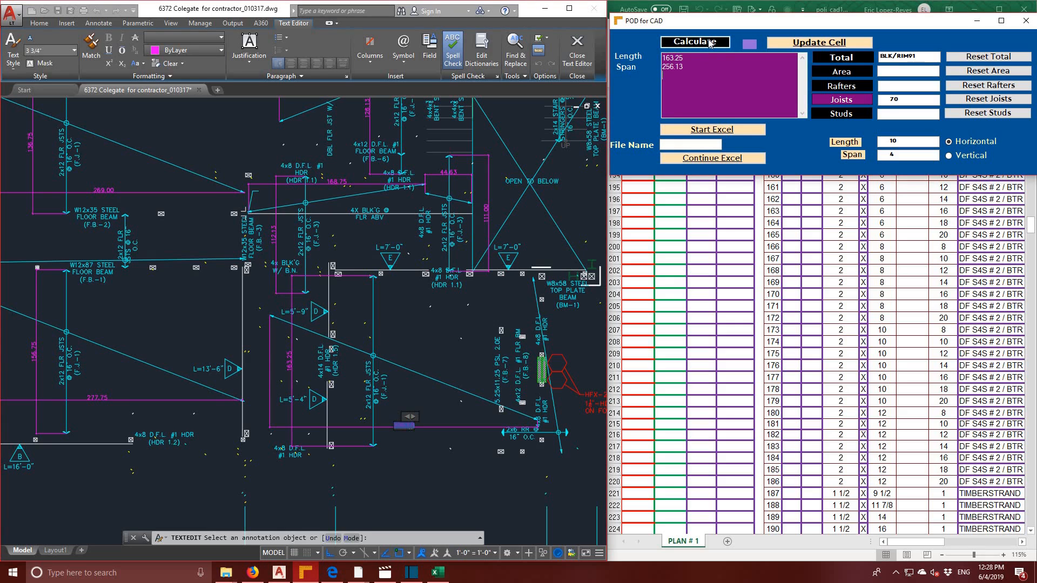
left_click(711, 43)
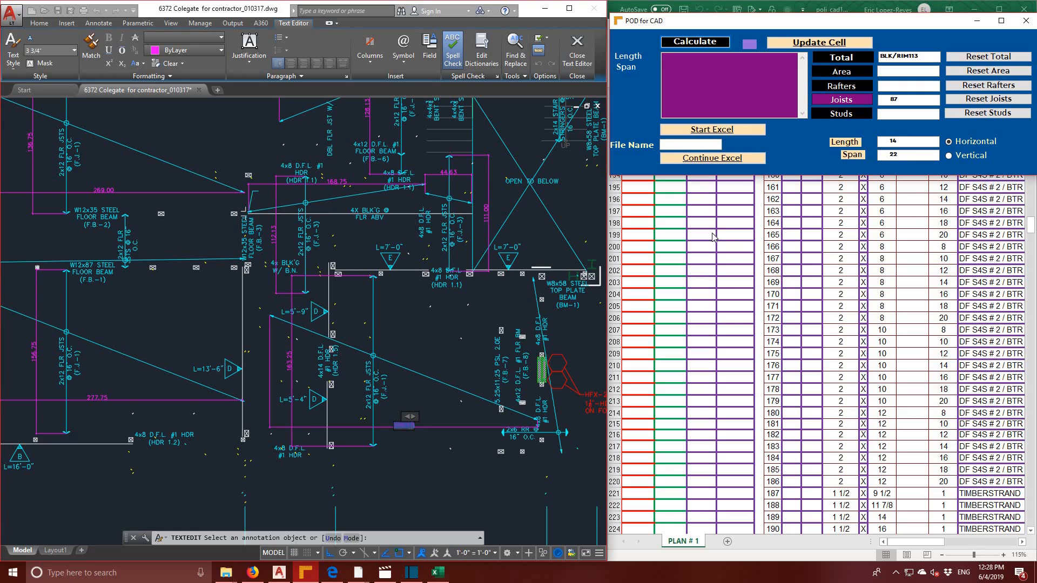
- Write the joist quantity from POD for CAD into cell B215, the 2x12 row with length 10
left_click(825, 43)
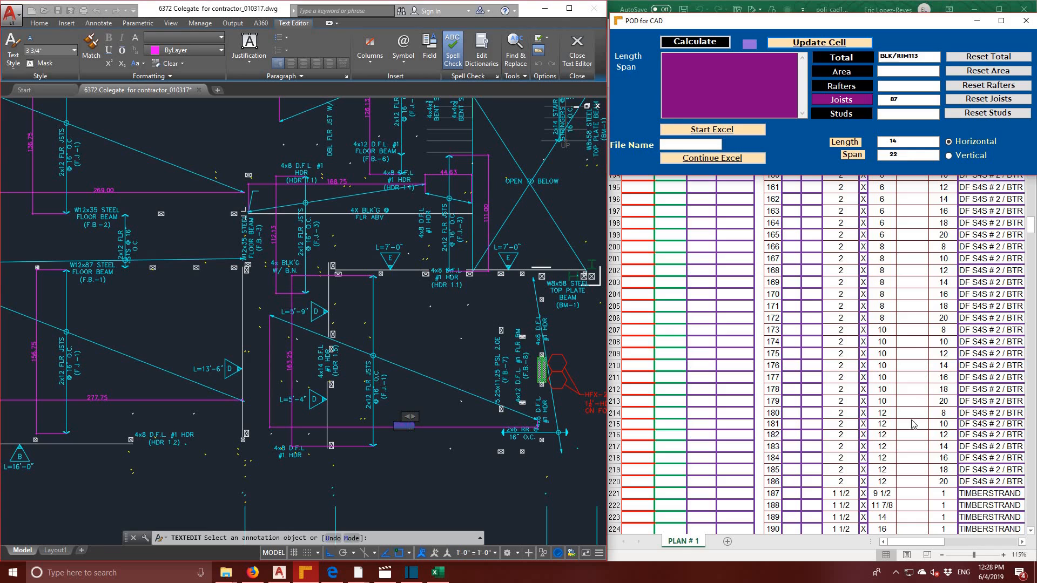
left_click(674, 422)
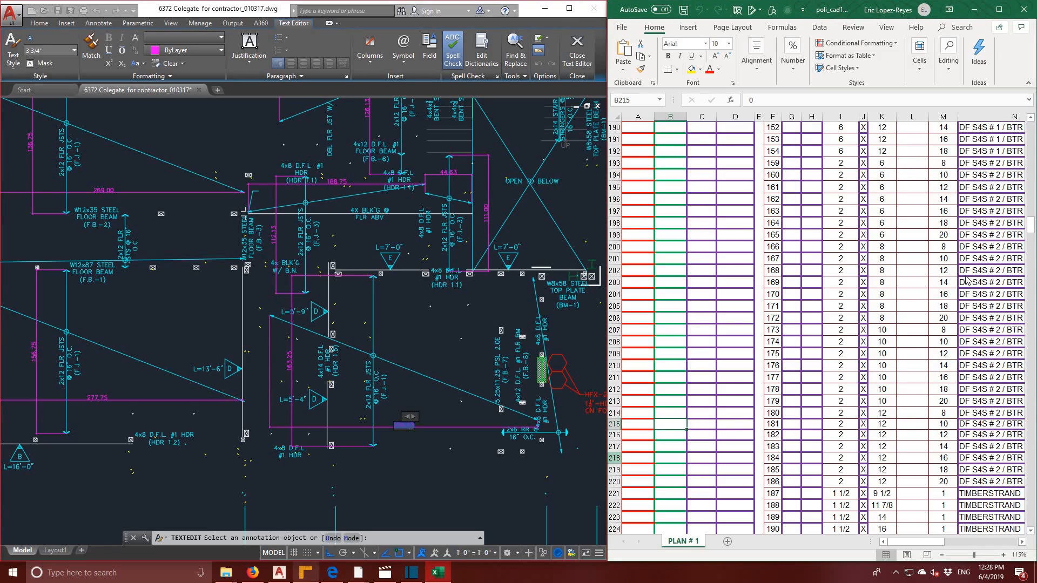
left_click(302, 576)
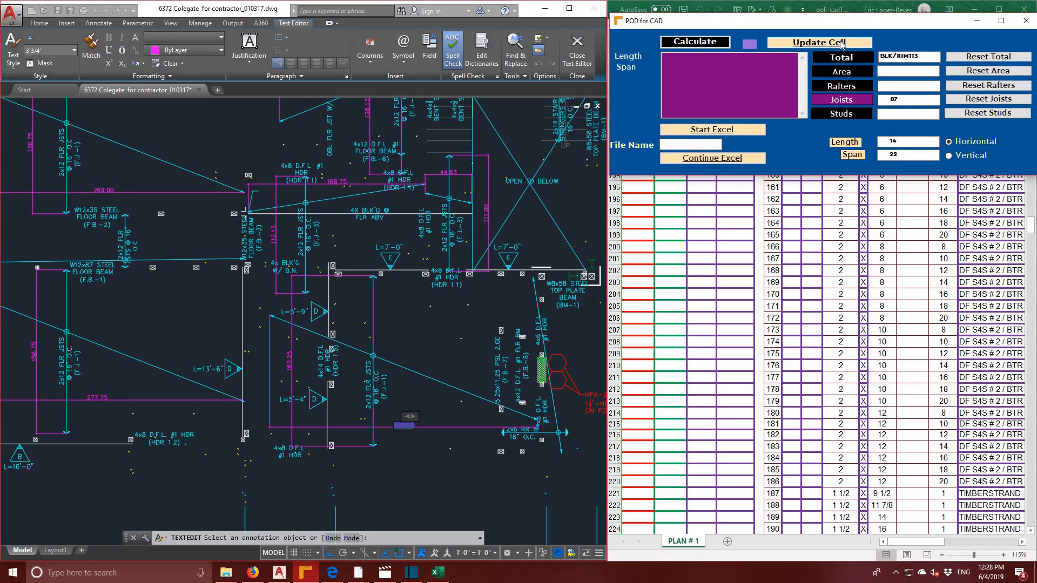
left_click(841, 43)
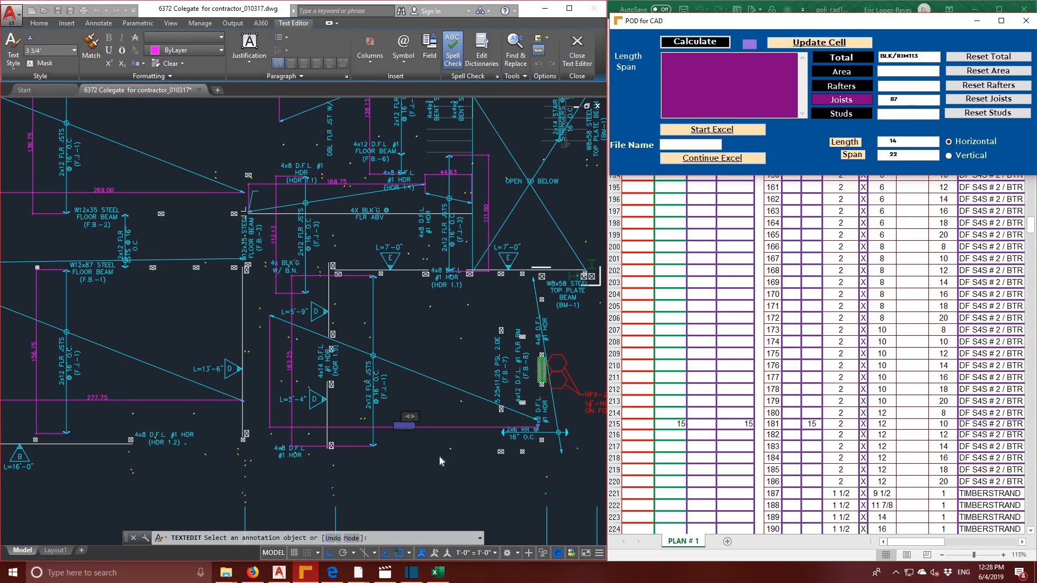
- Write the joist quantity from POD for CAD into cell B216, the 2x12 row with length 12
left_click(666, 440)
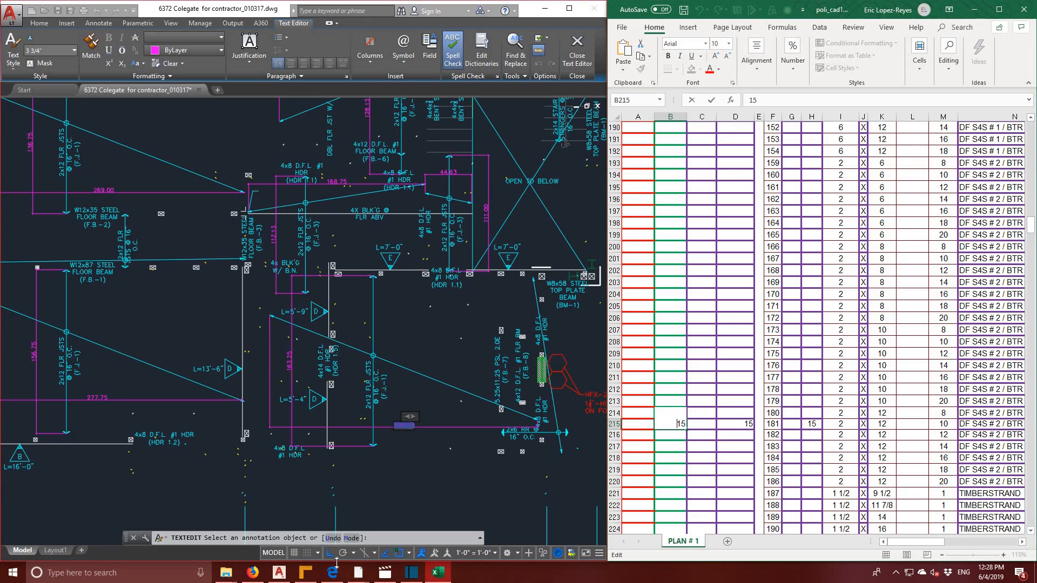
left_click(305, 572)
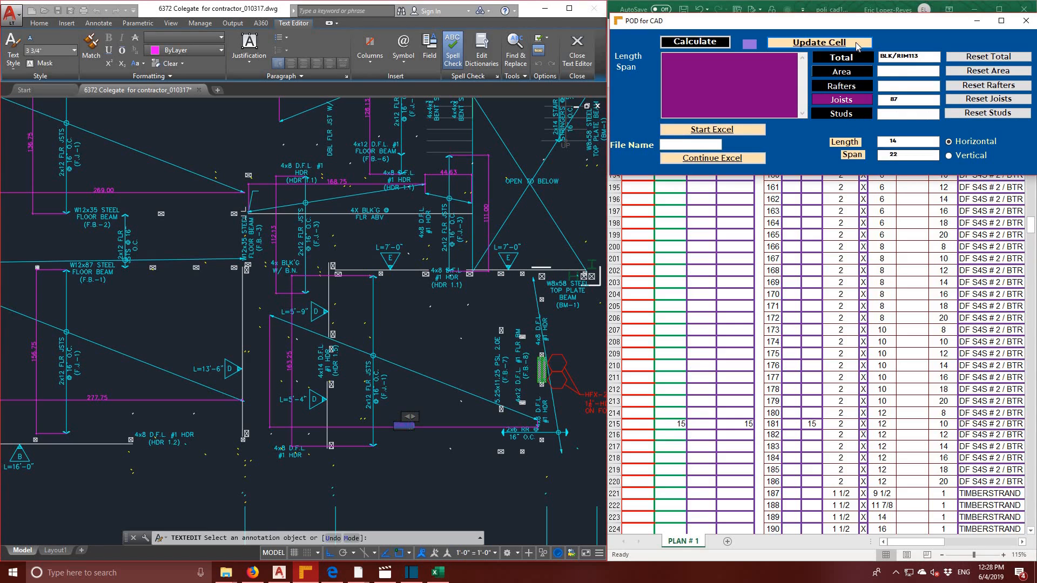
left_click(819, 42)
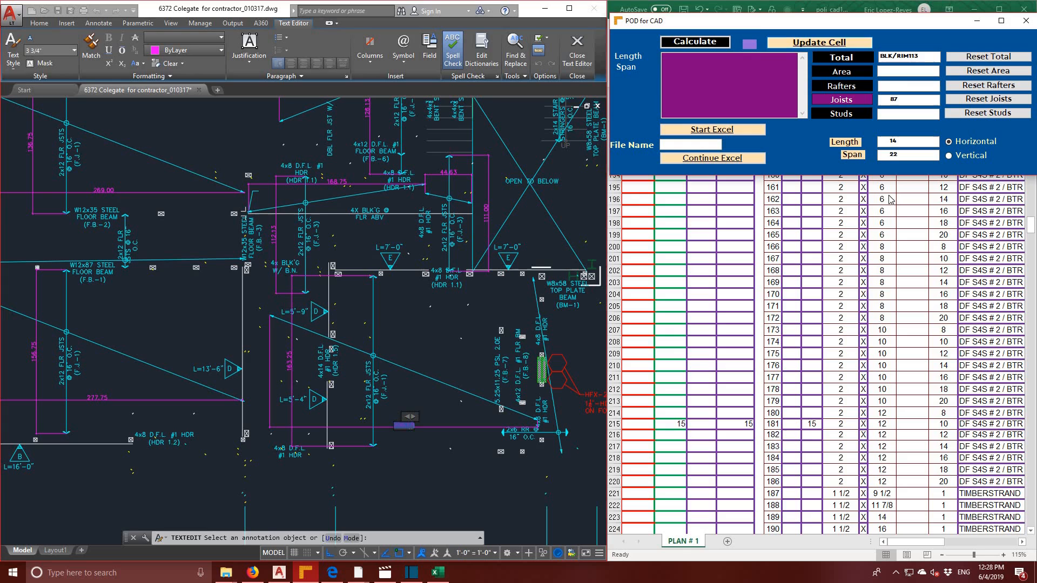
- Write the joist quantity from POD for CAD into cell B217, the 2x12 row with length 14
left_click(671, 448)
left_click(671, 447)
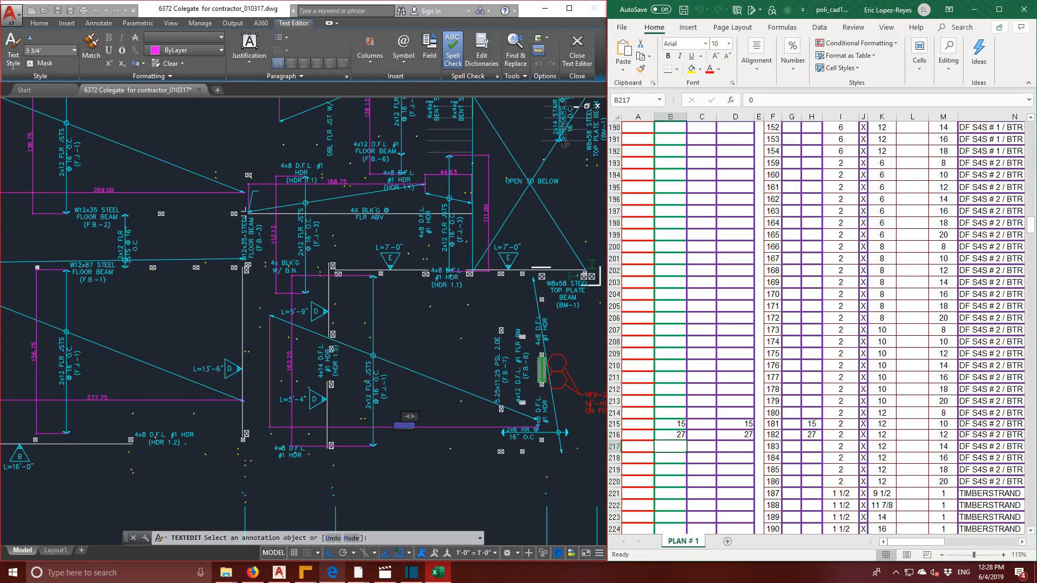
left_click(305, 573)
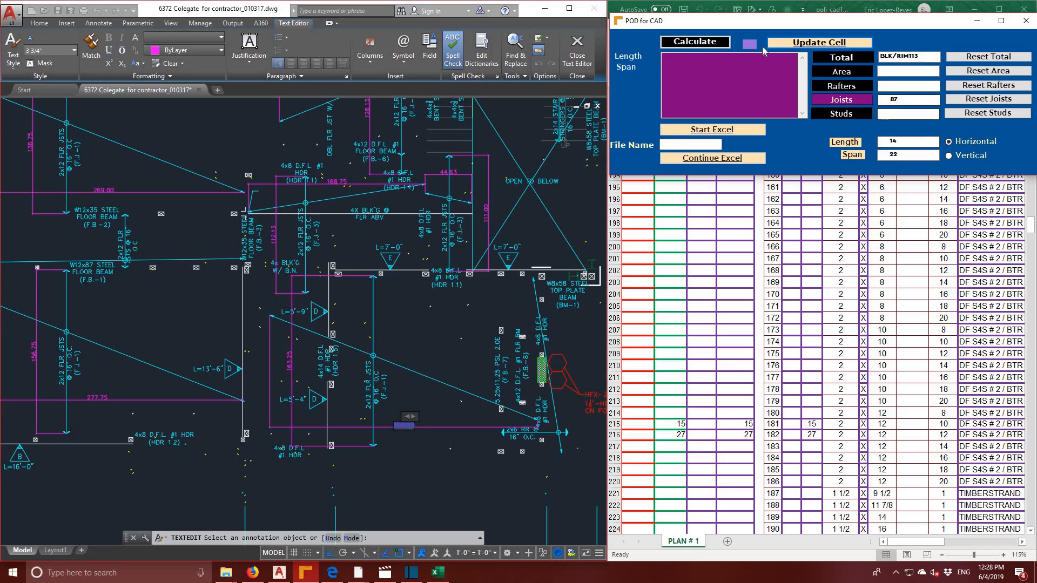
left_click(819, 43)
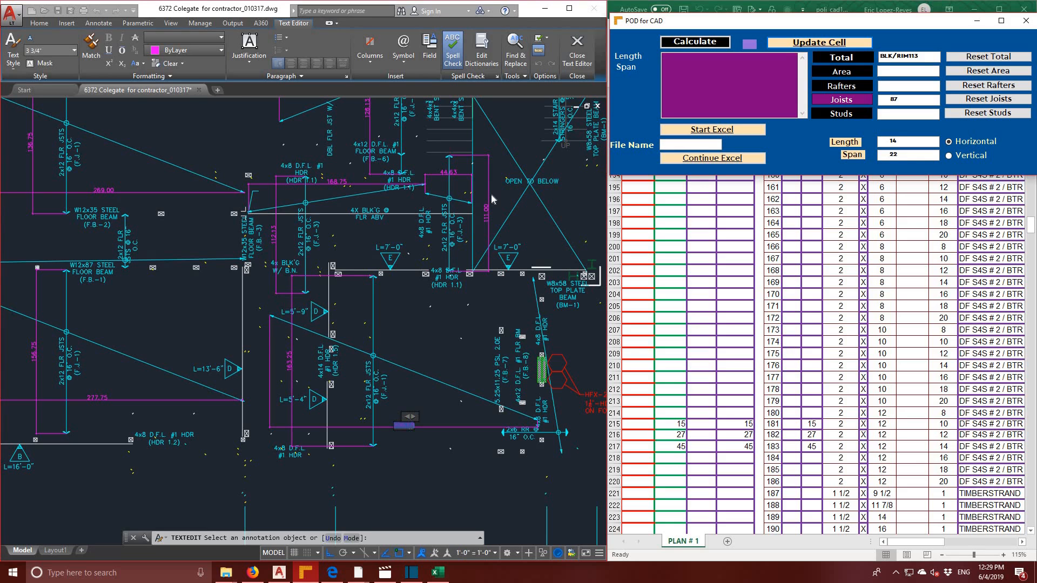
- In the AutoCAD drawing, make PROP the current layer and turn off the POD_JOIST layer
scroll(492, 199, "down", 2)
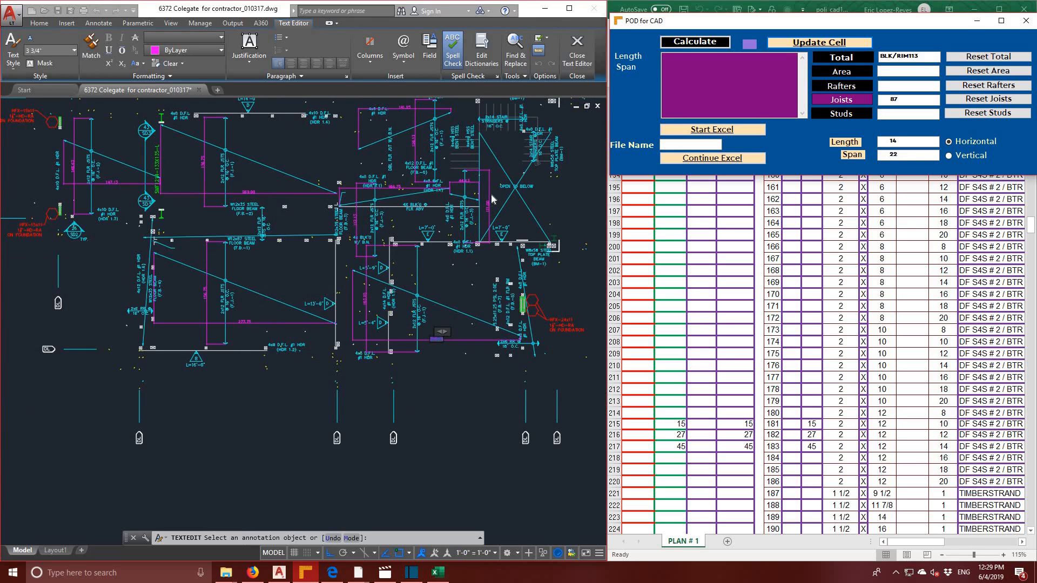
scroll(492, 198, "up", 2)
scroll(491, 197, "down", 2)
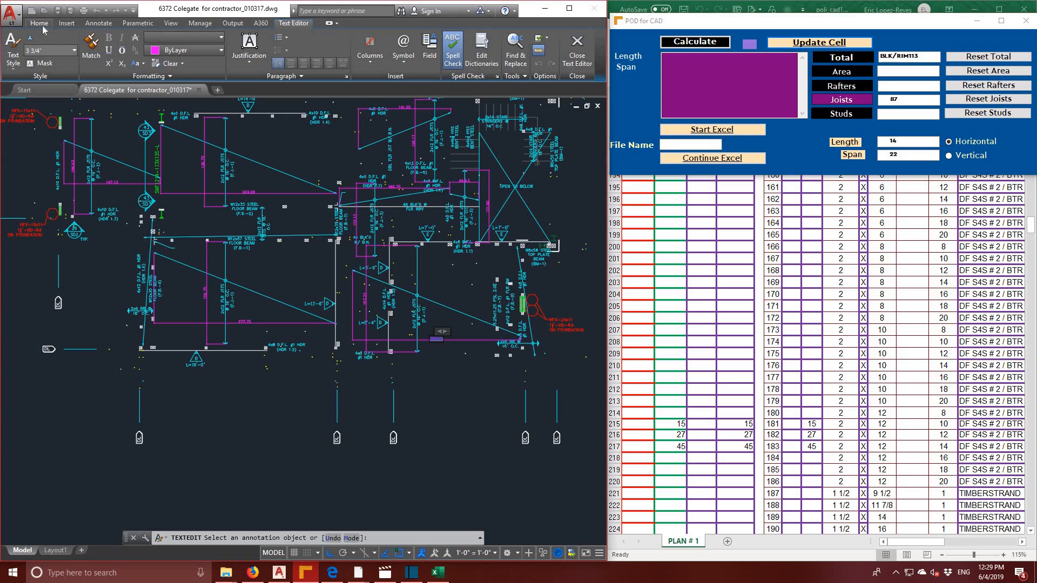
left_click(43, 24)
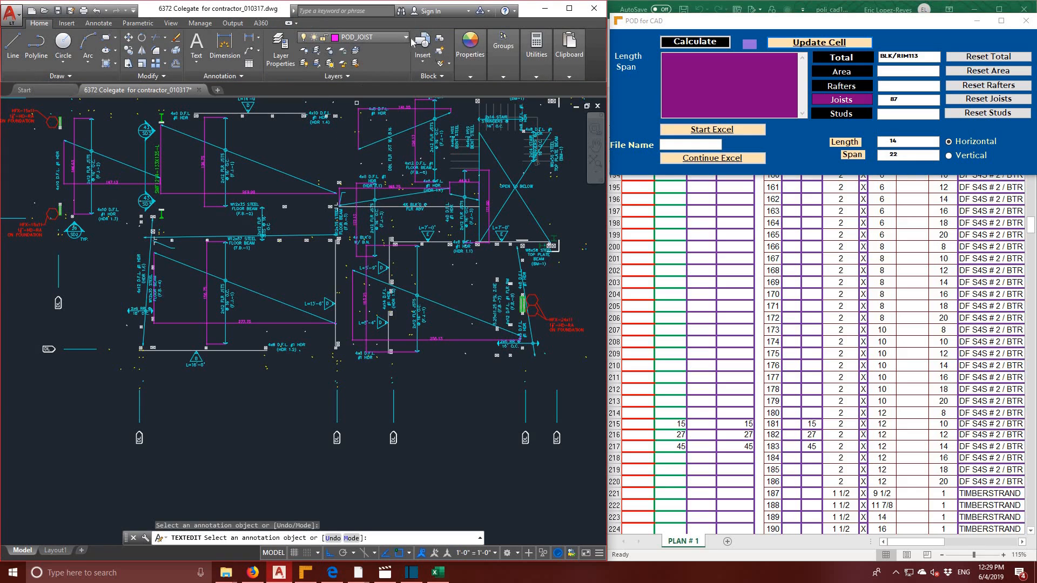
left_click(356, 37)
left_click(351, 88)
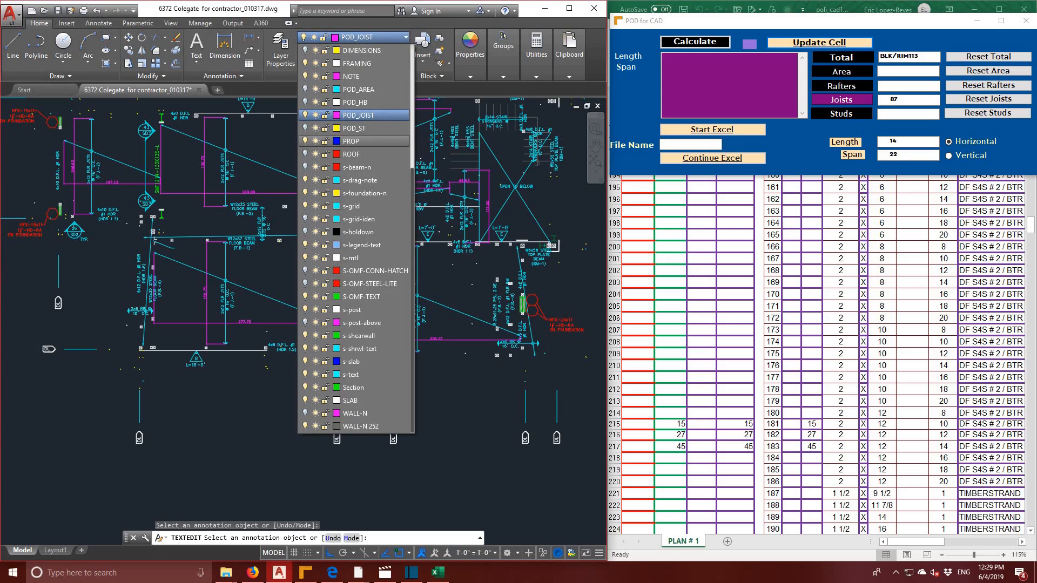
left_click(406, 36)
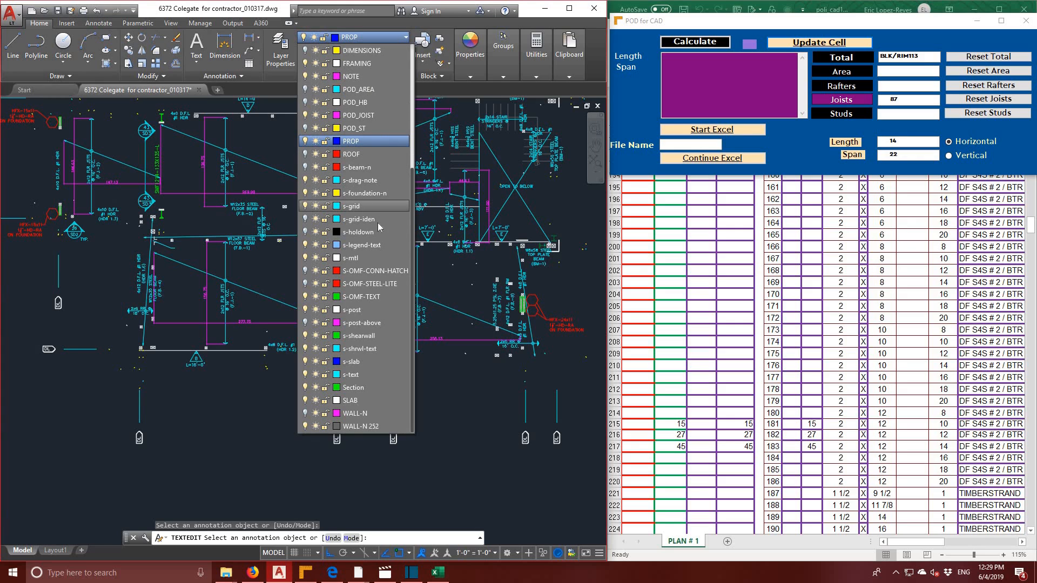
left_click(305, 115)
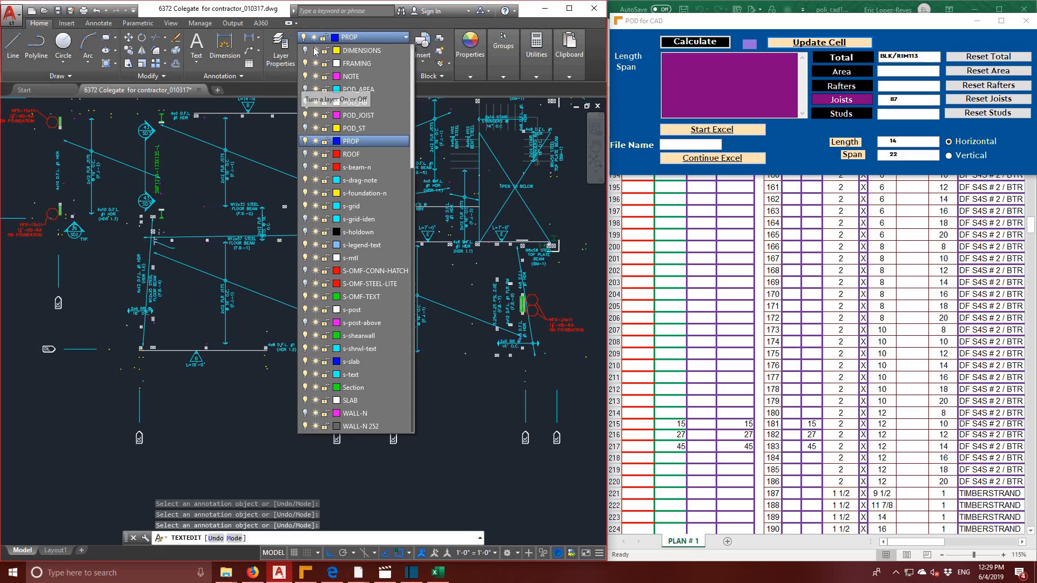
- Create a new layer named POD_RAFTERS in the layer properties manager
left_click(279, 40)
left_click(279, 40)
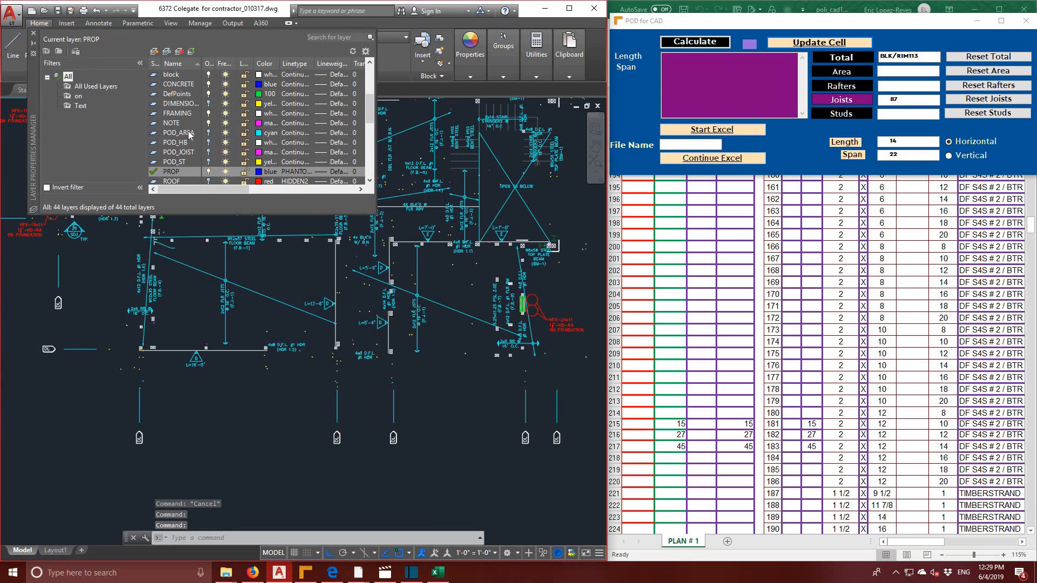
left_click(155, 51)
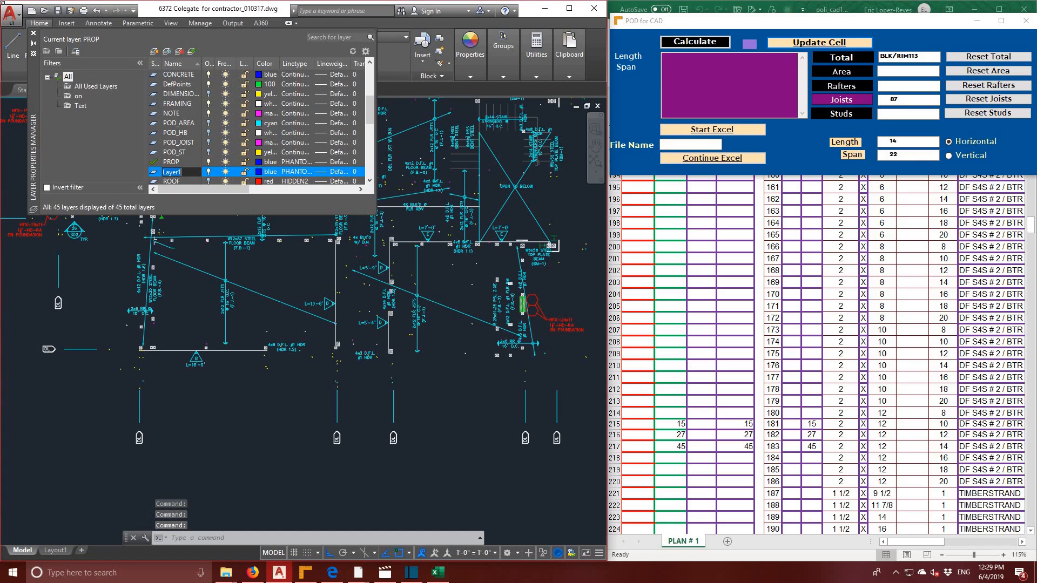
type("PO")
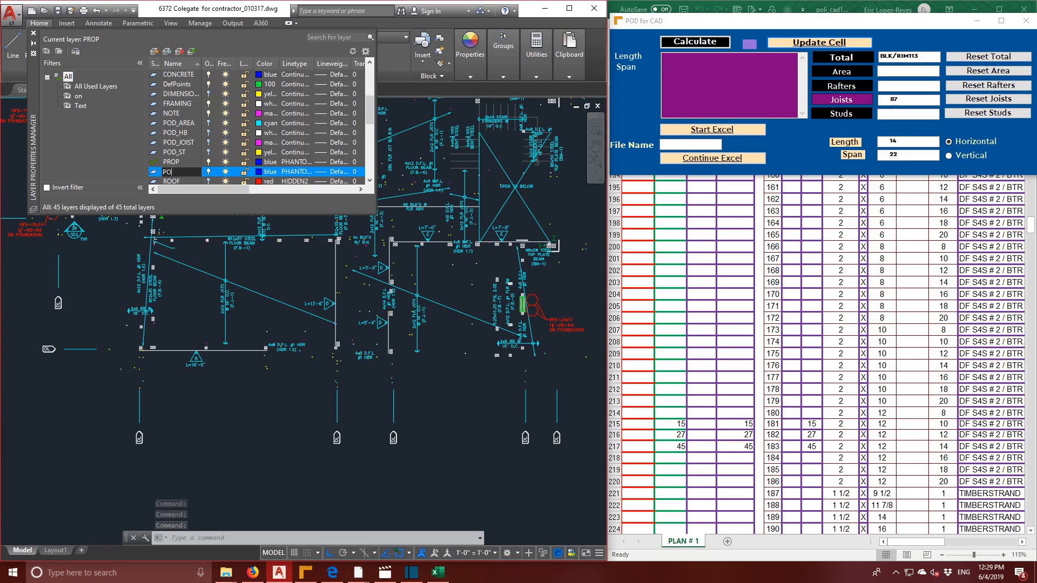
type("D_RAFTE")
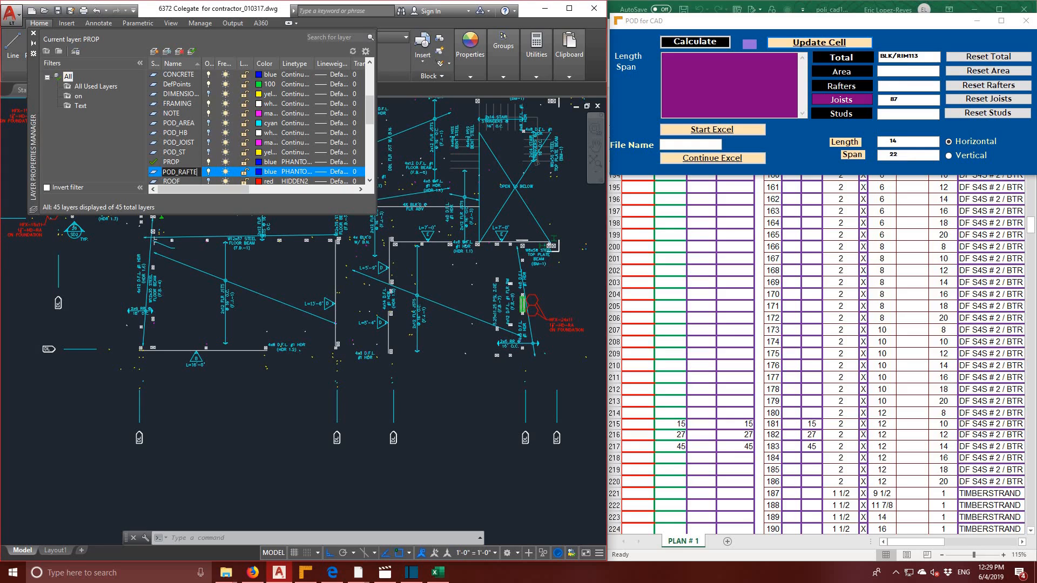
type("S")
- Set the POD_RAFTERS layer's color to magenta, make it the current layer, and close the layer manager
left_click(261, 172)
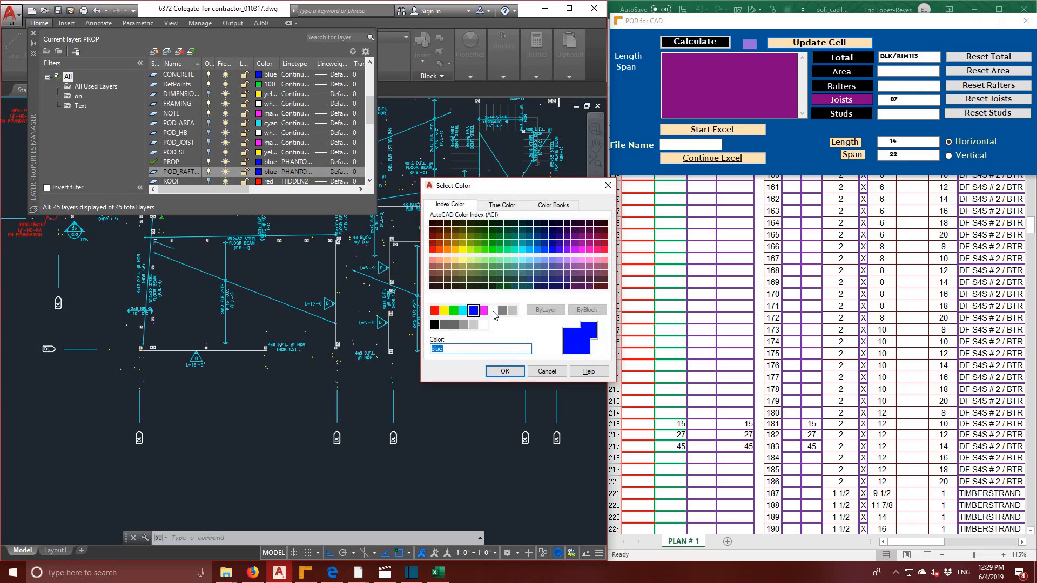
left_click(482, 310)
left_click(505, 371)
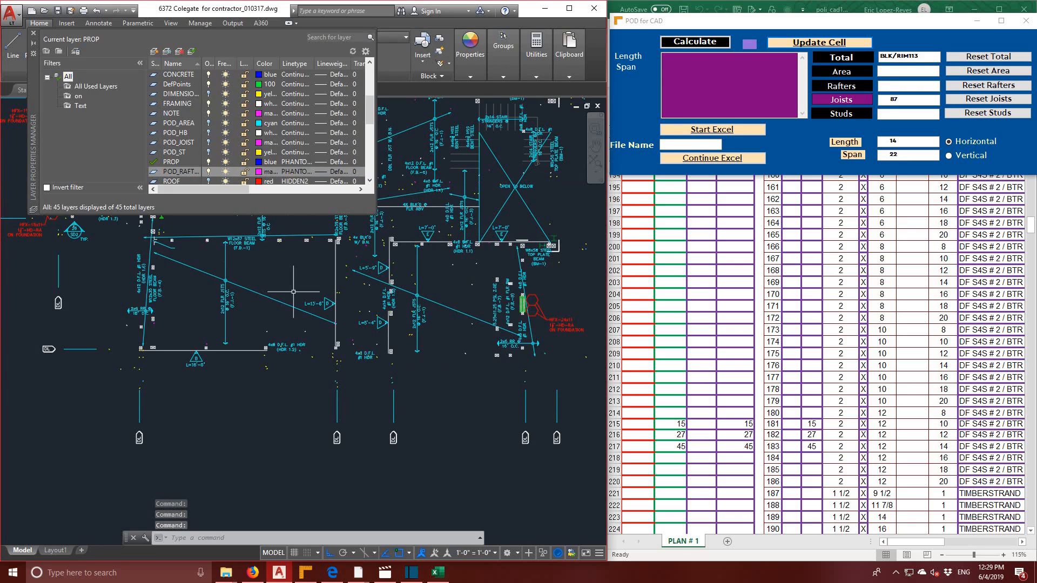
left_click(192, 51)
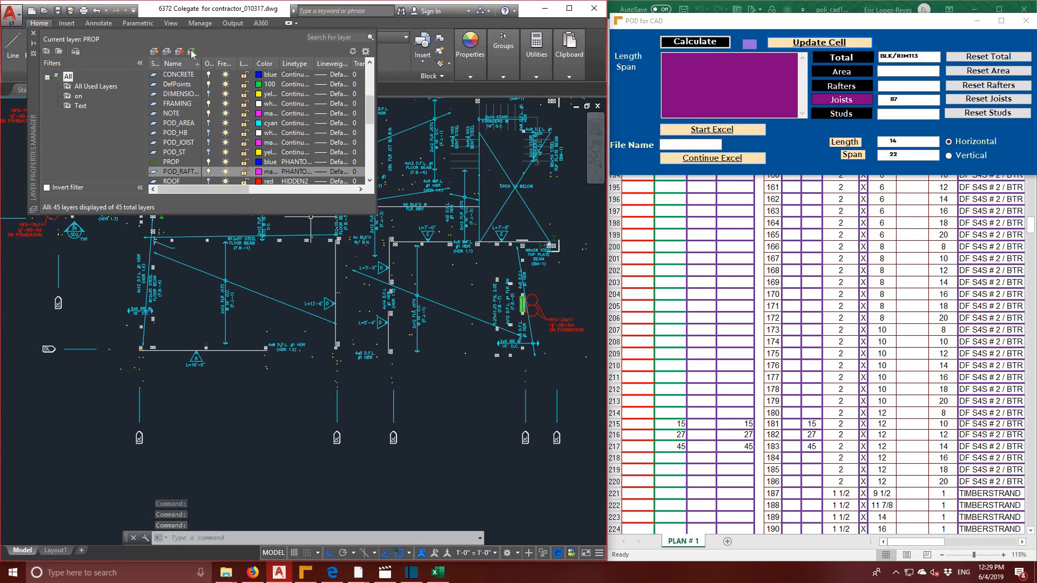
left_click(33, 32)
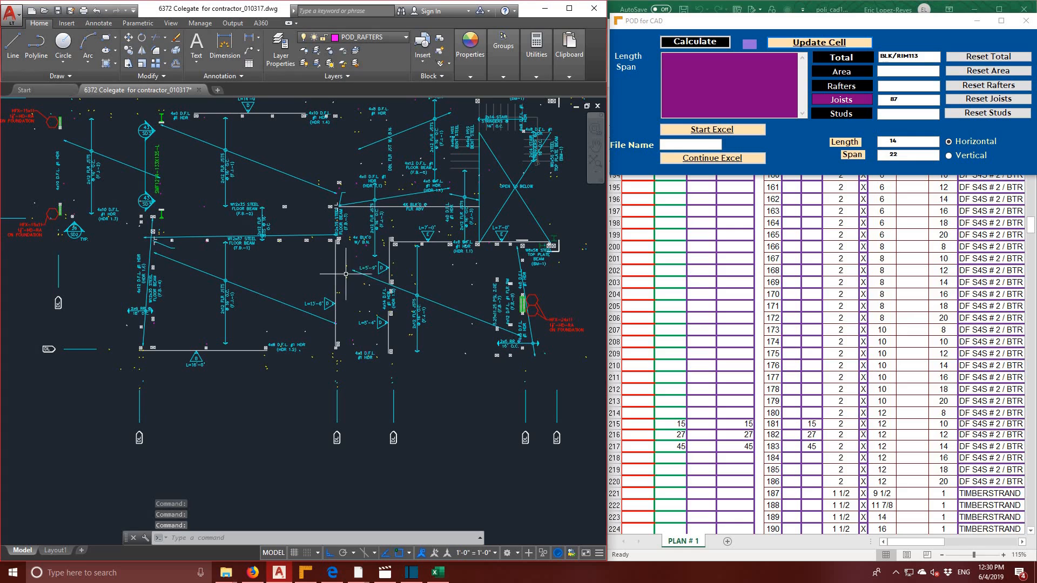
- Reset the joists total in POD for CAD and switch the takeoff category to Rafters
middle_click_drag(463, 365, 409, 374)
scroll(478, 282, "up", 2)
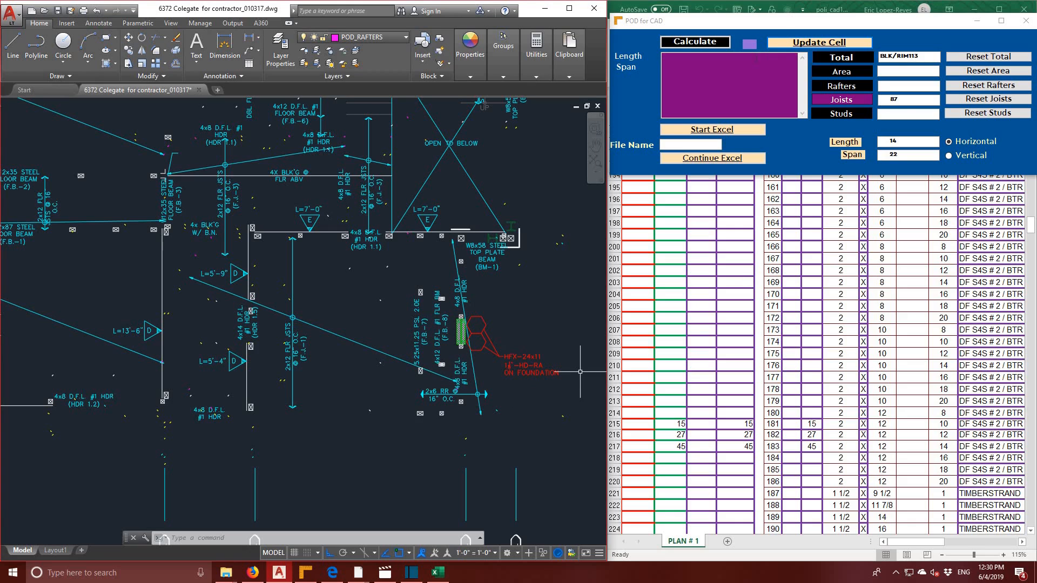
left_click(1001, 99)
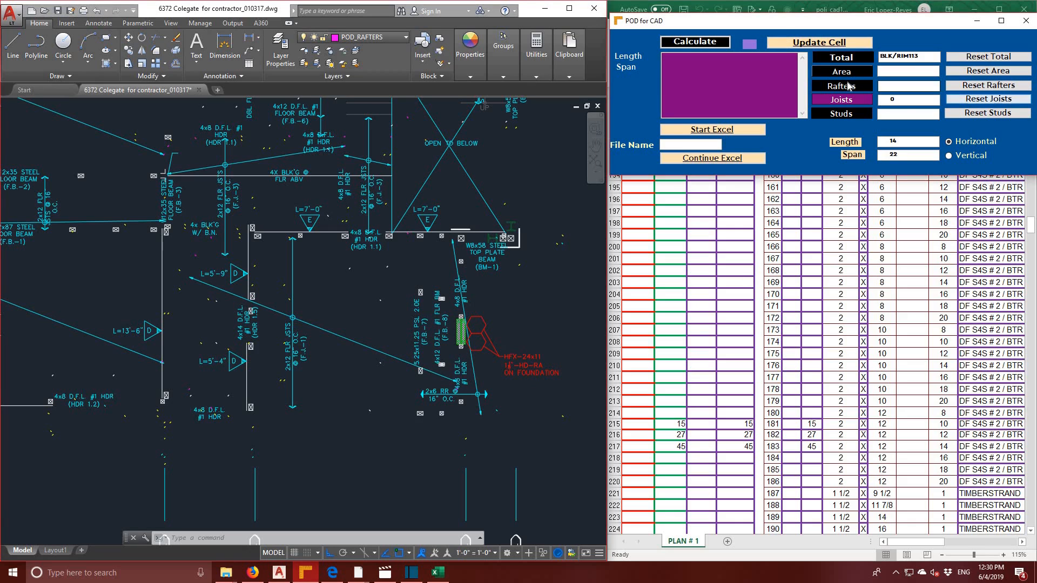
left_click(853, 87)
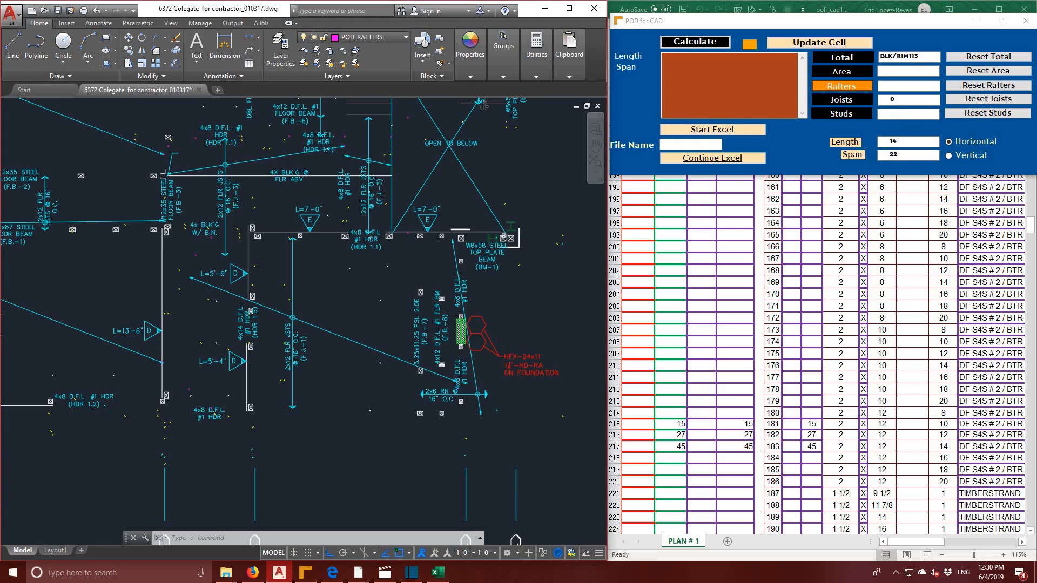
scroll(367, 223, "down", 2)
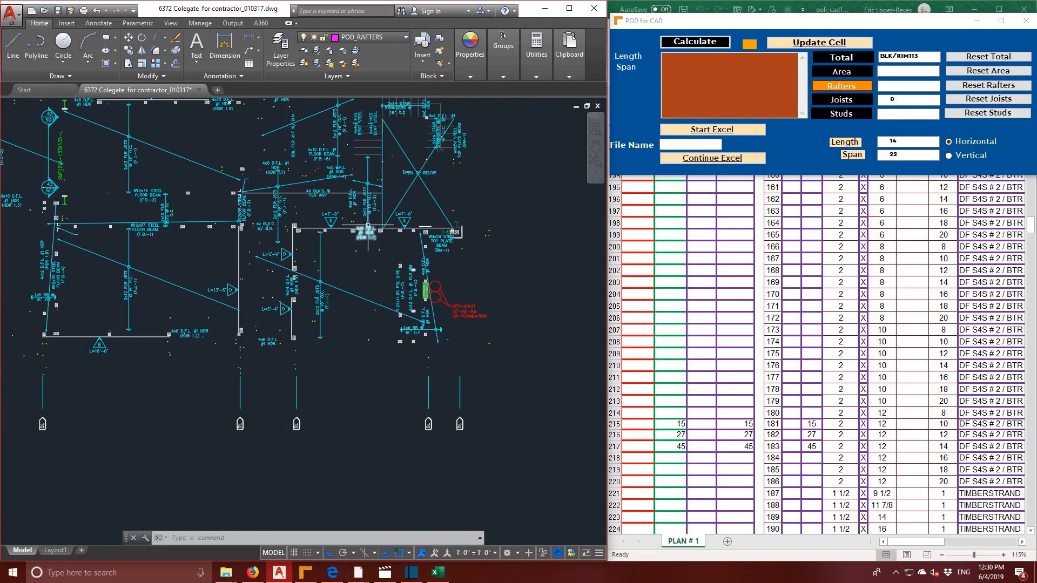
middle_click_drag(142, 217, 318, 251)
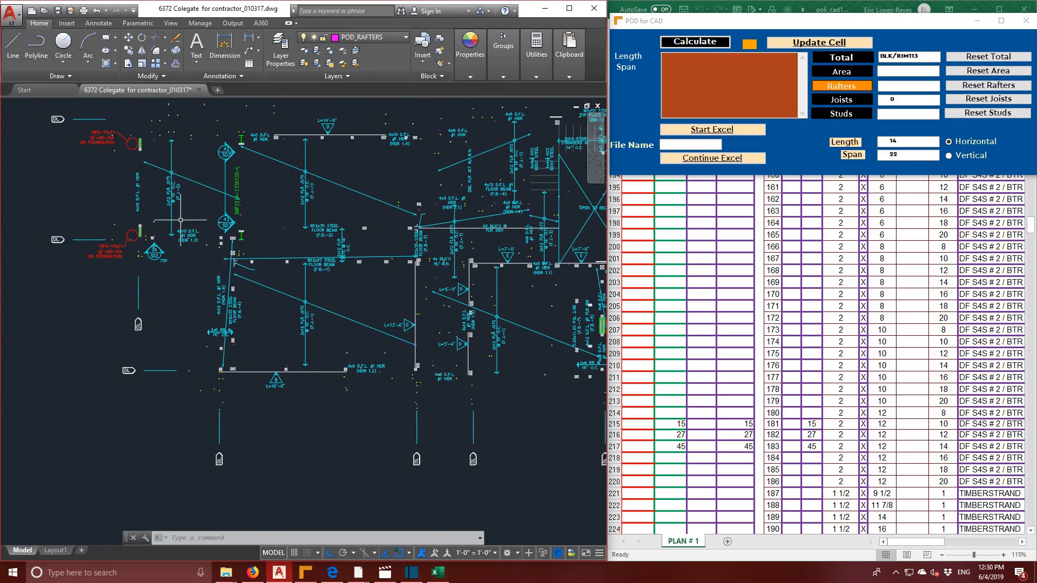
- Dimension the short 2x6 RR @ 16" O.C. rafter arrow near the HFX-24x11 foundation callout
scroll(161, 199, "up", 1)
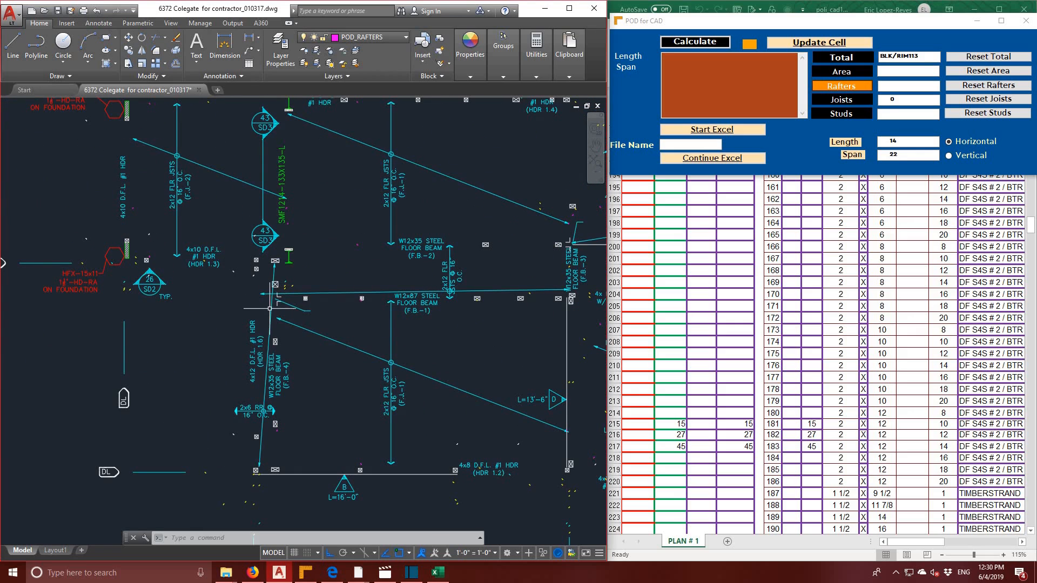
scroll(339, 398, "down", 1)
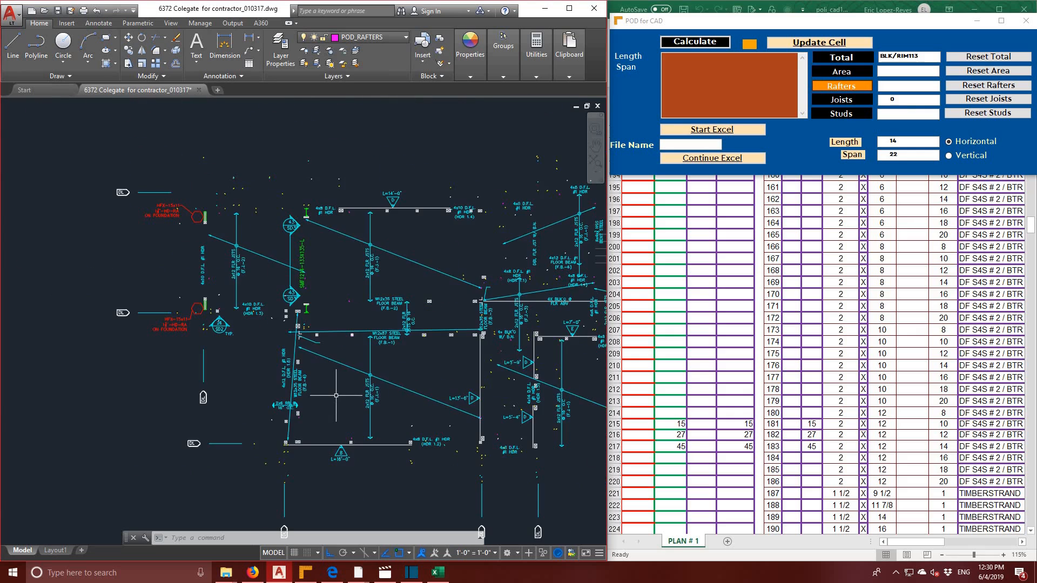
scroll(336, 396, "up", 1)
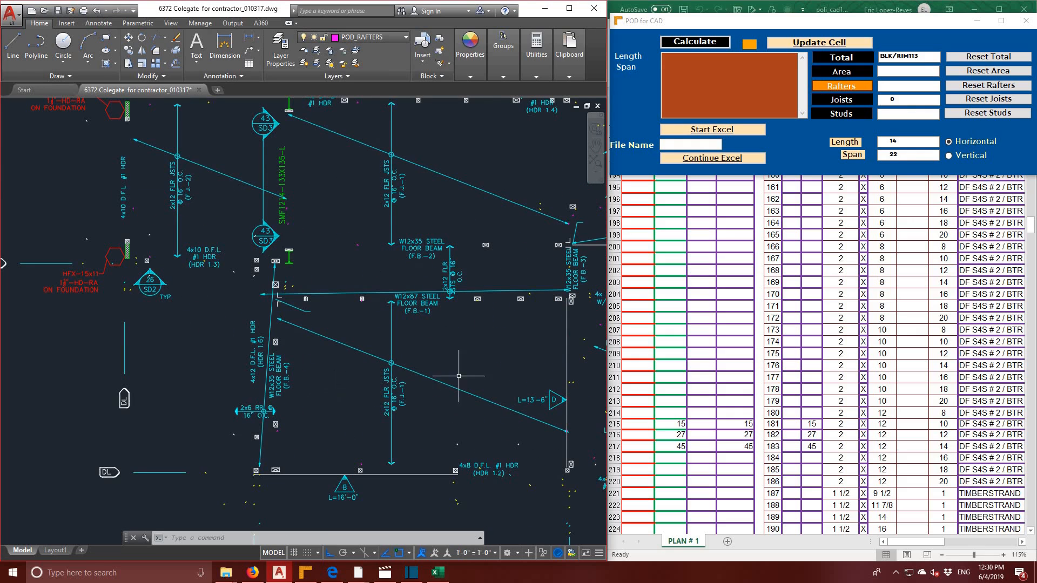
mouse_move(462, 377)
middle_mouse_down()
mouse_move(366, 352)
mouse_move(428, 352)
mouse_move(382, 338)
mouse_move(204, 315)
middle_mouse_up()
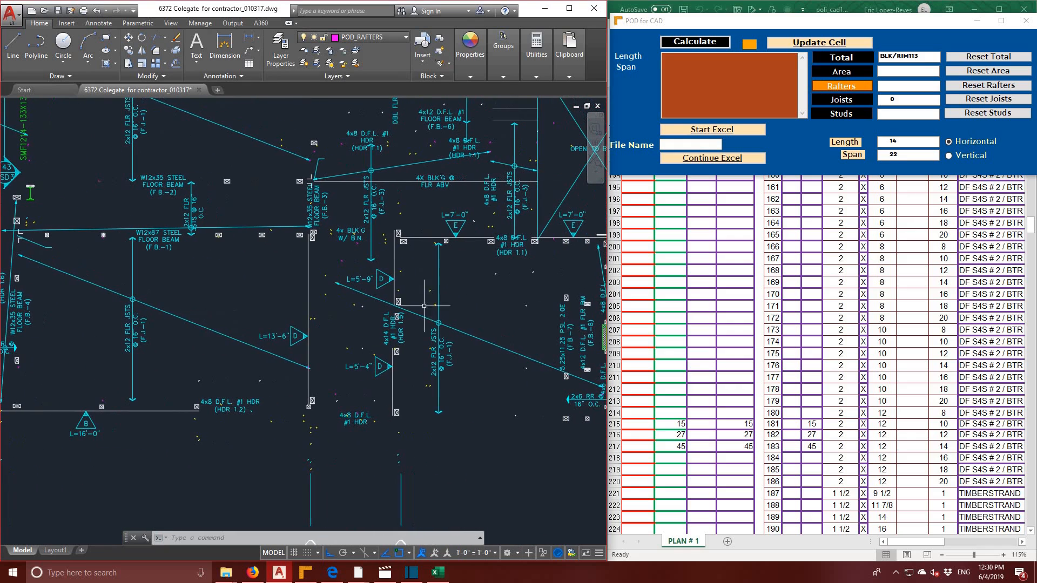
mouse_move(532, 315)
middle_mouse_down()
mouse_move(428, 328)
mouse_move(396, 352)
mouse_move(424, 355)
mouse_move(371, 384)
mouse_move(373, 411)
middle_mouse_up()
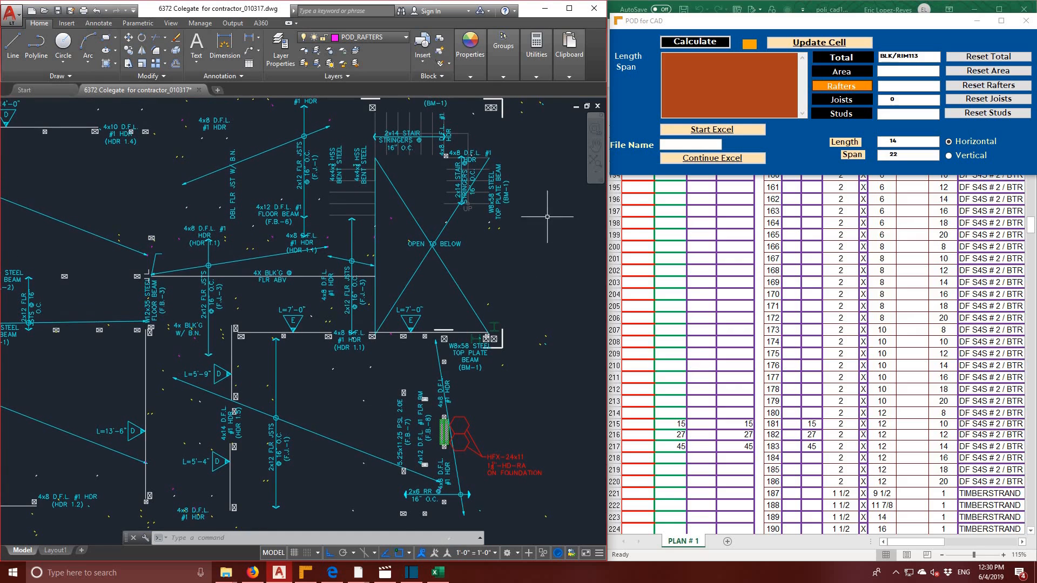
scroll(549, 226, "up", 3)
scroll(485, 283, "down", 2)
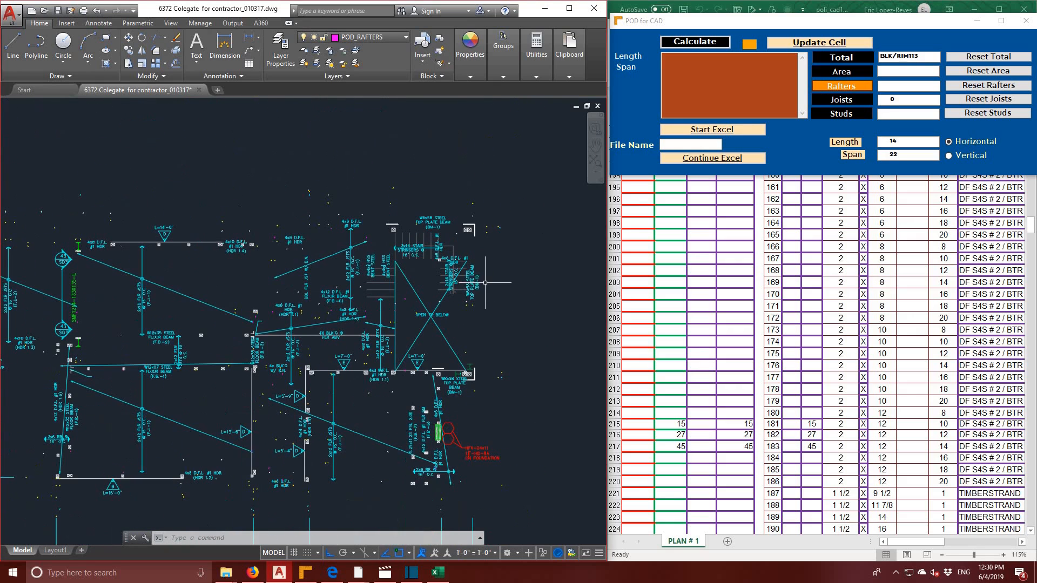
scroll(463, 497, "up", 1)
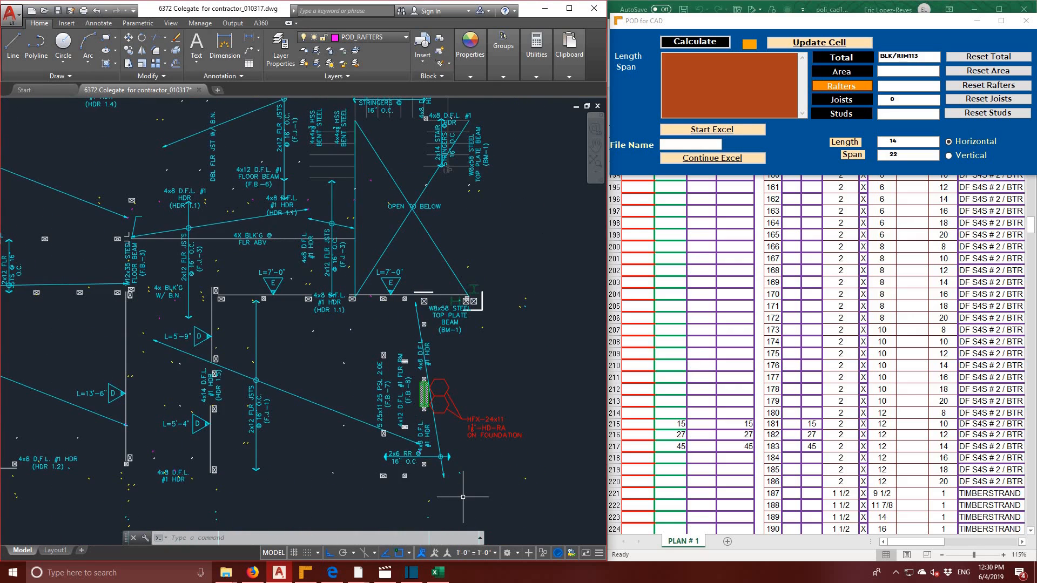
scroll(463, 497, "up", 1)
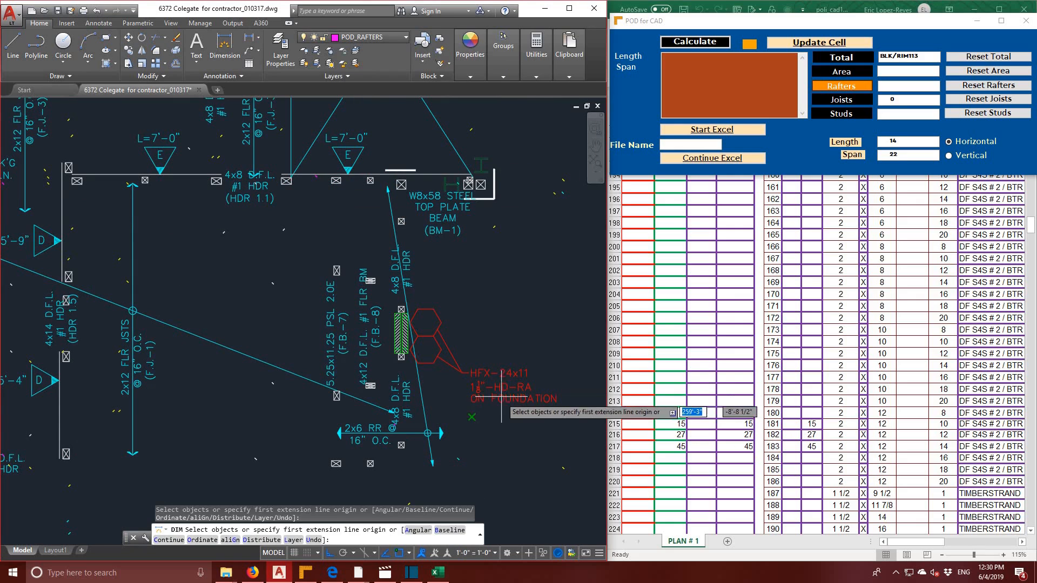
left_click(406, 432)
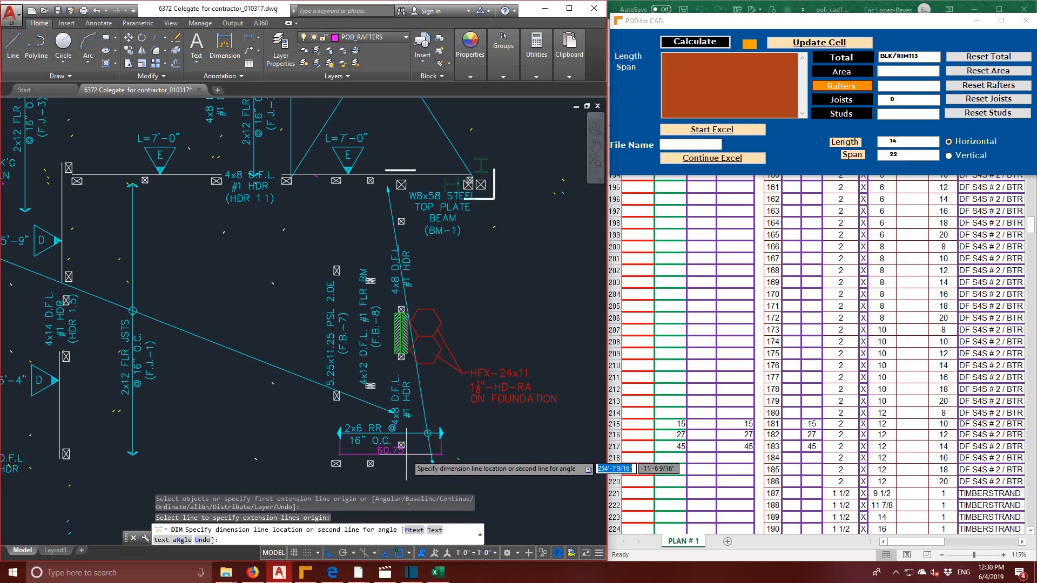
left_click(420, 453)
key("Return")
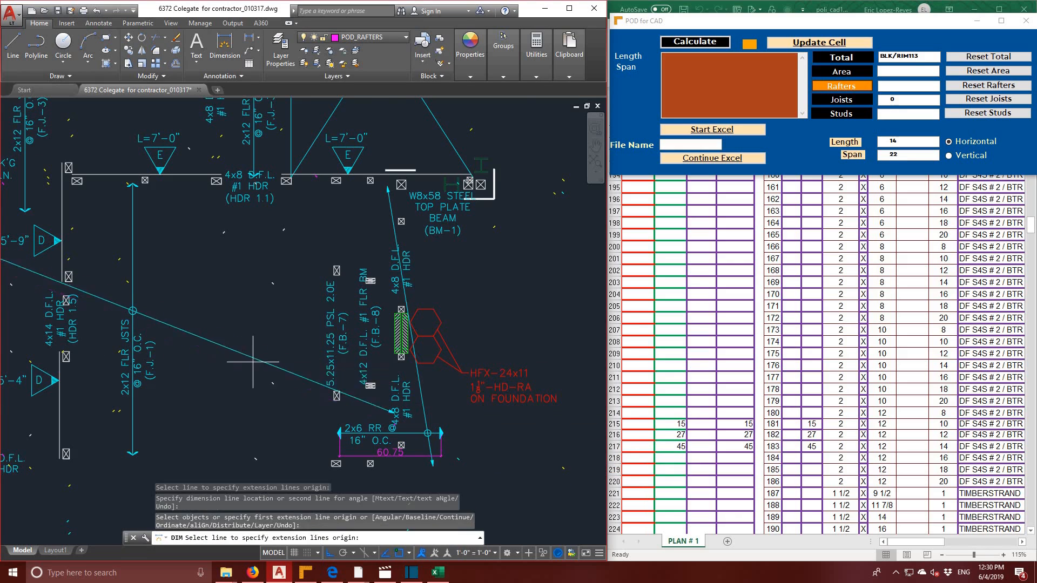
- Dimension the short 2x6 RR @ 16" O.C. arrow beside floor beam F.B.-4, placing the dimension above it
scroll(253, 359, "down", 4)
scroll(201, 354, "up", 4)
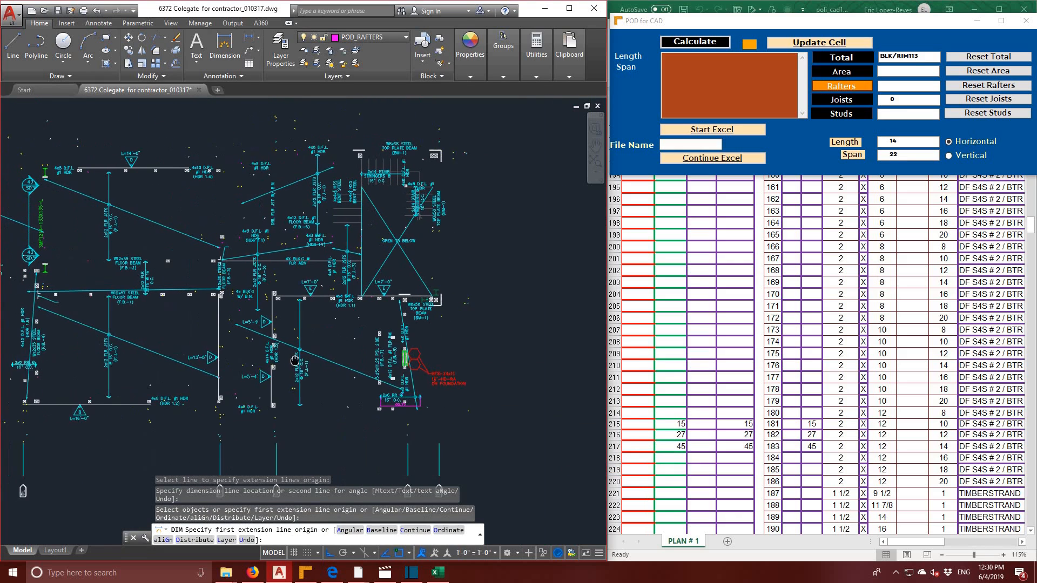
key("Return")
middle_click_drag(192, 363, 397, 350)
scroll(324, 351, "up", 2)
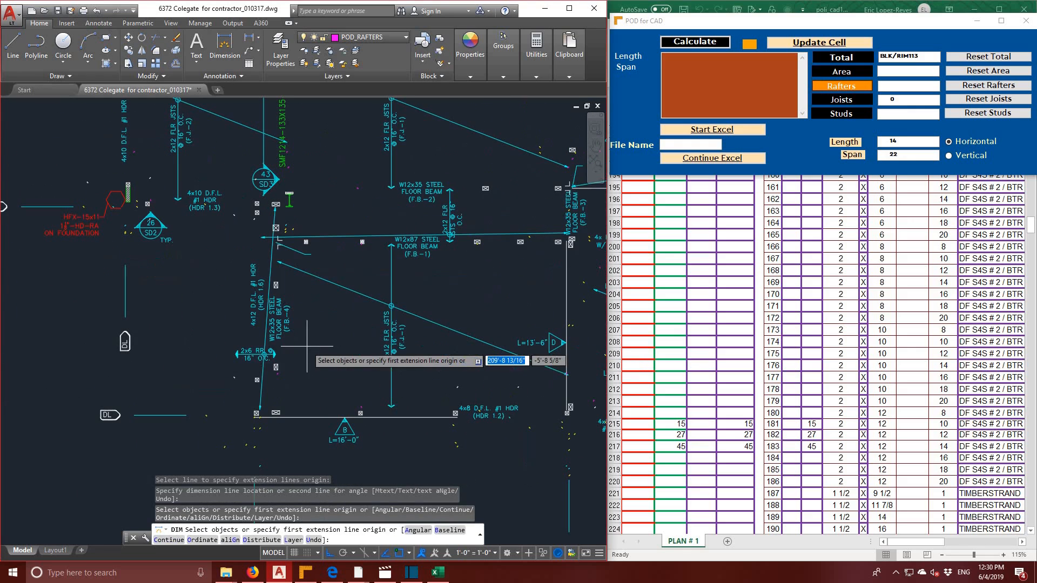
scroll(245, 355, "up", 4)
key("Return")
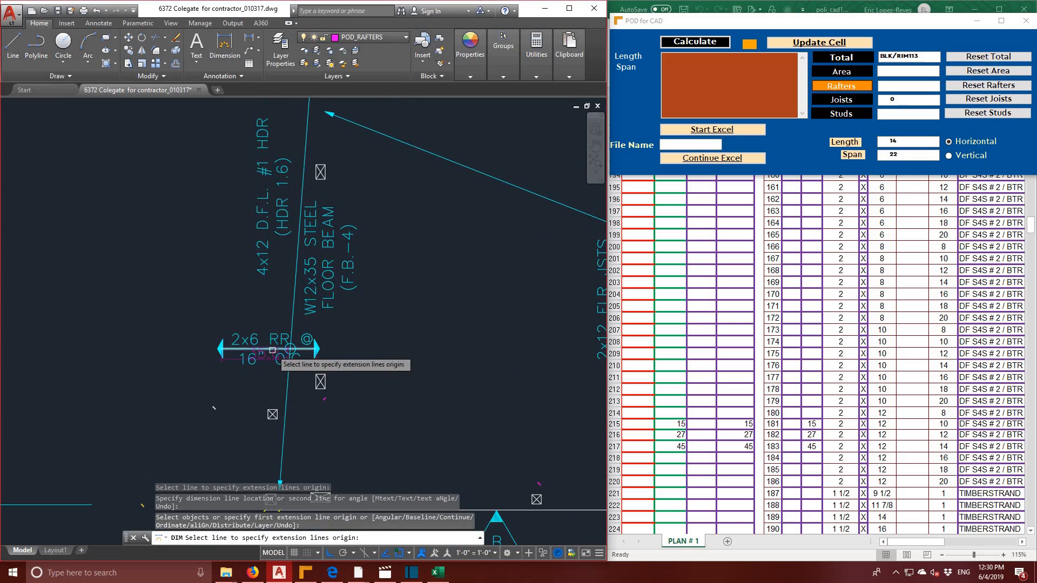
left_click(273, 350)
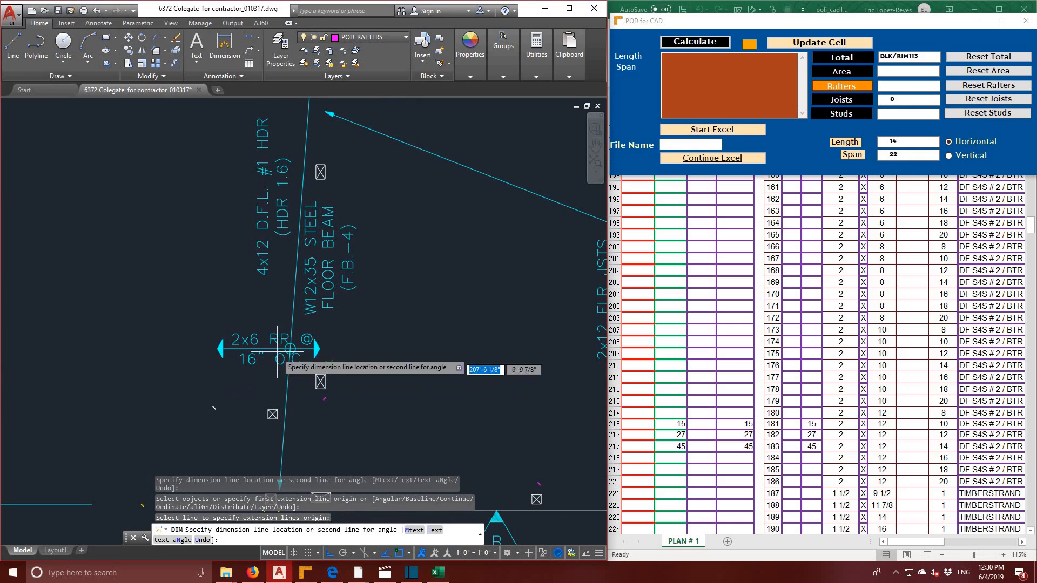
left_click(280, 315)
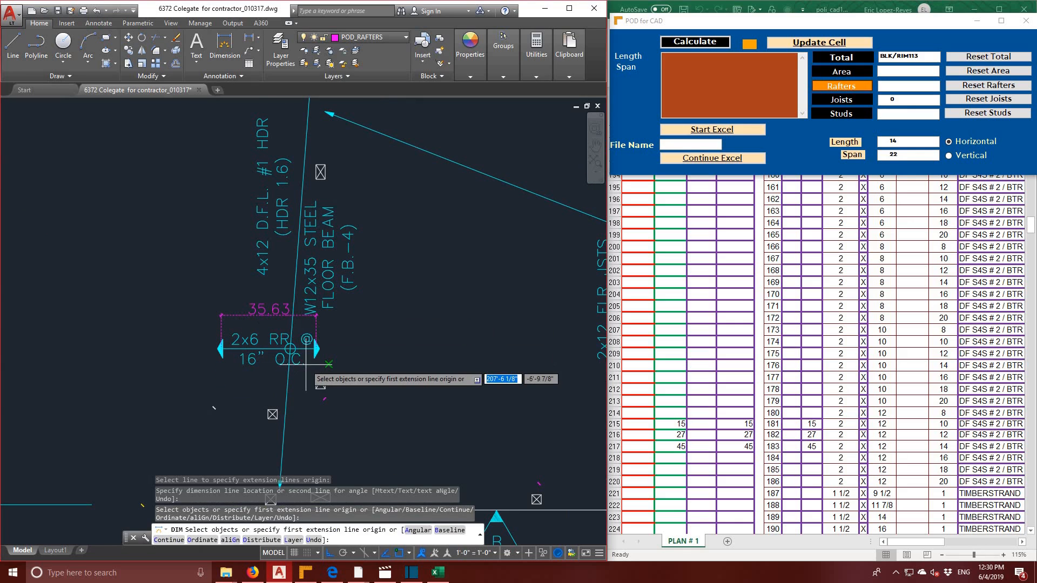
- Add a vertical linear dimension between the ends of the long rafter extent line beside floor beam F.B.-4
scroll(308, 367, "down", 2)
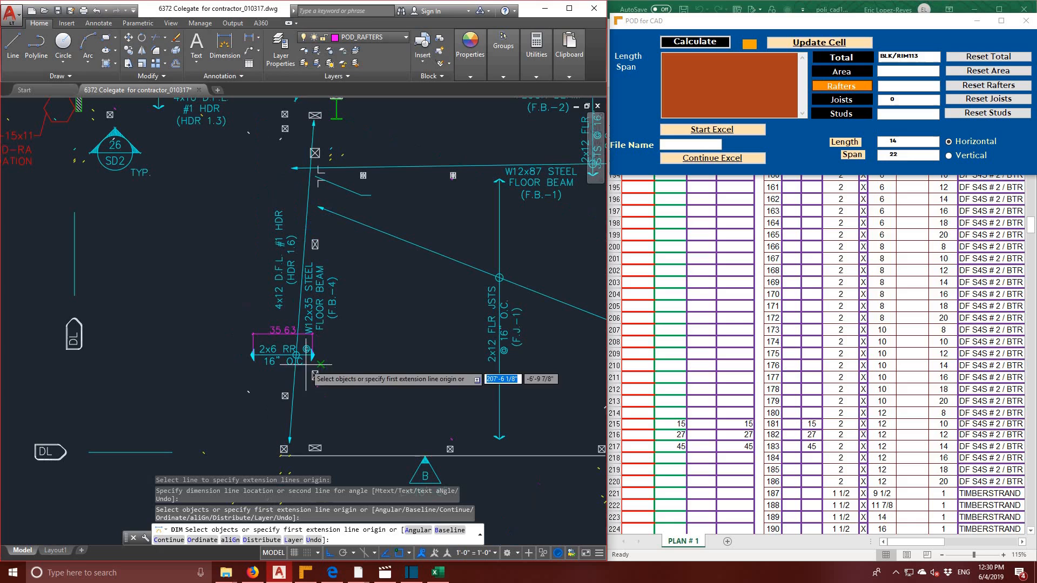
left_click(249, 38)
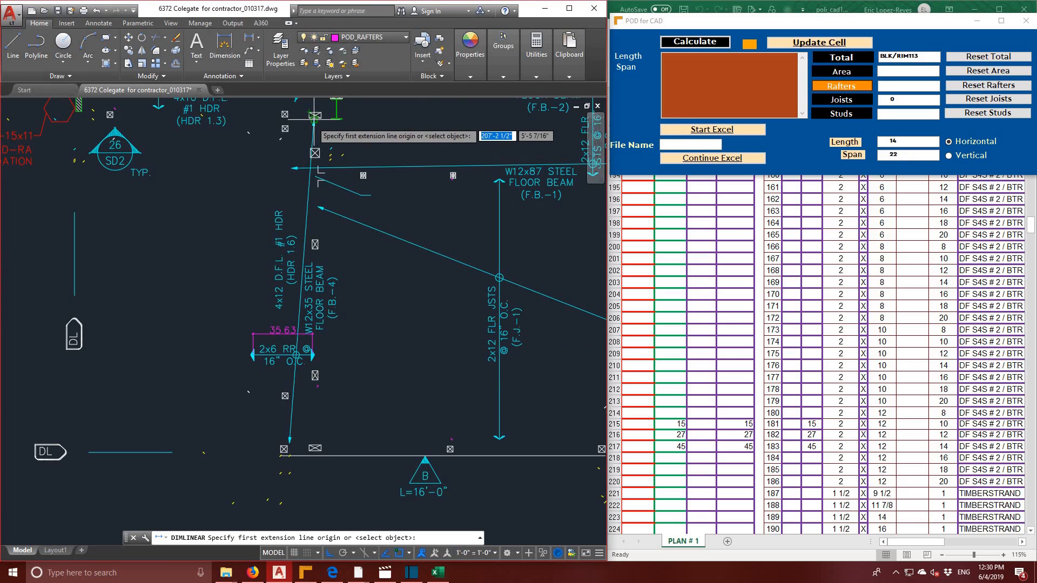
left_click(314, 169)
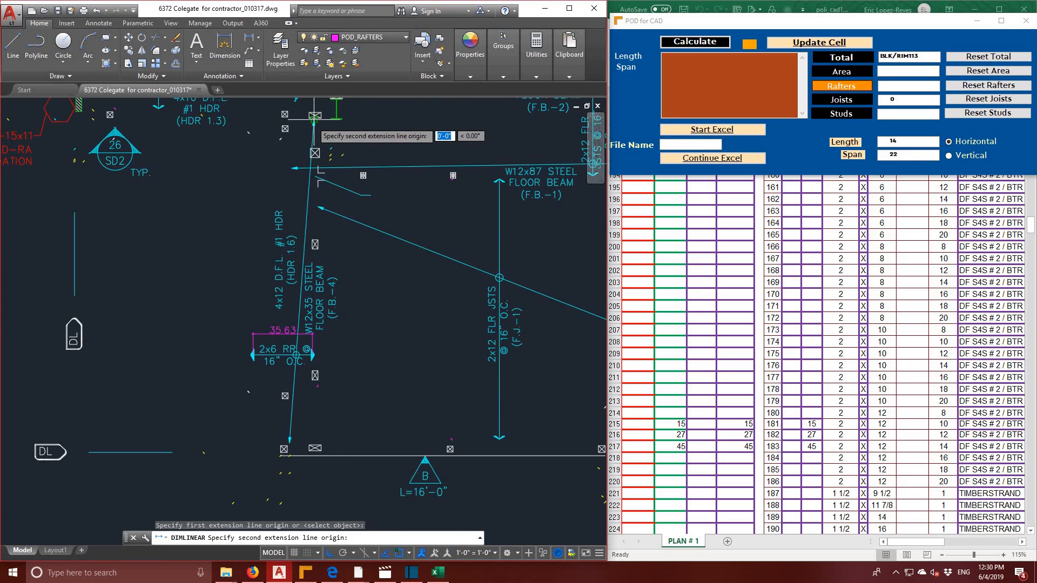
left_click(289, 441)
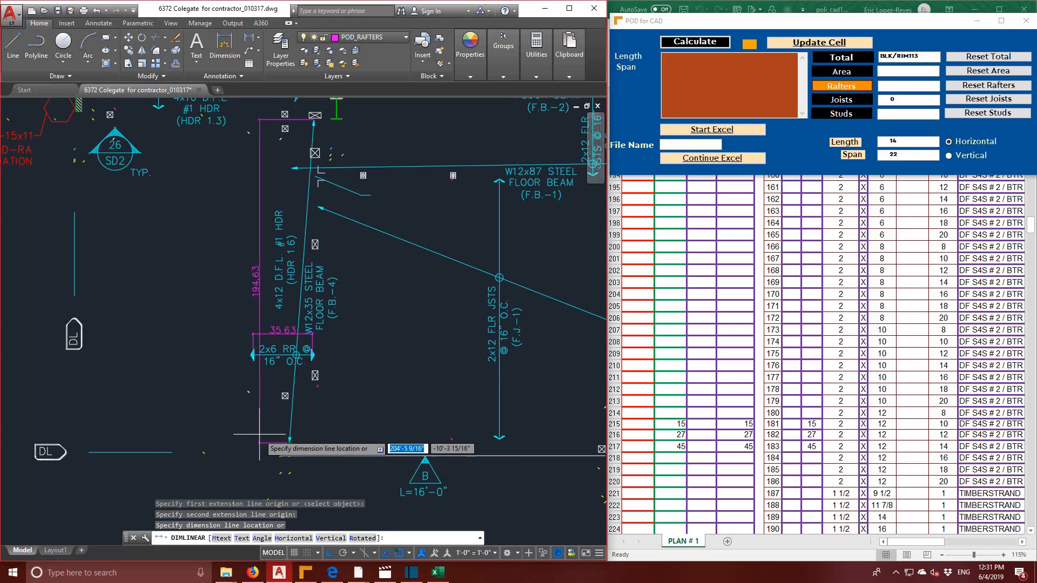
left_click(258, 427)
- Add a vertical linear dimension between the ends of the rafter extent line near the HFX-24x11 callout, placed outside the plan
scroll(403, 378, "down", 2)
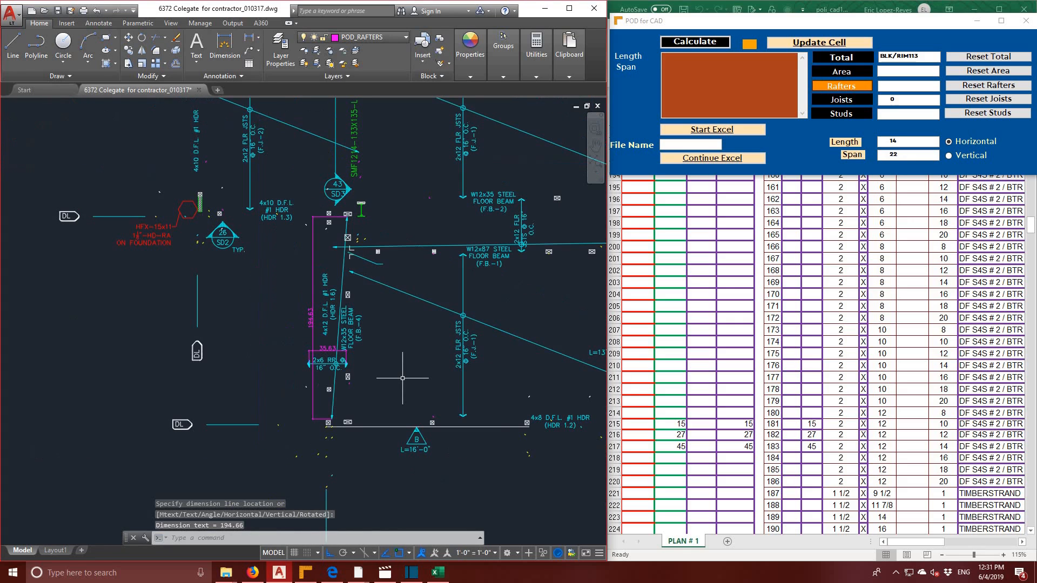
middle_click_drag(402, 378, 70, 282)
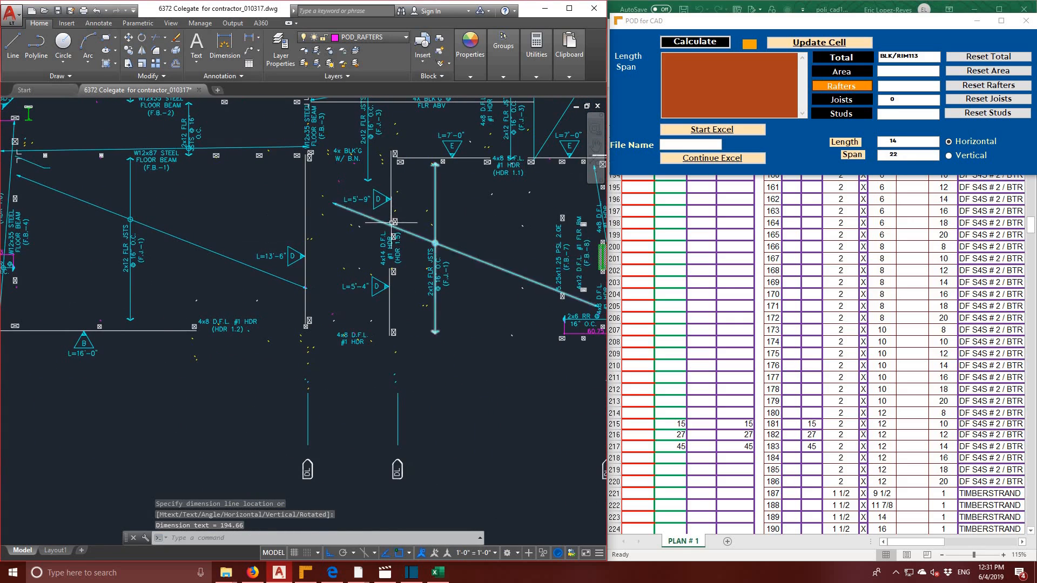
middle_click_drag(469, 223, 232, 218)
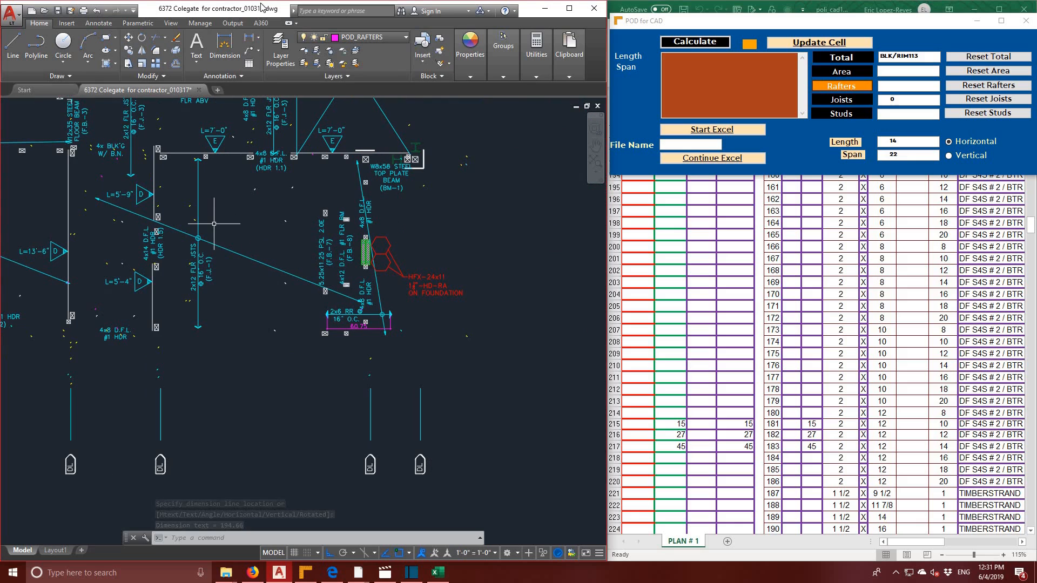
left_click(249, 37)
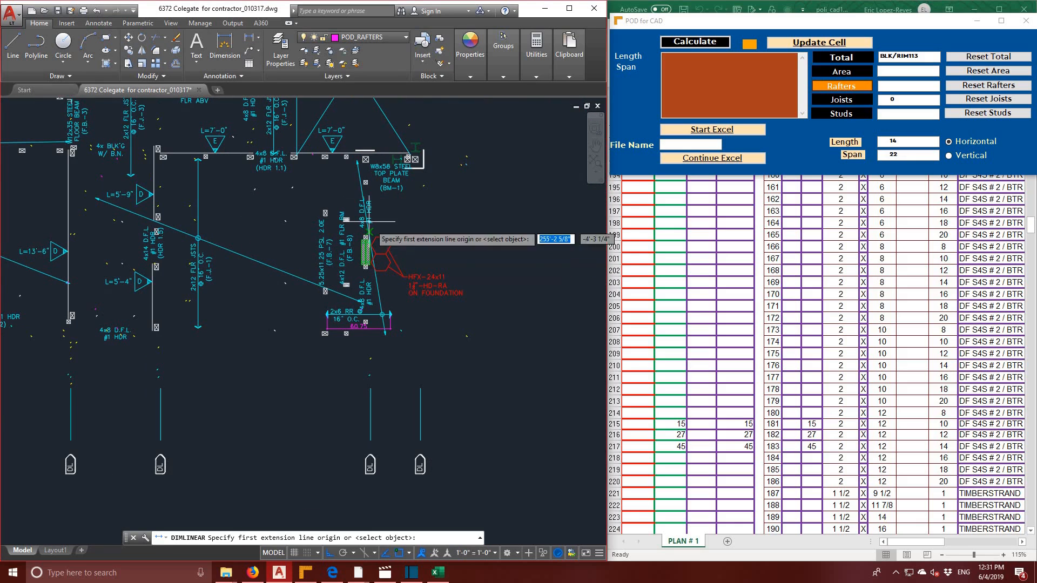
left_click(358, 162)
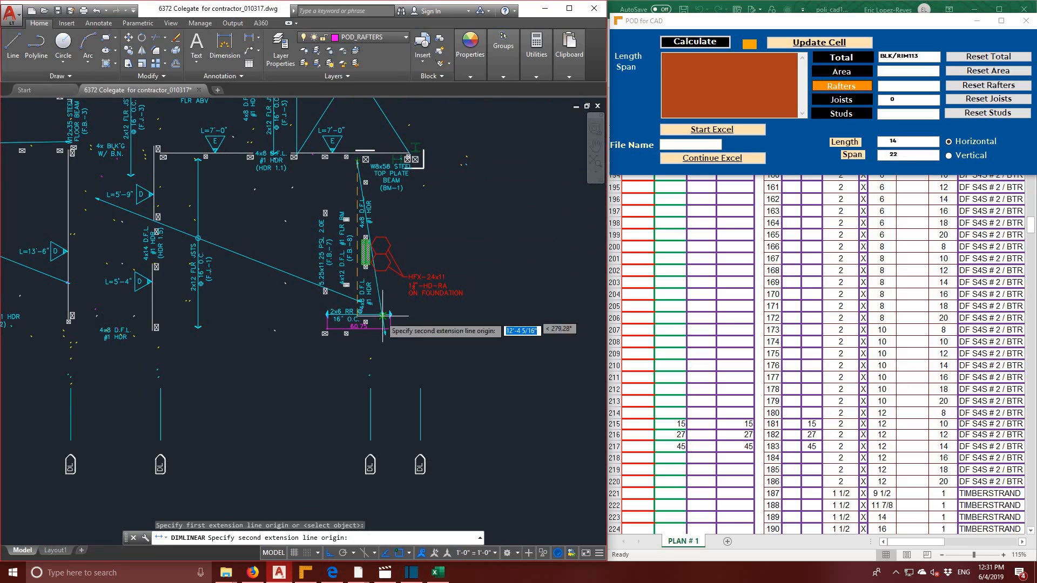
left_click(386, 334)
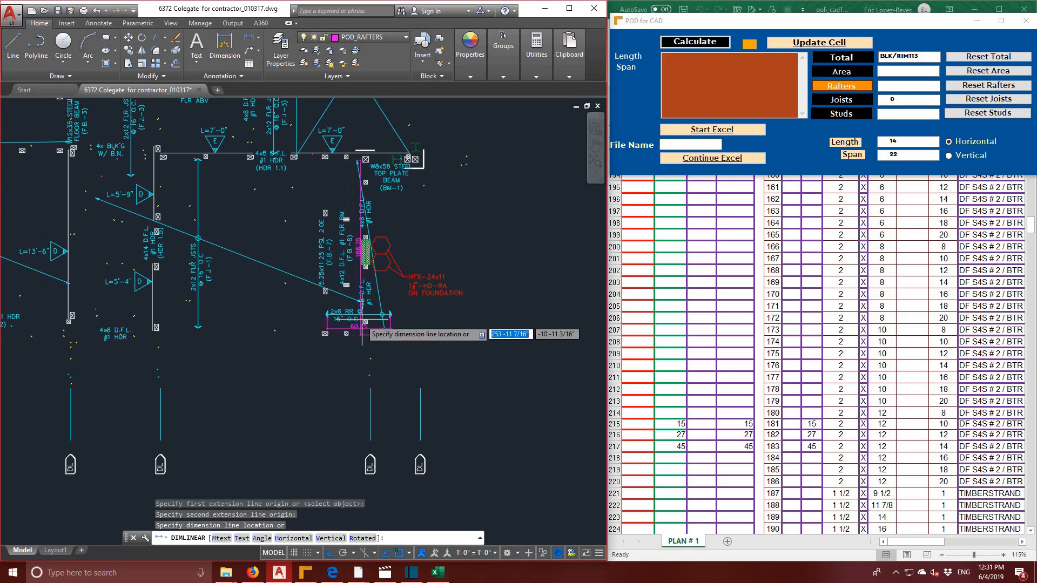
left_click(425, 318)
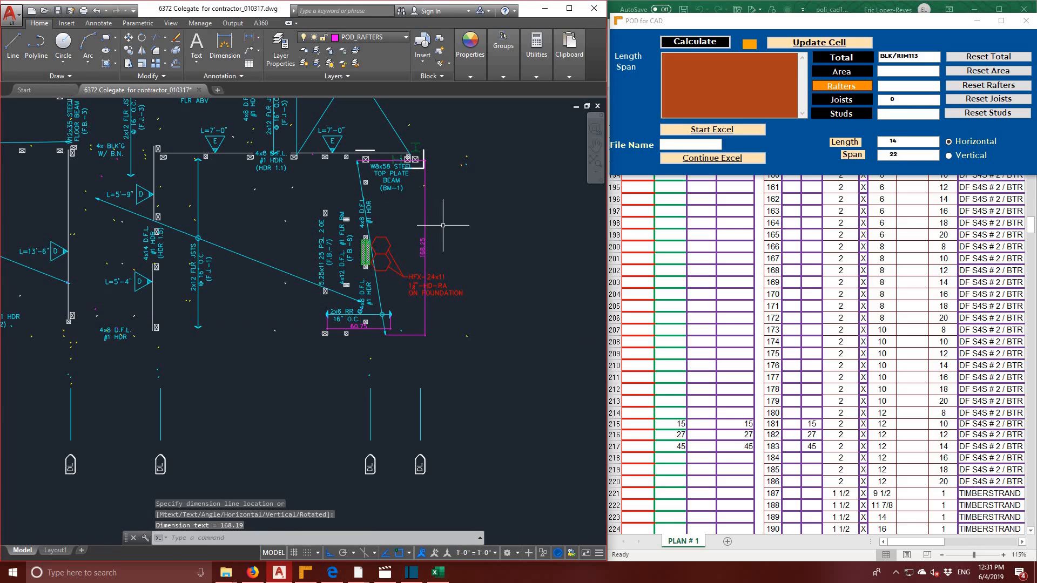
key("Escape")
key("Escape")
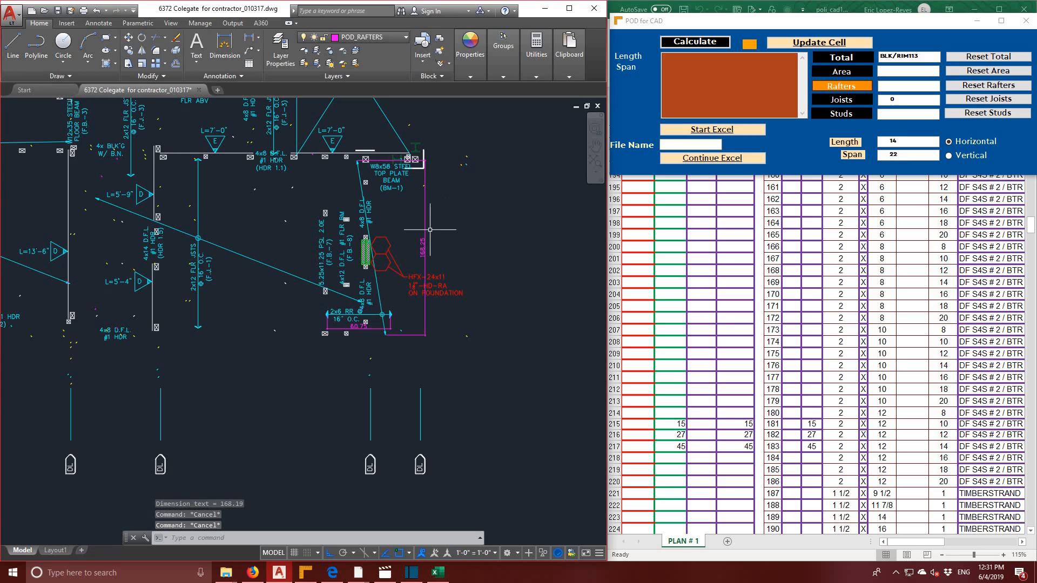
- Copy the 60.75 and 168.25 rafter dimensions near the HFX-24x11 callout into POD for CAD and calculate the rafters
double_click(364, 327)
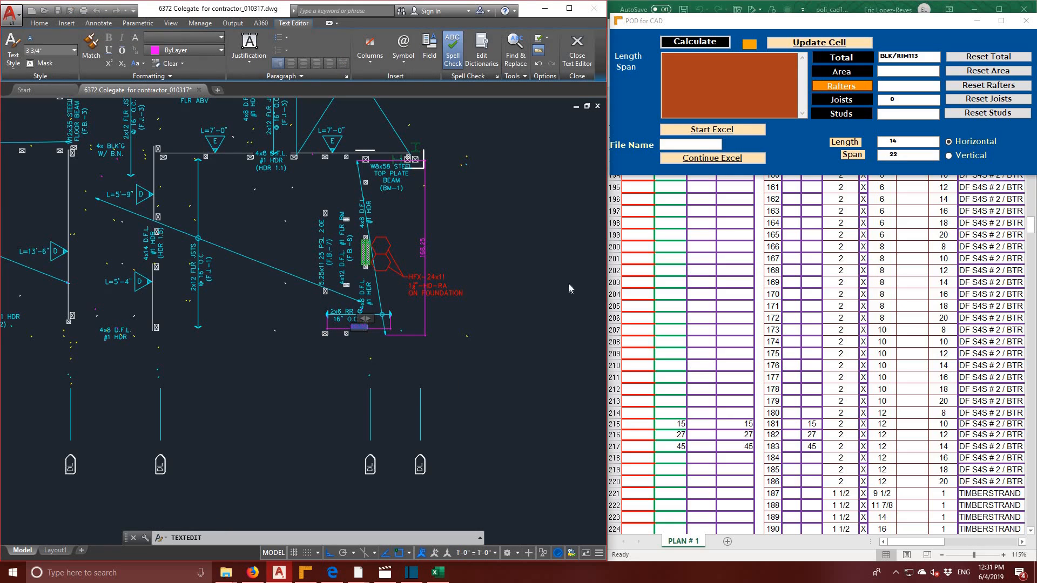
left_click(732, 65)
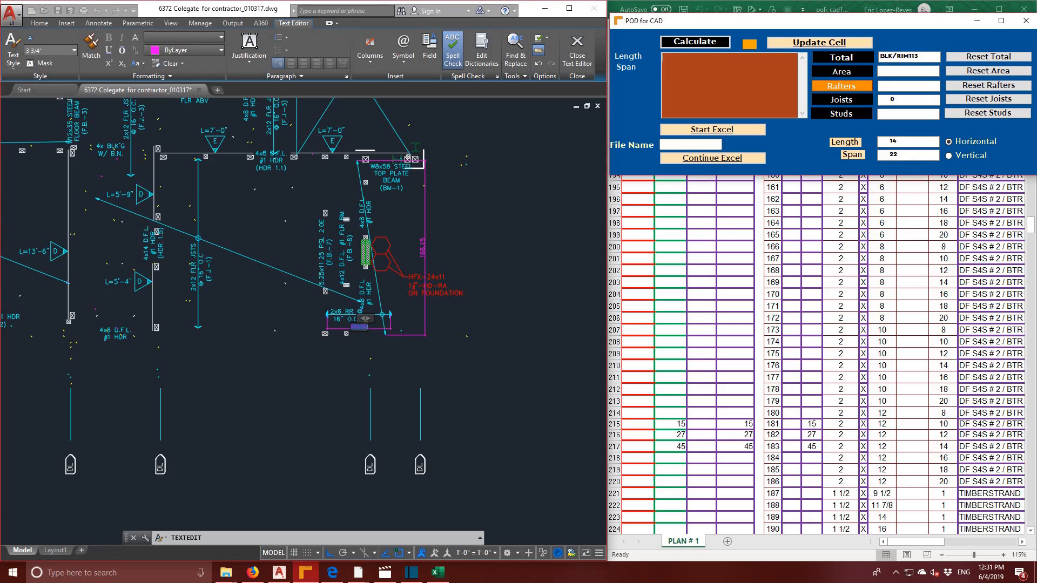
left_click(424, 253)
left_click(424, 253)
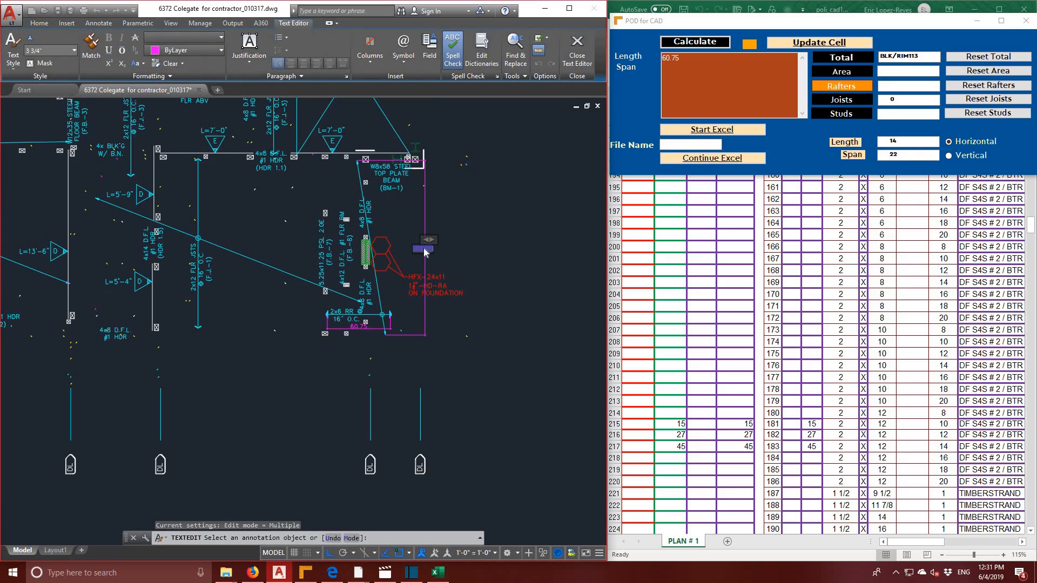
left_click(675, 67)
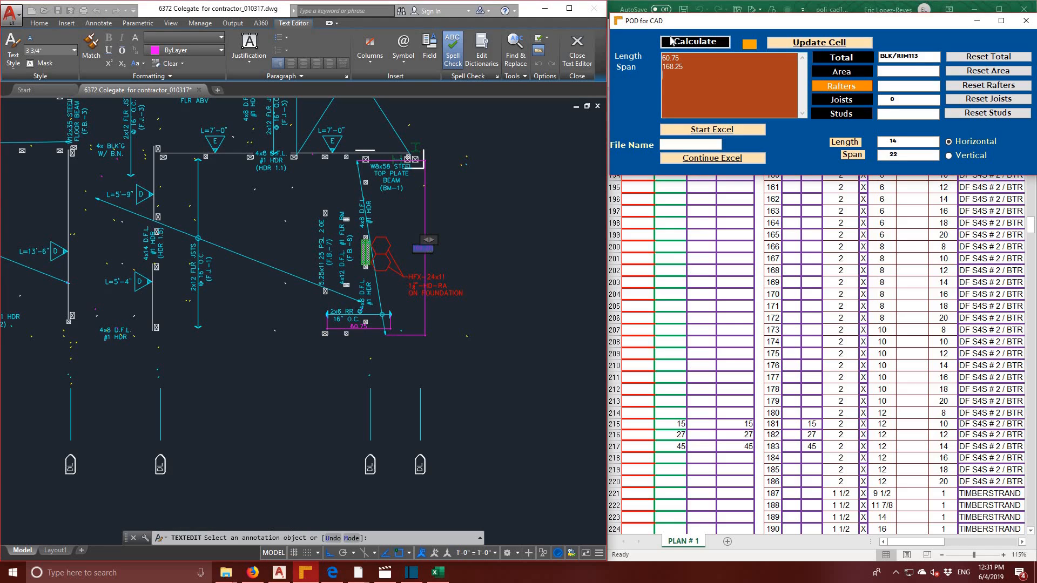
left_click(672, 41)
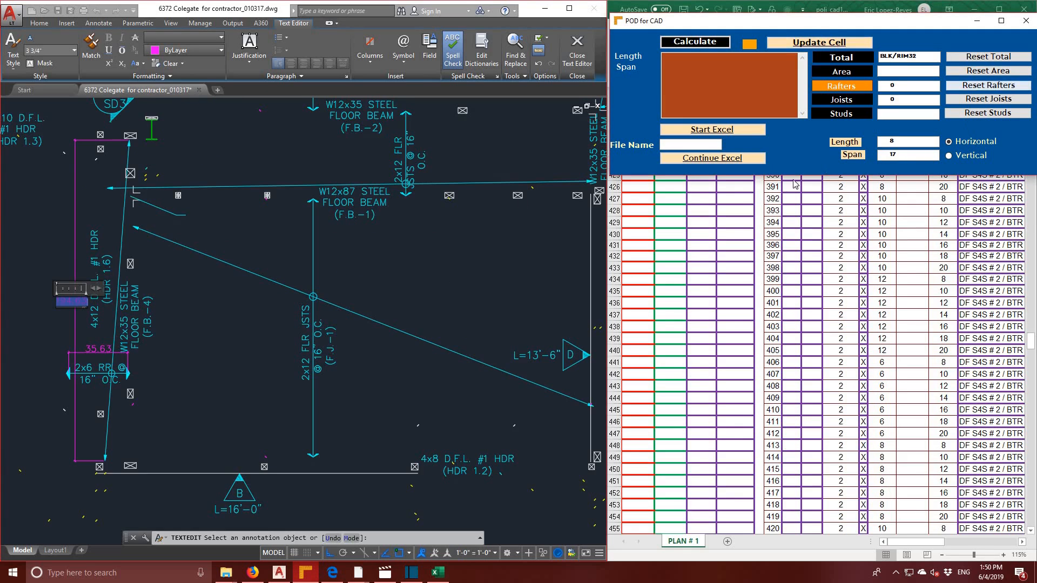
- Copy the 35.63 rafter dimension beside floor beam F.B.-4 into the POD for CAD length and span box
left_click(100, 353)
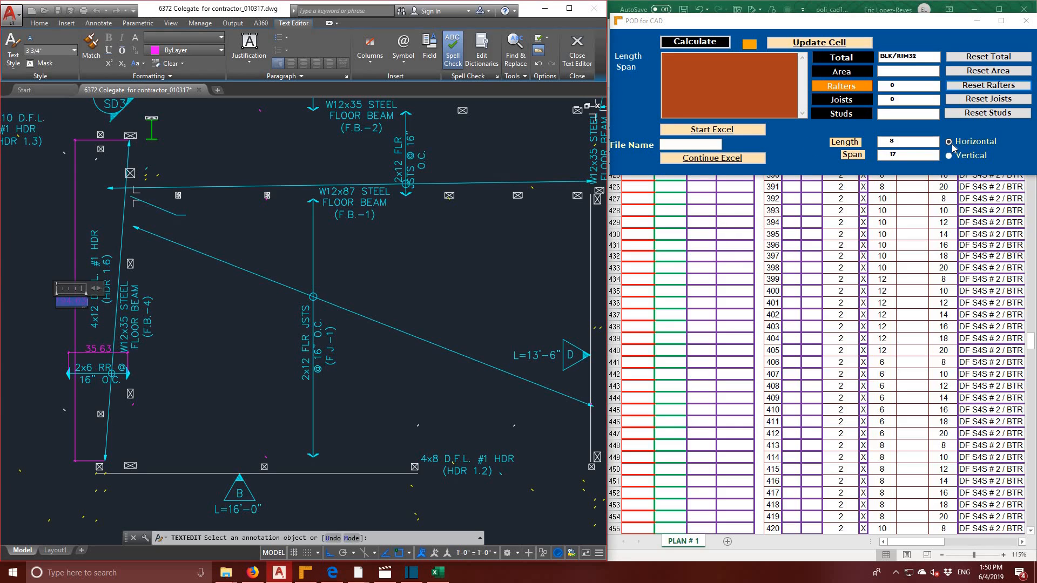
left_click(91, 351)
left_click(91, 348)
key("ctrl+c")
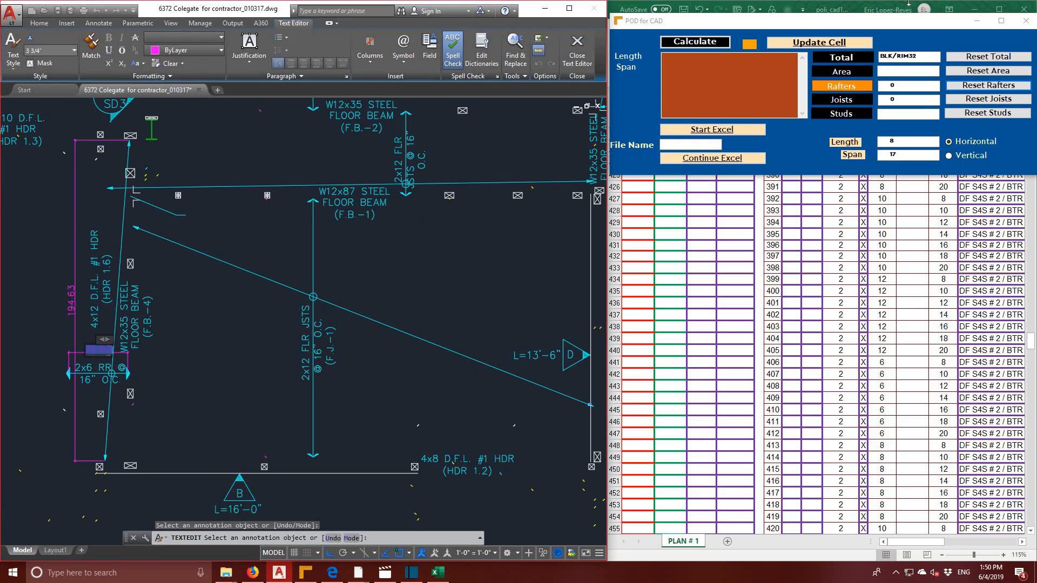
left_click(759, 82)
key("ctrl+v")
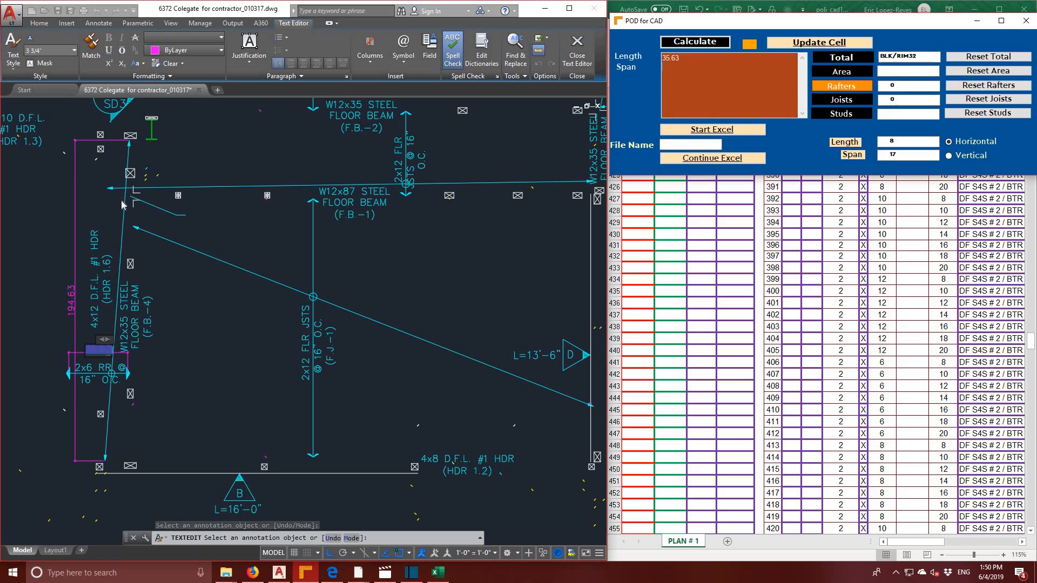
- Add the 194.63 dimension beside floor beam F.B.-4 to the POD for CAD input and calculate the rafters
left_click(70, 306)
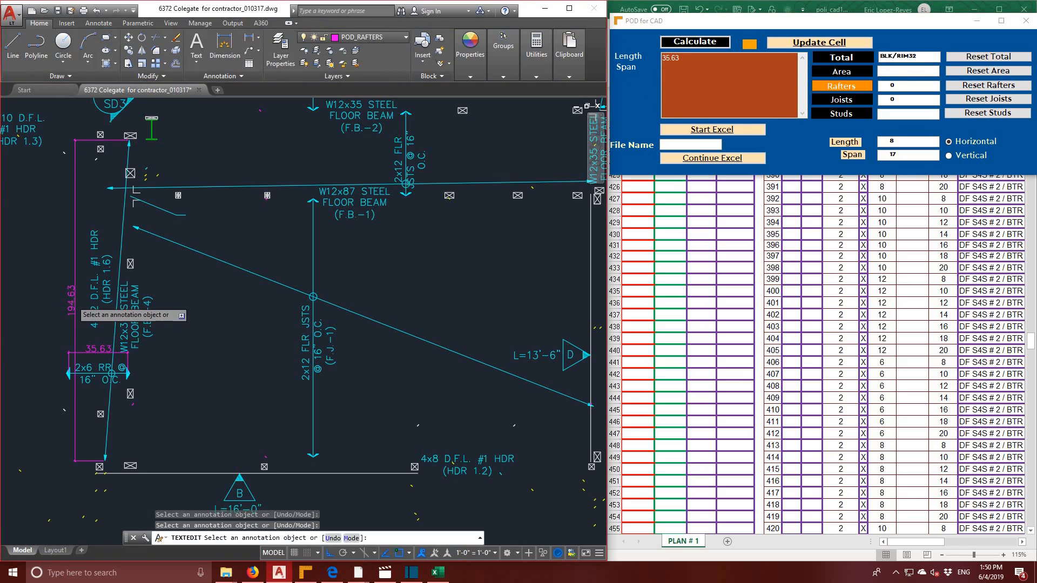
left_click(72, 304)
key("ctrl+c")
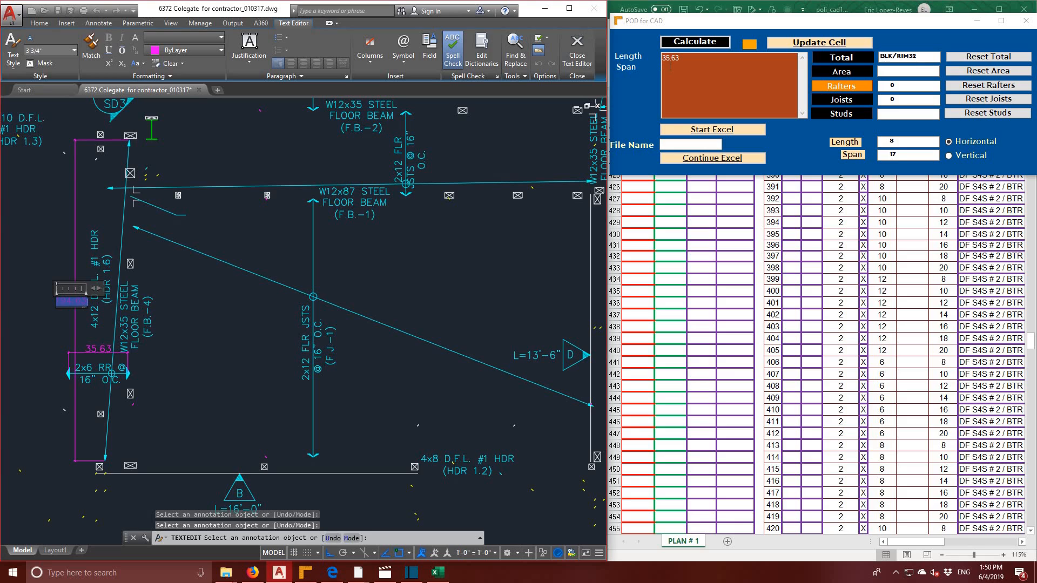
left_click(670, 66)
key("ctrl+v")
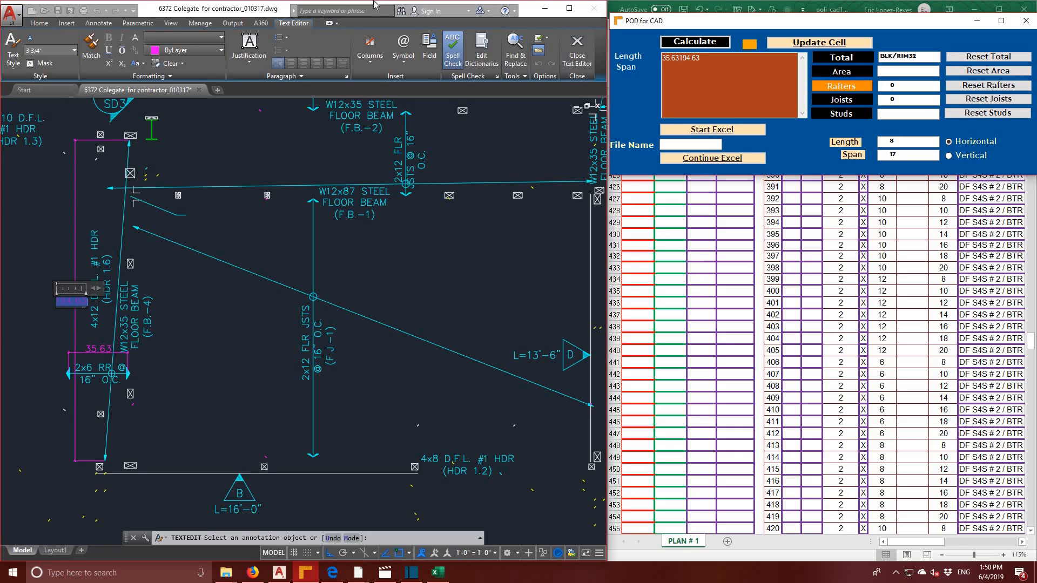
key("Return")
left_click(707, 41)
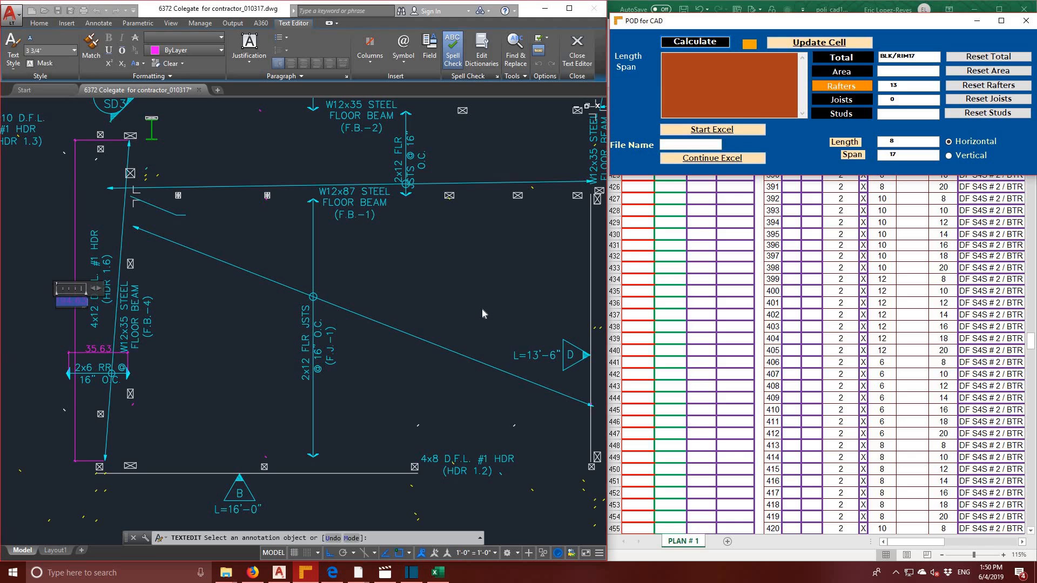
- Copy the 60.75 rafter dimension near the HFX-24x11 callout into the POD for CAD length and span box
middle_click_drag(497, 305, 341, 302)
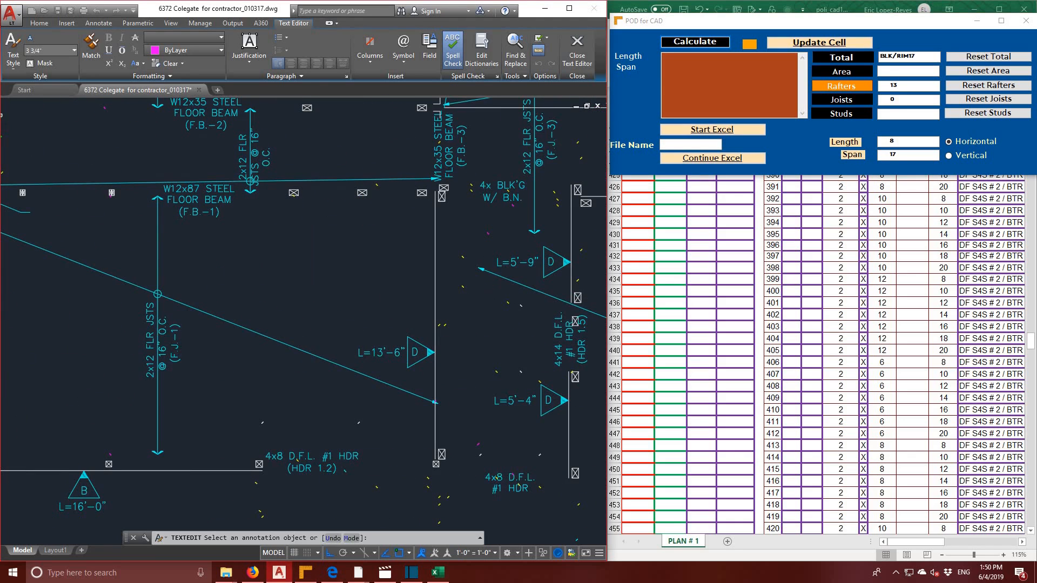
middle_click_drag(488, 289, 177, 273)
middle_click_drag(398, 267, 214, 269)
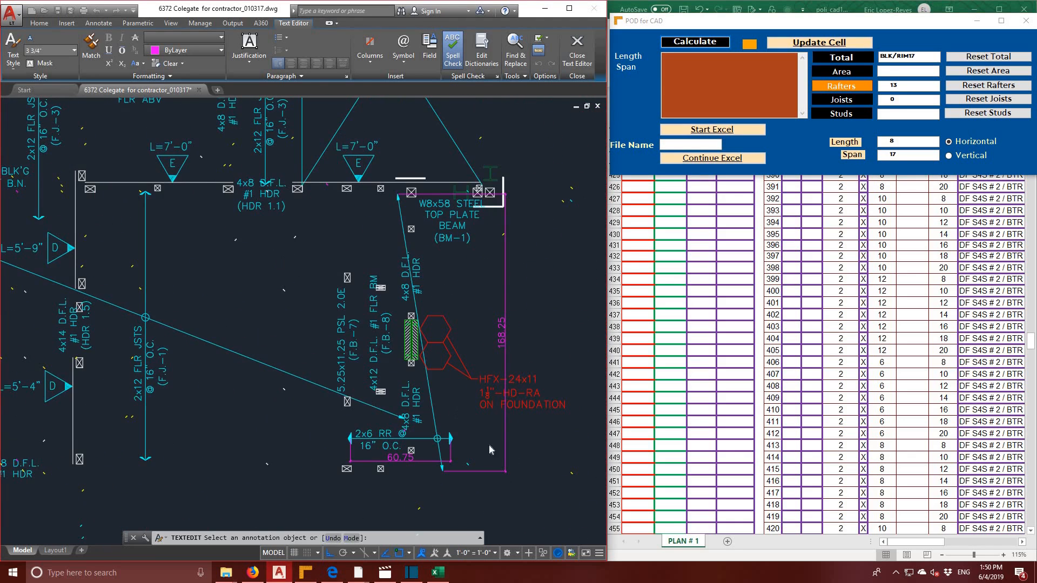
left_click(402, 461)
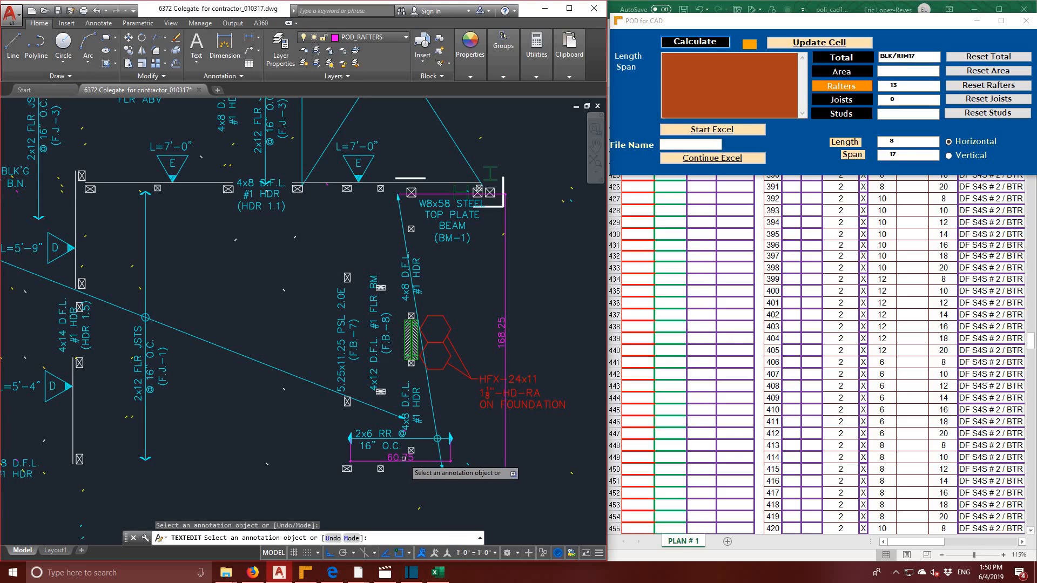
left_click(405, 462)
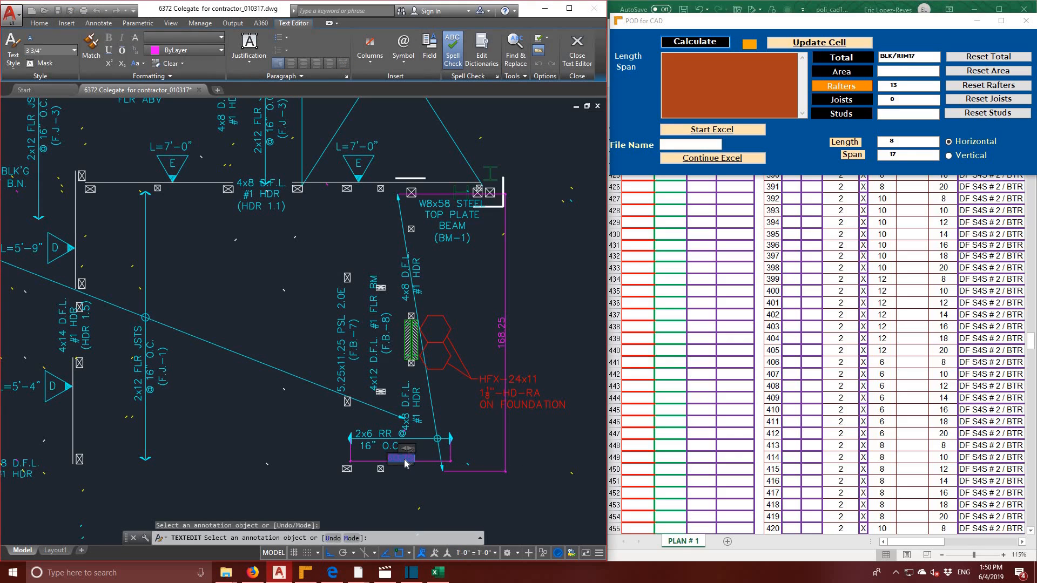
left_click(756, 81)
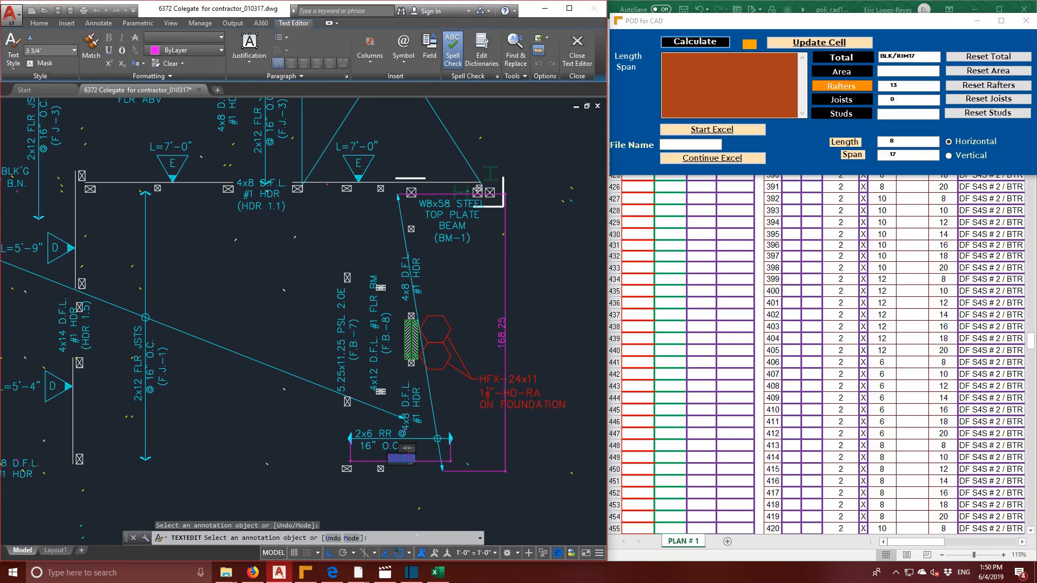
- Add the 168.25 dimension near the HFX-24x11 callout to the POD for CAD input and calculate the rafters
left_click(504, 340)
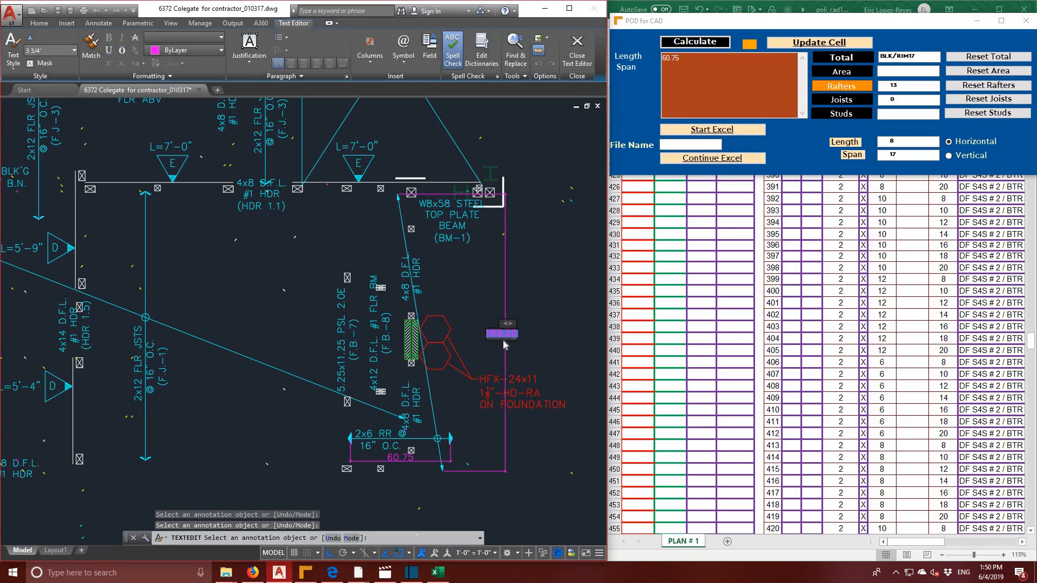
key("ctrl+a")
key("ctrl+c")
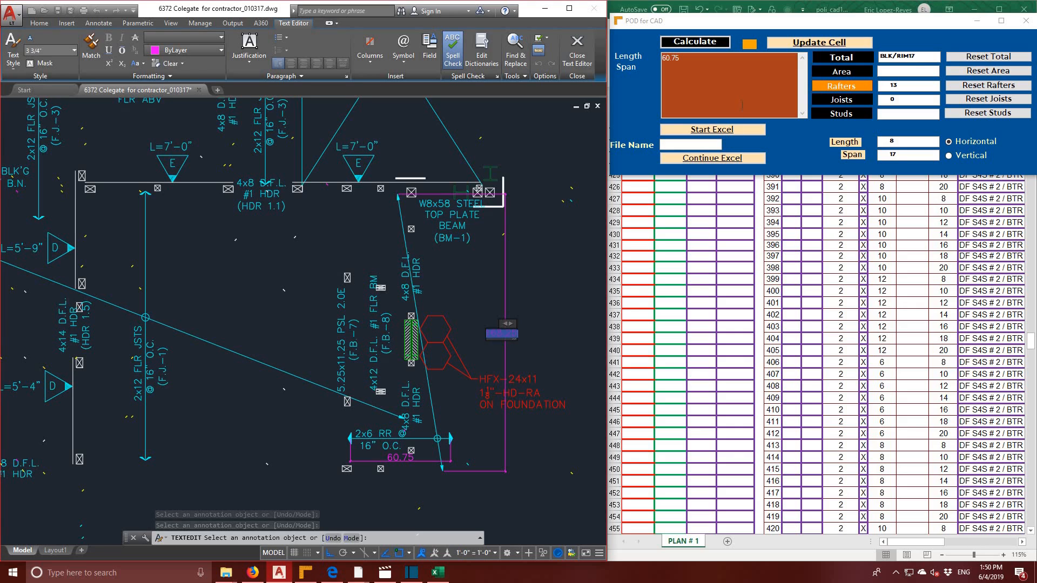
left_click(723, 97)
key("ctrl+v")
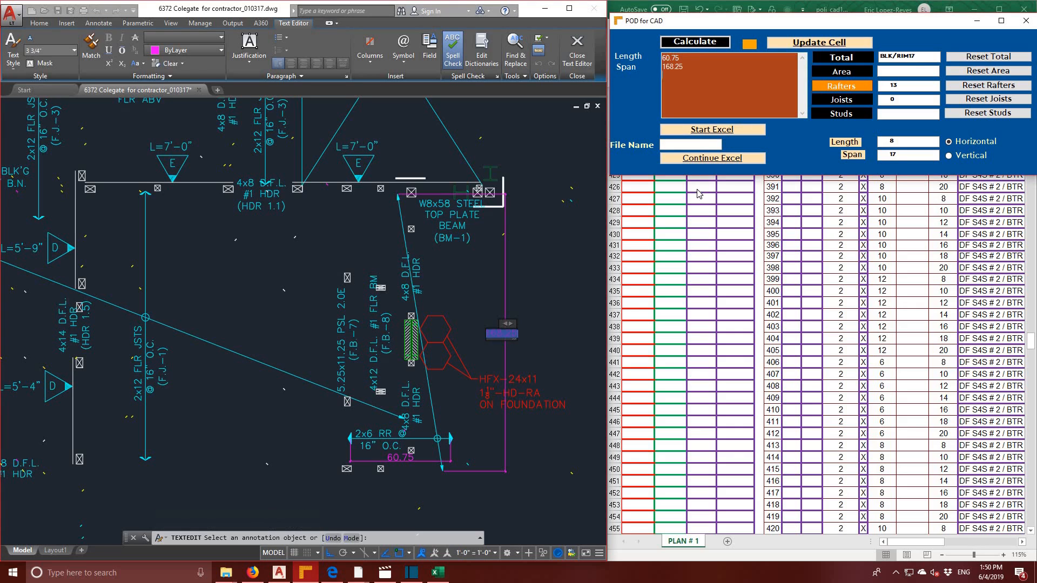
left_click(699, 41)
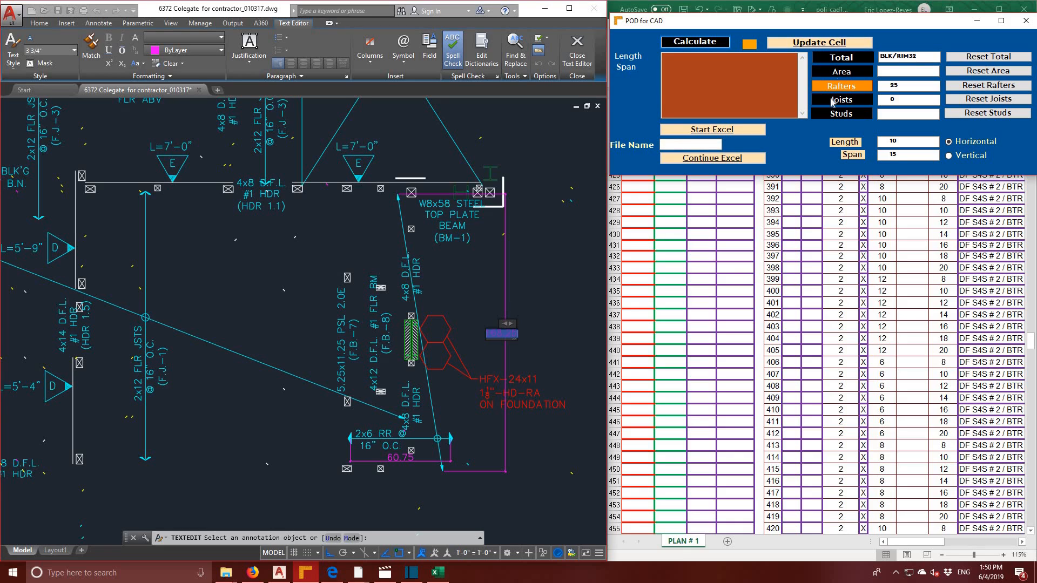
- Write the calculated 2x6 rafter quantities from POD for CAD into cells B441 and B442 of the PLAN # 1 sheet
left_click(833, 44)
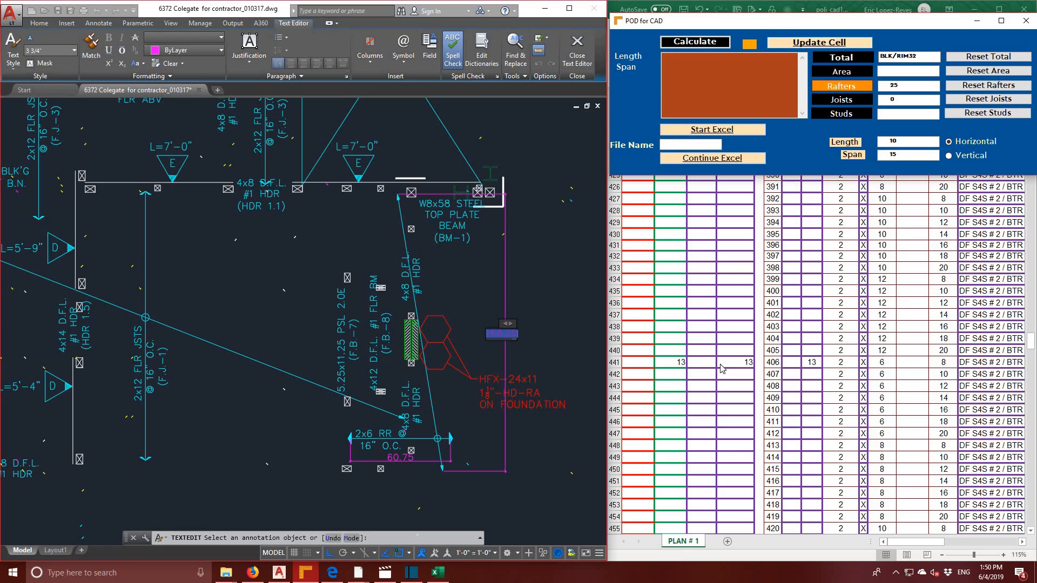
left_click(673, 362)
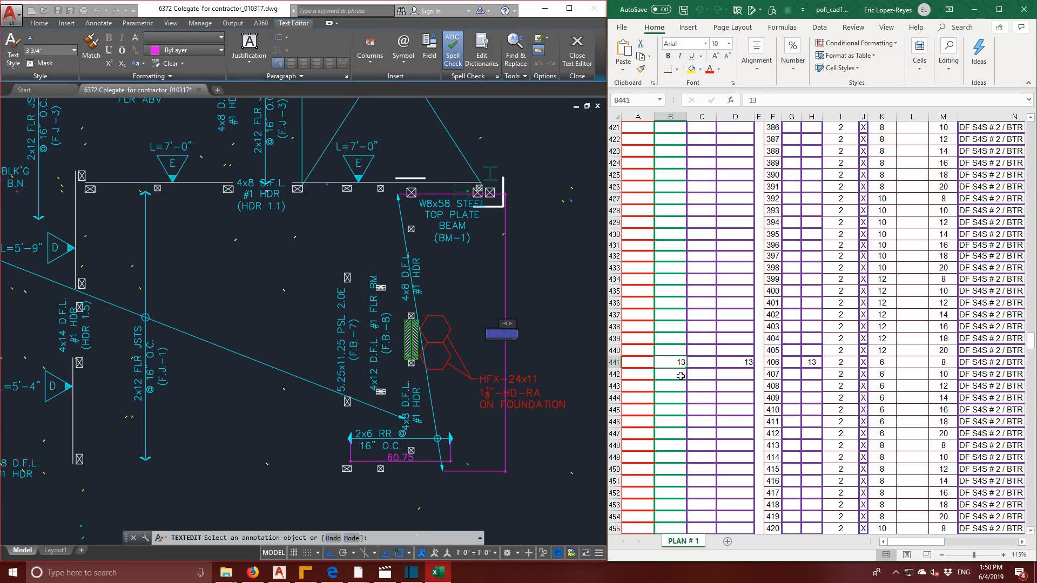
left_click(681, 375)
left_click(303, 573)
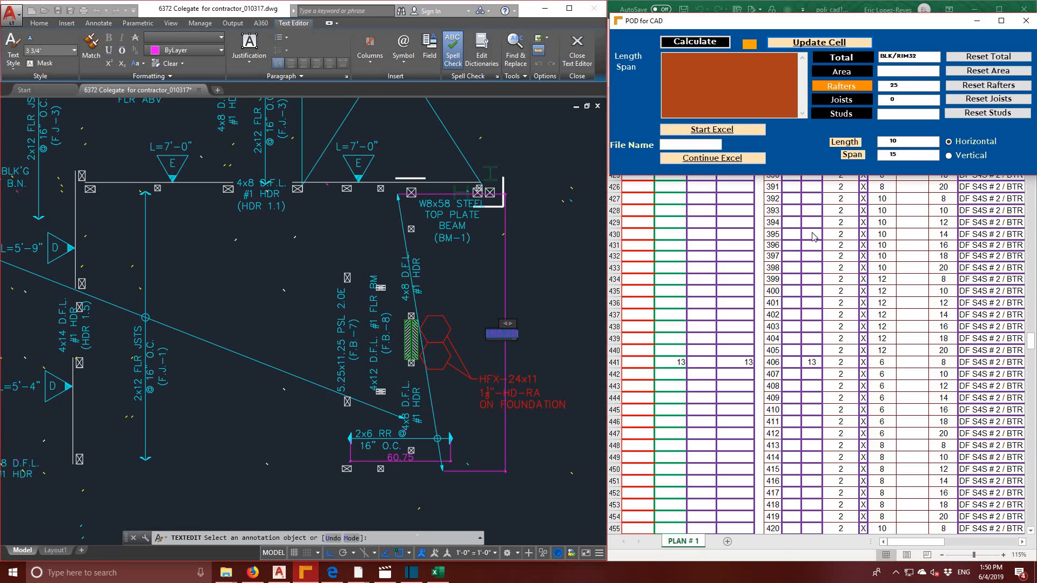
left_click(821, 40)
left_click(834, 14)
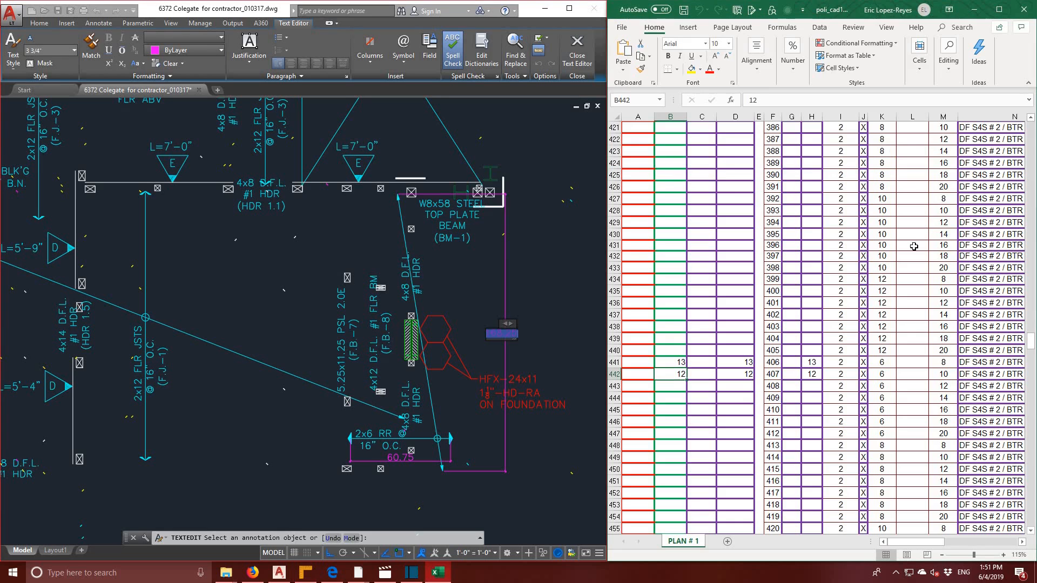
- Delete the empty rows 12 to 14, items 4 to 6, near the beginning of the PLAN # 1 sheet
scroll(914, 246, "up", 14)
scroll(913, 246, "up", 6)
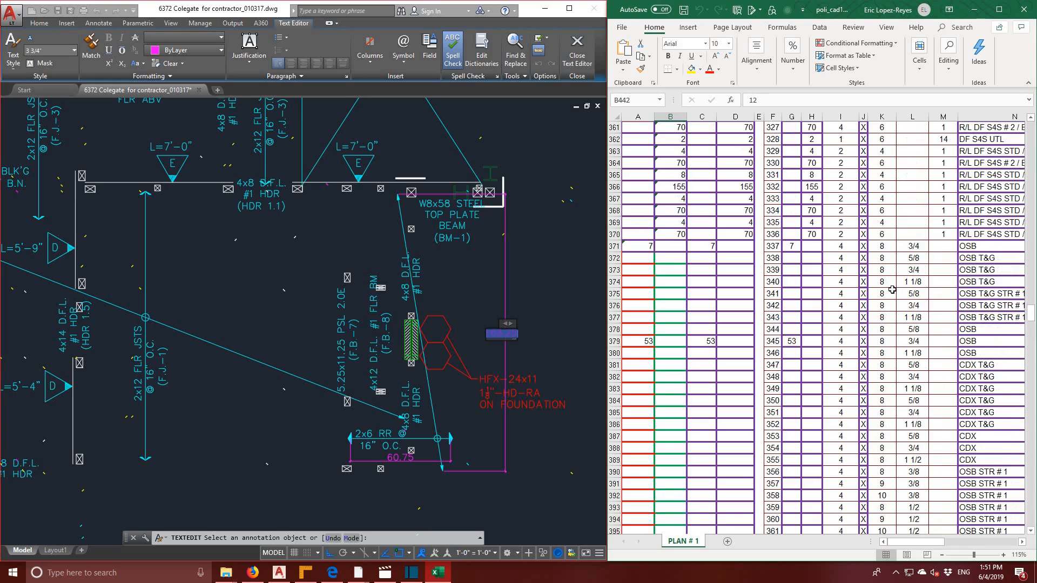
left_click_drag(1032, 312, 1011, 124)
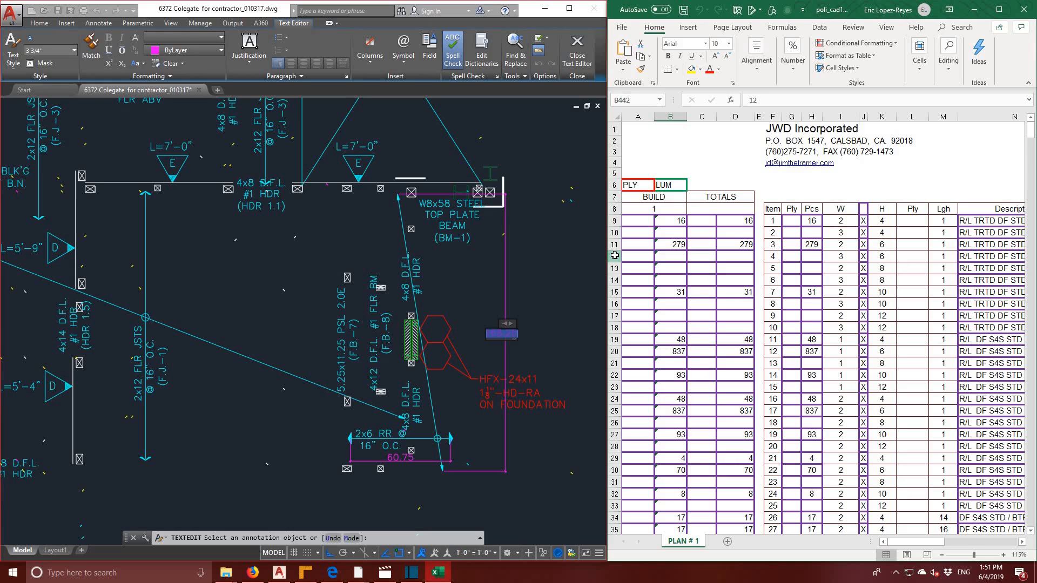
left_click_drag(614, 255, 615, 279)
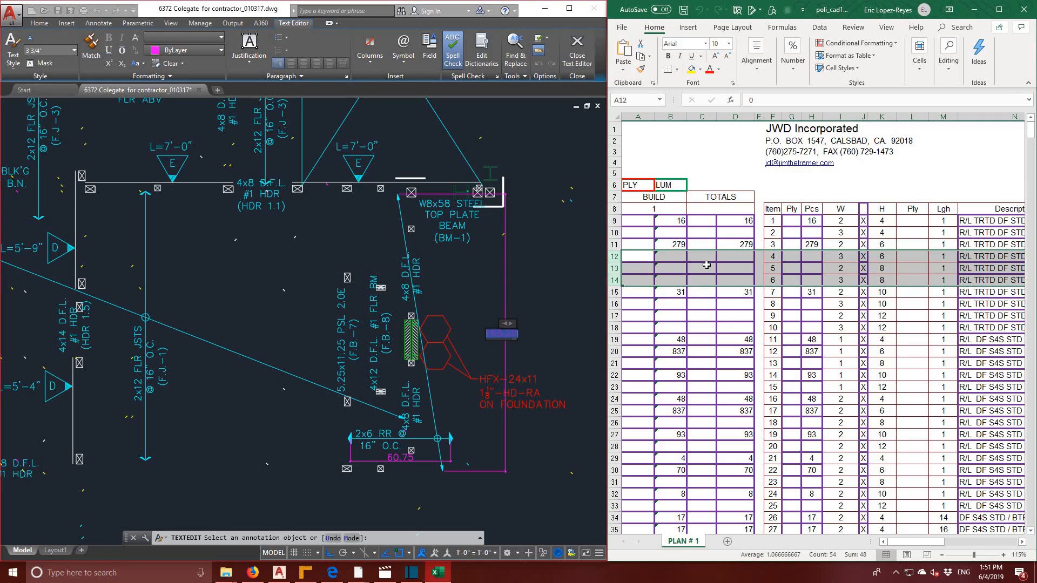
right_click(645, 271)
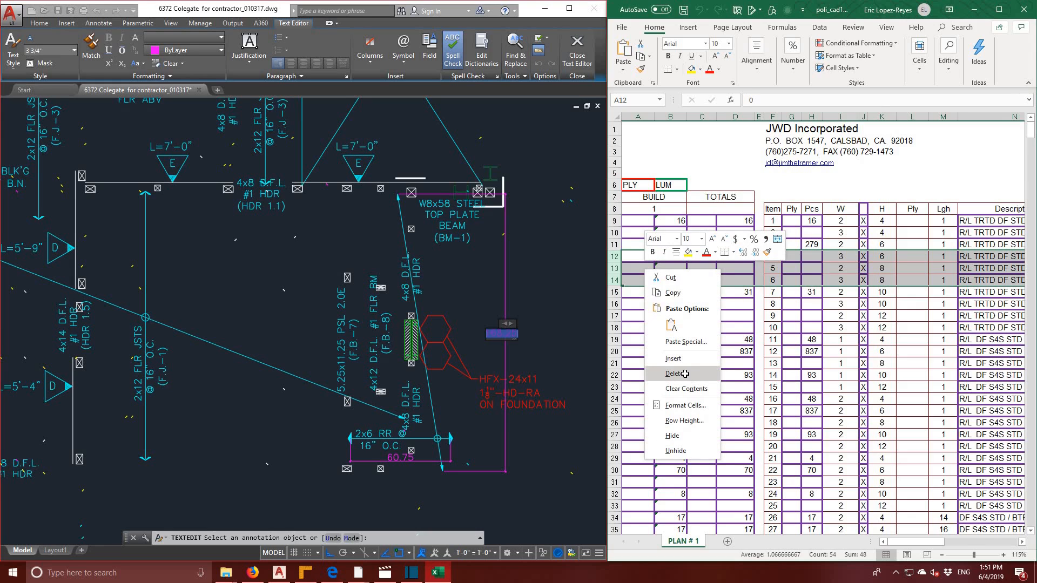
left_click(684, 373)
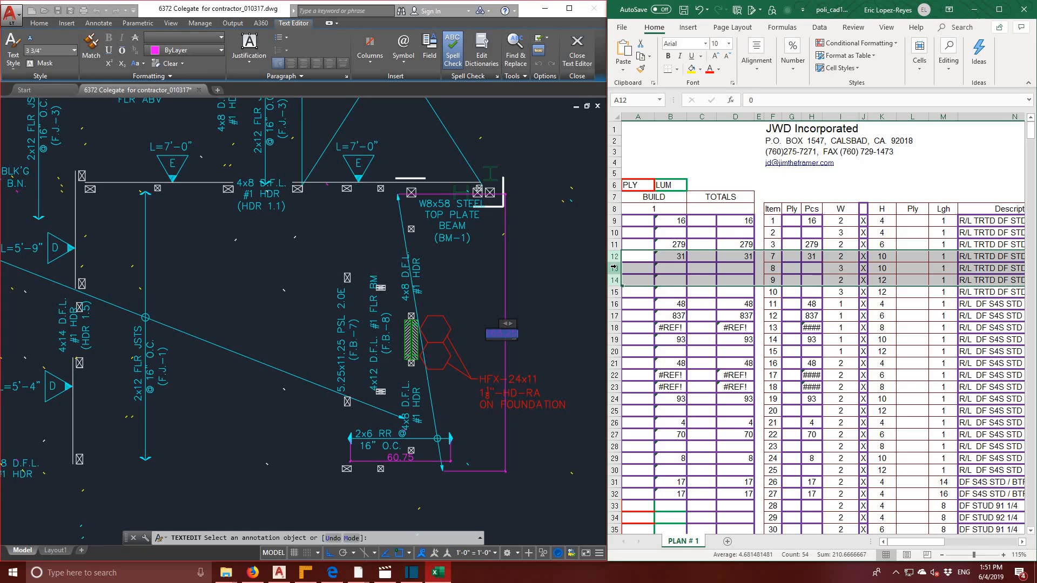
- Delete rows 13 to 15, the empty items 8 to 10, from the PLAN # 1 sheet
left_click(615, 268)
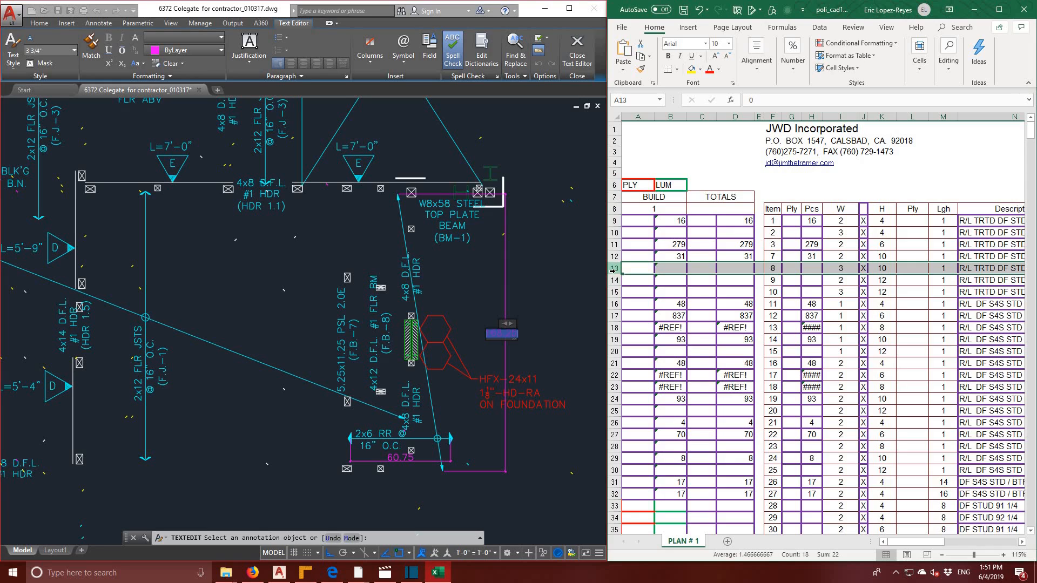
left_click_drag(615, 268, 615, 293)
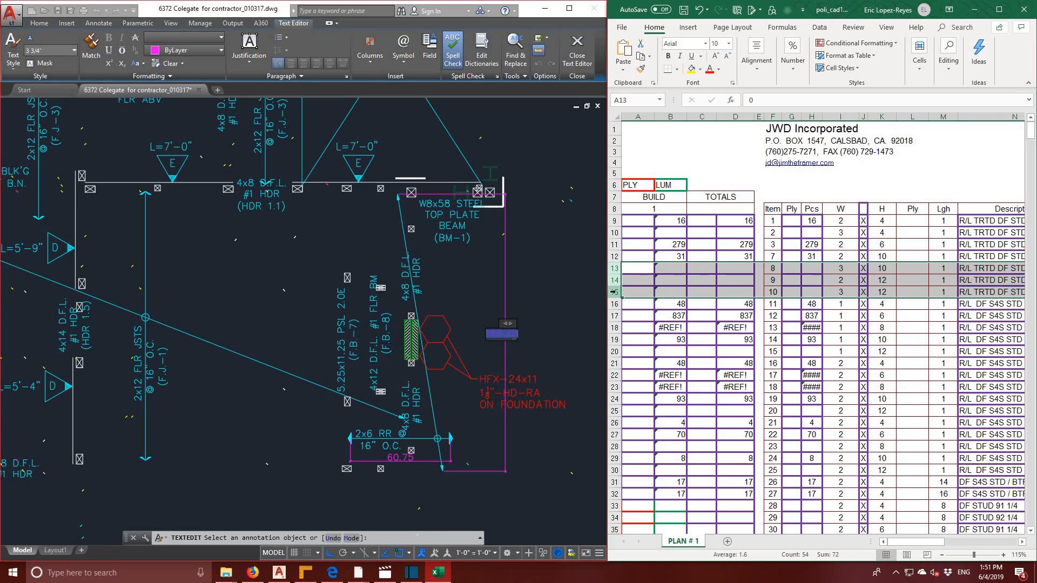
right_click(675, 280)
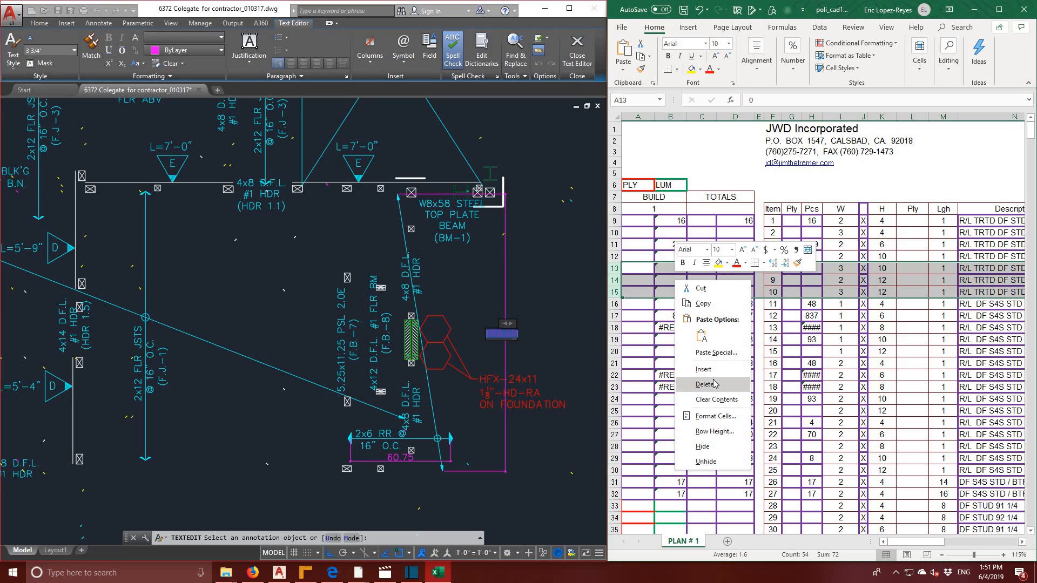
- Delete the two #REF! rows for items 13 and 15, one after the other
left_click(616, 292)
right_click(635, 293)
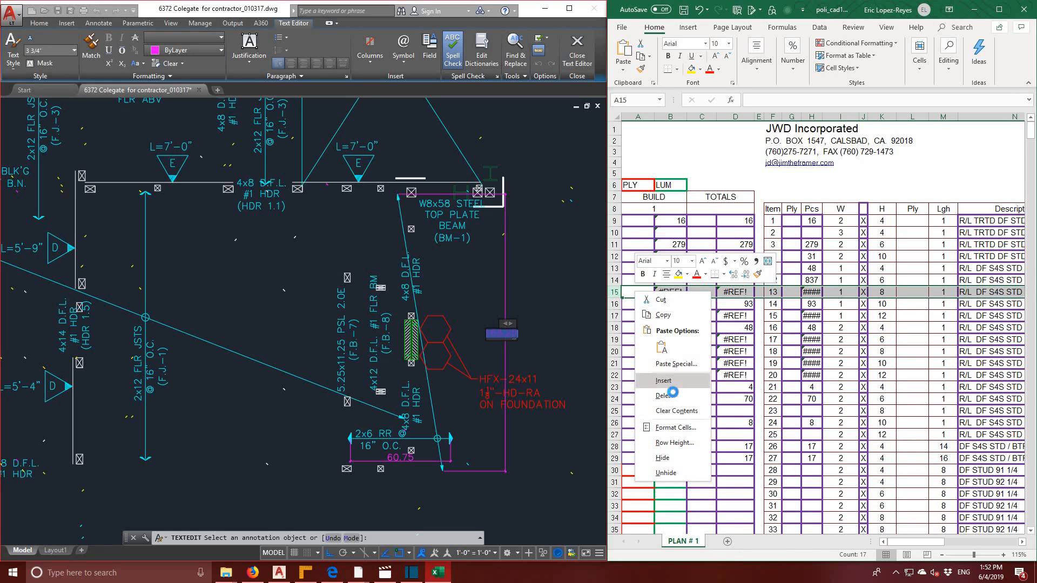
left_click(673, 395)
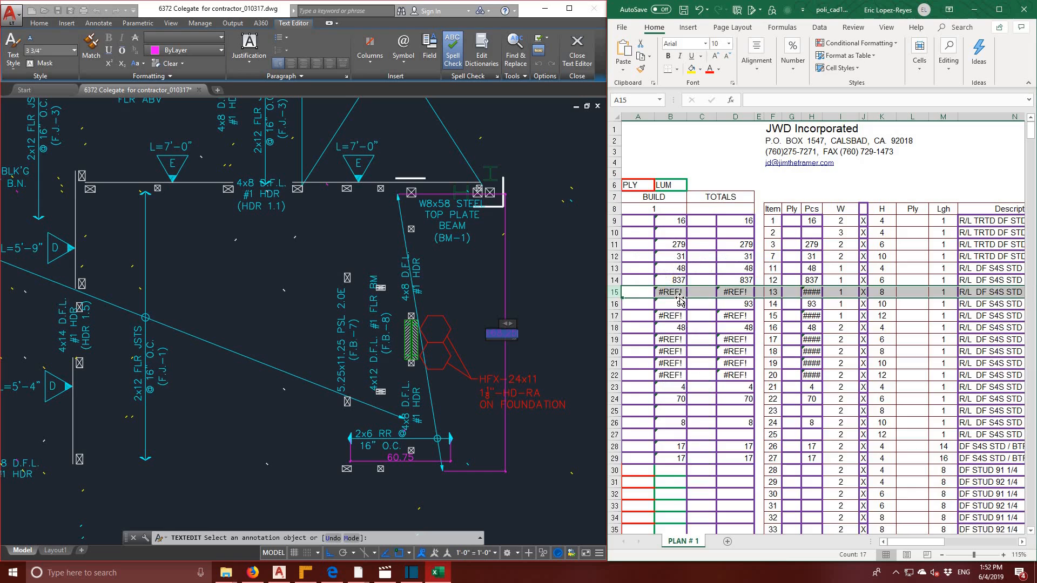
left_click(615, 304)
right_click(668, 304)
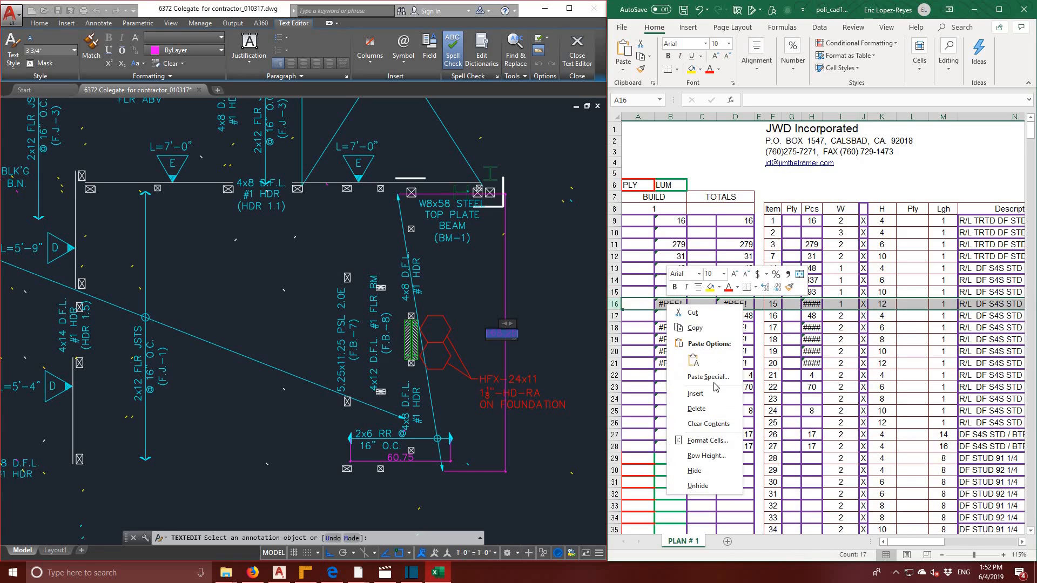
left_click(697, 409)
- Delete rows 17 to 20, the #REF! rows for items 17 to 20
scroll(628, 248, "down", 2)
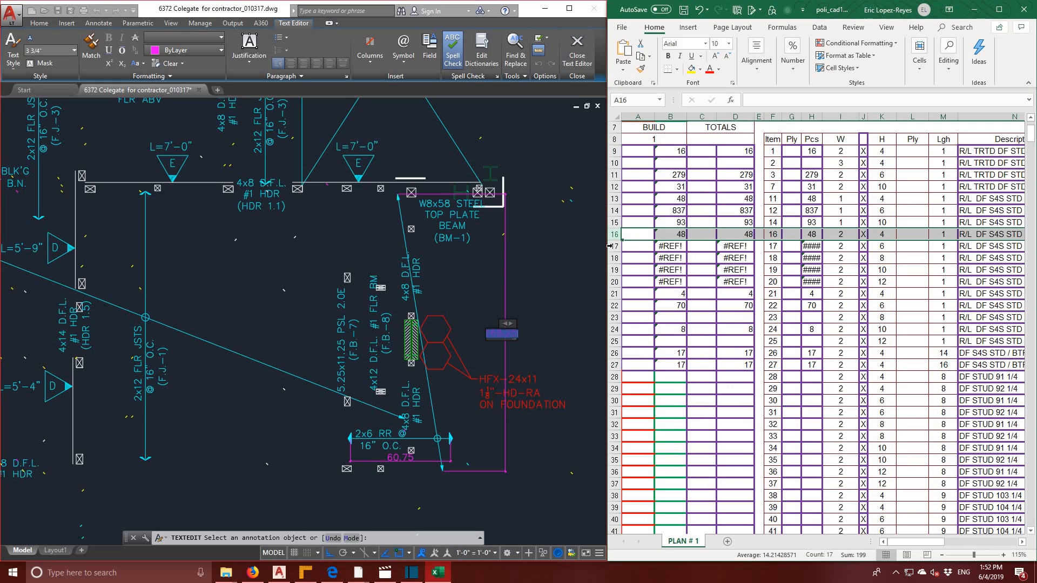
left_click_drag(613, 245, 613, 282)
right_click(658, 264)
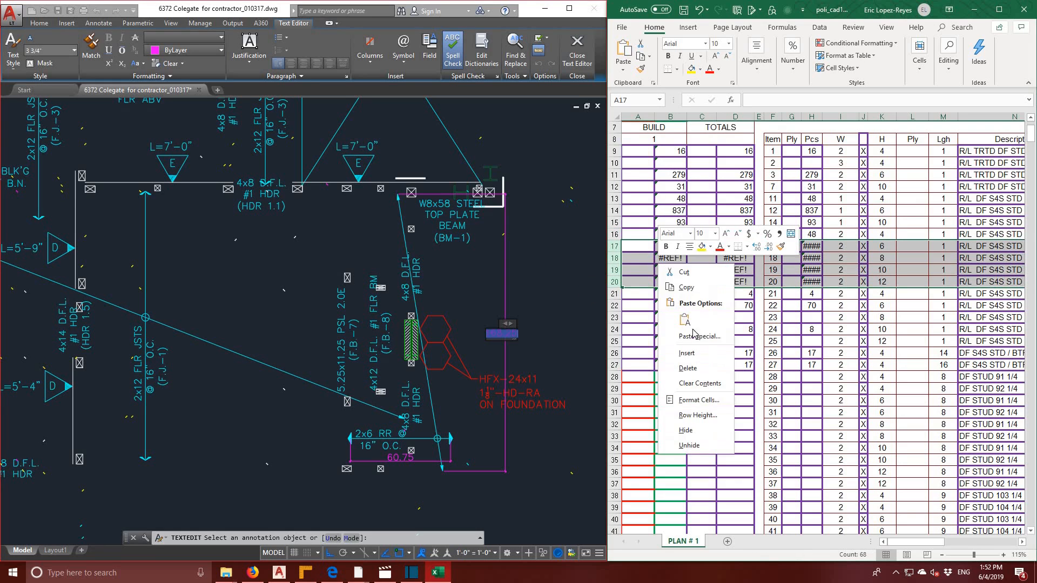
left_click(688, 369)
scroll(703, 356, "down", 1)
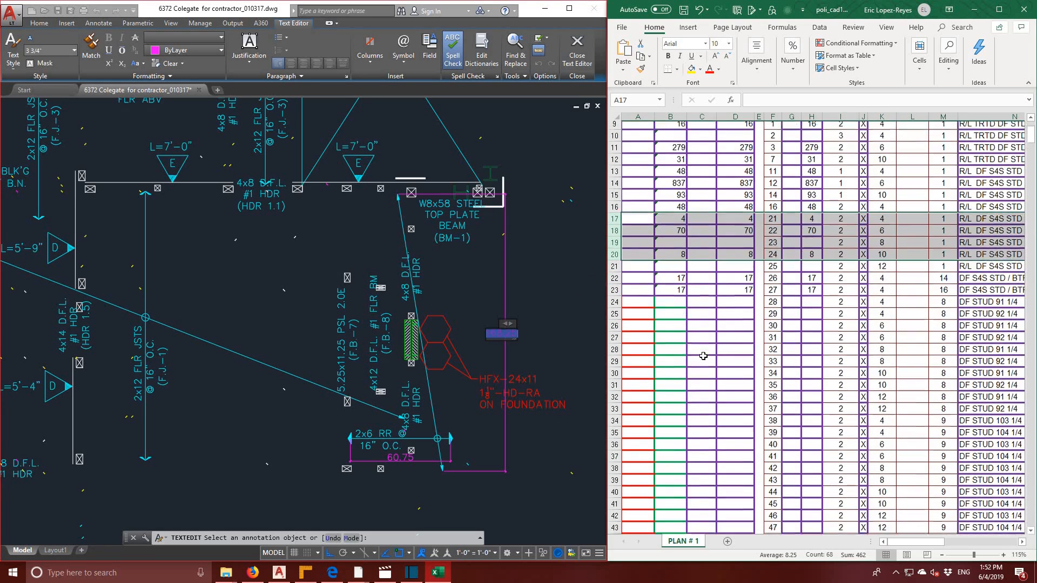
scroll(703, 356, "down", 3)
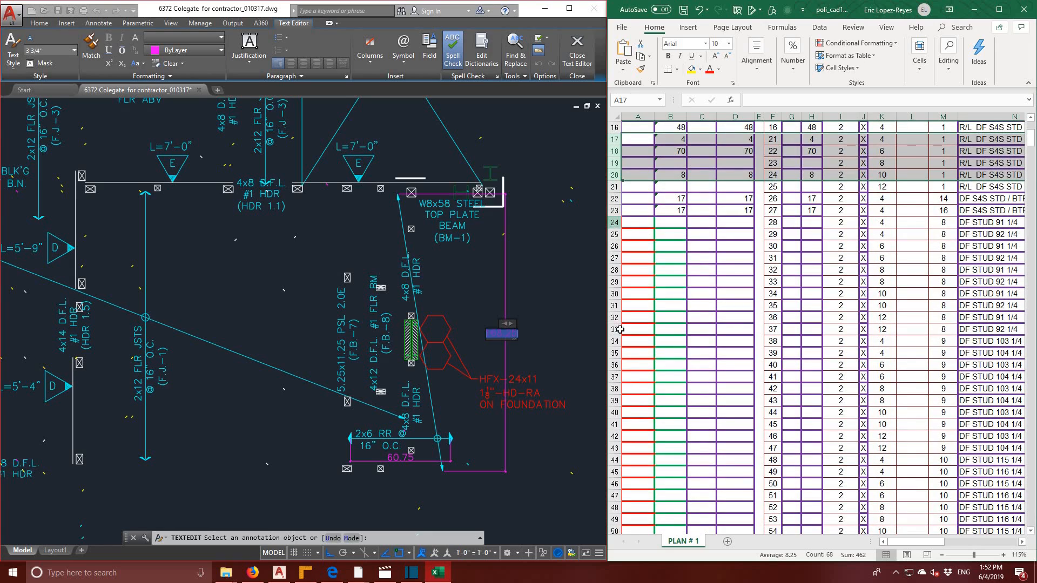
- Delete the empty rows 24 to 54, covering the stud items above item 49 of length 11
left_click_drag(615, 222, 643, 305)
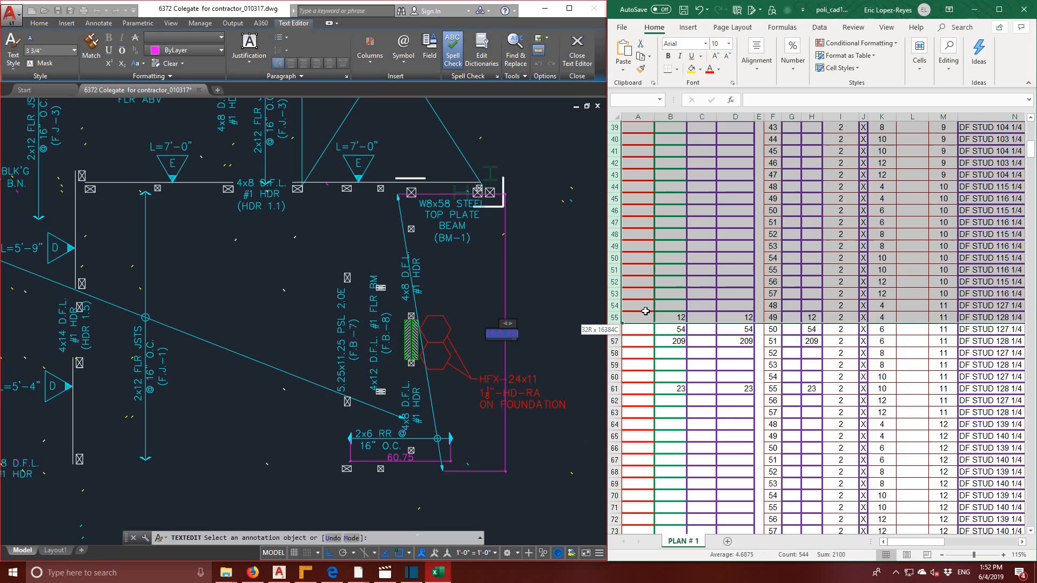
right_click(707, 260)
left_click(716, 357)
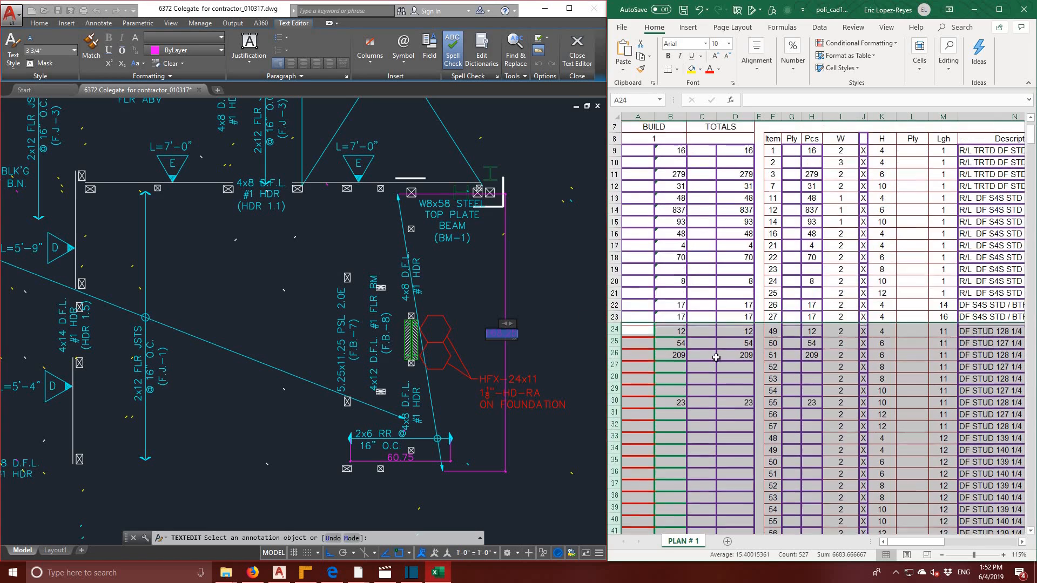
- Delete the empty rows 27 to 29, items 52 to 54 of the DF STUD group
scroll(716, 357, "down", 2)
left_click_drag(613, 293, 614, 320)
right_click(643, 311)
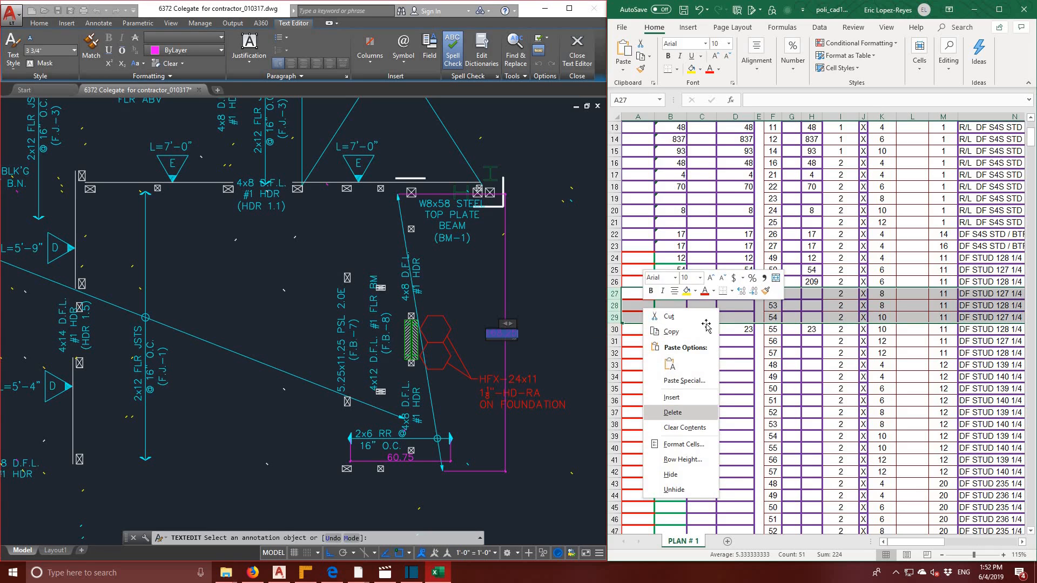
left_click(673, 412)
- Delete the empty rows 28 to 80, from stud item 56 down to item 88
scroll(623, 204, "down", 3)
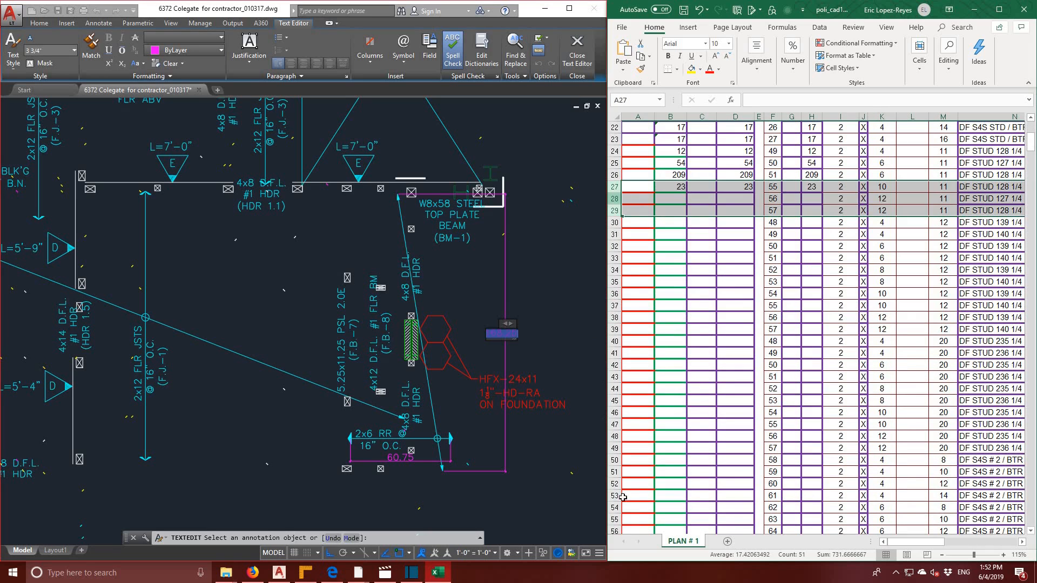
left_click_drag(608, 198, 664, 370)
right_click(692, 341)
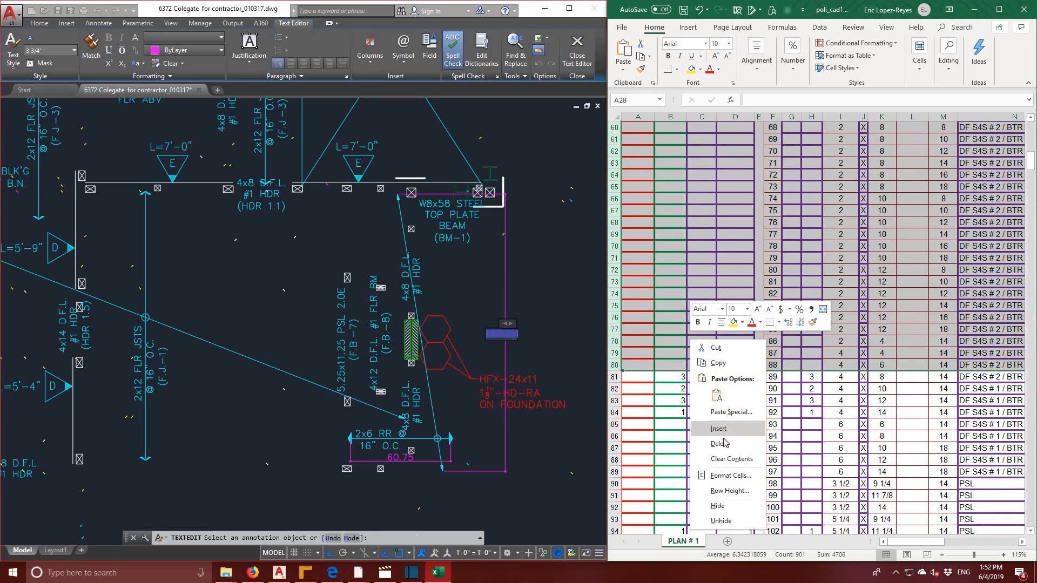
left_click(719, 444)
- Delete the empty rows 32 to 40, items 93 to 101, from the PLAN # 1 sheet
scroll(643, 286, "down", 4)
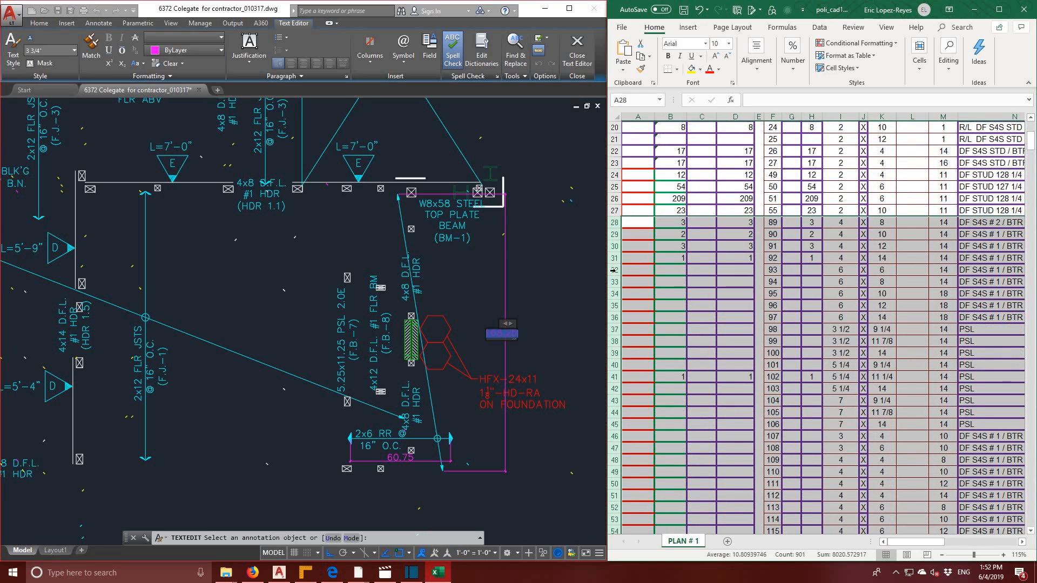
left_click_drag(615, 269, 621, 368)
right_click(653, 339)
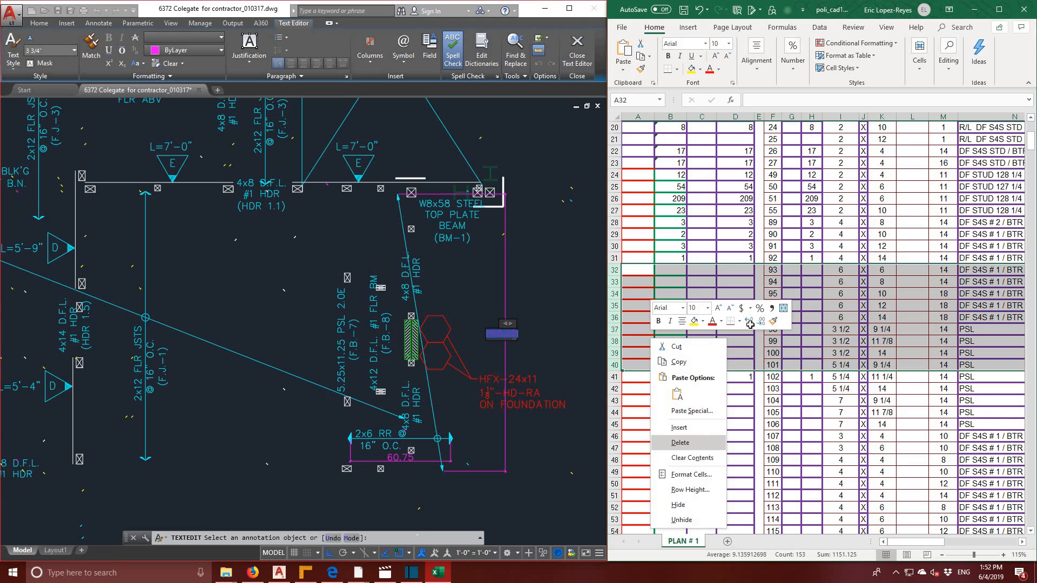
left_click(680, 442)
- Delete the empty rows of items 103 to 180, followed by rows 36 to 173, items 184 to 321
scroll(670, 260, "down", 1)
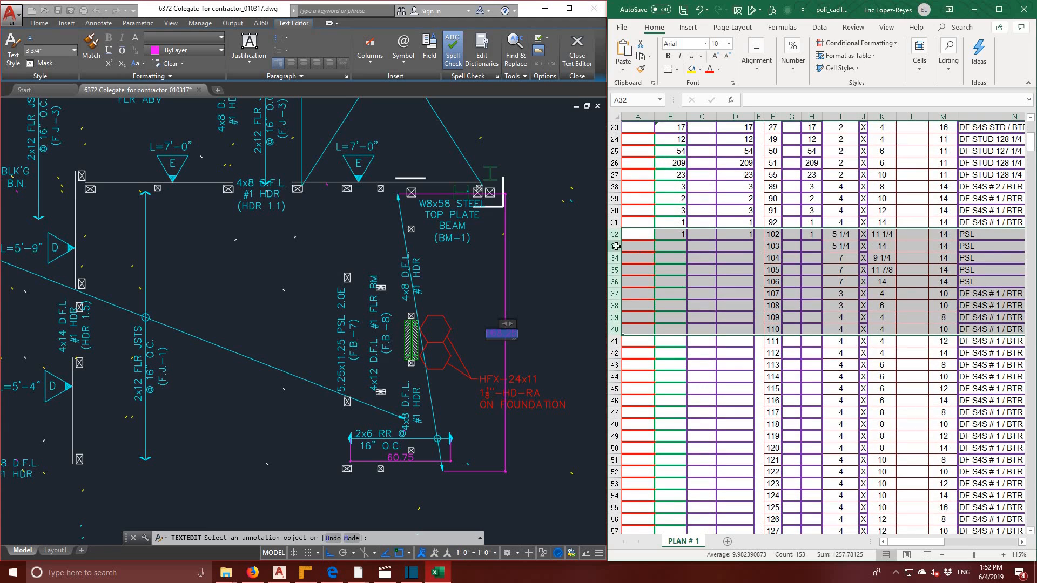
left_click_drag(615, 247, 656, 421)
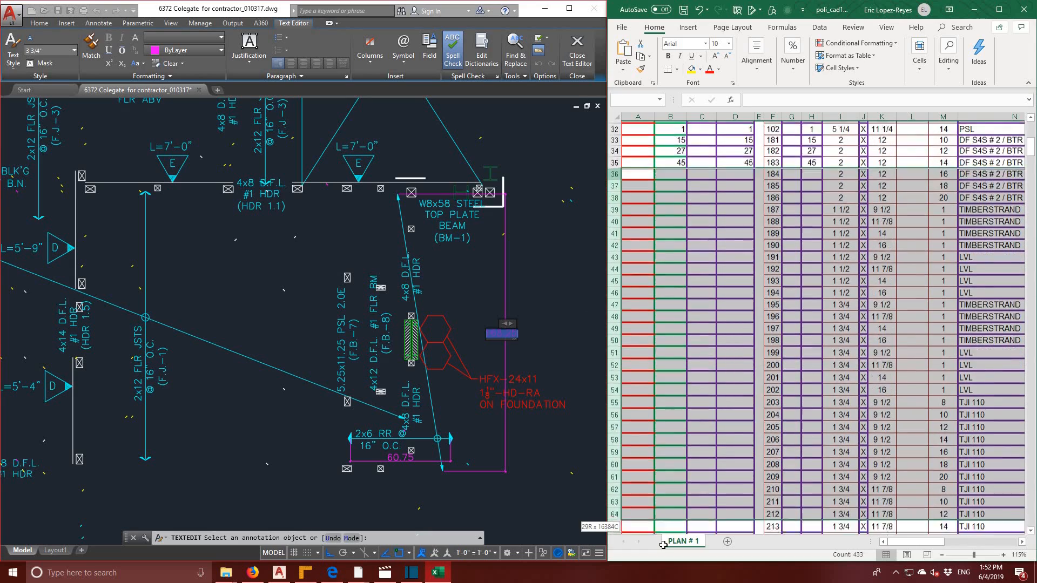
left_click_drag(664, 545, 674, 358)
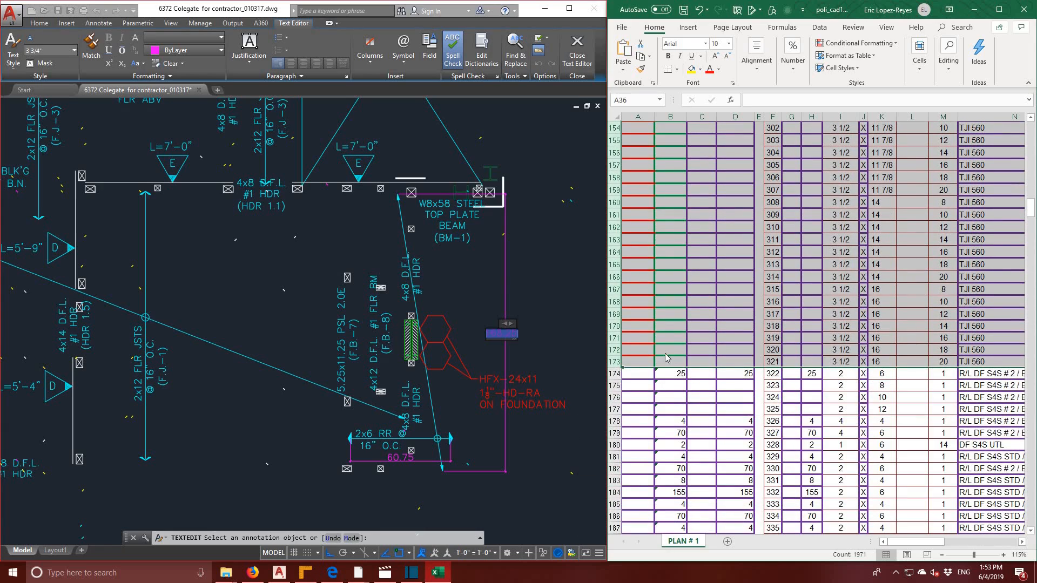
left_click(695, 458)
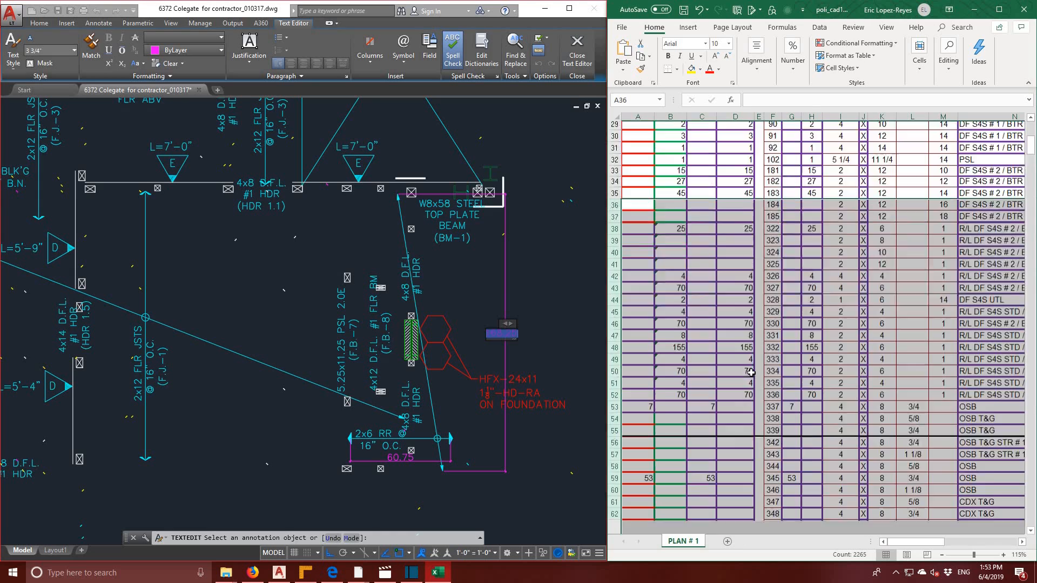
- Delete the empty rows 37 to 39, items 323 to 325, and rows 49 to 55, OSB items 338 to 344
left_click_drag(616, 339, 646, 358)
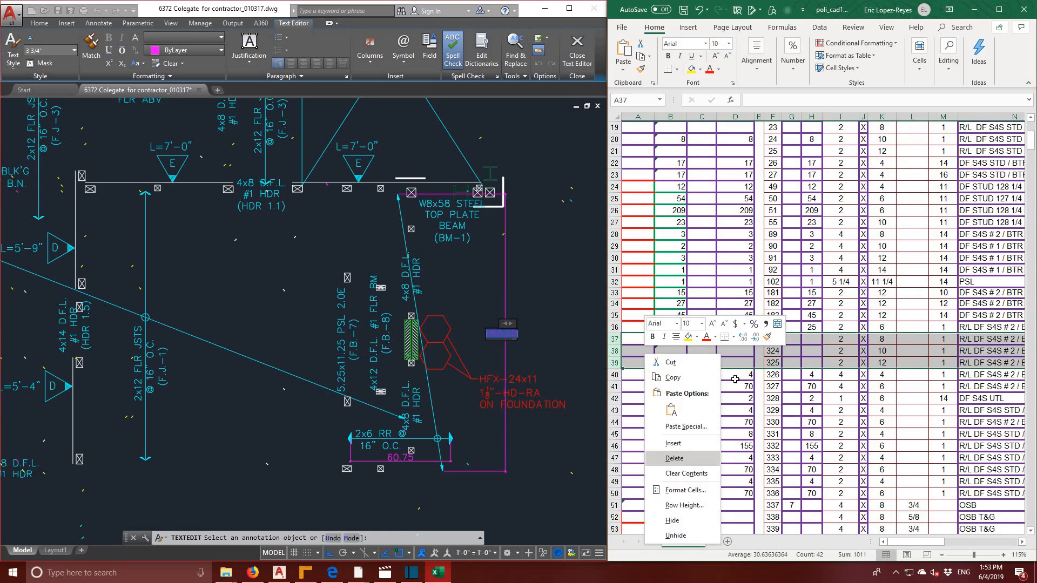
left_click(675, 458)
scroll(676, 305, "down", 6)
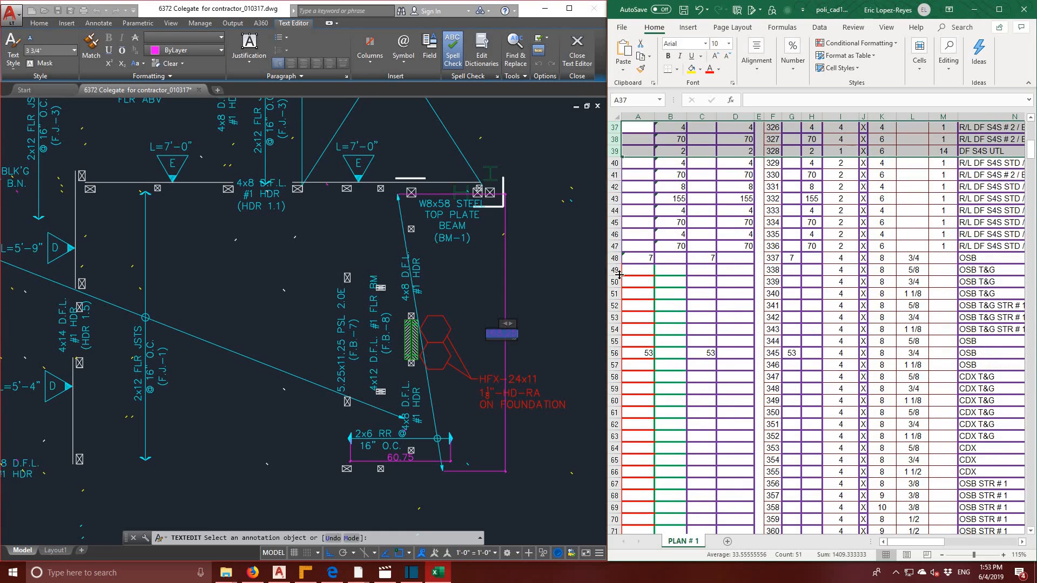
left_click_drag(614, 270, 616, 346)
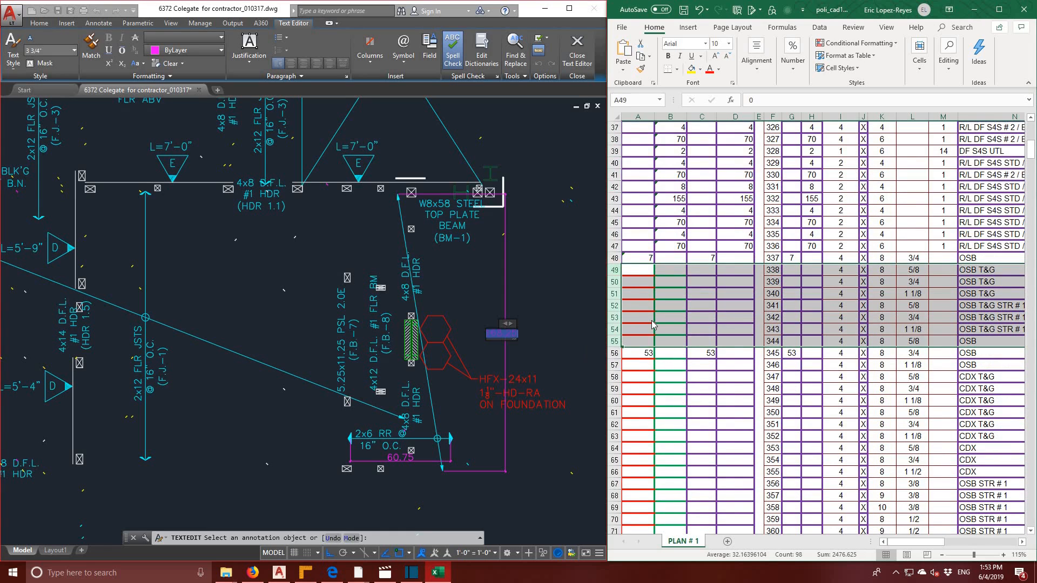
right_click(654, 322)
left_click(682, 425)
- Delete rows 50 to 78, from item 346 through the roof section heading above item 374
scroll(616, 216, "down", 2)
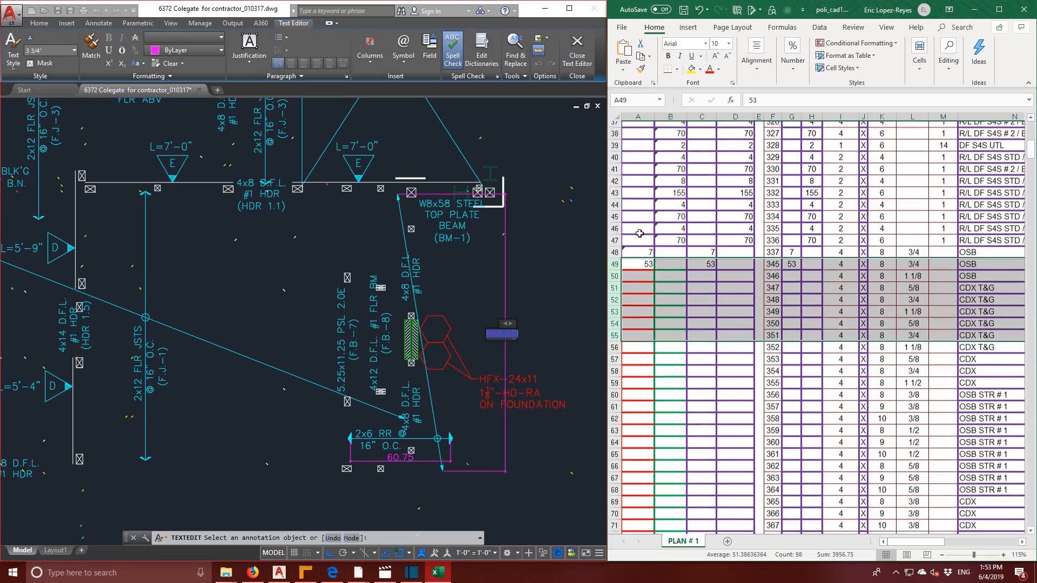
left_click_drag(613, 210, 654, 426)
right_click(661, 400)
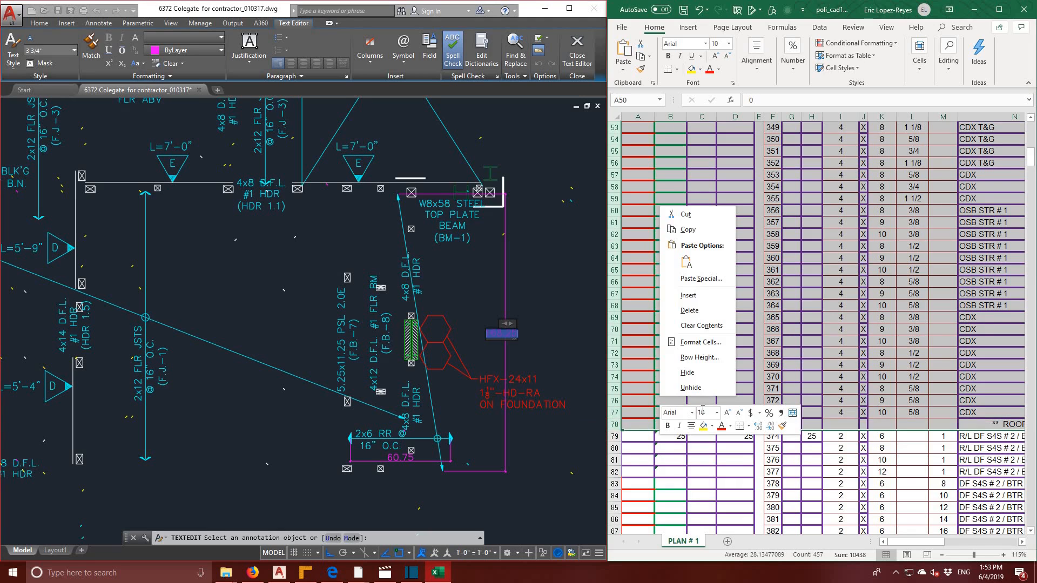
left_click(688, 310)
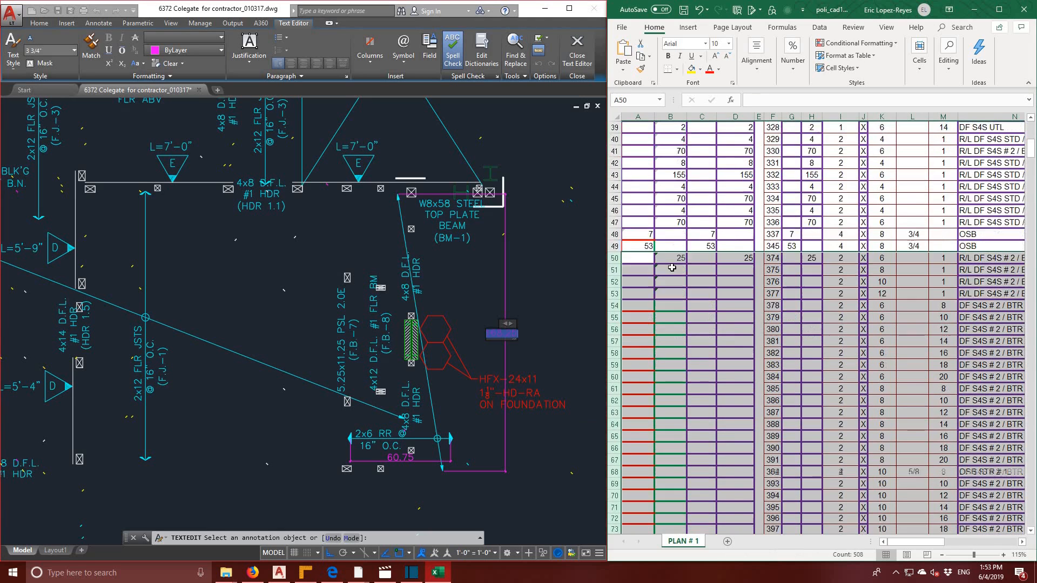
- Delete the empty rows 51 to 81, items 375 to 405, in the roof section
scroll(649, 259, "down", 1)
left_click_drag(614, 234, 618, 532)
left_click_drag(675, 331, 668, 198)
right_click(668, 197)
left_click(701, 298)
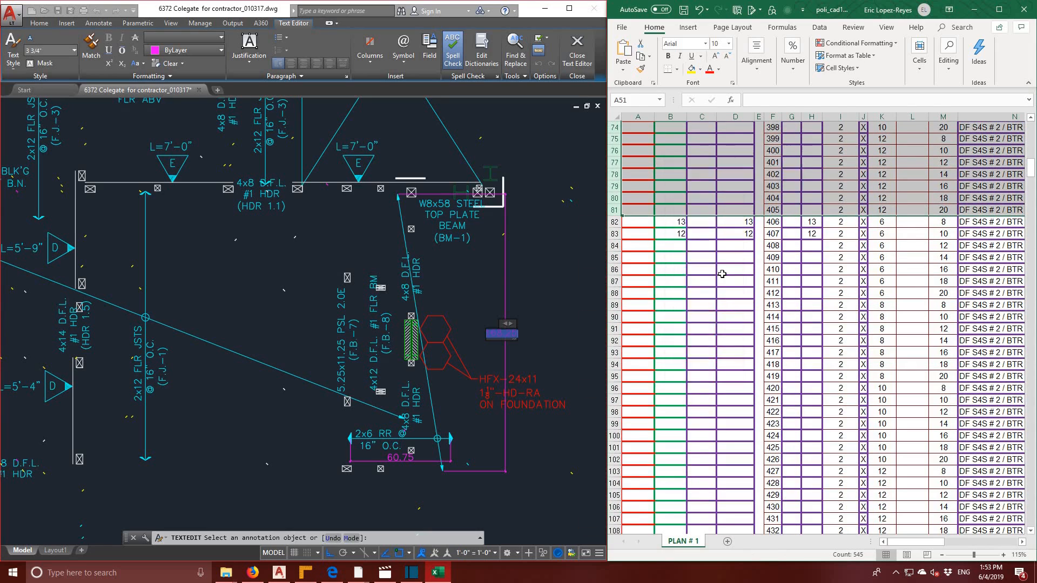
- Delete the empty rows 53 to 78, items 408 to 433, in the roof section
scroll(722, 274, "down", 3)
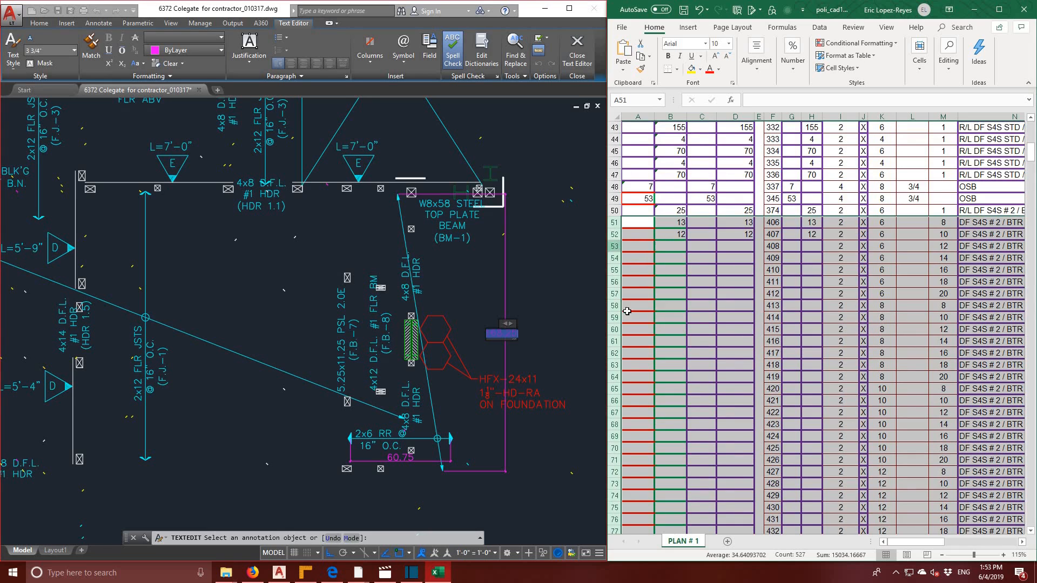
left_click_drag(614, 246, 702, 324)
right_click(680, 282)
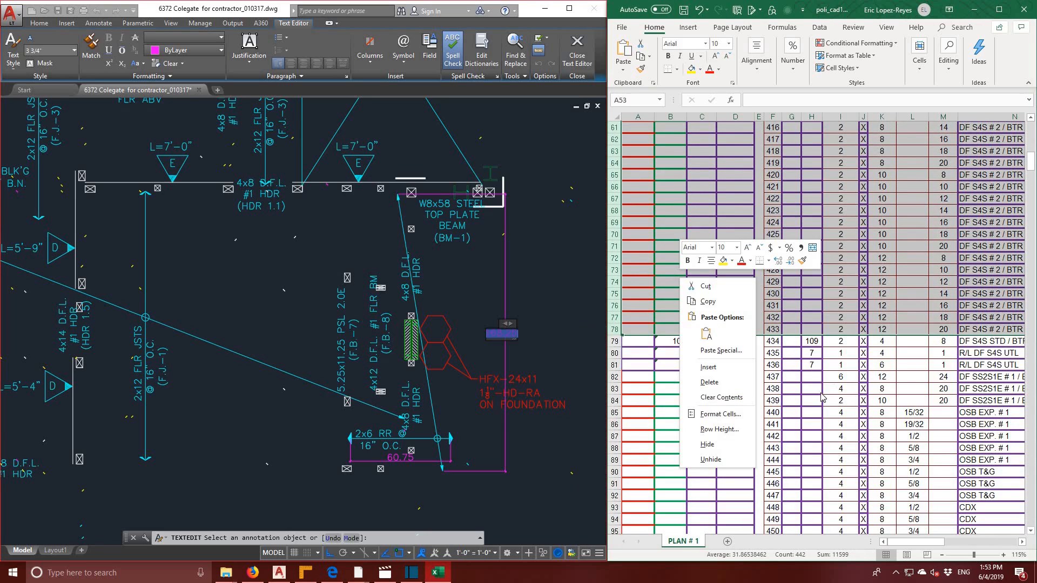
left_click(709, 381)
- Delete rows 56 to 85, from item 437 through the trim and stairs sections at the end of the list
scroll(793, 353, "down", 6)
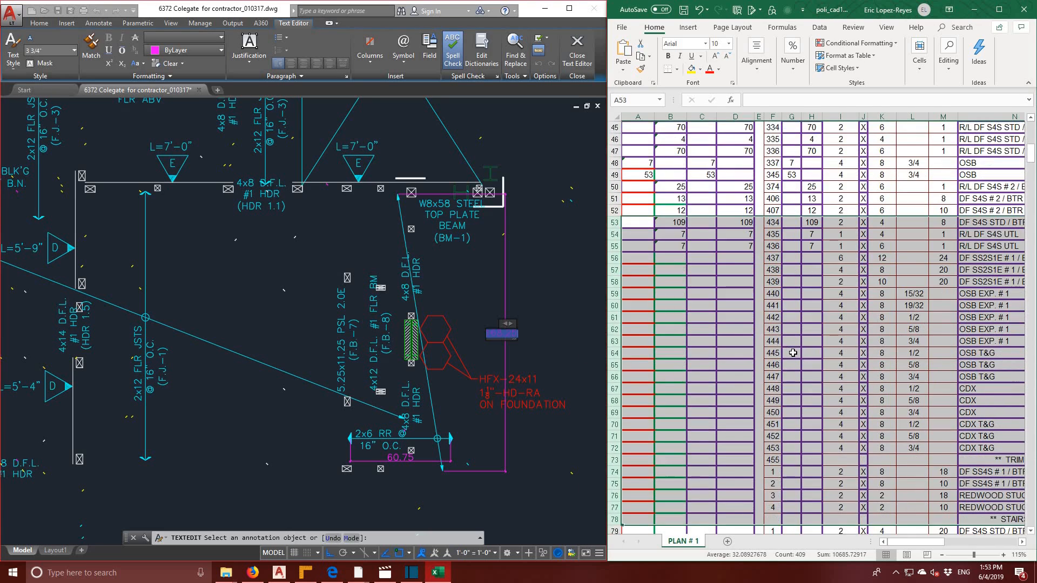
scroll(654, 254, "up", 1)
left_click_drag(614, 186, 724, 510)
right_click(718, 468)
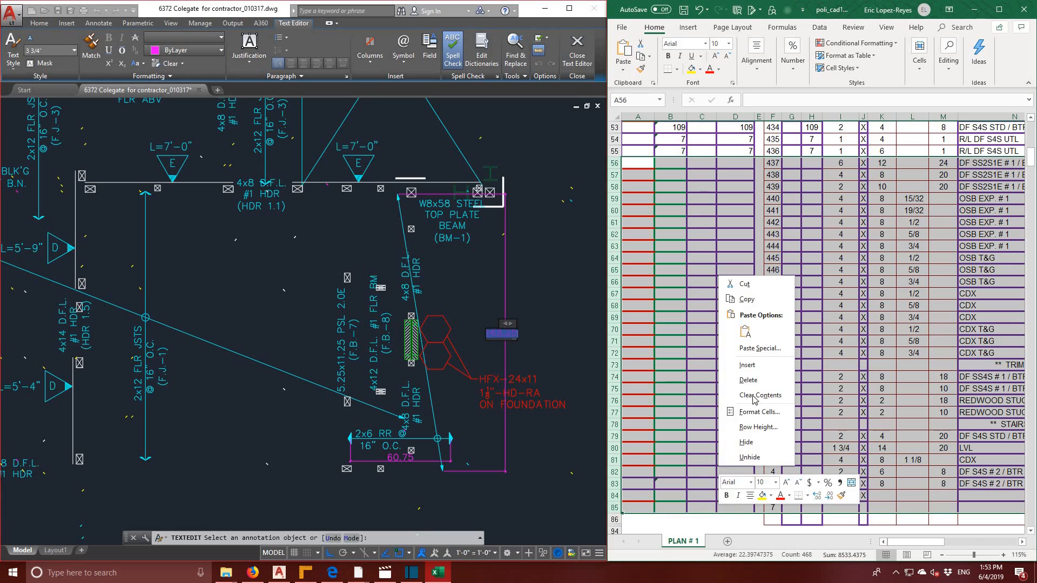
left_click(750, 380)
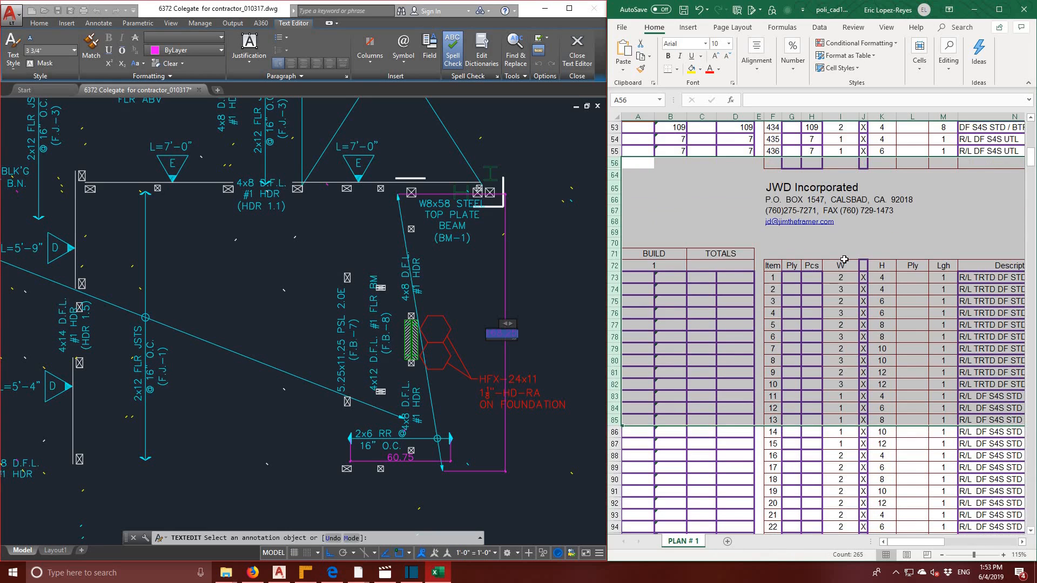
- Check the list in the print preview, and close the poli_cad1 workbook with its changes saved
scroll(832, 271, "up", 15)
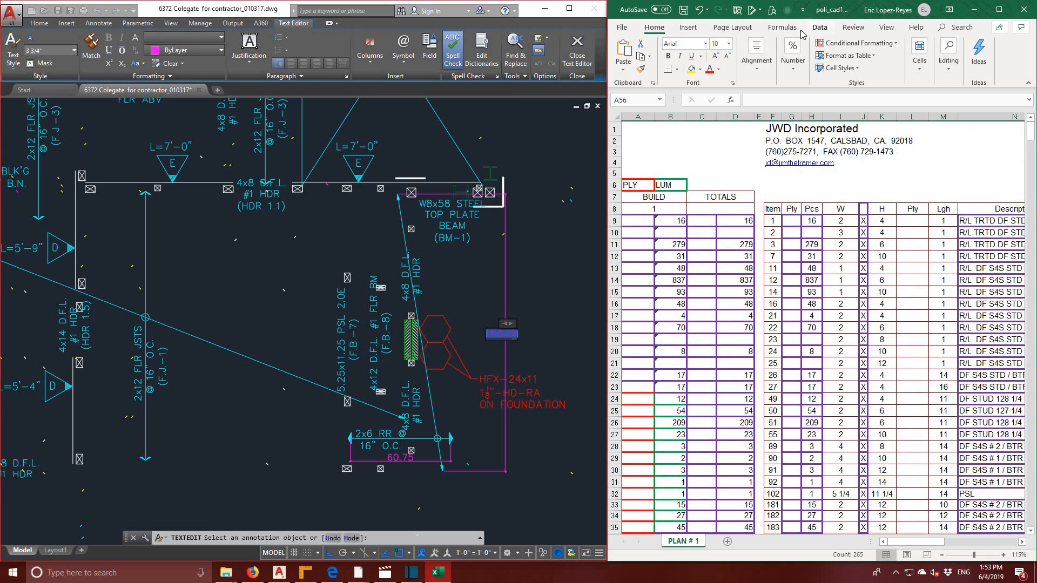
left_click(623, 27)
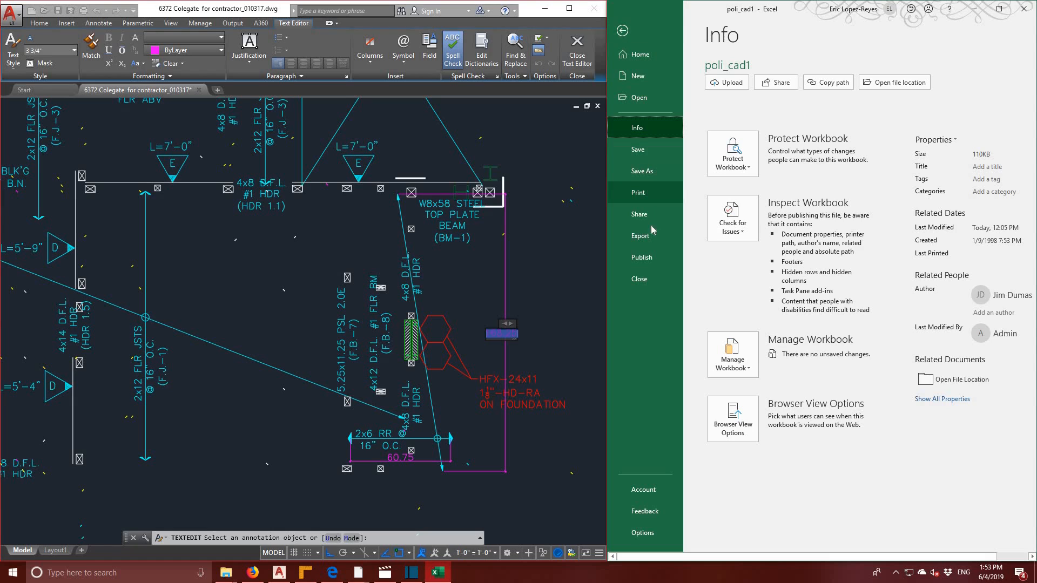
left_click(657, 196)
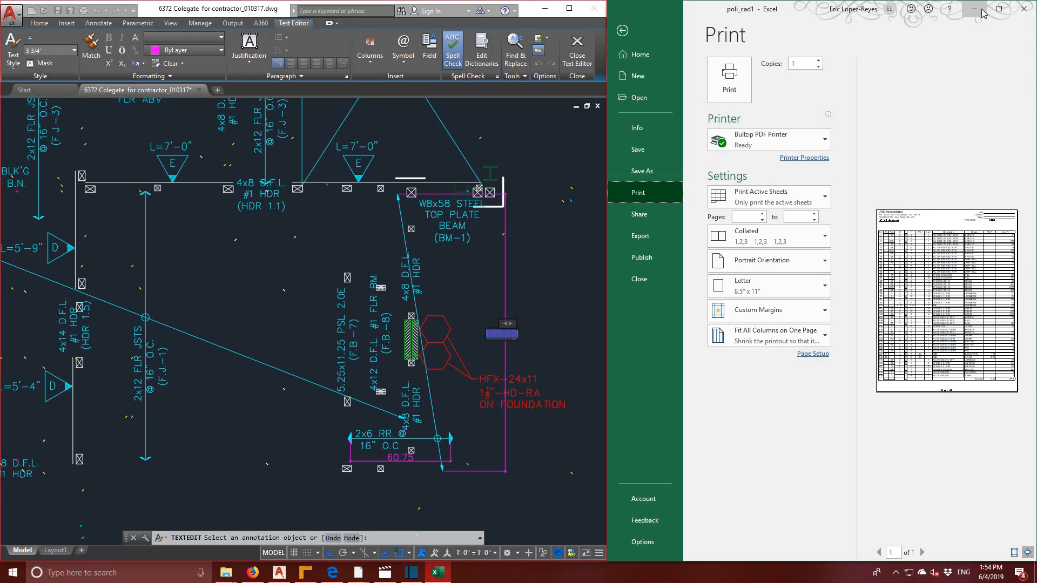
left_click(1019, 8)
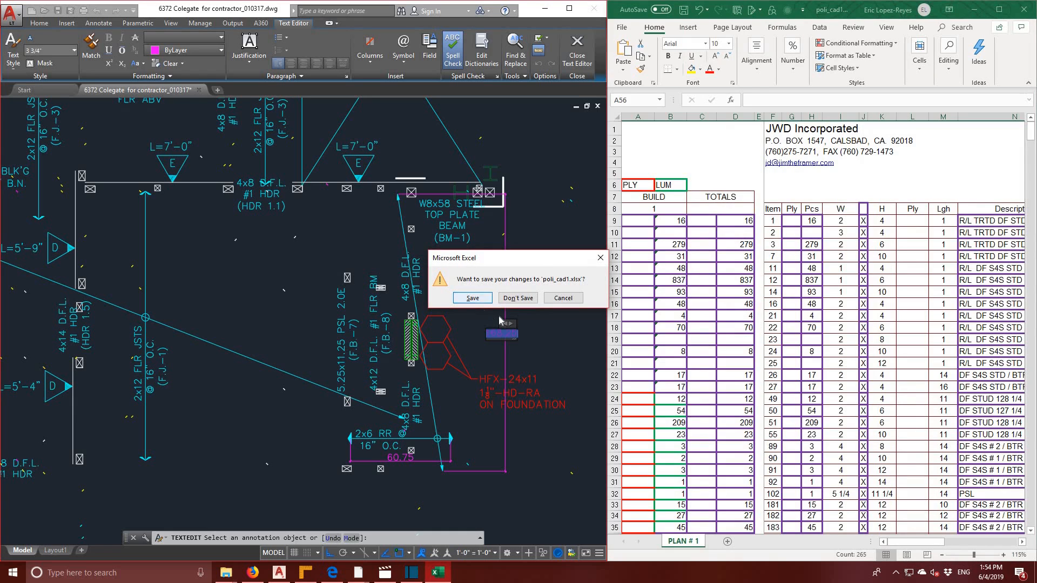
left_click(474, 298)
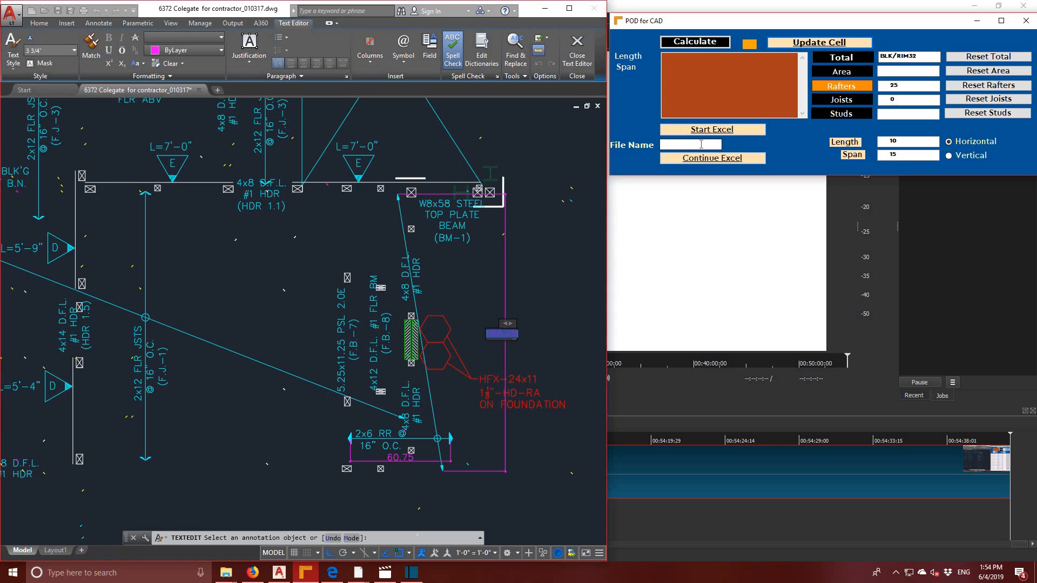
- In POD for CAD, reset the rafters and start a new Excel workbook named poli_cad2, placing its window beside the drawing
left_click(701, 145)
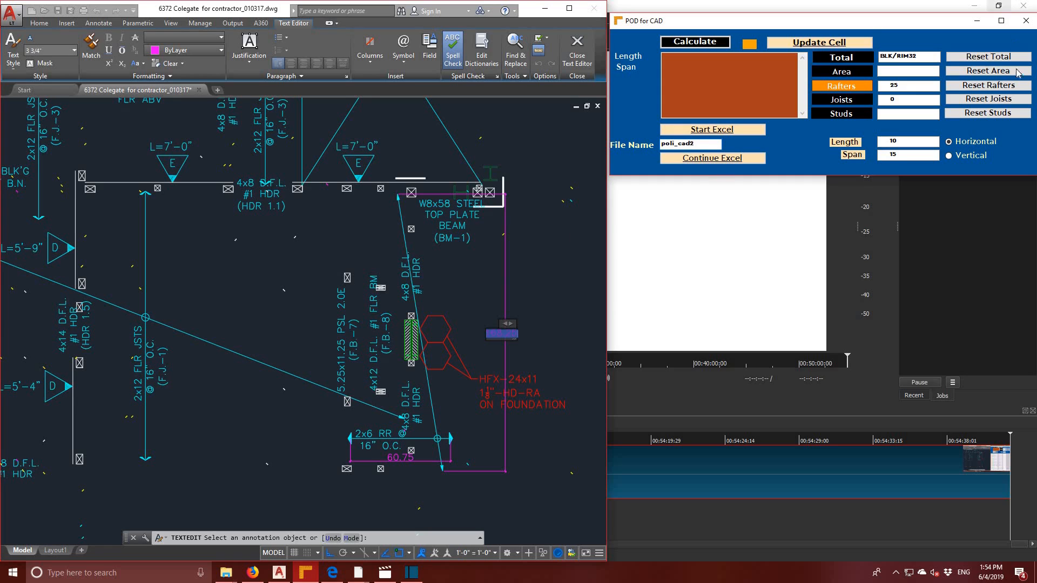
left_click(989, 85)
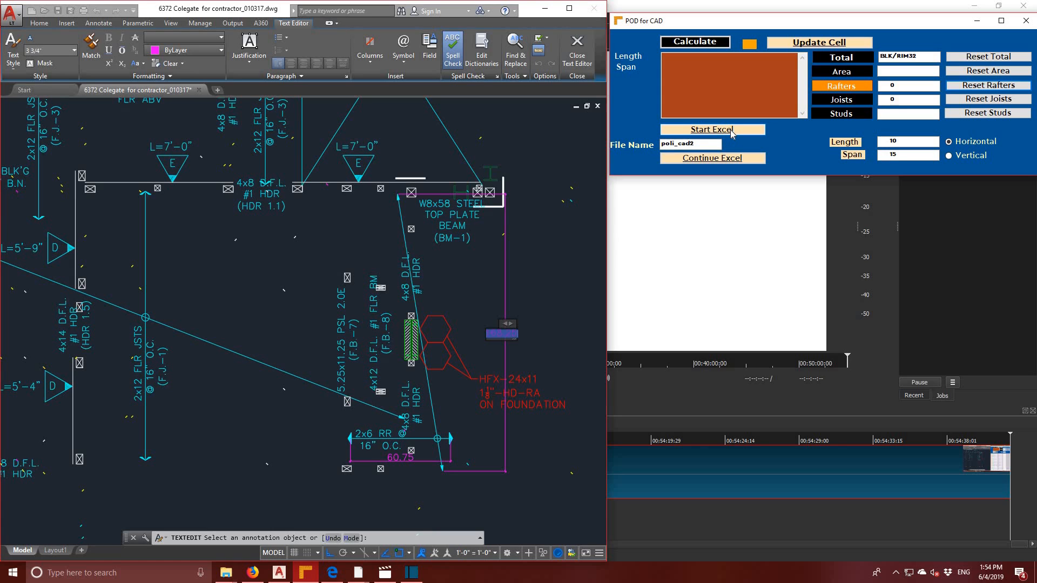
left_click(729, 131)
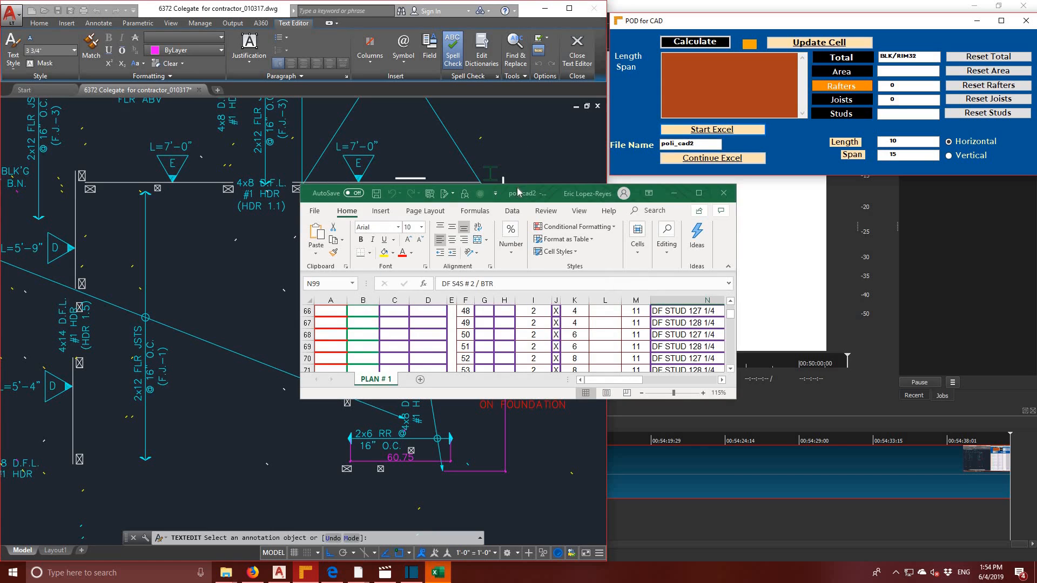
left_click_drag(518, 193, 1034, 29)
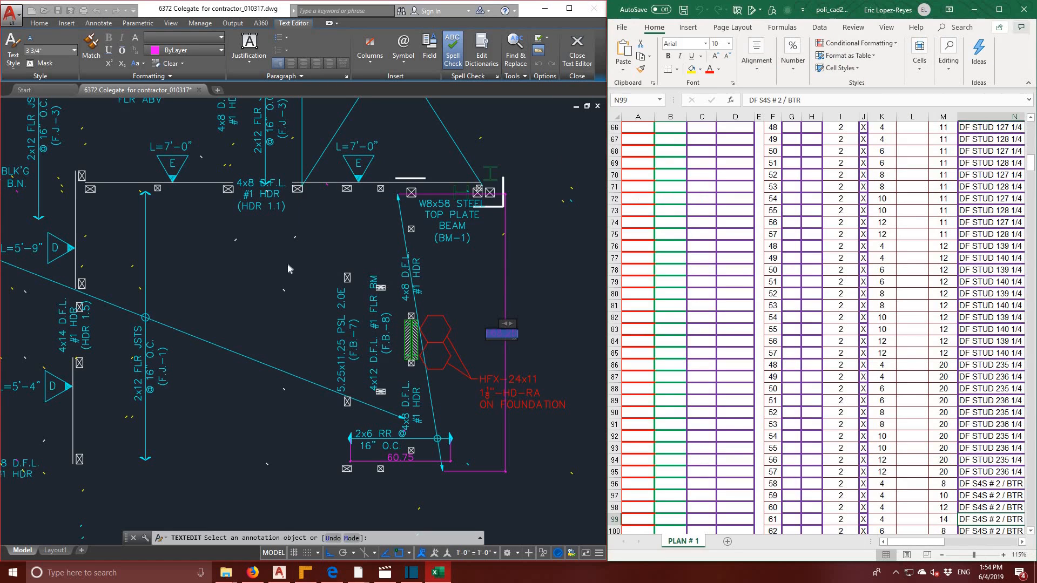
- Go to the plan below the S2 framing plan and turn on the WALL-N layer
scroll(259, 267, "down", 5)
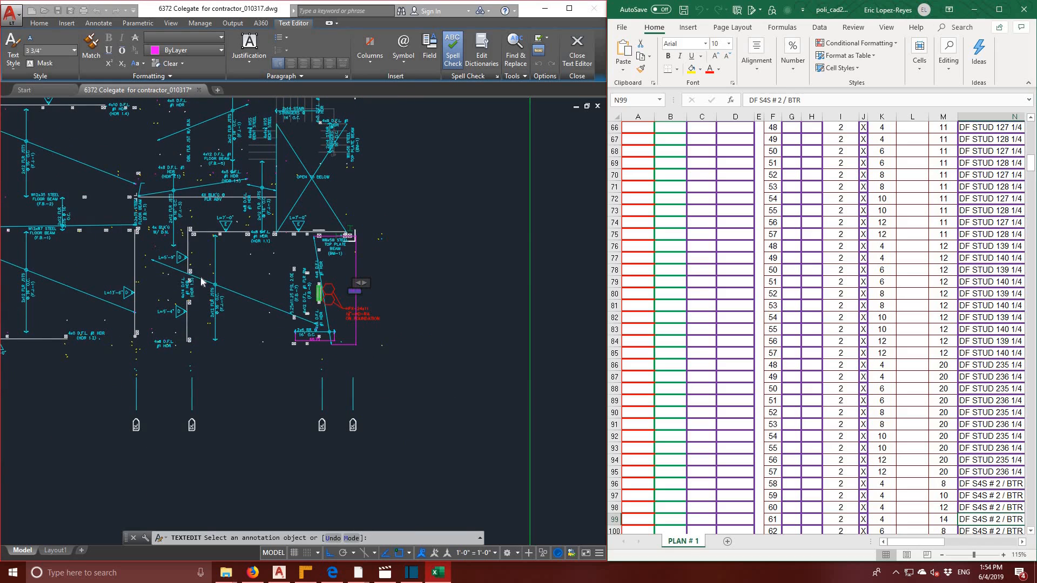
left_click(219, 271)
scroll(293, 267, "down", 6)
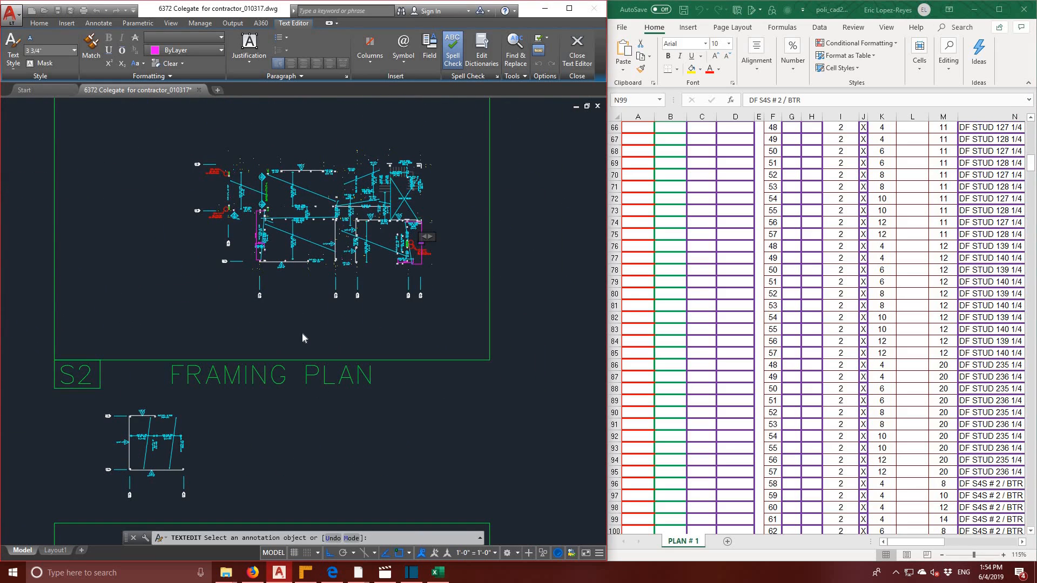
mouse_move(303, 333)
middle_mouse_down()
mouse_move(328, 253)
mouse_move(326, 180)
middle_mouse_up()
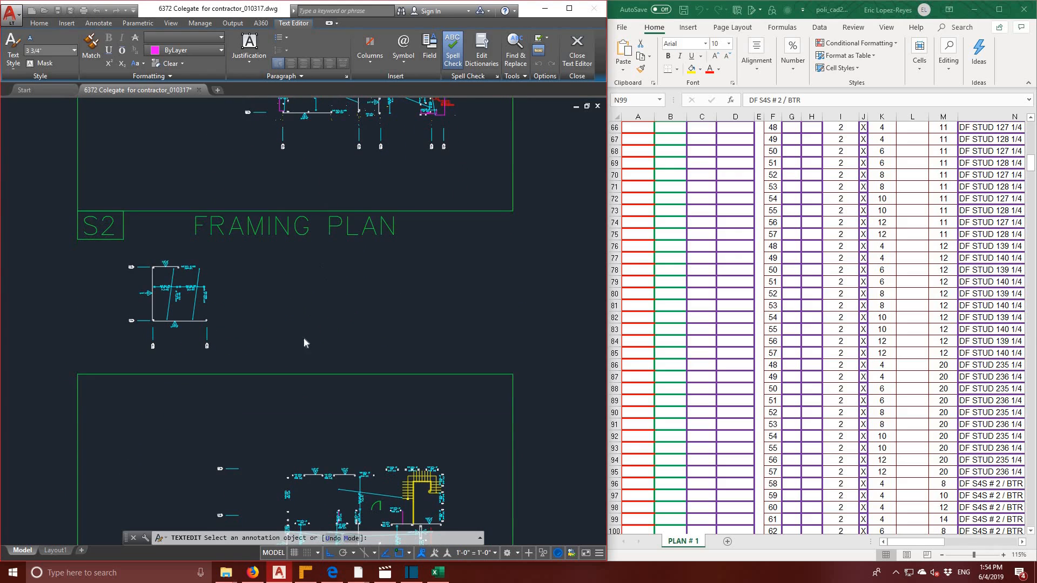
middle_click_drag(404, 447, 373, 211)
scroll(332, 297, "up", 4)
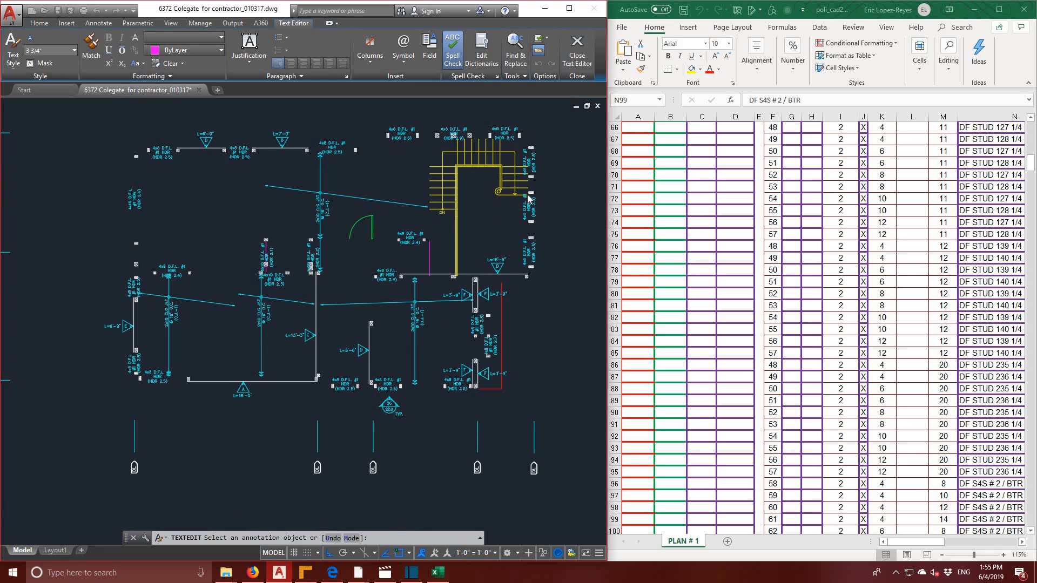
left_click(47, 21)
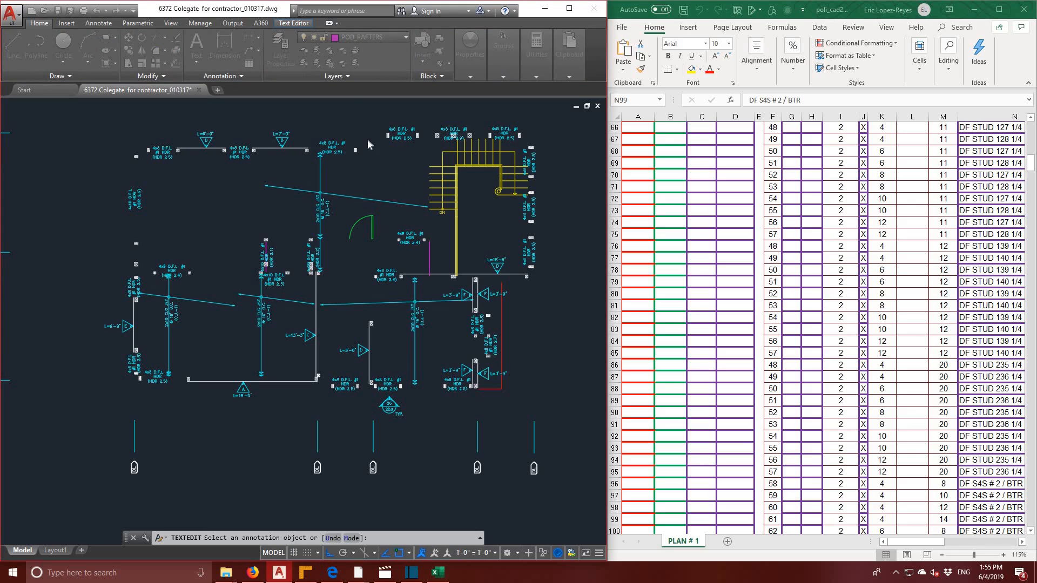
left_click(390, 38)
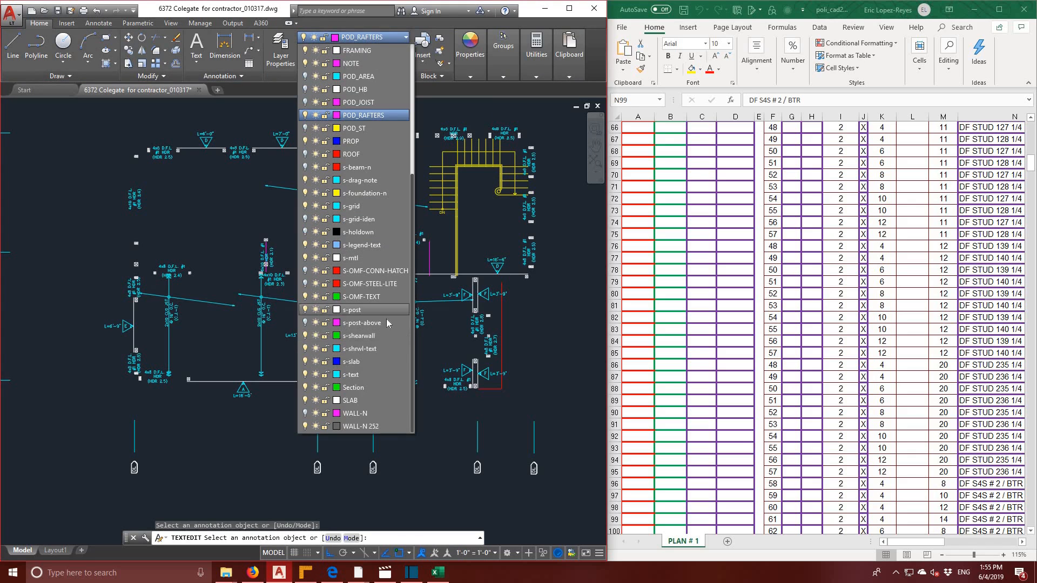
left_click(305, 413)
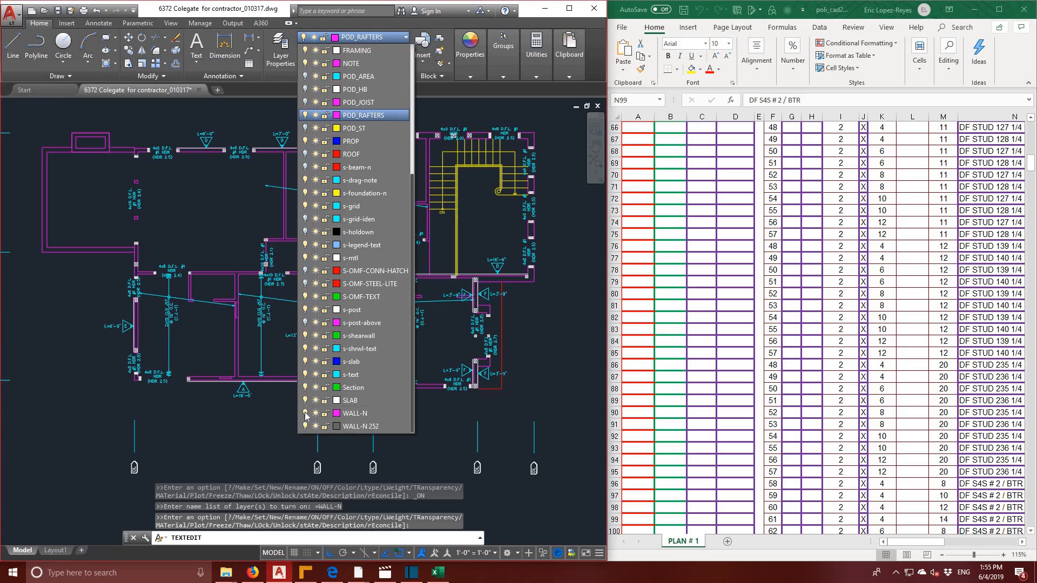
left_click(199, 193)
- Add a linear dimension across the exterior wall's thickness at the post beside the 4x8 header HDR 2.5, near the L=6'-0" shear wall
scroll(199, 194, "up", 2)
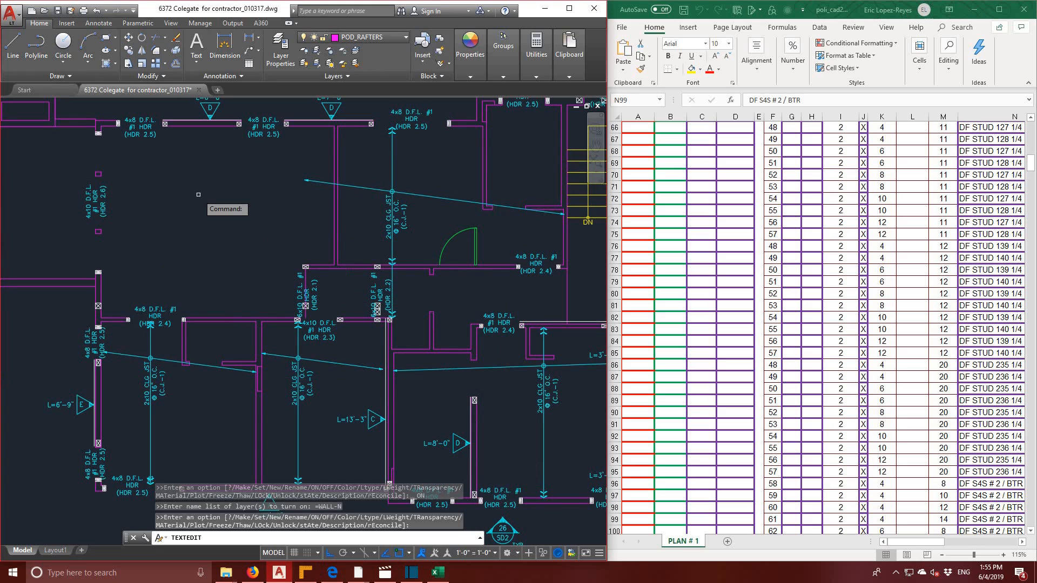
scroll(137, 211, "up", 4)
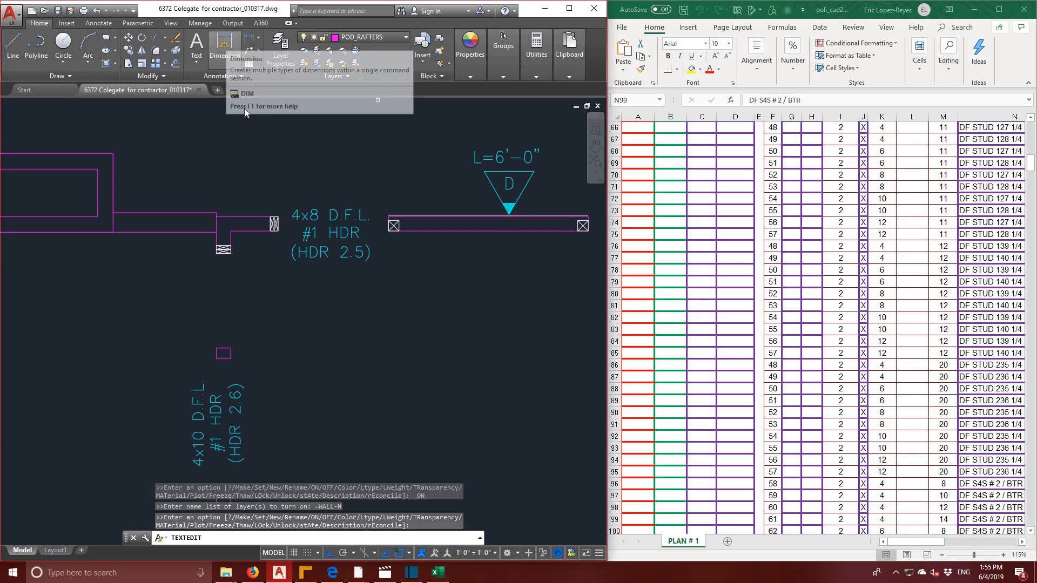
left_click(226, 46)
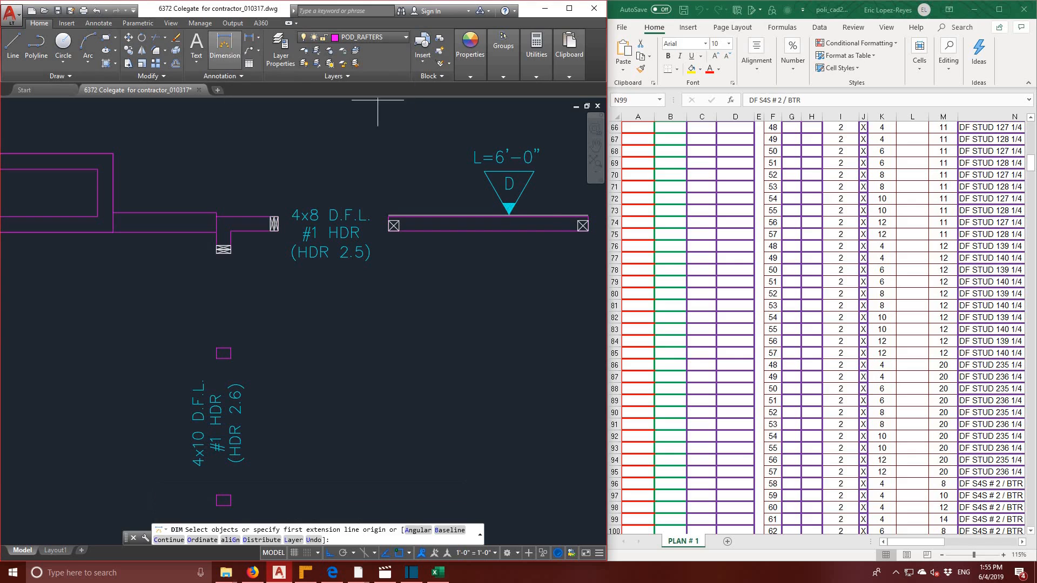
left_click(249, 37)
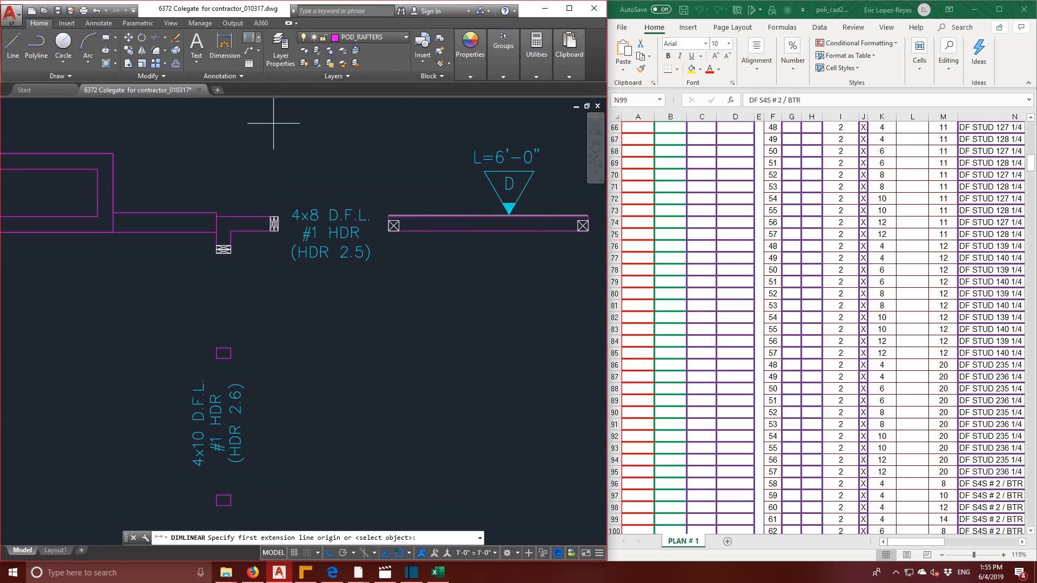
left_click(248, 217)
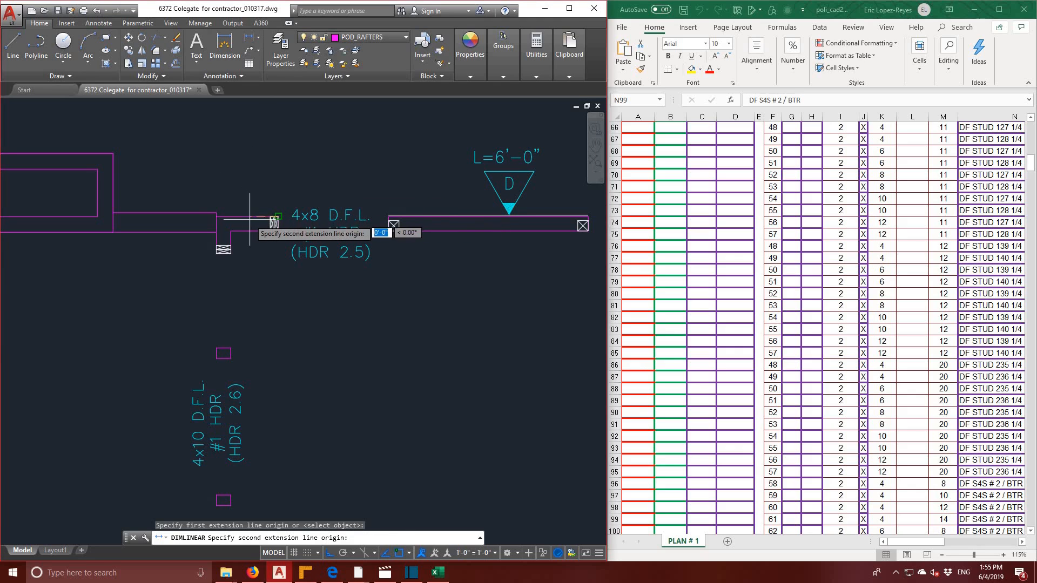
left_click(278, 232)
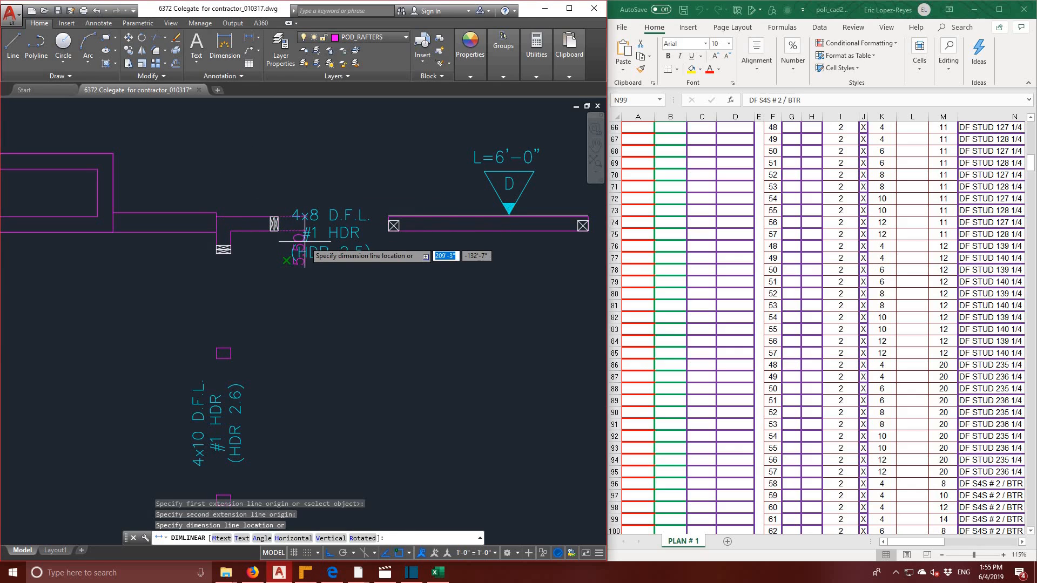
left_click(277, 246)
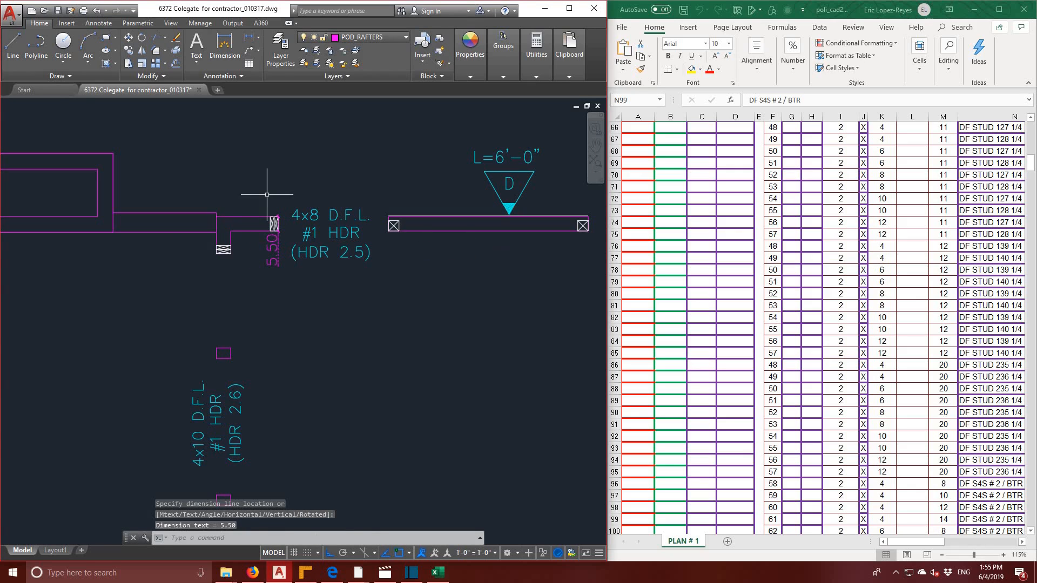
- Add a linear dimension across the thickness of the wall segment between the fireplace outline and the HDR 2.5 wall corner
left_click(248, 37)
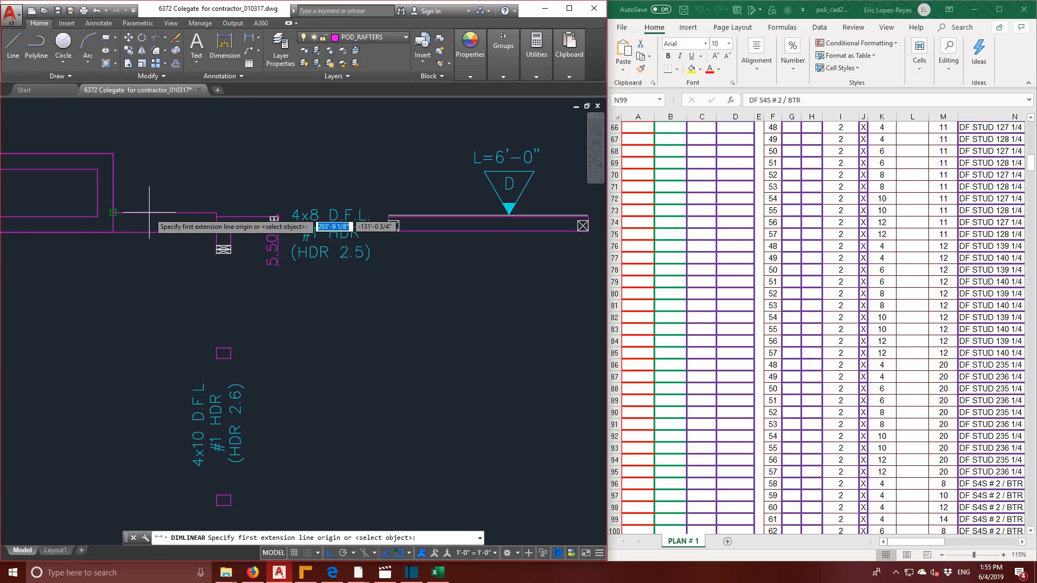
left_click(113, 213)
left_click(216, 232)
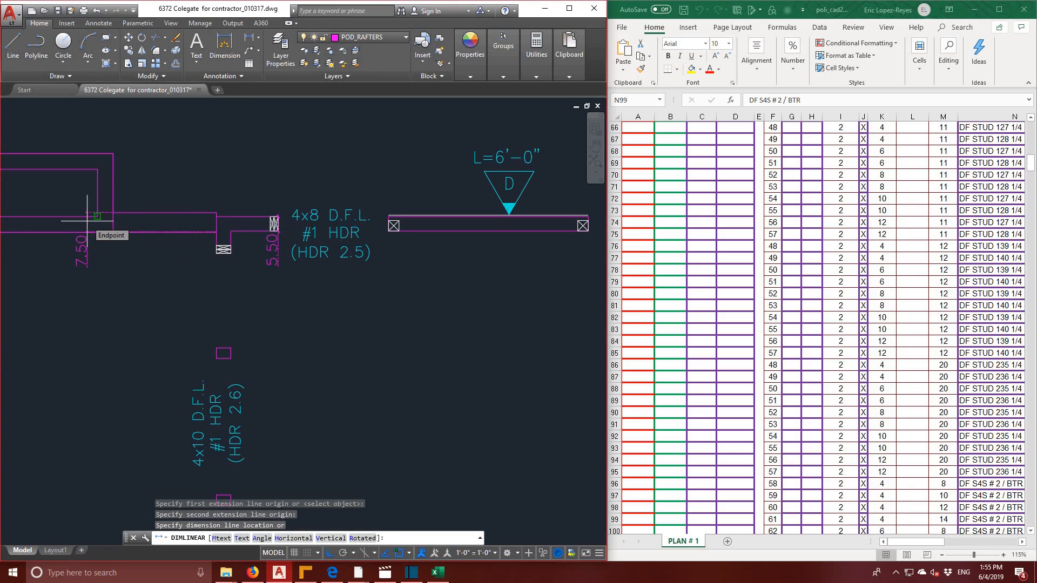
left_click(143, 218)
- Add a linear dimension across the thickness of the interior wall beside the 4x8 header HDR 2.4
scroll(185, 181, "down", 3)
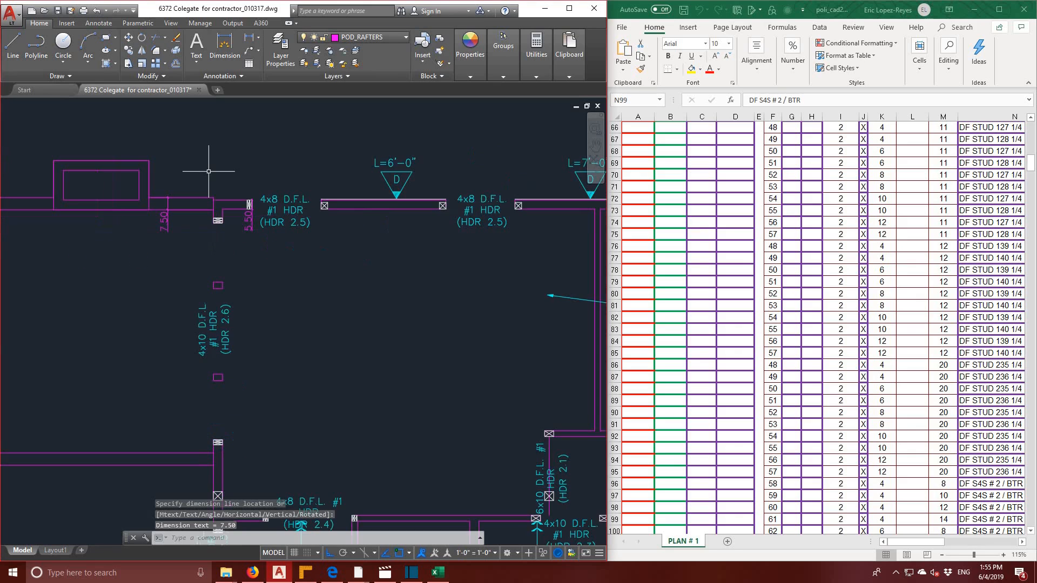
scroll(185, 251, "down", 1)
middle_click_drag(146, 266, 179, 194)
middle_click_drag(333, 311, 309, 213)
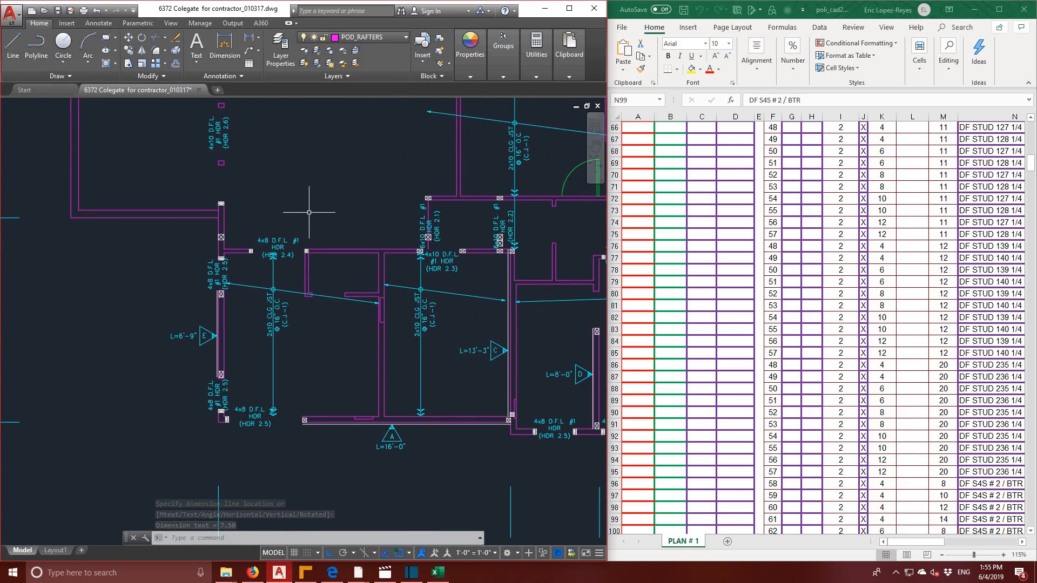
scroll(373, 237, "up", 1)
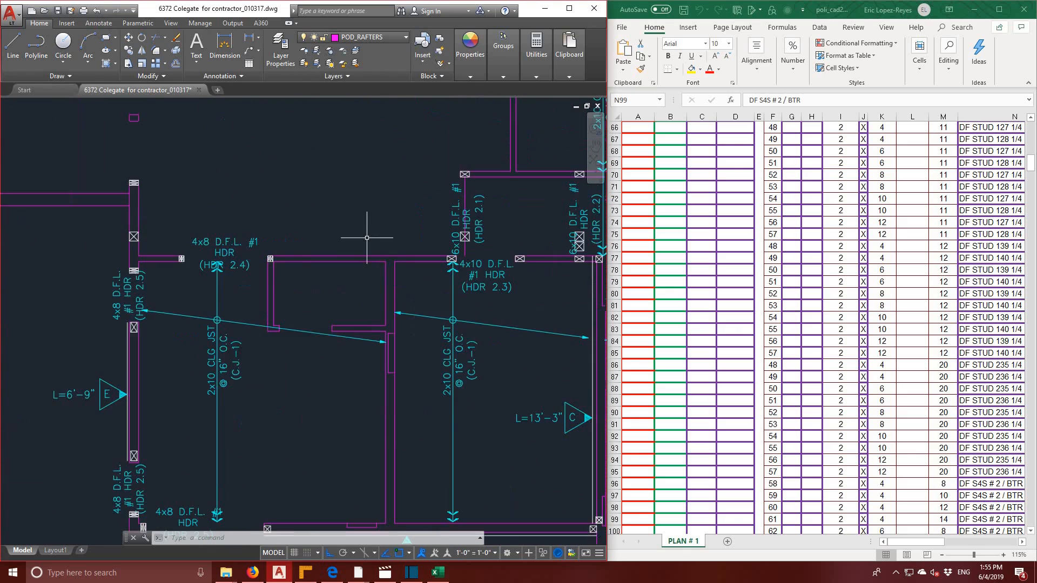
left_click(246, 38)
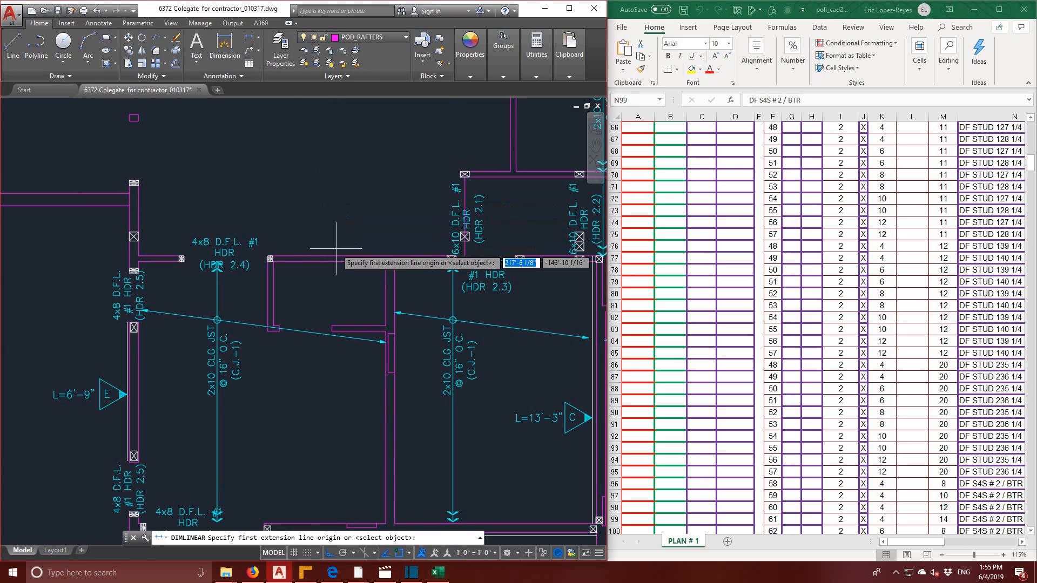
scroll(337, 256, "up", 1)
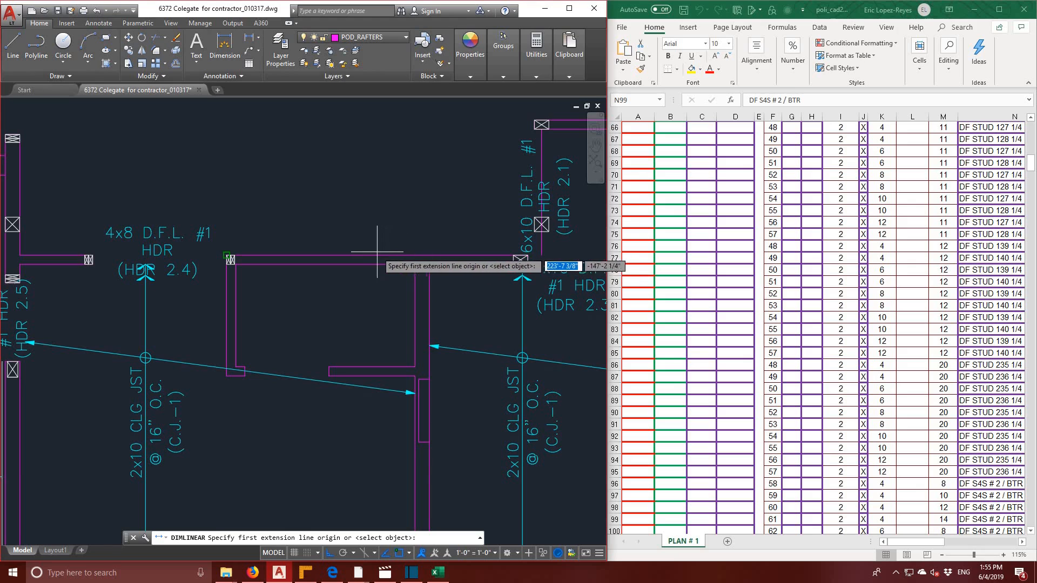
left_click(361, 255)
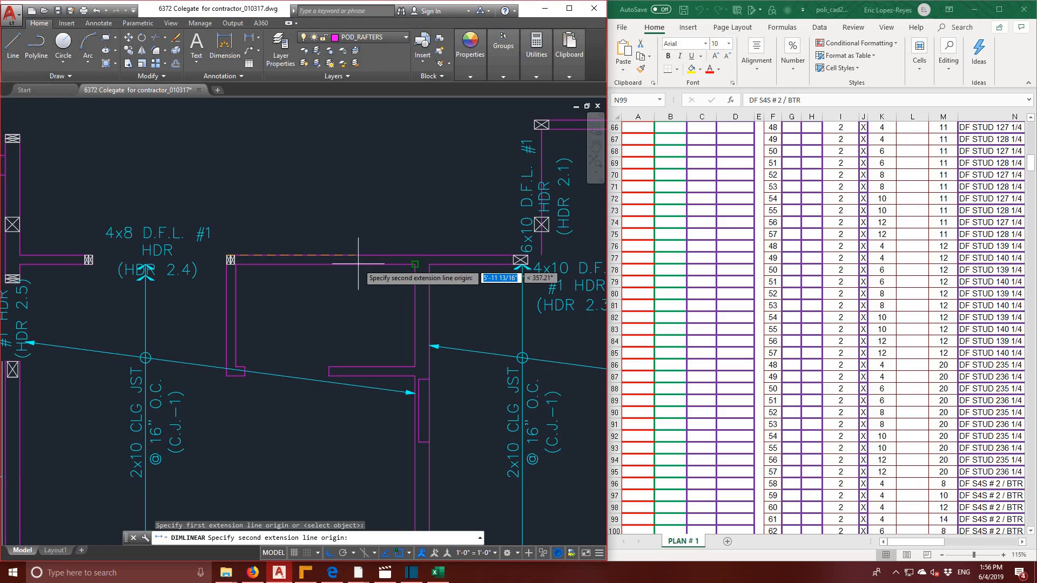
left_click(213, 261)
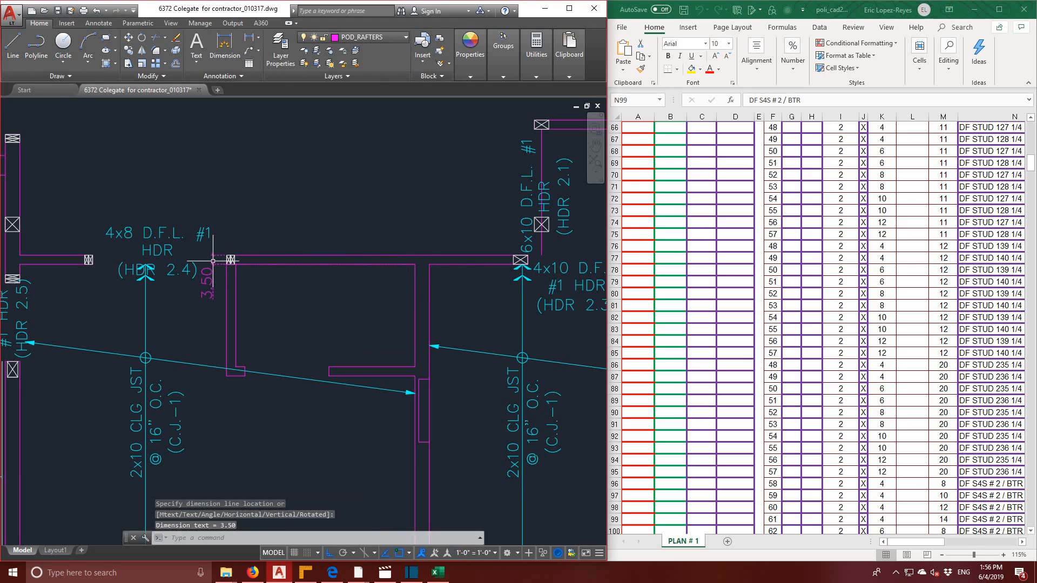
- Dimension the thickness of the interior wall between the two C.J.-1 ceiling joist areas, above shear wall A
scroll(313, 236, "down", 2)
scroll(313, 236, "down", 2)
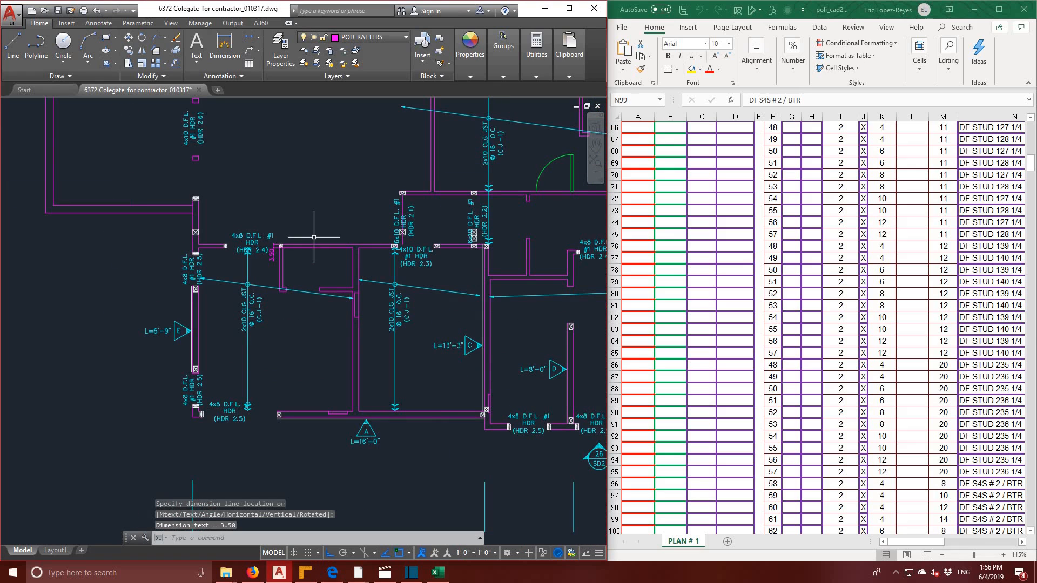
middle_click_drag(341, 327, 306, 288)
scroll(339, 309, "up", 3)
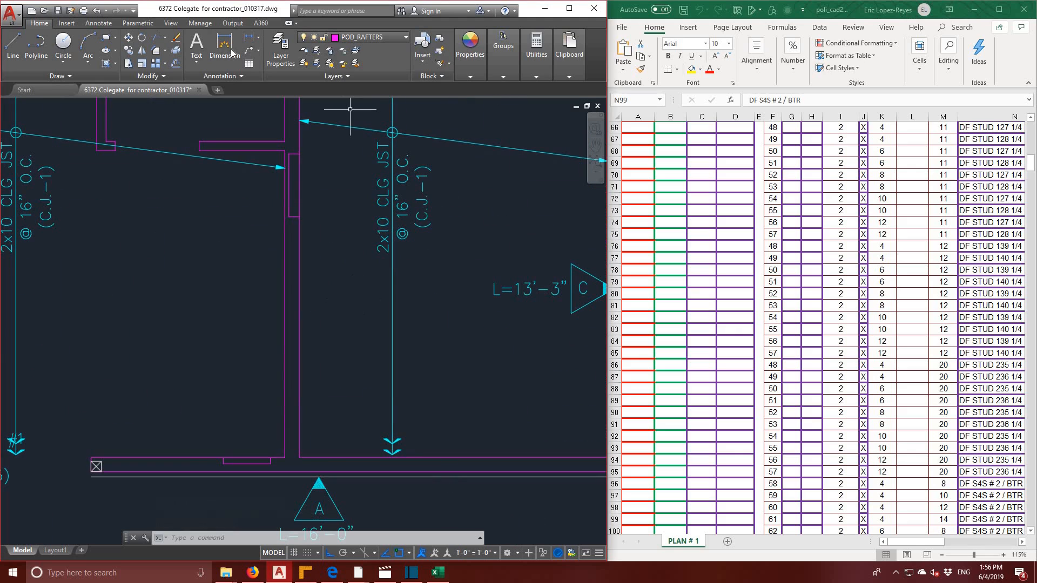
left_click(225, 46)
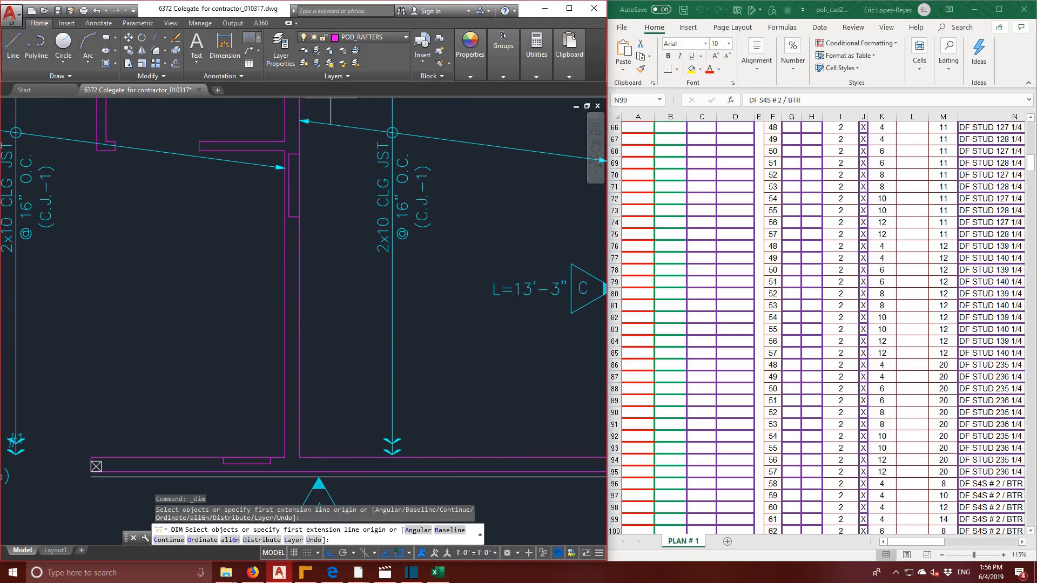
left_click(249, 36)
left_click(284, 304)
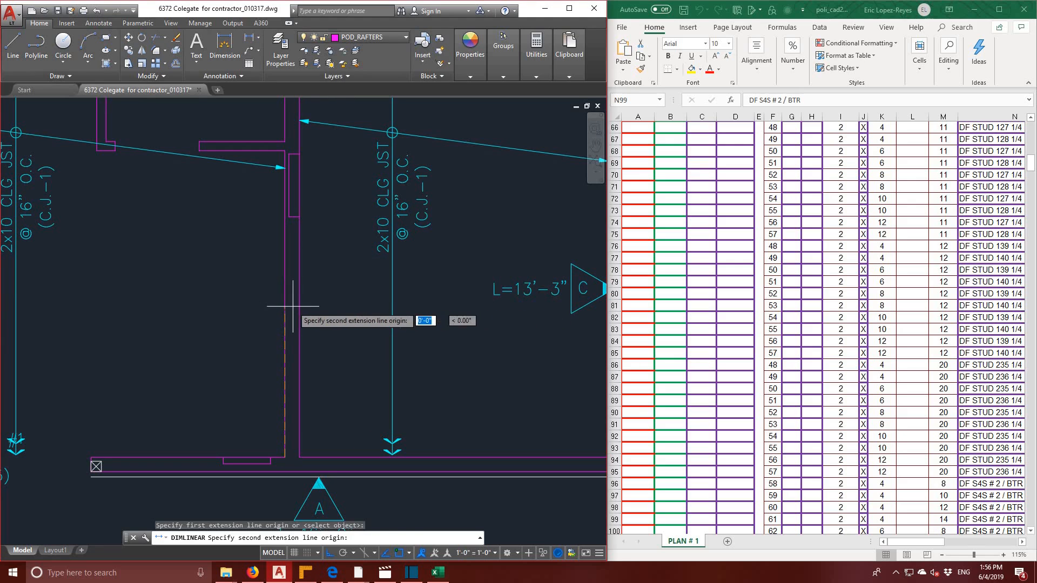
- Dimension the thickness of the interior wall between the two lower rooms with 2x10 ceiling joists
left_click(299, 310)
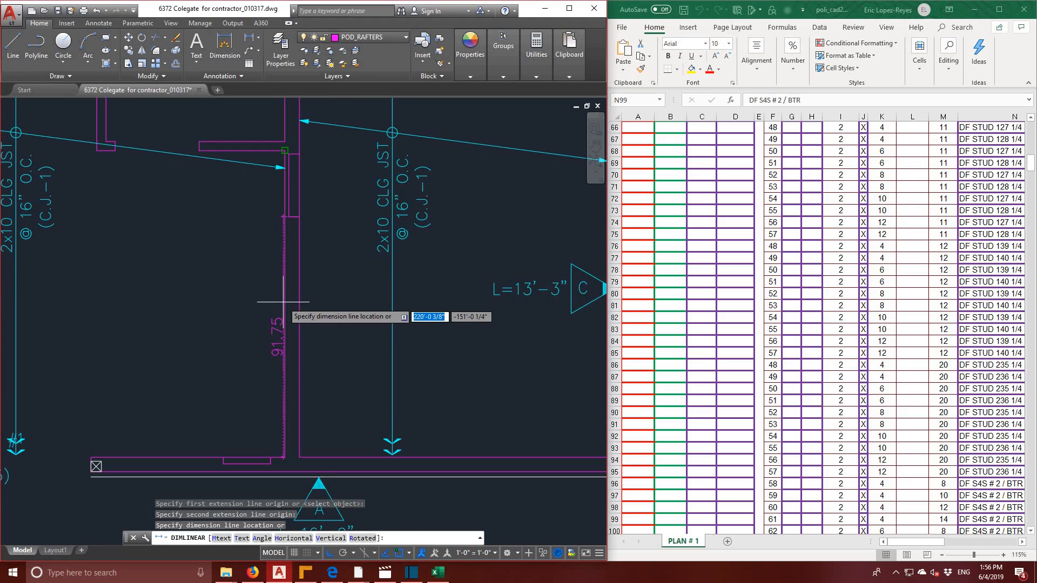
left_click(289, 247)
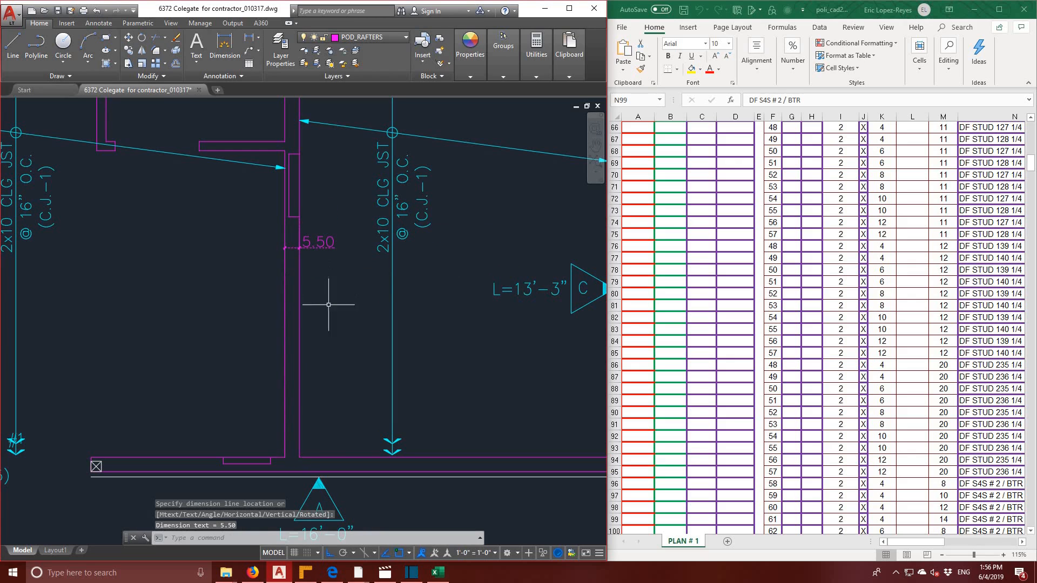
- Add a linear dimension across the thickness of the upper exterior wall at the small room beside the stairs
scroll(297, 292, "down", 2)
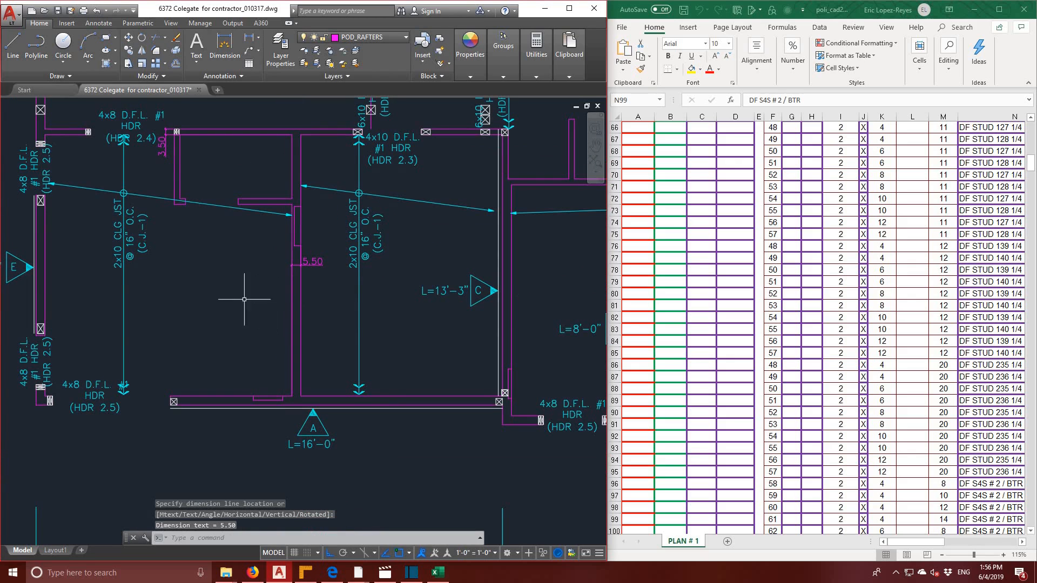
scroll(224, 299, "down", 2)
scroll(224, 299, "down", 2)
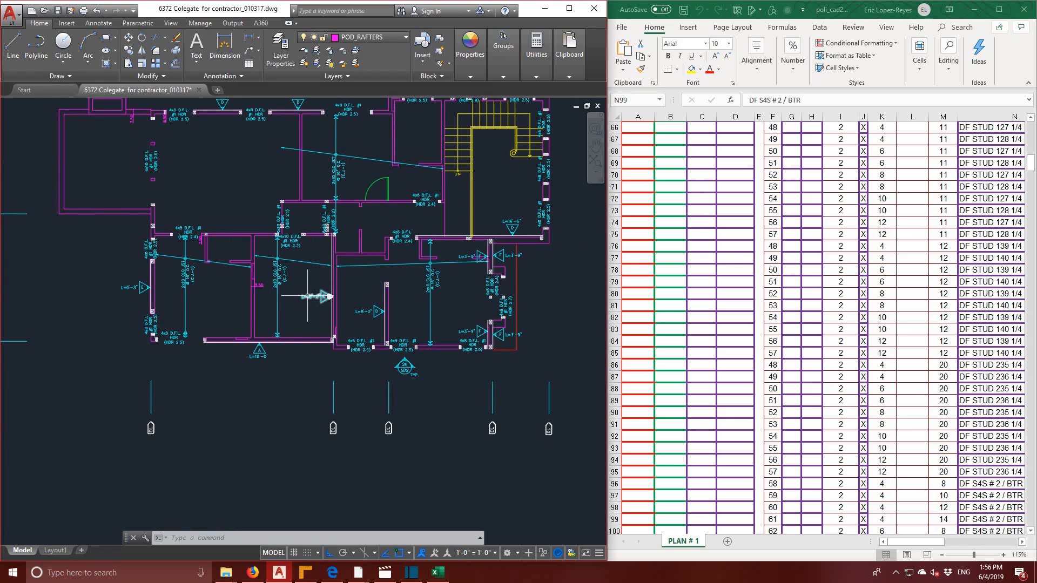
middle_click_drag(308, 296, 283, 356)
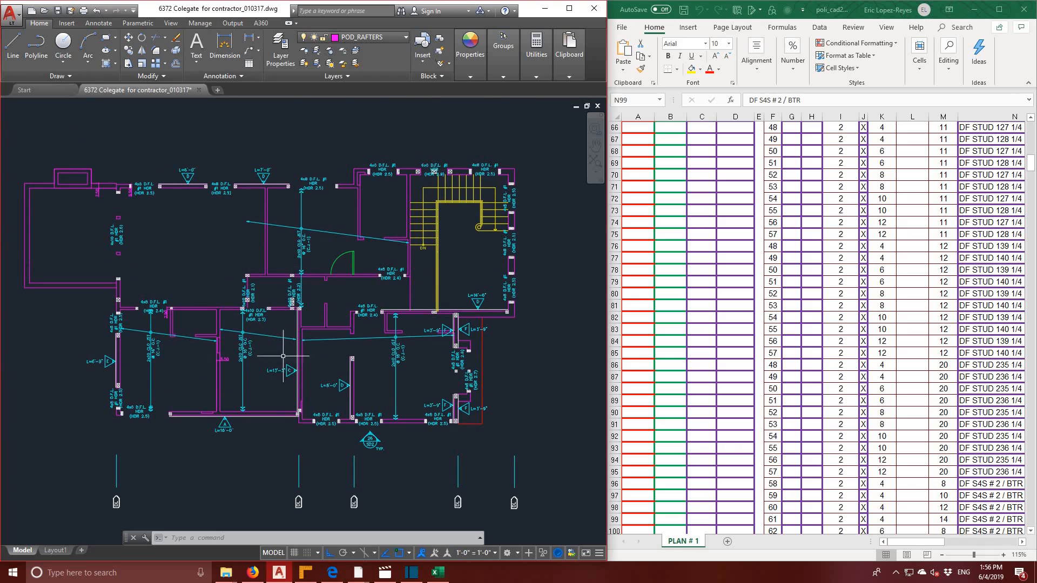
scroll(224, 240, "up", 2)
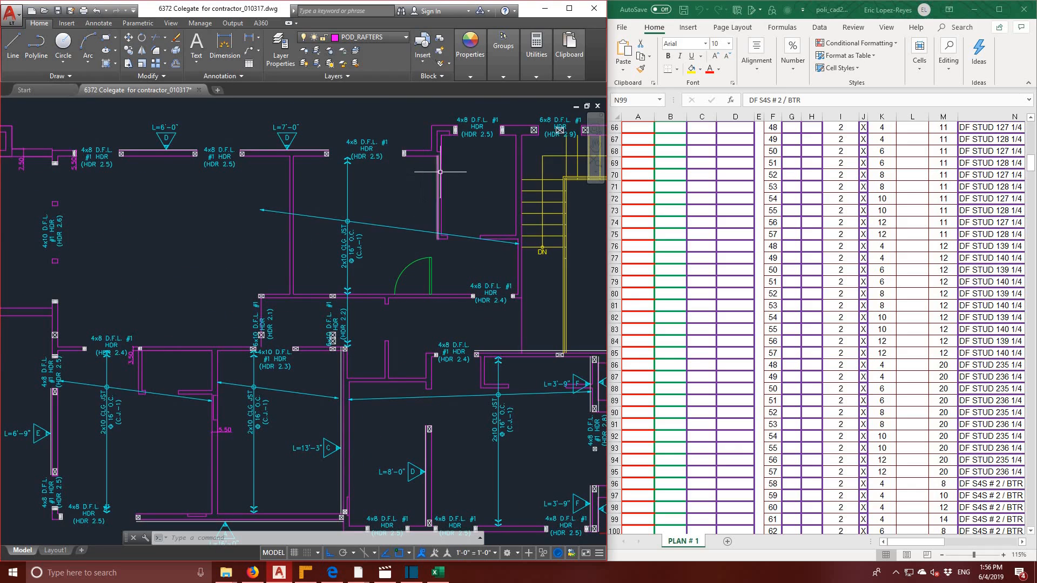
middle_click_drag(477, 180, 312, 251)
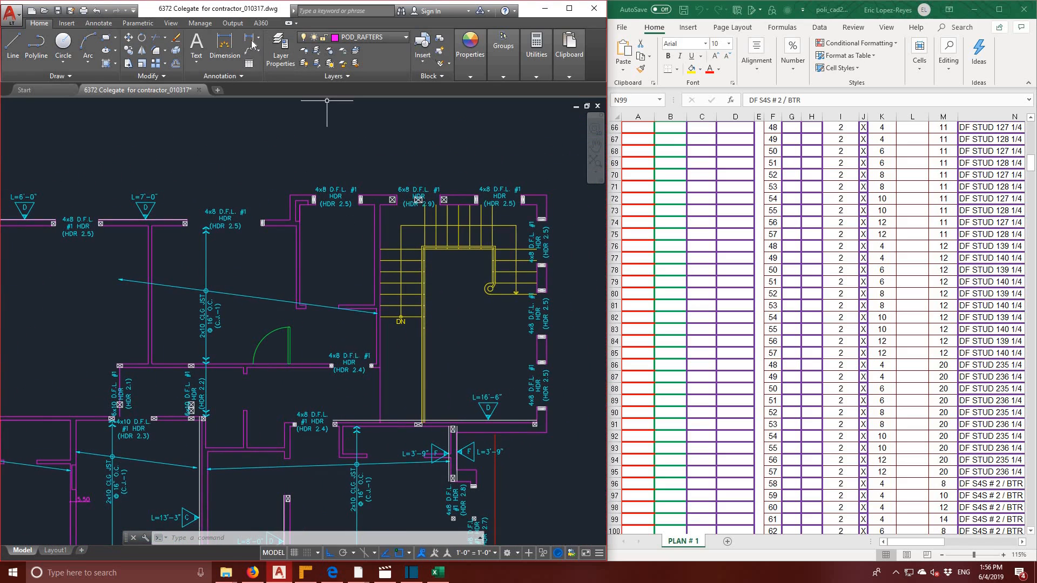
left_click(249, 37)
left_click(370, 179)
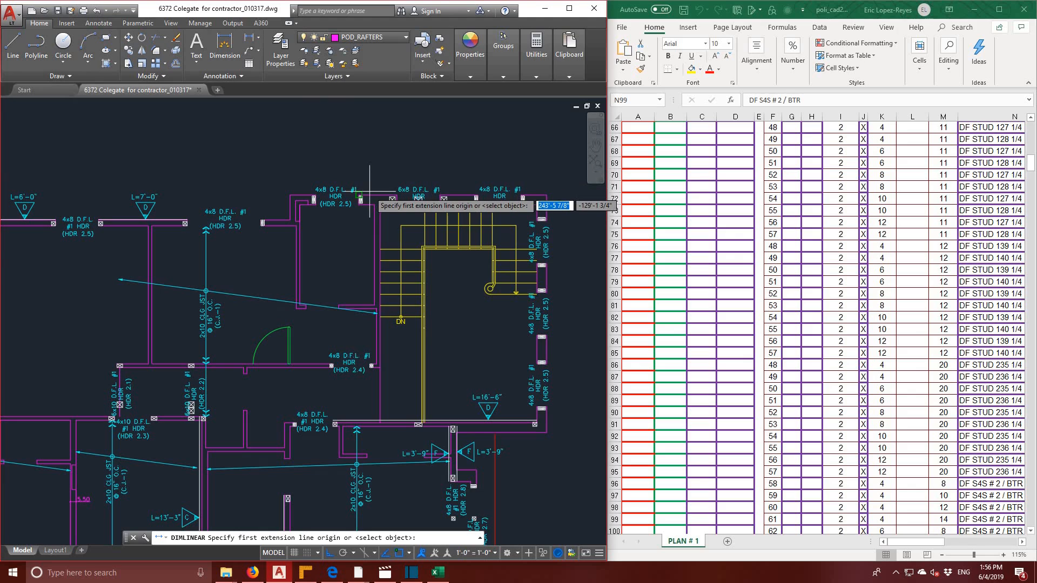
left_click(370, 205)
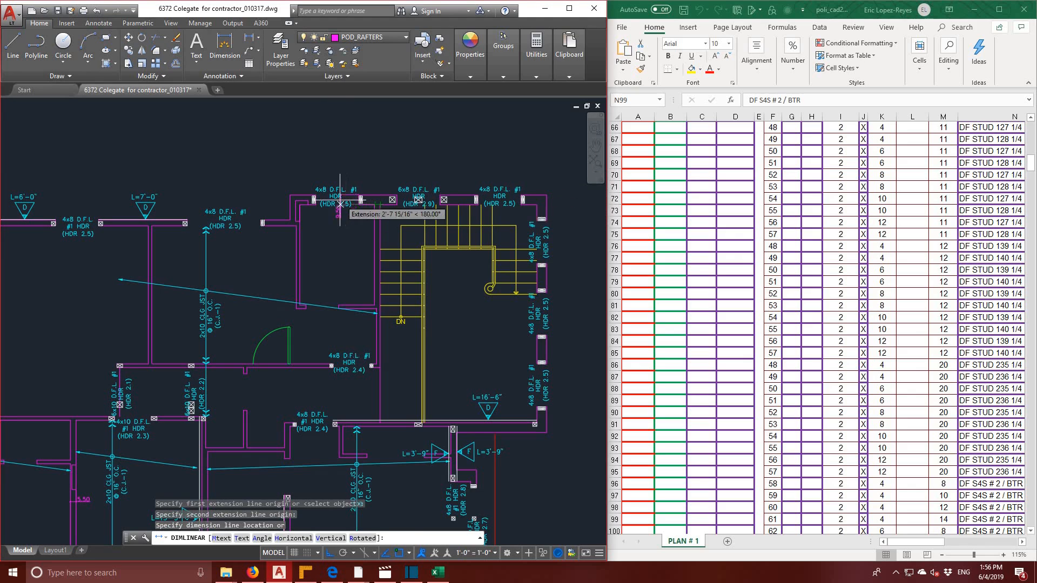
left_click(261, 197)
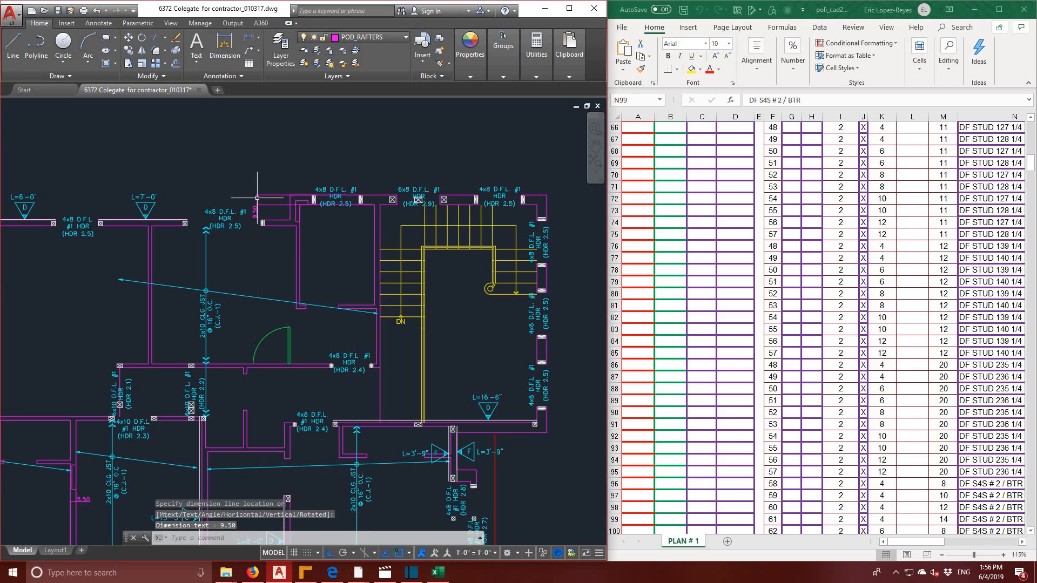
scroll(257, 198, "up", 2)
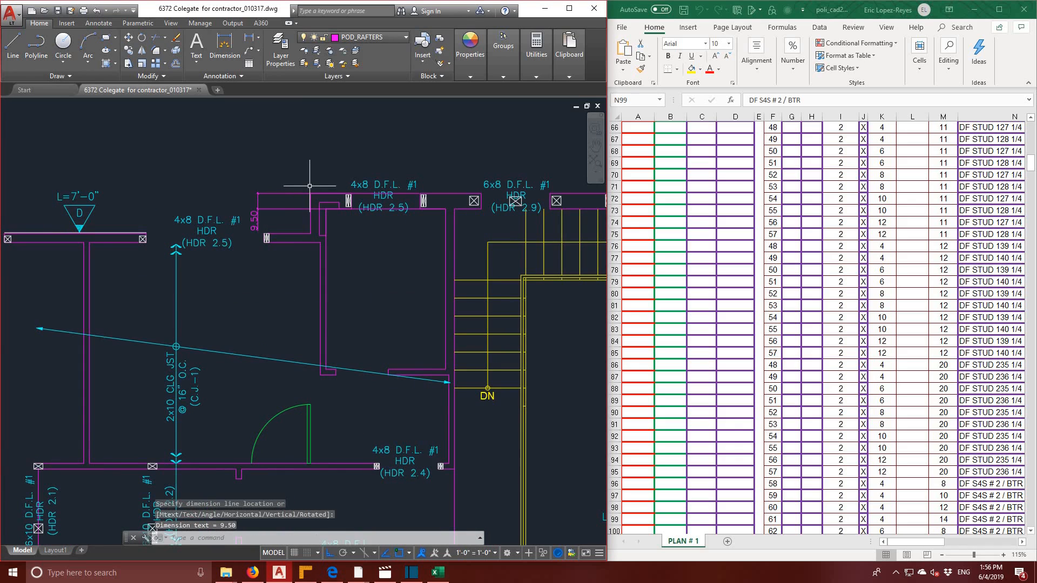
- Add a linear dimension across the lower return wall of the bay near header HDR 2.7, placed outside the building
scroll(426, 260, "down", 2)
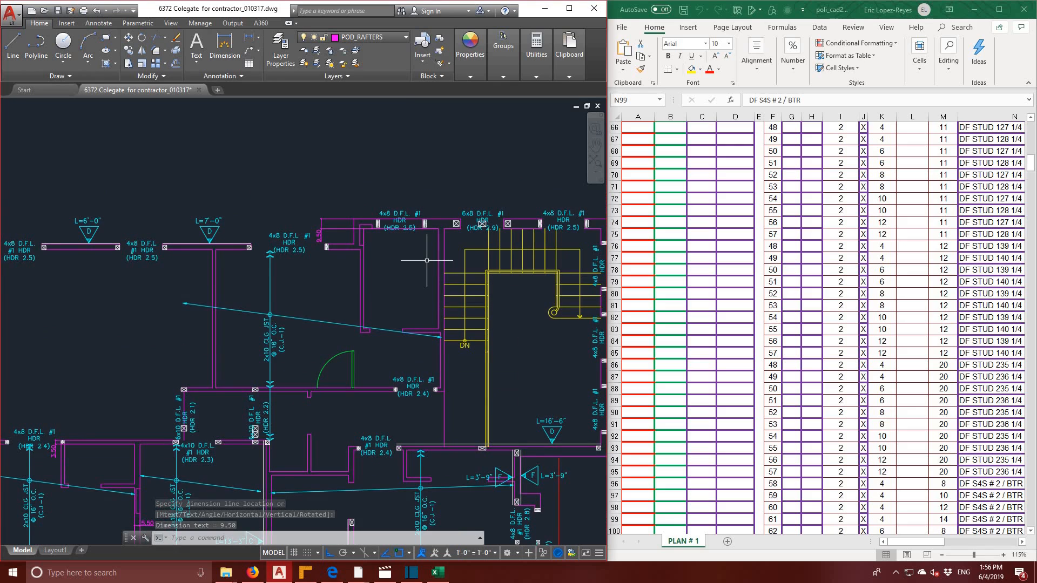
middle_click_drag(450, 275, 325, 118)
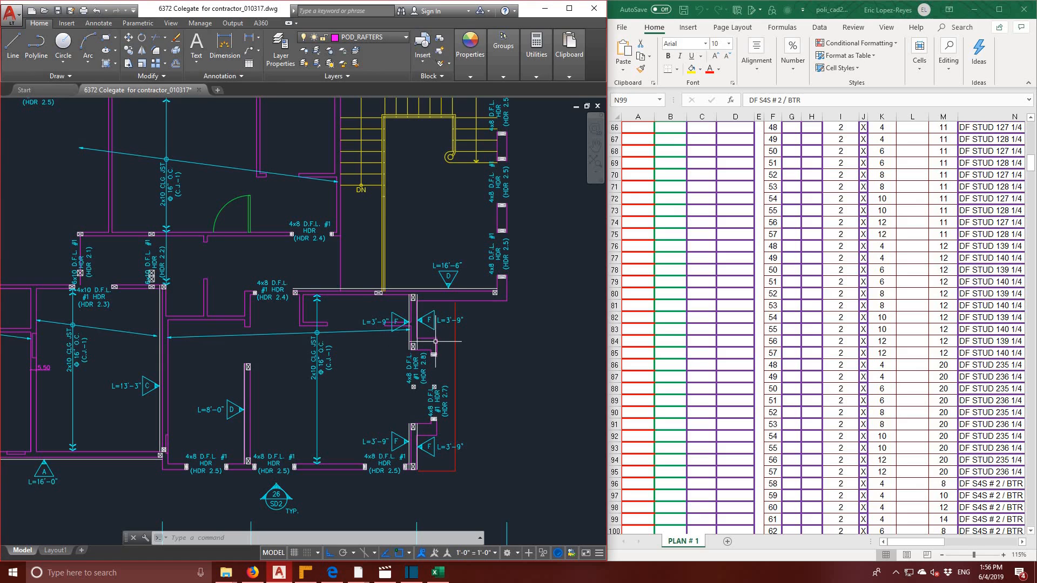
left_click(252, 43)
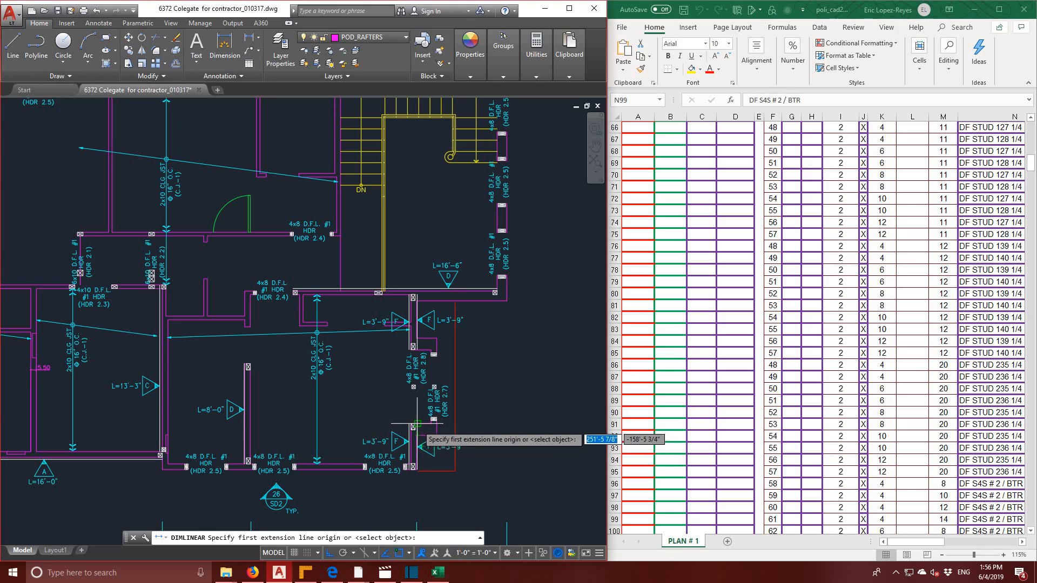
left_click(417, 424)
left_click(447, 435)
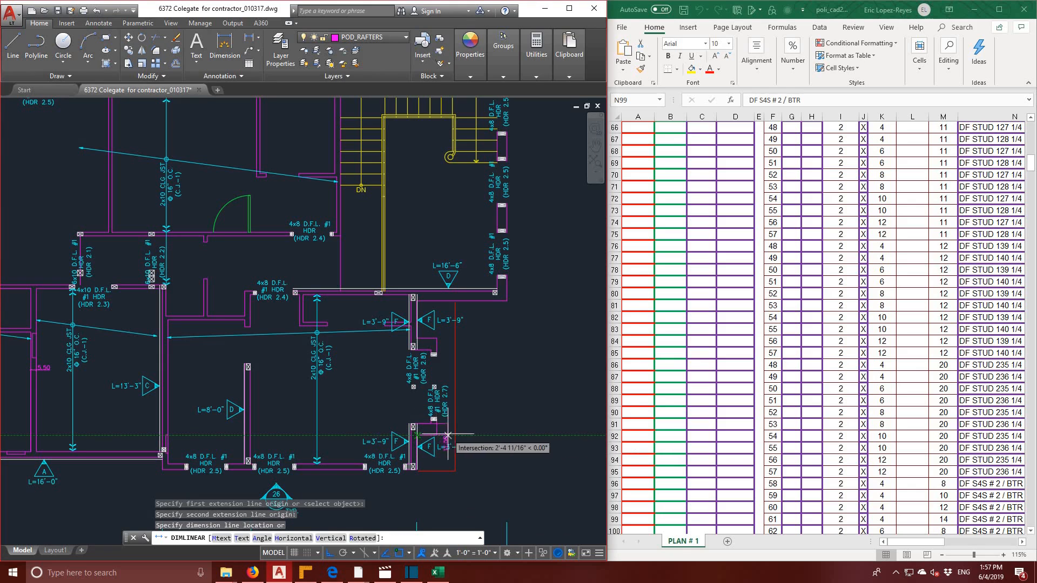
left_click(483, 446)
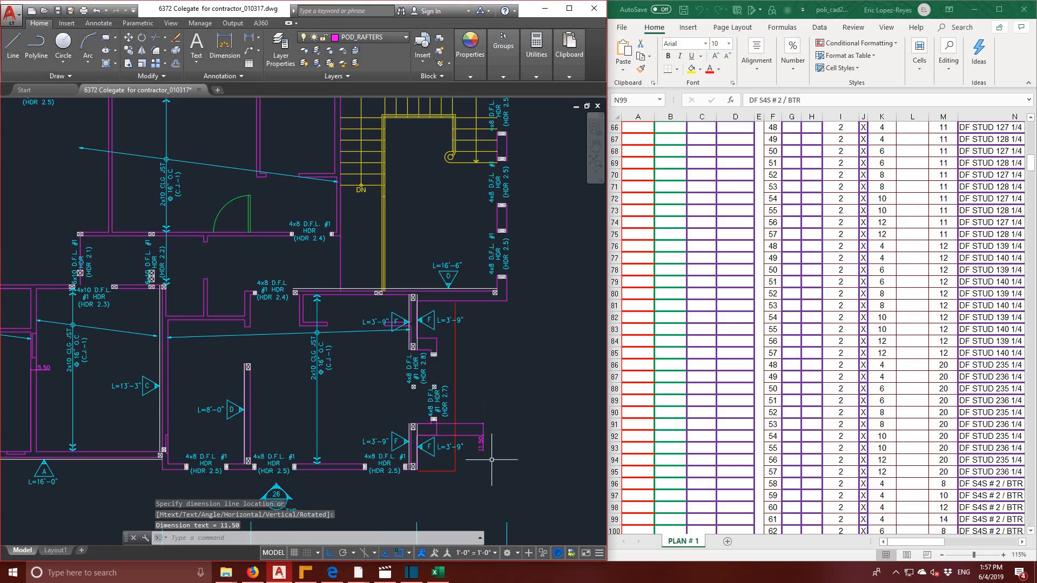
scroll(512, 495, "up", 2)
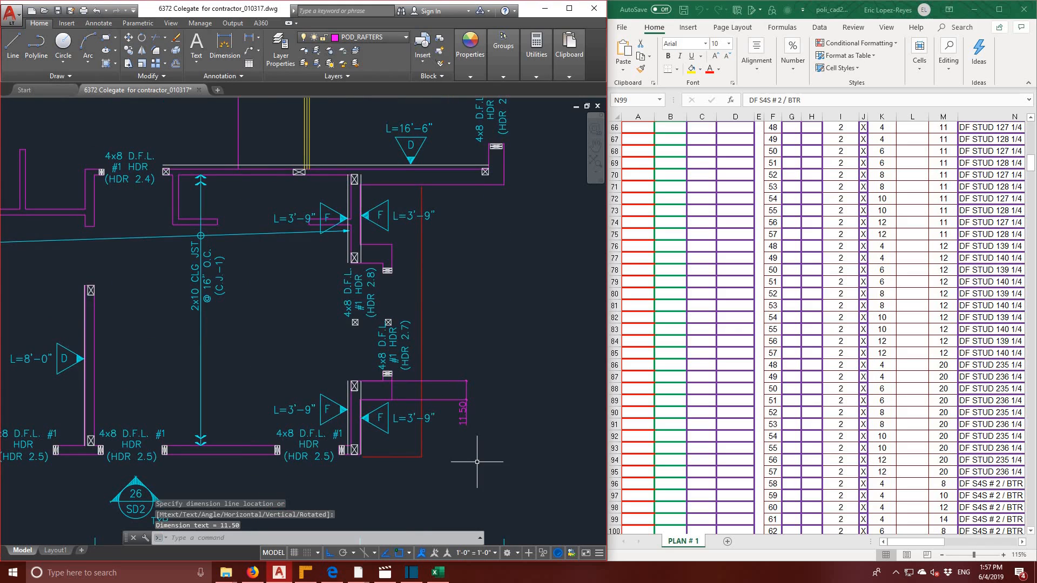
- Dimension the thickness of the wall below the stairs, placing the dimension beside the HDR 2.4 header
scroll(477, 461, "down", 2)
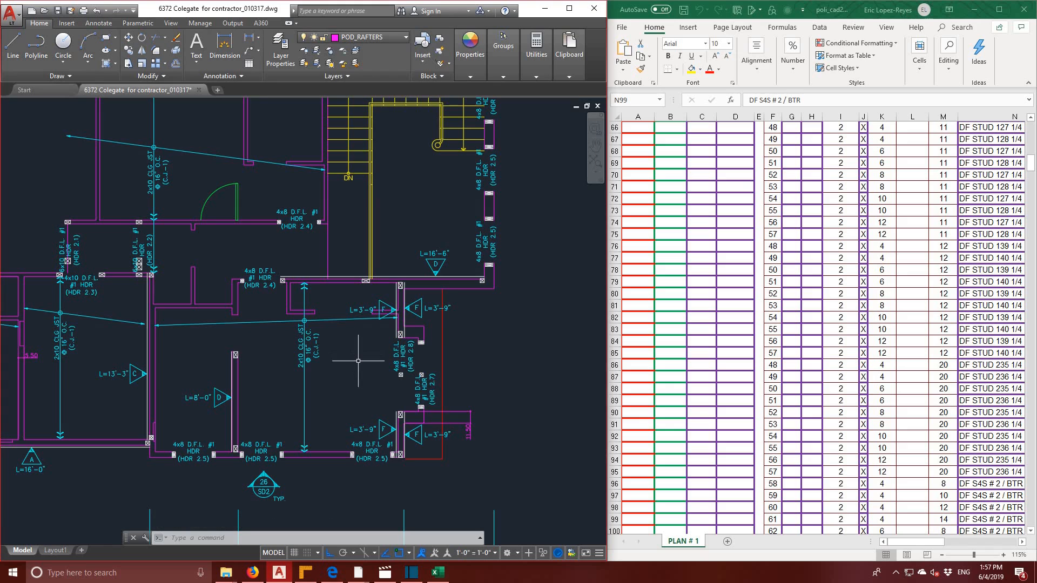
middle_click_drag(358, 362, 364, 394)
scroll(412, 357, "up", 4)
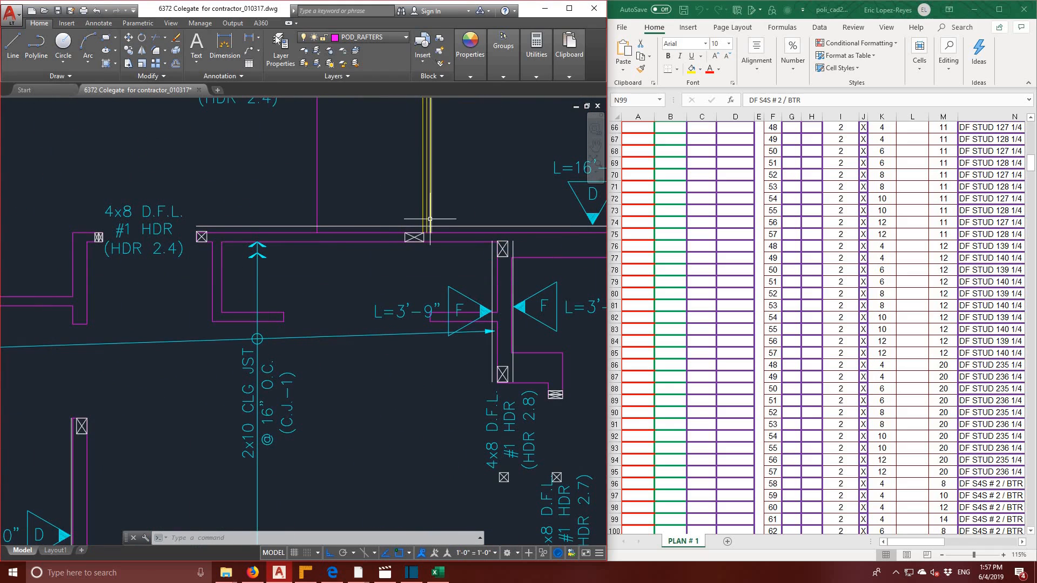
left_click(250, 37)
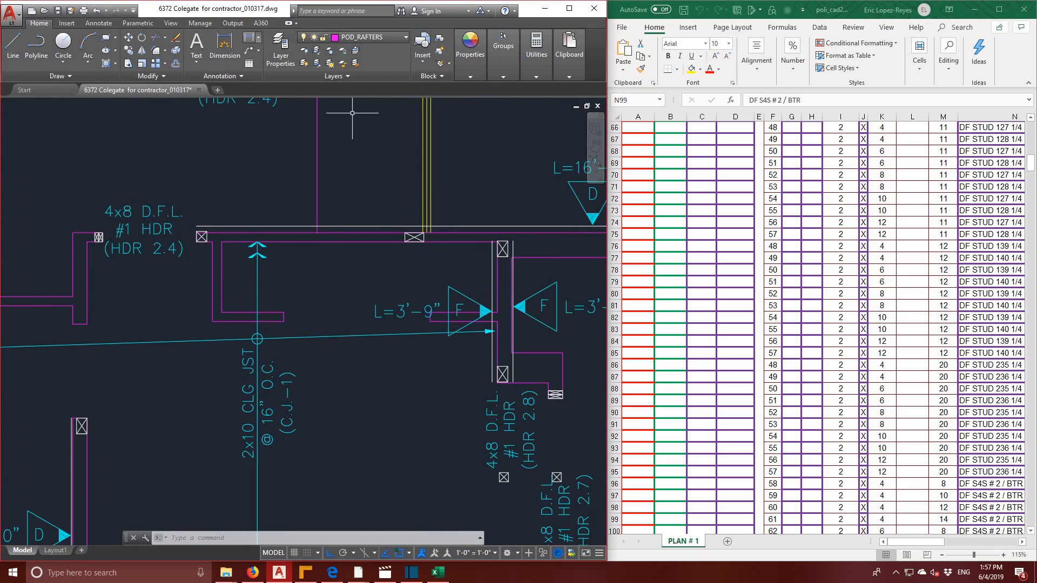
left_click(351, 232)
left_click(351, 242)
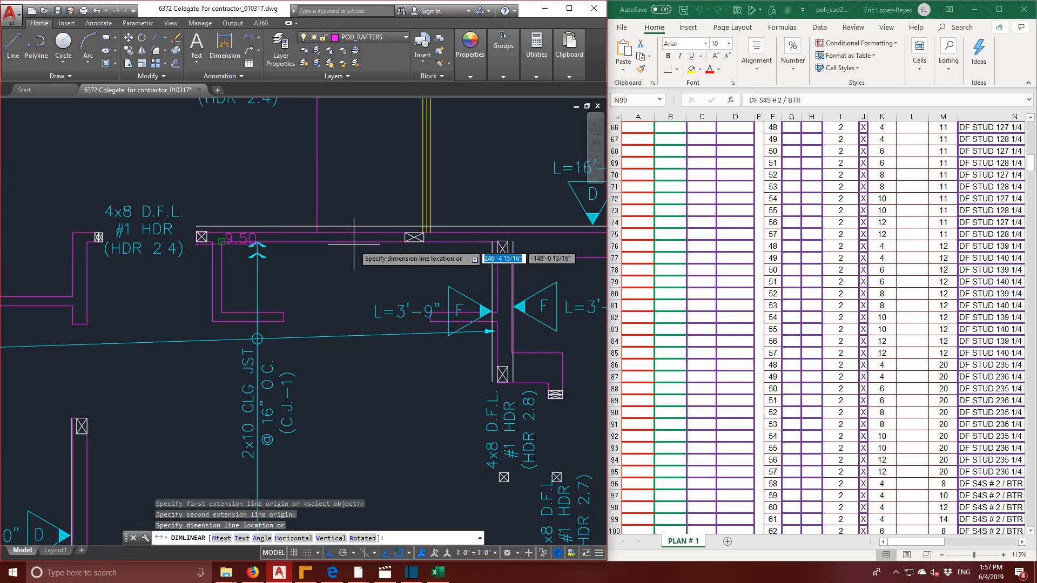
left_click(188, 232)
scroll(344, 210, "down", 2)
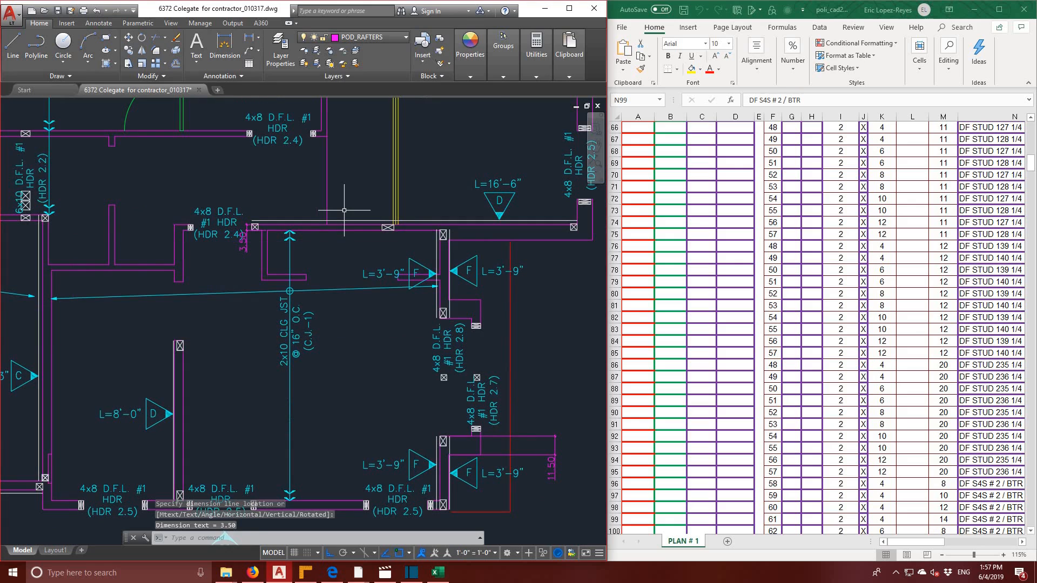
- Review the walls and their thickness dimensions across the whole framing plan
scroll(344, 210, "down", 1)
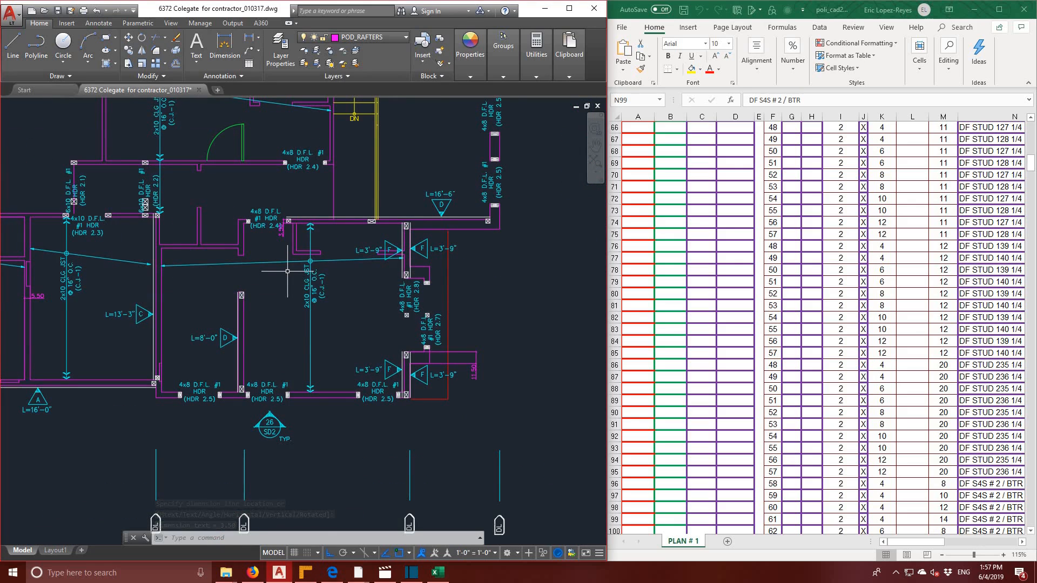
scroll(287, 271, "down", 4)
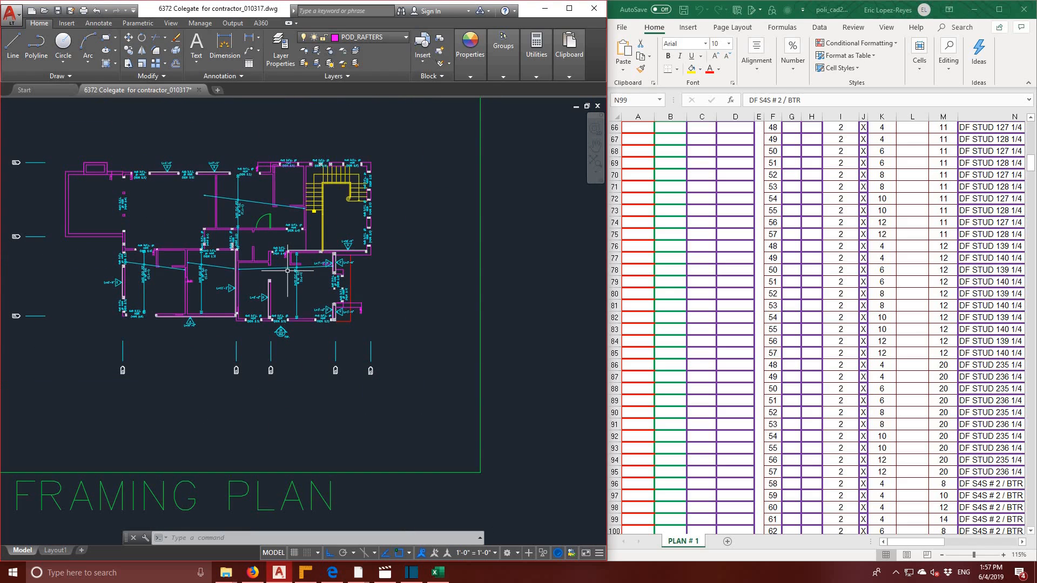
middle_click_drag(287, 272, 362, 317)
scroll(218, 241, "up", 1)
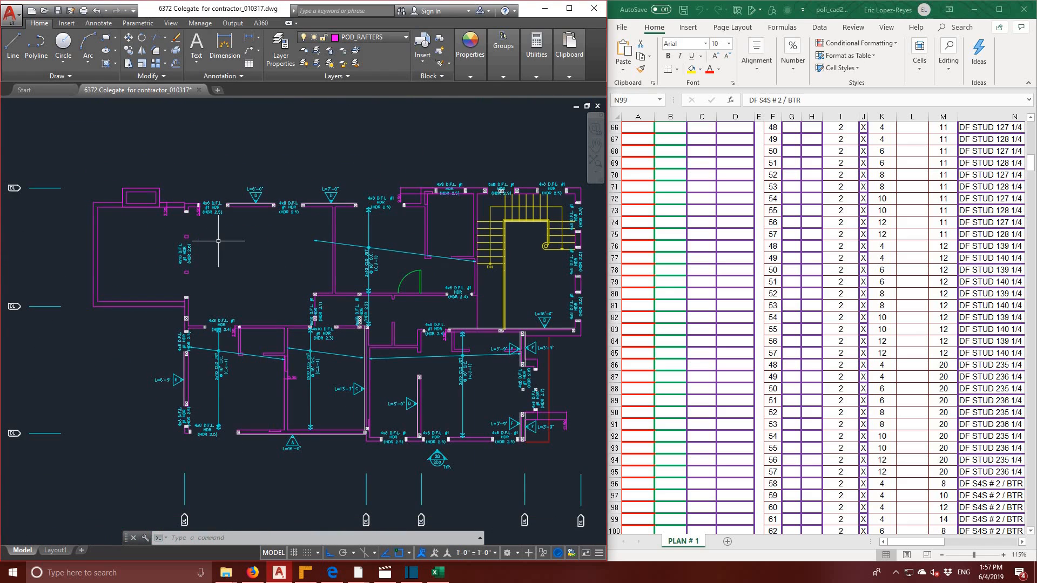
scroll(218, 241, "up", 2)
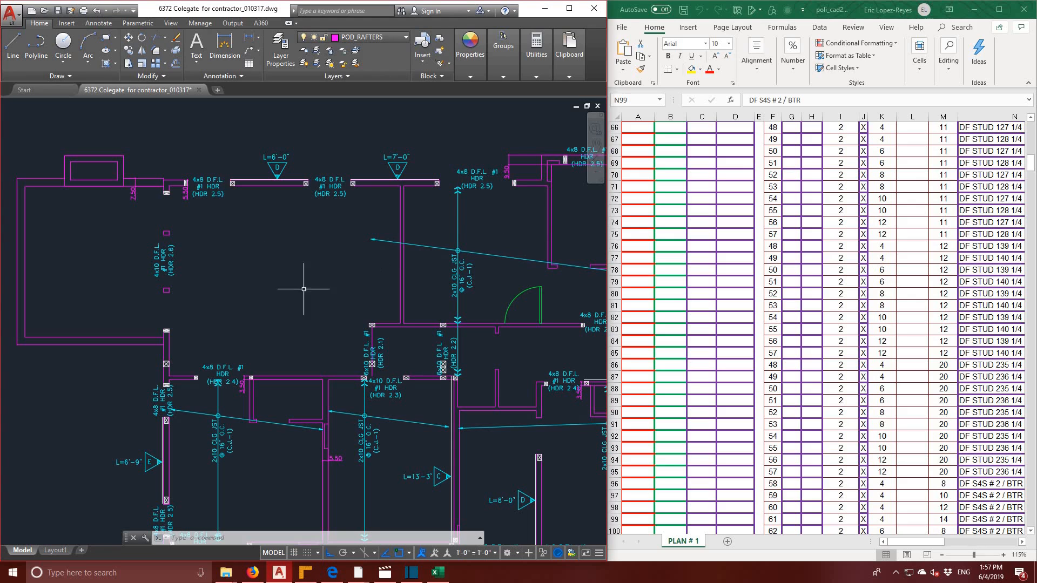
scroll(289, 288, "down", 1)
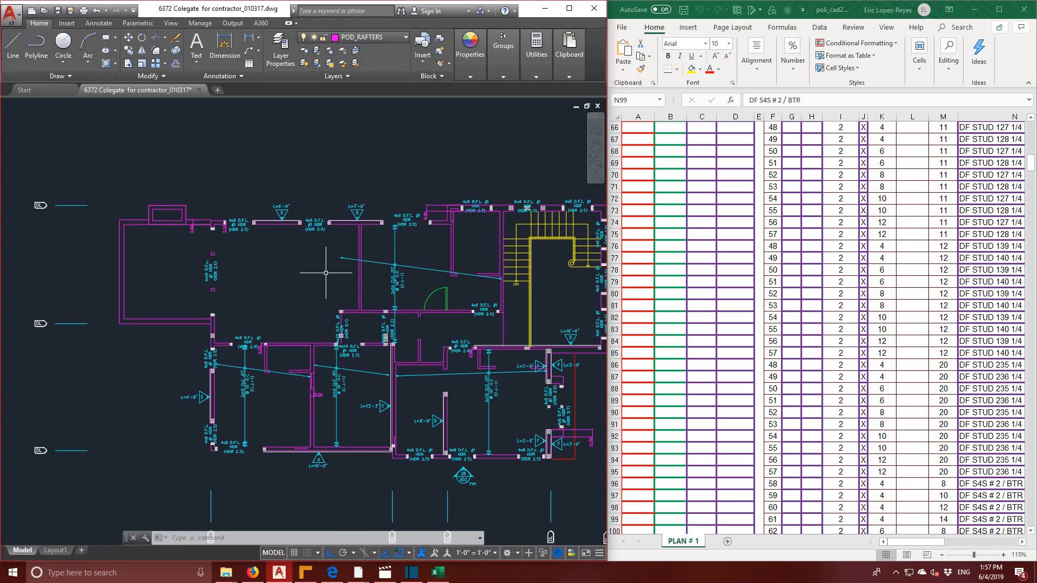
middle_click_drag(326, 273, 243, 254)
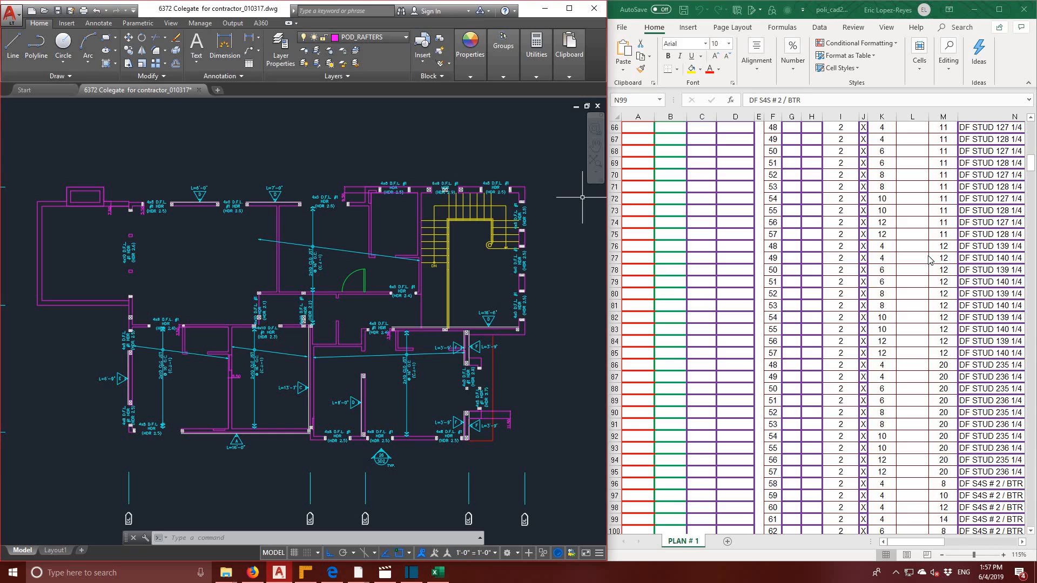
- Switch to the Excel lumber list, look through the DF stud rows by length, and select cell B59
scroll(929, 259, "up", 2)
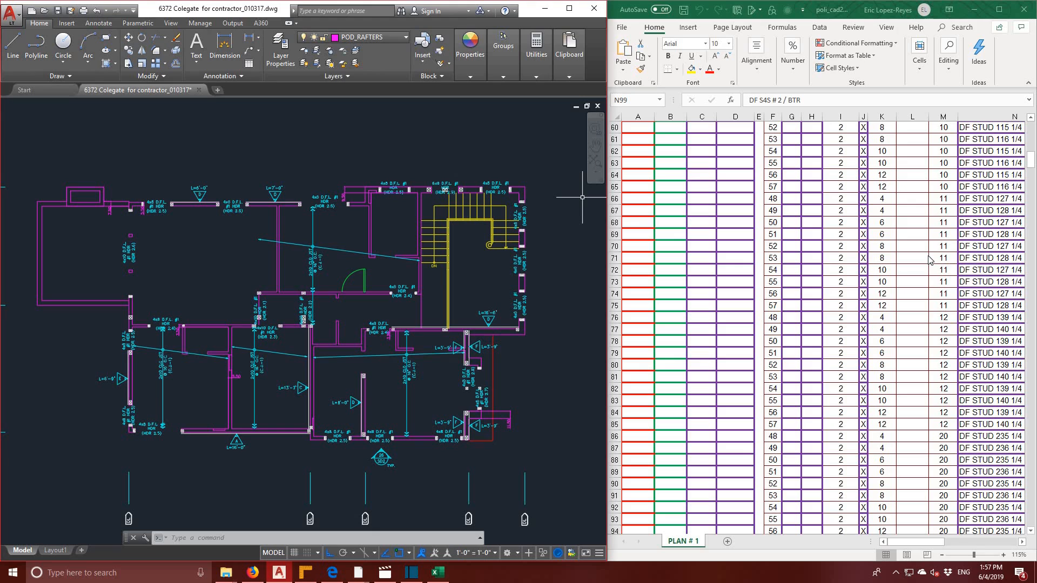
scroll(929, 259, "up", 1)
scroll(924, 260, "up", 1)
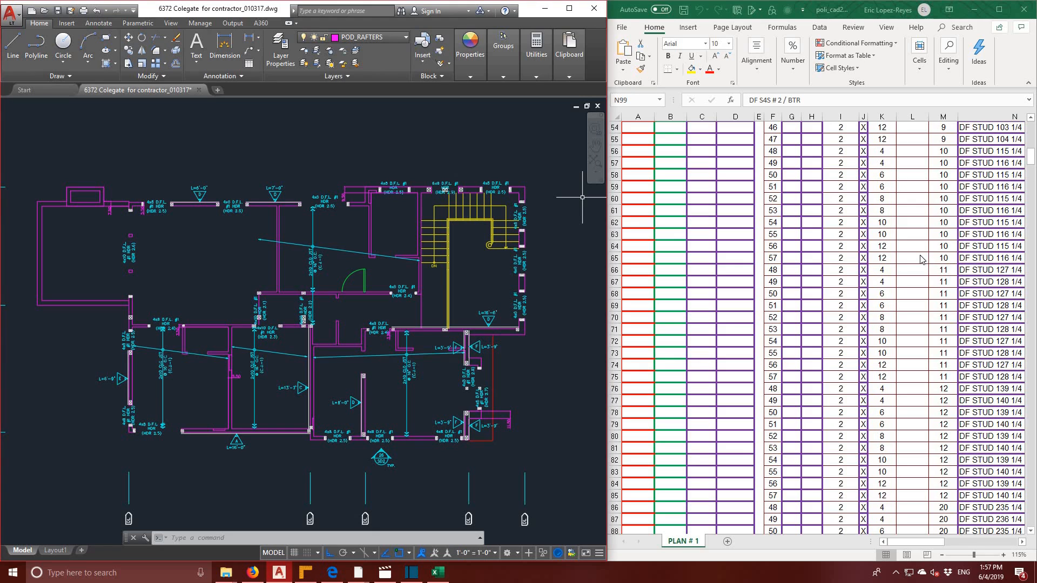
scroll(914, 261, "up", 2)
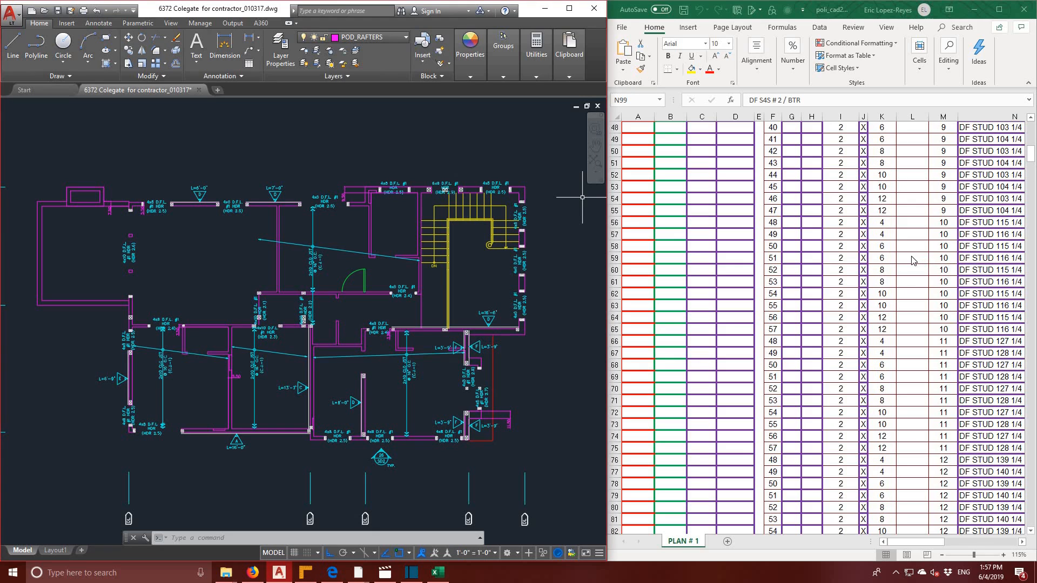
scroll(913, 261, "up", 3)
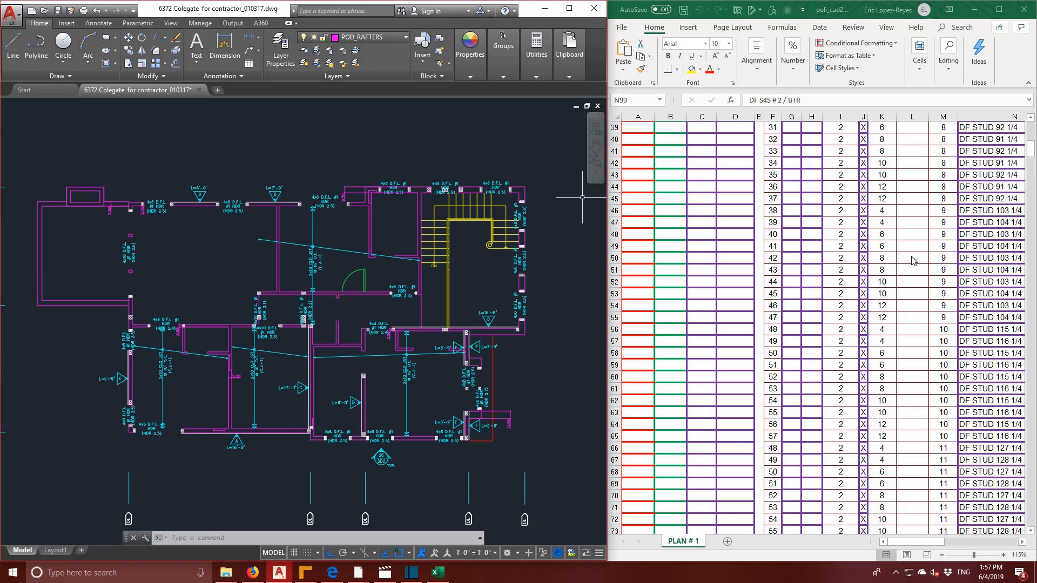
scroll(914, 261, "up", 1)
scroll(913, 261, "up", 1)
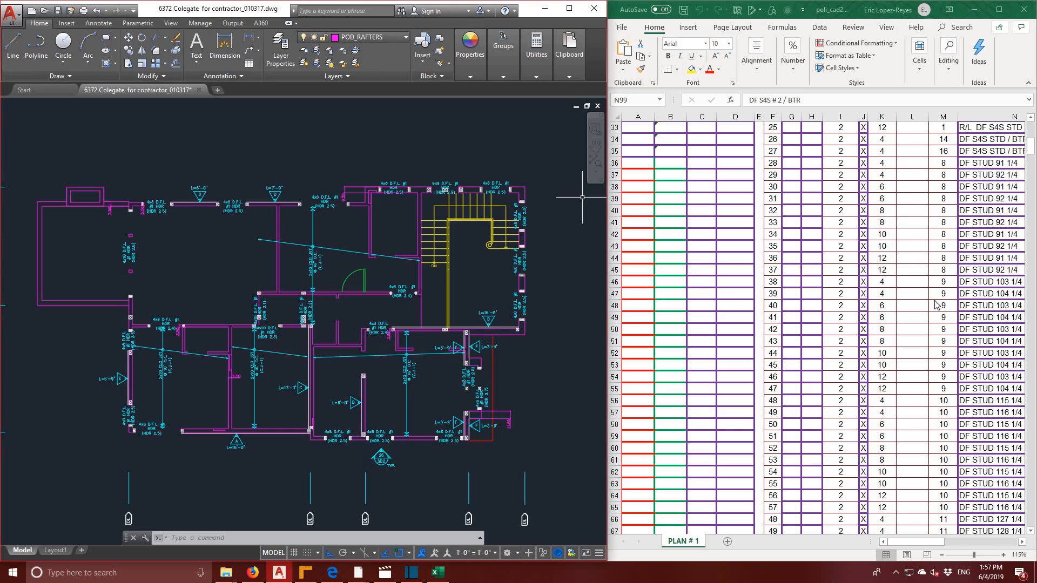
scroll(936, 321, "down", 3)
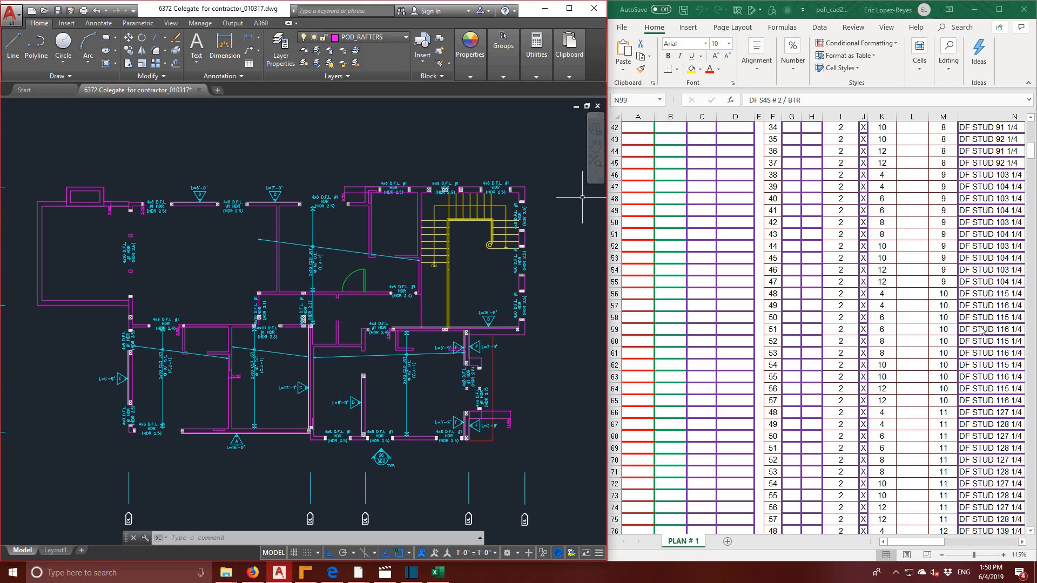
left_click(664, 325)
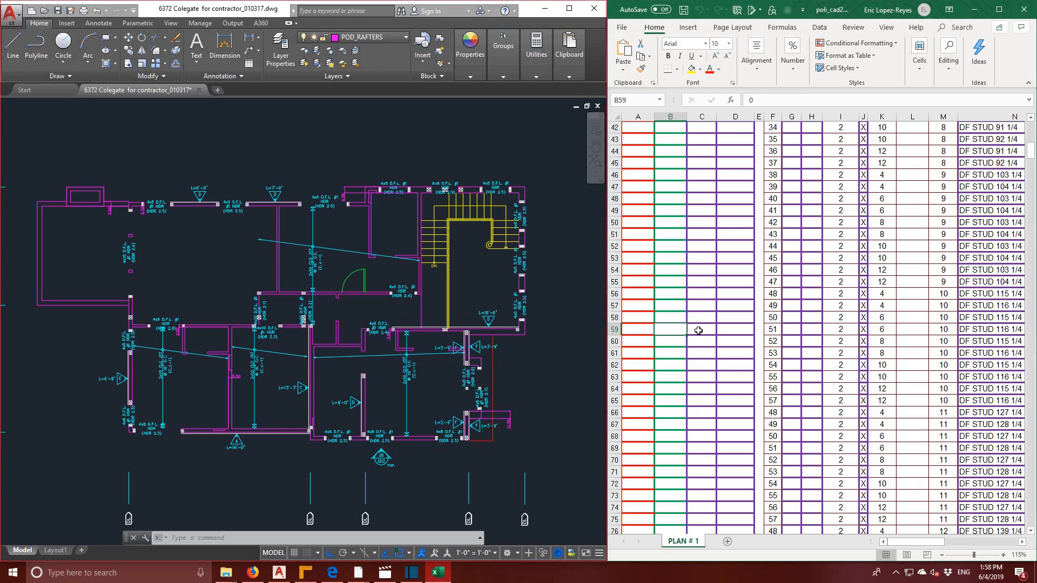
- Switch to POD for CAD and select the Studs category for the takeoff
left_click(304, 573)
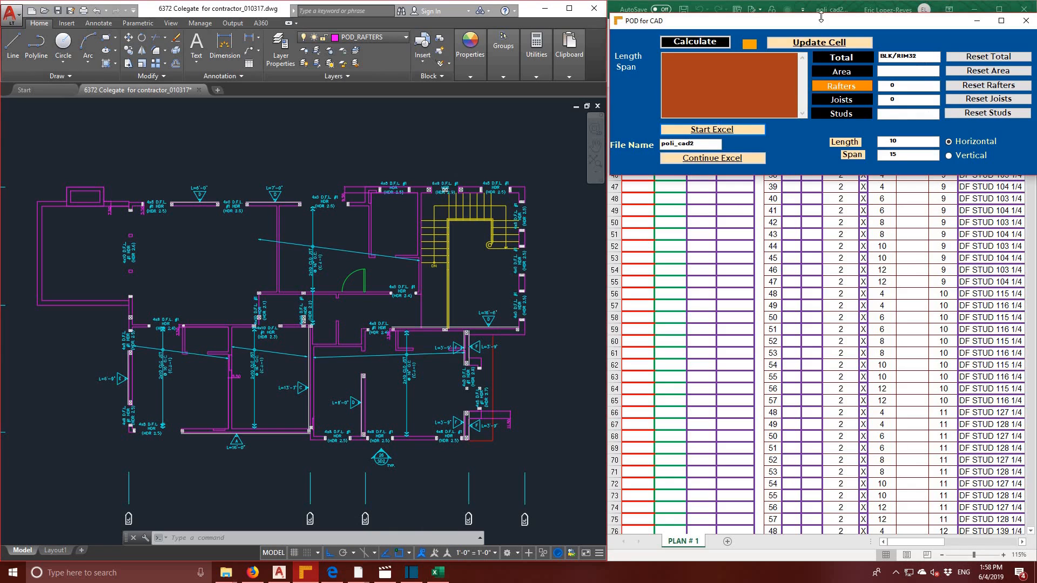
left_click(848, 114)
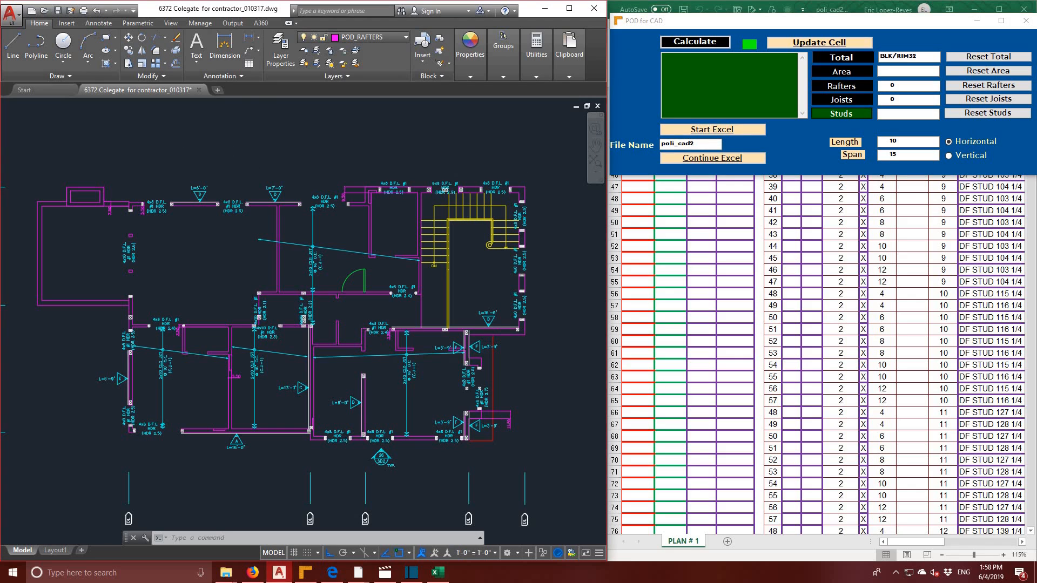
- In AutoCAD, make POD_ST the current layer and turn off the POD_RAFTERS layer
scroll(129, 151, "up", 4)
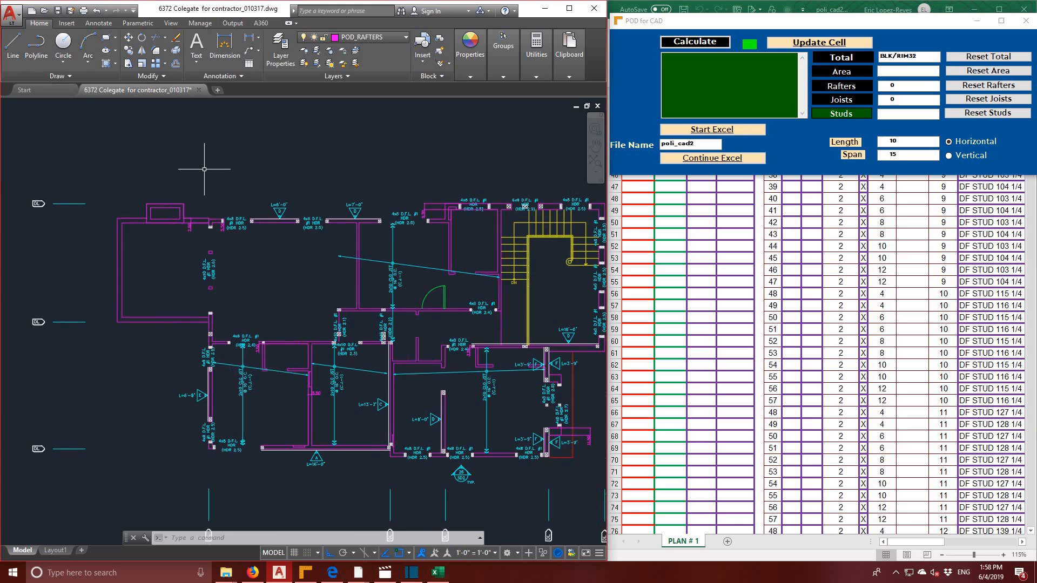
left_click(402, 36)
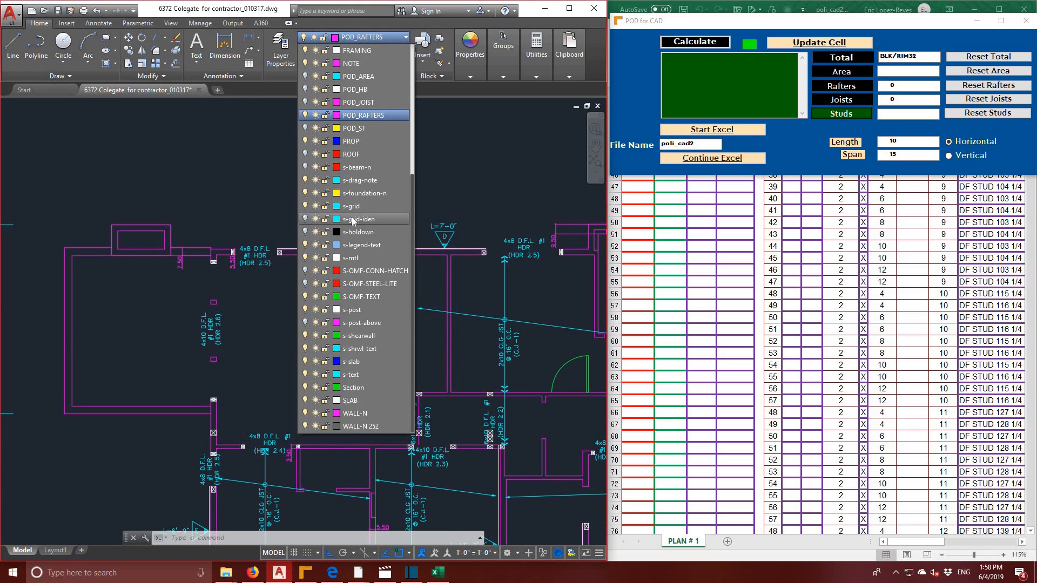
left_click(305, 115)
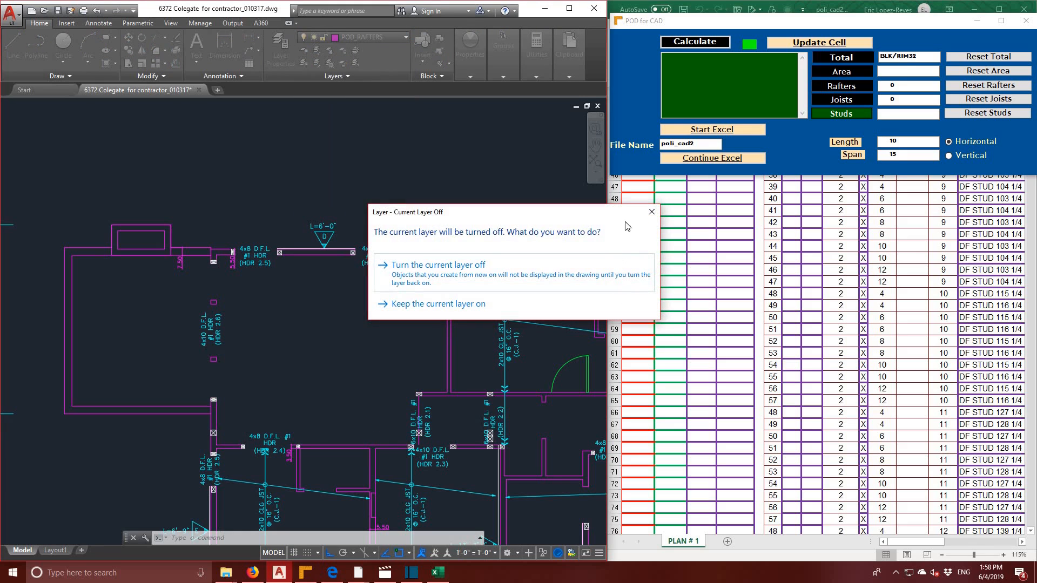
left_click(443, 304)
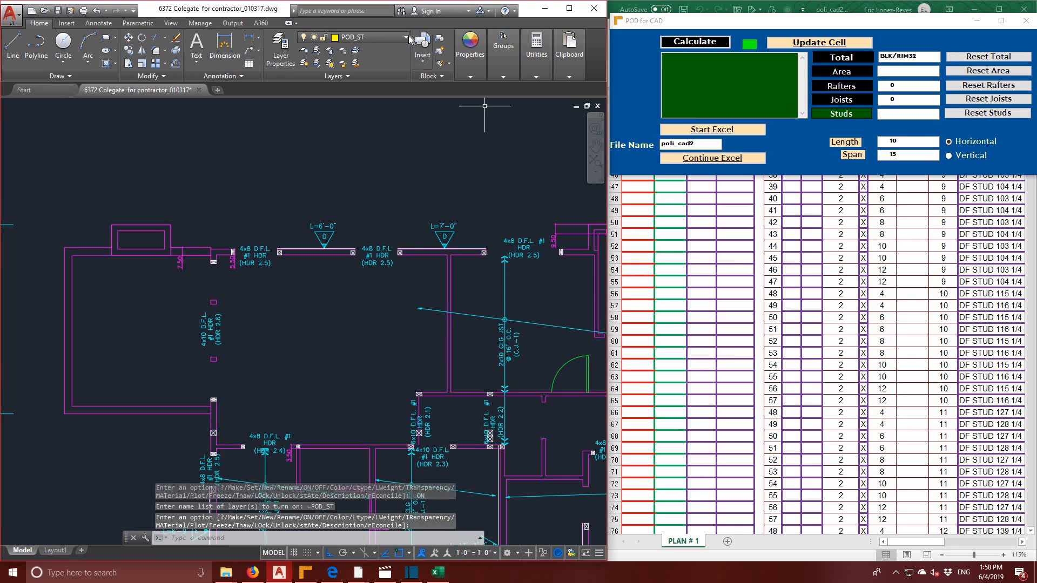
left_click(406, 38)
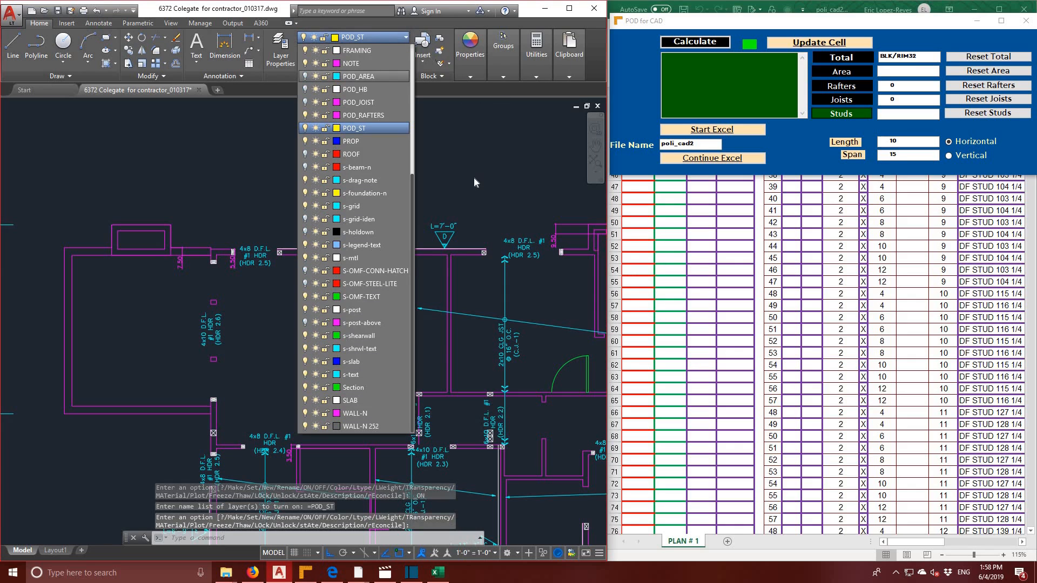
left_click(307, 115)
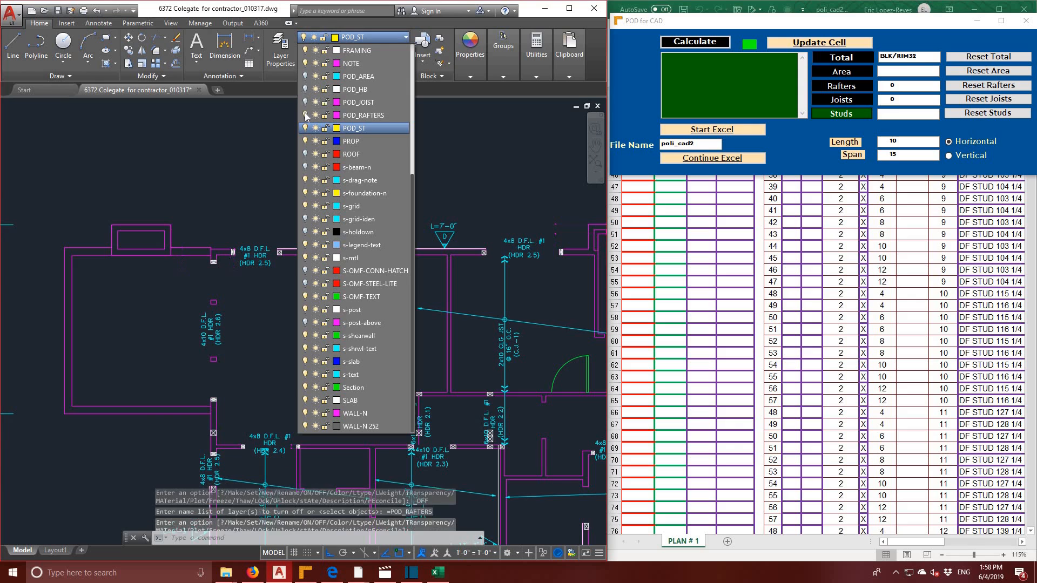
left_click(460, 166)
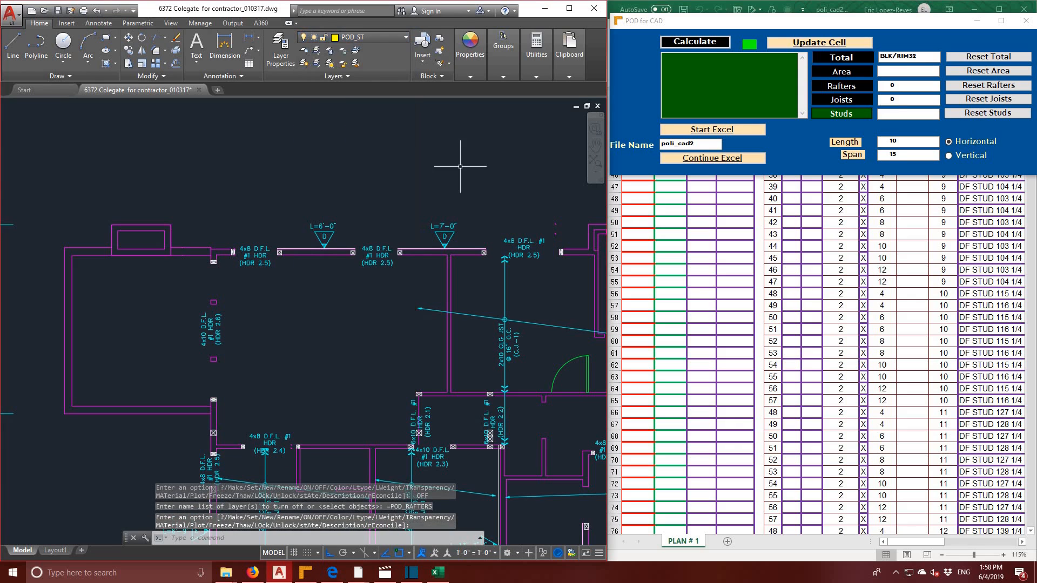
- Dimension the upper exterior wall from the corner near HDR 2.6 to the jog before the stairs, placing the dimension above the building
scroll(460, 167, "down", 2)
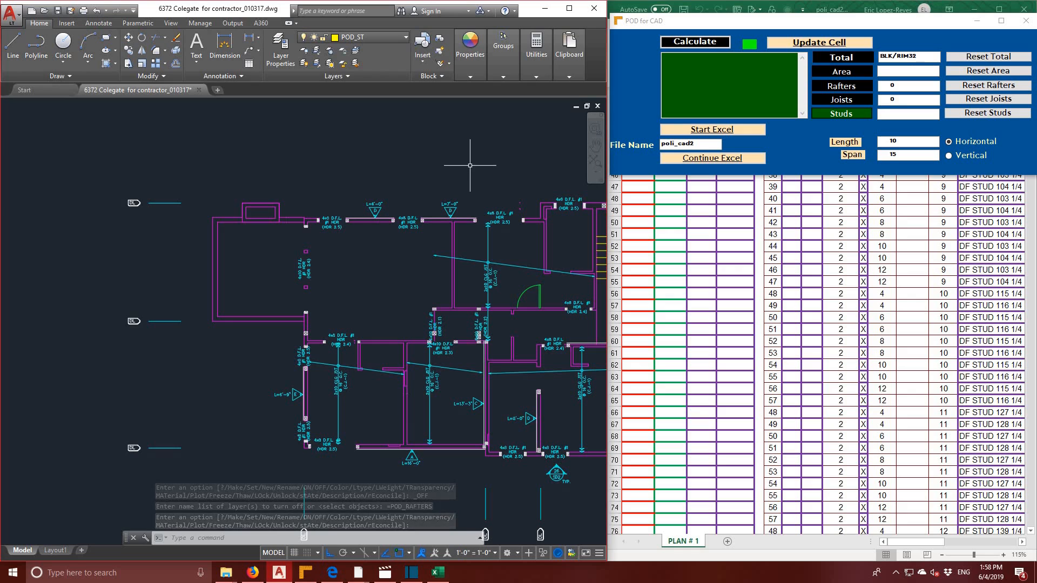
scroll(347, 171, "up", 2)
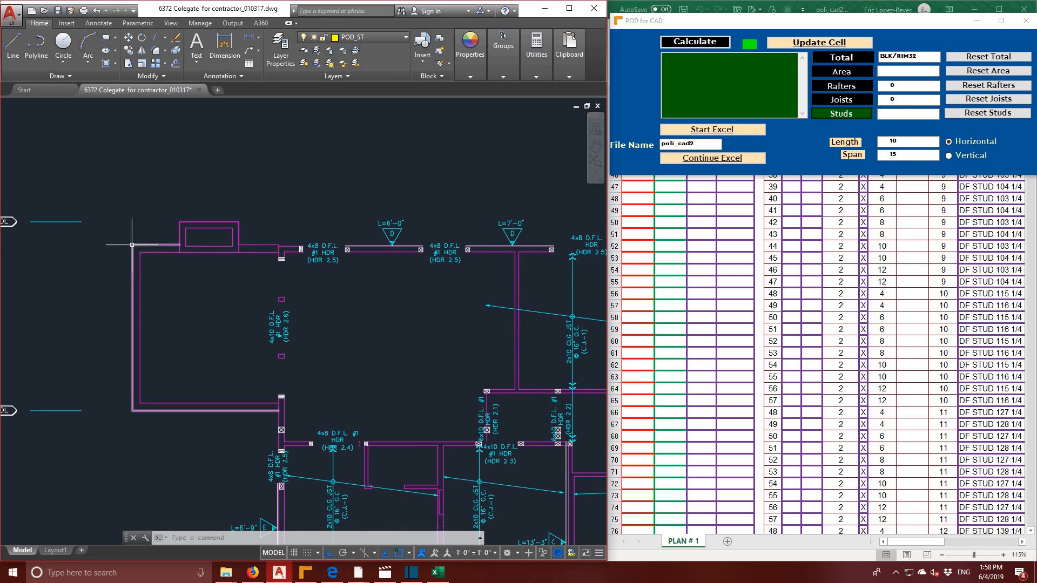
left_click(224, 46)
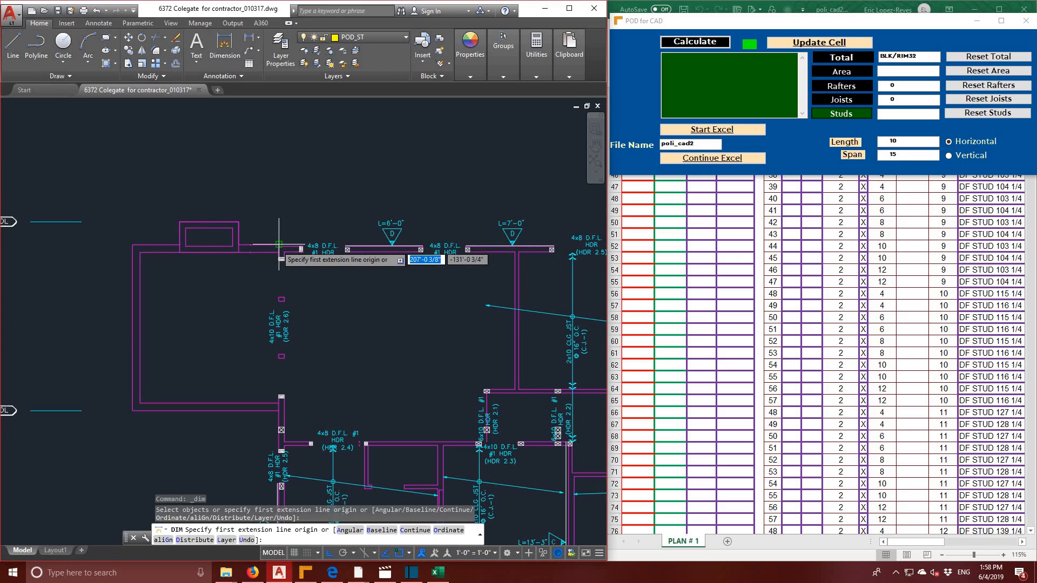
left_click(279, 245)
middle_click_drag(475, 190, 278, 193)
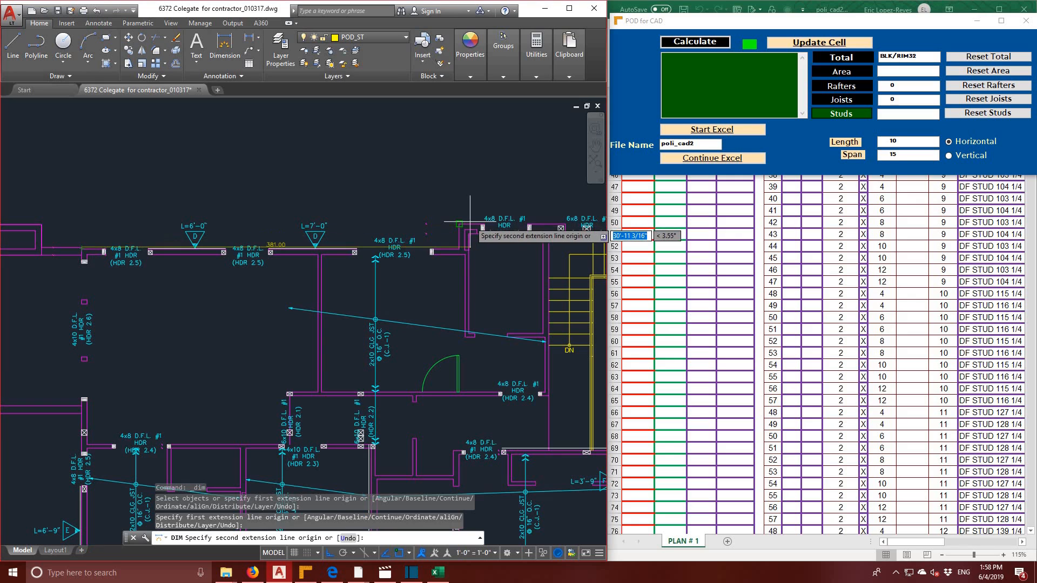
left_click(469, 250)
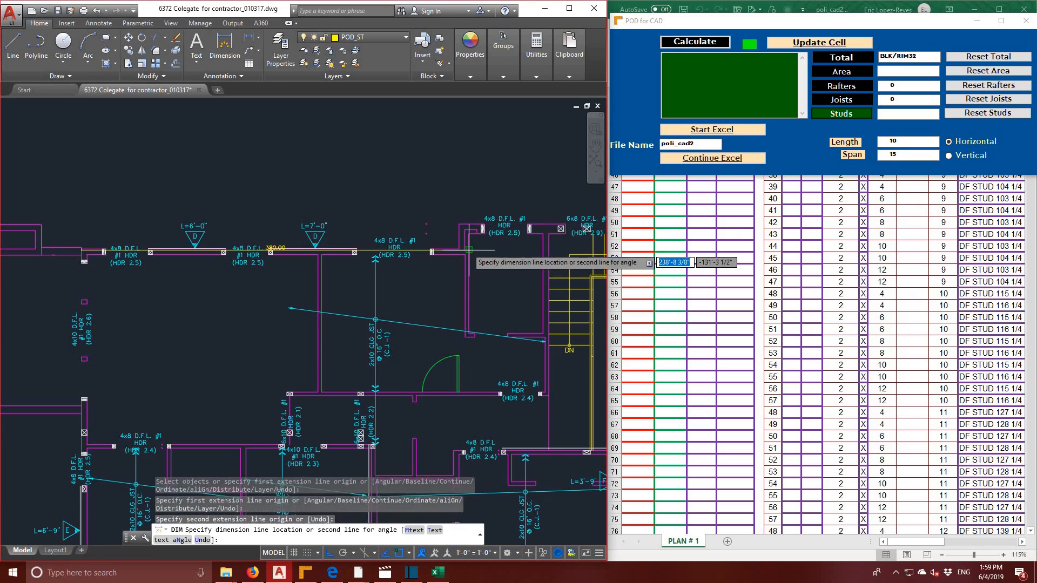
left_click(462, 184)
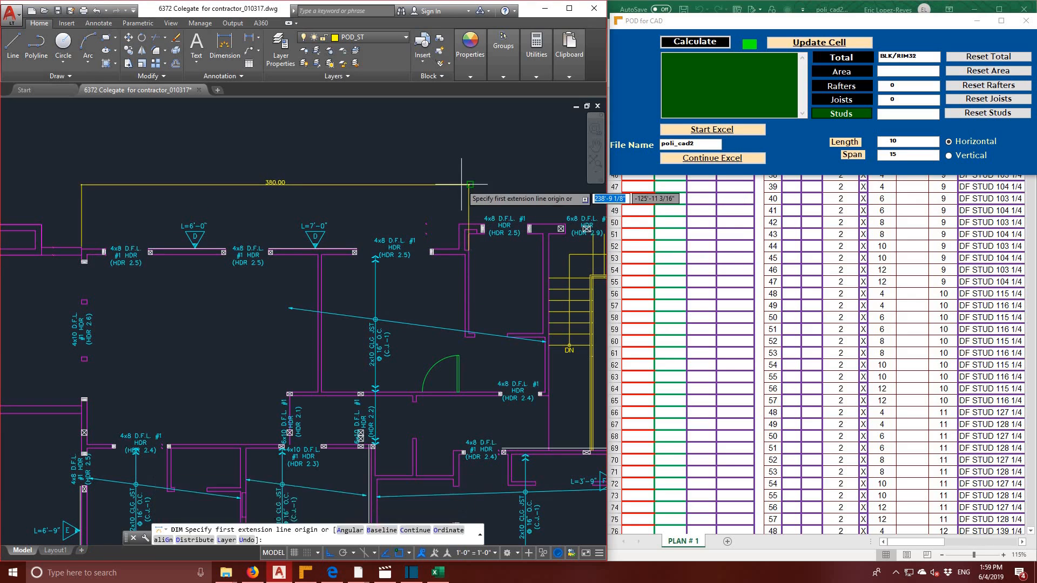
- Dimension the short vertical wall at the jog in the upper exterior wall, placing the dimension outside the building
left_click(465, 223)
left_click(460, 249)
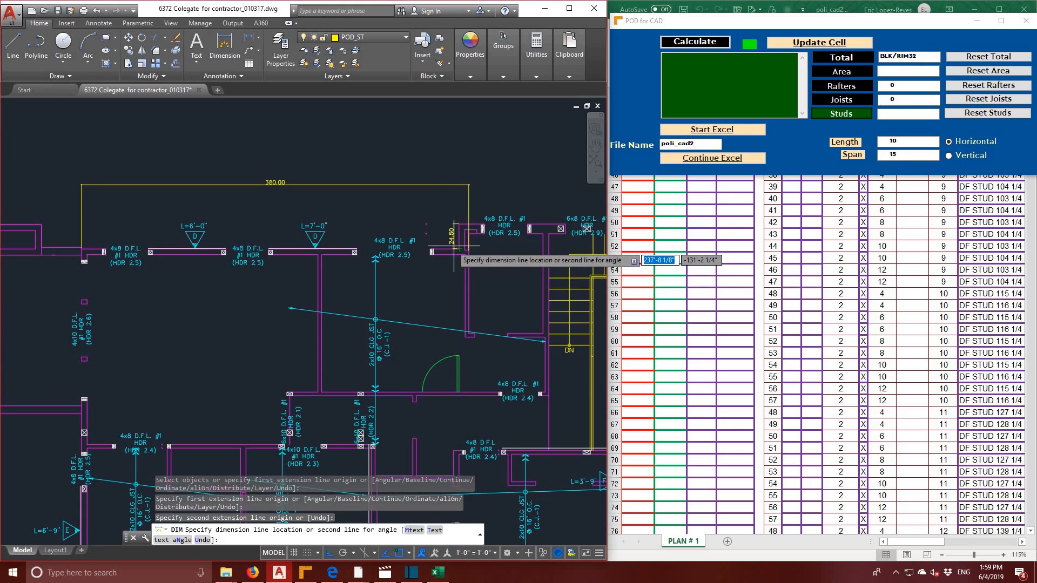
left_click(443, 245)
- Dimension the lower exterior wall along shear wall A from the building's left corner to the jog, placing the dimension below the wall
scroll(462, 206, "down", 2)
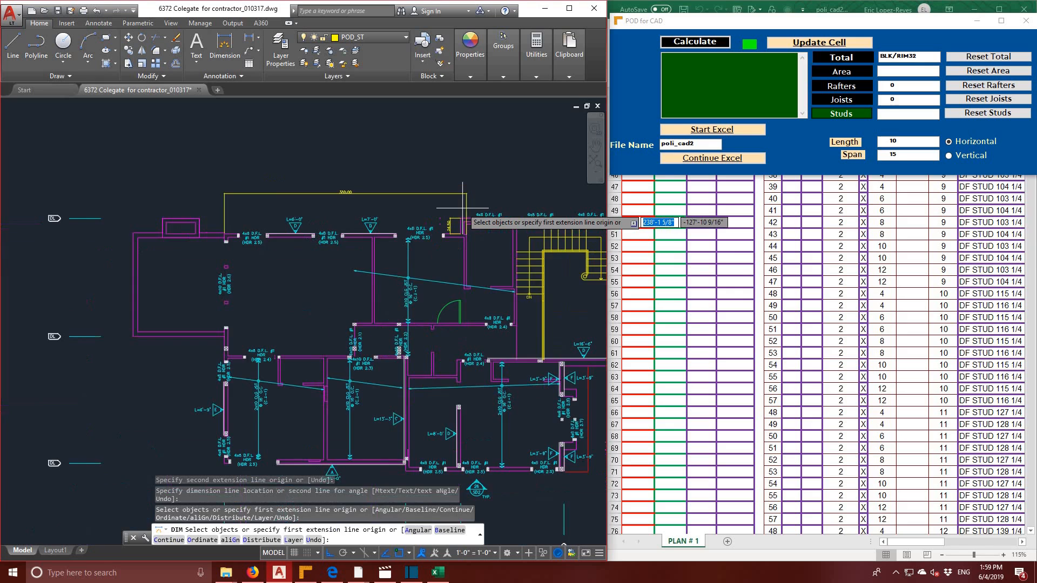
mouse_move(484, 254)
middle_mouse_down()
mouse_move(447, 274)
mouse_move(466, 197)
middle_mouse_up()
scroll(296, 289, "up", 3)
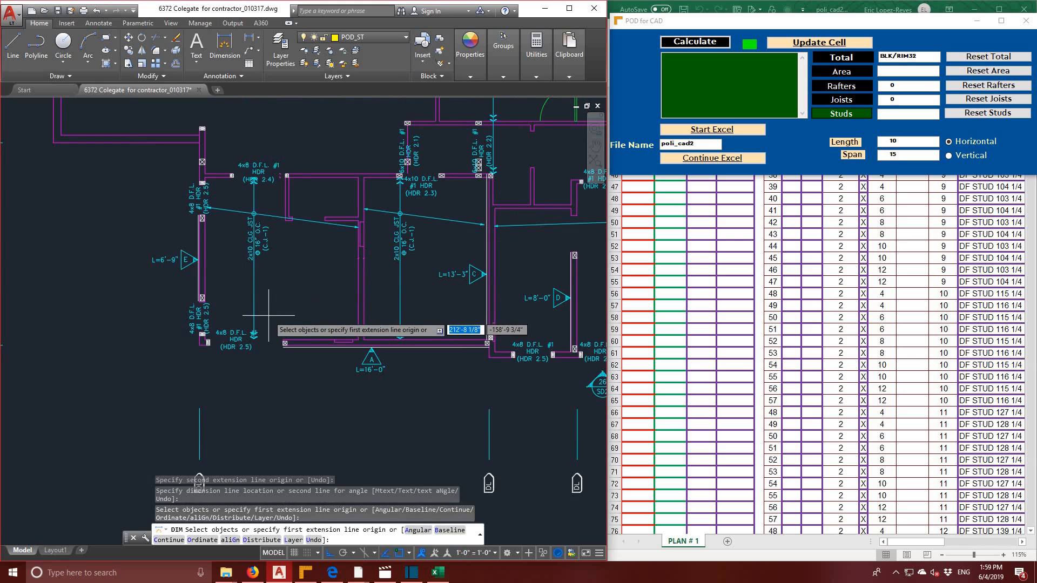
left_click(201, 344)
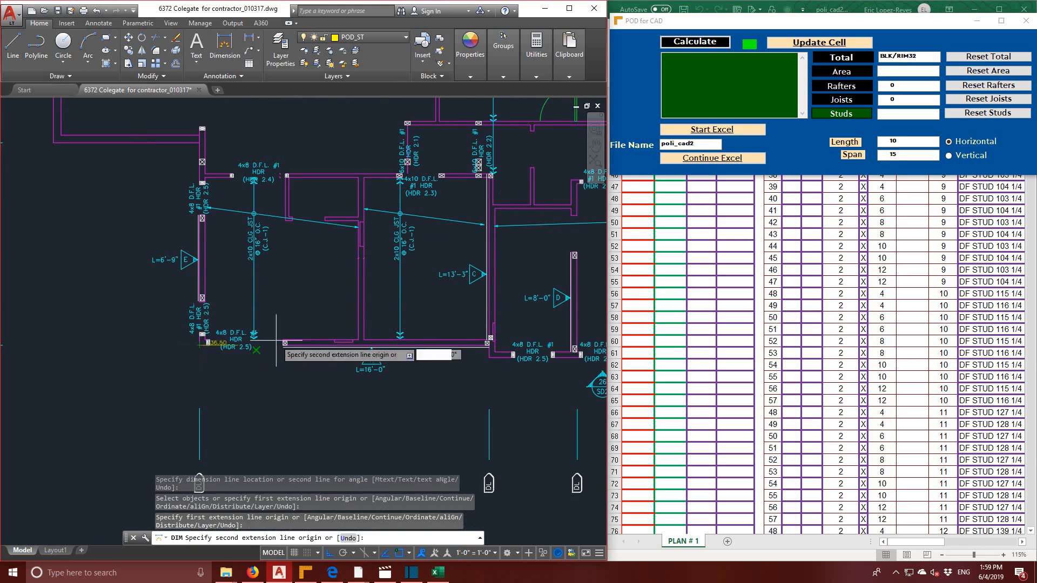
left_click(494, 341)
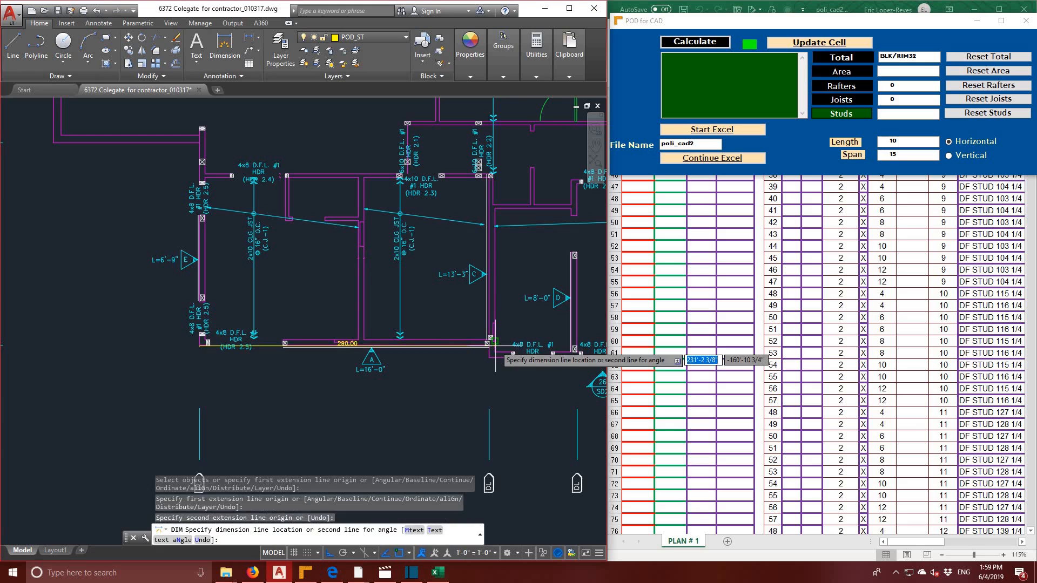
left_click(489, 380)
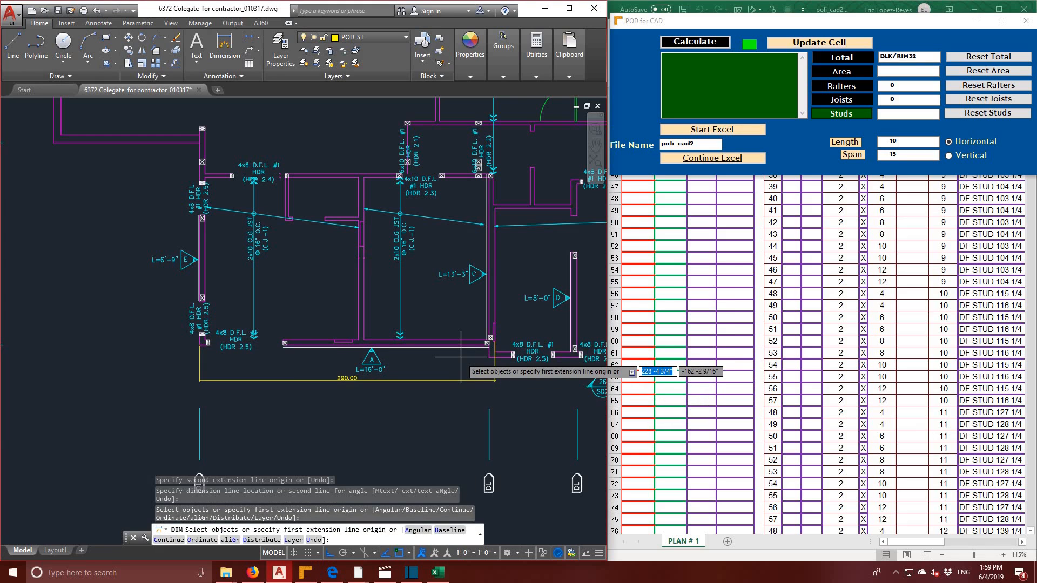
- Dimension the vertical interior wall between the two lower-left rooms, placing the dimension inside the left room
left_click(359, 175)
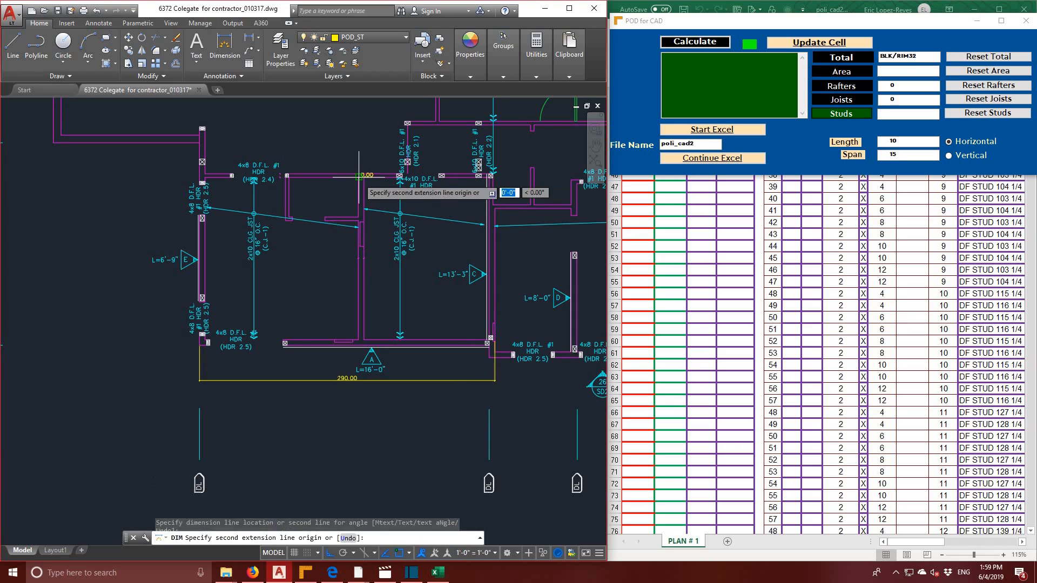
left_click(358, 339)
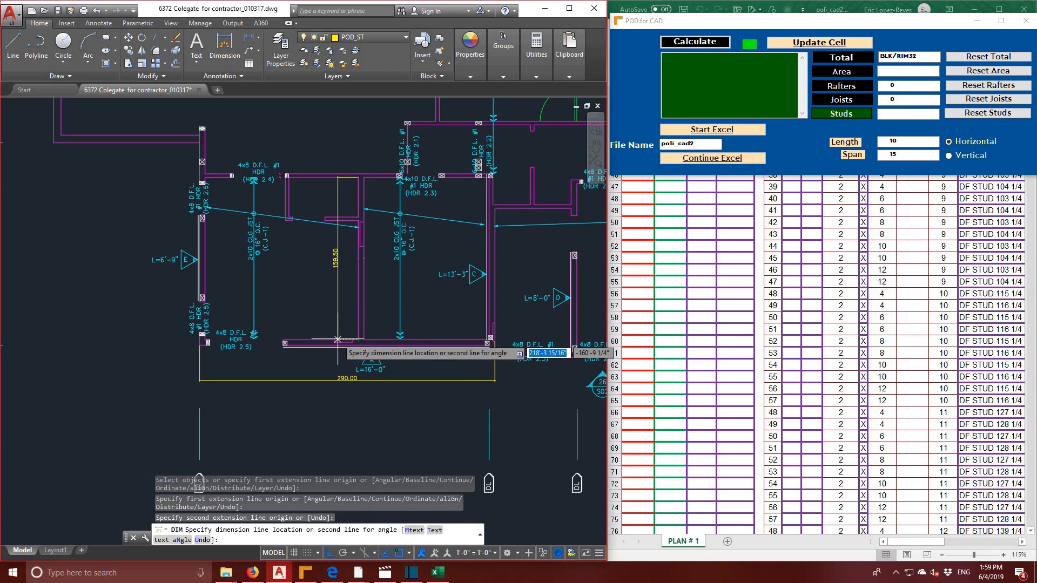
left_click(338, 340)
- Dimension the left exterior wall along shear wall E down to the lower corner, placing the dimension outside the building
scroll(296, 282, "up", 2)
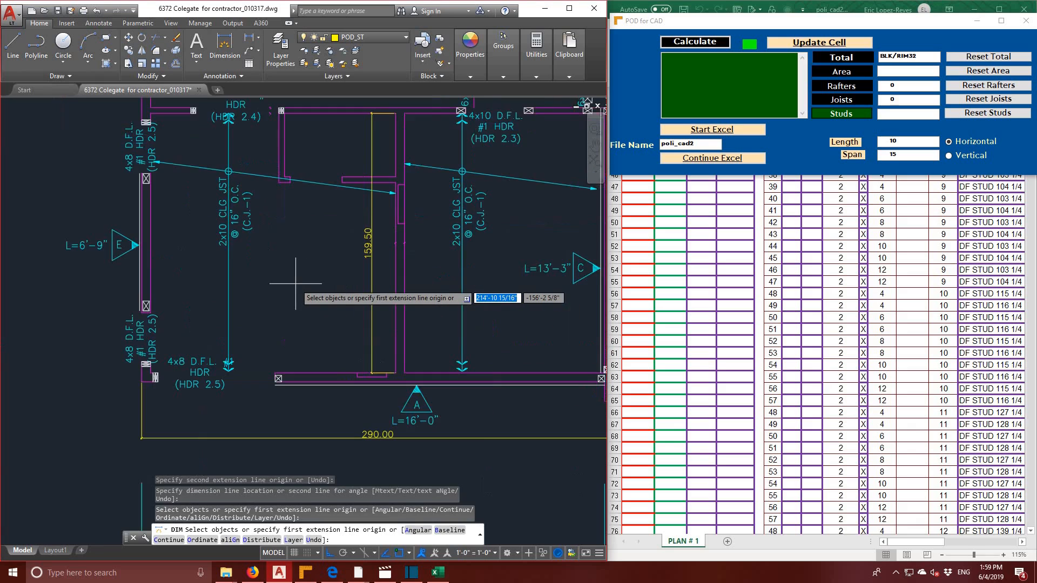
scroll(295, 283, "down", 2)
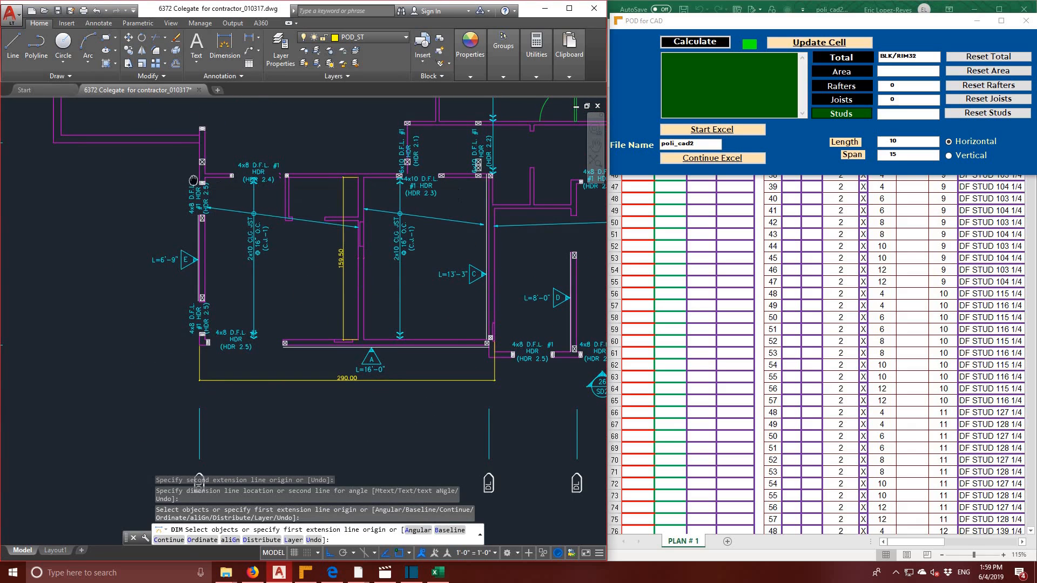
middle_click_drag(182, 164, 215, 257)
left_click(223, 204)
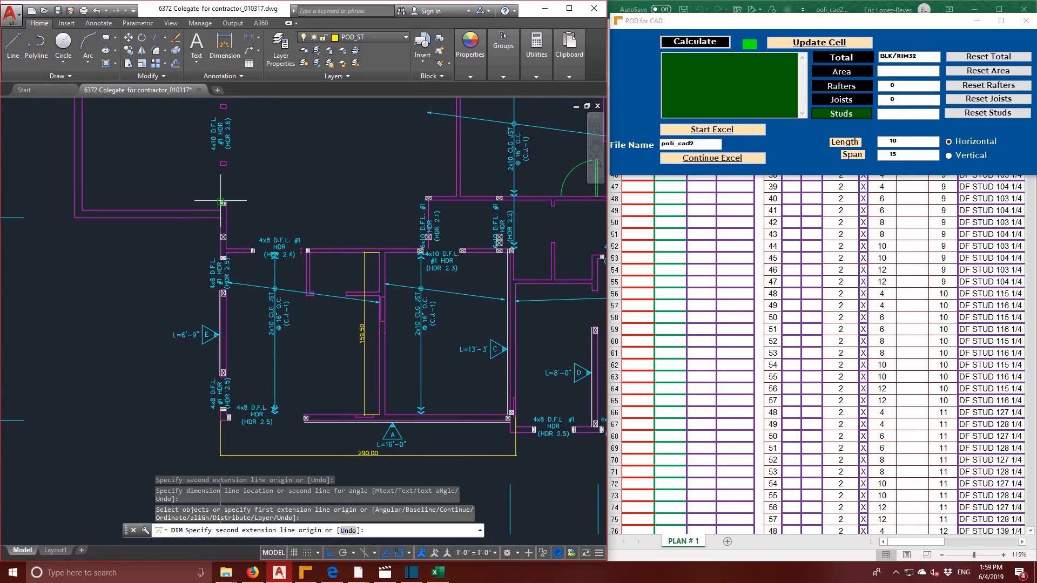
left_click(224, 421)
left_click(193, 416)
- Dimension the short vertical jog in the lower exterior wall below shear wall C, placing the dimension outside the building
scroll(264, 376, "down", 2)
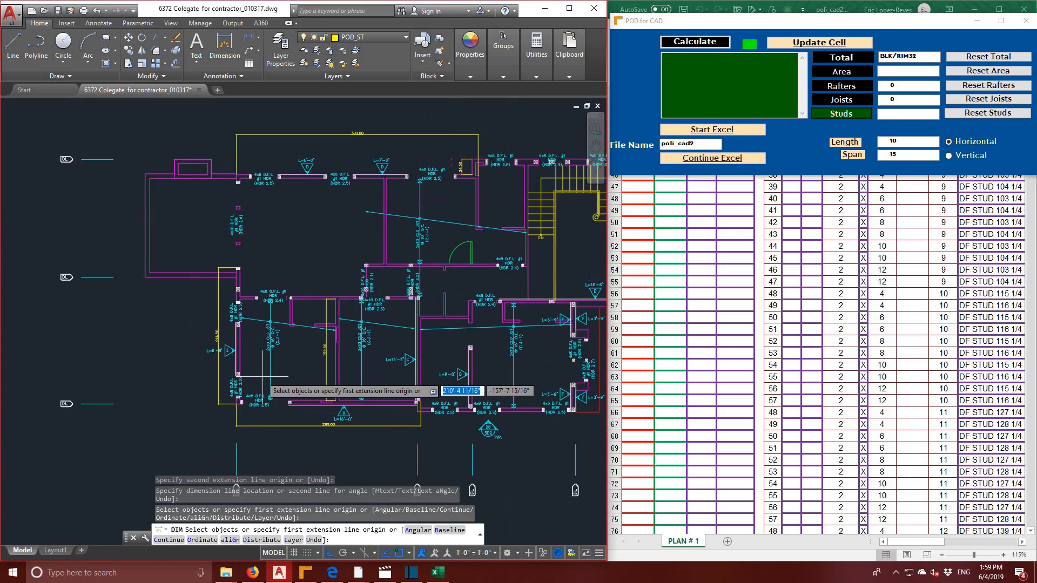
middle_click_drag(325, 361, 204, 378)
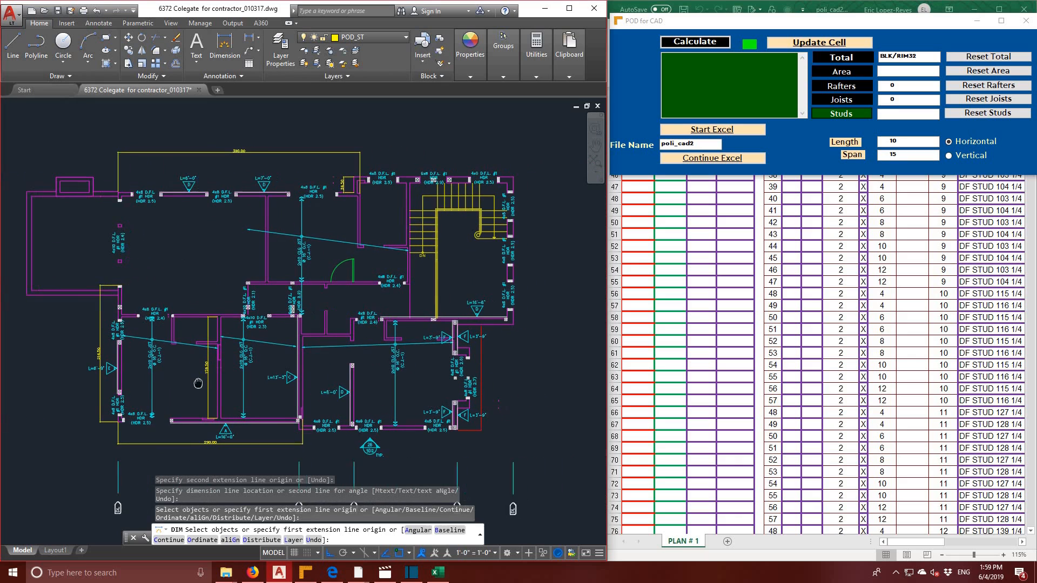
scroll(323, 315, "up", 2)
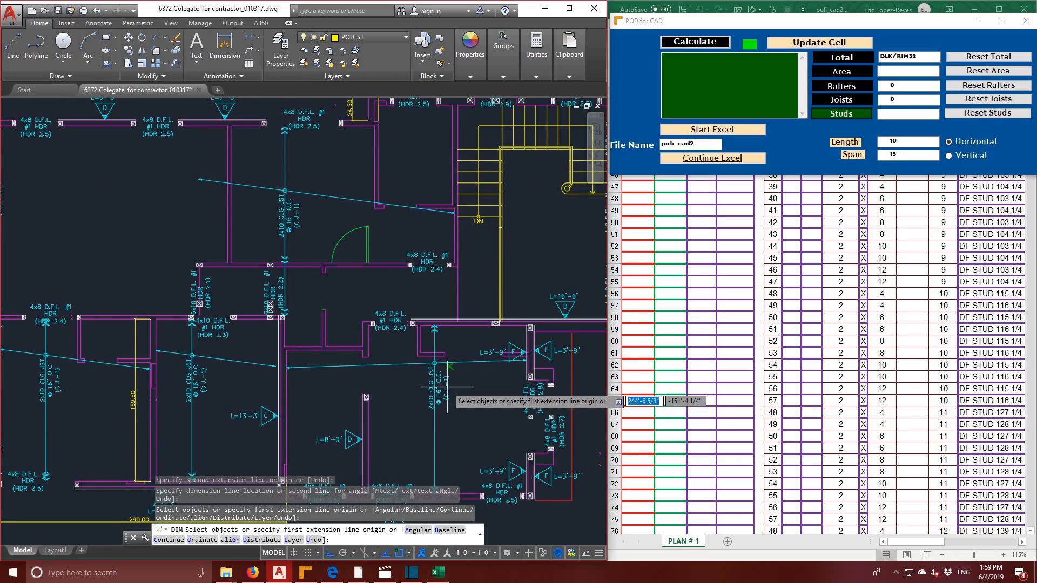
middle_click_drag(489, 430, 471, 333)
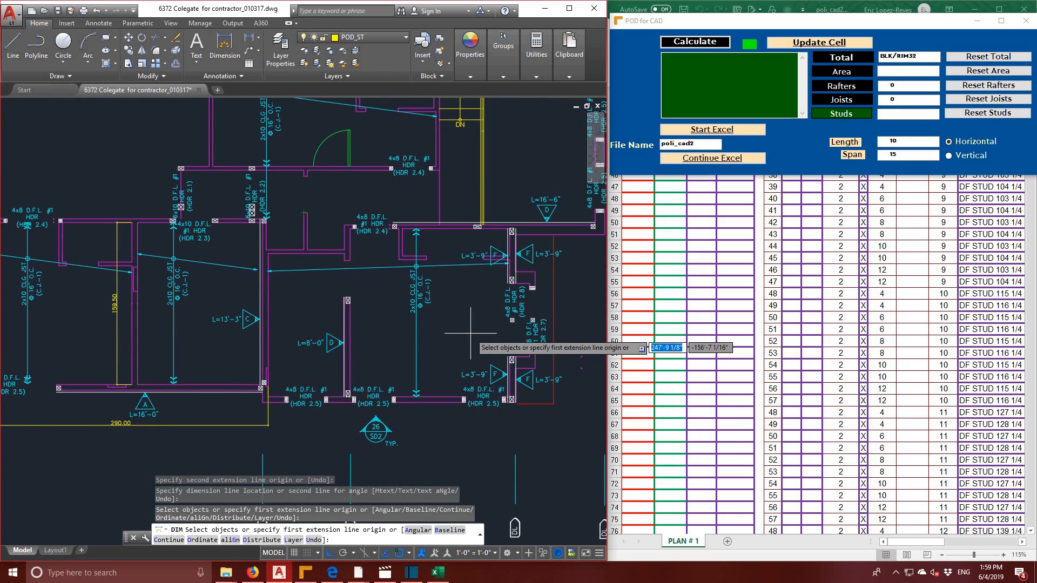
left_click(261, 388)
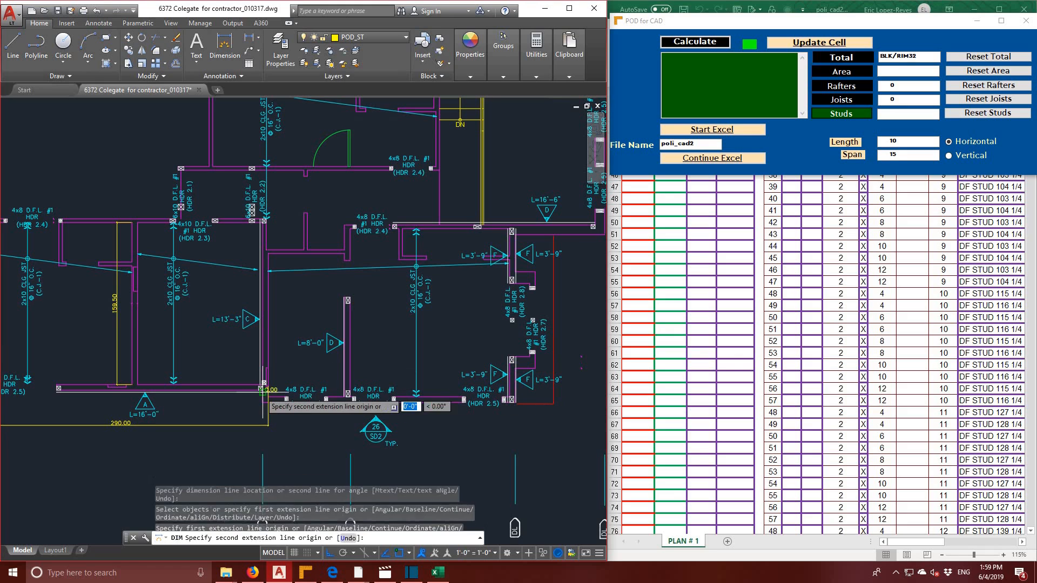
left_click(263, 393)
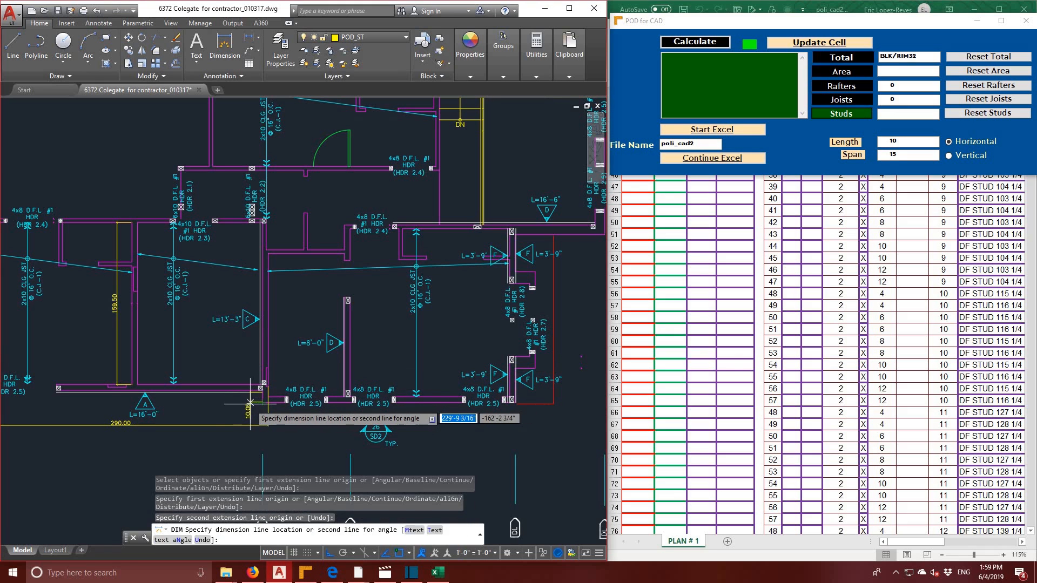
left_click(247, 403)
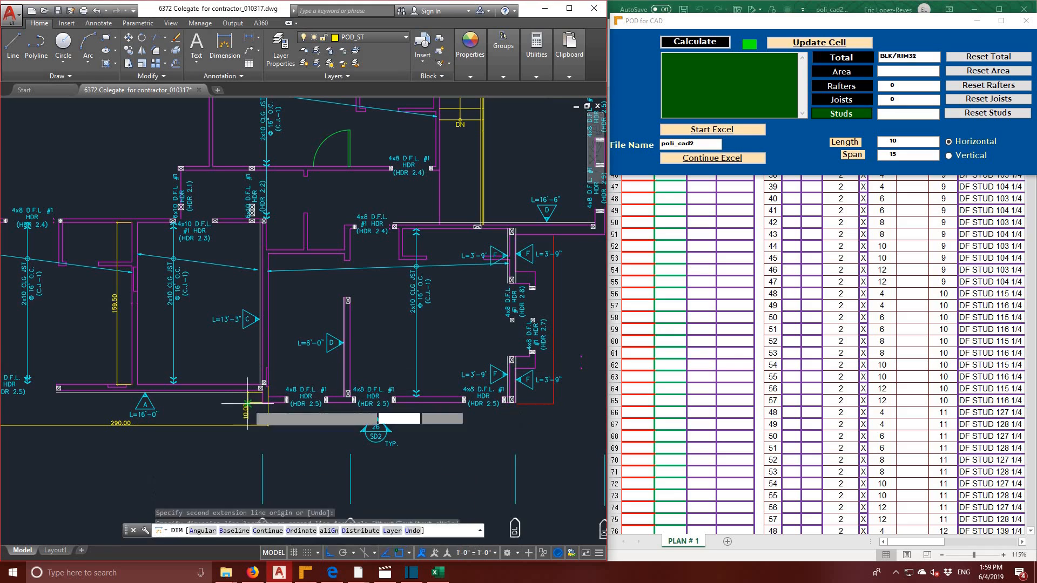
- Dimension the lower exterior wall from the building's lower-right corner back to the jog, placing the dimension below the wall
left_click(516, 403)
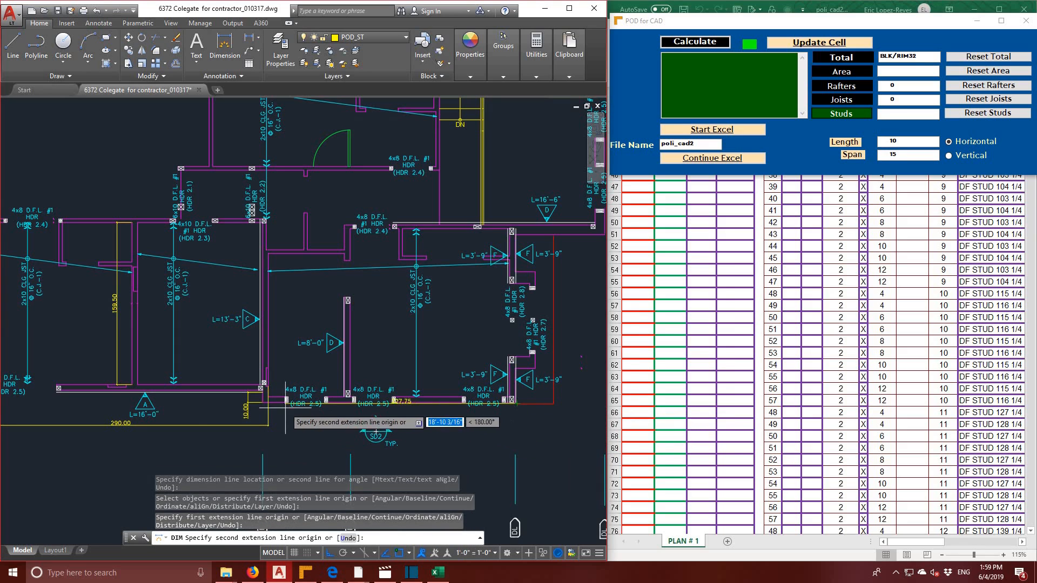
left_click(263, 403)
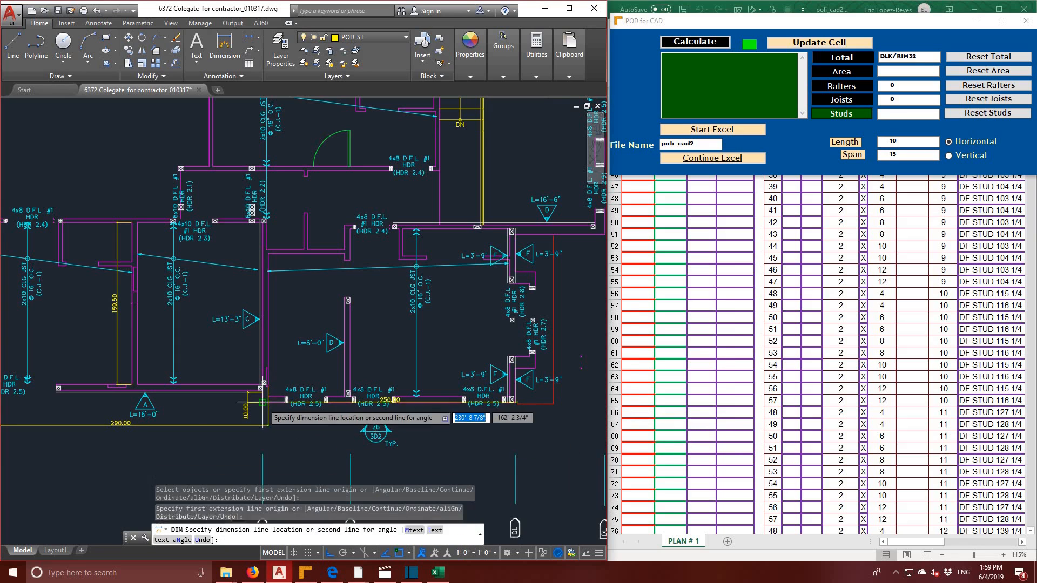
left_click(270, 452)
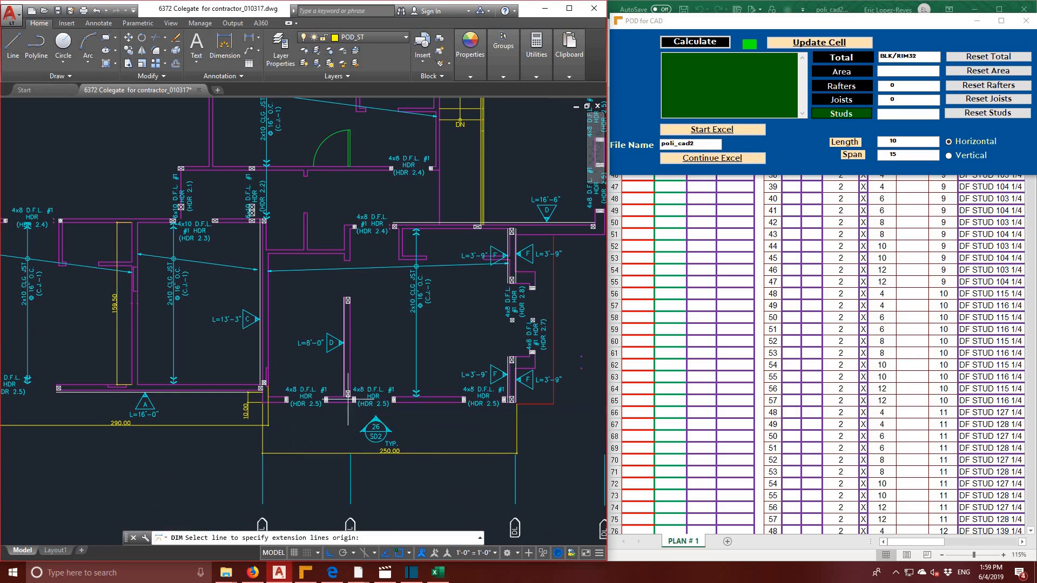
scroll(349, 397, "down", 3)
scroll(445, 406, "up", 3)
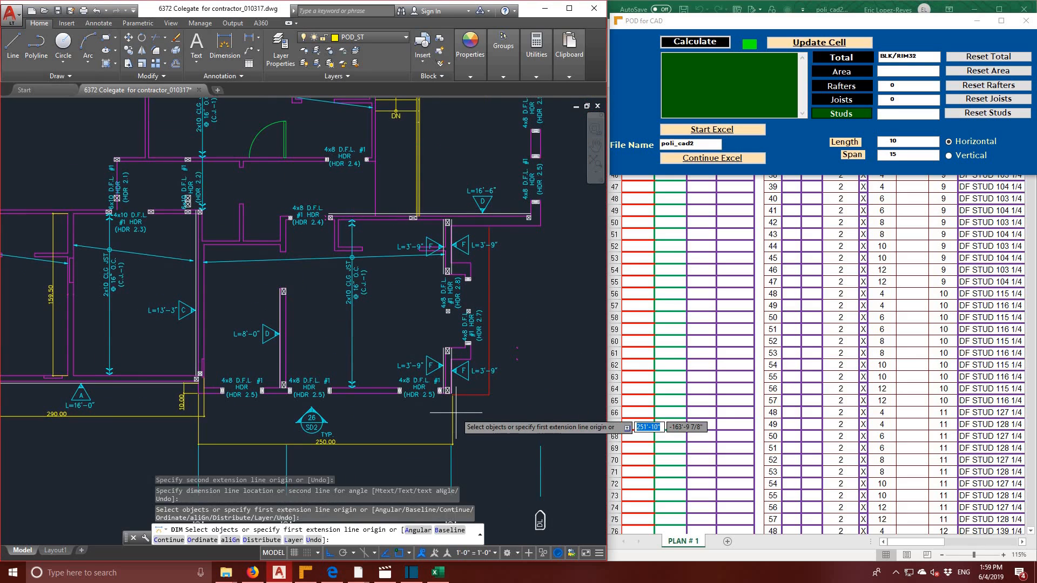
- Dimension the outer vertical wall of the bay between the two F shear walls, placing the dimension outside the building
key("Return")
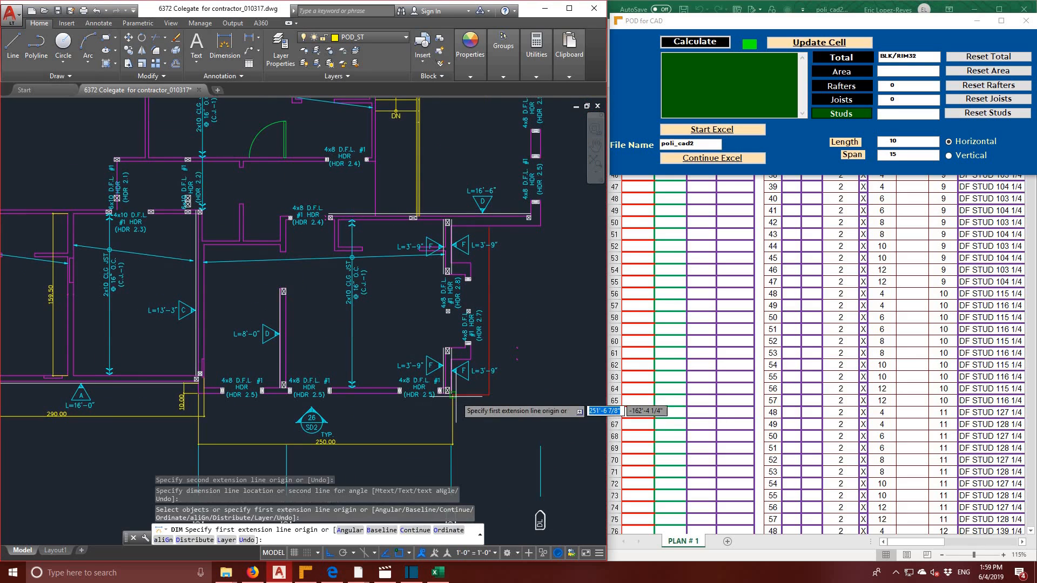
left_click(471, 263)
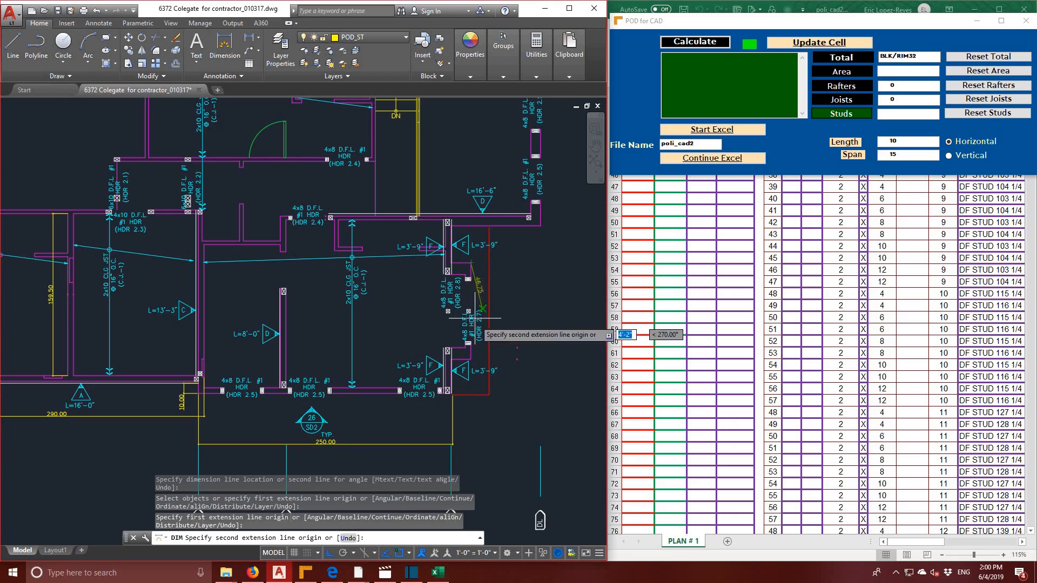
left_click(471, 359)
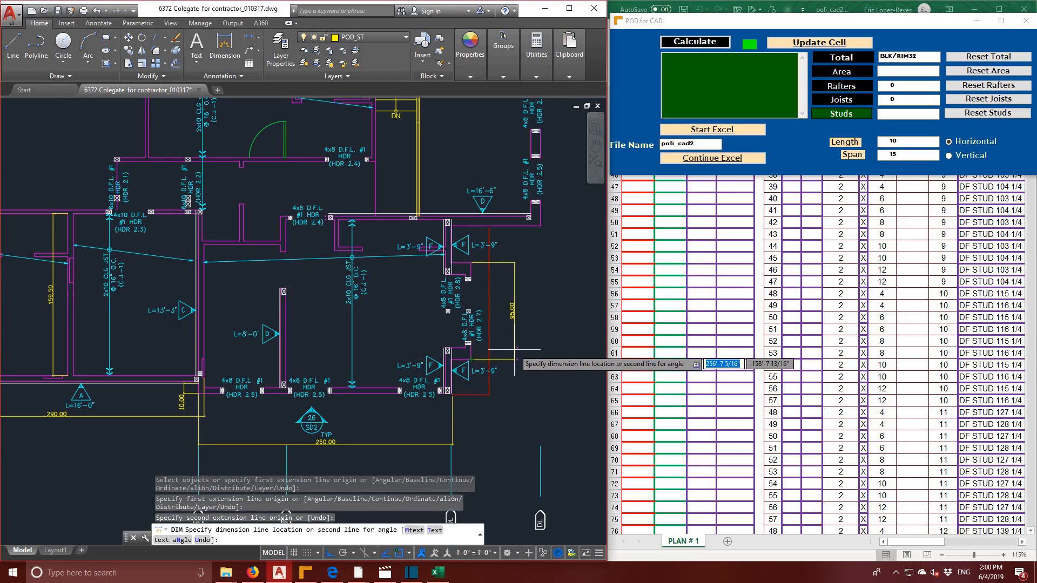
left_click(512, 346)
- Dimension the bay's two short horizontal return walls, placing one dimension below the lower return and the other along the upper return
key("Return")
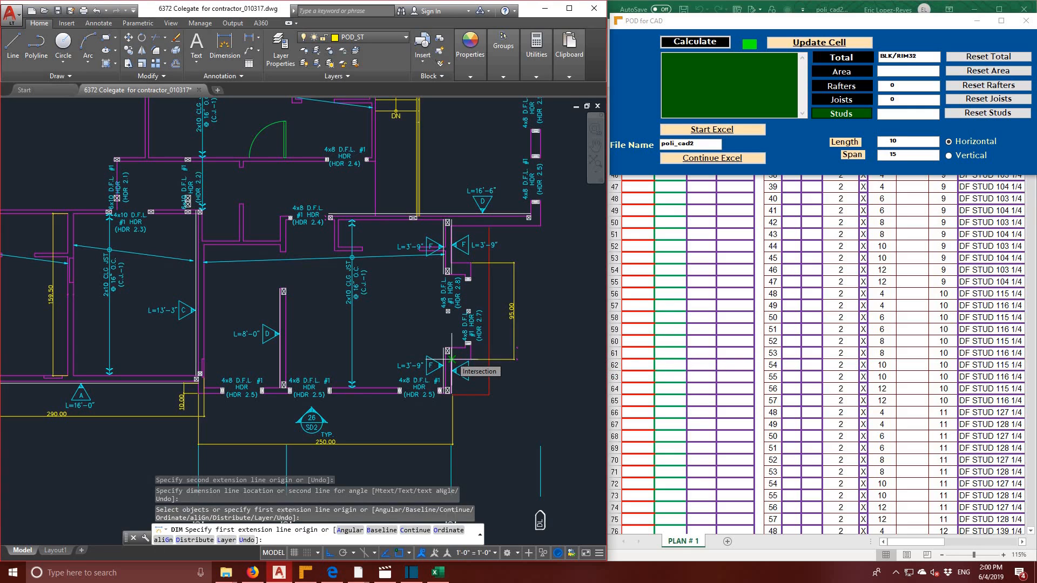
left_click(452, 359)
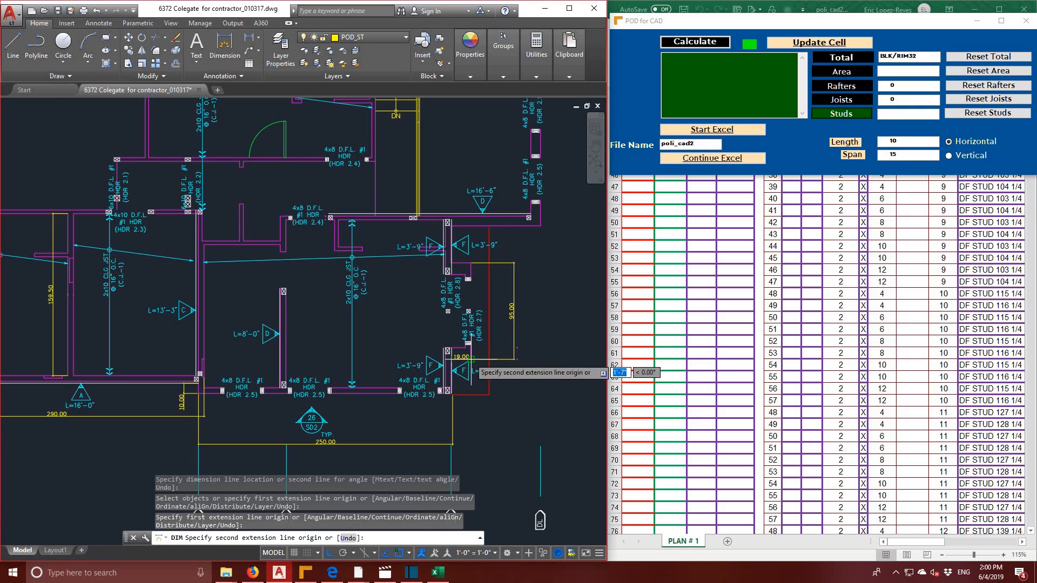
left_click(469, 371)
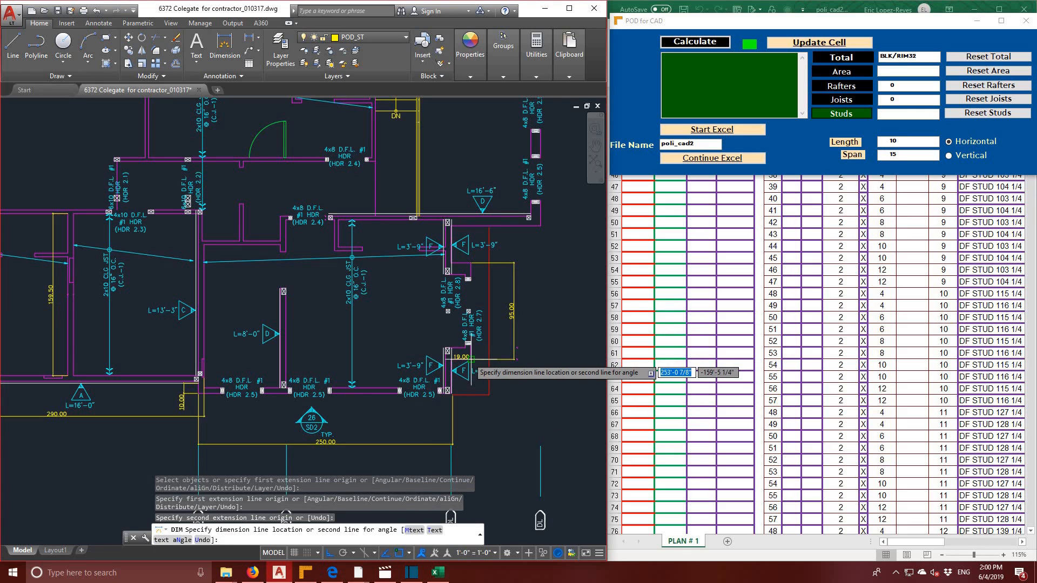
left_click(469, 390)
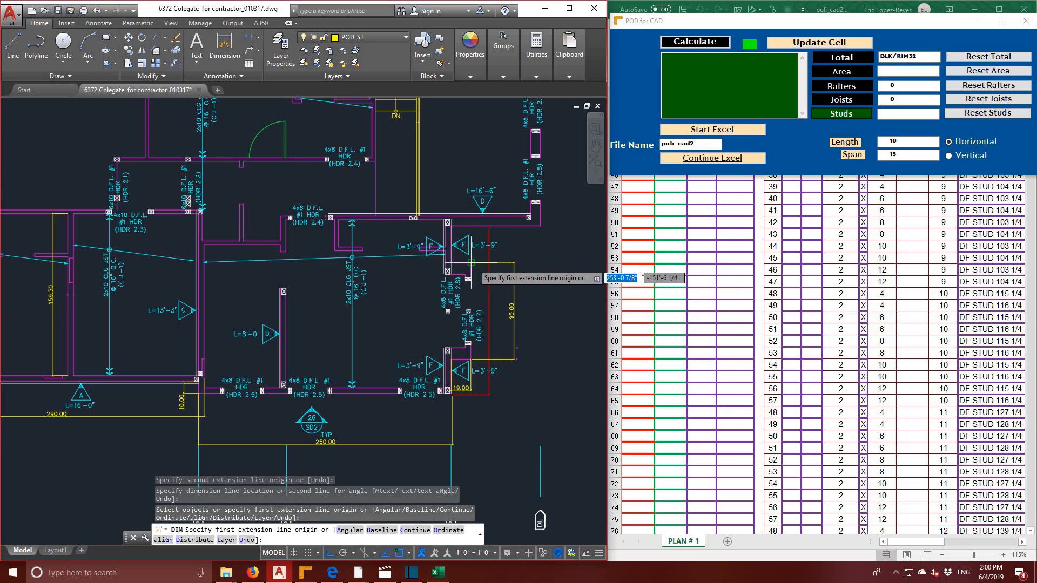
left_click(470, 262)
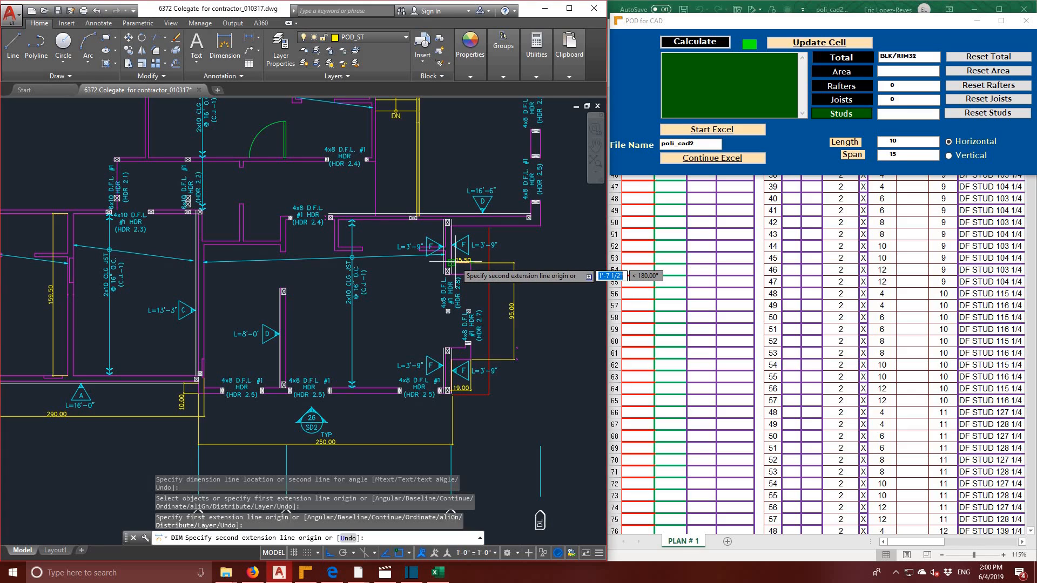
left_click(450, 261)
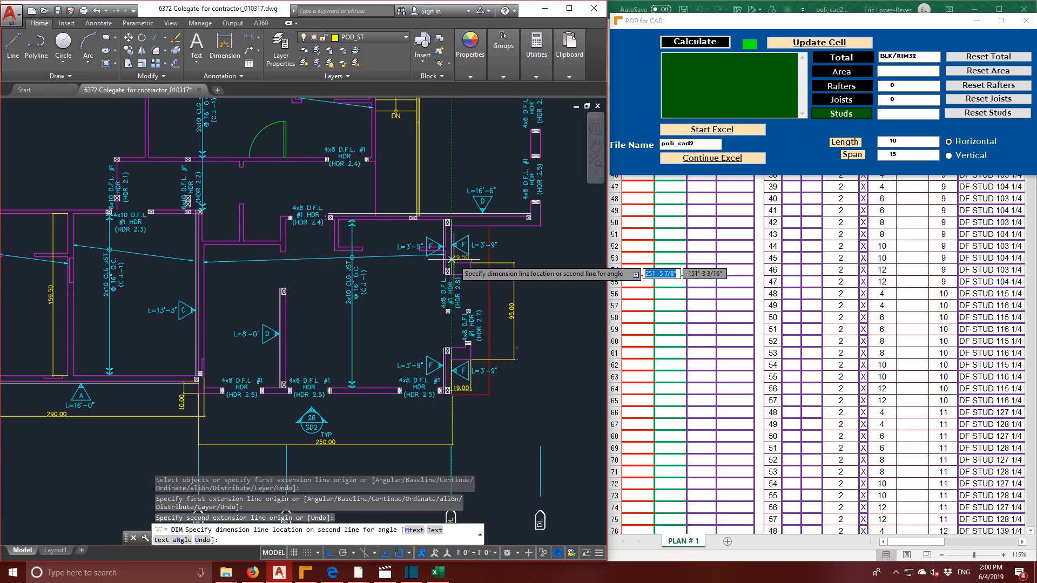
left_click(451, 260)
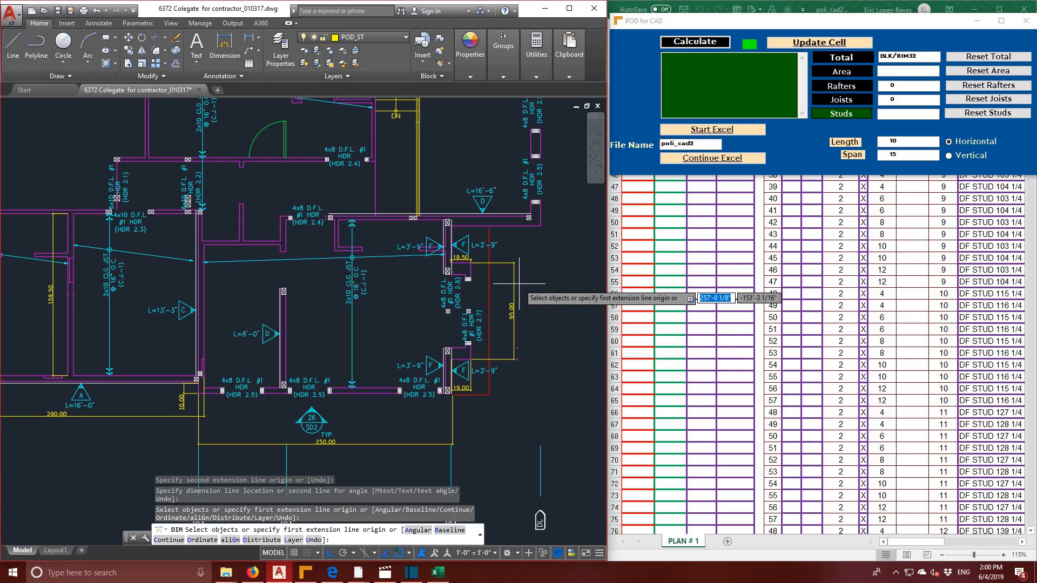
- Dimension the short vertical exterior wall at the upper F shear wall, placing the dimension inside the room
left_click(447, 222)
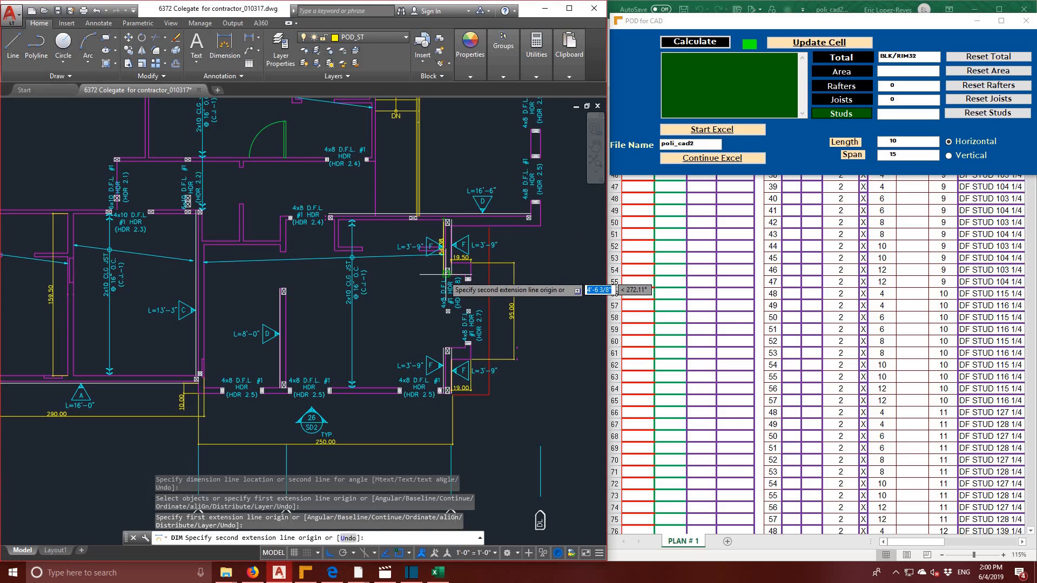
left_click(447, 273)
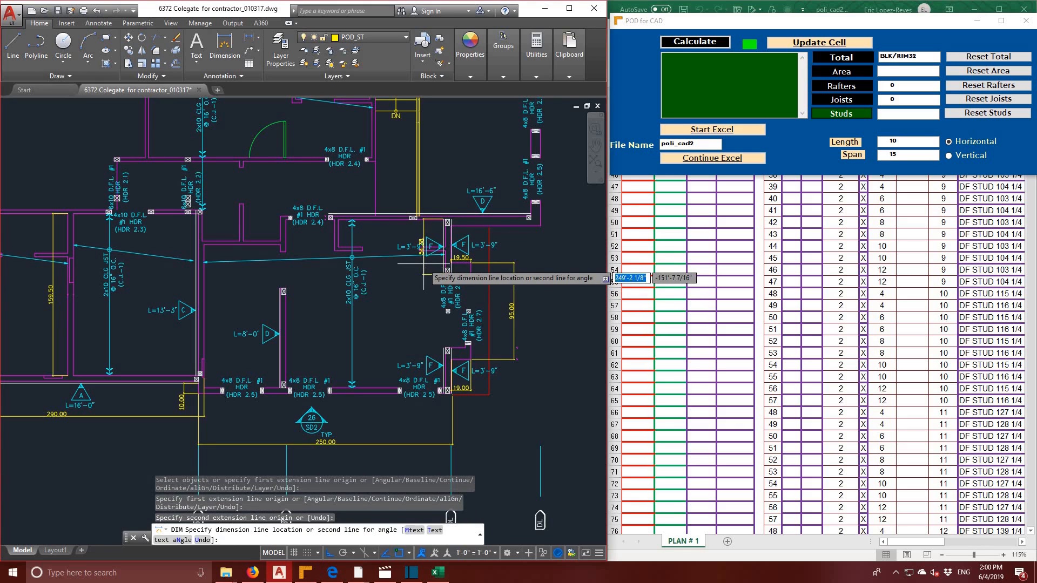
left_click(387, 258)
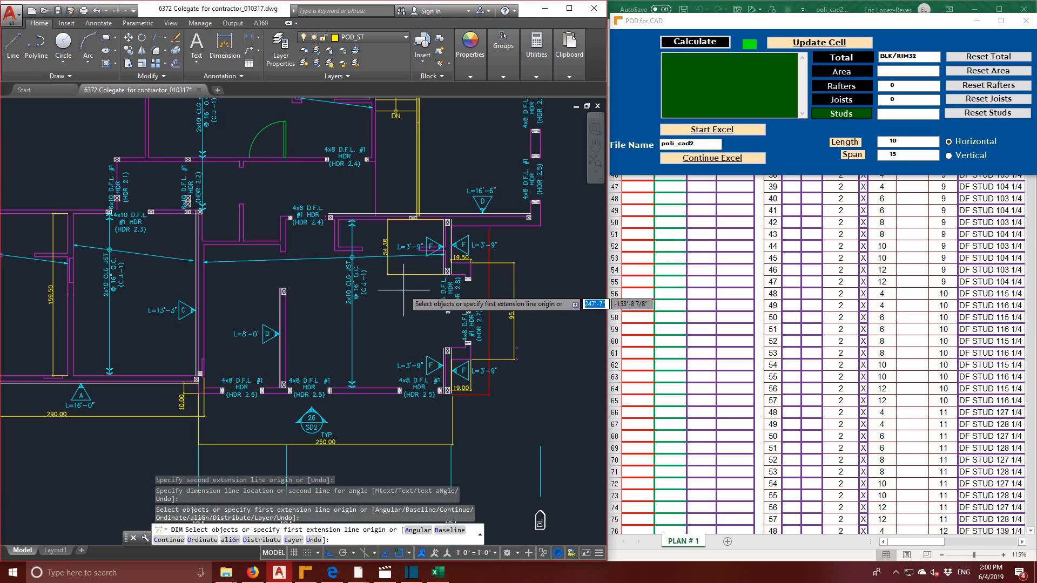
- Dimension the short vertical interior wall above shear wall D, beside the HDR 2.4 header, placing the dimension to its left
left_click(280, 217)
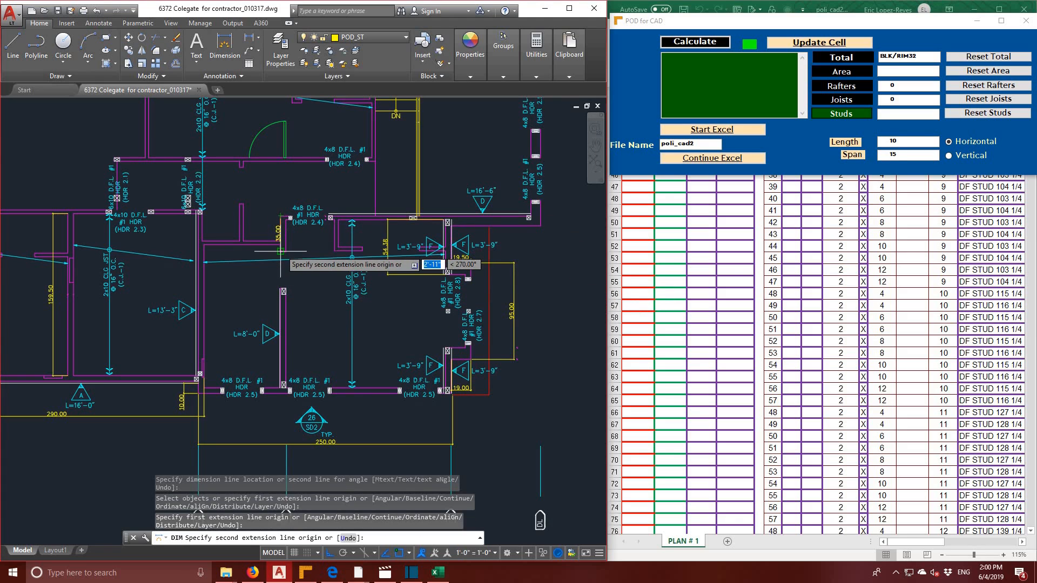
left_click(280, 251)
left_click(263, 250)
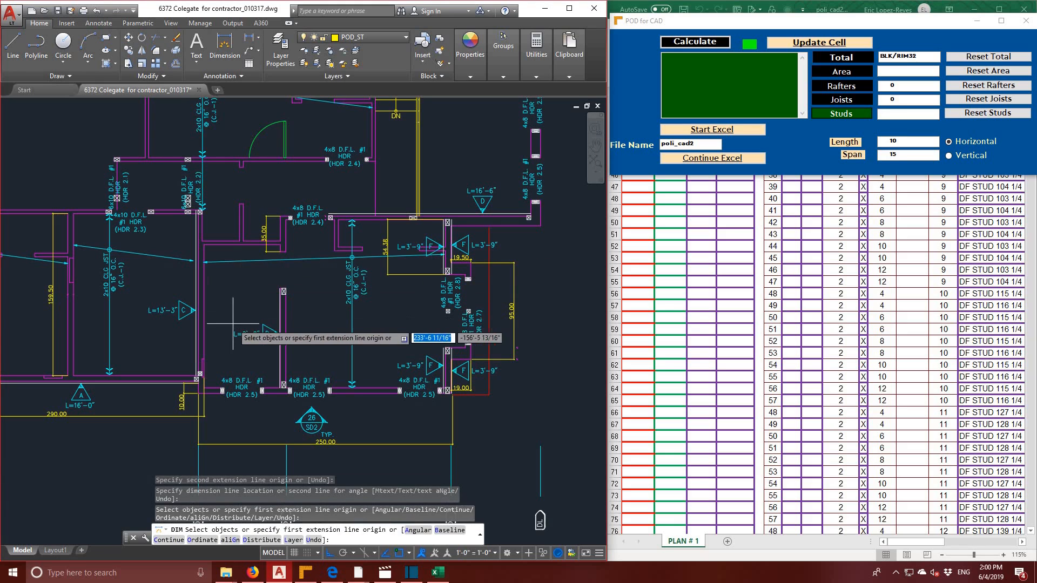
- Dimension the vertical wall at shear wall C from its lower end up to the horizontal interior wall, placing the dimension inside the right room
left_click(201, 375)
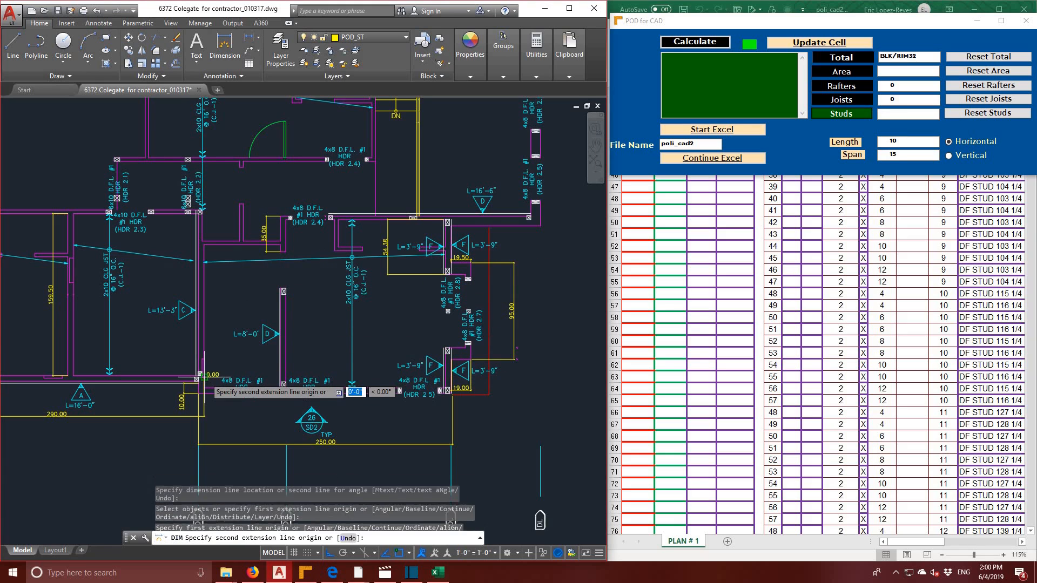
left_click(204, 244)
left_click(227, 259)
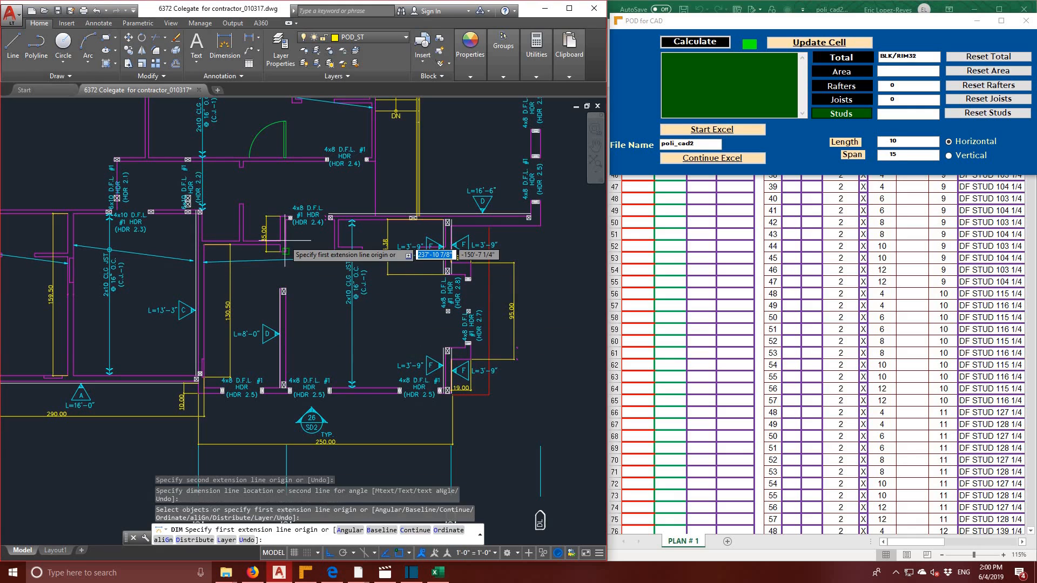
- Add a linear dimension across the thickness of the horizontal interior wall above the shear wall D room, placing it left of the wall
left_click(248, 40)
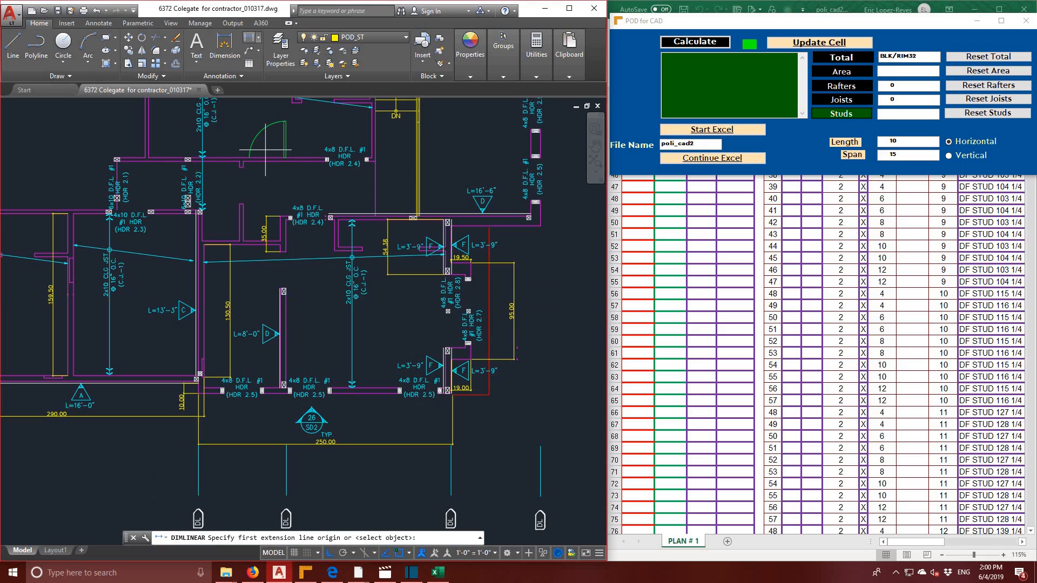
left_click(246, 244)
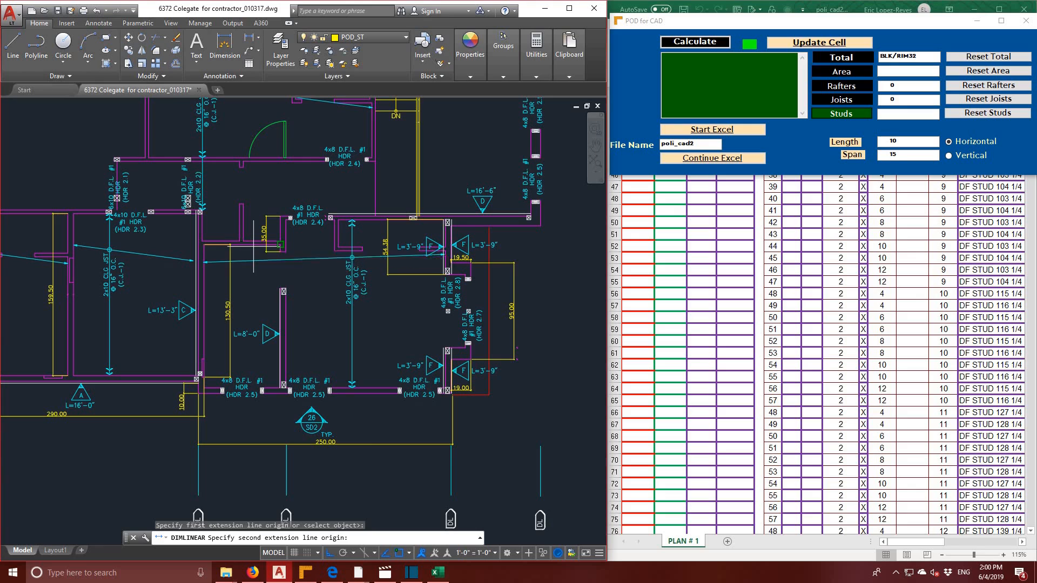
left_click(245, 248)
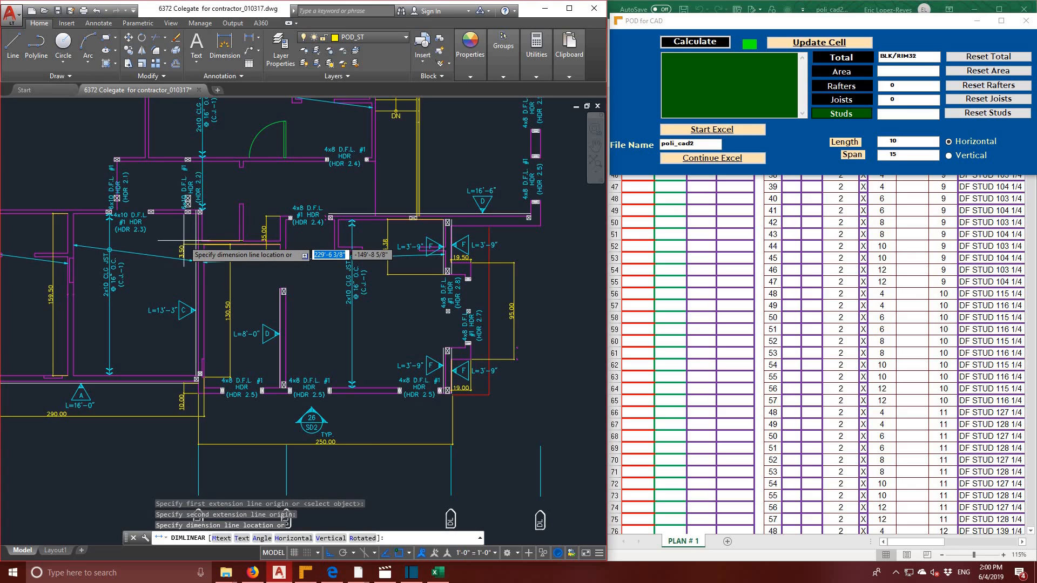
left_click(169, 242)
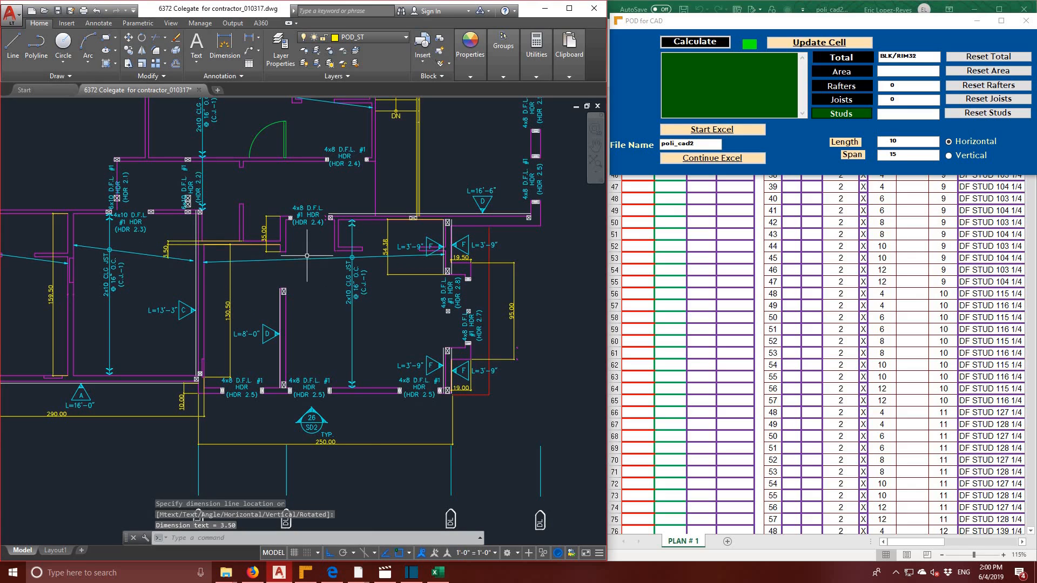
- Add a linear dimension across the thickness of the vertical interior wall left of the stair, placing it near the wall's upper end
scroll(306, 255, "down", 2)
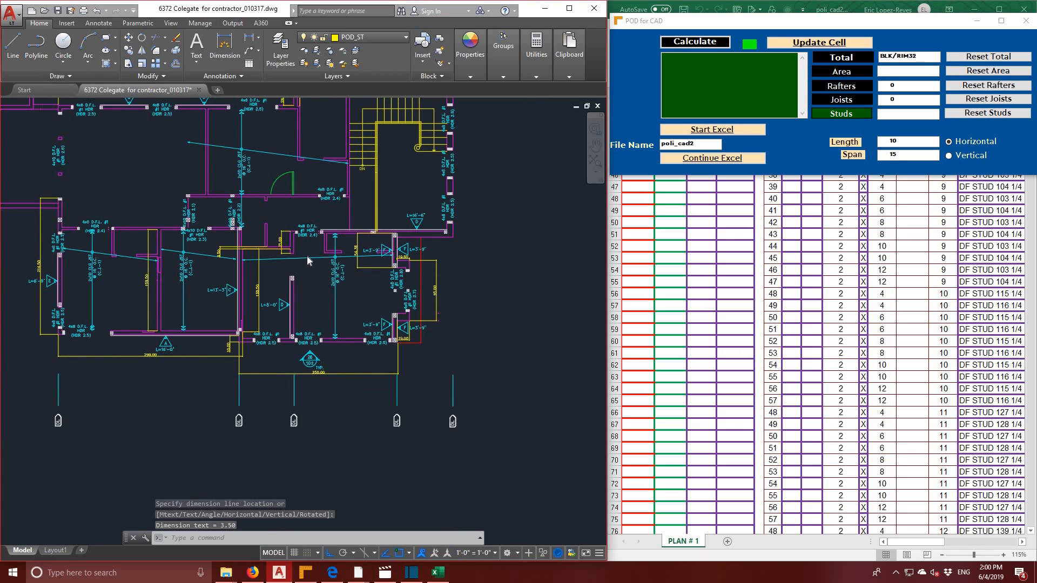
scroll(307, 256, "up", 2)
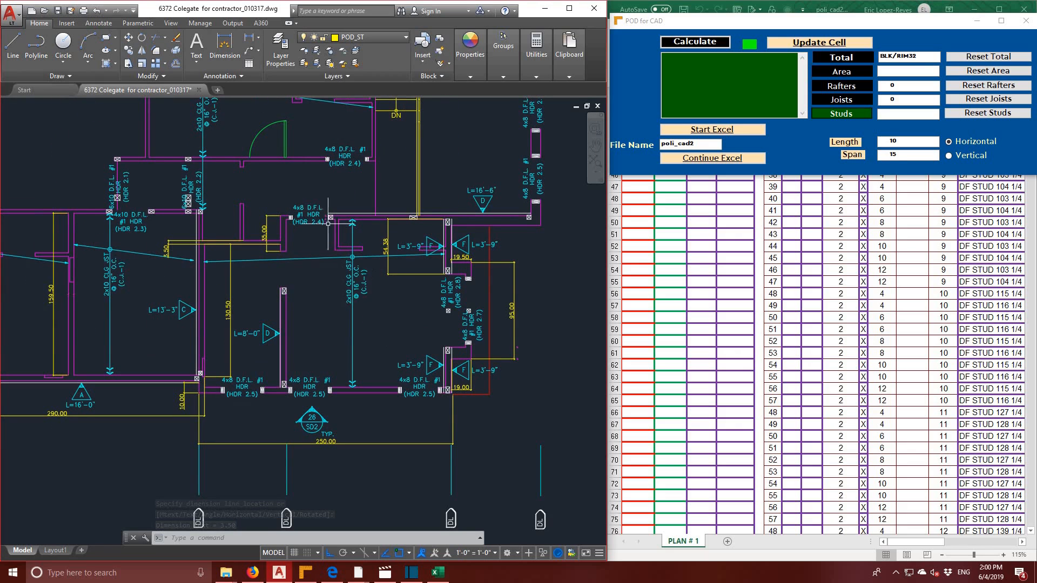
middle_click_drag(329, 223, 351, 306)
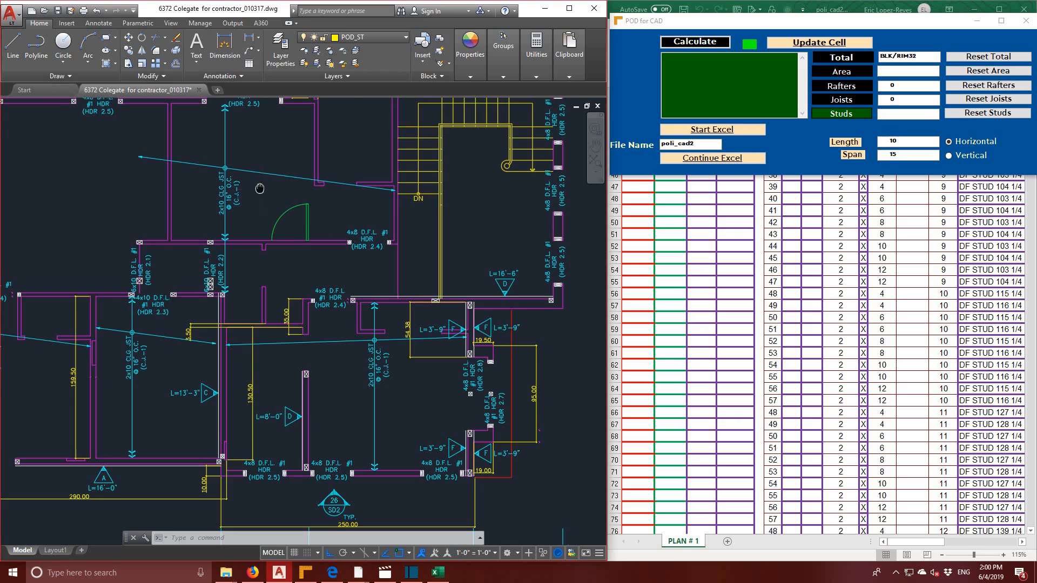
middle_click_drag(260, 188, 311, 296)
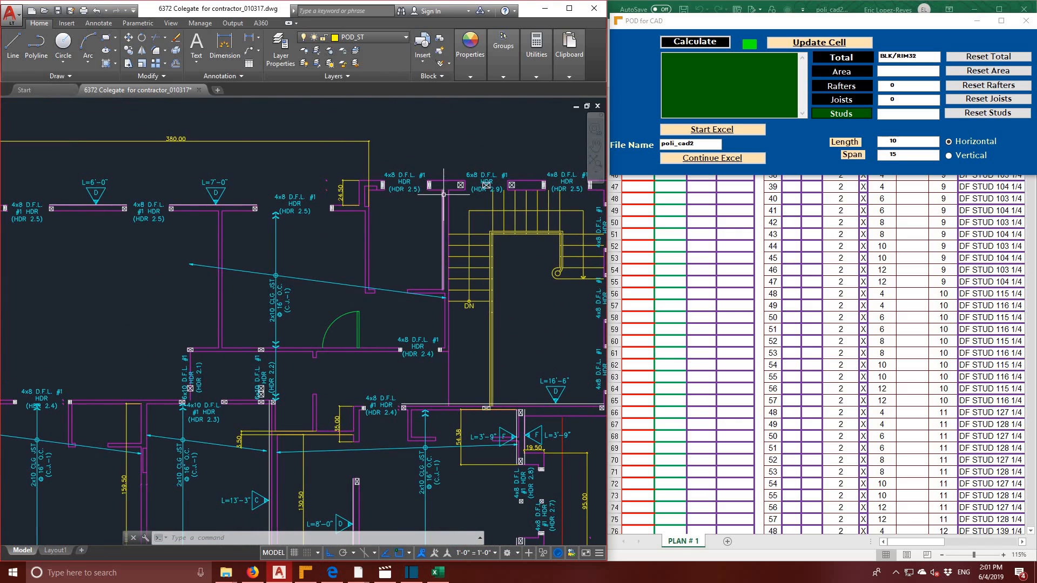
left_click(249, 36)
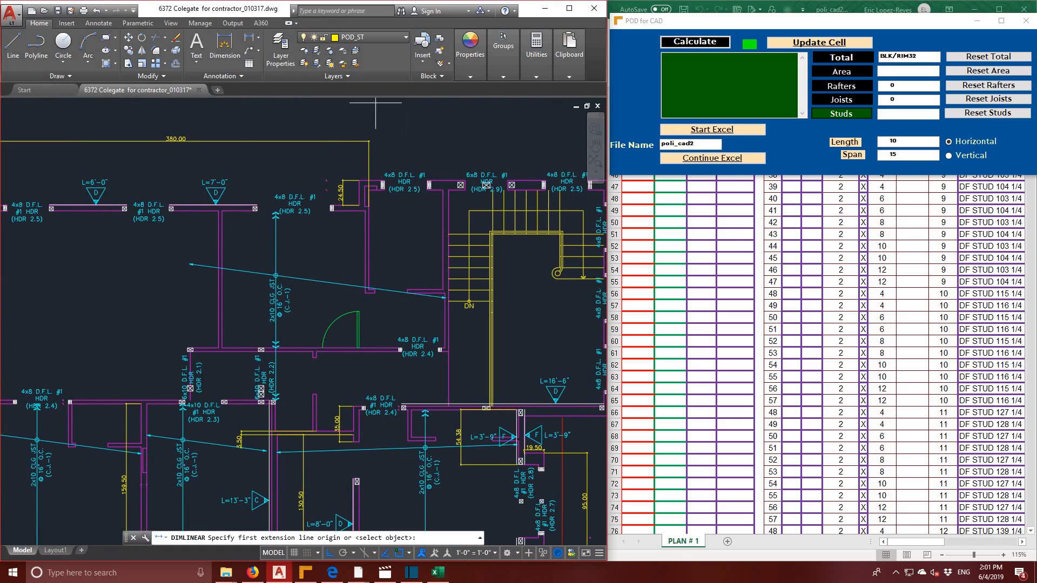
left_click(444, 212)
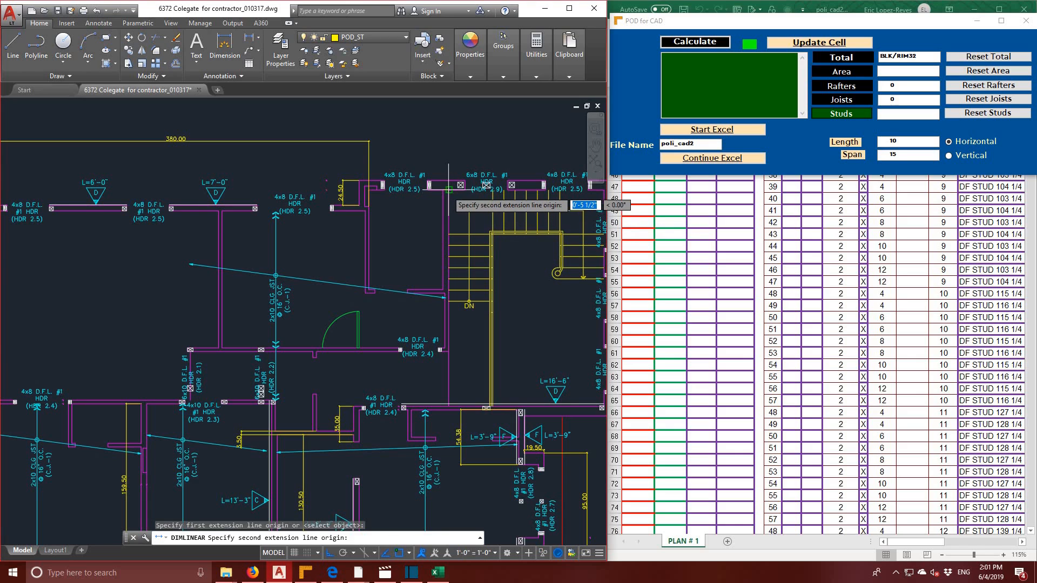
left_click(449, 201)
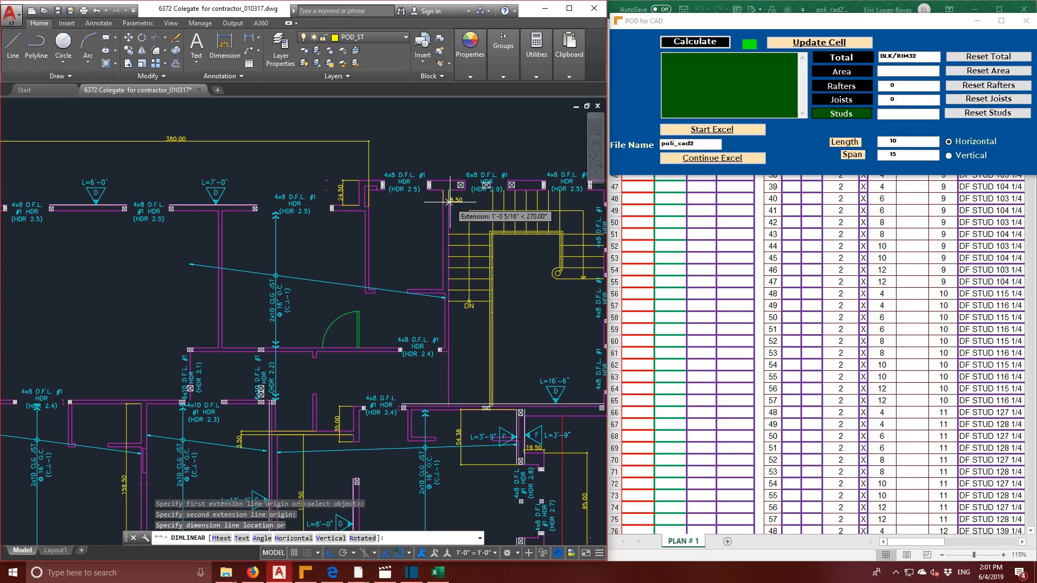
left_click(449, 201)
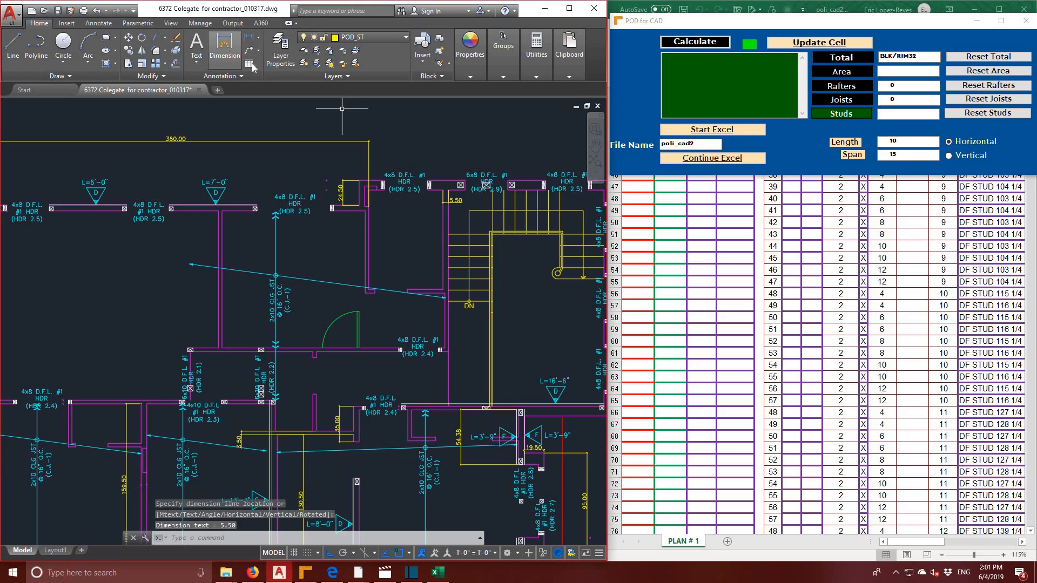
- Dimension the length of the vertical interior wall left of the stair, from its upper end to the short horizontal wall, placing it left of the wall
left_click(230, 54)
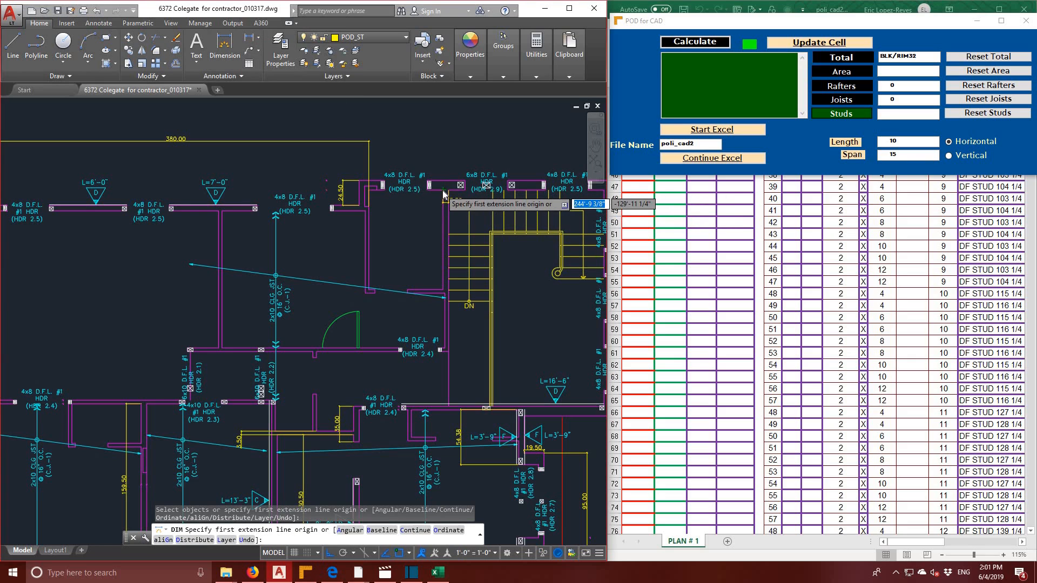
scroll(436, 157, "down", 2)
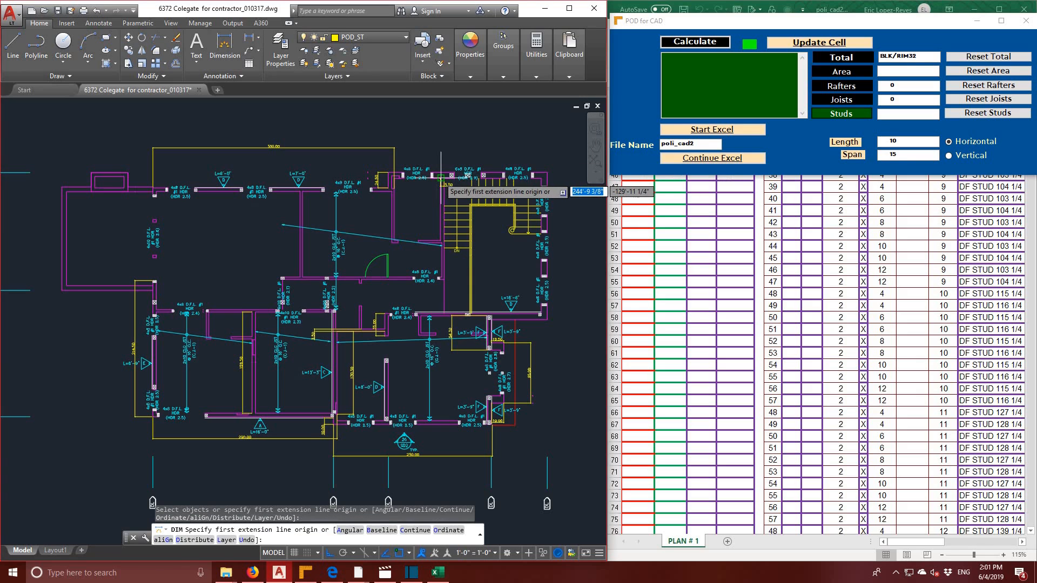
scroll(442, 176, "up", 2)
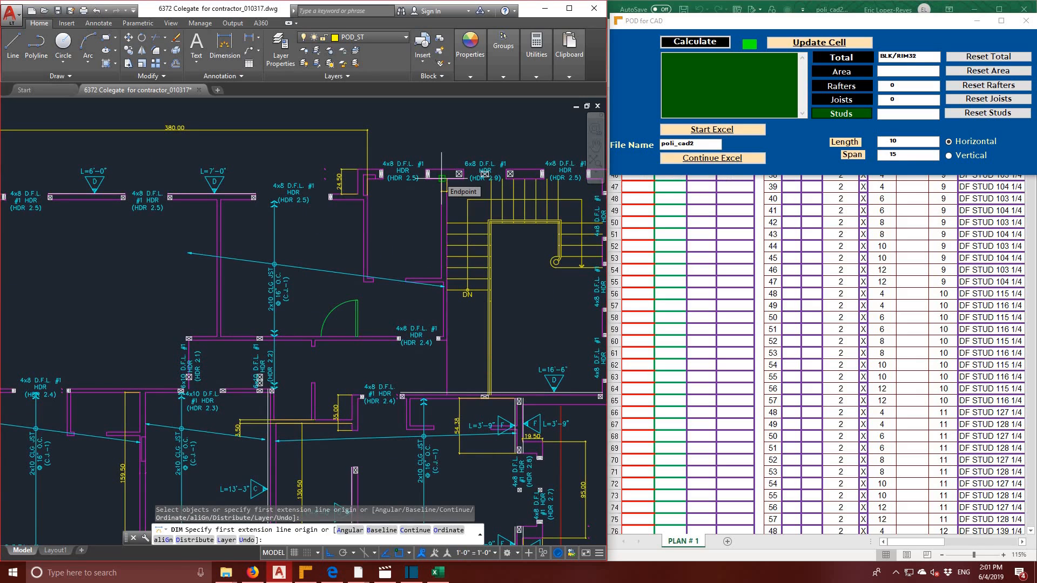
left_click(442, 178)
left_click(442, 284)
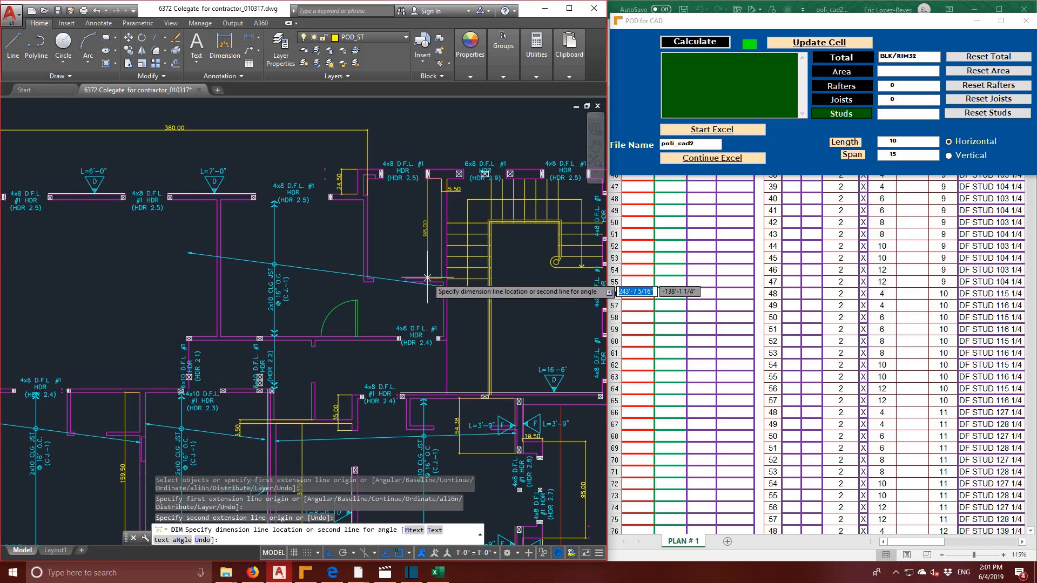
scroll(459, 238, "down", 2)
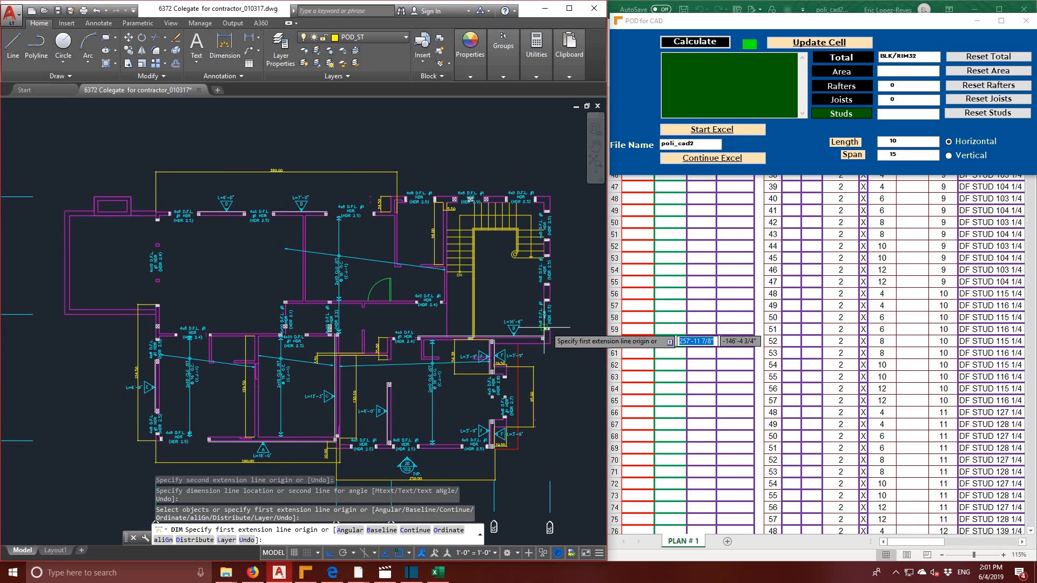
- Add a linear dimension across the side wall thickness of the rectangular bump-out at the plan's upper left, placing it above the bump-out
middle_click_drag(531, 314, 564, 258)
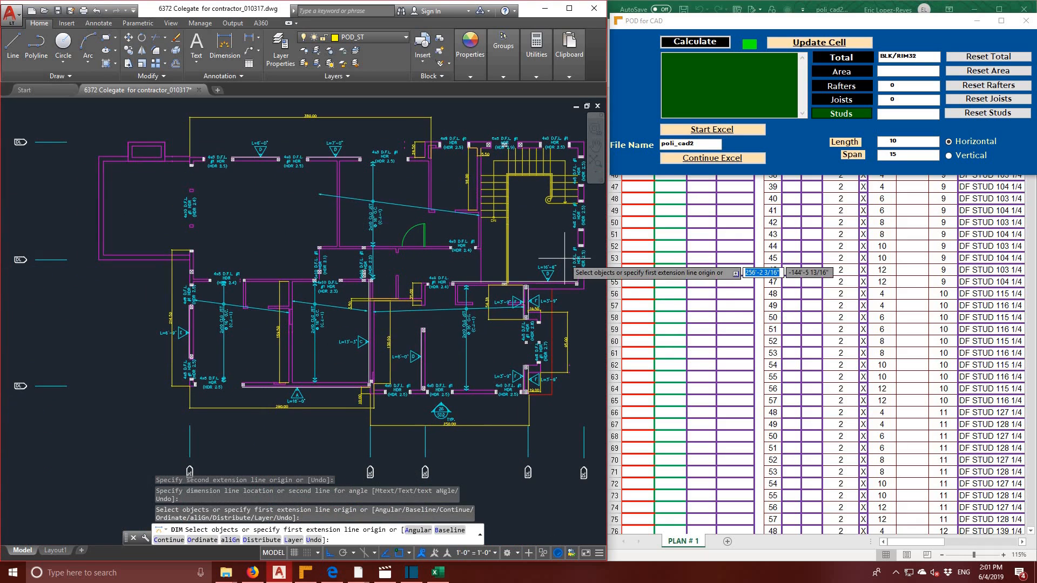
scroll(189, 216, "up", 3)
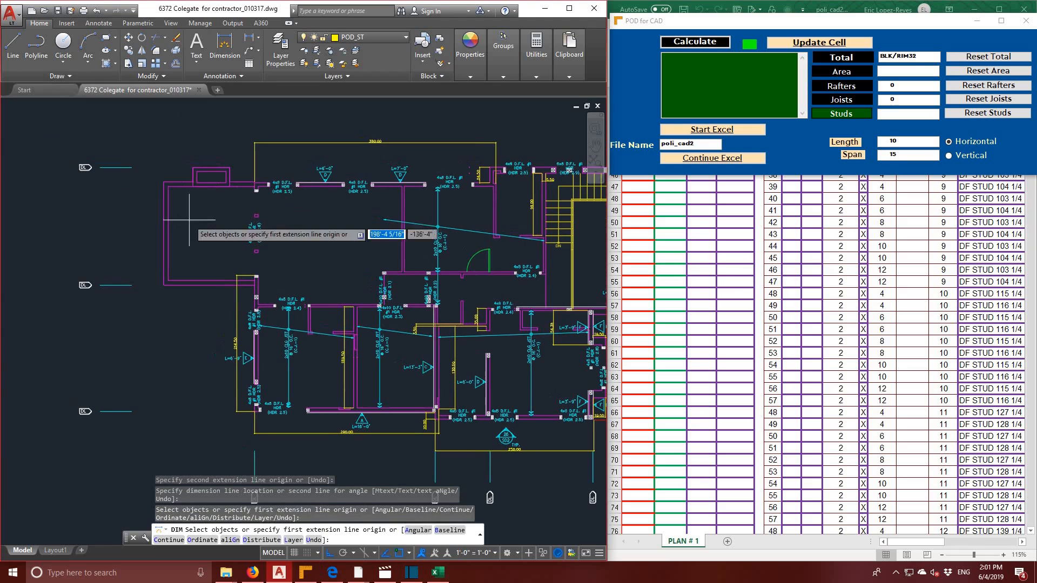
scroll(190, 177, "up", 2)
left_click(248, 36)
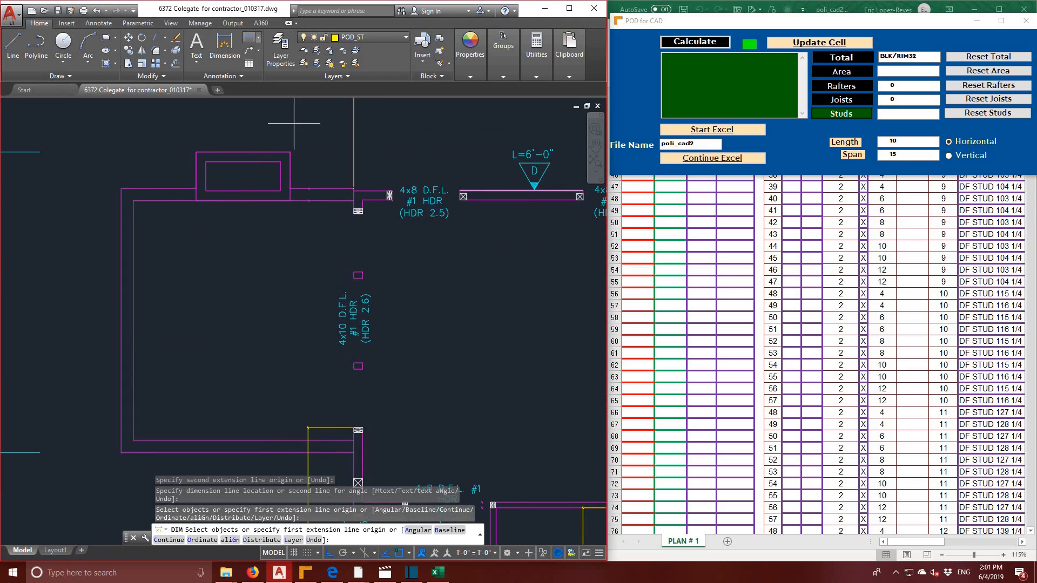
left_click(196, 152)
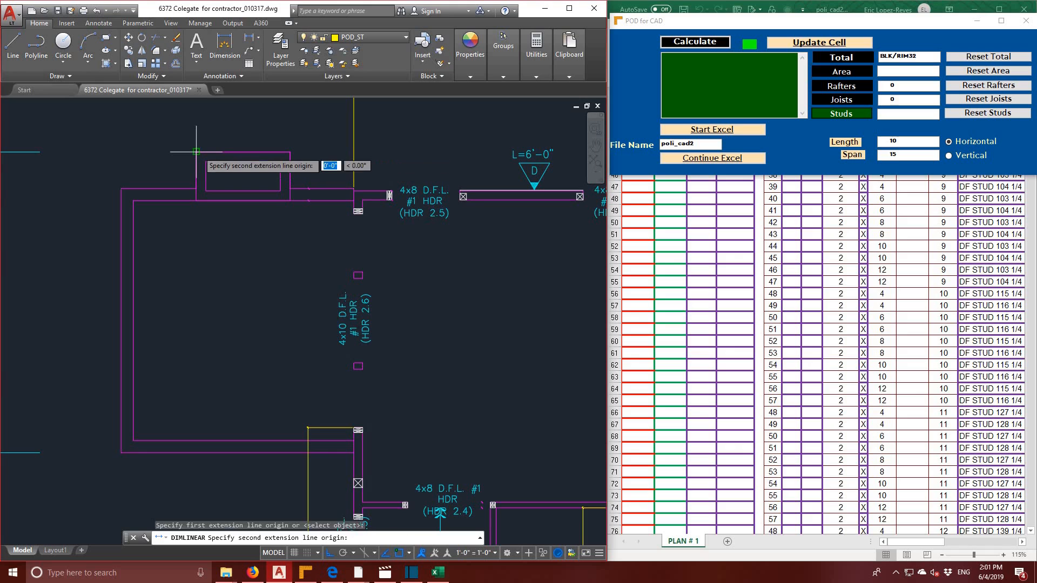
left_click(206, 161)
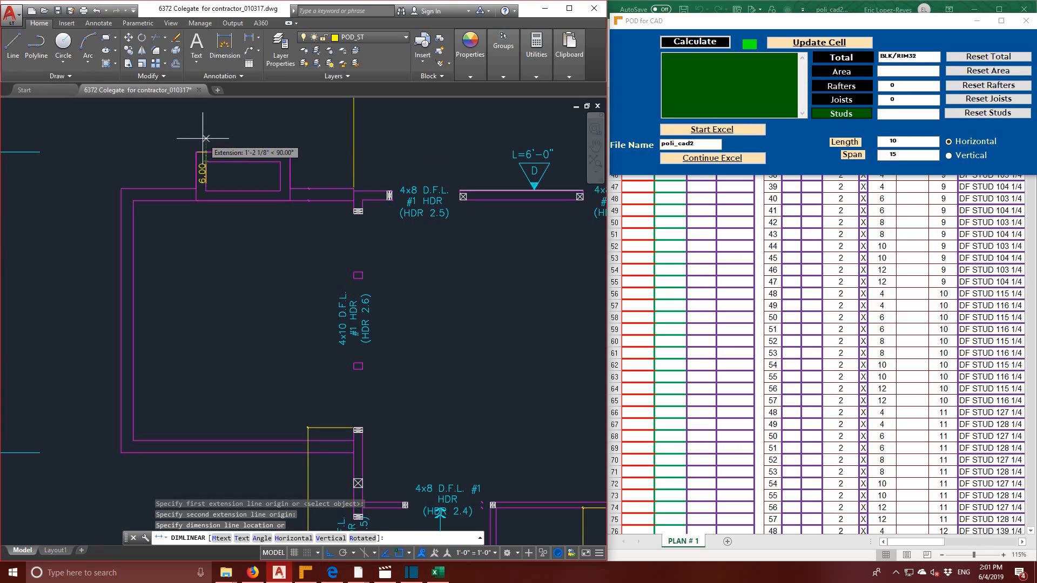
left_click(197, 137)
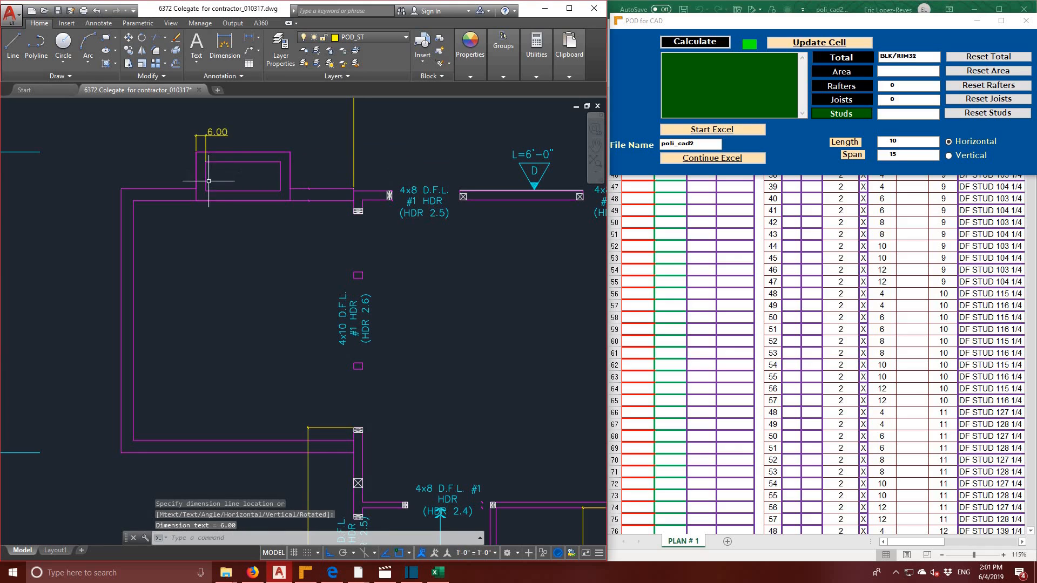
- Dimension the rectangular bump-out's overall depth and width, placing the depth on its left side and the width below it
left_click(224, 47)
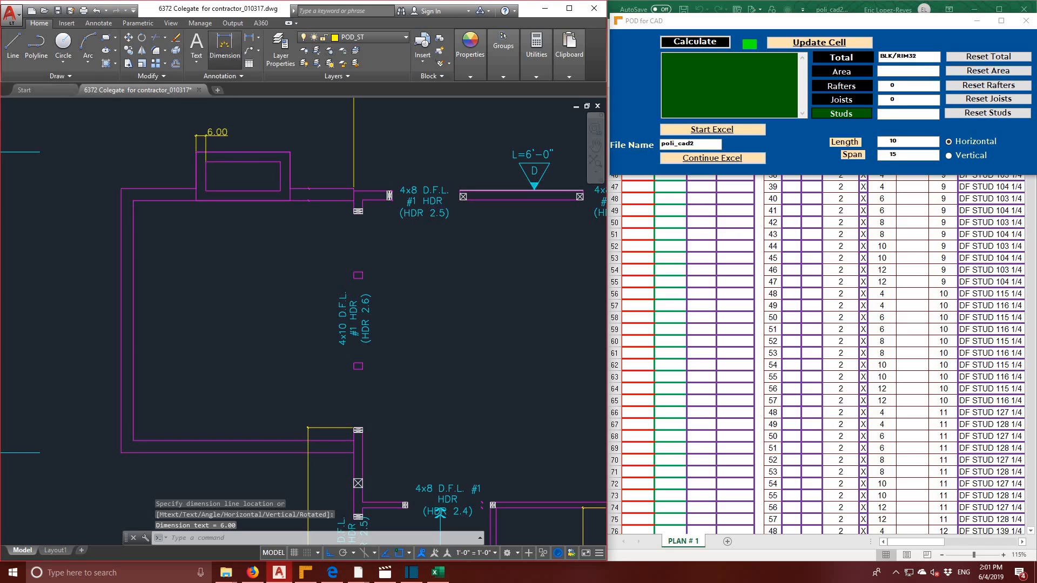
left_click(196, 201)
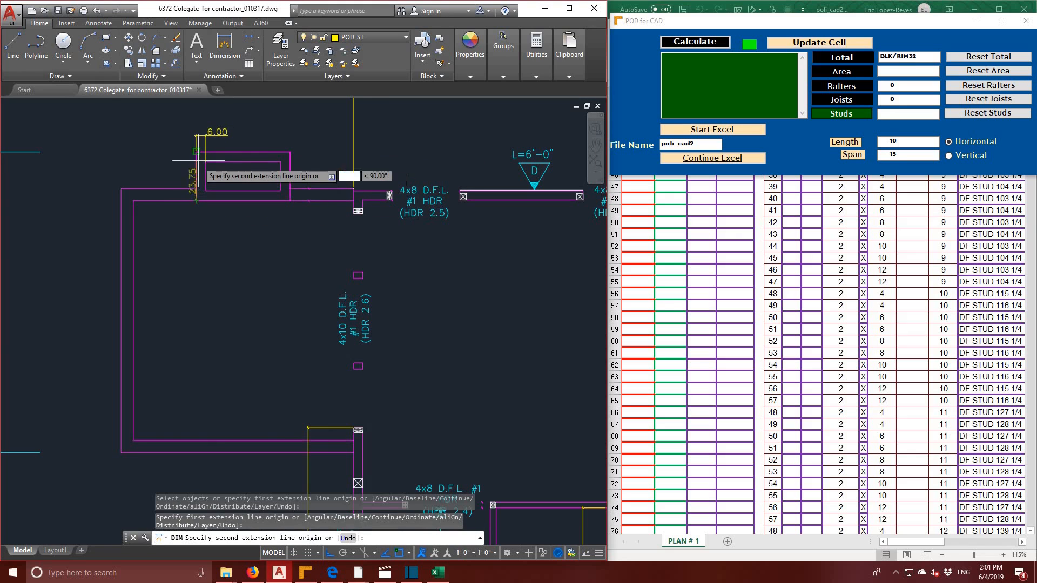
left_click(196, 152)
left_click(182, 162)
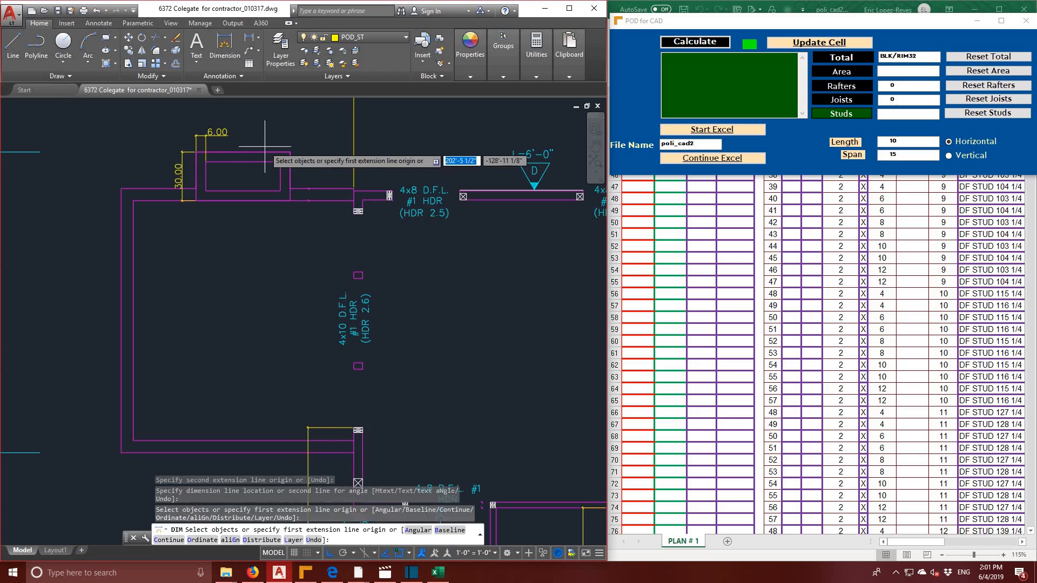
left_click(183, 200)
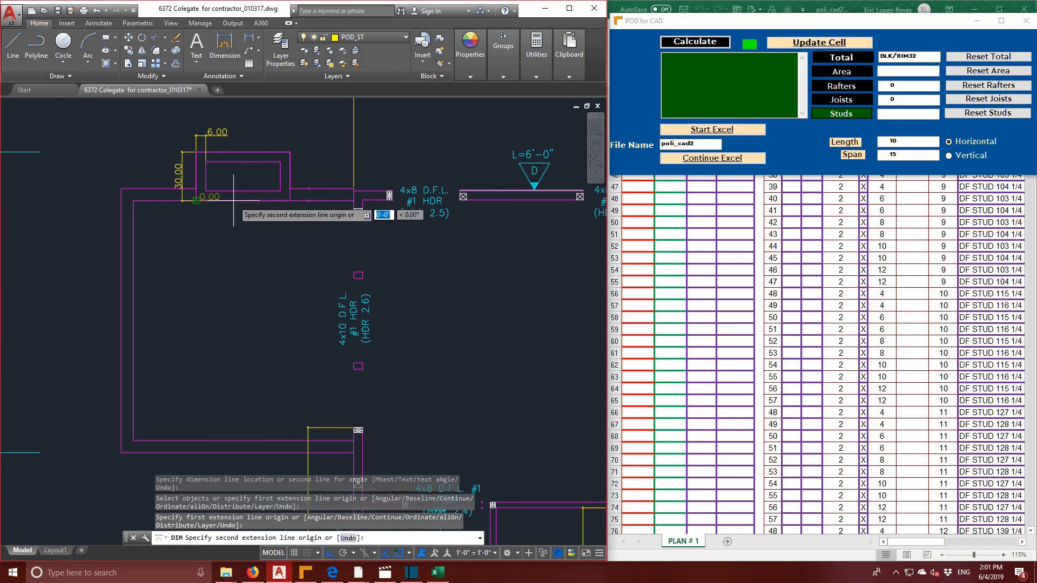
left_click(290, 200)
left_click(294, 223)
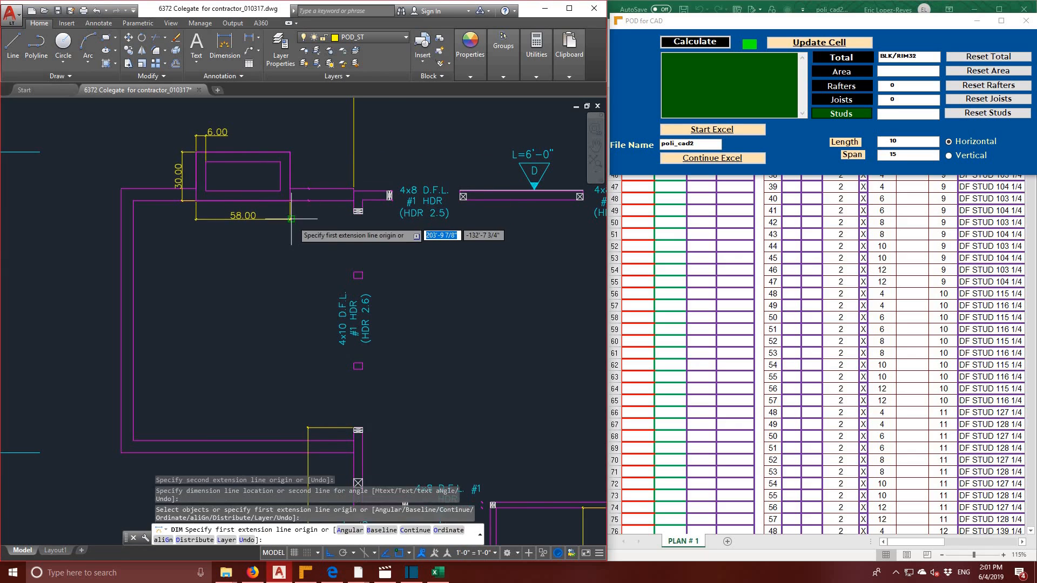
- Dimension the full length of the horizontal exterior wall at shear wall A, placing the dimension below the existing 290.00 dimension
scroll(327, 186, "down", 3)
scroll(328, 187, "down", 2)
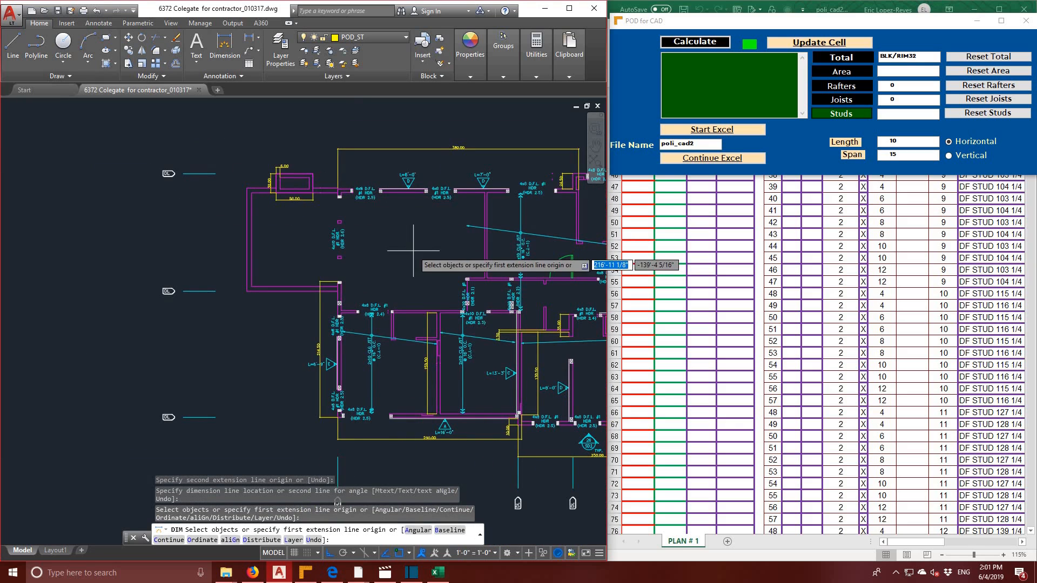
mouse_move(414, 250)
middle_mouse_down()
mouse_move(381, 232)
mouse_move(230, 225)
middle_mouse_up()
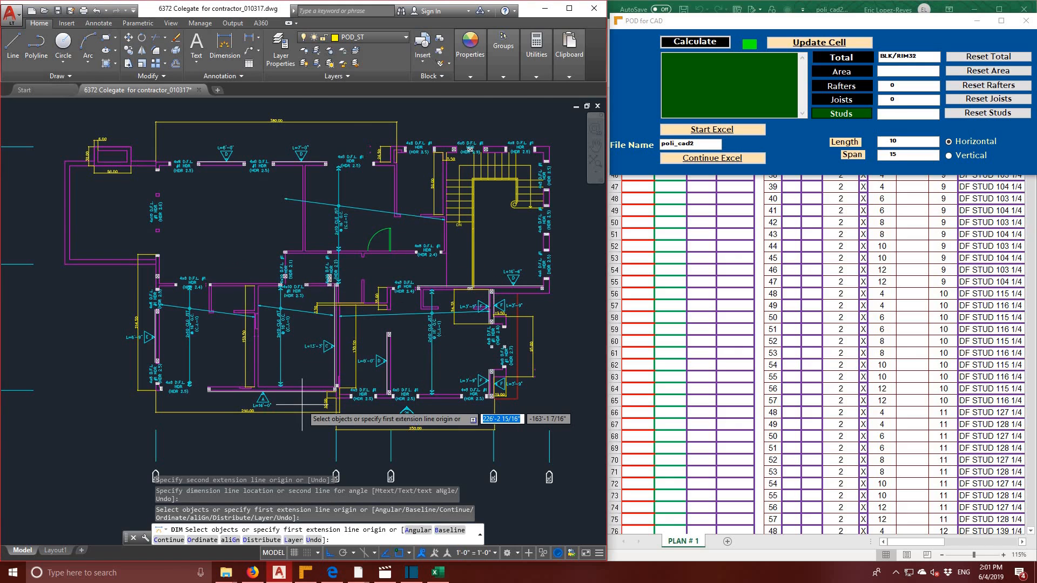
scroll(303, 404, "up", 2)
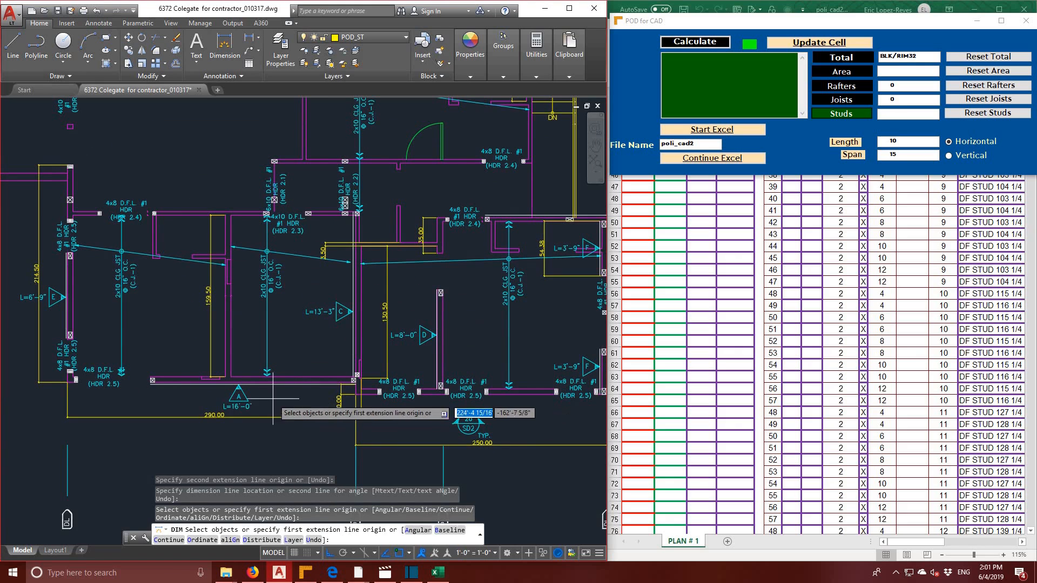
left_click(151, 384)
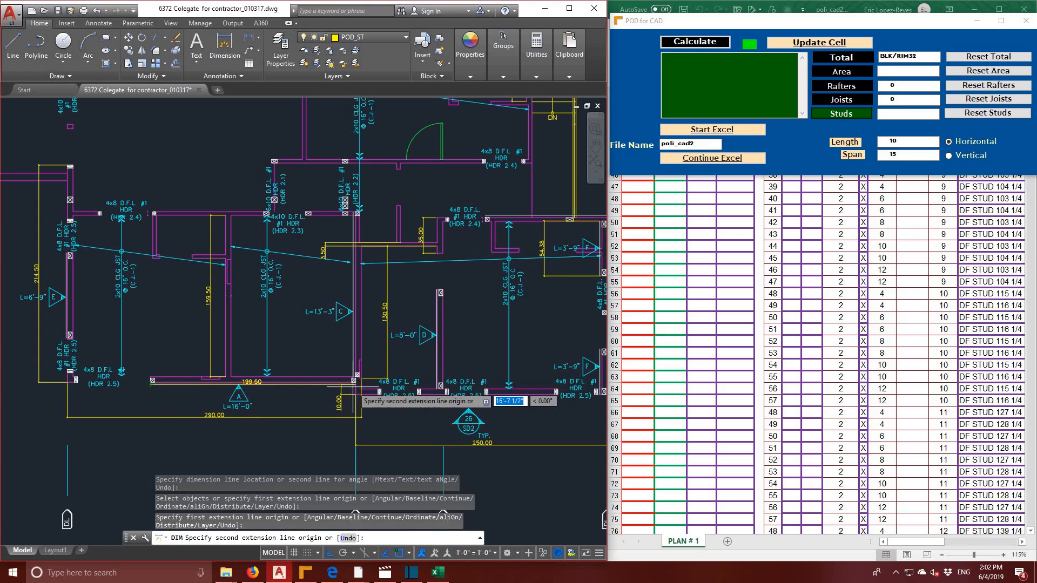
left_click(355, 384)
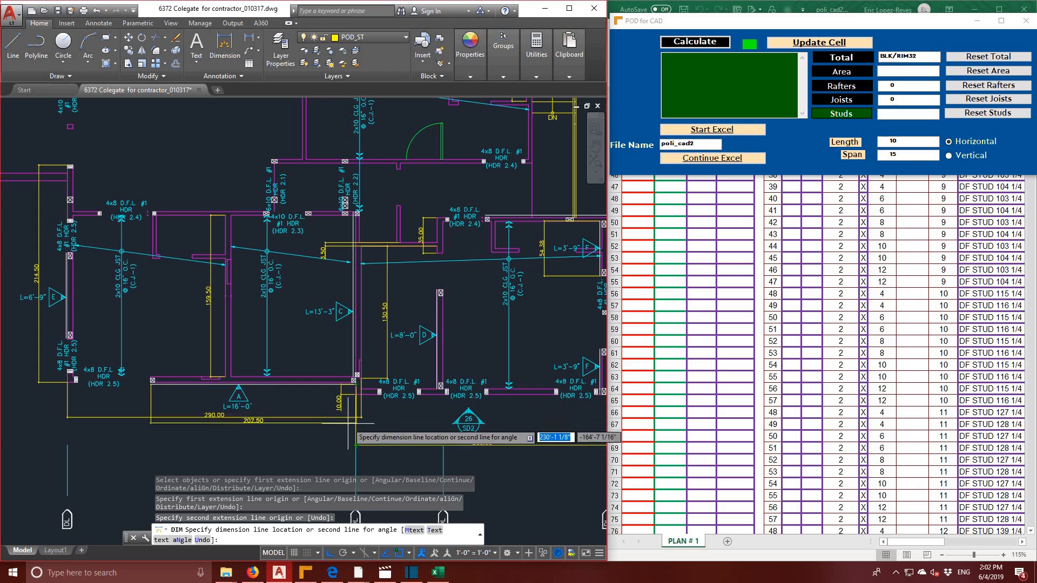
left_click(324, 430)
key("Escape")
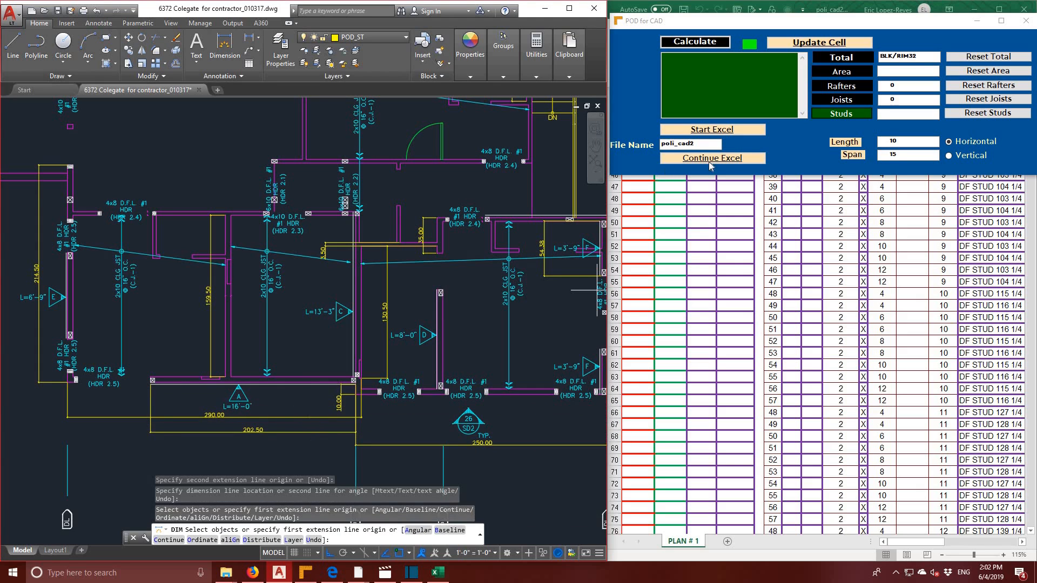
scroll(279, 281, "down", 3)
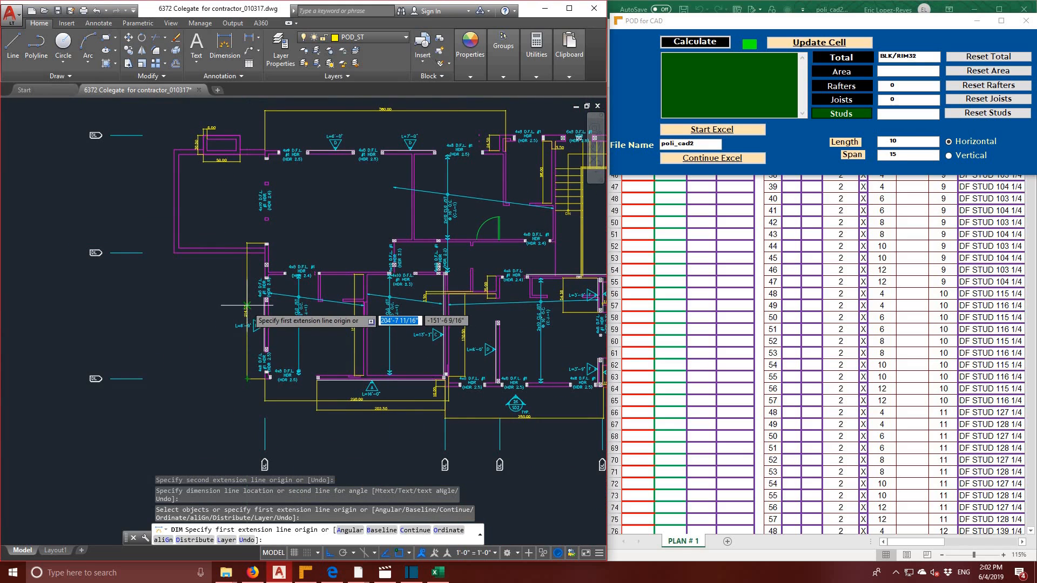
key("Escape")
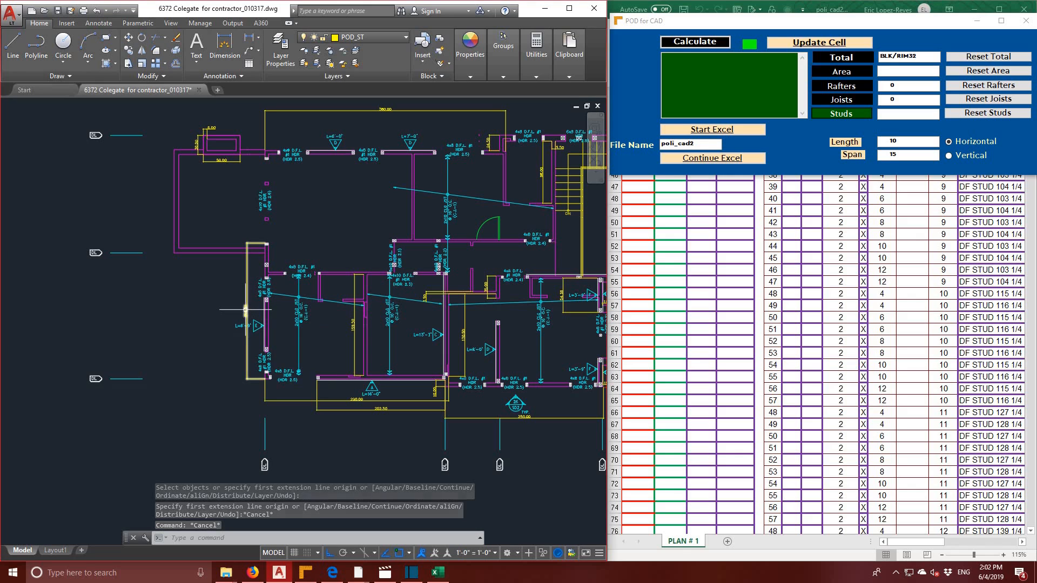
- Copy the value 214.50 from the vertical dimension beside shear wall E into the POD for CAD calculation list
double_click(245, 309)
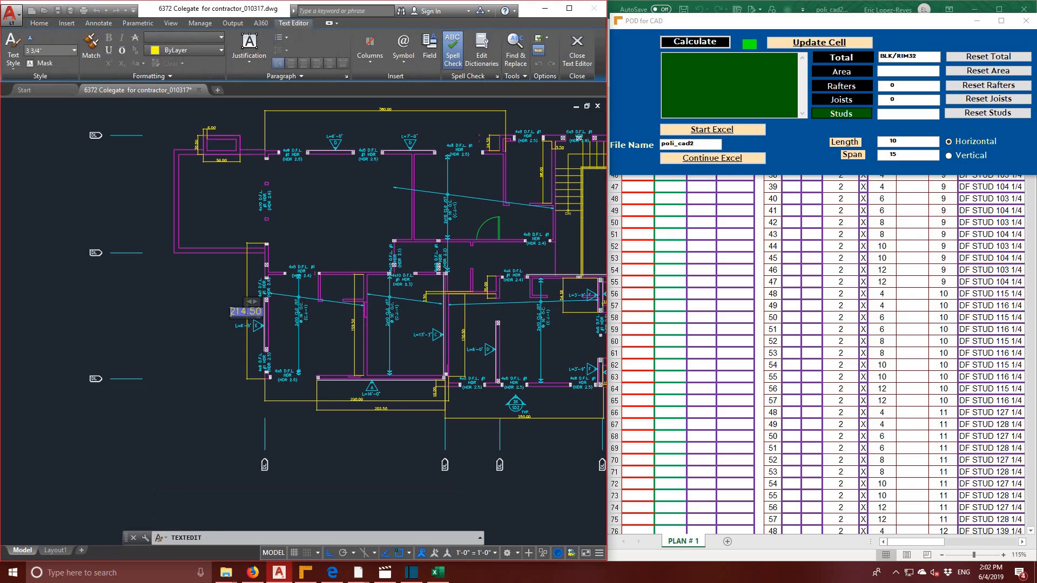
key("ctrl+a")
key("ctrl+c")
left_click(712, 65)
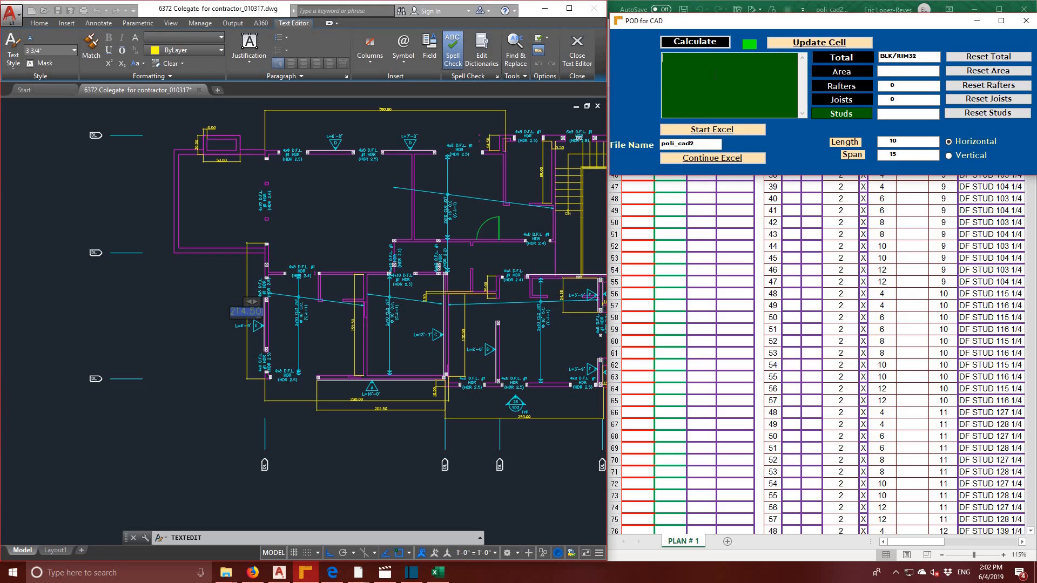
key("ctrl+v")
- Add the value 290.00 from the horizontal dimension below shear wall A as the second line of the POD for CAD calculation list
scroll(352, 399, "up", 4)
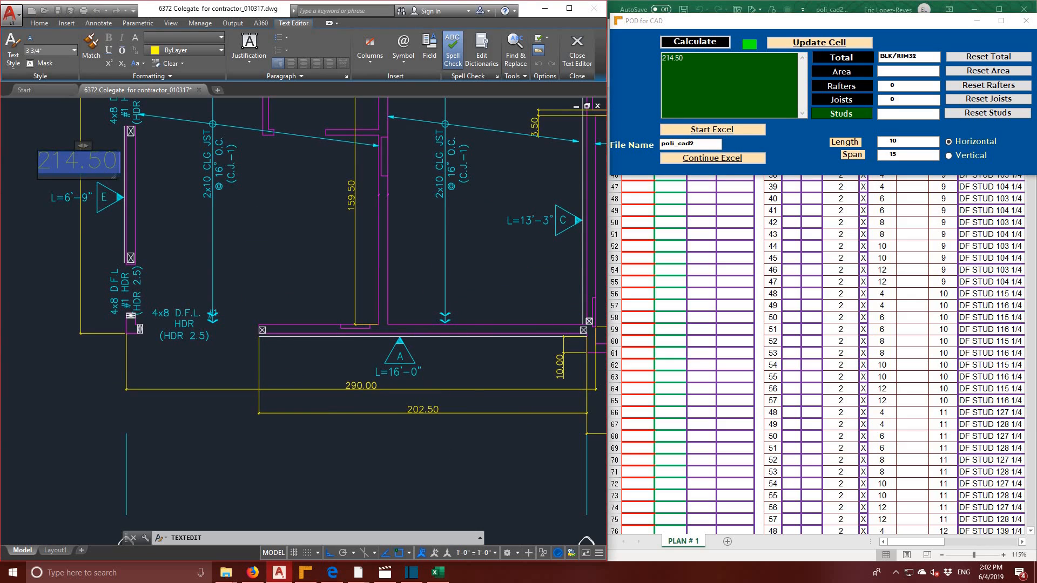
left_click(360, 386)
left_click(362, 386)
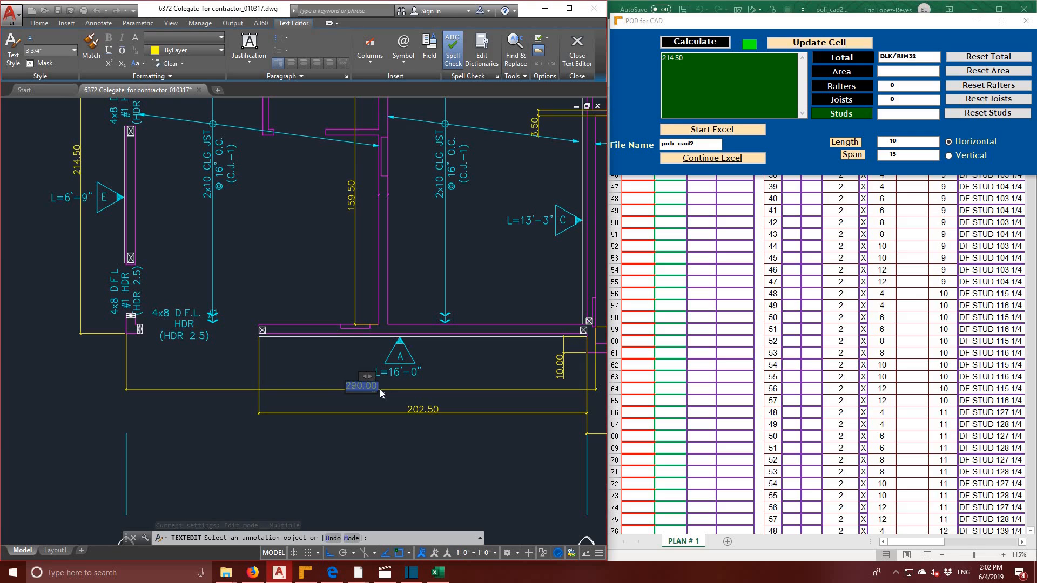
left_click(705, 159)
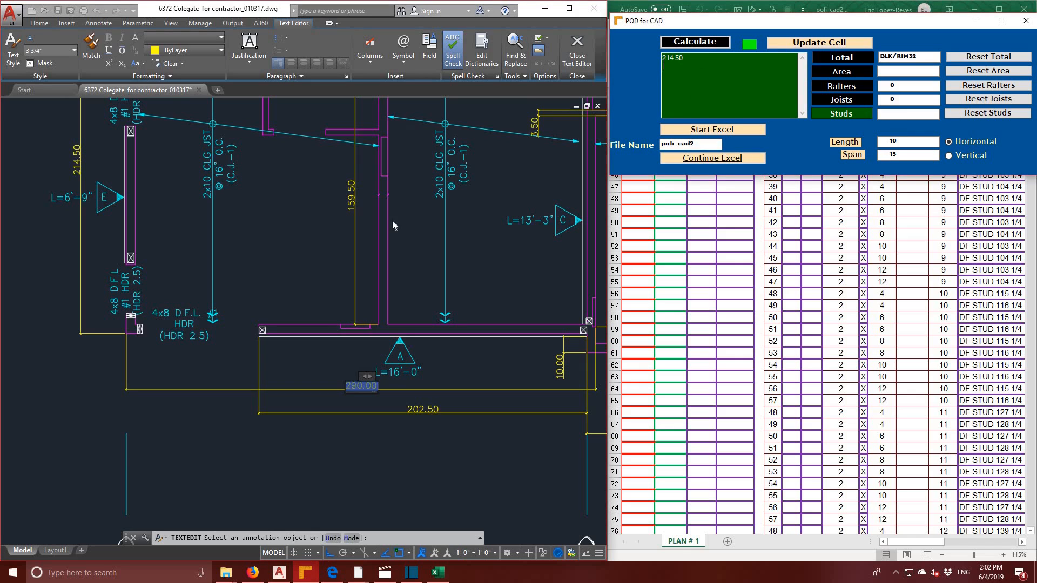
- Copy the value 202.50 from the lowest dimension under shear wall A onto the third line of the POD for CAD calculation list
scroll(392, 220, "down", 2)
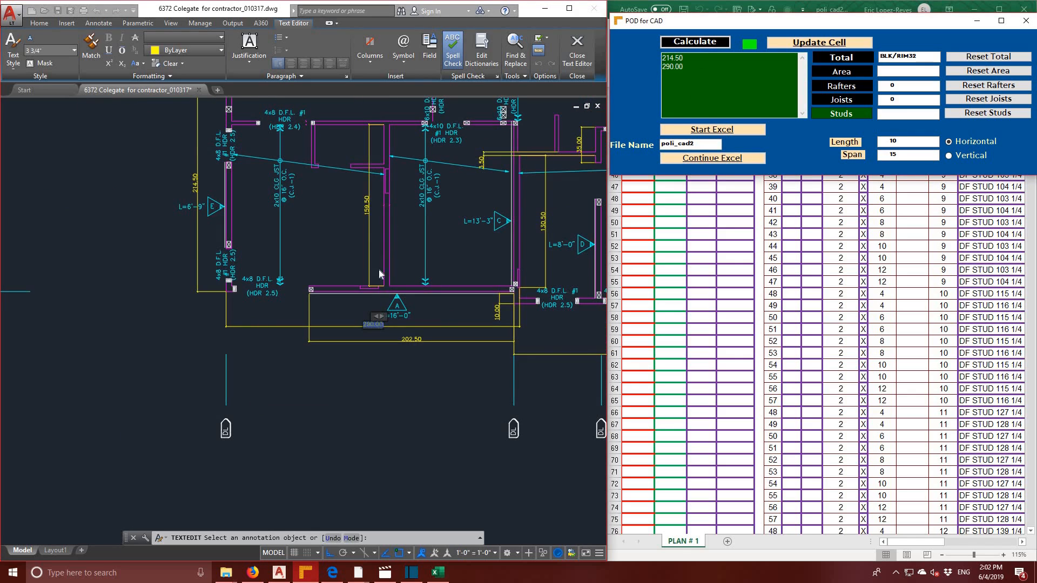
left_click(410, 341)
key("ctrl+c")
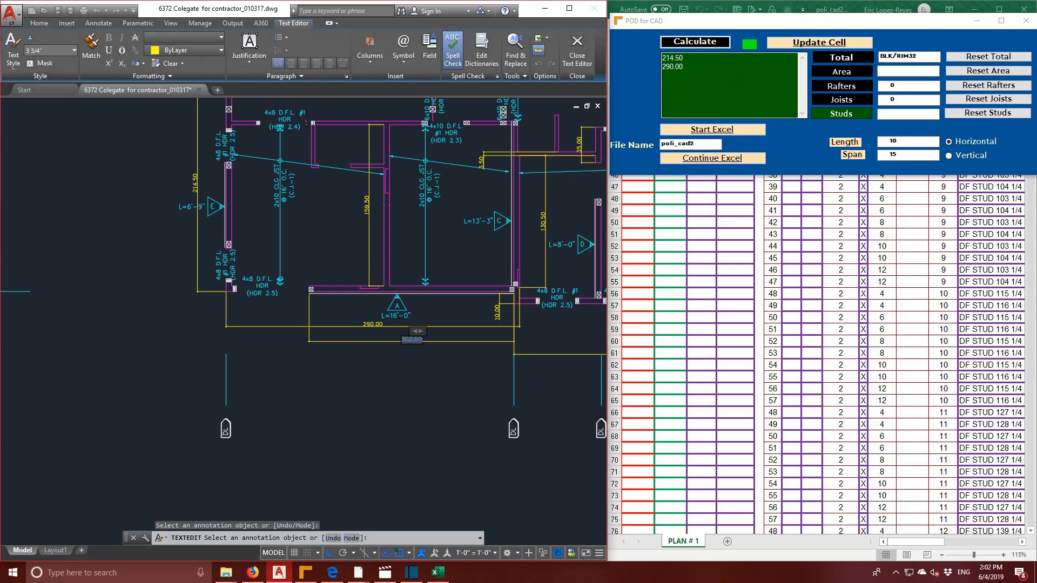
left_click(729, 86)
key("ctrl+v")
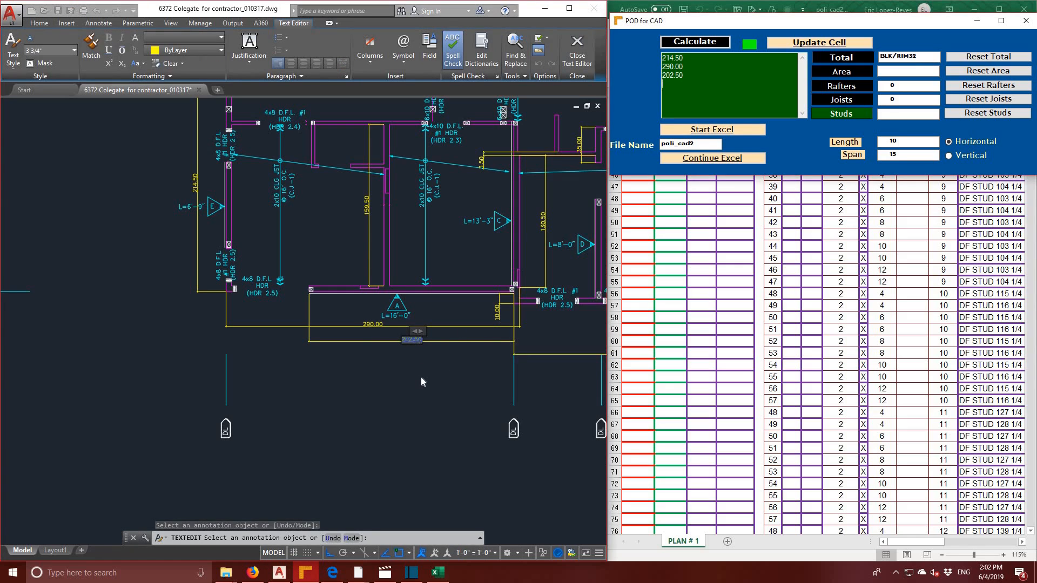
- Copy the value 159.50 from the dimension beside the vertical interior wall above shear wall A onto the fourth line of the POD for CAD list
mouse_move(391, 266)
middle_mouse_down()
mouse_move(397, 291)
mouse_move(373, 341)
mouse_move(399, 404)
middle_mouse_up()
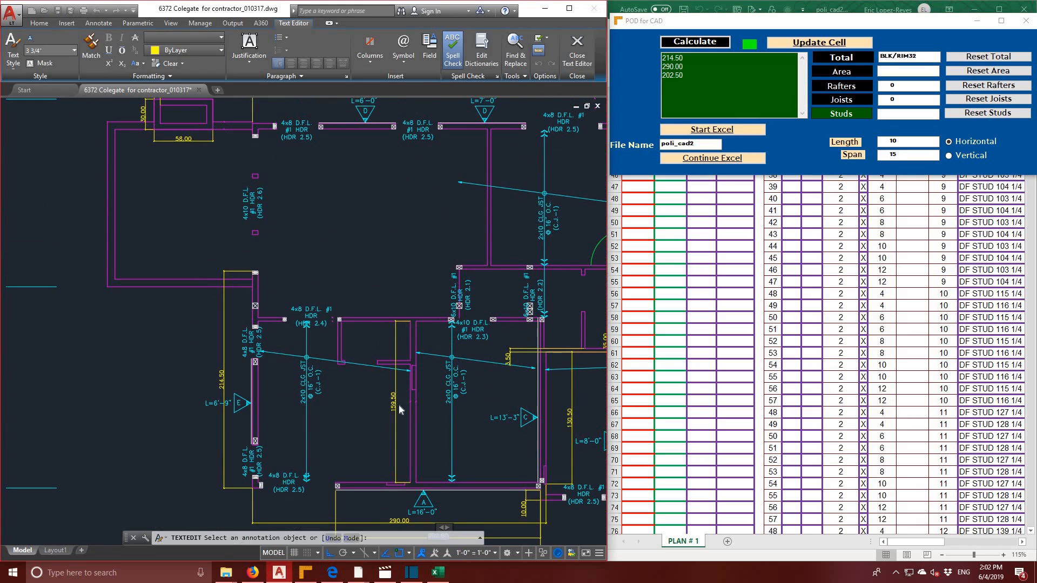
left_click(395, 412)
key("ctrl+c")
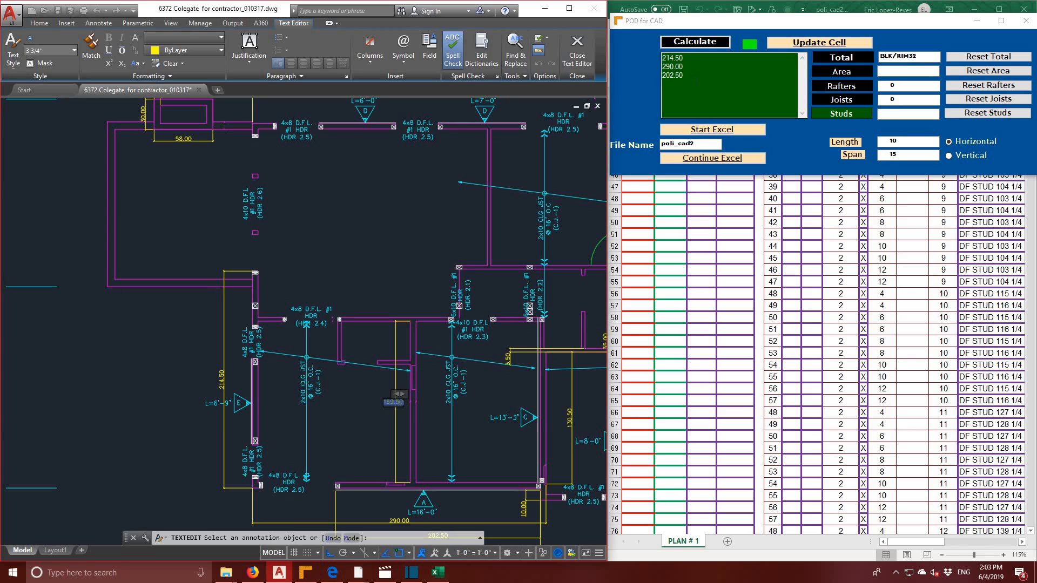
left_click(685, 92)
key("ctrl+v")
- Copy the value 30.00 from the vertical dimension of the small projection at the plan's upper-left corner into the POD for CAD list twice
middle_click_drag(345, 212, 416, 271)
left_click(215, 174)
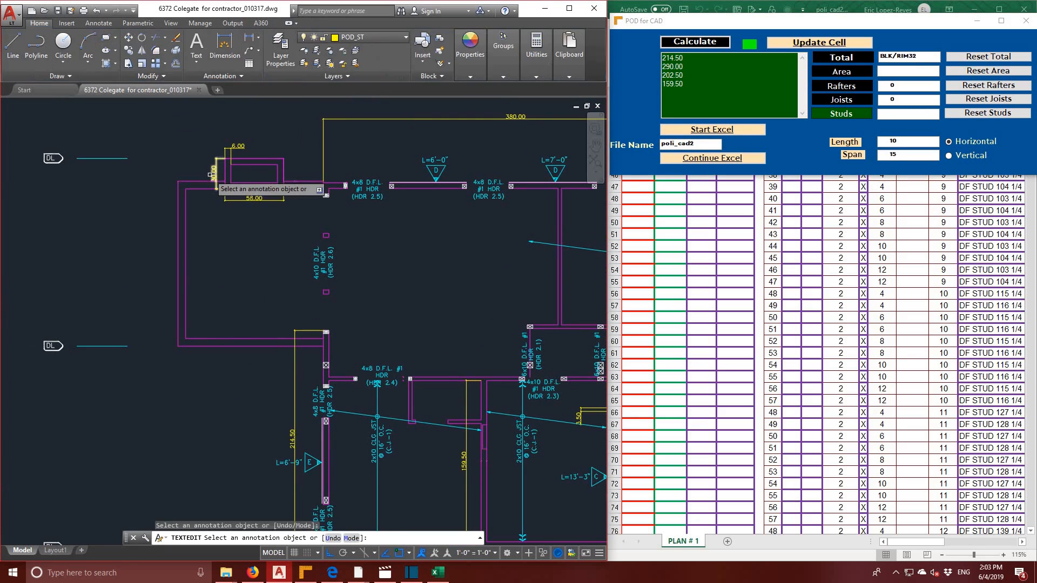
left_click(215, 173)
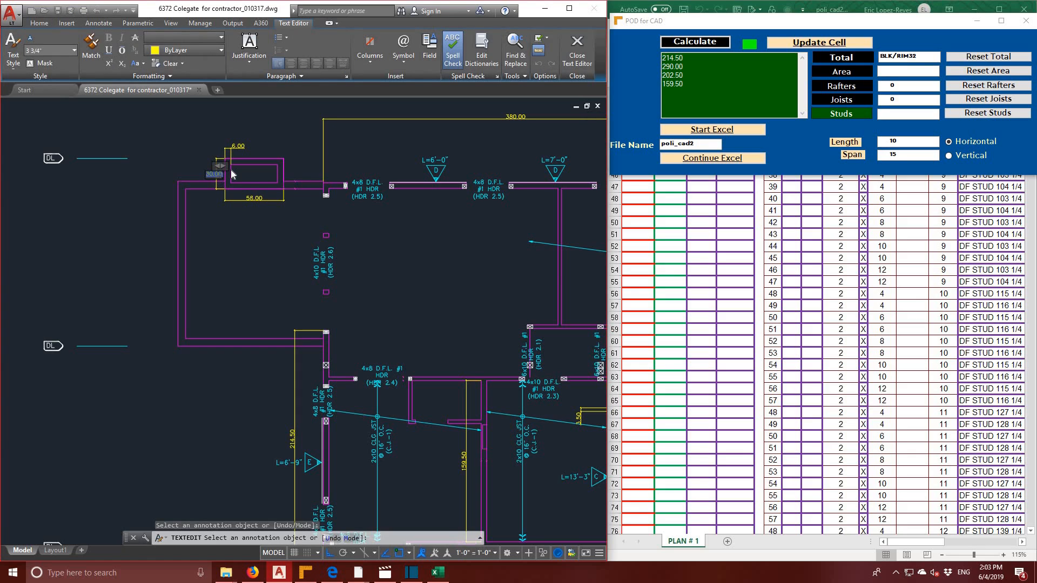
left_click(663, 92)
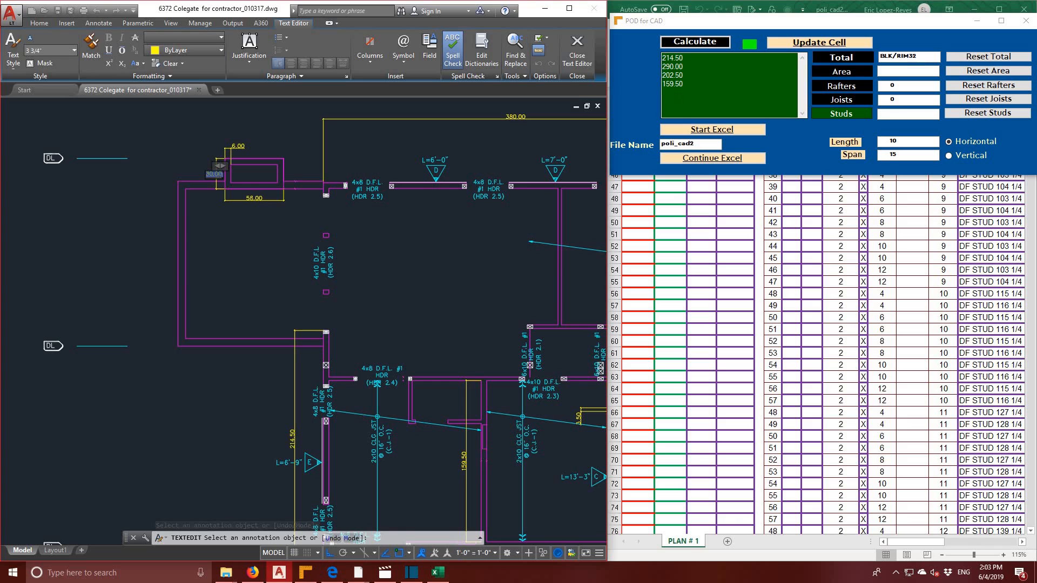
key("ctrl+v")
key("ctrl+v")
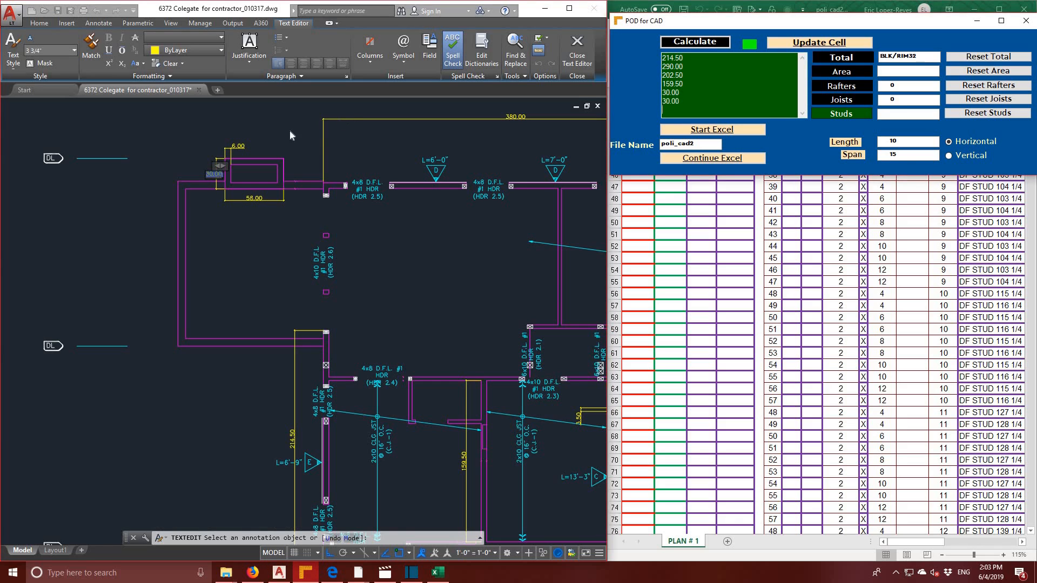
- Add the value 58.00 from the horizontal dimension below the small upper-left projection to the POD for CAD list on two separate lines
left_click(254, 199)
key("ctrl+c")
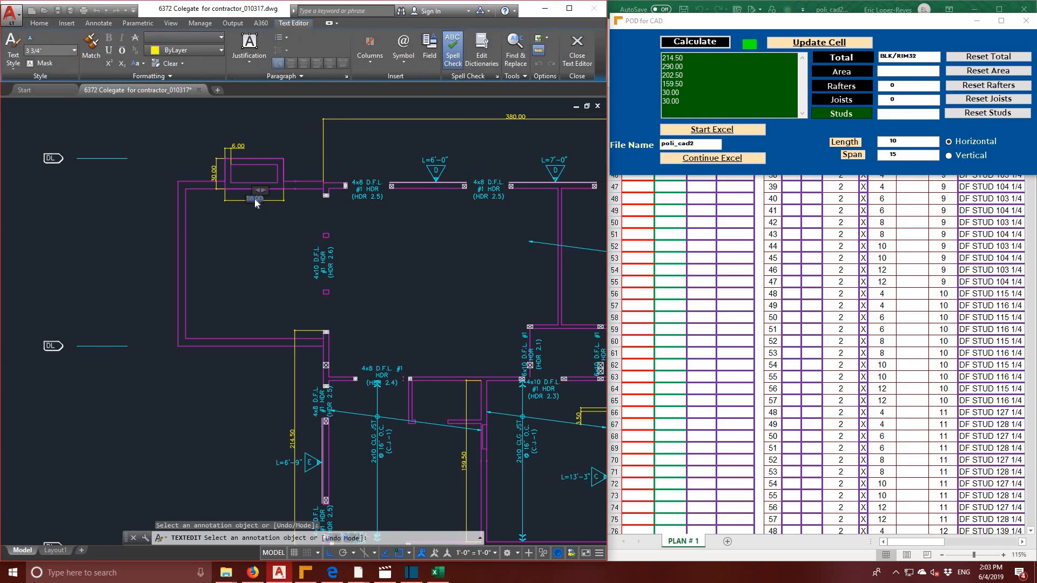
left_click(695, 101)
key("ctrl+v")
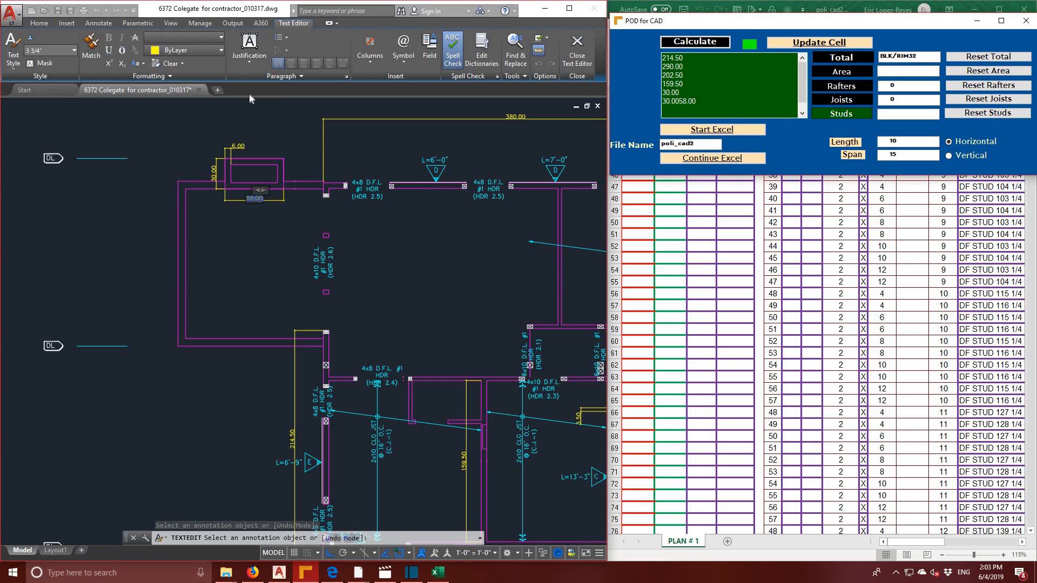
key("Return")
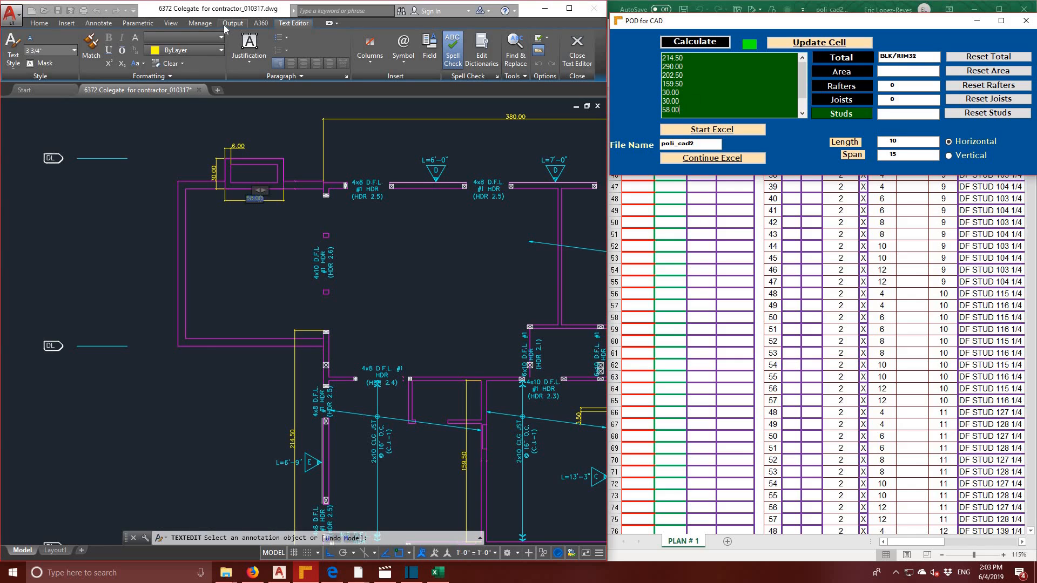
key("Return")
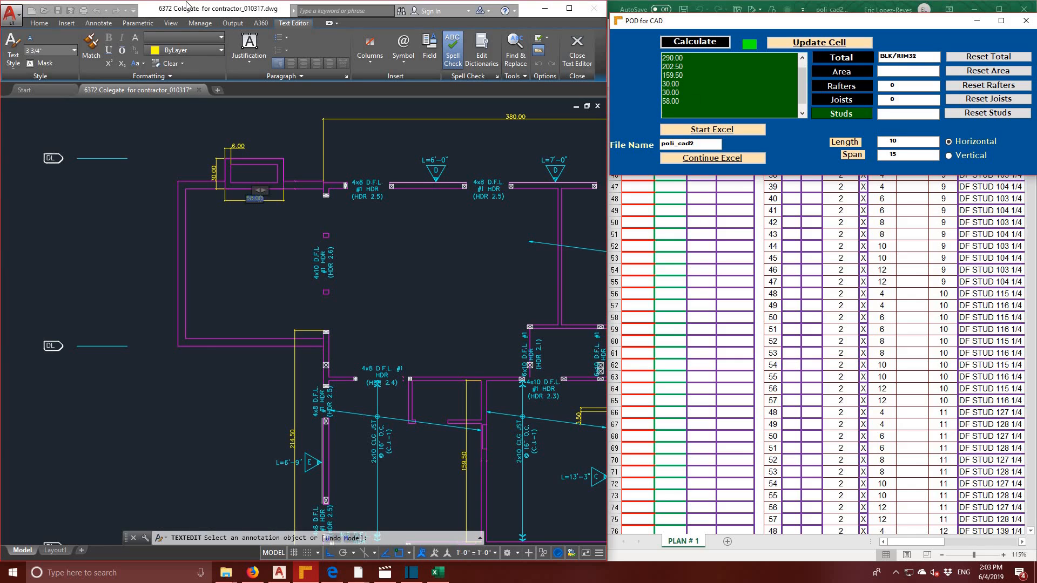
key("ctrl+v")
key("Return")
- Copy the value 380.00 from the long horizontal dimension above the upper exterior wall onto a new line of the POD for CAD list
left_click(518, 119)
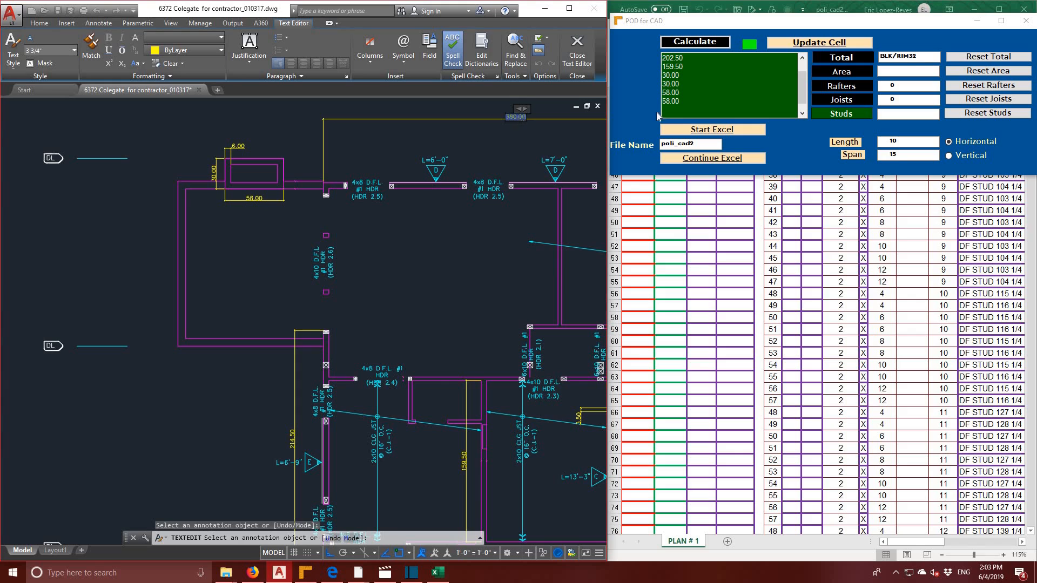
left_click_drag(516, 118, 696, 86)
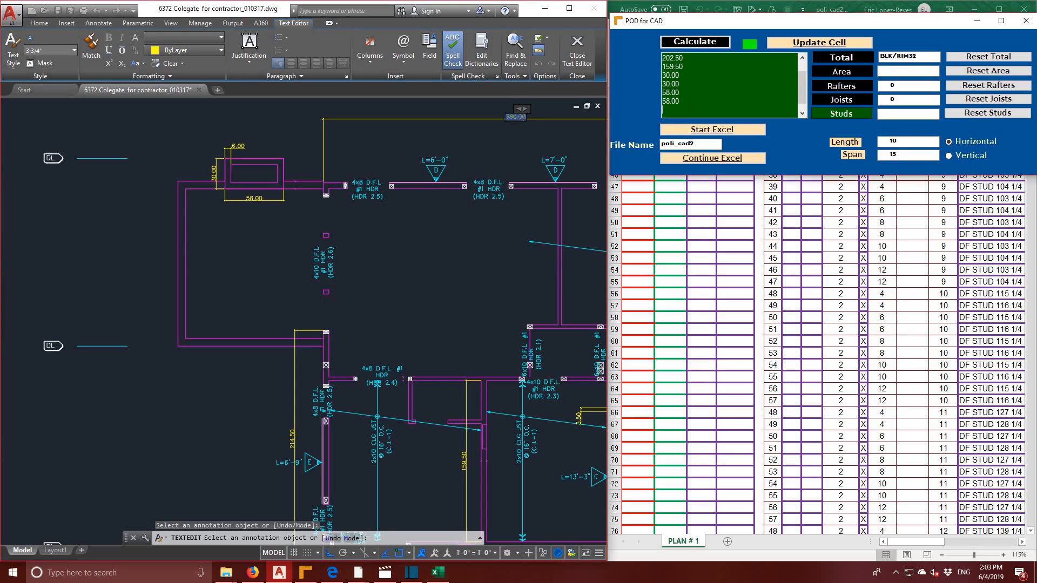
left_click(514, 175)
- Copy the value 130.50 from the vertical dimension between shear walls C and D onto a new line of the POD for CAD list
mouse_move(536, 223)
middle_mouse_down()
mouse_move(513, 180)
mouse_move(516, 161)
mouse_move(471, 138)
middle_mouse_up()
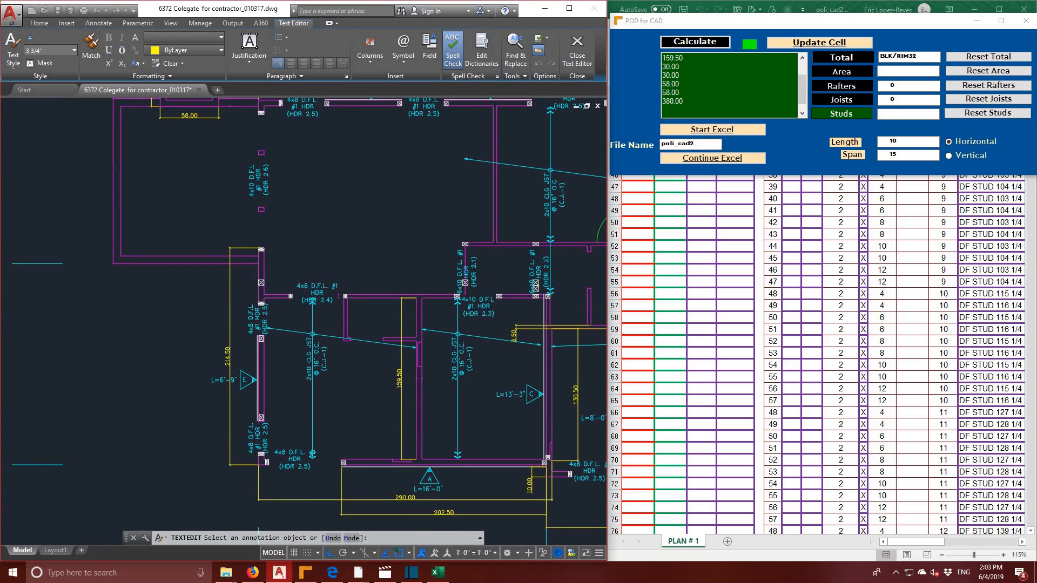
middle_click_drag(504, 218, 348, 195)
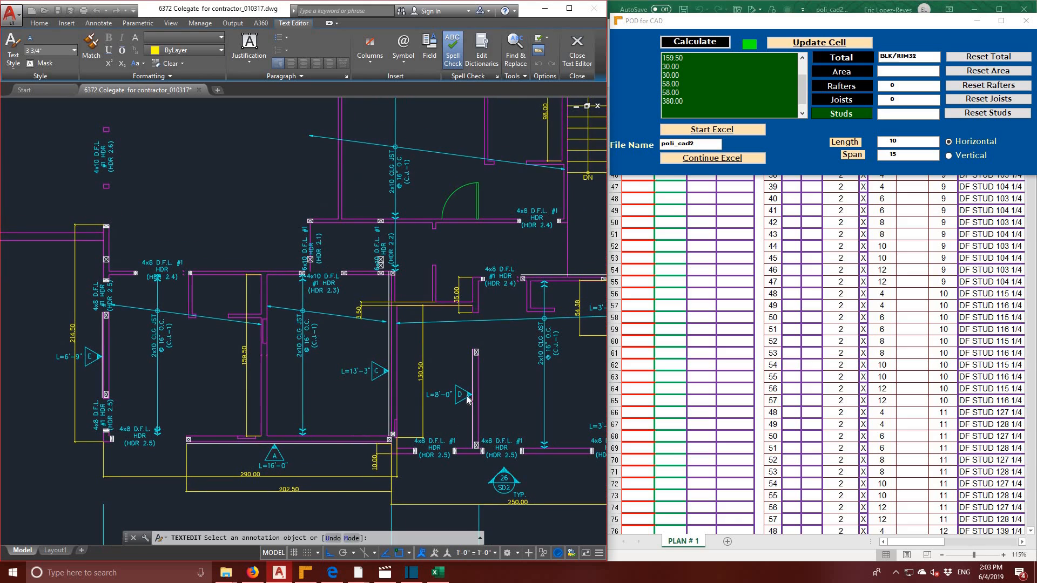
left_click(422, 372)
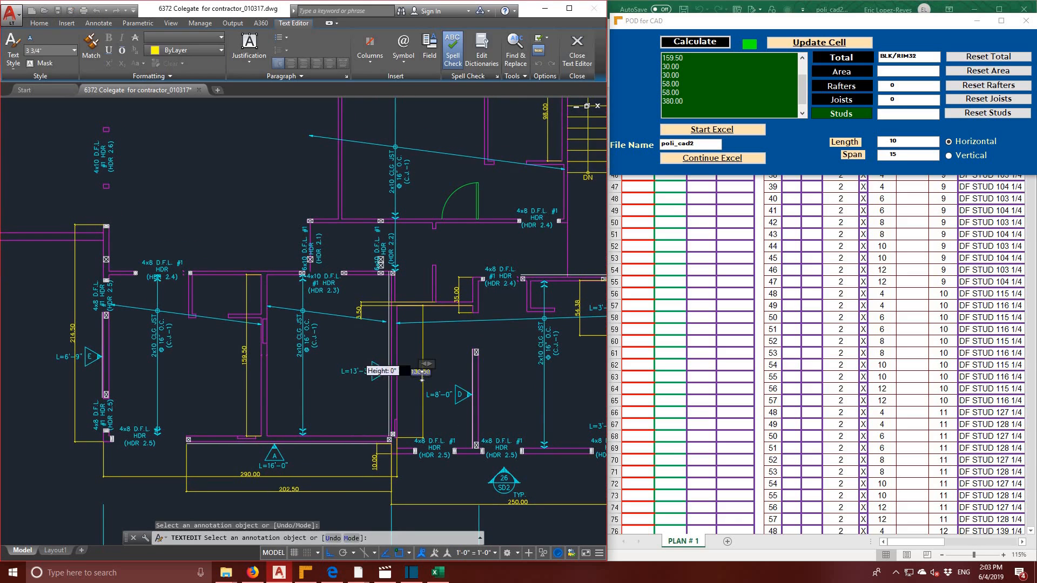
double_click(424, 375)
key("ctrl+c")
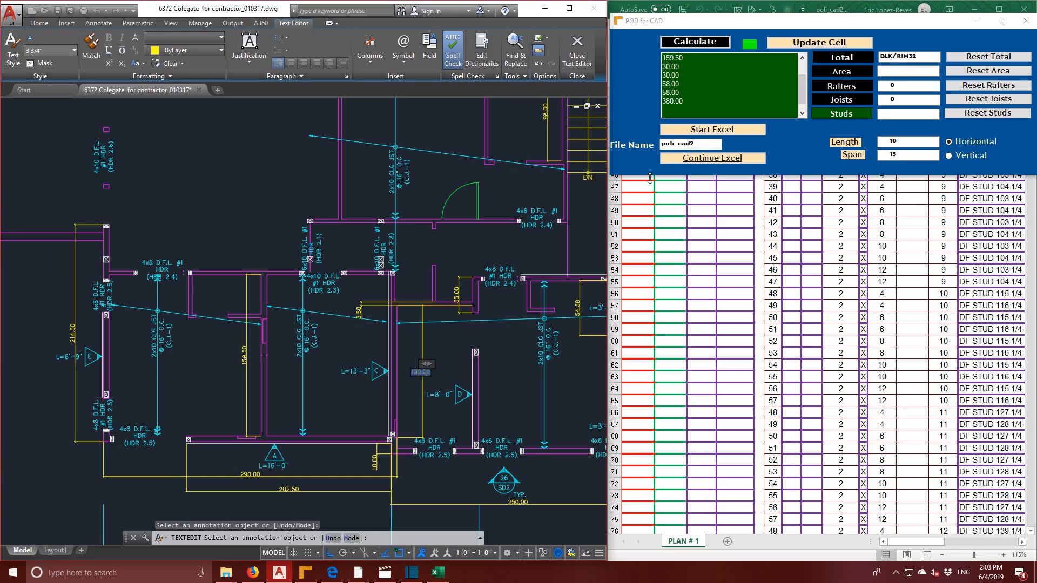
left_click(691, 113)
key("ctrl+v")
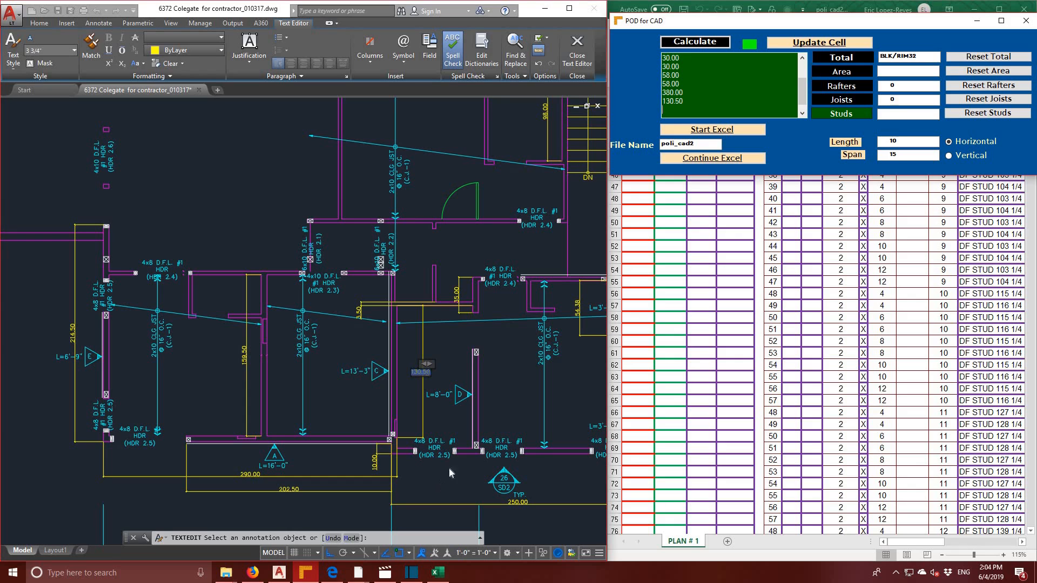
- Add the value 250.00 from the horizontal dimension below detail mark 26/SD2 to the end of the POD for CAD list
scroll(731, 102, "up", 2)
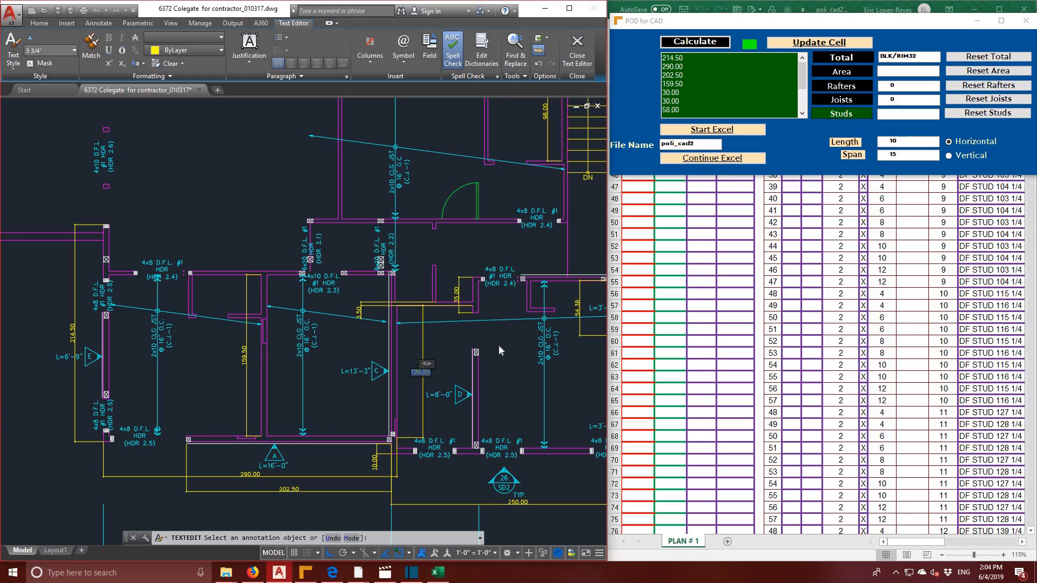
middle_click_drag(499, 350, 340, 293)
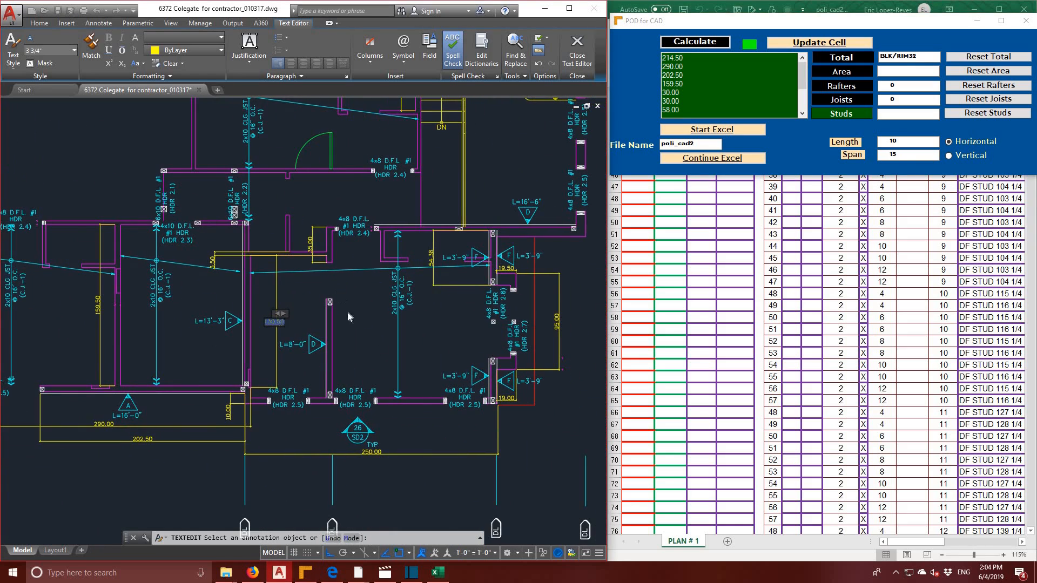
left_click(377, 453)
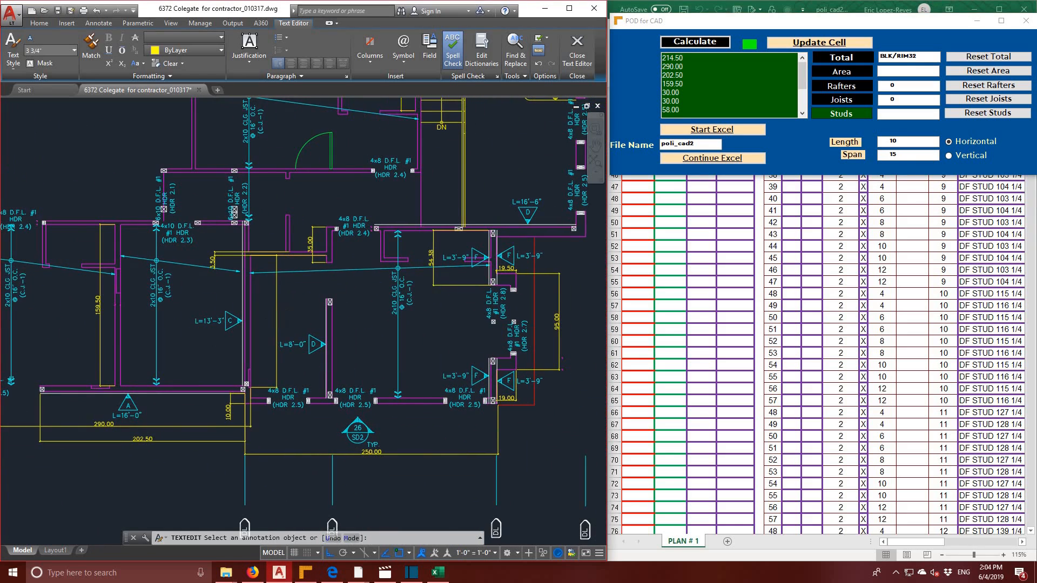
left_click(374, 452)
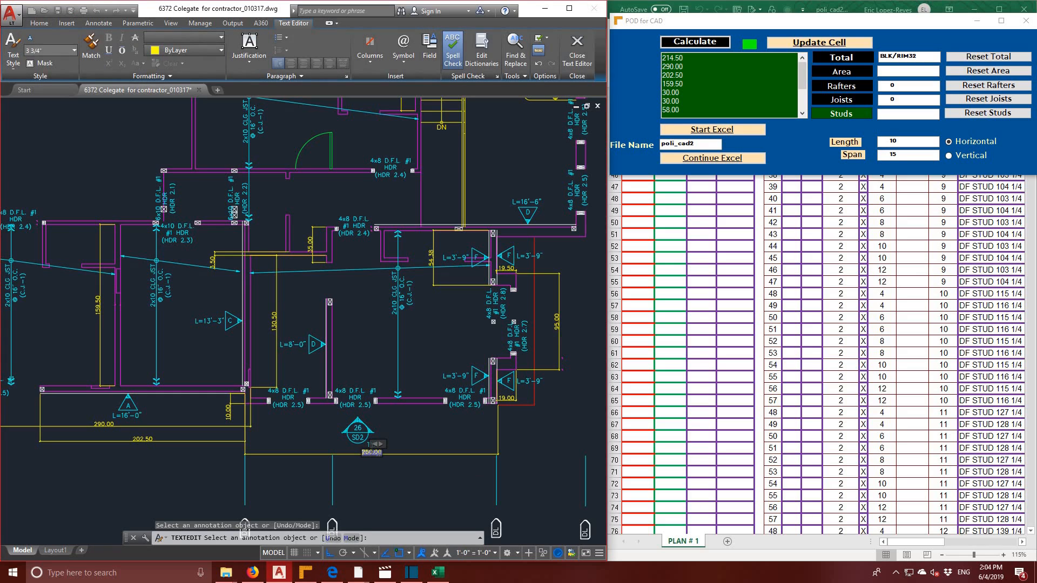
double_click(371, 452)
key("ctrl+c")
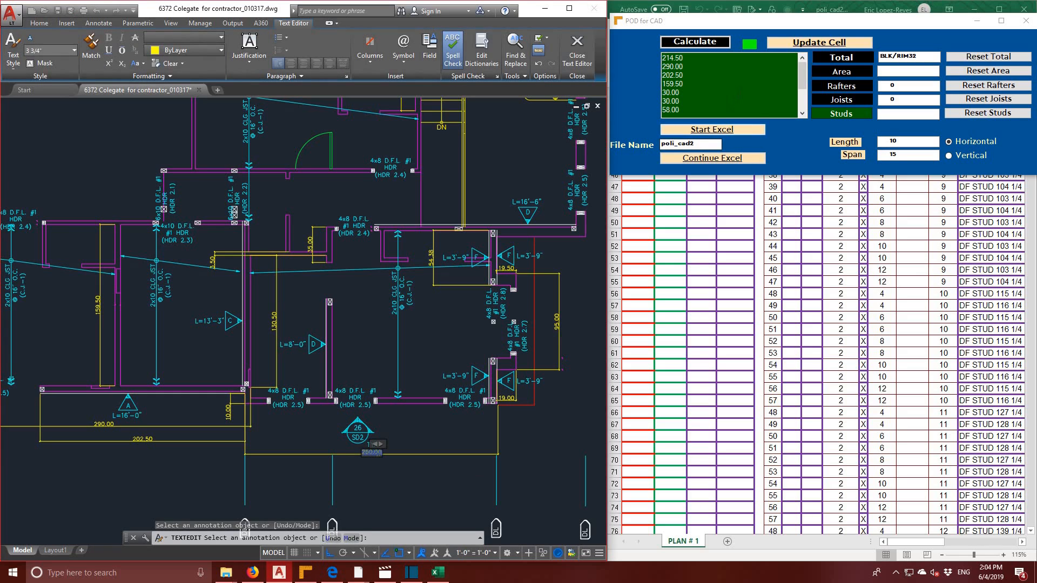
left_click(711, 131)
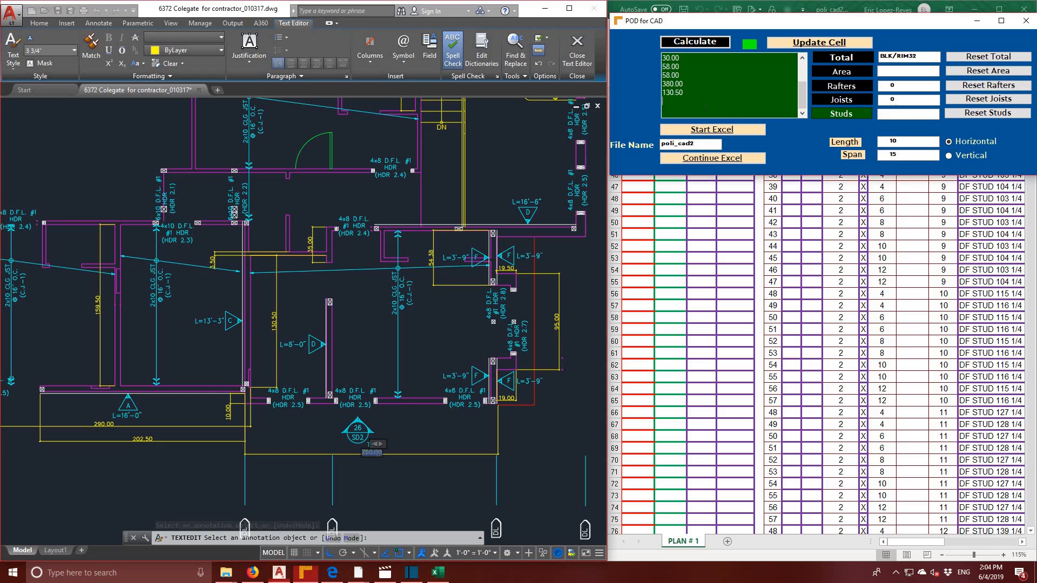
key("ctrl+v")
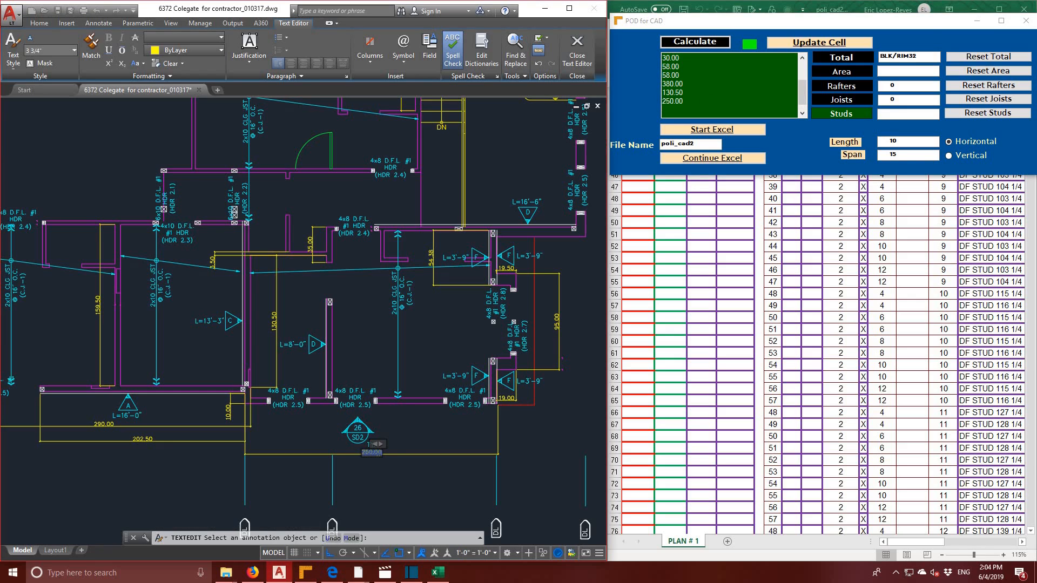
- Copy 19.00 twice from the dimension below the lower shear wall F, and 95.00 once from the adjacent vertical dimension, into the POD for CAD list
left_click(508, 403)
left_click(508, 399)
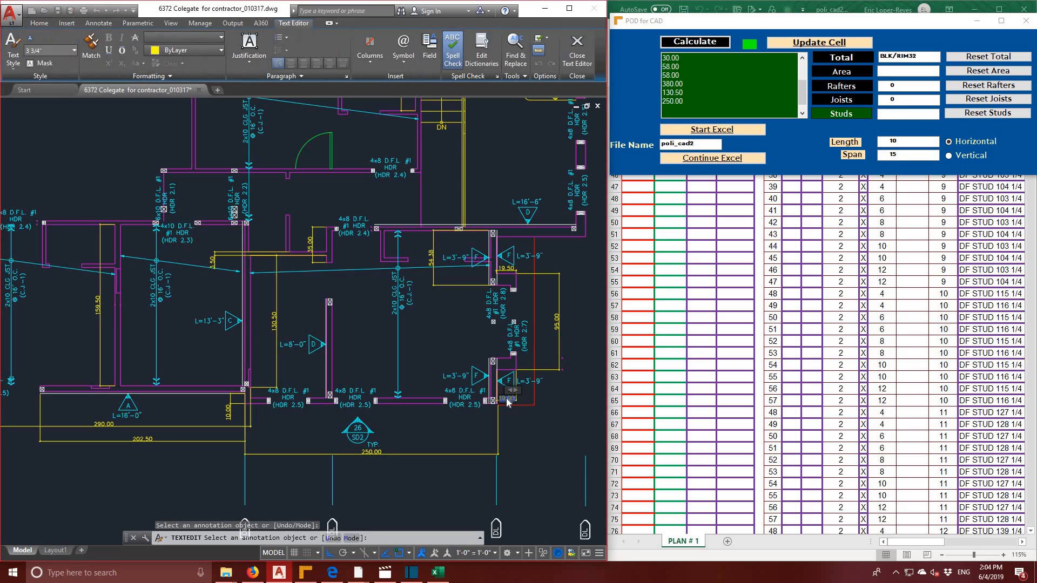
left_click(737, 99)
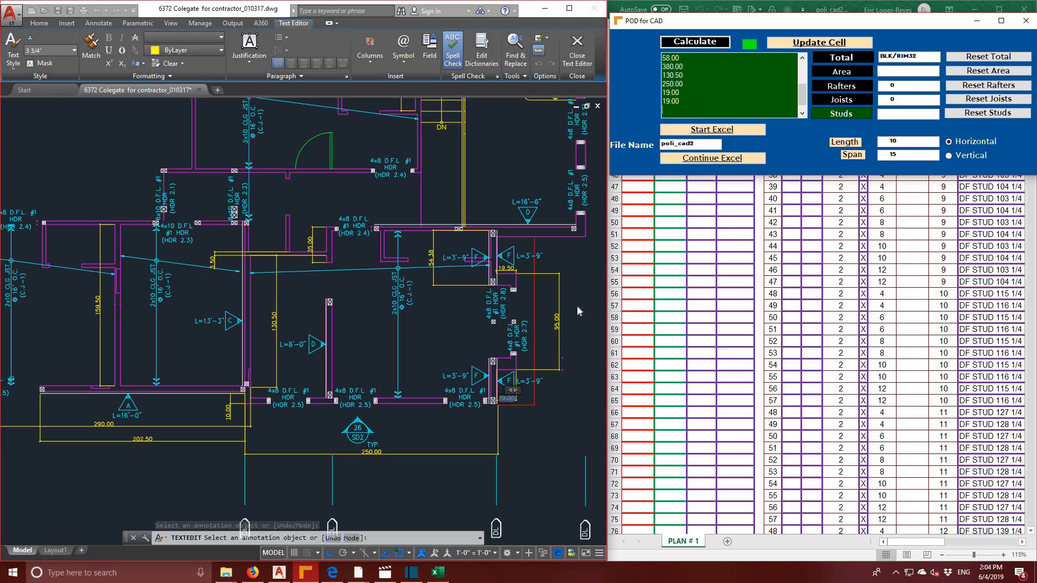
left_click(559, 326)
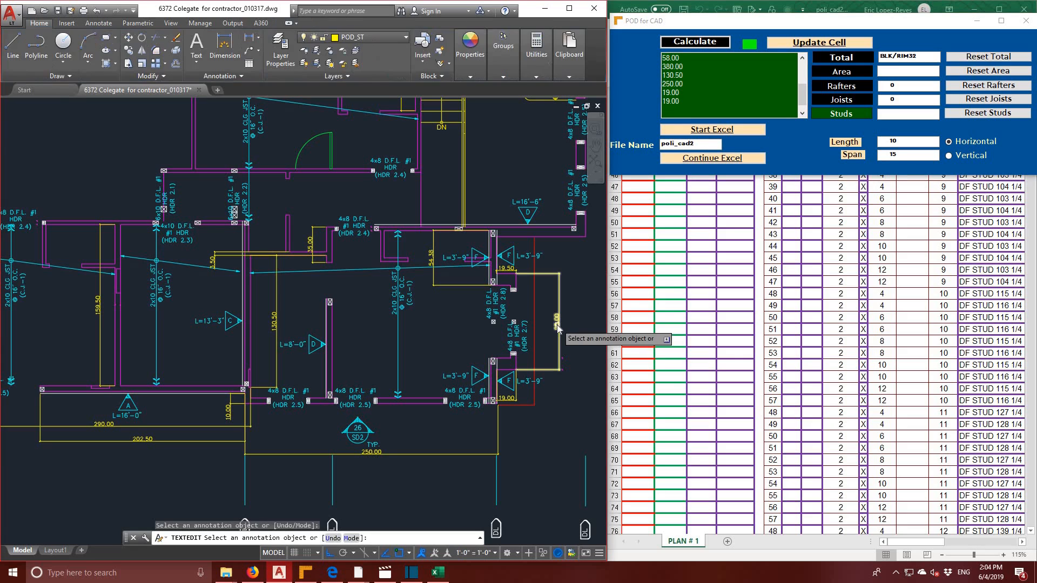
left_click(557, 325)
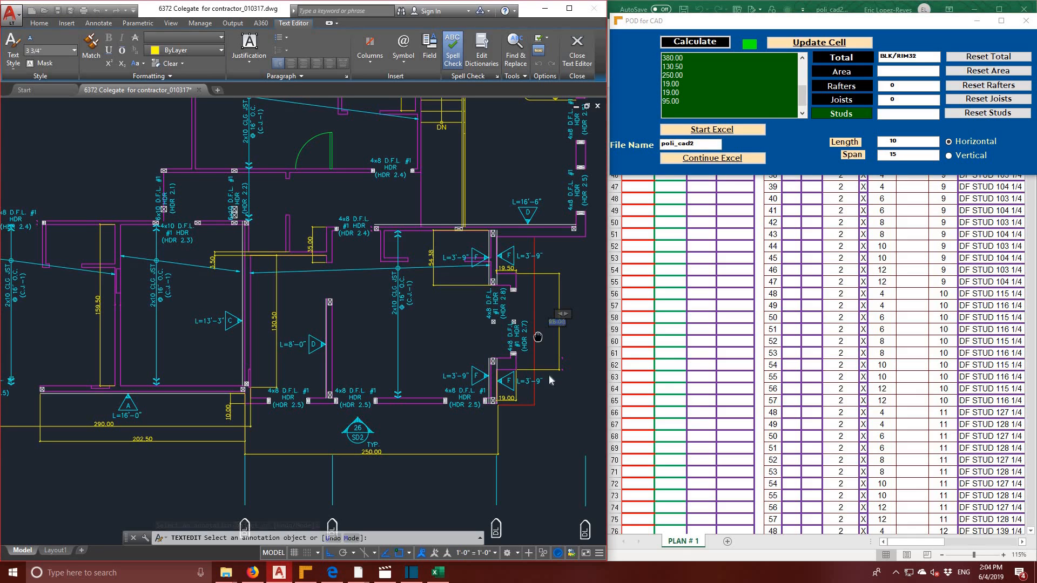
- Copy the value 54.38 from the vertical dimension beside the upper shear wall F onto its own line of the POD for CAD list
middle_click_drag(435, 273, 444, 305)
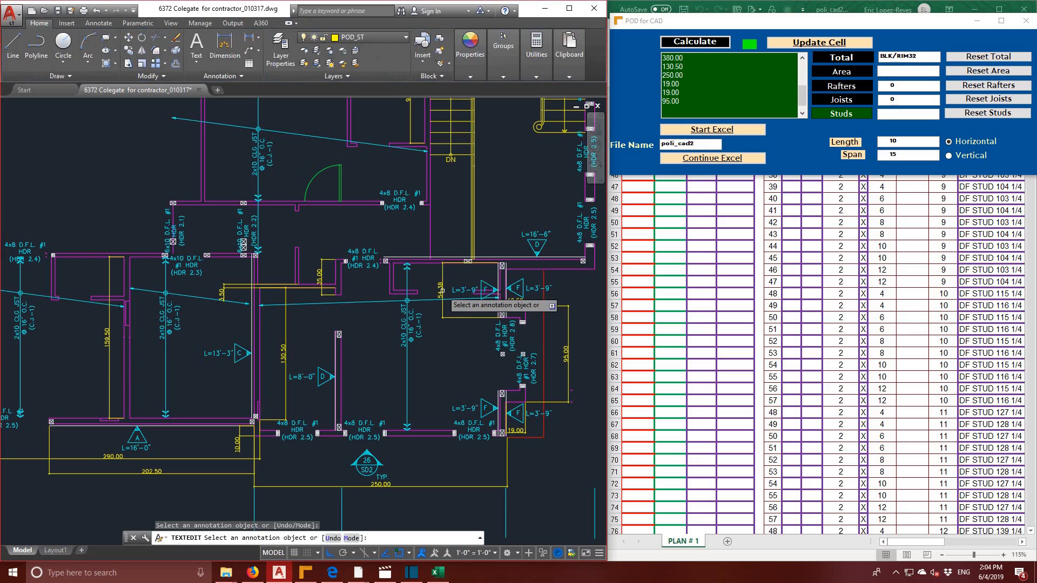
left_click(440, 291)
key("ctrl+c")
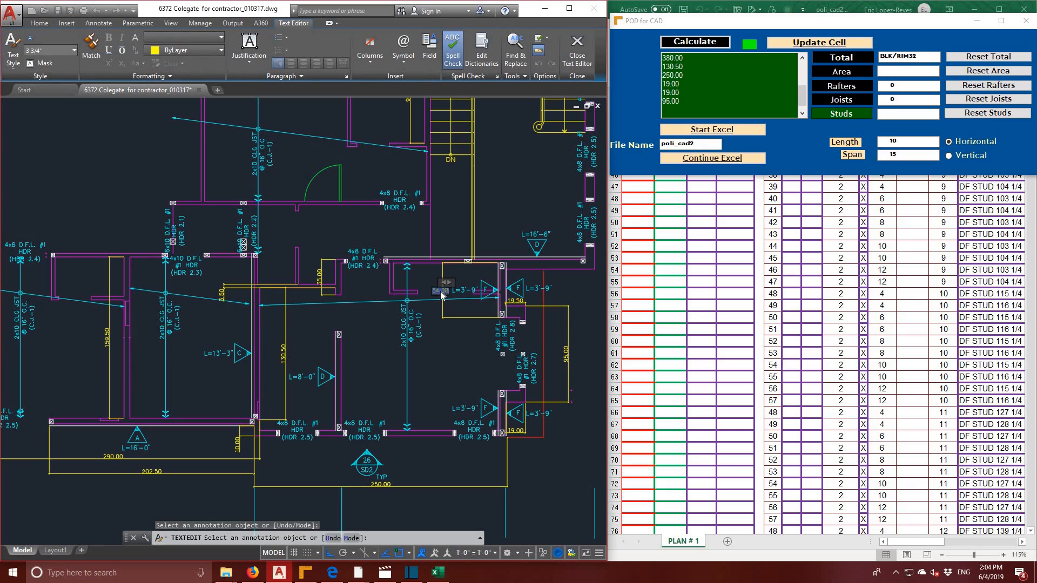
left_click(680, 101)
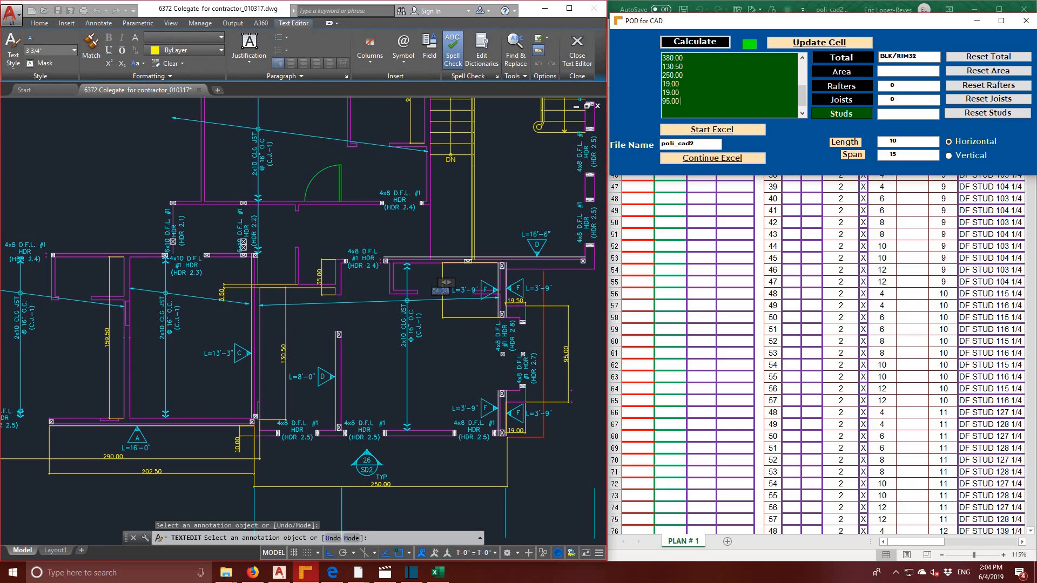
key("ctrl+v")
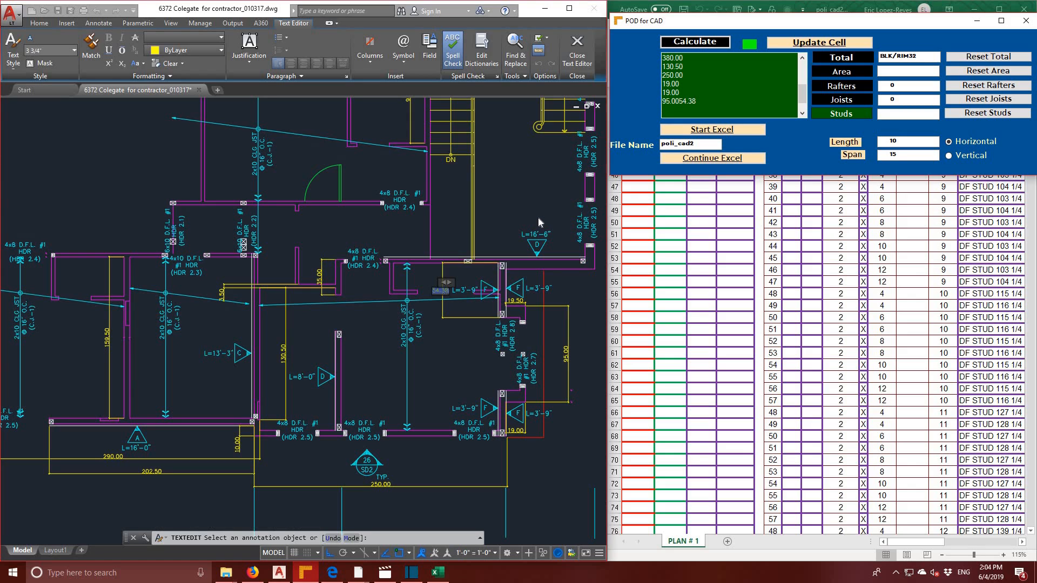
key("Return")
scroll(728, 100, "down", 1)
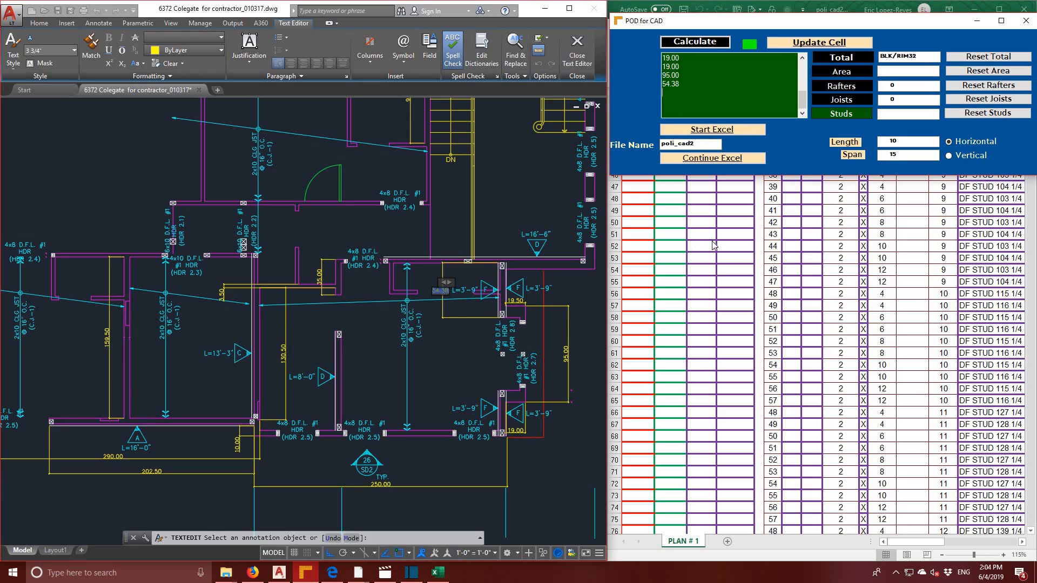
- Copy the value 98.00 from the vertical dimension beside the staircase onto a new line of the POD for CAD list
left_click(372, 278)
scroll(377, 246, "down", 3)
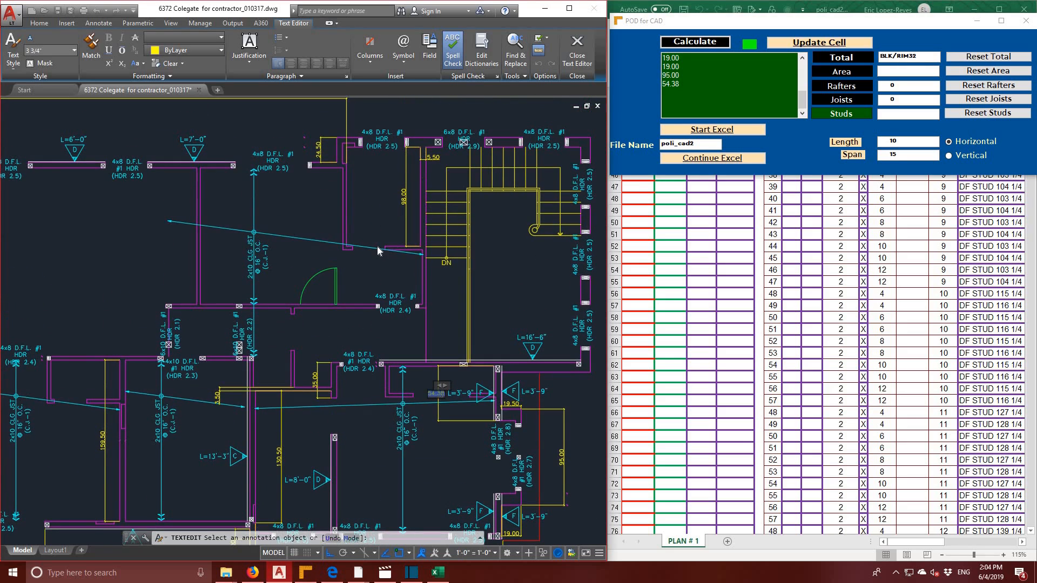
scroll(377, 246, "down", 1)
scroll(377, 247, "up", 2)
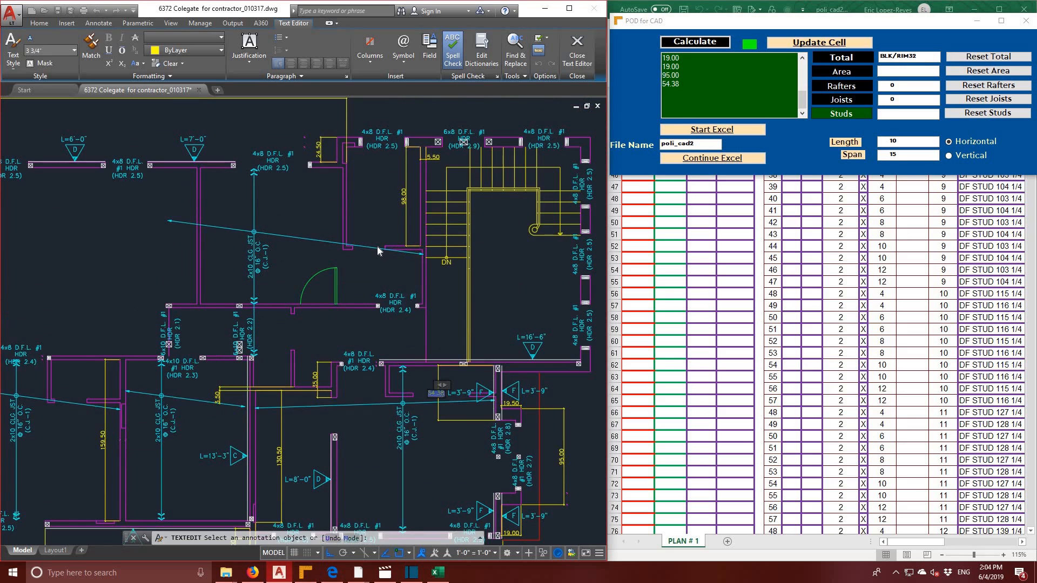
scroll(377, 246, "down", 2)
left_click(394, 218)
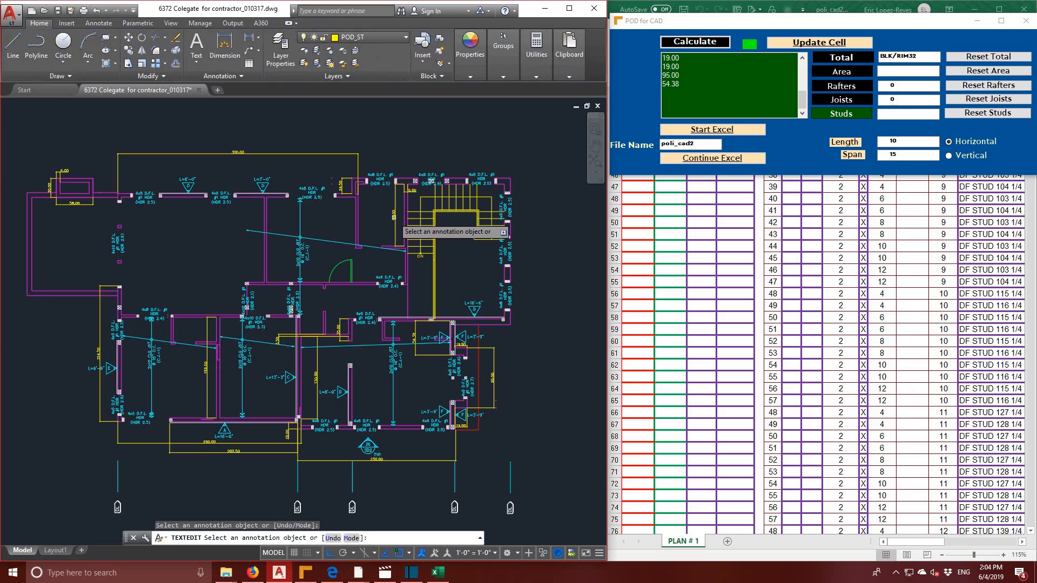
left_click(394, 217)
key("ctrl+c")
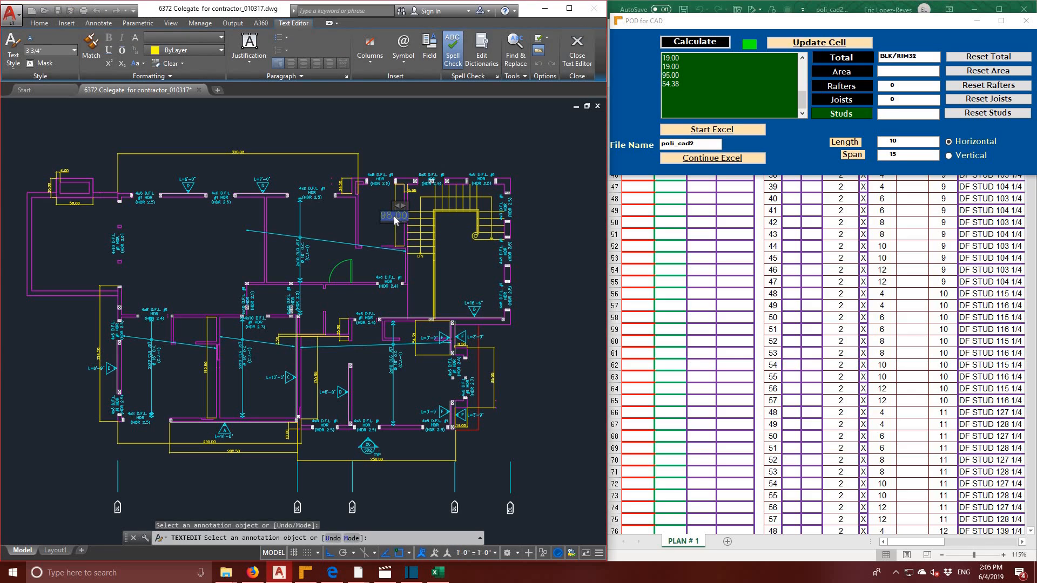
left_click(670, 106)
key("ctrl+v")
key("Return")
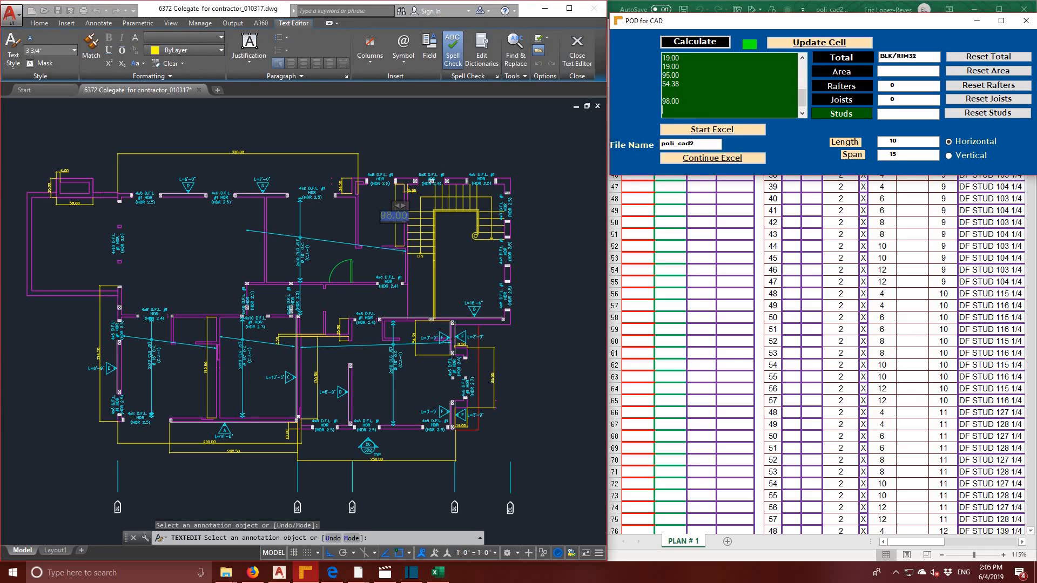
- Copy the value 24.50 twice from the short vertical dimension at the upper exterior wall into the POD for CAD list, without blank lines
left_click(342, 186)
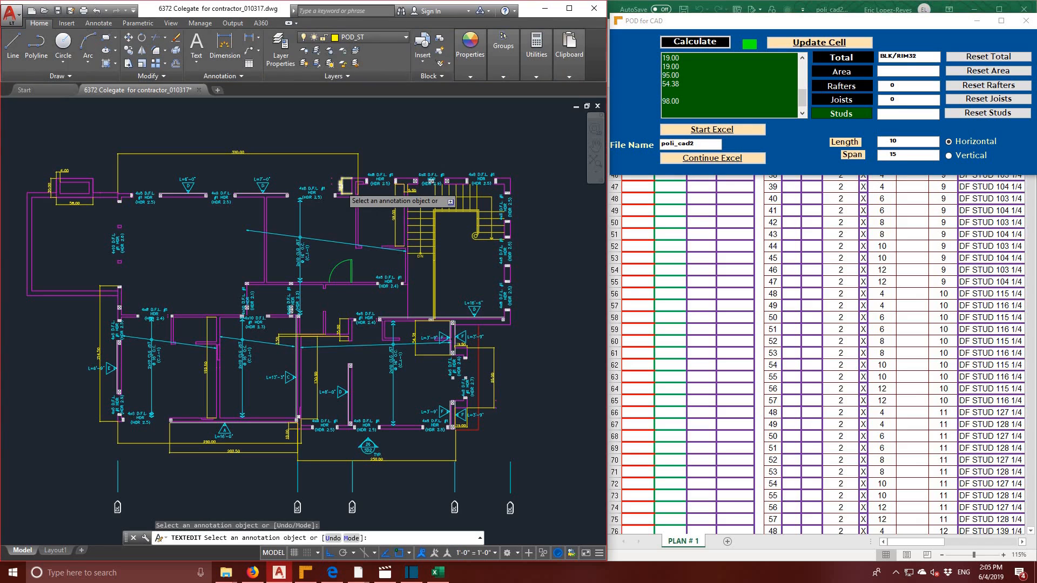
left_click(342, 186)
key("ctrl+c")
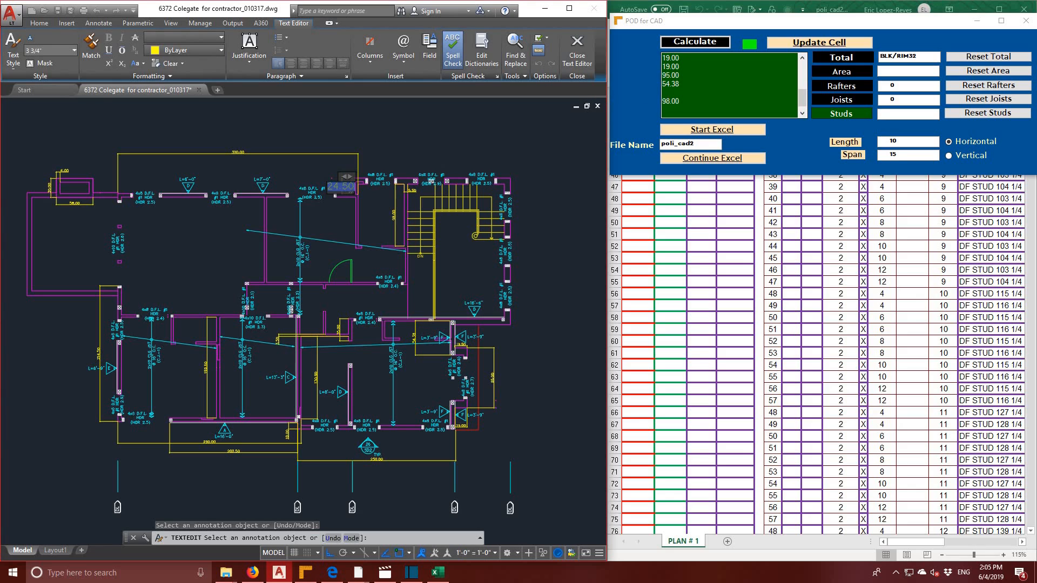
left_click(669, 93)
key("ctrl+v")
key("ctrl+v")
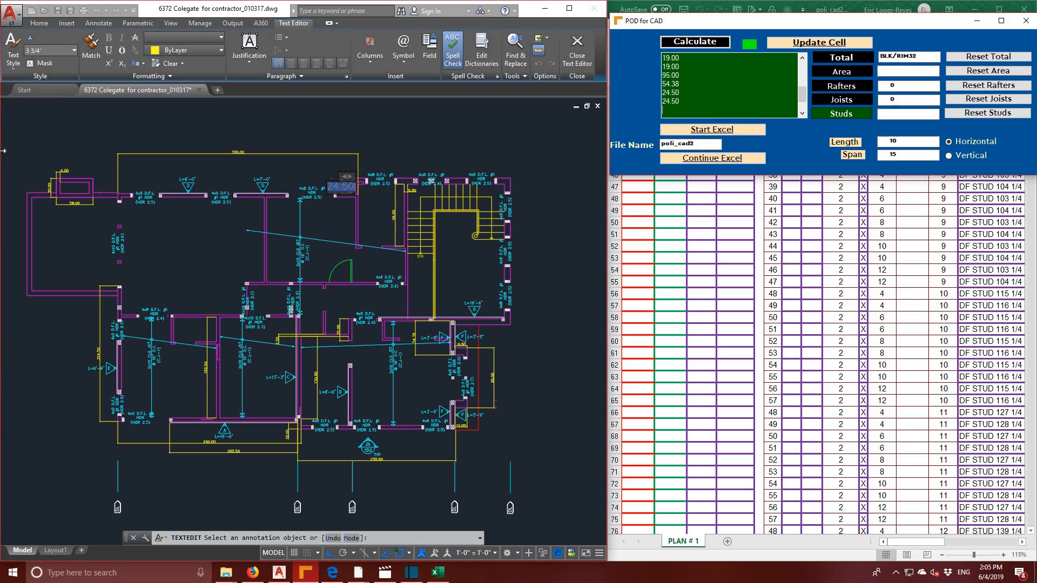
key("BackSpace")
- Calculate the studs from the listed lengths, update the stud quantity in the Excel takeoff sheet, and return to POD for CAD
left_click(685, 45)
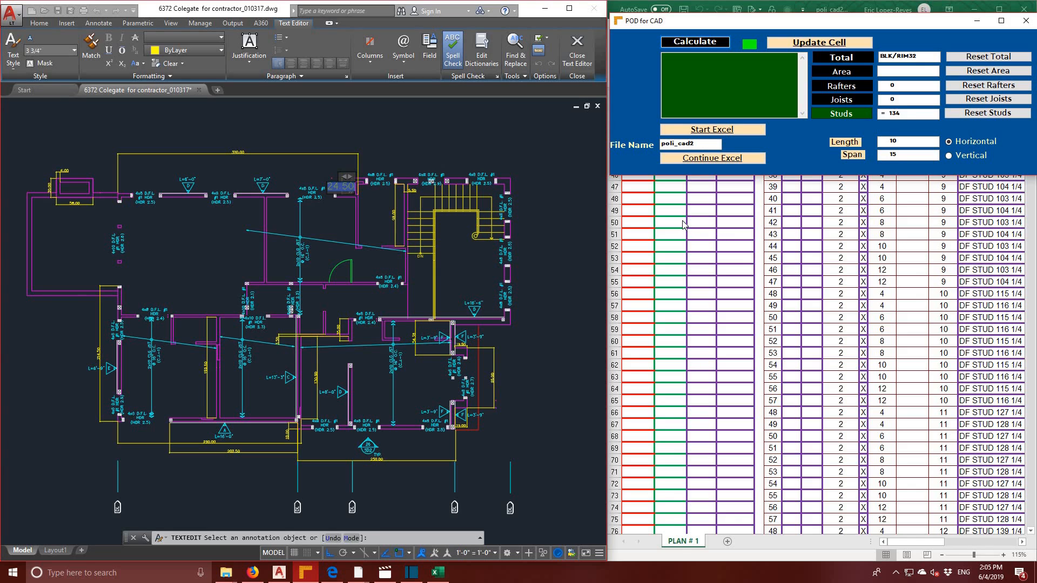
left_click(830, 44)
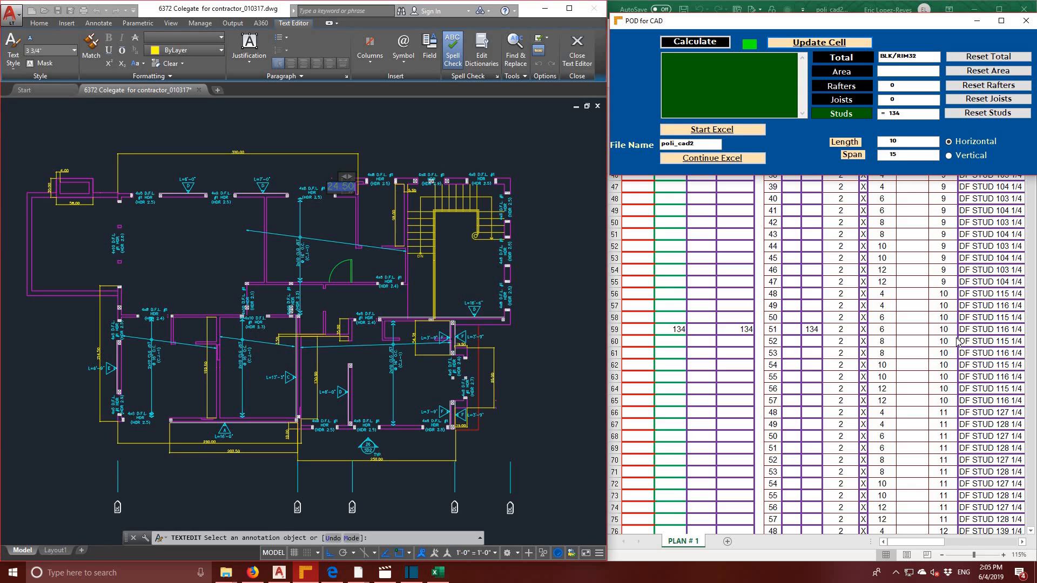
left_click(670, 351)
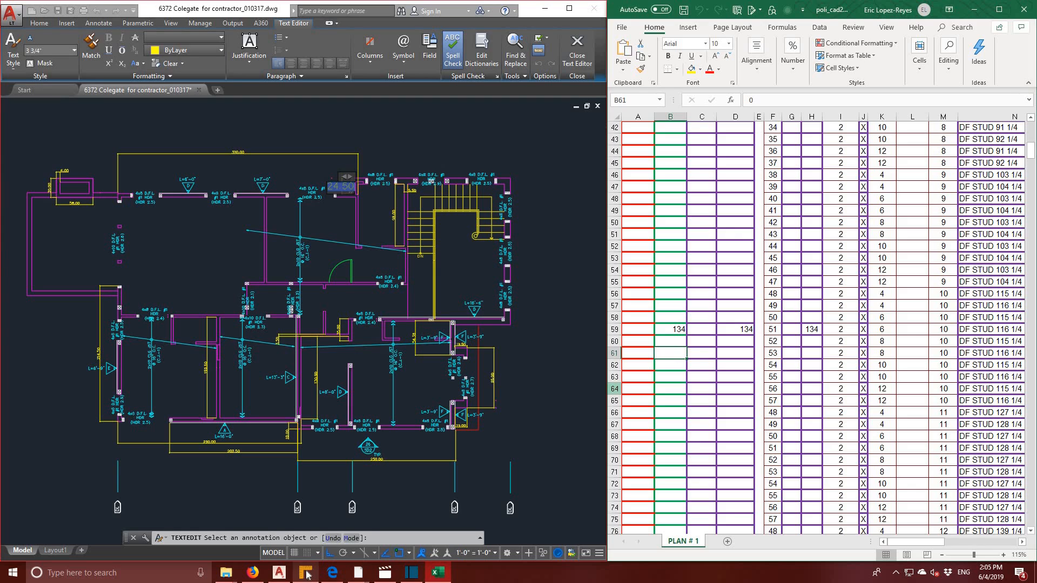
left_click(309, 574)
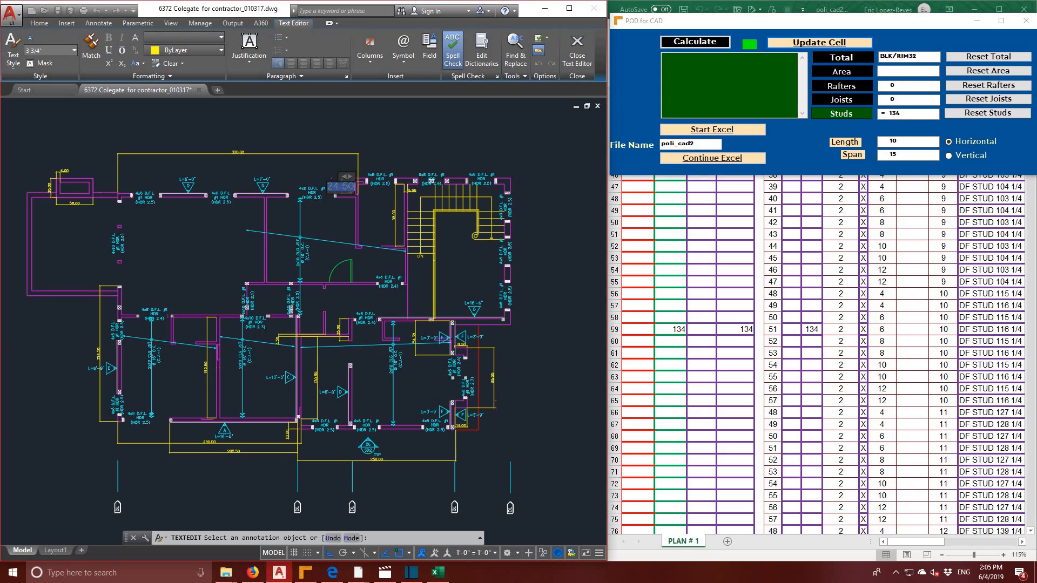
- Dimension the outer vertical wall of the leftmost room in AutoCAD, from its upper to its lower outside corner
middle_click_drag(198, 240, 336, 255)
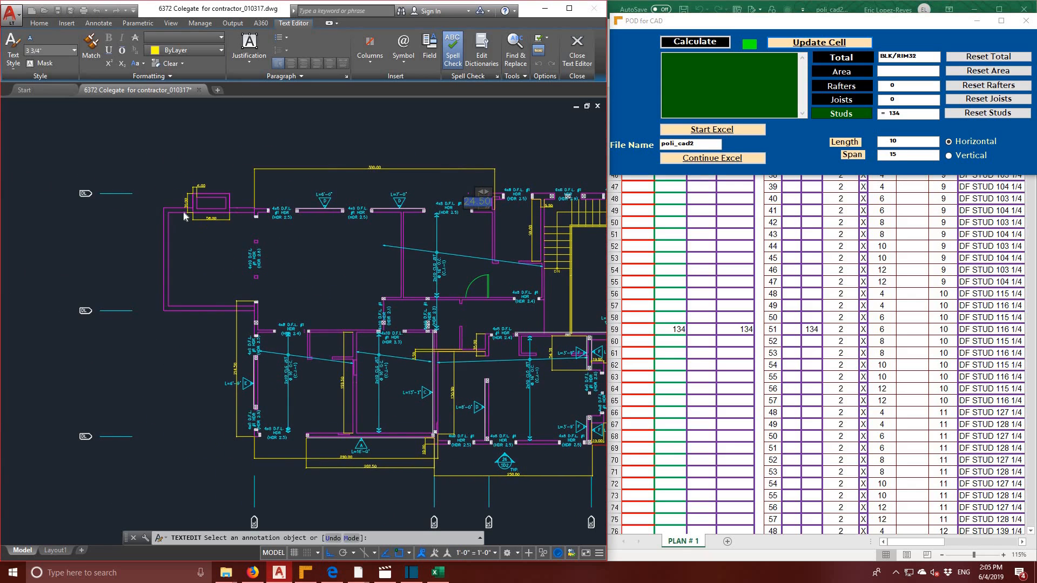
left_click(39, 22)
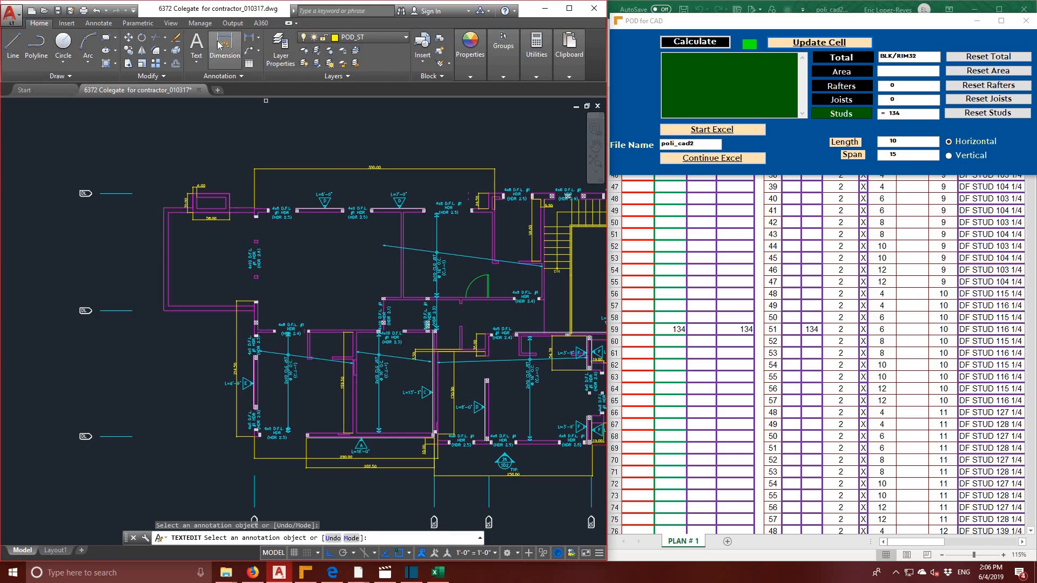
left_click(224, 44)
scroll(172, 237, "up", 2)
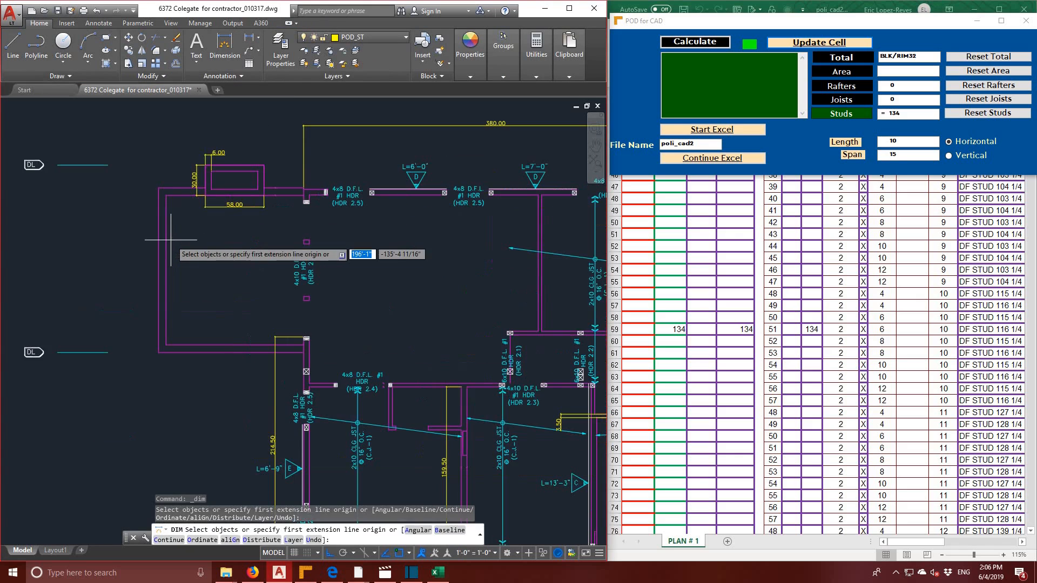
left_click(159, 188)
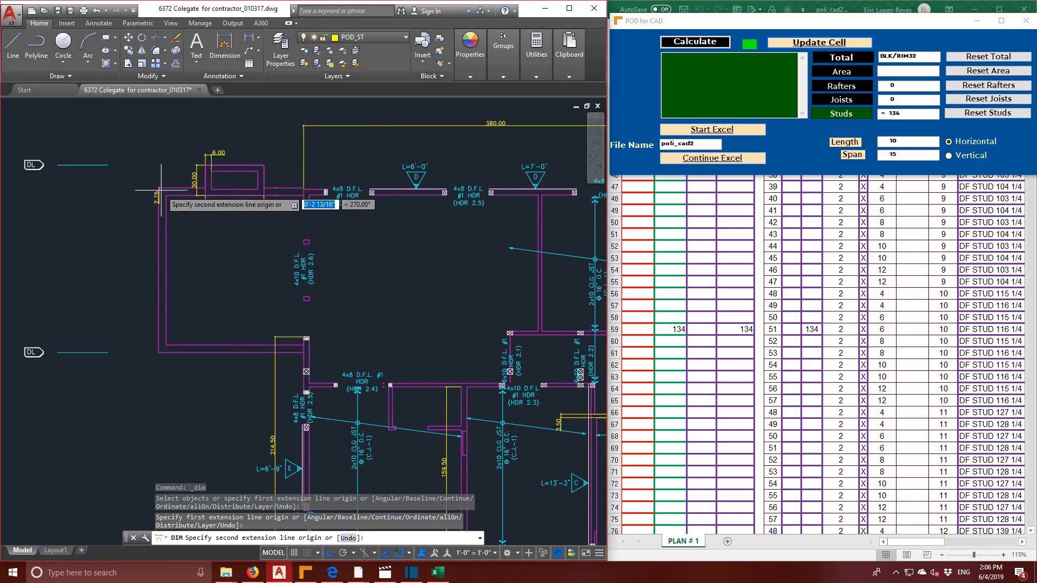
left_click(159, 352)
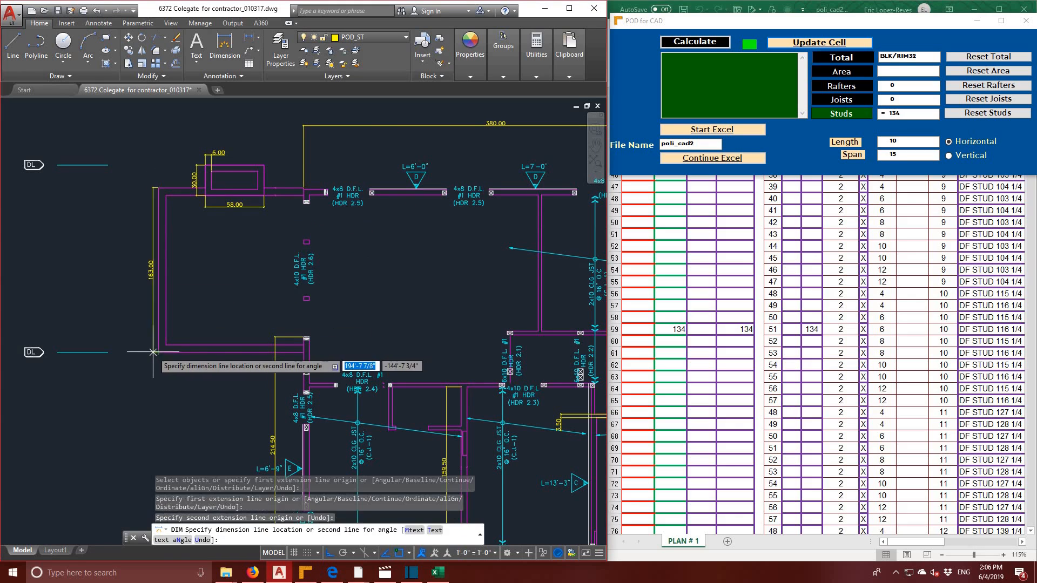
left_click(144, 354)
- Dimension the leftmost room's lower horizontal wall from its outside corner to the main house wall, placing the dimension below it
key("Return")
key("Return")
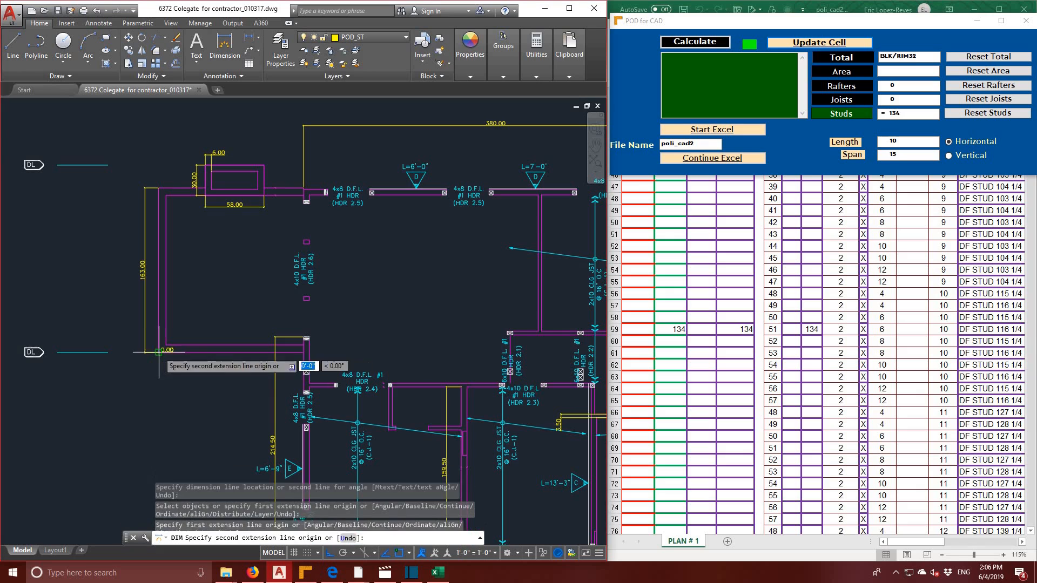
left_click(159, 352)
left_click(303, 352)
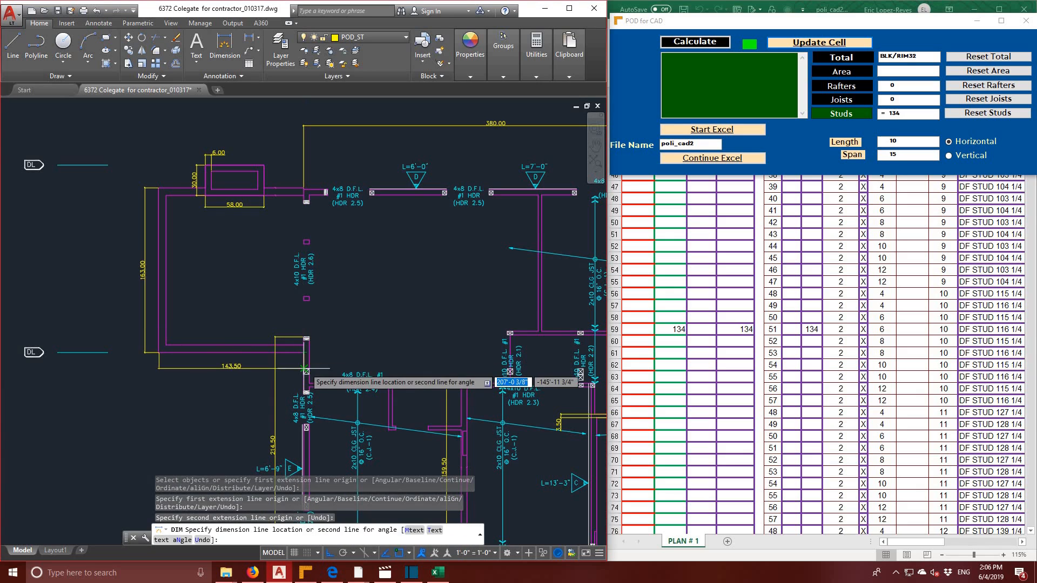
left_click(254, 366)
- Dimension the leftmost room's upper horizontal wall between its outside corner and the main house wall, placing the dimension above it
key("Return")
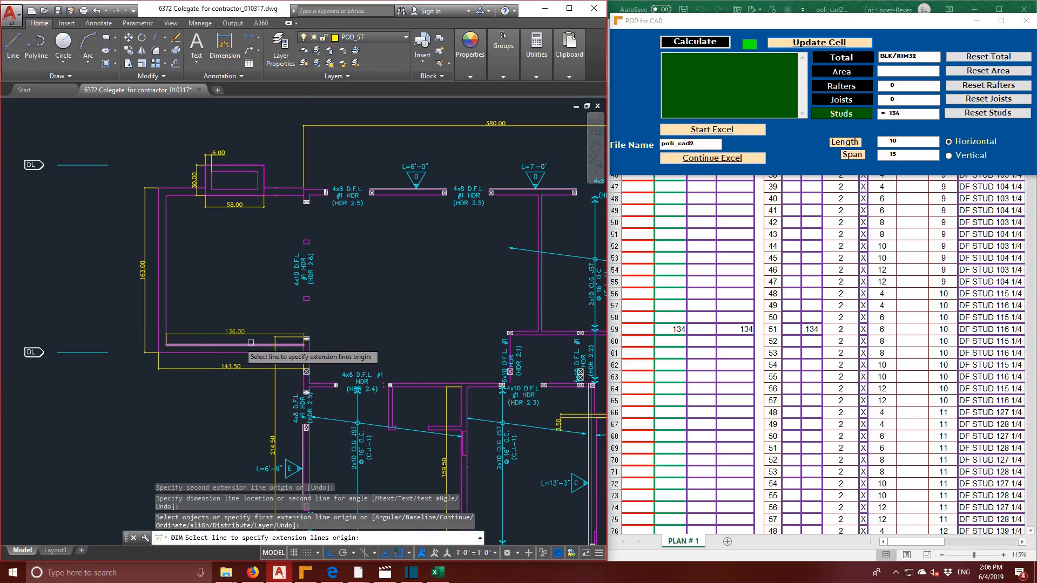
left_click(159, 188)
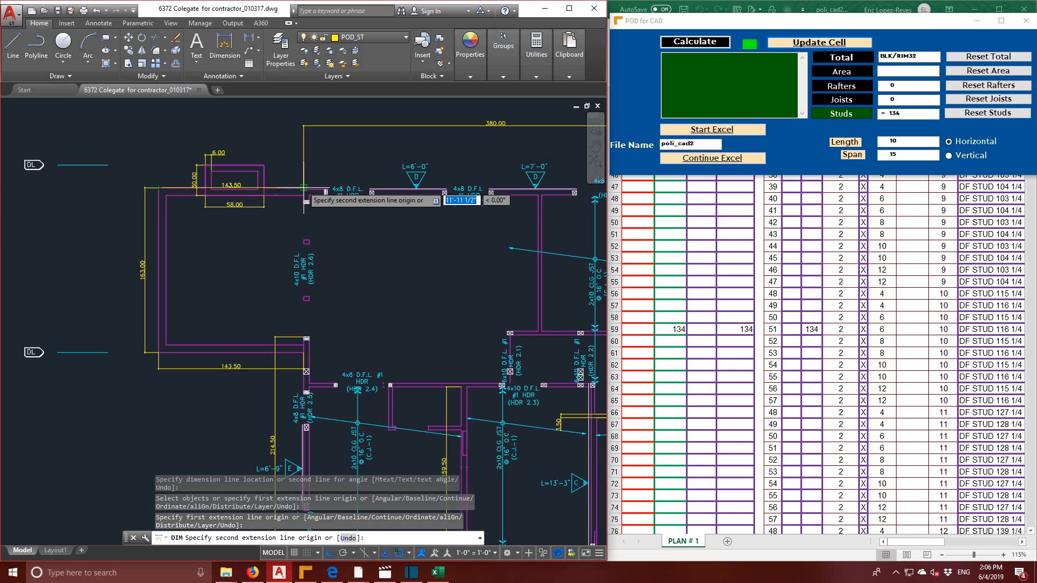
left_click(305, 188)
left_click(299, 143)
- Examine the walls around shear walls E, A and C and the upper rooms for missing stud dimensions
scroll(305, 298, "down", 2)
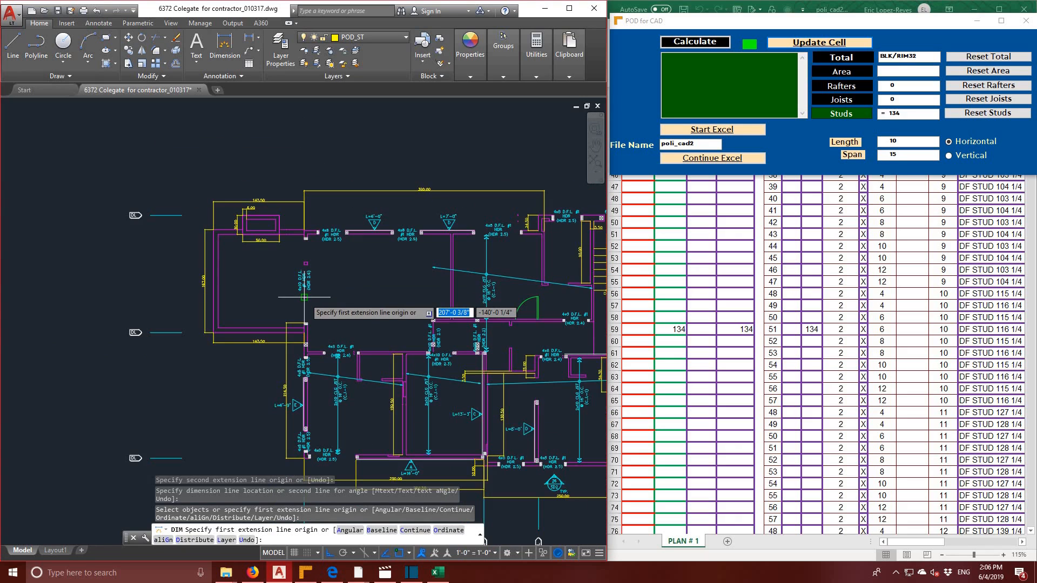
scroll(351, 310, "up", 1)
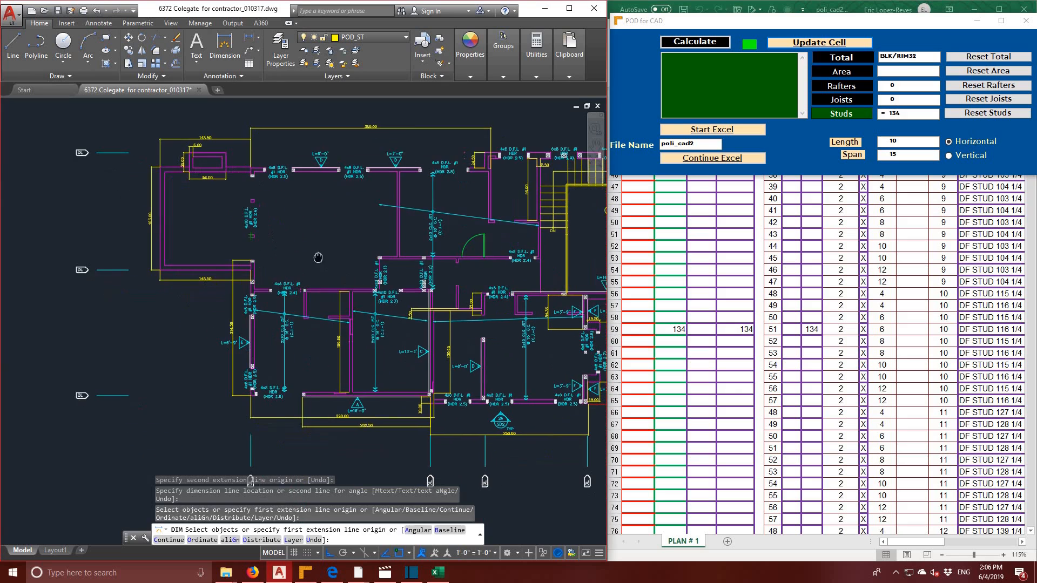
scroll(328, 349, "up", 1)
scroll(324, 349, "up", 2)
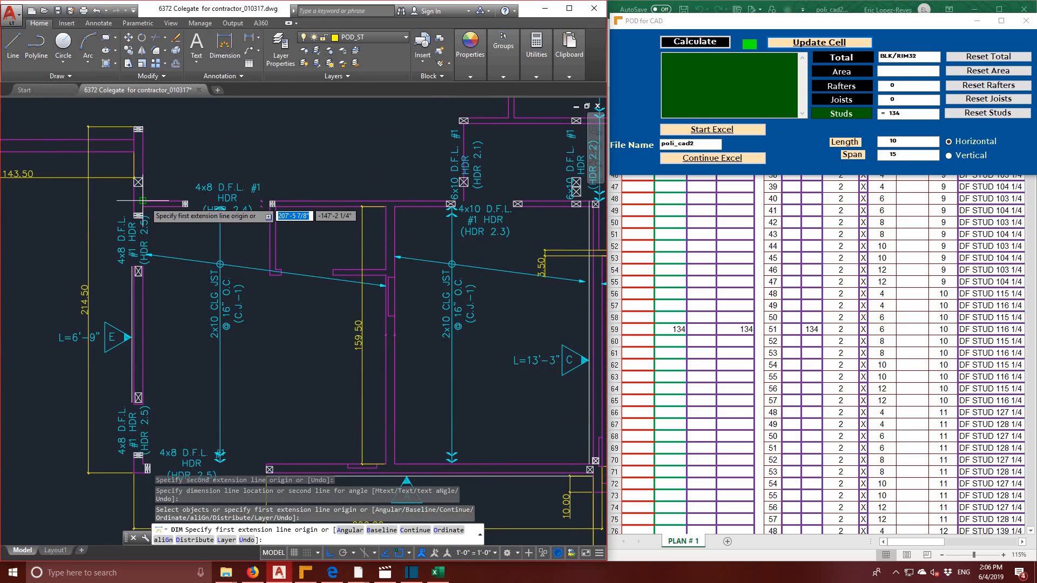
scroll(103, 256, "down", 1)
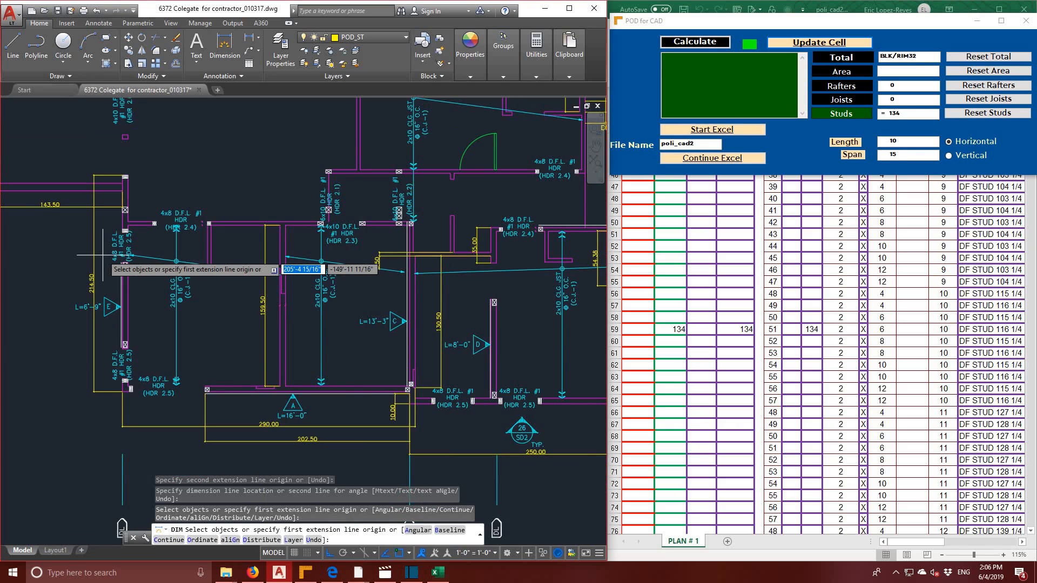
middle_click_drag(263, 310, 232, 403)
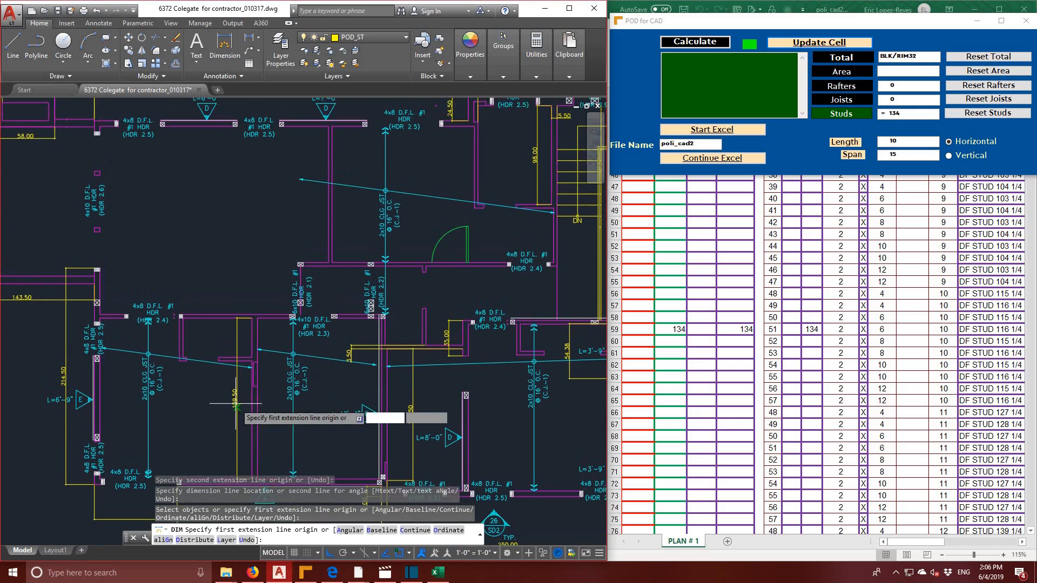
middle_click_drag(169, 261, 262, 301)
scroll(273, 301, "down", 2)
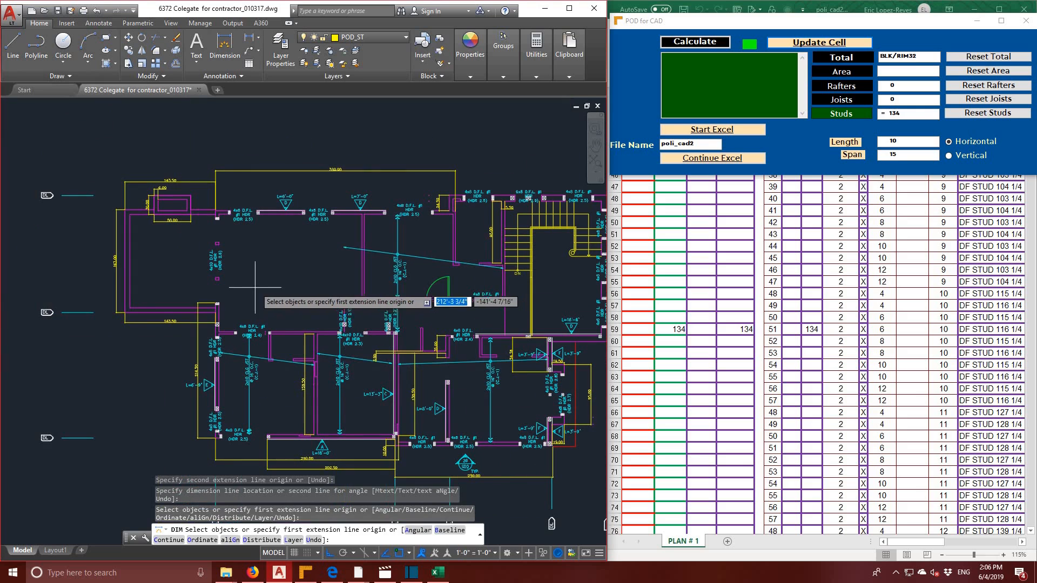
- Add a linear dimension across the thickness of the lower exterior wall, near the HDR 2.5 header beside lower shear wall F
middle_click_drag(475, 324, 367, 232)
scroll(347, 363, "up", 2)
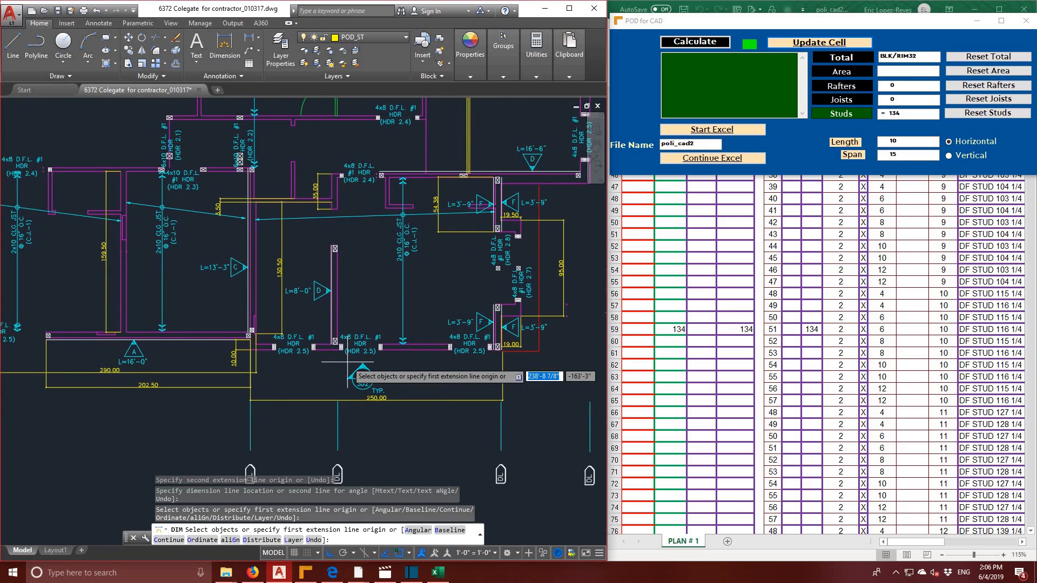
scroll(348, 363, "up", 1)
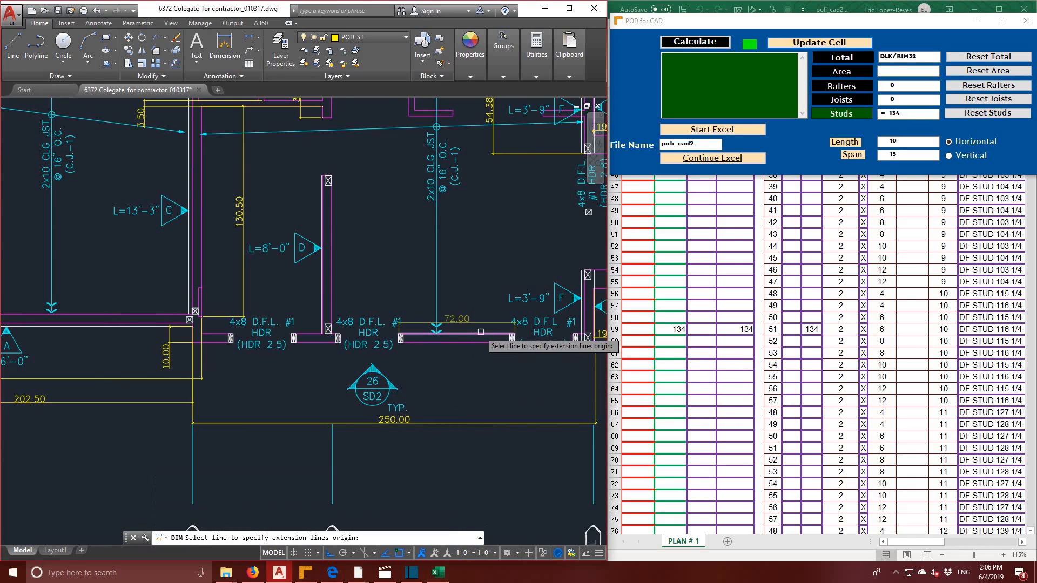
left_click(231, 42)
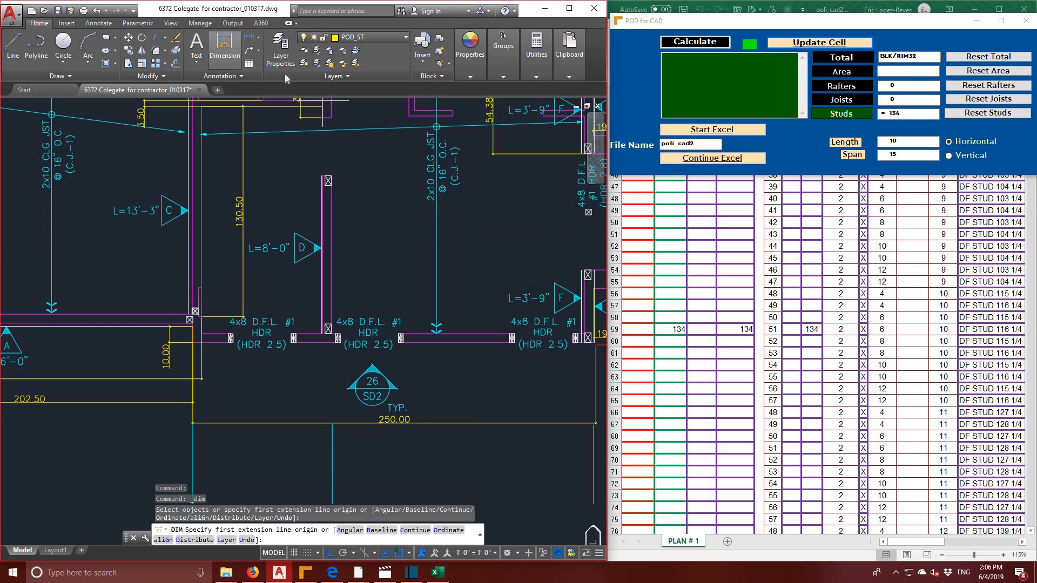
left_click(248, 37)
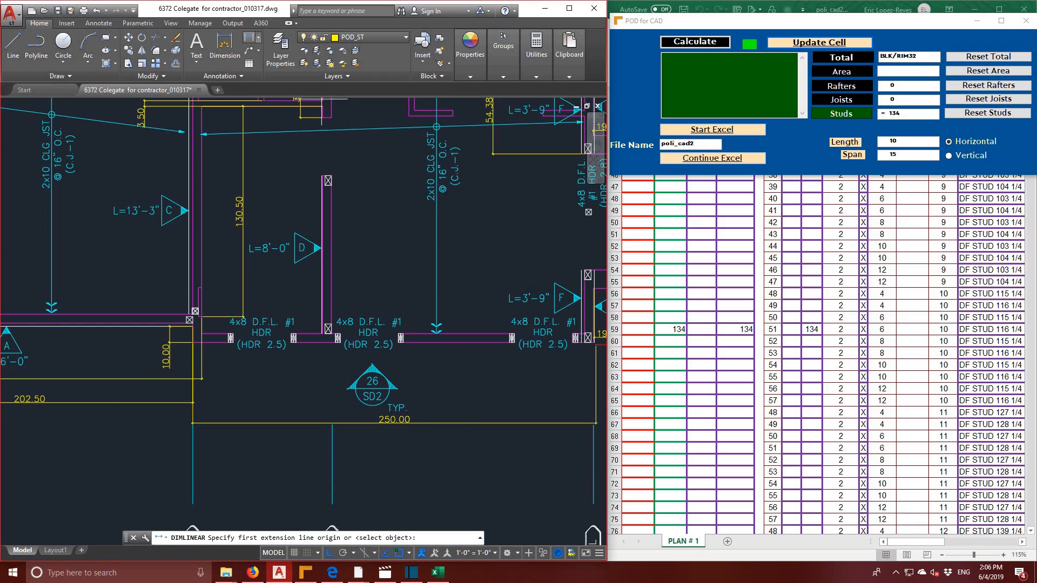
left_click(471, 331)
left_click(477, 344)
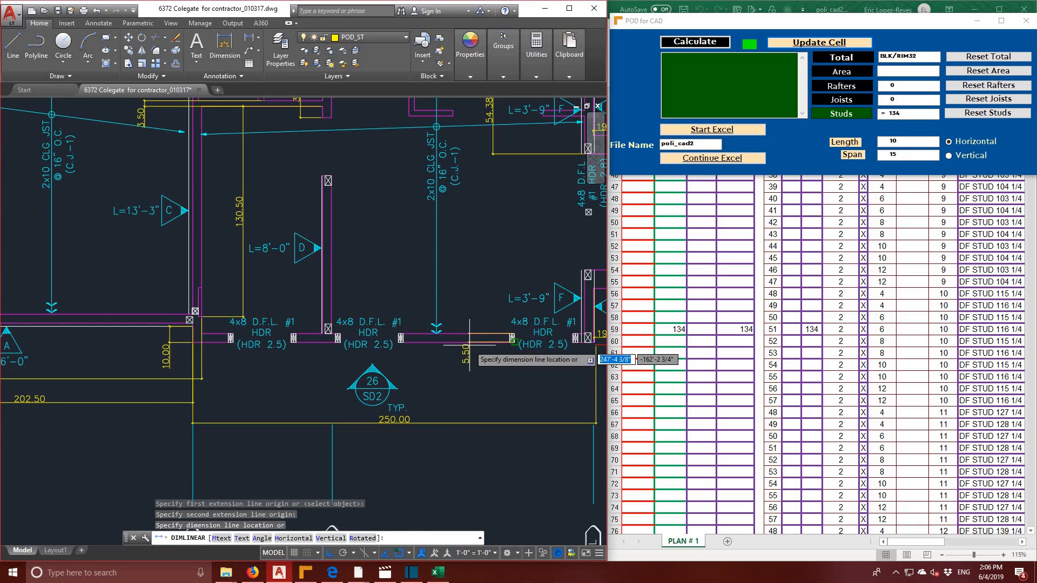
left_click(470, 344)
- Add a linear dimension across the short jog of the upper exterior wall, beside the 24.50 dimension, placing it above the wall
scroll(513, 326, "down", 3)
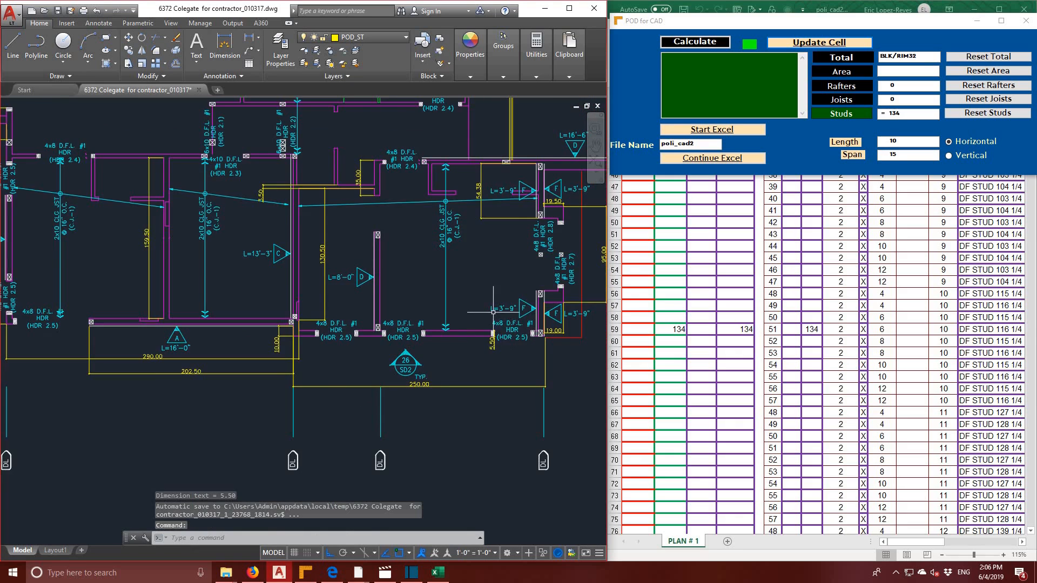
middle_click_drag(502, 324, 480, 431)
middle_click_drag(482, 282, 427, 342)
scroll(427, 342, "down", 2)
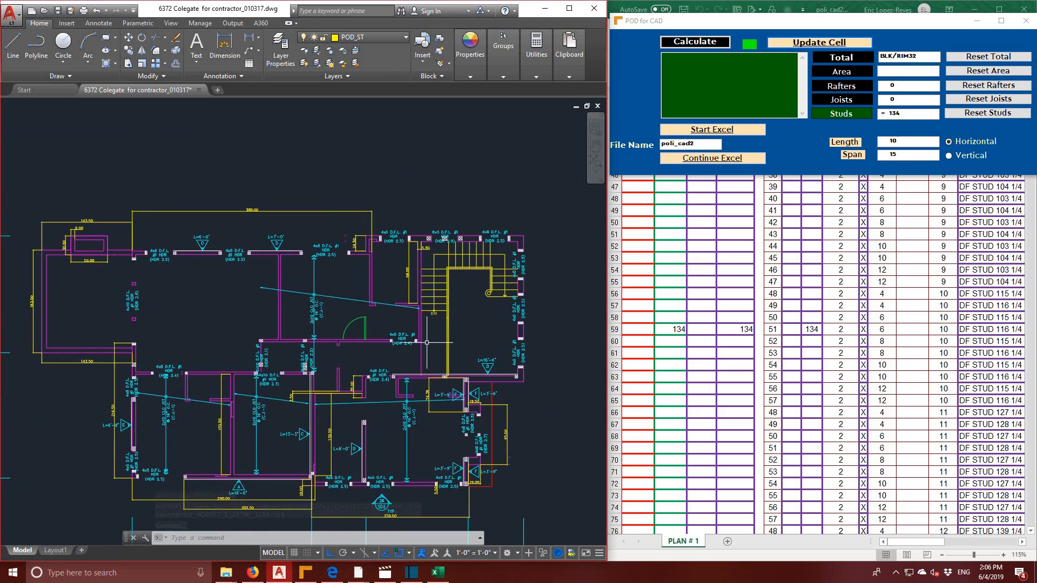
scroll(427, 342, "up", 2)
scroll(330, 200, "up", 2)
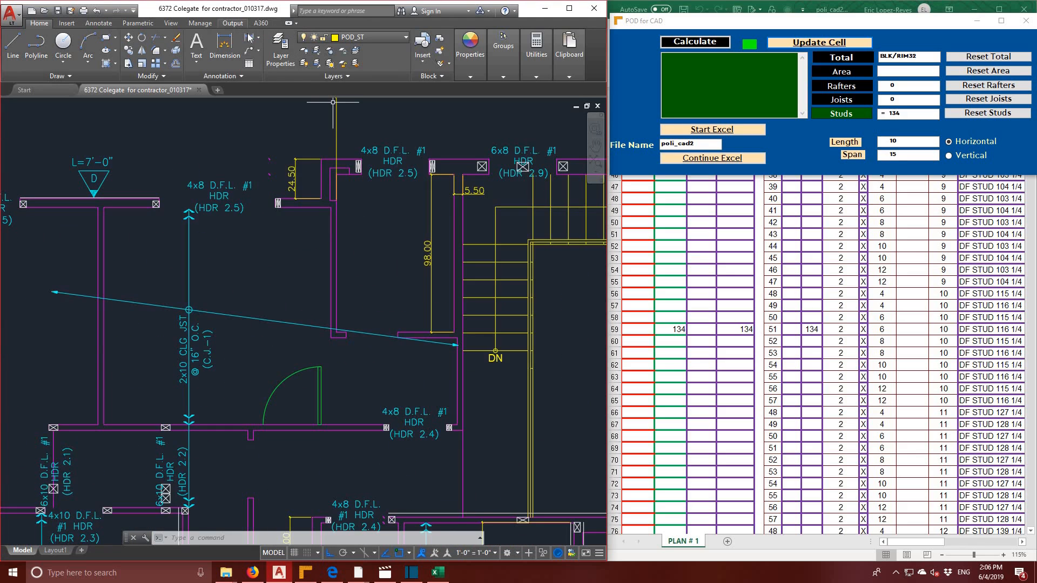
left_click(321, 198)
left_click(336, 197)
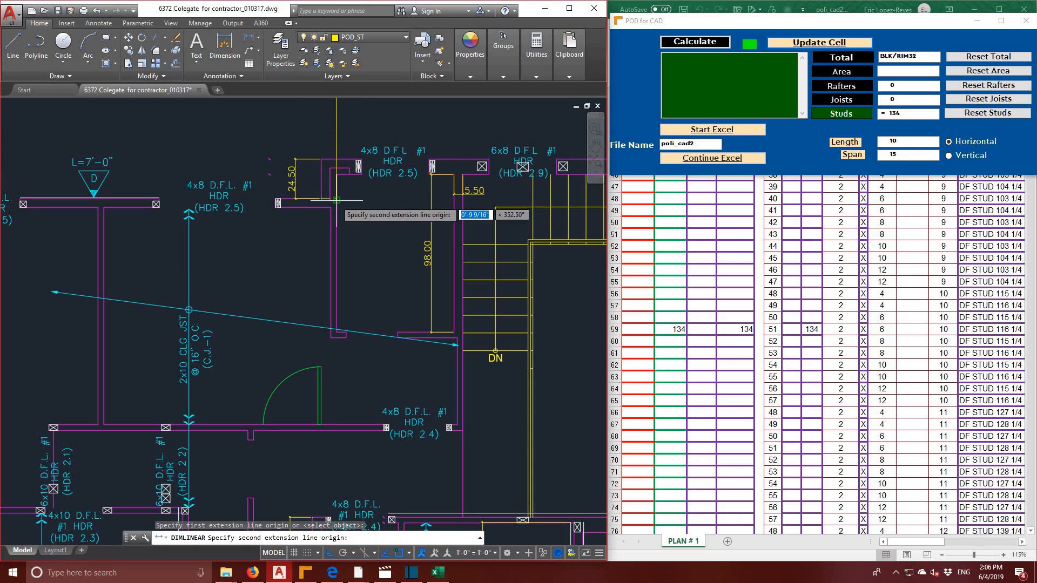
left_click(336, 141)
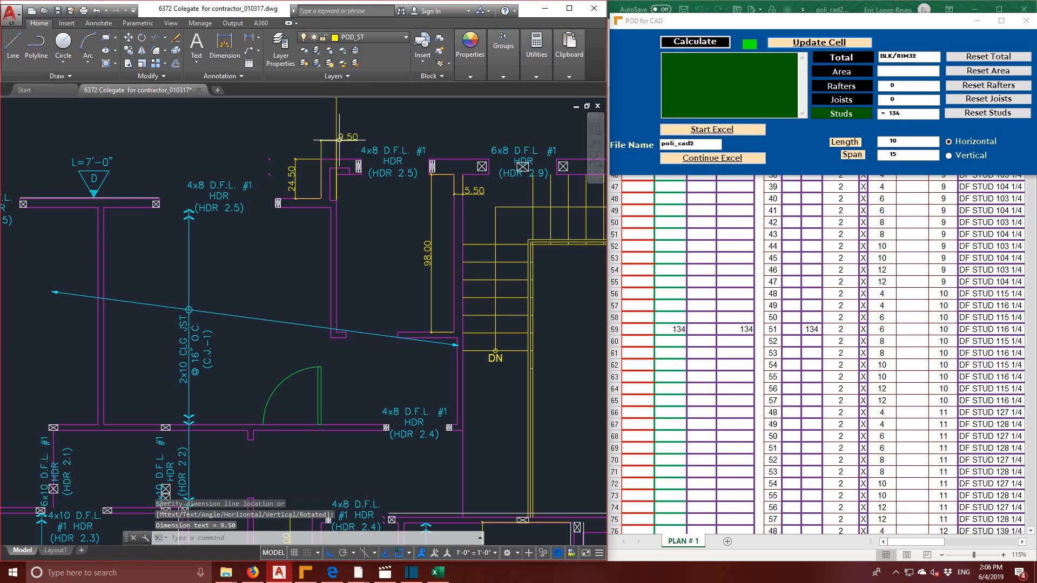
- Move the leftmost room's upper wall dimension line higher, level with the adjacent 380.00 dimension
scroll(357, 238, "down", 4)
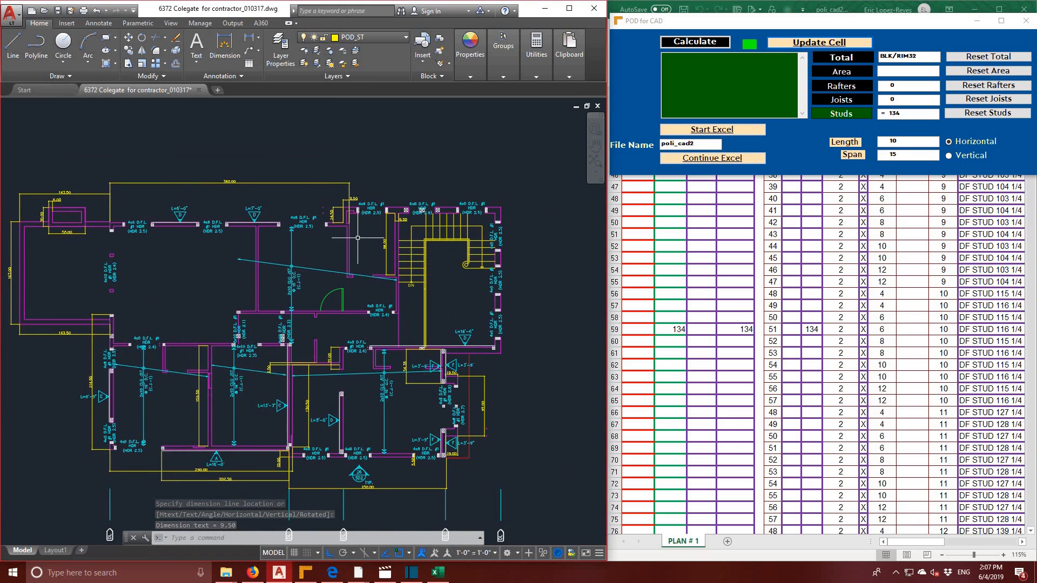
scroll(157, 248, "up", 5)
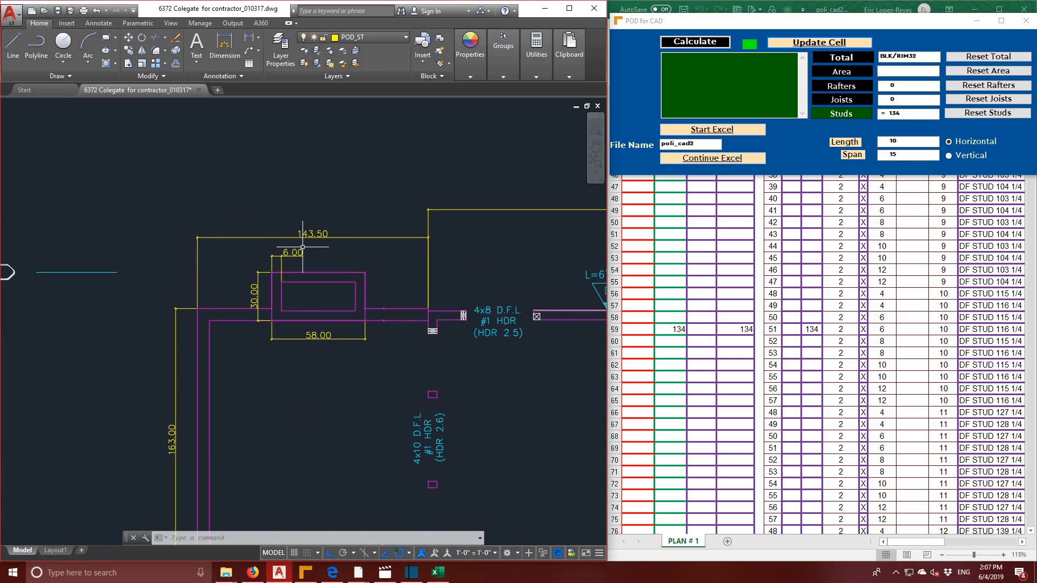
scroll(347, 256, "down", 2)
middle_click_drag(321, 337, 321, 315)
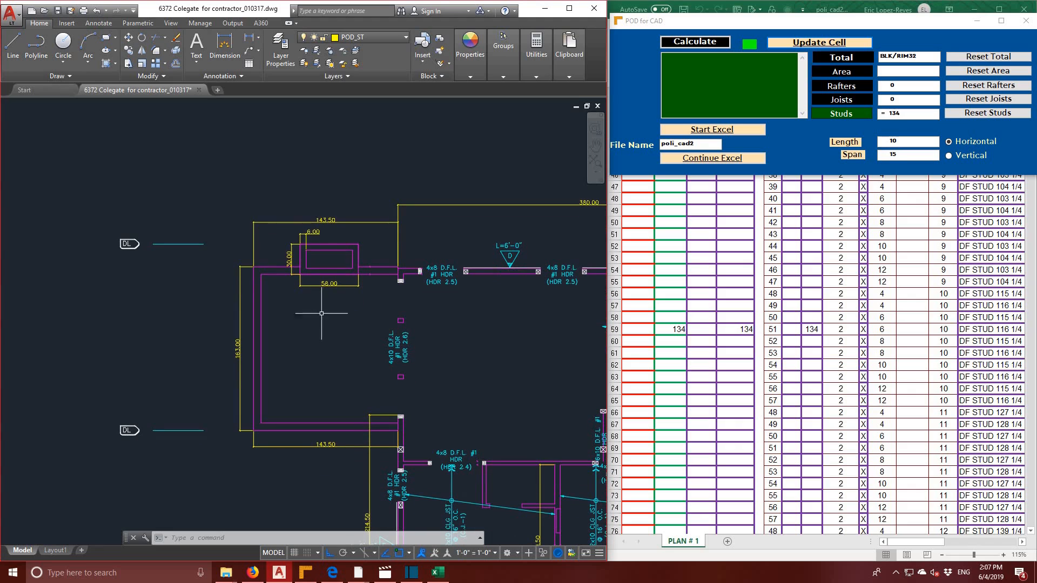
left_click(326, 220)
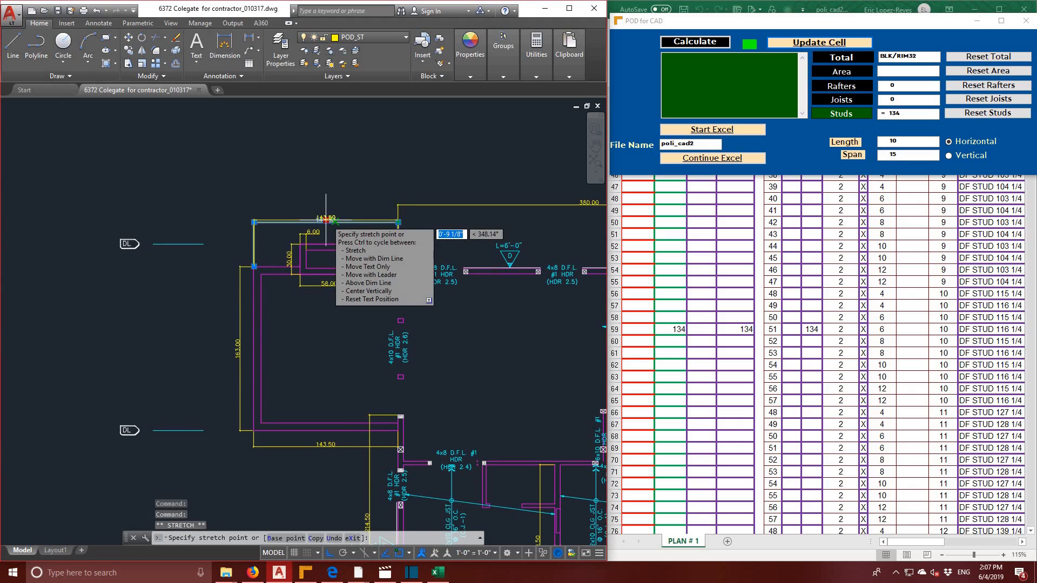
left_click(326, 219)
left_click(334, 203)
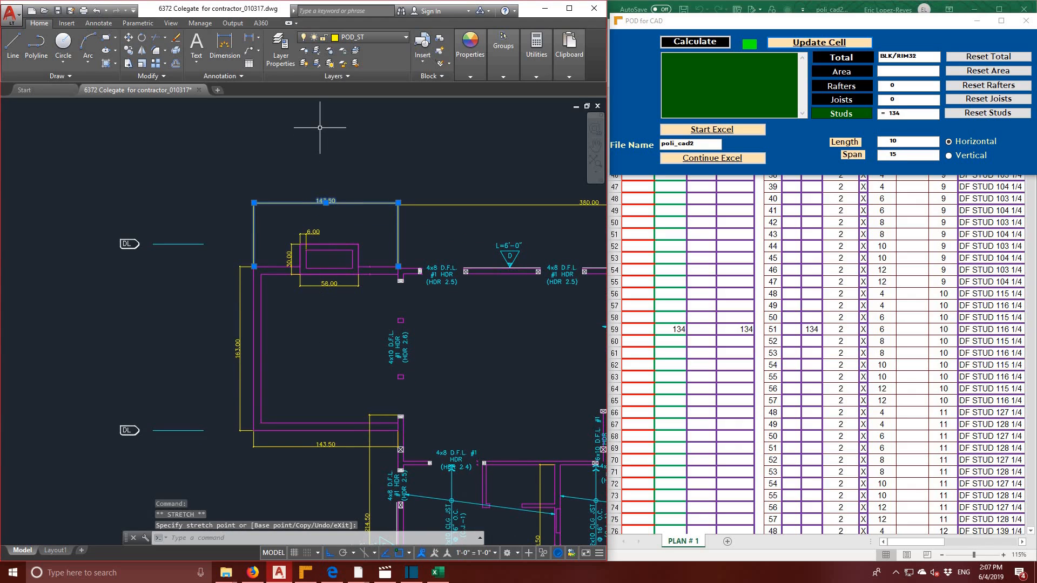
key("Escape")
key("Escape")
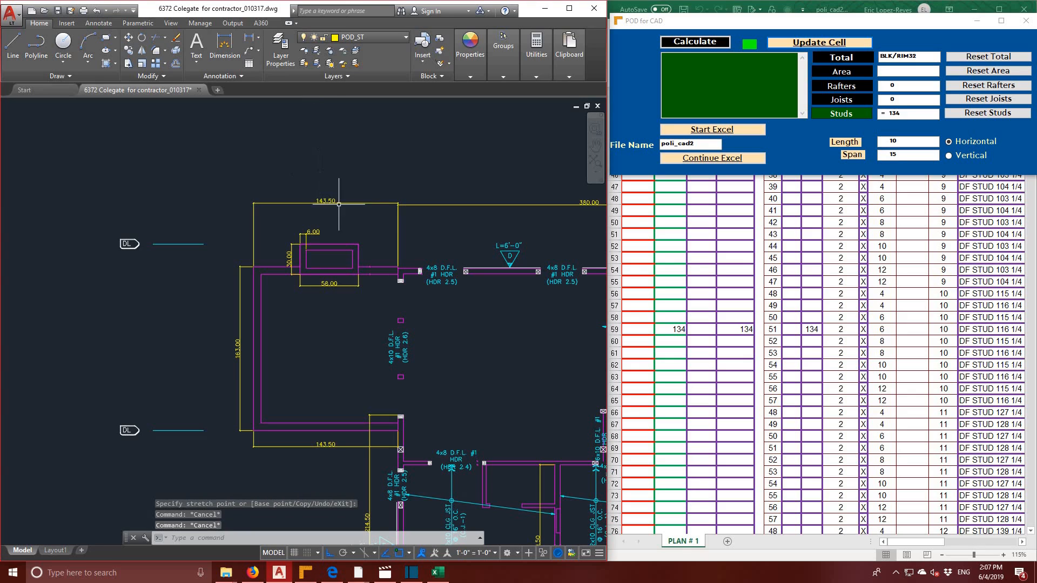
- Copy the leftmost room's upper, outer and lower wall lengths, 143.50, 163.00 and 143.50, into the POD for CAD list
double_click(330, 202)
key("ctrl+c")
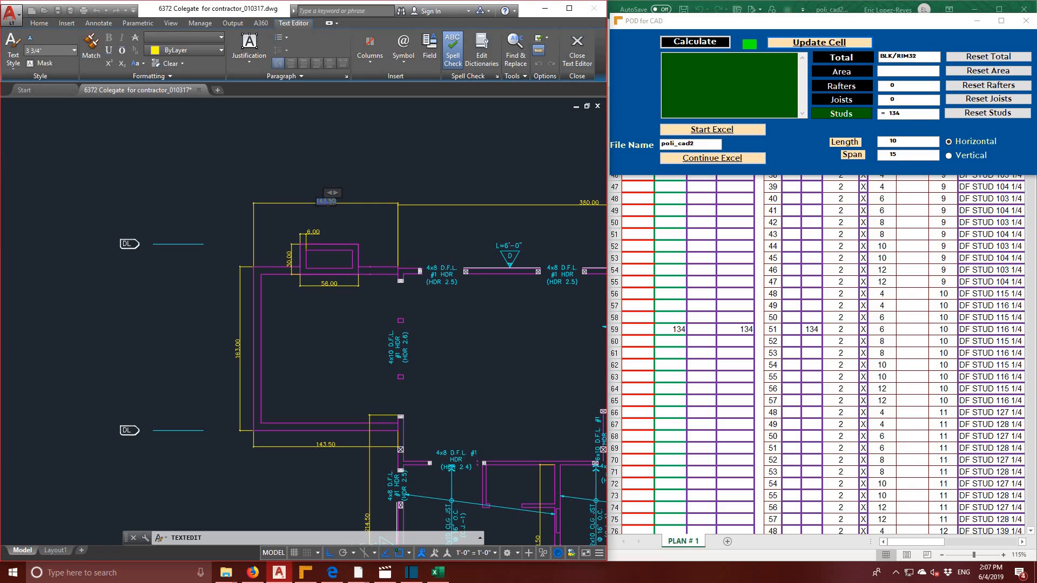
left_click(702, 86)
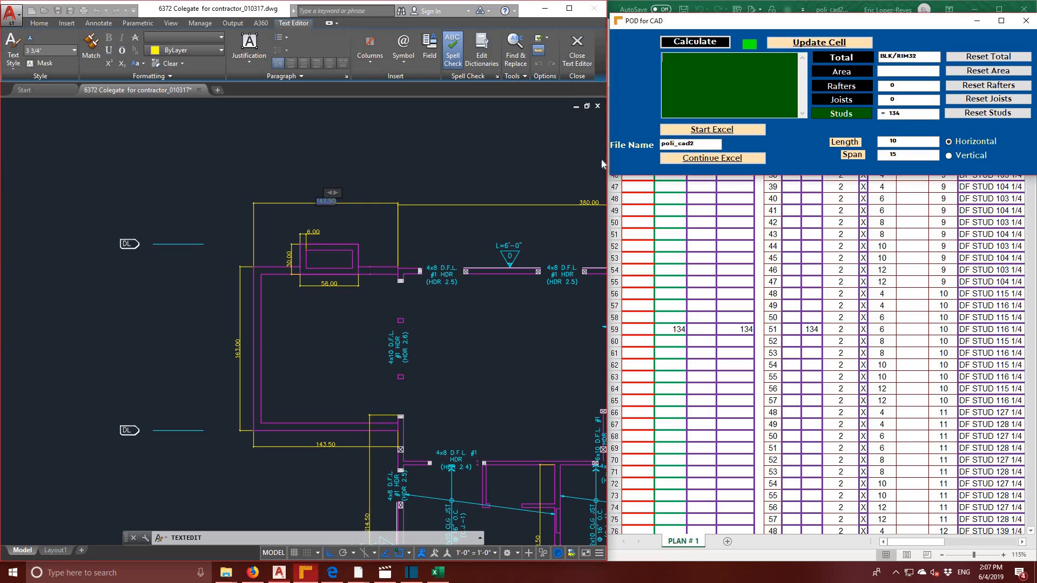
key("ctrl+v")
left_click(236, 348)
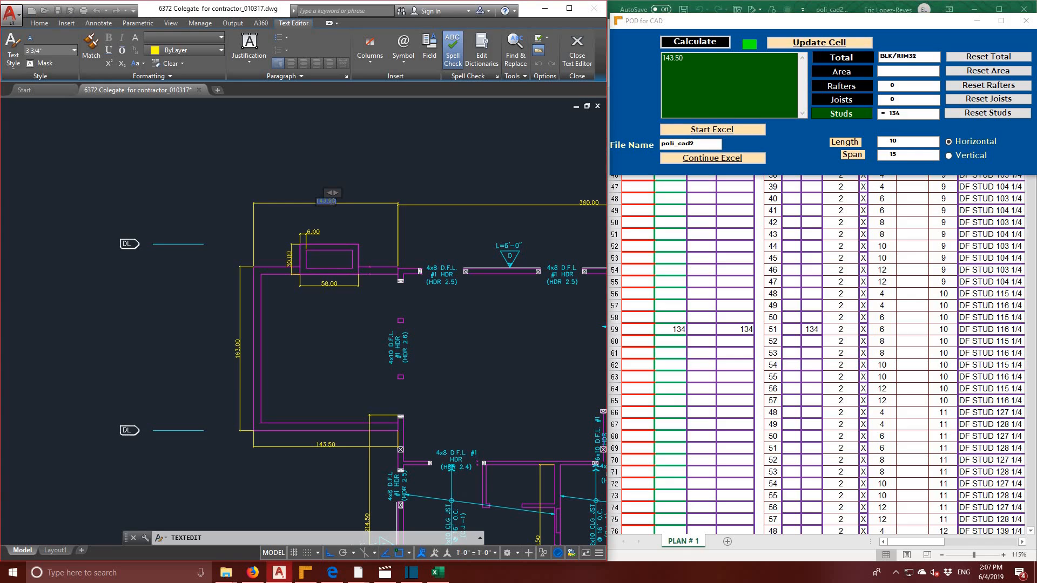
left_click(237, 349)
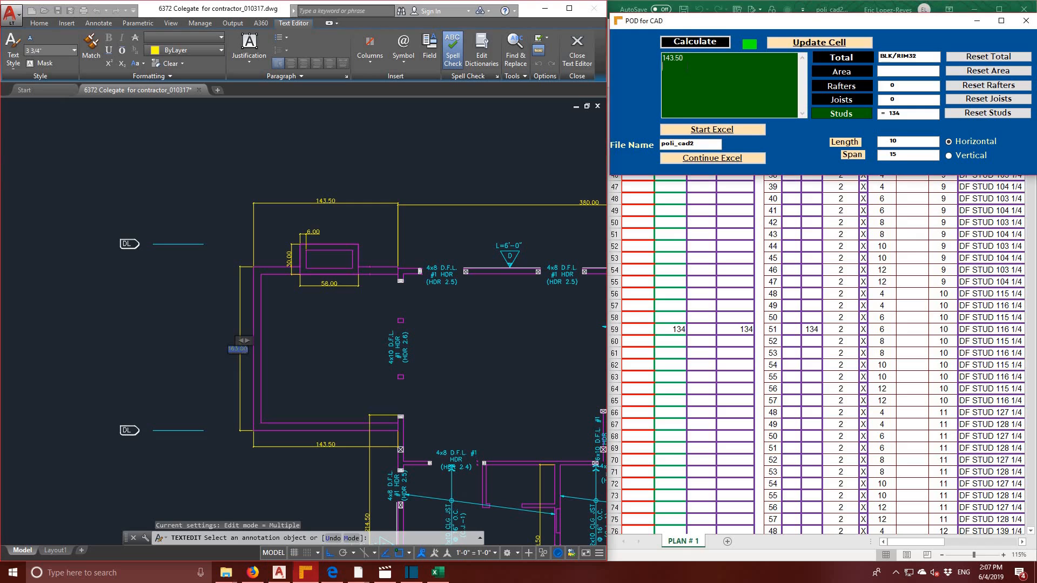
type("163.00")
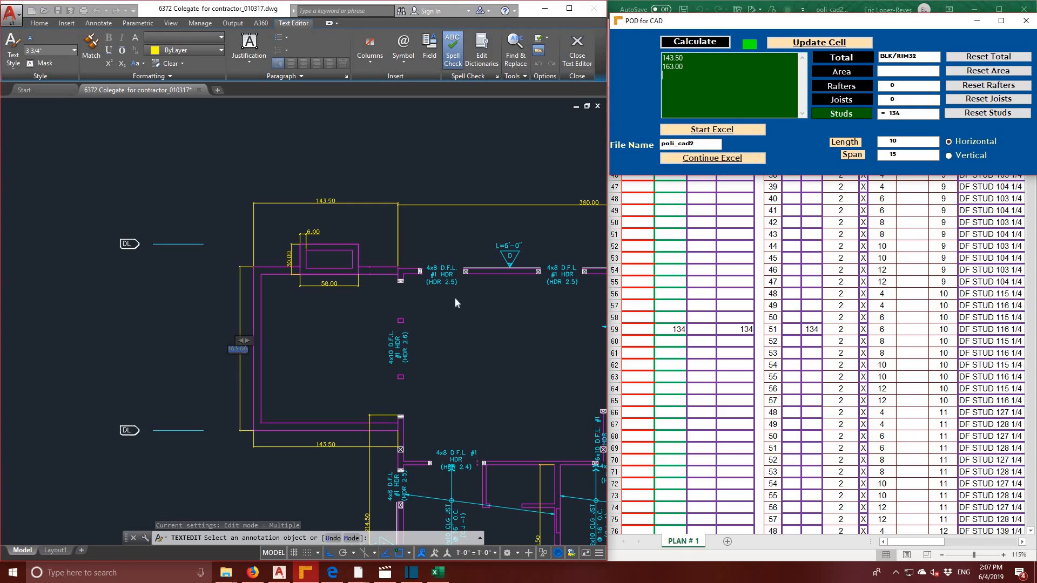
left_click(333, 449)
left_click(329, 446)
key("ctrl+c")
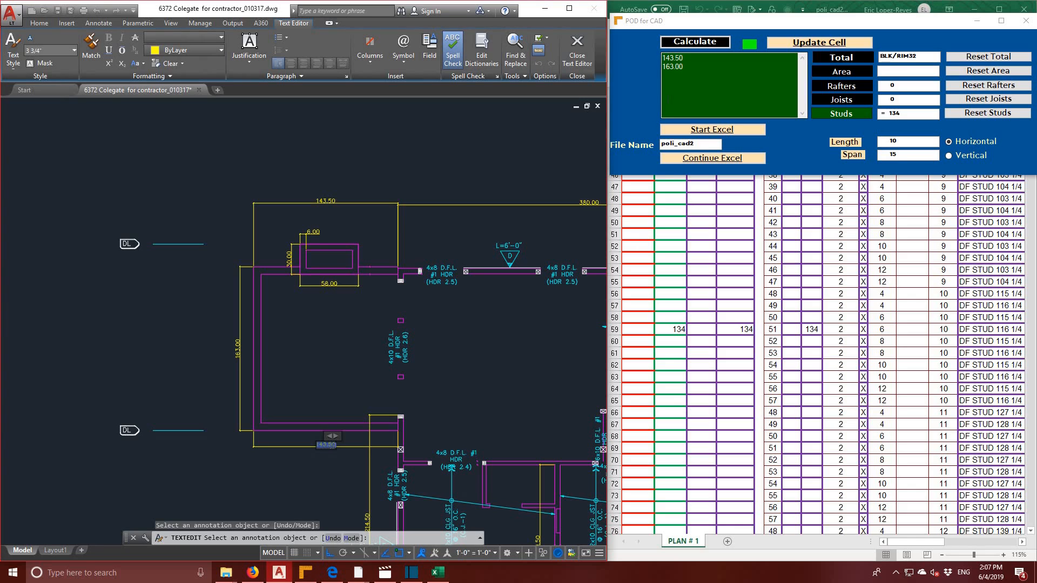
left_click(664, 75)
key("ctrl+v")
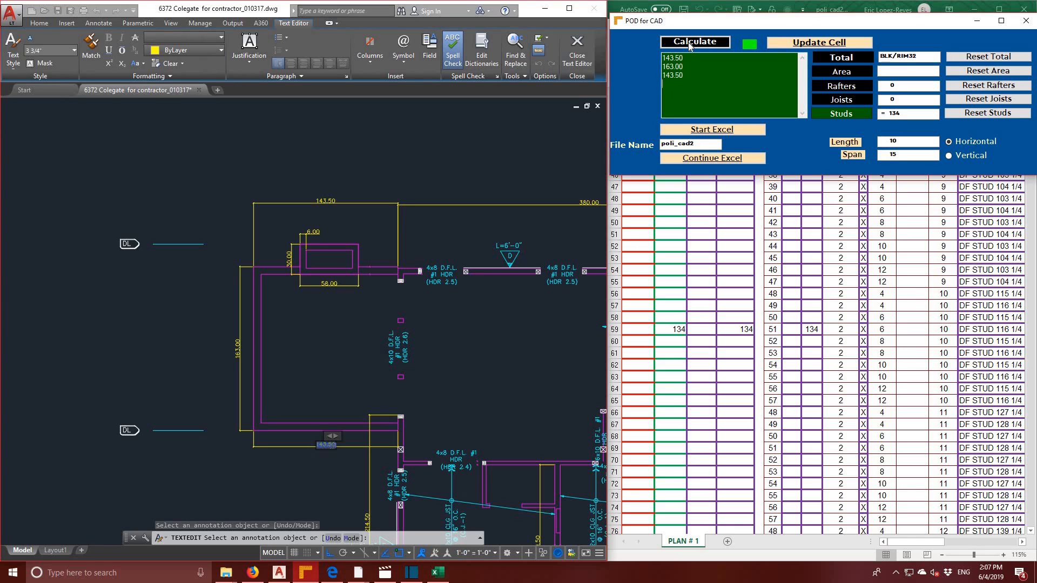
- Reset the stud total, calculate the studs for the listed lengths and send the result to cell B61 of the Excel sheet
left_click(1003, 114)
left_click(677, 42)
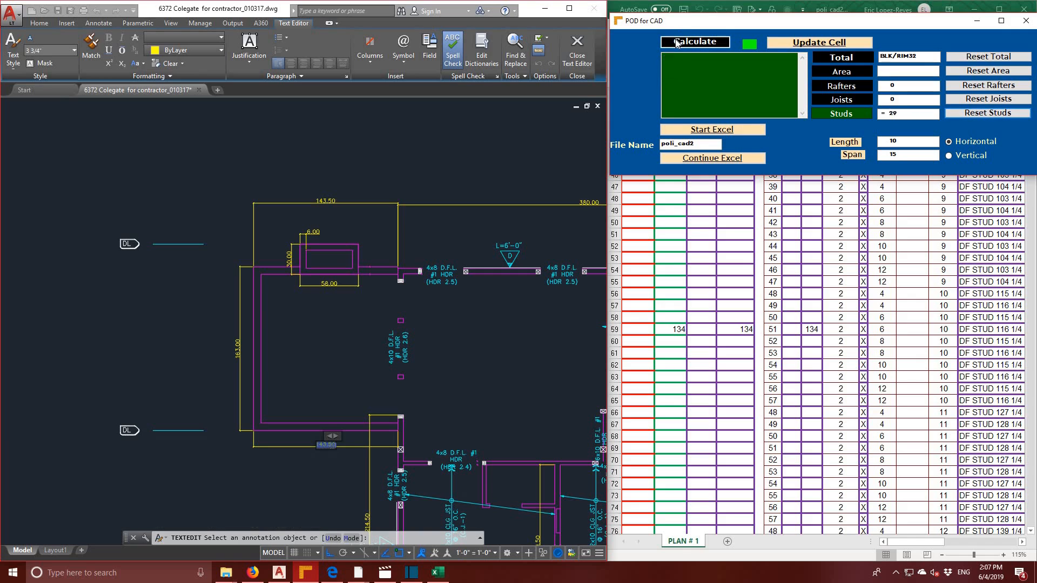
left_click(833, 48)
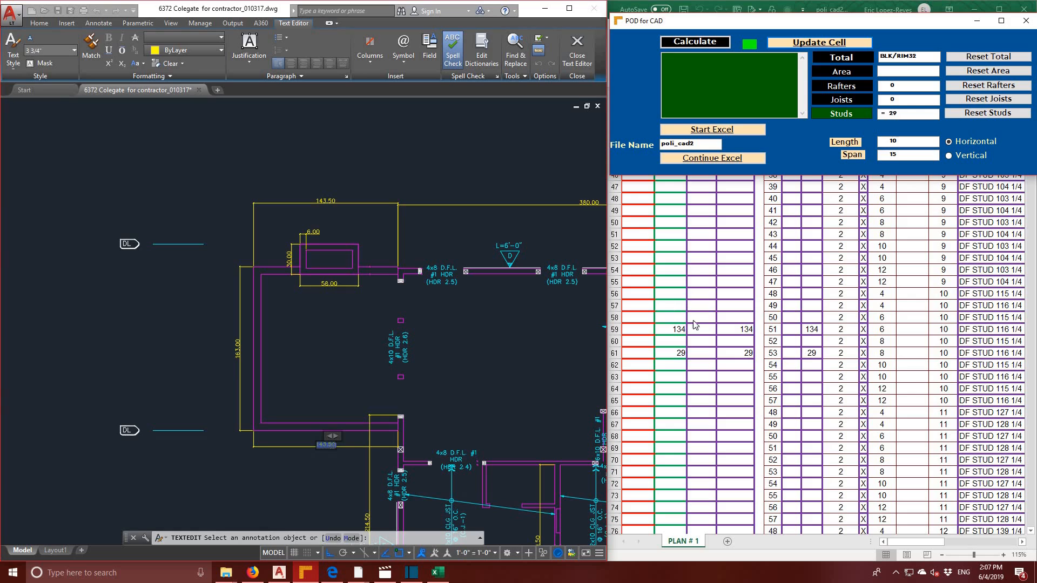
left_click(672, 378)
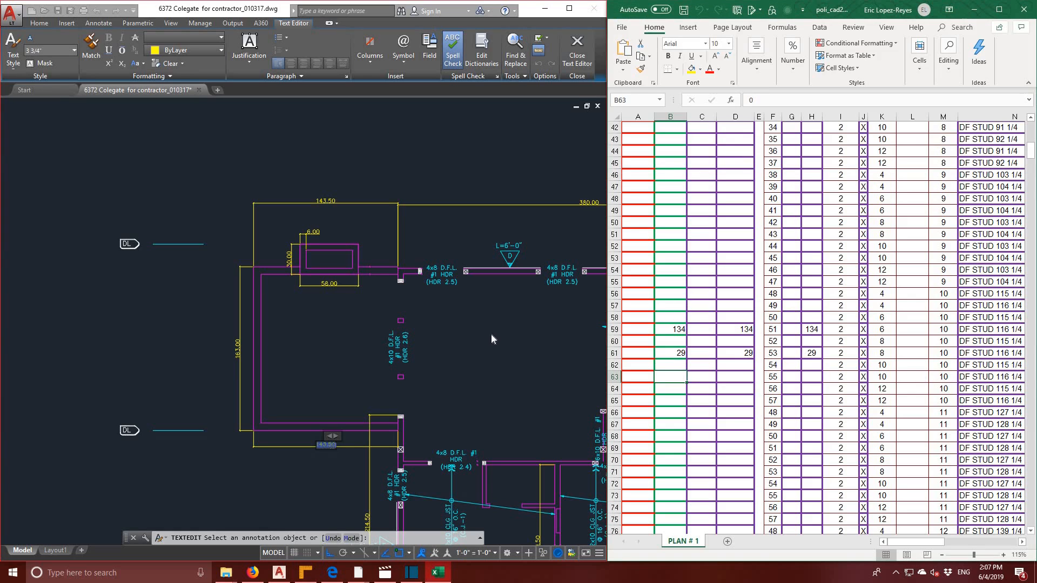
- Finish the text editing in AutoCAD and dimension the stair area's upper exterior wall from the HDR 2.5 post to the outer corner, placed above
left_click(401, 327)
middle_click_drag(480, 324, 238, 328)
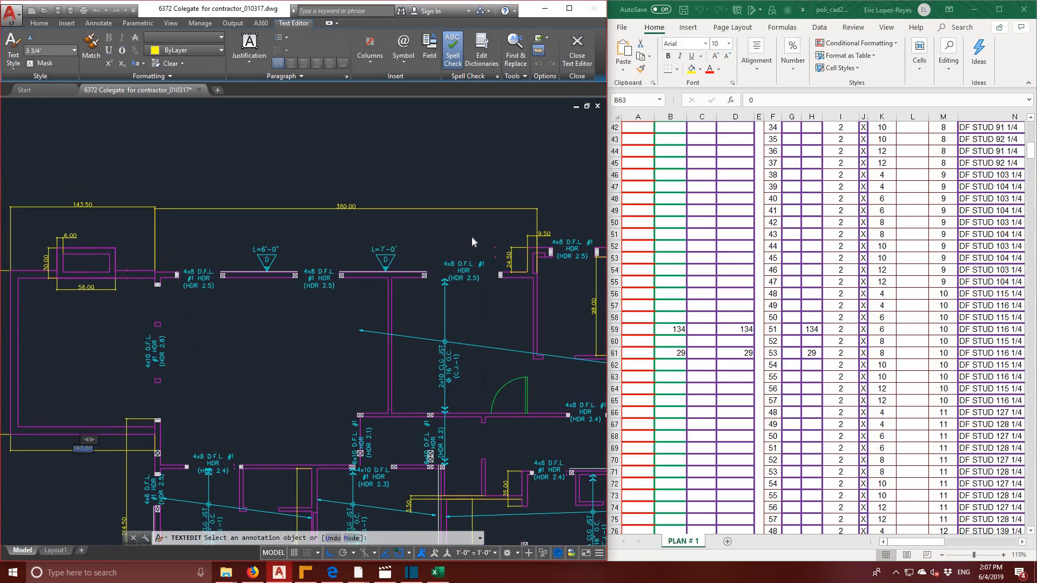
middle_click_drag(472, 236, 211, 252)
middle_click_drag(485, 215, 420, 170)
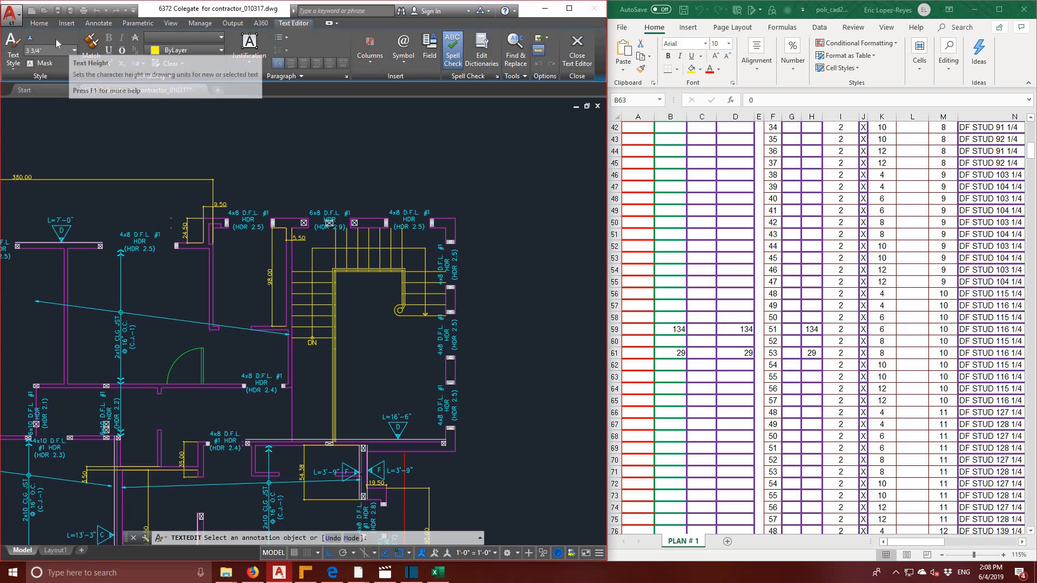
left_click(39, 24)
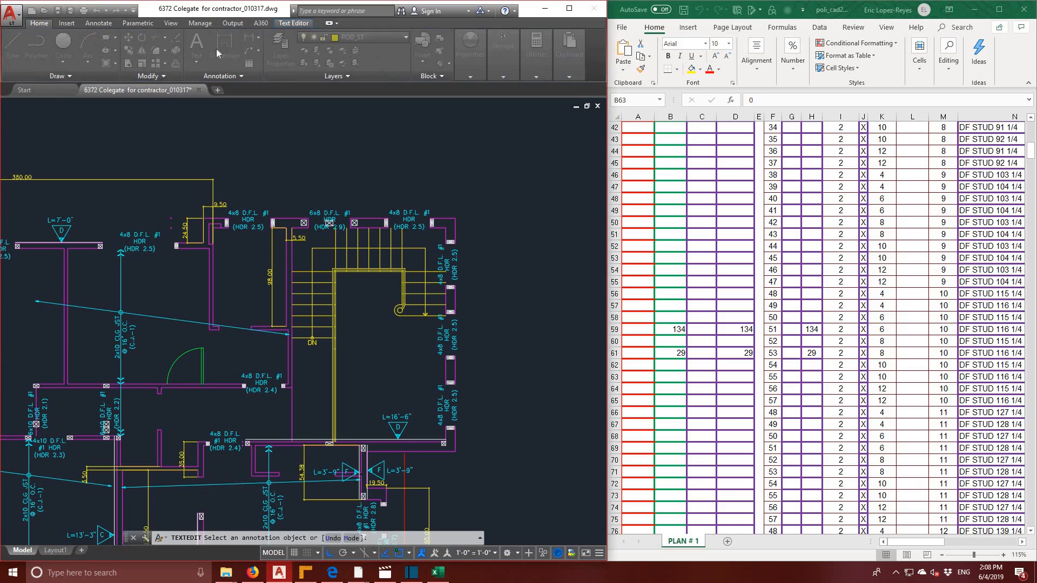
left_click(282, 129)
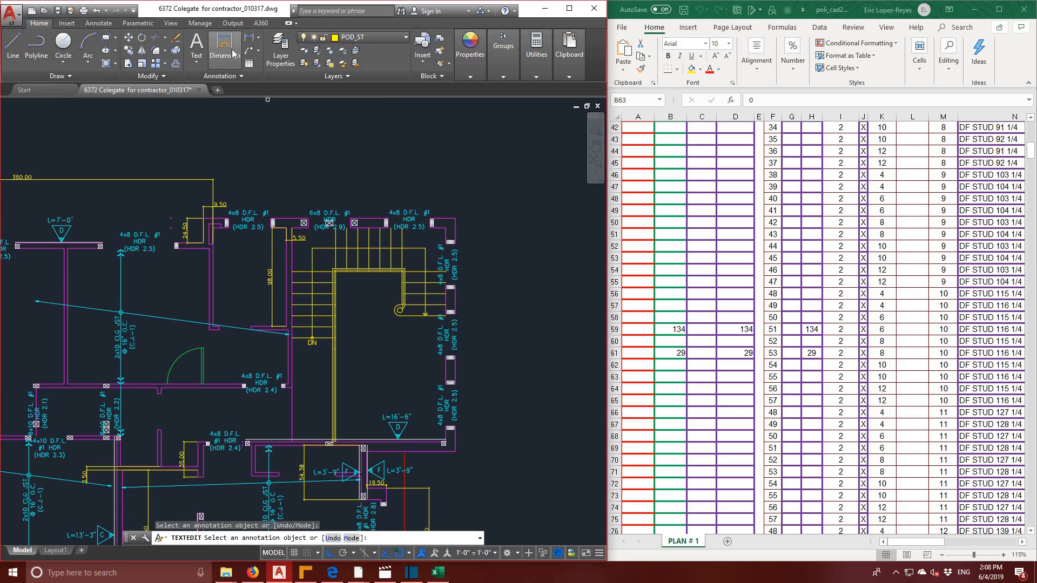
left_click(234, 54)
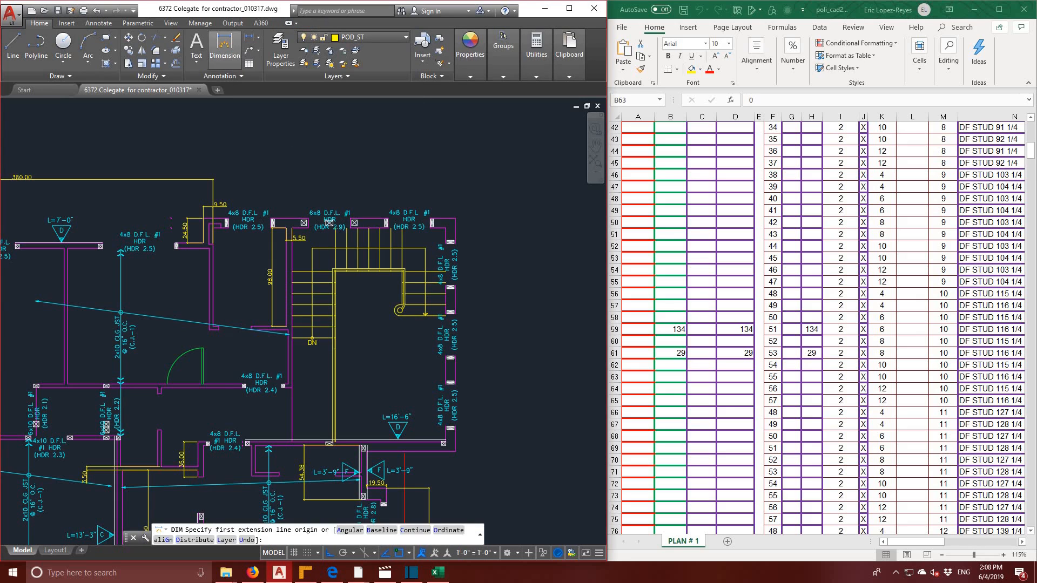
left_click(272, 219)
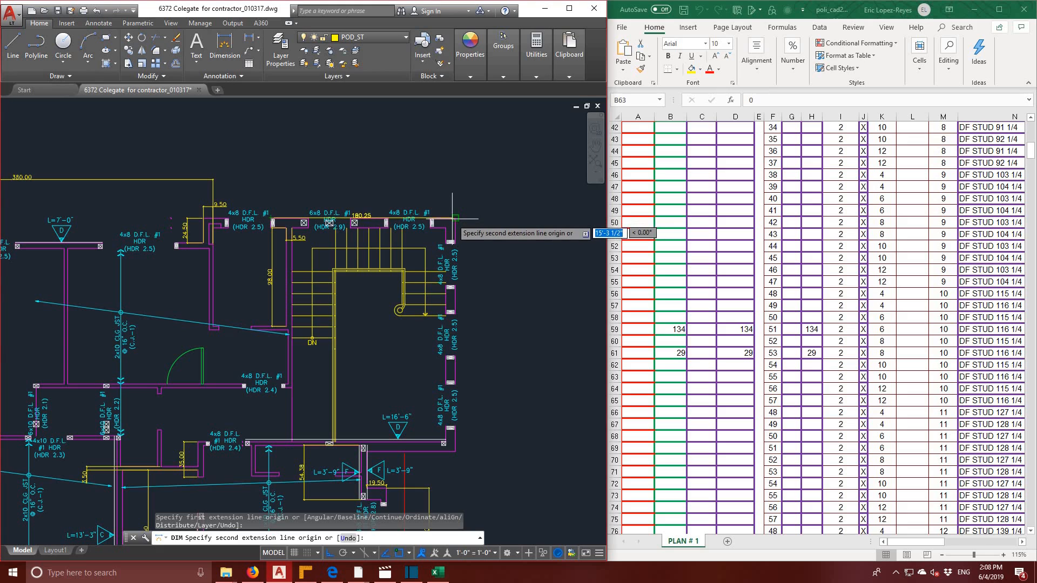
left_click(455, 219)
left_click(458, 185)
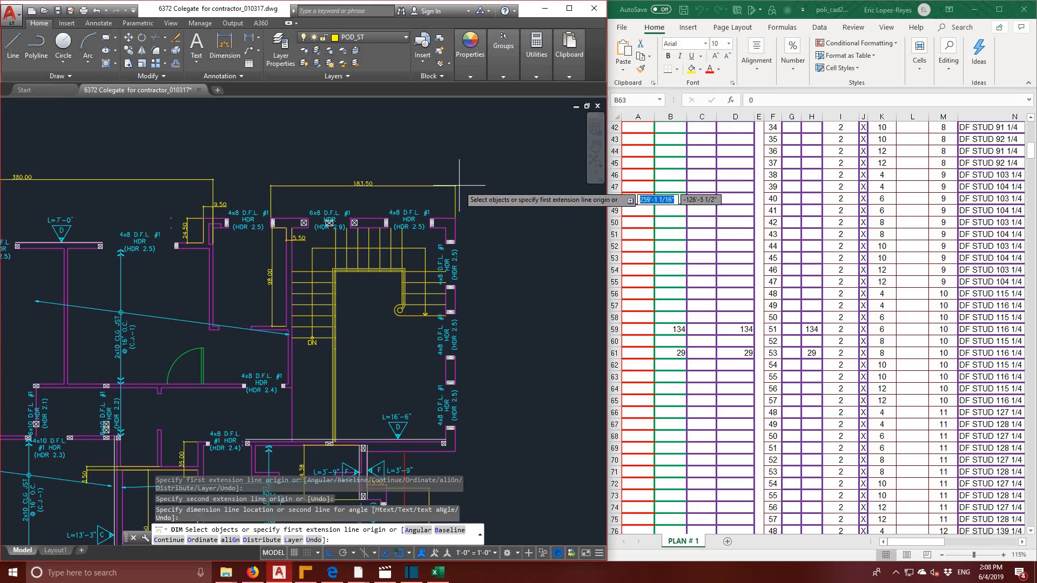
- Dimension the stair area's vertical exterior wall from its upper outer corner to its lower outer corner, placing the dimension outside the wall
left_click(456, 219)
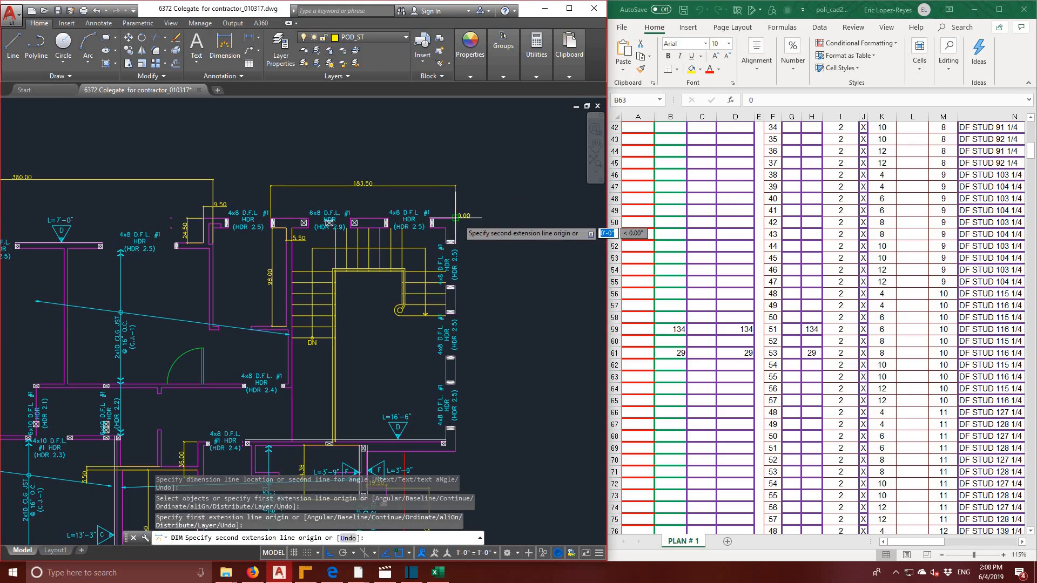
left_click(455, 451)
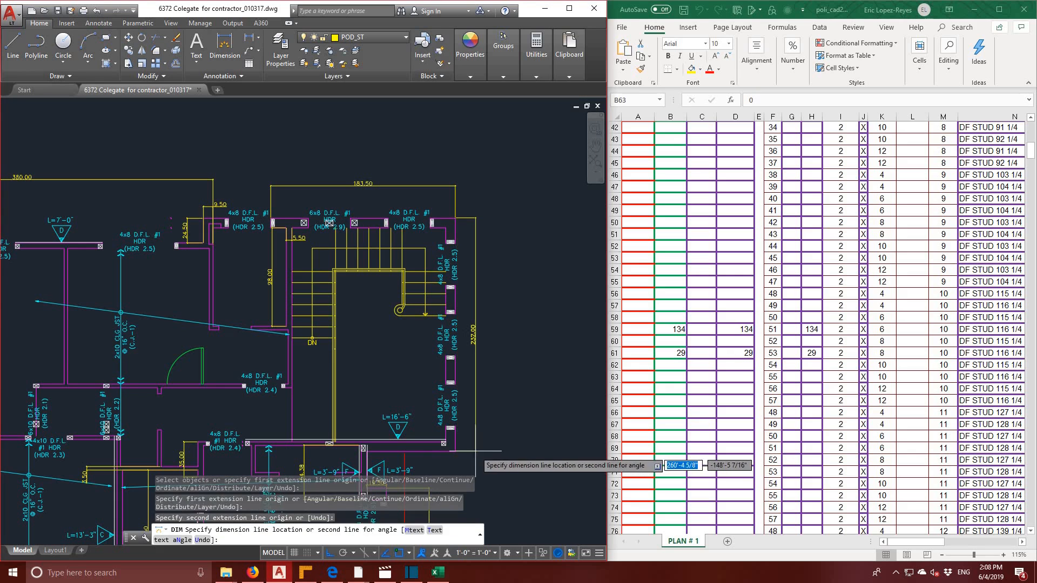
left_click(478, 411)
- Dimension the stair area's lower exterior wall from upper shear wall F to the outer corner, placing it just below the wall
scroll(512, 407, "down", 2)
scroll(511, 407, "up", 3)
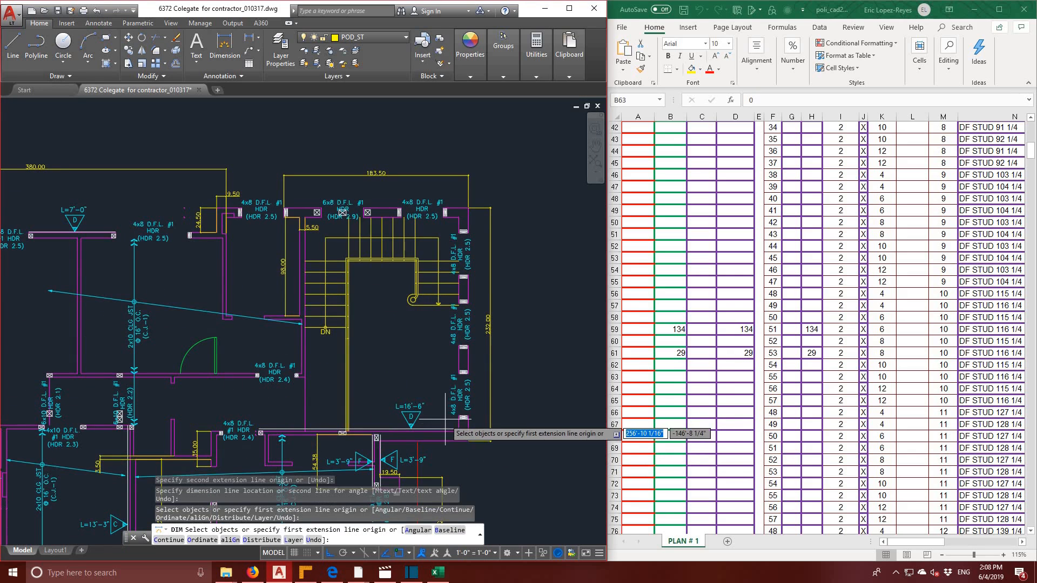
middle_click_drag(465, 474, 528, 353)
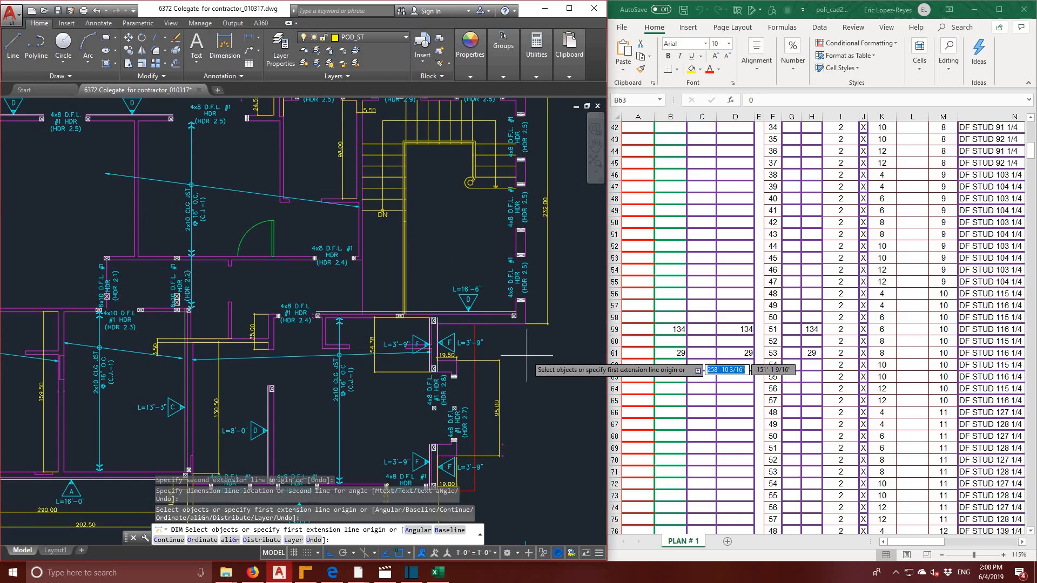
left_click(436, 323)
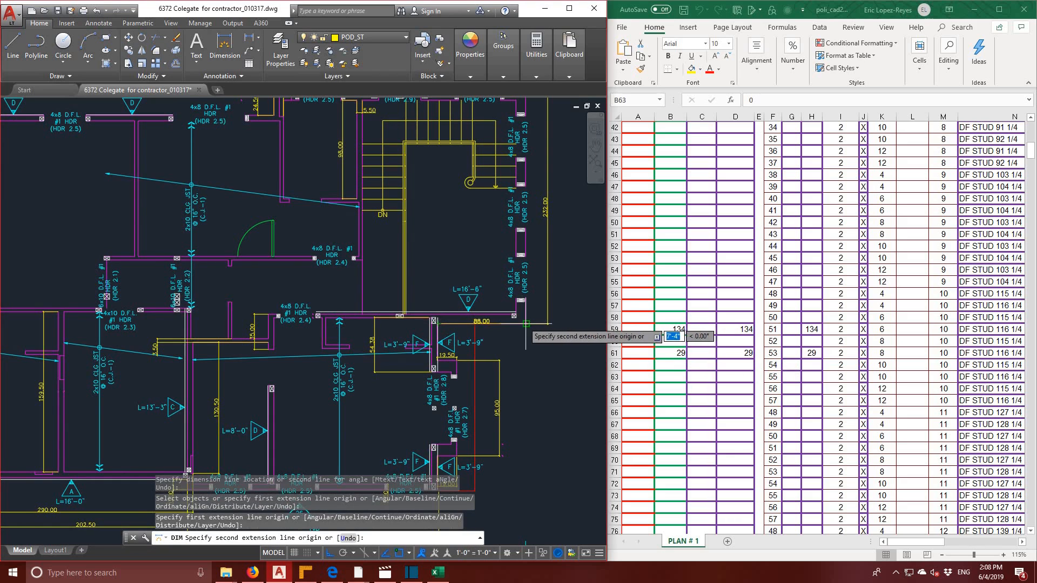
left_click(525, 329)
left_click(525, 334)
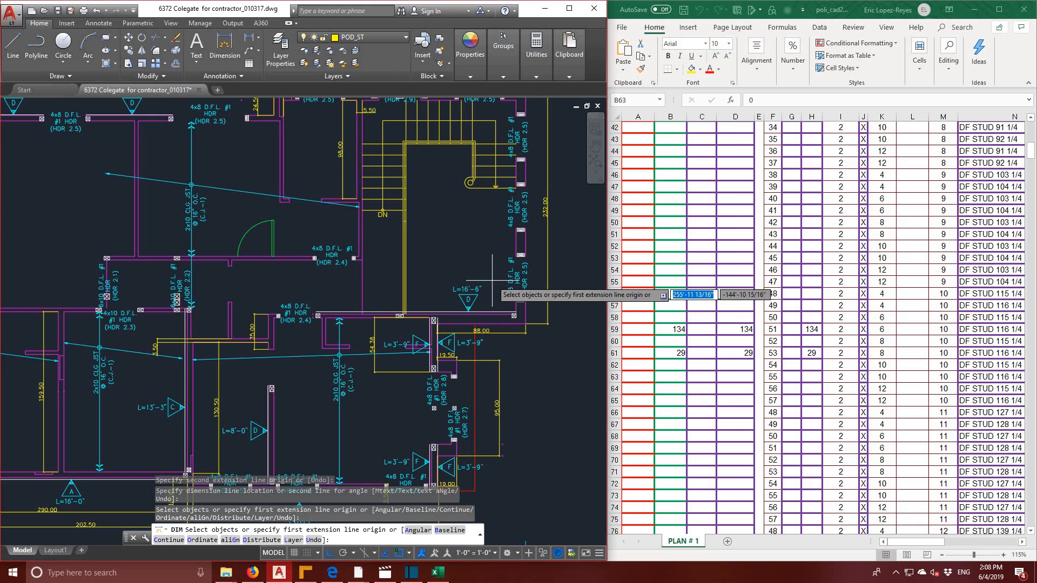
key("Escape")
key("Escape")
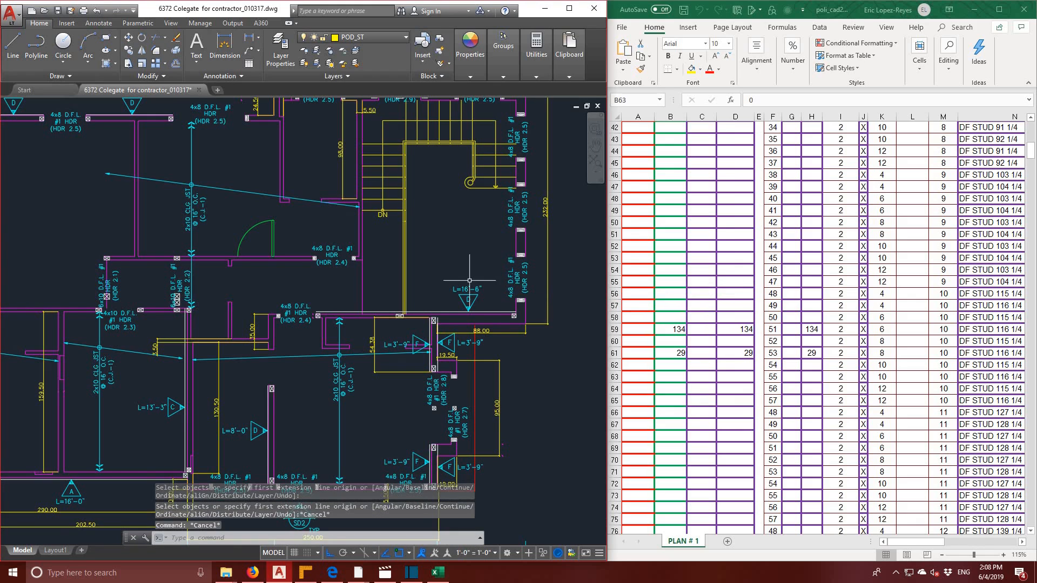
- Open the text of the stair area's upper exterior wall dimension and enter its 183.50 length in the POD for CAD list
middle_click_drag(469, 280, 471, 234)
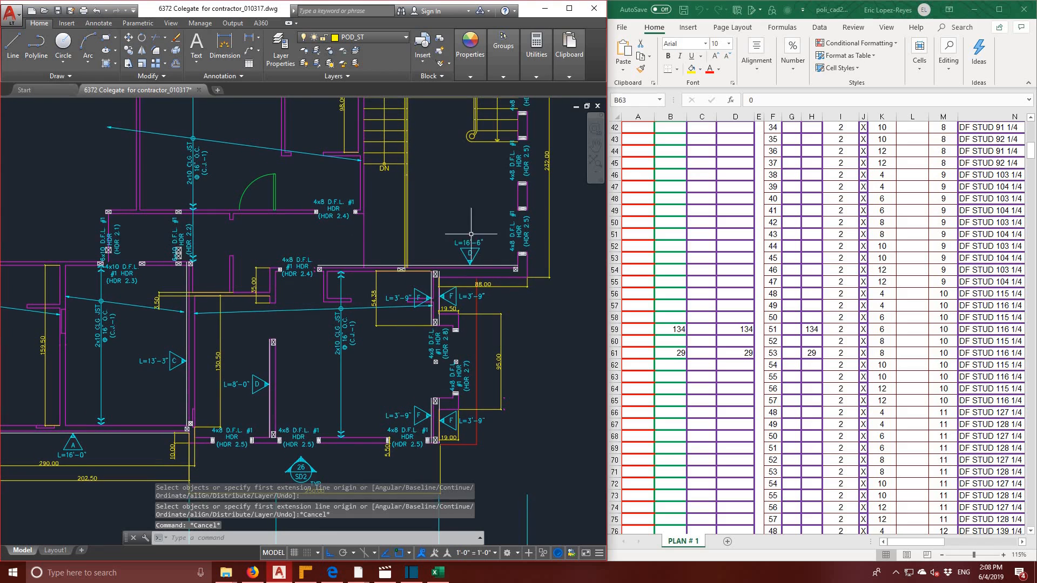
scroll(494, 339, "up", 1)
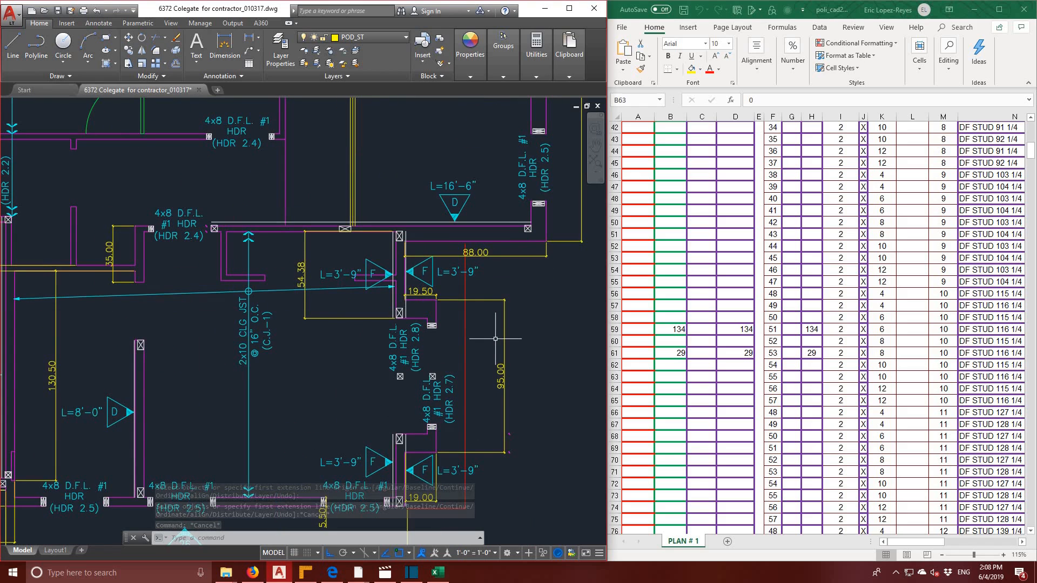
scroll(492, 336, "down", 1)
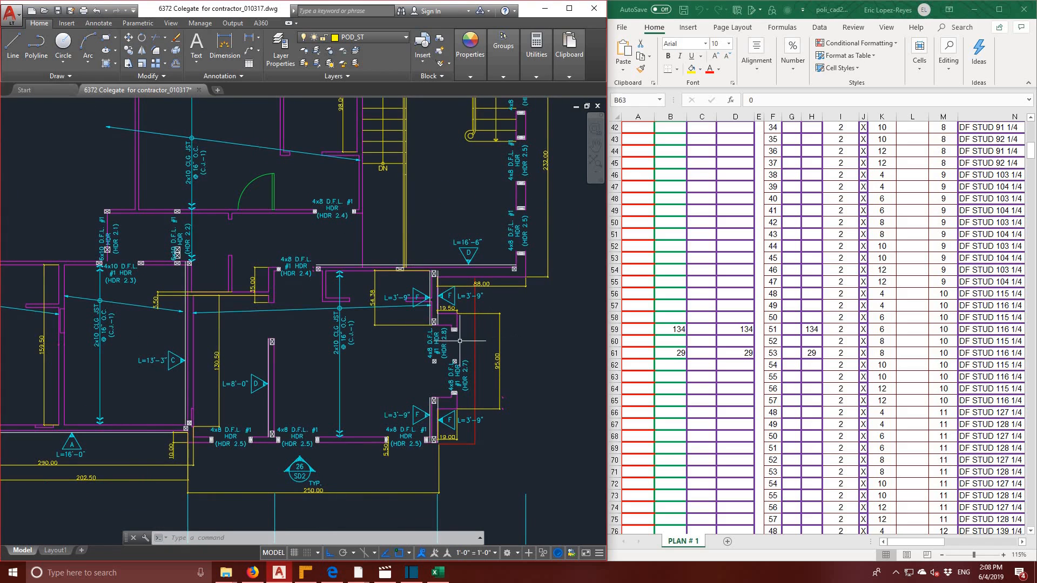
middle_click_drag(571, 216, 540, 347)
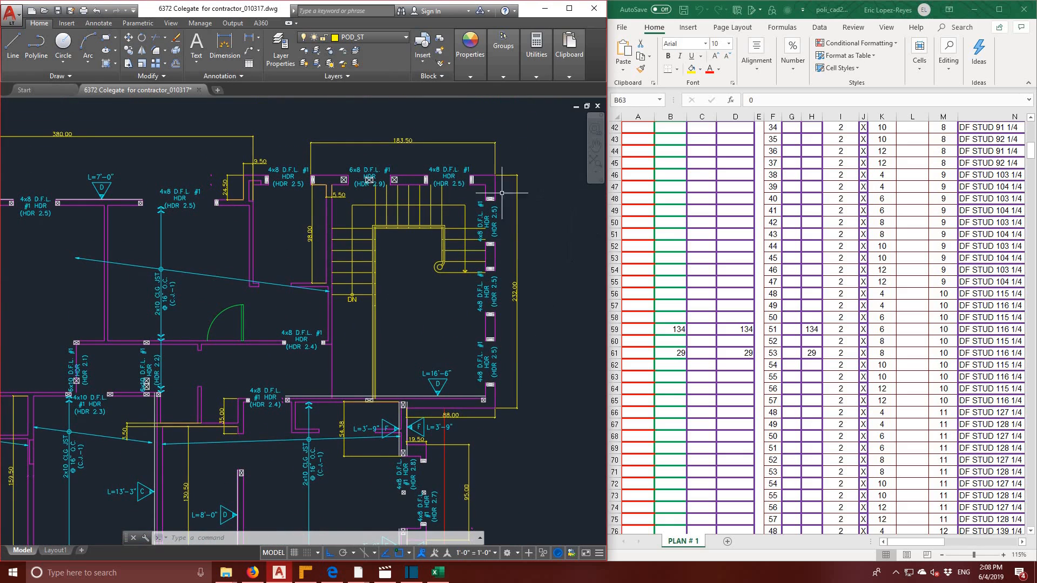
left_click(406, 142)
double_click(406, 141)
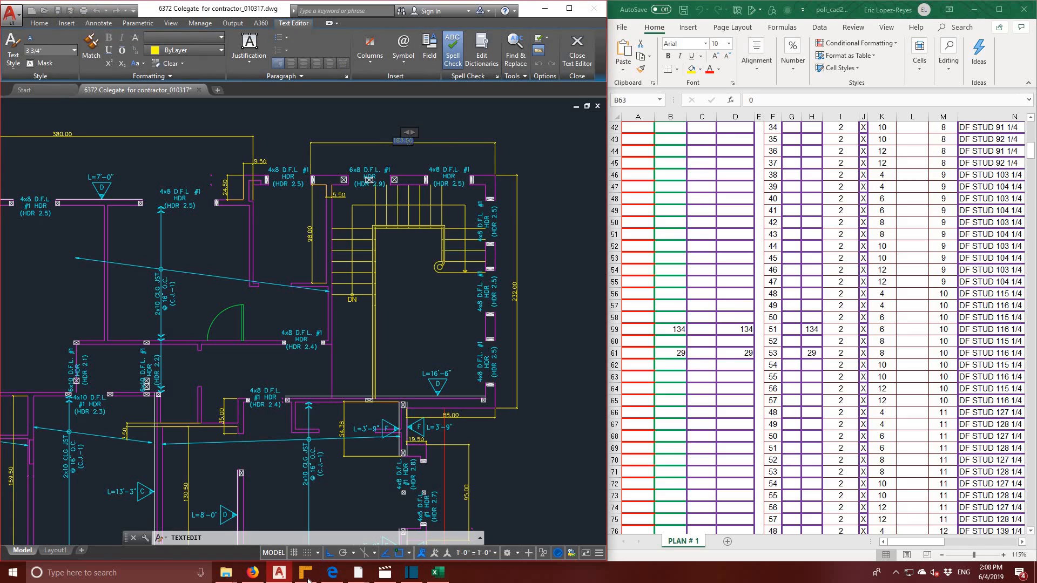
left_click(306, 573)
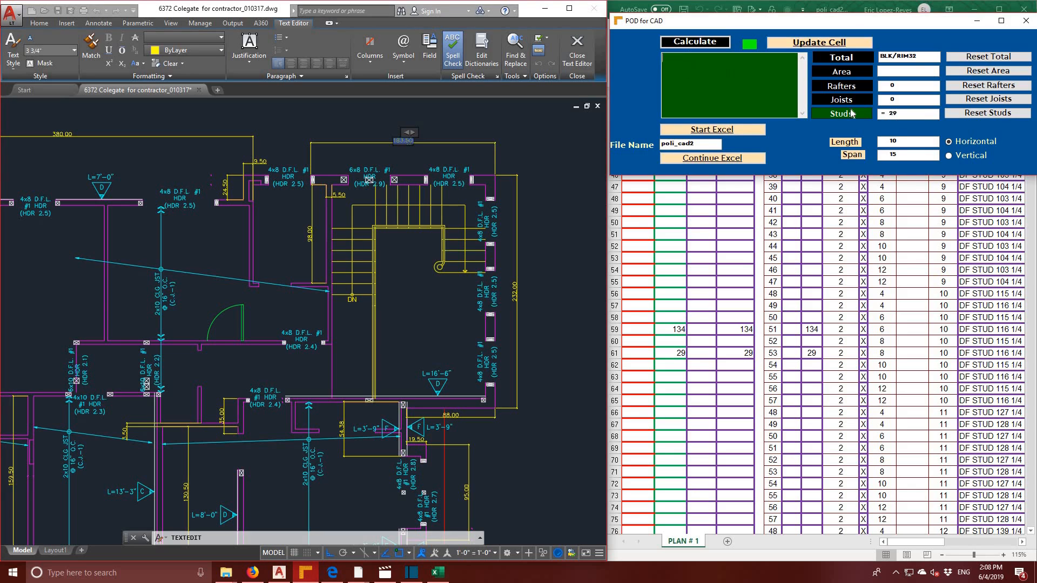
- Add the stair area's vertical and lower exterior wall dimensions, 232.00 and 88.00, to the POD for CAD list
left_click(516, 293)
left_click(516, 294)
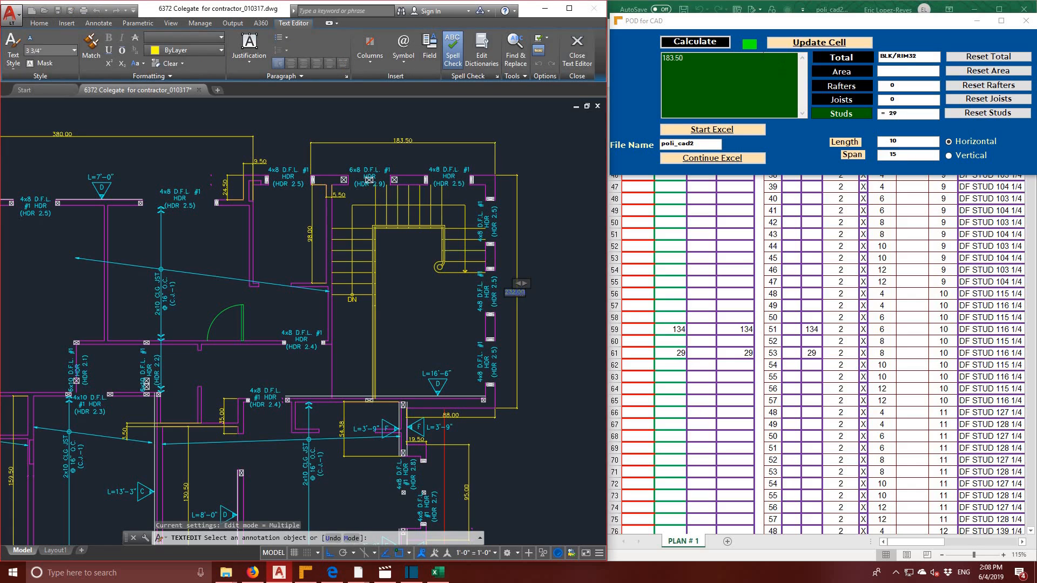
type("232.00")
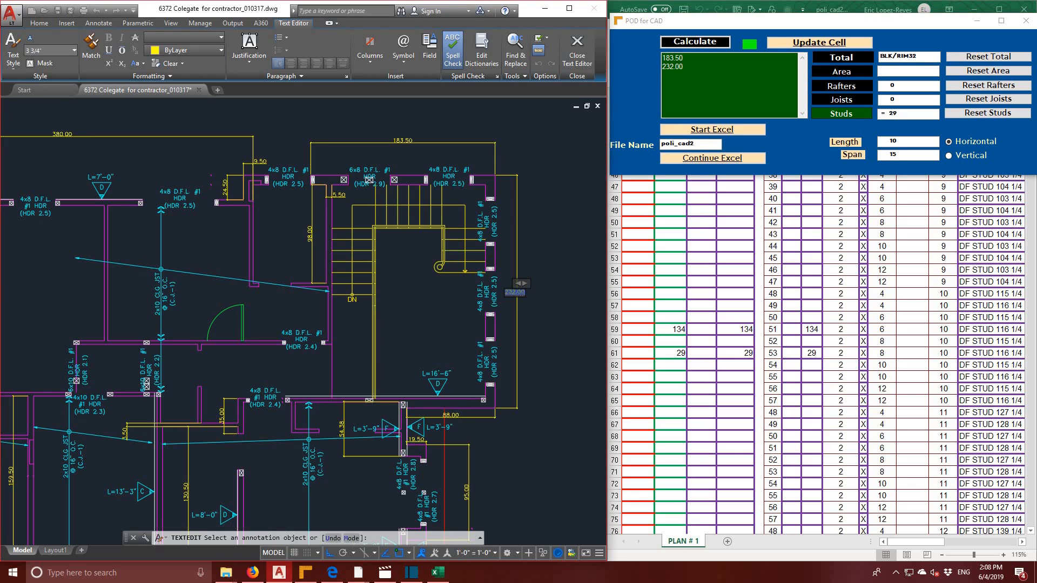
left_click(452, 417)
left_click(452, 415)
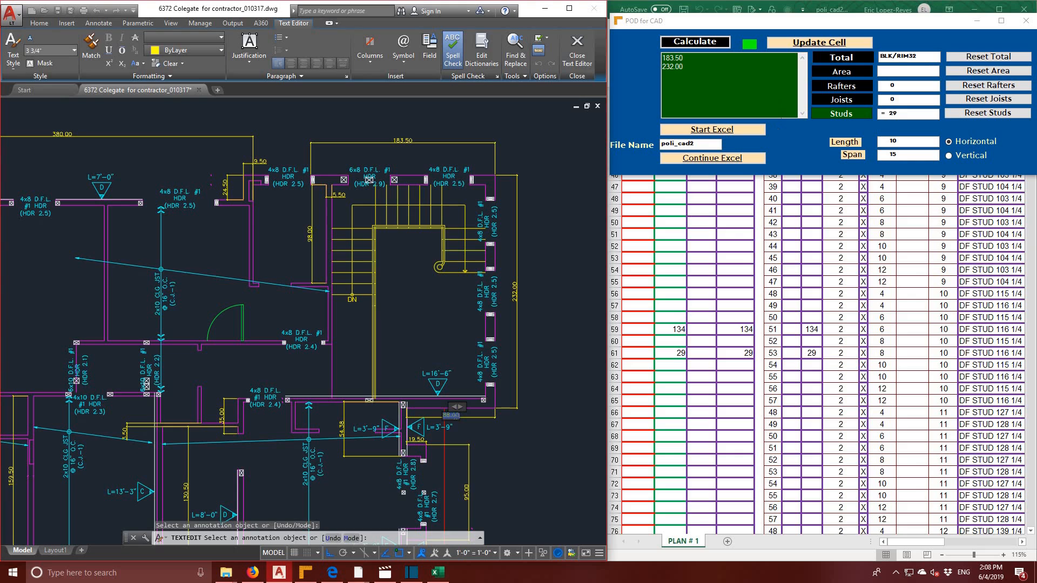
left_click(743, 146)
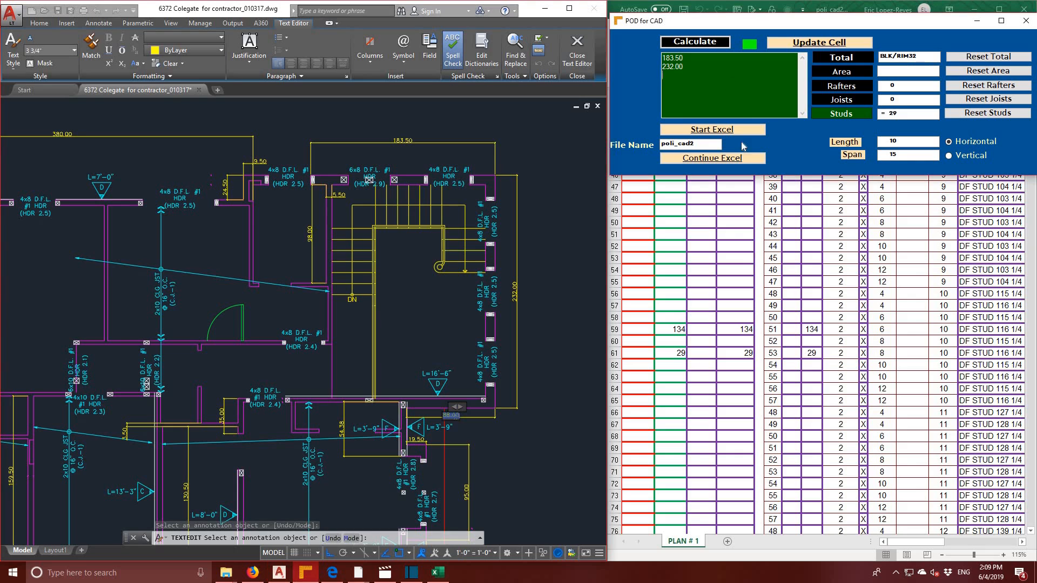
- Send the stud total from POD for CAD to cell B63 of the Excel sheet, reset the total and select cell B57
left_click(677, 379)
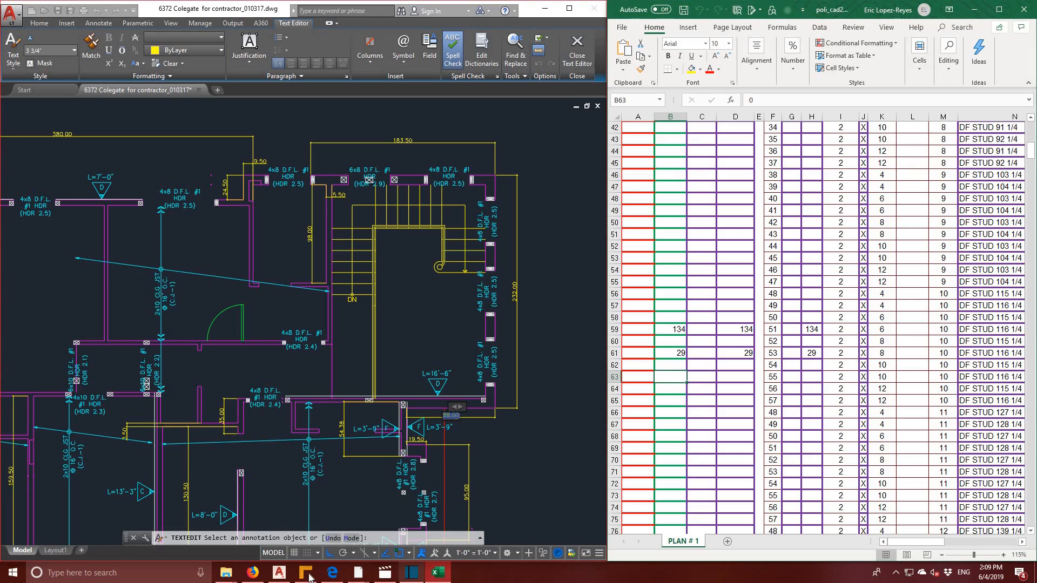
left_click(306, 572)
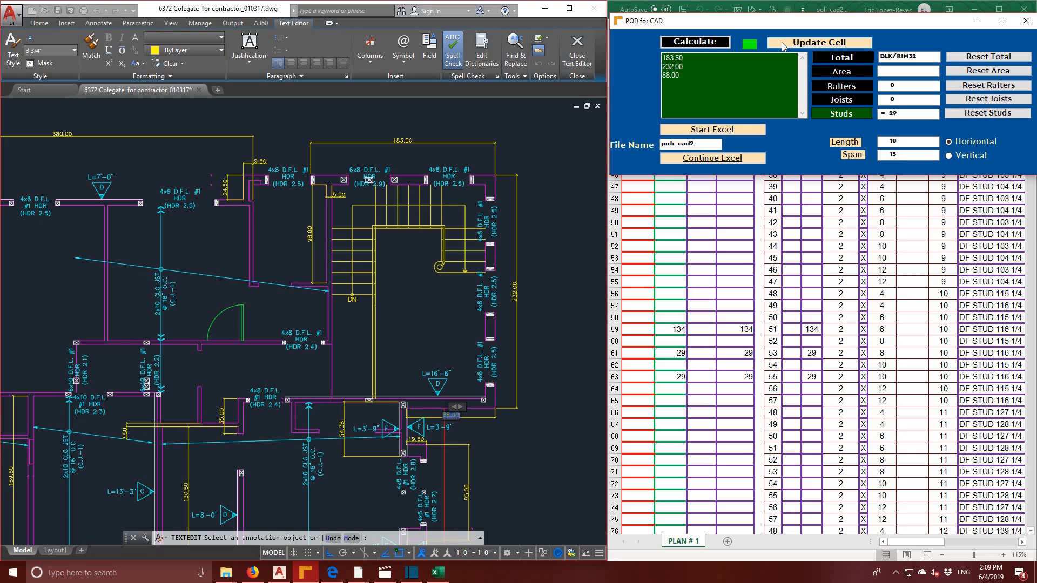
left_click(999, 114)
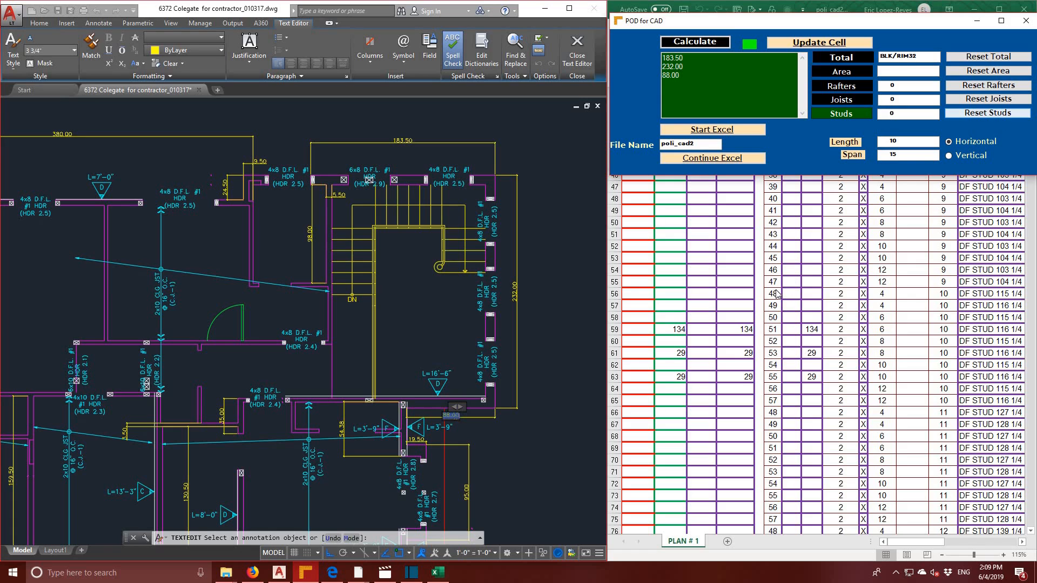
left_click(669, 305)
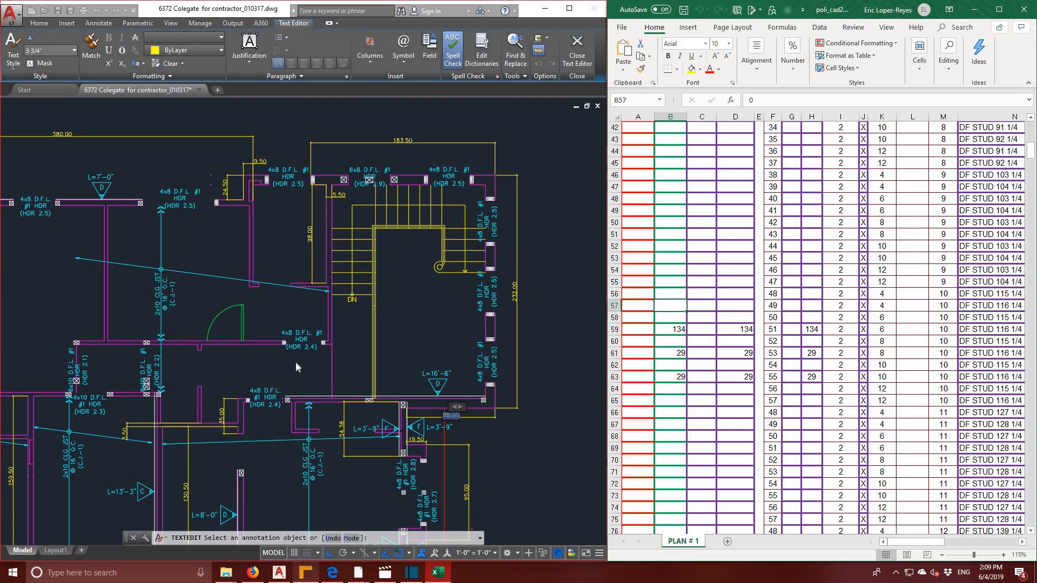
- Set the colour of the open 88.00 dimension text to 237,238,153 in AutoCAD and finish the text editing
left_click(306, 574)
middle_click_drag(327, 372, 548, 337)
mouse_move(202, 357)
middle_mouse_down()
mouse_move(385, 334)
mouse_move(309, 344)
middle_mouse_up()
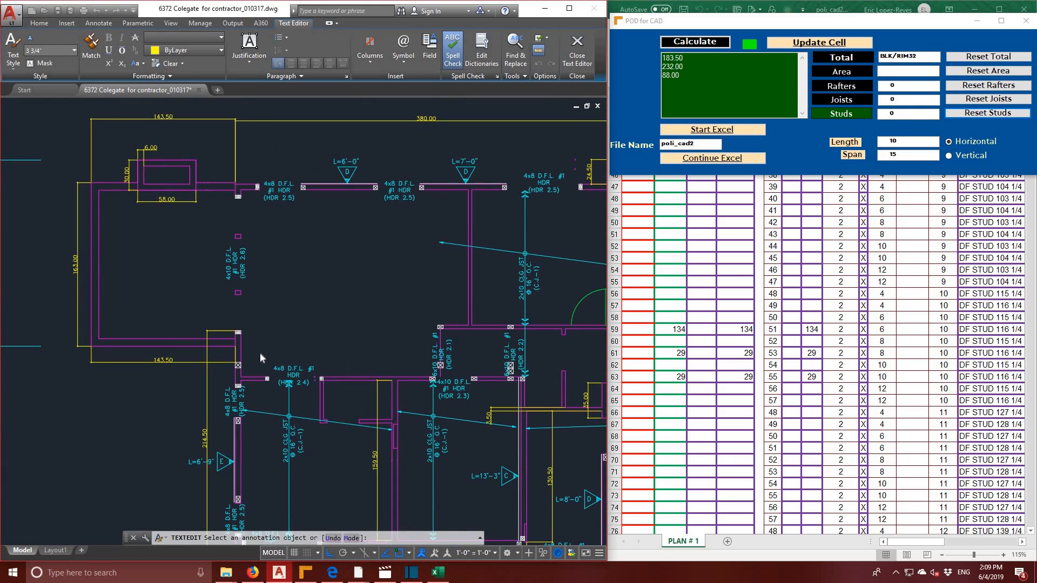
left_click(210, 50)
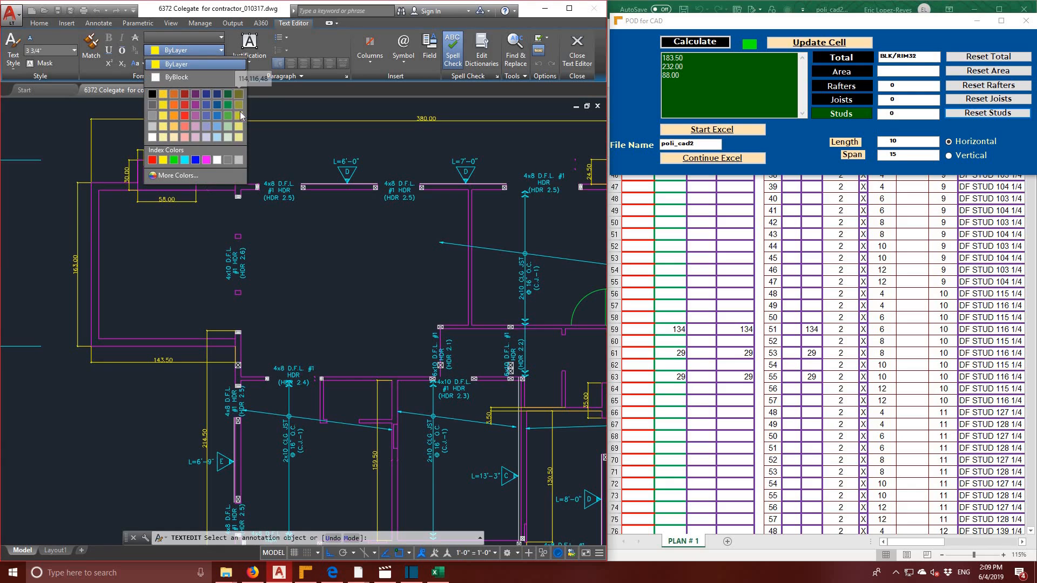
left_click(241, 139)
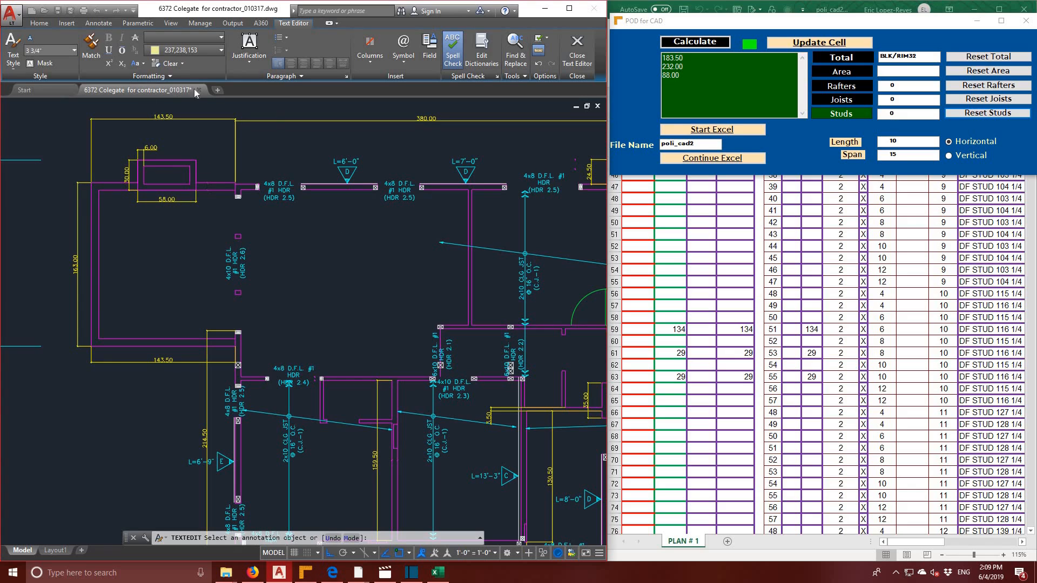
left_click(47, 24)
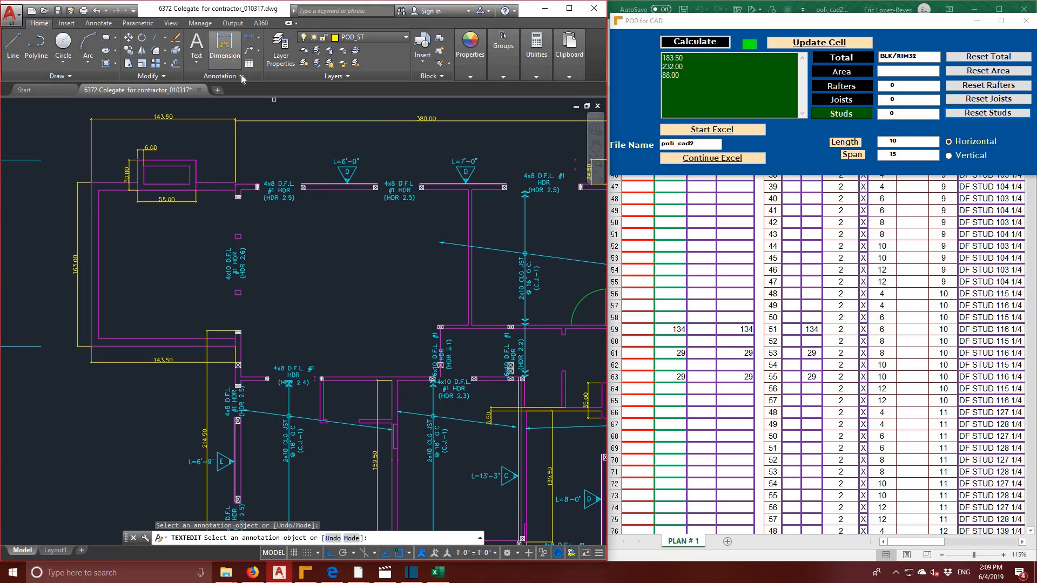
- Dimension the interior wall below the large room from the exterior wall to the post beside HDR 2.3, placing the dimension above
left_click(224, 46)
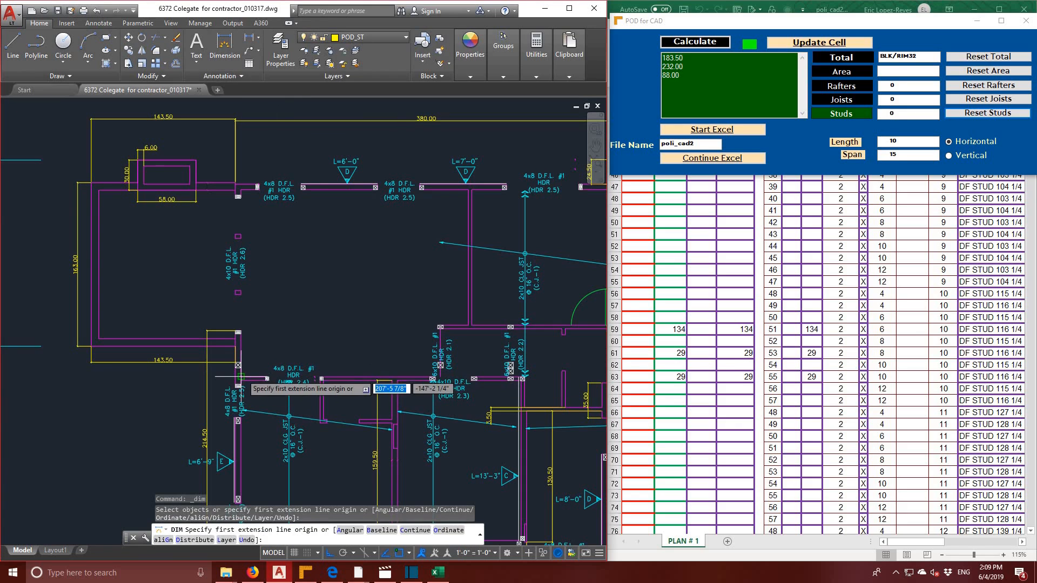
left_click(238, 377)
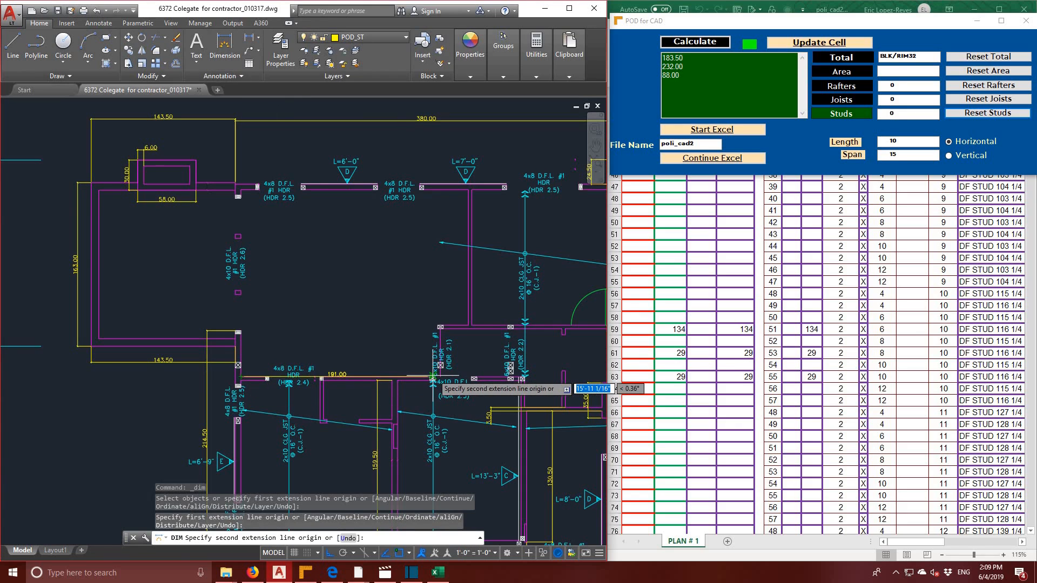
left_click(433, 379)
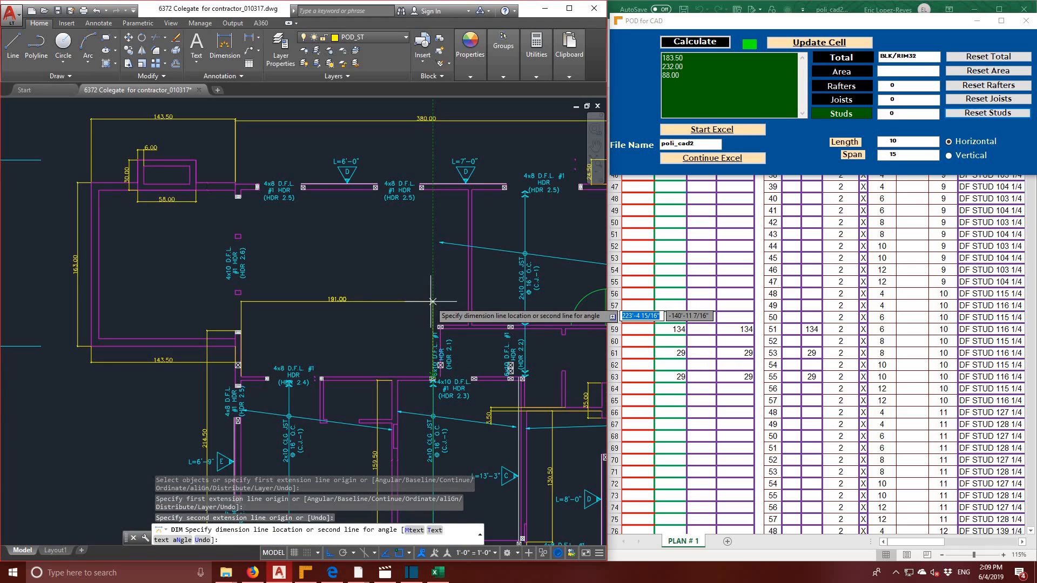
left_click(432, 302)
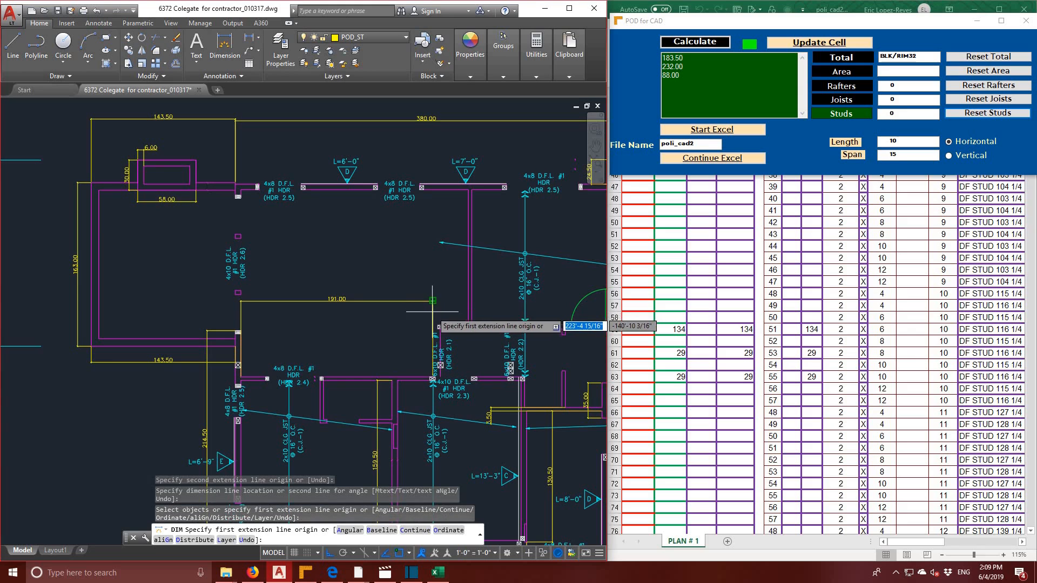
left_click(433, 301)
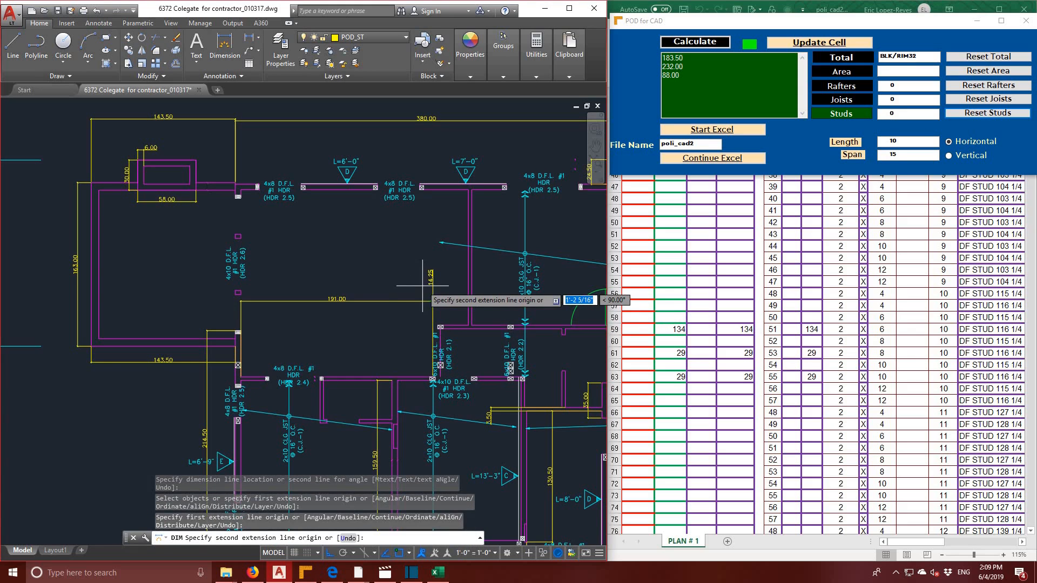
key("Escape")
key("Escape")
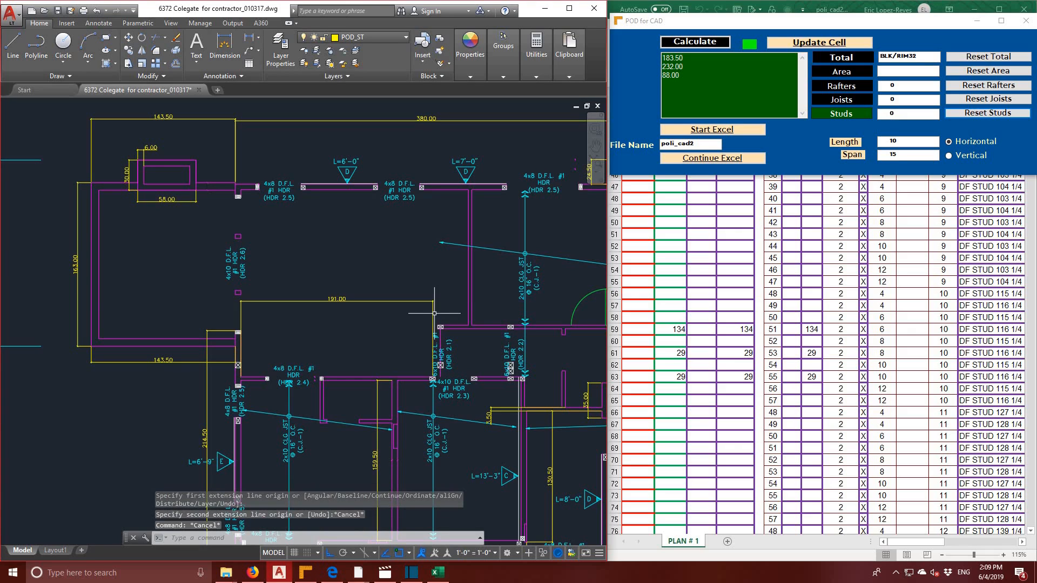
- Select the new horizontal dimension above the interior wall and delete it
left_click(433, 313)
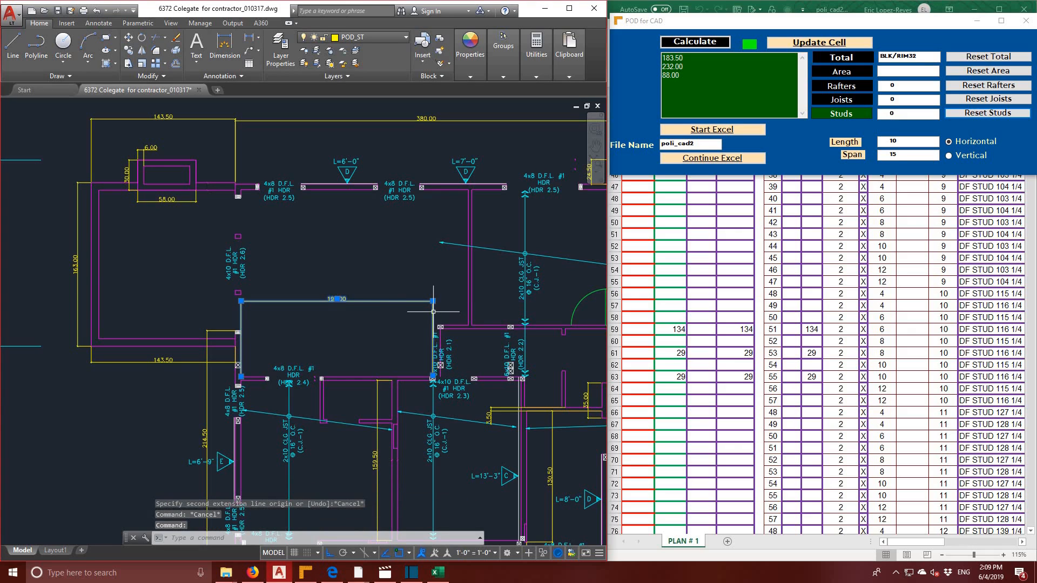
left_click_drag(433, 312, 445, 311)
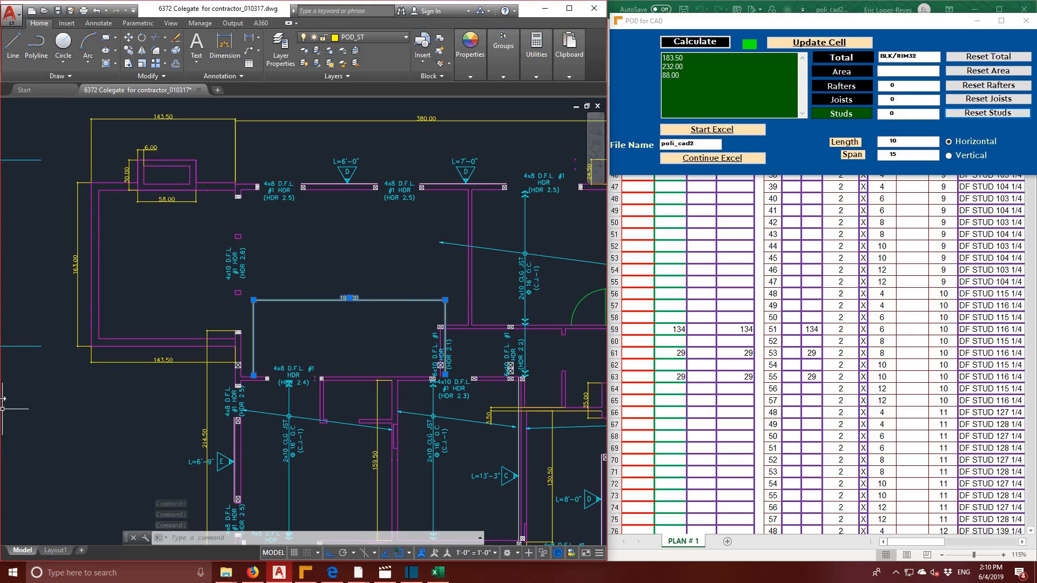
key("Delete")
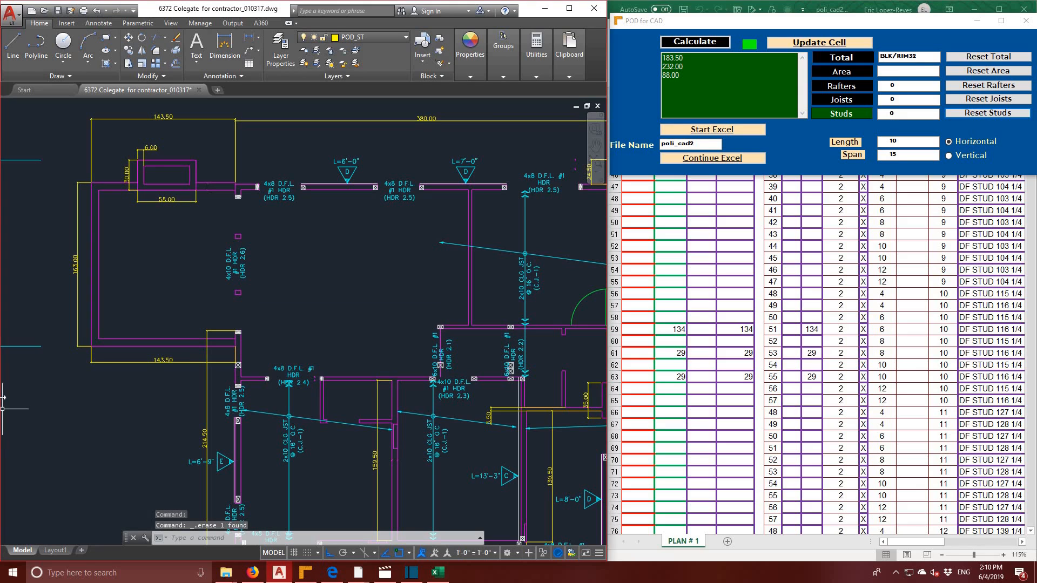
- Dimension the interior wall below the large room from the exterior wall to the HDR 2.1 wall line, placing the dimension above
scroll(359, 375, "up", 2)
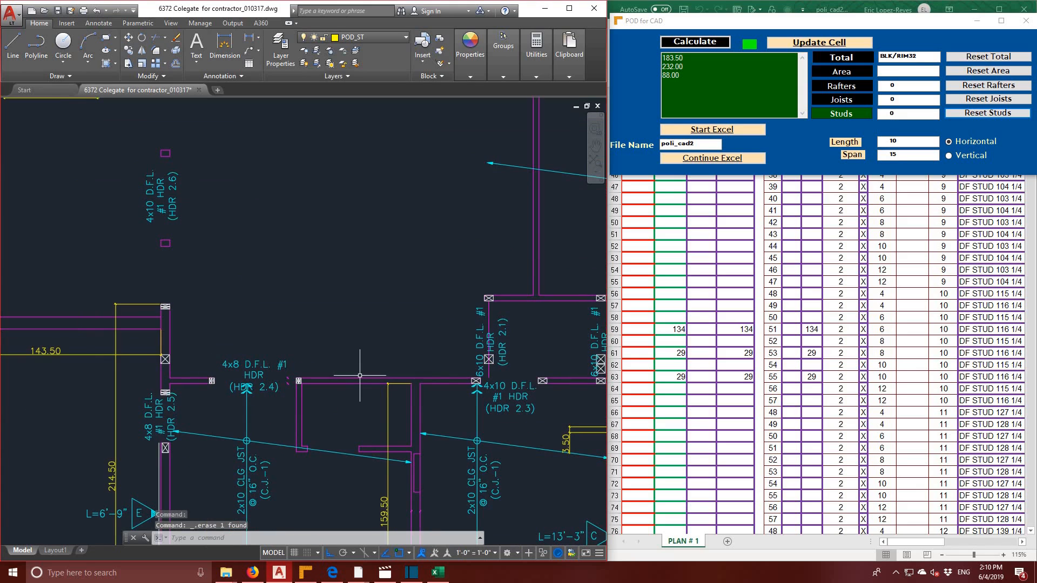
middle_click_drag(428, 397, 383, 420)
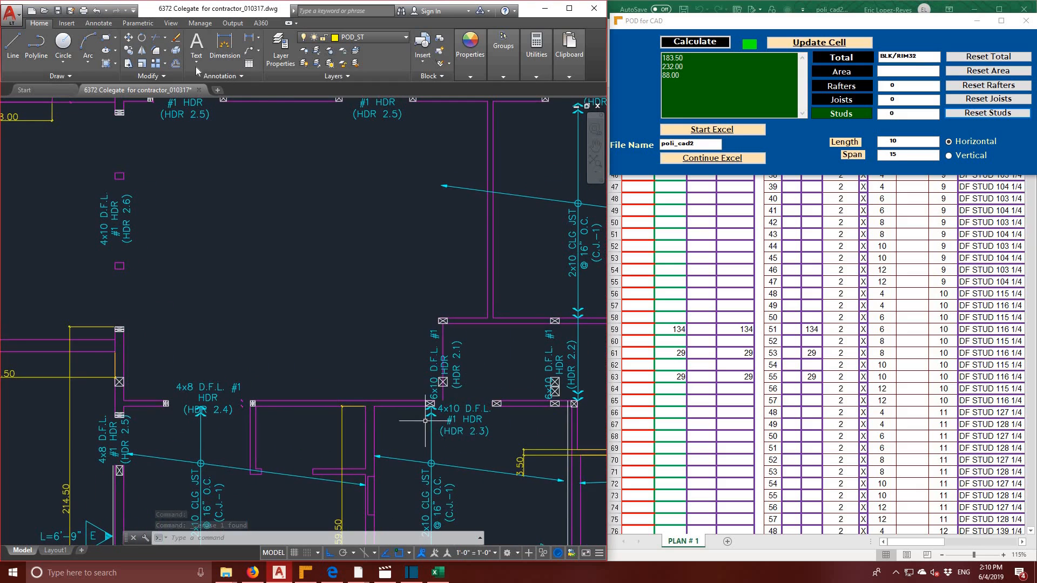
left_click(224, 48)
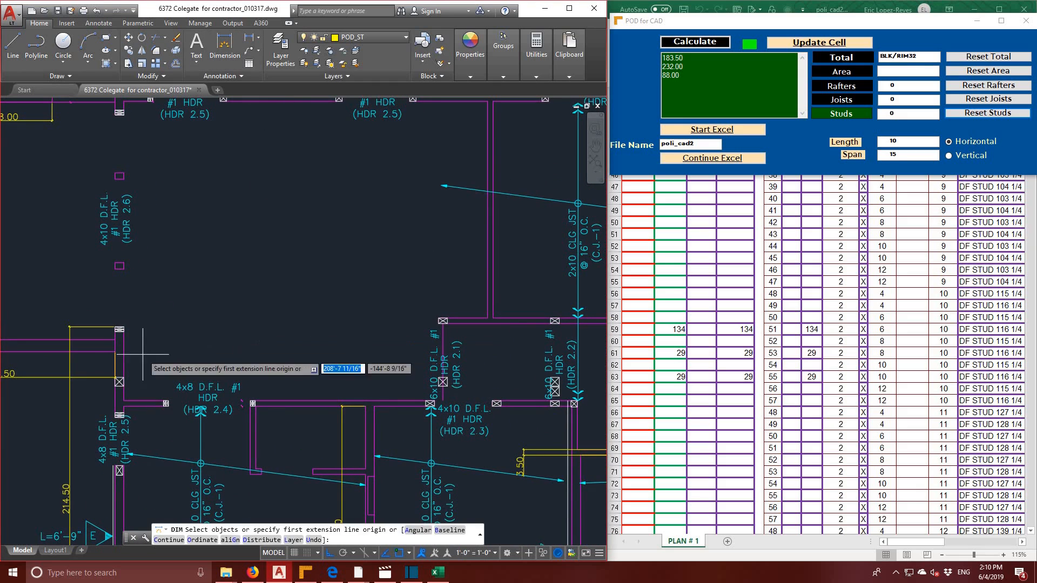
left_click(123, 401)
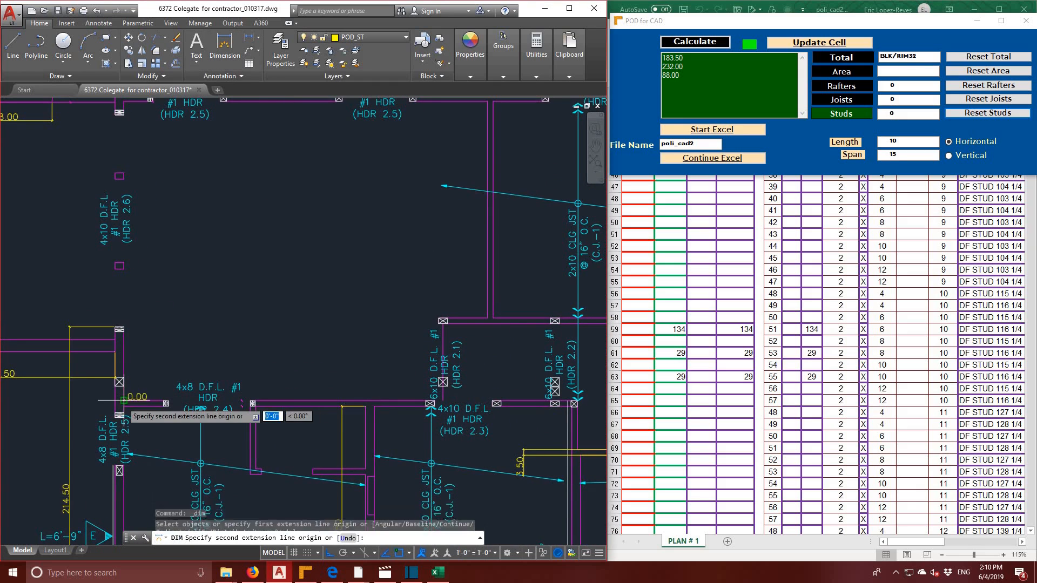
left_click(443, 401)
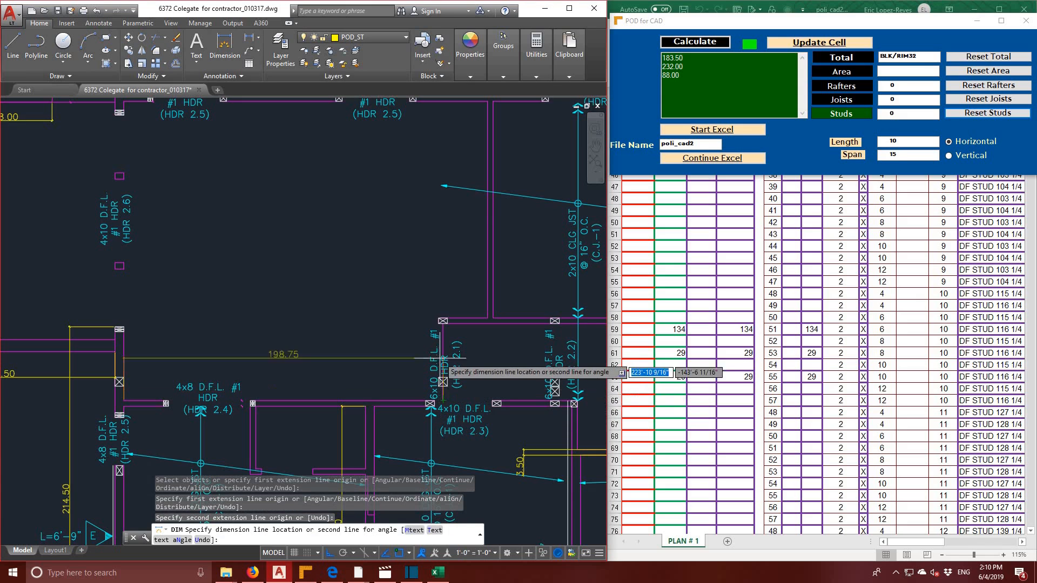
left_click(442, 302)
scroll(361, 349, "down", 3)
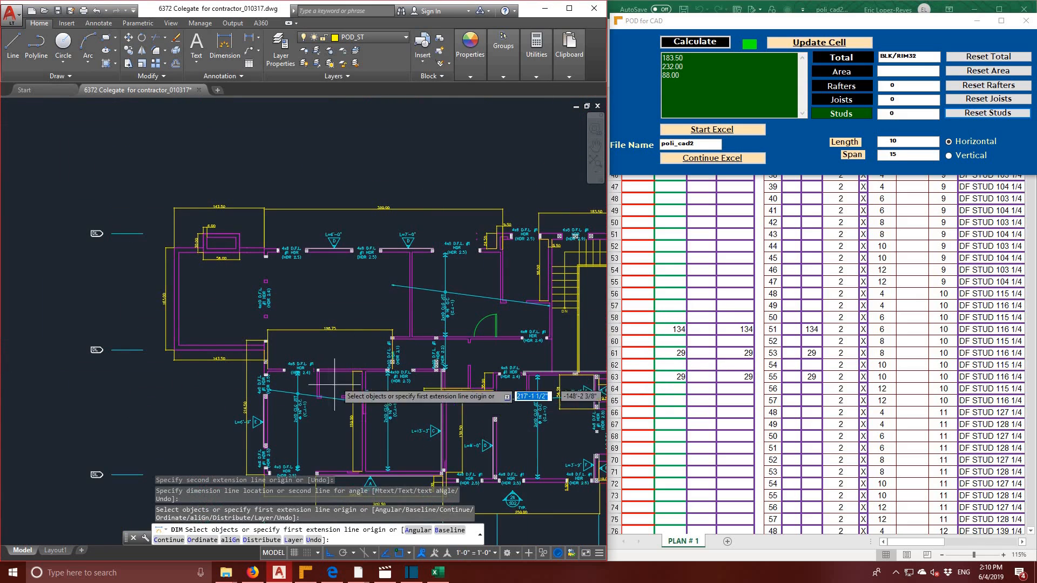
- Dimension the interior wall between HDR 2.4 and wall A vertically from the post beside HDR 2.4 to the lower exterior wall, on its left side
middle_click_drag(325, 407, 327, 326)
type("c")
key("Return")
scroll(354, 380, "up", 2)
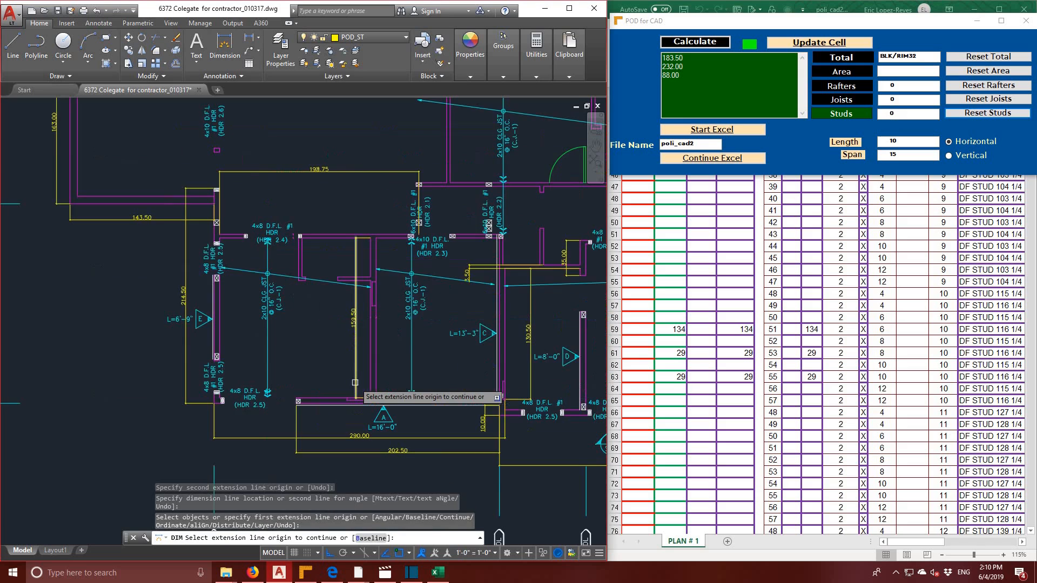
left_click(299, 234)
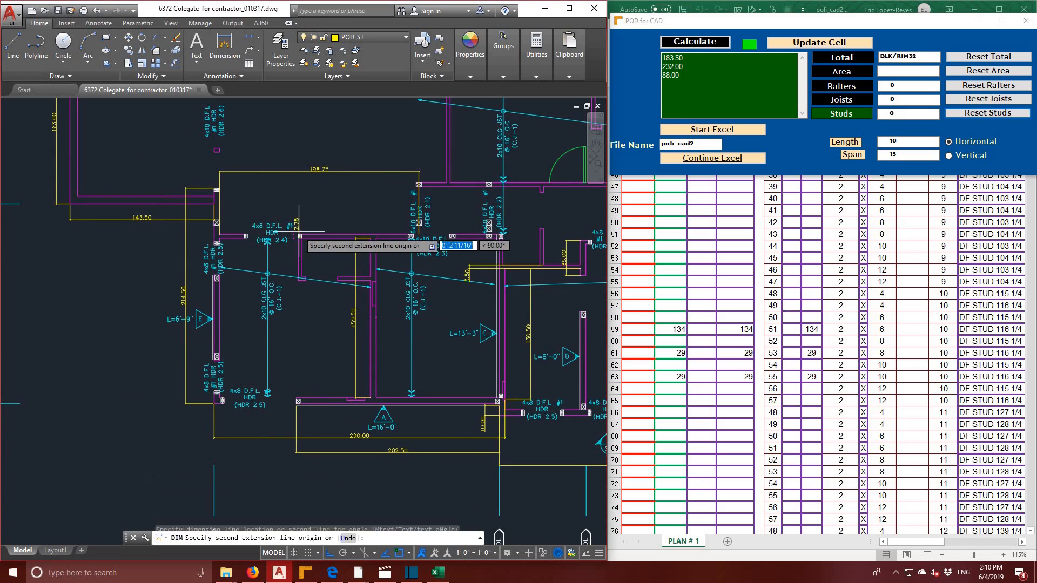
left_click(288, 404)
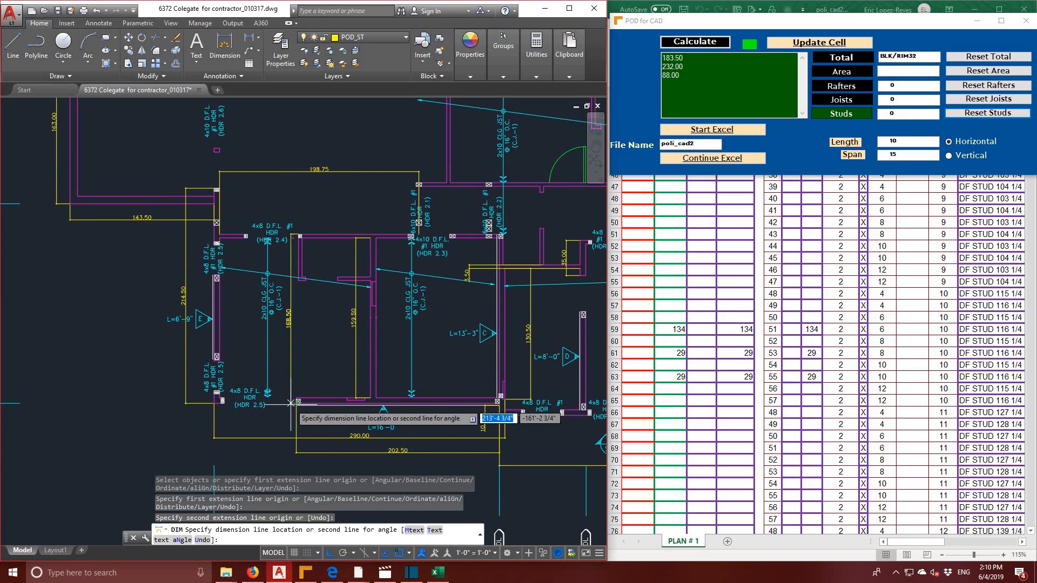
- Dimension the small closet wall right of HDR 2.4 horizontally from its outer corner to the neighbouring interior wall, placing the dimension below
left_click(300, 280)
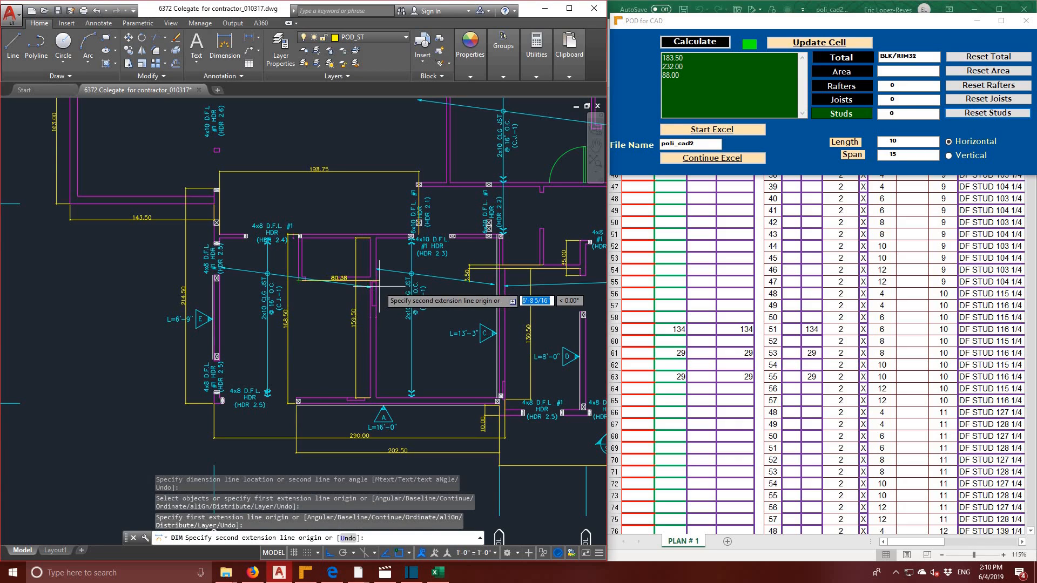
left_click(370, 281)
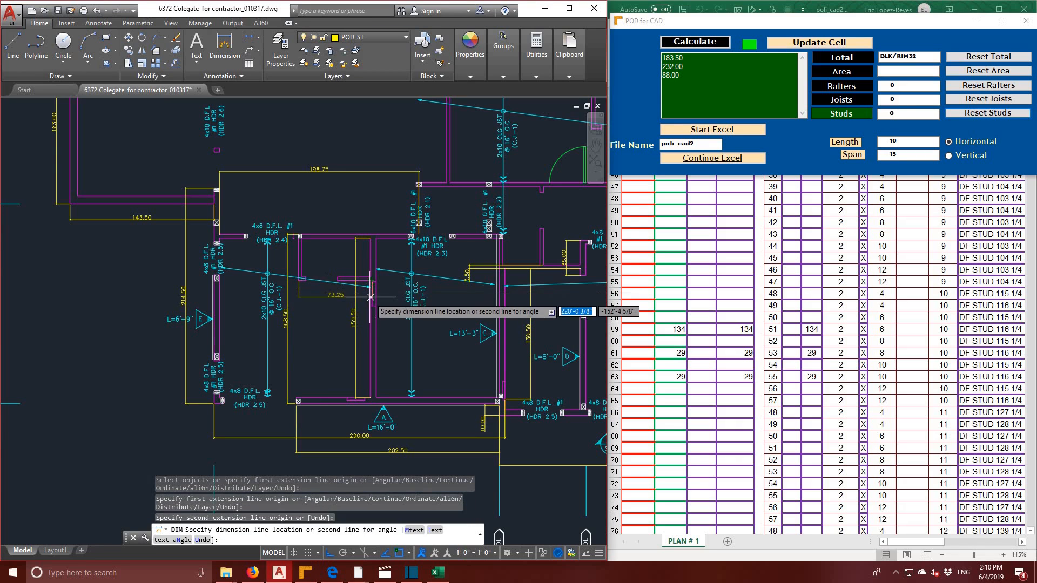
left_click(371, 298)
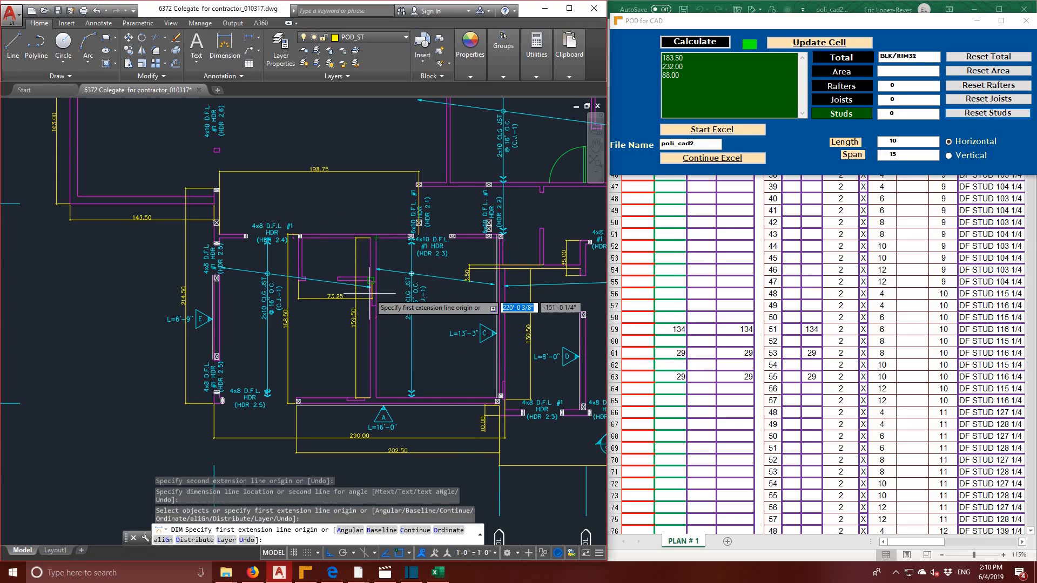
scroll(370, 294, "down", 1)
scroll(370, 294, "up", 1)
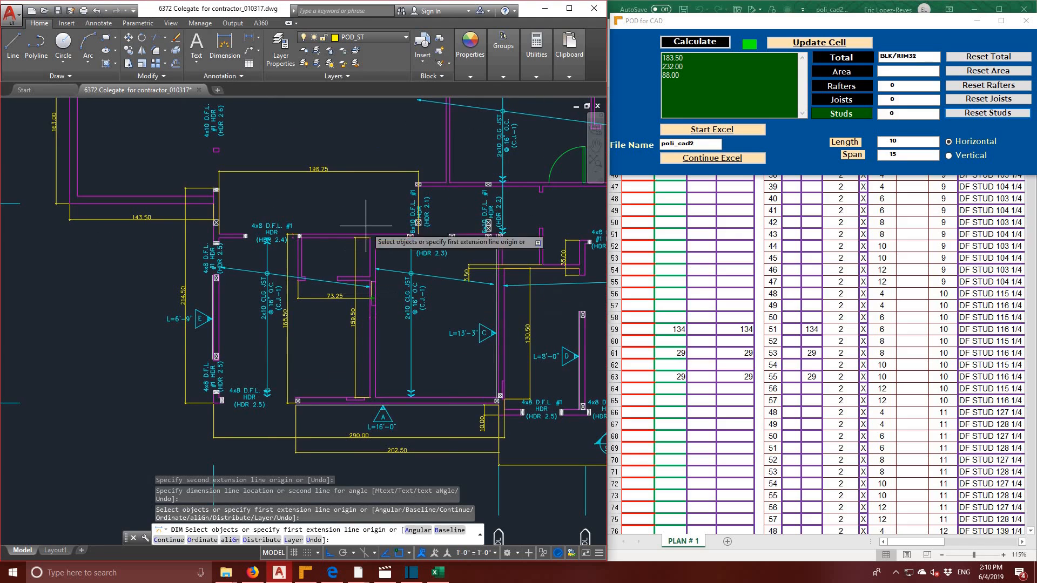
- Dimension the interior wall horizontally from the post beside HDR 2.4 to the wall line below HDR 2.2, placing the dimension just above
left_click(298, 235)
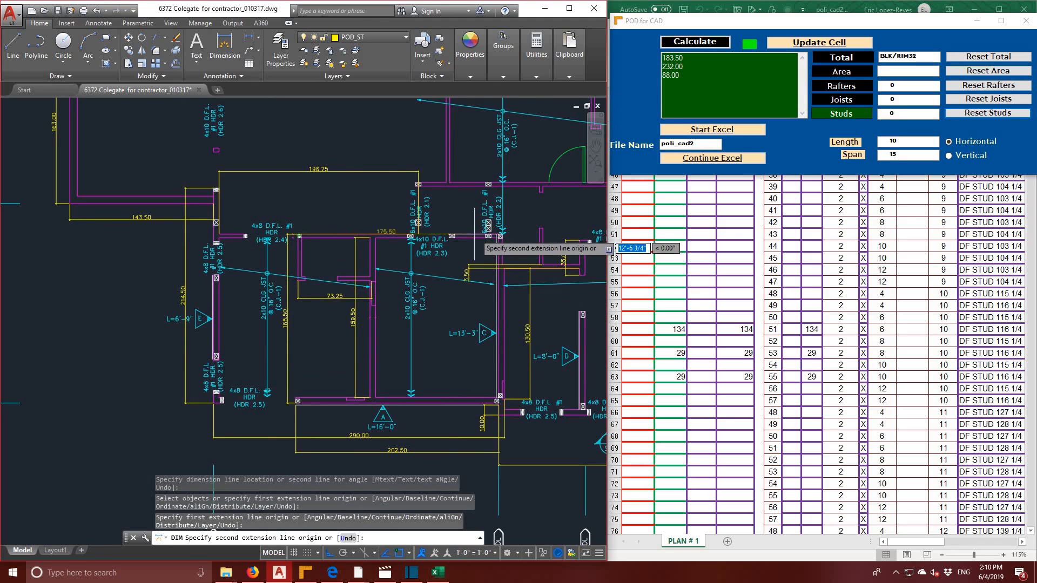
left_click(502, 234)
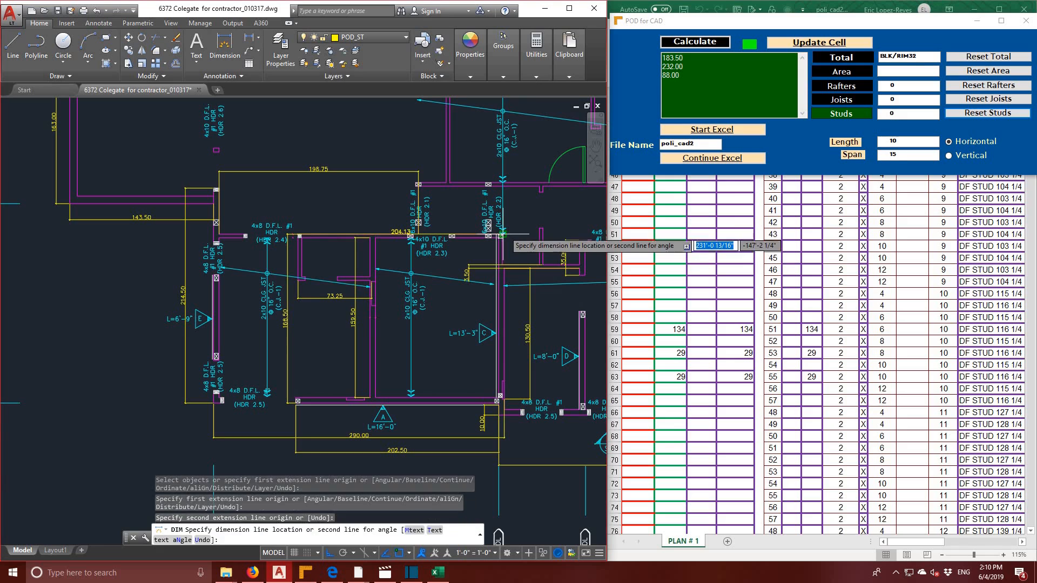
left_click(498, 229)
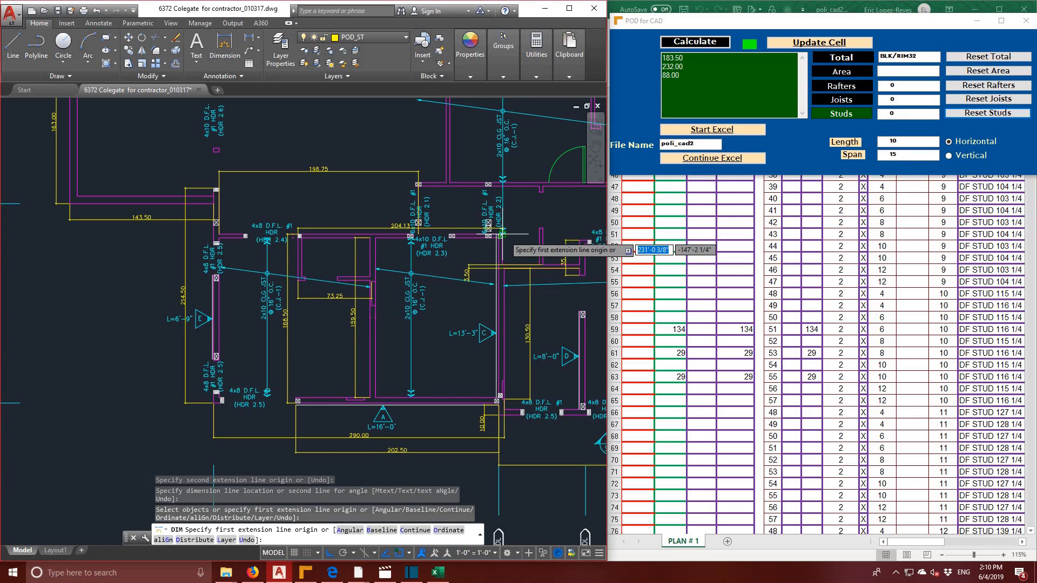
- Dimension the short vertical wall right of HDR 2.2 from the hallway wall down to its lower end, placing the dimension on its left
scroll(448, 308, "down", 2)
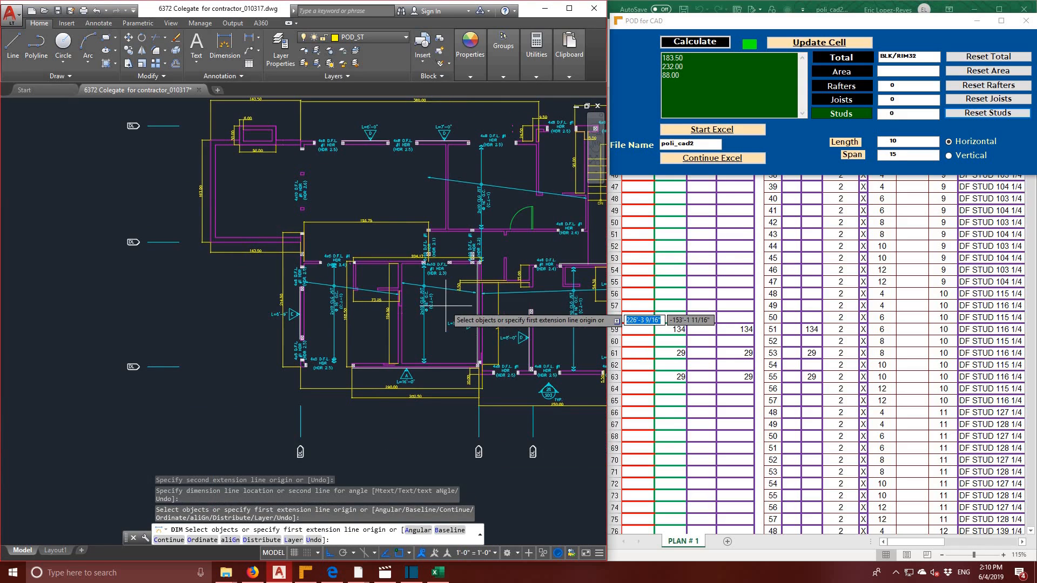
scroll(498, 328, "up", 2)
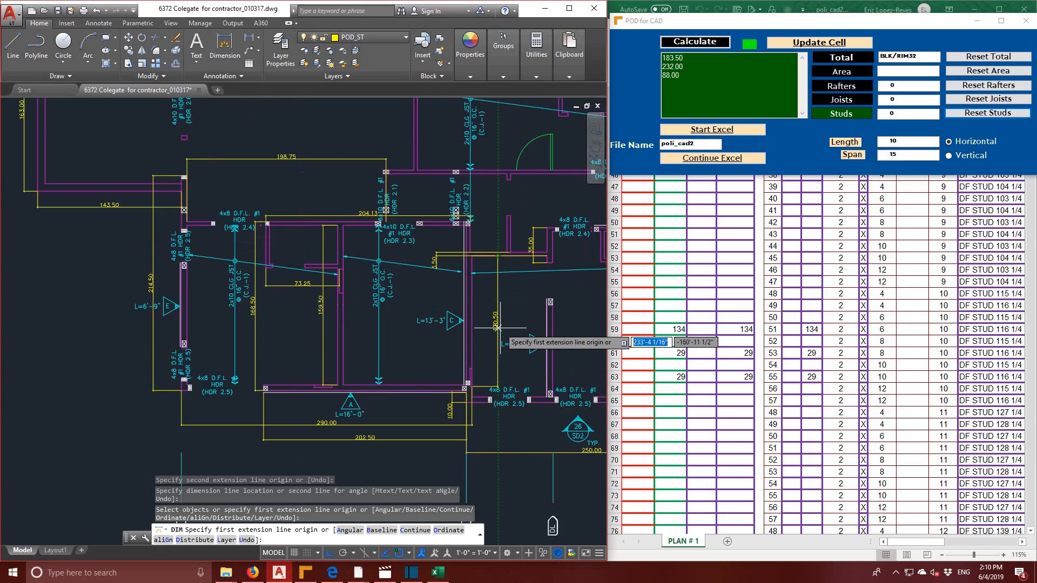
middle_click_drag(498, 328, 473, 369)
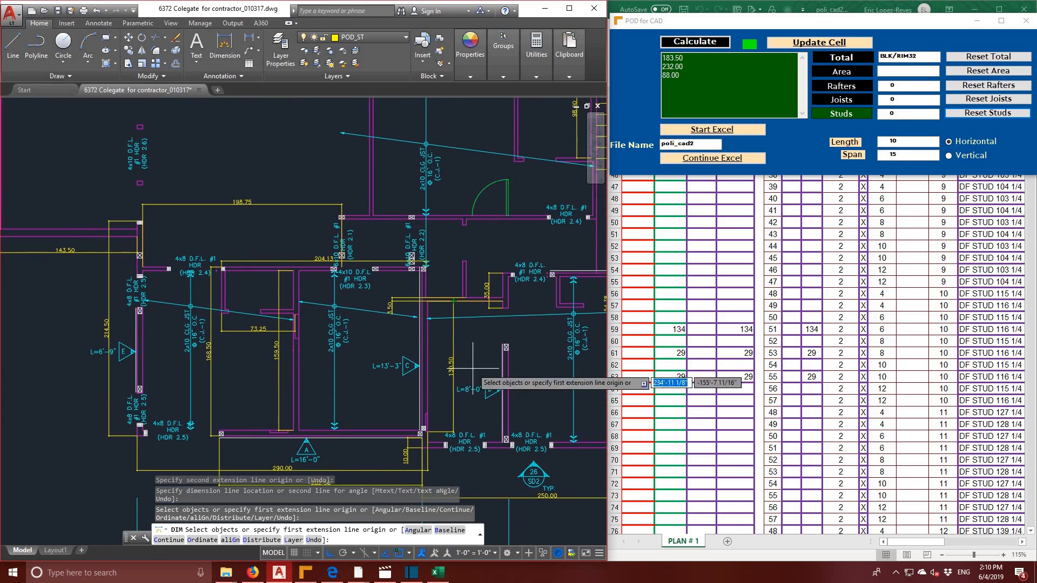
left_click(463, 220)
left_click(464, 297)
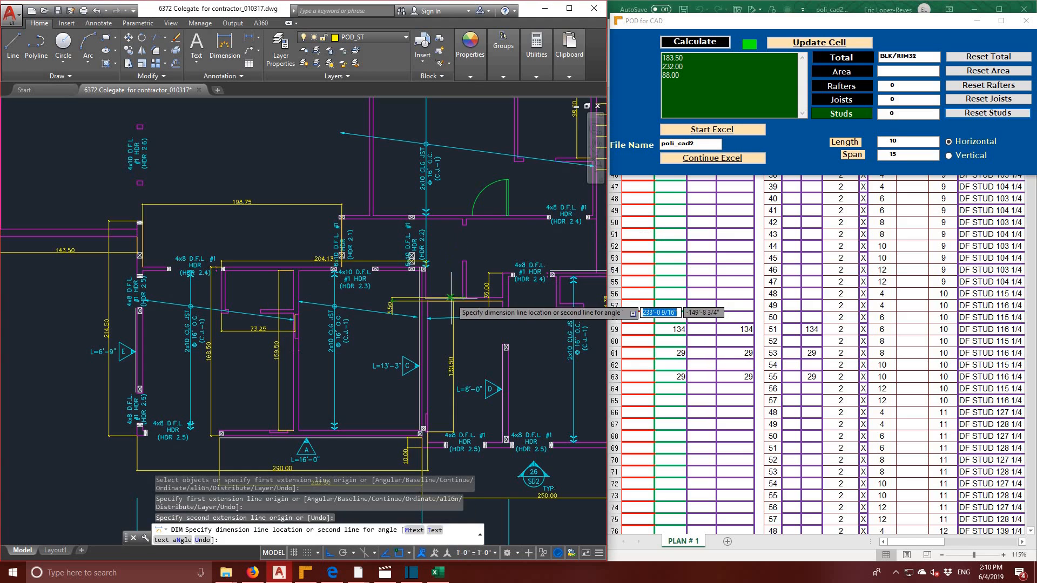
left_click(450, 303)
- Dimension the wall below the room with the green door from the HDR 2.1 post to the HDR 2.4 post, placing the dimension above
middle_click_drag(518, 340, 431, 398)
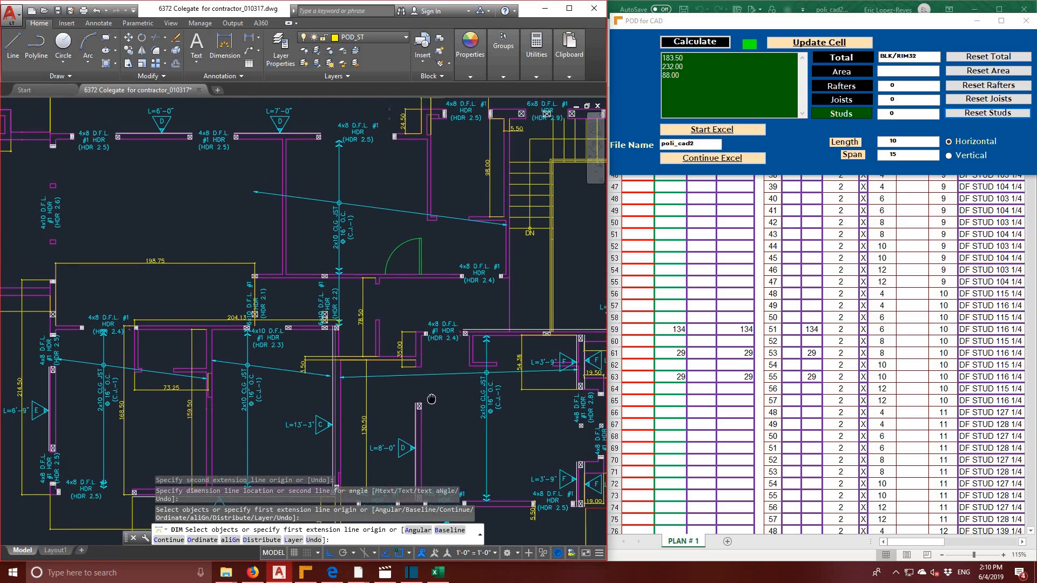
left_click(254, 276)
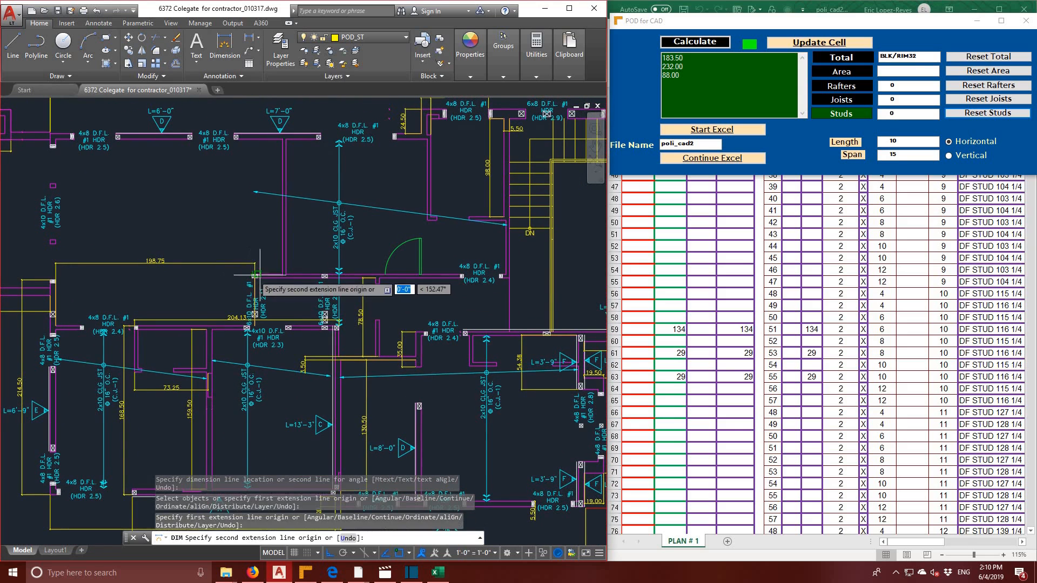
left_click(464, 275)
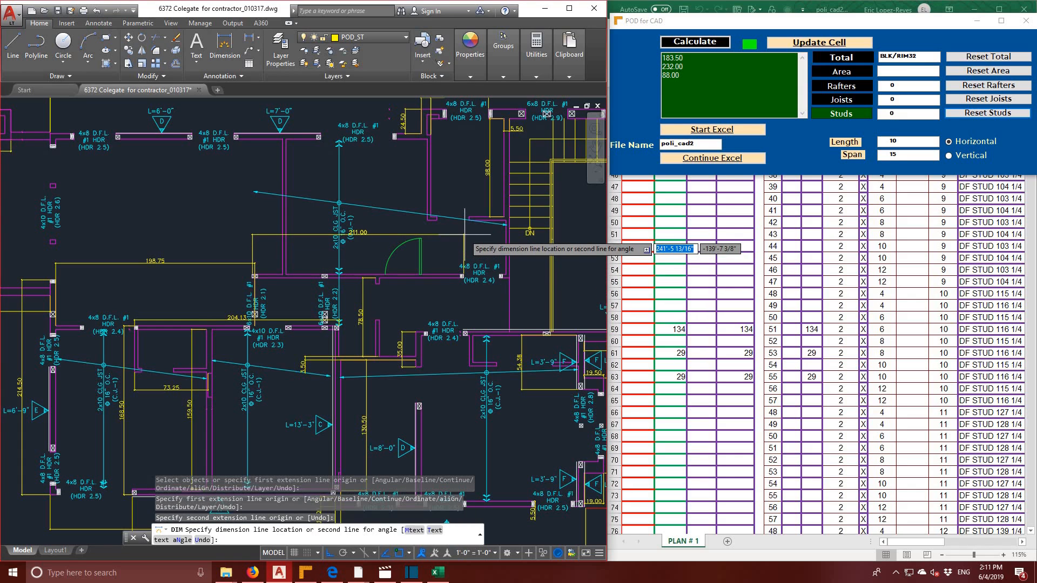
left_click(465, 234)
- Dimension both side walls of the green-door room vertically from the upper wall to the hallway wall line, placing the dimensions outside the room
left_click(282, 139)
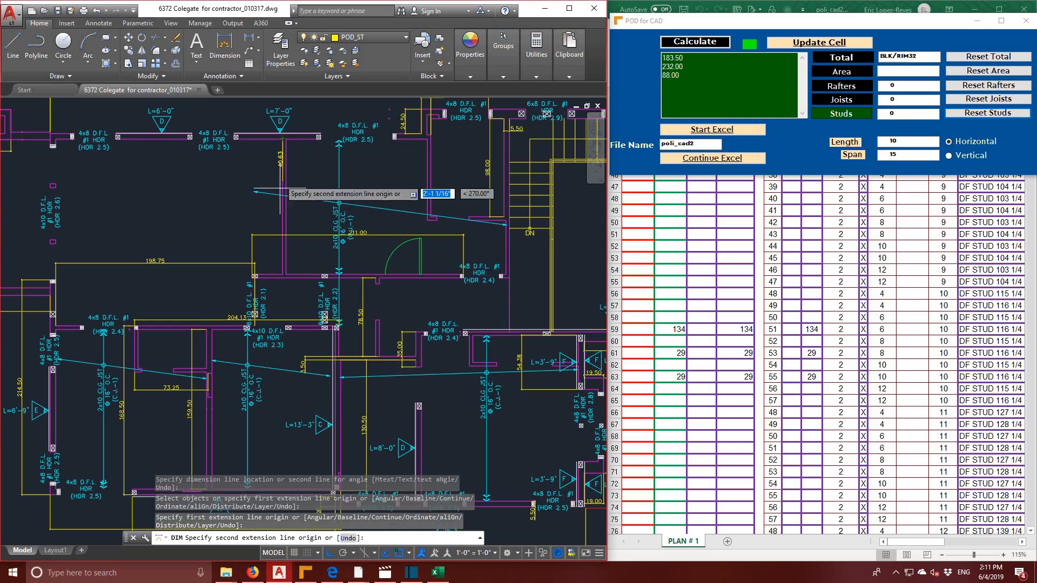
left_click(282, 277)
left_click(250, 254)
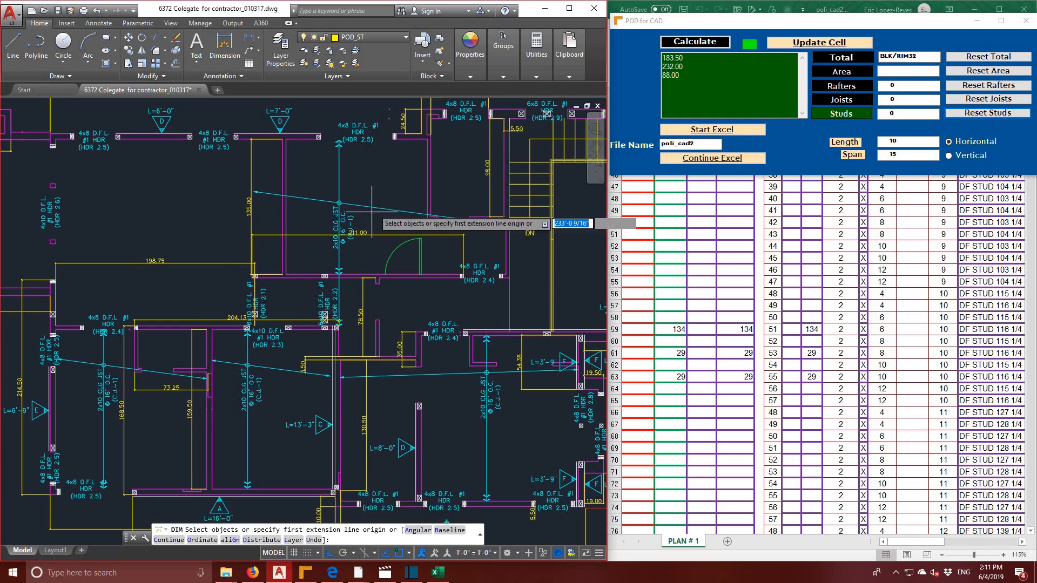
key("Return")
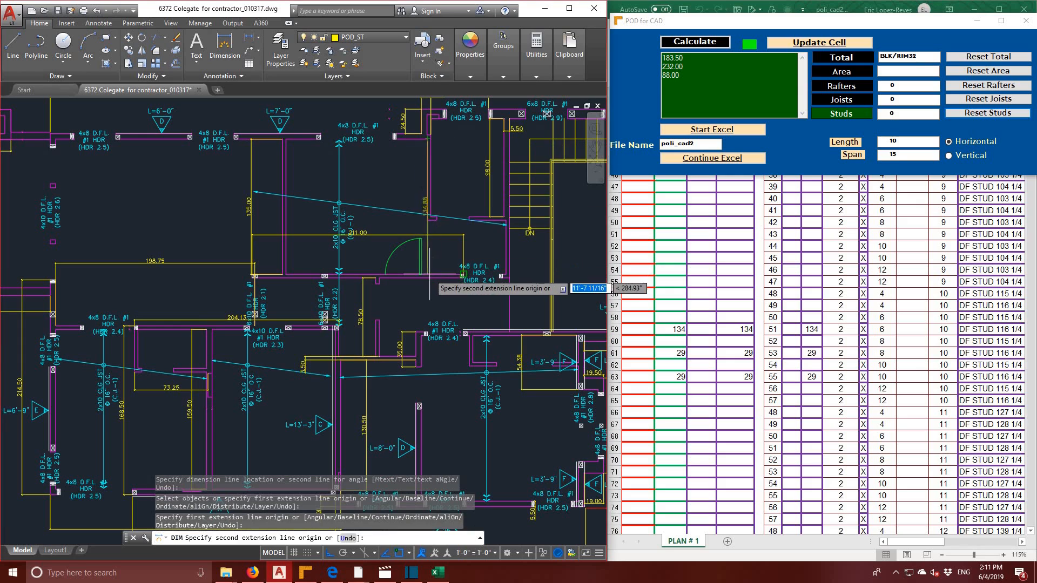
left_click(421, 274)
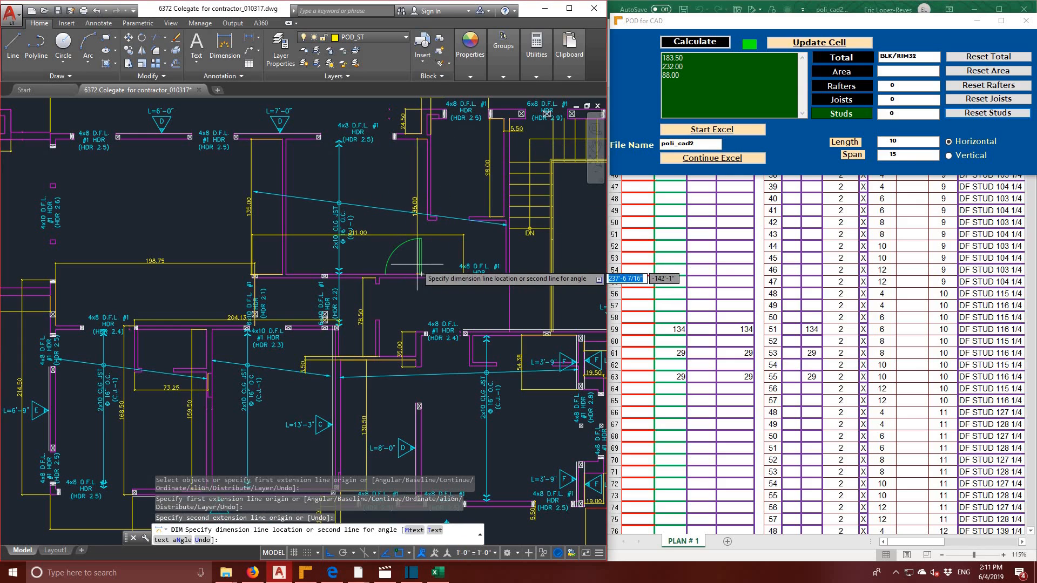
left_click(447, 260)
key("Return")
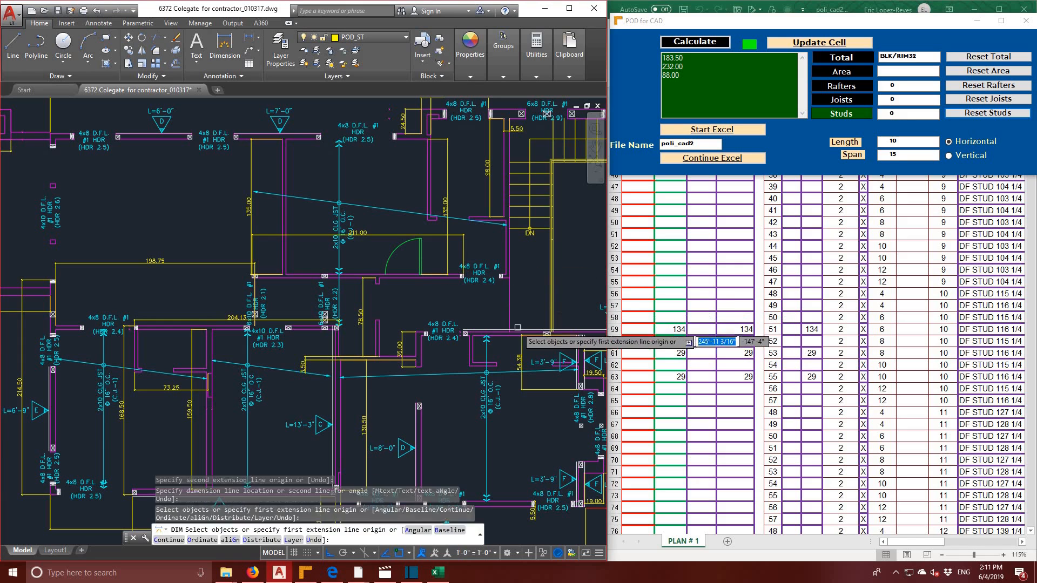
- Dimension the short horizontal closet wall beside the stairs between its two side walls, placing the dimension just below
middle_click_drag(465, 340, 419, 363)
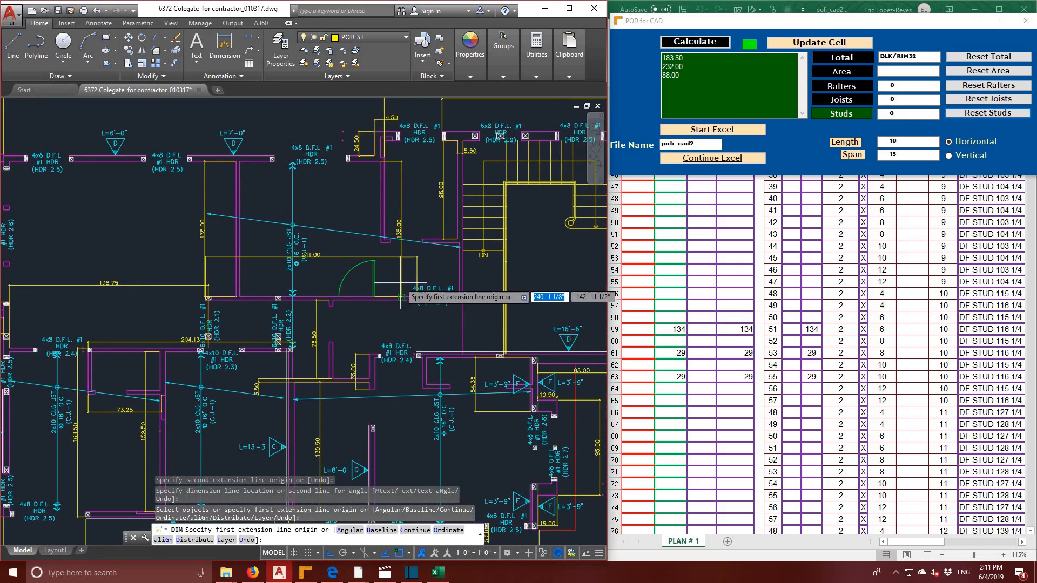
left_click(381, 243)
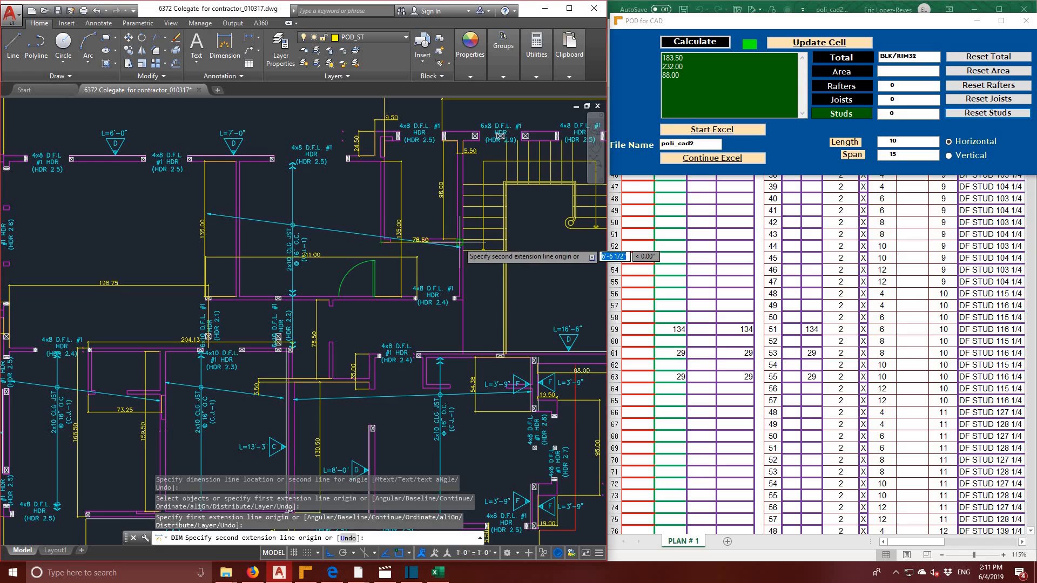
left_click(458, 248)
left_click(458, 251)
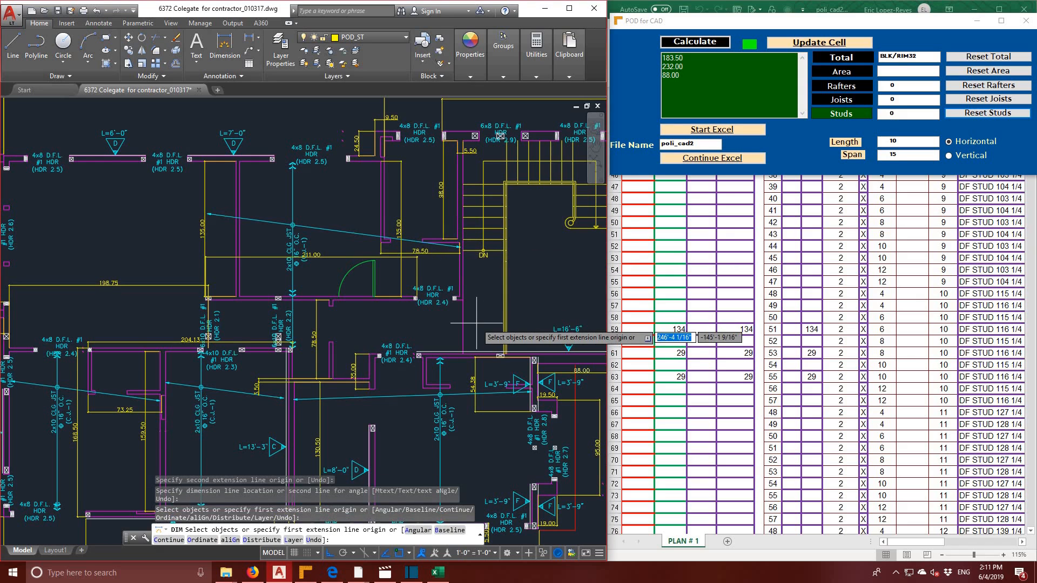
- Dimension the closet right of HDR 2.4 horizontally across to the shear wall F line and vertically along its left side wall
middle_click_drag(466, 328, 448, 226)
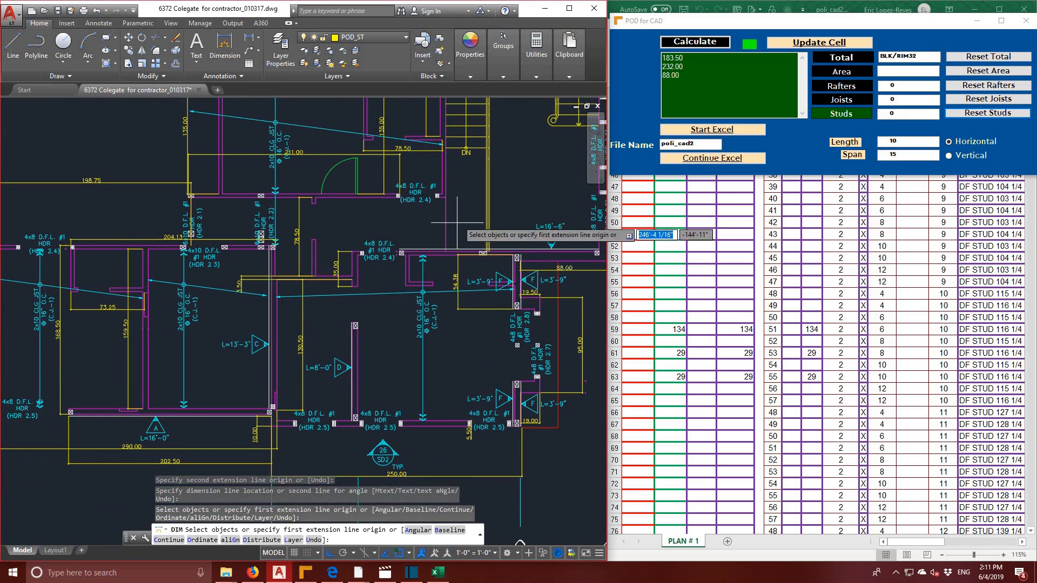
left_click(409, 286)
left_click(514, 290)
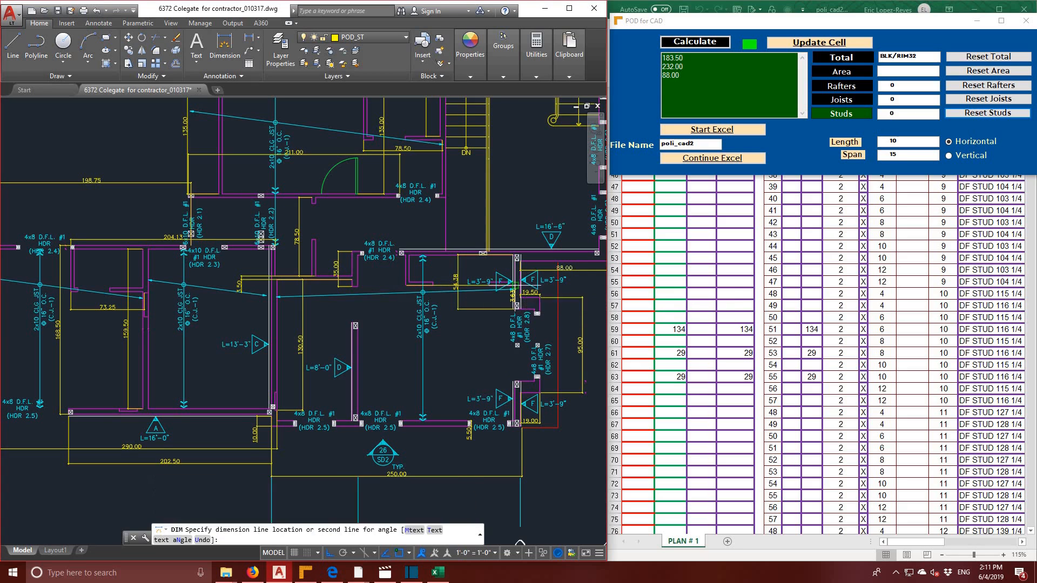
left_click(513, 318)
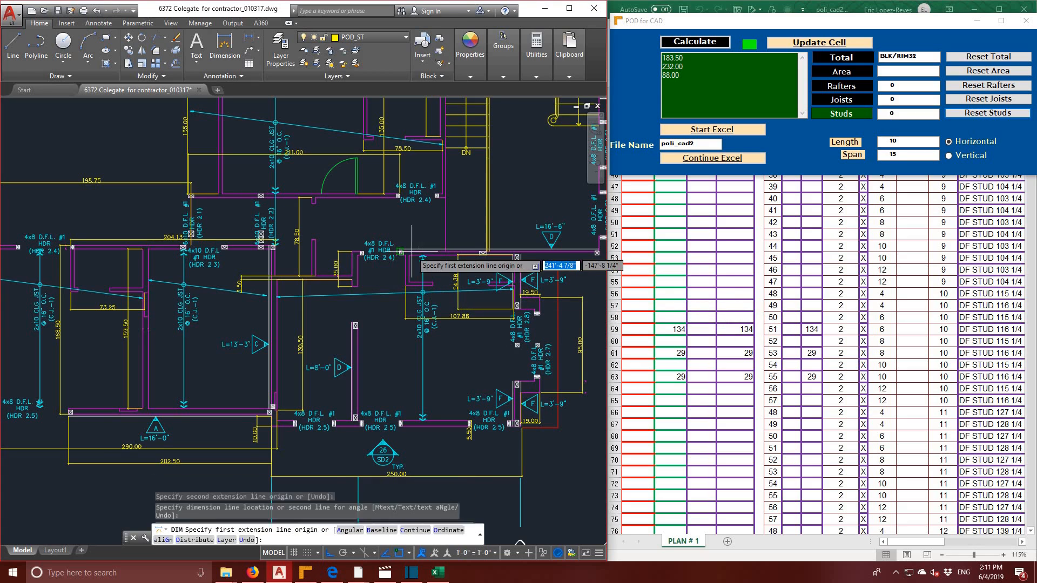
left_click(405, 281)
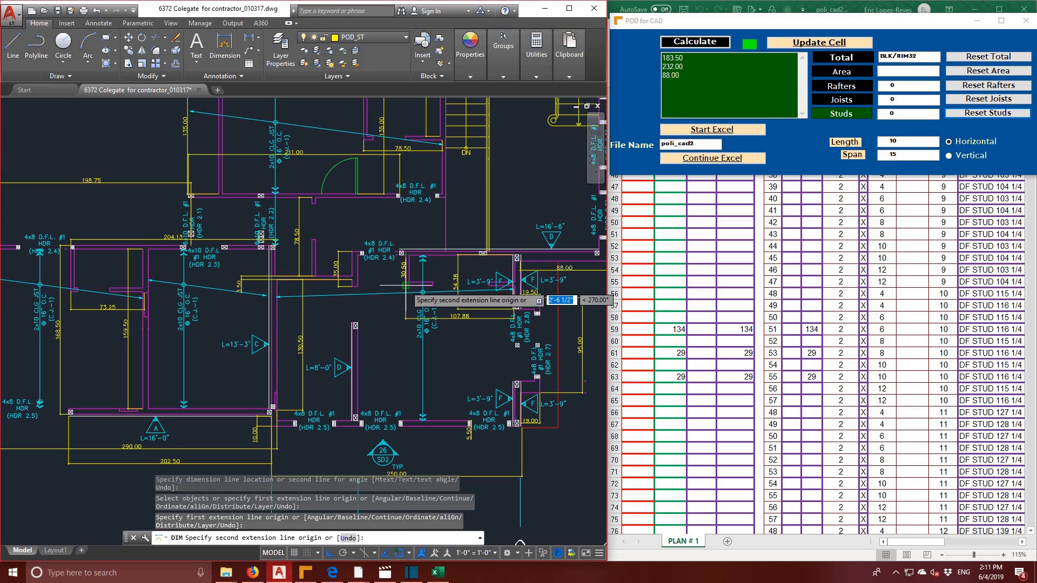
left_click(405, 281)
left_click(391, 272)
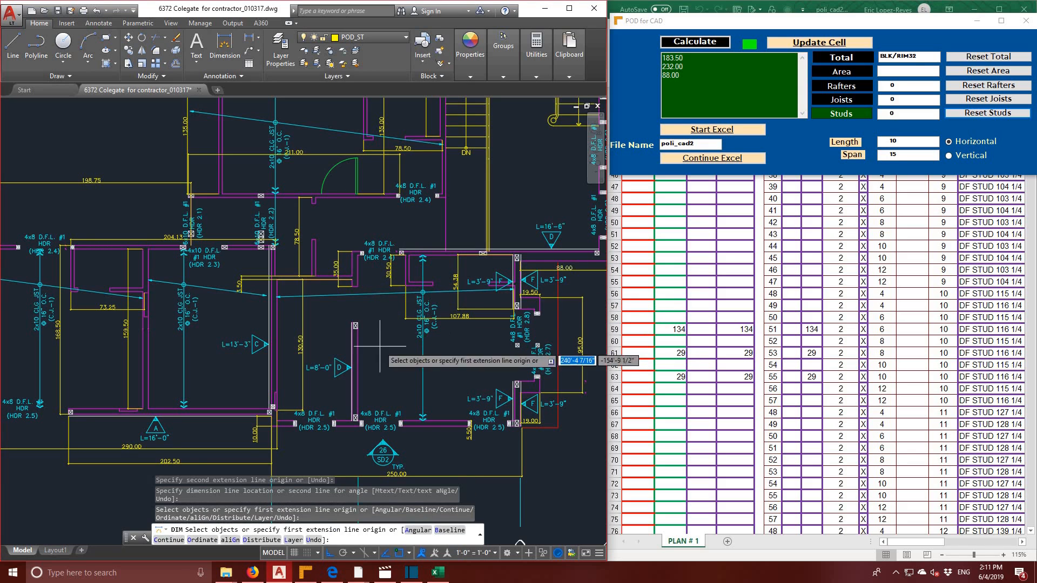
- Dimension the interior wall through HDR 2.4 from the left exterior wall to the post beside HDR 2.3, placing the dimension above
mouse_move(376, 360)
middle_mouse_down()
mouse_move(302, 331)
mouse_move(290, 336)
mouse_move(369, 475)
middle_mouse_up()
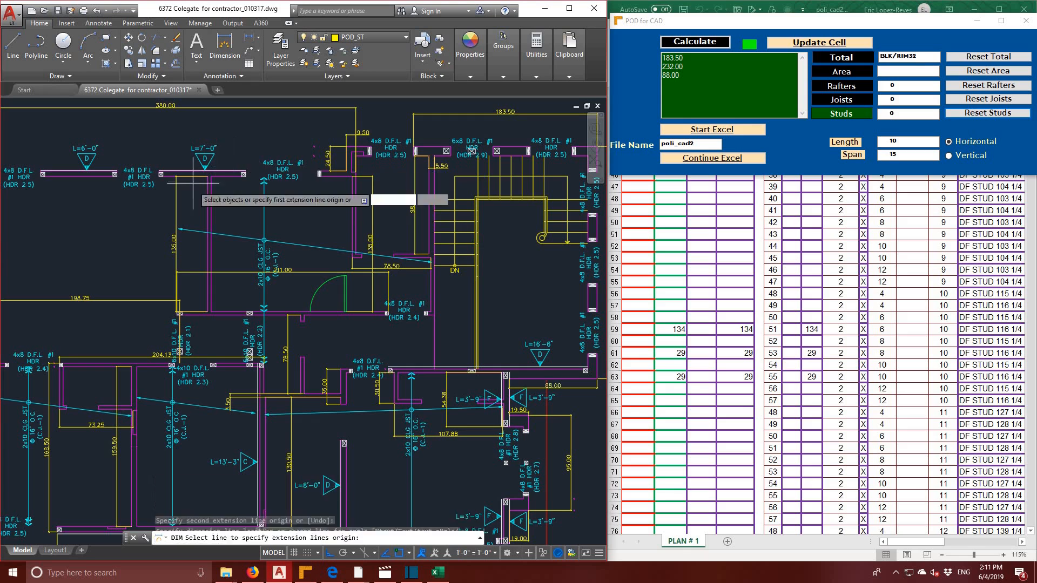
mouse_move(198, 213)
middle_mouse_down()
mouse_move(429, 171)
mouse_move(431, 200)
mouse_move(413, 139)
middle_mouse_up()
middle_click_drag(395, 287, 378, 202)
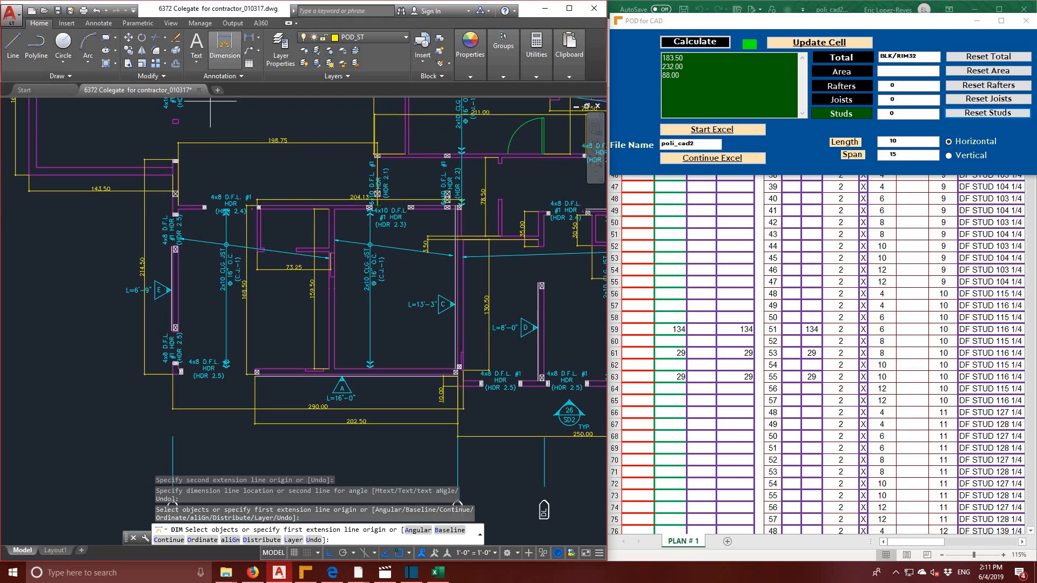
left_click(178, 207)
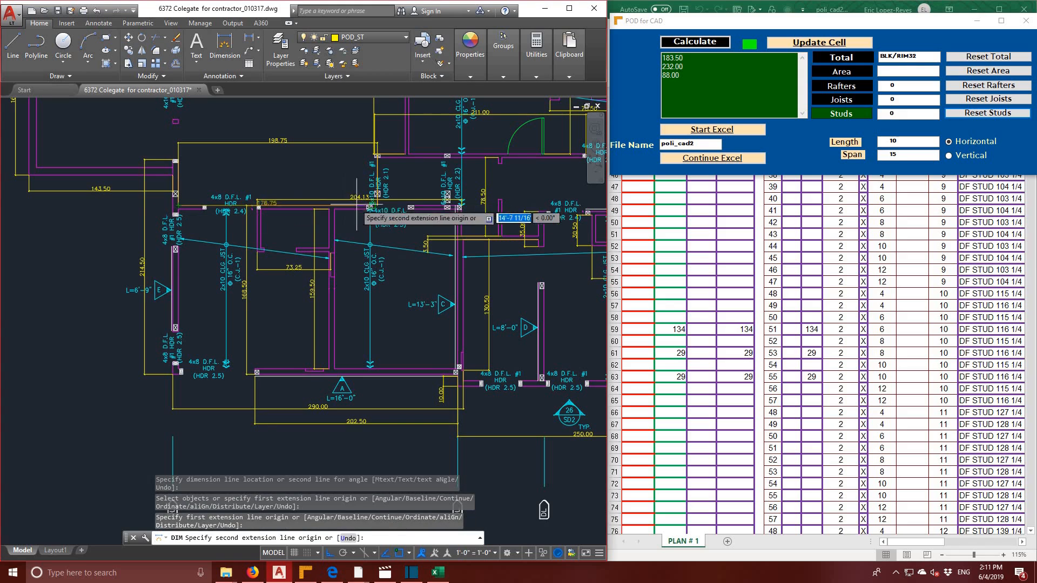
left_click(370, 208)
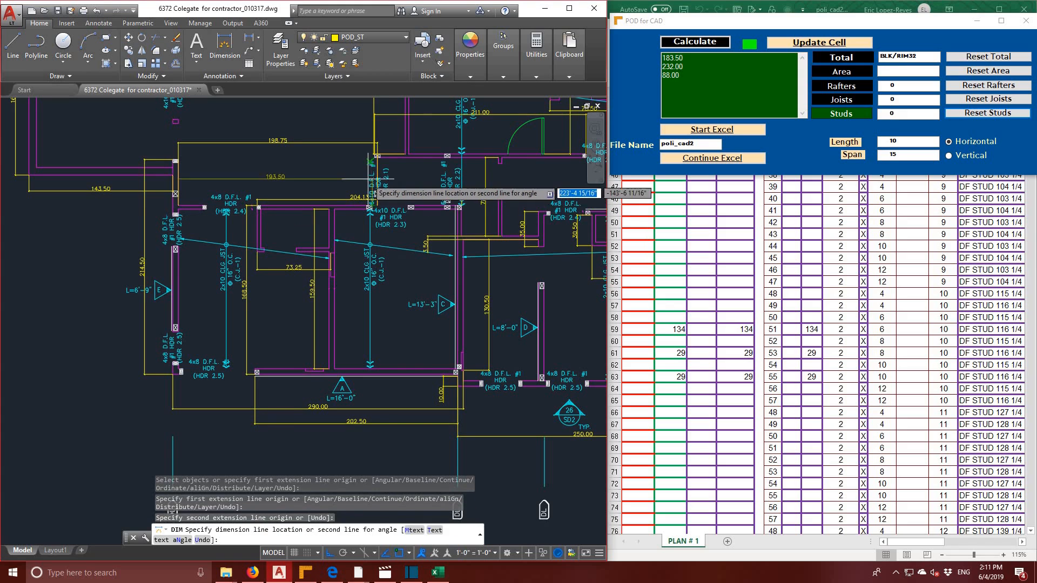
left_click(364, 179)
key("Escape")
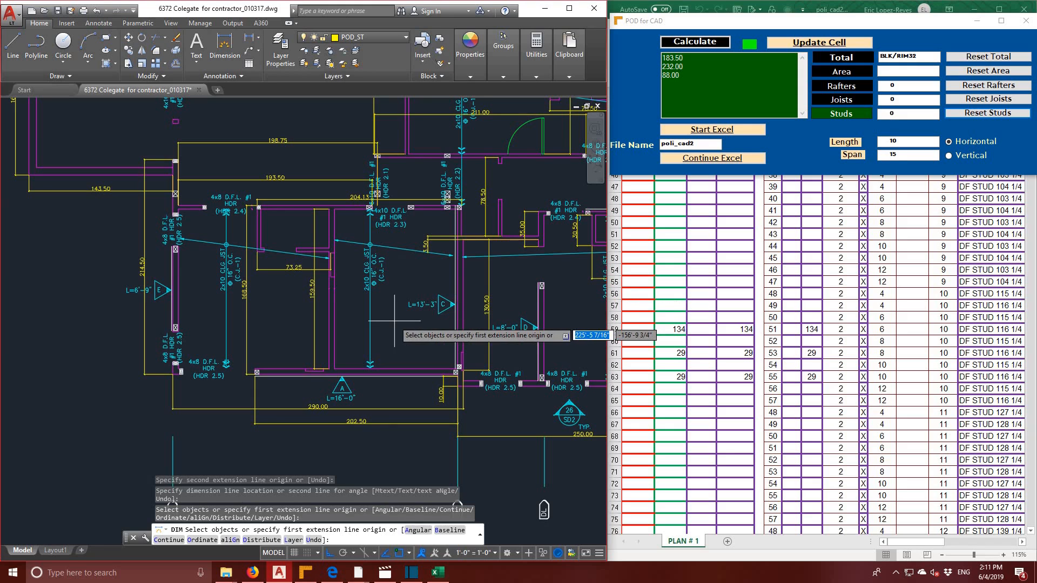
- Calculate the studs for the lengths already listed in POD for CAD and reset the Studs value
left_click(314, 303)
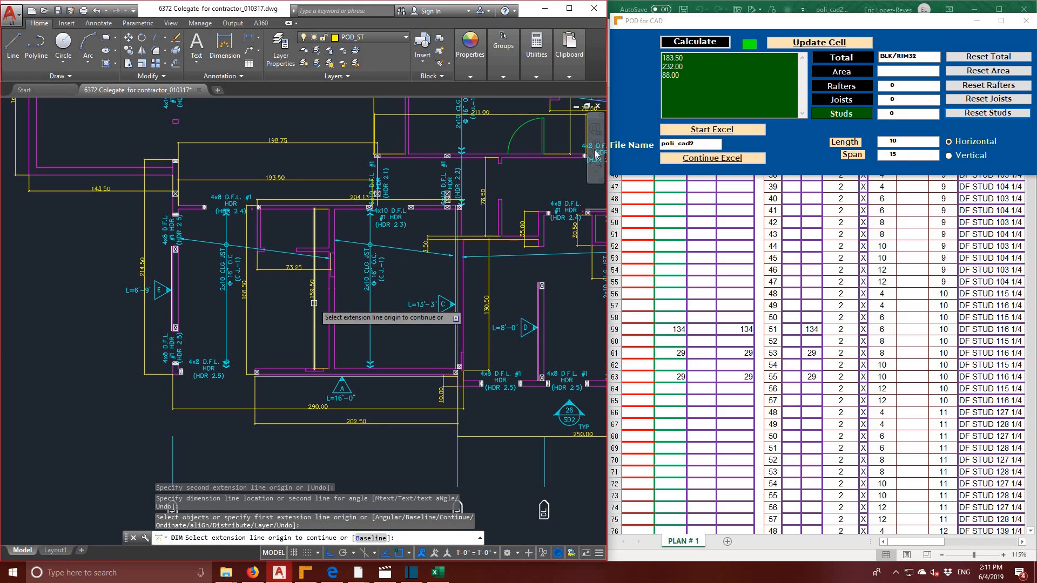
key("Escape")
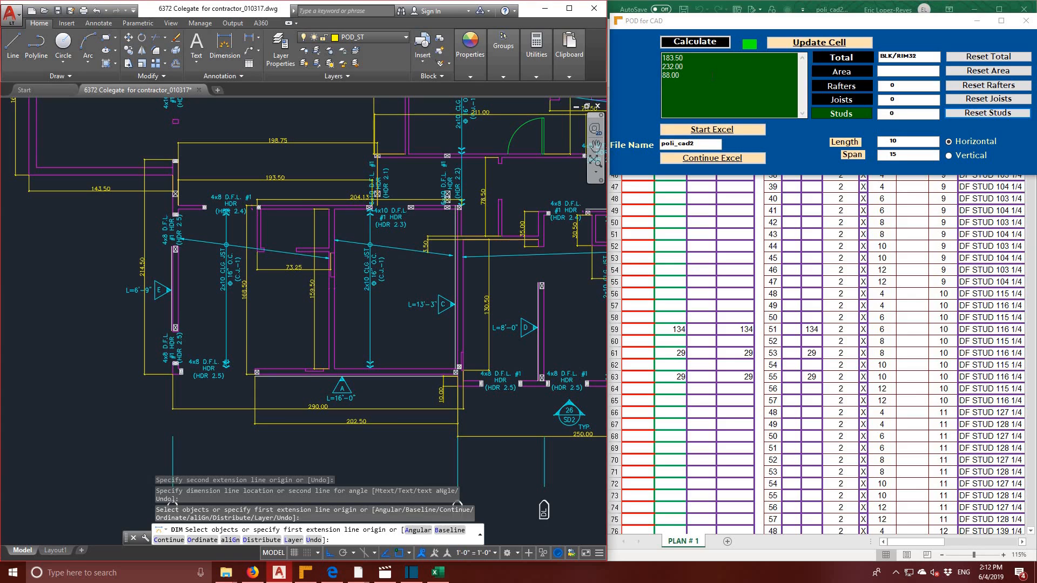
left_click(692, 47)
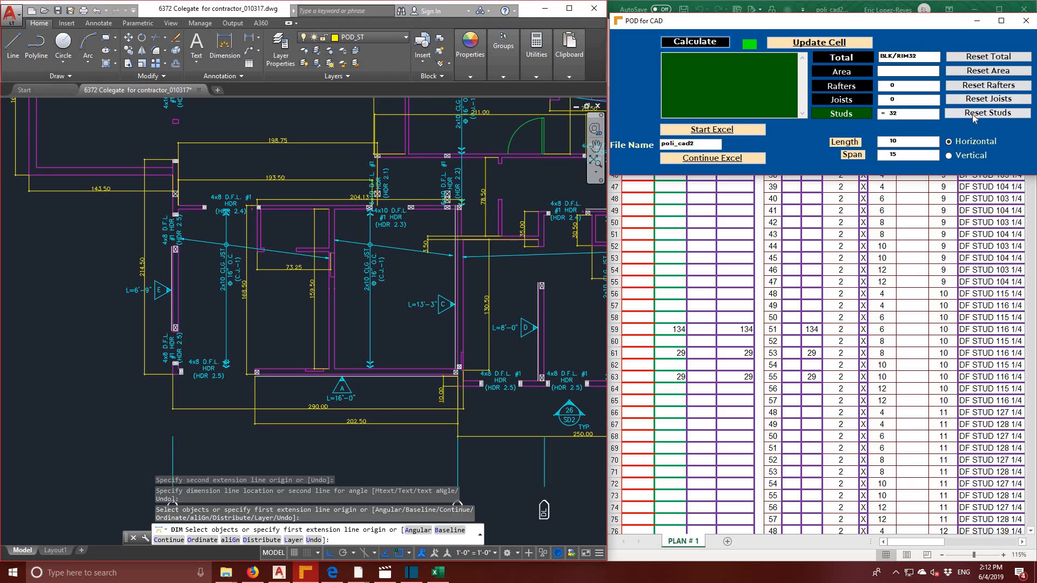
- End dimensioning and copy the horizontal 198.75 dimension above the HDR 2.4 wall into the POD for CAD length list
left_click(276, 140)
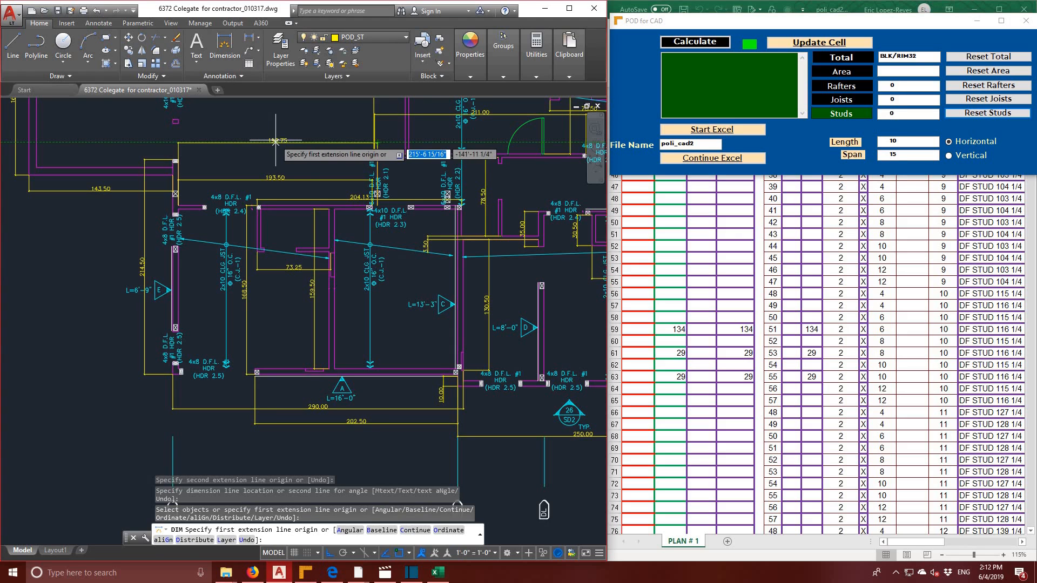
key("Escape")
scroll(303, 243, "down", 3)
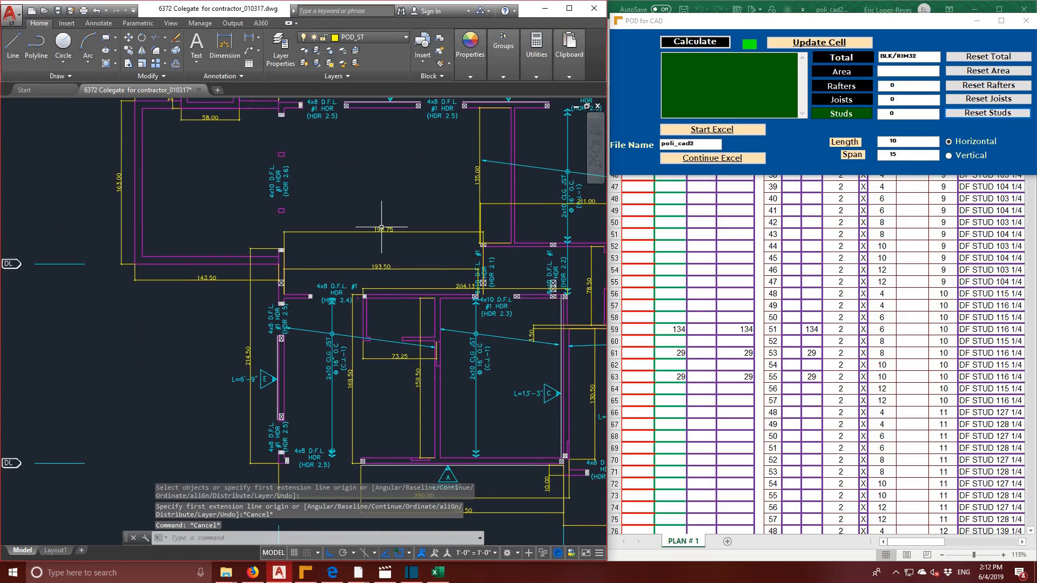
scroll(305, 251, "up", 2)
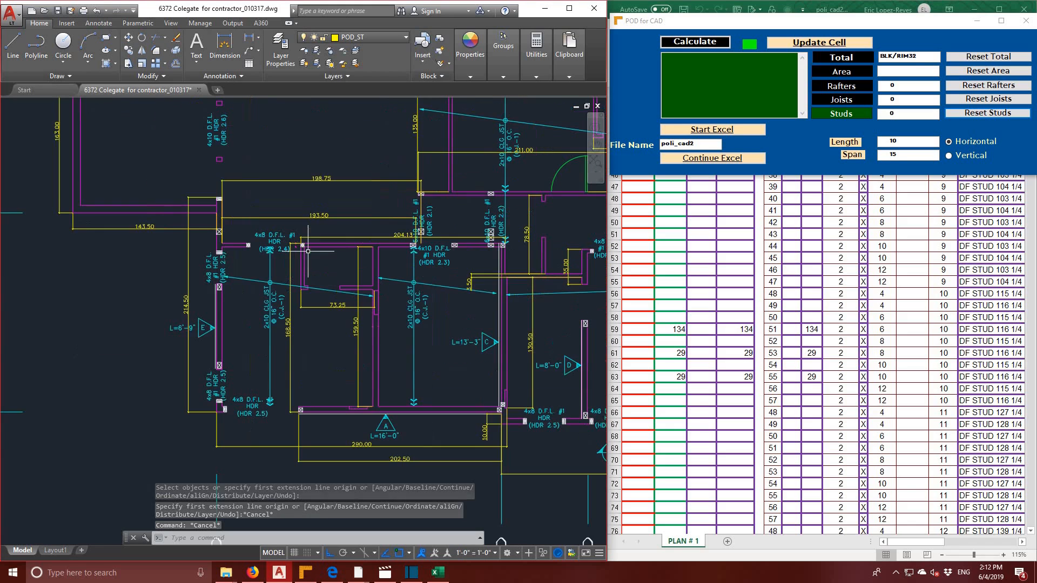
double_click(324, 180)
key("ctrl+c")
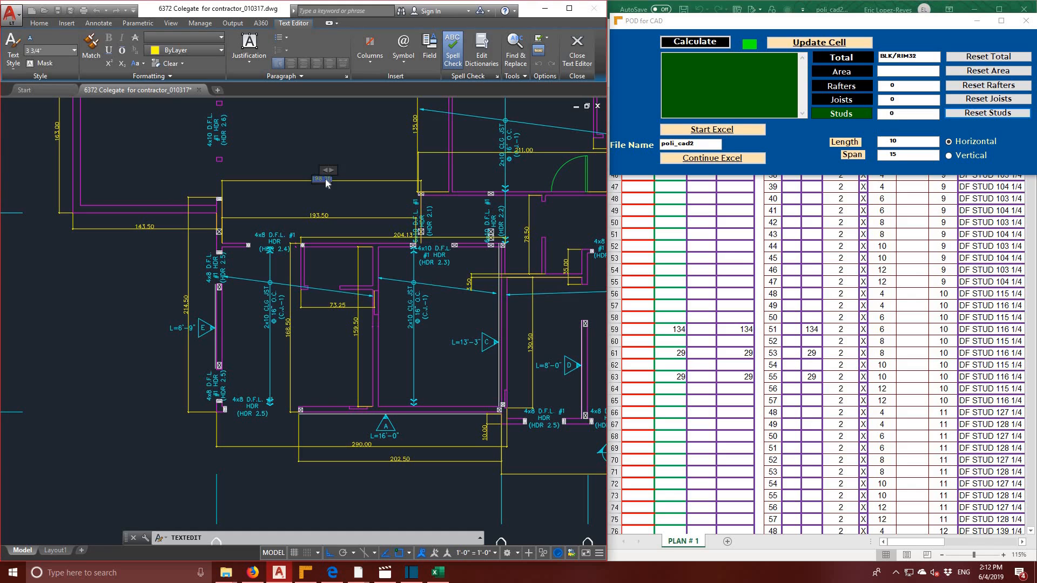
left_click(703, 72)
key("ctrl+v")
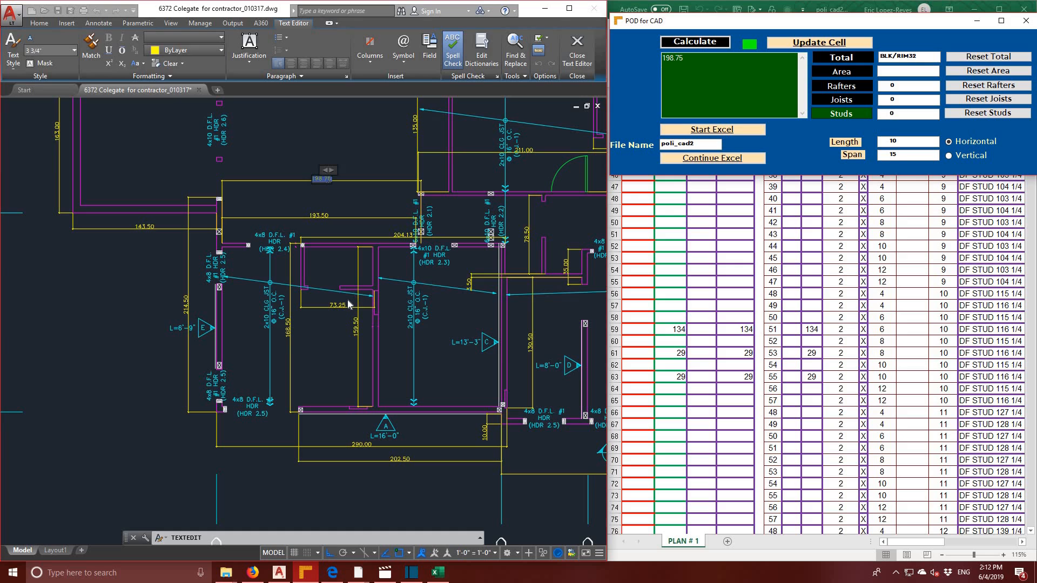
- Add the vertical 168.50 dimension below HDR 2.4 to the POD for CAD length list
left_click(286, 336)
left_click(289, 333)
key("ctrl+c")
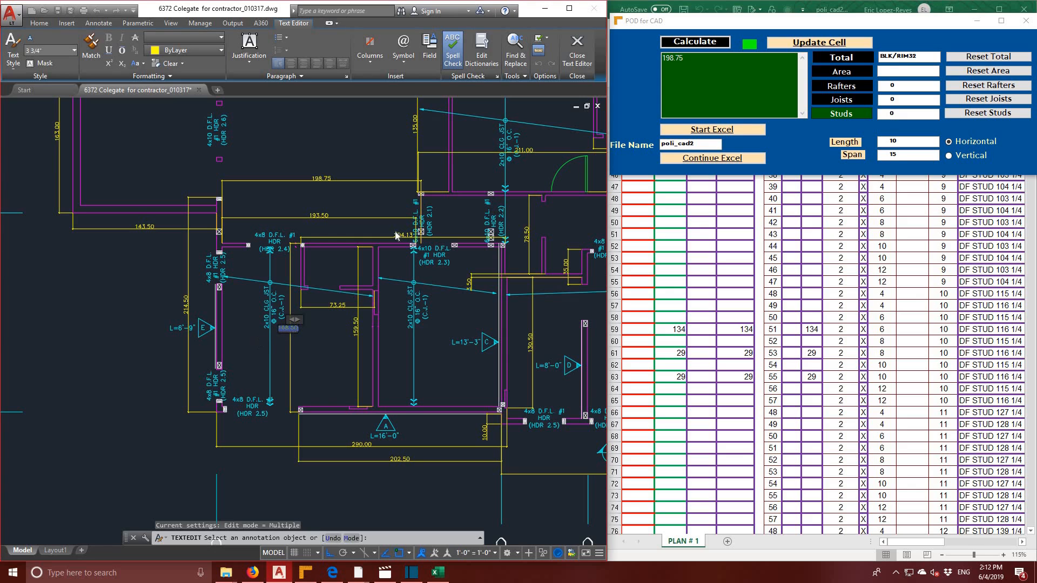
left_click(681, 72)
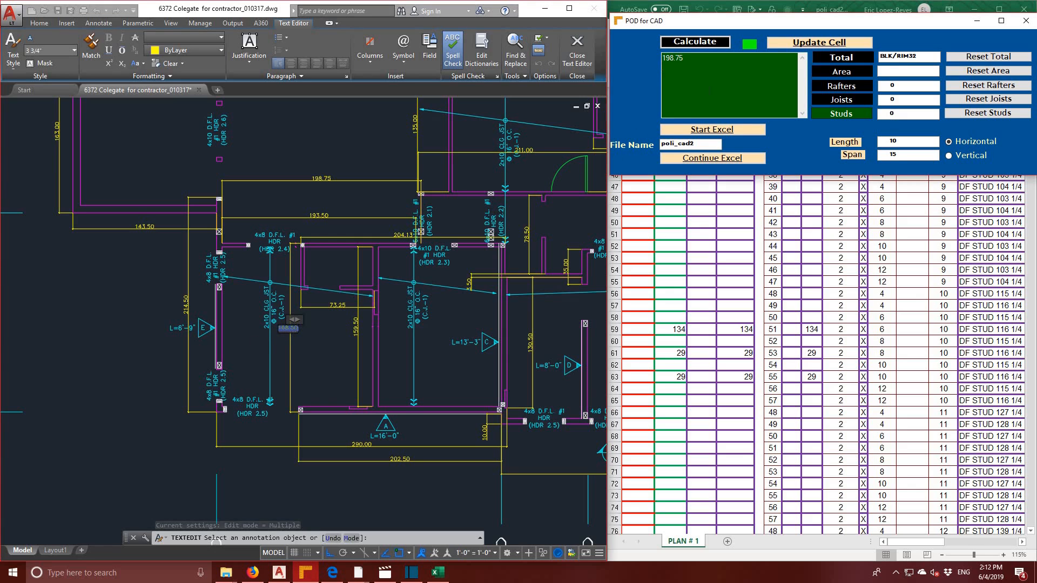
key("ctrl+v")
- Add the closet's horizontal 73.25 dimension to the POD for CAD length list
left_click(432, 361)
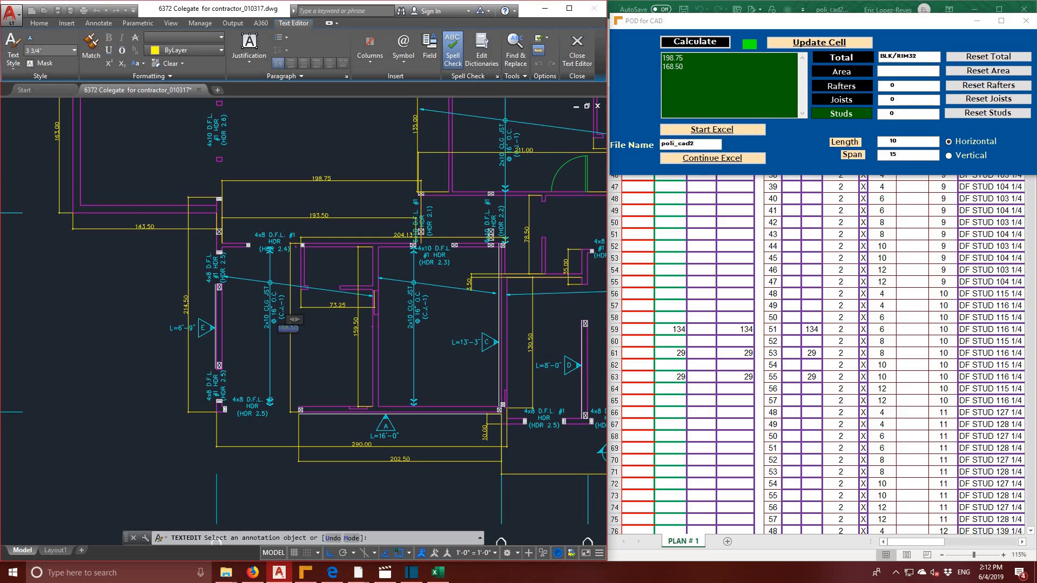
middle_click_drag(453, 336, 415, 359)
left_click(296, 330)
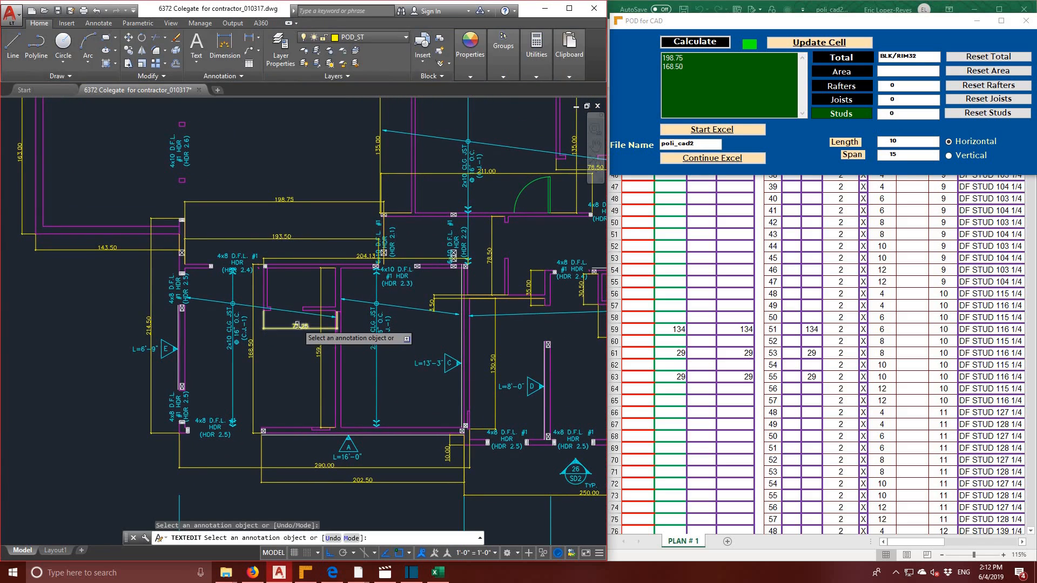
left_click(298, 326)
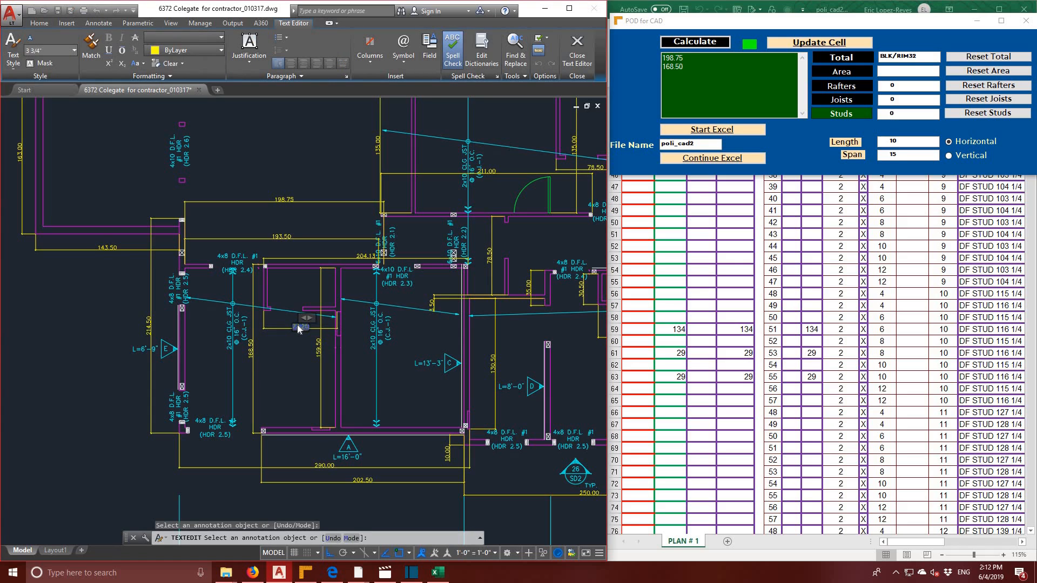
key("ctrl+c")
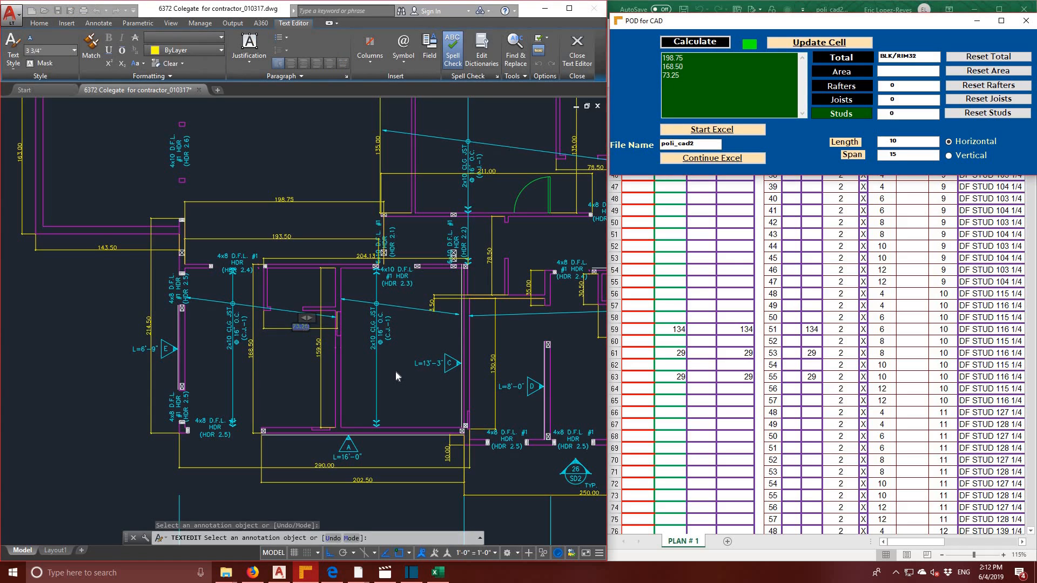
- Add the 135.00 dimension of the green-door room's left side wall to the POD for CAD length list
left_click(398, 381)
middle_click_drag(402, 136, 403, 203)
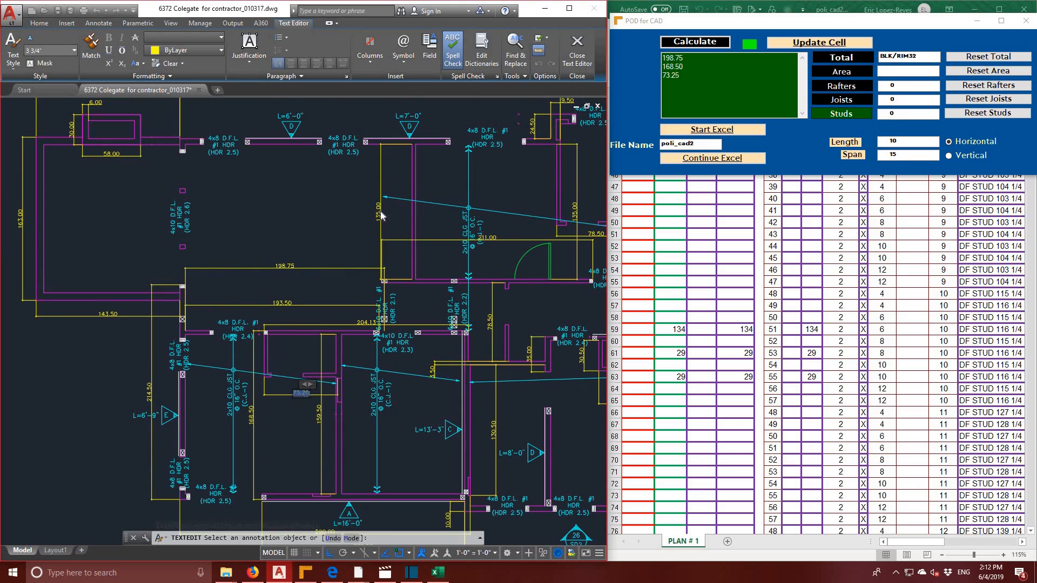
left_click(378, 215)
left_click(378, 215)
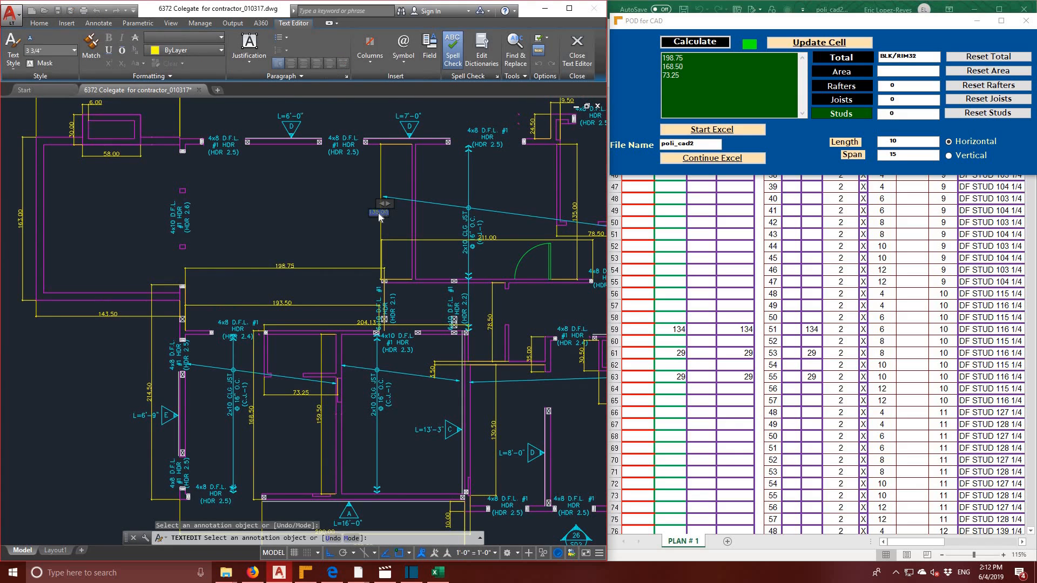
key("ctrl+c")
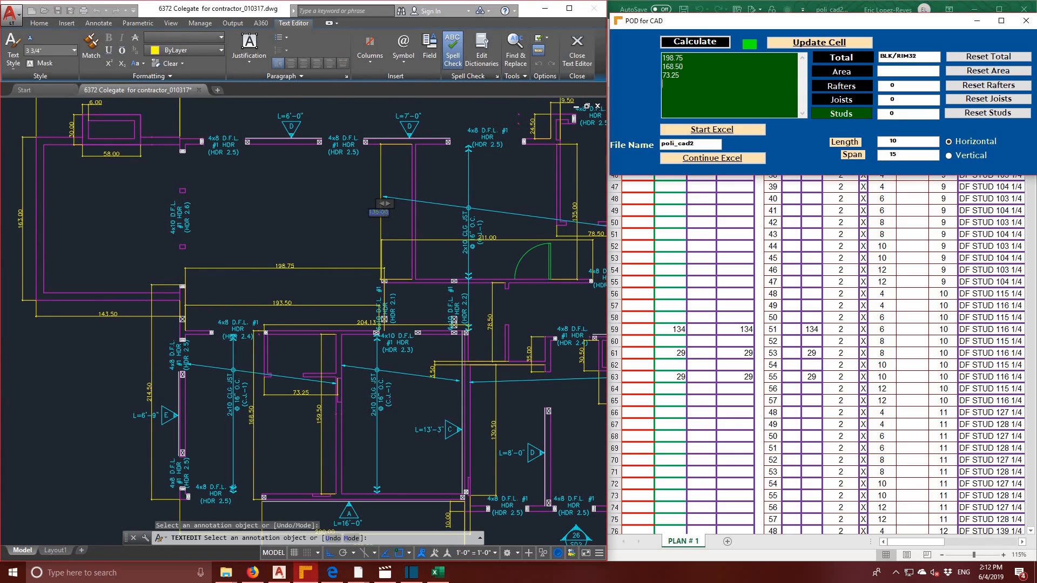
- Add the 135.00 dimension of the green-door room's right side wall to the POD for CAD length list
left_click(514, 223)
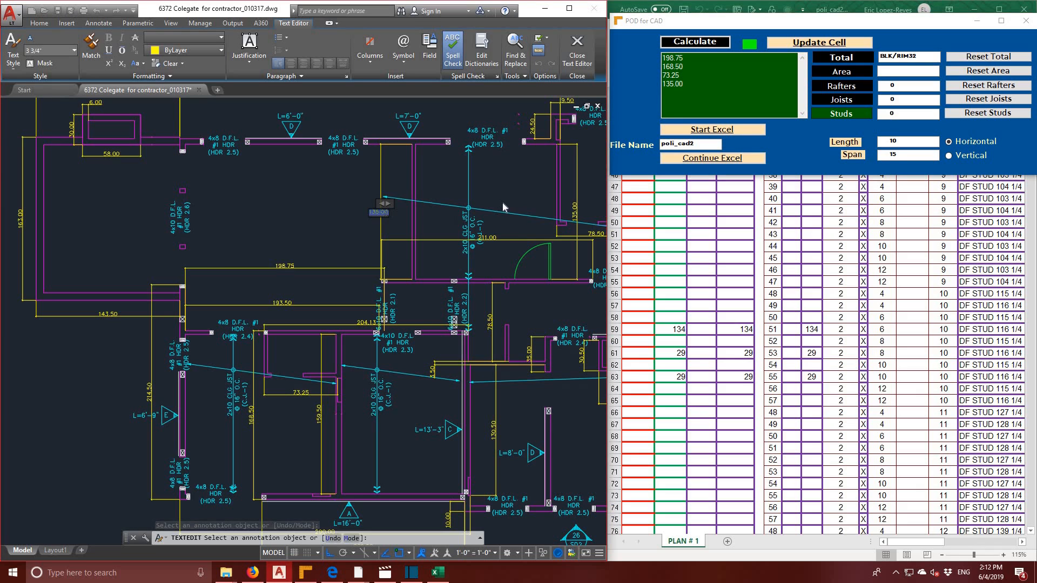
middle_click_drag(575, 189, 509, 196)
left_click(509, 219)
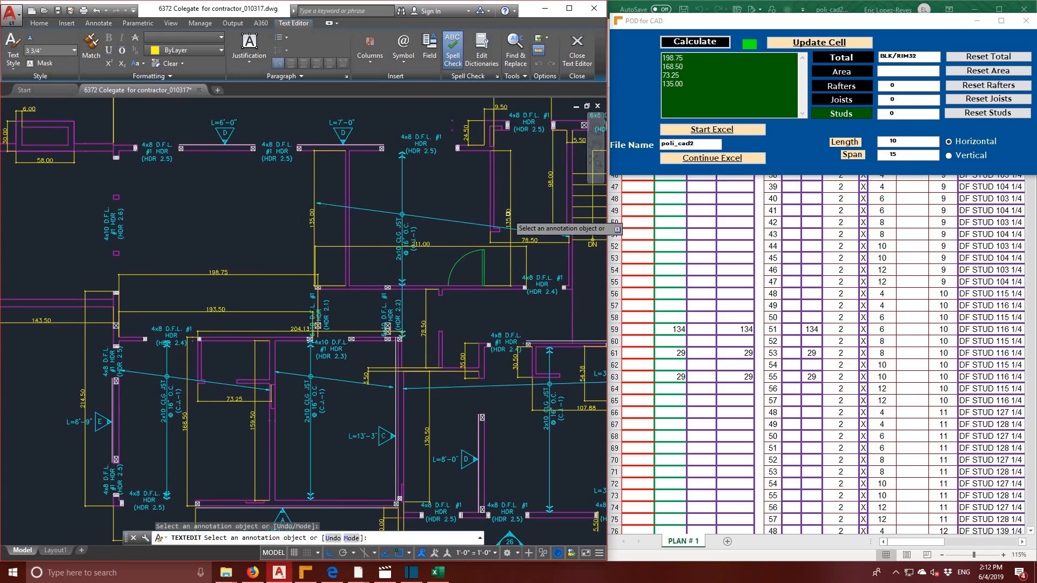
left_click(509, 219)
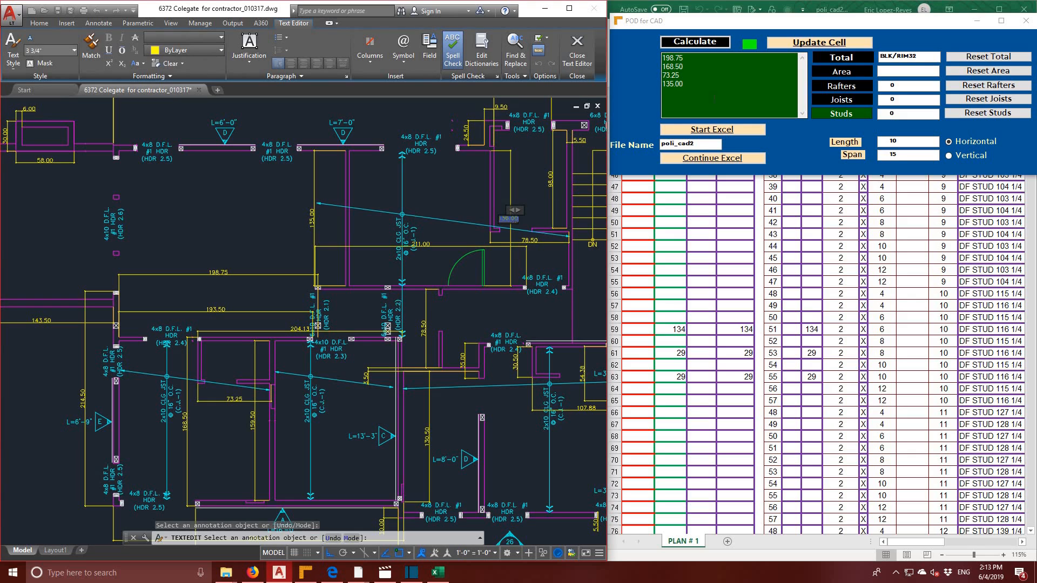
key("ctrl+c")
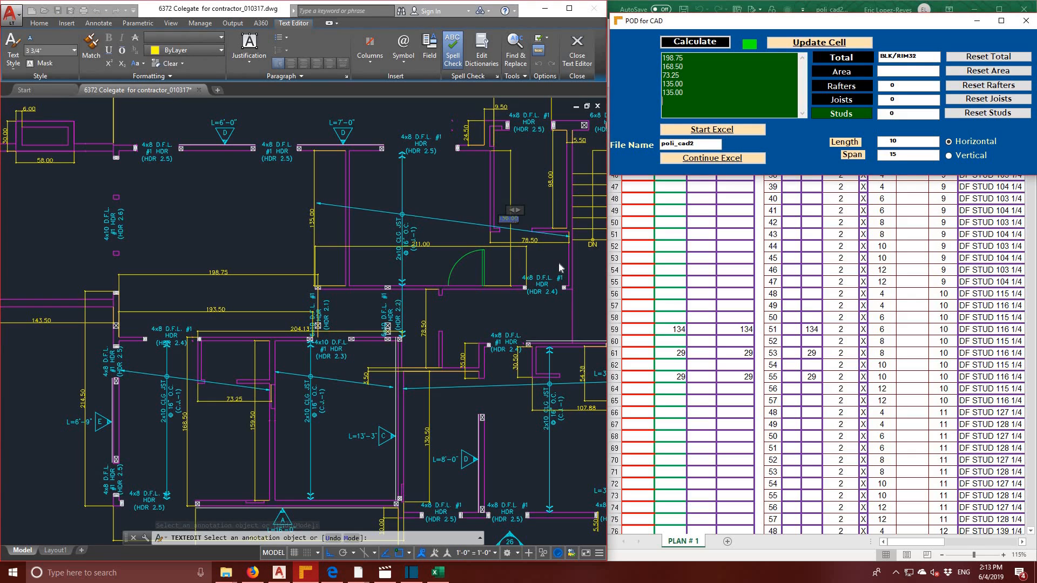
- Add the horizontal 78.50 dimension of the short closet wall beside the stairs to the POD for CAD length list
left_click(527, 239)
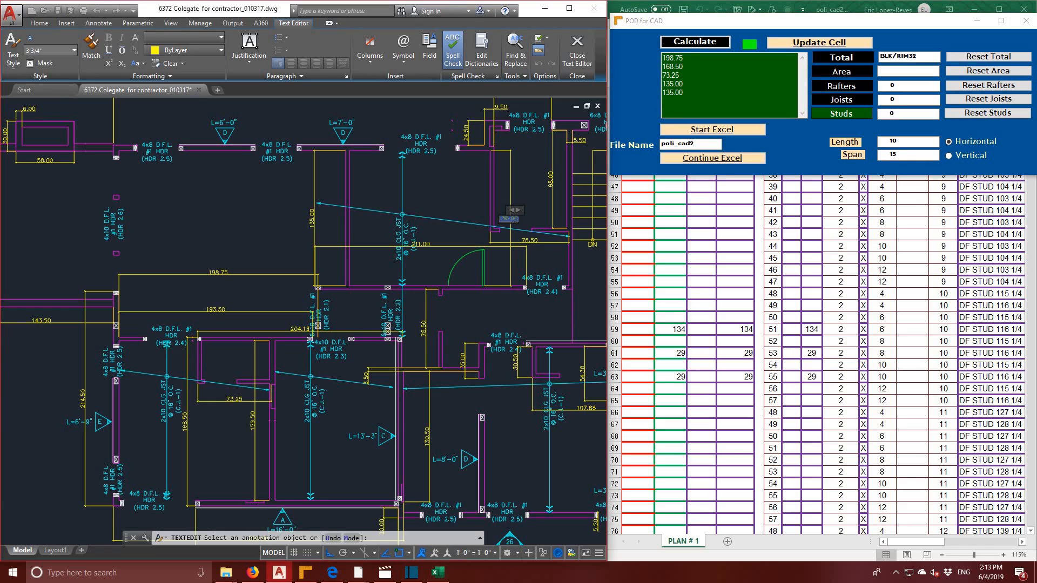
left_click(531, 240)
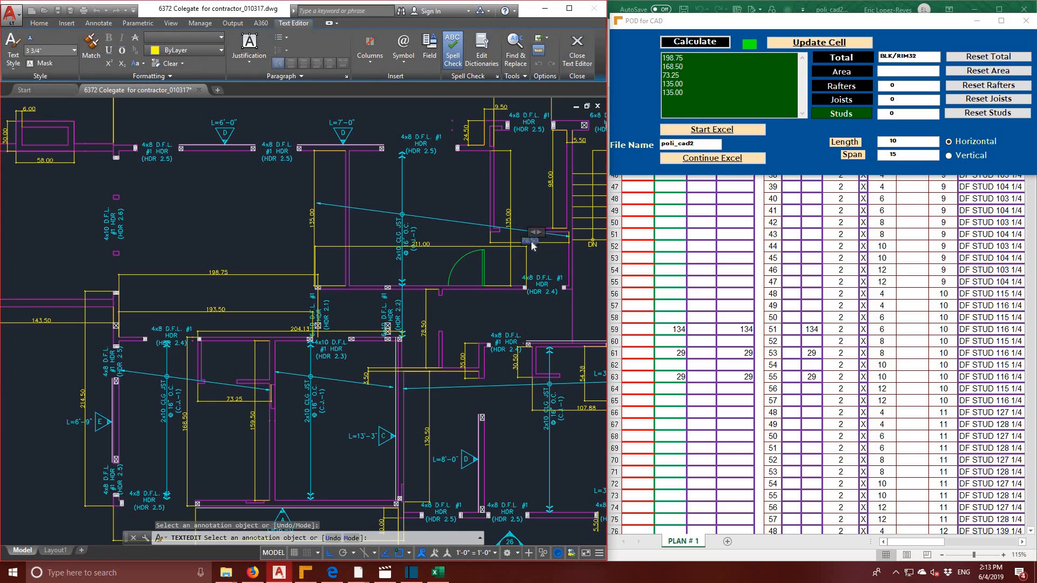
left_click(722, 108)
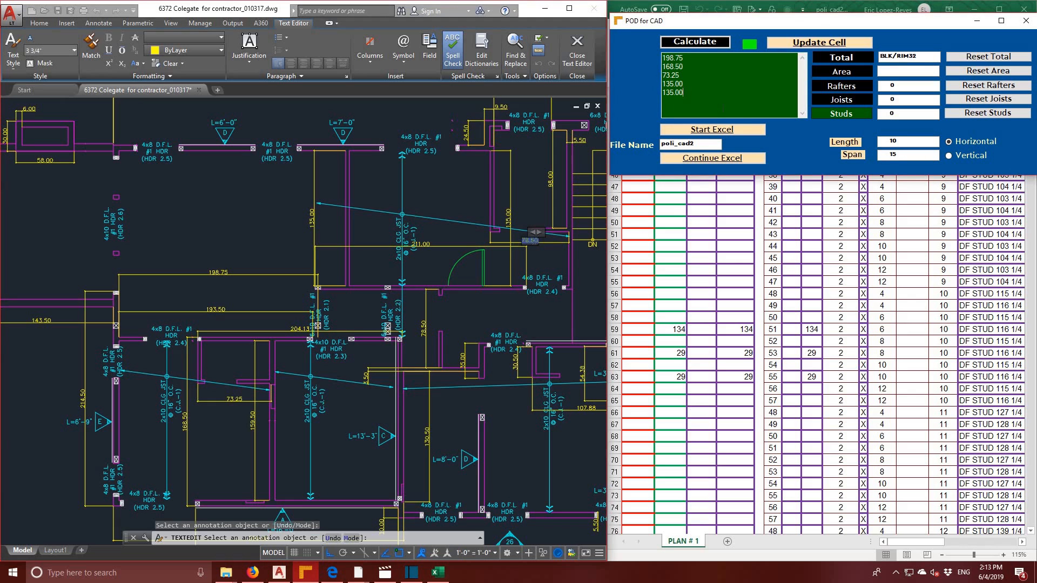
key("ctrl+v")
- Add the horizontal 107.88 dimension of the closet beside shear wall F to the POD for CAD length list
left_click(523, 309)
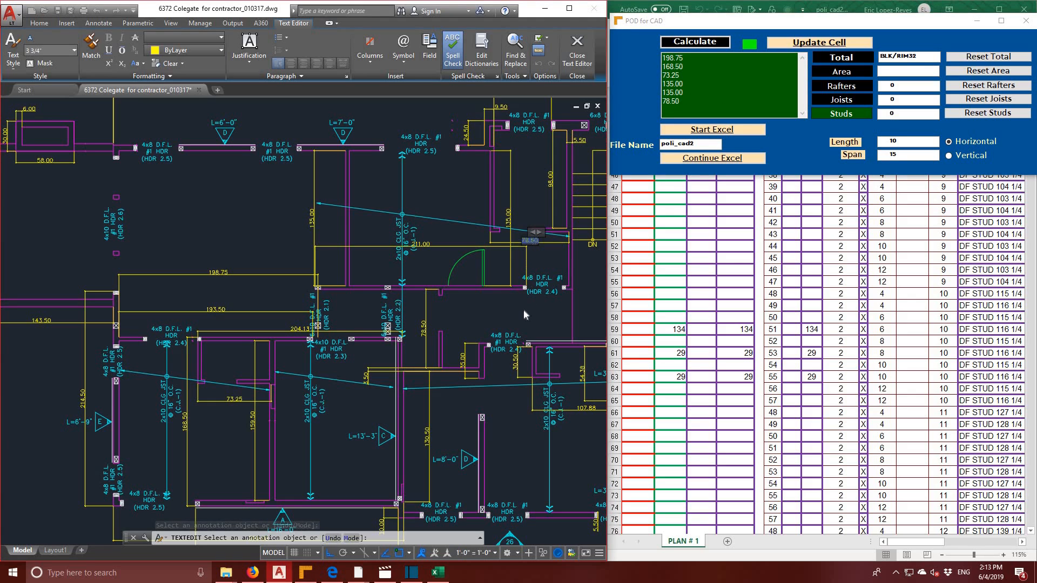
middle_click_drag(520, 298, 501, 251)
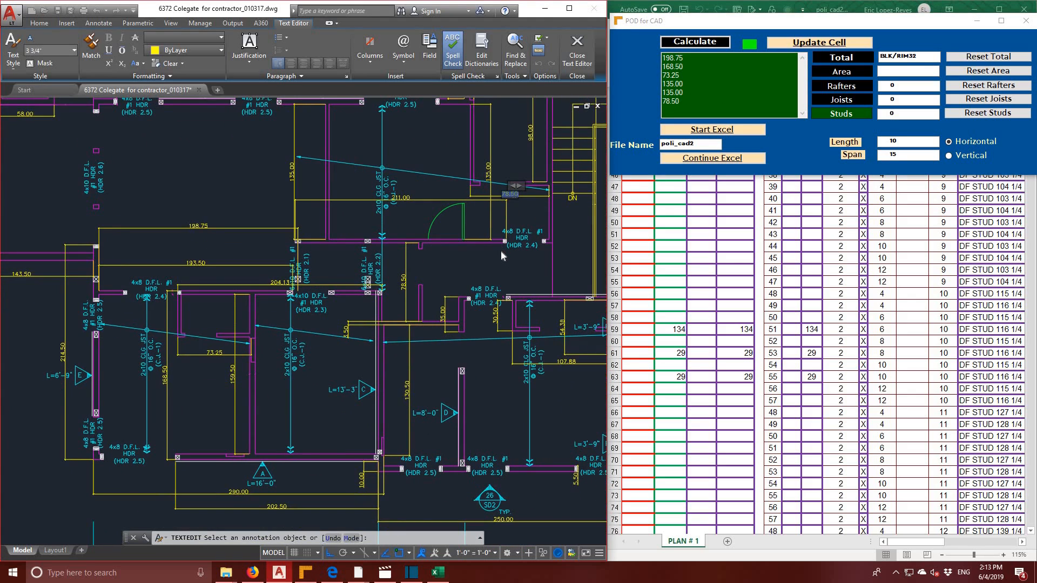
scroll(501, 251, "up", 2)
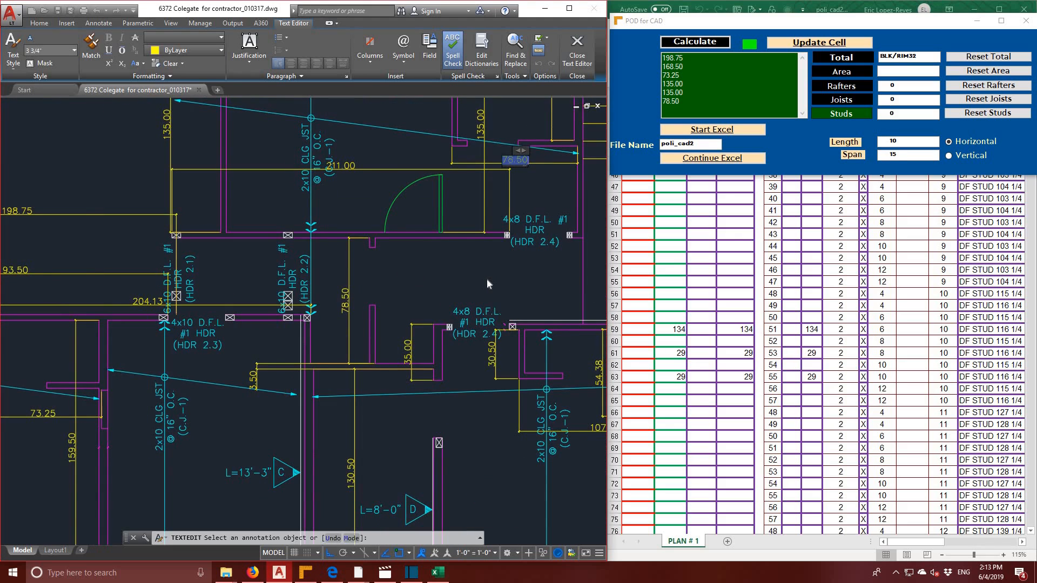
scroll(487, 278, "down", 2)
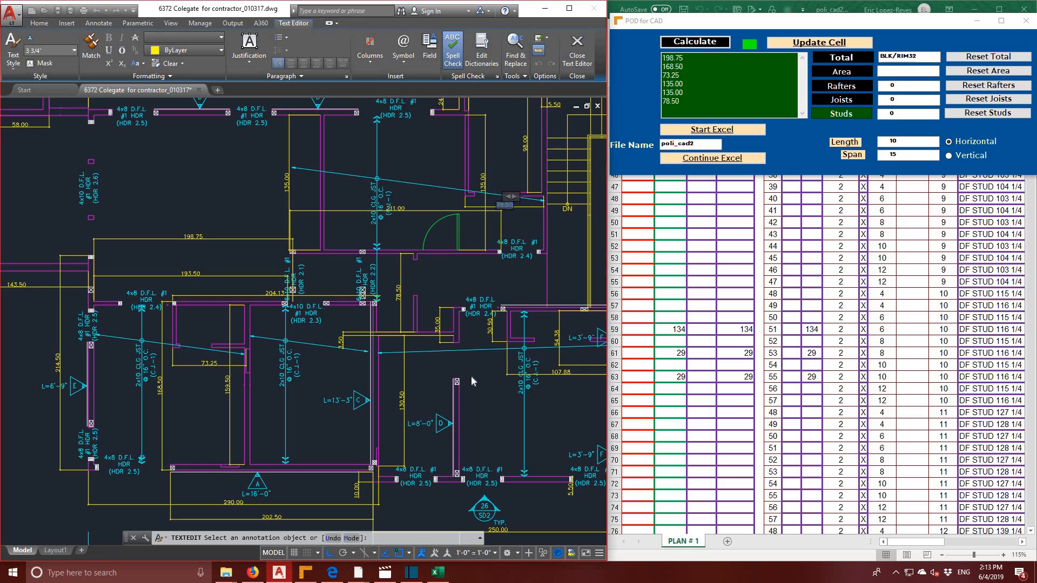
mouse_move(472, 378)
middle_mouse_down()
mouse_move(391, 390)
mouse_move(331, 336)
middle_mouse_up()
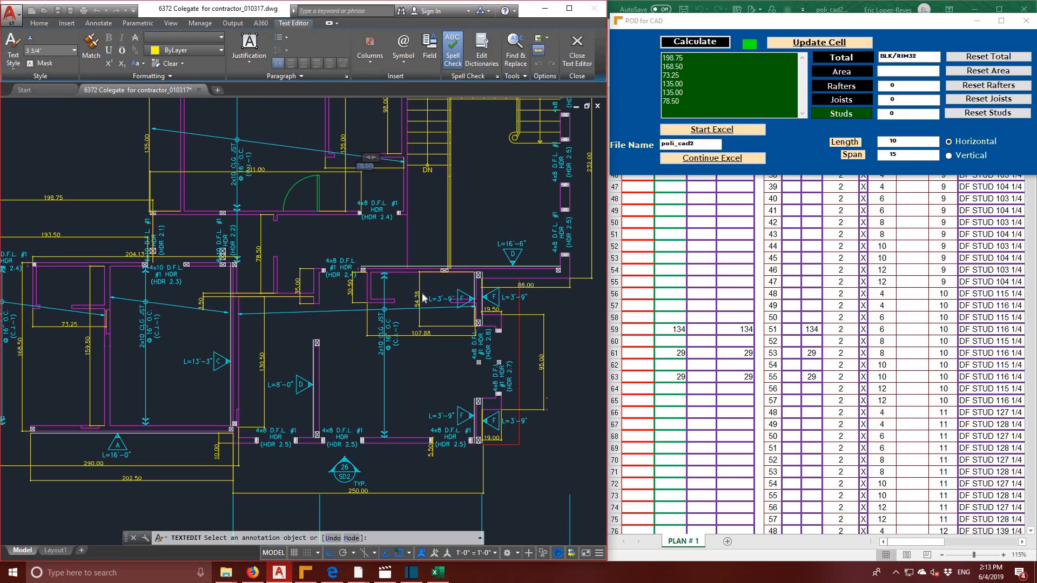
left_click(419, 334)
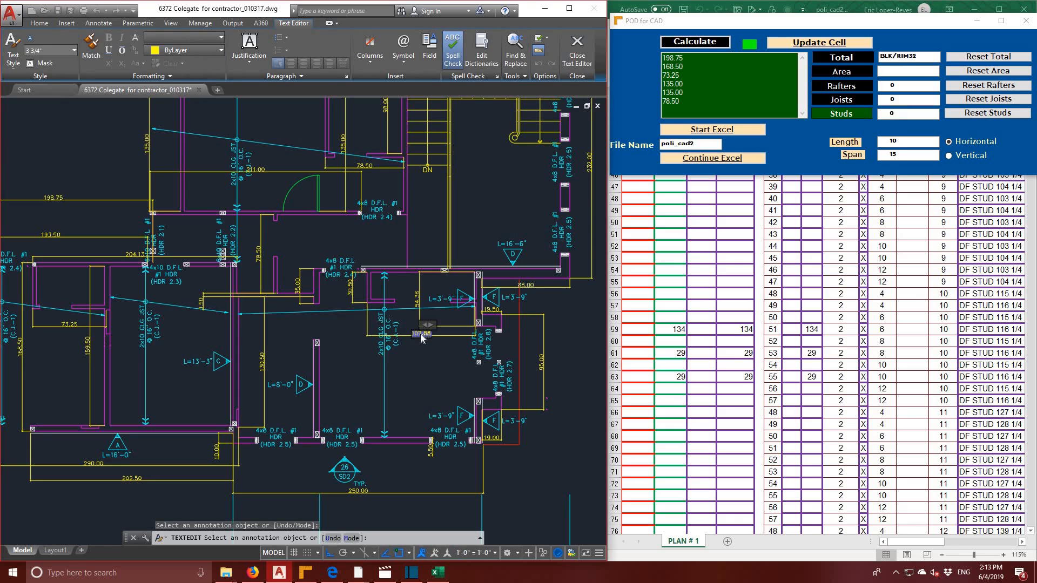
double_click(421, 334)
left_click(685, 110)
key("ctrl+v")
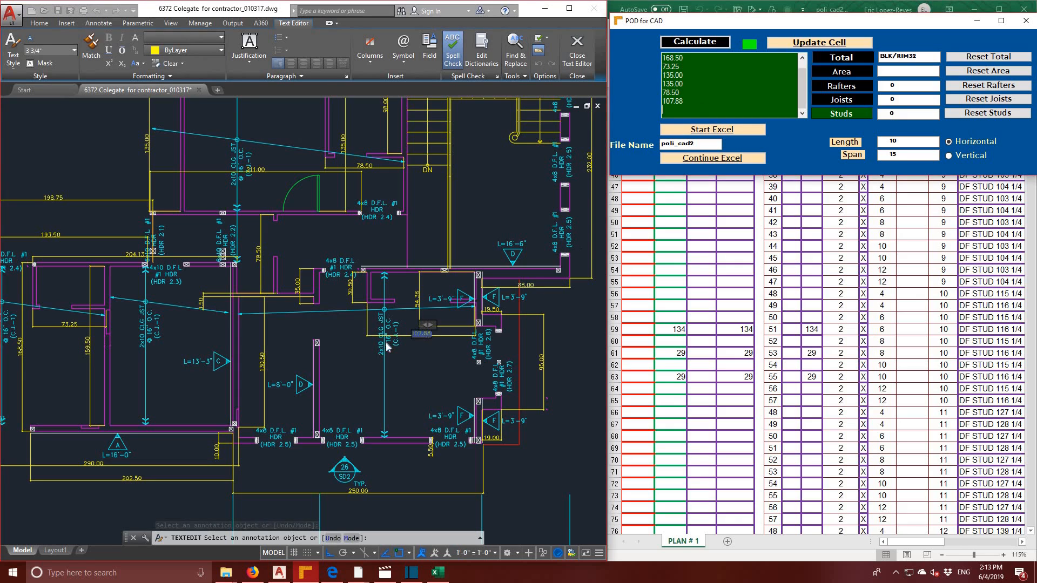
- Add the vertical 30.50 dimension of that closet's left side wall to the POD for CAD length list
left_click(351, 292)
left_click(351, 290)
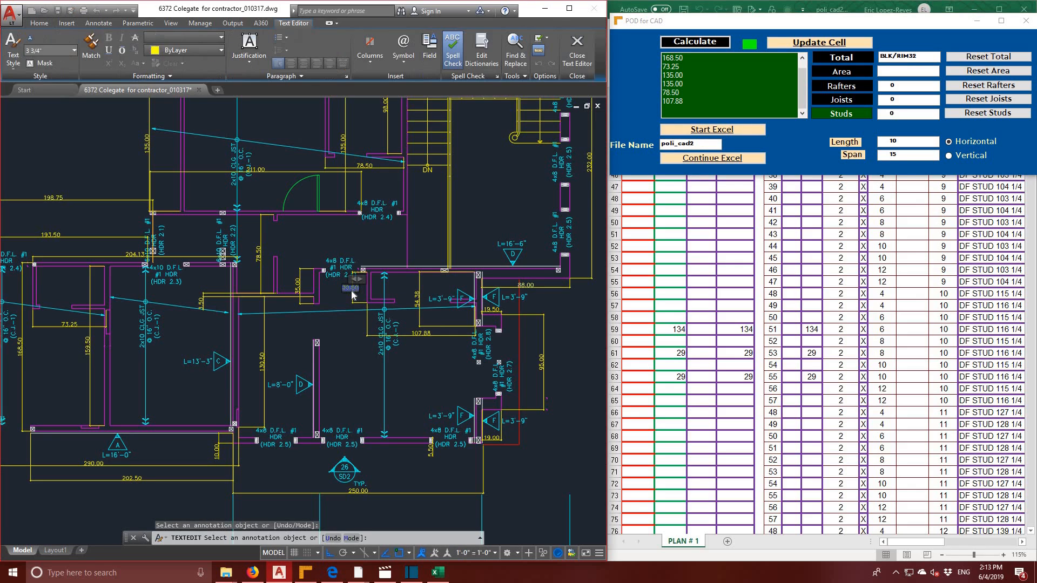
left_click(702, 110)
key("ctrl+v")
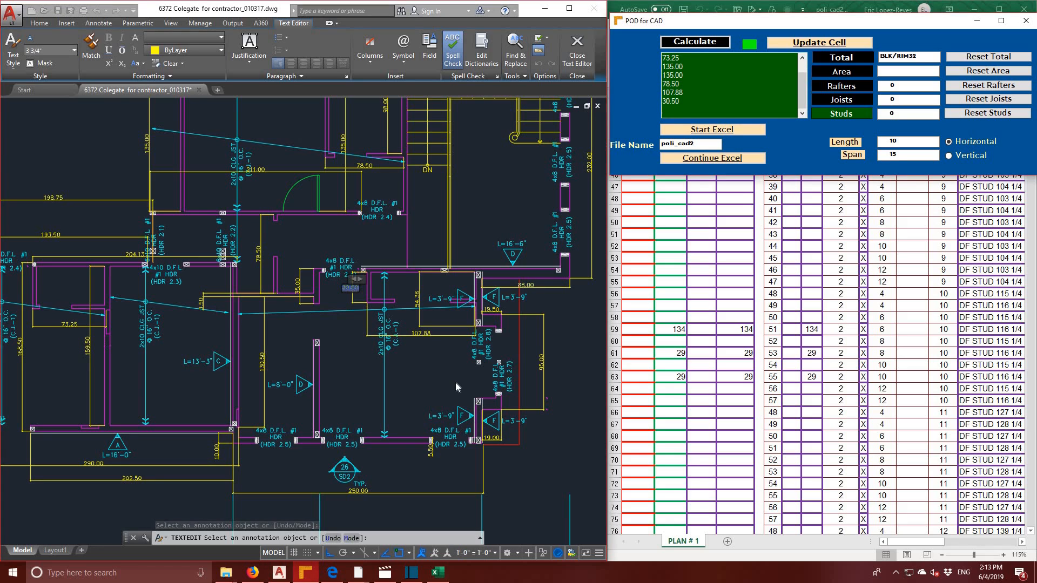
- Calculate the stud count from the listed wall lengths in POD for CAD and write it to cell B57 of the Excel sheet
left_click(485, 374)
mouse_move(436, 381)
middle_mouse_down()
mouse_move(497, 377)
mouse_move(511, 403)
middle_mouse_up()
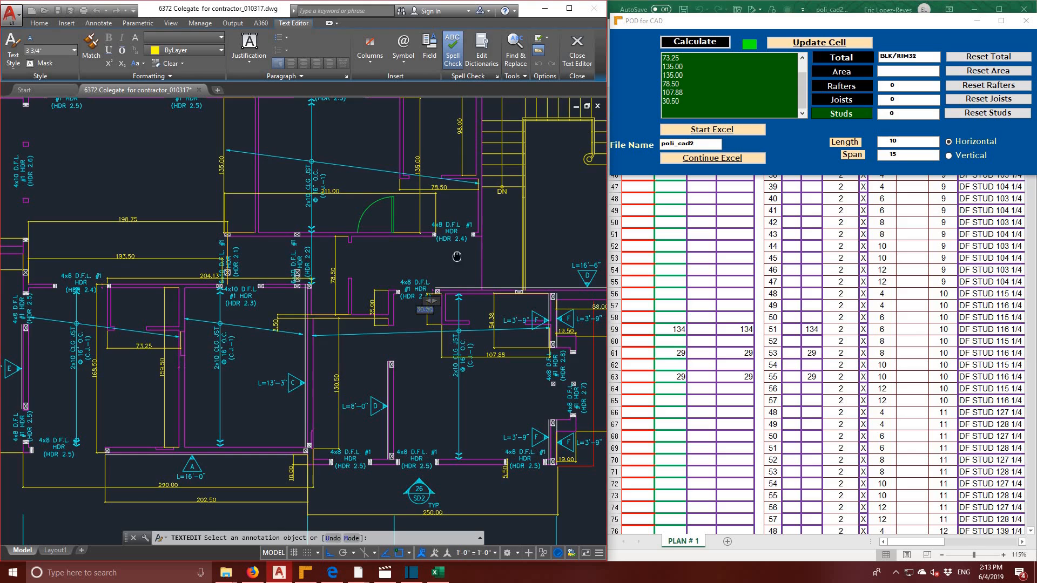
middle_click_drag(456, 257, 457, 349)
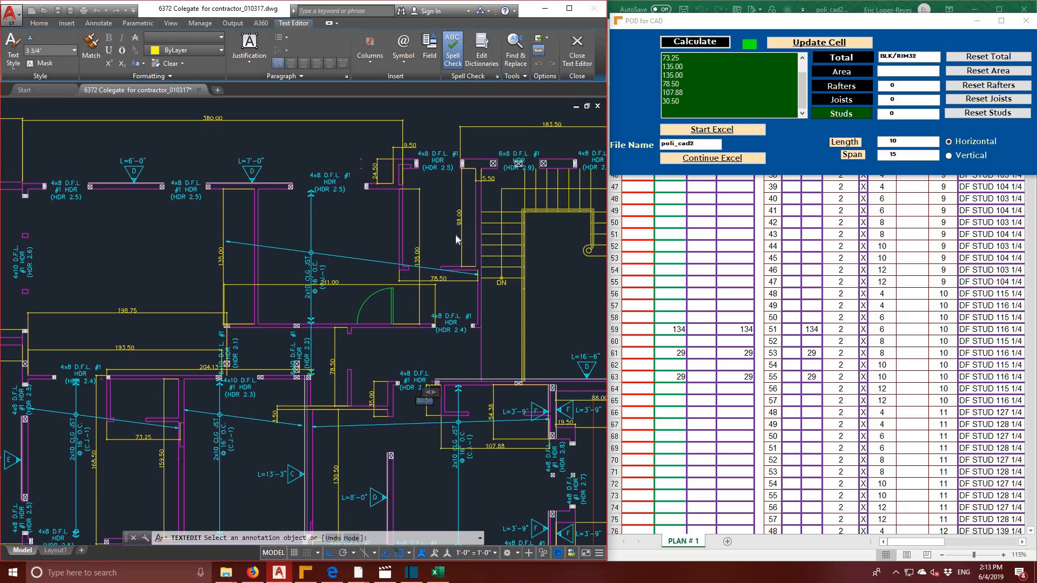
mouse_move(455, 236)
middle_mouse_down()
mouse_move(441, 236)
mouse_move(474, 271)
middle_mouse_up()
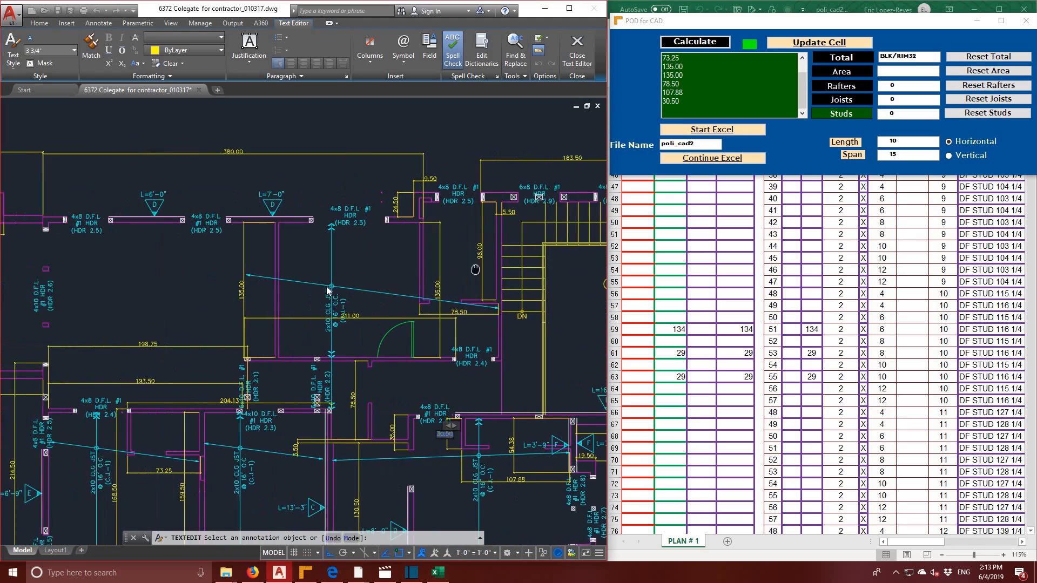
middle_click_drag(273, 288, 426, 239)
middle_click_drag(420, 372, 388, 295)
left_click(798, 39)
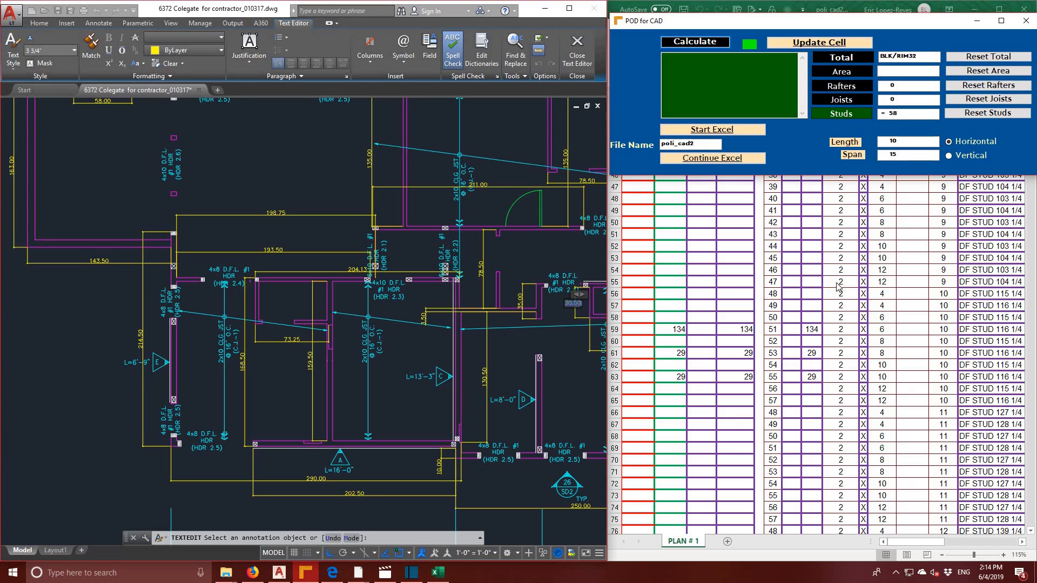
left_click(673, 306)
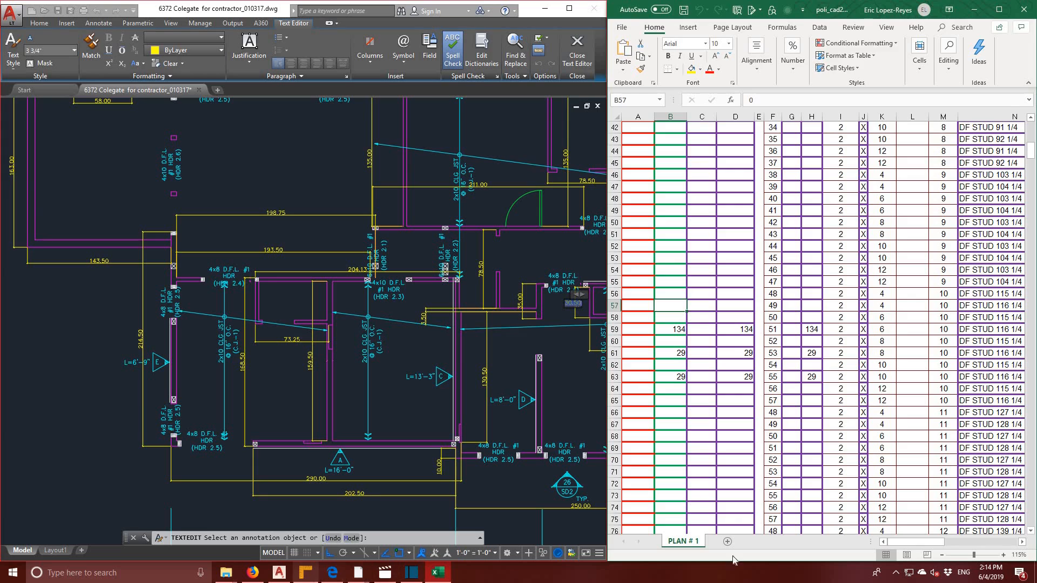
left_click(306, 572)
left_click(841, 44)
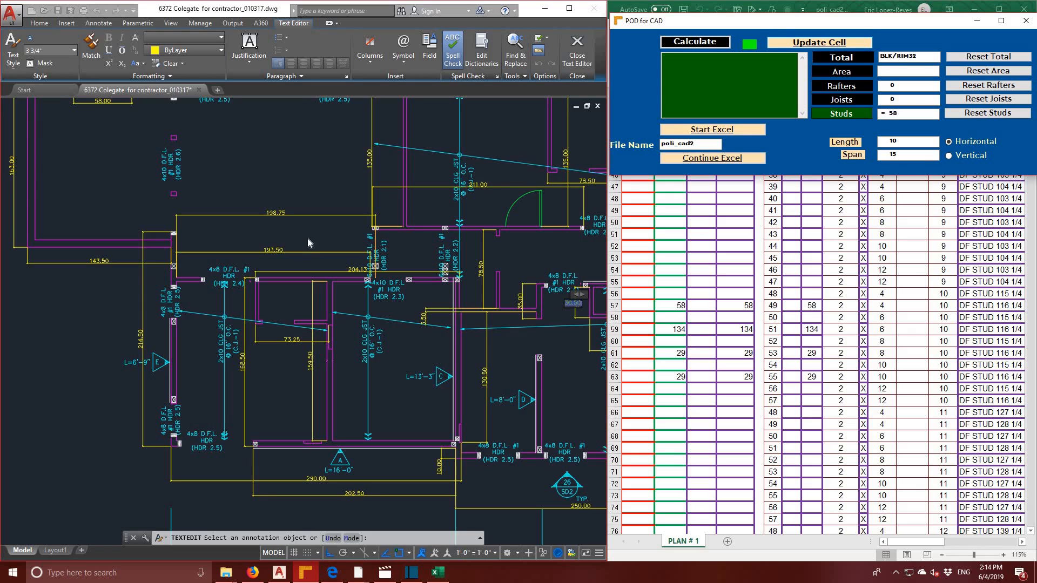
- Look over the plan's shear walls and select cell B58 in the Excel stud sheet
scroll(299, 225, "down", 2)
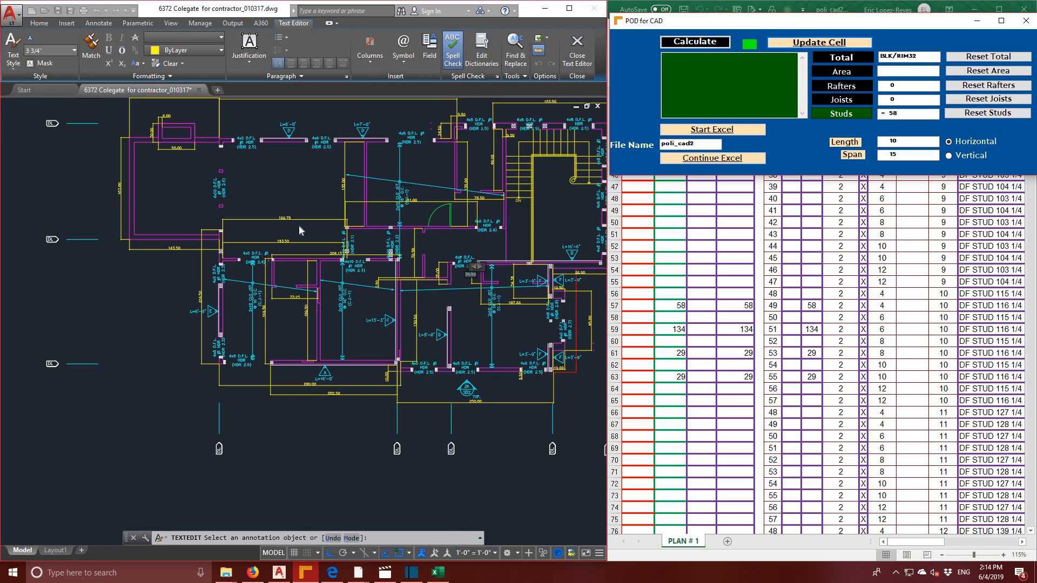
middle_click_drag(306, 238, 332, 274)
scroll(357, 274, "up", 2)
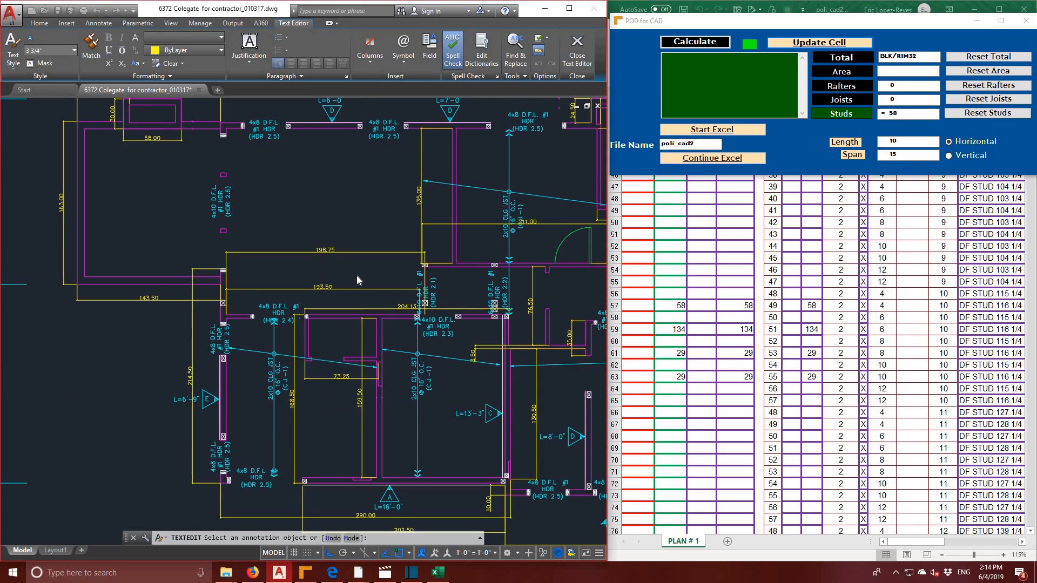
middle_click_drag(378, 318, 335, 214)
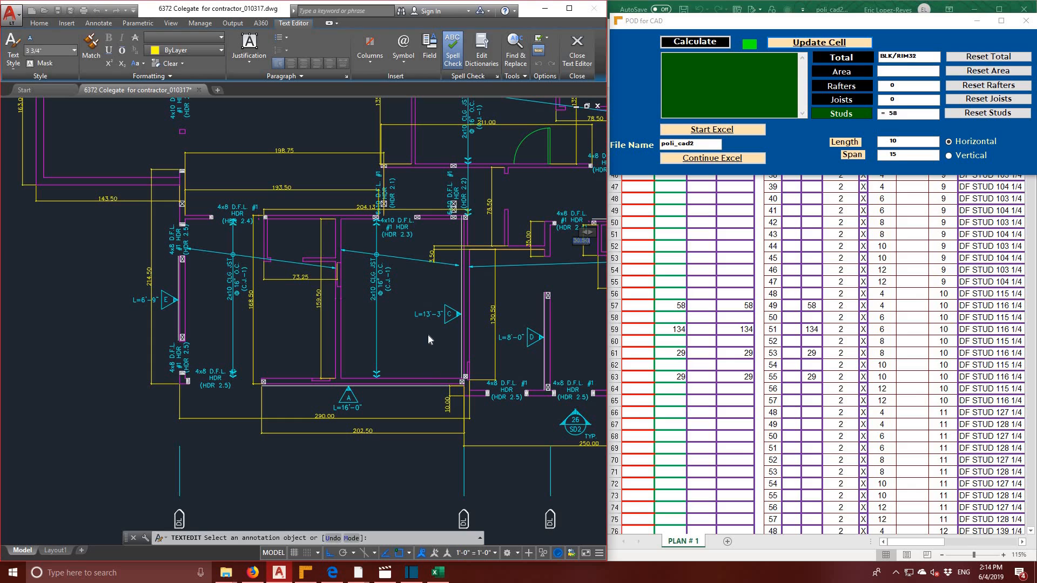
left_click(675, 364)
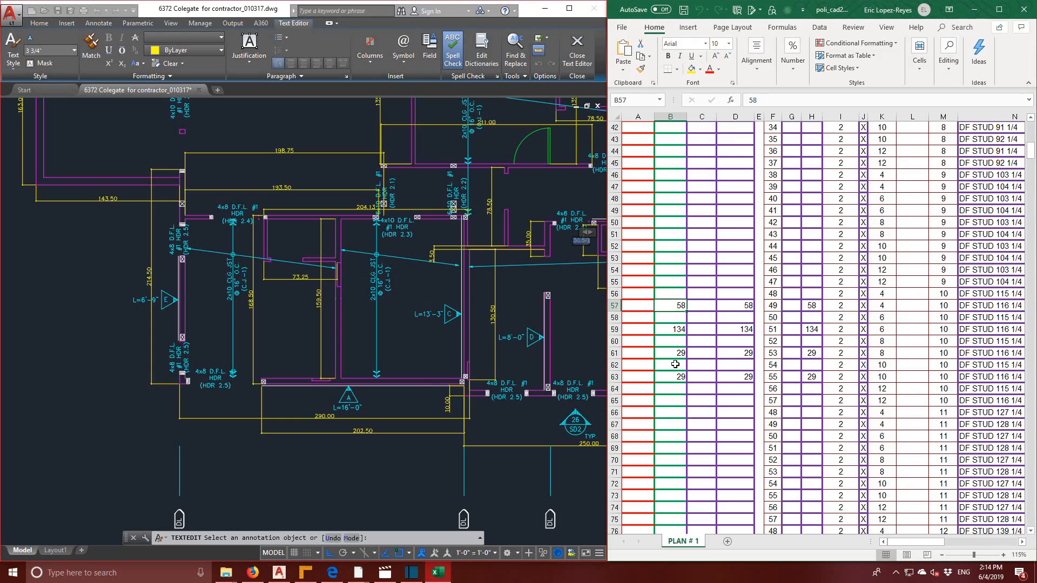
left_click(675, 364)
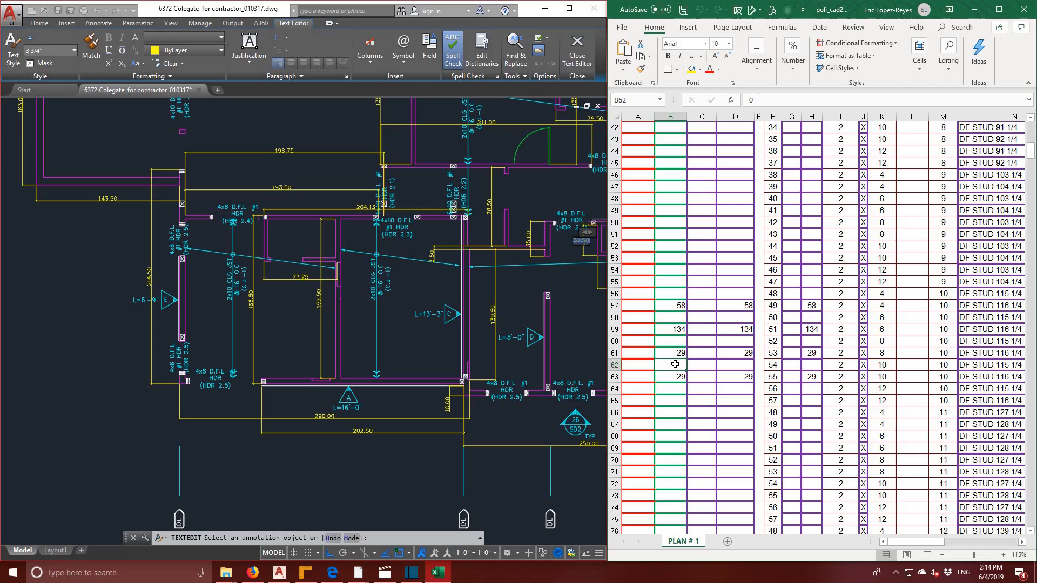
left_click(672, 319)
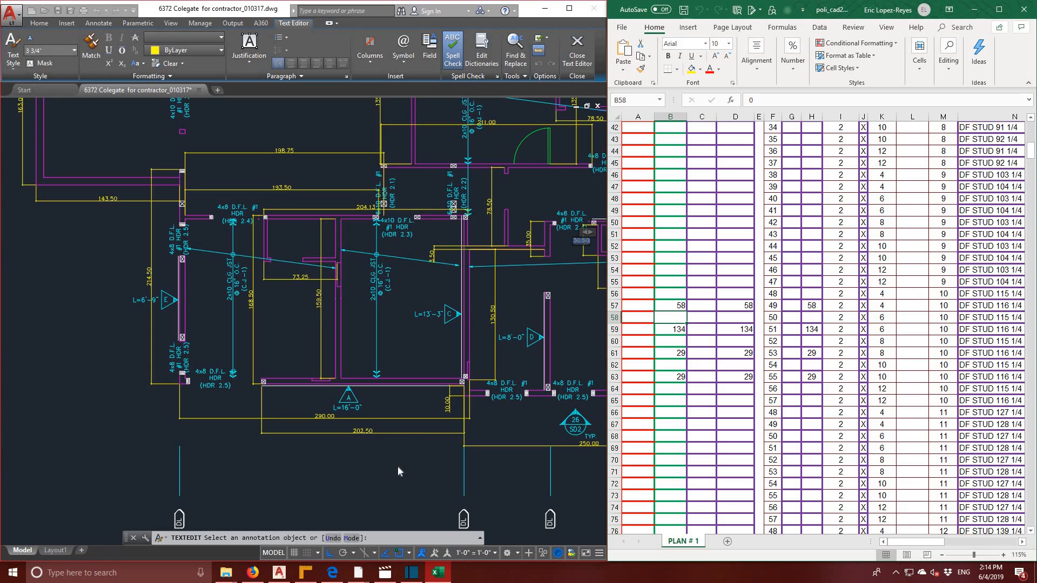
- In AutoCAD, add a vertical dimension for exterior shear wall E, with its dimension line outside the building
scroll(399, 471, "up", 2)
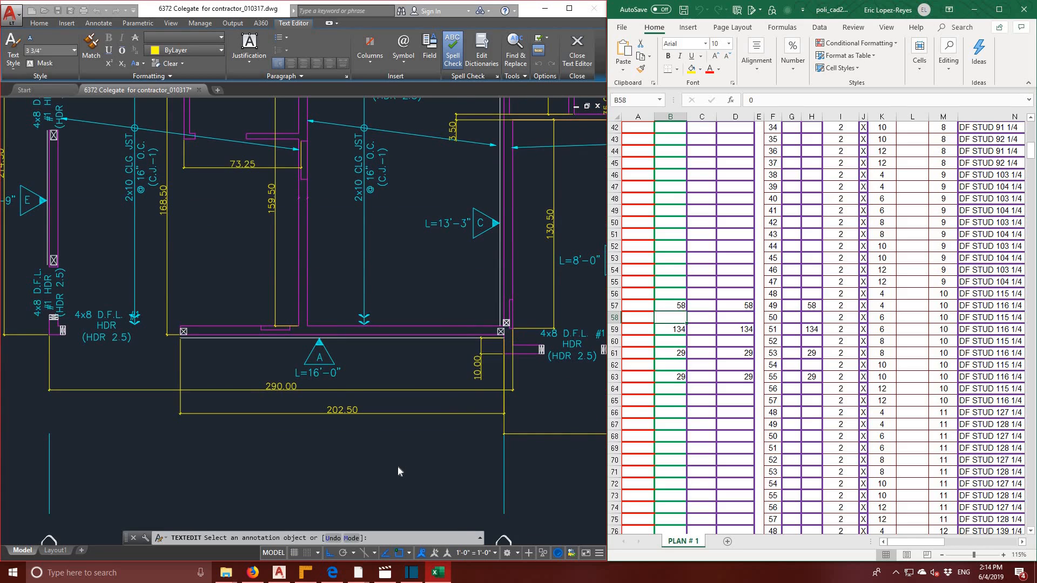
scroll(399, 471, "down", 2)
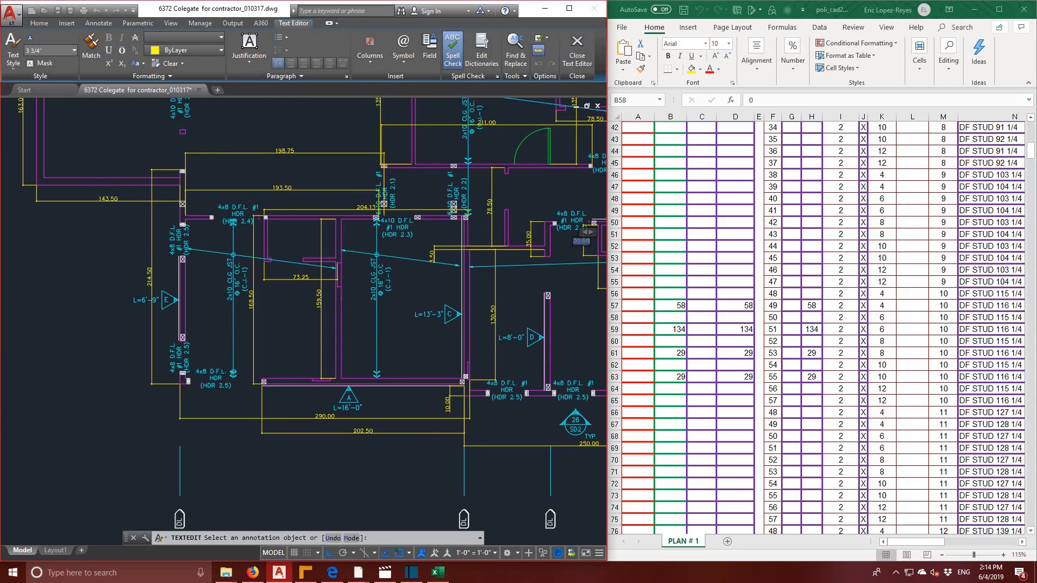
middle_click_drag(316, 351, 398, 411)
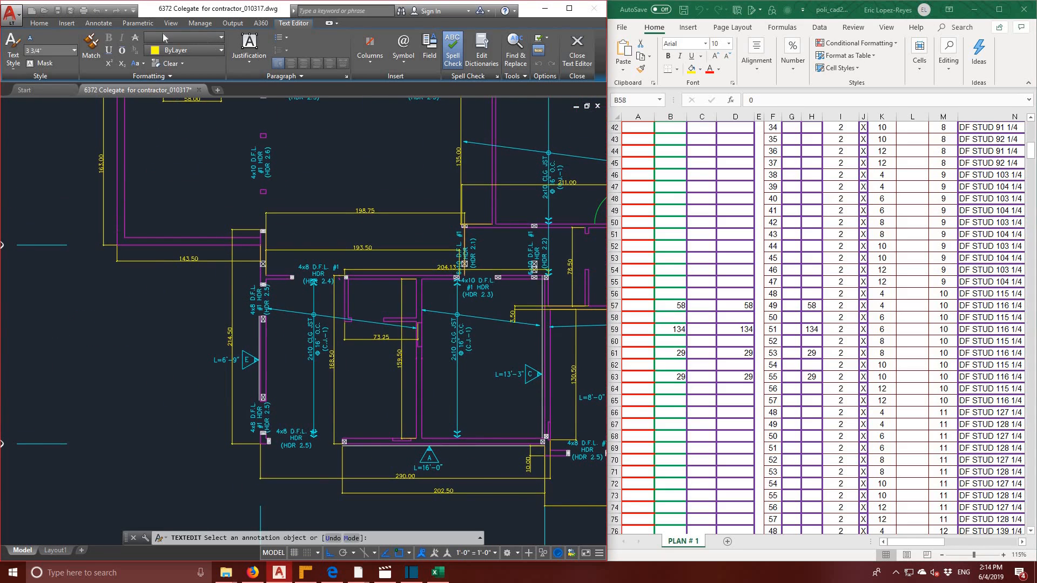
left_click(40, 24)
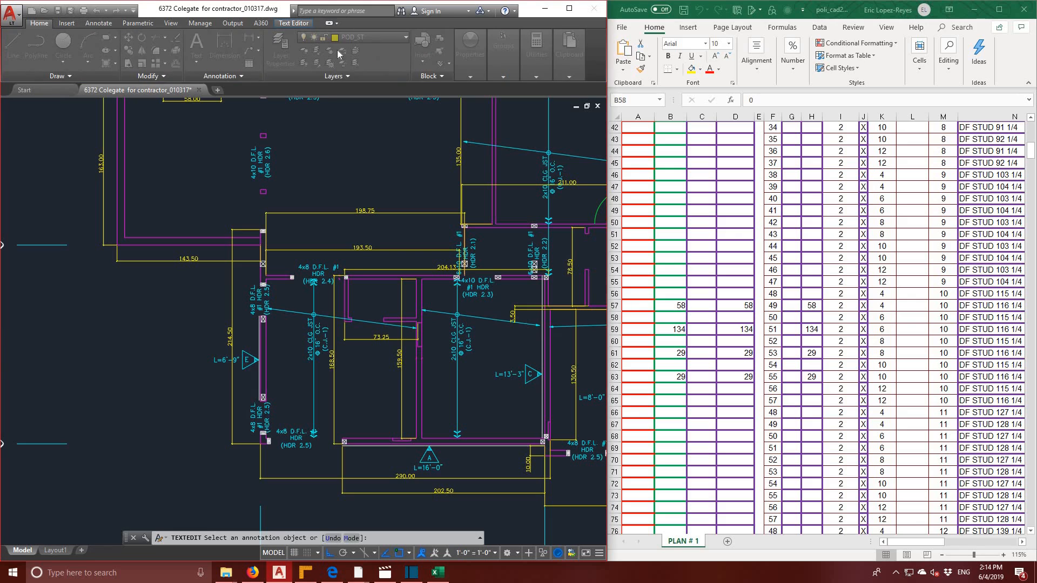
left_click(223, 46)
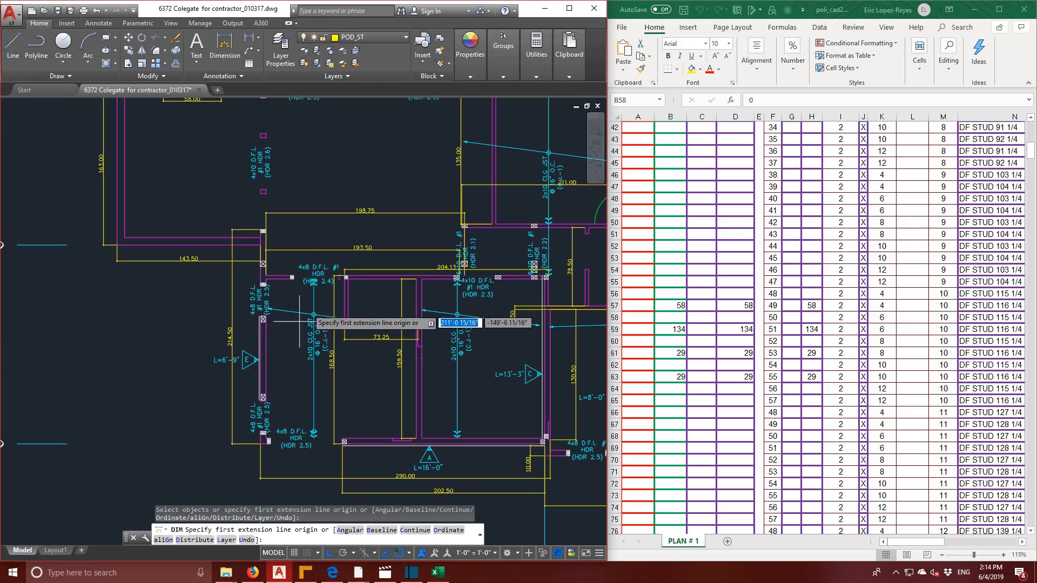
left_click(260, 316)
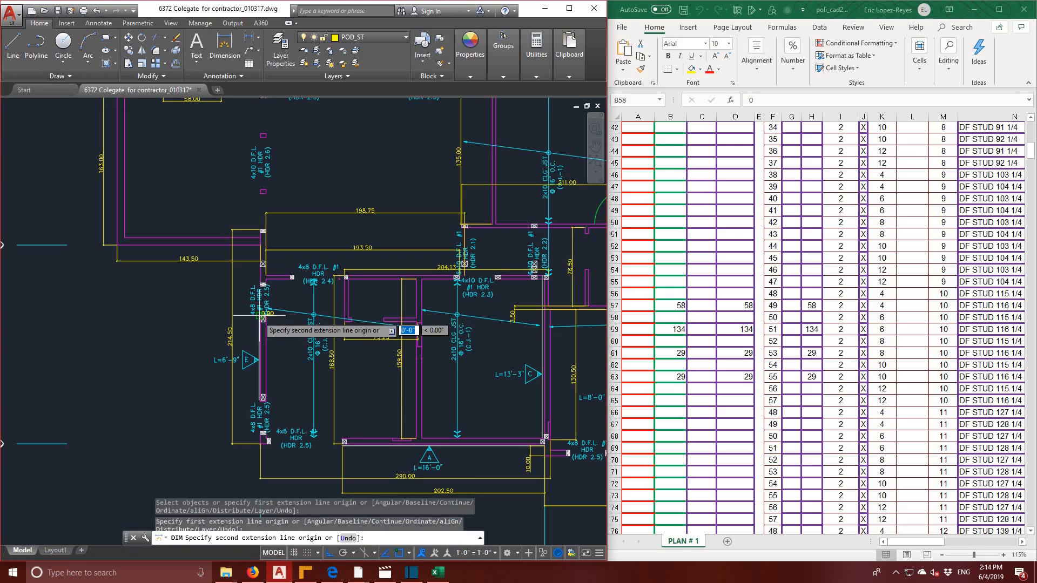
left_click(264, 399)
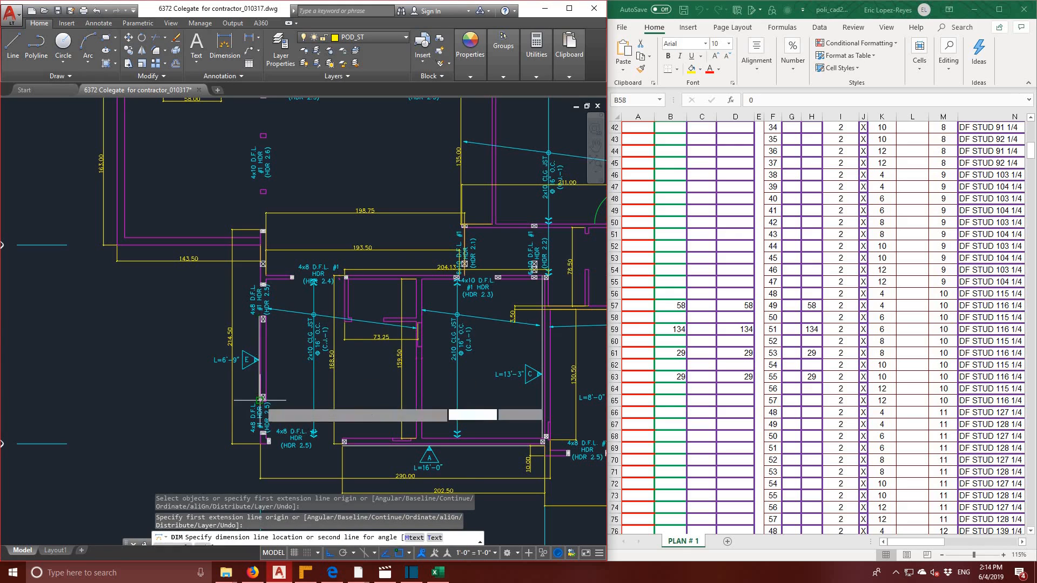
left_click(203, 389)
- Add a vertical dimension along the full length of shear wall C, with its dimension line close beside the wall
scroll(303, 344, "down", 2)
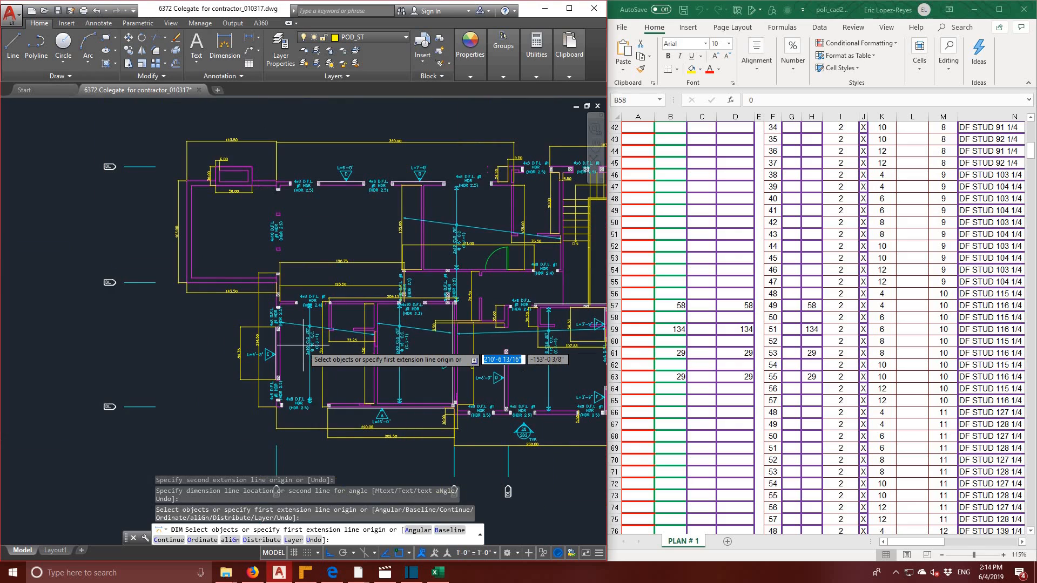
scroll(389, 334, "up", 2)
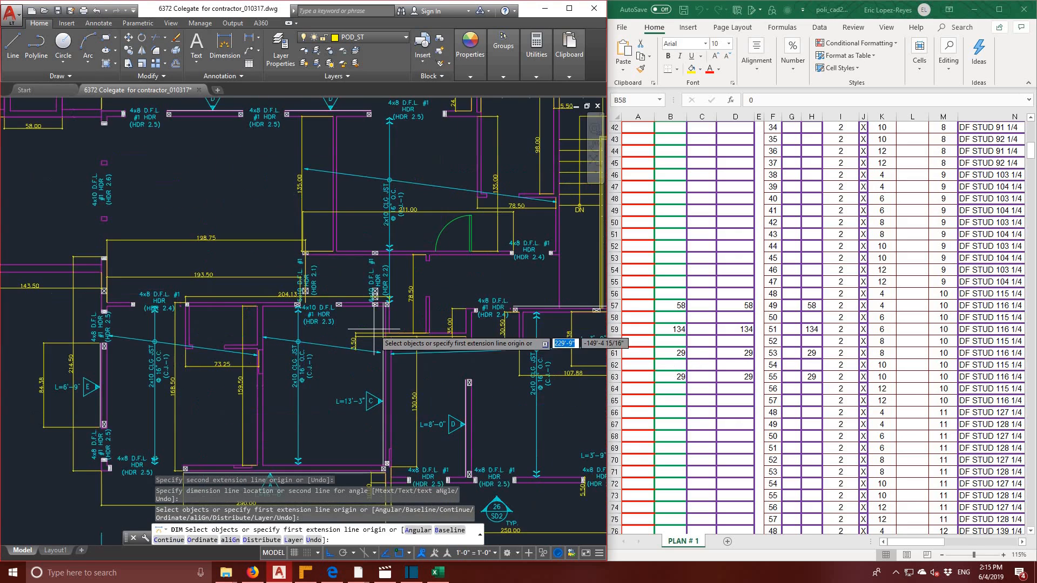
scroll(379, 323, "up", 2)
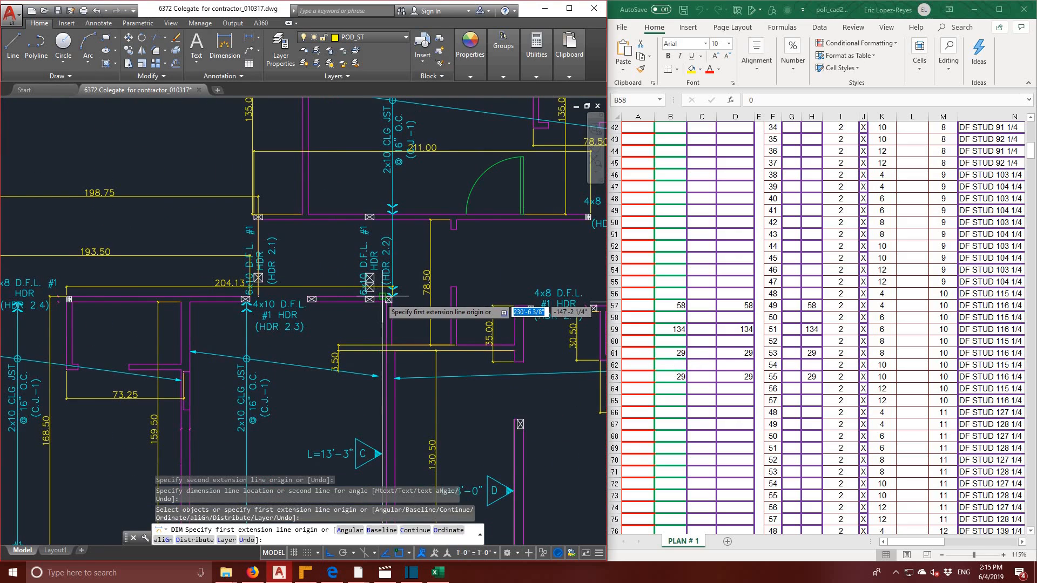
left_click(389, 299)
middle_click_drag(387, 389, 385, 261)
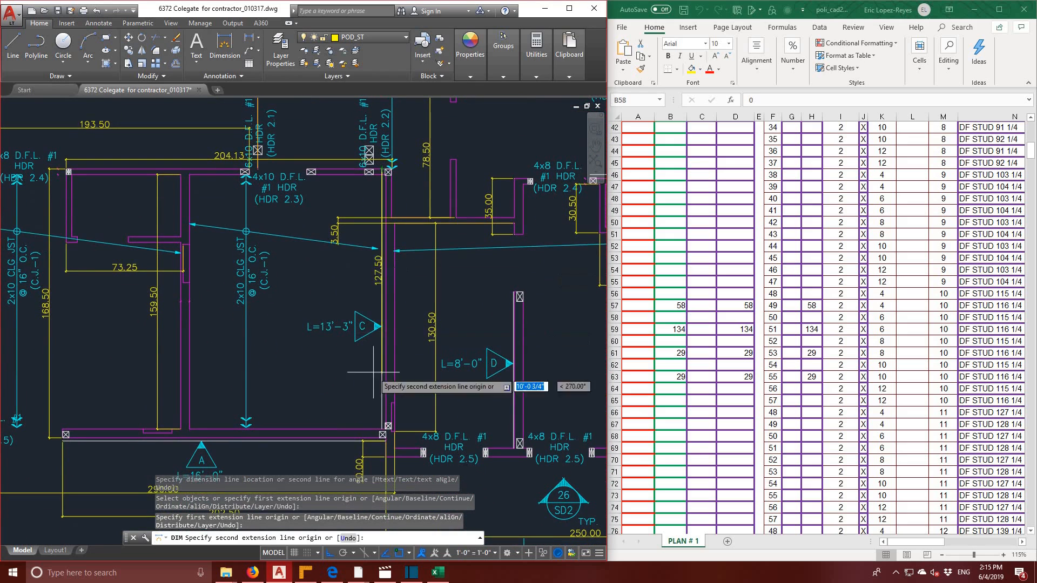
left_click(384, 425)
left_click(370, 424)
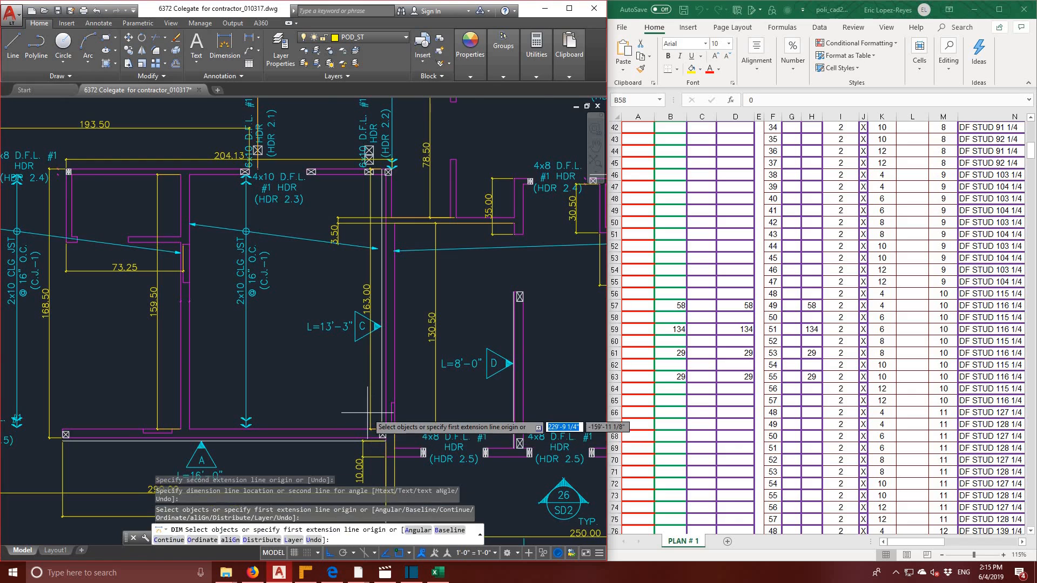
- Add a horizontal dimension above the 6'-0" shear wall D on the plan's upper exterior wall
scroll(358, 391, "down", 4)
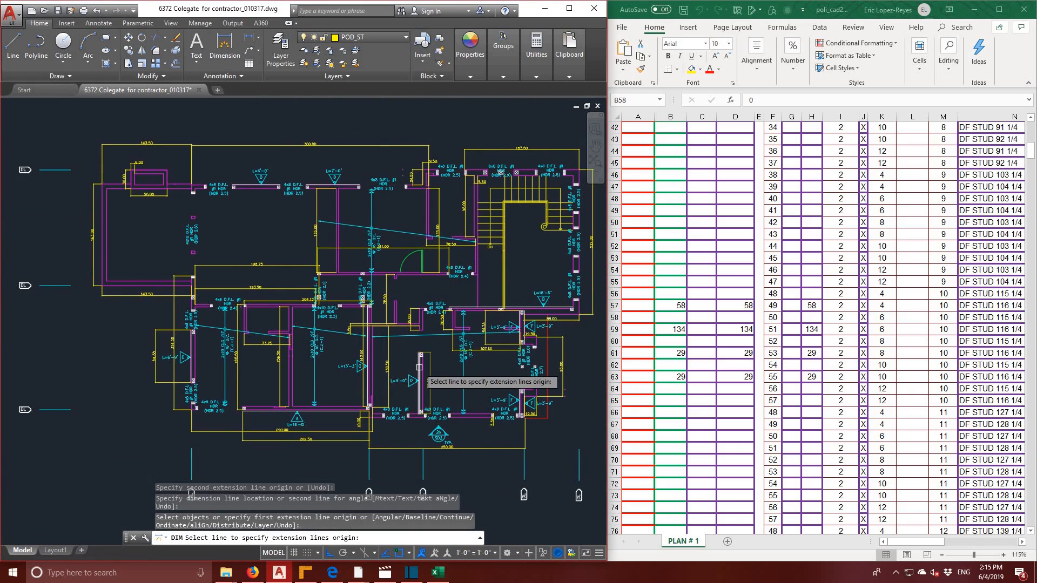
mouse_move(330, 231)
middle_mouse_down()
mouse_move(381, 302)
mouse_move(399, 360)
middle_mouse_up()
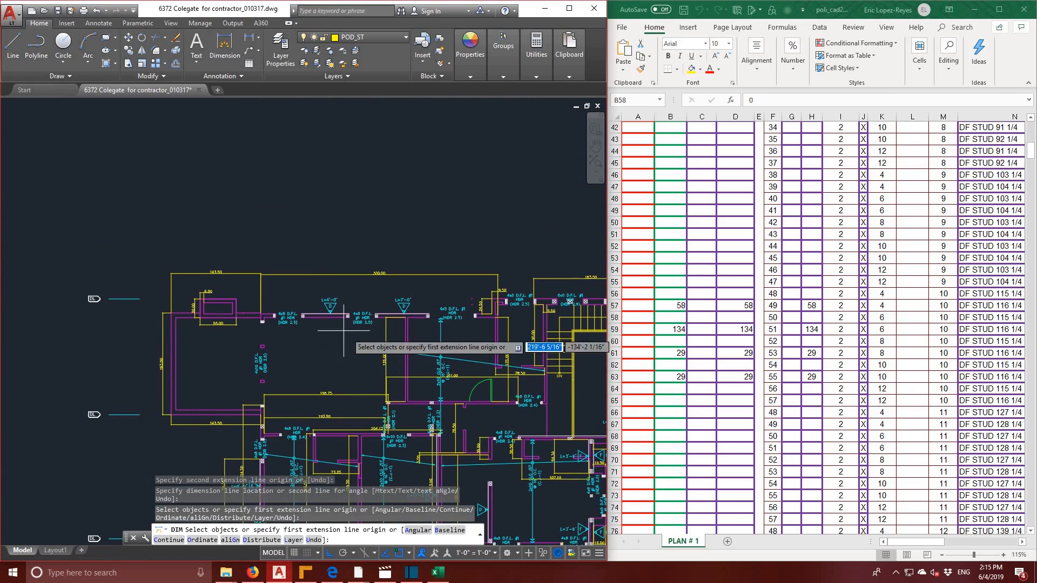
left_click(302, 314)
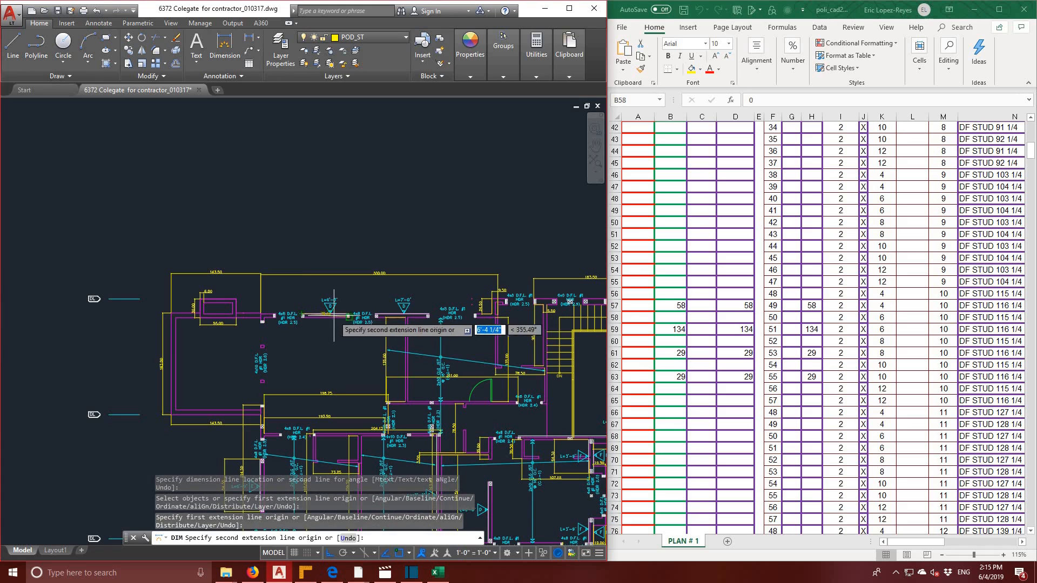
left_click(349, 315)
left_click(349, 292)
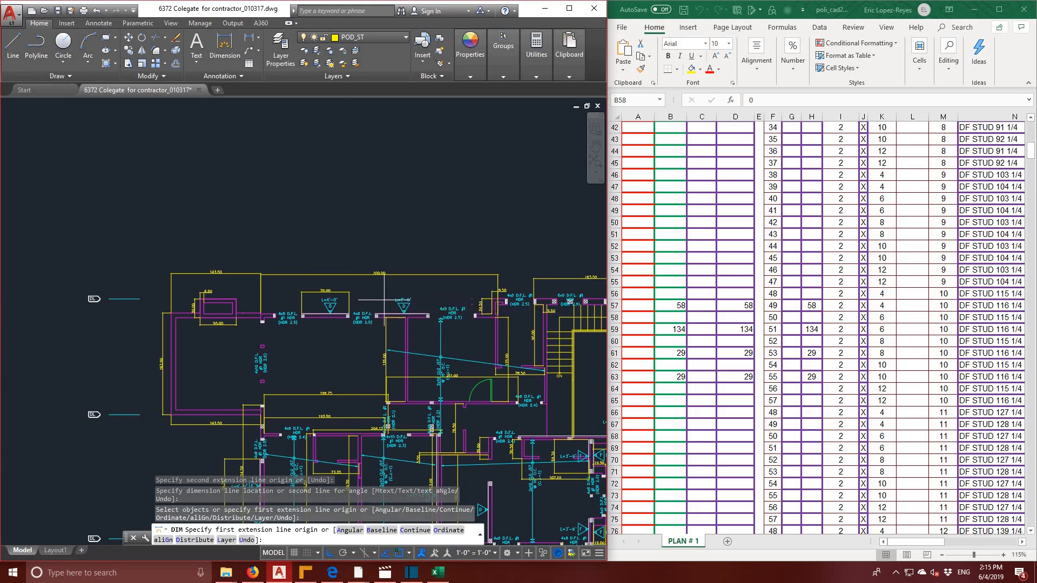
- Add a horizontal dimension above the neighbouring 7'-0" shear wall D on the upper exterior wall
left_click(377, 312)
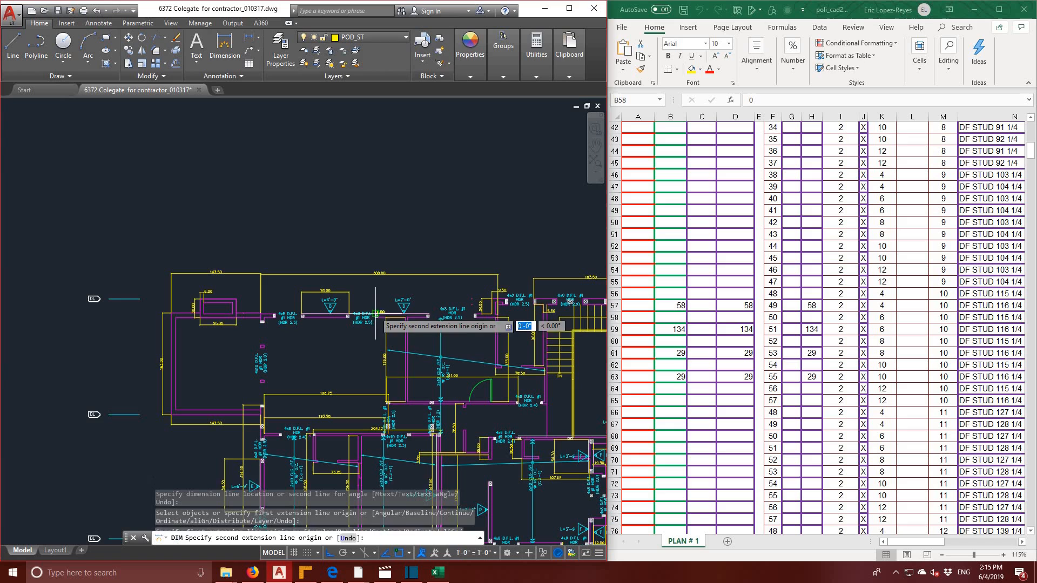
left_click(429, 315)
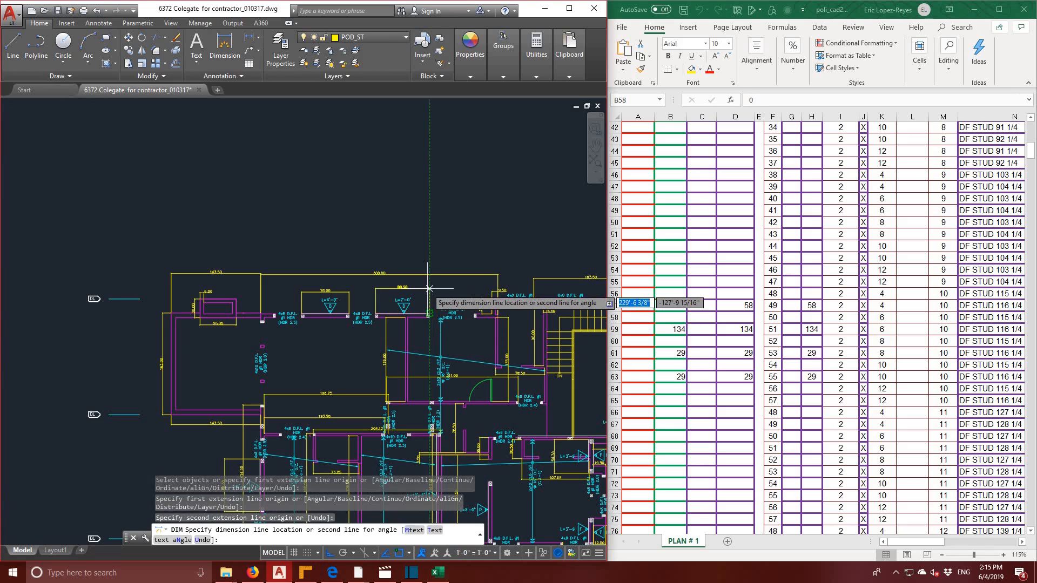
left_click(431, 289)
- Add a vertical dimension for the interior 8'-0" shear wall D, with its dimension line to the right of the wall
mouse_move(454, 381)
middle_mouse_down()
mouse_move(460, 338)
mouse_move(431, 244)
middle_mouse_up()
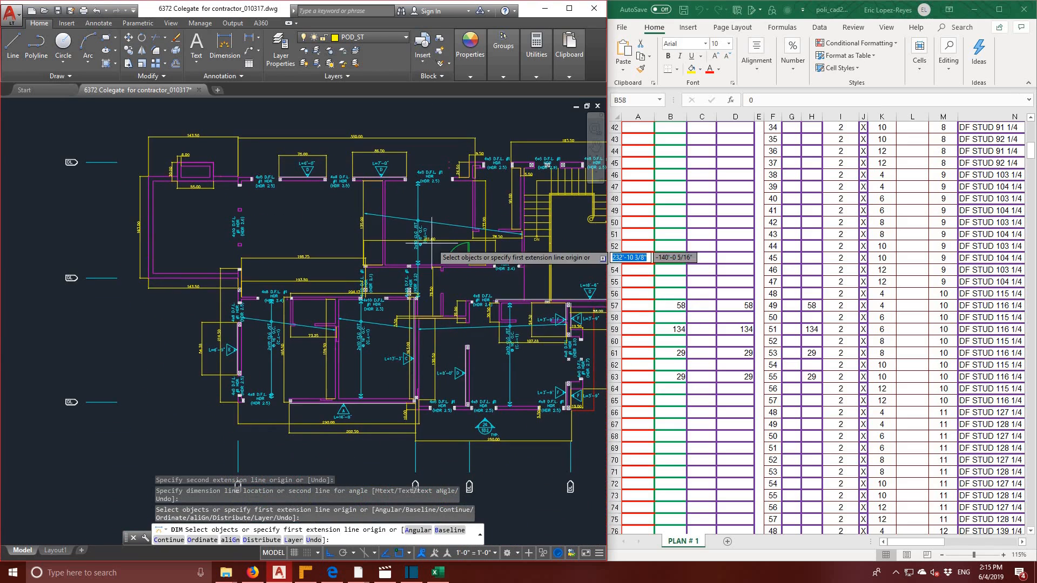
scroll(485, 407, "up", 2)
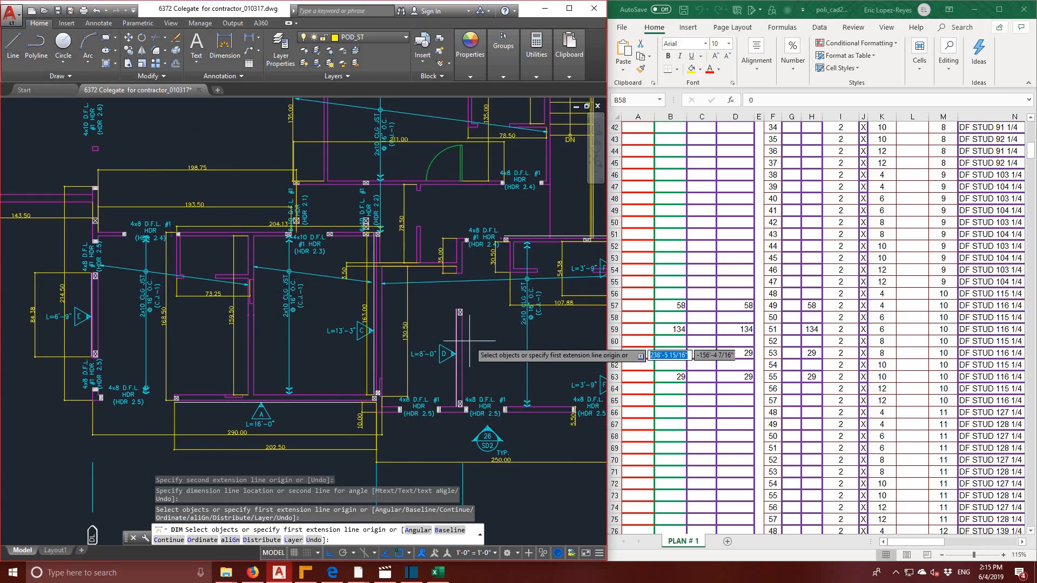
left_click(468, 347)
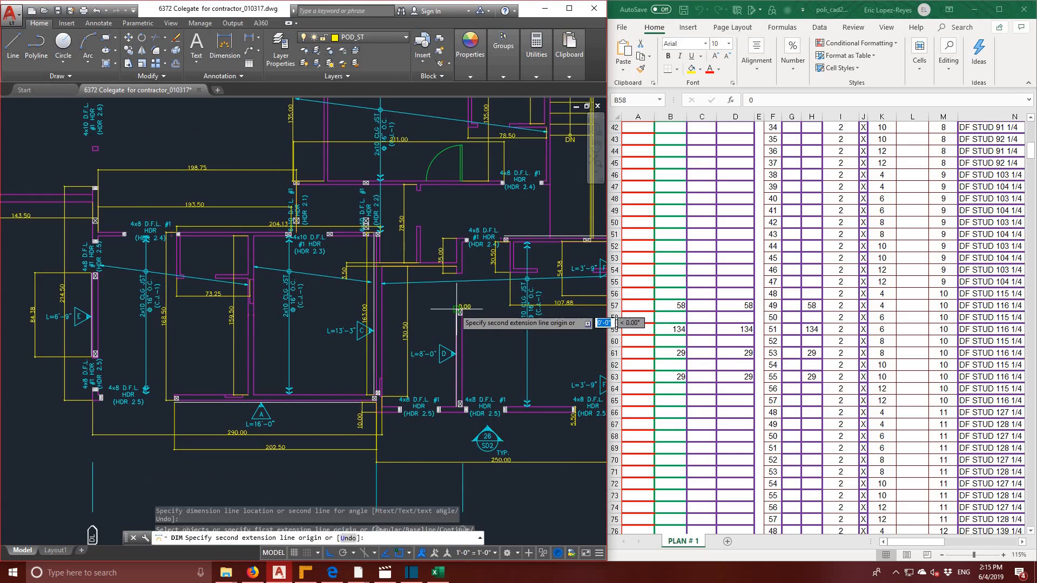
left_click(459, 404)
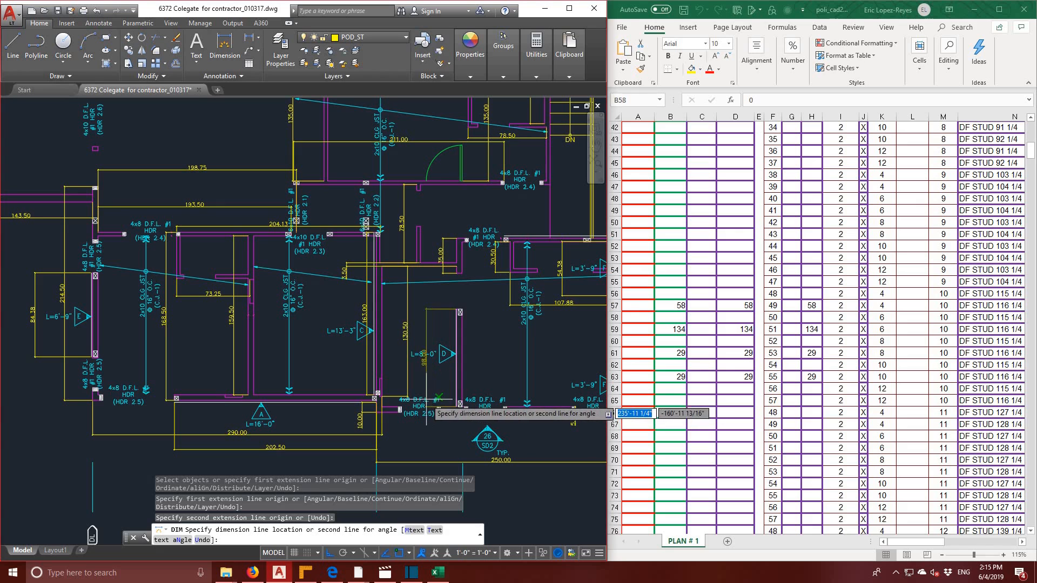
left_click(476, 386)
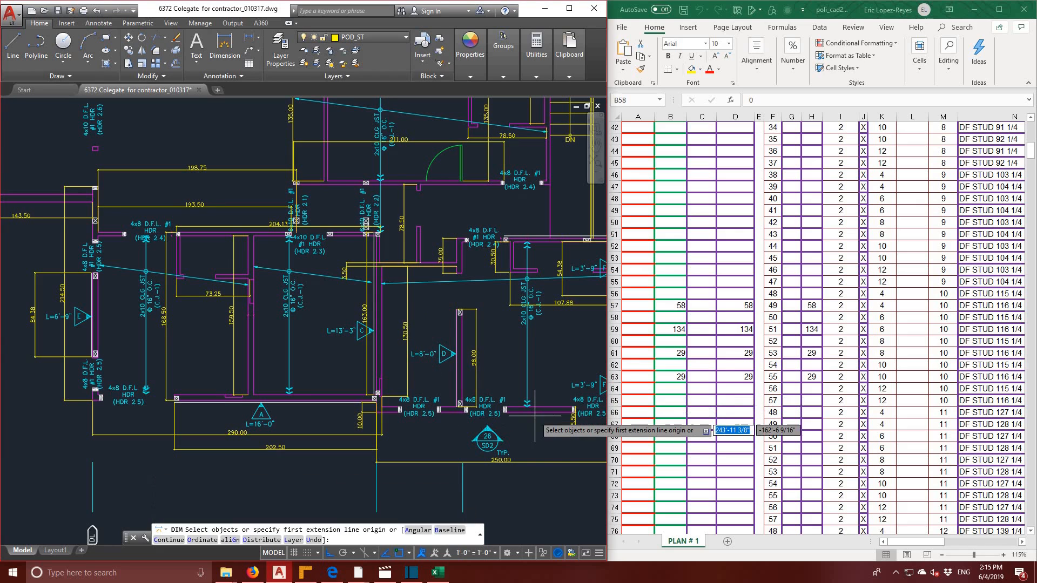
- Add a vertical dimension for the lower 3'-9" shear wall F, with its dimension line inside the room to the wall's left
middle_click_drag(526, 418, 374, 386)
scroll(375, 386, "down", 2)
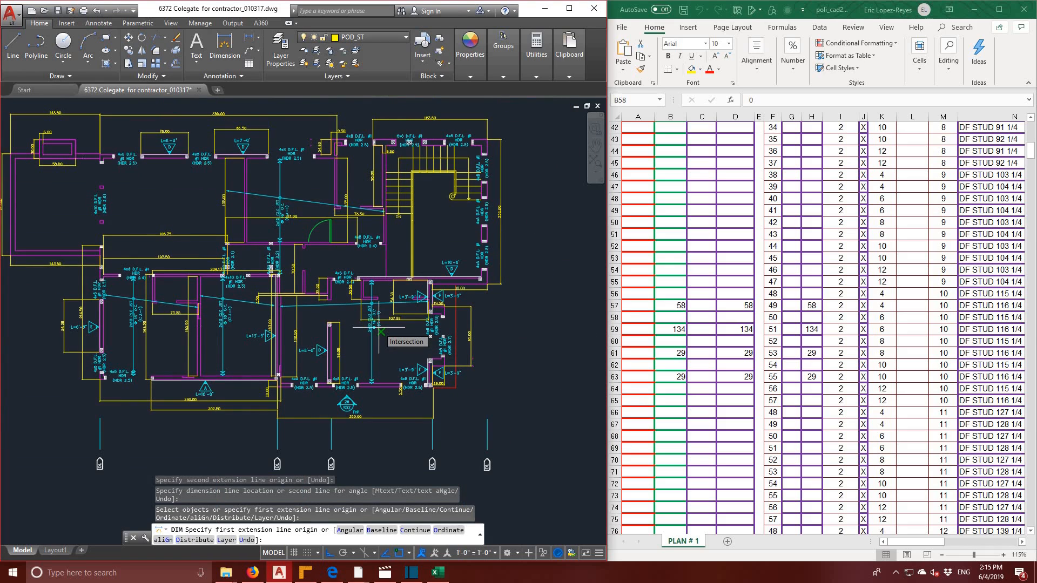
scroll(378, 328, "up", 2)
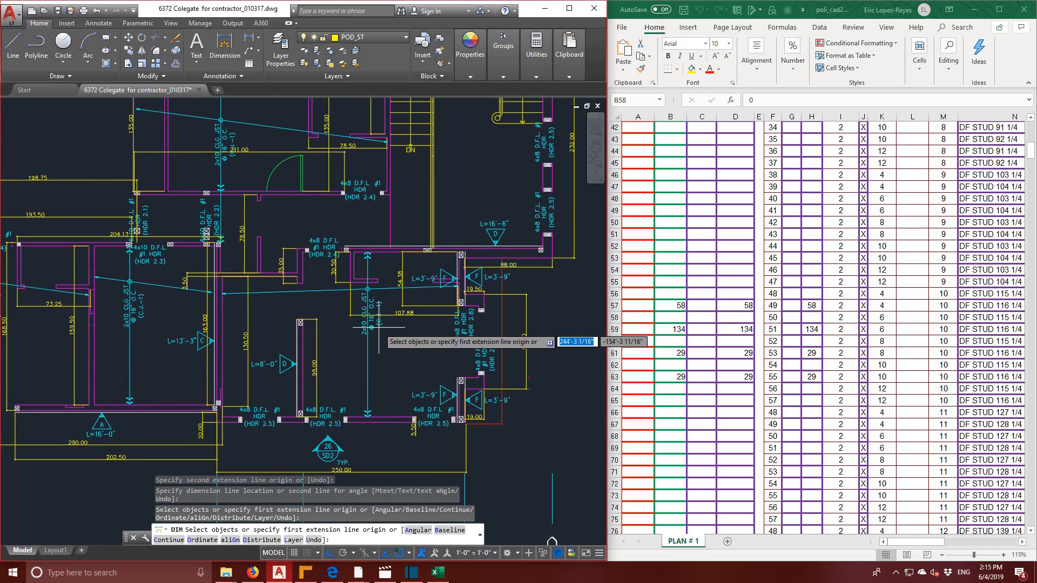
scroll(379, 327, "up", 2)
middle_click_drag(466, 416, 367, 267)
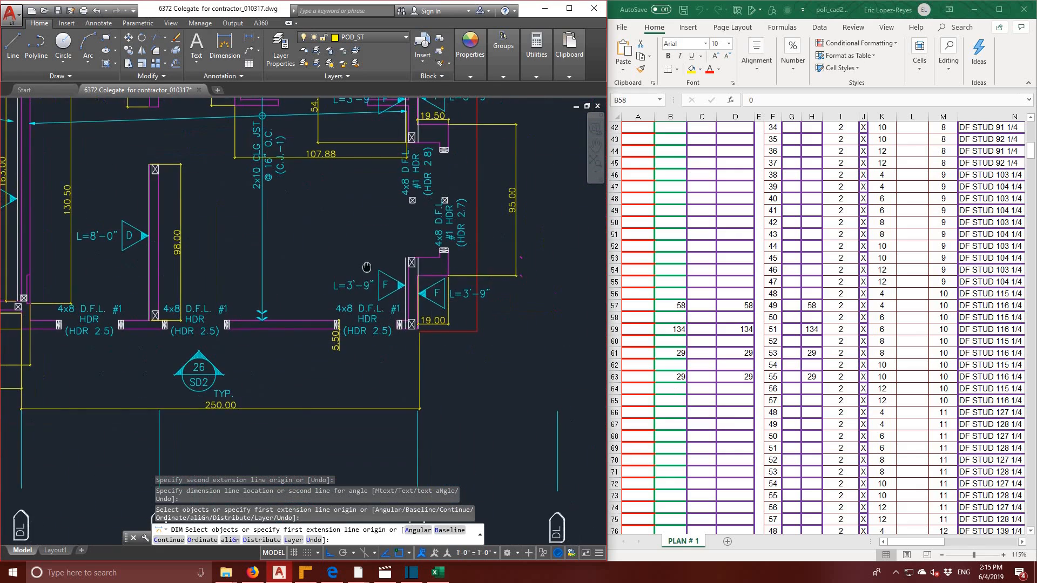
left_click(408, 259)
left_click(405, 327)
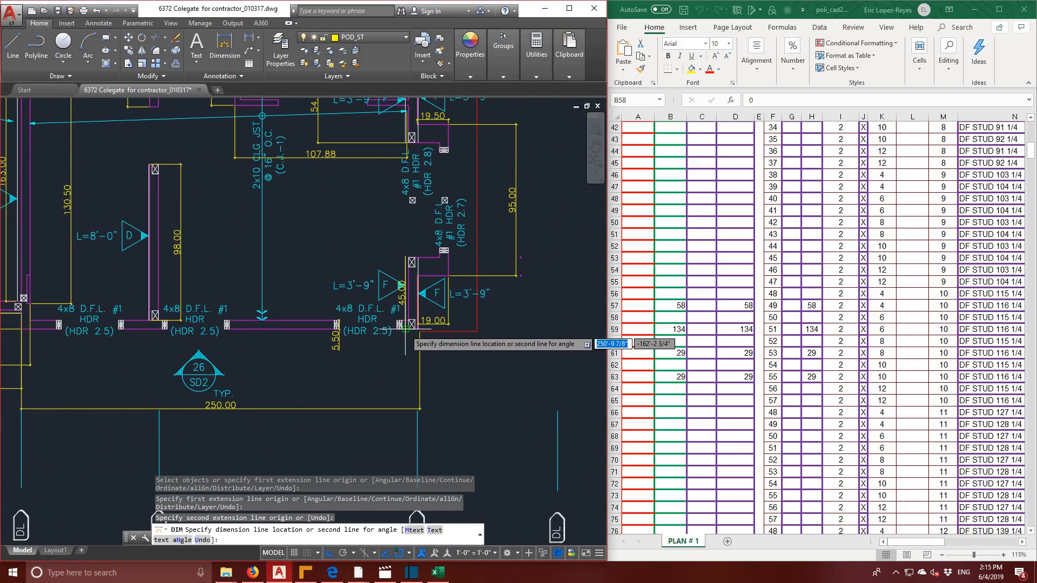
left_click(317, 273)
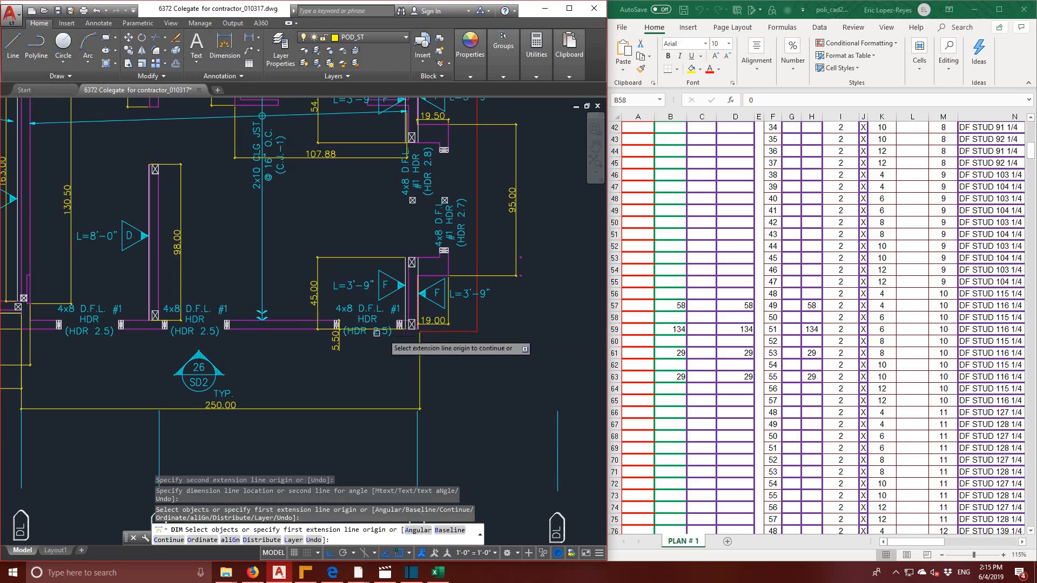
- Add a vertical dimension for the outer face of the lower shear wall F, its dimension line in line with the neighbouring exterior 95.00 dimension
left_click(419, 276)
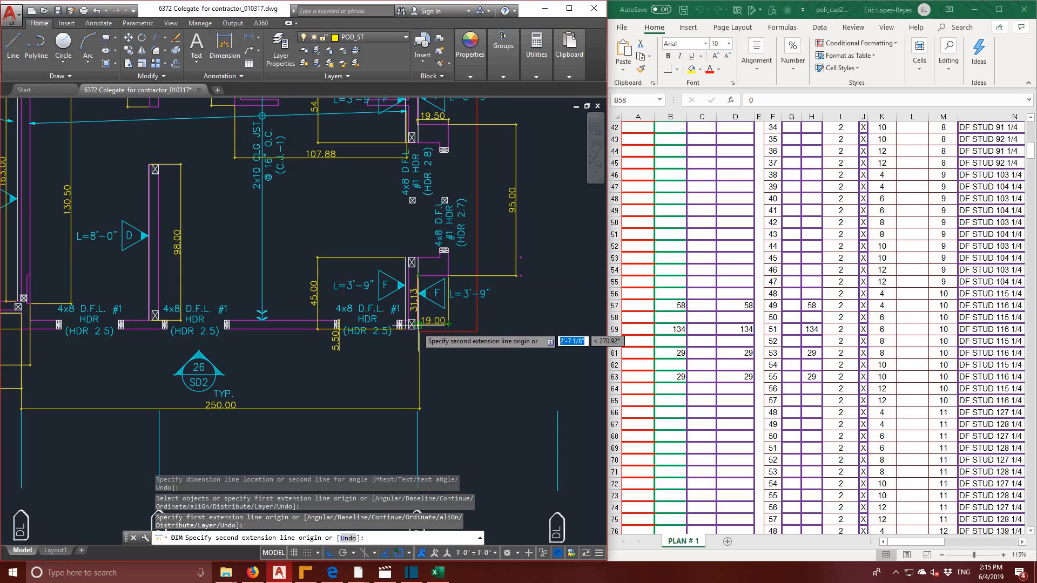
left_click(418, 327)
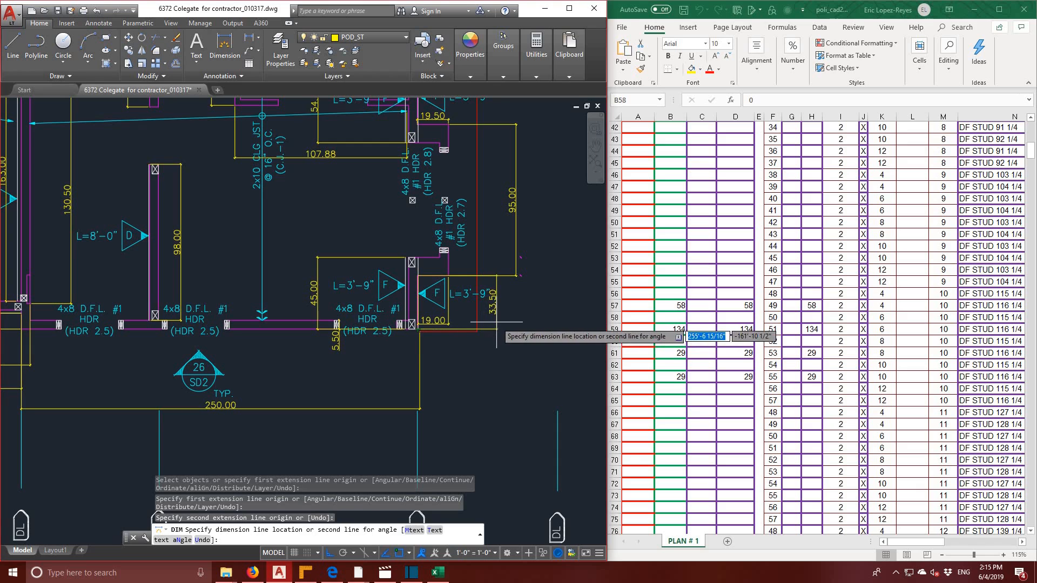
left_click(516, 324)
- Add a horizontal dimension along the 16'-6" shear wall D below the stairs, with its dimension line just above the wall
scroll(454, 248, "down", 1)
middle_click_drag(454, 248, 439, 406)
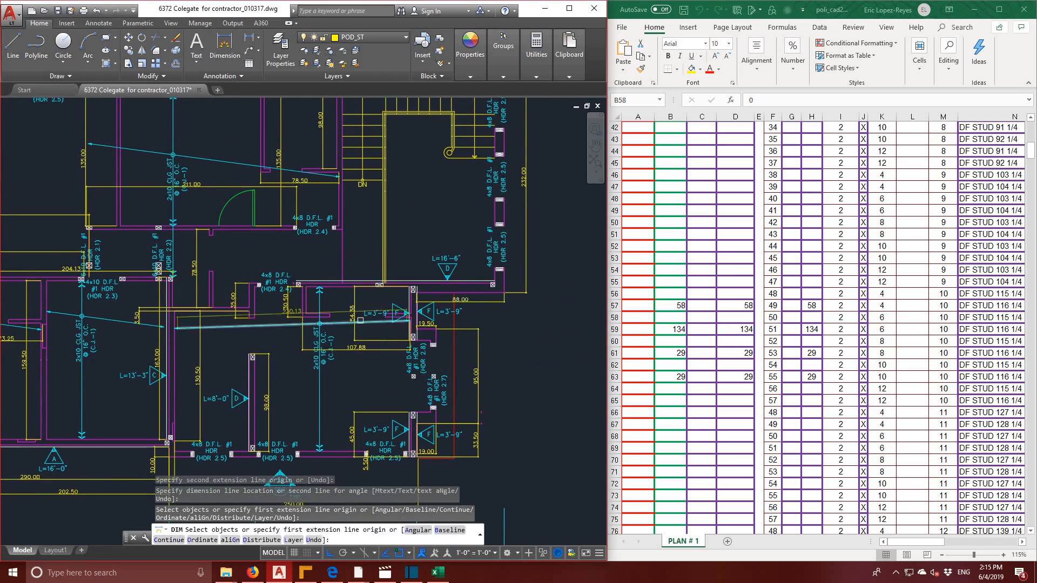
left_click(298, 285)
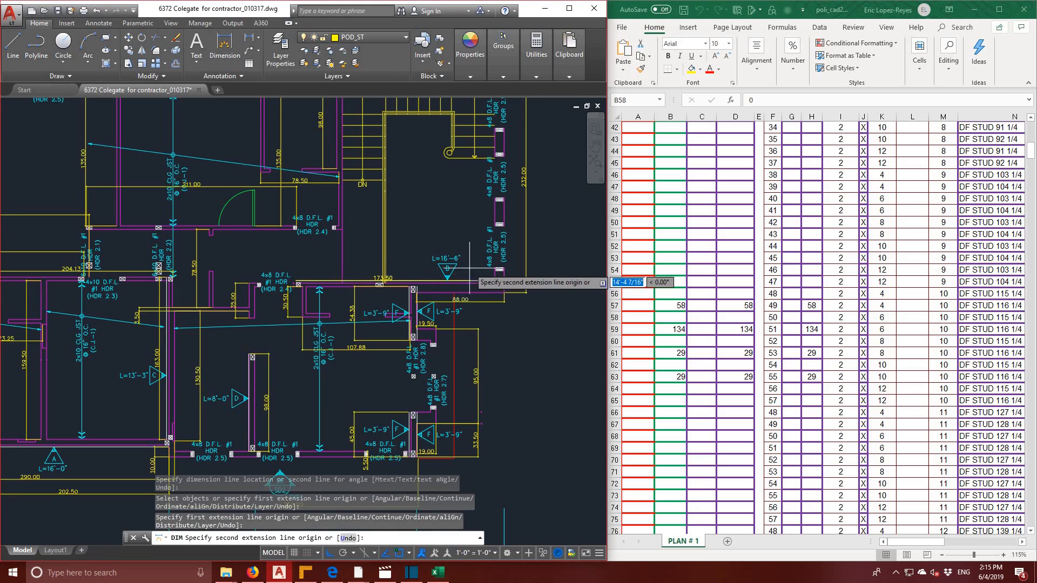
left_click(492, 284)
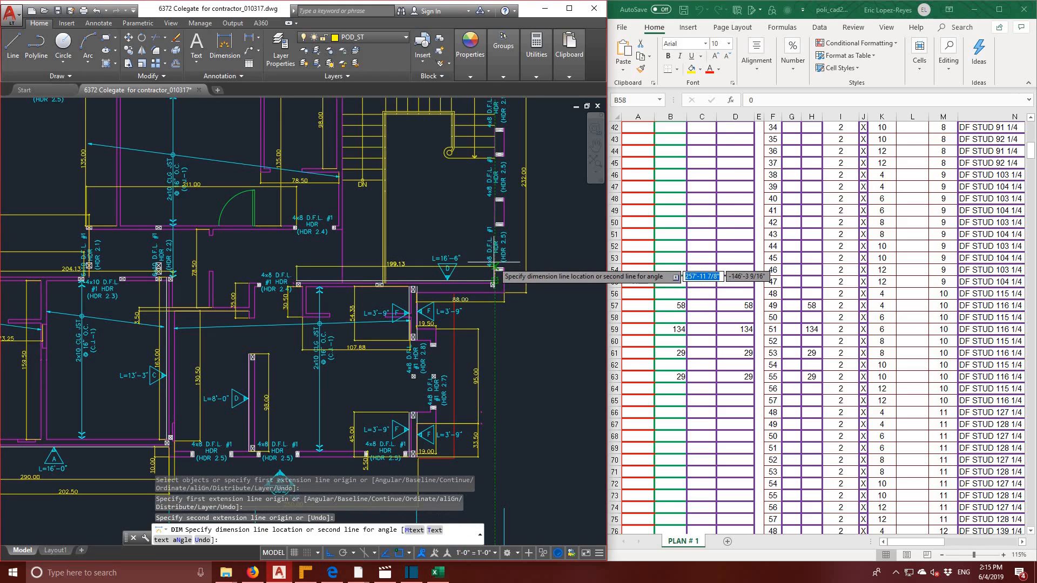
left_click(495, 269)
- Bring up POD for CAD and copy the 6'-0" shear wall D's dimension, 76.00, into its empty calculation list
scroll(448, 299, "down", 2)
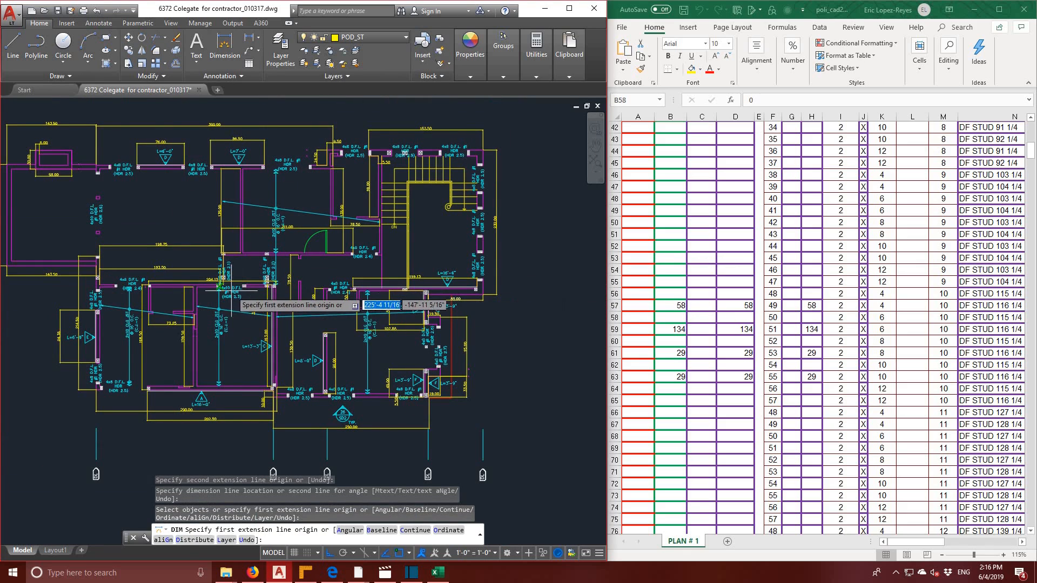
middle_click_drag(233, 294, 325, 358)
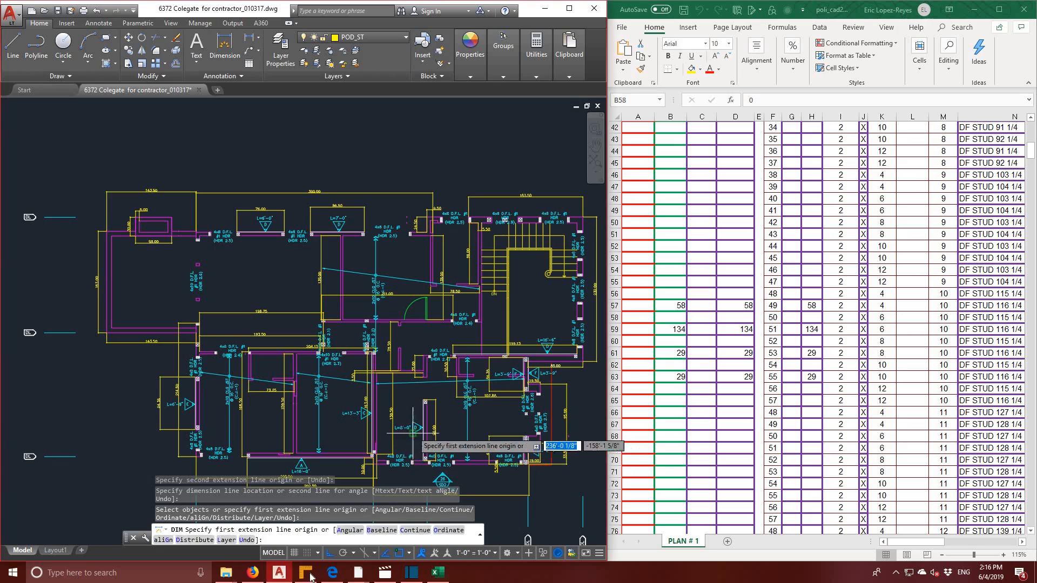
left_click(310, 577)
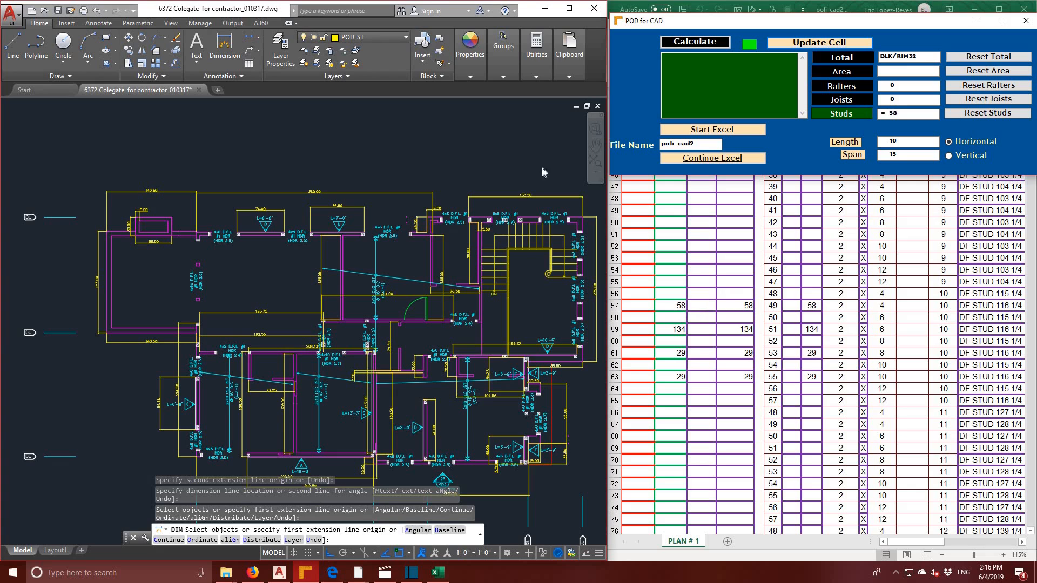
left_click(248, 282)
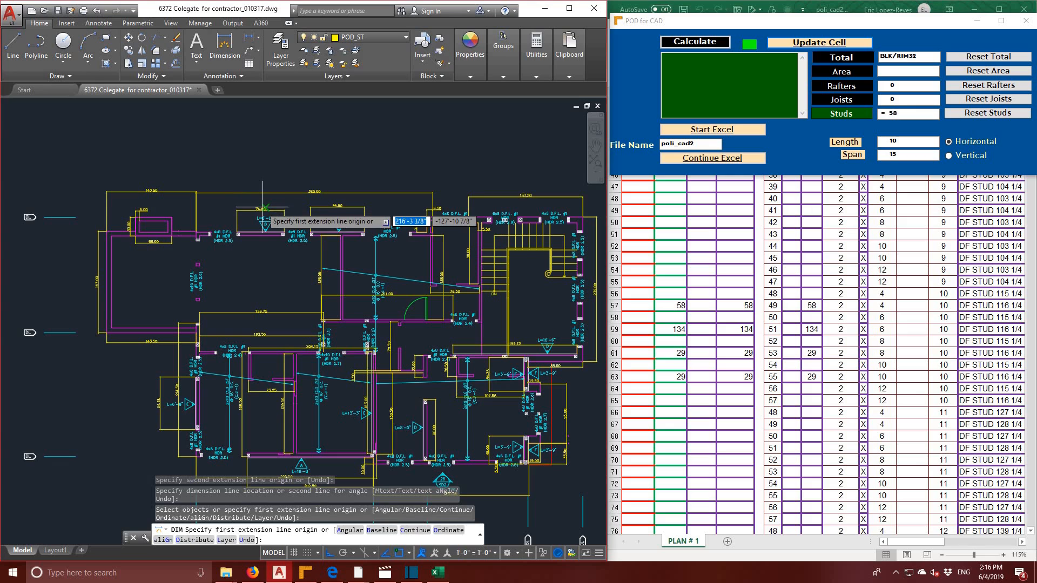
key("Escape")
key("Escape")
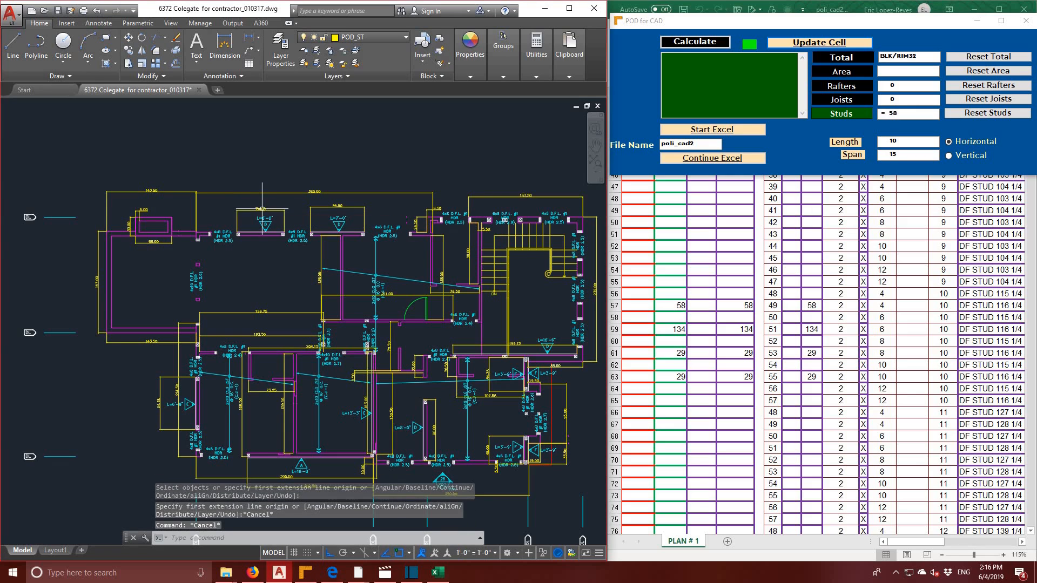
double_click(262, 209)
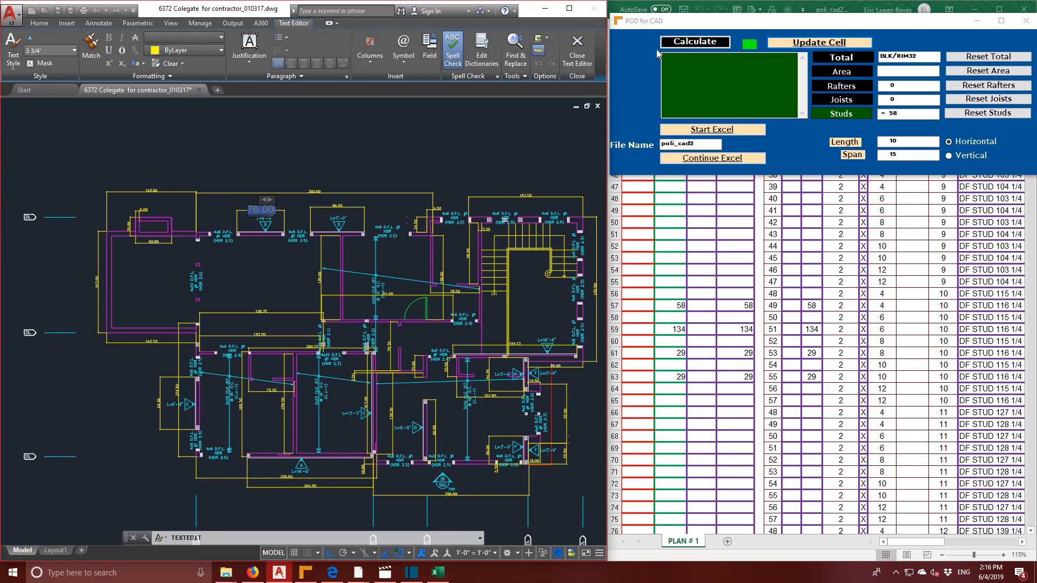
left_click(678, 58)
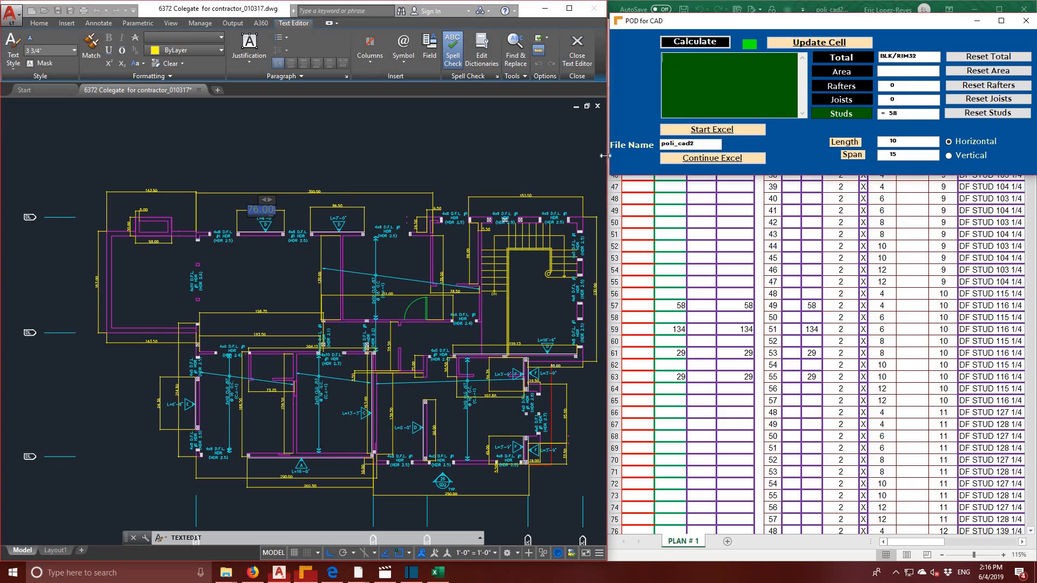
- Copy the dimensions of the 7'-0" shear wall D (86.50) and the 6'-9" shear wall E (84.38) into the calculation list
left_click(339, 210)
left_click(340, 210)
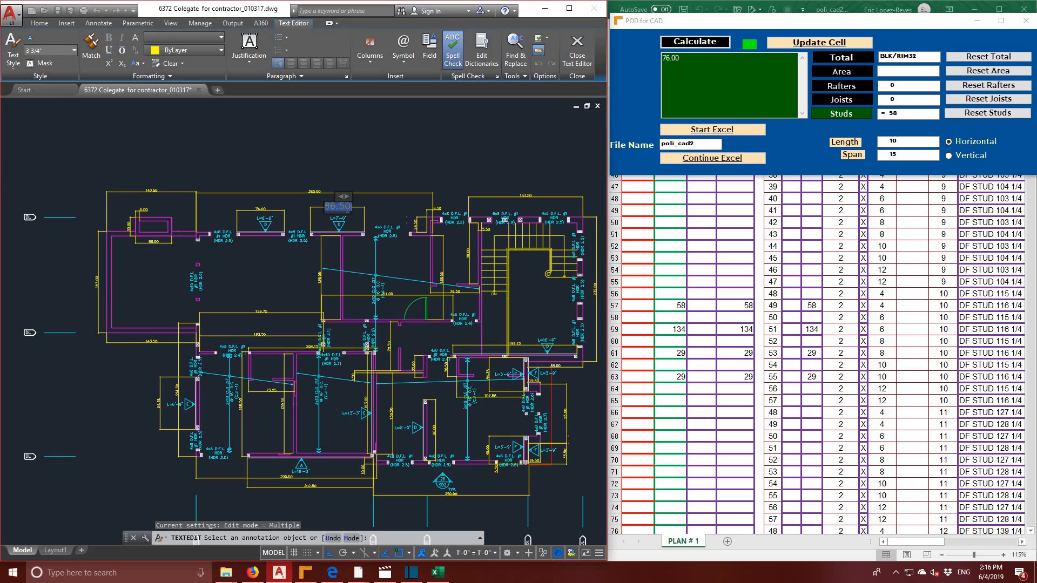
left_click(678, 70)
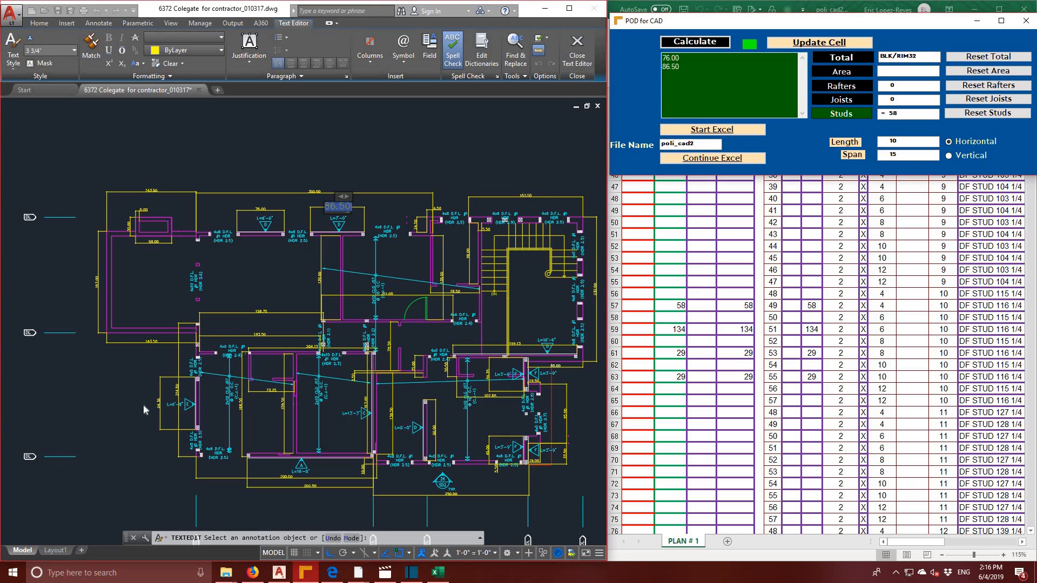
left_click(160, 403)
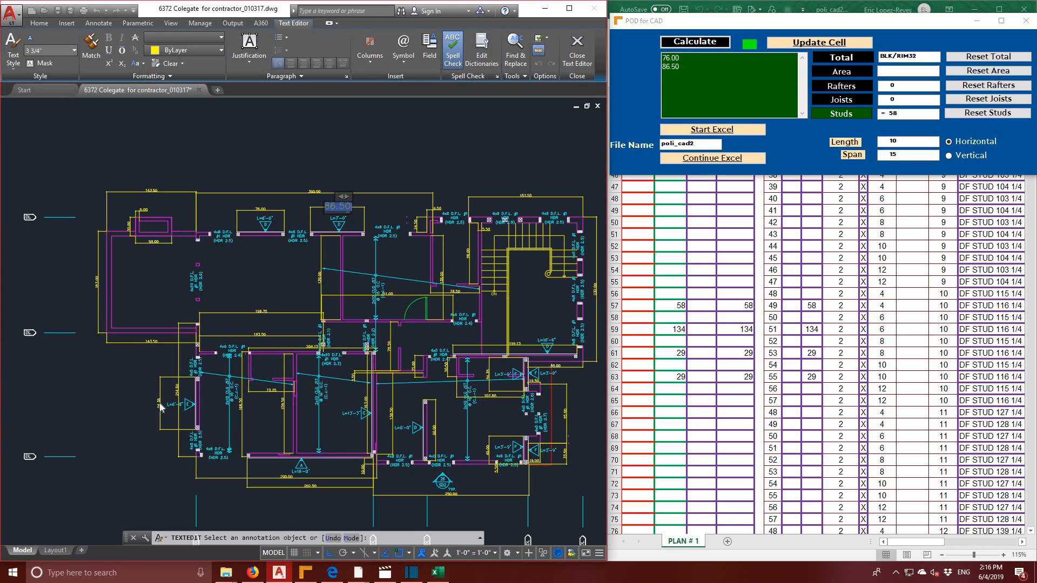
left_click(160, 403)
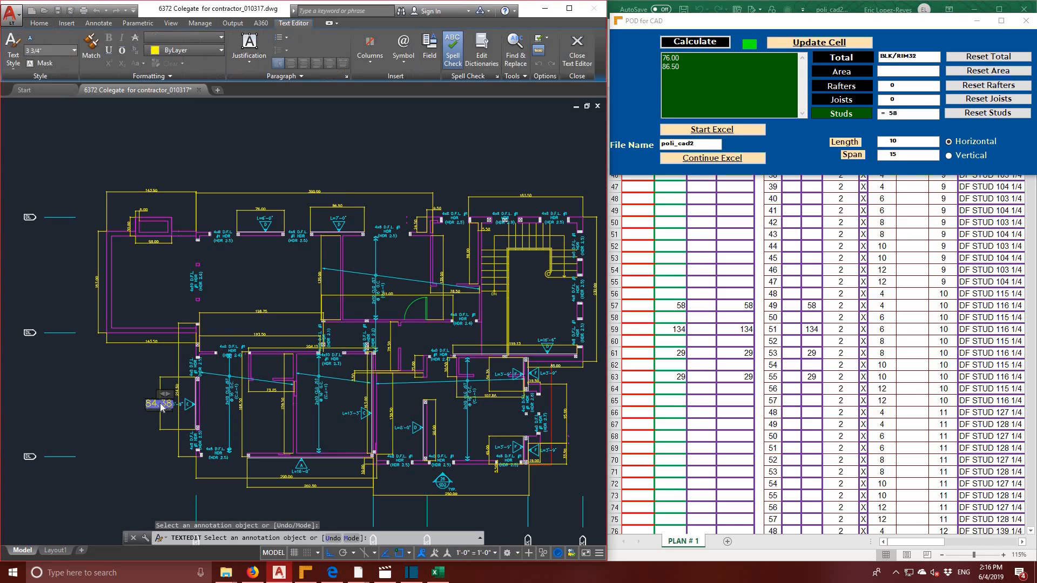
key("ctrl+c")
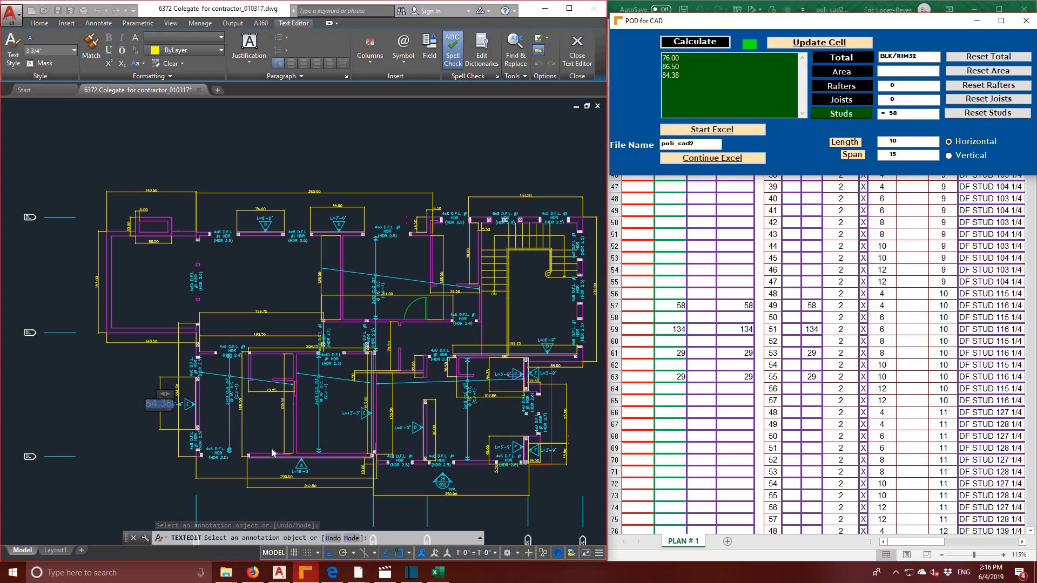
- Copy the dimensions of the 13'-3" shear wall C (163.00) and the interior 8'-0" shear wall D (98.00) into the calculation list
left_click(368, 406)
left_click(368, 407)
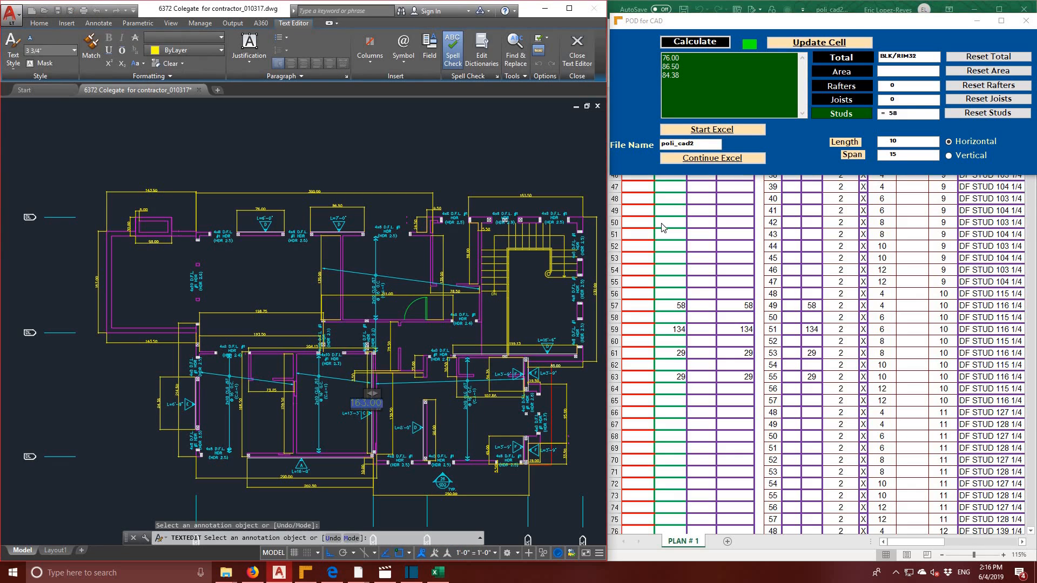
left_click(711, 96)
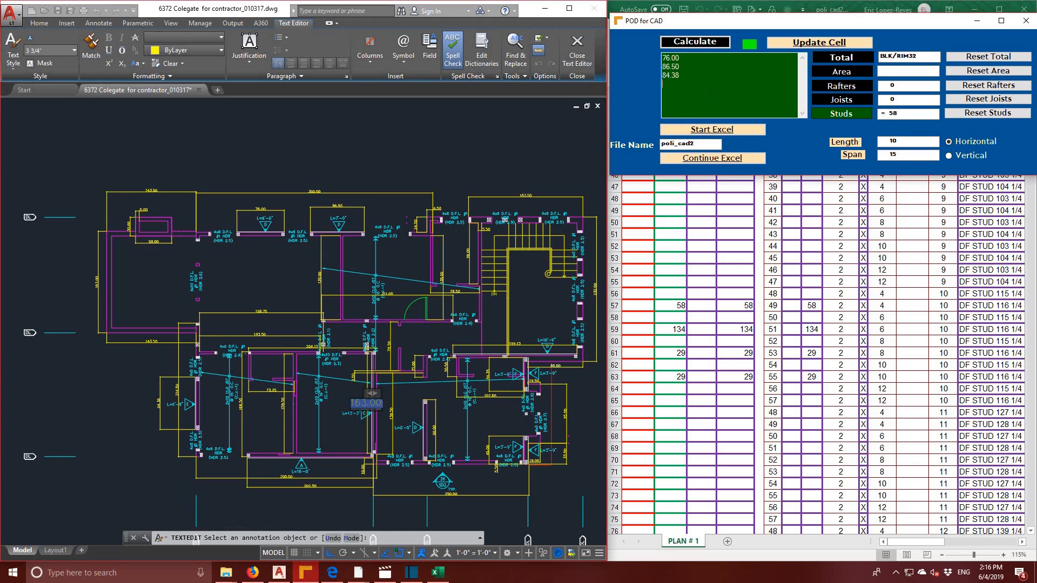
key("ctrl+v")
key("Return")
left_click(436, 436)
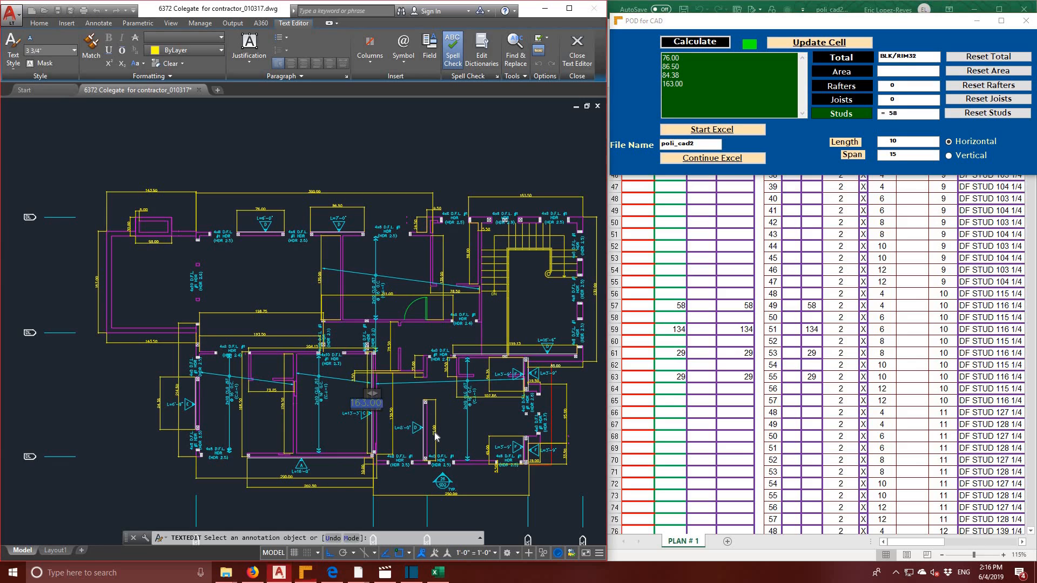
left_click(437, 436)
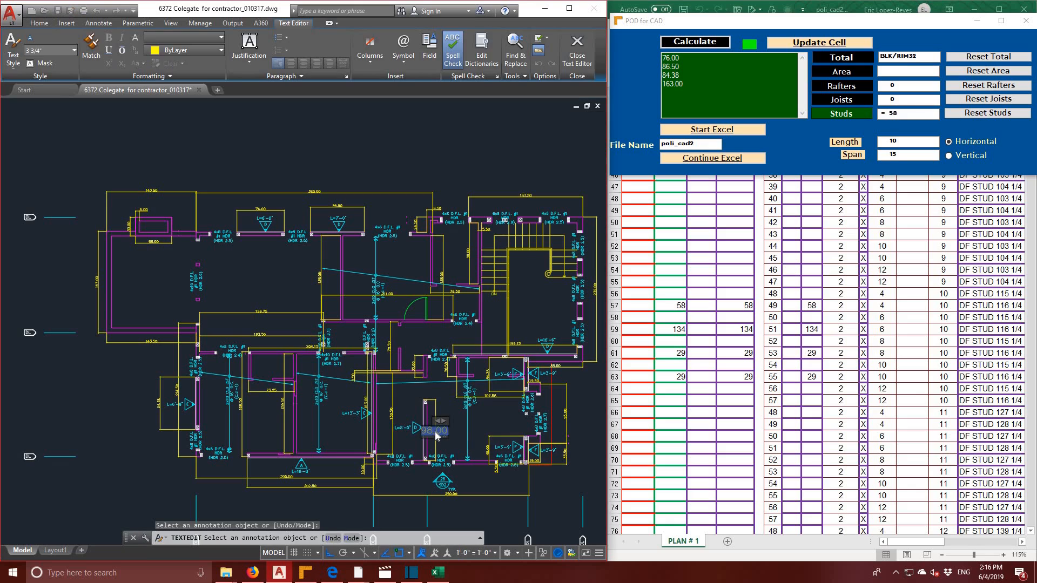
key("ctrl+c")
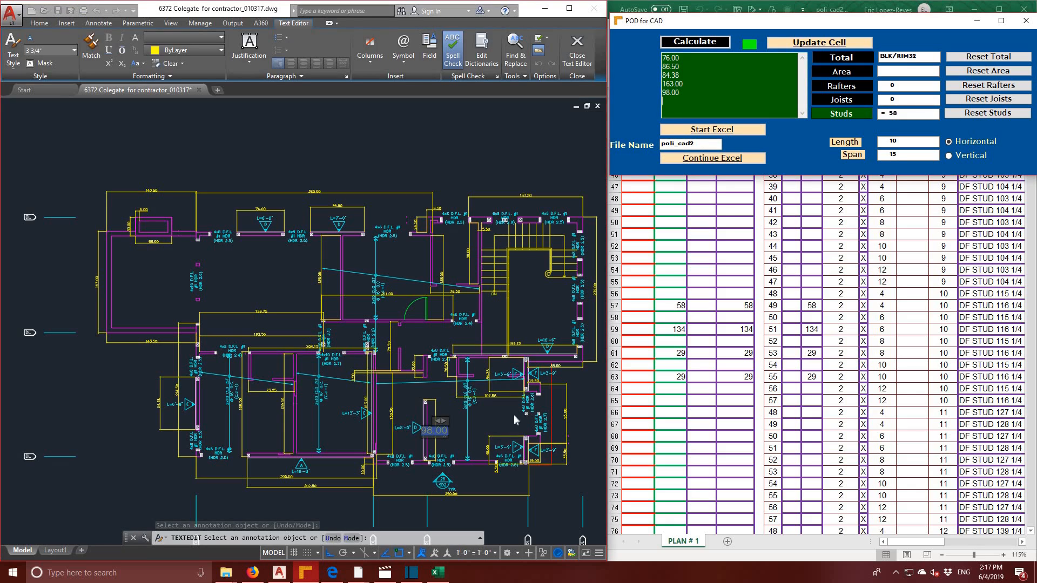
- Copy the 45.00 dimension text from the lower-right wall of the plan into the Studs length list
left_click(490, 454)
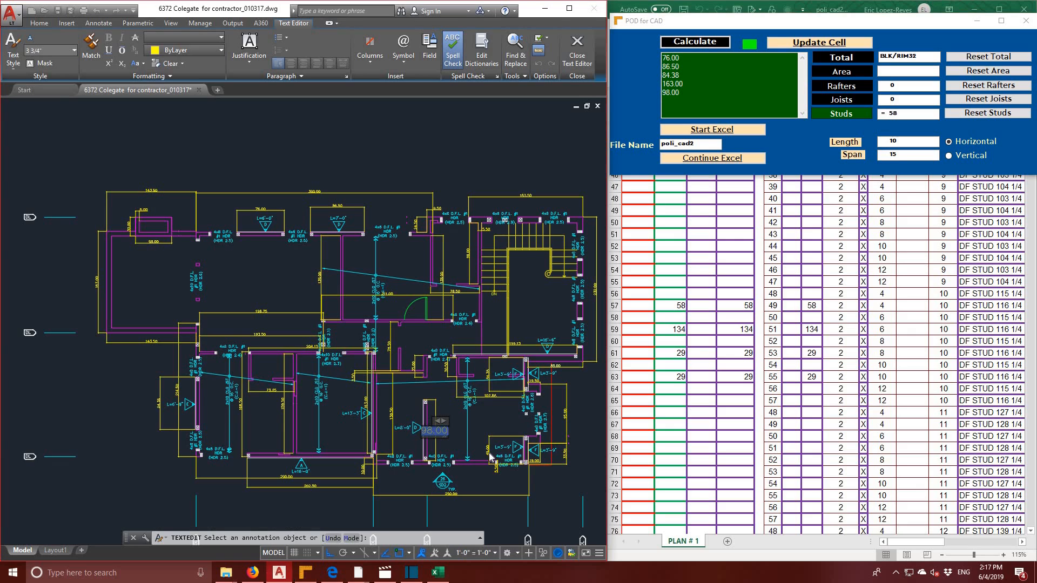
left_click(488, 453)
left_click(487, 453)
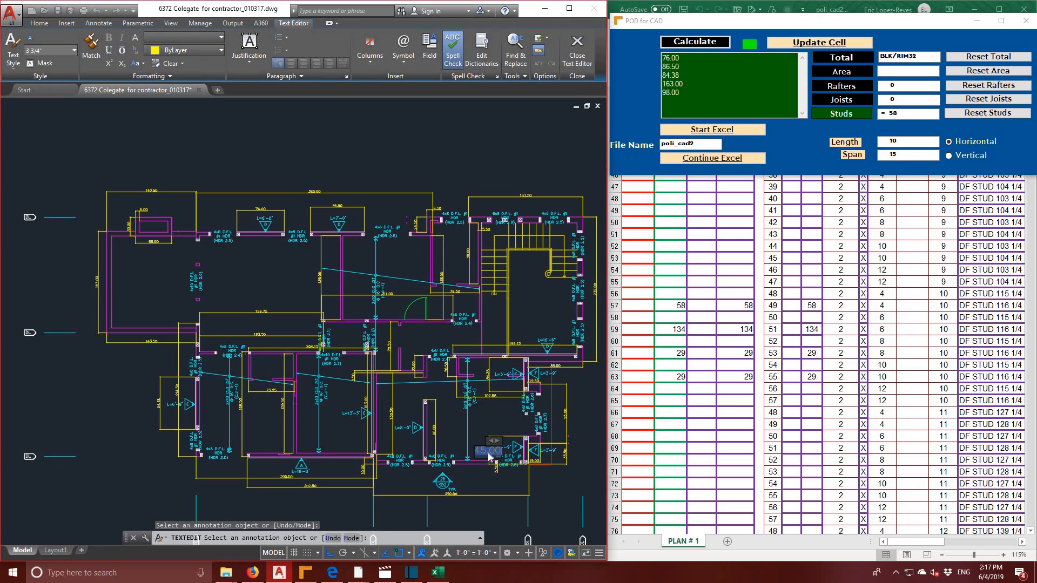
left_click(689, 101)
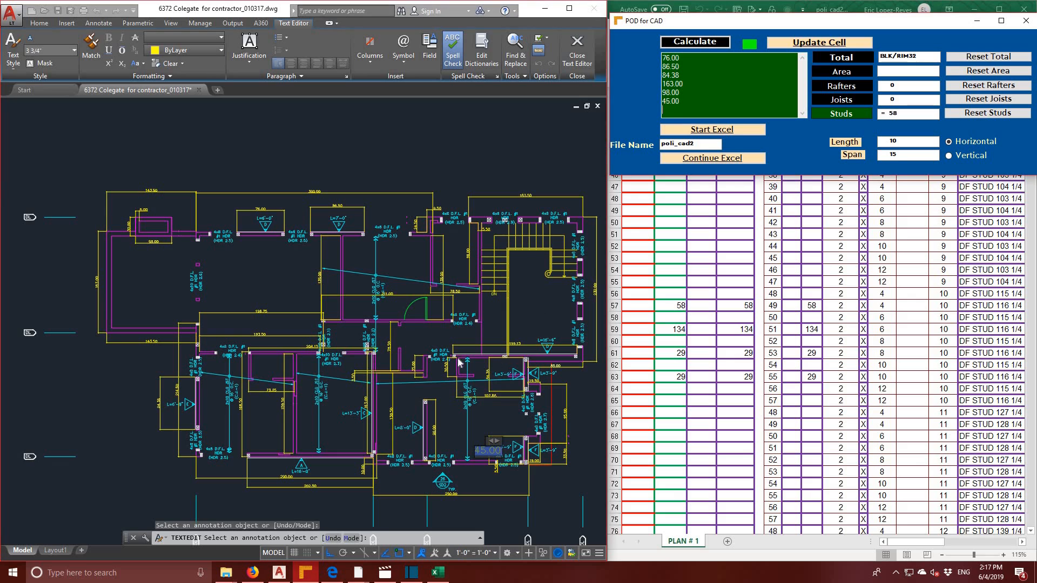
- Copy the 54.38 dimension text of the right-hand room's upper wall and add it twice to the Studs length list
left_click(489, 378)
left_click(488, 373)
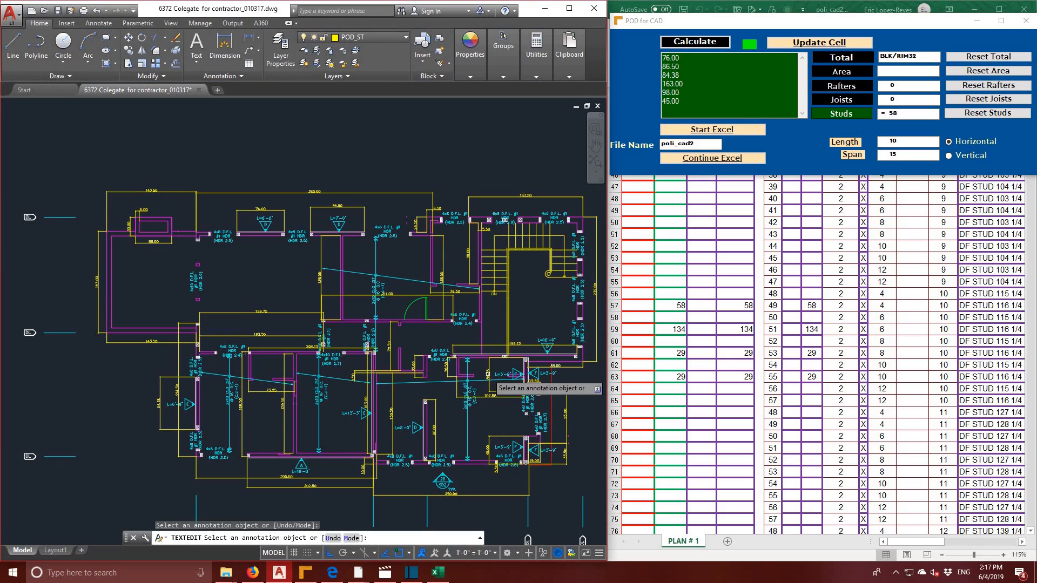
left_click(489, 379)
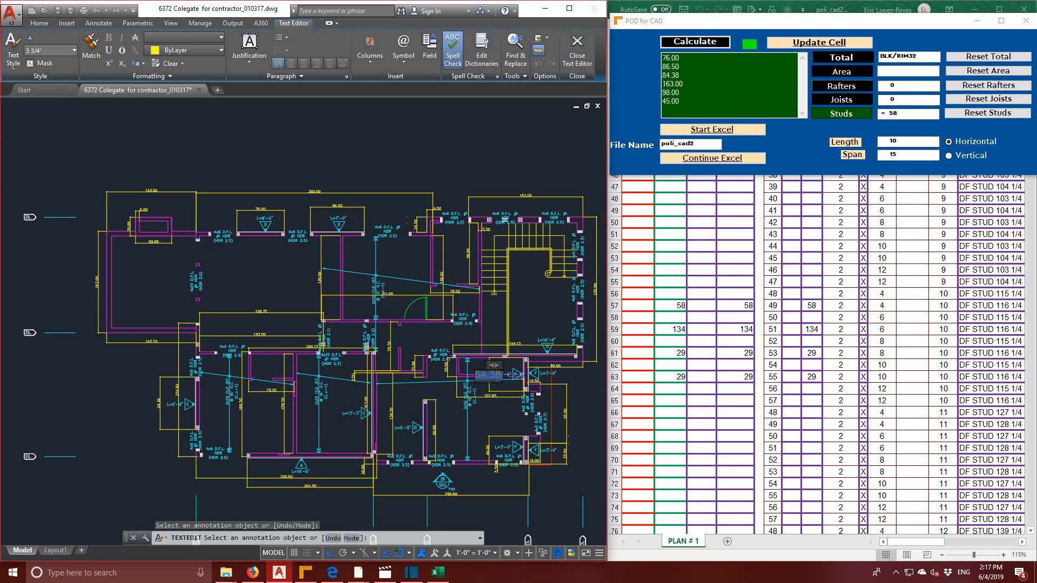
left_click(663, 110)
key("ctrl+v")
key("ctrl+v")
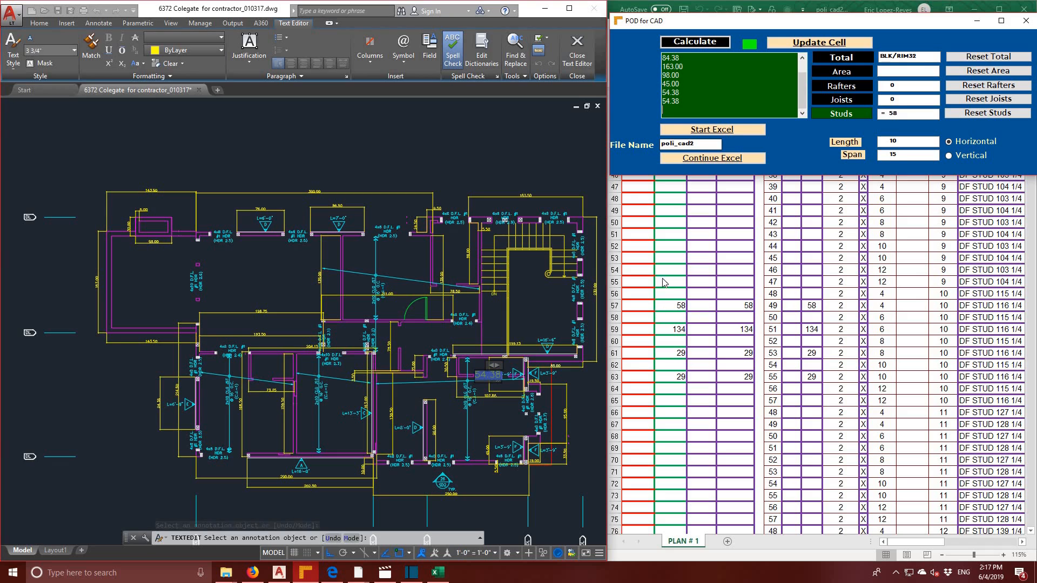
- Add the 33.50 dimension at the lower-right corner and the 199.13 dimension below the stairs to the Studs length list
left_click(565, 454)
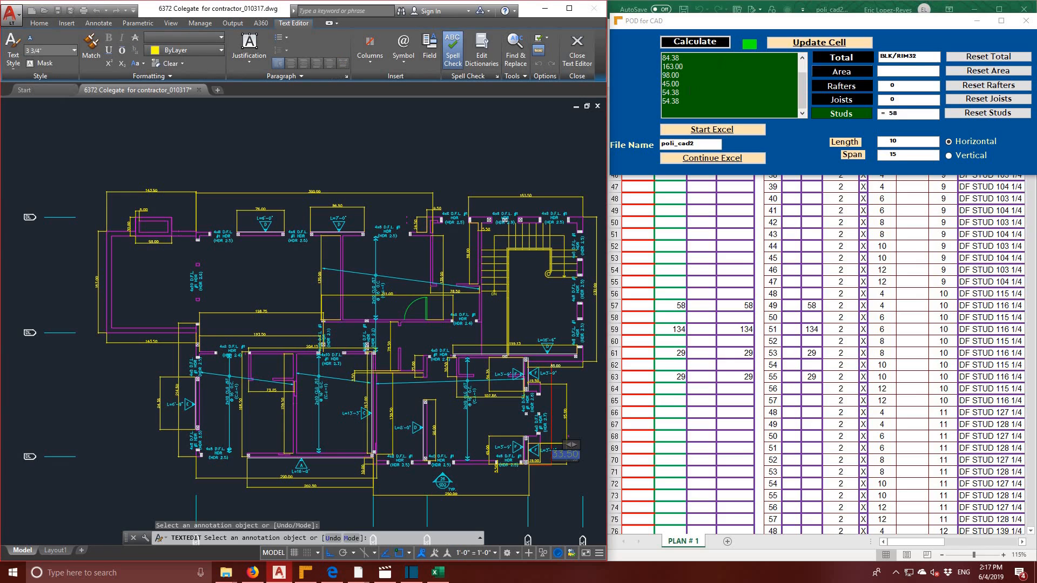
left_click(683, 108)
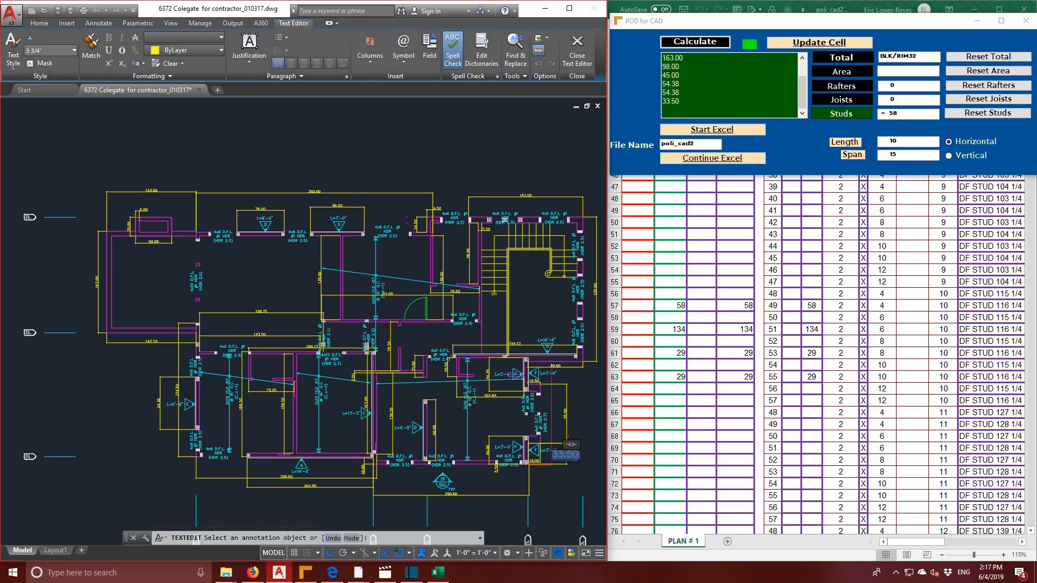
left_click(518, 344)
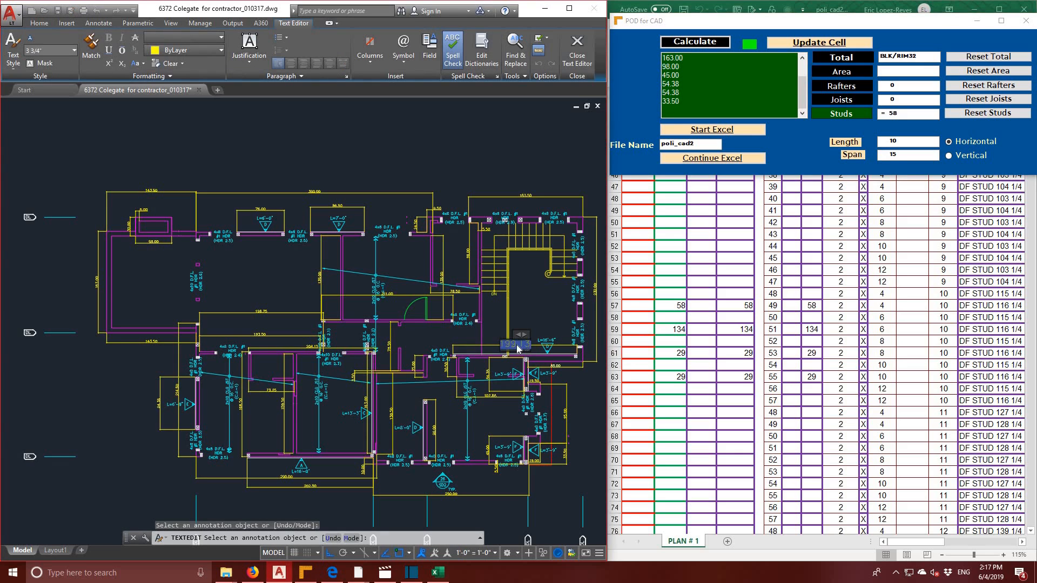
left_click(697, 42)
- Reset the stud count, calculate the studs from the listed lengths and write the result to cell B58
left_click(1016, 111)
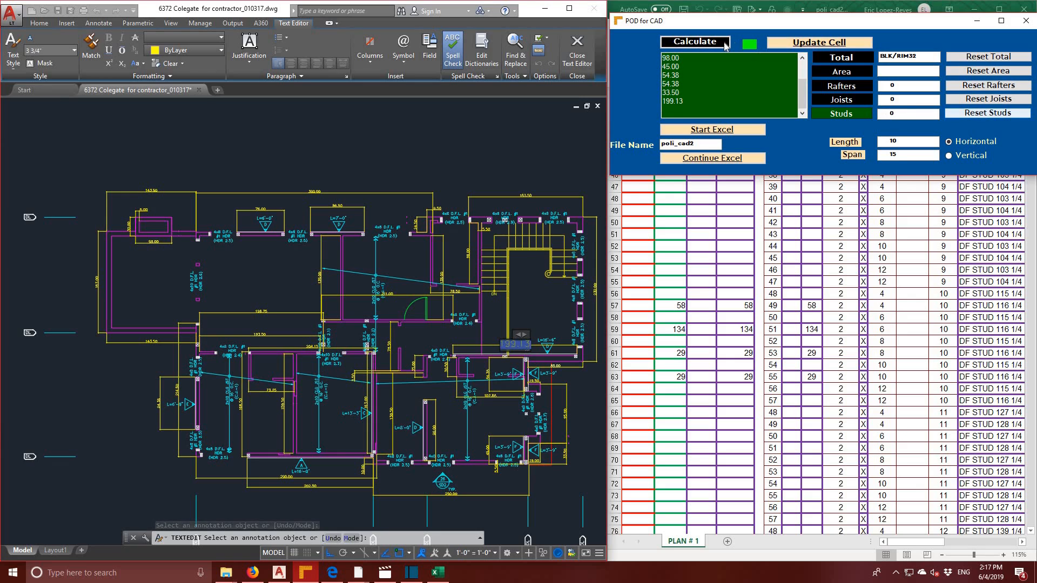
left_click(719, 45)
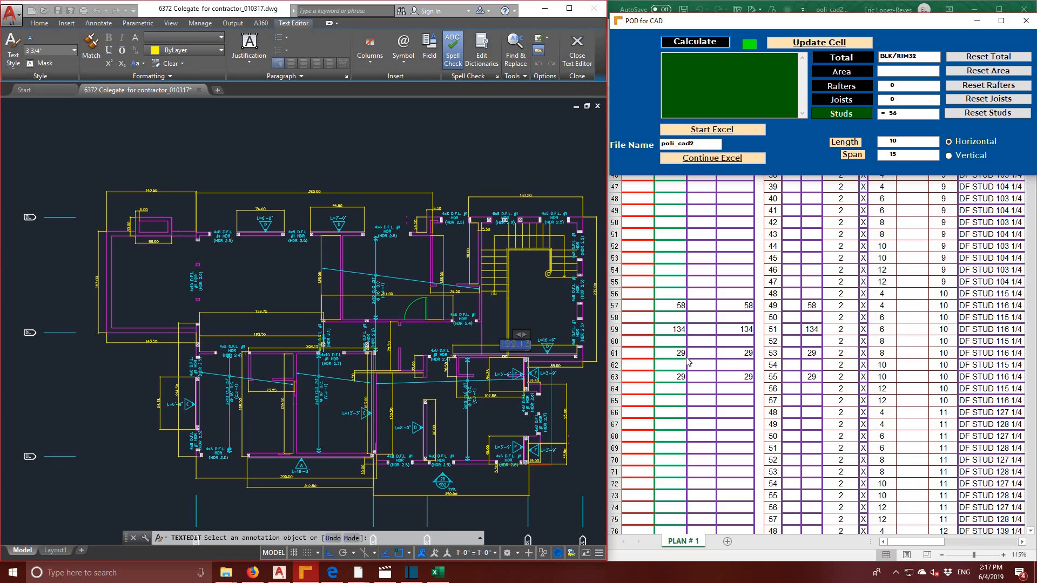
left_click(794, 47)
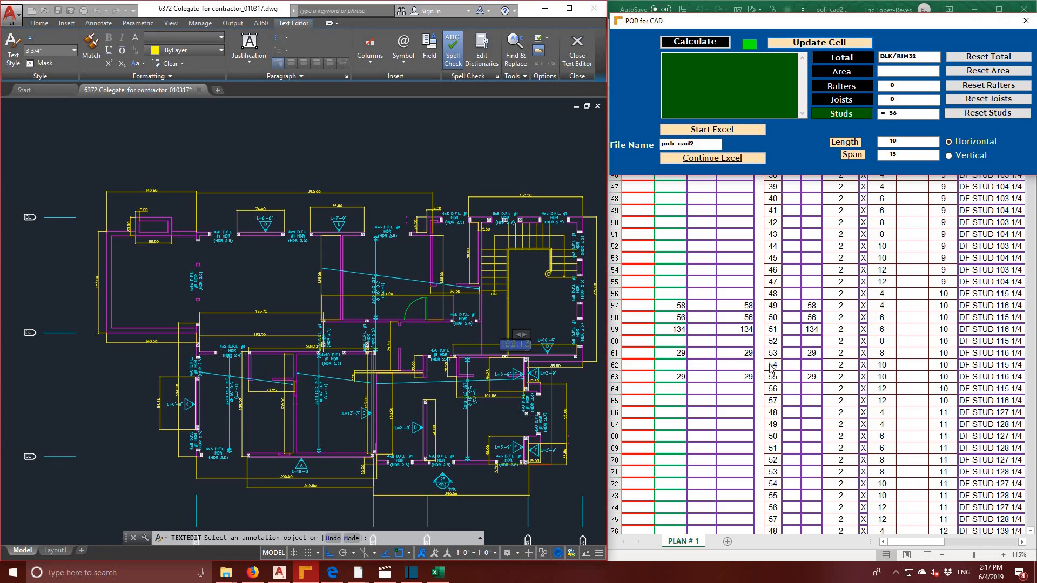
scroll(772, 368, "down", 1)
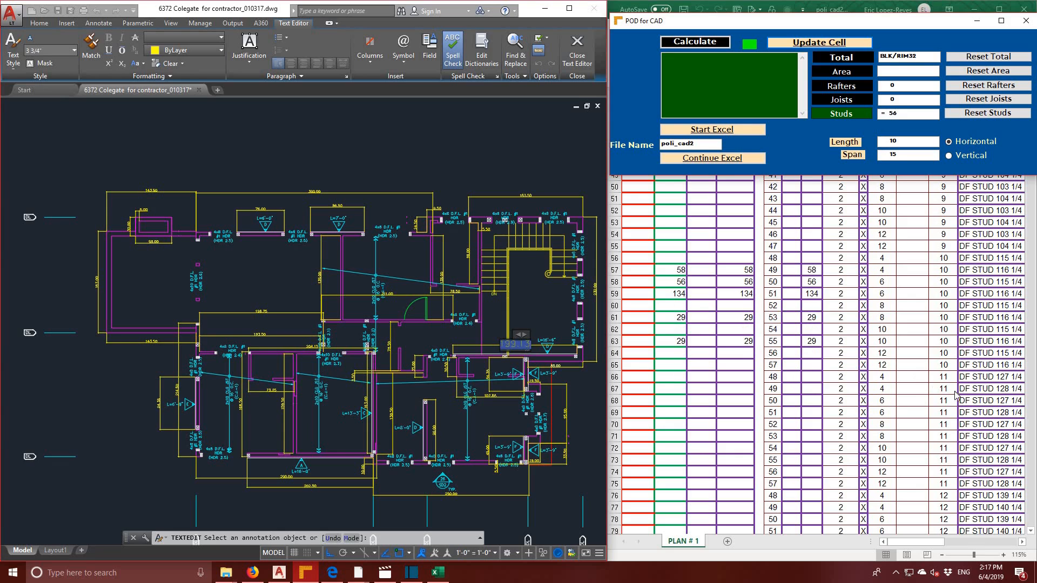
- End the dimension text editing and make PROP the current layer of the drawing
left_click(92, 27)
left_click(93, 26)
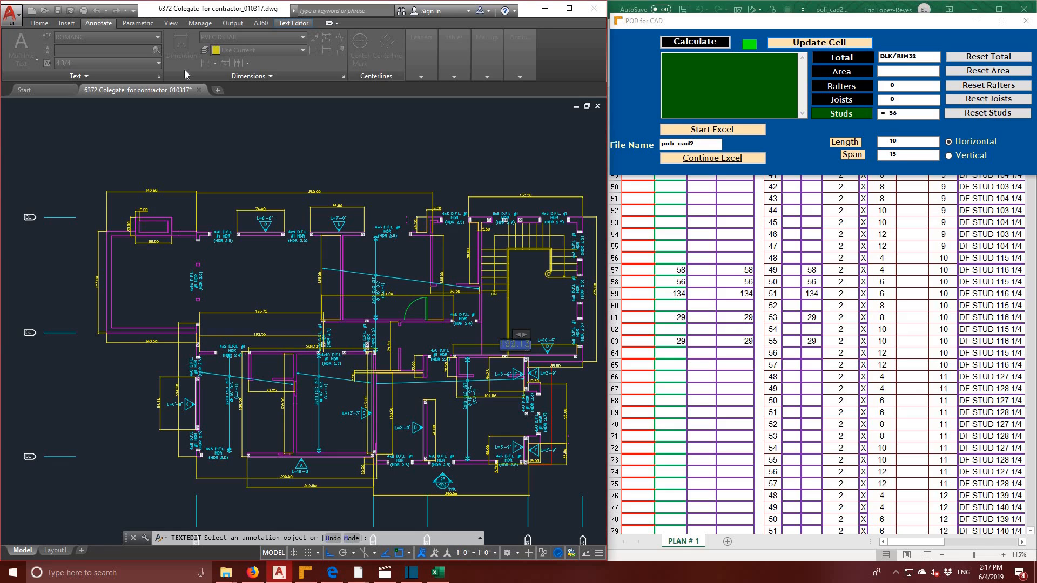
left_click(250, 151)
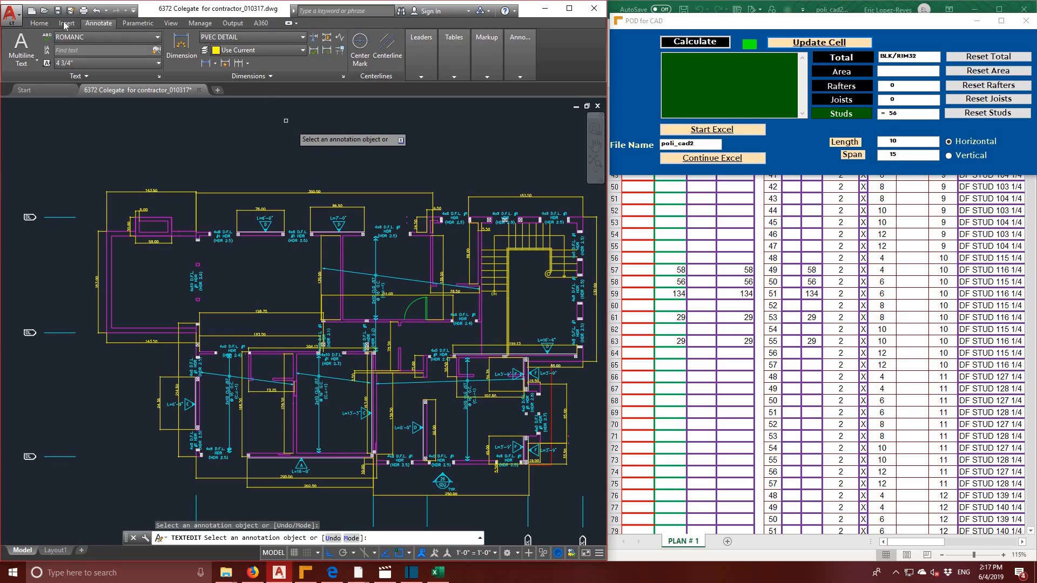
left_click(45, 28)
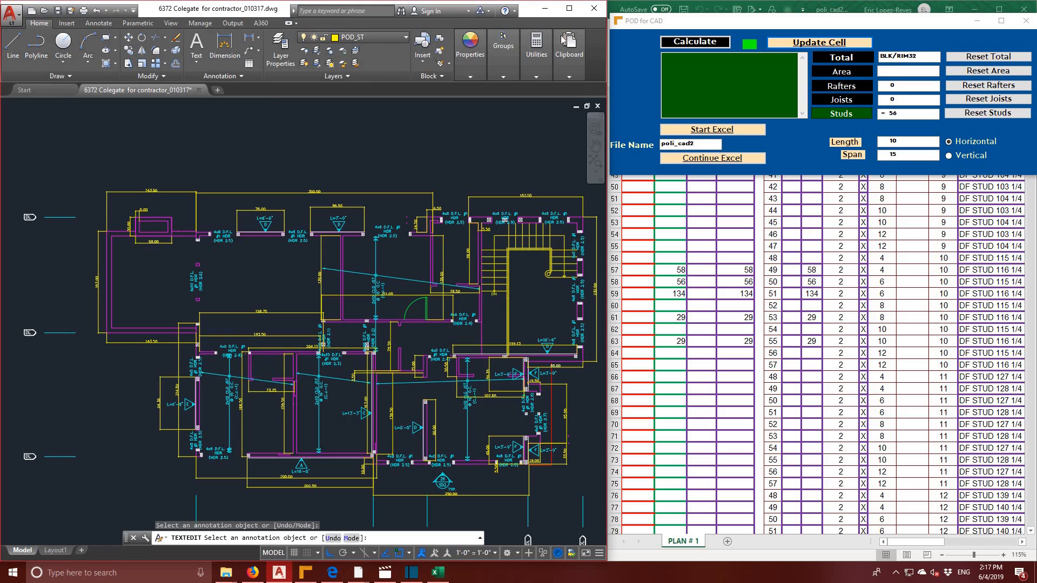
left_click(387, 37)
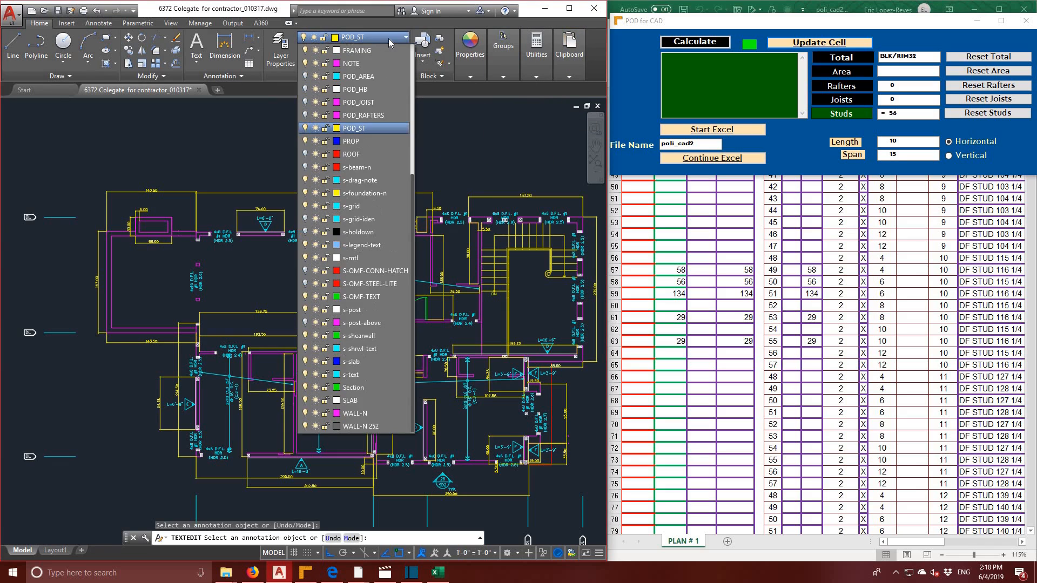
left_click(345, 141)
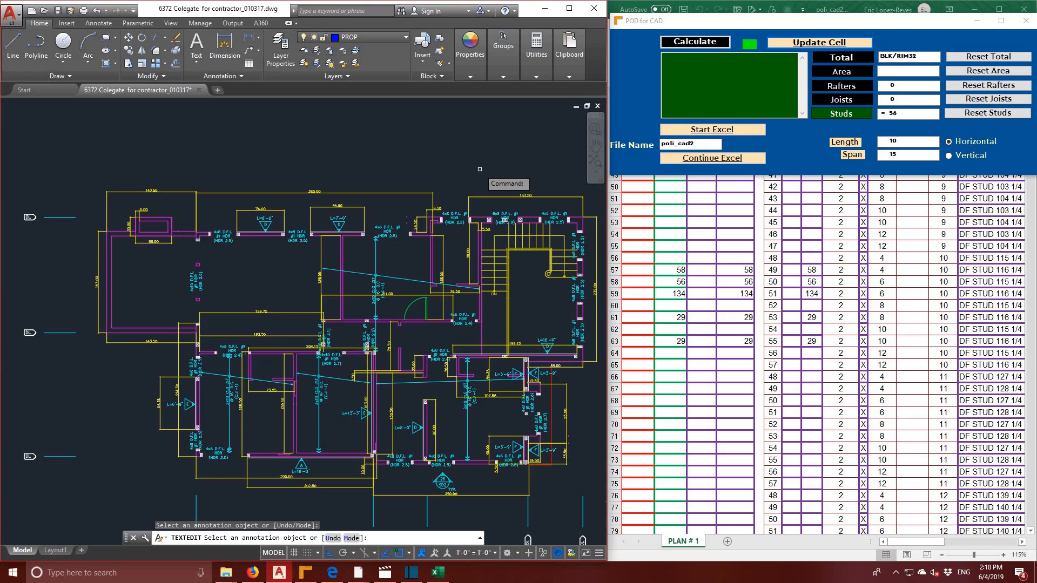
- Look through the drawing's layers and turn on the POD_HB layer
scroll(480, 169, "down", 2)
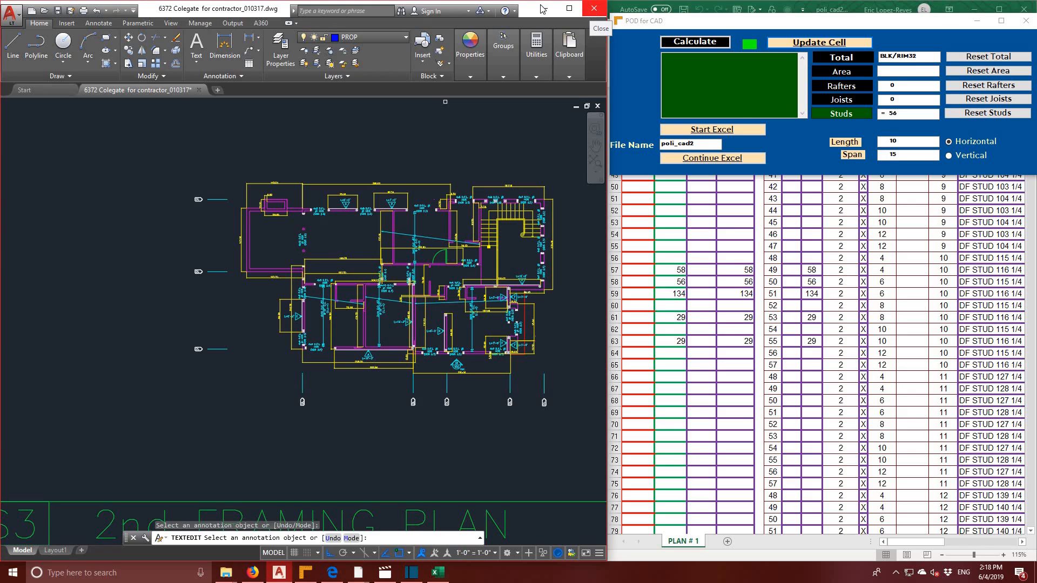
left_click(405, 38)
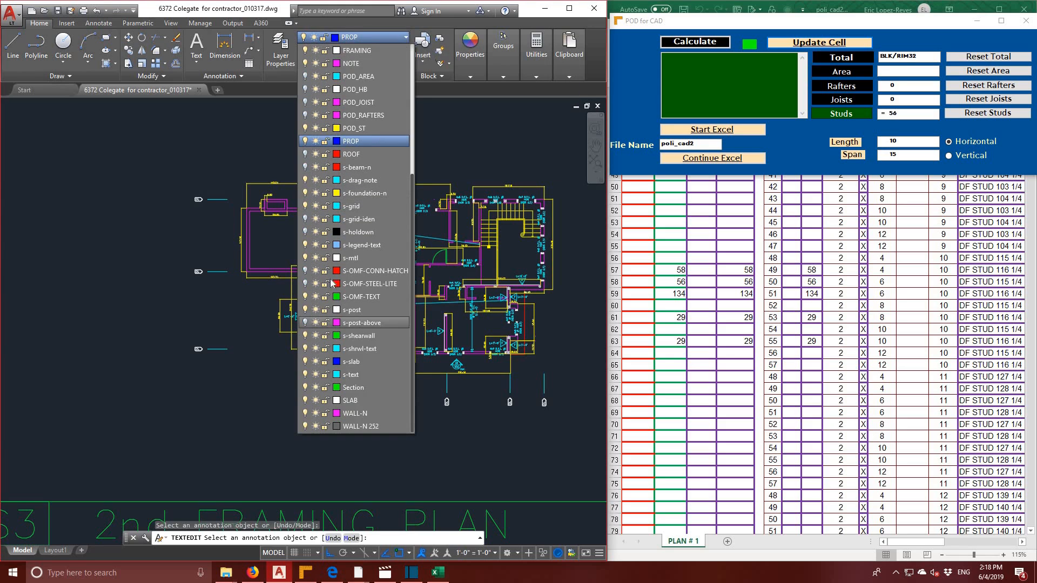
scroll(345, 210, "up", 3)
scroll(346, 209, "up", 1)
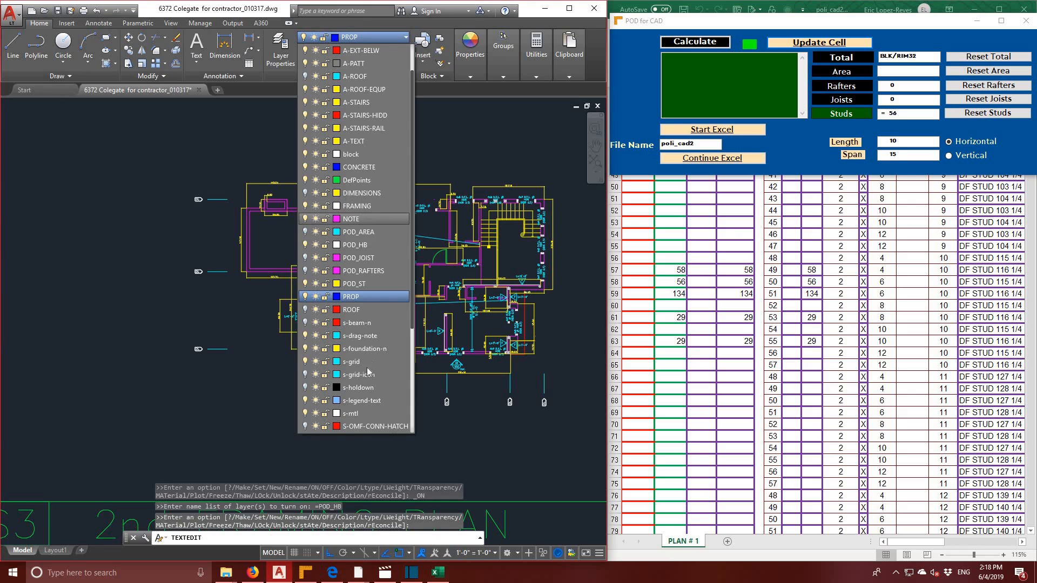
scroll(367, 367, "down", 3)
scroll(362, 363, "down", 1)
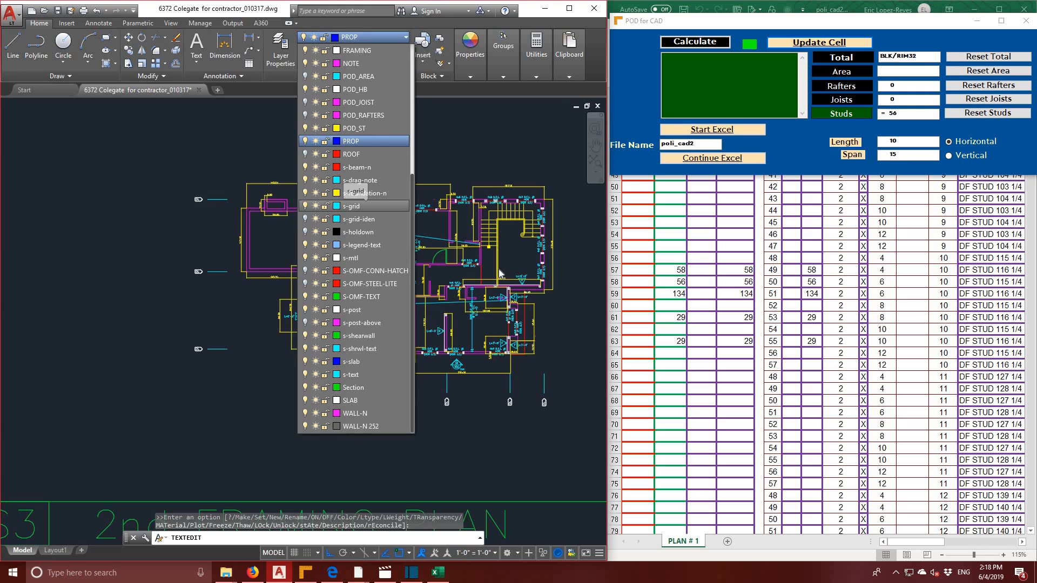
scroll(501, 273, "up", 4)
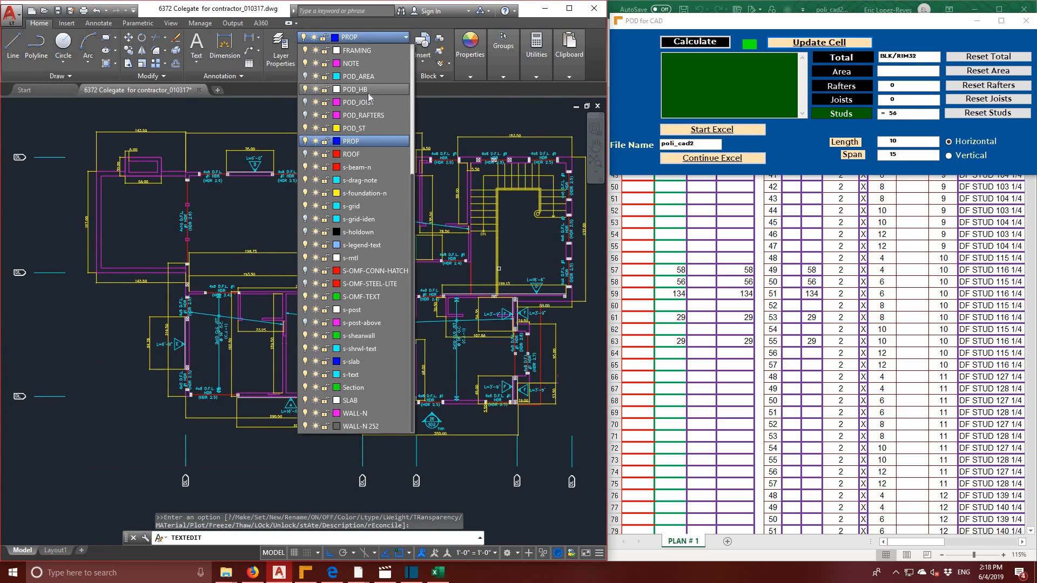
- Turn off the POD_ST and WALL-N layers so only the framing headers, posts and joists remain in the plan
left_click(305, 129)
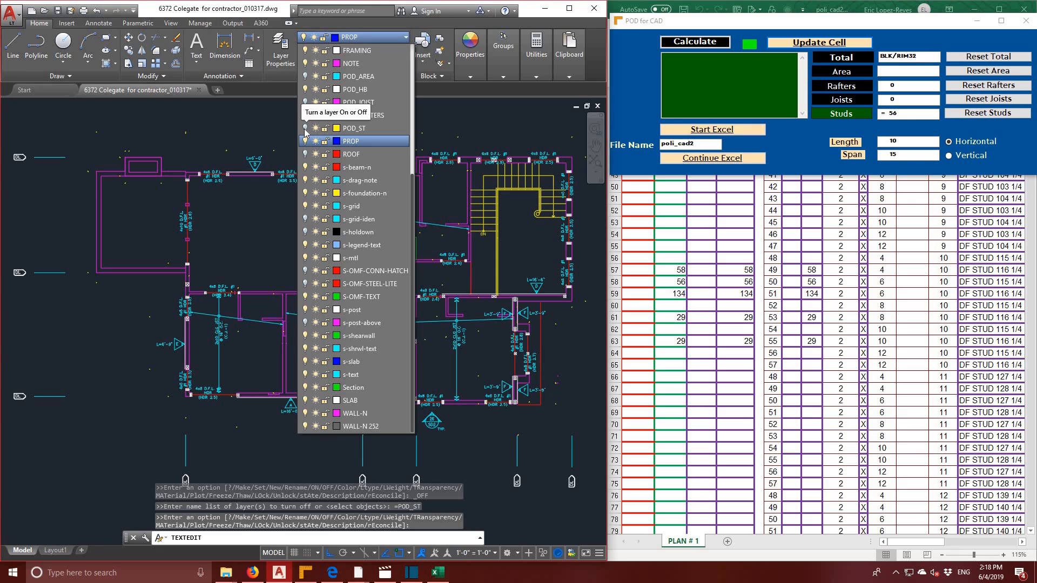
left_click(306, 413)
scroll(233, 253, "up", 4)
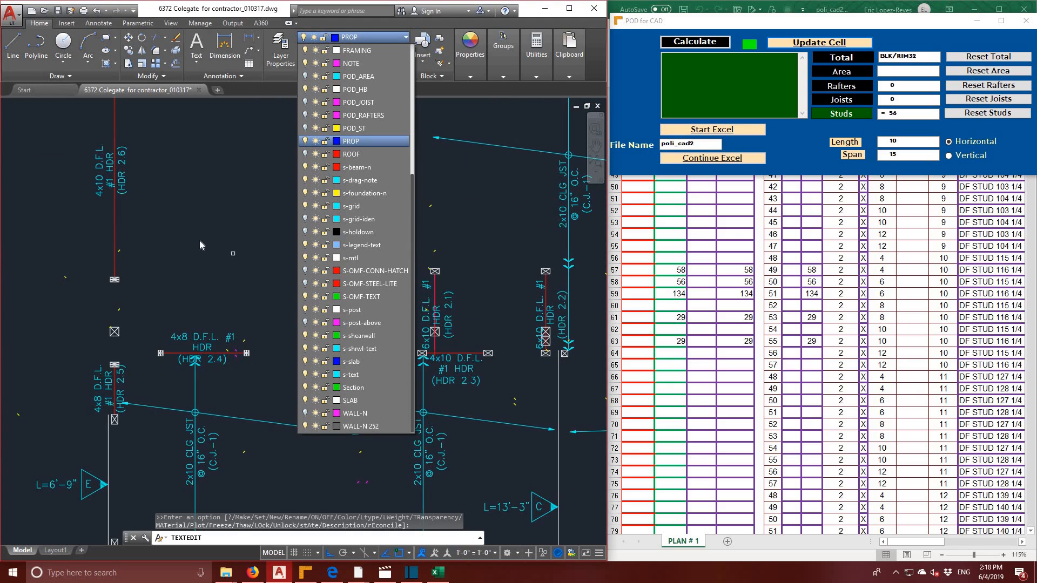
left_click(233, 253)
mouse_move(194, 251)
middle_mouse_down()
mouse_move(235, 297)
mouse_move(322, 340)
middle_mouse_up()
scroll(274, 284, "down", 4)
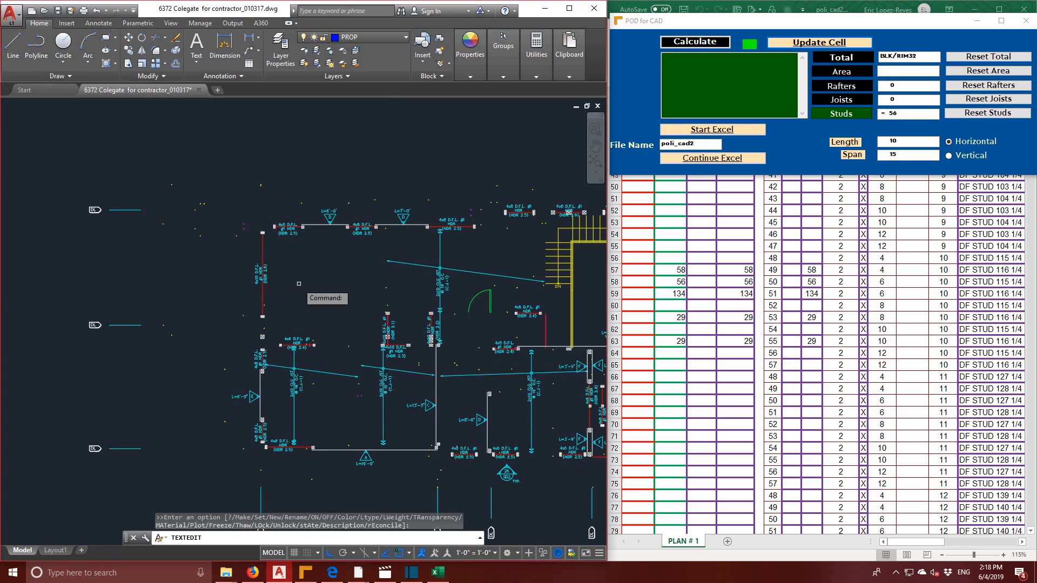
scroll(297, 281, "up", 2)
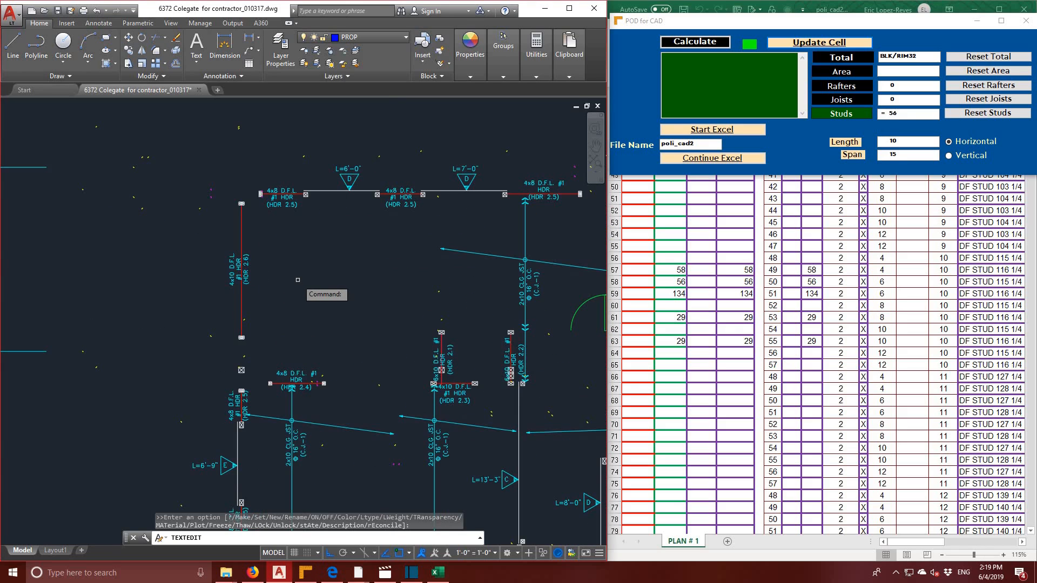
- Switch the POD for CAD calculator to Total mode and locate the 4x header lumber rows in the PLAN # 1 sheet
left_click(850, 60)
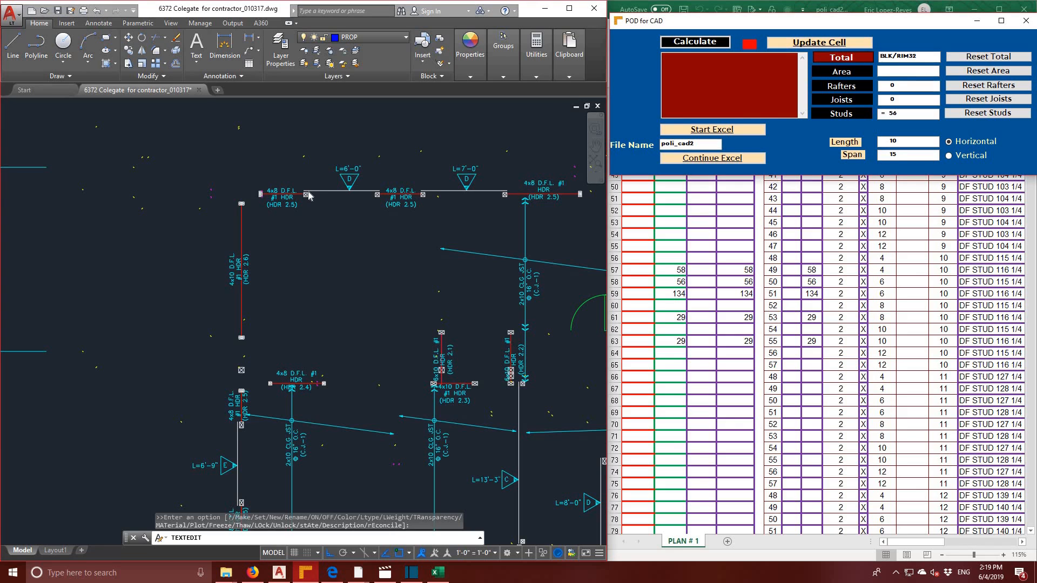
scroll(832, 298, "up", 8)
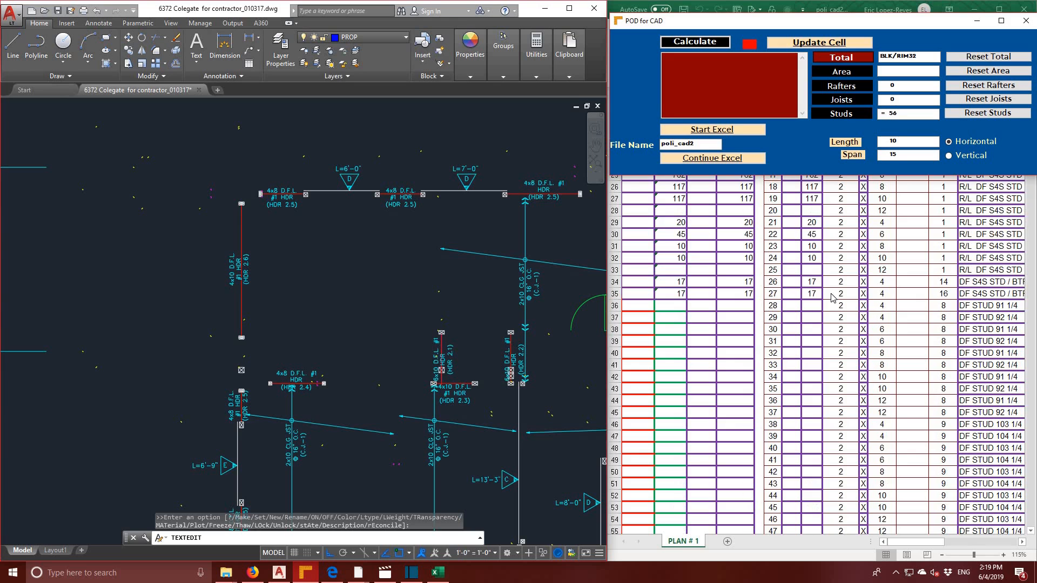
scroll(832, 297, "up", 4)
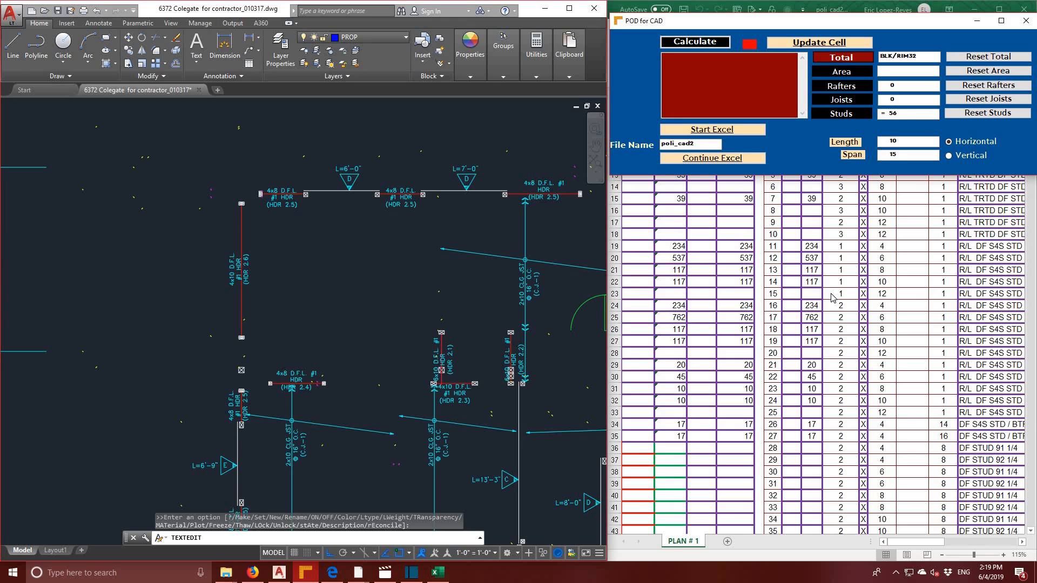
scroll(832, 298, "up", 3)
scroll(832, 297, "down", 20)
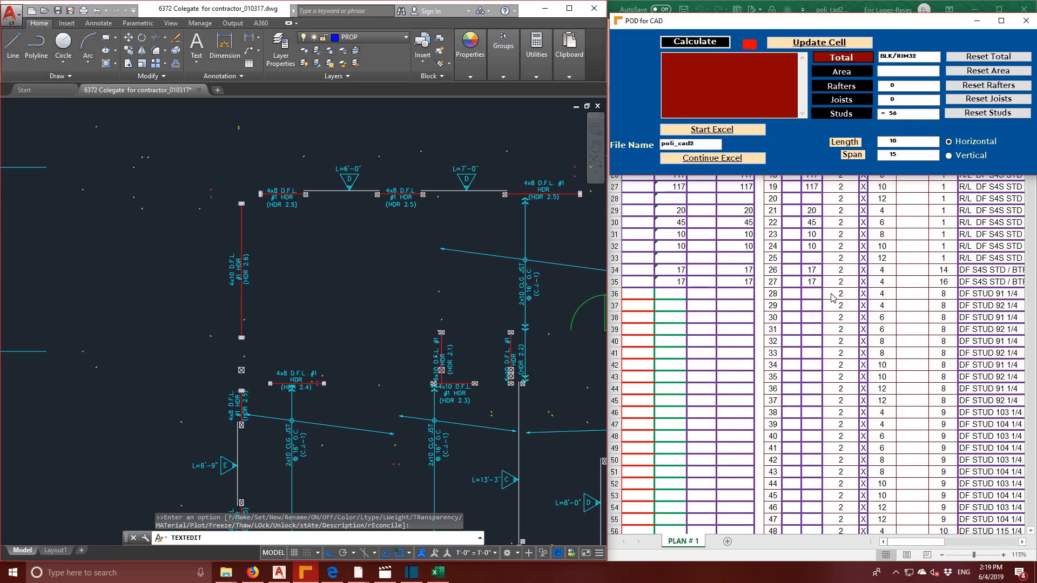
scroll(832, 297, "down", 16)
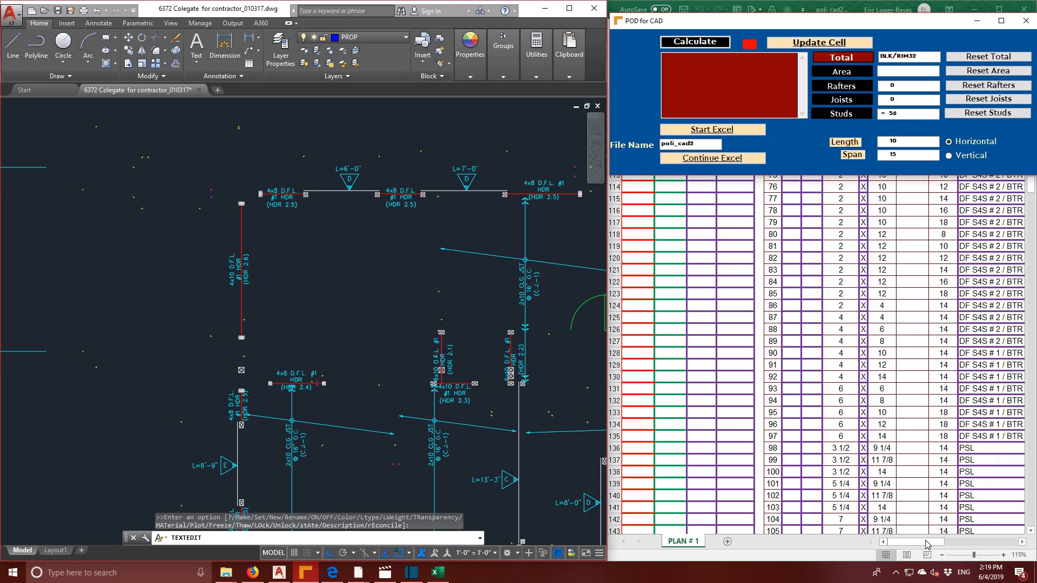
left_click(979, 531)
mouse_move(932, 541)
left_mouse_down()
mouse_move(967, 542)
mouse_move(933, 542)
left_mouse_up()
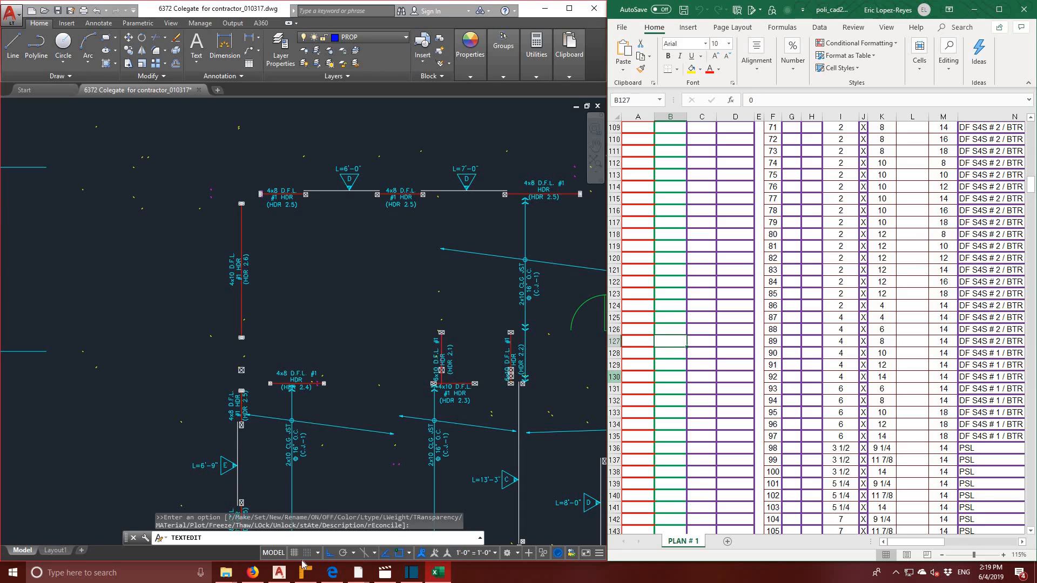
left_click(305, 573)
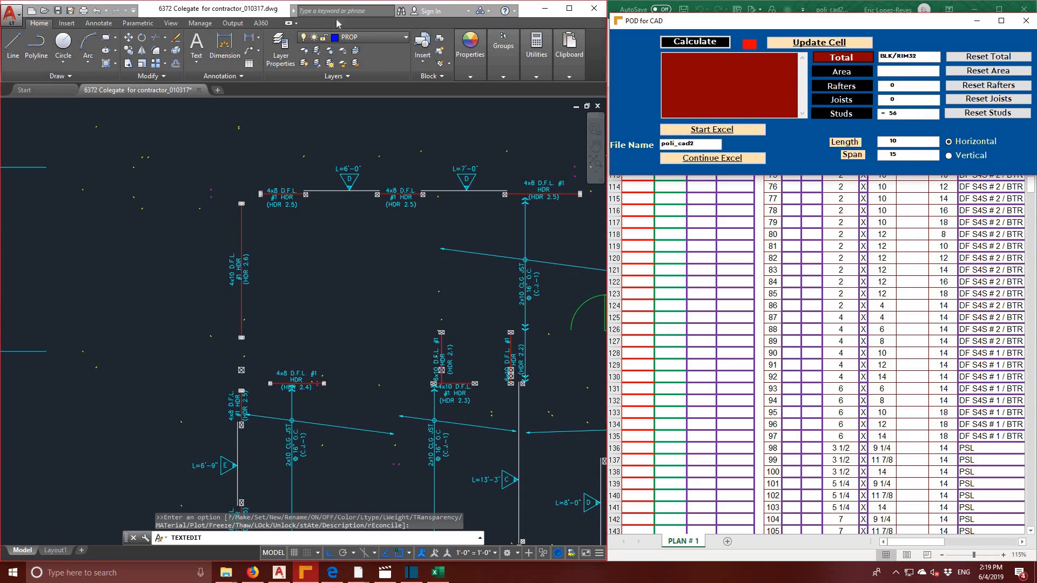
- Make POD_HB the current layer for the header takeoff dimensions
left_click(406, 41)
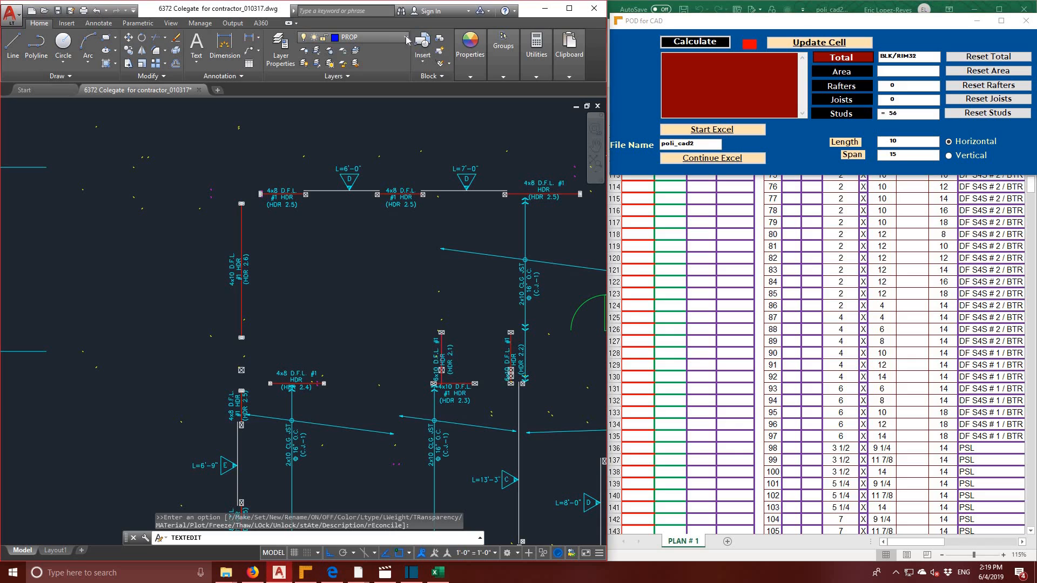
left_click(406, 39)
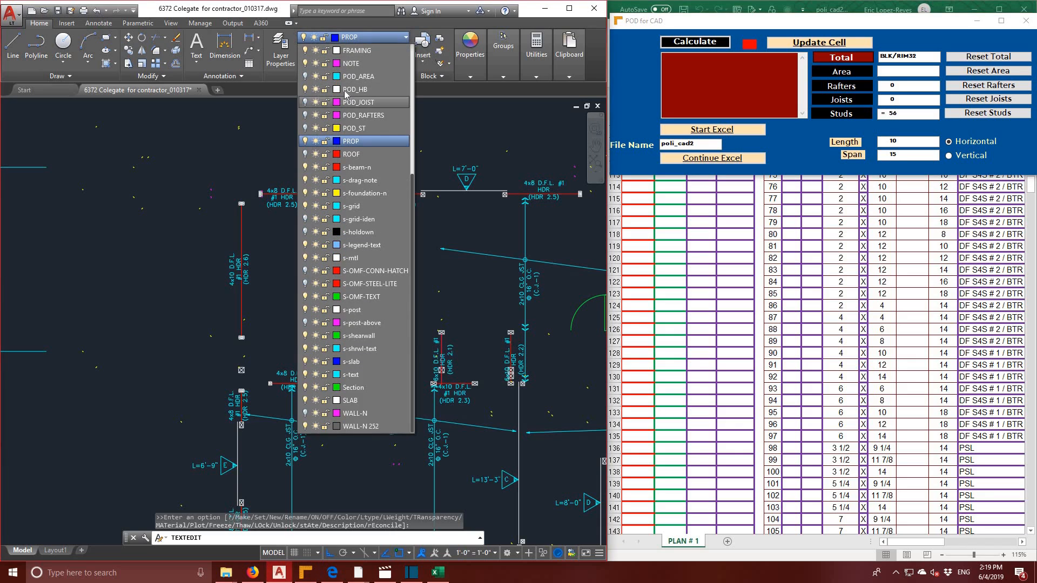
left_click(350, 90)
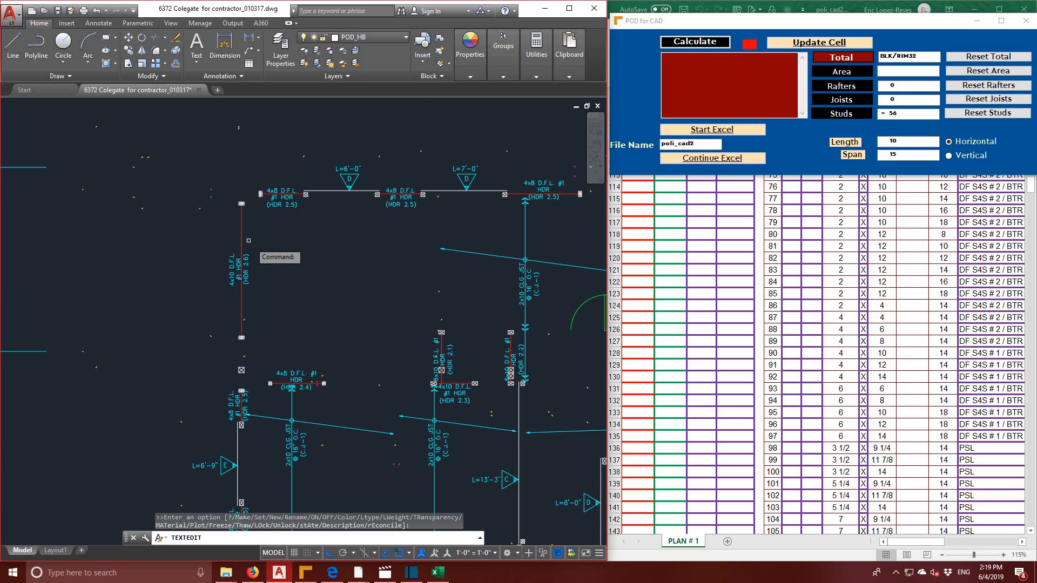
- Dimension the lengths of the three 4x8 HDR 2.5 headers along the upper-left exterior wall, placing the dimensions above them
left_click(225, 48)
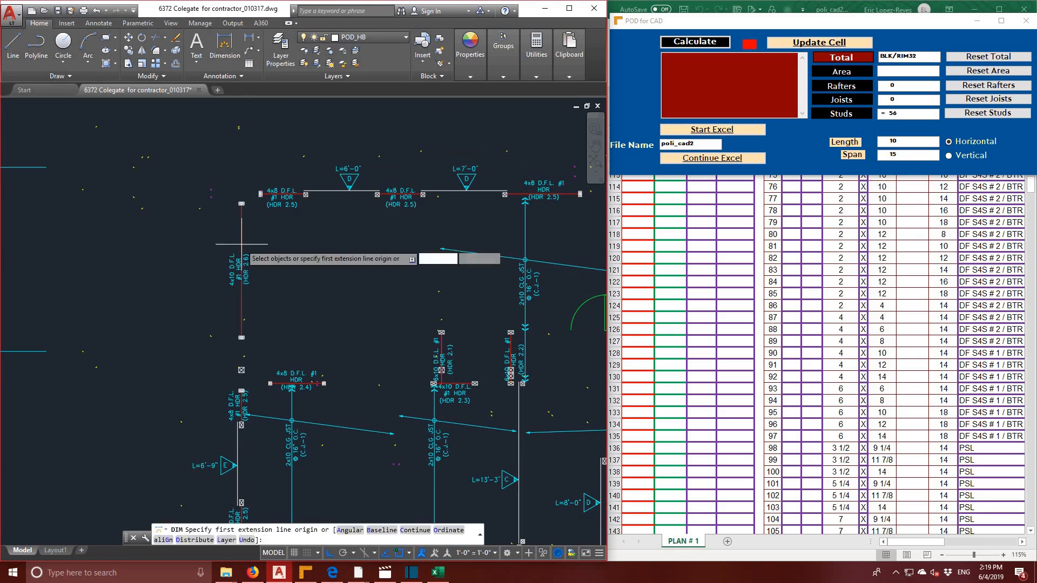
left_click(262, 192)
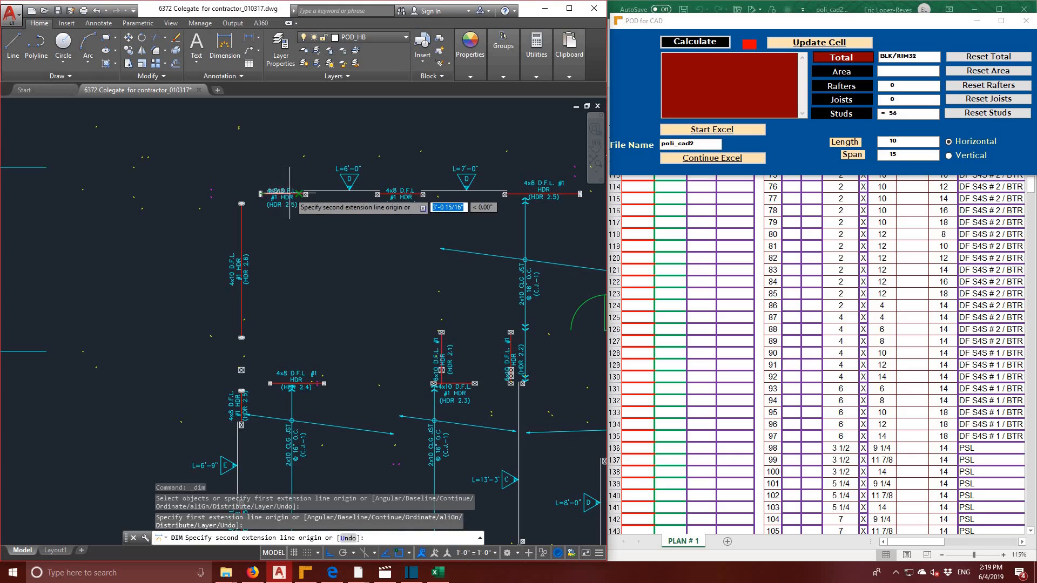
left_click(304, 193)
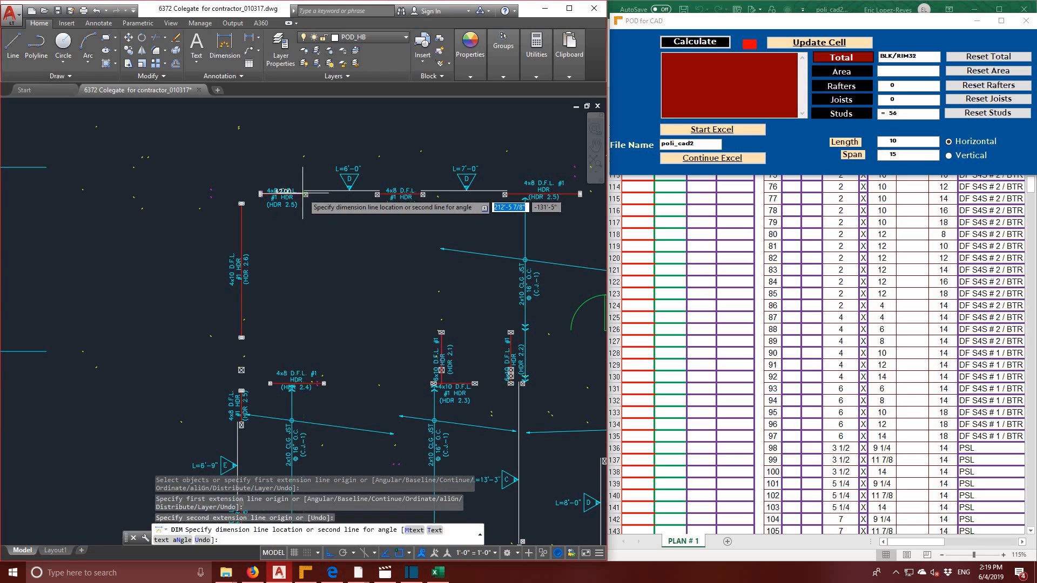
left_click(324, 173)
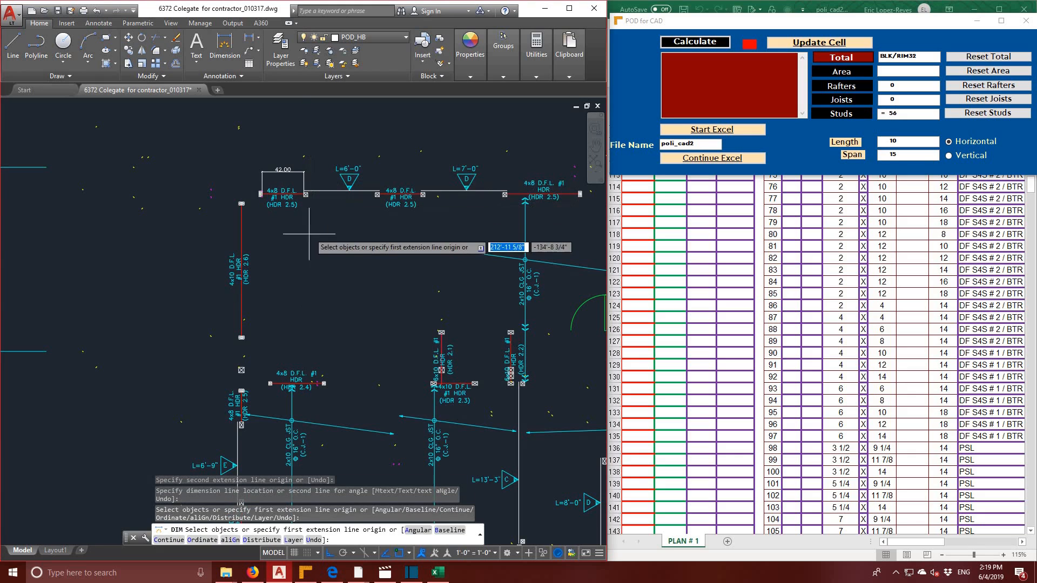
left_click(377, 194)
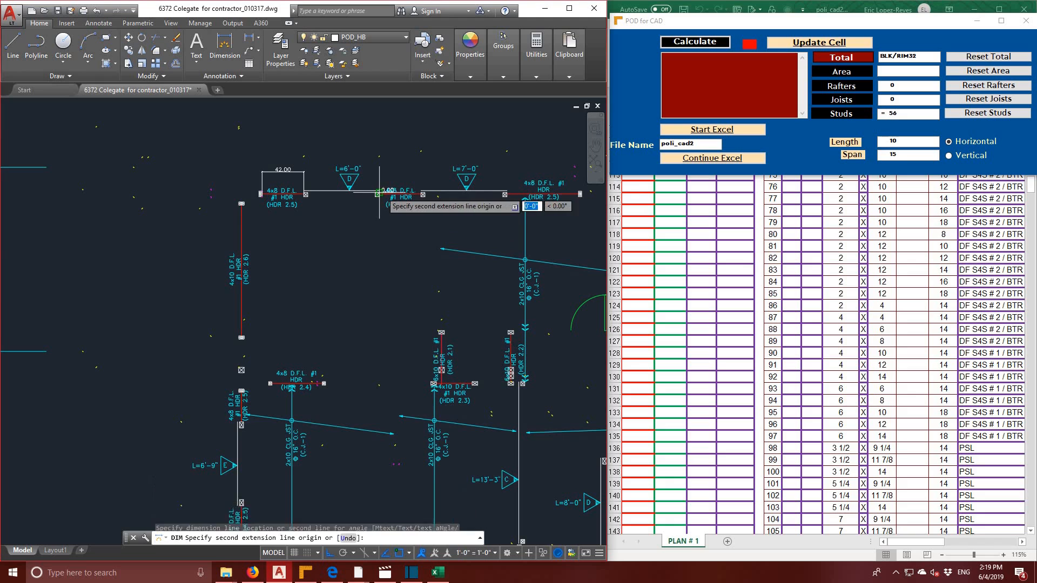
left_click(422, 194)
left_click(422, 165)
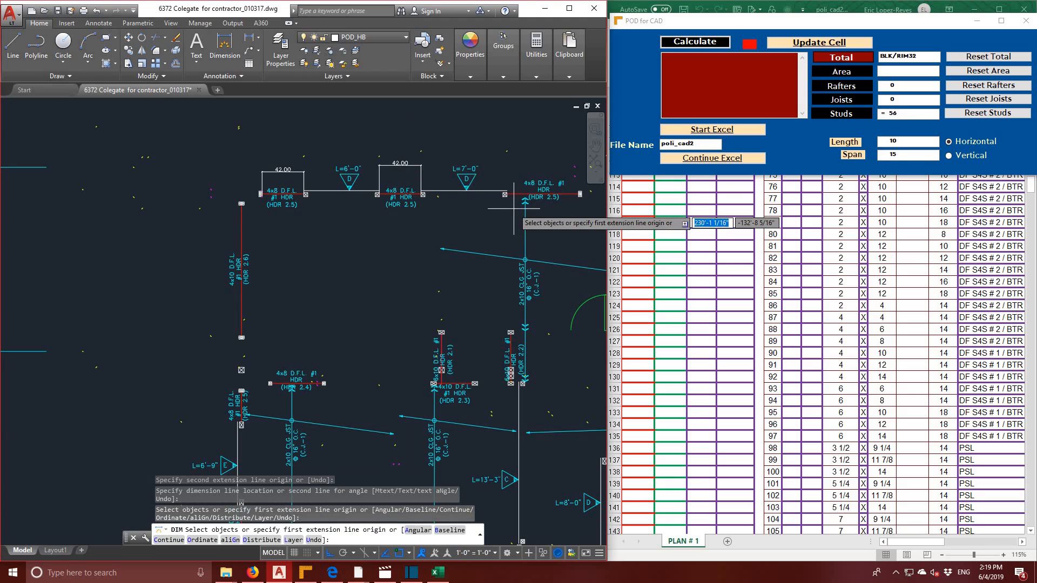
middle_click_drag(506, 216, 386, 226)
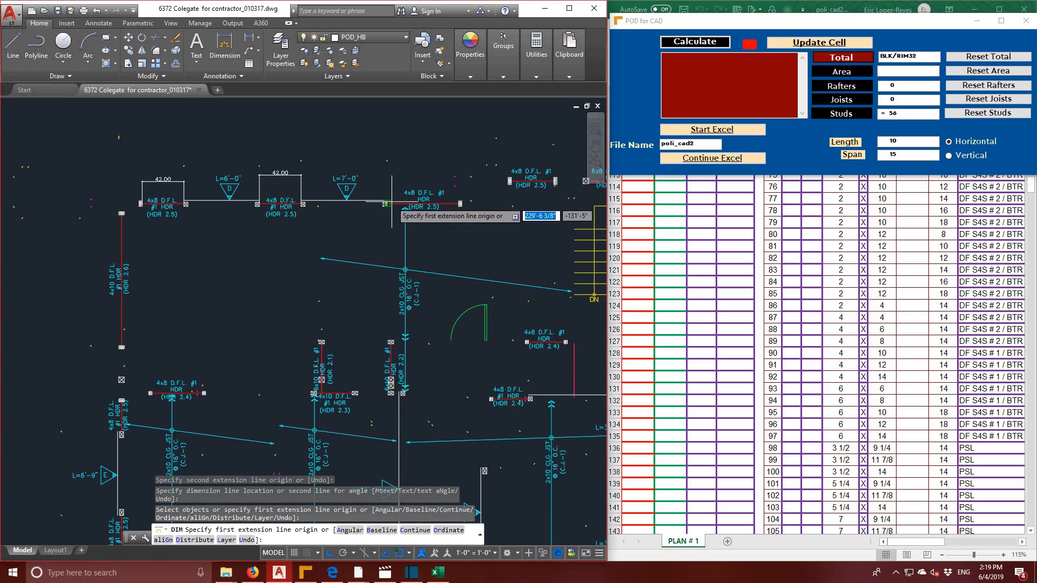
left_click(386, 203)
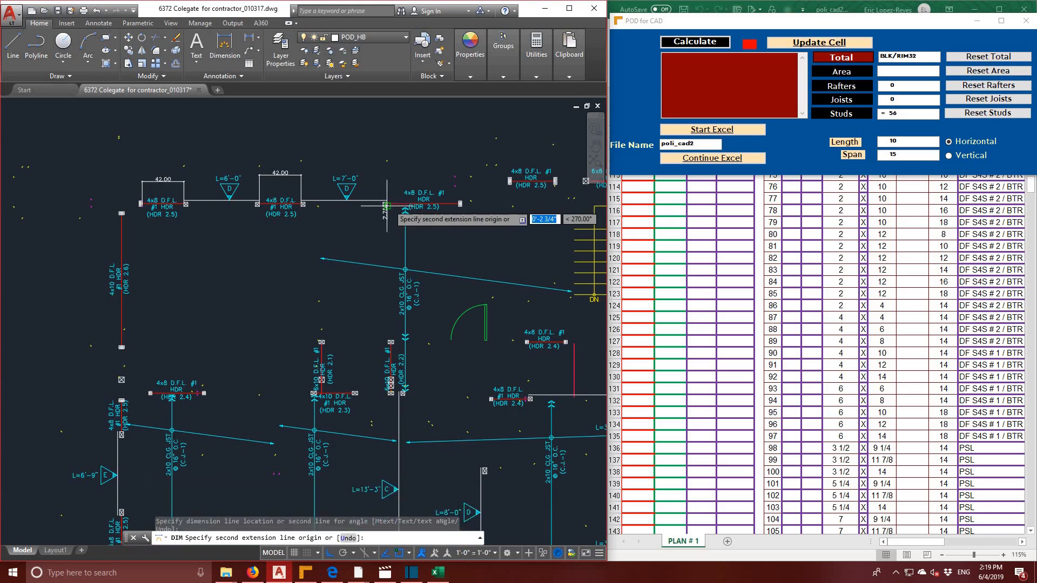
left_click(460, 203)
left_click(458, 181)
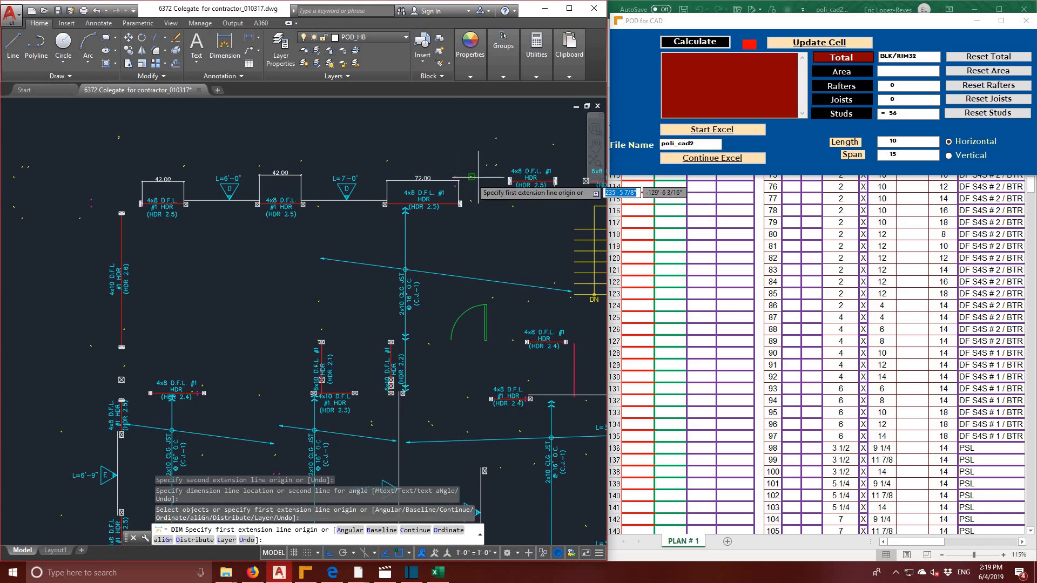
- Dimension the two 4x8 HDR 2.5 headers on either side of the 6x8 header above the stairs
left_click(510, 181)
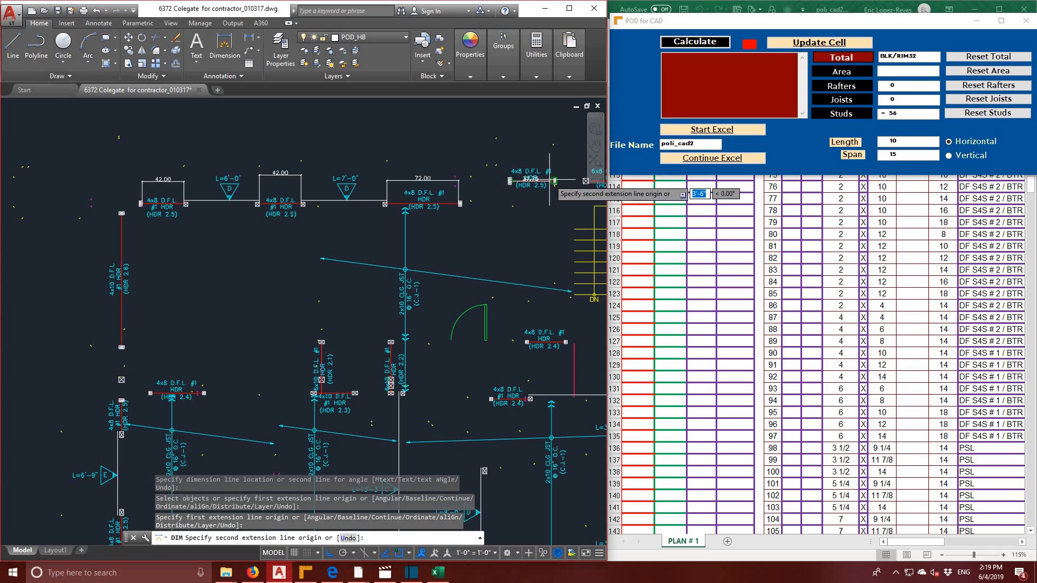
left_click(554, 181)
left_click(554, 161)
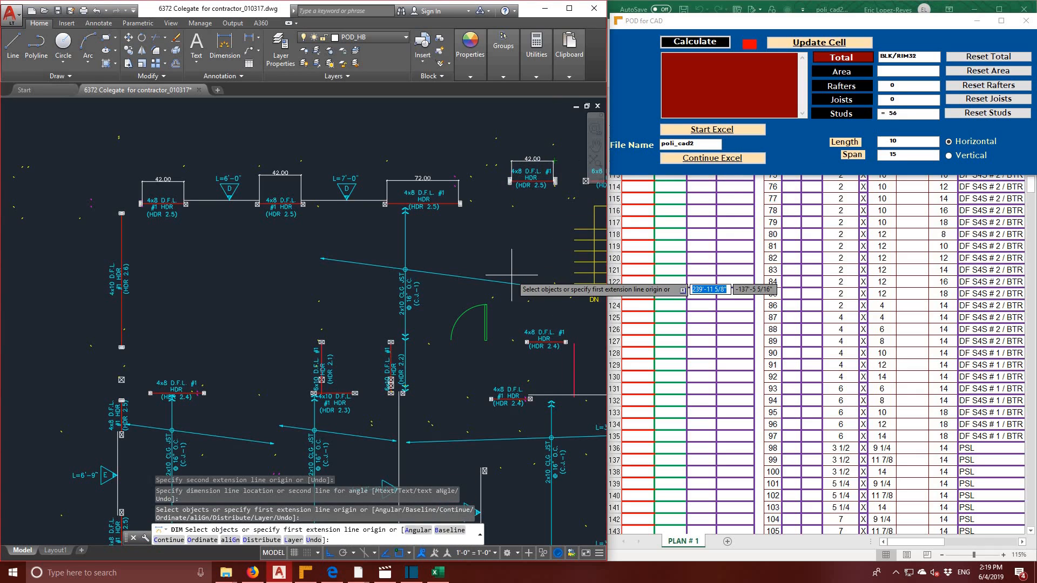
middle_click_drag(511, 274, 303, 313)
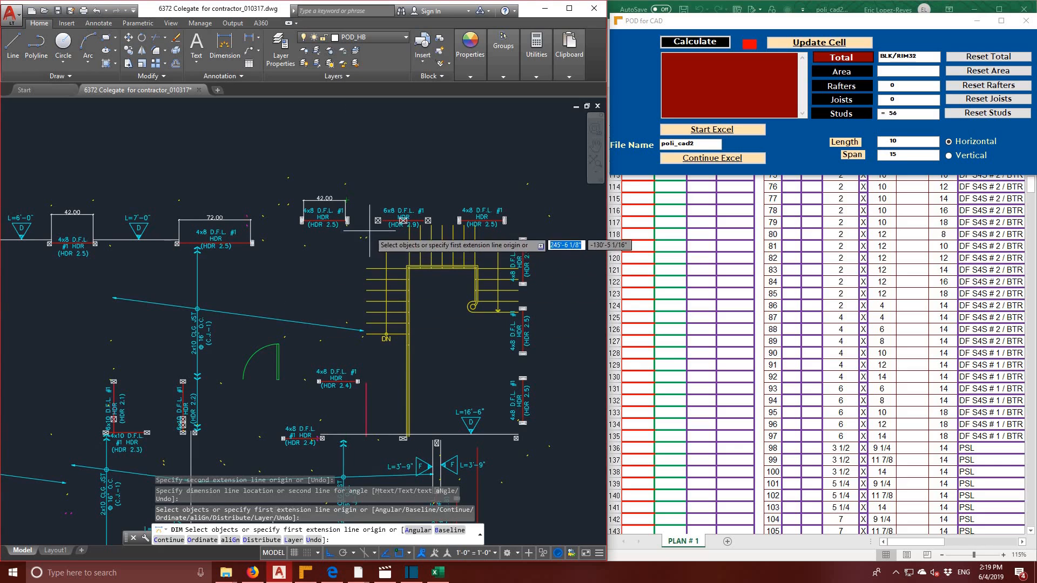
left_click(463, 221)
left_click(502, 221)
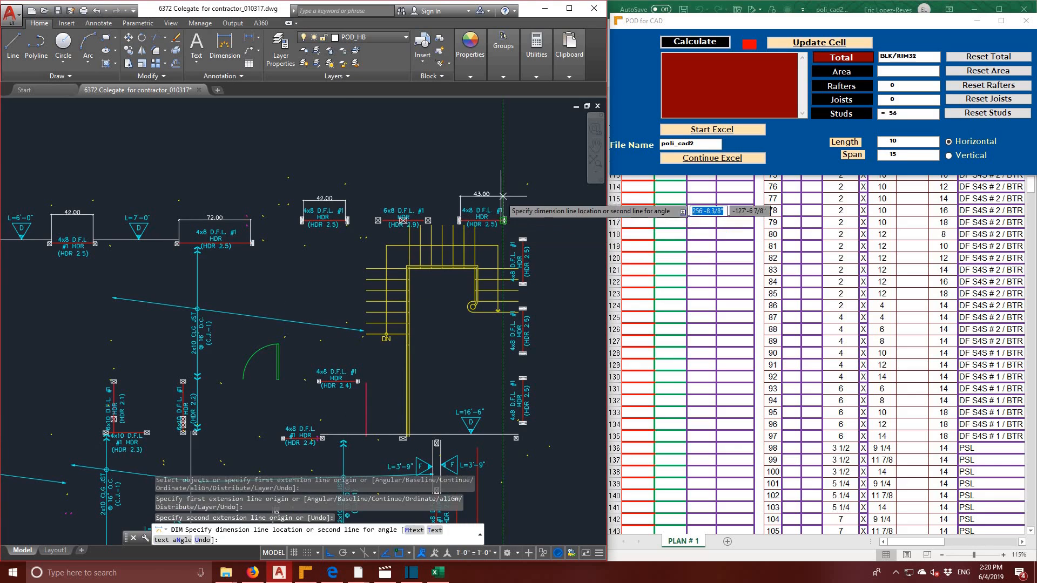
left_click(502, 192)
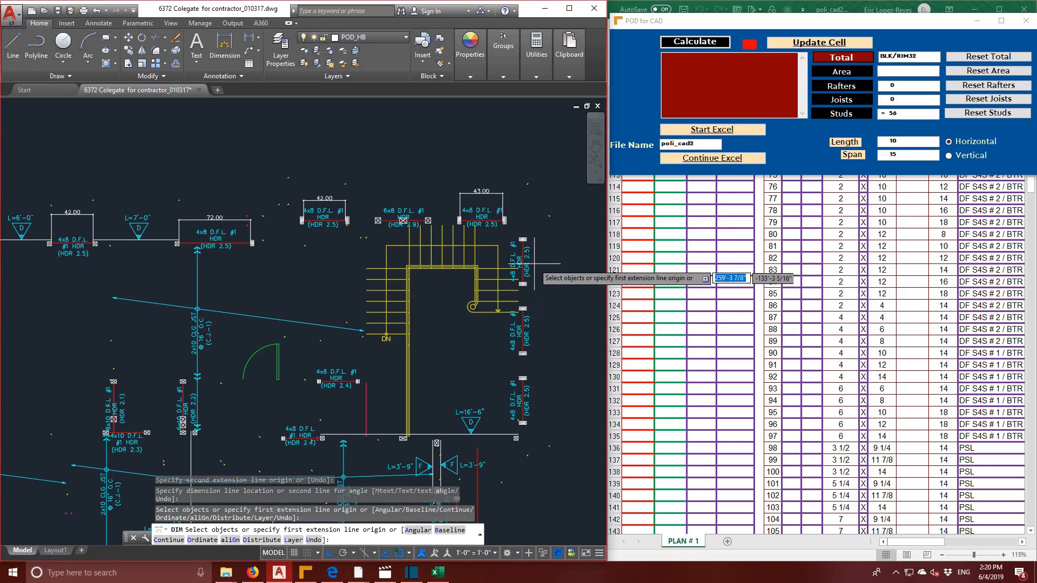
- Dimension the three vertical 4x8 HDR 2.5 headers along the exterior wall right of the stairs, placing the dimensions outside the wall
left_click(522, 239)
left_click(523, 282)
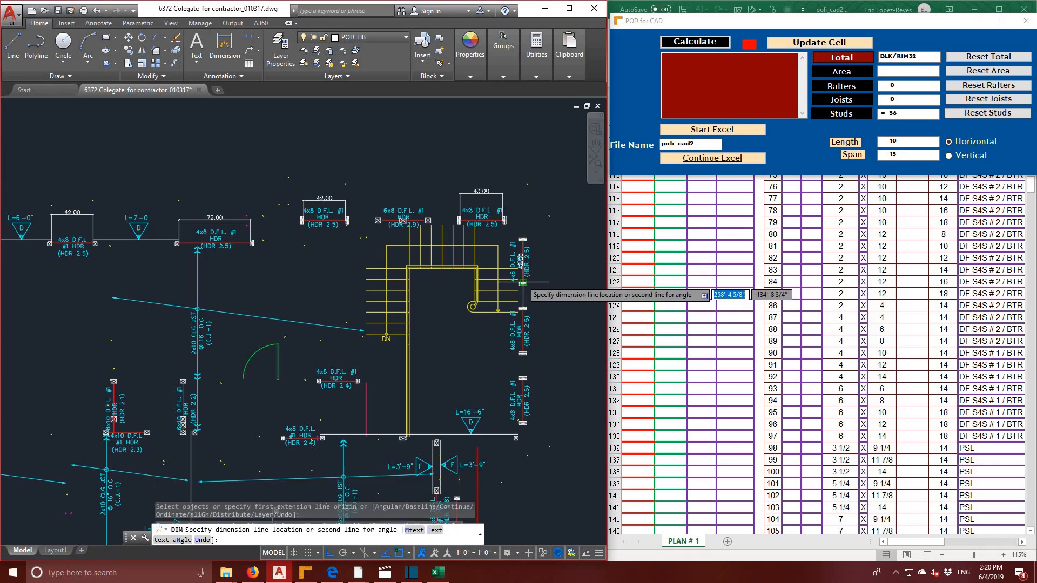
left_click(550, 270)
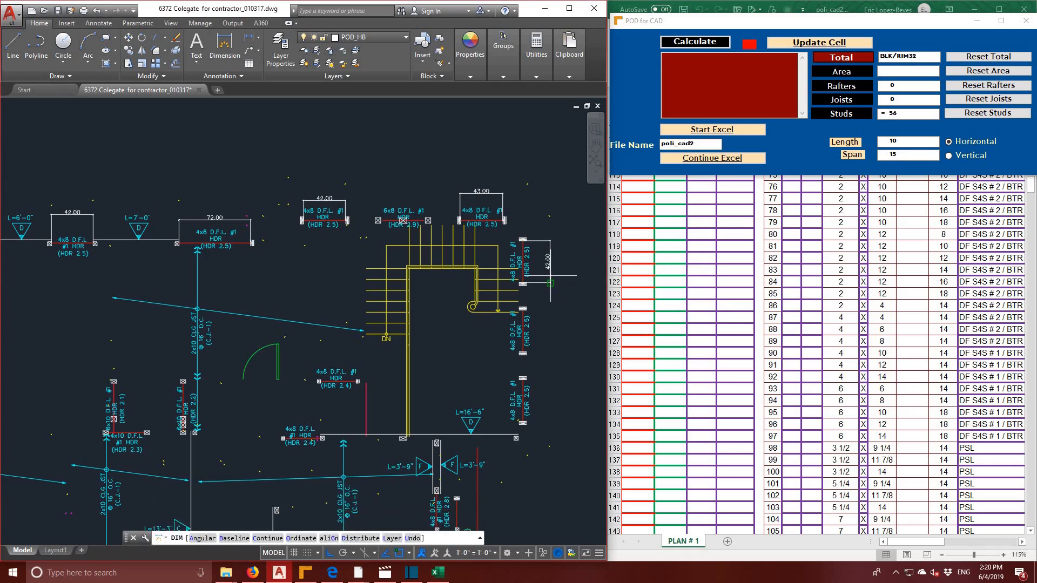
left_click(523, 309)
left_click(522, 354)
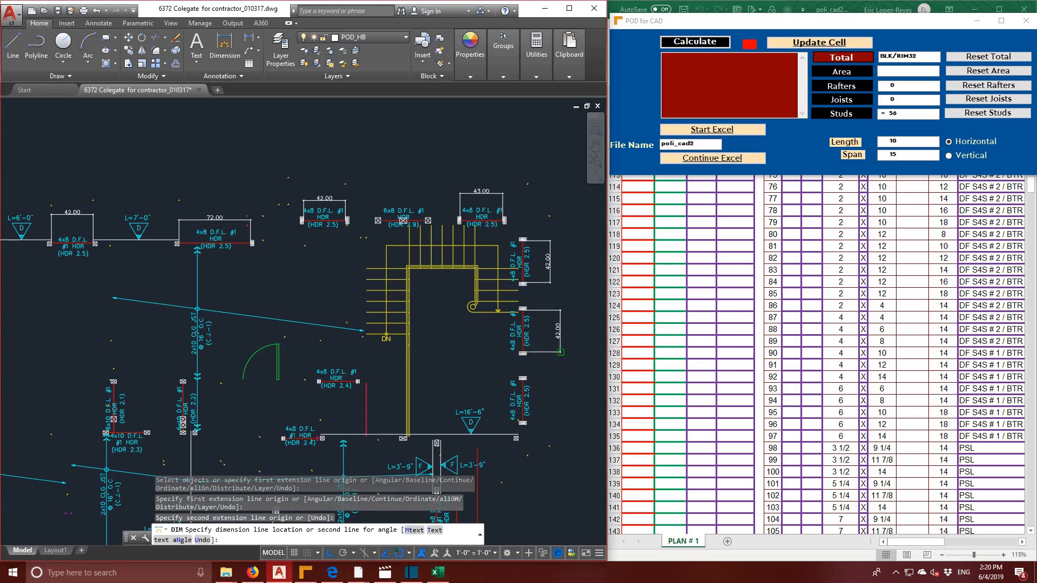
left_click(559, 331)
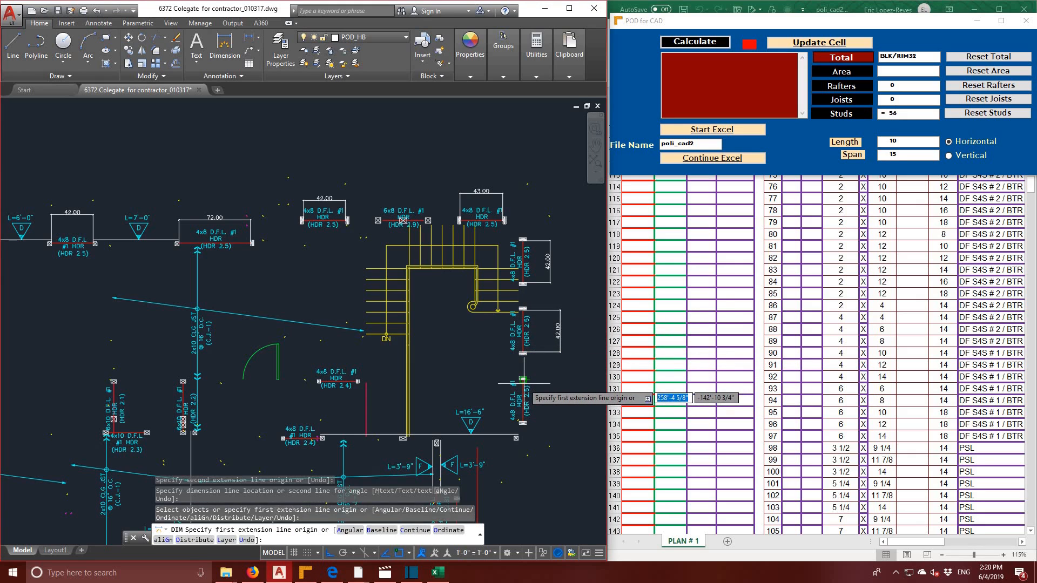
left_click(523, 379)
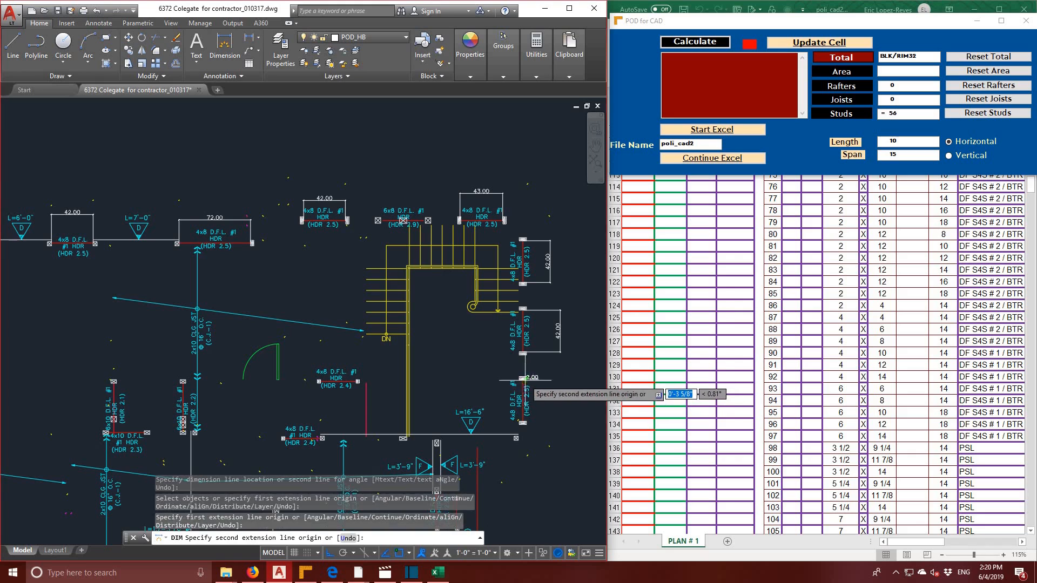
left_click(522, 422)
left_click(566, 417)
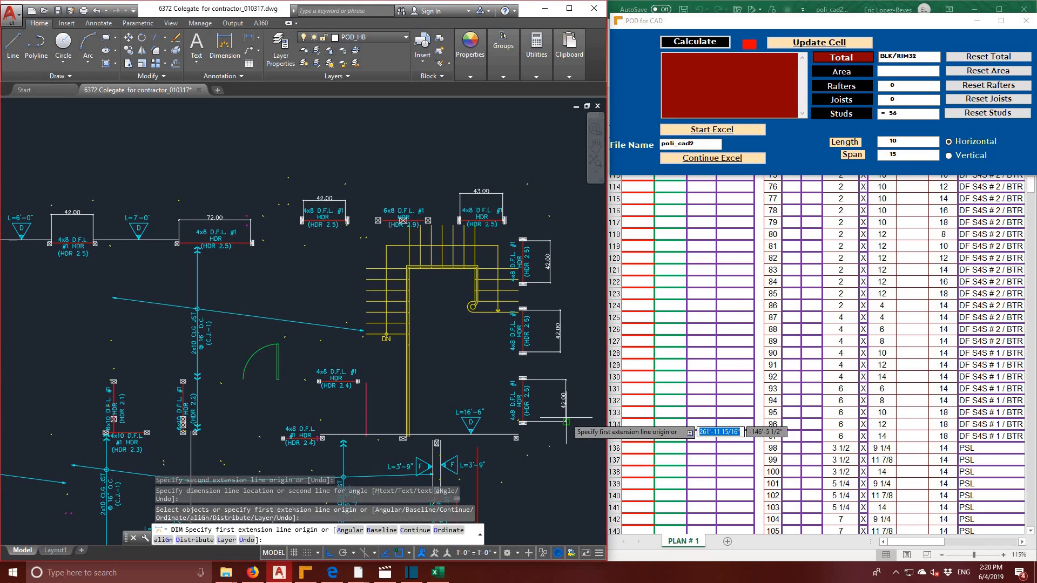
- Dimension the vertical 4x8 HDR 2.8 and HDR 2.7 headers between the F shear walls, placing one dimension on each side
middle_click_drag(483, 385, 498, 258)
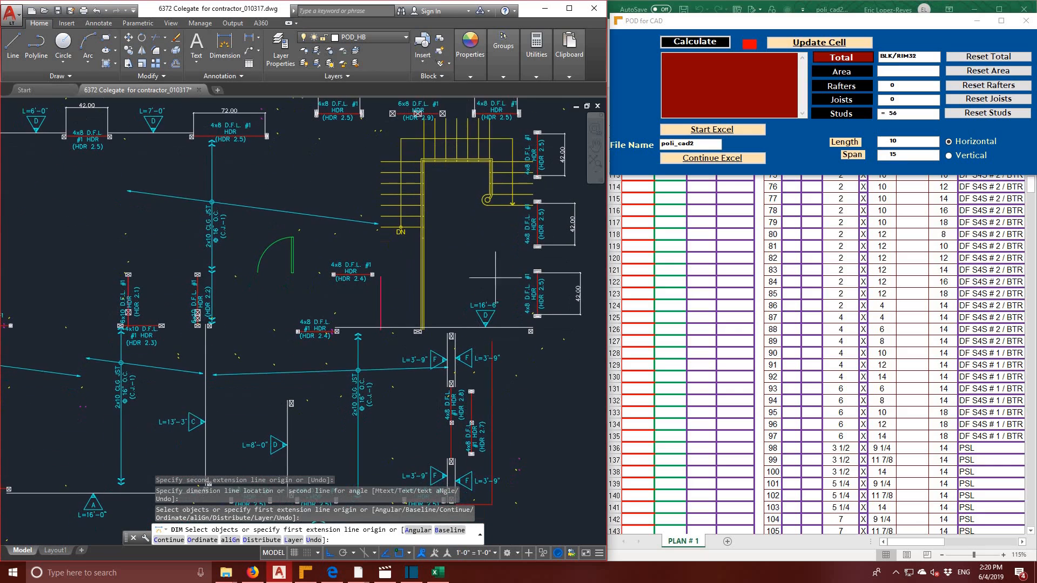
middle_click_drag(551, 394, 505, 322)
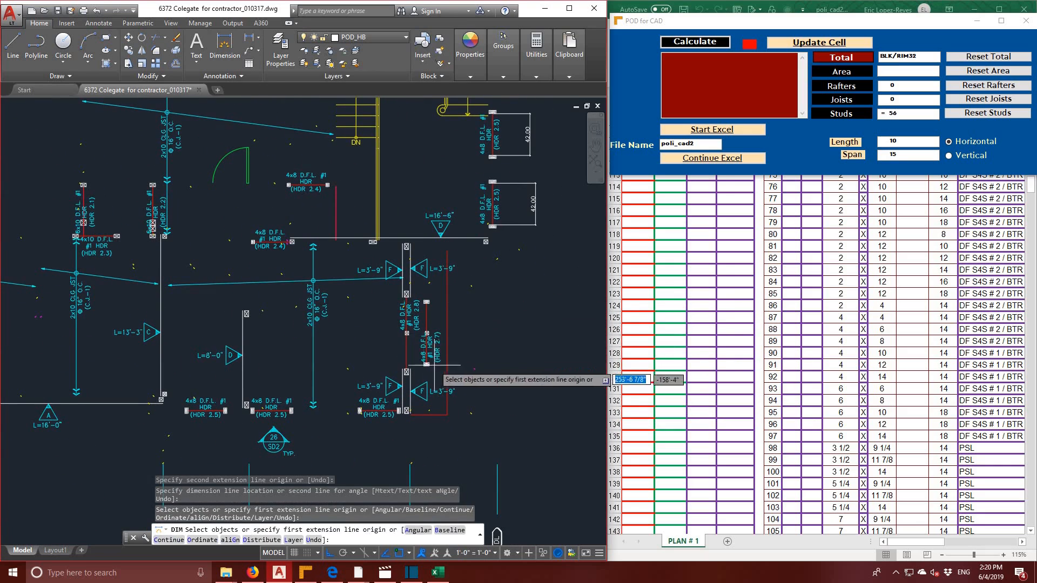
scroll(396, 335, "up", 2)
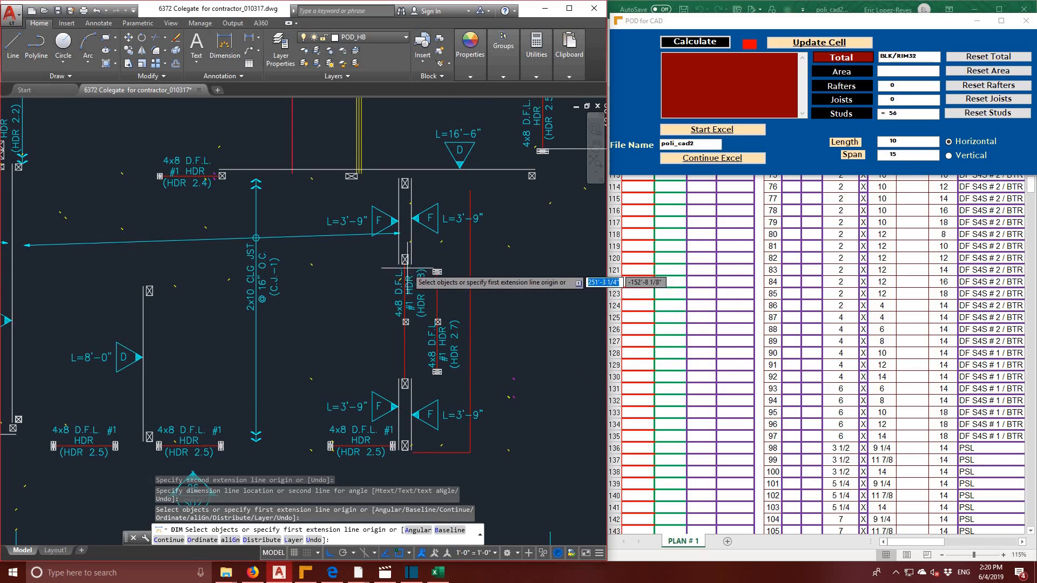
left_click(426, 268)
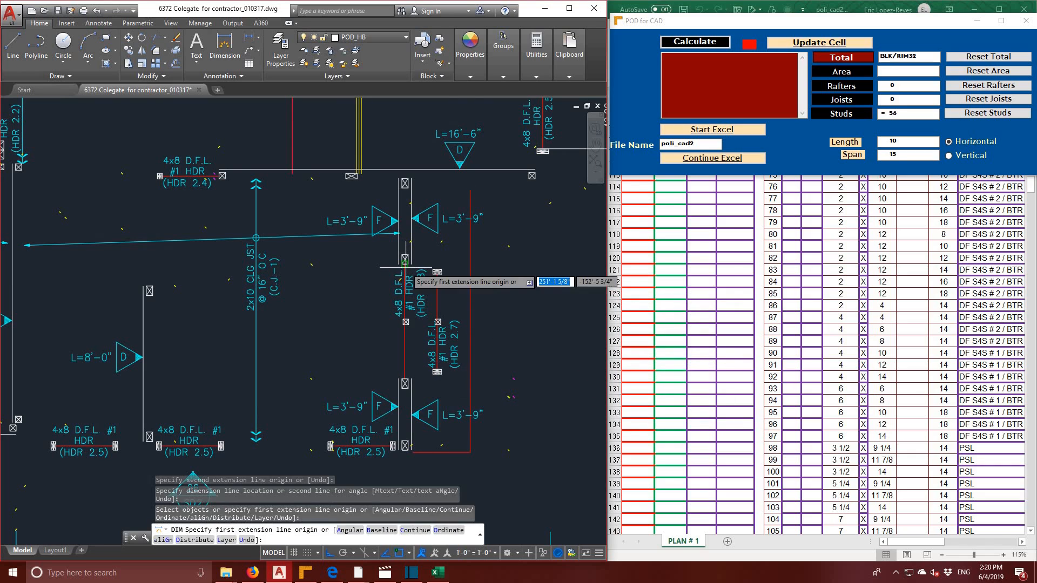
left_click(406, 379)
left_click(372, 372)
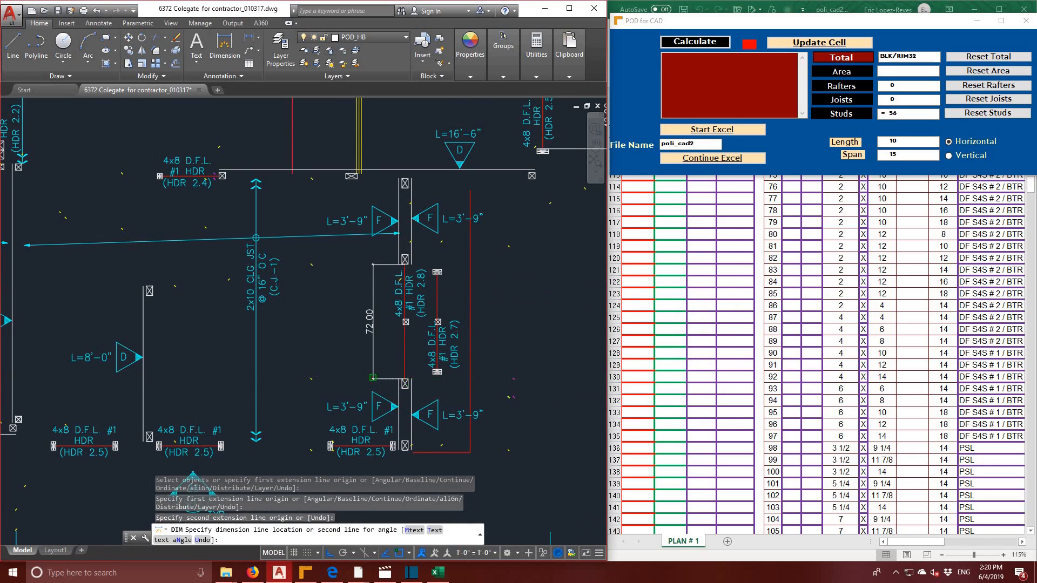
left_click(437, 274)
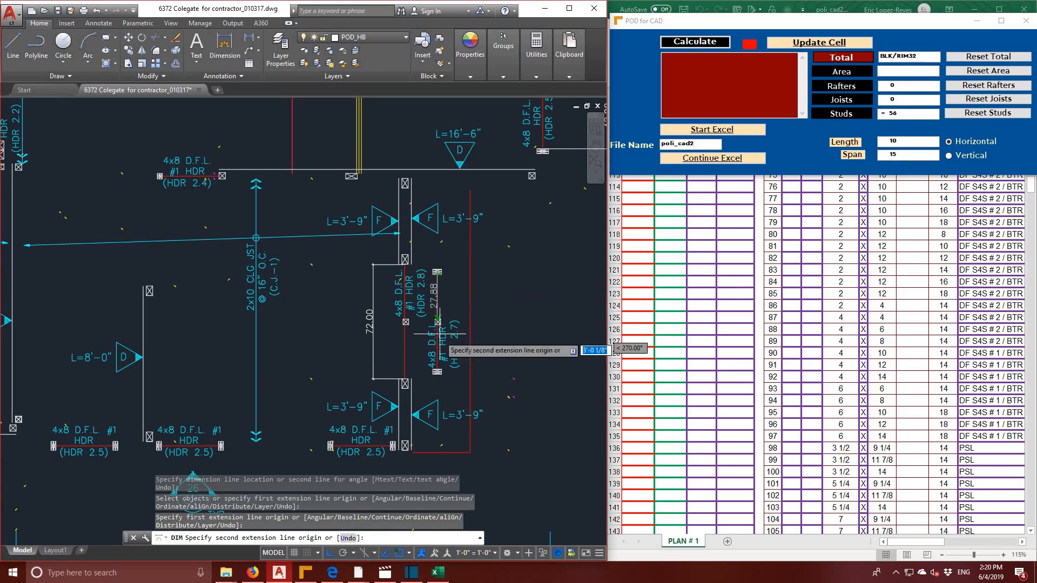
left_click(437, 371)
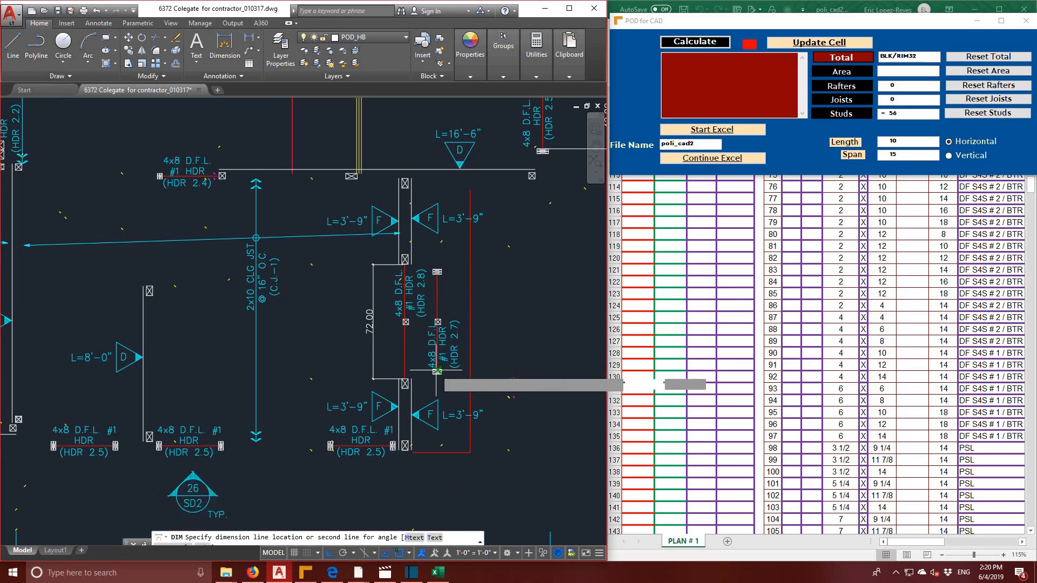
left_click(514, 361)
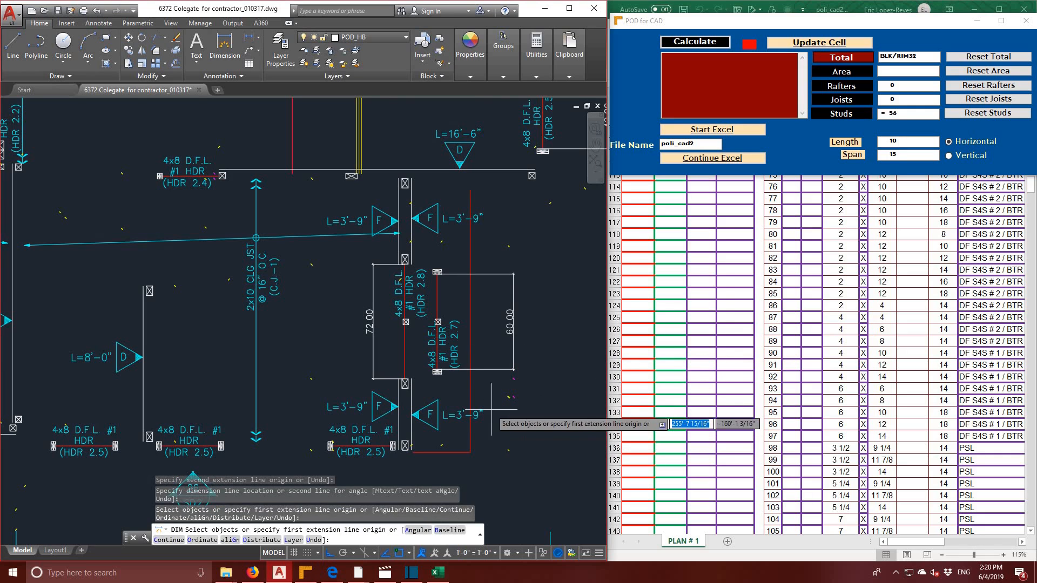
- Dimension the three horizontal 4x8 HDR 2.5 headers along the lower exterior wall, from below the F shear walls leftward
scroll(491, 413, "down", 2)
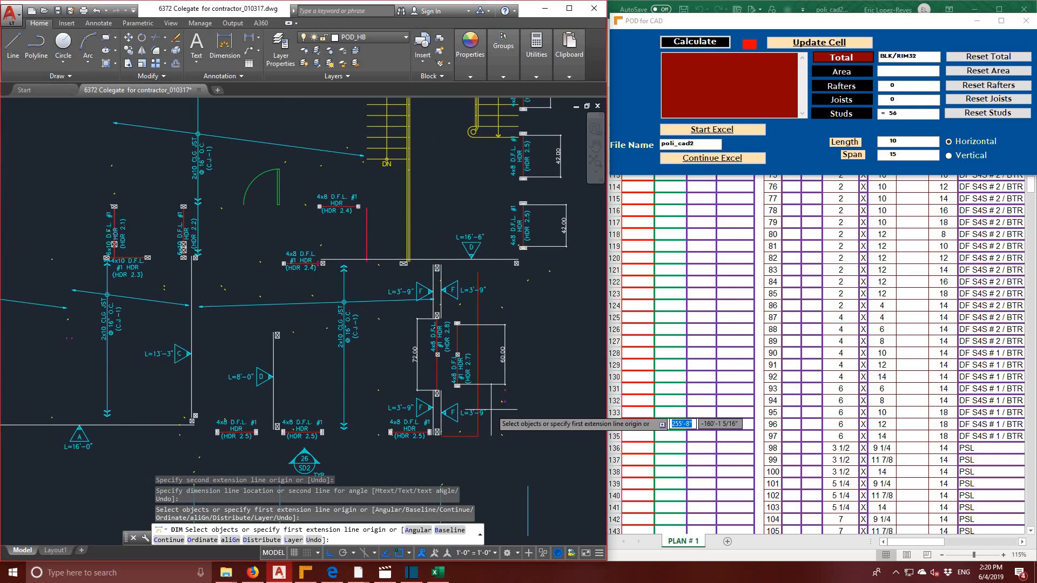
left_click(397, 432)
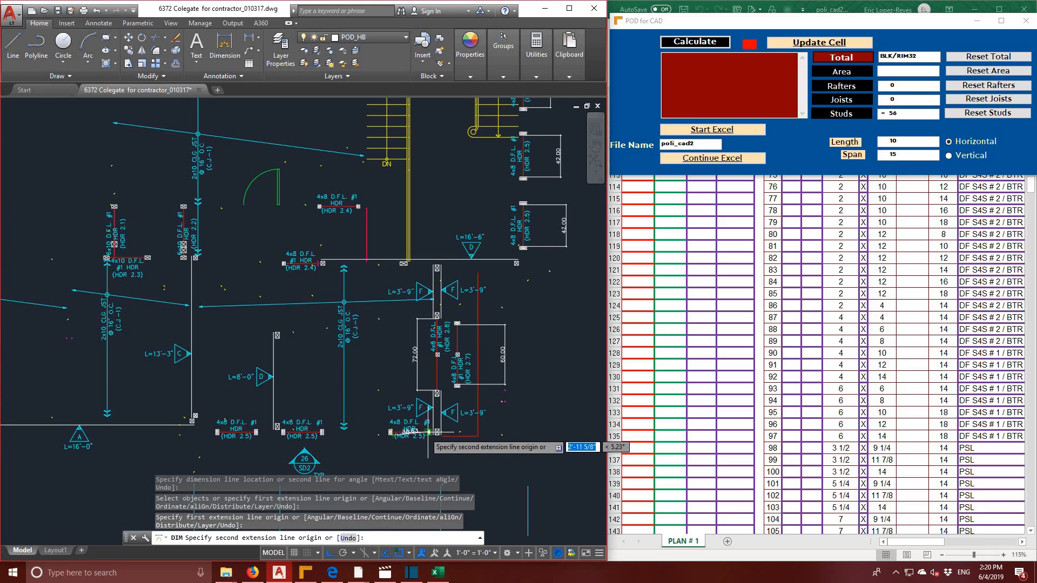
left_click(428, 454)
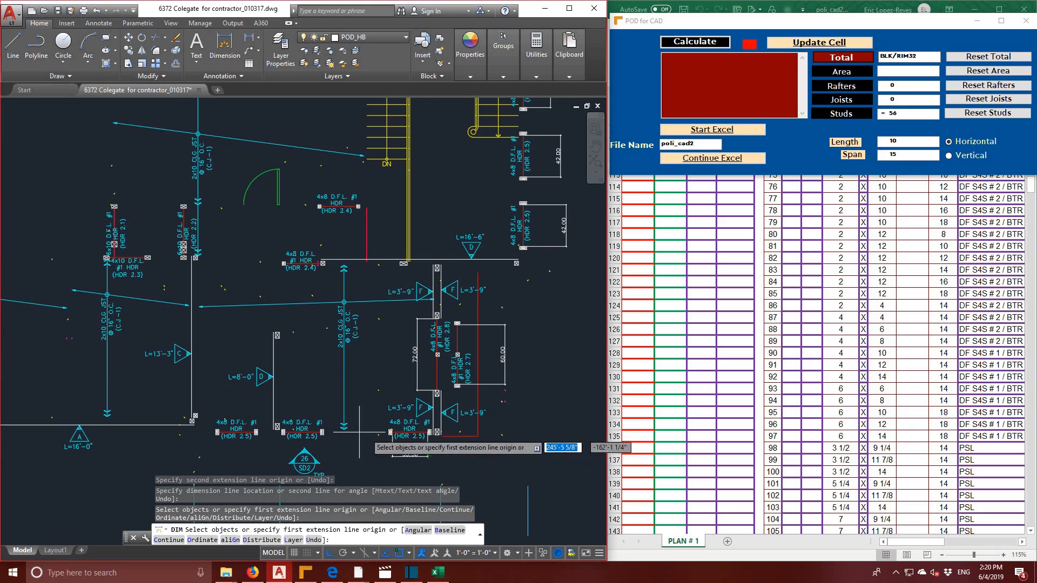
left_click(283, 431)
left_click(321, 432)
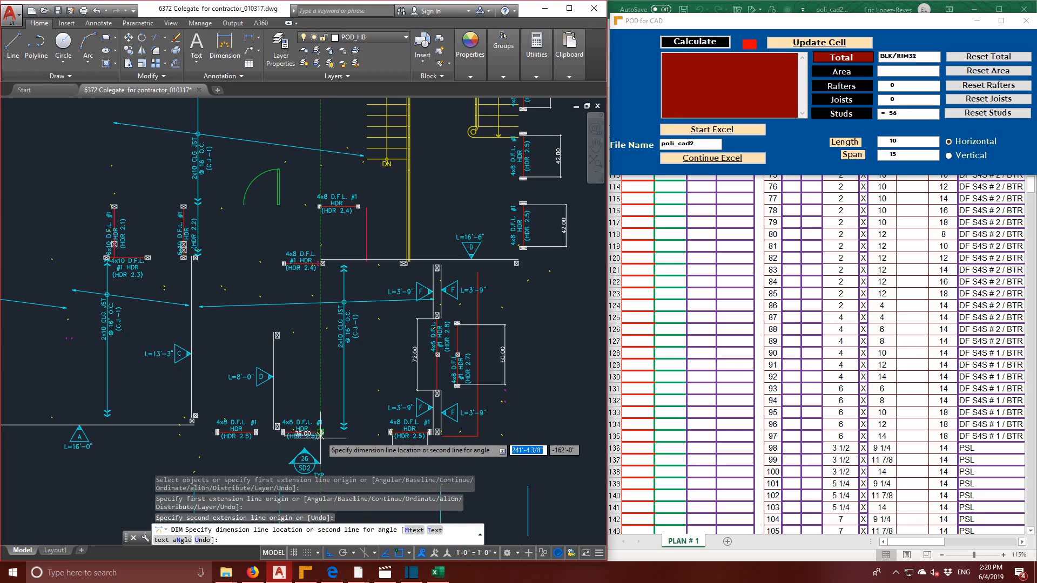
left_click(319, 398)
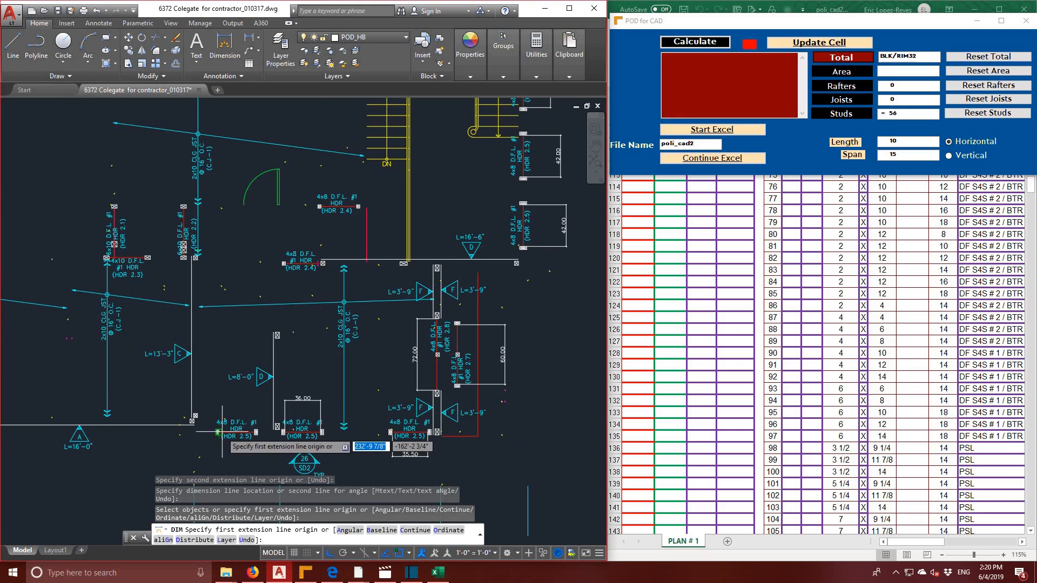
left_click(219, 432)
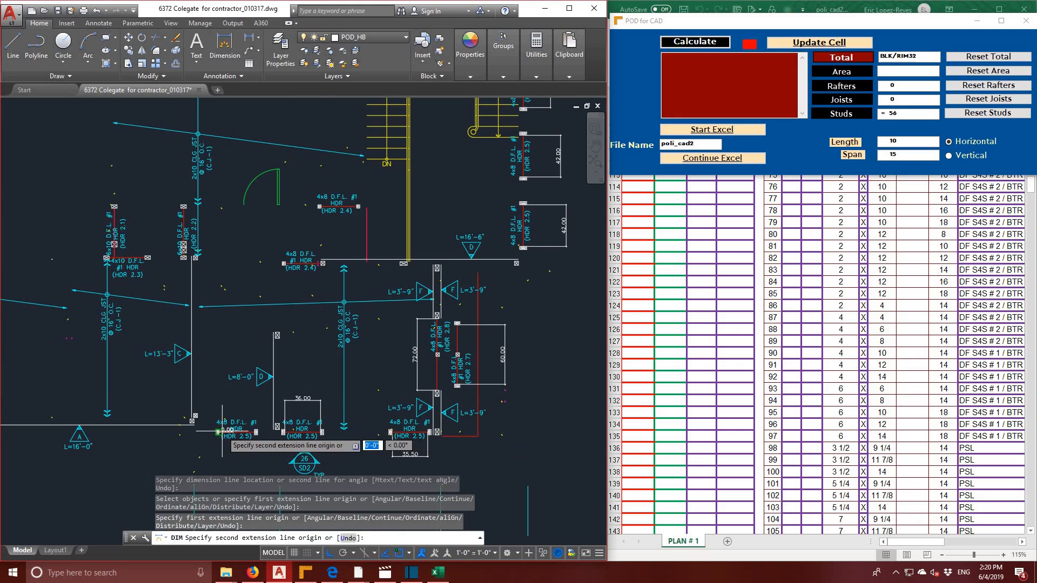
left_click(254, 432)
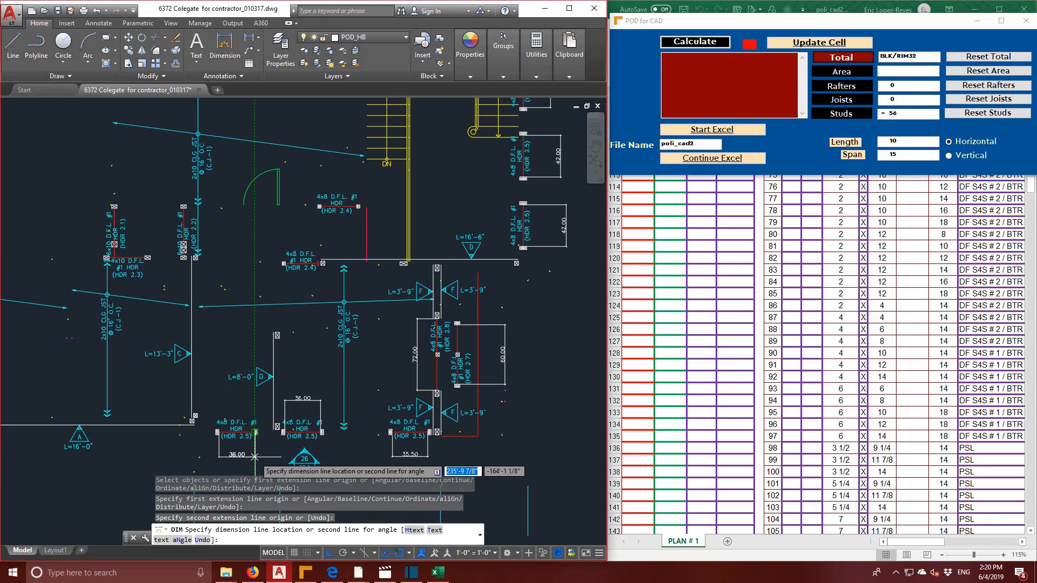
left_click(255, 397)
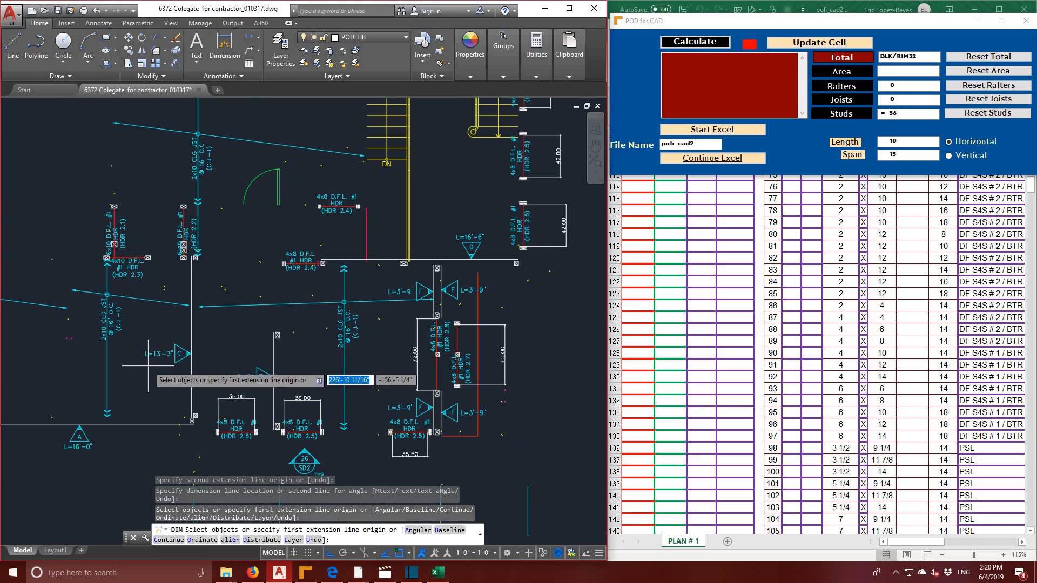
- Dimension the two interior 4x8 HDR 2.4 headers between the door swing and the stairs, placing the dimensions below them
scroll(135, 327, "up", 3)
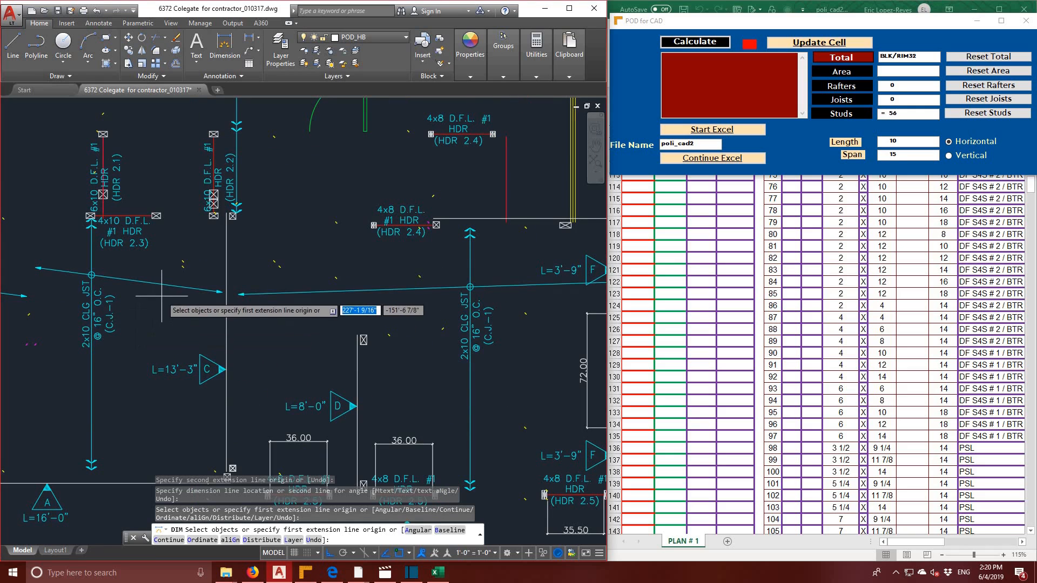
mouse_move(161, 296)
middle_mouse_down()
mouse_move(195, 330)
mouse_move(307, 321)
mouse_move(162, 346)
middle_mouse_up()
middle_click_drag(421, 280, 378, 360)
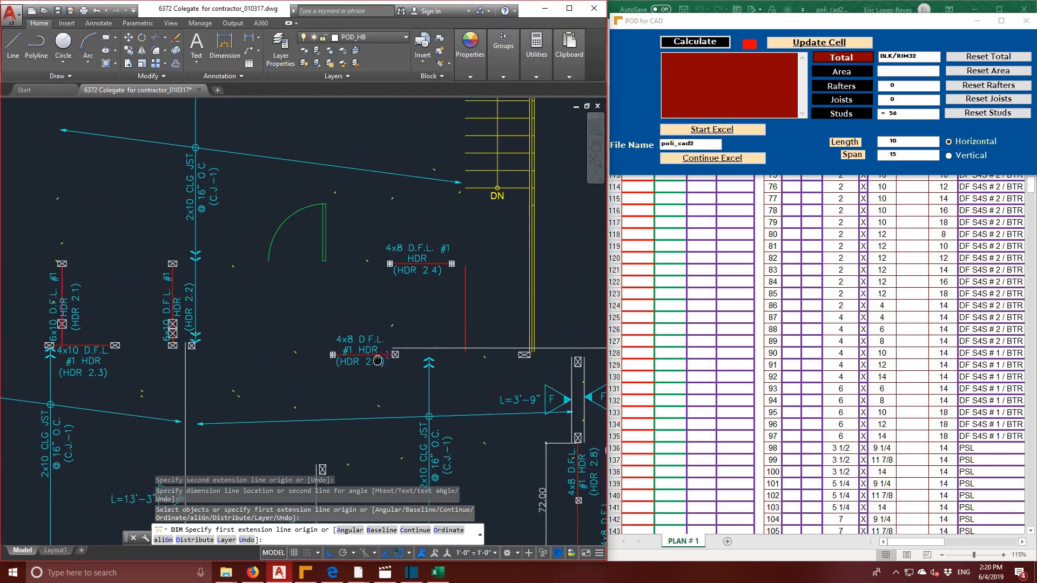
scroll(413, 284, "down", 2)
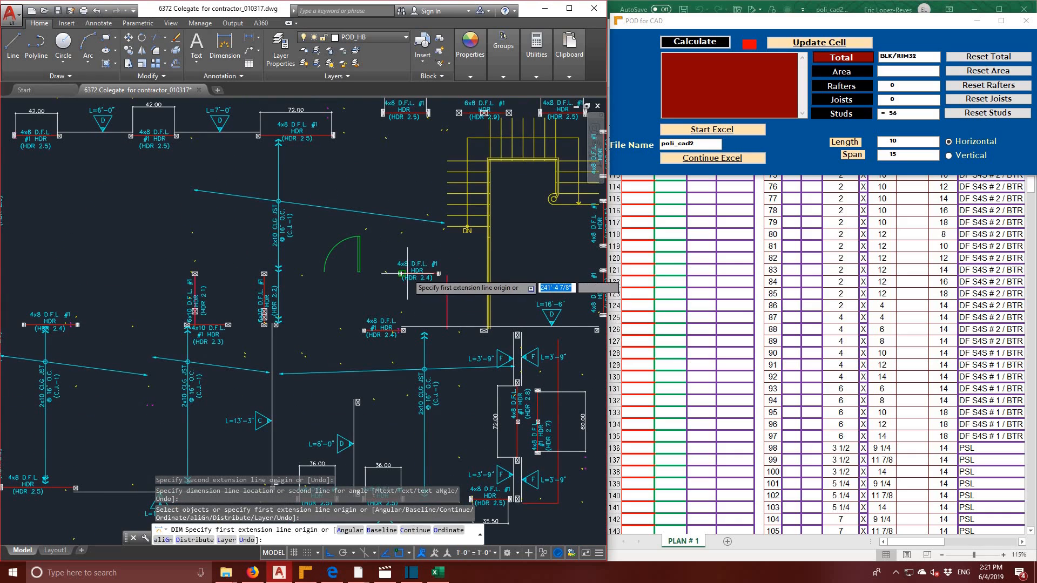
left_click(401, 273)
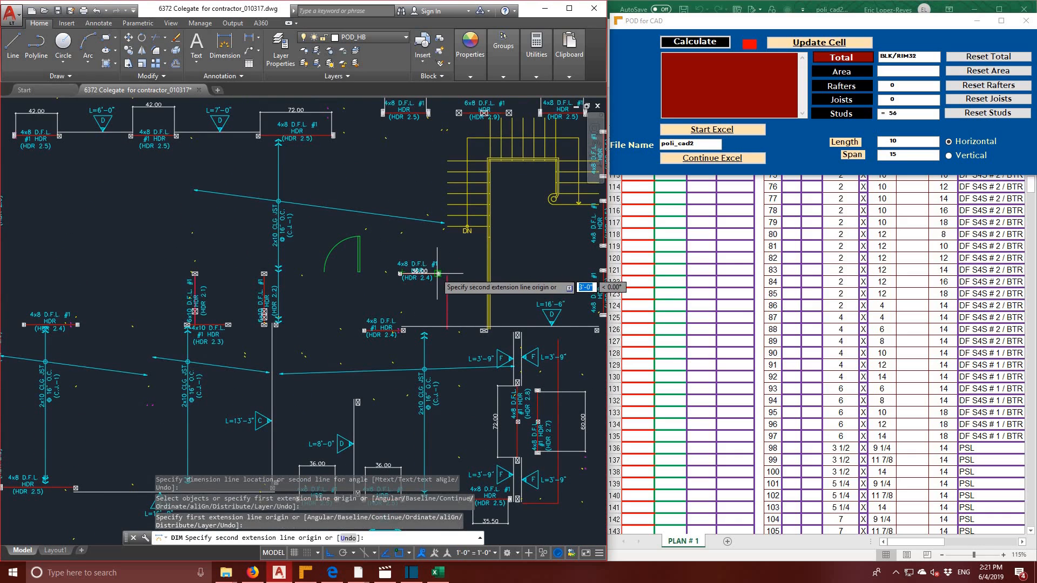
left_click(438, 274)
left_click(435, 290)
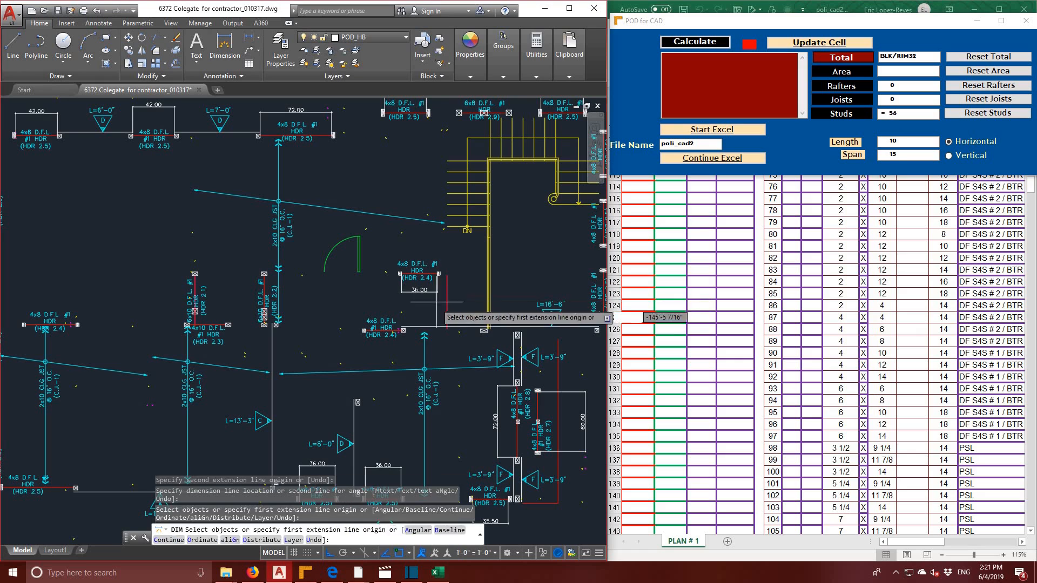
left_click(363, 320)
left_click(403, 331)
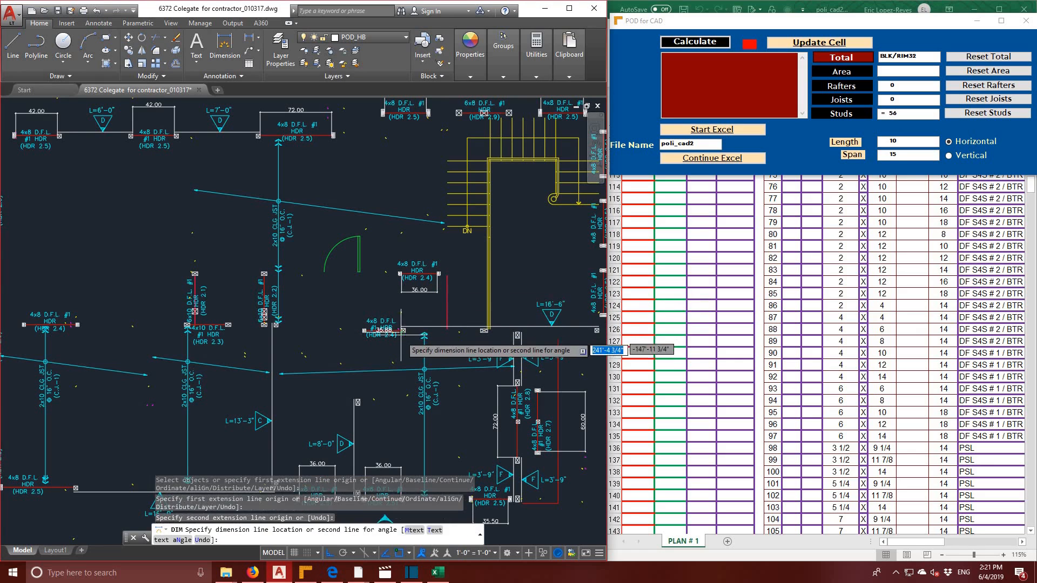
left_click(381, 342)
- Dimension the horizontal and vertical 4x8 HDR 2.5 headers at the plan's lower-left corner, placing the dimensions outside the walls
middle_click_drag(334, 304, 464, 290)
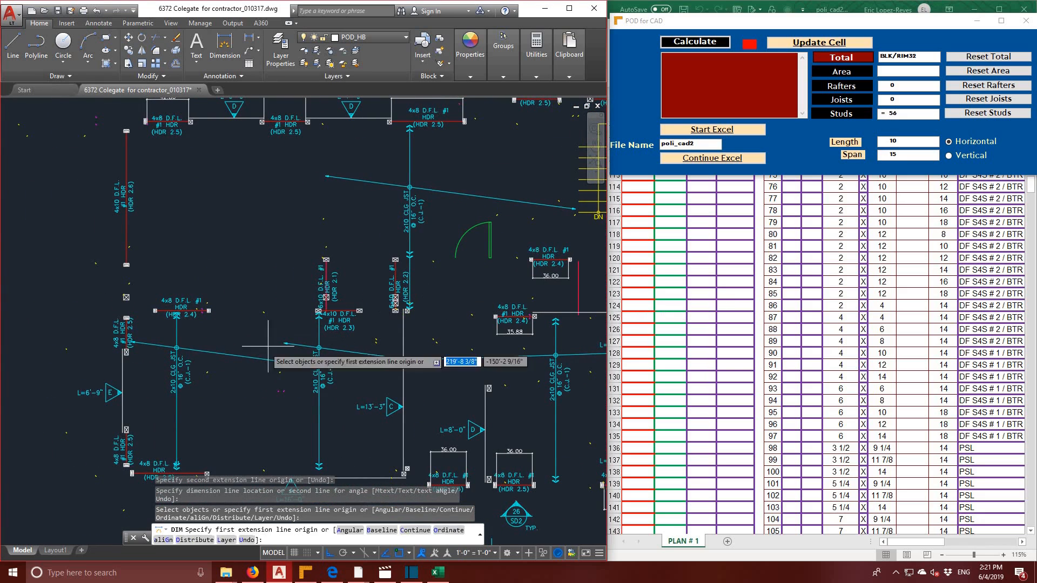
middle_click_drag(251, 390, 273, 331)
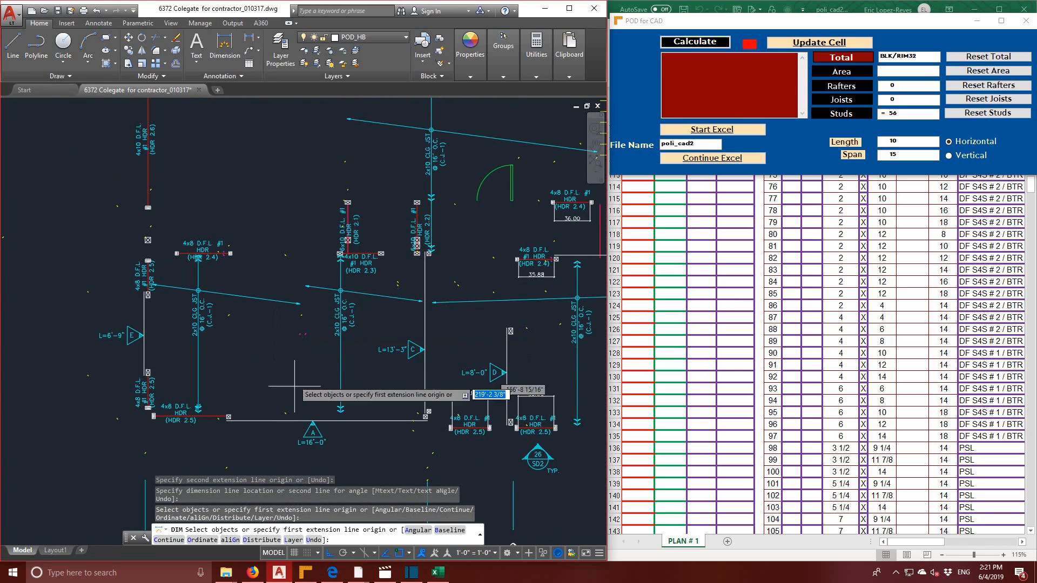
left_click(154, 417)
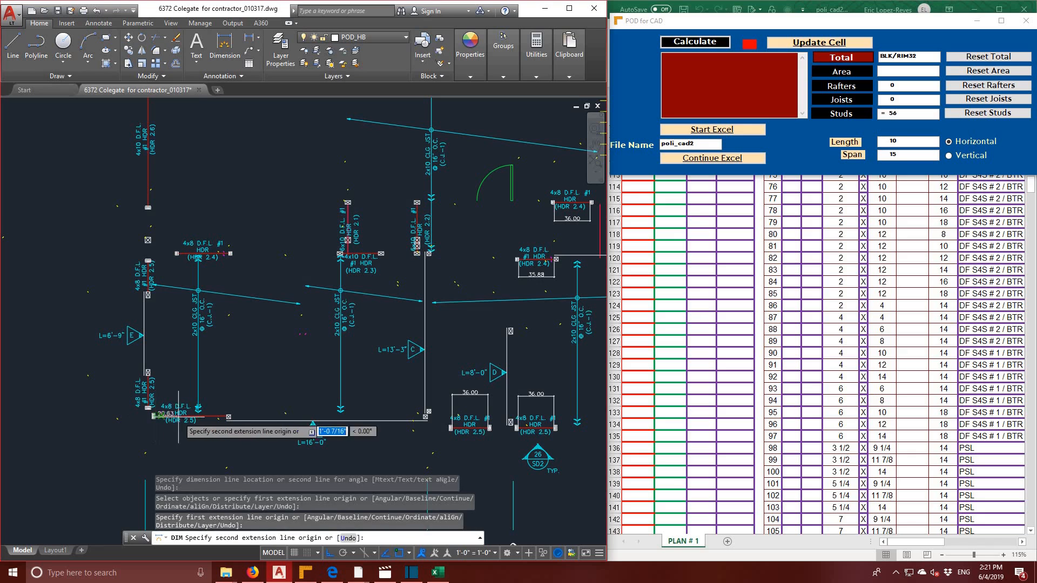
left_click(228, 416)
left_click(226, 438)
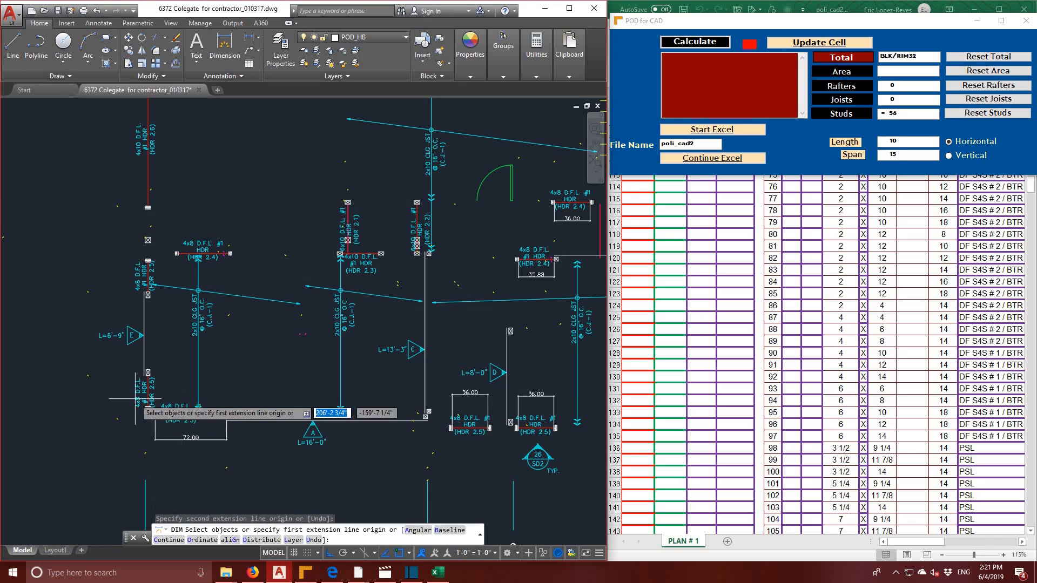
left_click(148, 372)
left_click(147, 406)
left_click(123, 405)
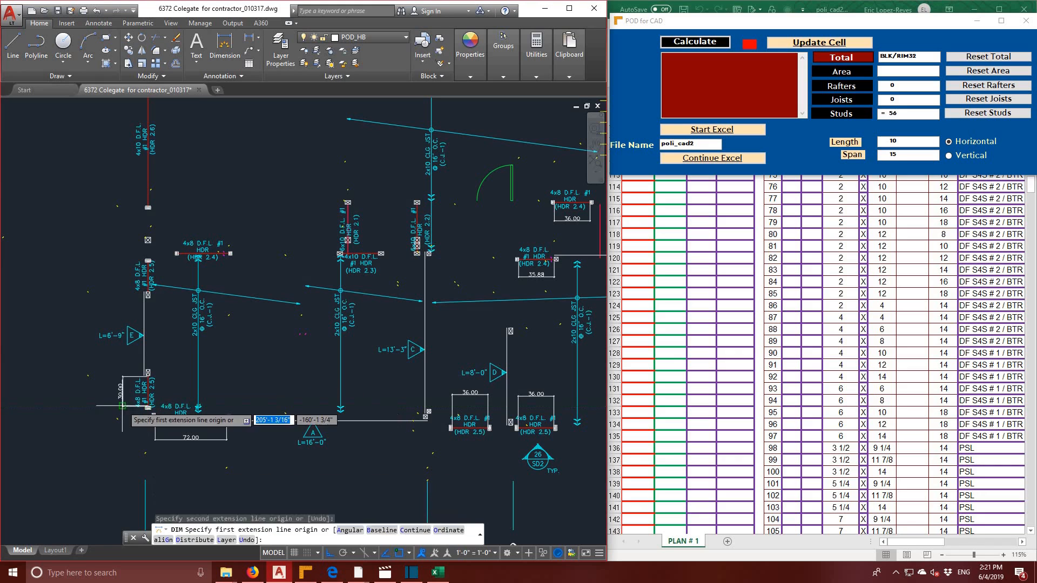
- Dimension the leftmost interior 4x8 HDR 2.4 header and the vertical 4x8 HDR 2.5 header above shear wall E, then end dimensioning
left_click(179, 254)
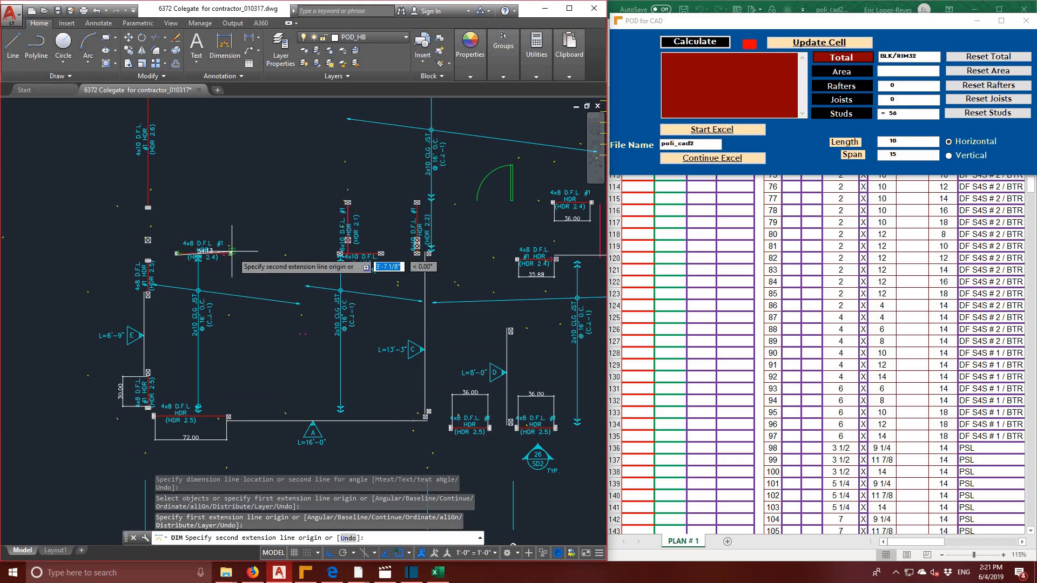
left_click(229, 253)
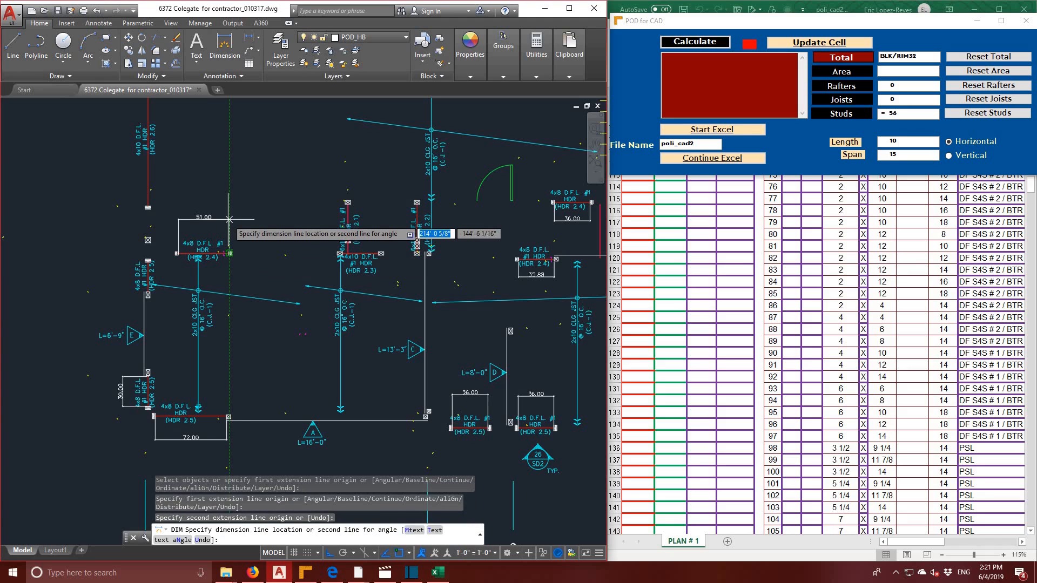
left_click(229, 221)
key("Return")
middle_click_drag(157, 287, 197, 316)
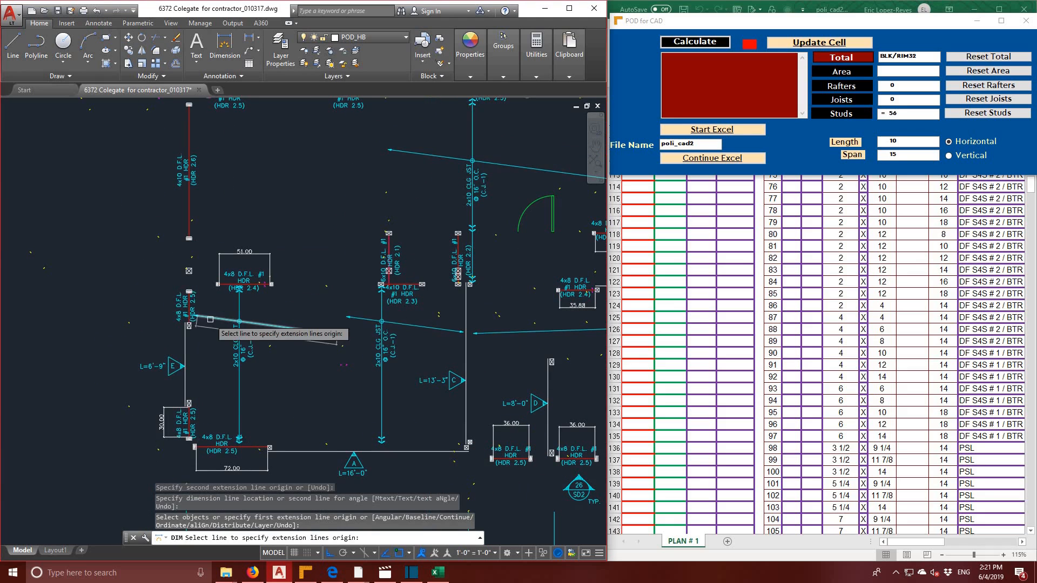
left_click(189, 292)
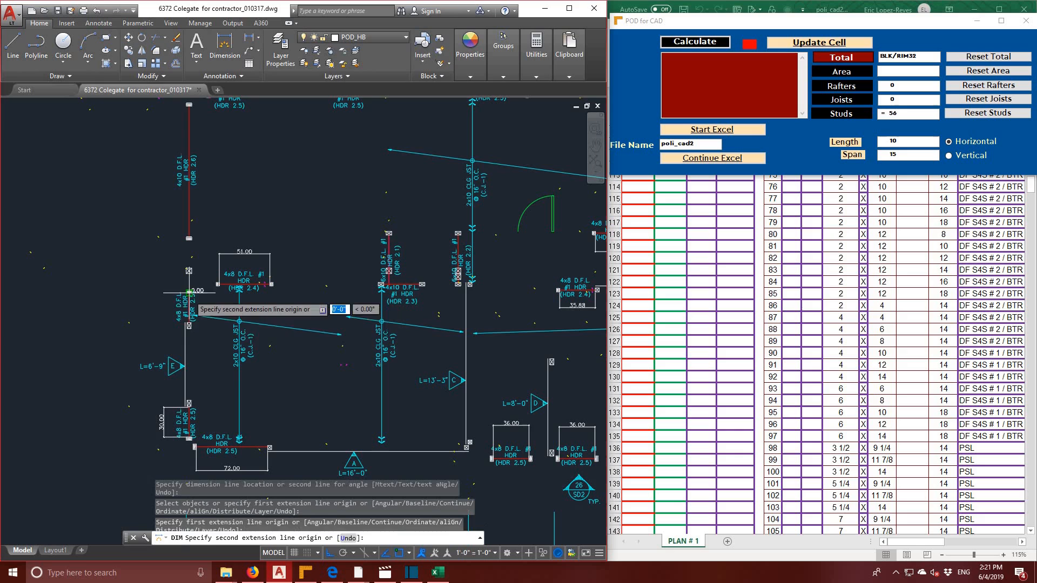
left_click(189, 324)
left_click(153, 320)
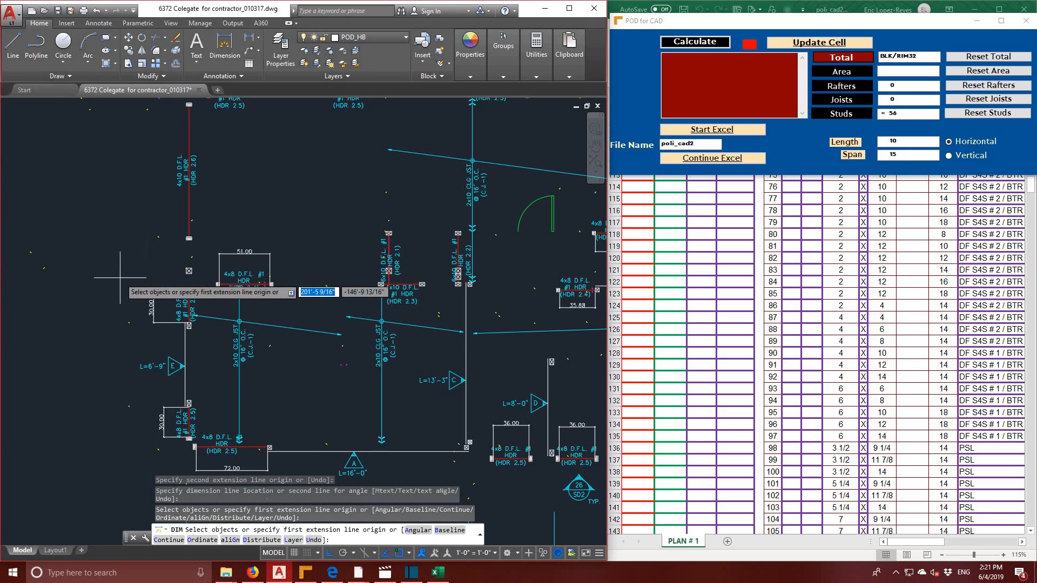
key("Escape")
key("Escape")
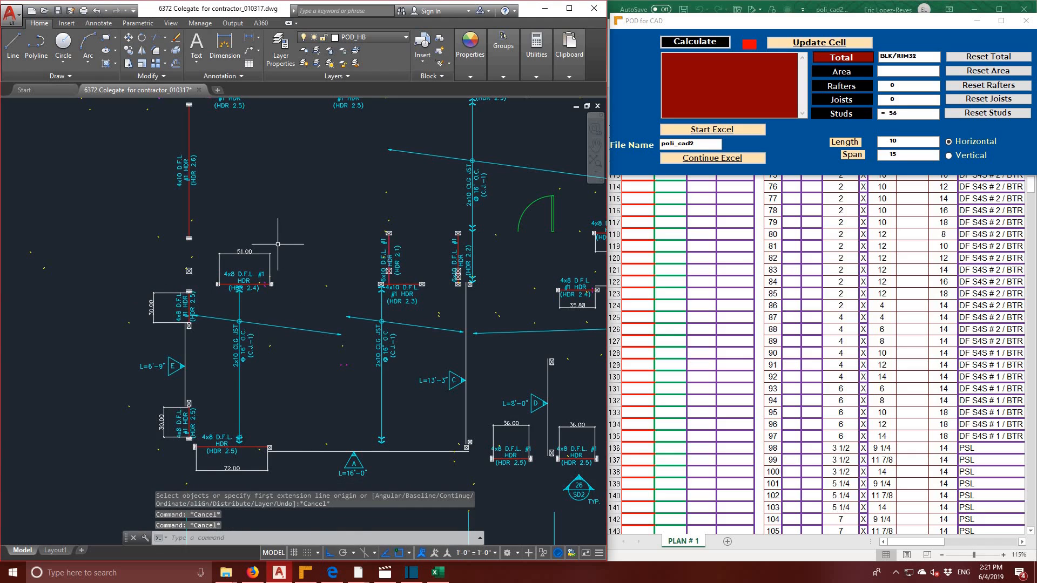
- Copy the 42.00 dimension texts of the first two upper-left 4x8 HDR 2.5 headers into the POD for CAD calculation list
middle_click_drag(278, 248, 289, 382)
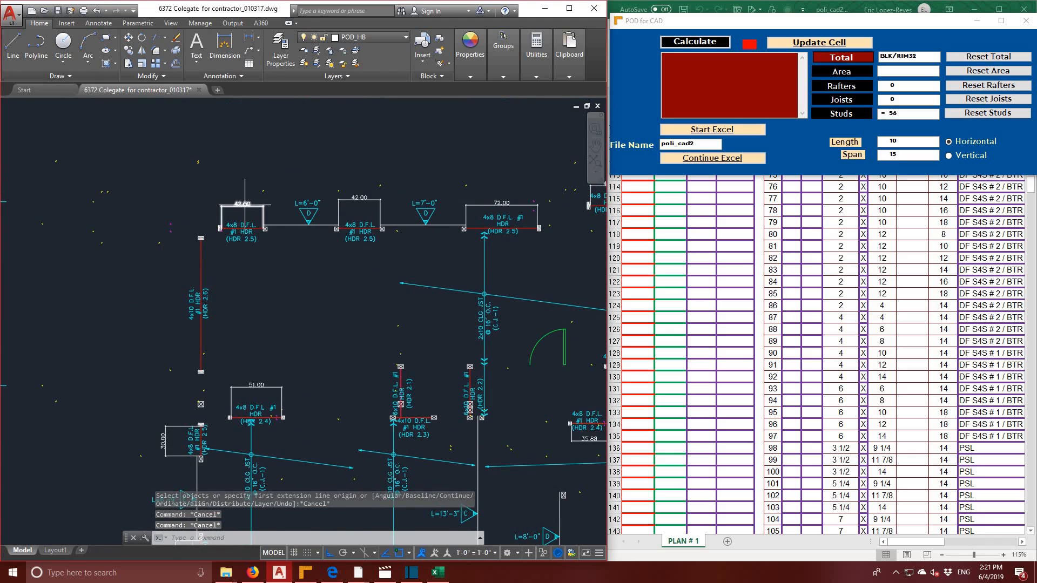
left_click(243, 204)
double_click(243, 205)
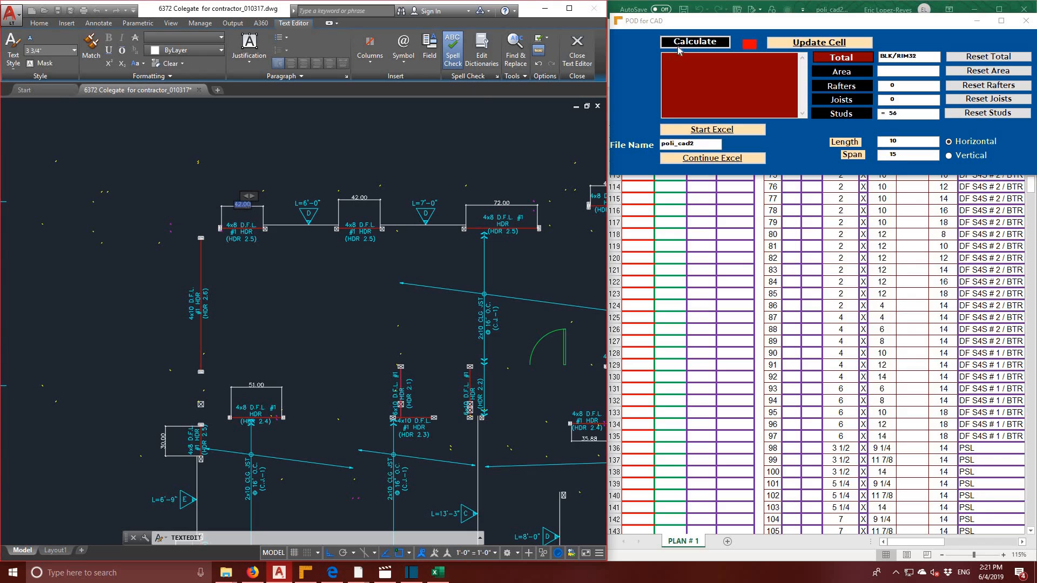
left_click(679, 46)
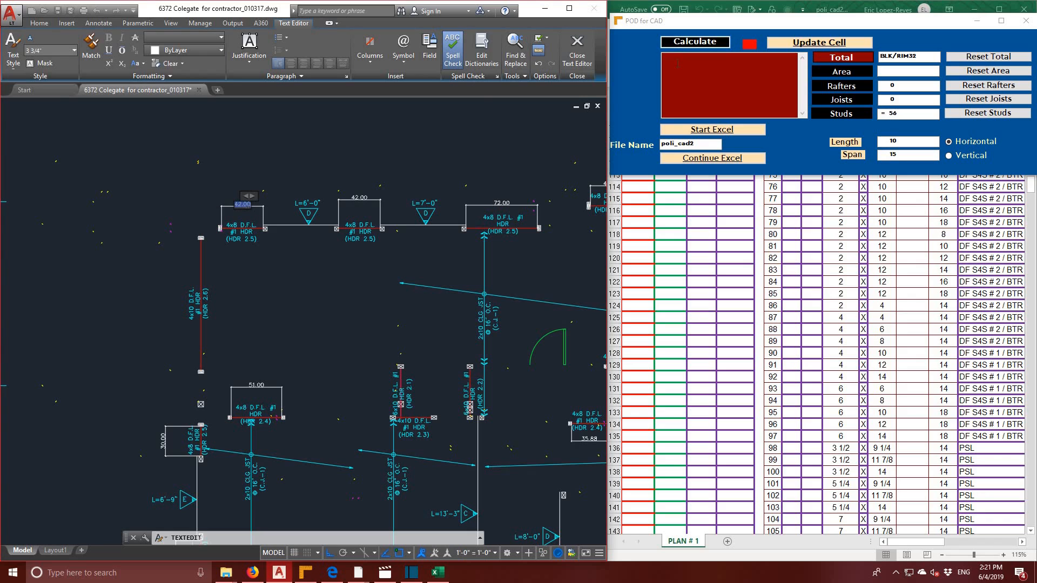
left_click(359, 197)
left_click(360, 198)
left_click(360, 198)
key("ctrl+c")
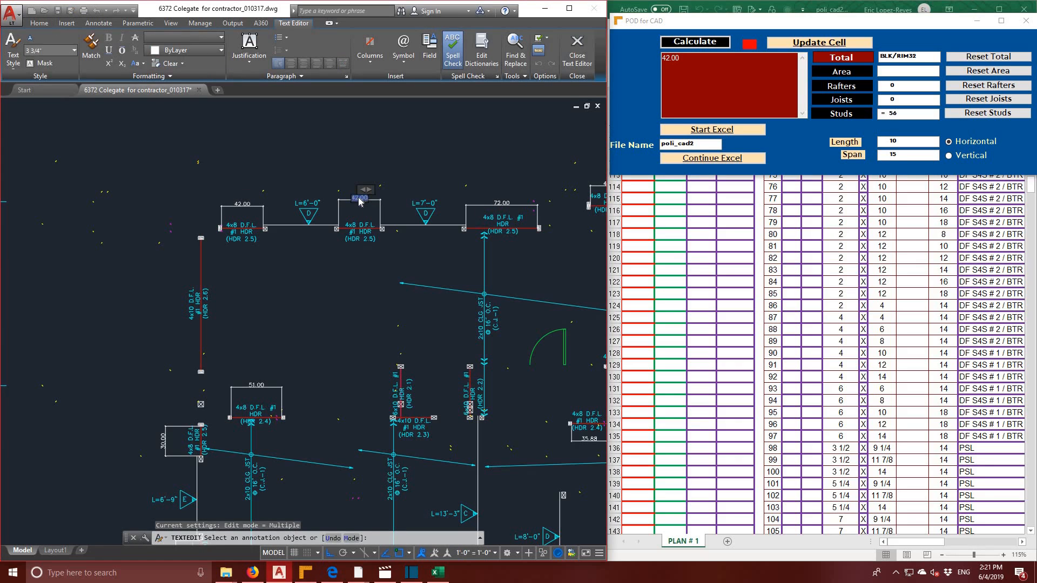
left_click(704, 91)
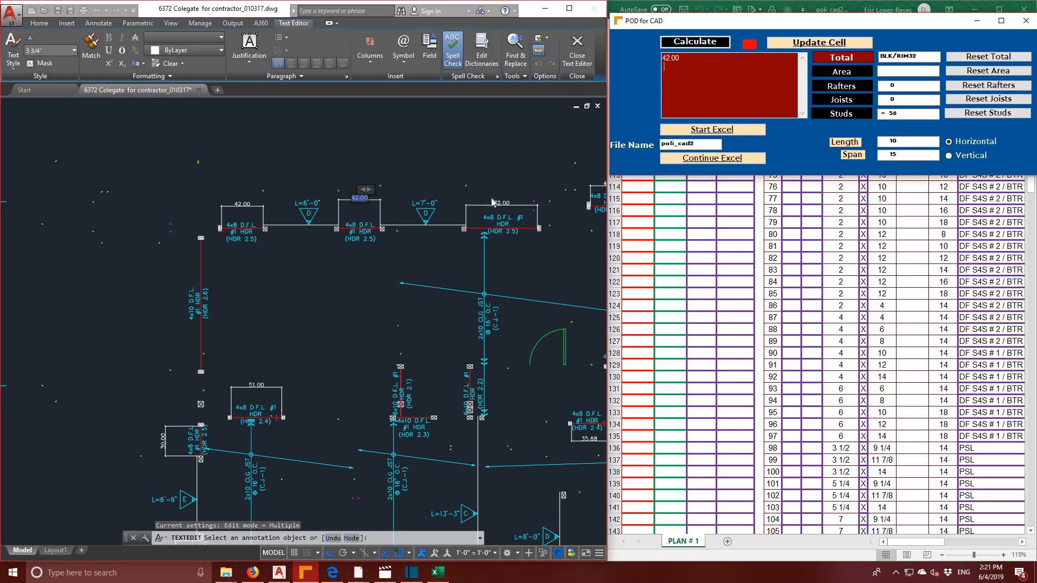
key("ctrl+v")
- Copy the third upper-left header's 72.00 dimension text onto a new line of the POD for CAD calculation list
left_click(502, 206)
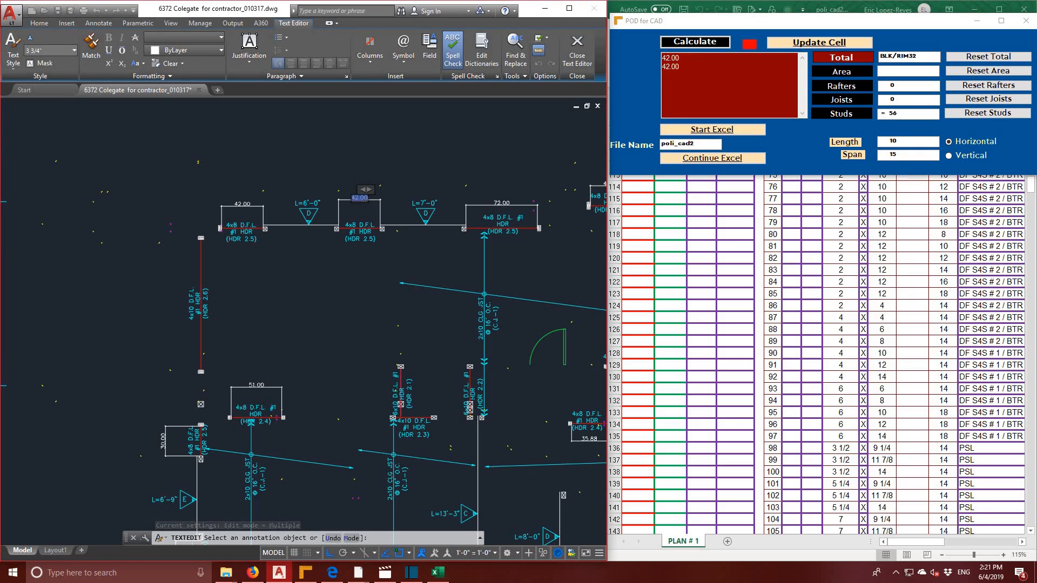
left_click(502, 206)
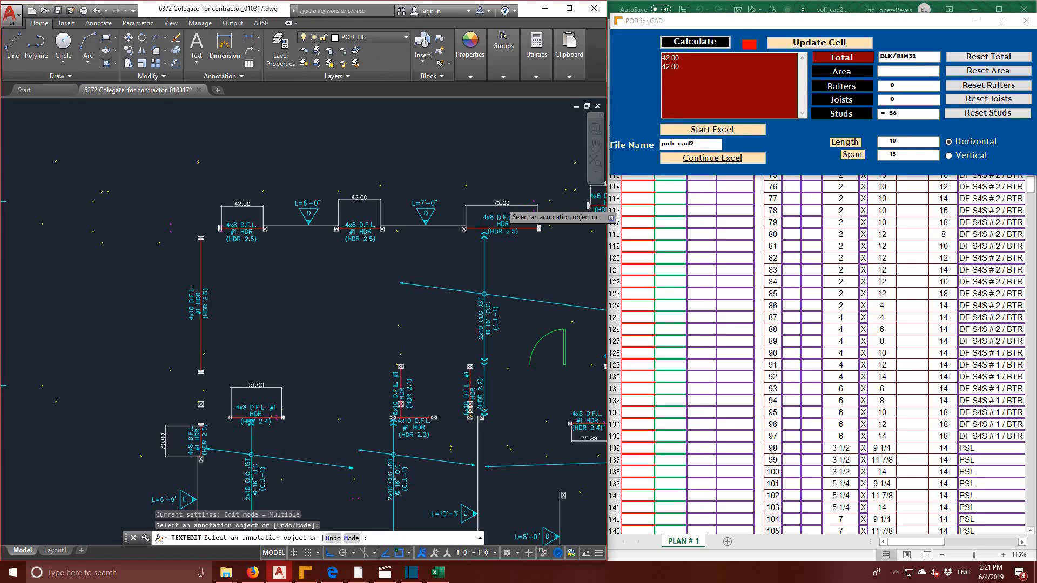
key("ctrl+c")
left_click(716, 95)
key("ctrl+v")
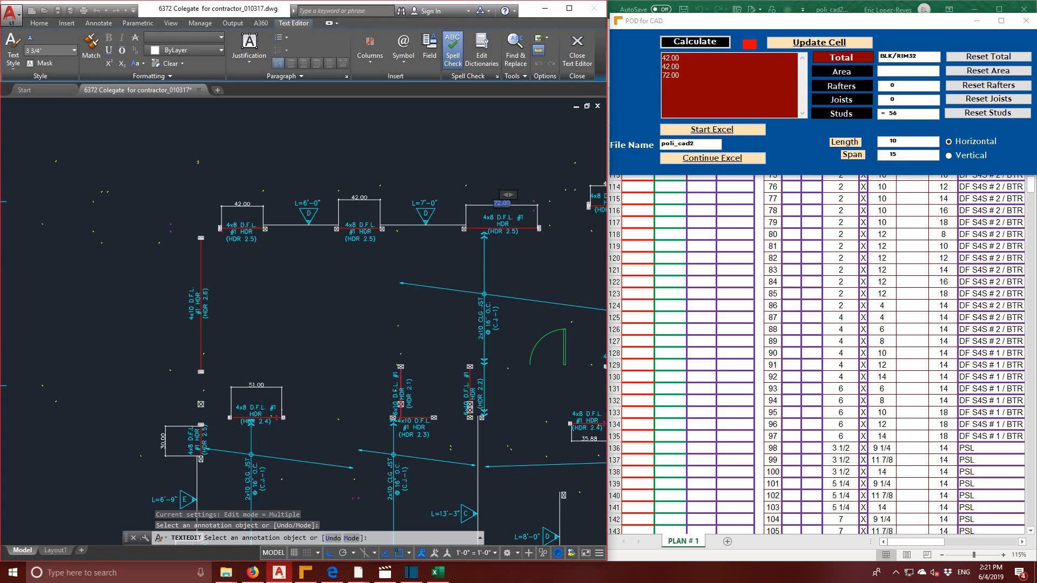
- Copy the 42.00 and 43.00 dimension texts of the two 4x8 HDR 2.5 headers beside the stairs' upper wall into the calculation list
middle_click_drag(597, 197, 389, 207)
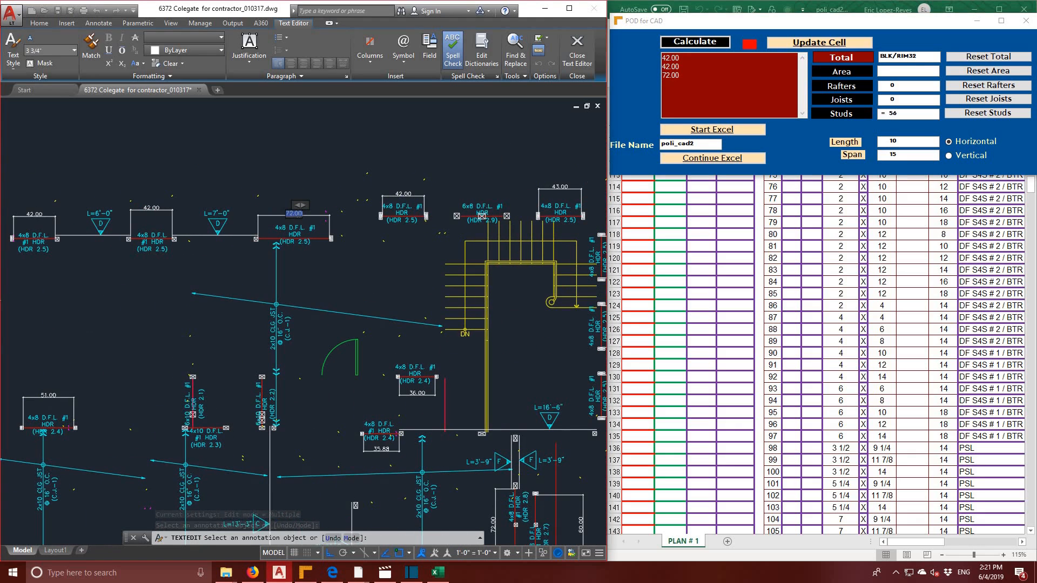
left_click(402, 195)
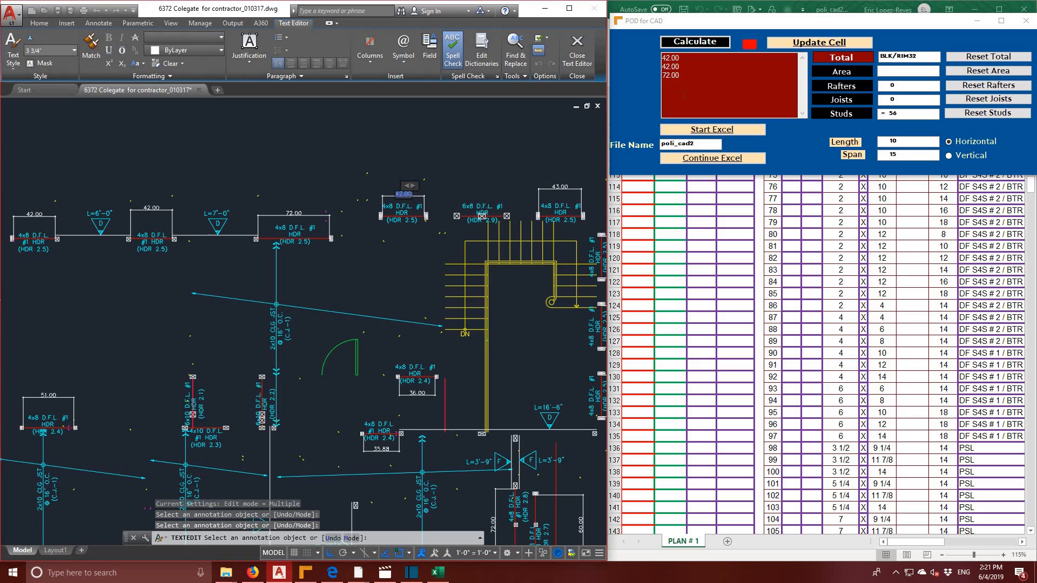
key("ctrl+c")
left_click(684, 95)
key("ctrl+v")
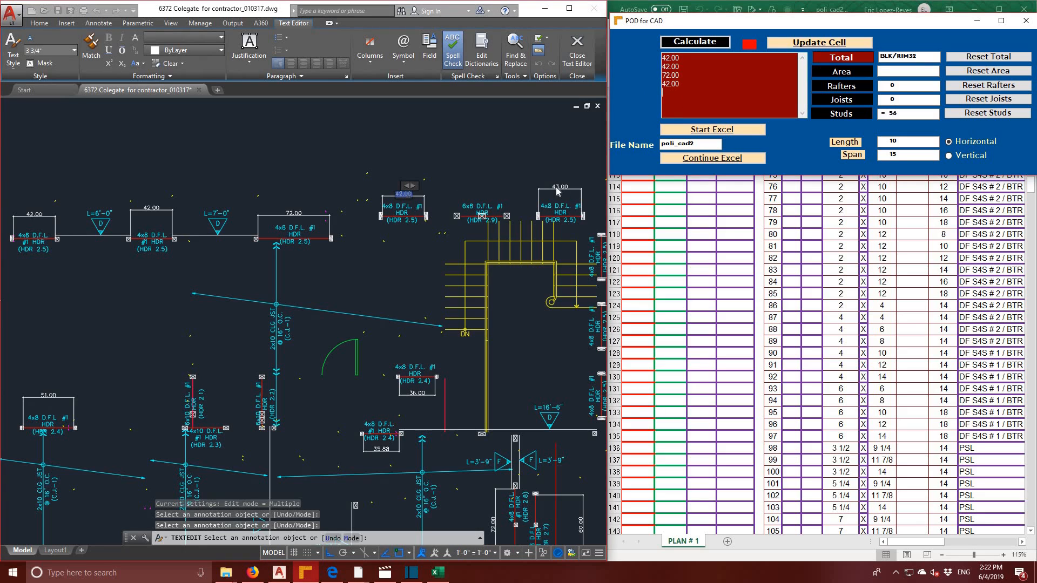
left_click(562, 189)
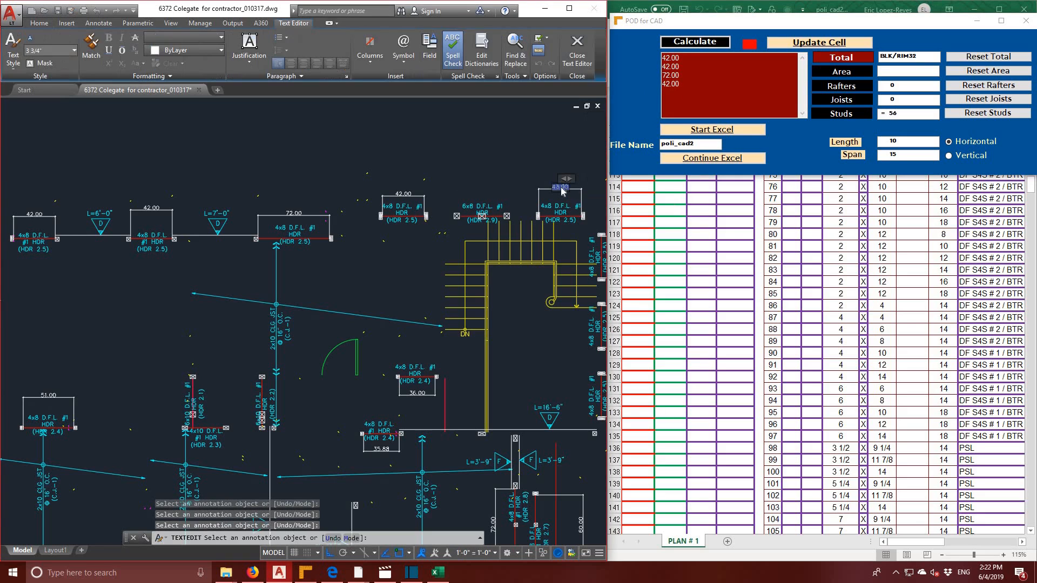
left_click(701, 95)
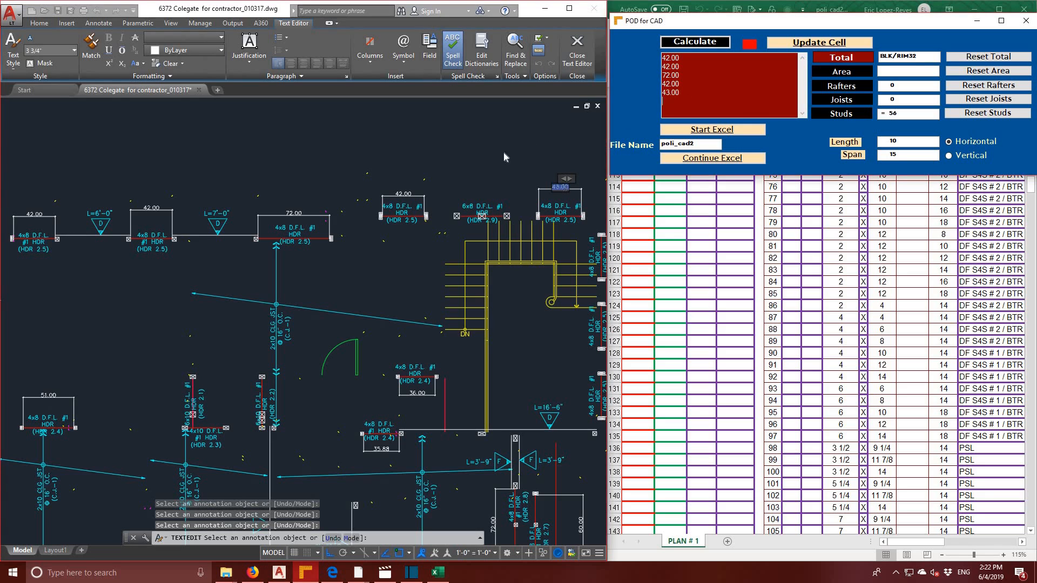
- Add the 42.00 dimension texts of the three vertical 4x8 HDR 2.5 headers on the plan's right wall to the calculation list
middle_click_drag(503, 151, 279, 172)
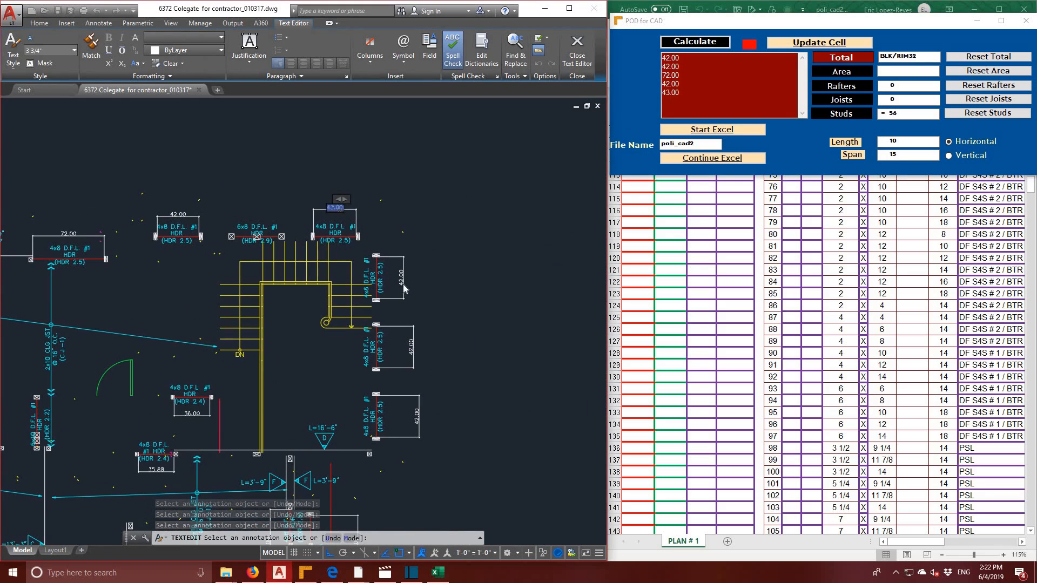
left_click(402, 280)
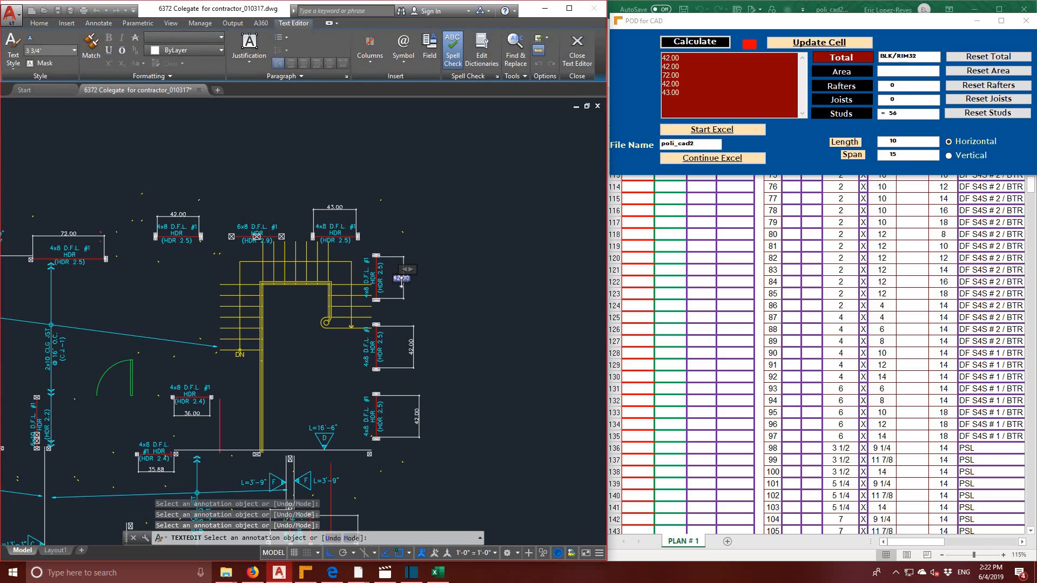
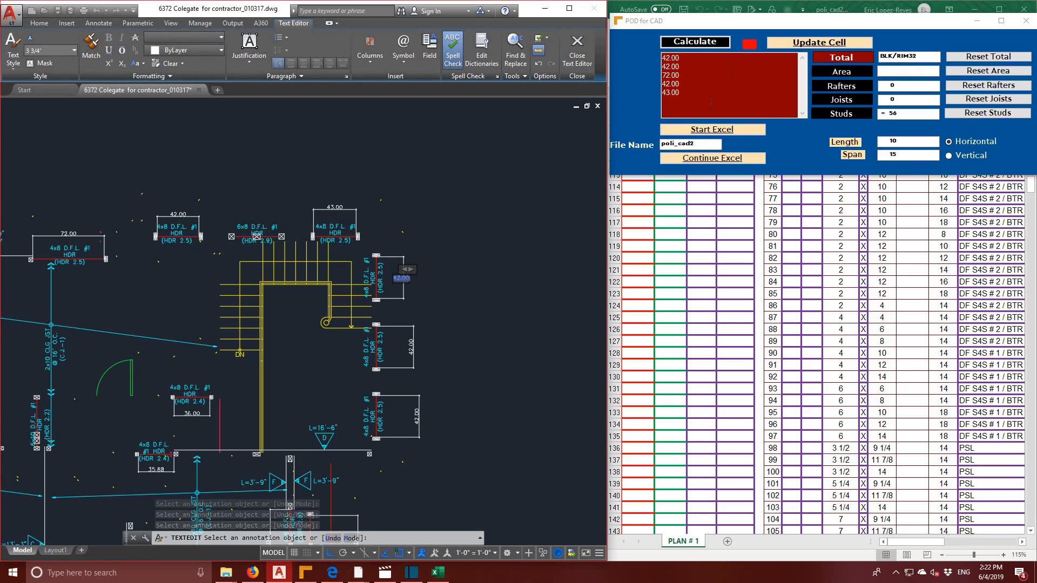
key("ctrl+c")
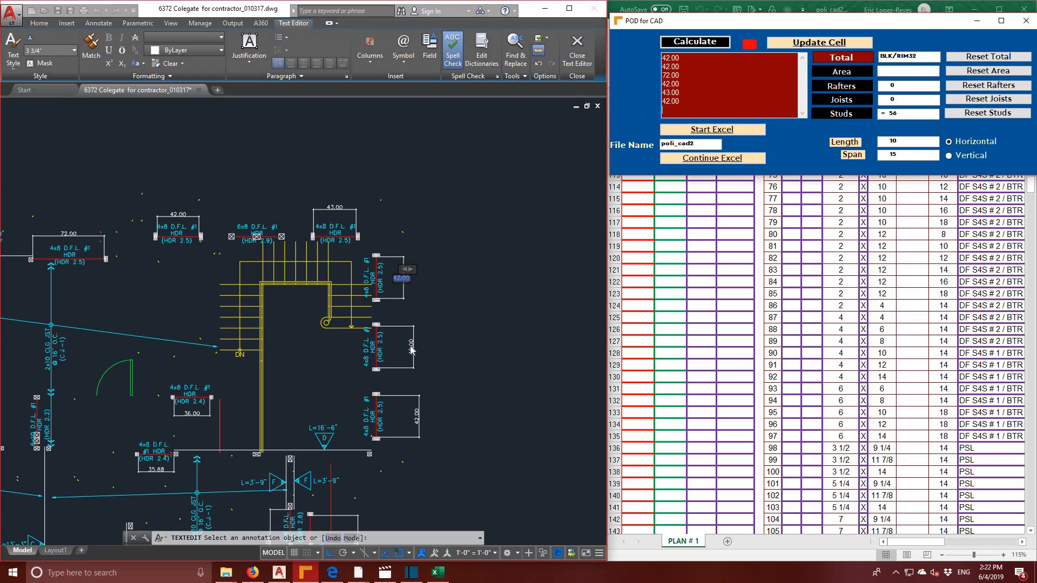
key("ctrl+v")
key("ctrl+v")
left_click(472, 316)
- Copy the 60.00 and 72.00 dimension texts of the vertical 4x8 HDR 2.7 and HDR 2.8 headers into the calculation list
middle_click_drag(474, 372, 464, 244)
middle_click_drag(458, 350, 448, 215)
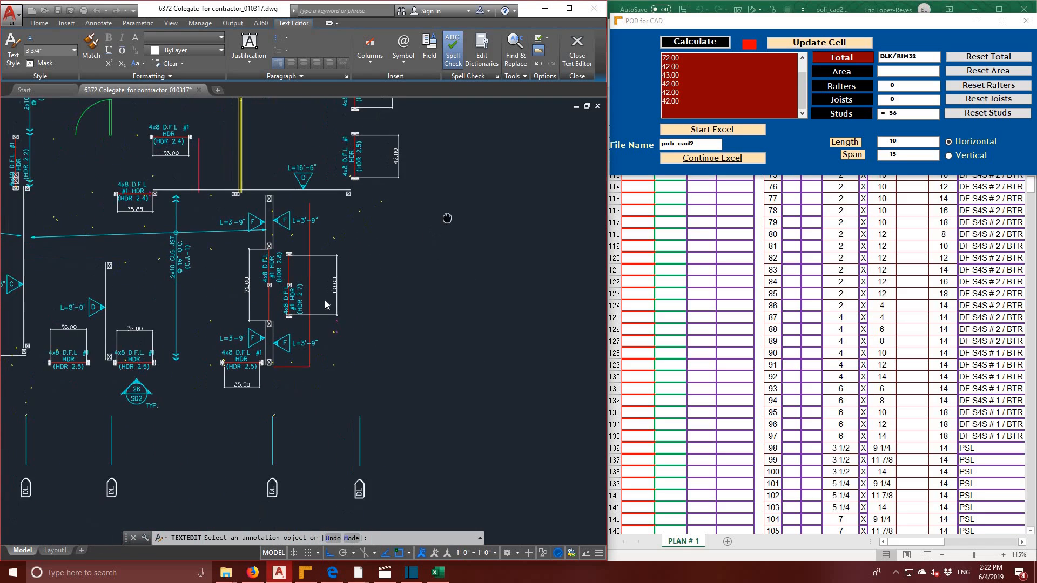
left_click(336, 284)
left_click(336, 284)
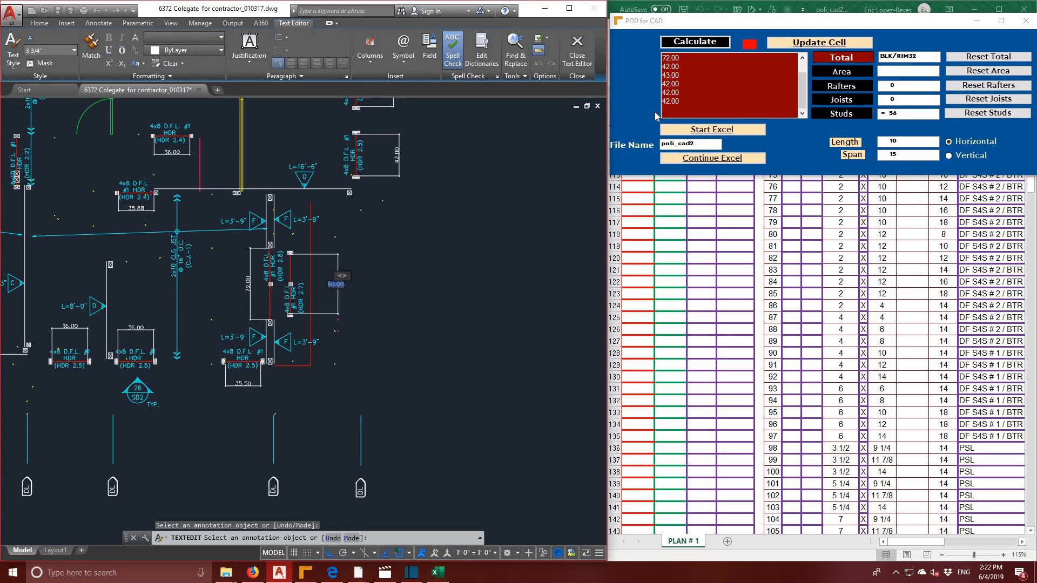
left_click(248, 286)
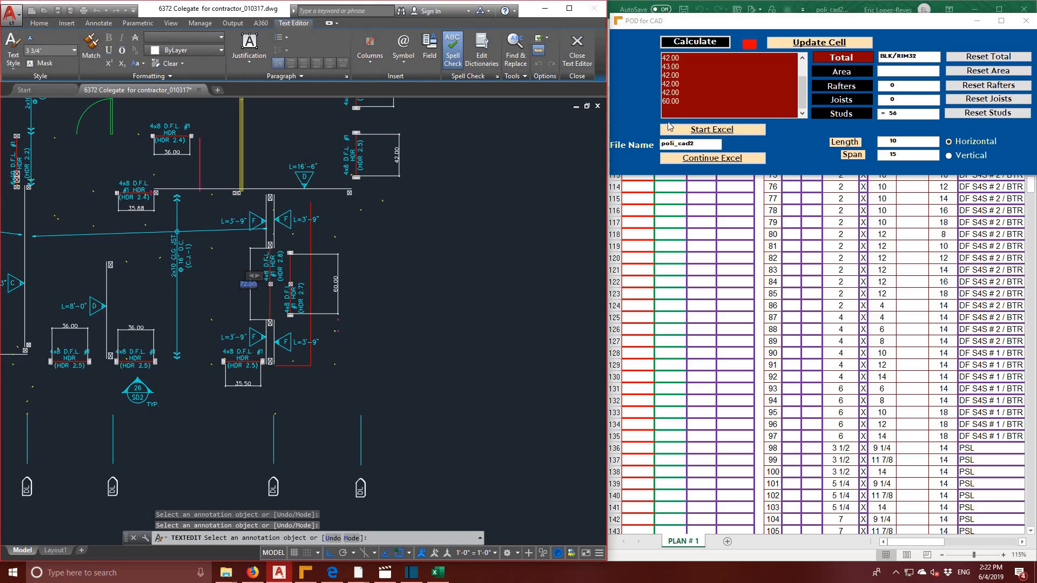
- Add the 35.50 and 36.00 dimensions of the lower-wall 4x8 HDR 2.5 headers to the calculation list, entering 36.00 three times
left_click(241, 382)
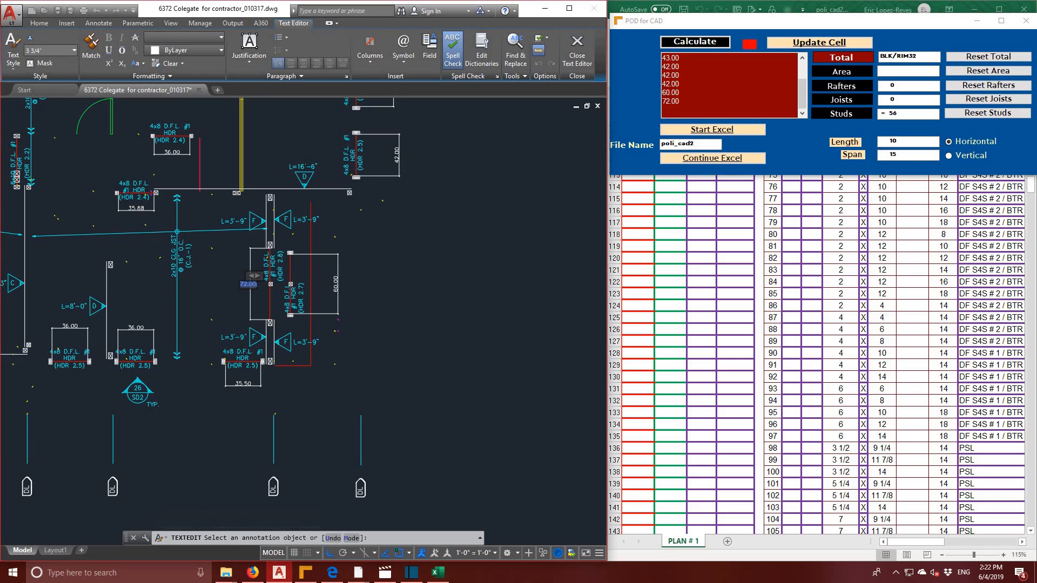
left_click(242, 385)
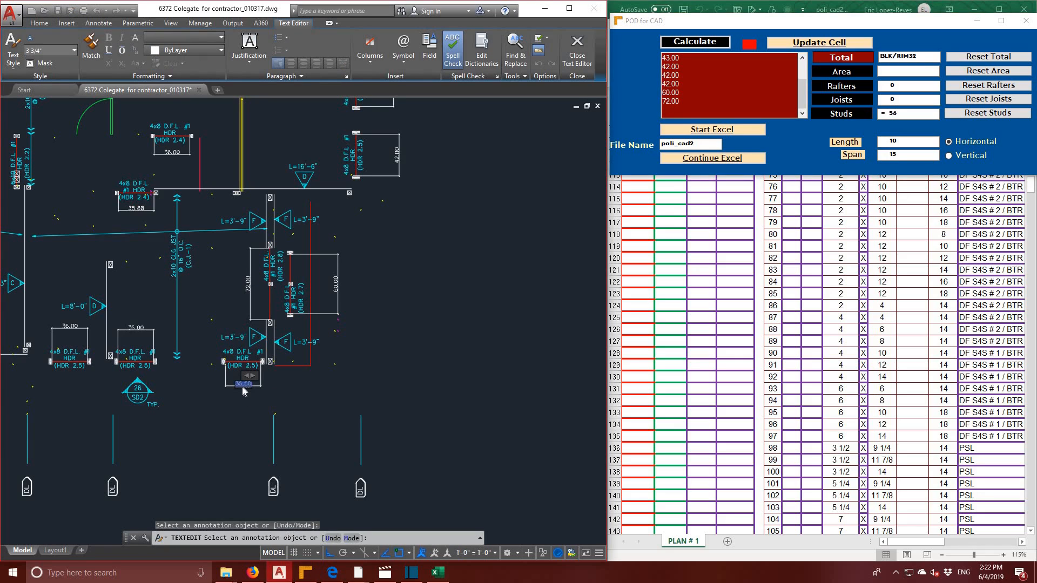
left_click(689, 134)
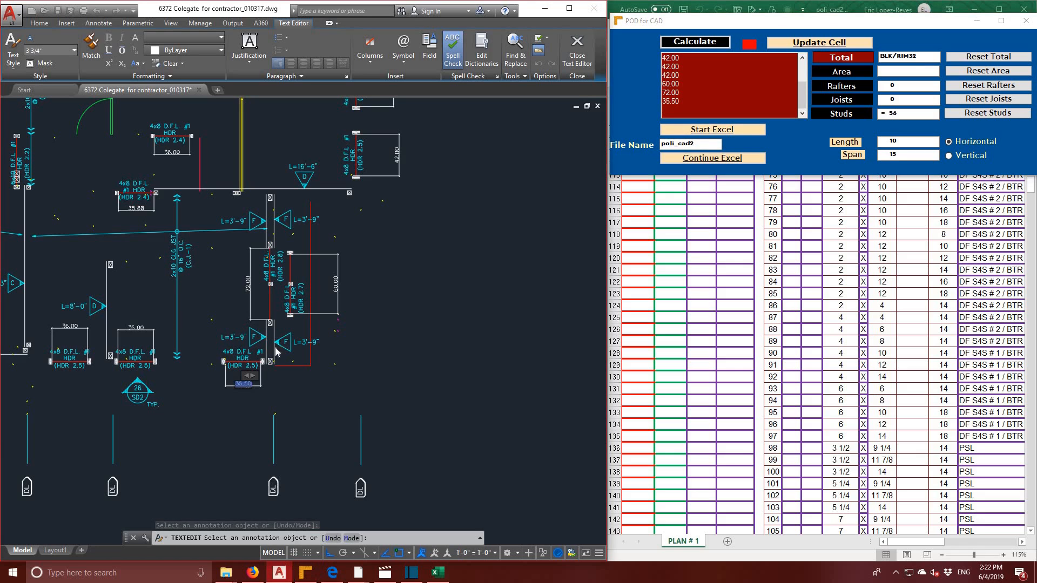
mouse_move(205, 382)
middle_mouse_down()
mouse_move(400, 380)
mouse_move(416, 400)
mouse_move(390, 363)
middle_mouse_up()
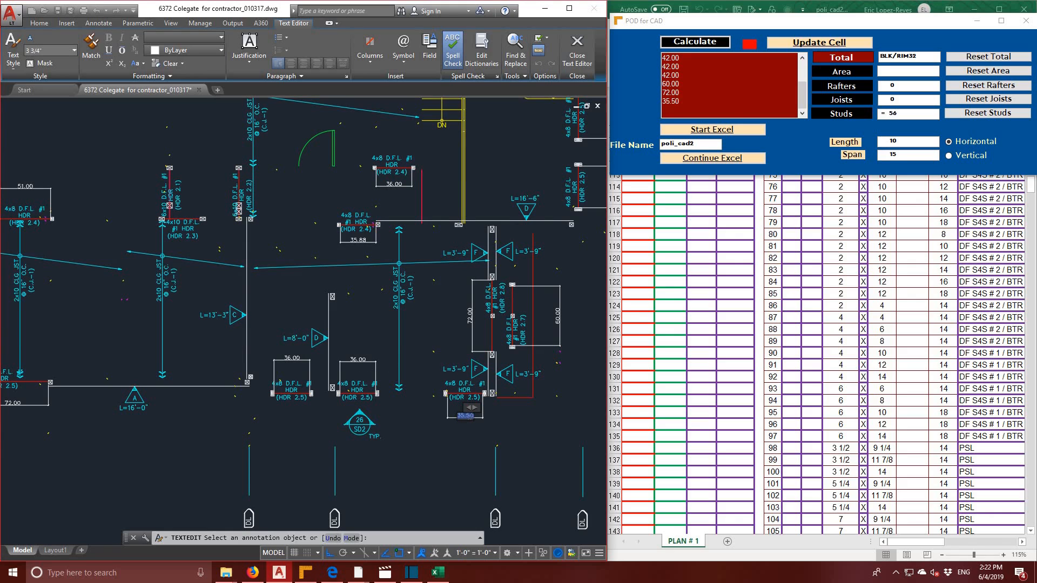
left_click(359, 362)
left_click(359, 362)
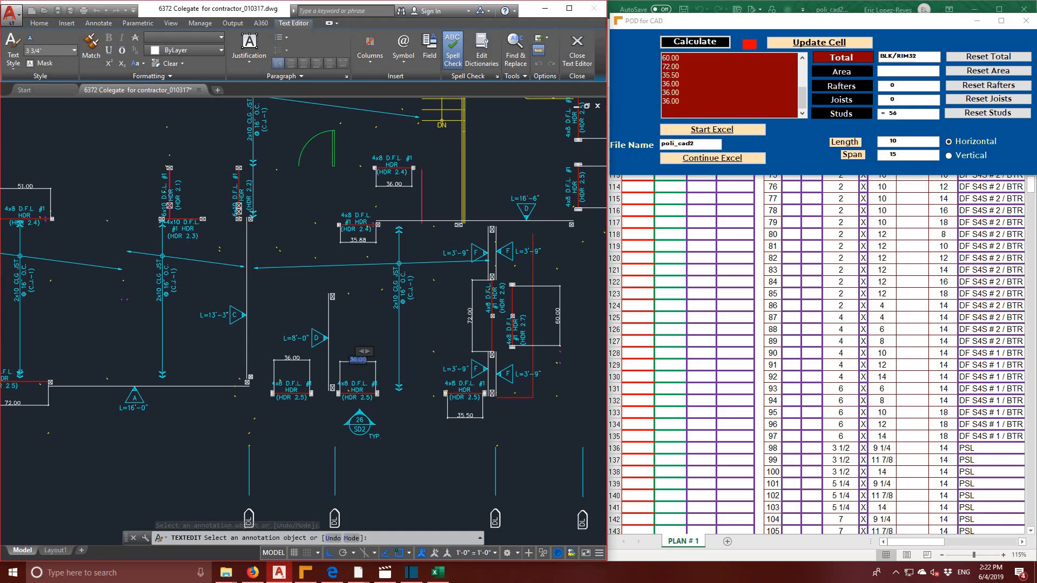
- Copy the 35.88 dimension text of the interior 4x8 HDR 2.4 header into the calculation list
middle_click_drag(290, 327, 385, 378)
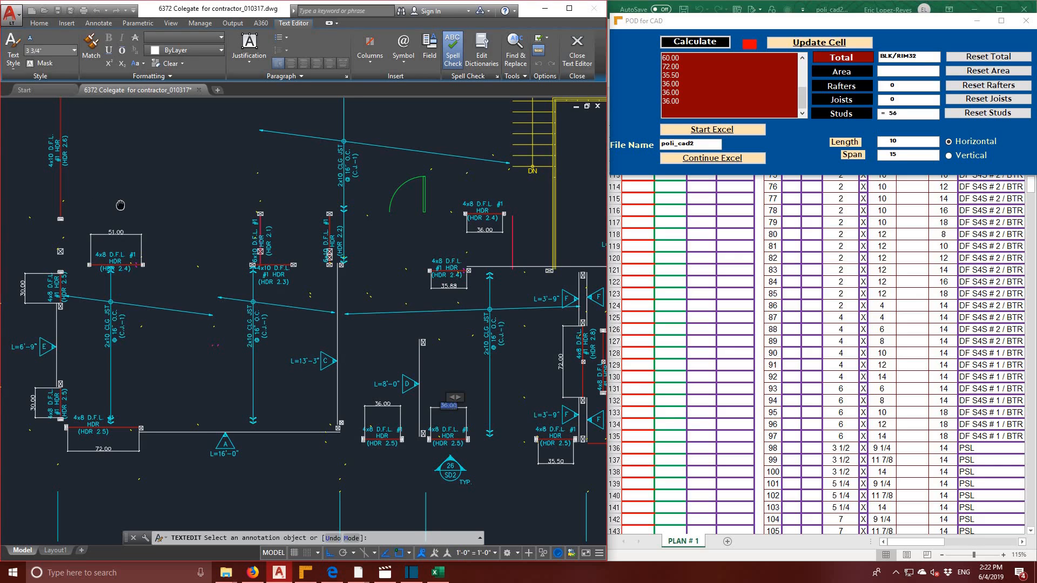
middle_click_drag(121, 206, 127, 207)
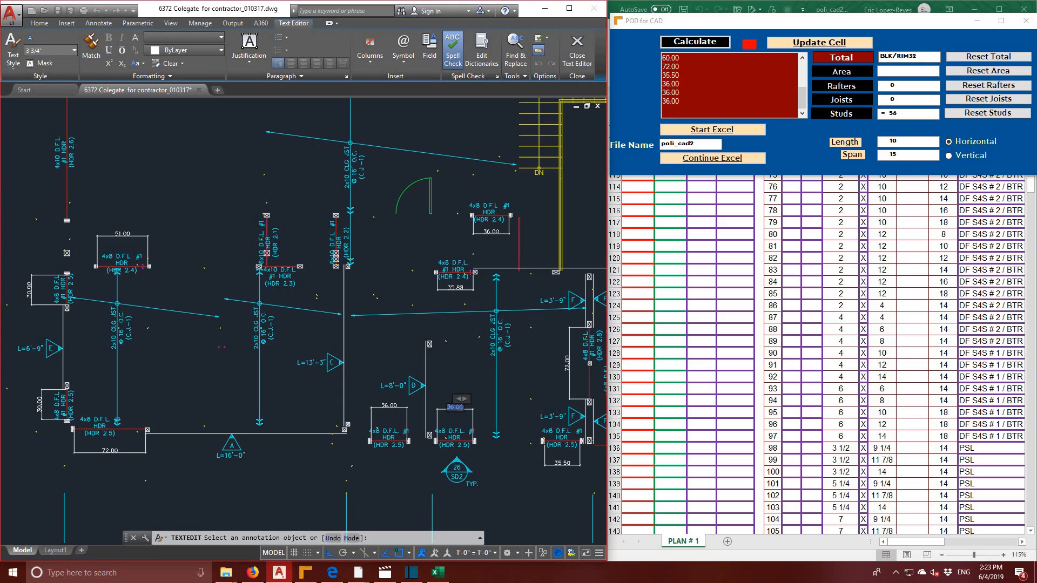
left_click(455, 292)
left_click(455, 288)
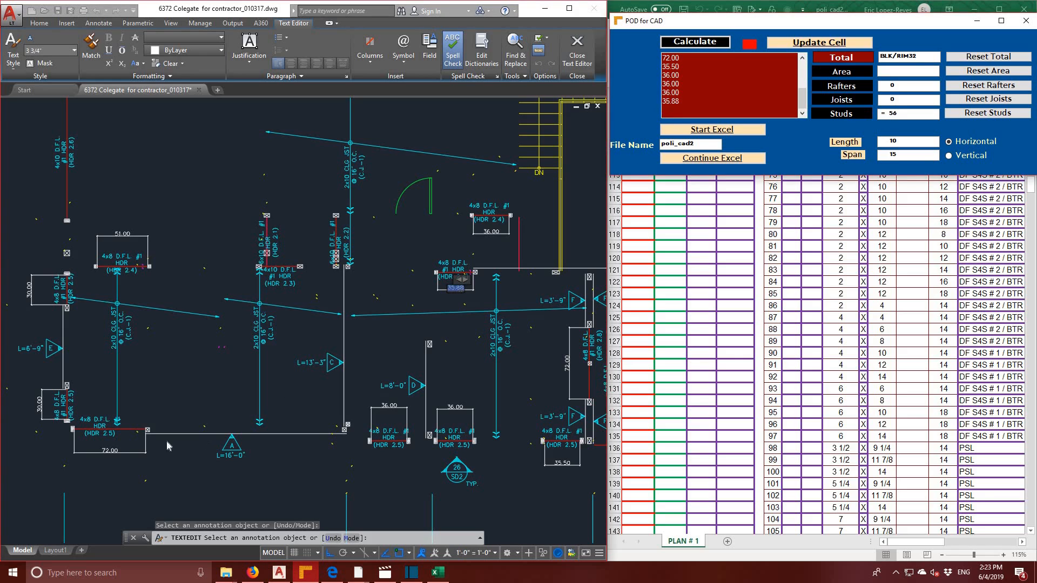
- Copy the 72.00 and 30.00 dimension texts of the two 4x8 HDR 2.5 headers at the plan's lower-left corner into the calculation list
left_click(112, 455)
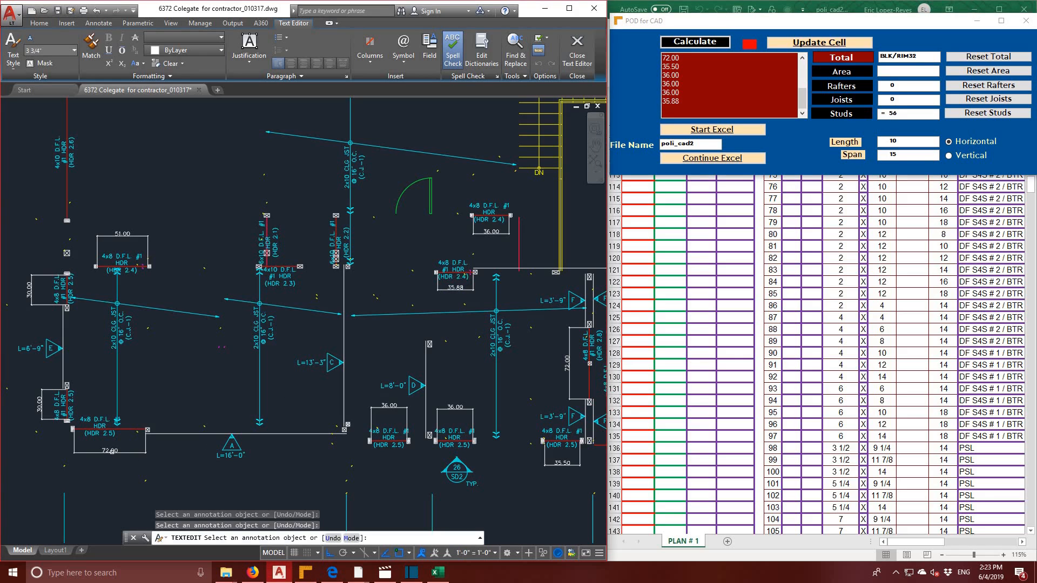
left_click(110, 451)
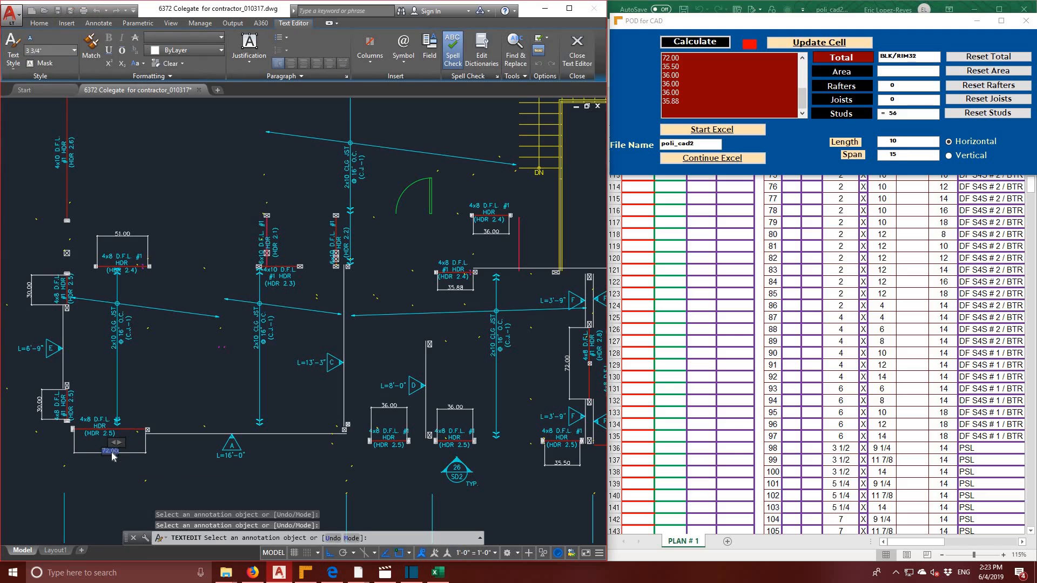
left_click(40, 411)
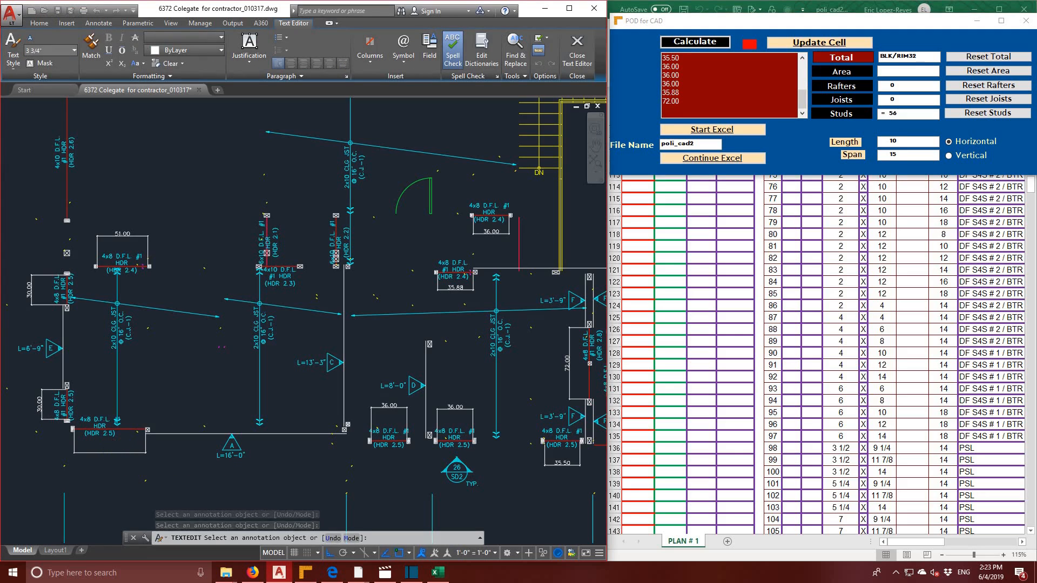
left_click(40, 410)
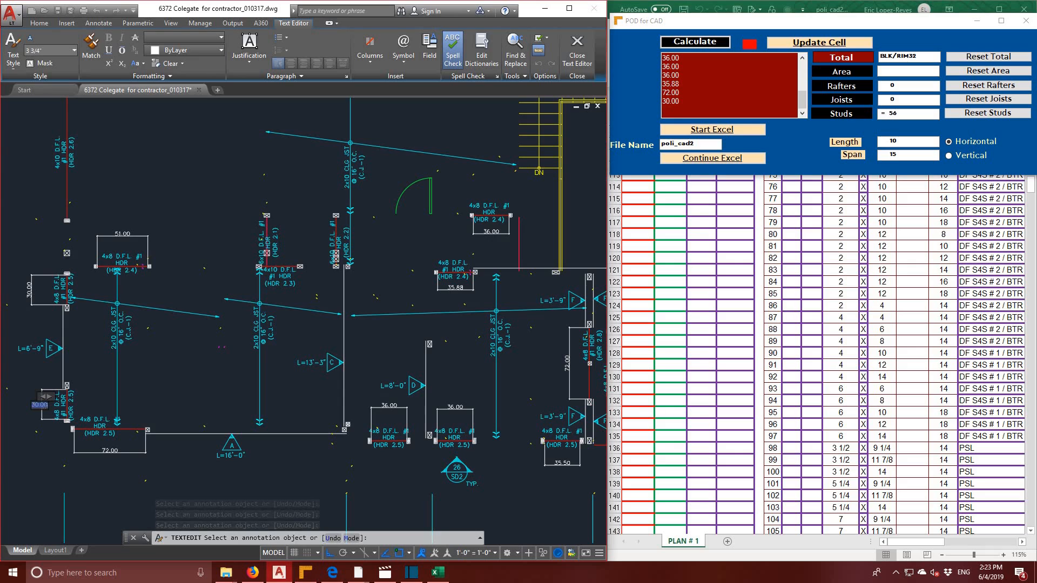
- Add the 30.00 dimension of the header above shear wall E and the 51.00 dimension of the leftmost HDR 2.4 header to the list
left_click(29, 286)
left_click(29, 287)
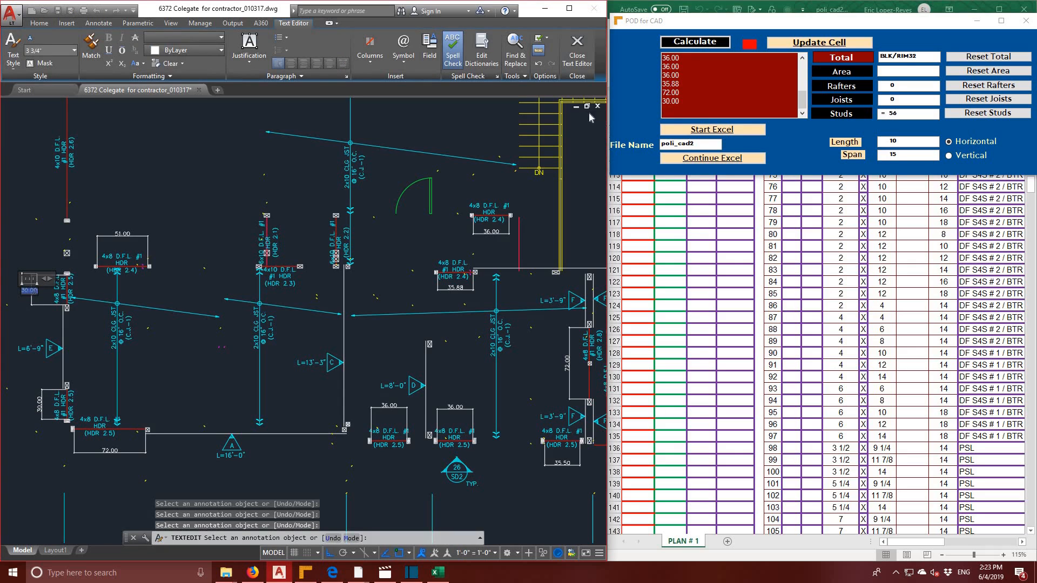
left_click(122, 234)
left_click(122, 234)
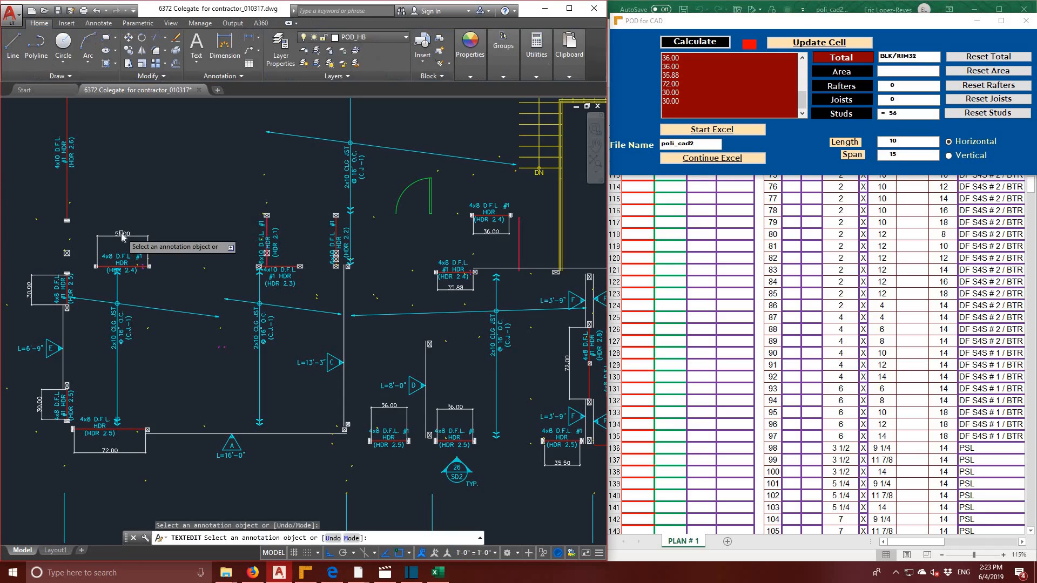
left_click(122, 234)
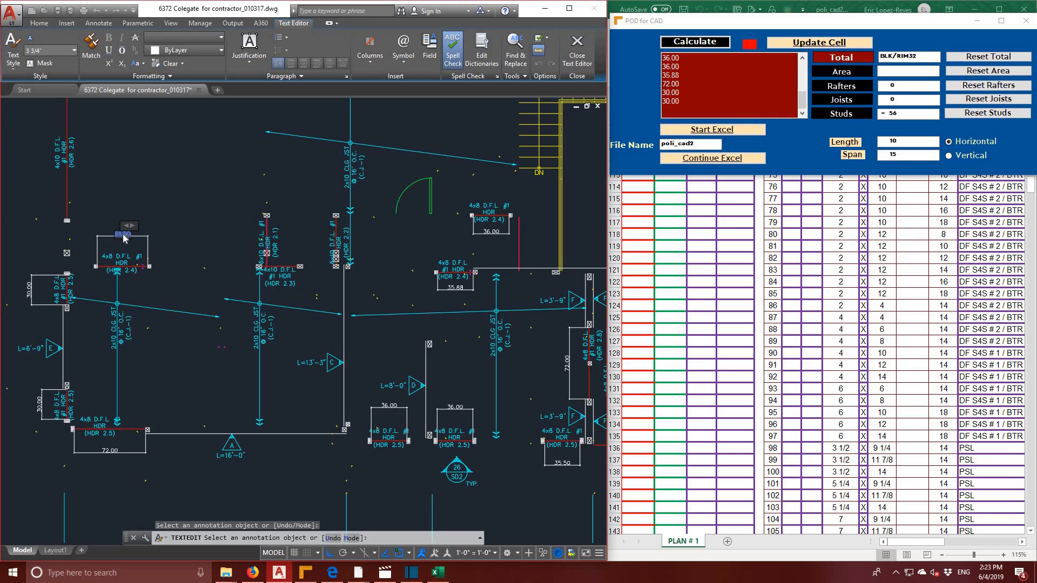
left_click(668, 109)
key("ctrl+v")
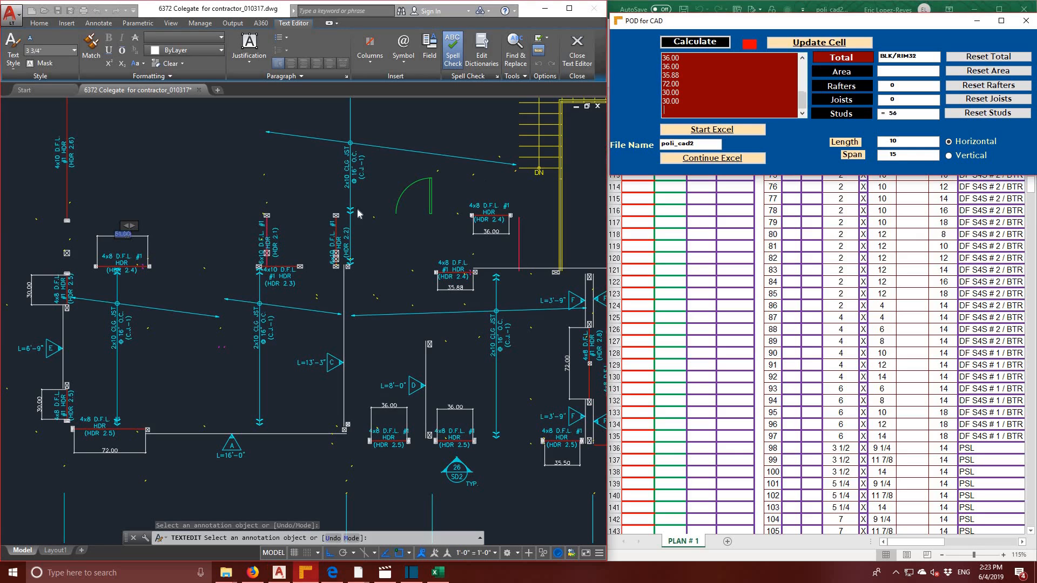
- Check the plan for remaining 4x8 headers and update the 4 x 8 x 14 row, item 89, in the Excel material list
left_click(359, 263)
scroll(360, 264, "up", 2)
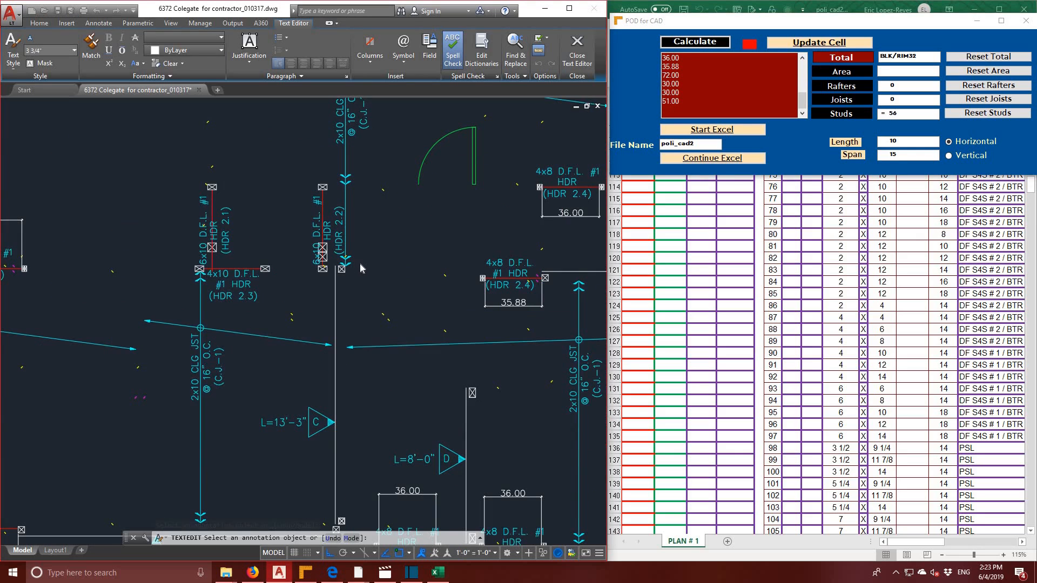
scroll(361, 266, "down", 2)
scroll(360, 269, "down", 4)
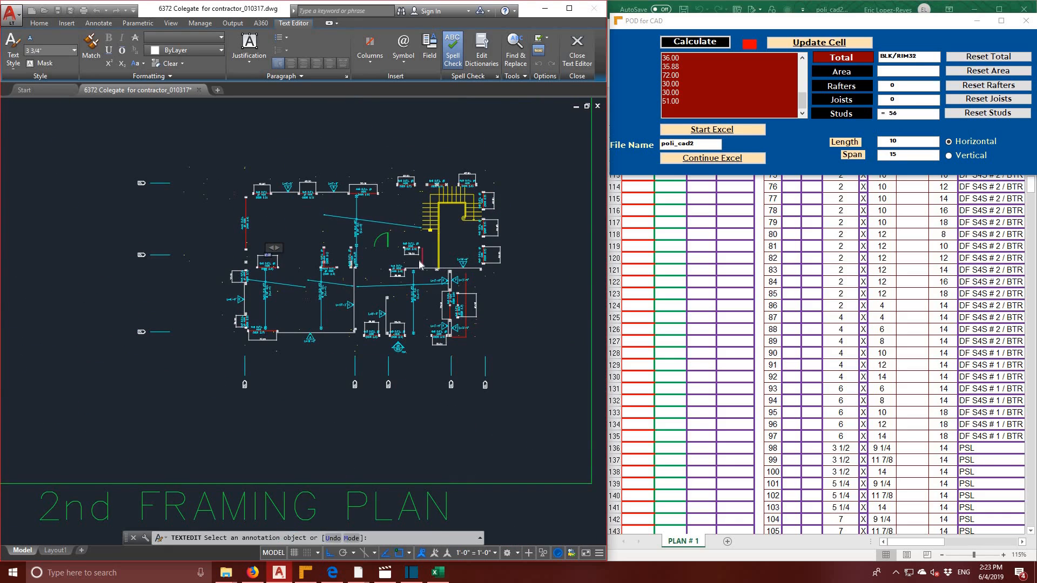
scroll(420, 264, "up", 2)
mouse_move(419, 260)
middle_mouse_down()
mouse_move(374, 299)
mouse_move(404, 350)
mouse_move(394, 223)
mouse_move(432, 227)
mouse_move(476, 270)
mouse_move(512, 320)
mouse_move(512, 344)
middle_mouse_up()
scroll(368, 308, "up", 2)
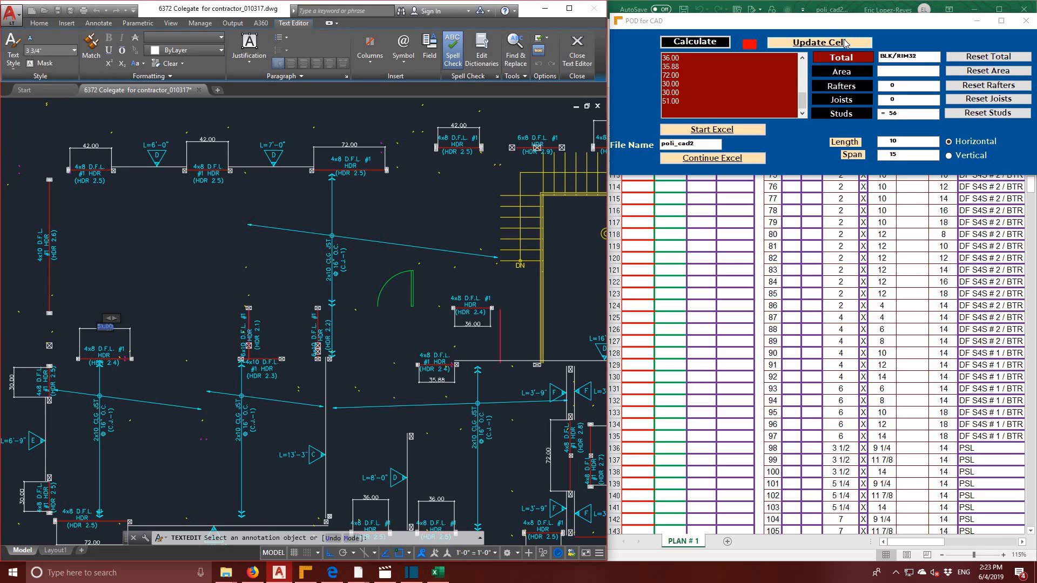
left_click(845, 44)
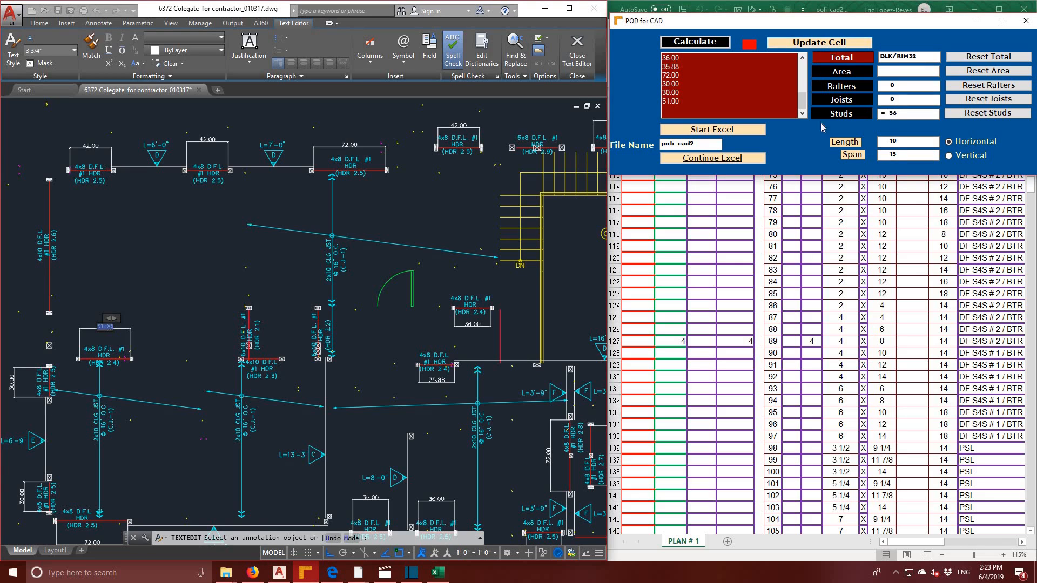
- Leave the dimension text editor and dimension the length of the 4x10 HDR 2.6 header on the plan's upper-left wall
left_click(299, 278)
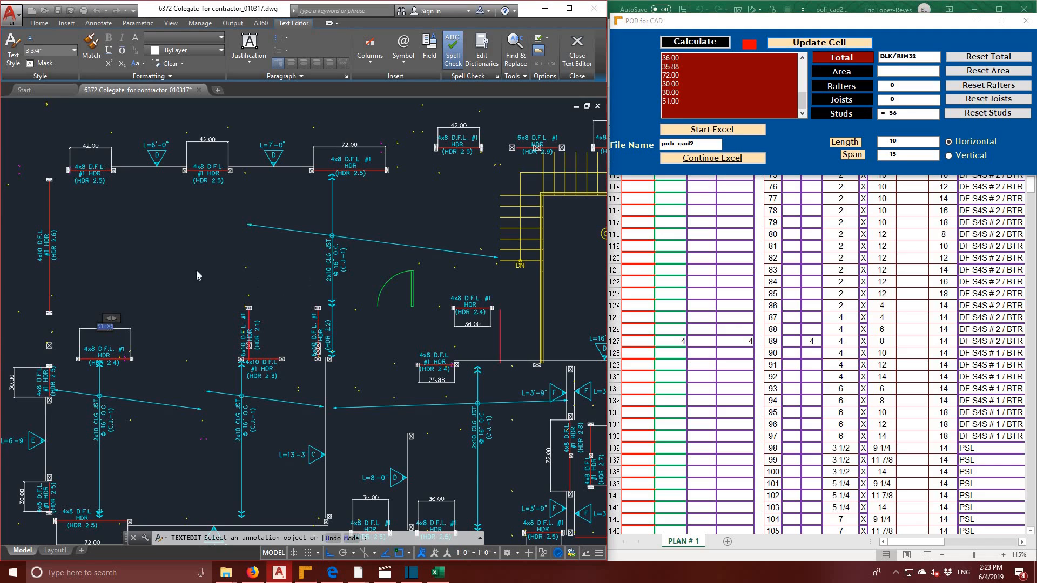
middle_click_drag(193, 259, 318, 266)
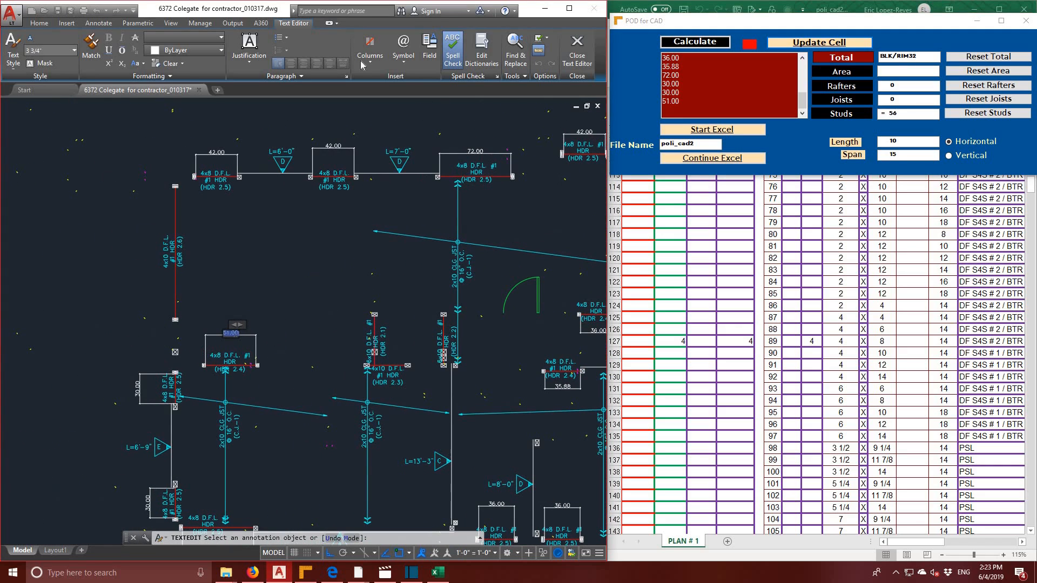
left_click(38, 24)
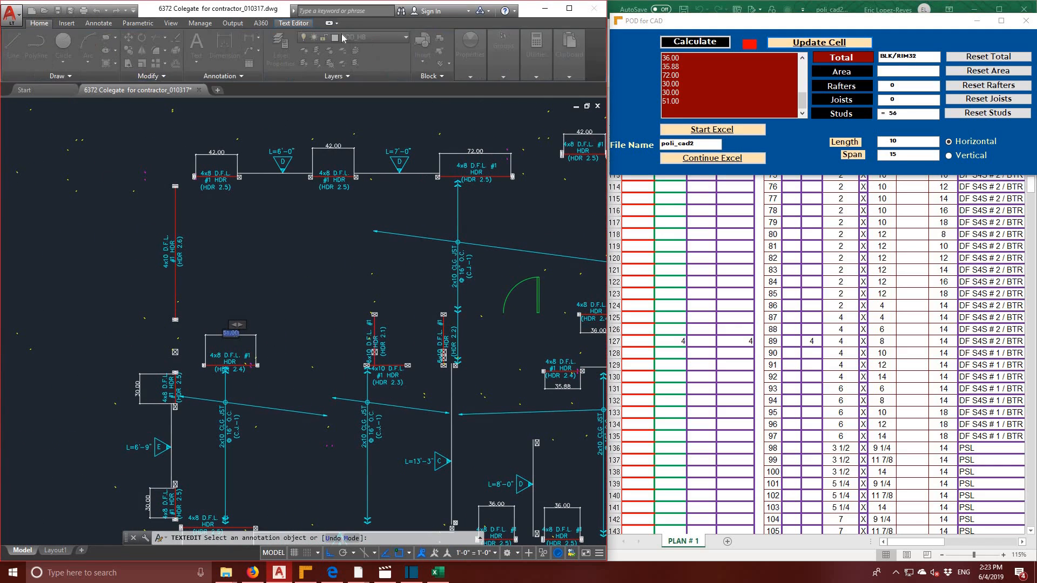
left_click(266, 235)
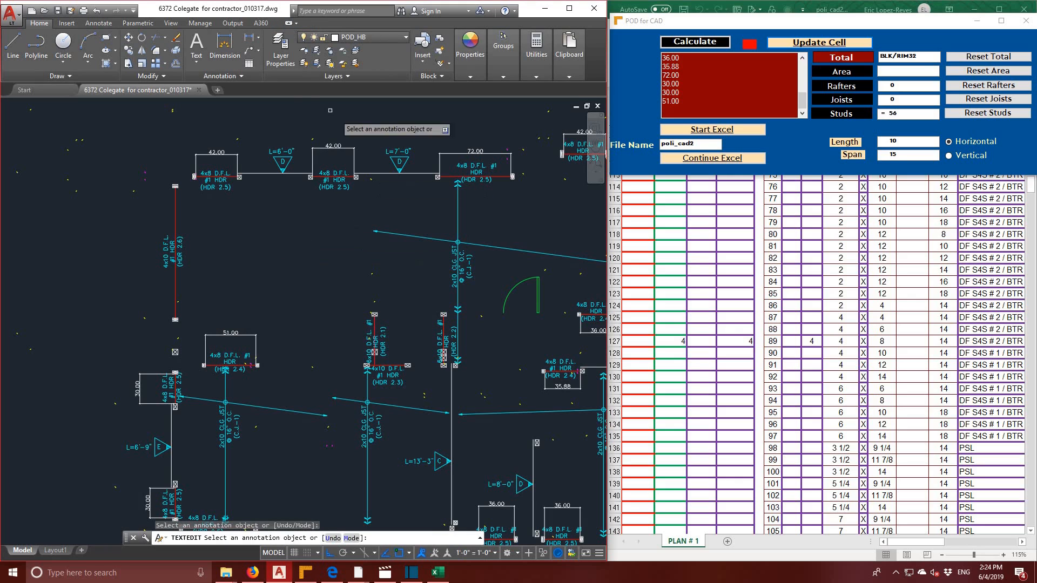
left_click(225, 49)
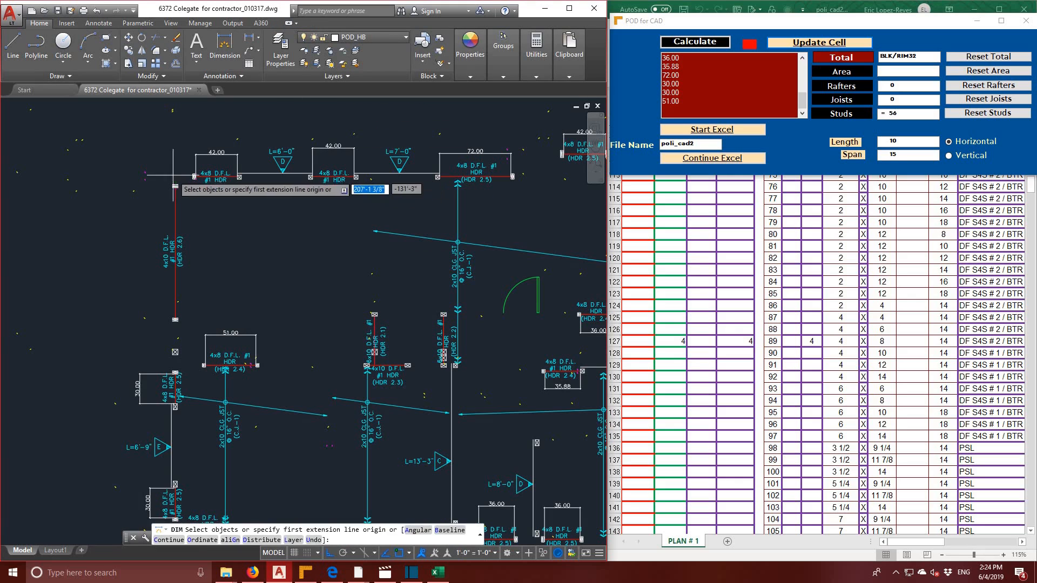
left_click(175, 186)
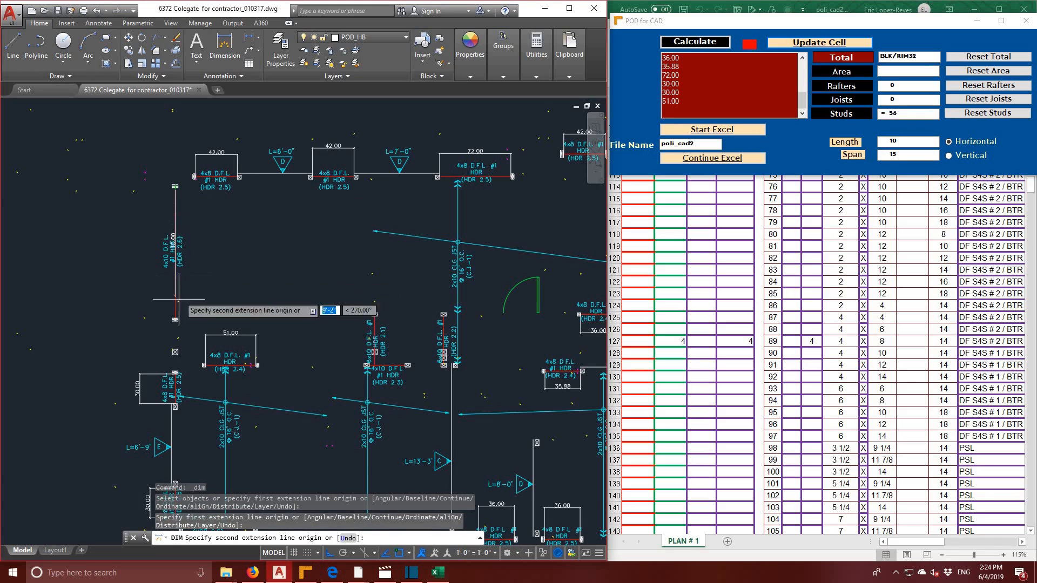
left_click(175, 320)
left_click(130, 318)
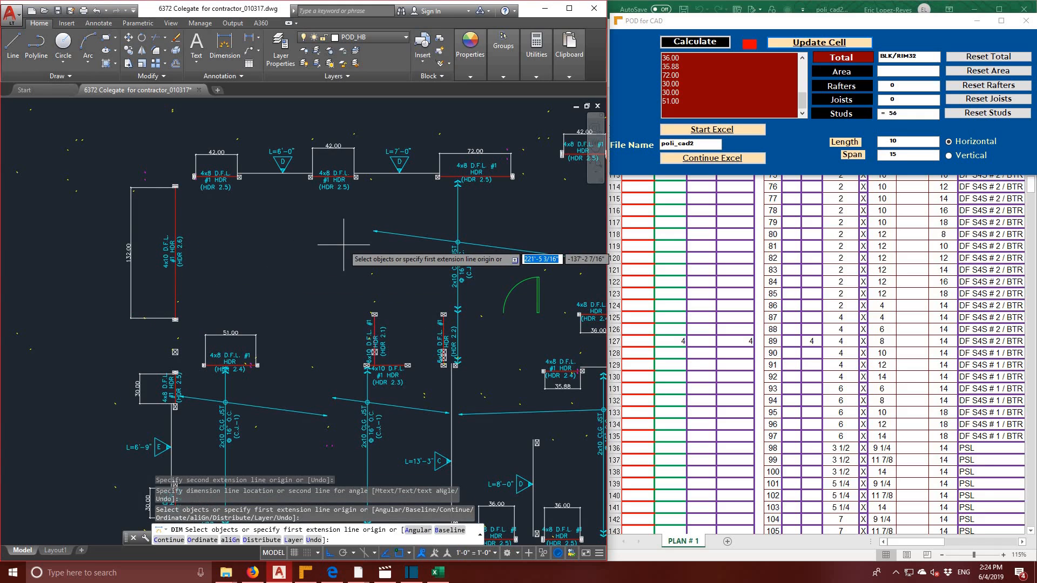
- Check the plan for remaining headers, recalculate the total of the listed 4x8 lengths, and update the 4 x 8 x 14 quantity in Excel
mouse_move(343, 244)
middle_mouse_down()
mouse_move(308, 260)
mouse_move(205, 263)
middle_mouse_up()
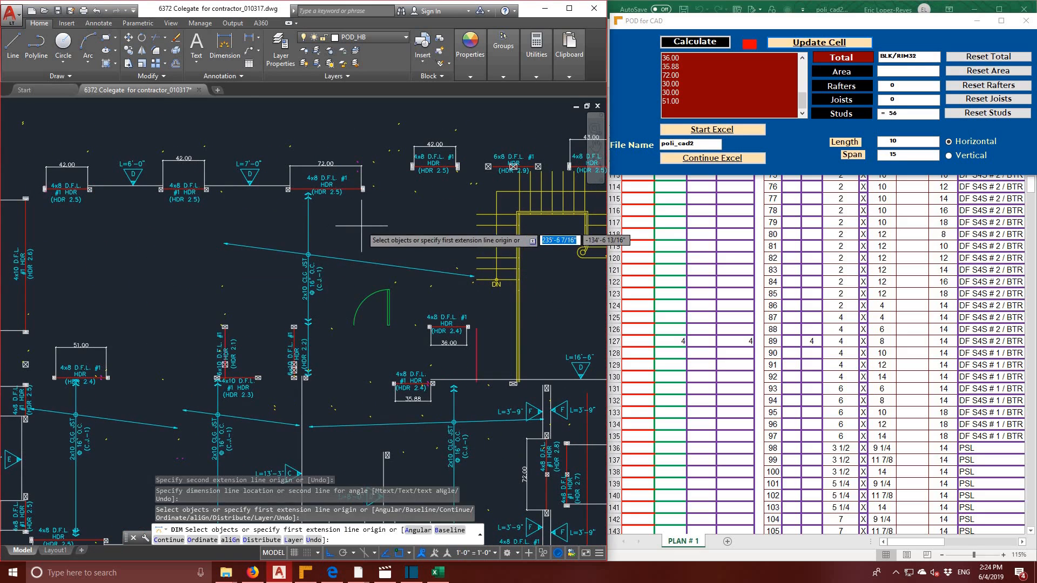
mouse_move(362, 232)
middle_mouse_down()
mouse_move(188, 234)
mouse_move(292, 176)
middle_mouse_up()
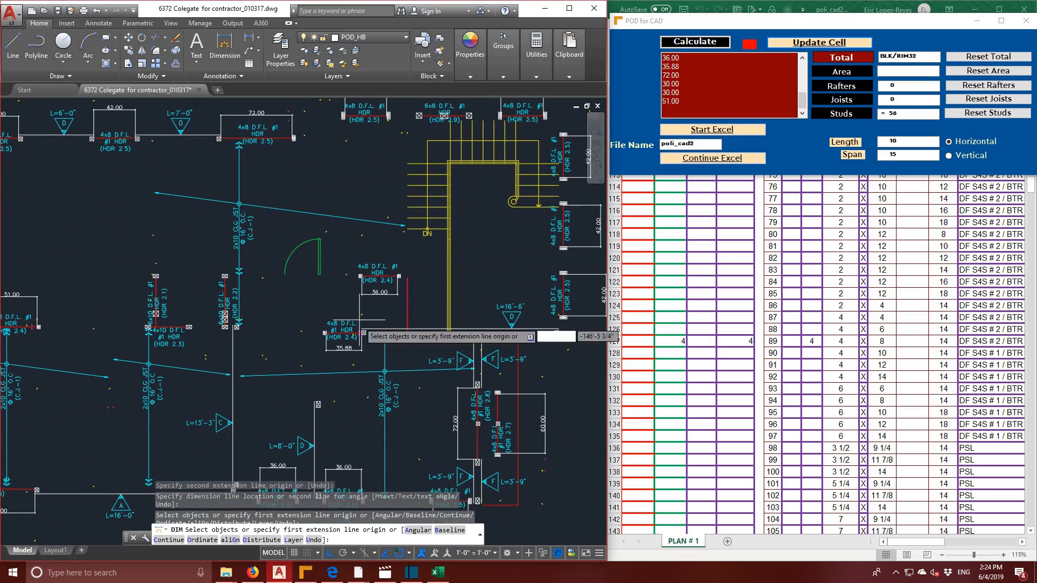
scroll(368, 345, "up", 1)
middle_click_drag(364, 343, 316, 201)
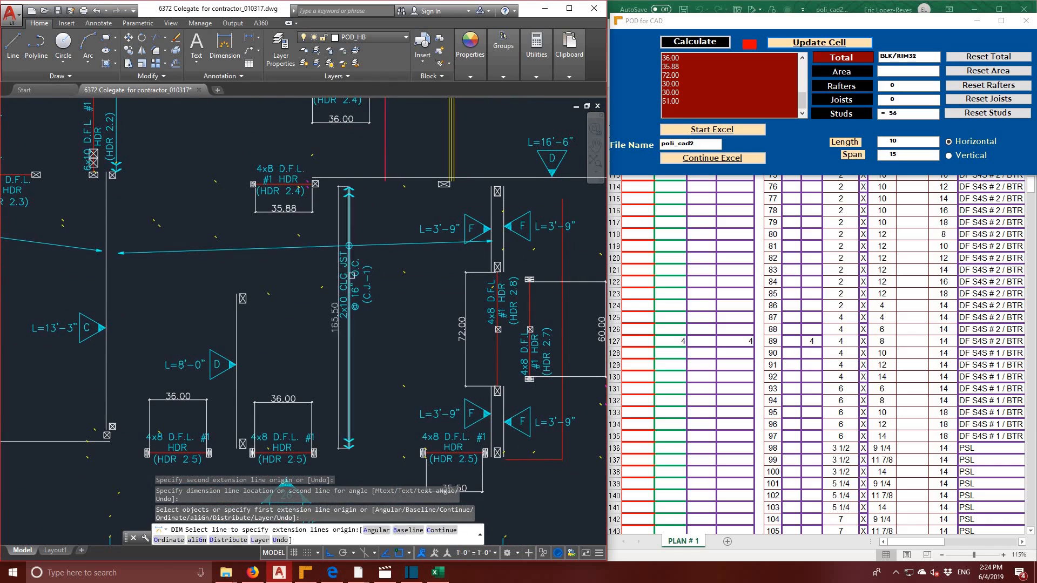
scroll(372, 322, "down", 1)
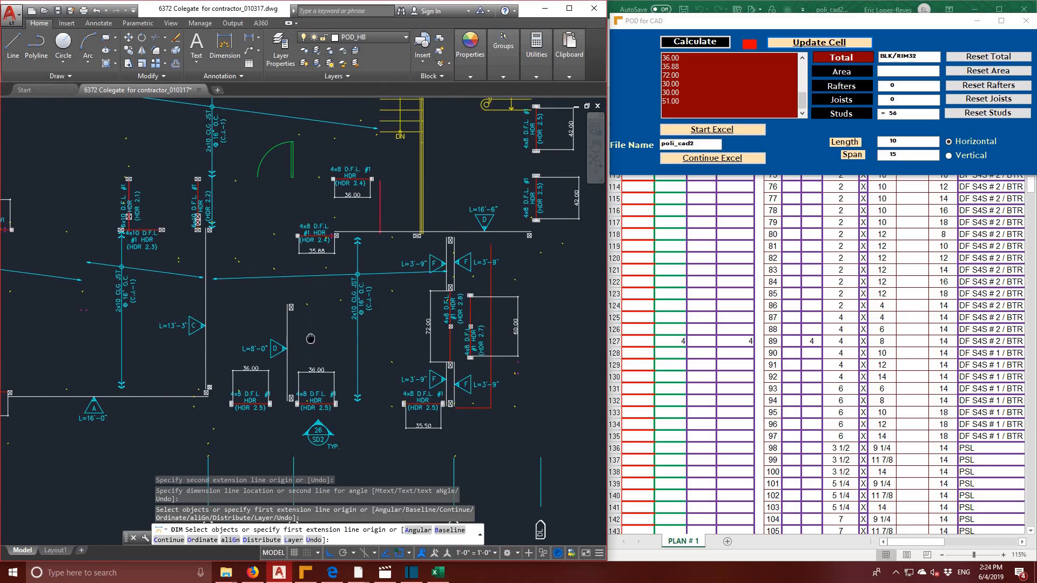
mouse_move(311, 339)
middle_mouse_down()
mouse_move(483, 344)
mouse_move(495, 405)
middle_mouse_up()
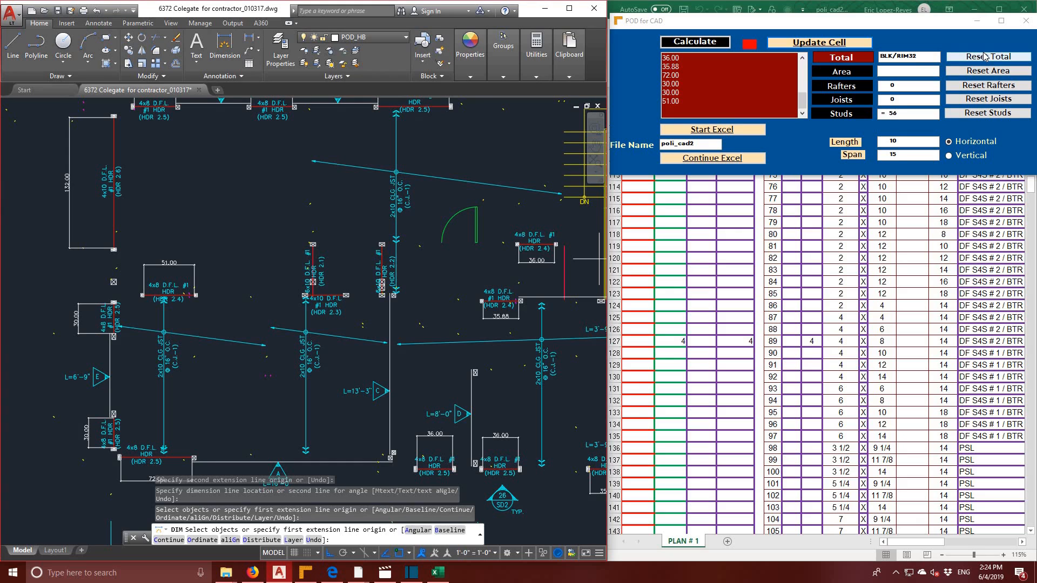
left_click(708, 44)
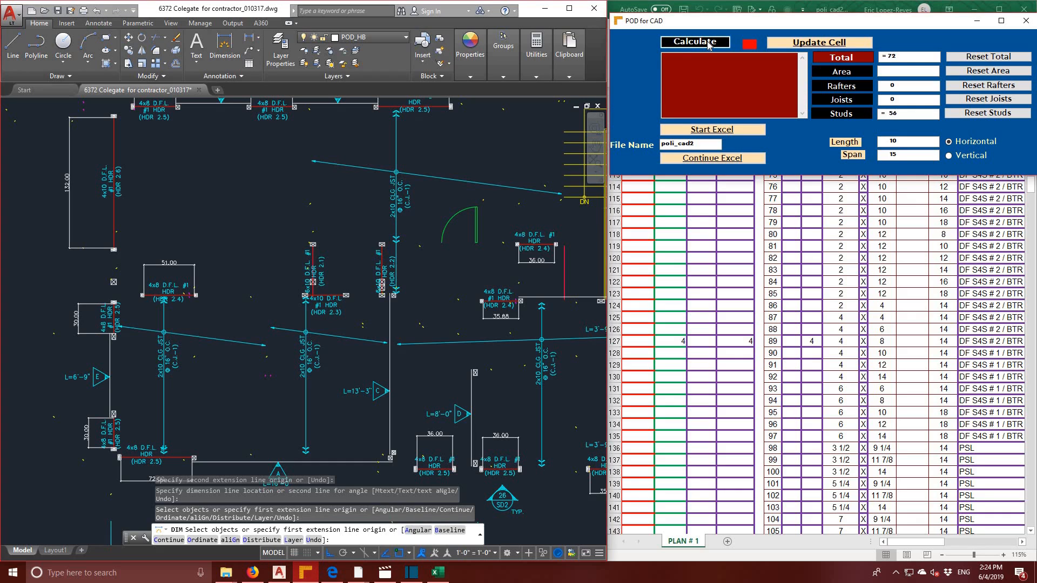
left_click(673, 342)
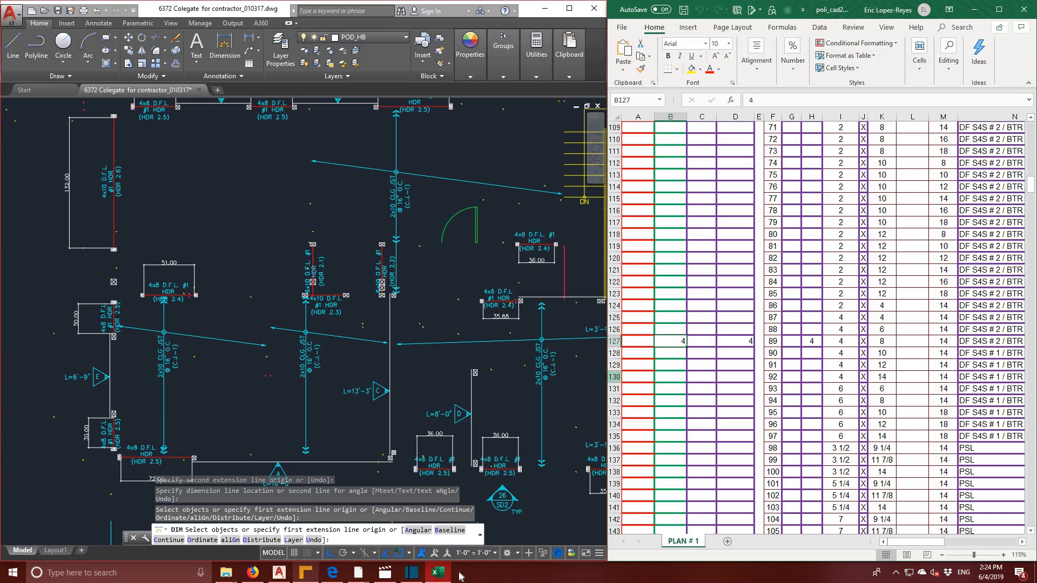
left_click(306, 573)
left_click(848, 43)
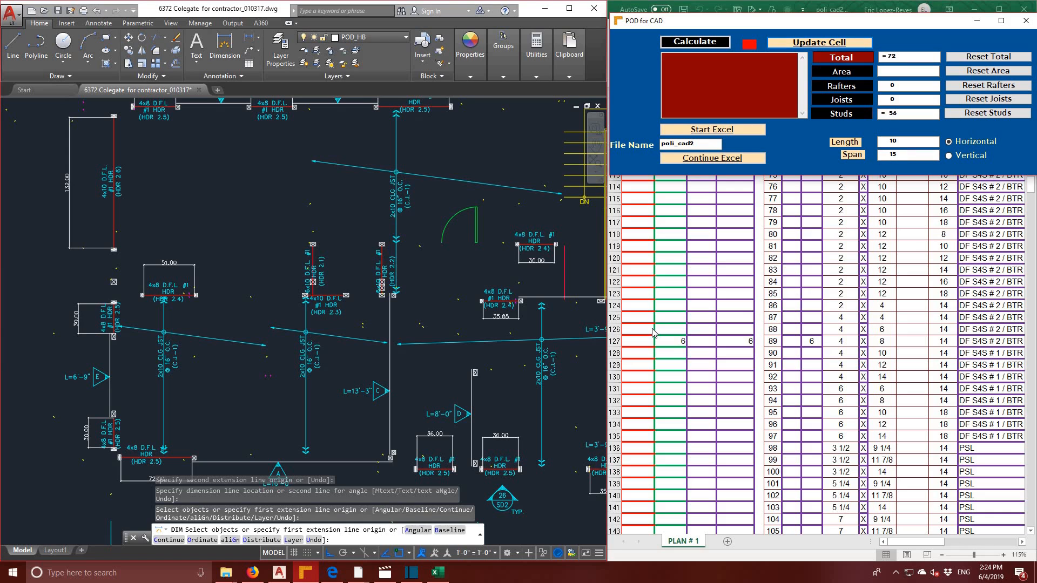
- Target the 4 x 10 x 14 quantity cell, item 90, and copy the 4x10 HDR 2.6 header's 132.00 dimension into the calculation list
scroll(899, 321, "down", 1)
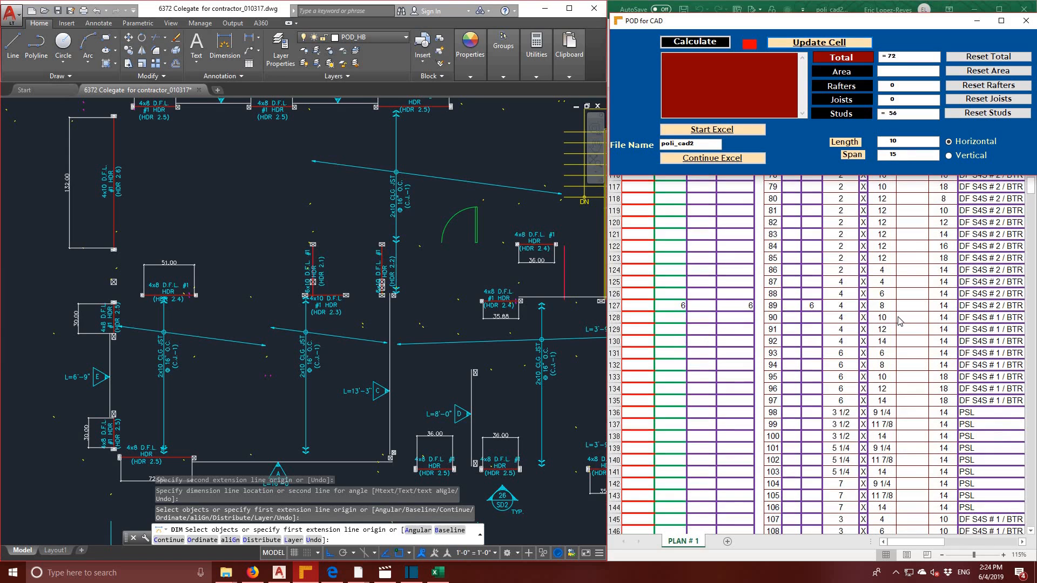
left_click(685, 319)
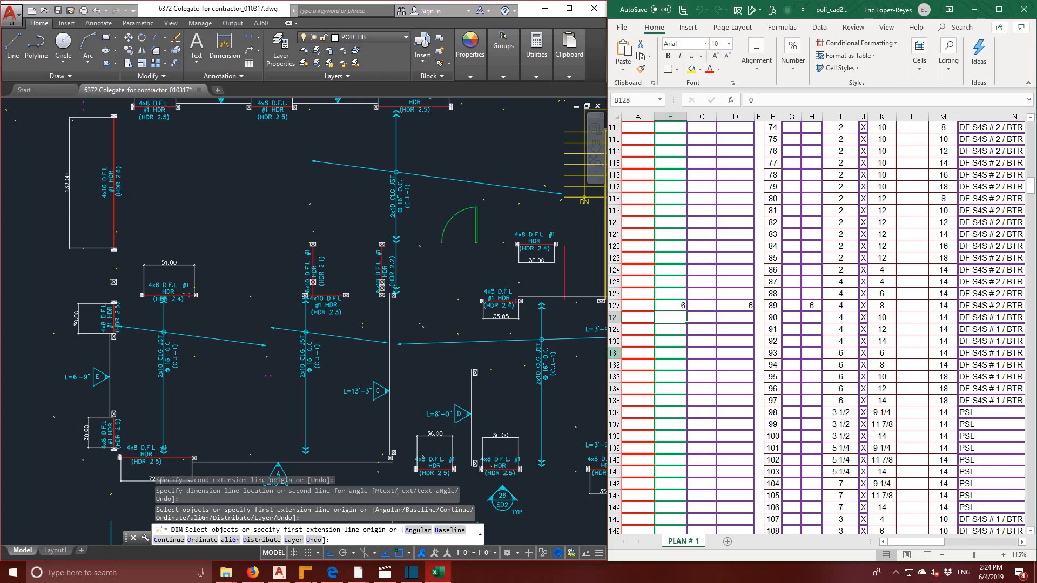
left_click(306, 572)
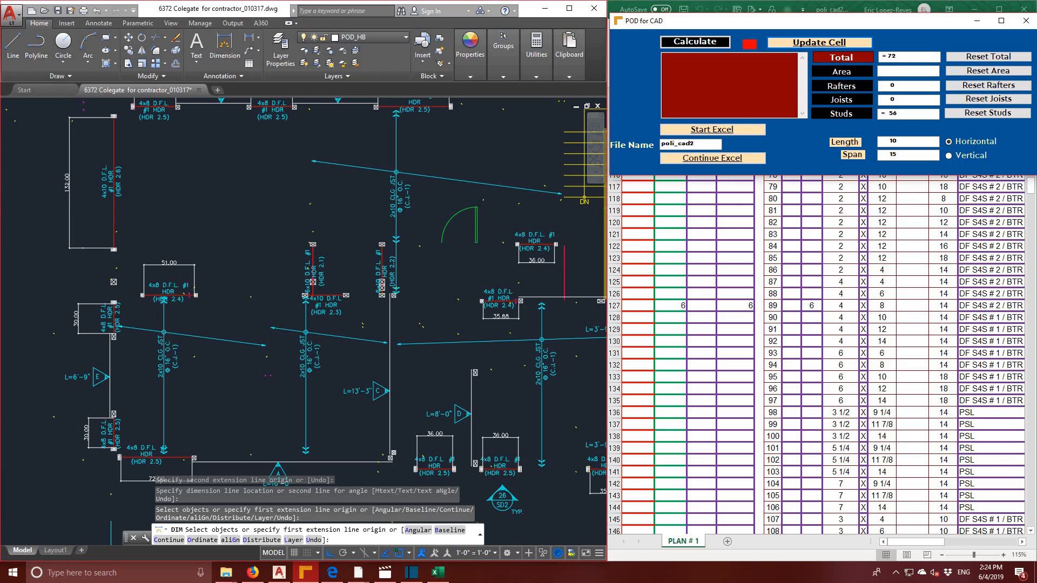
left_click(67, 181)
key("Escape")
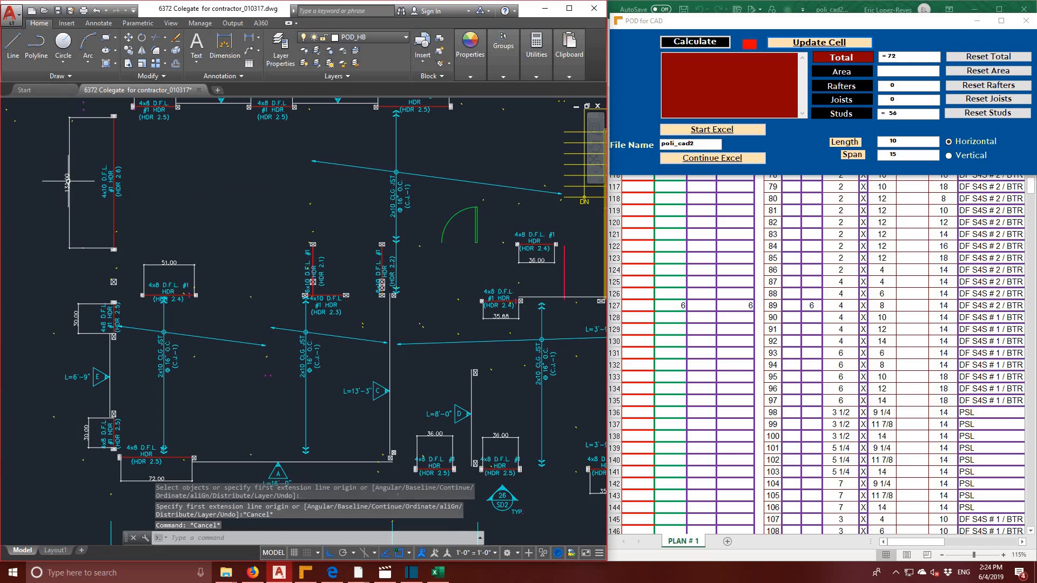
double_click(67, 181)
key("ctrl+c")
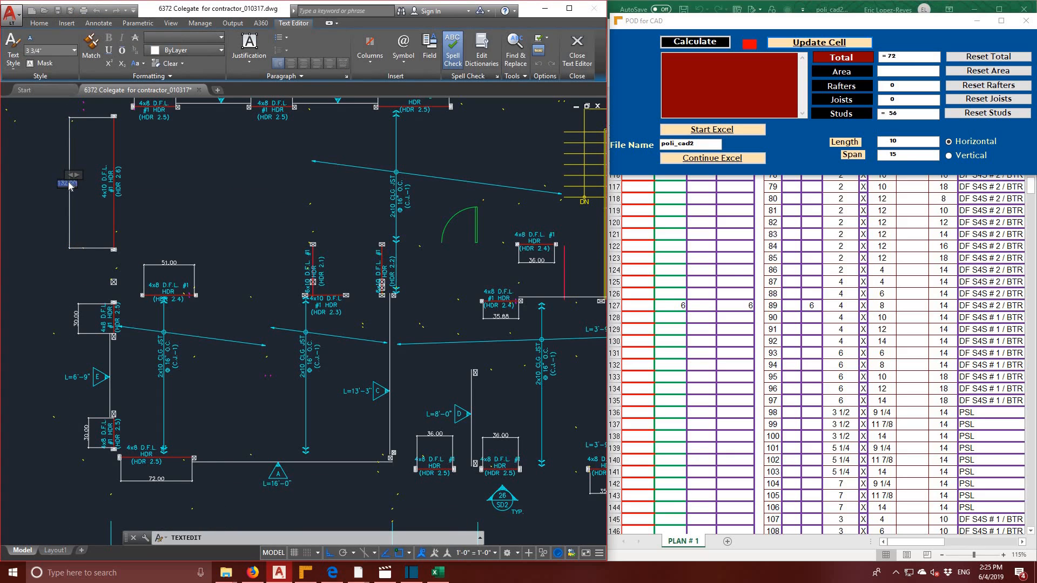
left_click(710, 73)
key("ctrl+v")
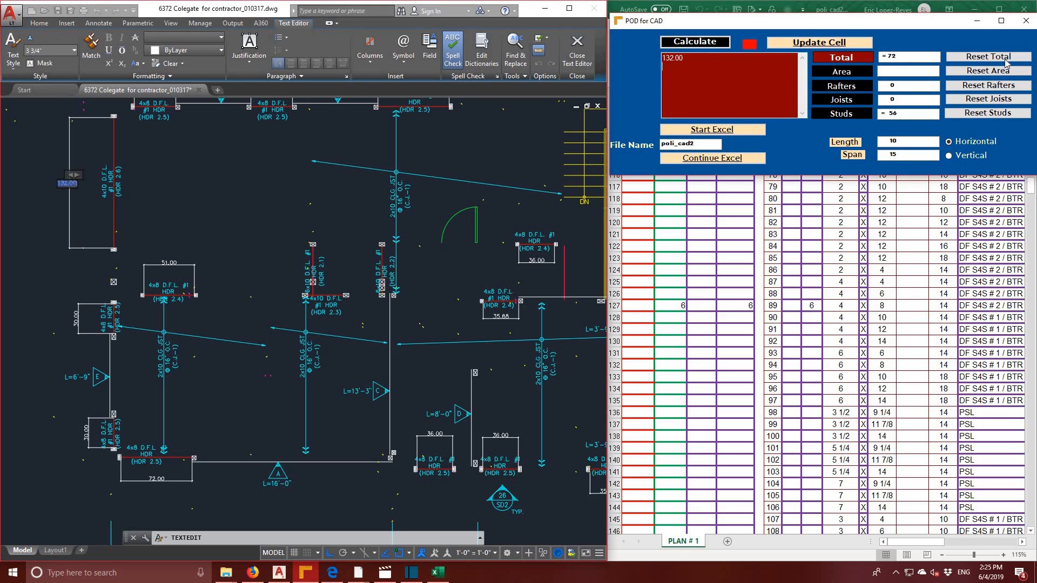
- Reset the total, calculate the 4x10 header length, and update the 4 x 10 x 14 row, item 90, in Excel
left_click(988, 56)
left_click(712, 45)
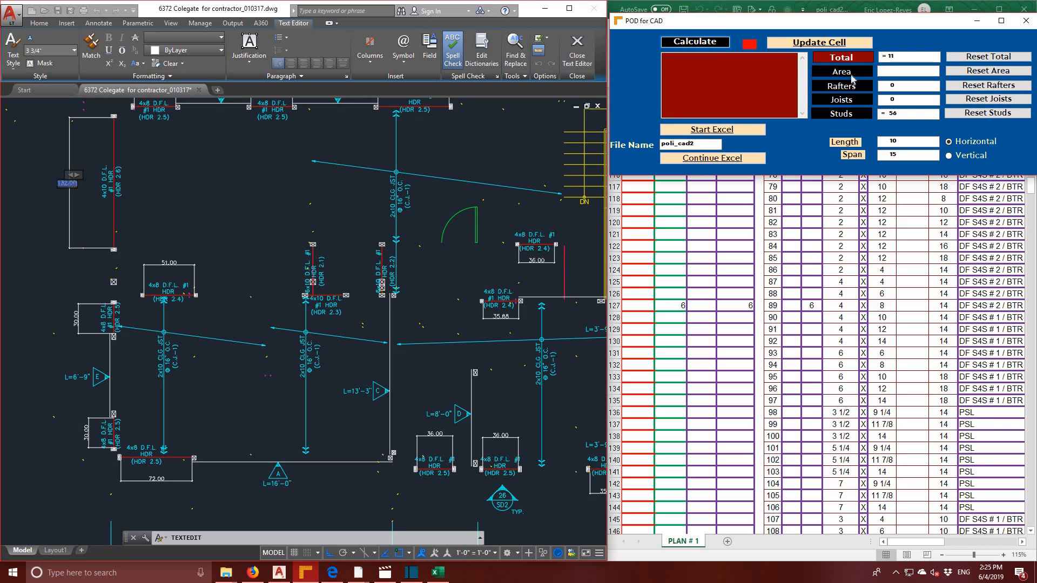
left_click(824, 42)
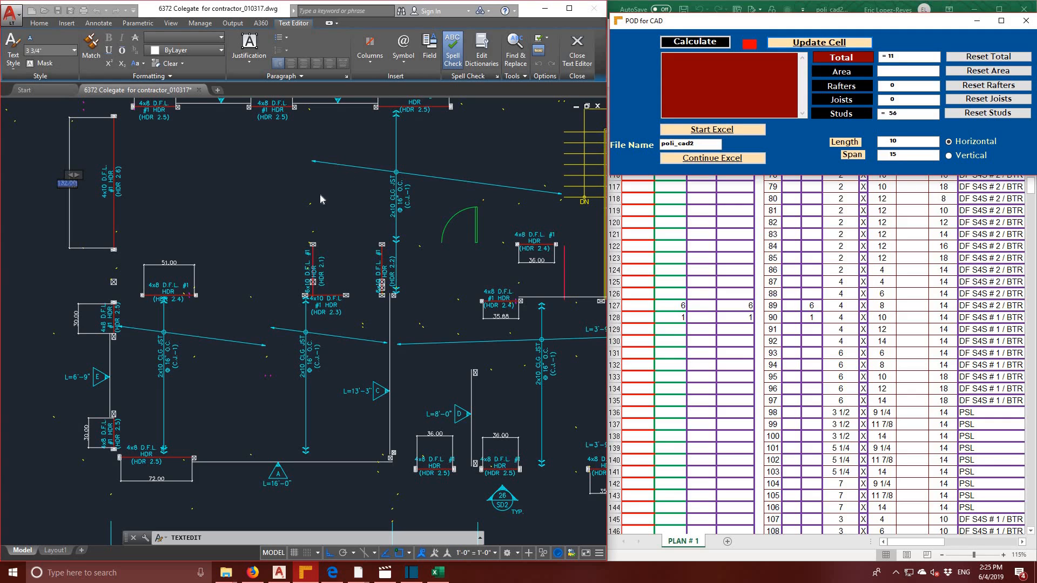
- Close the text editor on the 4x10 header's dimension and end the text editing command
middle_click_drag(320, 194, 294, 215)
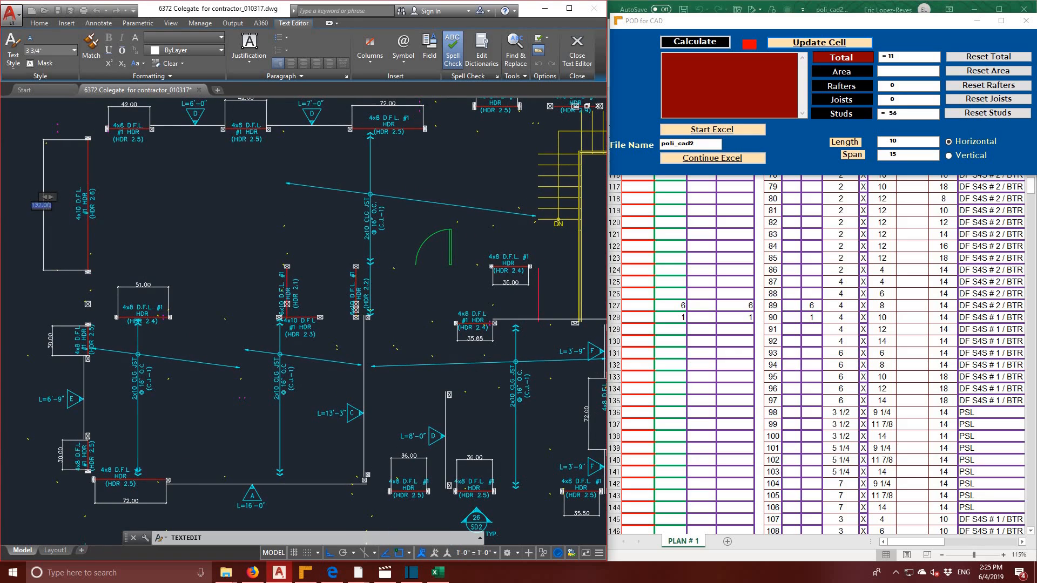
middle_click_drag(468, 229, 218, 300)
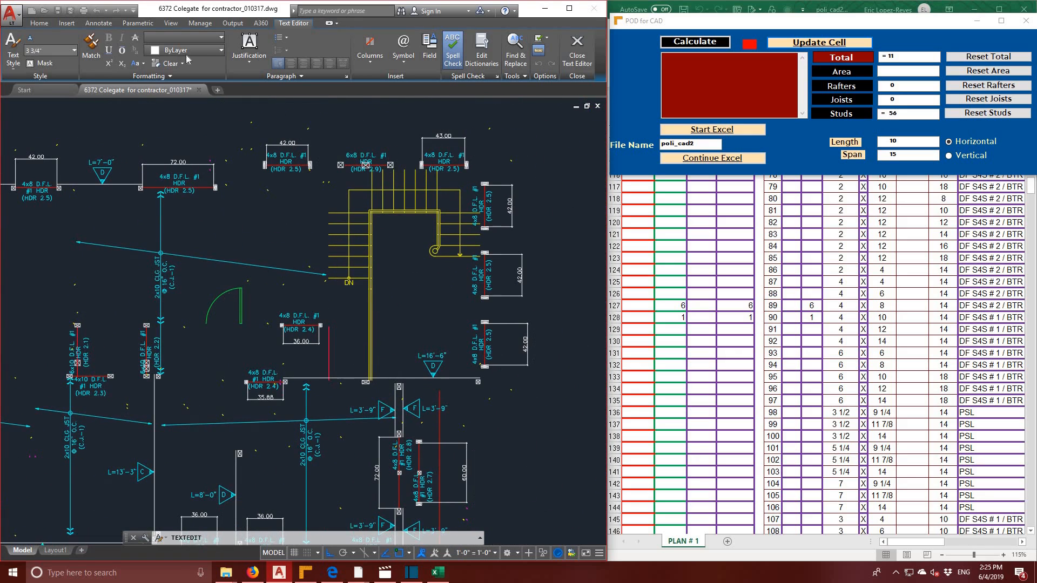
left_click(39, 23)
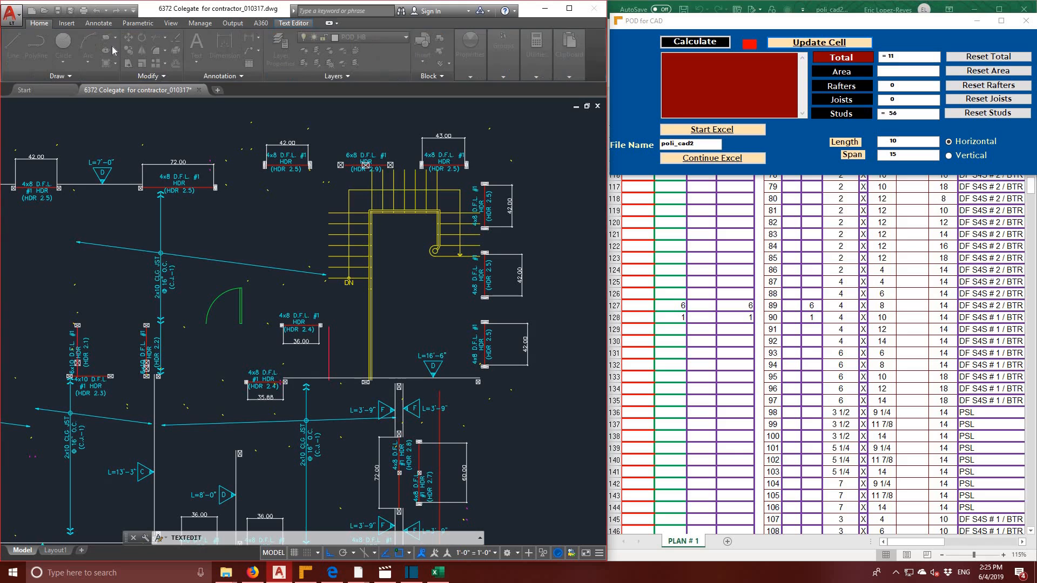
left_click(247, 134)
type("`")
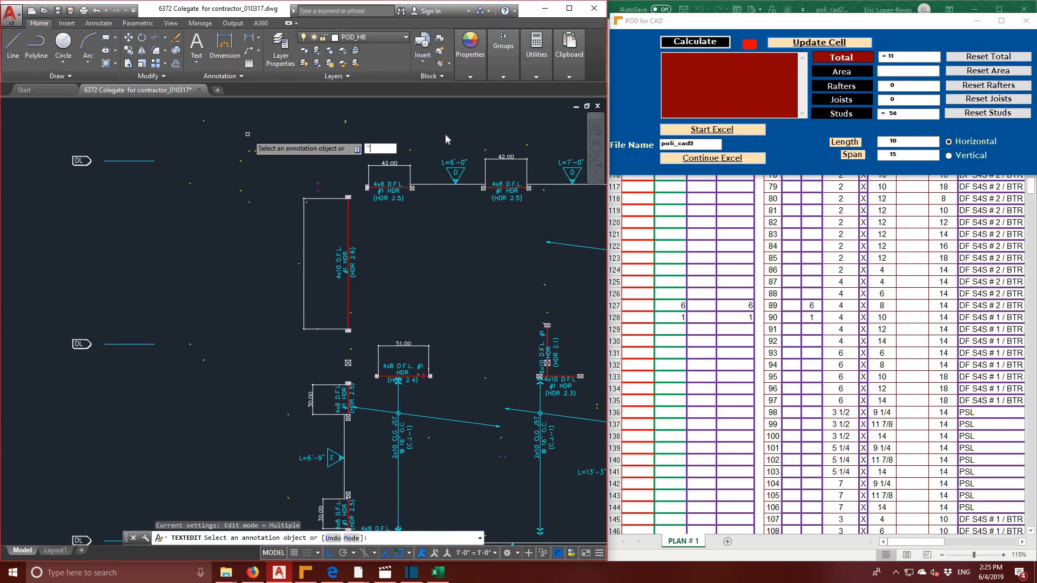
key("Escape")
key("Escape")
key("Escape")
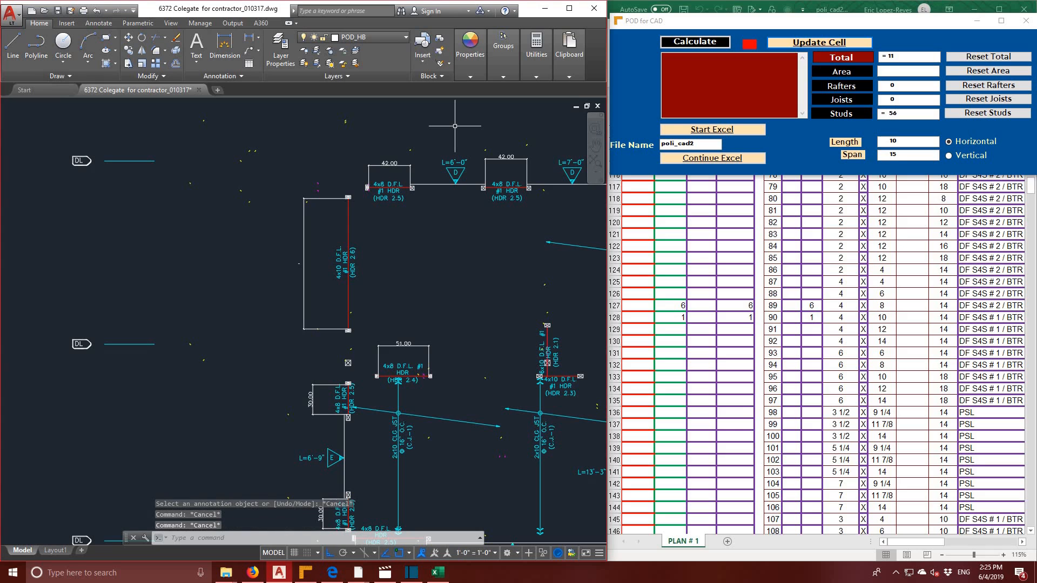
- Dimension the length of the 6x8 HDR 2.9 header above the stairs and check the plan for other headers
middle_click_drag(454, 127, 2, 178)
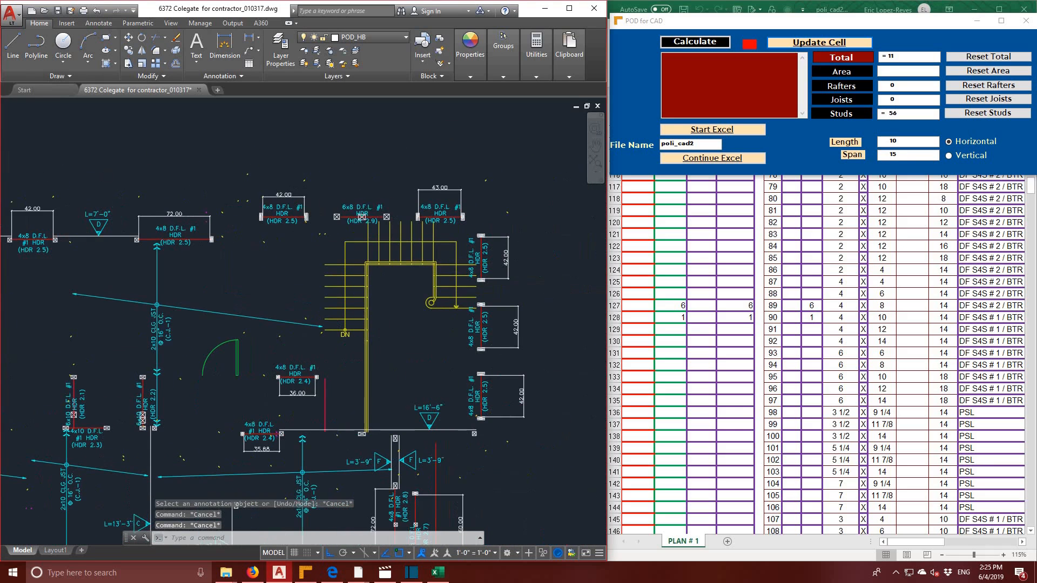
left_click(224, 48)
left_click(336, 216)
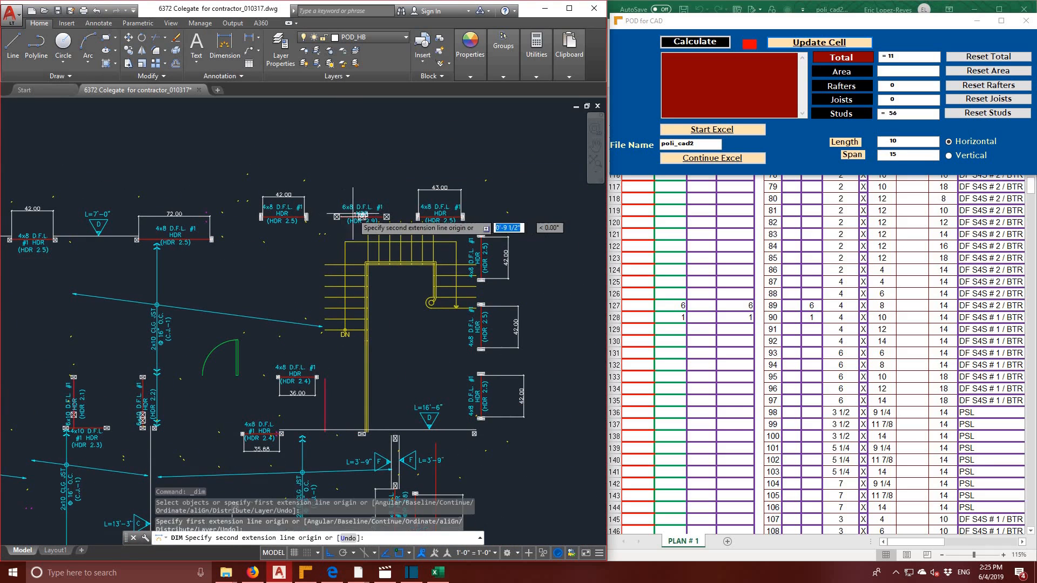
left_click(383, 216)
left_click(362, 178)
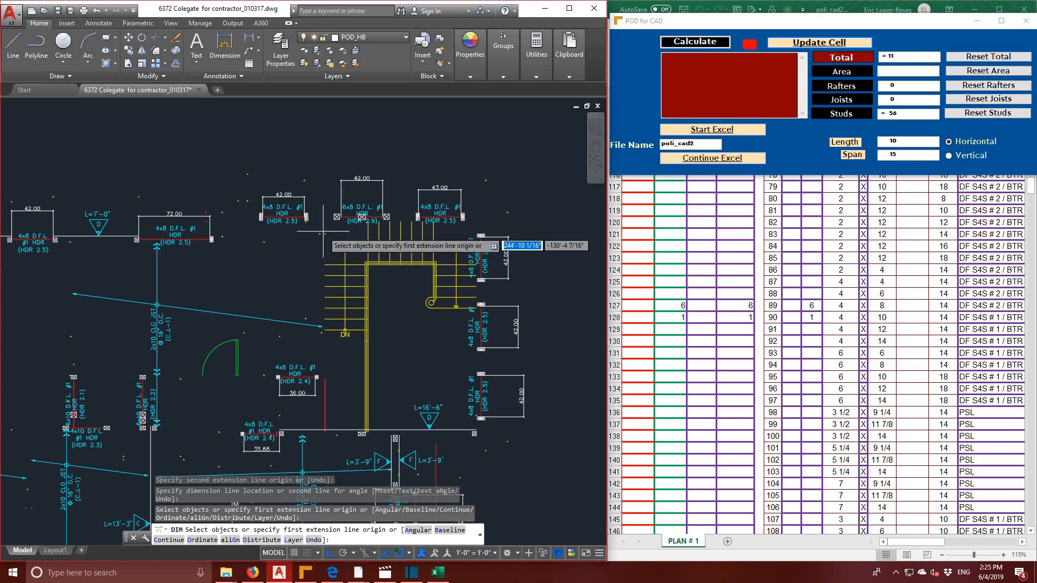
scroll(341, 257, "down", 4)
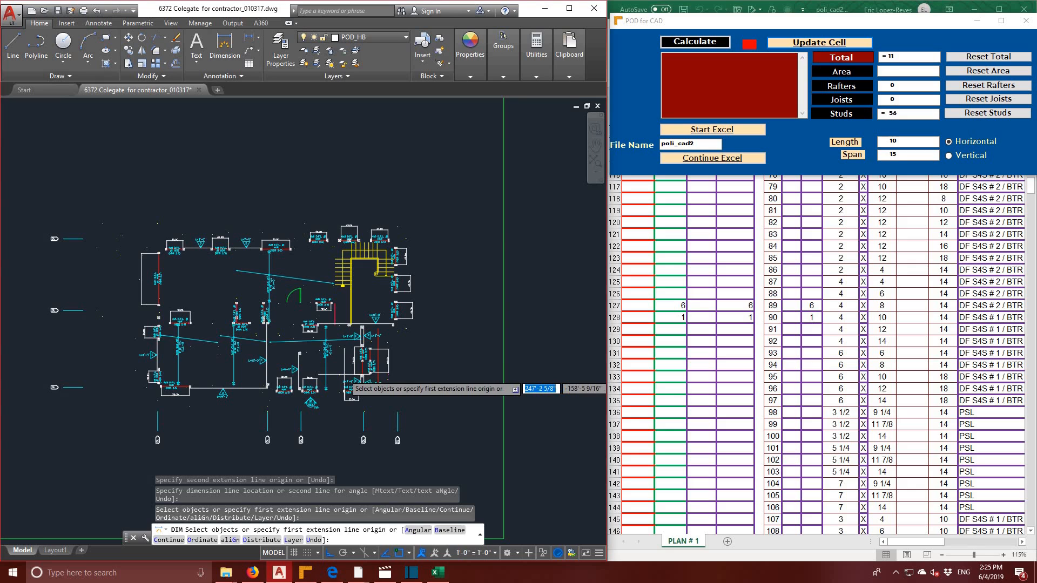
scroll(328, 349, "up", 6)
scroll(328, 349, "down", 6)
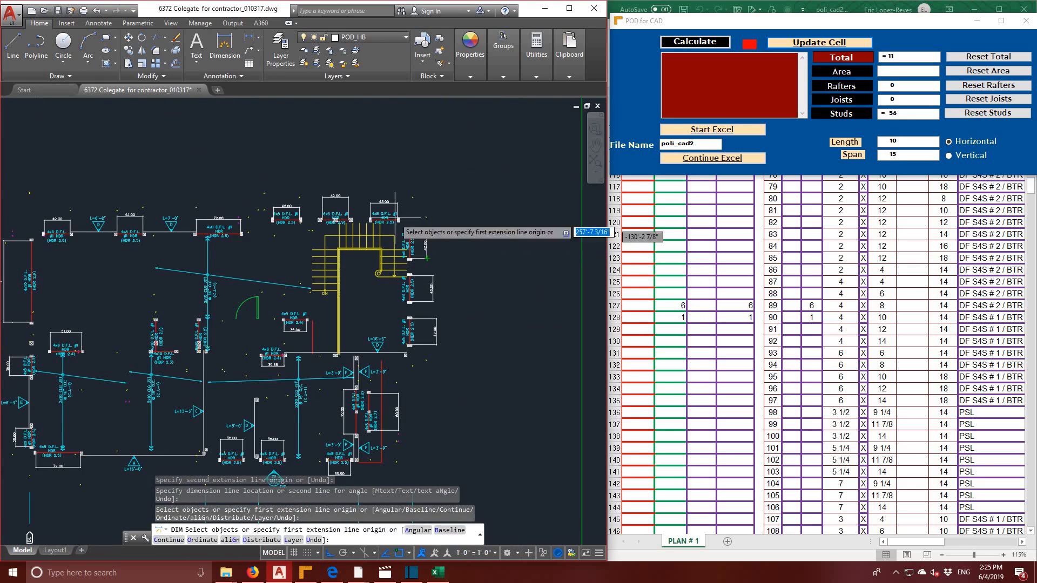
key("Escape")
key("Escape")
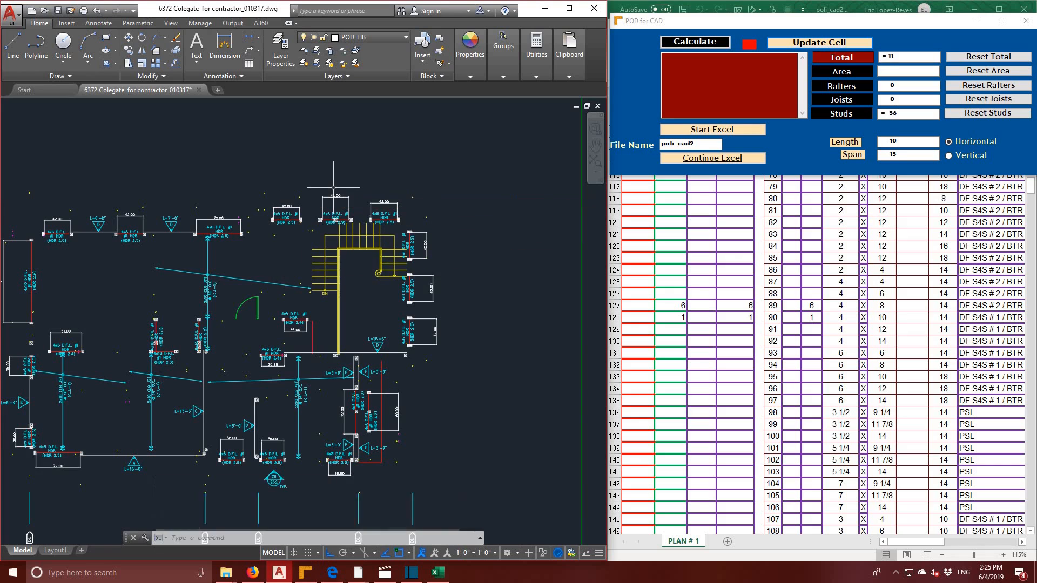
- Copy the 6x8 HDR 2.9 header's 42.00 dimension above the stairs into the POD for CAD calculation list
left_click(335, 196)
left_click(336, 196)
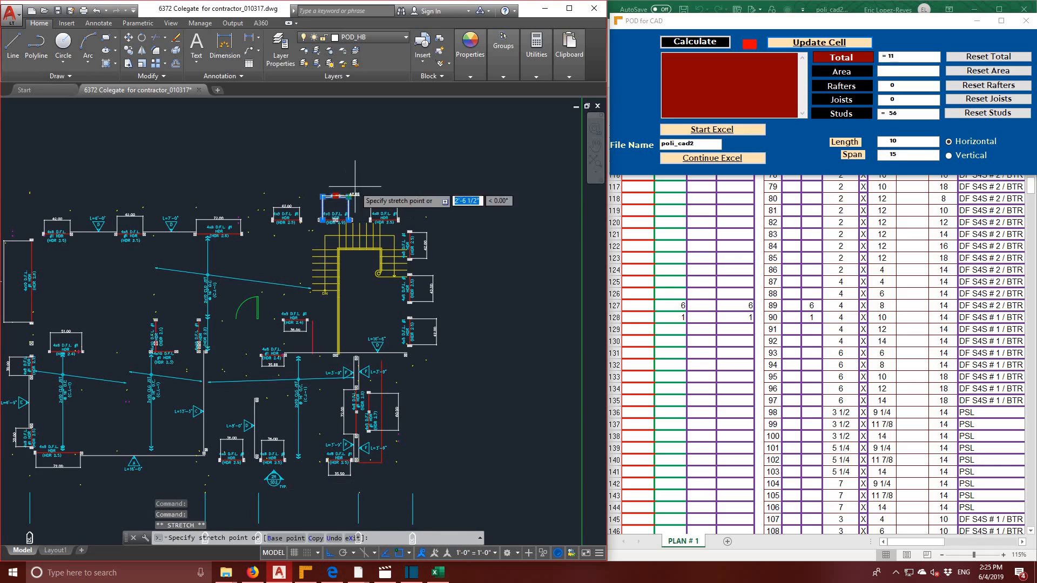
scroll(360, 182, "up", 3)
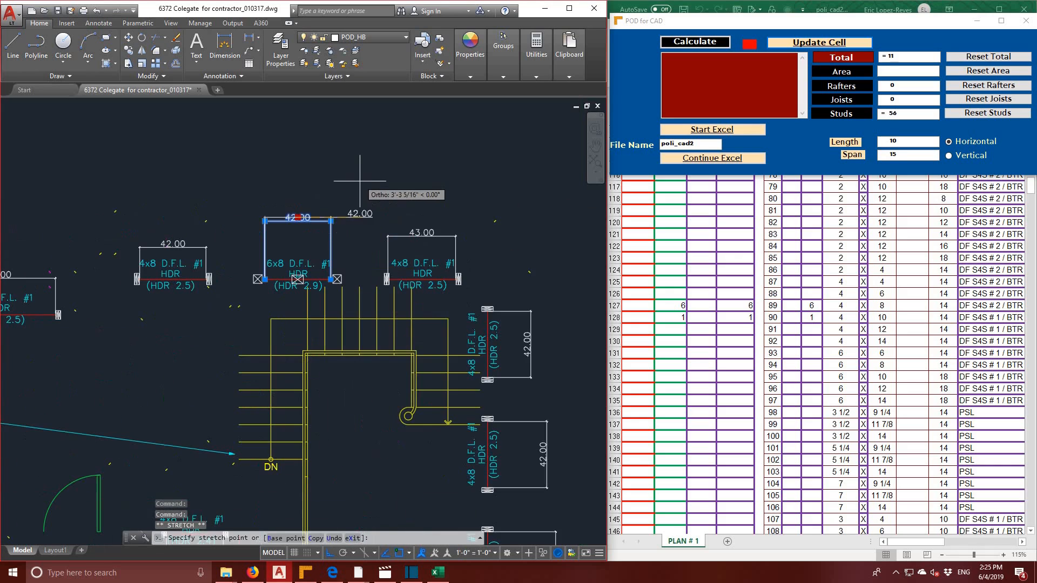
left_click(286, 217)
double_click(289, 218)
key("ctrl+c")
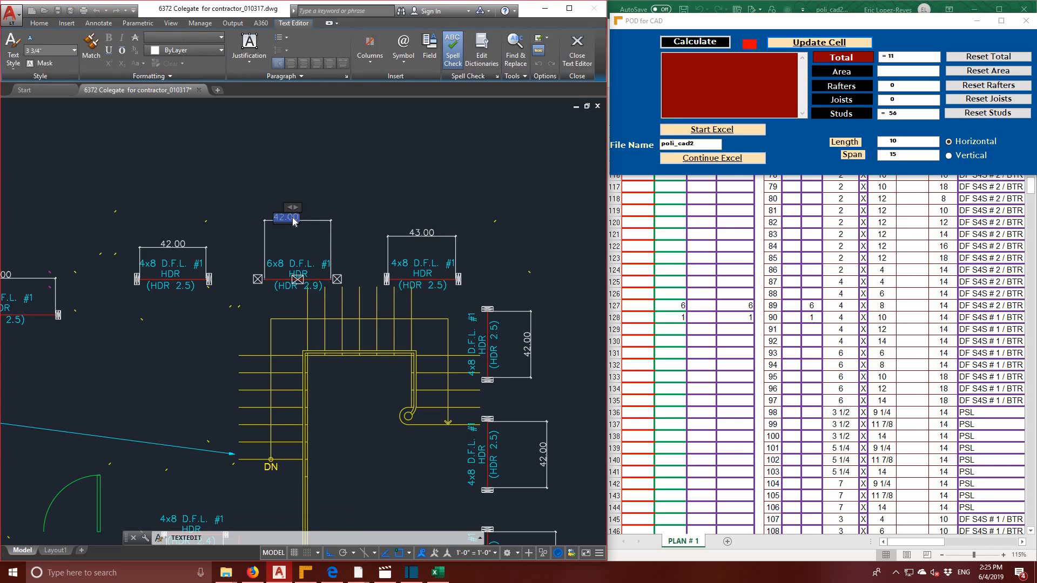
left_click(713, 75)
key("ctrl+v")
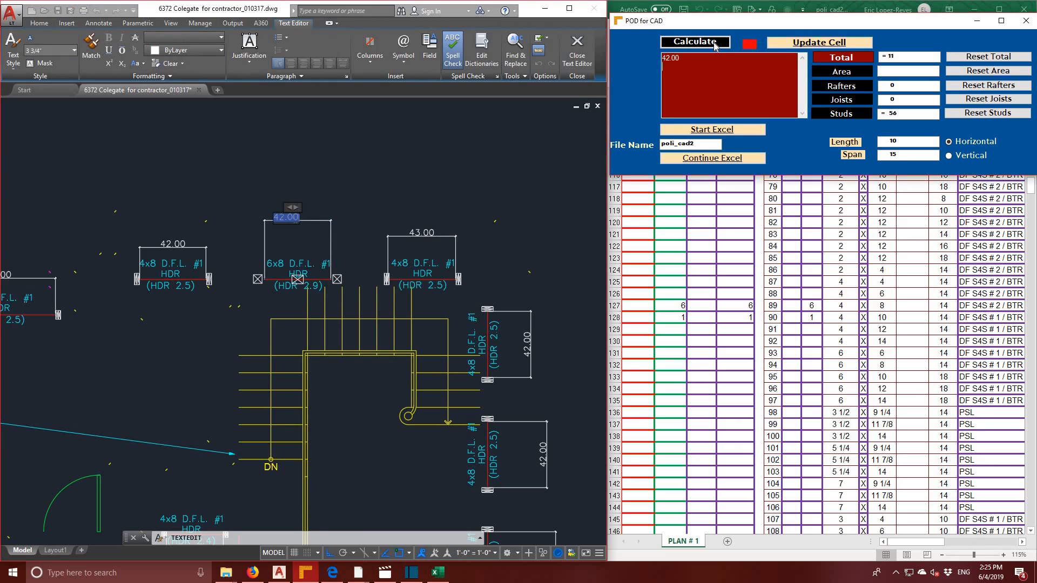
- Calculate the 6x8 header length and update the 6 x 8 x 14 quantity cell, item 94, in Excel
left_click(714, 43)
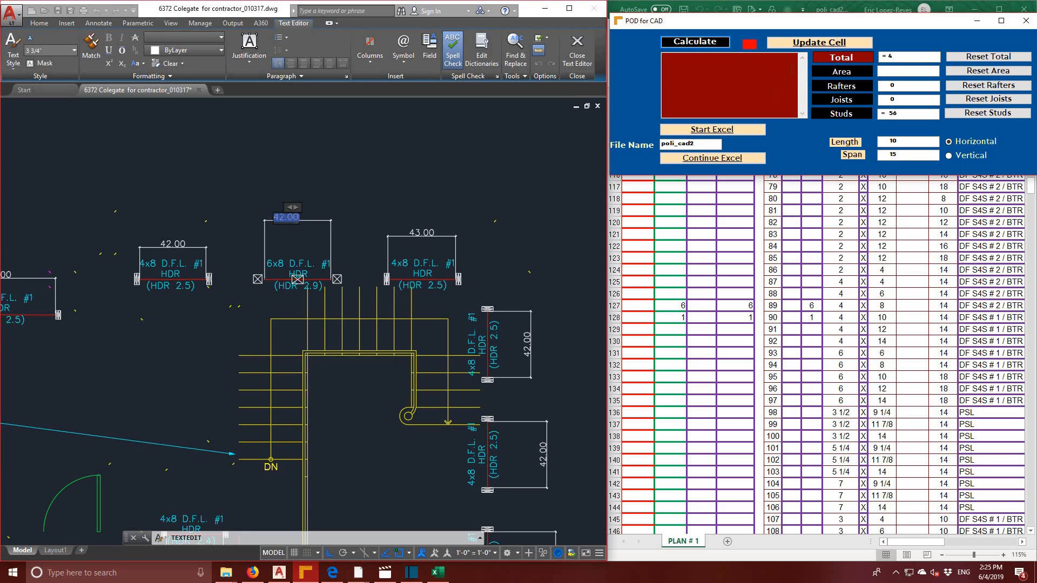
left_click(681, 367)
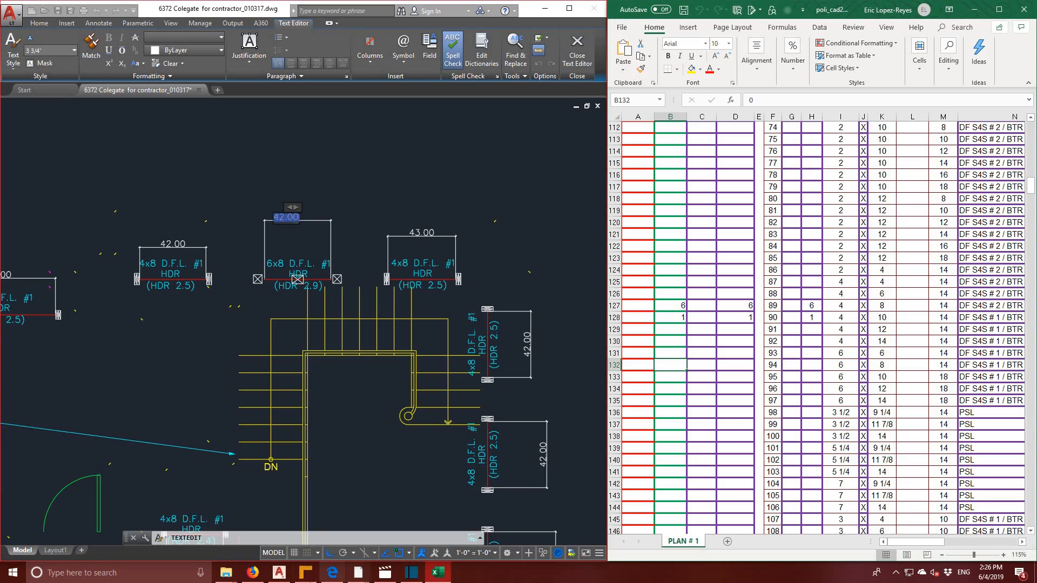
left_click(306, 573)
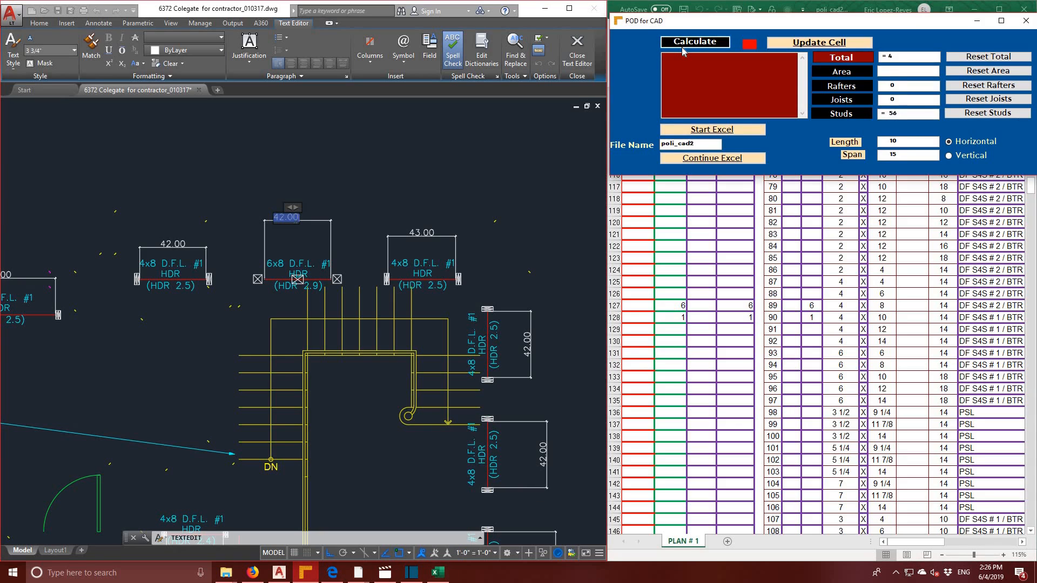
left_click(790, 43)
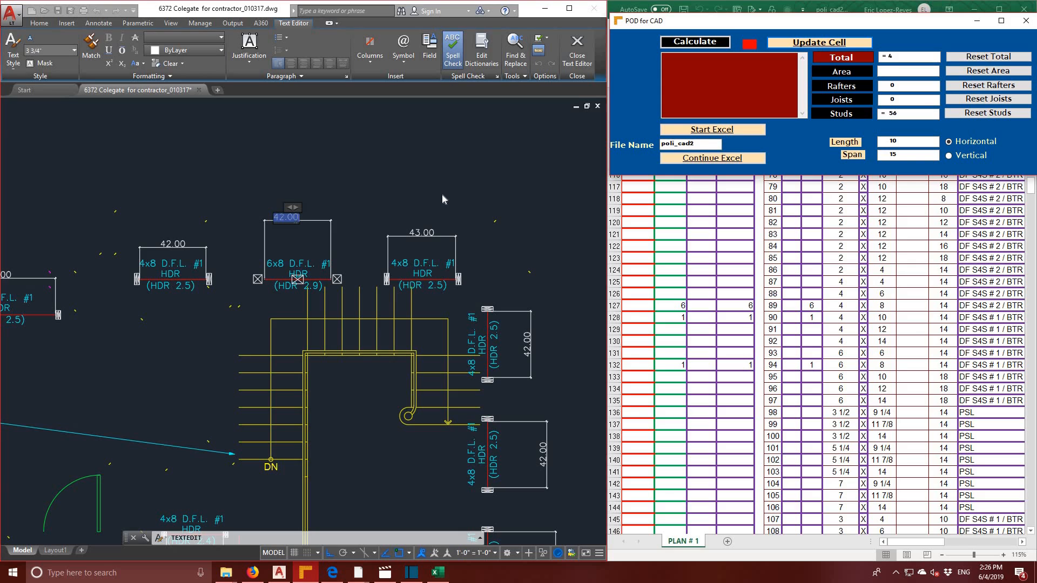
- Leave the text editor and dimension the length of the vertical 6x10 HDR 2.1 header near the plan's center
scroll(441, 193, "down", 2)
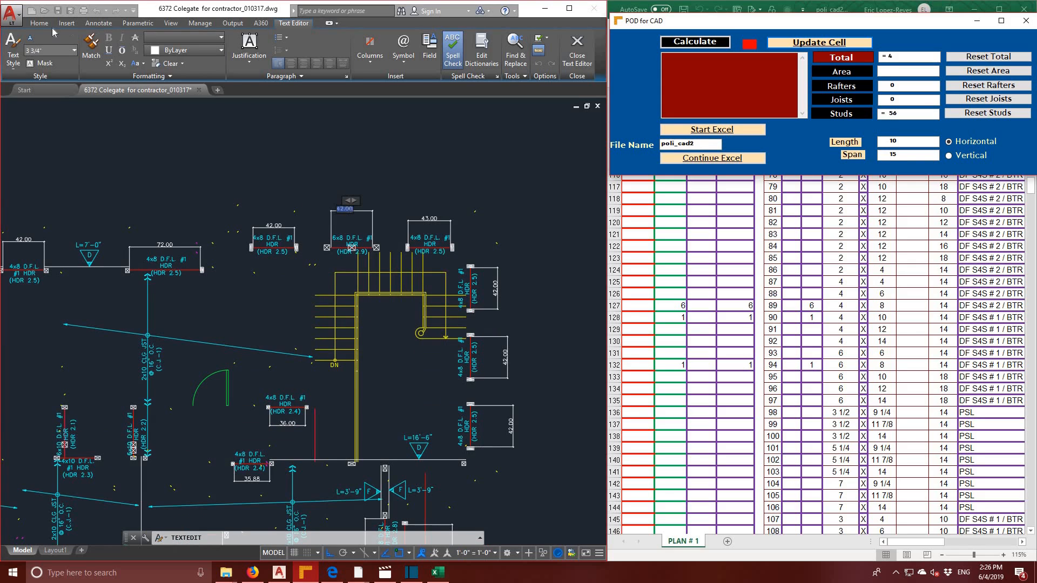
left_click(50, 26)
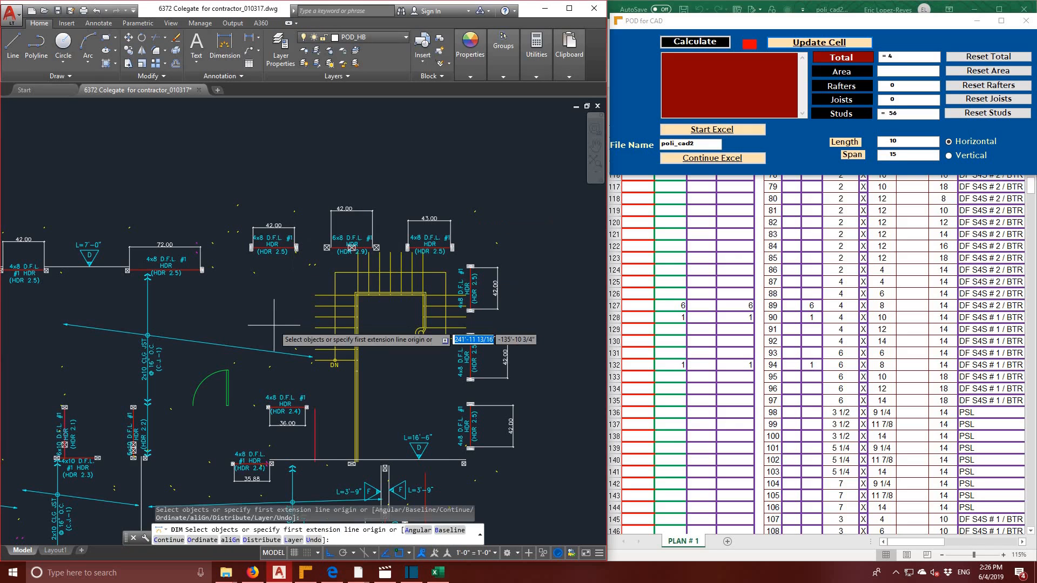
mouse_move(270, 328)
middle_mouse_down()
mouse_move(345, 254)
mouse_move(456, 248)
middle_mouse_up()
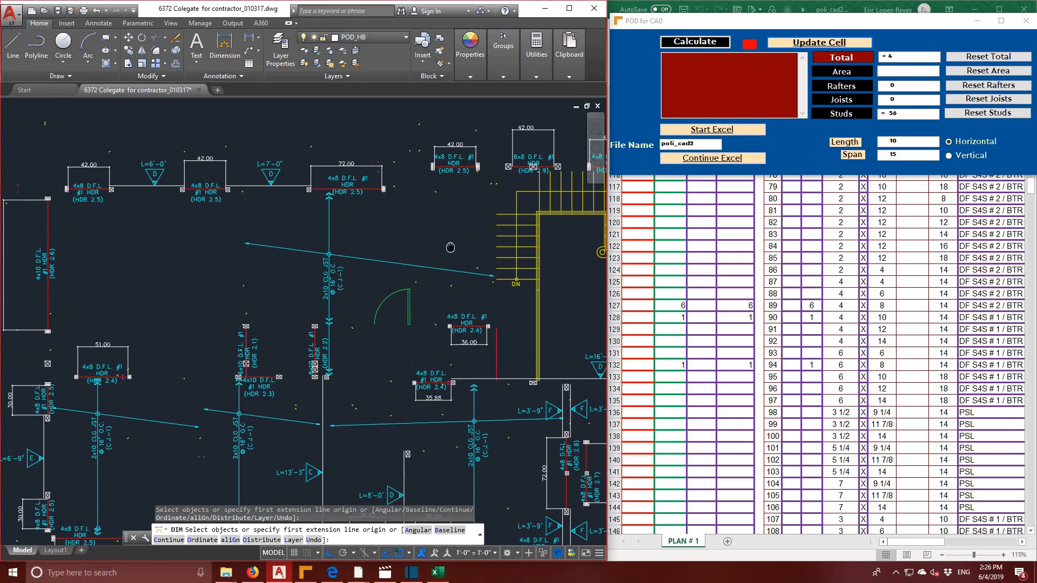
scroll(223, 381, "up", 2)
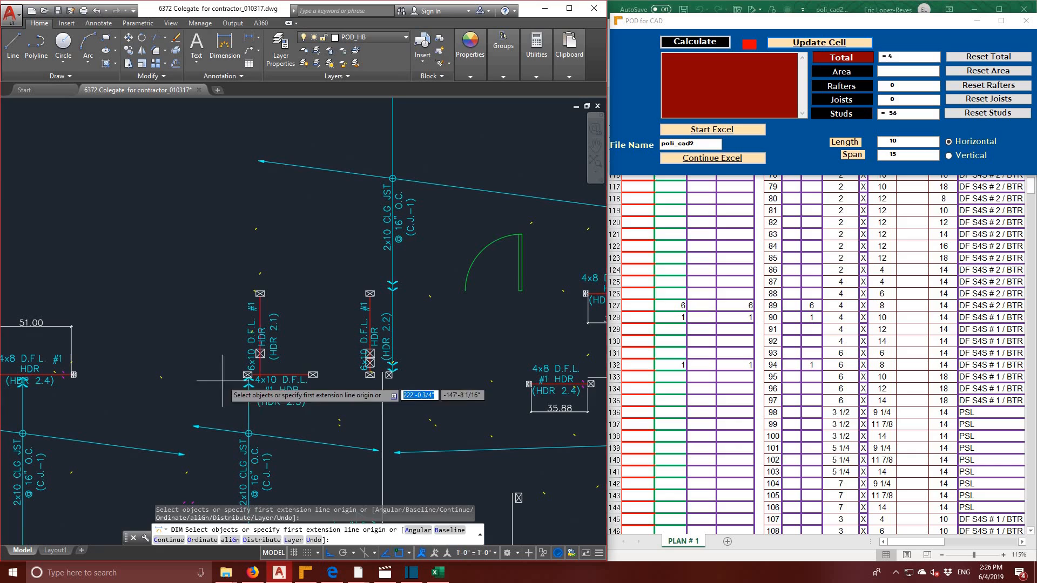
left_click(229, 56)
left_click(259, 294)
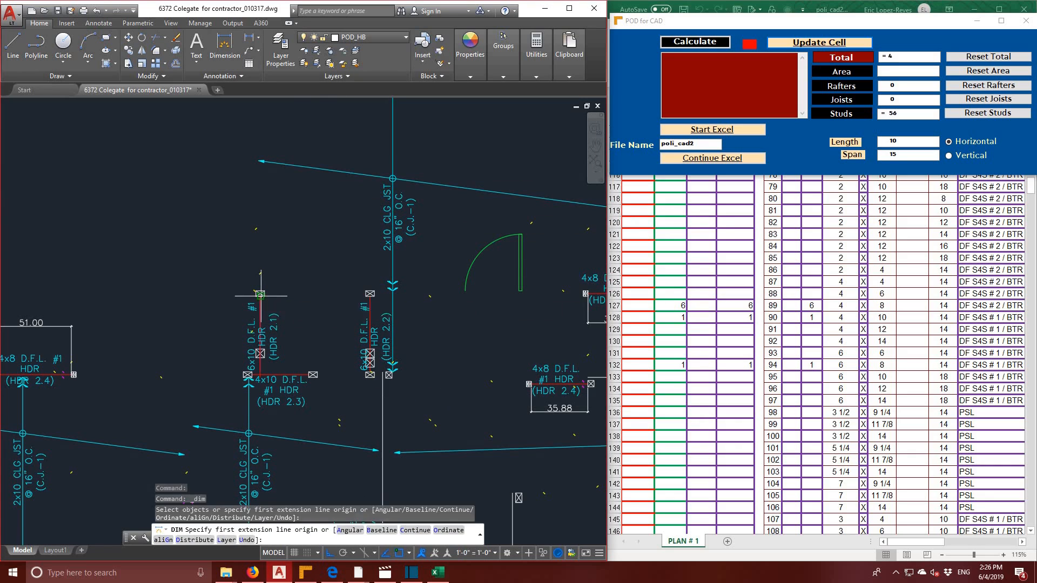
left_click(260, 374)
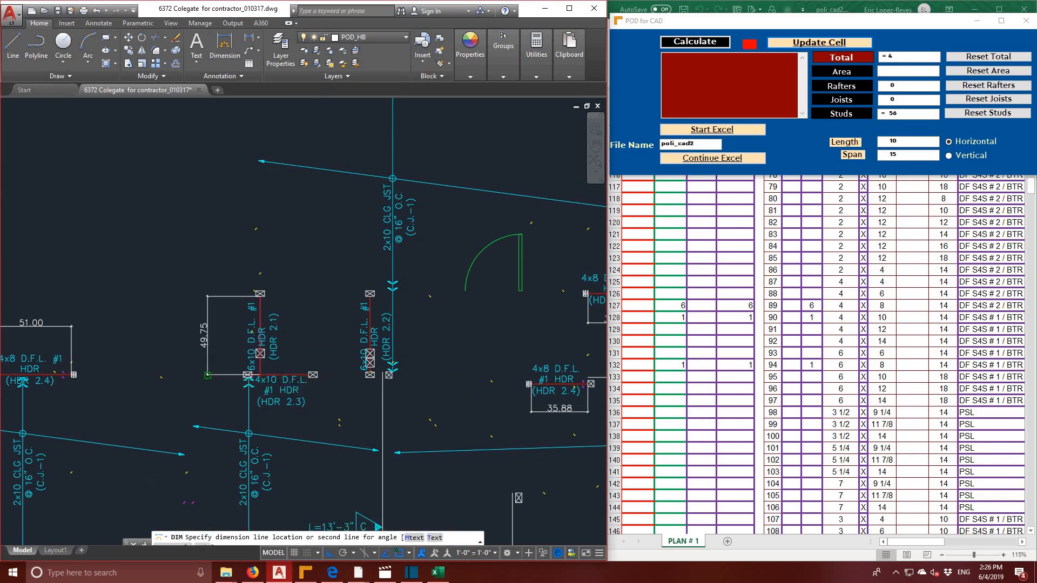
left_click(207, 335)
- Dimension the length of the 6x10 HDR 2.2 header beside HDR 2.1 and end the dimension command
left_click(370, 295)
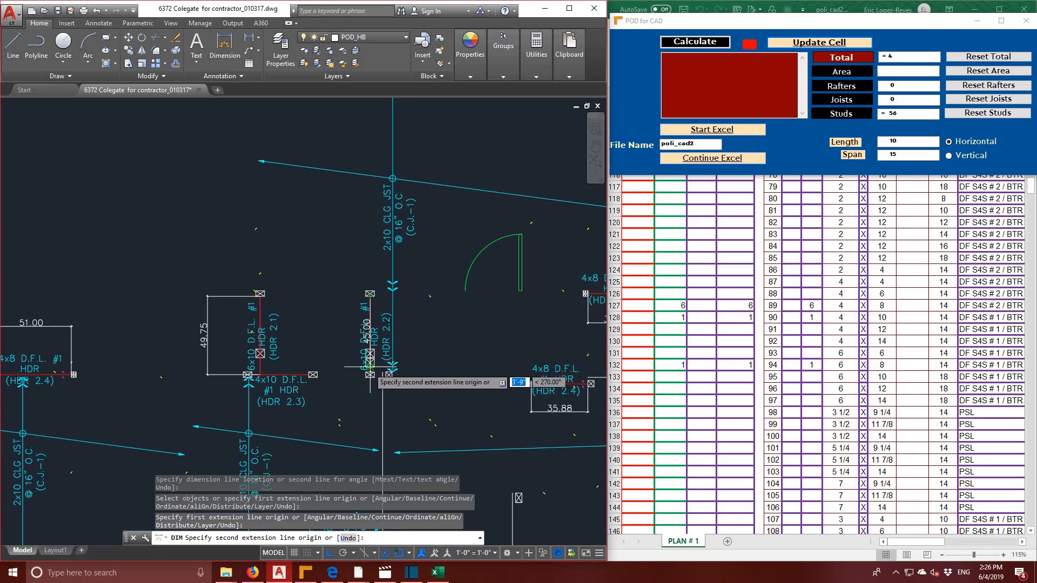
left_click(370, 375)
left_click(316, 370)
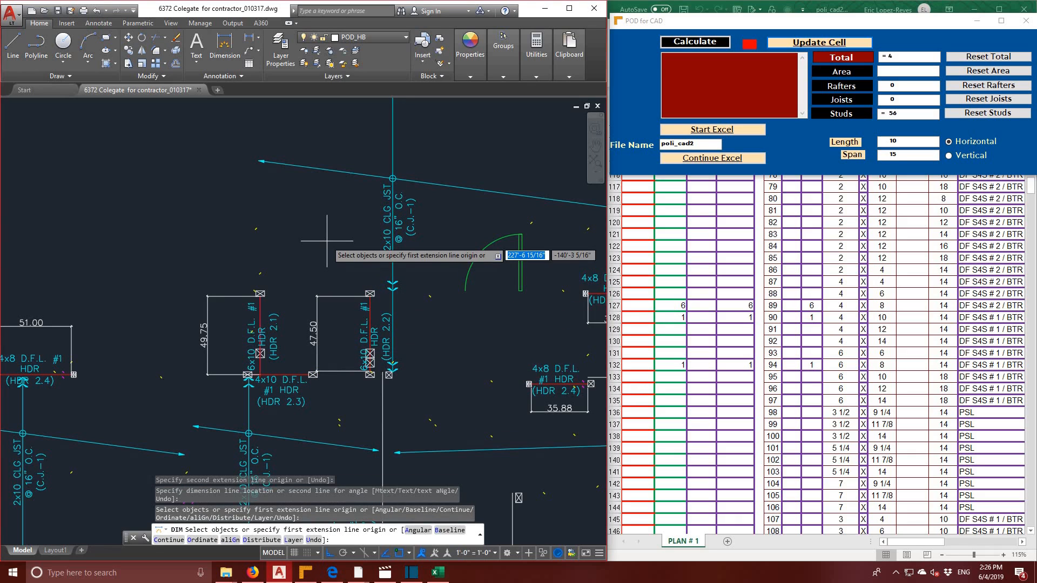
key("Escape")
key("Escape")
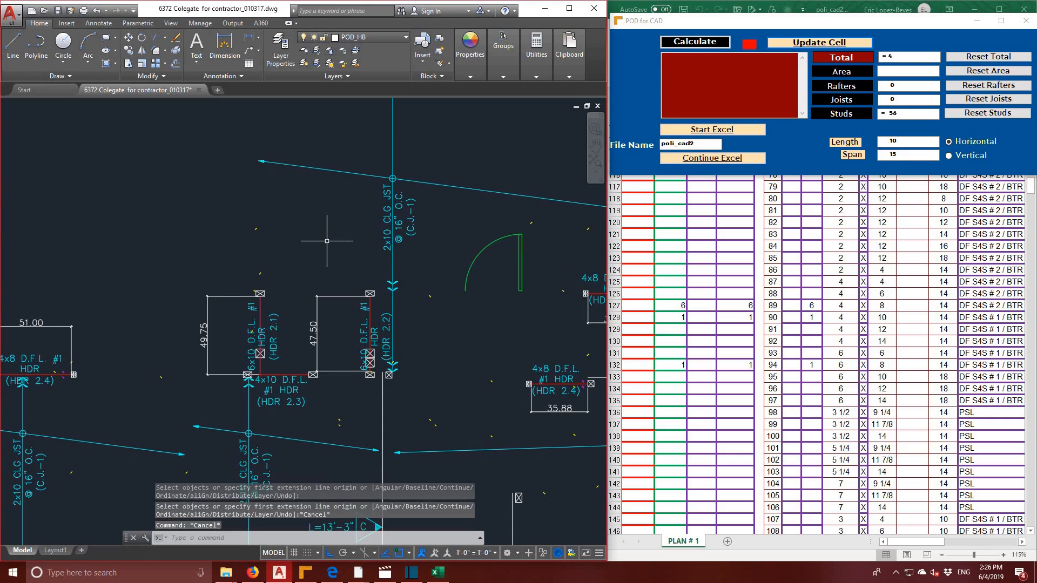
- Copy the 6x10 headers' 49.75 and 47.50 dimensions into the calculation list
double_click(205, 329)
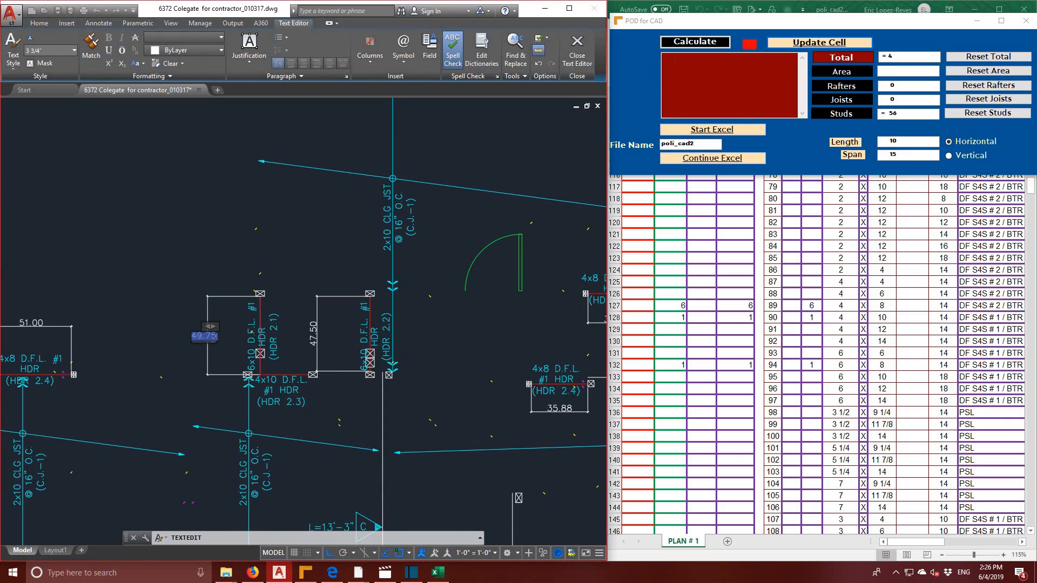
key("ctrl+c")
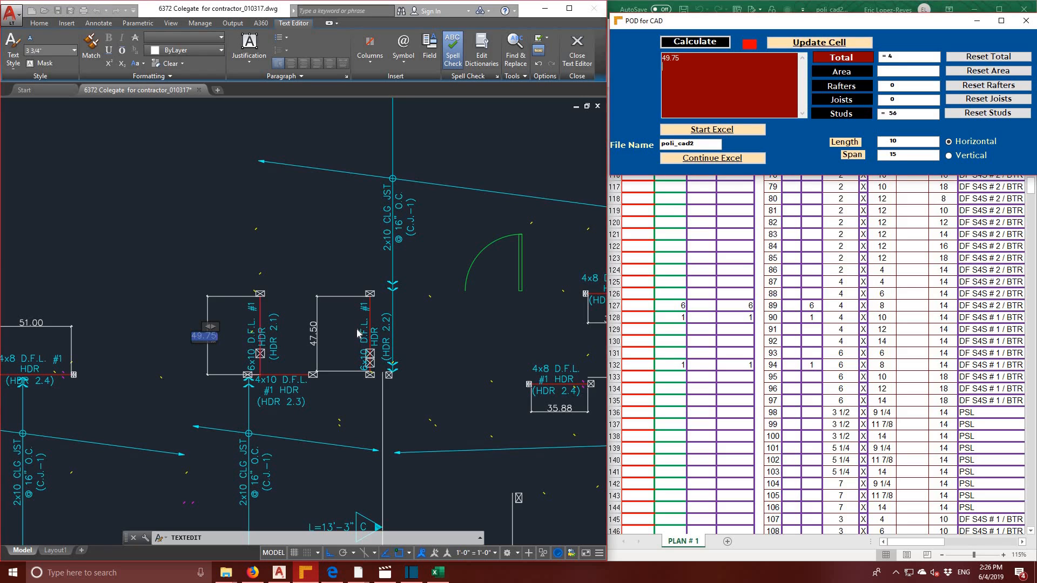
left_click(316, 336)
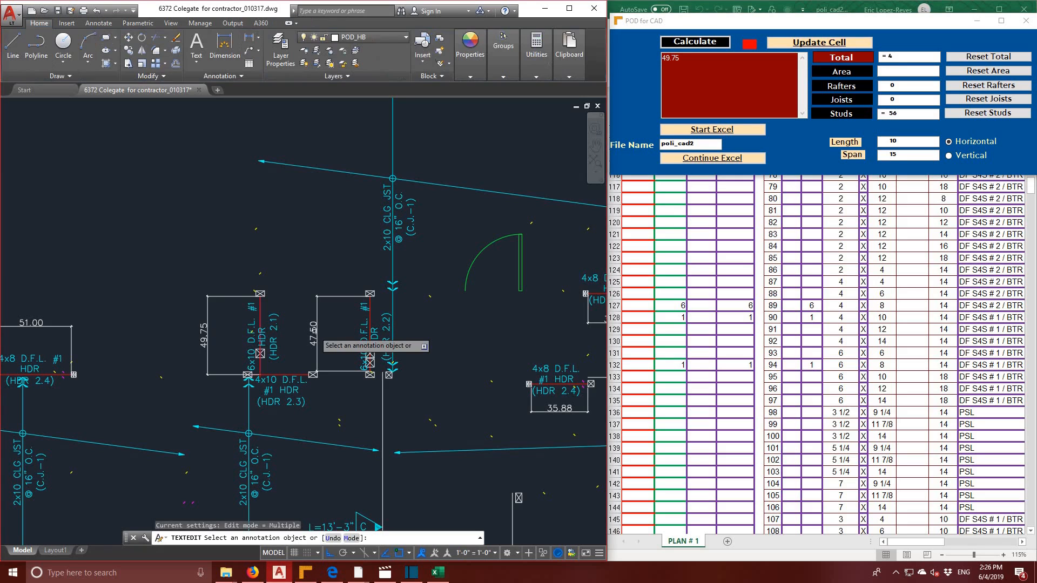
left_click(316, 336)
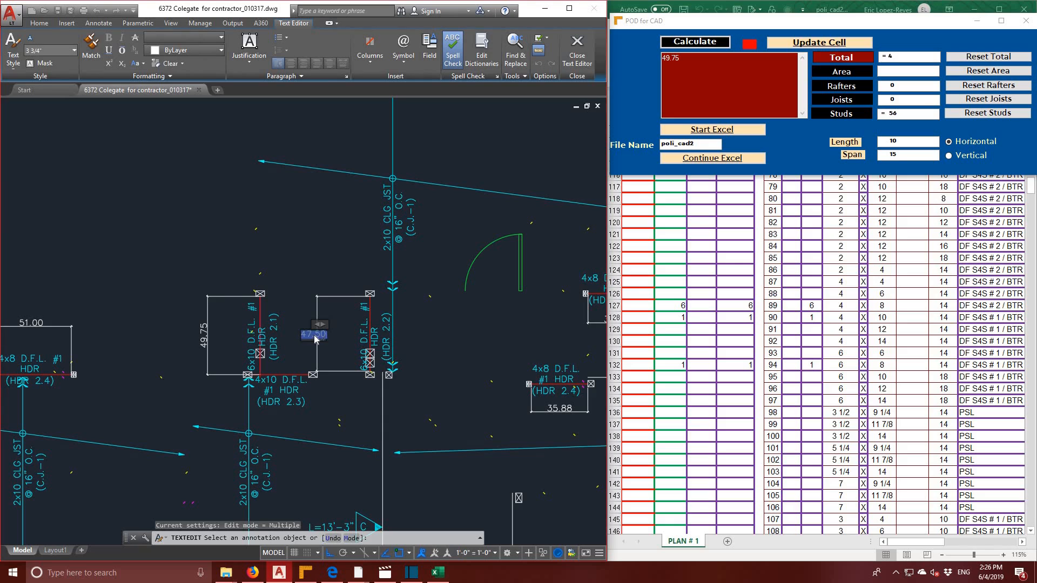
left_click(721, 82)
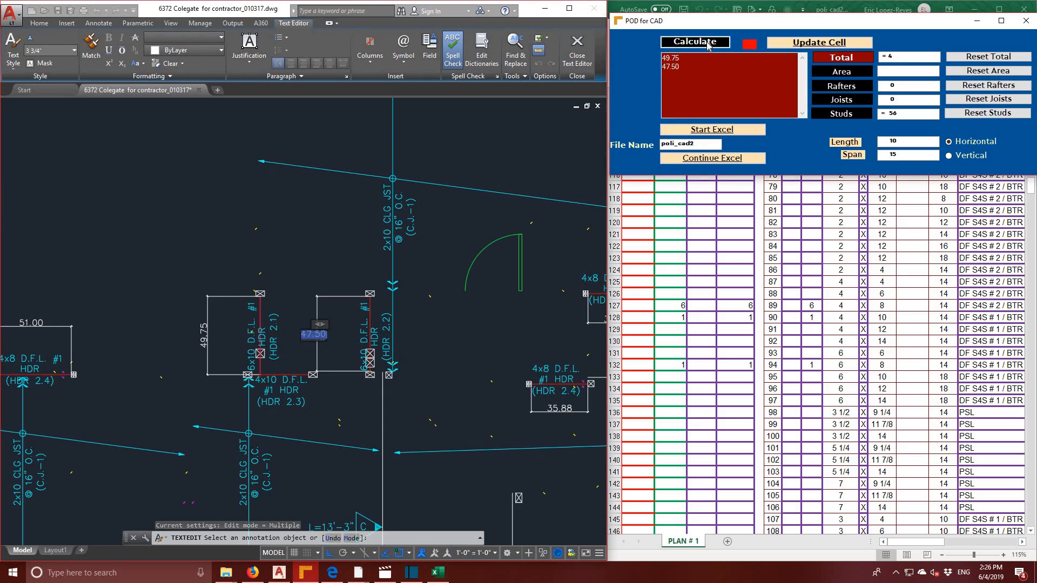
- Calculate the combined 6x10 header length and update the 6 x 10 x 18 quantity cell, item 95, in Excel
left_click(709, 42)
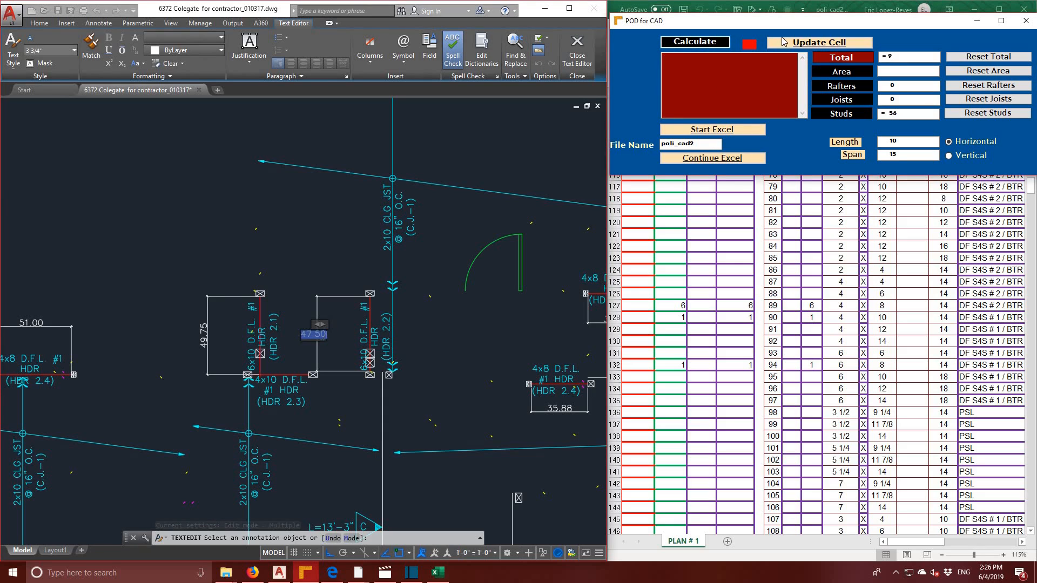
left_click(672, 369)
left_click(672, 374)
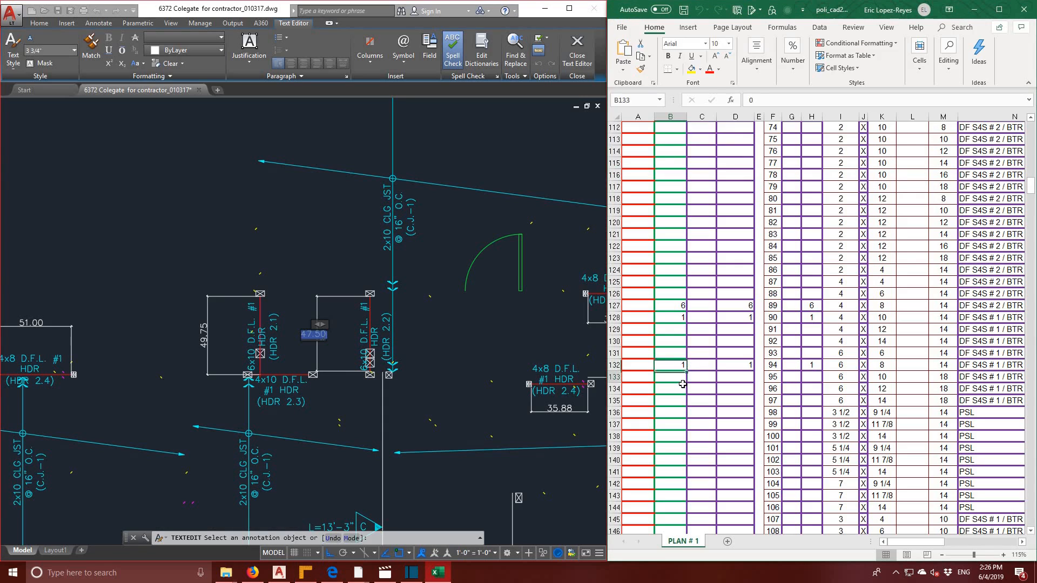
key("alt+Tab")
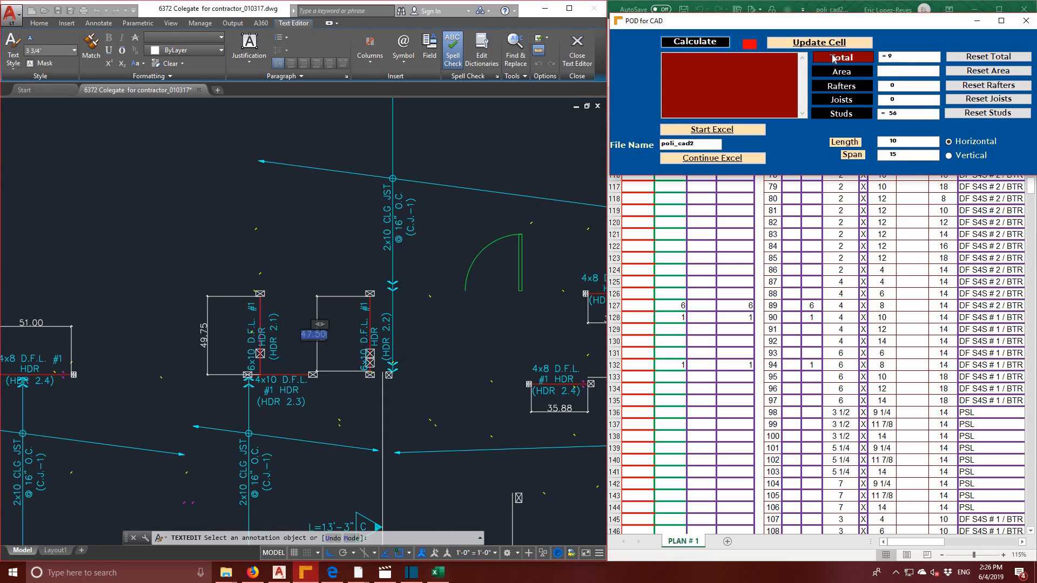
left_click(836, 43)
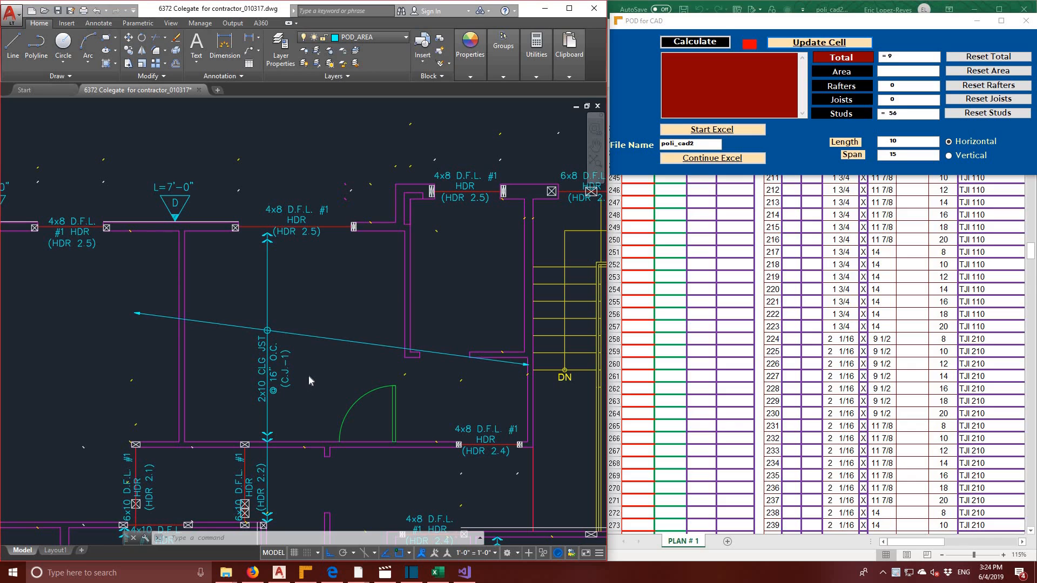
- Turn off the s-text layer to hide the header and joist labels on the framing plan
mouse_move(312, 321)
middle_mouse_down()
mouse_move(339, 342)
mouse_move(399, 360)
middle_mouse_up()
scroll(335, 329, "down", 2)
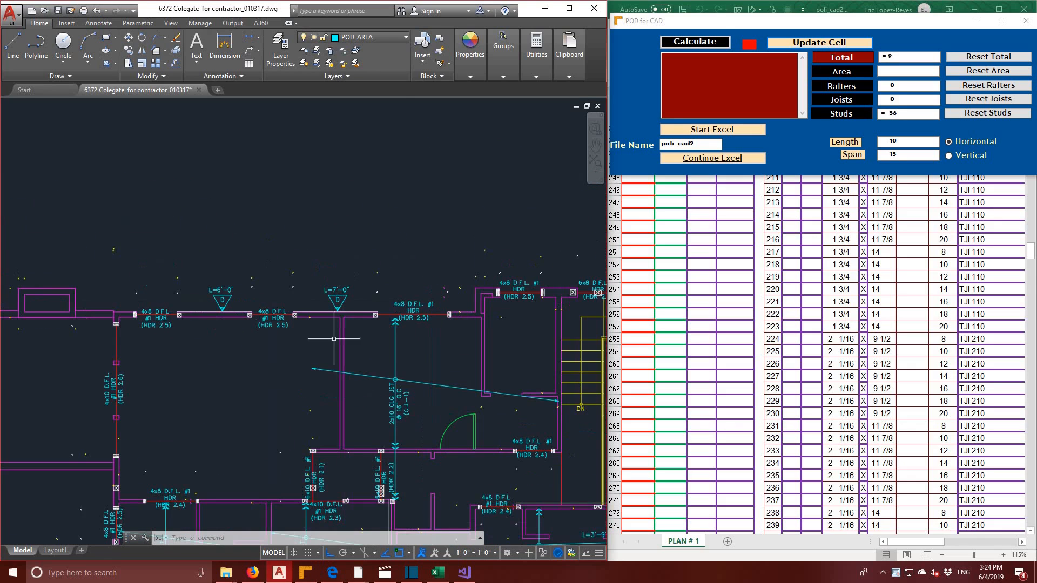
left_click(405, 37)
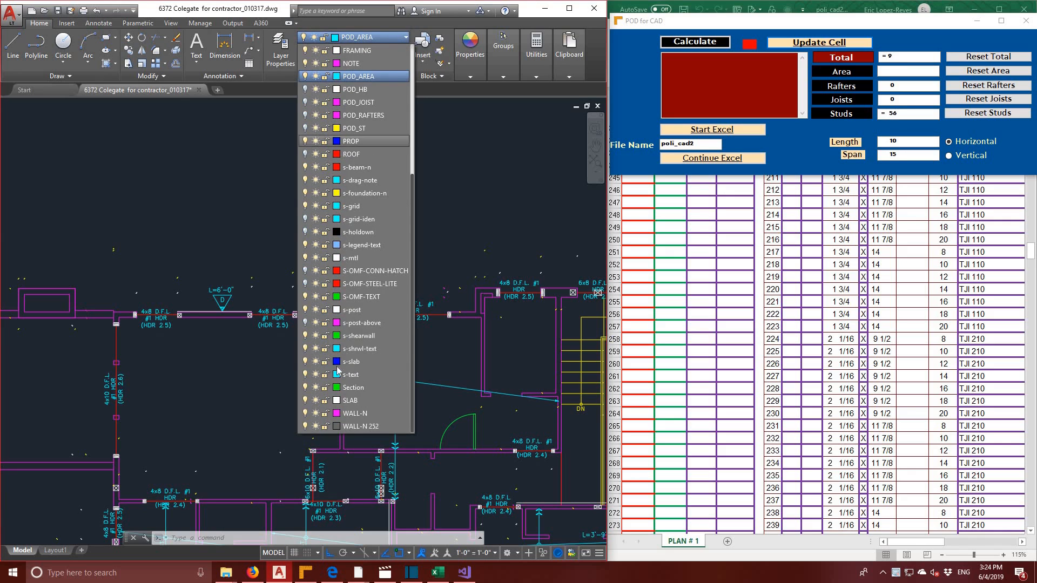
left_click(305, 375)
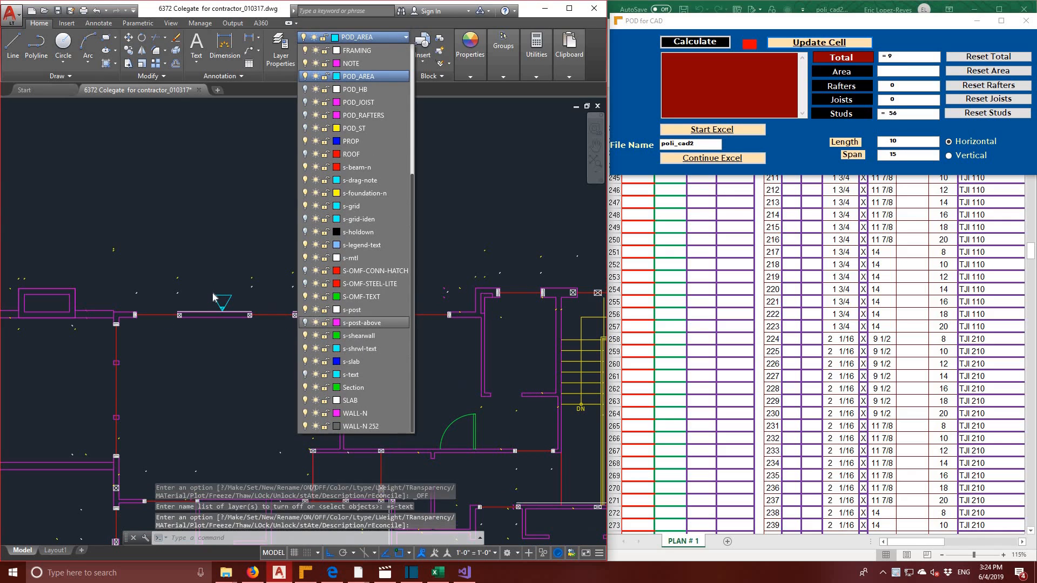
scroll(214, 298, "down", 3)
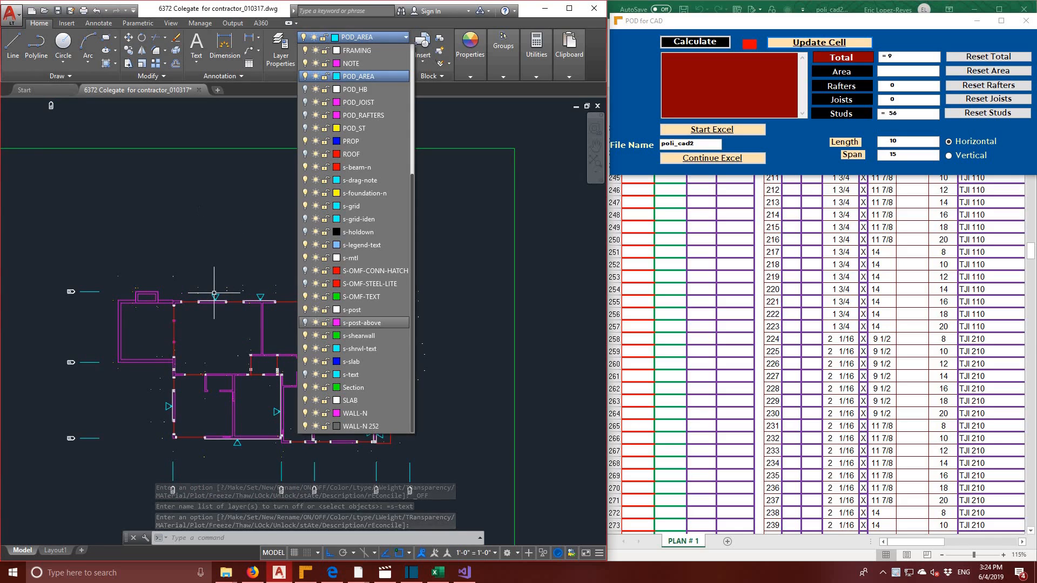
left_click(198, 206)
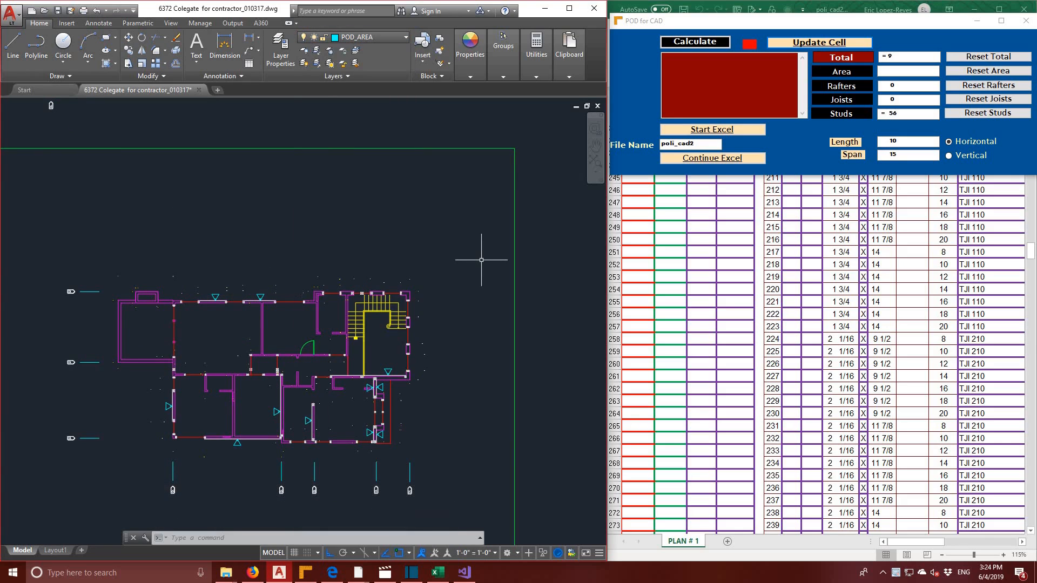
- Dimension the outer left side of the upper-left plan area and its full upper side across to the wall jog before the stair block
scroll(480, 268, "up", 2)
scroll(424, 280, "down", 2)
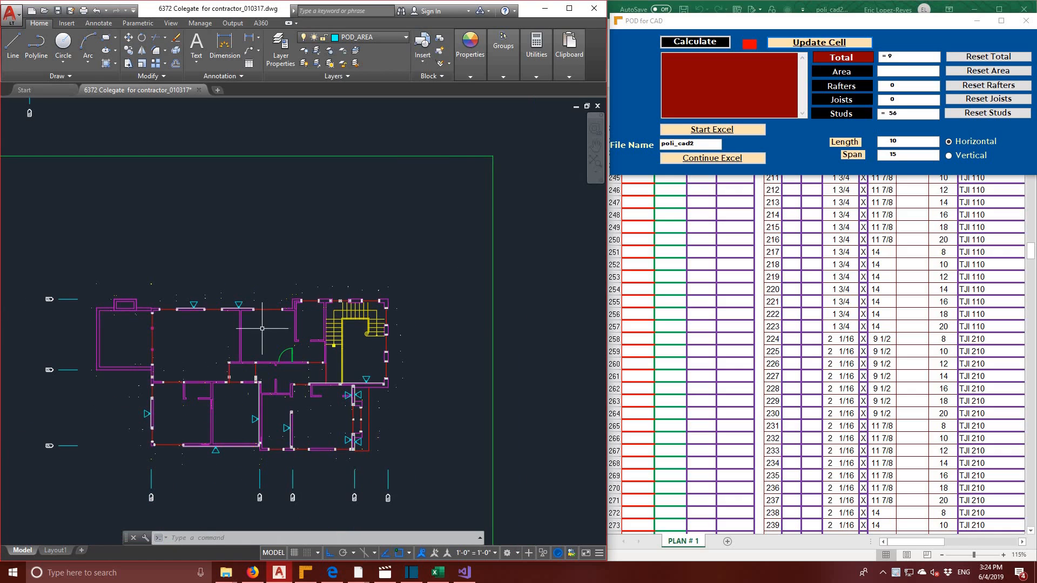
scroll(262, 328, "up", 2)
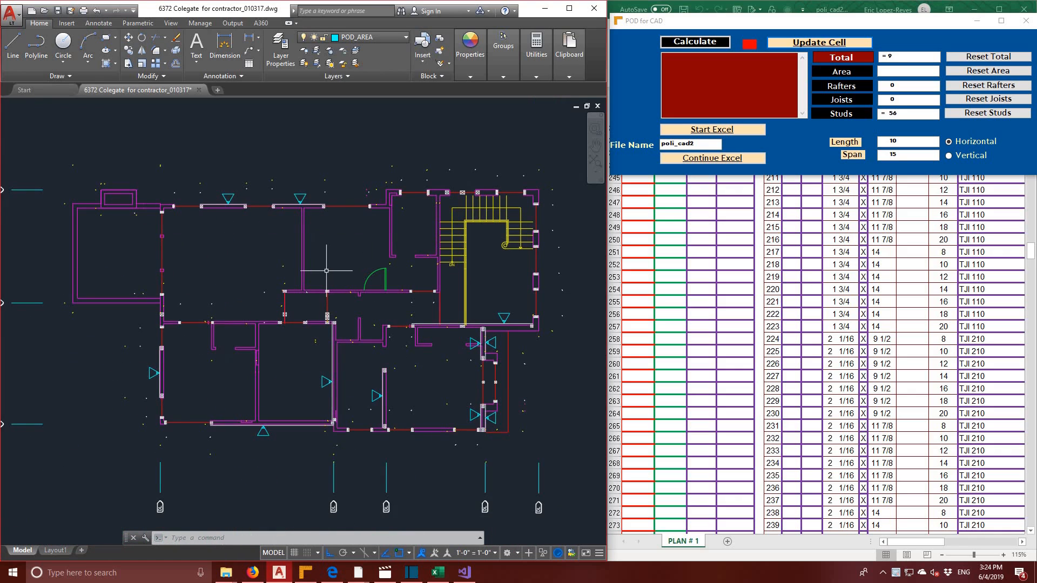
left_click(224, 47)
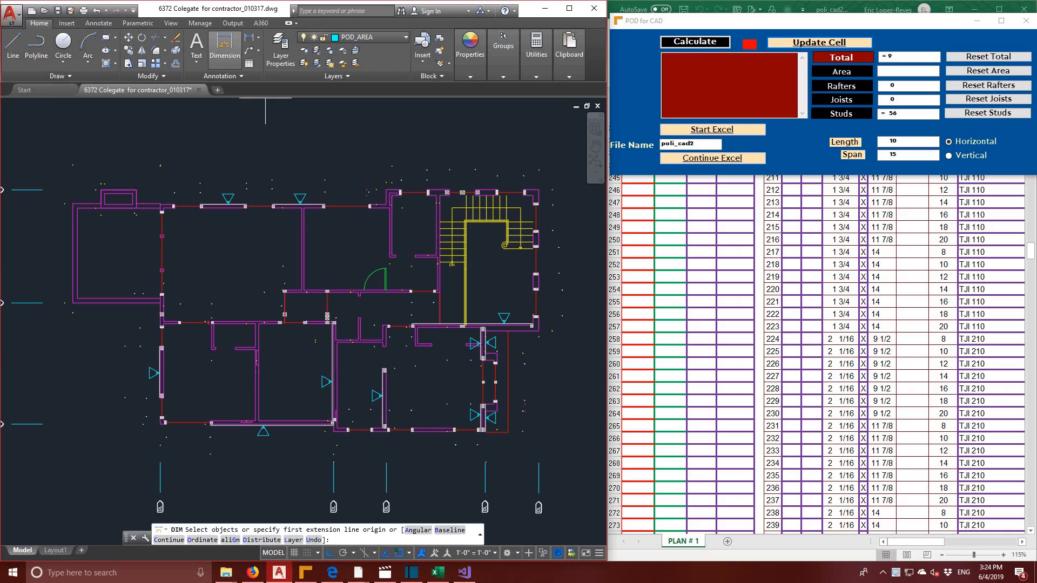
left_click(73, 203)
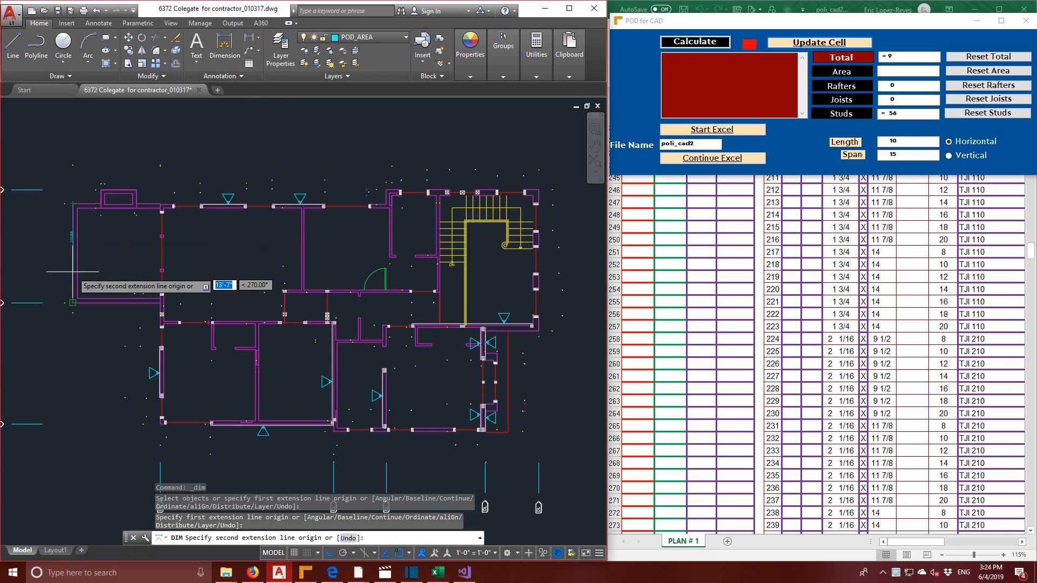
left_click(74, 300)
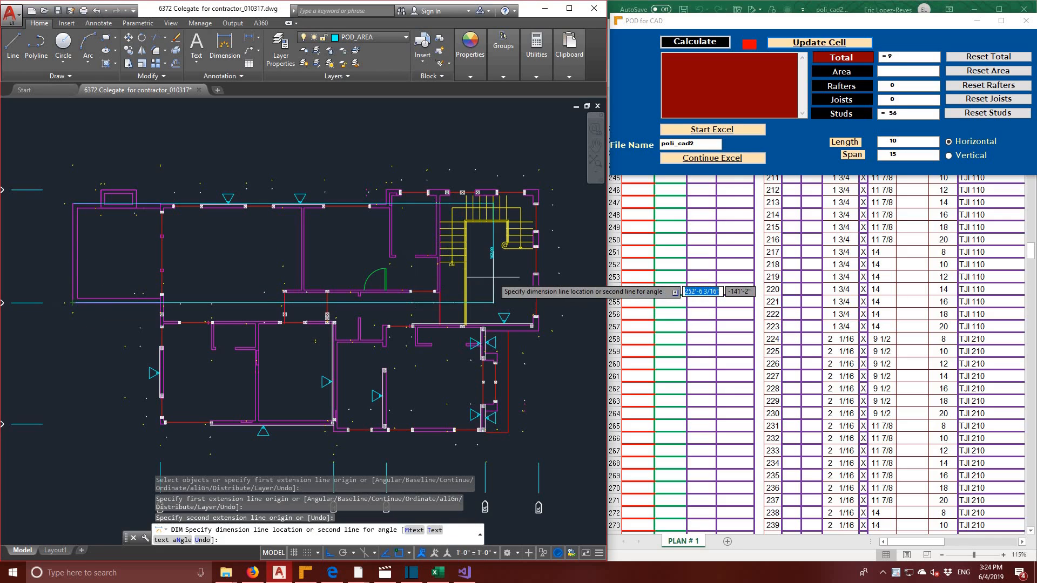
left_click(38, 222)
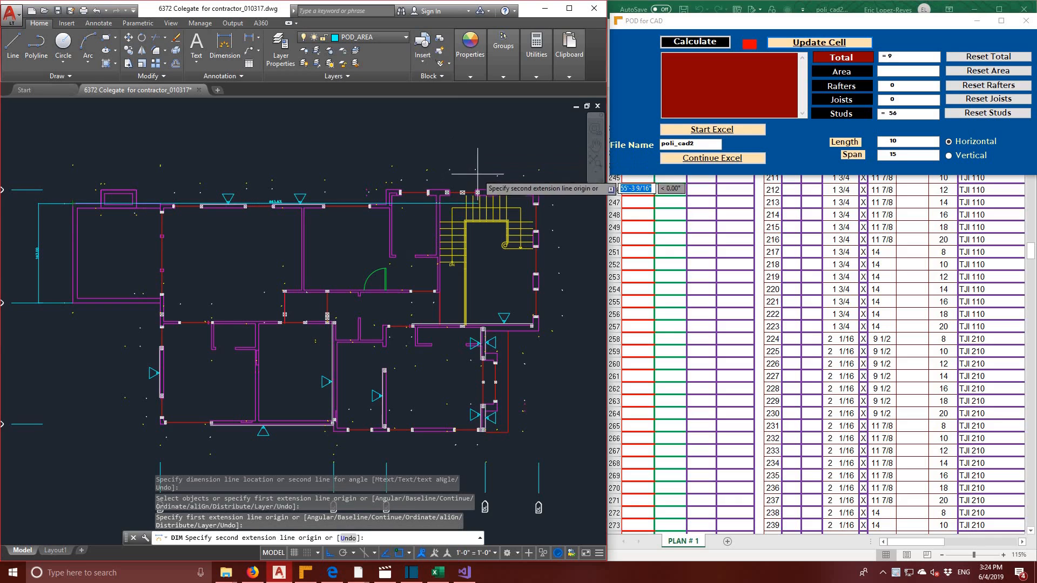
left_click(386, 204)
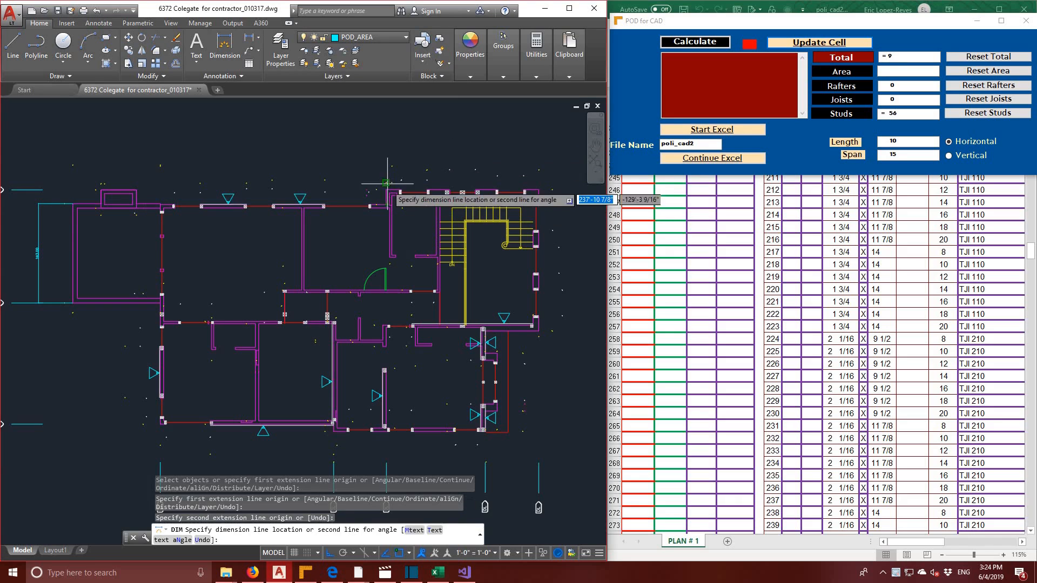
left_click(388, 162)
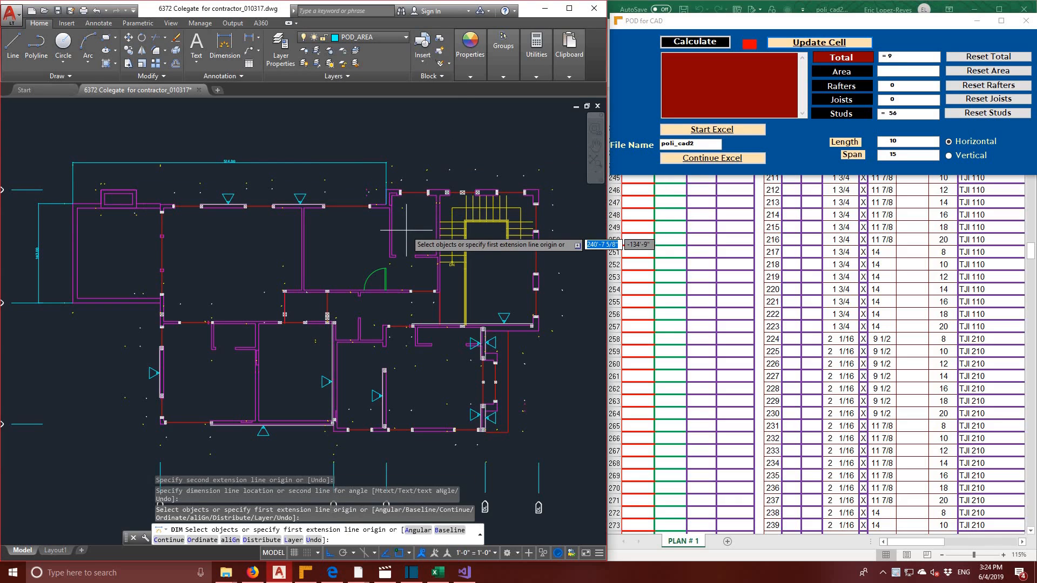
- Dimension the stair block's outer right wall and its upper side from the wall jog to the right corner
left_click(539, 189)
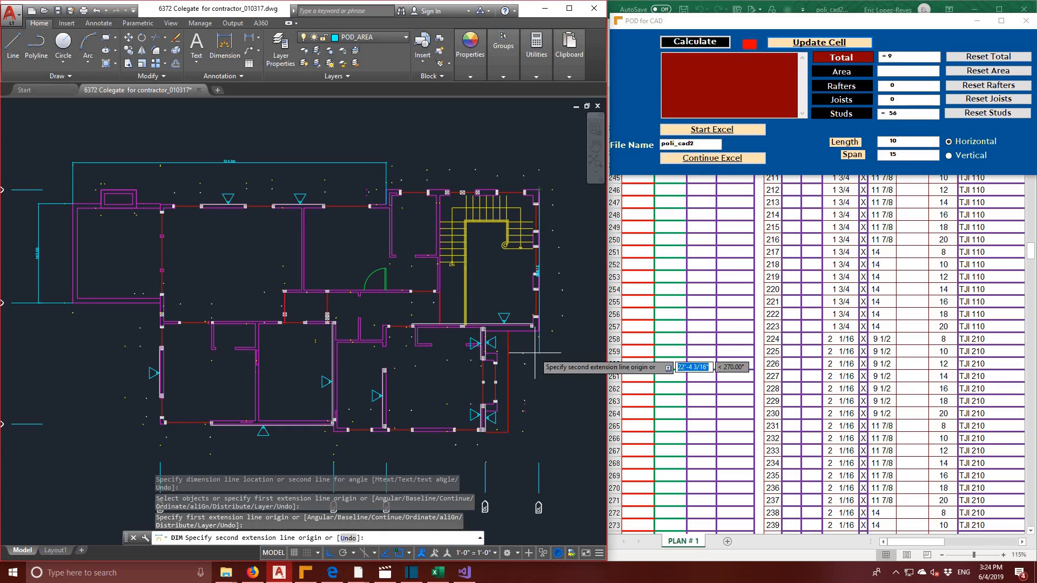
left_click(552, 330)
left_click(565, 330)
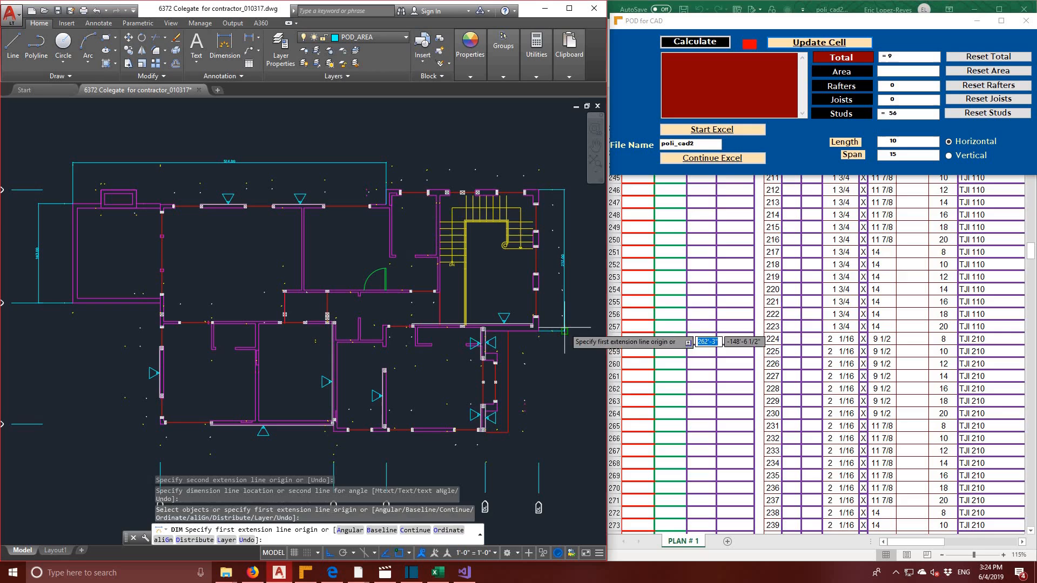
left_click(386, 190)
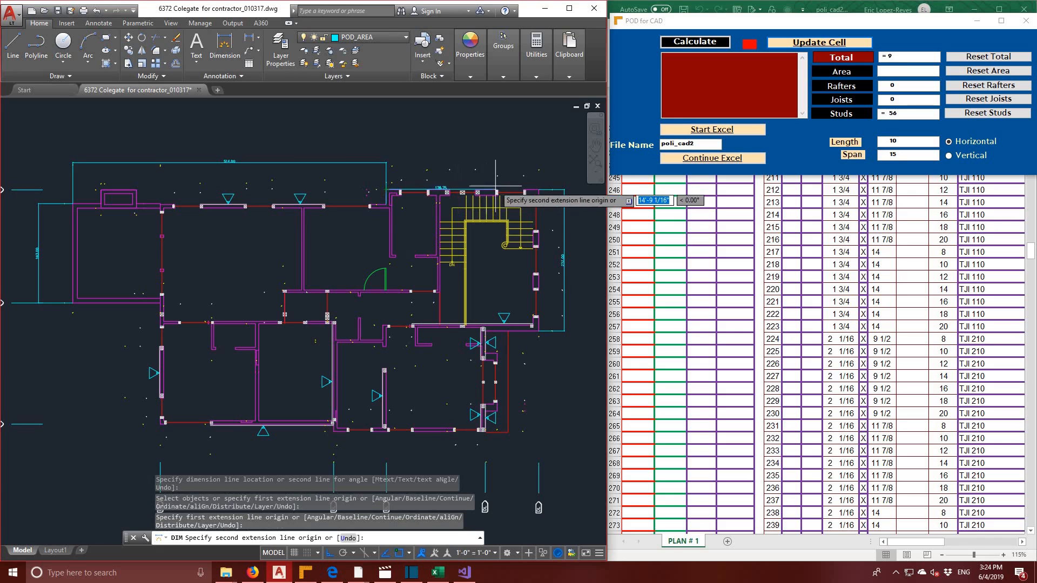
left_click(539, 189)
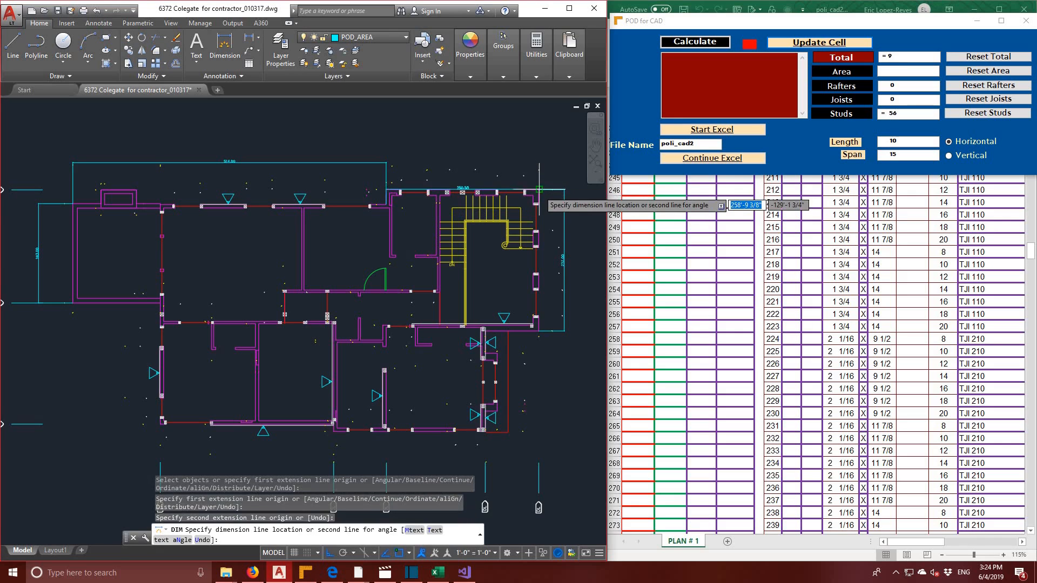
left_click(540, 158)
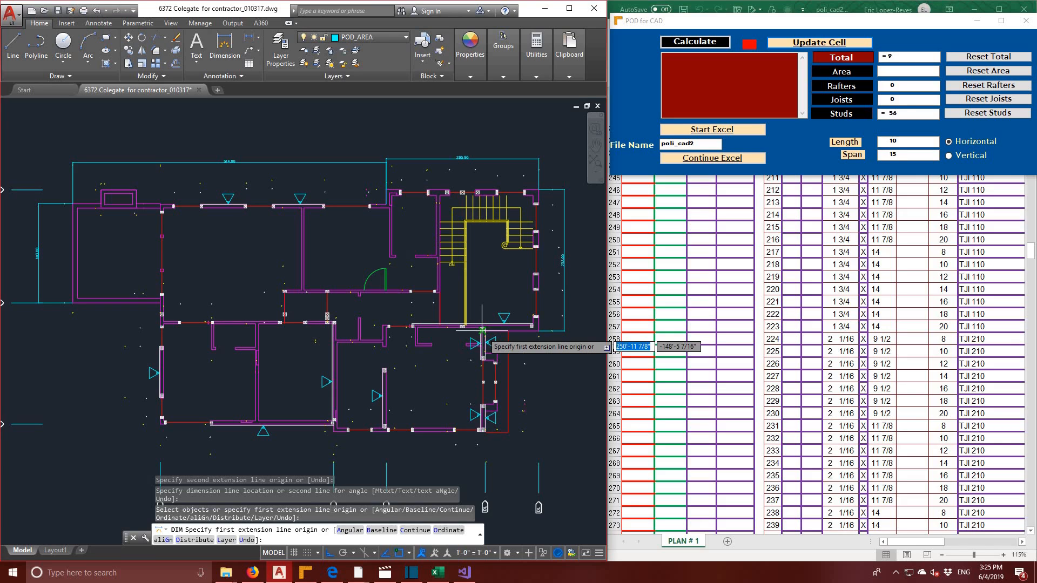
- Dimension the lower-right plan area's right side and its lower side between the outer wall corners
left_click(484, 329)
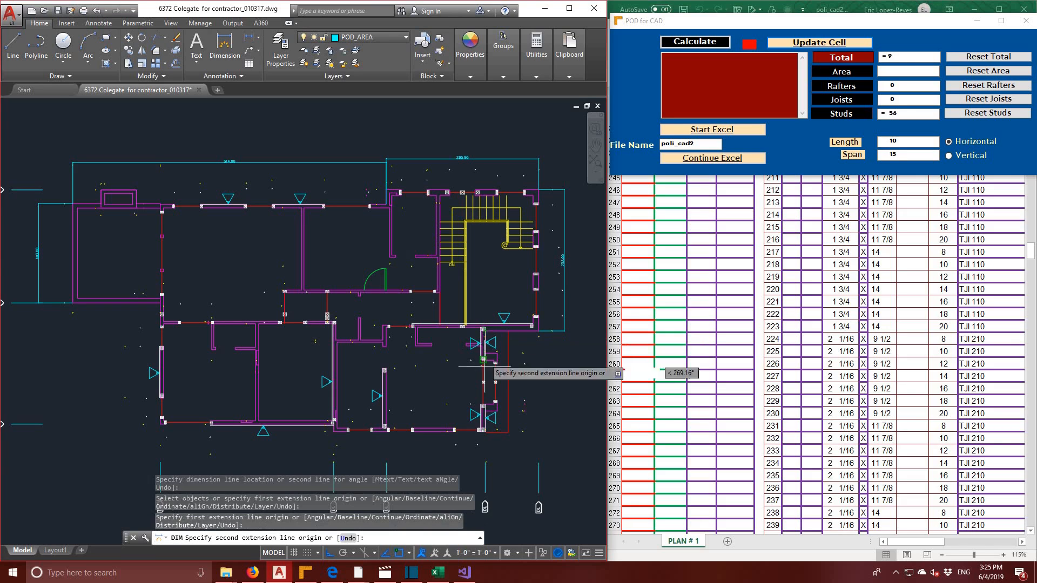
left_click(485, 432)
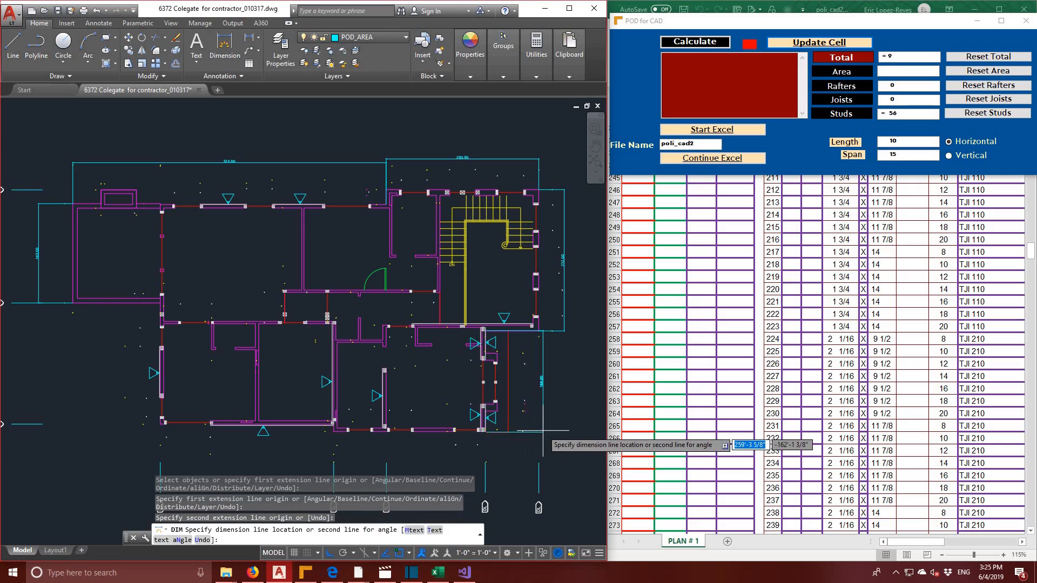
left_click(543, 431)
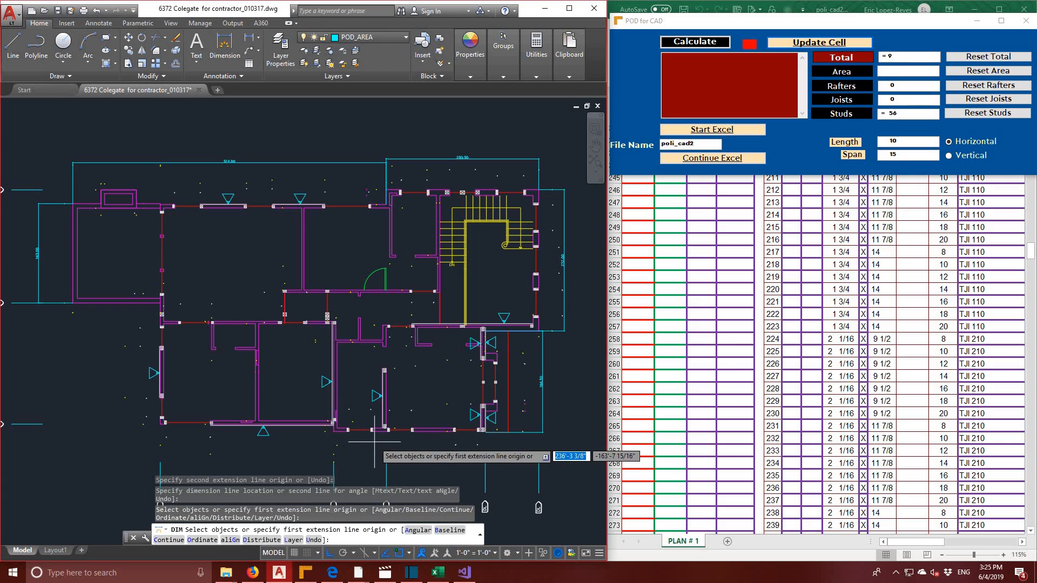
left_click(333, 431)
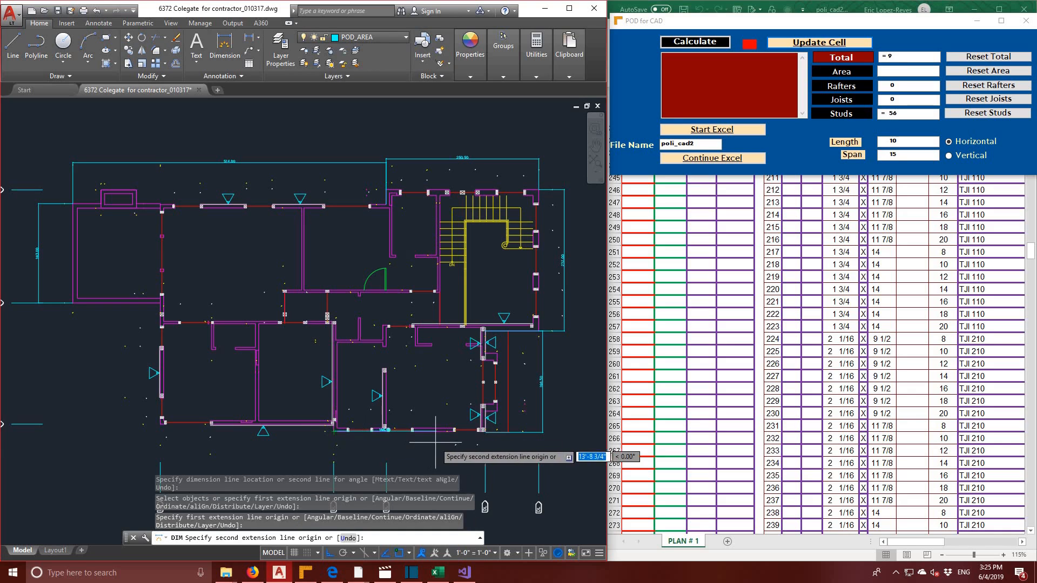
left_click(482, 431)
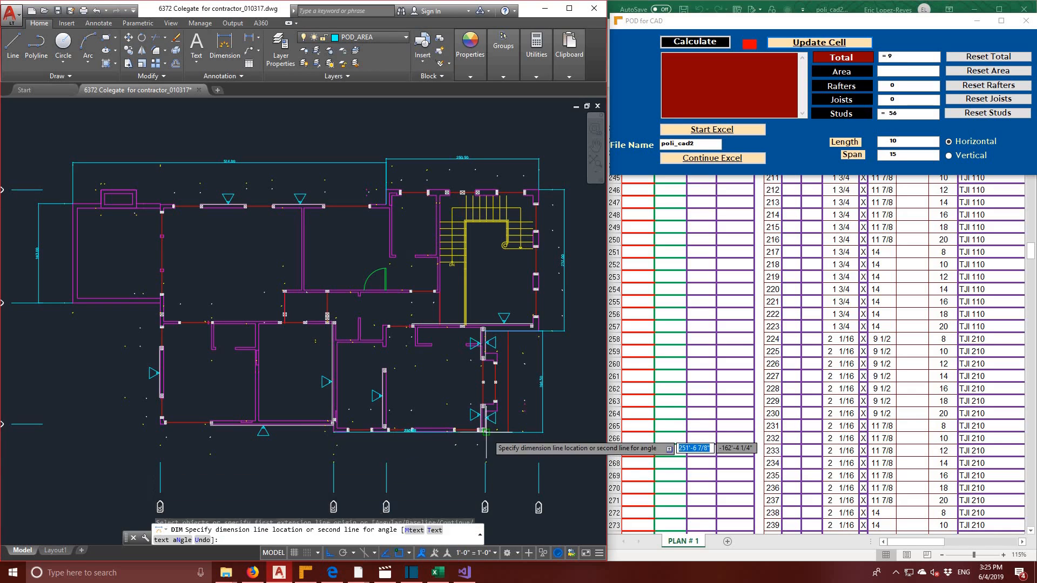
left_click(486, 448)
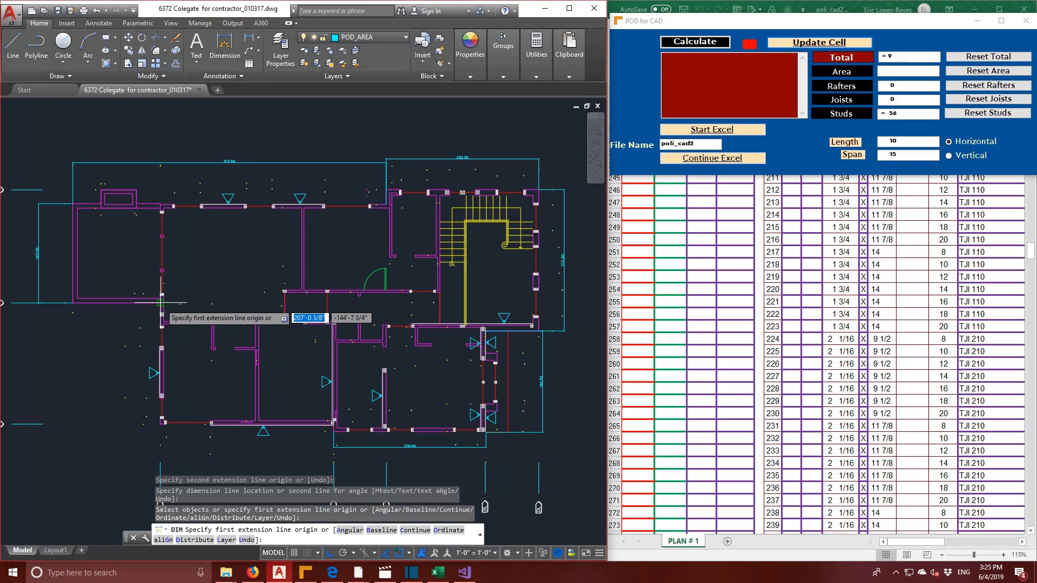
- Dimension the lower-left plan area's left side and its lower side out to the adjoining lower-right area
left_click(161, 302)
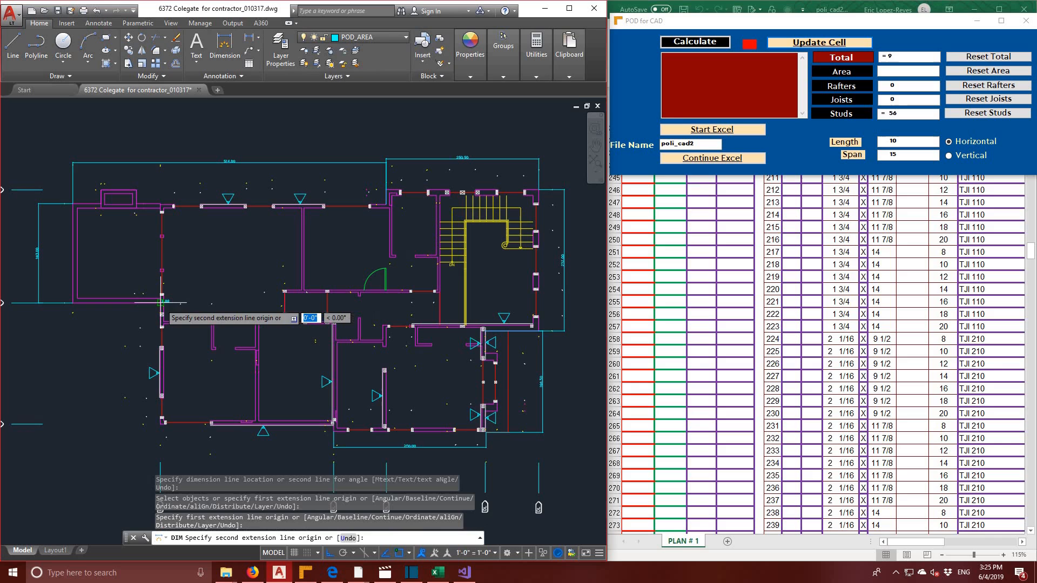
left_click(161, 424)
left_click(137, 373)
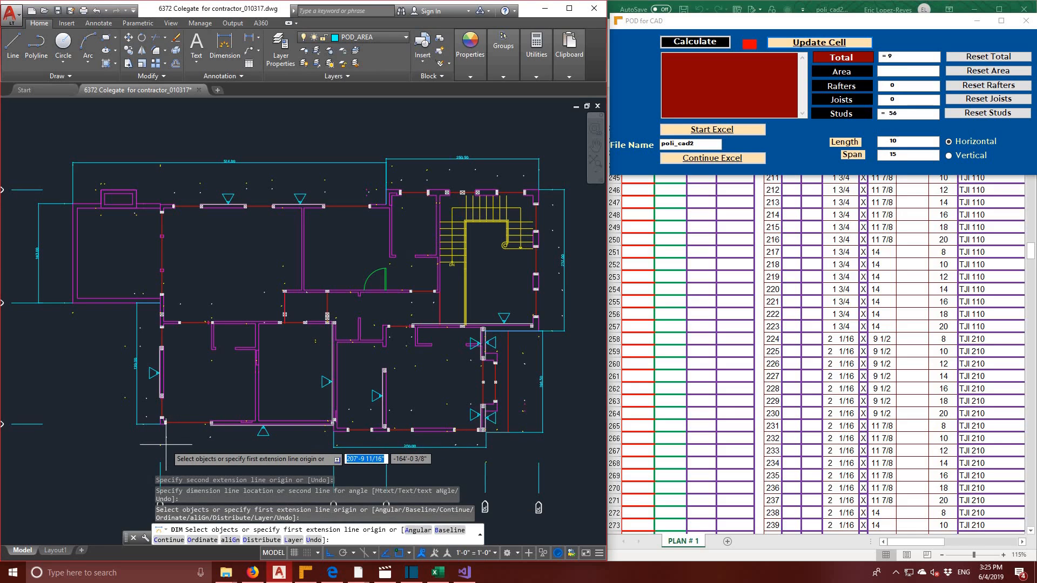
left_click(161, 424)
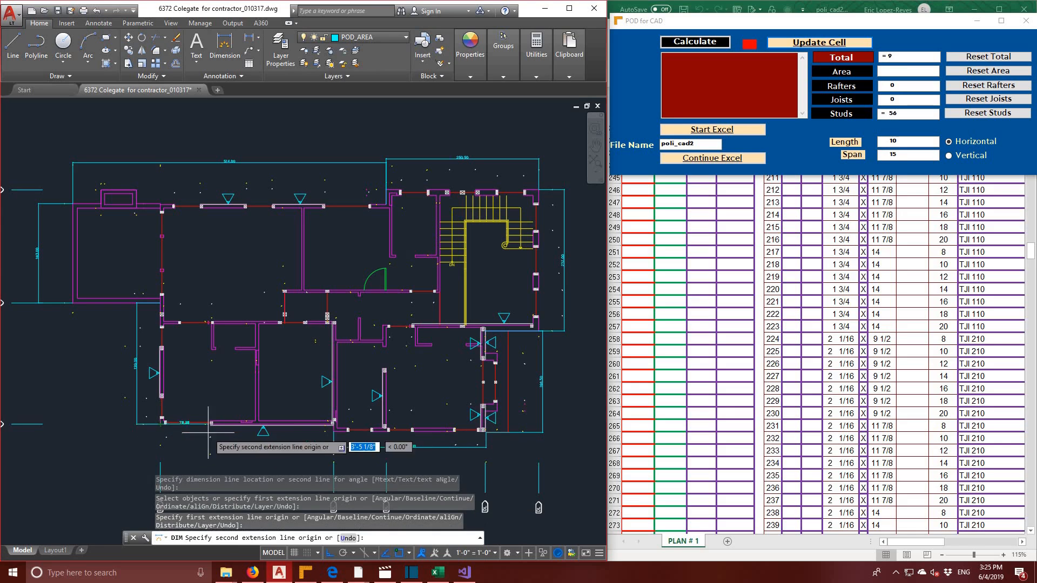
left_click(333, 424)
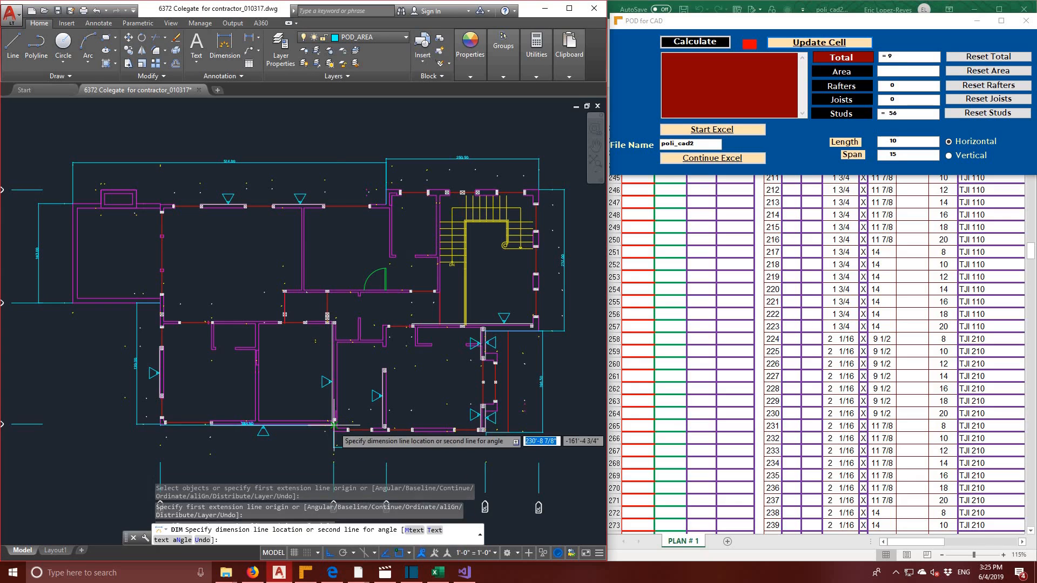
left_click(325, 443)
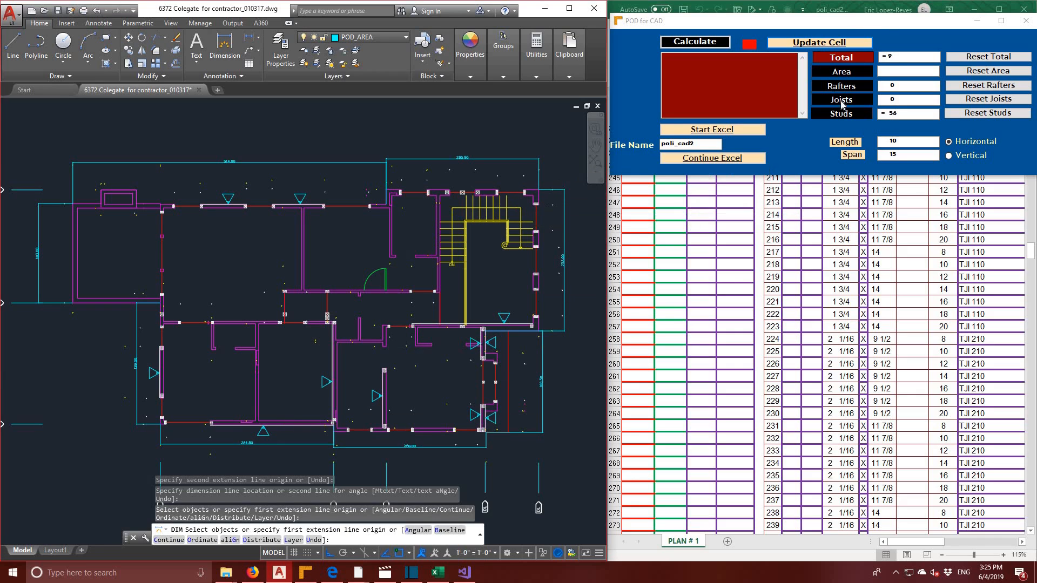
- Reset the Total and Studs values in POD for CAD and switch the calculator to Area mode
left_click(980, 57)
left_click(988, 112)
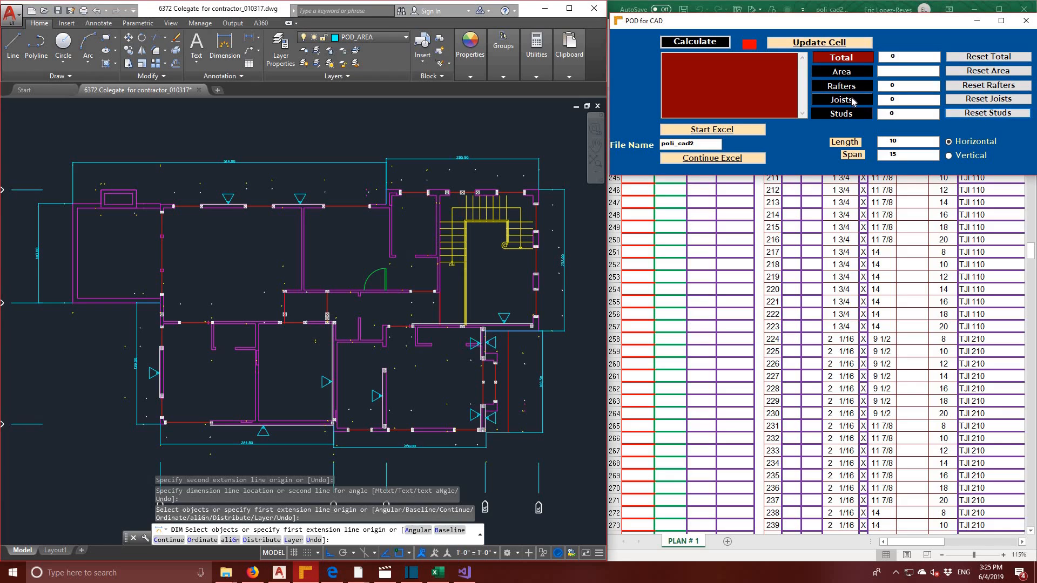
left_click(842, 71)
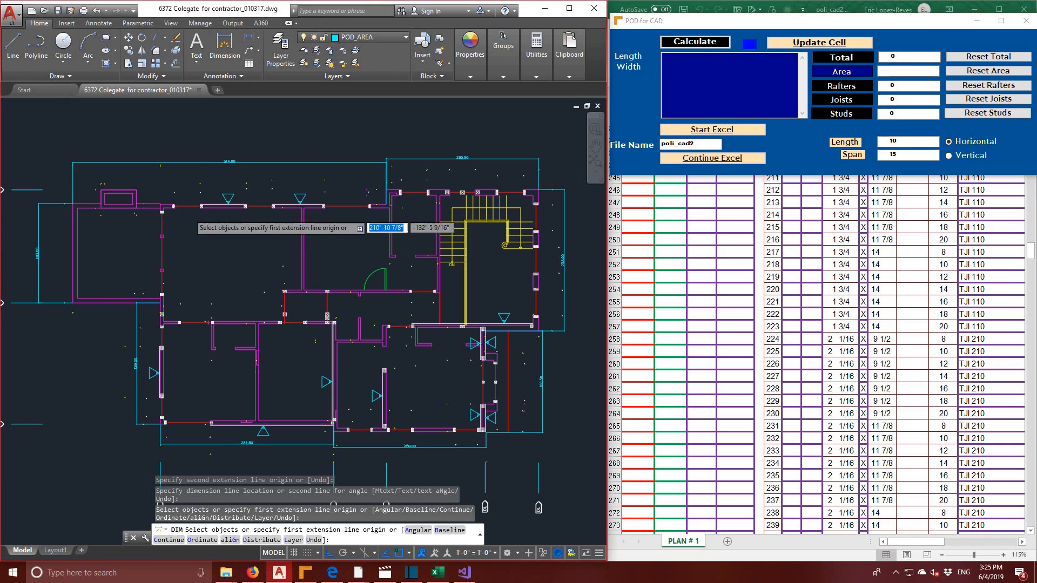
- End the dimension command and copy the upper-left area's 163.00 and 514.00 dimensions into the Area calculation list
middle_click_drag(197, 230, 268, 224)
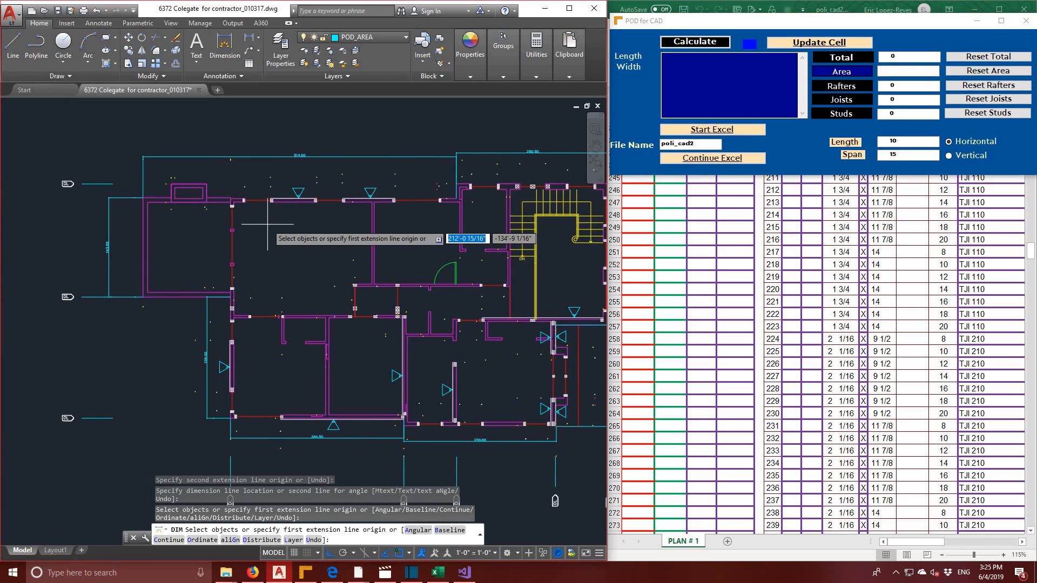
key("Escape")
key("Escape")
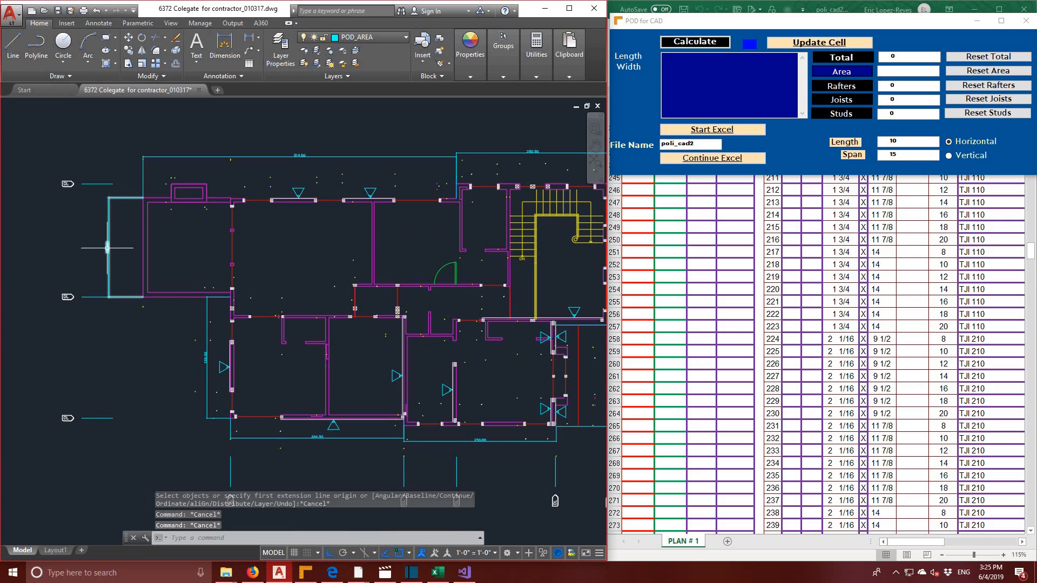
double_click(107, 248)
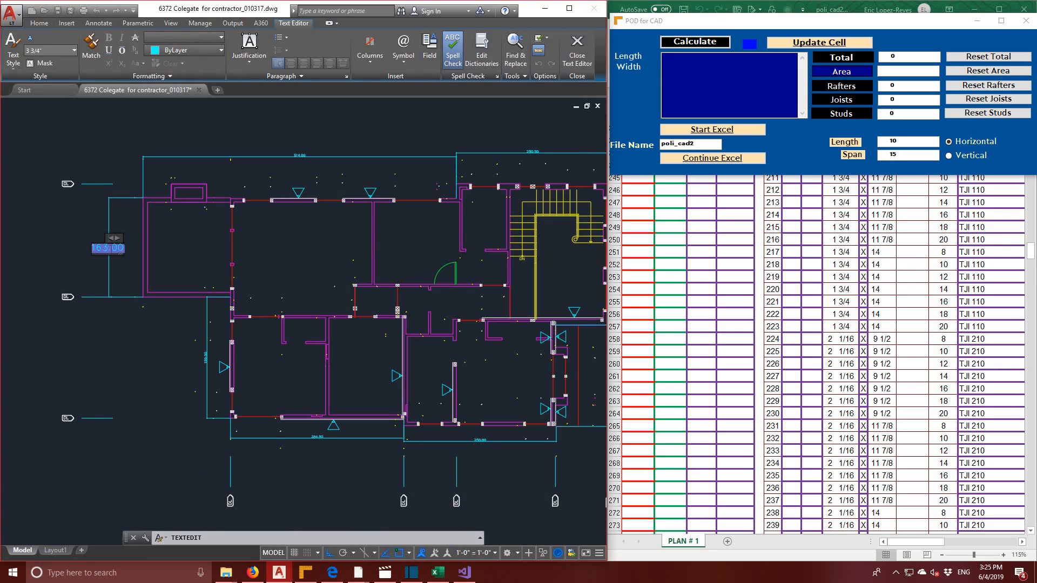
type("163.00")
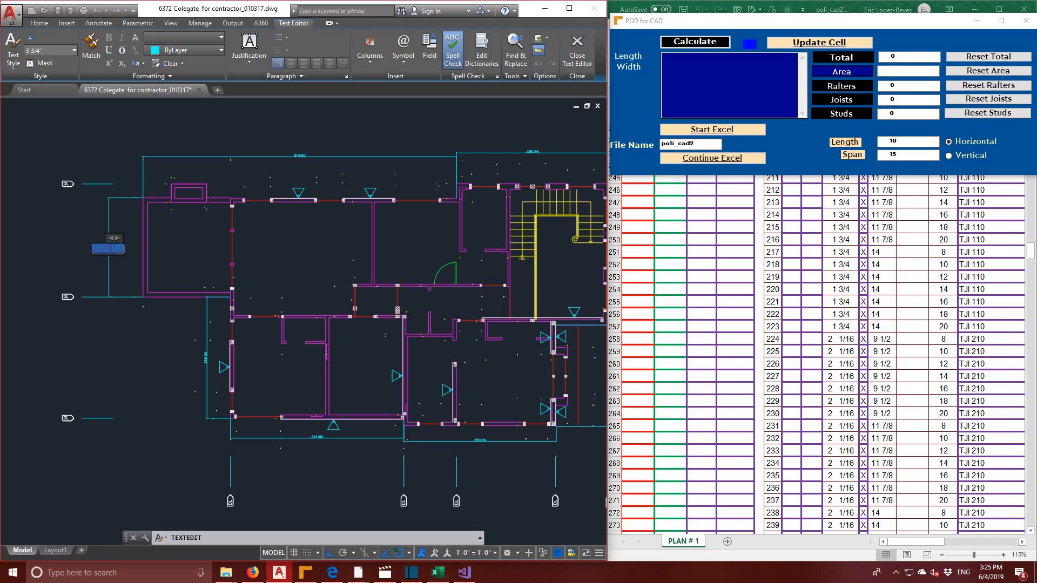
left_click(301, 160)
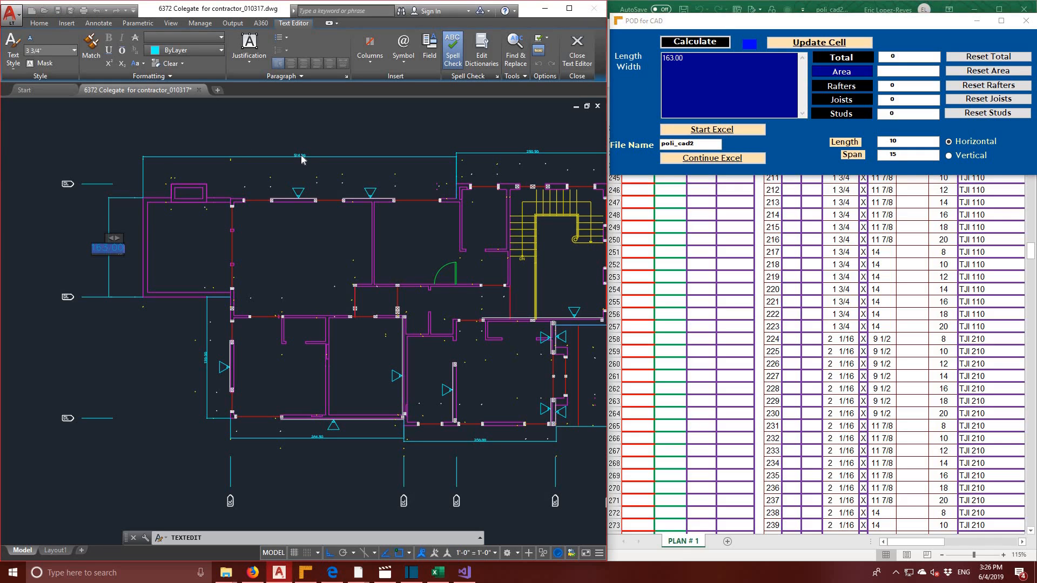
left_click(301, 161)
left_click(298, 162)
key("ctrl+c")
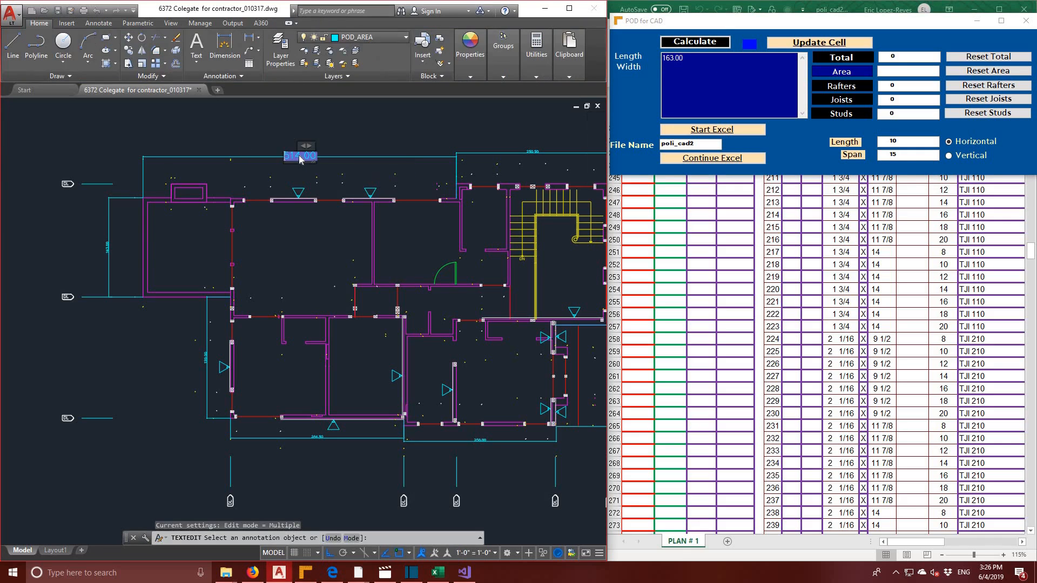
left_click(719, 90)
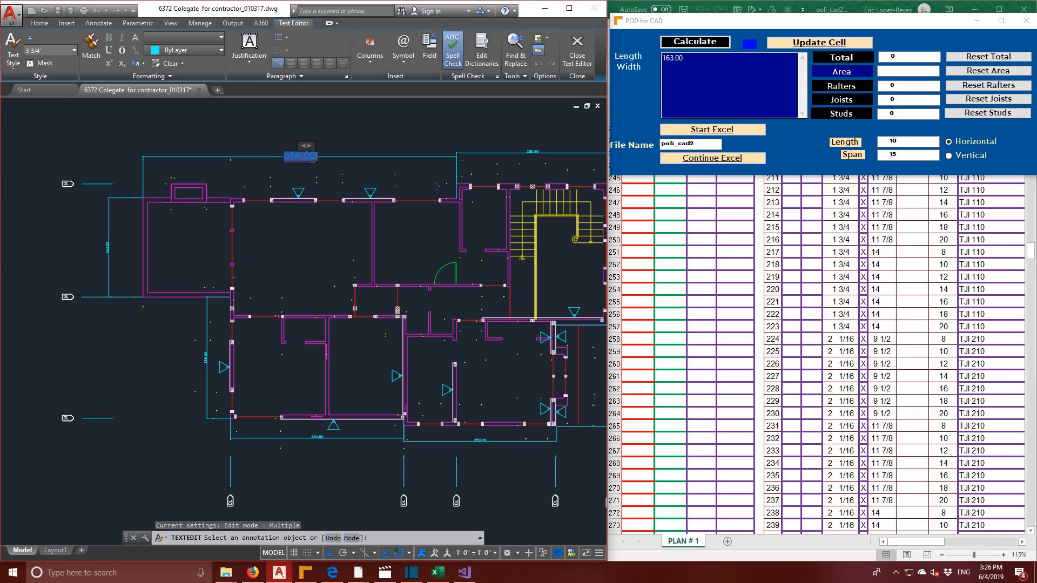
key("ctrl+v")
- Copy the upper-right area's 232.00 and 250.50 dimensions into the Area calculation list
middle_click_drag(453, 120, 242, 144)
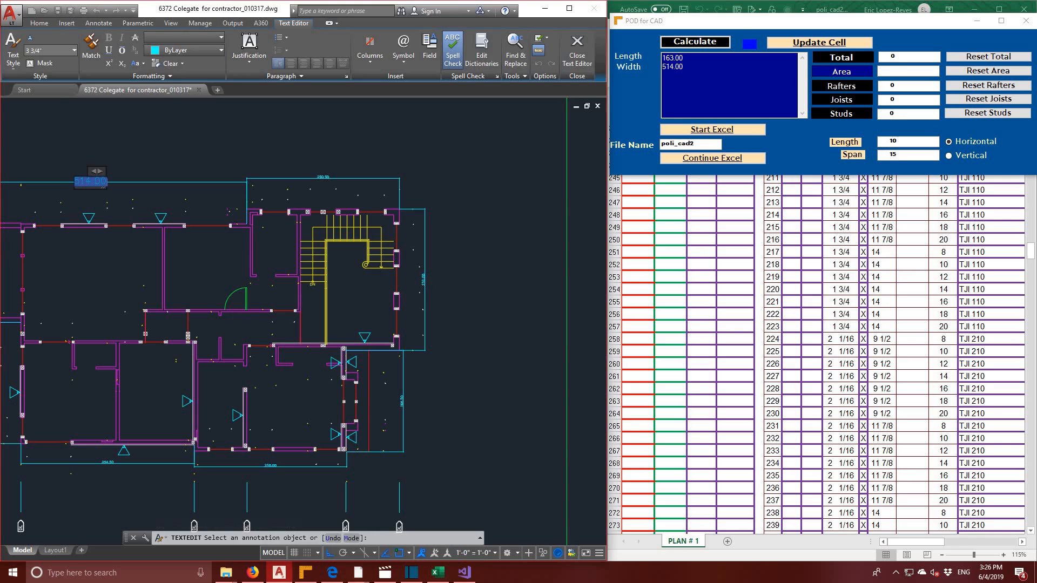
left_click(424, 281)
left_click(423, 280)
key("ctrl+c")
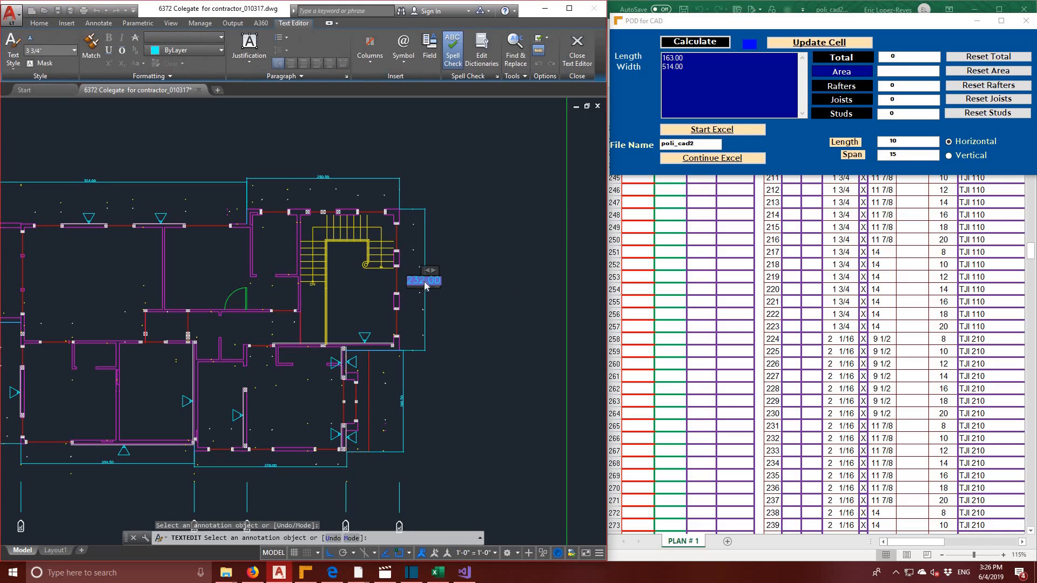
left_click(683, 87)
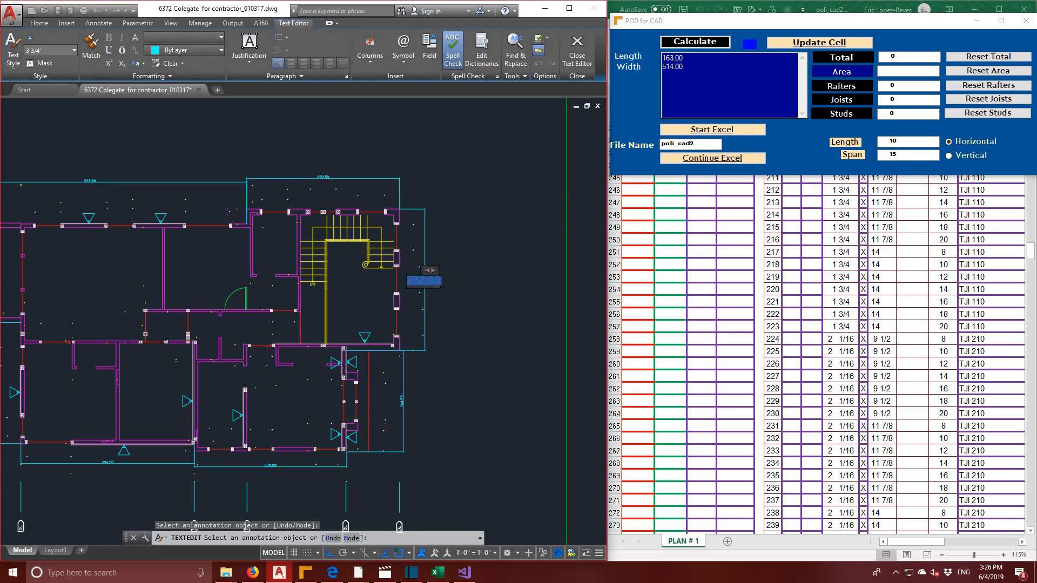
key("ctrl+v")
left_click(323, 177)
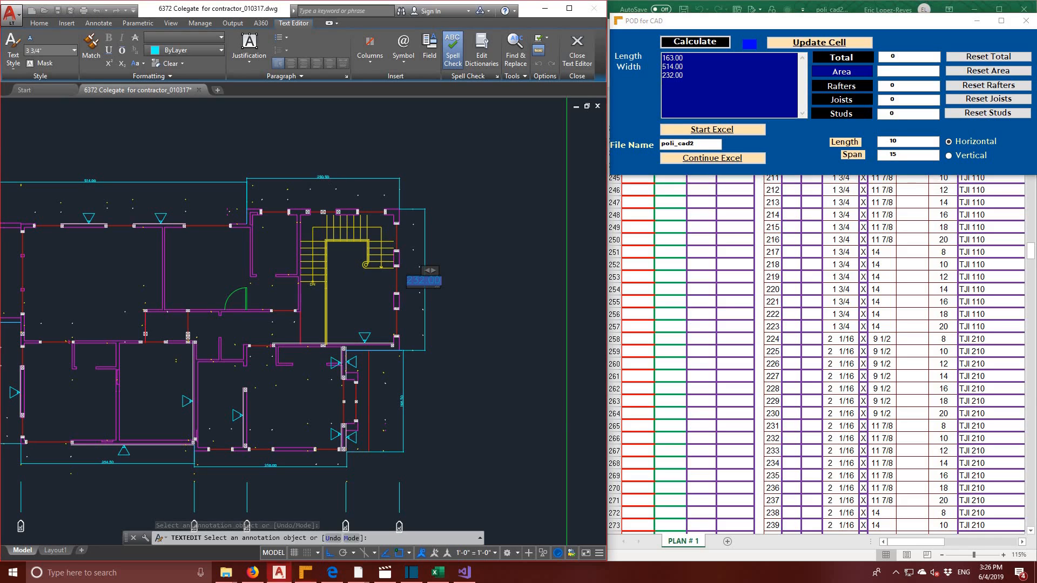
left_click(323, 178)
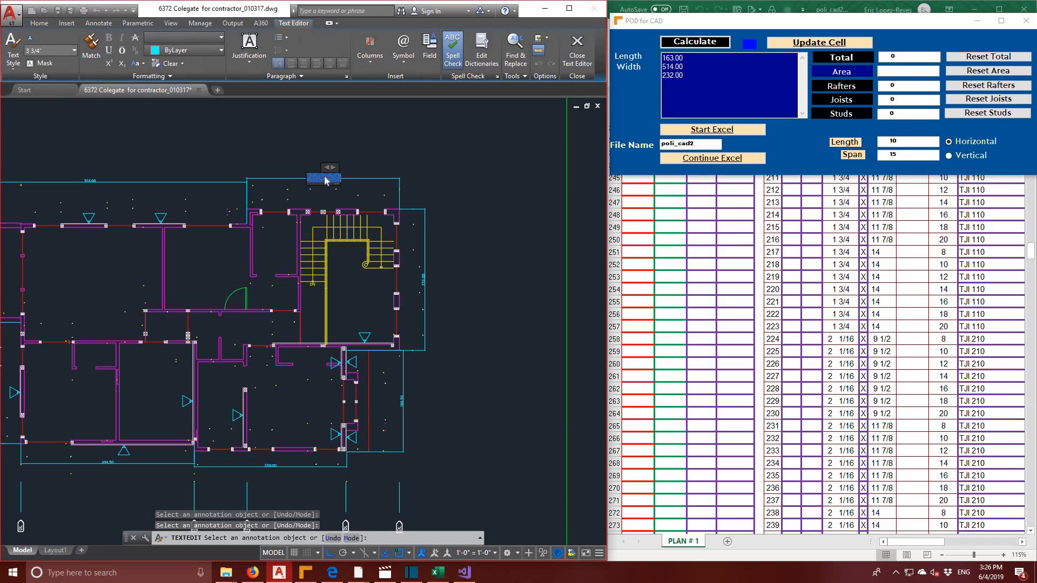
left_click(685, 92)
left_click(431, 192)
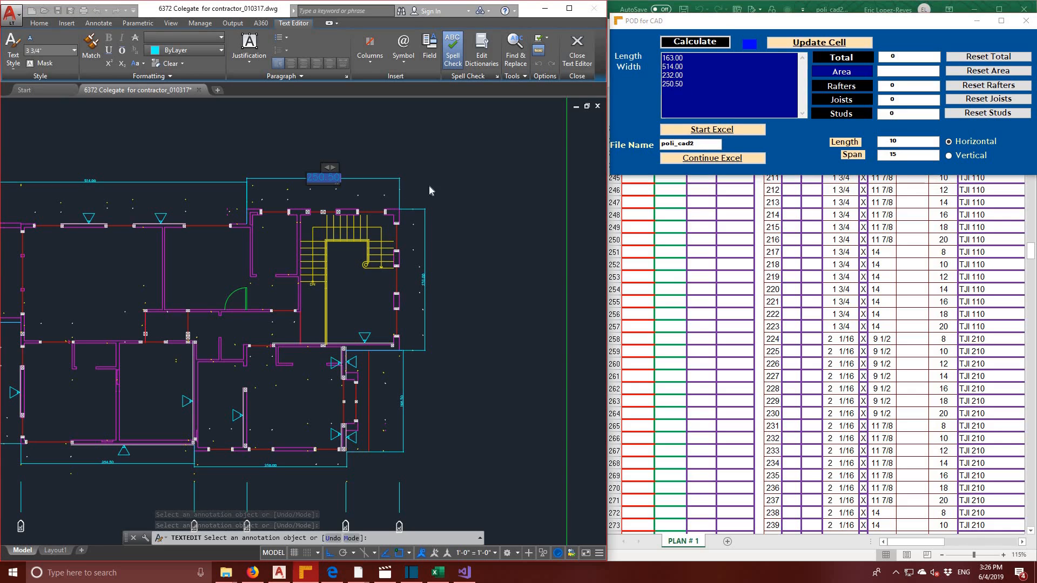
- Copy the lower-right area's 166.50 and 250.00 dimensions into the Area calculation list
scroll(421, 271, "up", 2)
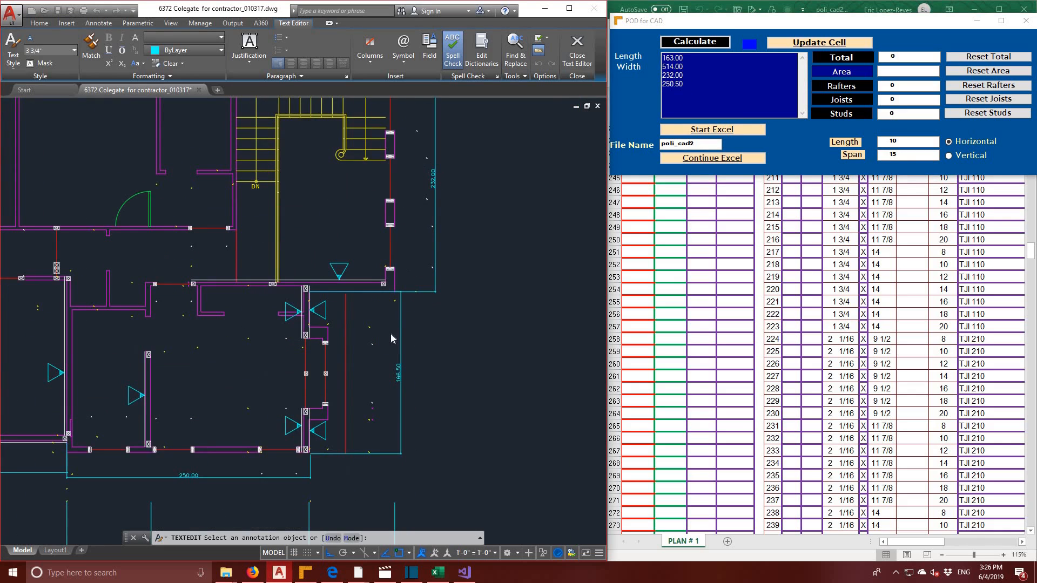
scroll(391, 338, "down", 2)
left_click(398, 366)
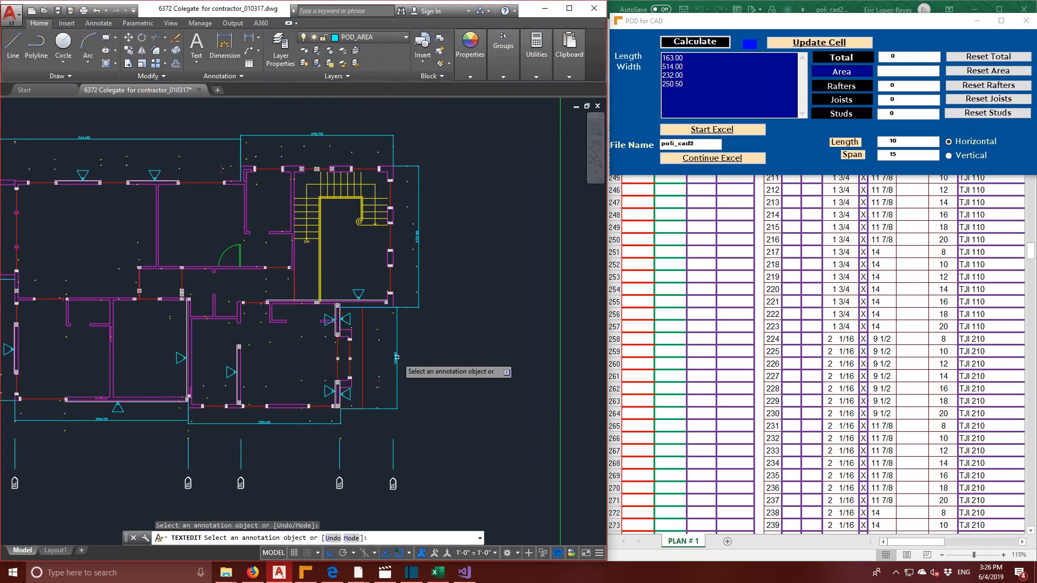
left_click(398, 365)
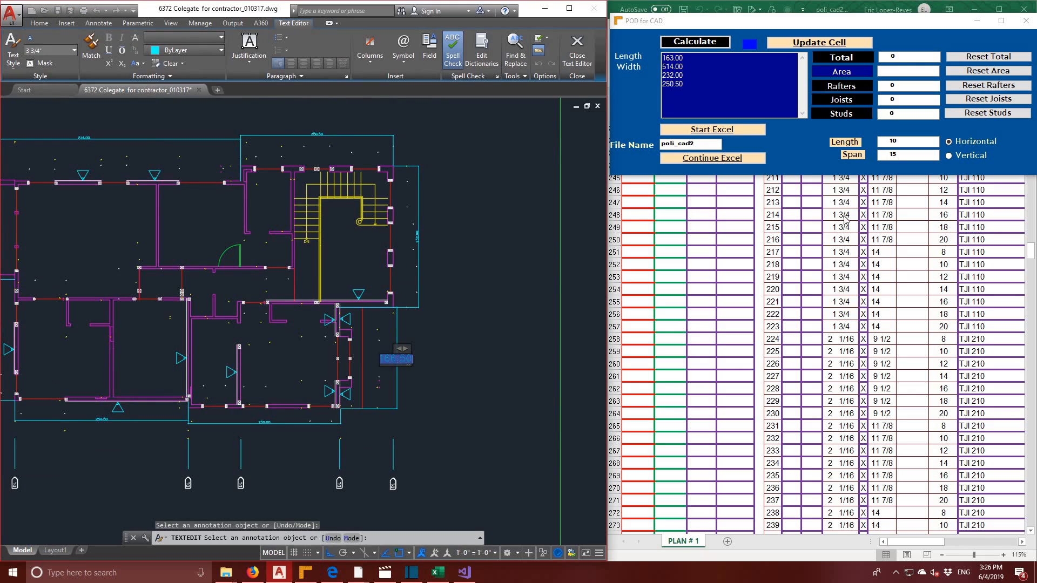
left_click(735, 126)
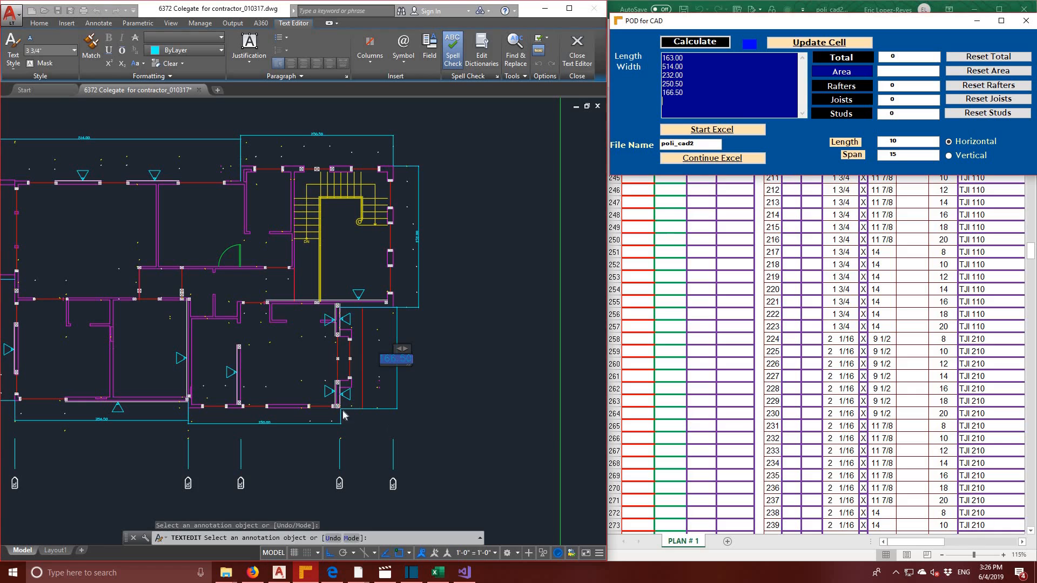
left_click(269, 420)
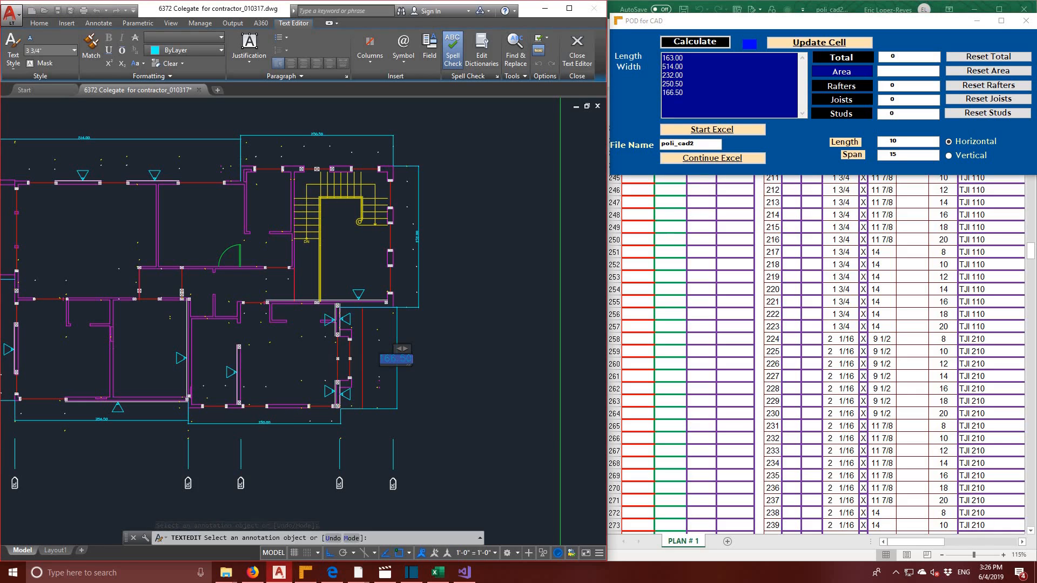
left_click(265, 424)
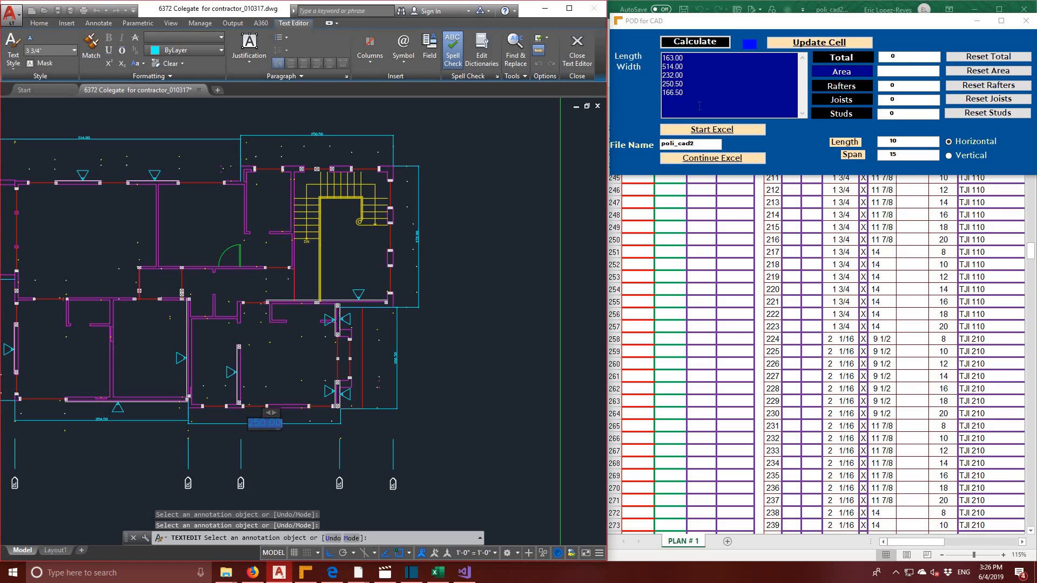
left_click(702, 130)
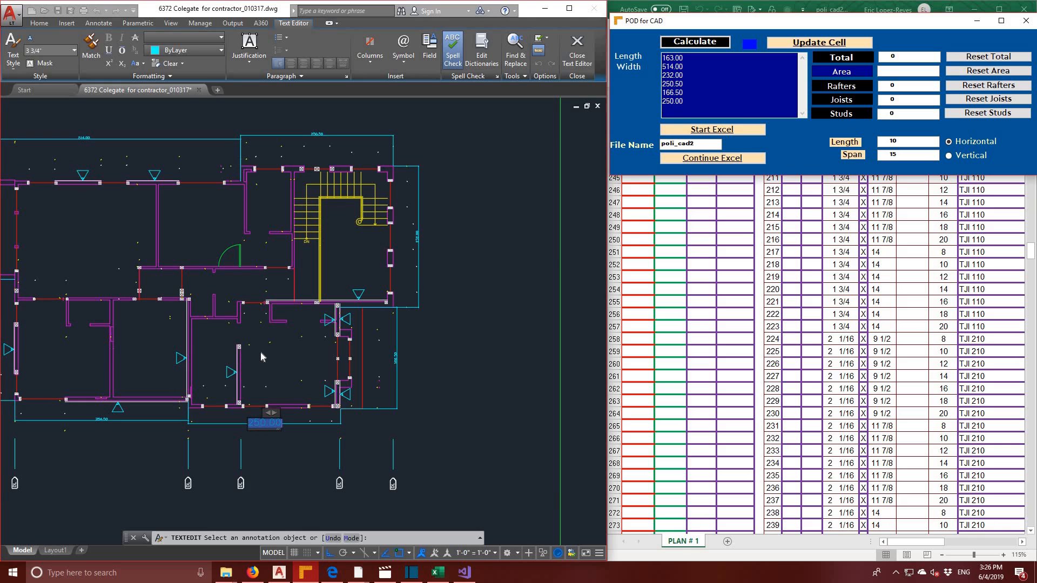
- Add the lower-left area's 199.00 and 284.50 dimensions to the Area calculation list and calculate the area
left_click(274, 352)
middle_click_drag(239, 358, 349, 355)
left_click(96, 239)
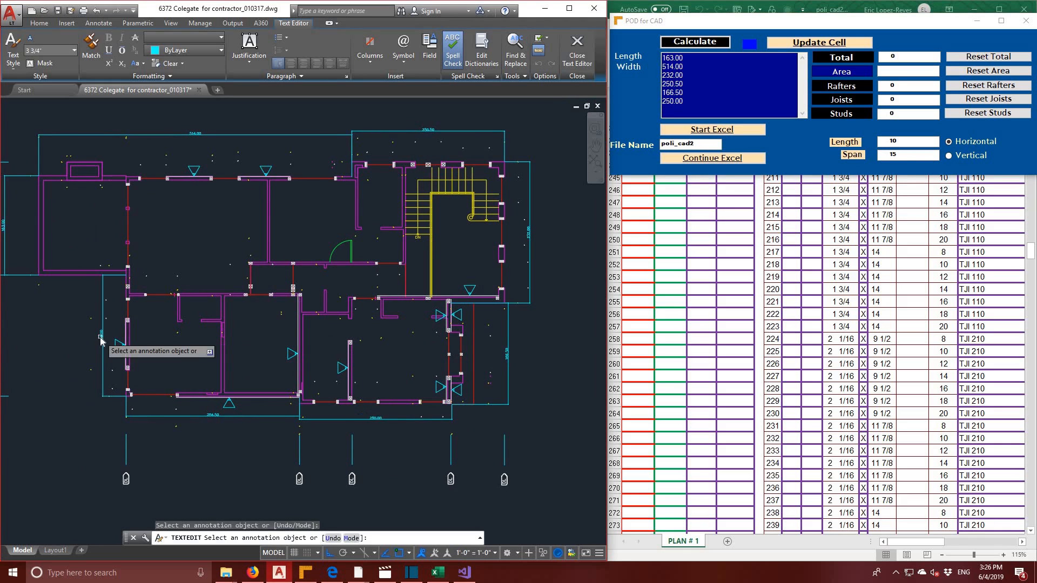
left_click(100, 338)
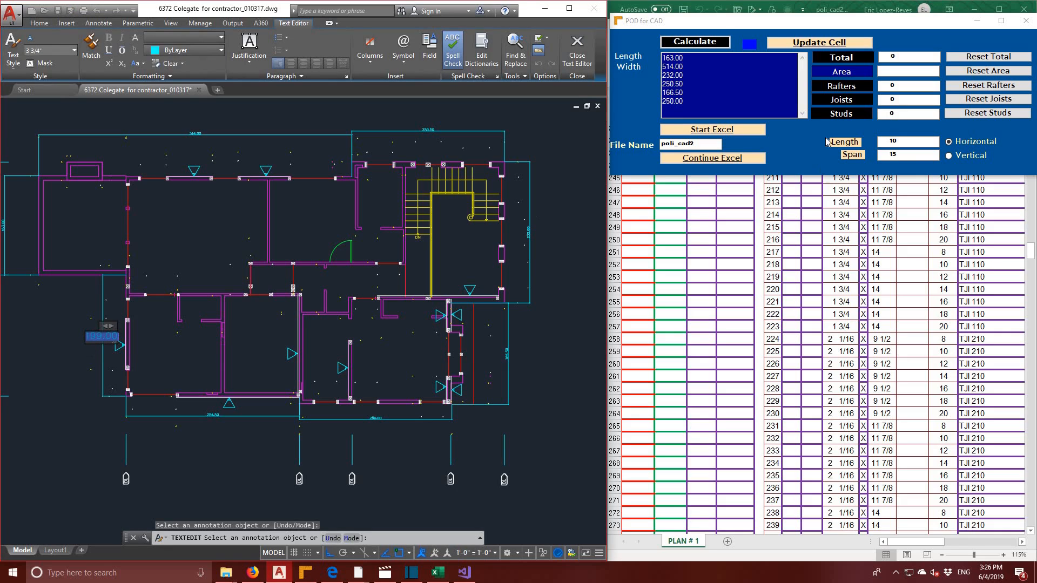
left_click(216, 417)
left_click(213, 415)
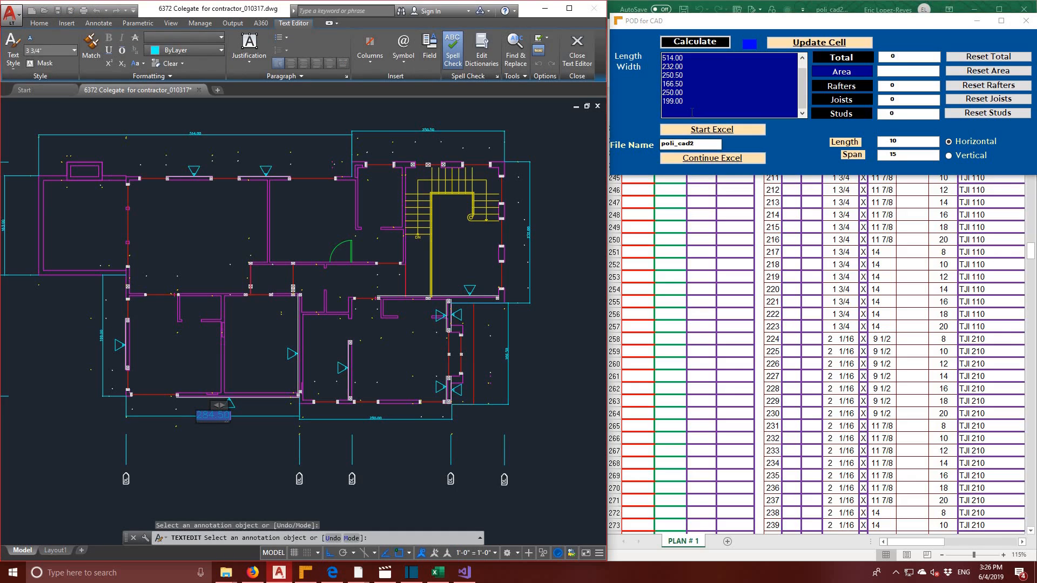
left_click(676, 110)
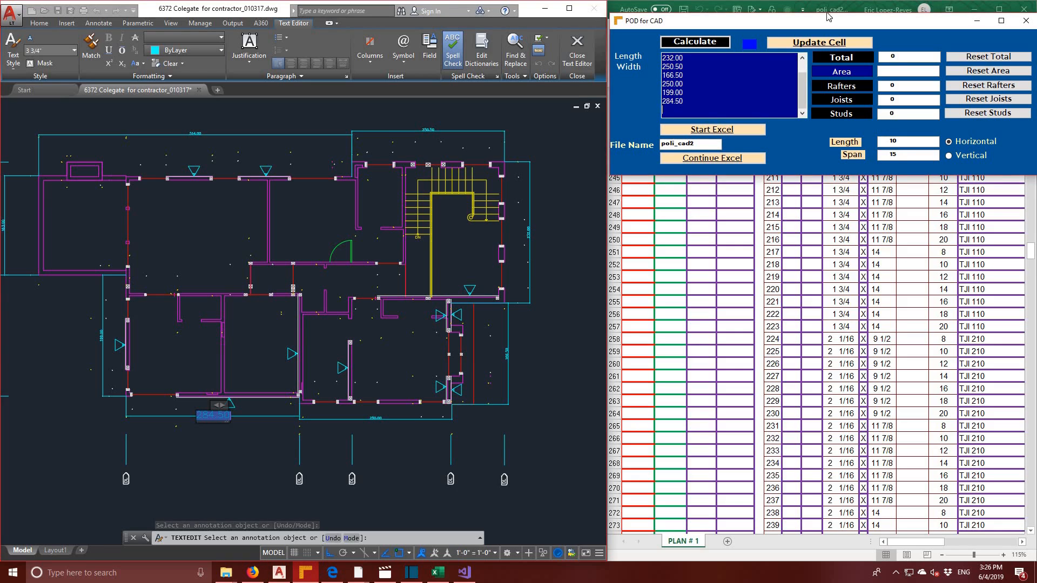
left_click(711, 45)
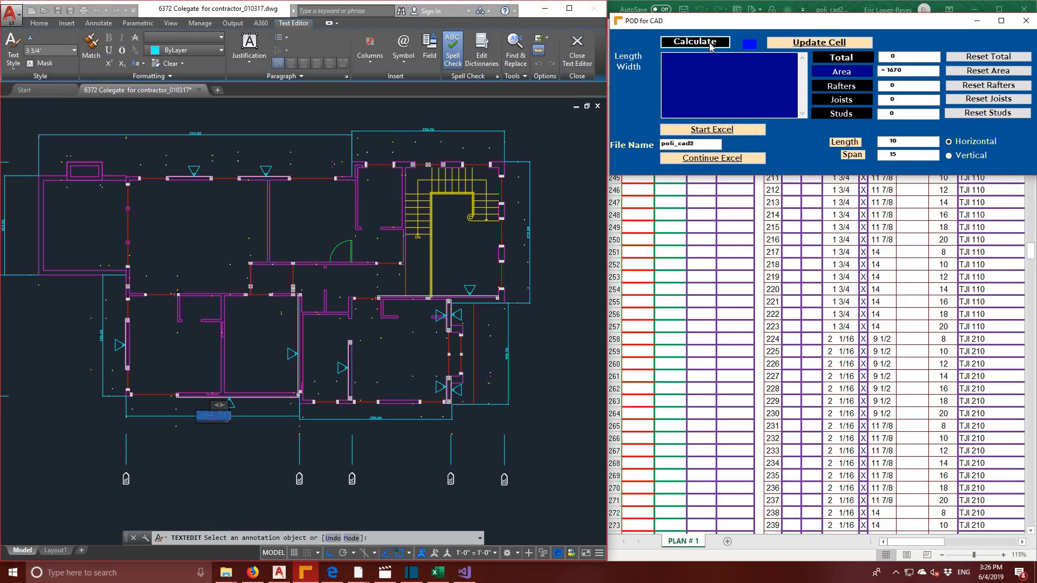
- Update cell B379, in the 4 X 8 3/4 OSB row of the PLAN # 1 sheet, from the calculated area
scroll(913, 346, "down", 20)
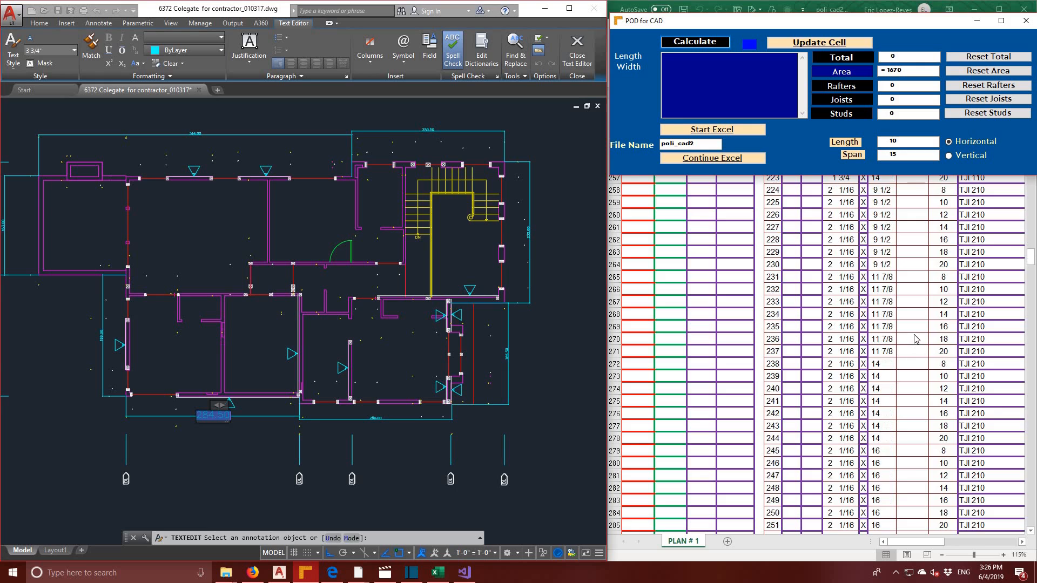
scroll(916, 338, "down", 19)
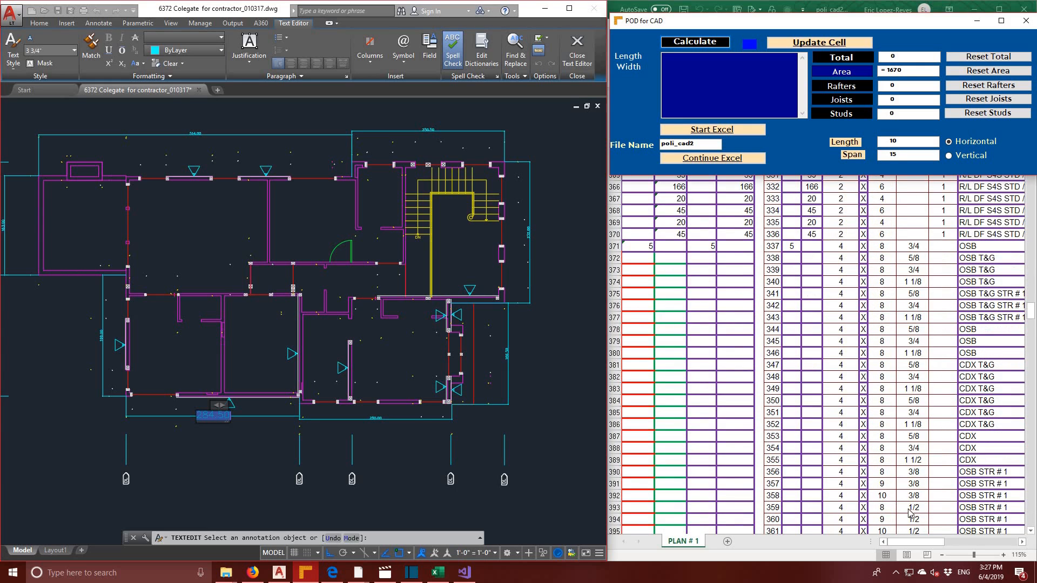
left_click_drag(931, 541, 899, 540)
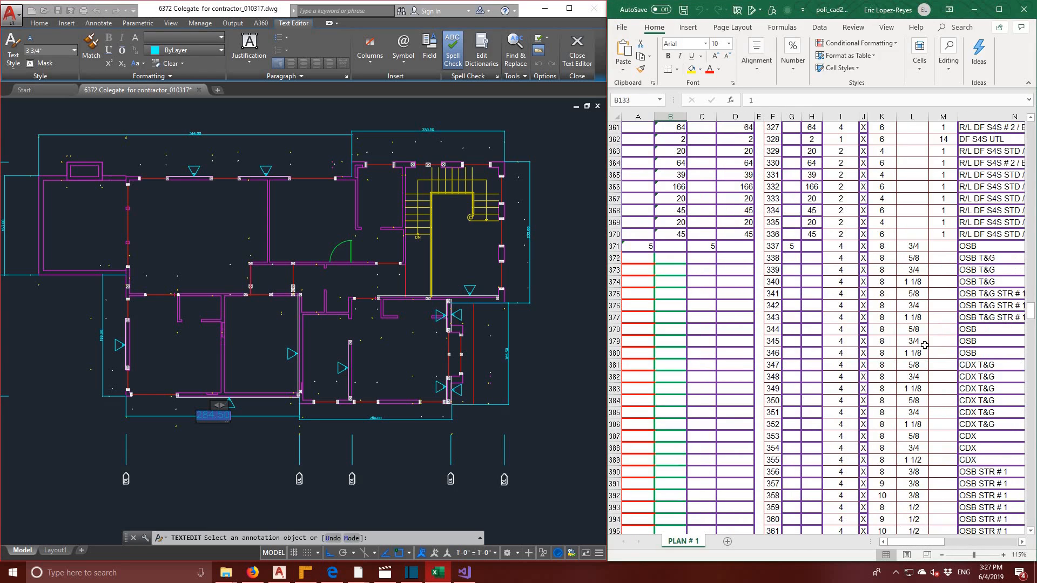
left_click(682, 344)
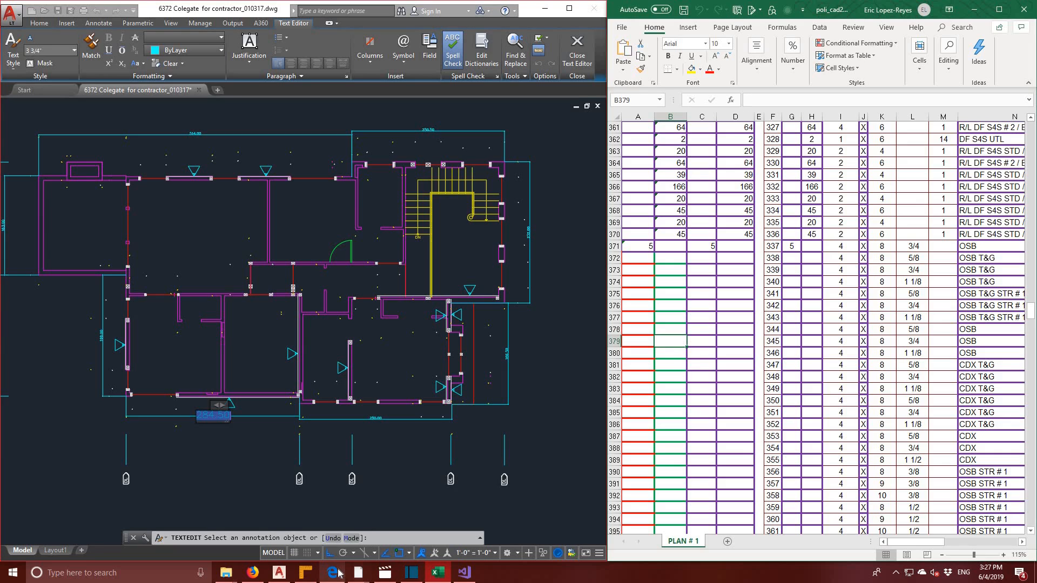
mouse_move(465, 581)
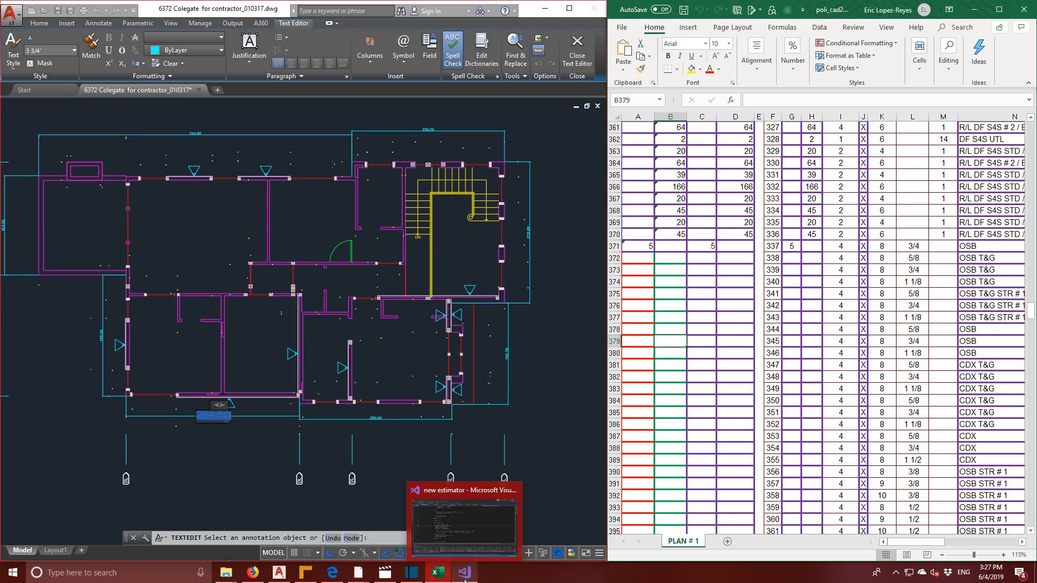
left_click(306, 572)
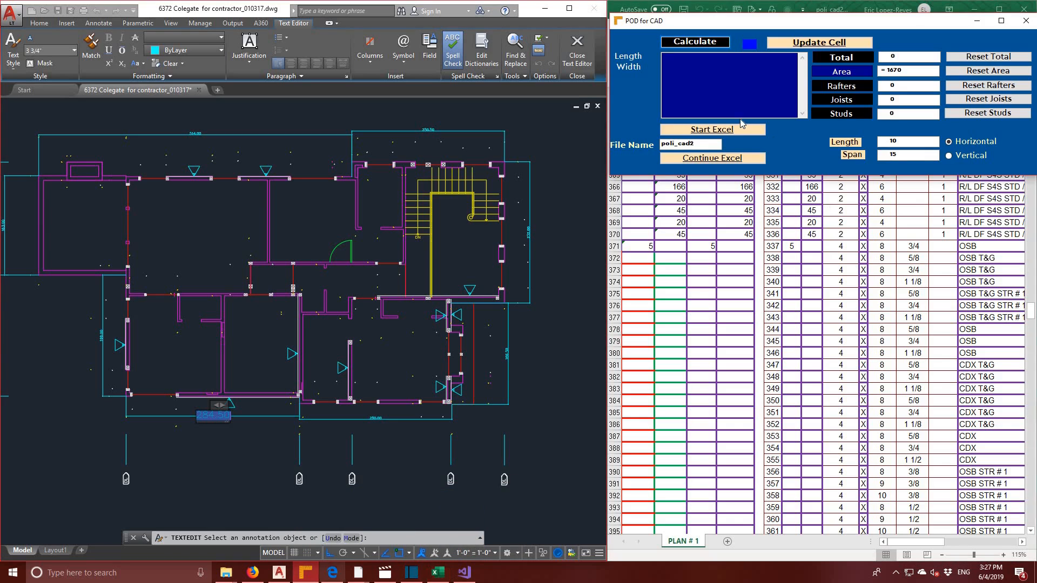
left_click(809, 43)
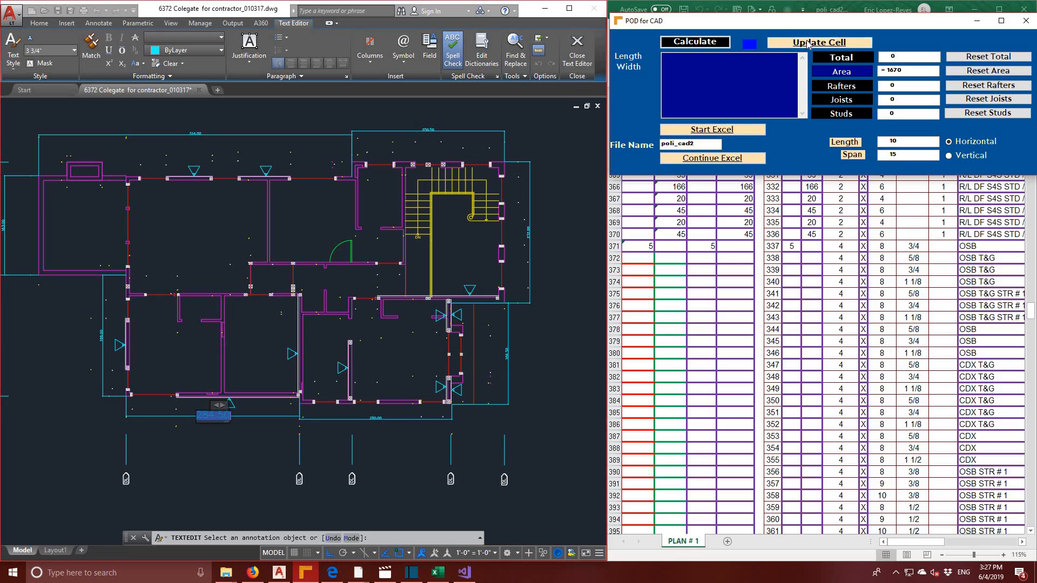
- Clear the quantity from cell B379 and update cell A379 of the same 3/4 OSB row from the calculated area
left_click(645, 341)
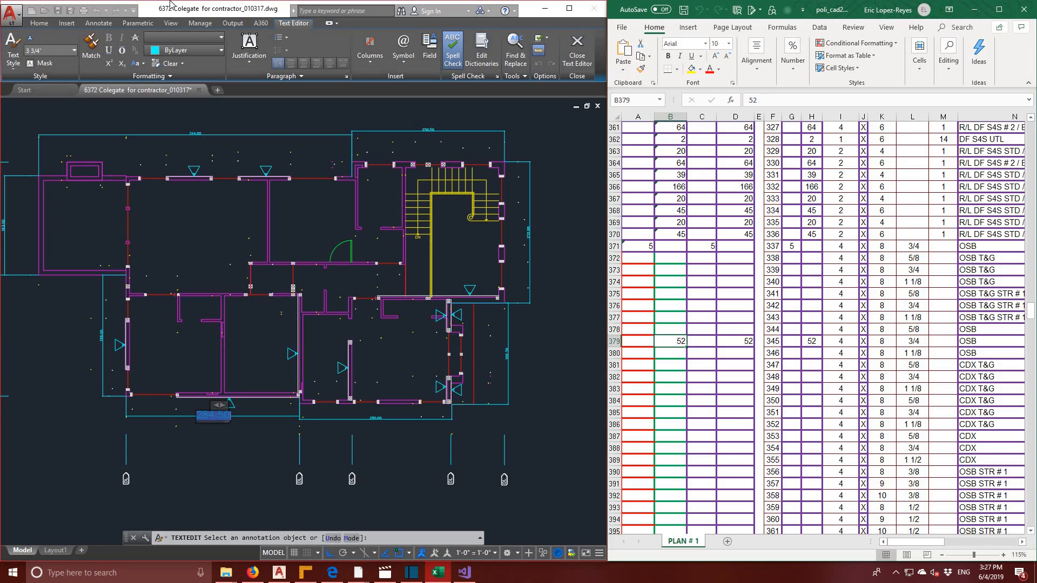
key("Delete")
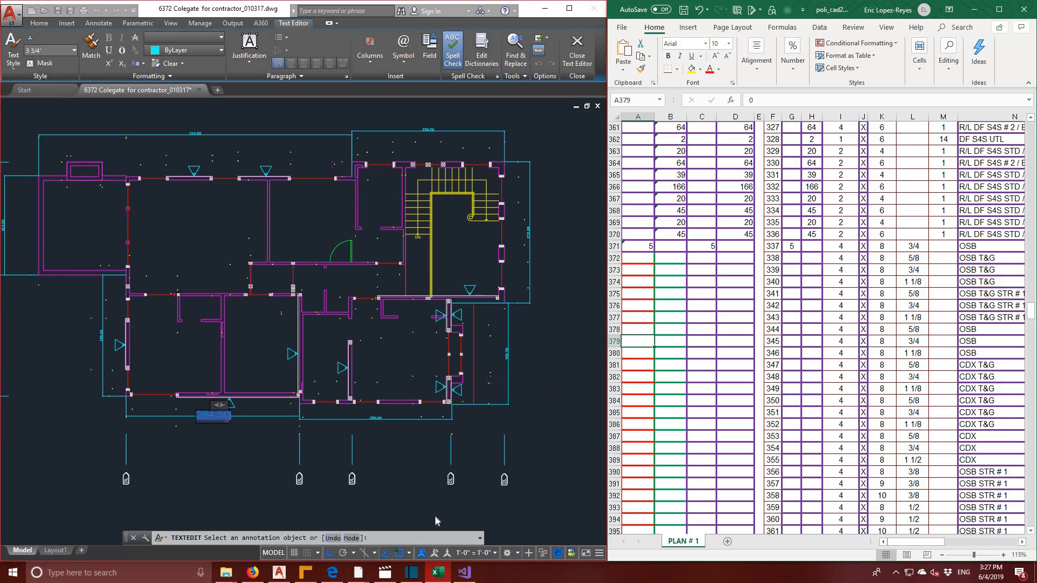
left_click(306, 573)
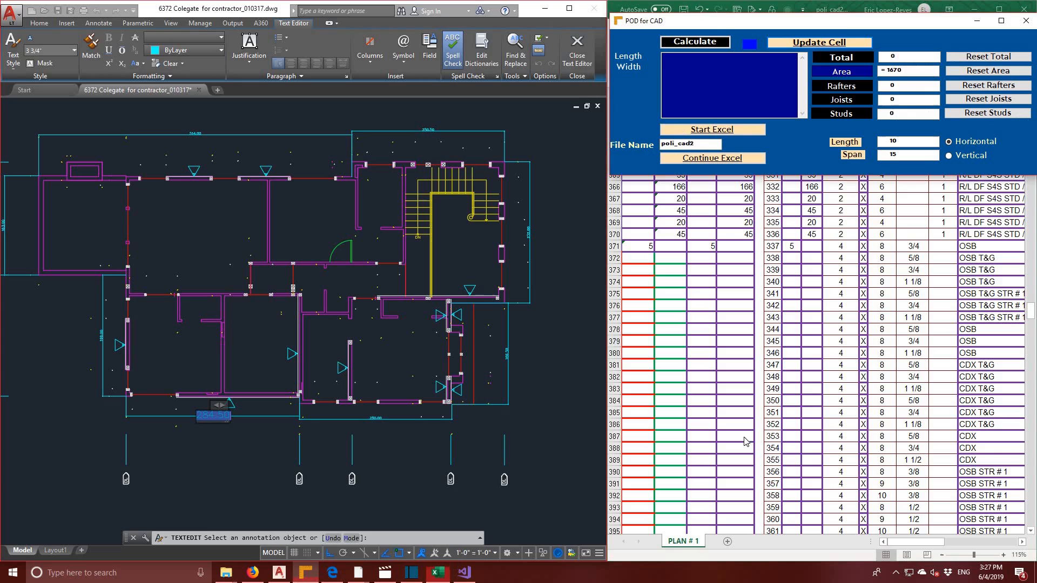
left_click(836, 42)
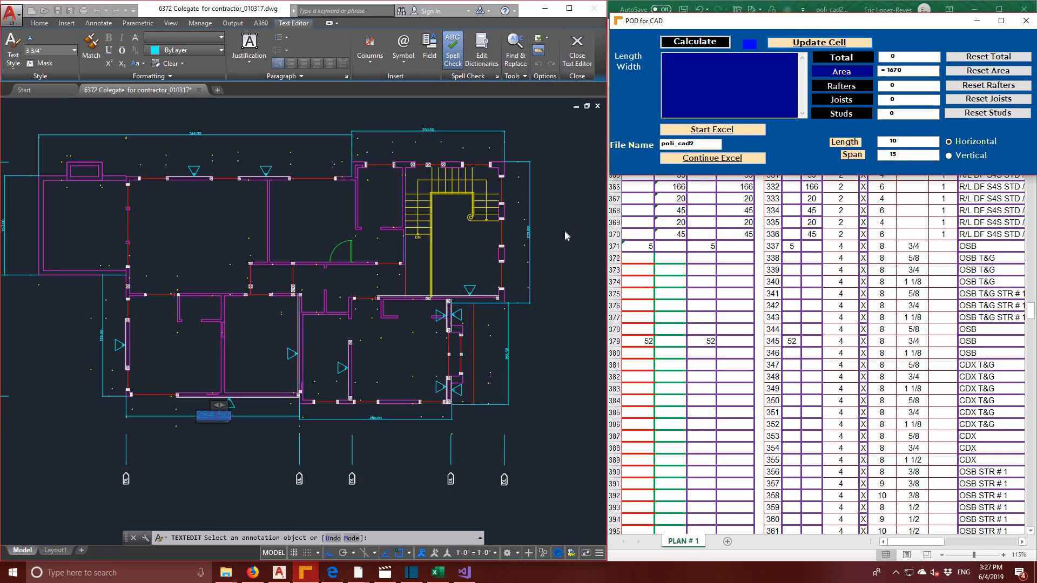
- Switch POD for CAD to the Joists calculation and turn off the WALL-N and s-beam-n layers in AutoCAD
scroll(565, 231, "down", 2)
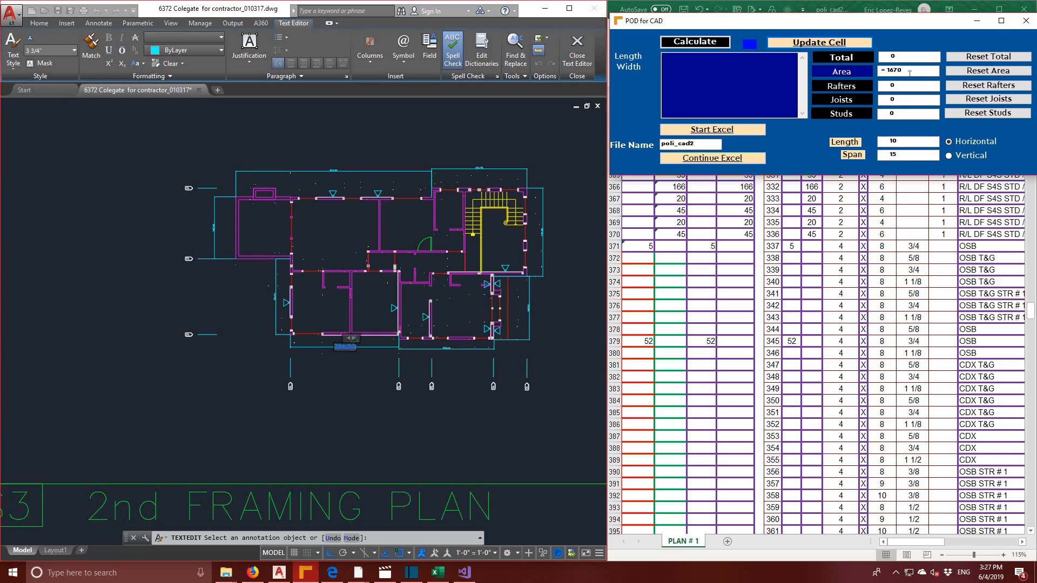
left_click(859, 104)
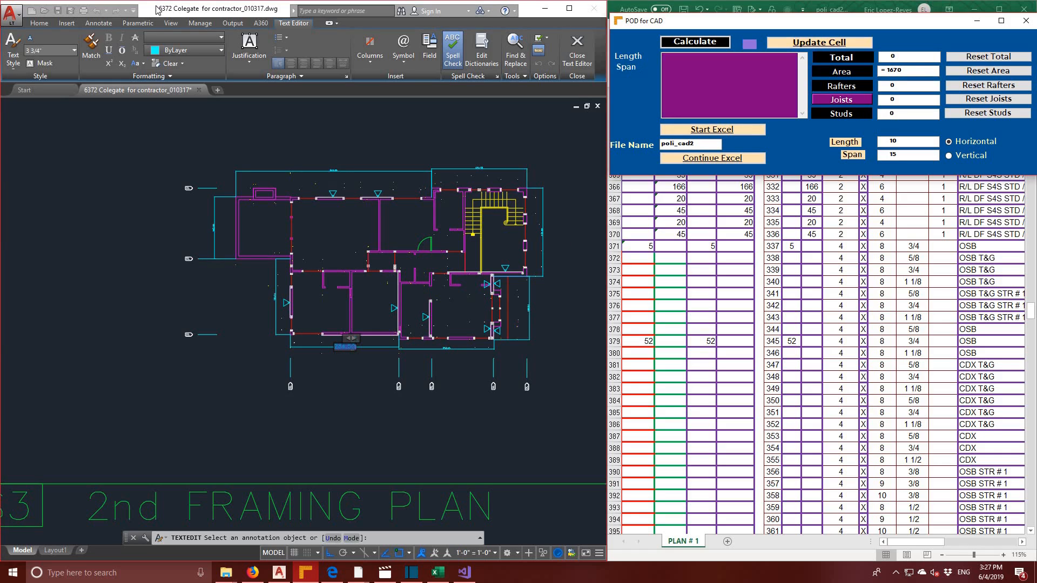
left_click(41, 25)
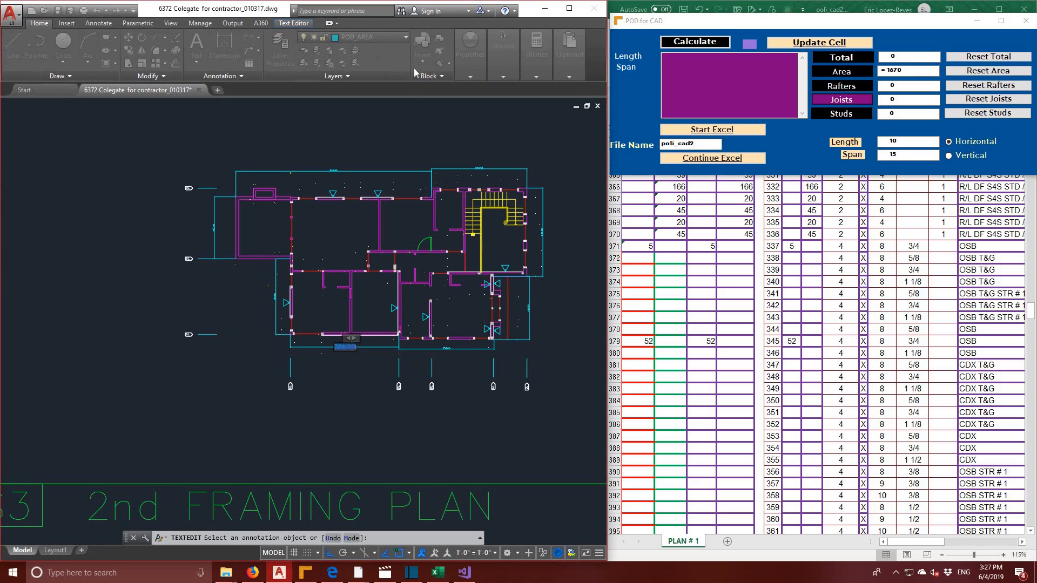
left_click(396, 37)
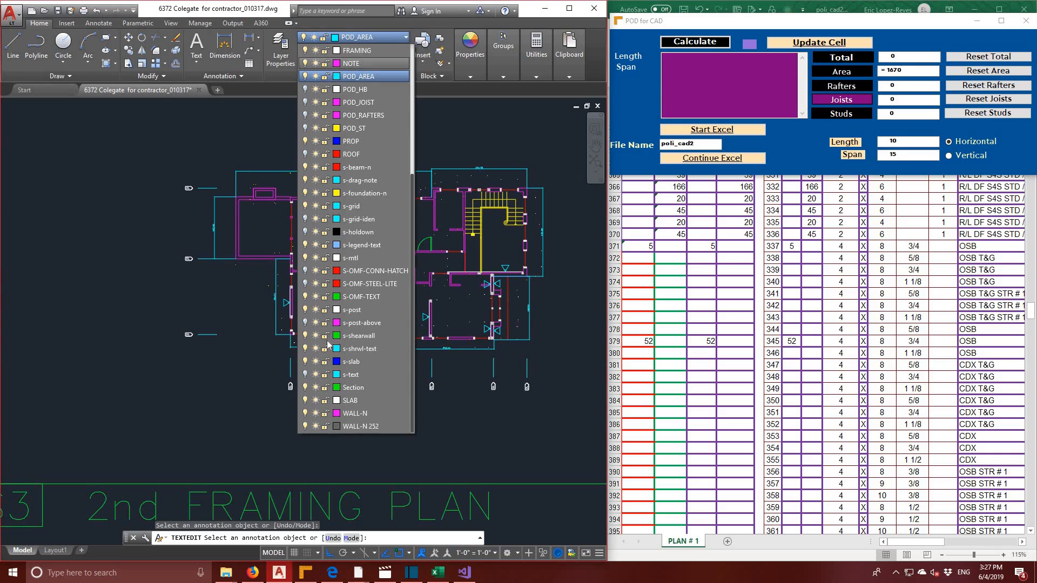
left_click(305, 413)
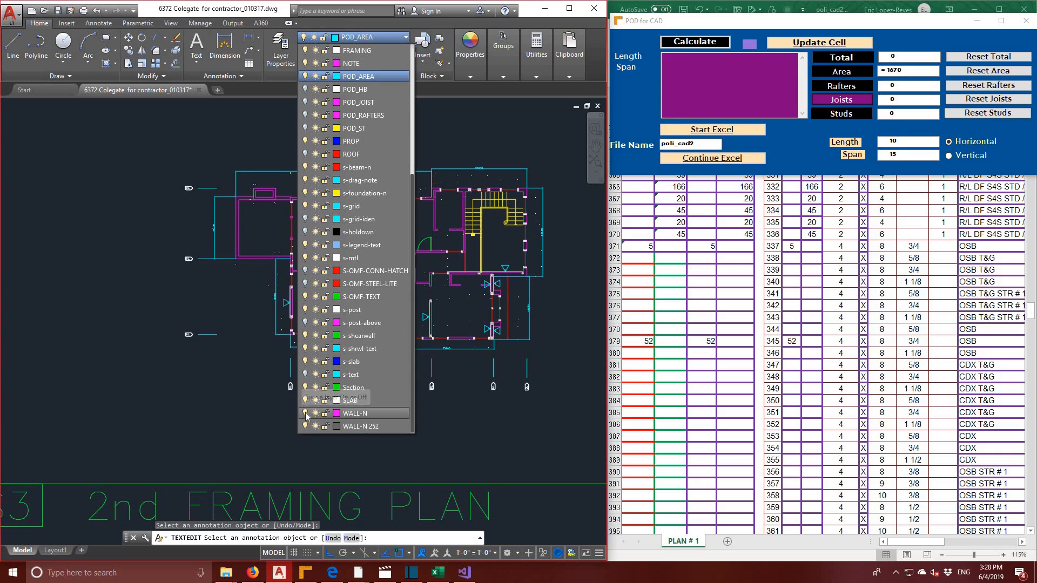
left_click(305, 167)
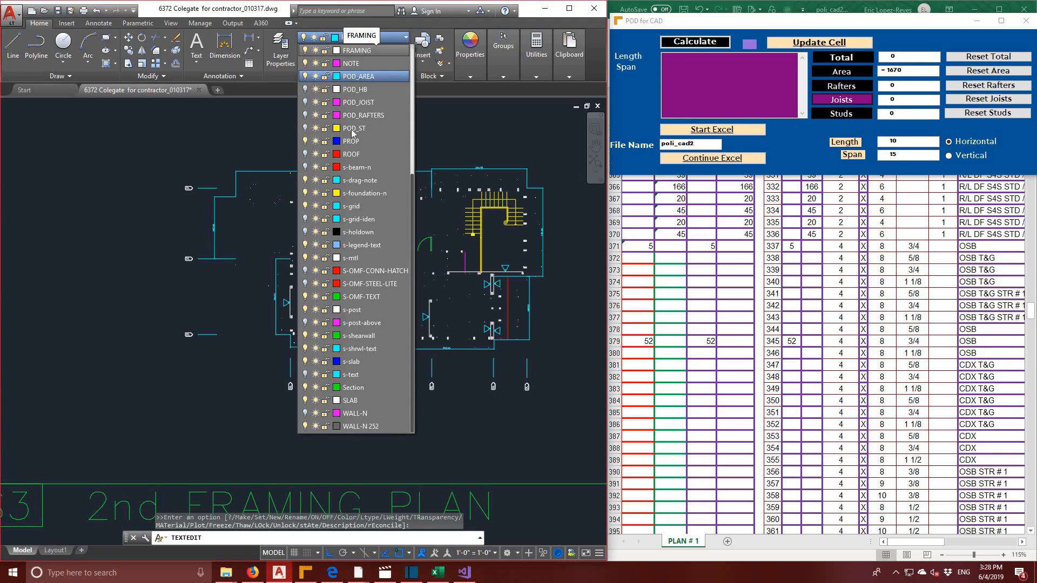
left_click(372, 101)
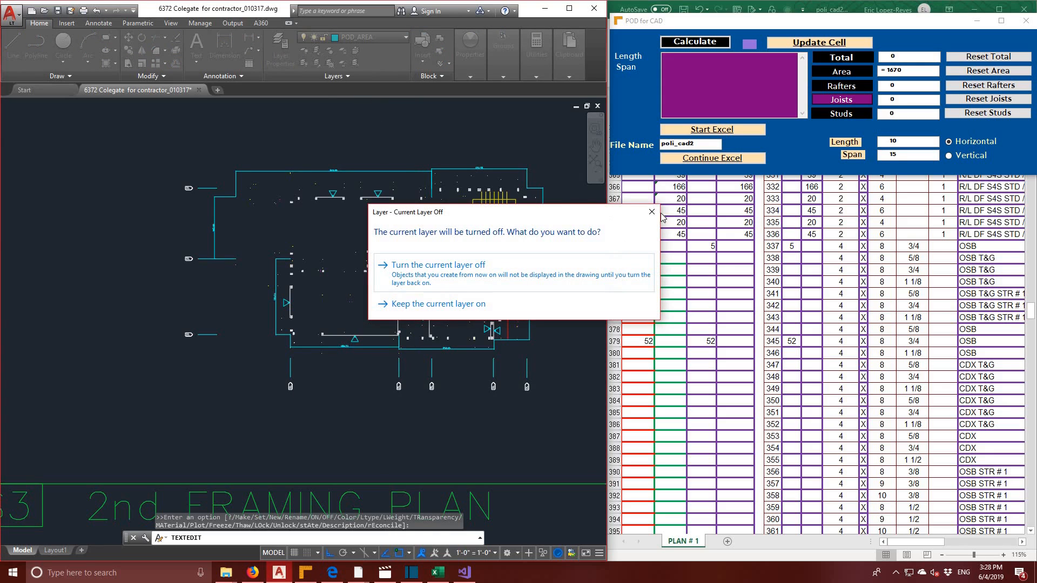
left_click(655, 214)
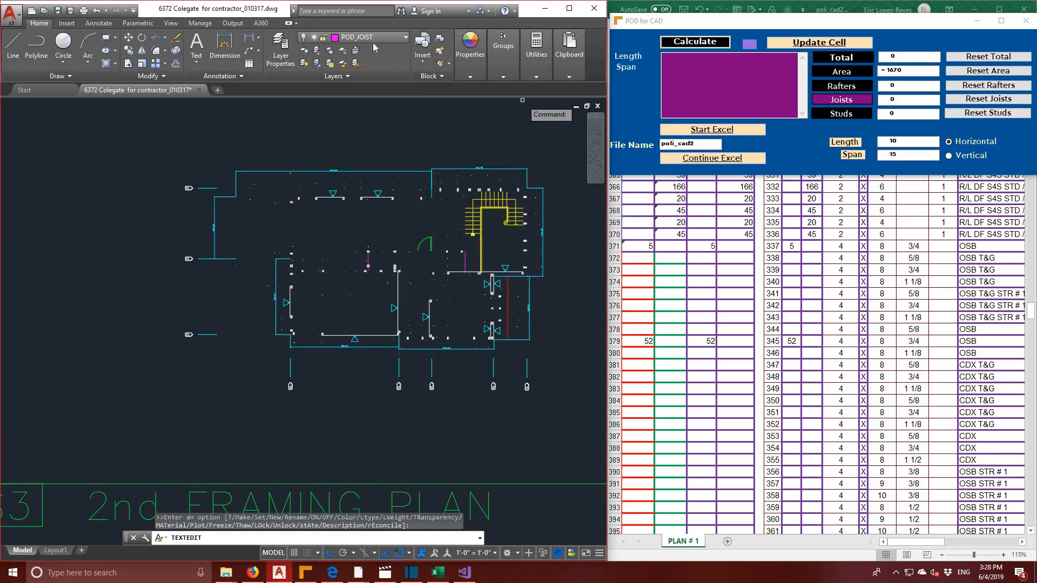
left_click(399, 37)
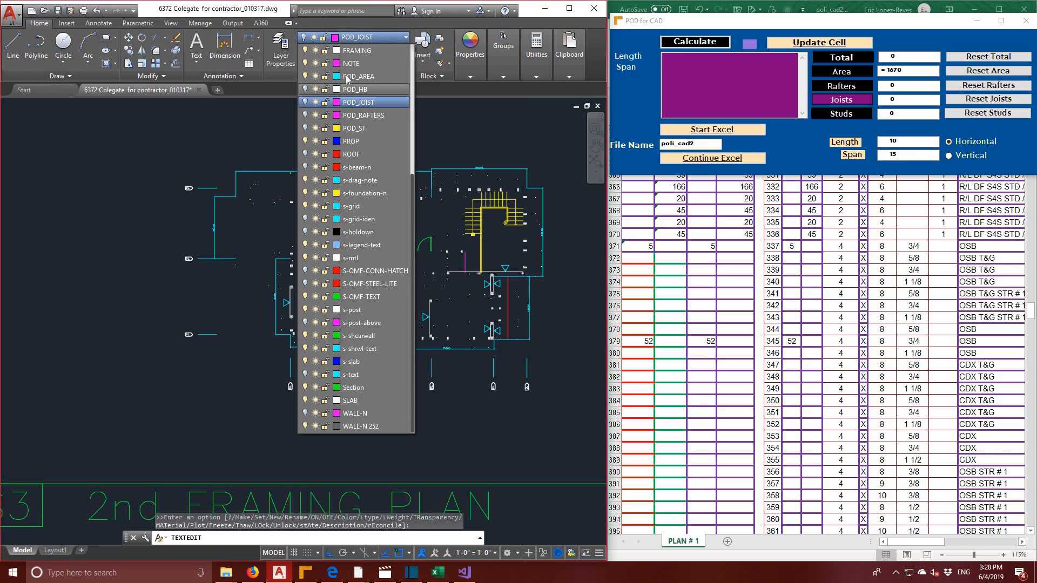
left_click(375, 41)
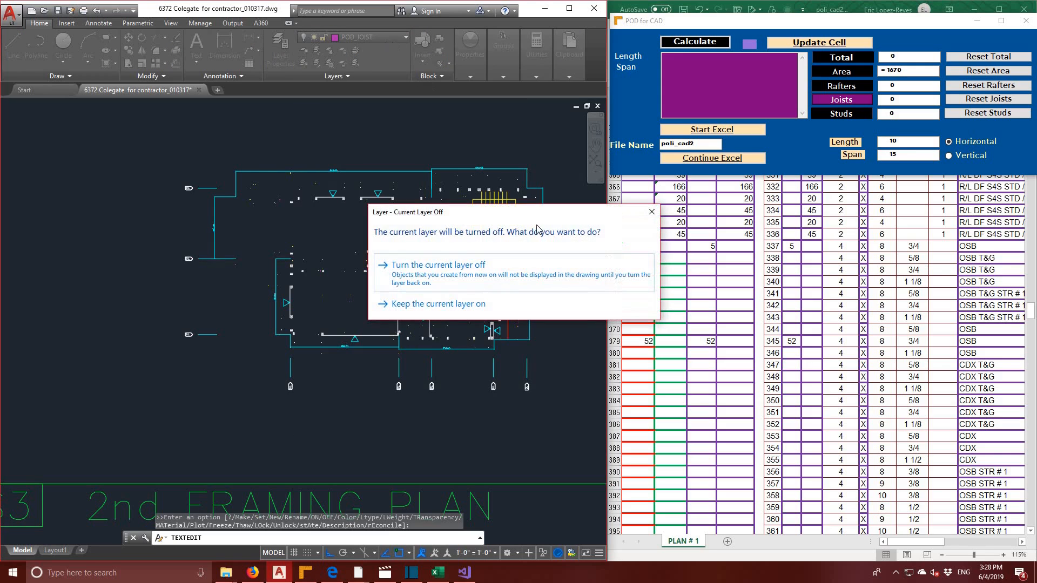
left_click(652, 212)
- Make NOTE the current layer and turn off the POD_AREA layer
left_click(379, 37)
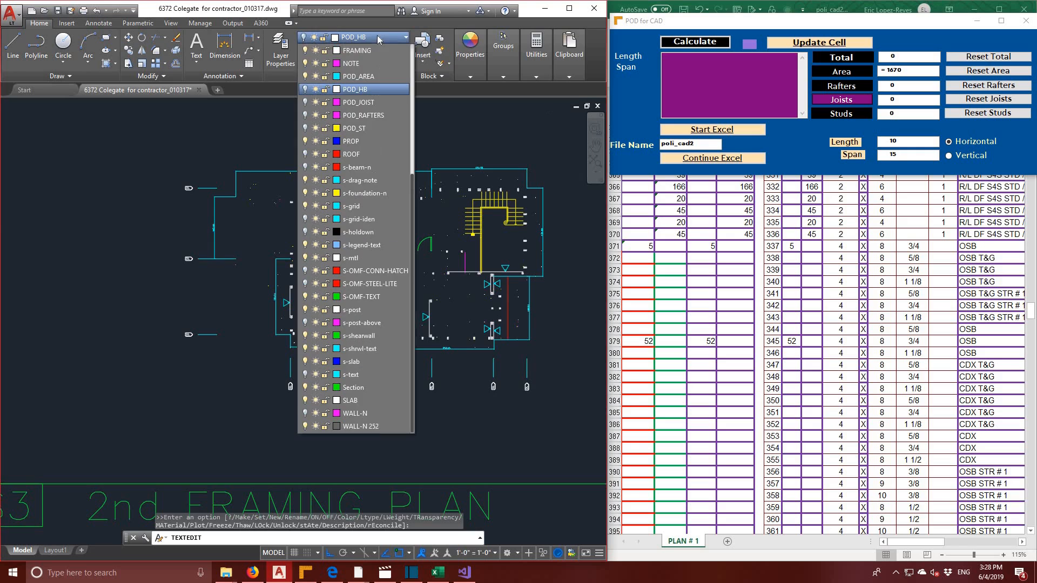
left_click(349, 64)
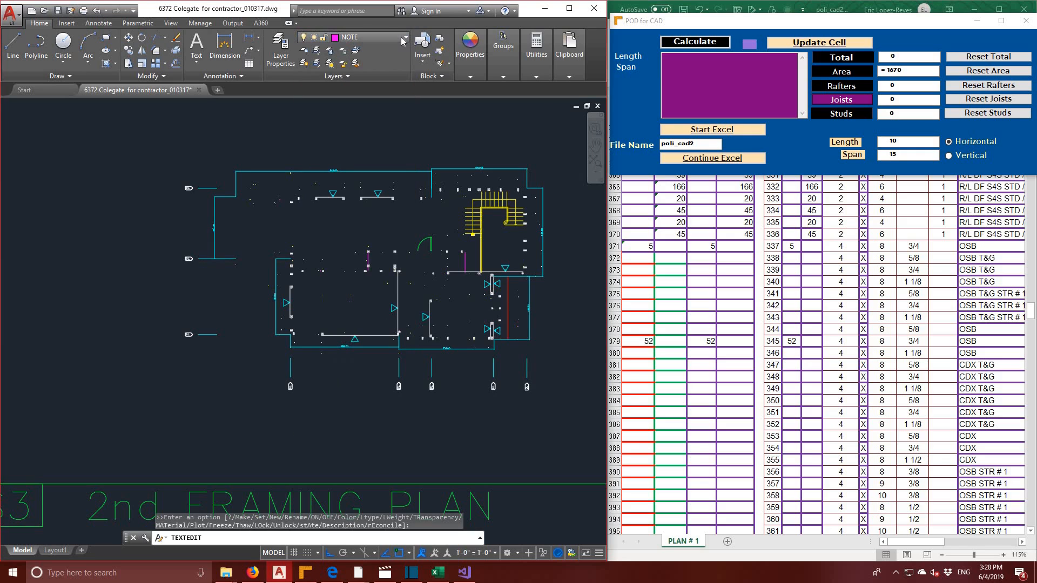
left_click(403, 39)
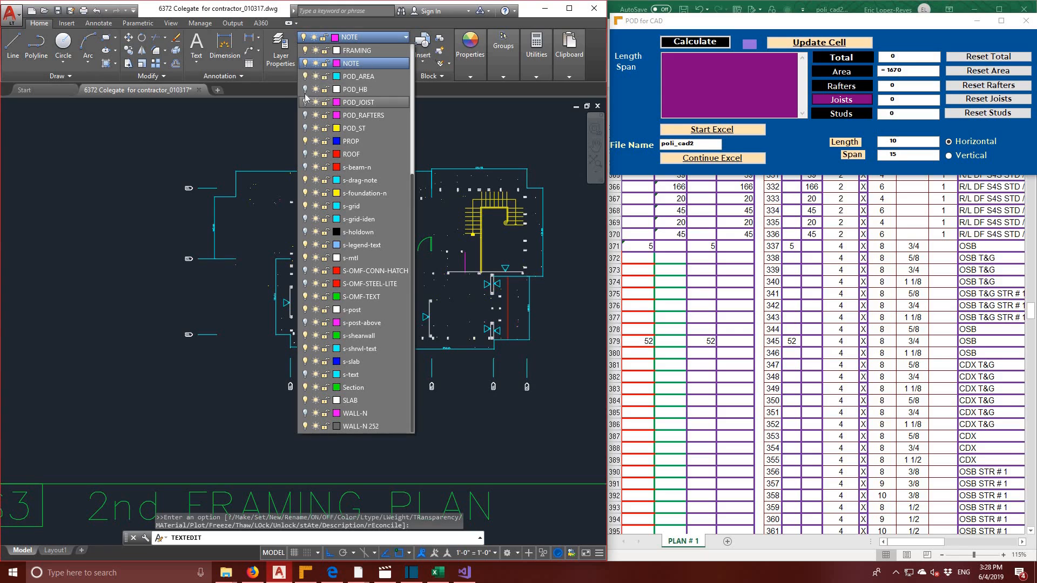
left_click(304, 77)
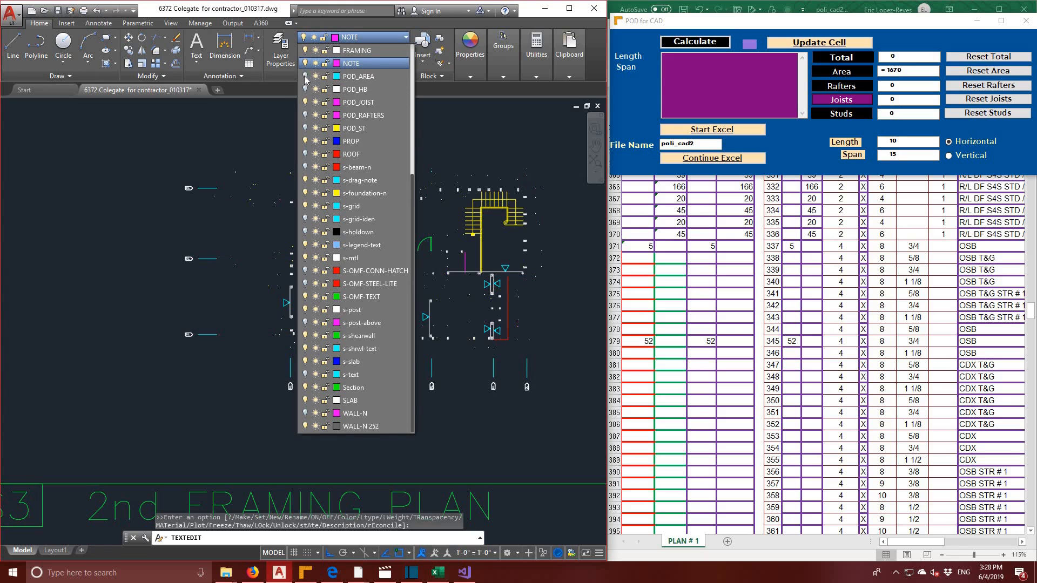
- Turn on the s-text layer and turn off the A-STAIRS, A-STAIRS-RAIL and A-TEXT layers
left_click(306, 375)
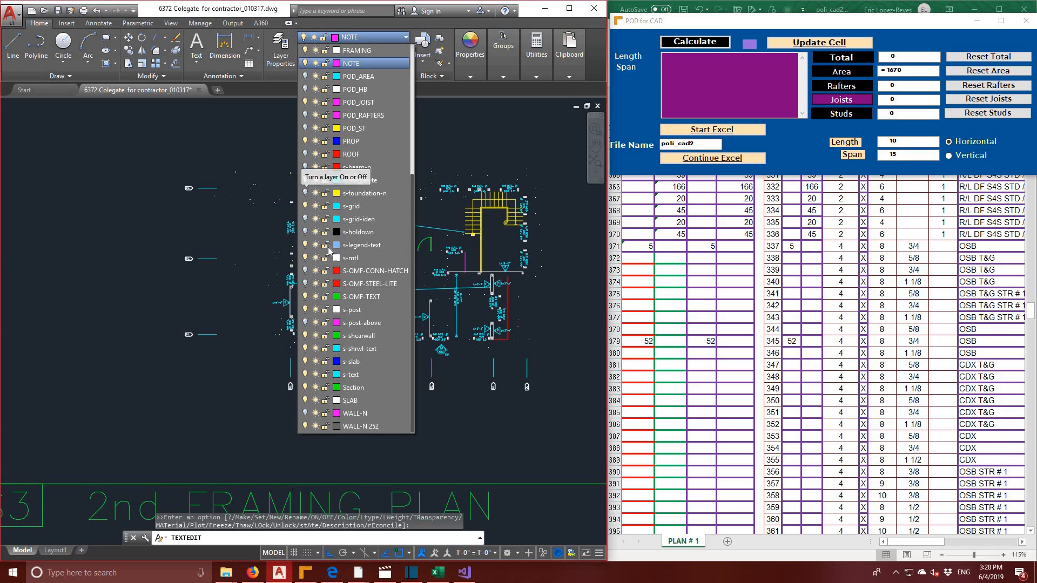
scroll(329, 227, "up", 5)
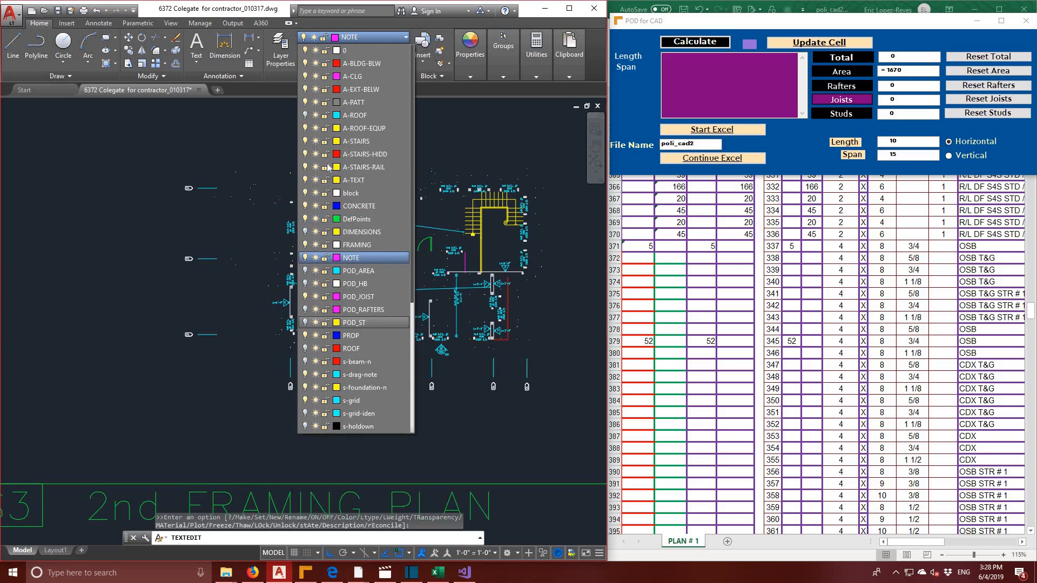
left_click(306, 142)
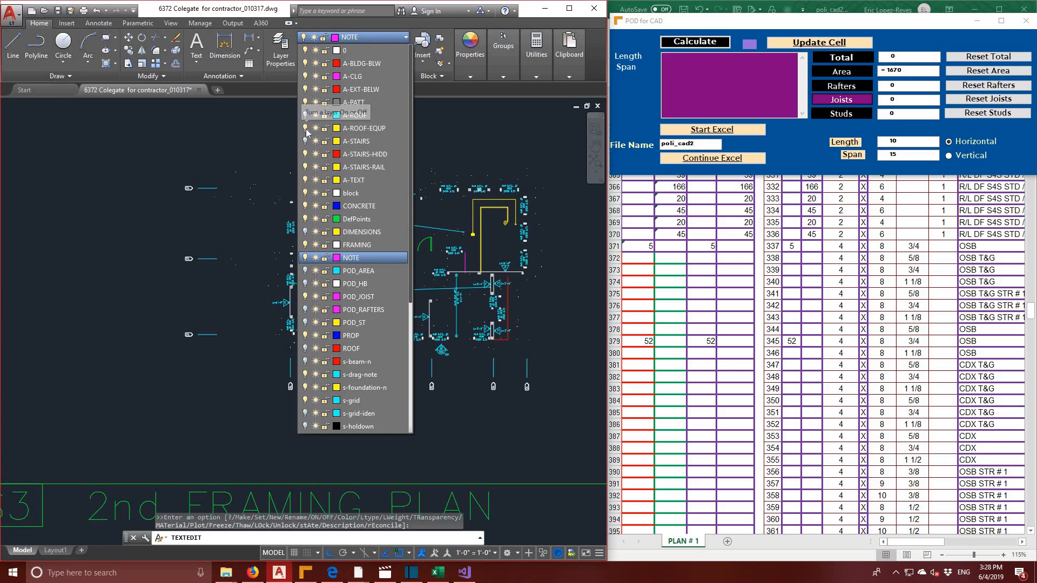
left_click(305, 168)
left_click(305, 180)
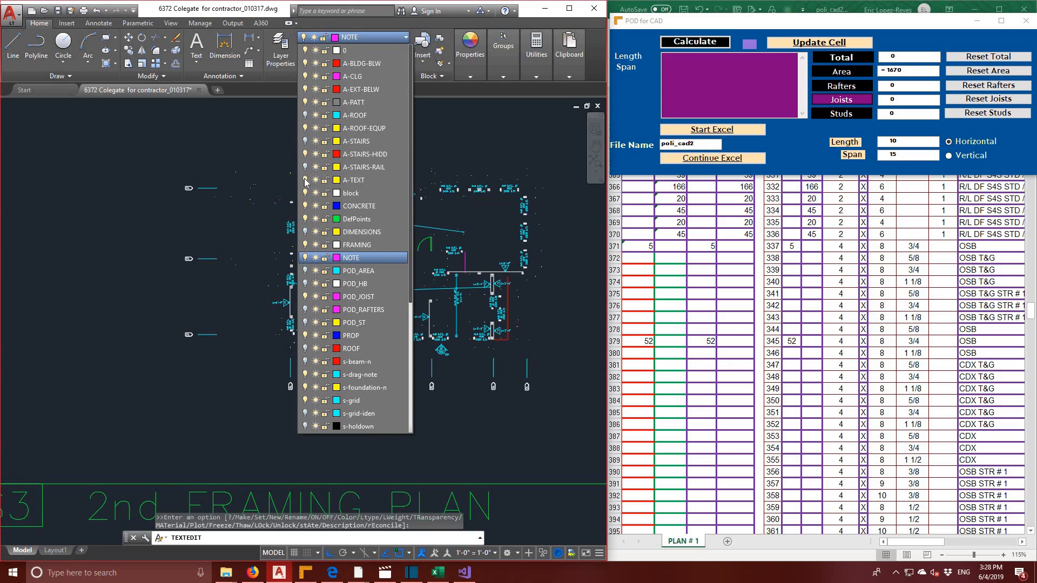
key("Escape")
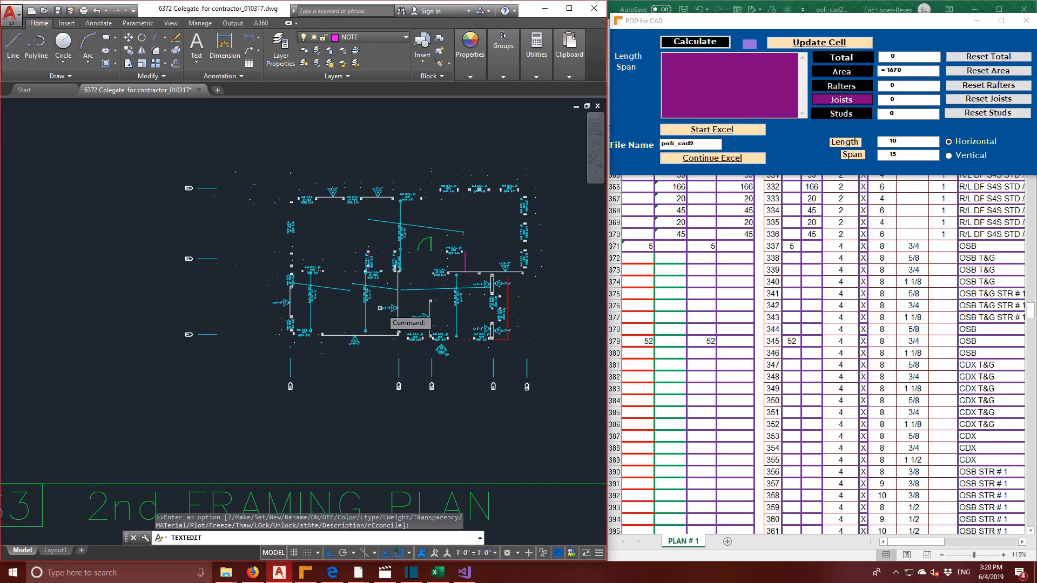
- Make POD_JOIST the current layer and start the Dimension command for the 2x10 ceiling joists in the lower-left rooms
scroll(332, 271, "up", 3)
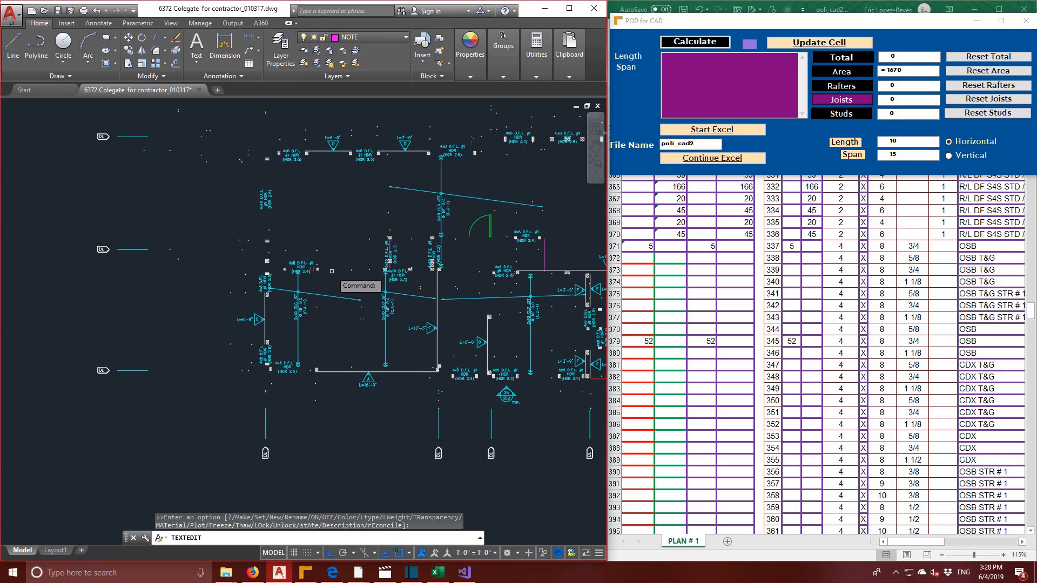
scroll(299, 339, "up", 4)
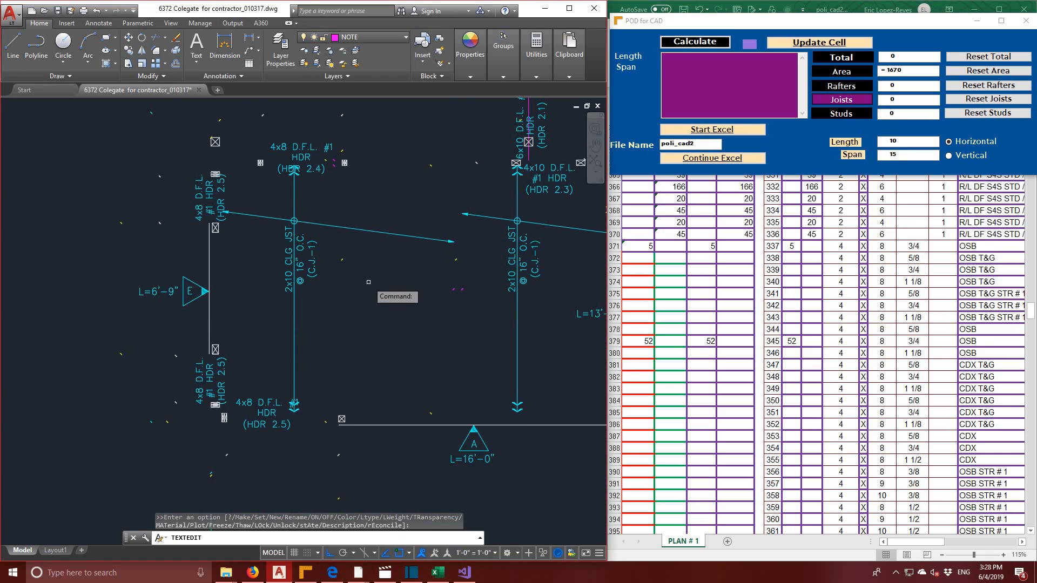
scroll(369, 282, "down", 2)
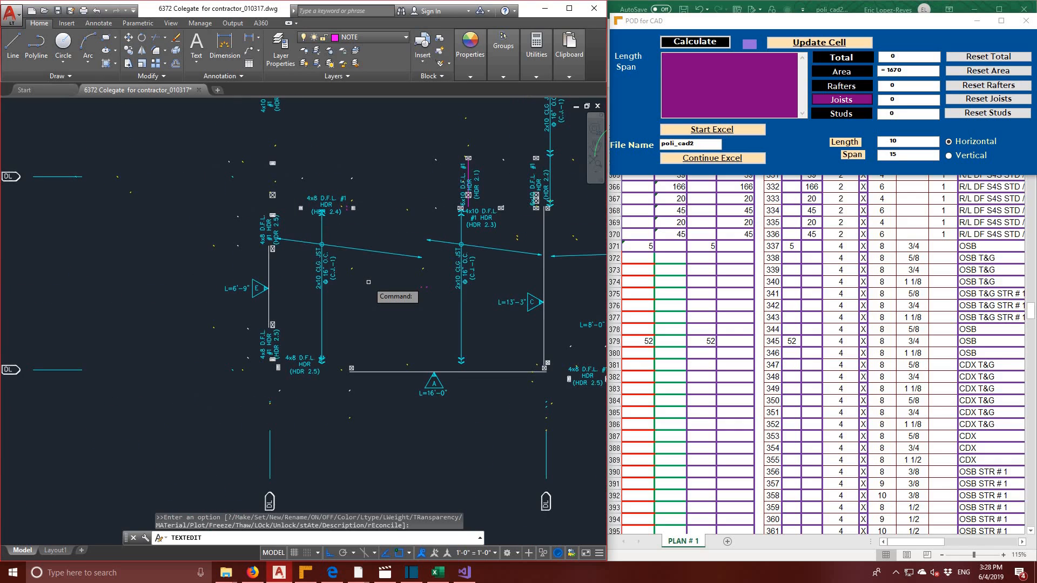
left_click(381, 37)
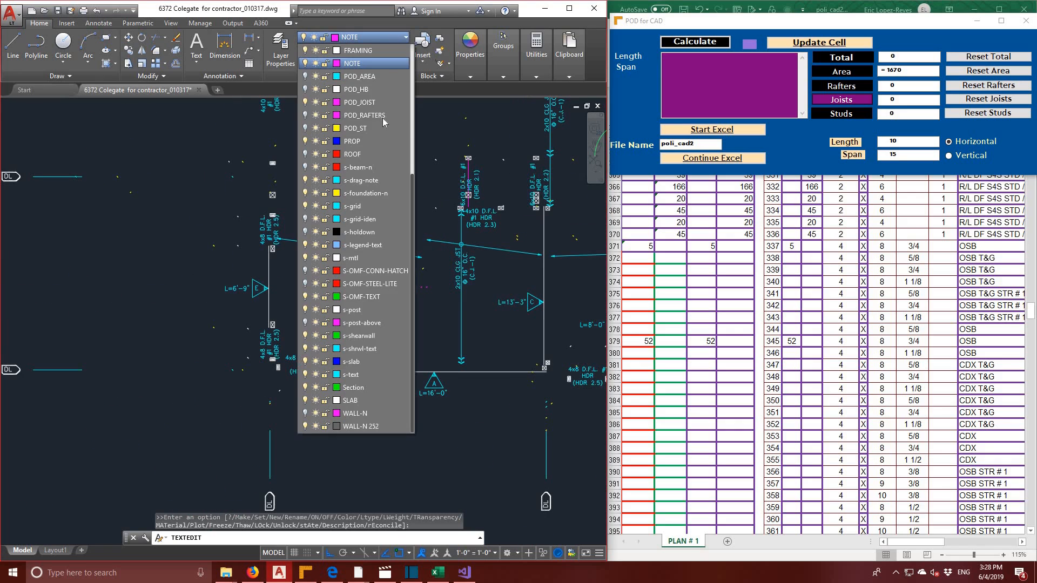
left_click(361, 102)
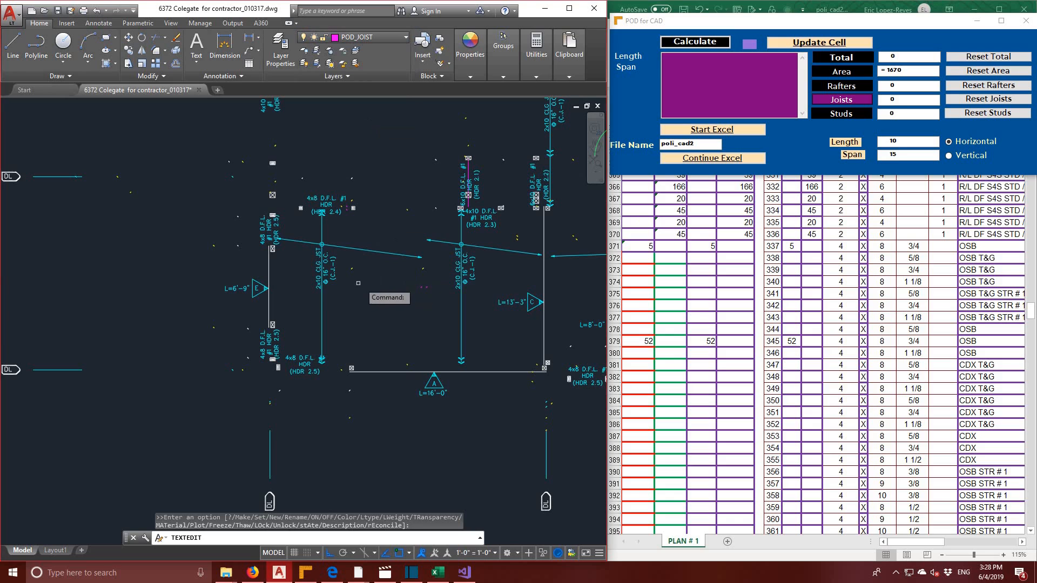
left_click(233, 55)
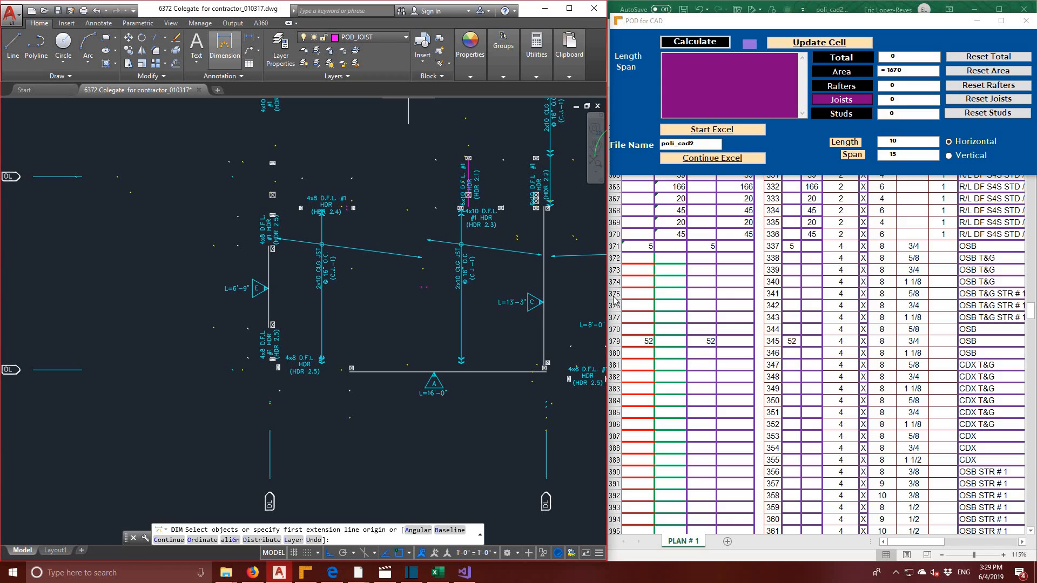
- Switch to Excel, find the 2 X 10 C. JOISTS rows in the ROOF section of PLAN # 1, and select cell B427
left_click(821, 325)
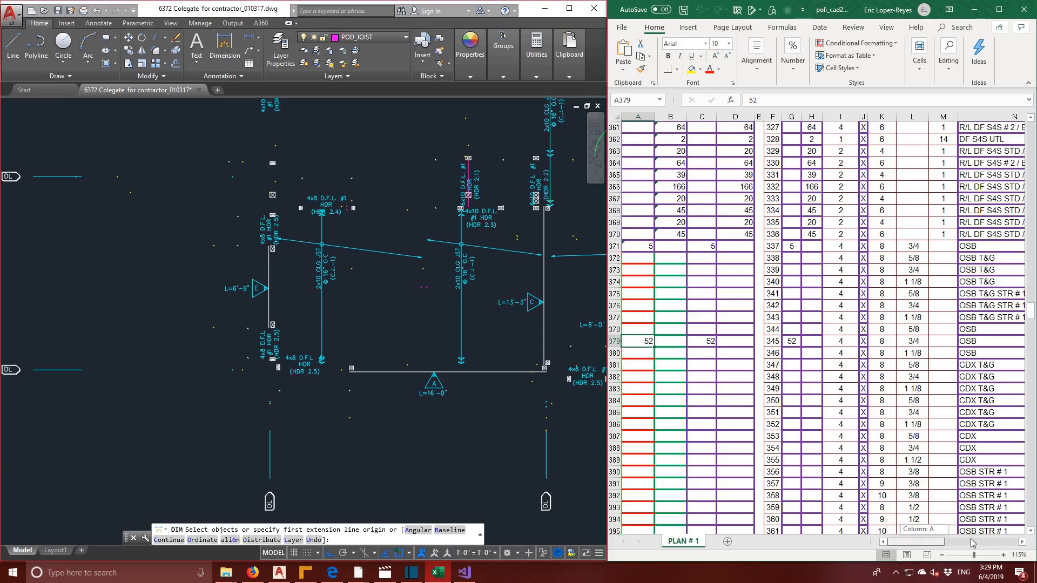
left_click_drag(918, 541, 971, 542)
scroll(977, 347, "down", 5)
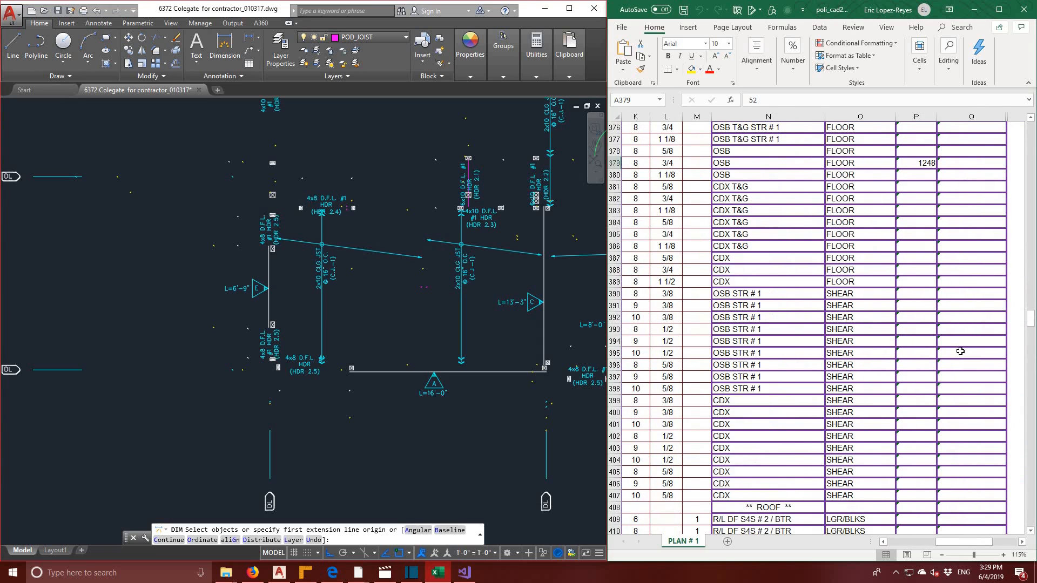
scroll(961, 351, "down", 11)
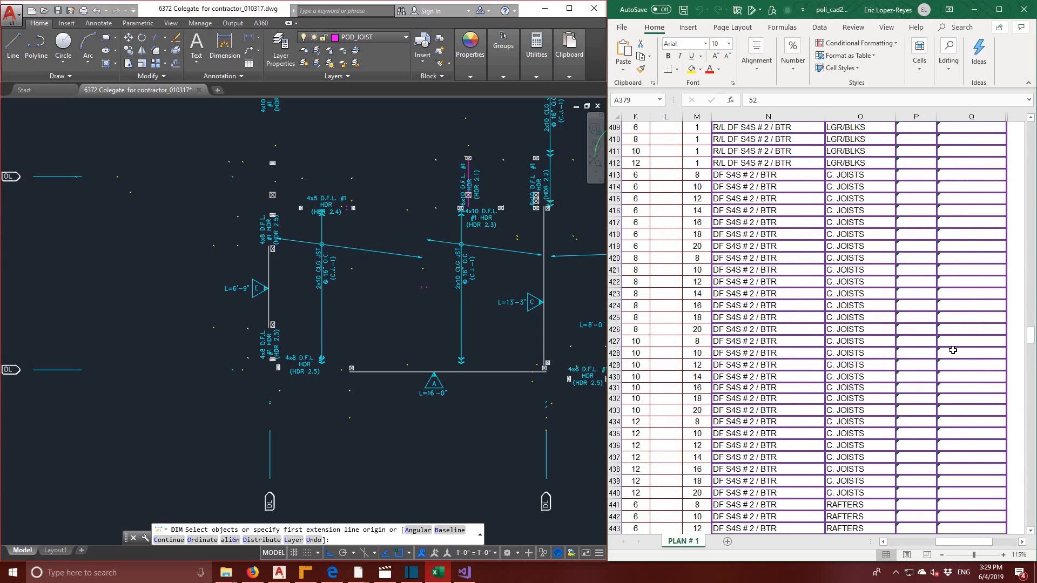
scroll(953, 350, "up", 1)
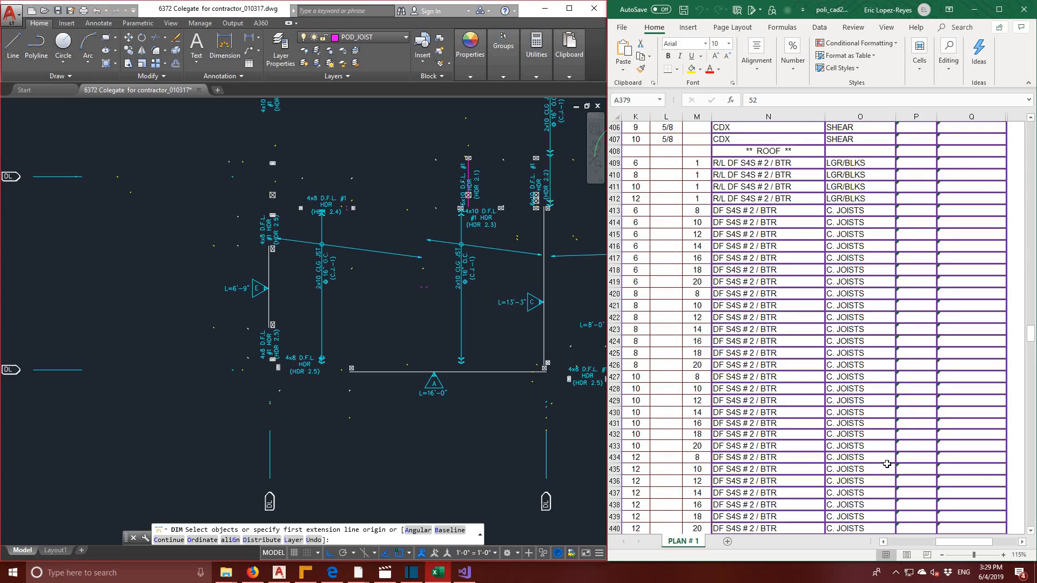
left_click_drag(938, 548, 928, 550)
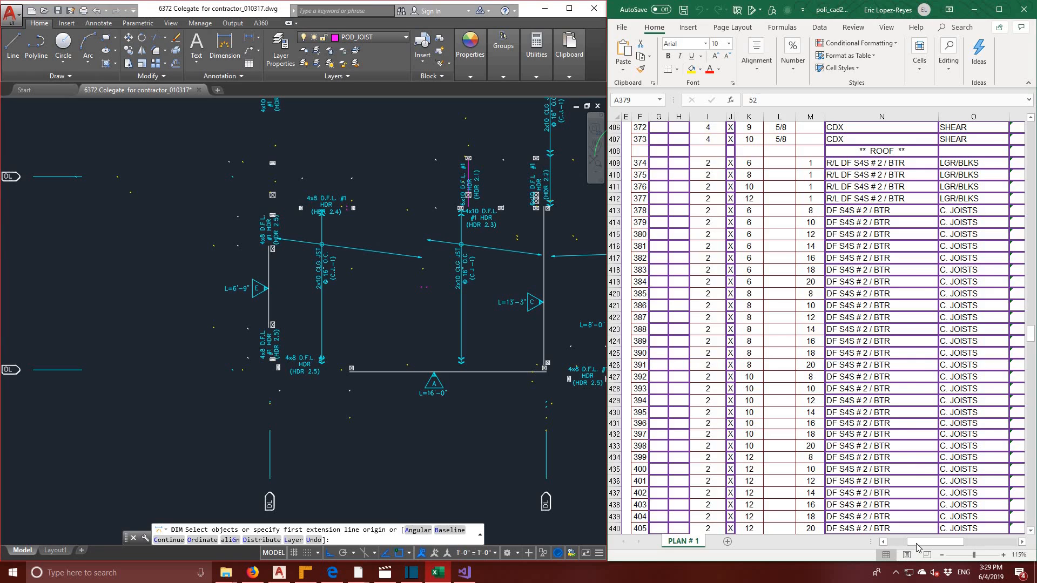
left_click_drag(909, 546, 899, 546)
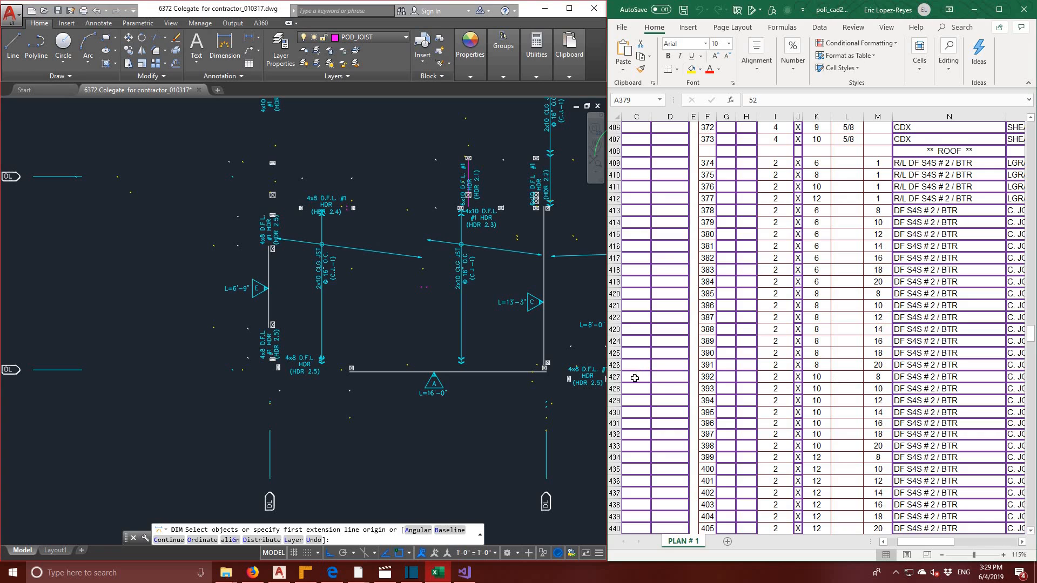
left_click_drag(898, 545, 889, 544)
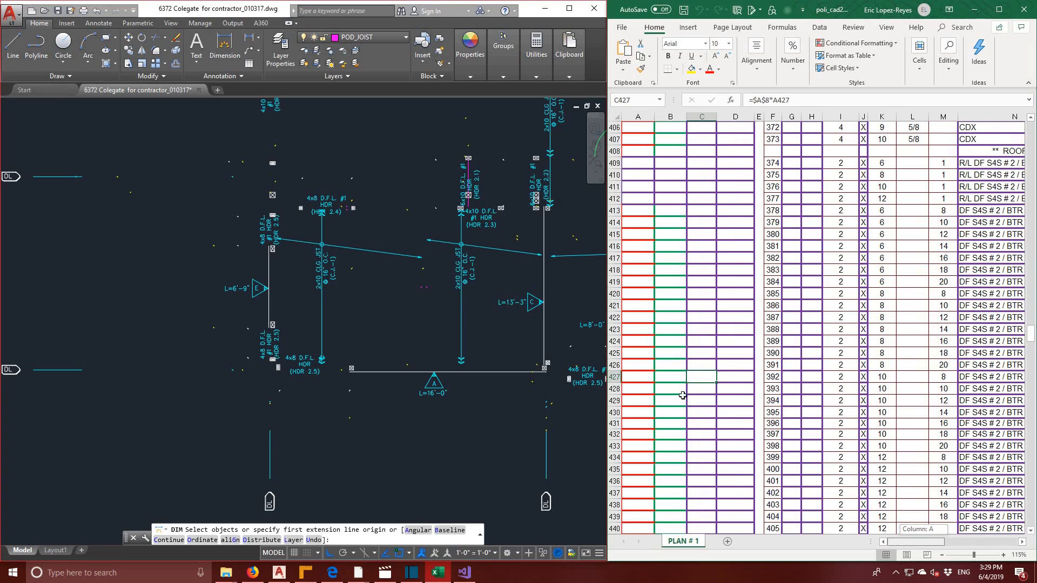
left_click(670, 377)
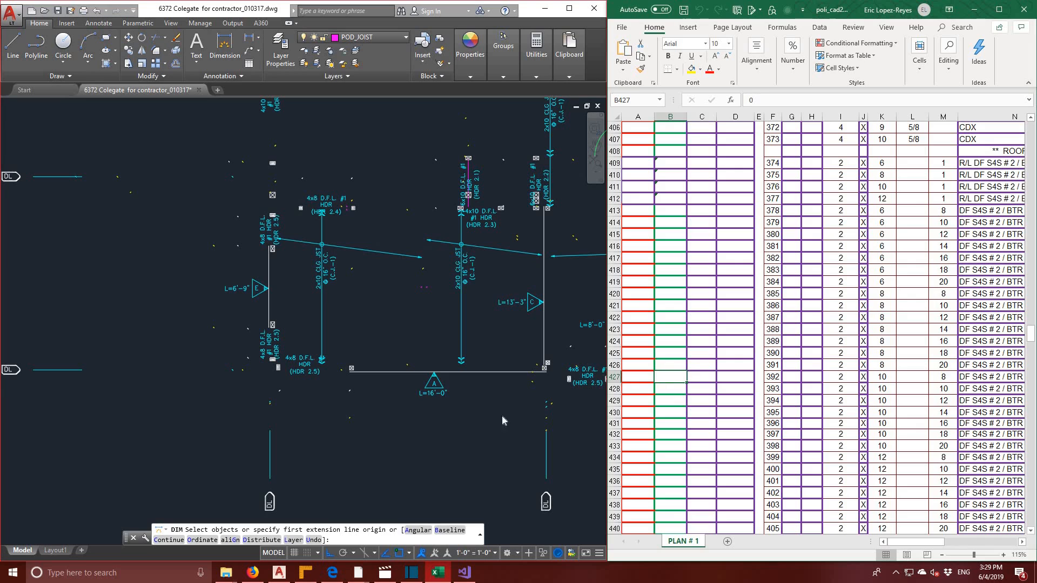
- Bring up POD for CAD beside the AutoCAD drawing and dimension the lengths of the two 2x10 ceiling joists in the lower-left rooms
left_click(306, 573)
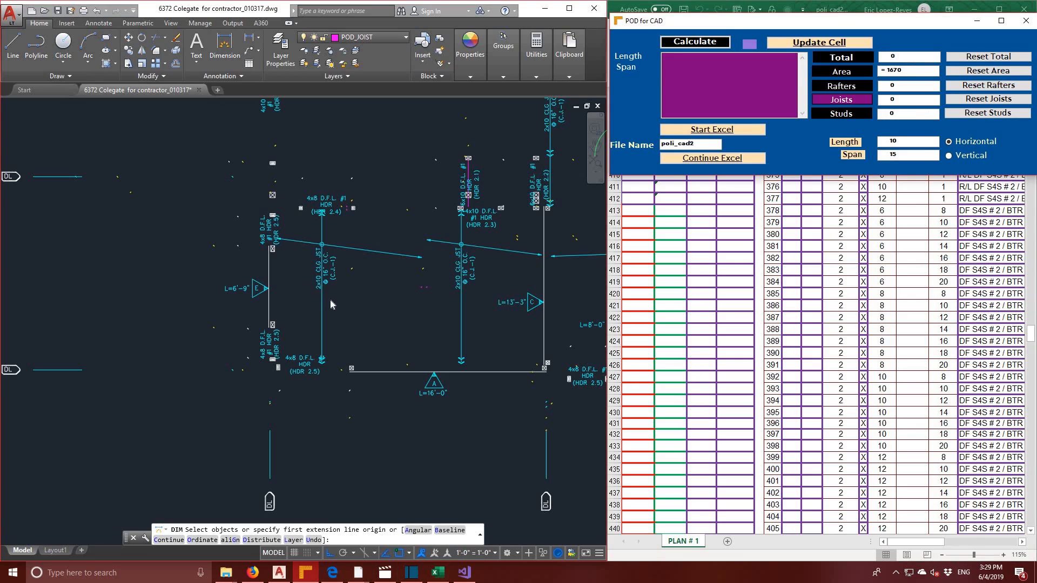
left_click(230, 54)
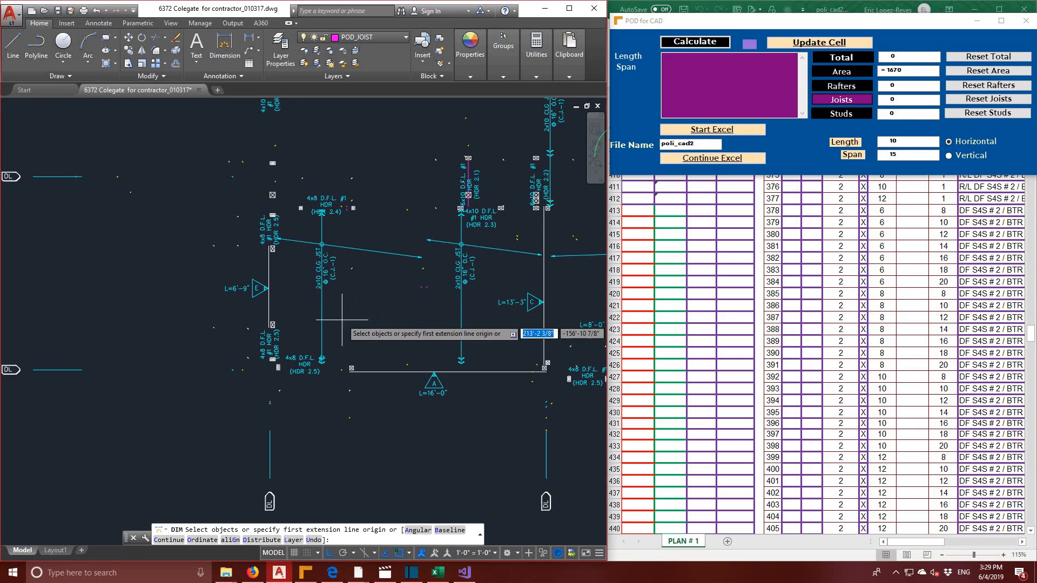
left_click(321, 295)
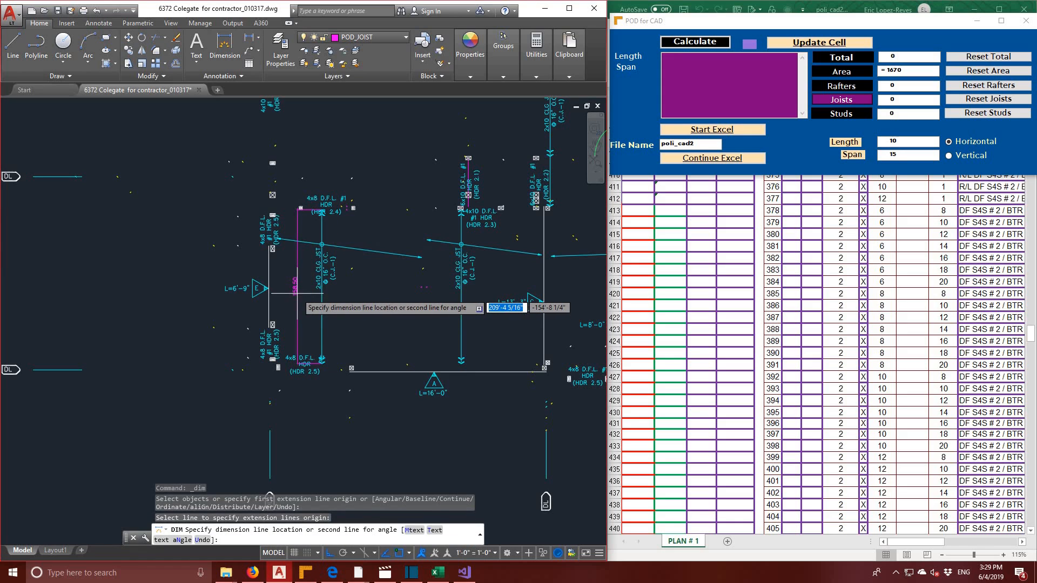
left_click(294, 300)
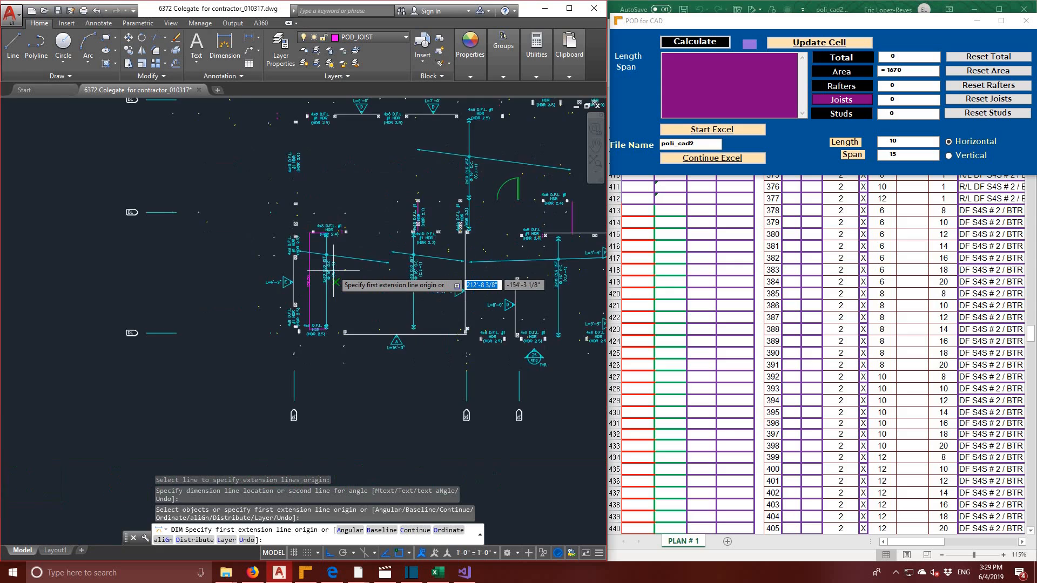
left_click(462, 267)
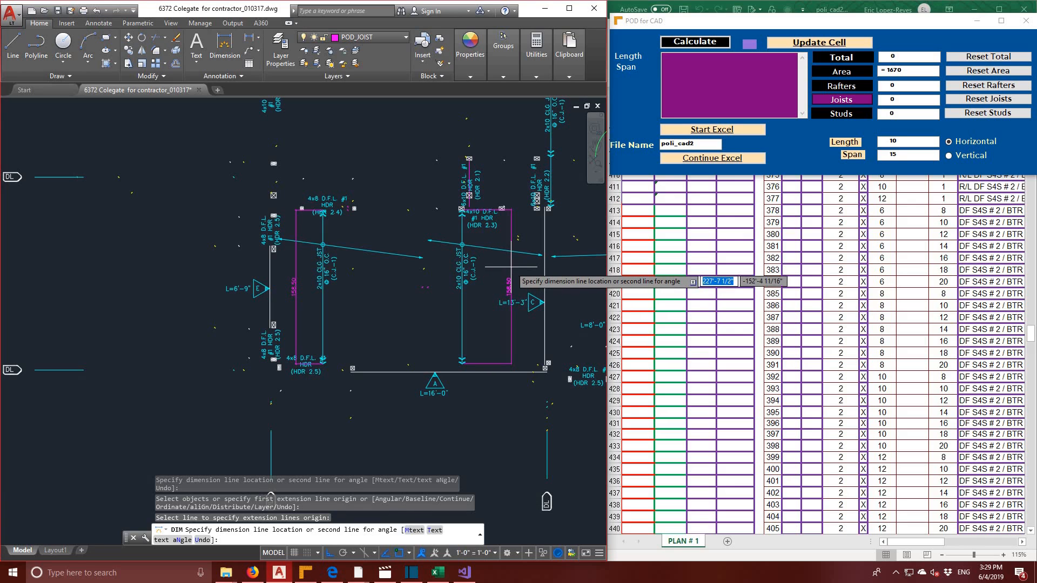
left_click(504, 266)
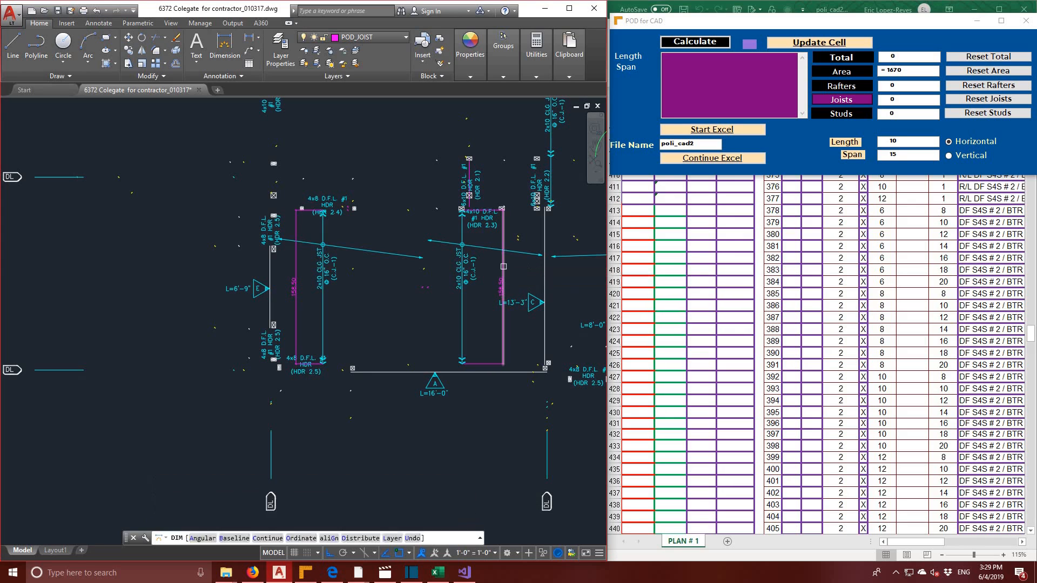
- Dimension the length of the 2x10 ceiling joist line in the upper middle room, placing the dimension to its right
scroll(494, 289, "down", 2)
scroll(486, 265, "up", 2)
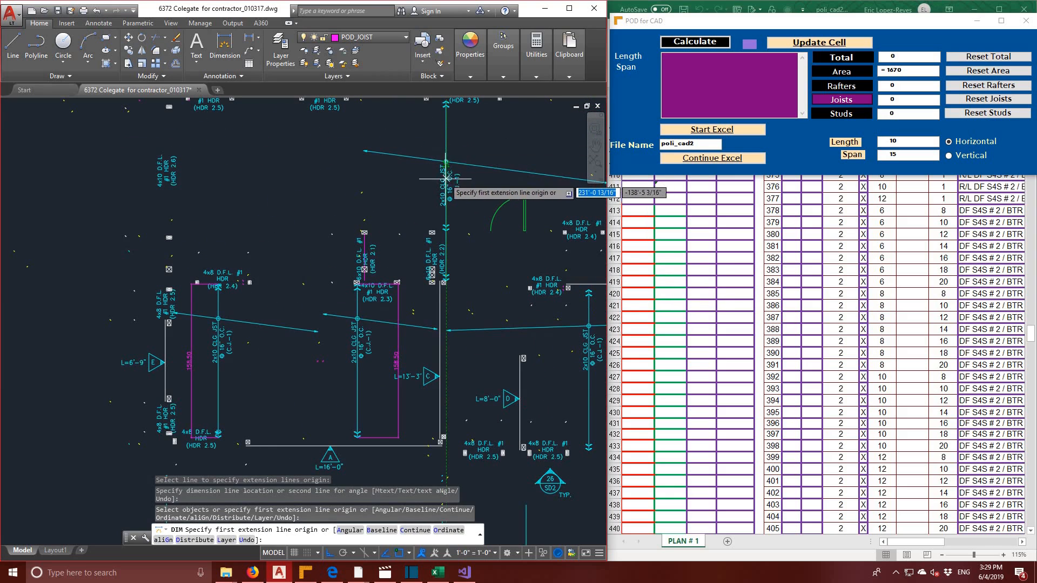
key("Return")
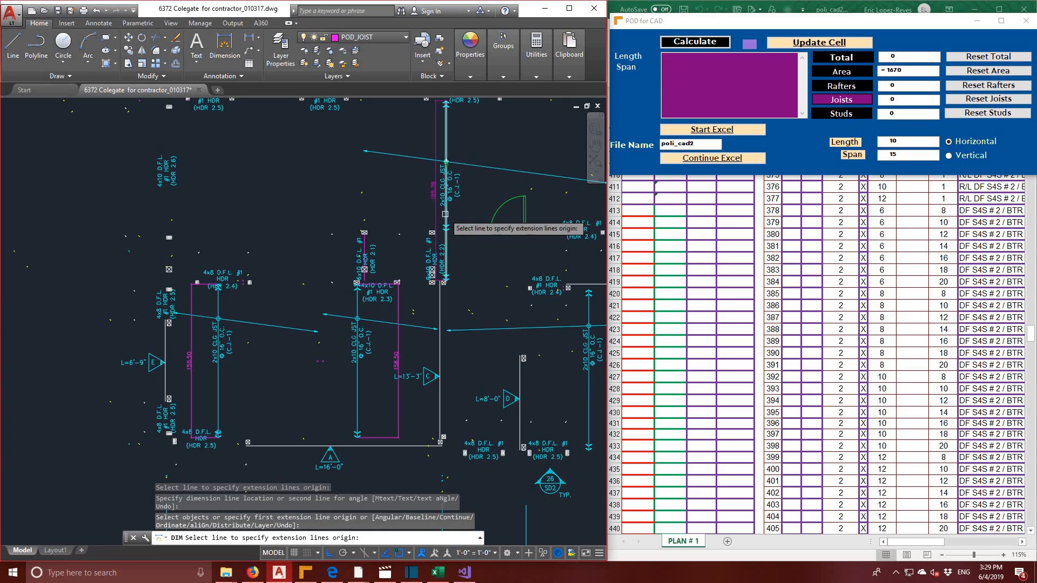
left_click(445, 214)
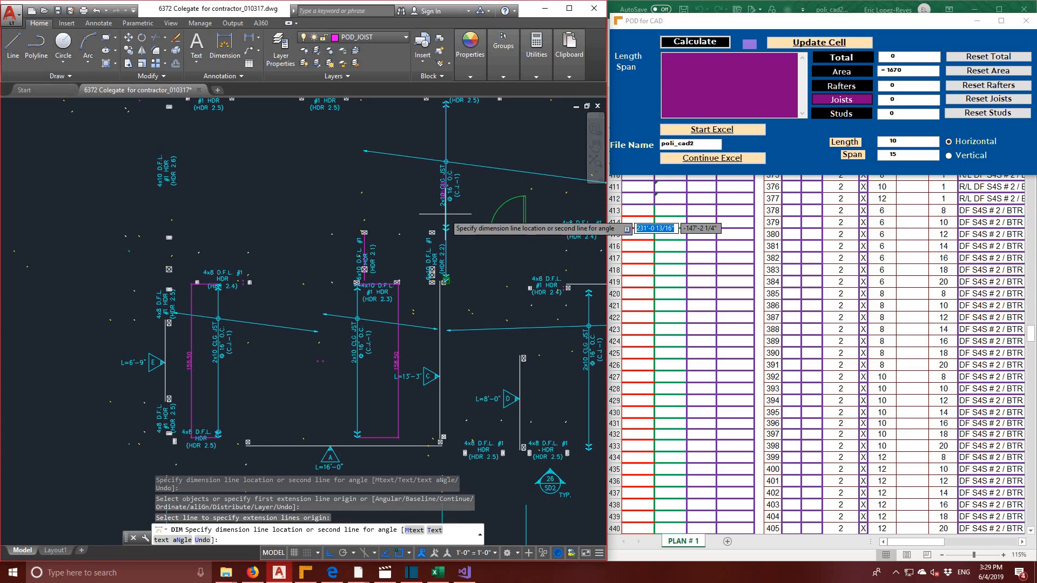
left_click(479, 207)
scroll(484, 208, "down", 2)
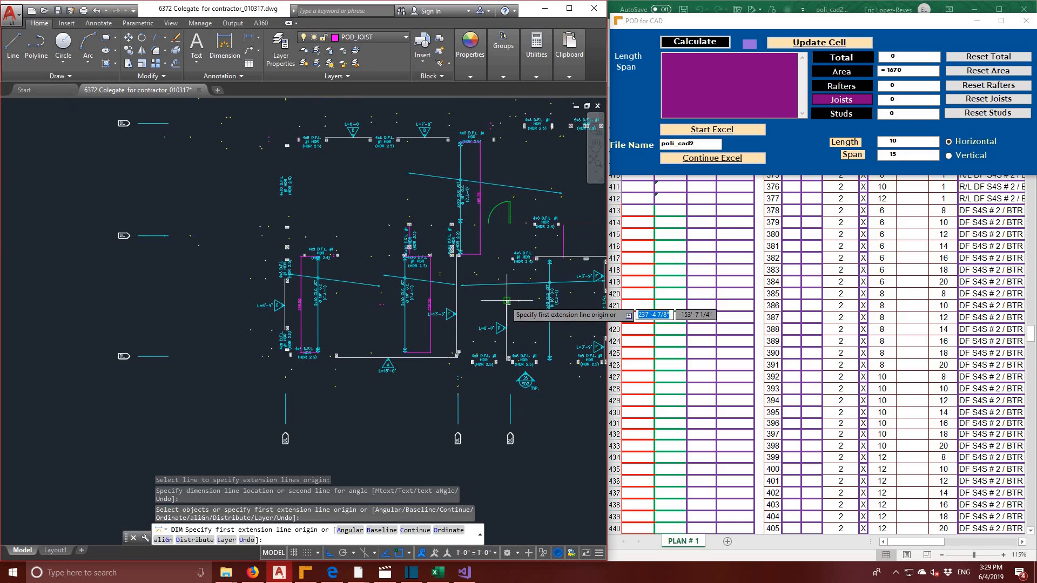
- Dimension the length of the 2x10 ceiling joist line in the lower-right room between its two ends, placing the dimension to its left
mouse_move(501, 292)
middle_mouse_down()
mouse_move(470, 291)
mouse_move(408, 326)
mouse_move(373, 312)
middle_mouse_up()
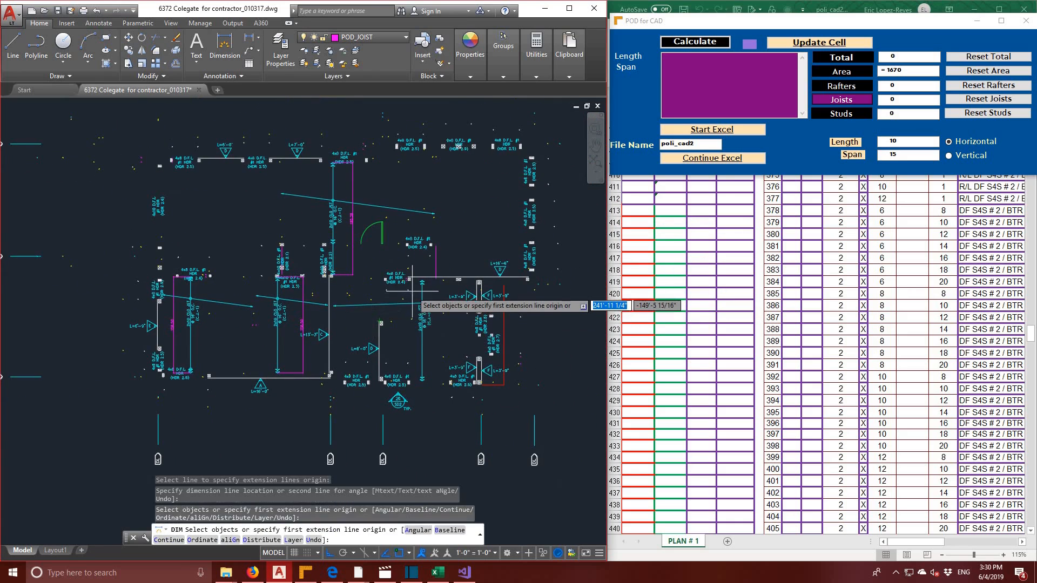
scroll(412, 292, "up", 2)
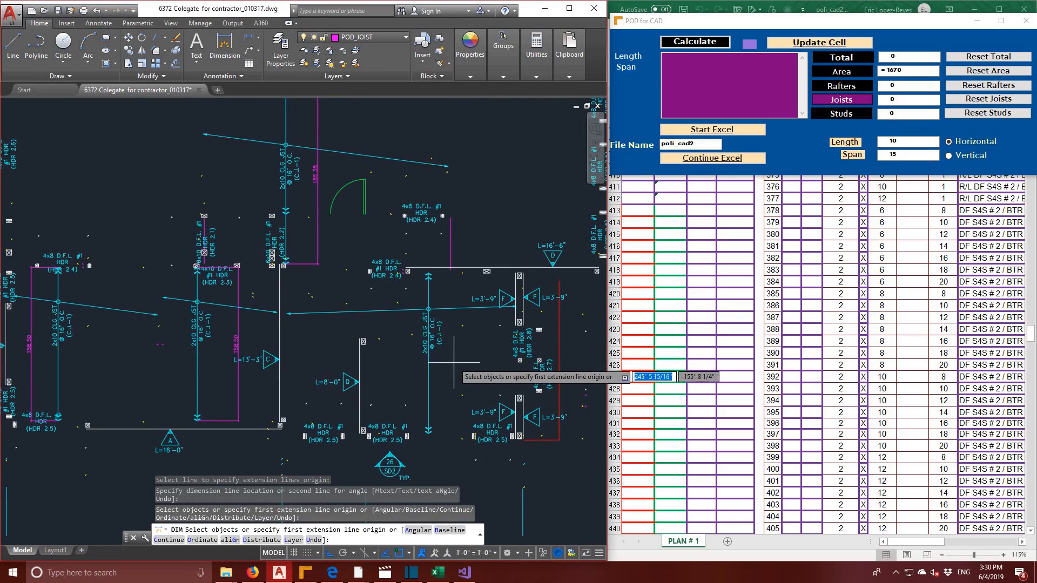
left_click(428, 275)
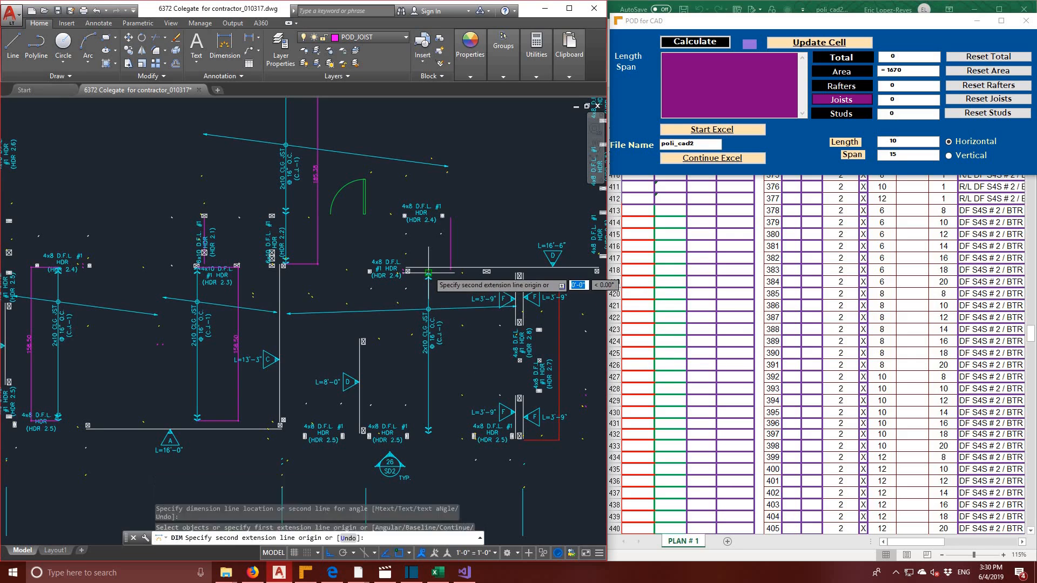
left_click(428, 433)
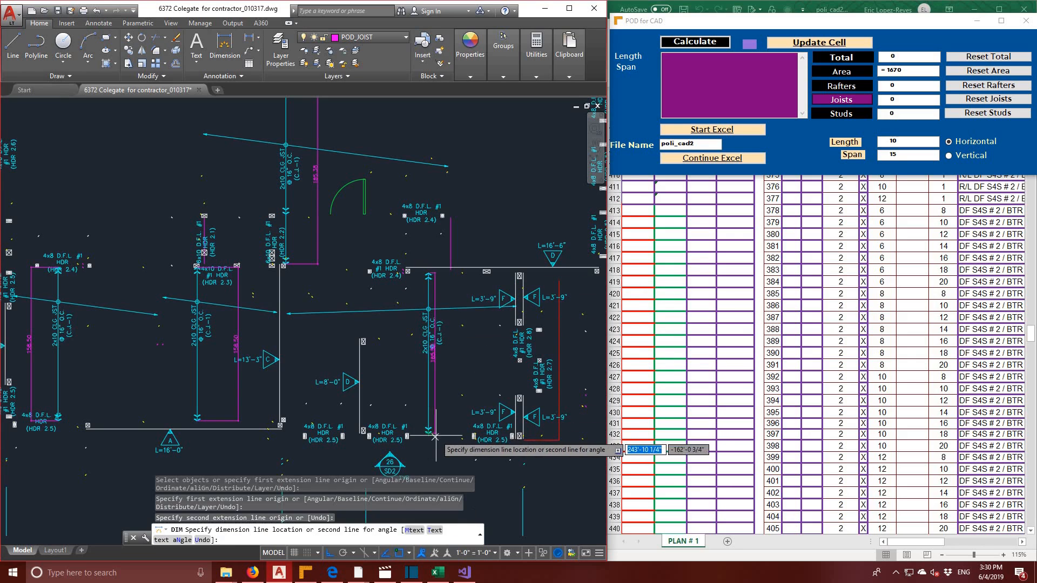
left_click(407, 435)
scroll(444, 370, "down", 2)
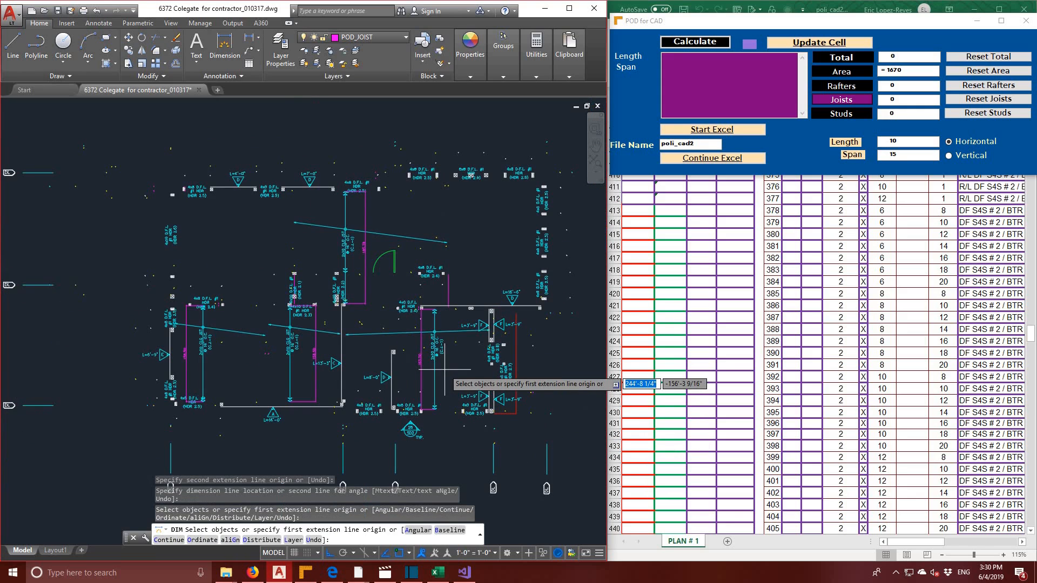
- Add a horizontal linear dimension between the ends of the joist extent arrow in the far-left lower room
left_click(227, 52)
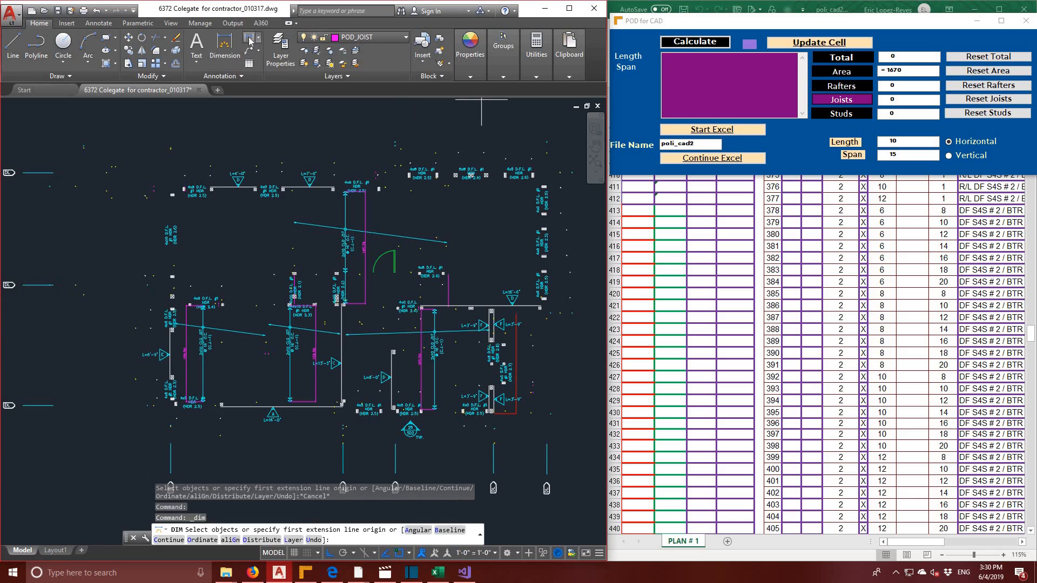
left_click(249, 37)
scroll(228, 318, "up", 2)
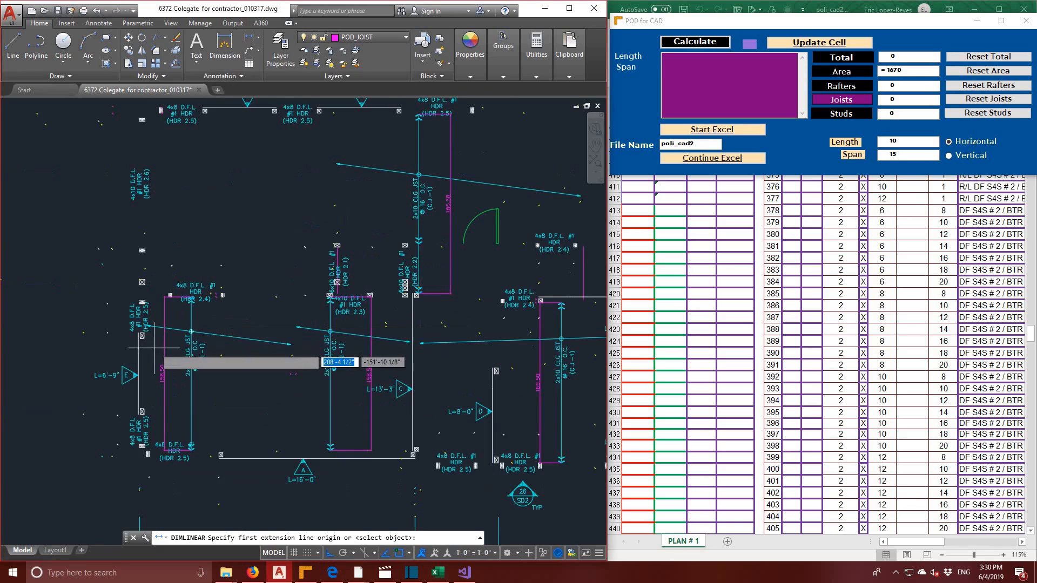
scroll(148, 329, "up", 4)
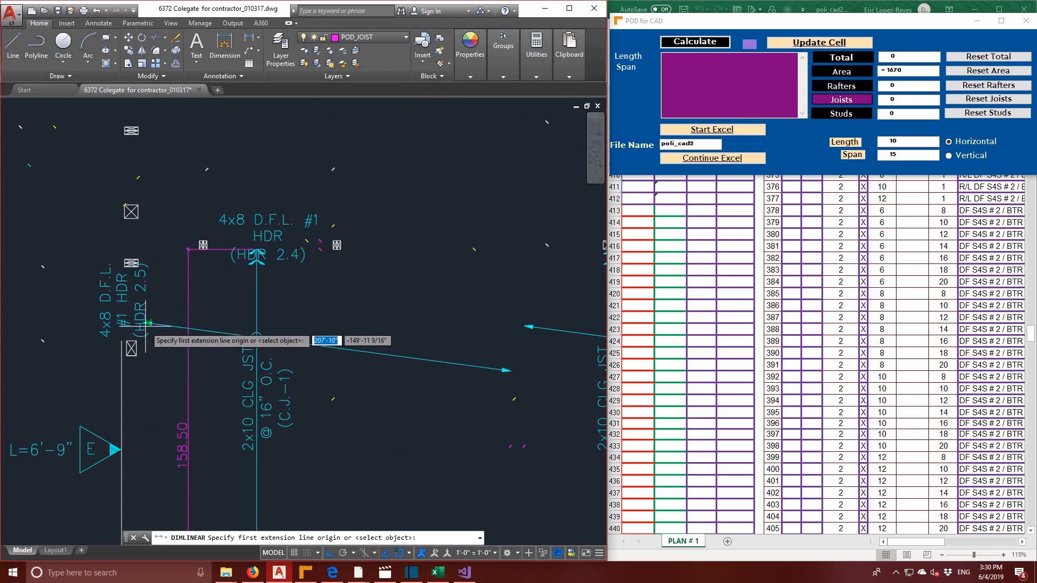
left_click(147, 323)
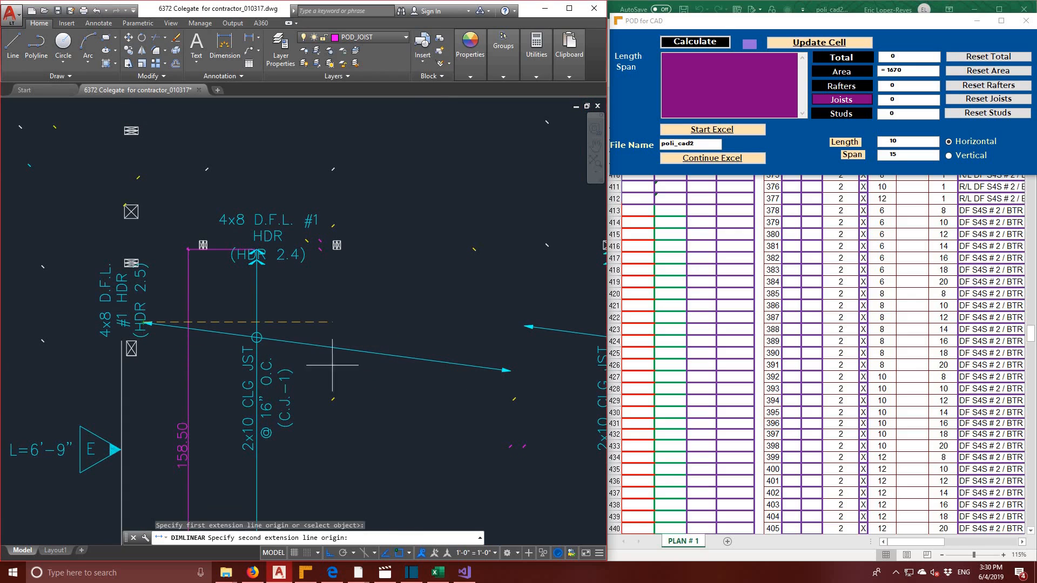
left_click(511, 371)
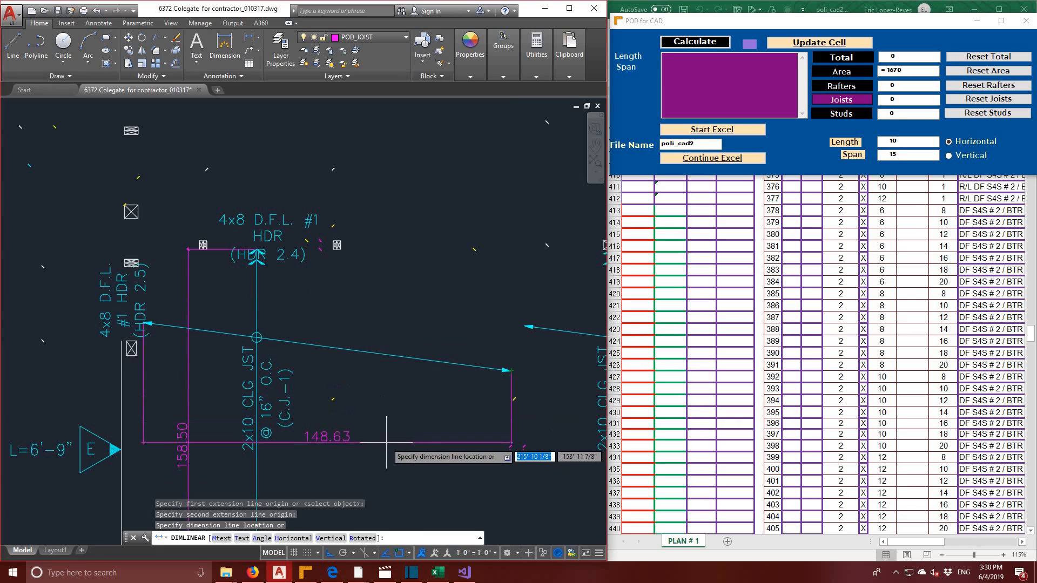
left_click(379, 465)
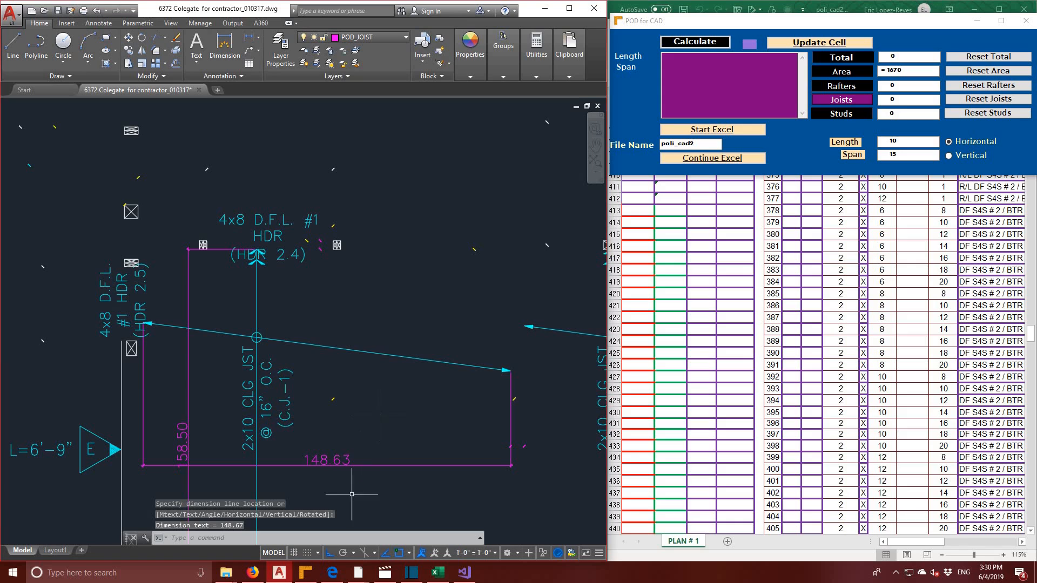
- Move the far-left room's horizontal joist dimension slightly lower by stretching its text grip
left_click(340, 465)
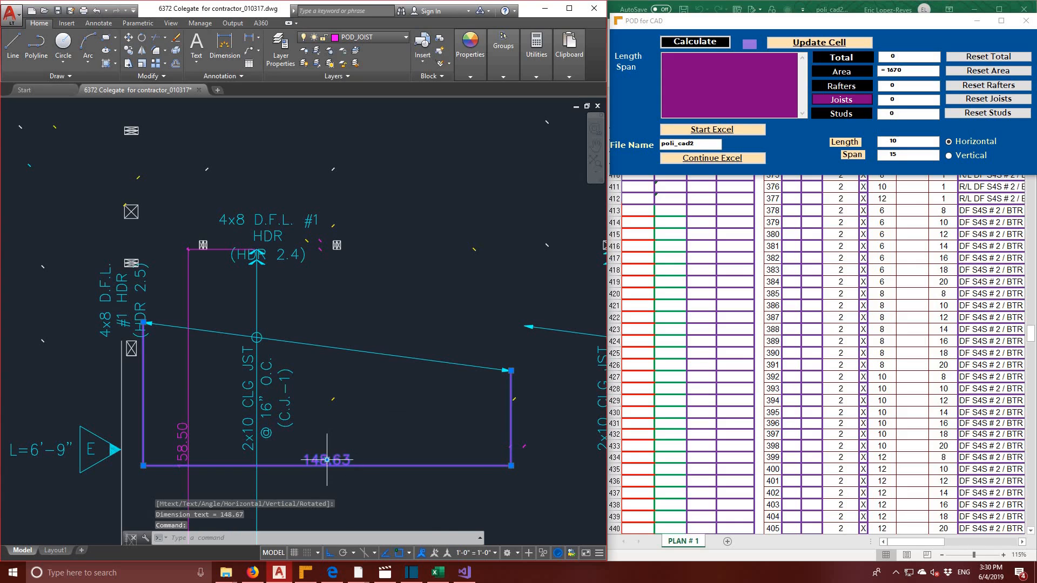
left_click(326, 460)
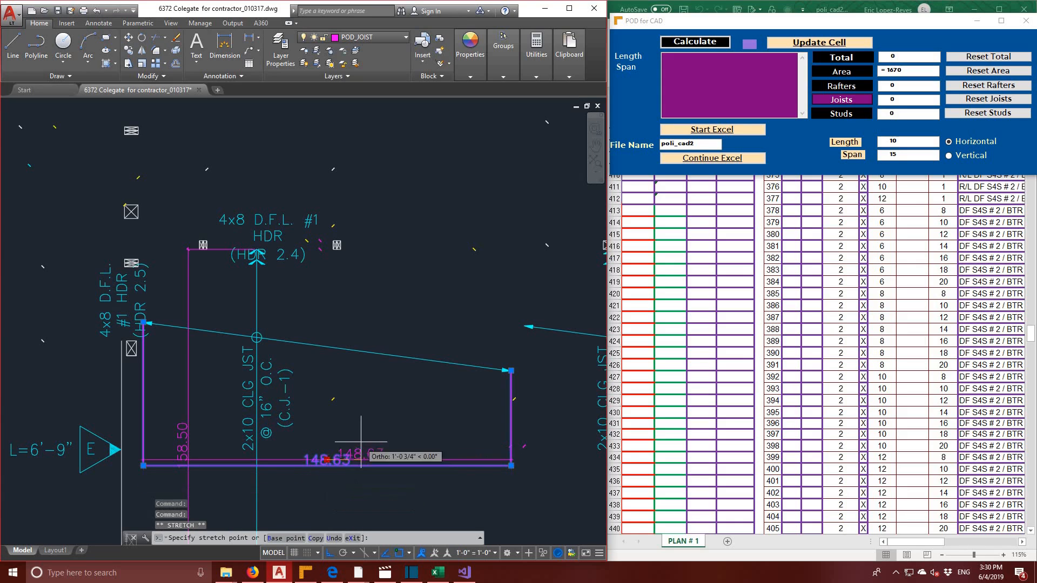
left_click(323, 485)
scroll(368, 431, "down", 3)
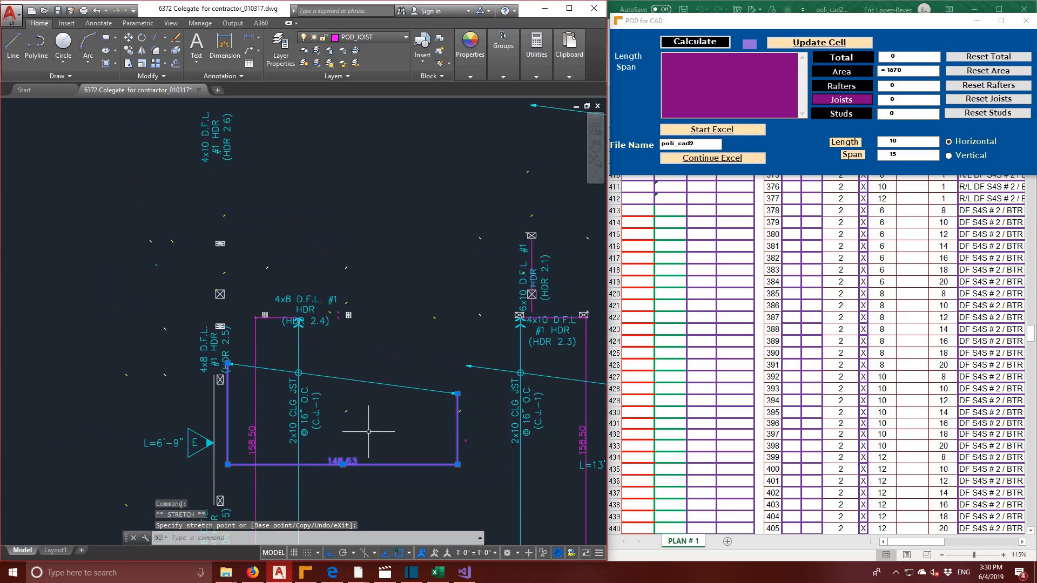
- Add a horizontal linear dimension across the joist extent arrow in the second lower-left room, placed below the arrow
scroll(473, 413, "up", 2)
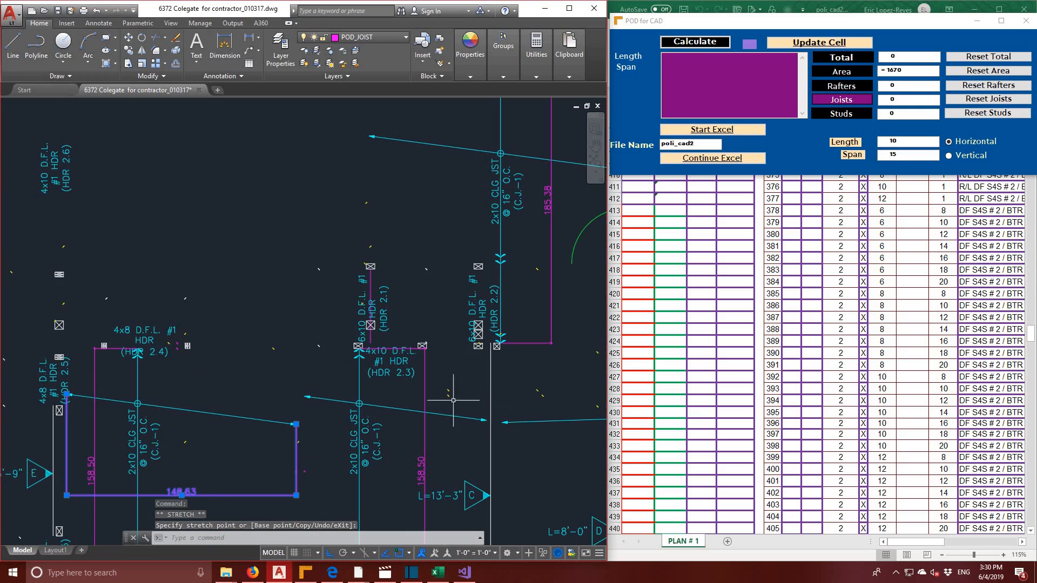
left_click(249, 38)
left_click(314, 395)
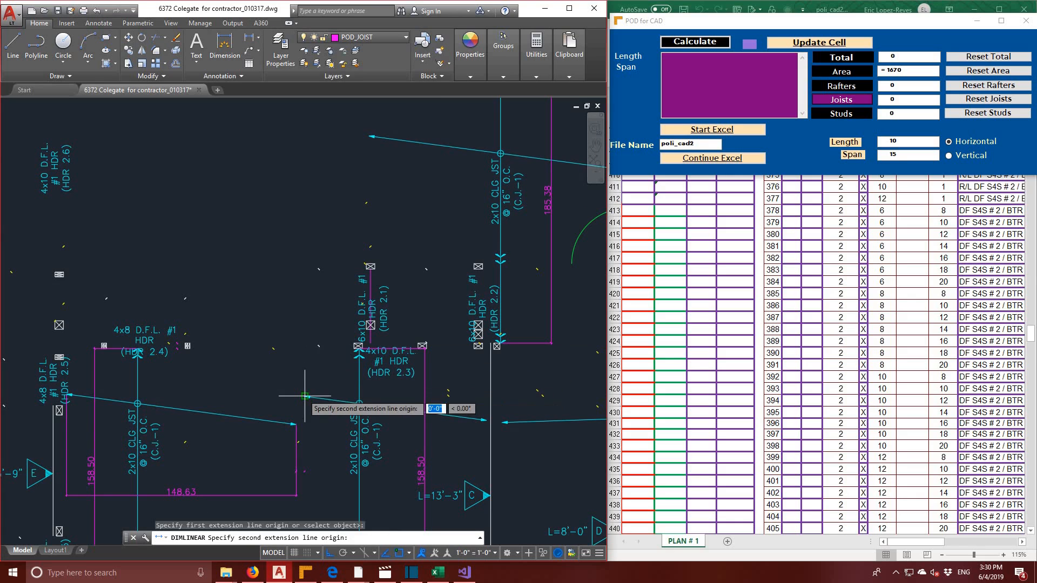
left_click(487, 419)
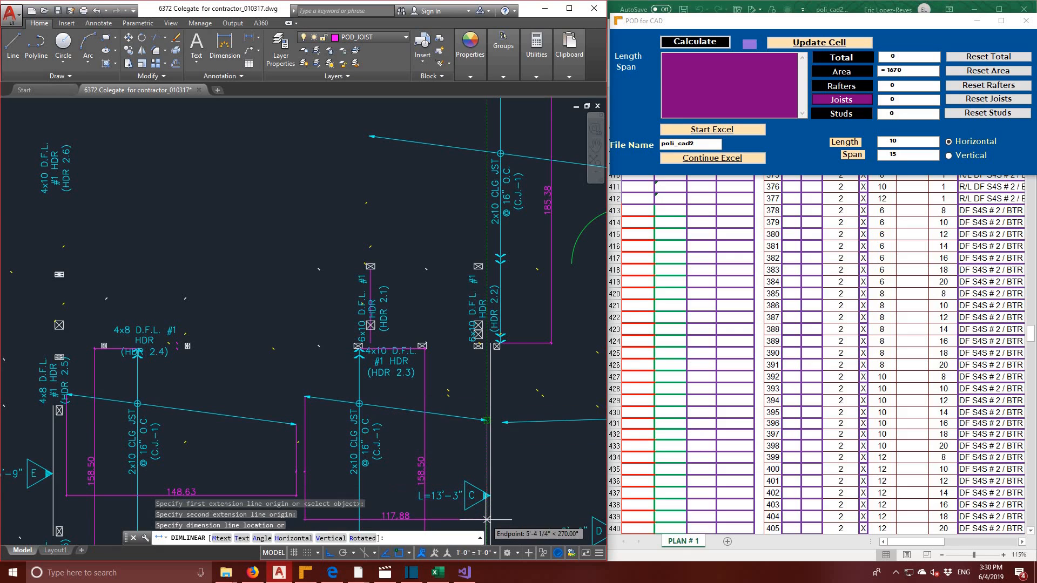
left_click(486, 520)
- Add a horizontal linear dimension between the ends of the joist extent arrow in the upper middle room
scroll(505, 268, "down", 3)
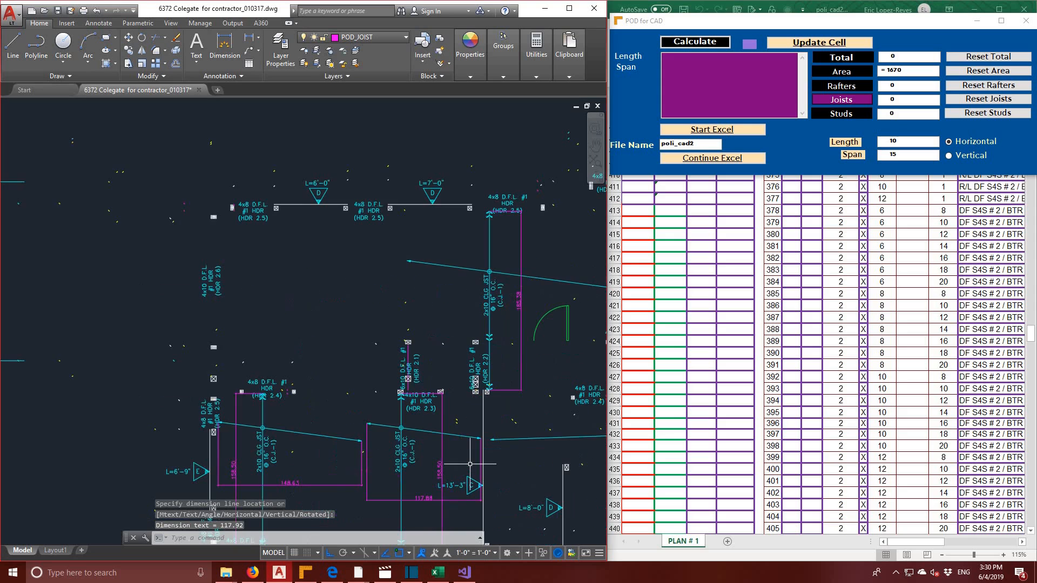
middle_click_drag(416, 262, 254, 280)
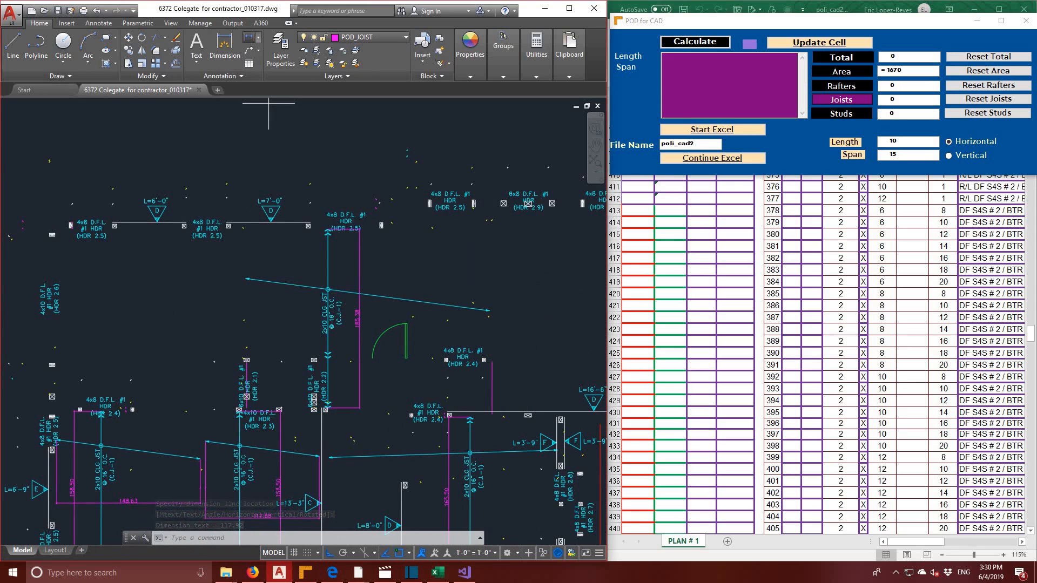
left_click(231, 44)
left_click(247, 279)
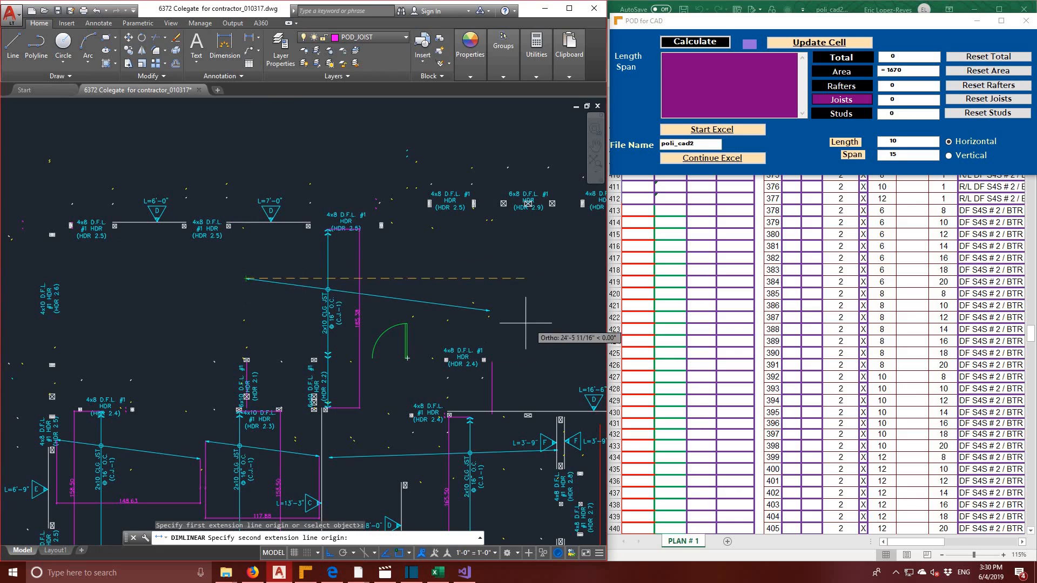
left_click(489, 310)
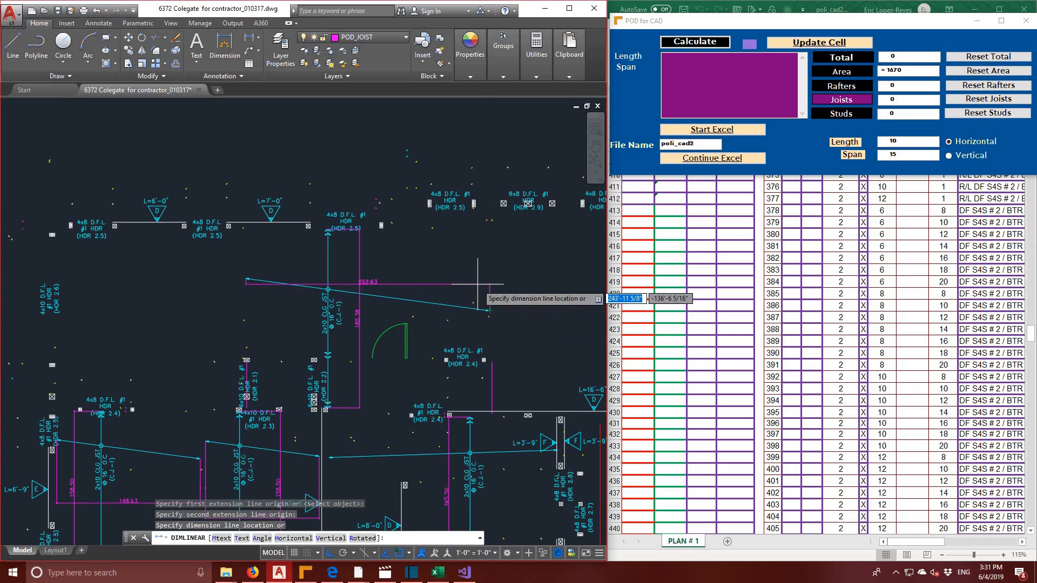
left_click(477, 283)
- Add a horizontal linear dimension across the joist extent arrow in the lower-right room, placed below the room's lower headers
middle_click_drag(469, 361, 470, 343)
middle_click_drag(394, 334, 395, 311)
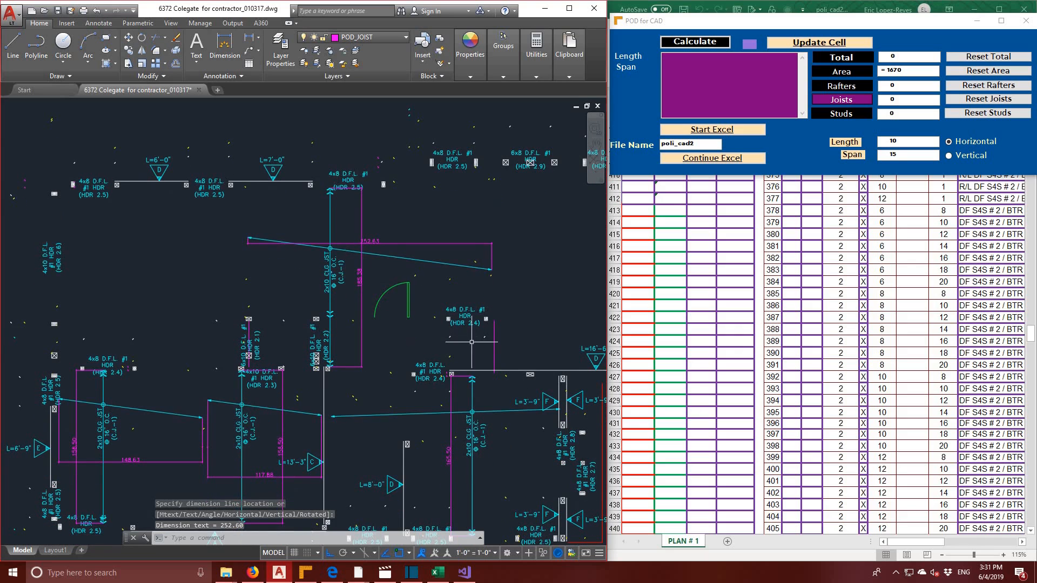
middle_click_drag(486, 346, 391, 184)
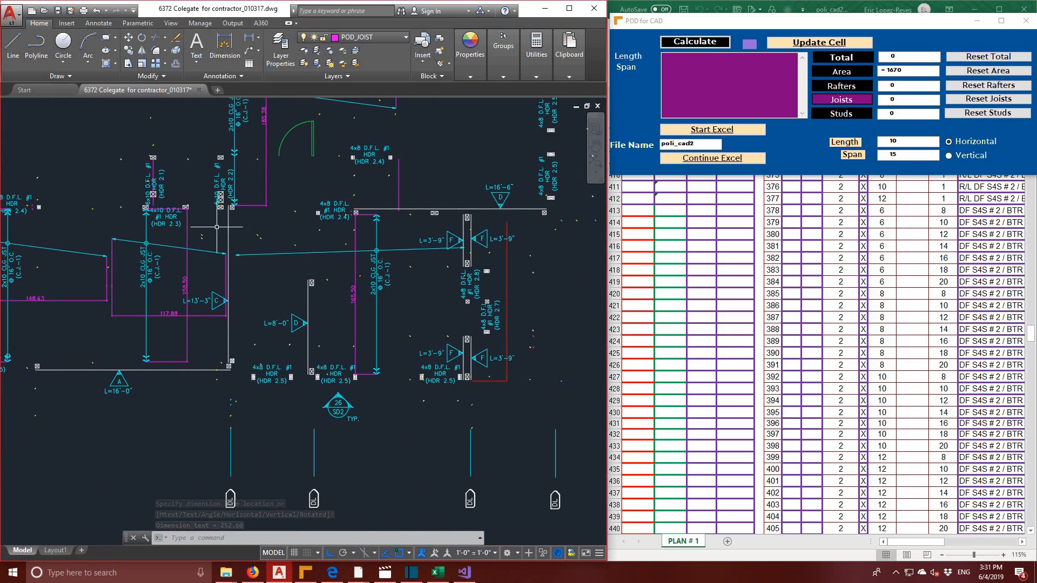
left_click(249, 37)
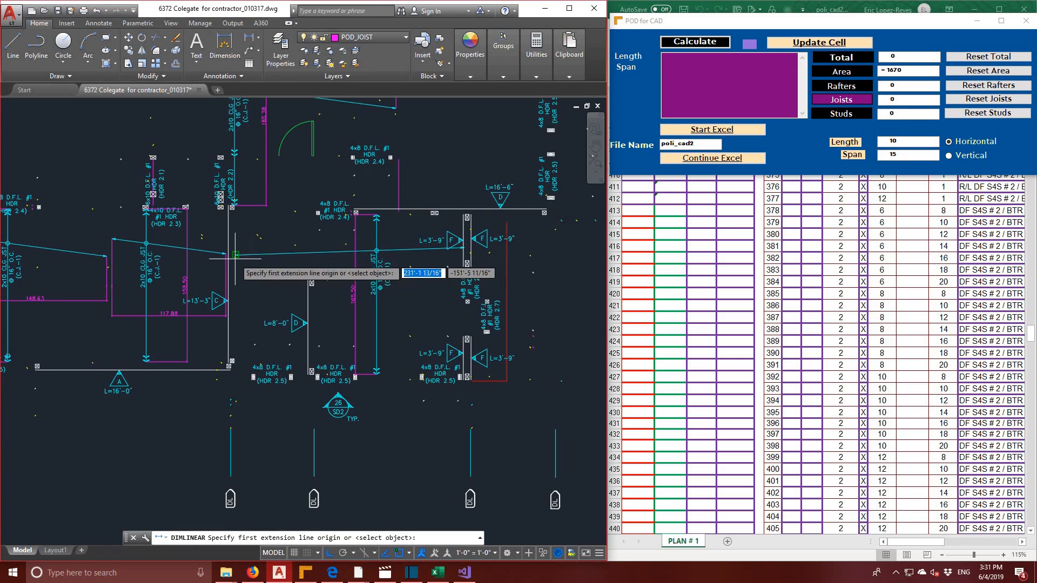
left_click(235, 255)
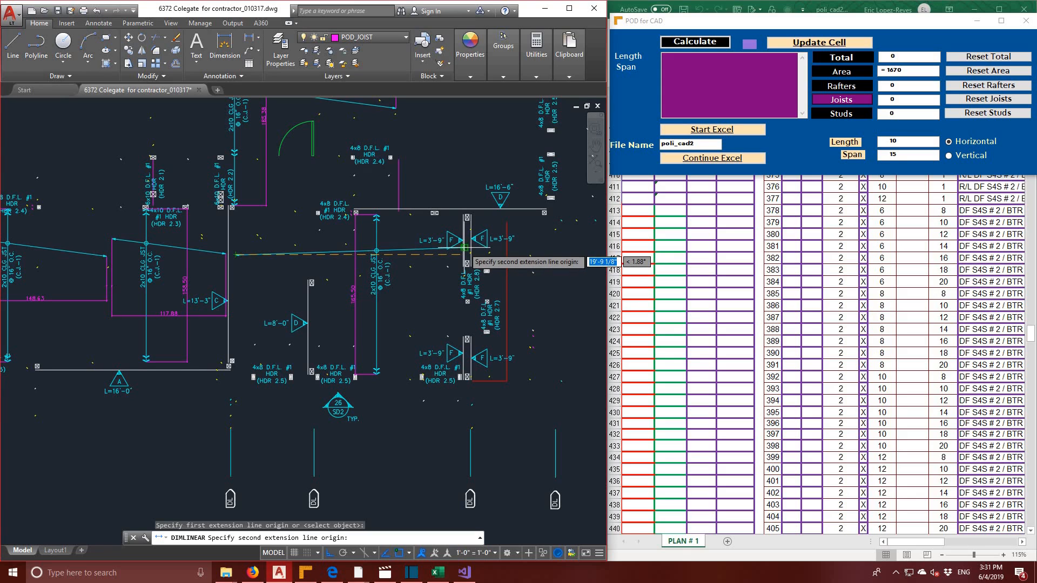
left_click(464, 247)
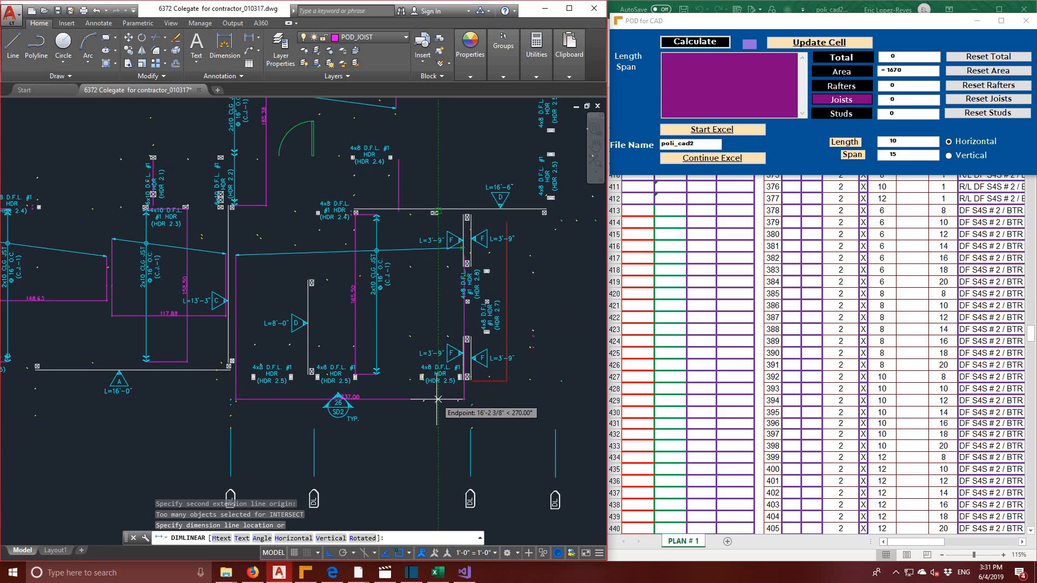
left_click(437, 394)
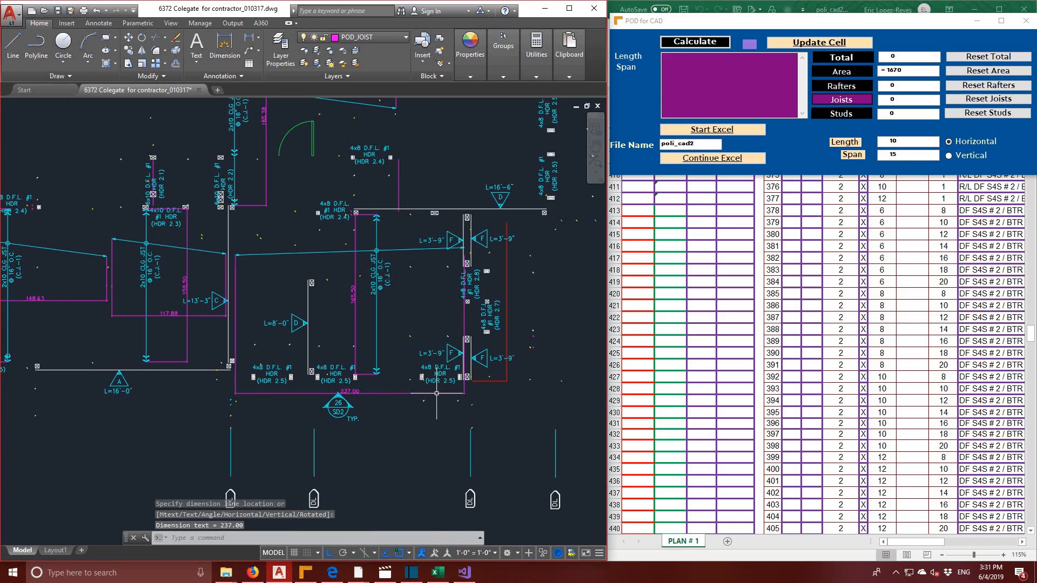
- Set the joist direction in POD for CAD to Vertical, so entries are read as span followed by length
scroll(403, 329, "down", 2)
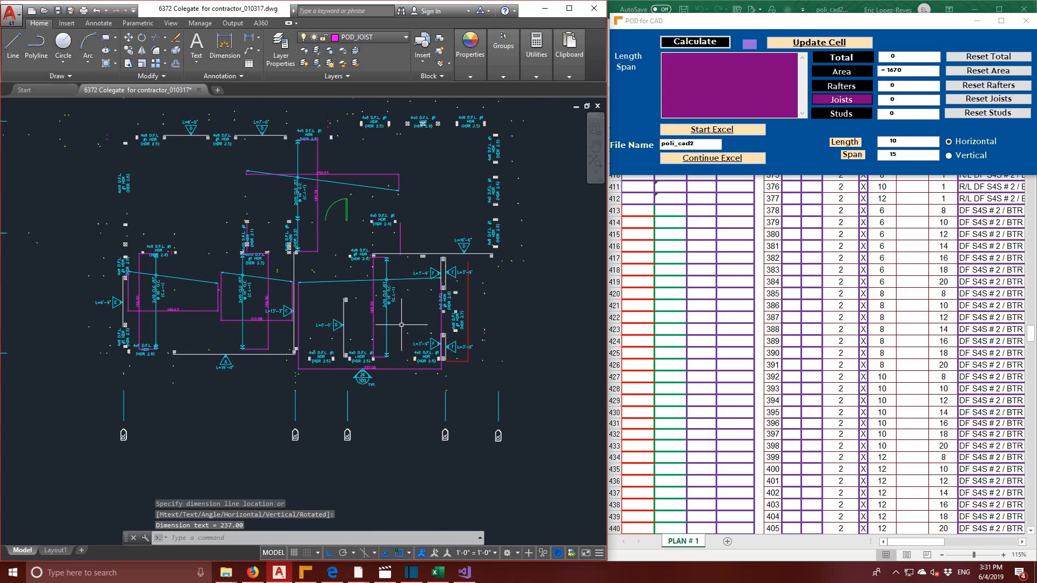
scroll(392, 318, "up", 2)
scroll(393, 317, "down", 2)
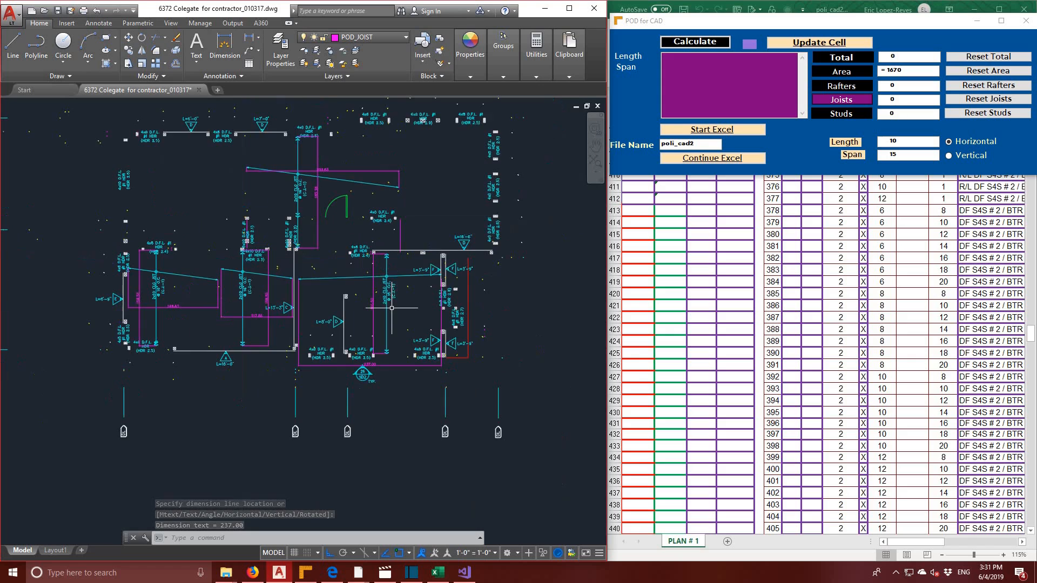
left_click(952, 158)
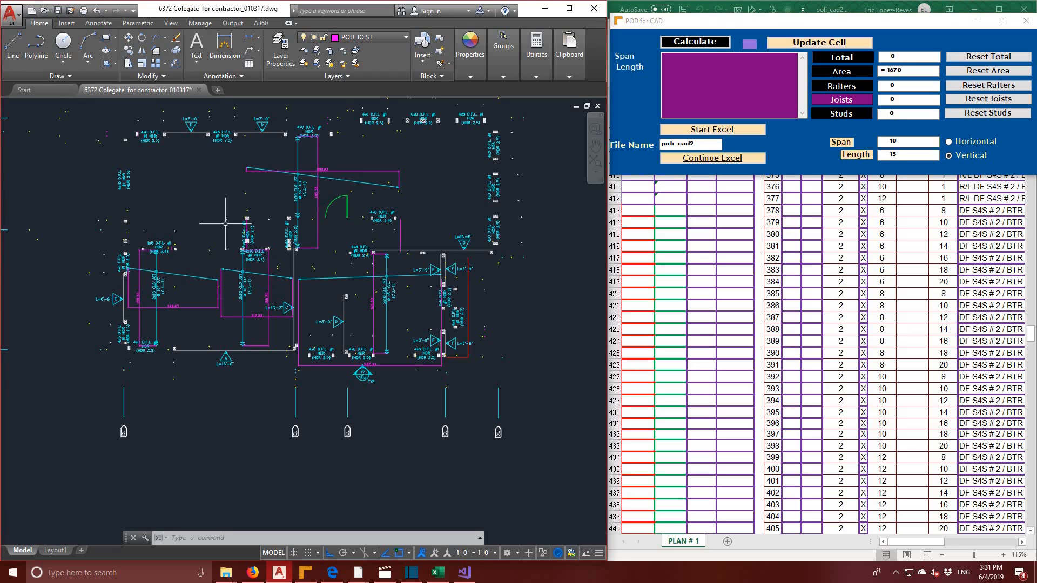
middle_click_drag(200, 223, 261, 209)
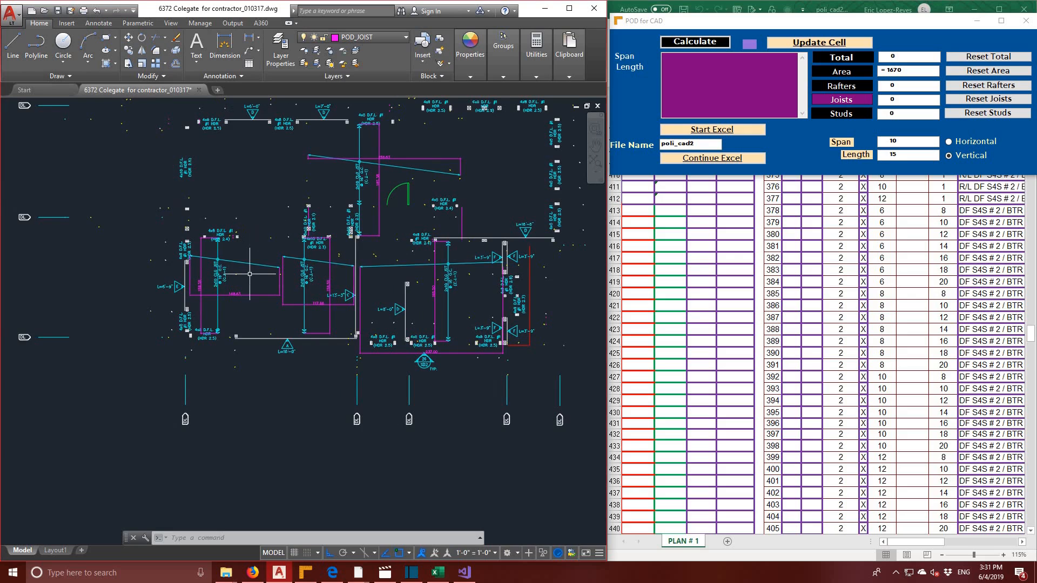
scroll(249, 274, "up", 2)
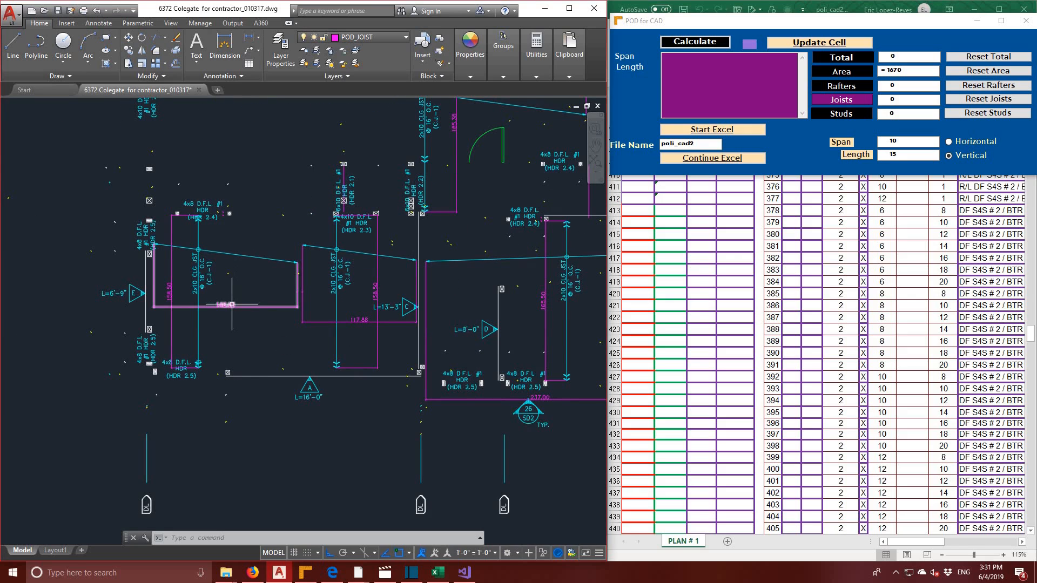
left_click(226, 306)
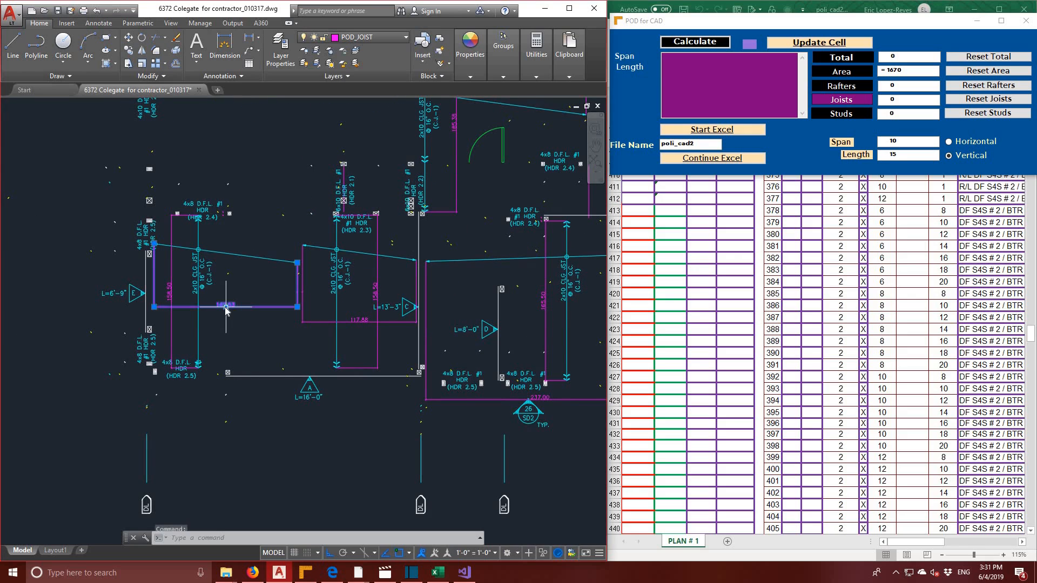
left_click(226, 307)
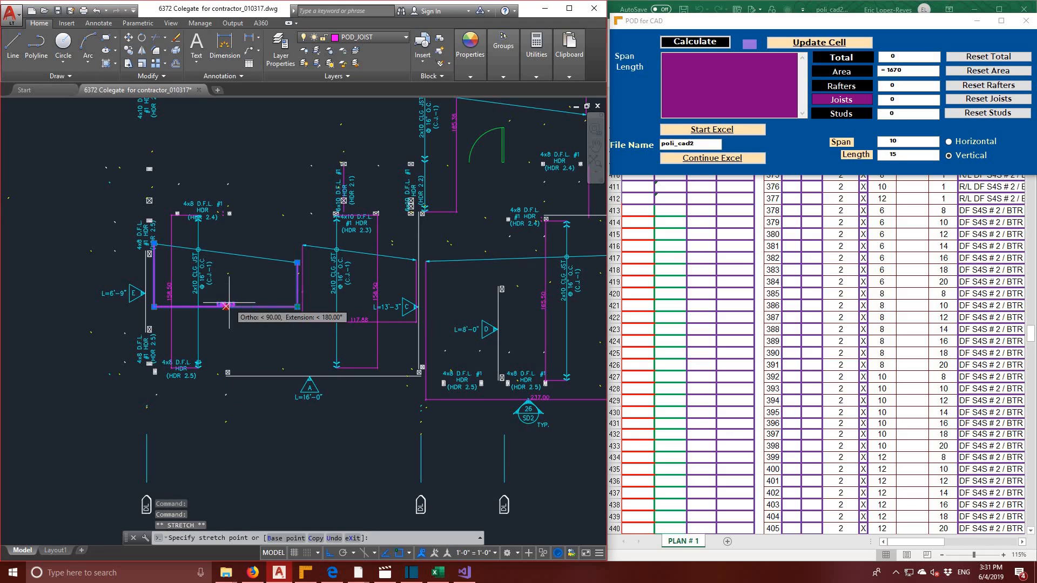
key("Escape")
key("Escape")
key("Escape")
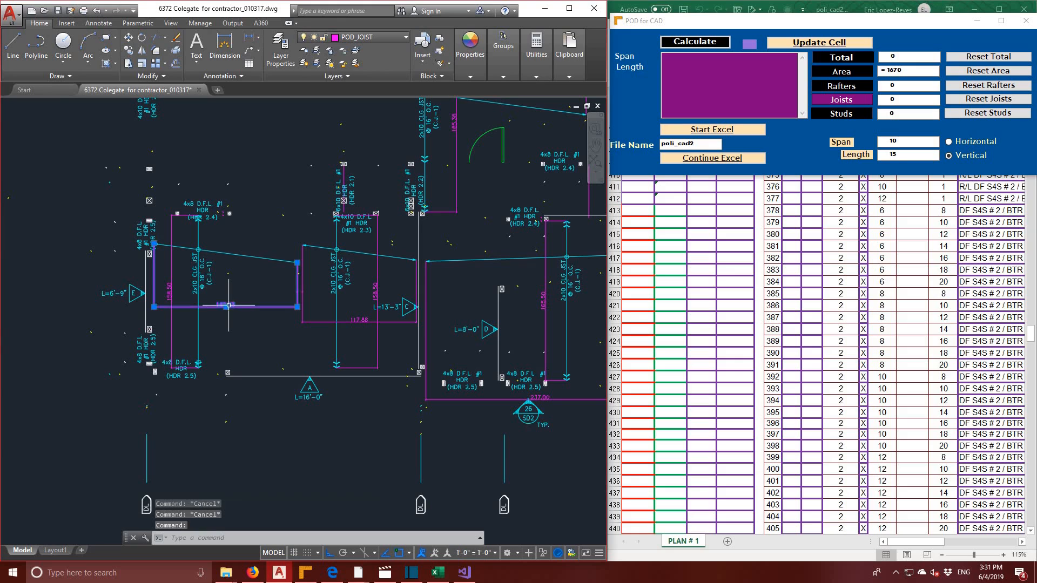
- Copy the far-left room's dimension values, span 148.63 and length 158.50, into the POD for CAD joist entry and calculate the joists
double_click(229, 306)
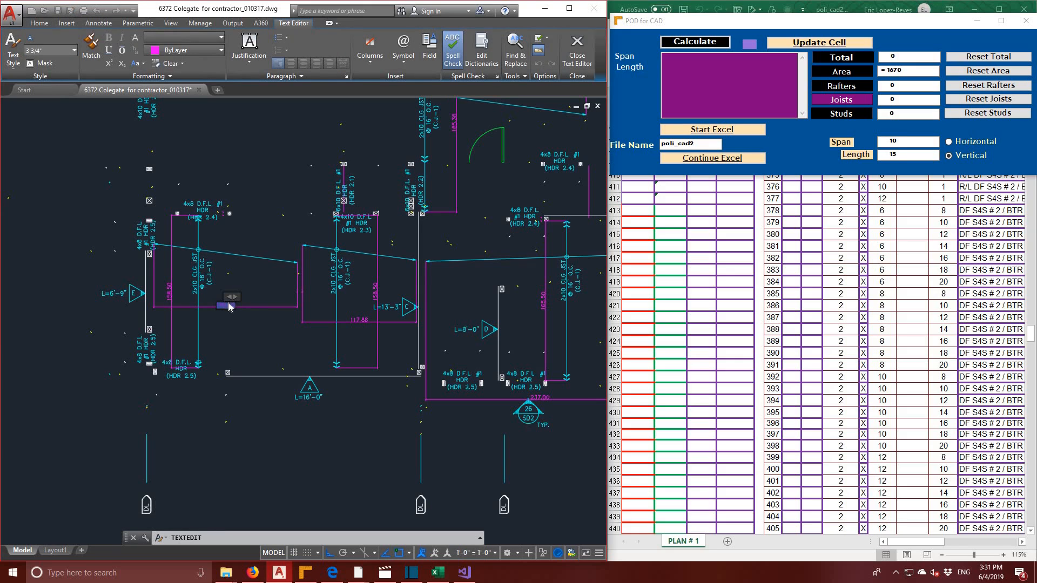
left_click(684, 130)
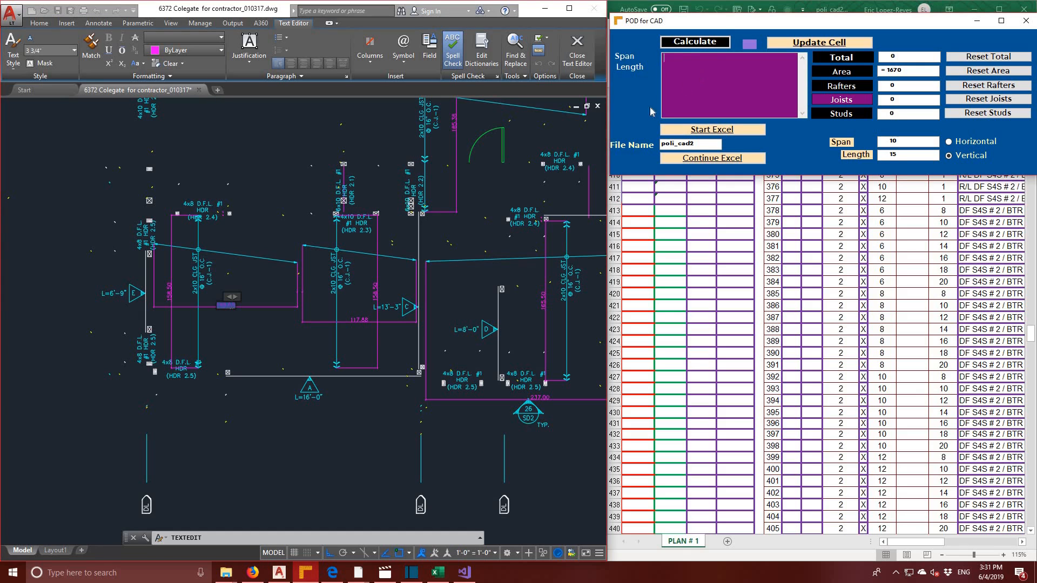
left_click(169, 301)
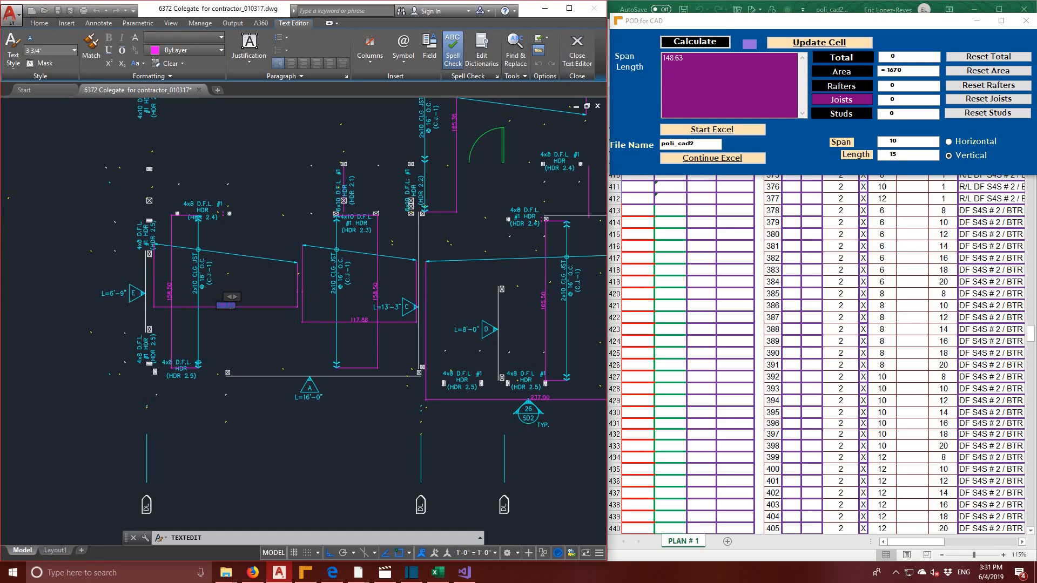
left_click(169, 298)
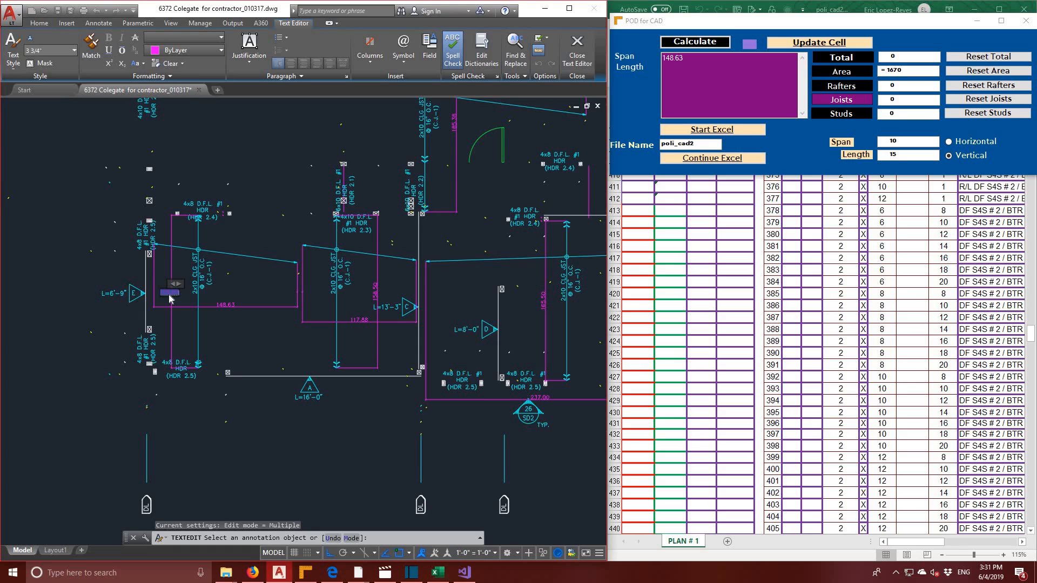
left_click(706, 105)
left_click(703, 45)
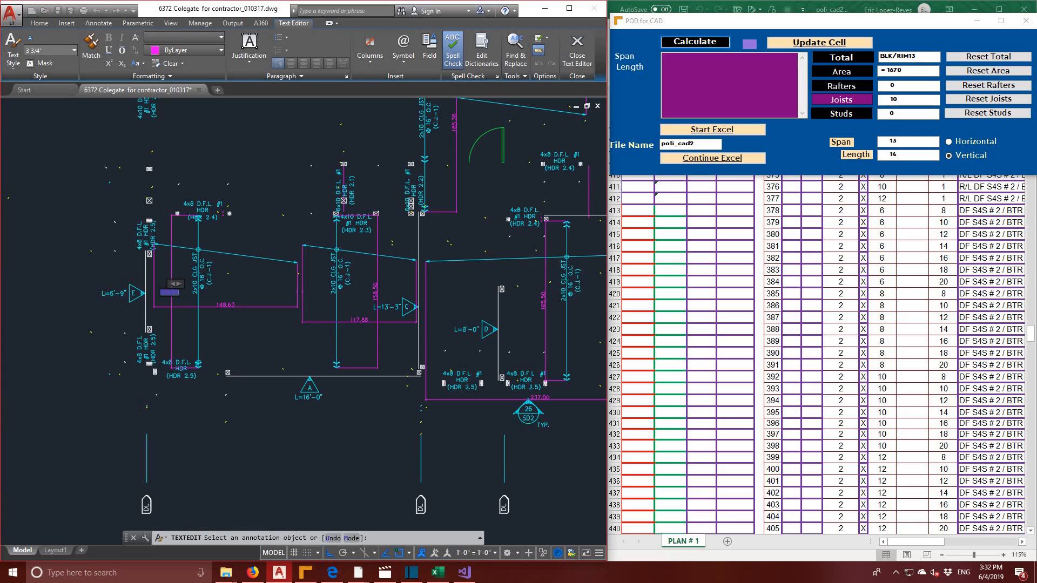
- Copy the second lower room's dimension values, span 117.88 and length 158.50, into the joist entry and calculate the joists
left_click(360, 322)
left_click(361, 322)
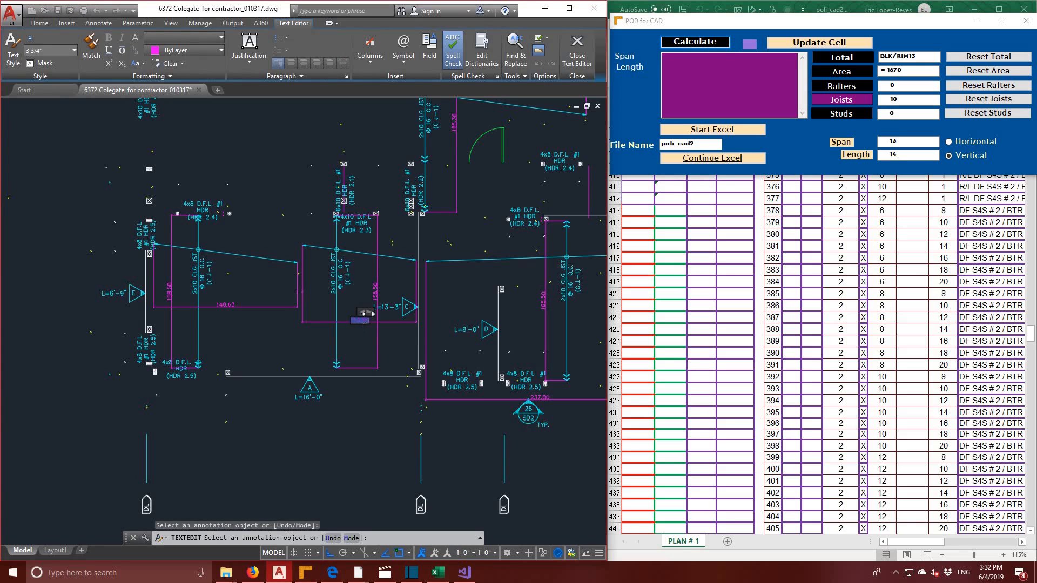
left_click(725, 56)
type("117.88")
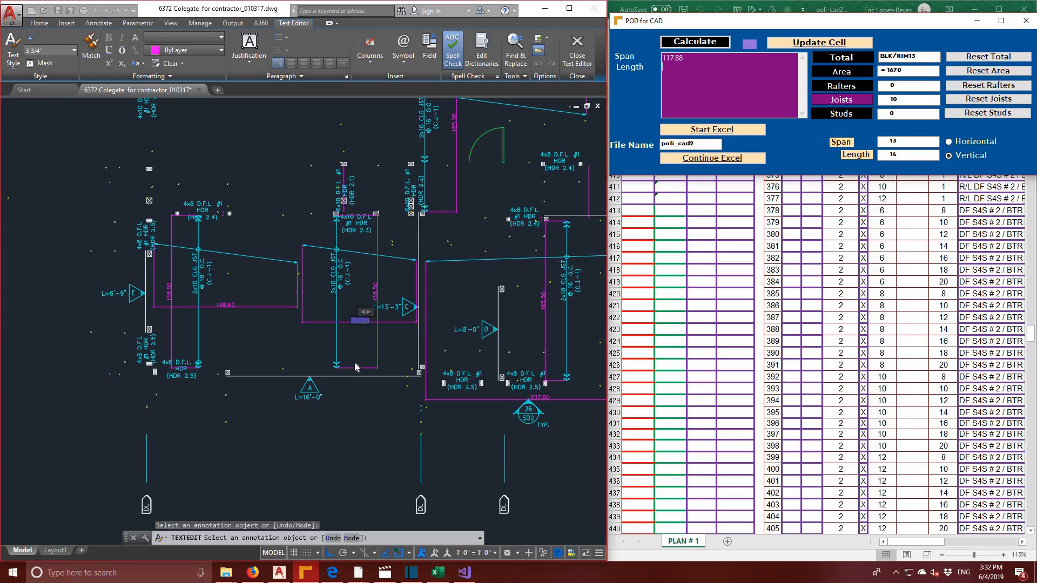
left_click(377, 299)
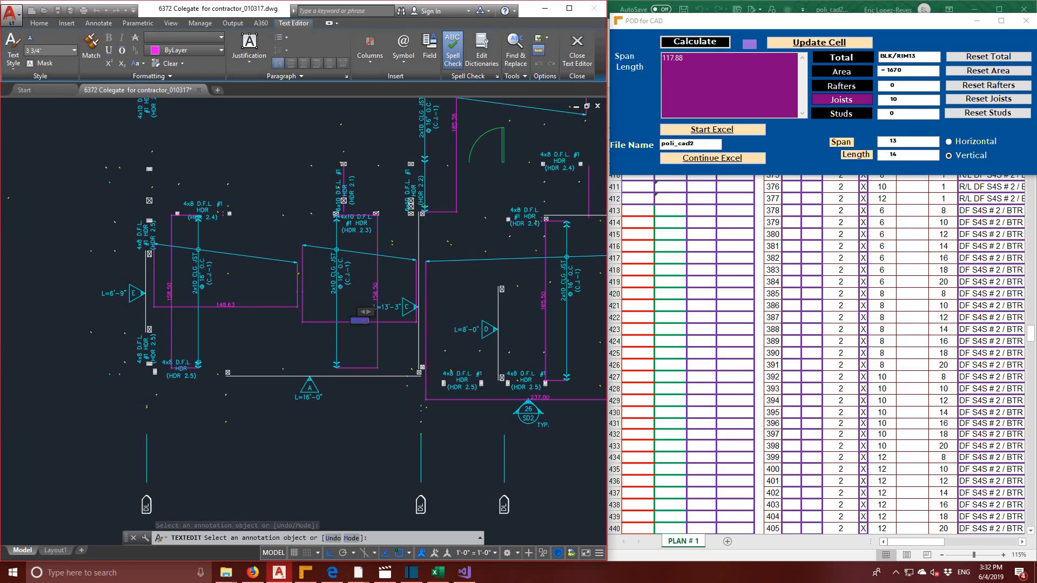
left_click(377, 299)
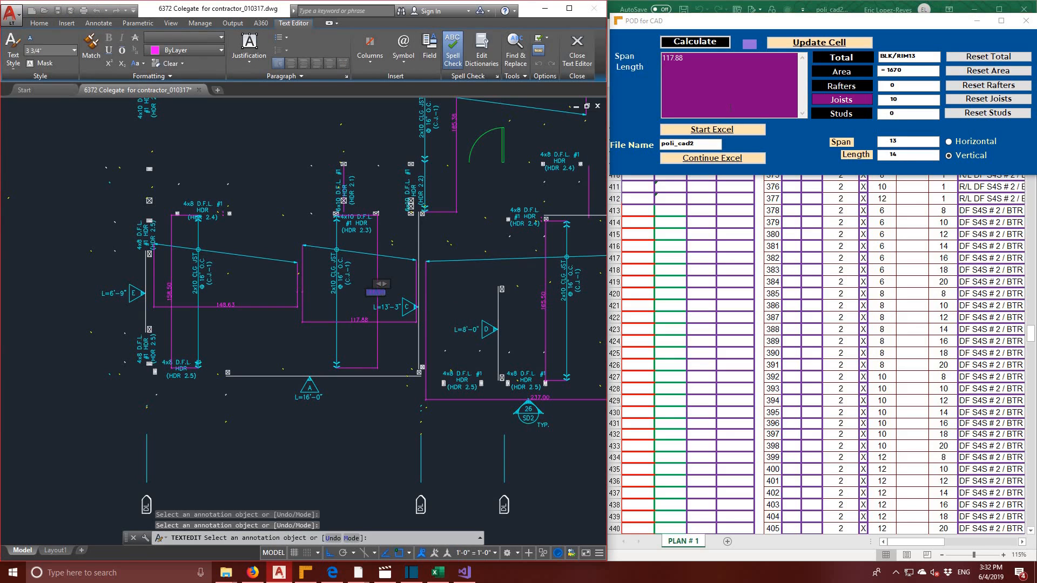
left_click(731, 108)
type("158.50")
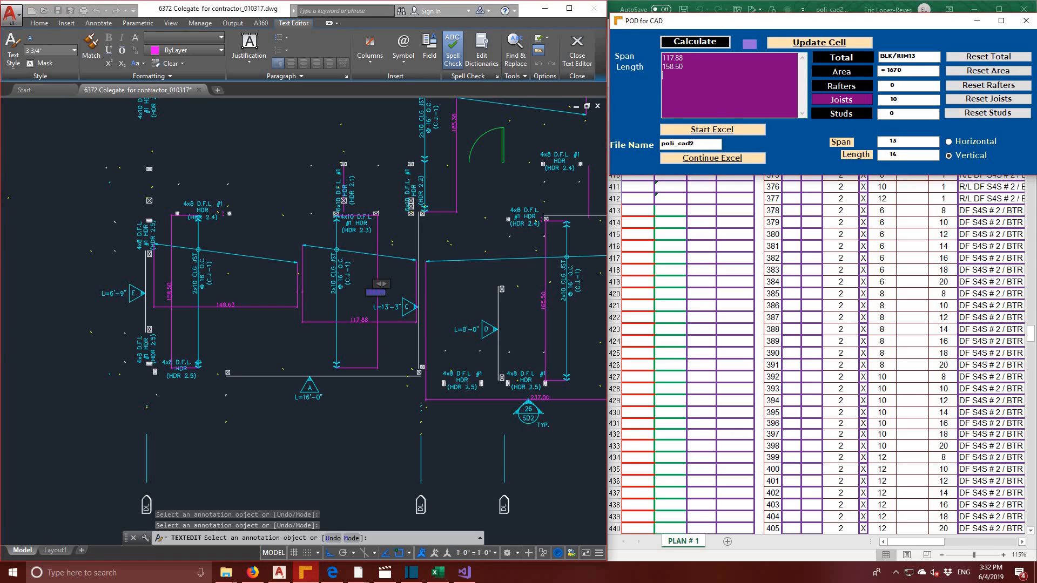
left_click(700, 42)
- Copy the upper middle room's 252.63 span and its vertical length dimension into the joist entry and calculate the joists
scroll(451, 238, "down", 2)
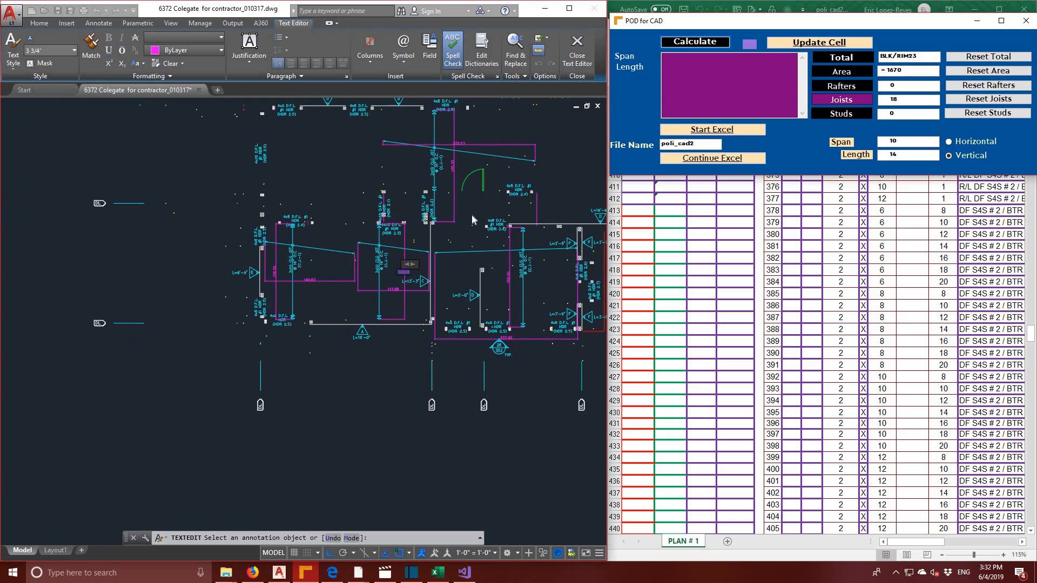
left_click(472, 214)
middle_click_drag(468, 145, 444, 200)
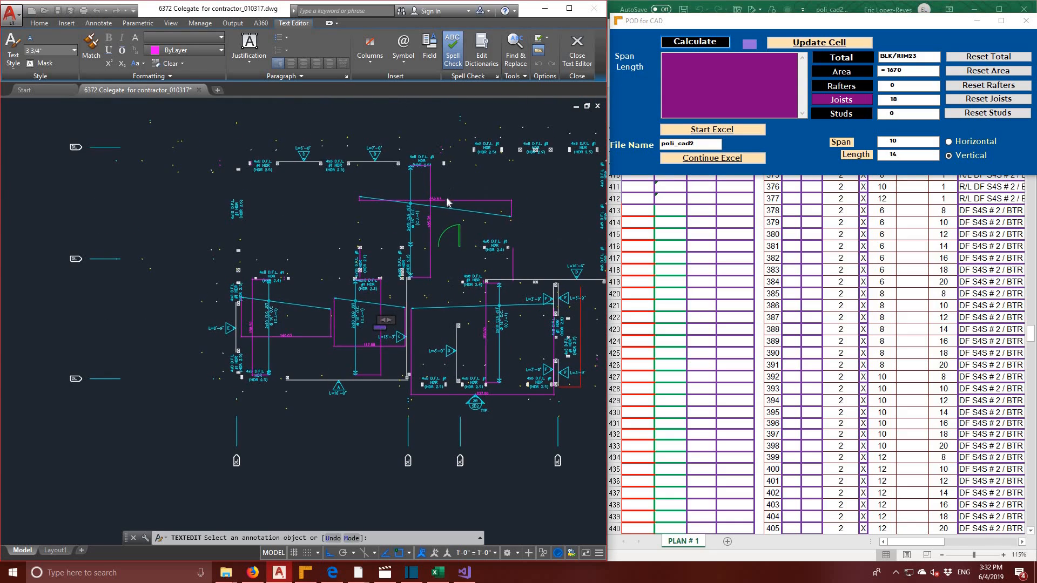
left_click(436, 201)
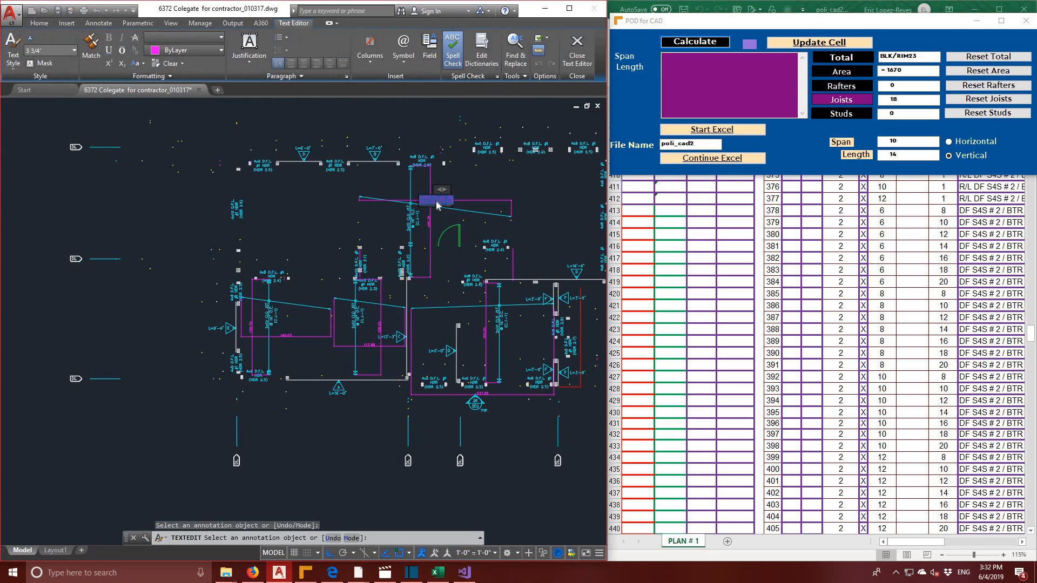
left_click(773, 64)
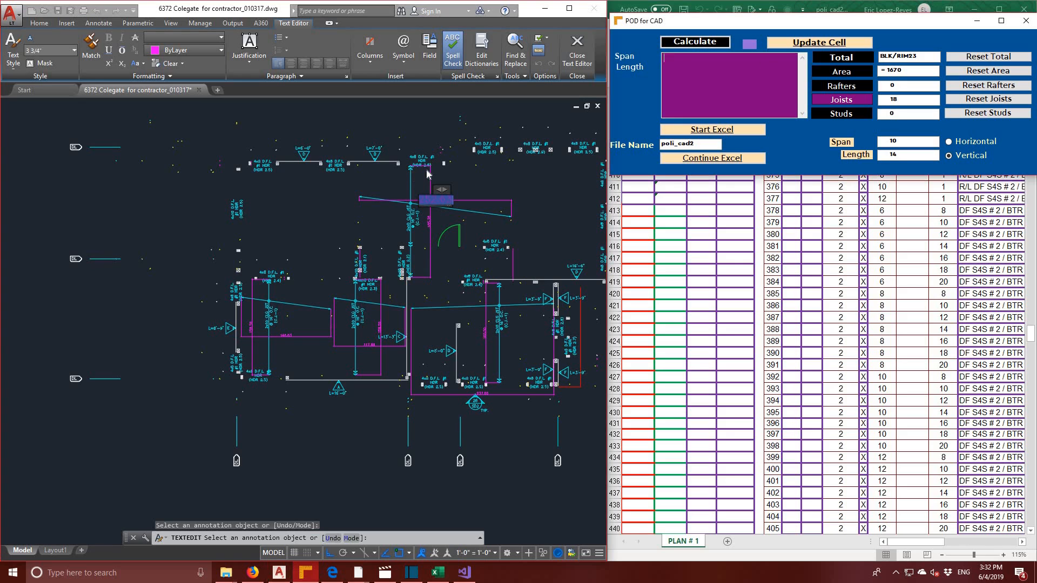
type("252.63")
left_click(431, 226)
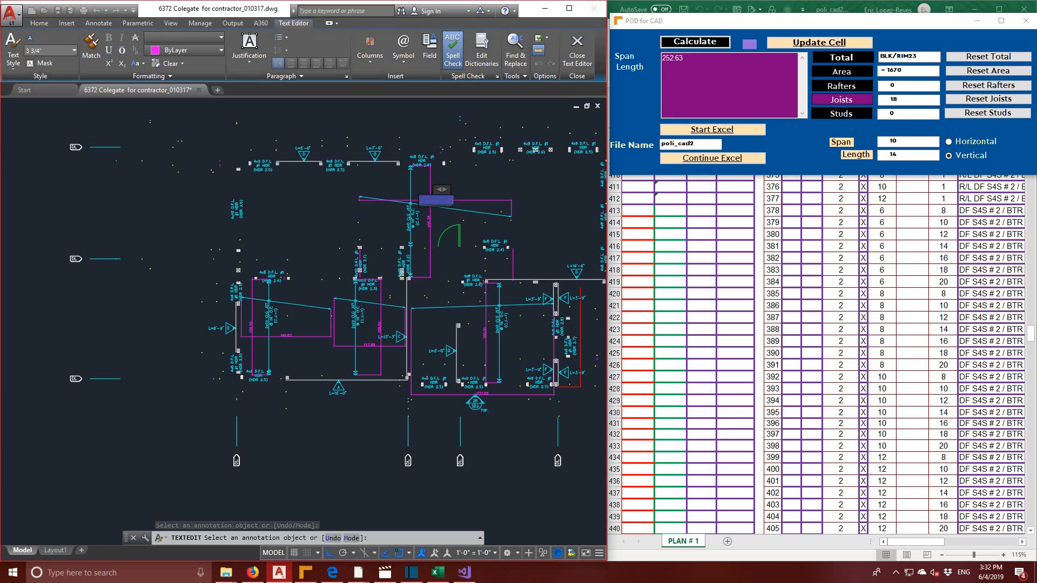
left_click(429, 222)
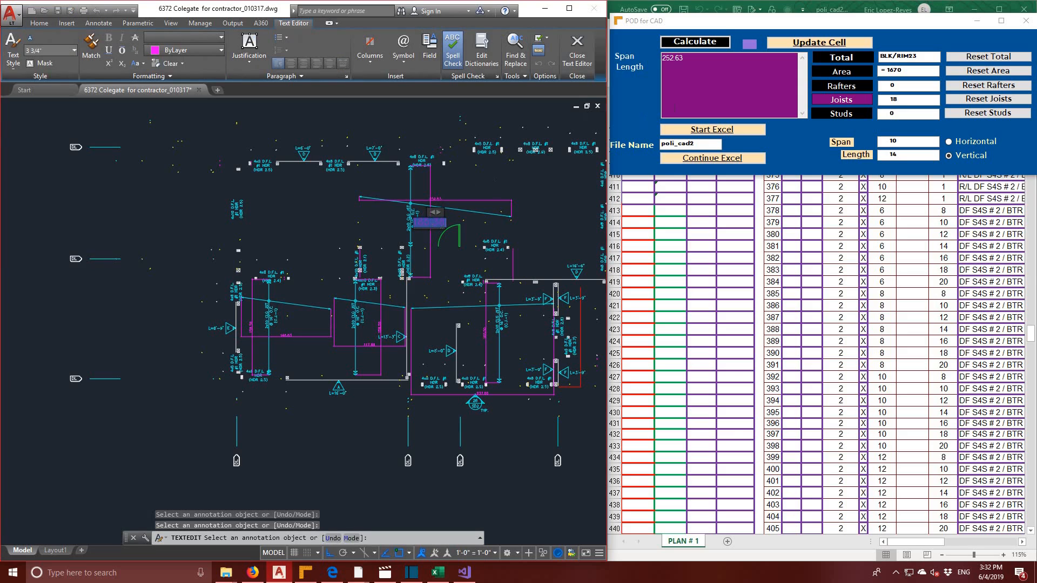
left_click(715, 54)
left_click(719, 43)
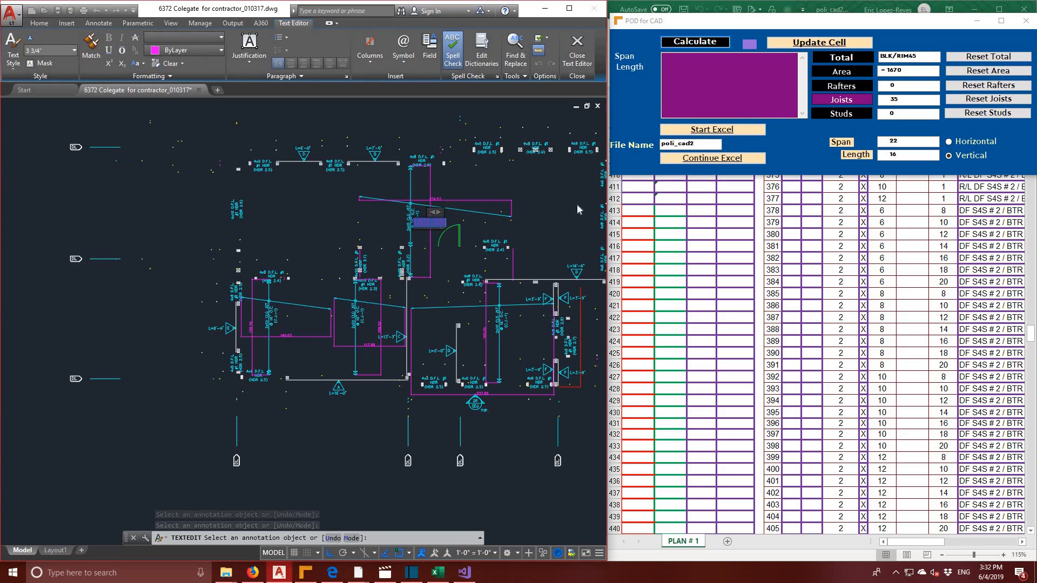
- Copy the lower-right room's horizontal dimension, 237.00, into the POD for CAD joist entry as the span
middle_click_drag(575, 206, 533, 215)
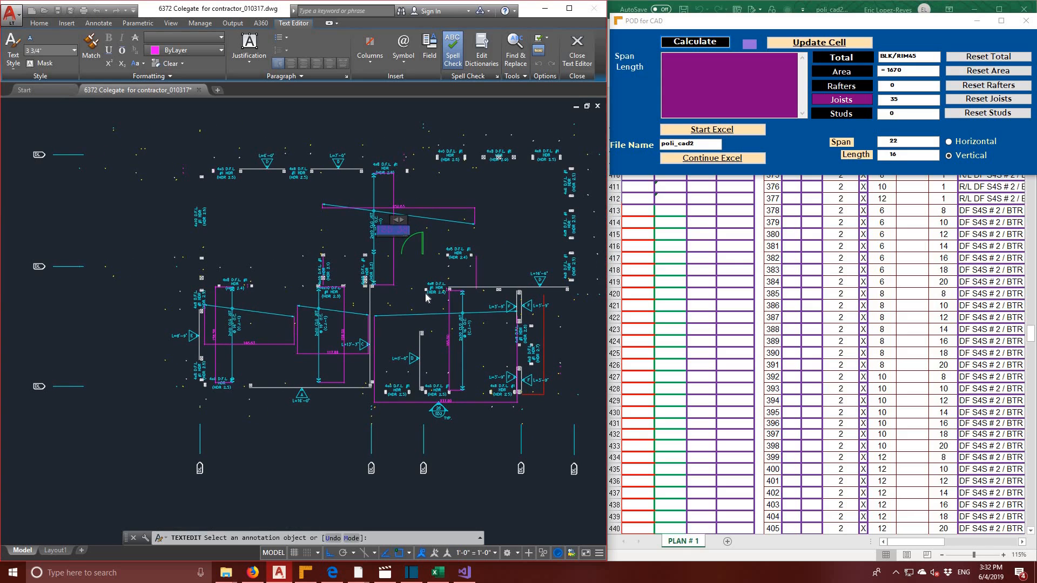
scroll(437, 351, "up", 2)
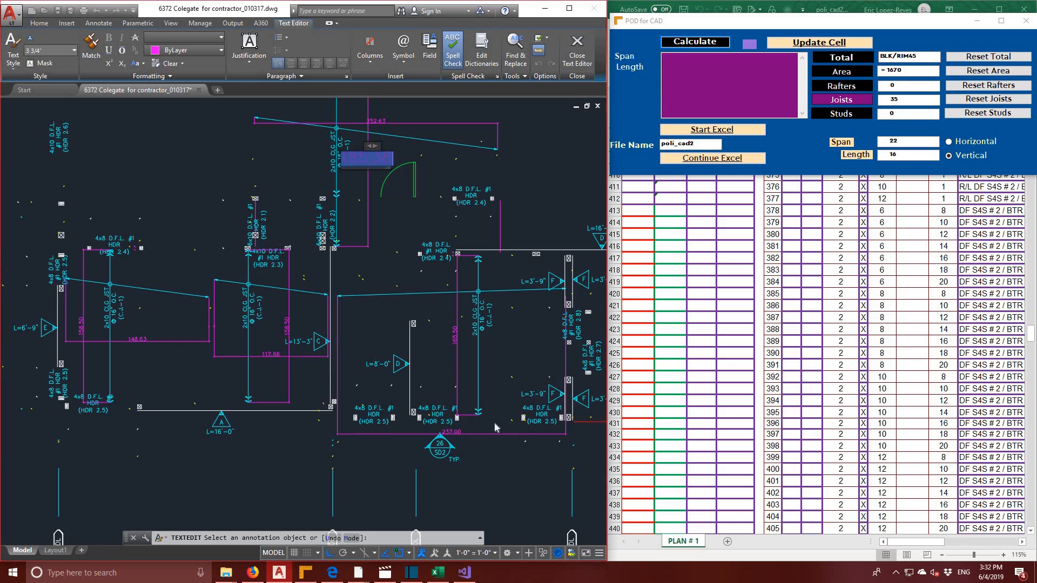
left_click(410, 292)
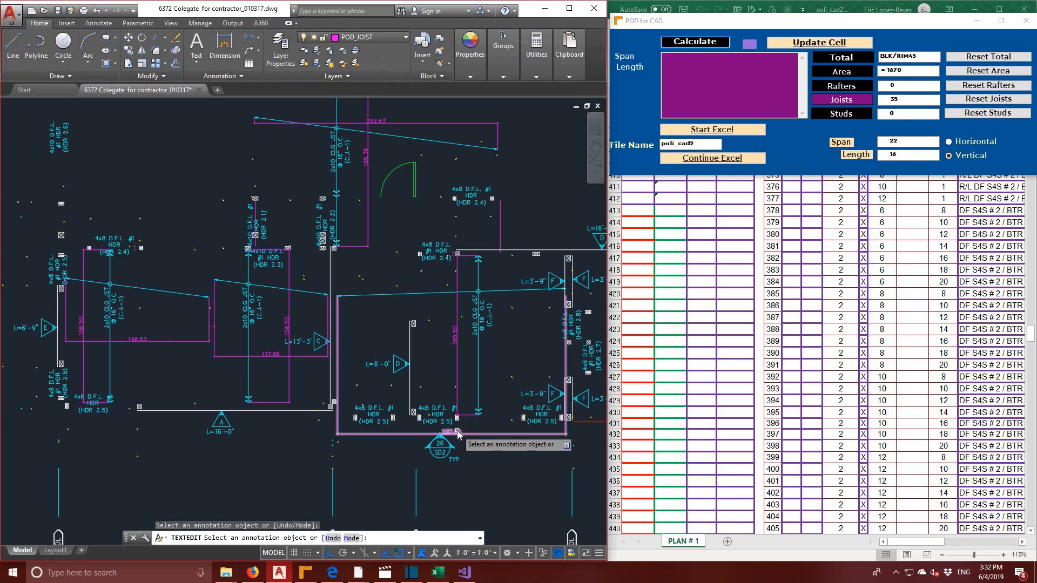
left_click(457, 432)
key("ctrl+c")
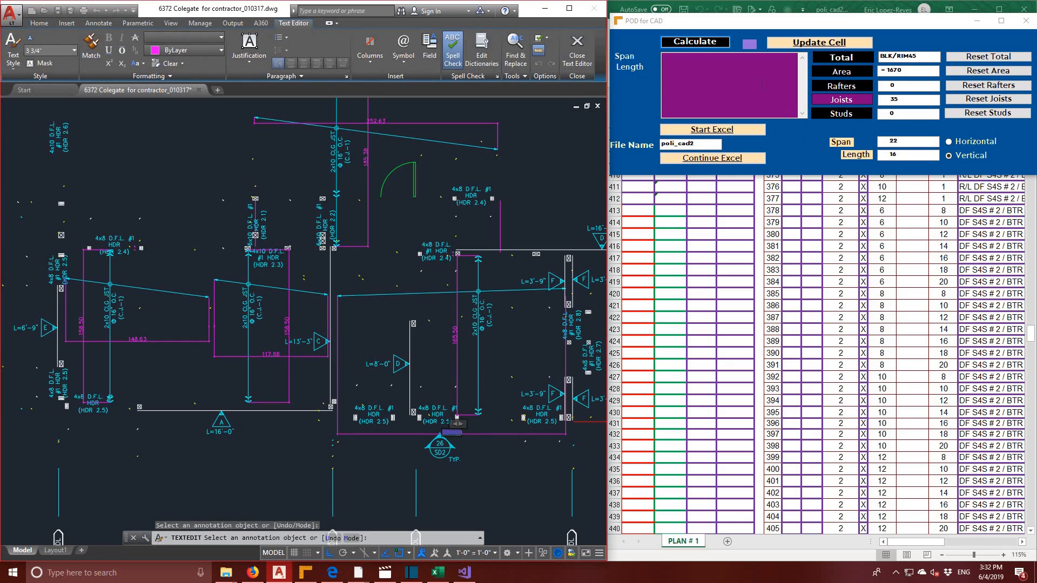
left_click(762, 82)
key("ctrl+v")
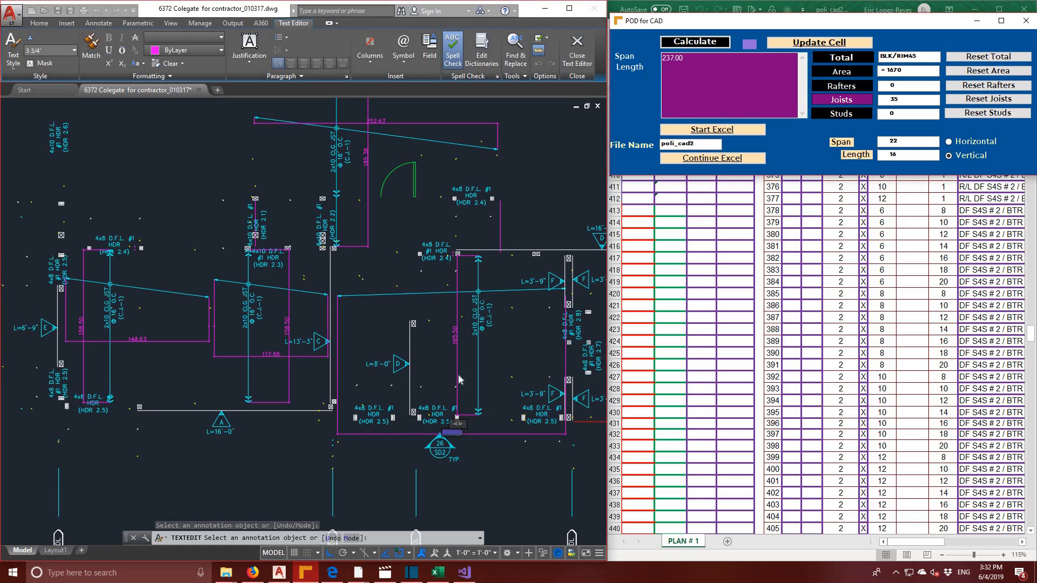
- Add the same room's vertical dimension, 165.50, to the joist entry as the length and calculate the joists
left_click(456, 342)
left_click(457, 342)
key("ctrl+c")
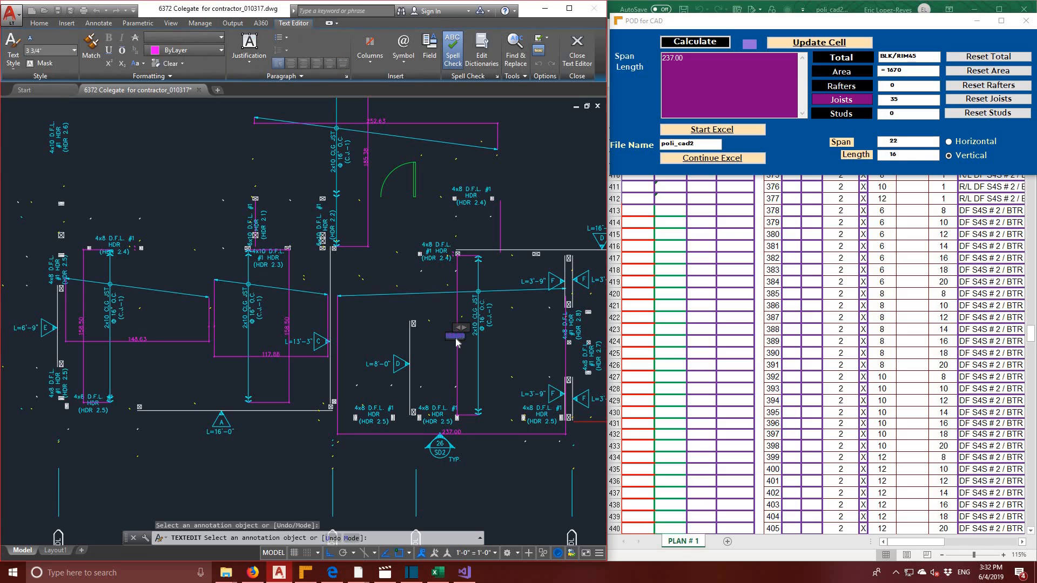
left_click(765, 85)
key("ctrl+v")
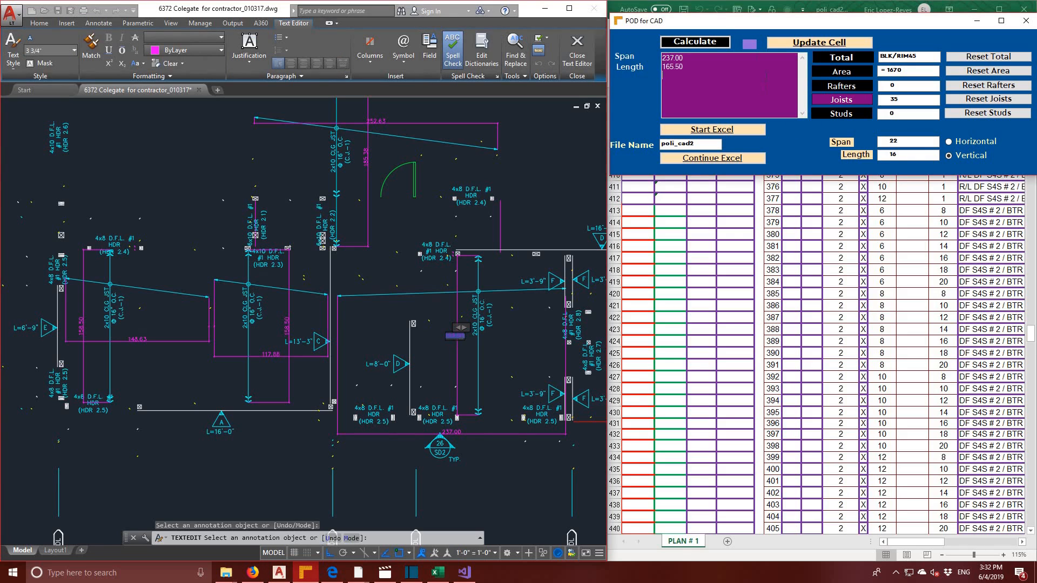
left_click(712, 44)
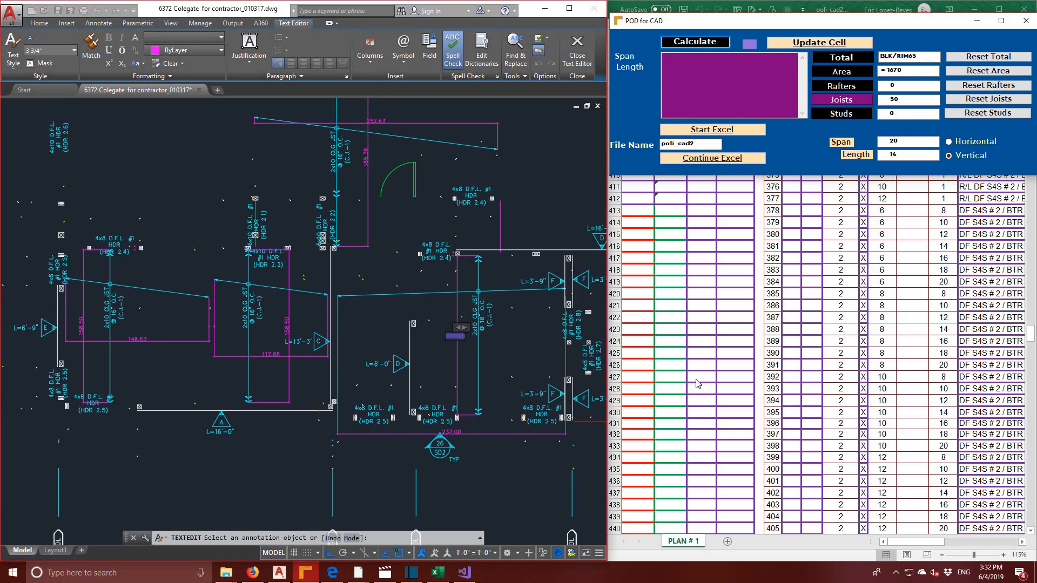
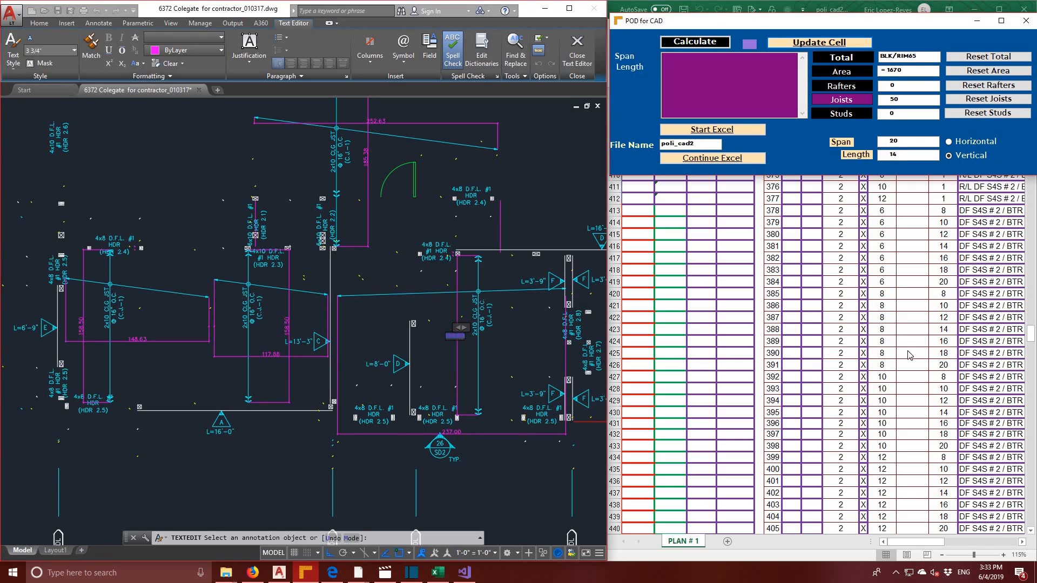
- Try to update the 10 and 12 foot 2x10 quantity cells, B428 and B429, with the POD for CAD joist counts
left_click(672, 373)
left_click(648, 393)
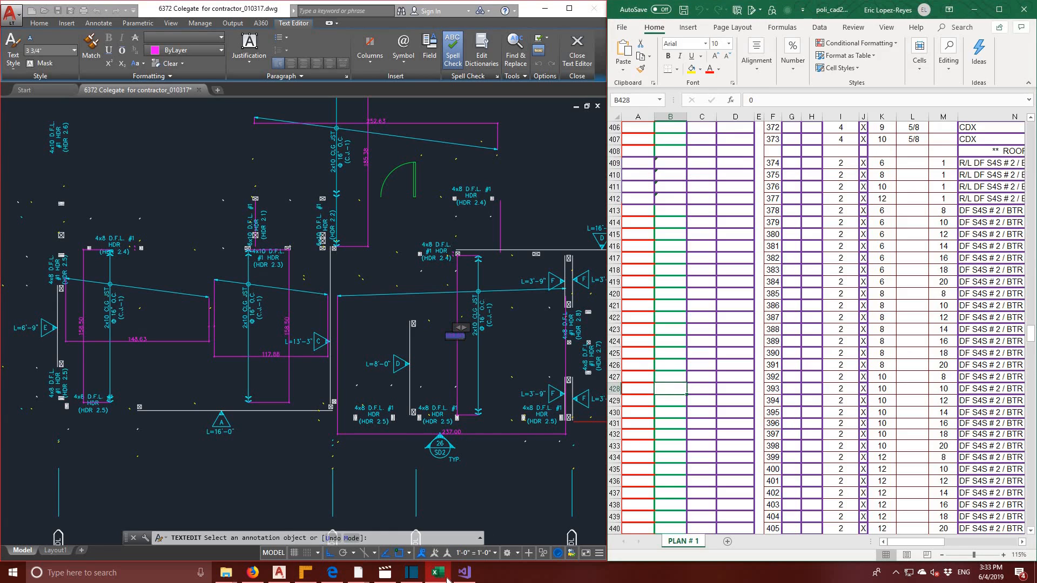
left_click(306, 573)
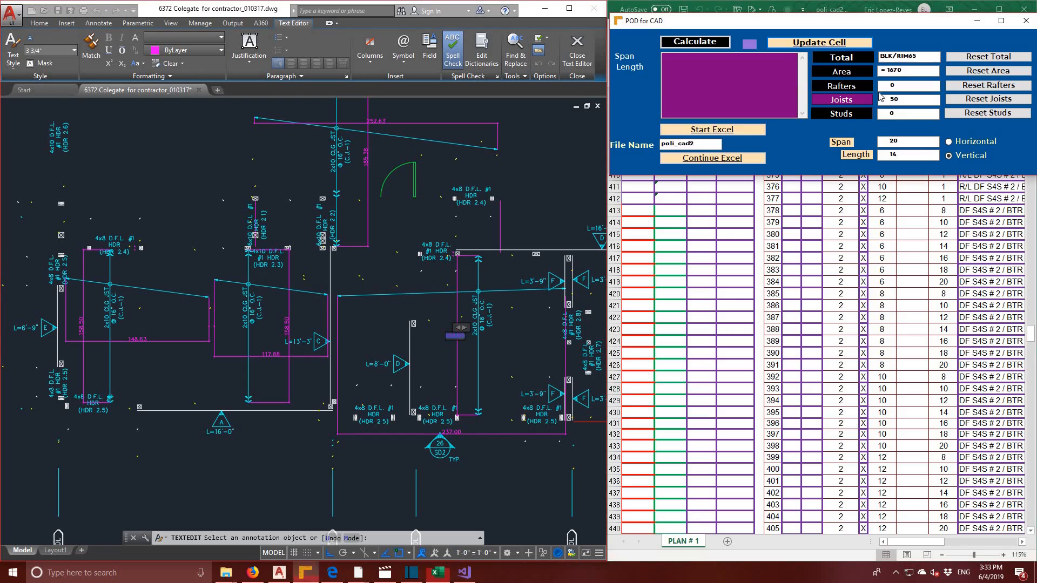
left_click(668, 400)
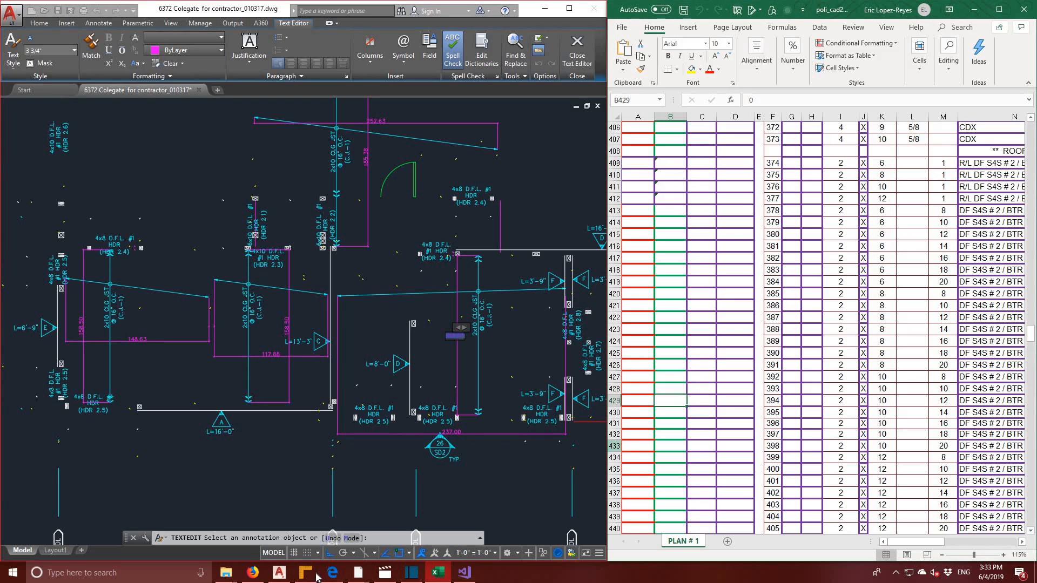
left_click(305, 572)
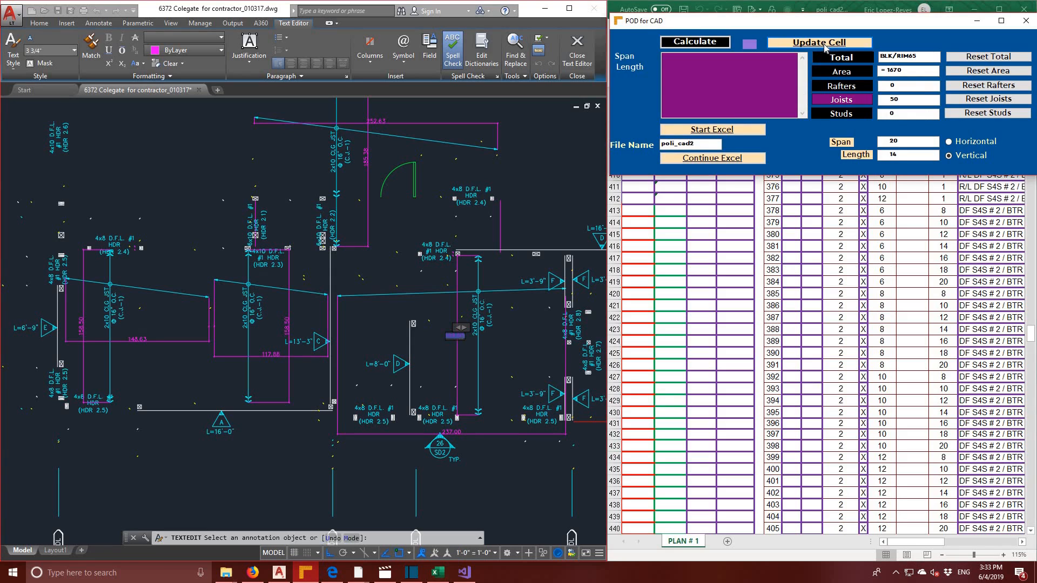
- Fill the 14 and 16 foot 2x10 quantity cells, B430 and B431, with the joist counts from POD for CAD
left_click(660, 408)
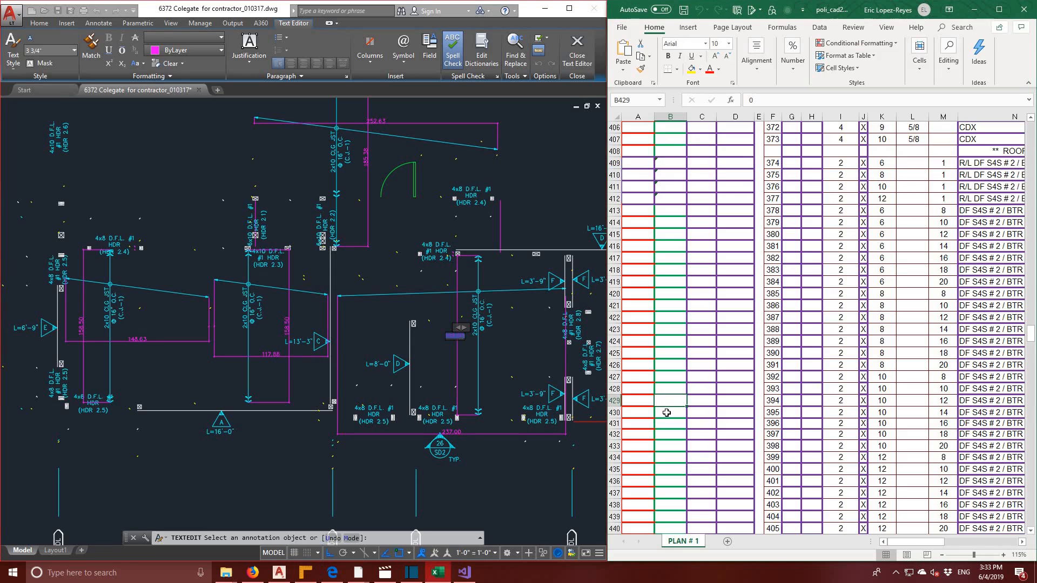
left_click(668, 413)
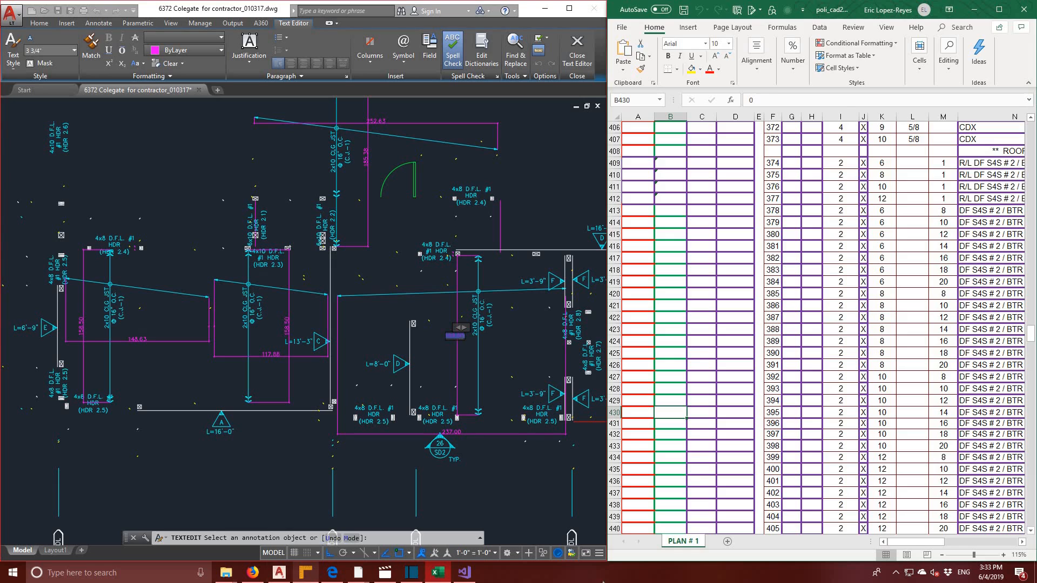
left_click(306, 572)
left_click(817, 44)
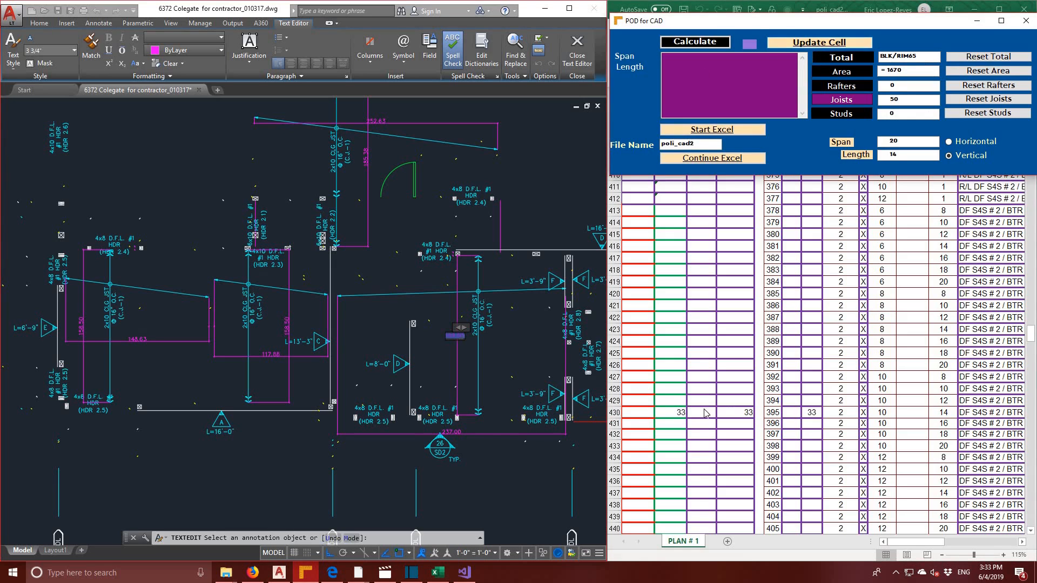
left_click(680, 420)
left_click(849, 42)
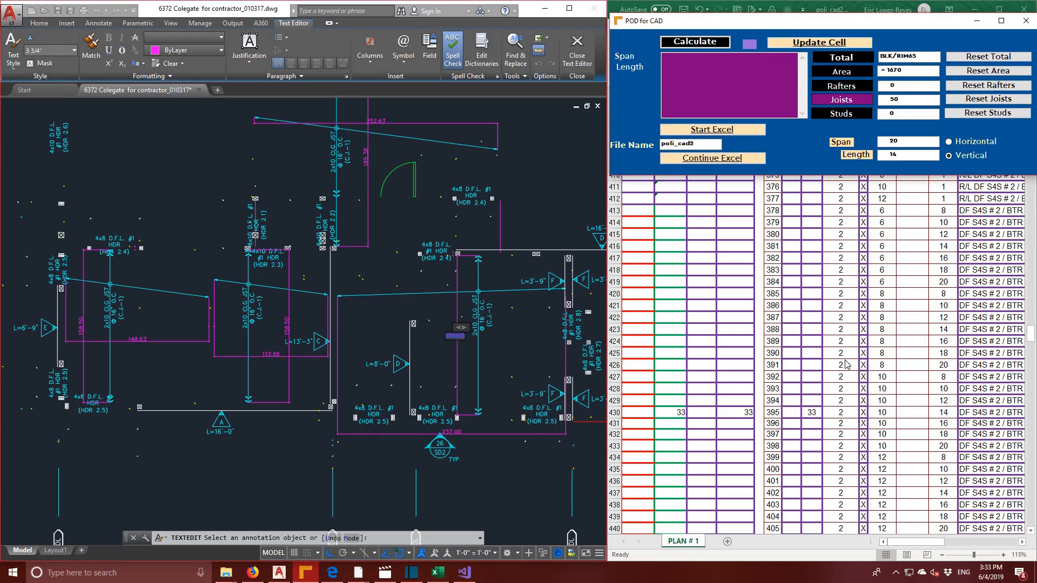
- Try to update the 18 and 20 foot 2x10 quantity cells, B432 and B433, with the POD for CAD joist counts
left_click(673, 434)
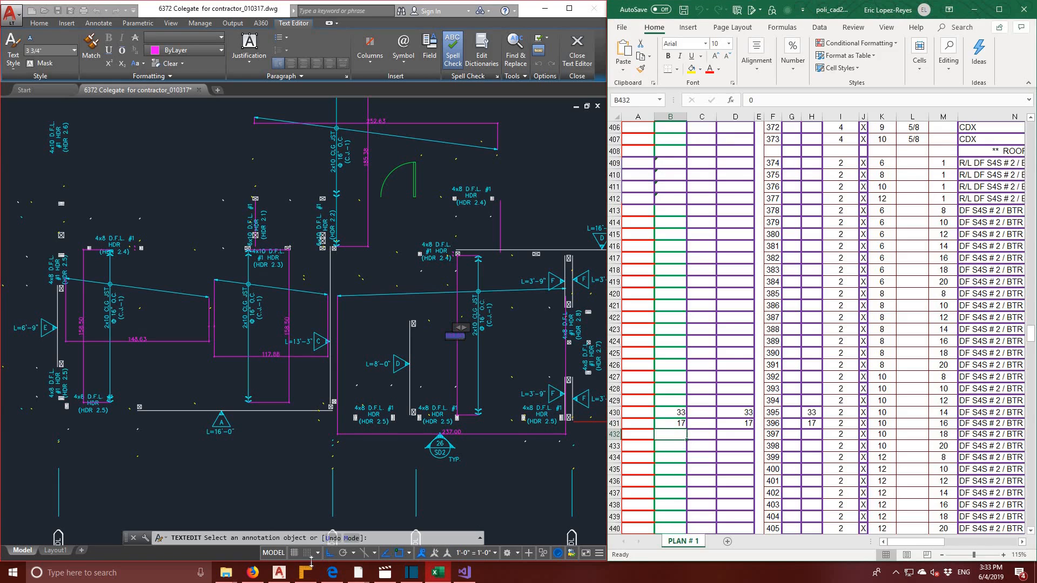
left_click(308, 579)
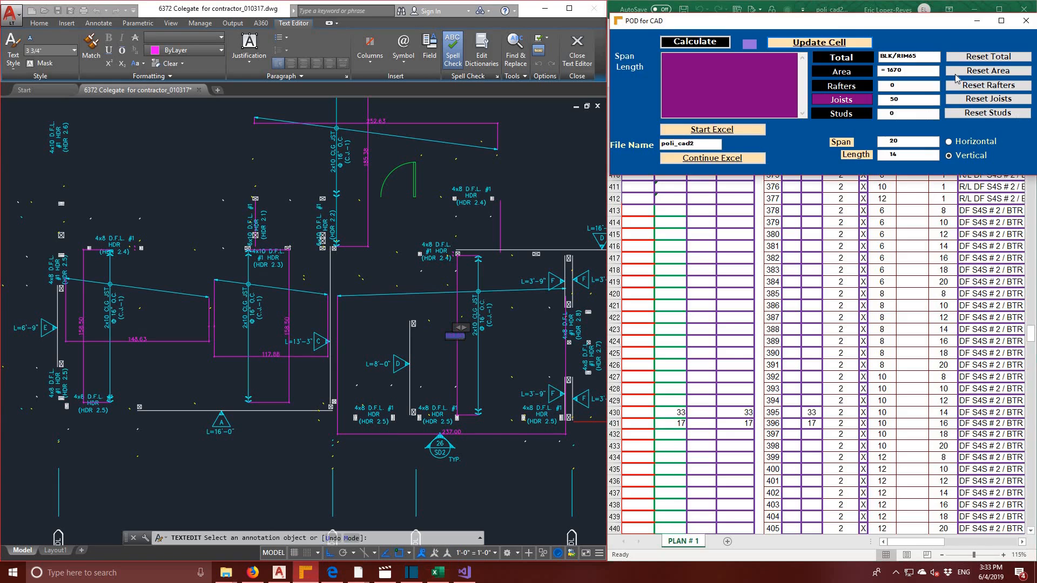
left_click(823, 45)
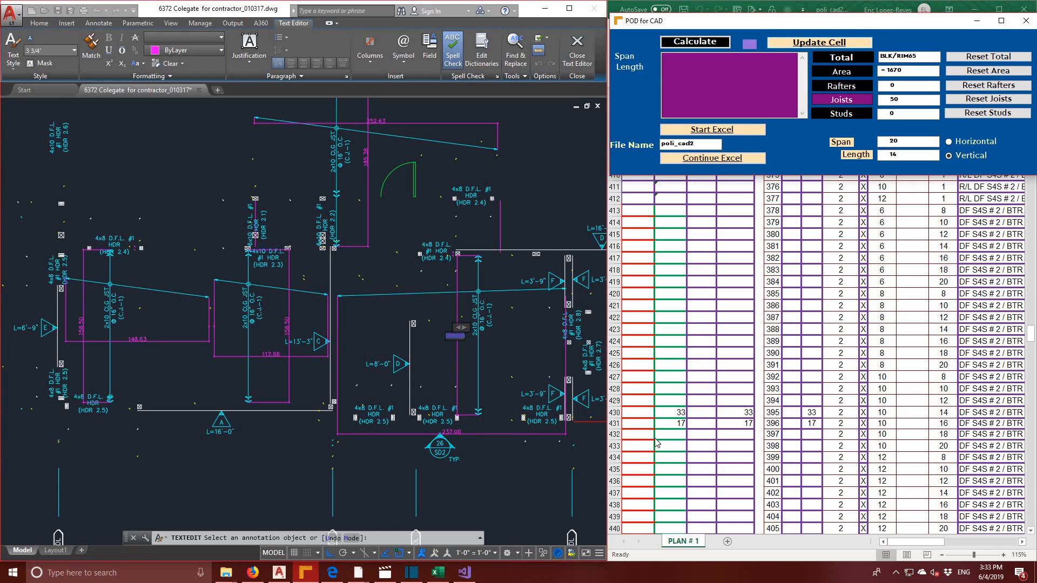
left_click(674, 436)
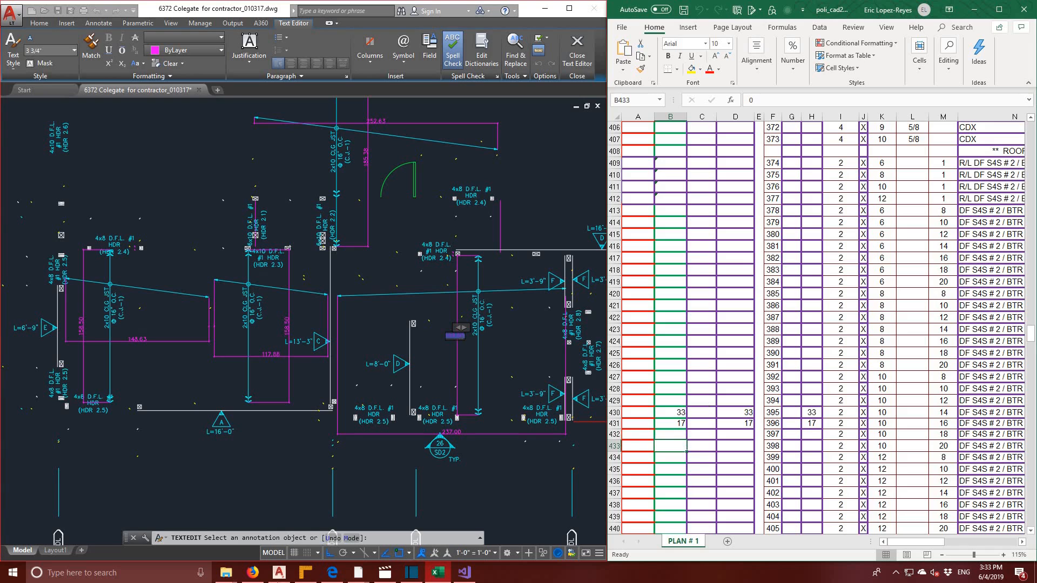
left_click(306, 572)
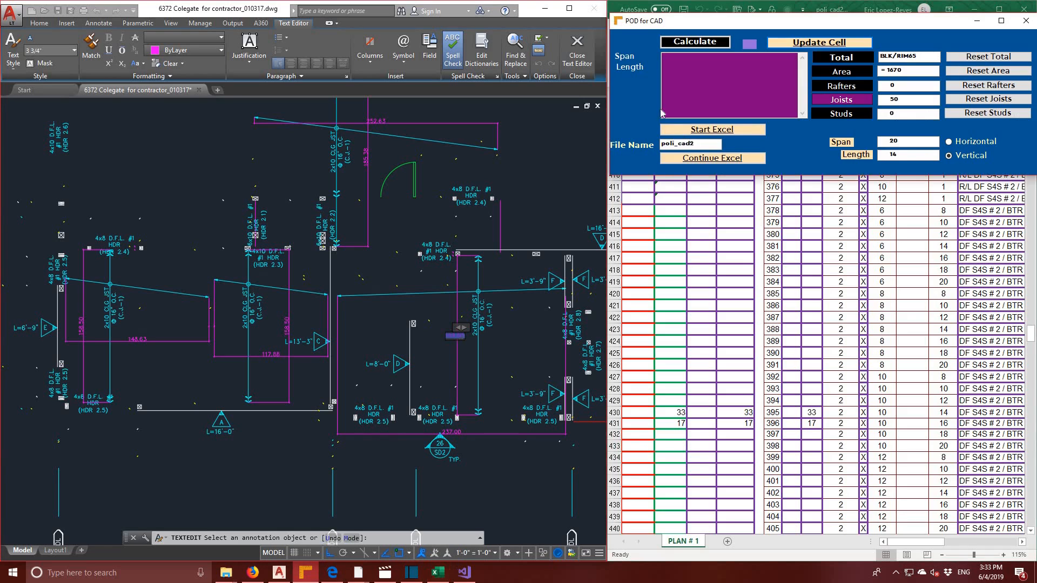
left_click(835, 45)
left_click(679, 445)
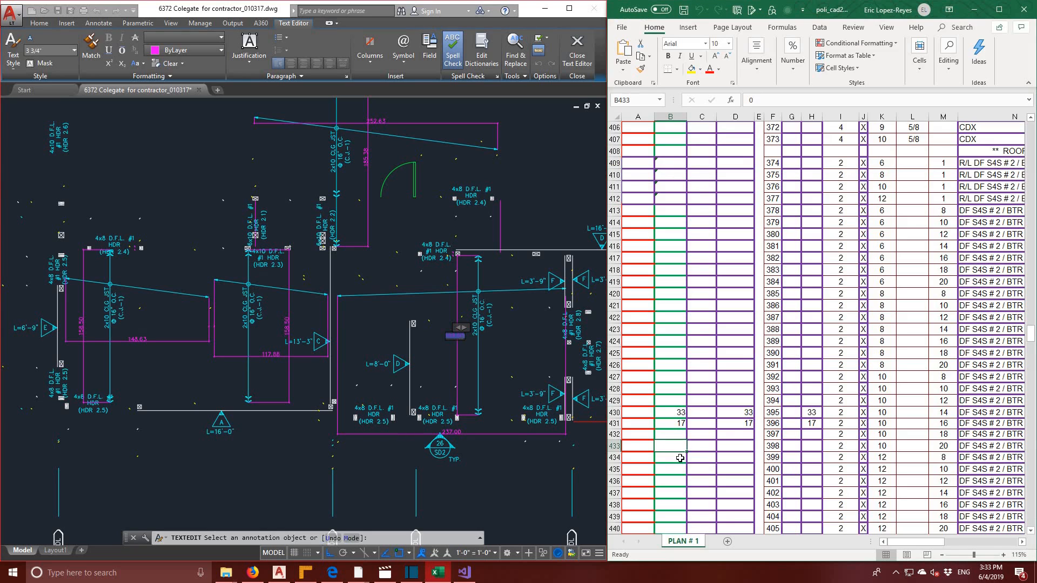
- Set the 2x10 length in cell M427 to 22 and try to update quantity cell B427 with the joist count
left_click(615, 446)
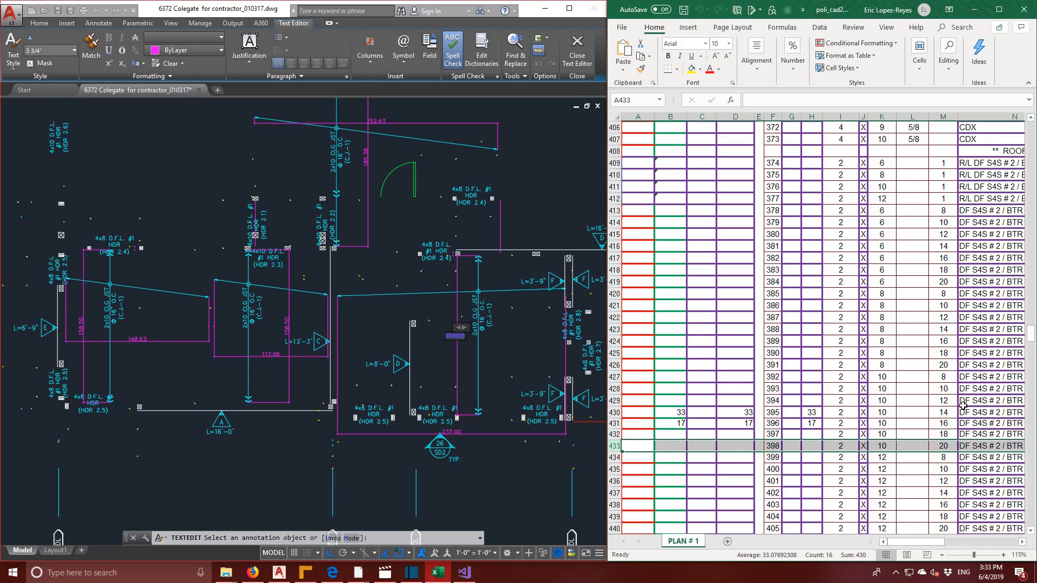
left_click(949, 378)
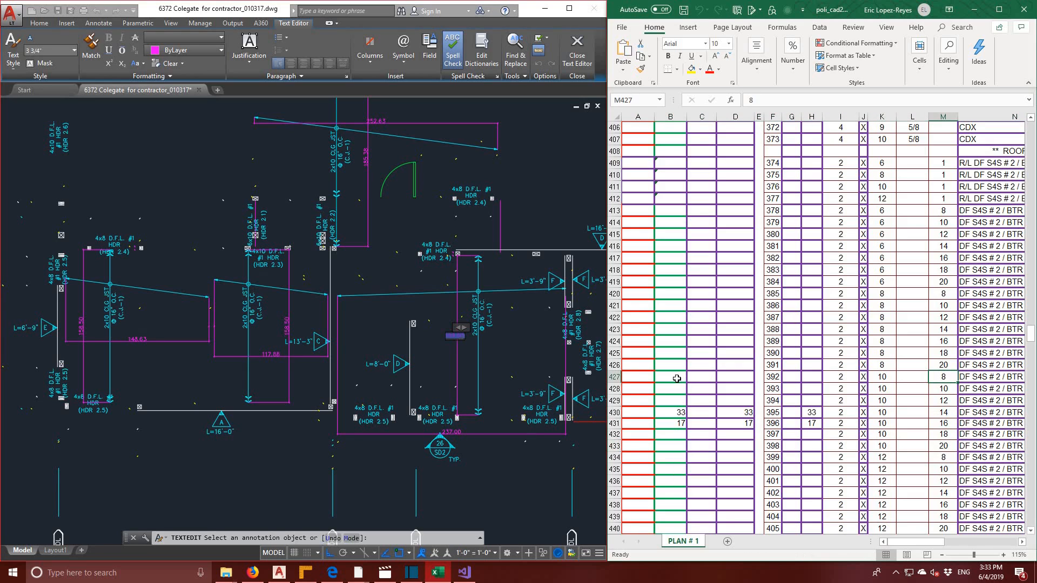
left_click(677, 379)
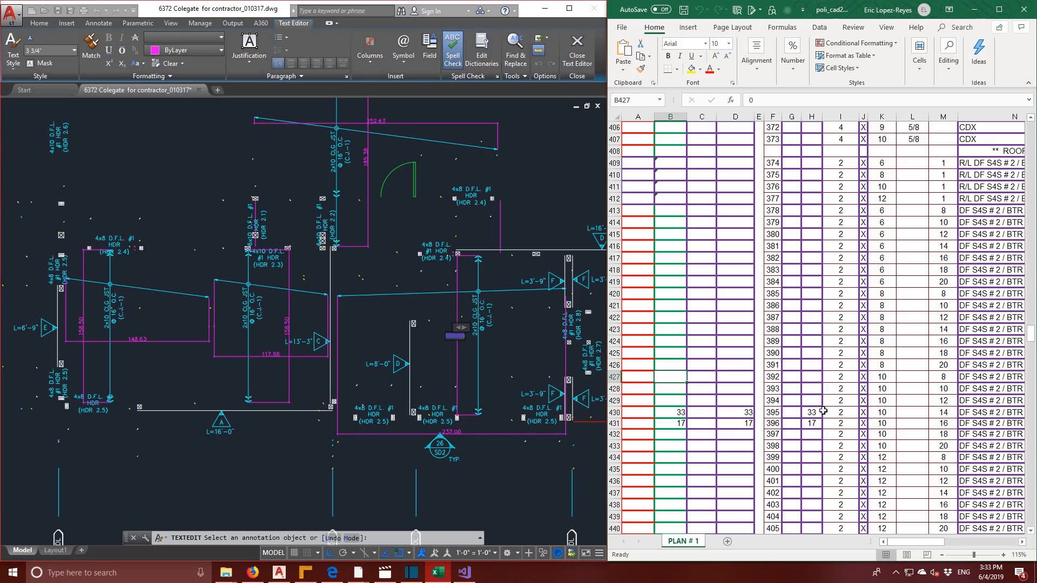
left_click(943, 376)
type("22")
left_click(670, 377)
left_click(305, 572)
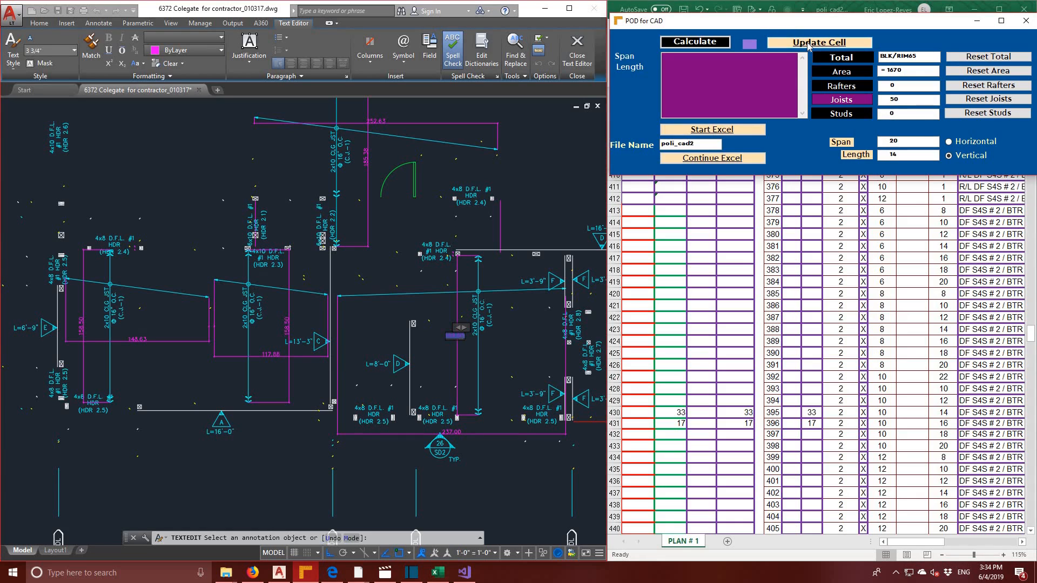
left_click(808, 43)
- Turn on the POD_RAFTERS layer in the AutoCAD drawing and leave POD_JOIST as the current layer
scroll(359, 335, "down", 2)
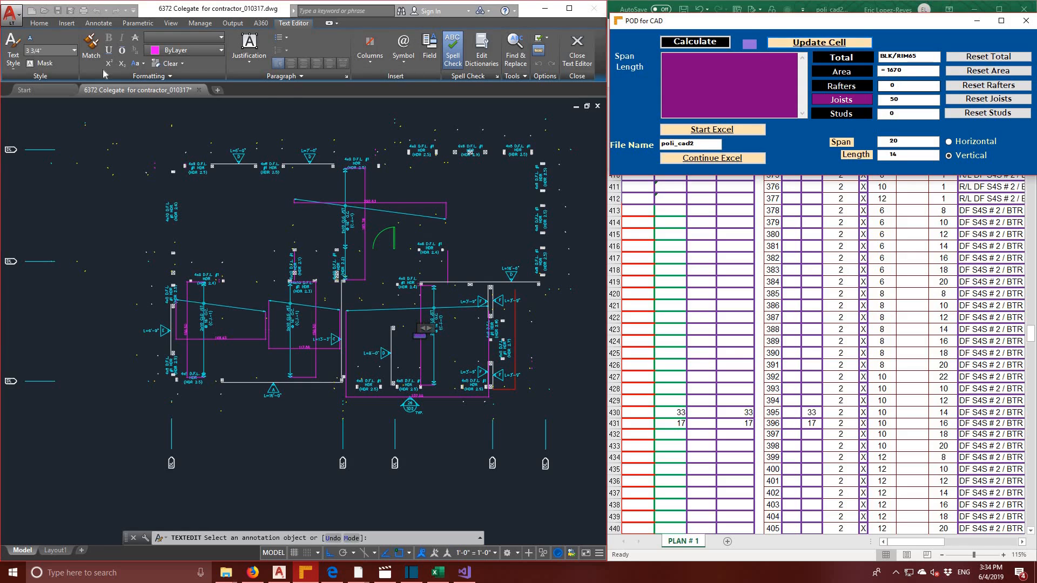
left_click(43, 24)
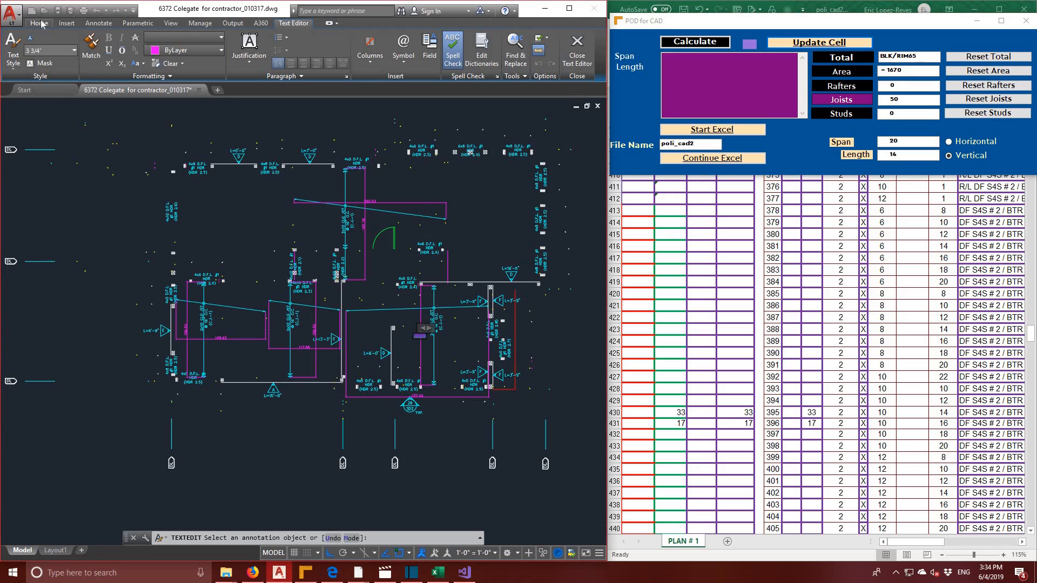
left_click(40, 23)
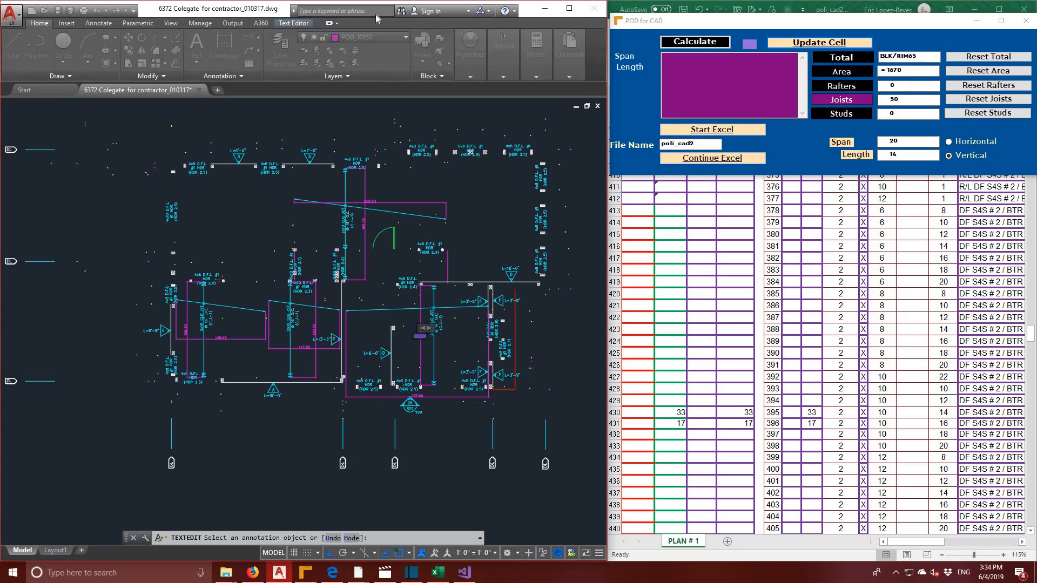
left_click(403, 37)
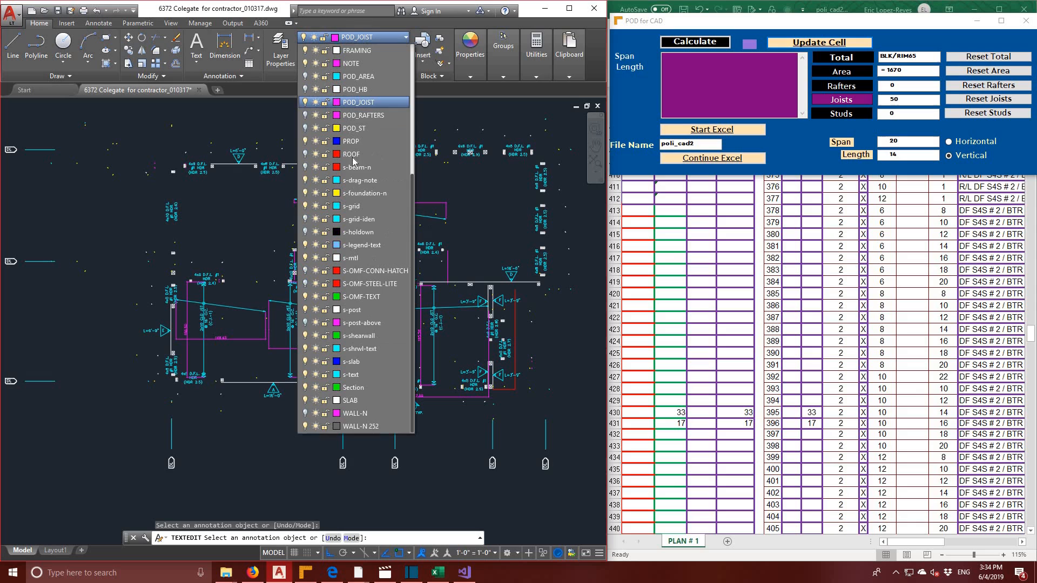
left_click(305, 115)
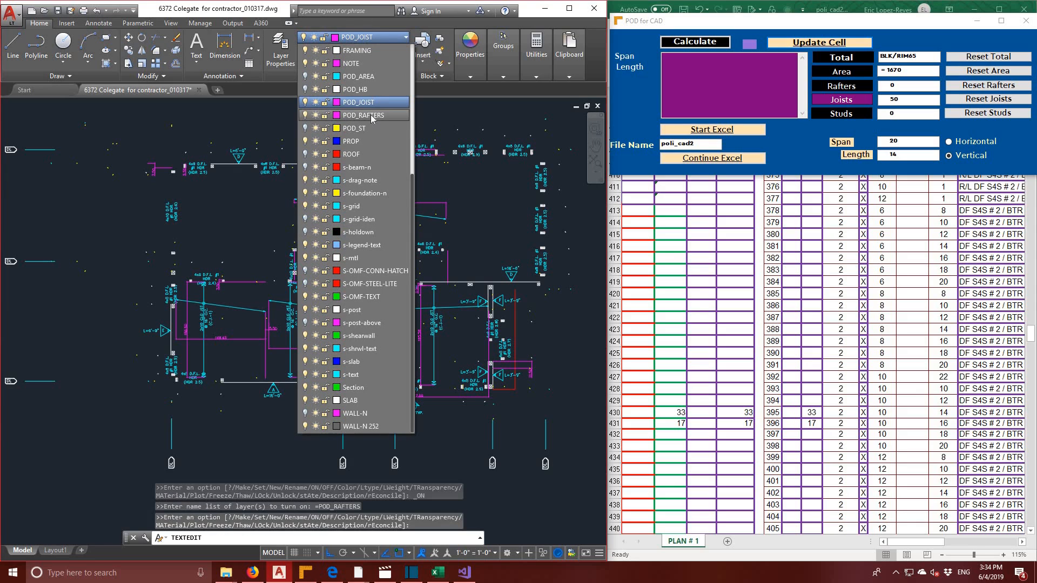
left_click(362, 116)
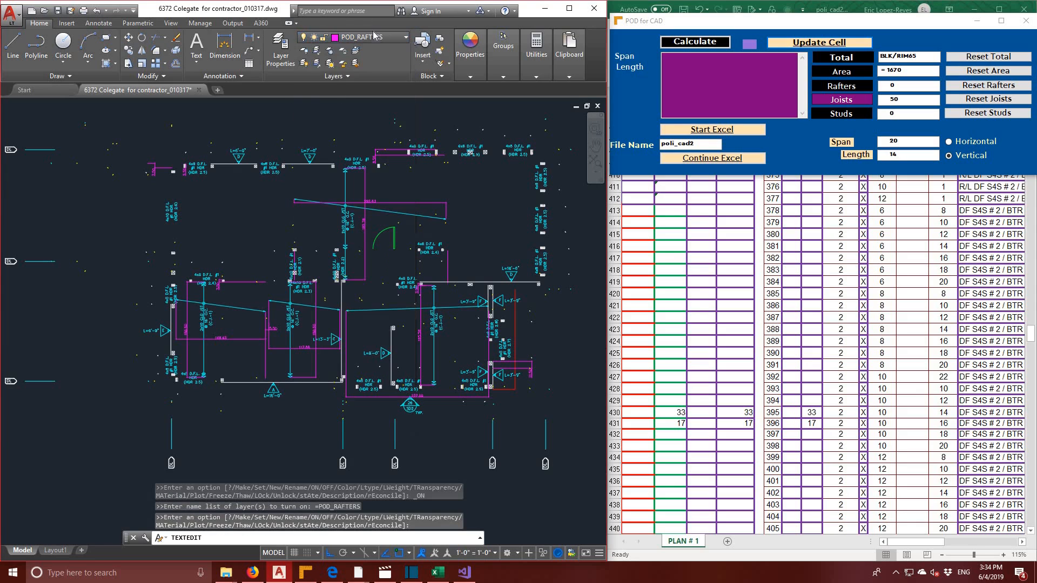
left_click(381, 37)
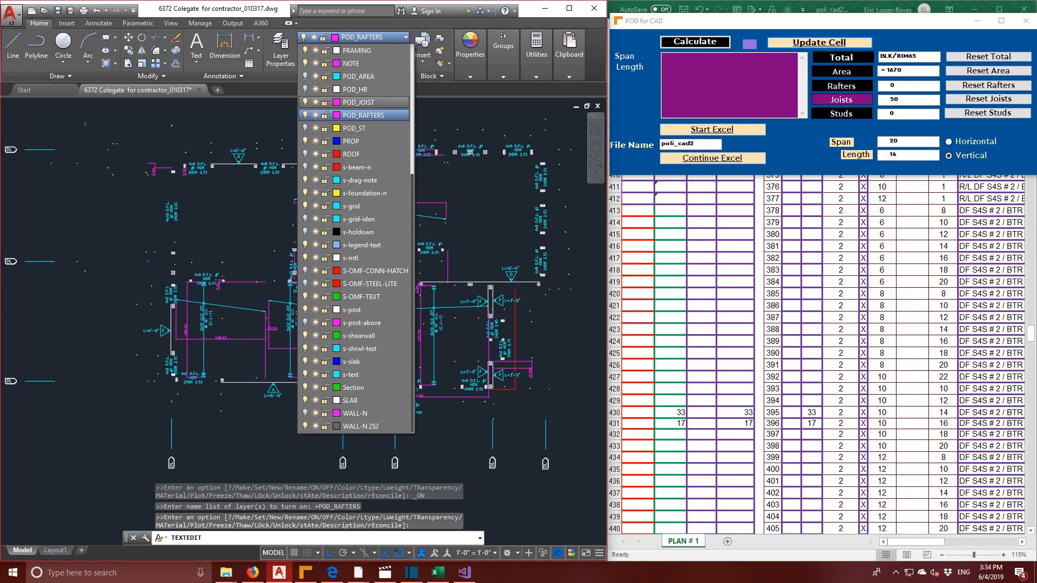
left_click(357, 102)
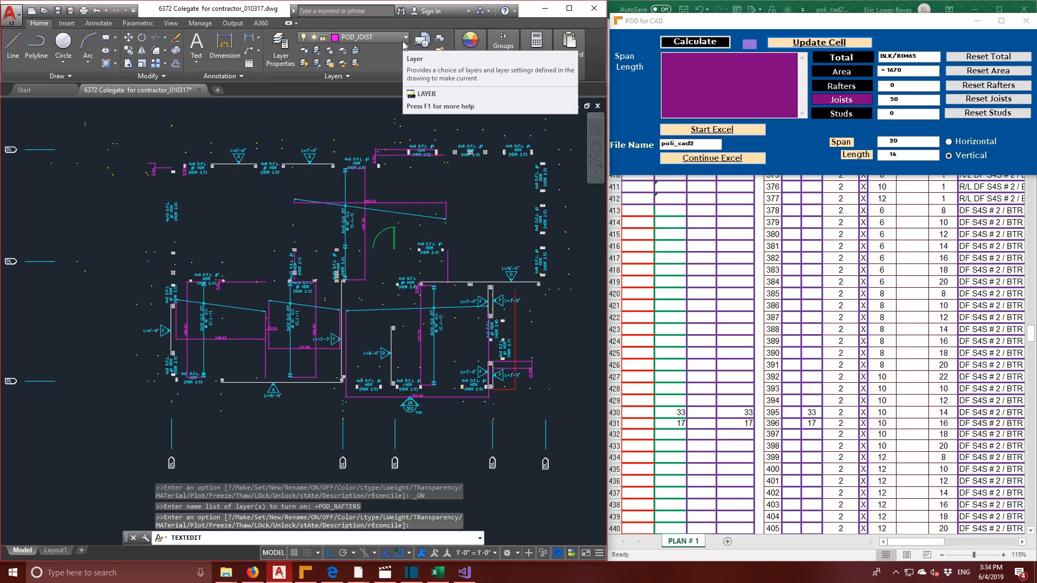
- Go from the 2nd framing plan to the S4 roof framing plan and examine its rafter spans and callouts
scroll(386, 251, "down", 2)
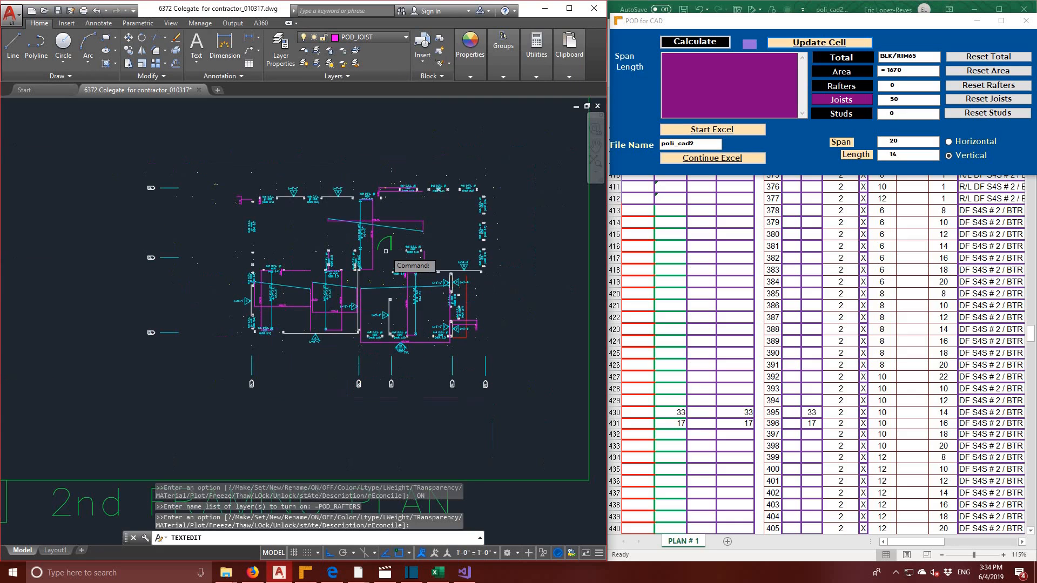
middle_click_drag(373, 354, 359, 180)
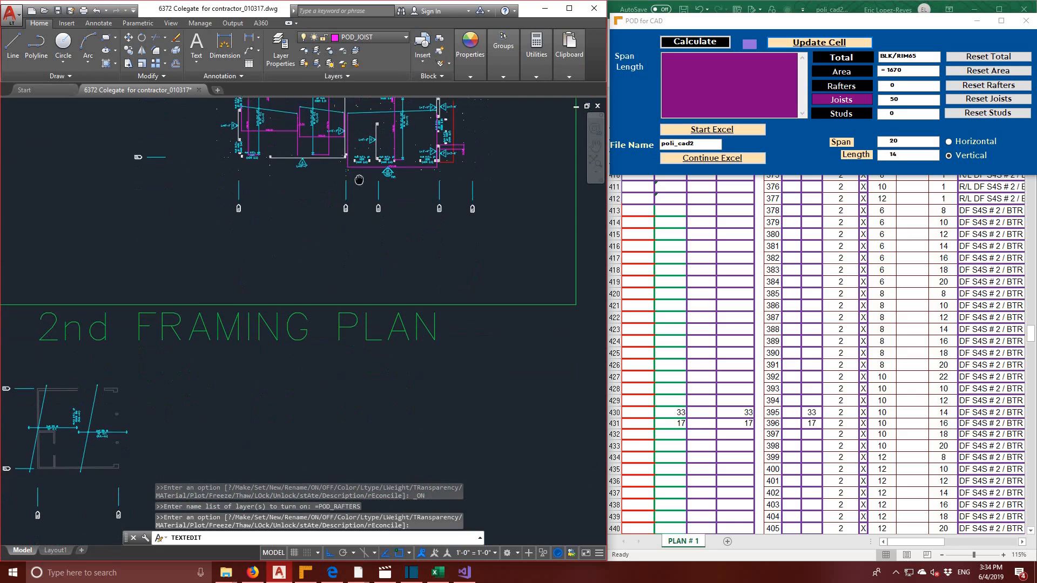
scroll(358, 233, "down", 2)
scroll(350, 362, "down", 2)
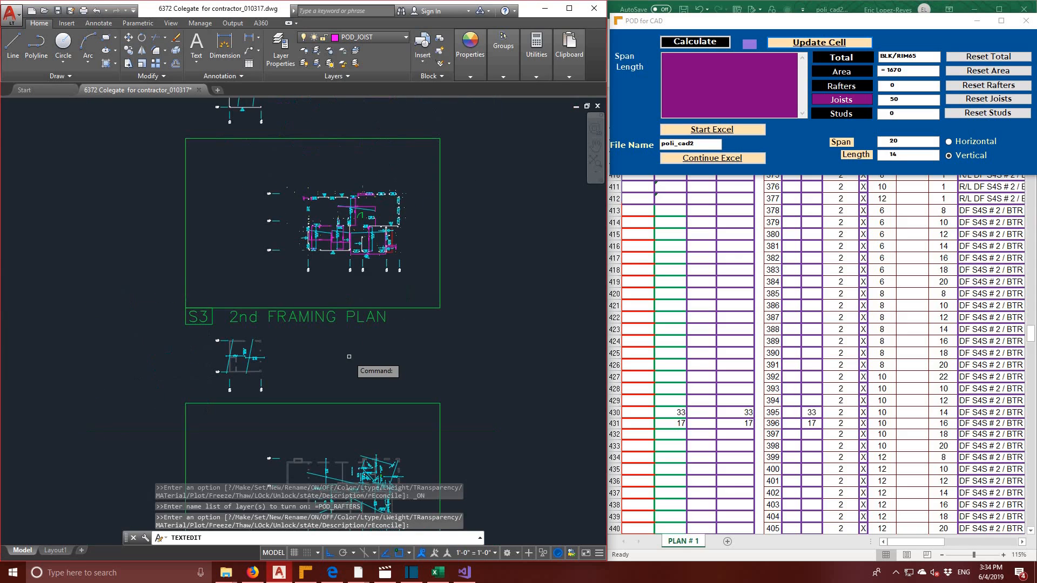
middle_click_drag(352, 366, 364, 202)
scroll(283, 206, "up", 3)
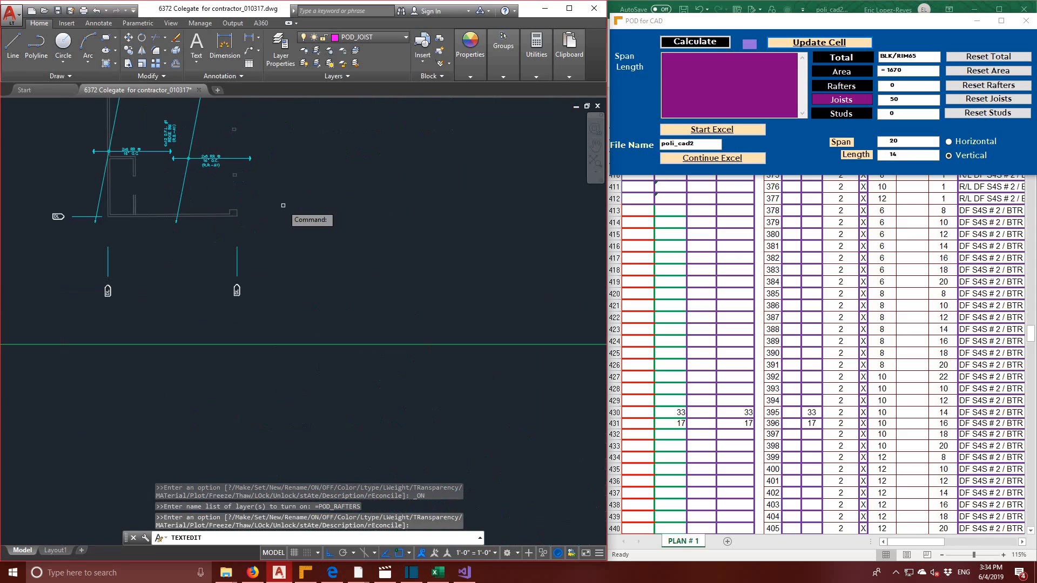
scroll(269, 226, "down", 5)
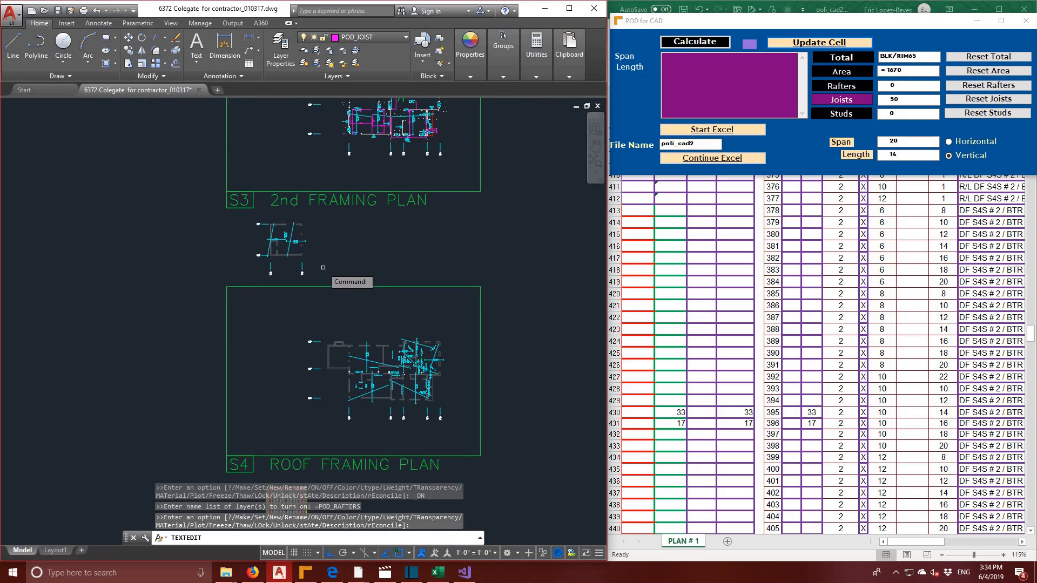
middle_click_drag(440, 419, 436, 324)
scroll(390, 318, "up", 8)
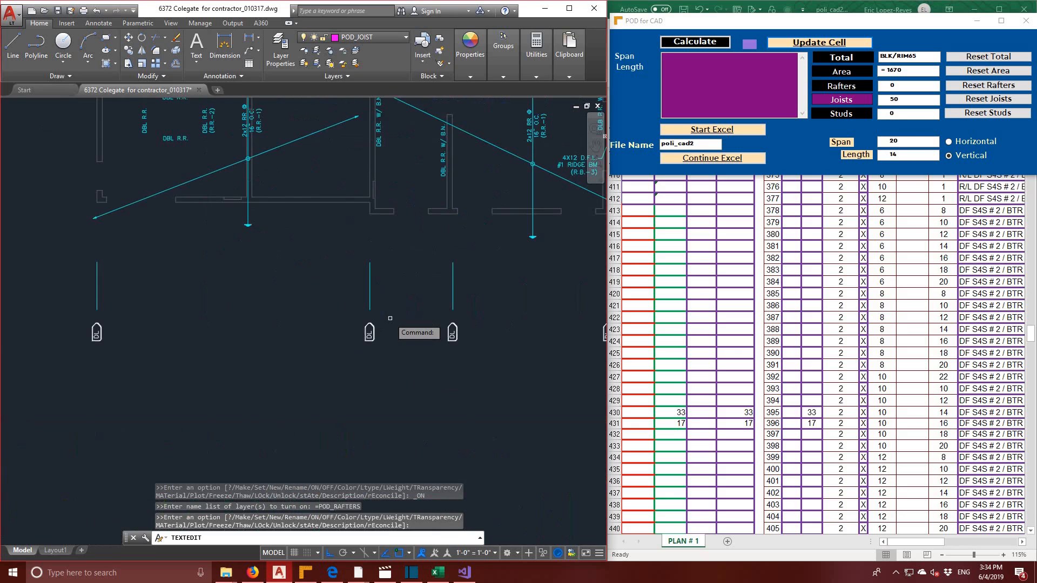
scroll(390, 318, "down", 2)
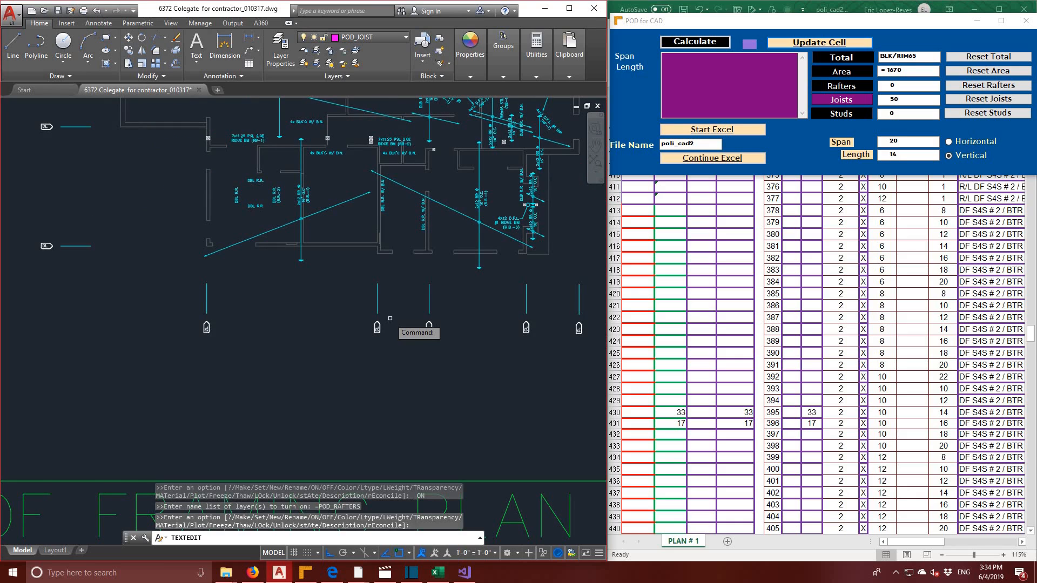
- Switch the POD for CAD takeoff type to Rafters and return to the whole roof framing plan in AutoCAD
left_click(860, 87)
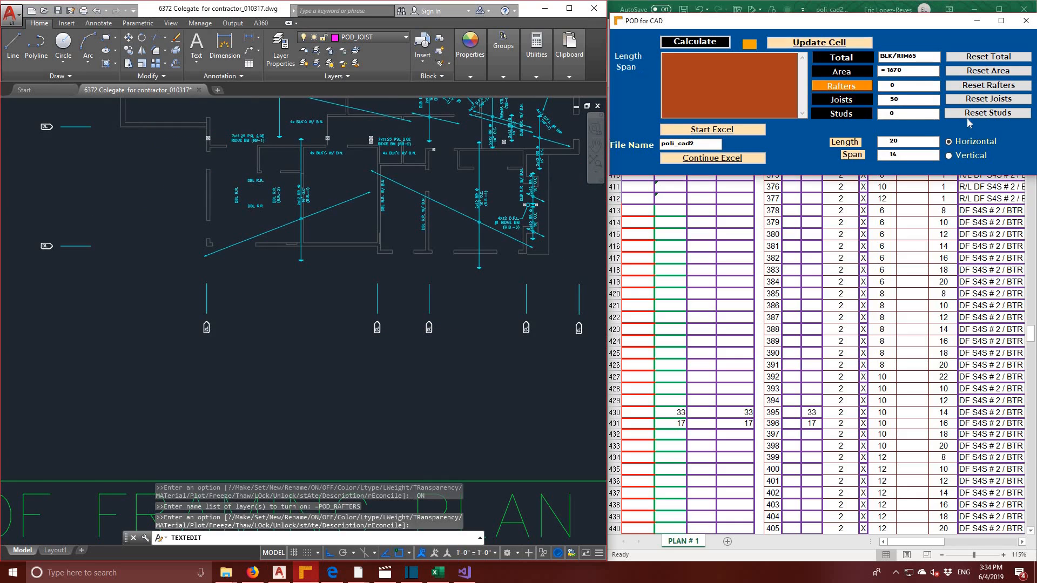
left_click(378, 234)
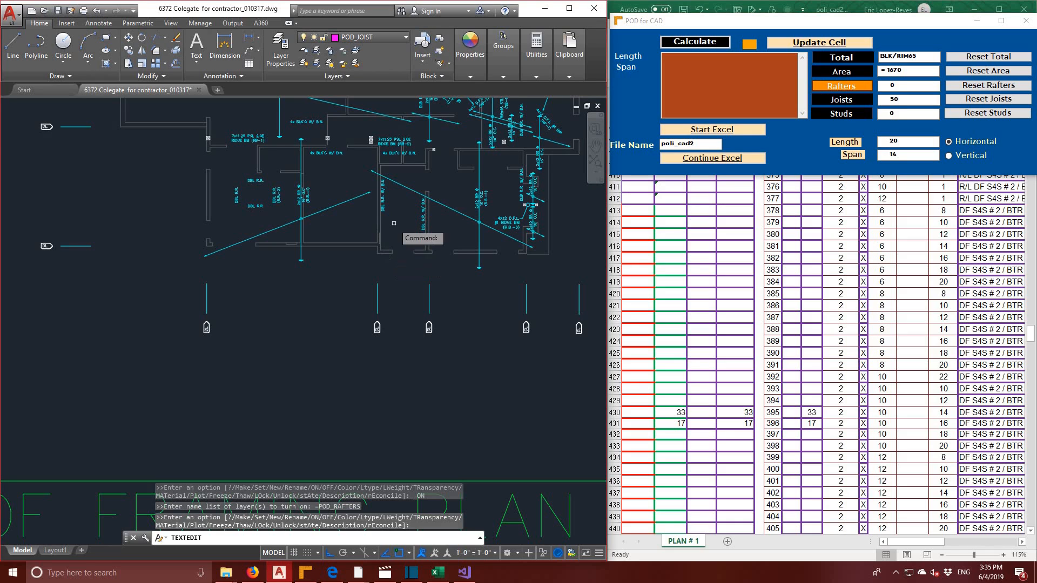
middle_click_drag(418, 266, 436, 317)
middle_click_drag(398, 244, 389, 308)
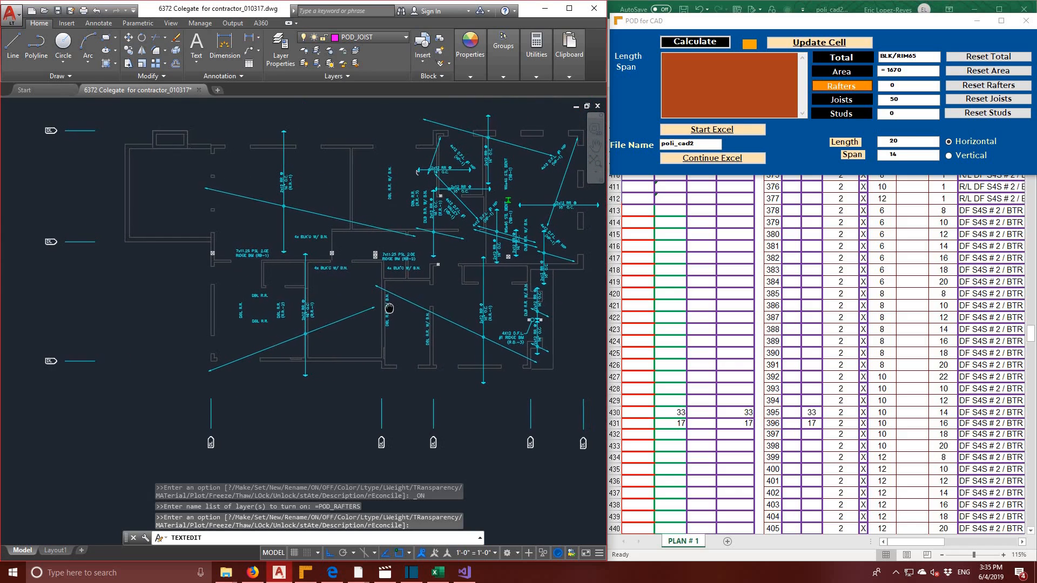
- Set the direction option to Vertical in POD for CAD, and return to the AutoCAD roof framing plan
left_click(980, 158)
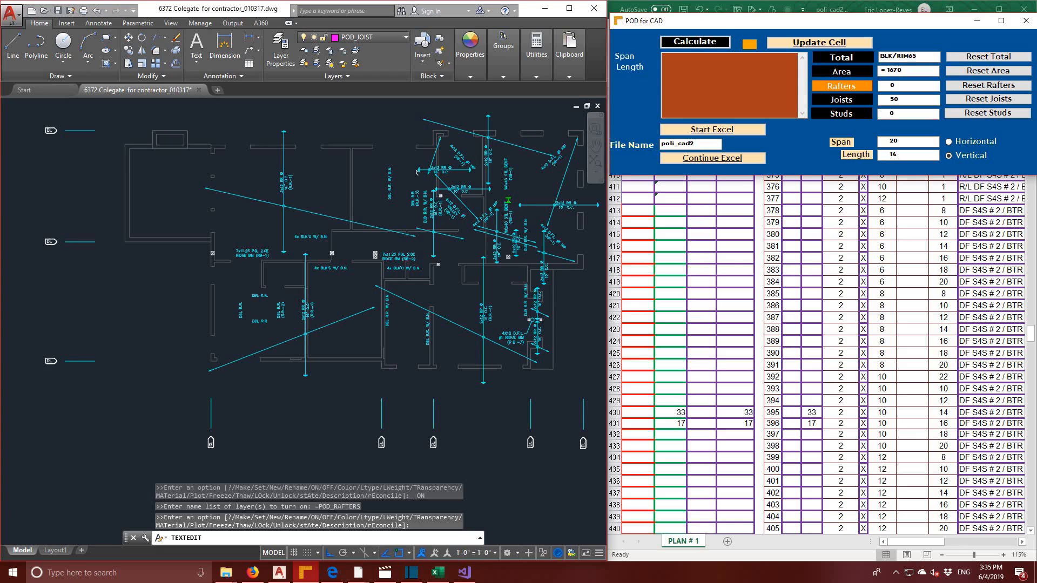
left_click(365, 218)
middle_click_drag(310, 208, 348, 227)
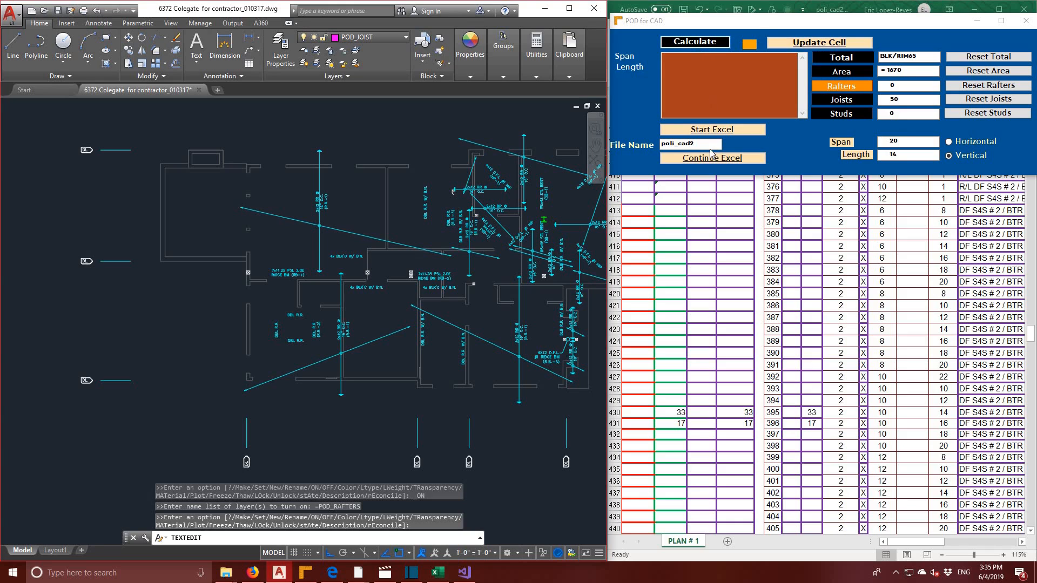
- Dimension the full vertical 2x12 rafter line (R.R.-1) in the plan's upper-left room, placing the dimension left of the line
left_click(224, 46)
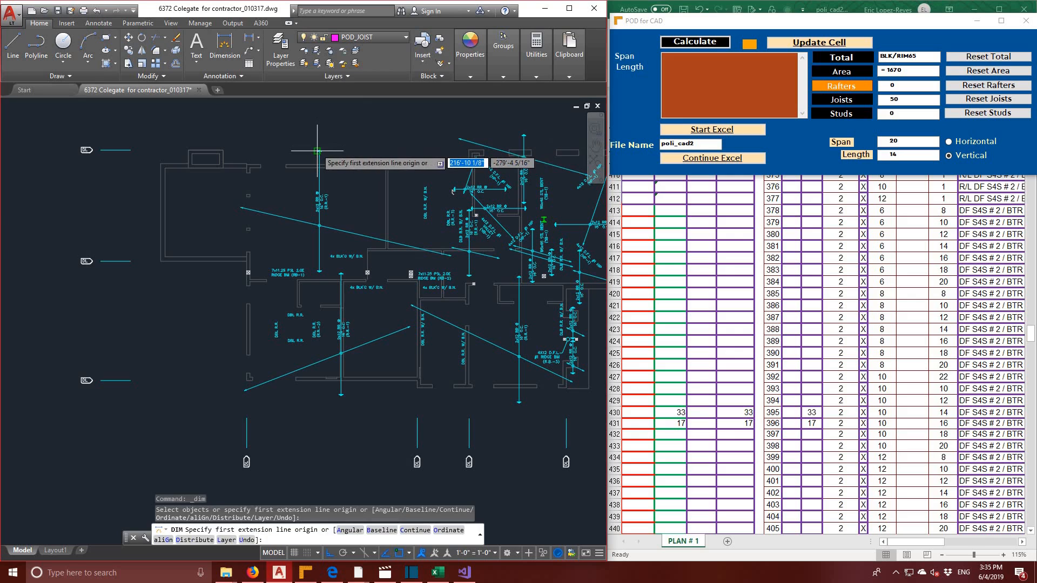
key("Return")
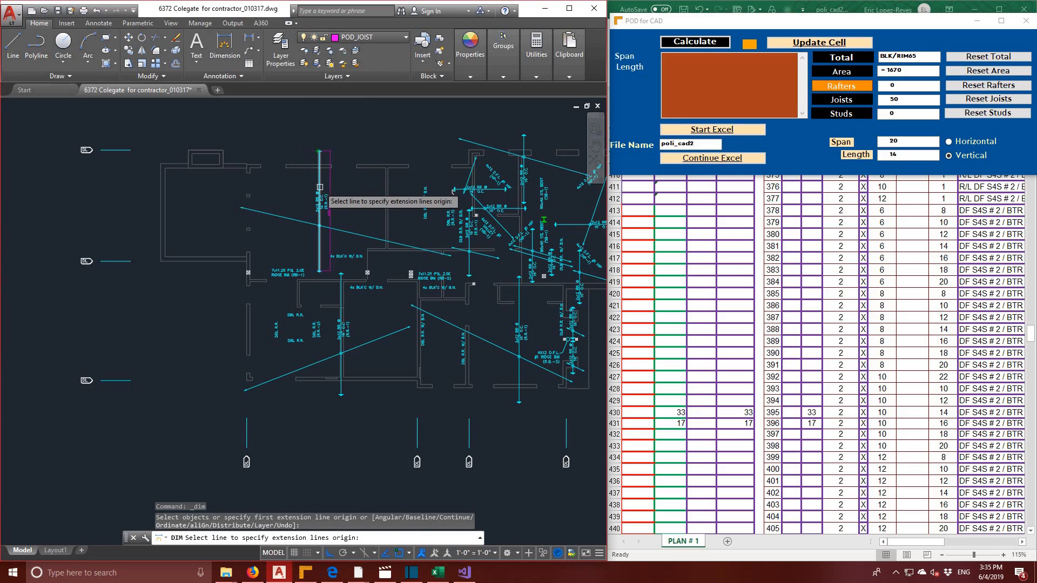
left_click(318, 187)
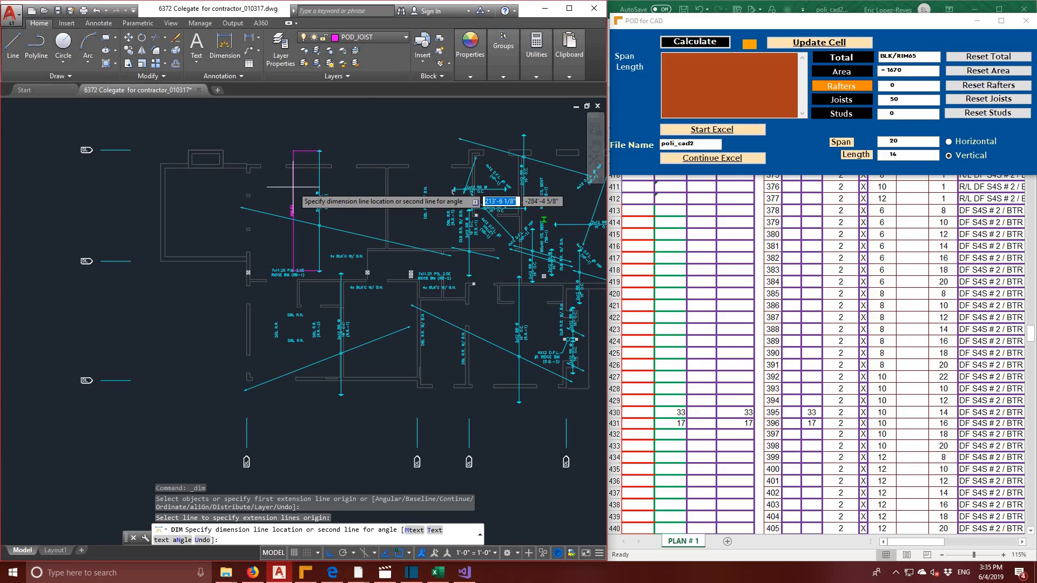
left_click(301, 187)
- Dimension the full vertical 2x12 rafter line (R.R.-1) in the lower-left area beneath ridge beam RB-1, placing the dimension right of the line
key("Return")
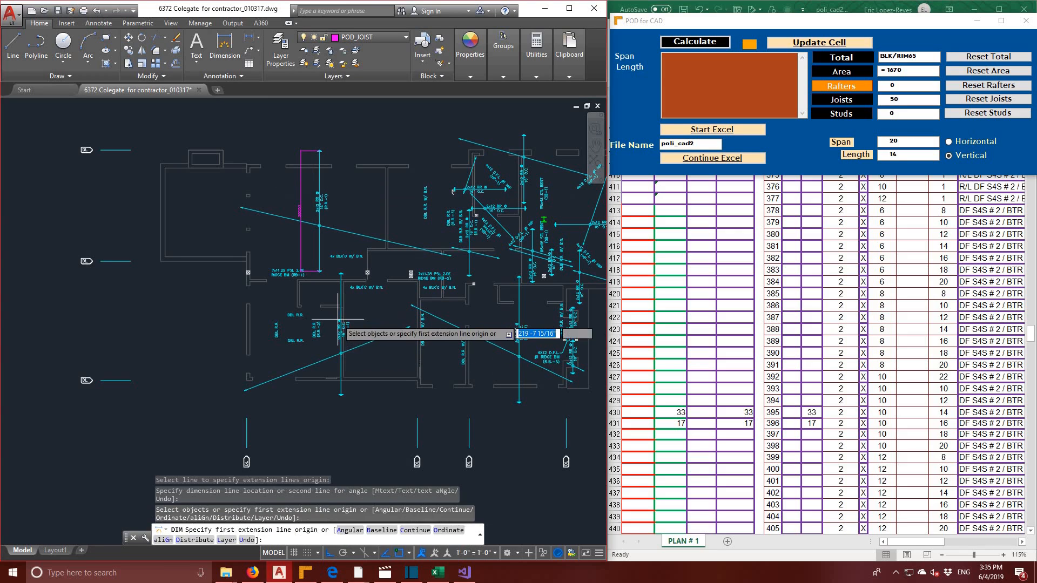
key("Return")
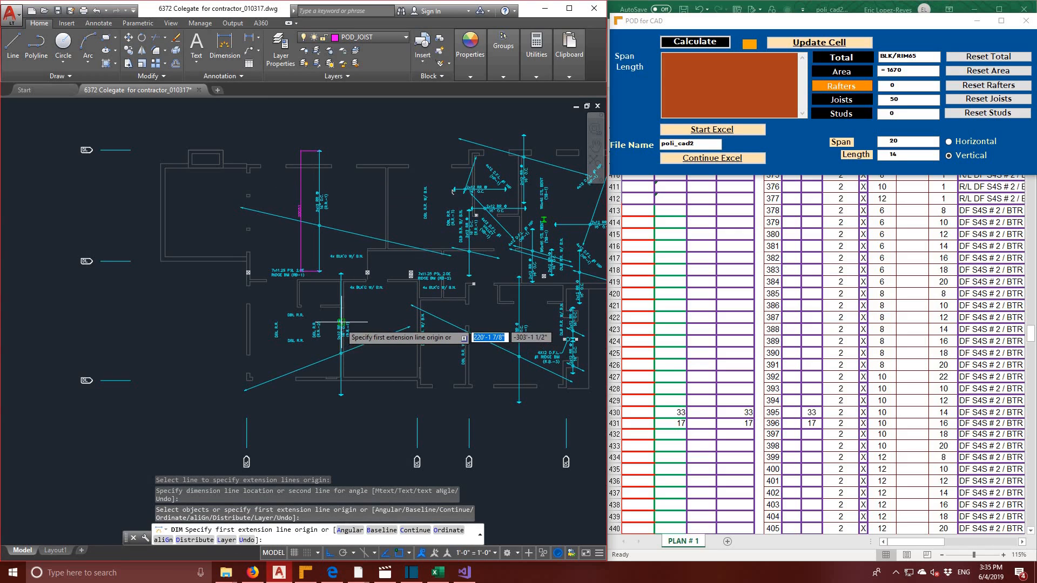
scroll(339, 318, "up", 4)
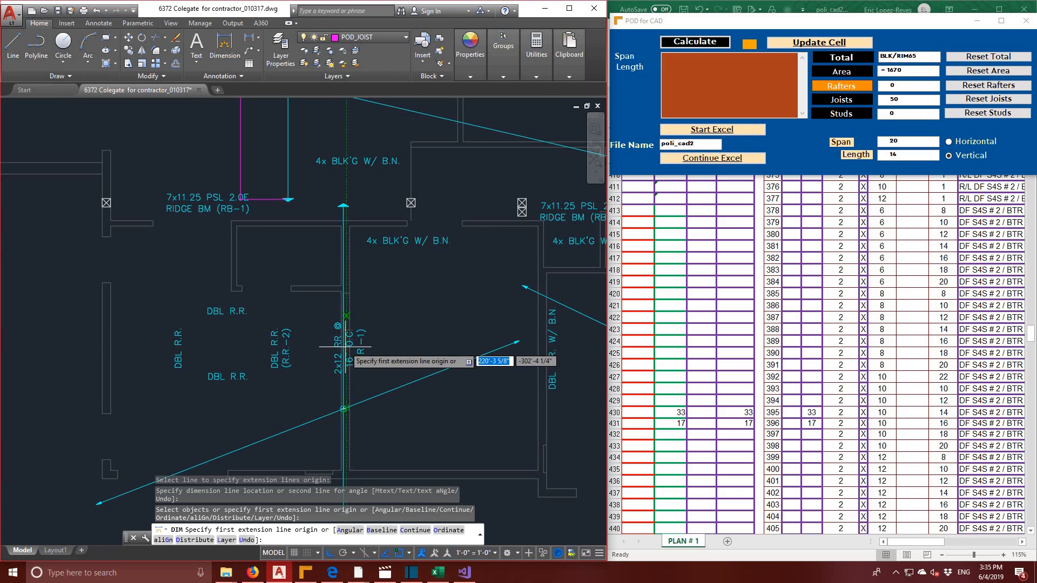
scroll(345, 347, "down", 1)
scroll(345, 345, "up", 3)
scroll(348, 335, "down", 3)
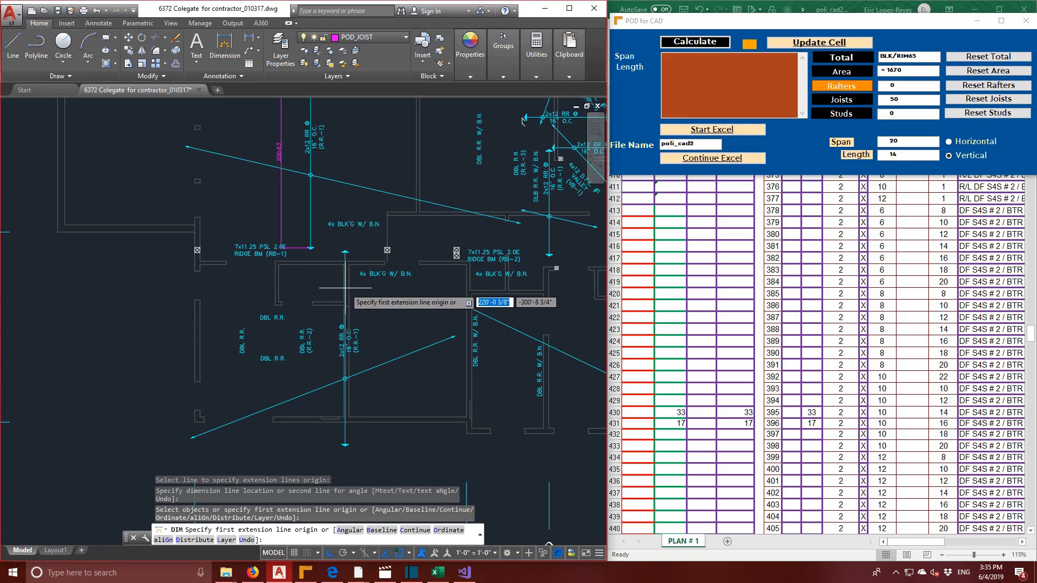
key("Return")
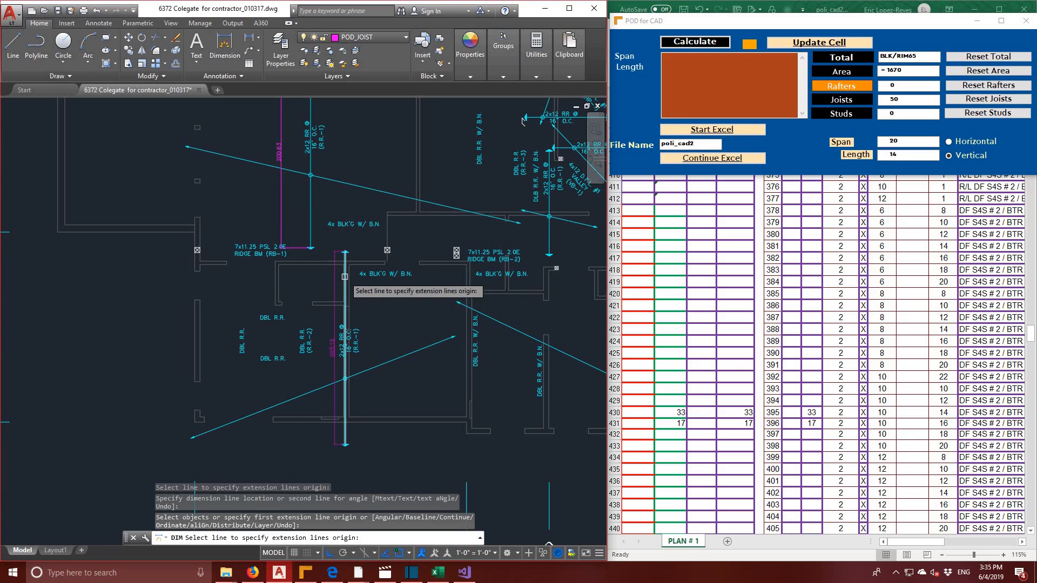
left_click(344, 277)
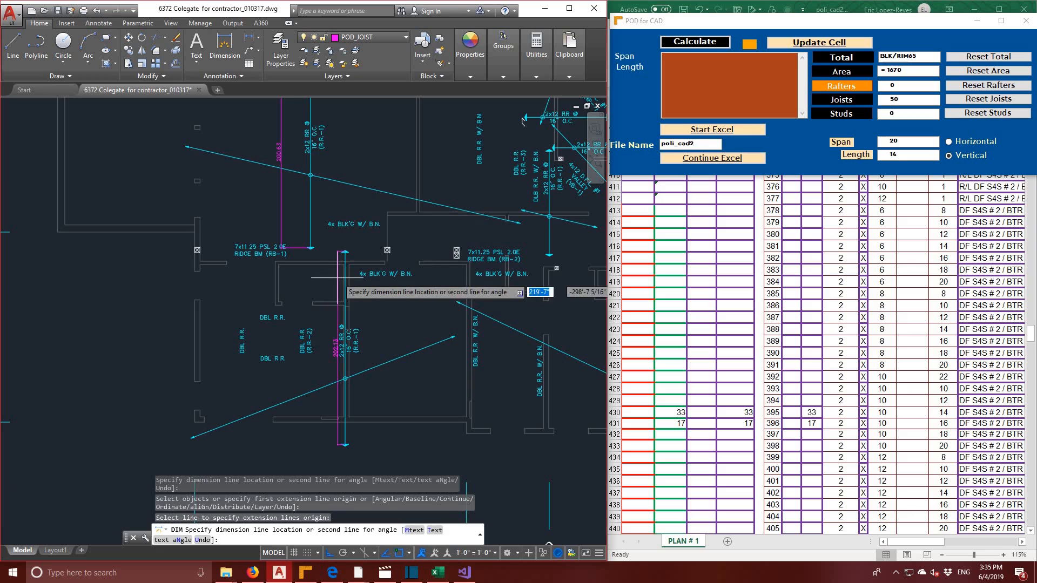
left_click(375, 288)
- Dimension the vertical R.R.-1 rafter line above ridge beam RB-2 from its lower to its upper end, placing the dimension left of it
scroll(383, 275, "down", 2)
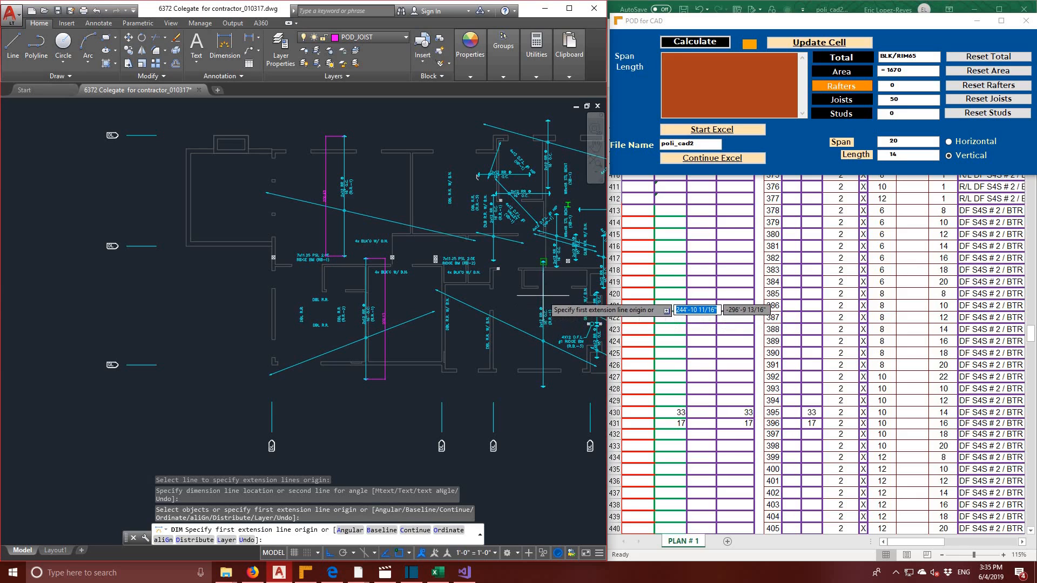
left_click(494, 261)
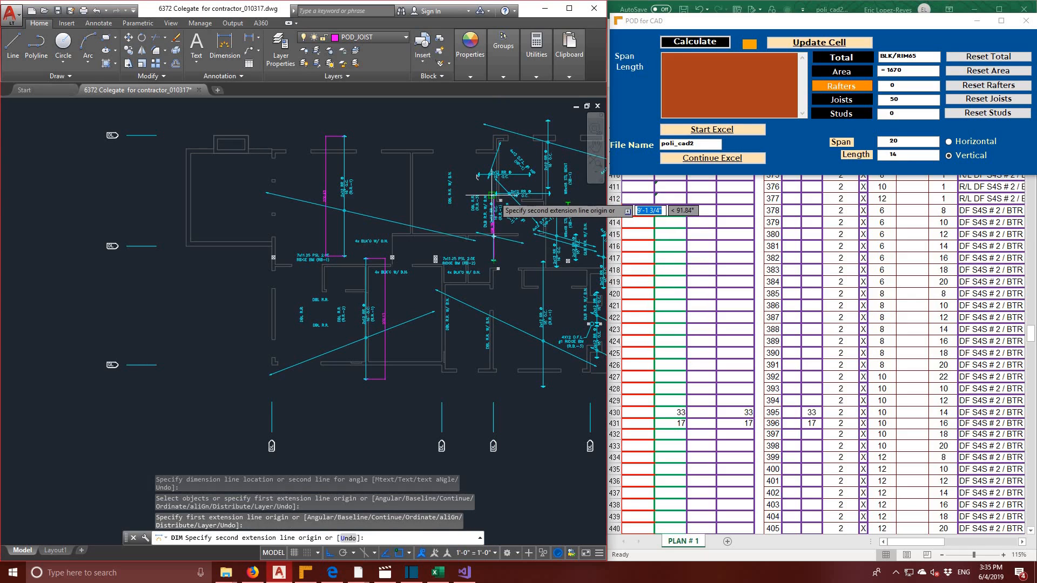
scroll(493, 196, "up", 3)
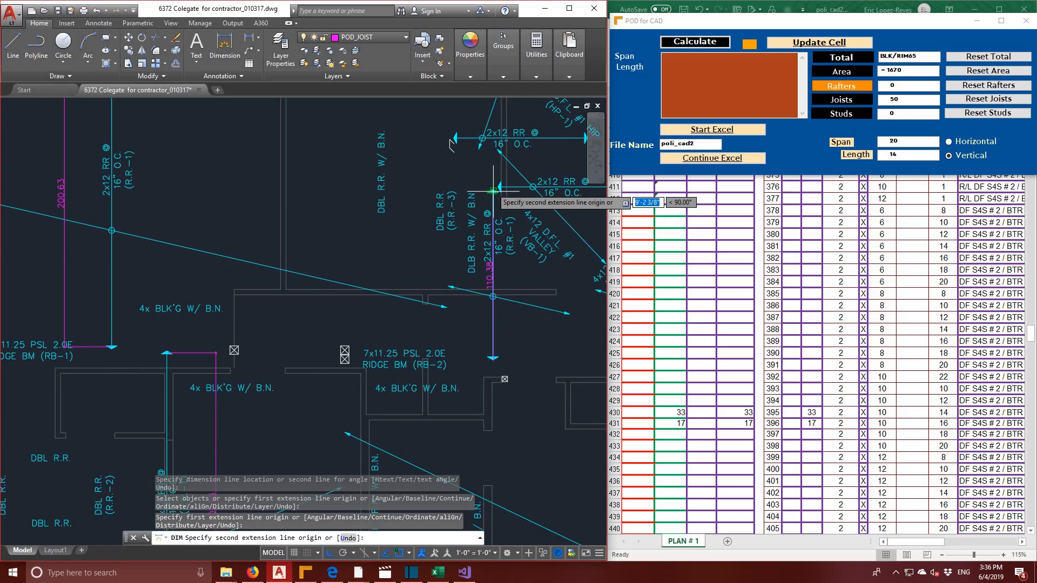
left_click(494, 190)
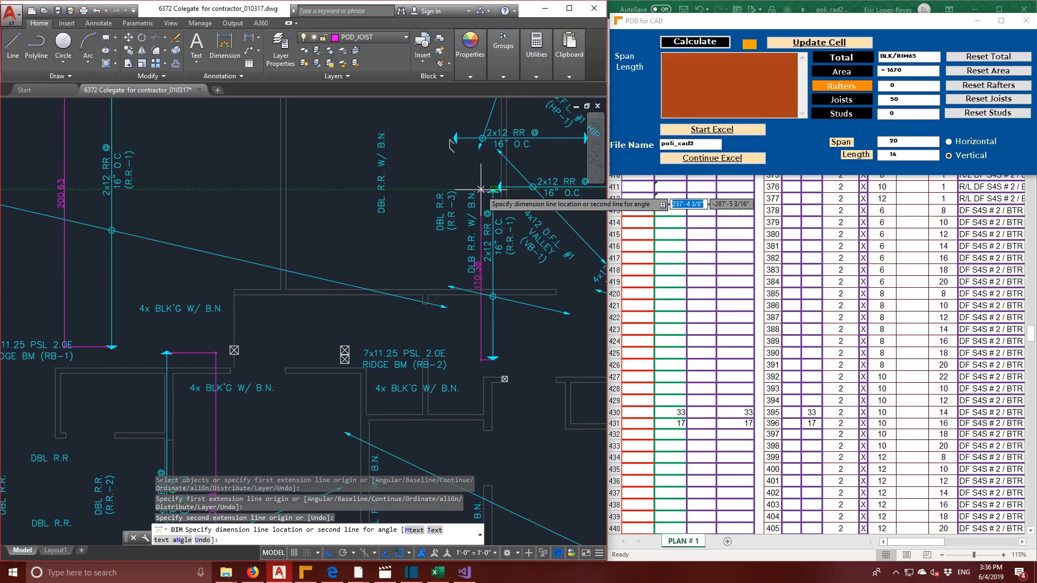
left_click(436, 204)
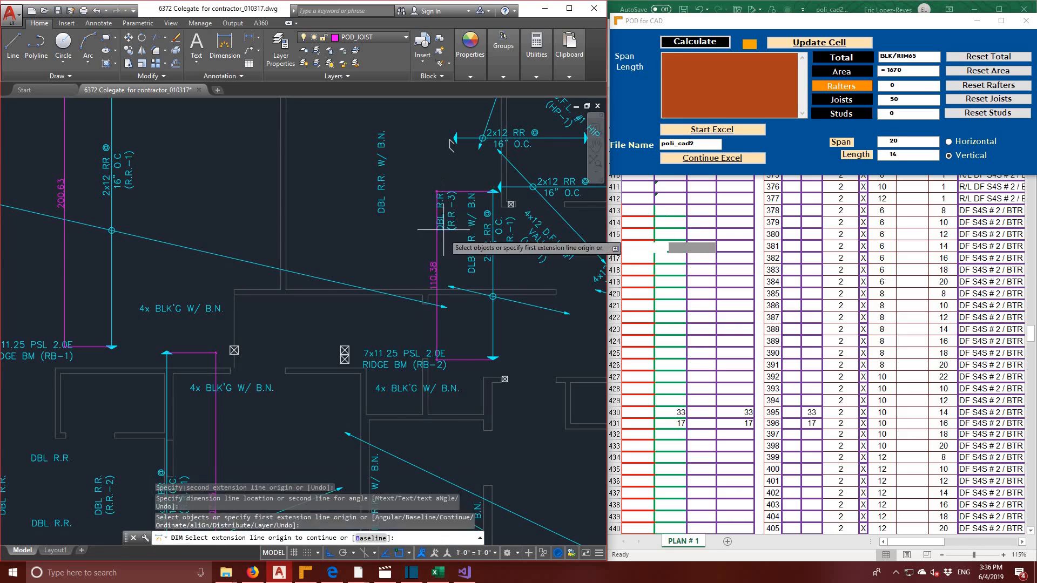
- Dimension the long vertical R.R.-1 rafter line in the lower-right room west of ridge beam R.B.-3, with the dimension on its left
scroll(445, 266, "down", 2)
middle_click_drag(508, 406, 368, 356)
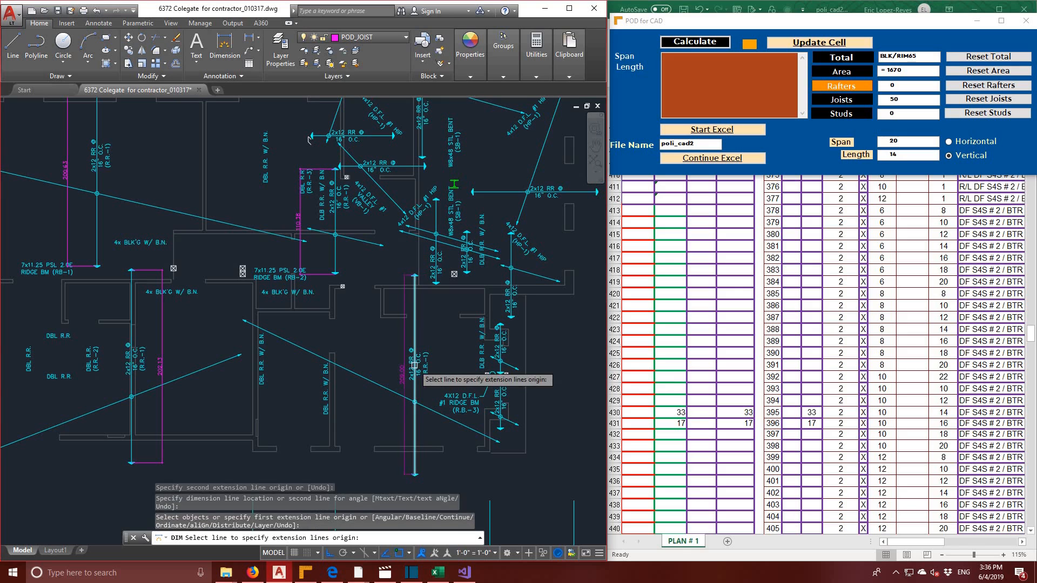
left_click(415, 365)
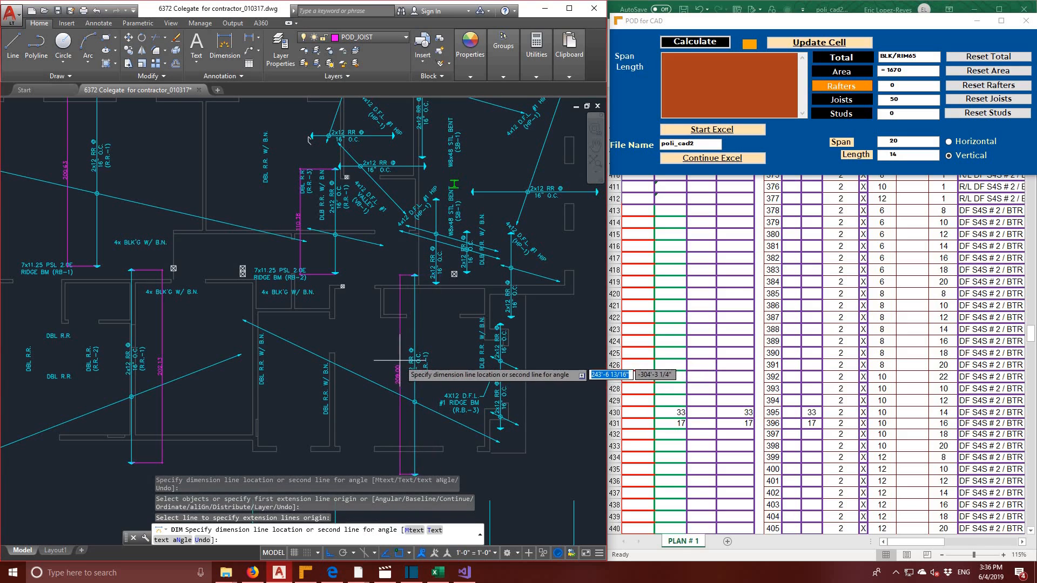
left_click(399, 360)
- Dimension the two short vertical 2x12 rafter lines below and above ridge beam R.B.-3, placing both dimensions to the right
scroll(528, 395, "up", 4)
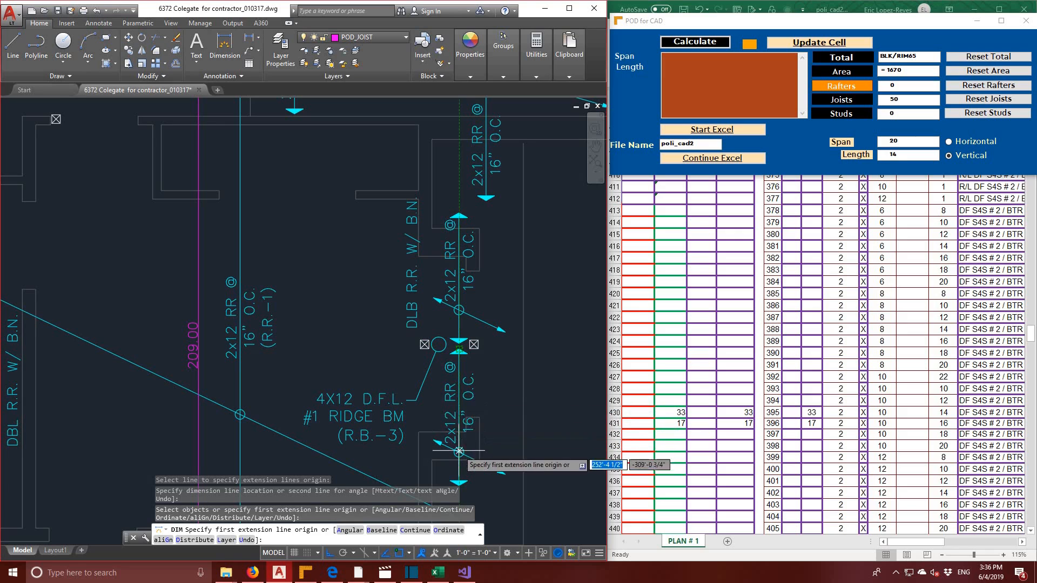
key("Return")
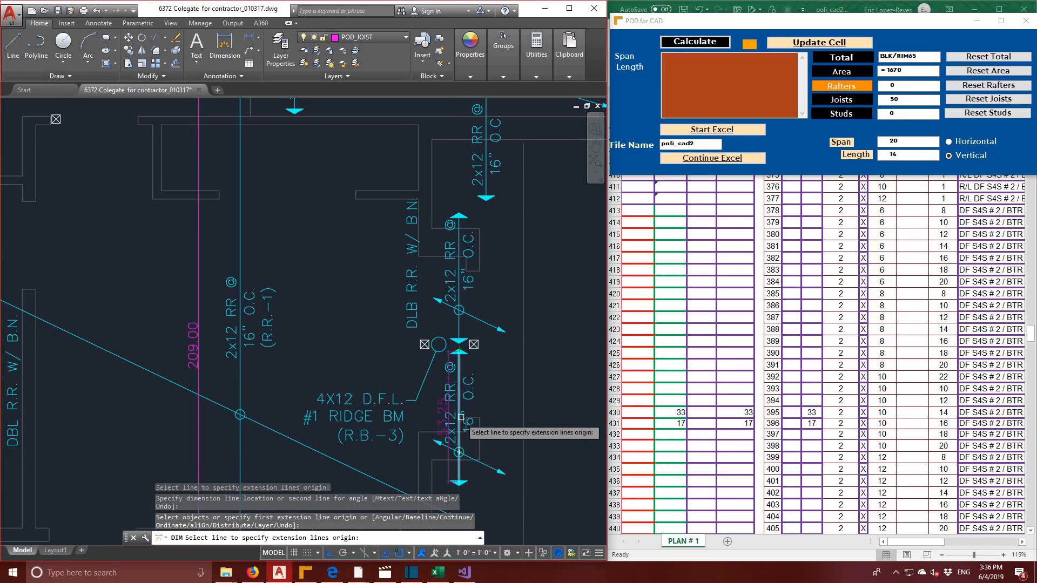
left_click(460, 414)
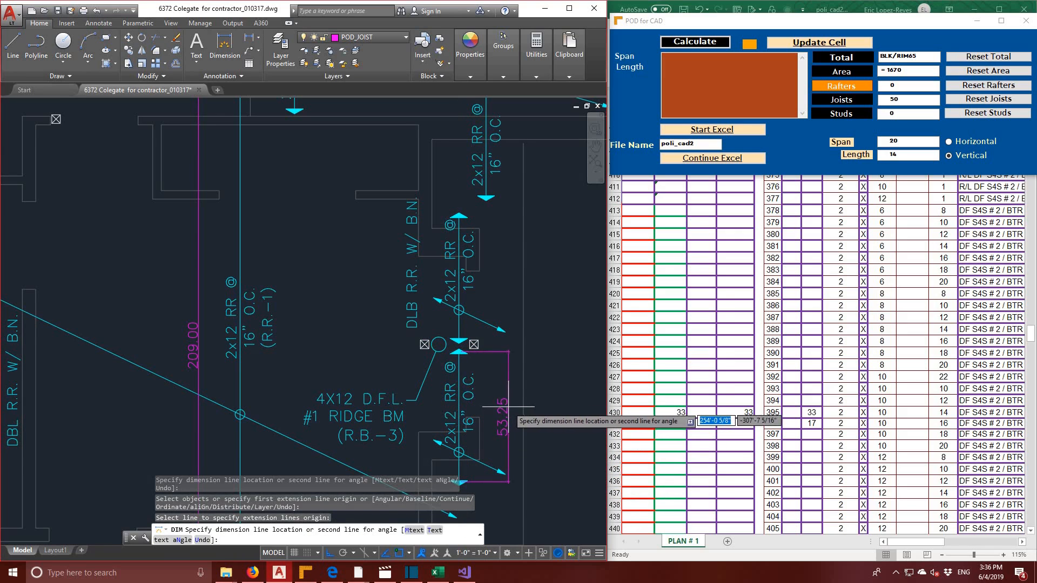
left_click(513, 406)
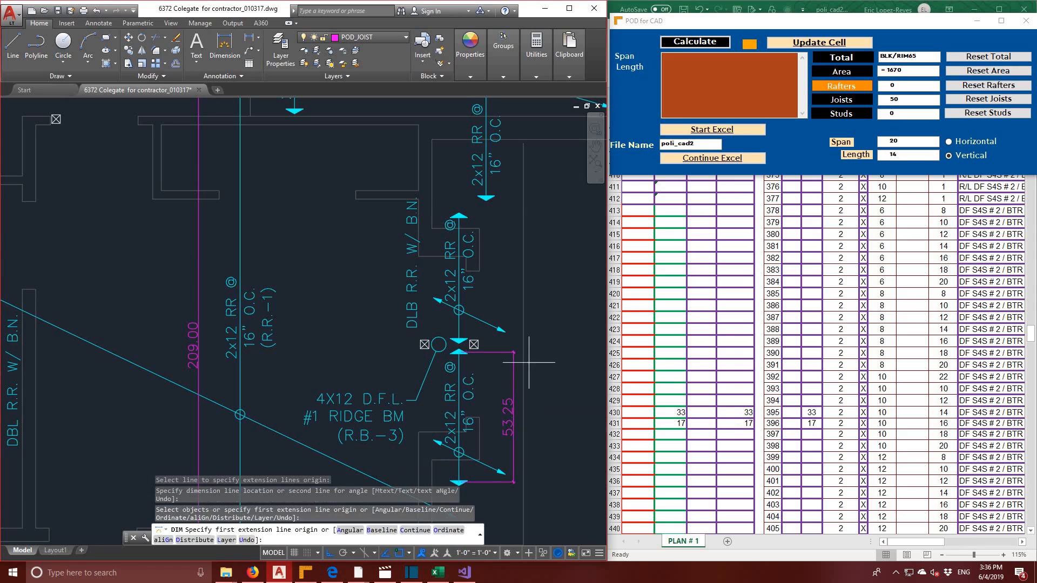
key("Return")
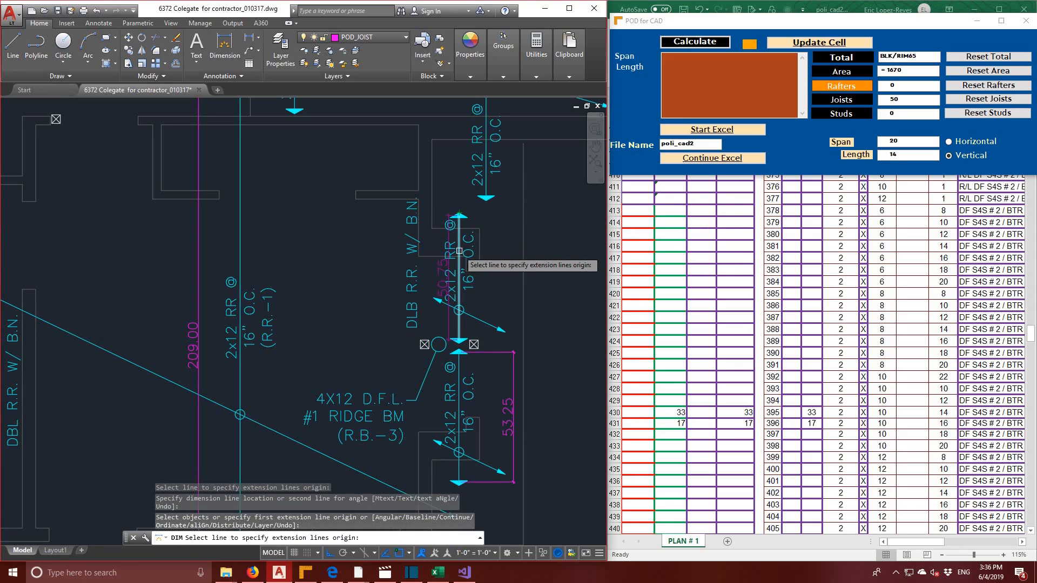
left_click(459, 244)
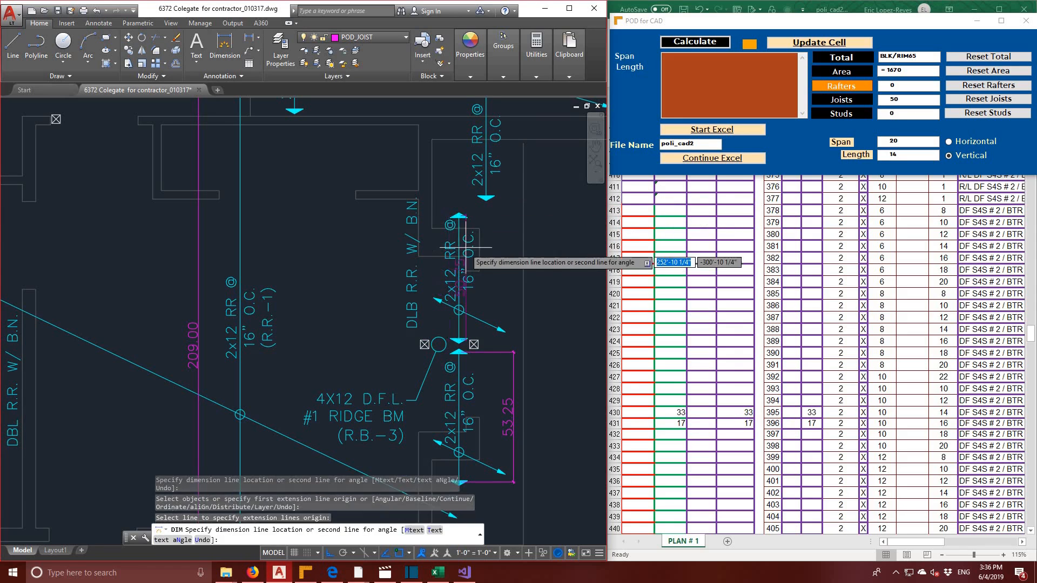
left_click(513, 242)
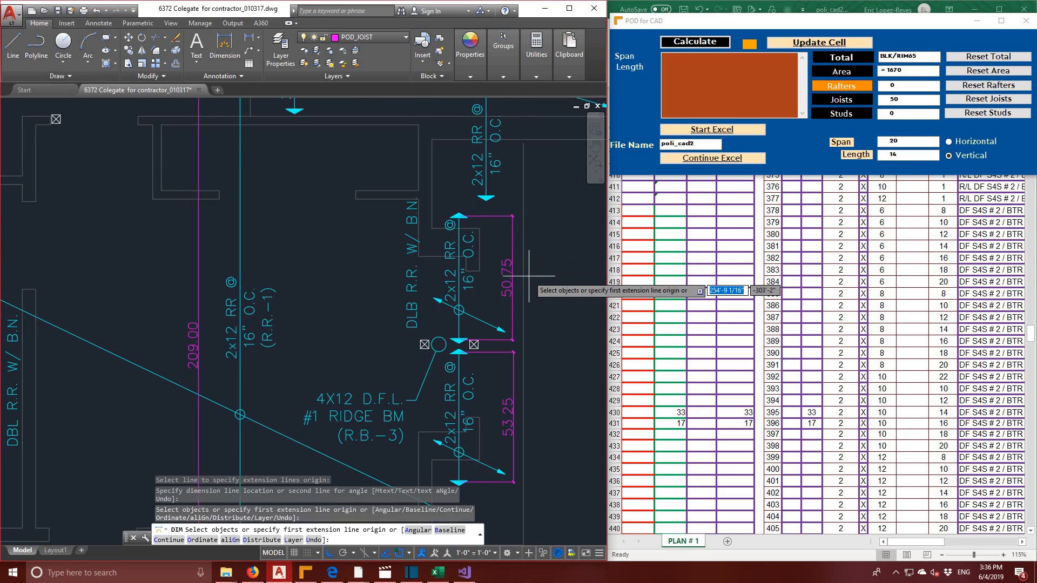
- Dimension the vertical 2x12 rafter line just north of the R.B.-3 rafters, placing the dimension outside the building to the right
scroll(528, 276, "down", 5)
middle_click_drag(552, 240, 527, 335)
left_click(486, 287)
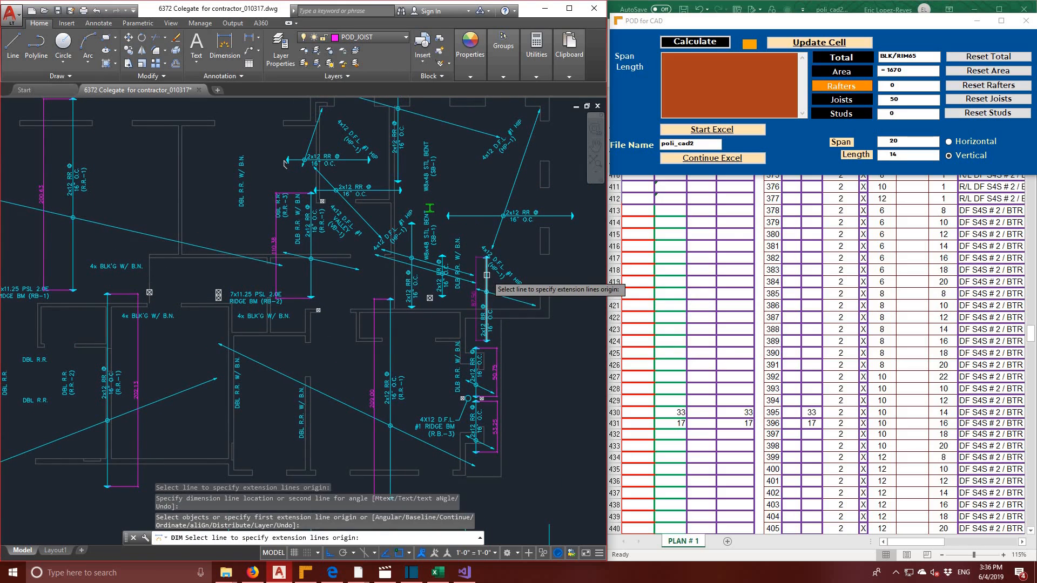
left_click(564, 279)
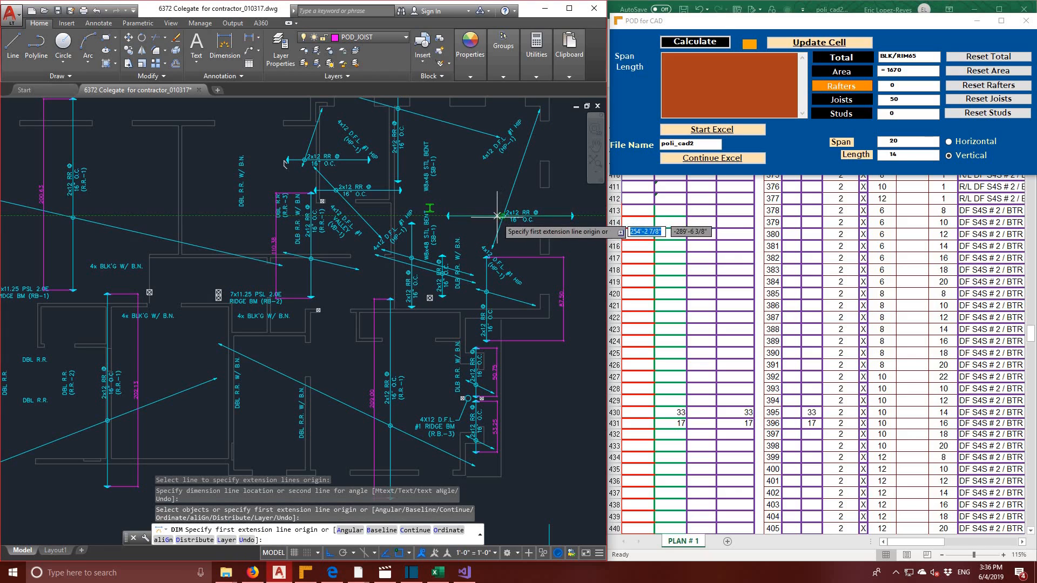
- Dimension the horizontal rafter line east of the steel bent above it, and the vertical rafter line below hip HP-1 on its left
left_click(492, 217)
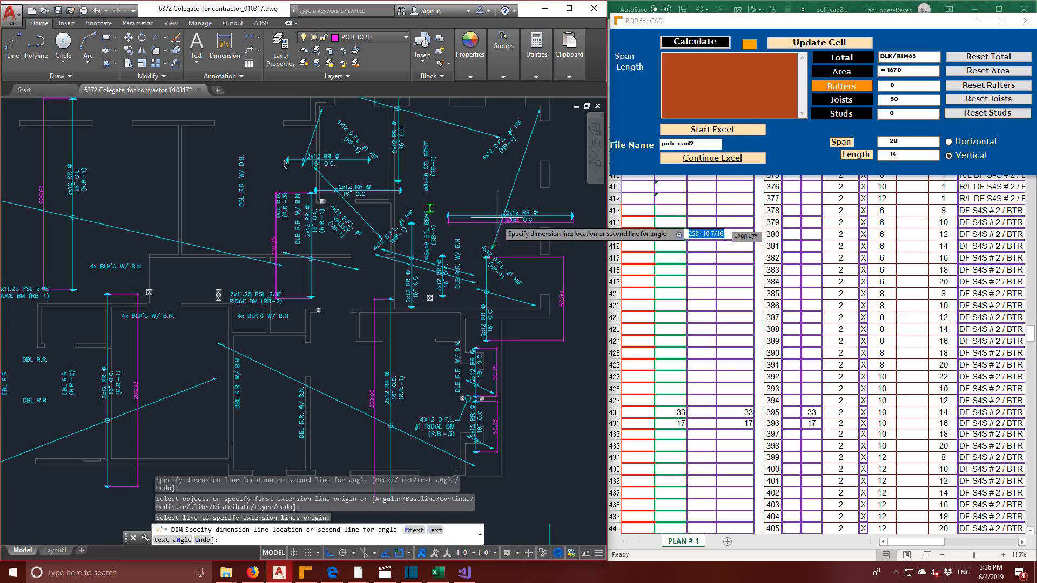
left_click(498, 163)
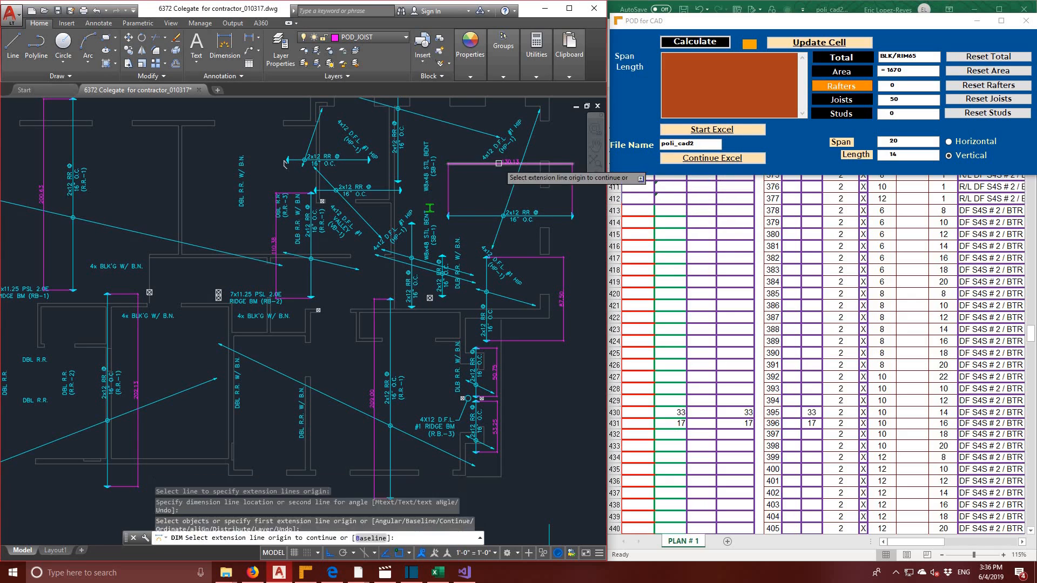
left_click(411, 237)
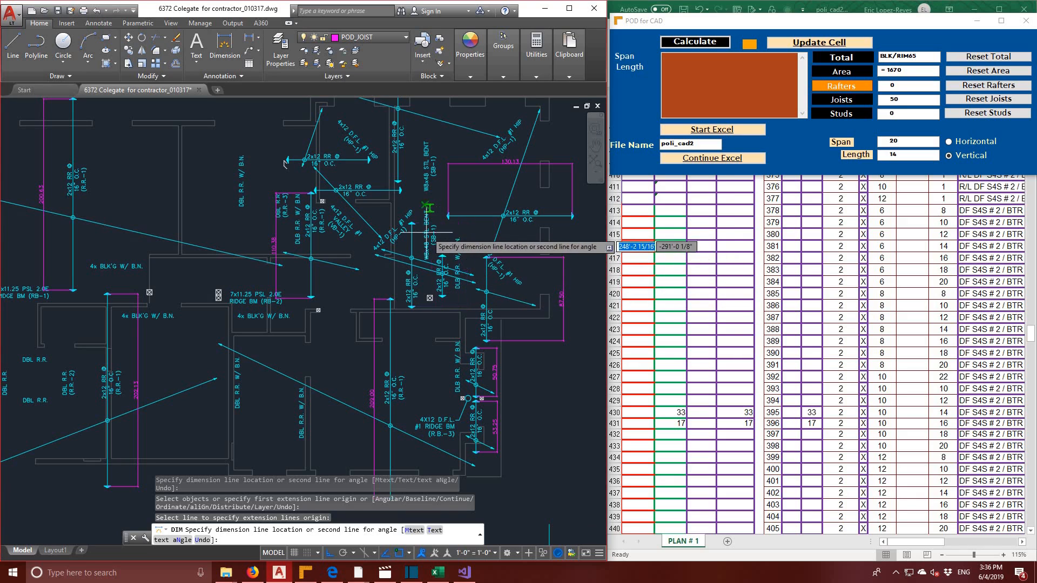
left_click(381, 237)
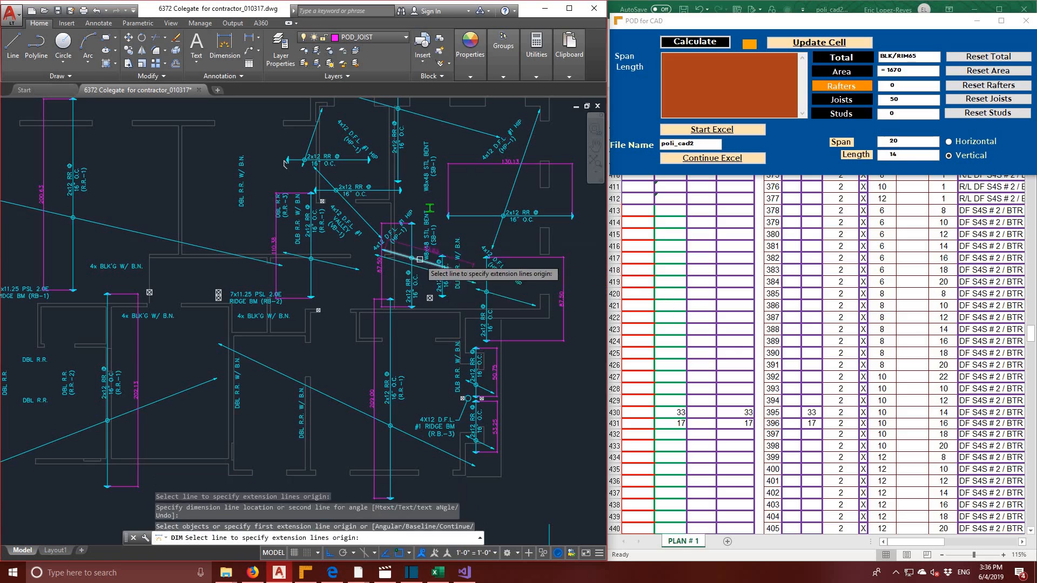
- Dimension the horizontal 2x12 rafter line beside the upper-left hip HP-1 above it, and the vertical rafter line west of the steel bent on its right
scroll(439, 255, "up", 4)
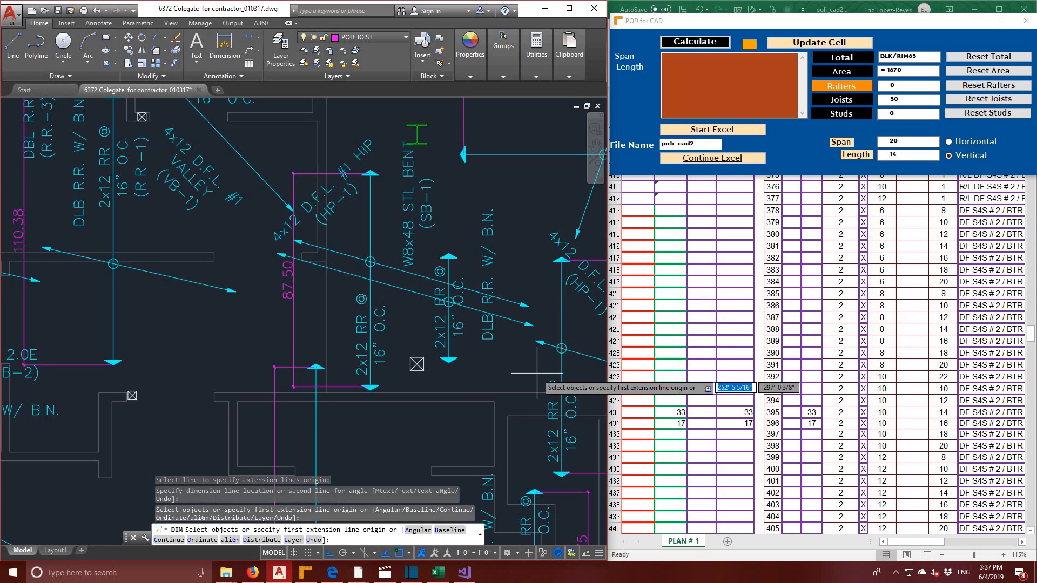
scroll(507, 276, "down", 5)
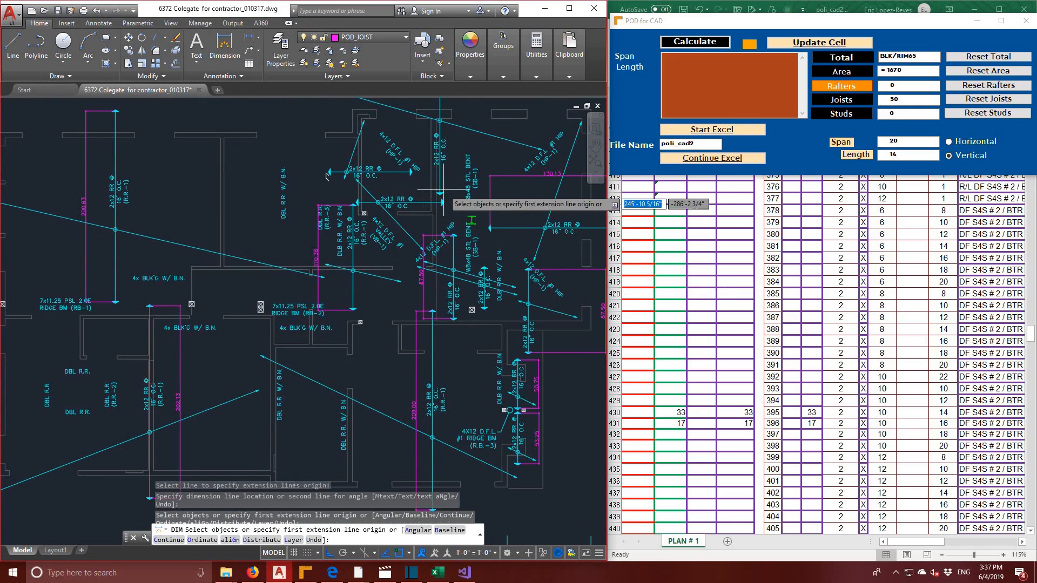
middle_click_drag(444, 190, 447, 220)
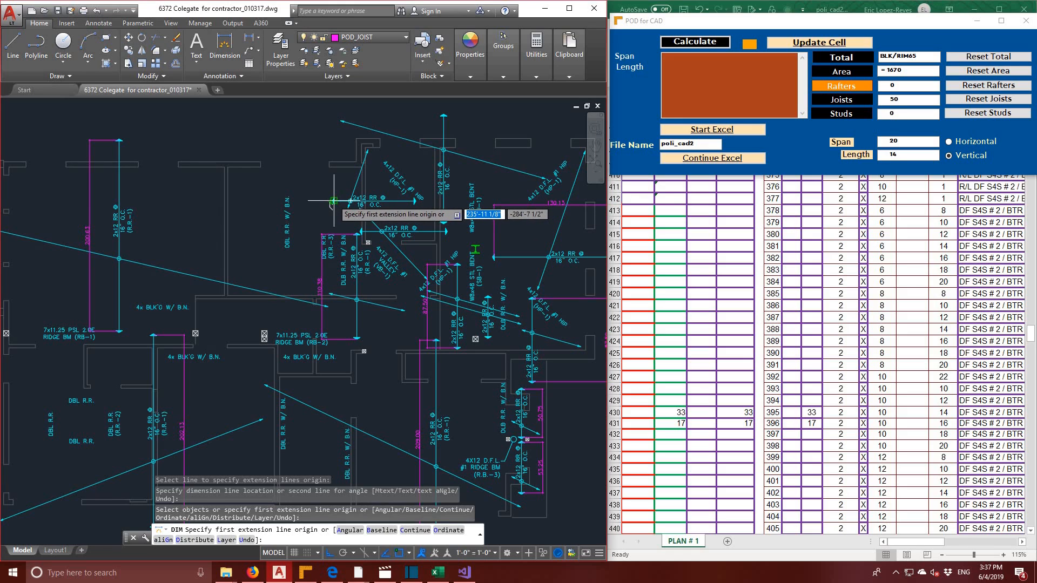
left_click(416, 200)
left_click(333, 201)
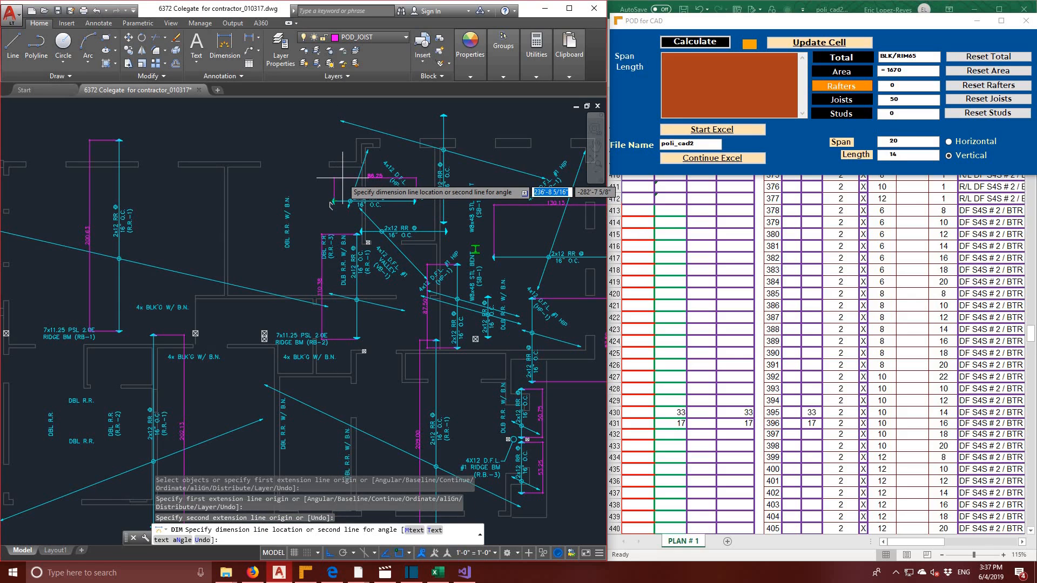
left_click(343, 175)
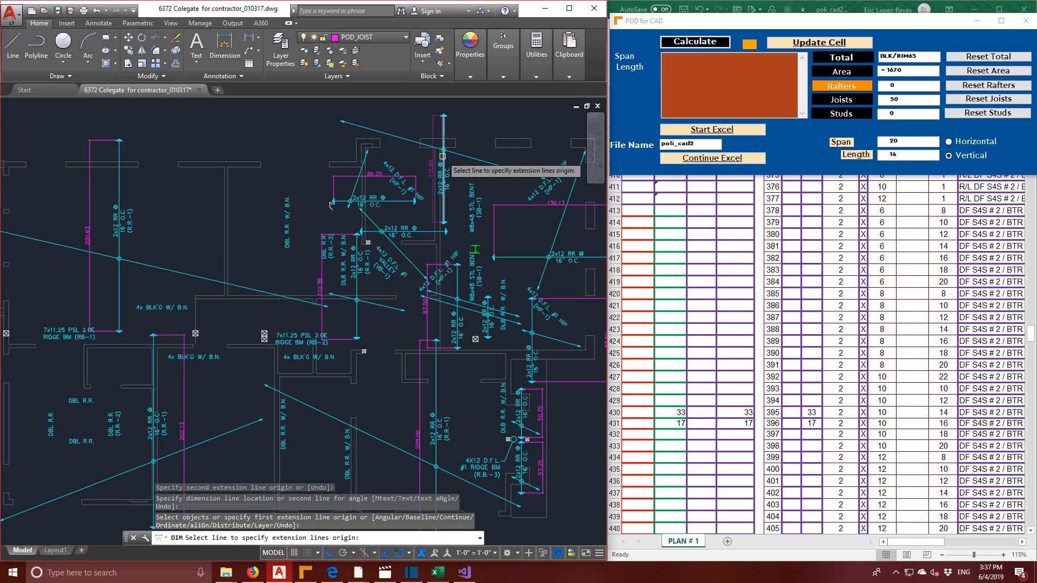
left_click(442, 157)
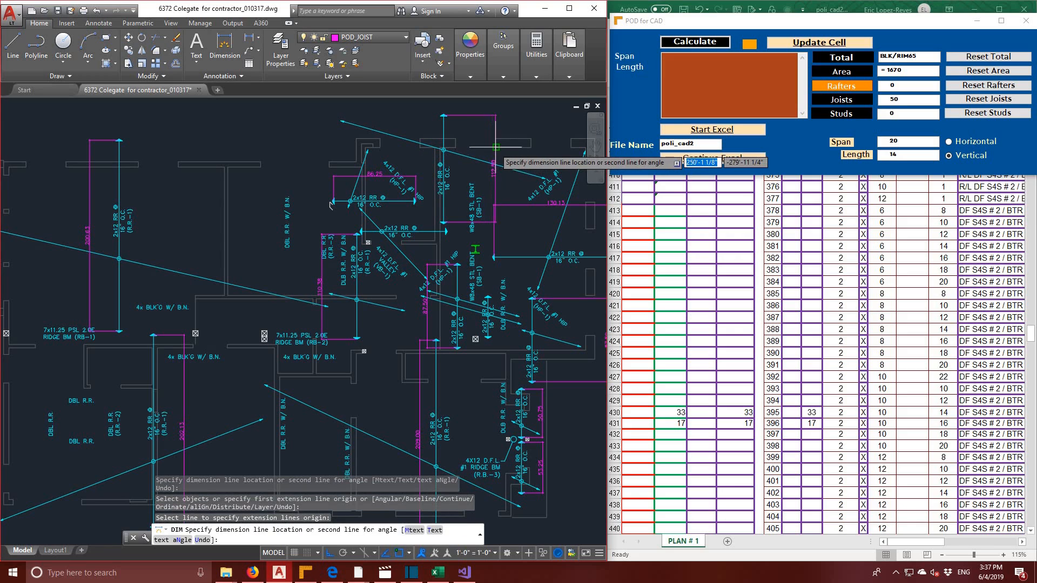
left_click(463, 147)
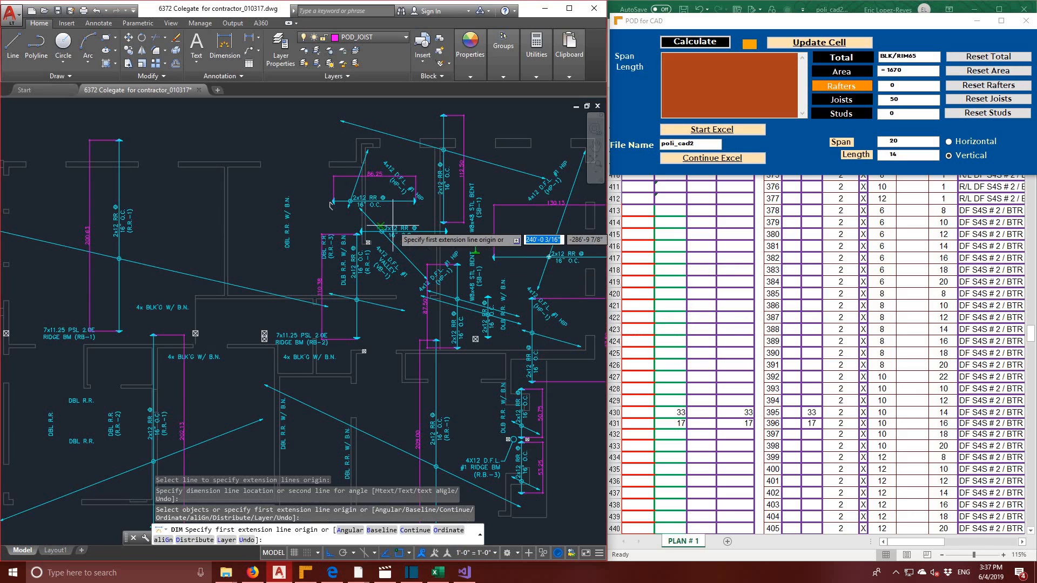
- Dimension the horizontal extent of the long diagonal extent line in the upper-left room, placing the dimension above the line
scroll(390, 228, "down", 2)
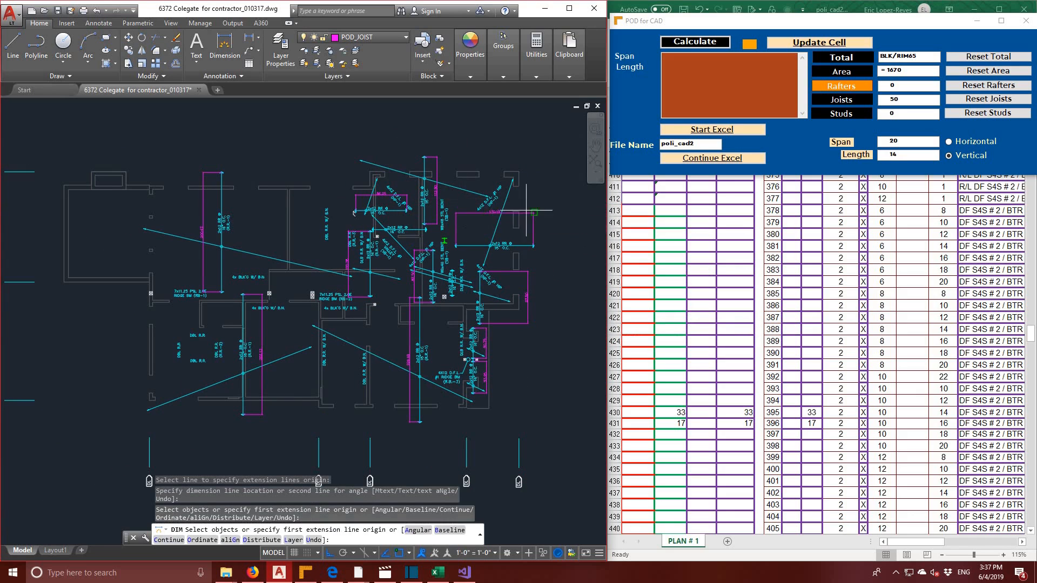
middle_click_drag(114, 279, 169, 296)
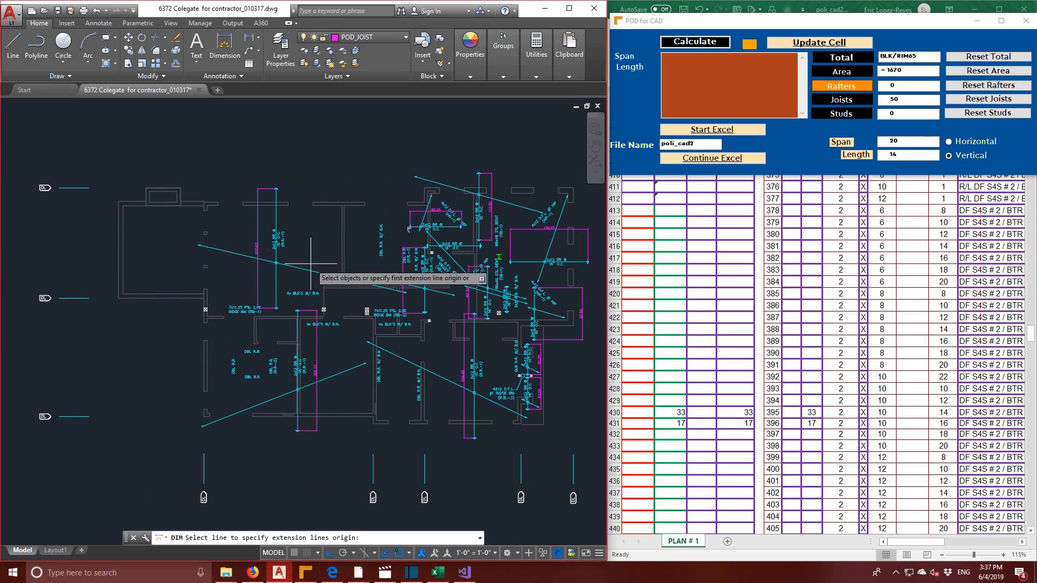
left_click(200, 244)
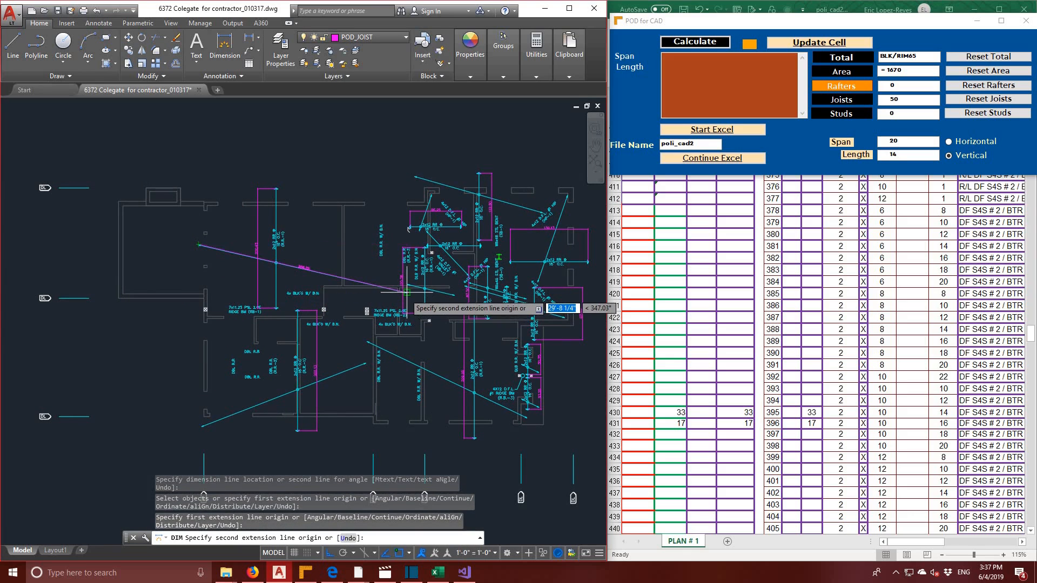
left_click(408, 244)
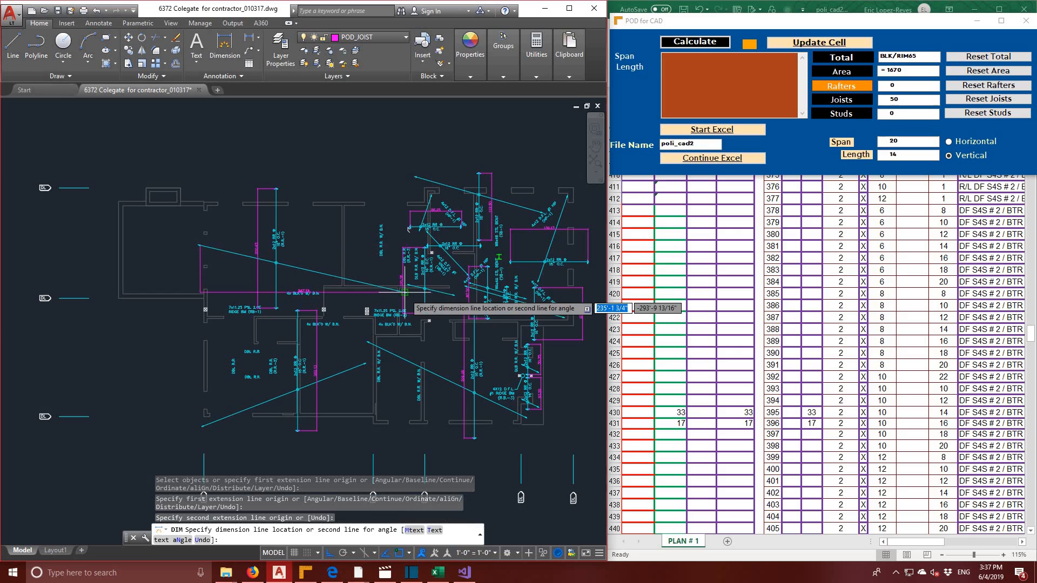
left_click(400, 222)
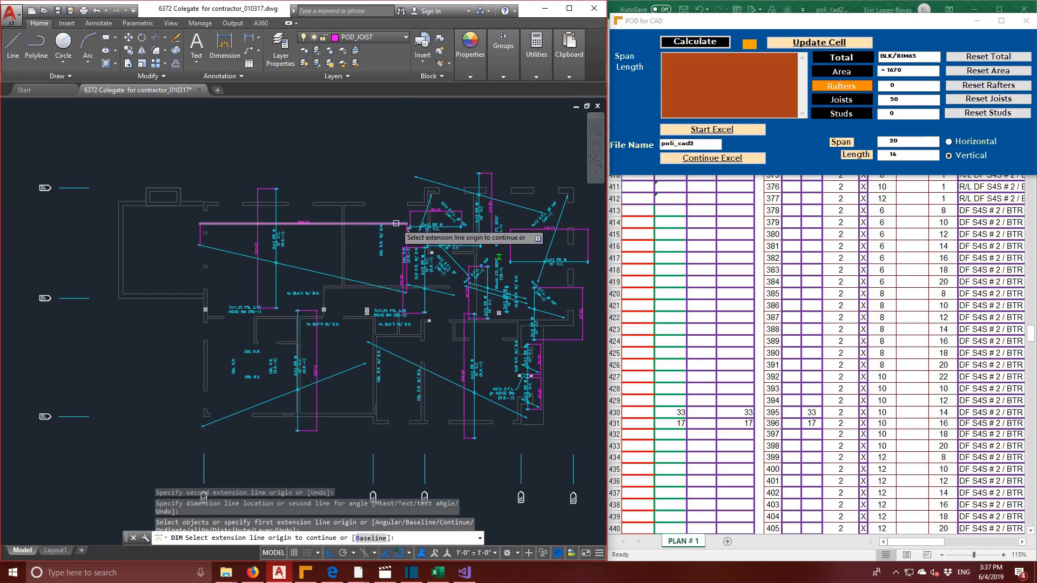
- Add a linear dimension for the horizontal extent of the diagonal line in the lower-left room, placing it just above the line's upper end
left_click(366, 362)
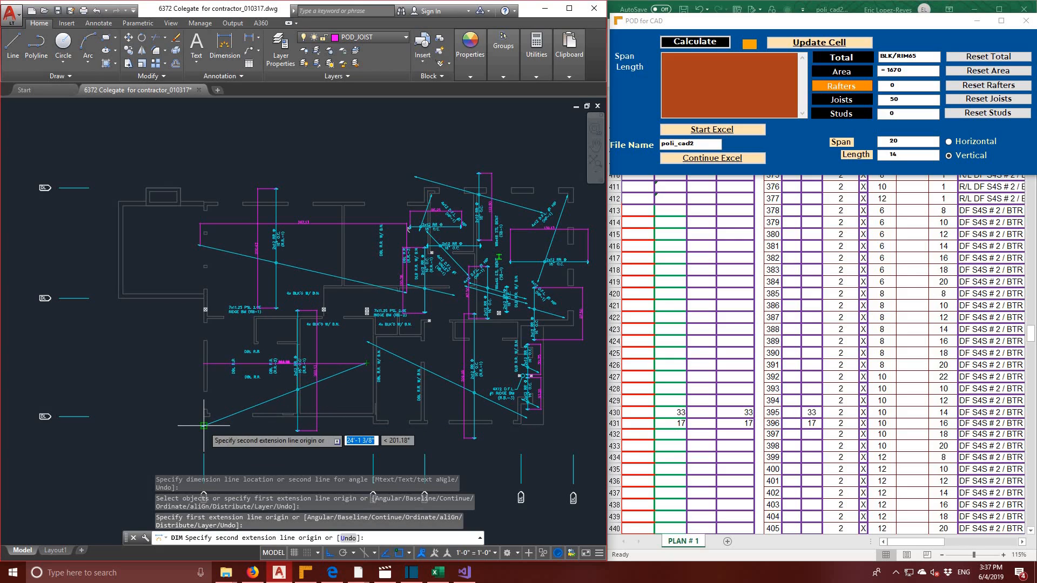
key("Escape")
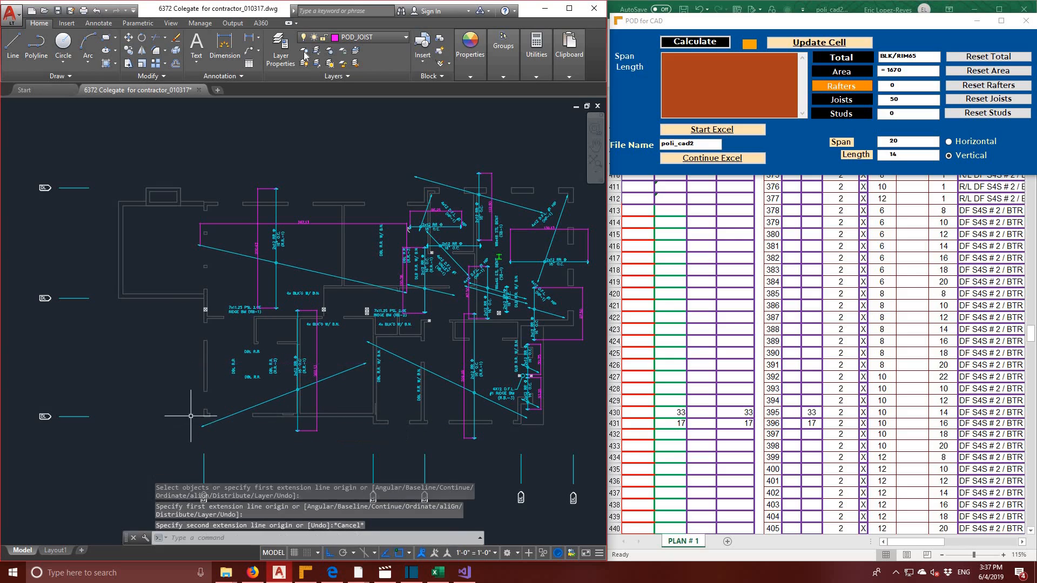
left_click(249, 37)
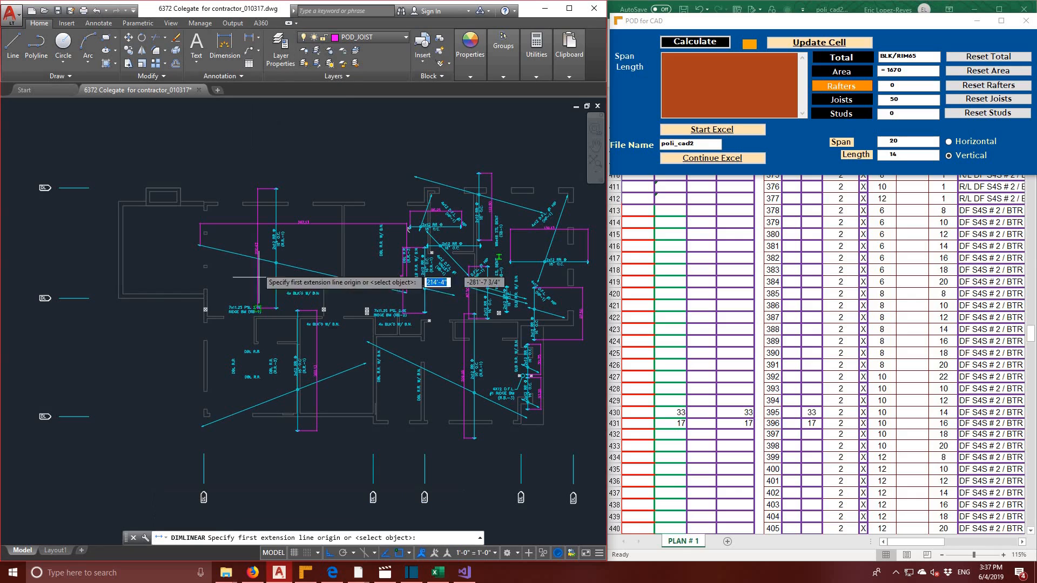
left_click(202, 427)
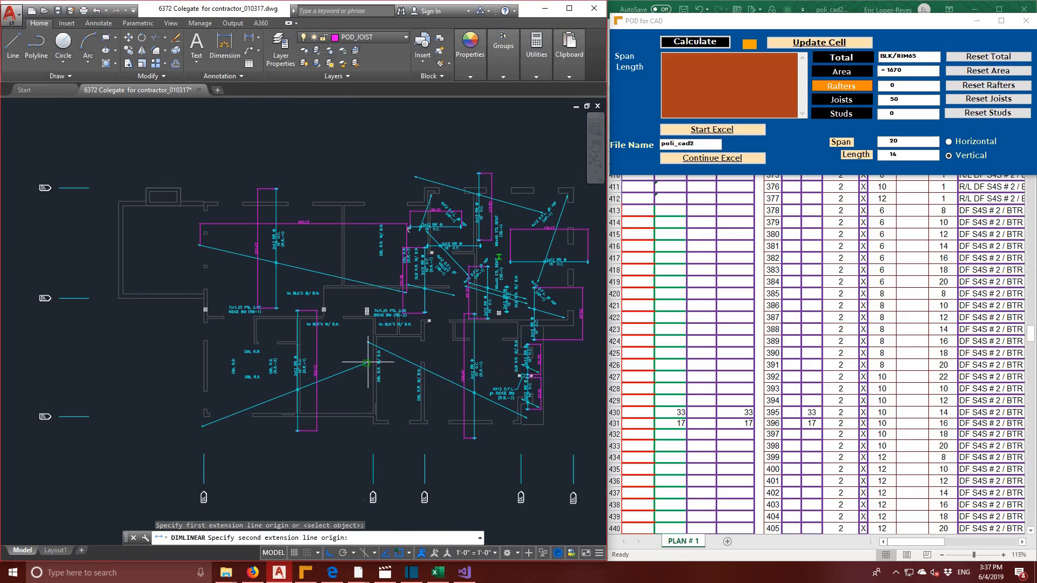
left_click(367, 363)
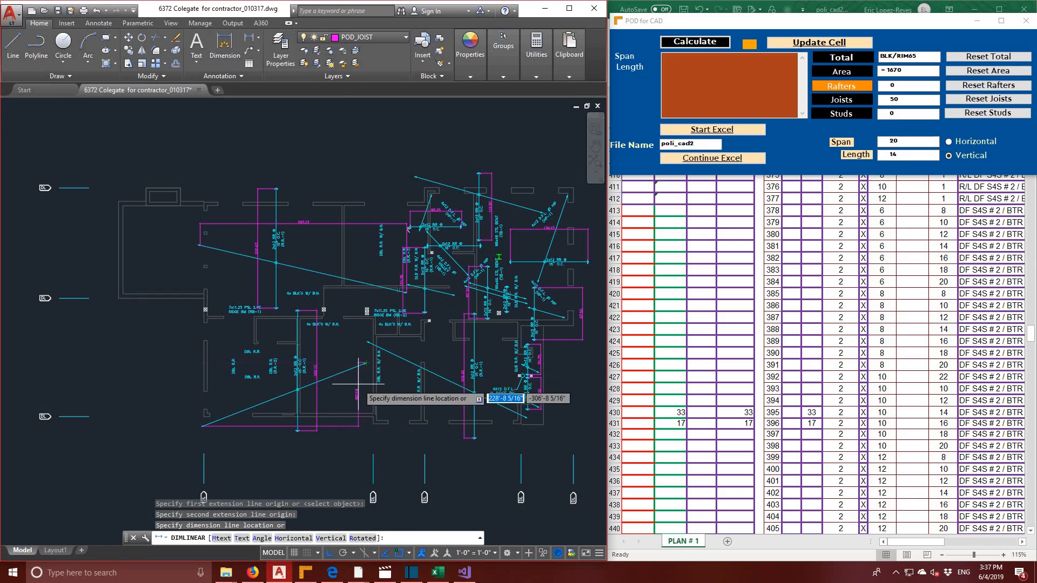
left_click(343, 352)
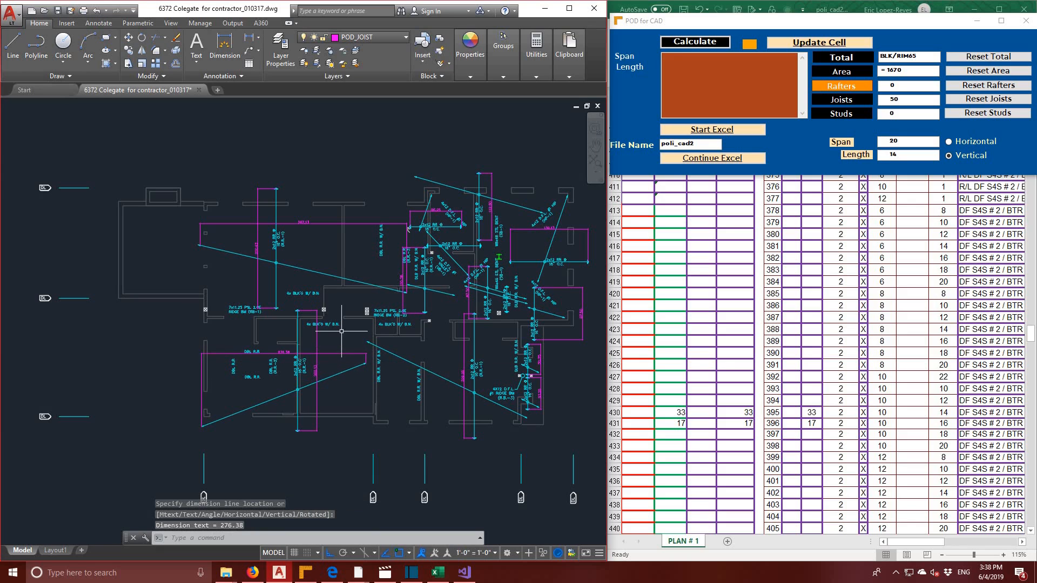
- Add a horizontal linear dimension between the ends of the long diagonal line west of ridge beam R.B.-3, placing it at the line's lower end
middle_click_drag(269, 362, 180, 375)
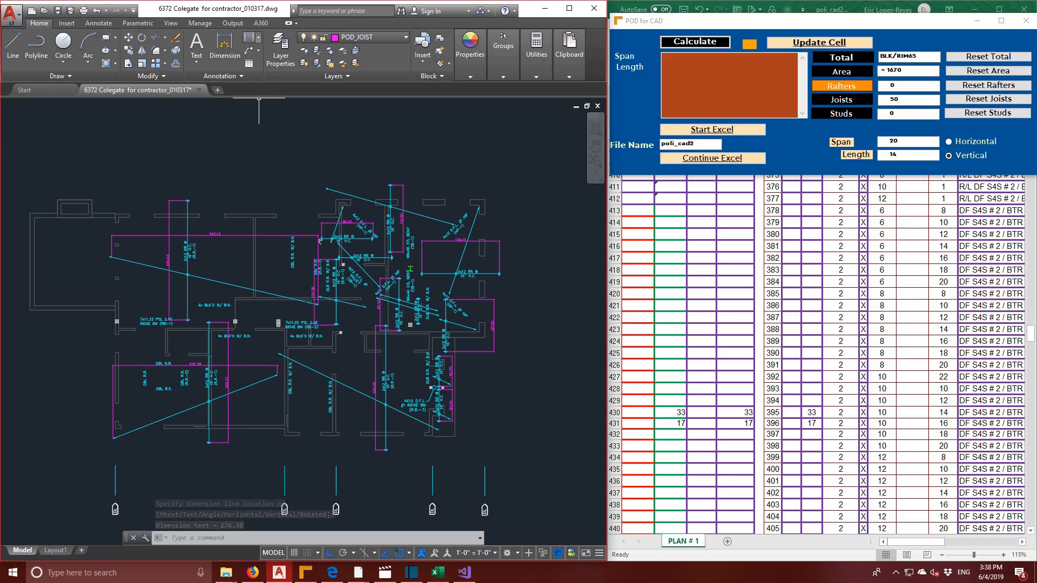
left_click(249, 36)
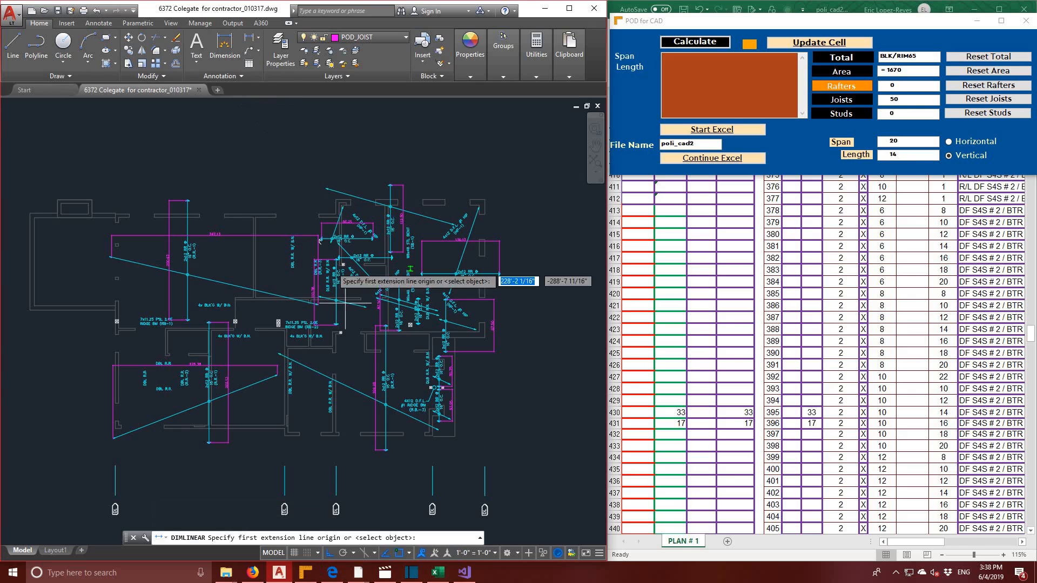
left_click(278, 355)
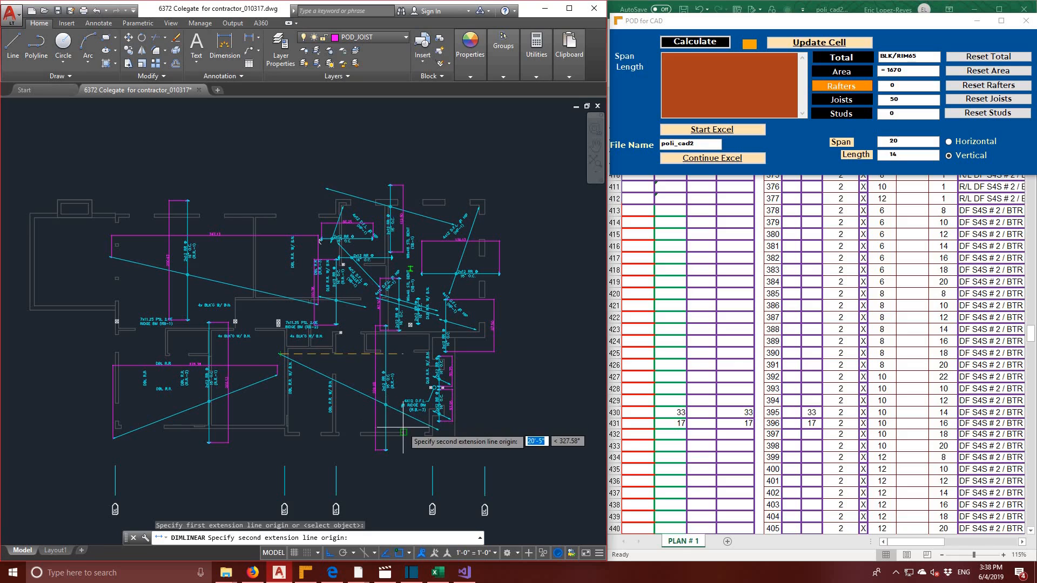
left_click(438, 431)
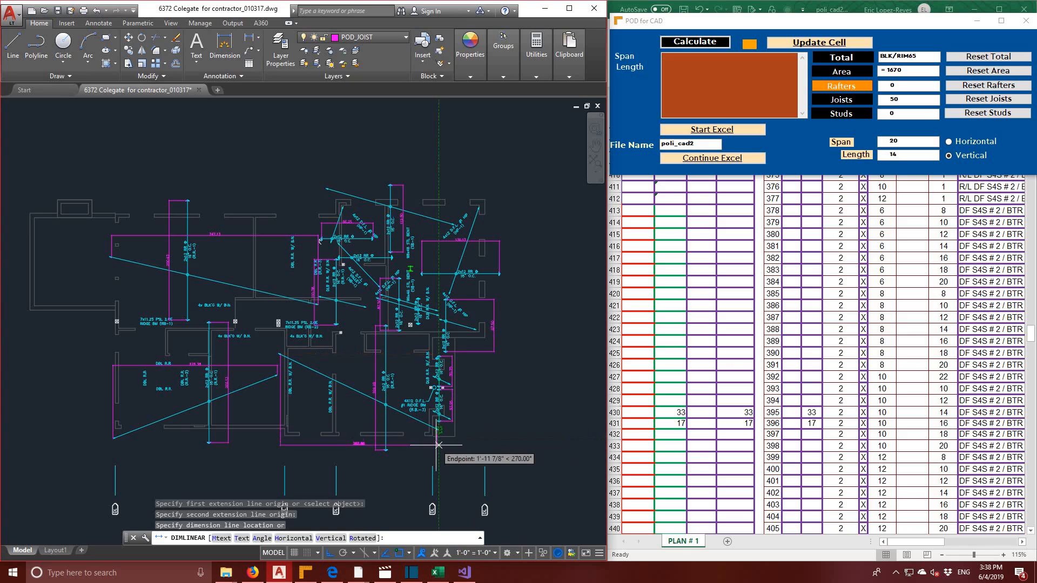
left_click(436, 428)
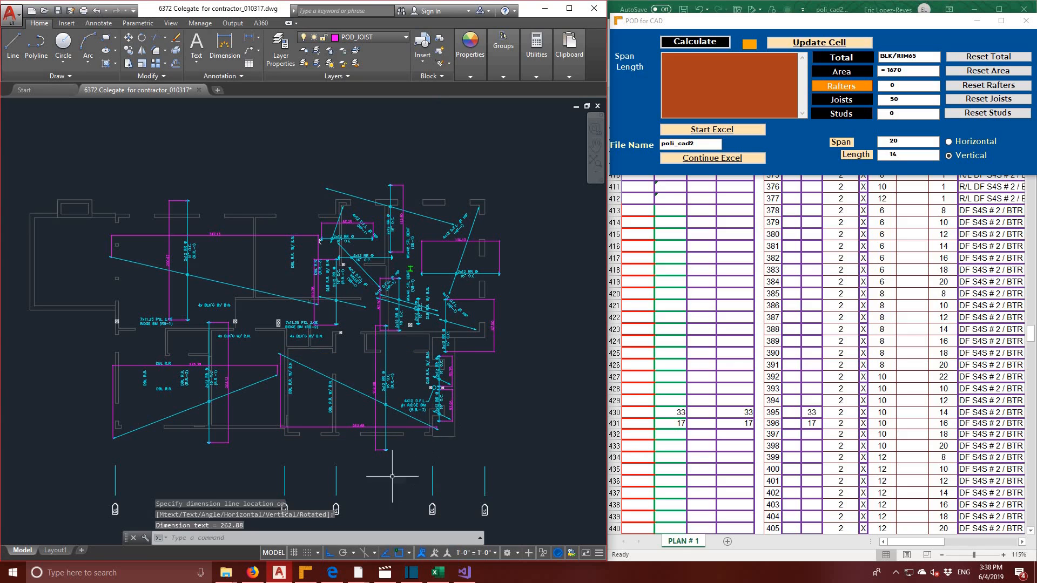
- Add a horizontal linear dimension to the short diagonal line below ridge beam R.B.-3, placing it just under the line
scroll(477, 394, "up", 4)
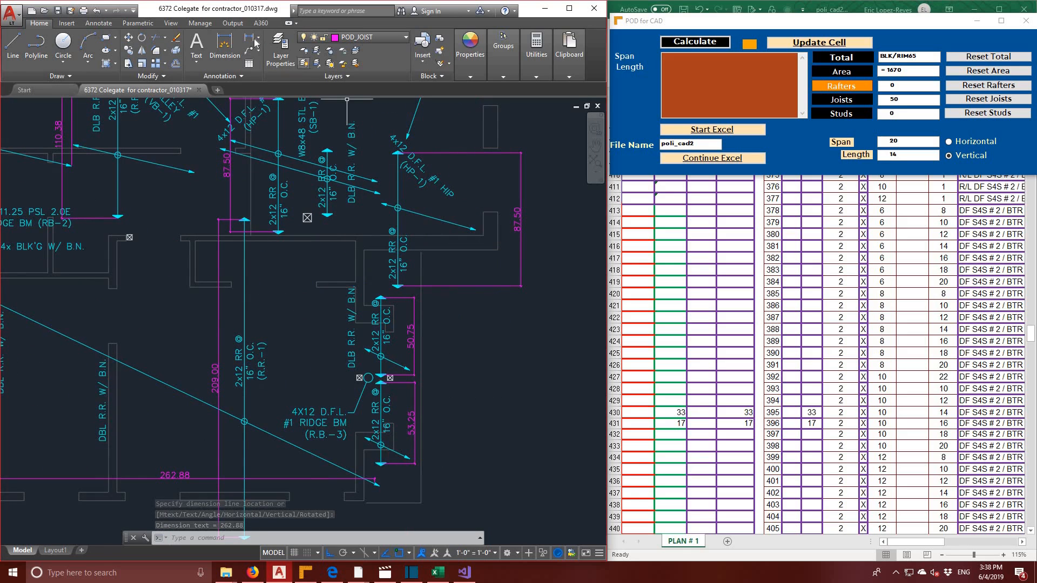
right_click(577, 240)
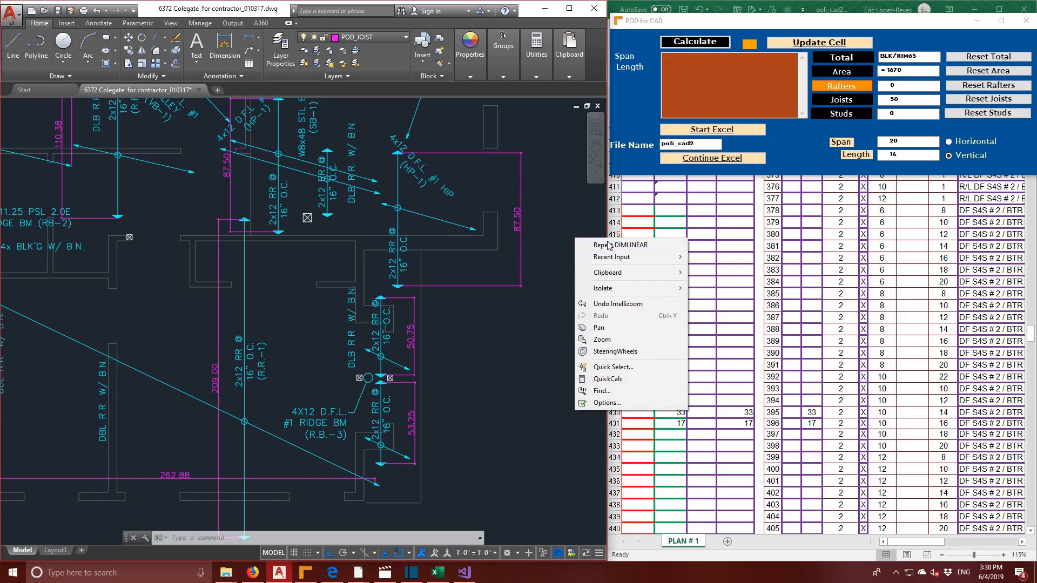
left_click(607, 245)
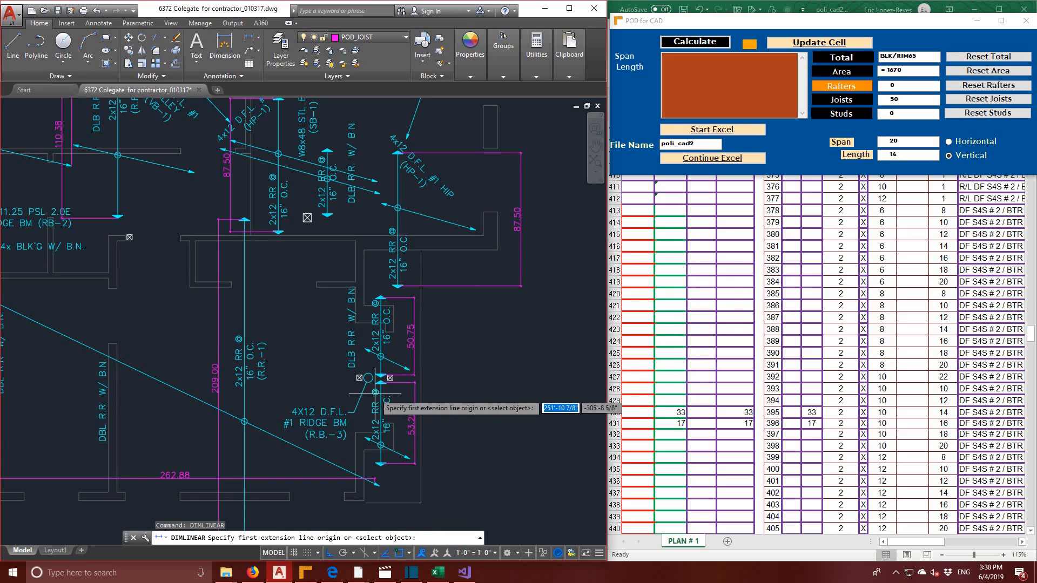
left_click(381, 444)
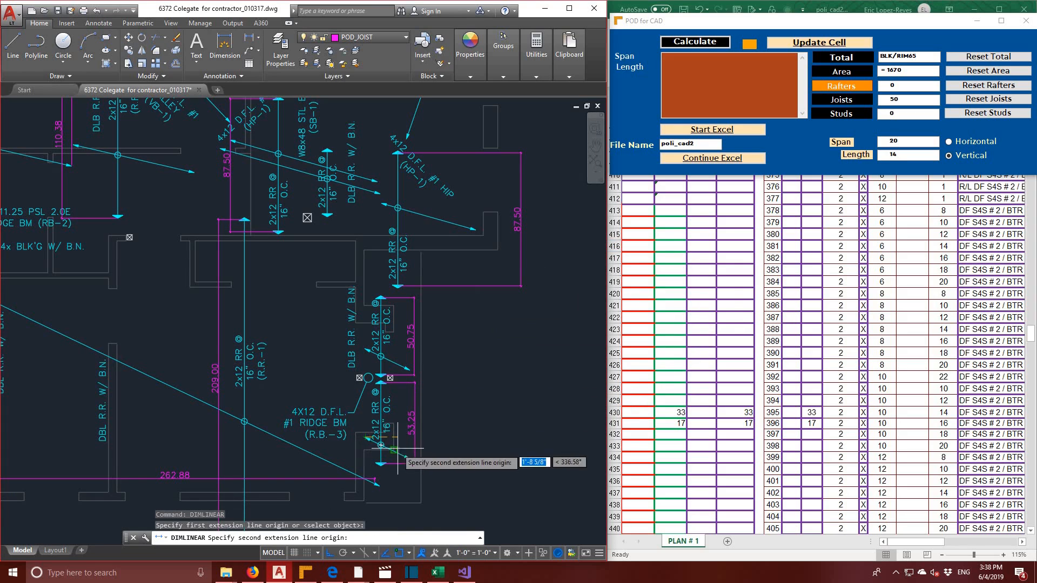
left_click(410, 458)
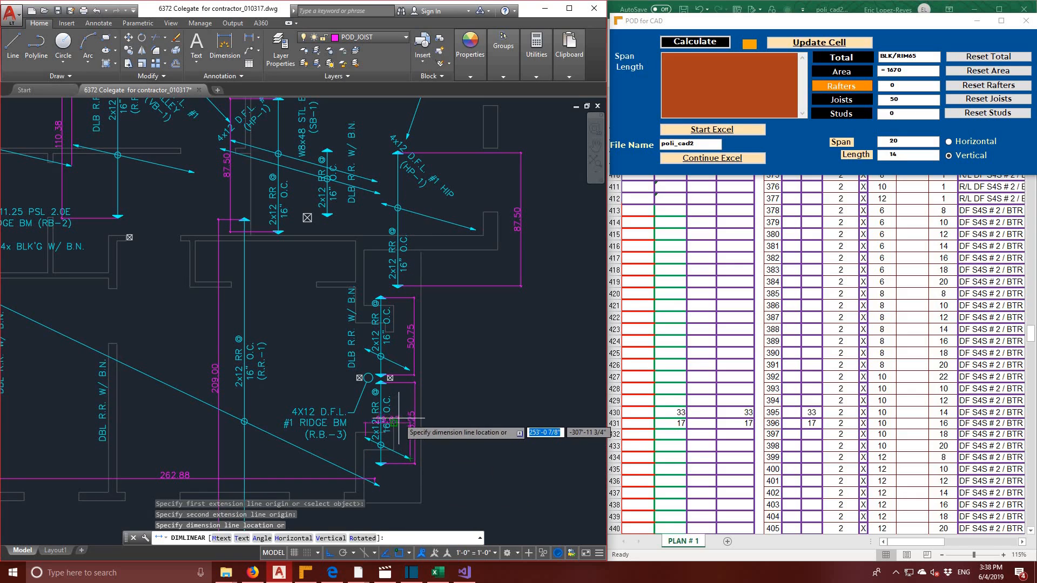
left_click(397, 461)
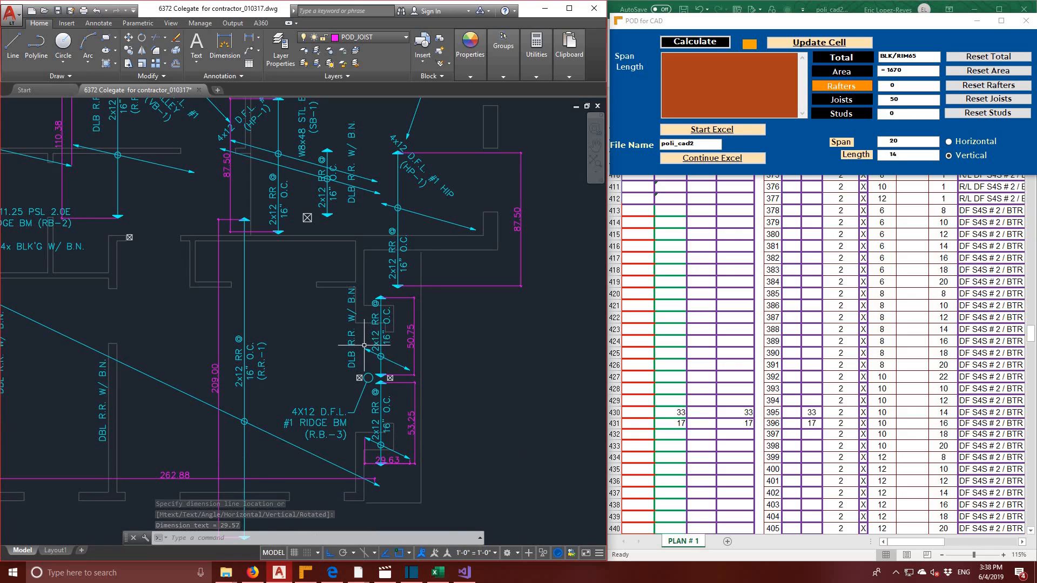
- Add a horizontal linear dimension between the ends of the short diagonal line above ridge beam R.B.-3, placing it close to the line
right_click(460, 260)
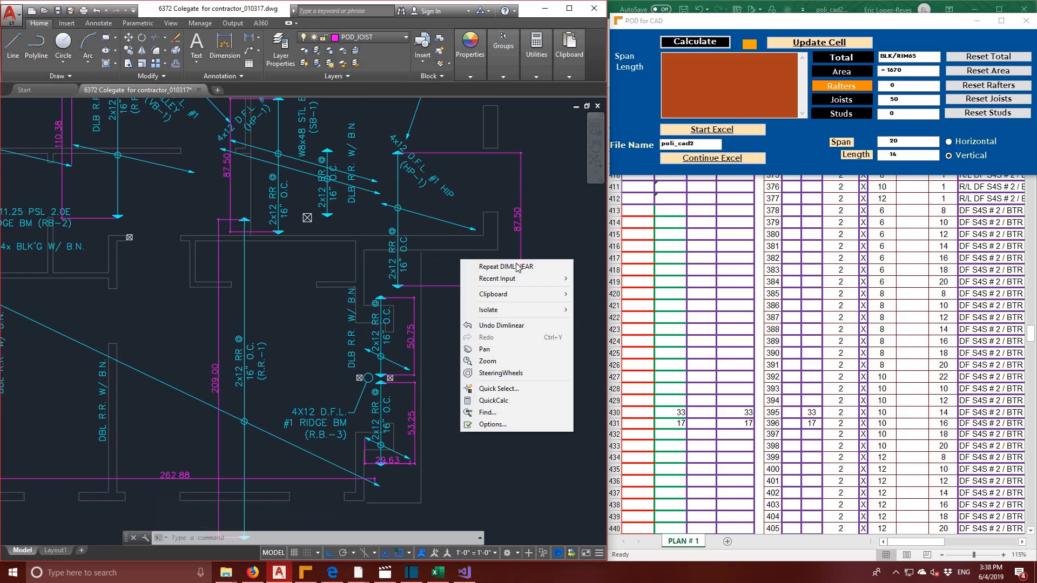
left_click(516, 267)
left_click(366, 348)
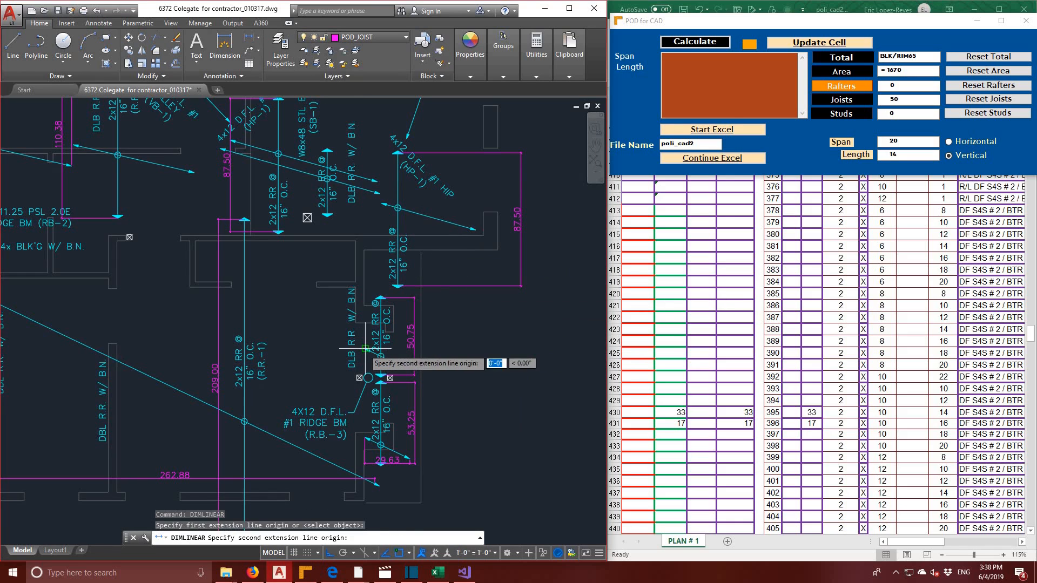
left_click(411, 368)
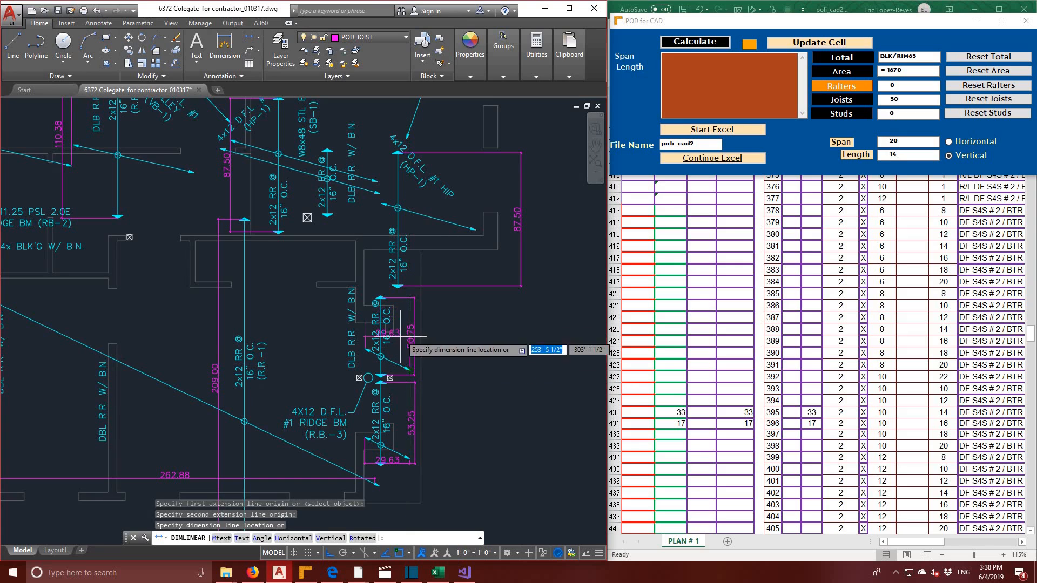
left_click(397, 361)
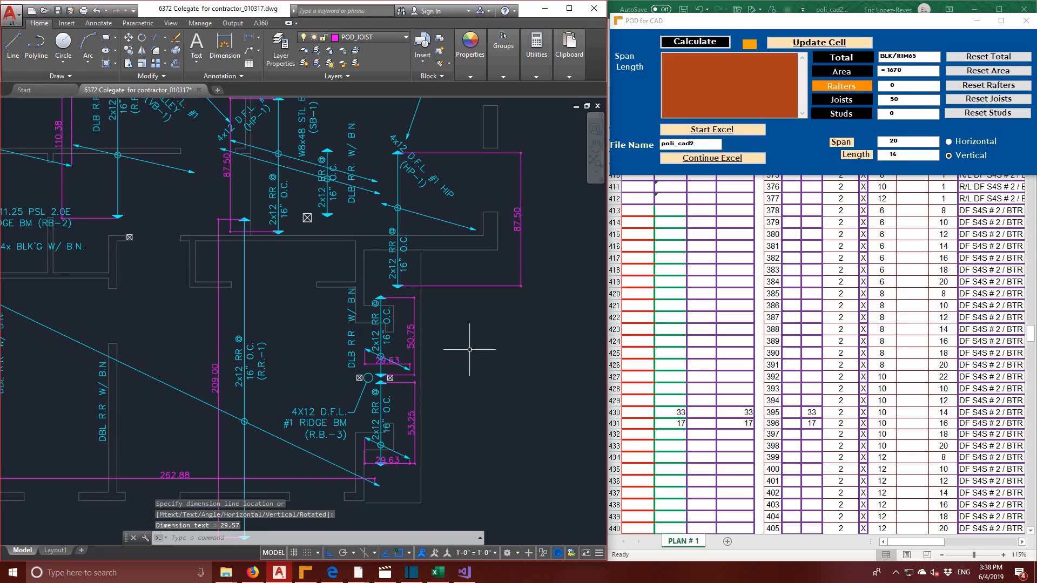
- Add a horizontal linear dimension between the ends of the diagonal line below the eastern HP-1 hip, placing it just above the line
scroll(470, 349, "down", 2)
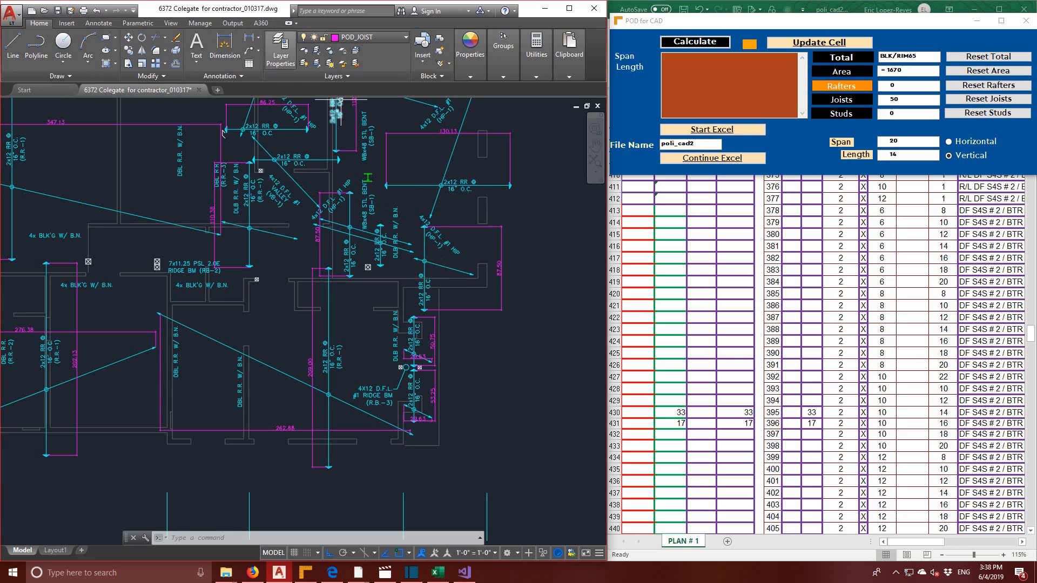
right_click(511, 249)
left_click(540, 253)
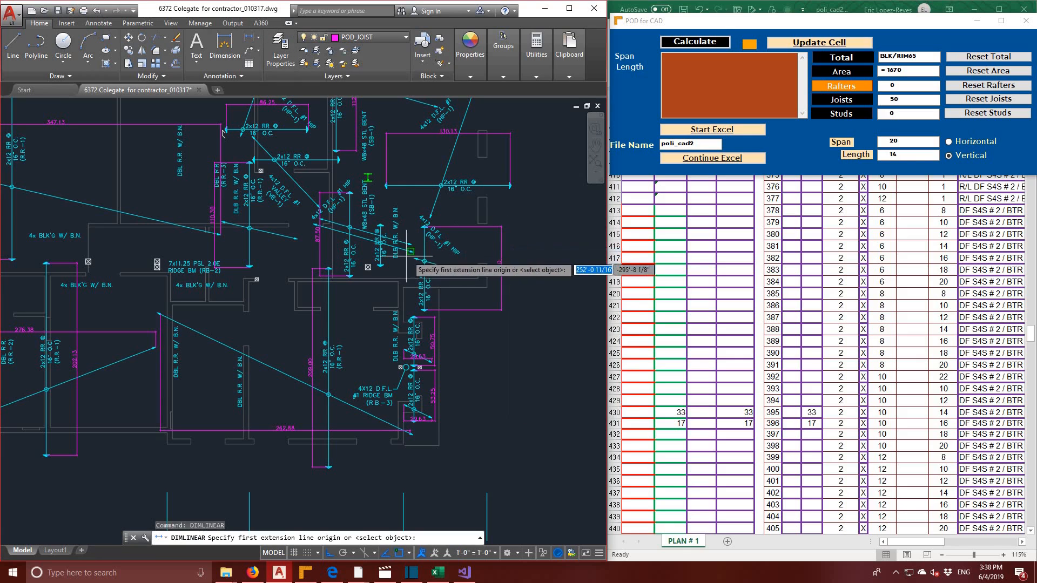
left_click(414, 257)
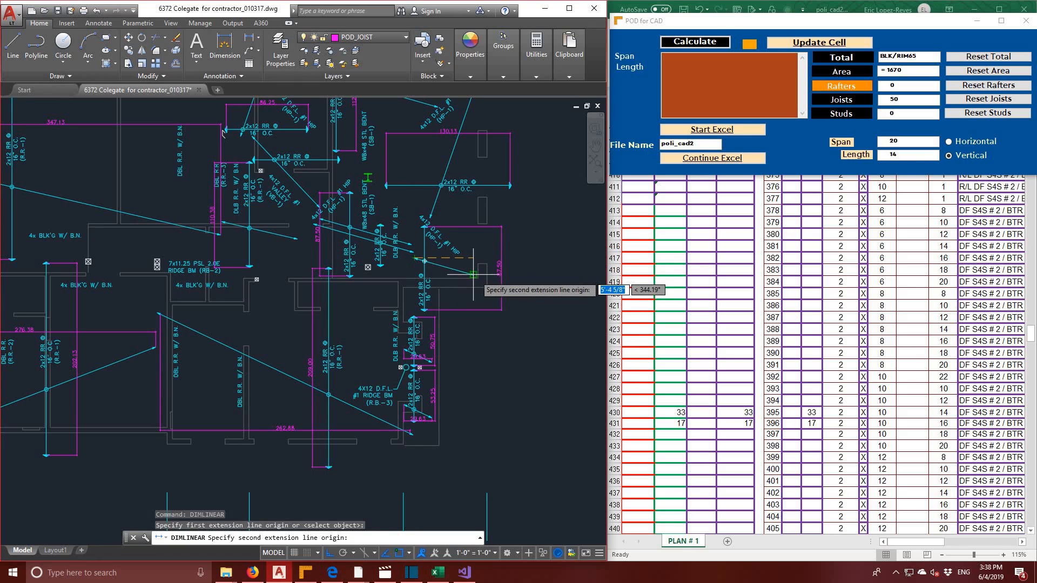
left_click(474, 274)
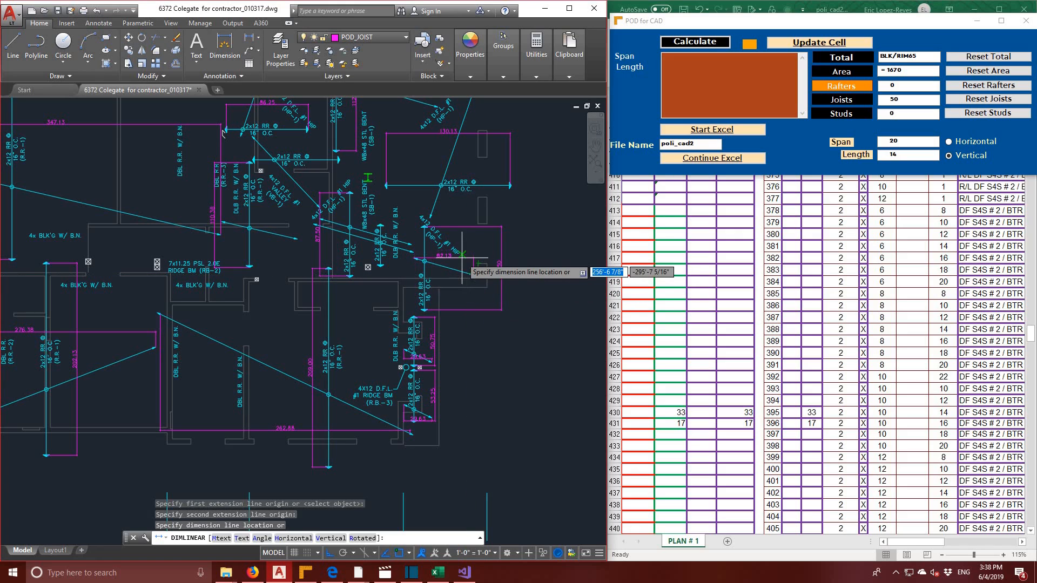
left_click(460, 259)
scroll(515, 220, "up", 2)
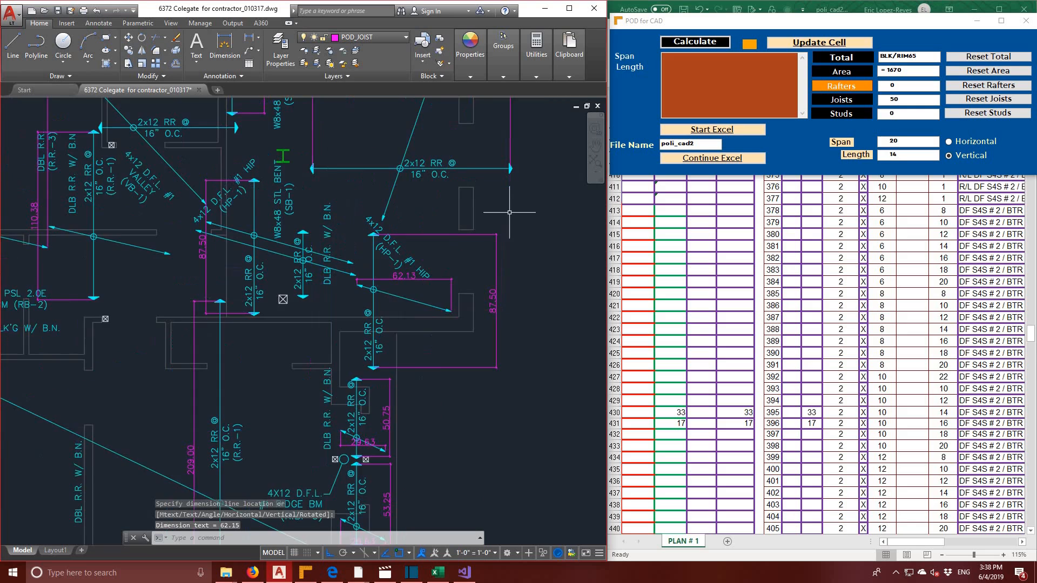
- Add a vertical linear dimension for the steep diagonal line crossing the horizontal rafter line in the northeast room, placing it west of the line
scroll(501, 218, "down", 2)
right_click(500, 270)
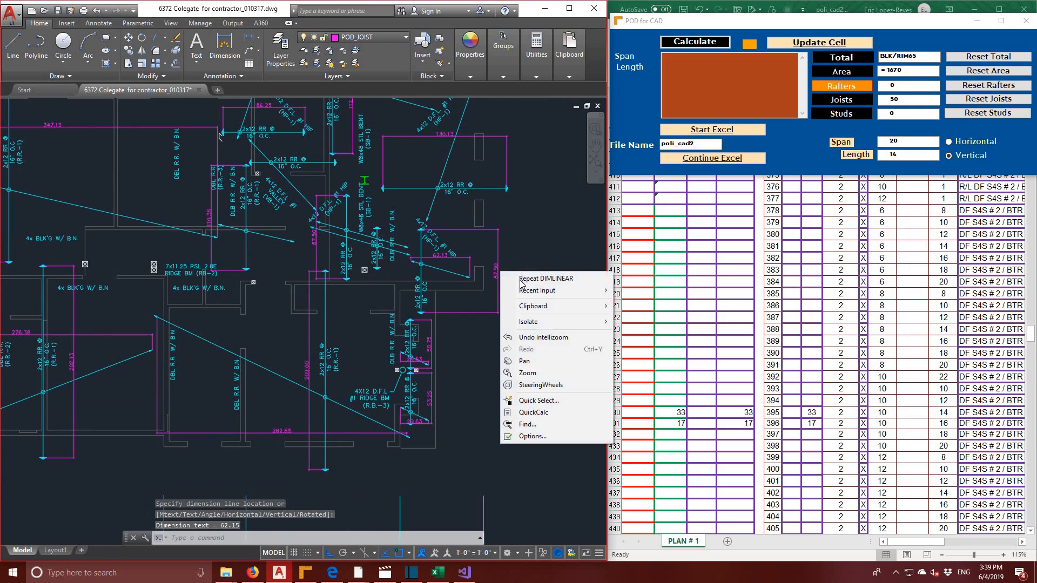
left_click(540, 280)
middle_click_drag(542, 214, 541, 297)
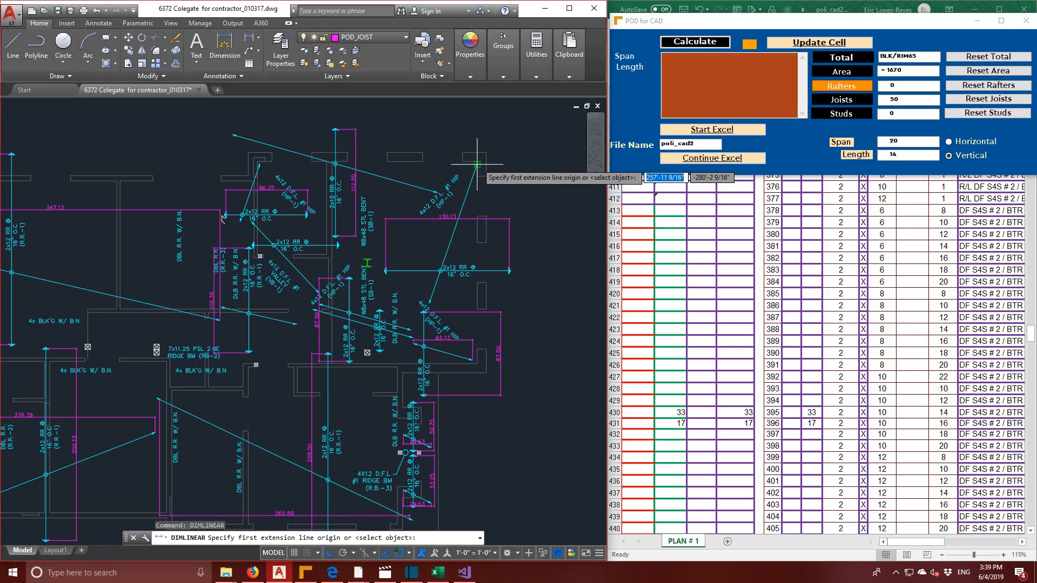
left_click(475, 167)
left_click(508, 271)
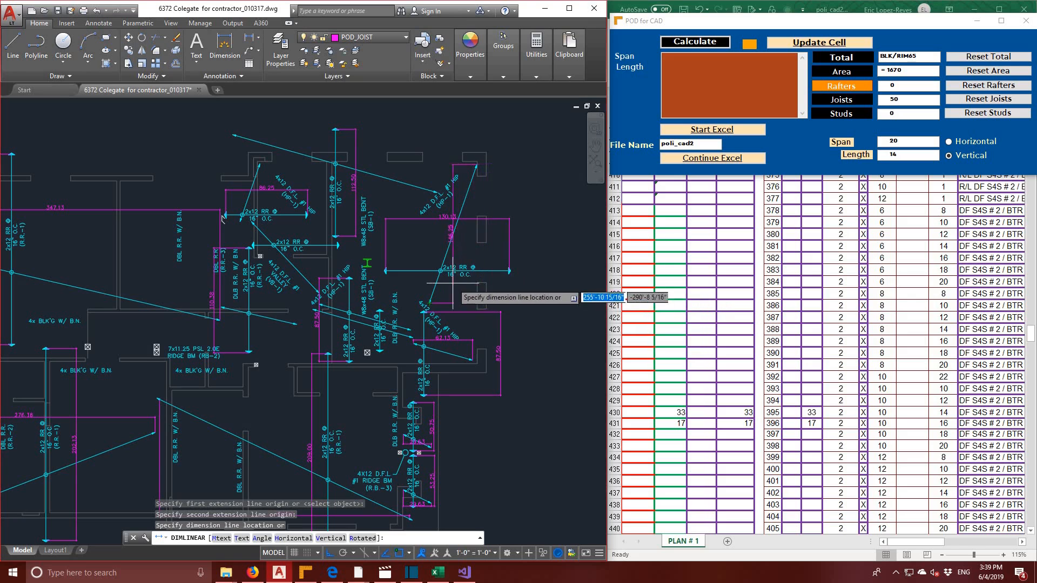
left_click(415, 291)
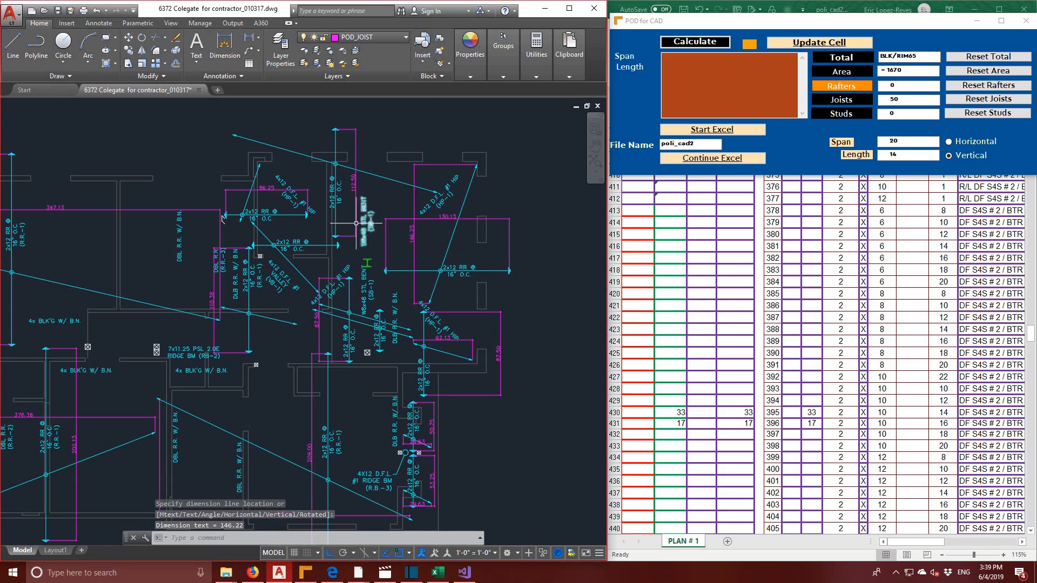
- Add a horizontal linear dimension between the ends of the long diagonal line at the plan's north edge, placing it above the line
right_click(257, 125)
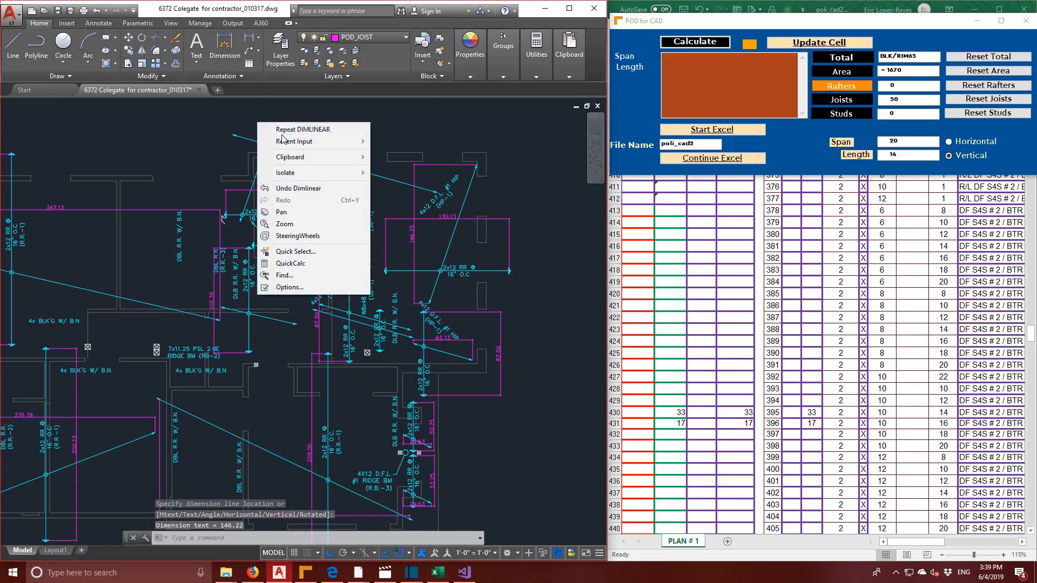
left_click(272, 128)
left_click(233, 135)
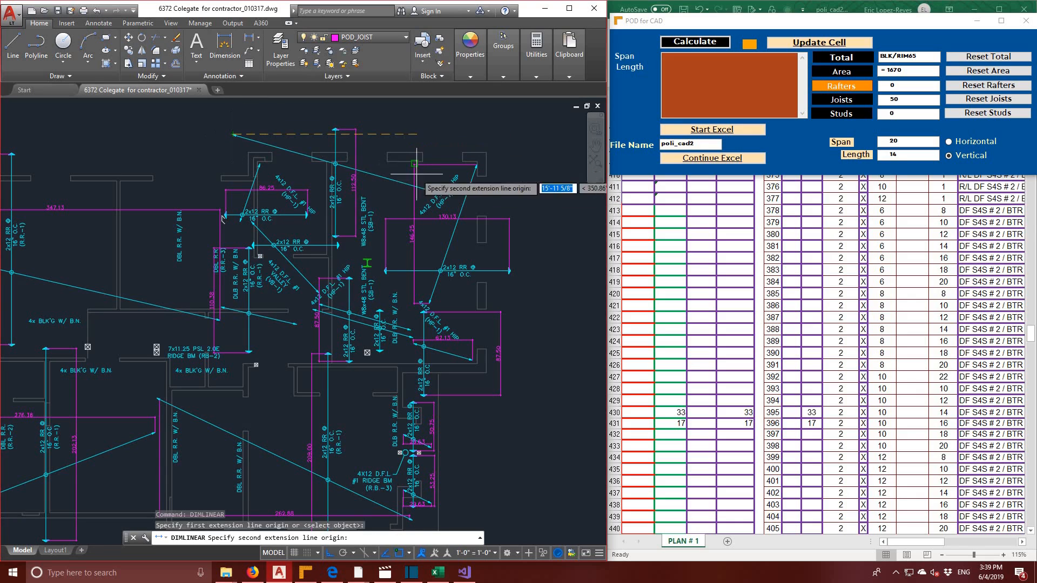
left_click(438, 192)
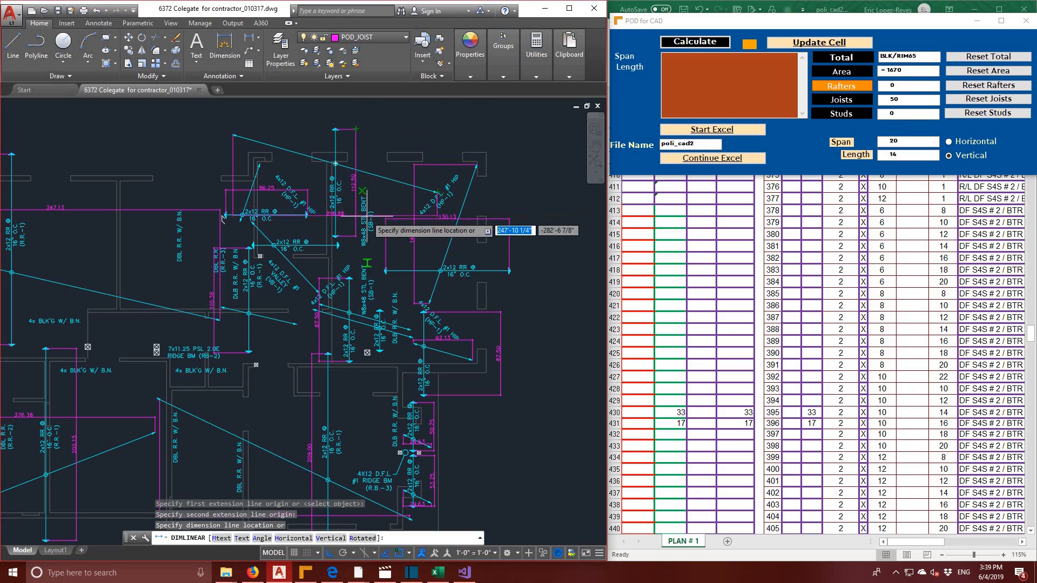
left_click(369, 119)
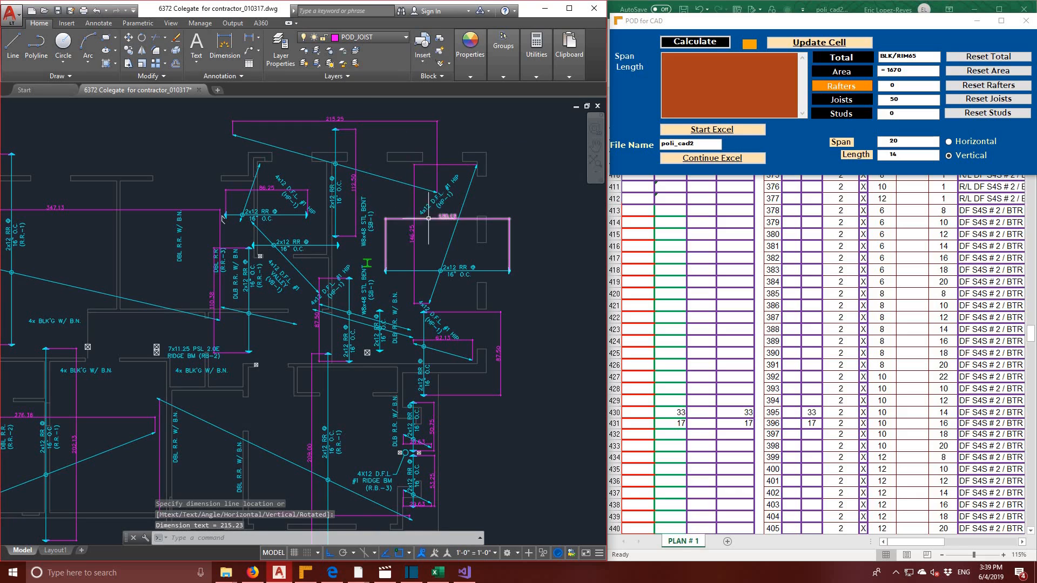
- Add a vertical linear dimension for the short steep diagonal line beside the northwestern HP-1 hip, placing it east of the hip label
right_click(261, 166)
left_click(286, 172)
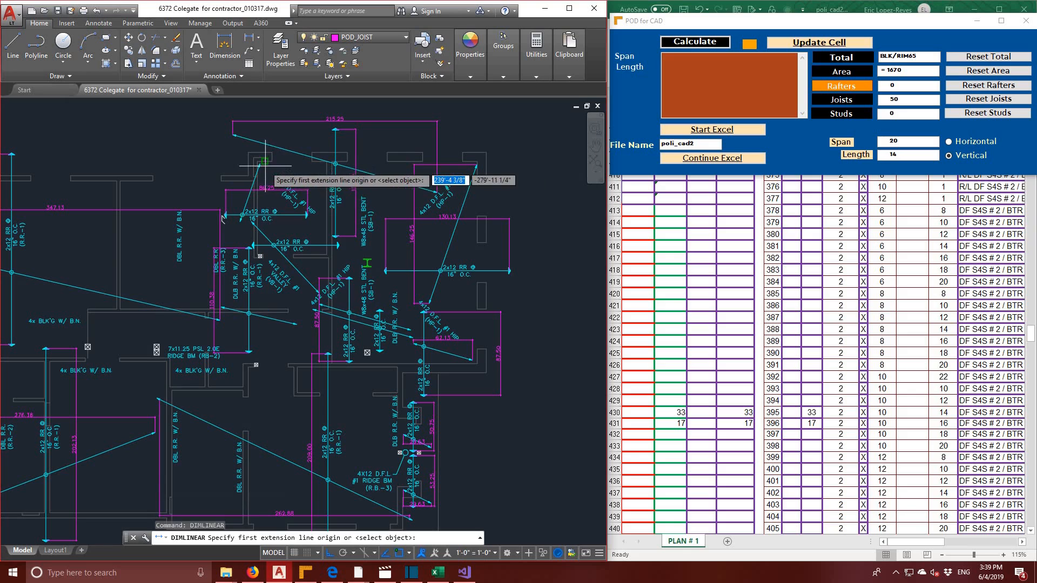
left_click(260, 165)
left_click(241, 221)
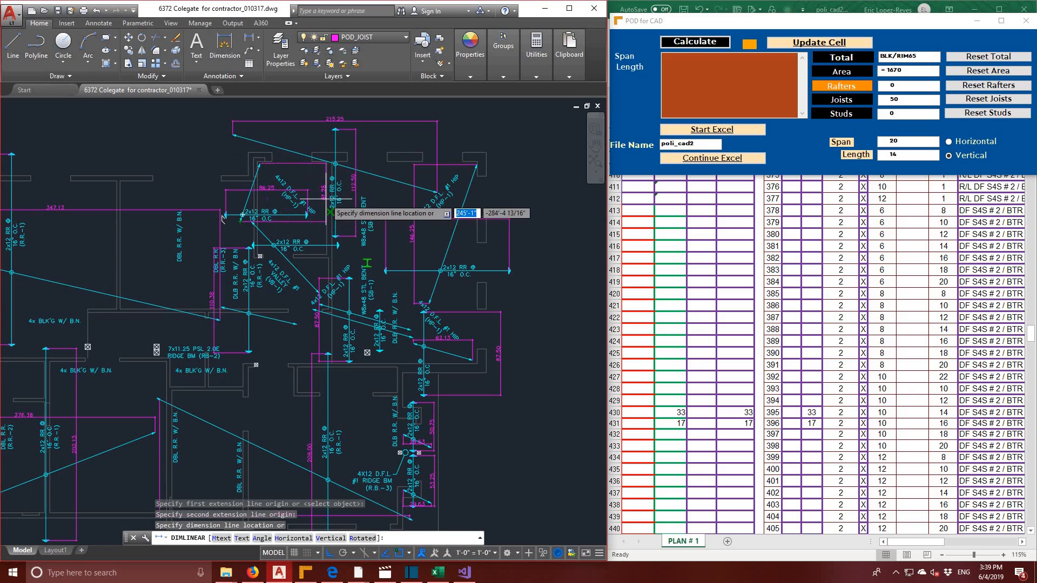
left_click(316, 216)
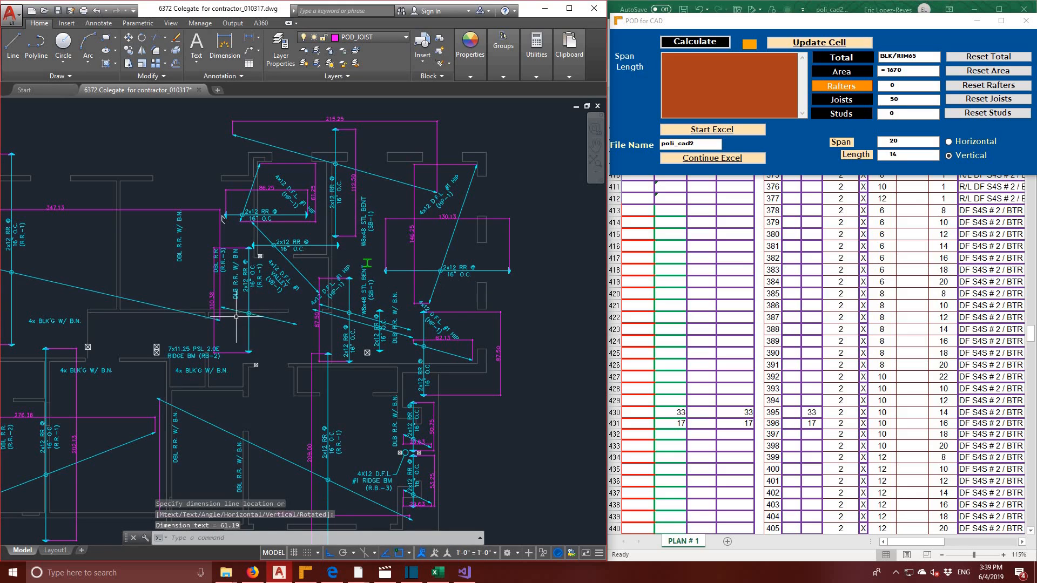
- Add a horizontal linear dimension between the ends of the diagonal line northeast of ridge beam RB-2, placing it just below the line
right_click(270, 369)
left_click(285, 378)
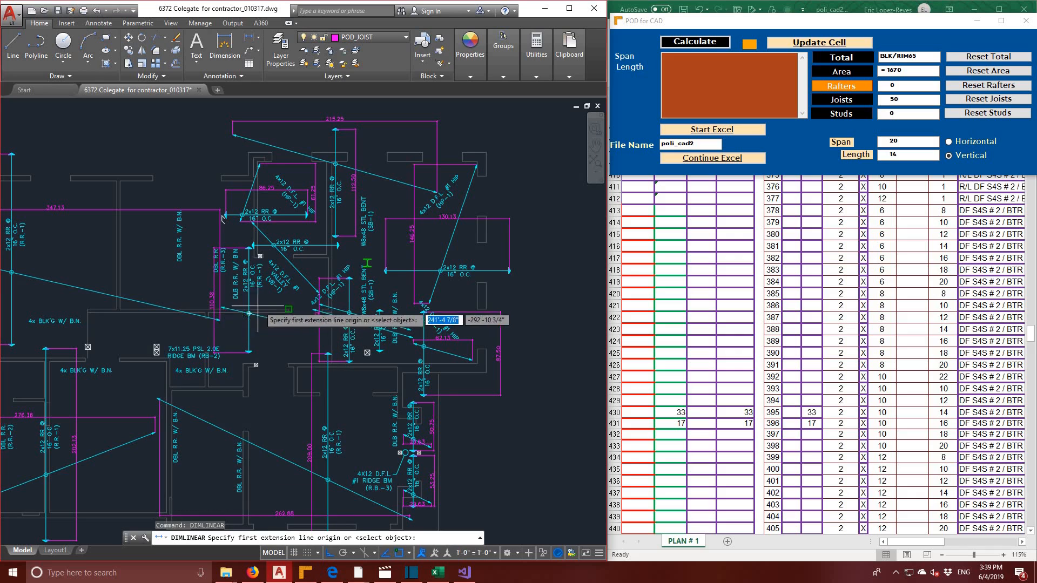
left_click(220, 309)
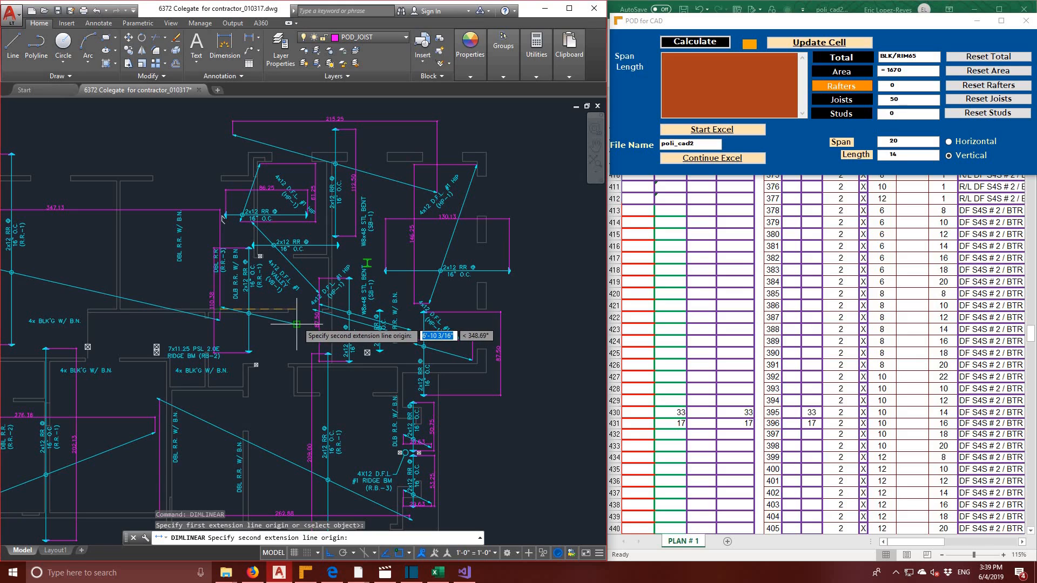
left_click(296, 324)
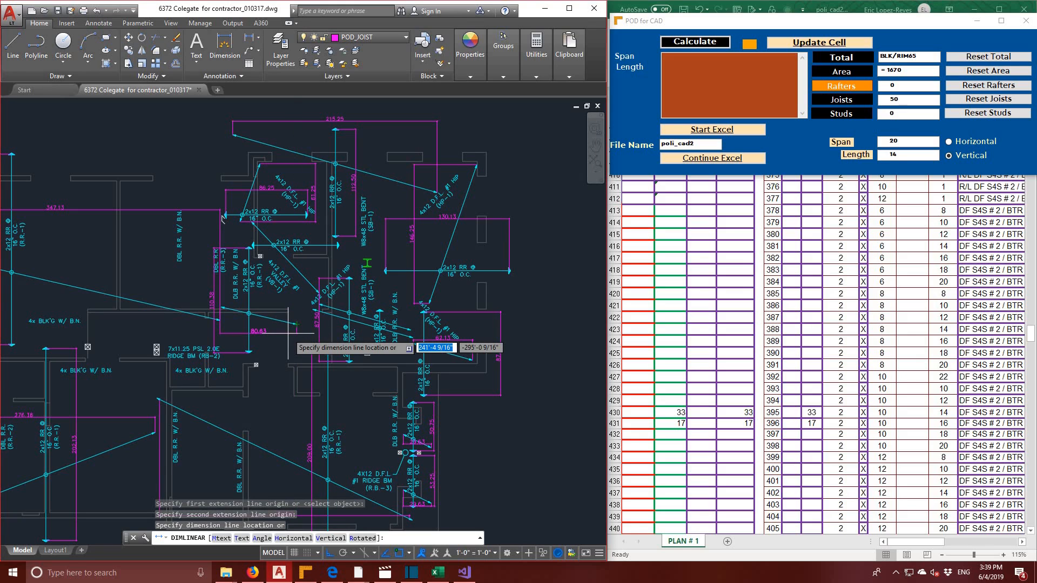
left_click(288, 334)
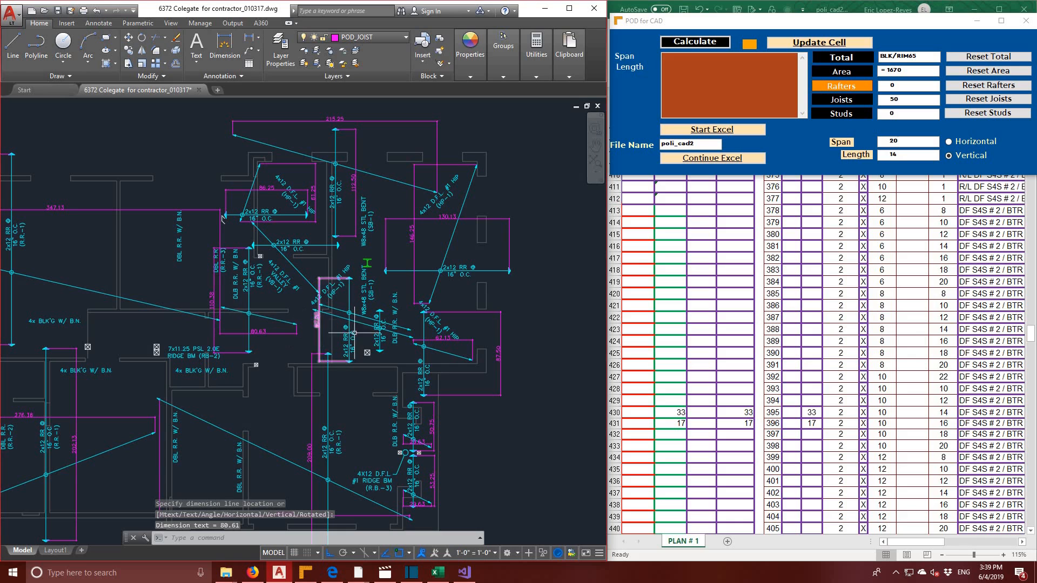
- Add a horizontal linear dimension to the upper of the two parallel diagonal lines near steel bent SB-1, placing it below both lines
middle_click_drag(388, 282, 431, 265)
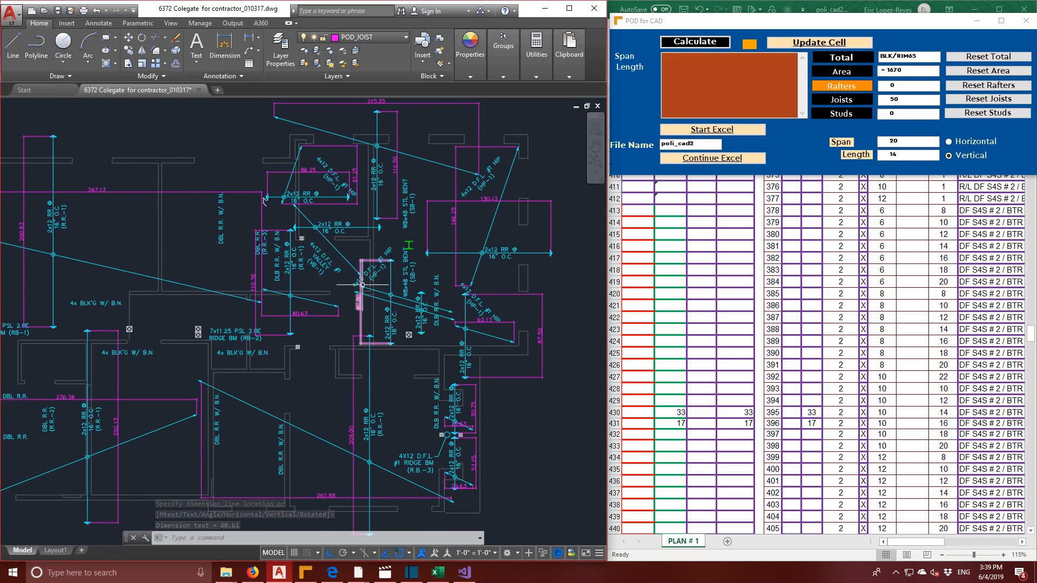
scroll(354, 292, "up", 3)
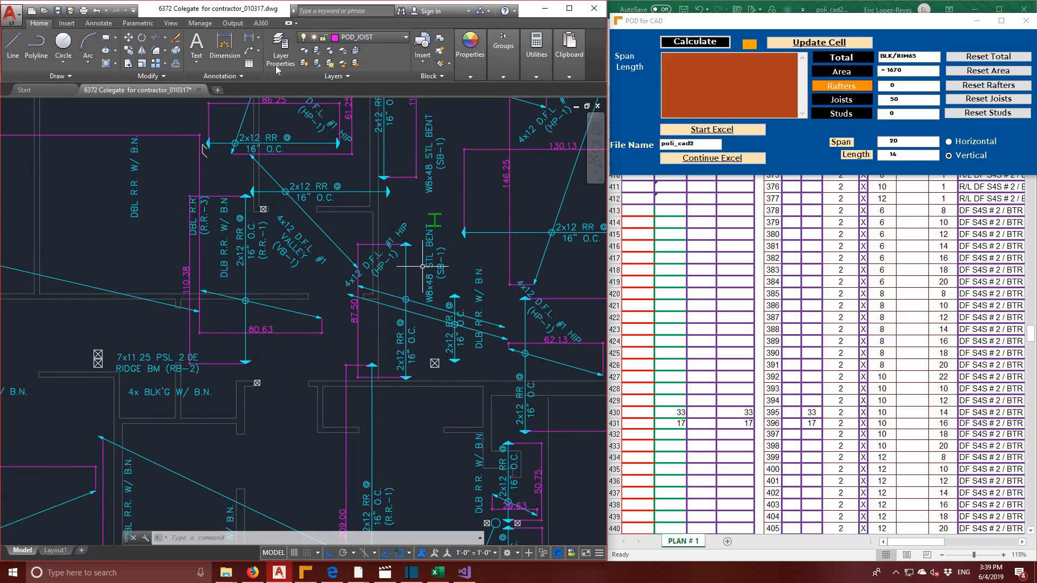
right_click(494, 262)
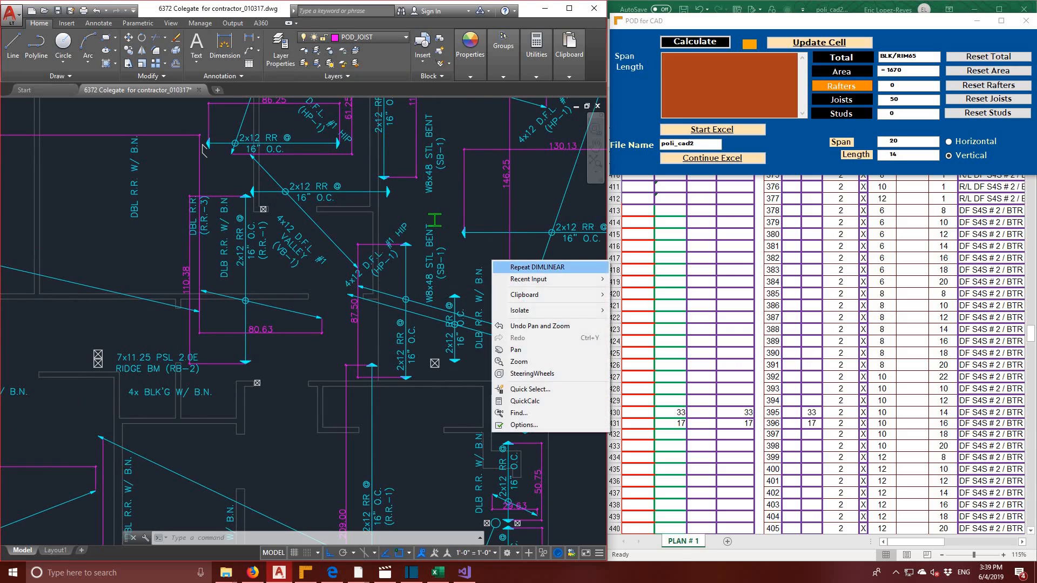
left_click(519, 267)
left_click(360, 286)
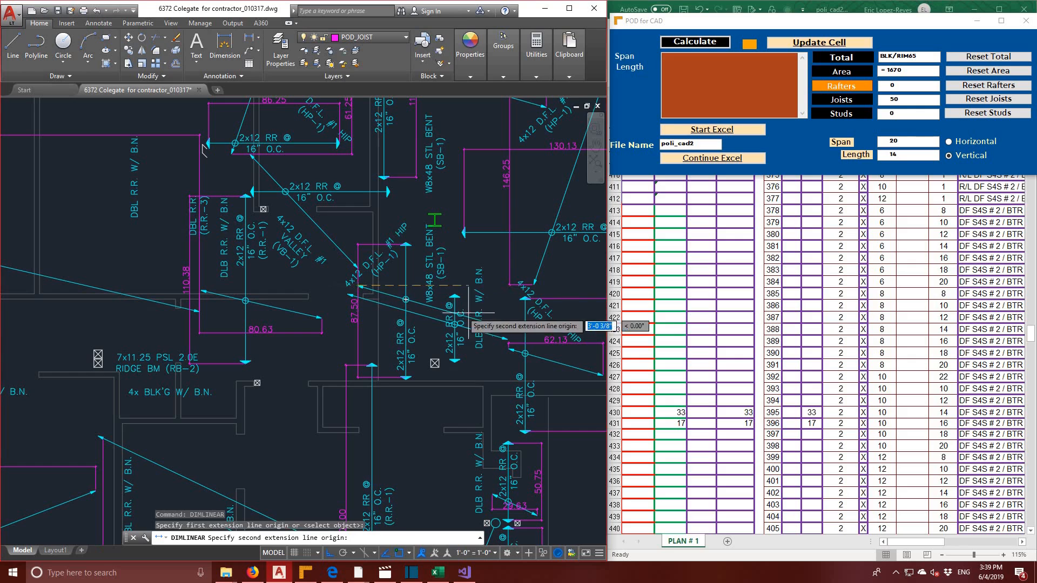
left_click(505, 319)
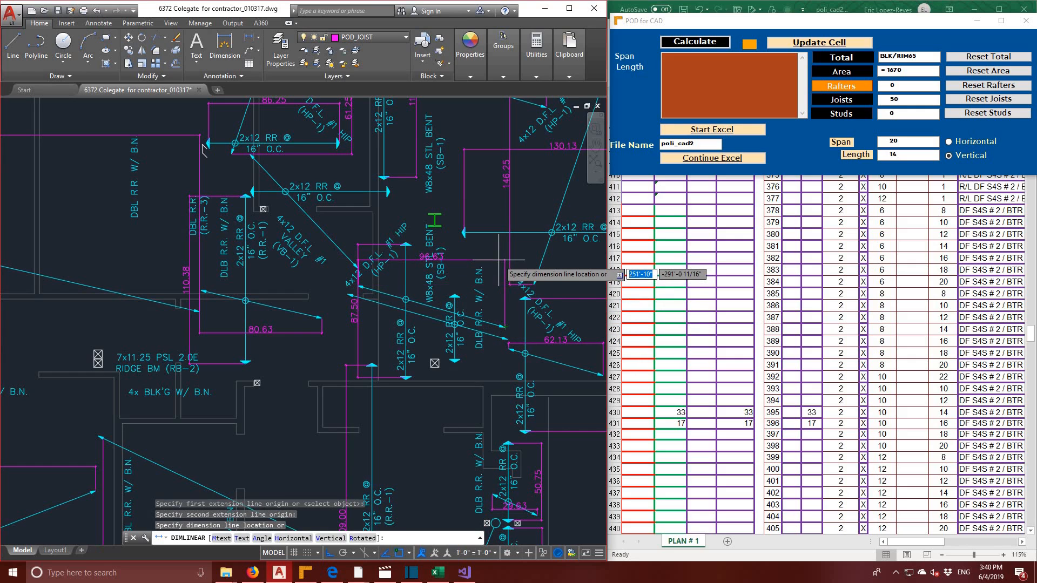
left_click(490, 348)
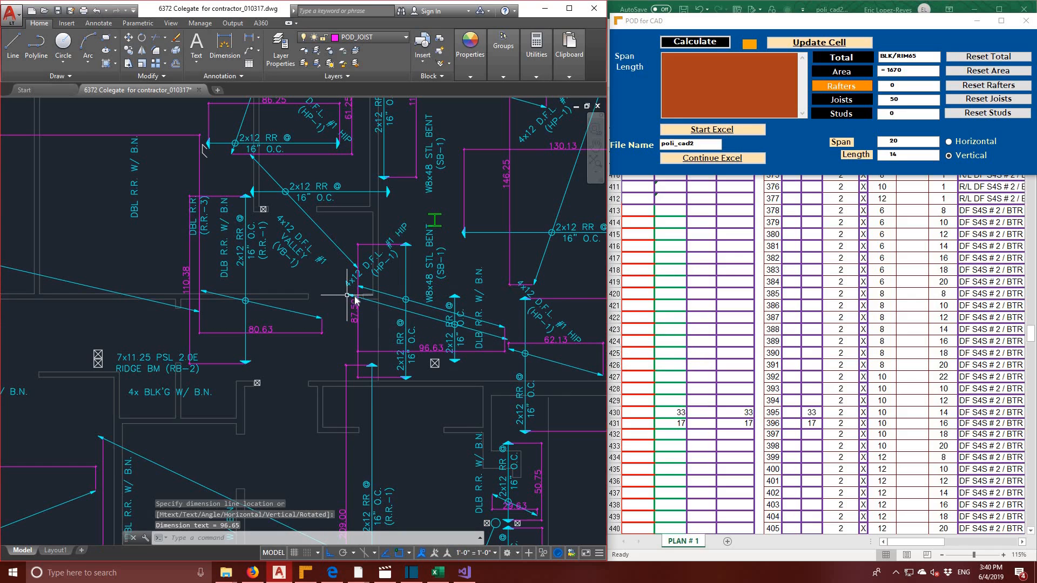
- Add a horizontal linear dimension to the lower of the two parallel diagonal lines near steel bent SB-1, placing it beneath the upper line's dimension
right_click(350, 297)
left_click(372, 304)
left_click(349, 295)
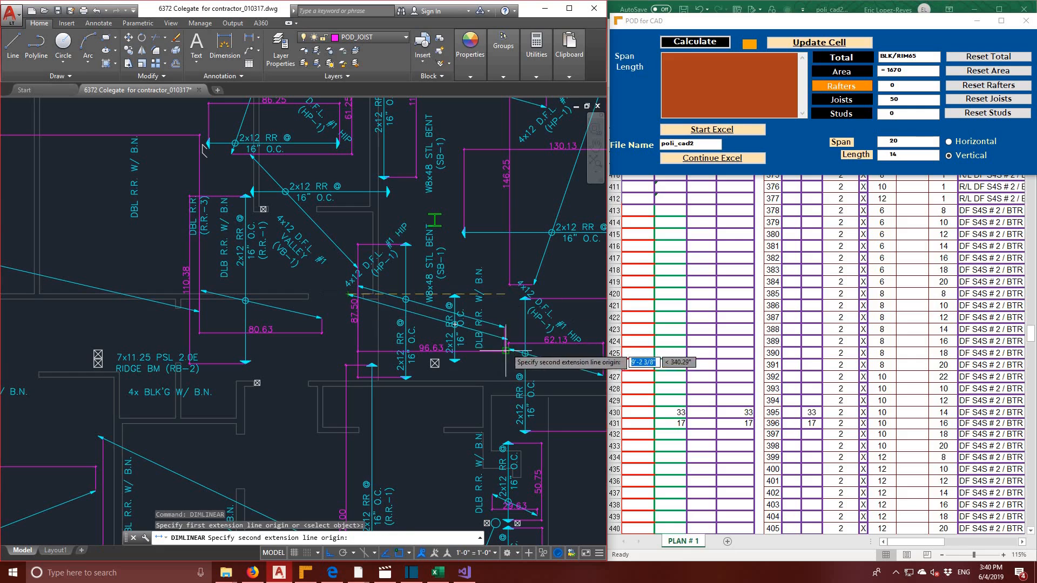
left_click(506, 339)
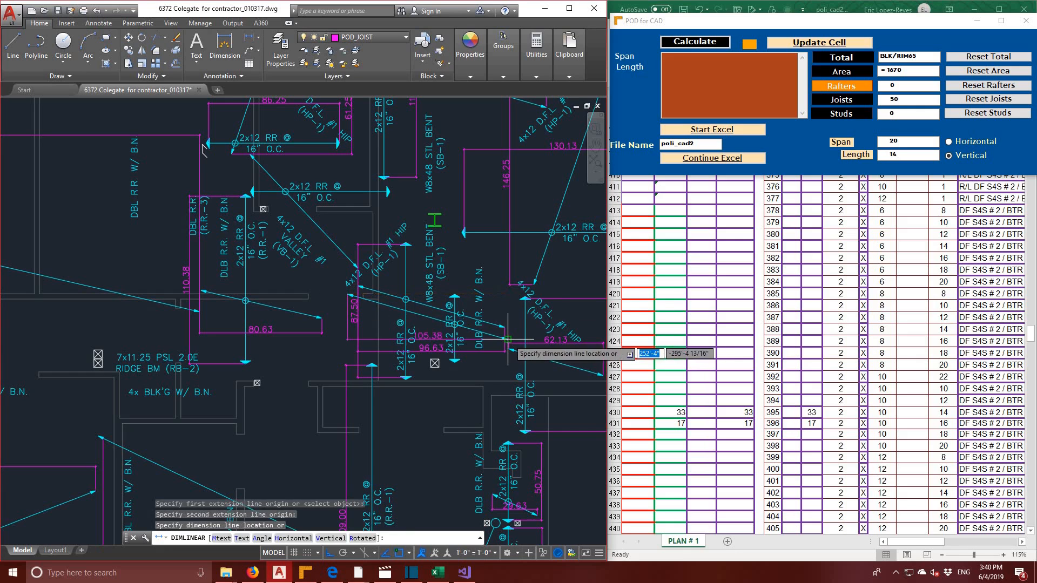
left_click(510, 376)
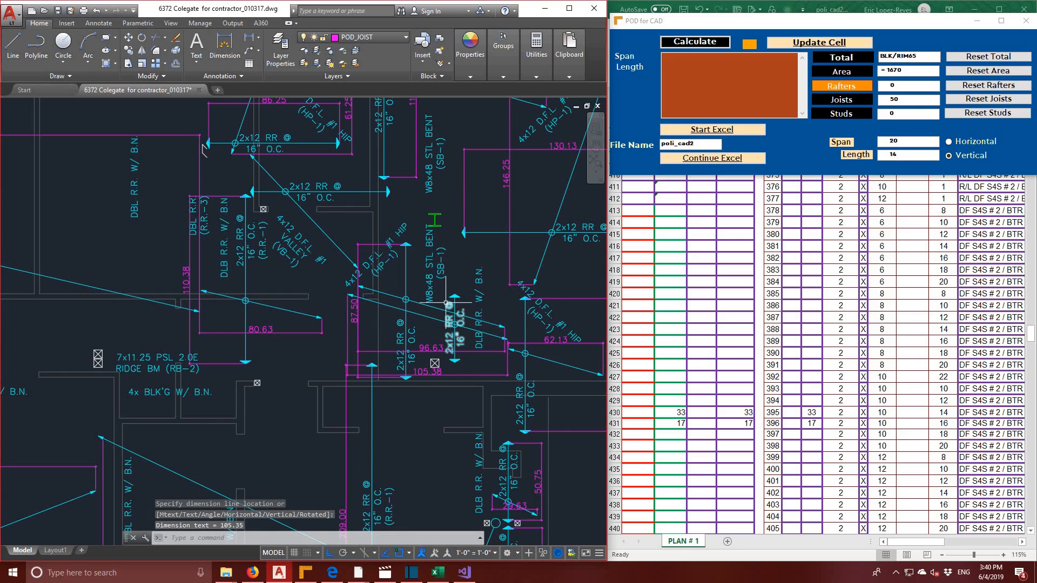
- End dimensioning, transfer the 347.13 span and 200.63 length of the rafters above ridge beam RB-1 into POD for CAD, and calculate
scroll(445, 302, "down", 2)
scroll(515, 289, "down", 3)
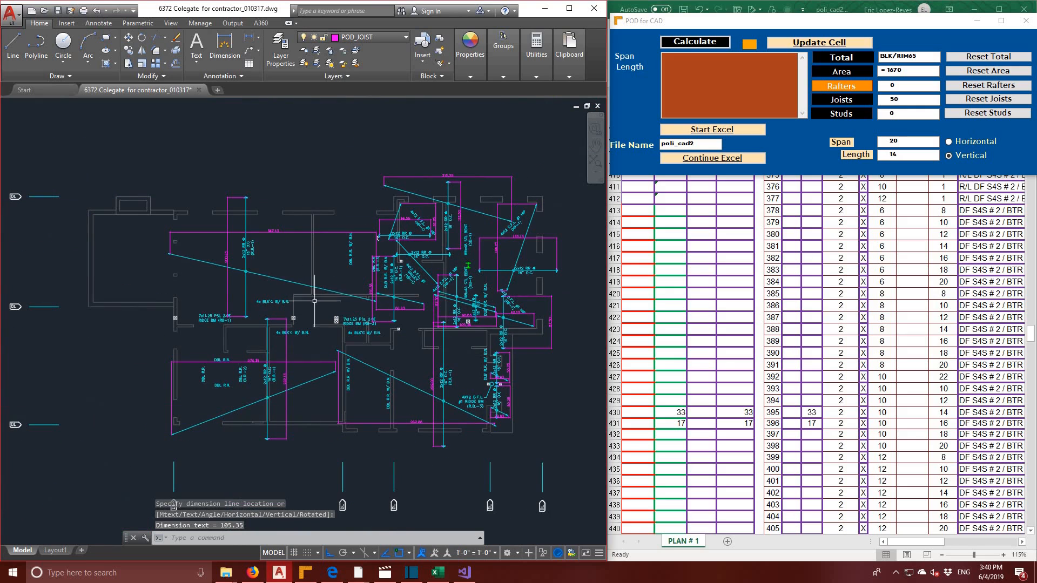
middle_click_drag(315, 284, 388, 320)
scroll(325, 282, "up", 5)
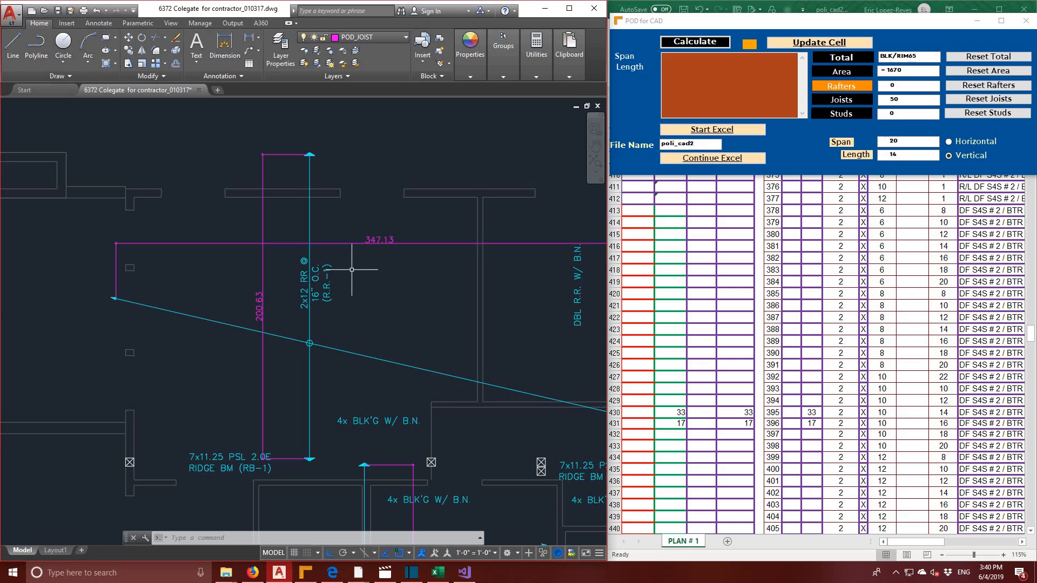
key("Escape")
key("Escape")
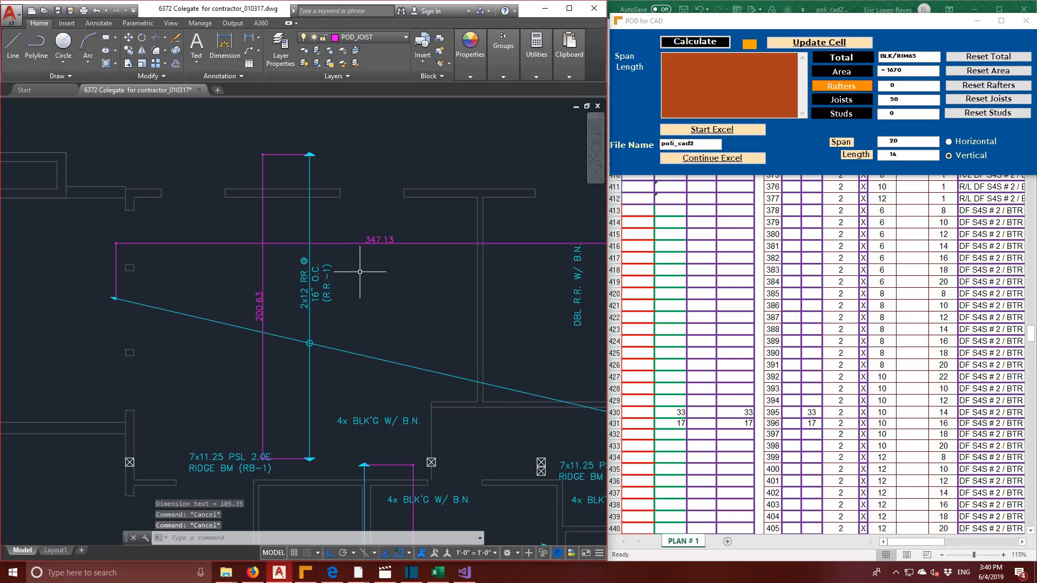
scroll(370, 301, "down", 1)
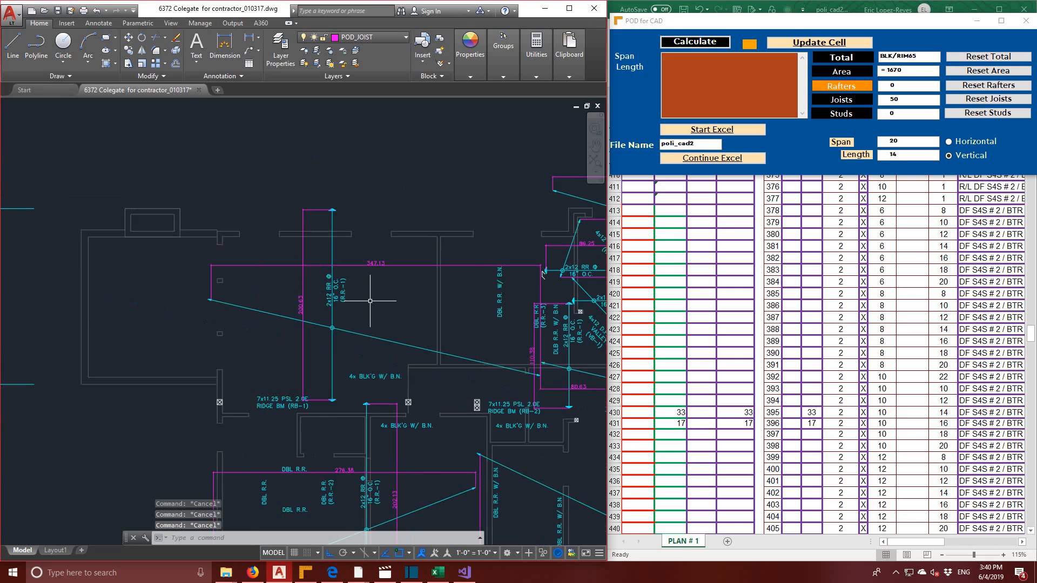
double_click(378, 265)
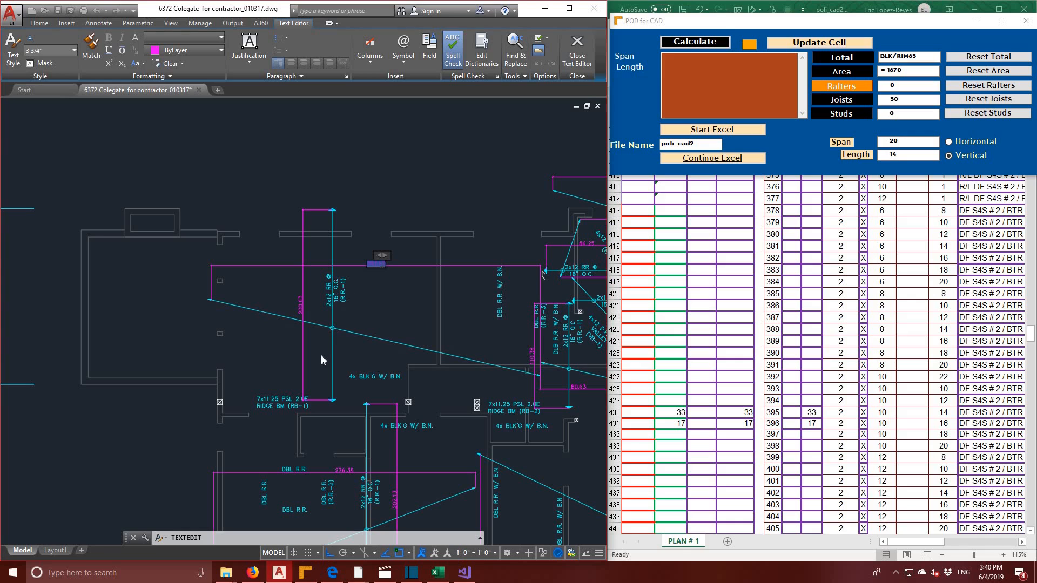
type("347.13")
left_click(301, 311)
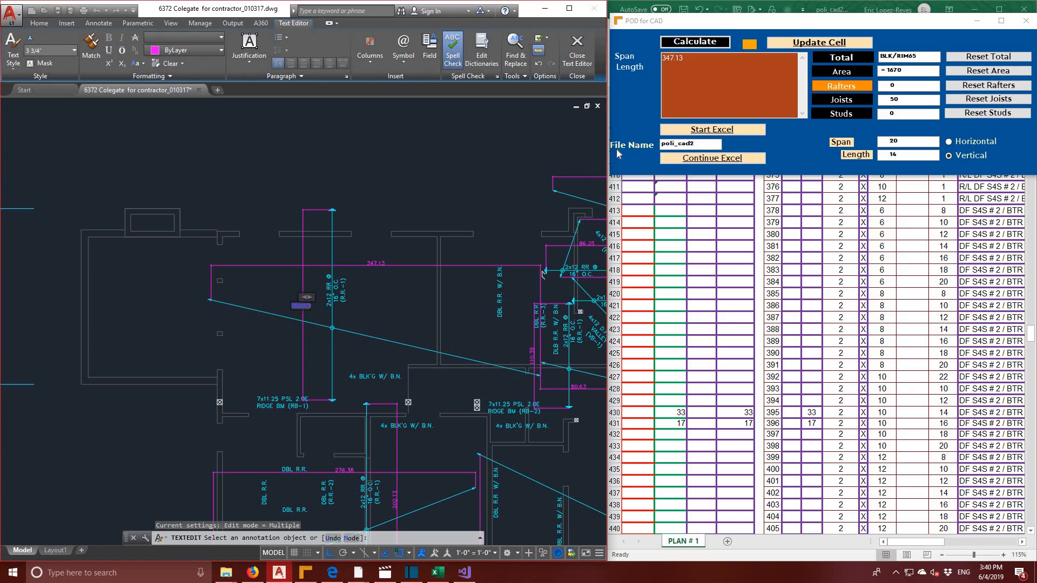
left_click(681, 72)
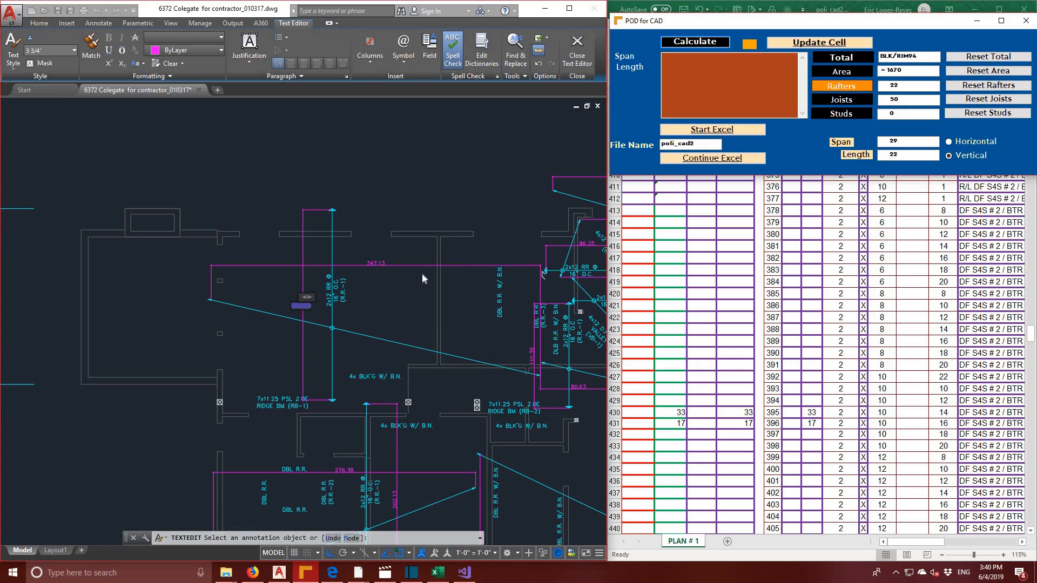
- Transfer the 276.38 span and 202.13 length of the rafter area below ridge beam RB-1 into POD for CAD and calculate
scroll(422, 273, "down", 2)
left_click(427, 235)
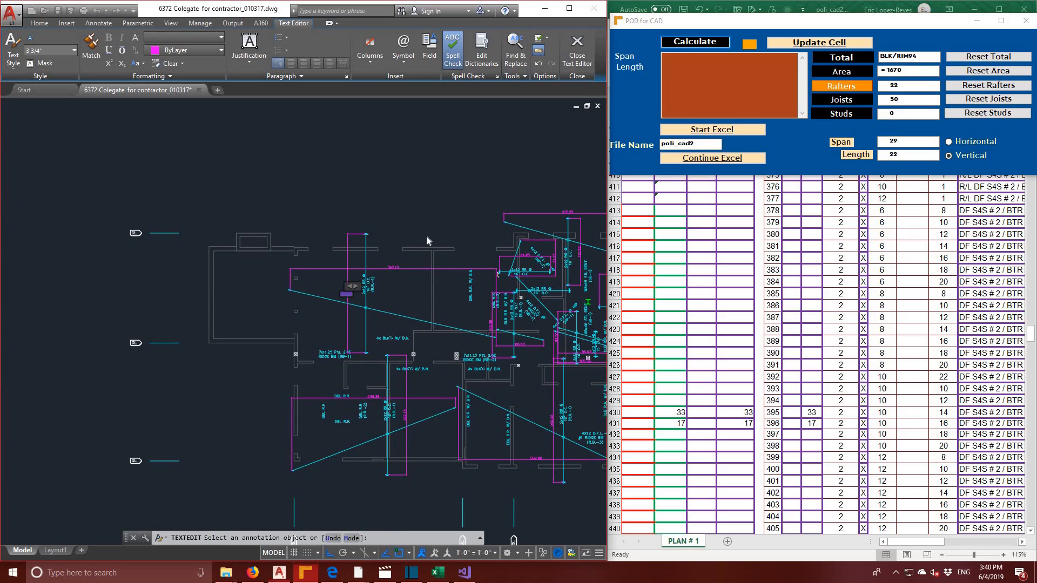
scroll(380, 338, "up", 3)
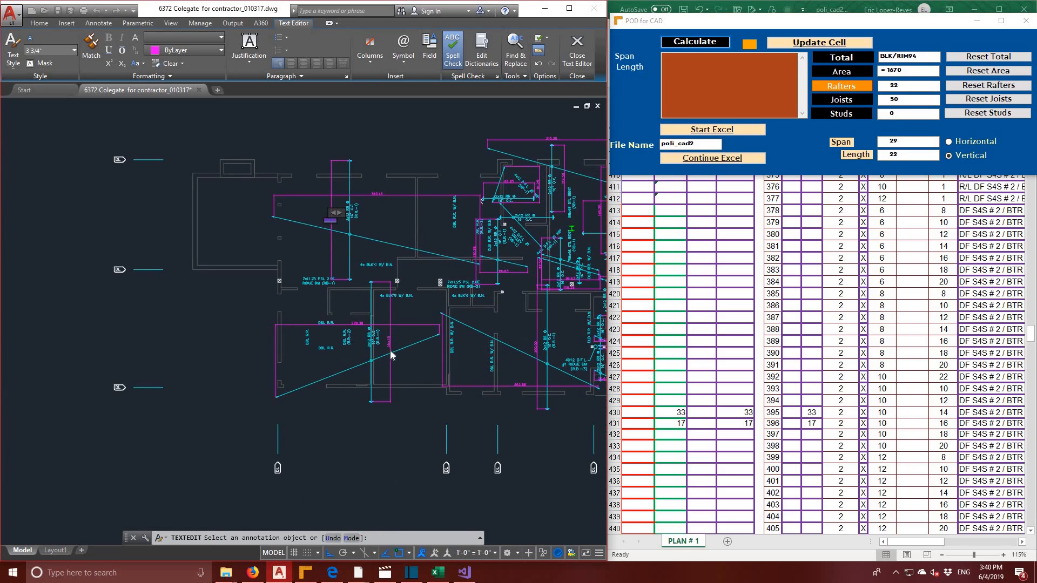
left_click(388, 336)
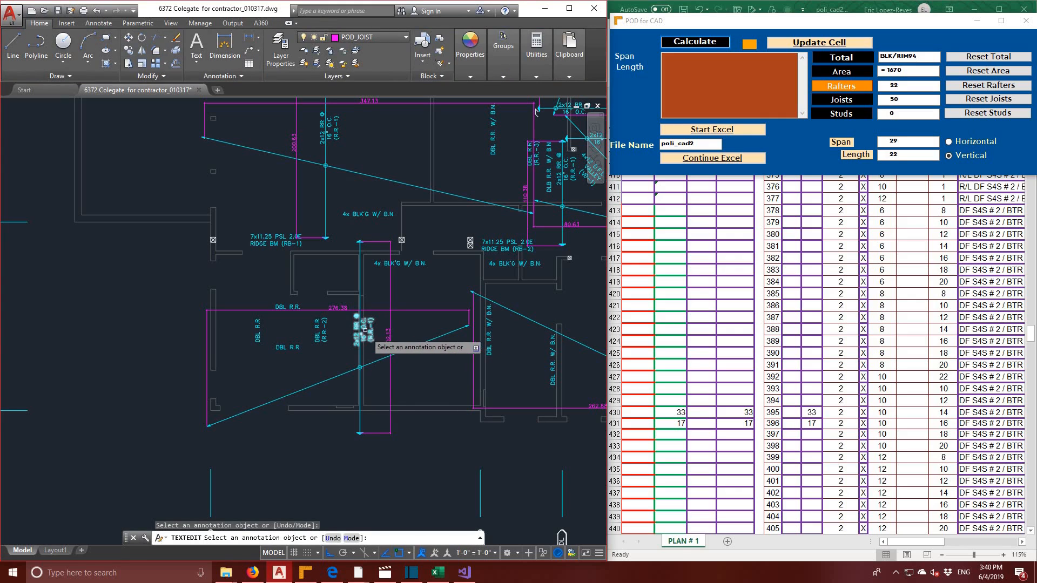
left_click(337, 309)
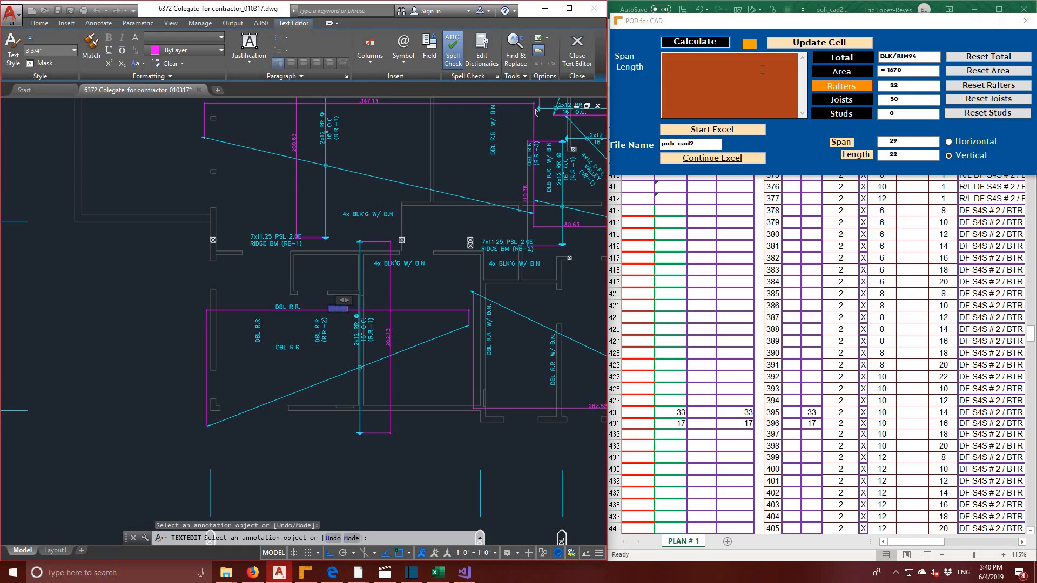
left_click(389, 340)
left_click(388, 338)
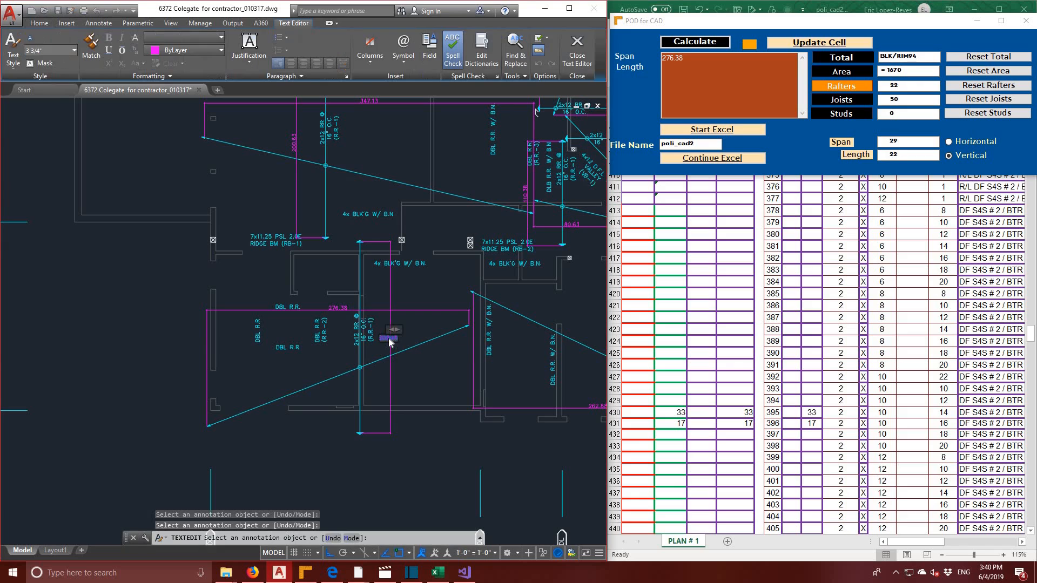
left_click(754, 90)
type("202.13")
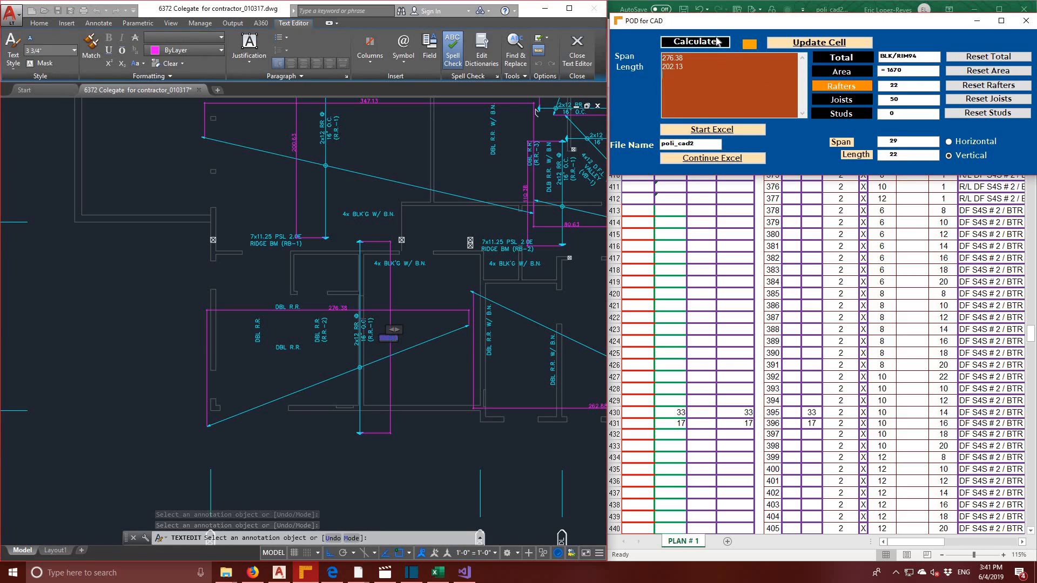
left_click(716, 42)
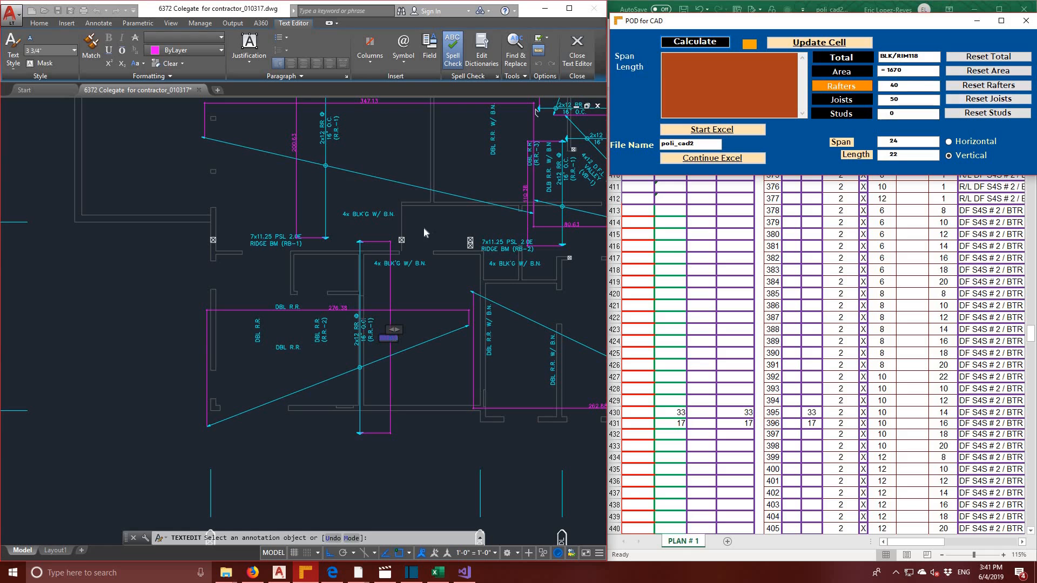
- Copy the 262.88 horizontal dimension of the rafter area south of ridge beam RB-2 into POD for CAD's span and length list
left_click(397, 259)
middle_click_drag(427, 250, 407, 278)
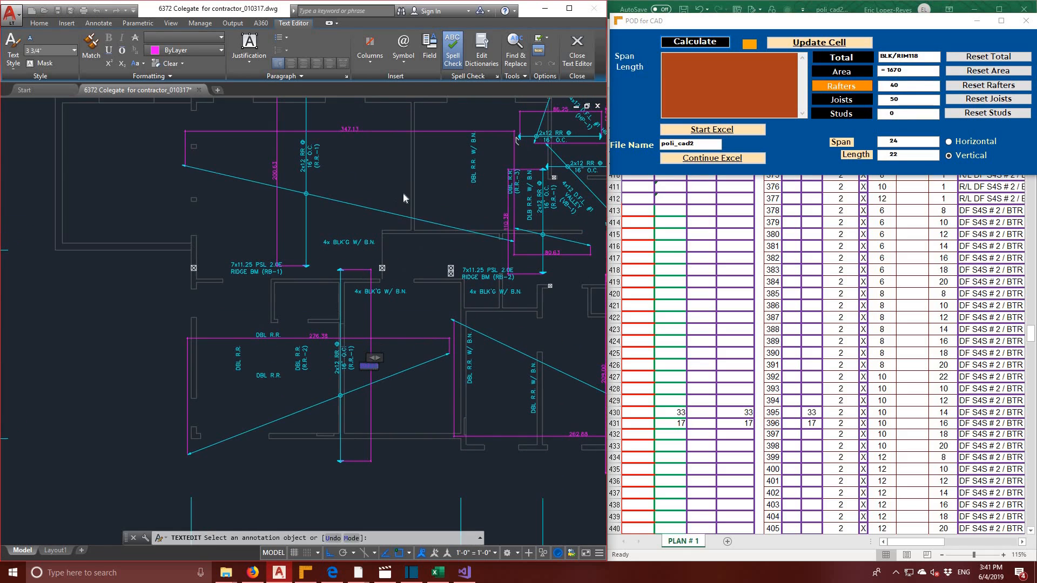
middle_click_drag(405, 194, 349, 268)
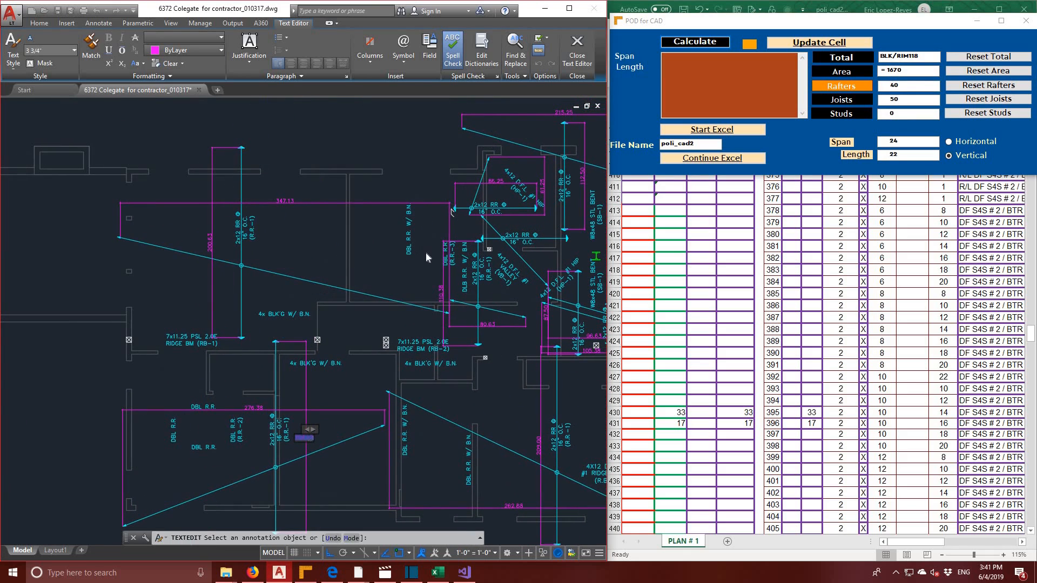
middle_click_drag(424, 254, 292, 225)
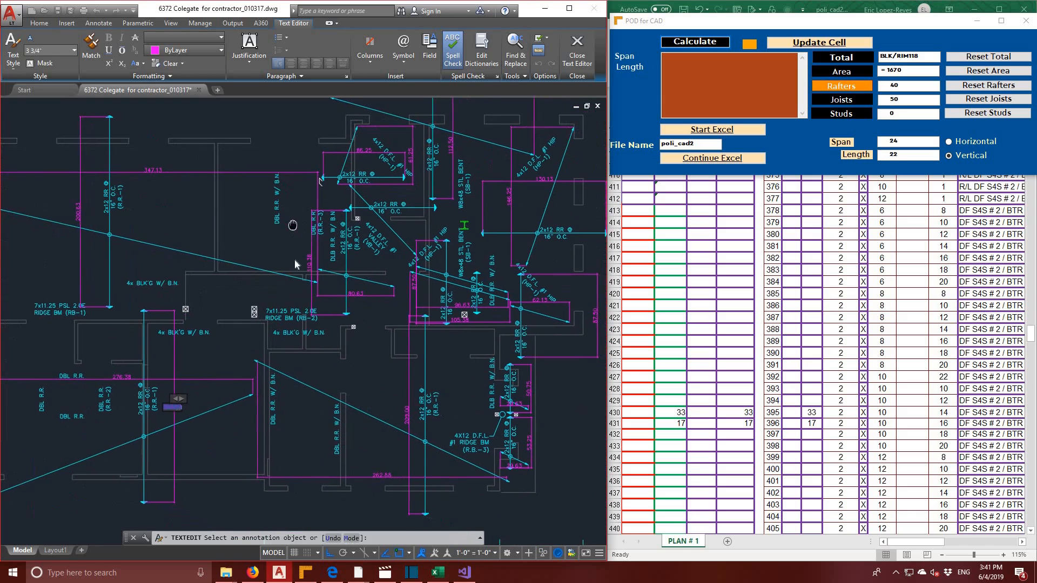
left_click(408, 417)
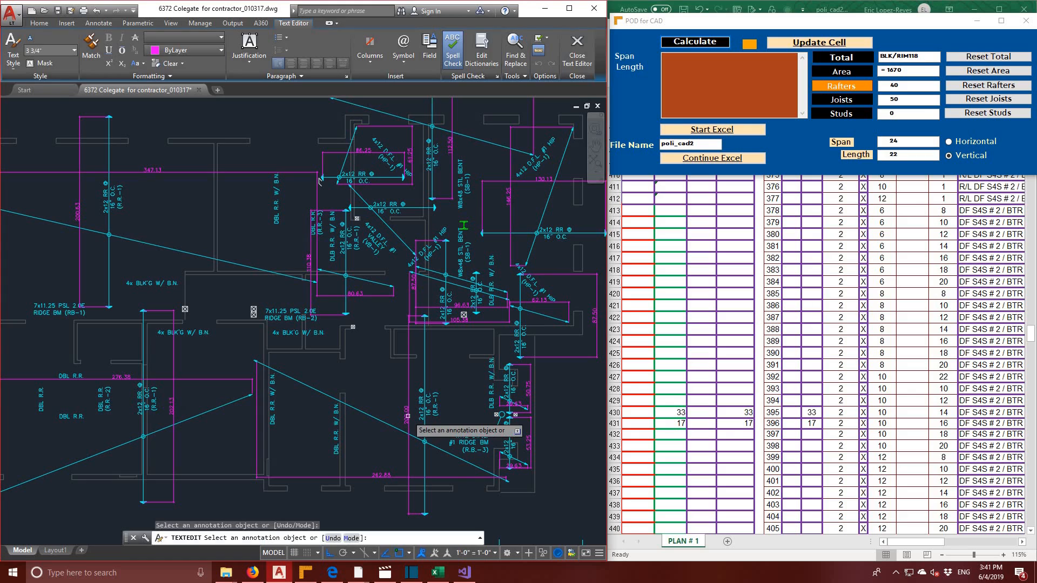
left_click(408, 417)
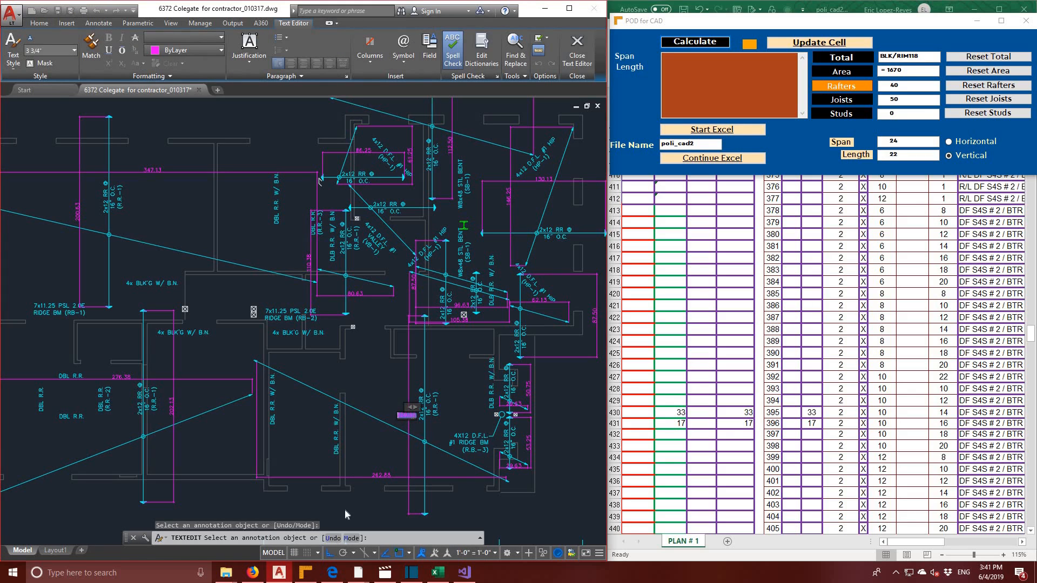
left_click(381, 478)
left_click(382, 478)
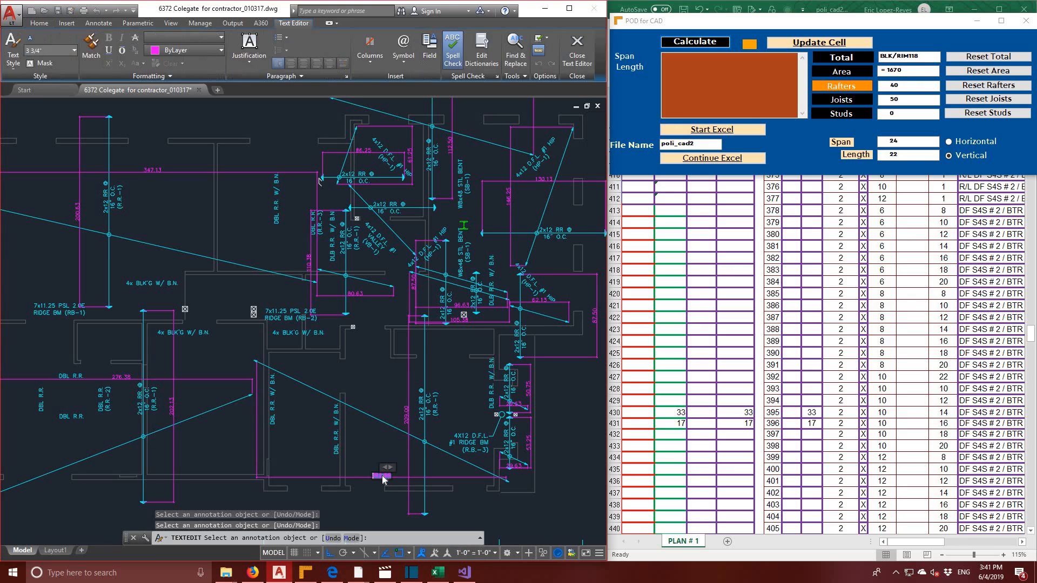
key("ctrl+a")
key("ctrl+c")
left_click(382, 475)
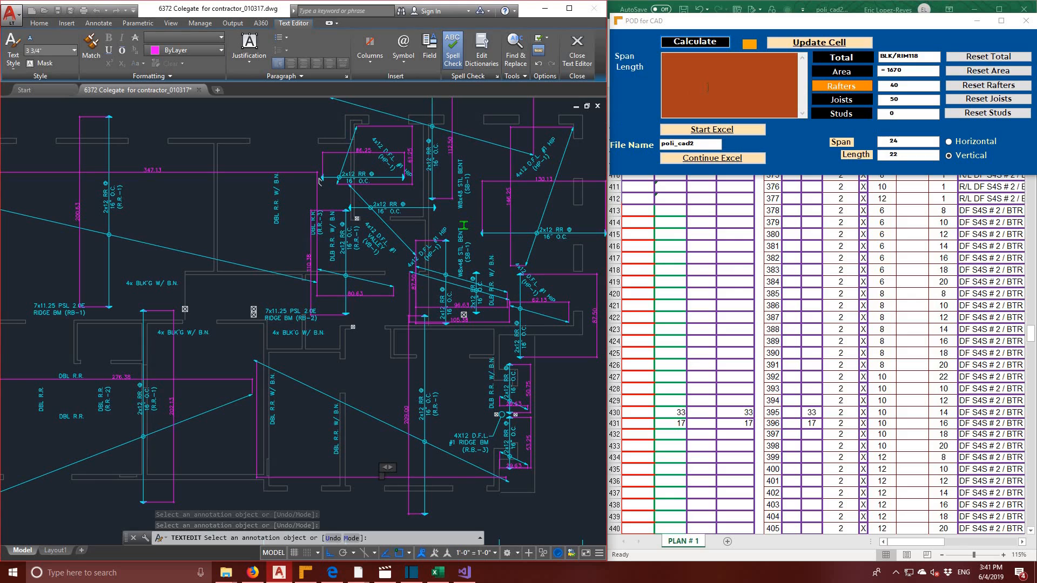
left_click(707, 91)
key("ctrl+v")
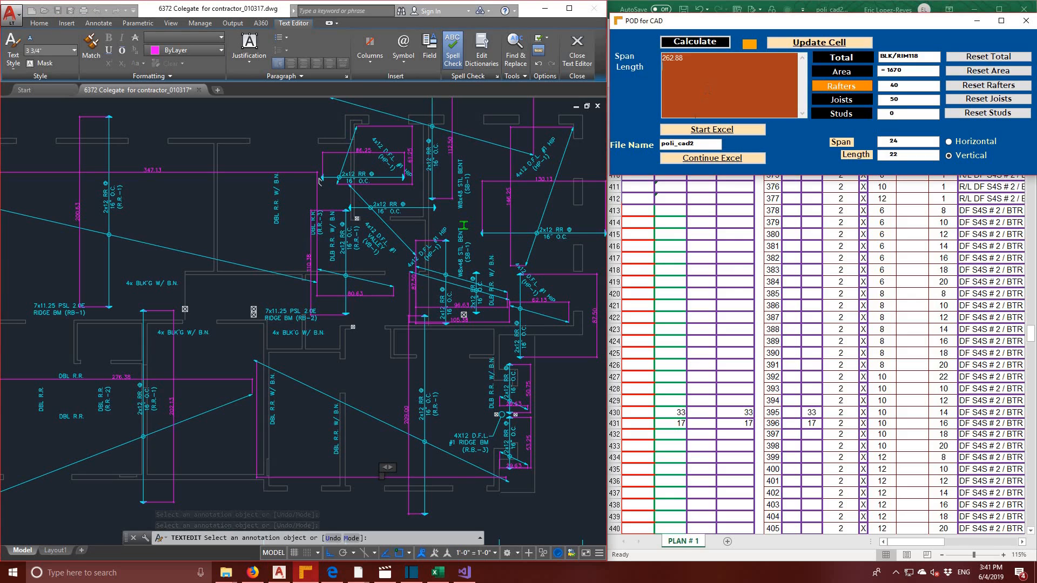
- Add the 209.00 vertical dimension of the same rafter area to the POD for CAD list and calculate the rafters
left_click(407, 413)
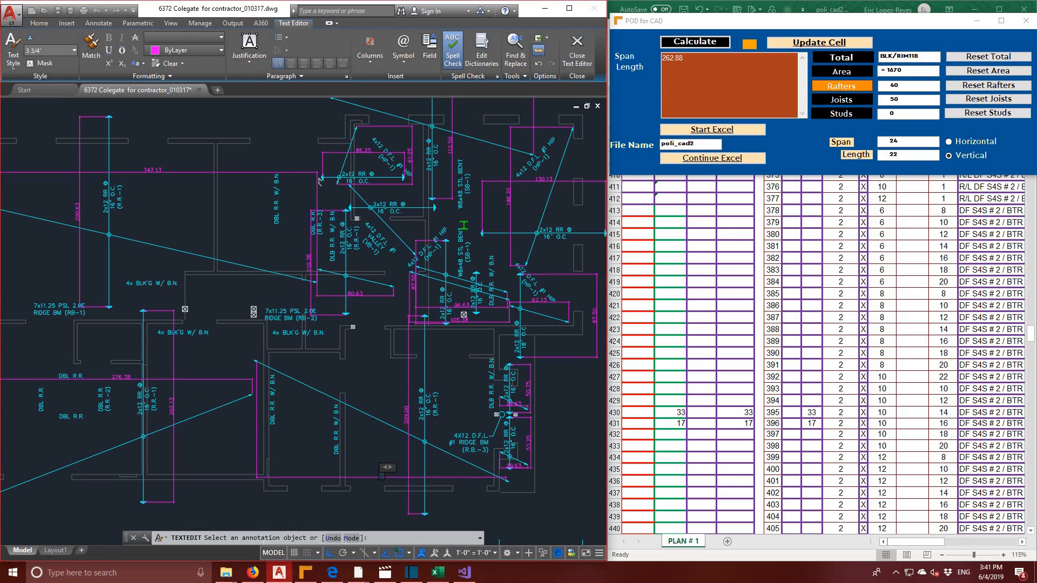
left_click(408, 414)
key("ctrl+c")
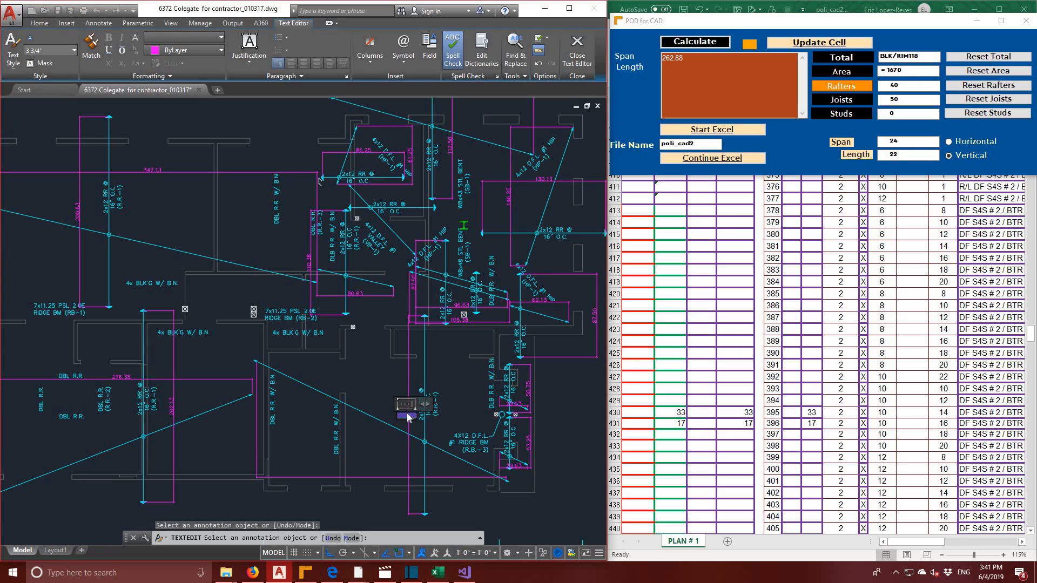
left_click(729, 89)
key("ctrl+v")
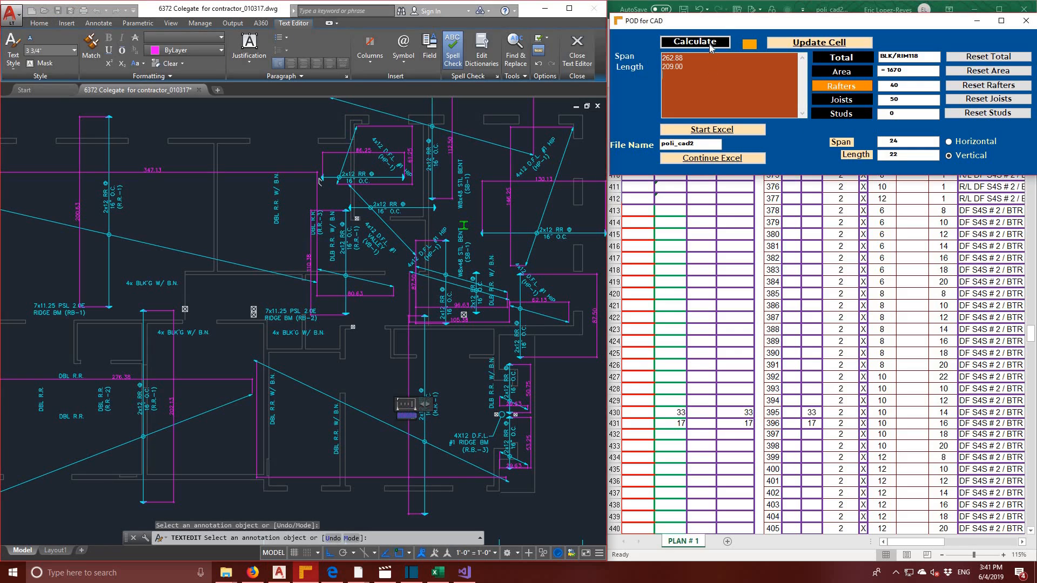
left_click(709, 45)
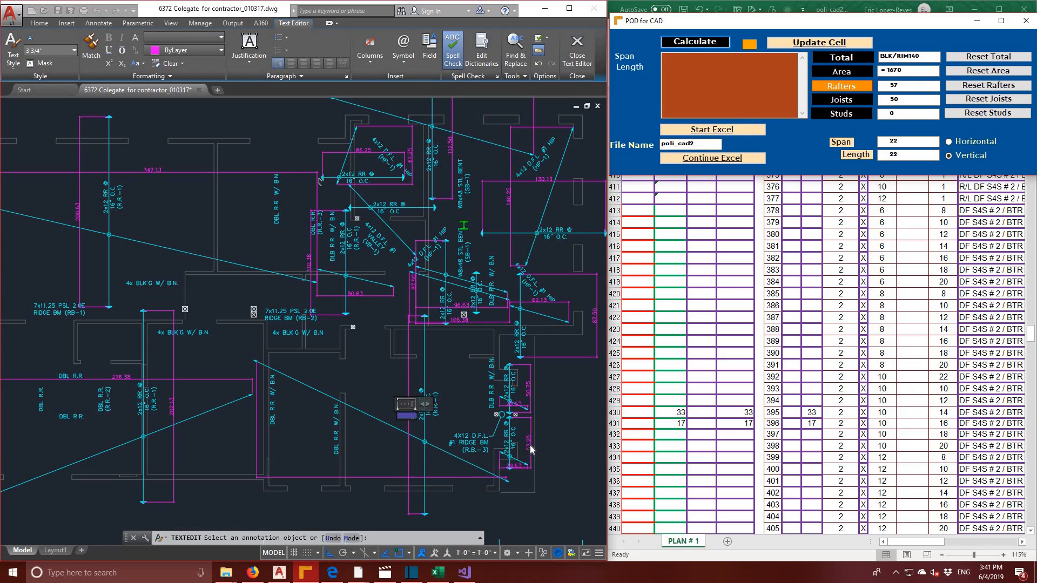
- Transfer the 29.63 span and 53.25 length of the small rafter area south of ridge beam RB-3 into POD for CAD and calculate
scroll(516, 483, "up", 2)
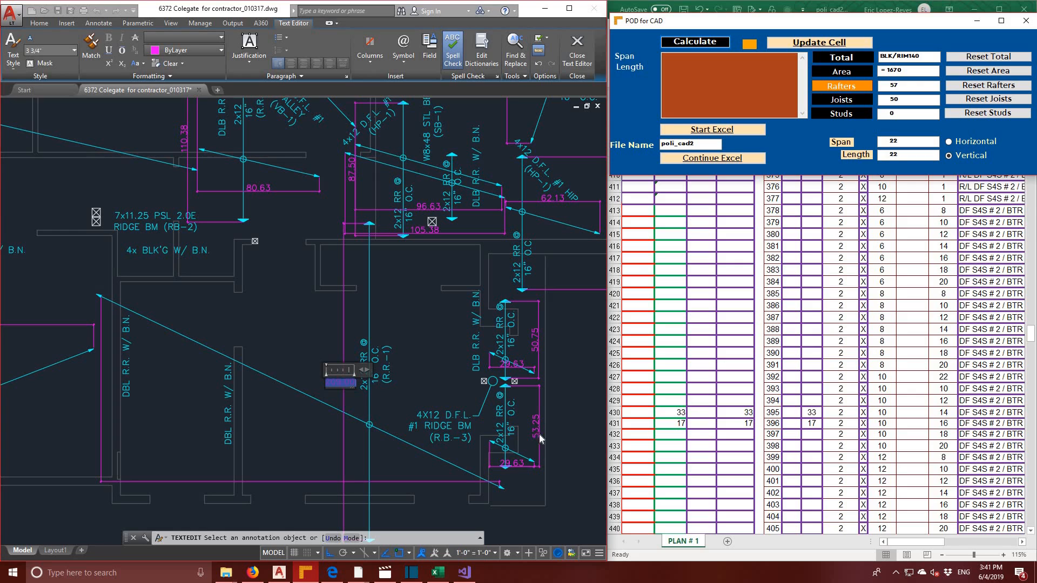
left_click(512, 465)
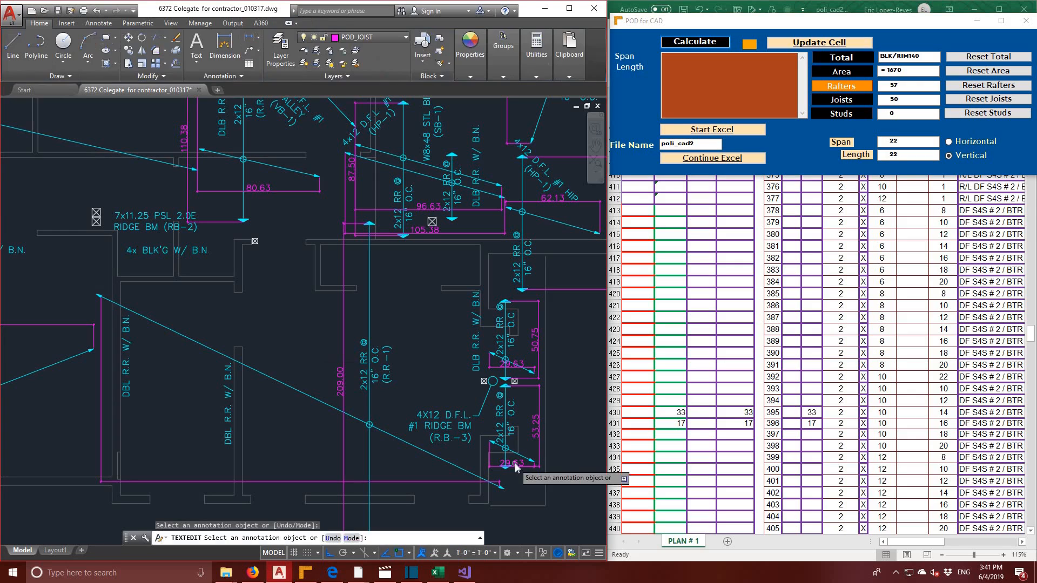
left_click(512, 464)
left_click_drag(514, 468, 505, 471)
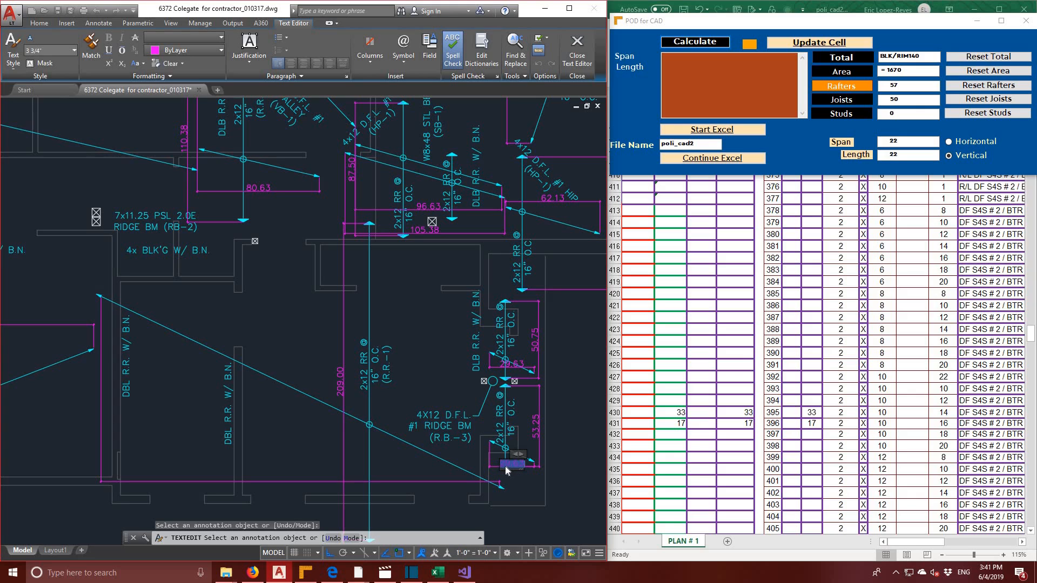
key("ctrl+x")
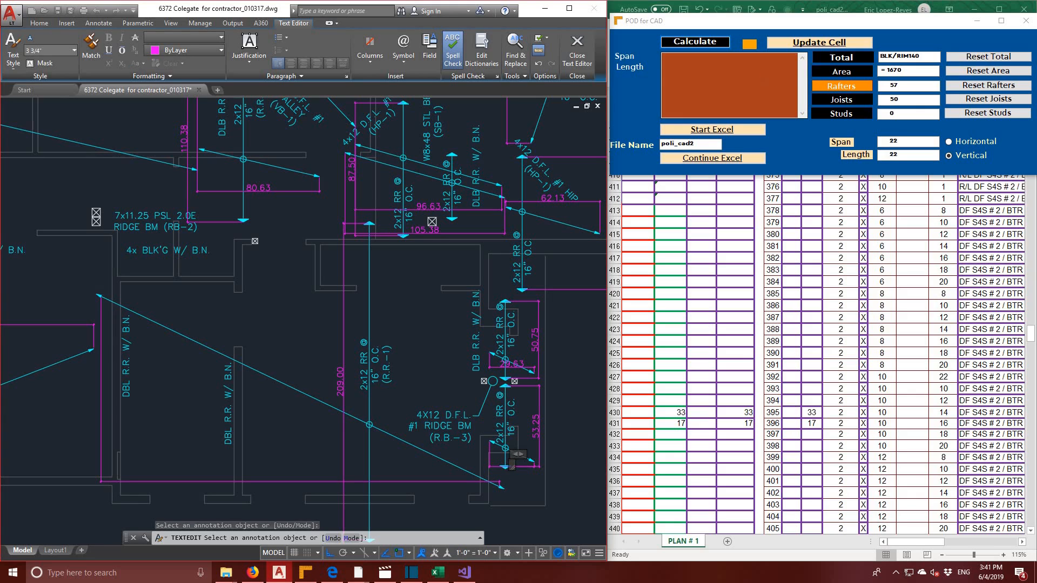
left_click(537, 423)
left_click(536, 426)
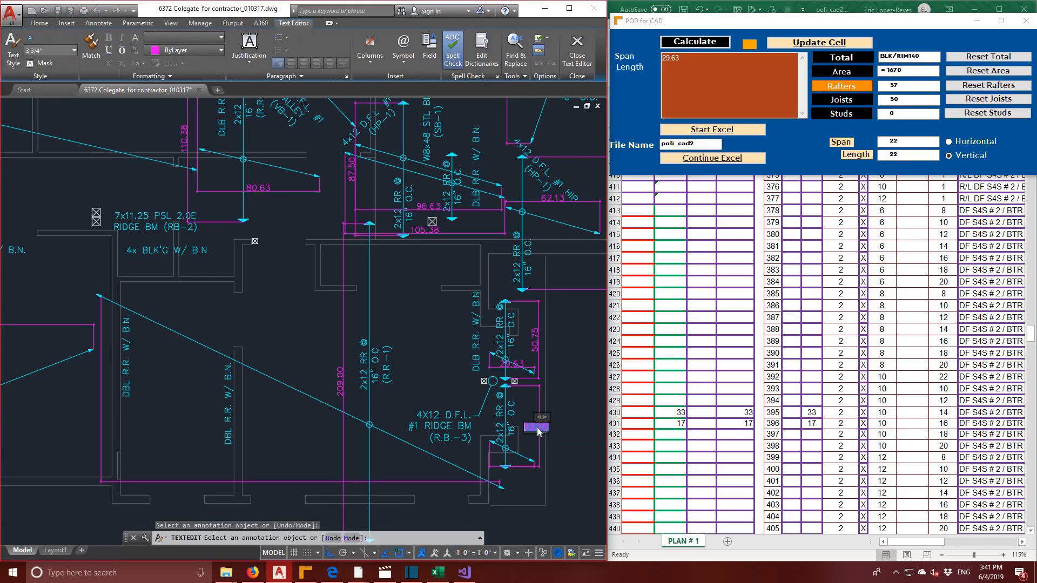
left_click_drag(540, 429, 709, 86)
left_click(684, 41)
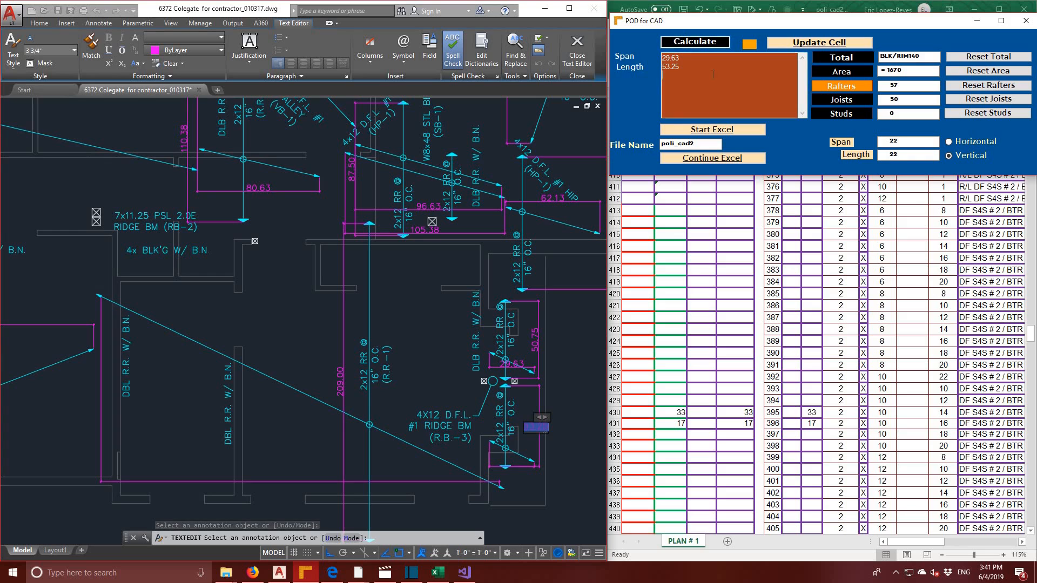
- Copy the horizontal dimension of the small rafter area north of ridge beam RB-3 into POD for CAD as a single 29.60 span entry
left_click(515, 378)
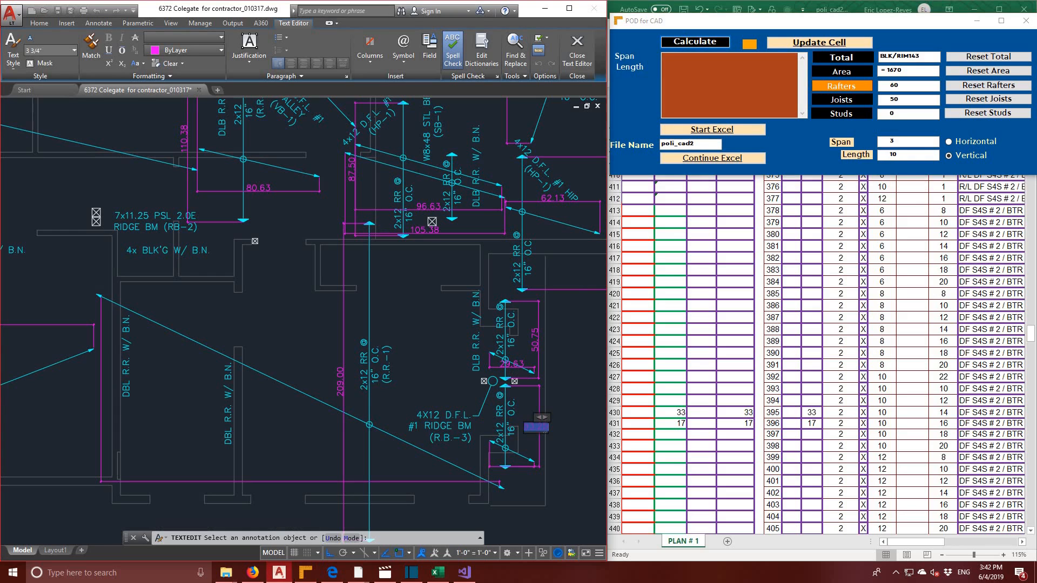
left_click(511, 364)
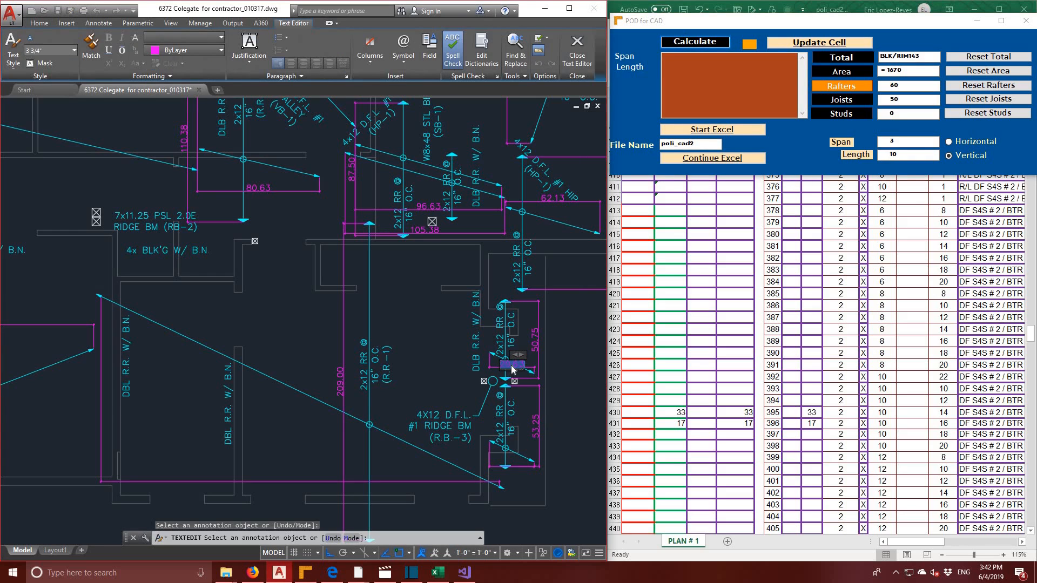
key("ctrl+c")
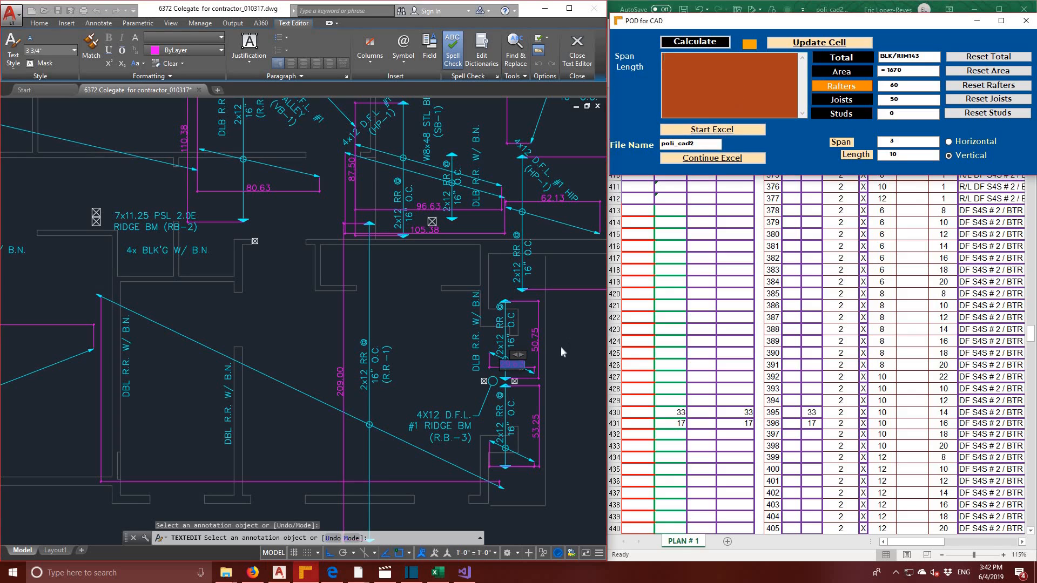
key("ctrl+c")
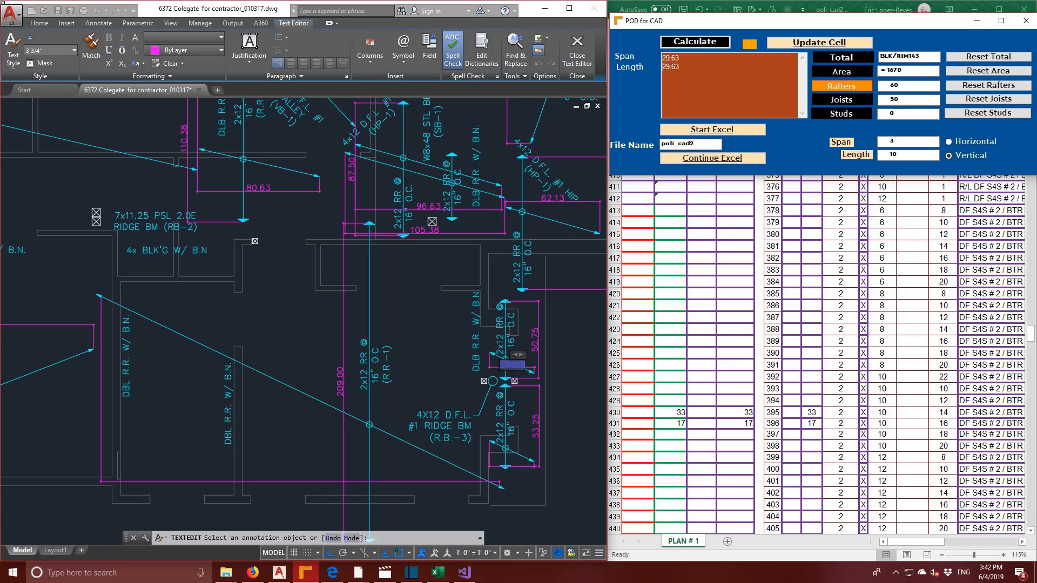
key("BackSpace")
key("BackSpace")
type("0")
key("BackSpace")
key("BackSpace")
key("BackSpace")
left_click(513, 365)
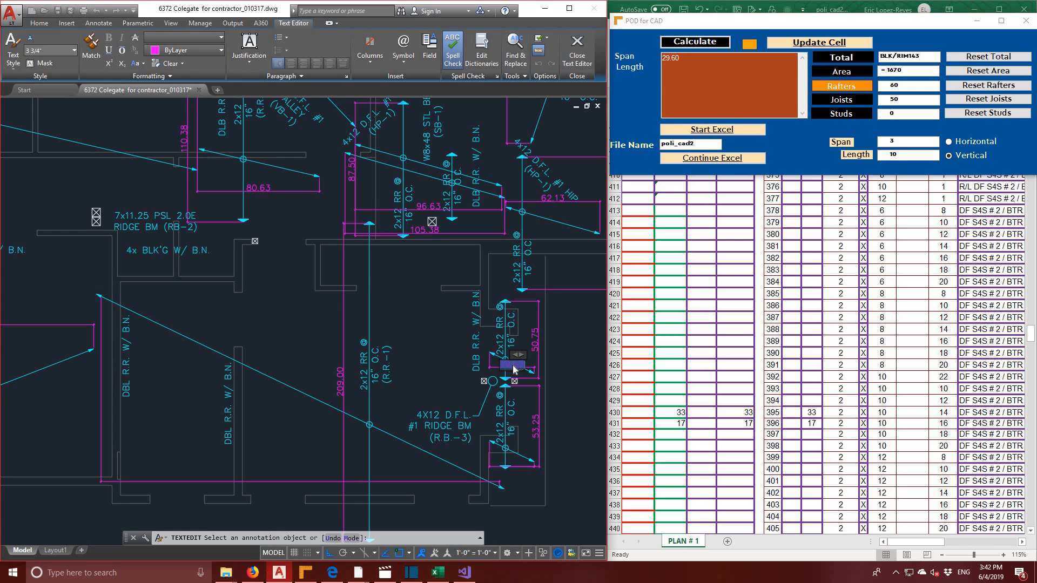
- Add the 50.75 vertical dimension of the same area as the length, without a blank line between the values, and calculate the rafters
left_click(535, 344)
left_click(534, 342)
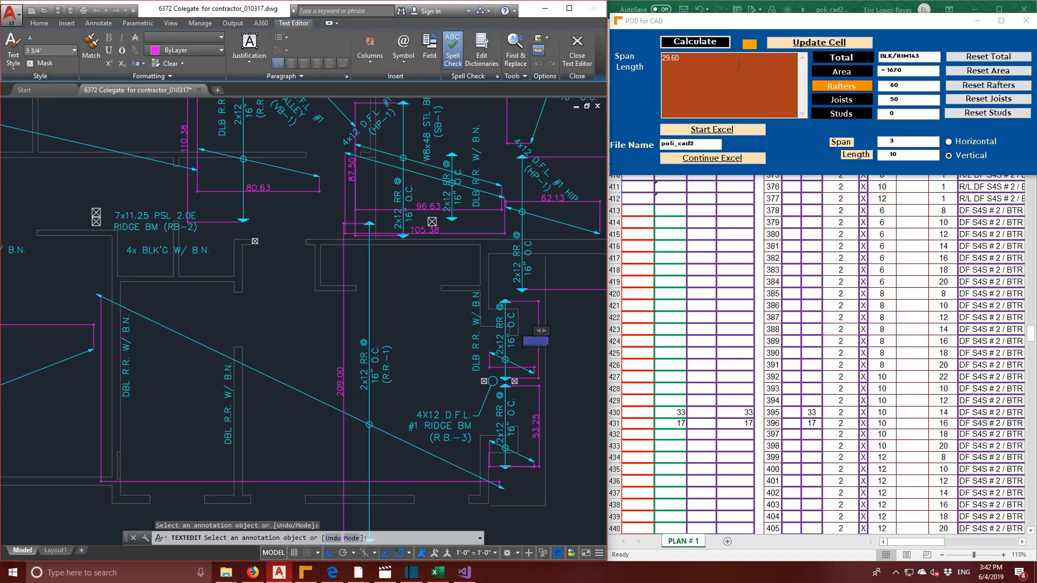
left_click(696, 54)
left_click(703, 44)
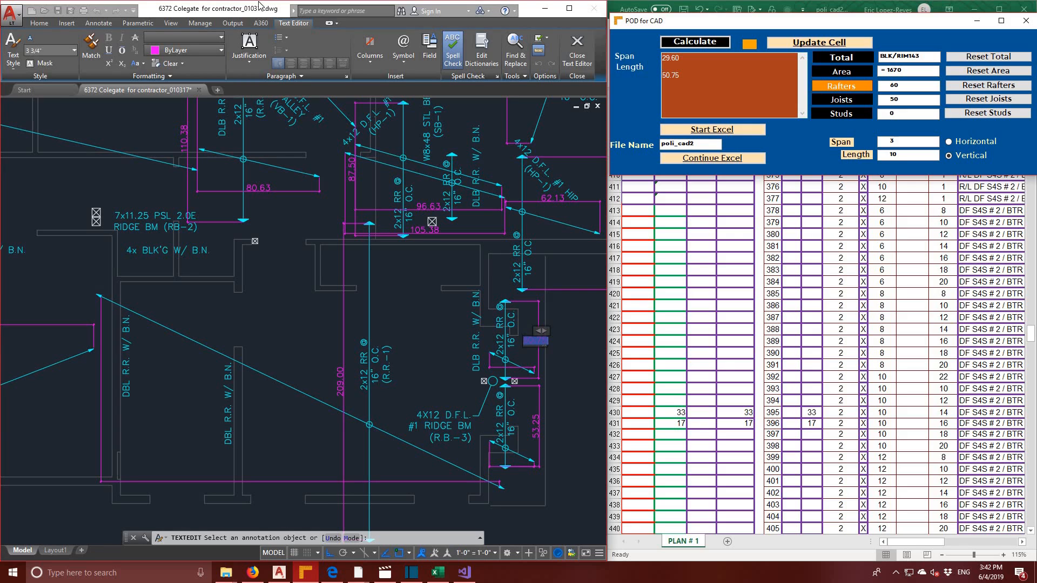
key("BackSpace")
left_click(691, 46)
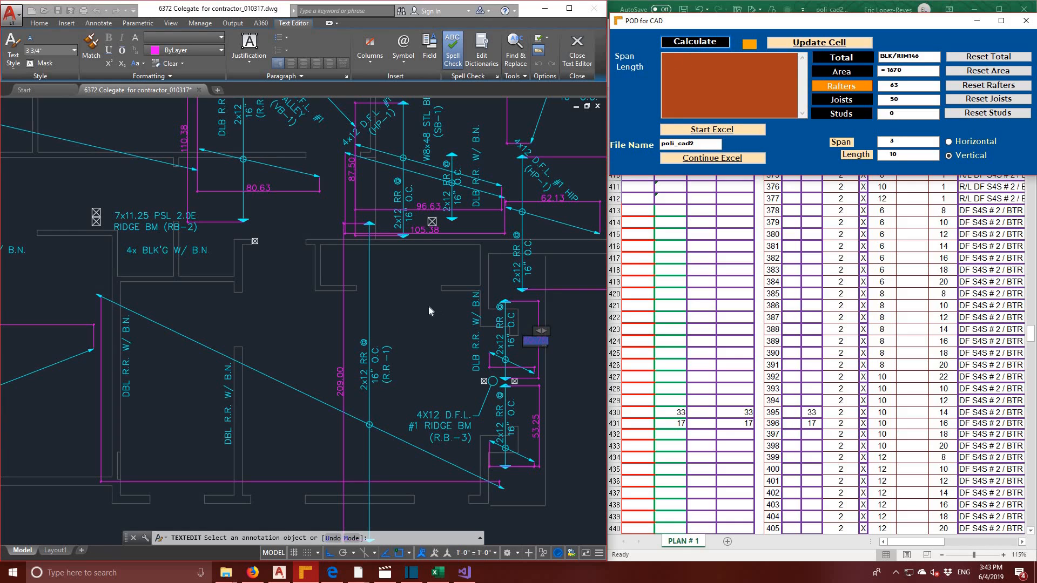
- Move the 62.13 horizontal dimension of the rafter area at the east hip HP-1 into POD for CAD's span and length list
left_click(422, 324)
scroll(427, 373, "down", 1)
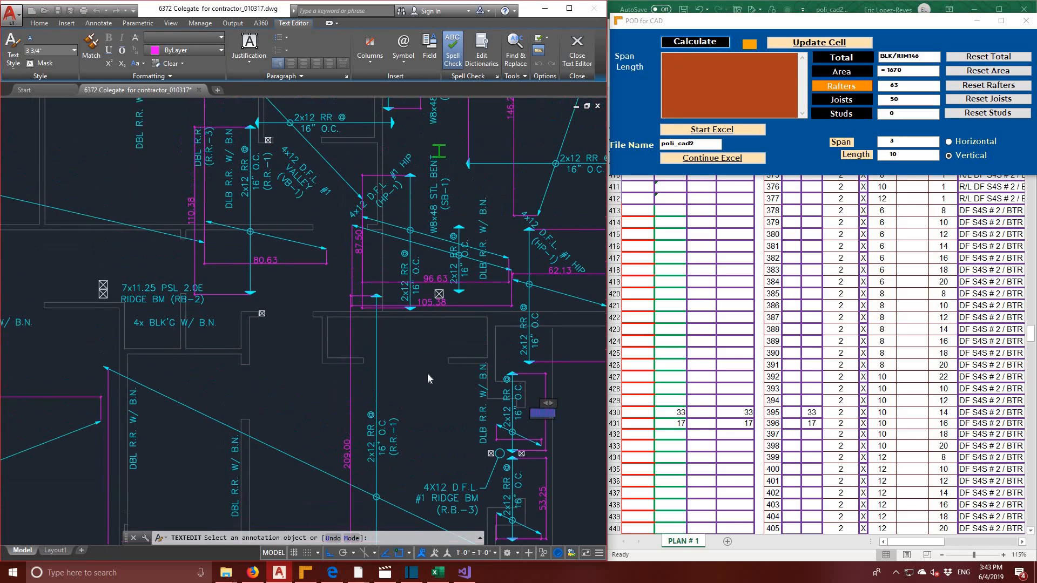
scroll(427, 344, "down", 1)
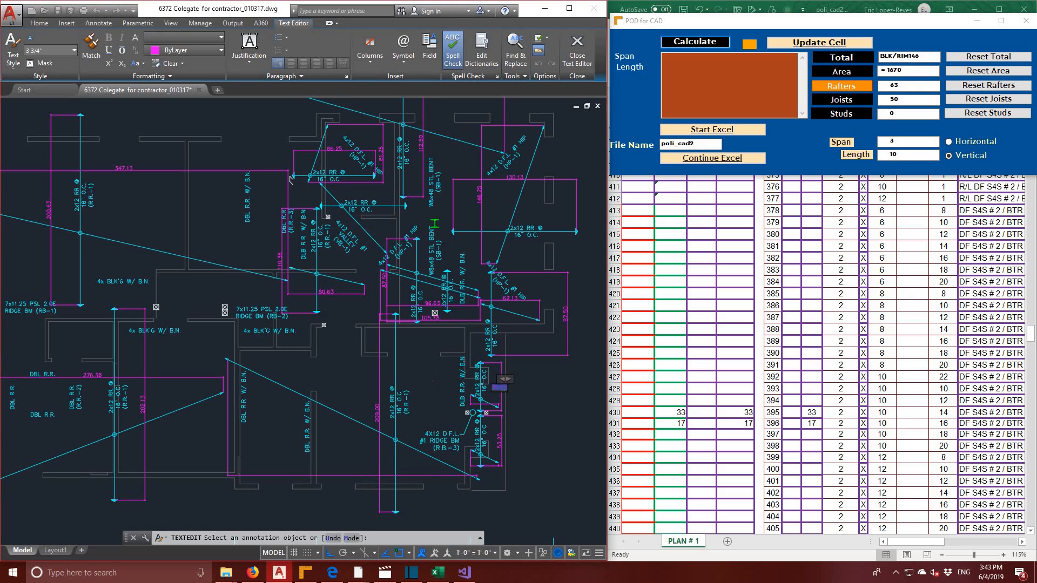
middle_click_drag(428, 375, 388, 405)
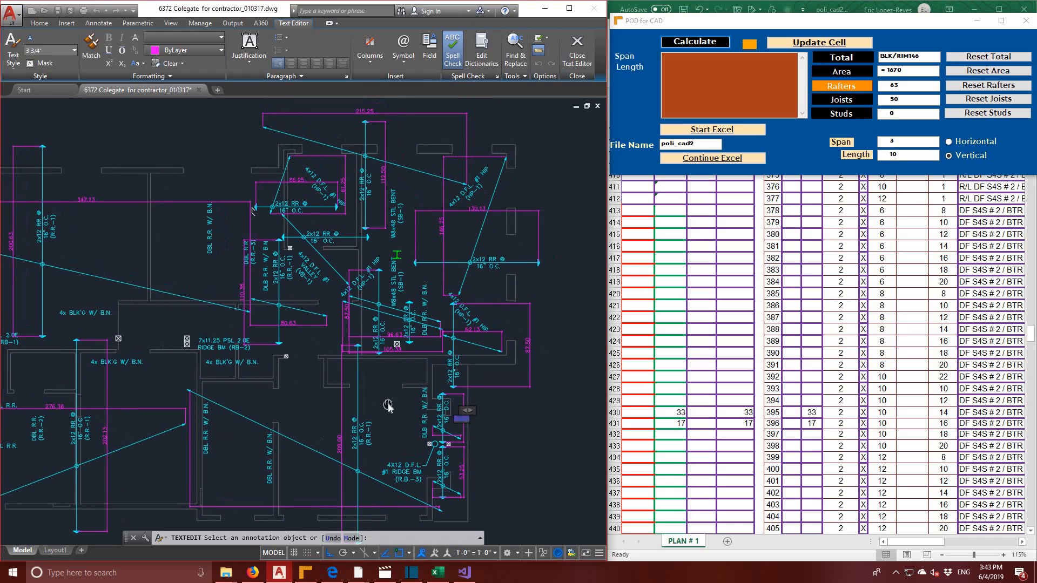
left_click(468, 331)
left_click(469, 330)
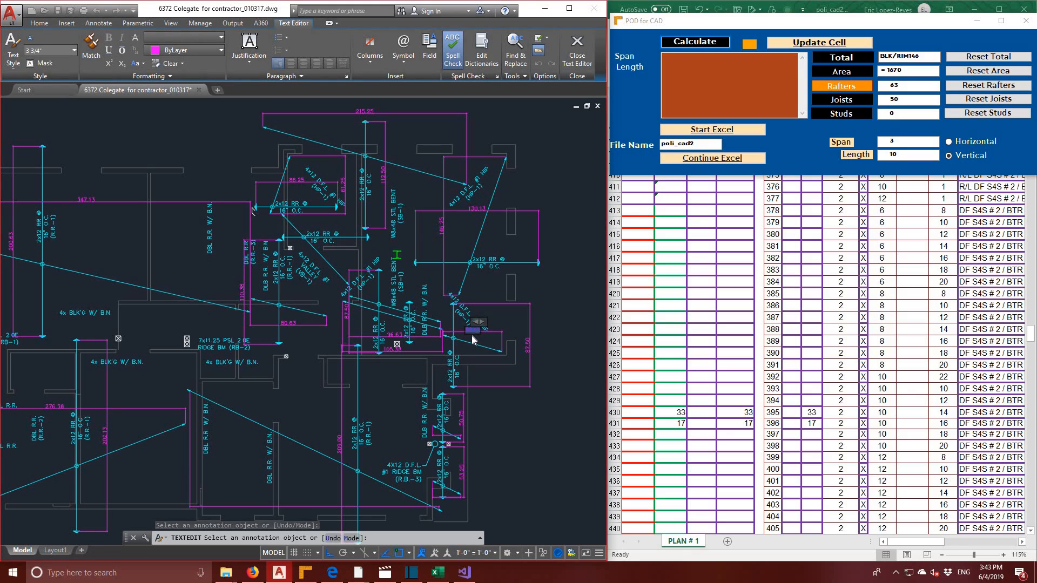
key("ctrl+x")
left_click(718, 97)
key("ctrl+v")
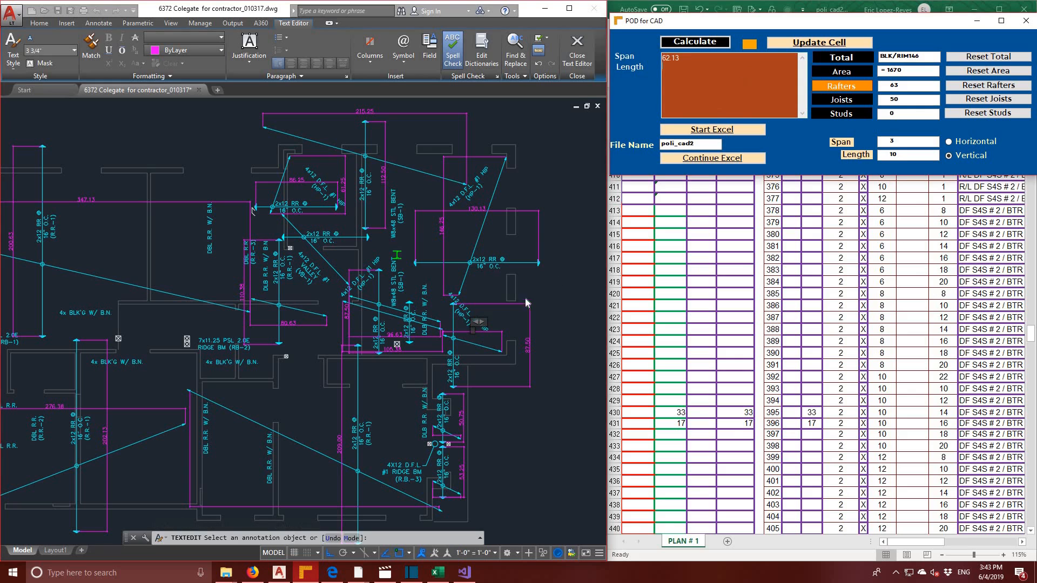
- Move the 87.50 vertical dimension of the same east rafter area into the POD for CAD list as its length
left_click(530, 350)
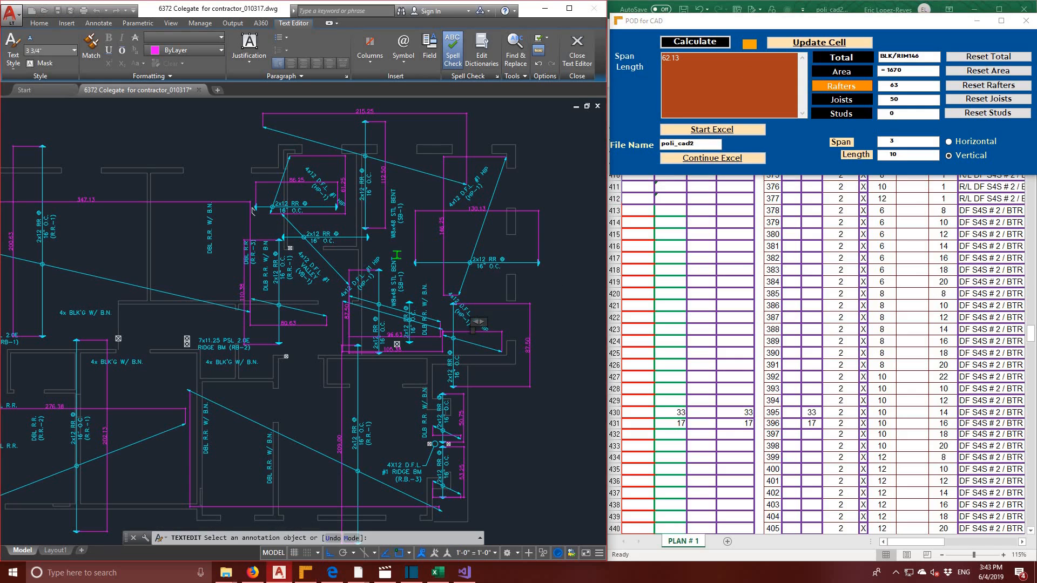
left_click(527, 348)
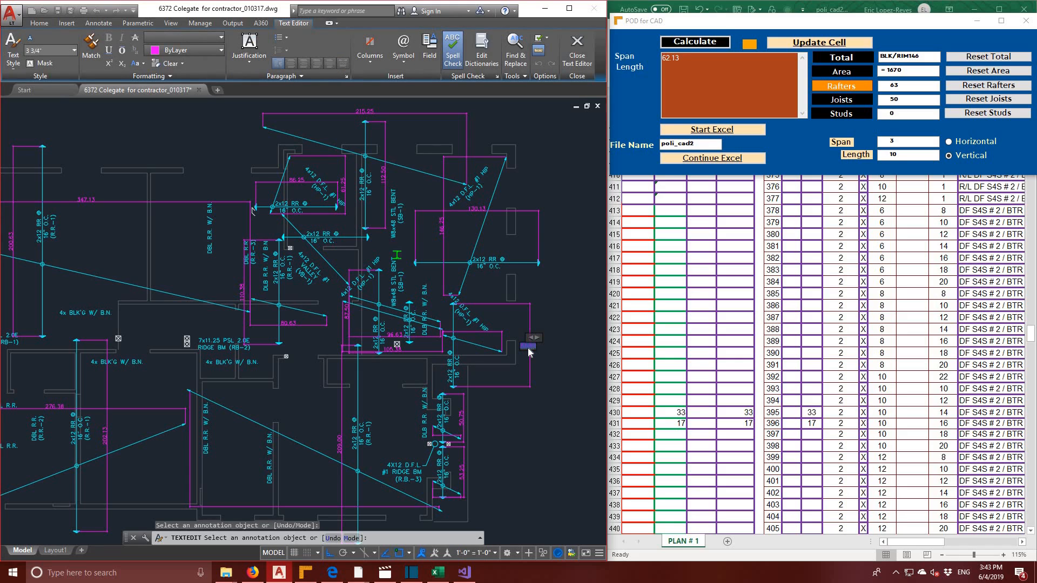
key("ctrl+x")
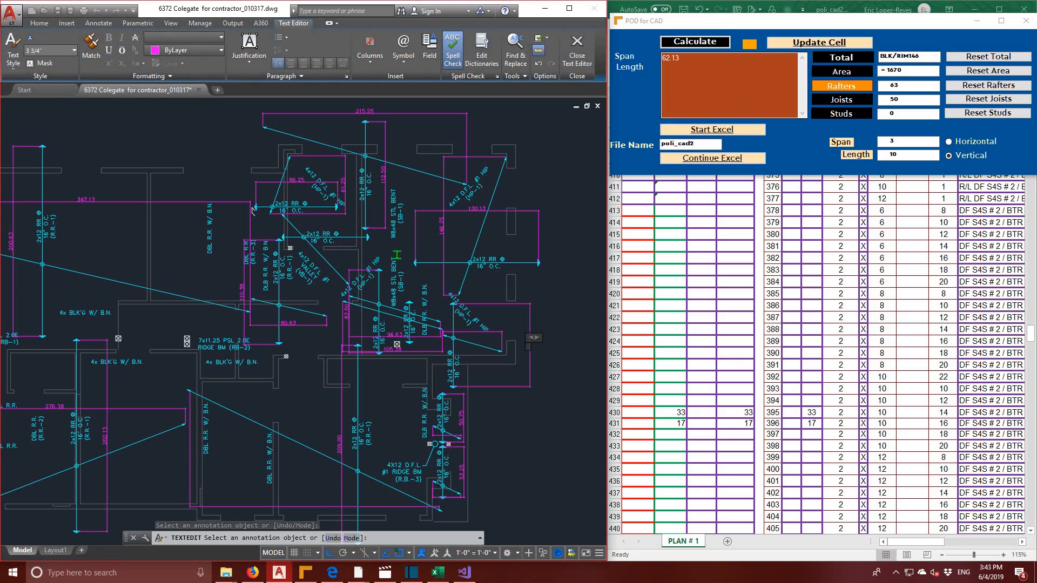
left_click(729, 86)
key("ctrl+v")
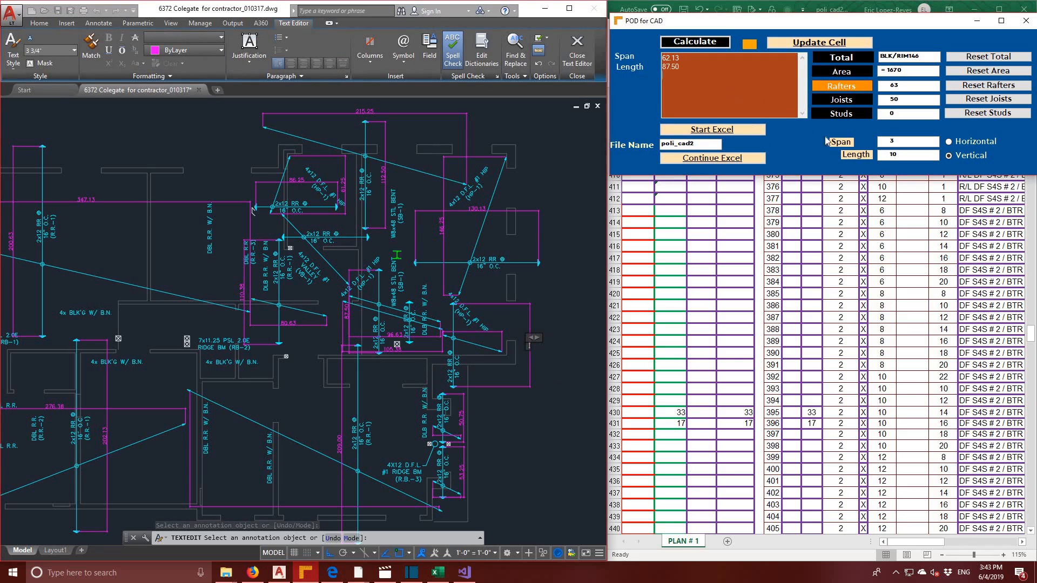
- Calculate the east rafter area and enter the 96.63 horizontal dimension south of steel bent SB-1 as the next span
left_click(393, 336)
left_click(395, 339)
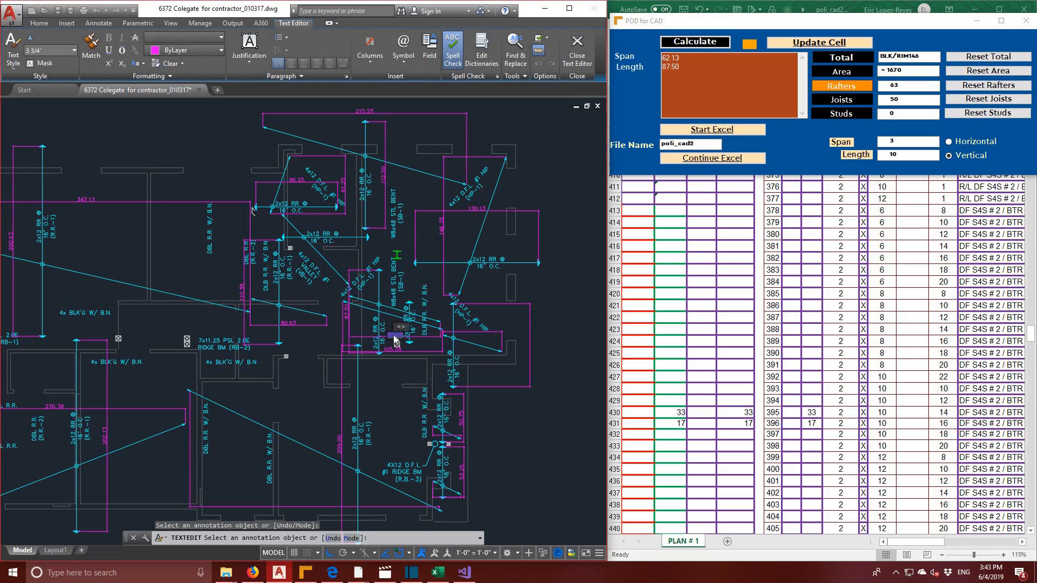
key("ctrl+x")
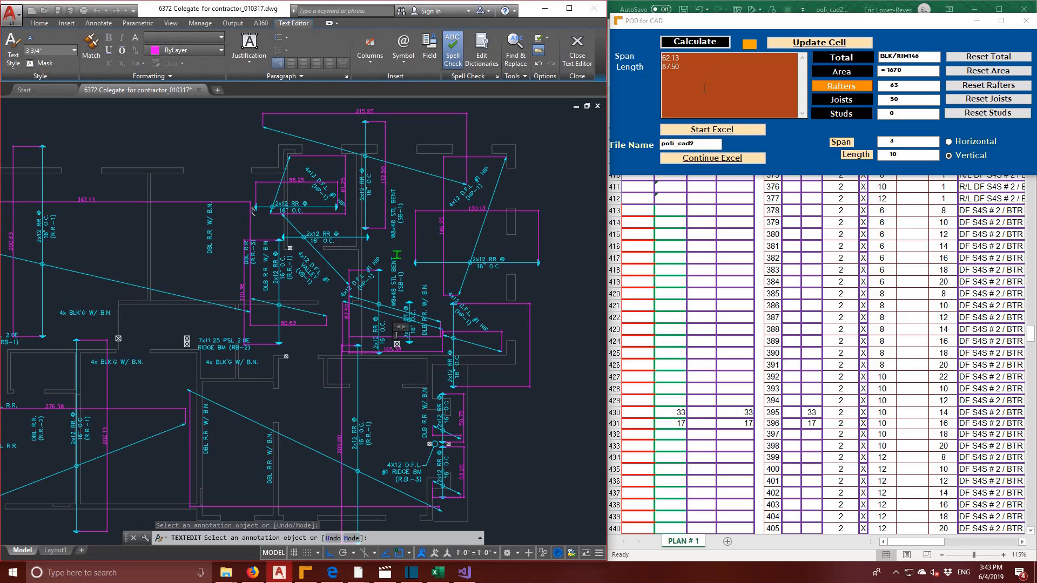
left_click(712, 42)
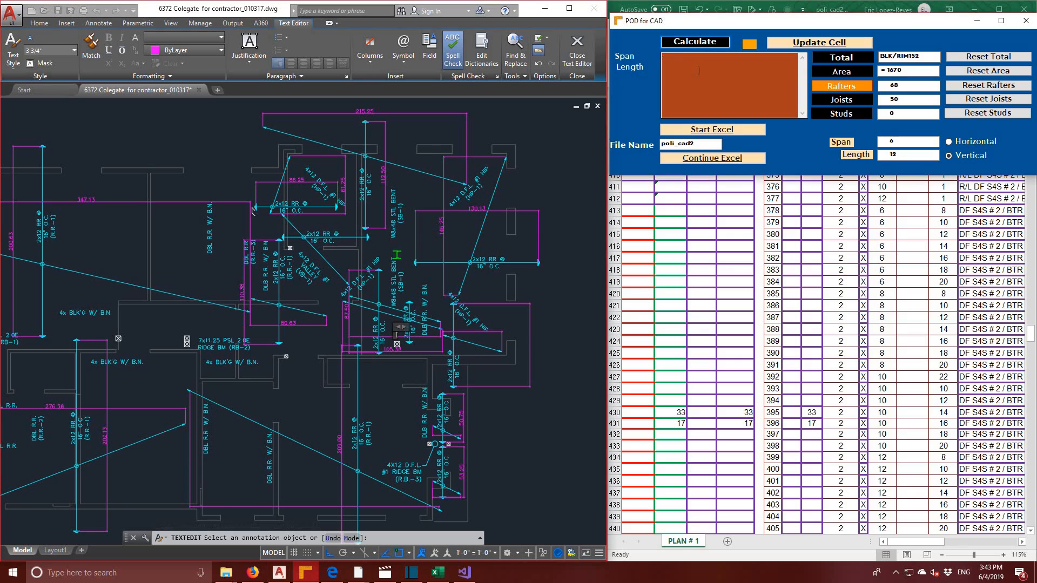
key("ctrl+v")
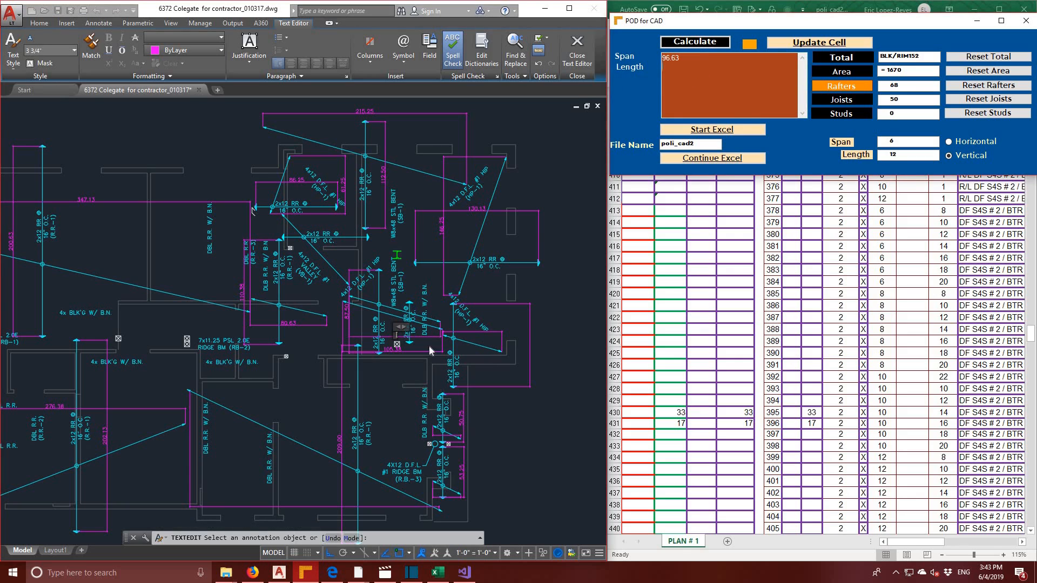
- Add the 87.50 vertical dimension of the area south of steel bent SB-1 as the length and calculate the rafters
left_click(348, 319)
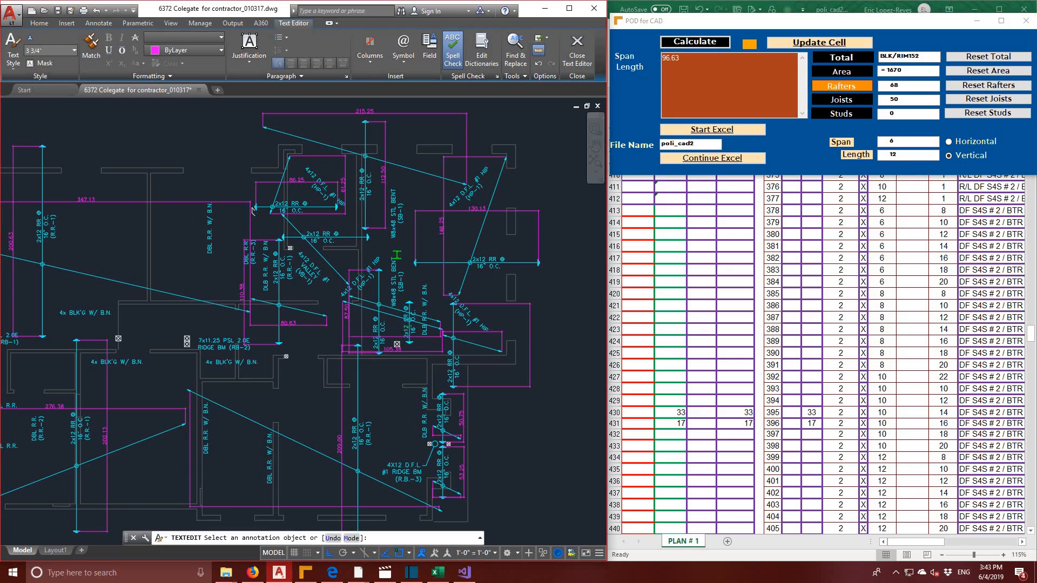
left_click(348, 316)
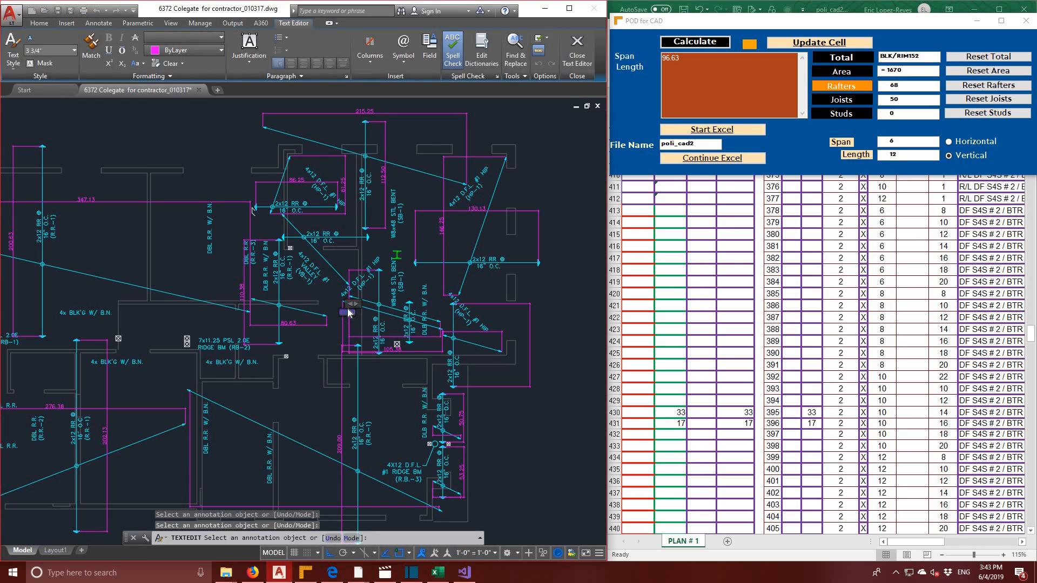
left_click(691, 74)
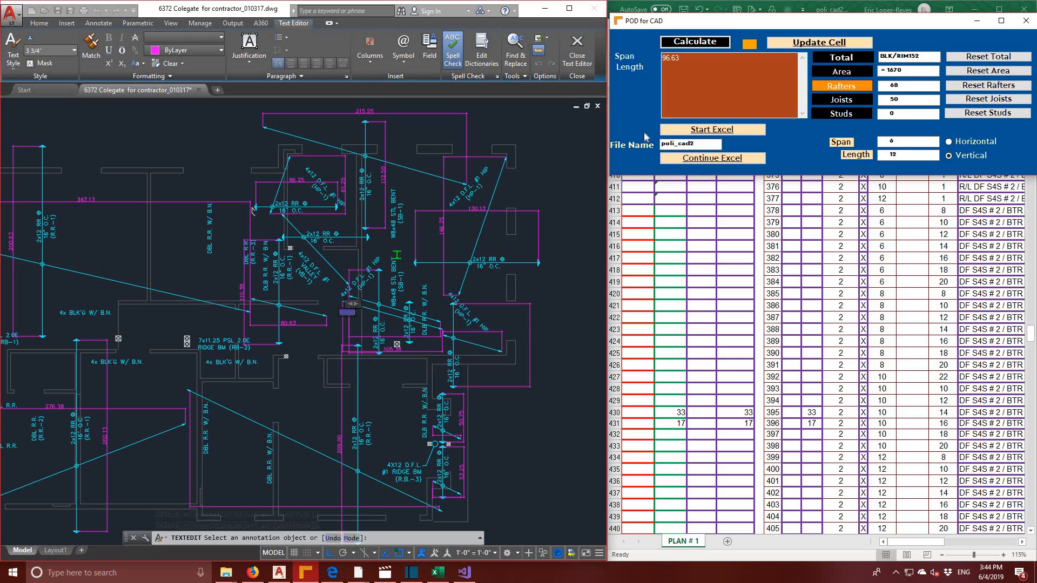
key("ctrl+v")
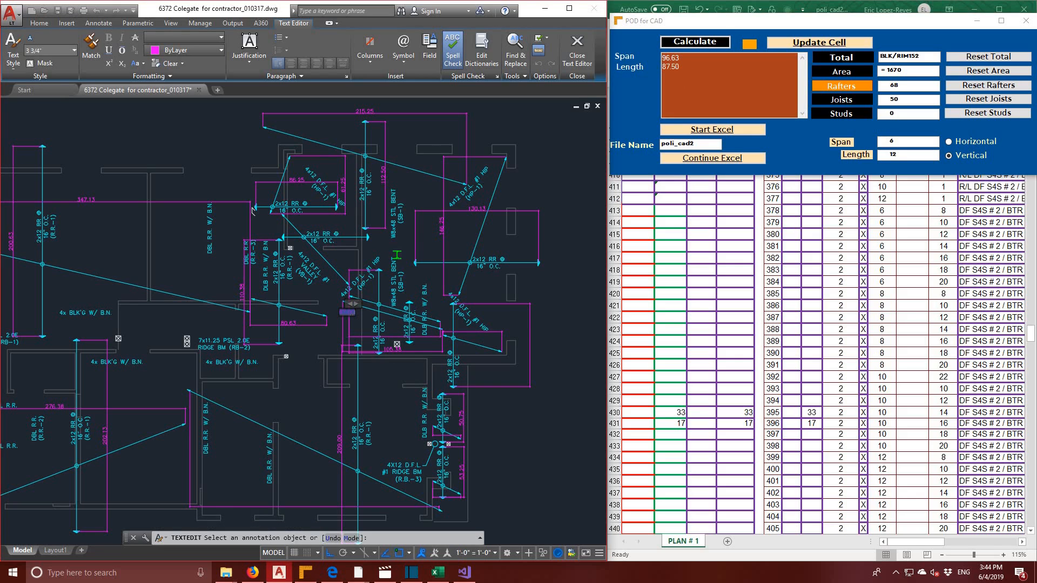
left_click(394, 354)
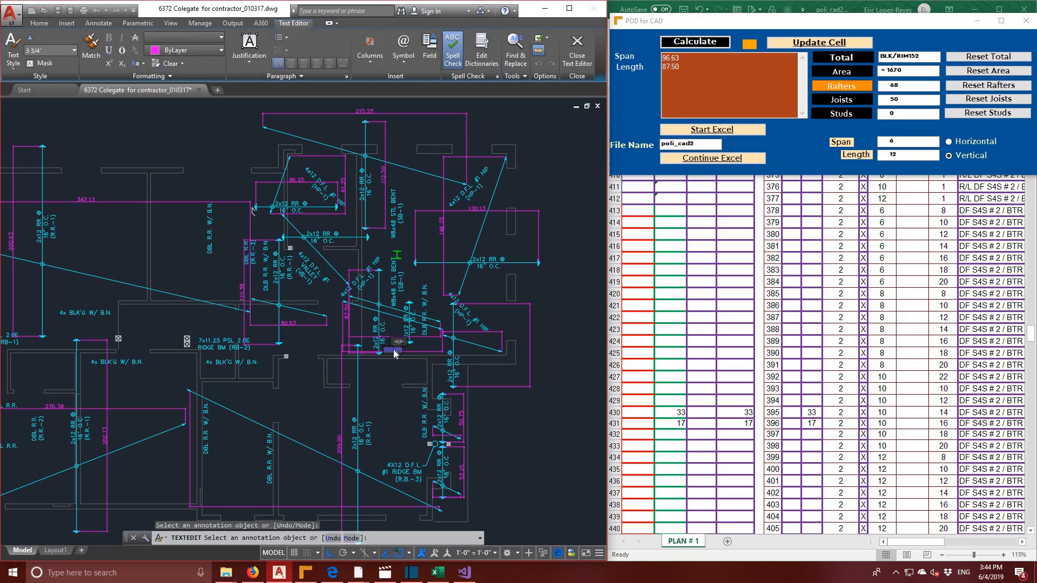
left_click(712, 46)
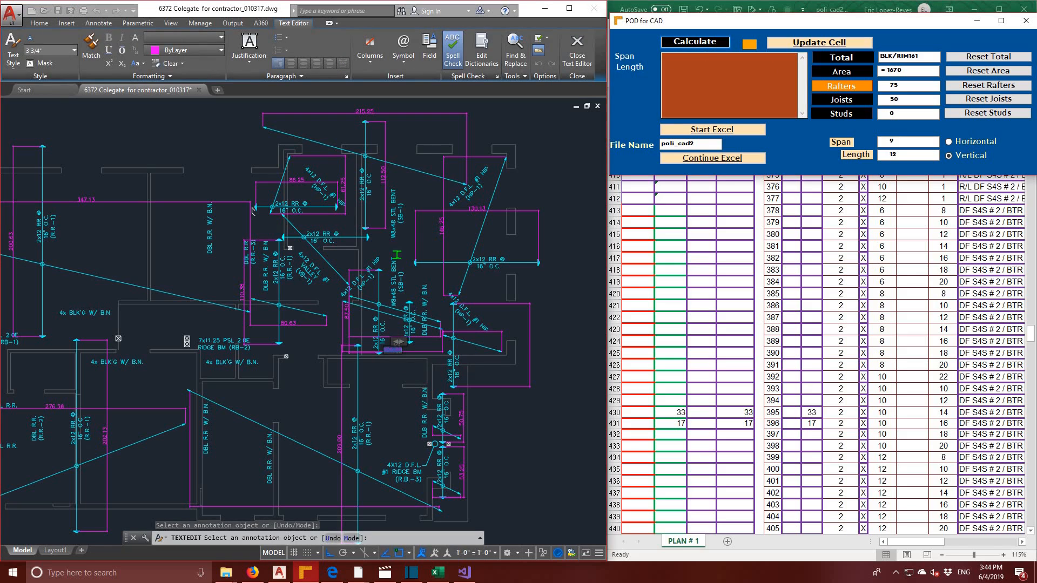
- Transfer the 105.38 span and 87.50 length of the overlapping rafter area south of SB-1 into POD for CAD and calculate
left_click(348, 316)
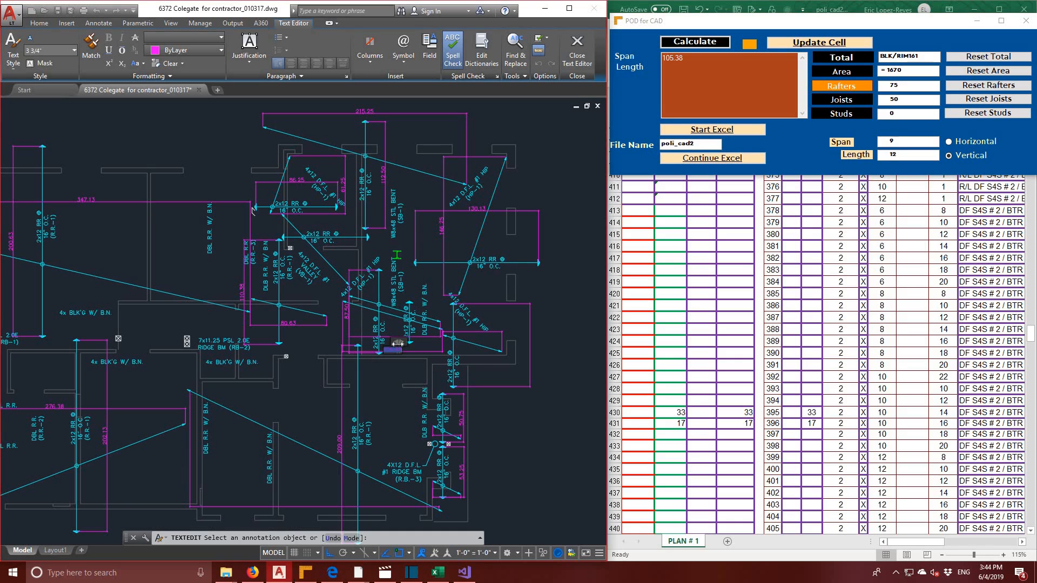
left_click(347, 317)
left_click(347, 316)
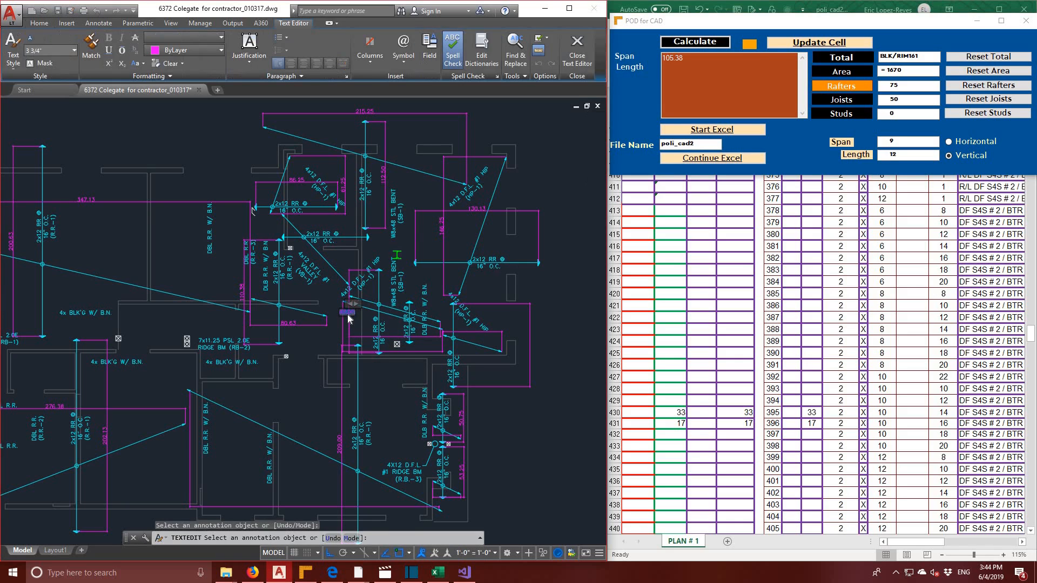
key("ctrl+x")
left_click(681, 73)
key("ctrl+v")
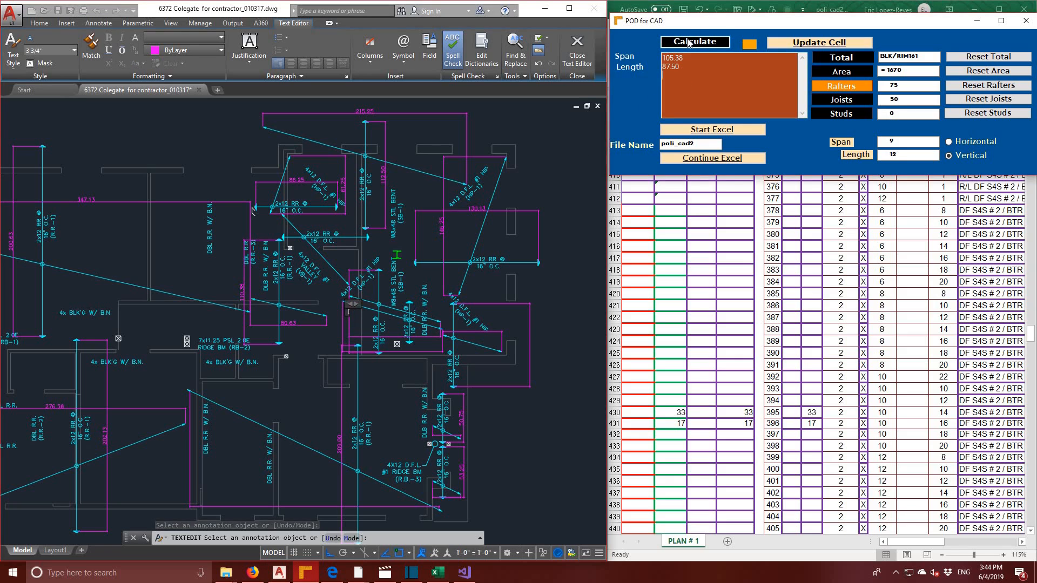
left_click(689, 43)
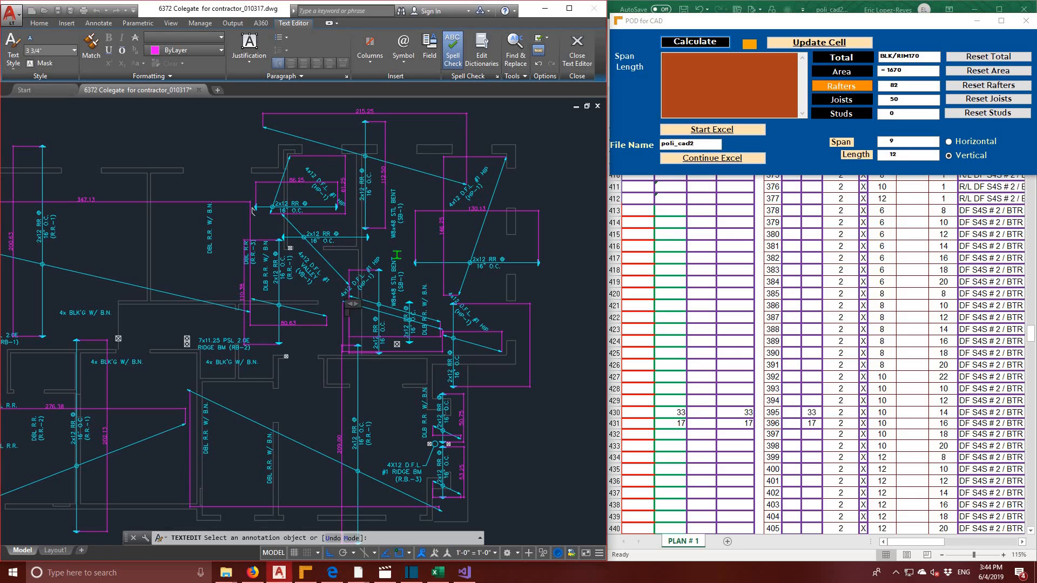
- Transfer the 80.63 horizontal dimension of the rafter area northeast of ridge beam RB-2 into POD for CAD as the span
left_click(289, 327)
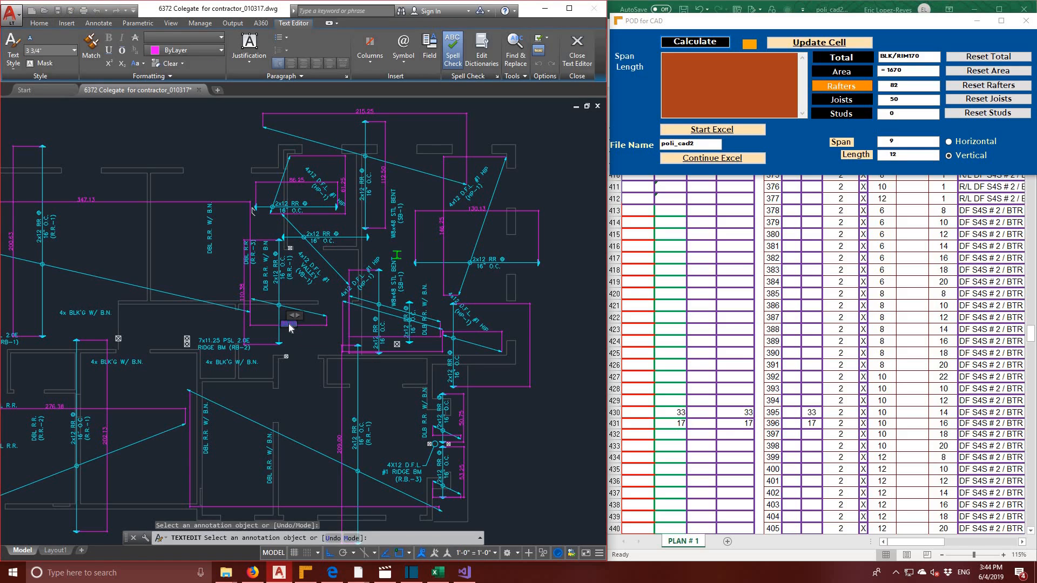
key("ctrl+x")
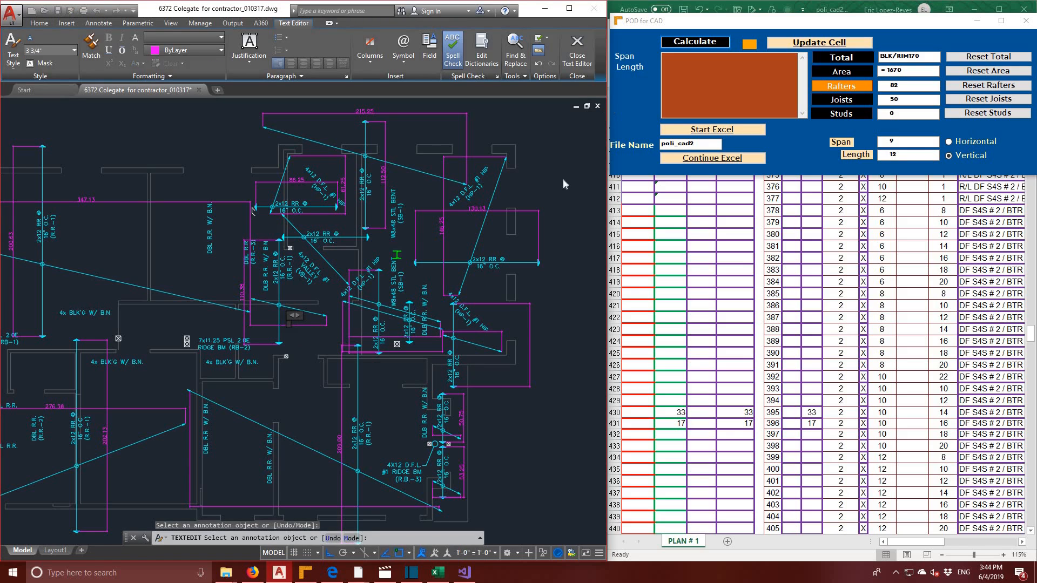
left_click(718, 88)
key("ctrl+v")
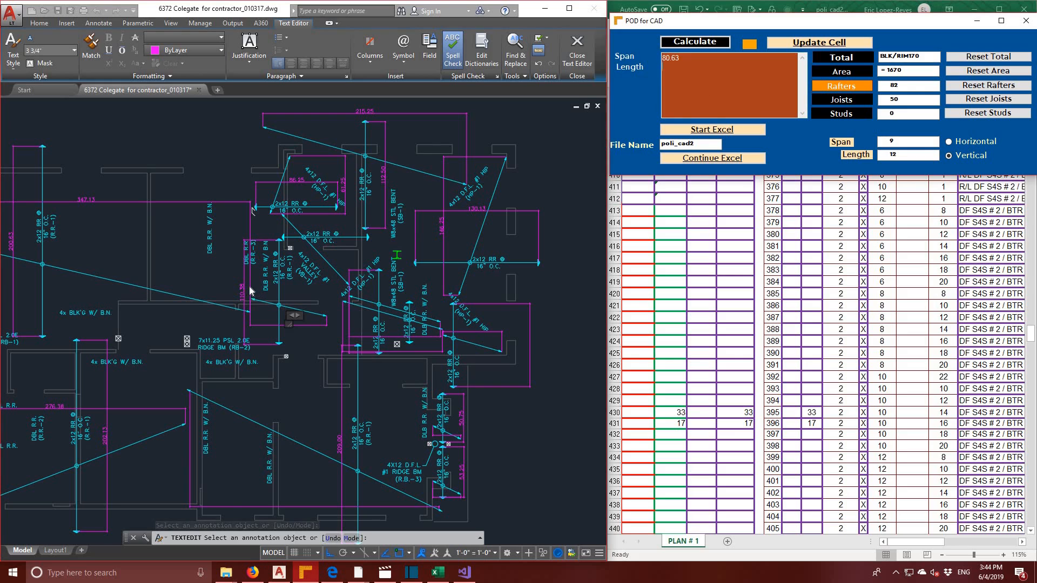
- Enter 80.63 as the length of the same area northeast of RB-2 and calculate its rafters
left_click(245, 295)
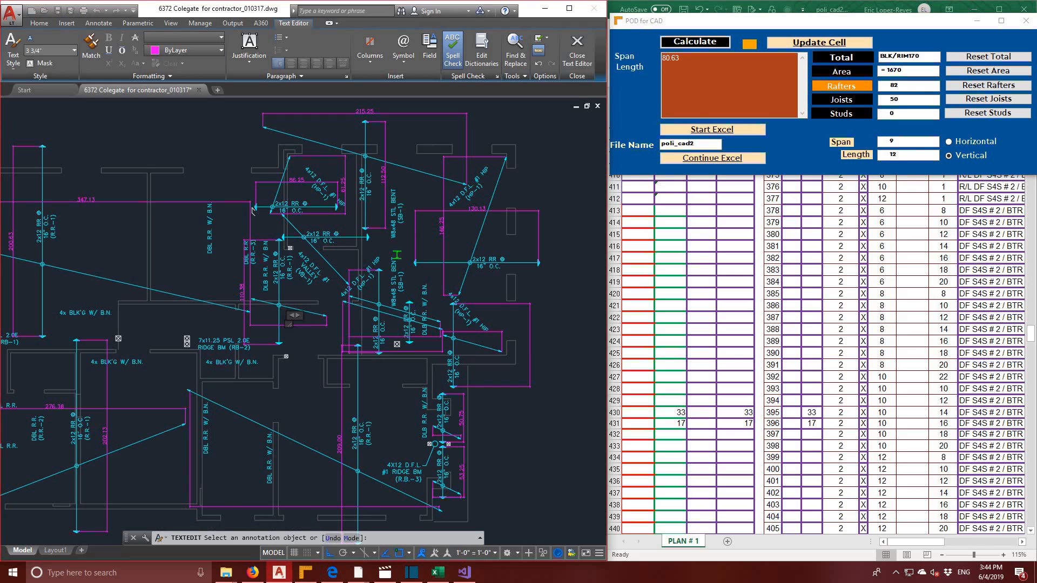
left_click(243, 296)
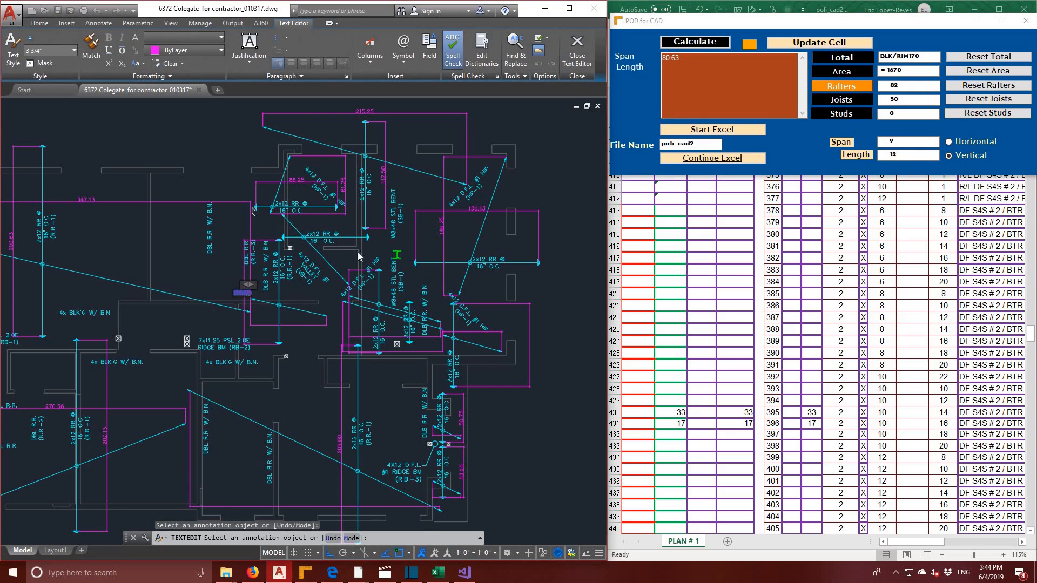
key("Delete")
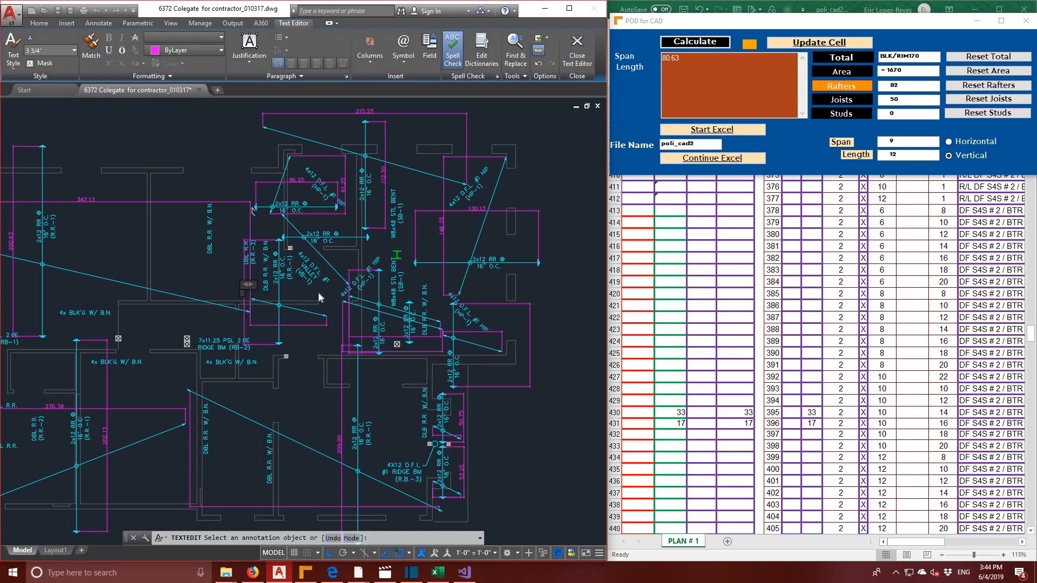
left_click(684, 44)
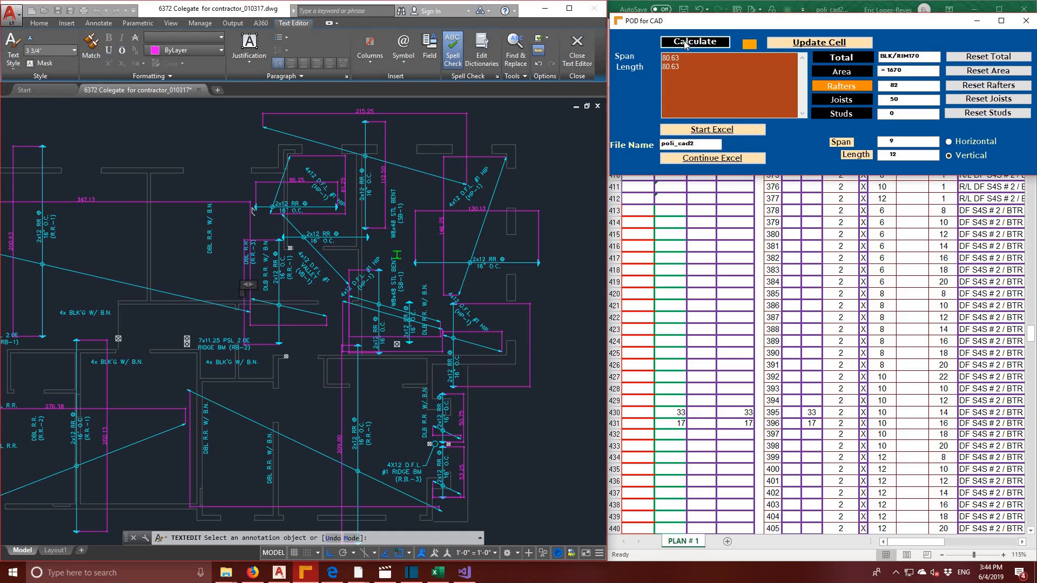
left_click(685, 43)
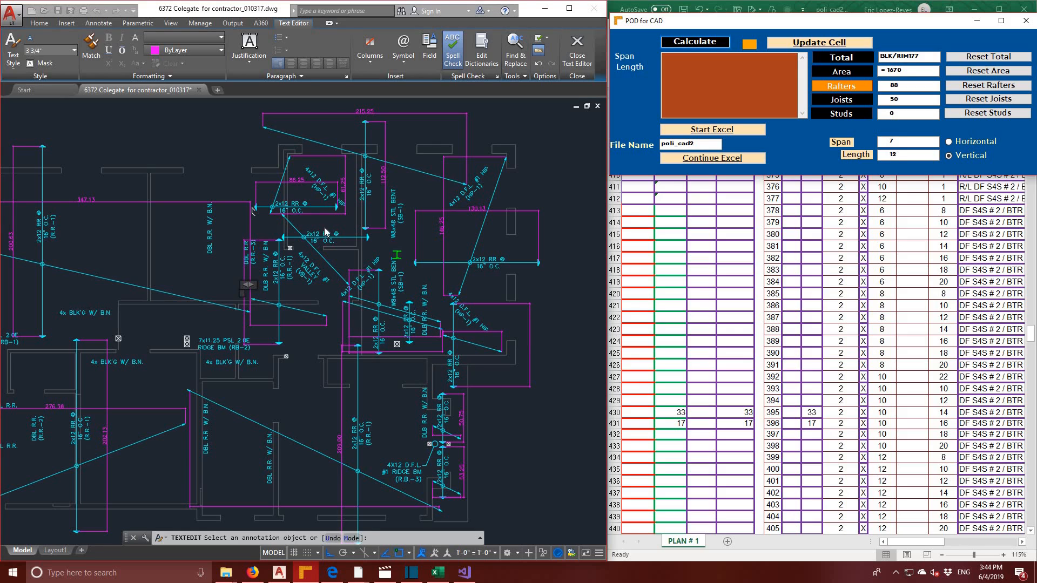
- Transfer the 112.50 vertical dimension of the northernmost rafter area into POD for CAD, moving it to the length line
left_click(389, 188)
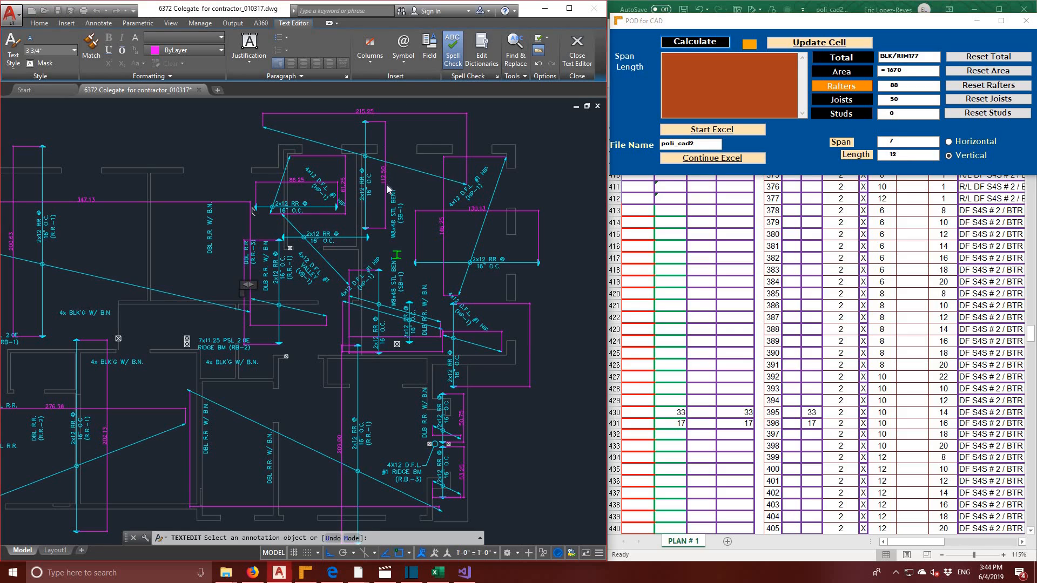
left_click(383, 176)
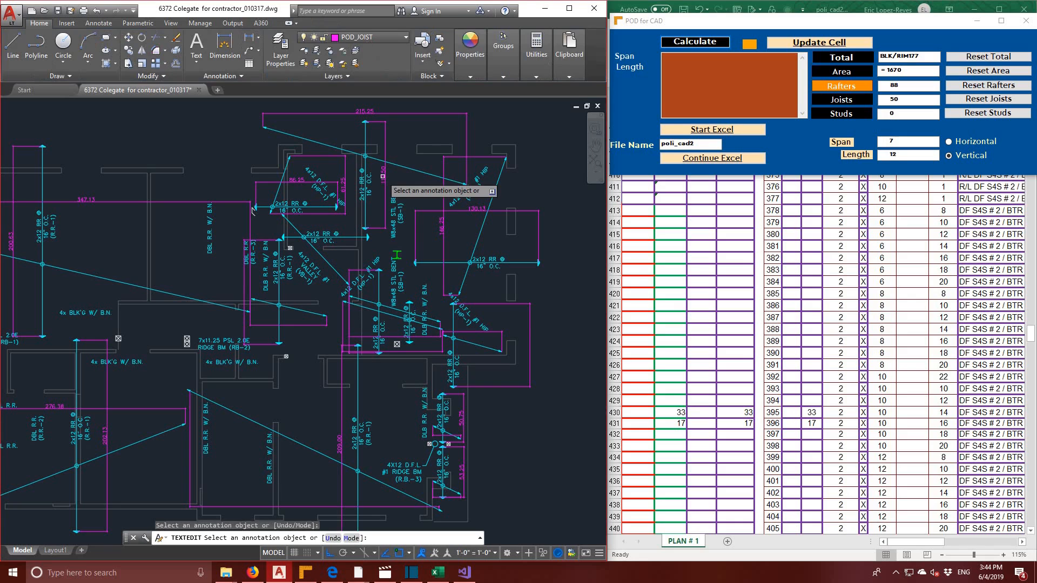
left_click(383, 176)
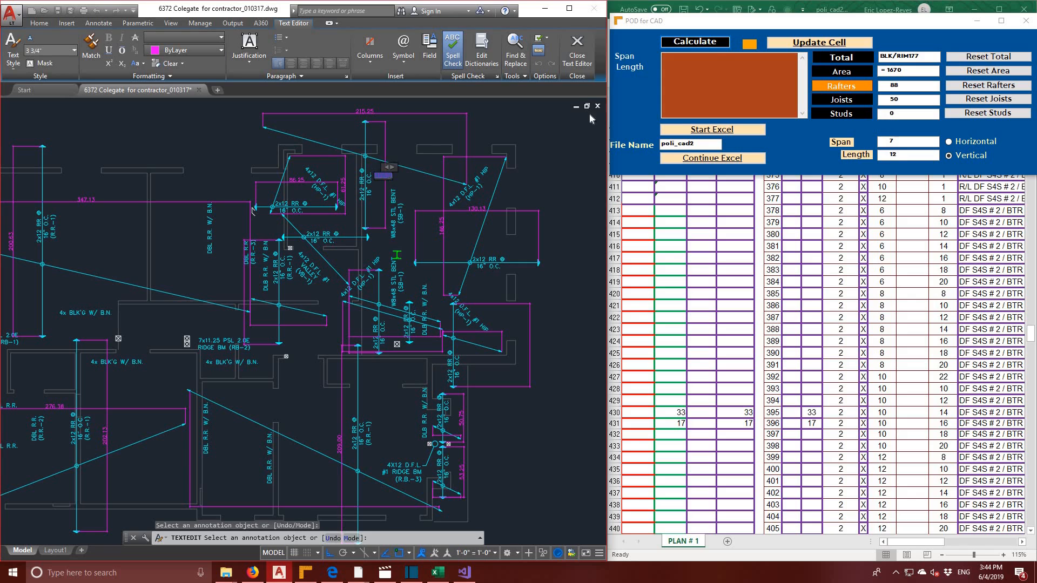
key("ctrl+x")
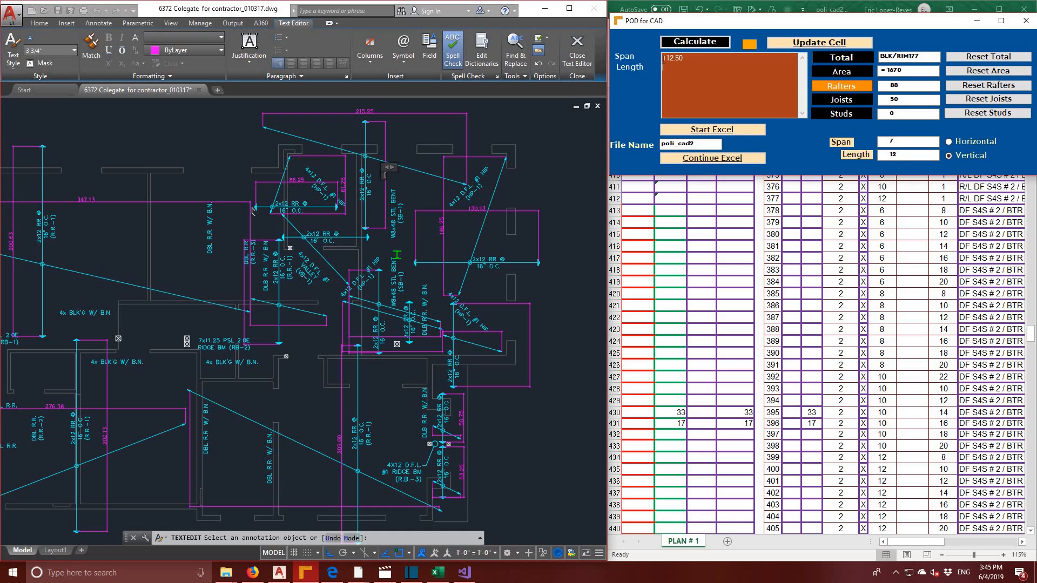
key("Return")
- Enter the 215.25 horizontal dimension as the span above the 112.50 length, remove the blank line and calculate the rafters
left_click(369, 116)
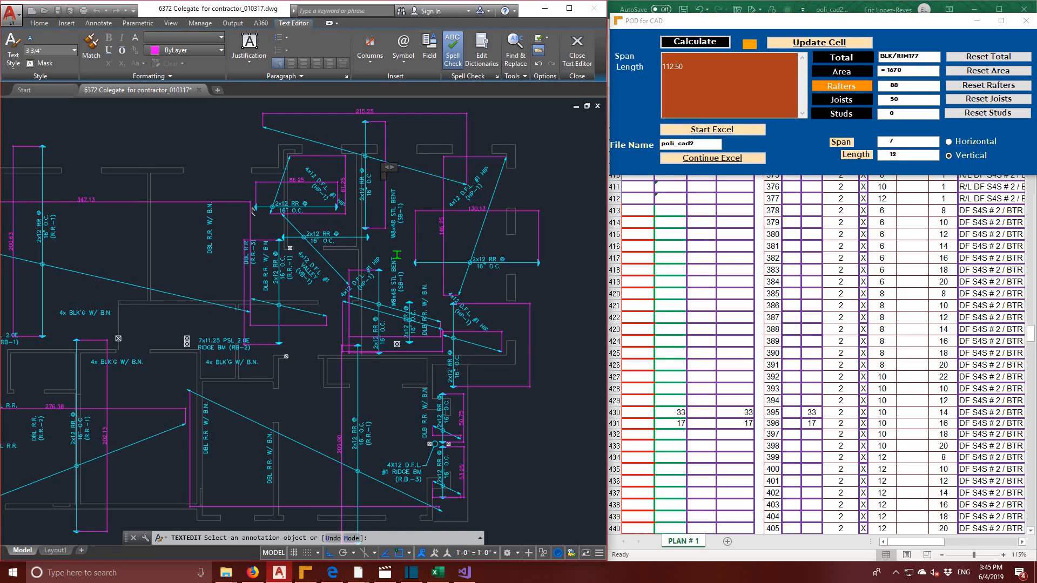
left_click(367, 113)
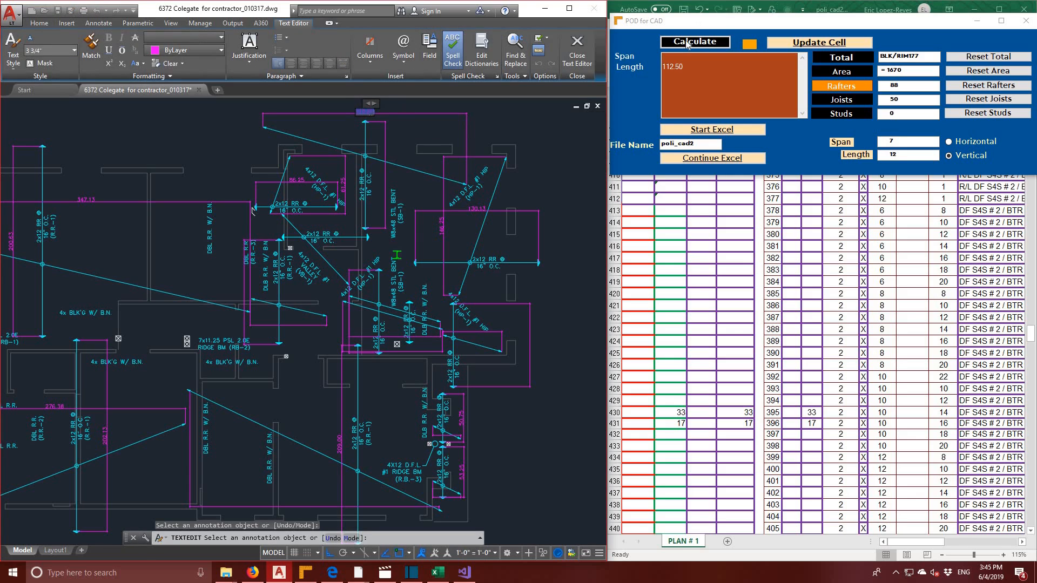
left_click(687, 43)
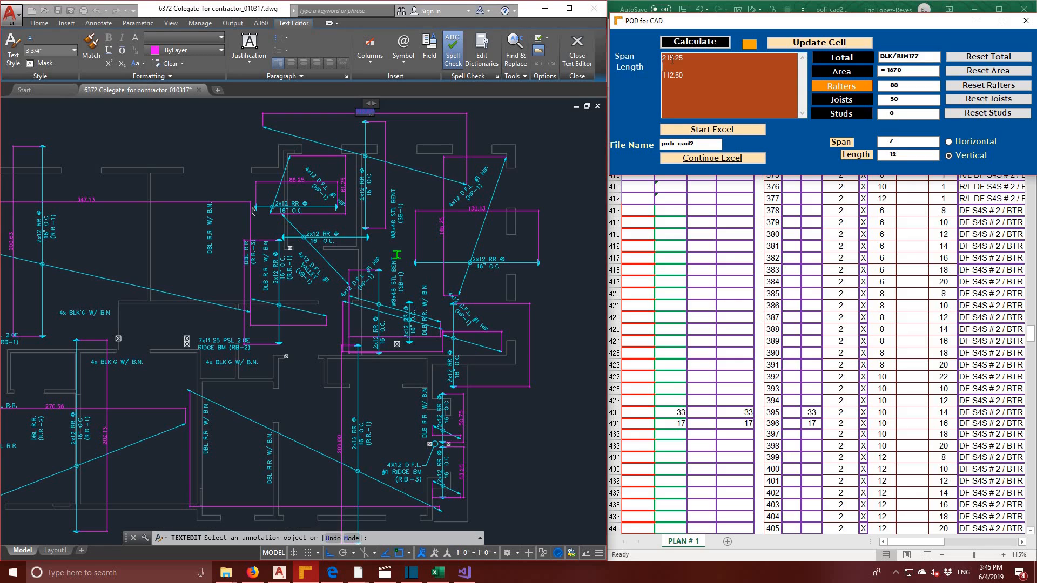
key("BackSpace")
left_click(697, 47)
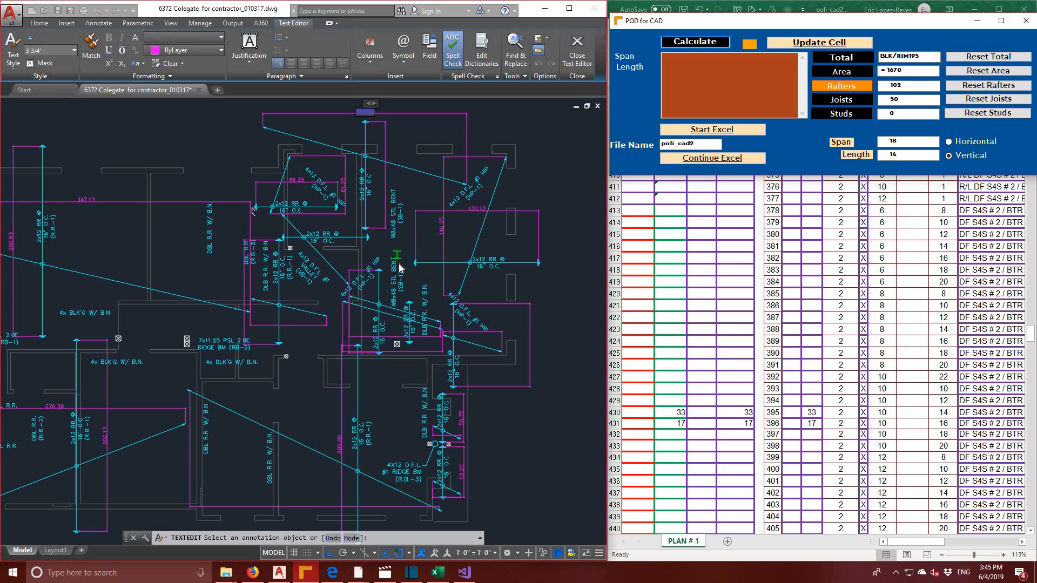
- Set the rafter direction in POD for CAD to Horizontal for the areas with horizontally running rafters
scroll(400, 267, "up", 2)
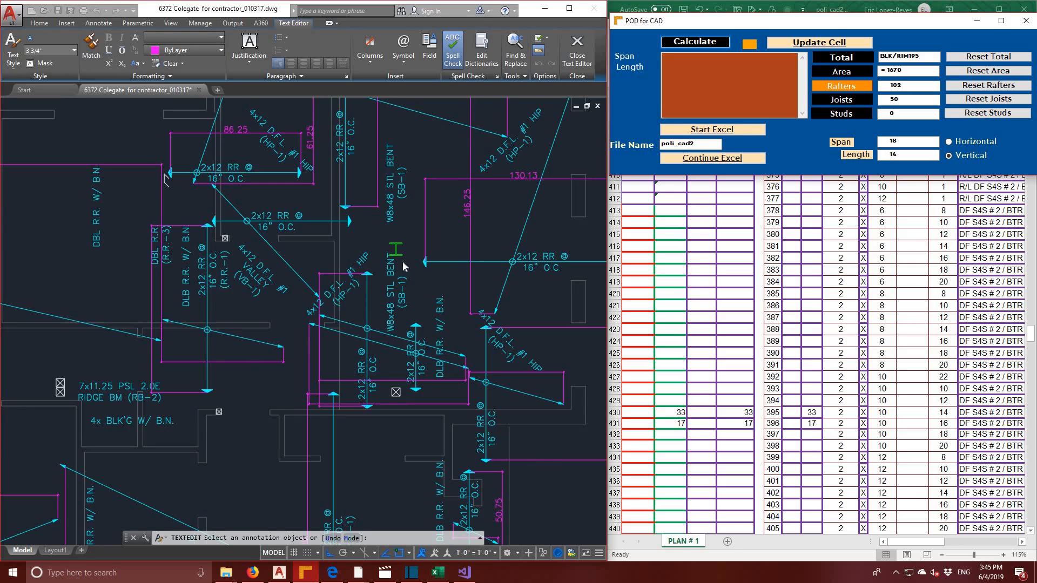
scroll(404, 266, "down", 2)
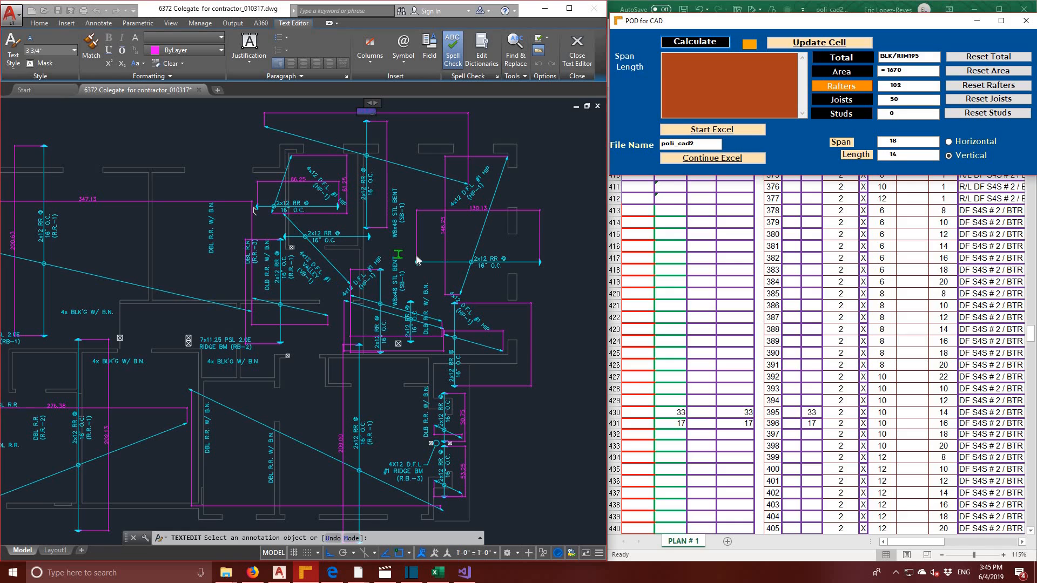
scroll(388, 241, "down", 2)
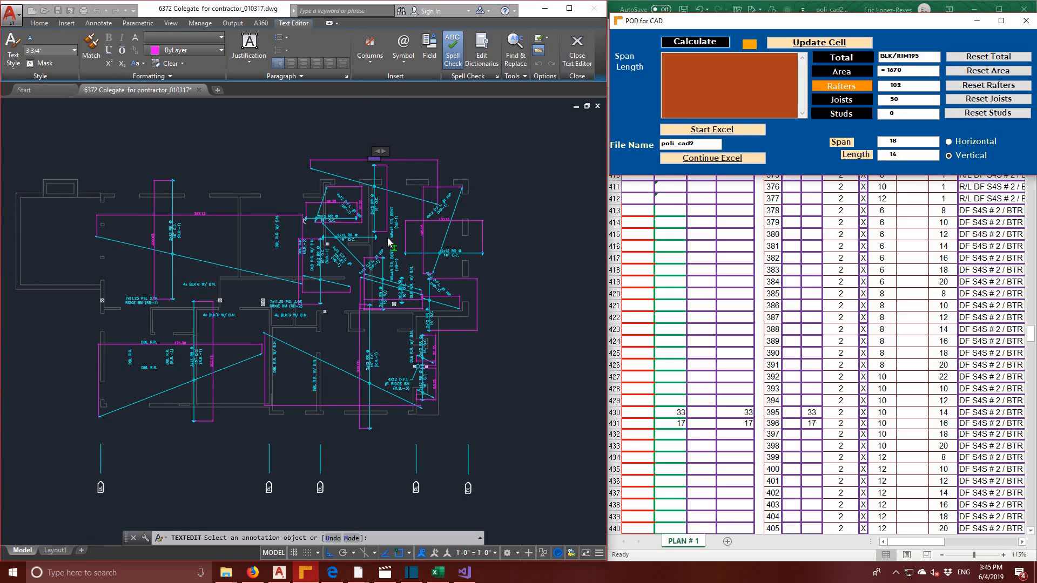
scroll(388, 242, "up", 2)
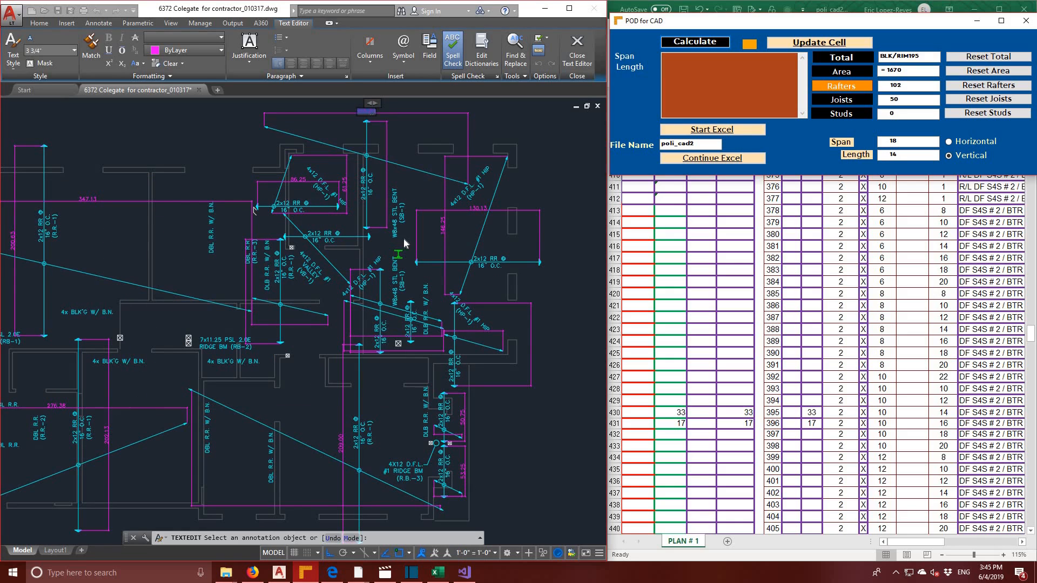
left_click(404, 238)
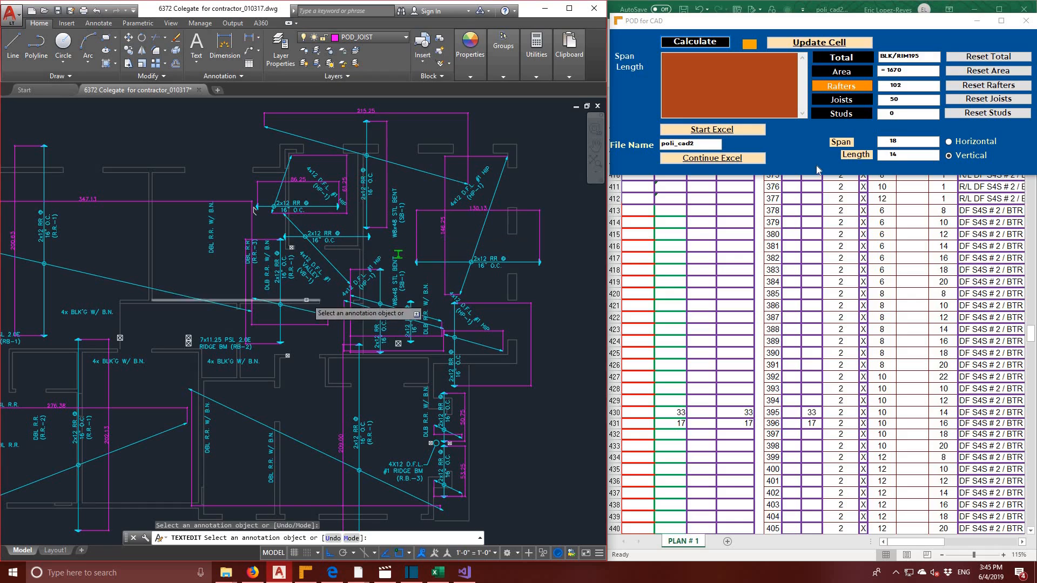
left_click(949, 141)
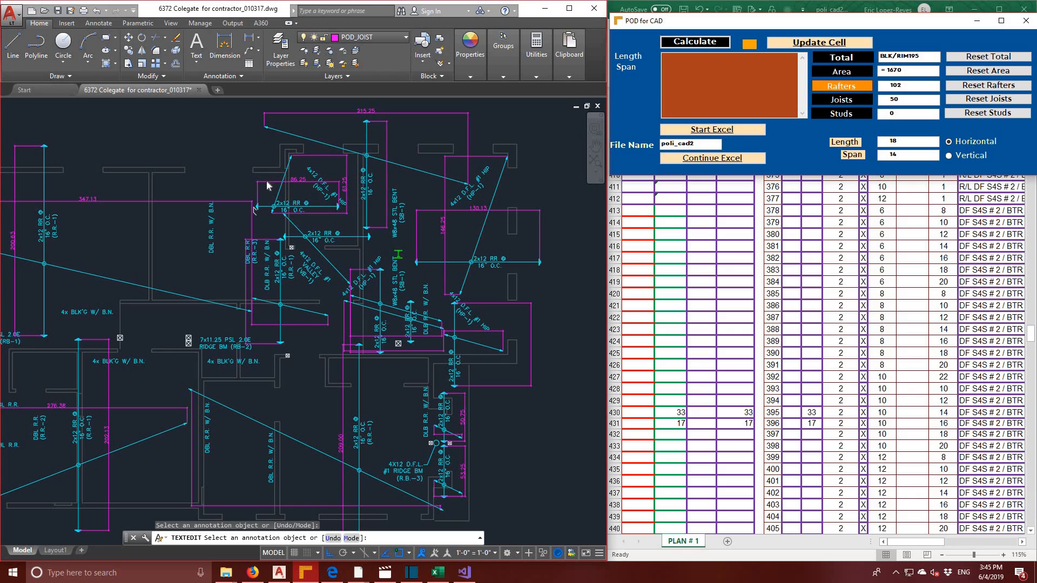
- Transfer the 86.25 length and 61.25 span of the rafter area northwest of steel bent SB-1 into POD for CAD and calculate
left_click(292, 181)
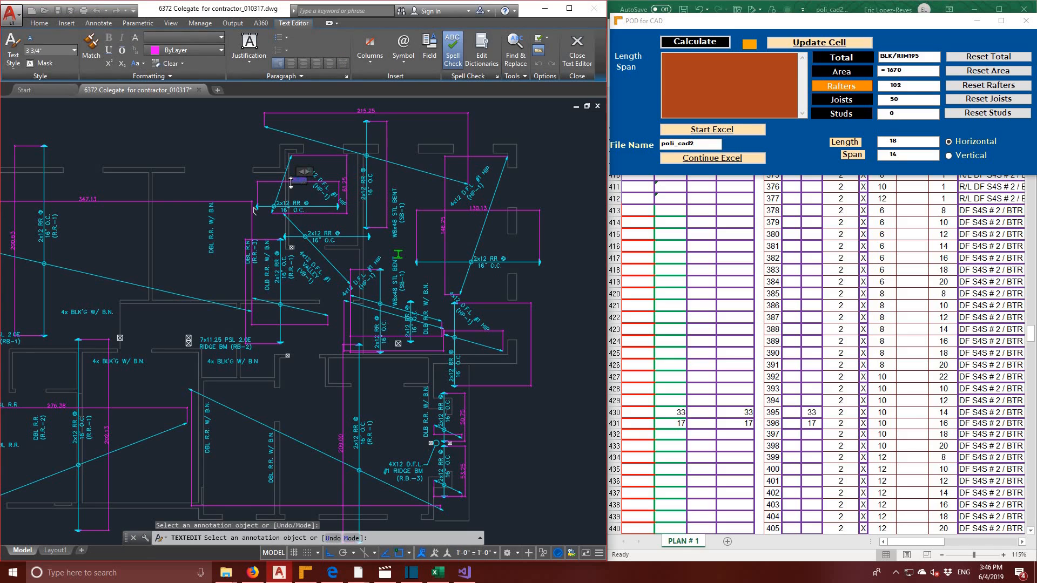
left_click(697, 94)
key("ctrl+v")
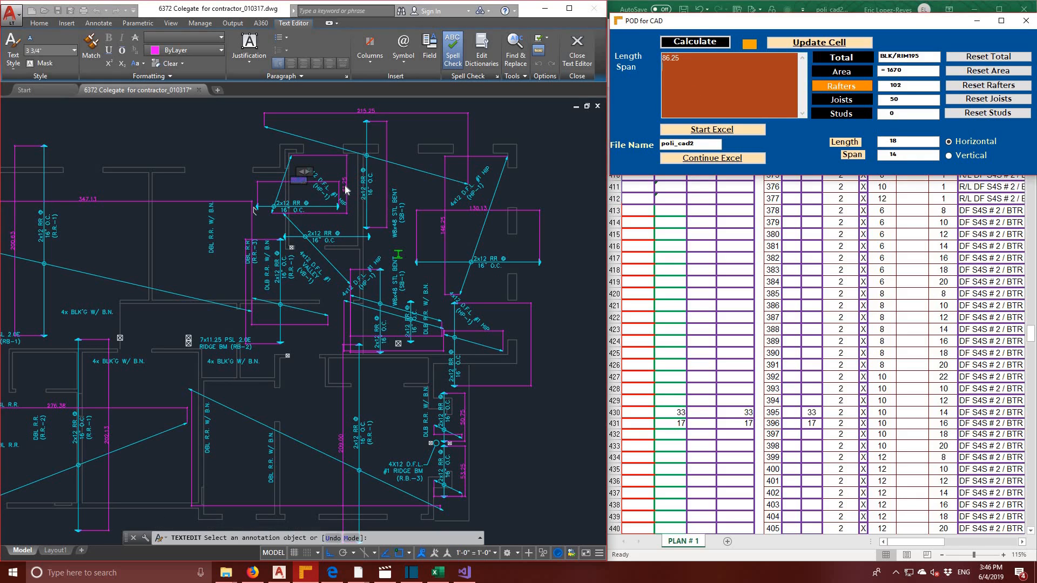
left_click(346, 189)
key("ctrl+v")
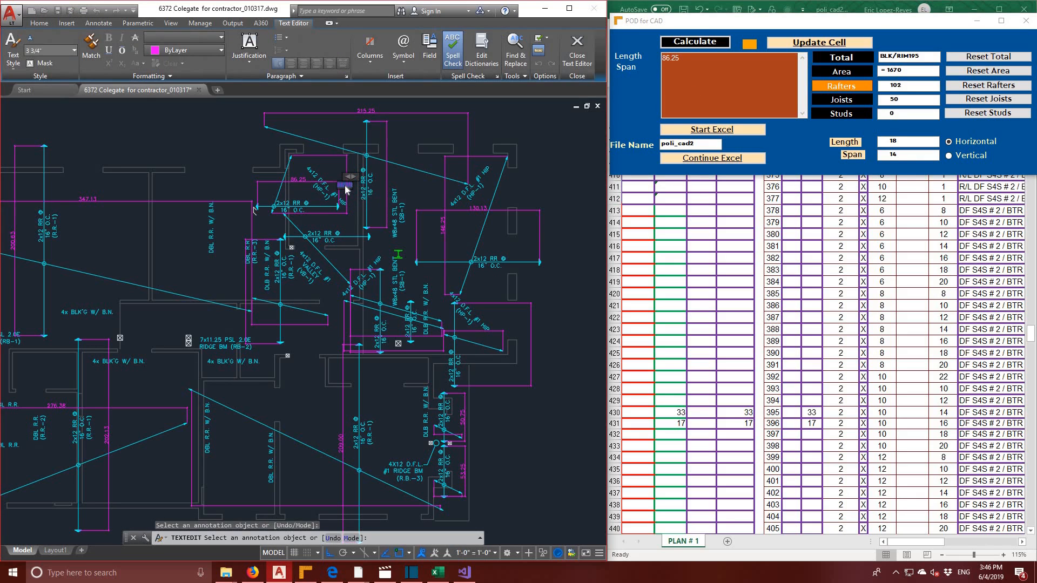
left_click(705, 93)
key("ctrl+v")
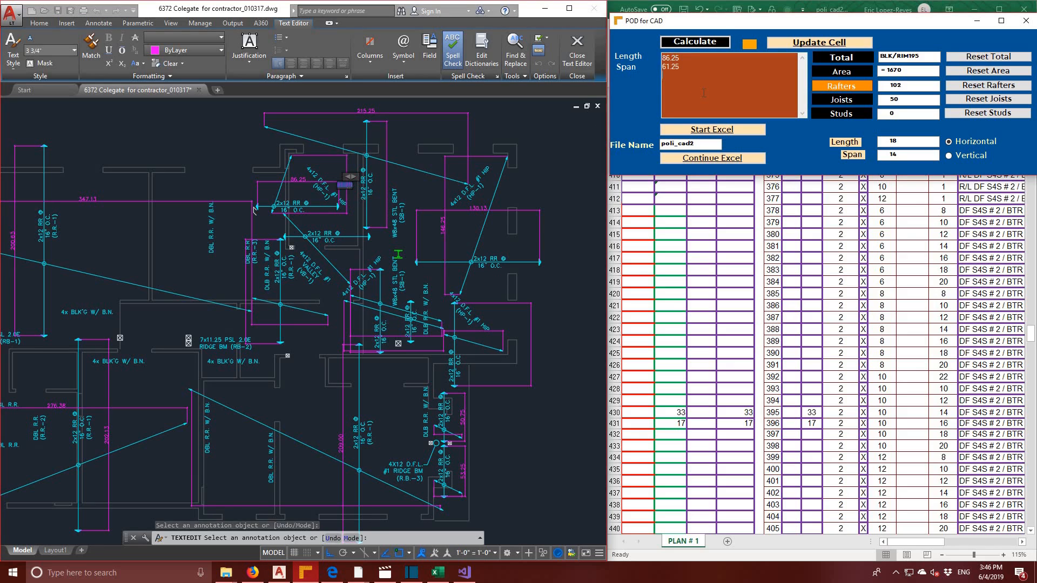
left_click(682, 44)
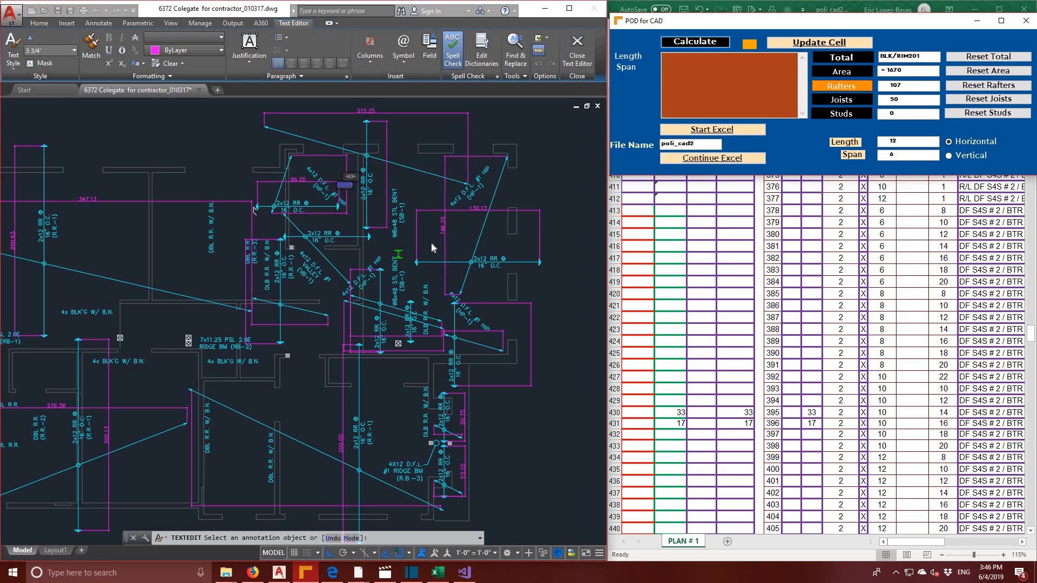
- Transfer the 130.13 horizontal dimension as length and the vertical dimension as span for the area east of SB-1, and calculate the rafters
left_click(484, 214)
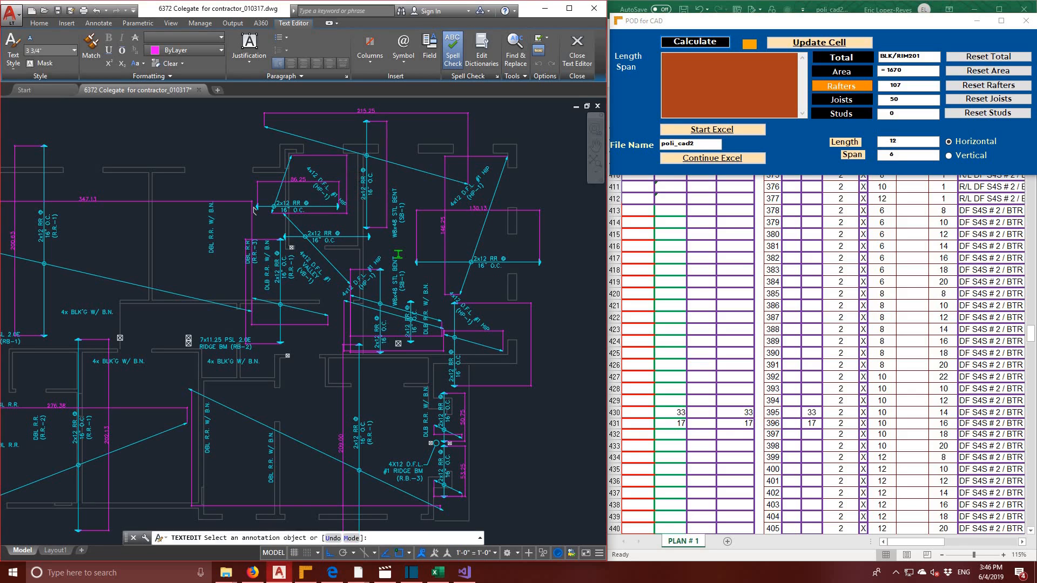
left_click(482, 210)
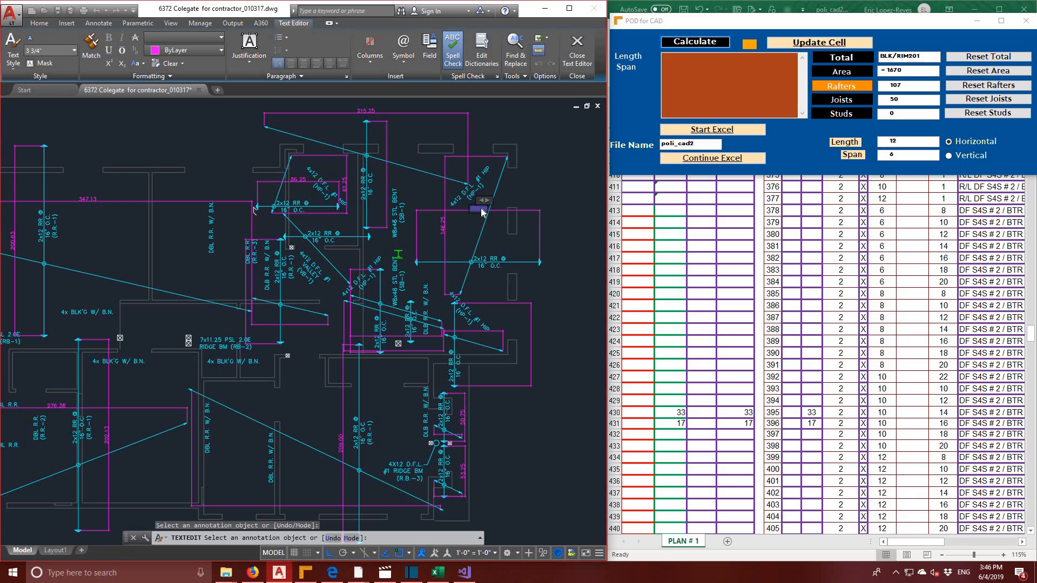
key("alt+Tab")
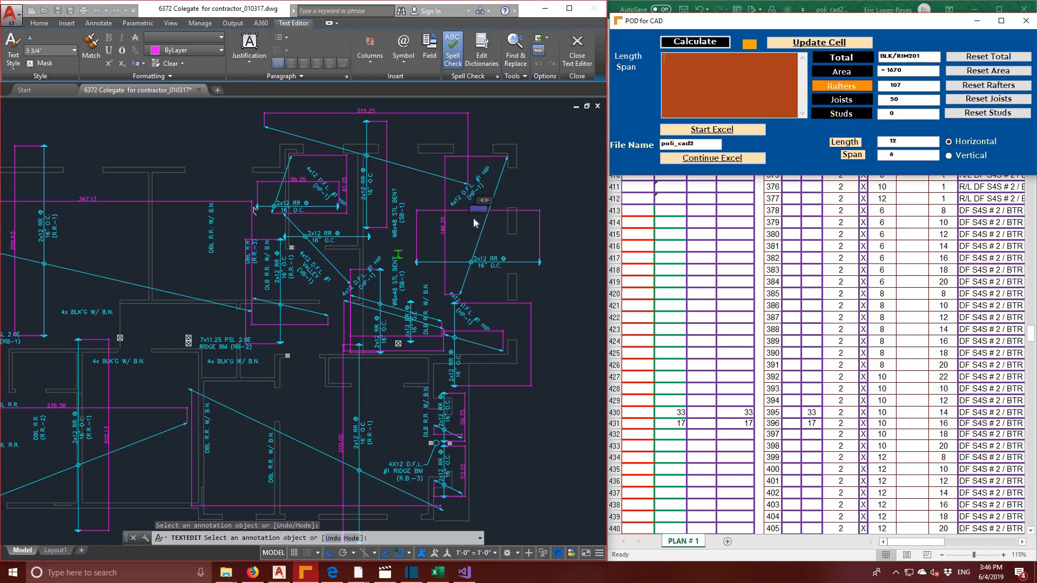
key("ctrl+v")
left_click(445, 229)
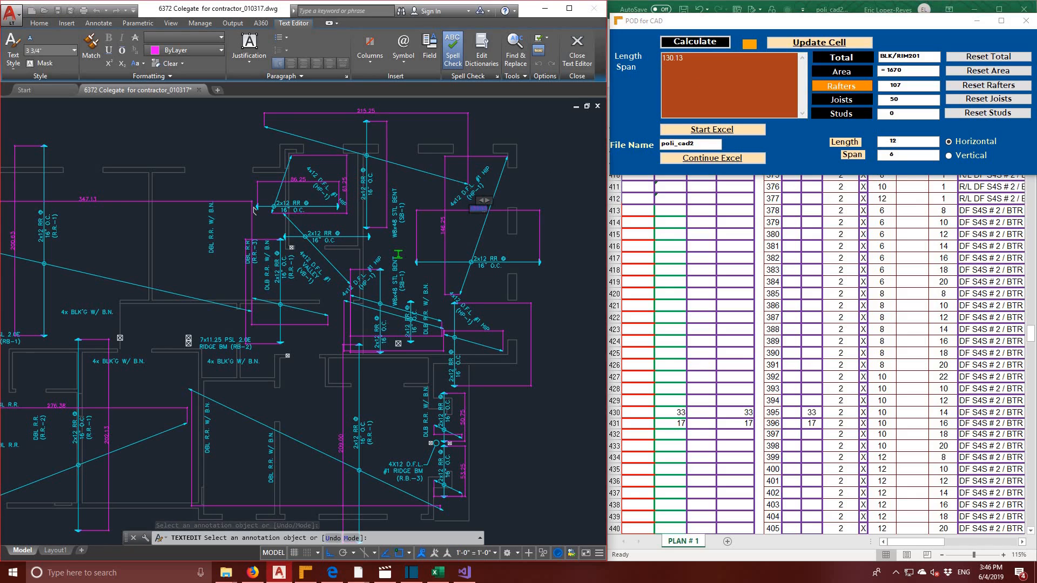
left_click(445, 229)
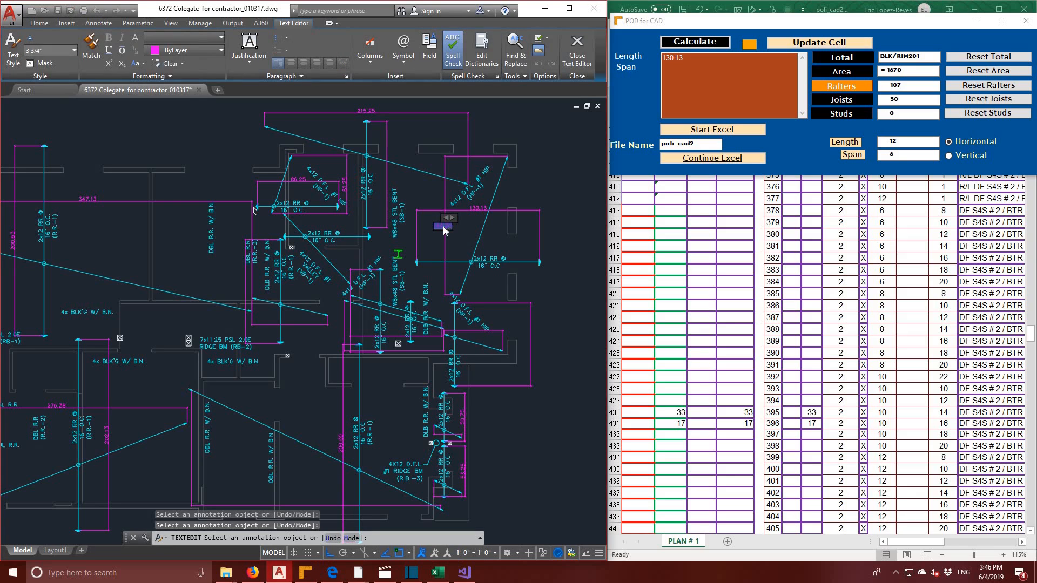
left_click(725, 110)
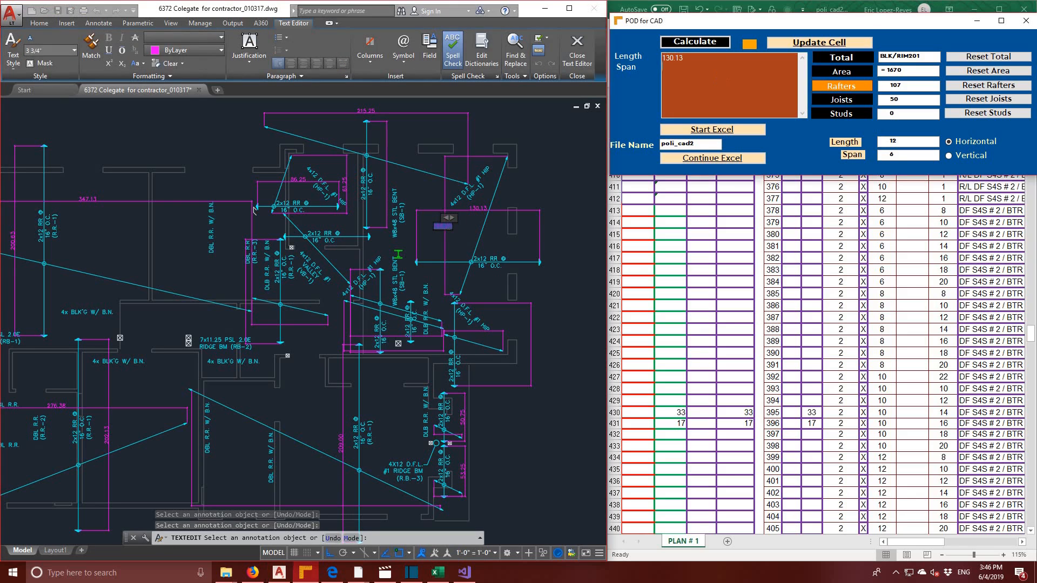
key("ctrl+v")
left_click(708, 44)
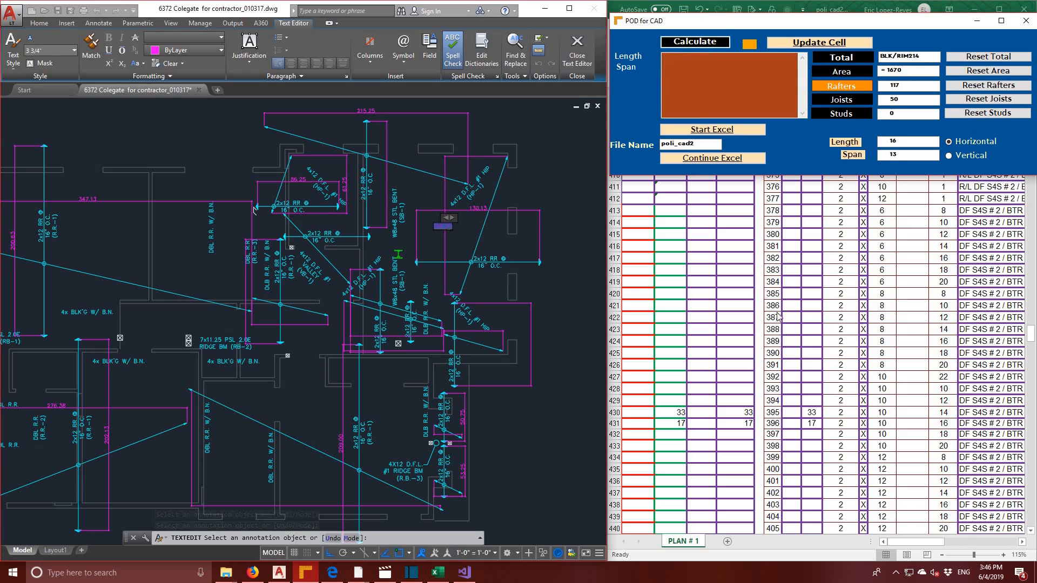
- Look through the Excel takeoff sheet for the rows listing the 2x12 DF S4S # 2 / BTR rafters
scroll(774, 321, "down", 3)
scroll(774, 320, "down", 2)
left_click(755, 316)
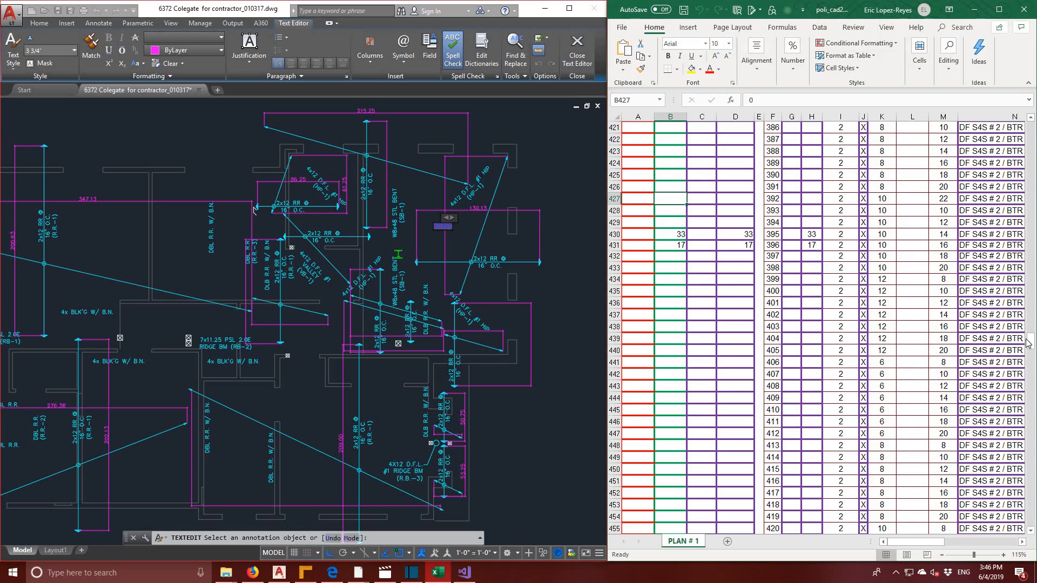
left_click(989, 542)
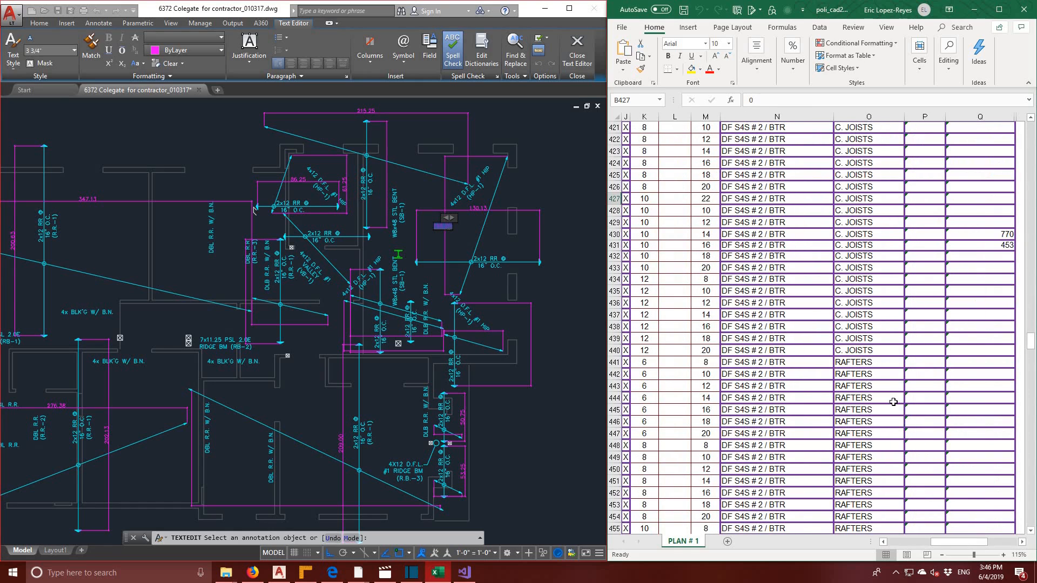
scroll(895, 401, "down", 3)
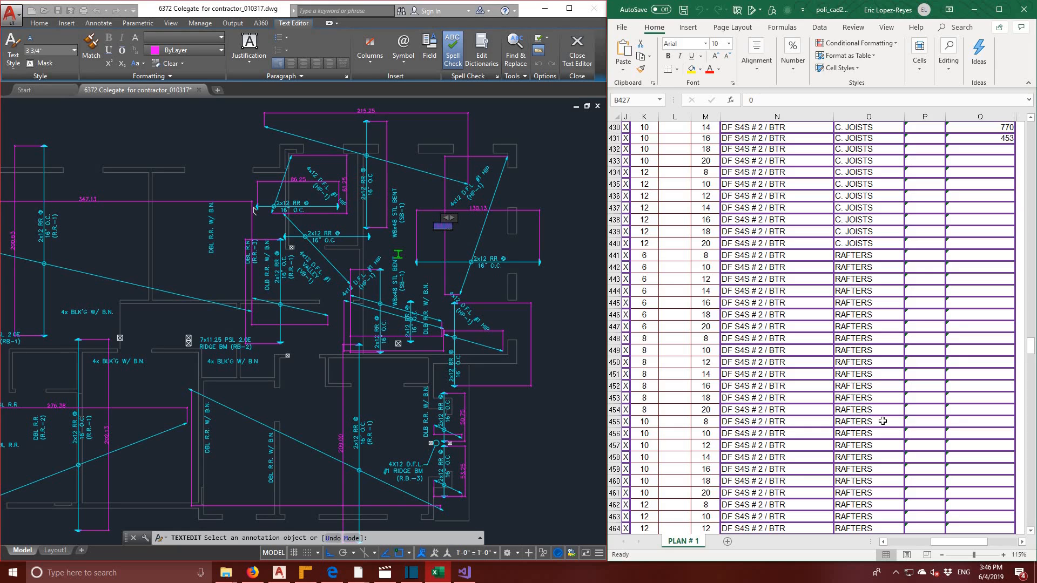
scroll(883, 421, "down", 3)
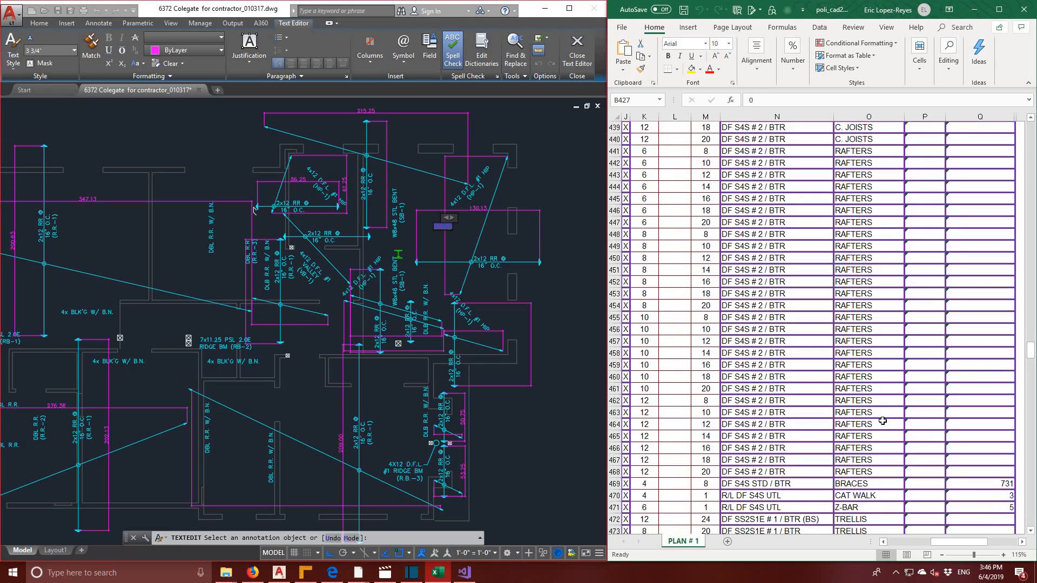
scroll(882, 421, "down", 1)
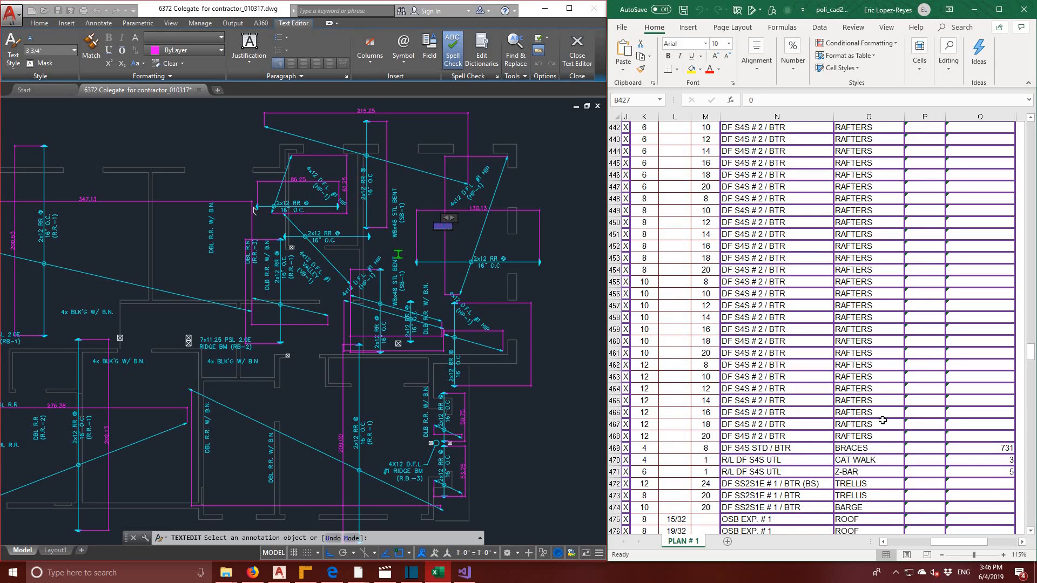
scroll(882, 421, "down", 4)
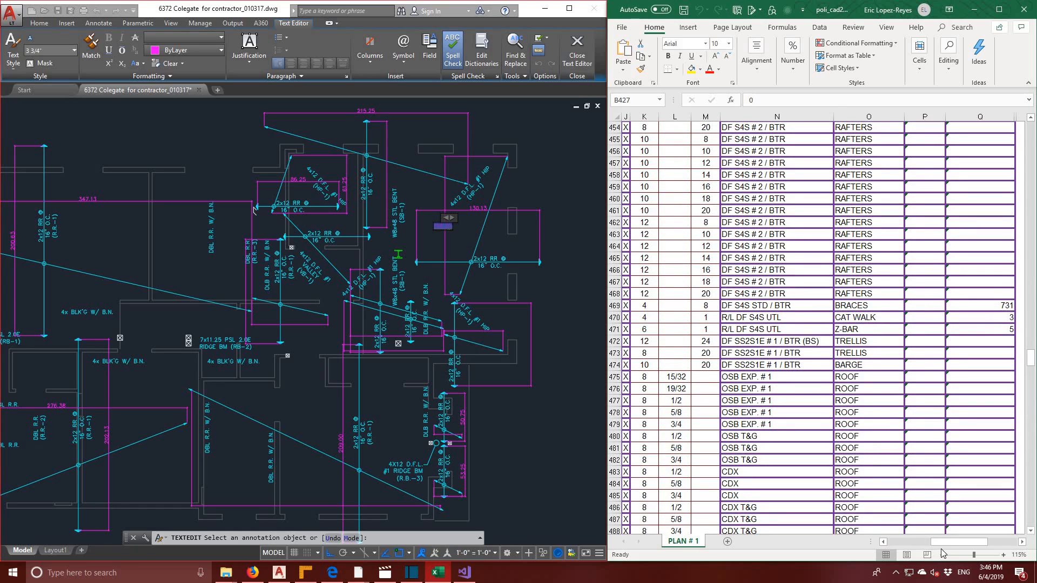
left_click_drag(947, 543, 937, 544)
scroll(865, 407, "up", 3)
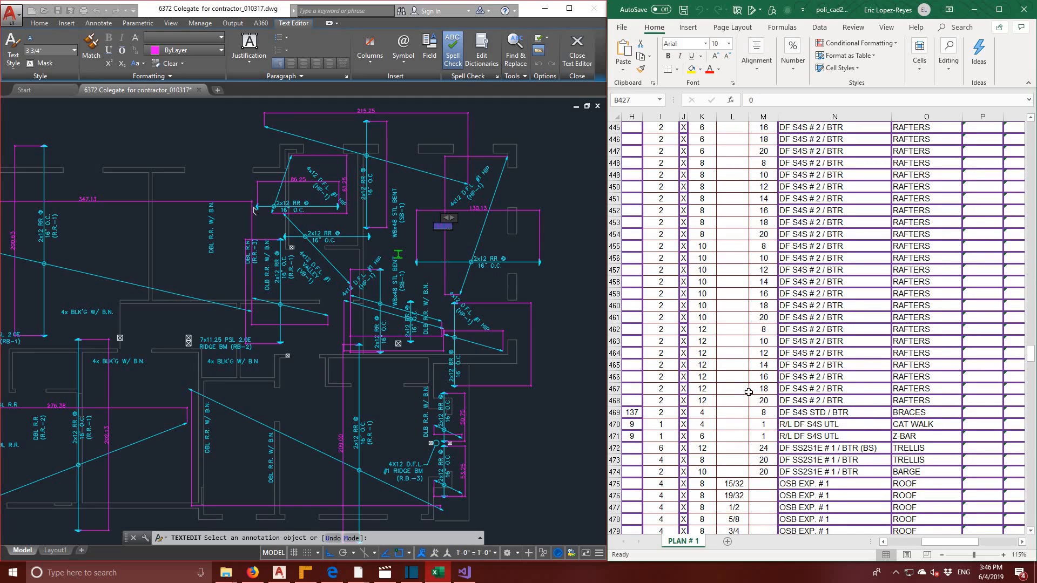
left_click_drag(941, 544, 910, 546)
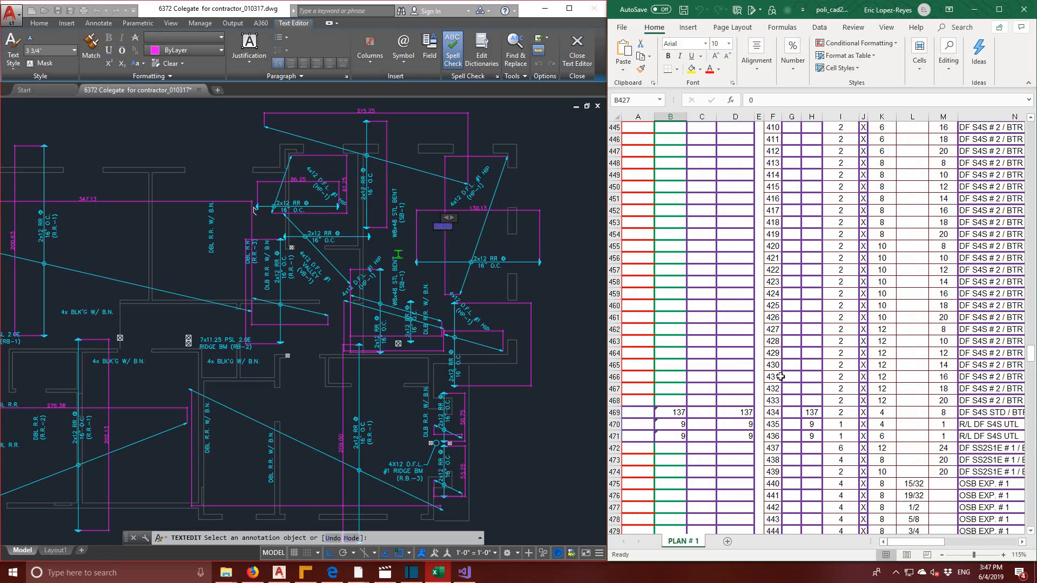
- Set the length of the first 2x12 rafter row (row 462) to 22 and transfer its calculated count into cell B462
left_click(671, 328)
left_click(306, 572)
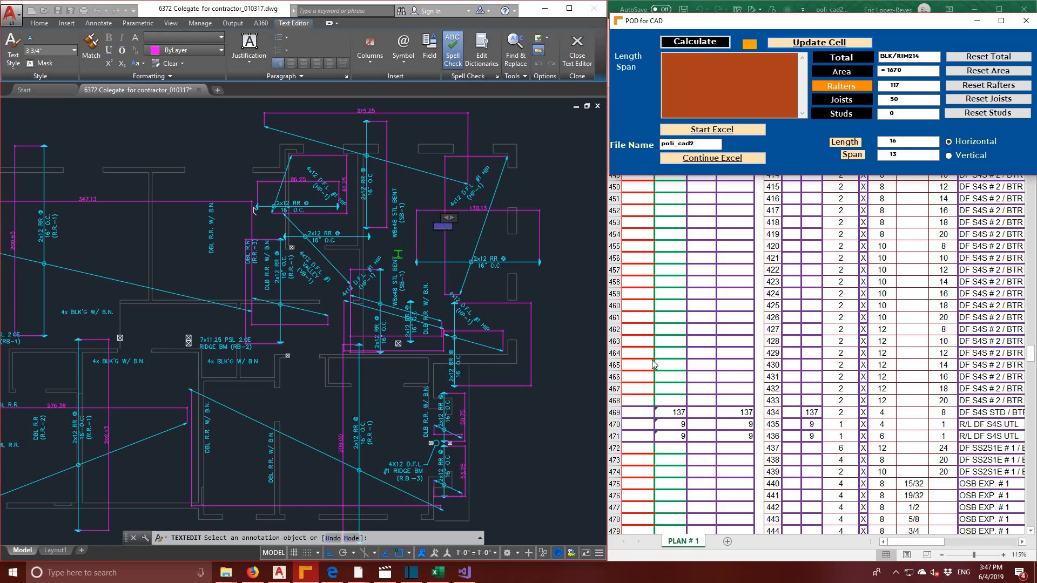
left_click(676, 335)
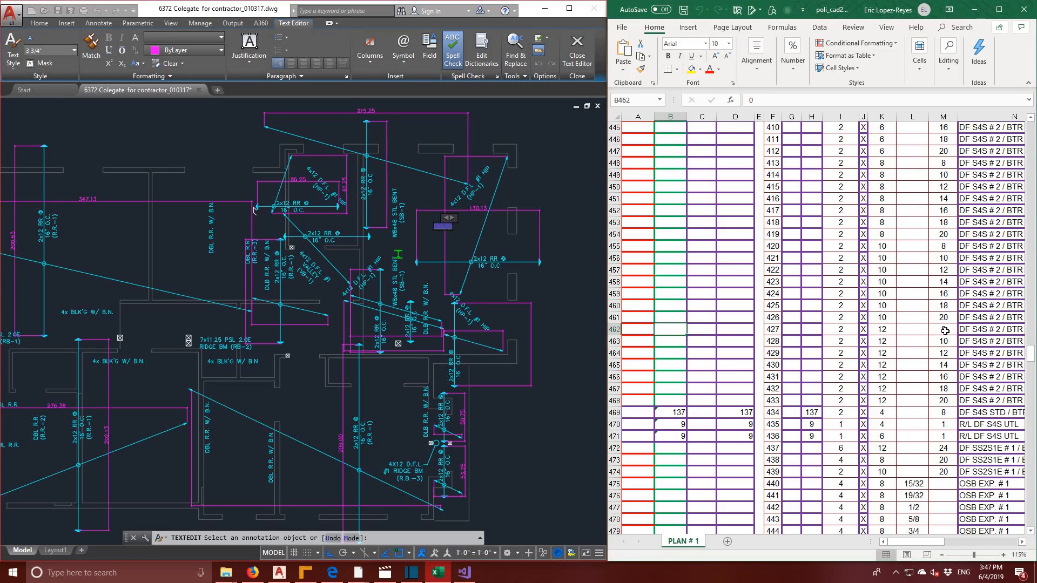
left_click(946, 331)
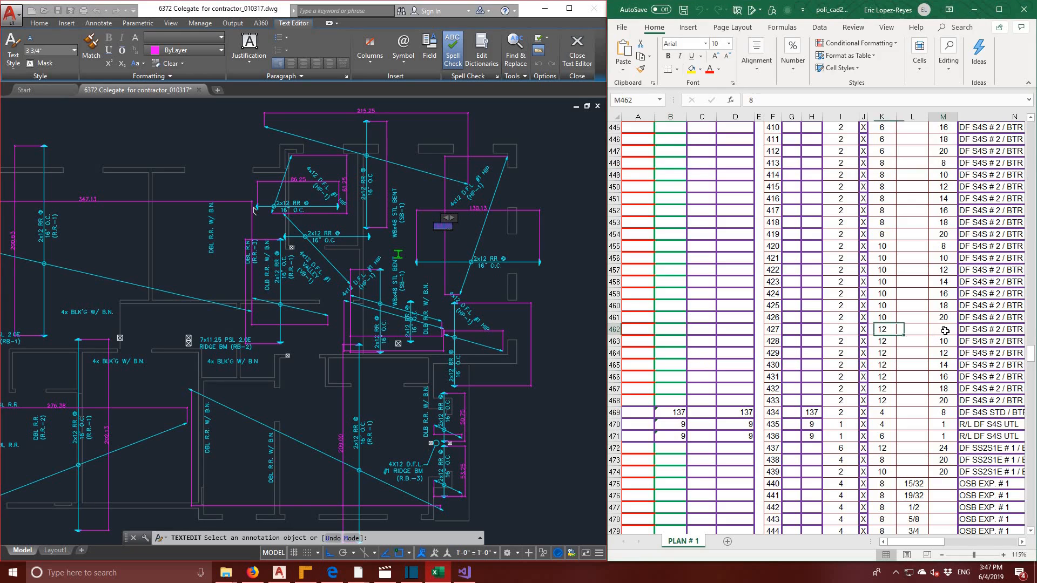
left_click(680, 329)
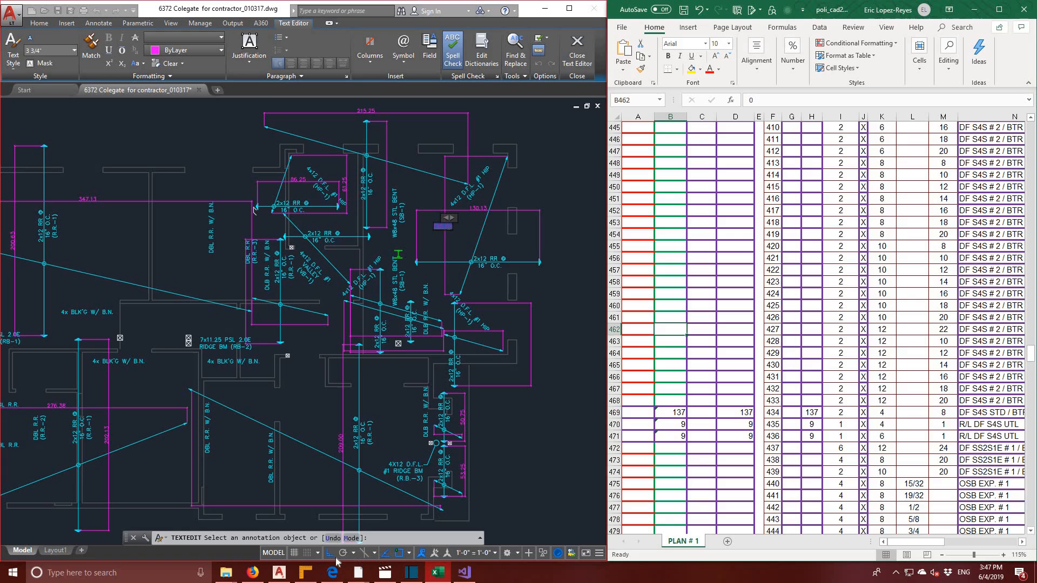
left_click(305, 573)
left_click(829, 43)
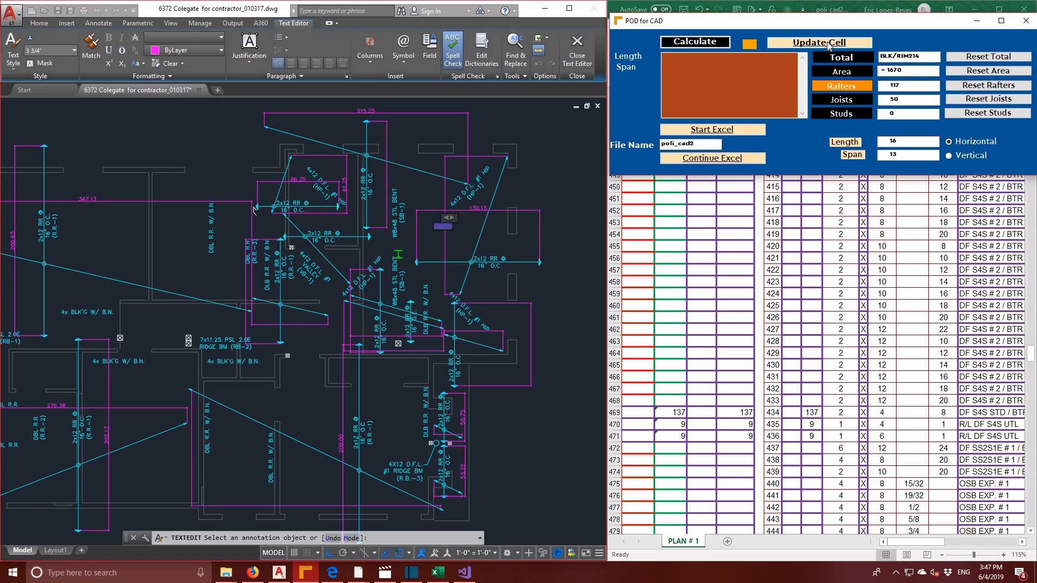
- Transfer the calculated counts of the 10 and 12 foot 2x12 rafters from POD for CAD into cells B463 and B464
left_click(673, 339)
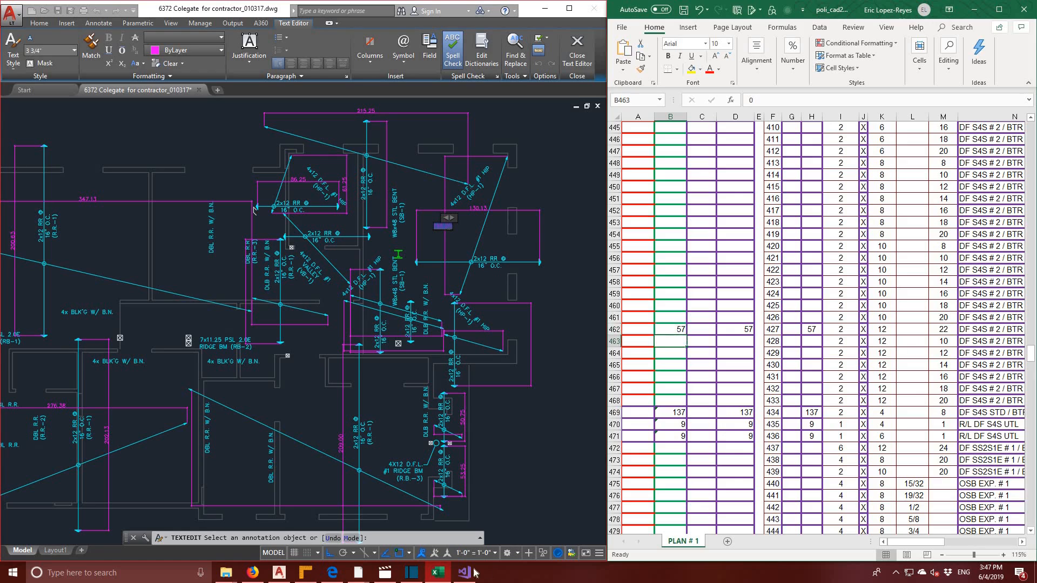
left_click(306, 573)
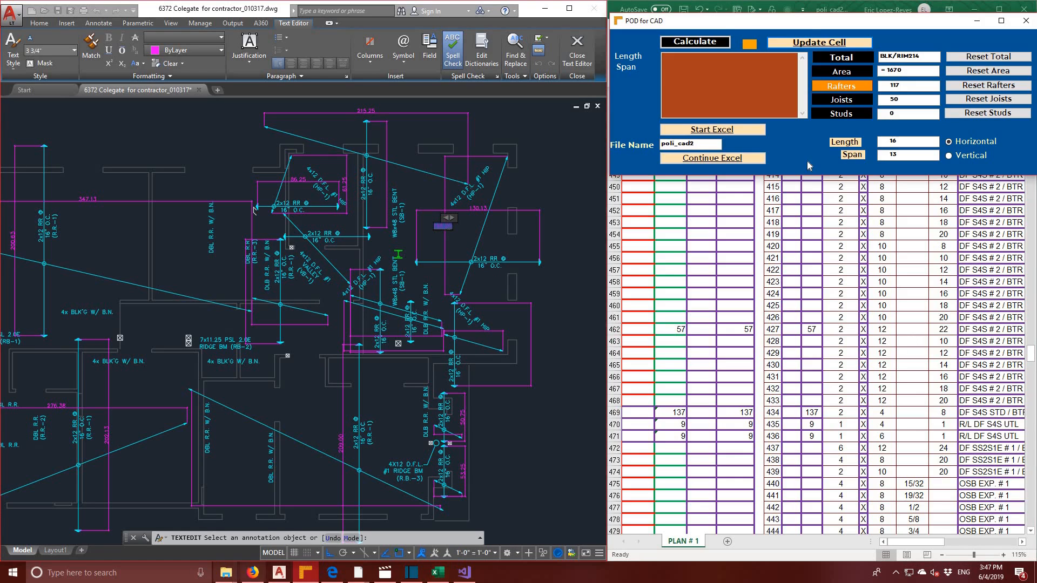
left_click(810, 43)
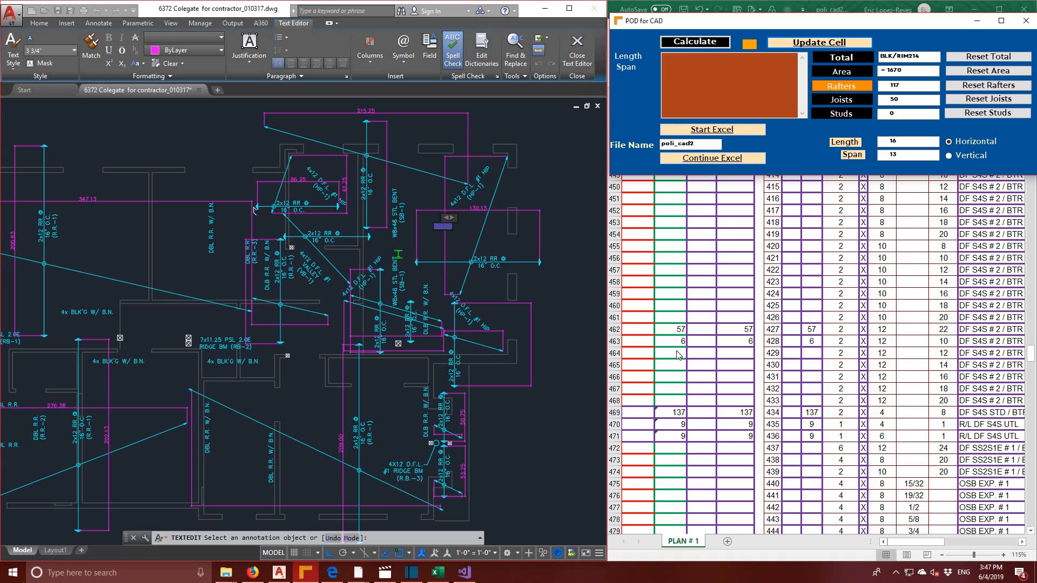
left_click(677, 353)
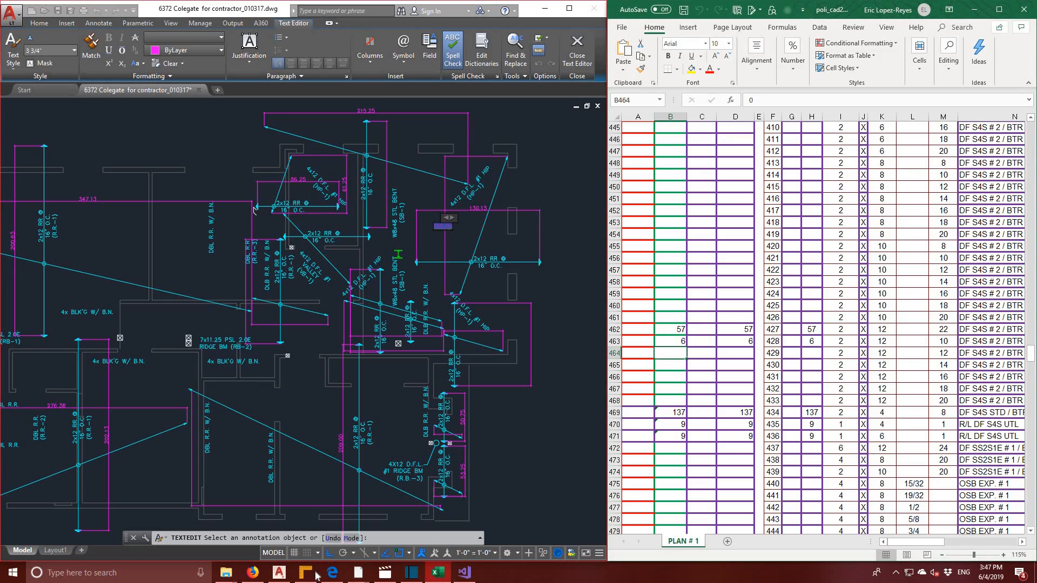
left_click(301, 579)
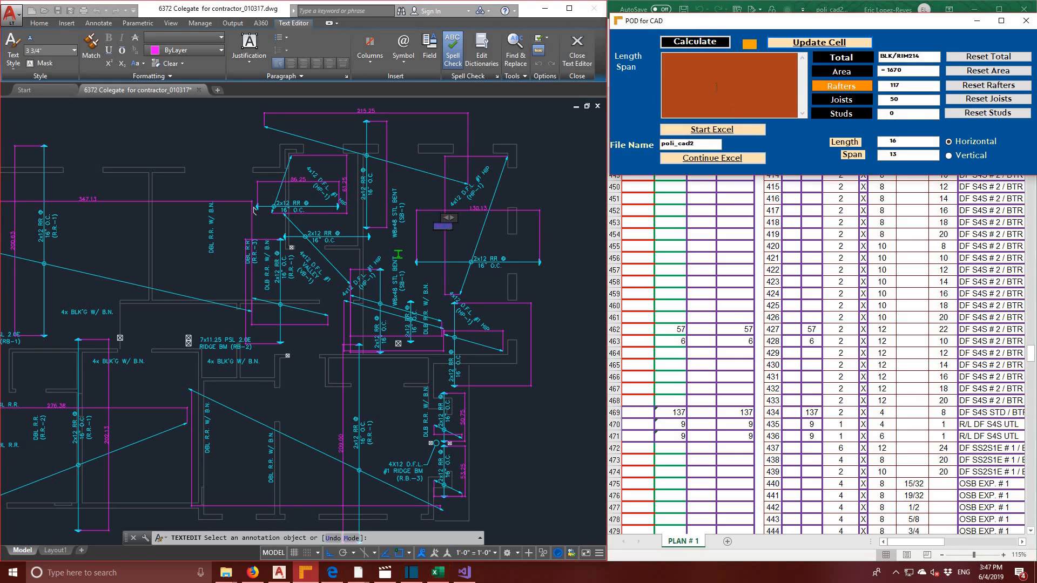
left_click(791, 43)
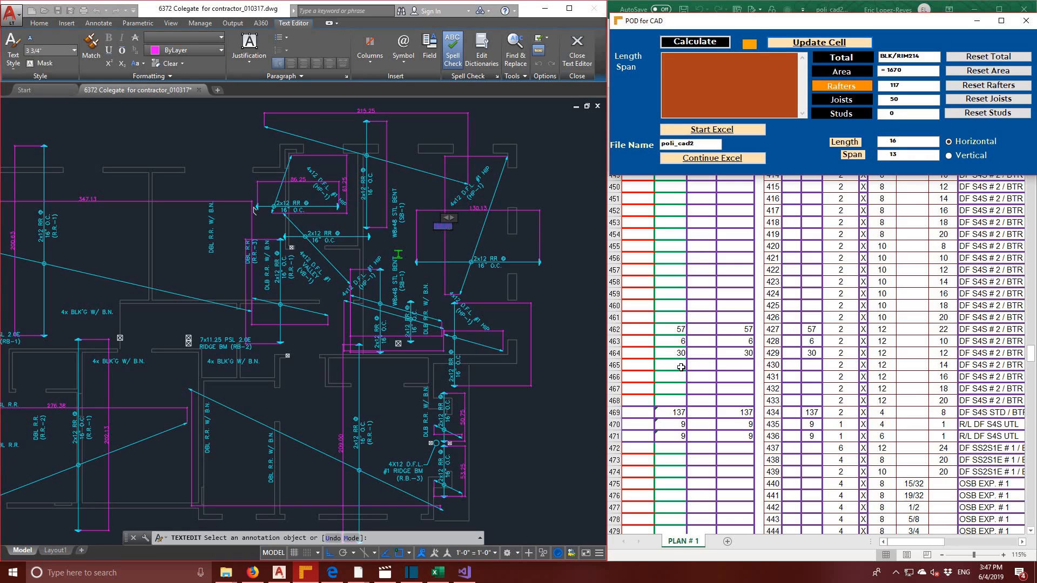
- Transfer the calculated counts of the 14 and 16 foot 2x12 rafters from POD for CAD into cells B465 and B466
left_click(681, 367)
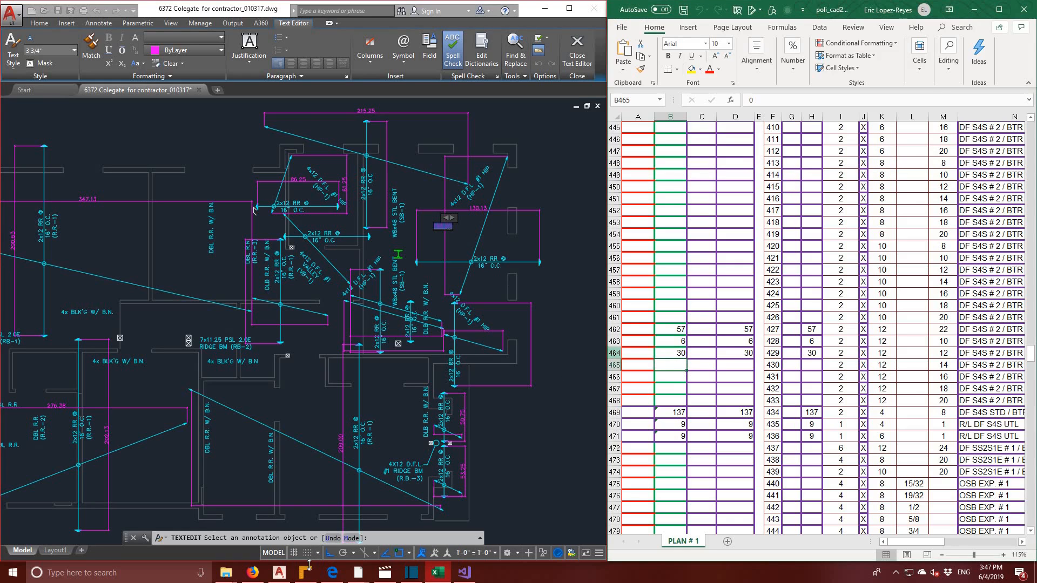
left_click(307, 572)
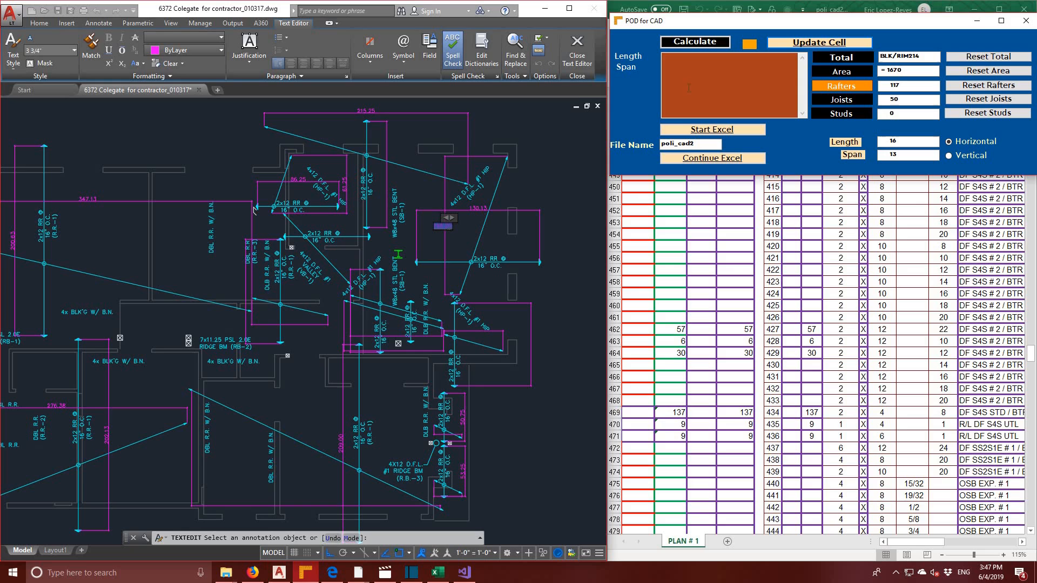
left_click(789, 43)
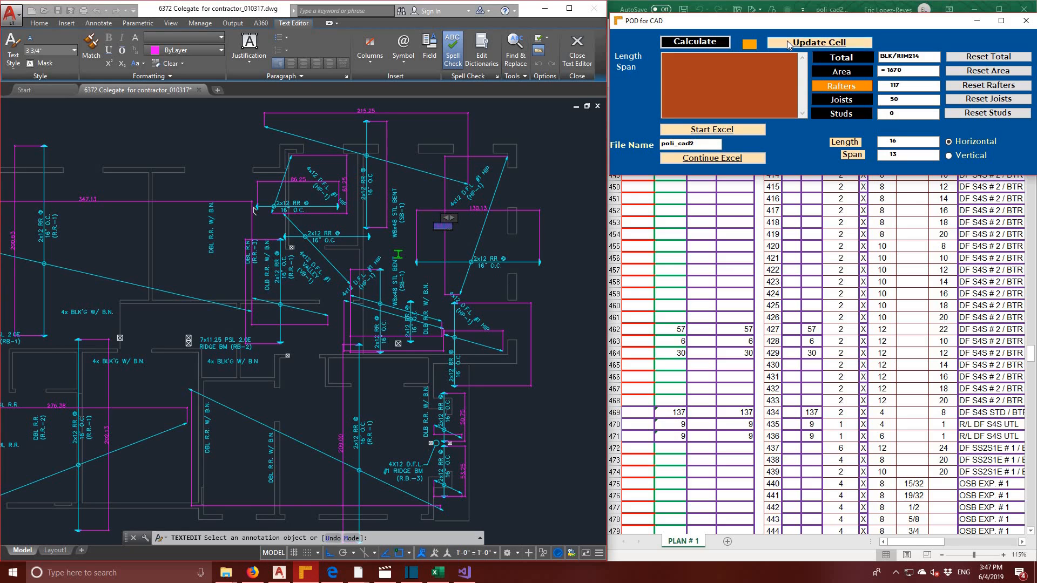
left_click(674, 380)
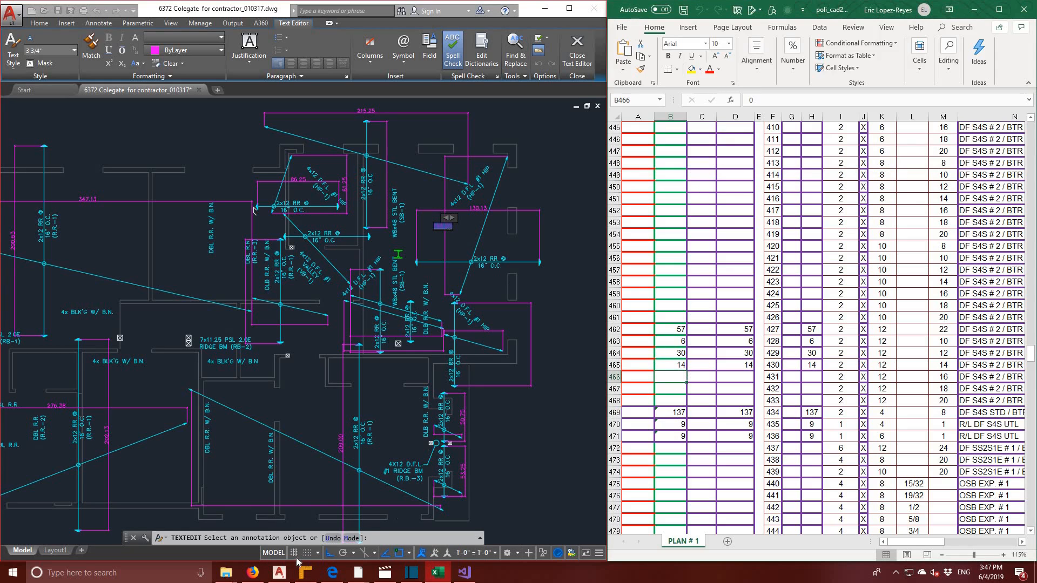
left_click(304, 574)
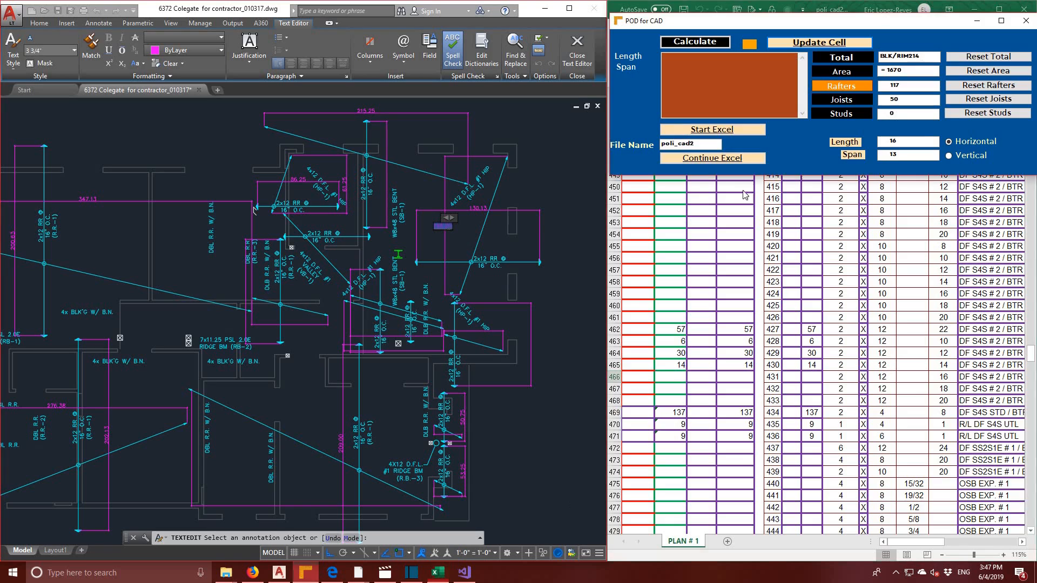
left_click(810, 43)
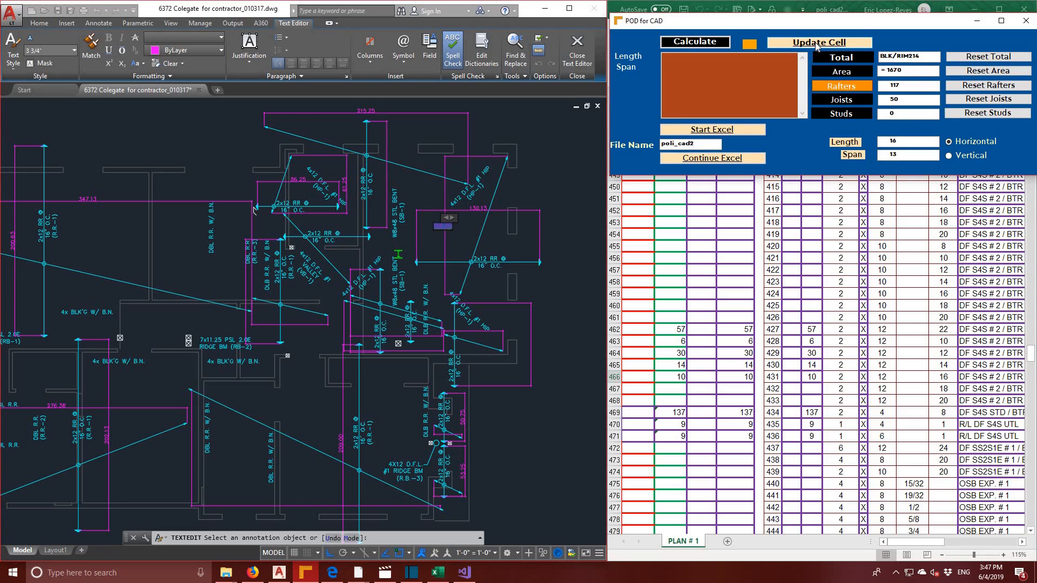
- Set the length of the 2x12 rafter row 467 to 24 and update cell B467 with its calculated count
left_click(673, 384)
left_click(673, 387)
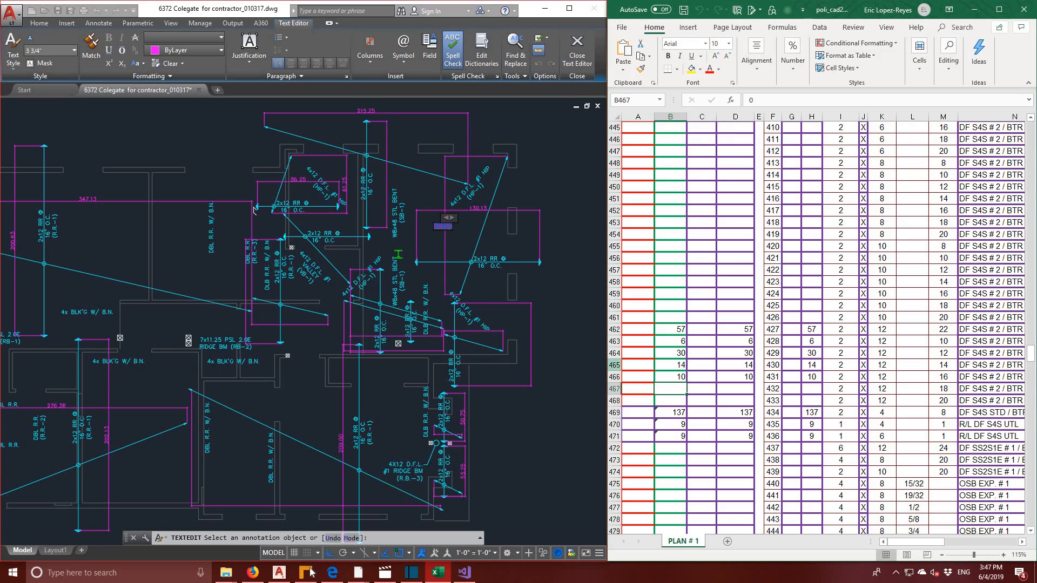
left_click(307, 573)
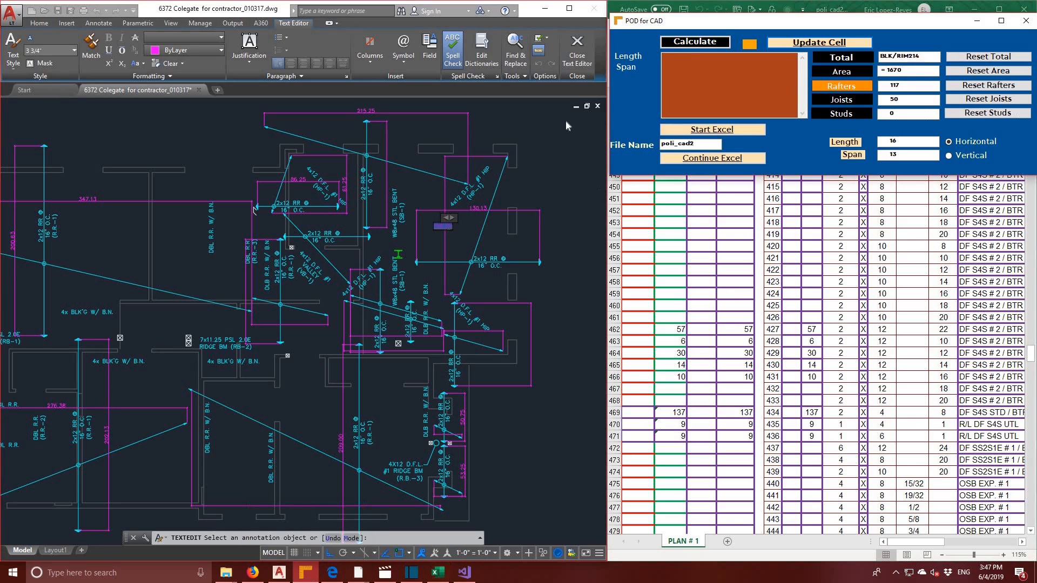
left_click(823, 44)
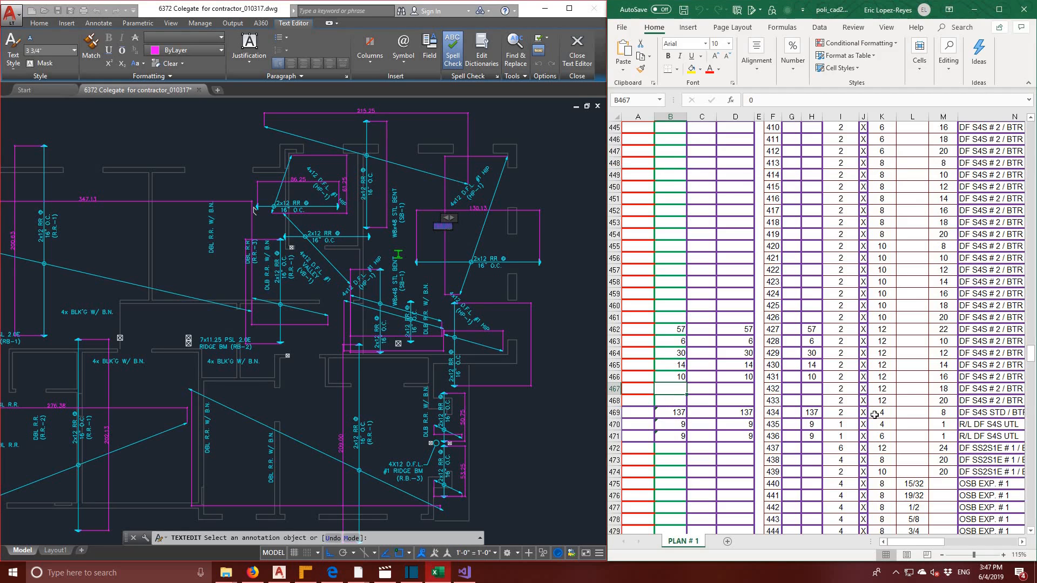
left_click(948, 389)
type("24")
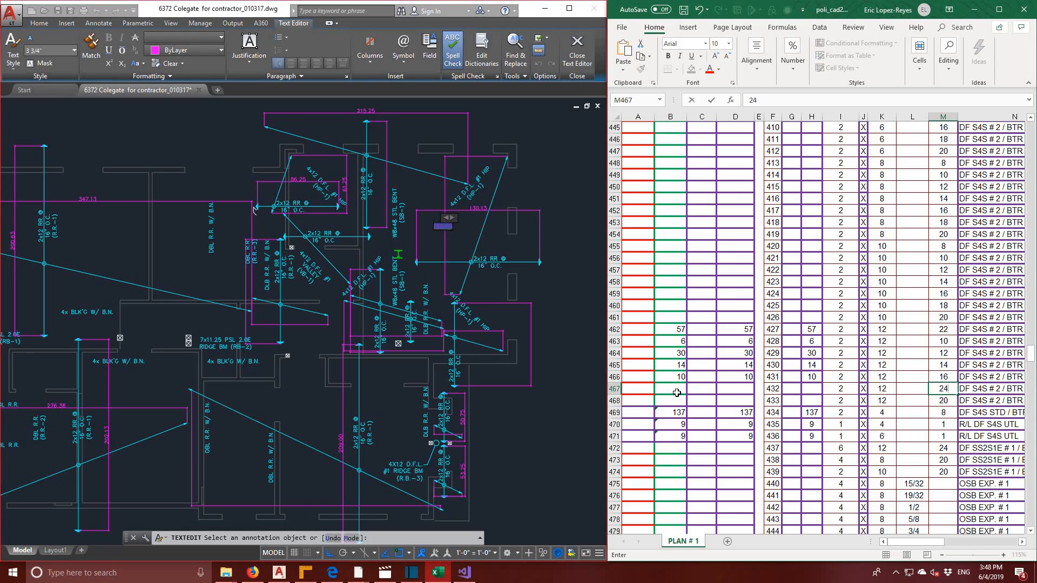
left_click(676, 393)
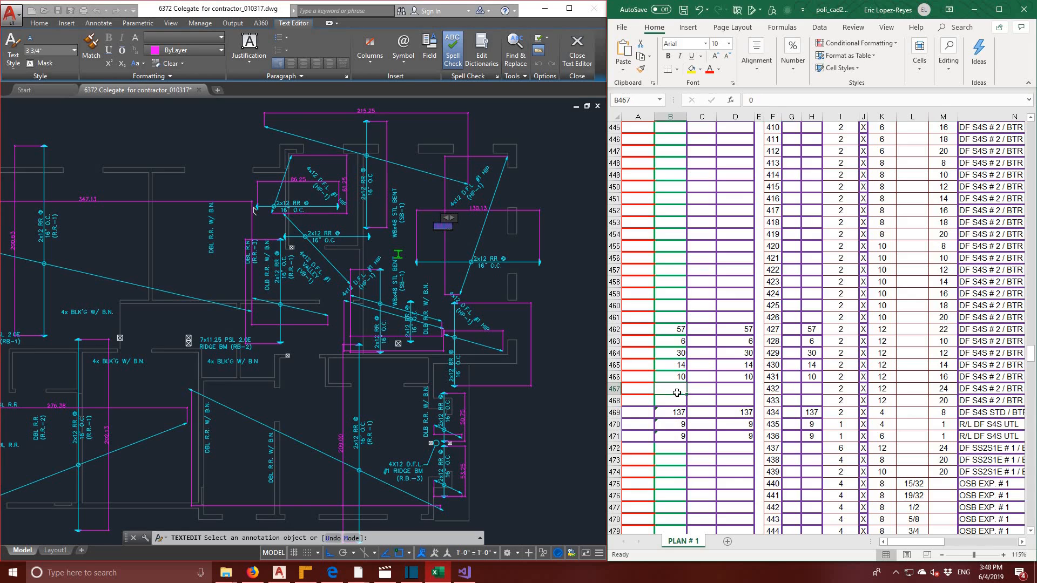
left_click(306, 573)
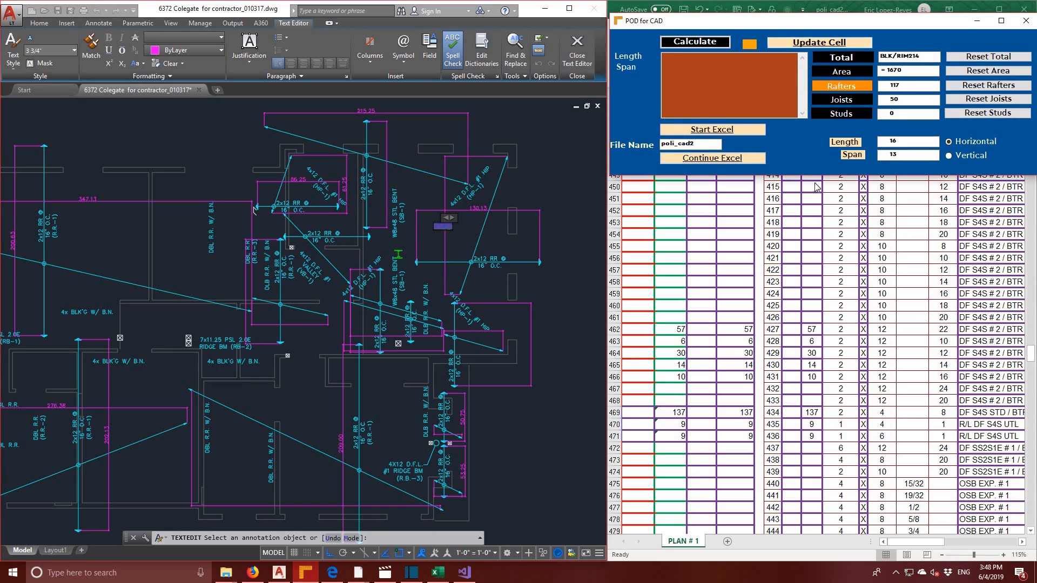
- Update cell B468 with the calculated count of 20 foot 2x12 rafters, and return to the AutoCAD drawing
left_click(667, 401)
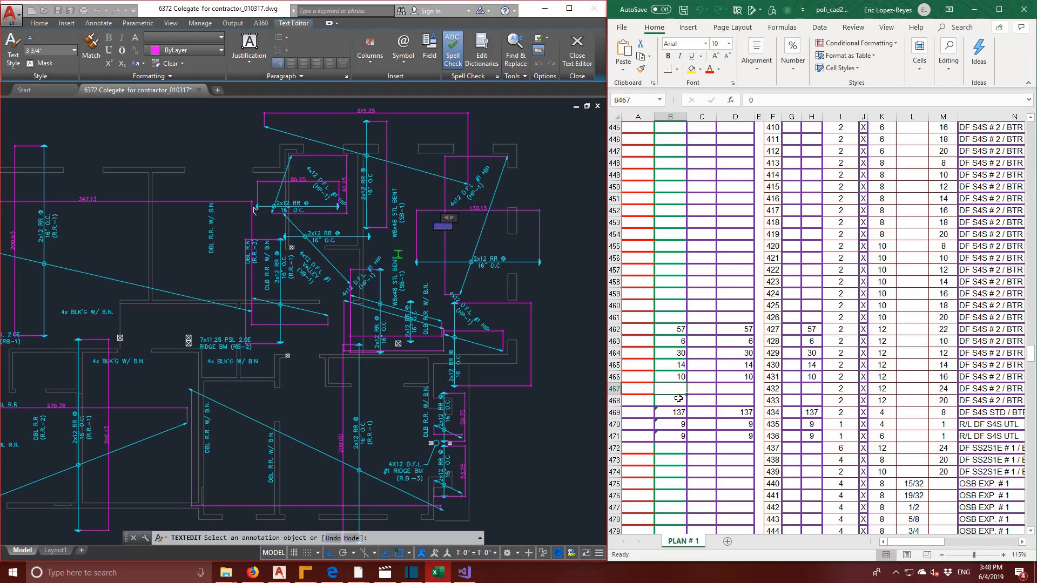
left_click(678, 398)
left_click(311, 579)
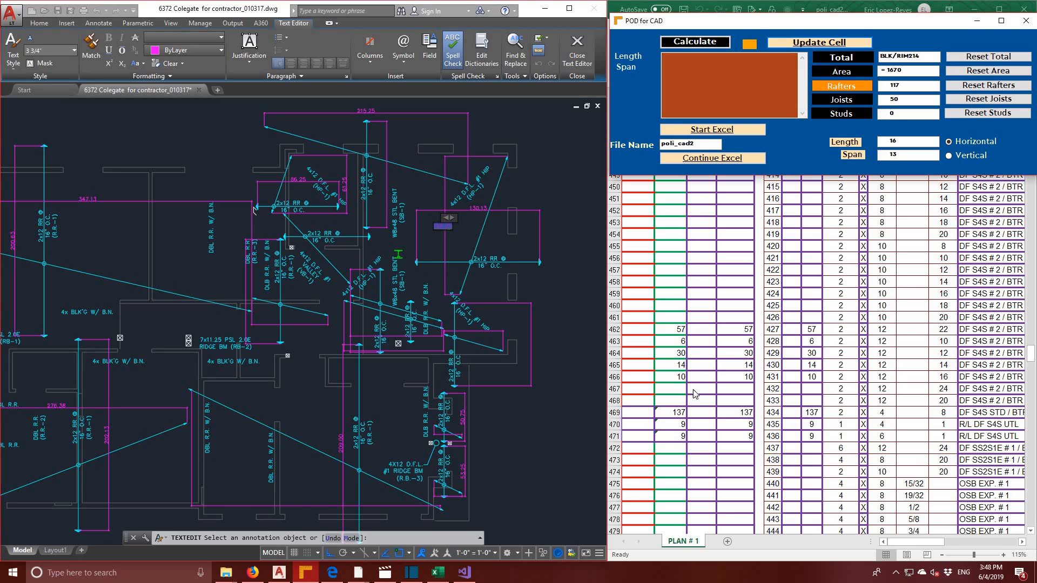
left_click(712, 387)
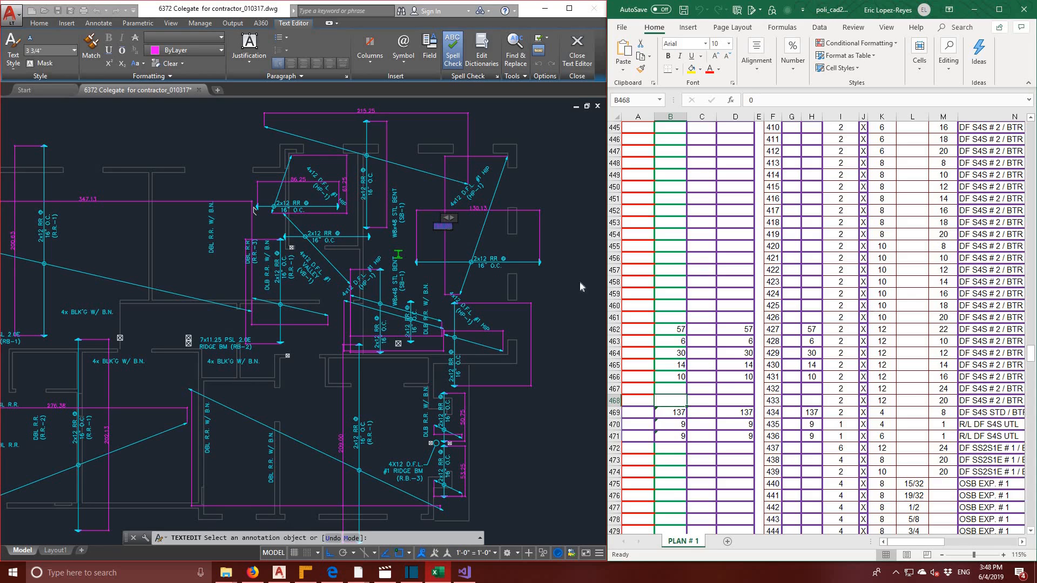
left_click(411, 263)
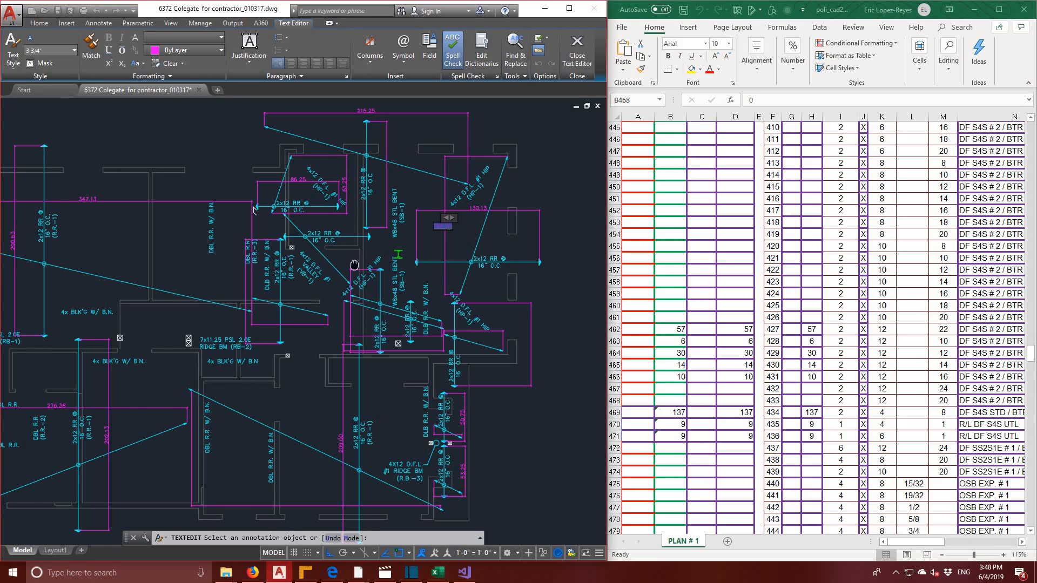
- Review the roof framing plan and the takeoff rows past the rafters, and make PROP the current layer
middle_click_drag(353, 265, 399, 229)
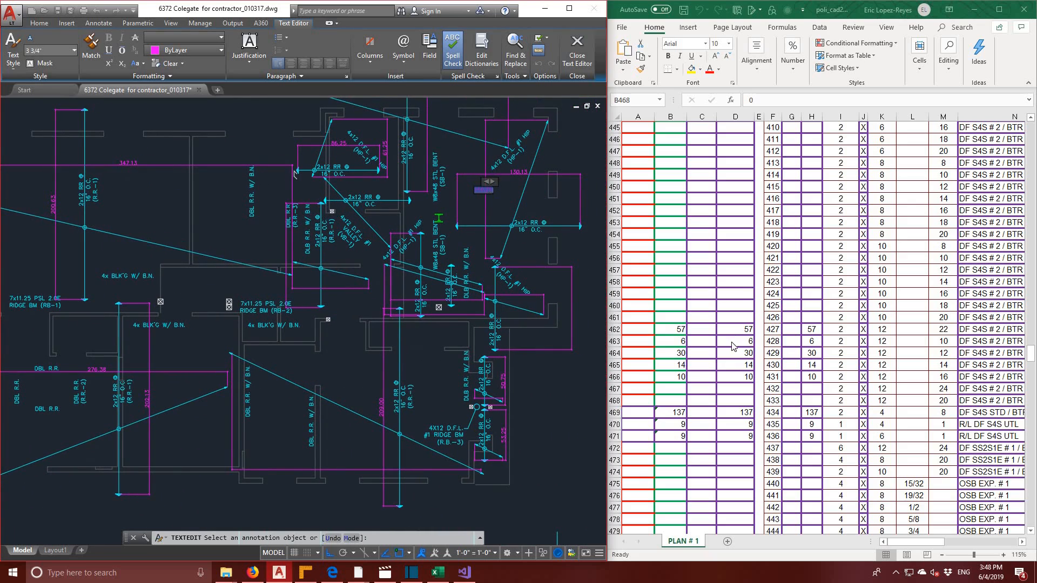
scroll(733, 346, "down", 5)
scroll(271, 204, "up", 2)
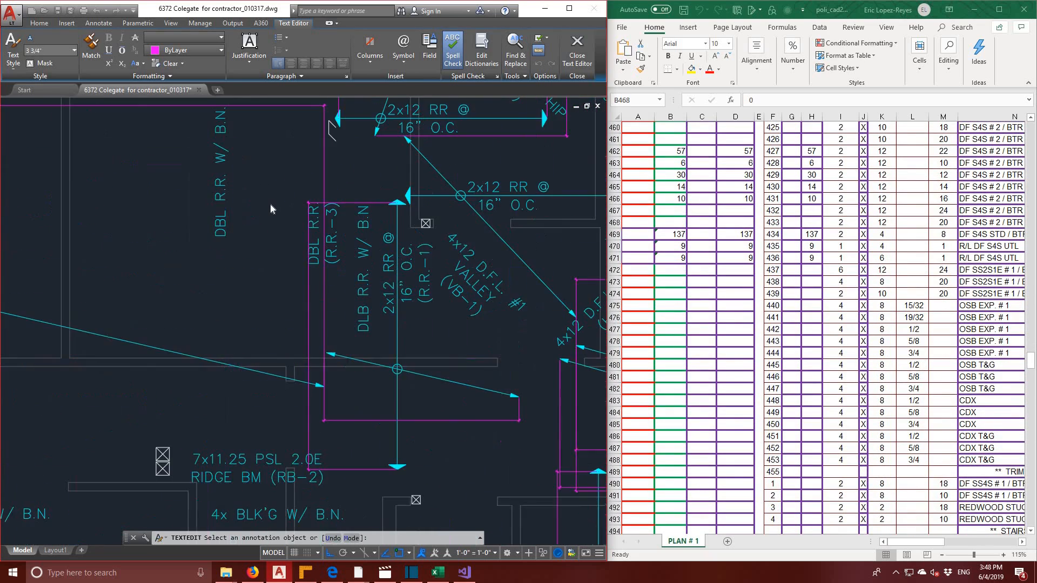
scroll(270, 205, "down", 2)
scroll(273, 219, "down", 2)
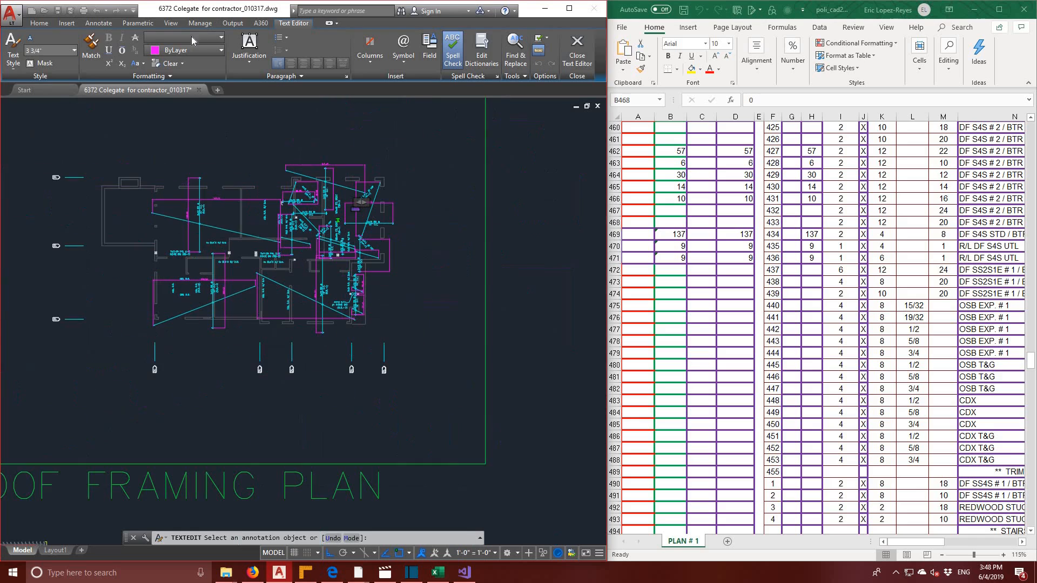
left_click(30, 23)
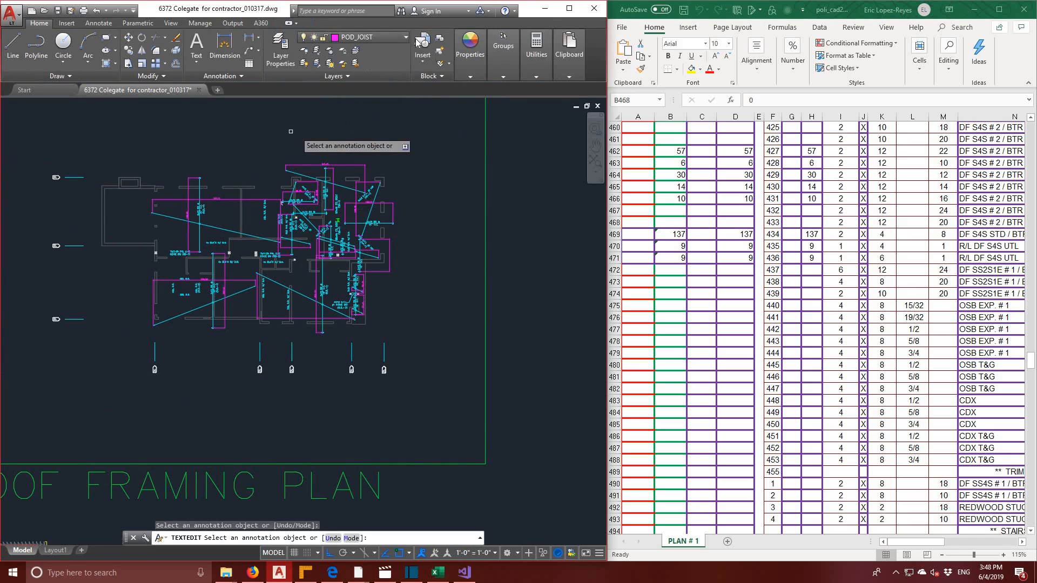
left_click(357, 37)
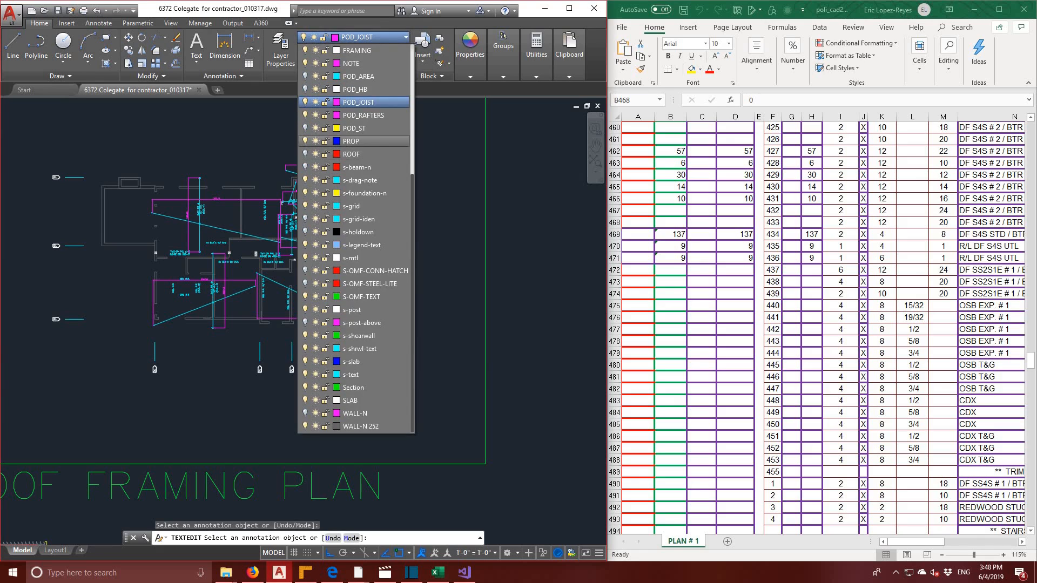
left_click(356, 141)
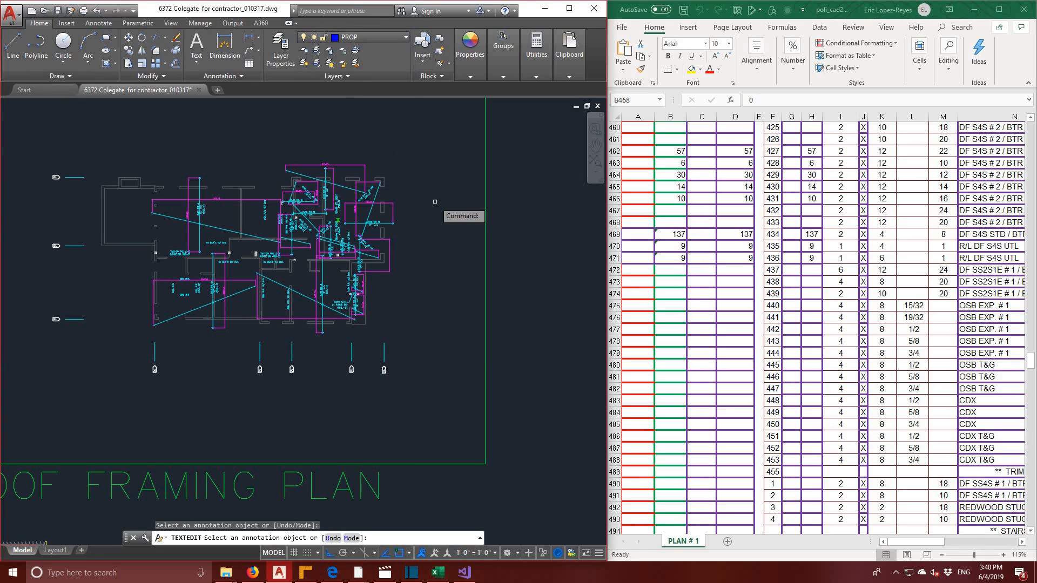
- Turn on the s-beam-n layer to show the beam lines on the roof framing plan
left_click(408, 38)
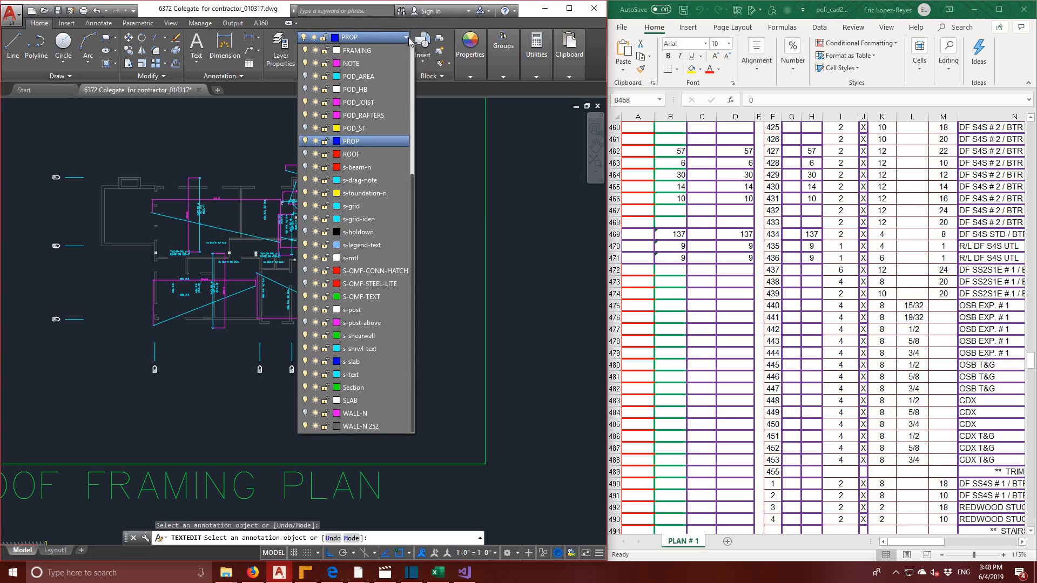
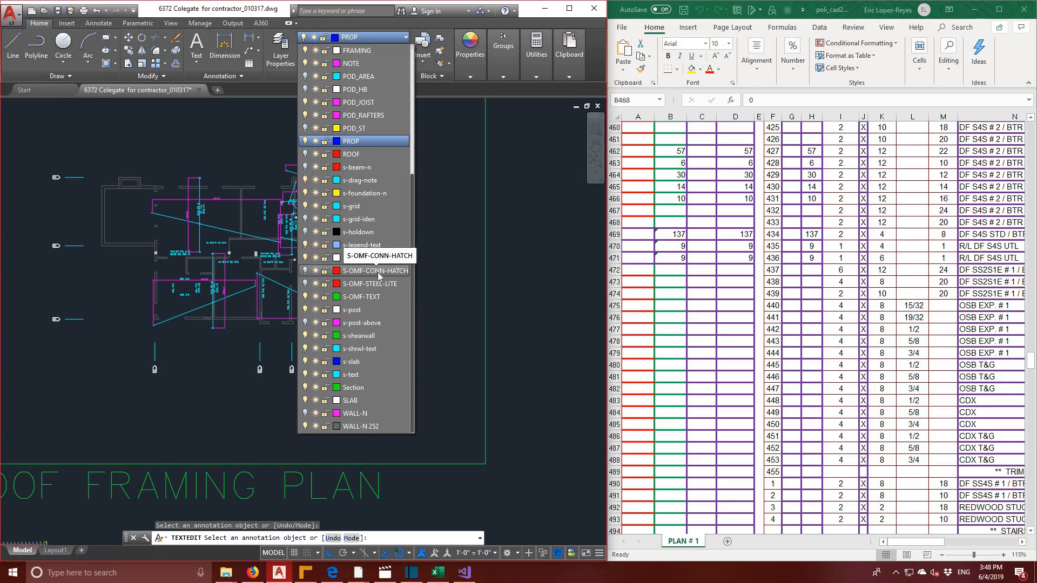
left_click(306, 167)
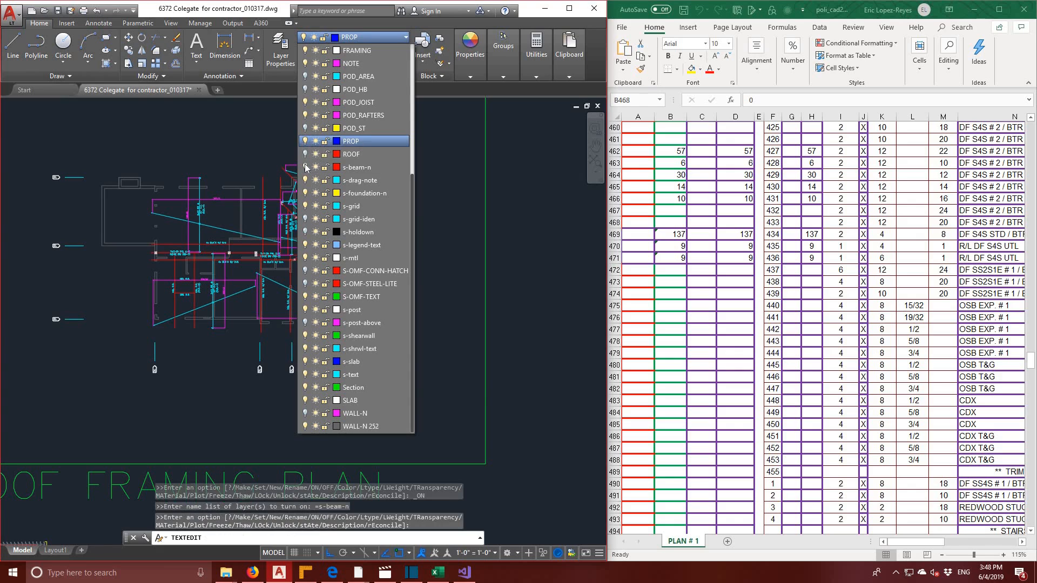
scroll(201, 289, "up", 4)
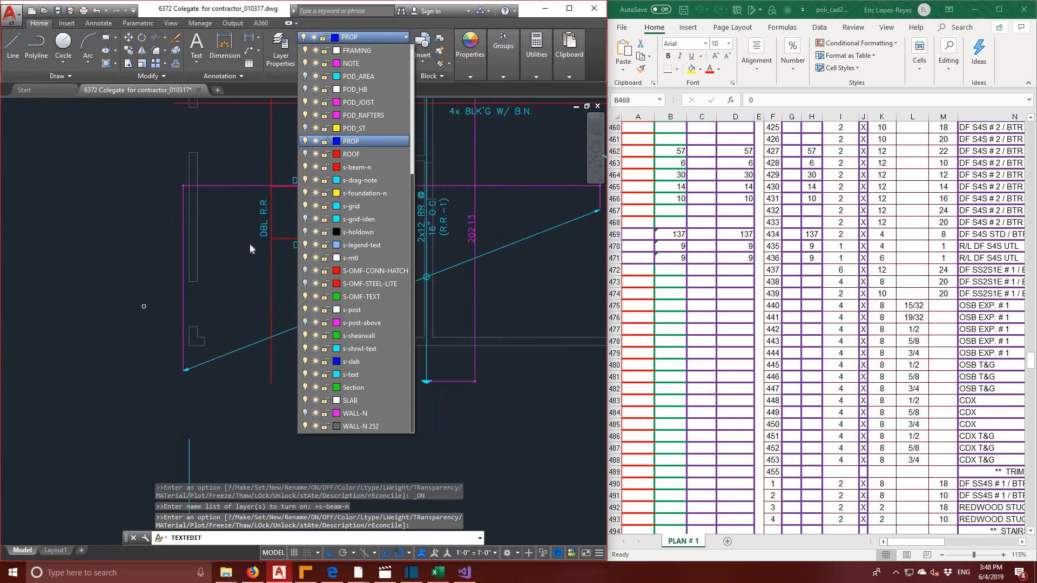
left_click(144, 306)
scroll(364, 270, "down", 4)
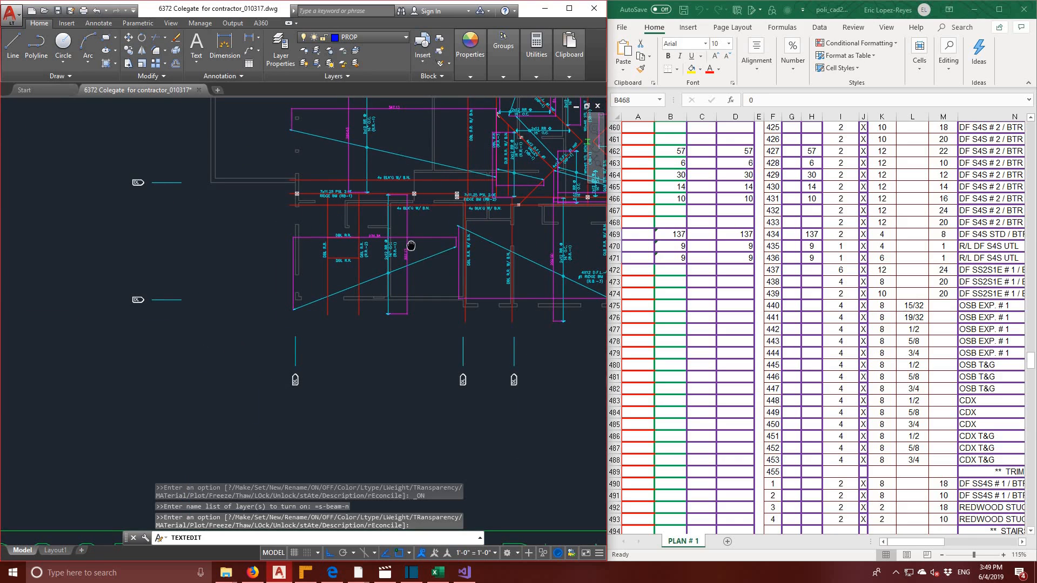
mouse_move(411, 247)
middle_mouse_down()
mouse_move(309, 318)
mouse_move(232, 323)
middle_mouse_up()
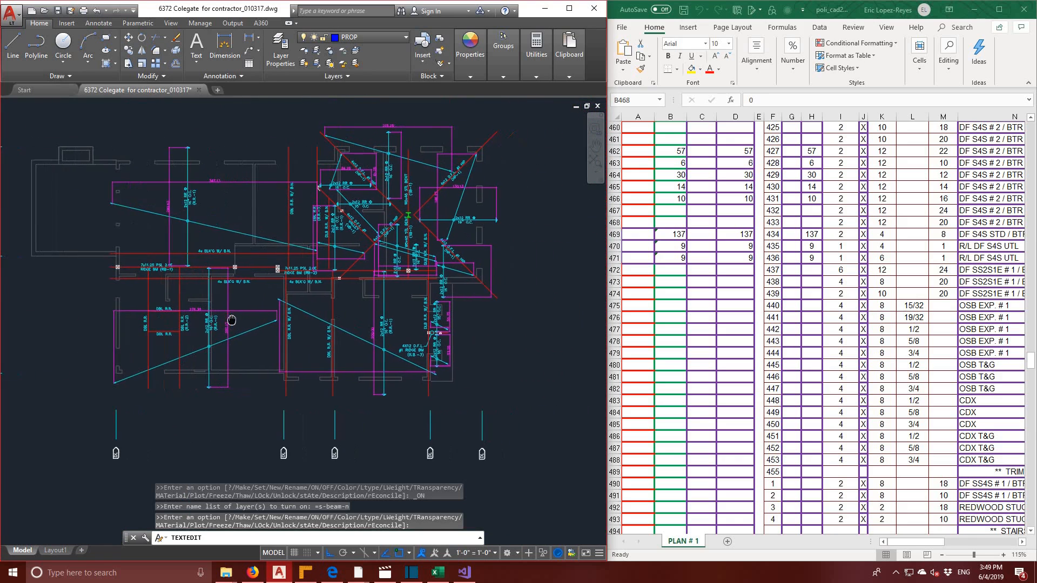
- Turn off the POD_JOIST layer to hide the rafter dimensions, and inspect the hip, valley and ridge beams
left_click(403, 38)
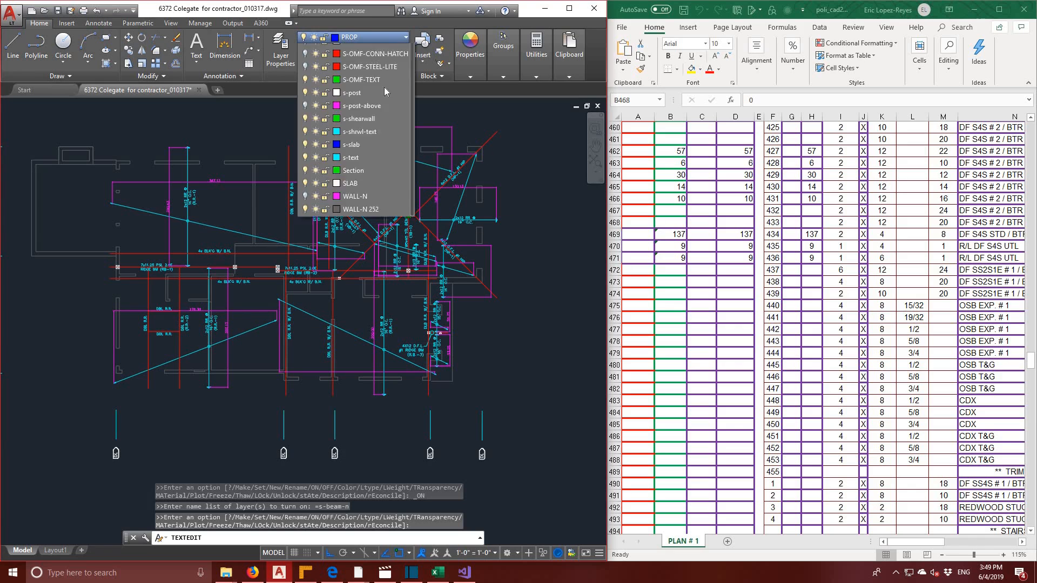
left_click(305, 102)
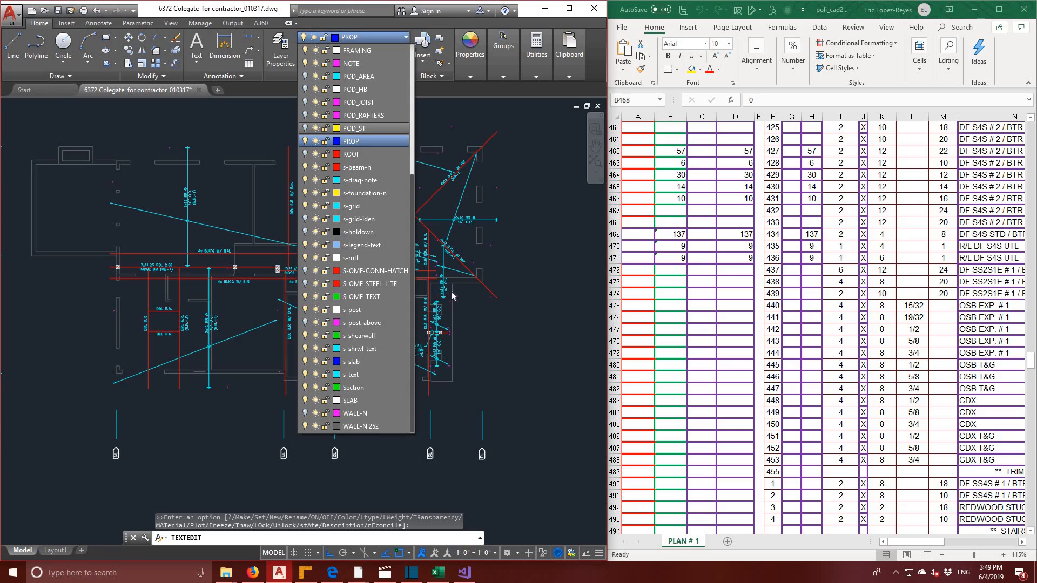
left_click(306, 374)
left_click(306, 374)
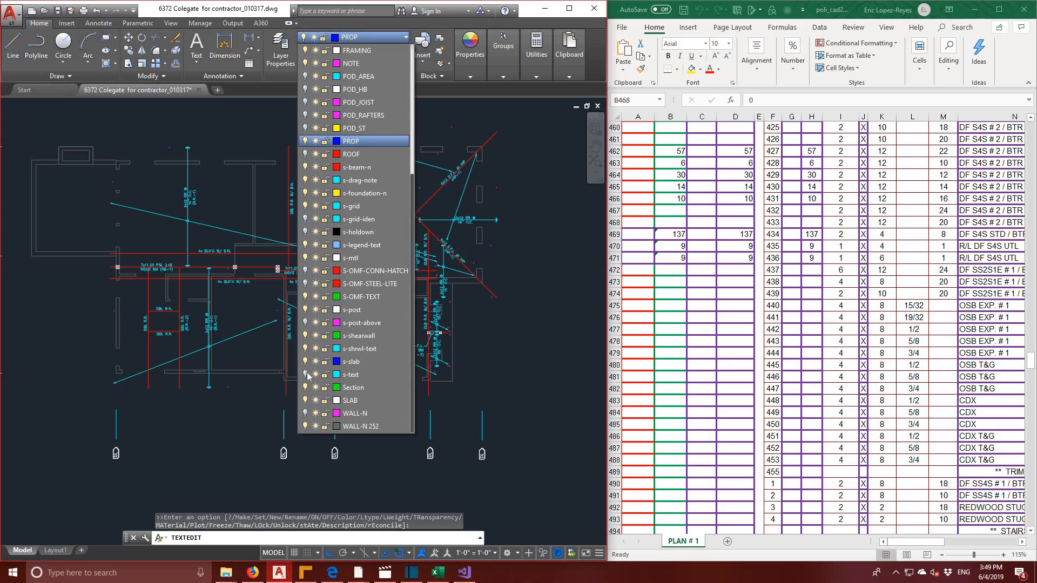
left_click(233, 194)
scroll(240, 218, "up", 2)
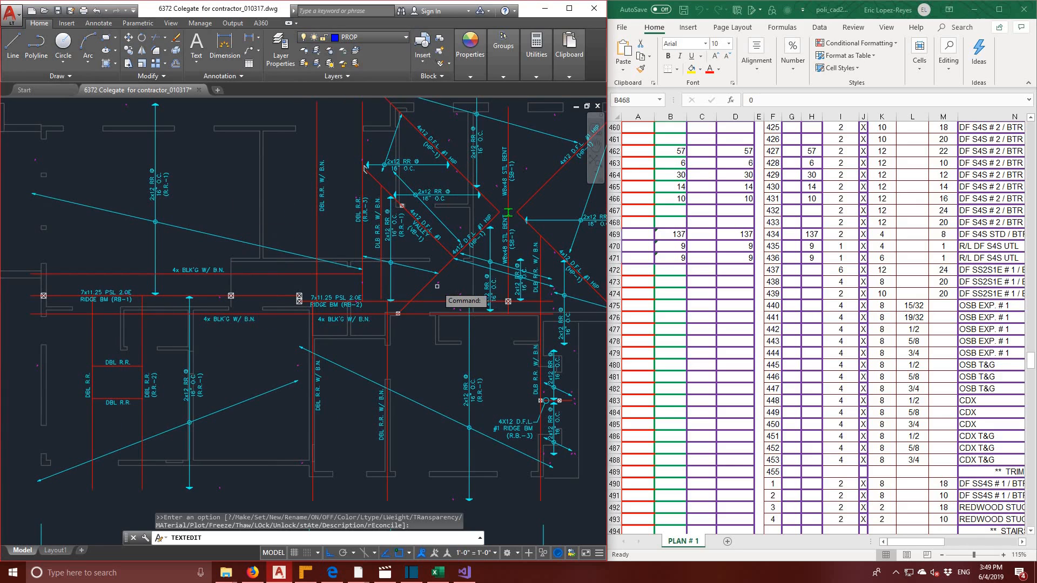
scroll(458, 287, "up", 2)
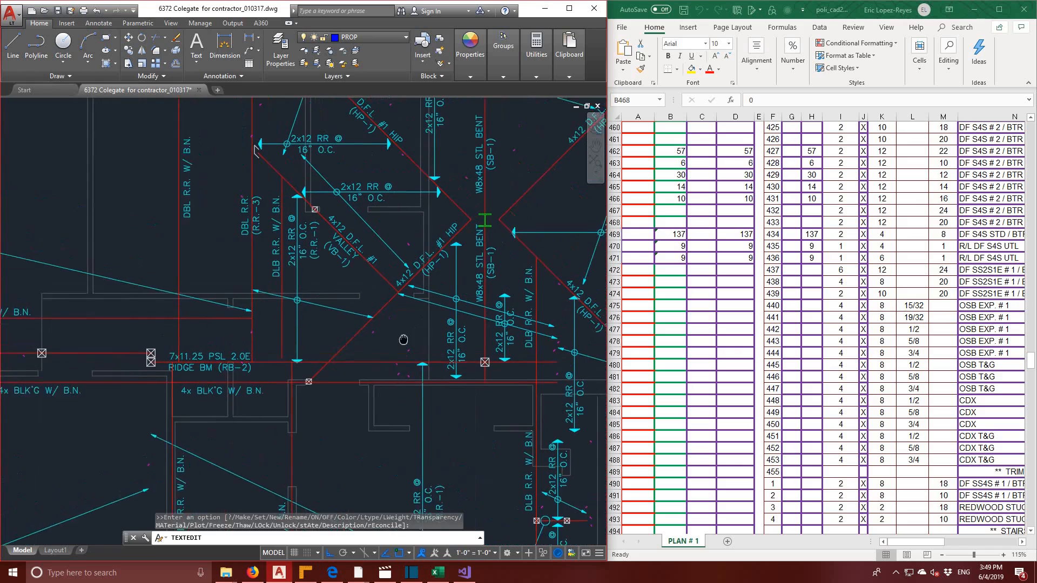
middle_click_drag(458, 286, 309, 400)
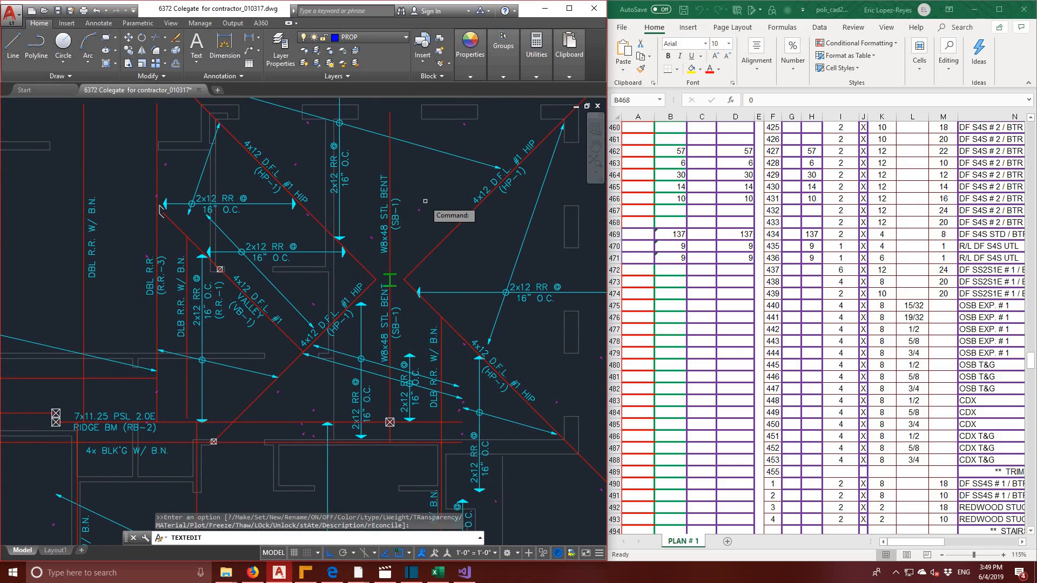
scroll(425, 201, "down", 2)
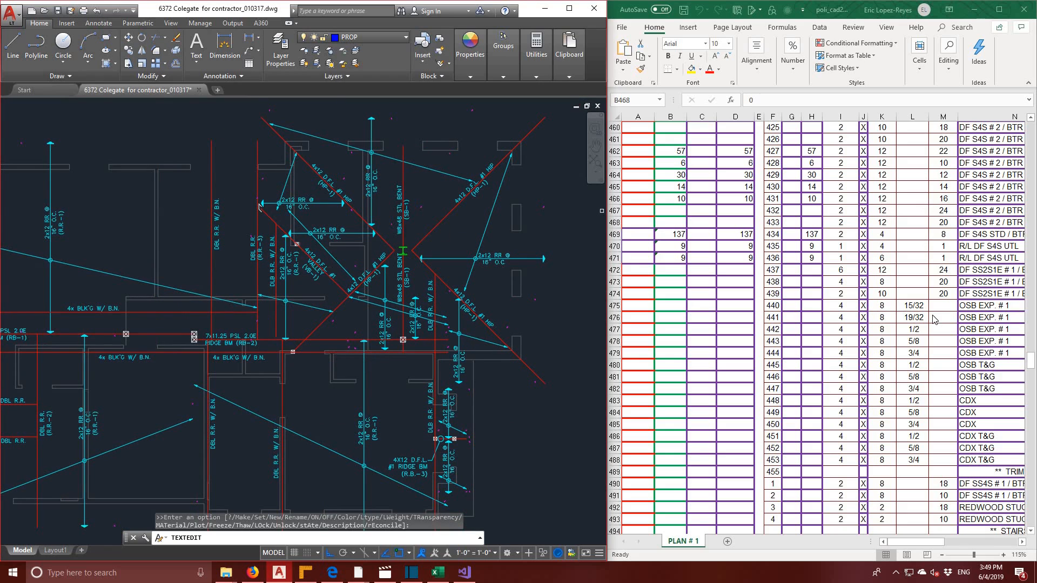
- Select quantity cell B129 of the 4x12 header/beam row in Excel and set POD for CAD to Total mode
left_click(916, 442)
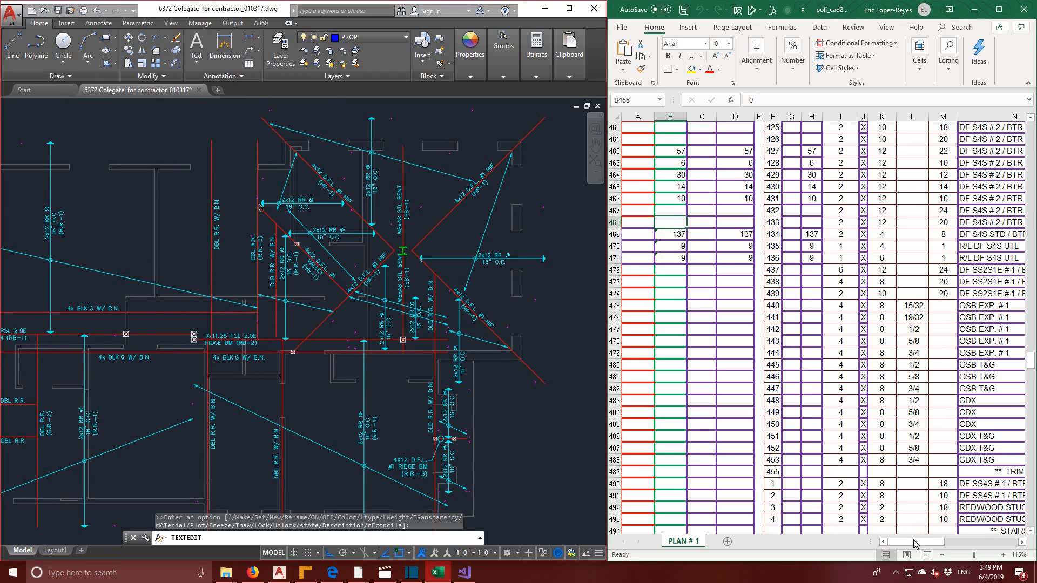
left_click_drag(916, 544, 954, 544)
scroll(1020, 333, "up", 4)
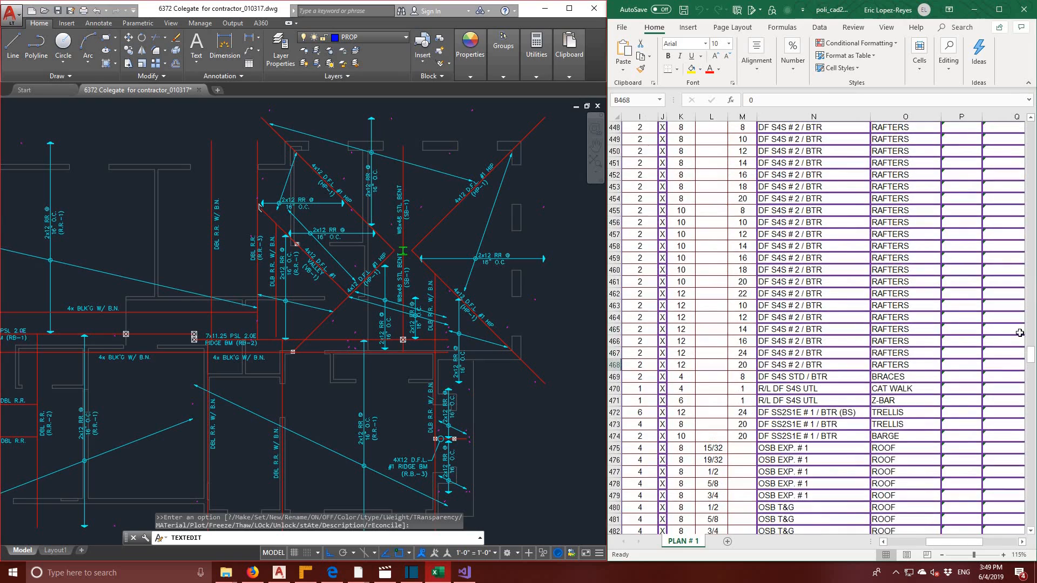
left_click_drag(1031, 354, 1030, 192)
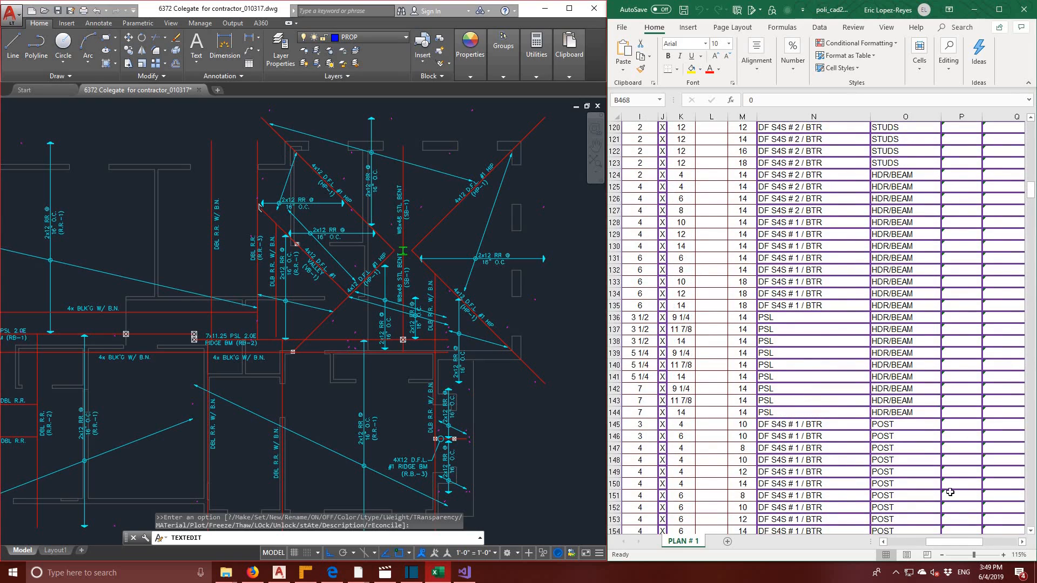
left_click_drag(945, 548, 901, 551)
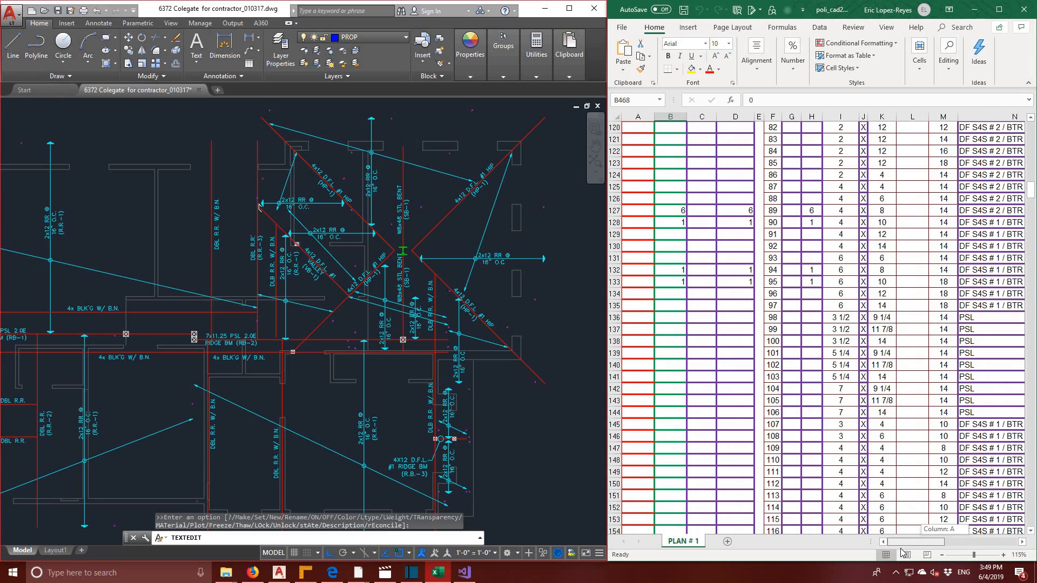
left_click(679, 234)
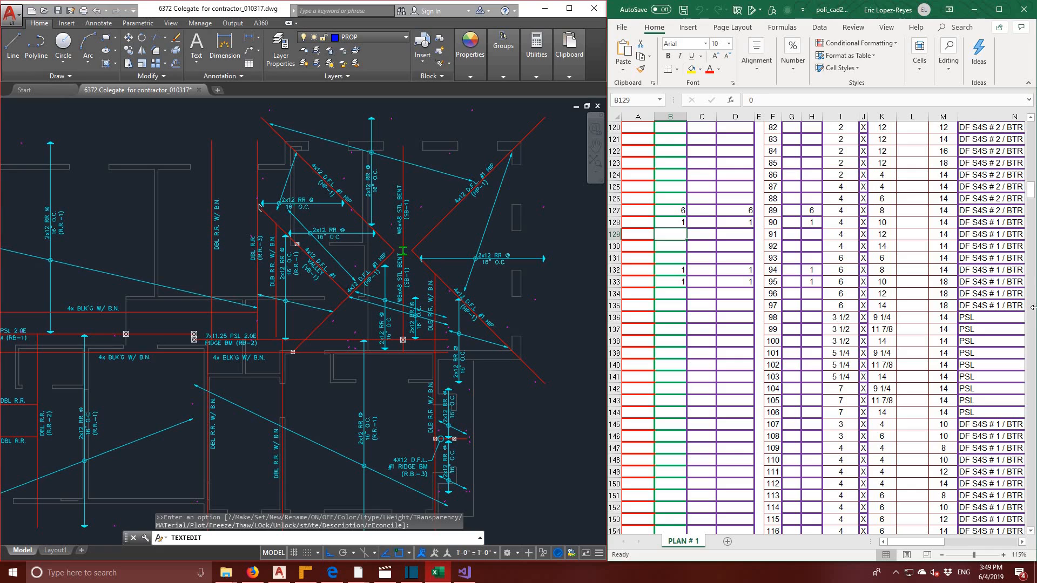
left_click(305, 573)
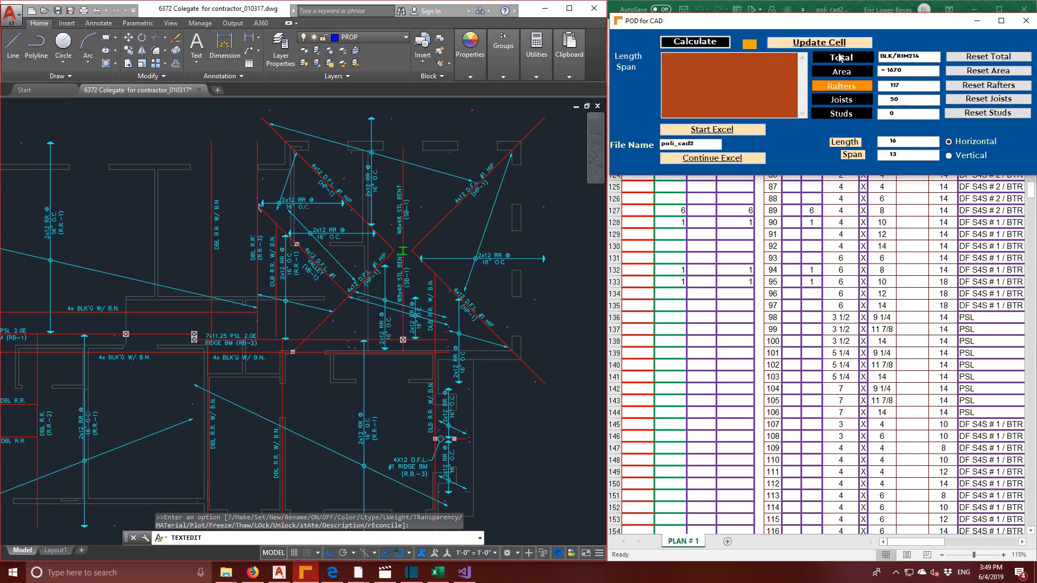
left_click(834, 42)
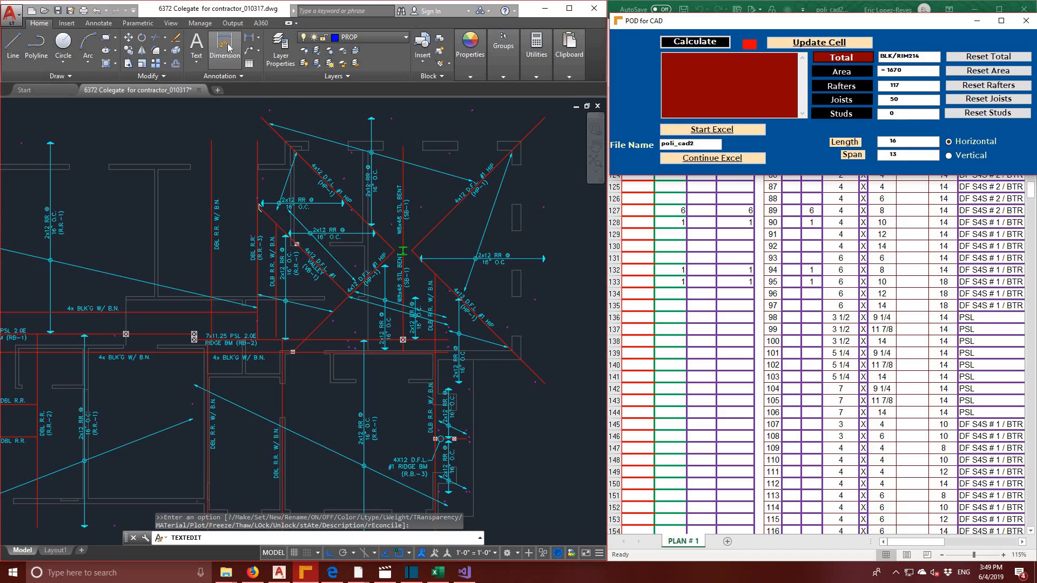
- Start the Dimension command in AutoCAD and make POD_HB the current layer for the beam dimensions
left_click(254, 121)
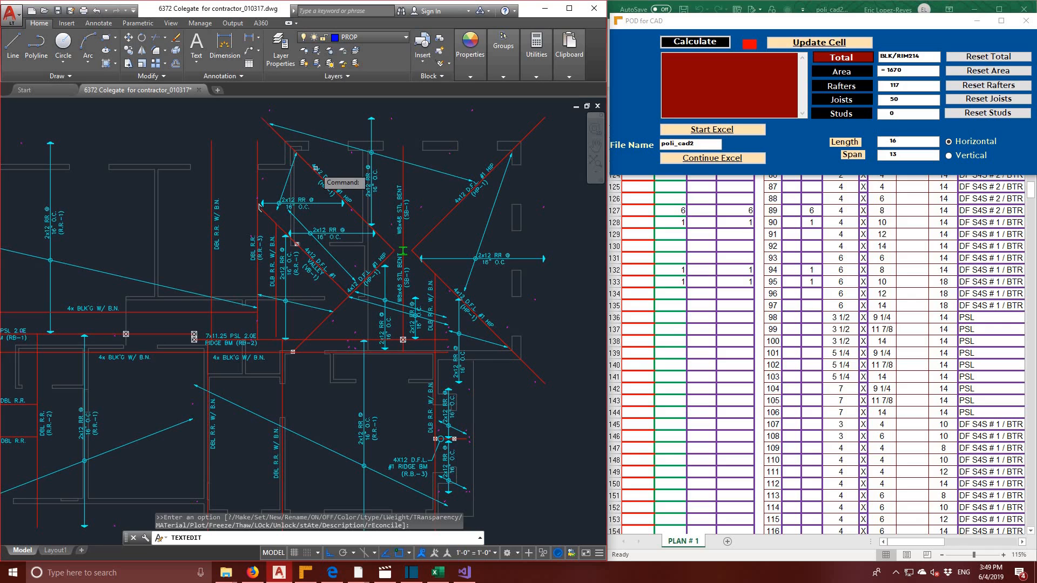
left_click(238, 51)
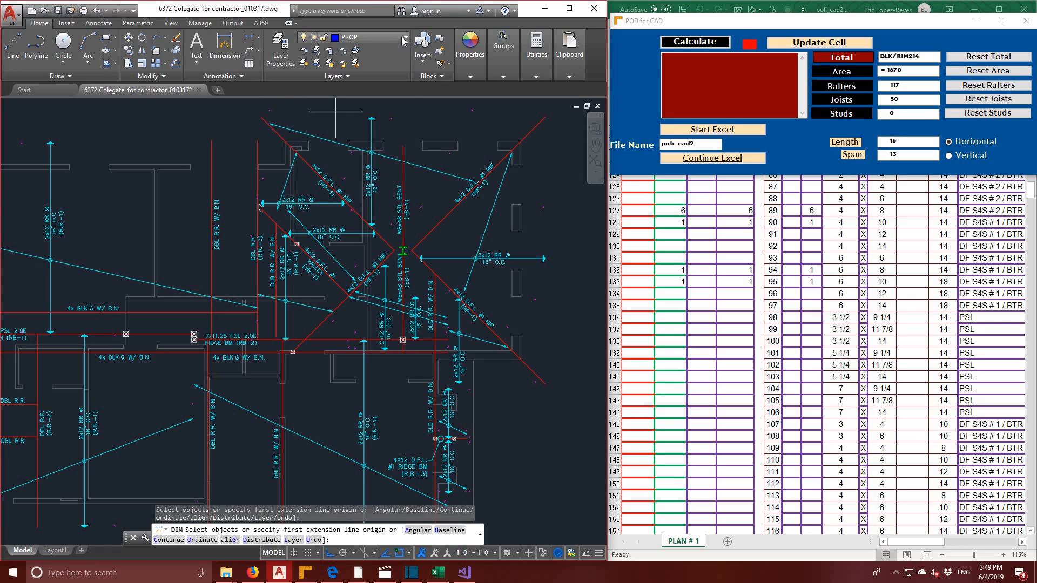
left_click(378, 37)
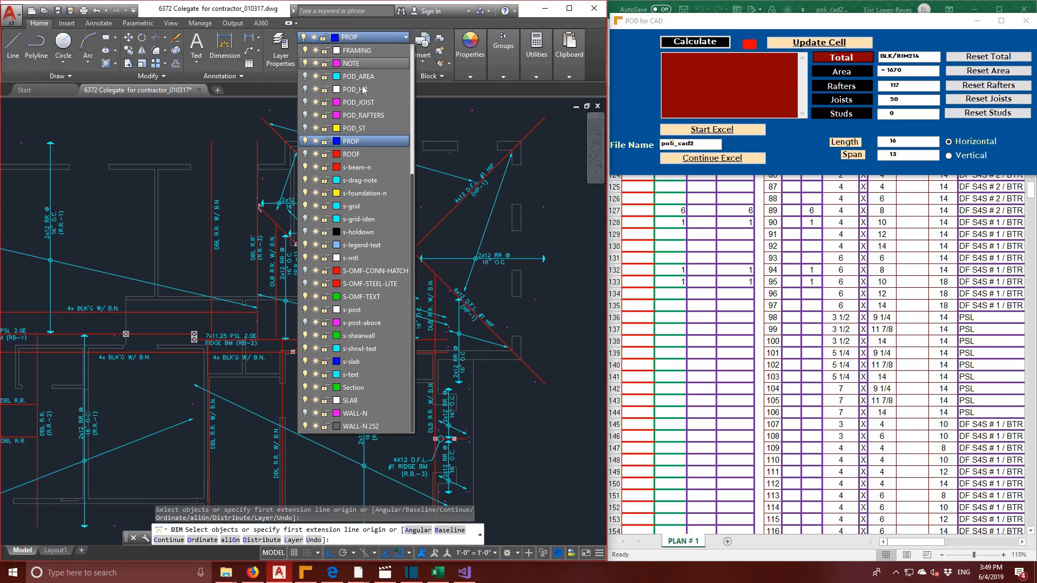
left_click(305, 141)
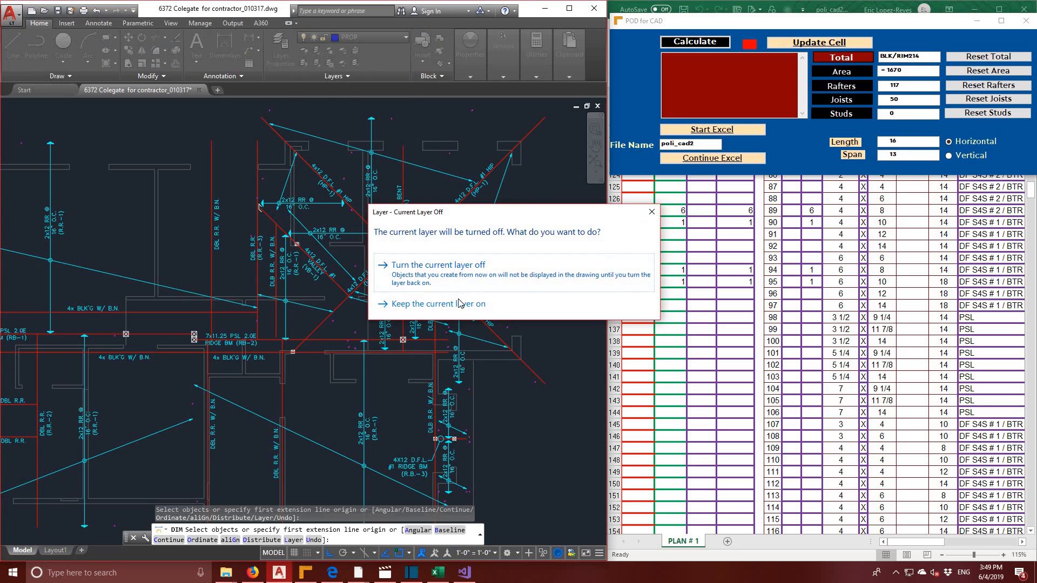
left_click(438, 304)
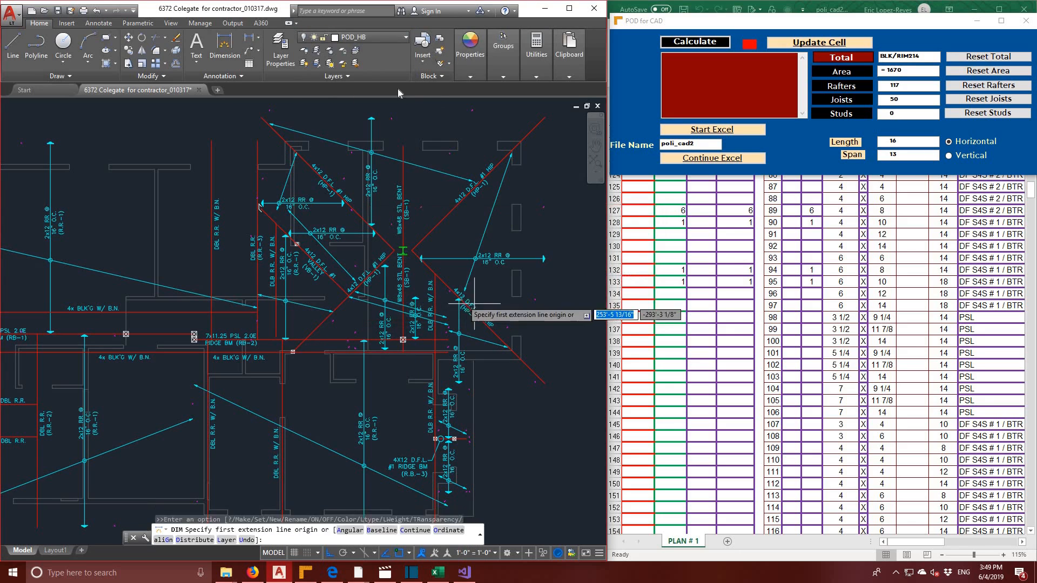
- Turn on the POD_HB layer and keep it on as the current layer
left_click(305, 39)
left_click(305, 39)
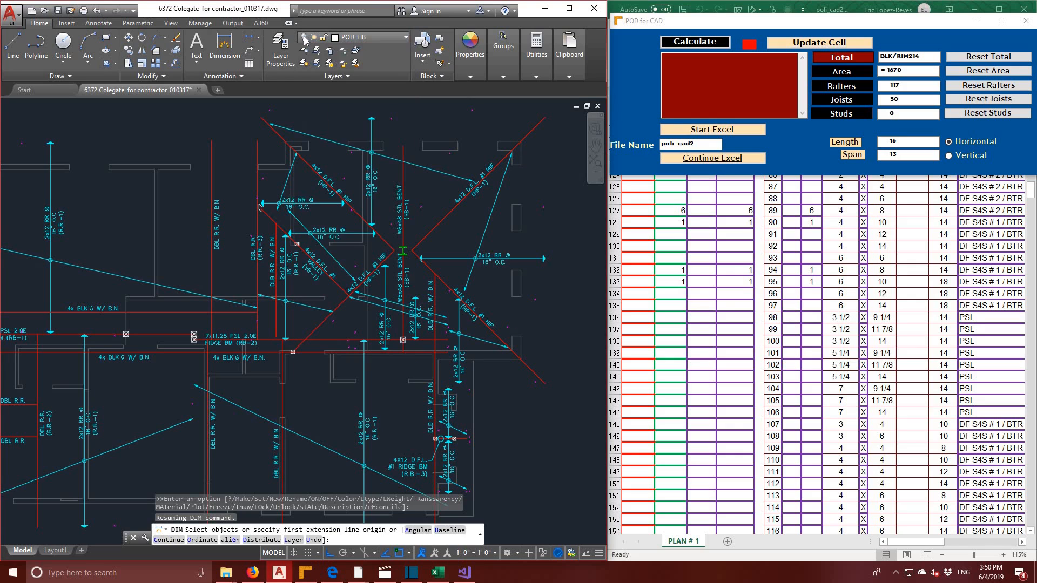
left_click(305, 39)
left_click(306, 89)
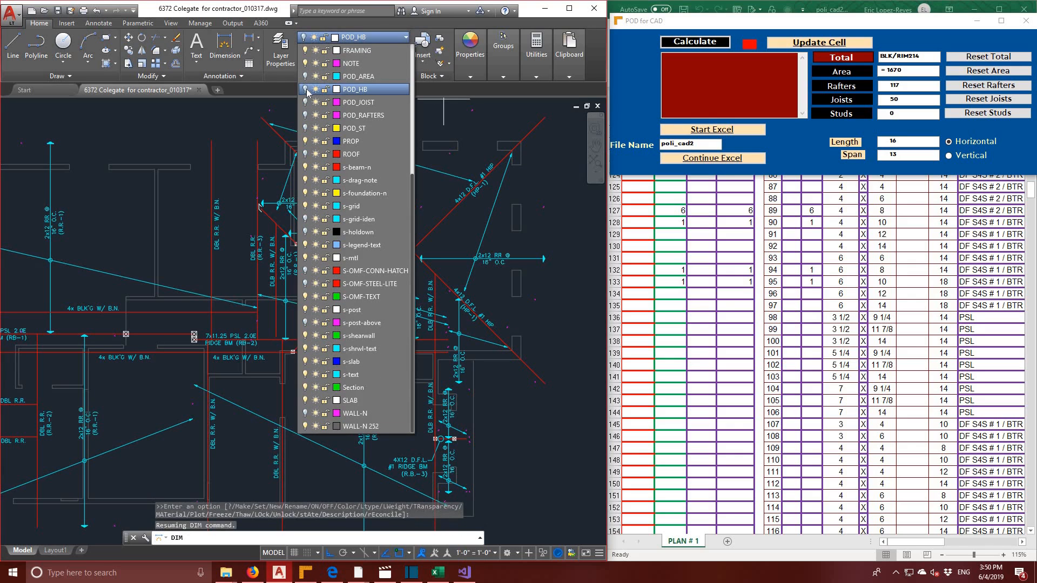
left_click(306, 90)
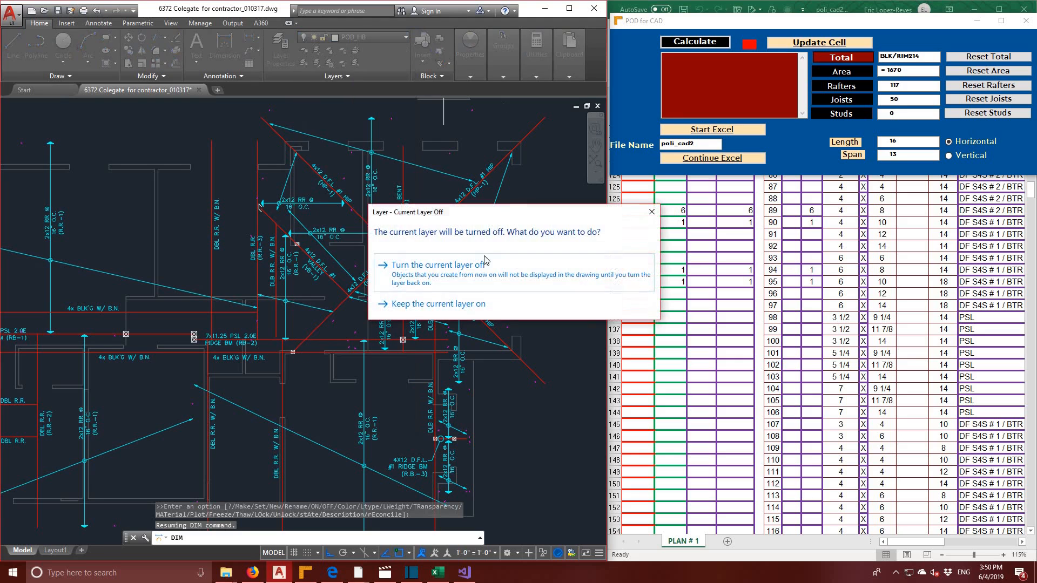
left_click(449, 306)
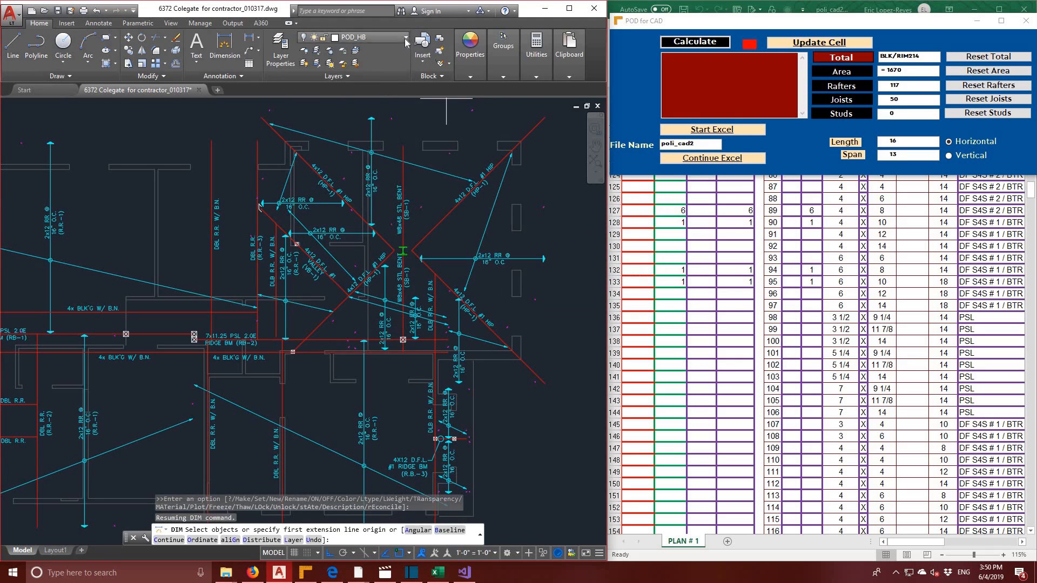
left_click(405, 36)
left_click(405, 33)
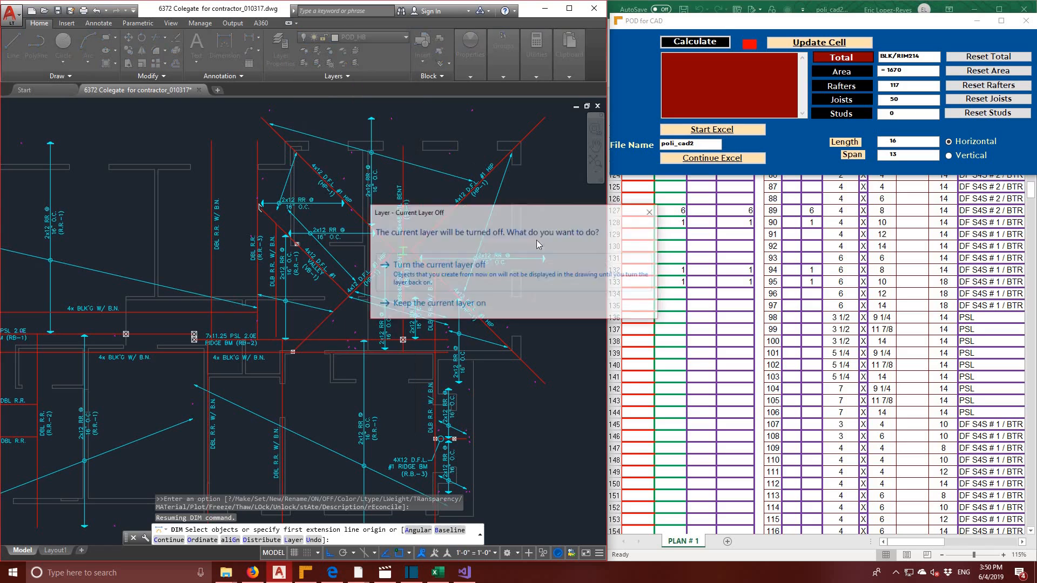
left_click(652, 211)
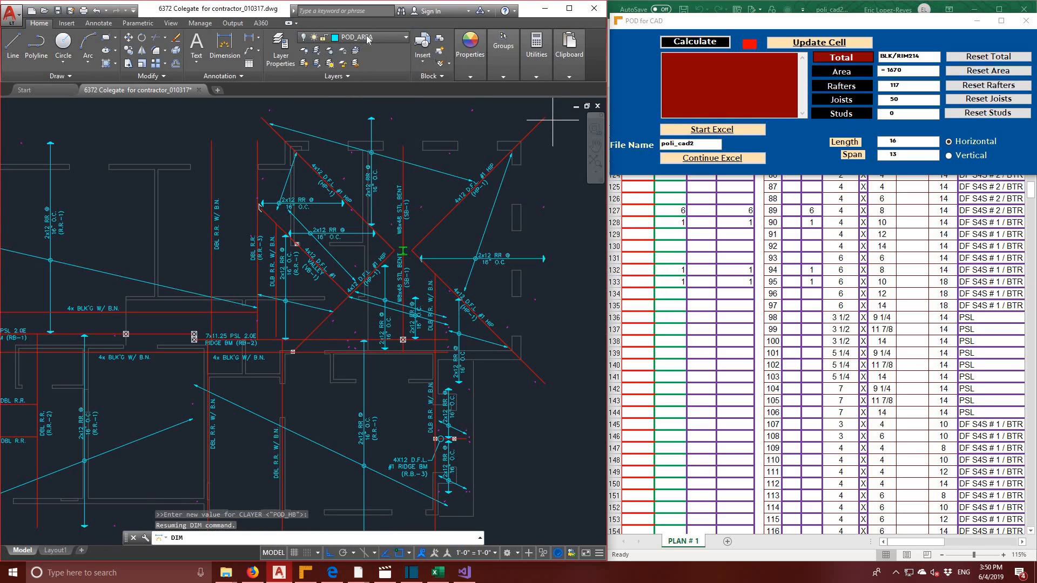
- Make NOTE the current layer and turn the POD_HB layer on
left_click(351, 37)
left_click(345, 63)
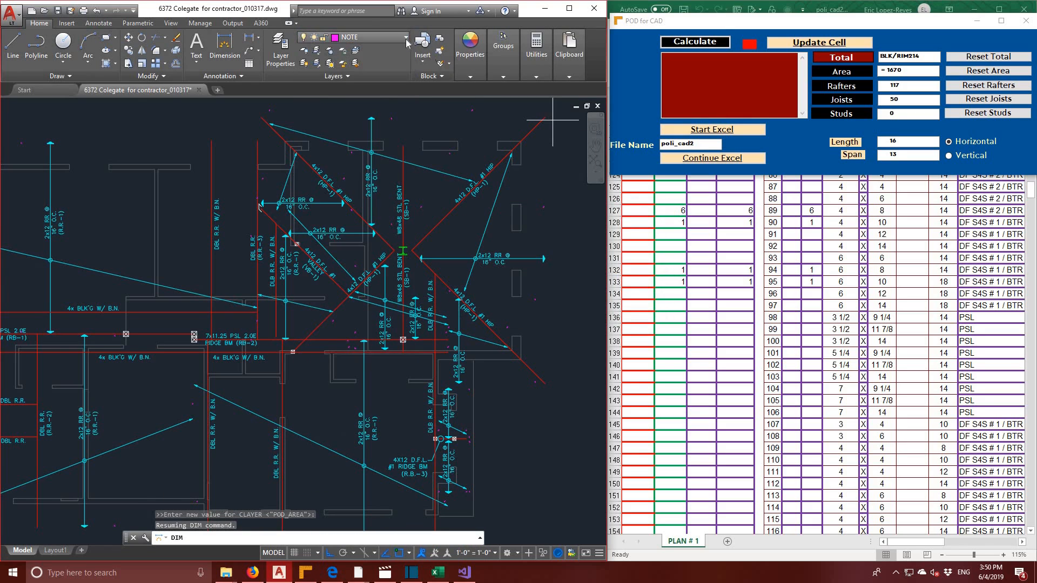
left_click(405, 37)
left_click(304, 89)
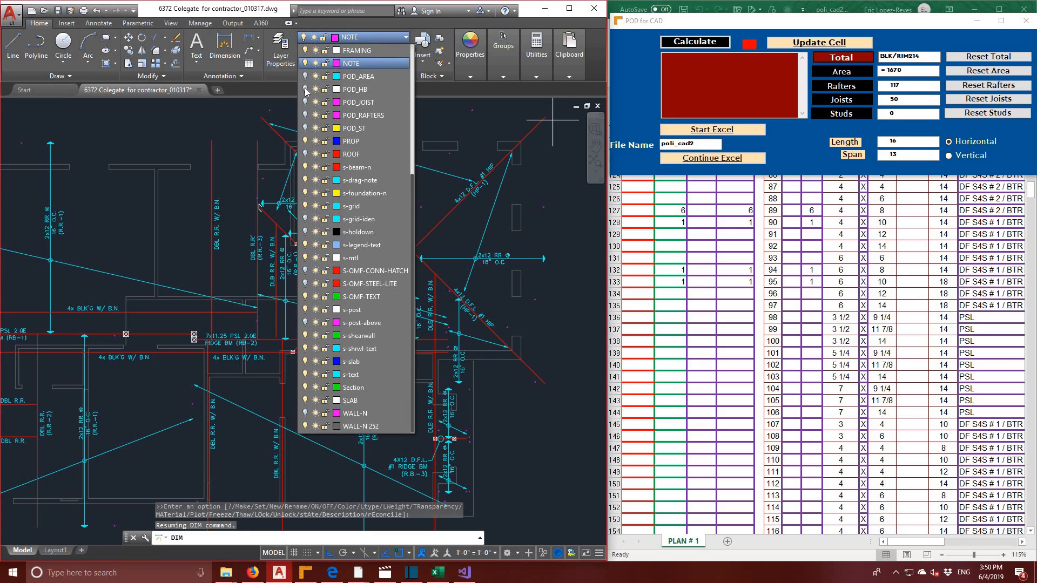
left_click(381, 77)
left_click(402, 40)
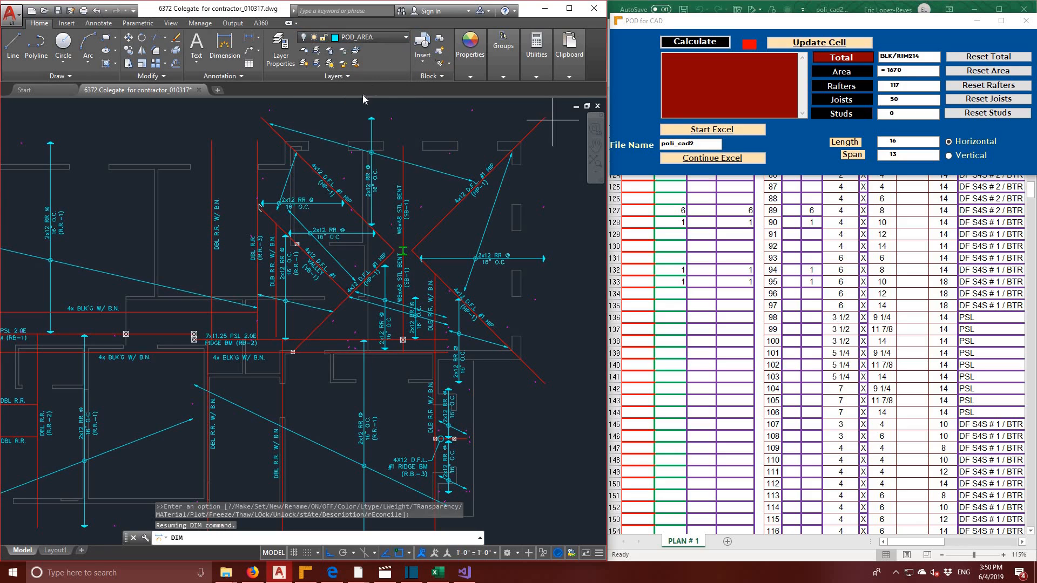
left_click(377, 41)
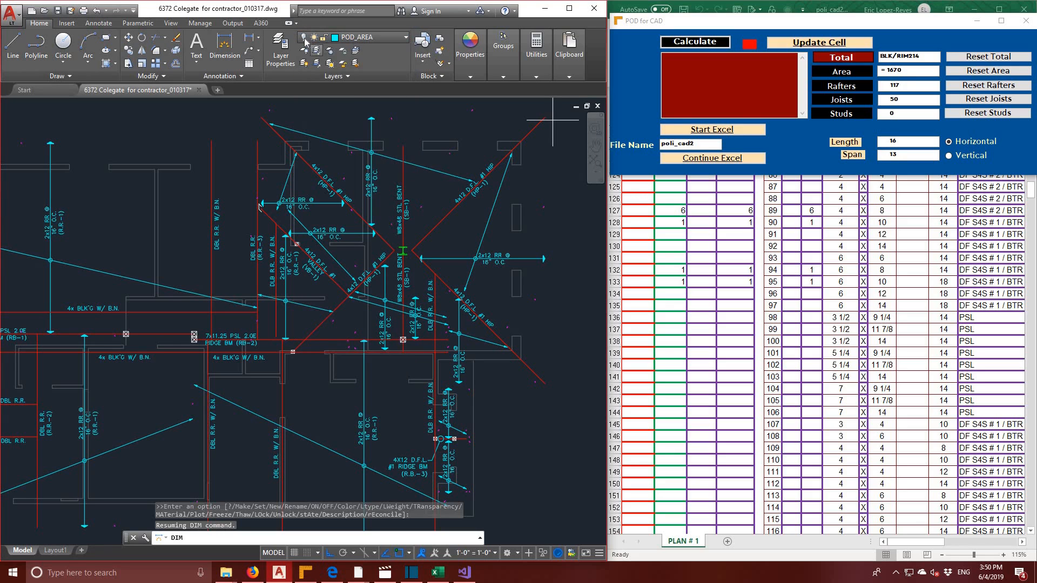
left_click(305, 39)
left_click(305, 39)
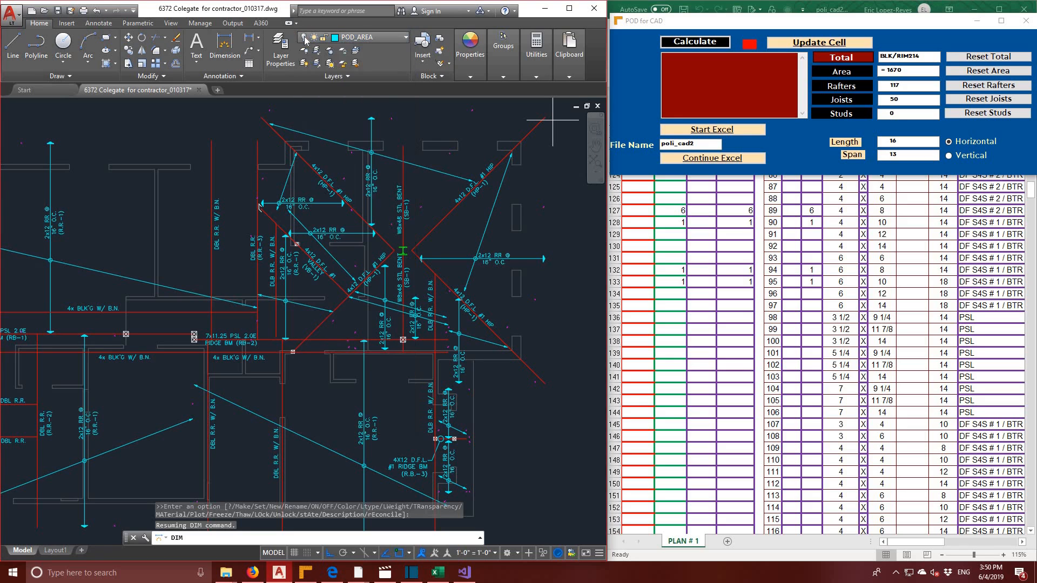
left_click(305, 39)
left_click(305, 39)
left_click(304, 39)
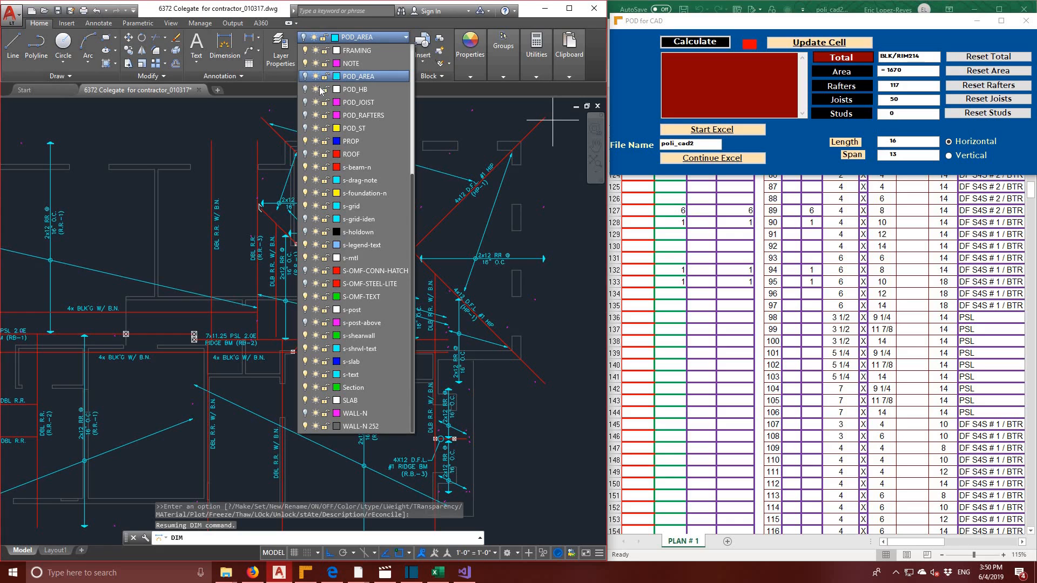
- Make POD_HB the current layer for the beam dimensions
left_click(354, 64)
left_click(373, 37)
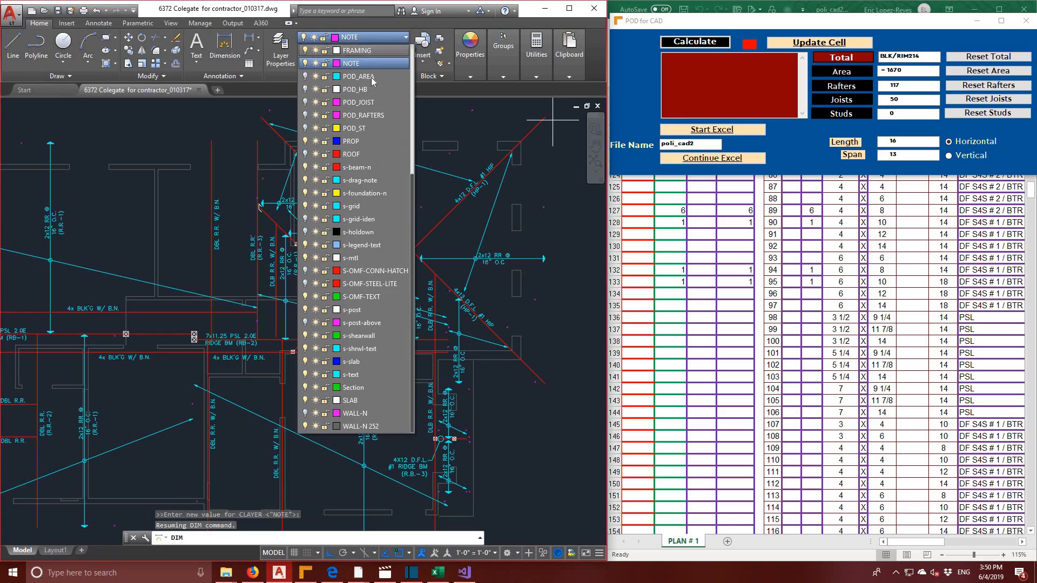
left_click(357, 89)
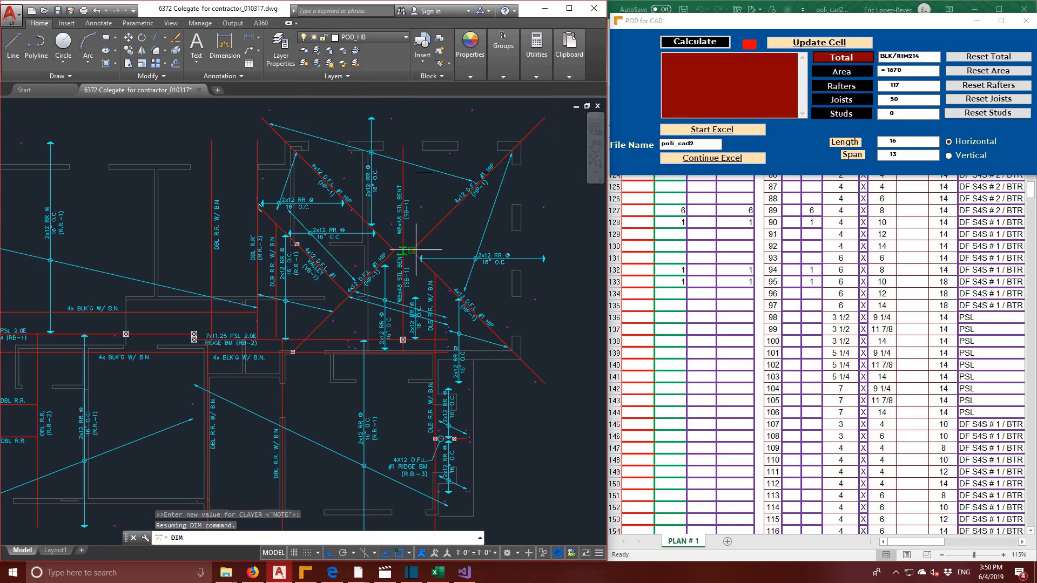
left_click(403, 145)
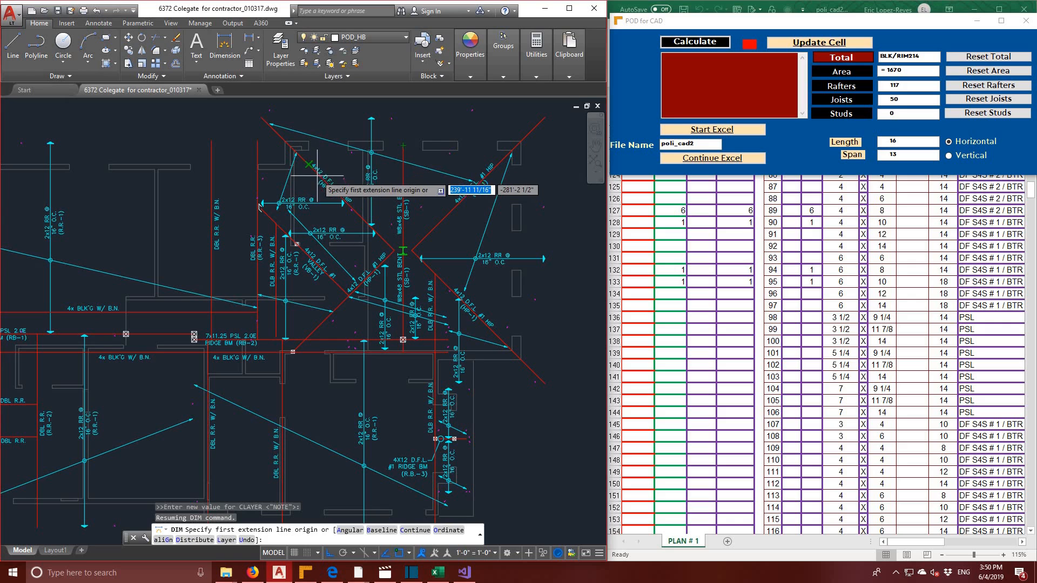
left_click(224, 46)
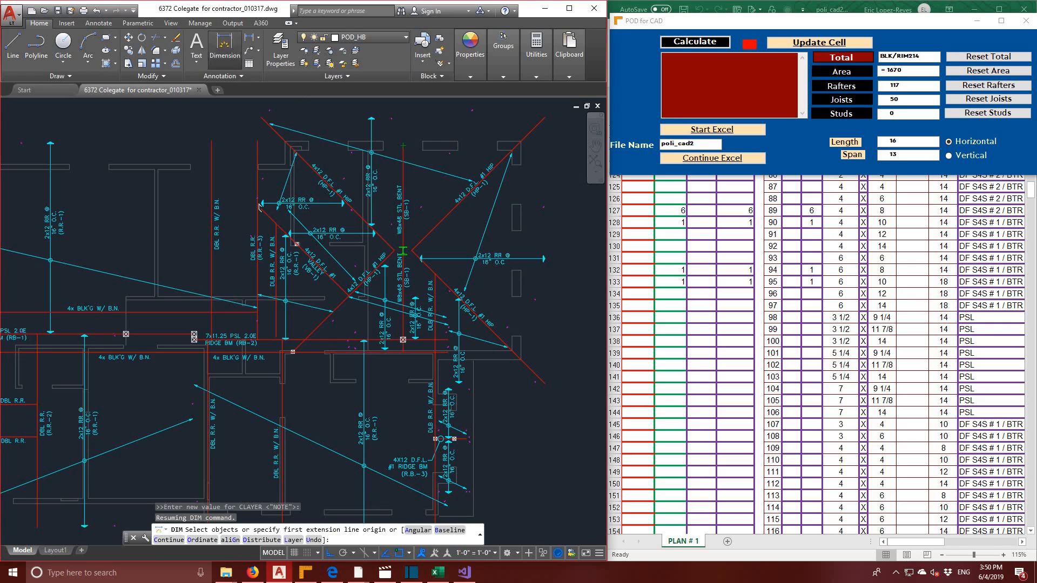
left_click(317, 169)
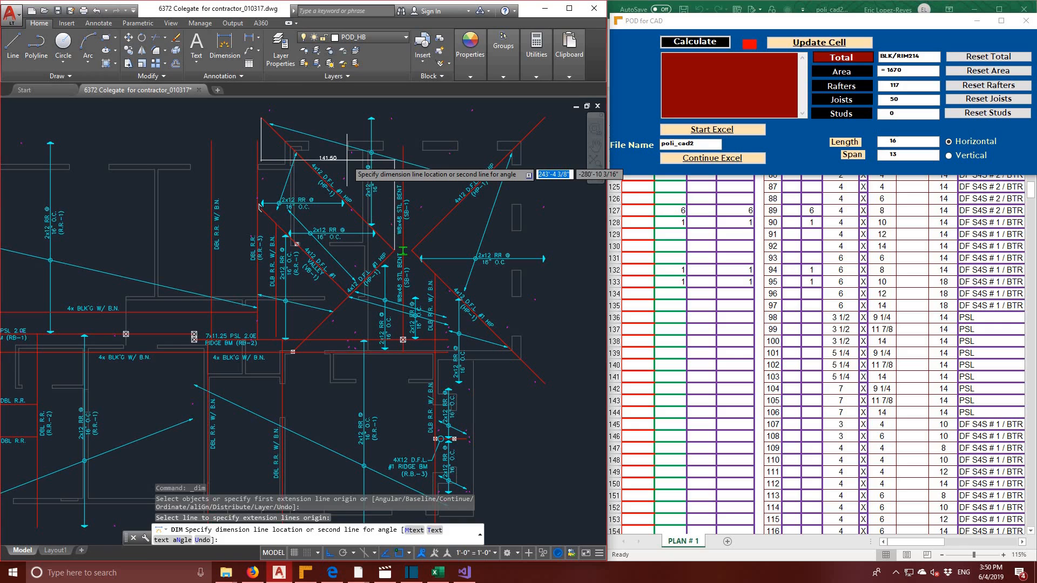
key("Escape")
key("Escape")
left_click(224, 48)
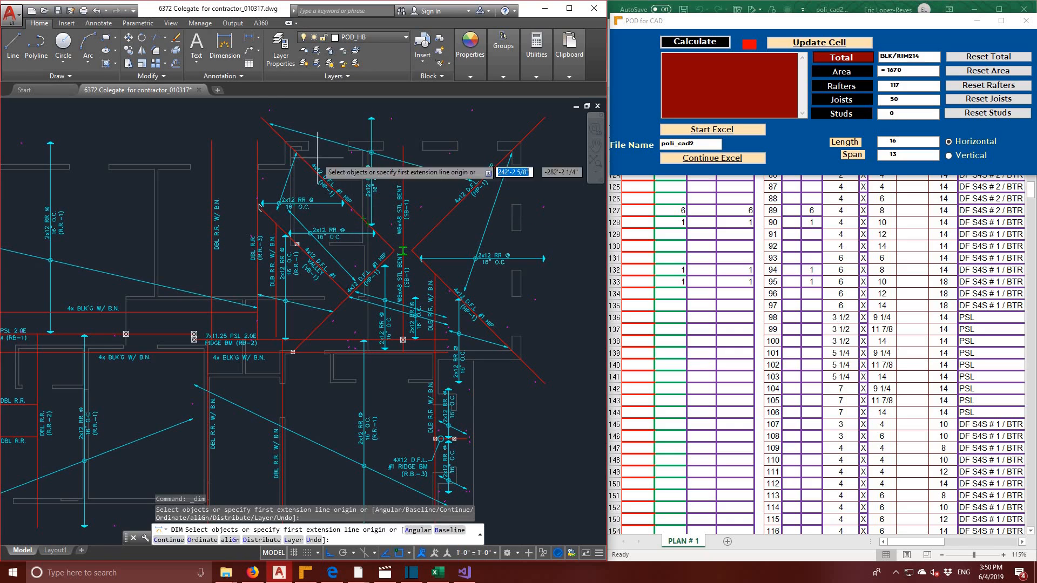
left_click(261, 117)
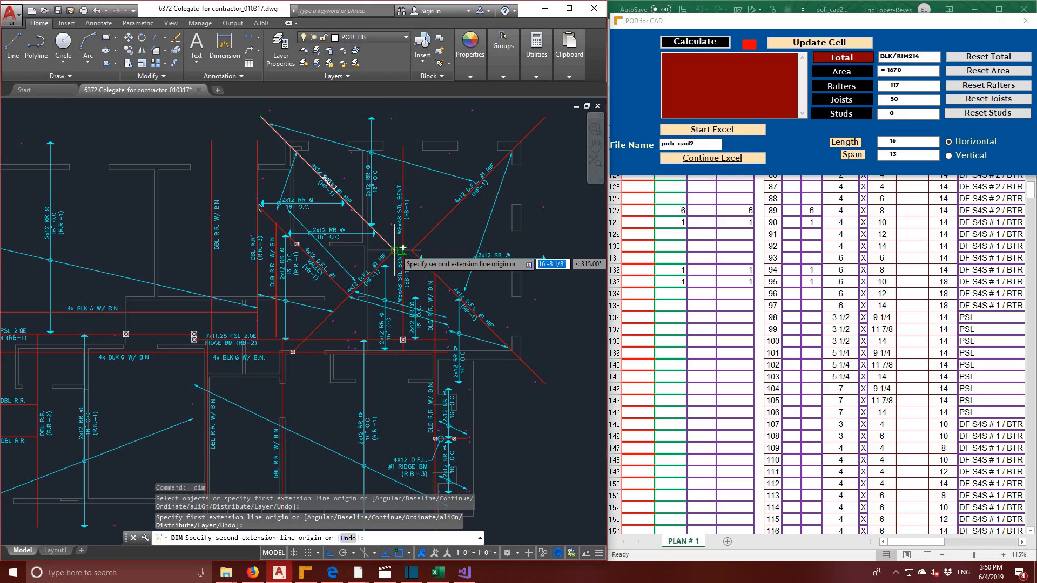
key("Escape")
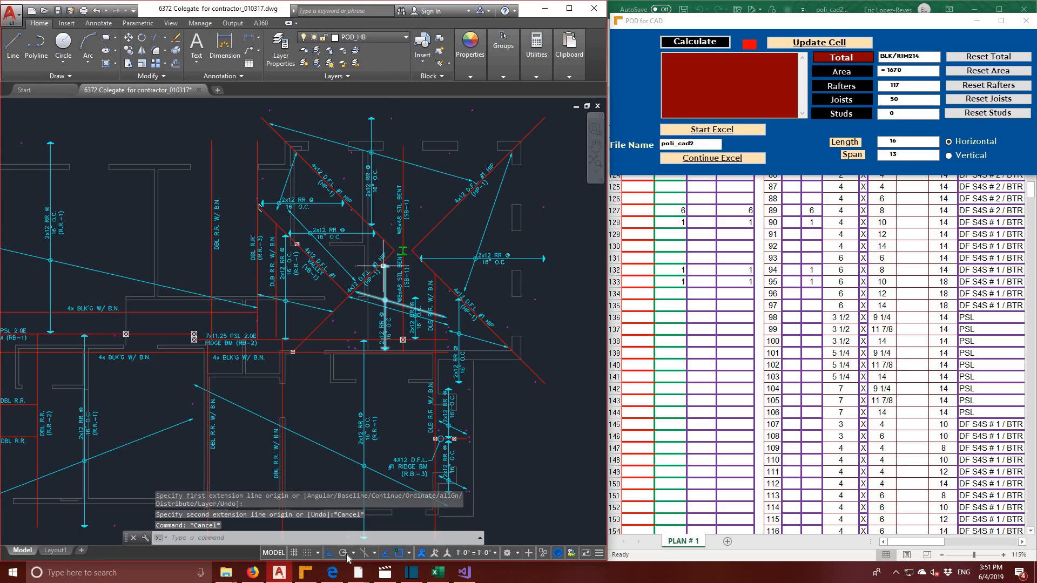
- Turn Ortho mode off and try a linear dimension along the upper-left 4x12 hip beam
left_click(330, 553)
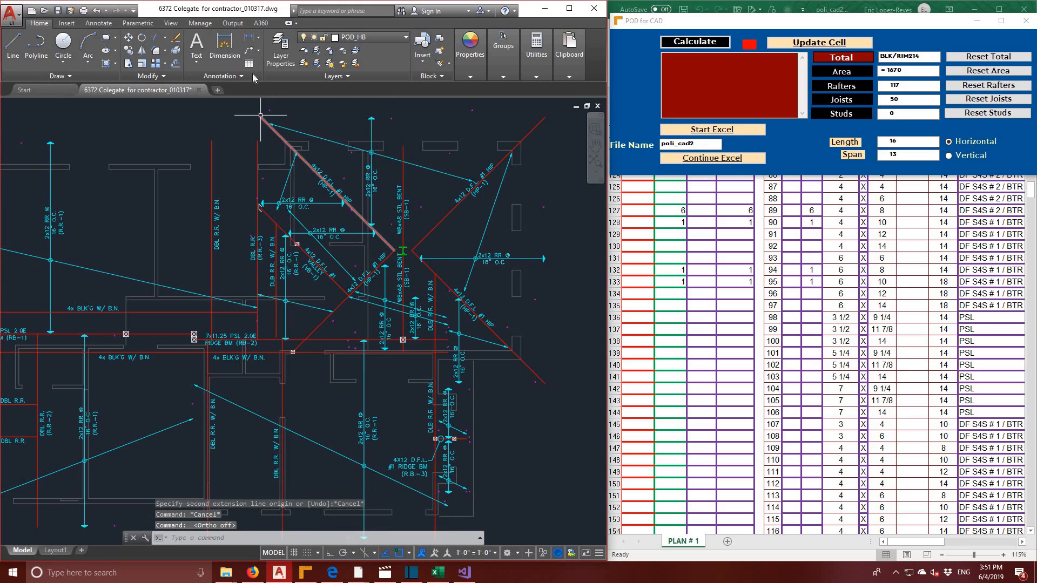
left_click(224, 46)
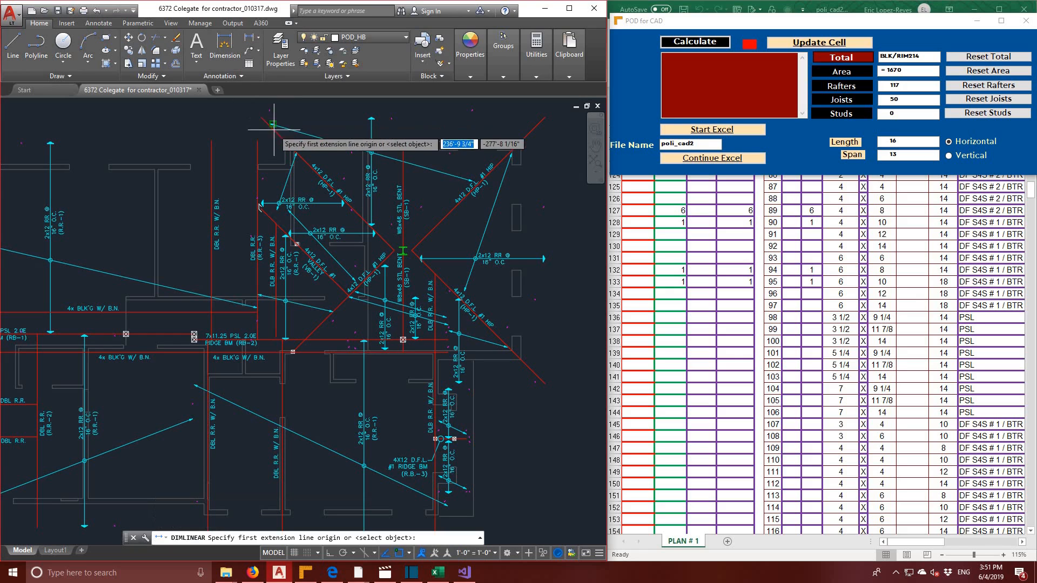
left_click(263, 117)
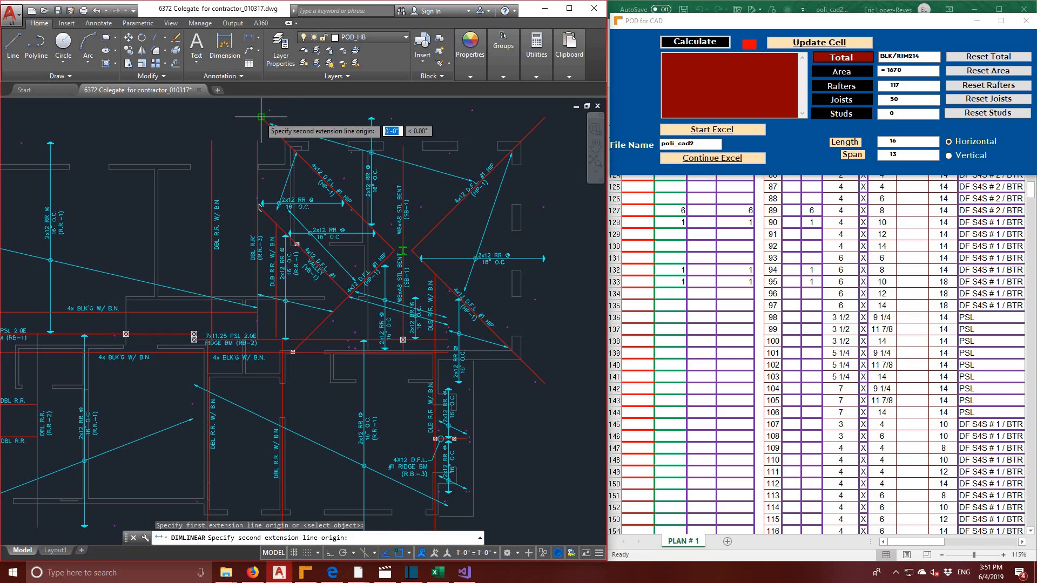
left_click(403, 250)
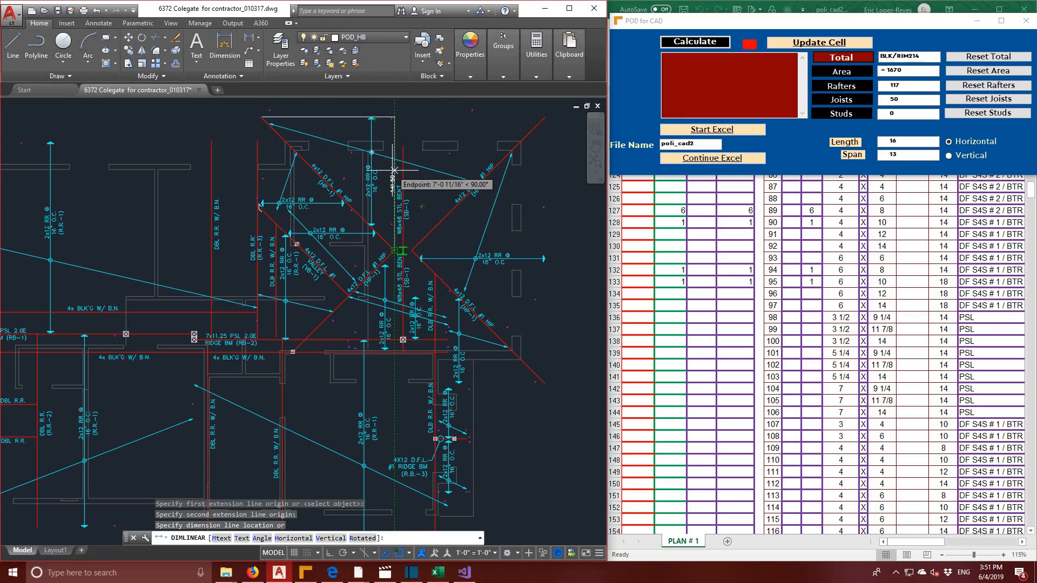
key("Escape")
- Add an aligned dimension along the full length of the upper-left 4x12 hip beam, offset beside it
left_click(260, 38)
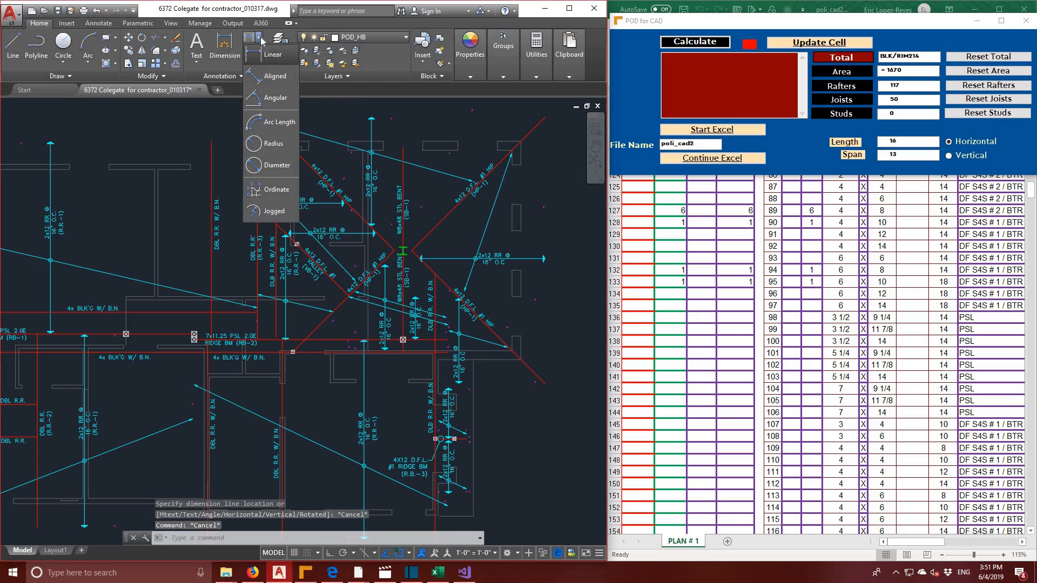
left_click(276, 76)
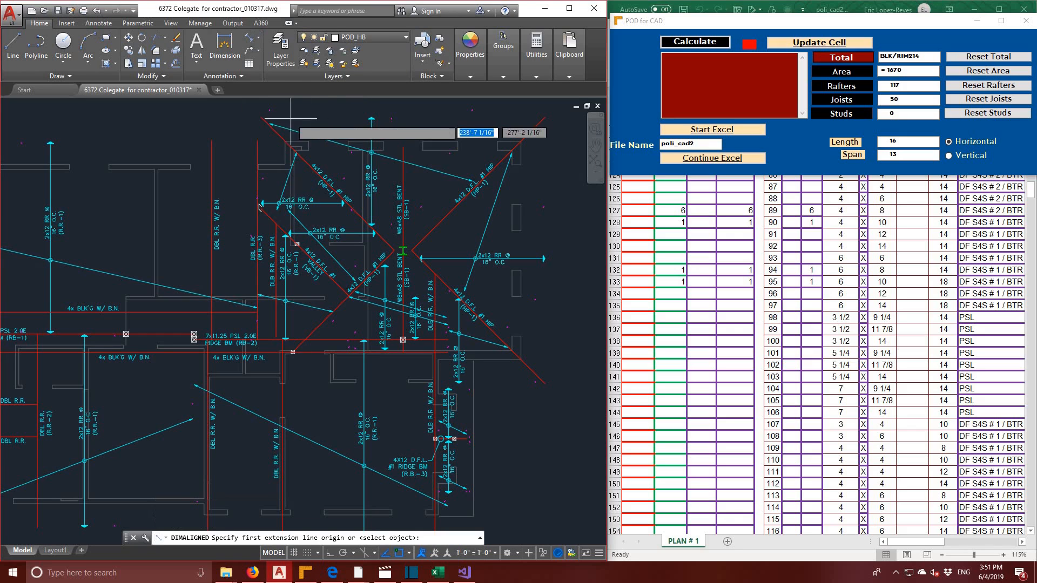
left_click(261, 117)
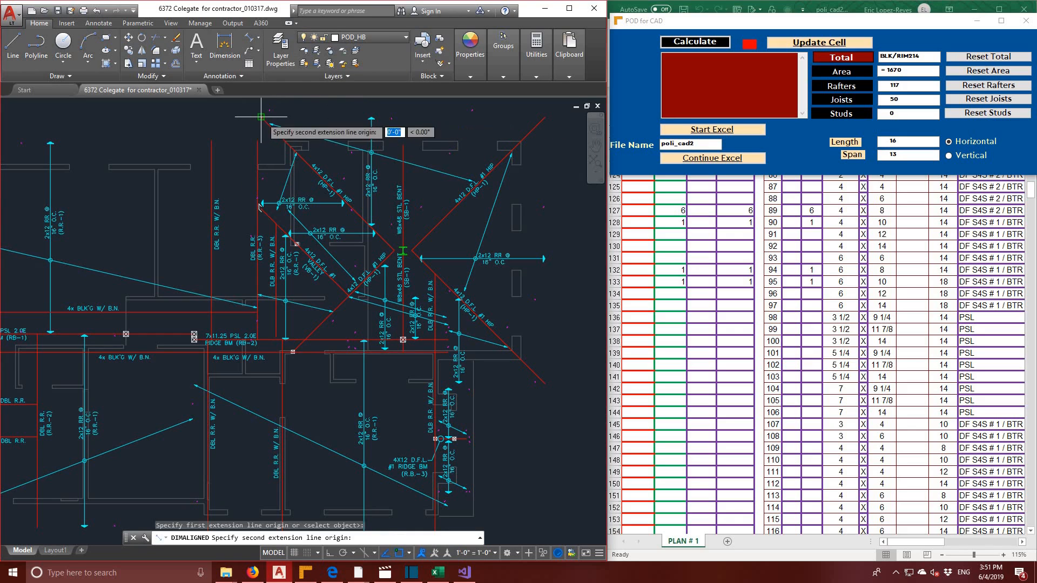
left_click(399, 250)
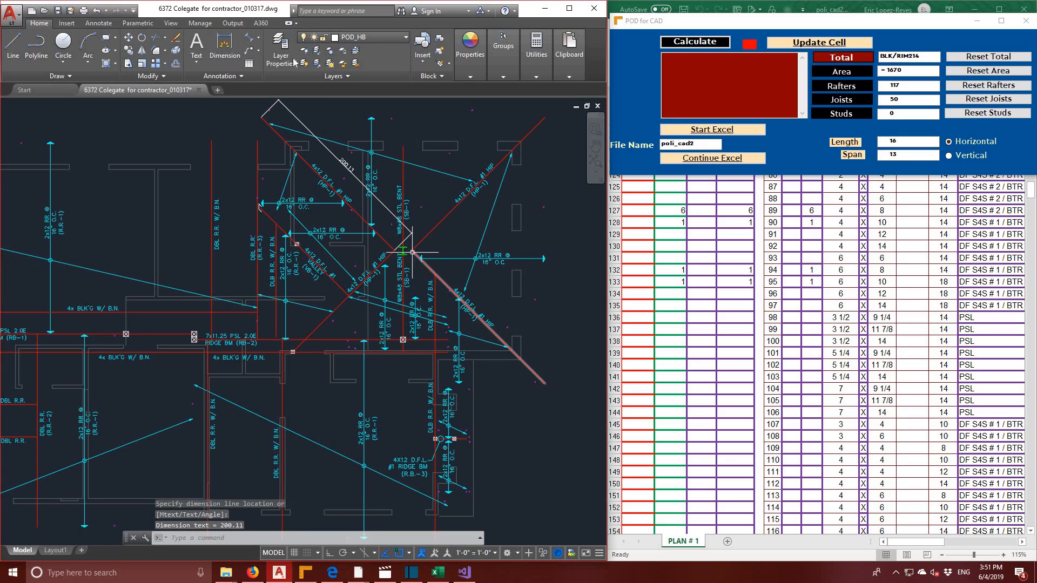
- Add an aligned dimension from the steel bent to the outer end of the upper-right 4x12 hip beam
left_click(259, 38)
left_click(268, 80)
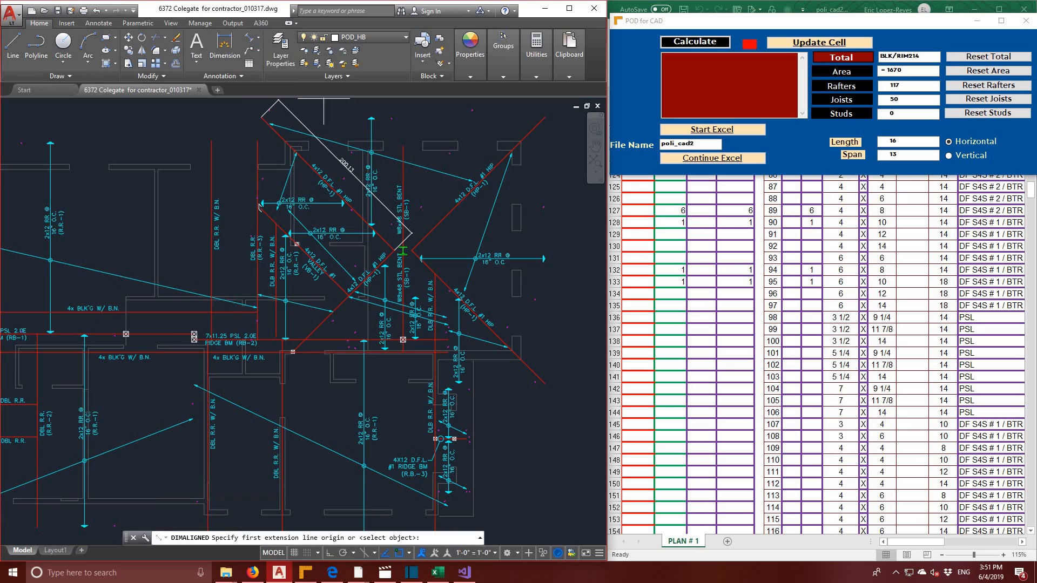
left_click(412, 250)
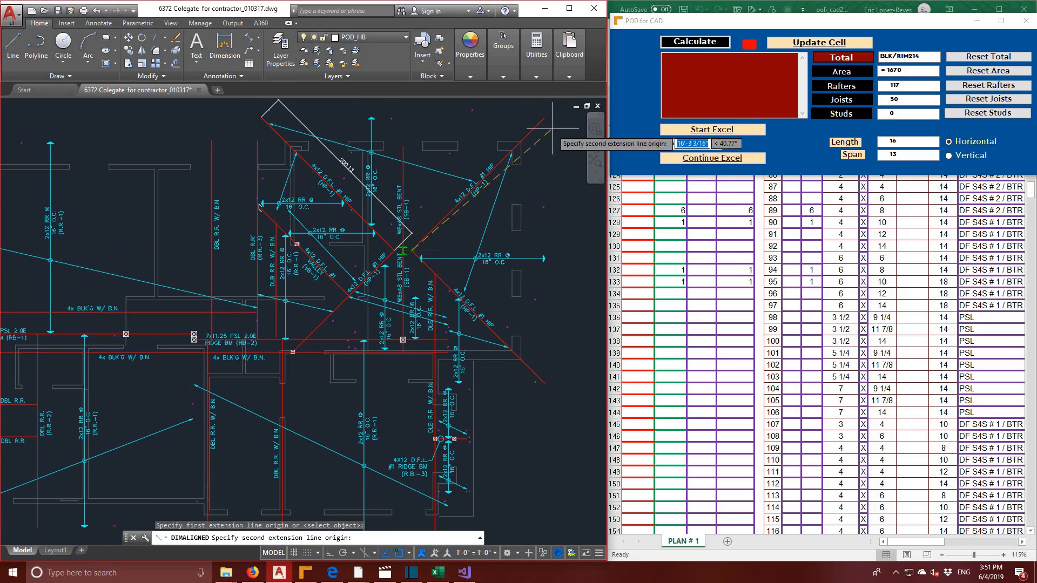
left_click(545, 116)
left_click(530, 103)
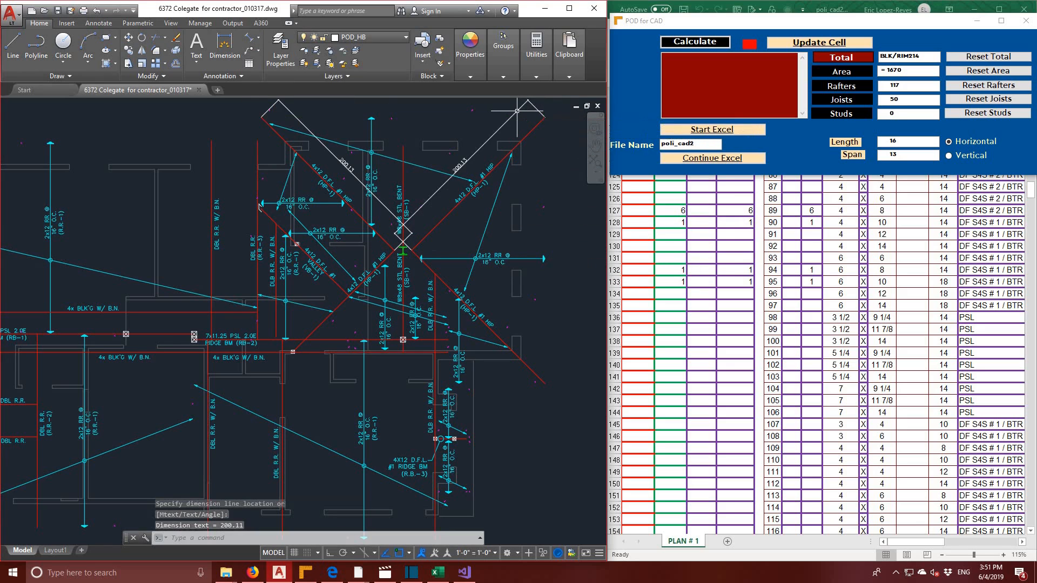
- Add an aligned dimension from the steel bent to the outer end of the lower-right 4x12 hip beam
middle_click_drag(512, 282, 465, 223)
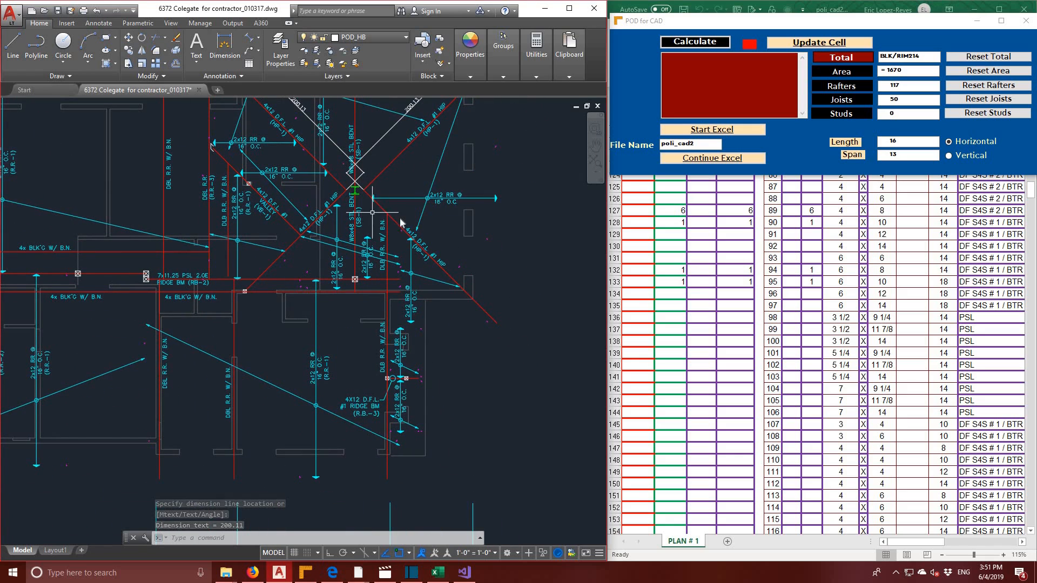
right_click(369, 208)
left_click(415, 218)
left_click(355, 191)
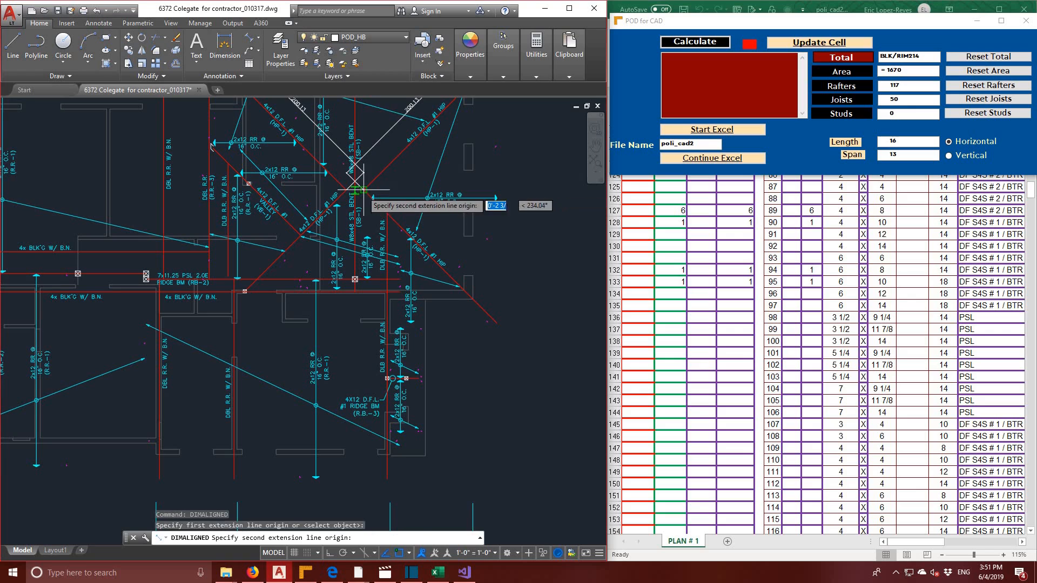
left_click(497, 323)
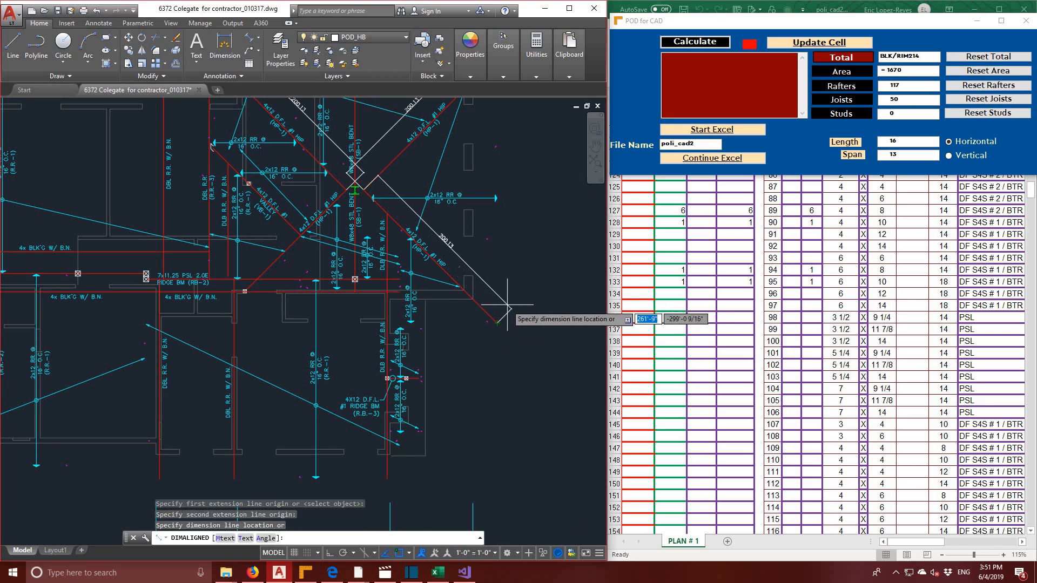
left_click(511, 308)
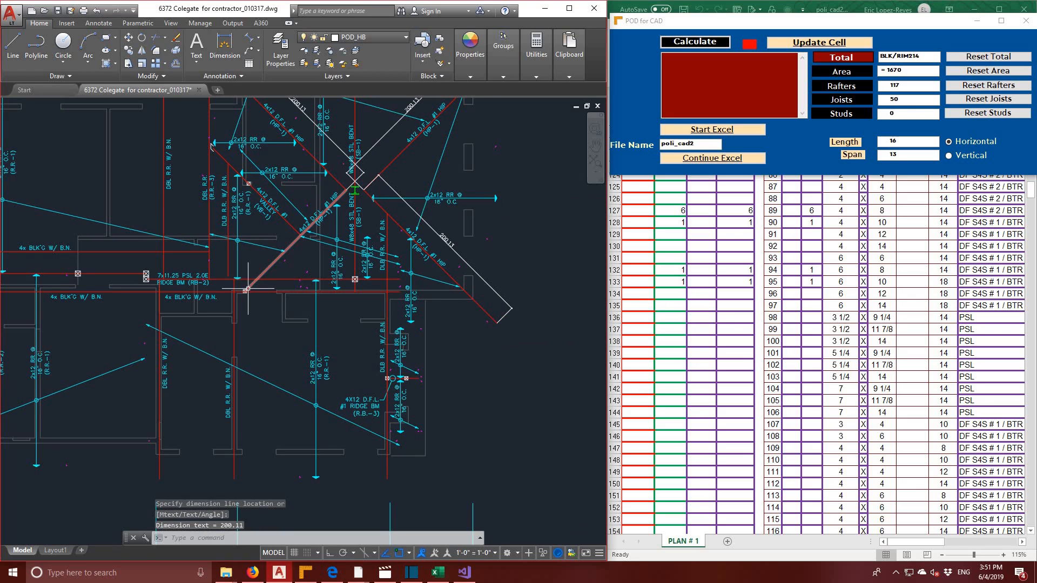
- Add an aligned dimension along the lower-left 4x12 hip beam, from its lower end to the steel bent
right_click(233, 303)
left_click(283, 311)
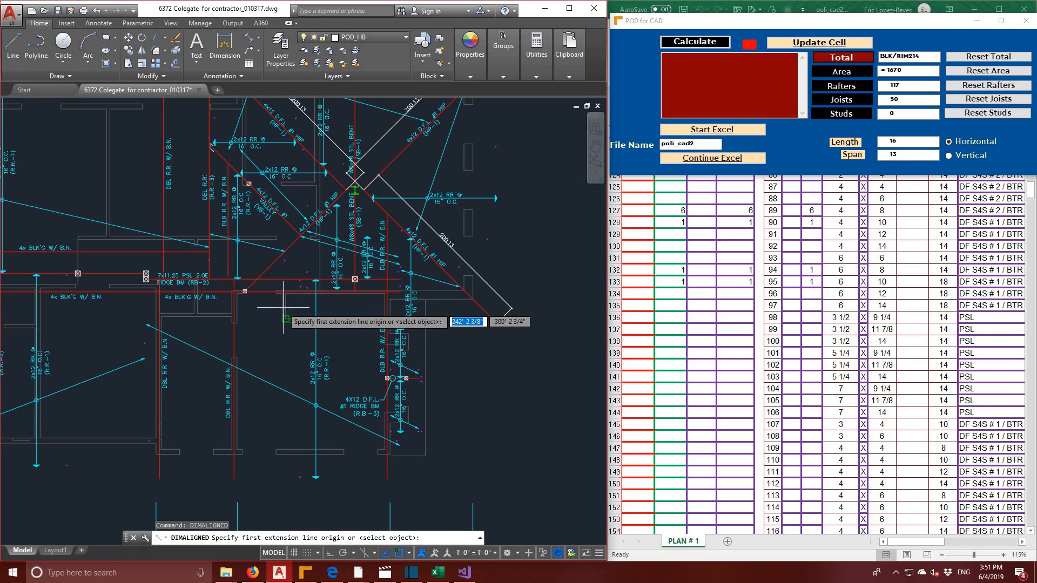
left_click(245, 290)
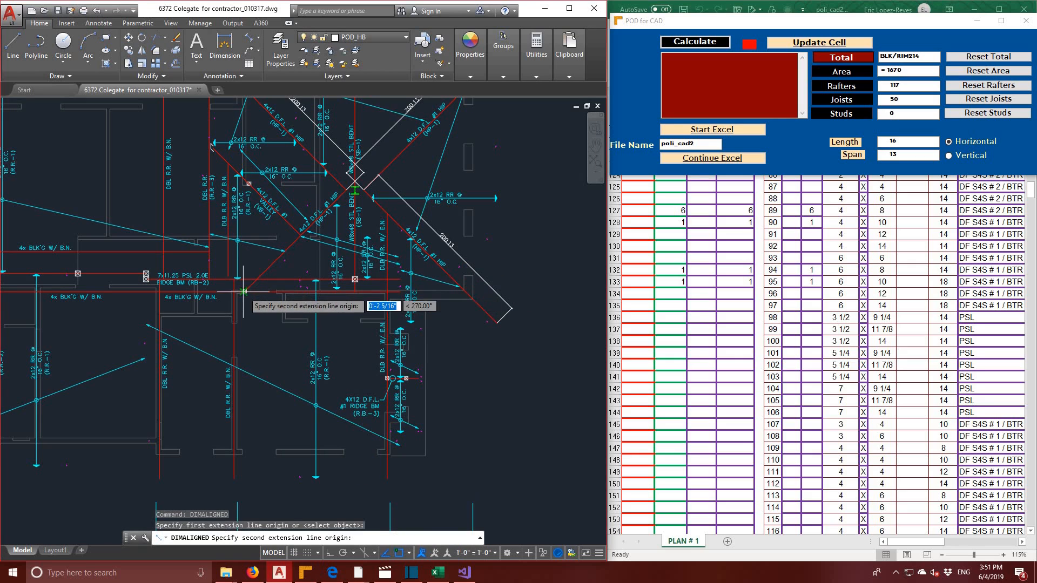
left_click(352, 189)
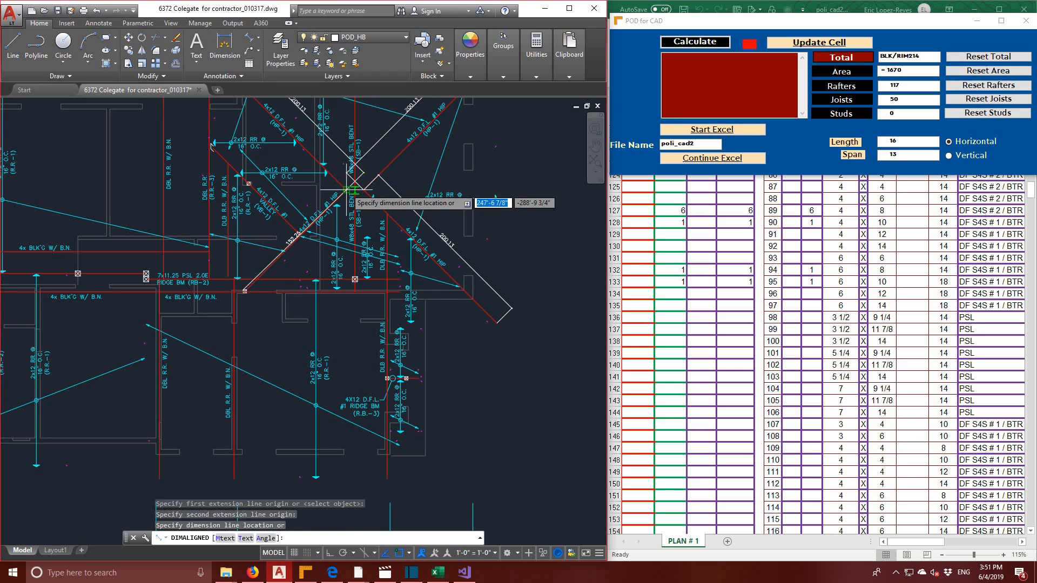
left_click(346, 229)
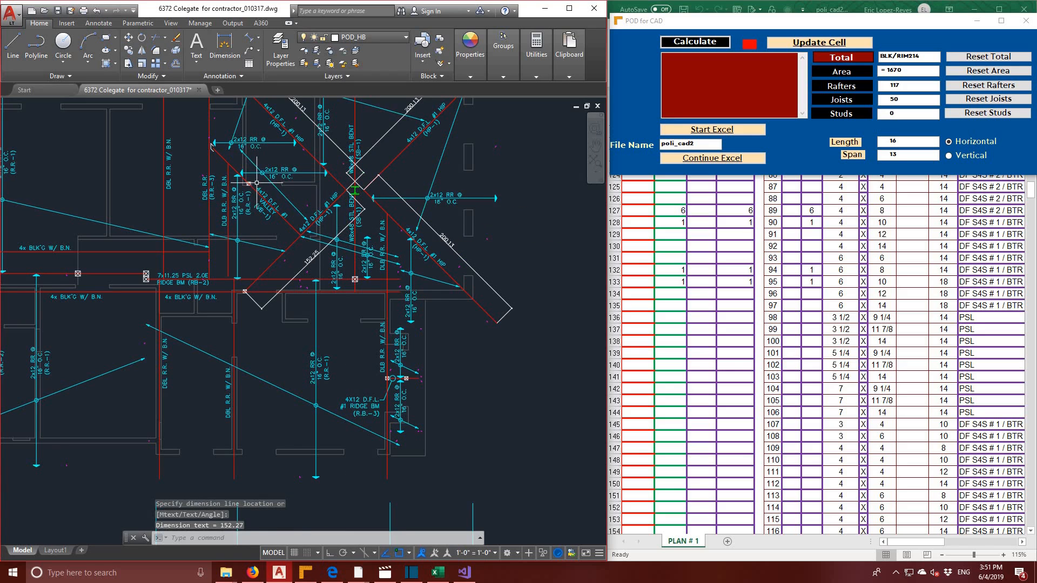
- Add an aligned dimension along the full length of the 4x12 valley beam, offset to its upper-right side
middle_click_drag(222, 151, 253, 200)
right_click(253, 200)
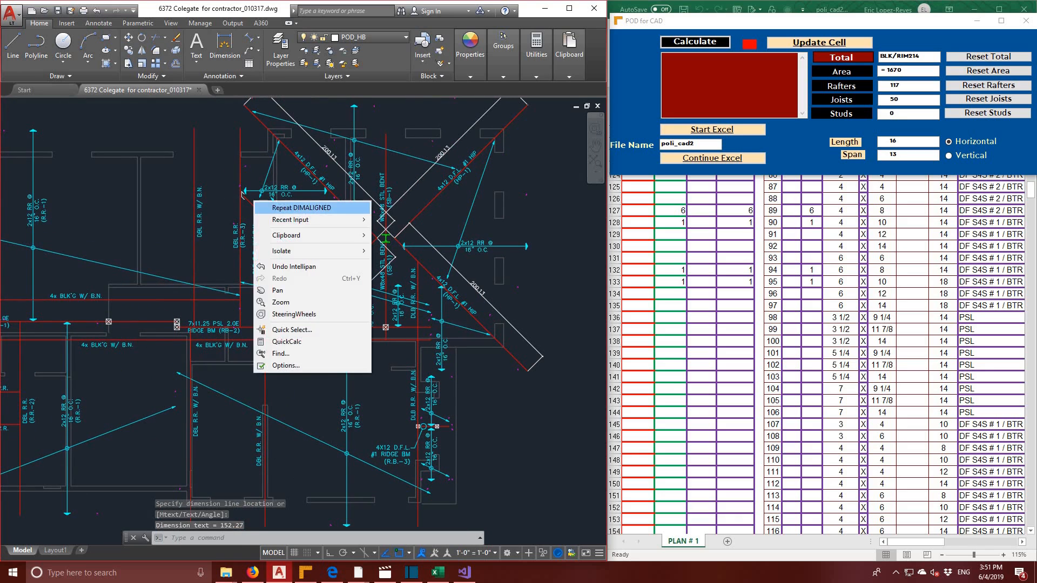
left_click(275, 206)
left_click(244, 195)
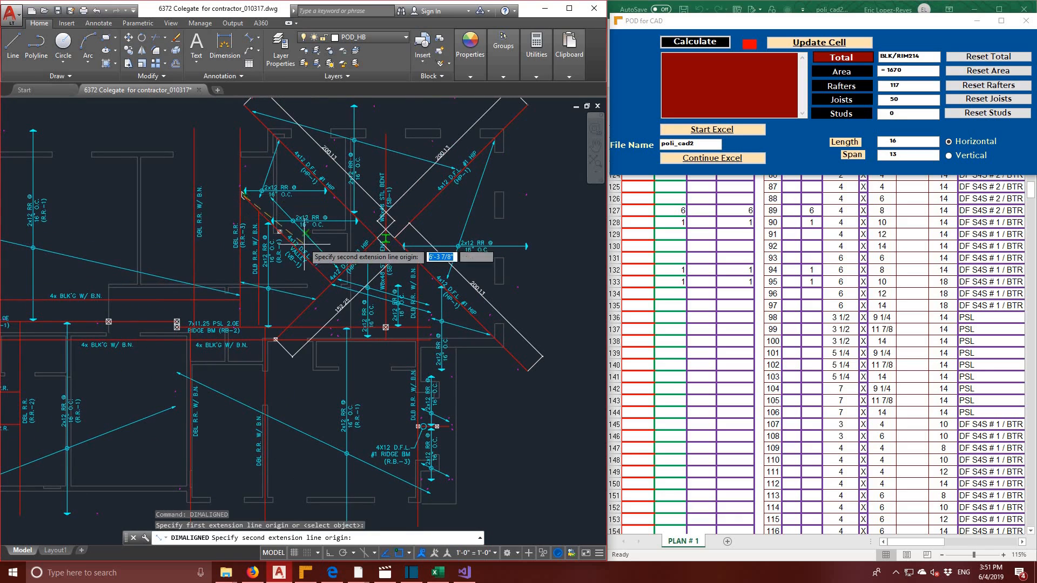
left_click(331, 283)
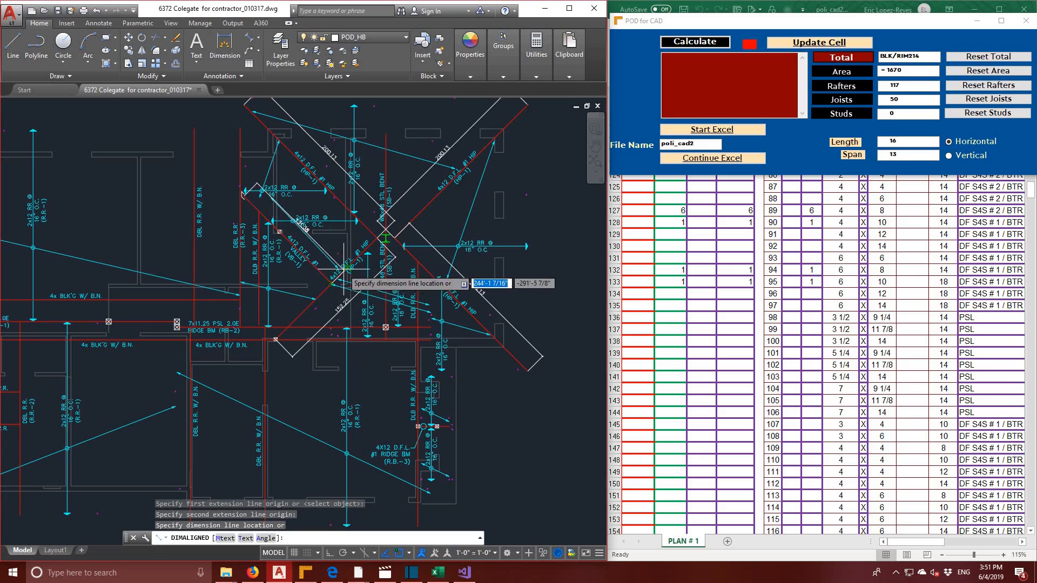
left_click(367, 250)
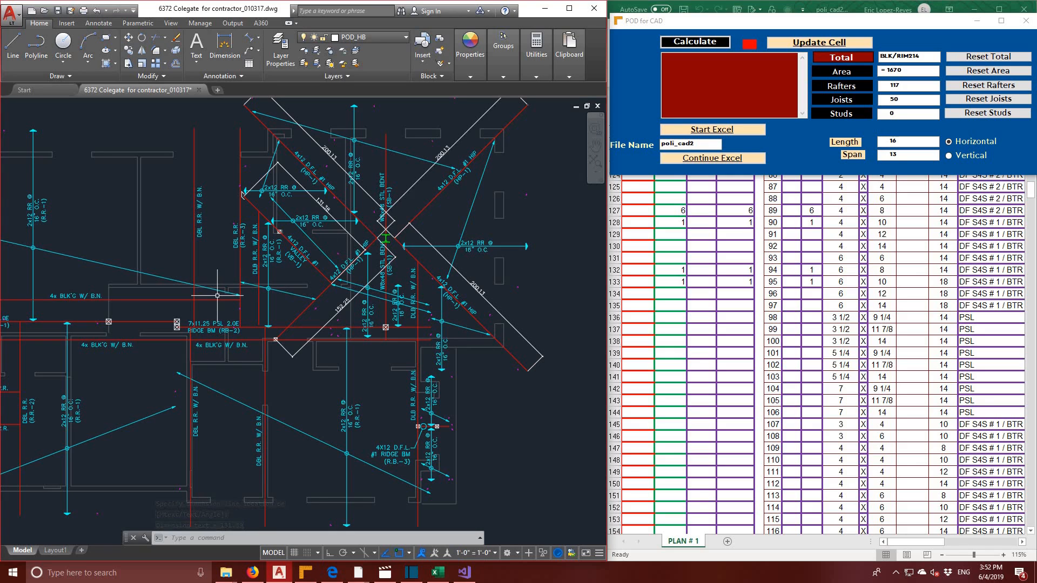
- Copy the upper-left hip beam's dimension text, 200.13, into the calculation list in POD for CAD
scroll(217, 296, "down", 2)
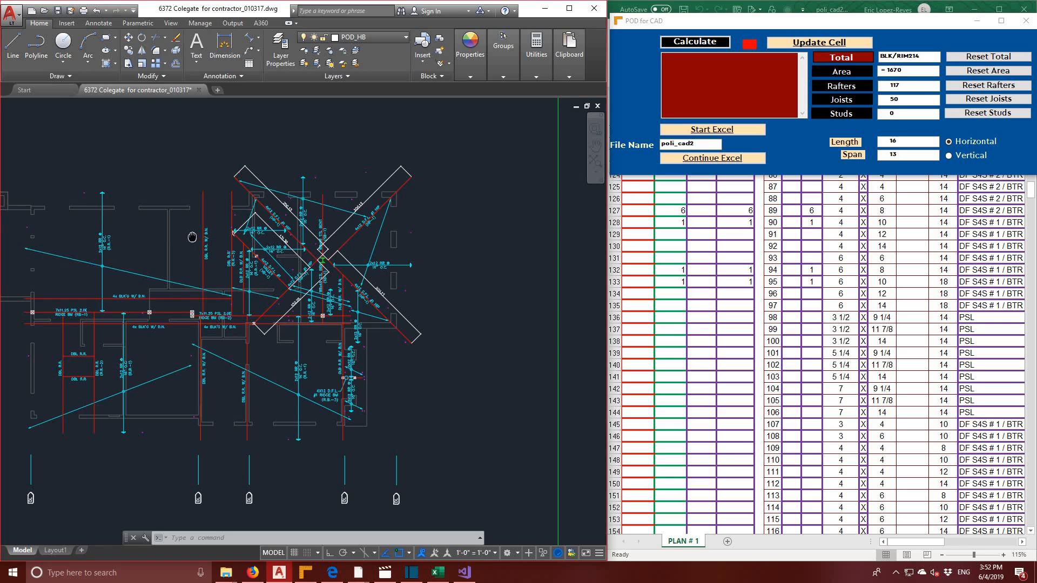
middle_click_drag(191, 237, 286, 237)
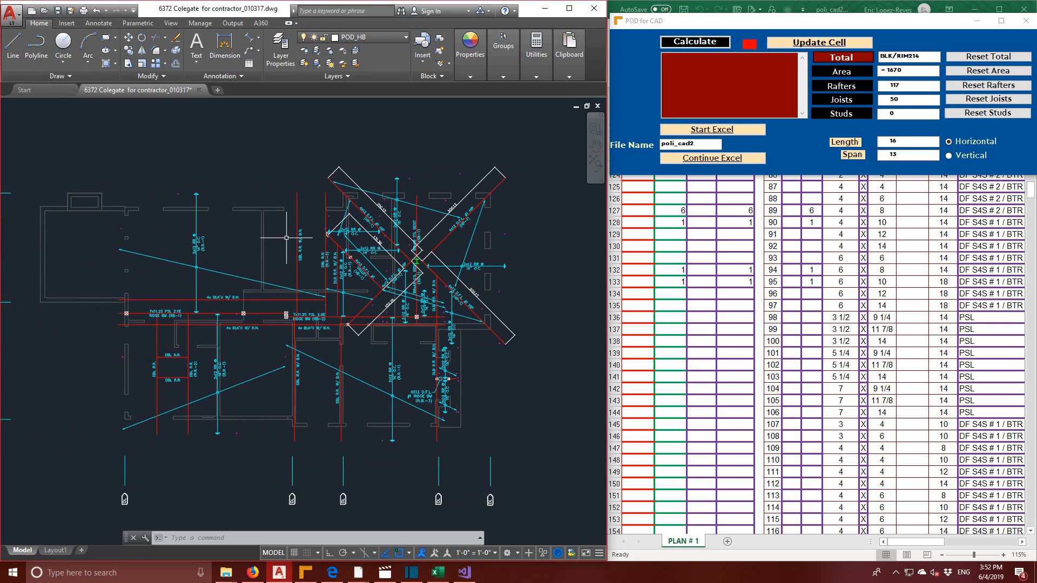
scroll(498, 290, "up", 2)
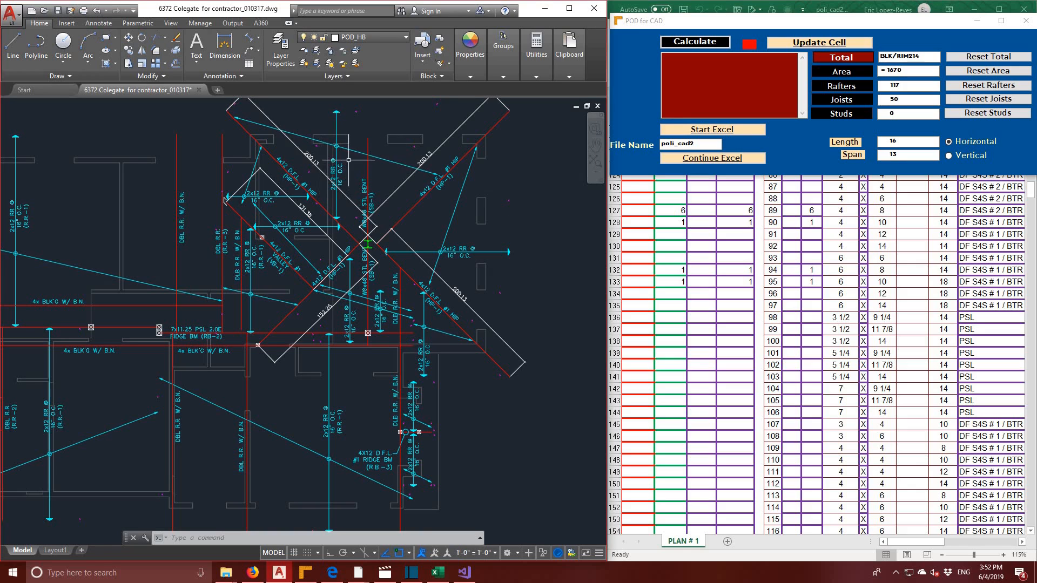
key("Escape")
key("Escape")
key("Escape")
left_click(313, 160)
left_click(312, 159)
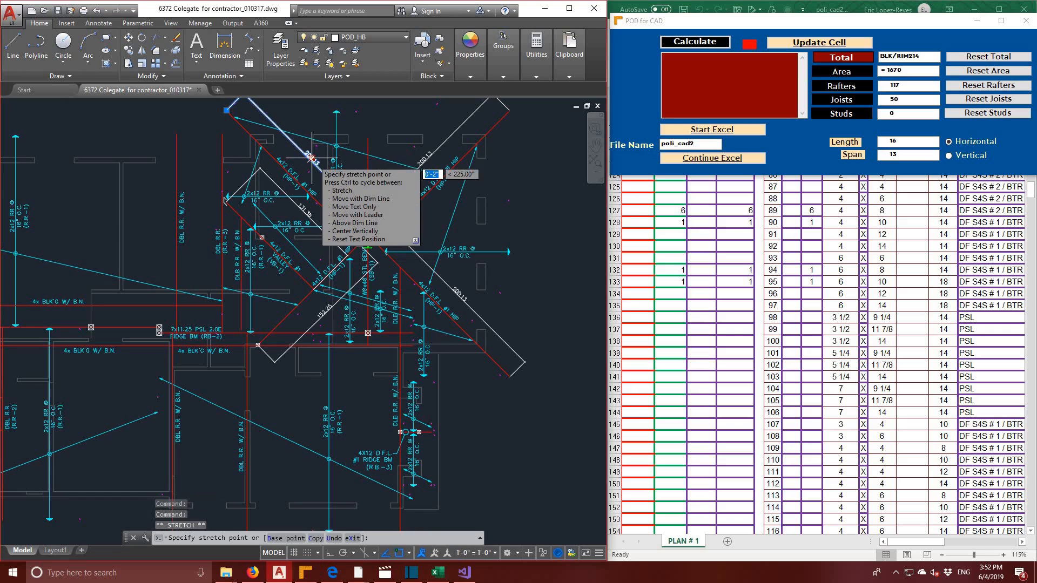
key("Escape")
key("Escape")
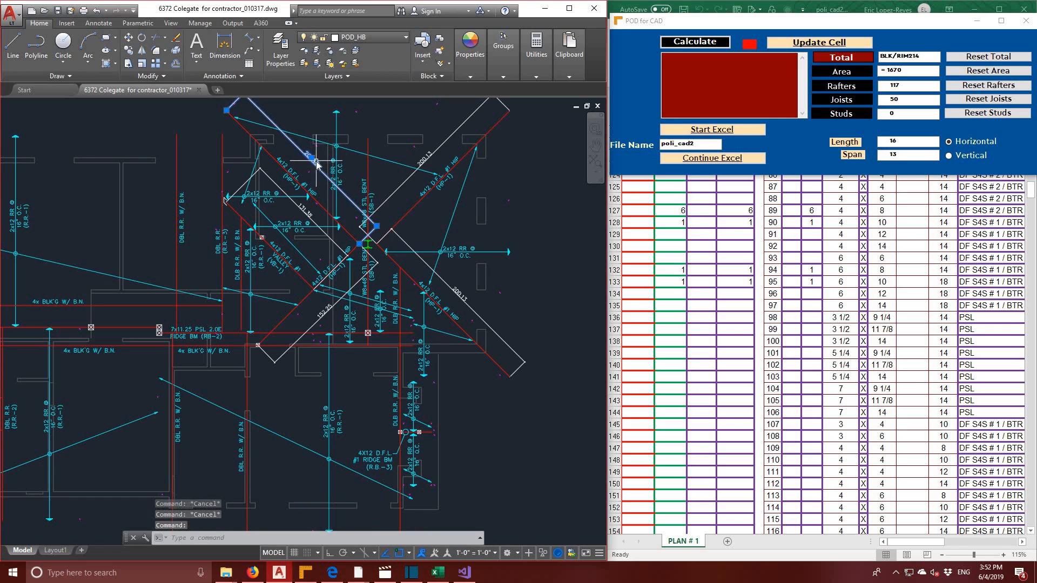
double_click(314, 160)
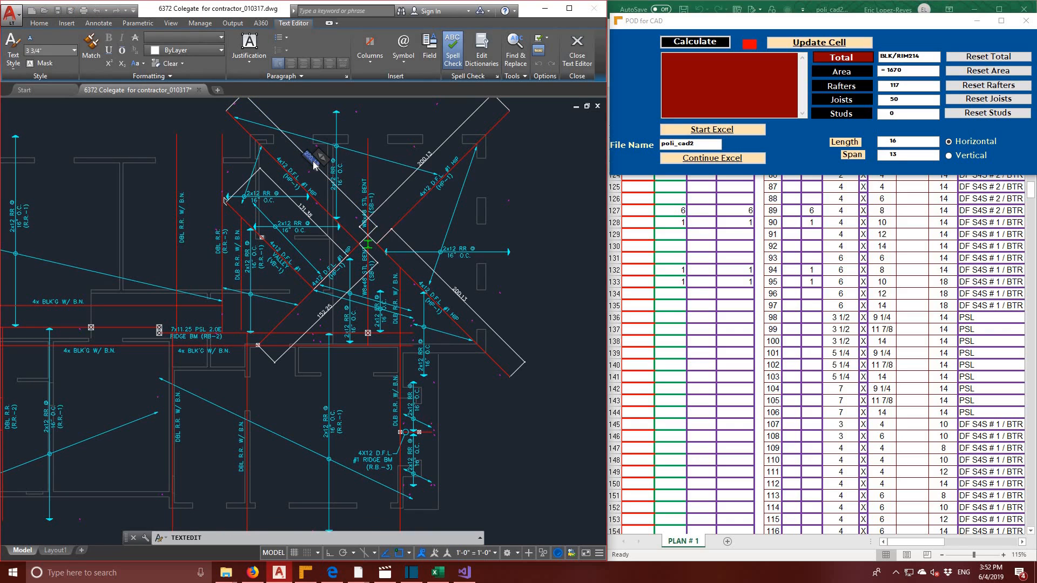
left_click(684, 76)
type("200.13")
- Append the upper-right and lower-right hip beam dimensions, 200.13 each, to the POD for CAD calculation list
left_click(430, 157)
left_click(428, 158)
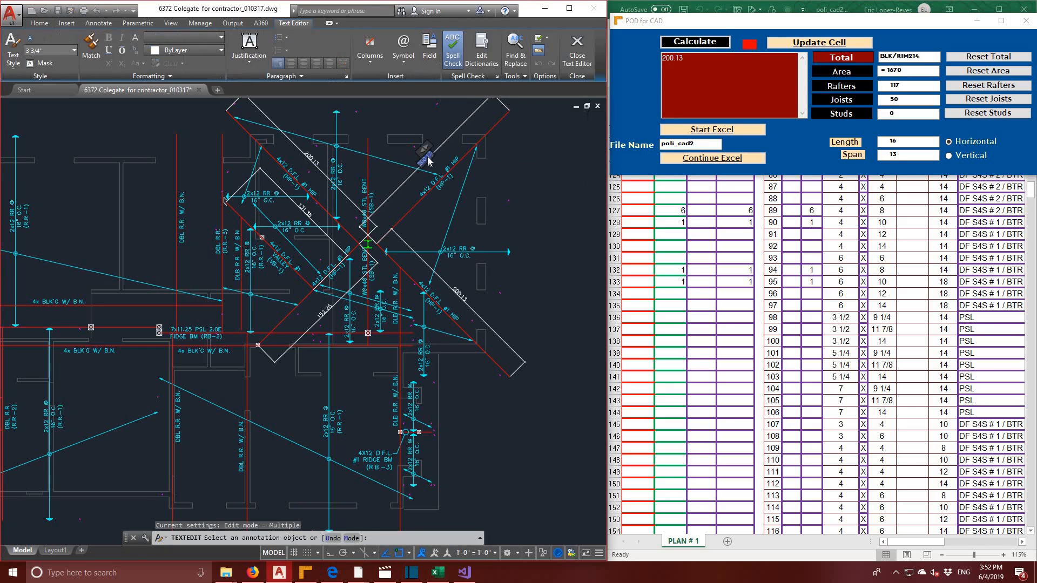
left_click(688, 87)
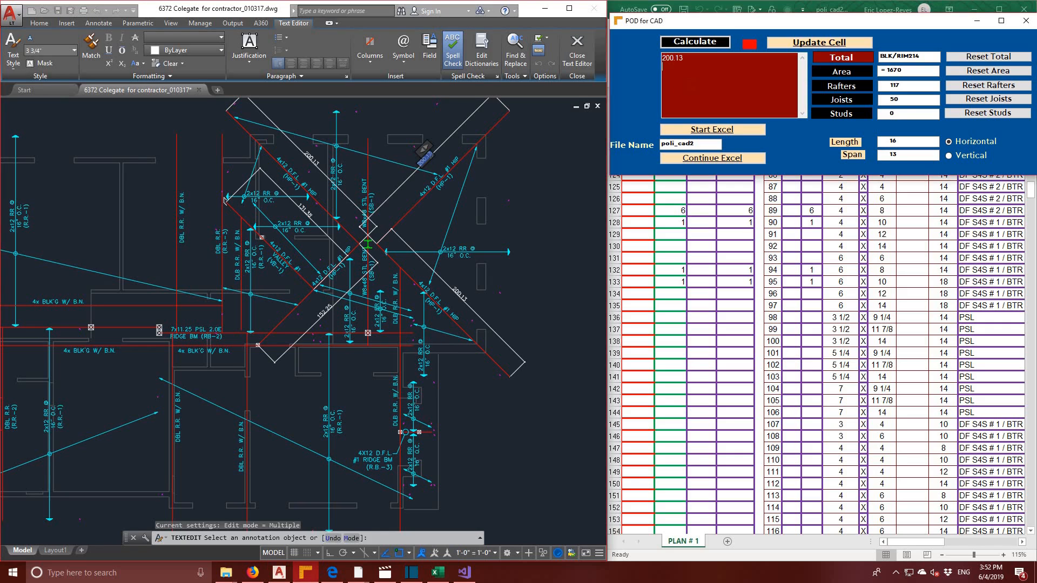
left_click(458, 296)
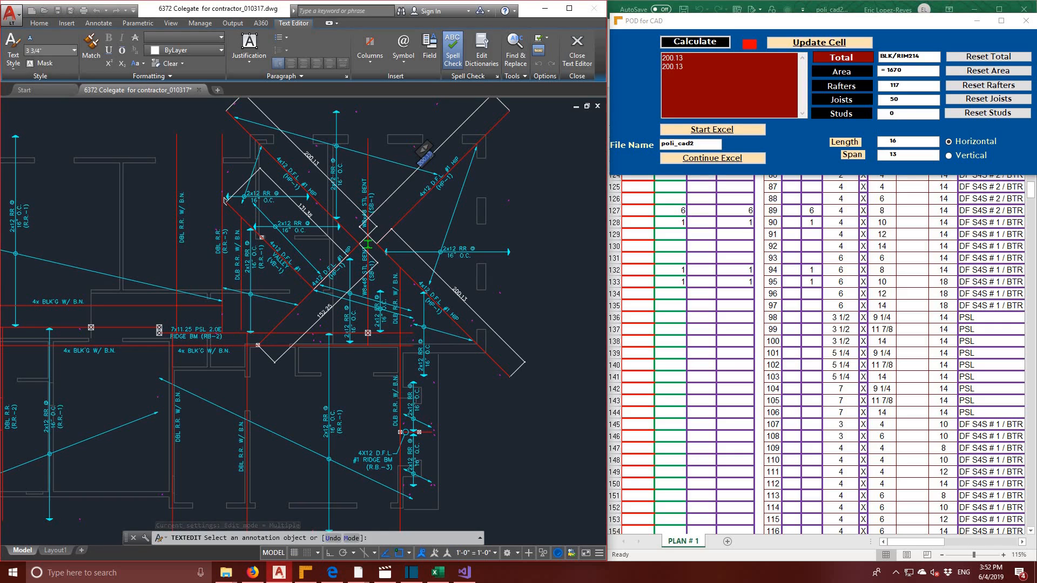
left_click(460, 296)
left_click(460, 296)
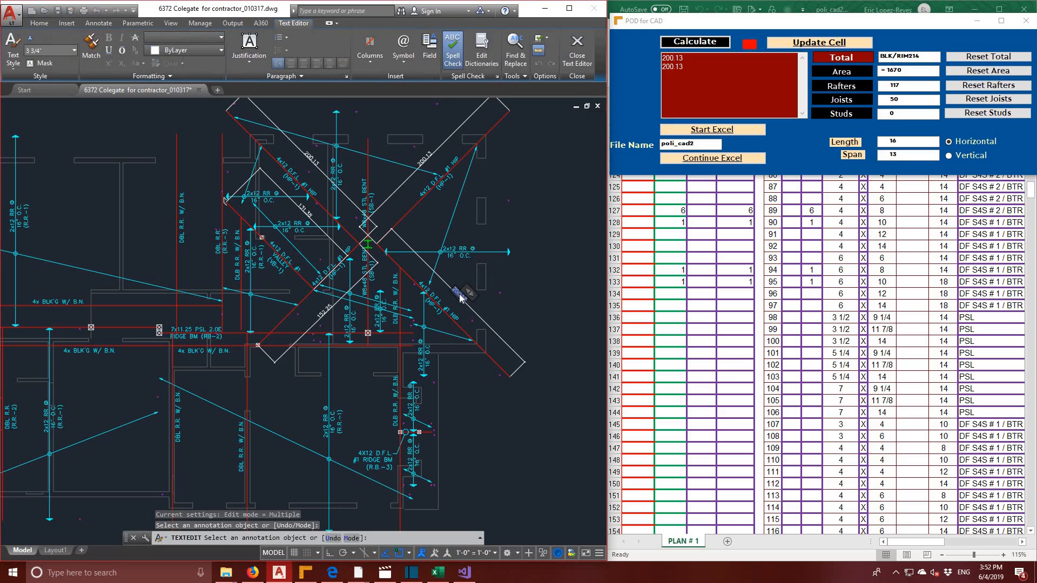
left_click(691, 94)
type("200.13")
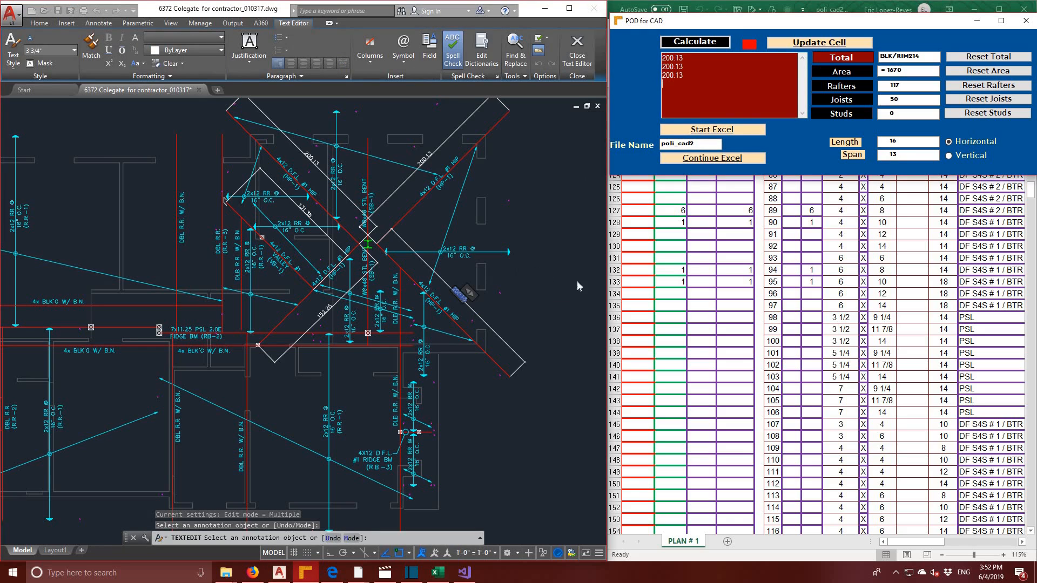
- Append the lower-left hip dimension, 152.25, and the valley beam dimension, 131.38, to the POD for CAD calculation list
left_click(322, 316)
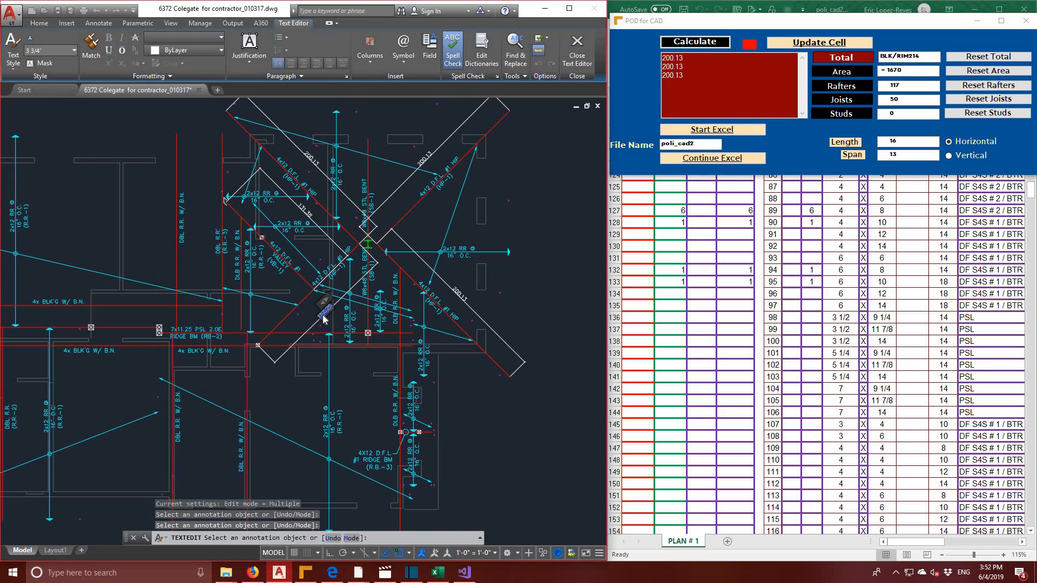
key("ctrl+c")
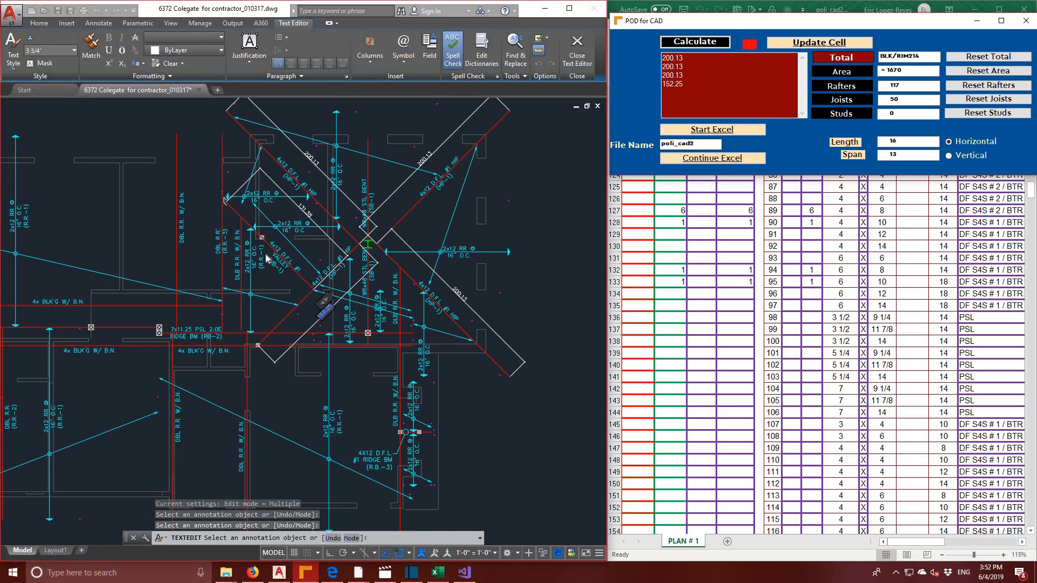
left_click(308, 211)
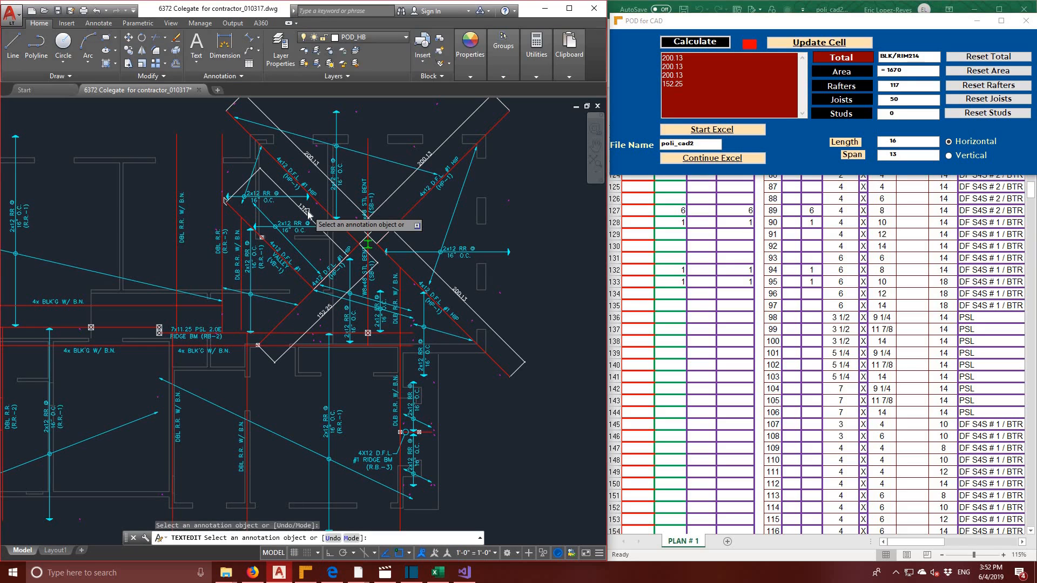
left_click(308, 211)
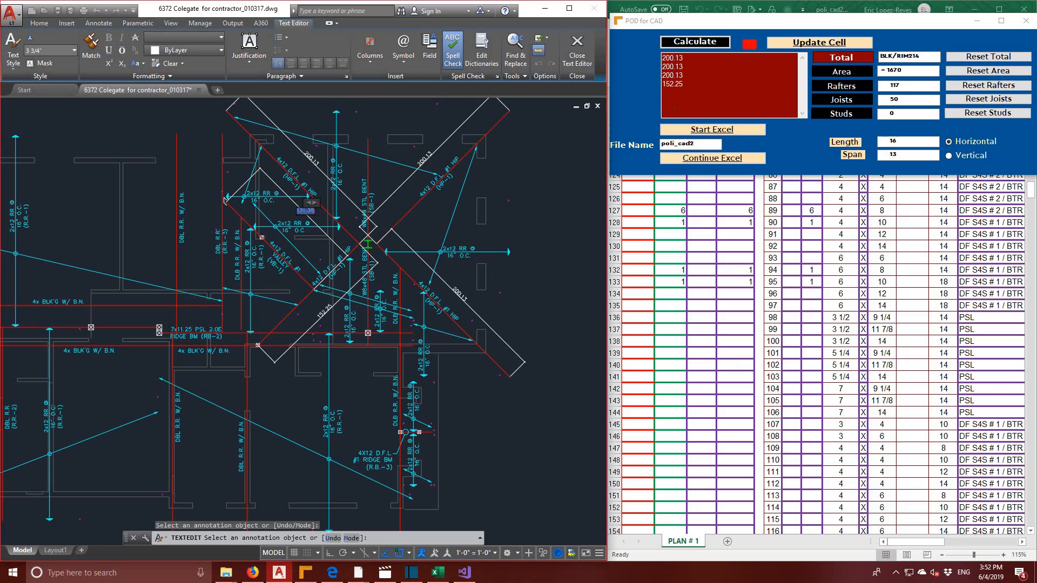
left_click(682, 102)
key("ctrl+v")
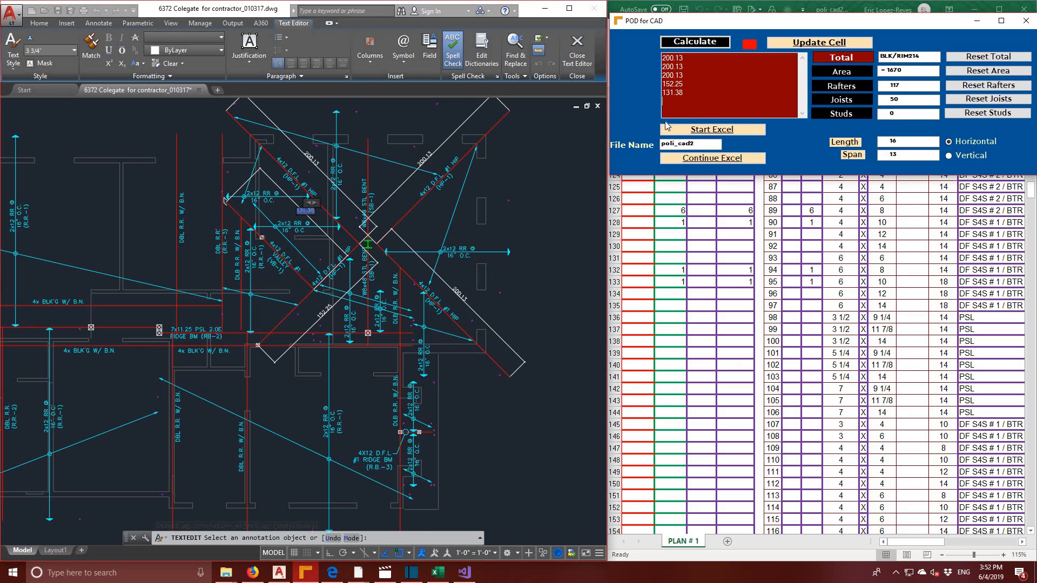
- Calculate the total of the five listed beam lengths for the 4 x 12 header/beam row
scroll(362, 327, "down", 2)
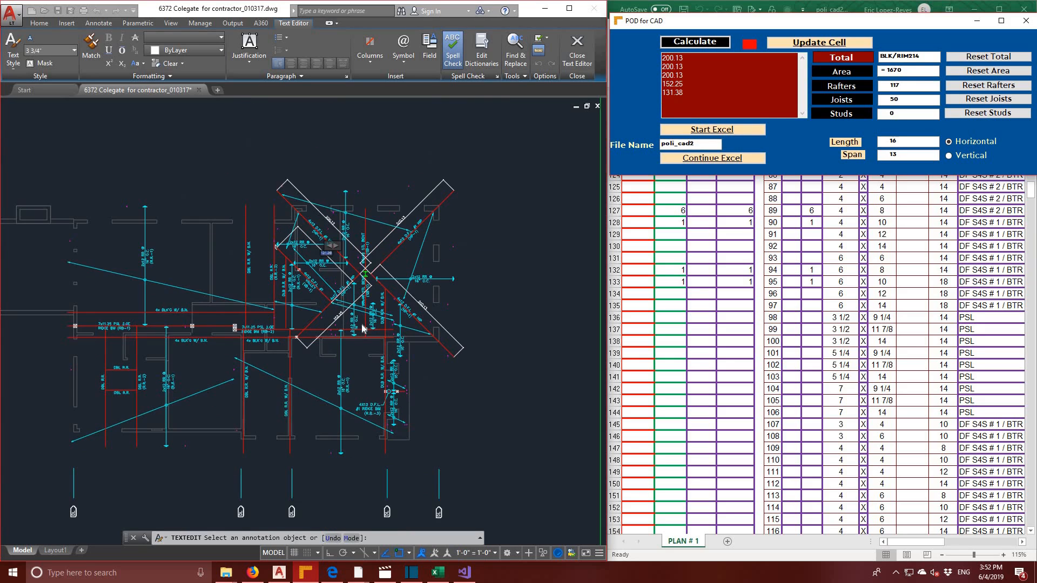
scroll(233, 331, "up", 2)
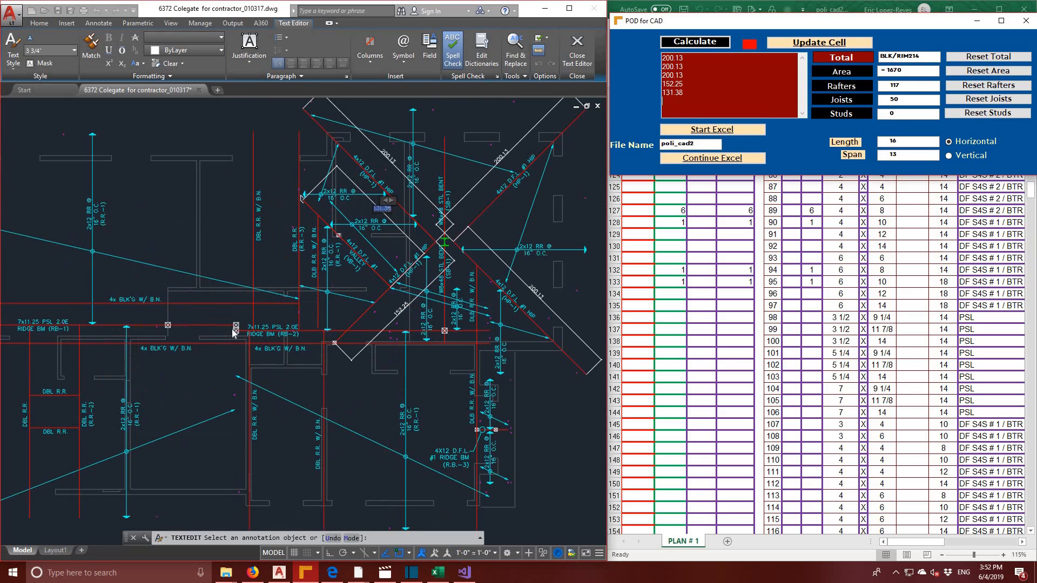
scroll(233, 332, "down", 2)
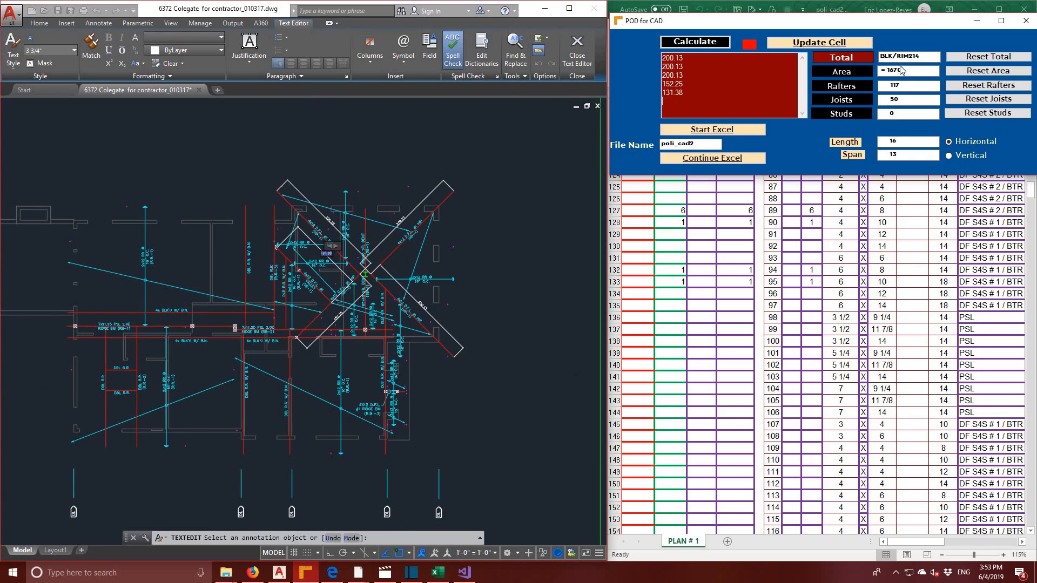
left_click(706, 43)
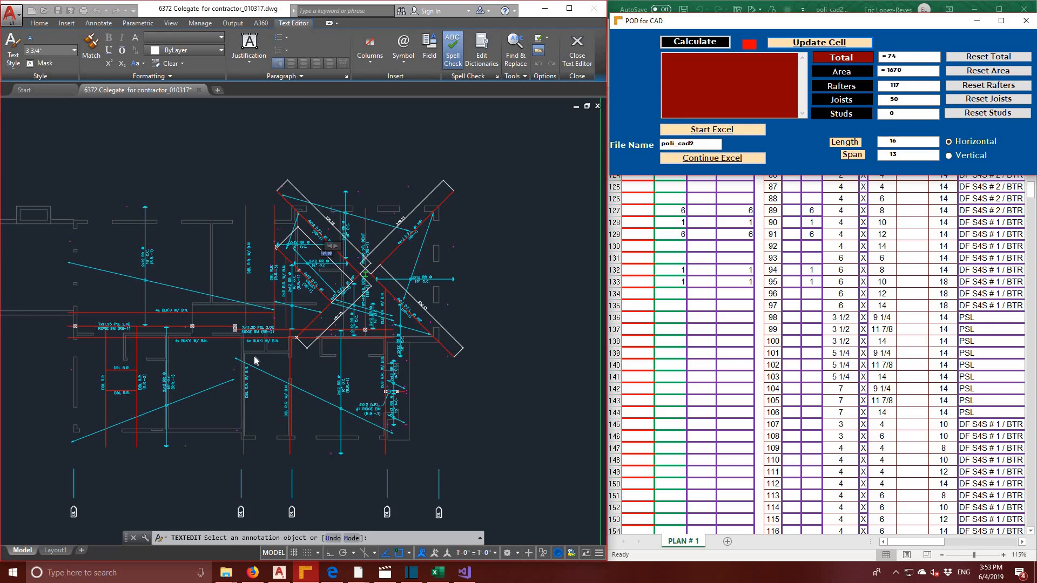
- In the Excel sheet, set the 7-inch-wide PSL beam depth in K143 to 11.25 and select that row's quantity cell, B143
scroll(255, 361, "up", 2)
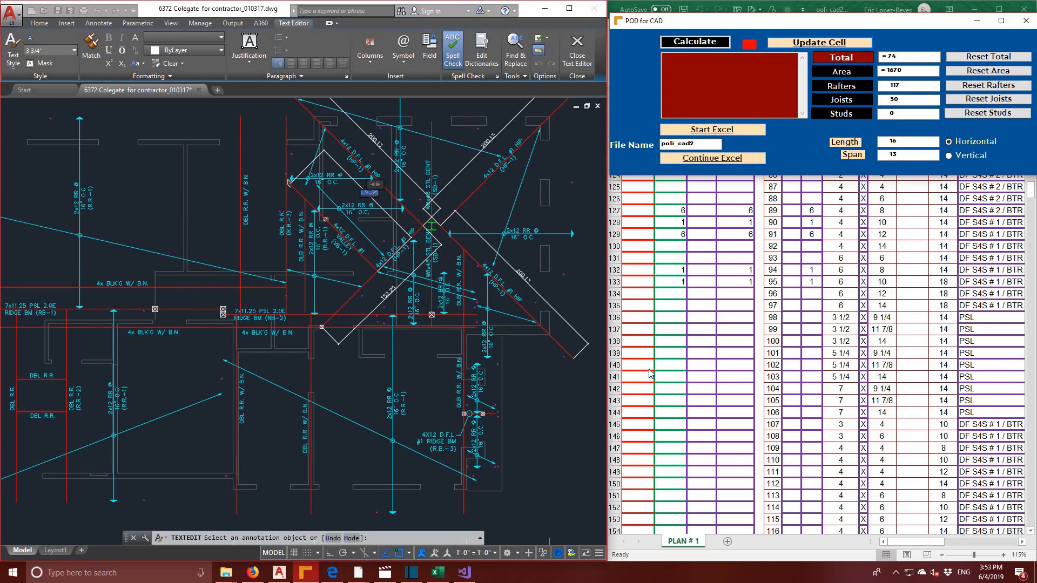
left_click(942, 544)
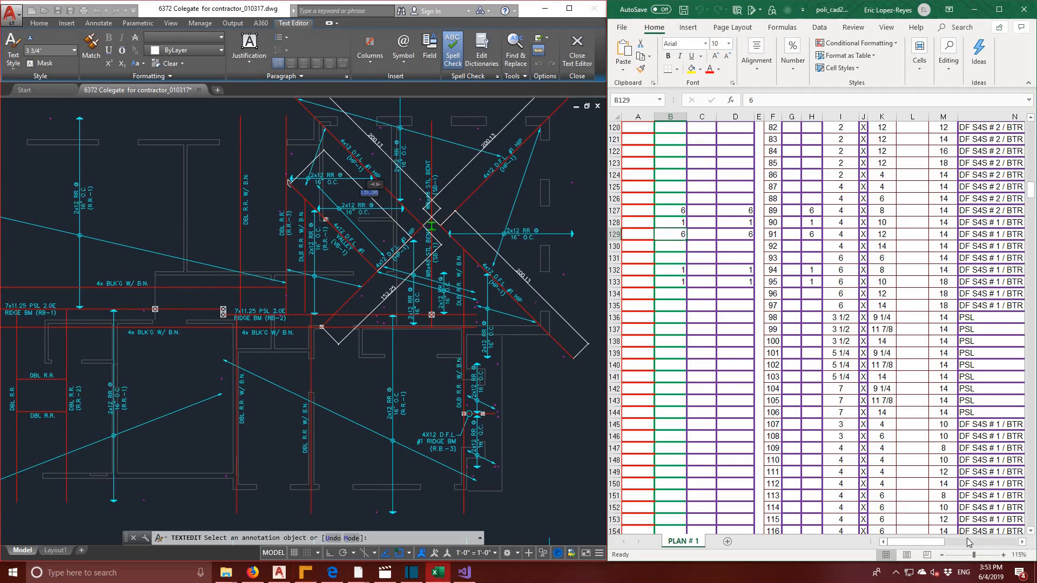
mouse_move(938, 542)
left_mouse_down()
mouse_move(986, 542)
mouse_move(927, 544)
left_mouse_up()
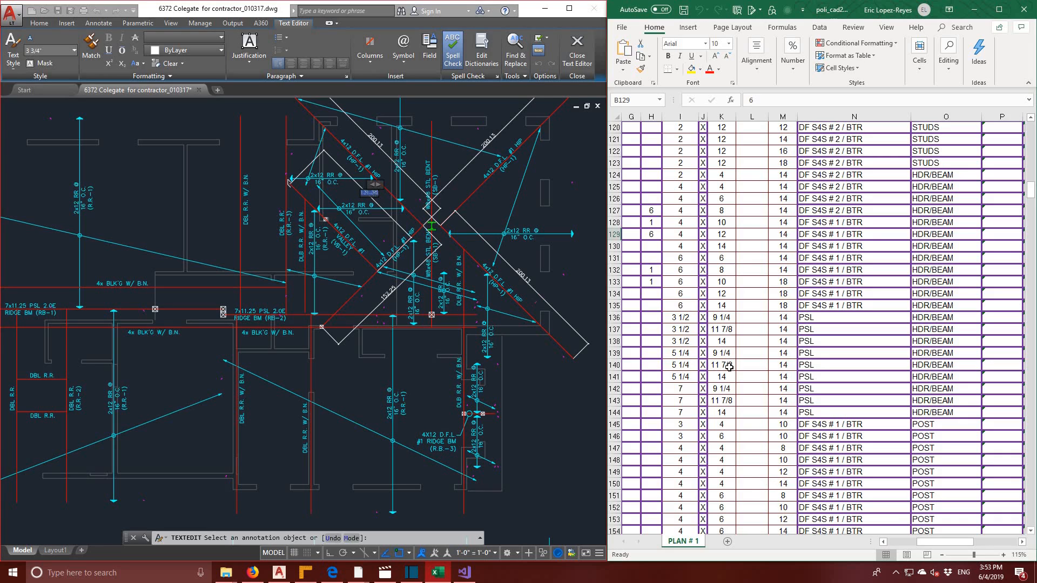
left_click(723, 400)
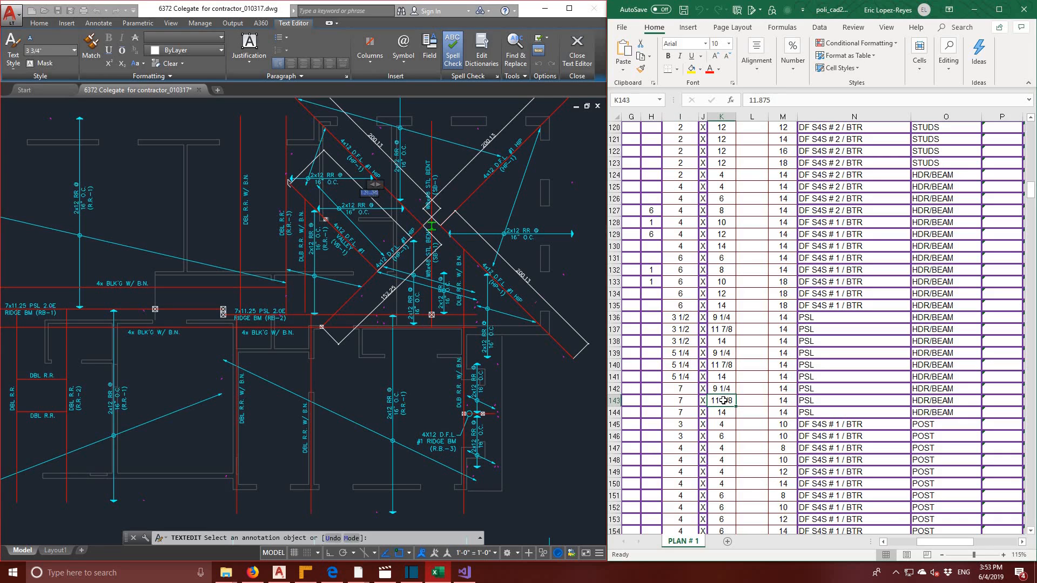
double_click(724, 401)
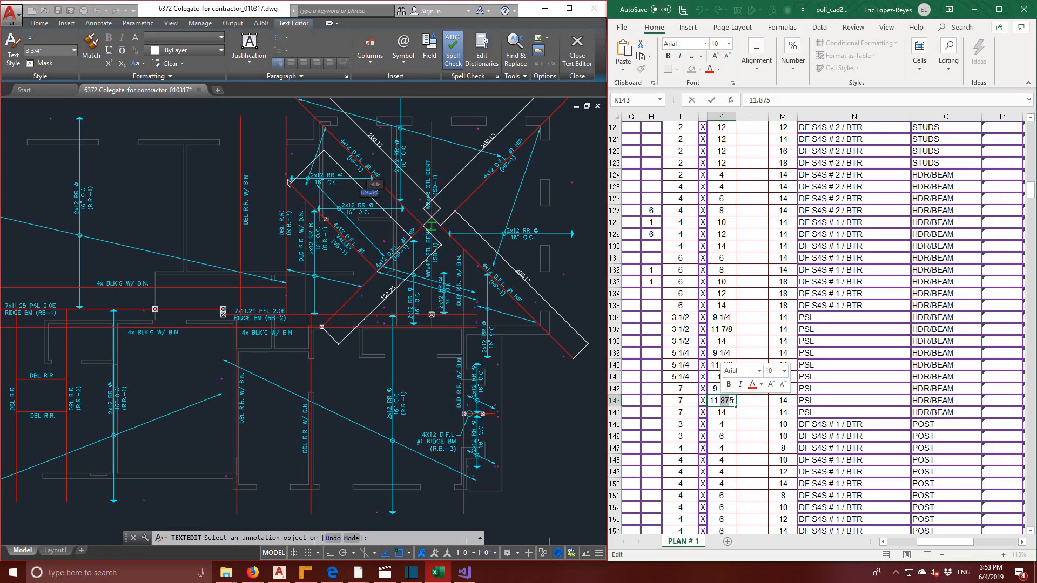
type("2")
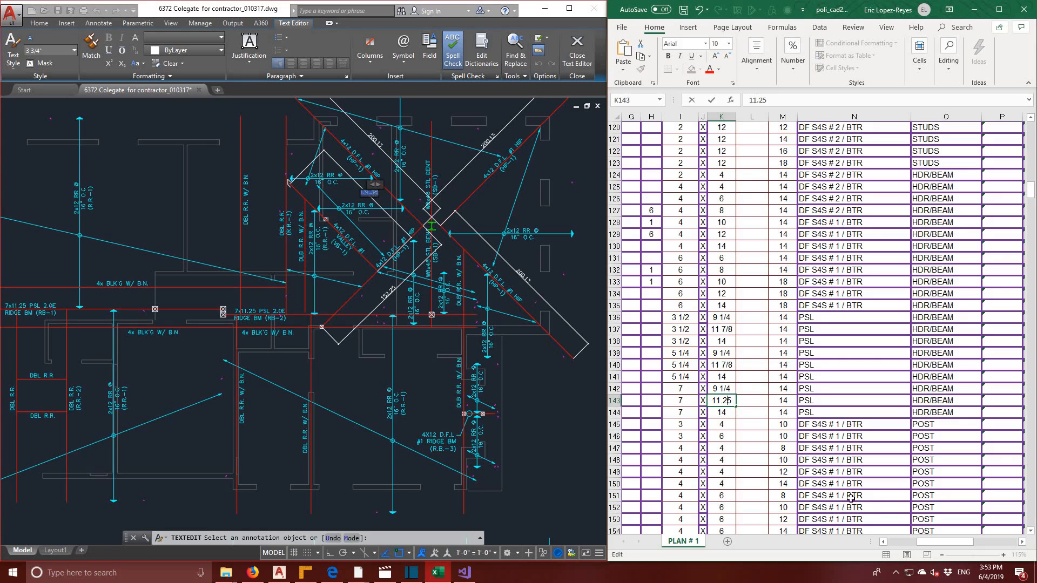
key("Return")
left_click_drag(930, 546, 902, 546)
left_click(676, 399)
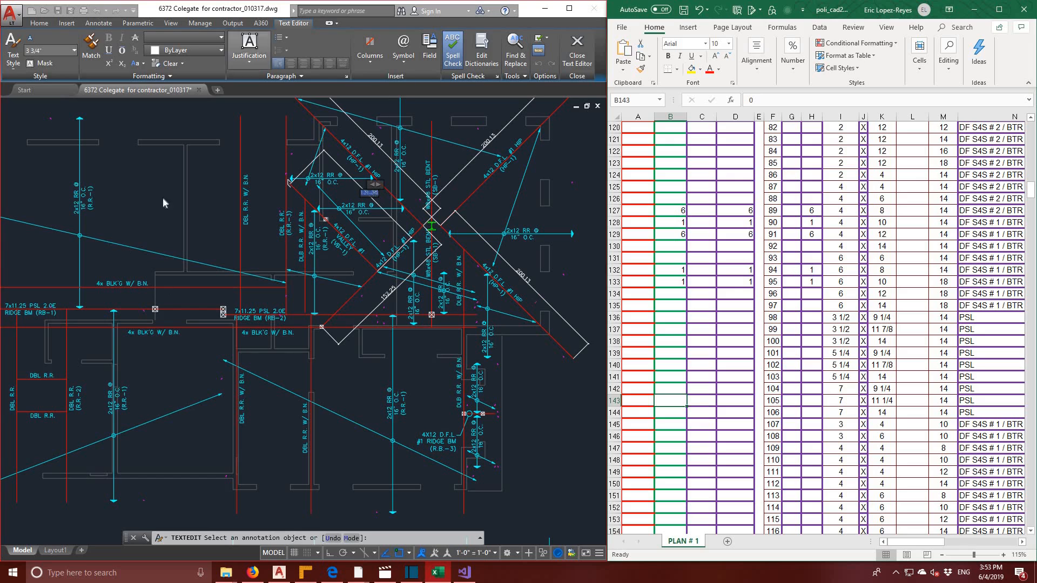
- Close the dimension text editing and dimension the 7x11.25 PSL ridge beam RB-1, placing the dimension line just above the beam
left_click(35, 23)
left_click(36, 23)
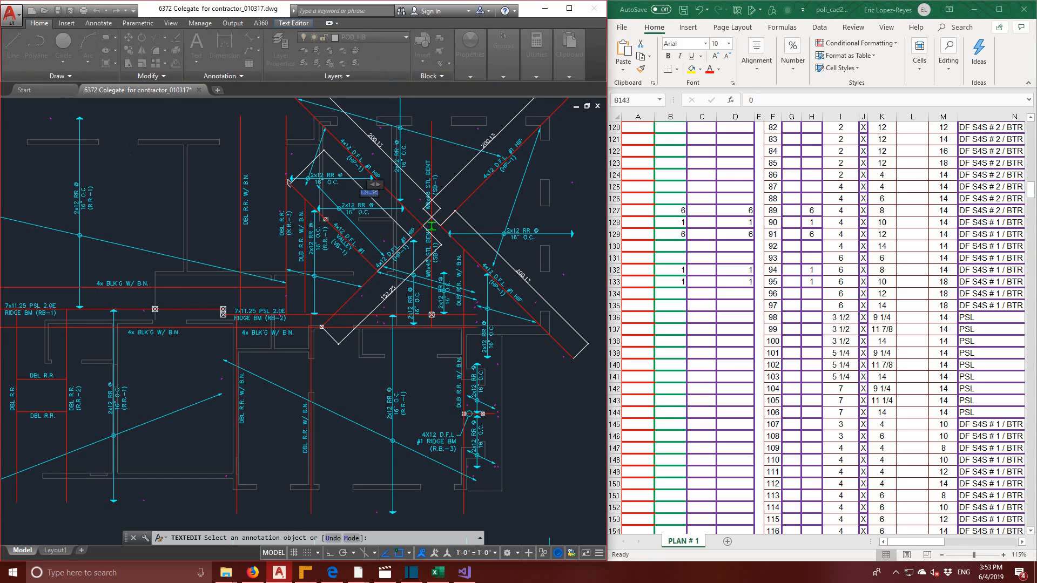
left_click(124, 153)
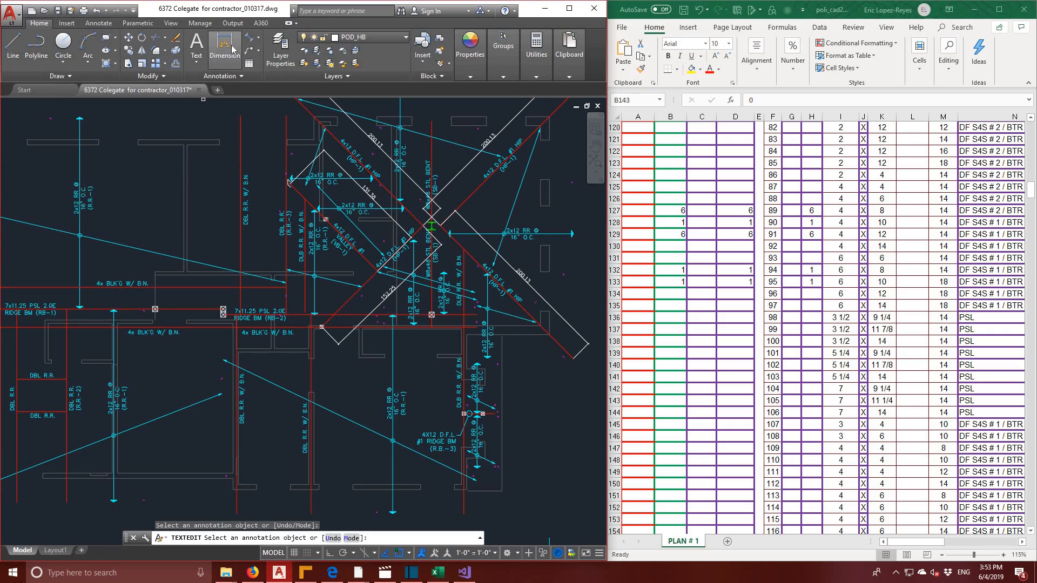
left_click(233, 50)
middle_click_drag(180, 164, 404, 181)
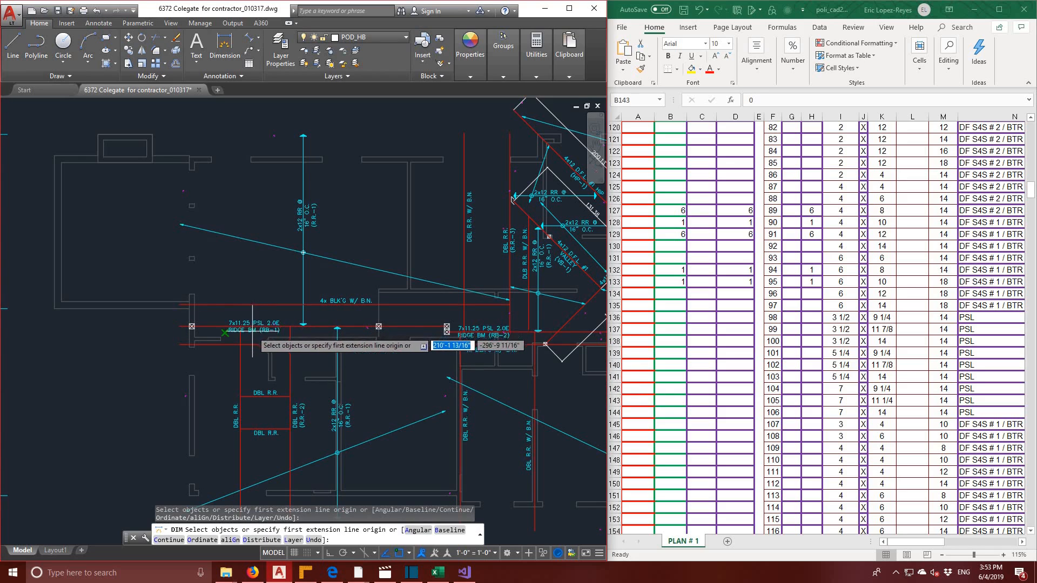
left_click(360, 326)
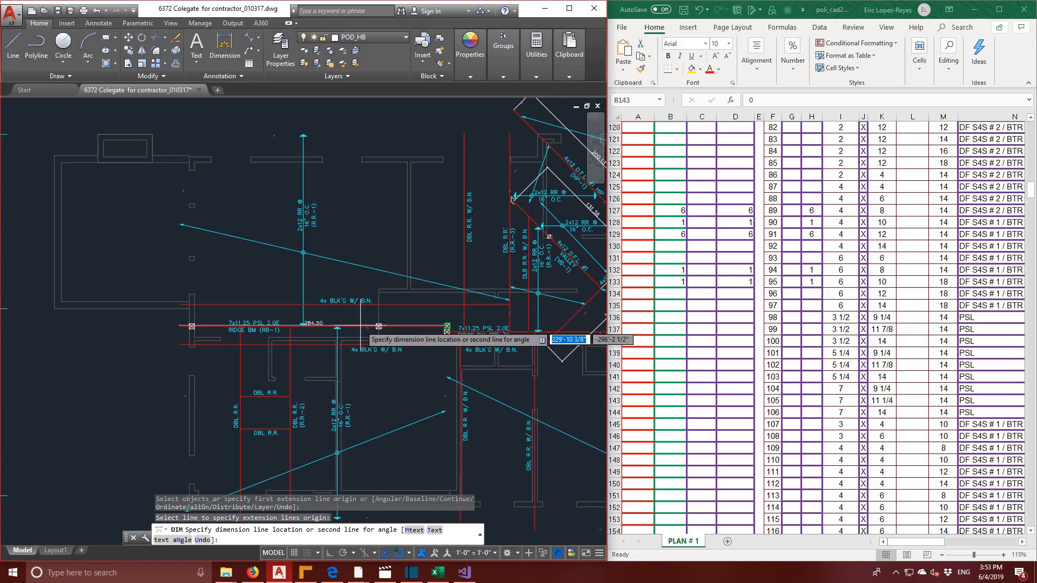
left_click(367, 316)
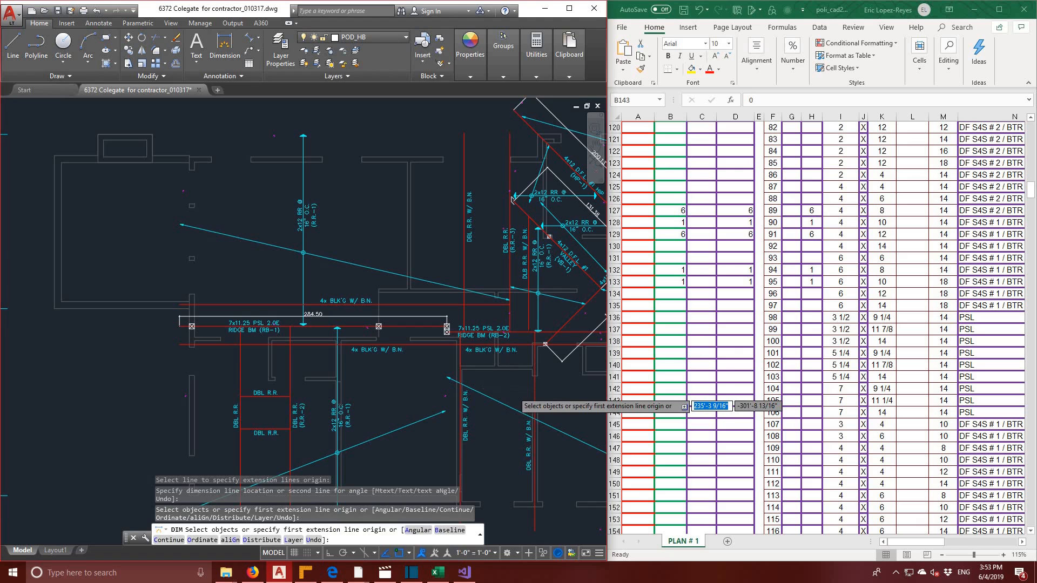
- Dimension the 7x11.25 PSL ridge beam RB-2 with the dimension line below the beam, and end the dimension command
middle_click_drag(524, 413, 354, 389)
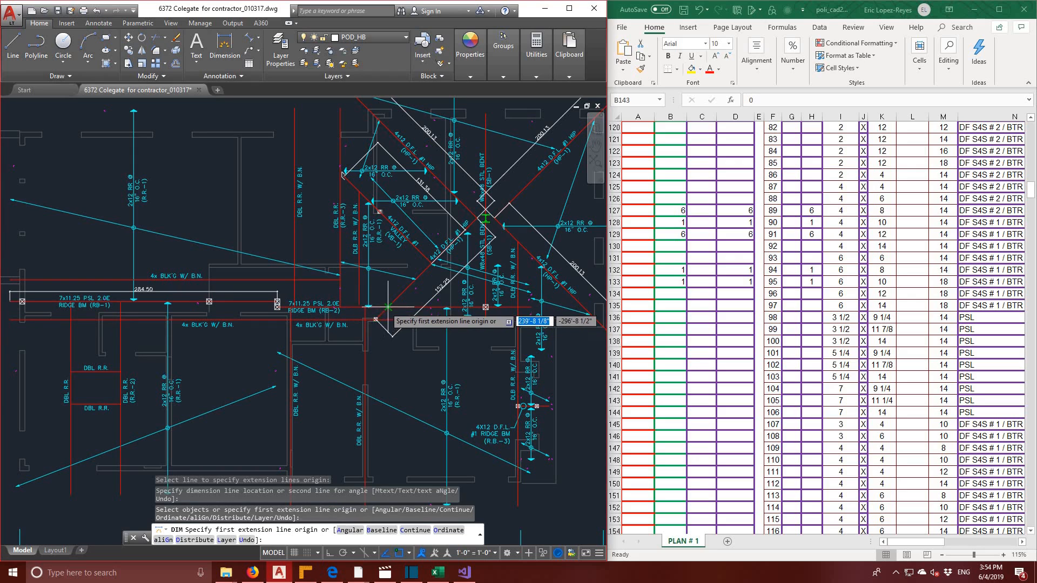
key("Return")
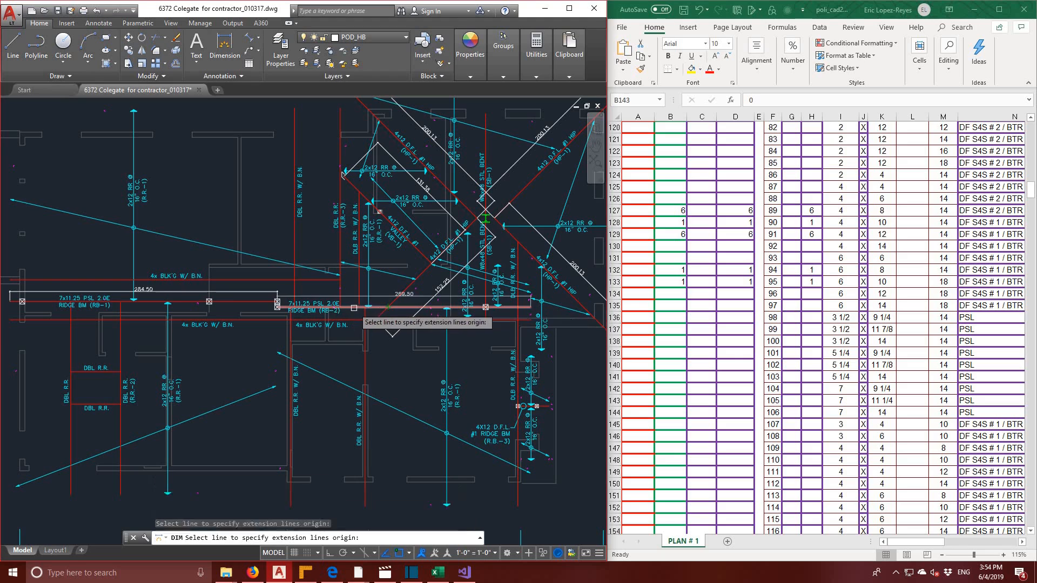
left_click(353, 308)
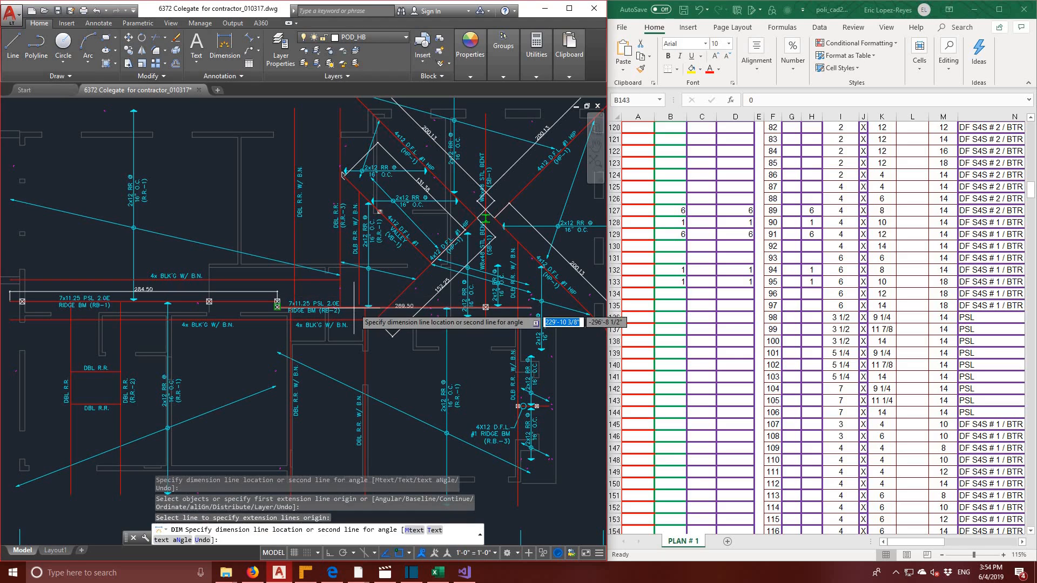
left_click(356, 355)
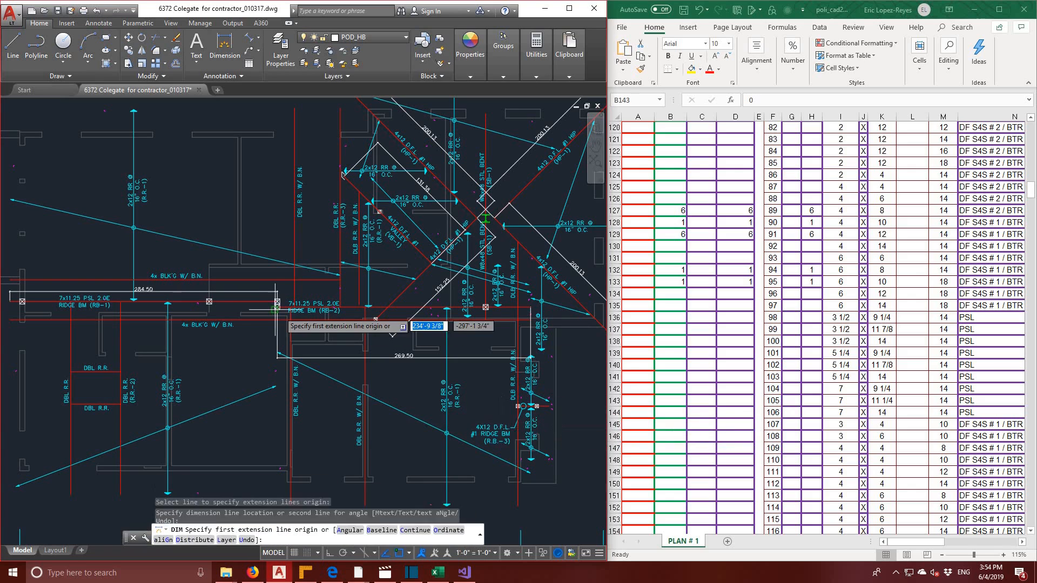
key("Escape")
key("Escape")
key("Escape")
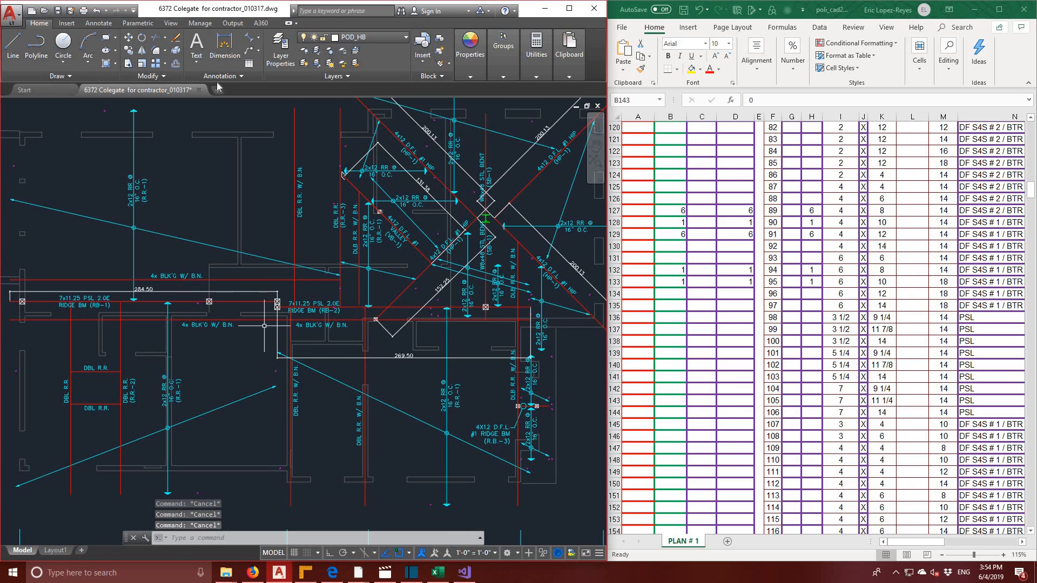
- Open the RB-1 dimension text for editing and reset the total, area, rafters and joists in POD for CAD
double_click(146, 289)
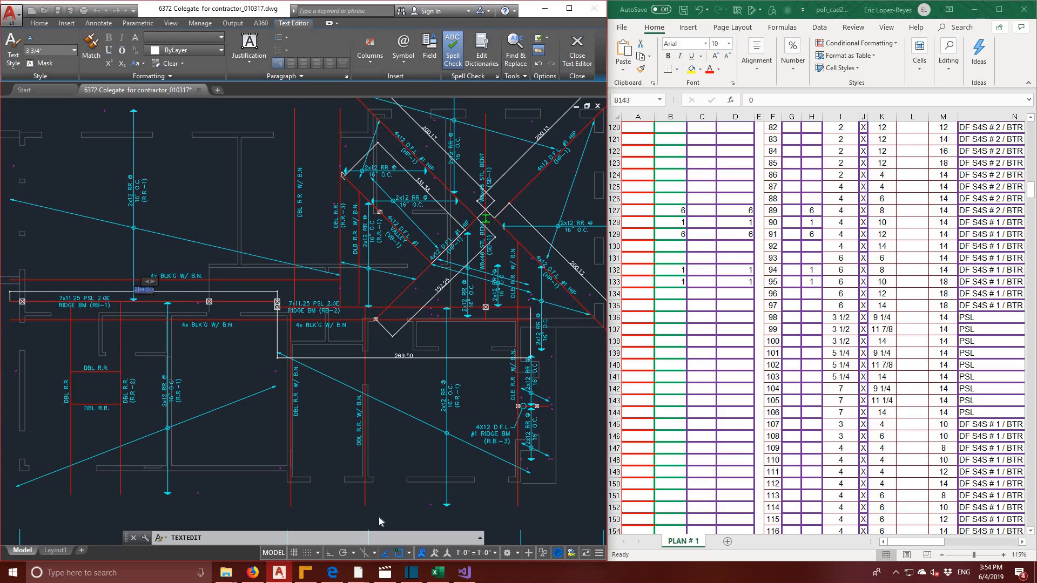
left_click(307, 572)
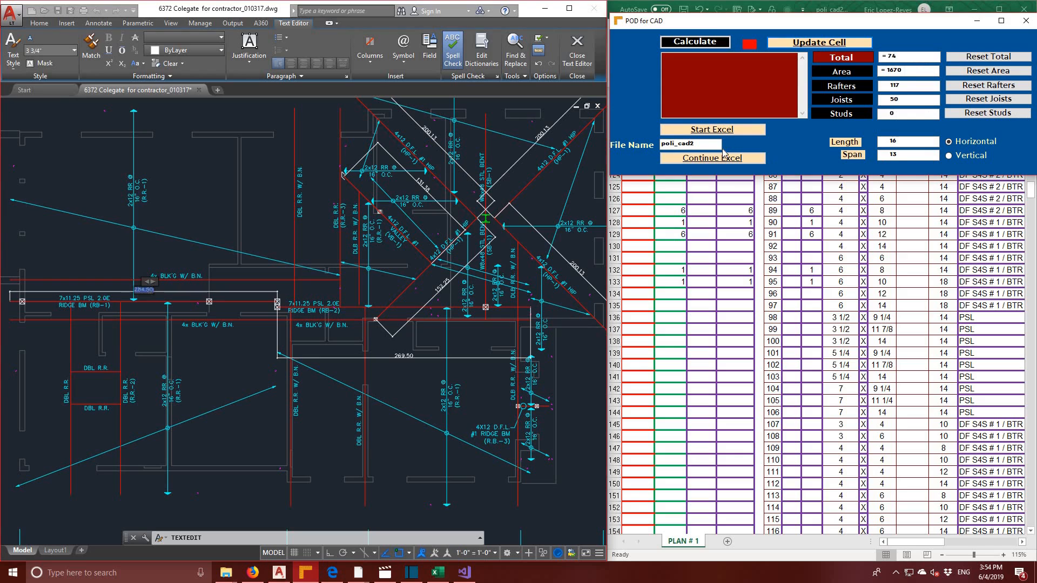
left_click(984, 56)
left_click(984, 71)
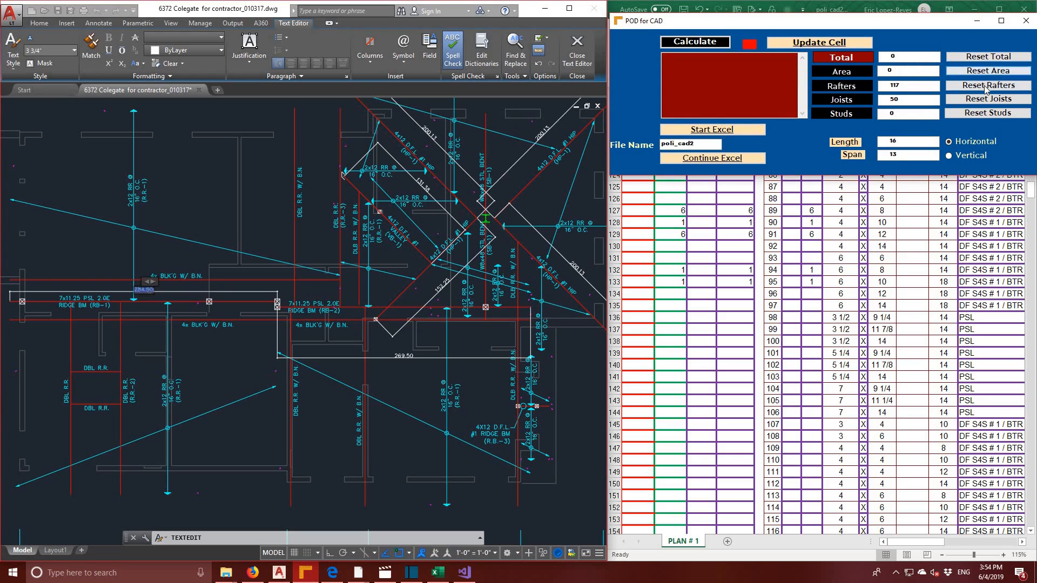
left_click(984, 85)
key("Tab")
key("Return")
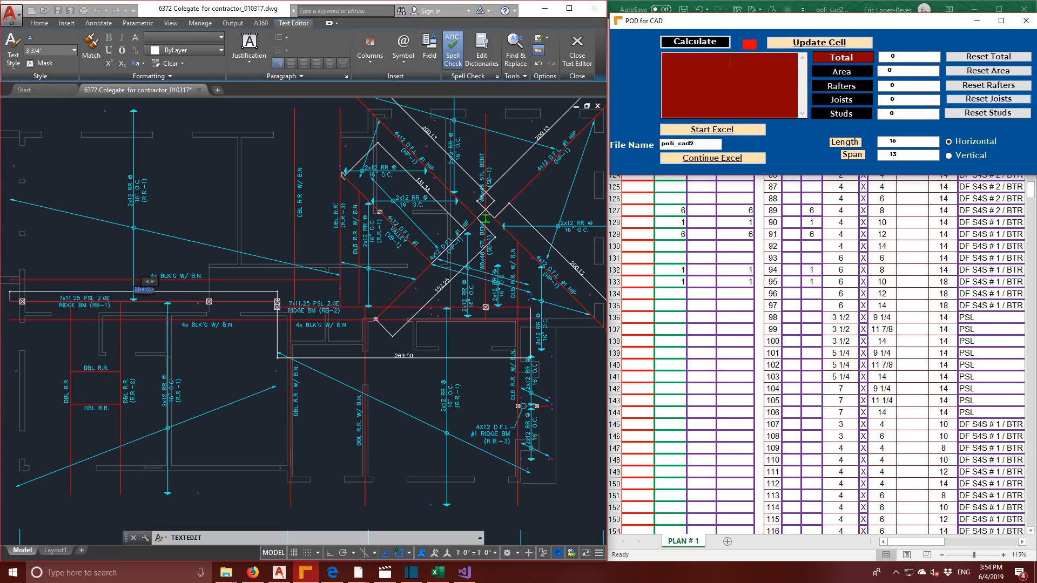
- Append the RB-1 dimension, 284.50, and the RB-2 dimension, 269.50, to the POD for CAD calculation list
left_click(727, 68)
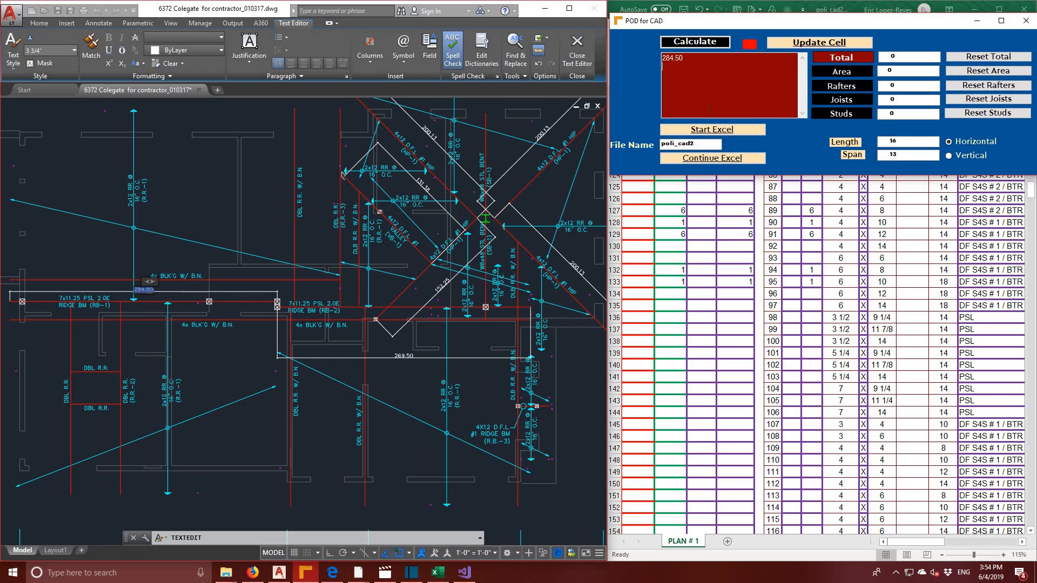
left_click(400, 359)
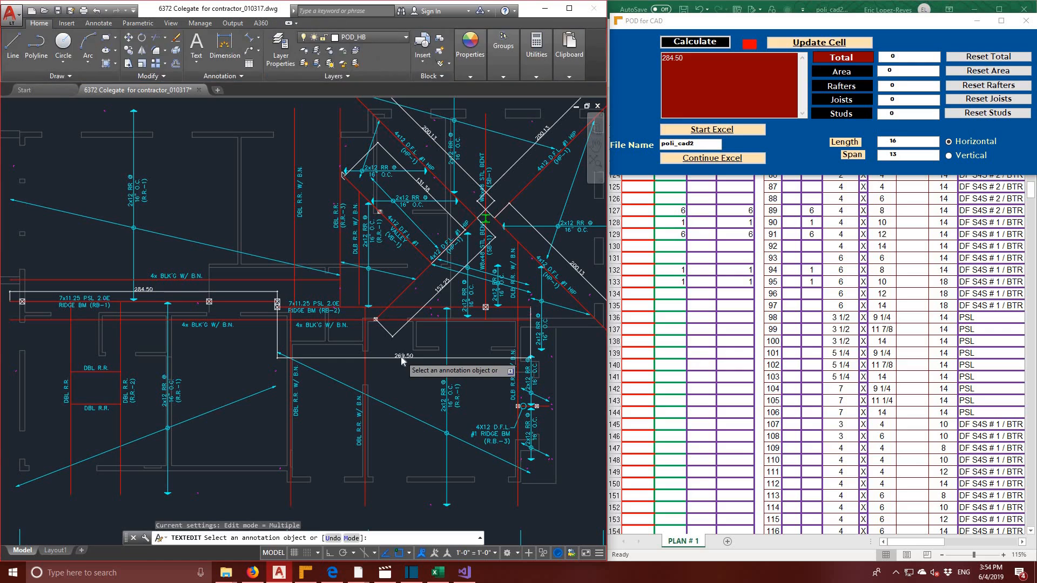
left_click(402, 356)
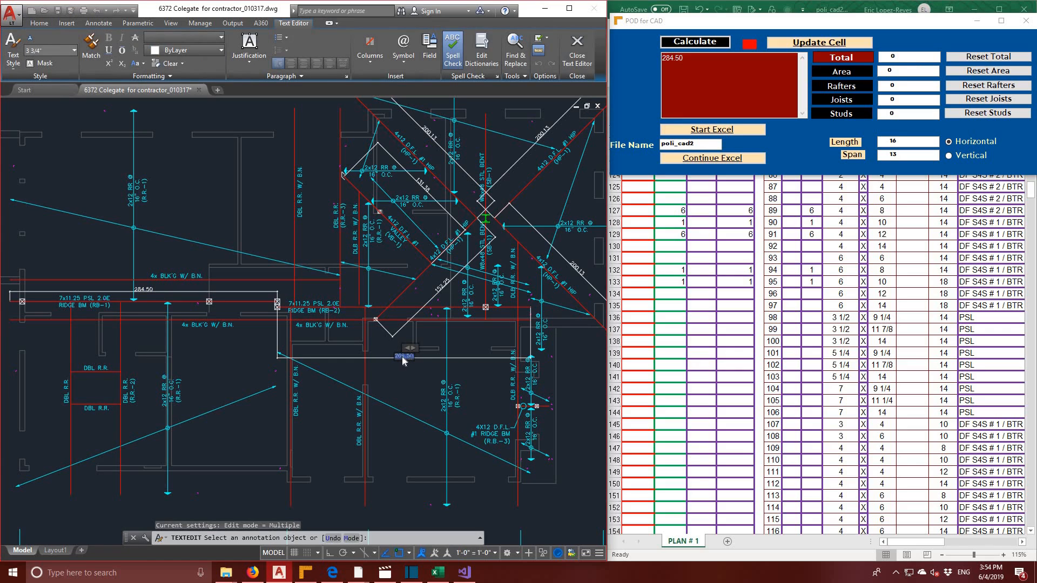
left_click(683, 113)
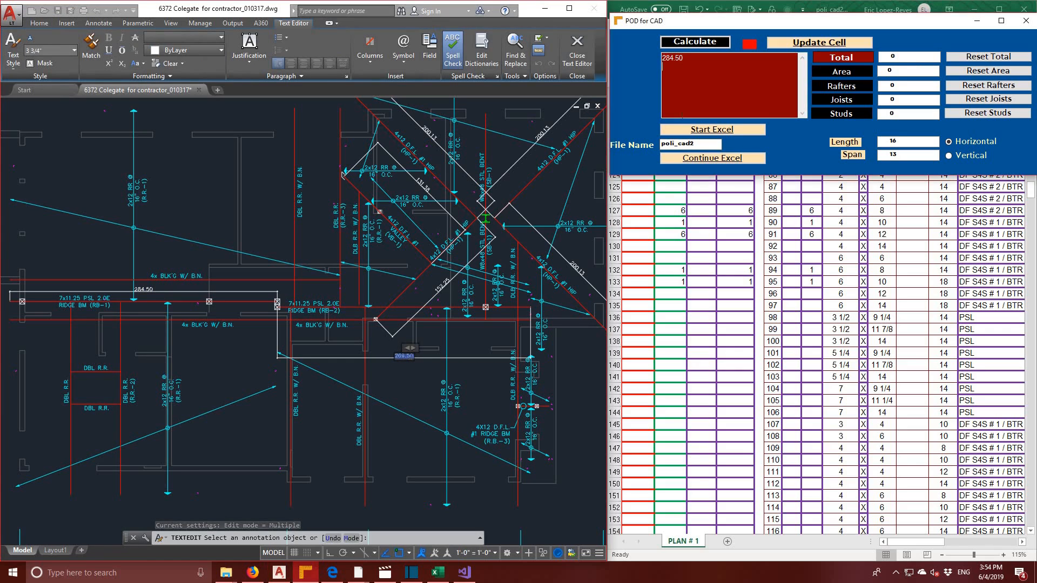
- Calculate the total of the two ridge beam lengths and update the 7 x 11 1/4 PSL quantity cell, B143, with it
left_click(704, 43)
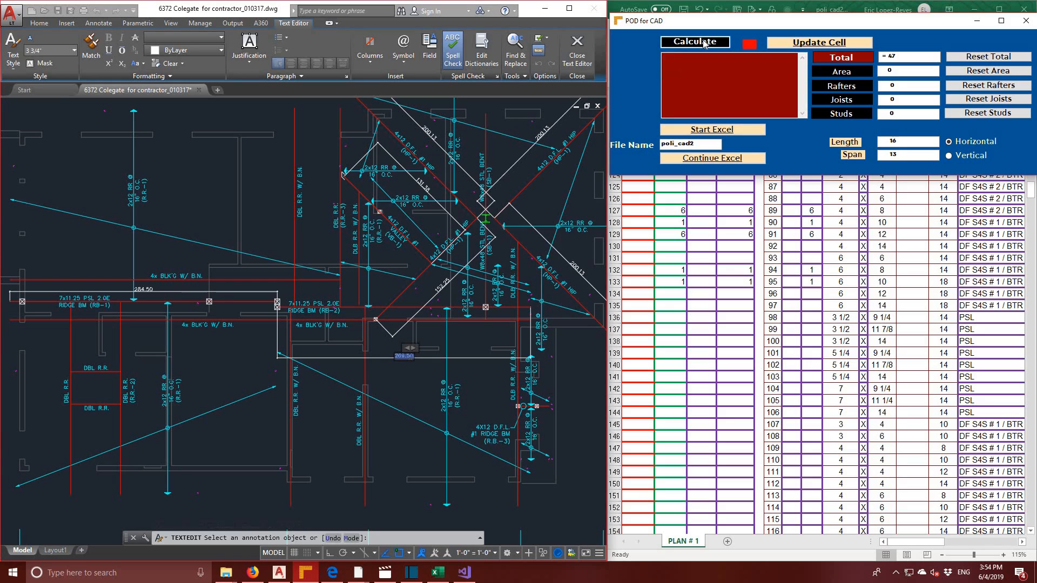
left_click(823, 44)
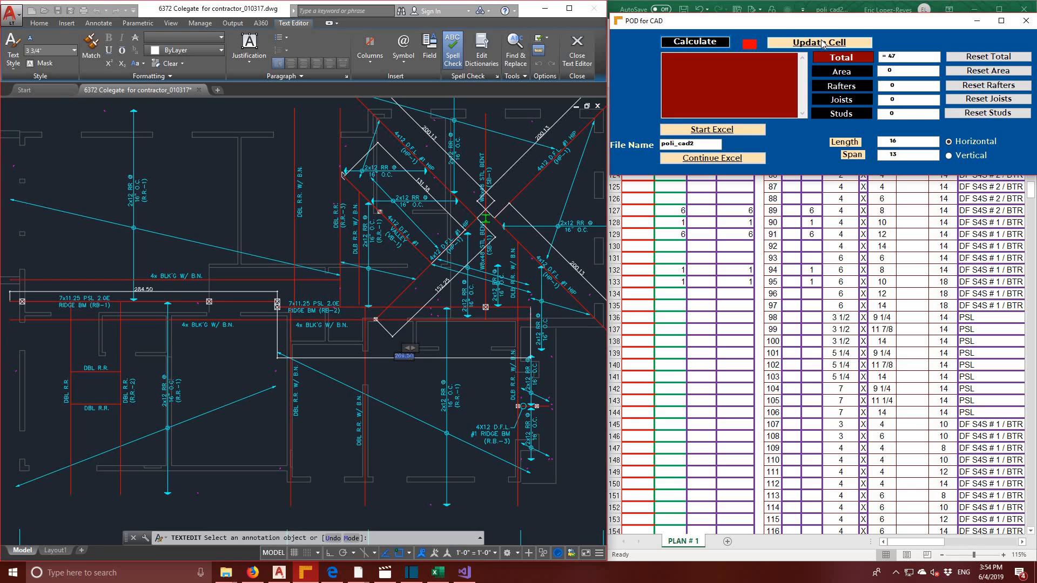
left_click(822, 44)
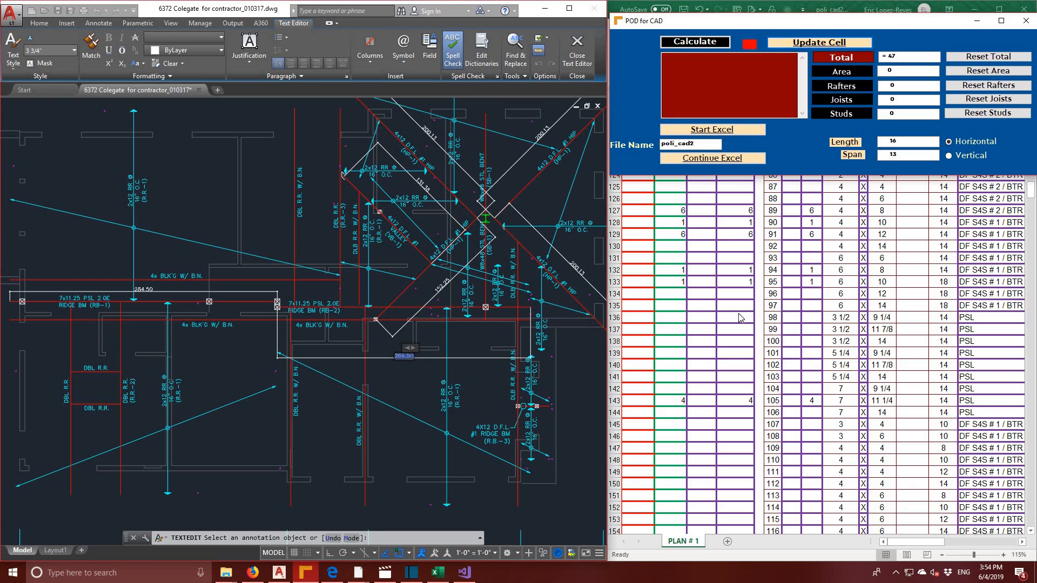
- Minimize POD for CAD, maximize the Excel workbook and return to the start of the PLAN # 1 sheet
scroll(740, 317, "down", 4)
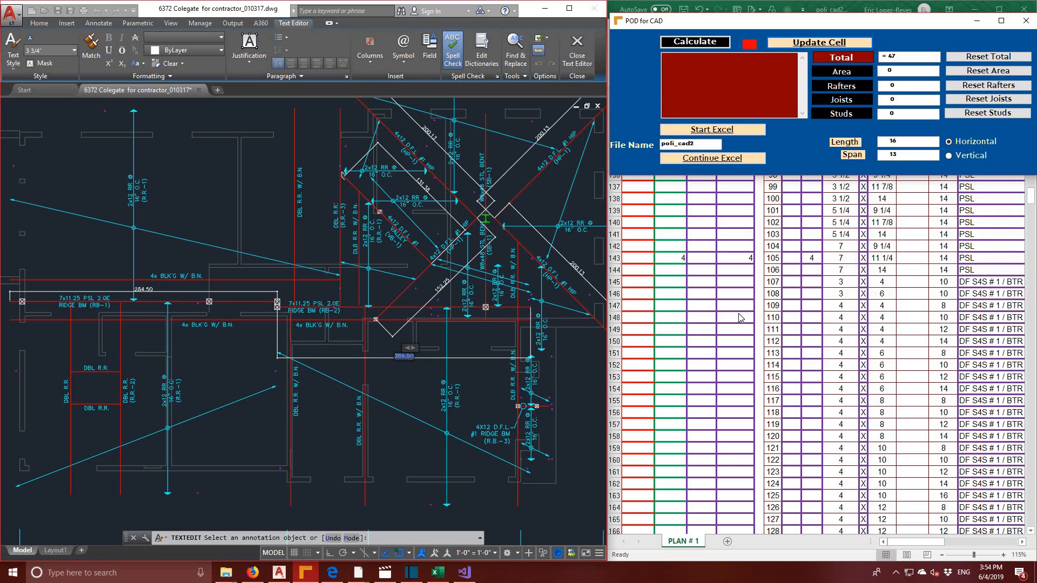
scroll(740, 318, "down", 2)
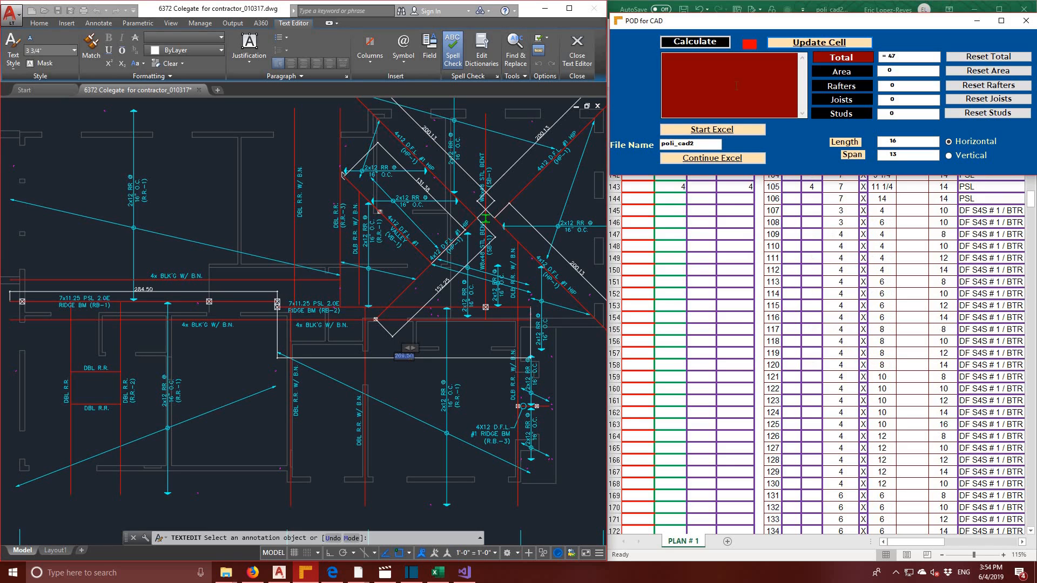
left_click(976, 21)
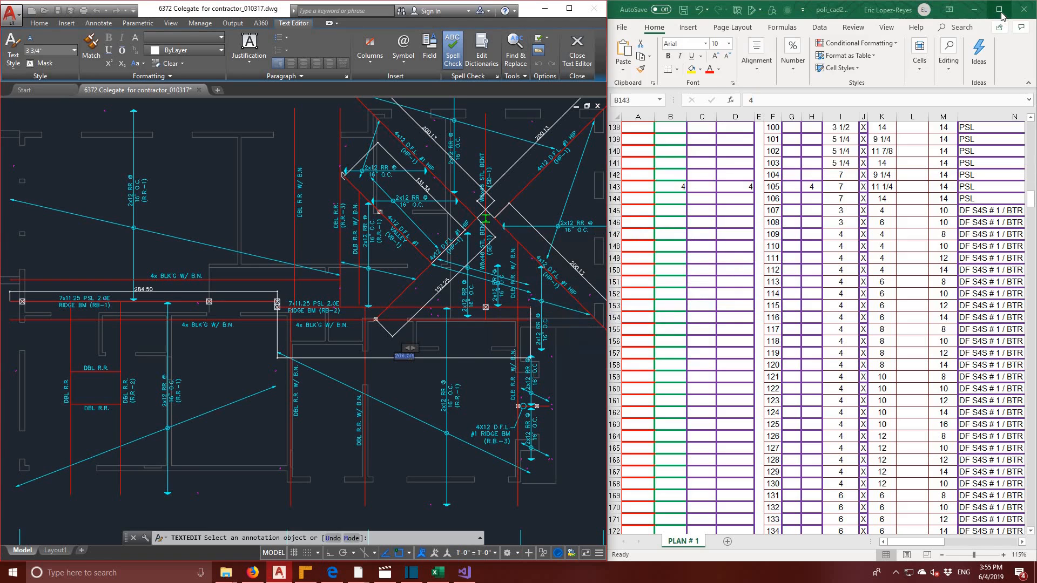
left_click(1000, 9)
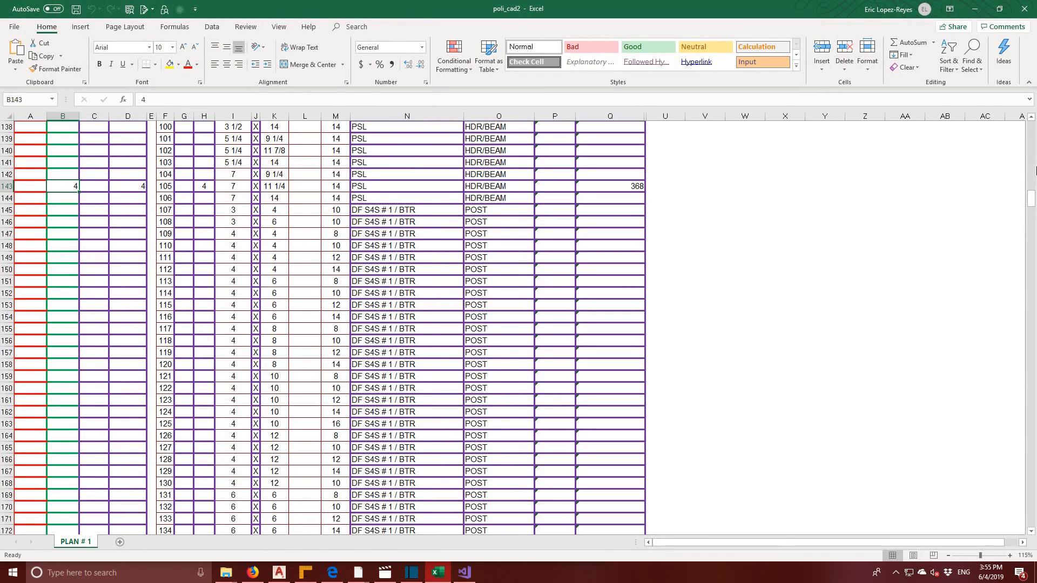
left_click_drag(1032, 191, 1032, 128)
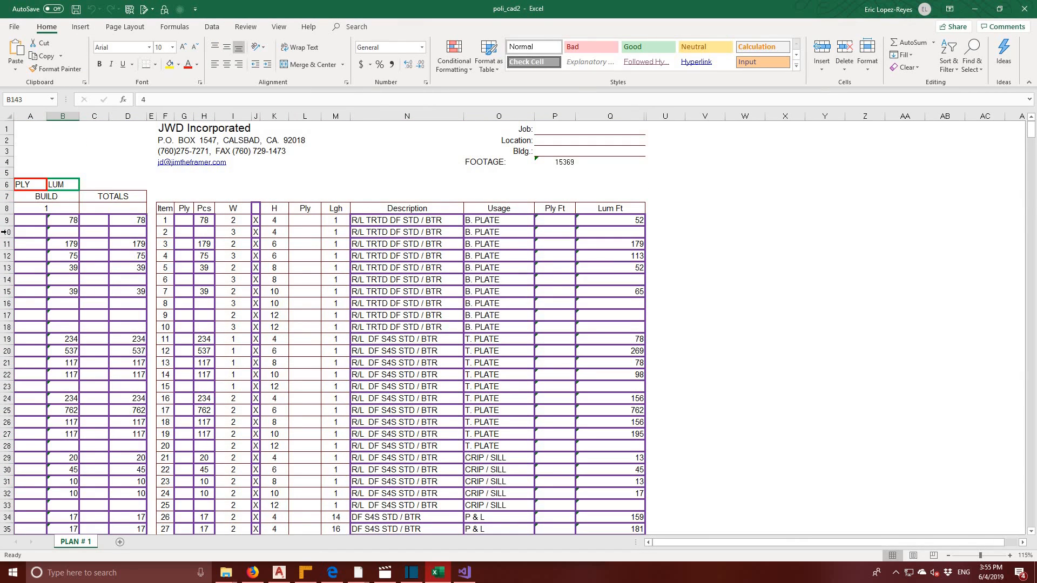
- Delete the empty bottom-plate rows: row 10 (3 x 4) and rows 15 to 17 (3 x 10, 2 x 12 and 3 x 12)
left_click(7, 232)
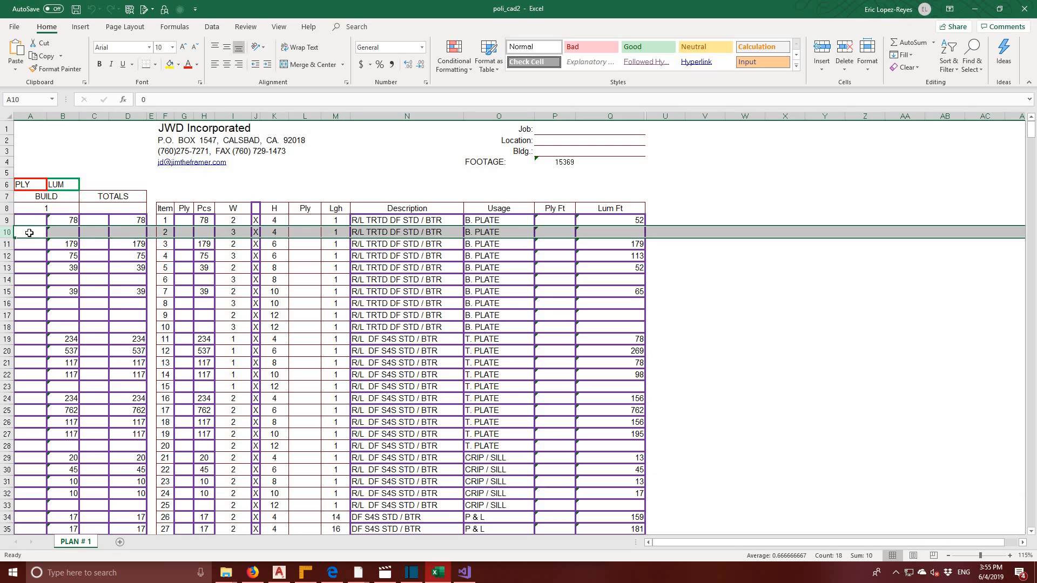
right_click(29, 236)
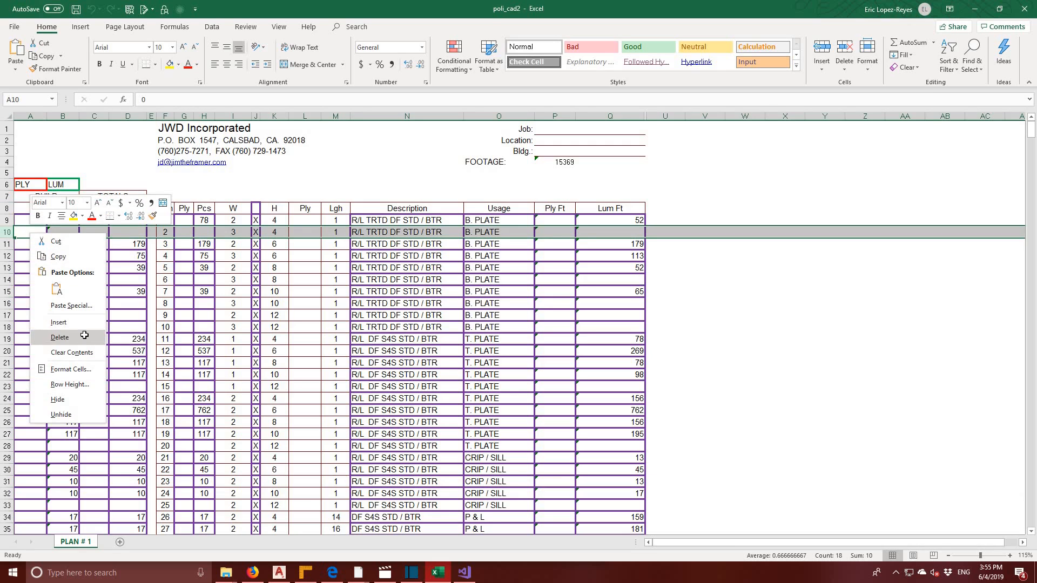
left_click(64, 328)
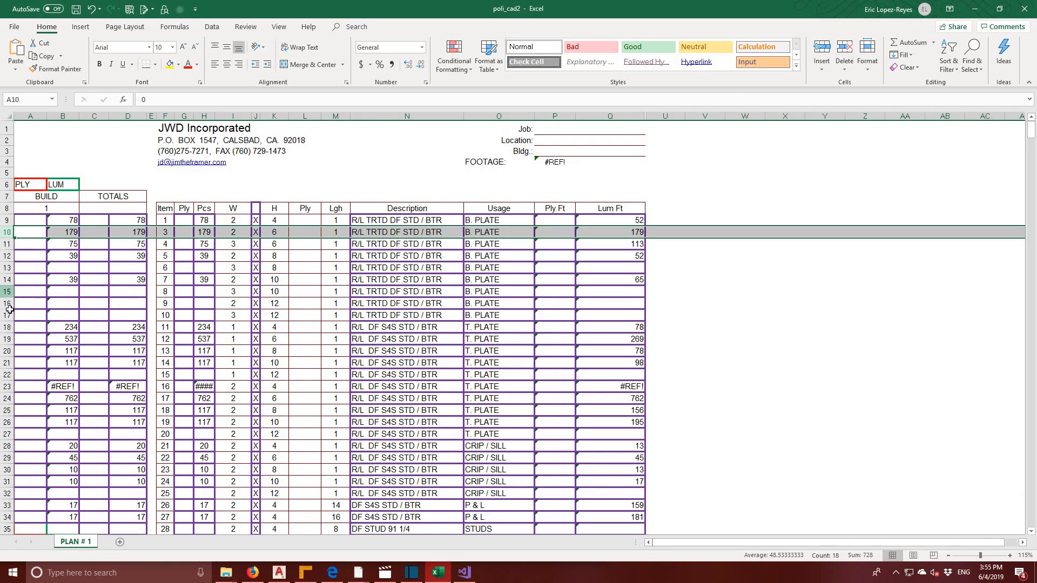
left_click_drag(6, 292, 7, 315)
right_click(27, 311)
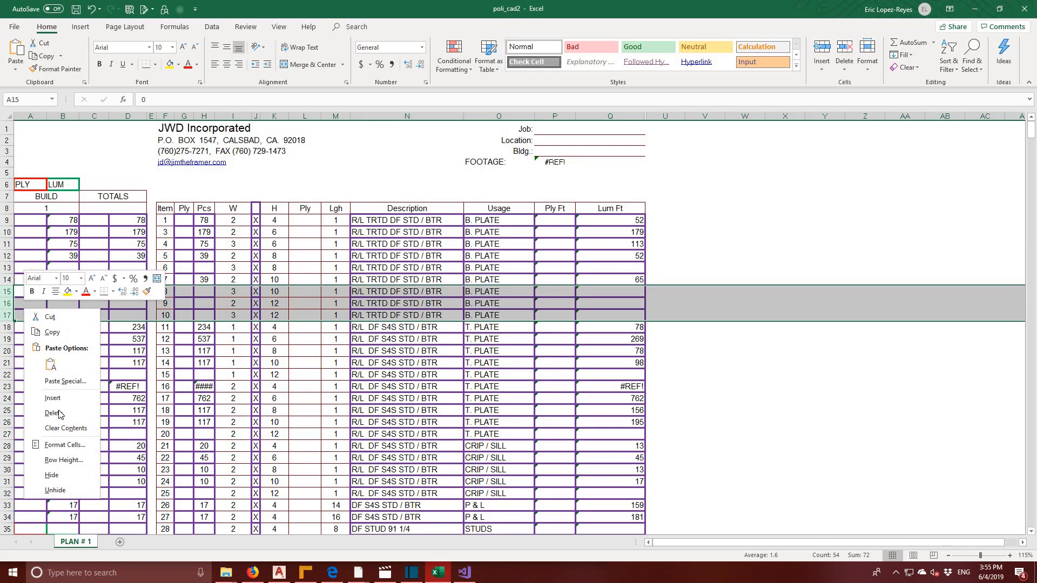
left_click(63, 413)
- Delete the #REF! top-plate rows: rows 19 and 20 (1 x 12 and 2 x 4) and rows 21 and 22 (2 x 10 and 2 x 12)
scroll(58, 261, "down", 2)
scroll(58, 261, "down", 1)
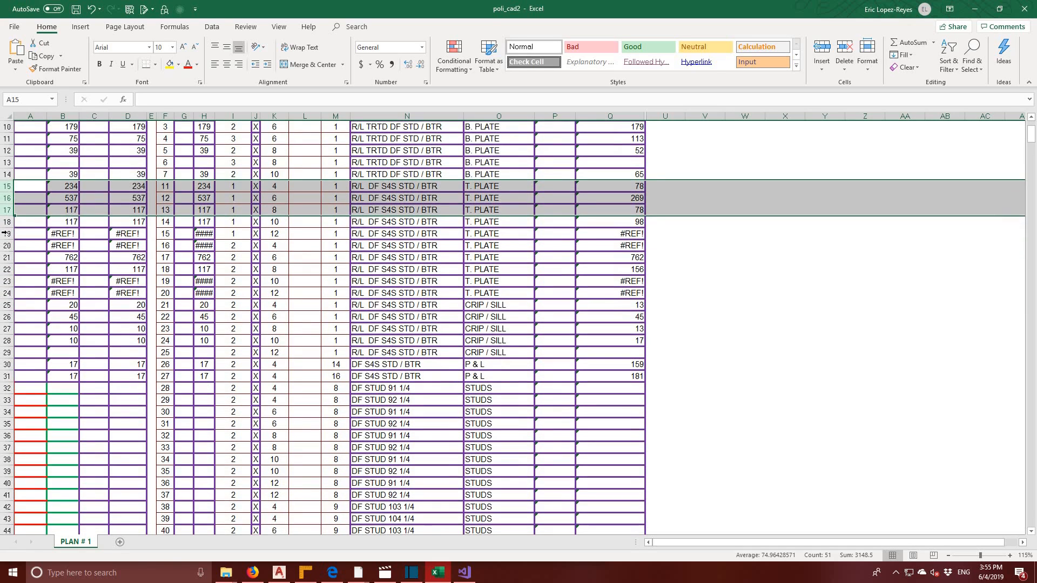
left_click_drag(7, 233, 7, 245)
right_click(30, 244)
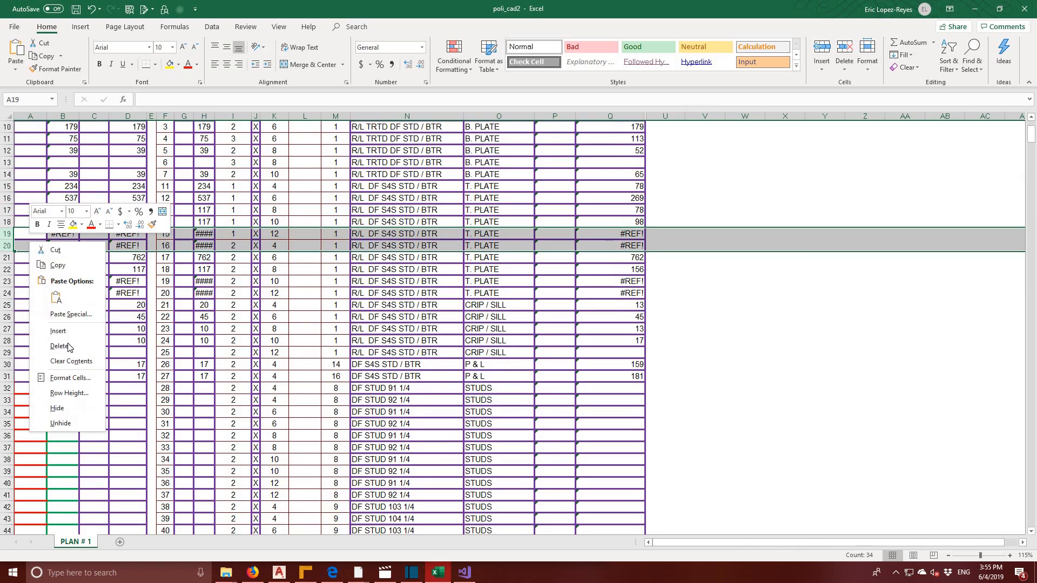
left_click(59, 346)
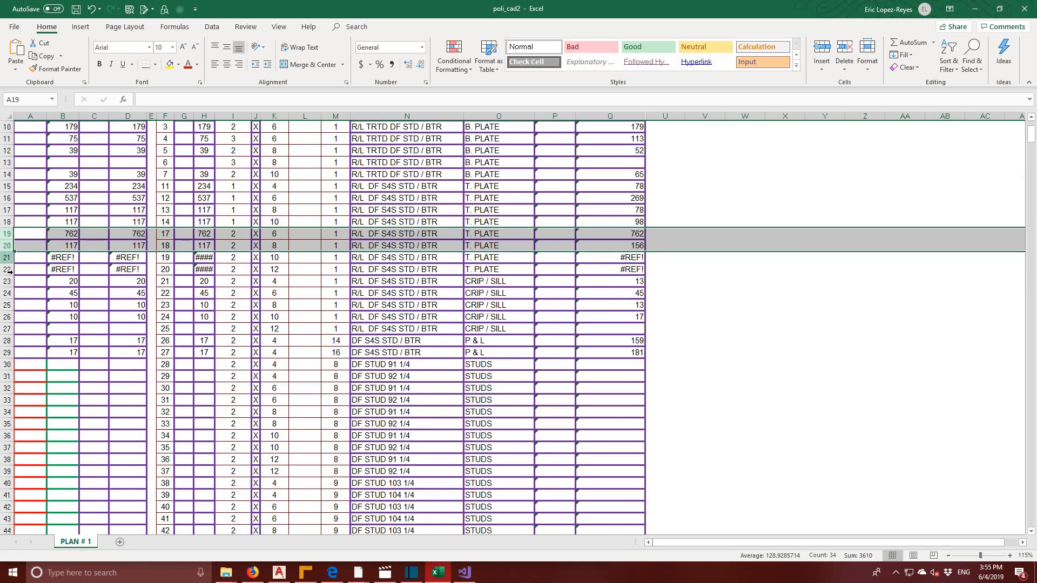
left_click_drag(6, 257, 7, 269)
right_click(28, 266)
left_click(67, 366)
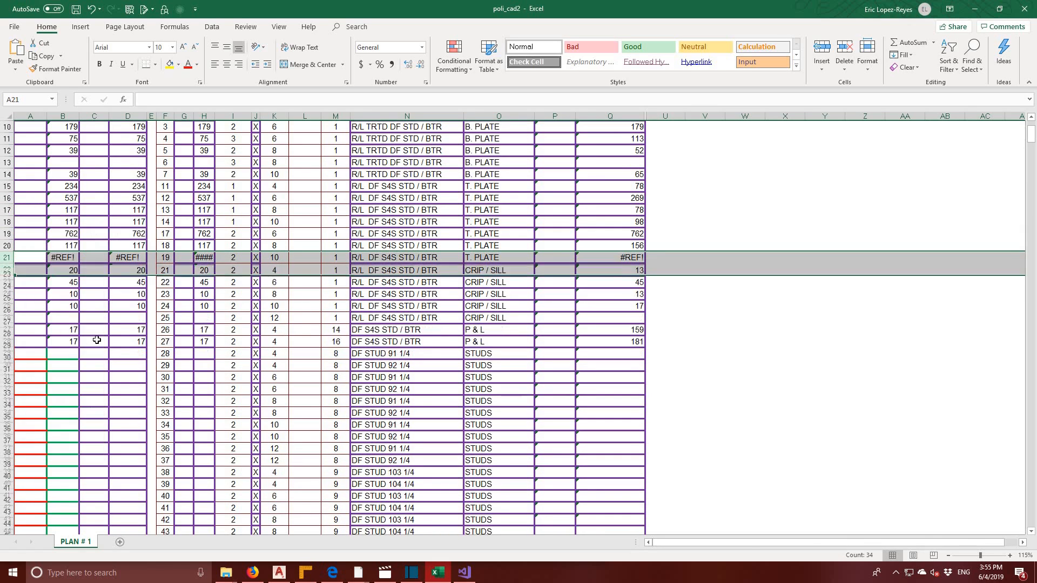
scroll(98, 339, "down", 4)
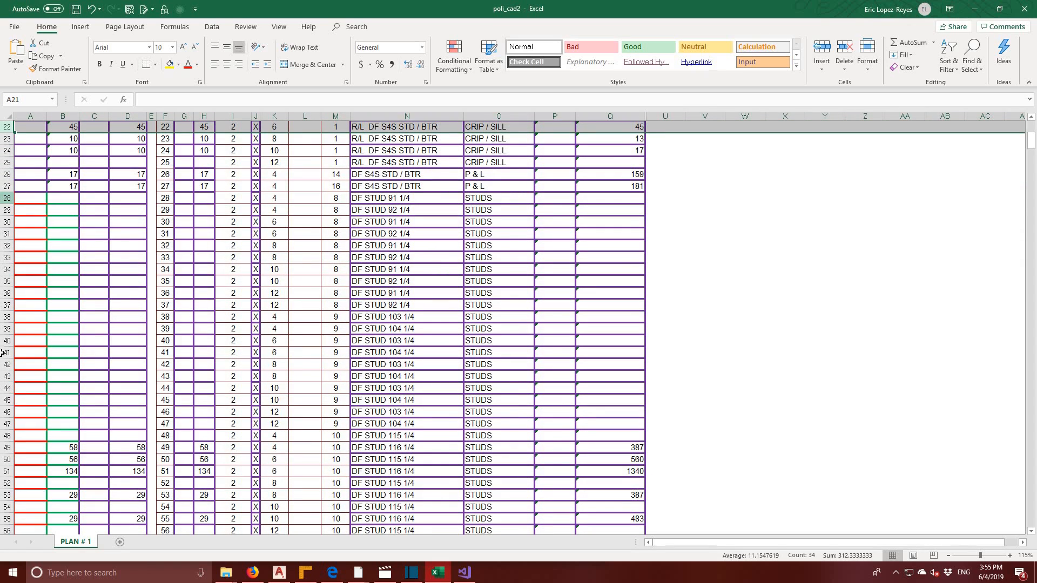
- Delete the empty stud rows 28 to 48, and rows 35 to 97 down through the 4 x 6 header/beam row
left_click_drag(7, 197, 6, 435)
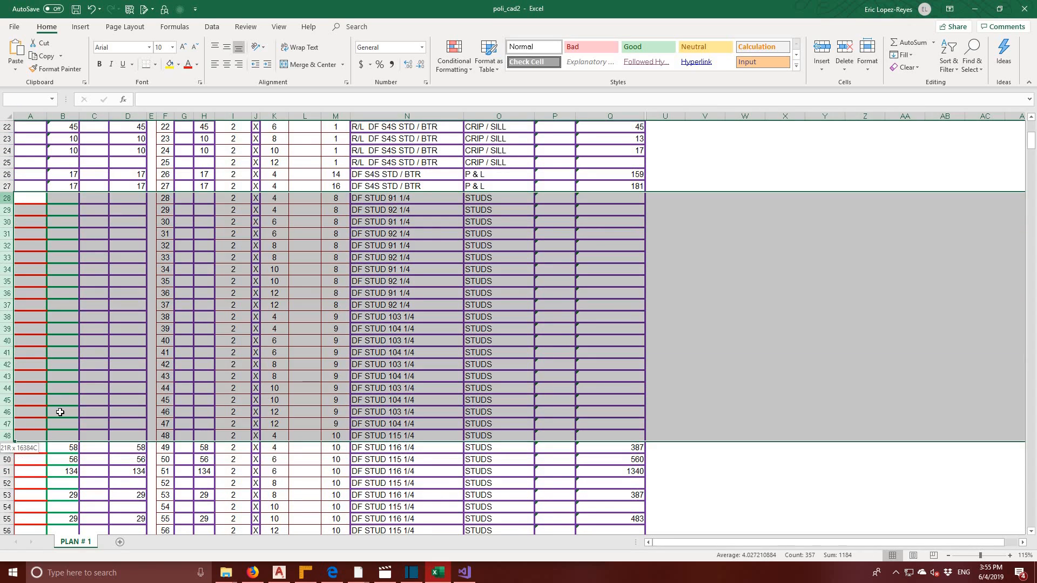
right_click(76, 378)
left_click(102, 324)
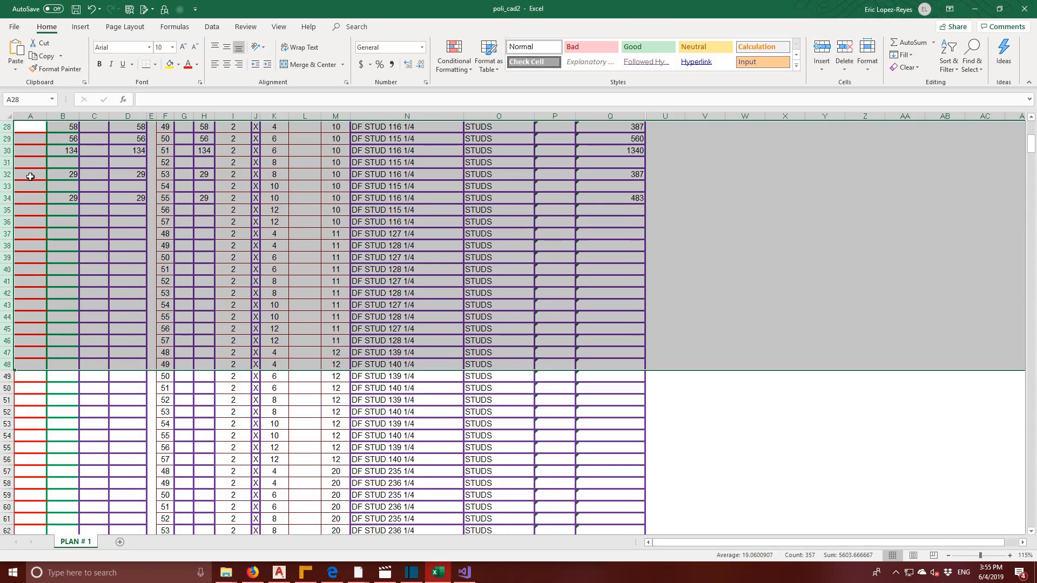
left_click_drag(8, 215, 52, 377)
right_click(78, 346)
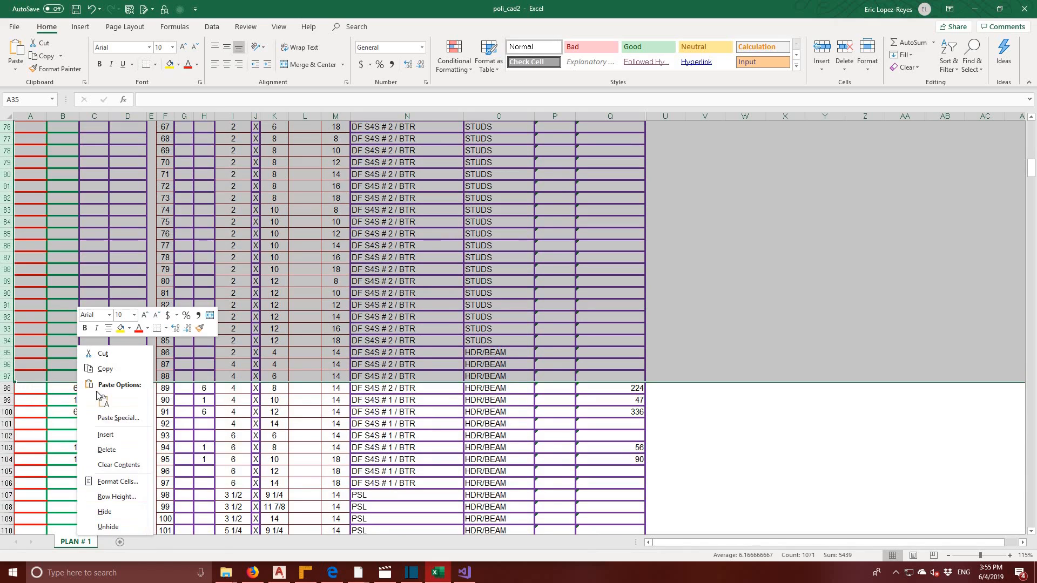
left_click(112, 450)
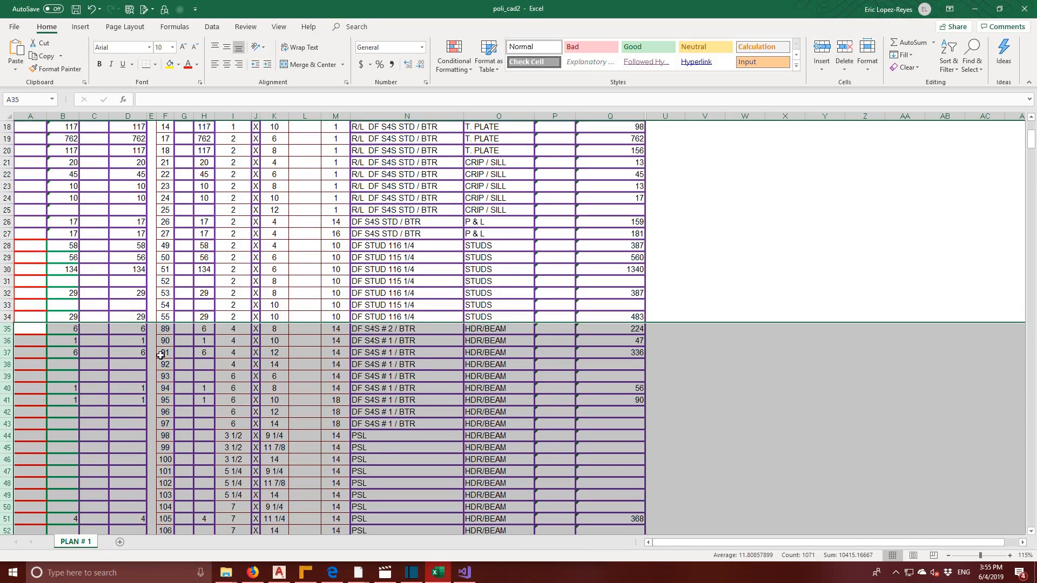
- Delete the empty header/beam rows: rows 38 and 39 (4 x 14 and 6 x 6) and rows 40 to 48 (6 x 12 to 7 x 9 1/4)
scroll(109, 329, "down", 2)
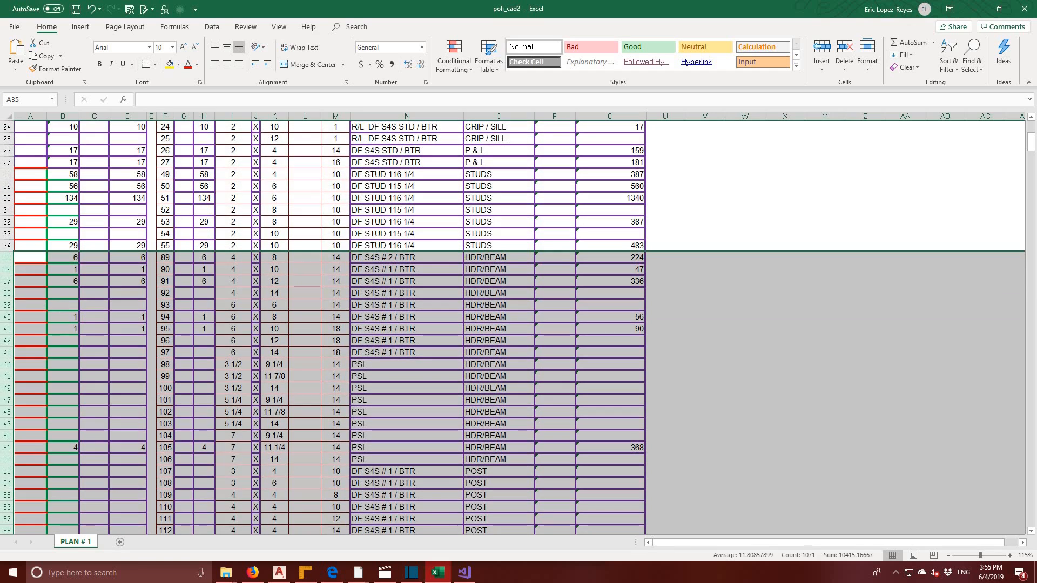
left_click_drag(5, 293, 4, 305)
right_click(27, 304)
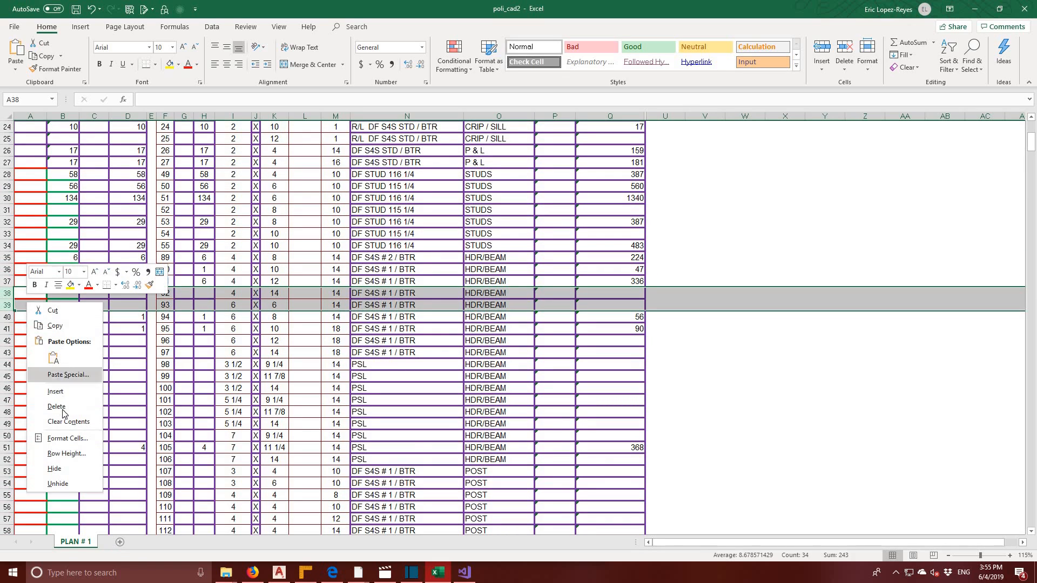
left_click(56, 406)
scroll(7, 249, "down", 2)
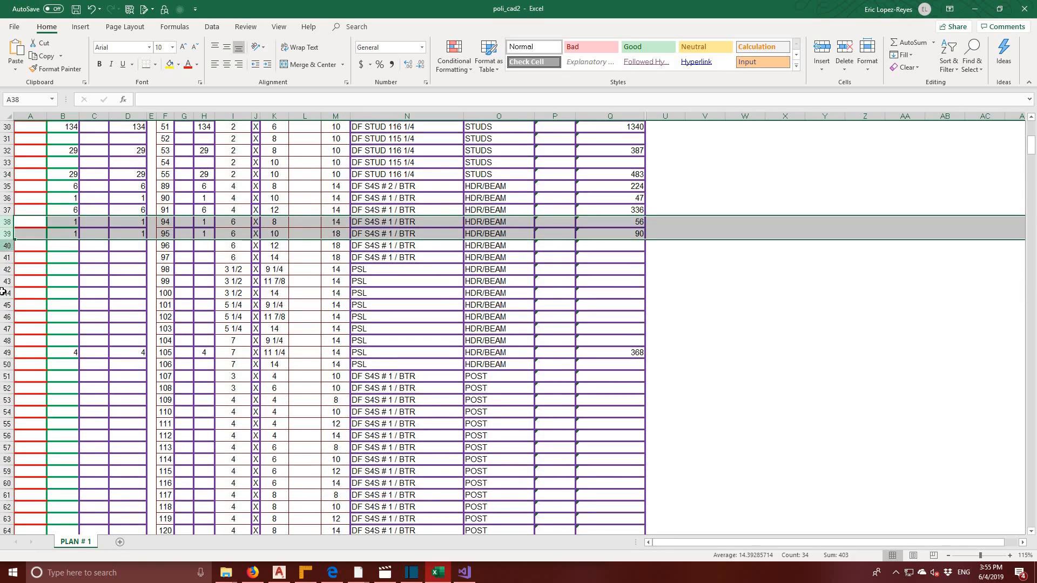
left_click_drag(4, 245, 5, 340)
right_click(49, 318)
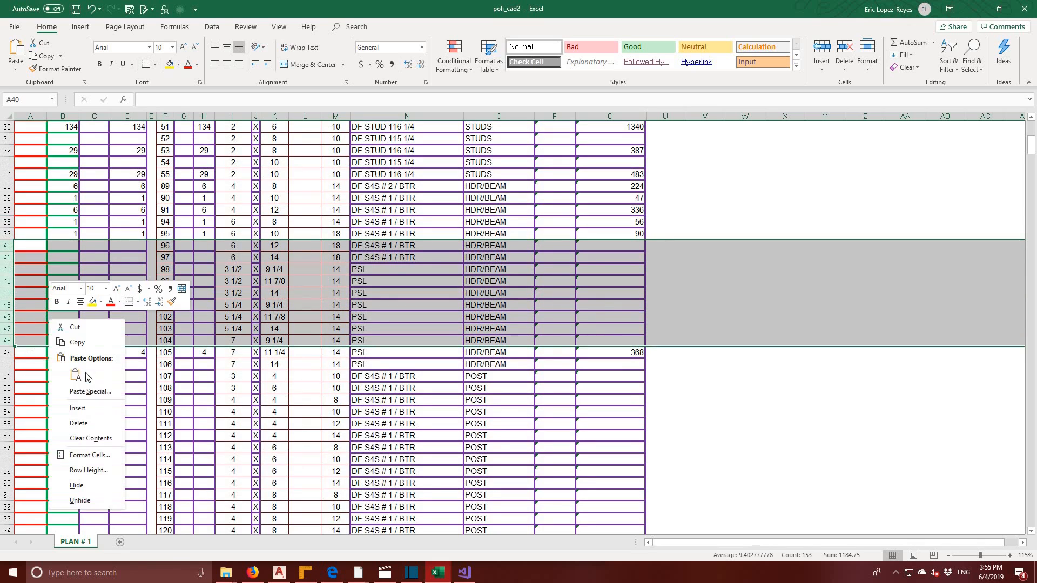
left_click(80, 424)
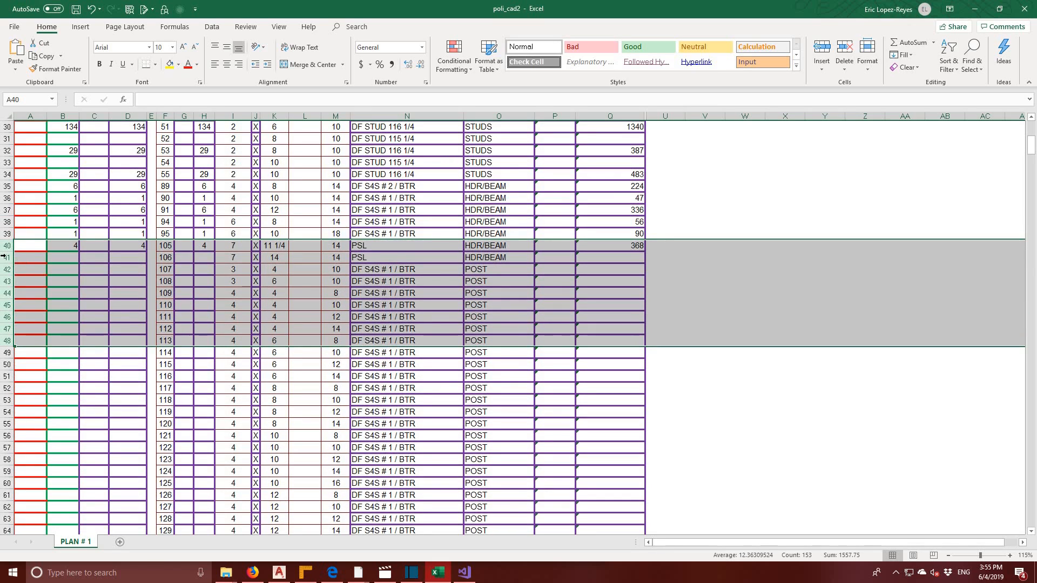
- Delete the empty rows 41 to 255, from the 7 x 14 PSL beam through the 2 x 10 BLK/RIM row
left_click_drag(4, 257, 31, 349)
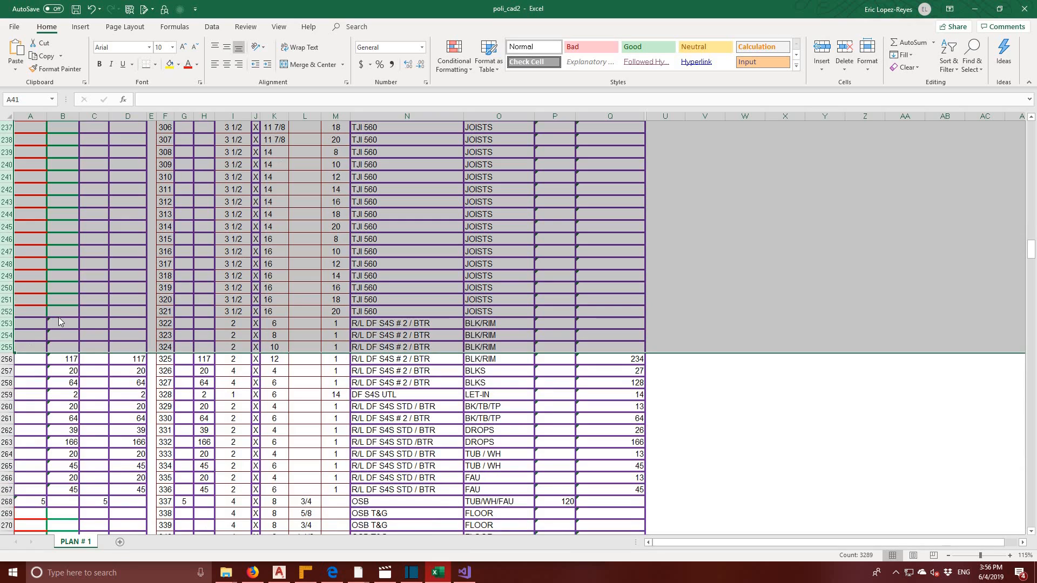
right_click(60, 323)
left_click(100, 423)
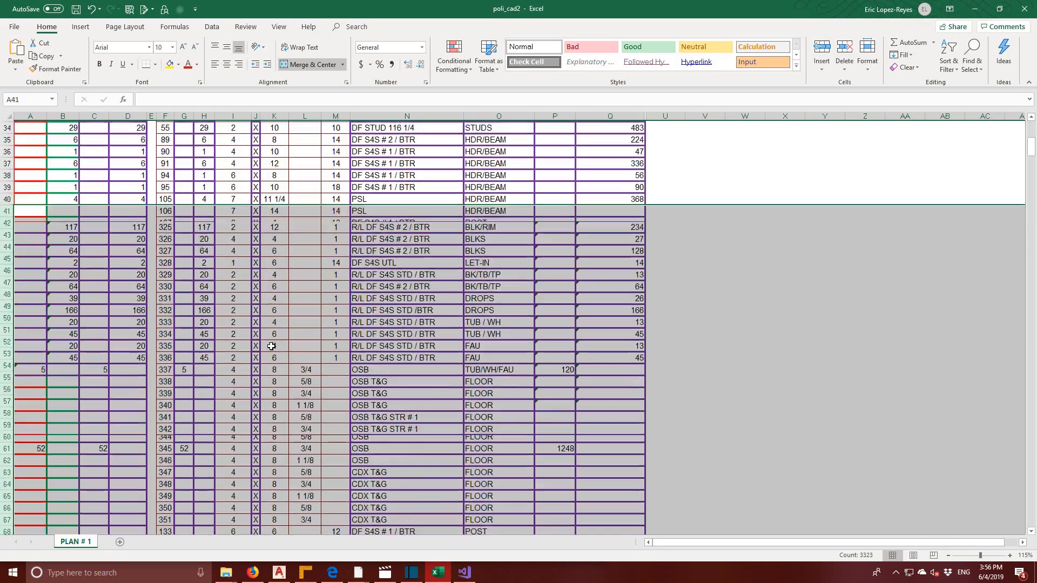
- Delete the empty floor sheathing rows 54 to 60, and rows 55 to 86 down through the 2 x 10 LGR/BLKS row
scroll(252, 336, "up", 3)
scroll(252, 336, "down", 7)
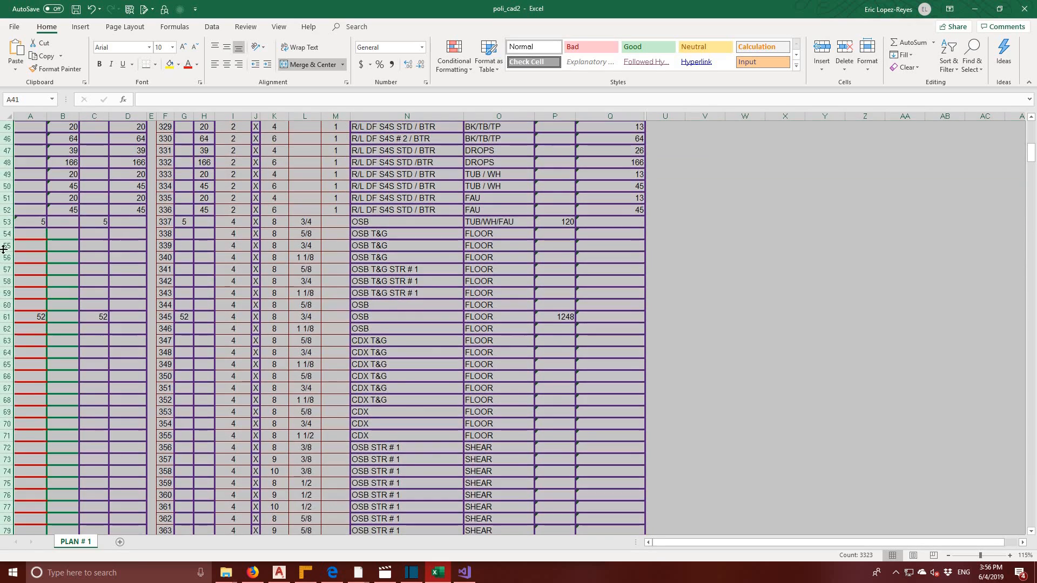
left_click_drag(6, 234, 7, 304)
right_click(56, 287)
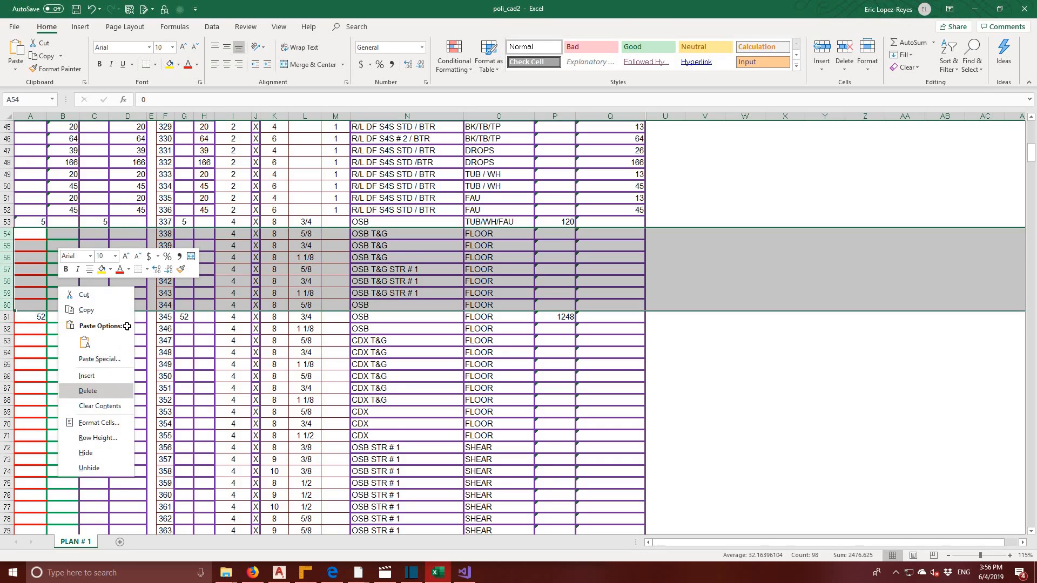
left_click(88, 391)
scroll(16, 179, "down", 2)
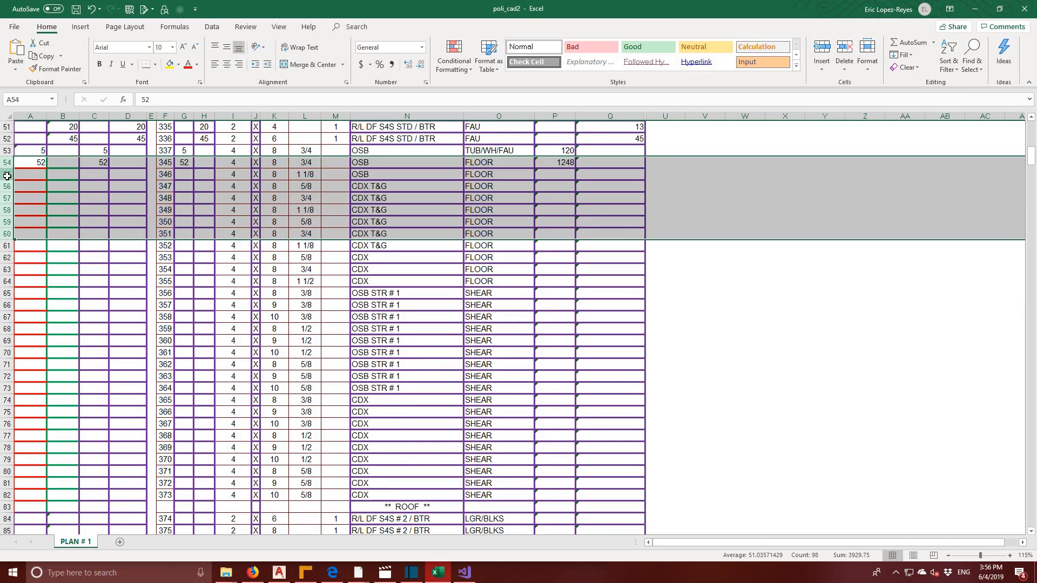
left_click_drag(7, 176, 131, 163)
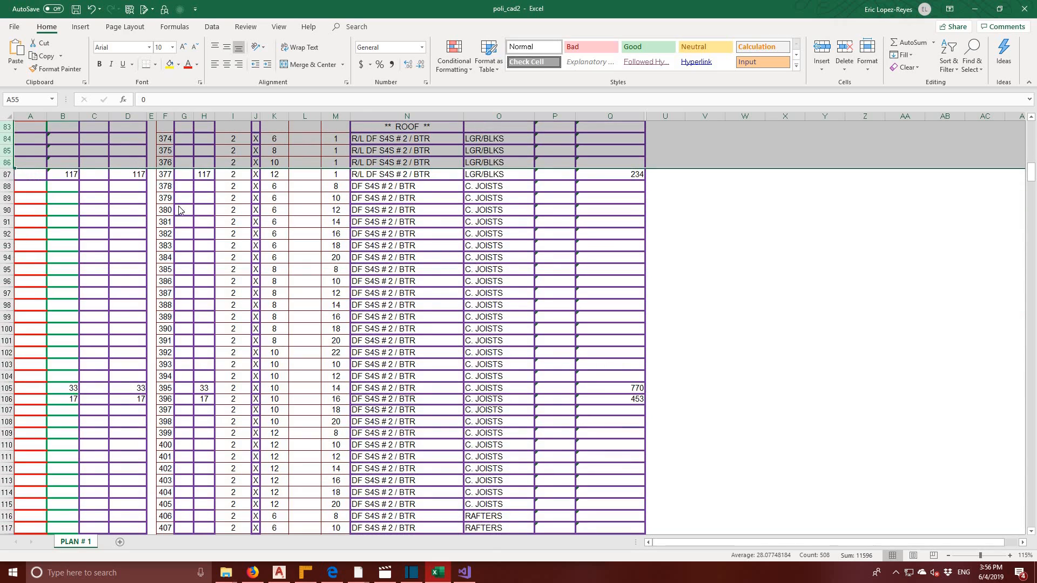
right_click(129, 158)
left_click(157, 264)
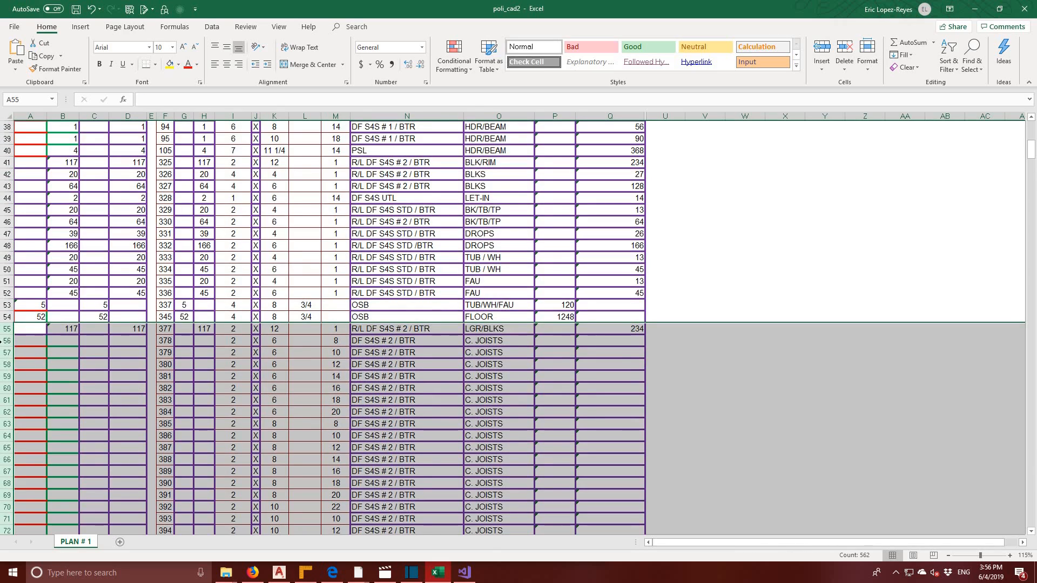
- Delete the empty ceiling joist rows 56 to 72, and the empty joist and rafter rows 58 to 87
left_click_drag(8, 340, 25, 189)
right_click(40, 185)
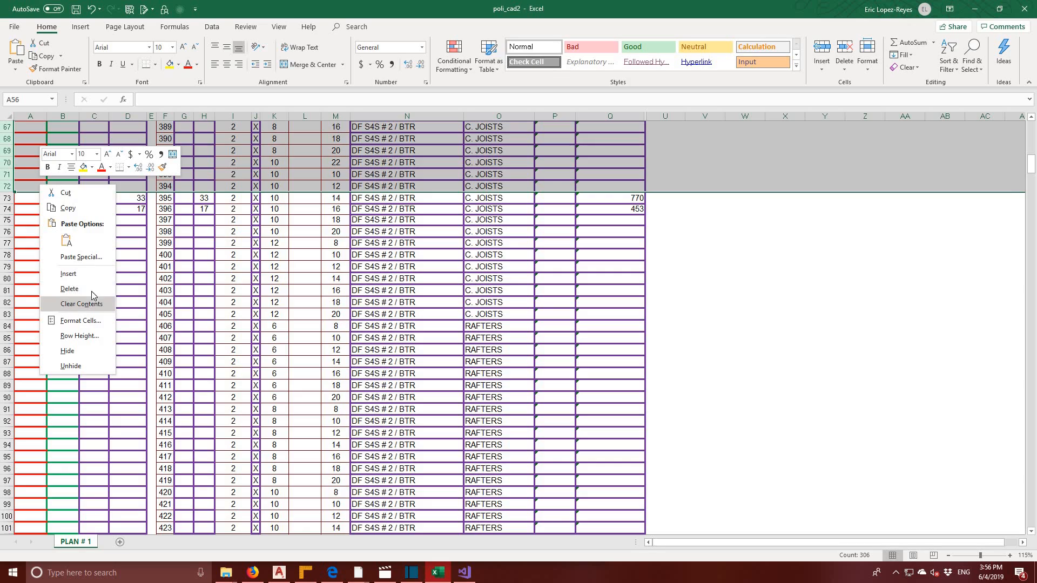
left_click(102, 281)
scroll(93, 289, "up", 6)
scroll(98, 289, "down", 4)
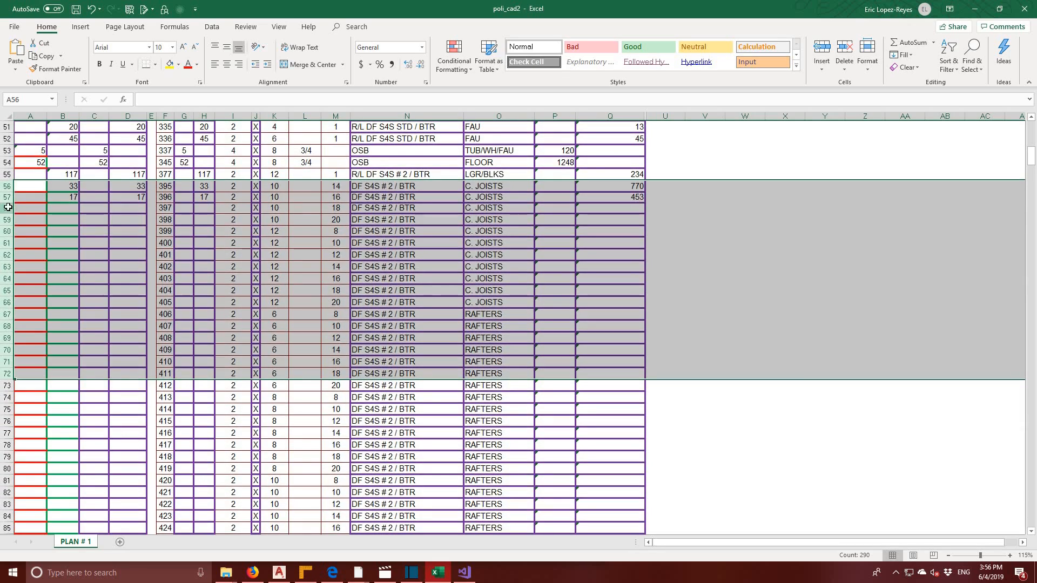
left_click_drag(8, 208, 13, 351)
right_click(42, 335)
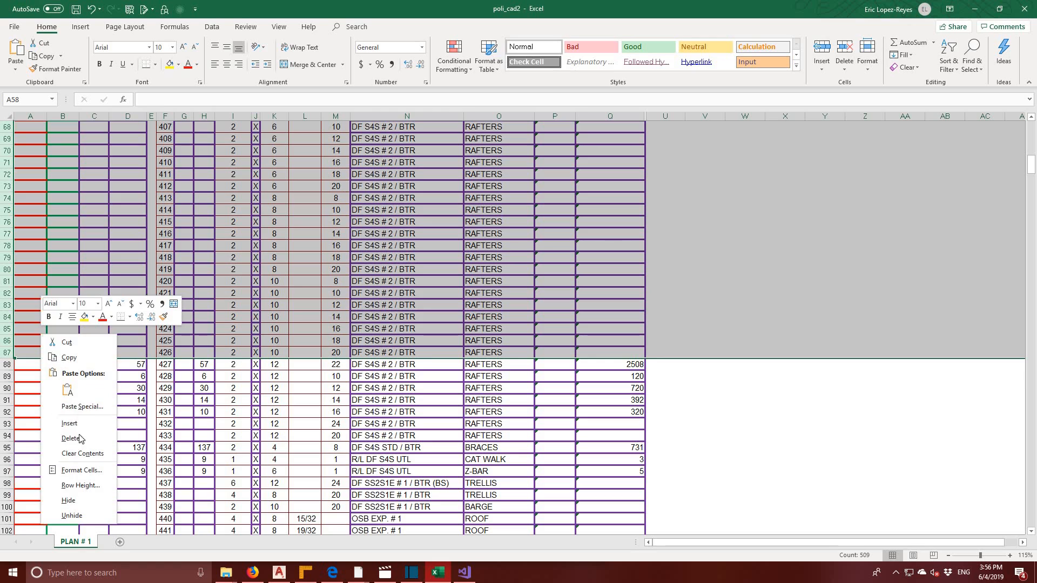
left_click(79, 439)
- Delete the empty rows 68 to 97, from the 6 x 12 trellis through the stairs section above the subtotal
scroll(117, 309, "up", 5)
scroll(117, 309, "down", 3)
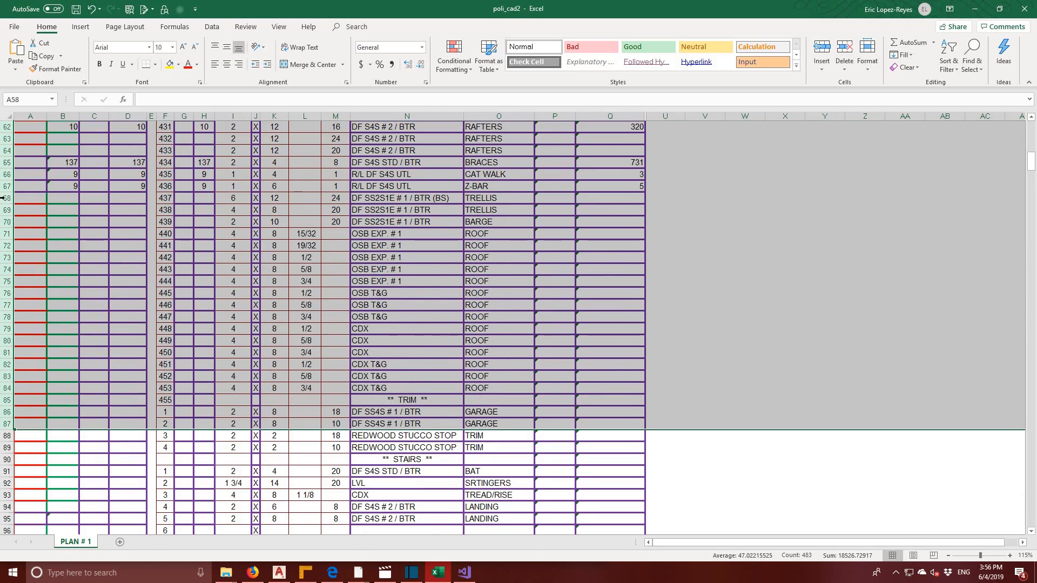
left_click_drag(7, 197, 67, 503)
right_click(95, 466)
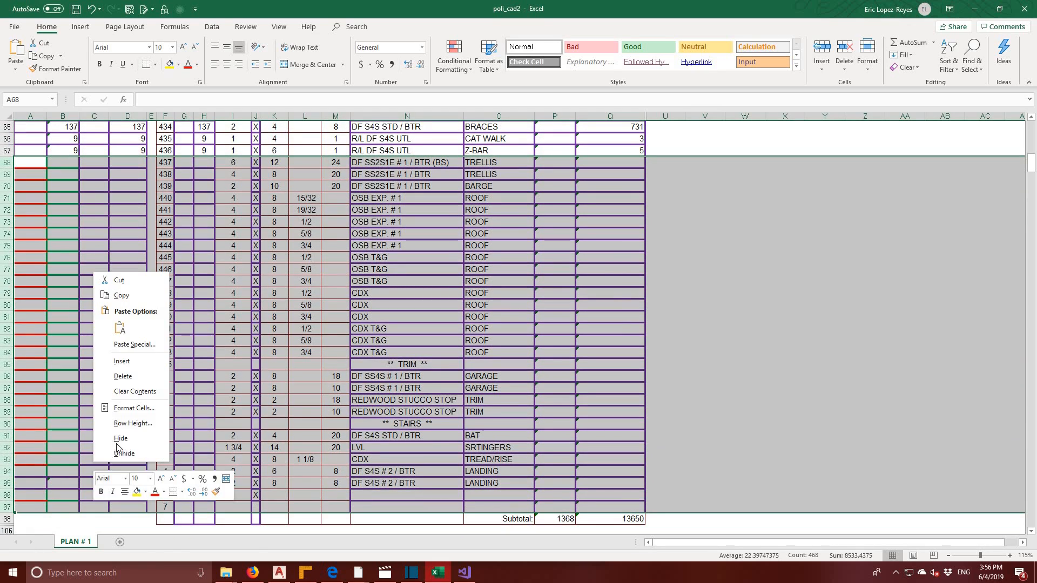
left_click(131, 374)
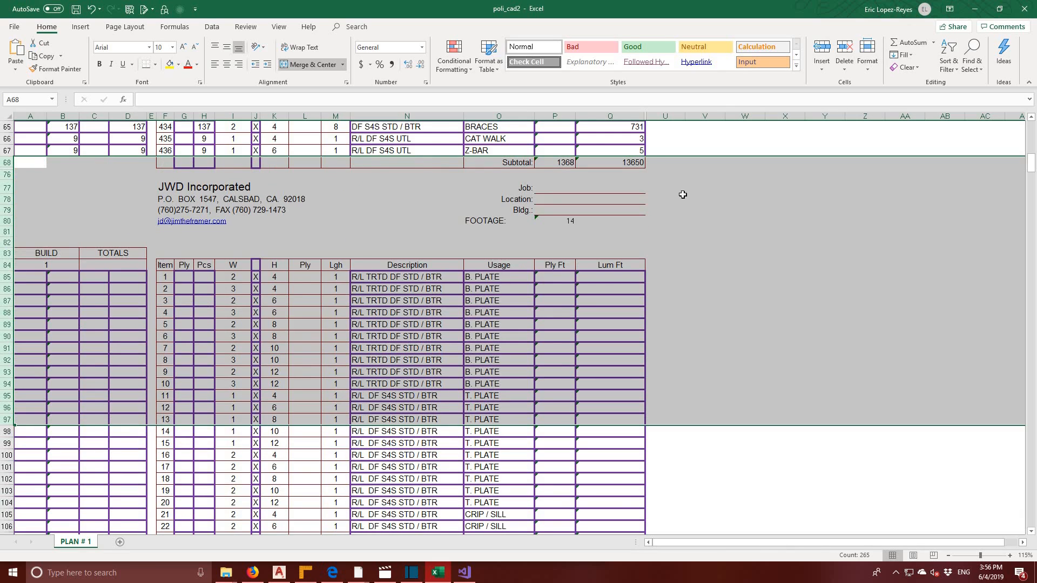
- Review the shortened lumber list and check its print preview before returning to the sheet
scroll(683, 194, "up", 4)
left_click(714, 209)
scroll(714, 214, "up", 8)
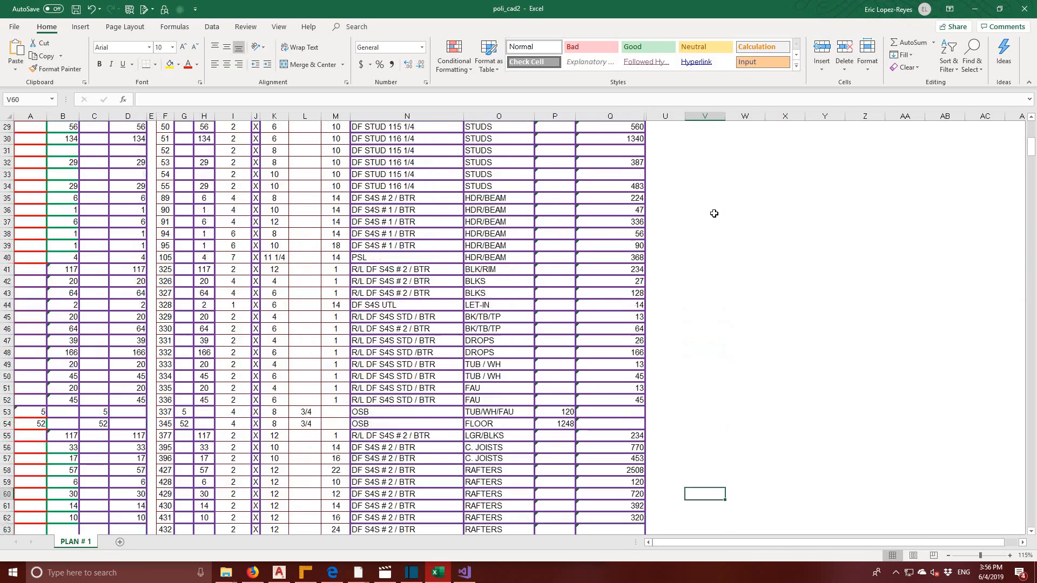
scroll(714, 214, "up", 9)
scroll(713, 217, "down", 4)
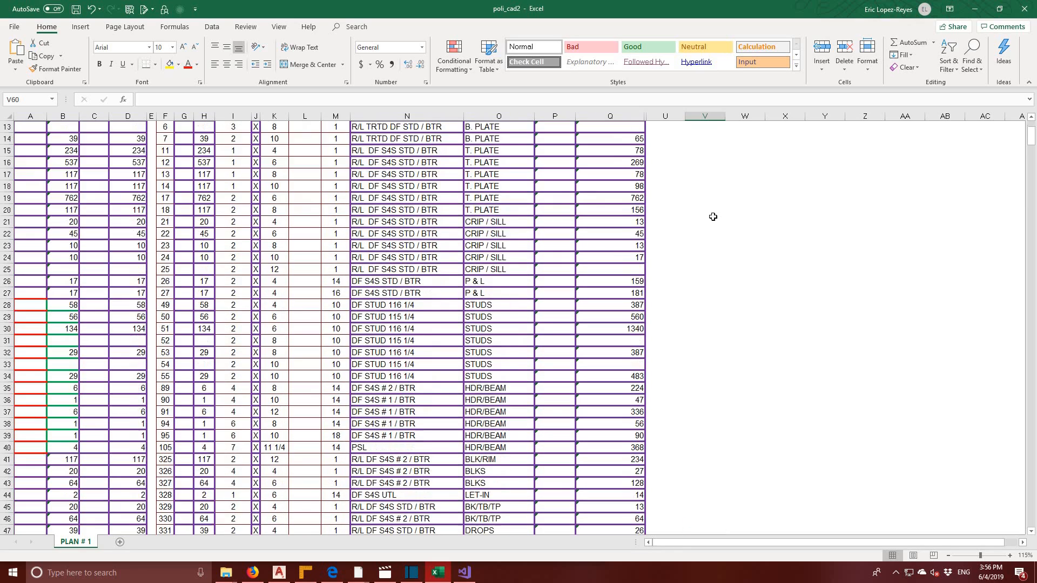
scroll(712, 216, "down", 5)
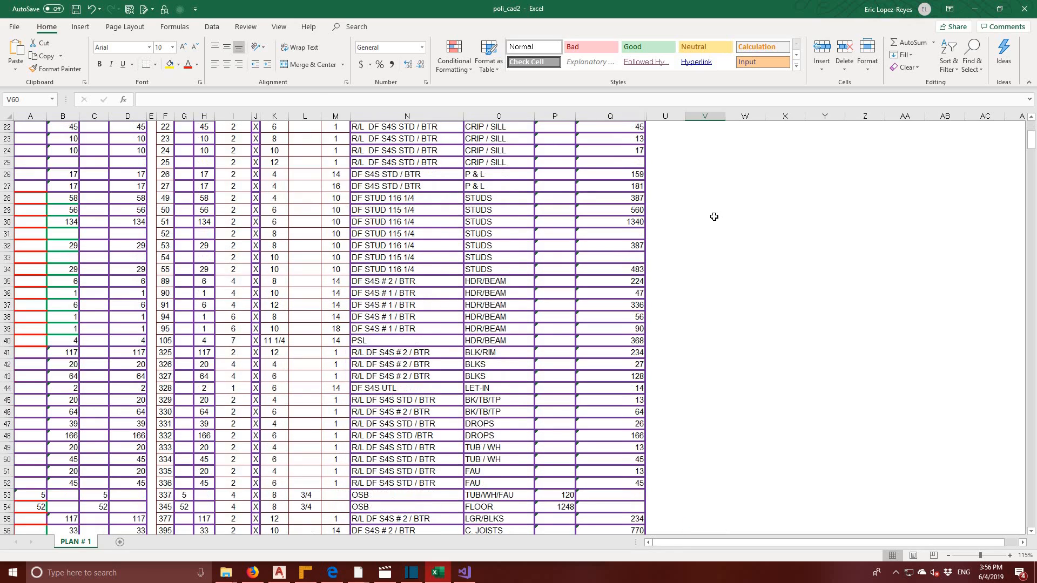
left_click(12, 29)
left_click(44, 196)
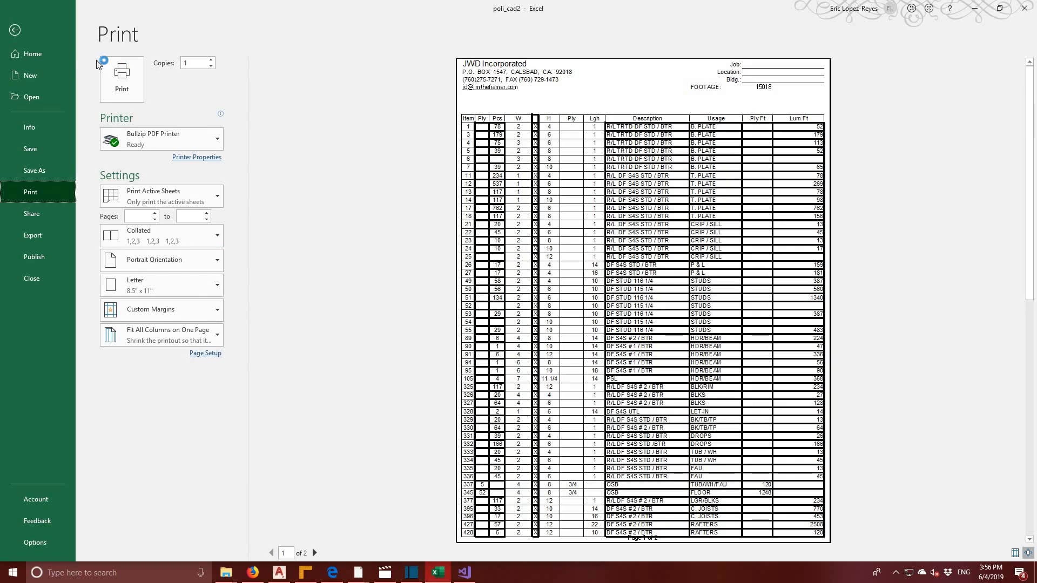
left_click(15, 30)
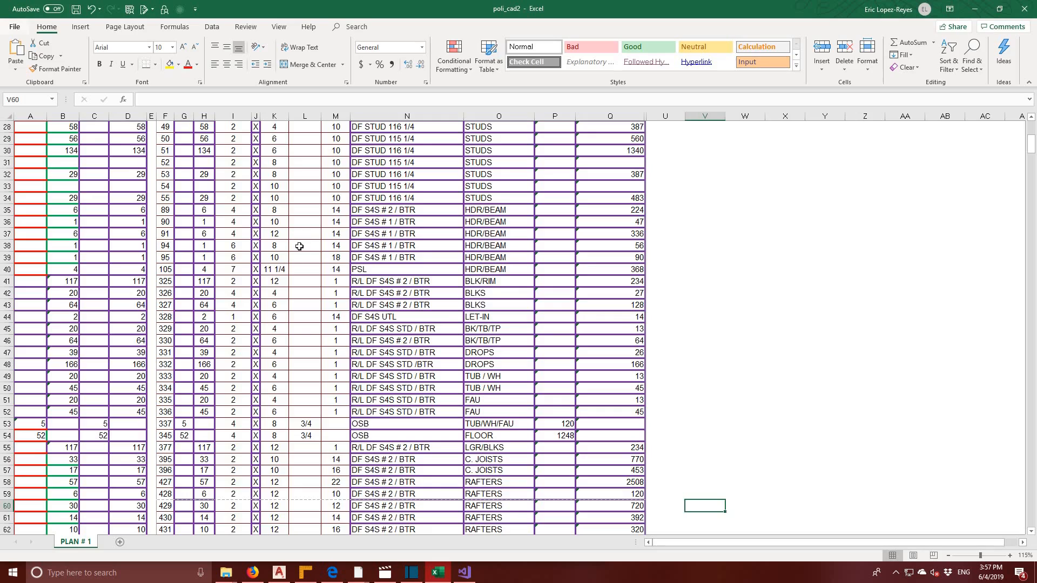
- Renumber the second and third entries of the Item column, F10 and F11, as 2 and 3
scroll(302, 243, "up", 4)
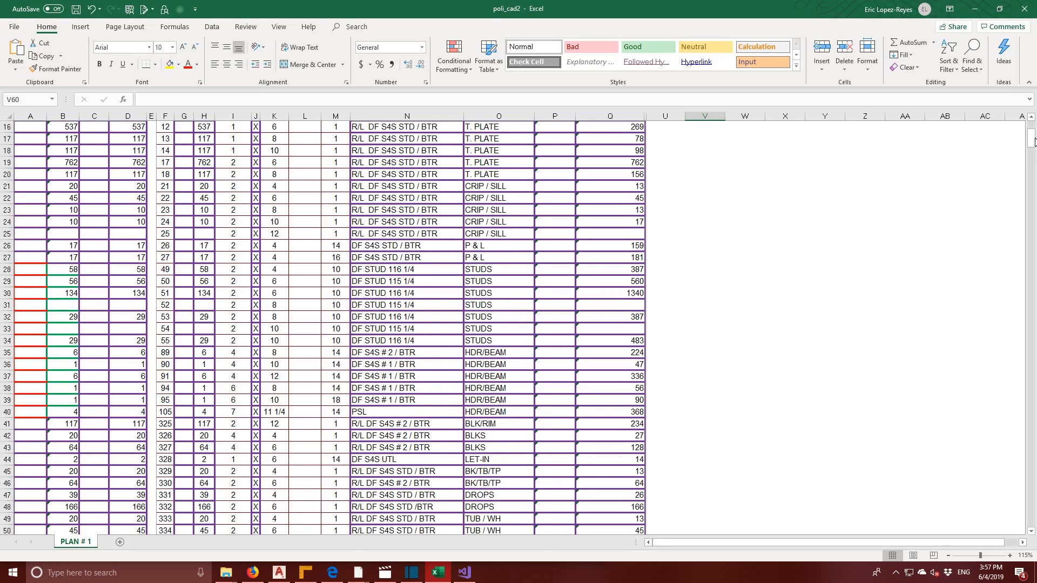
scroll(1036, 125, "up", 5)
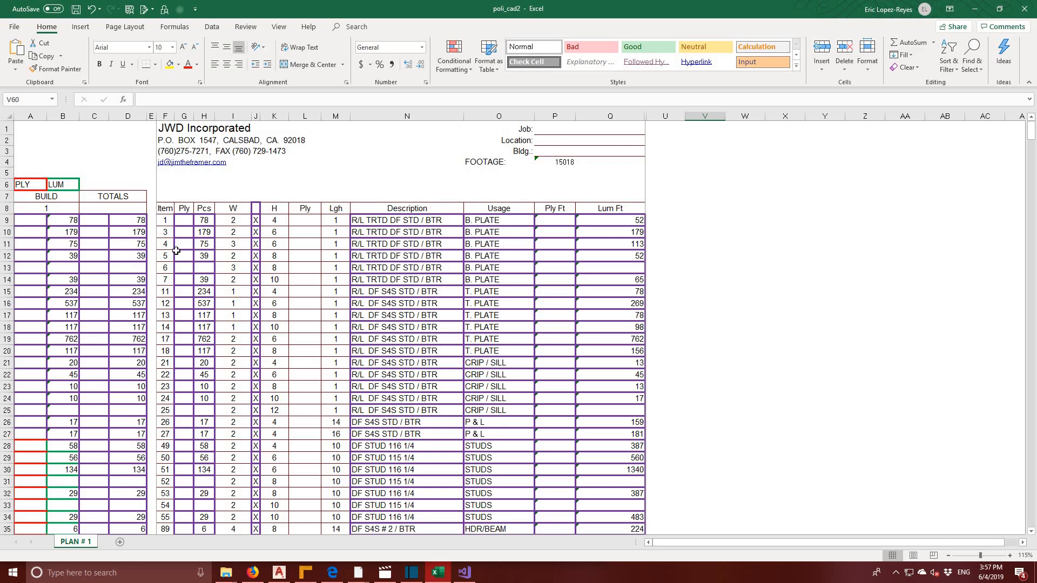
scroll(178, 249, "down", 1)
scroll(178, 248, "up", 1)
mouse_move(167, 219)
left_mouse_down()
mouse_move(167, 244)
mouse_move(166, 221)
left_mouse_up()
left_click(168, 232)
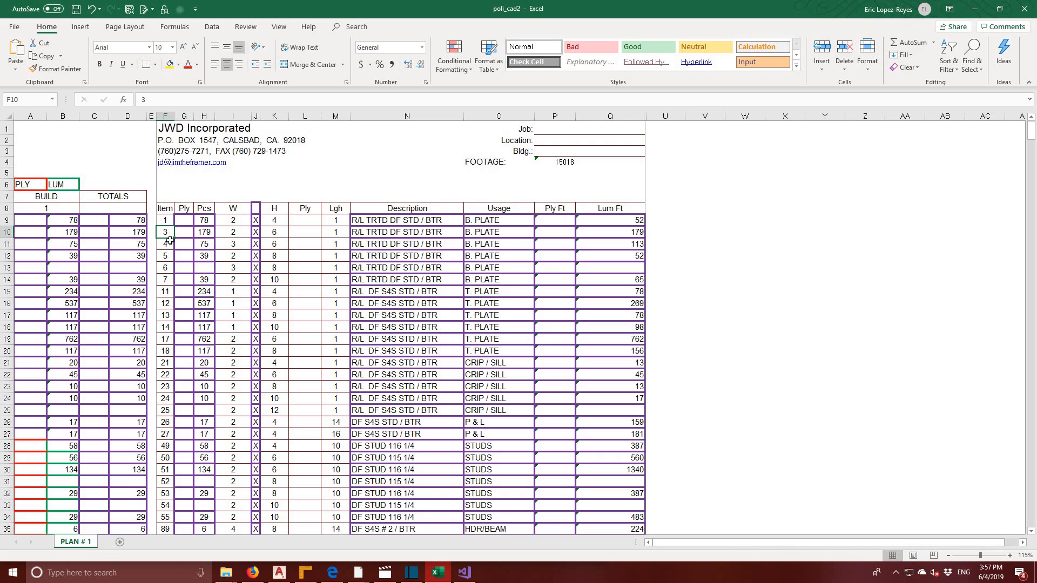
type("2")
key("Return")
type("3")
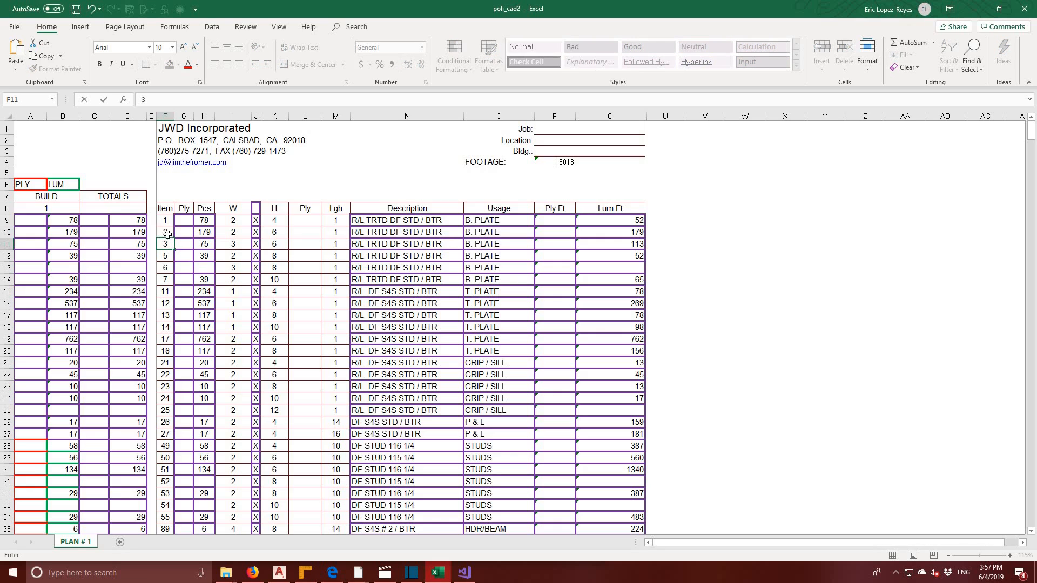
- Extend the item numbering from F9:F11 as a consecutive series down to the Z-bar row, F67
left_click_drag(167, 220, 167, 244)
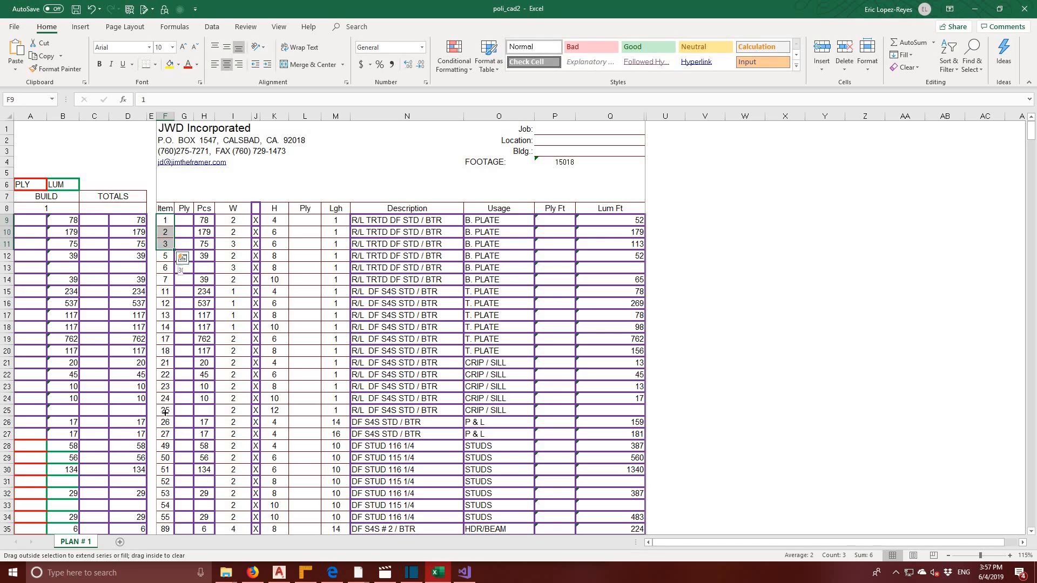
left_click_drag(165, 412, 159, 427)
left_click_drag(141, 477, 175, 511)
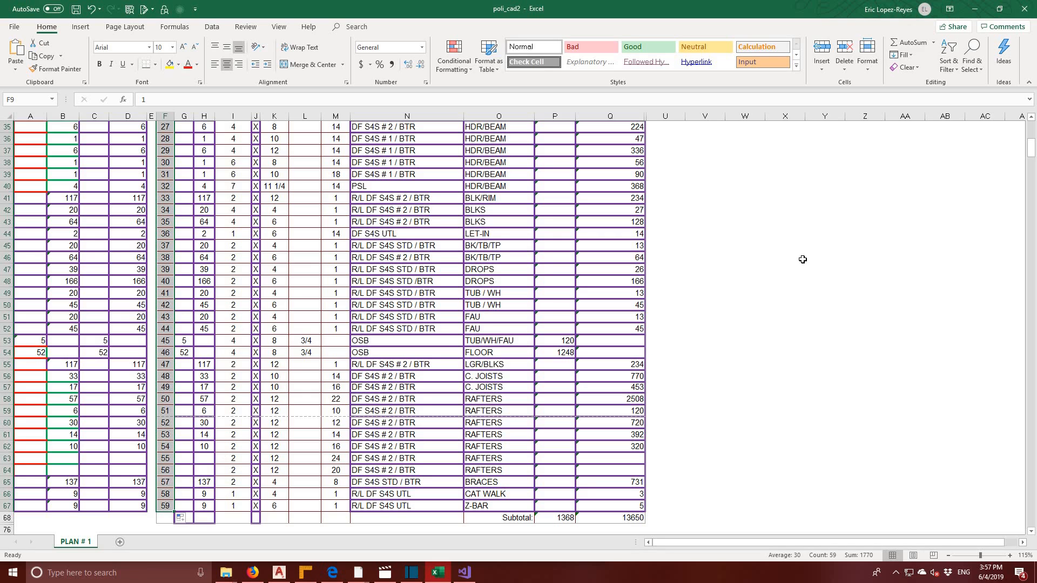
left_click(786, 258)
- Close the workbook and save the changes to poli_cad2.xlsx
scroll(655, 298, "up", 11)
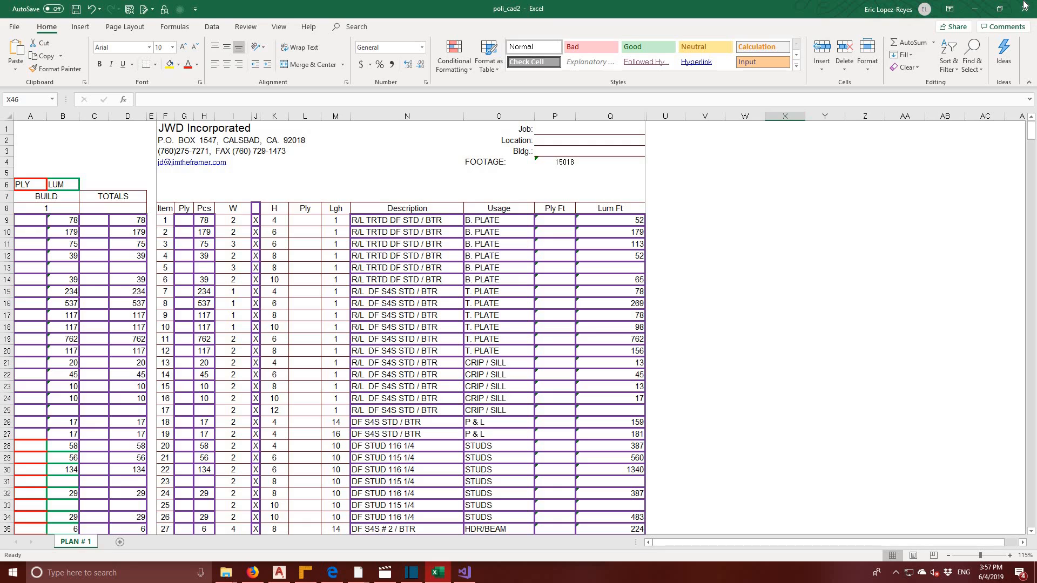
key("alt+F4")
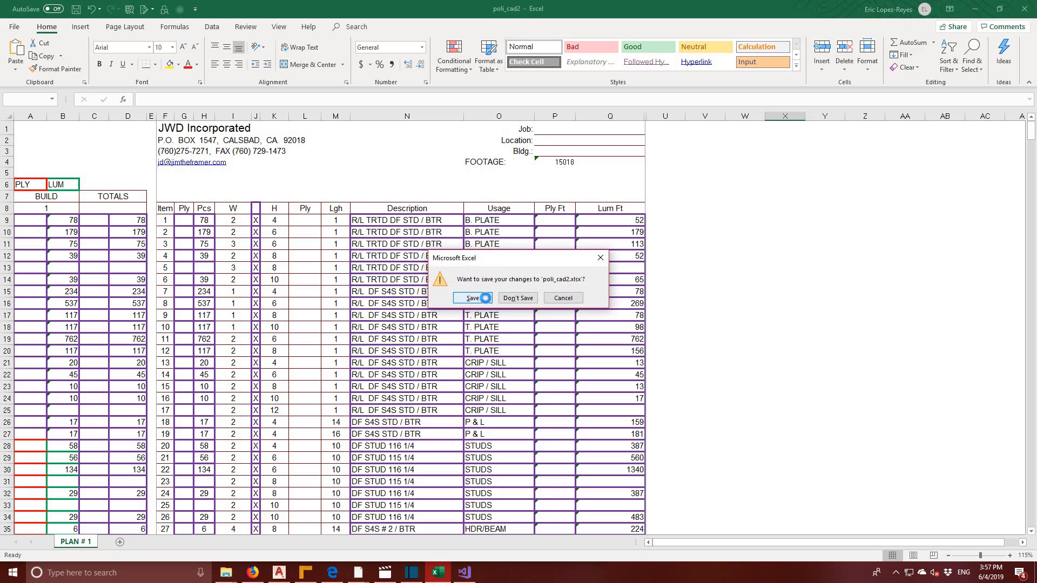
left_click(471, 298)
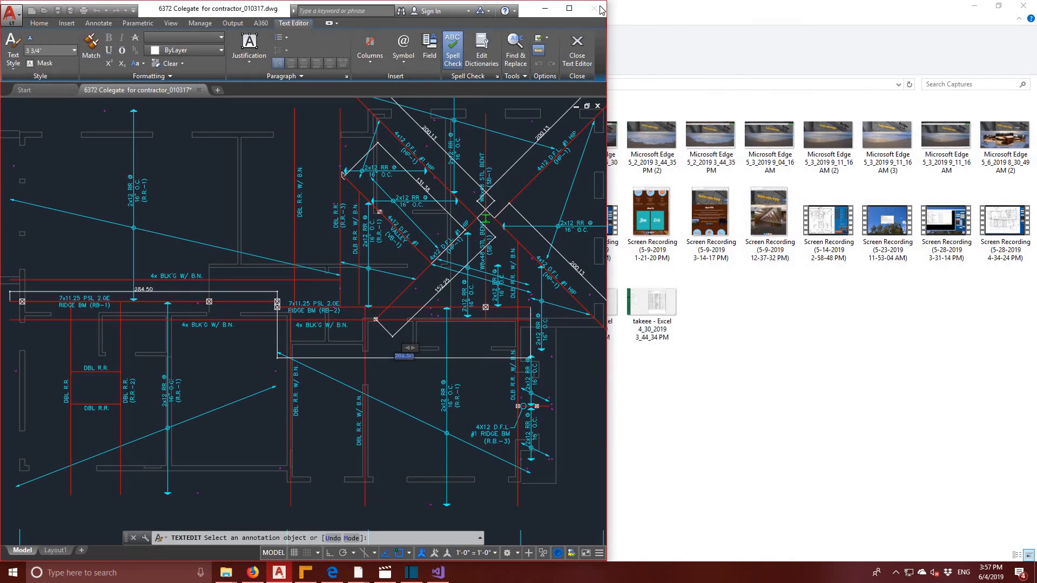